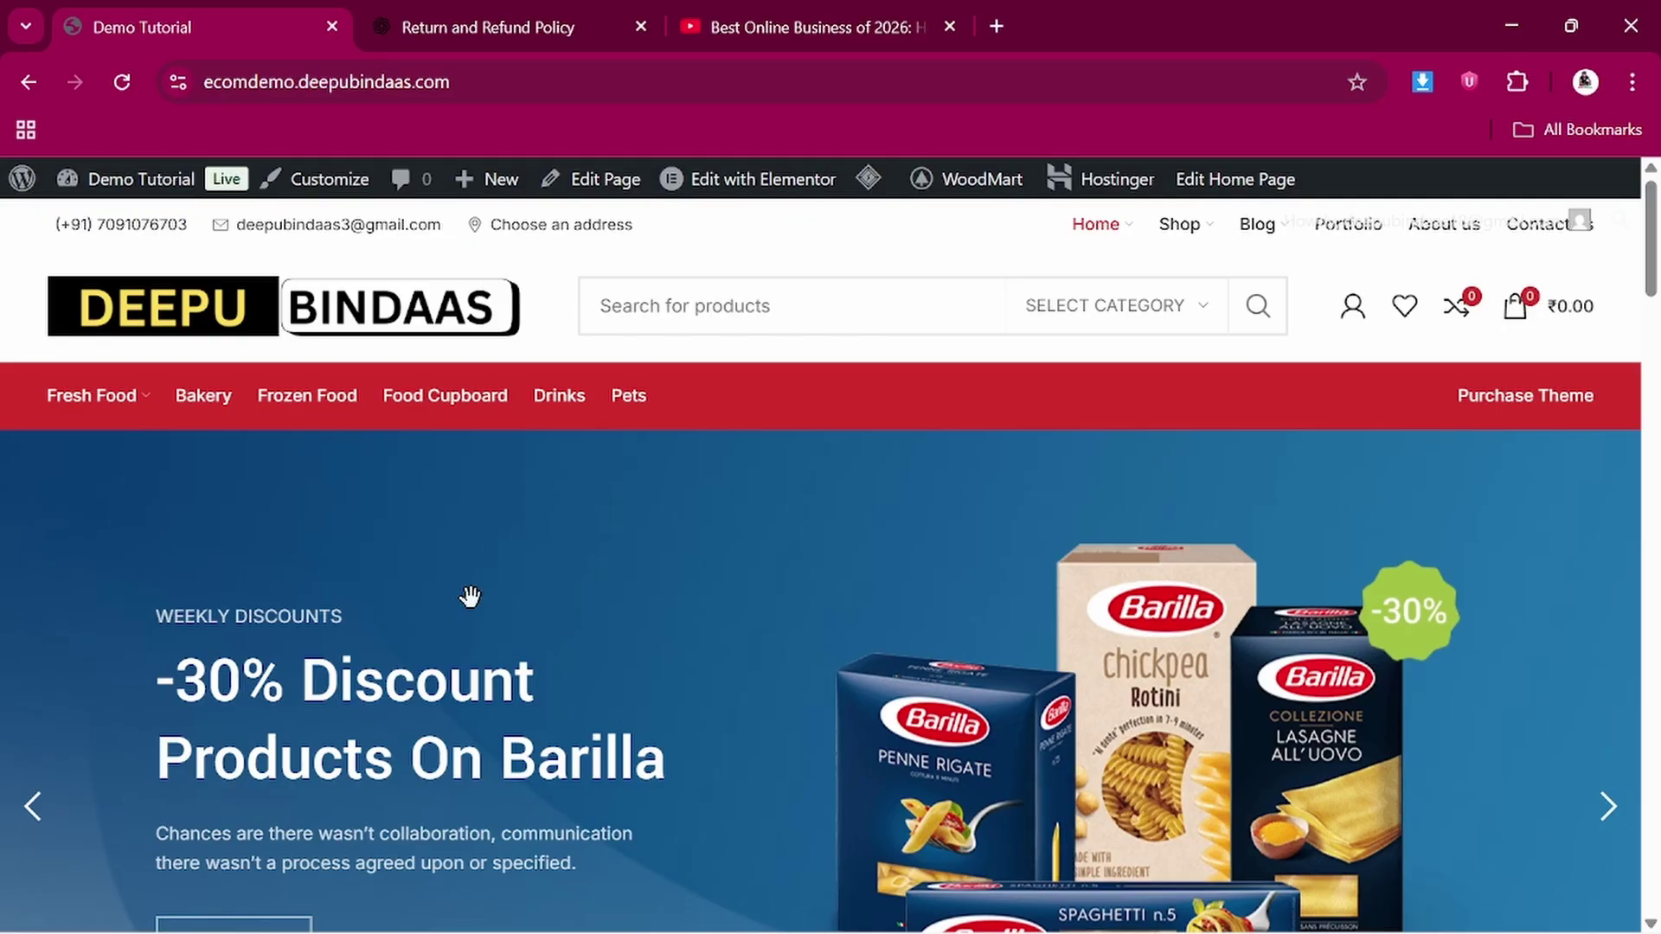
Look over the grocery demo store's home page and its top menu items
scroll(470, 597, "down", 3)
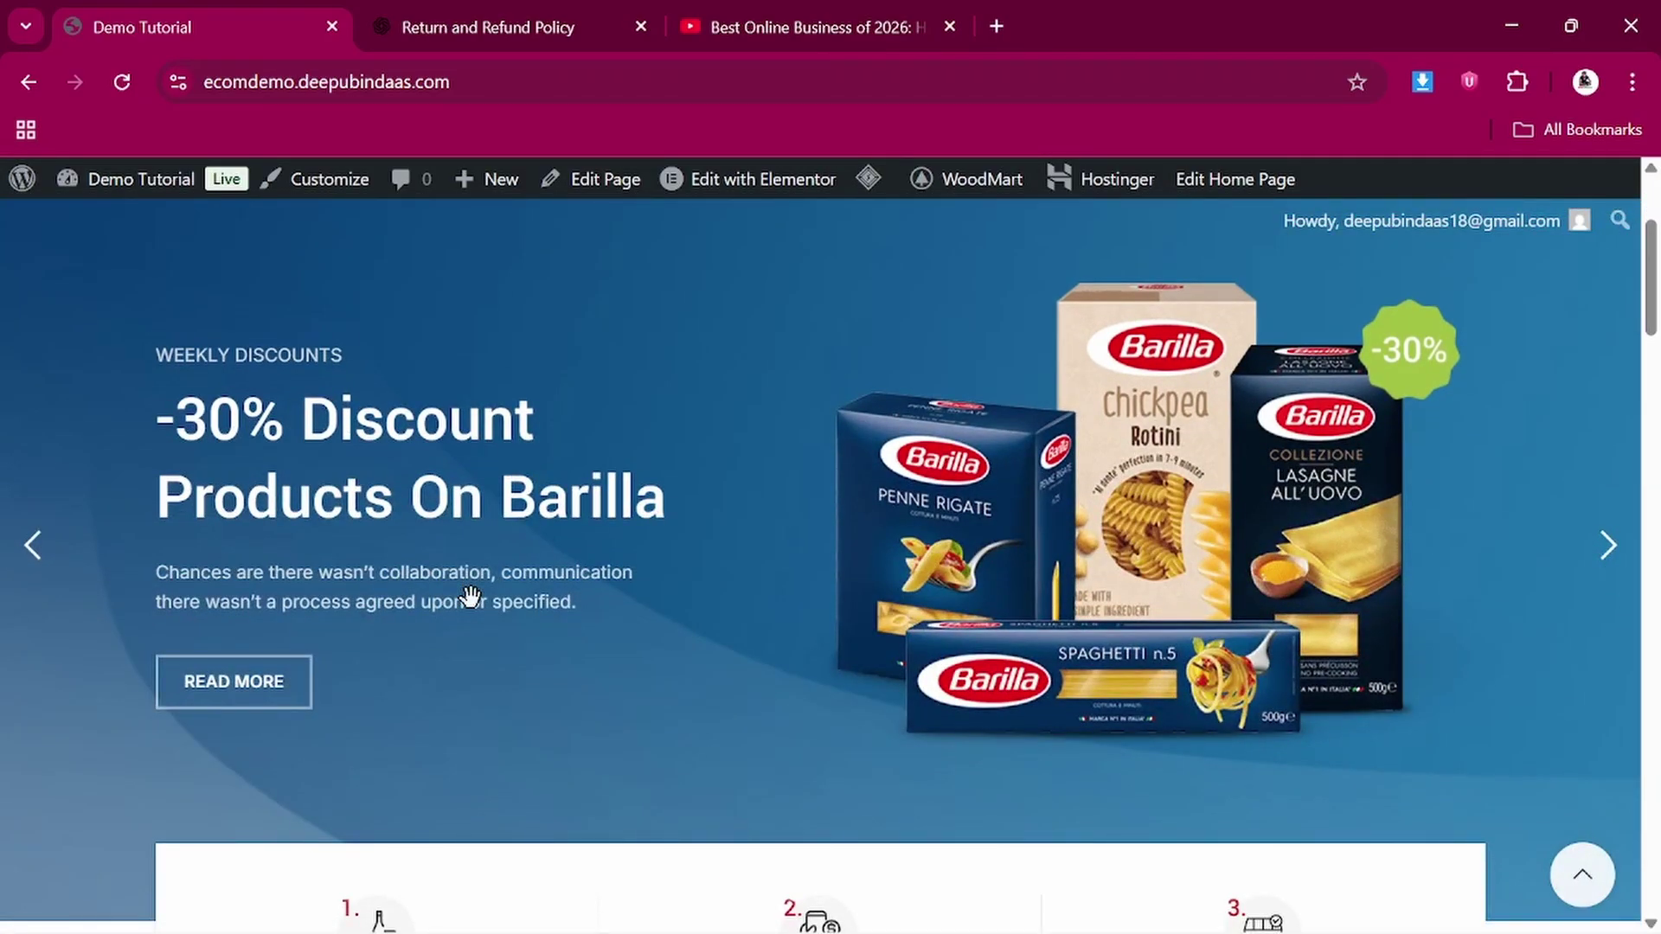
scroll(472, 601, "down", 8)
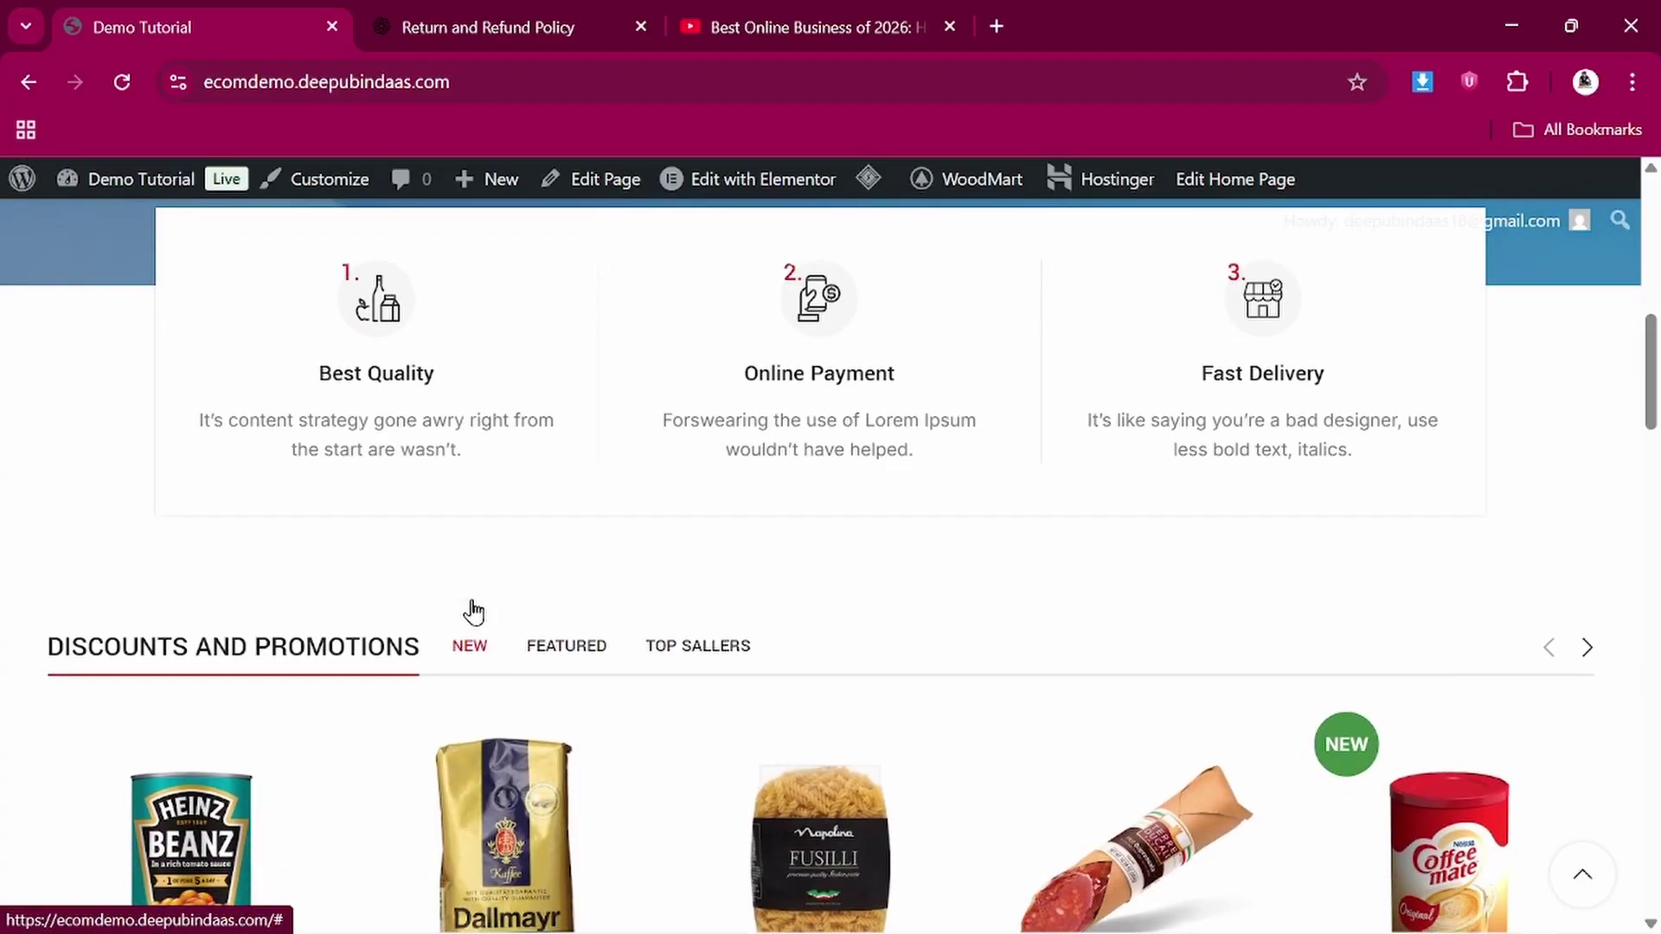
scroll(472, 601, "up", 10)
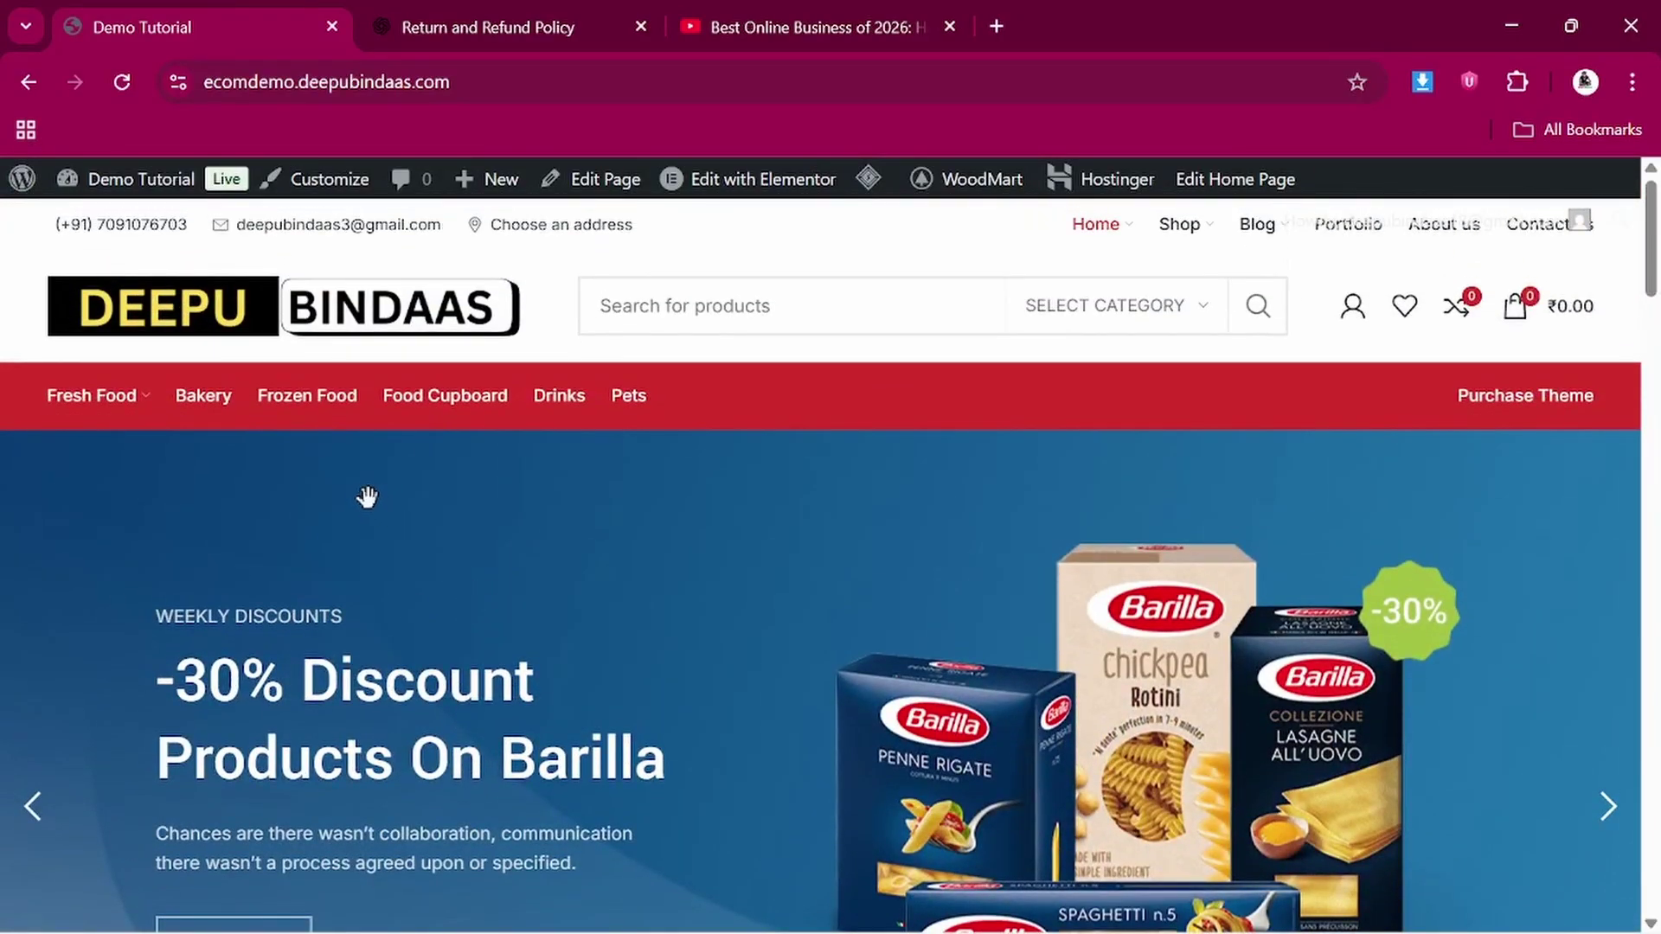
scroll(370, 513, "down", 2)
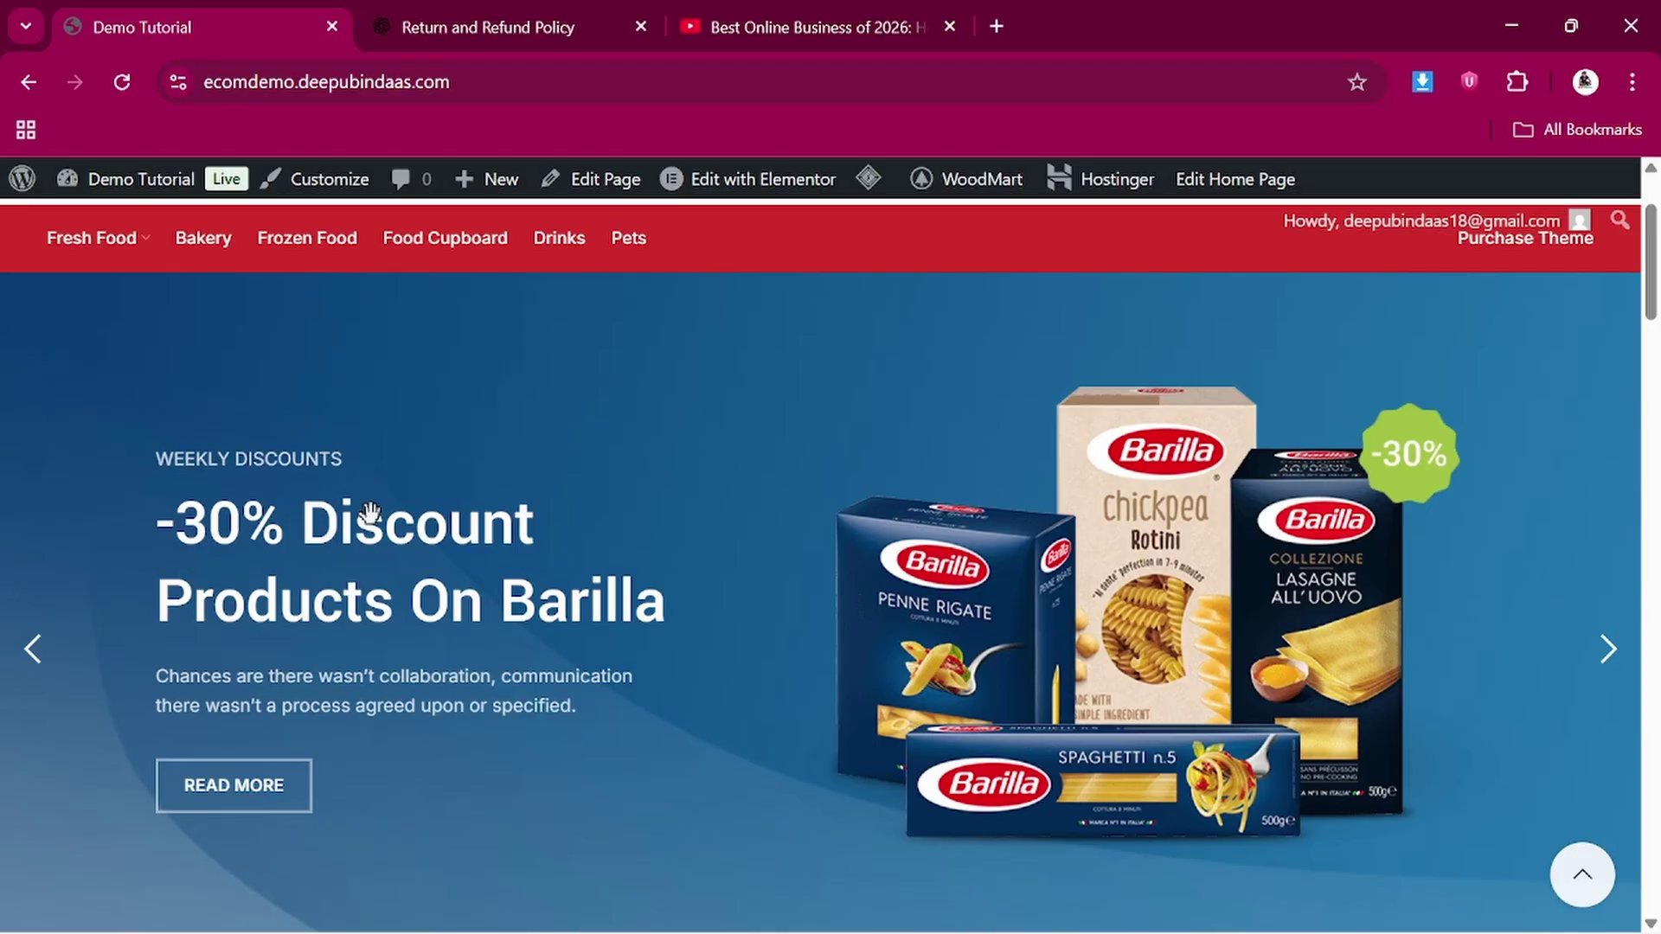
scroll(371, 513, "up", 2)
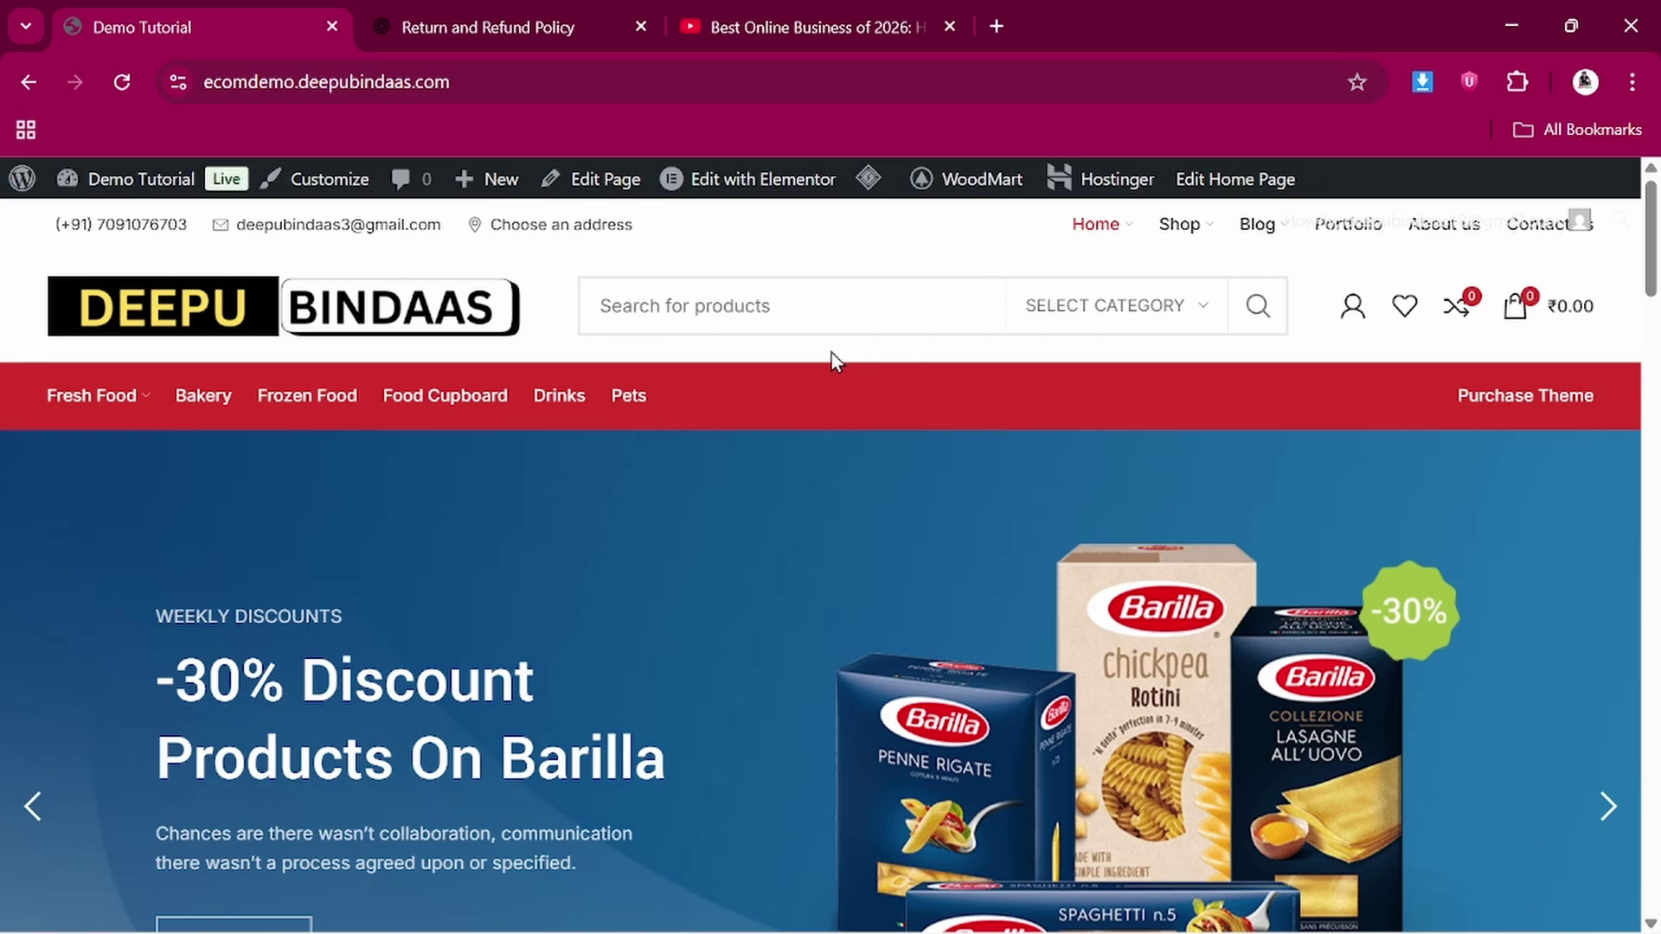
scroll(766, 600, "down", 10)
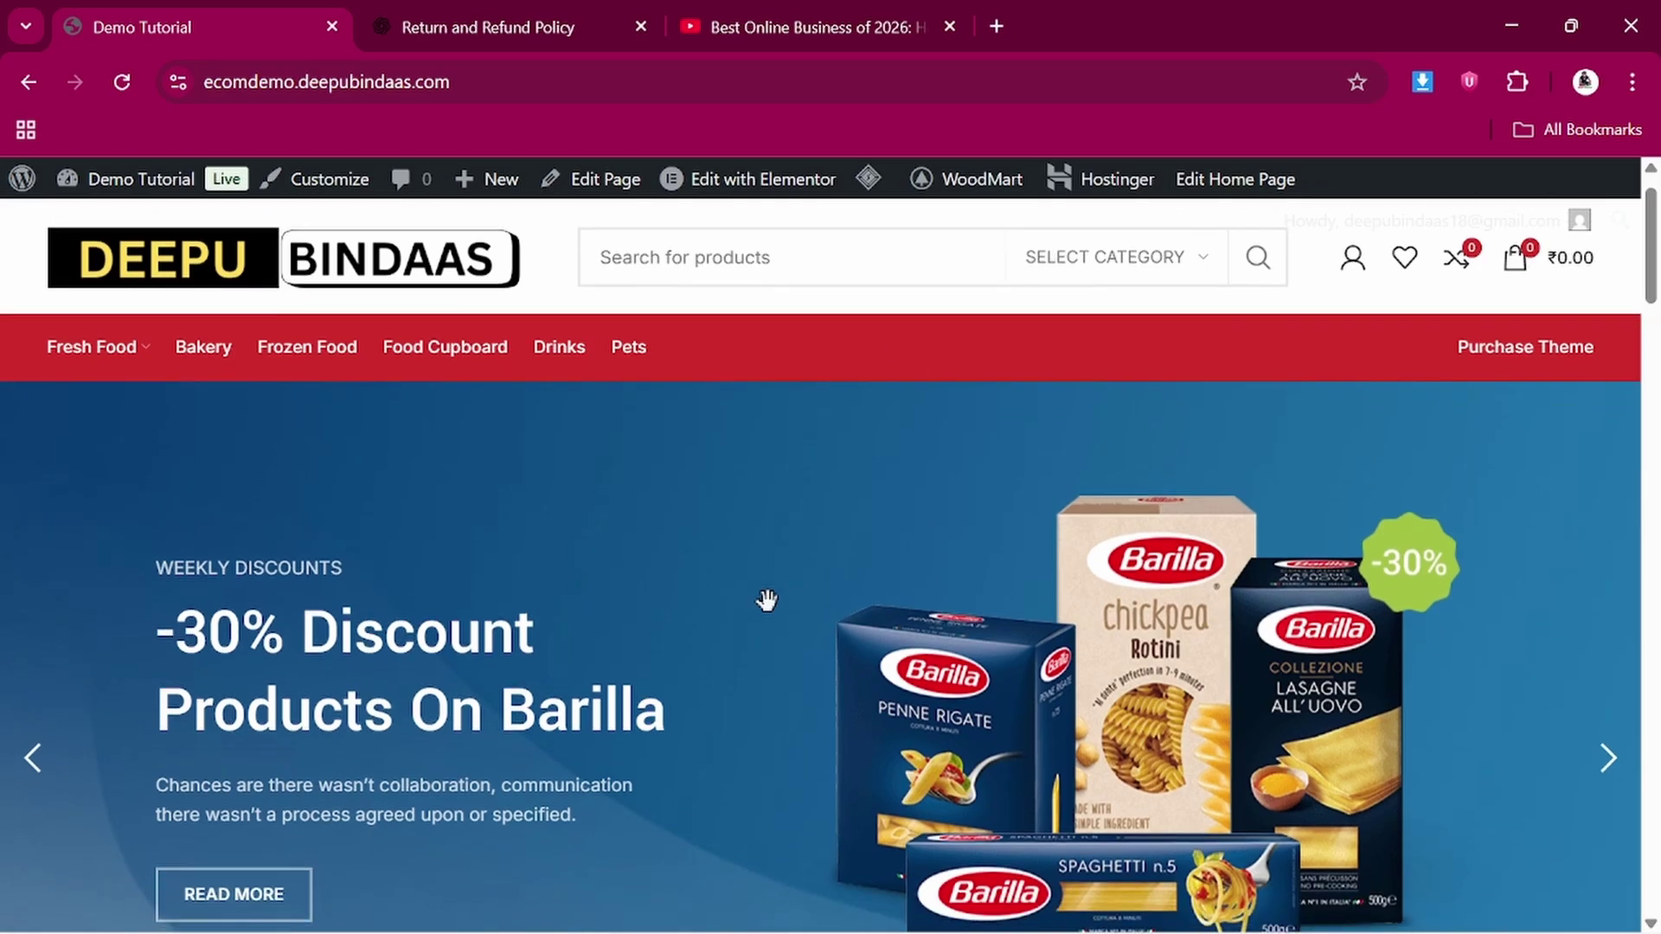
scroll(767, 600, "down", 10)
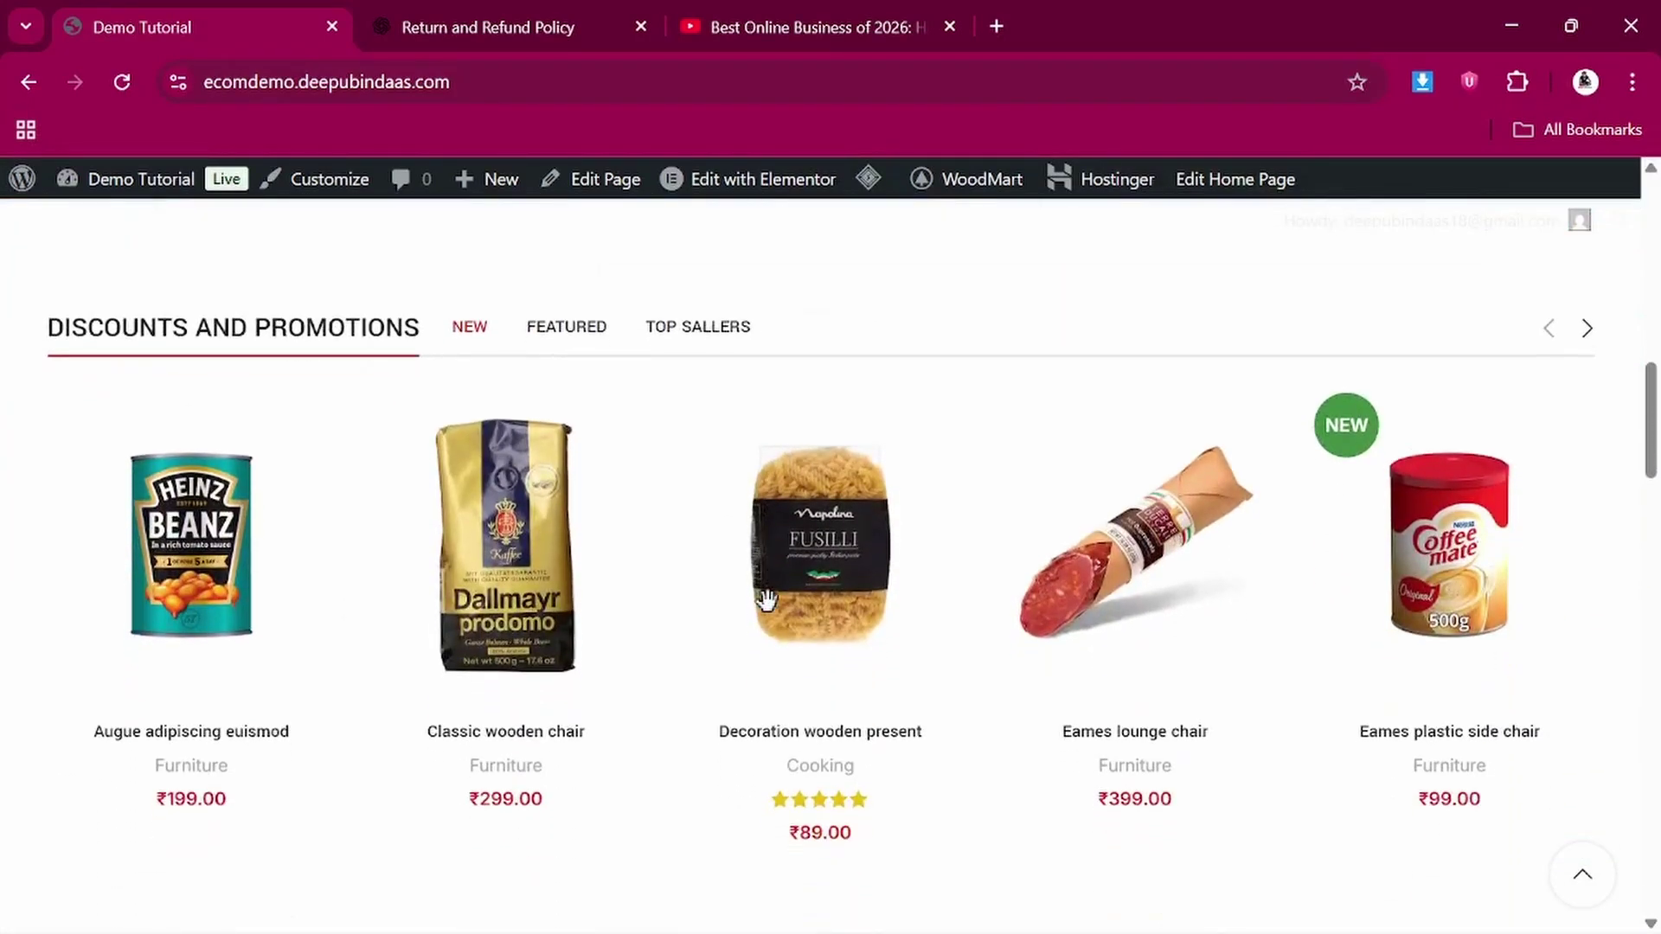
scroll(770, 616, "down", 10)
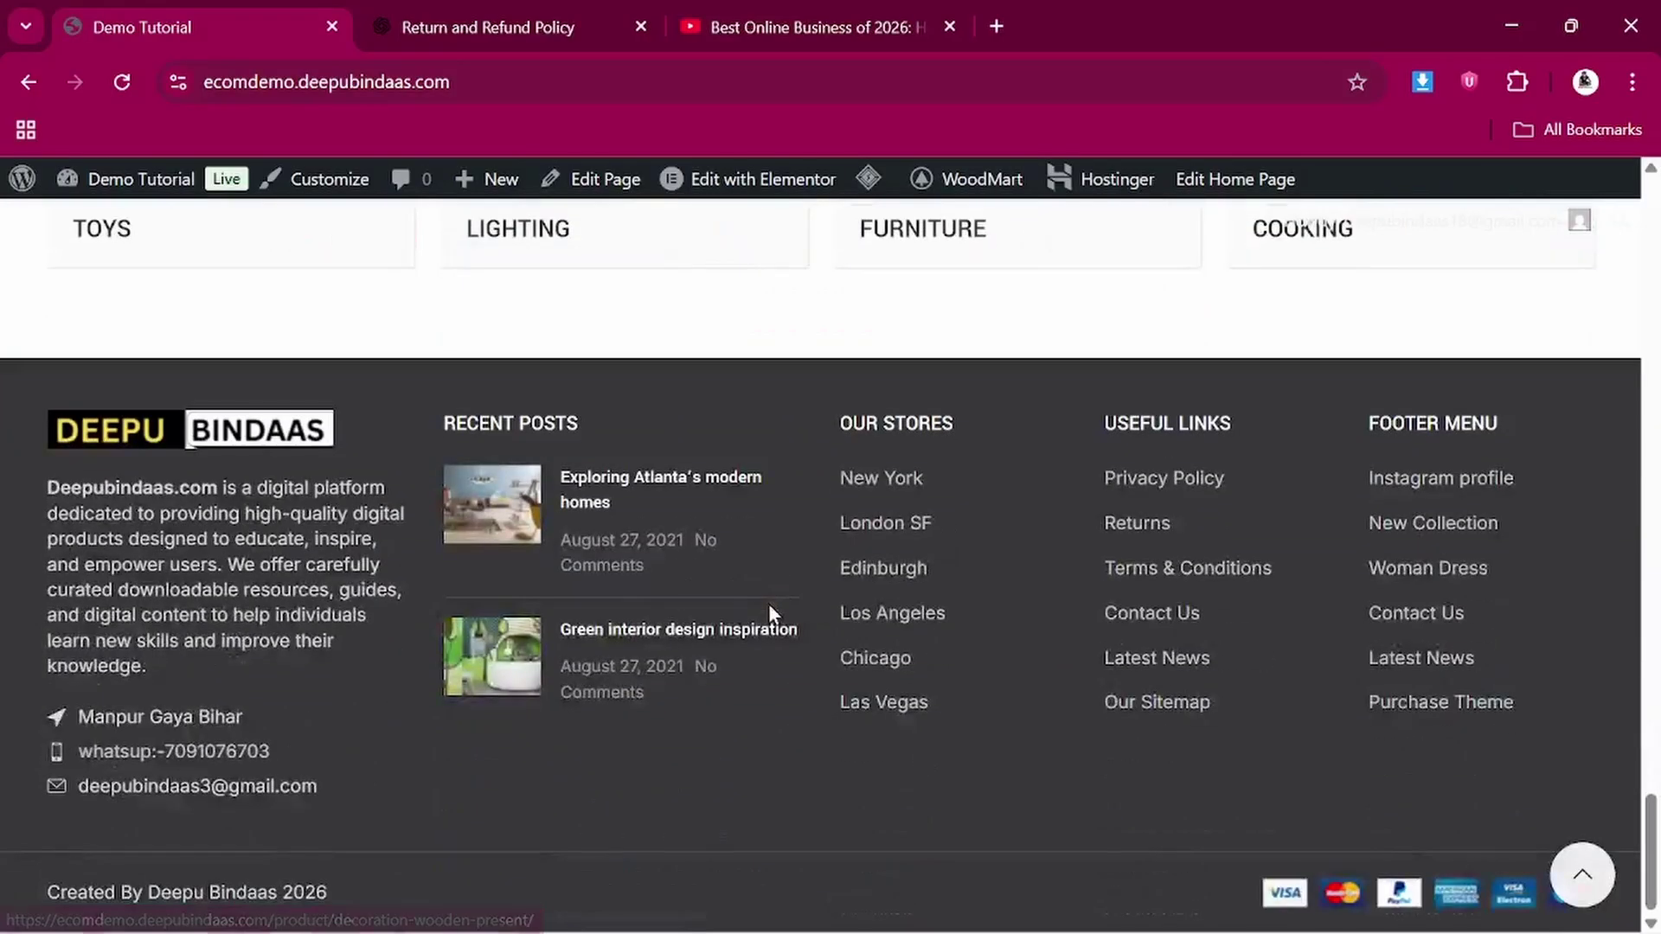
scroll(770, 616, "up", 20)
scroll(770, 616, "up", 5)
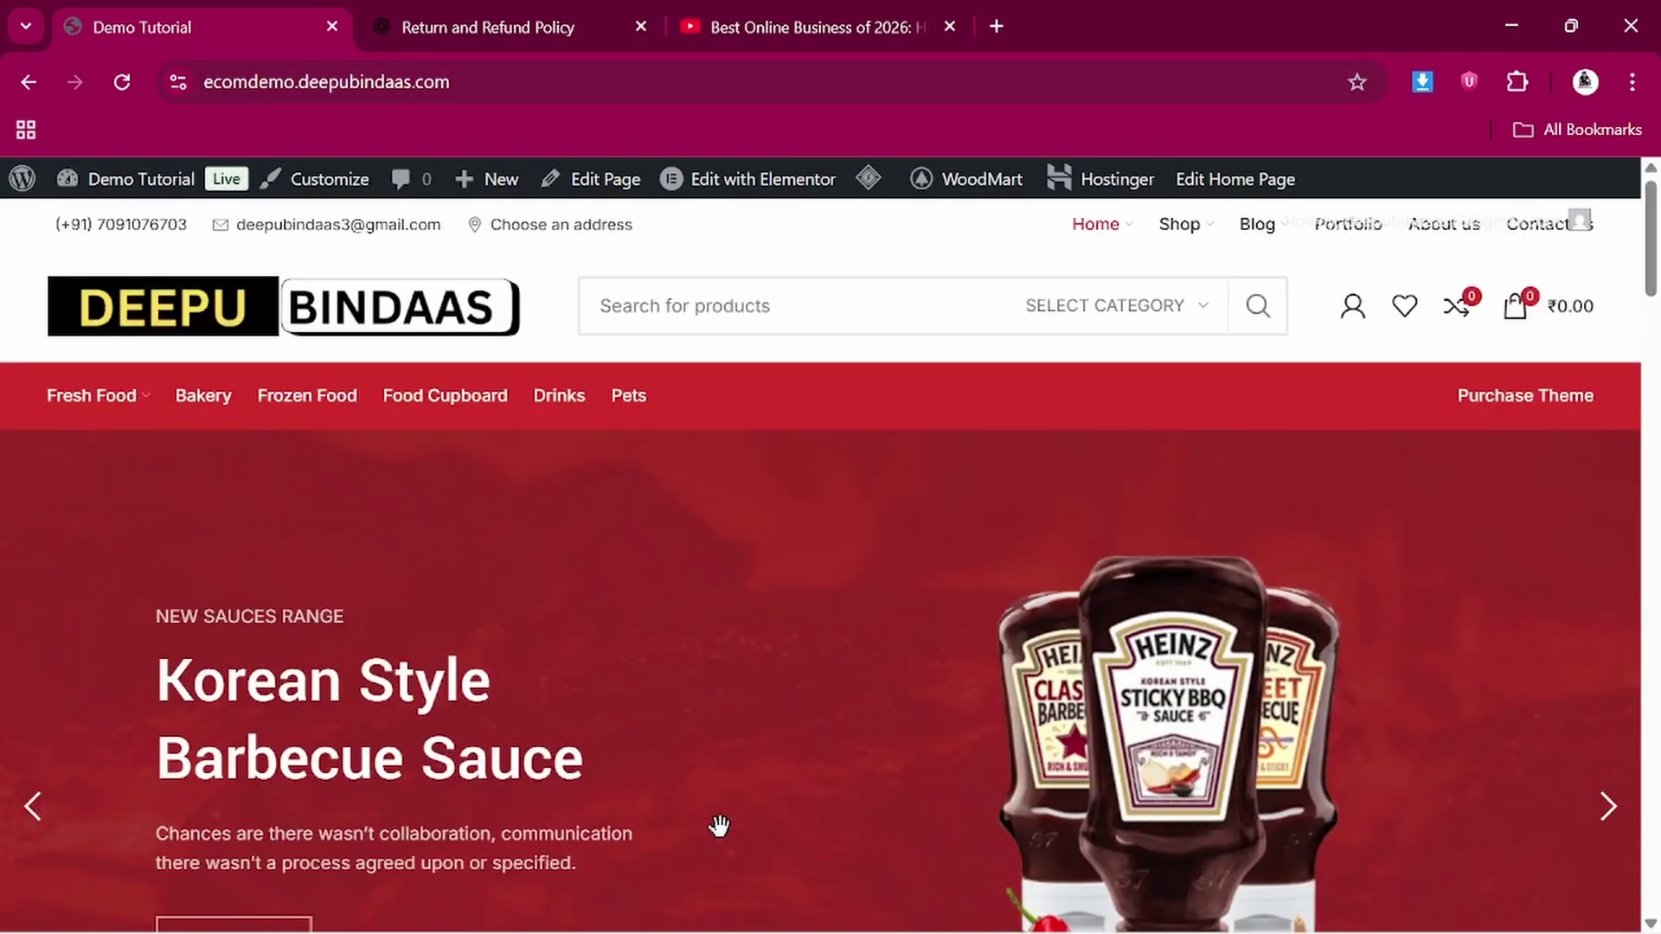
scroll(719, 823, "down", 5)
scroll(719, 825, "up", 5)
scroll(601, 655, "down", 6)
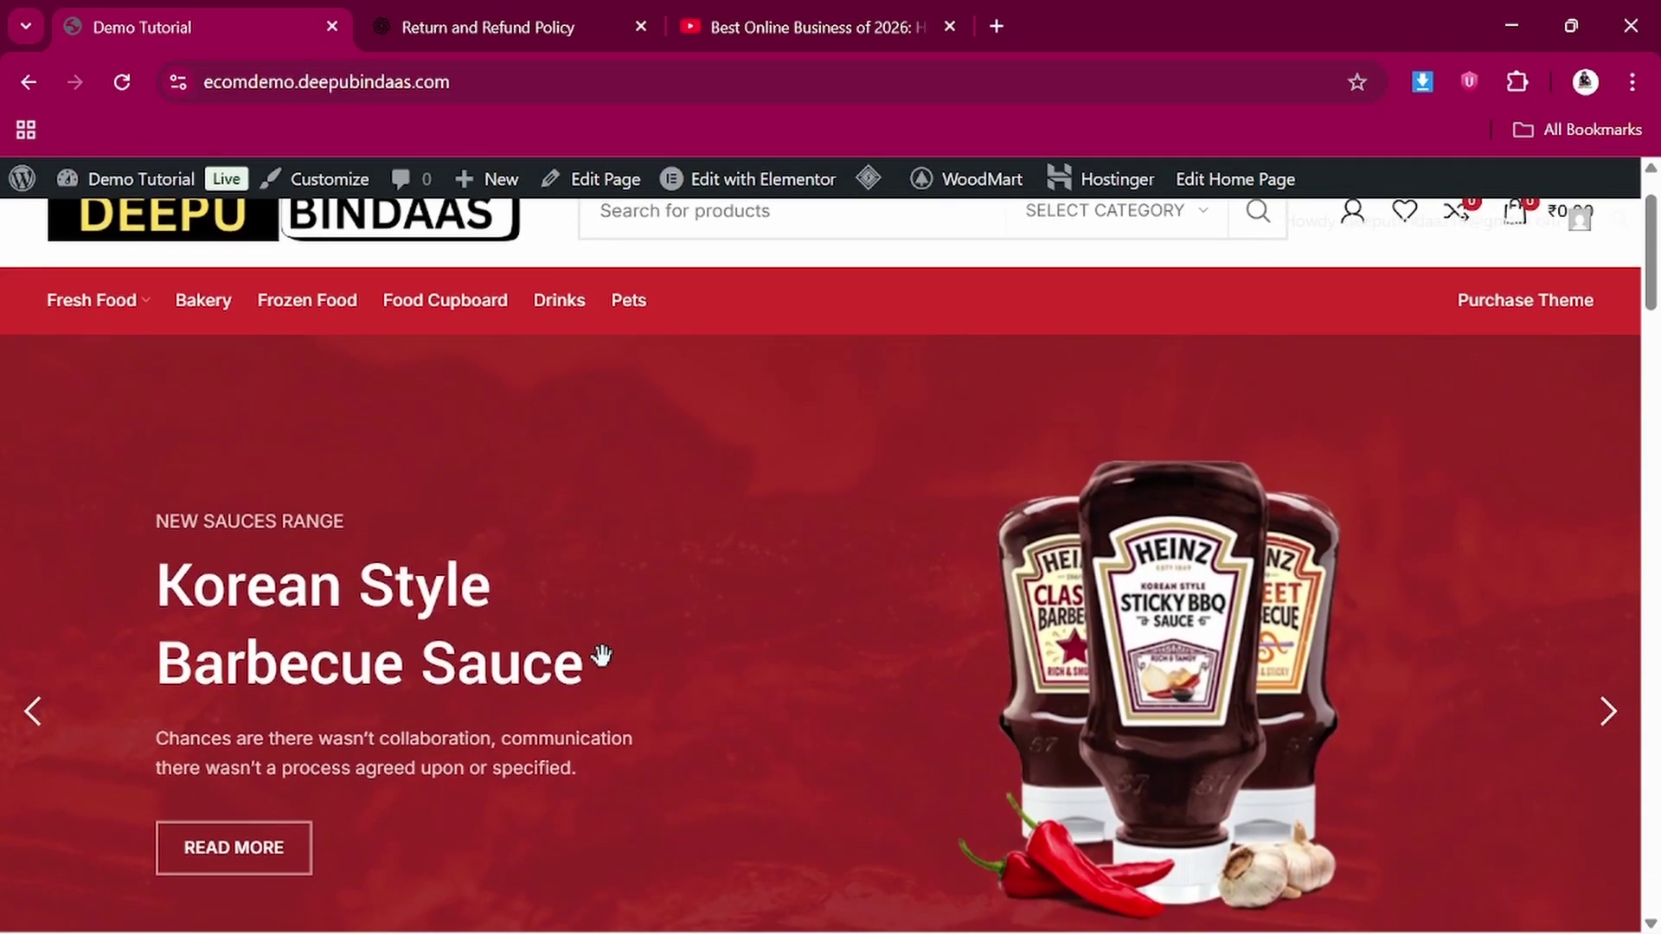
scroll(604, 661, "down", 3)
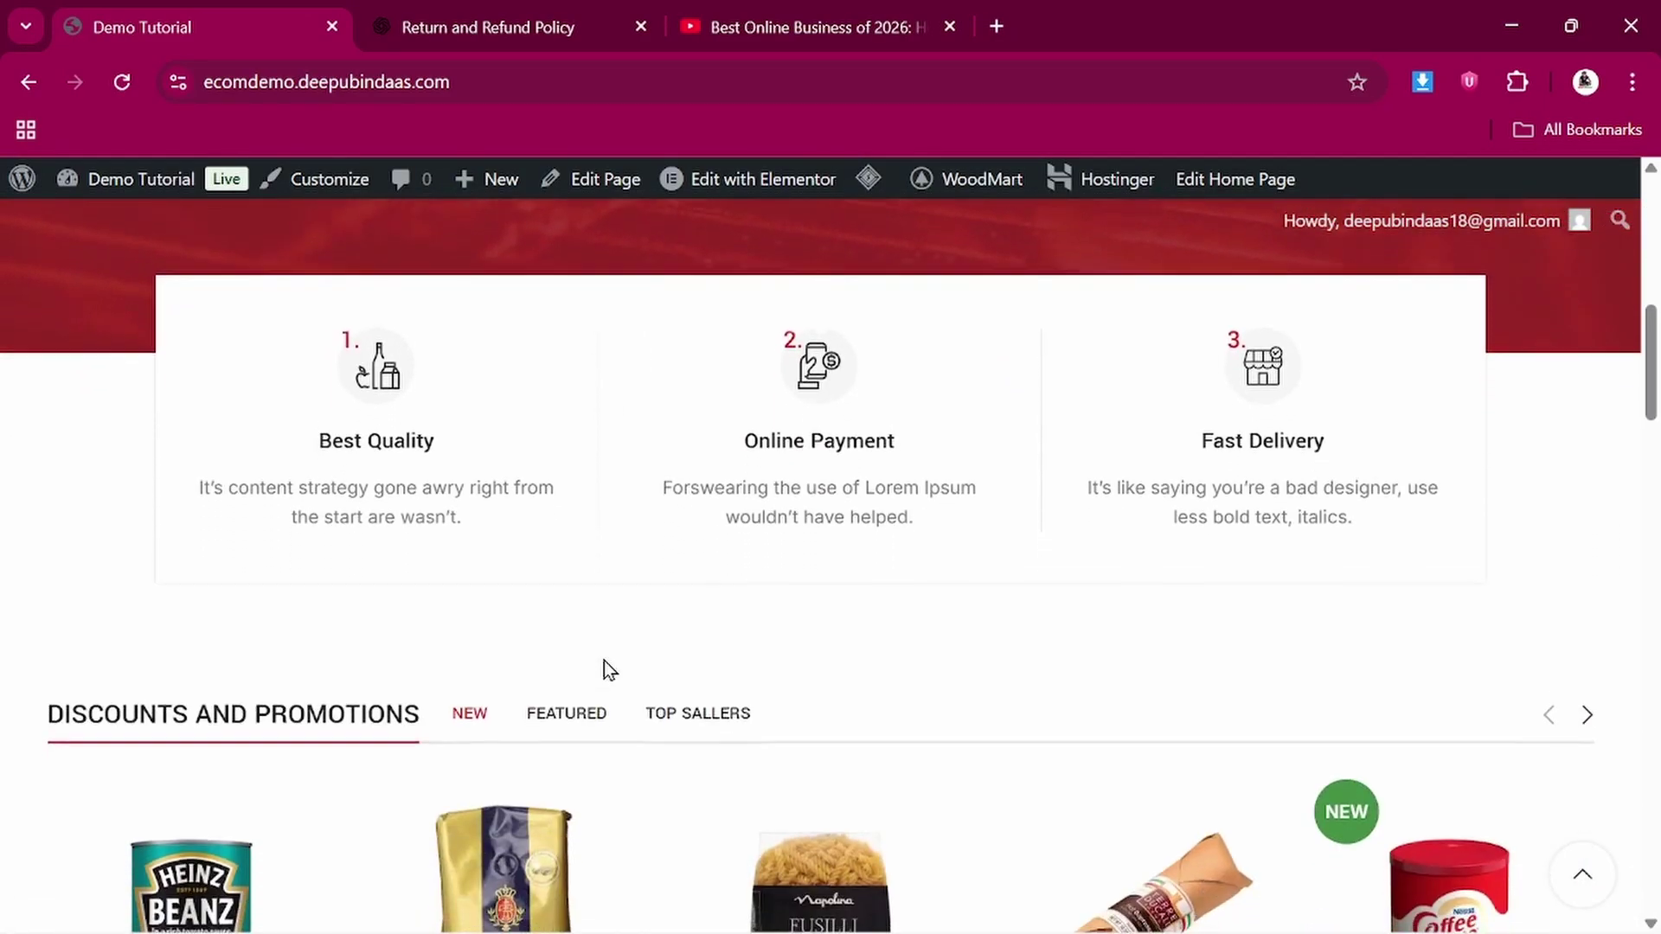
scroll(604, 661, "down", 5)
scroll(603, 660, "down", 5)
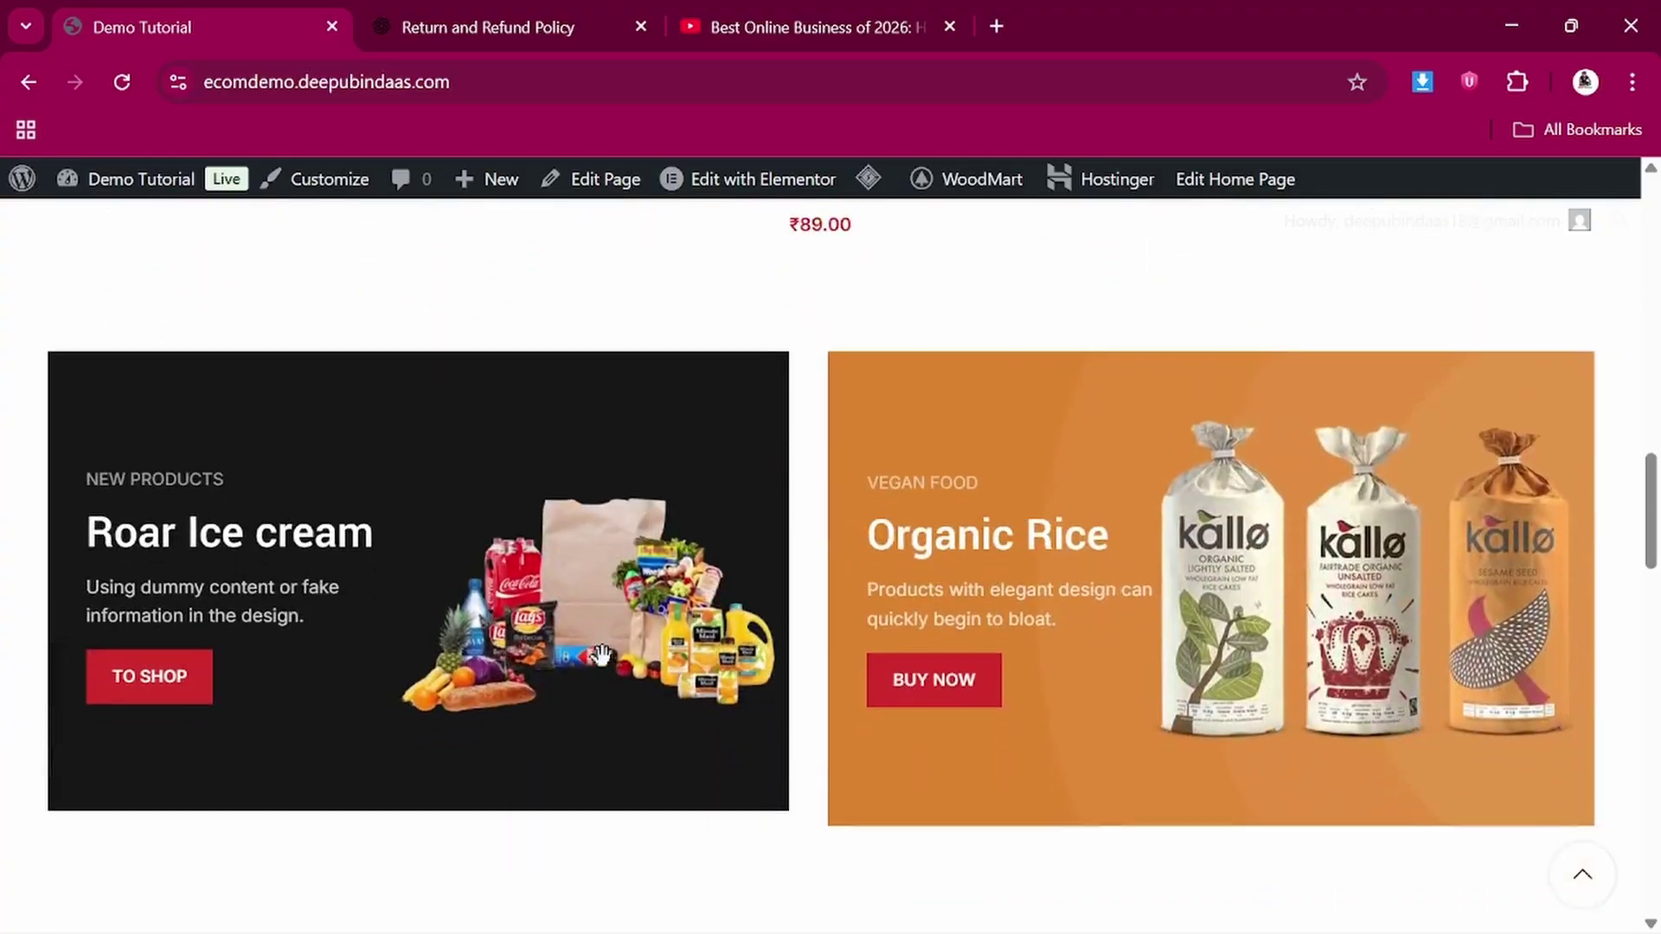
scroll(604, 666, "up", 11)
scroll(604, 666, "up", 6)
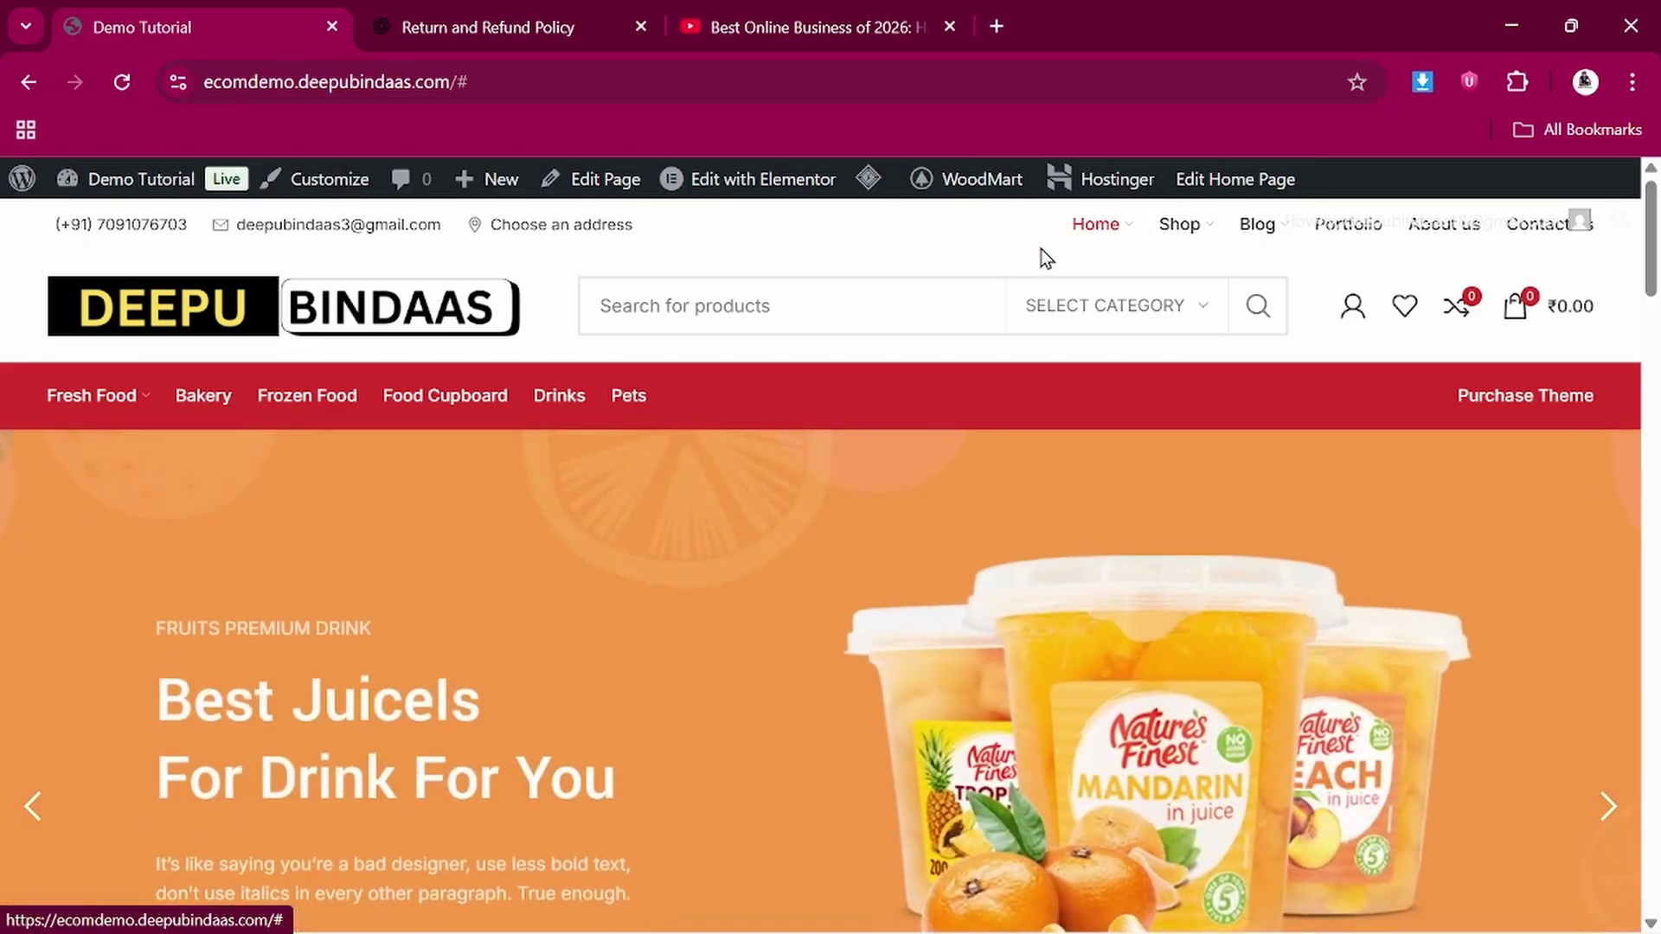
mouse_move(1096, 245)
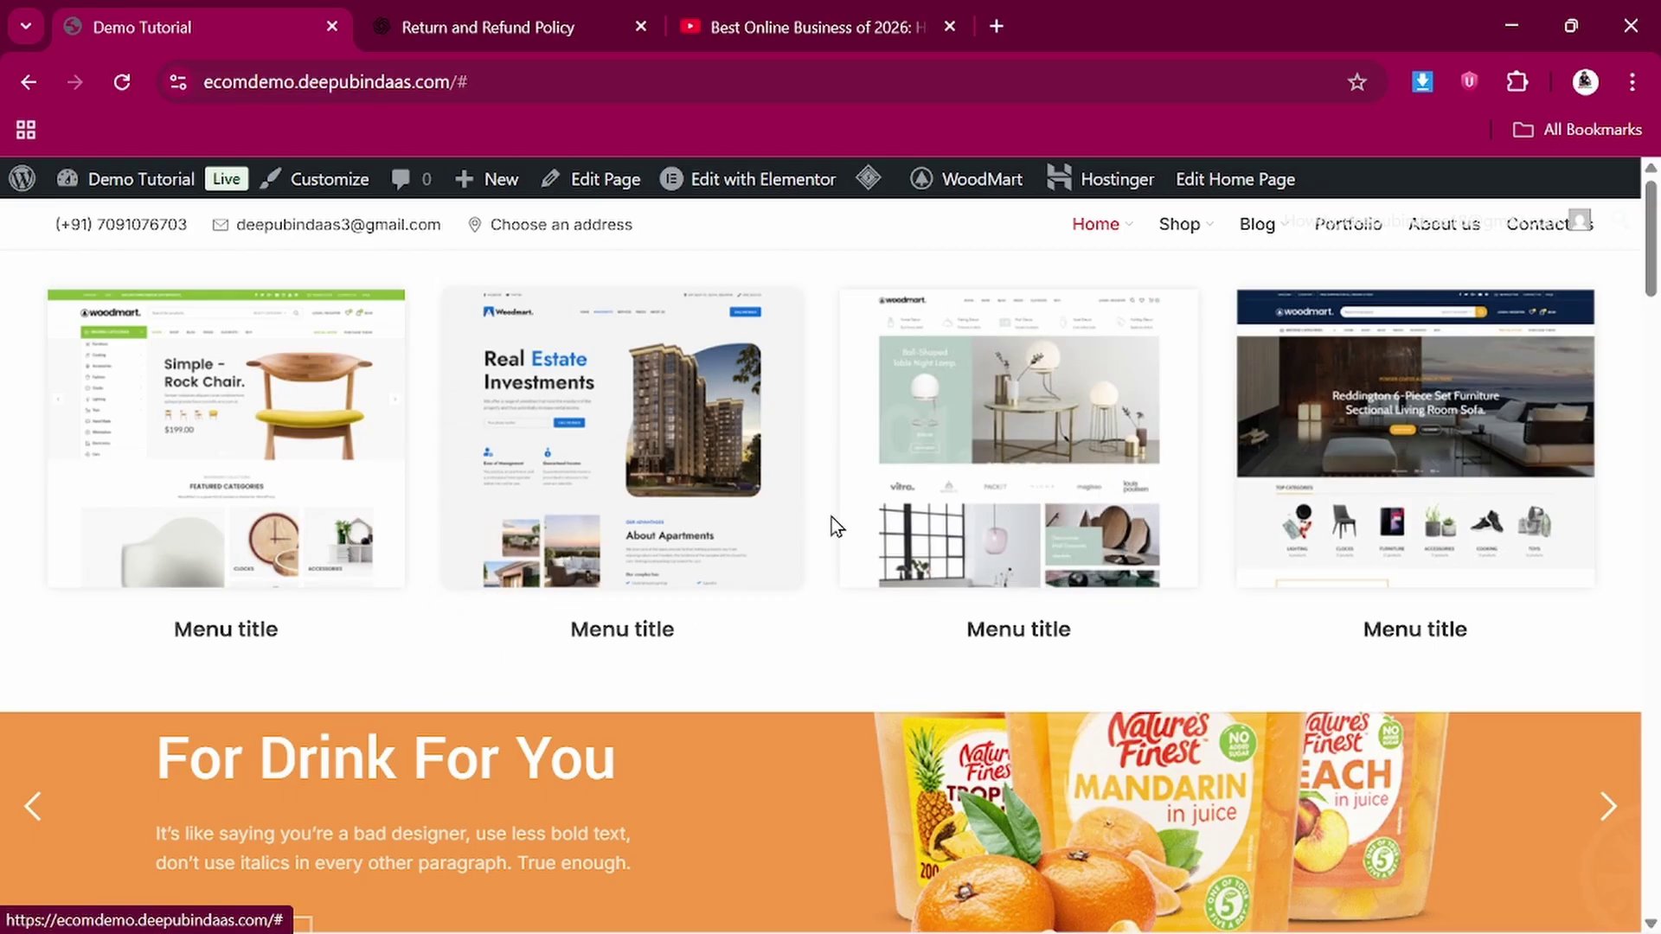
mouse_move(1174, 240)
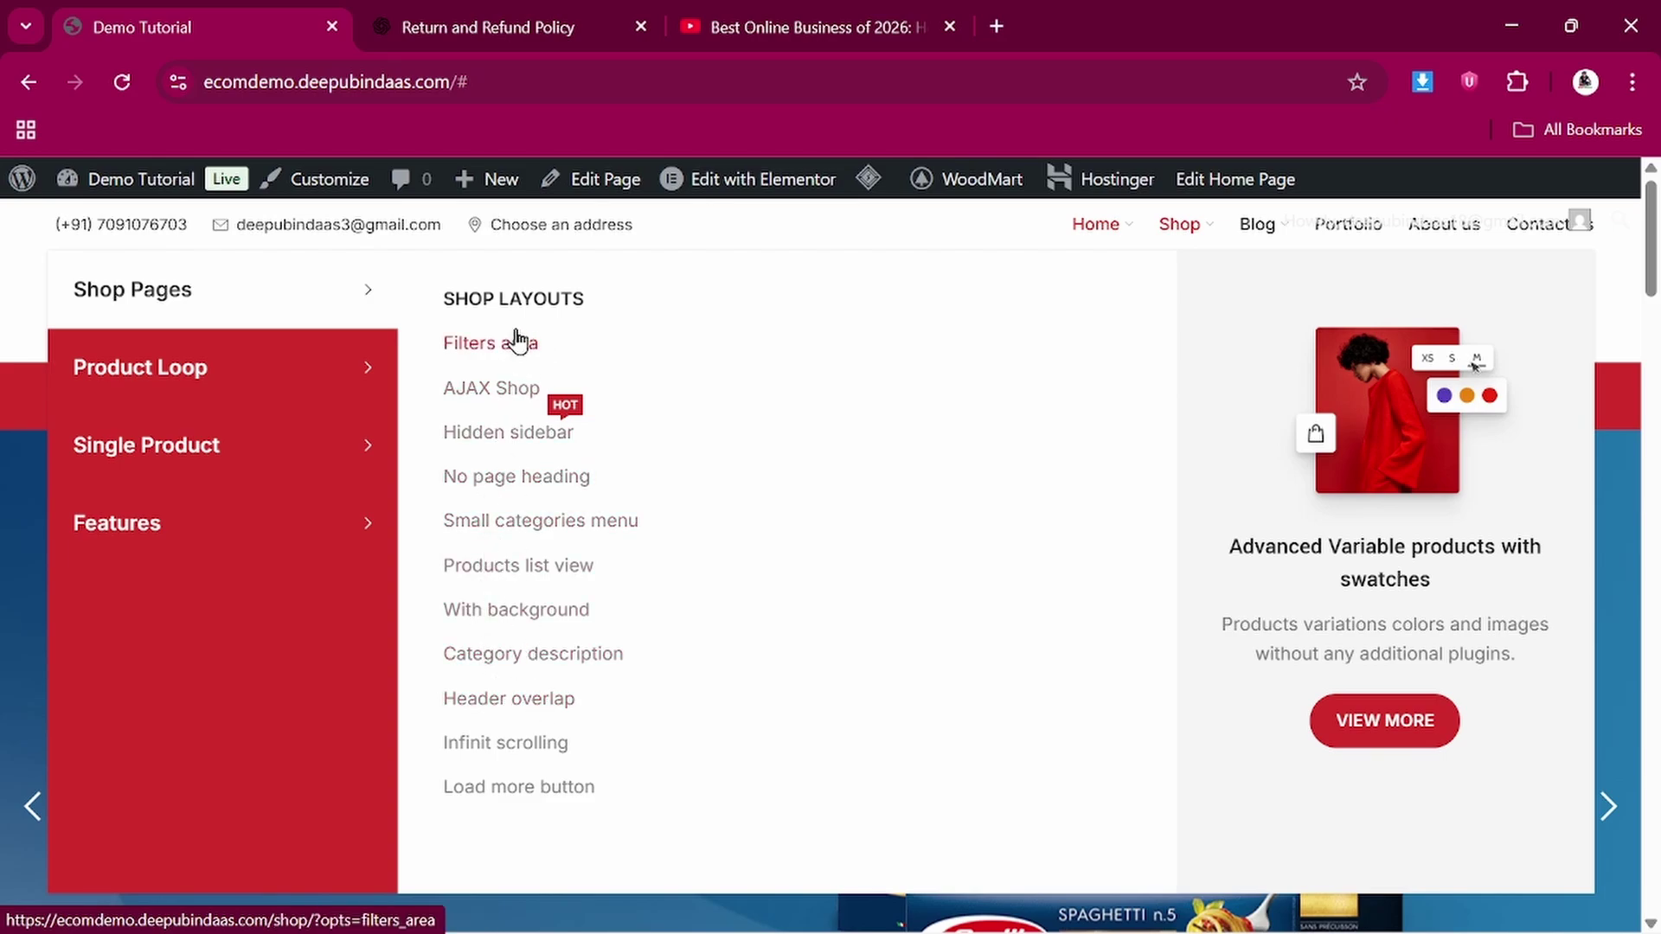
mouse_move(1260, 232)
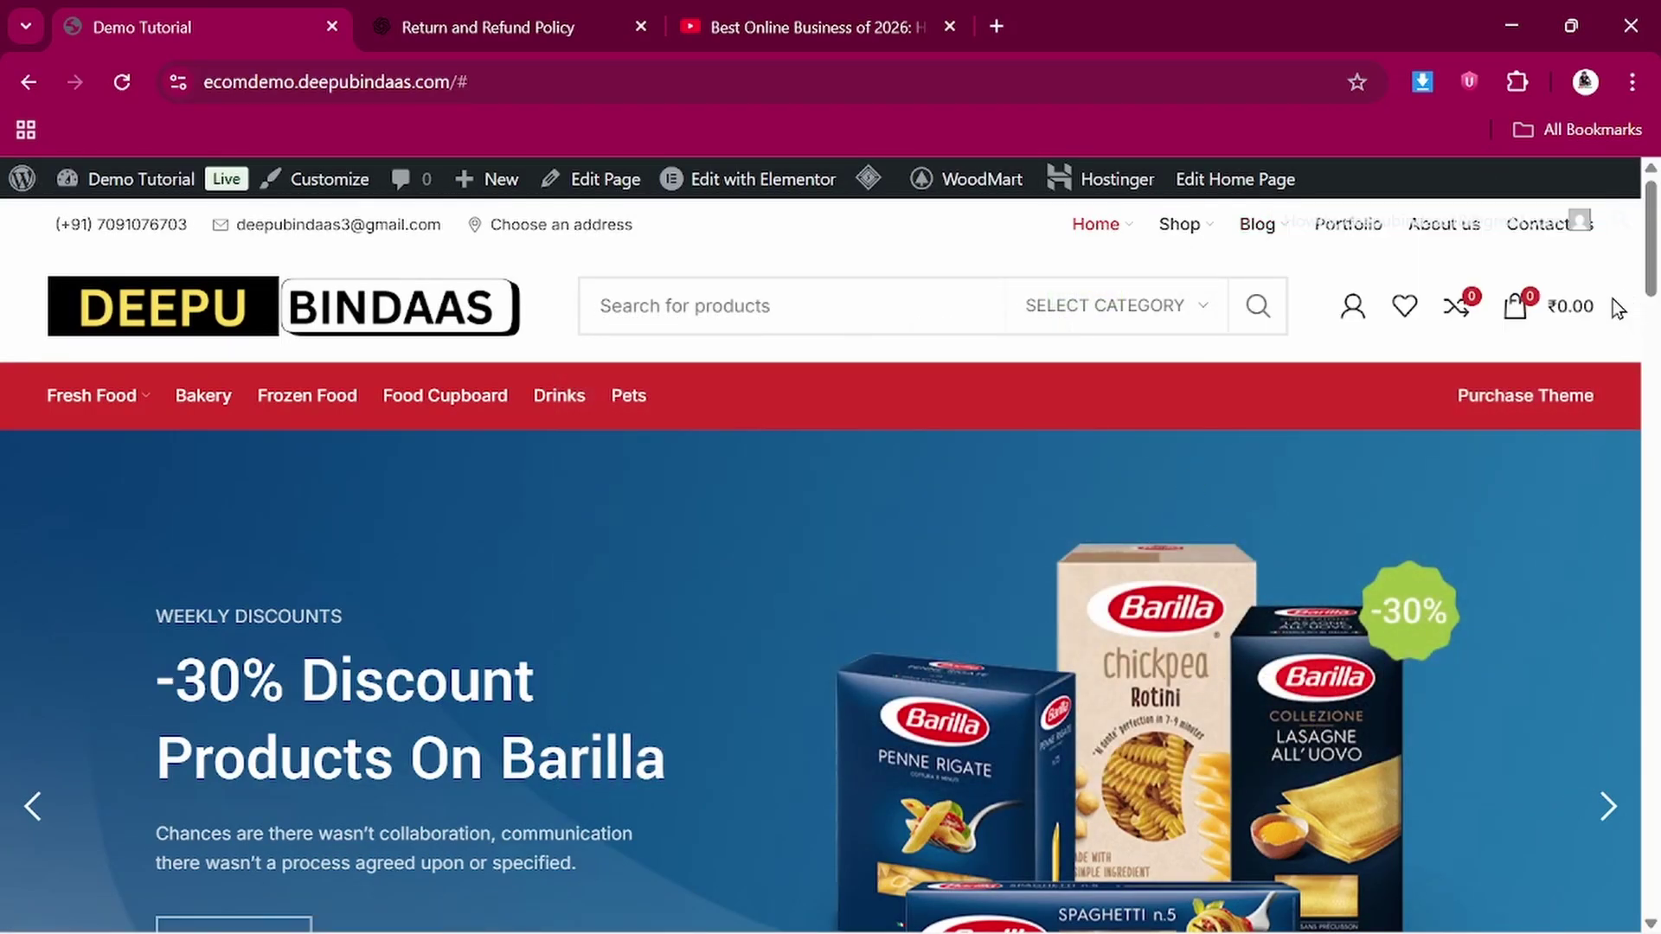
mouse_move(1527, 245)
scroll(1087, 390, "down", 1)
scroll(1086, 389, "up", 1)
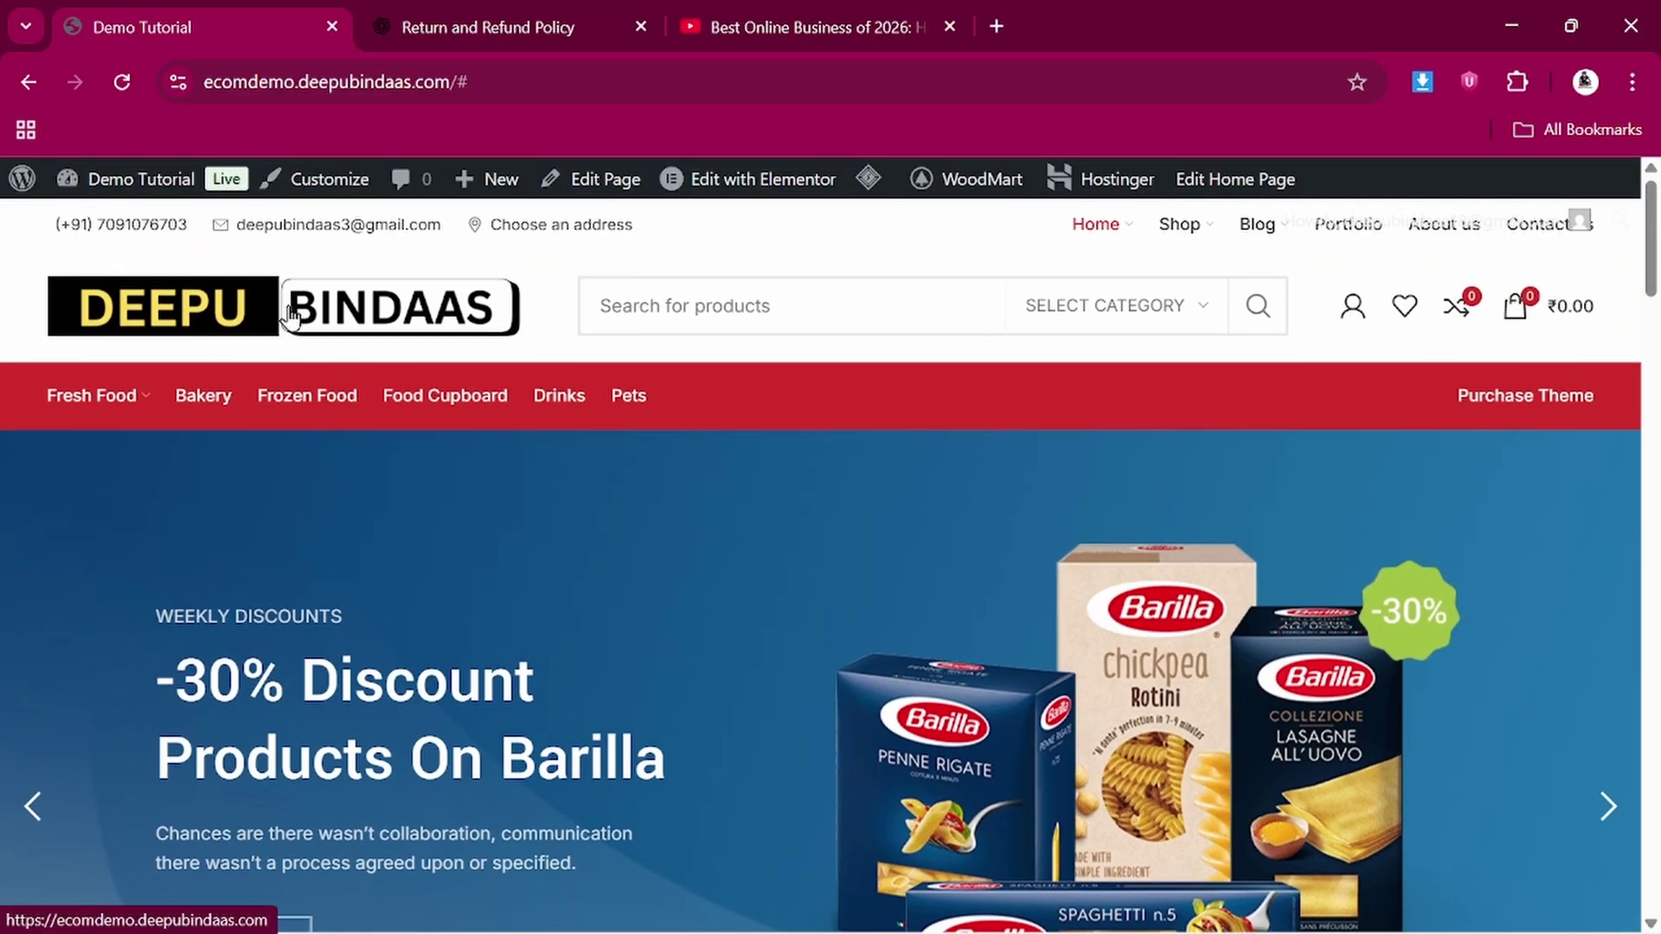
Reload the home page from the DEEPU BINDAAS logo, clearing the trailing # from the address
left_click(239, 320)
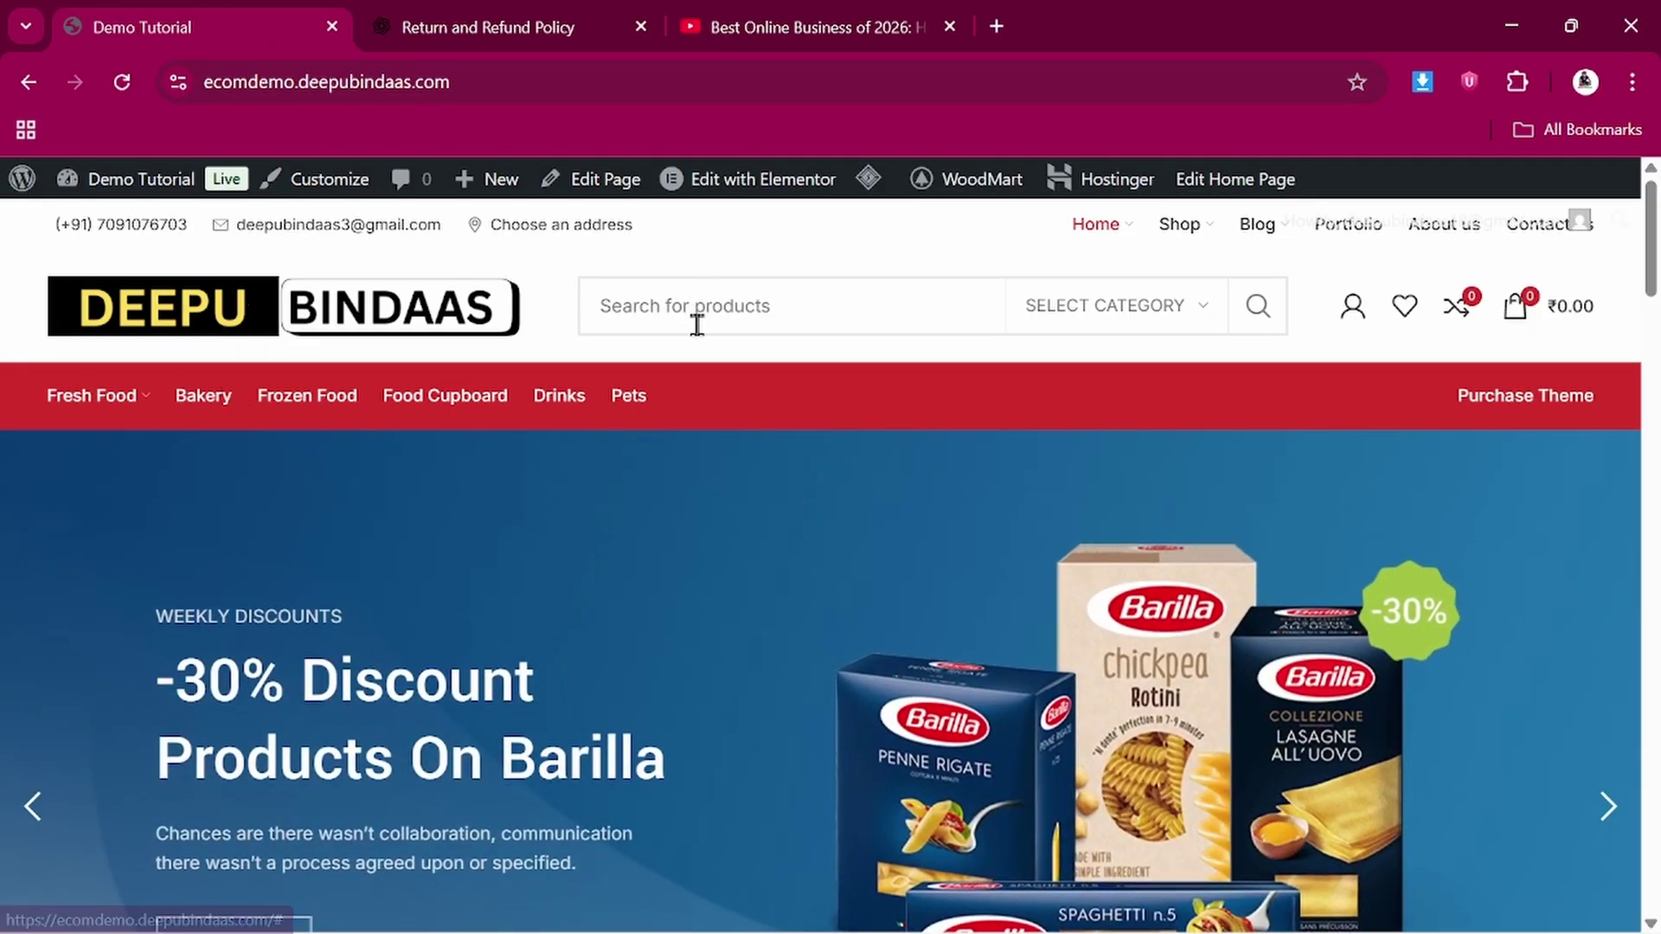
scroll(954, 421, "down", 1)
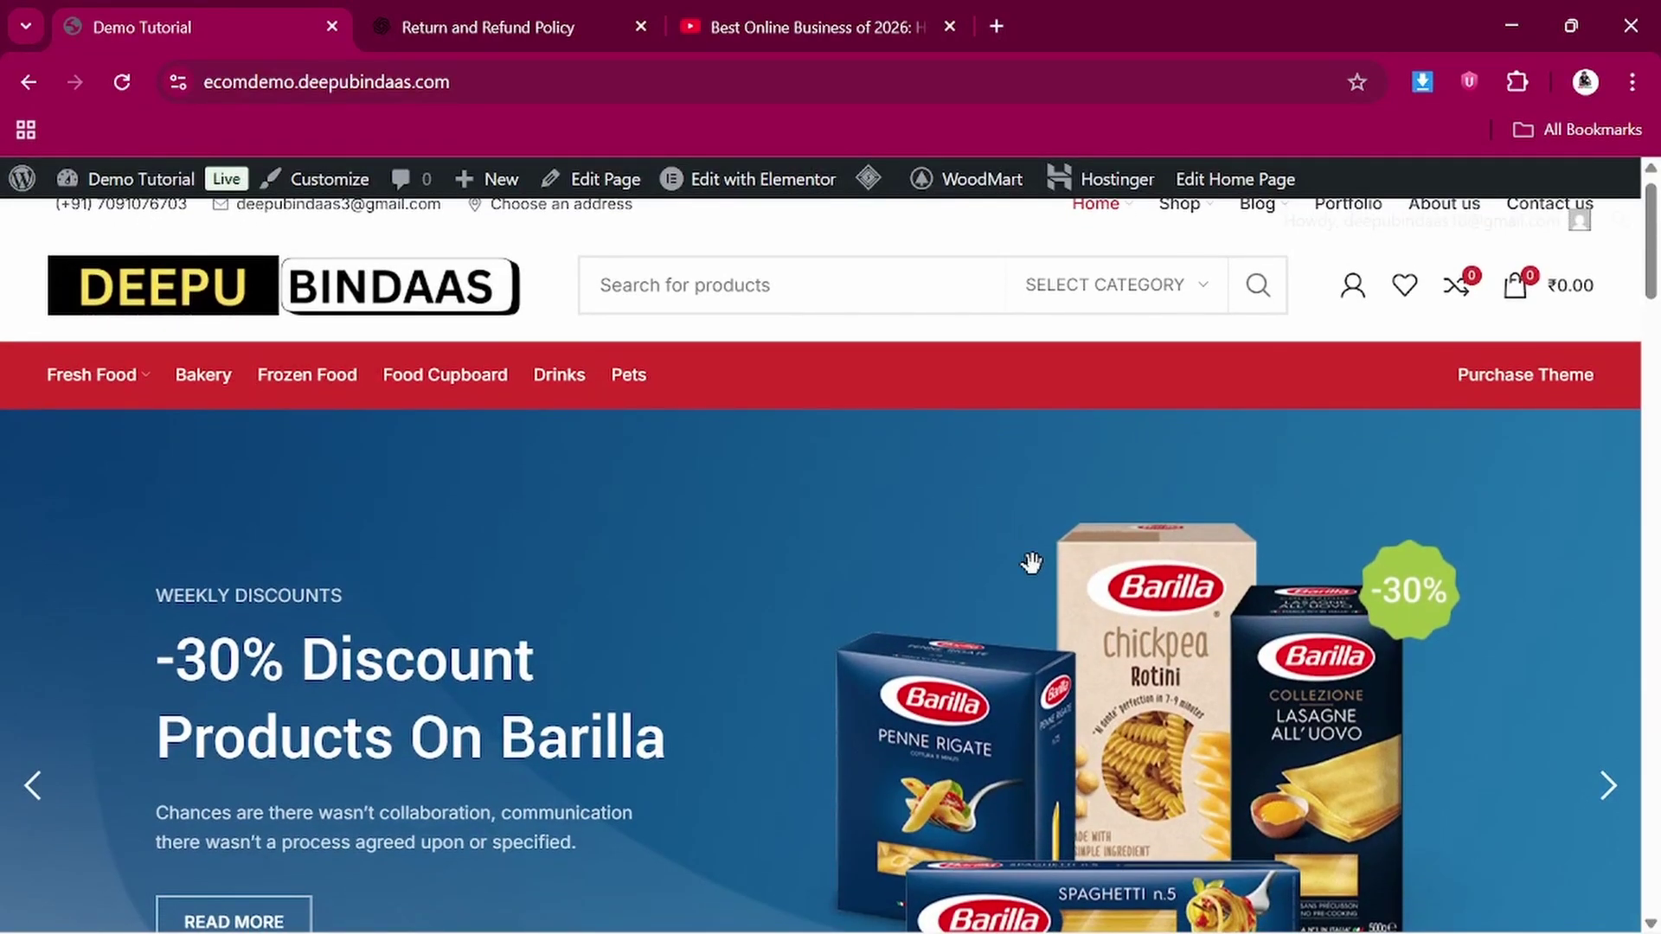
scroll(1030, 563, "down", 1)
mouse_move(105, 322)
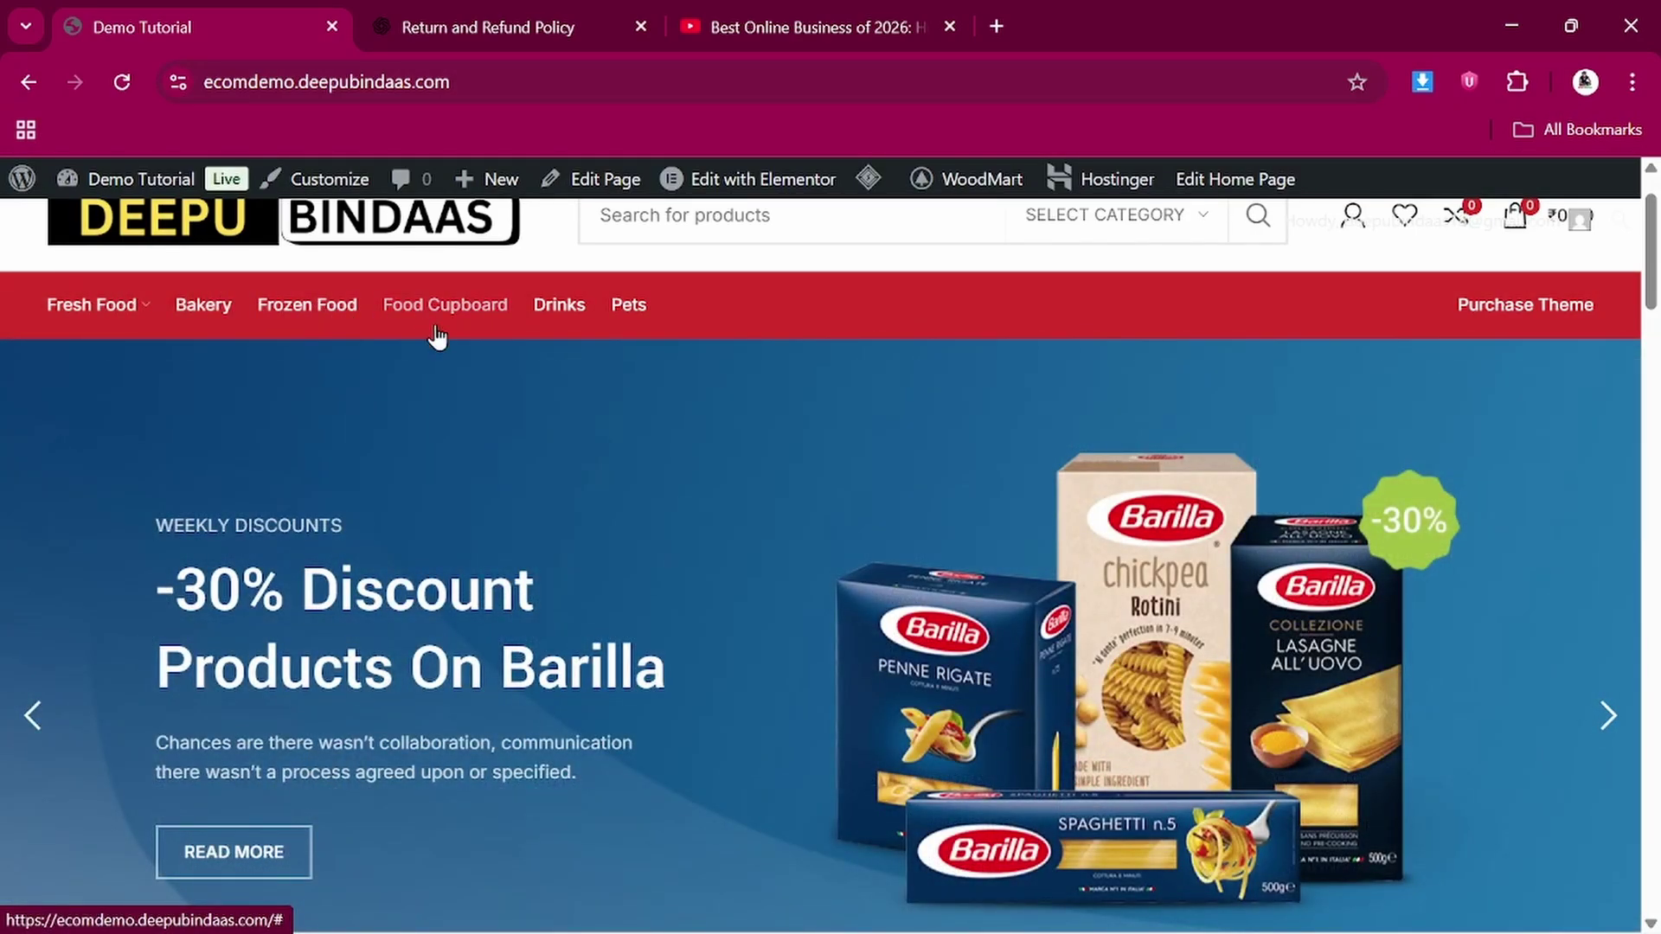
scroll(437, 335, "down", 1)
scroll(437, 336, "up", 2)
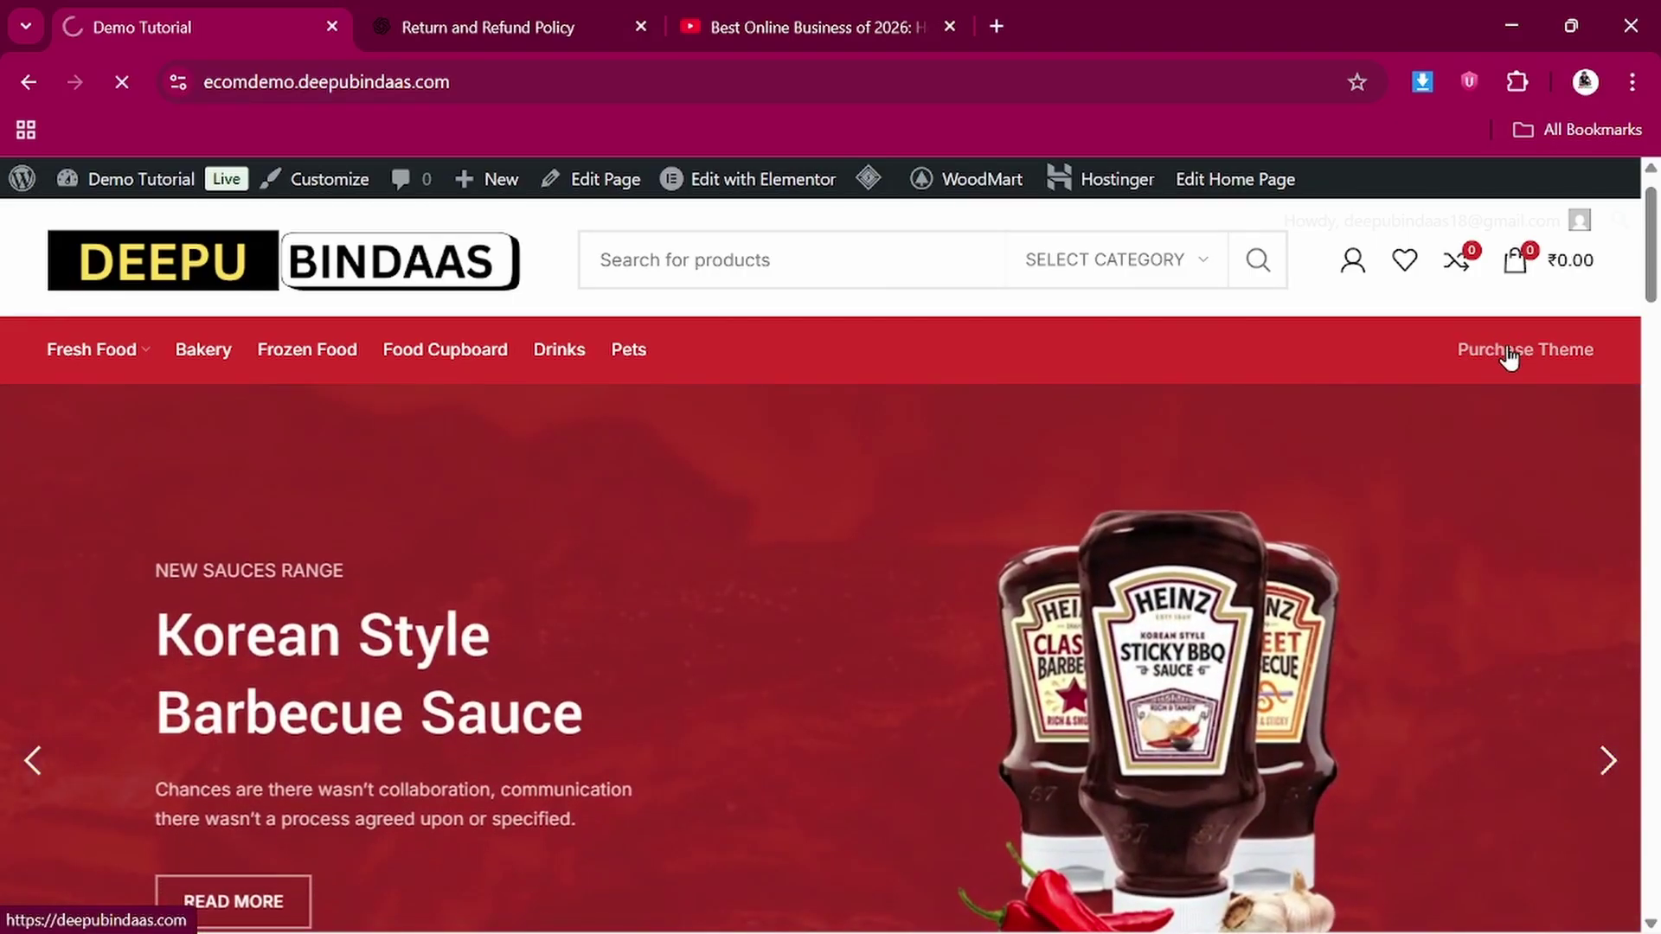
Open the theme seller's site via Purchase Theme and browse its Latest Products listings
left_click(1510, 354)
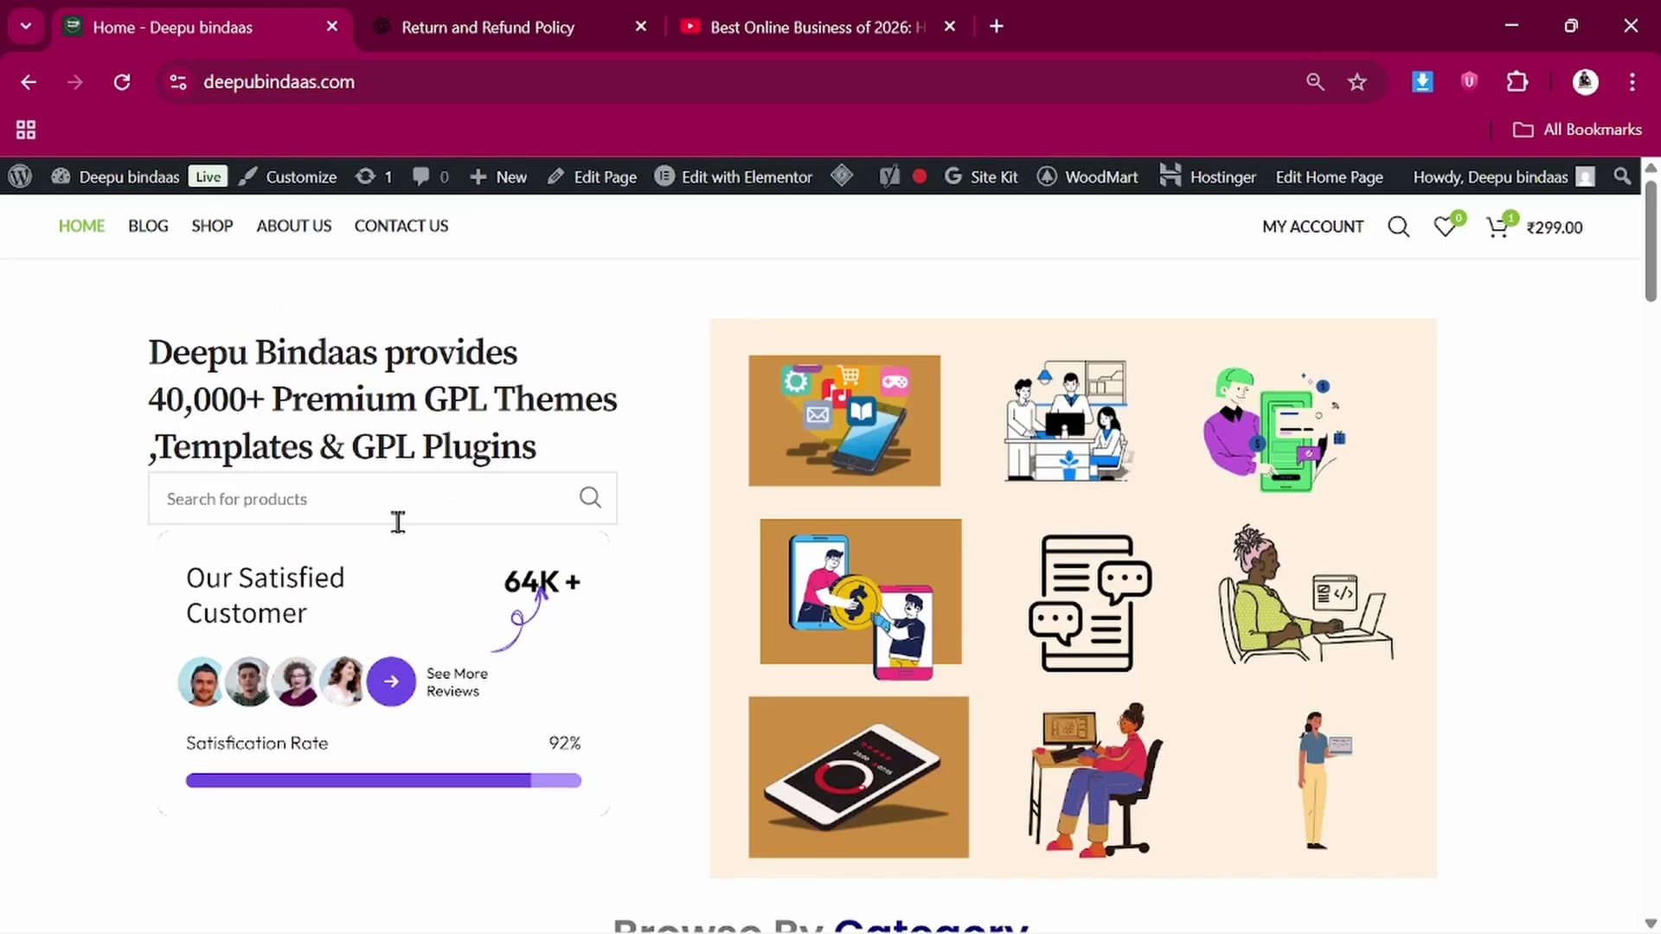
scroll(538, 634, "down", 5)
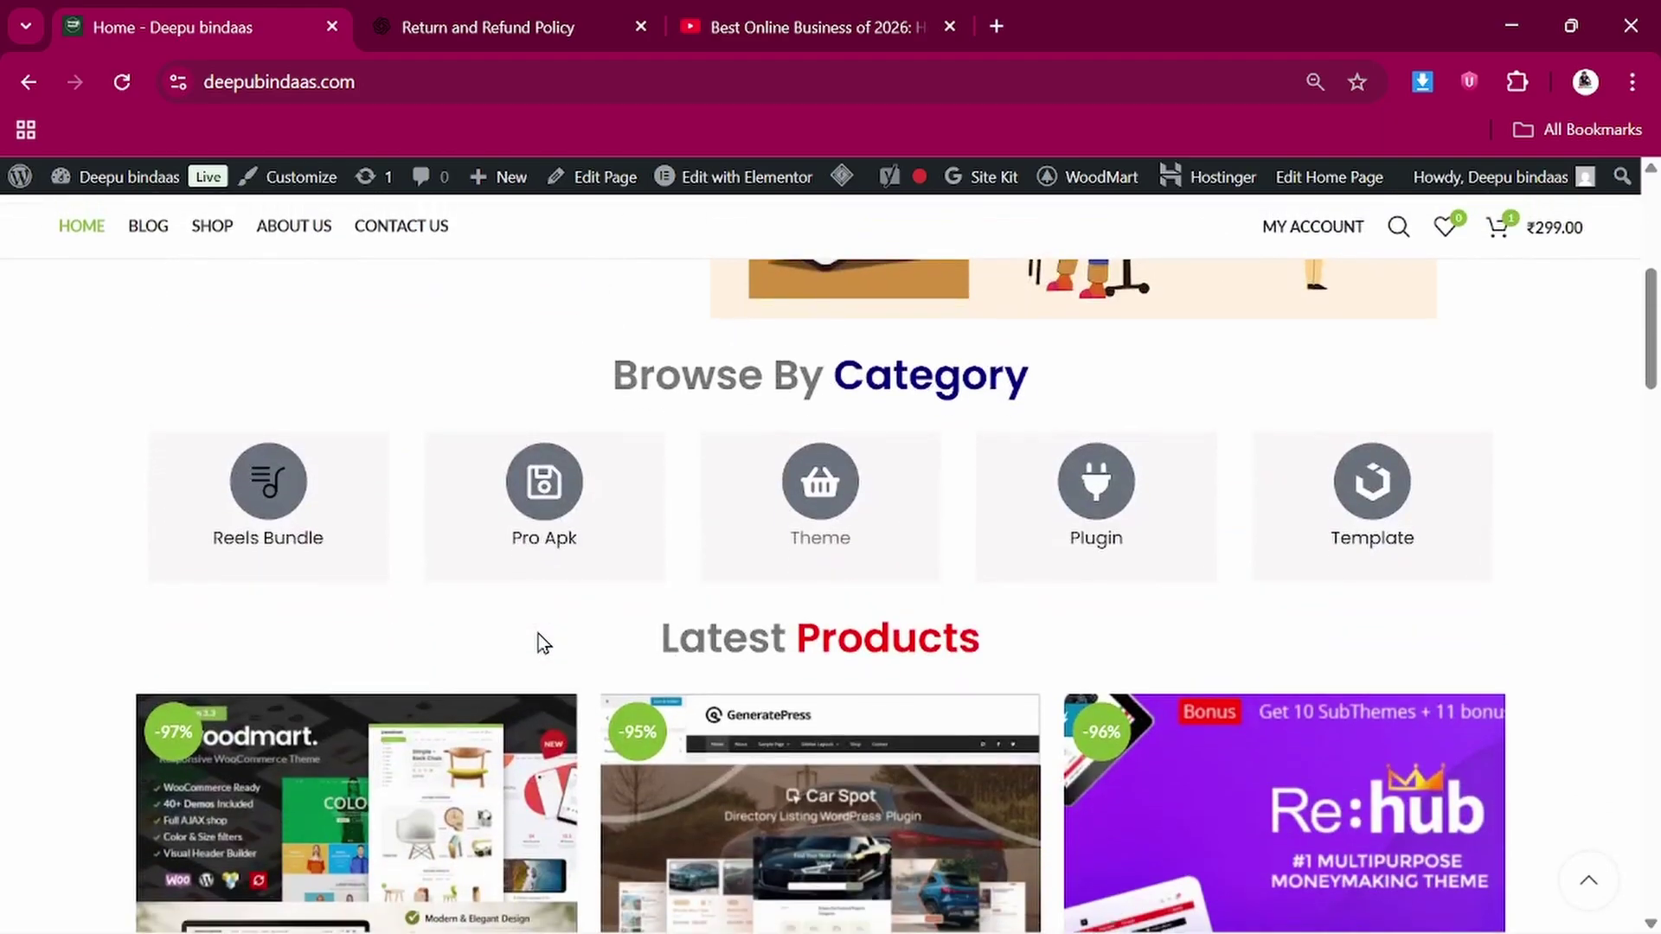
scroll(538, 639, "down", 3)
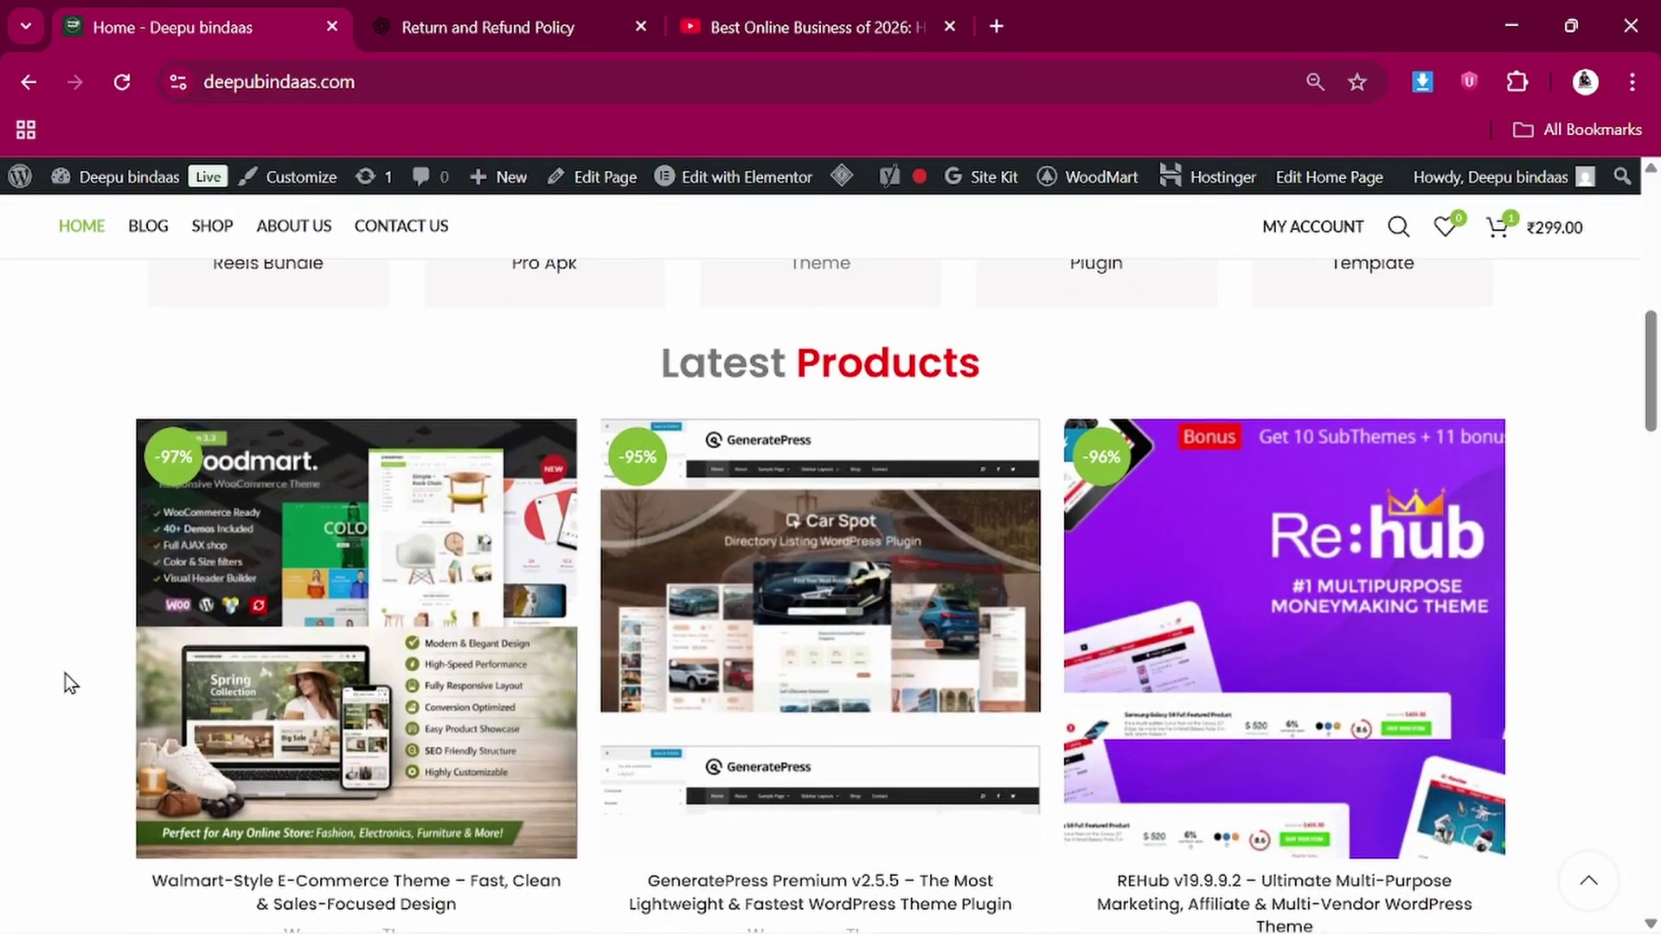
scroll(65, 673, "down", 2)
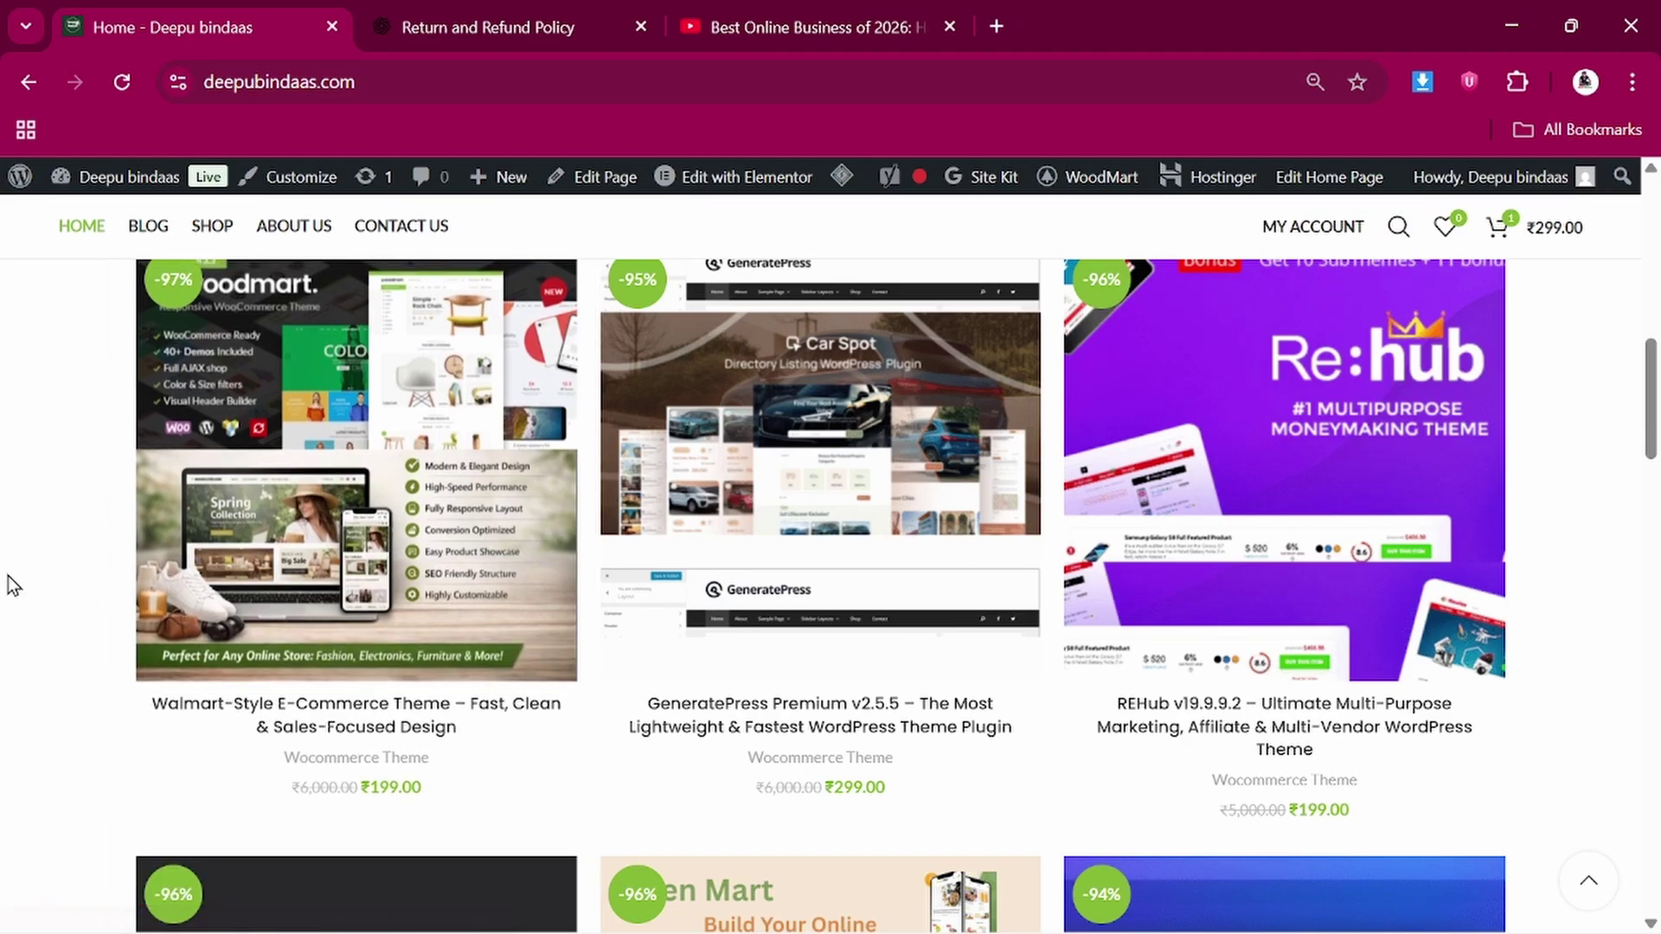
scroll(8, 574, "down", 9)
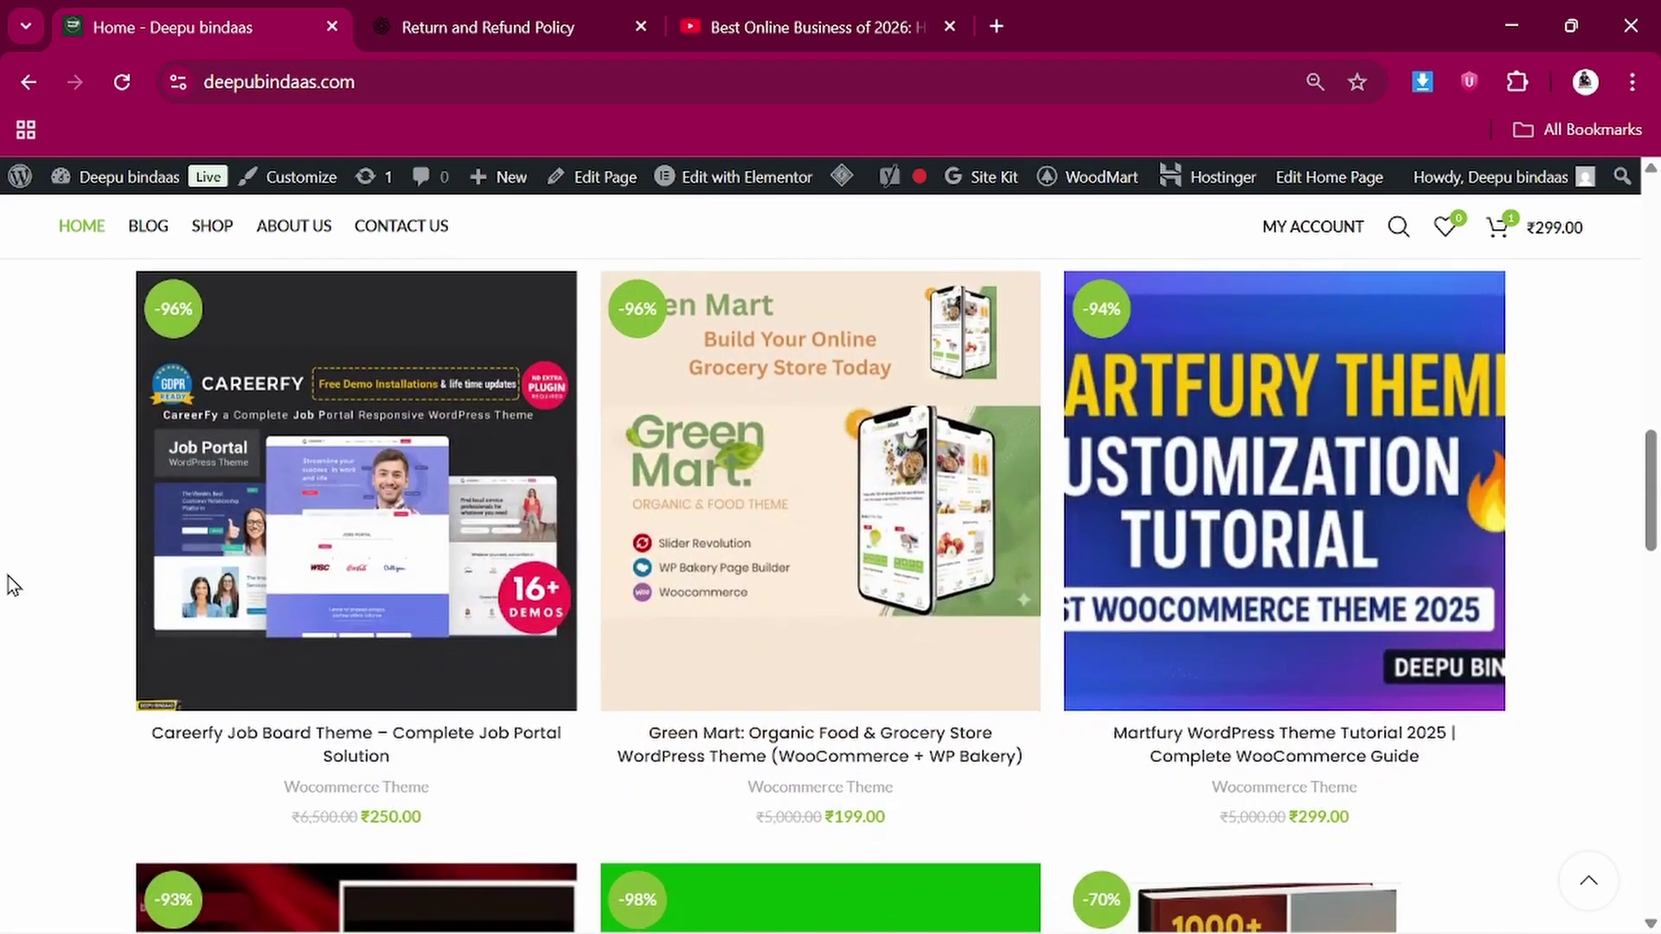
scroll(8, 574, "up", 11)
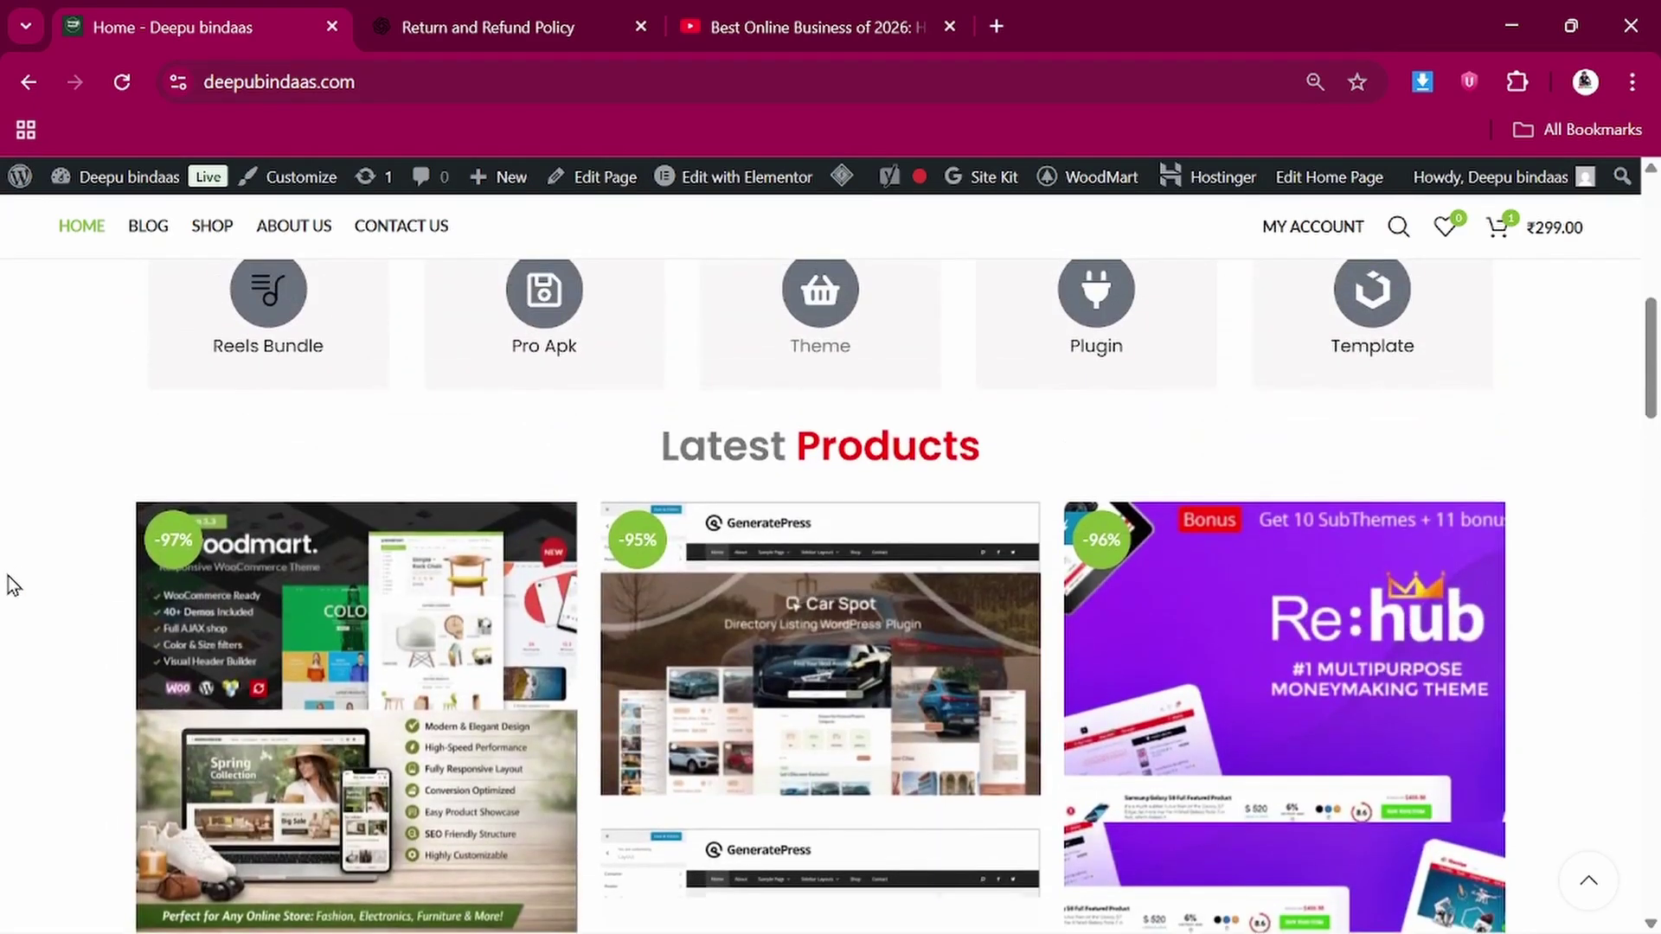
scroll(7, 575, "down", 3)
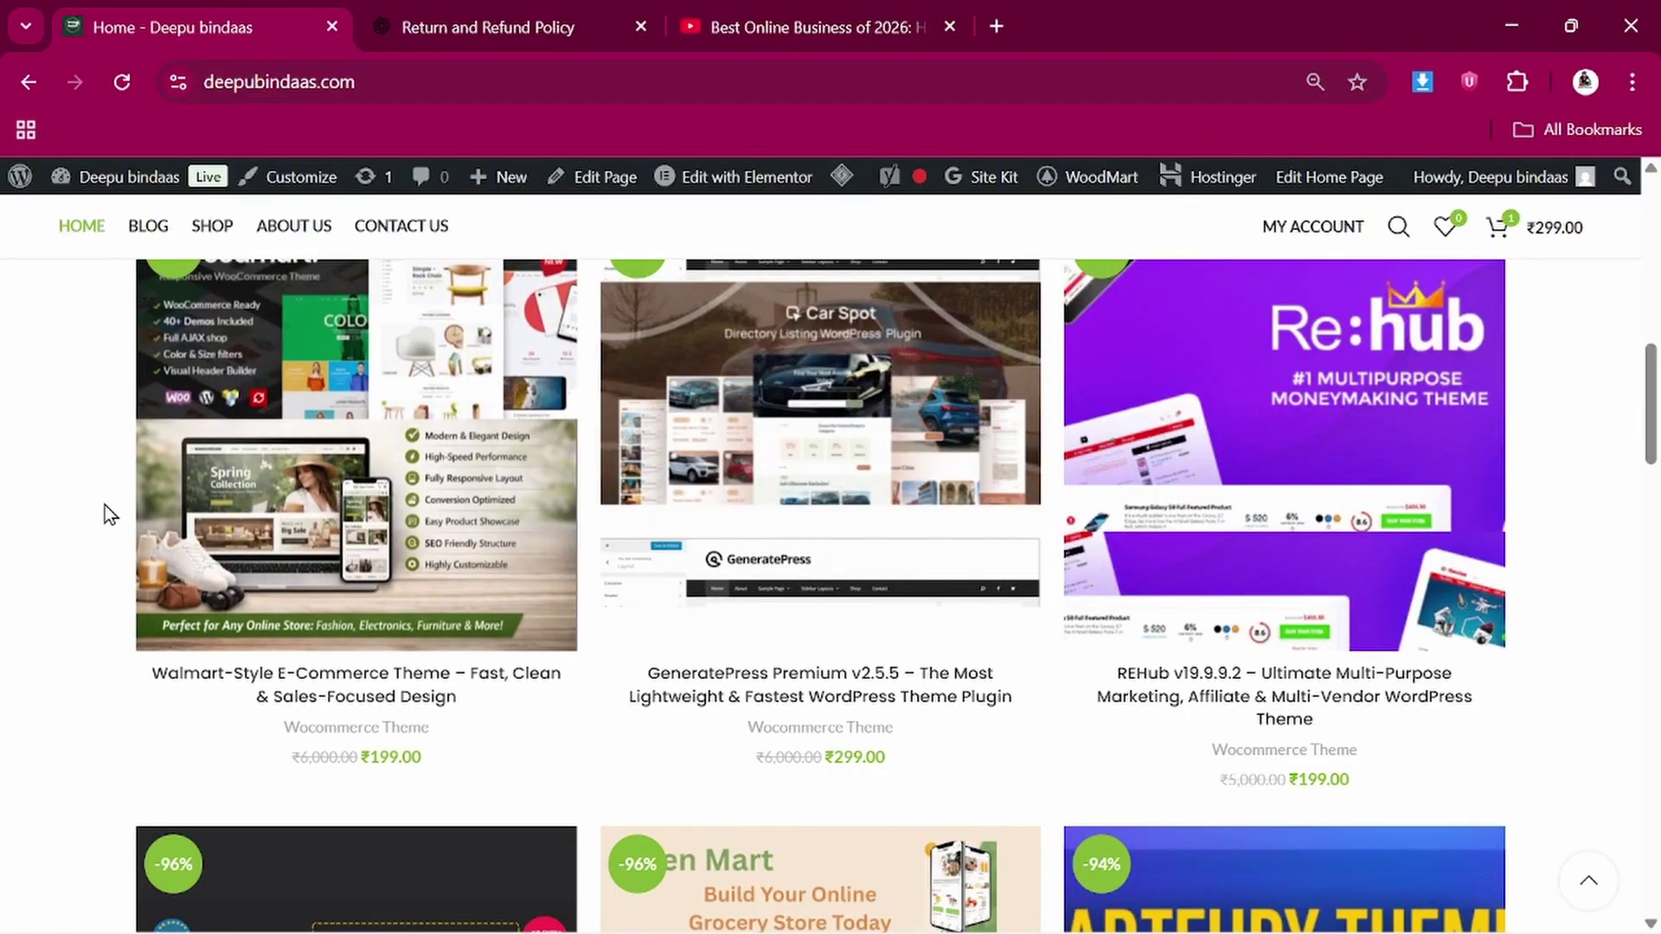
mouse_move(404, 433)
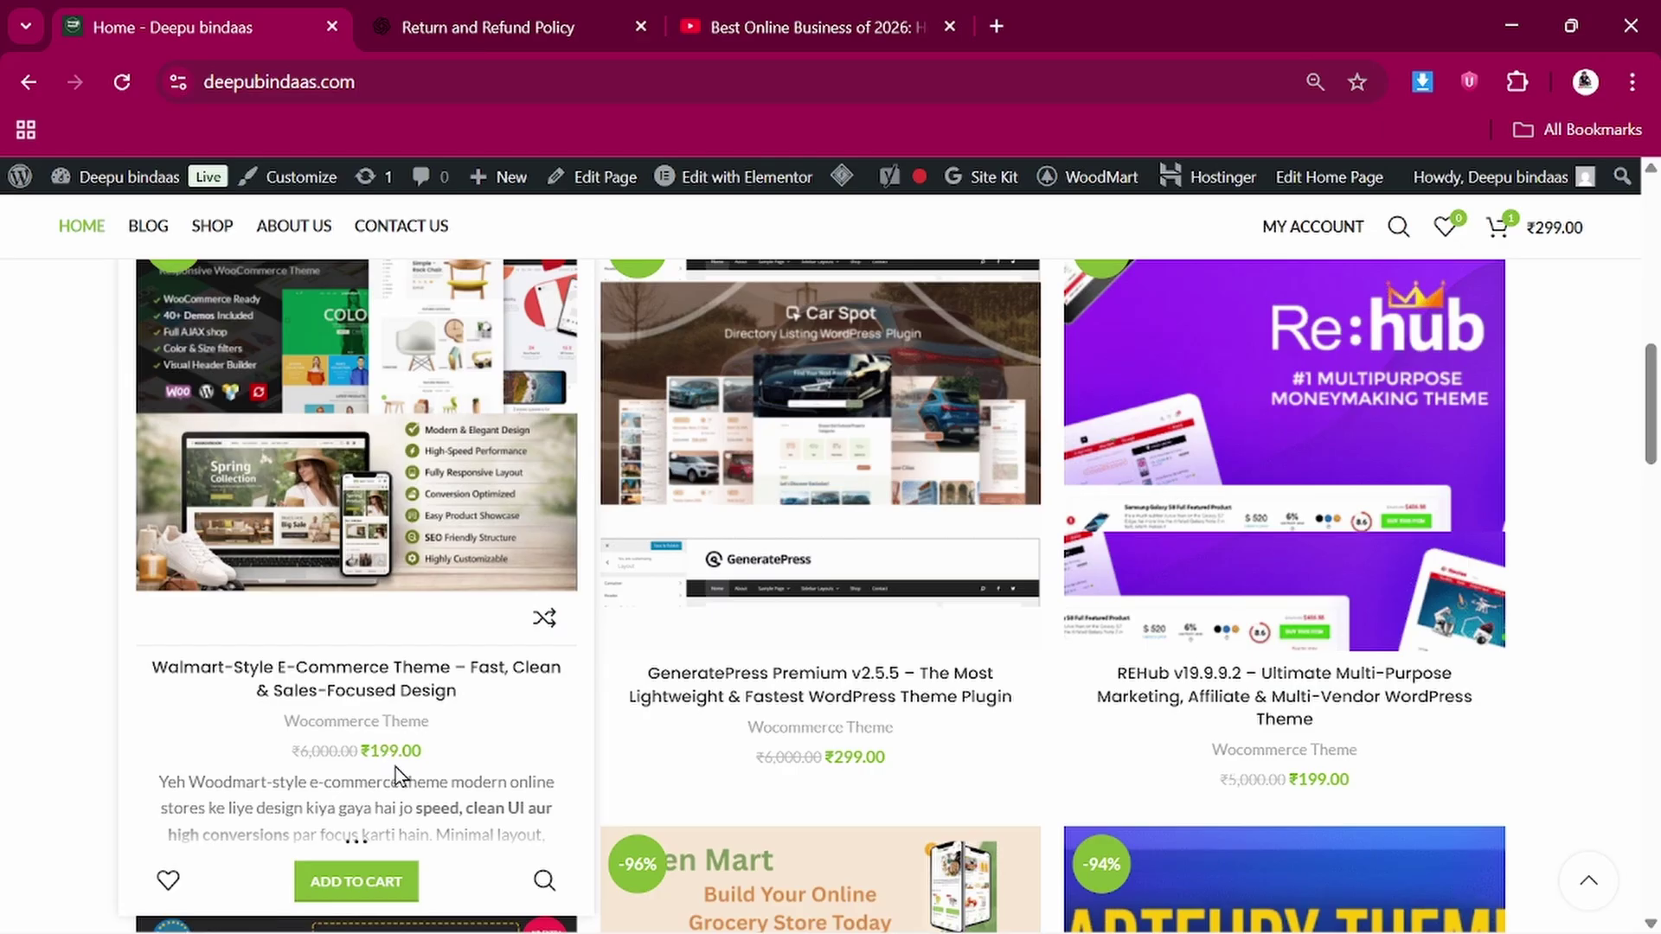
scroll(414, 754, "down", 1)
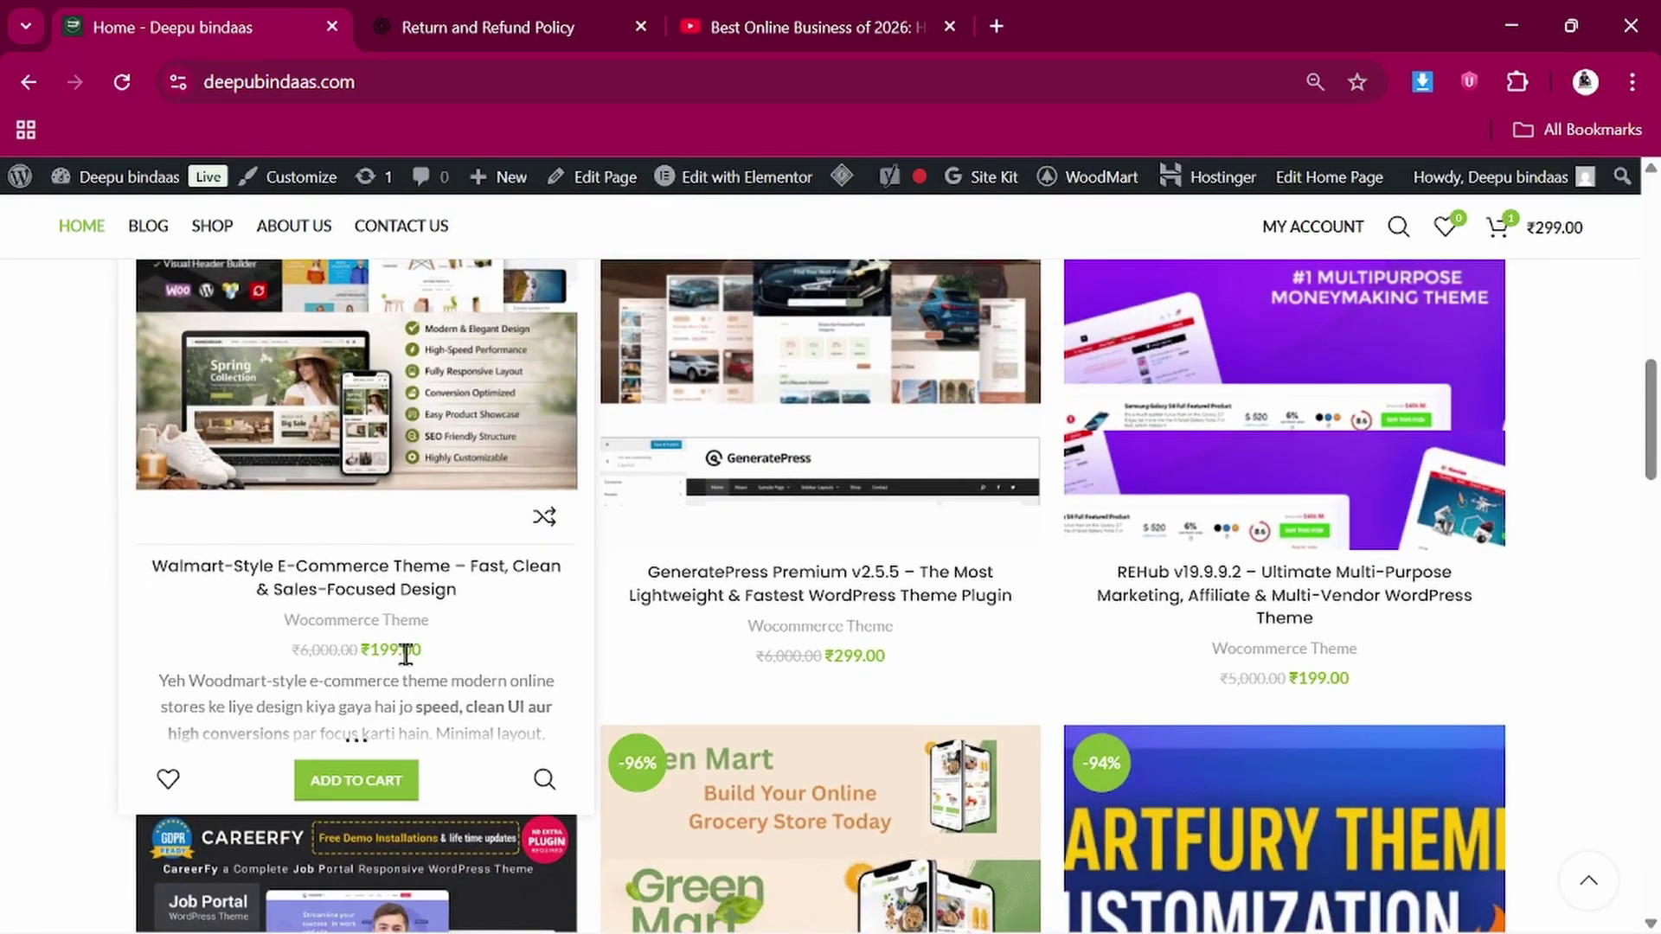
scroll(393, 562, "up", 5)
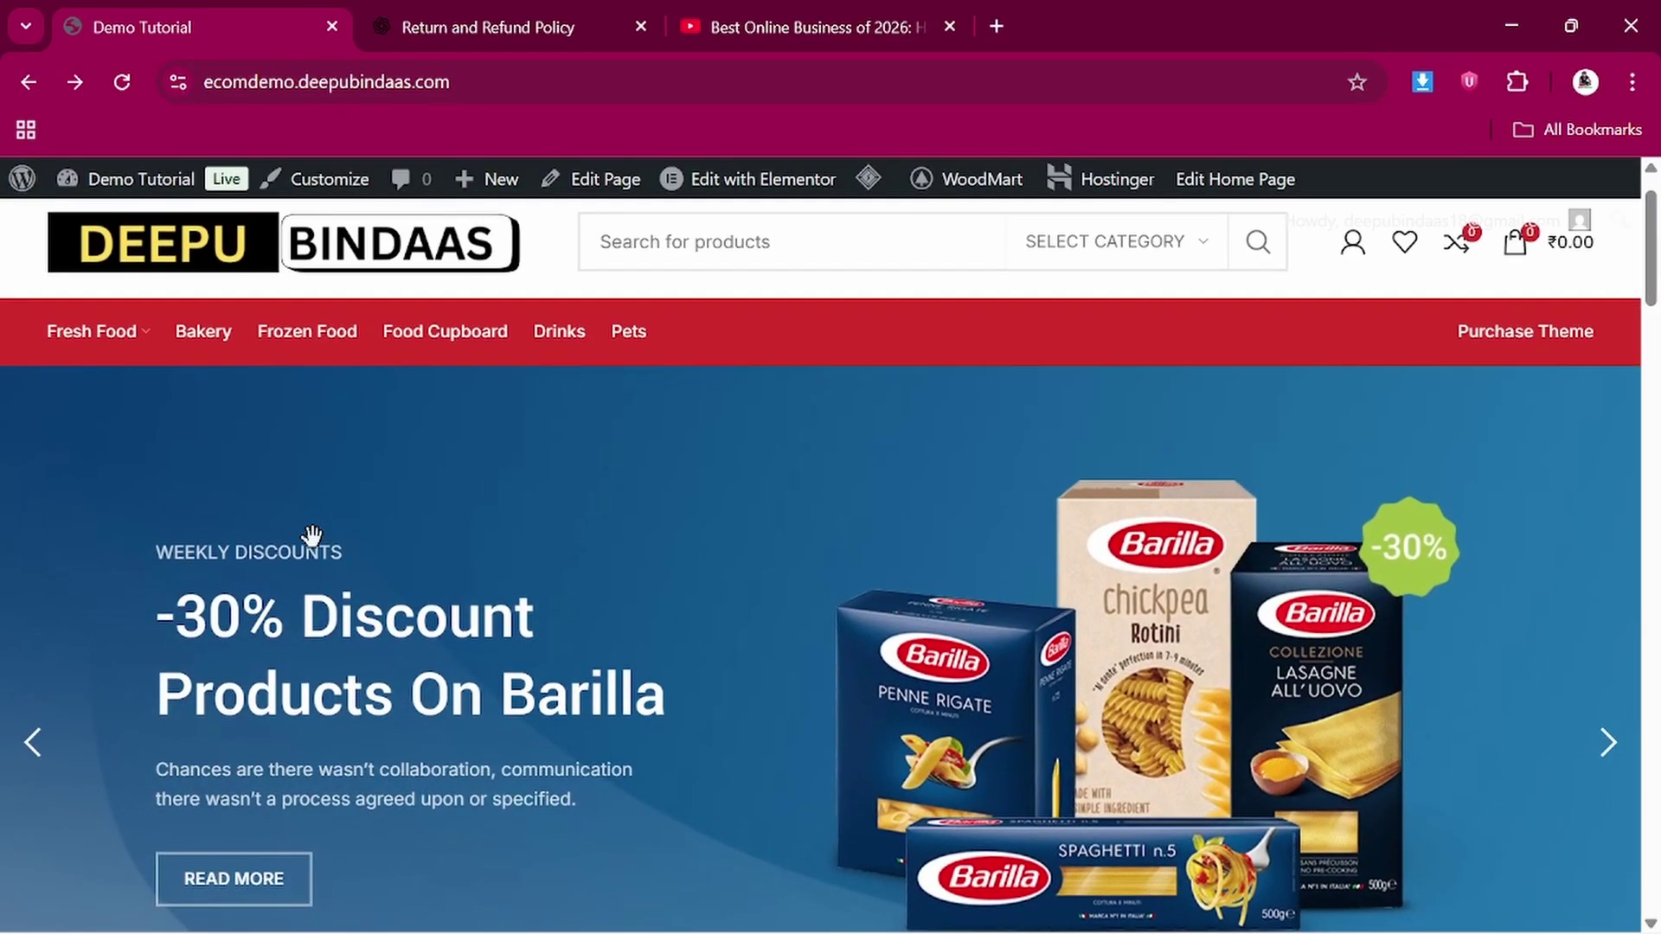
Advance the homepage hero slider to the next slide, the juice offer
scroll(313, 527, "down", 1)
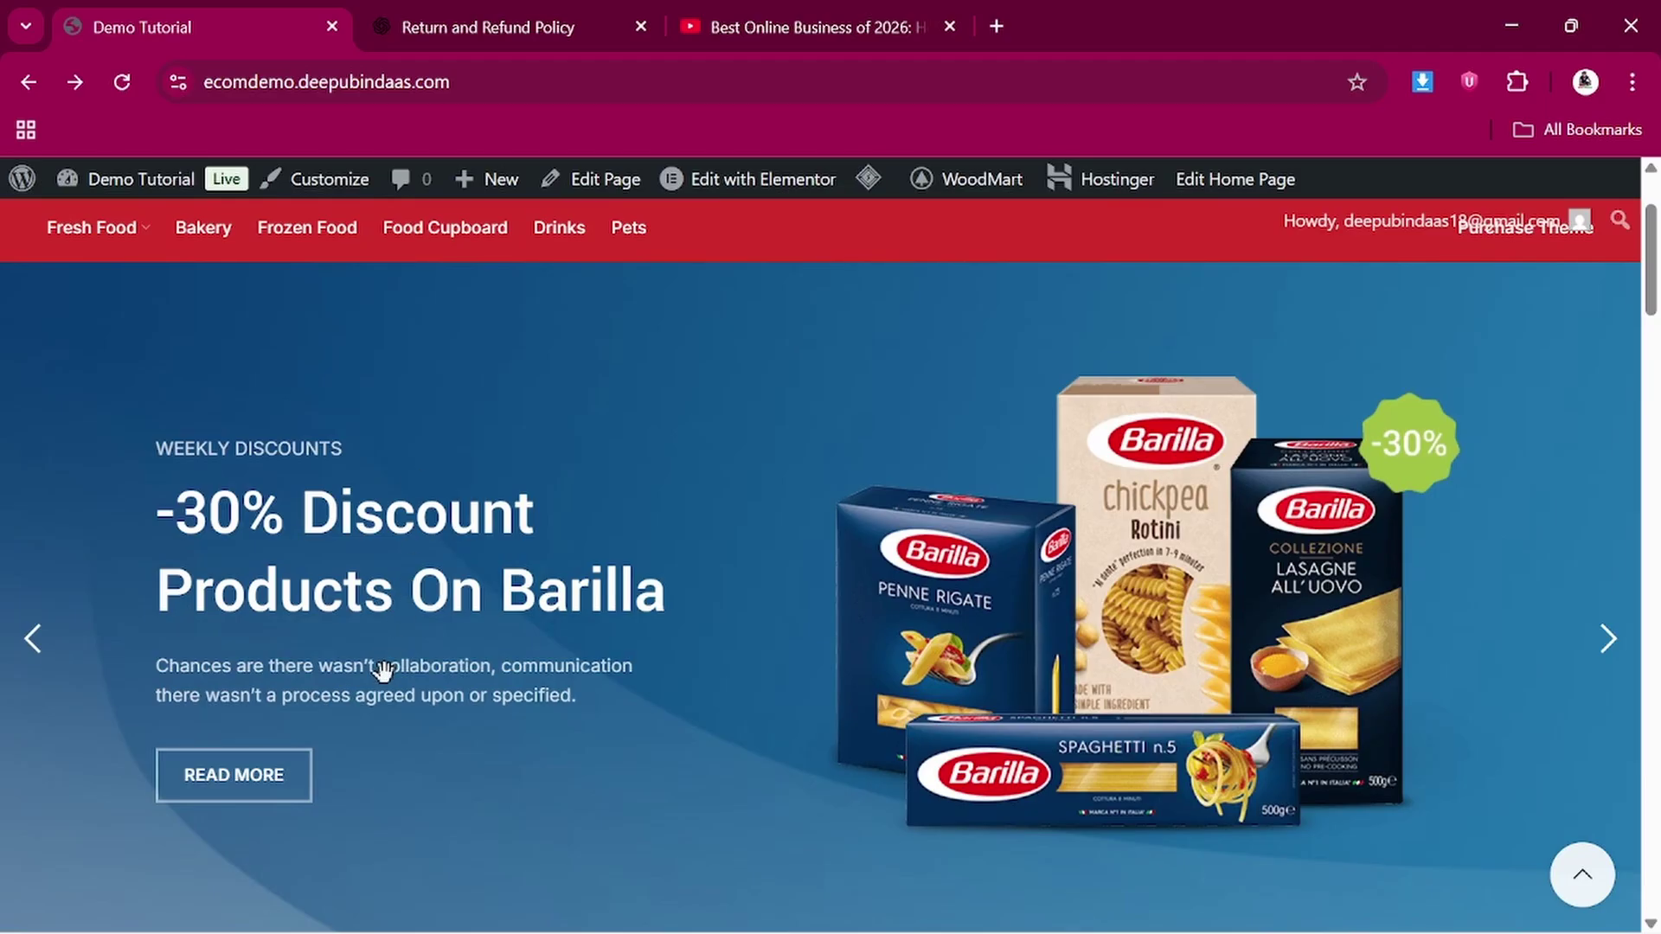
scroll(383, 673, "down", 1)
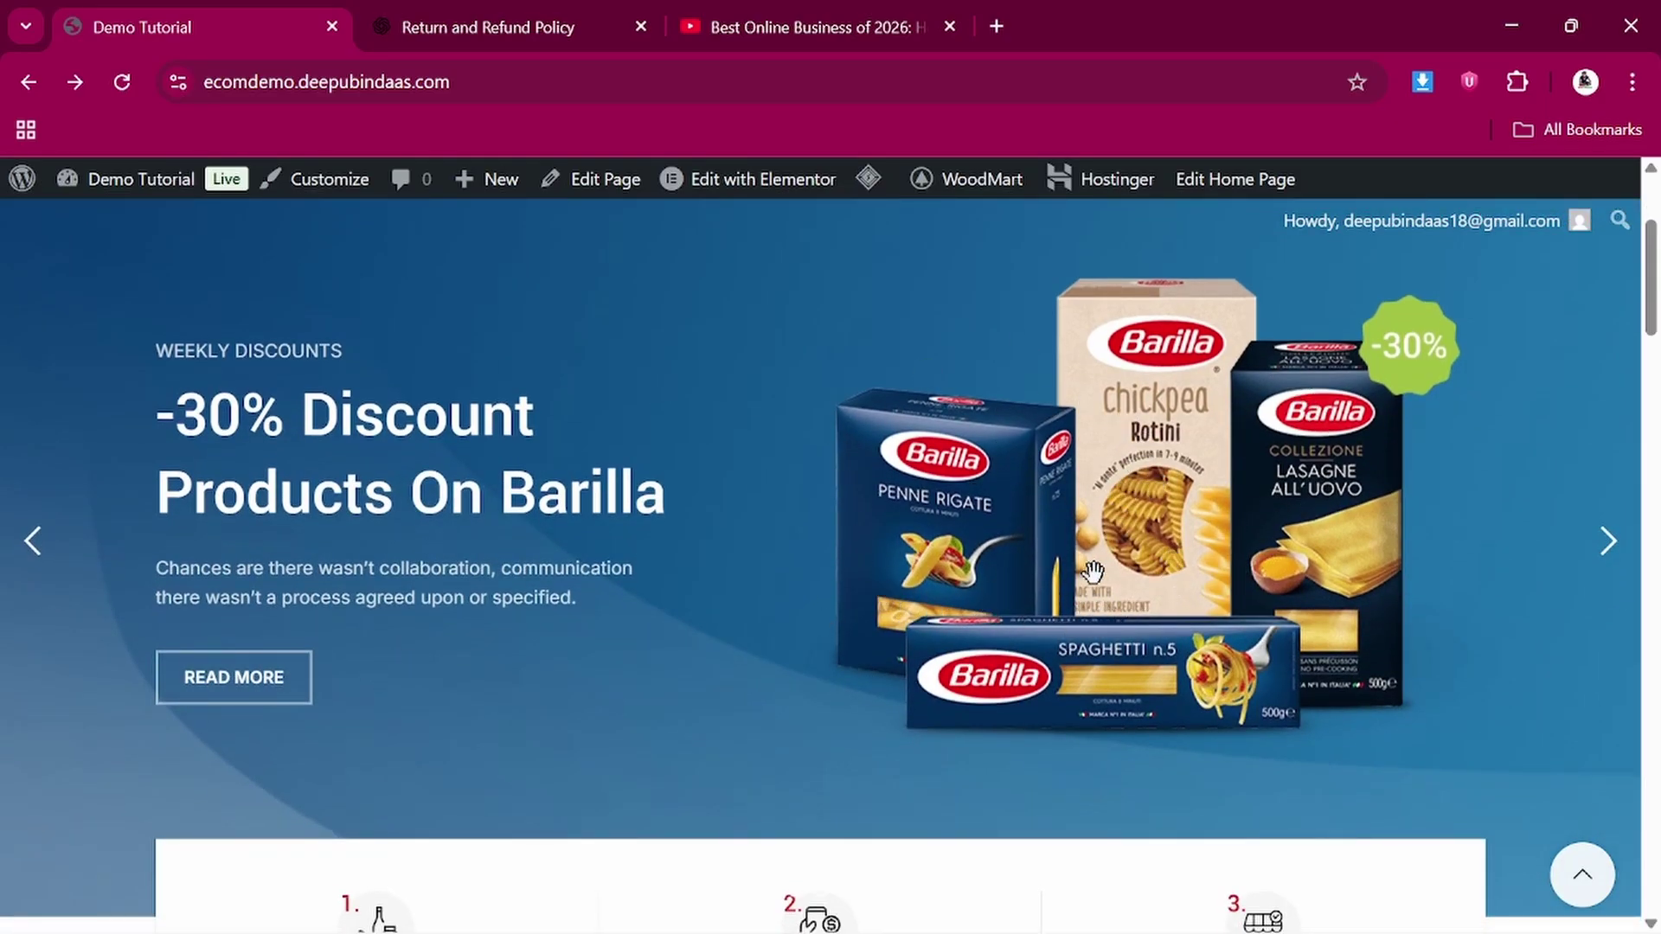
scroll(1173, 554, "up", 1)
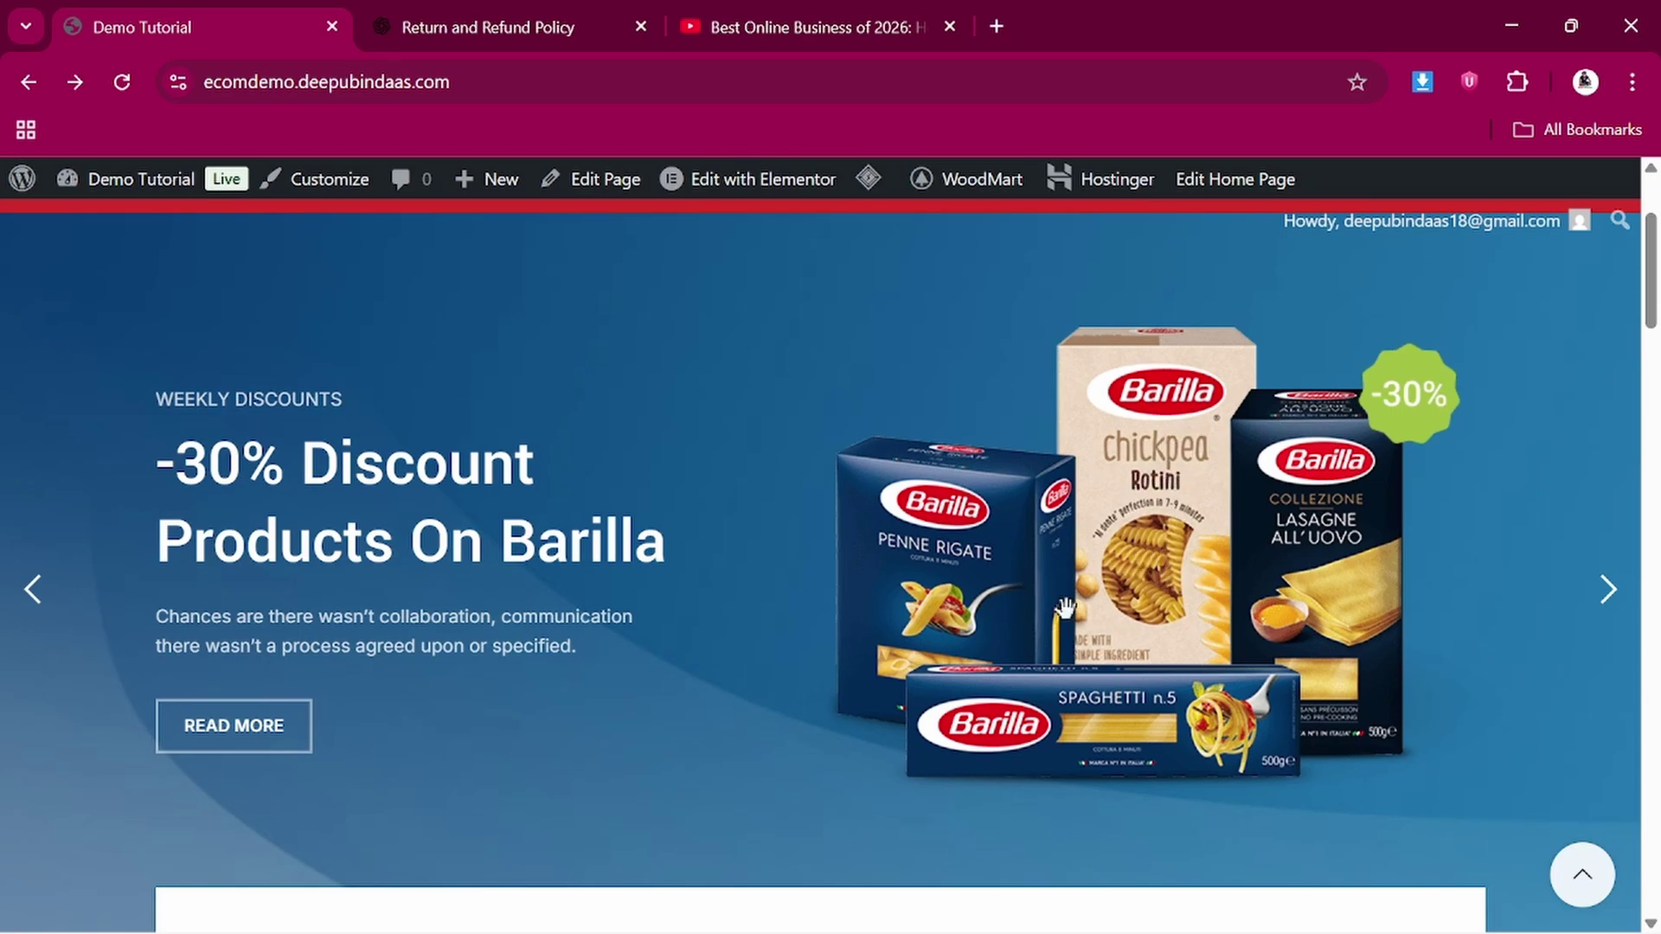
scroll(1065, 608, "down", 1)
scroll(1065, 608, "up", 1)
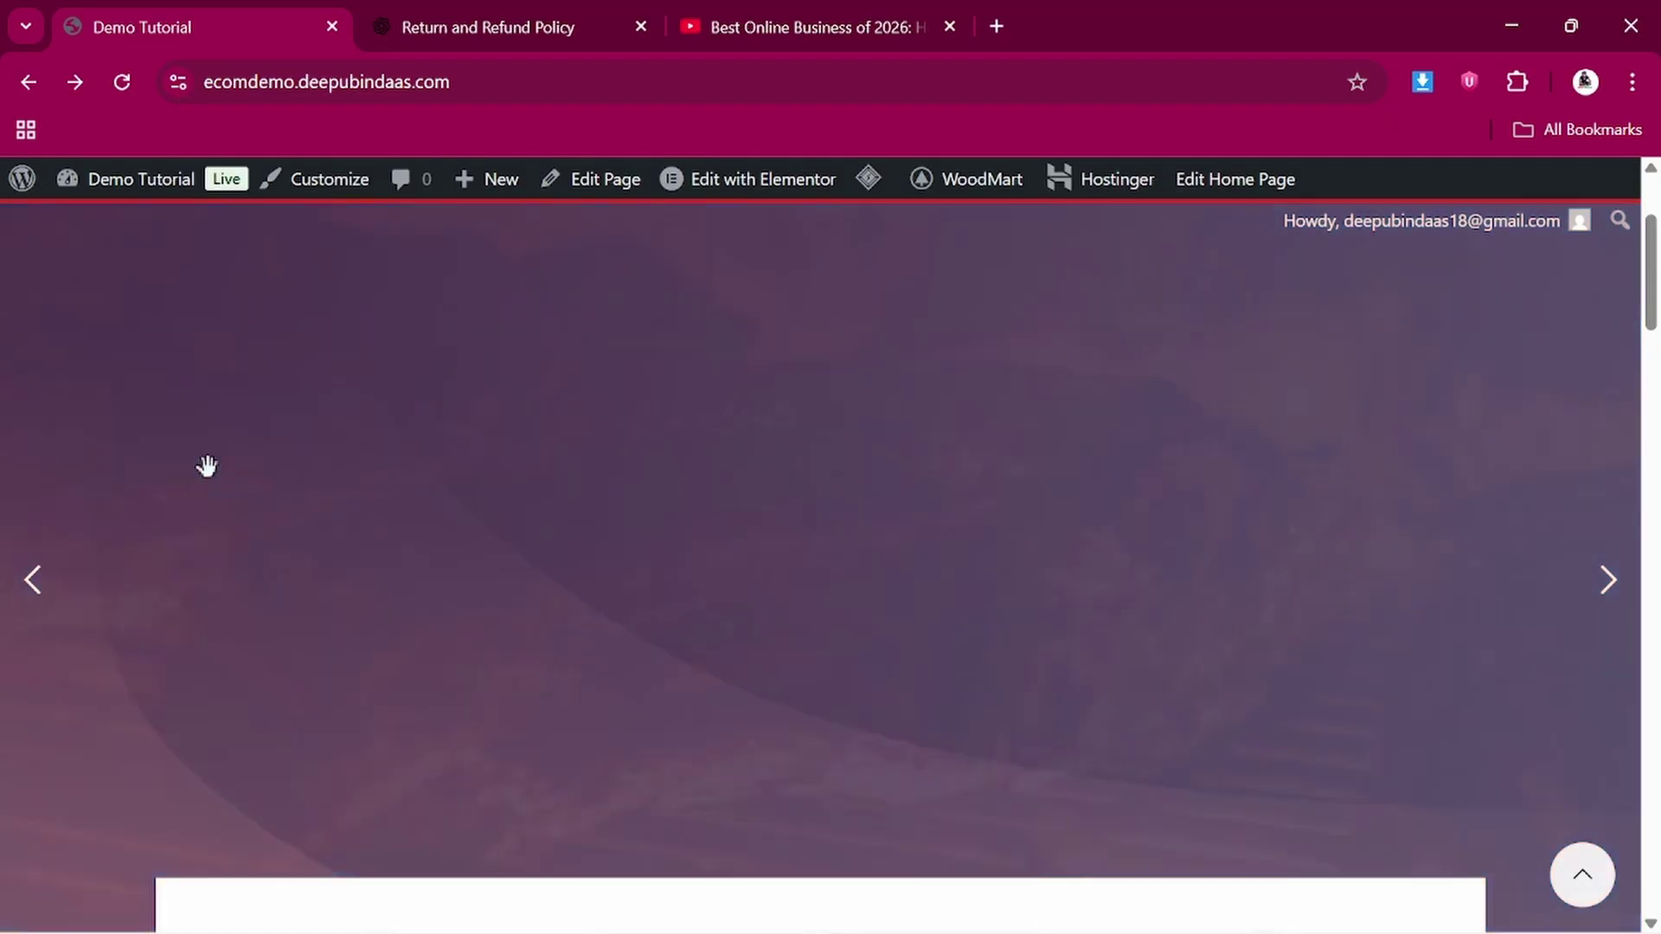
scroll(487, 591, "down", 1)
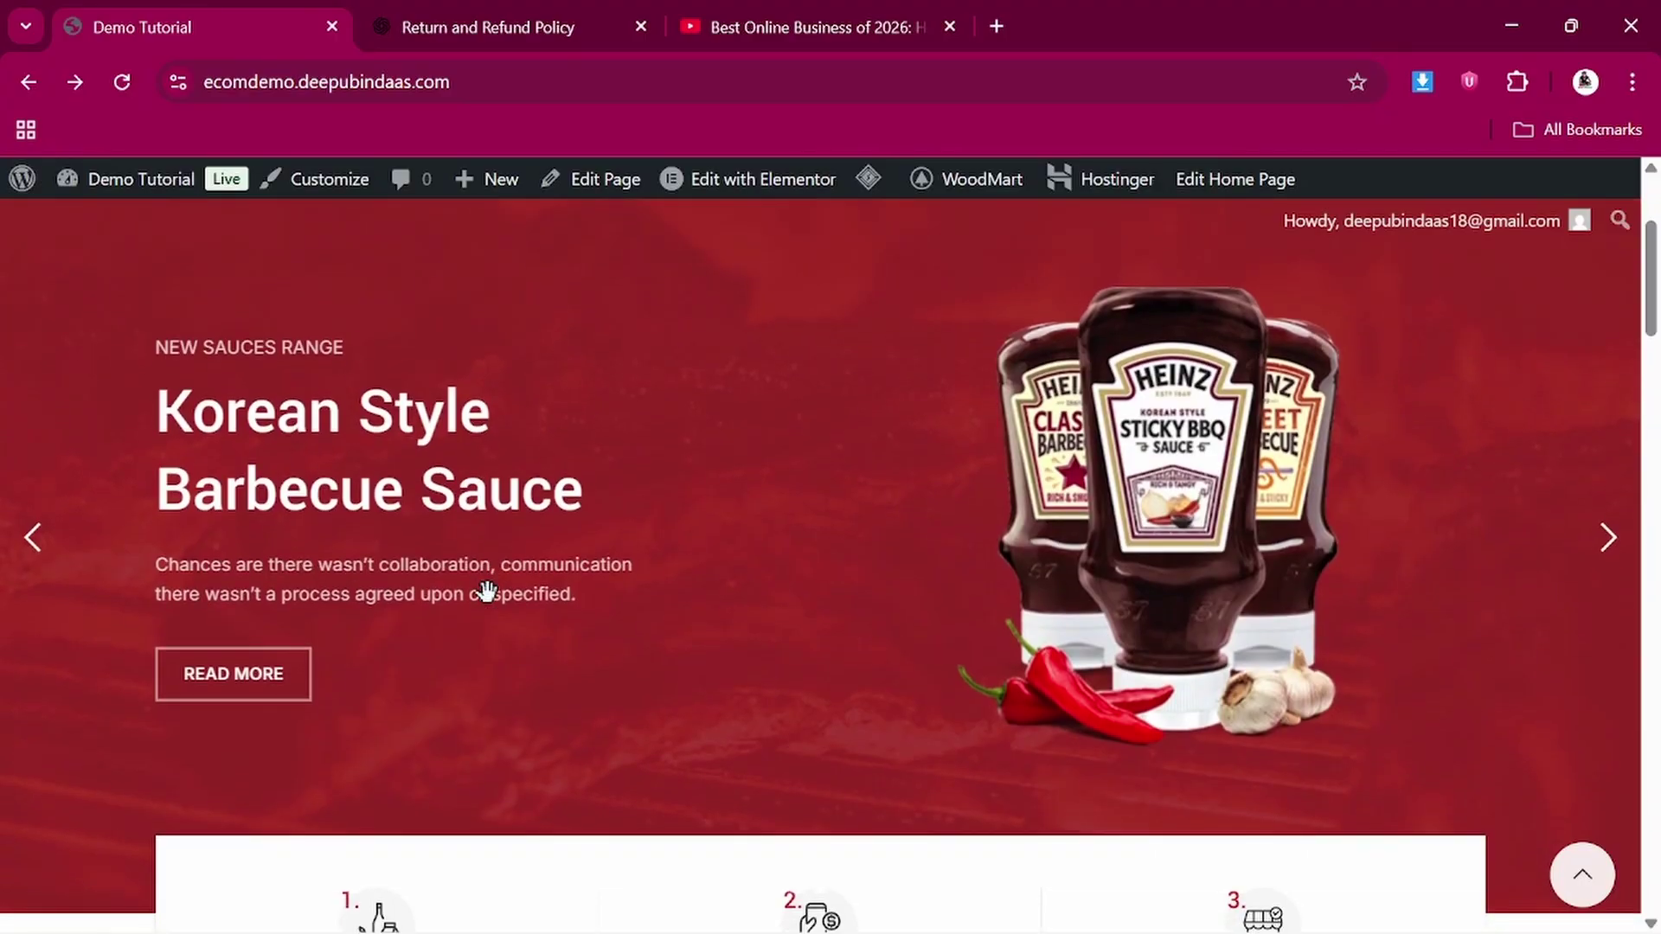
left_click(1608, 541)
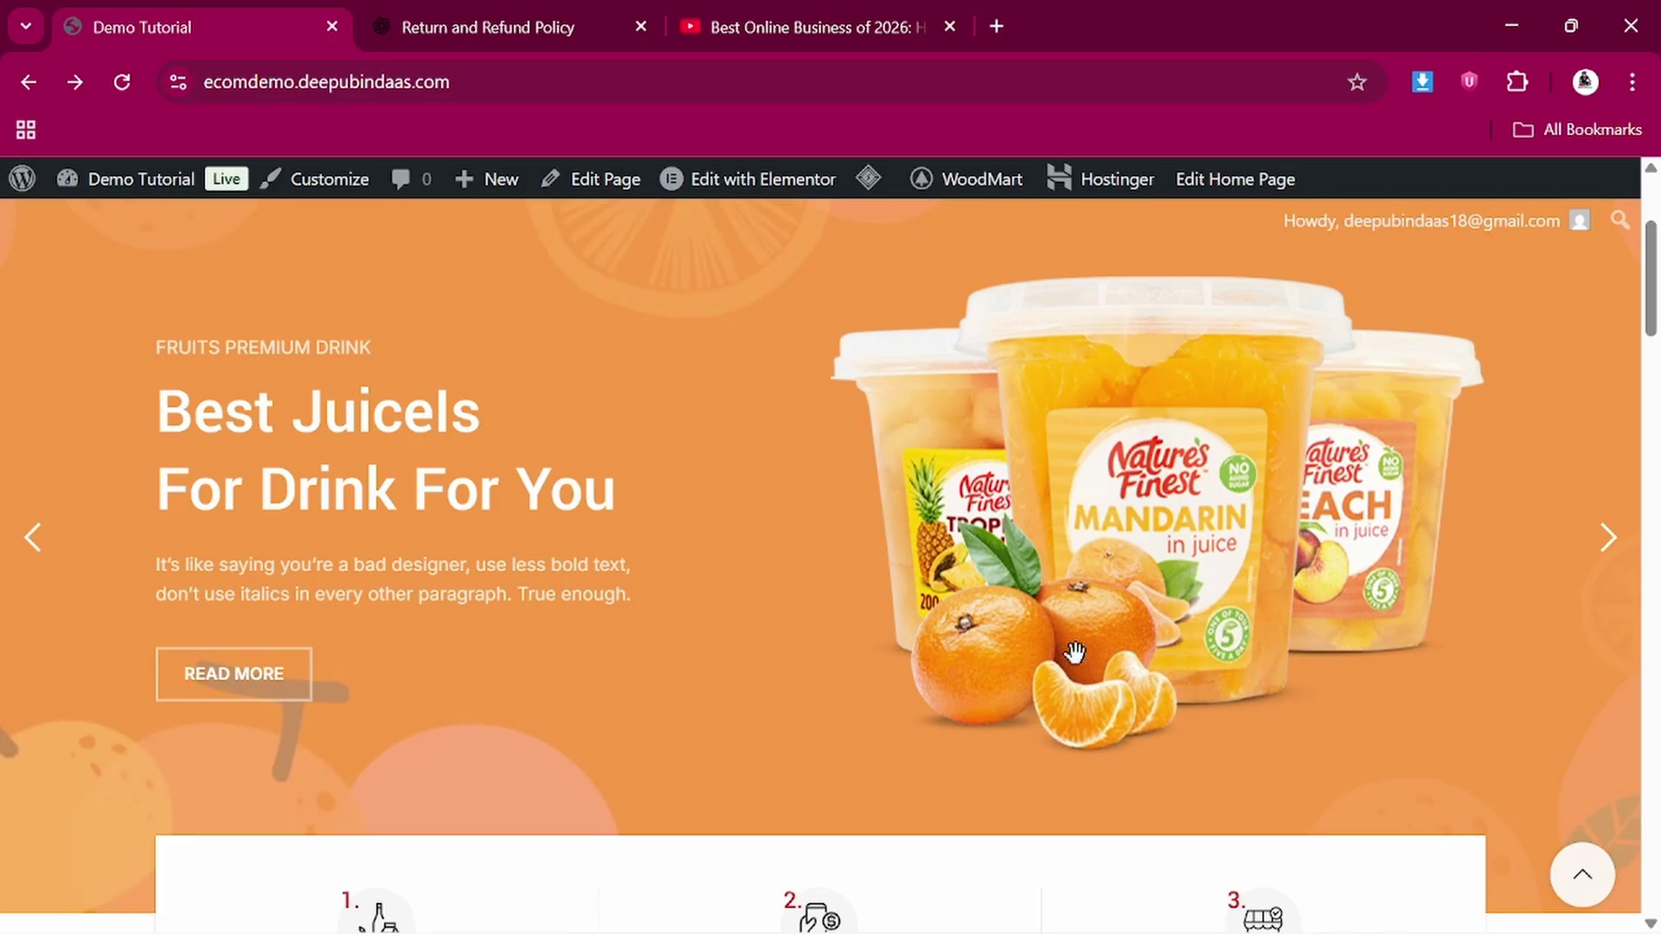
Show the Featured, then the Top Sellers products under Discounts and Promotions
scroll(1163, 562, "down", 4)
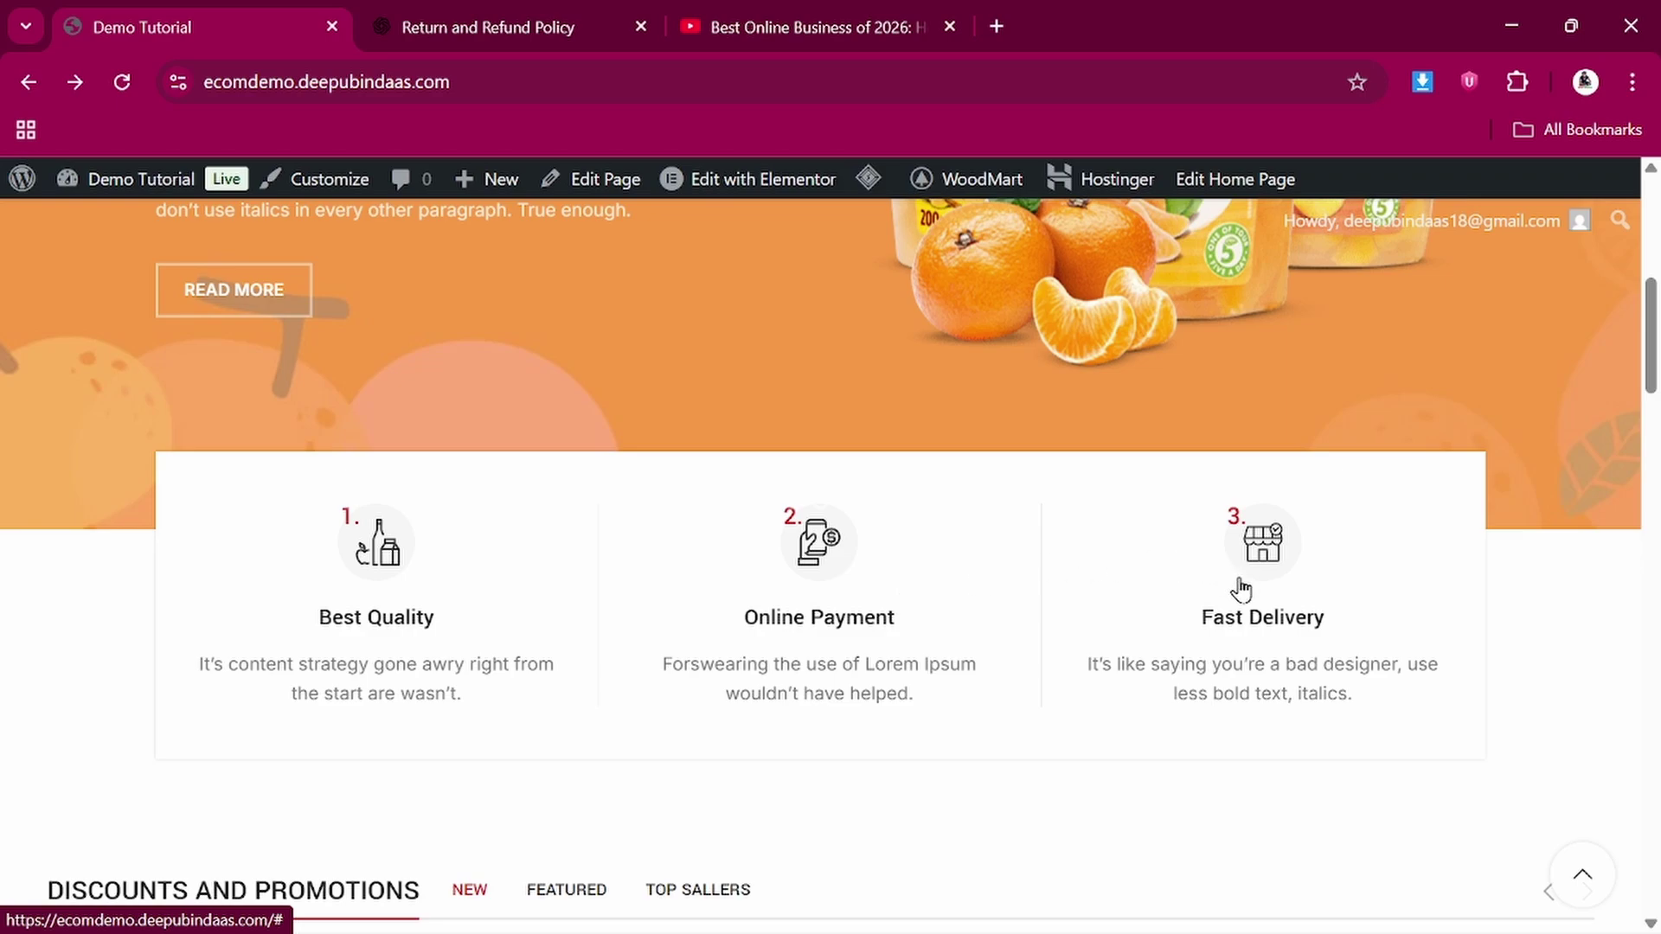
scroll(792, 519, "down", 1)
scroll(792, 484, "down", 3)
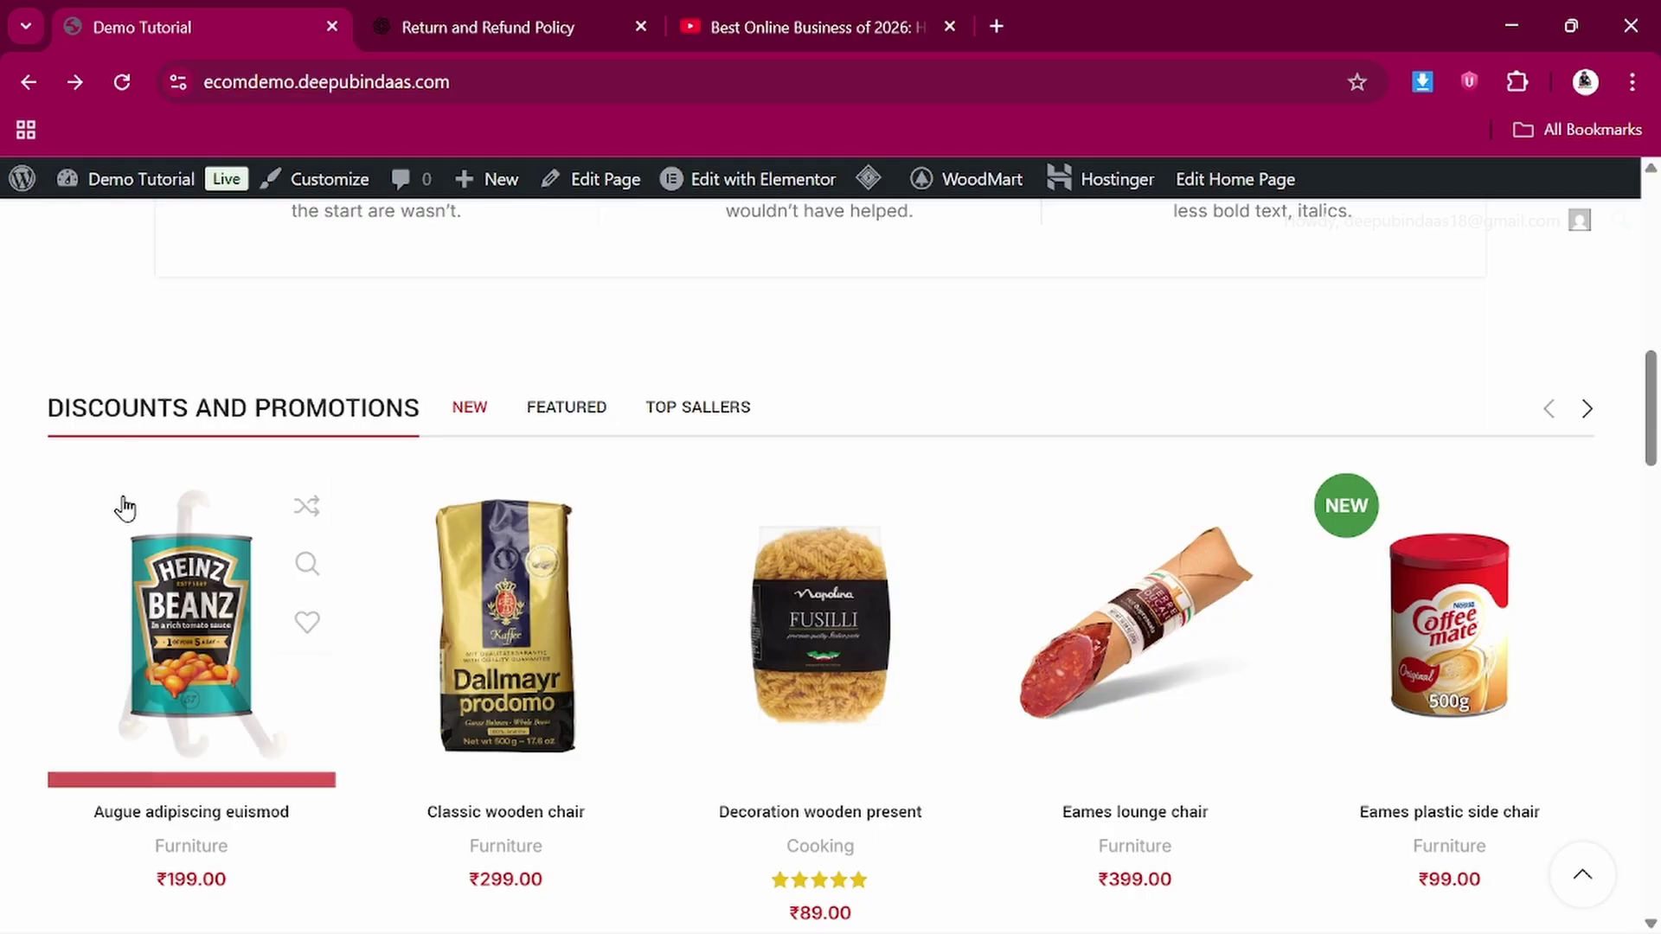
scroll(487, 658, "down", 1)
scroll(487, 658, "down", 4)
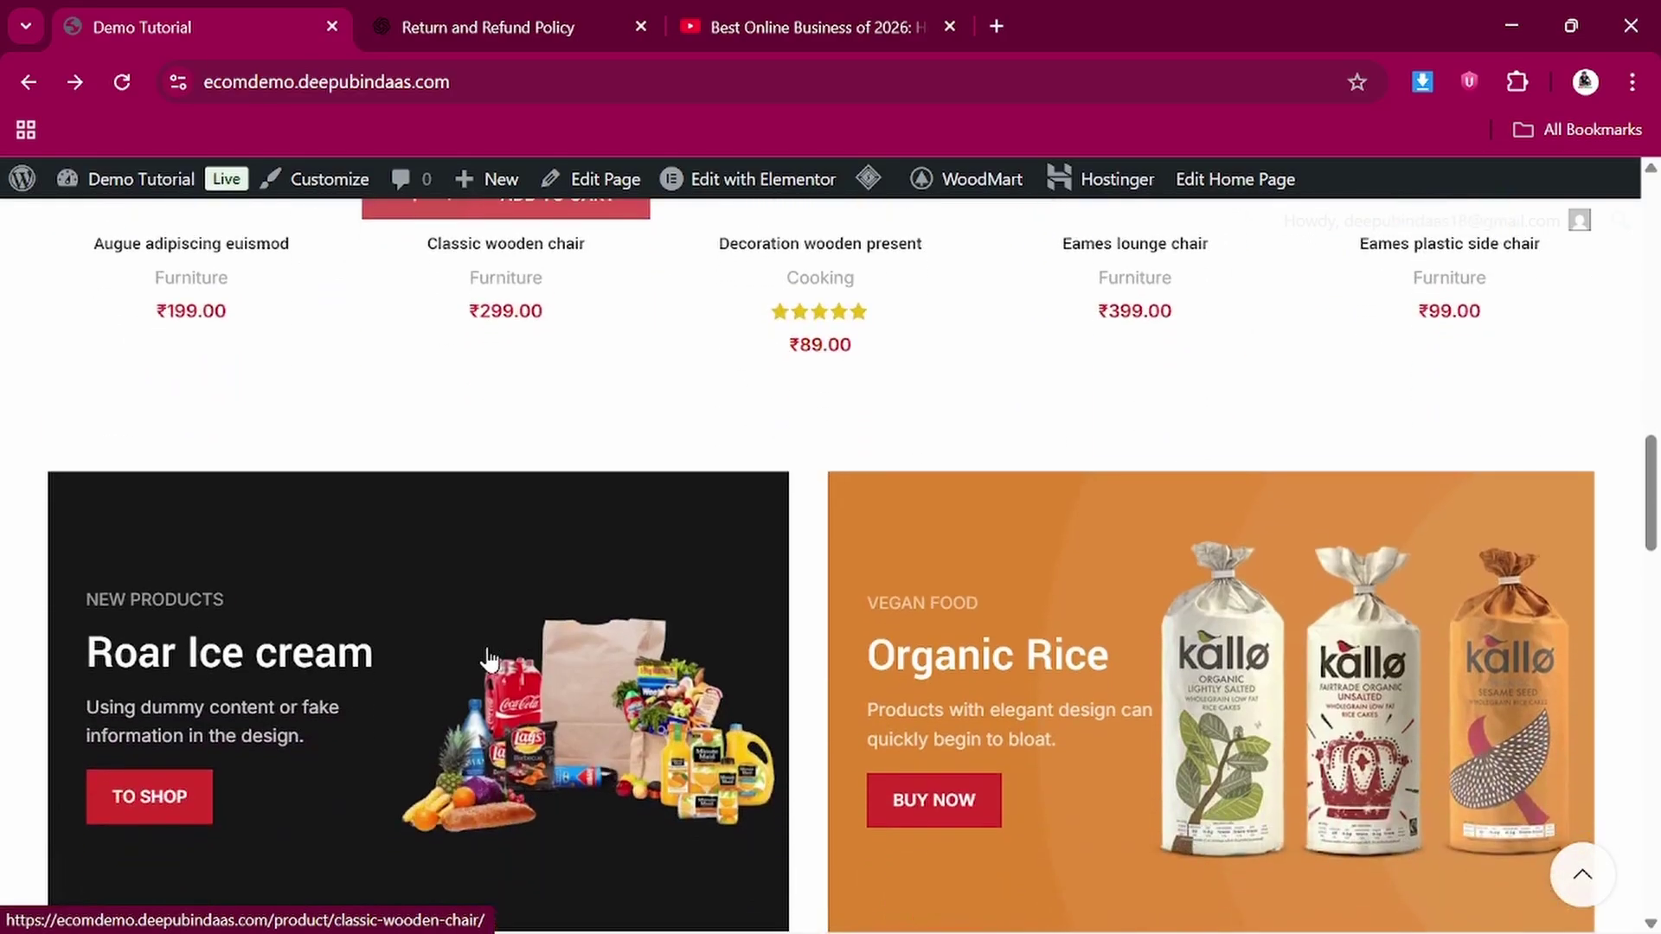
scroll(487, 658, "up", 5)
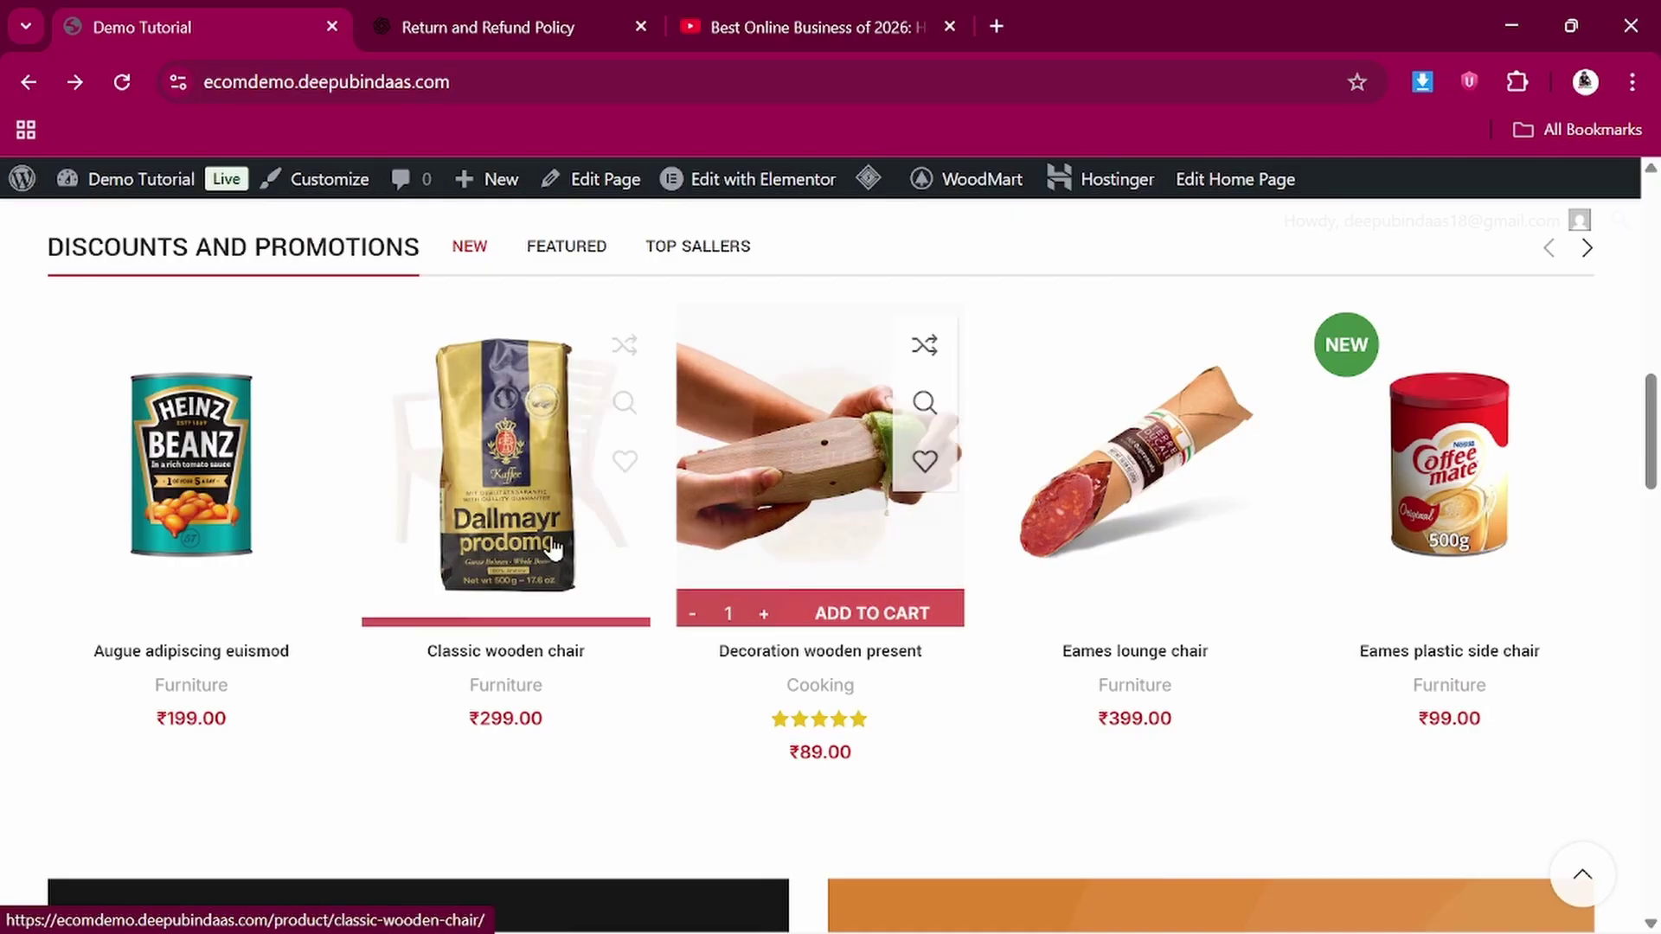
scroll(481, 473, "up", 1)
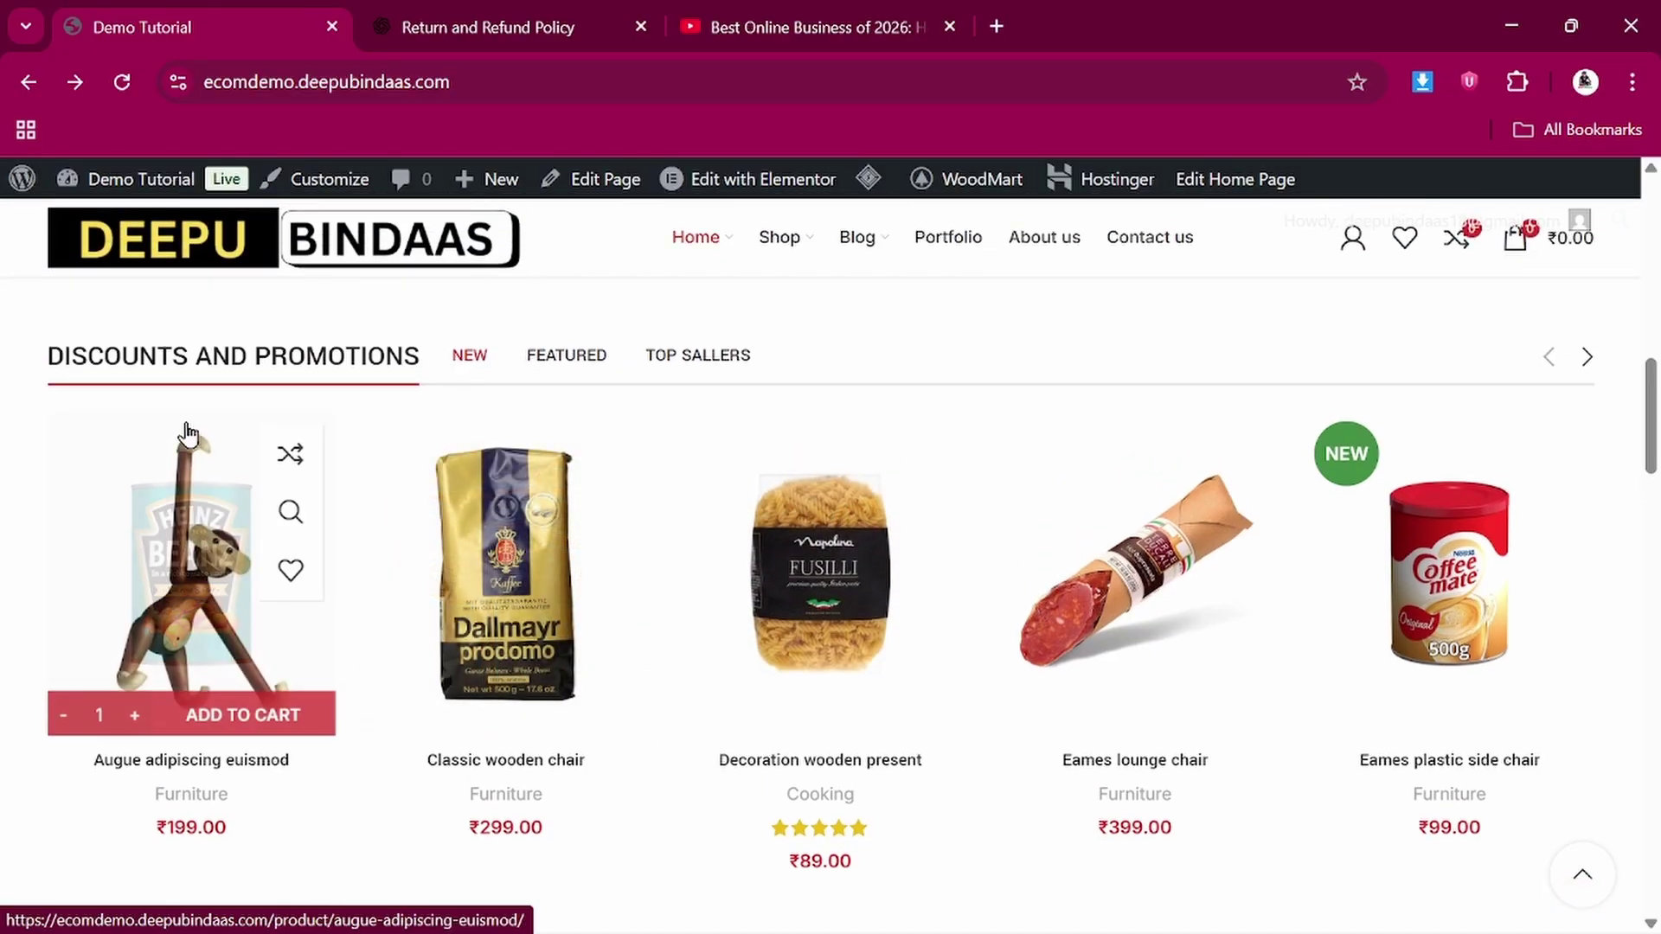
left_click(560, 361)
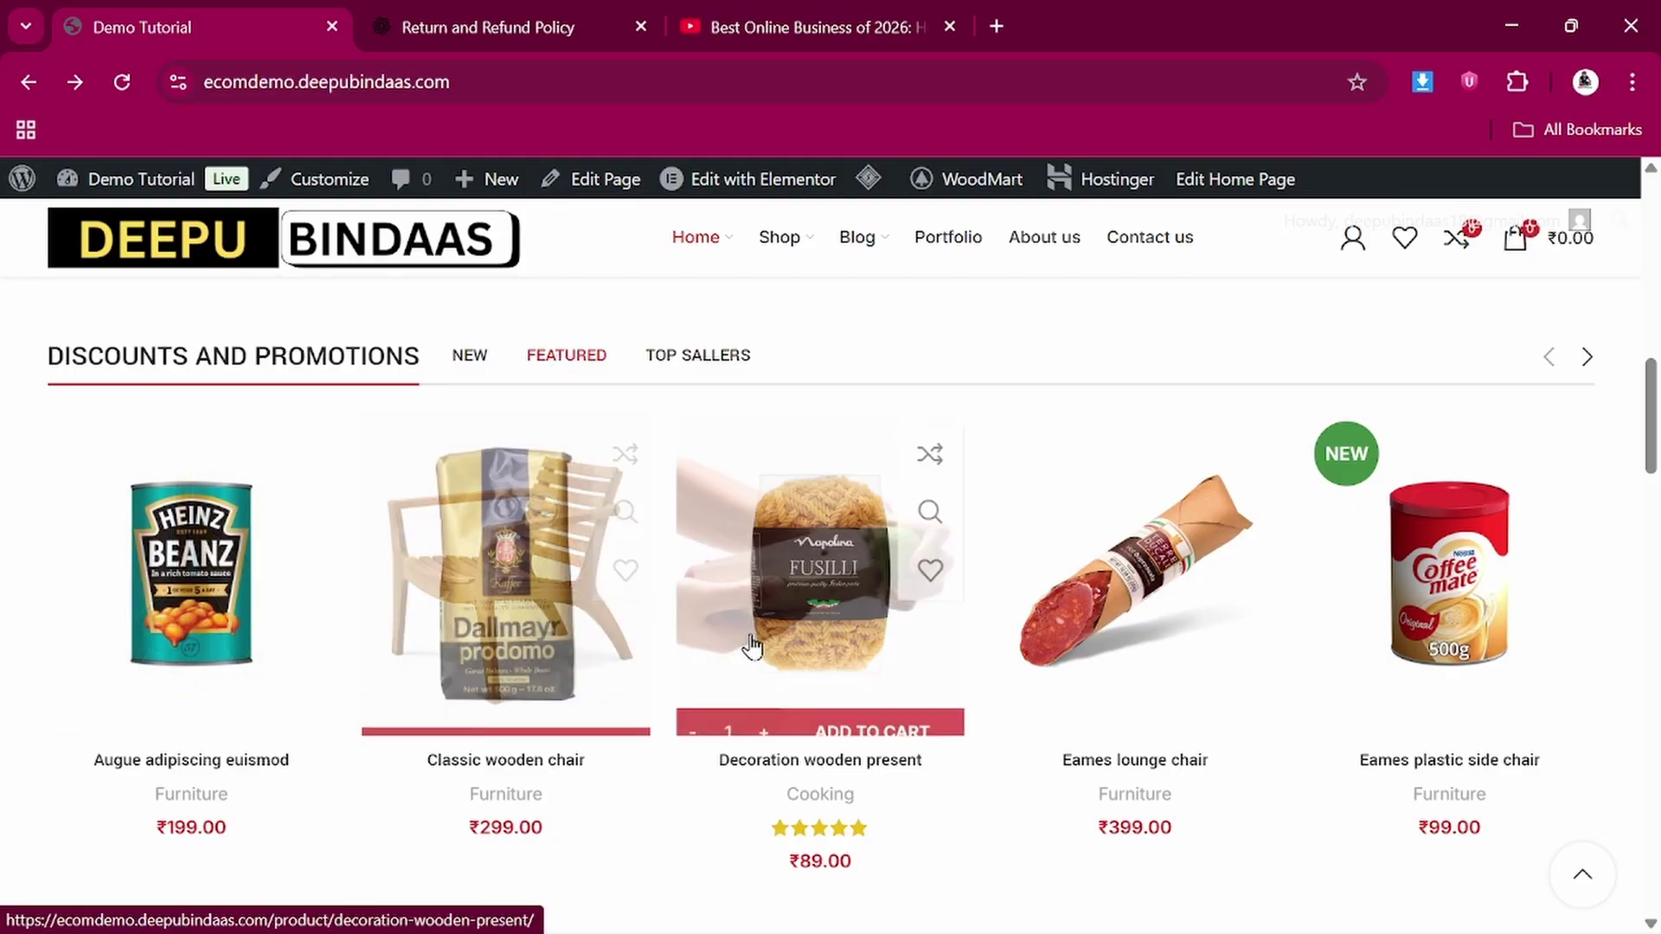
scroll(623, 627, "down", 2)
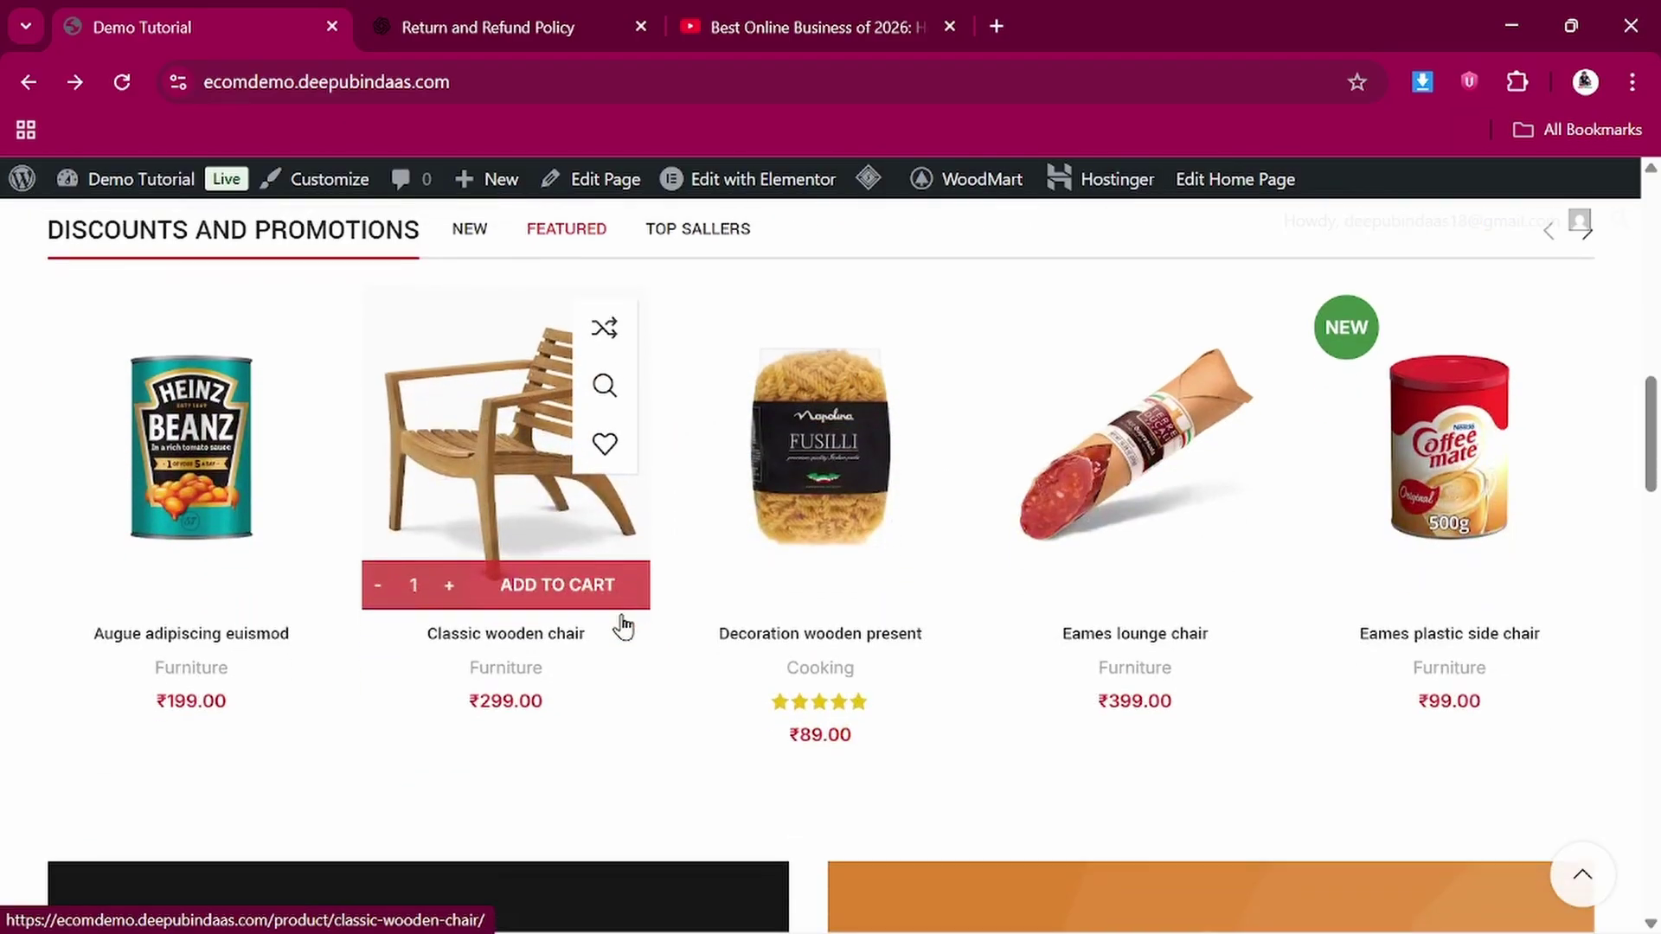
scroll(697, 588, "up", 3)
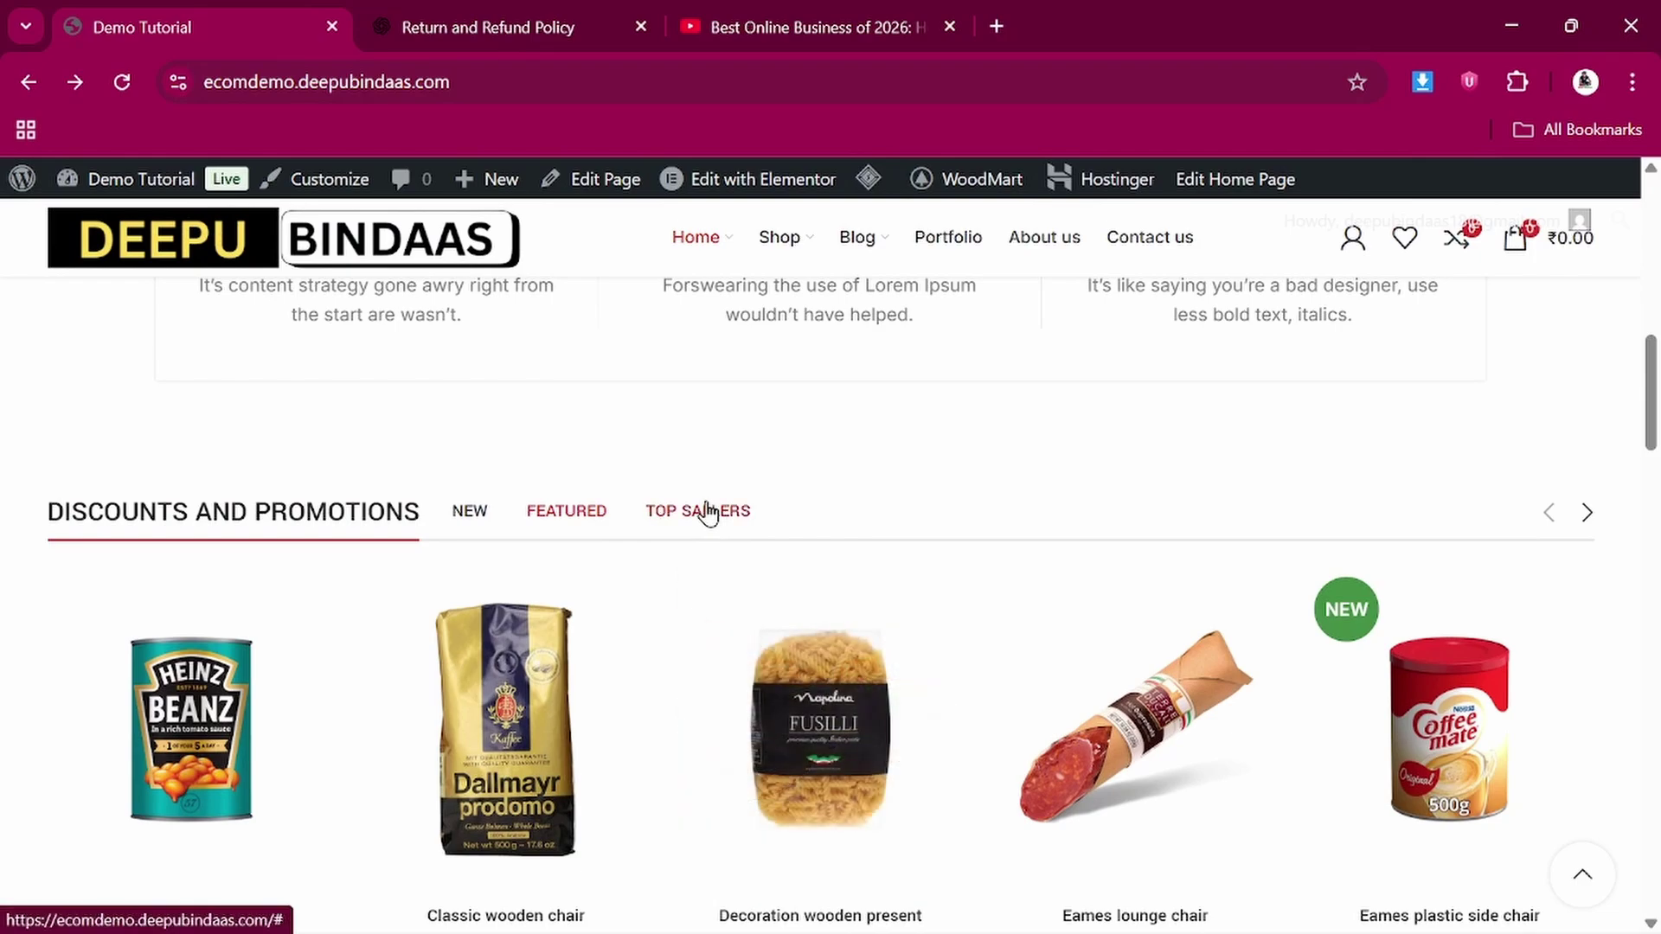
left_click(708, 512)
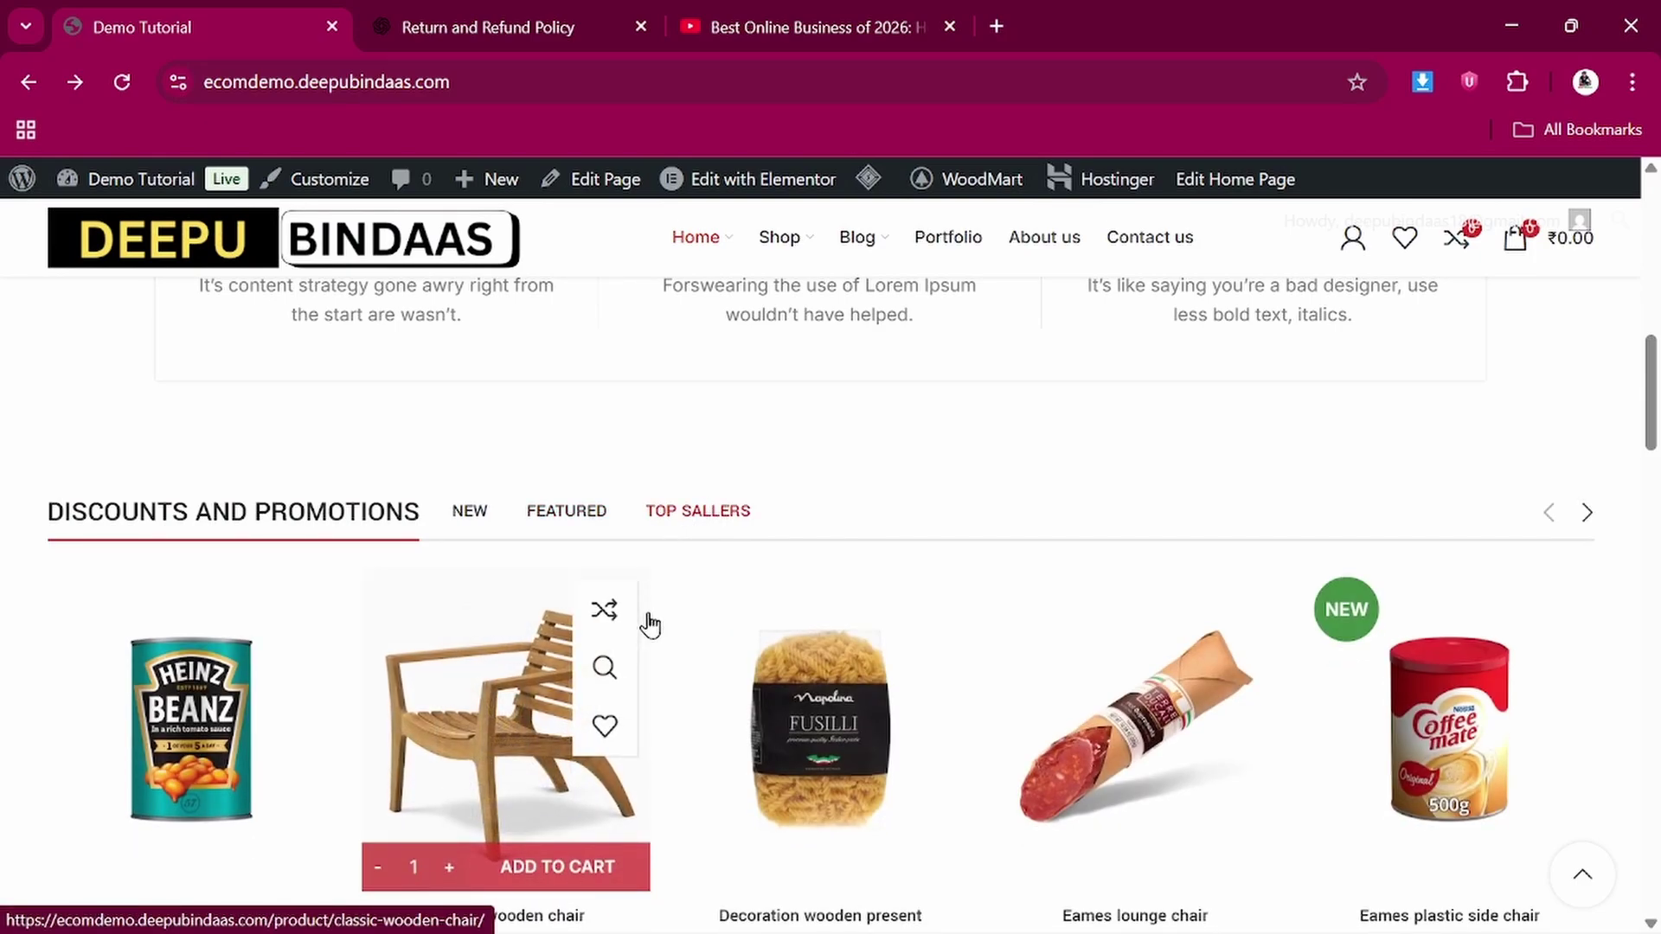
scroll(646, 623, "down", 1)
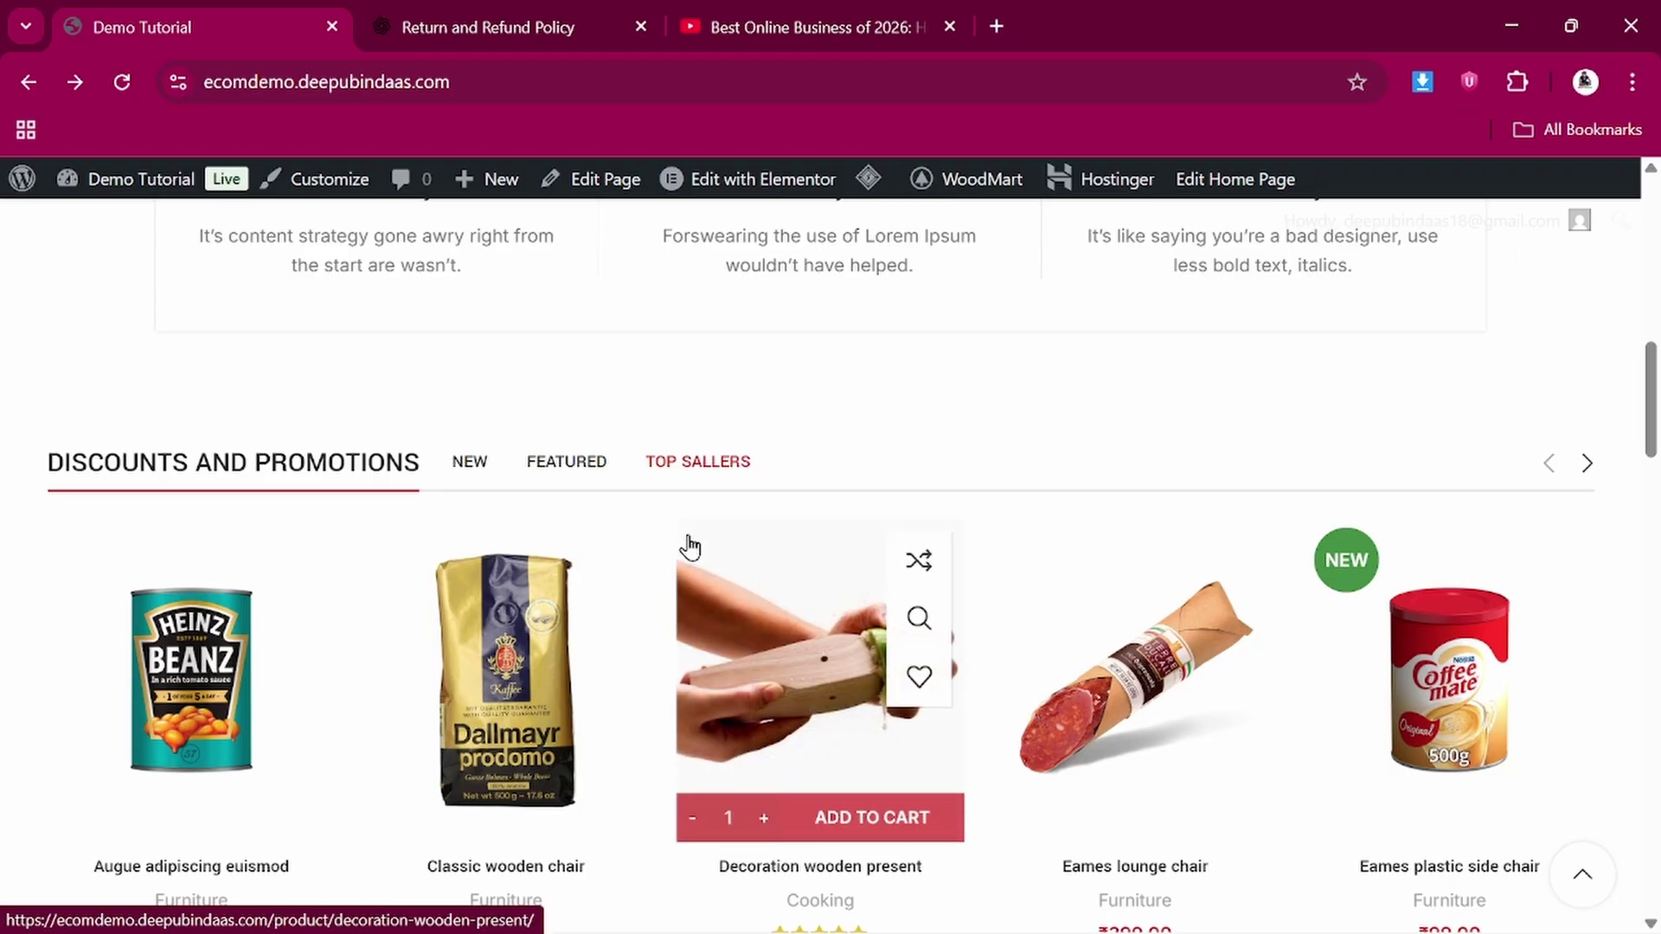
scroll(688, 545, "down", 1)
scroll(689, 545, "down", 7)
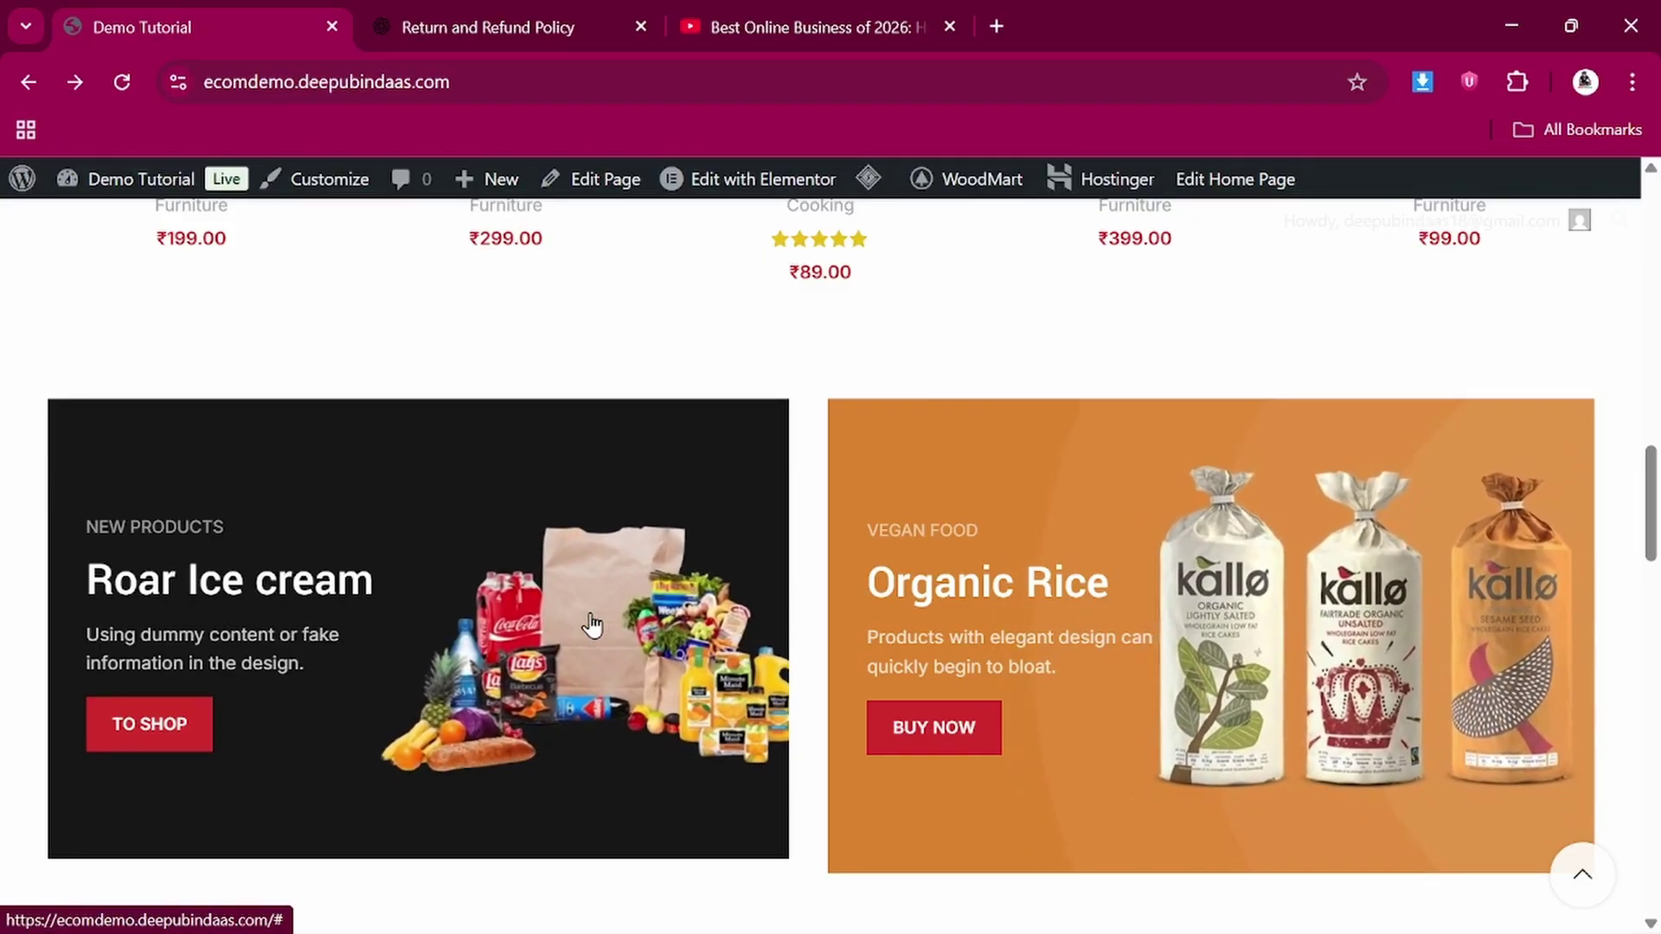
scroll(588, 623, "down", 1)
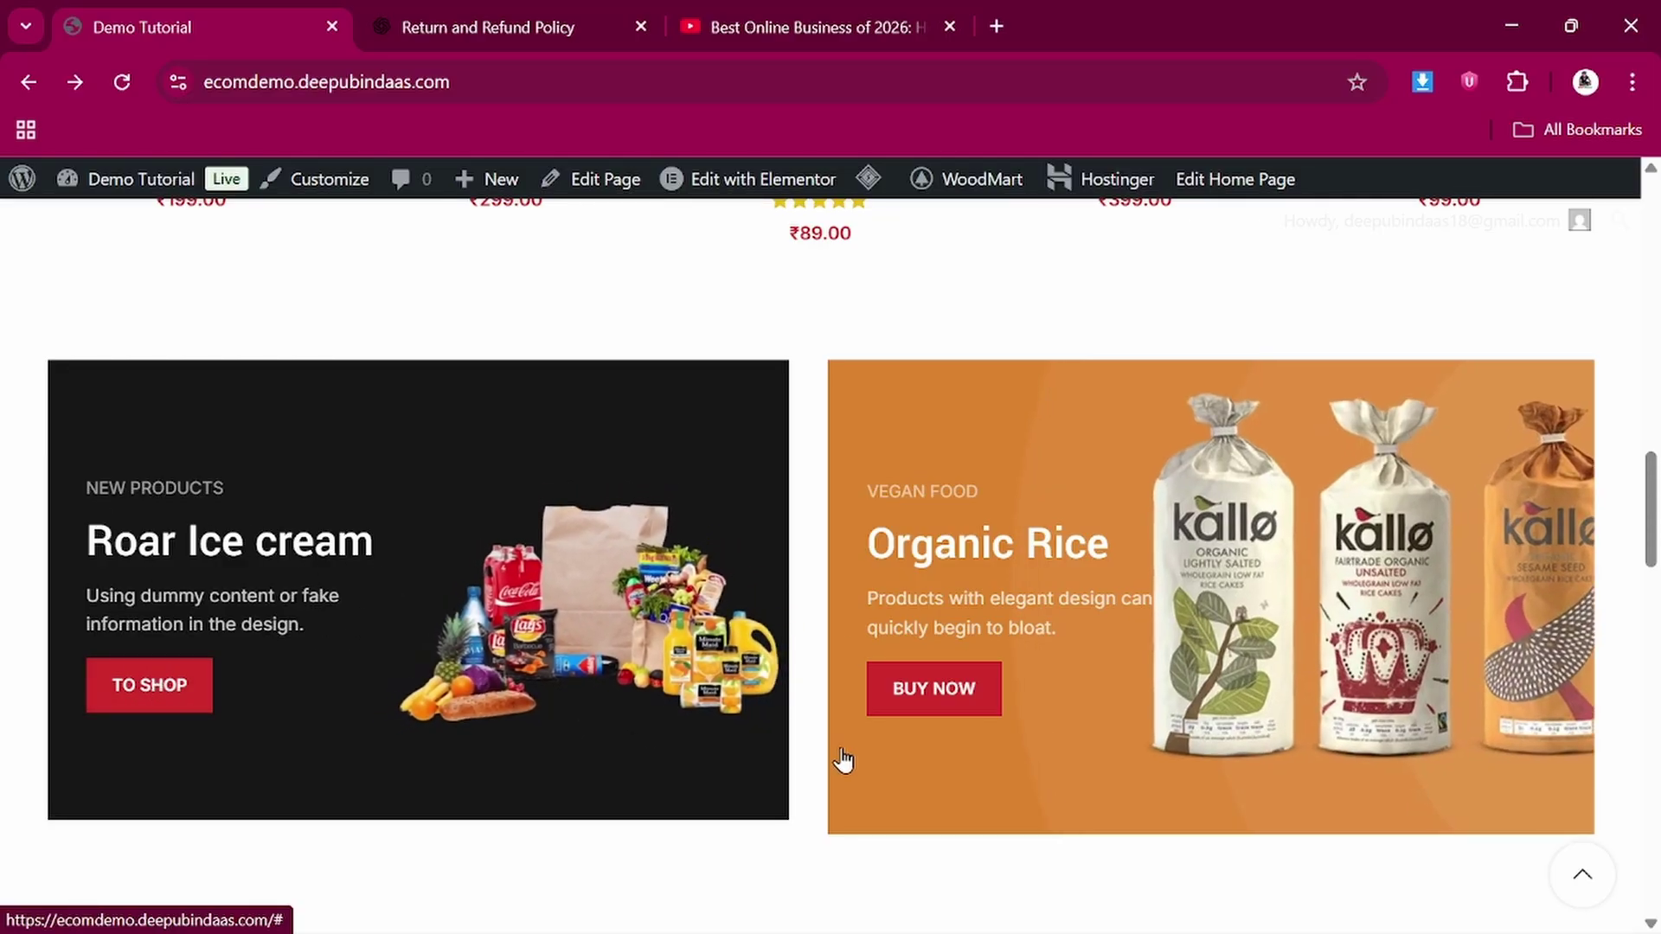
scroll(1056, 656, "down", 5)
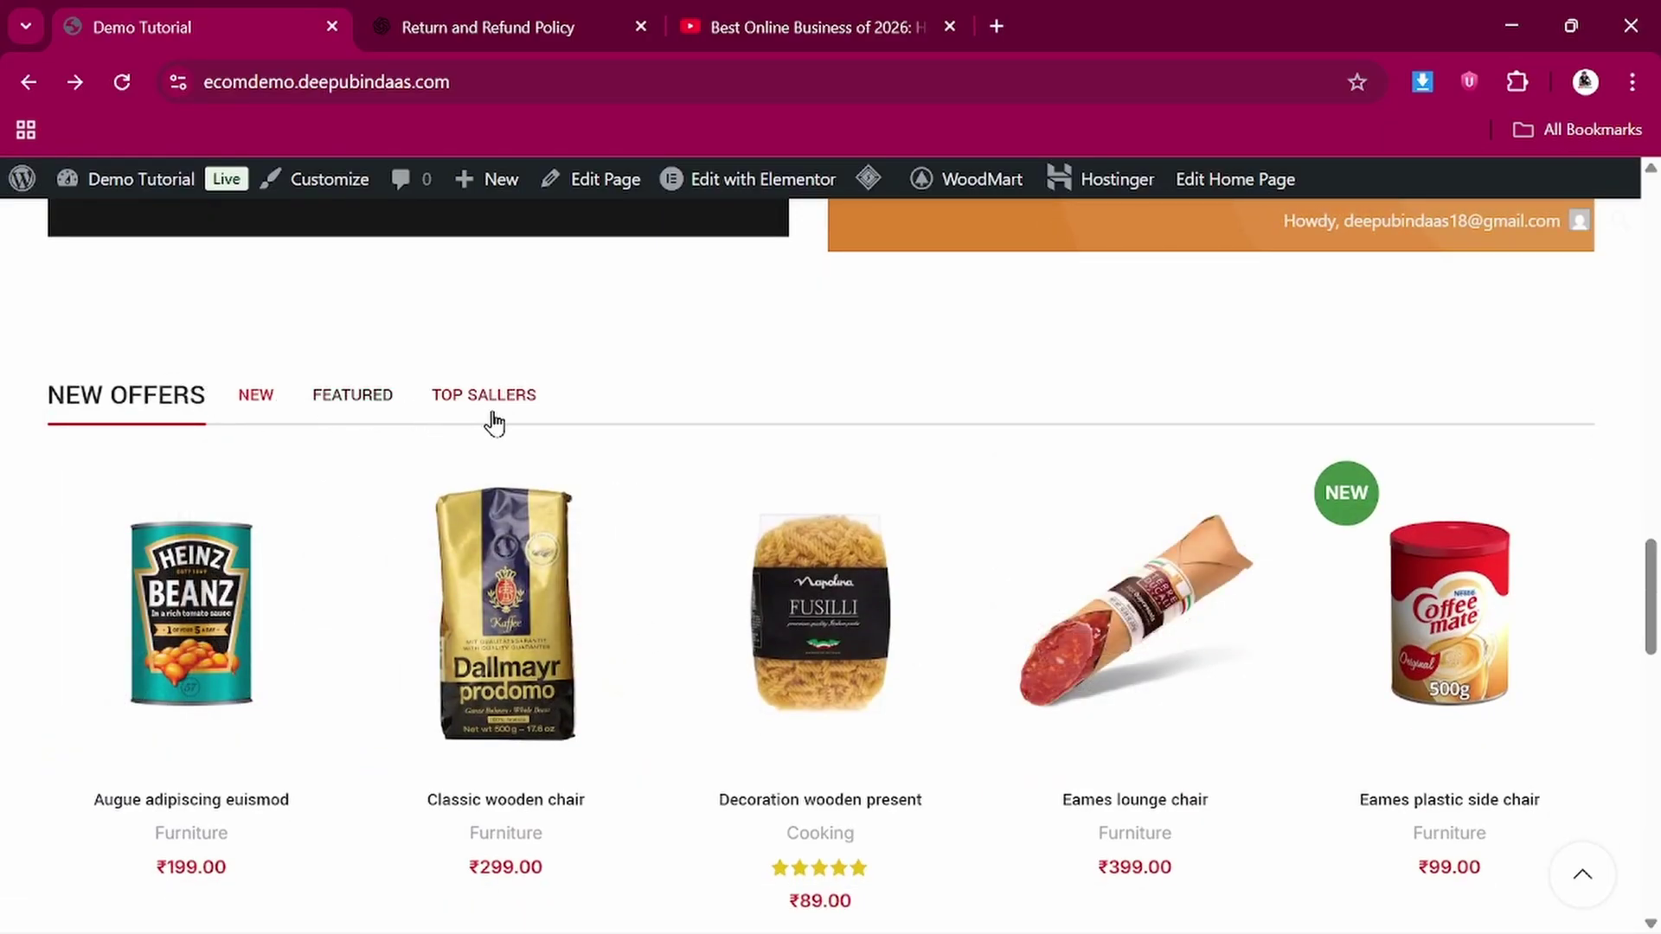
scroll(453, 620, "down", 1)
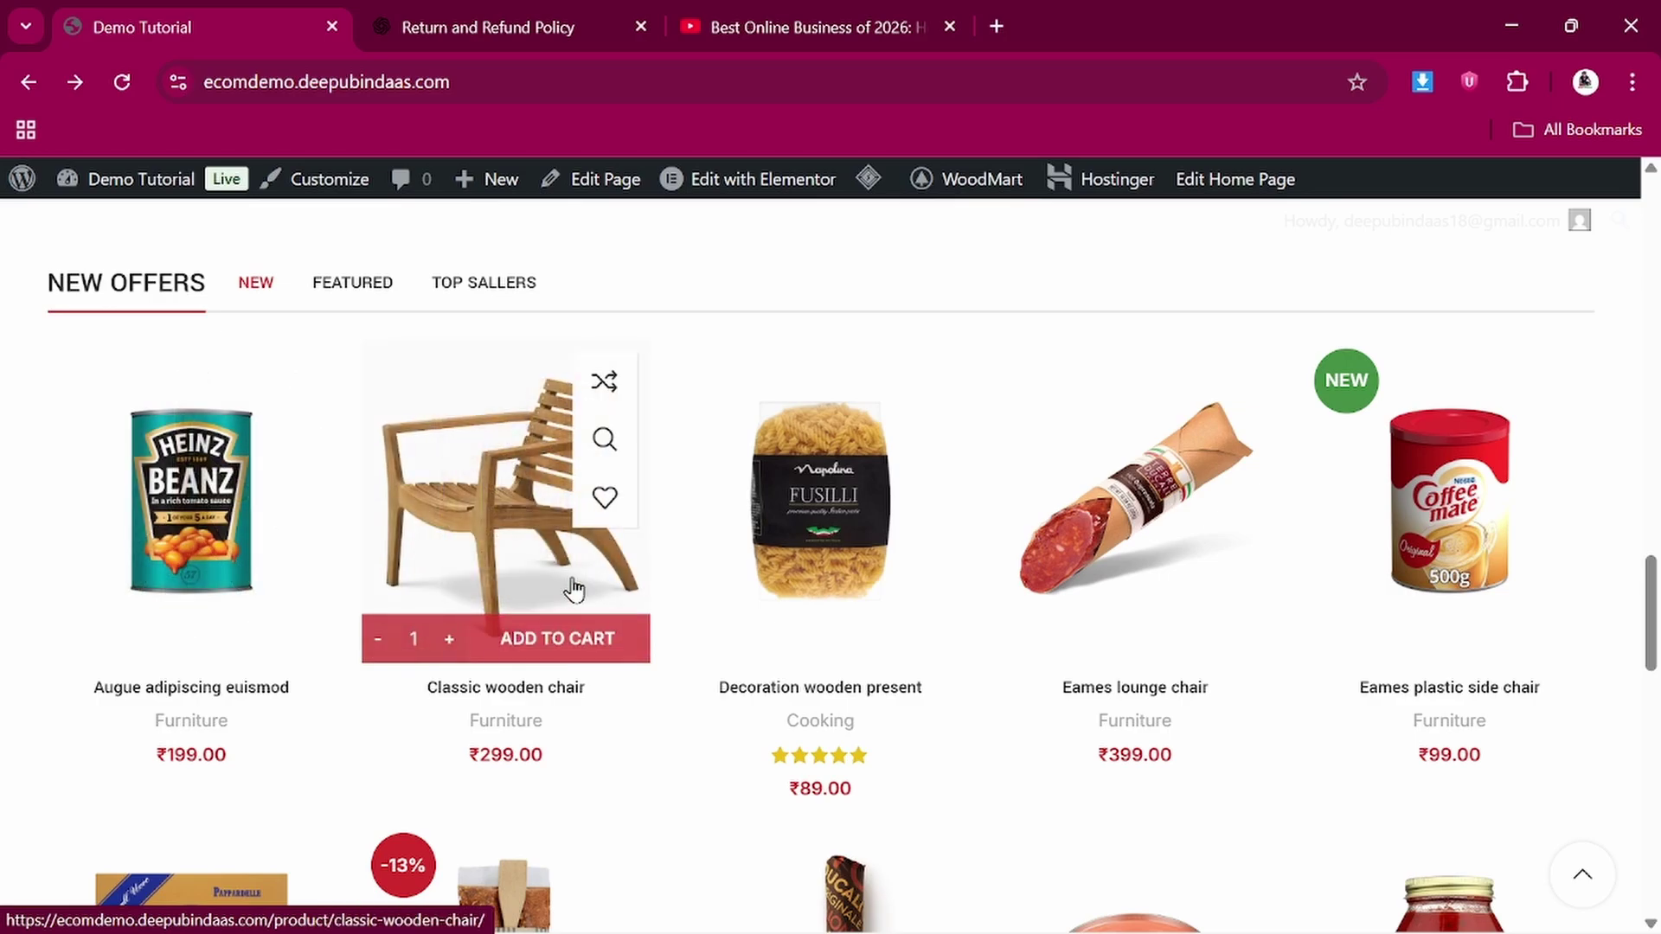
scroll(574, 586, "down", 9)
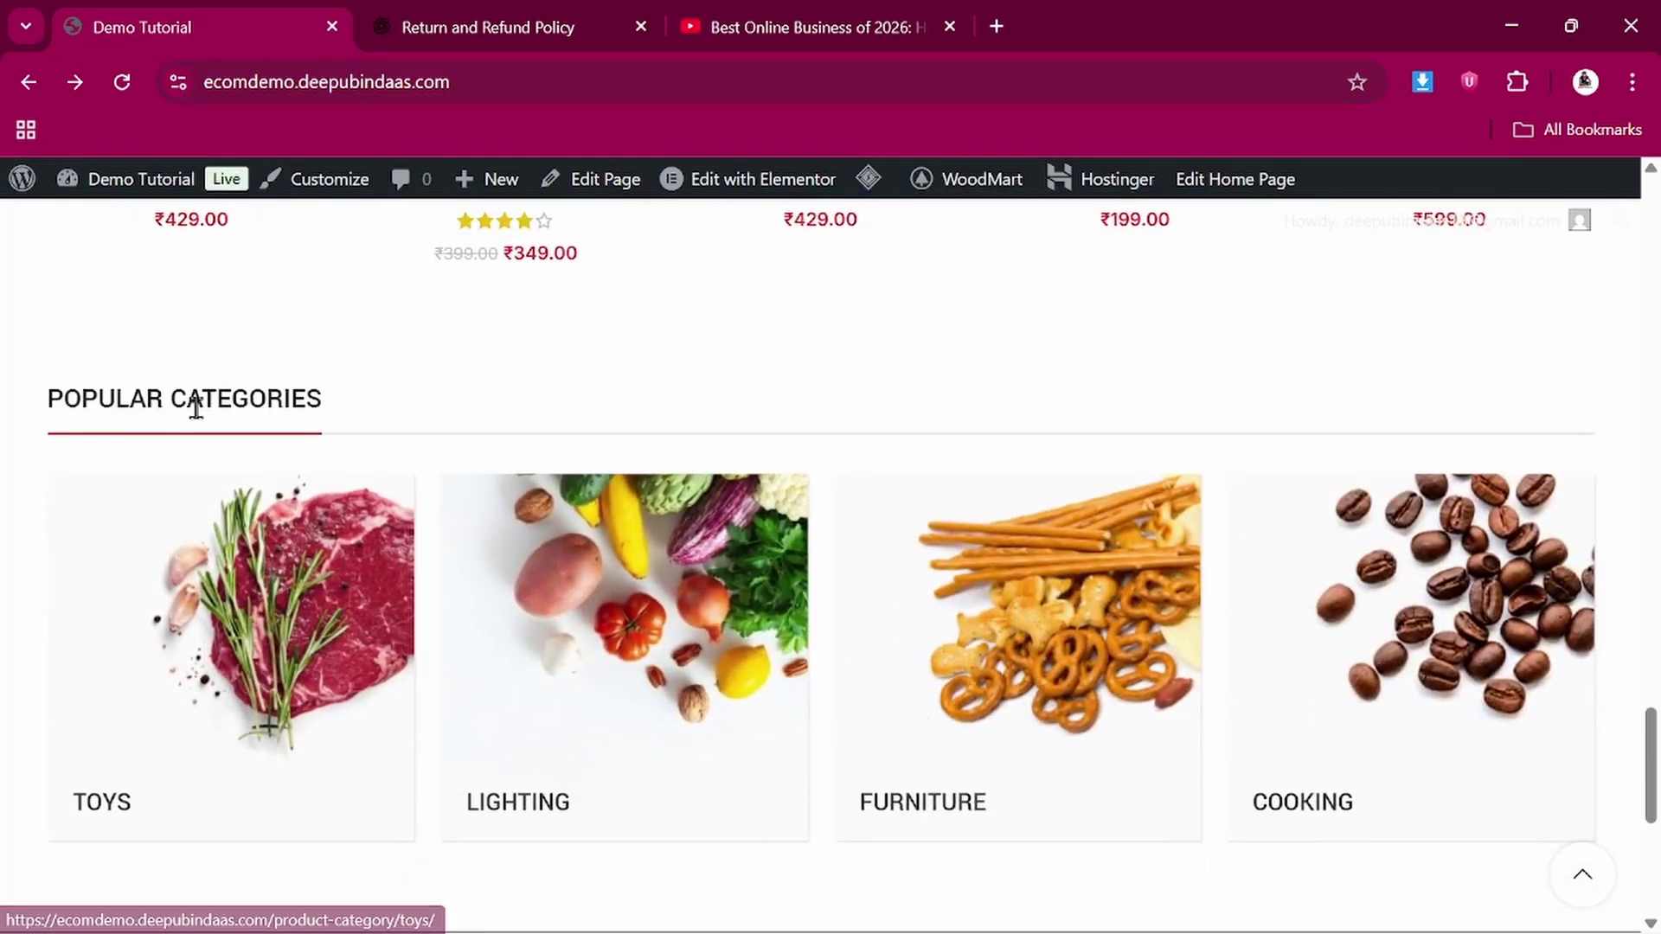
scroll(289, 428, "down", 2)
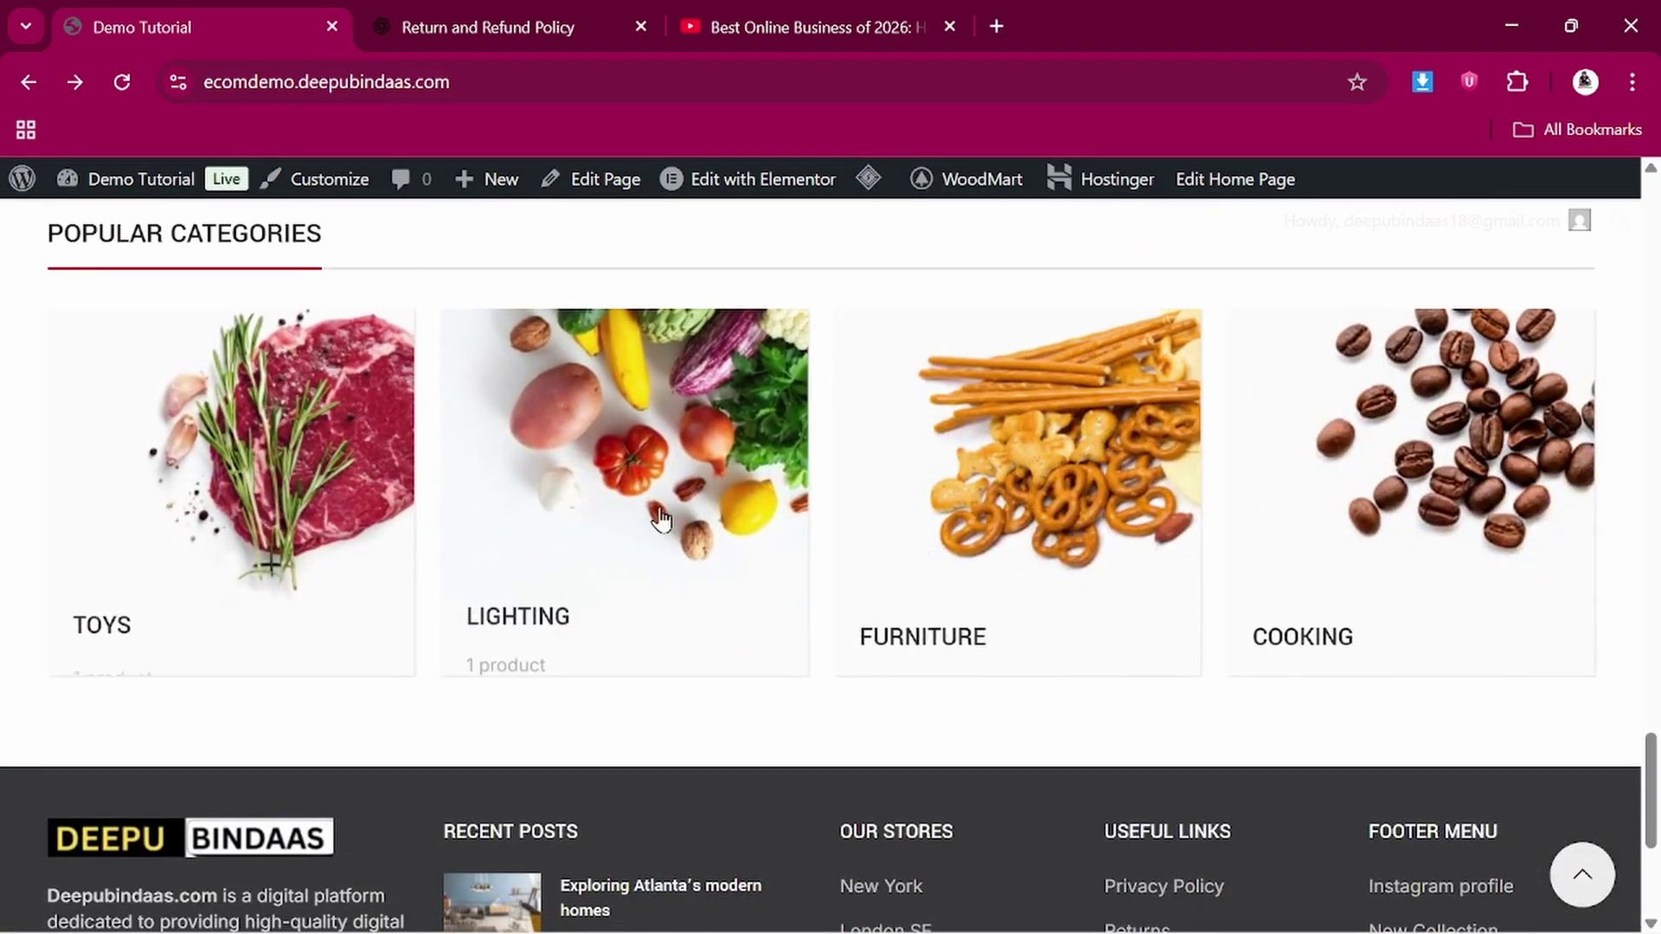
scroll(742, 586, "down", 3)
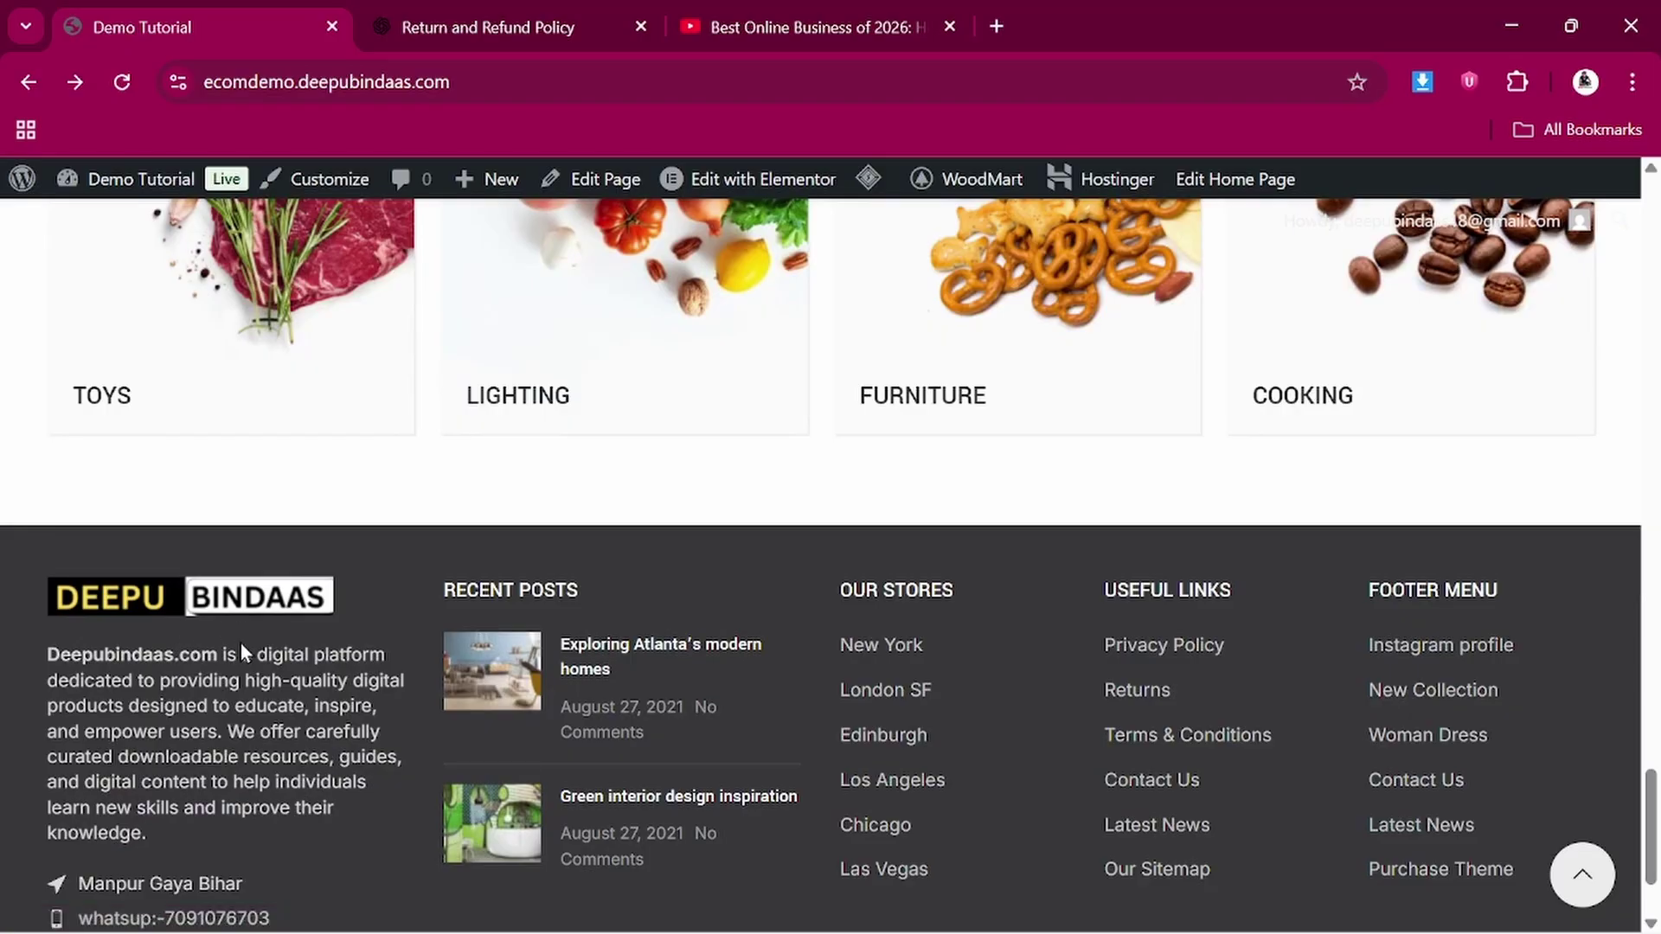
scroll(164, 776, "down", 2)
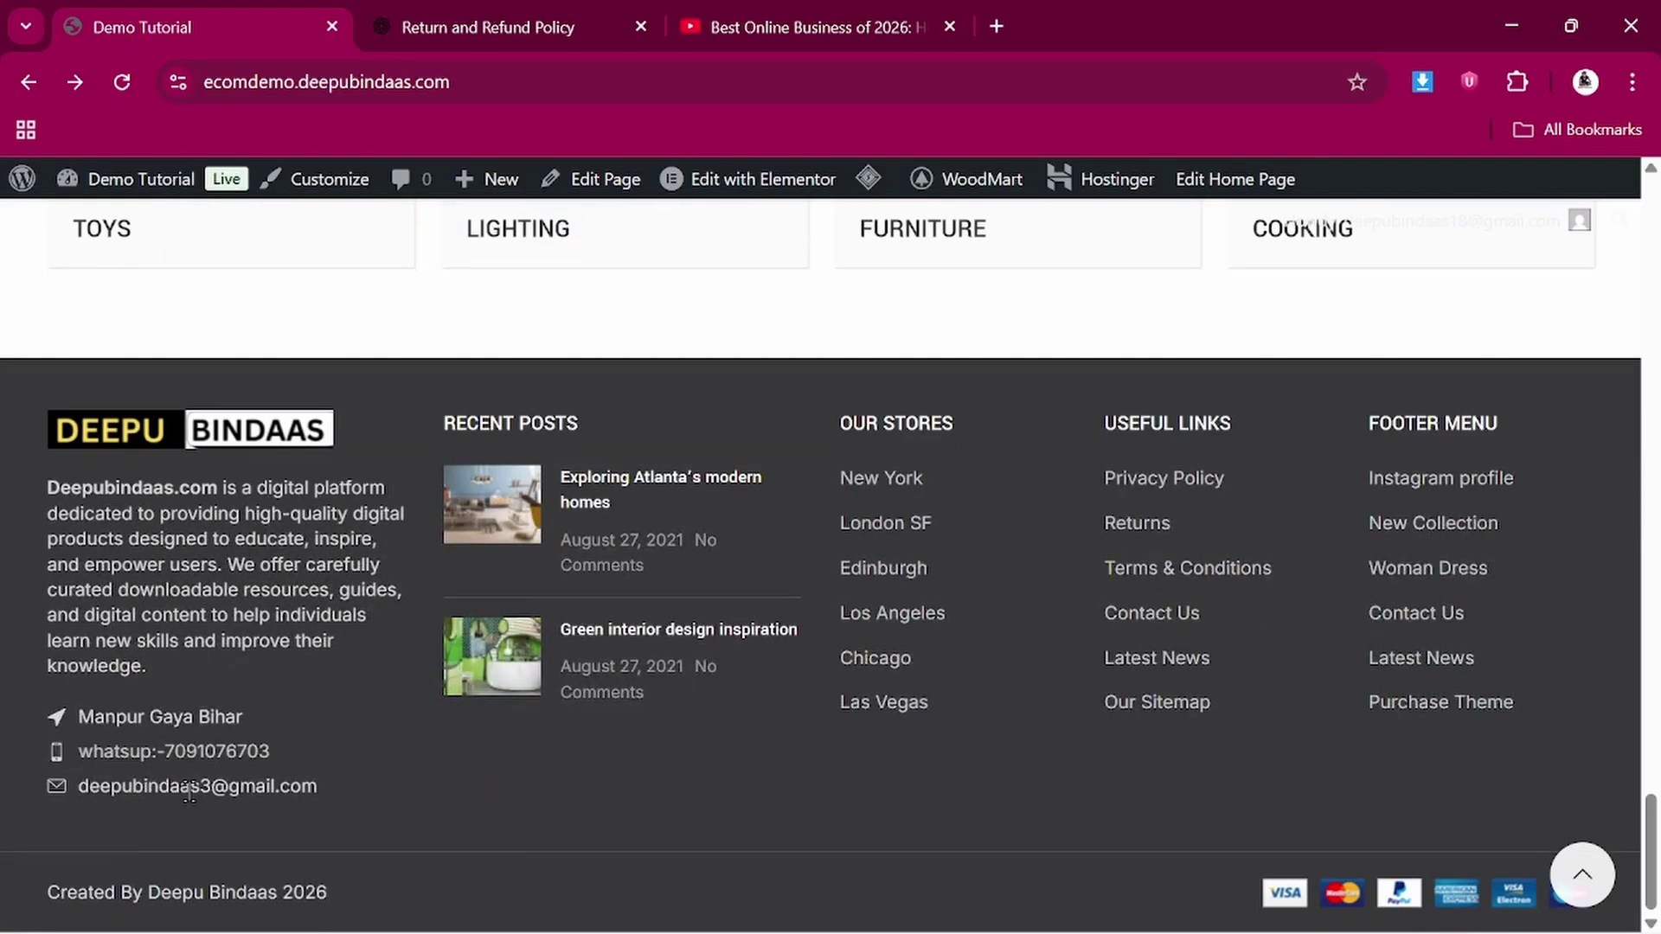
left_click_drag(52, 892, 345, 906)
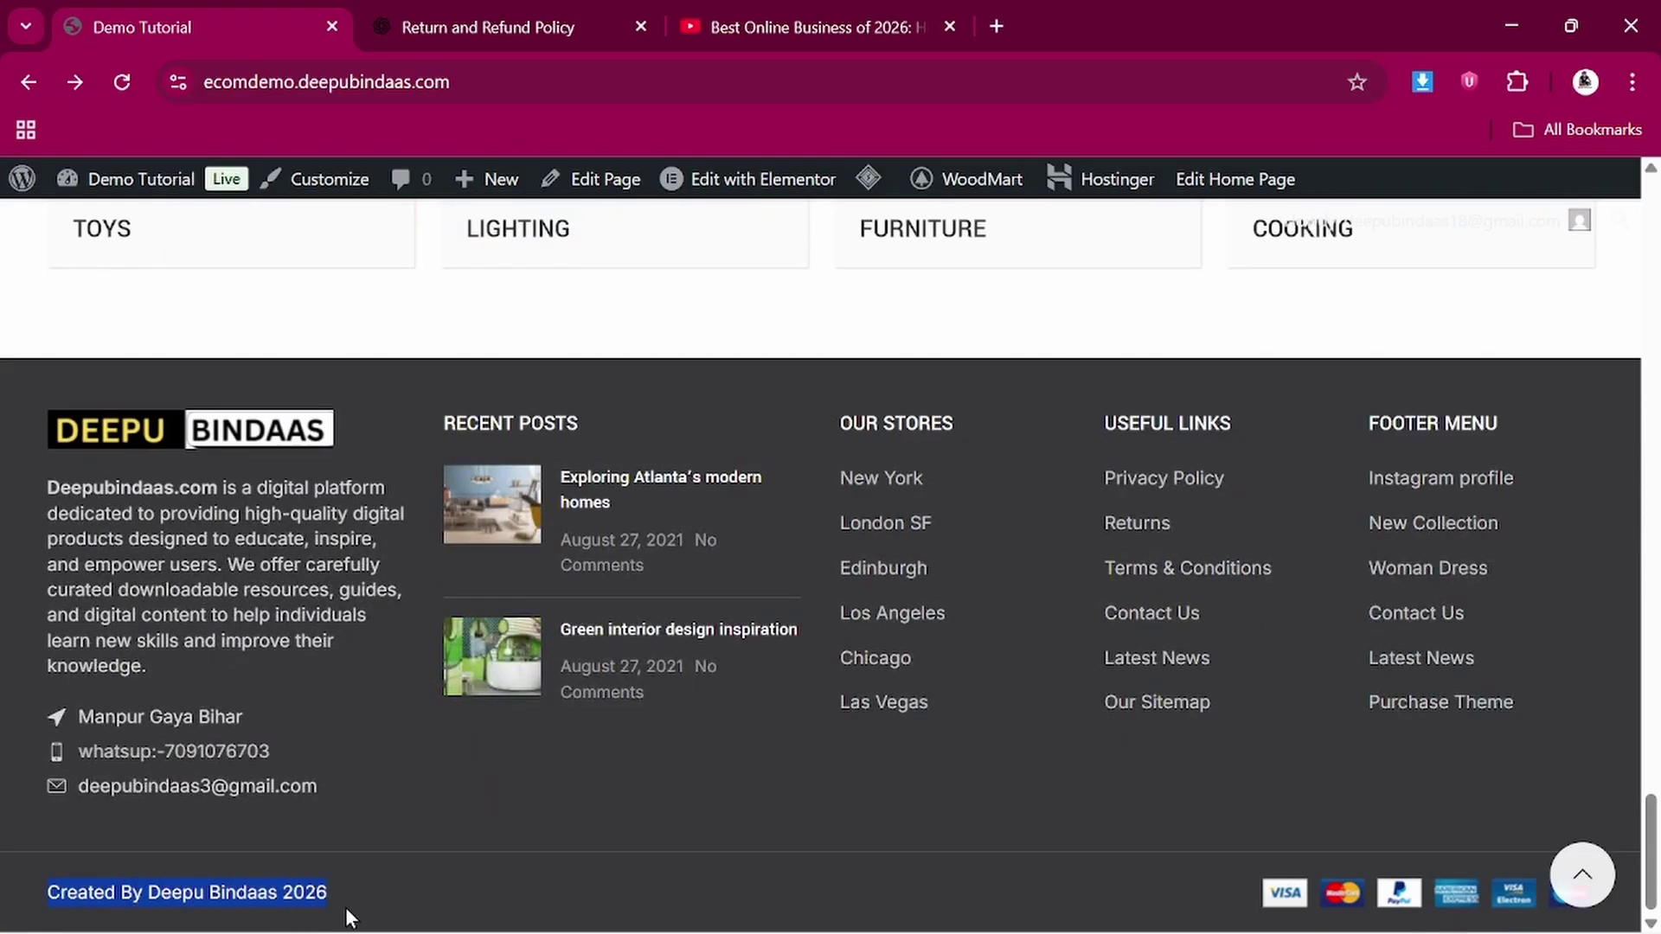
left_click(316, 892)
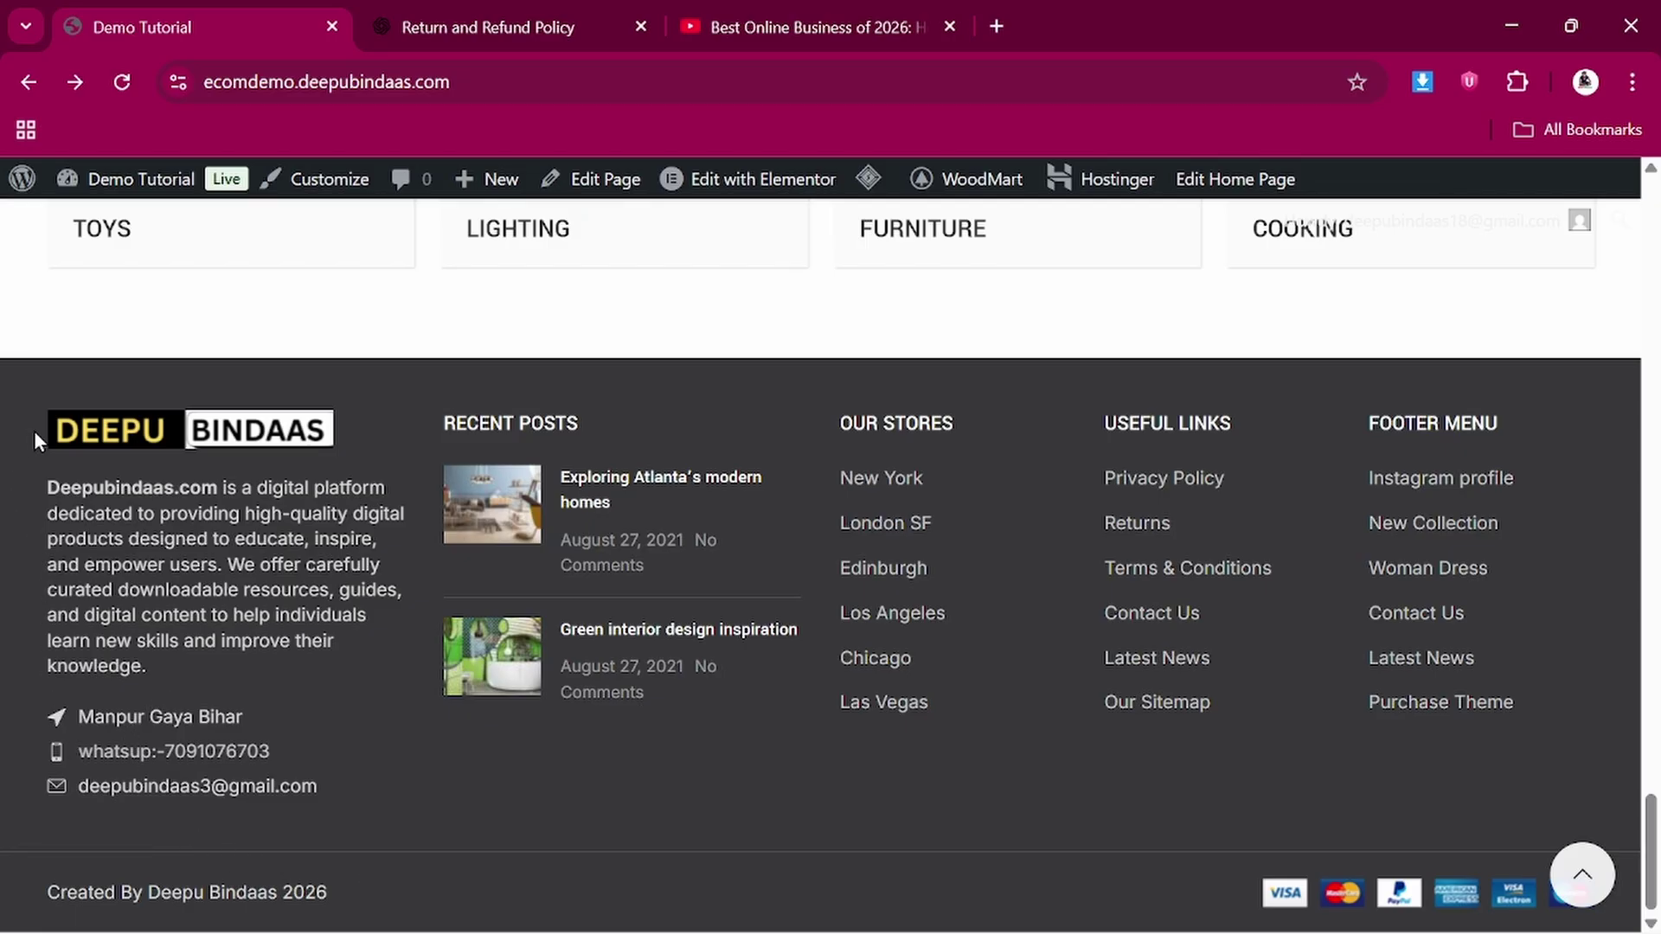
left_click_drag(33, 430, 326, 775)
left_click(328, 781)
scroll(508, 433, "up", 15)
scroll(508, 433, "up", 14)
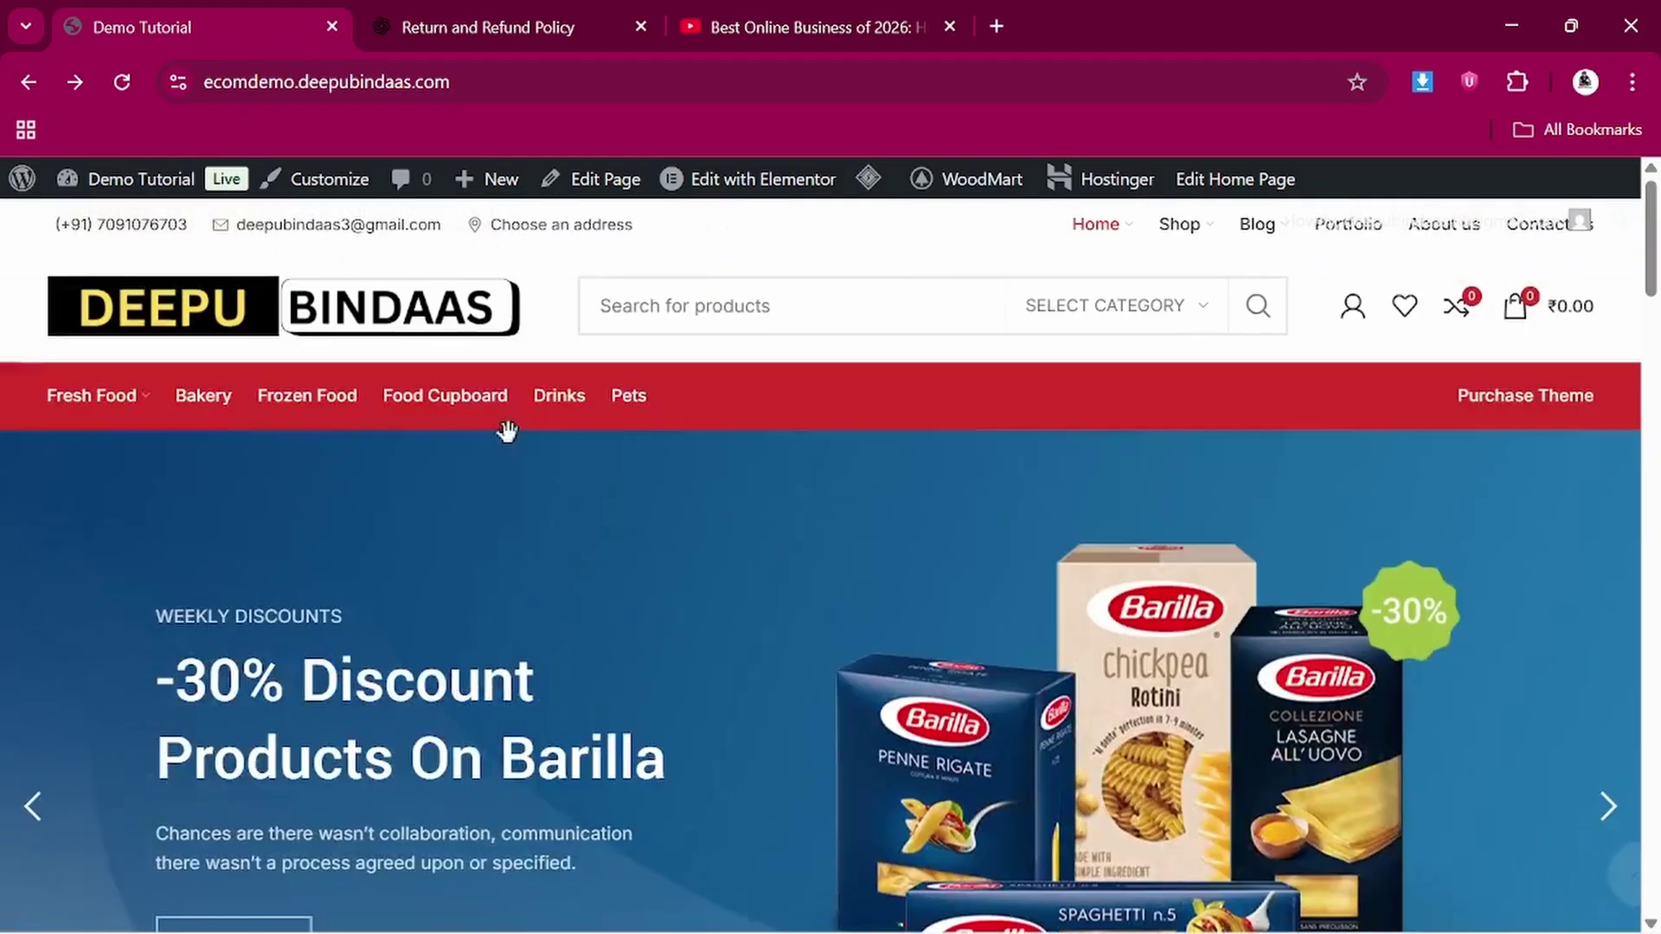
scroll(506, 432, "down", 16)
scroll(510, 440, "down", 1)
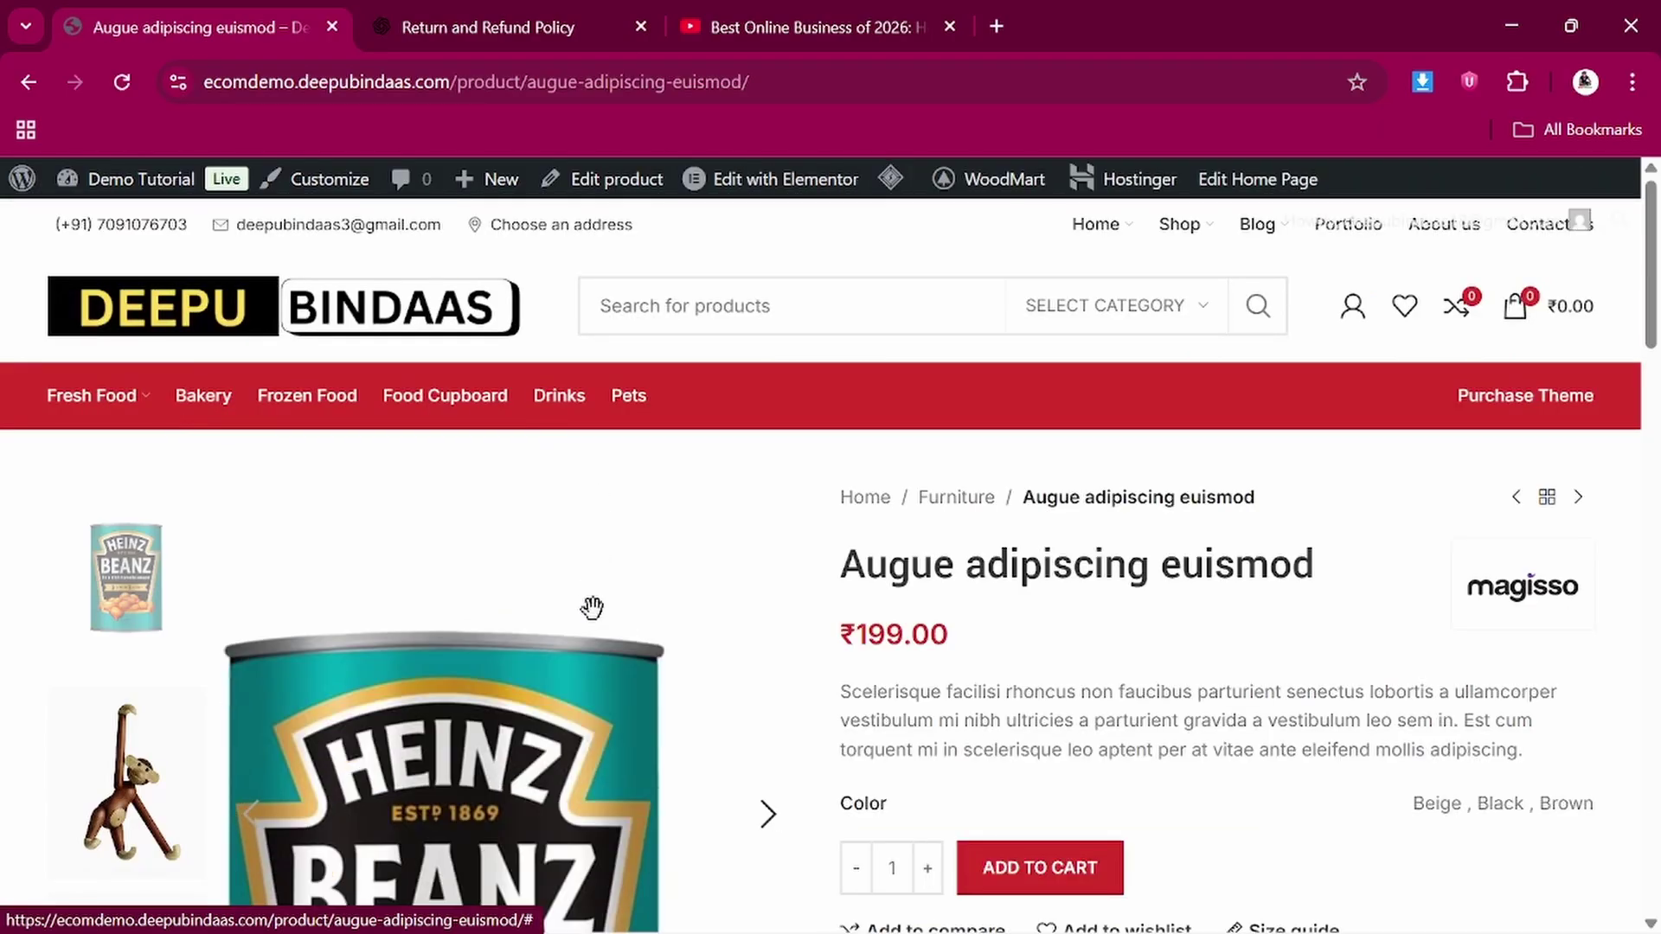
Preview the monkey and eskimo figure images in the product gallery
scroll(592, 606, "down", 2)
scroll(591, 606, "down", 4)
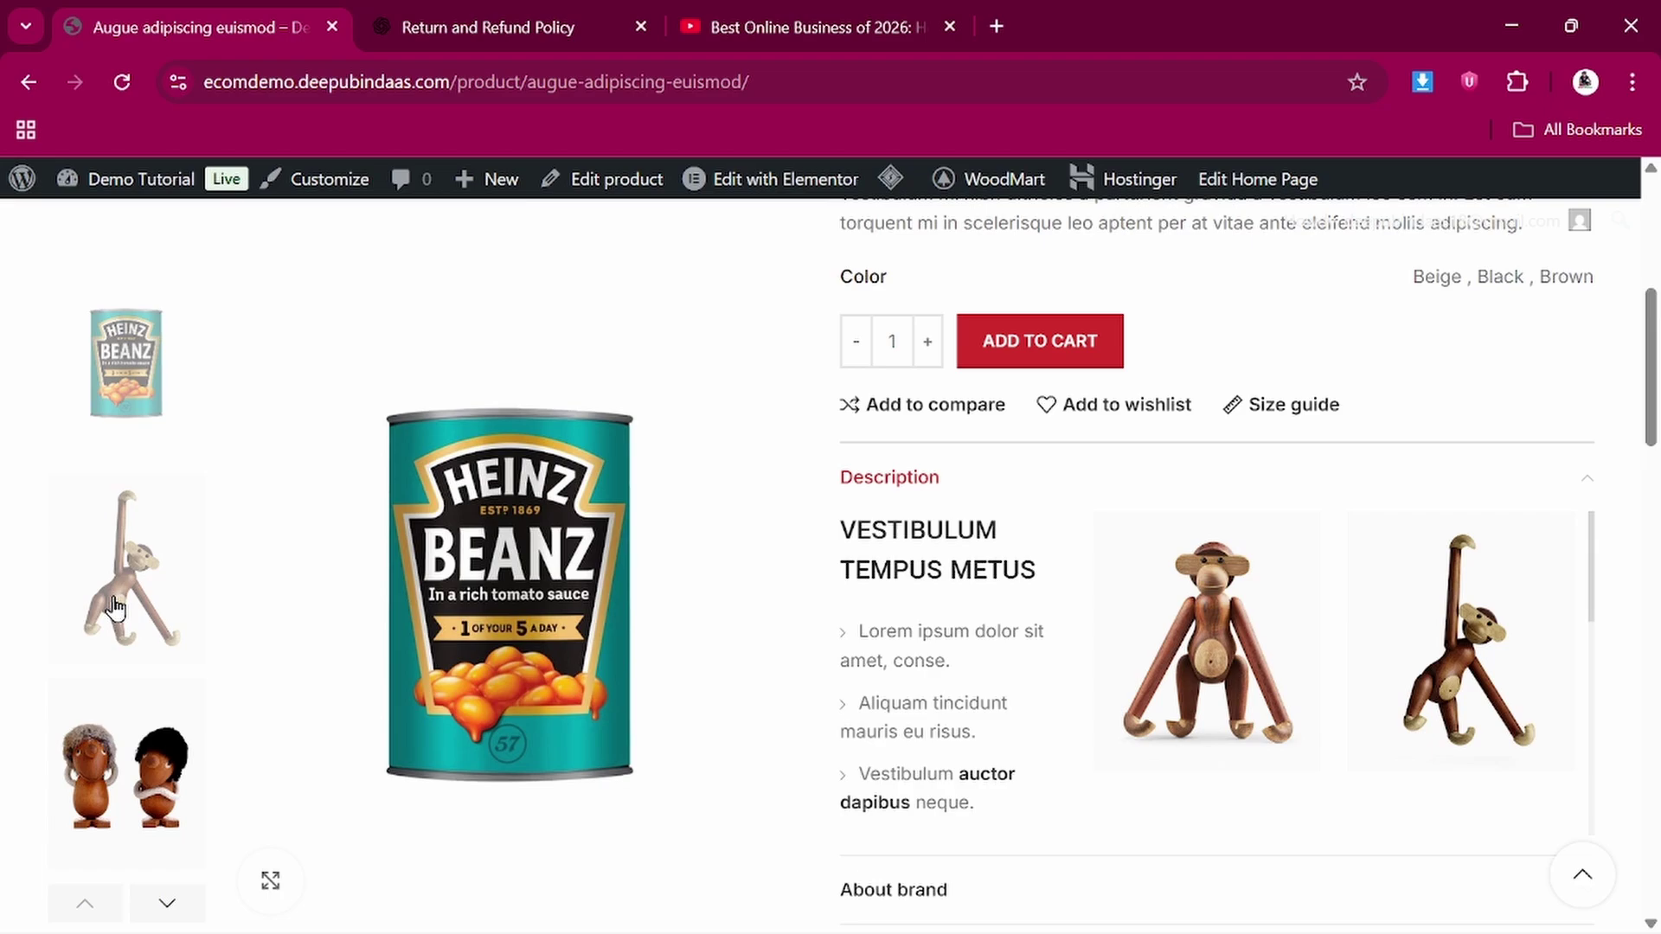
left_click(115, 609)
left_click(121, 774)
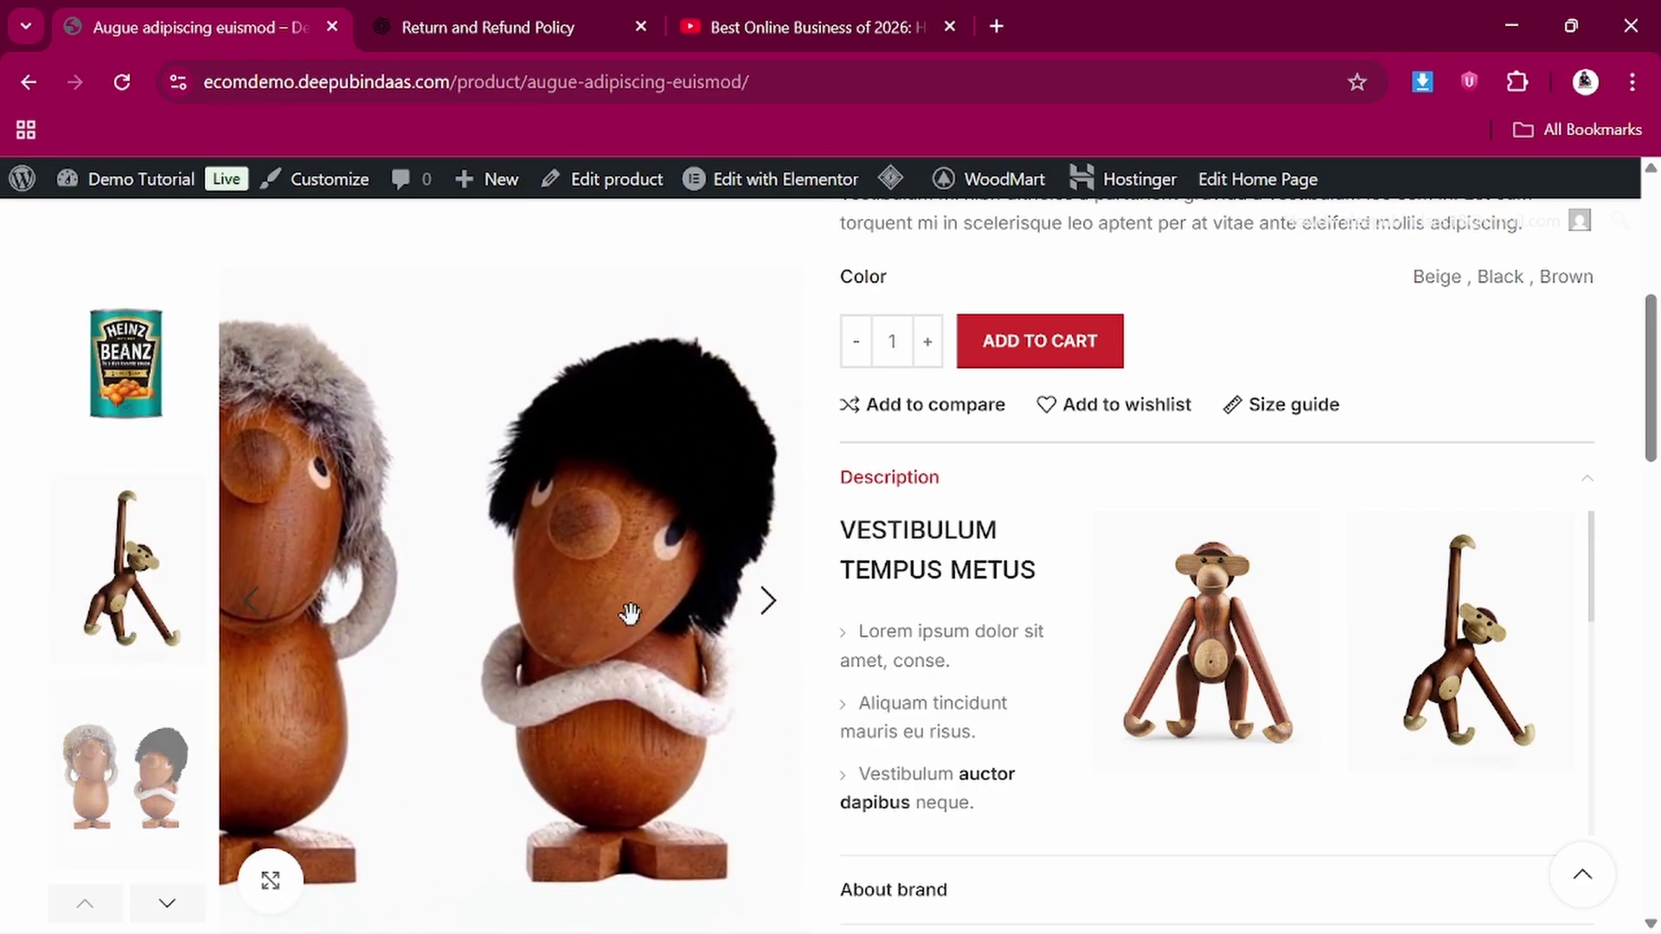
scroll(1112, 641, "up", 4)
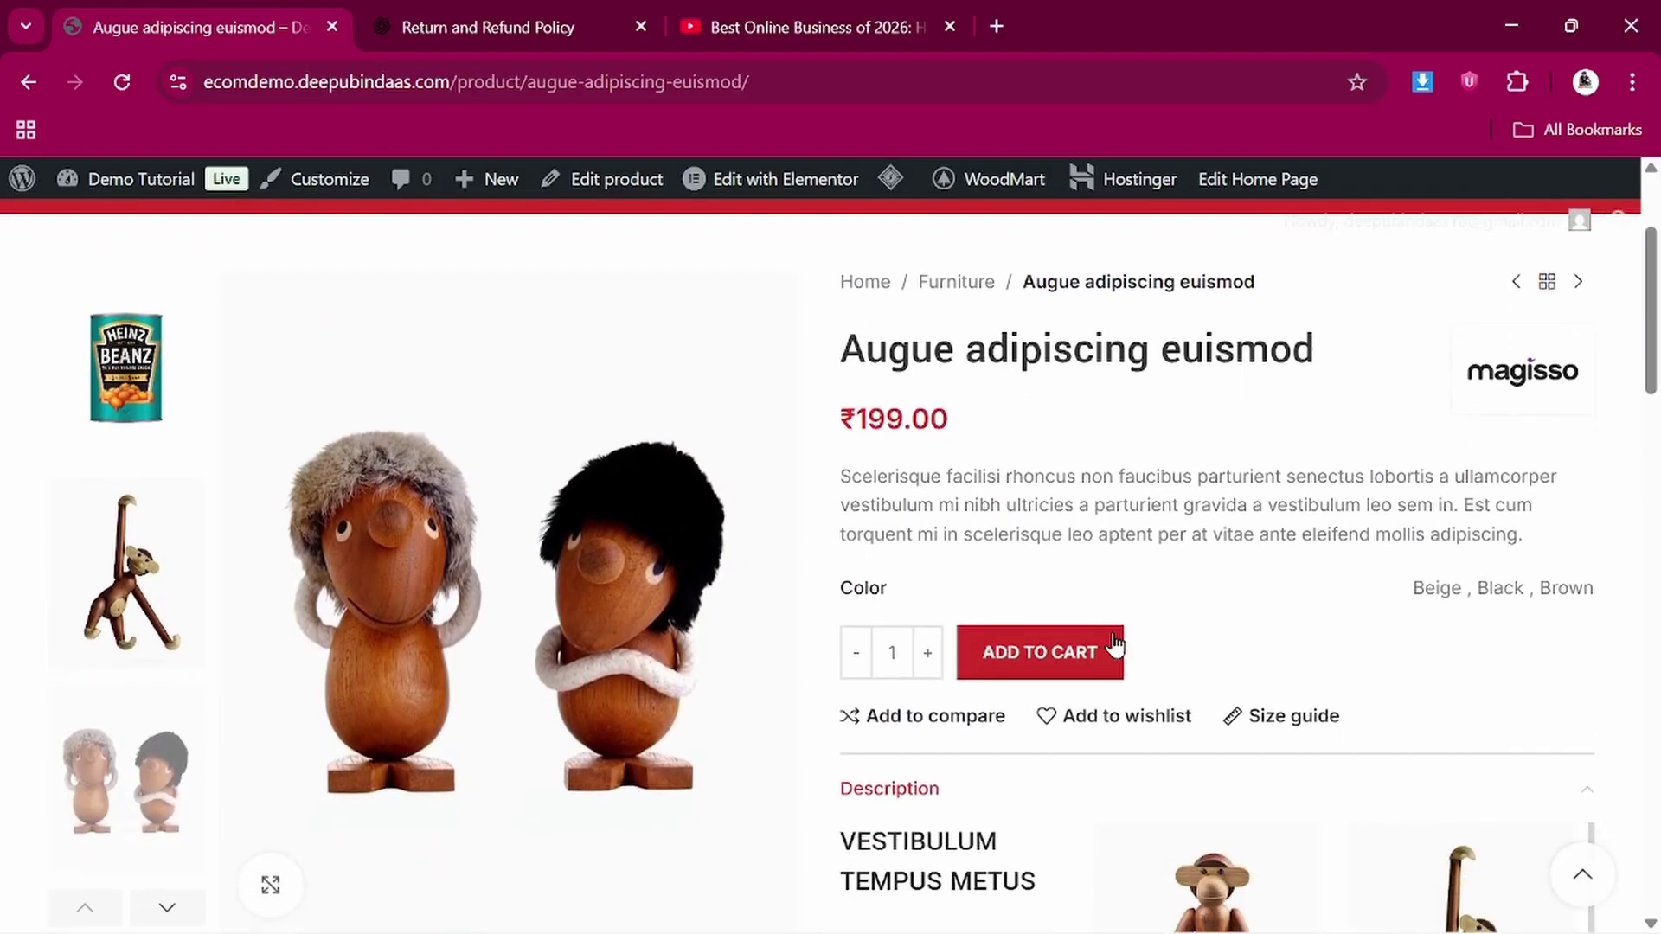
scroll(1008, 523, "down", 2)
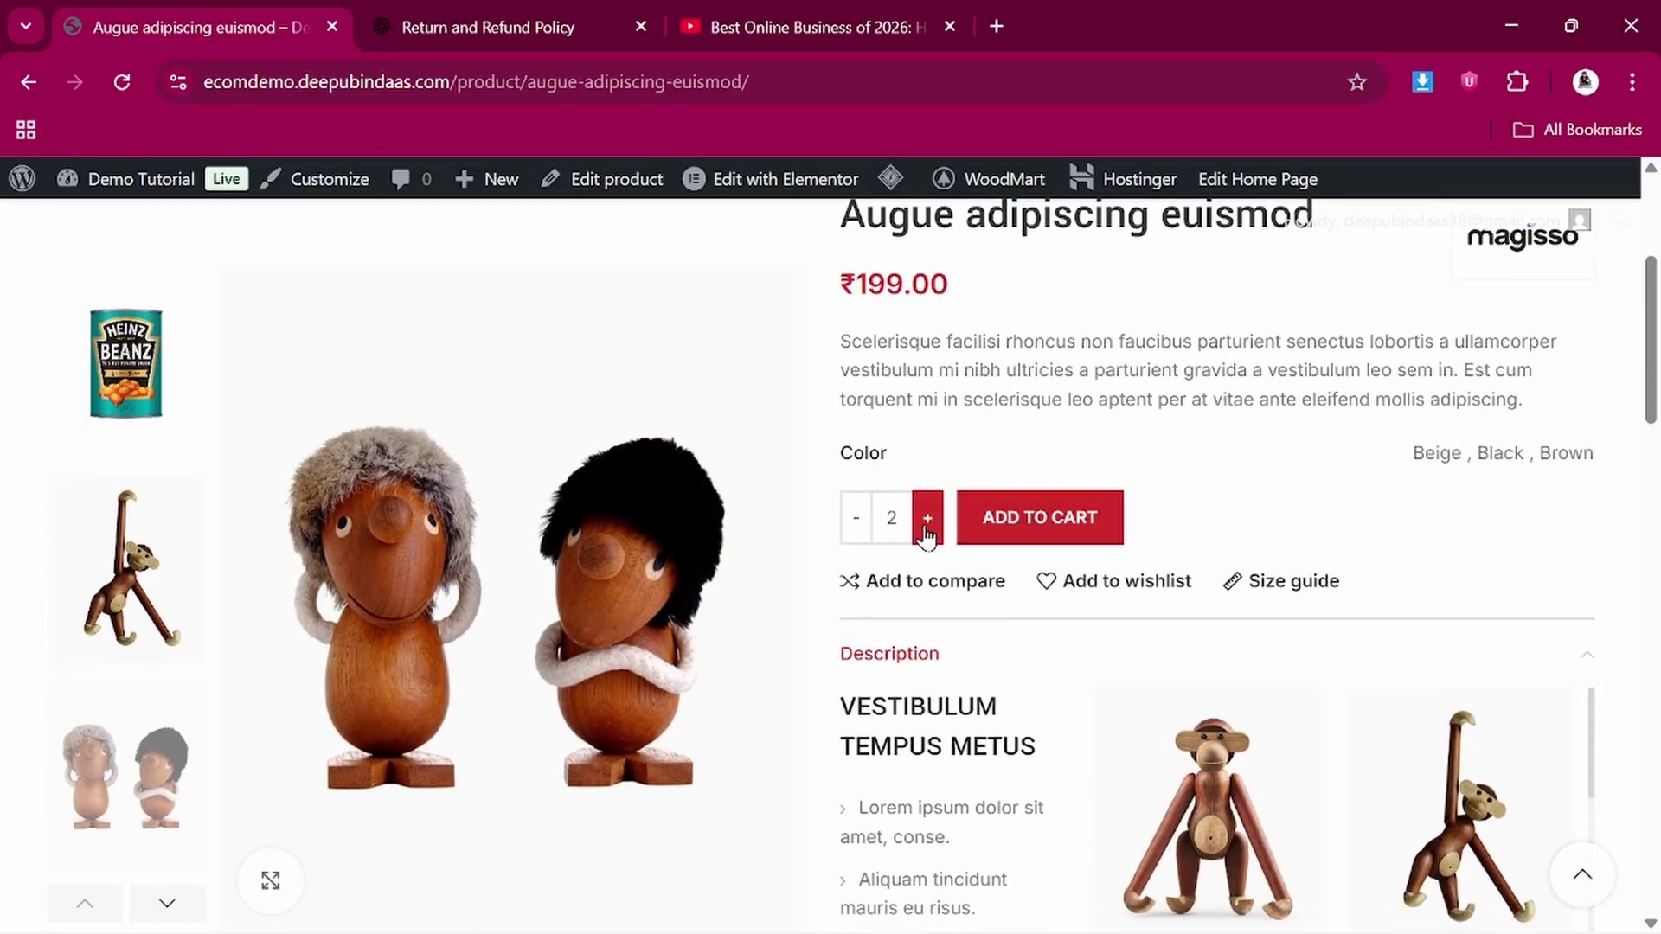
Raise the quantity to 6 and add Augue adipiscing euismod to the cart
left_click(927, 524)
scroll(1027, 426, "up", 4)
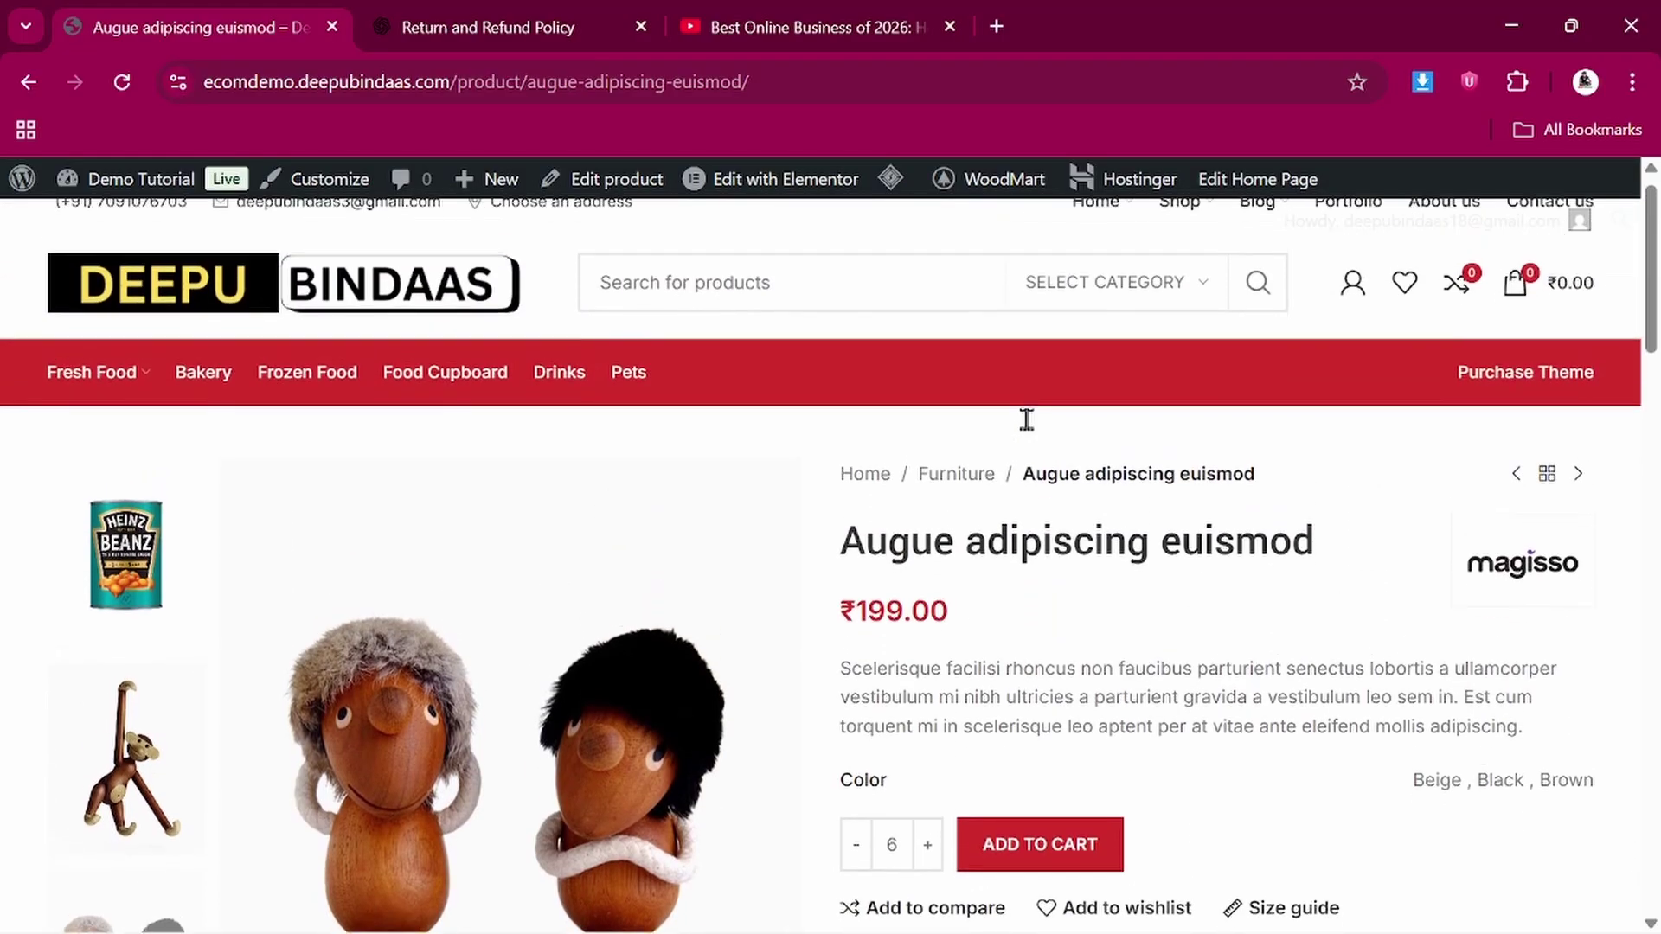
scroll(1028, 423, "down", 4)
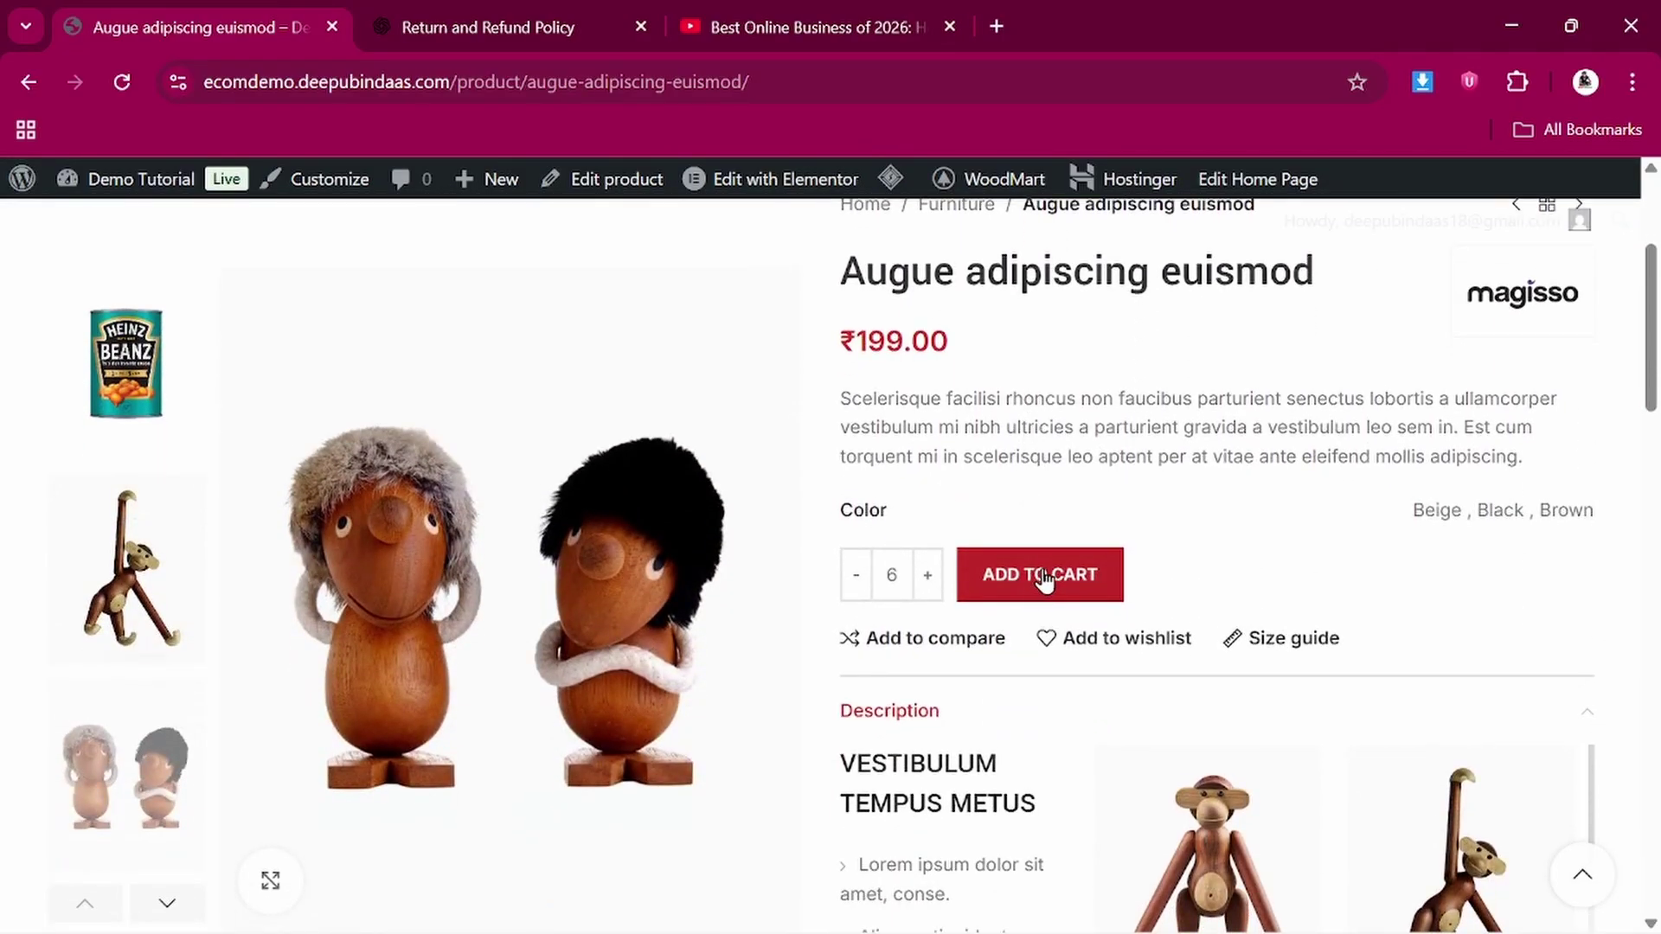
scroll(1051, 662, "down", 4)
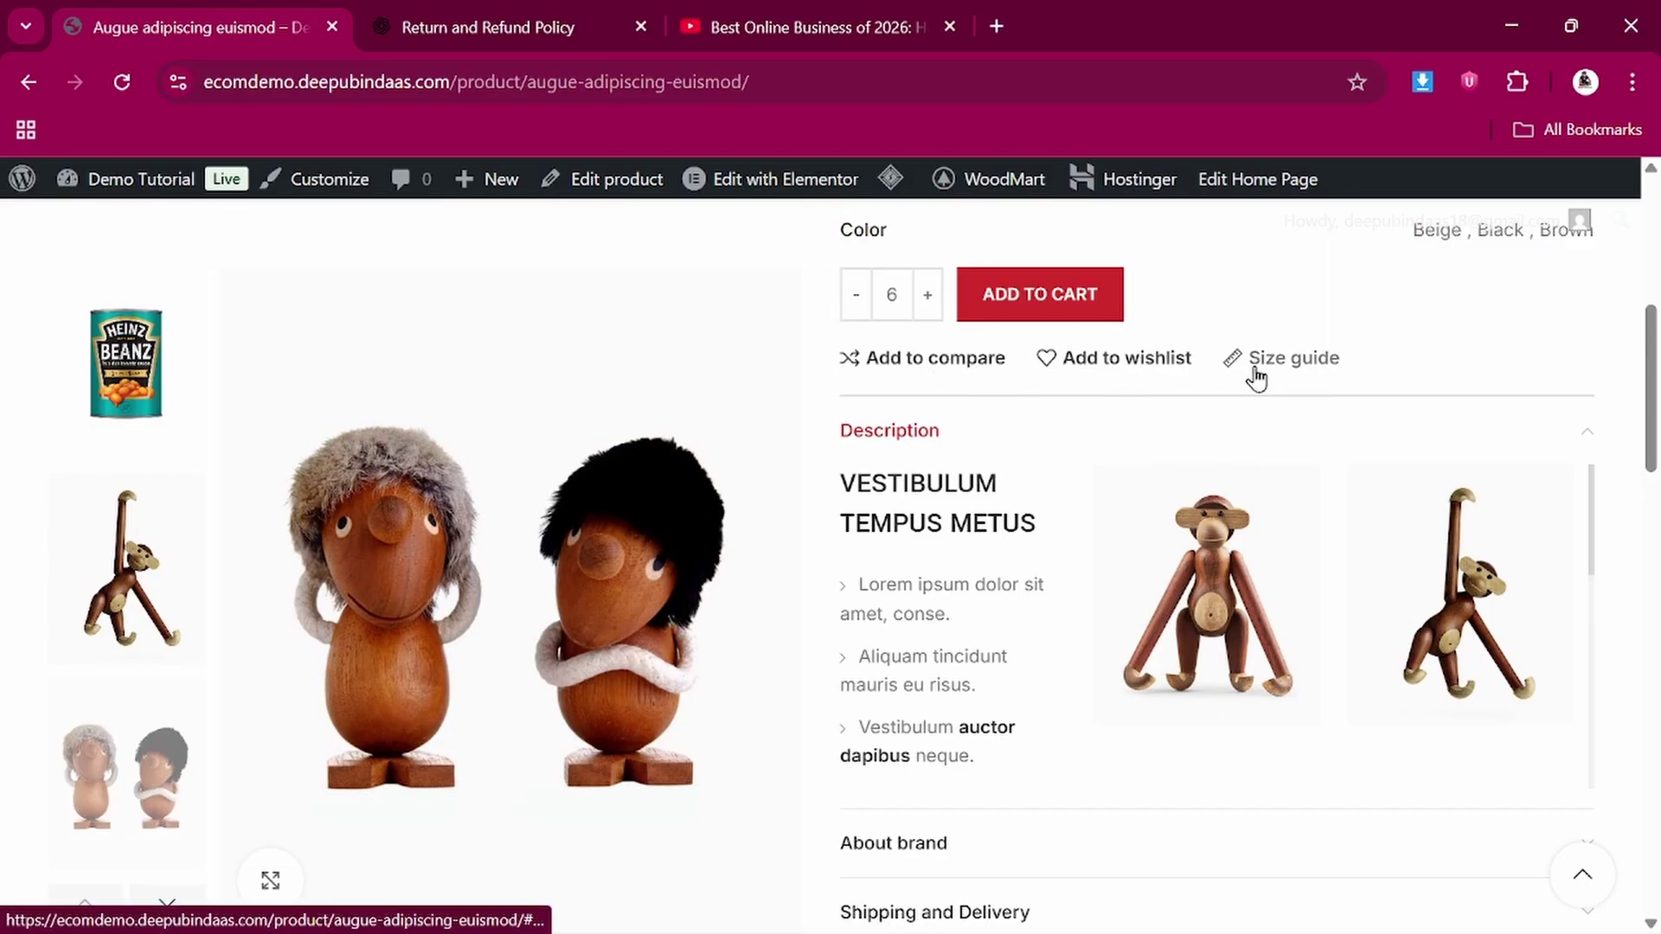
scroll(1092, 510, "down", 12)
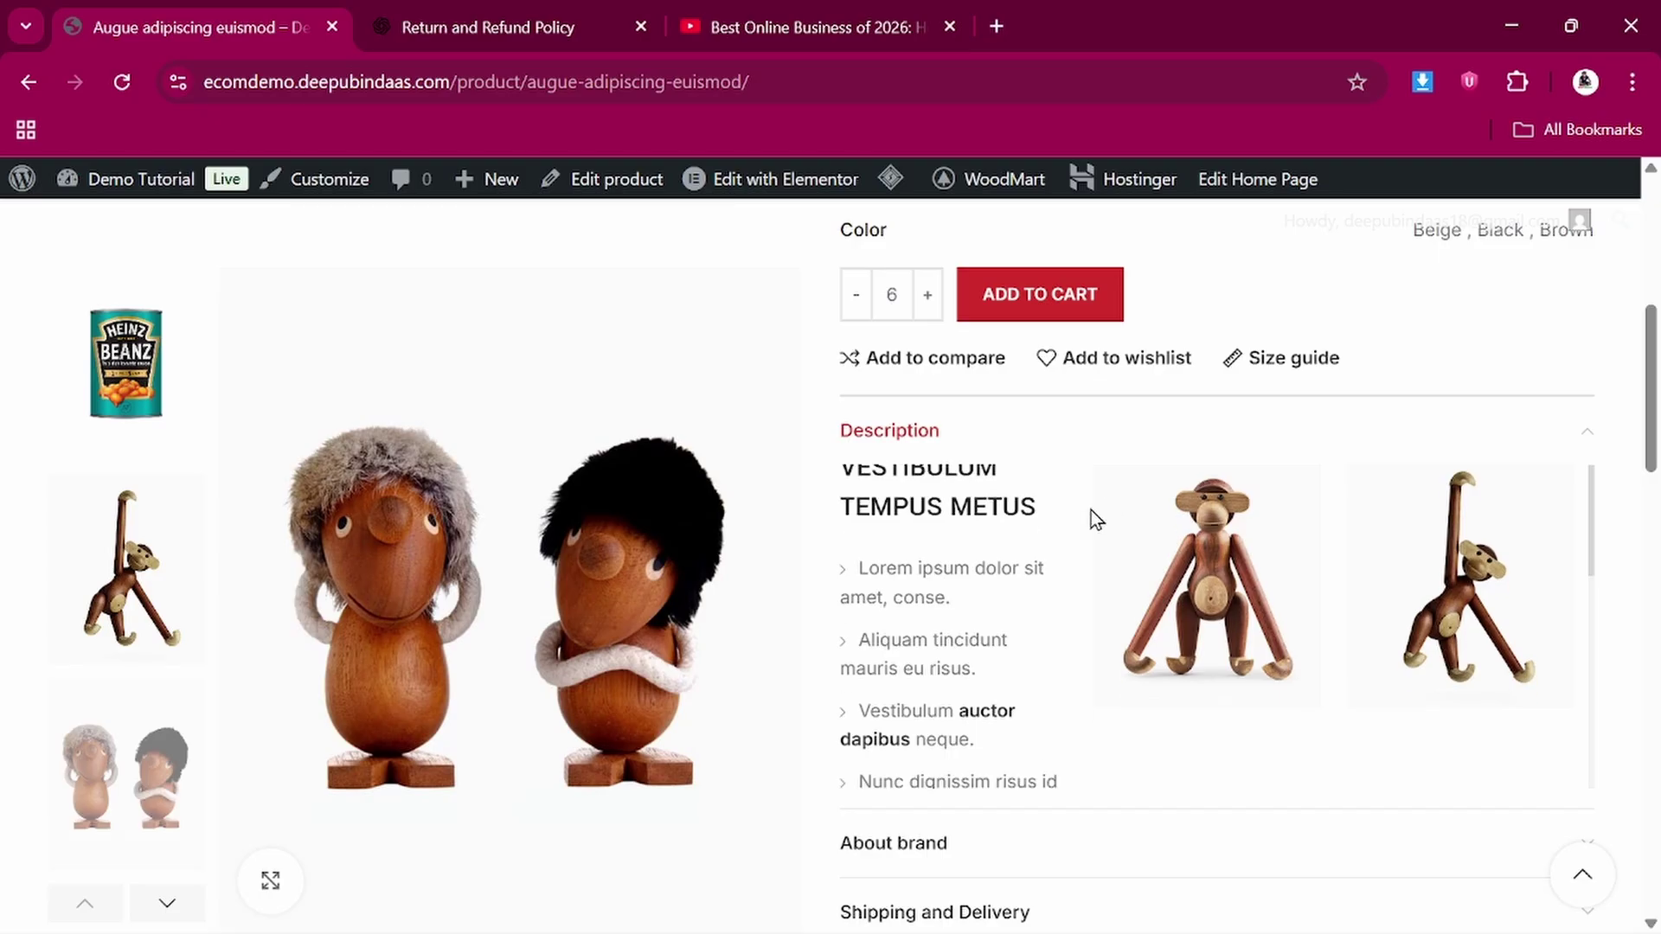
scroll(1092, 519, "down", 4)
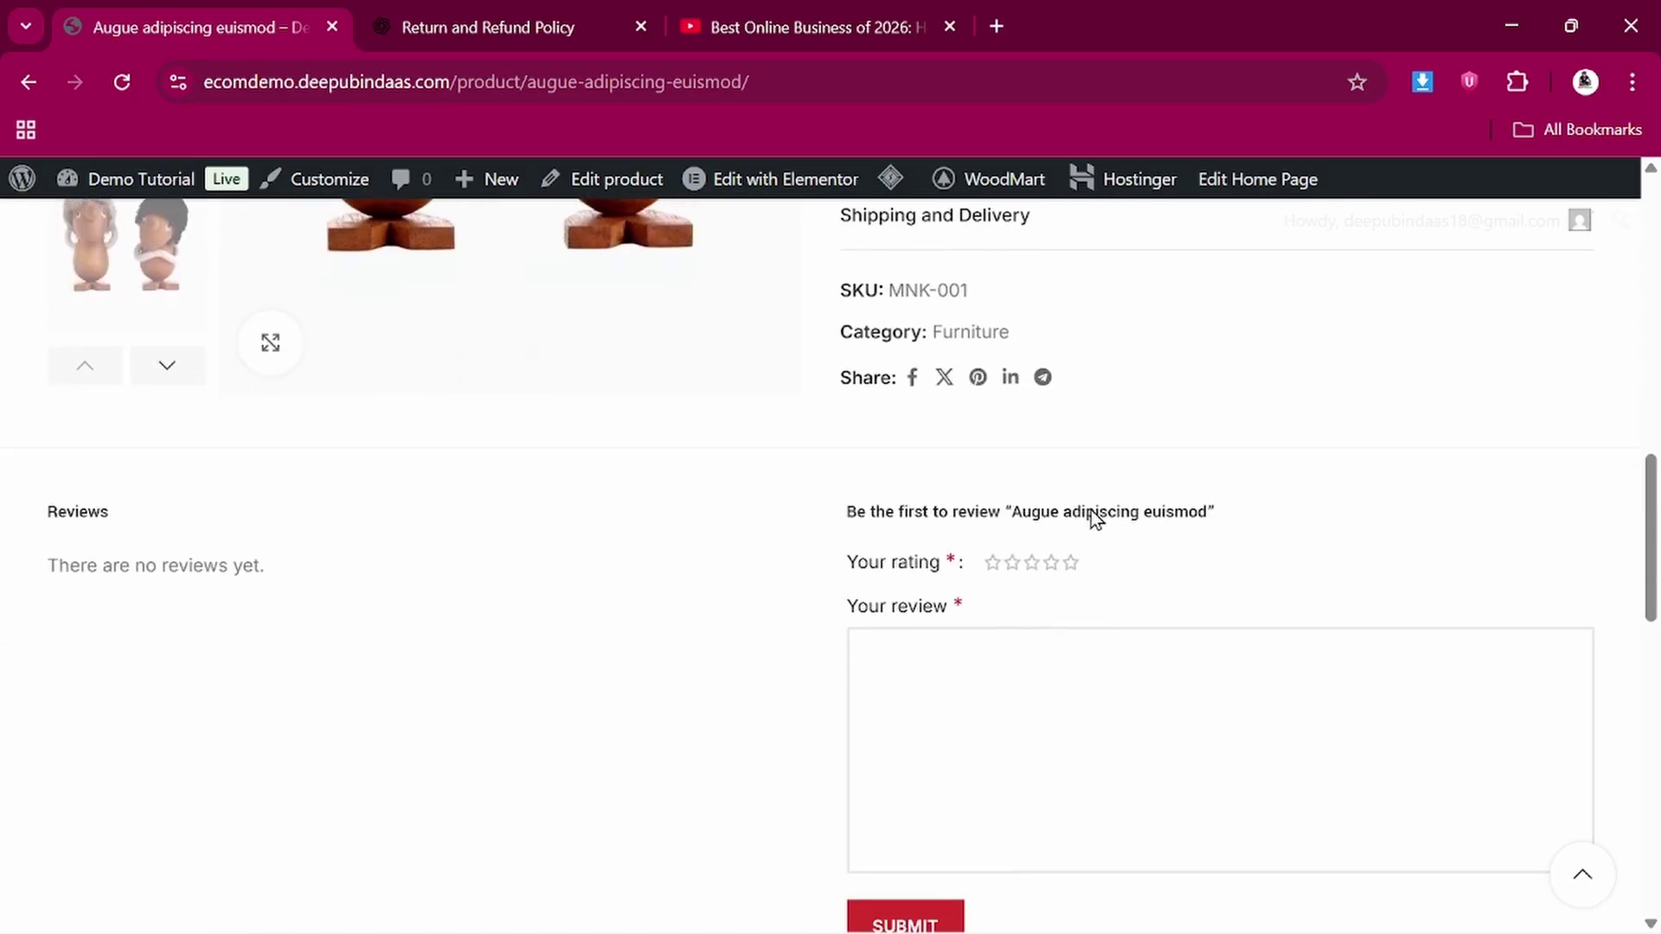
scroll(1092, 519, "up", 3)
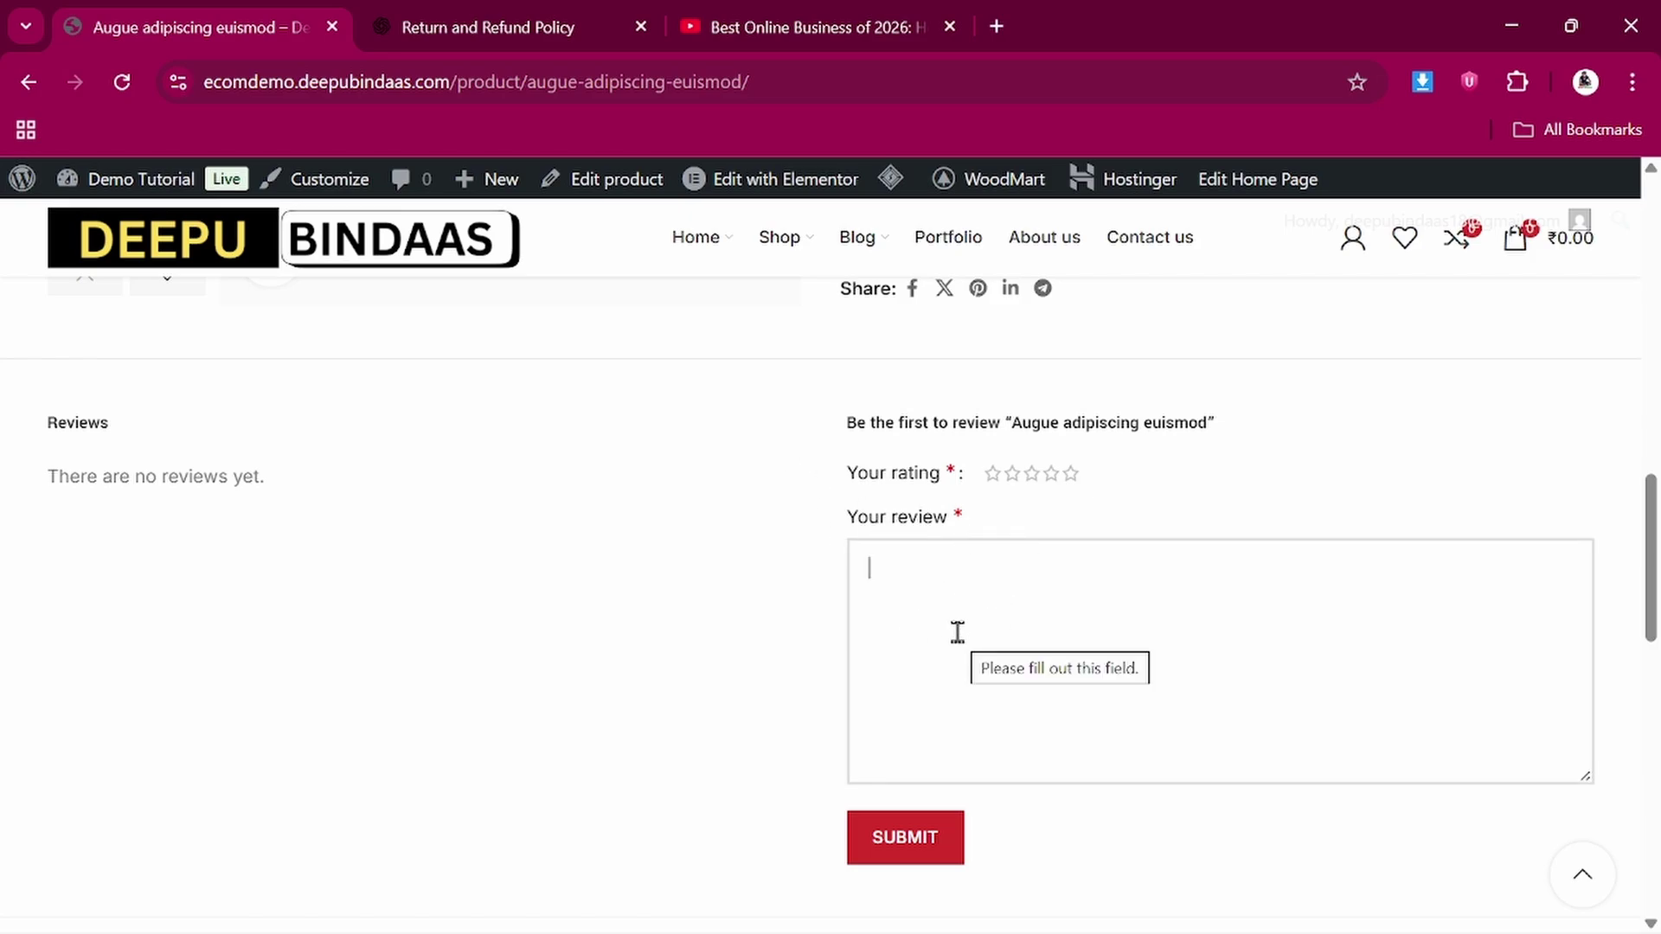
scroll(957, 632, "up", 10)
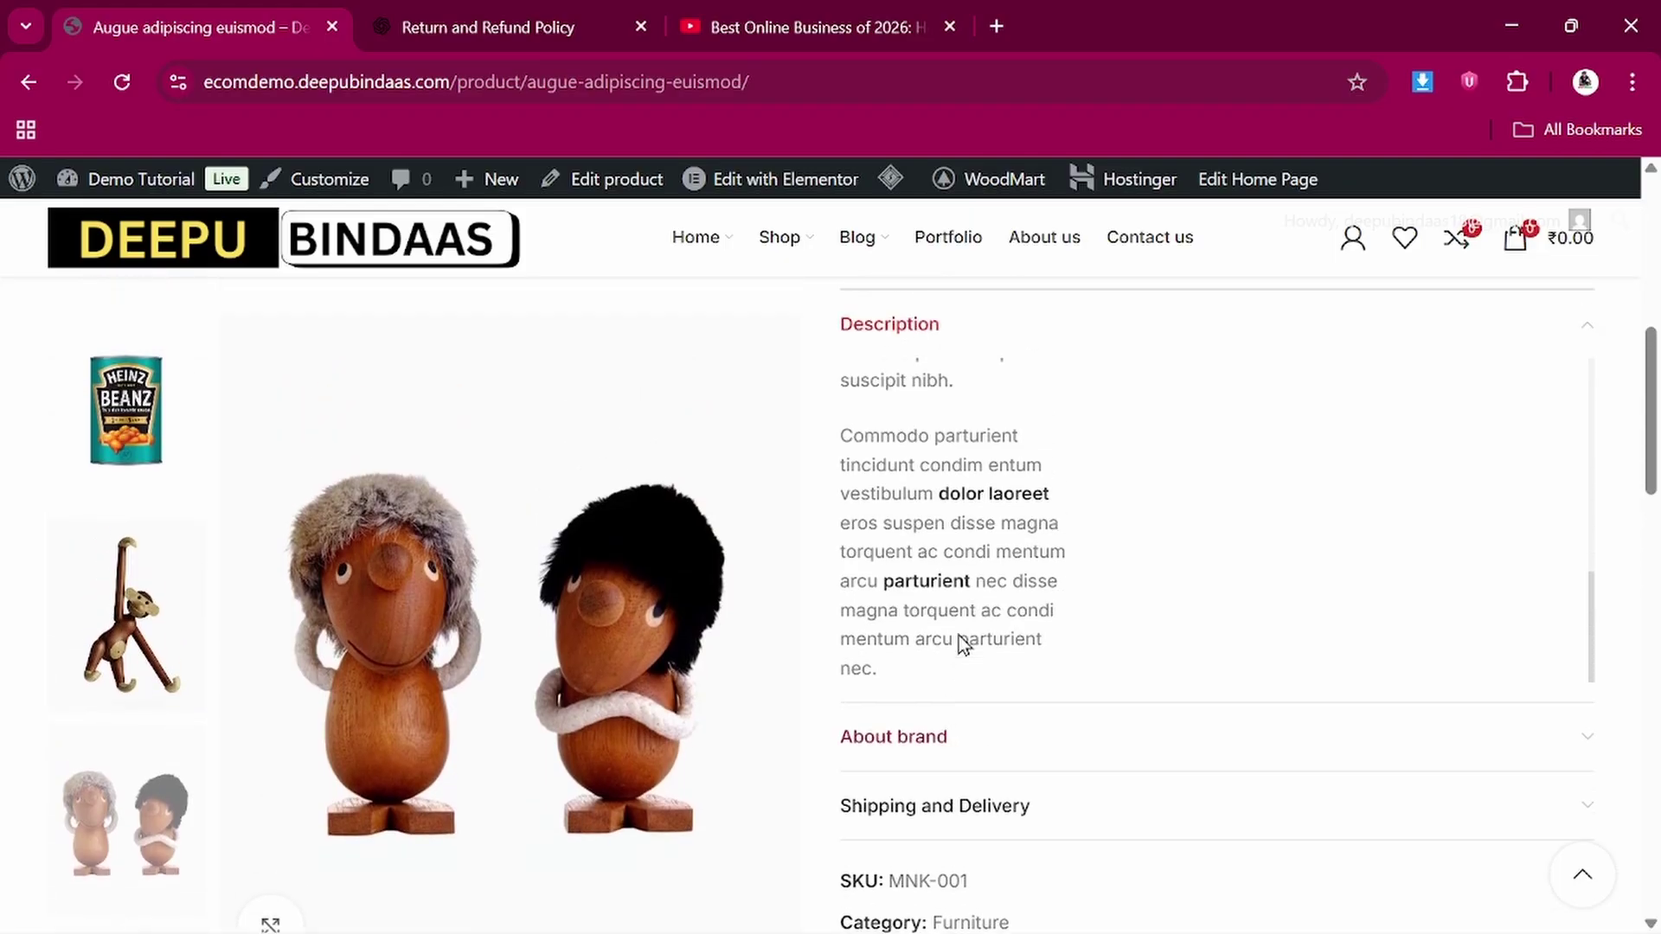
scroll(975, 671, "down", 10)
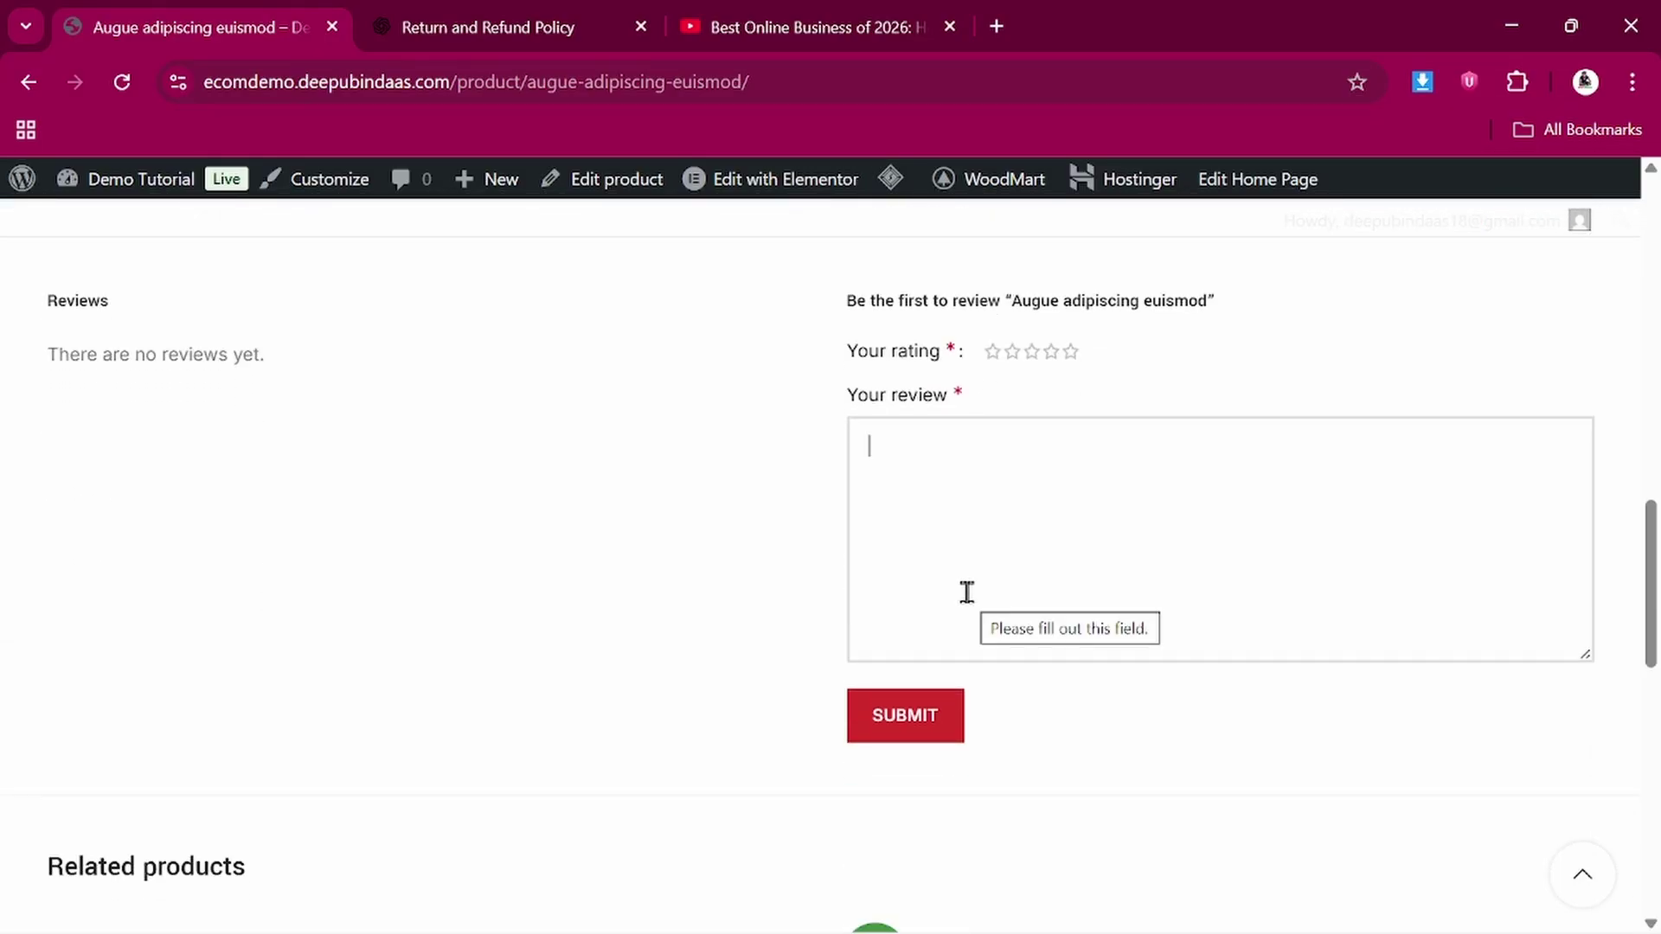
scroll(965, 590, "up", 10)
scroll(967, 593, "up", 1)
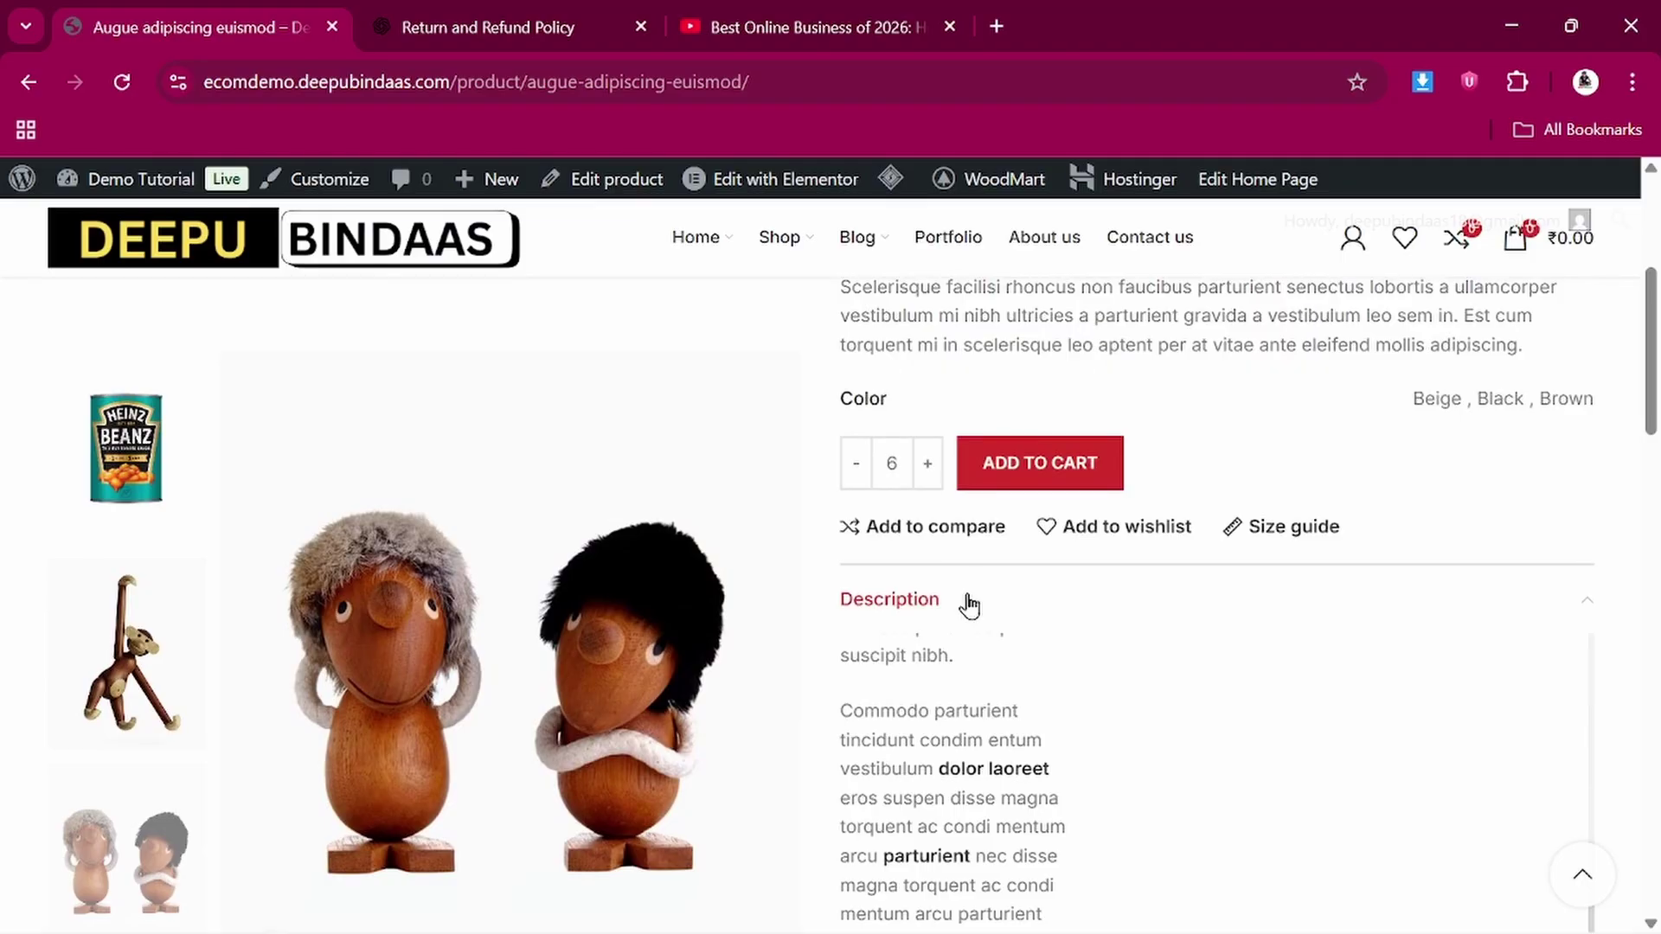
scroll(995, 536, "up", 1)
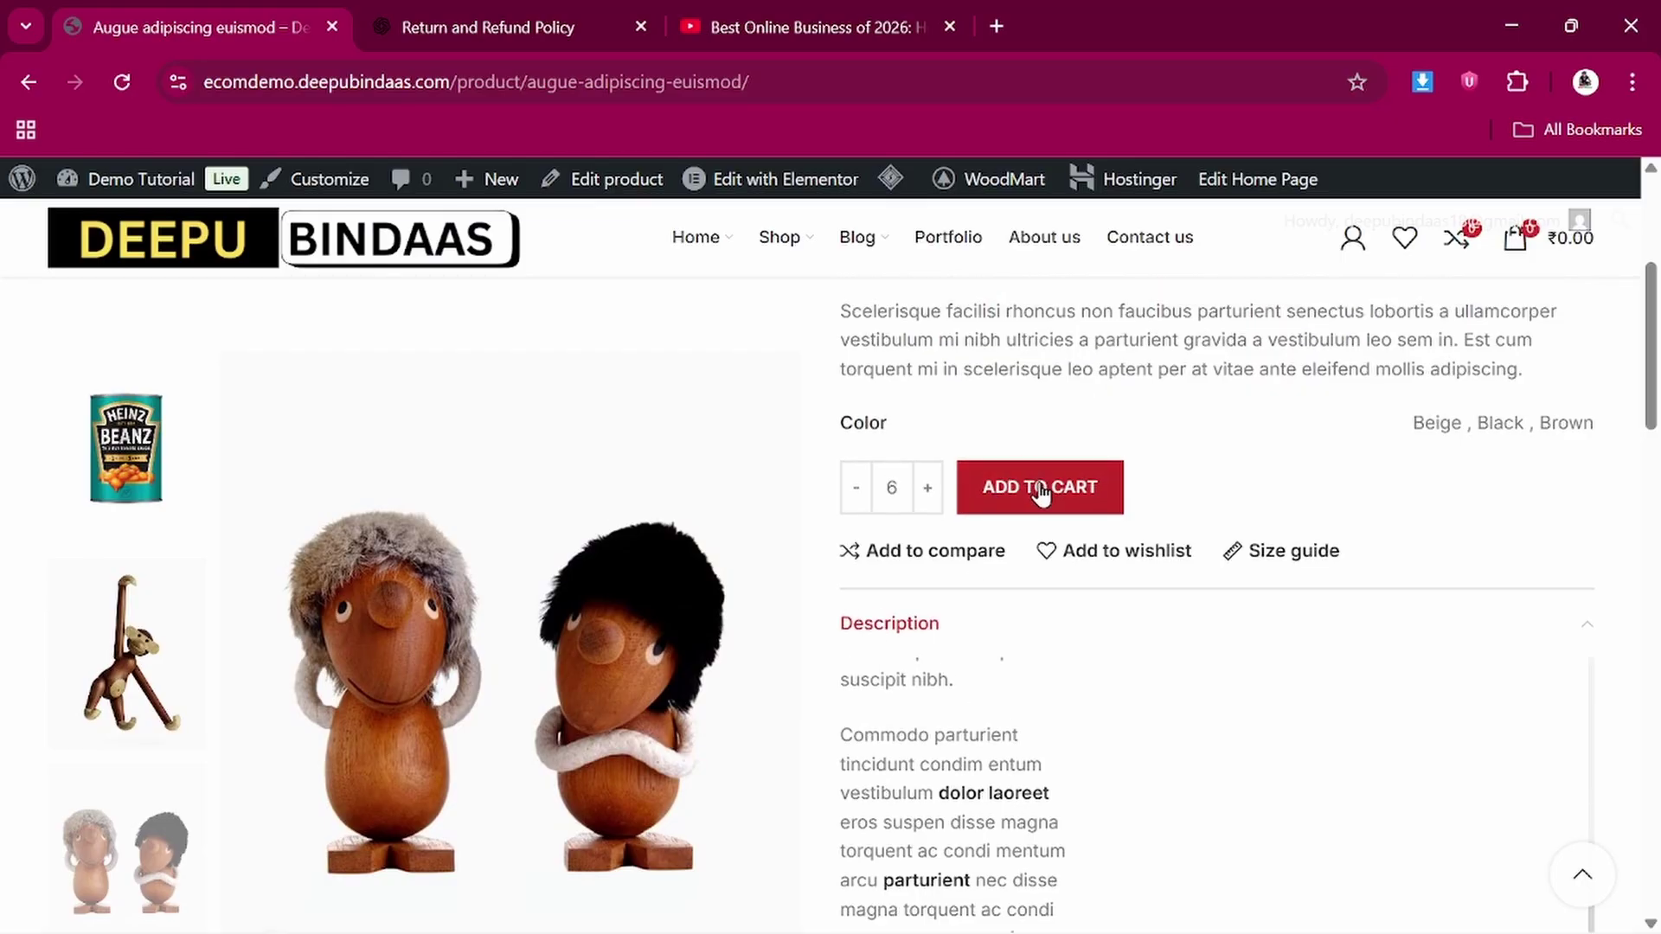
left_click(1041, 490)
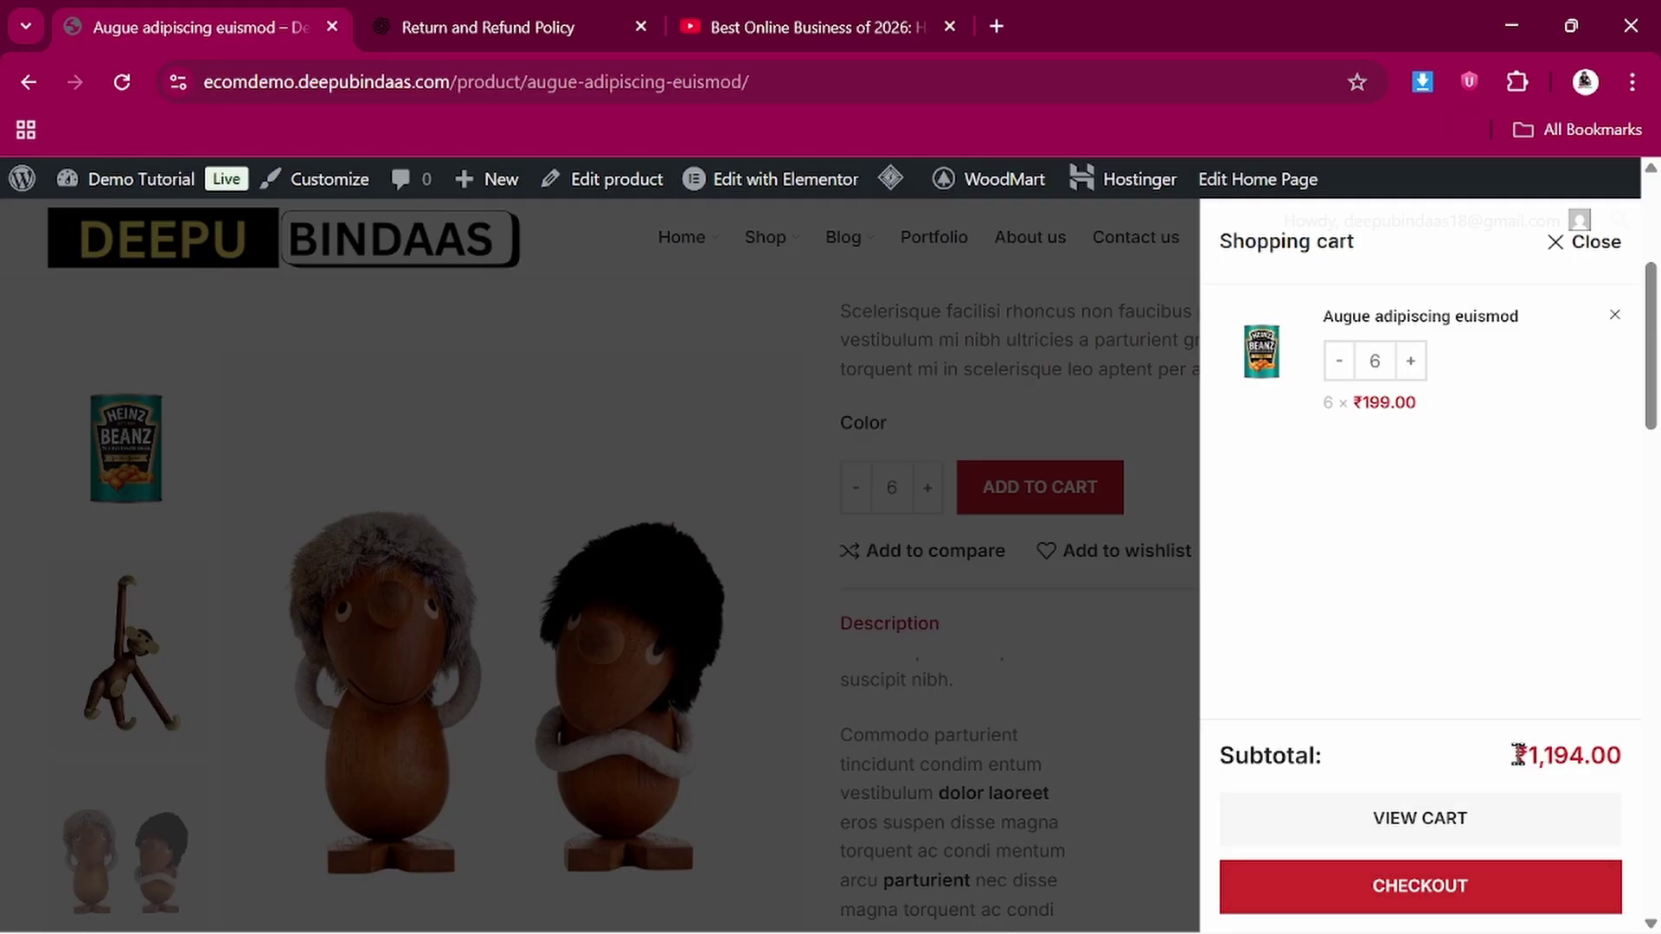
Select the ₹1,194.00 subtotal in the cart panel and proceed to checkout
left_click_drag(1537, 753, 1633, 762)
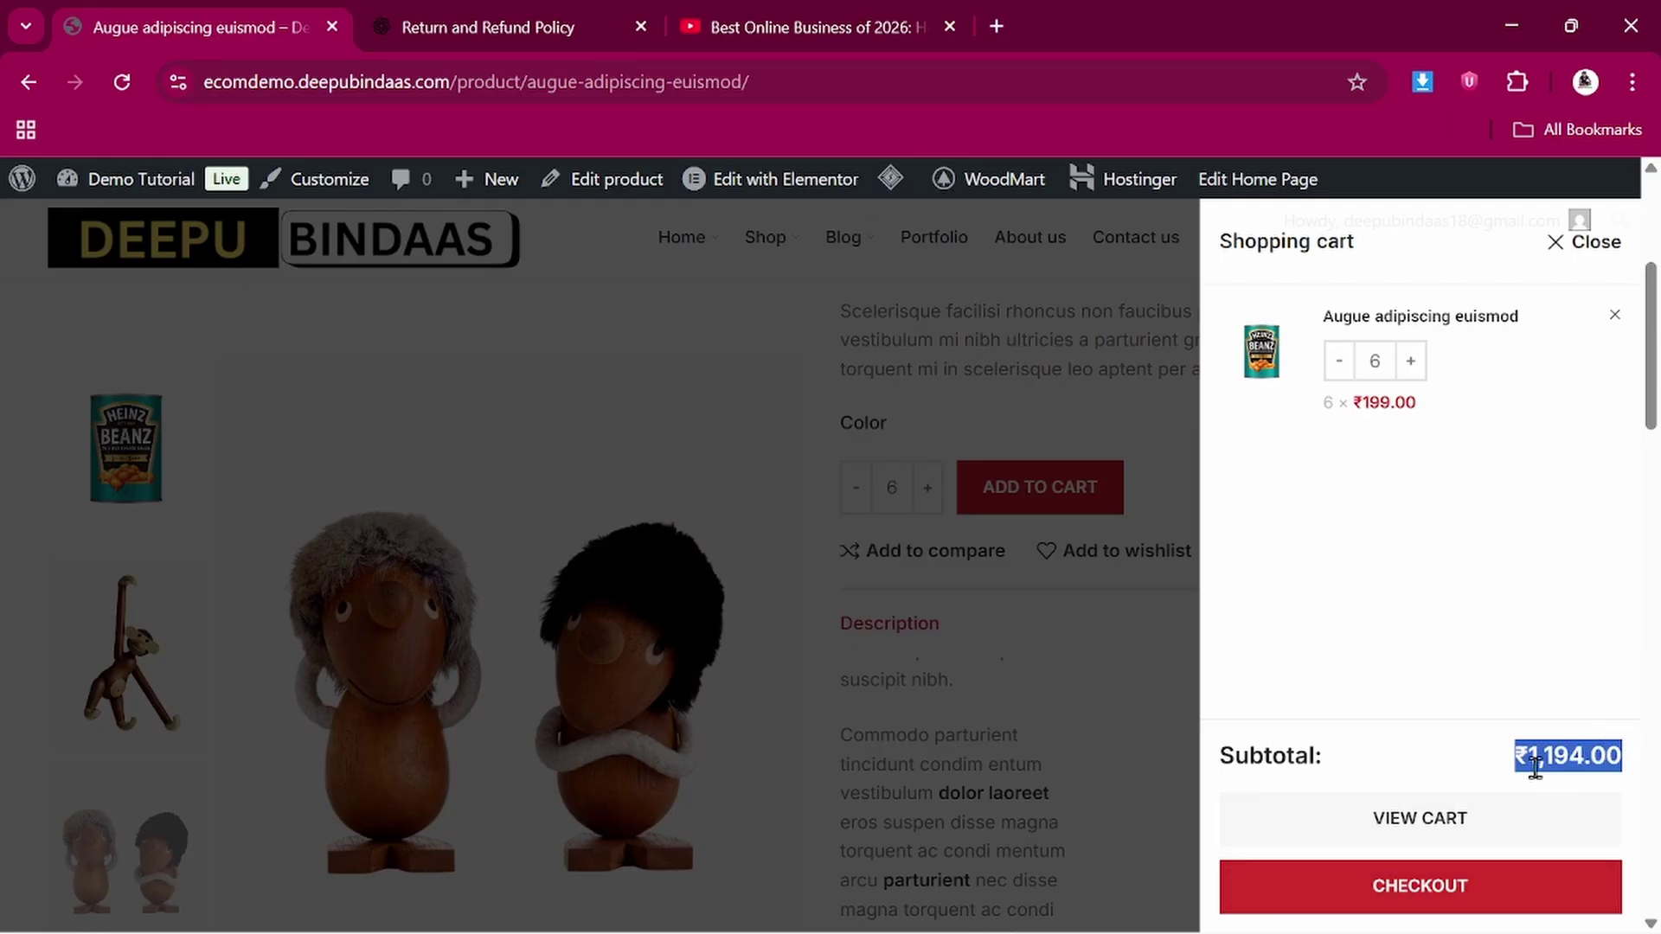
scroll(1502, 766, "down", 1)
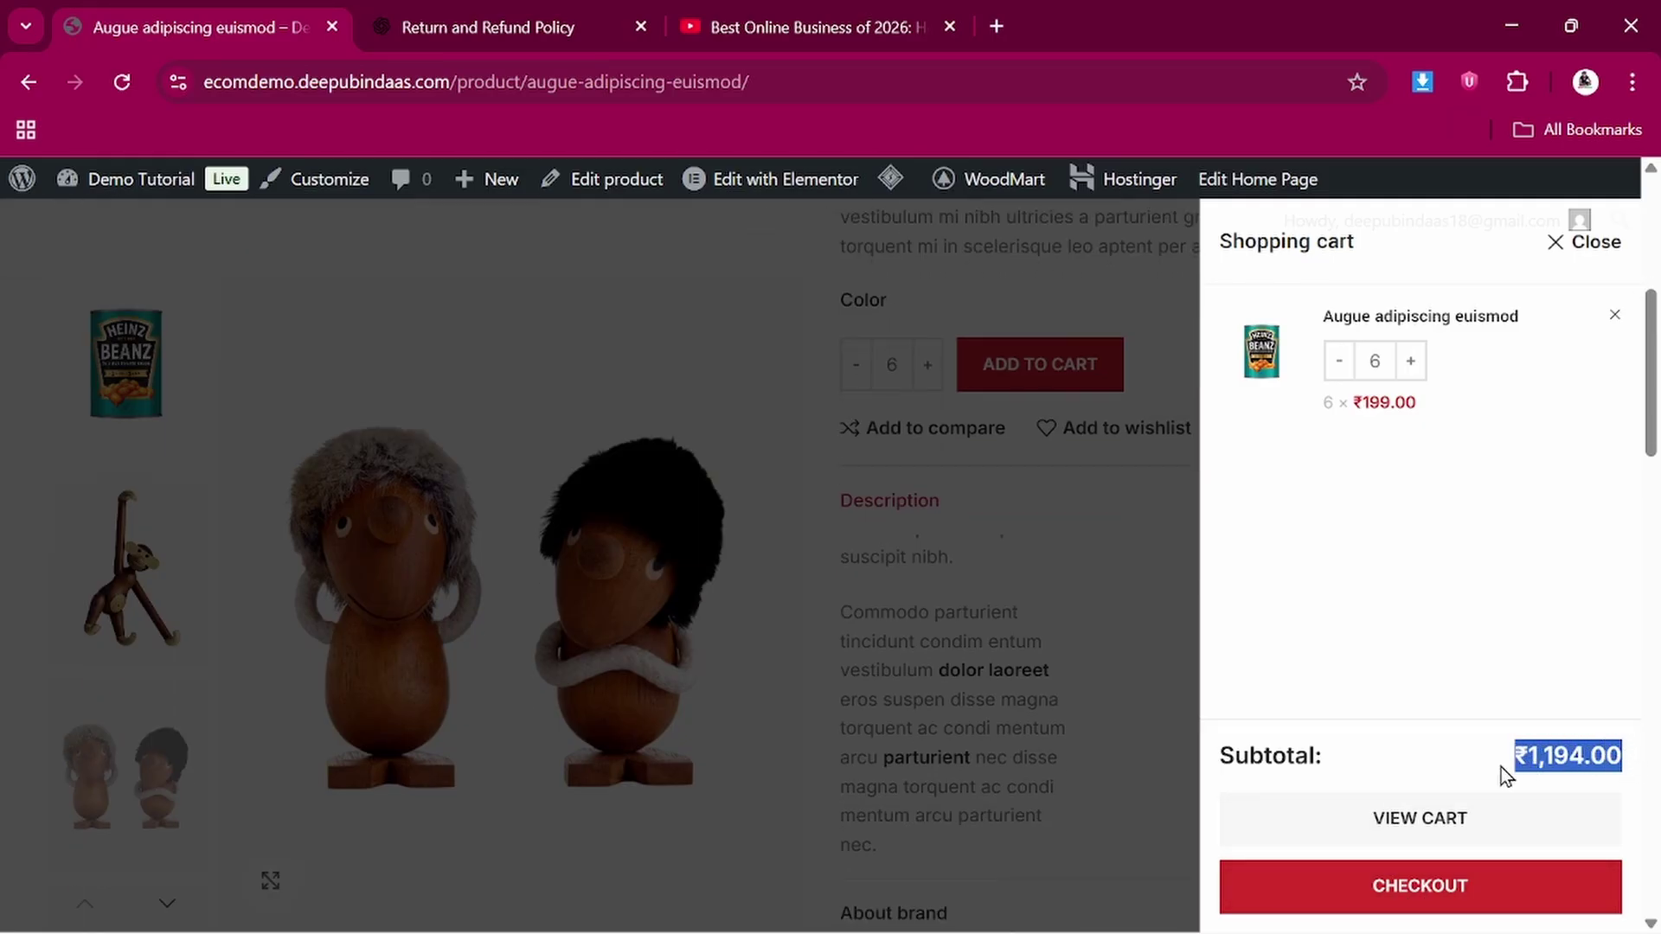
left_click(1419, 887)
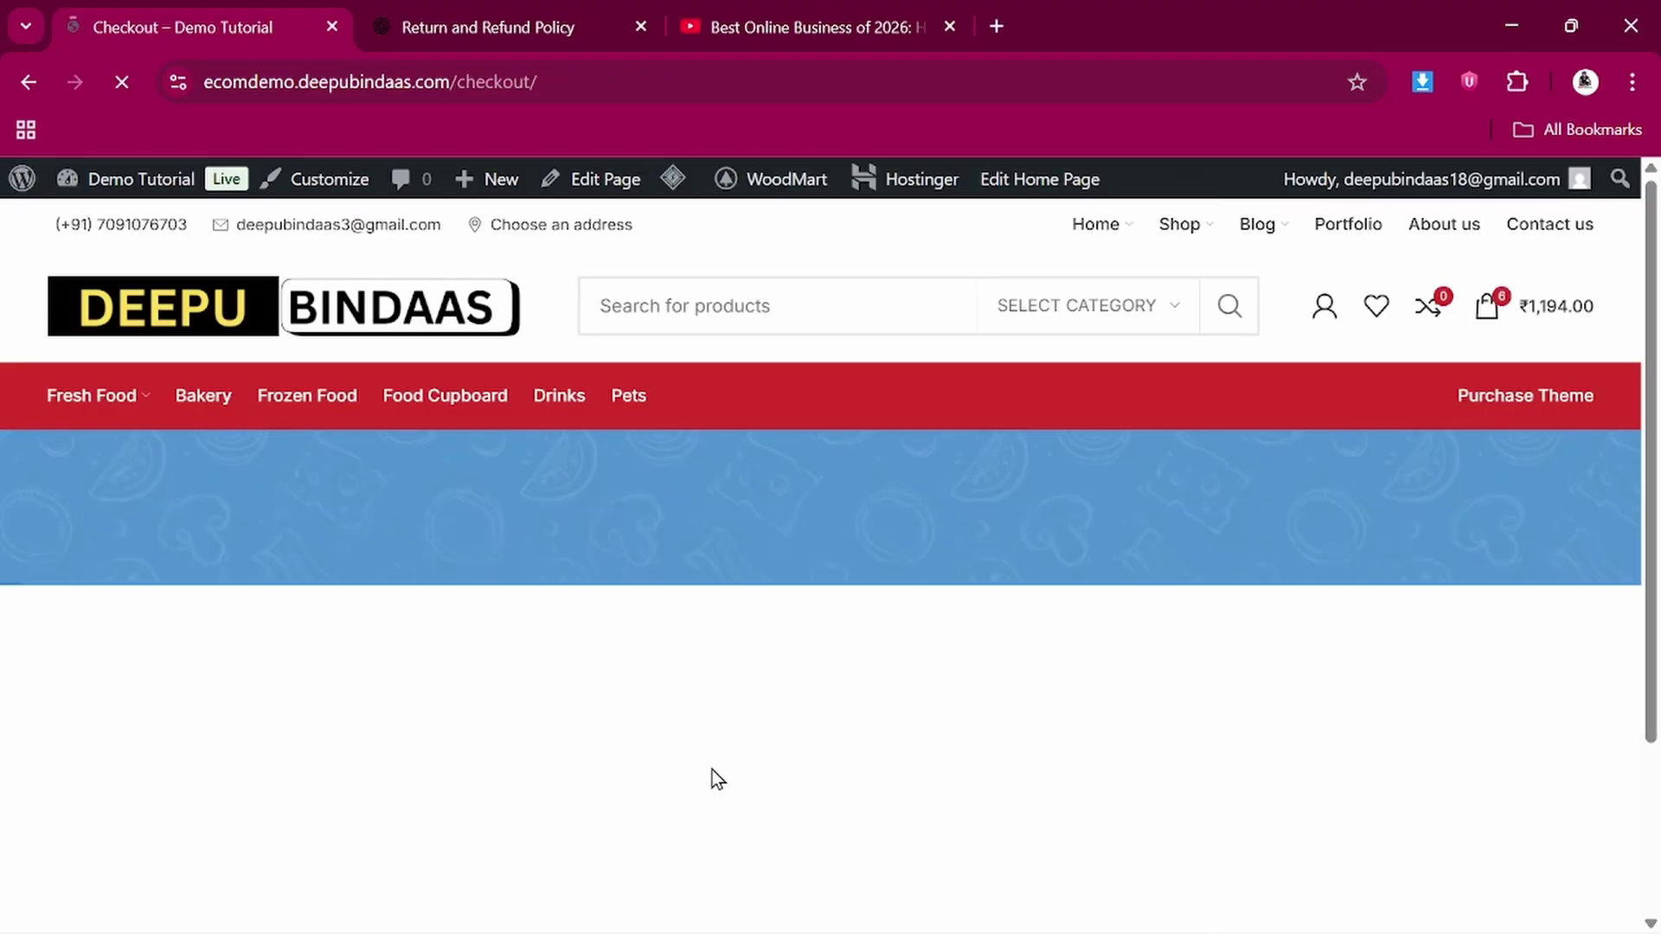
Focus the billing First name and Last name fields on the checkout page
scroll(713, 770, "down", 2)
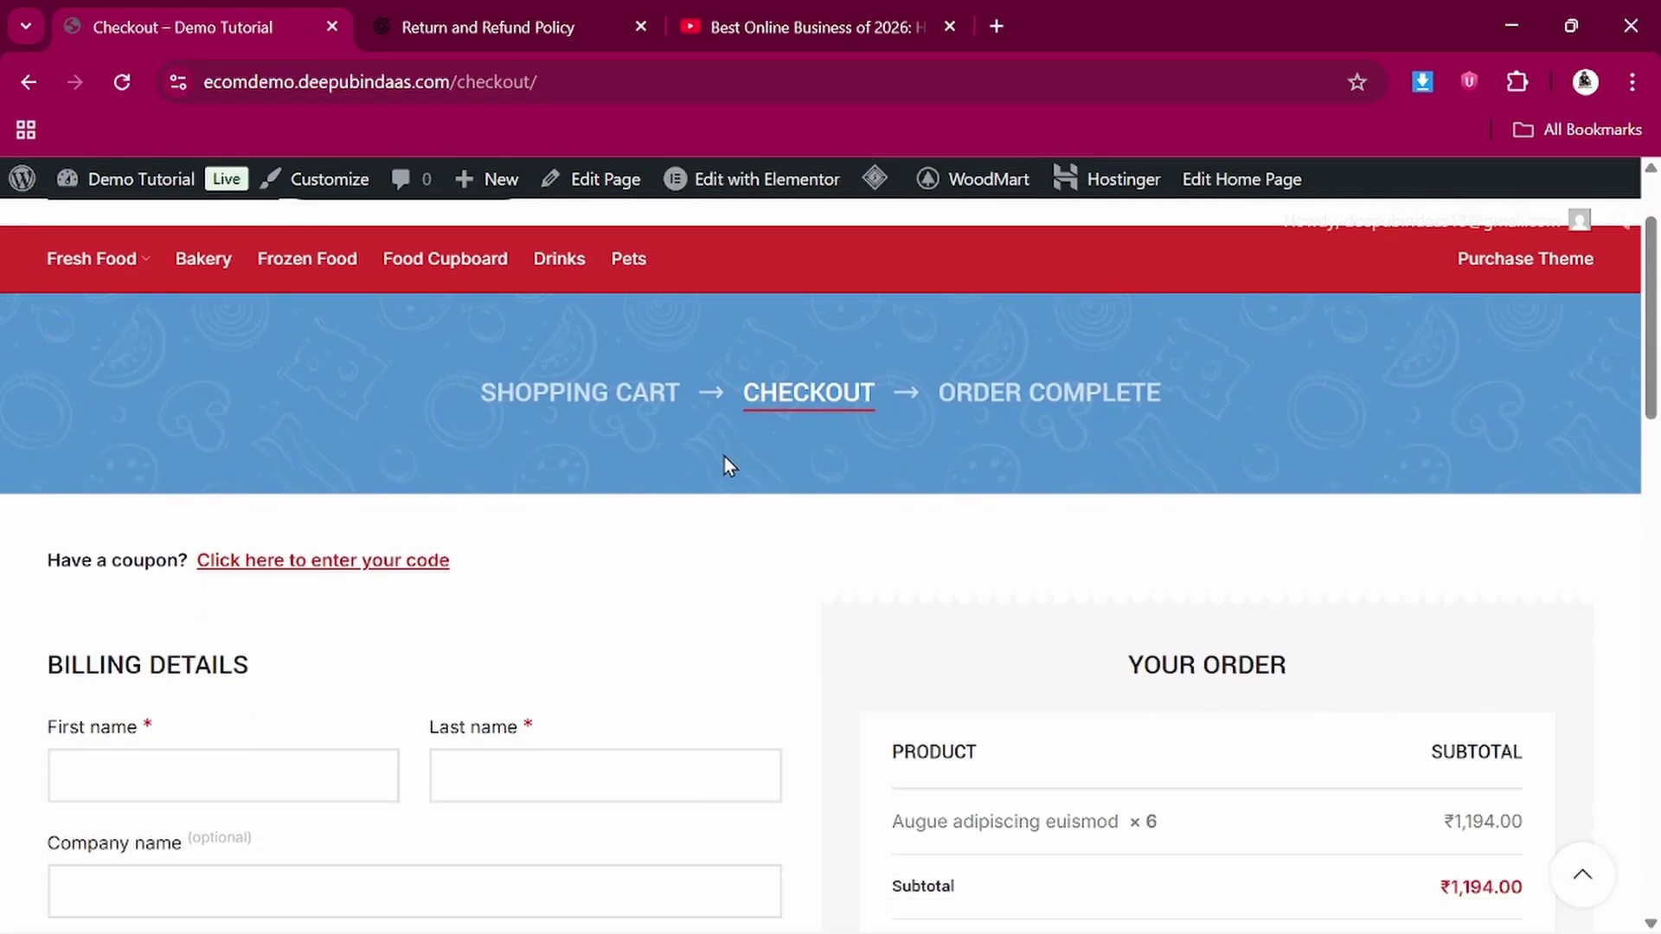
scroll(724, 455, "down", 3)
left_click(242, 495)
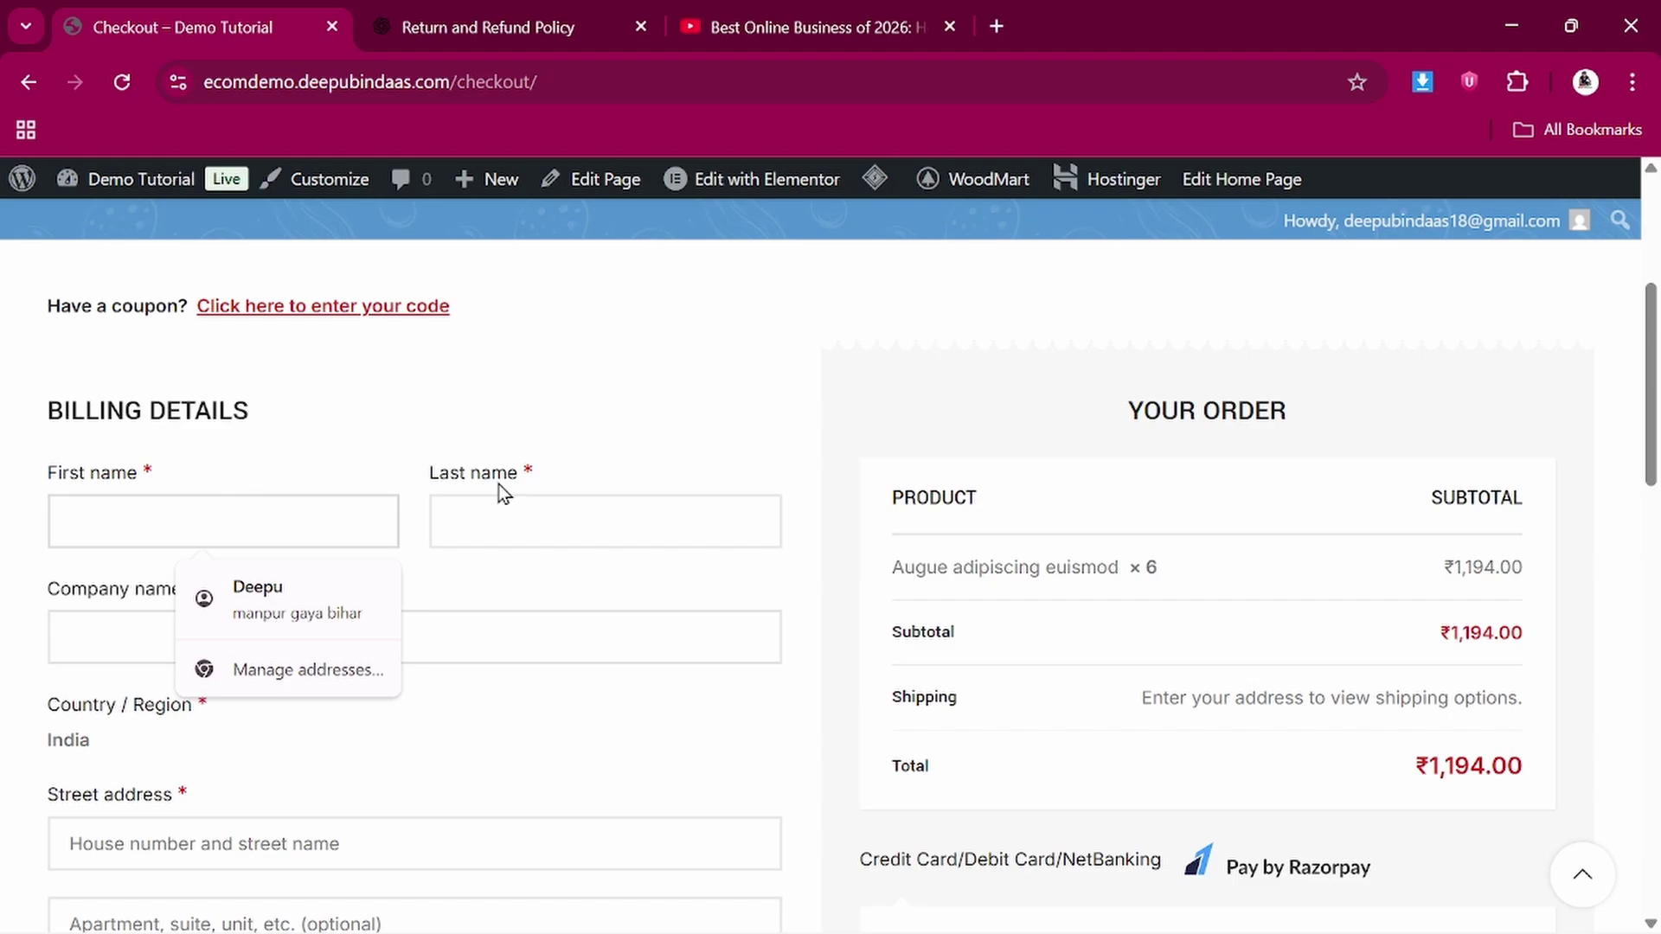
left_click(525, 505)
scroll(408, 704, "down", 4)
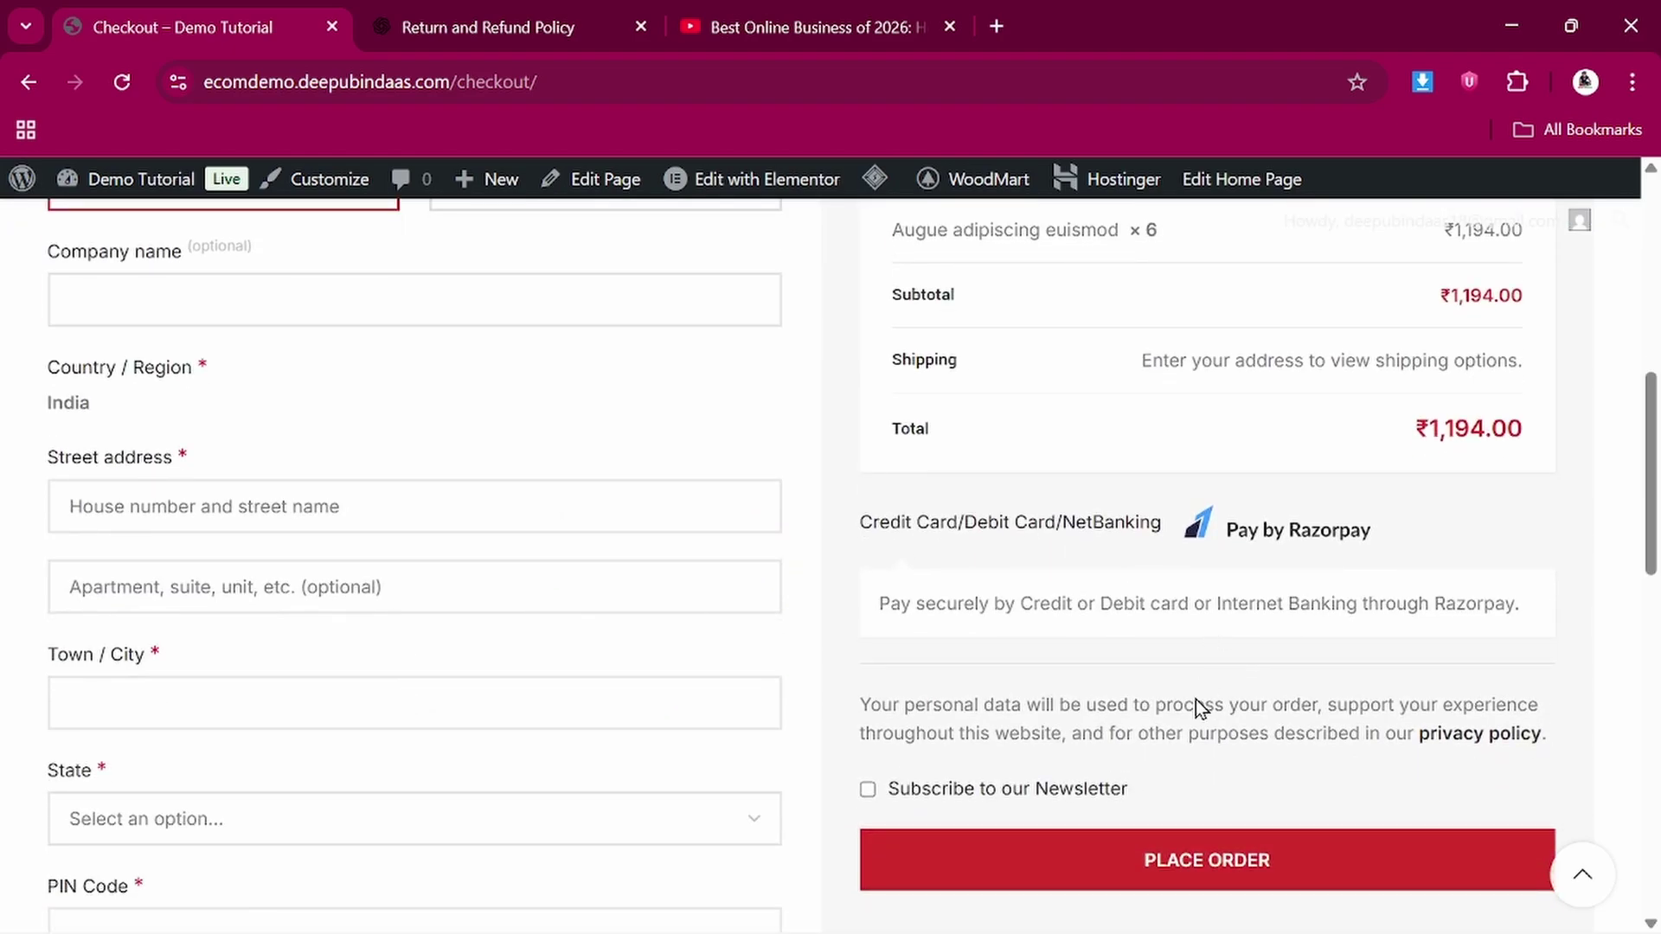
scroll(1176, 461, "up", 3)
scroll(1176, 460, "down", 14)
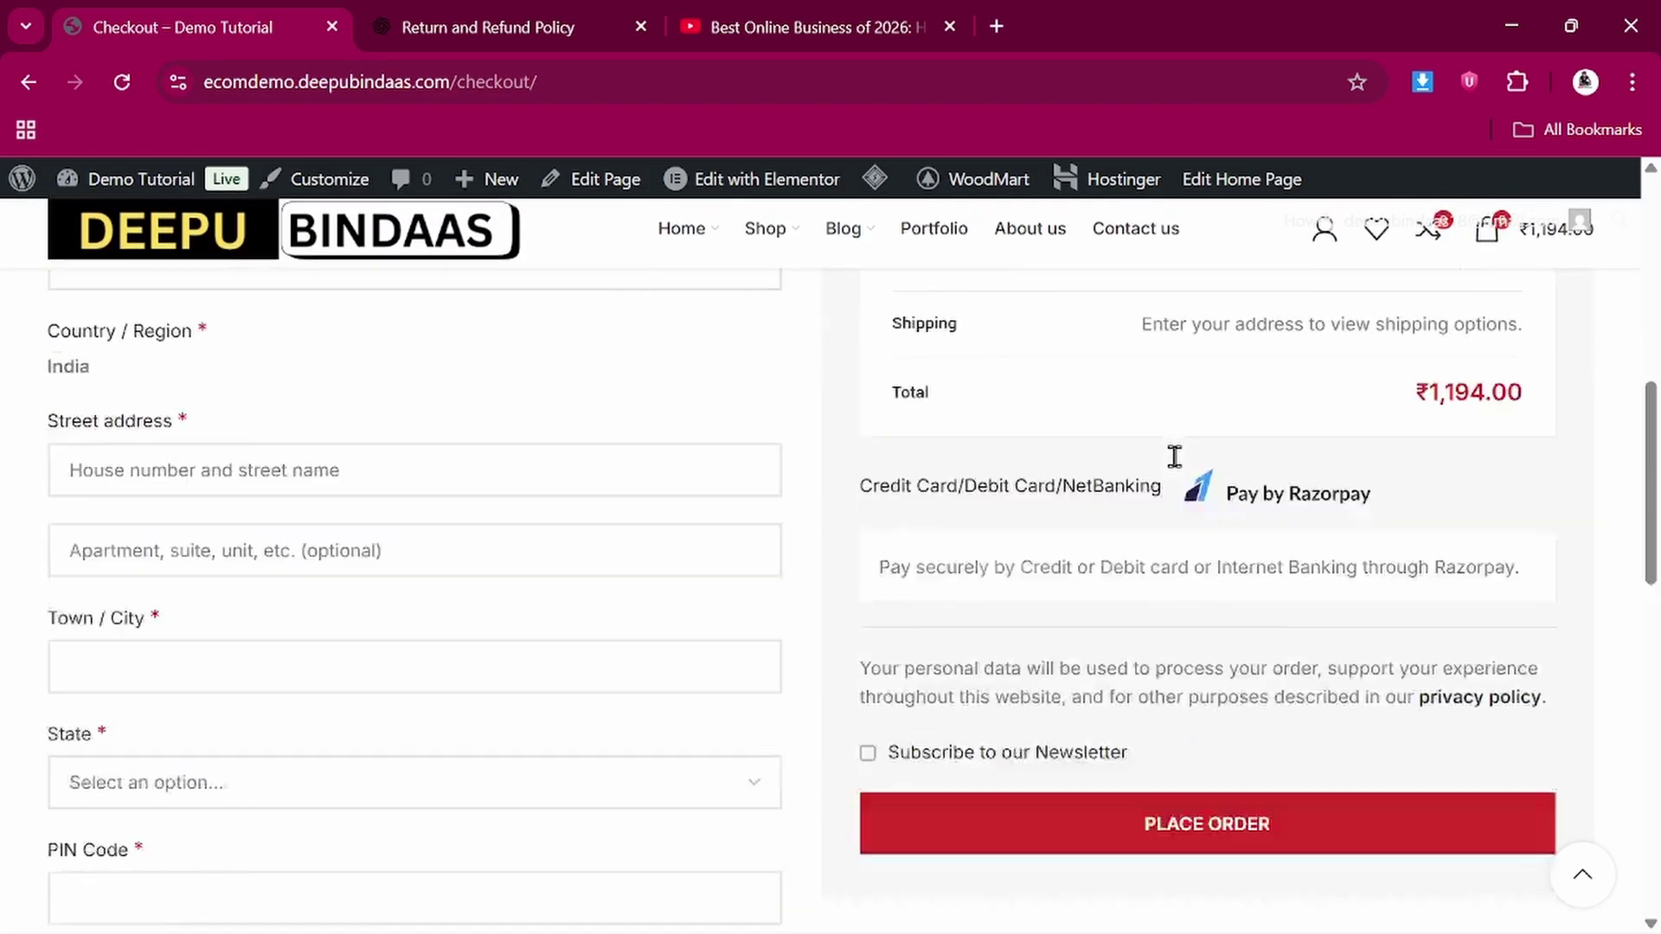
scroll(1175, 460, "up", 13)
scroll(1176, 461, "up", 5)
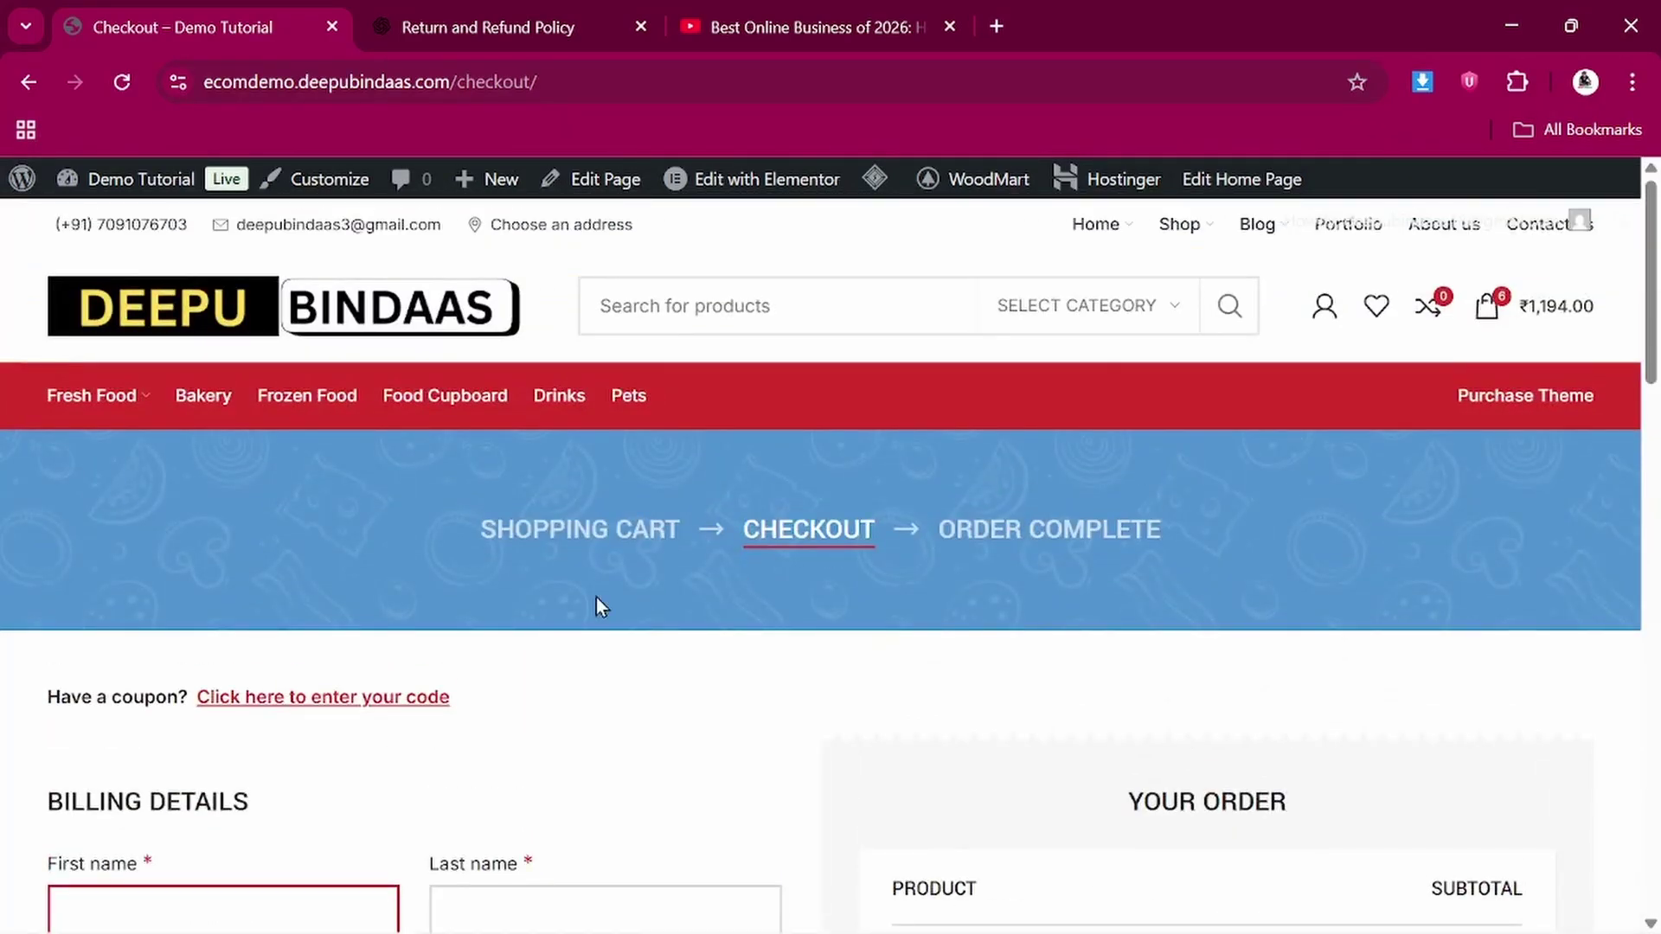
scroll(597, 604, "down", 2)
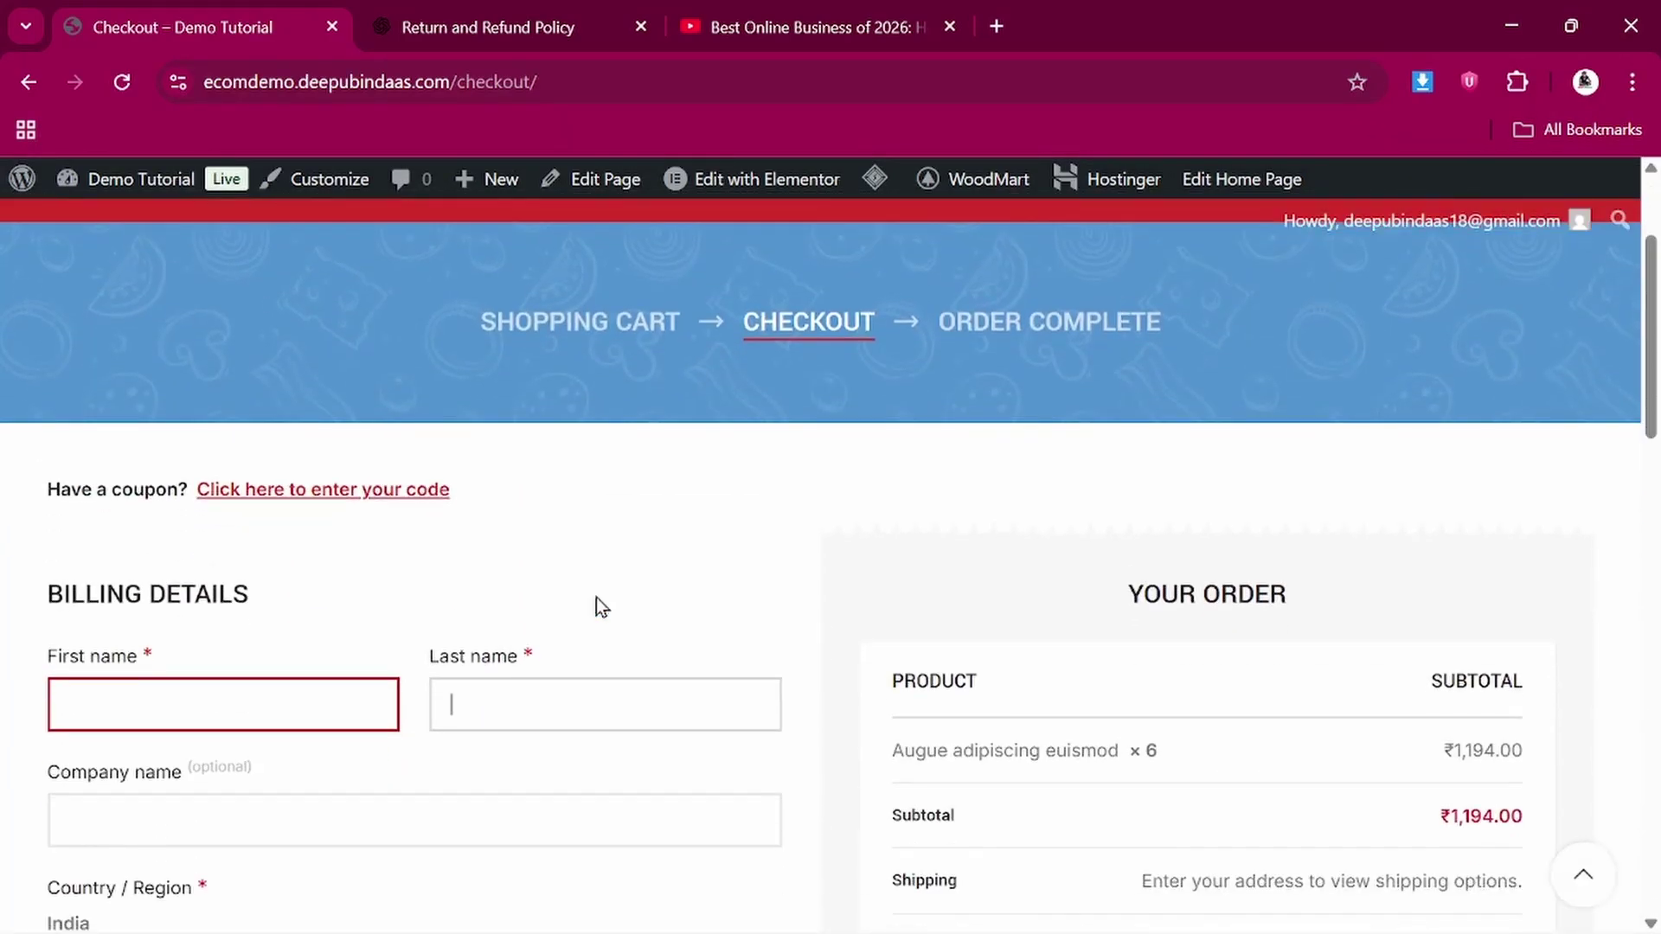
Reveal the coupon entry box and place the cursor in the Coupon code field
left_click(354, 498)
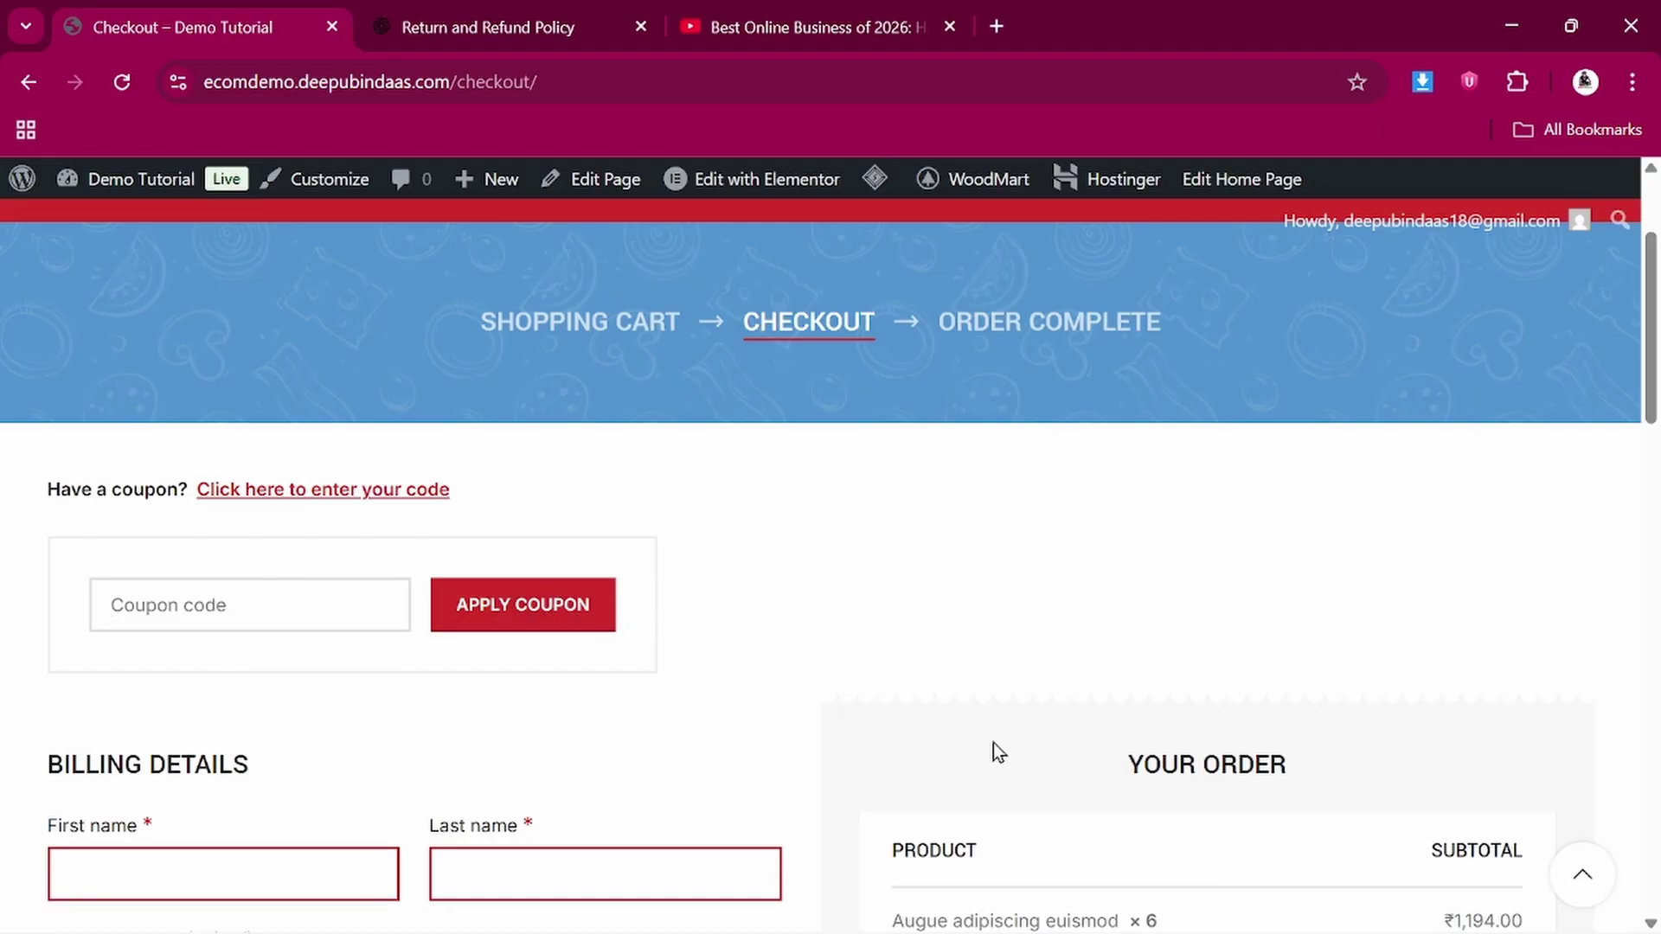
scroll(993, 744, "down", 7)
scroll(667, 645, "up", 3)
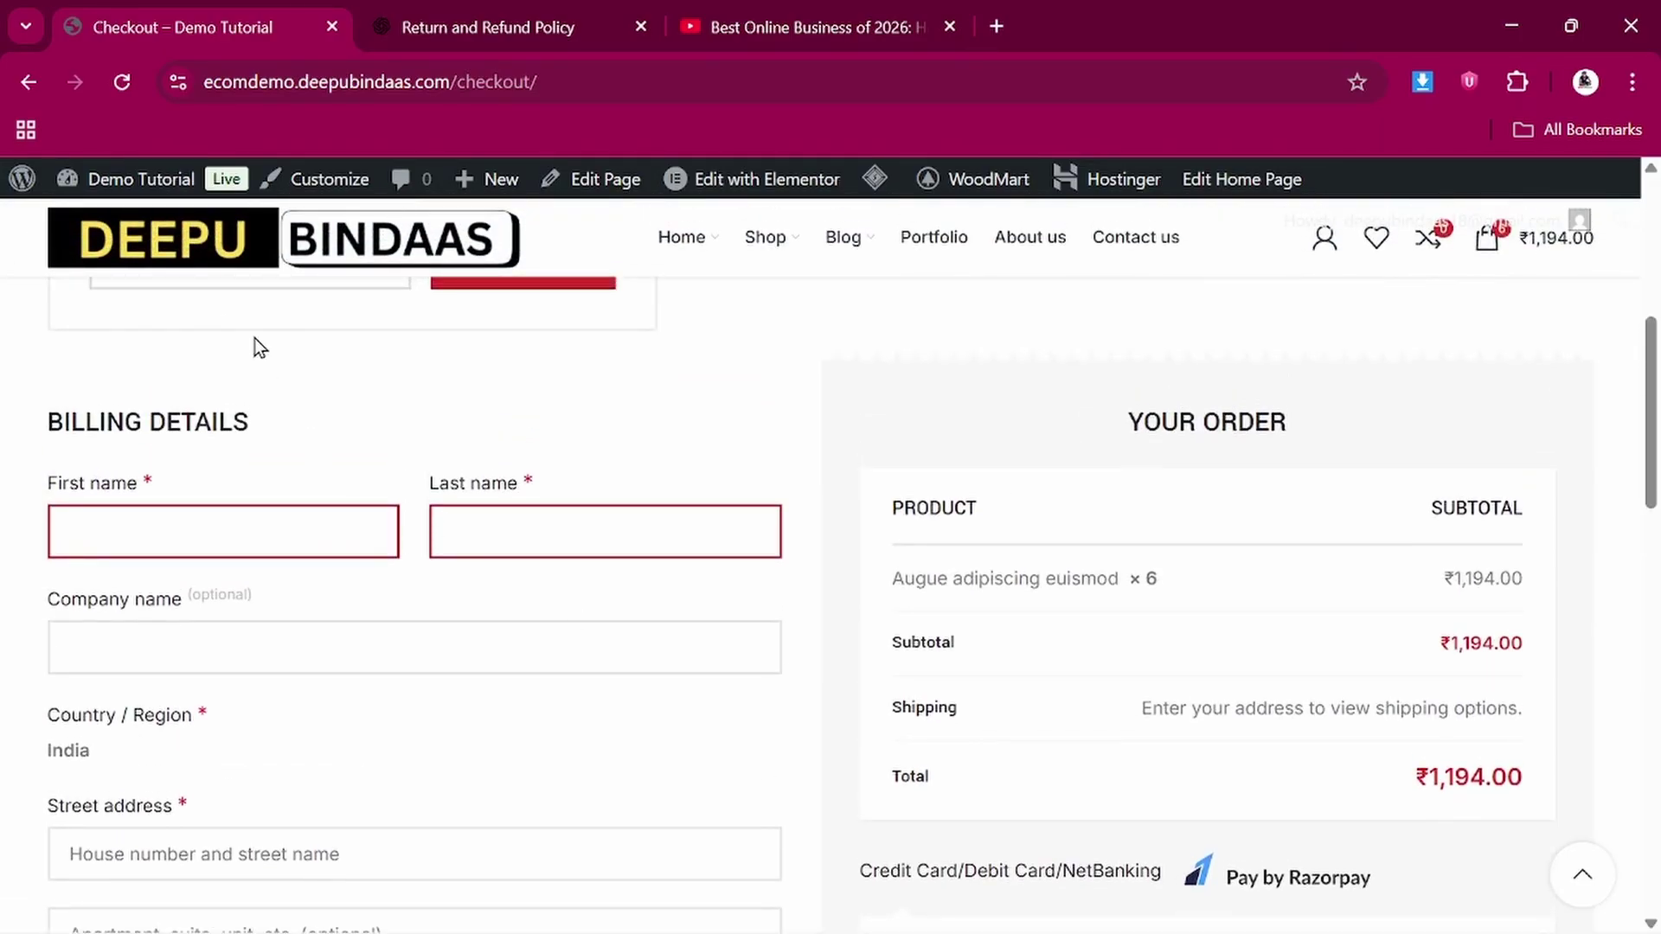
scroll(254, 348, "up", 2)
left_click(179, 459)
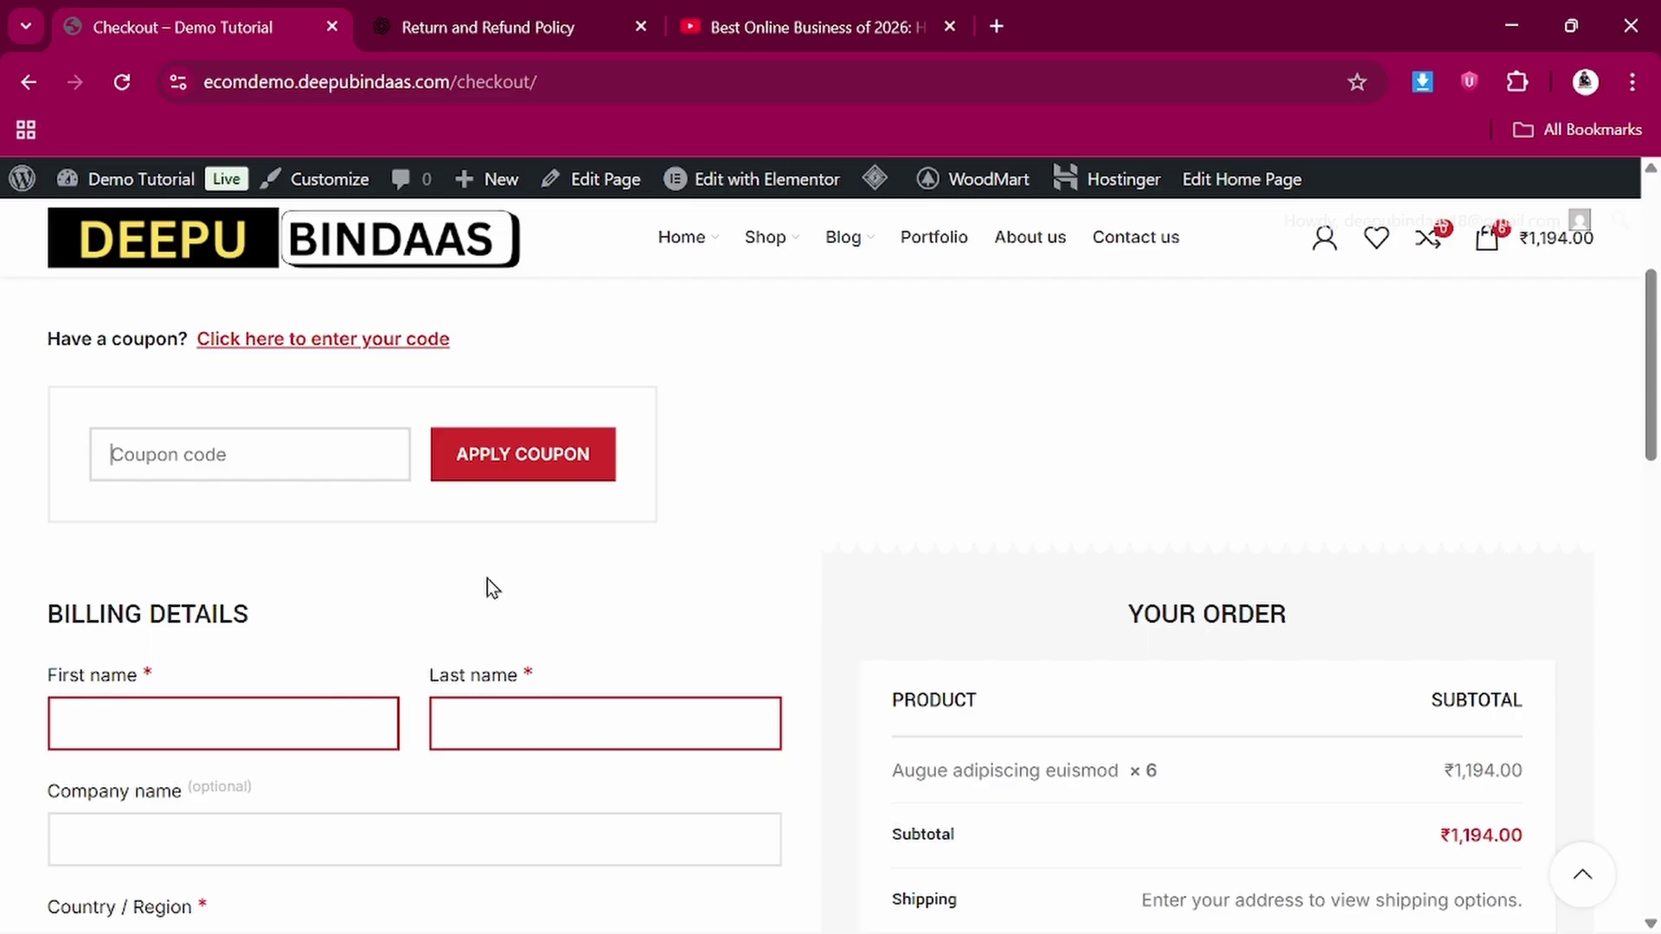
scroll(487, 578, "up", 2)
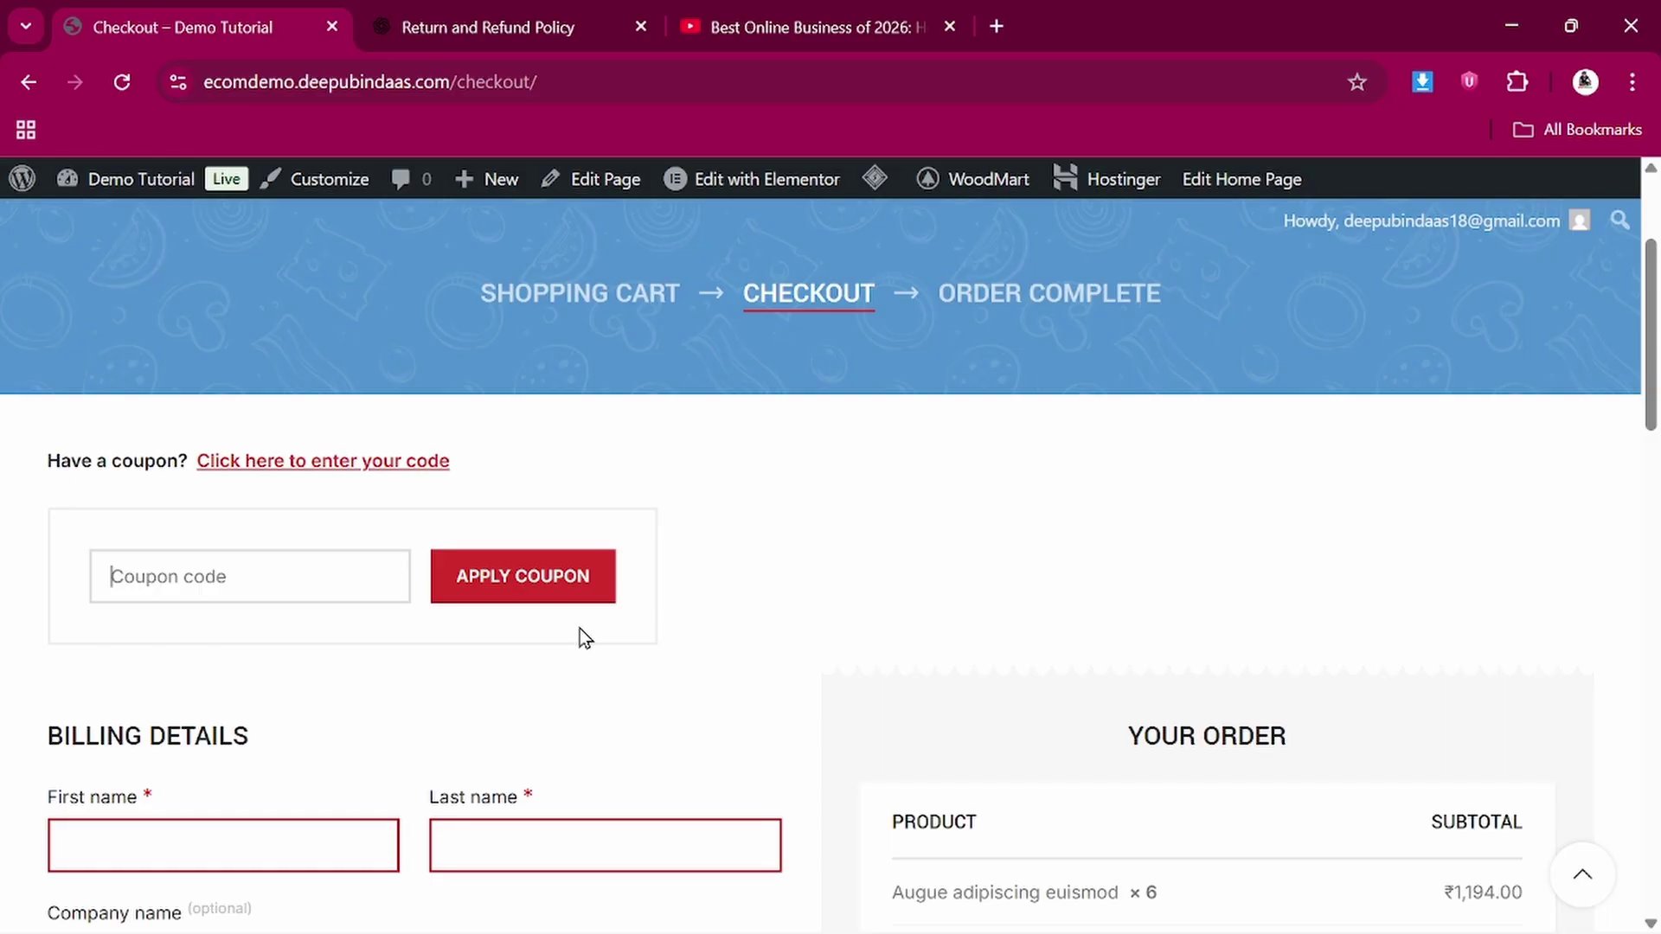
scroll(579, 632, "down", 3)
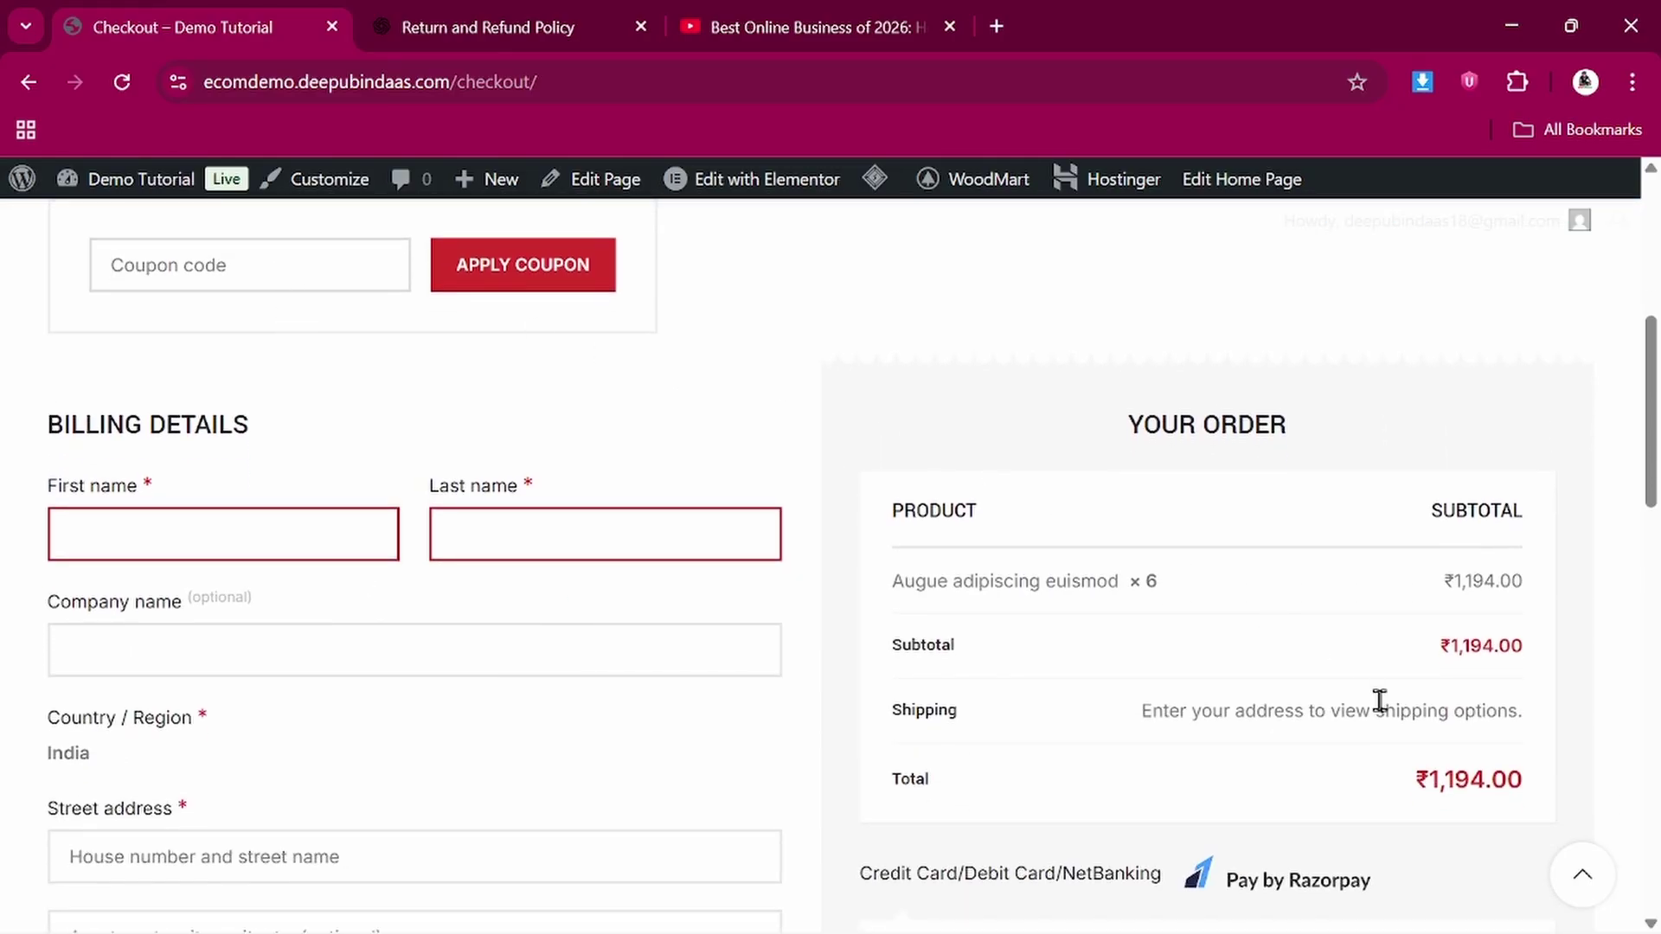
scroll(1380, 700, "down", 1)
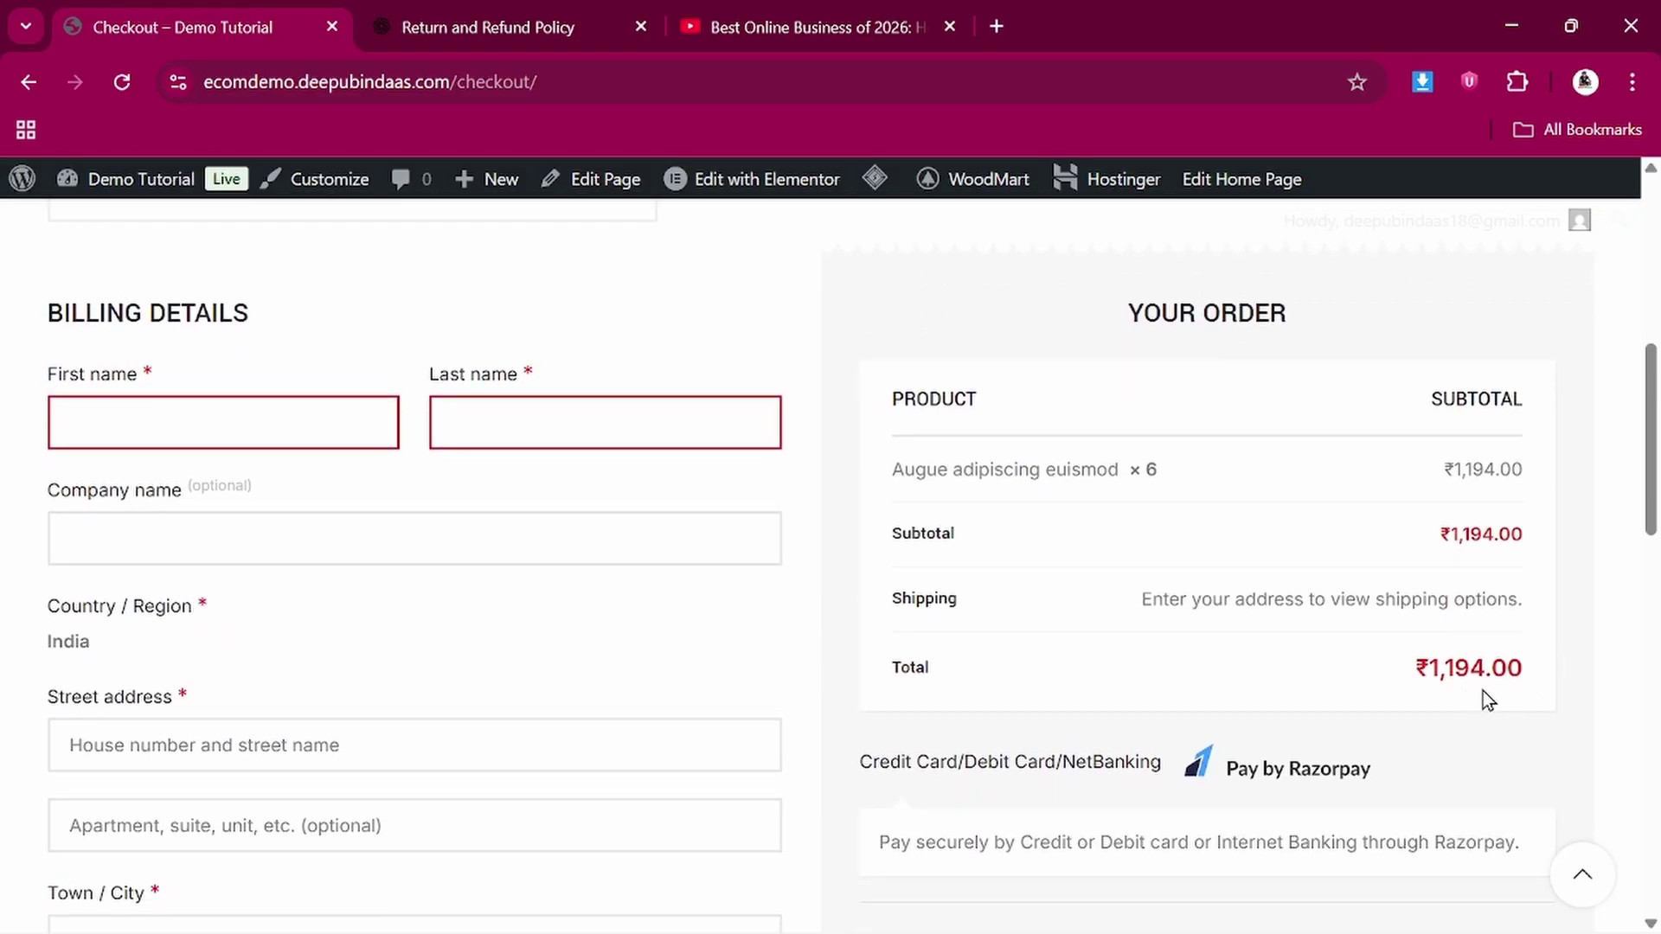
scroll(1473, 688, "up", 6)
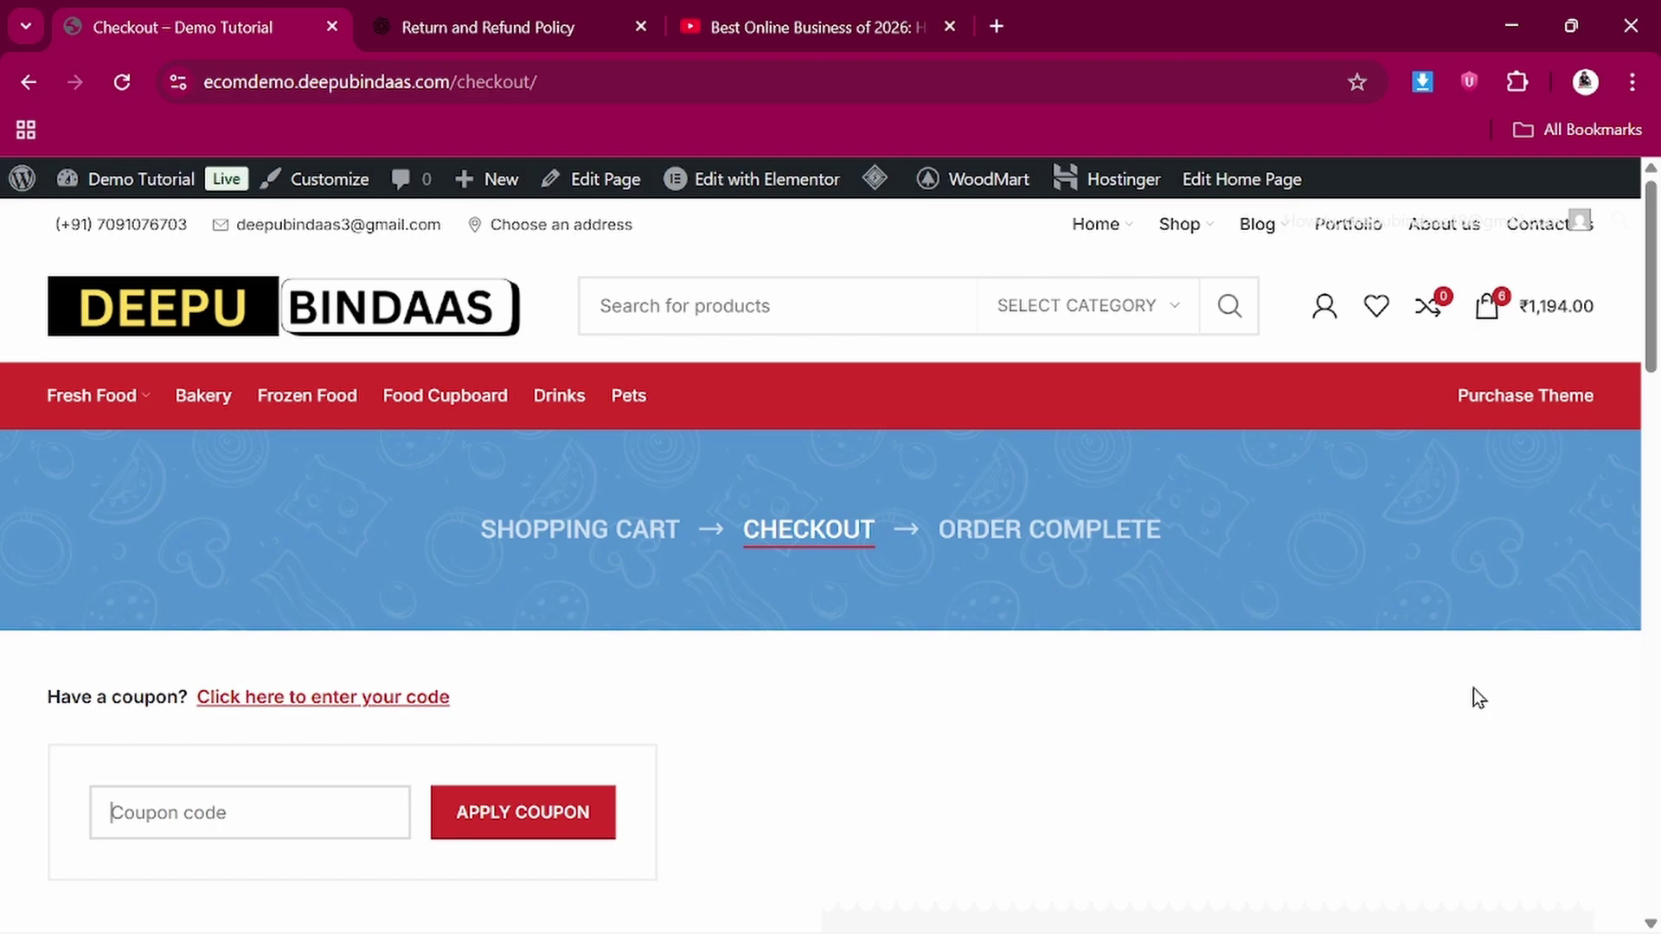
scroll(1473, 689, "down", 1)
scroll(1472, 688, "up", 1)
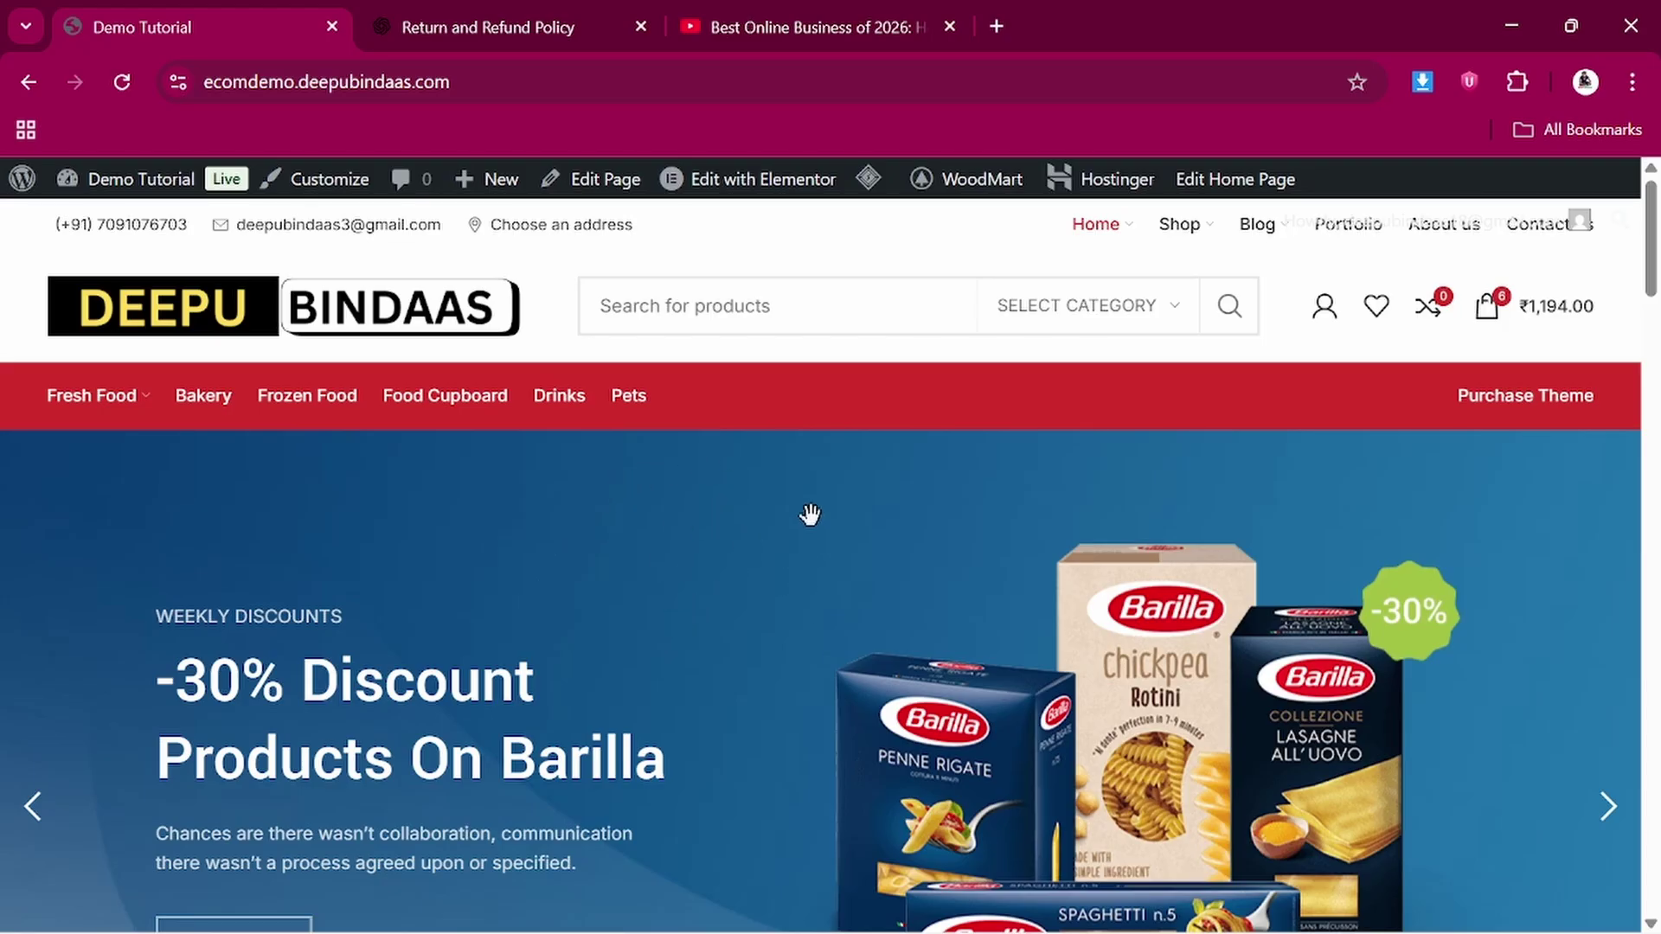
Scroll the demo homepage down and back up to the Barilla discount slide
scroll(771, 519, "down", 2)
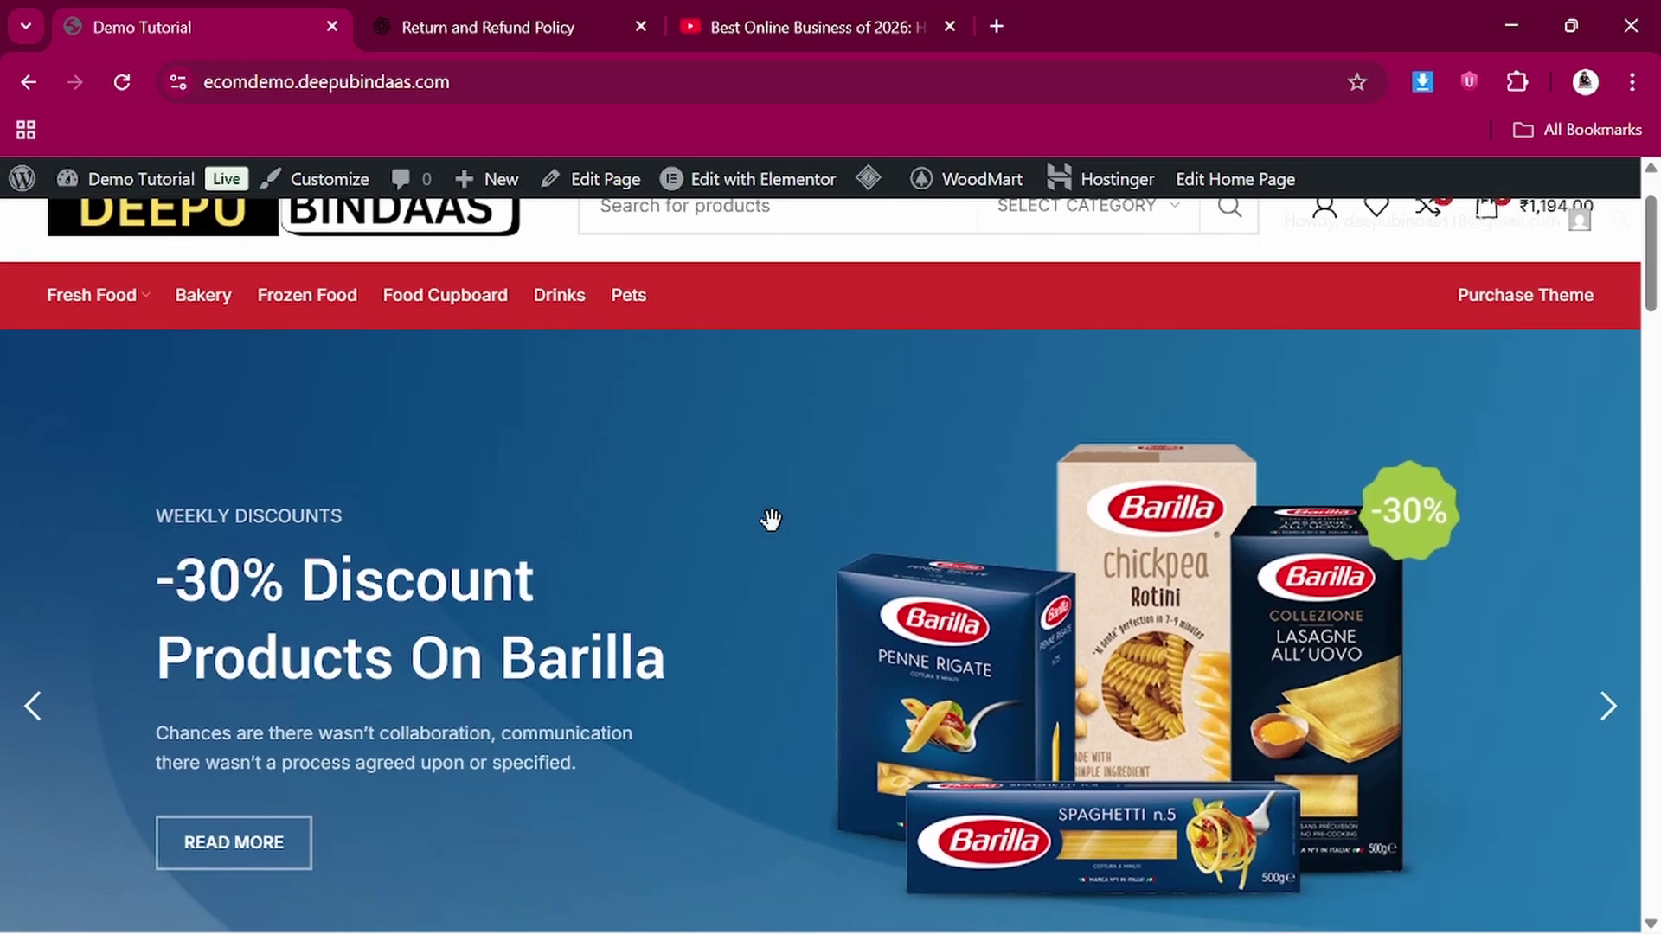
scroll(771, 519, "up", 2)
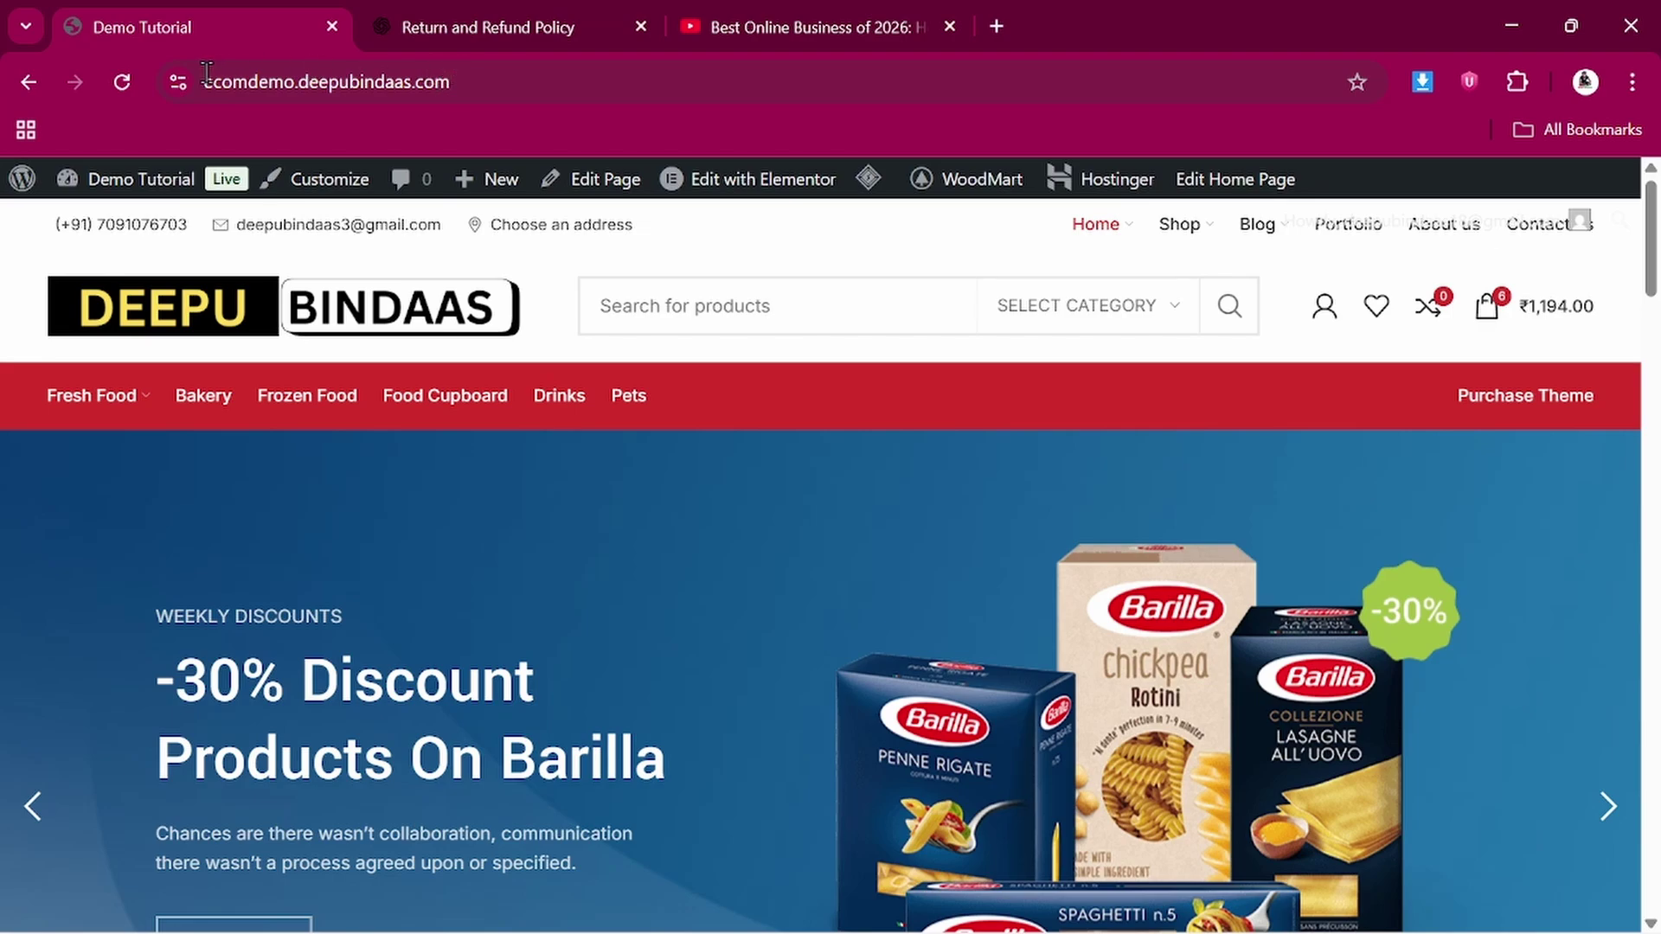
left_click(294, 78)
left_click_drag(294, 78, 210, 76)
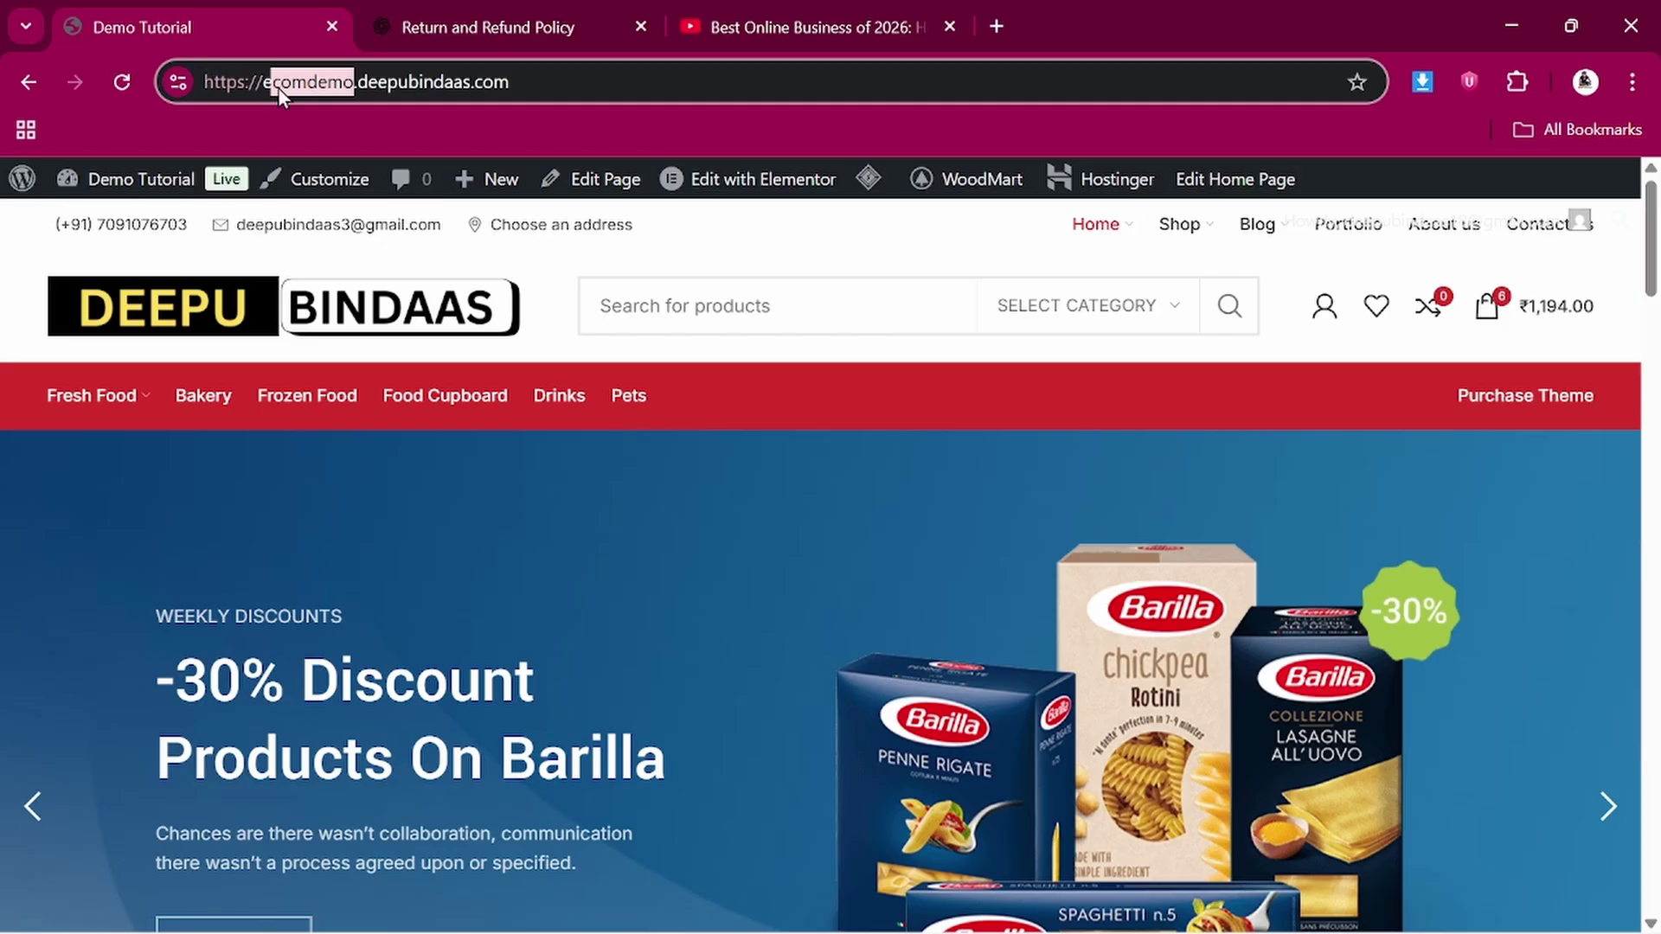
left_click_drag(356, 85, 511, 85)
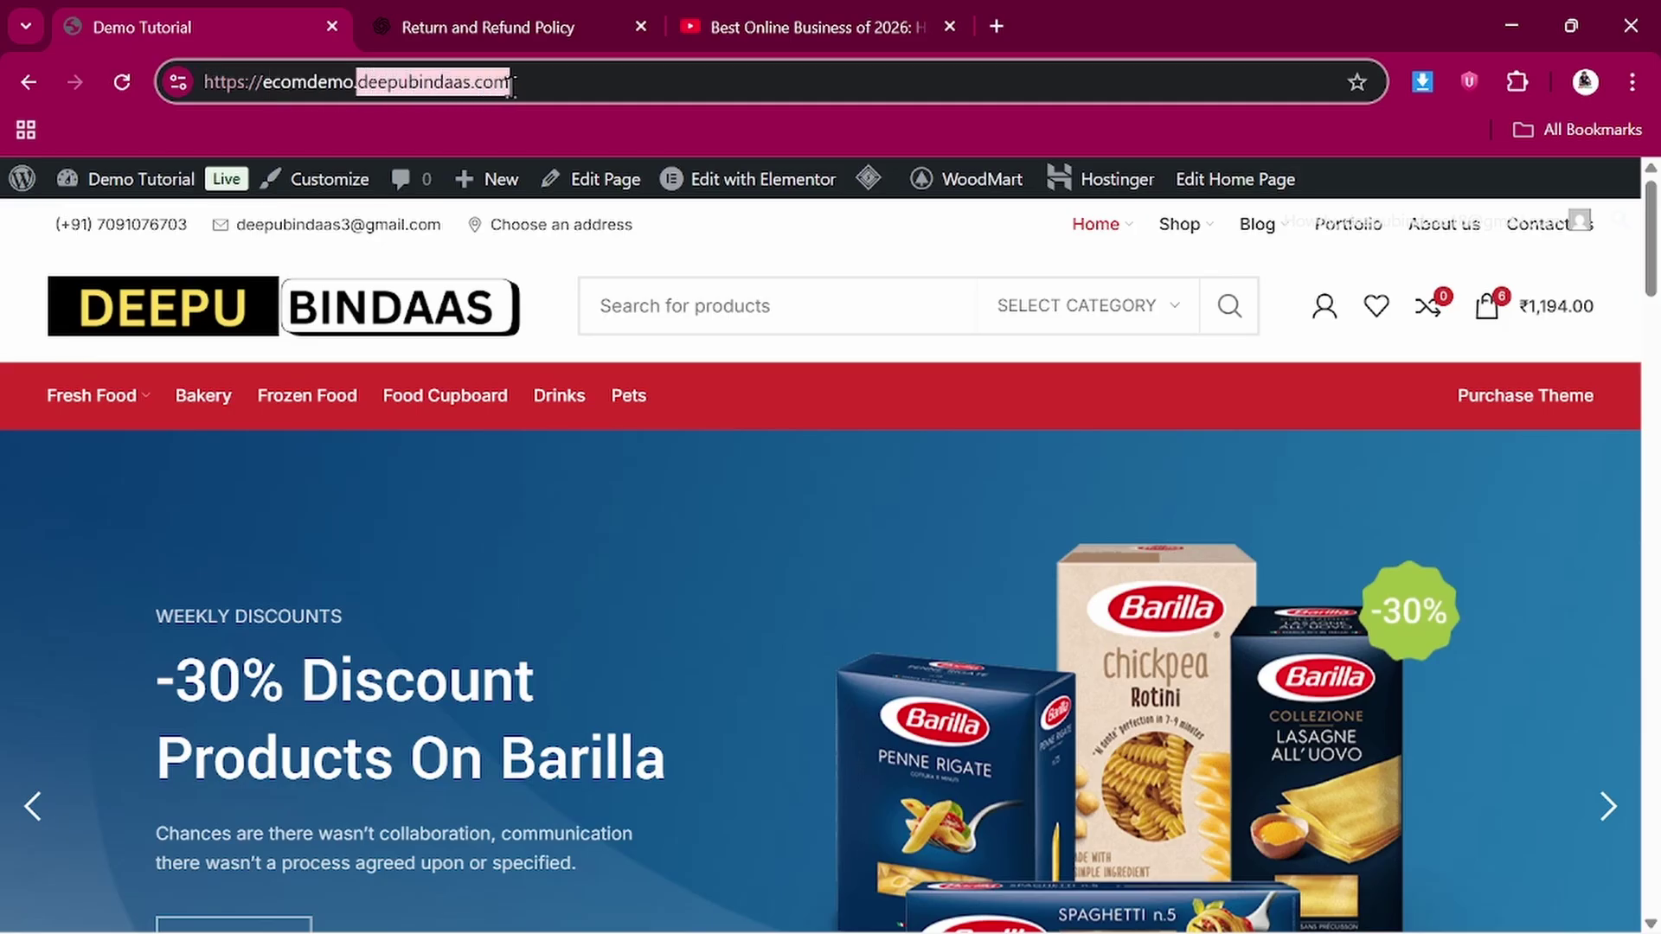
left_click(544, 262)
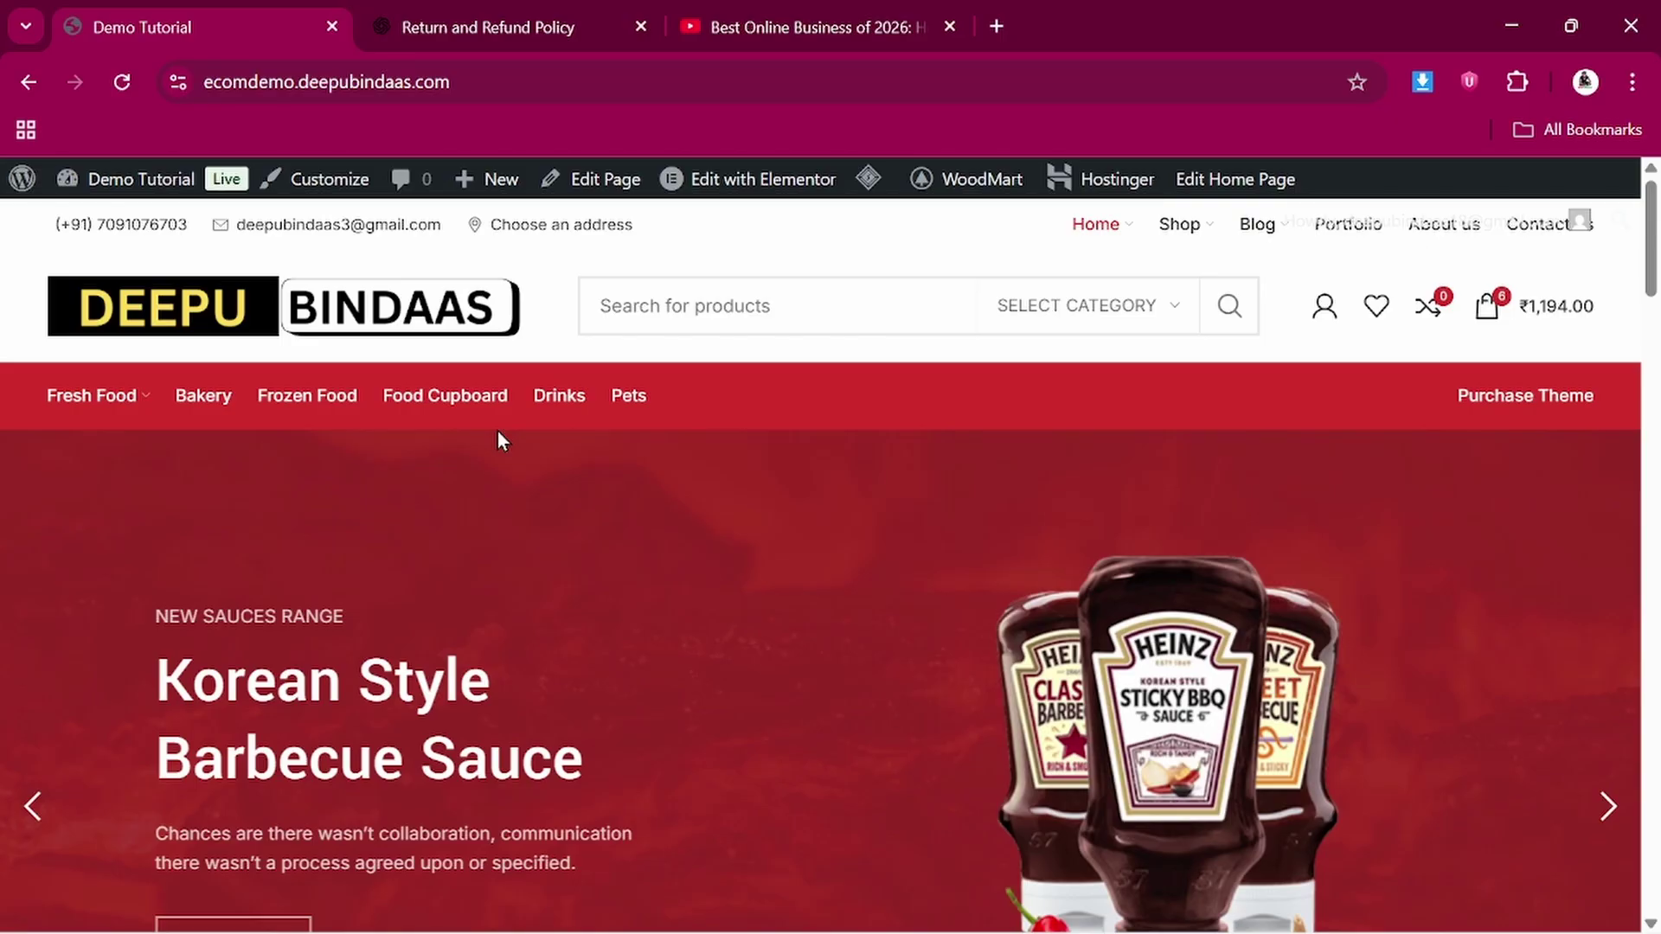
Scroll through the WoodMart demo homepage, then switch to the 'How to Build a Job Portal Website' video
scroll(499, 439, "down", 3)
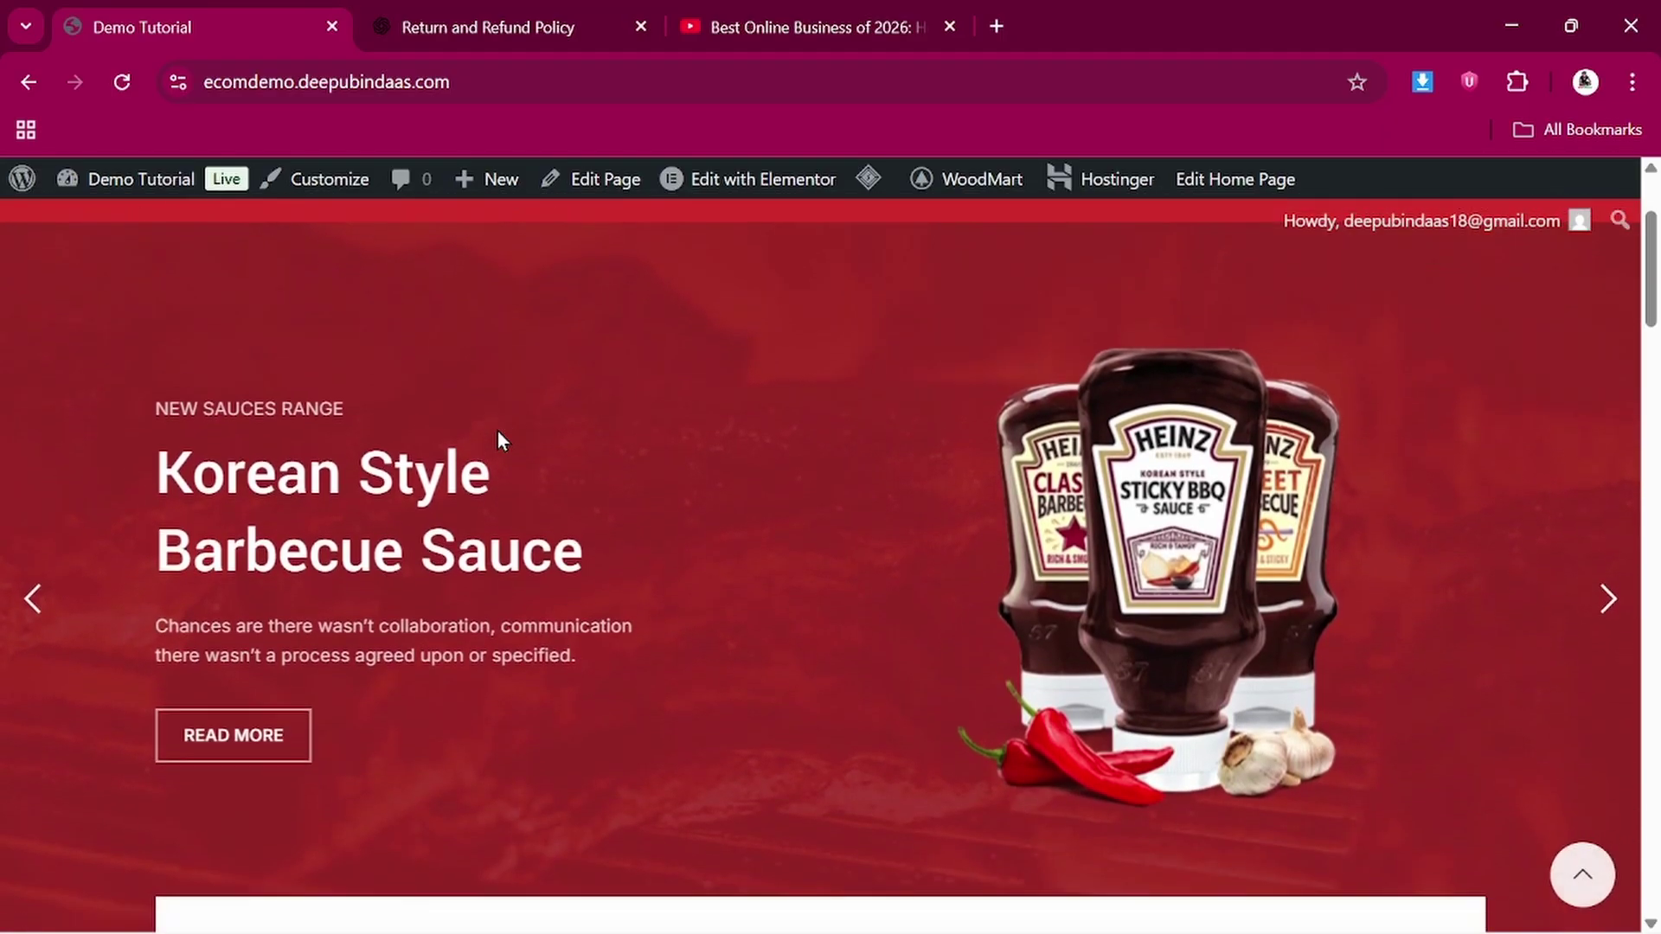
scroll(499, 439, "down", 15)
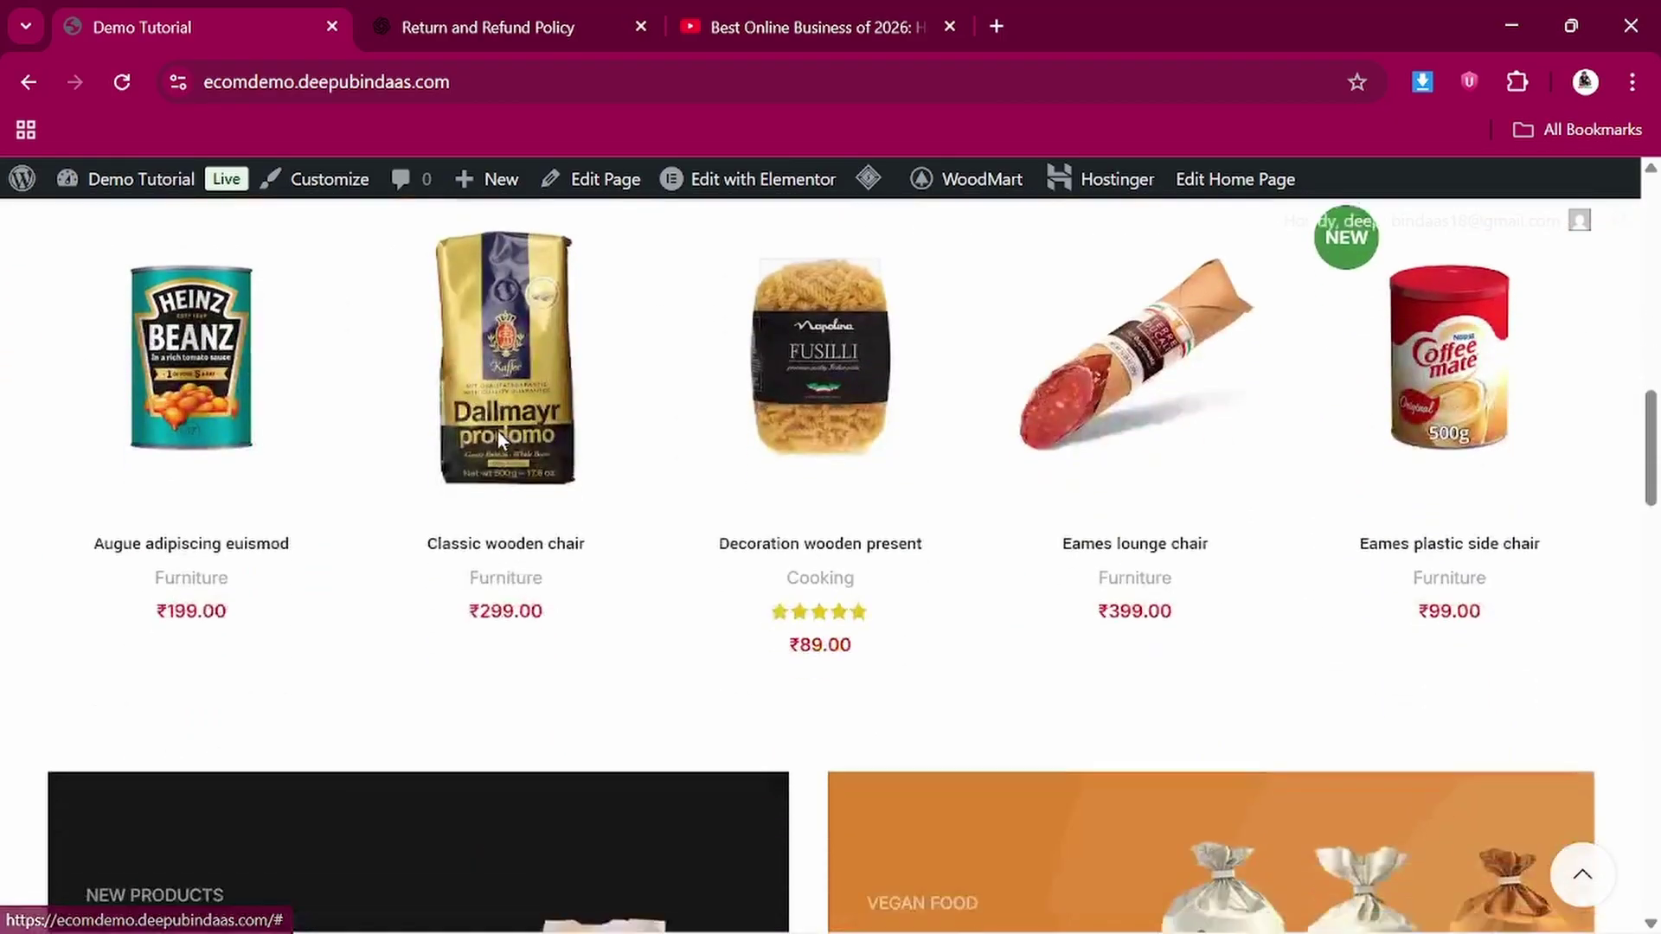
scroll(499, 439, "up", 18)
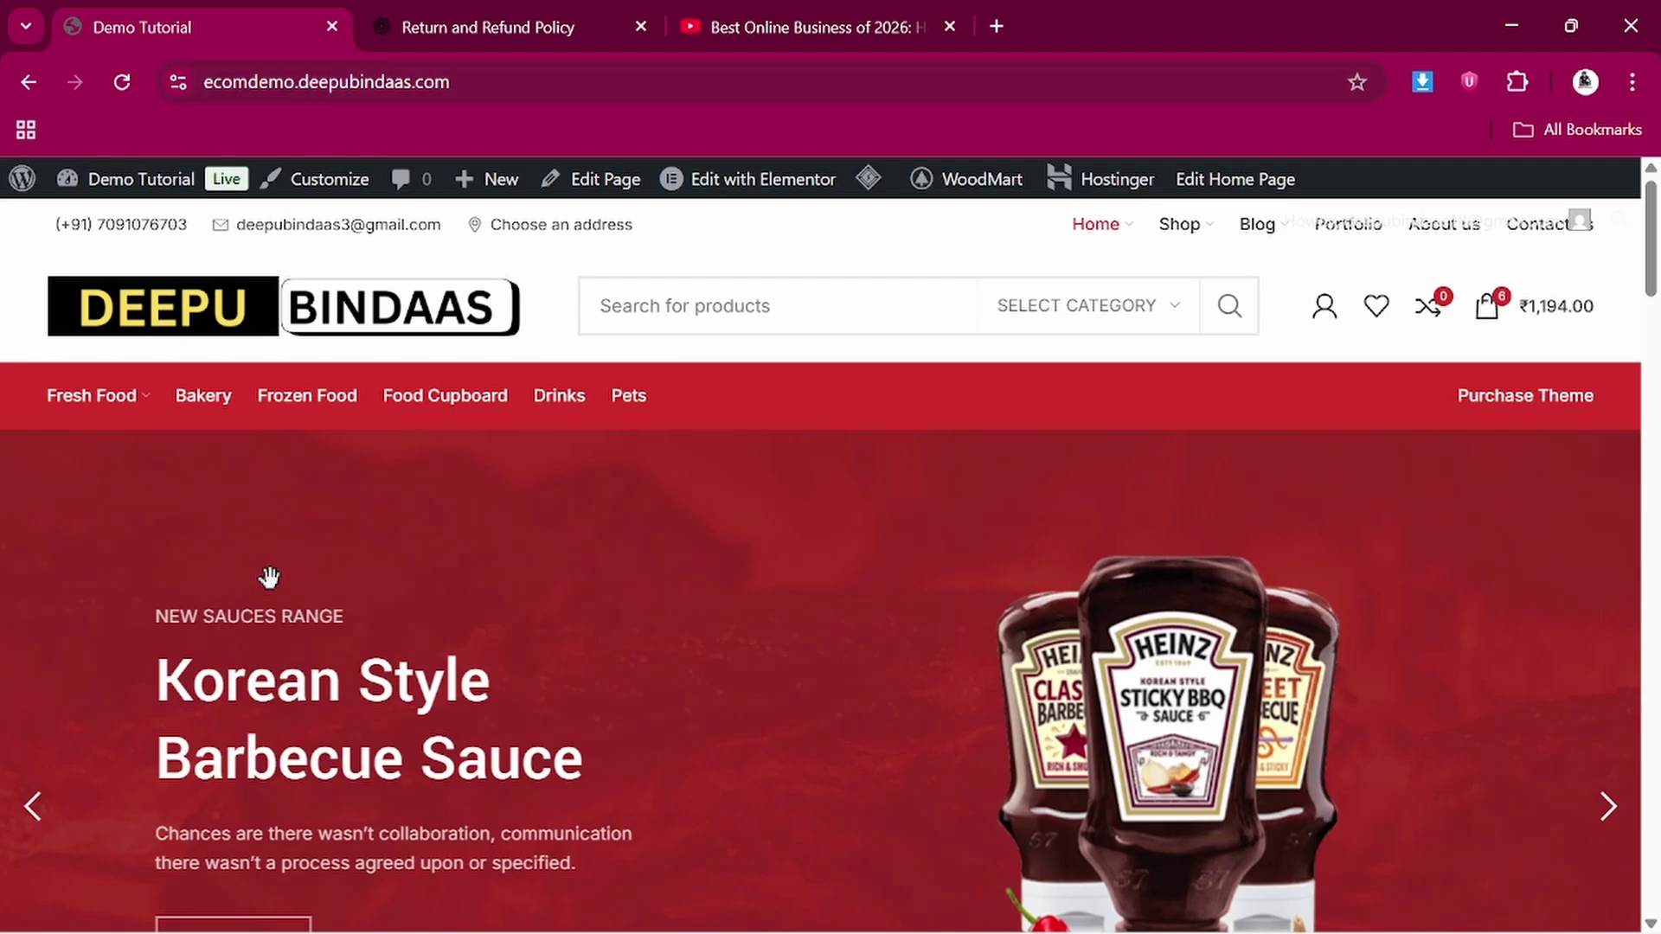
scroll(269, 577, "down", 3)
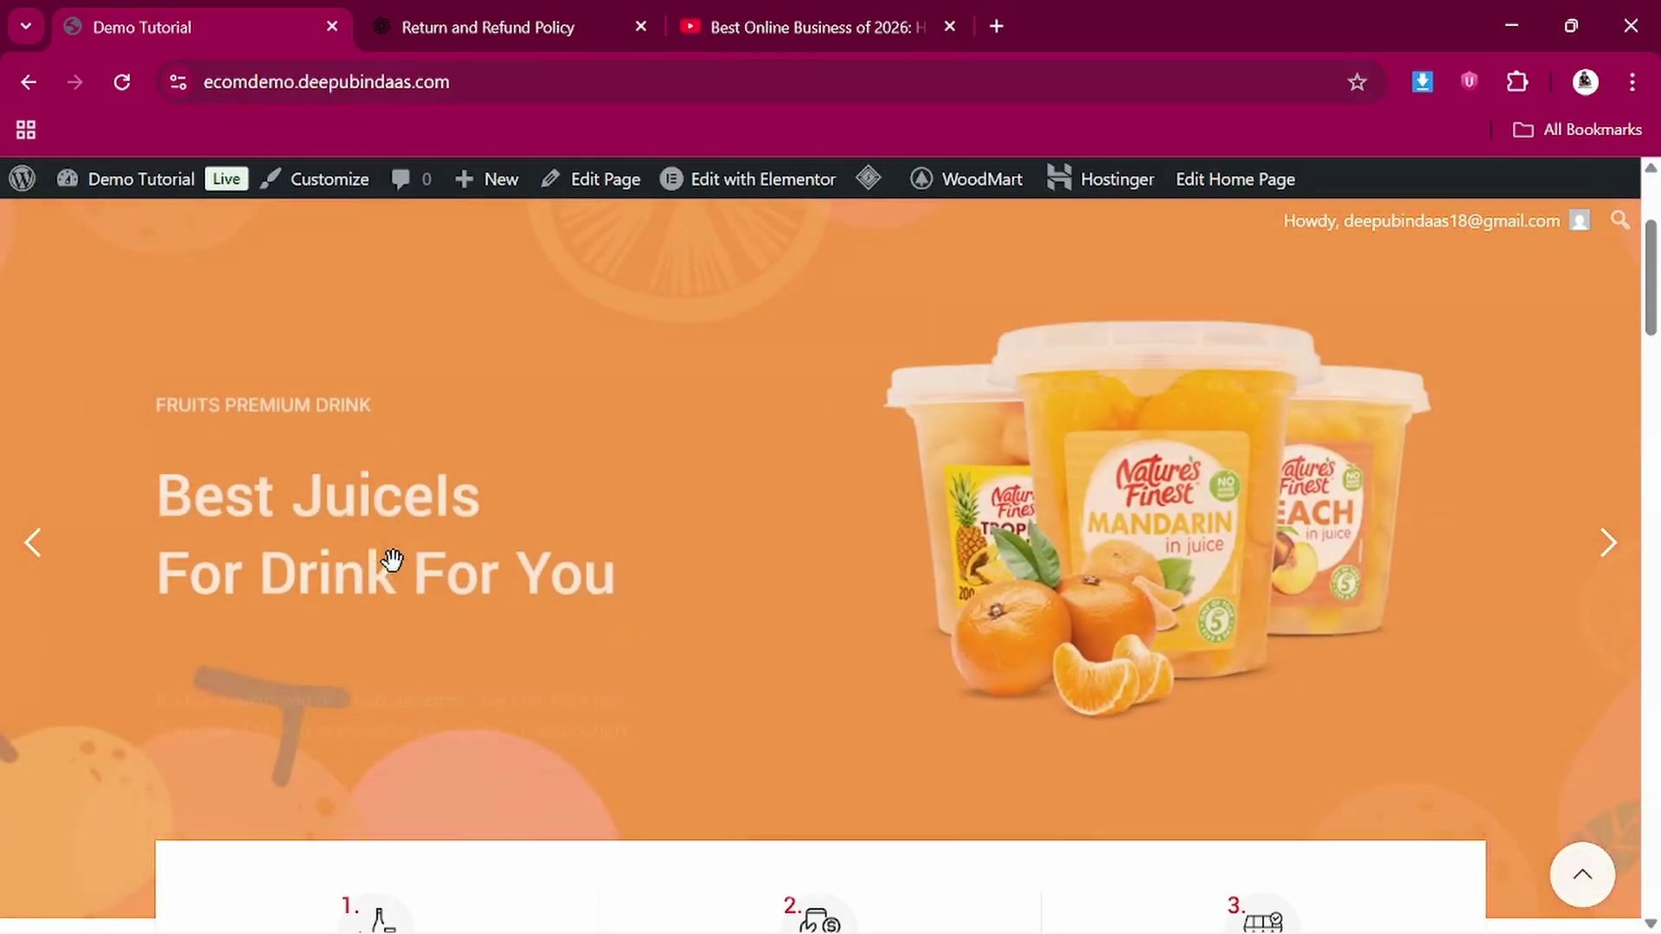
scroll(391, 561, "up", 3)
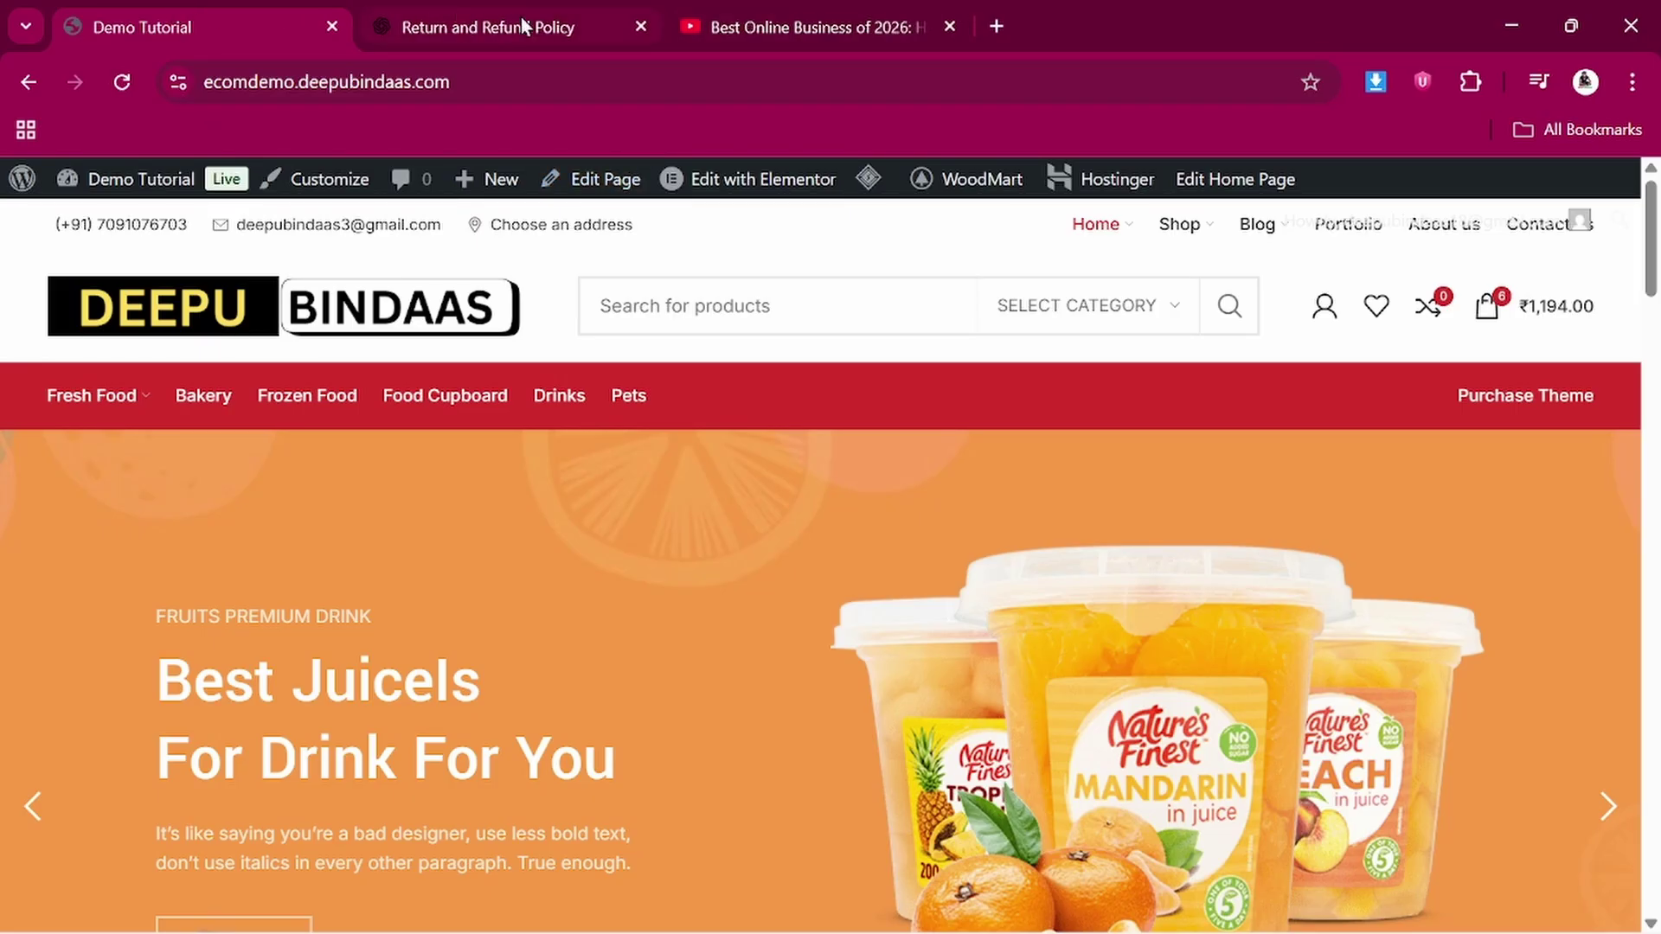
left_click(786, 4)
scroll(568, 623, "down", 5)
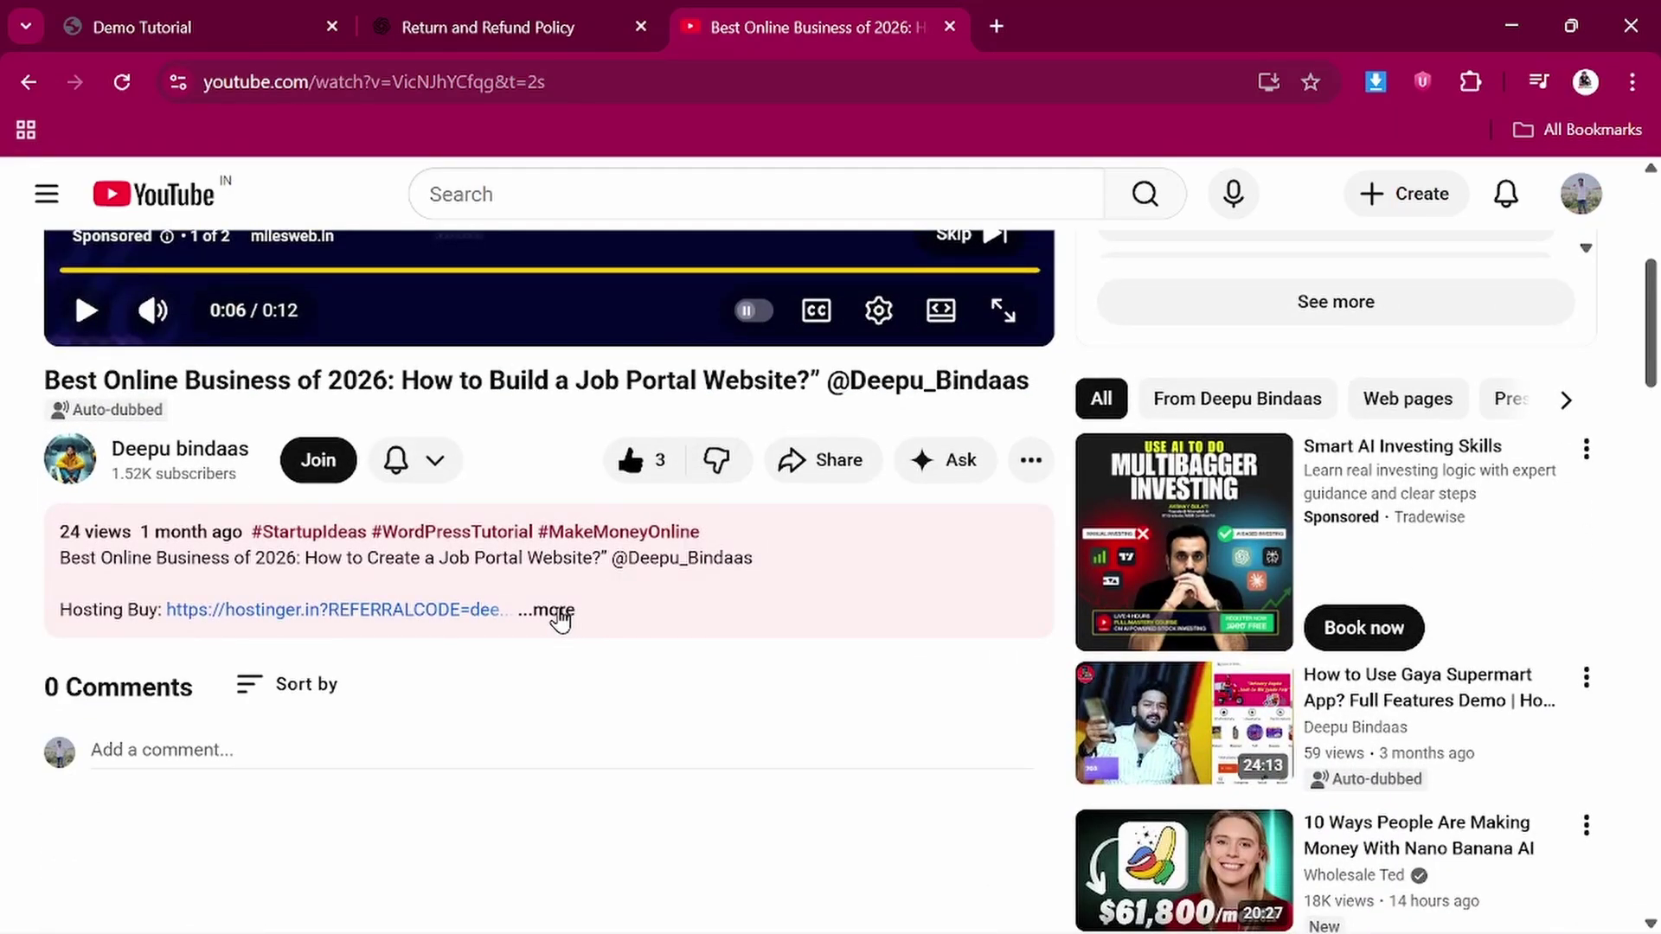
Expand the video description and open its Hosting Buy link to Hostinger's referral page
left_click(558, 612)
scroll(564, 619, "down", 1)
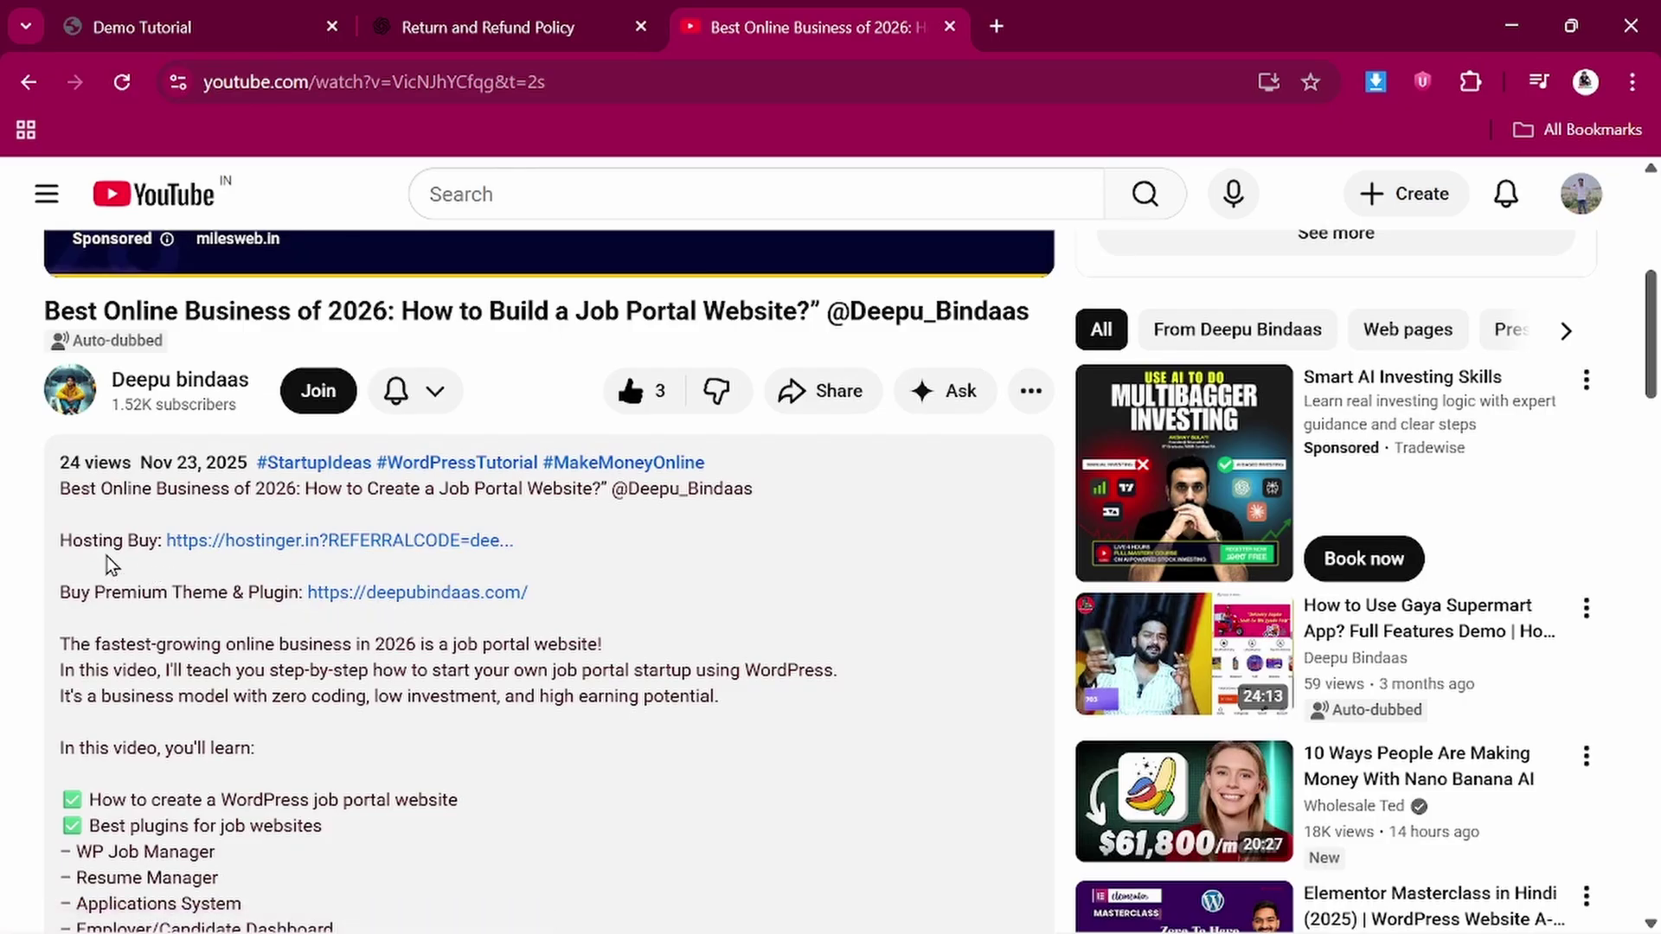
left_click(330, 545)
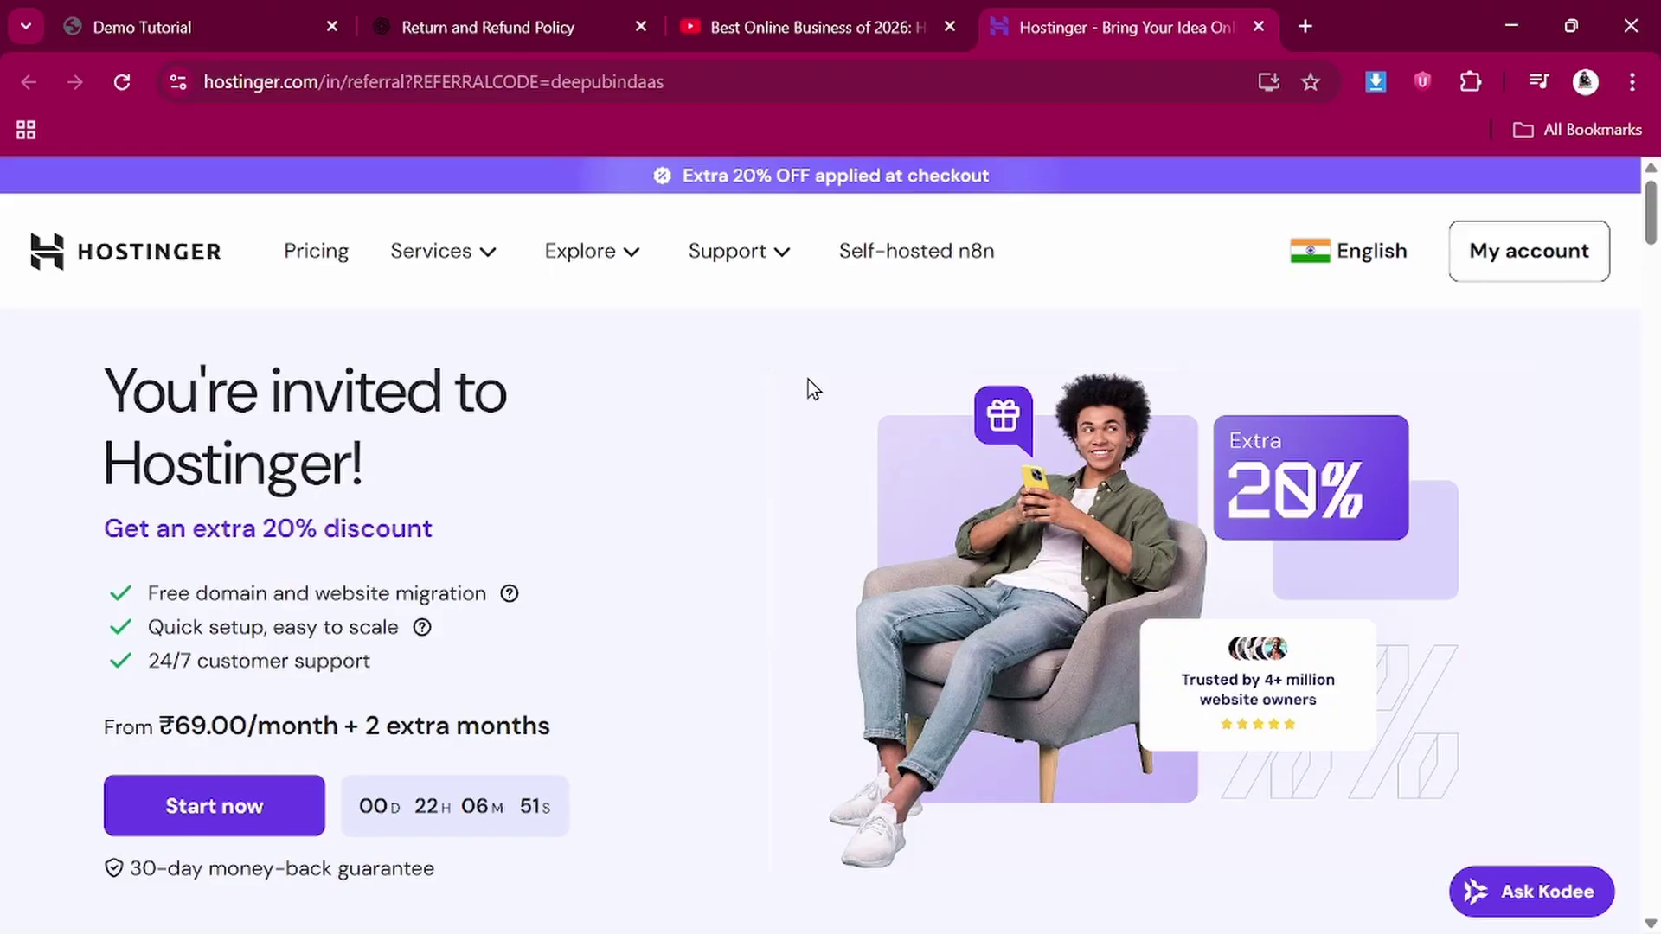
Scroll Hostinger's referral page down to the Single, Premium, Business and Cloud Startup pricing cards
scroll(808, 379, "down", 1)
scroll(808, 378, "up", 1)
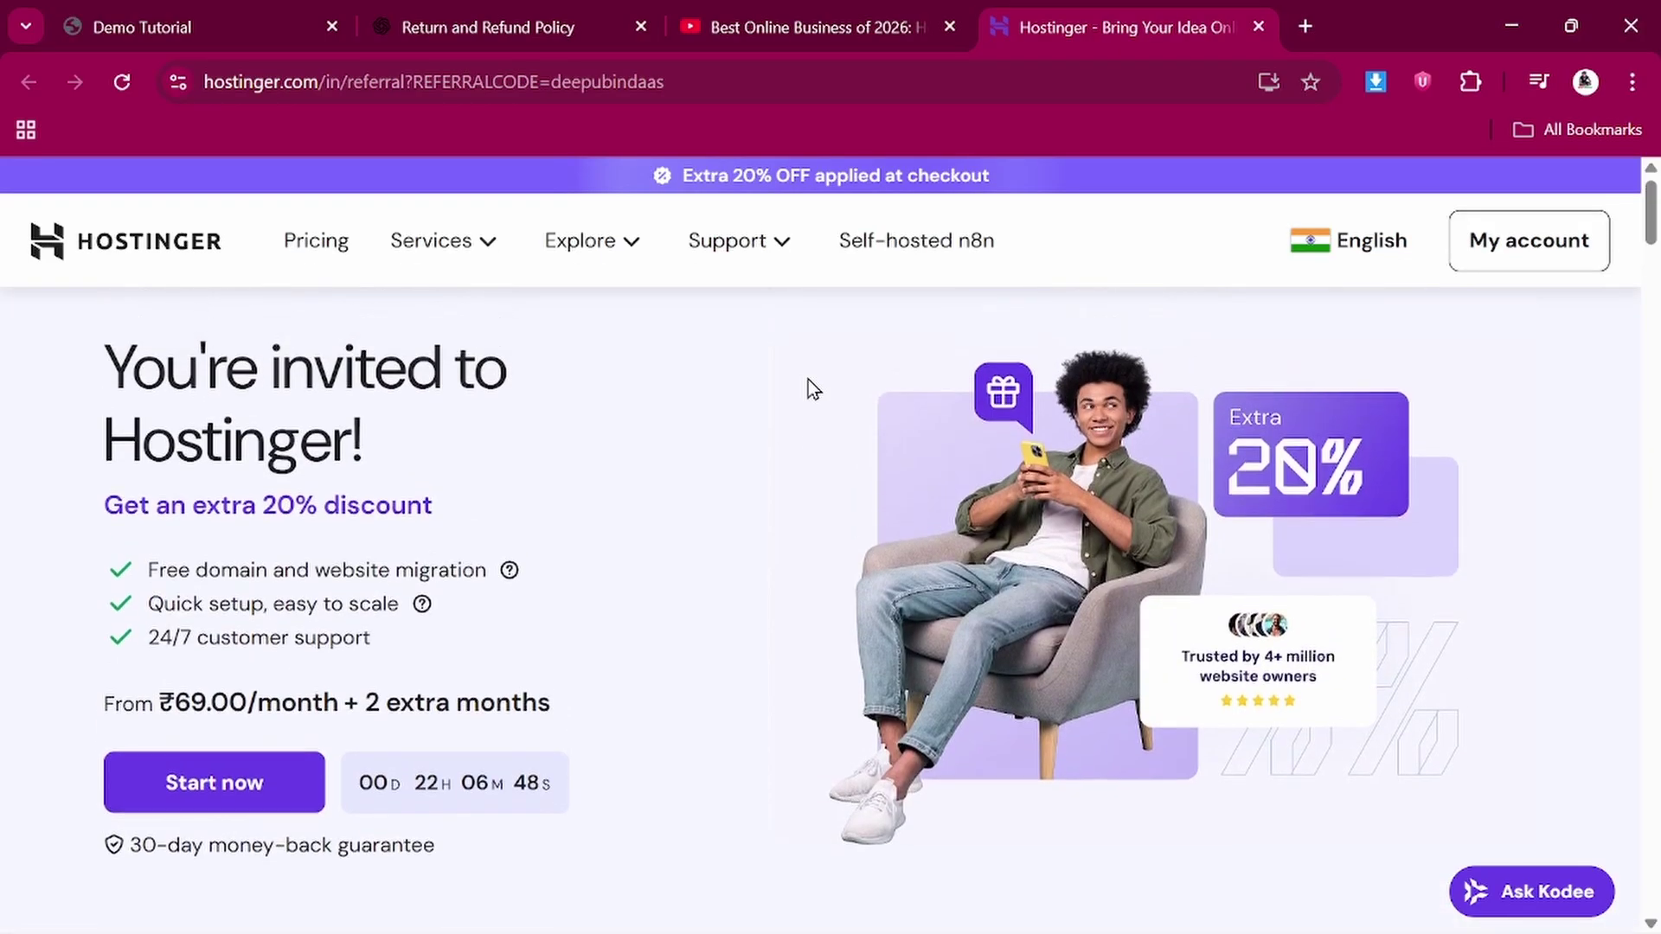
scroll(775, 531, "down", 5)
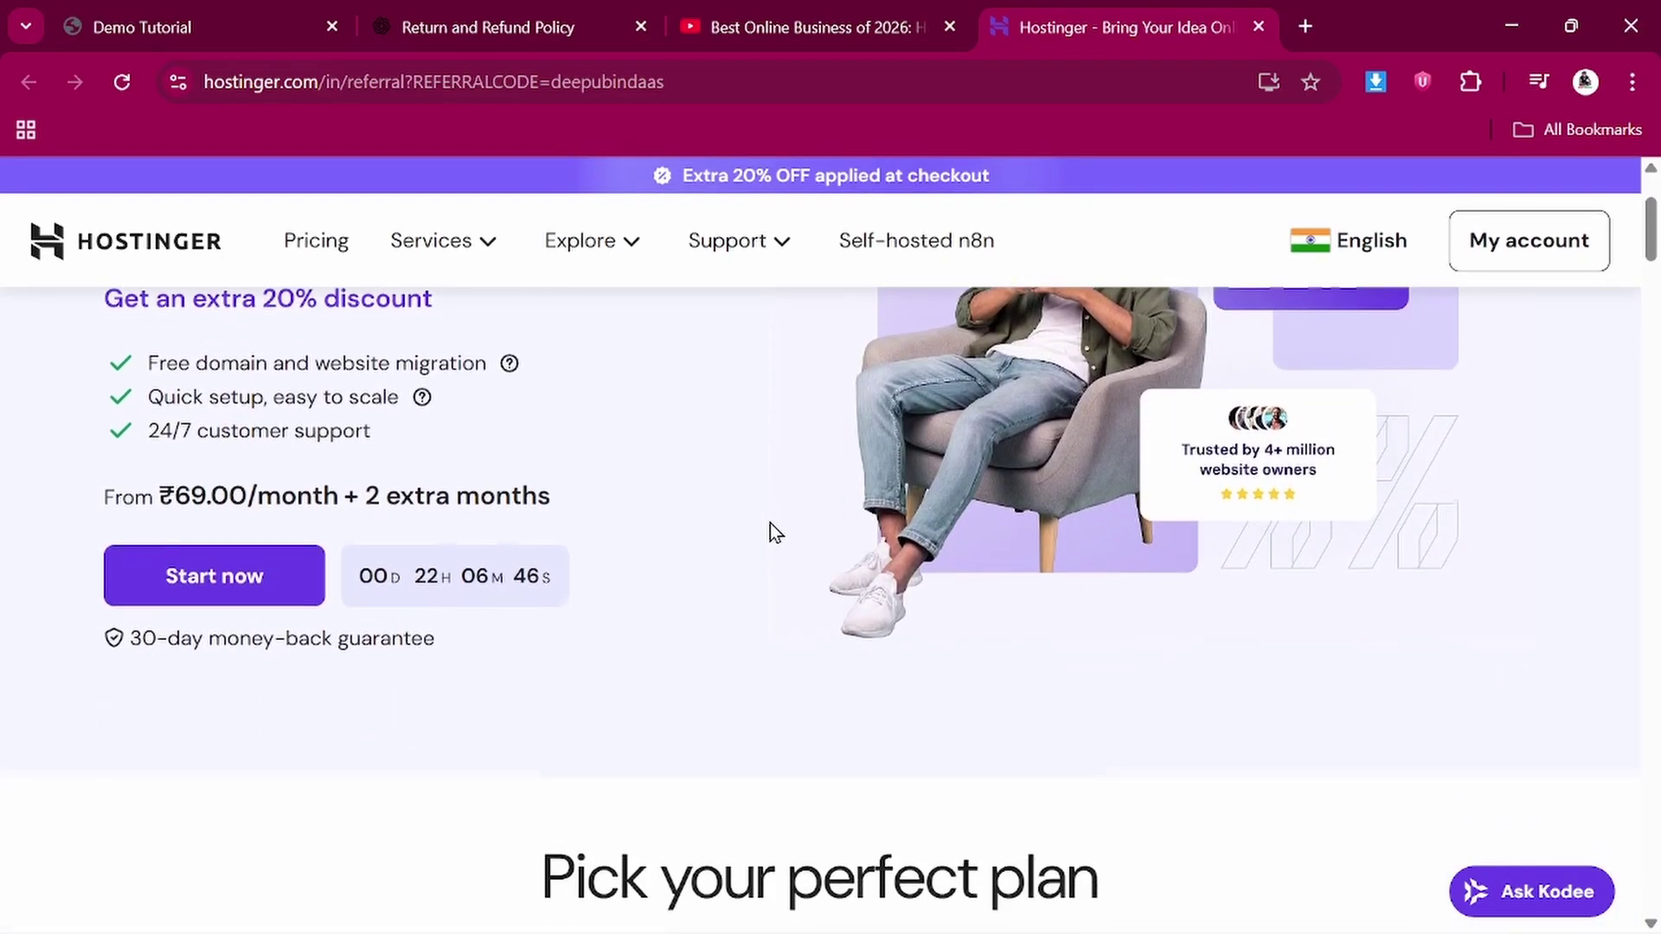
scroll(775, 531, "down", 4)
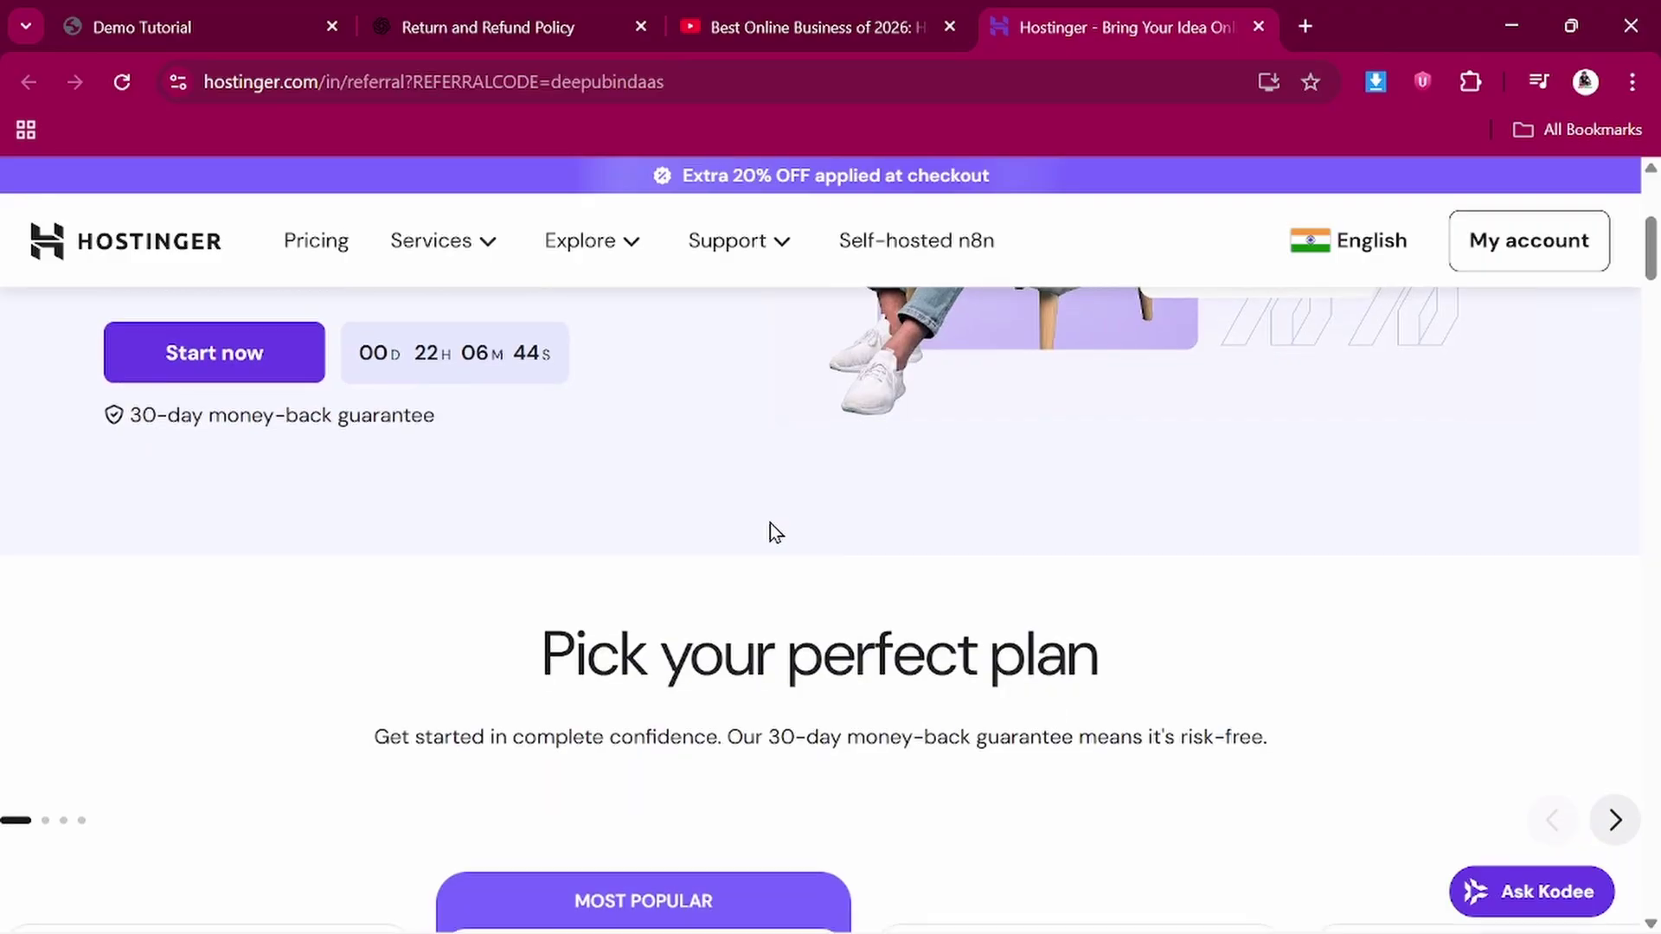
scroll(774, 531, "down", 5)
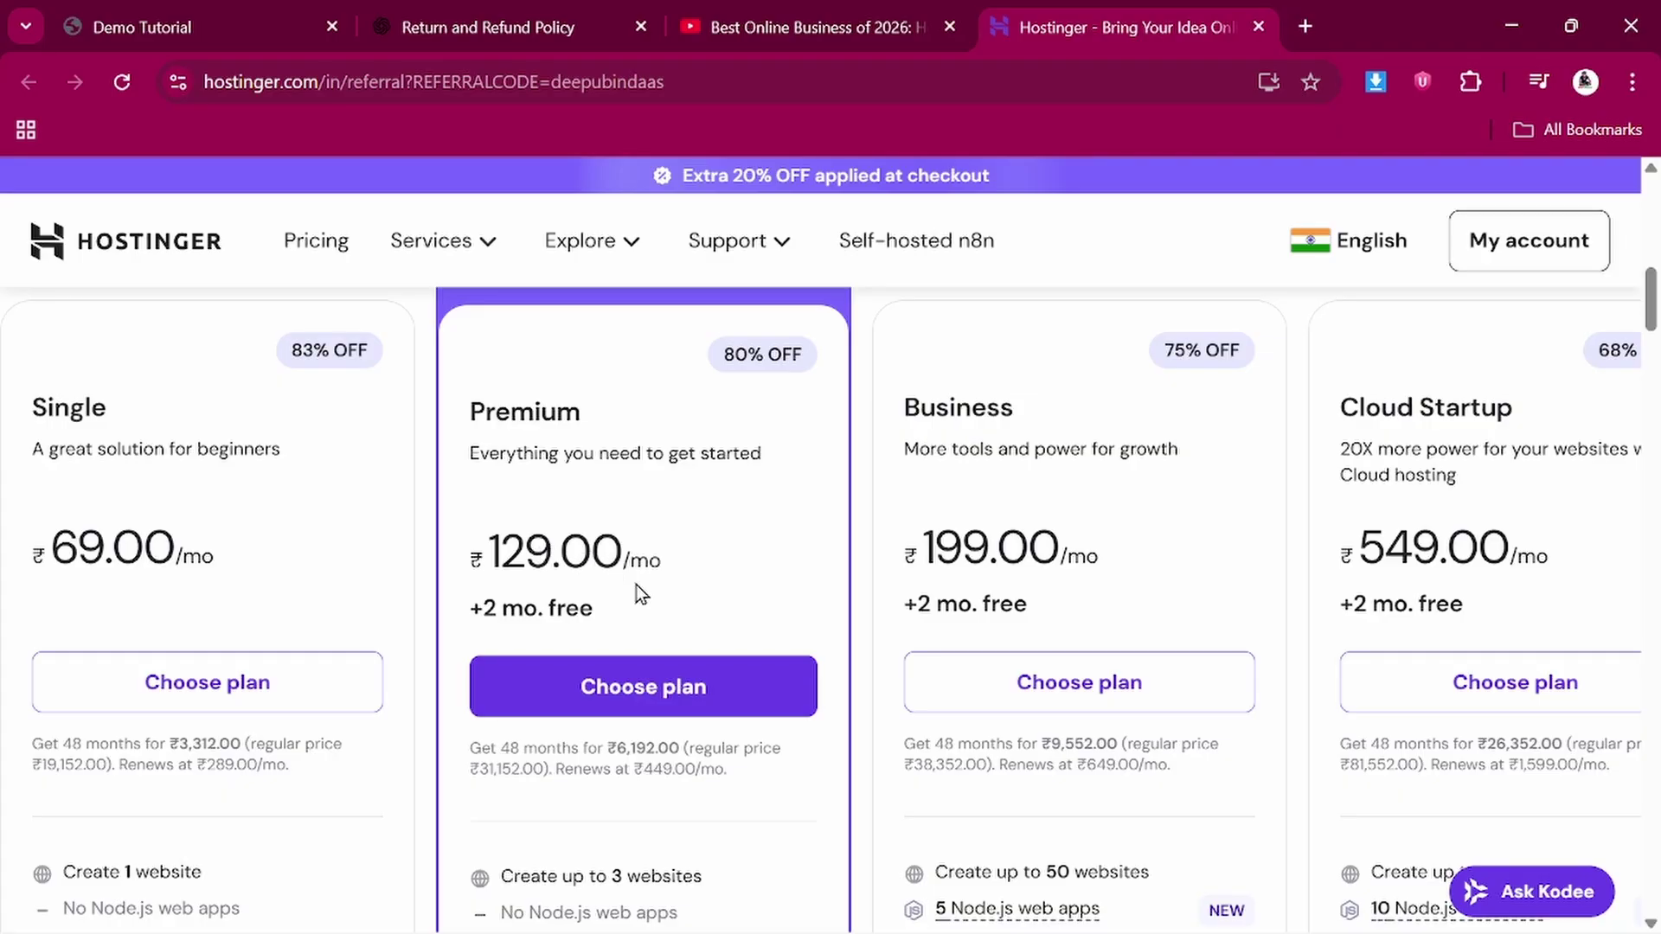
Highlight the Business plan's 199.00 price on the pricing cards
scroll(636, 585, "down", 2)
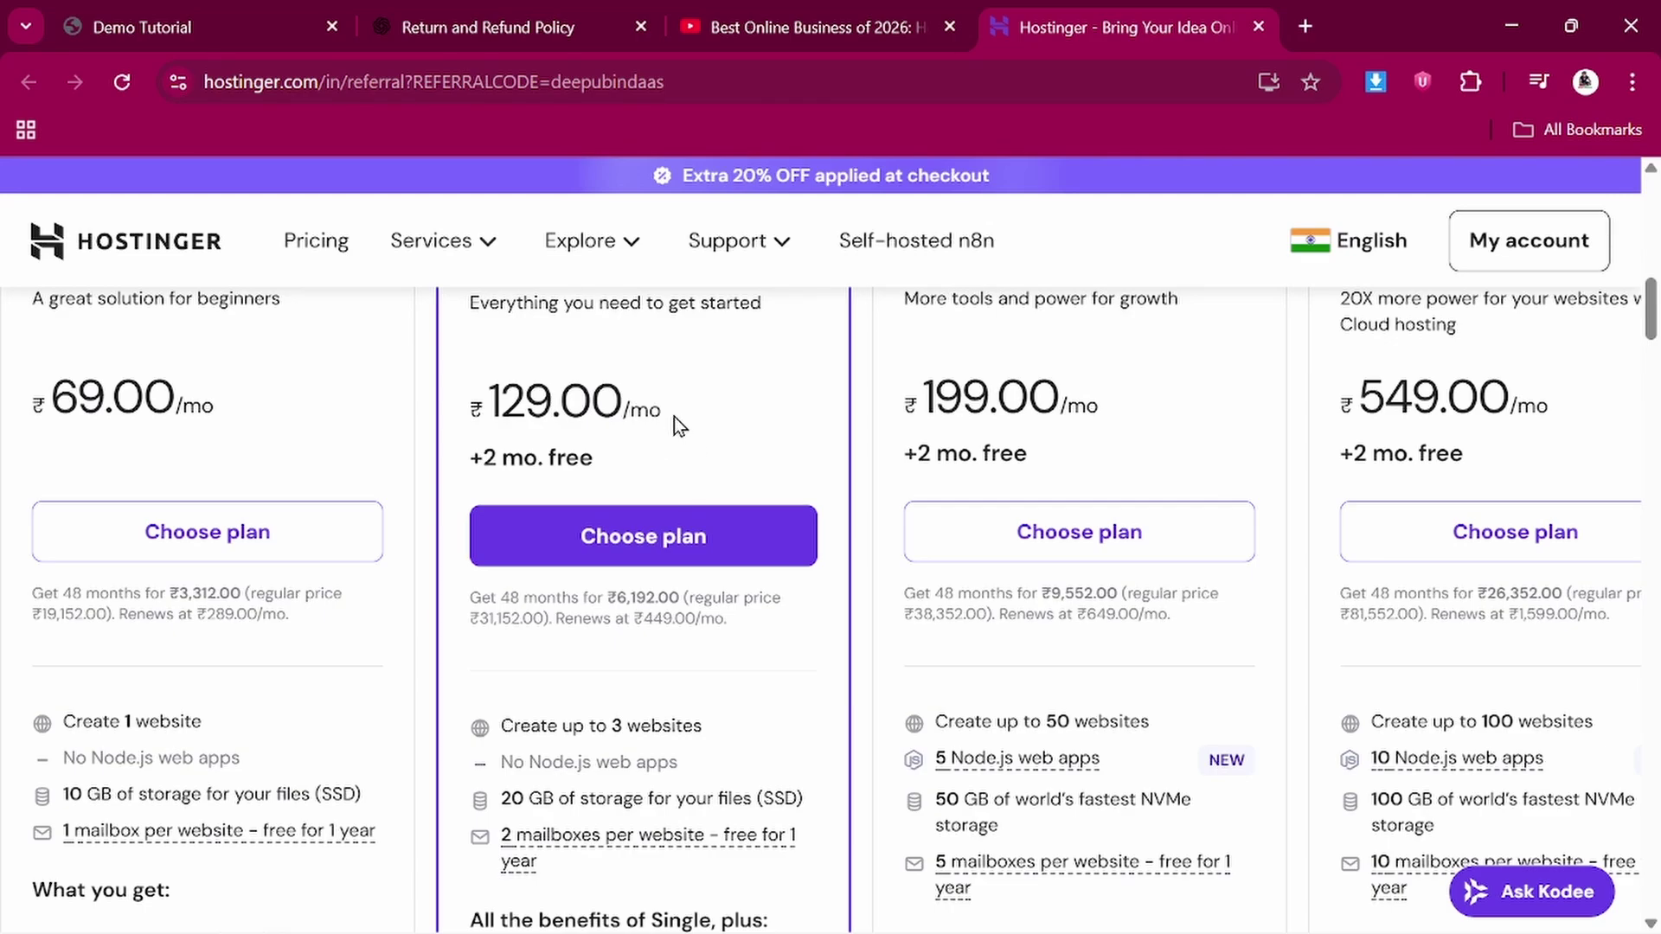
scroll(675, 443, "up", 1)
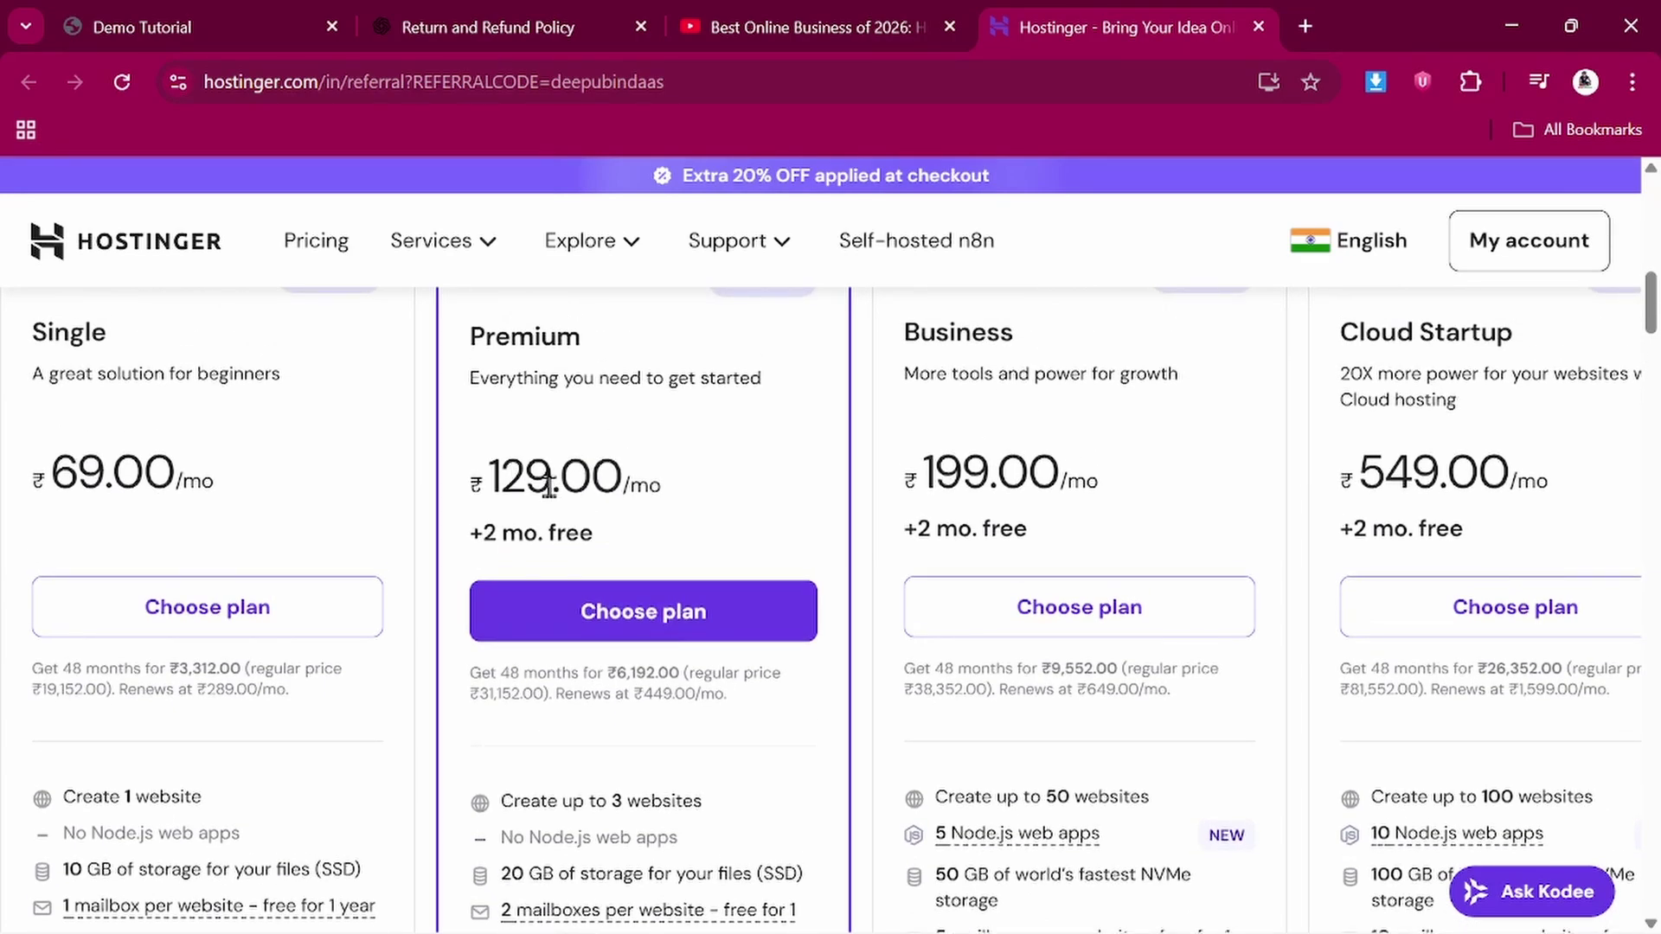
scroll(635, 729, "down", 1)
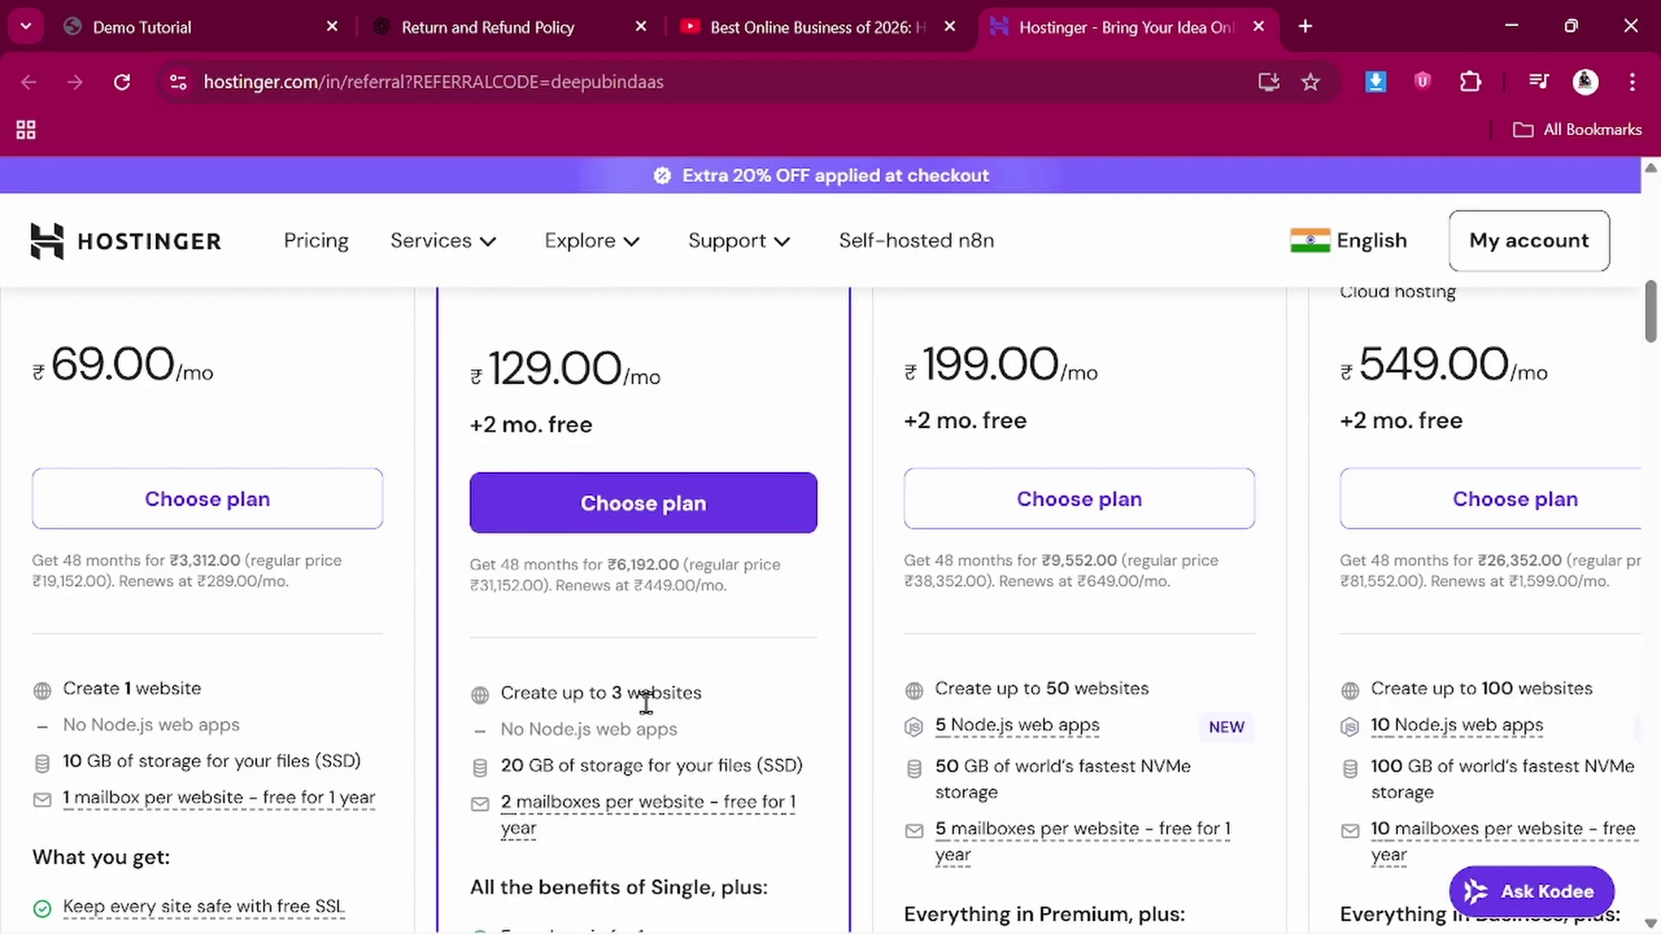
scroll(1024, 390, "up", 1)
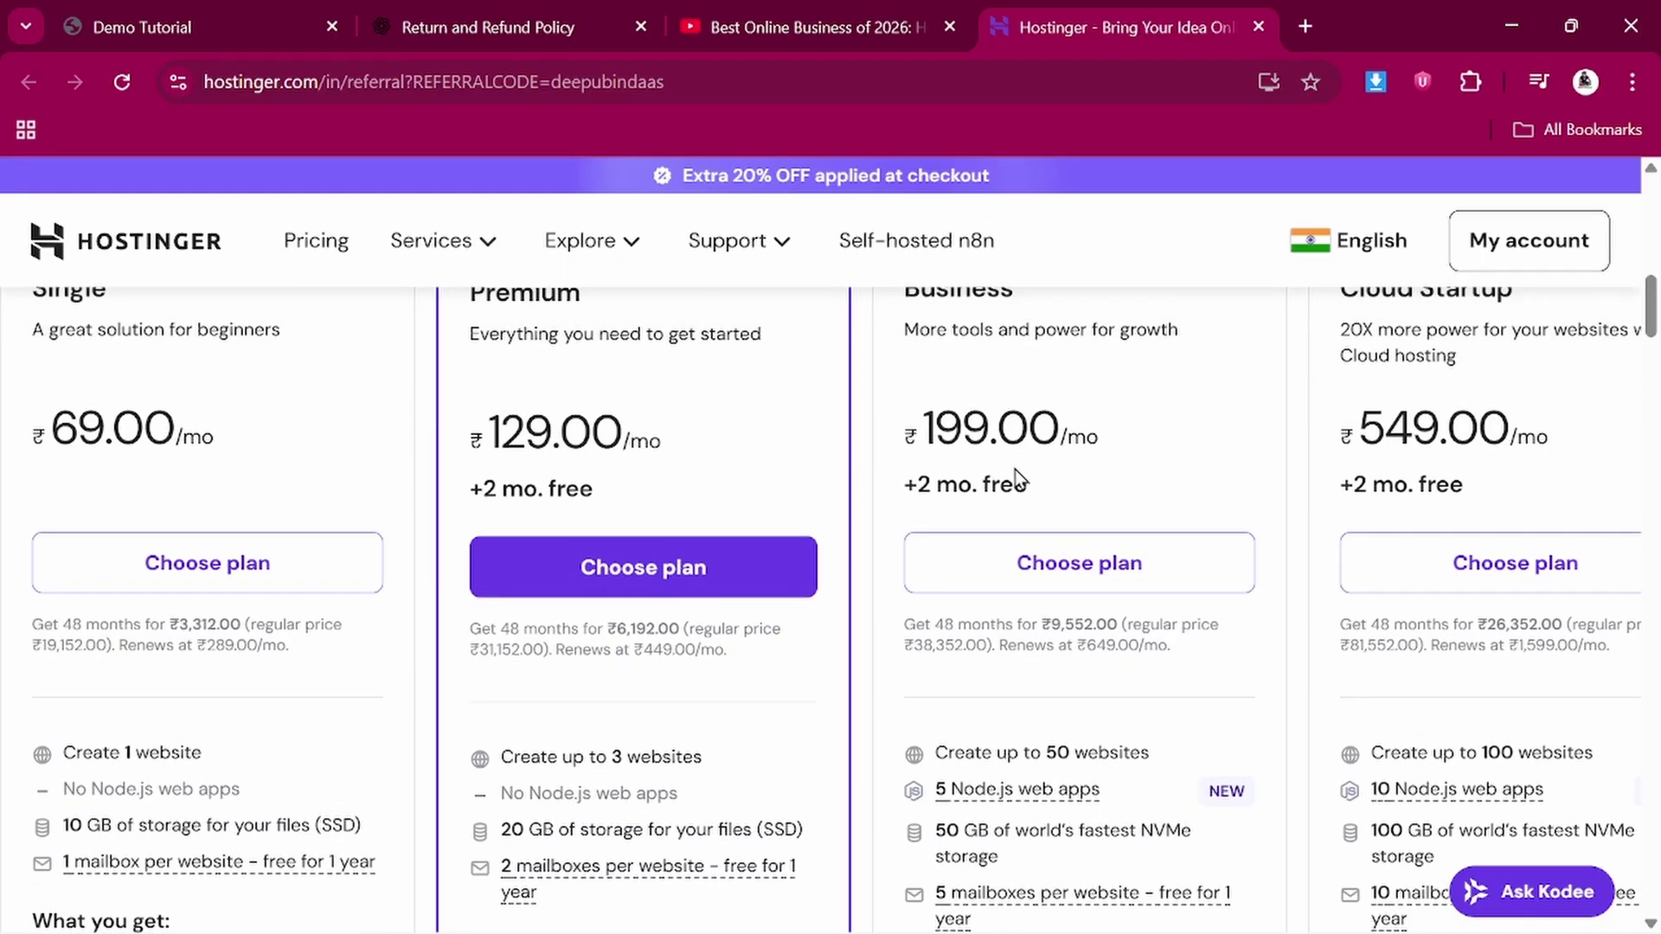
left_click_drag(939, 430, 1103, 443)
left_click(1103, 443)
left_click_drag(931, 431, 1129, 453)
left_click(1129, 453)
Highlight the Business plan's 50 websites limit
scroll(1129, 454, "down", 2)
left_click_drag(1046, 594, 1136, 596)
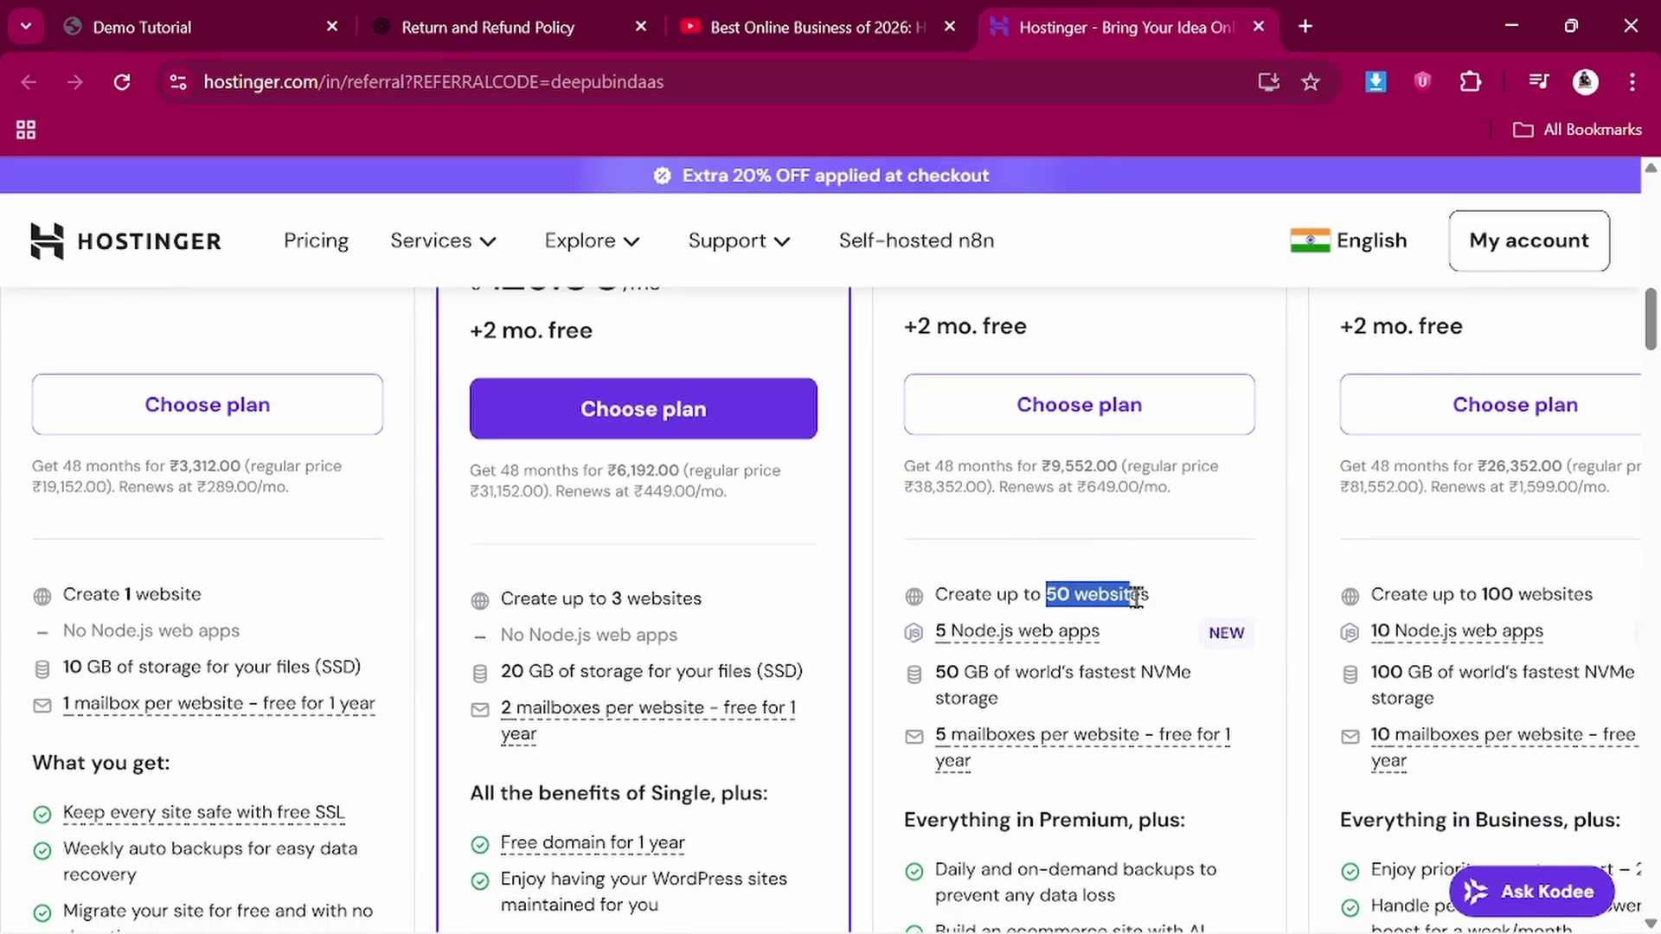
left_click(1178, 600)
scroll(1008, 270, "up", 2)
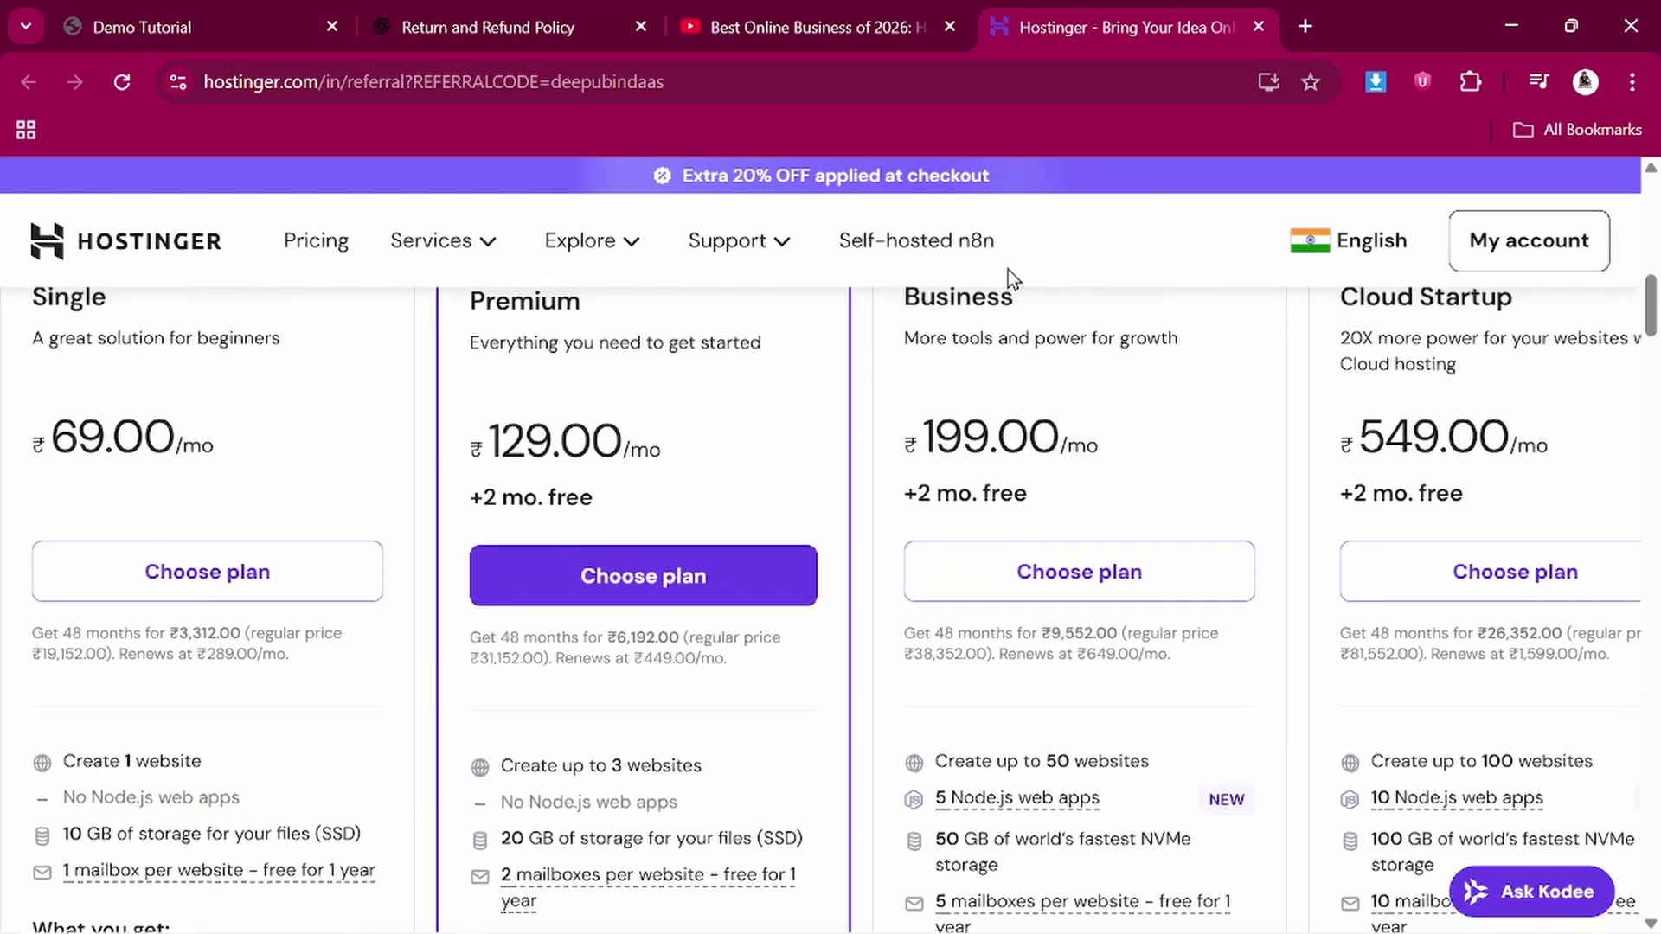
scroll(991, 569, "down", 2)
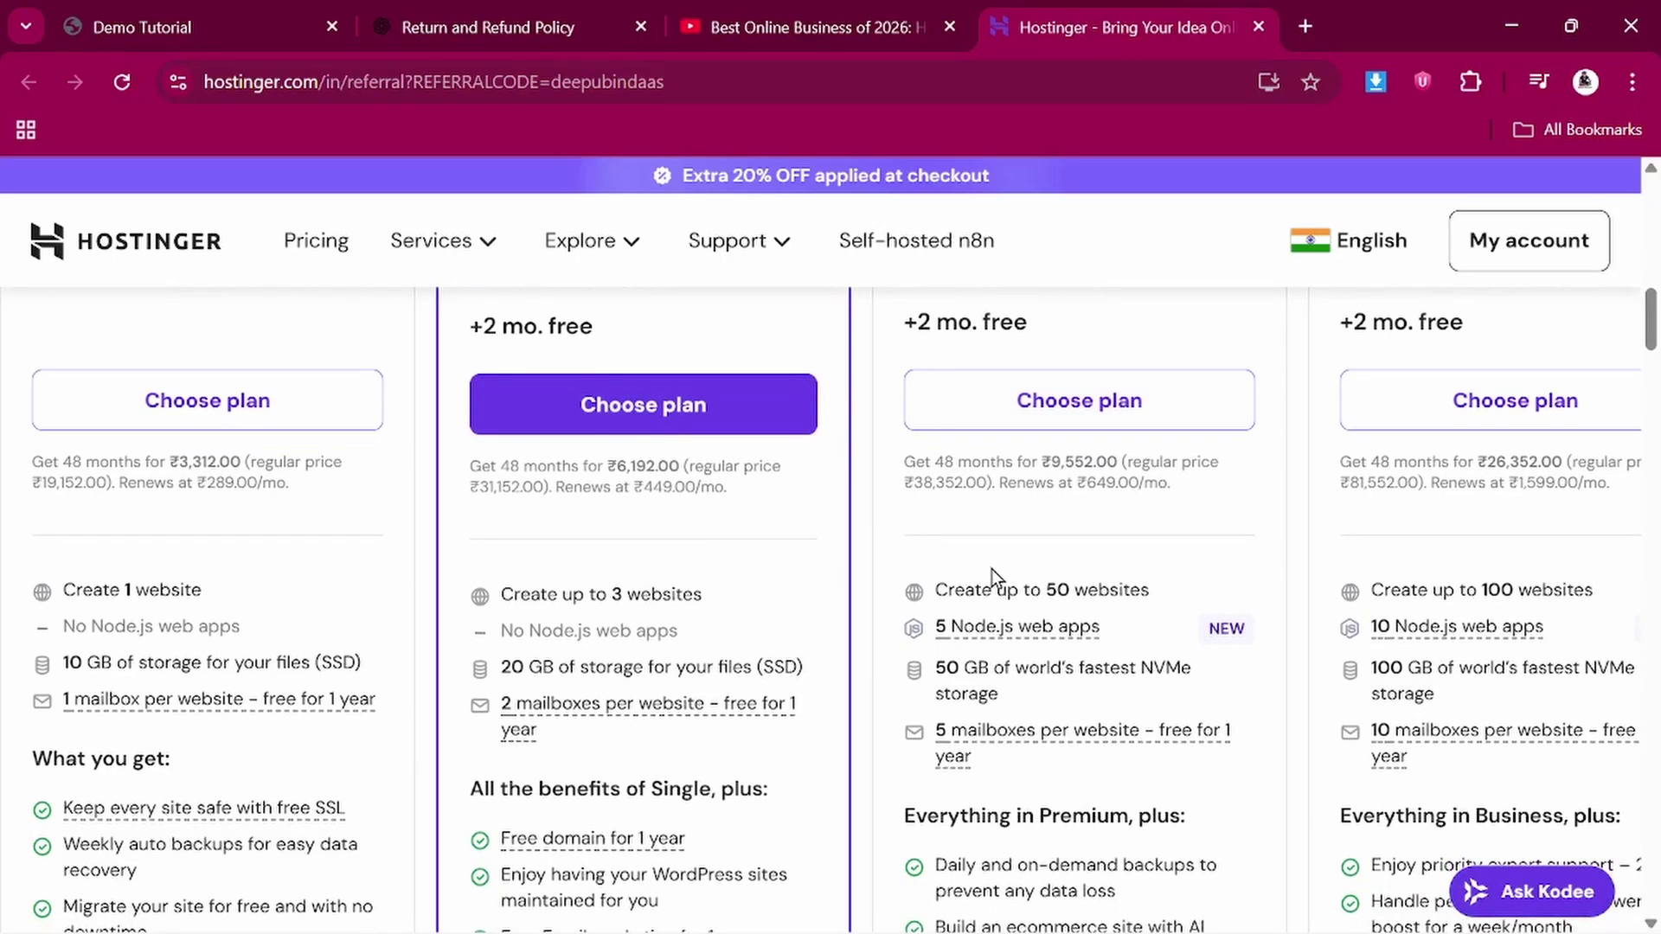
scroll(991, 569, "up", 3)
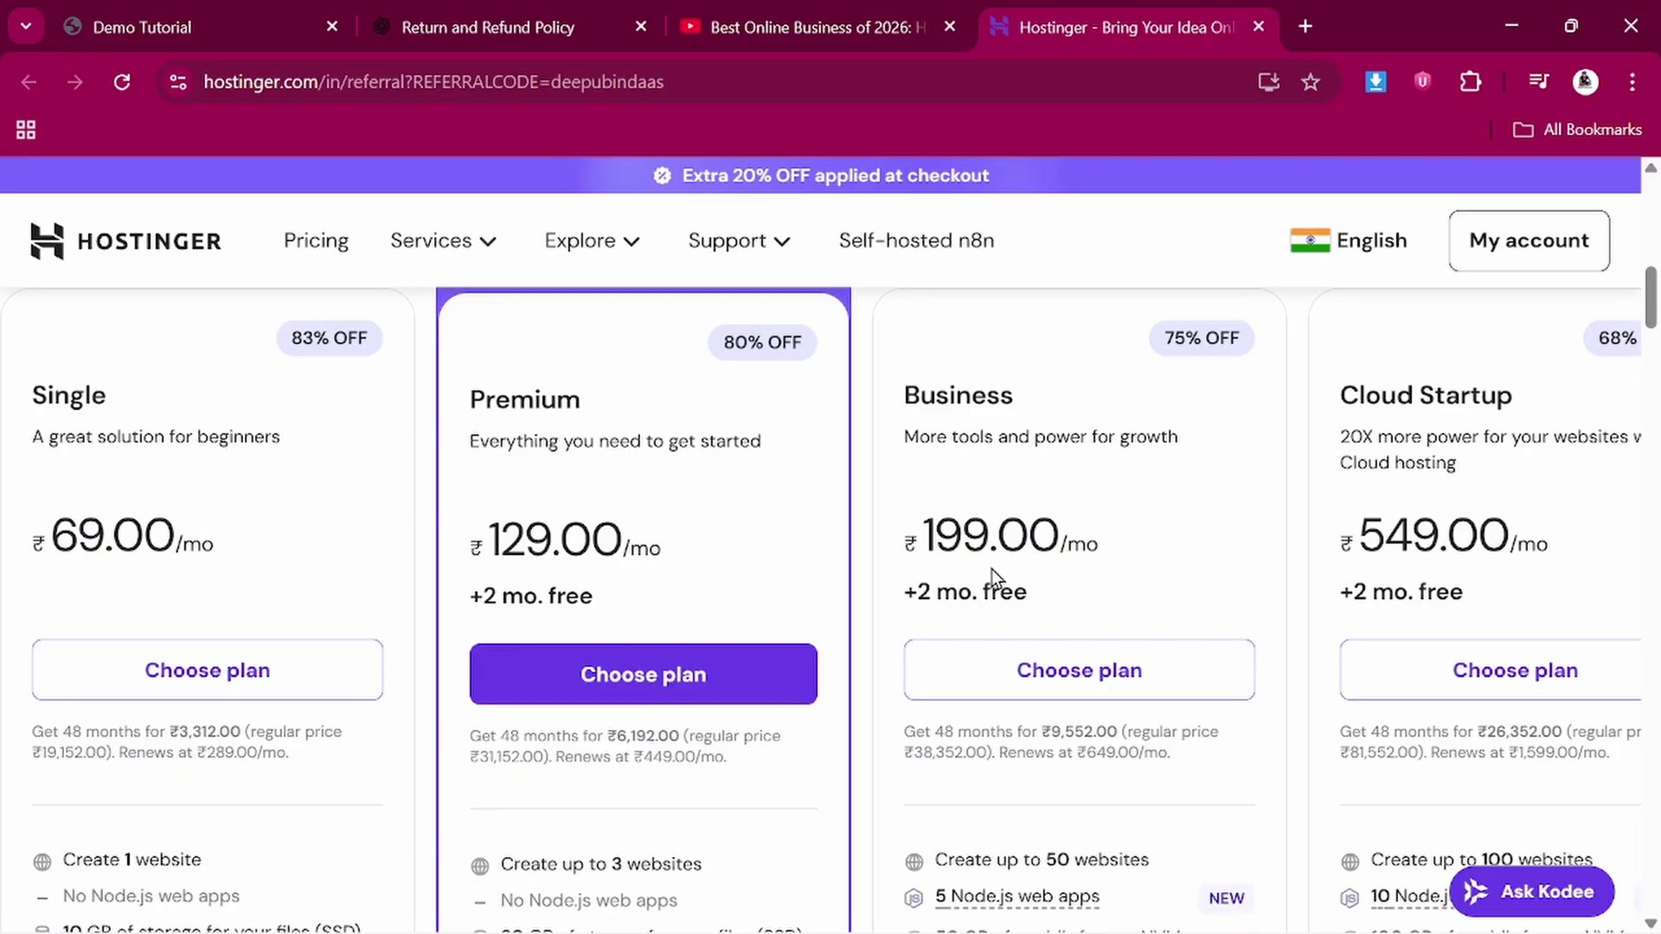
scroll(1061, 653, "down", 3)
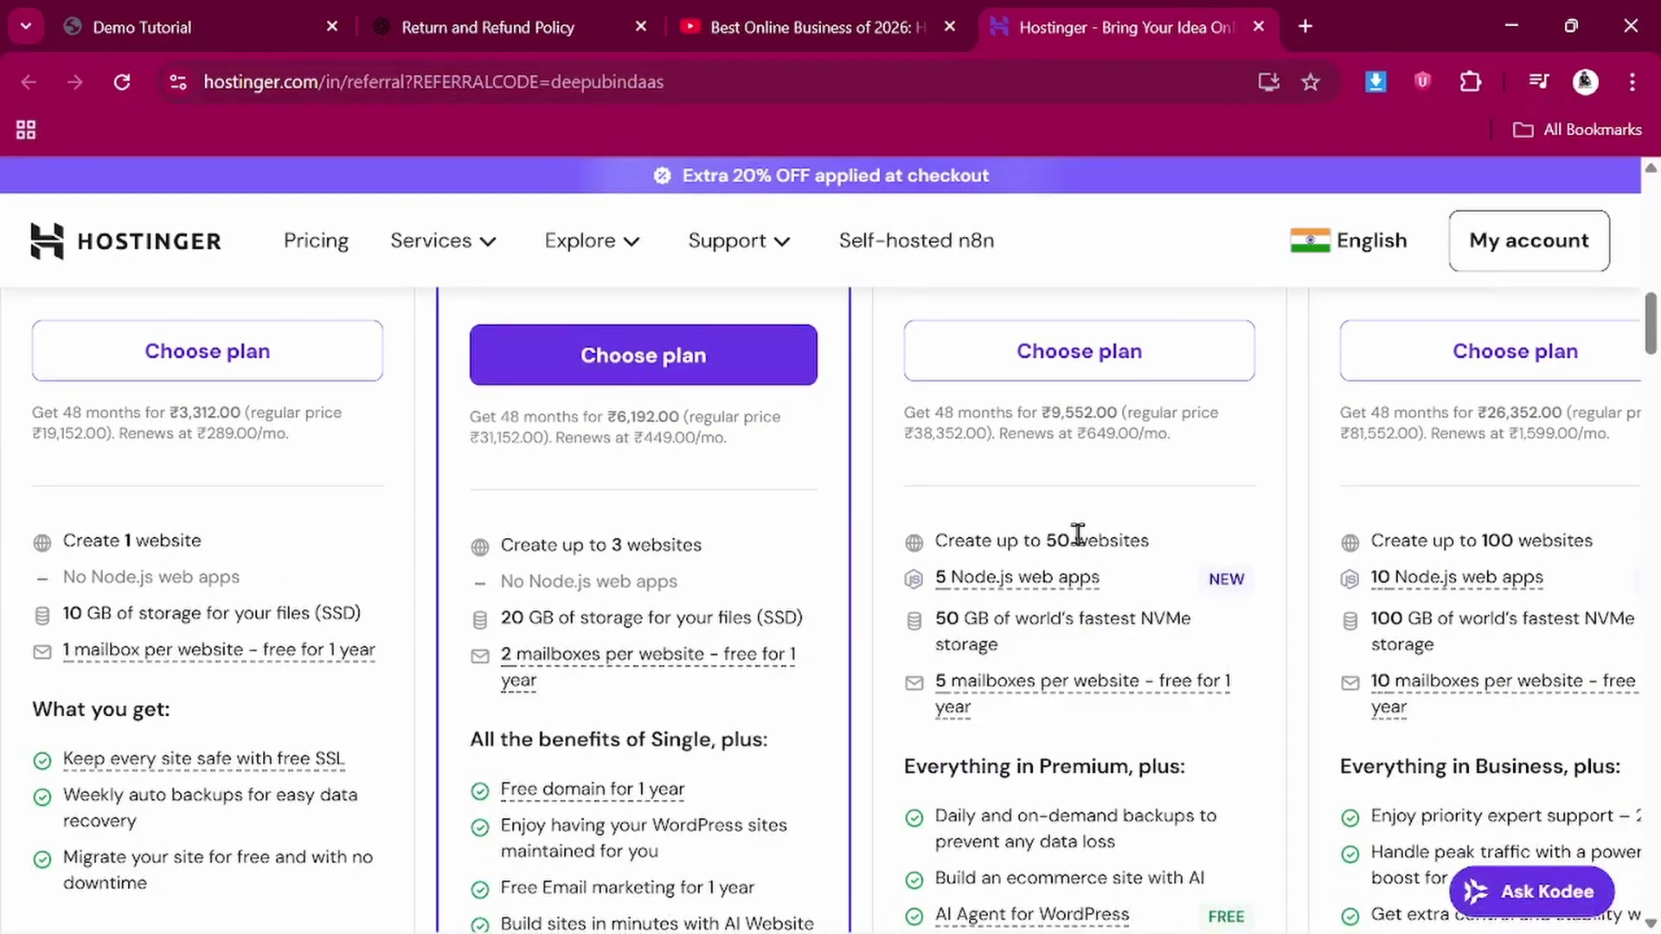
left_click_drag(1046, 541, 1181, 543)
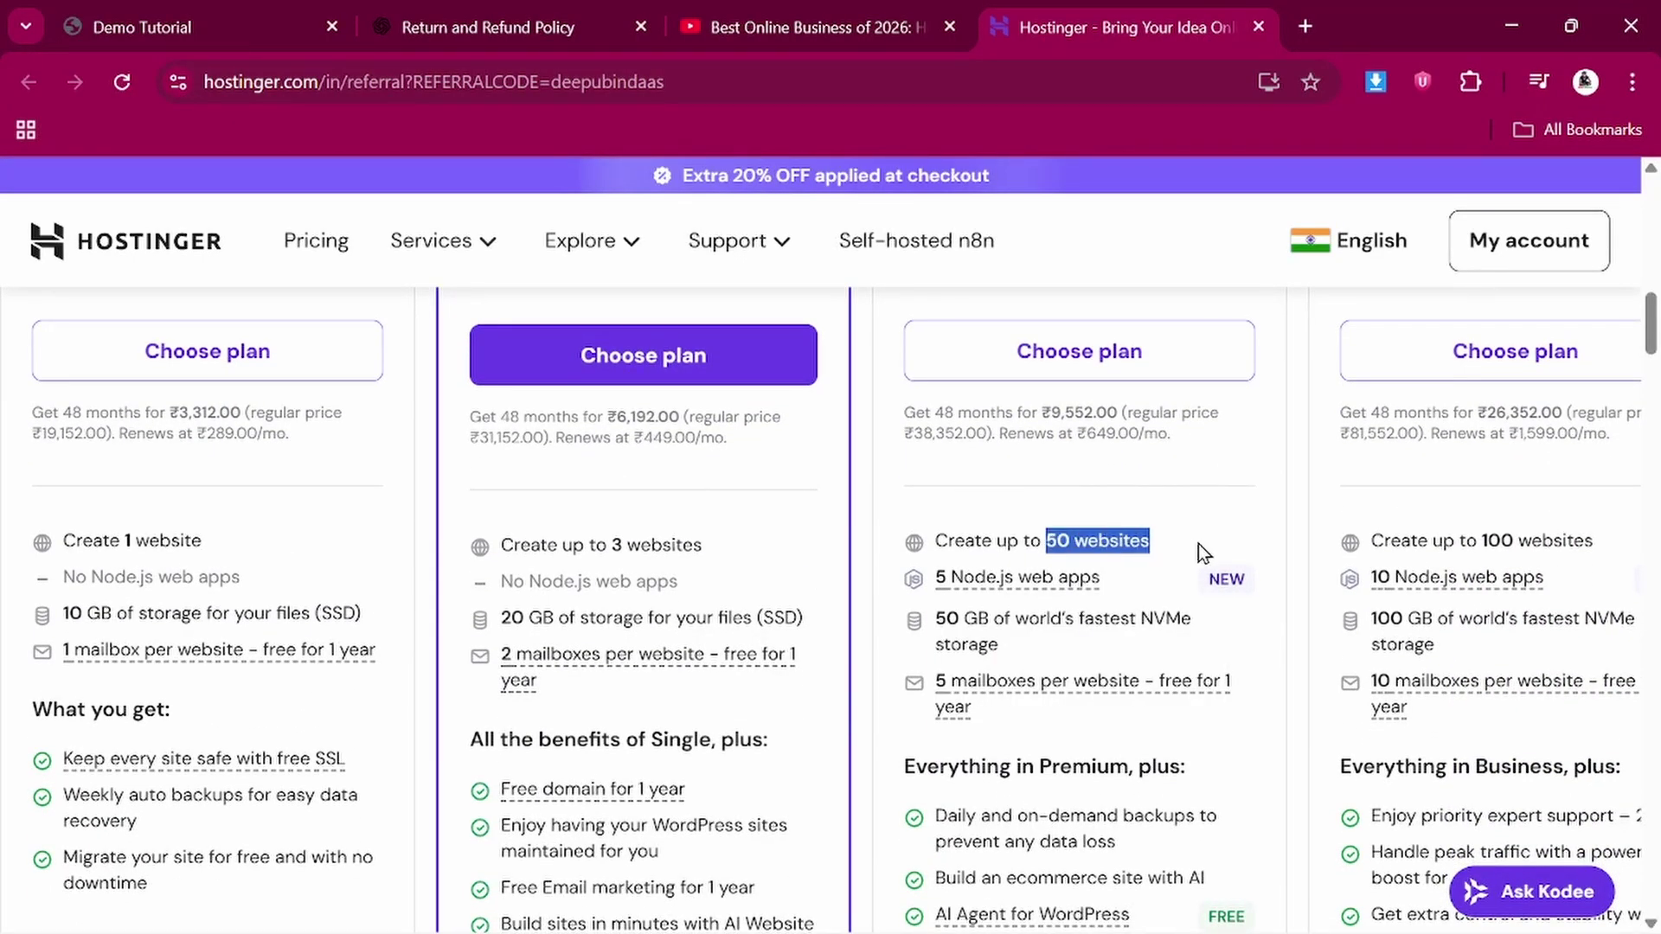
left_click(1197, 543)
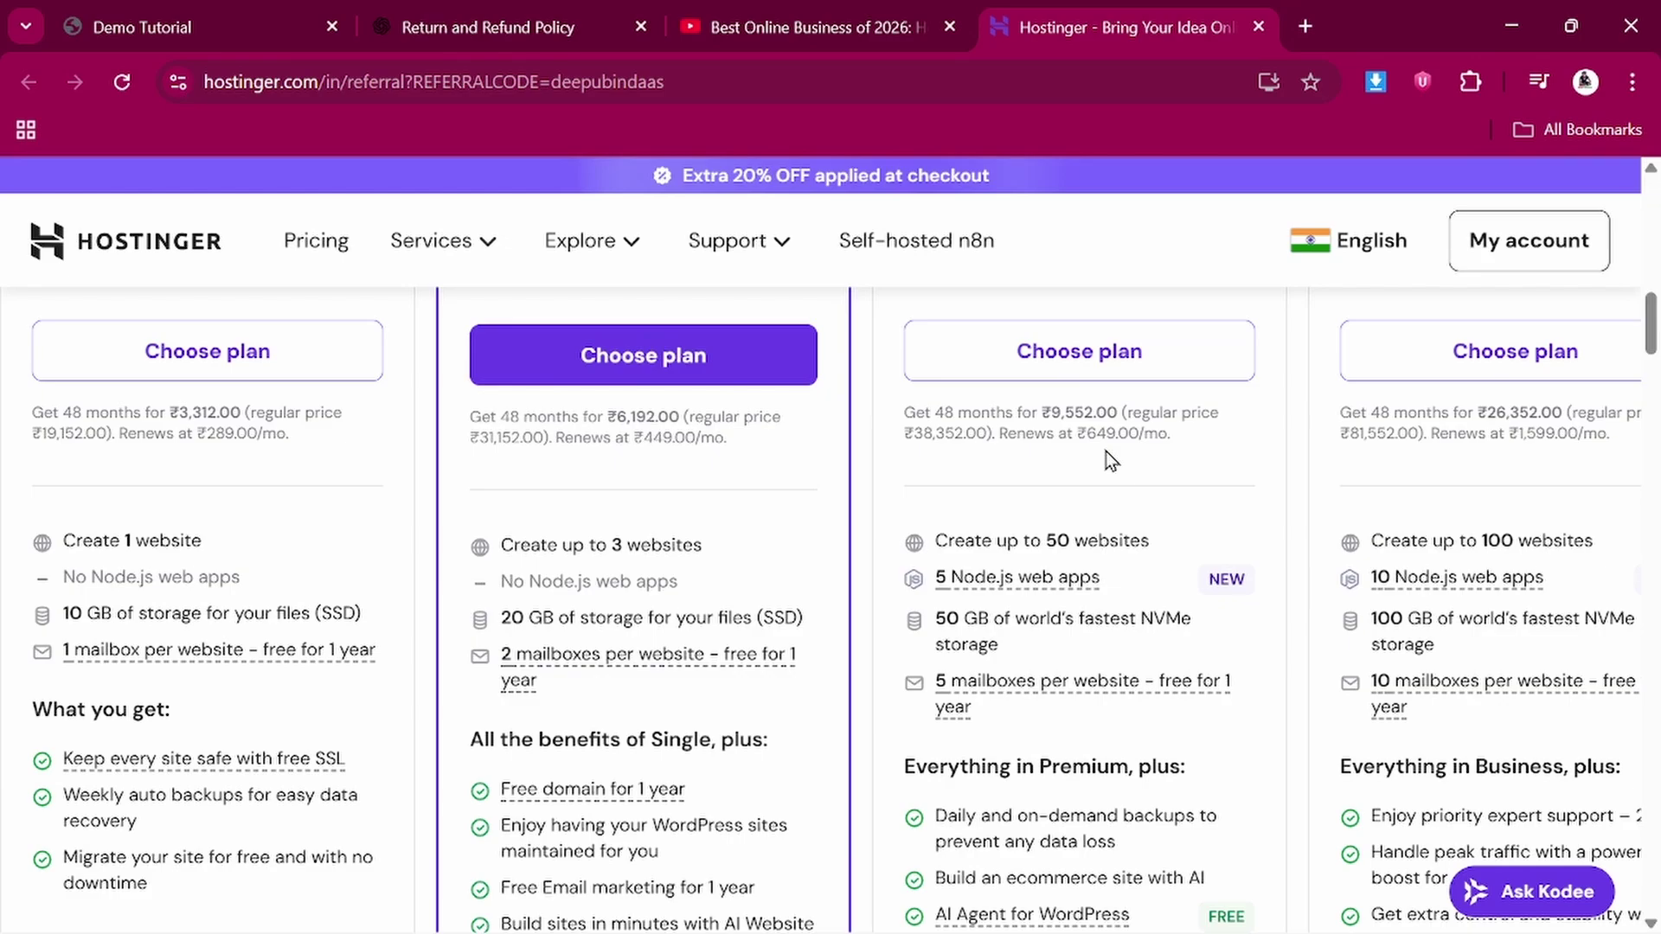
scroll(1106, 450, "up", 1)
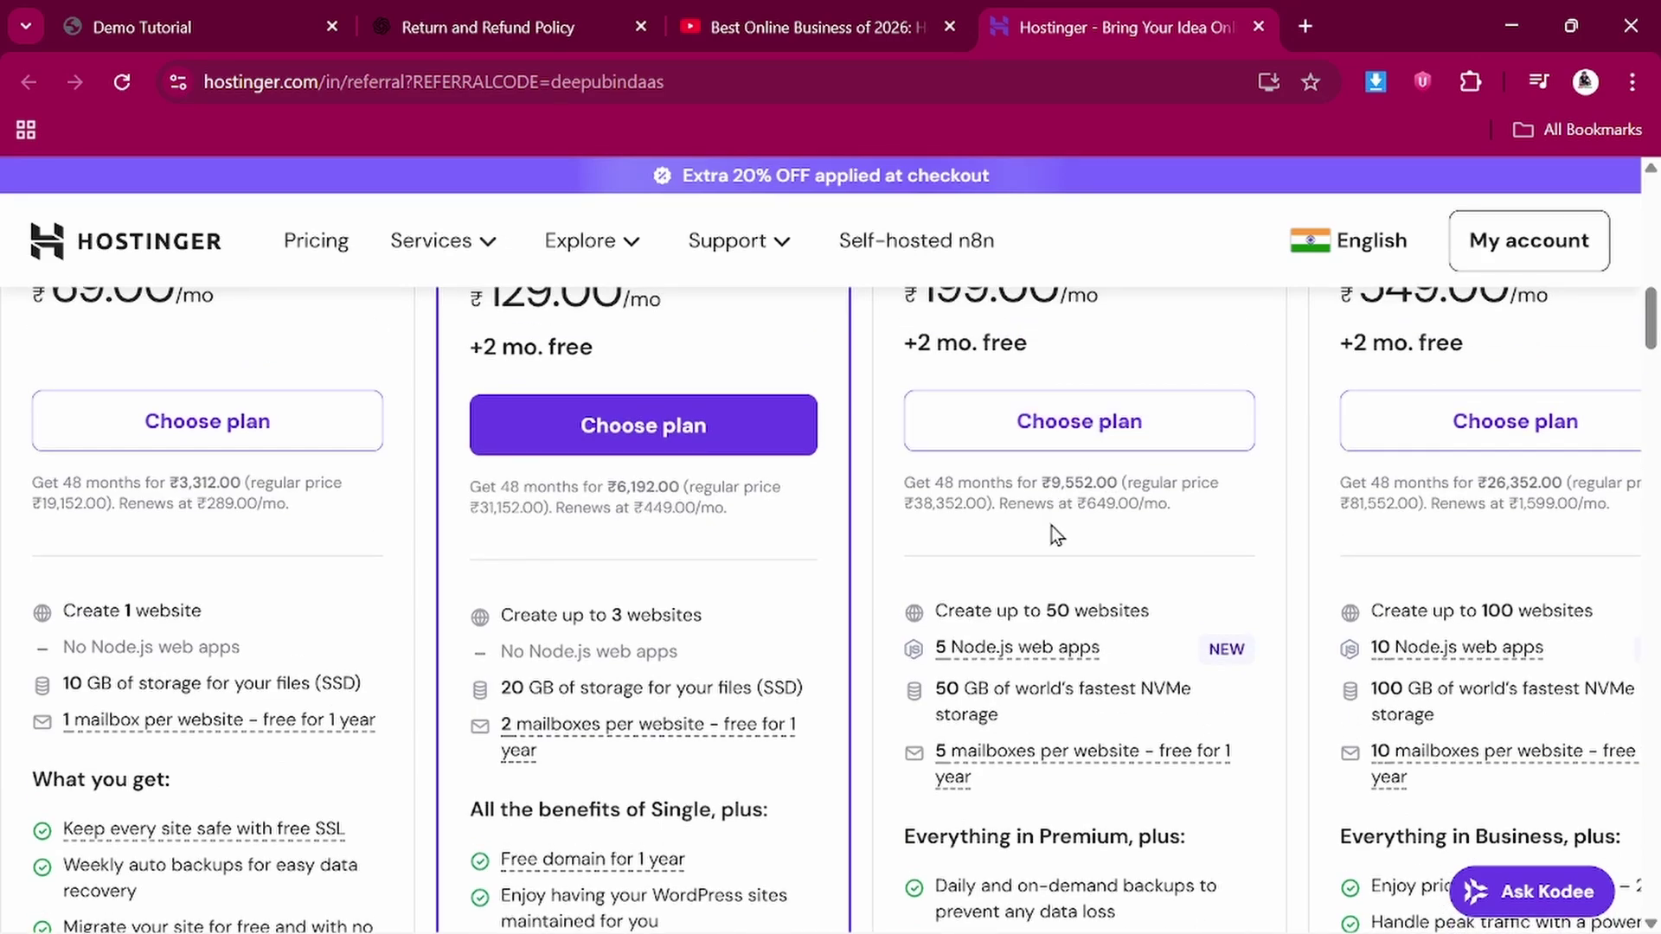
scroll(1049, 537, "down", 3)
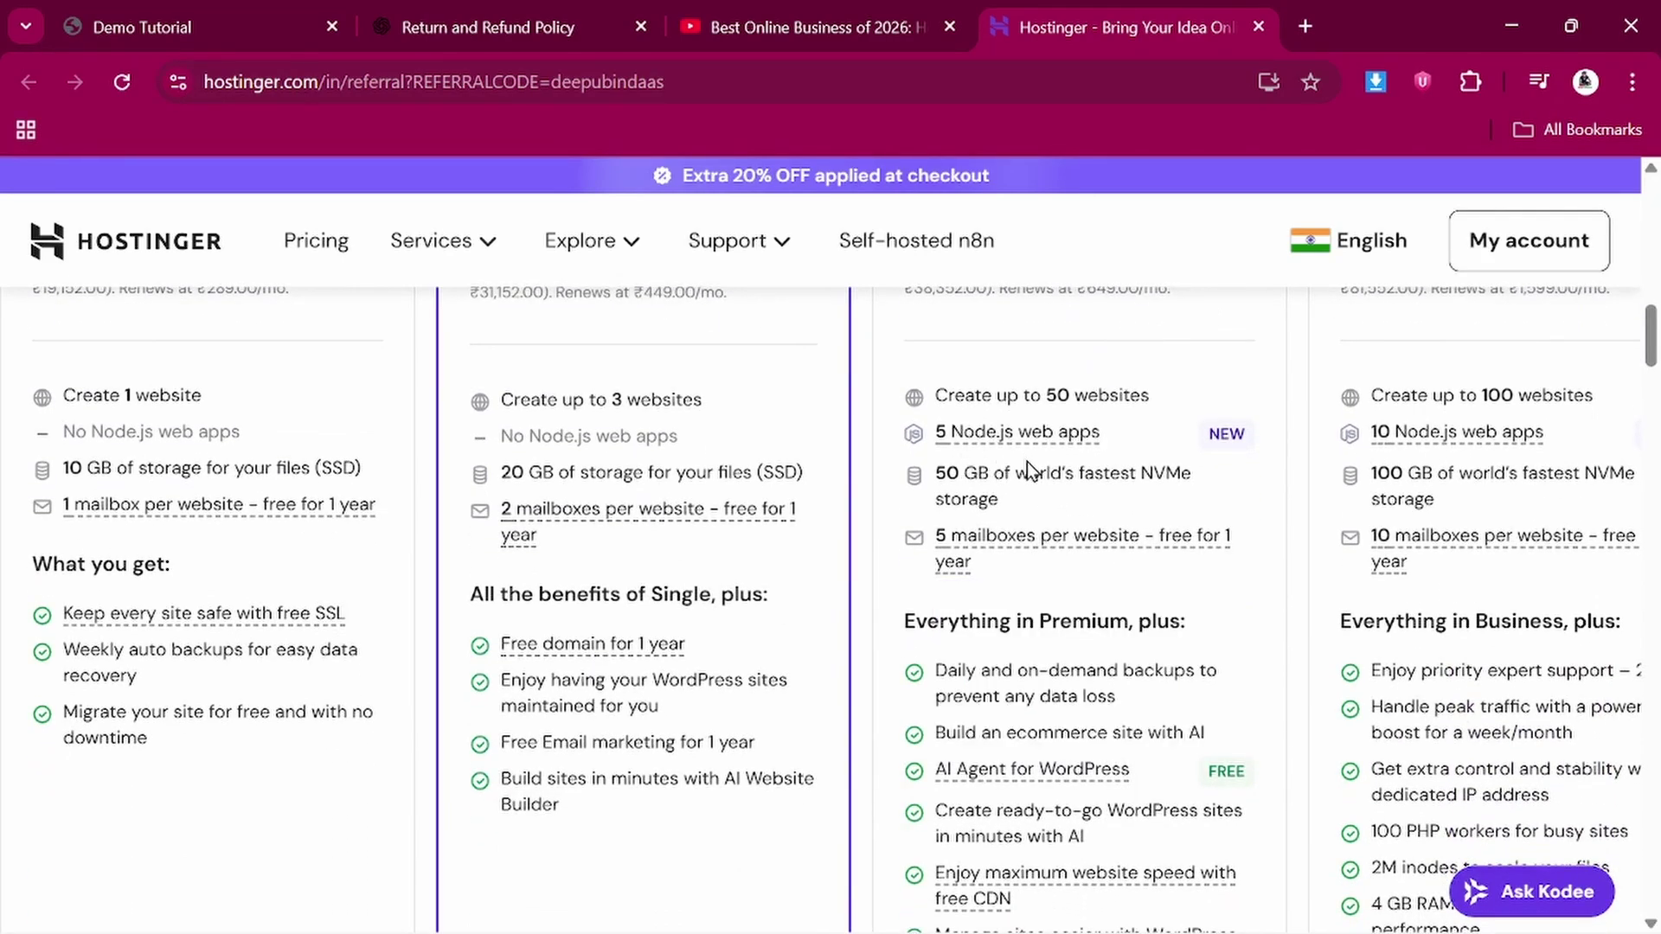
Choose the Business plan to add it to the cart
mouse_move(945, 443)
scroll(979, 517, "down", 2)
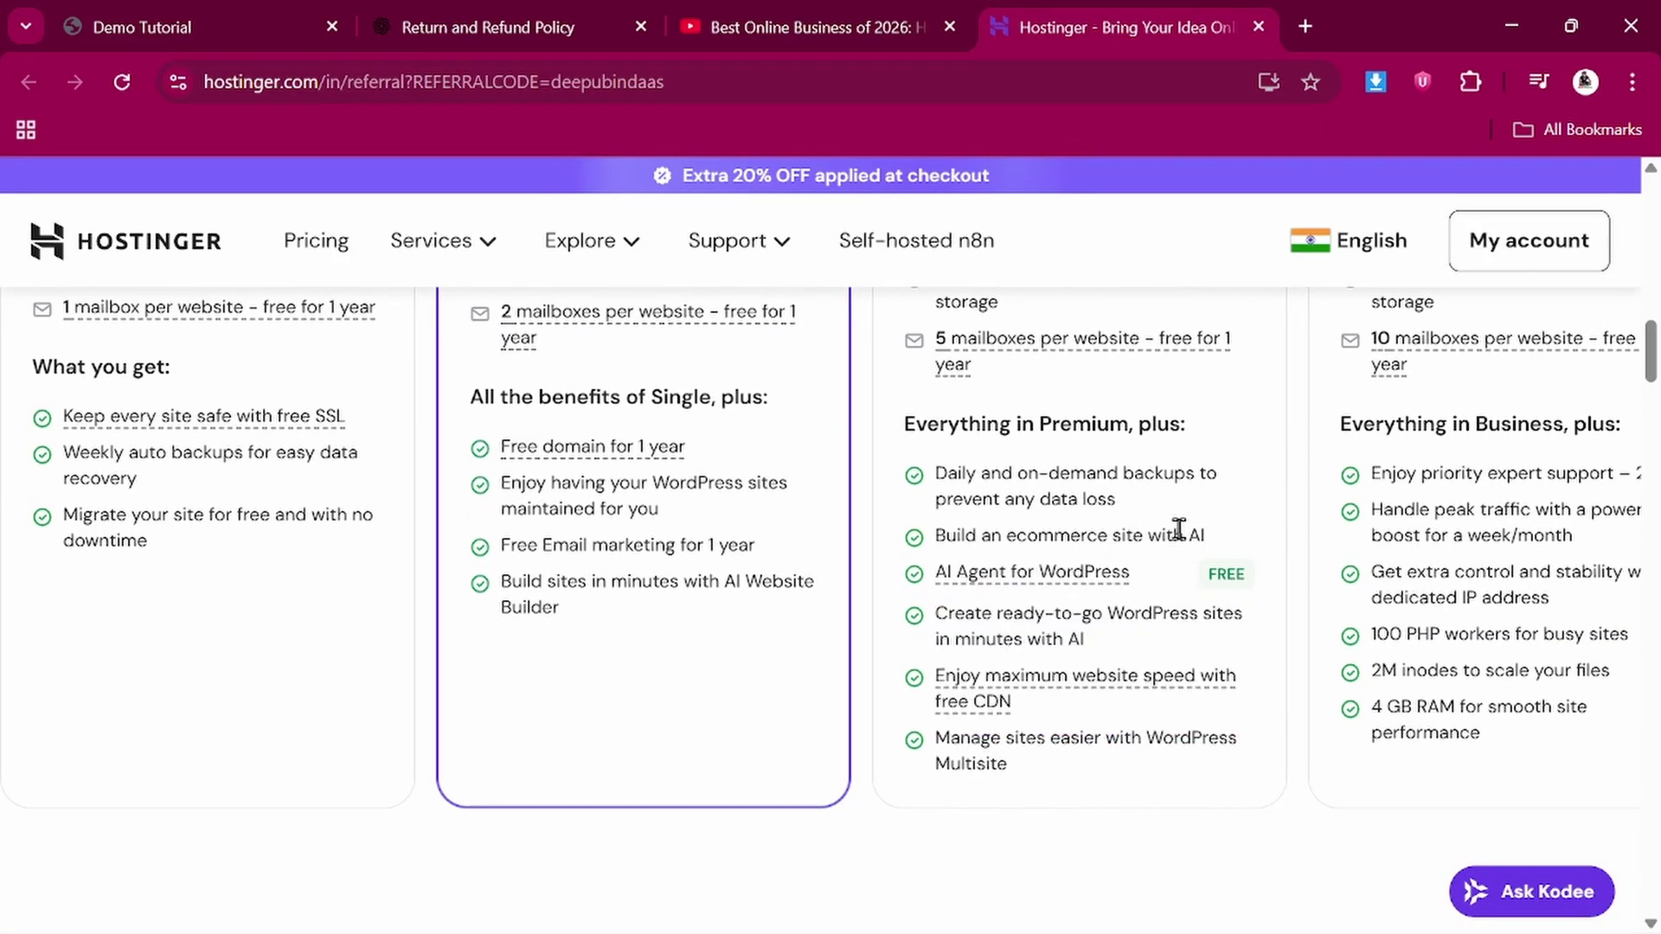
mouse_move(1004, 575)
scroll(1004, 573, "up", 1)
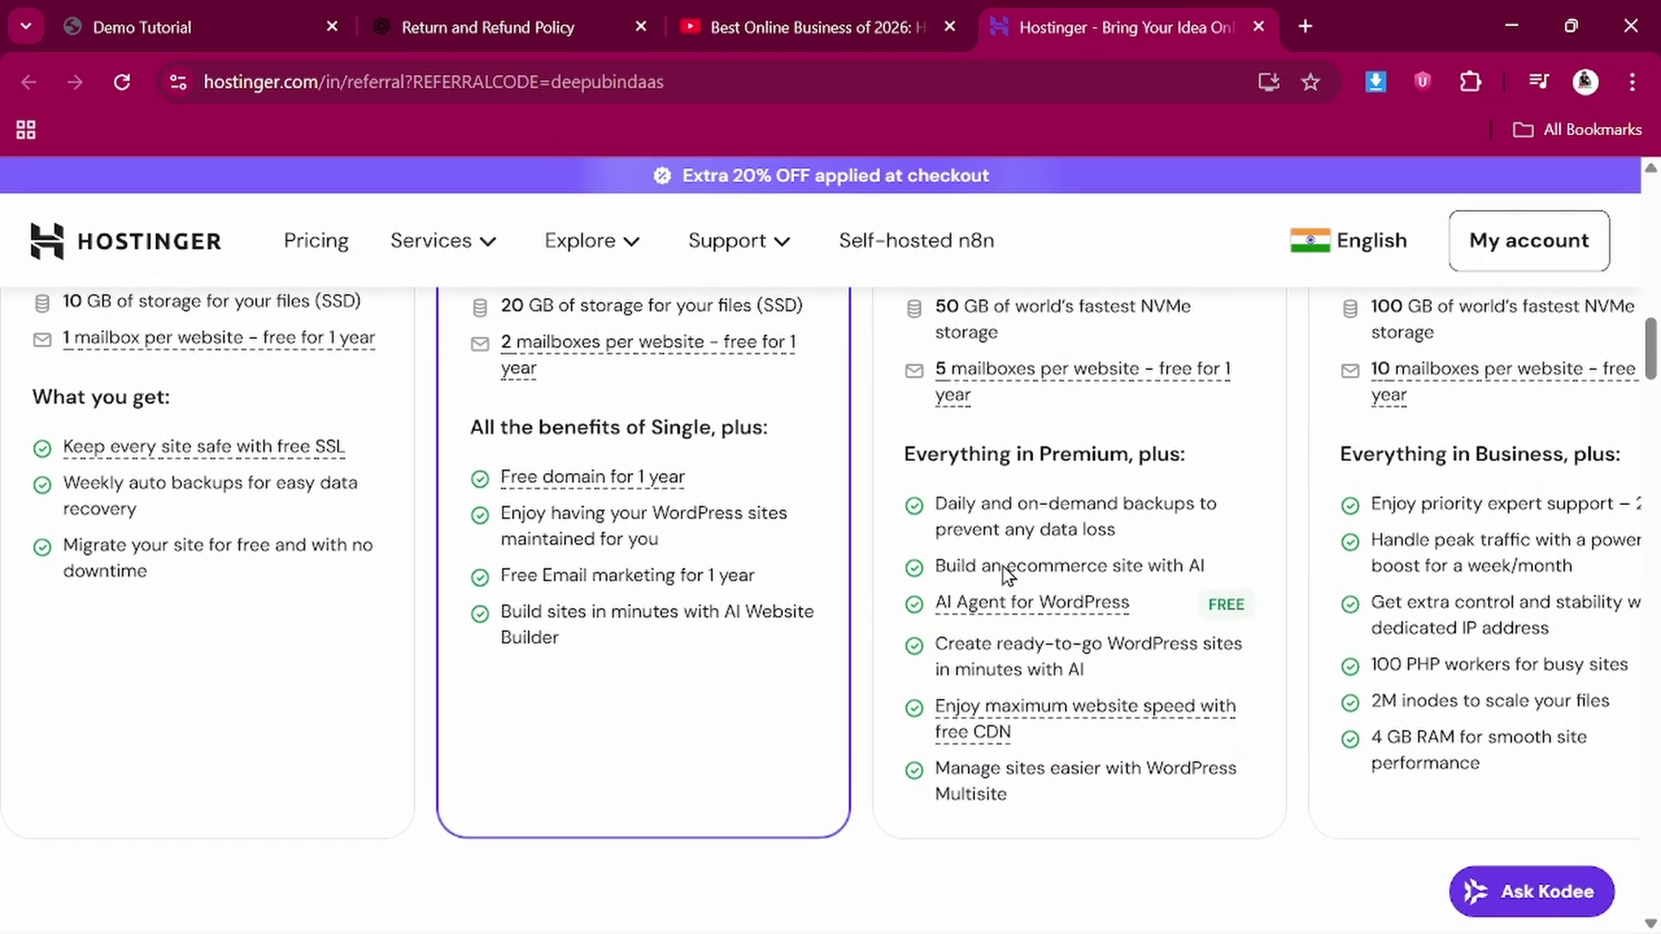
scroll(1001, 563, "up", 3)
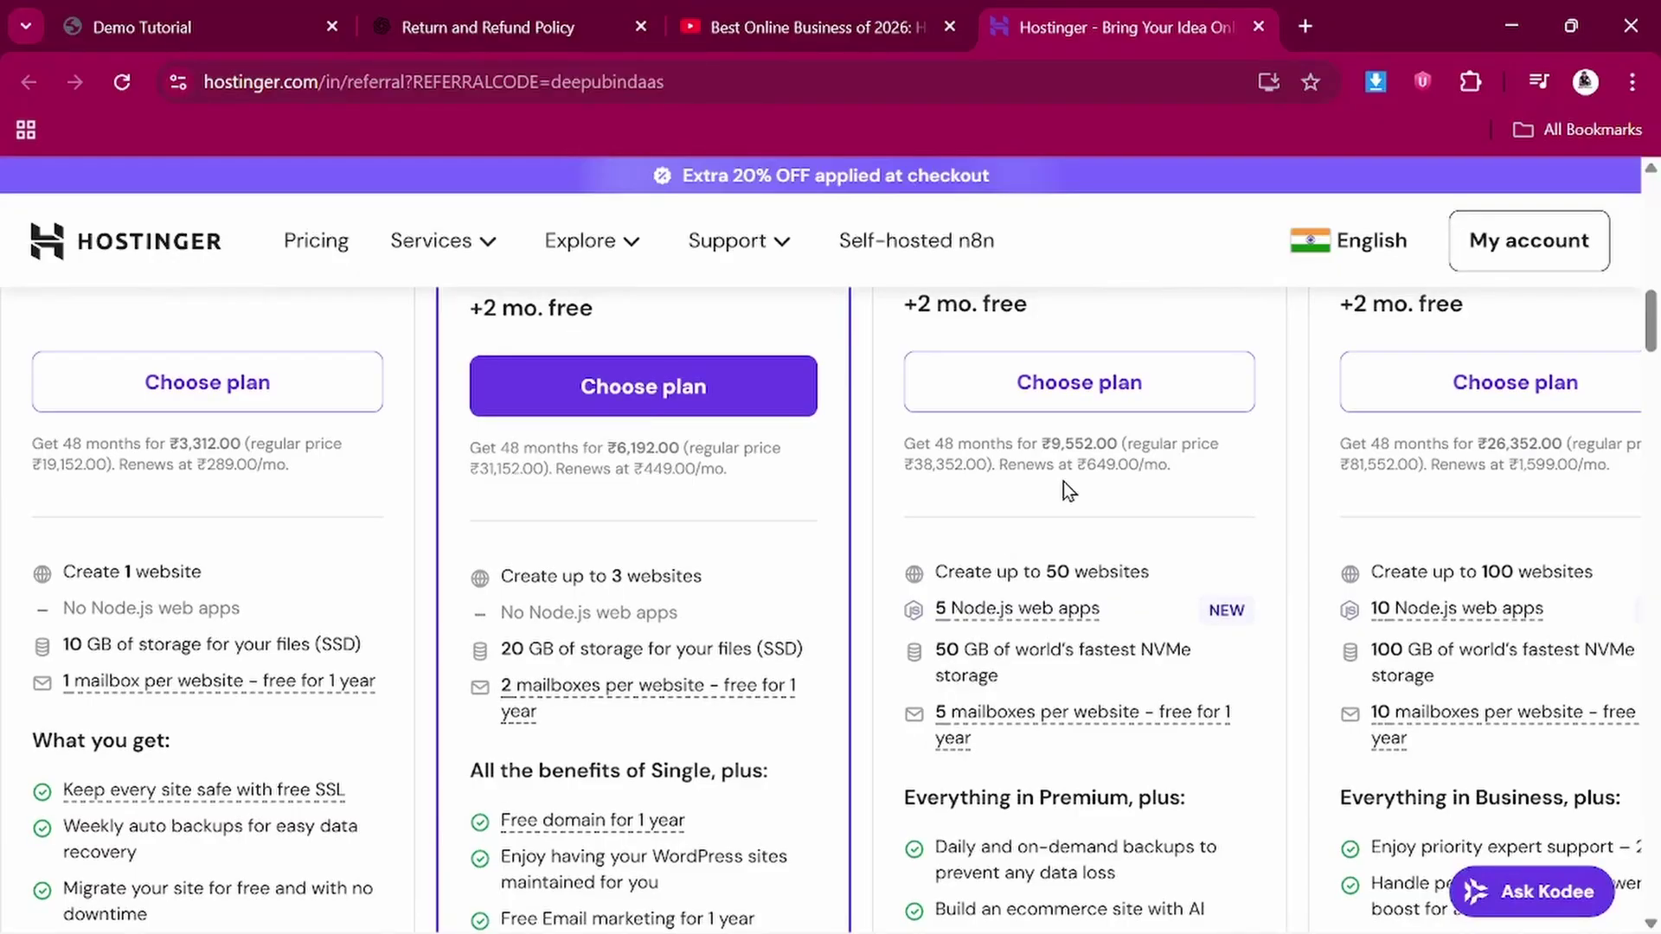
left_click(1077, 383)
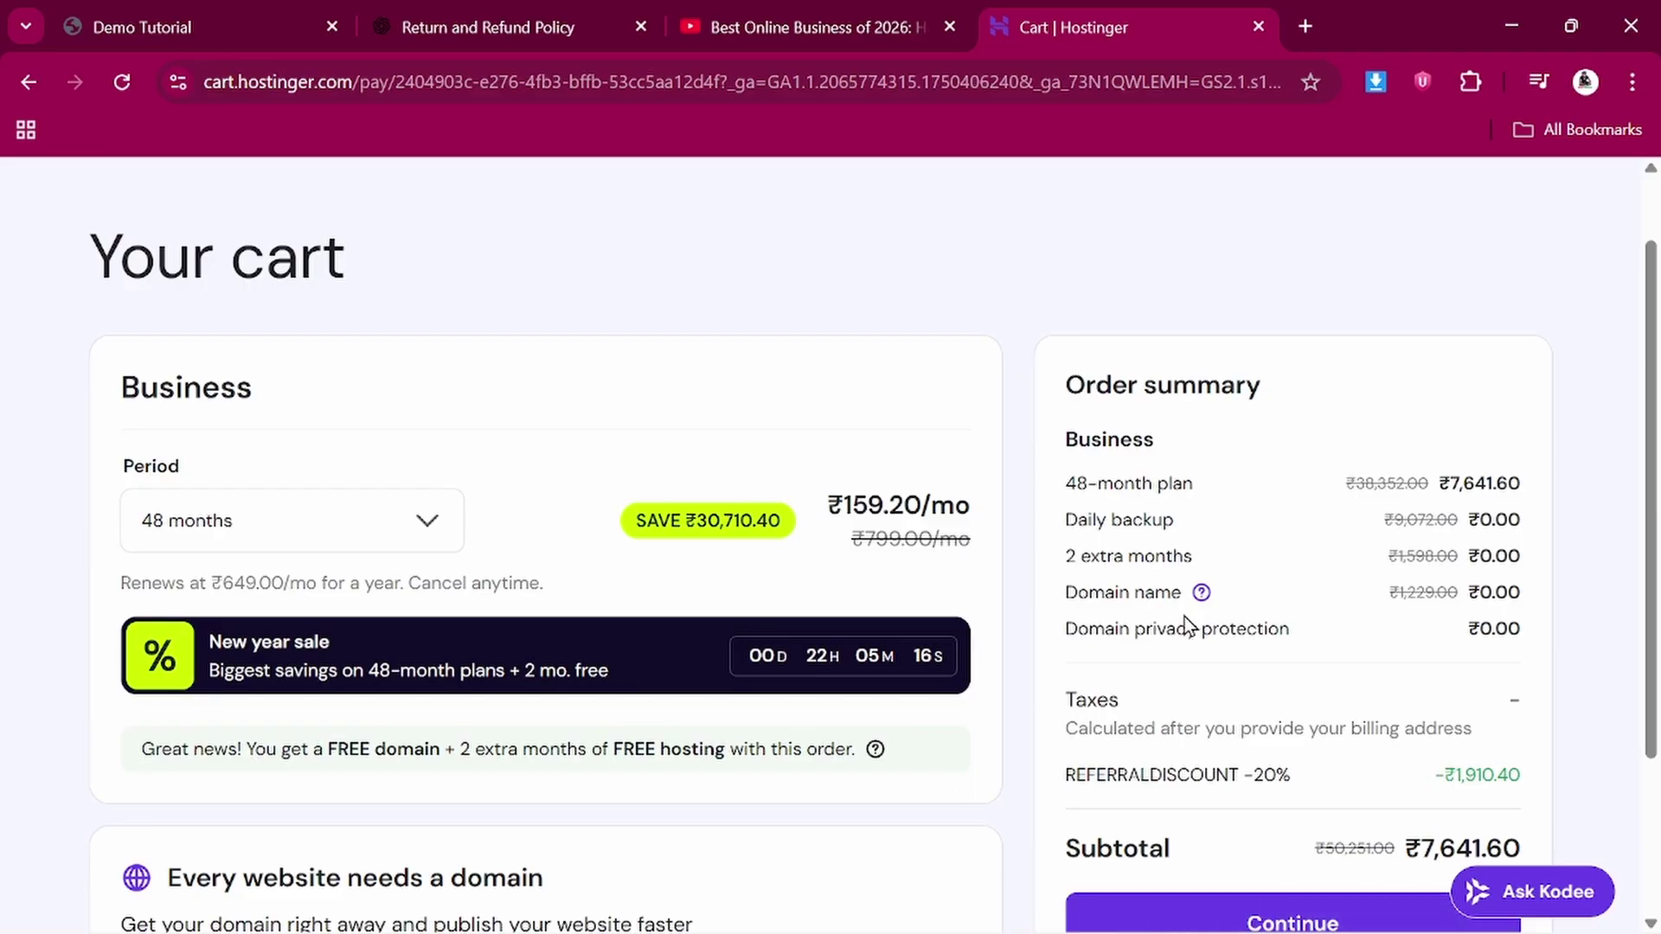
Highlight the 20% referral discount line and its amount in the cart
scroll(1185, 621, "down", 3)
left_click_drag(1088, 563, 1292, 561)
left_click(1293, 561)
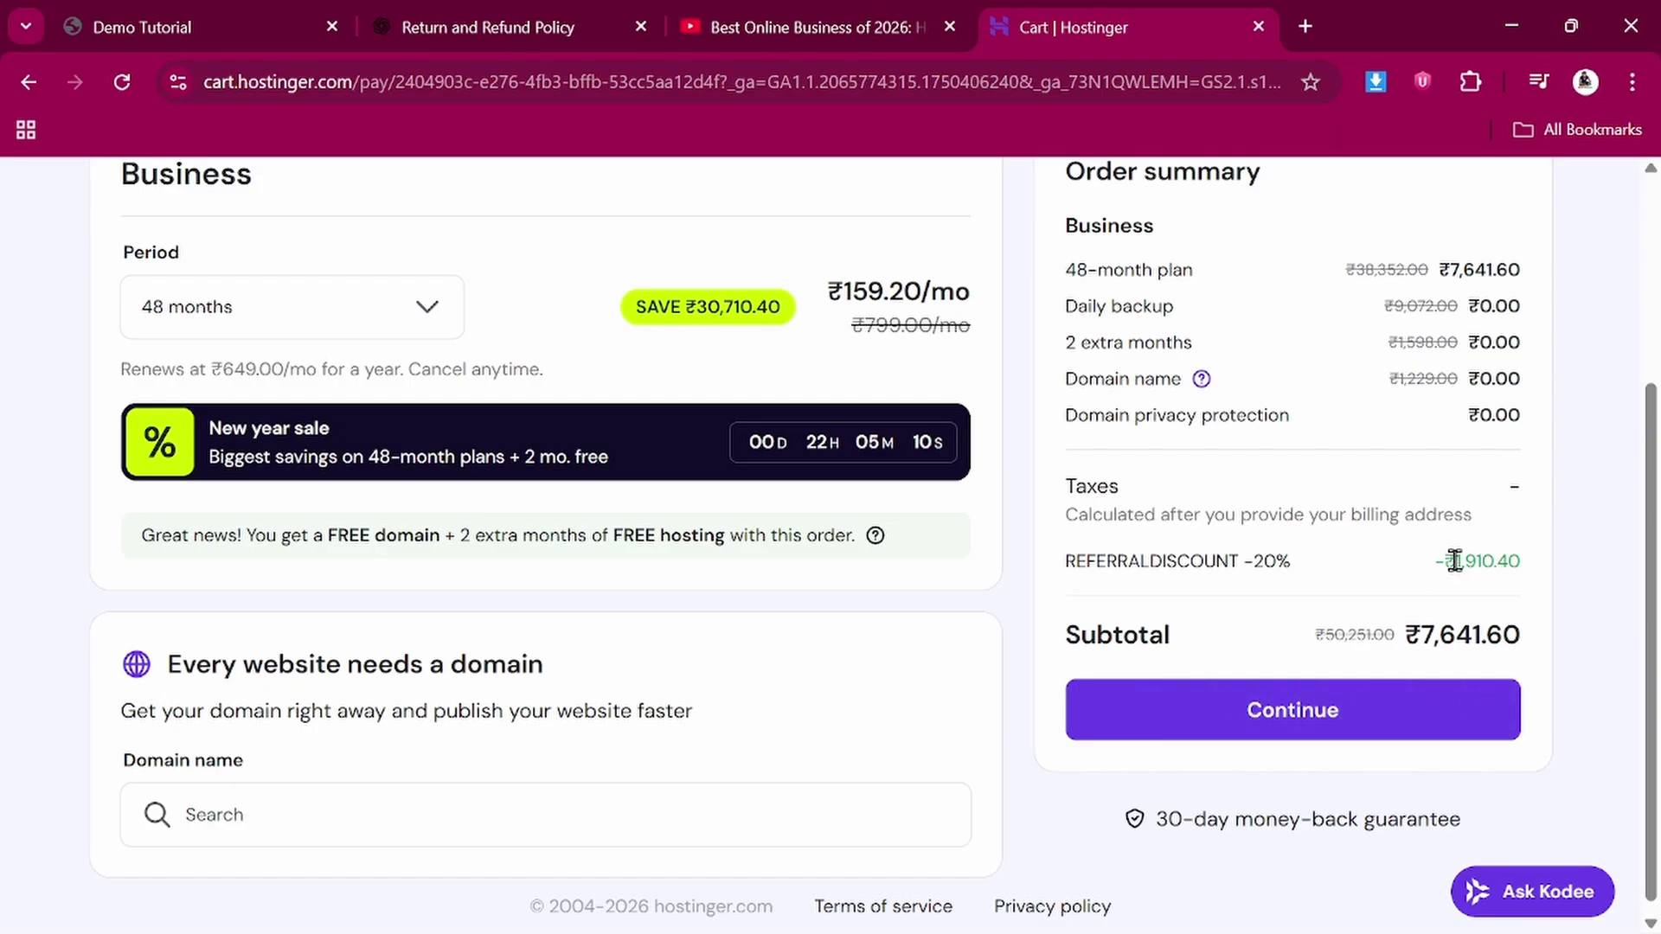
left_click_drag(1454, 561, 1526, 564)
left_click(1531, 565)
Highlight the ₹7,641.60 subtotal in the order summary
scroll(1354, 549, "up", 3)
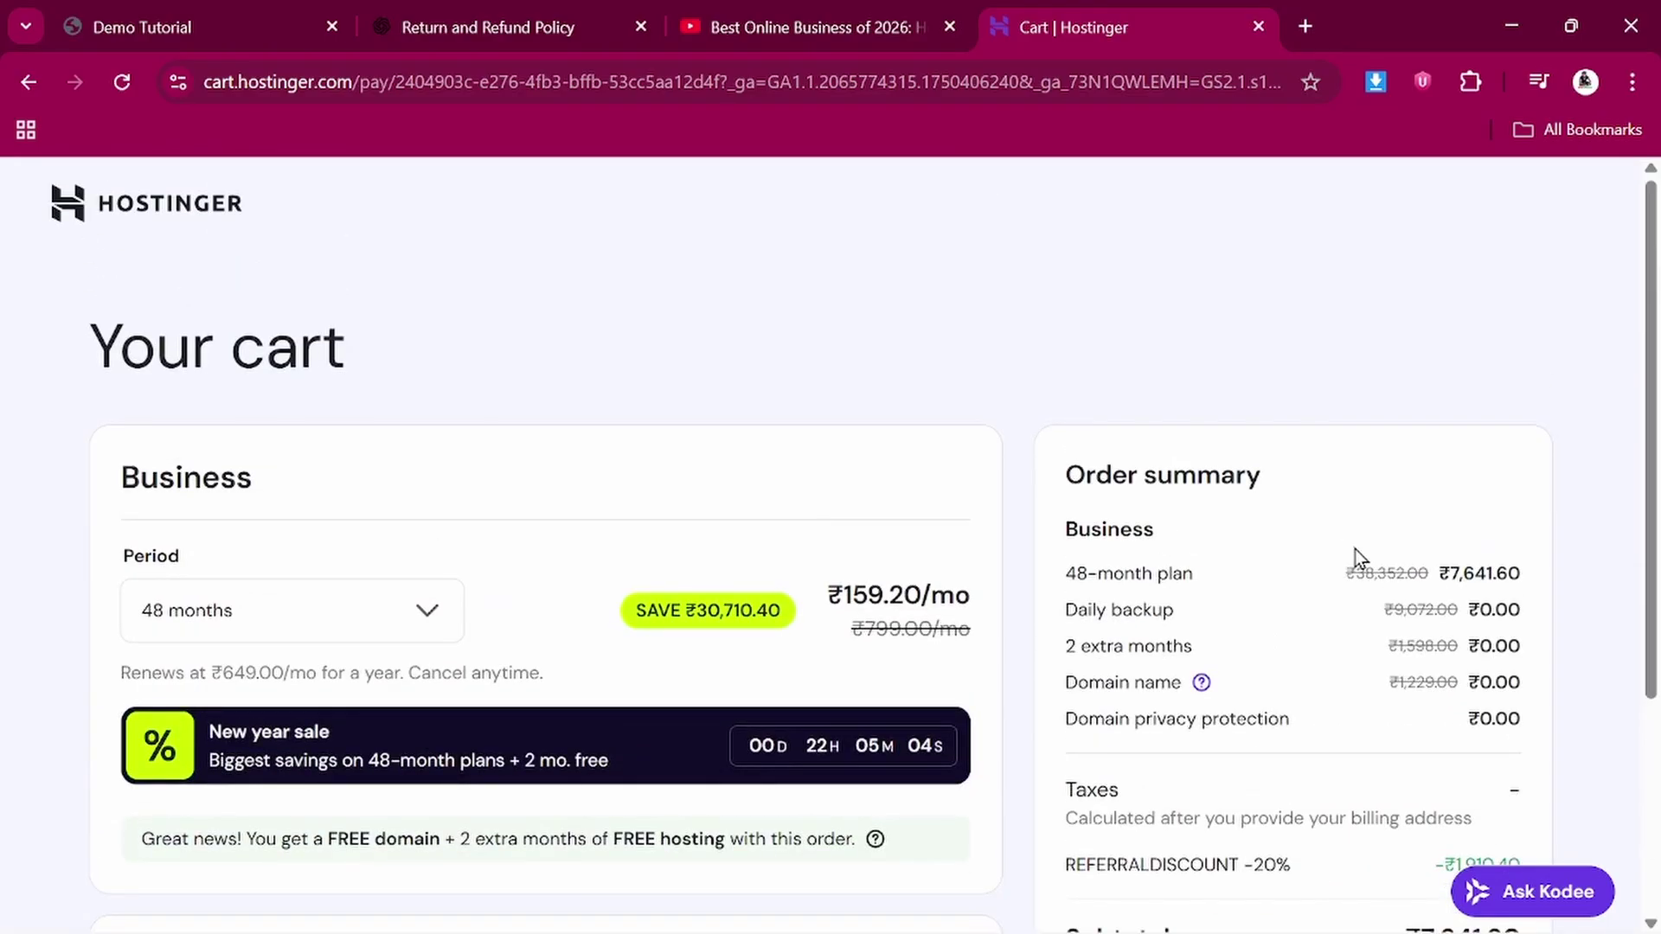
scroll(900, 370, "down", 2)
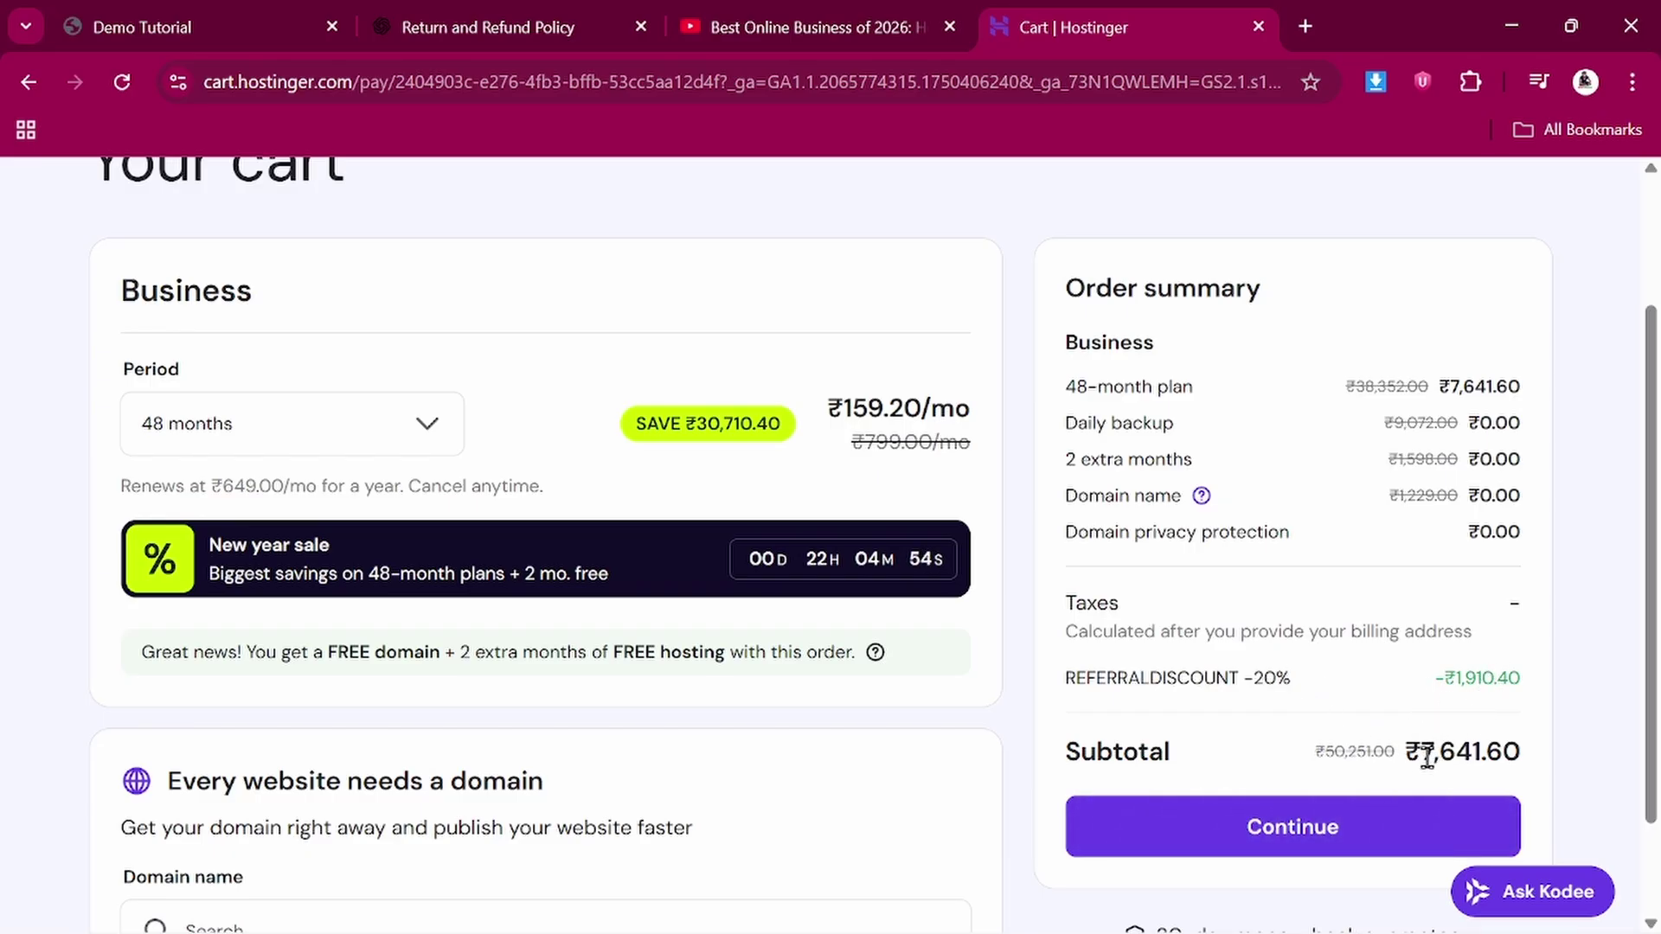
left_click_drag(1426, 755, 1537, 783)
left_click(1534, 775)
scroll(874, 692, "down", 1)
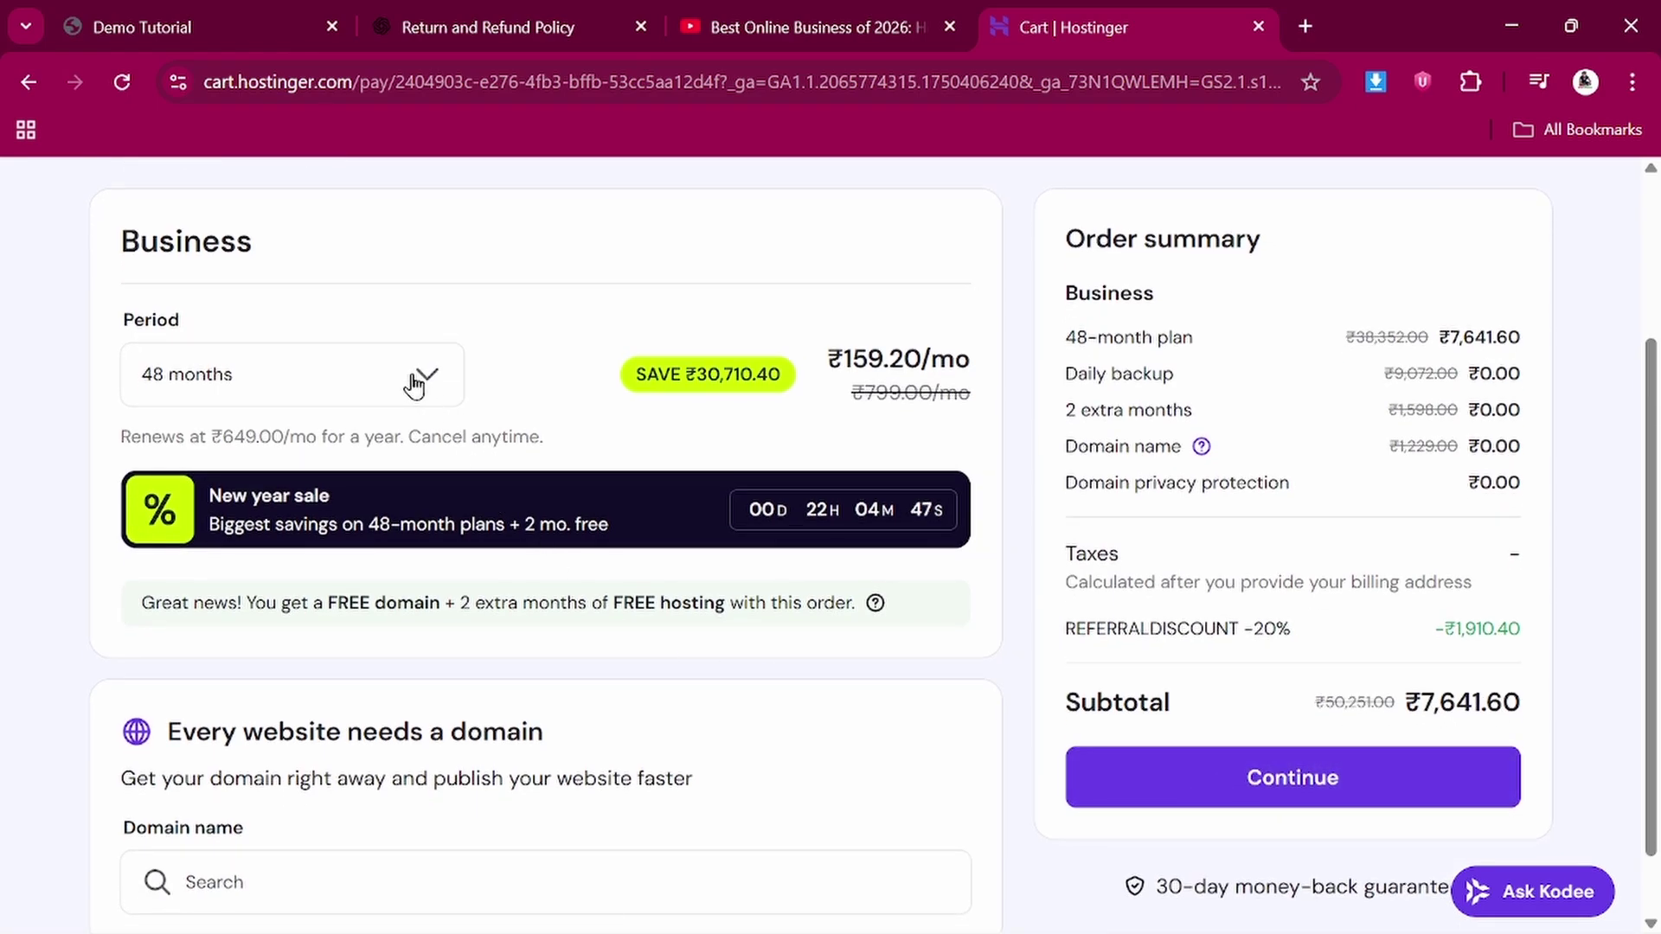
left_click(415, 383)
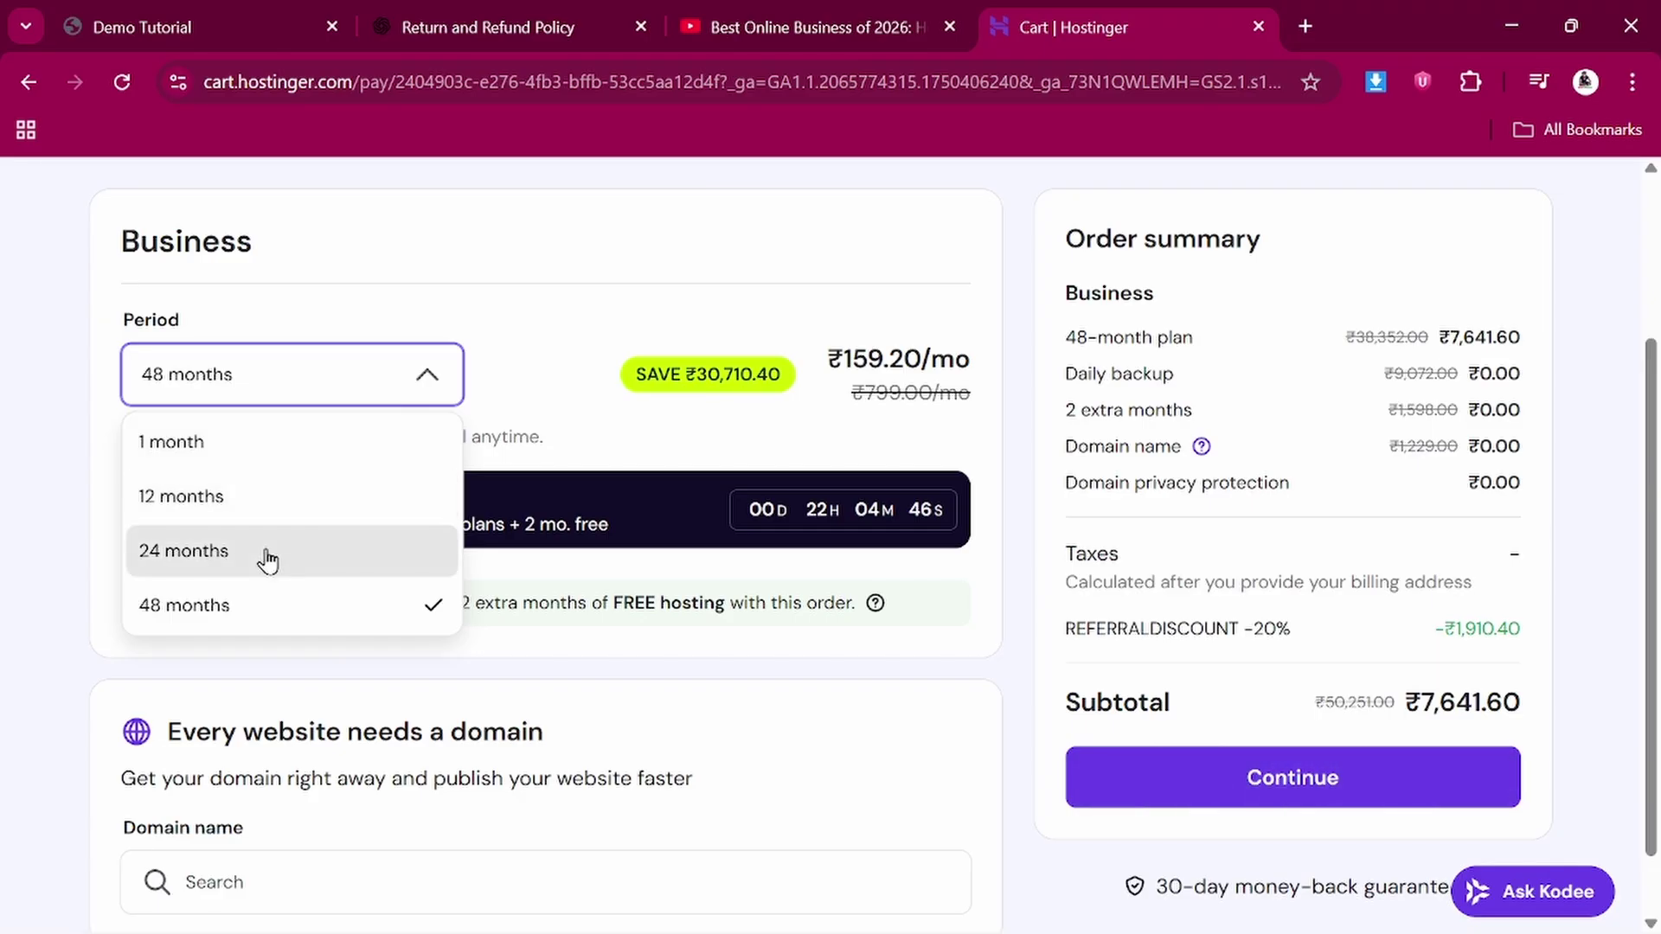
left_click(268, 558)
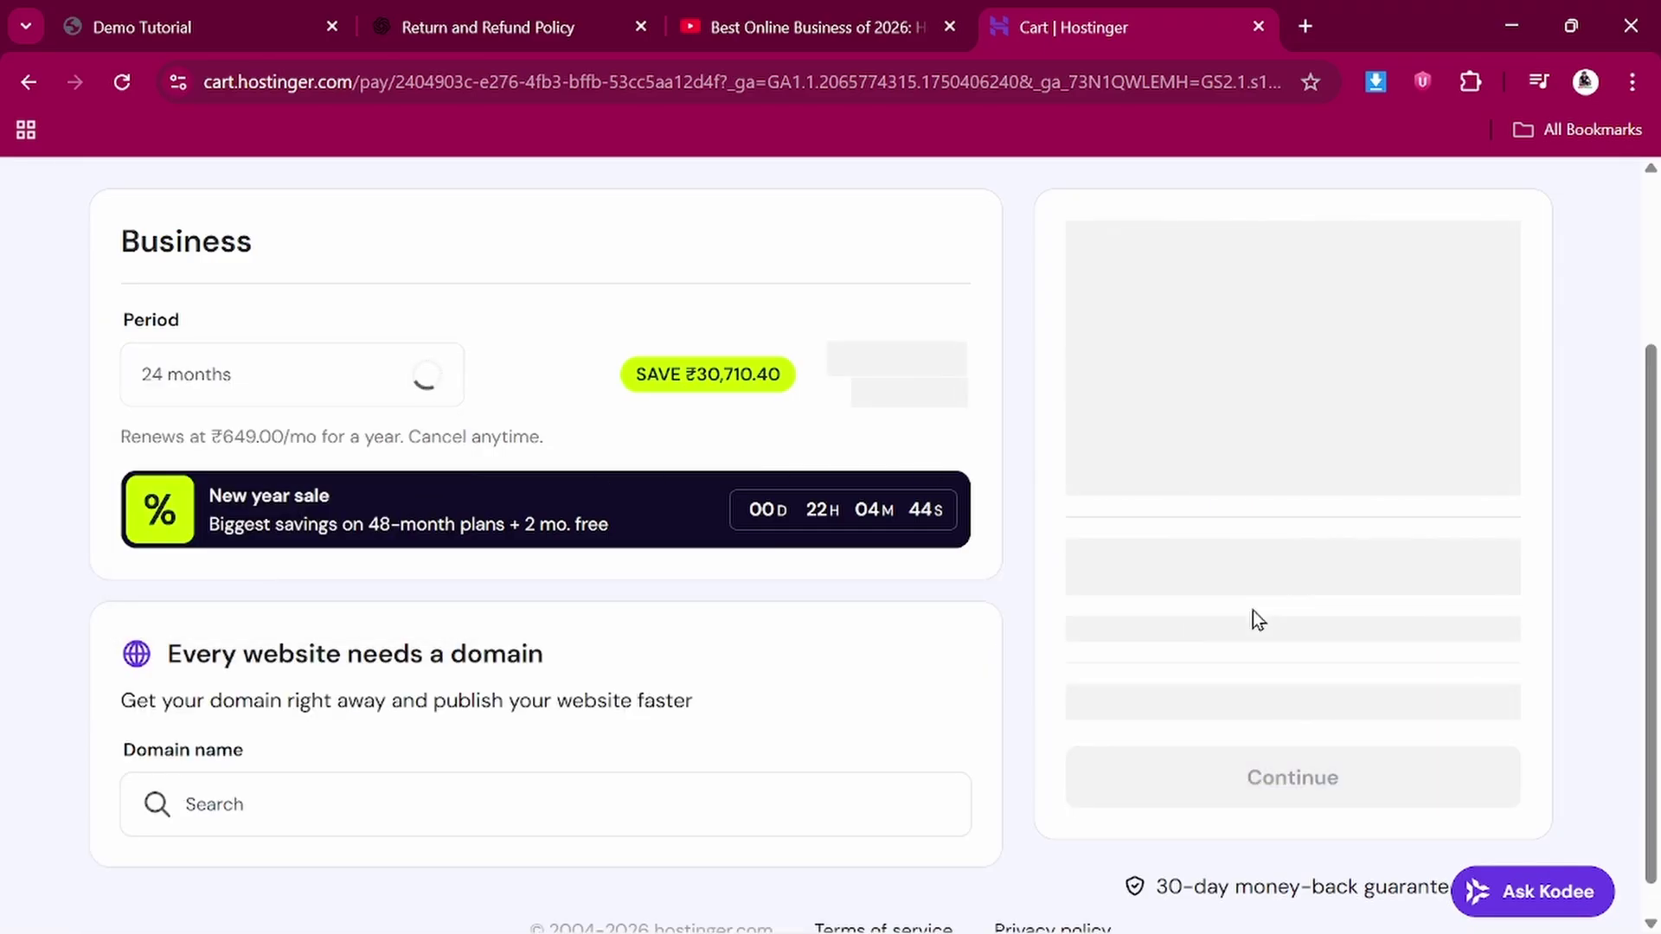
scroll(1252, 618, "down", 1)
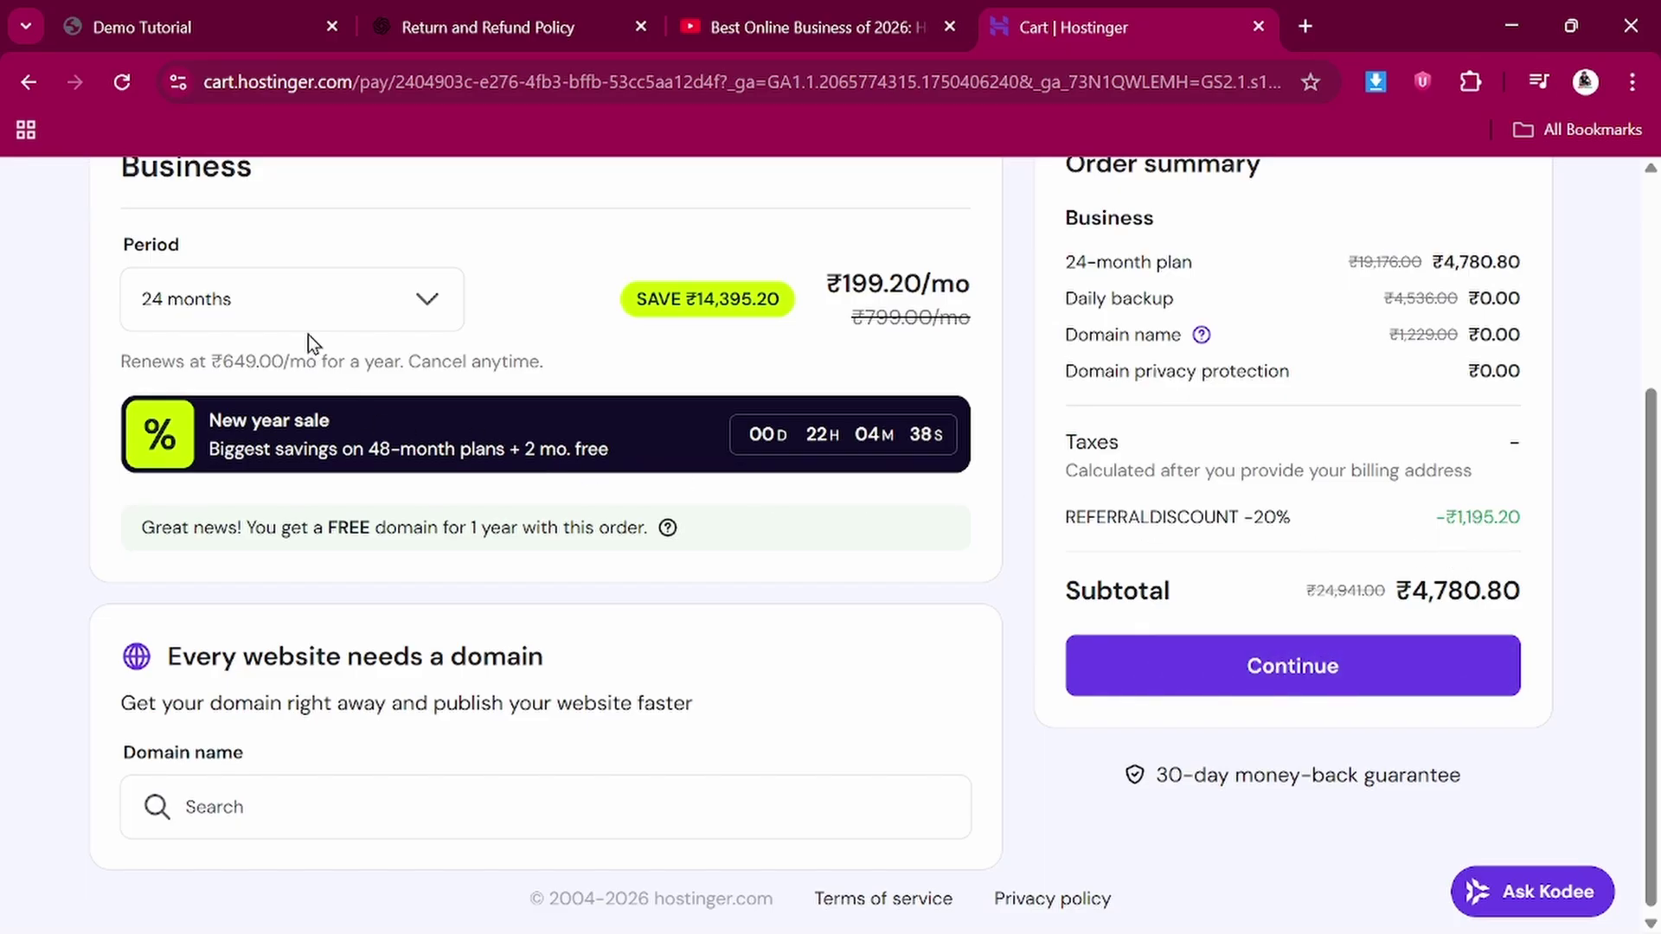
left_click(329, 279)
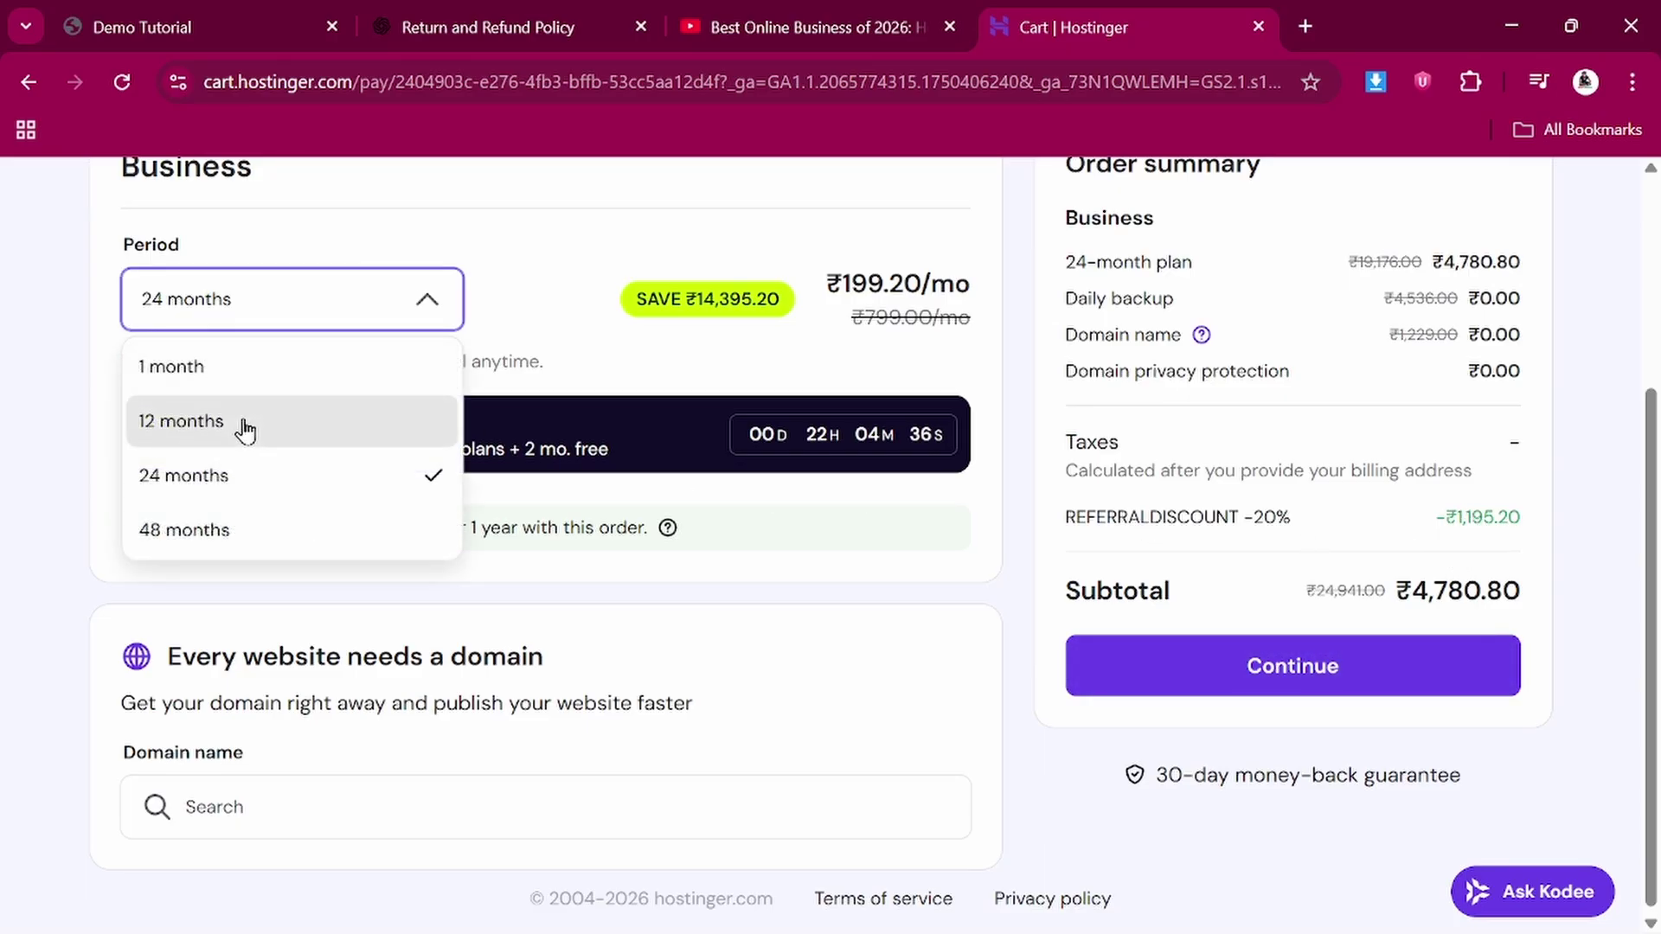
left_click(244, 424)
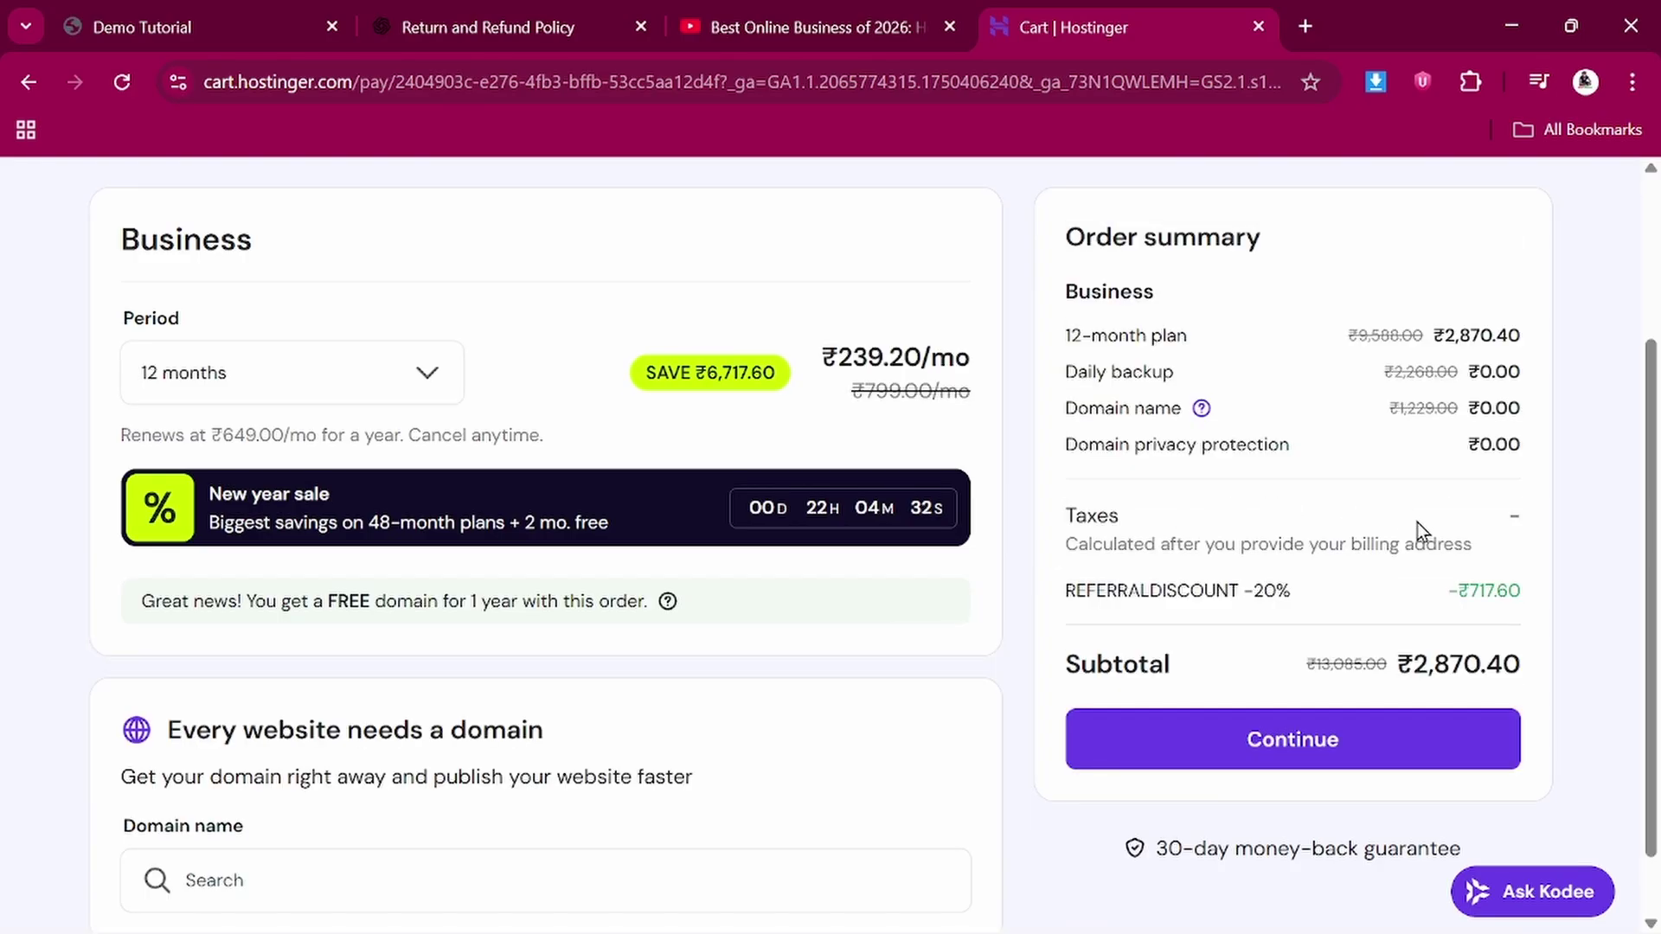
left_click(341, 391)
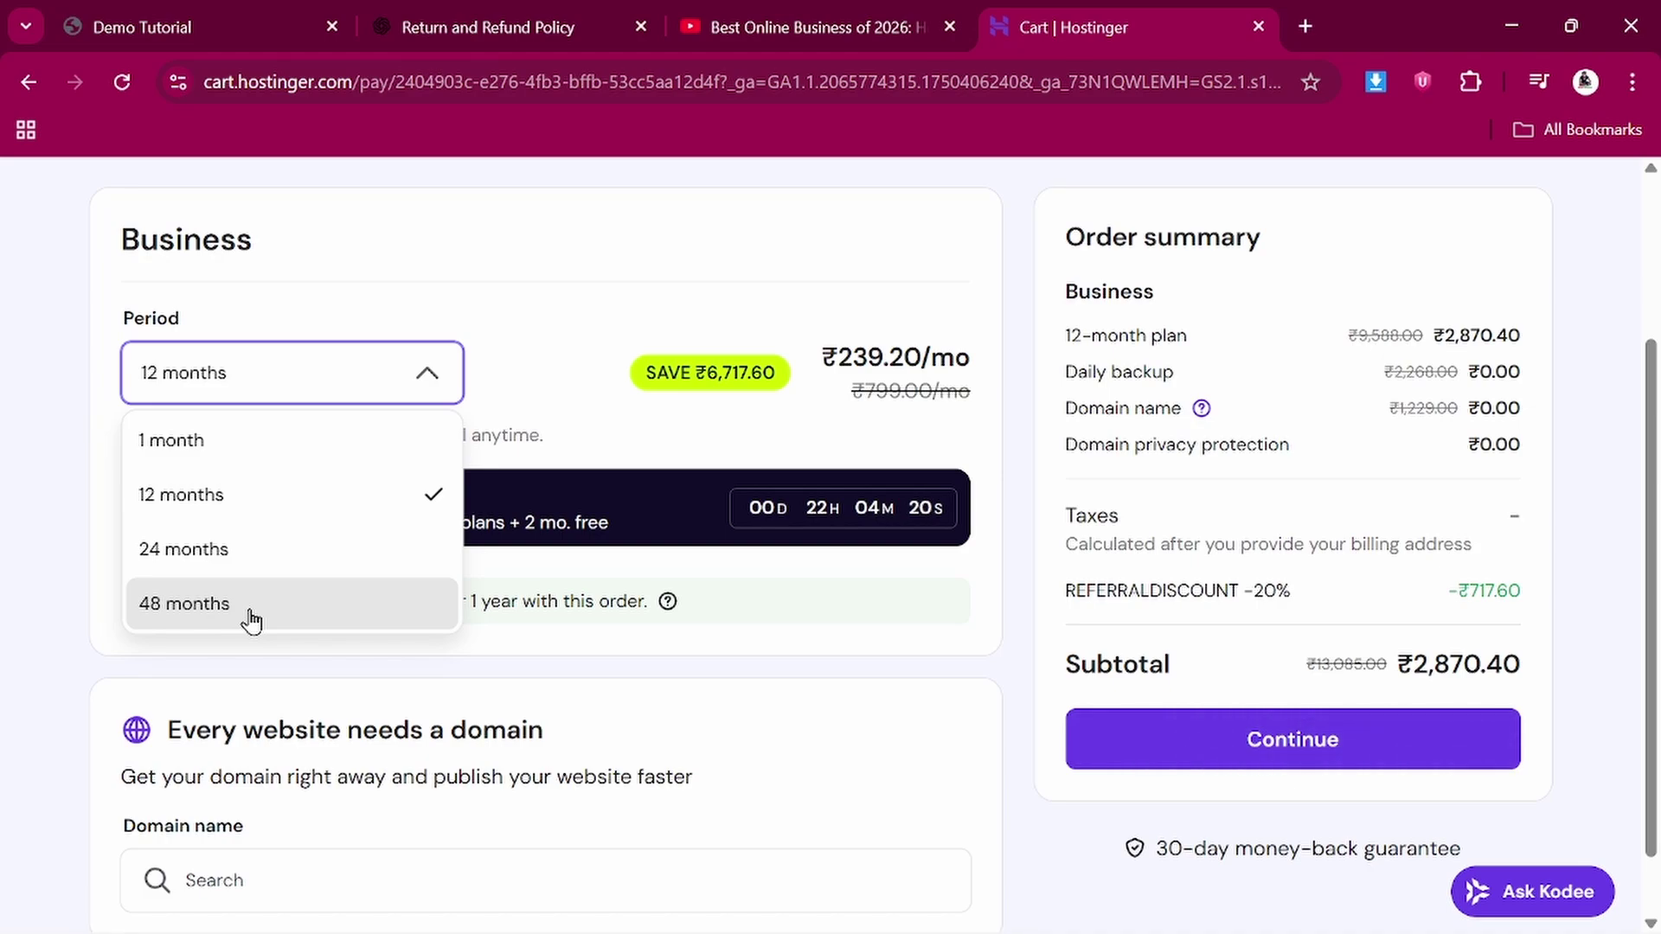
left_click(350, 620)
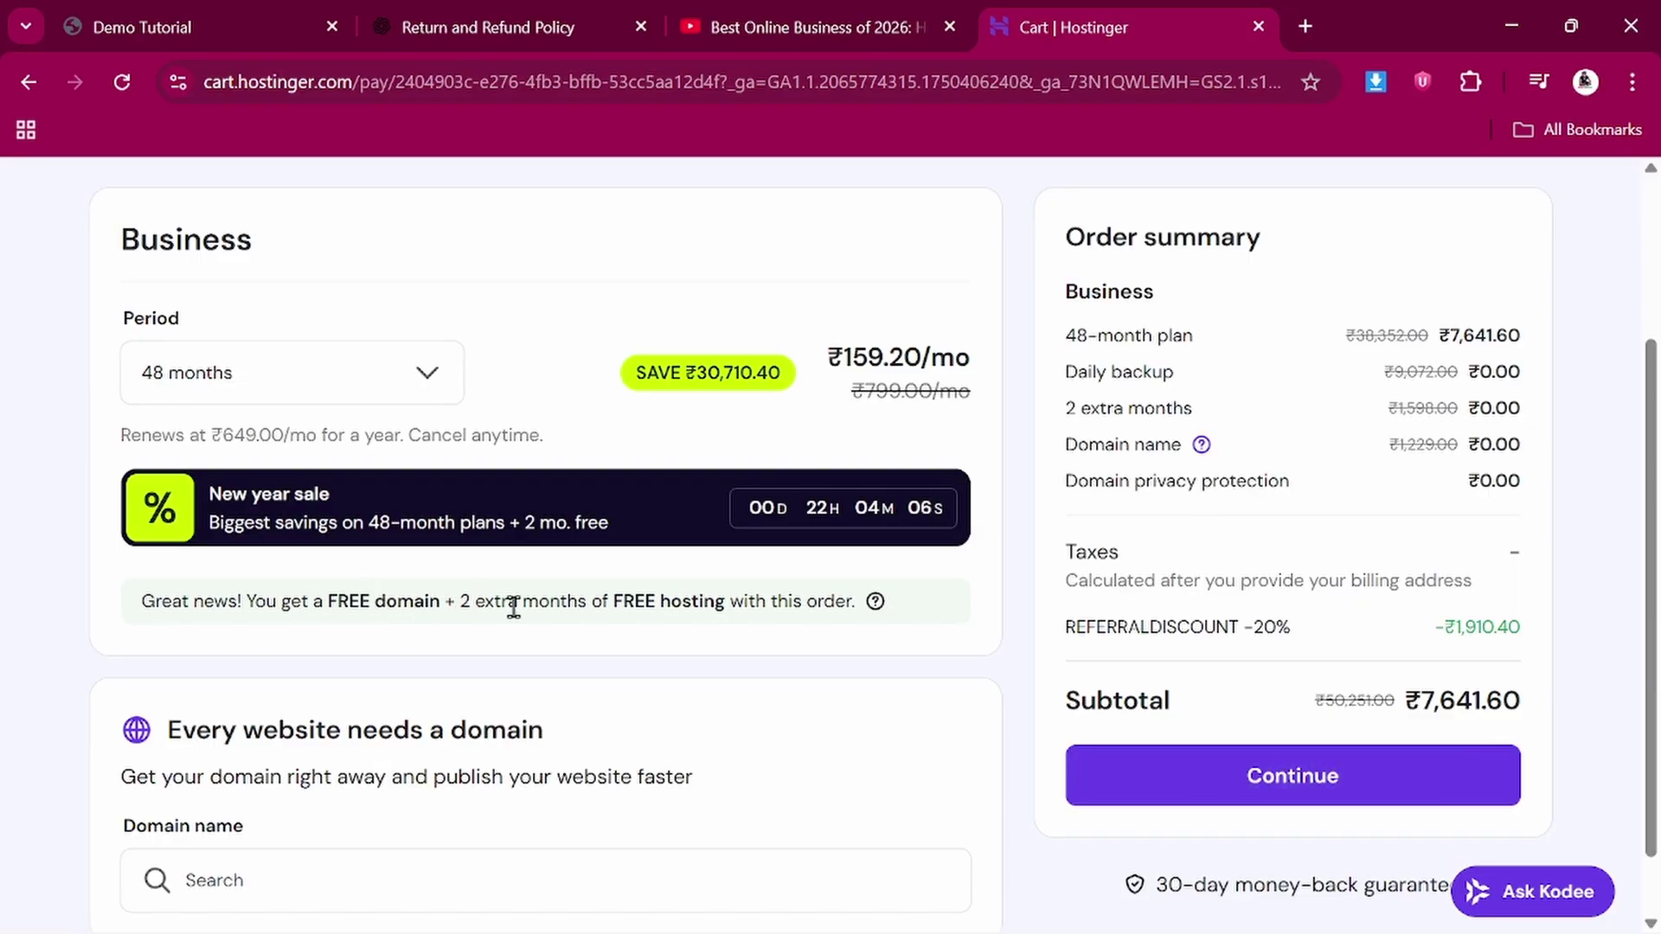
scroll(380, 603, "down", 1)
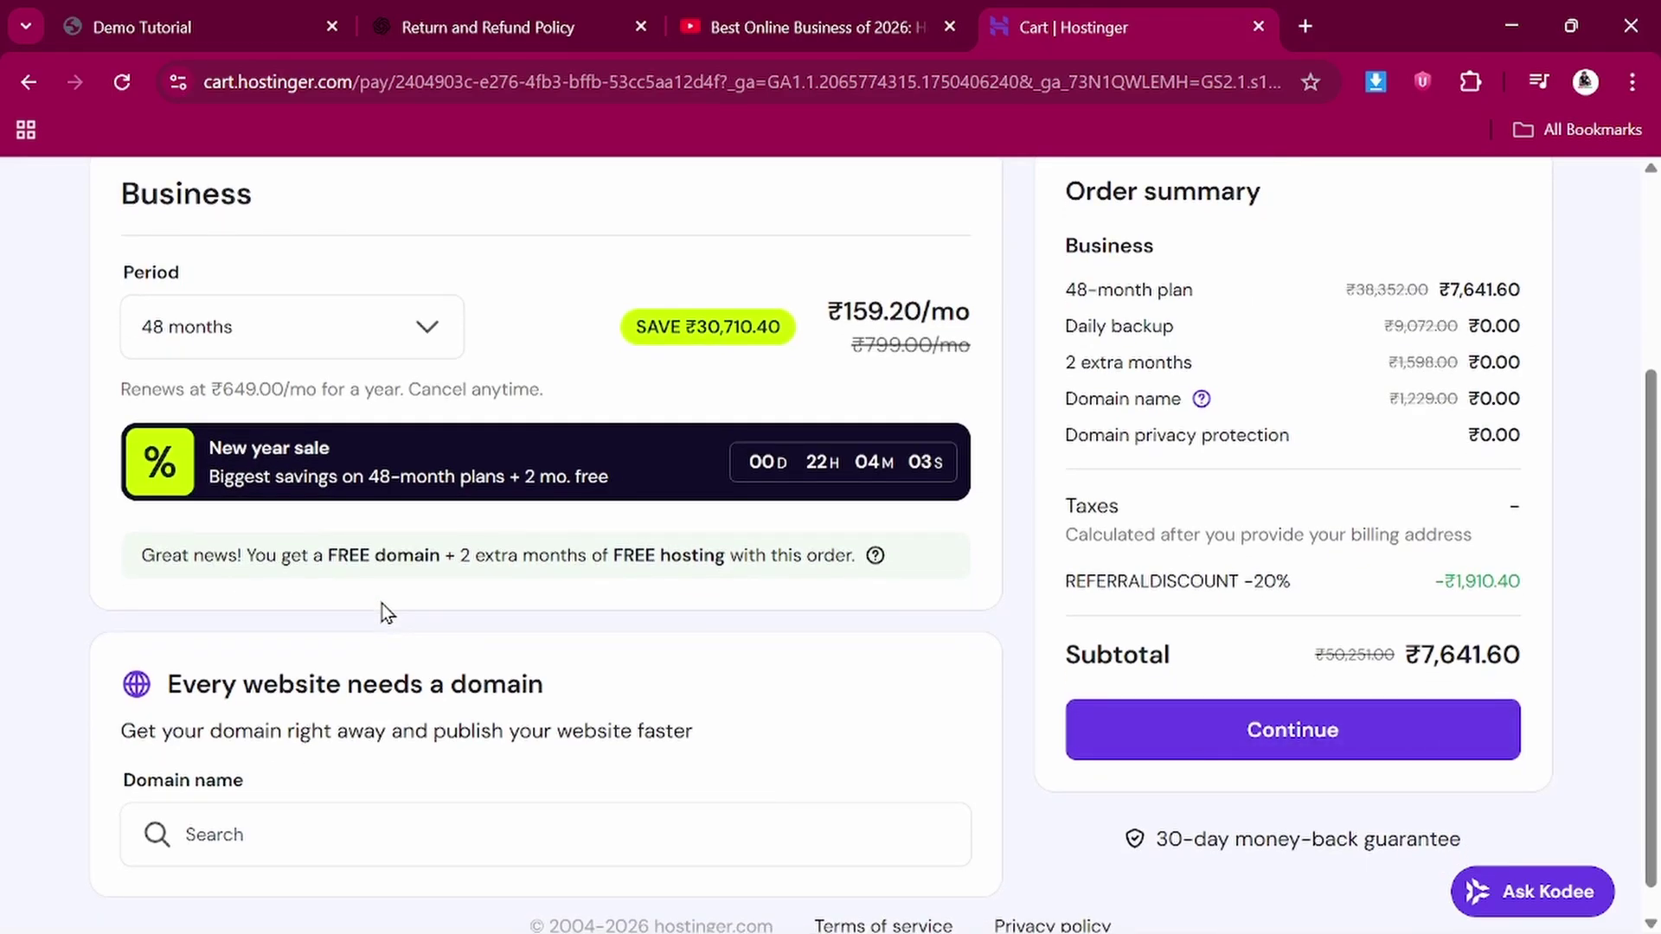
scroll(382, 604, "up", 1)
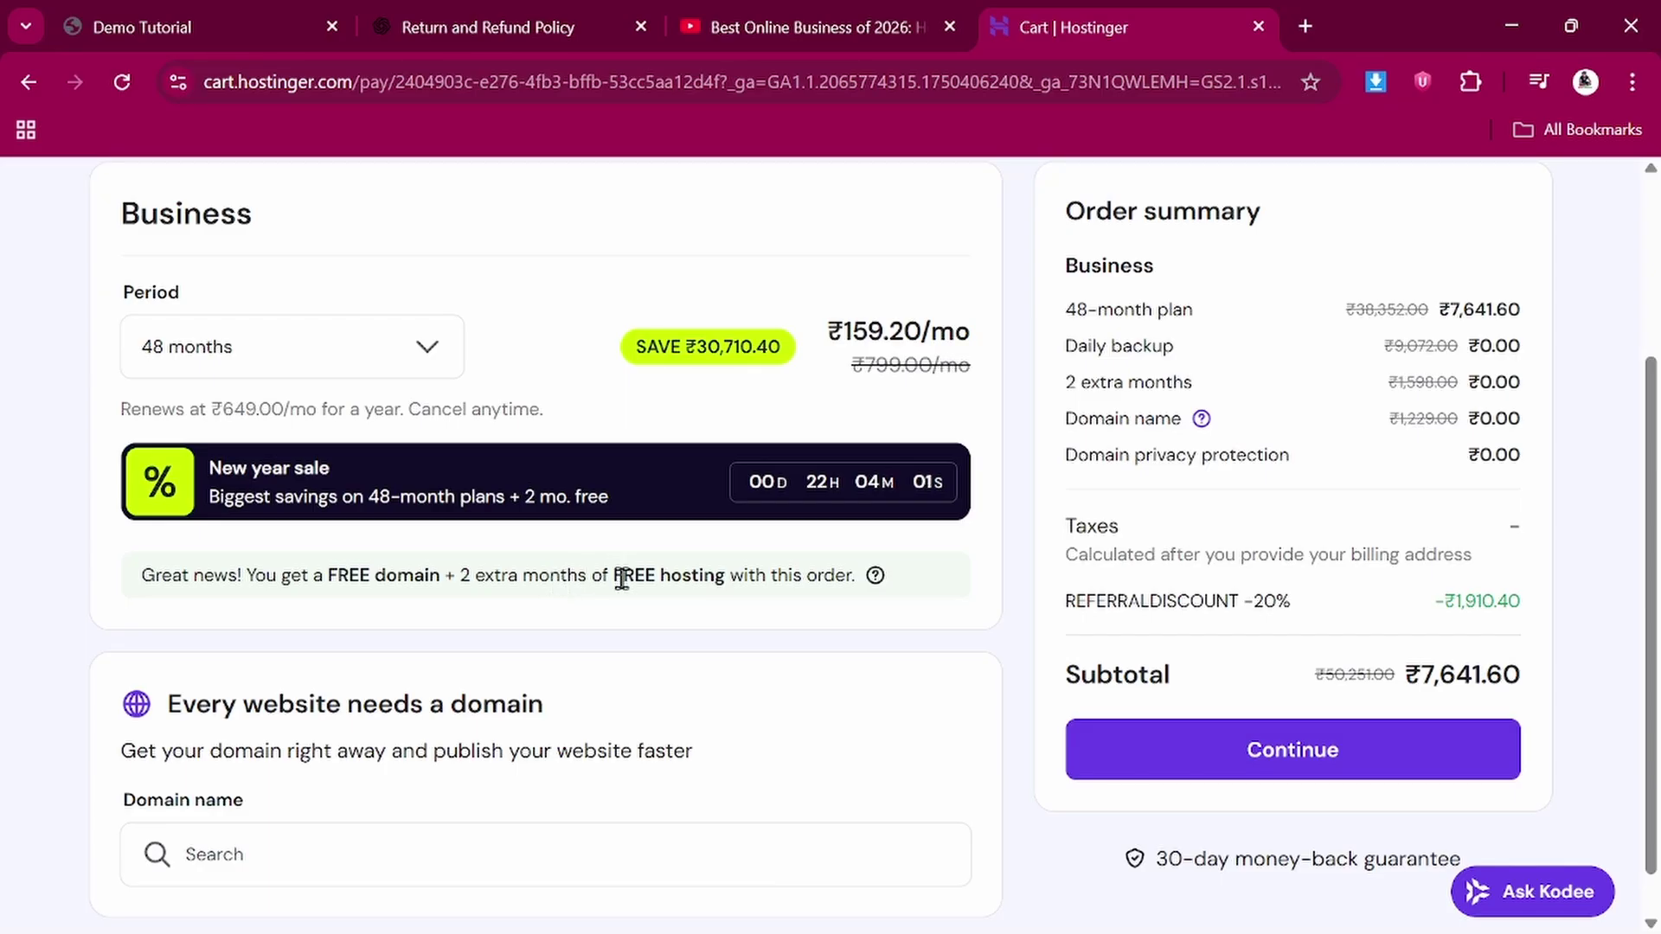
left_click(394, 352)
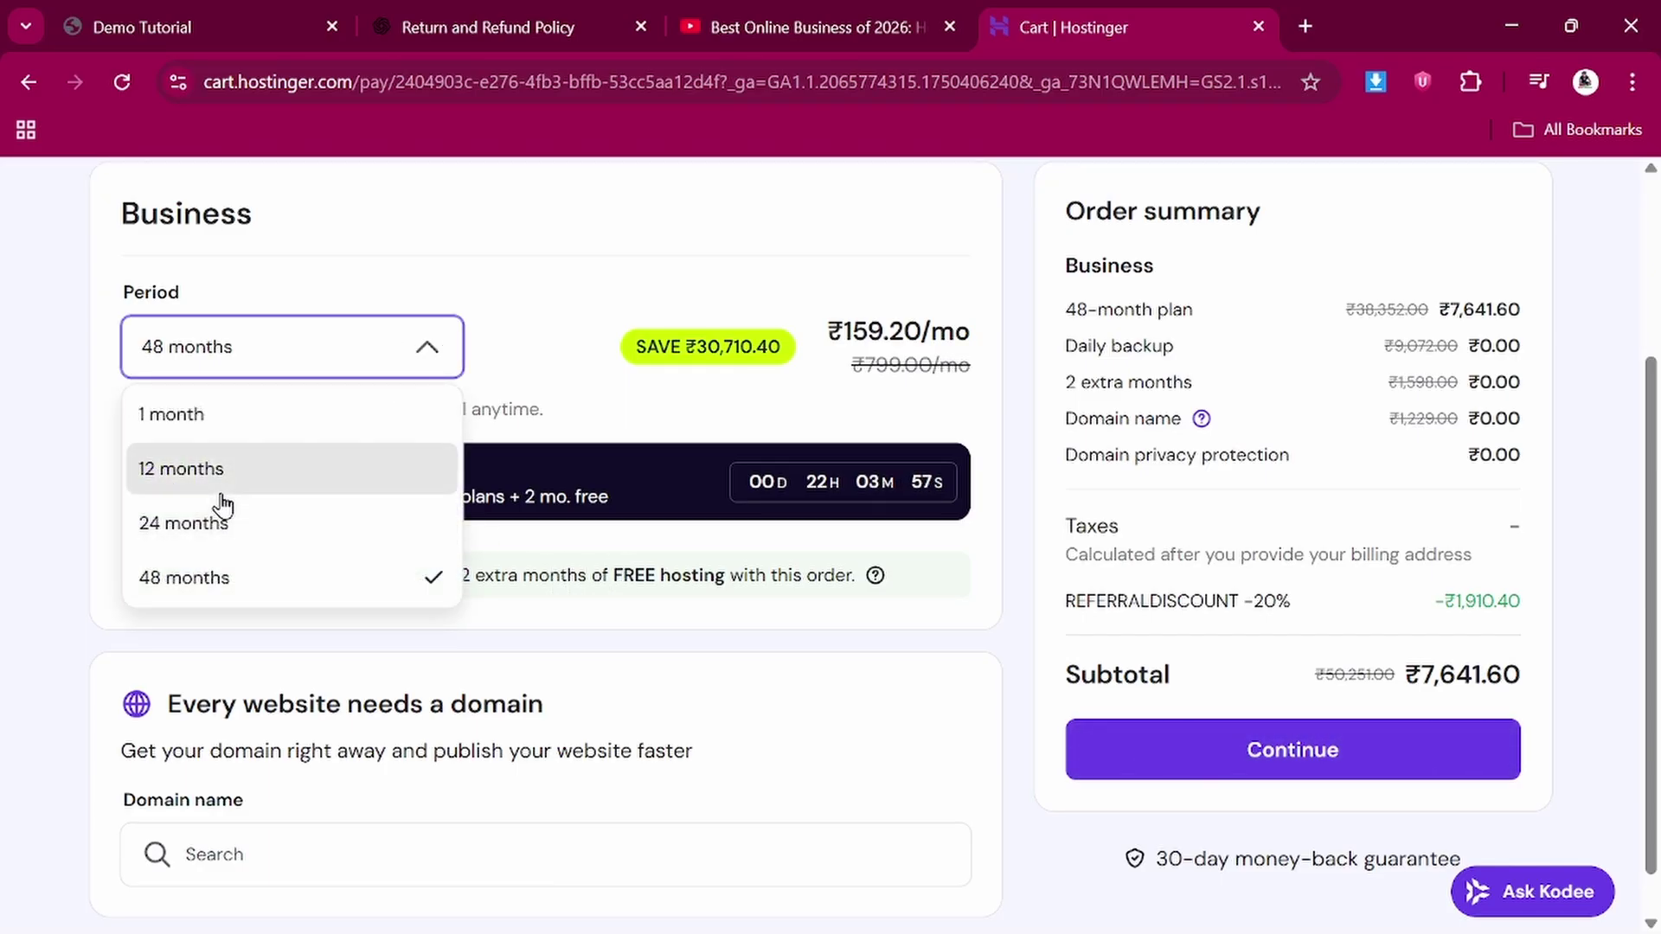
left_click(221, 488)
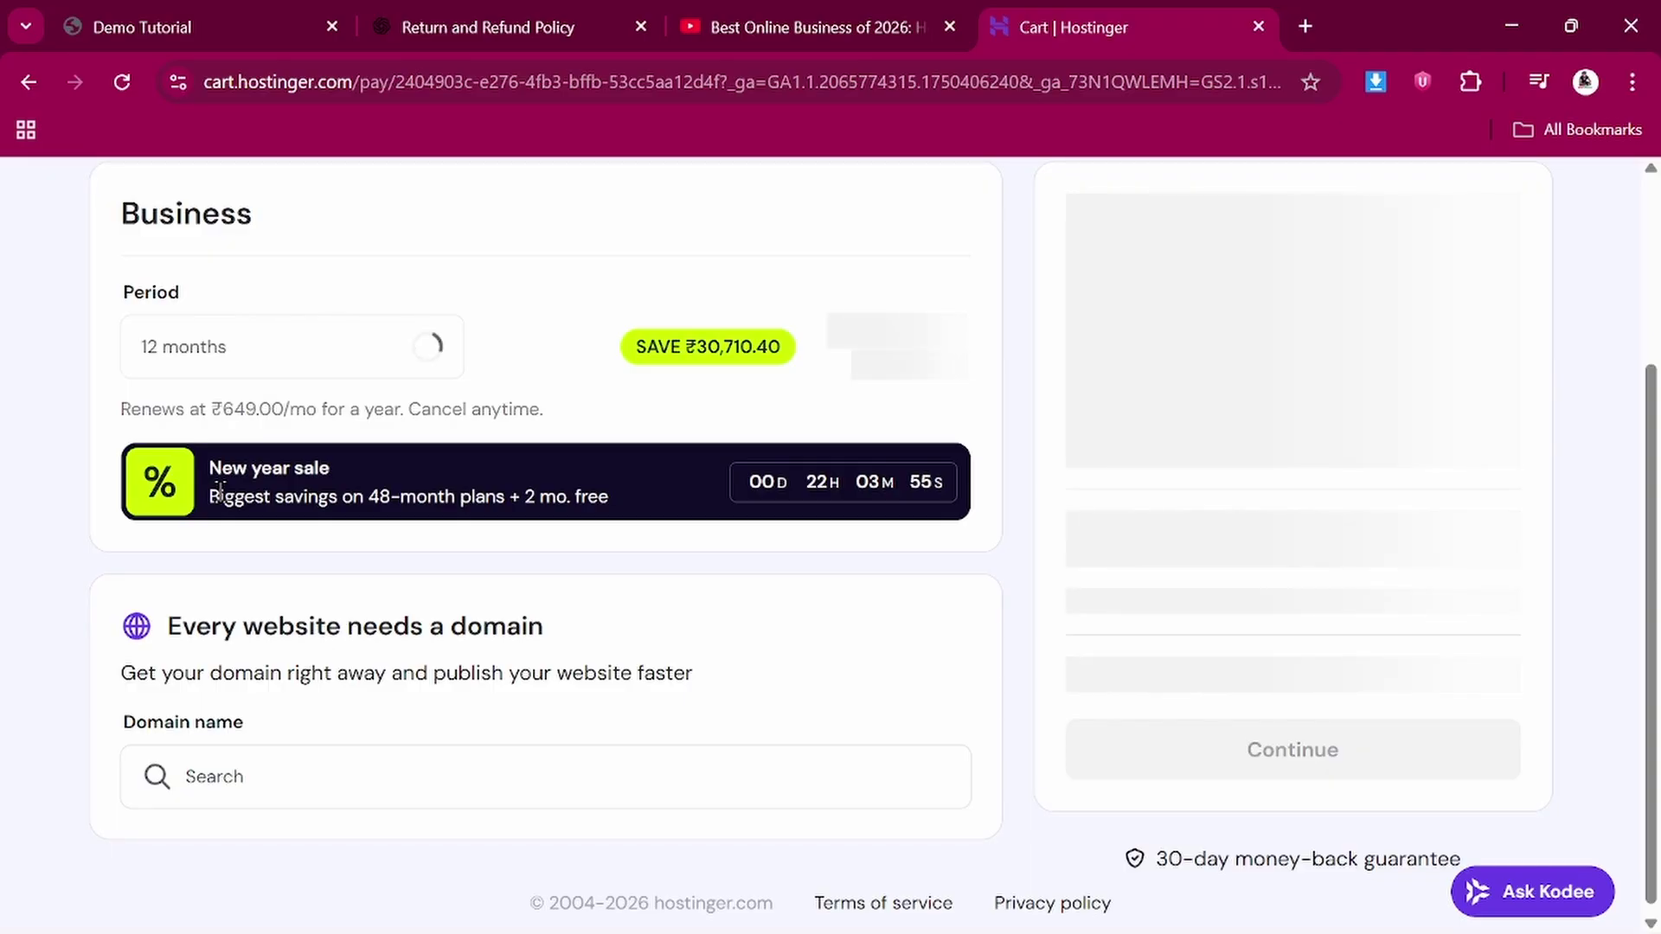
left_click(389, 348)
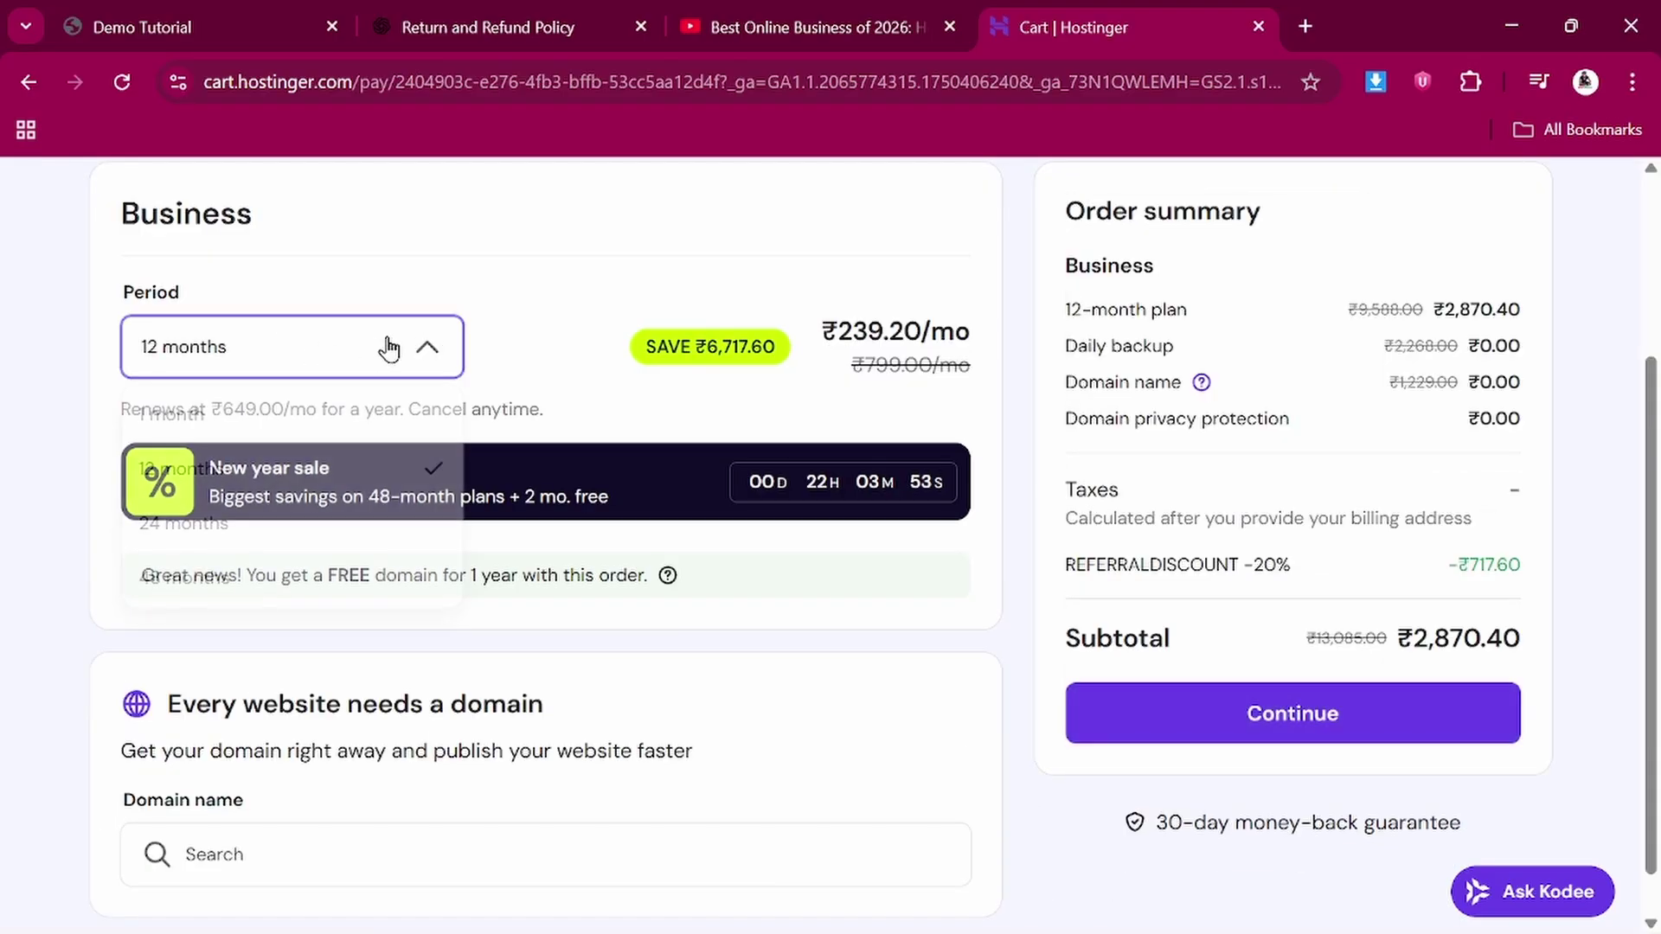
left_click(186, 423)
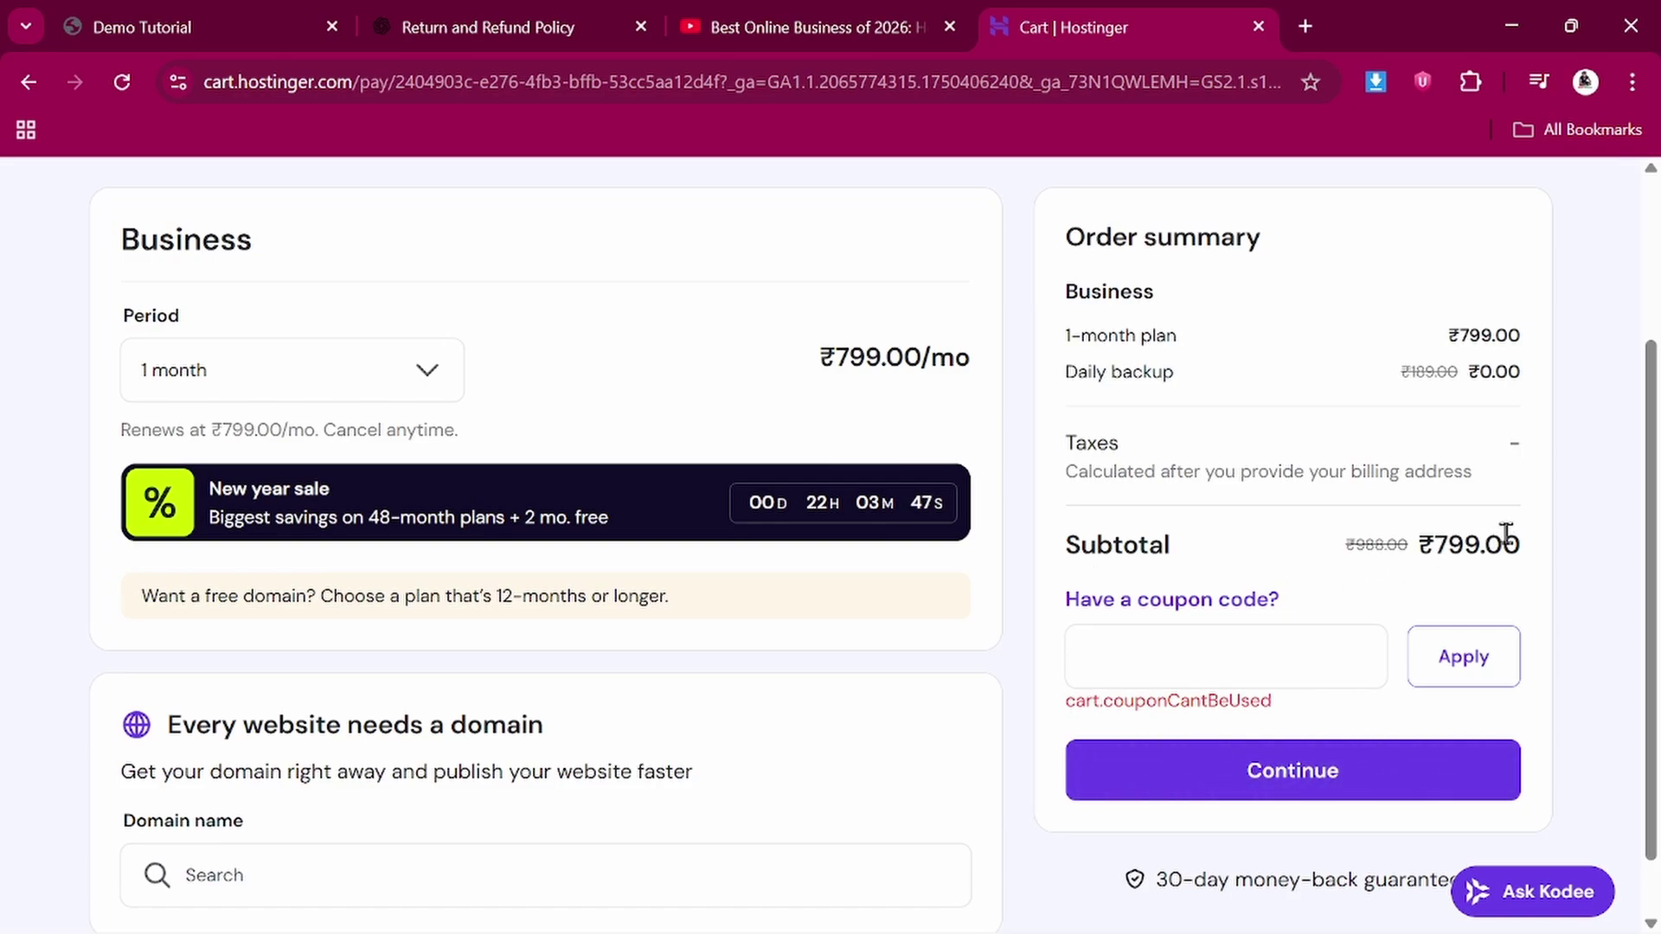
scroll(629, 661, "down", 1)
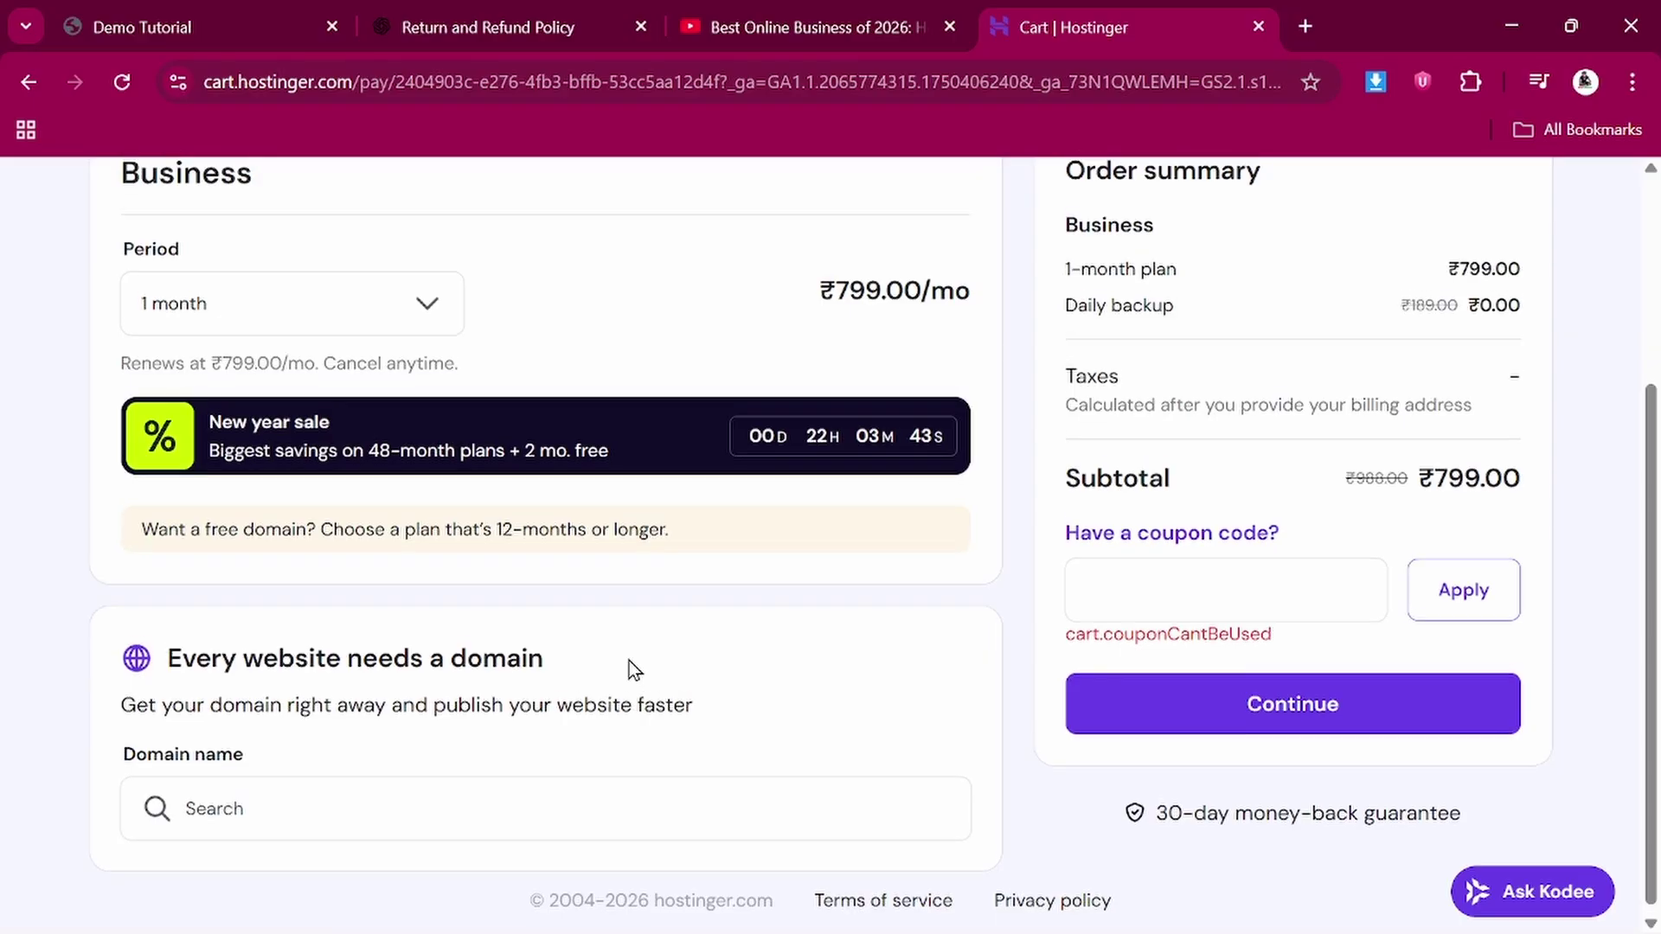
scroll(629, 661, "up", 2)
left_click(350, 444)
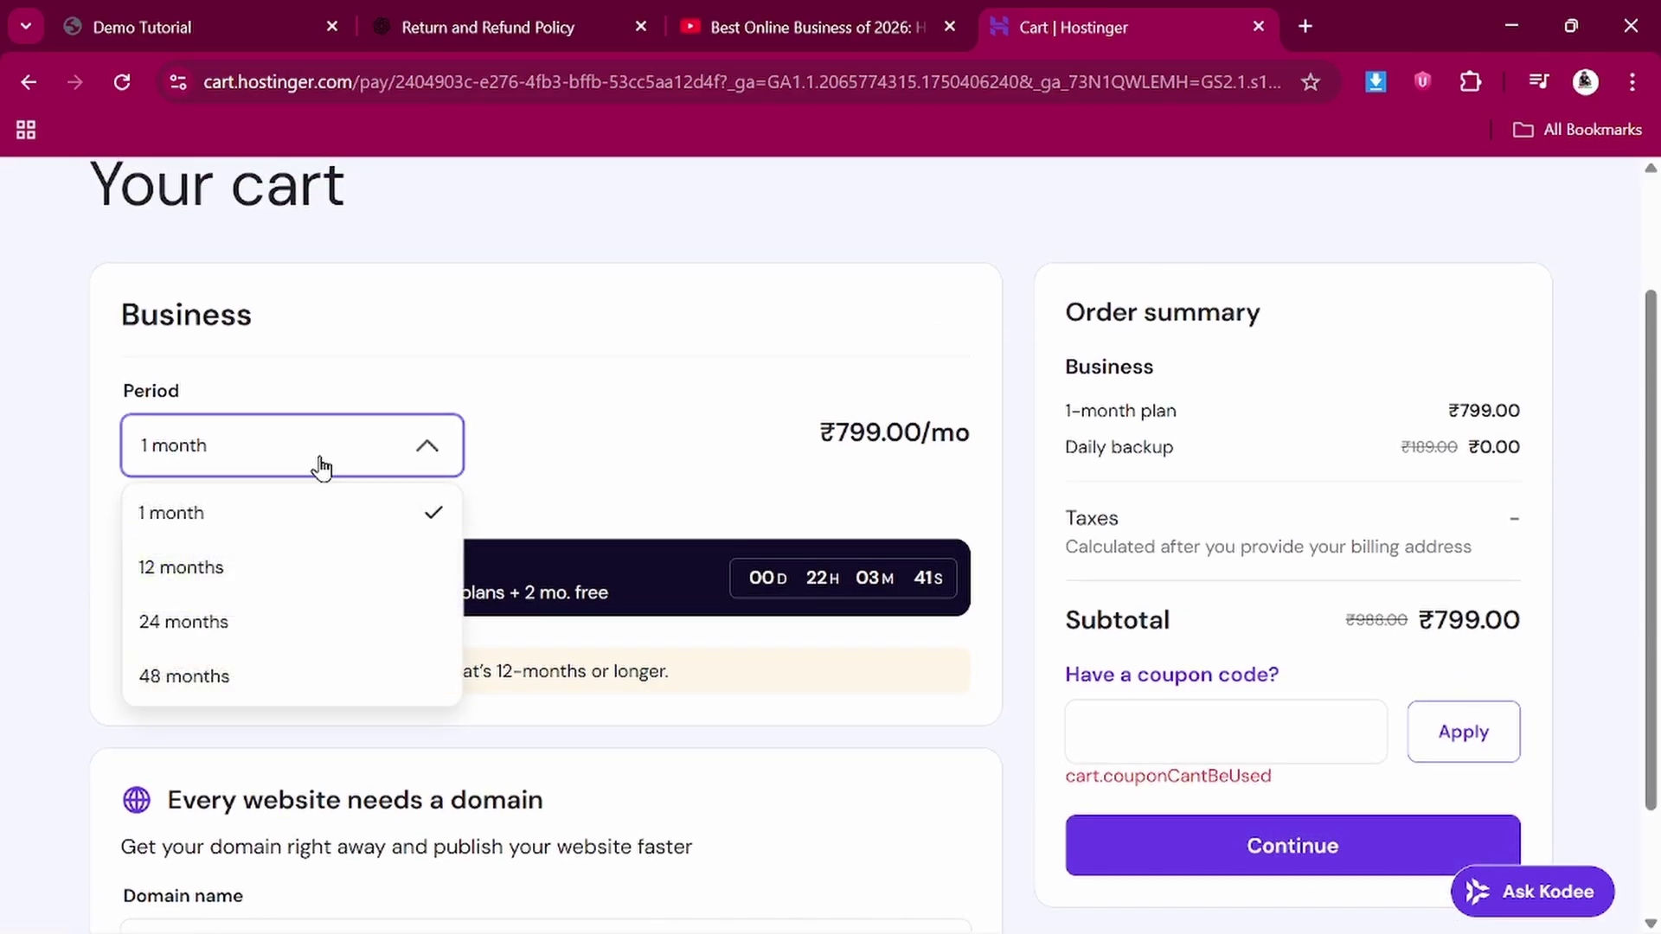
left_click(215, 576)
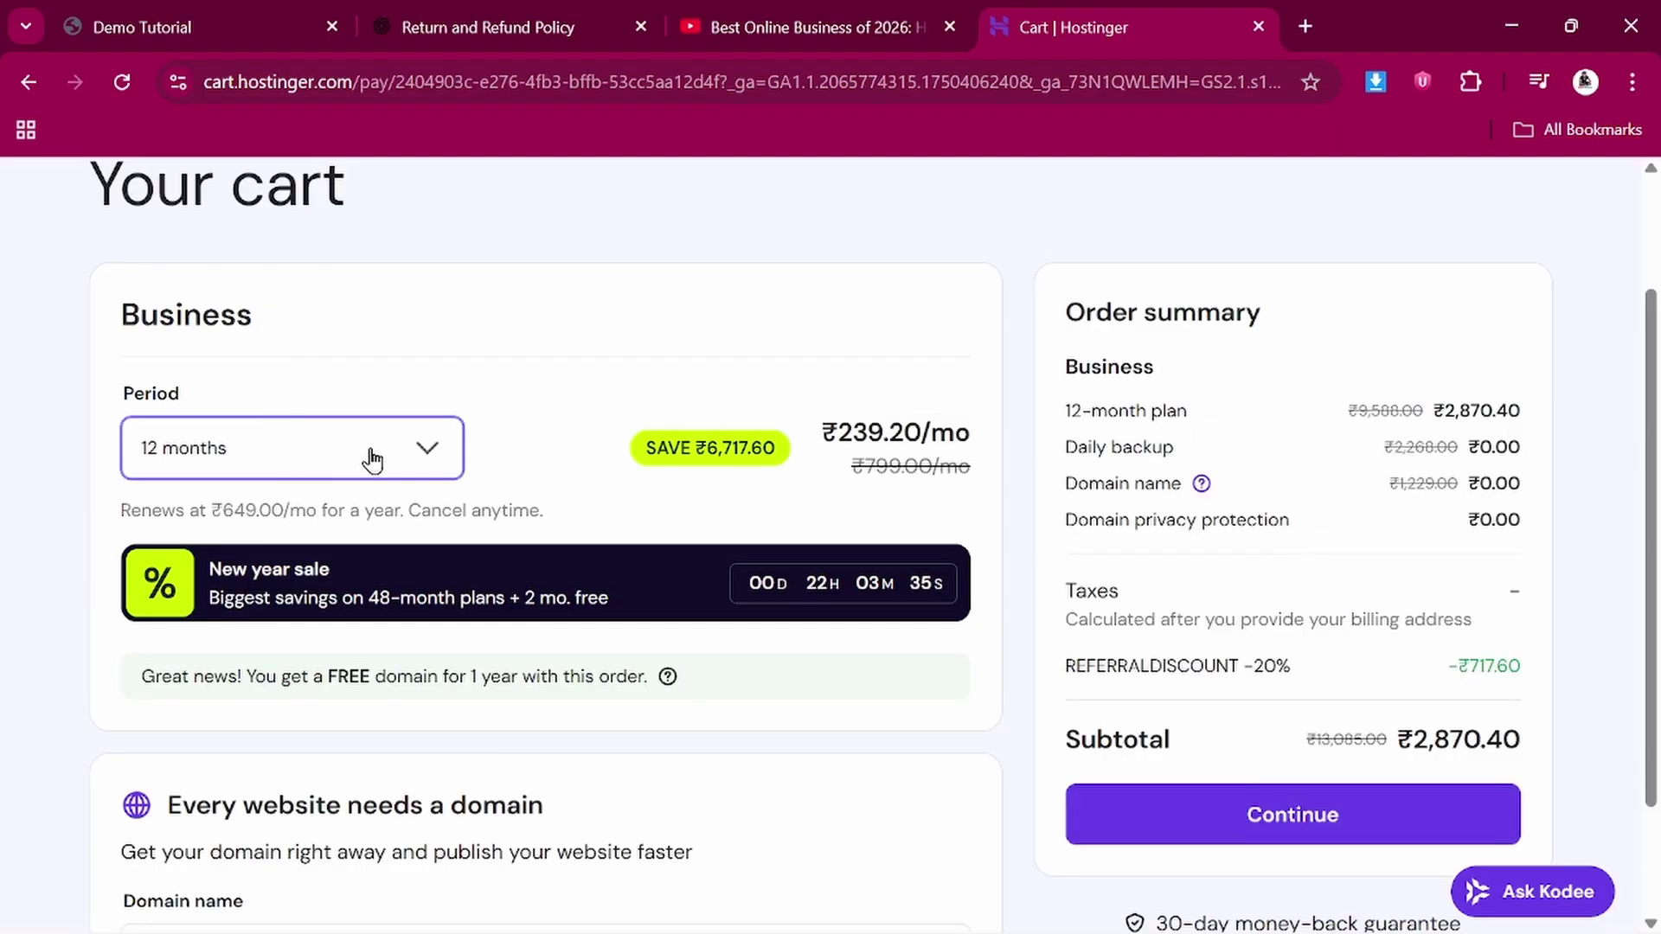
left_click(370, 457)
left_click(185, 679)
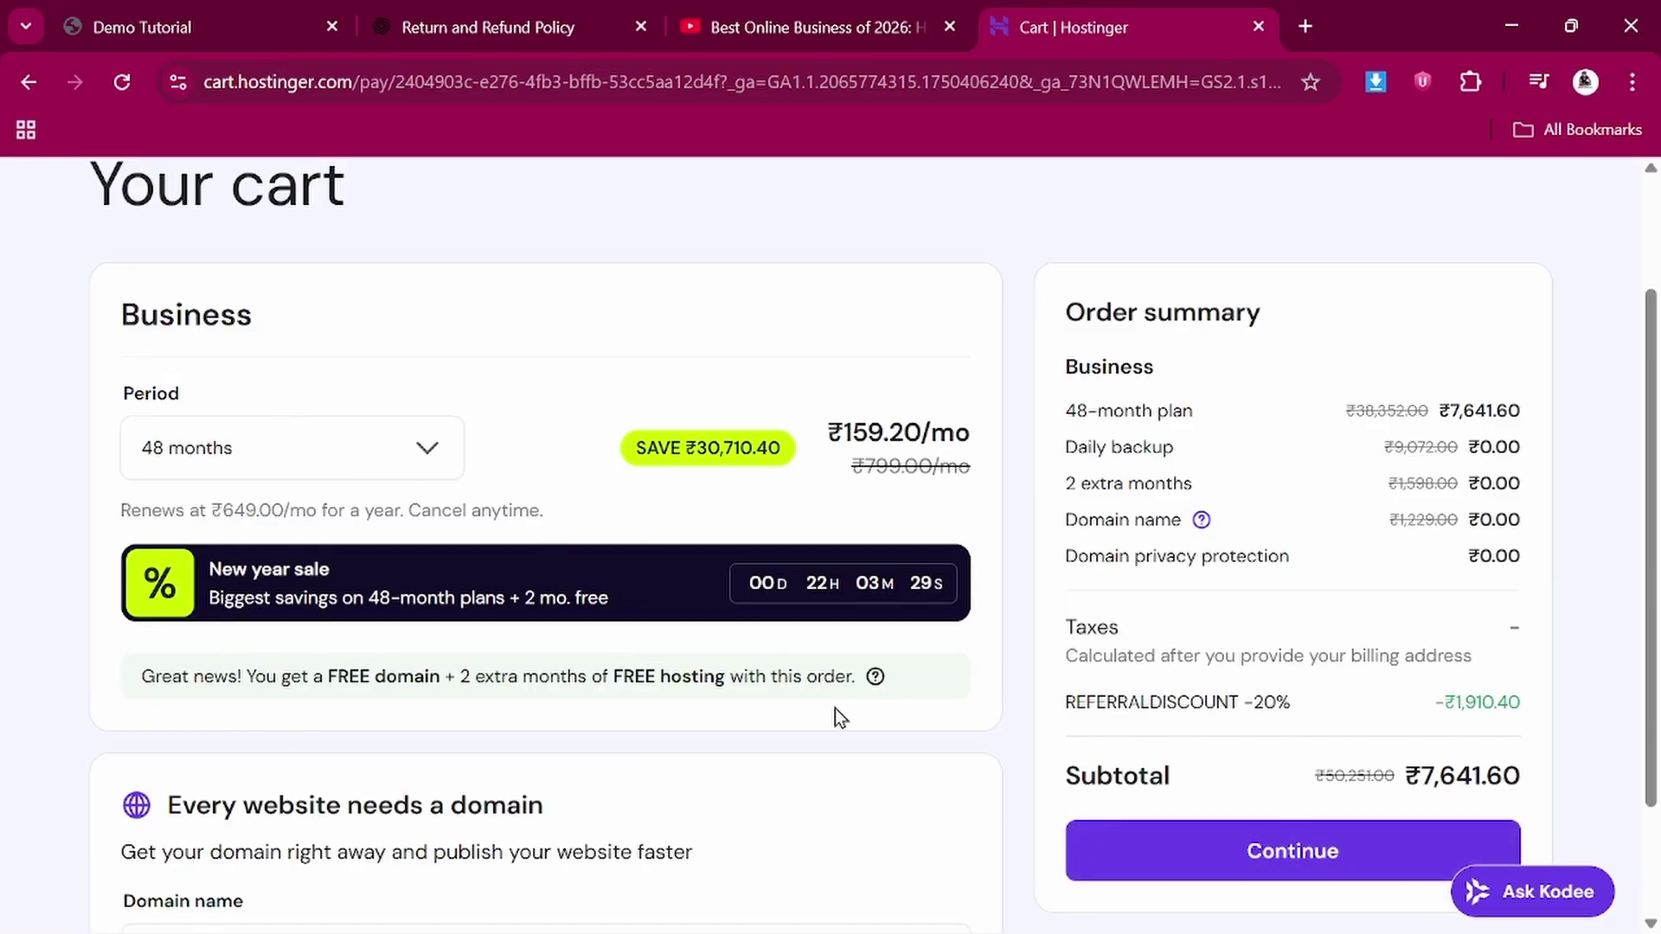
scroll(834, 708, "down", 1)
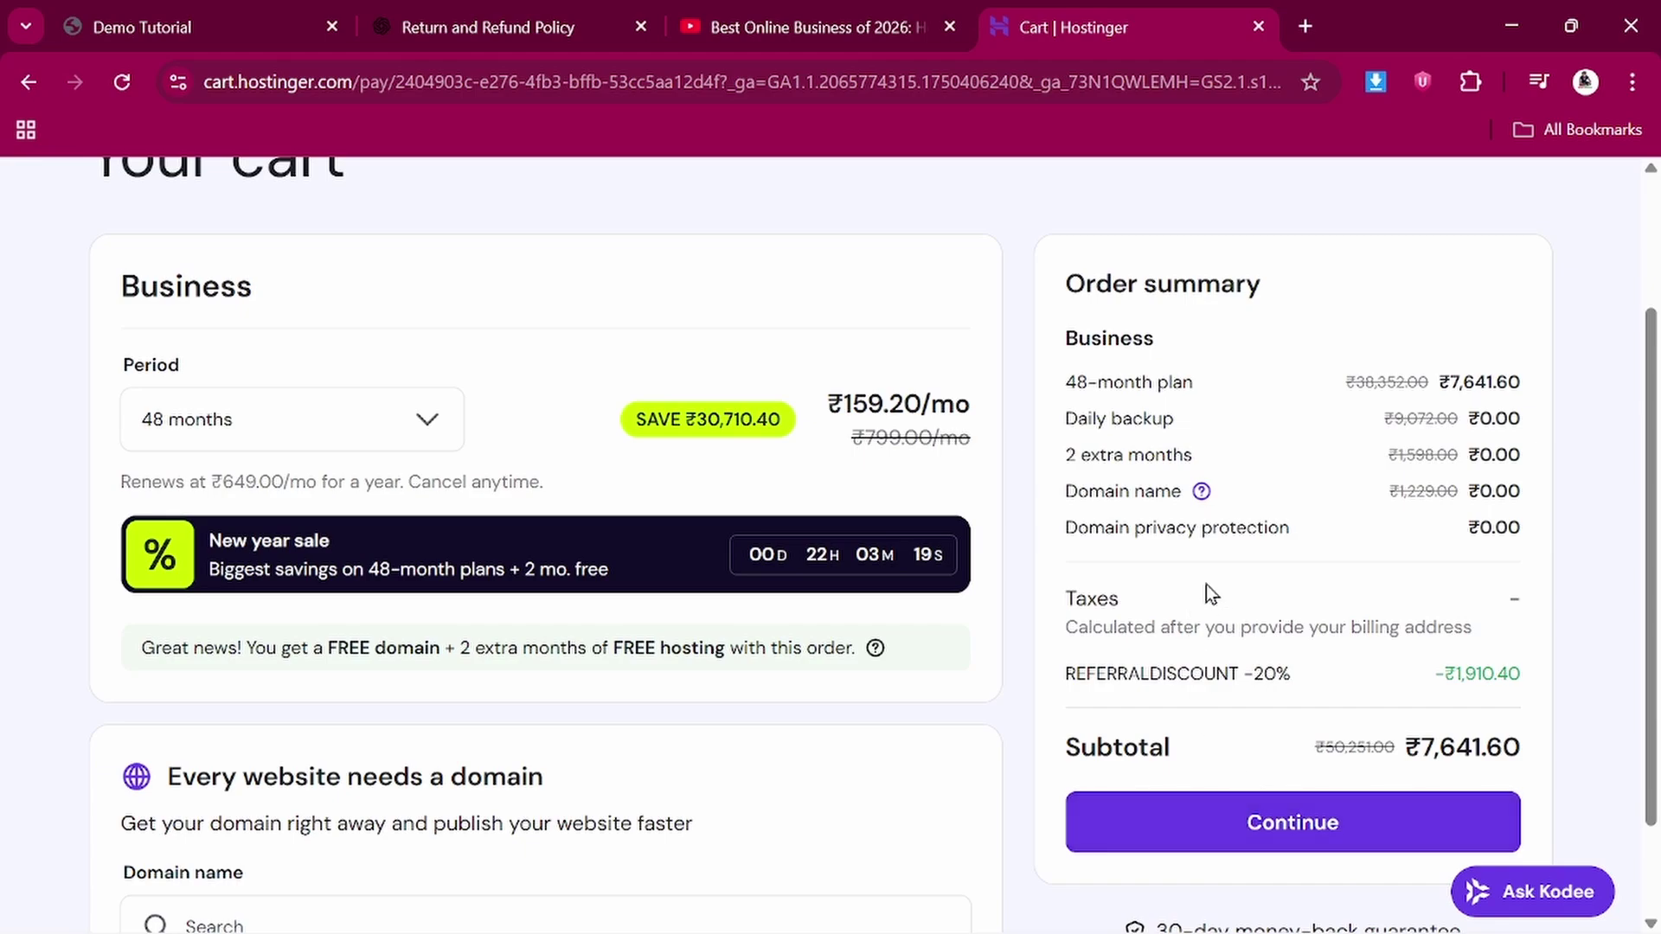
Check out the 48-month plan, submit the billing address and continue to registration
left_click(1288, 822)
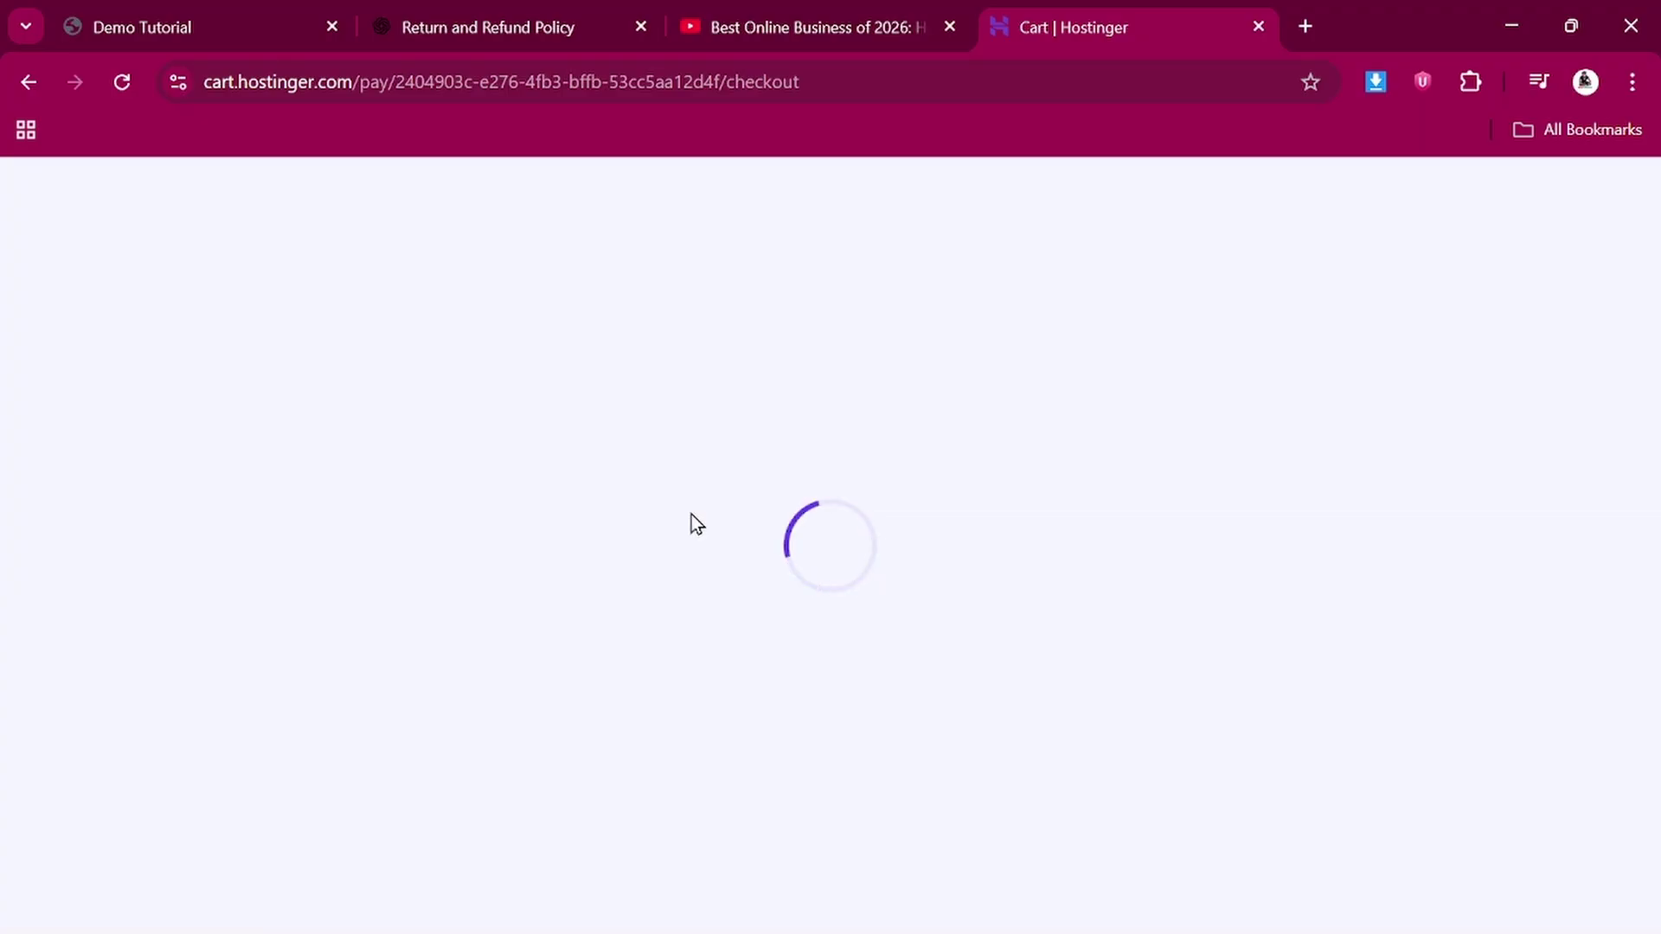
scroll(650, 594, "down", 1)
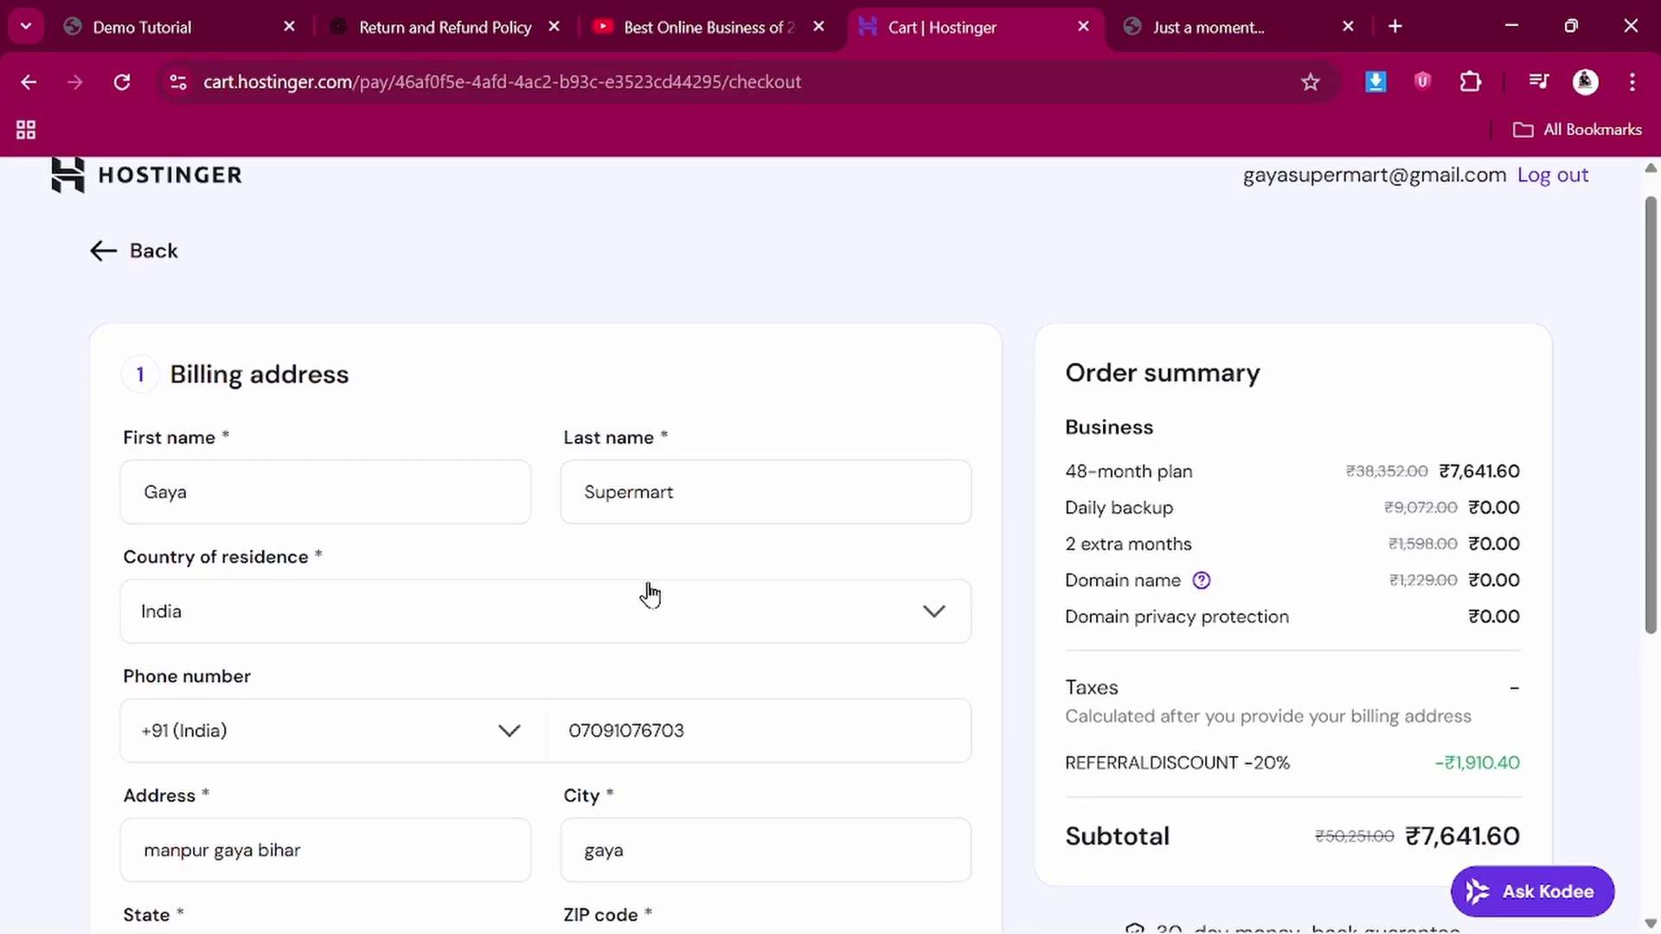
scroll(650, 594, "down", 2)
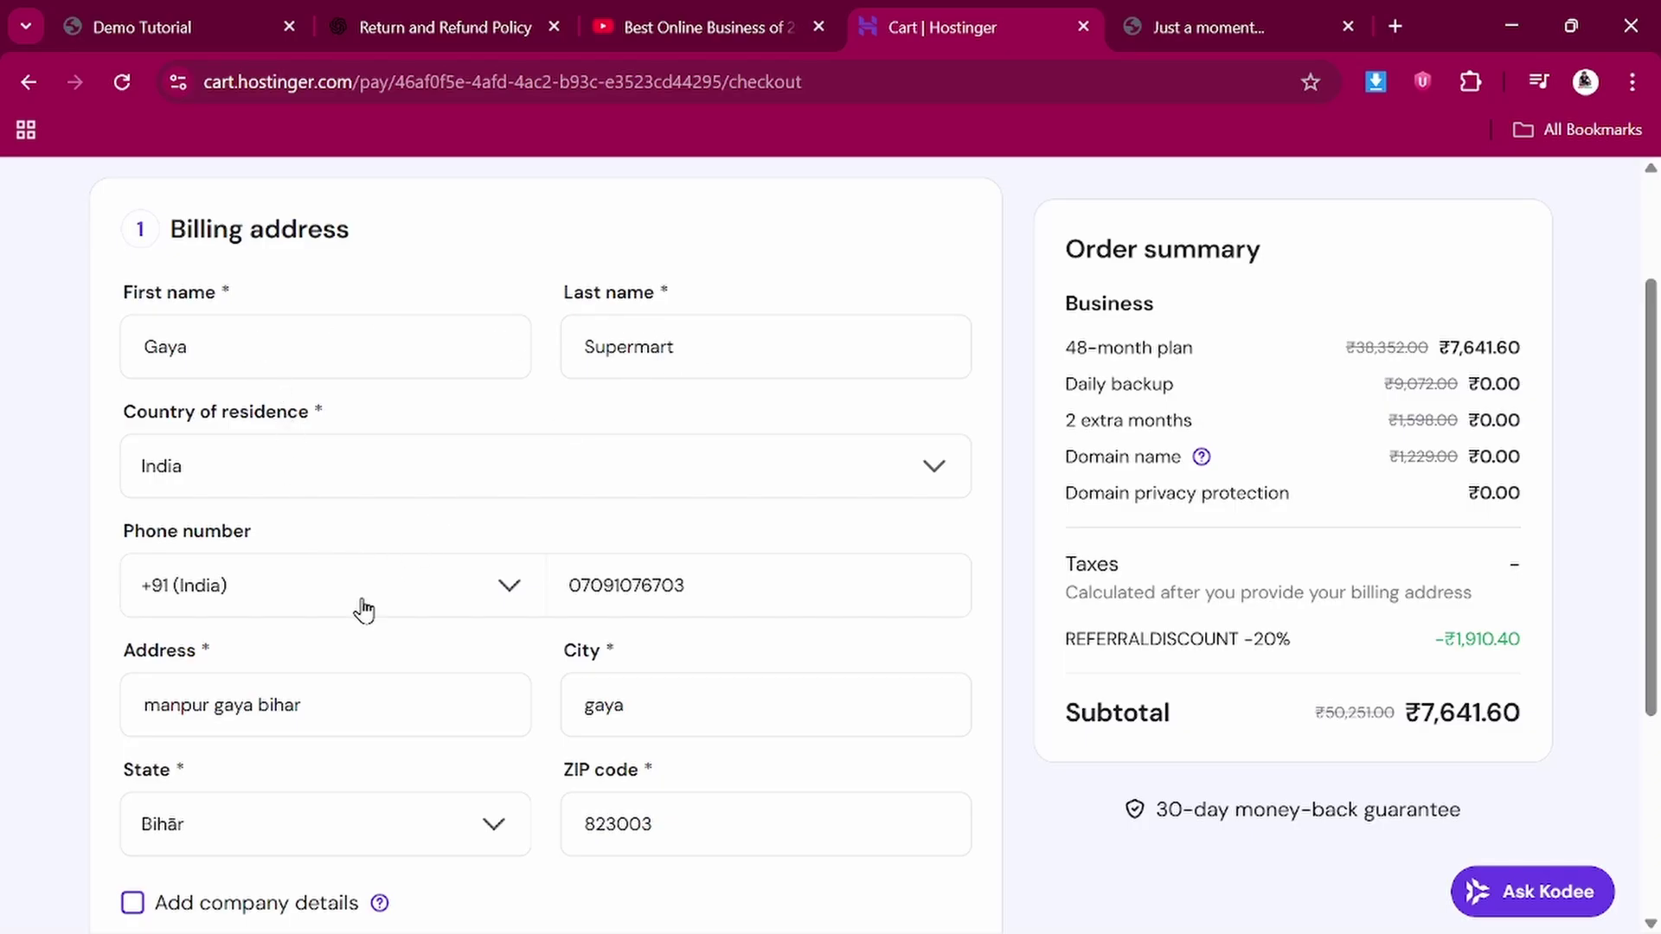
scroll(363, 609, "down", 2)
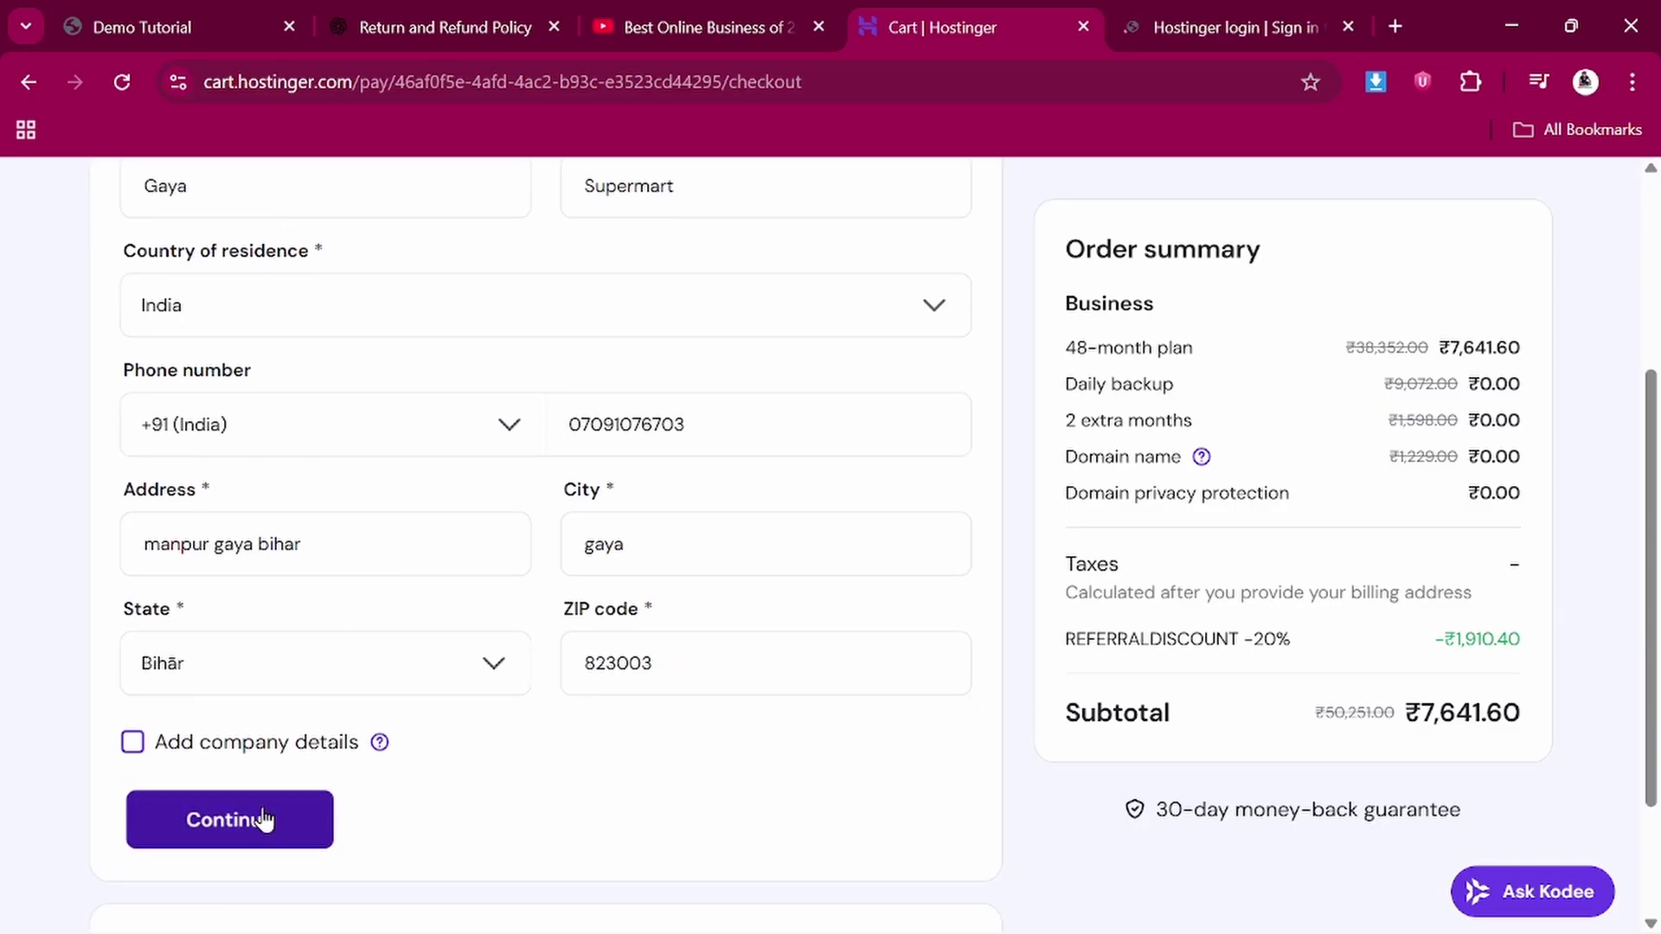
left_click(263, 819)
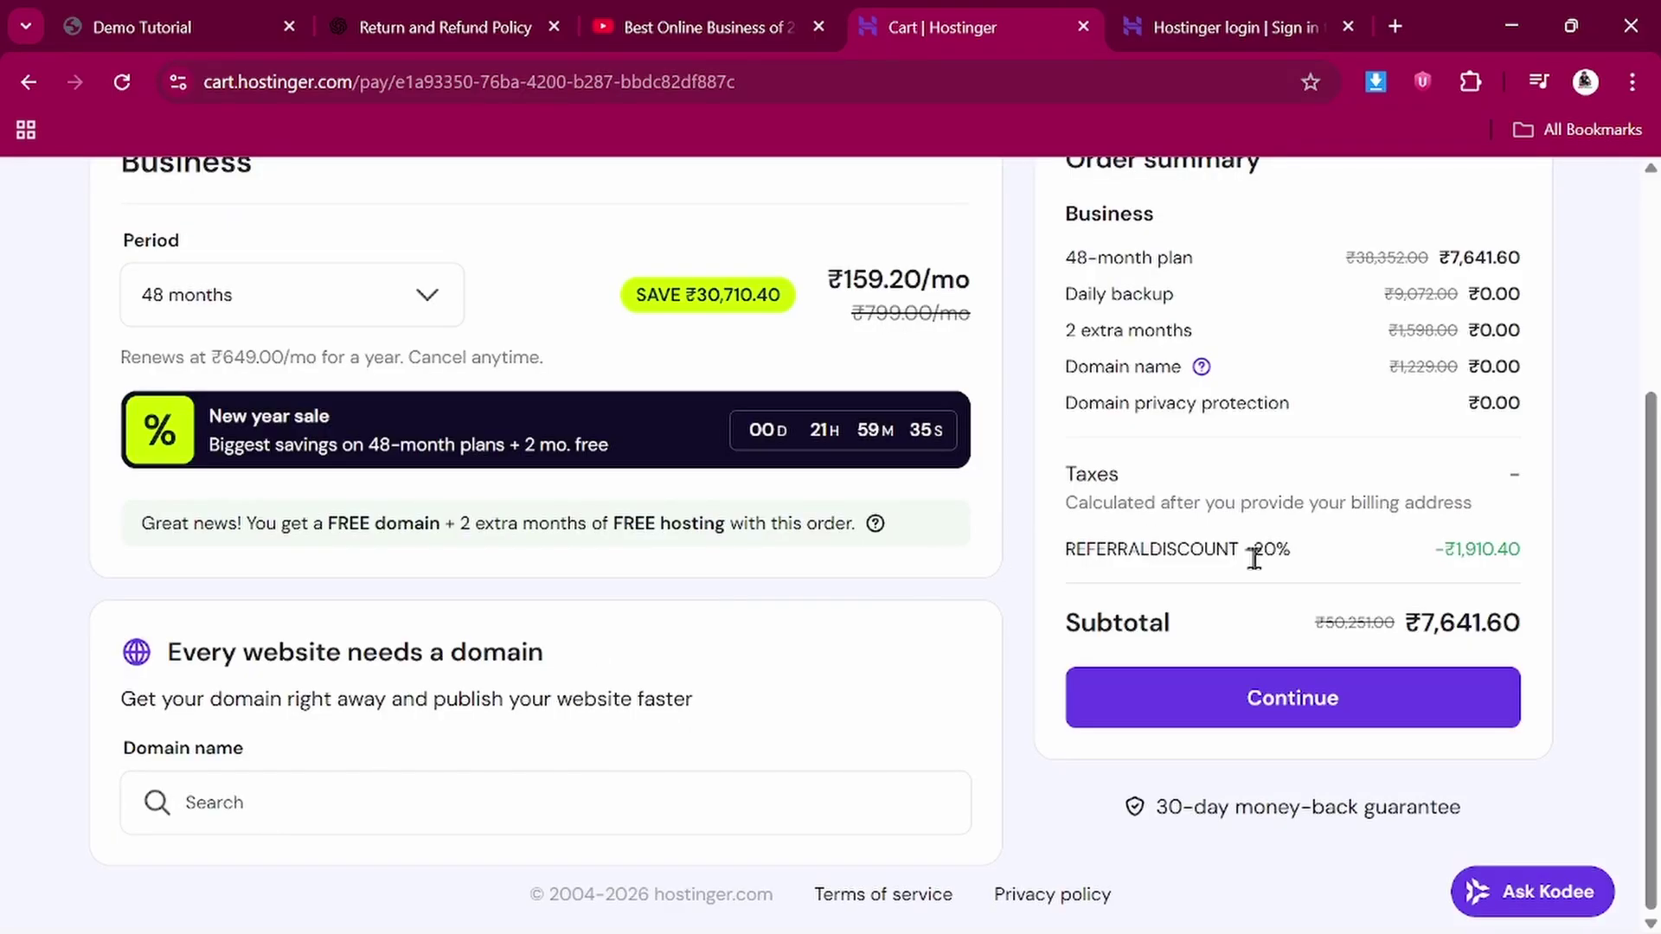
left_click(1286, 699)
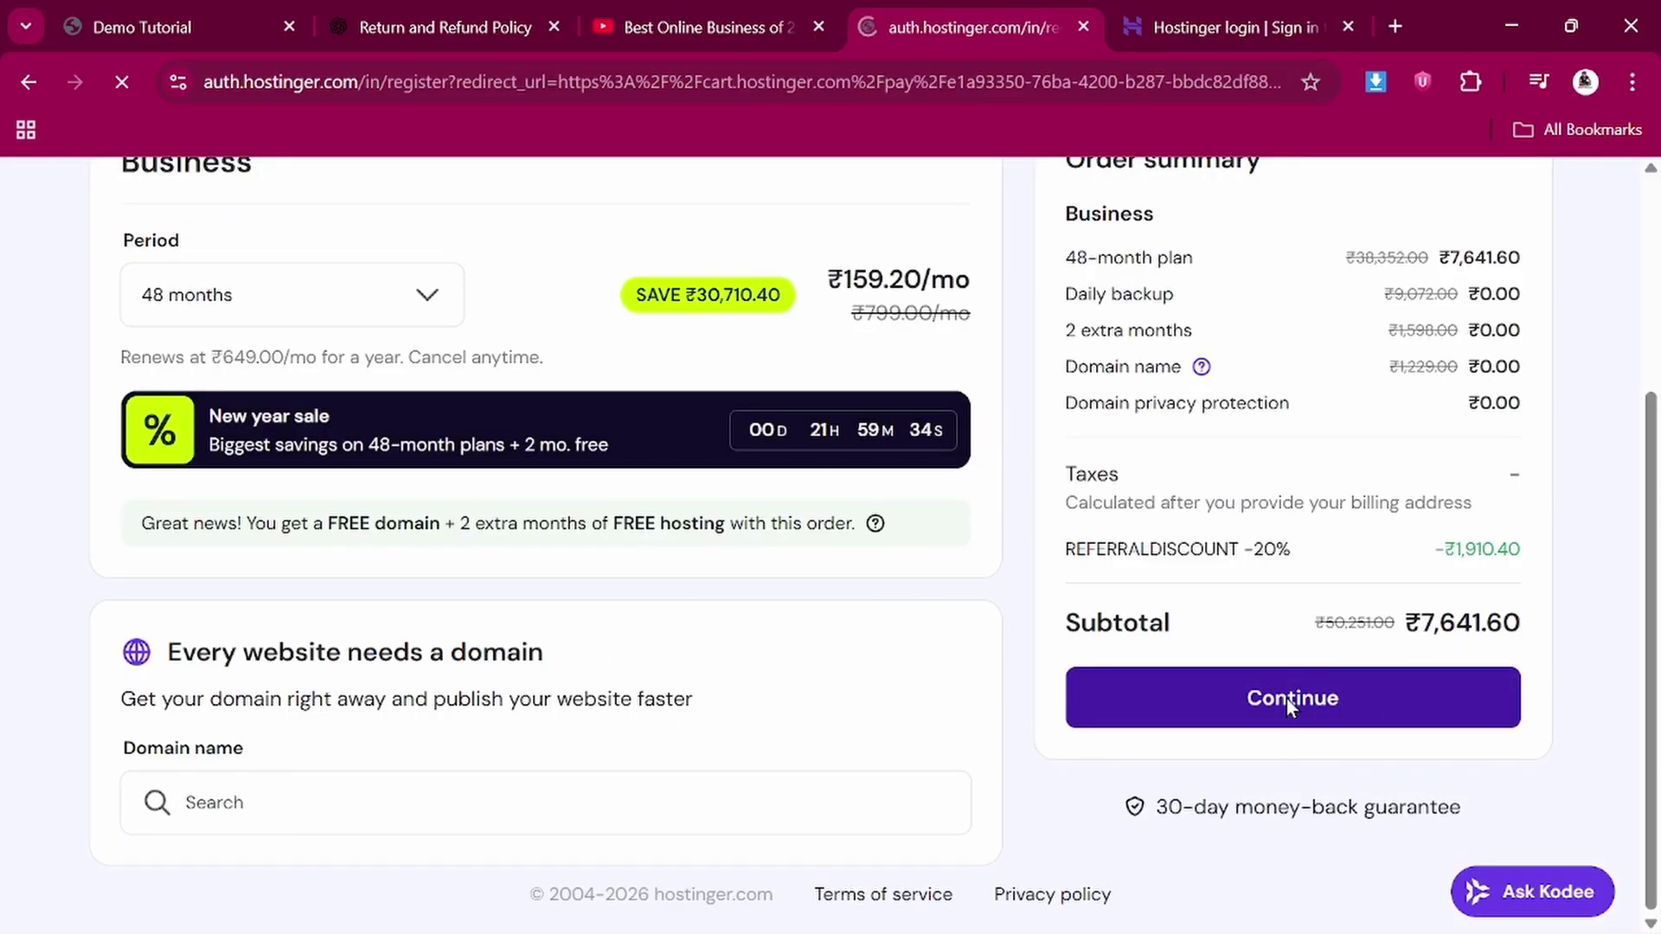
Register with Google, choosing the store's Google account
left_click(808, 685)
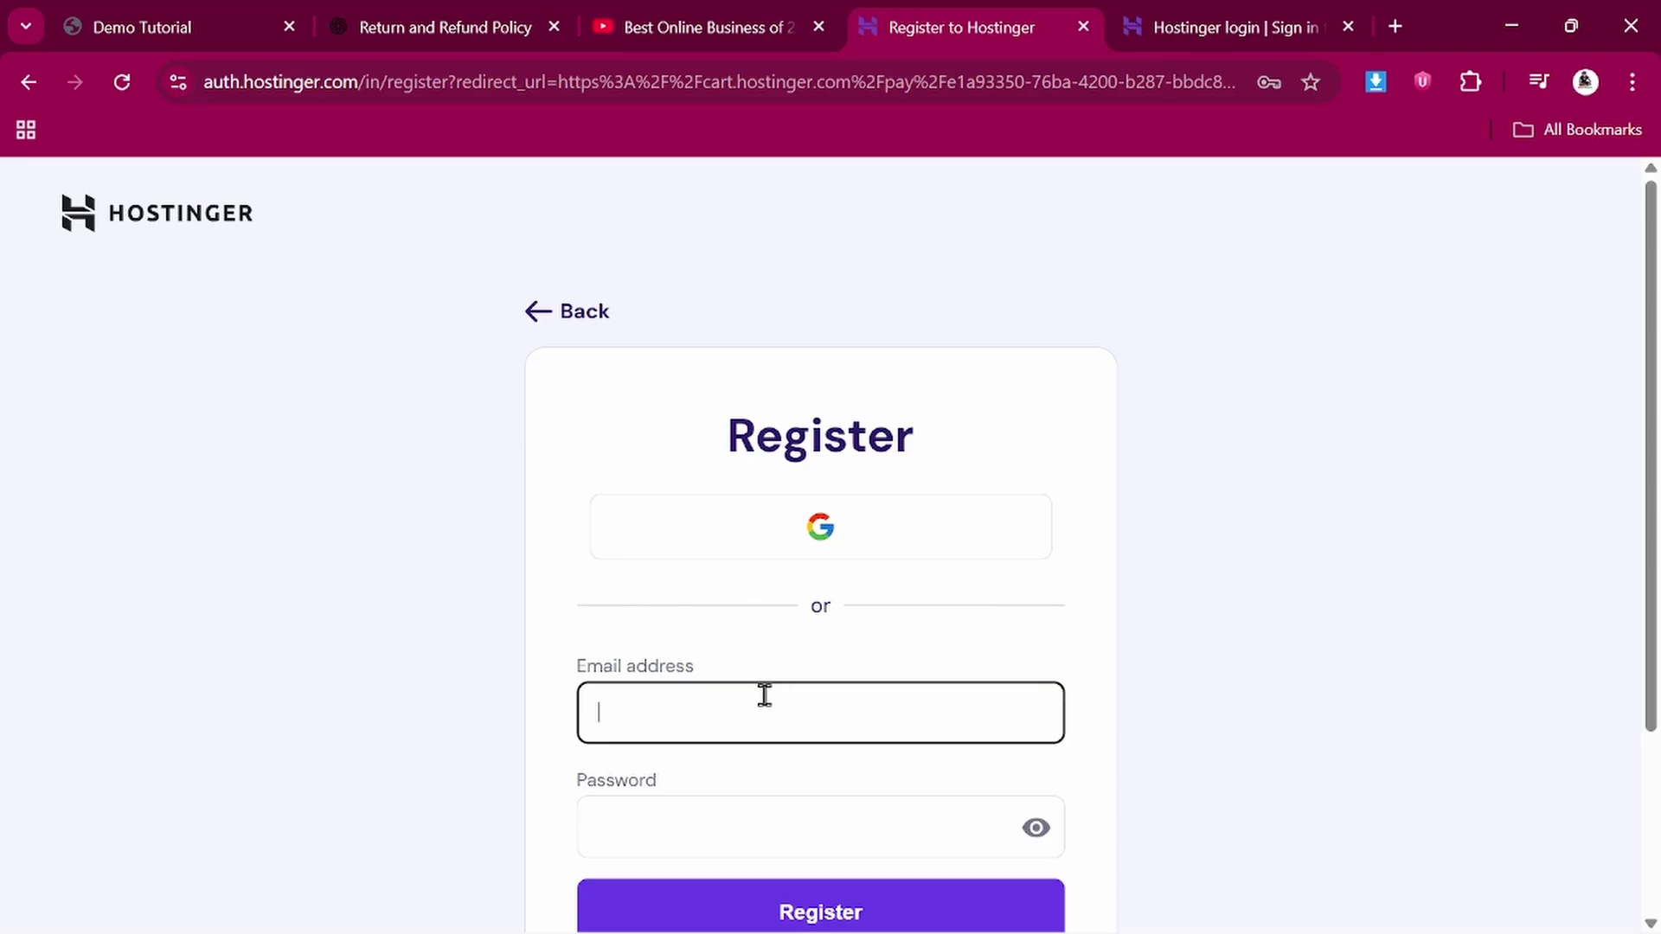
scroll(813, 536, "down", 1)
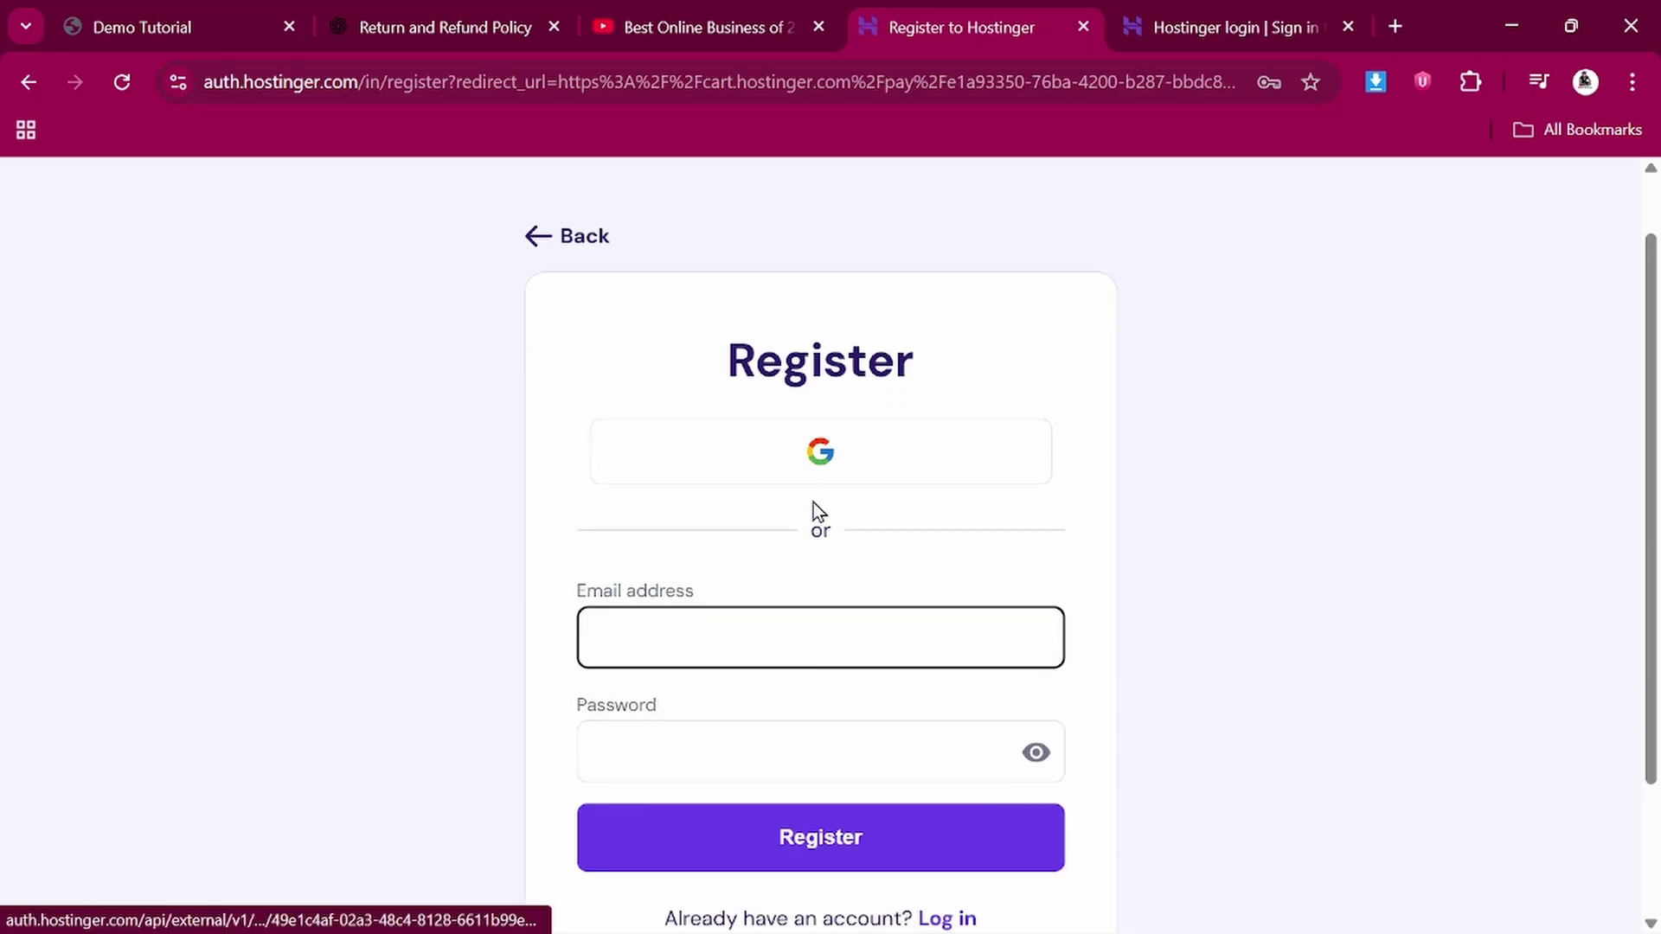
left_click(807, 451)
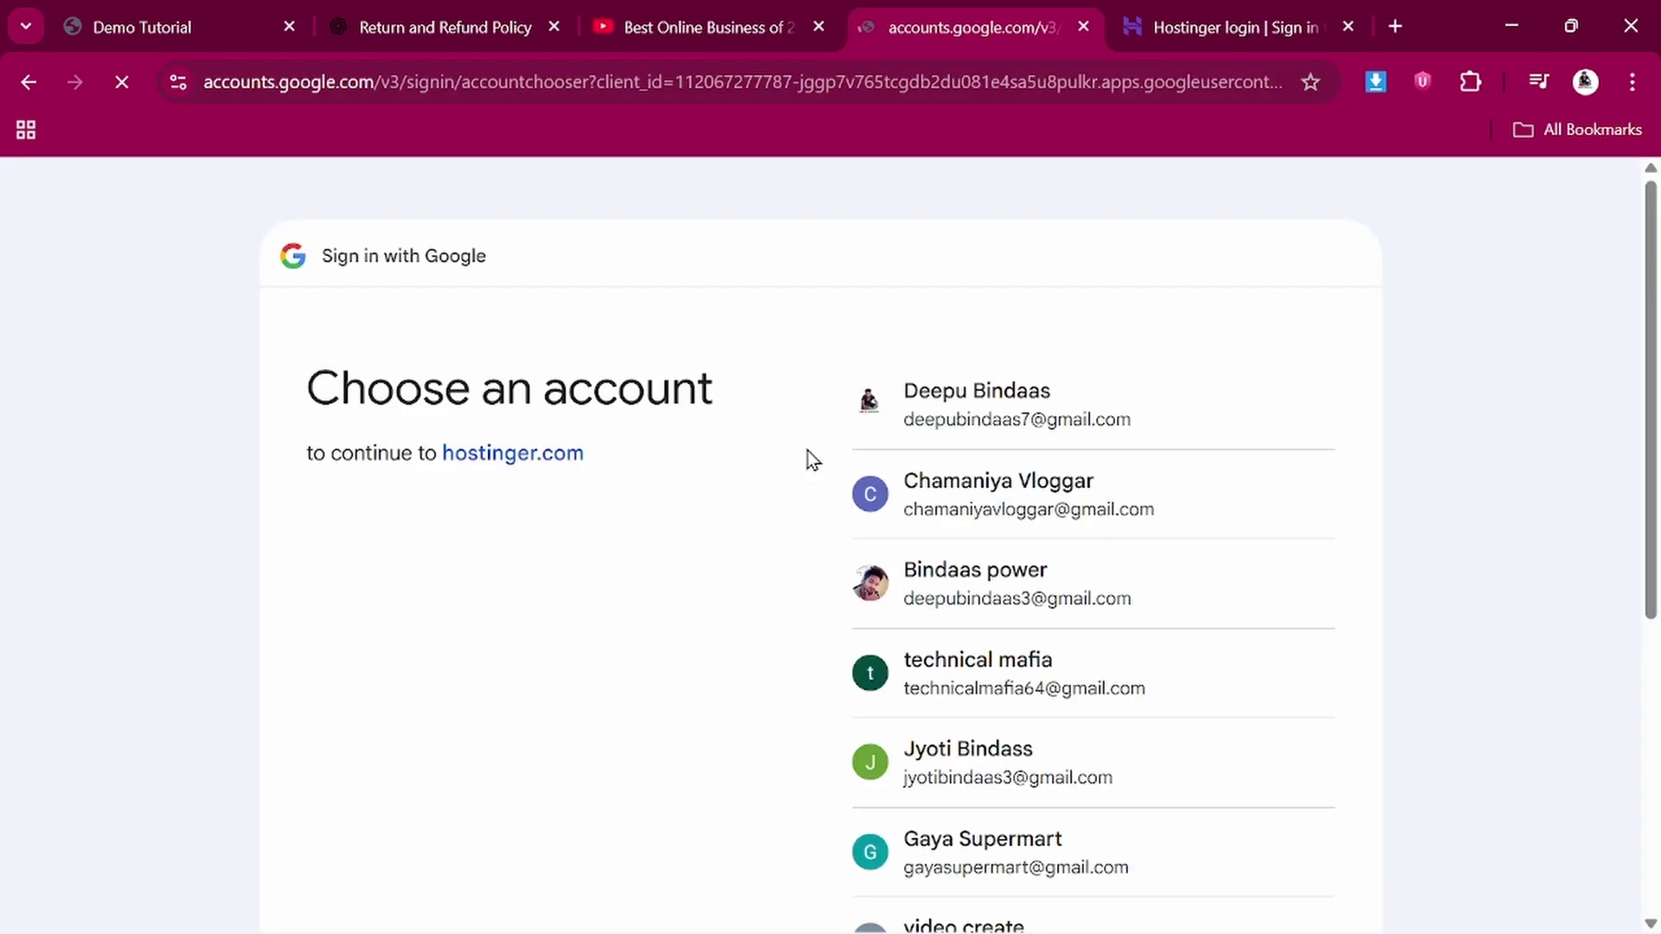
scroll(1038, 605, "down", 2)
left_click(1076, 641)
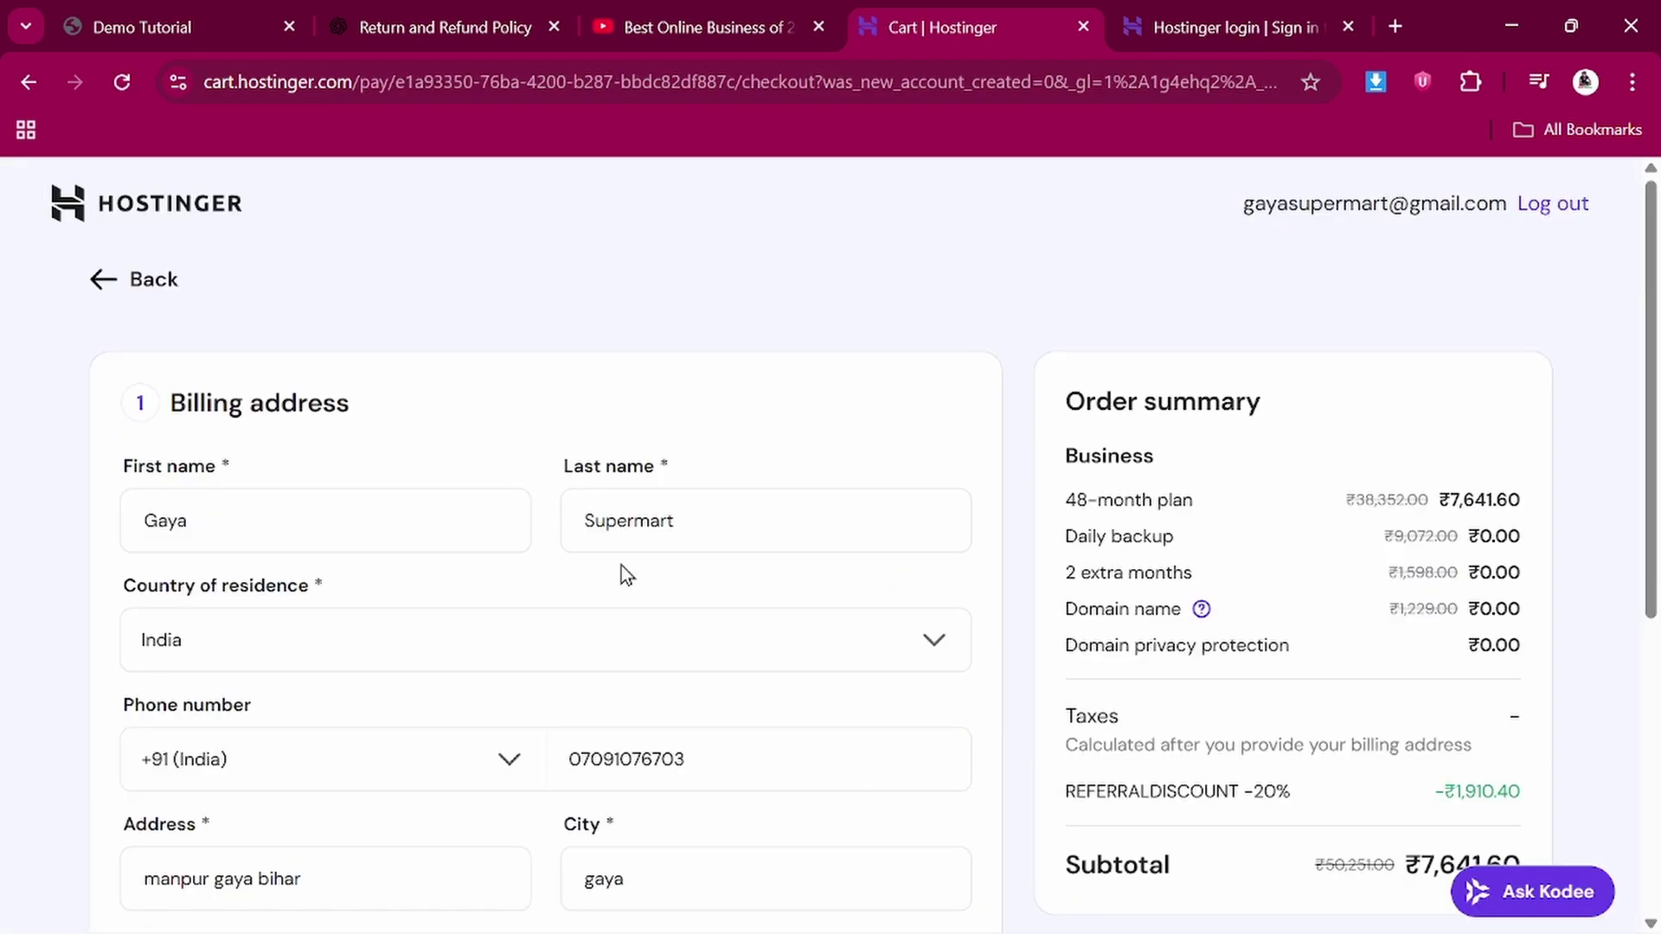
Confirm the billing address and continue to the Payment step
scroll(621, 564, "down", 1)
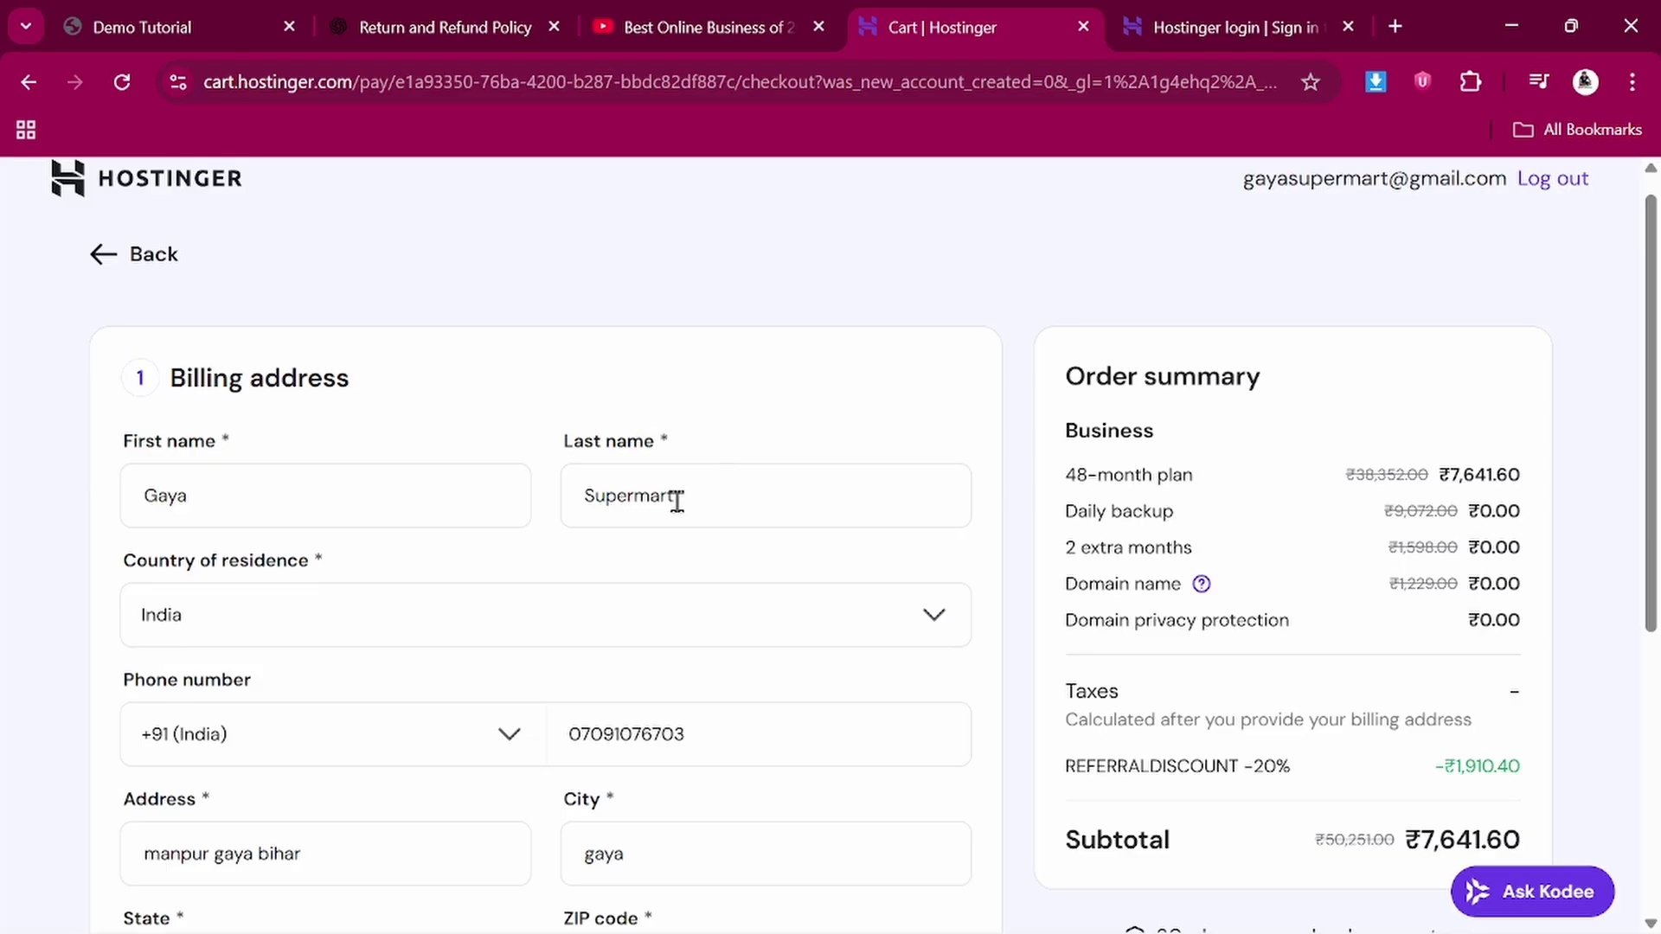
scroll(673, 499, "down", 3)
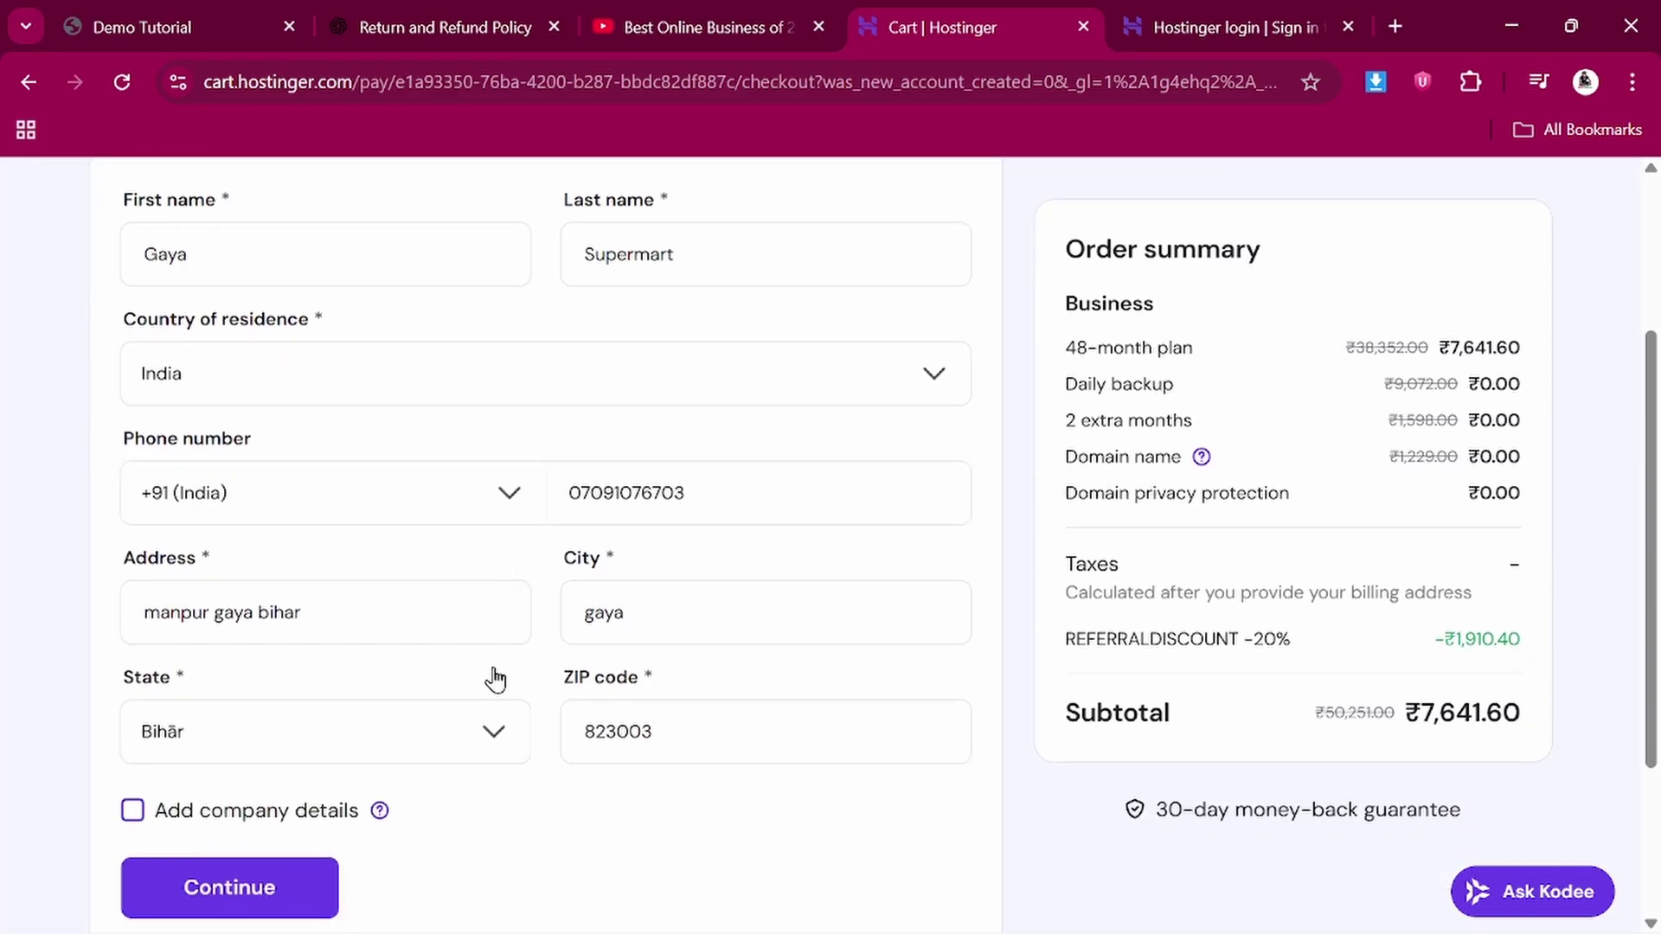
scroll(454, 682, "down", 2)
left_click(311, 699)
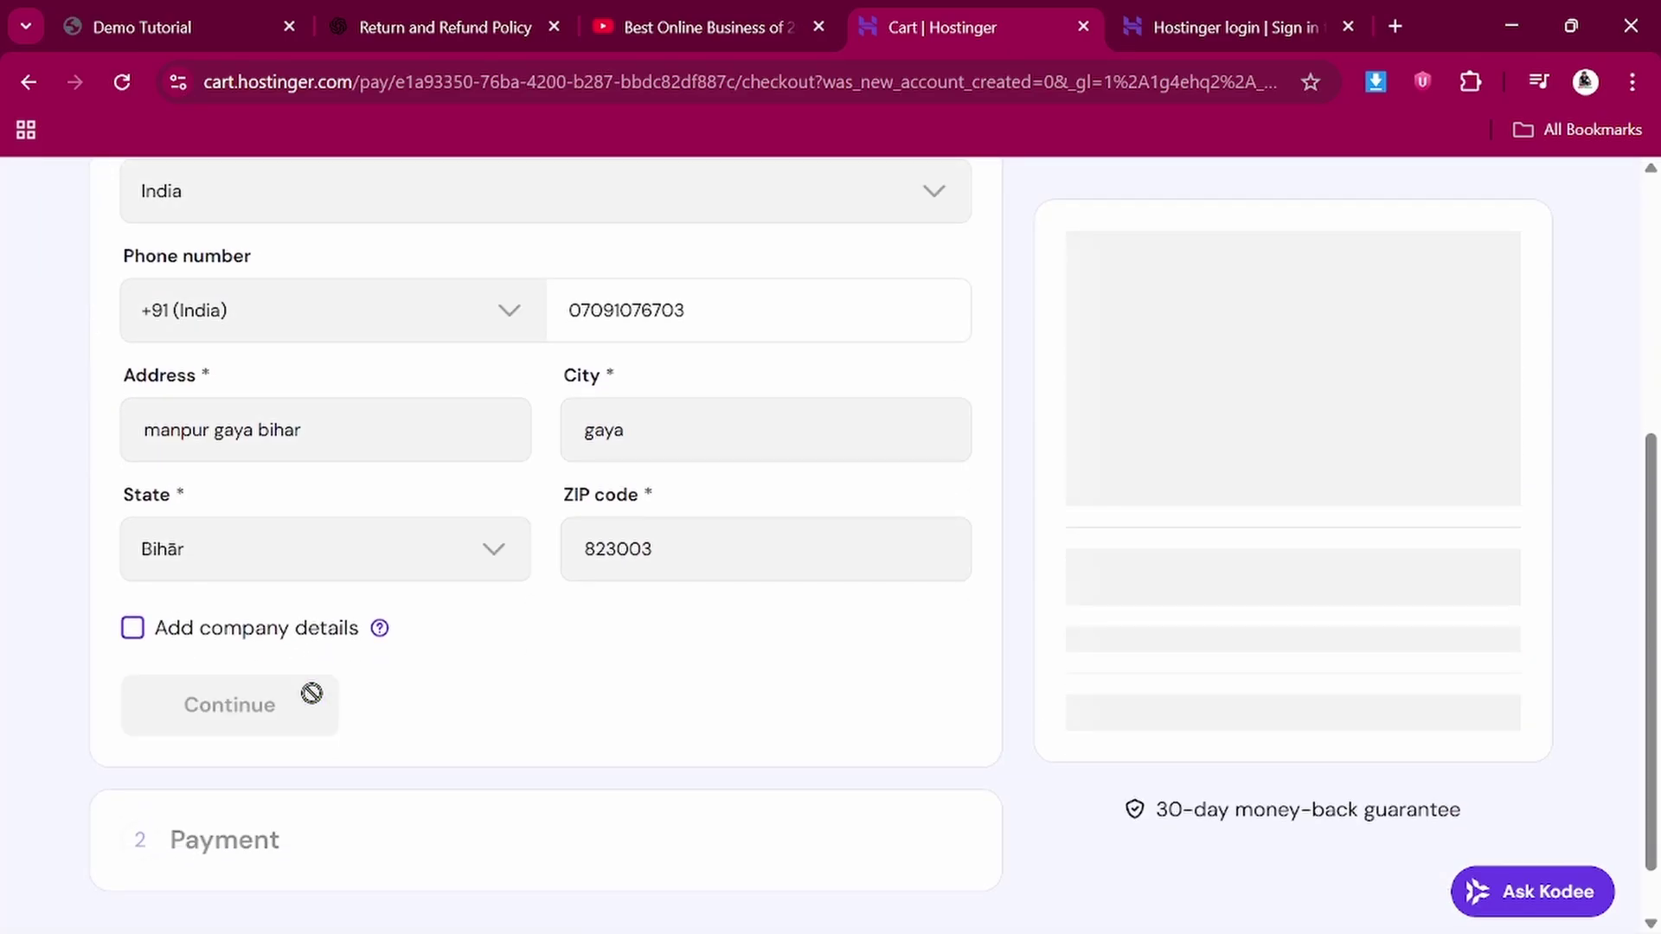
Select UPI as the payment method for the ₹9,017.09 total
scroll(314, 699, "down", 3)
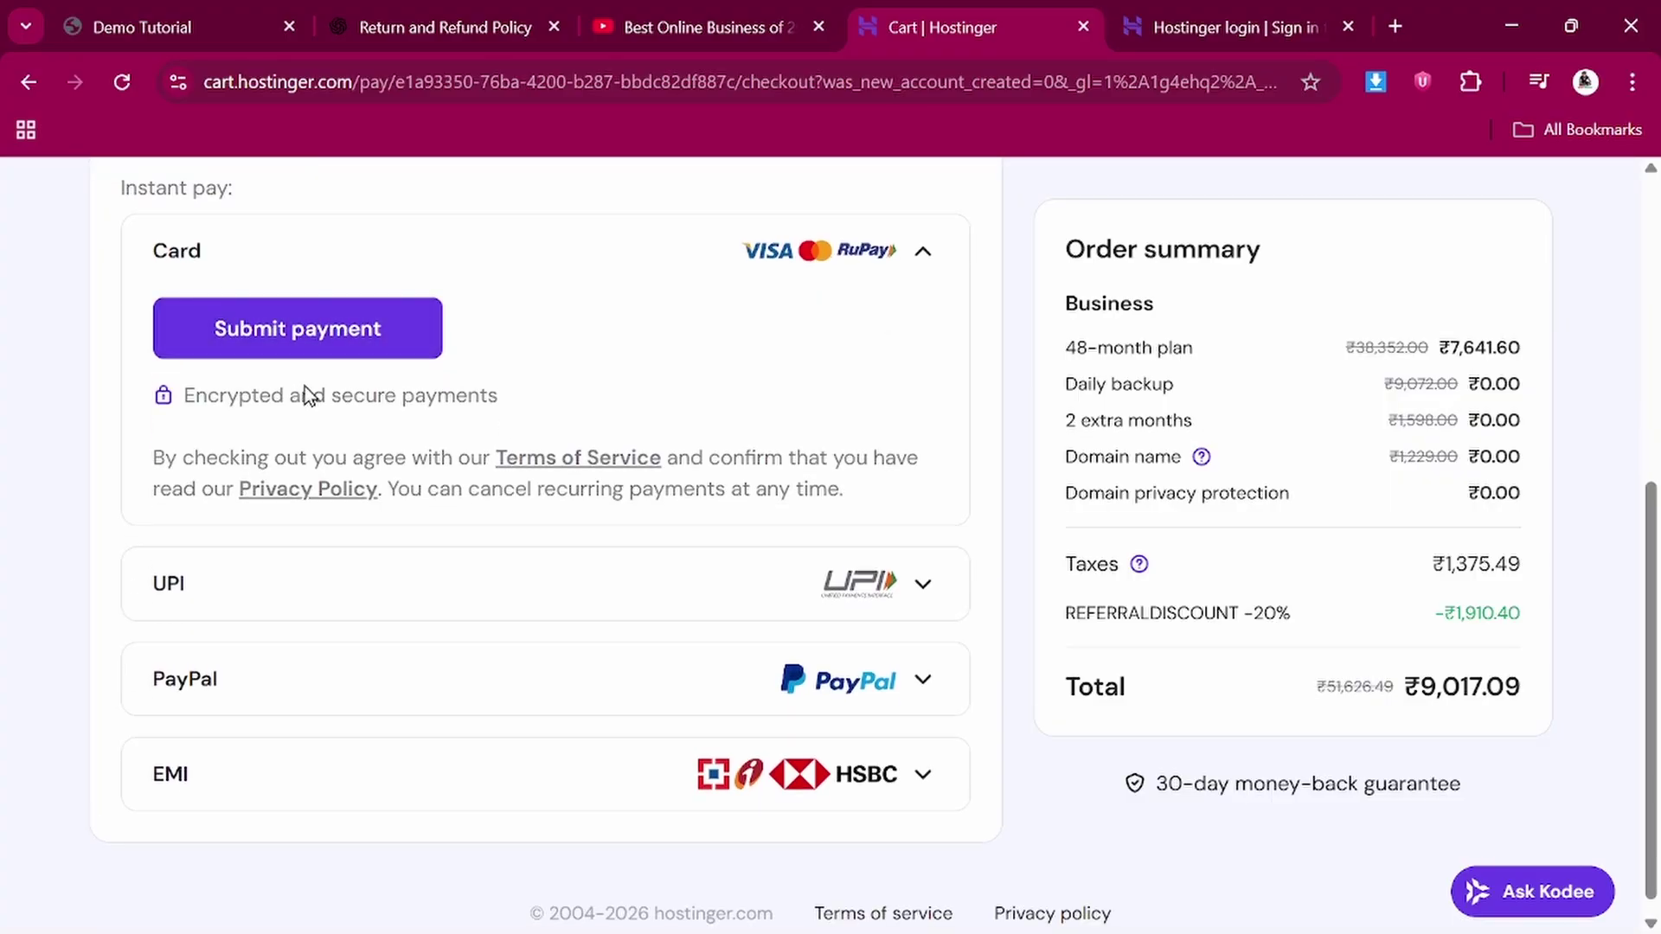
scroll(305, 391, "up", 7)
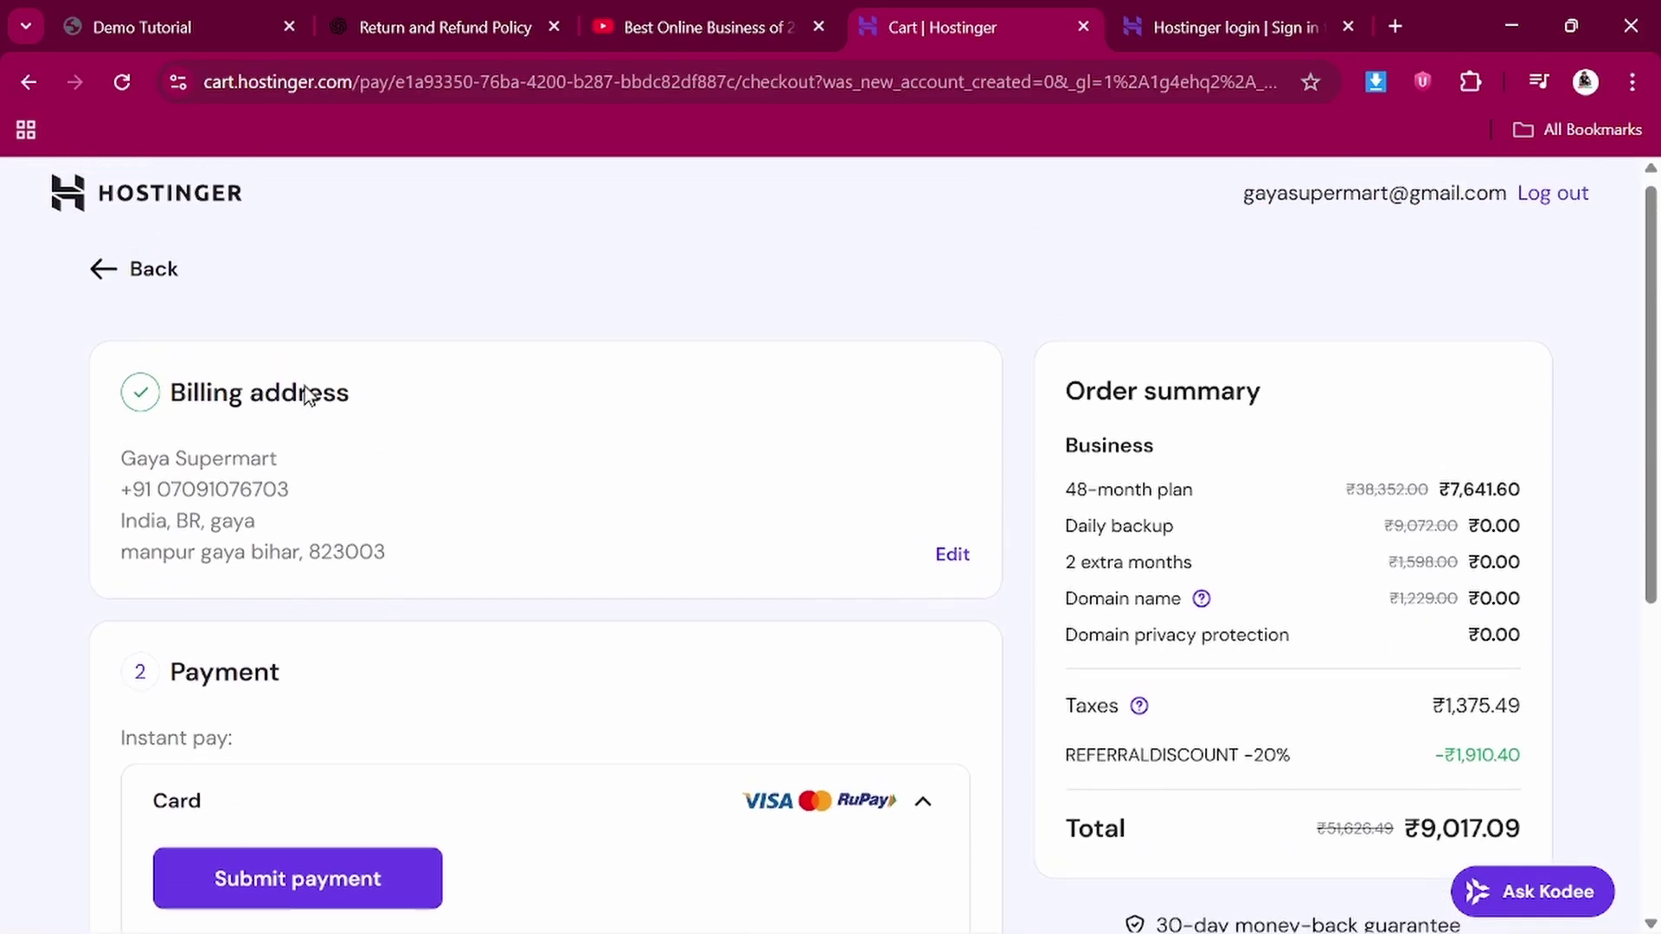
scroll(304, 387, "down", 6)
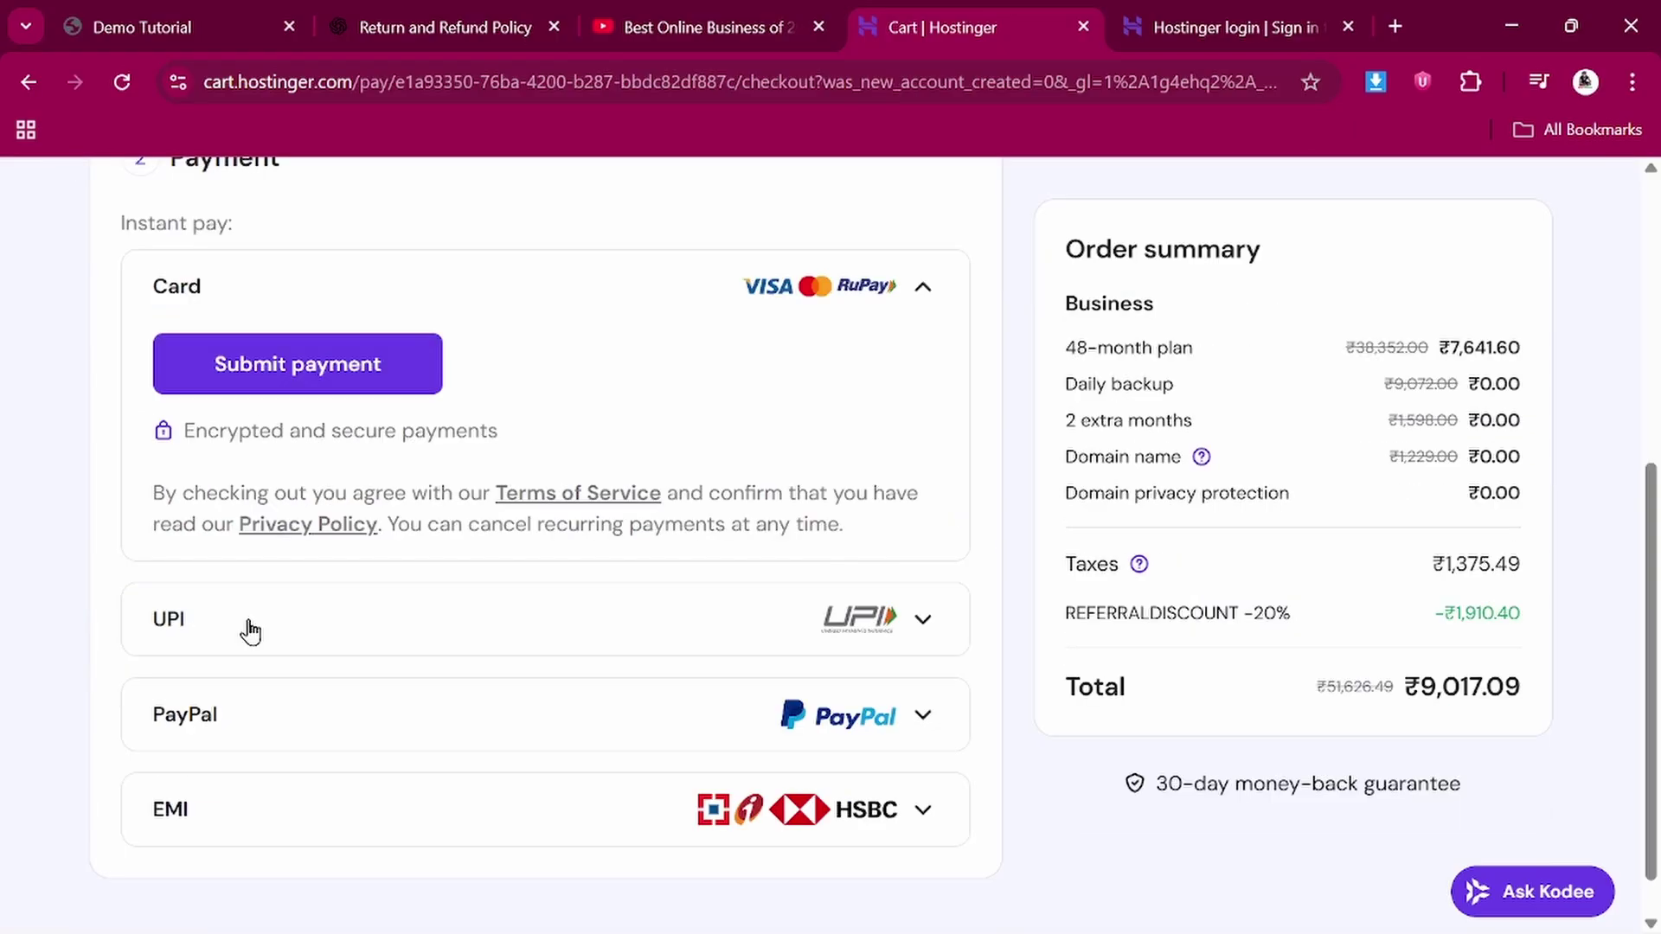
left_click(249, 631)
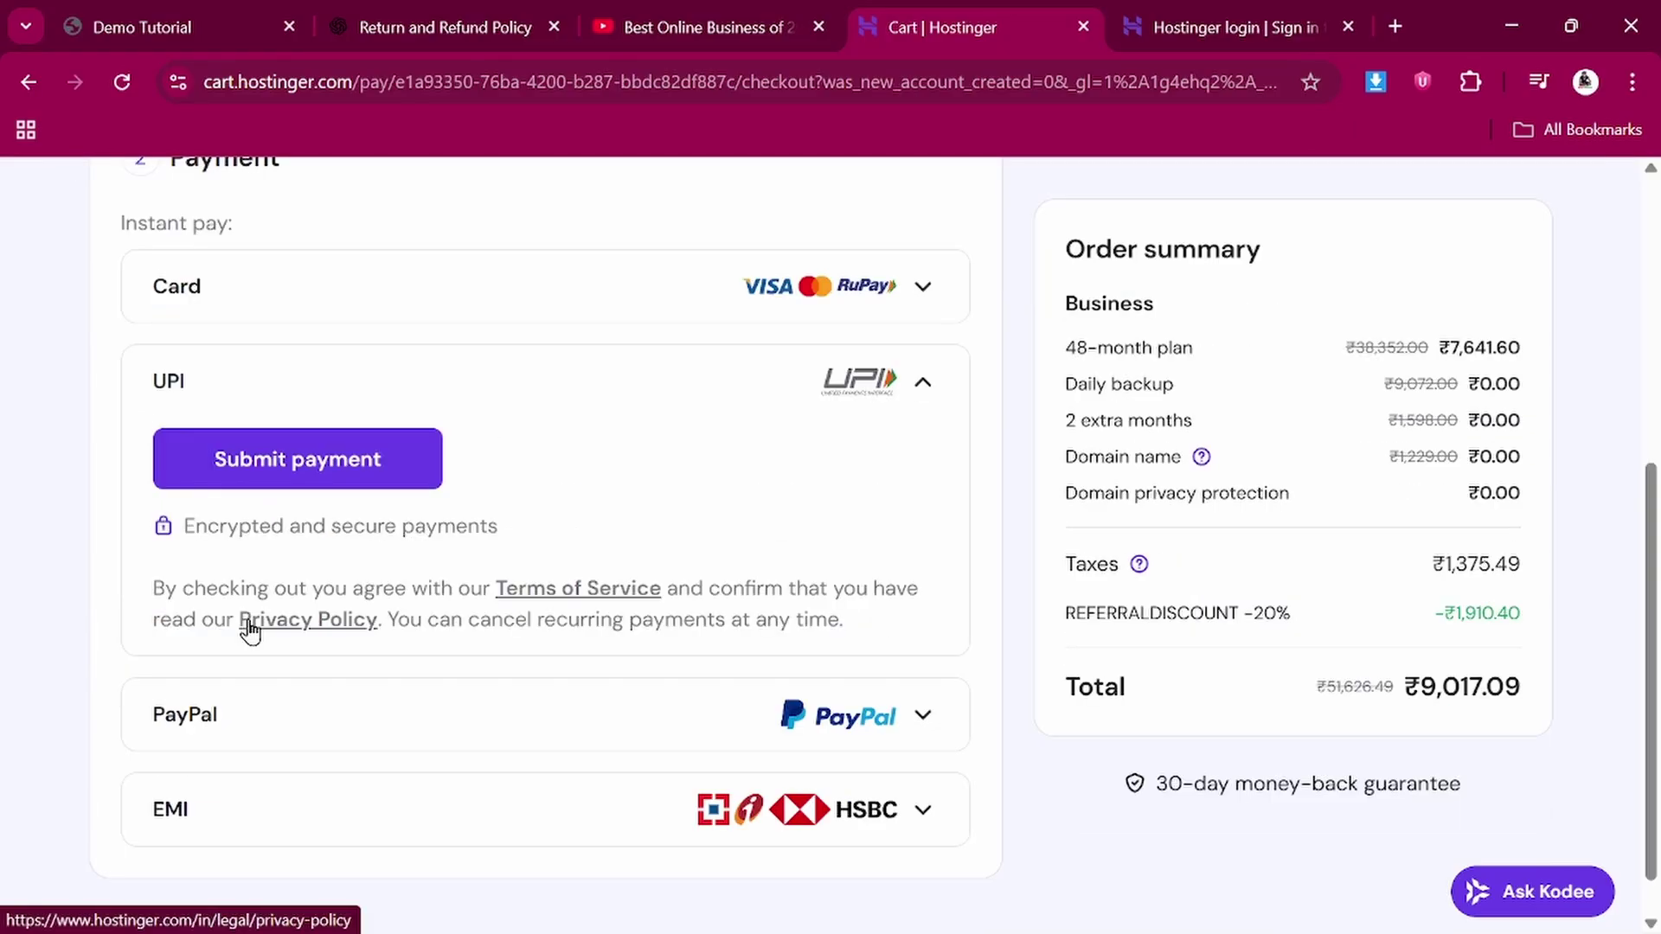
Submit the payment and point out the ₹1,375.49 GST and ₹9,017.09 total
left_click(281, 474)
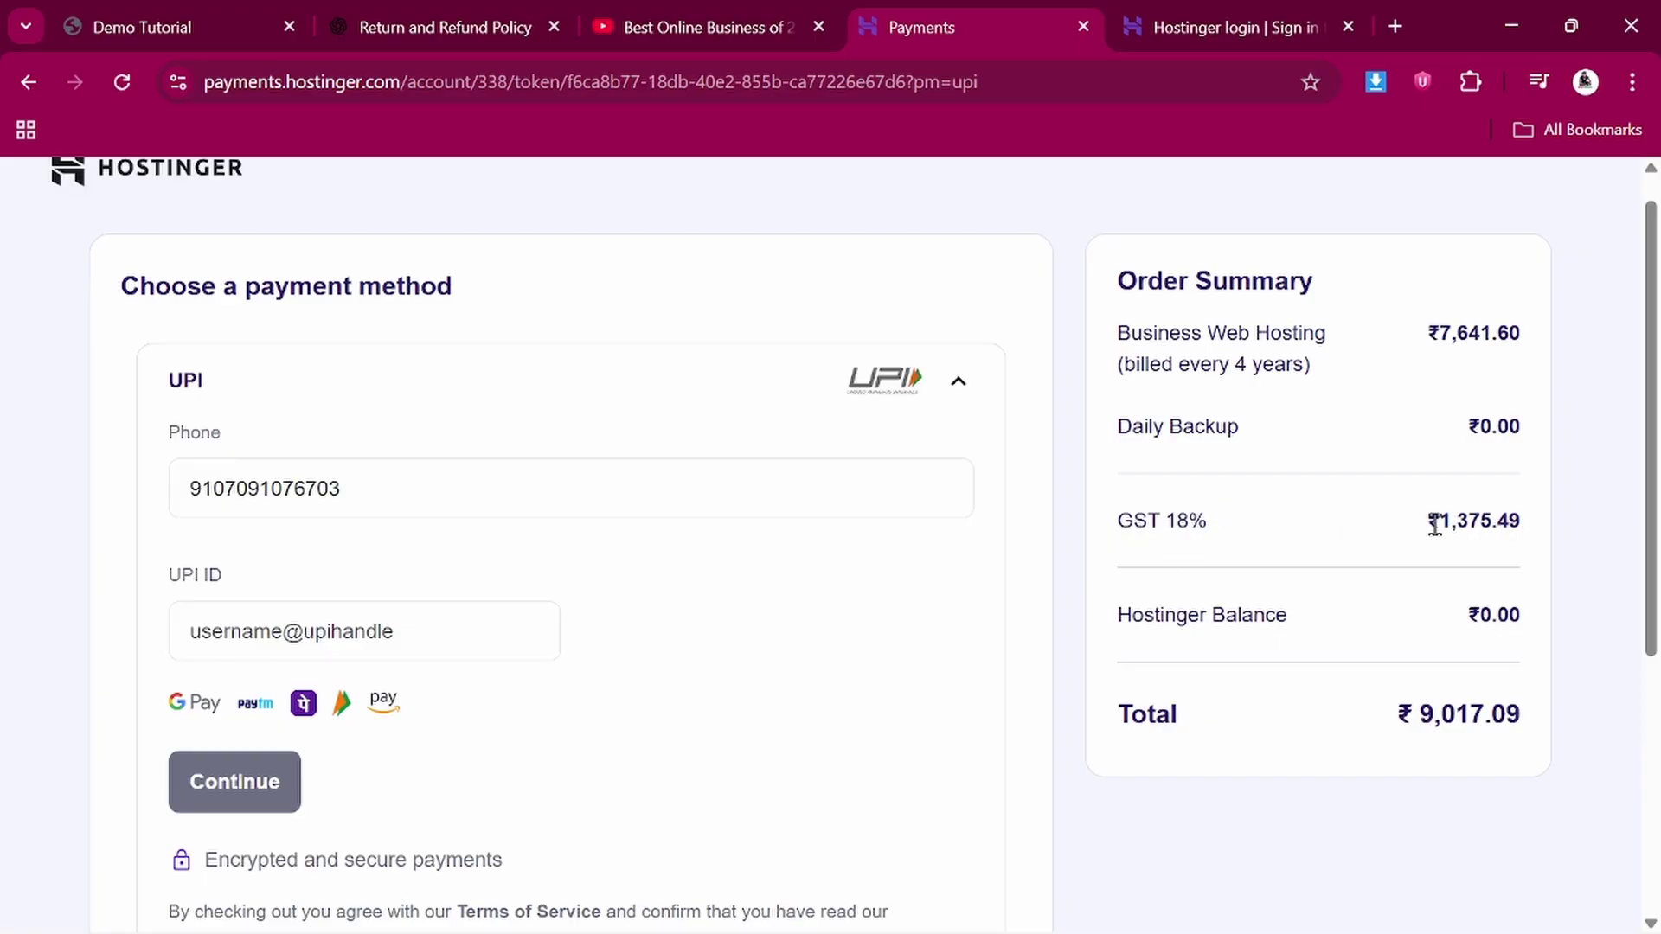
left_click_drag(1439, 522, 1519, 538)
left_click(1533, 542)
double_click(1444, 711)
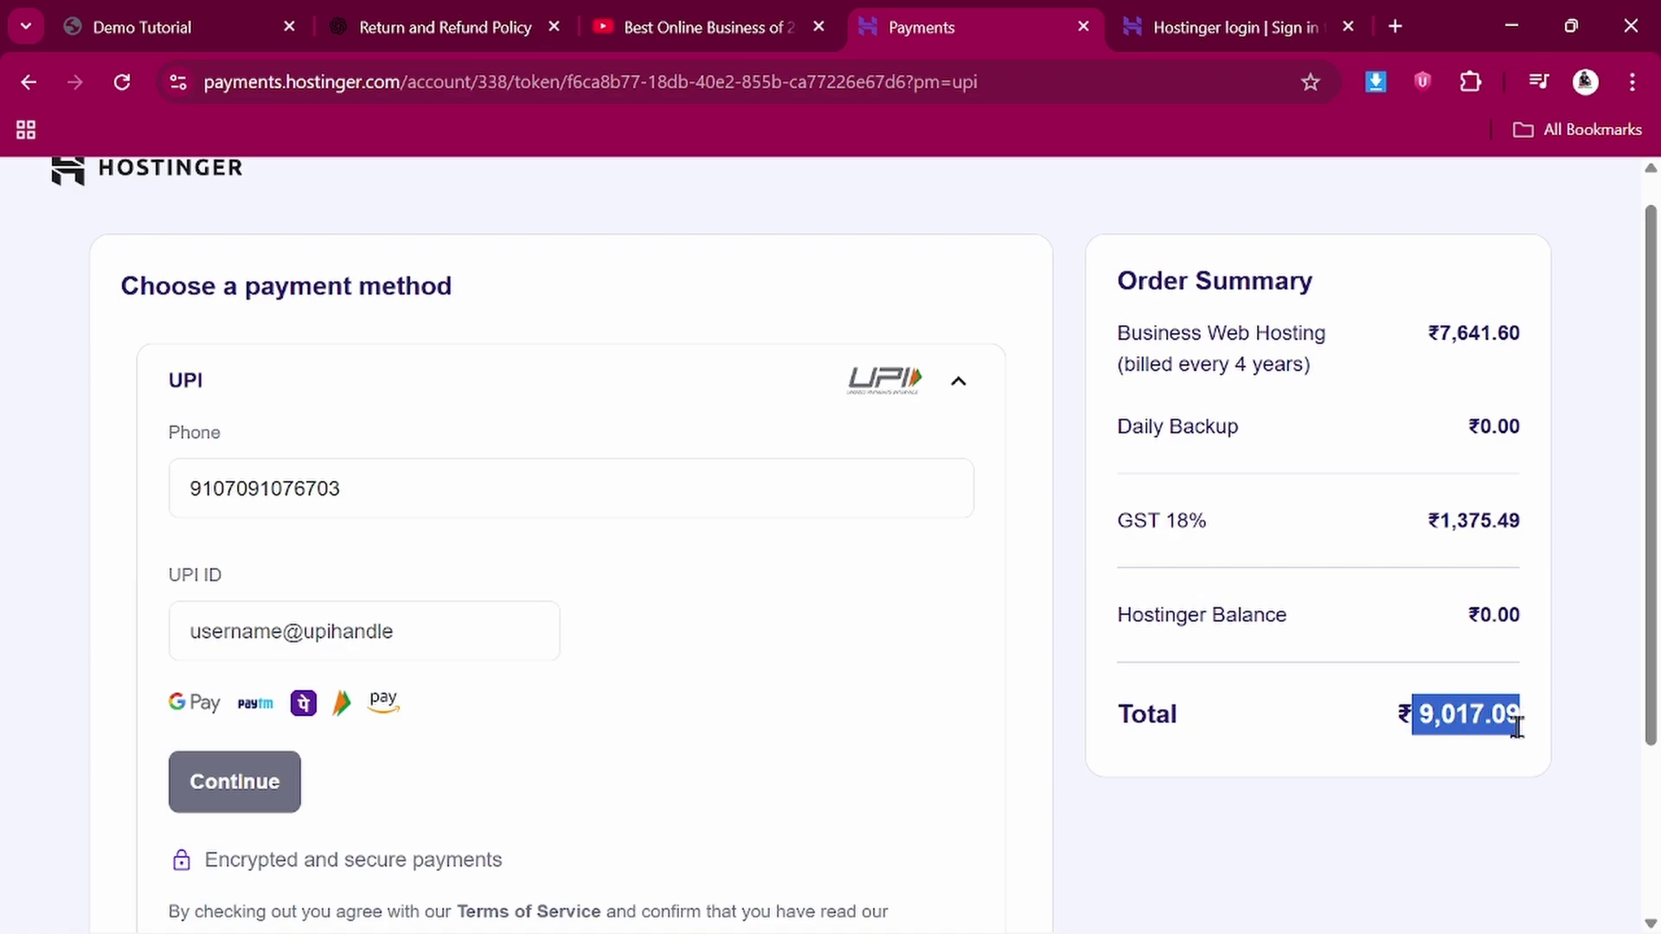
scroll(1227, 756, "down", 1)
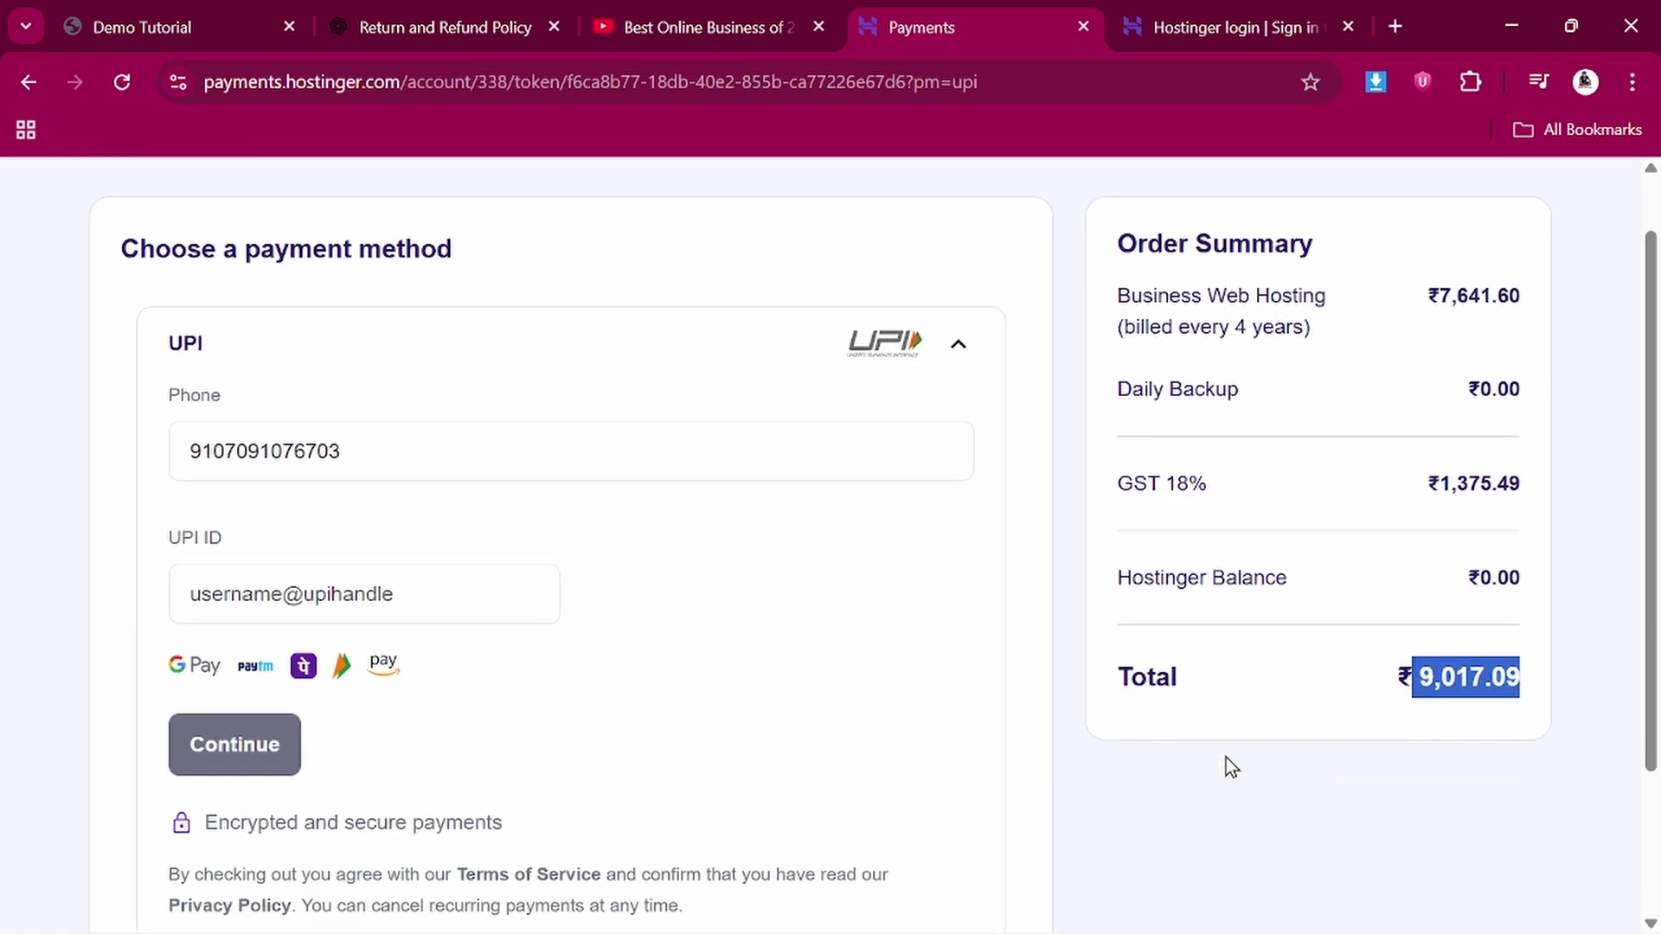
scroll(1228, 735, "up", 1)
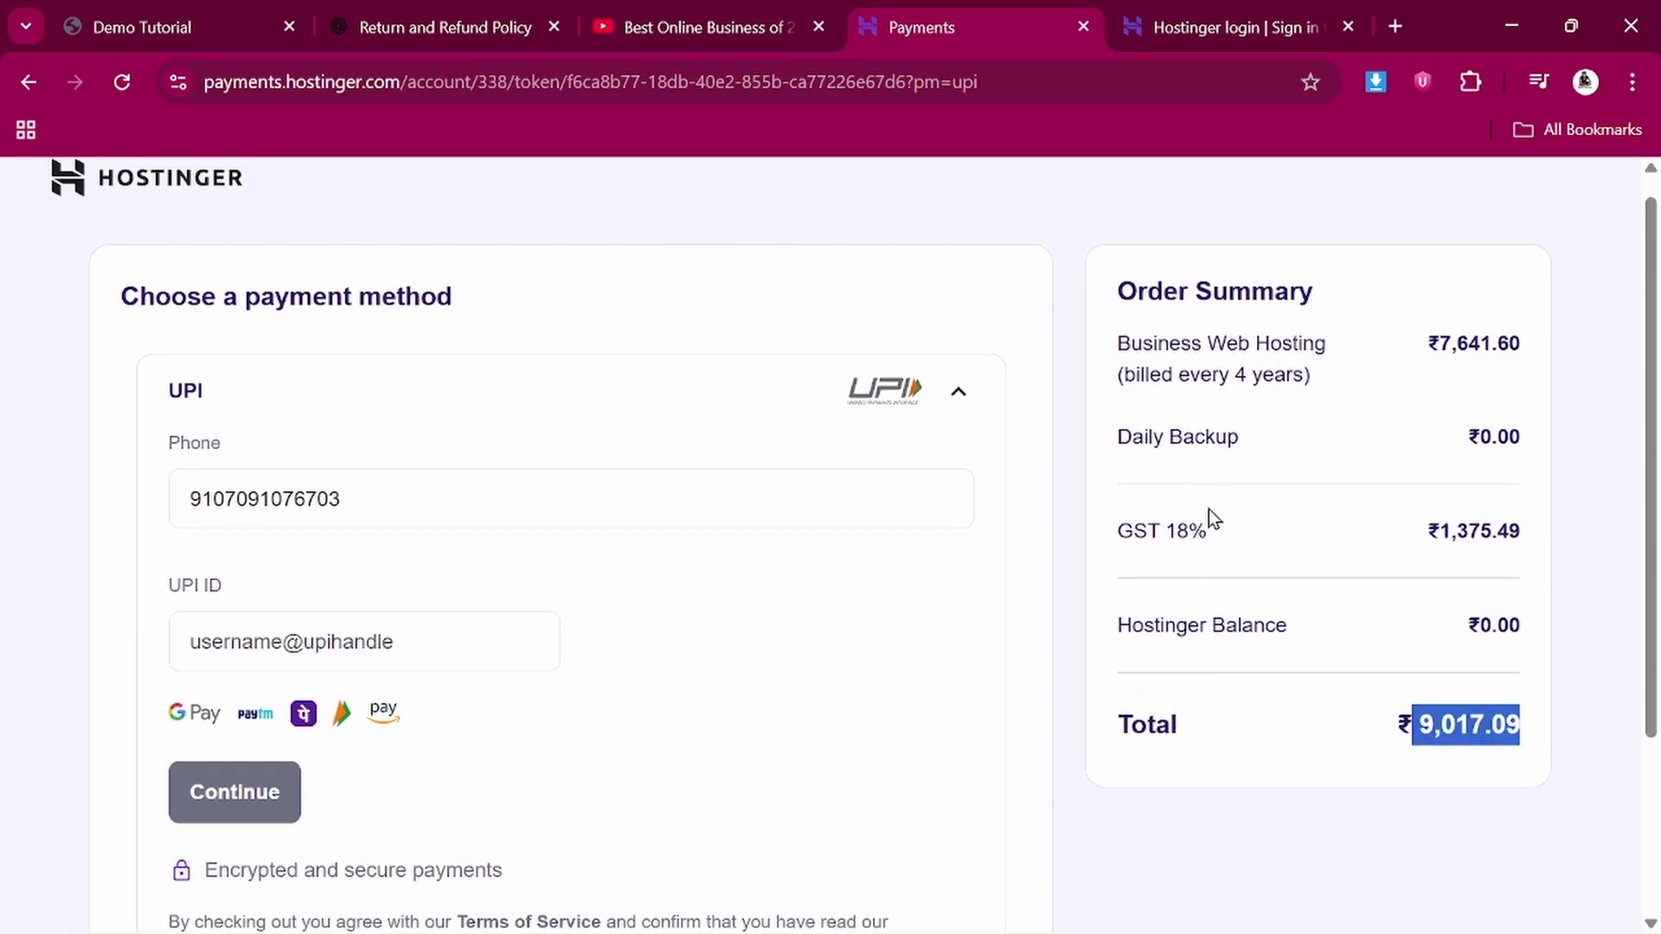
left_click(1441, 342)
Point out the ₹7,641.60 hosting price, then close the payment tab
double_click(1441, 342)
left_click(1570, 361)
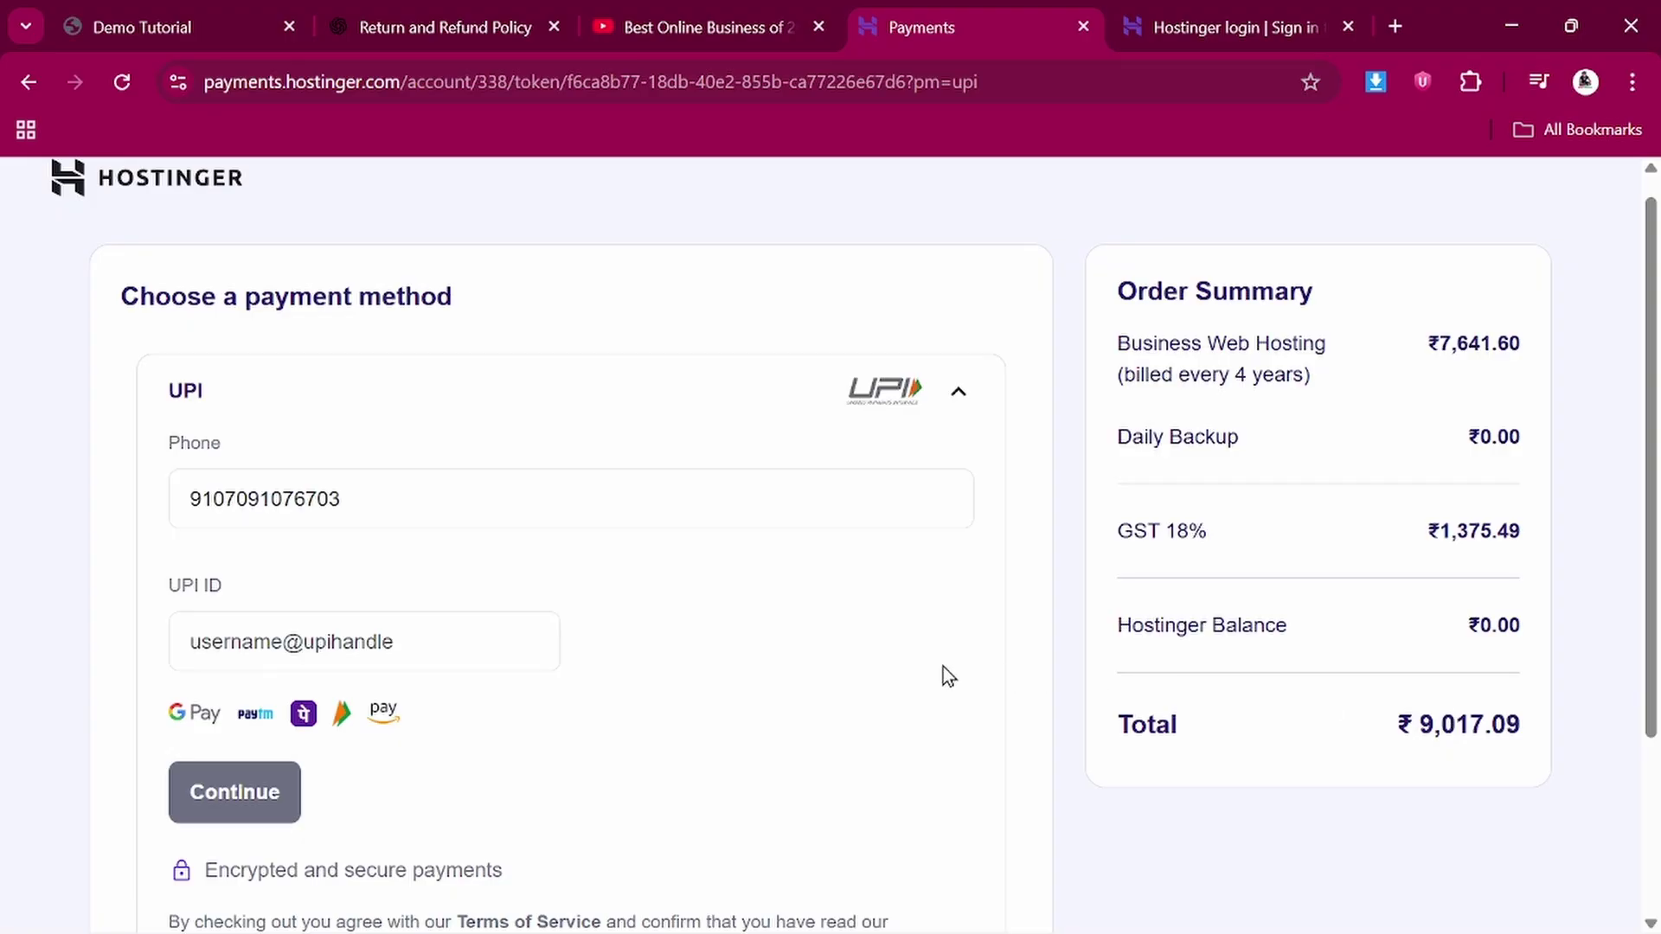
scroll(943, 673, "down", 2)
scroll(419, 425, "up", 1)
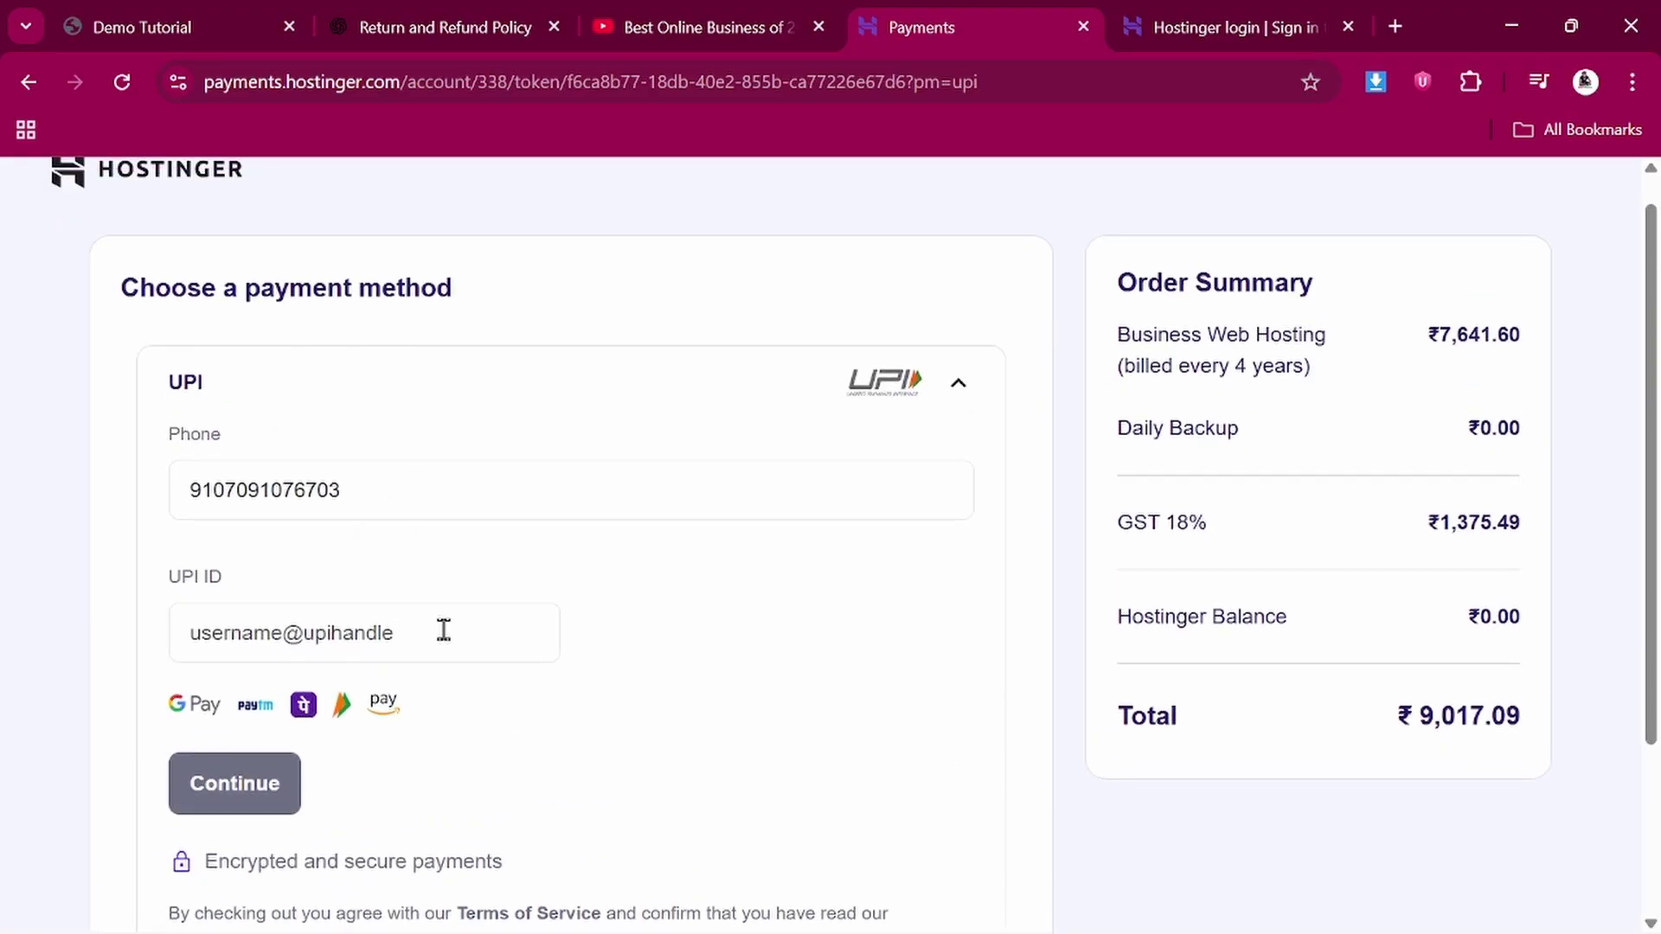
scroll(442, 628, "down", 1)
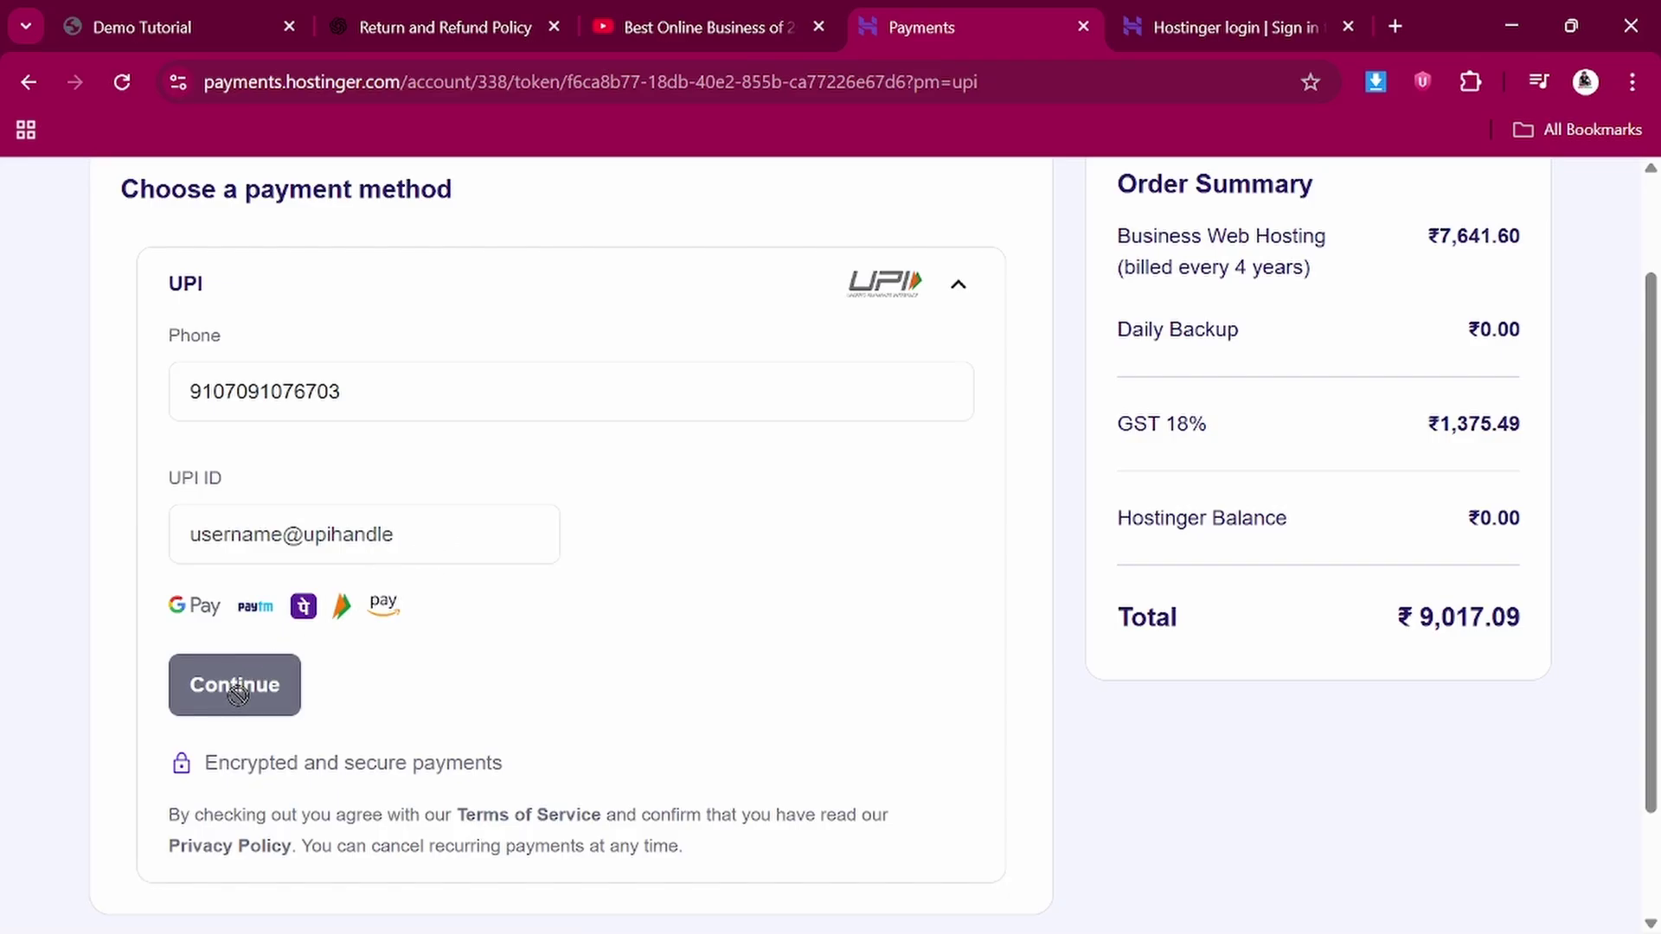
scroll(729, 625, "up", 2)
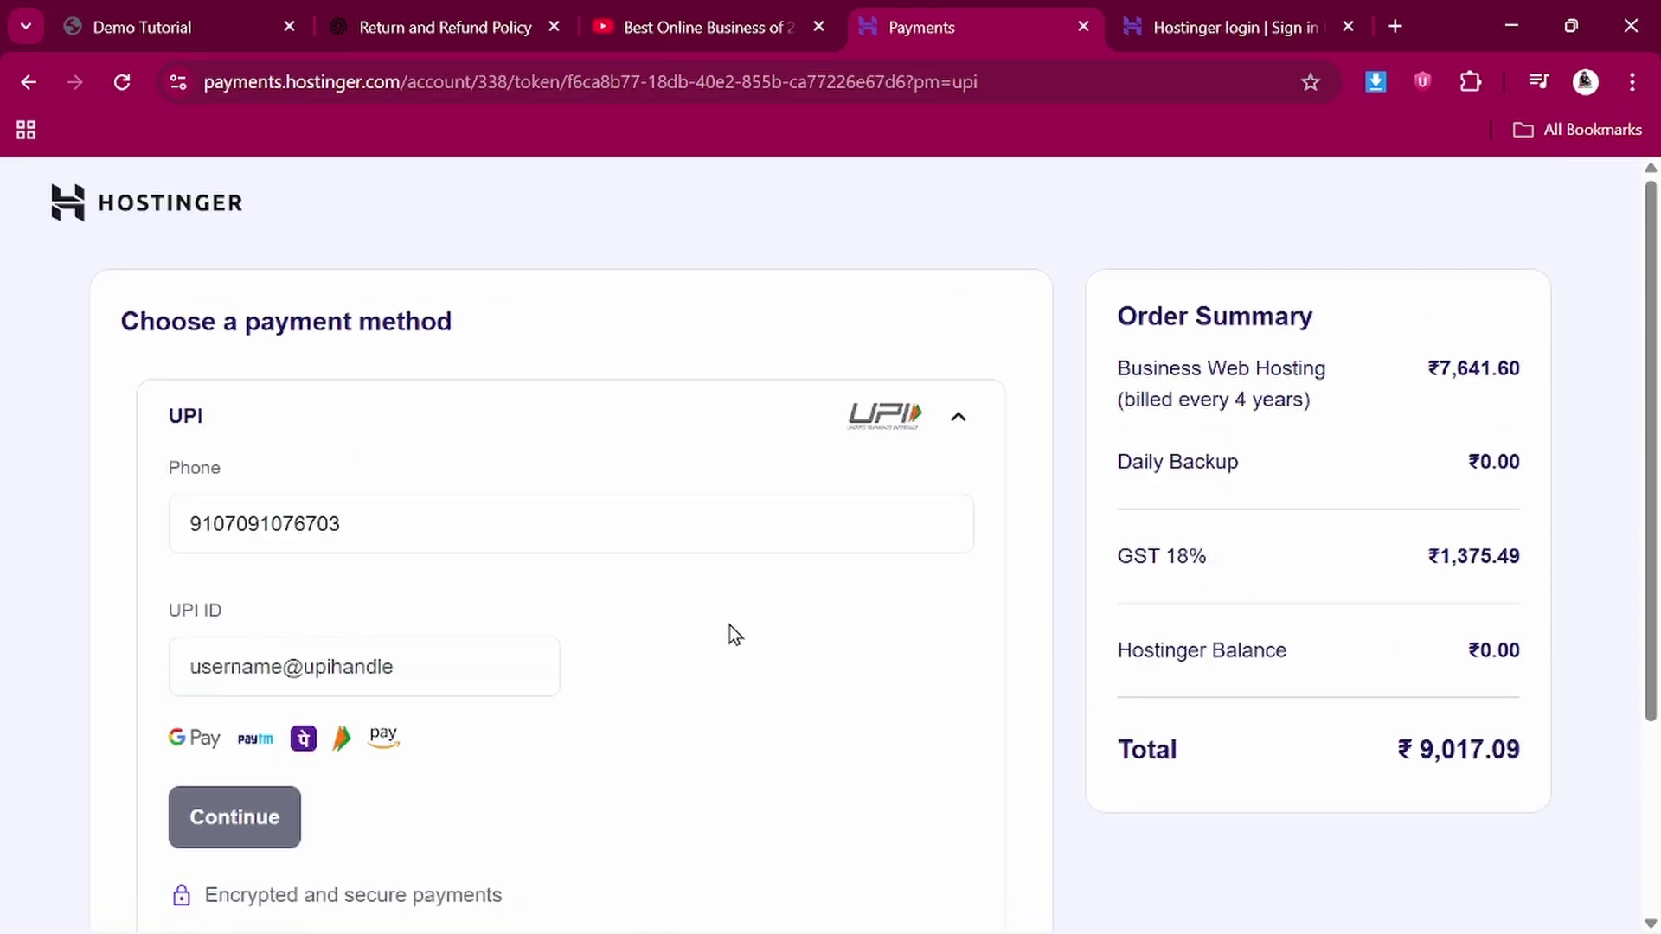
scroll(729, 625, "down", 3)
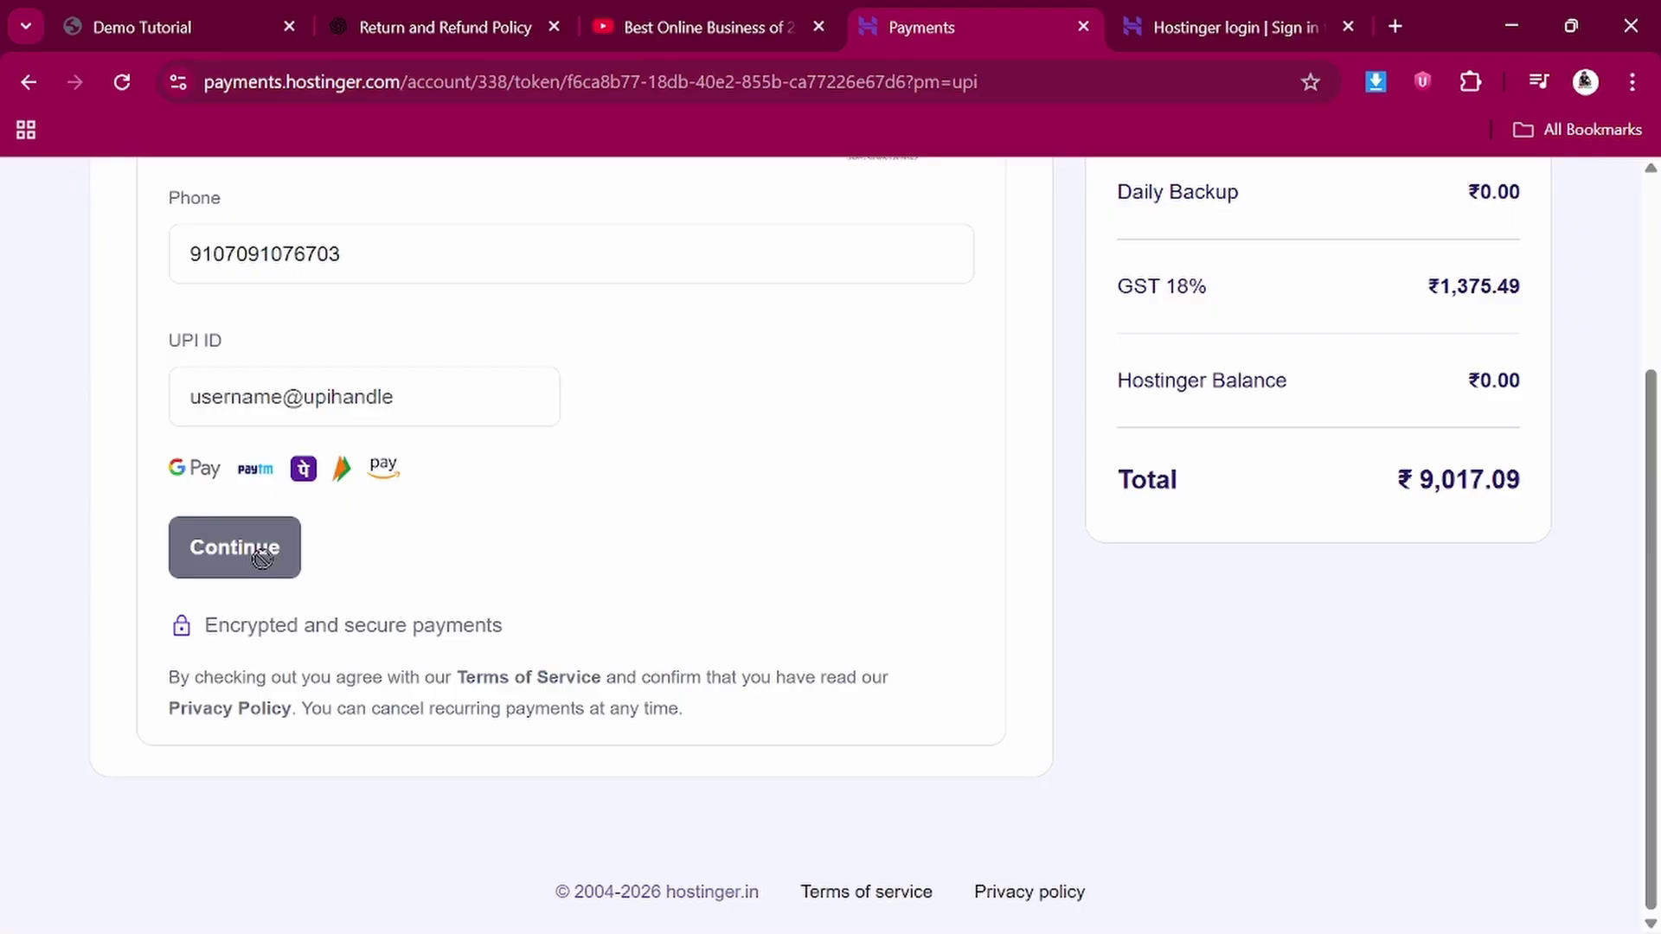
scroll(485, 554, "up", 3)
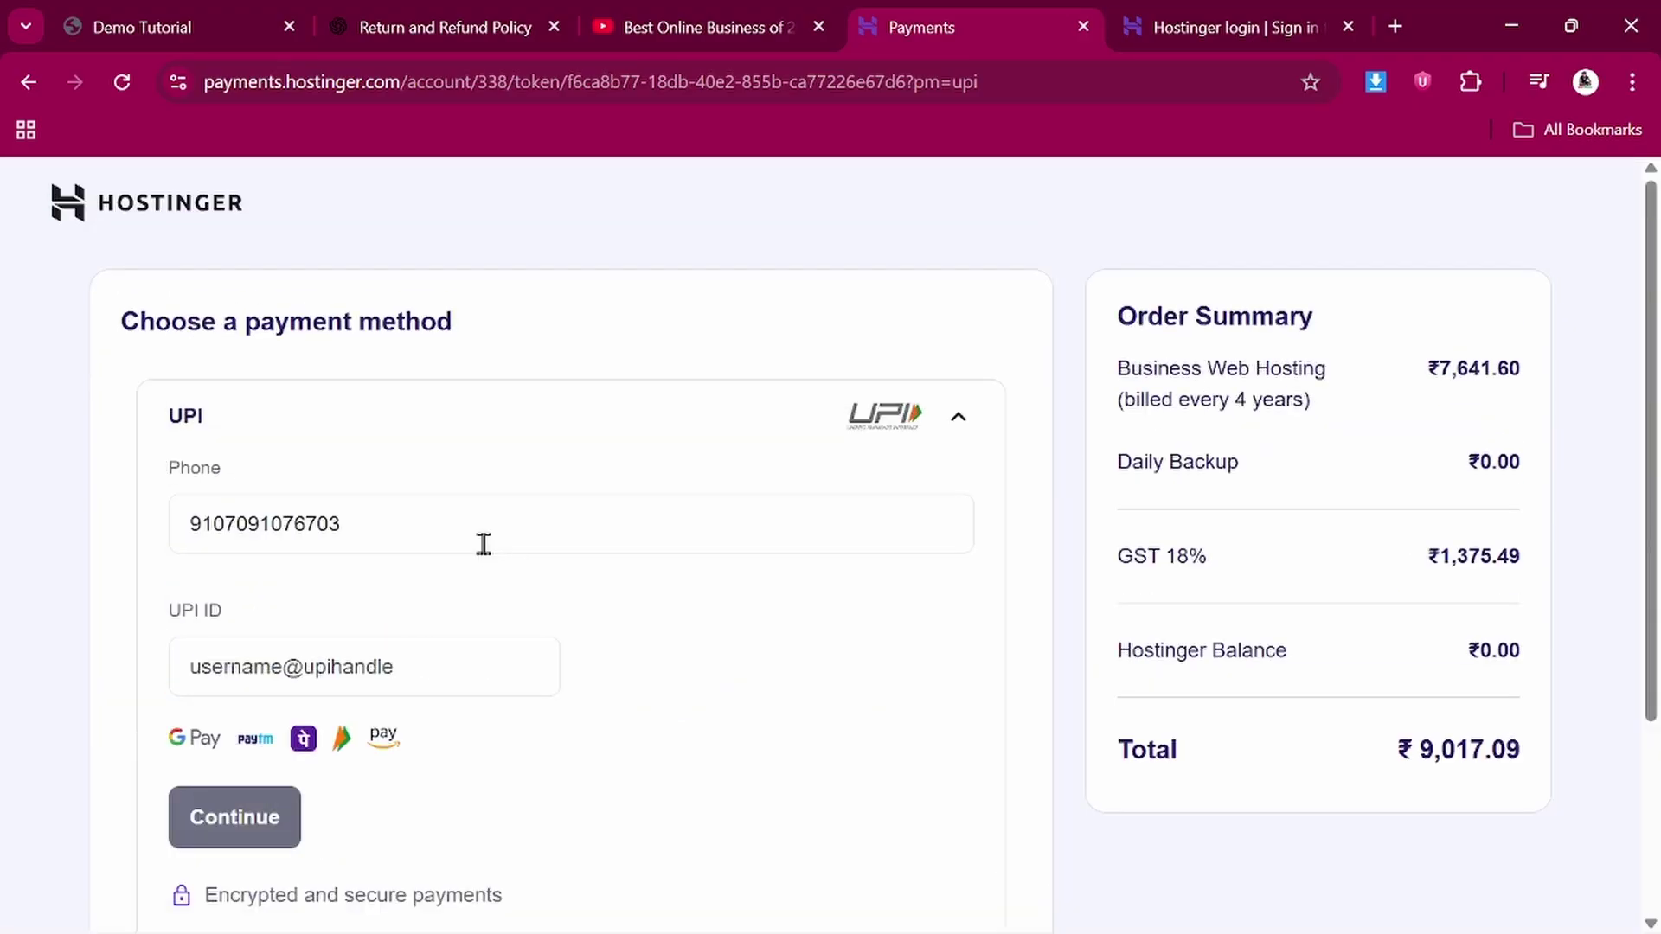
key("ctrl+w")
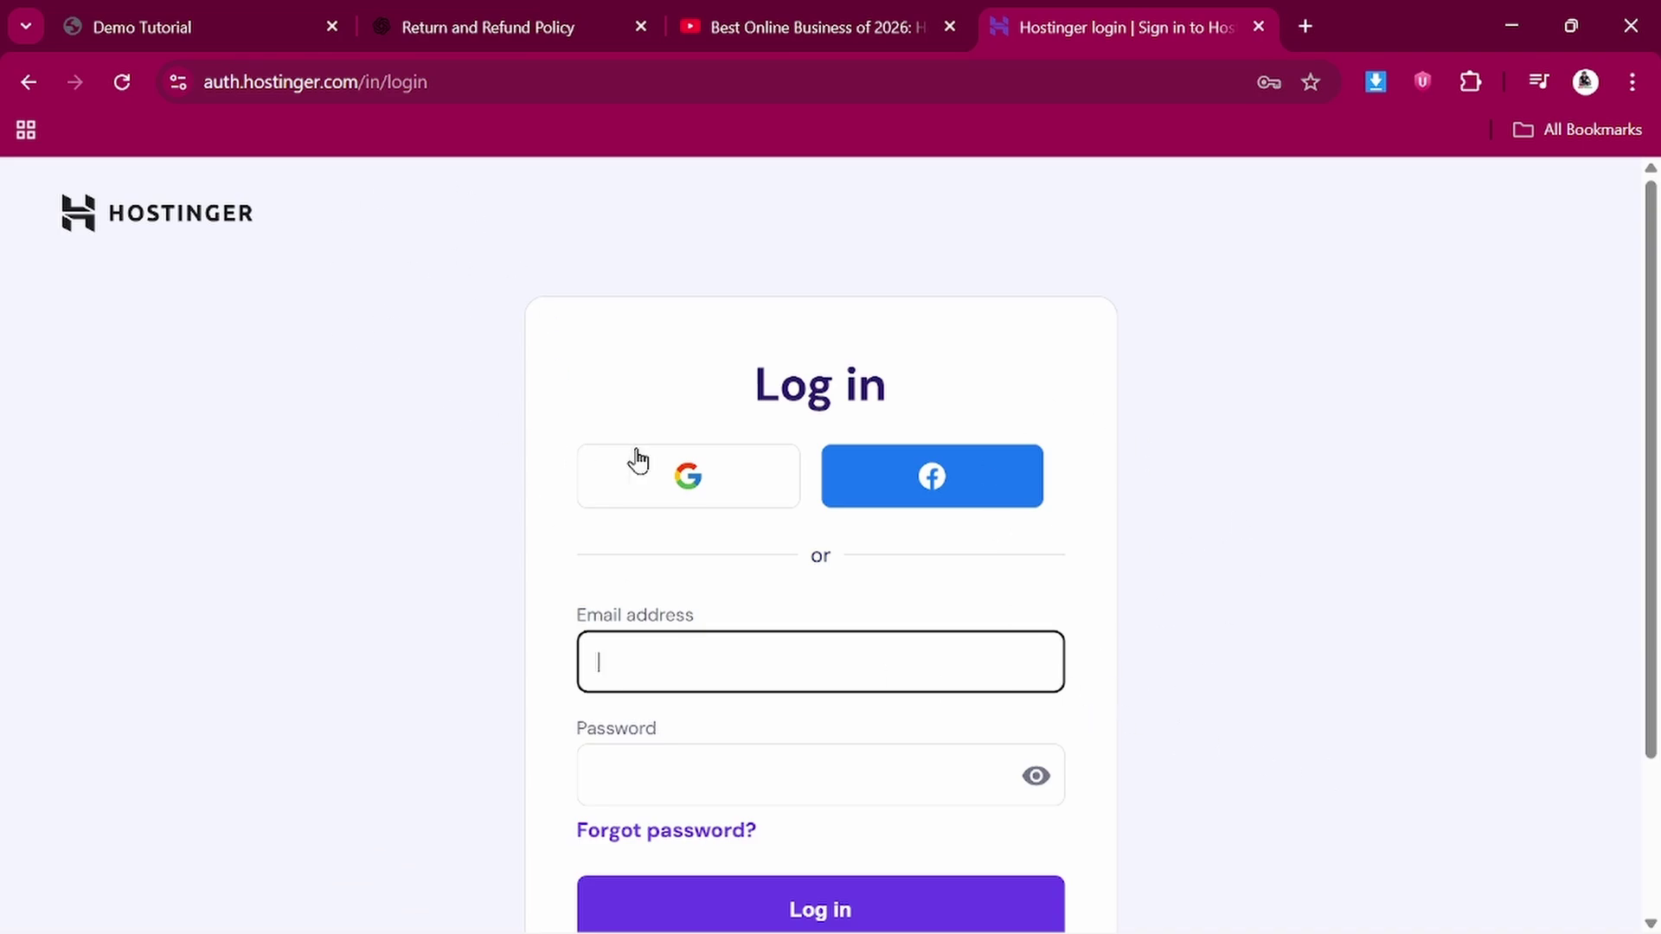
Log in to Hostinger with the saved account e-mail and password
left_click(718, 637)
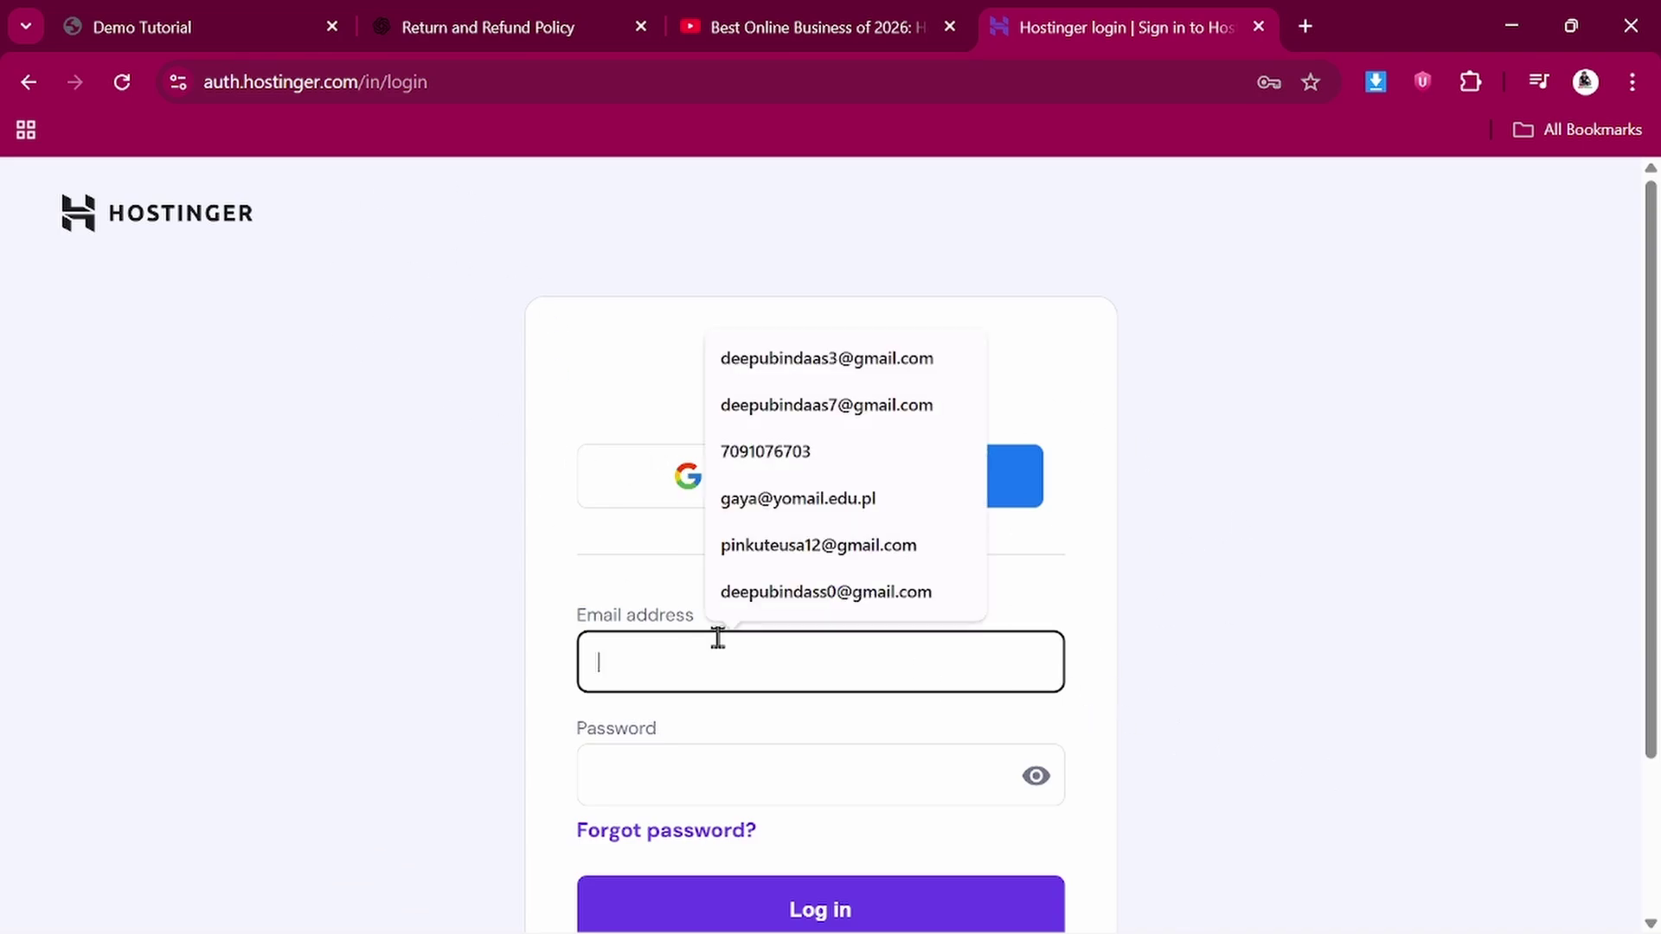
left_click(784, 353)
scroll(784, 354, "down", 2)
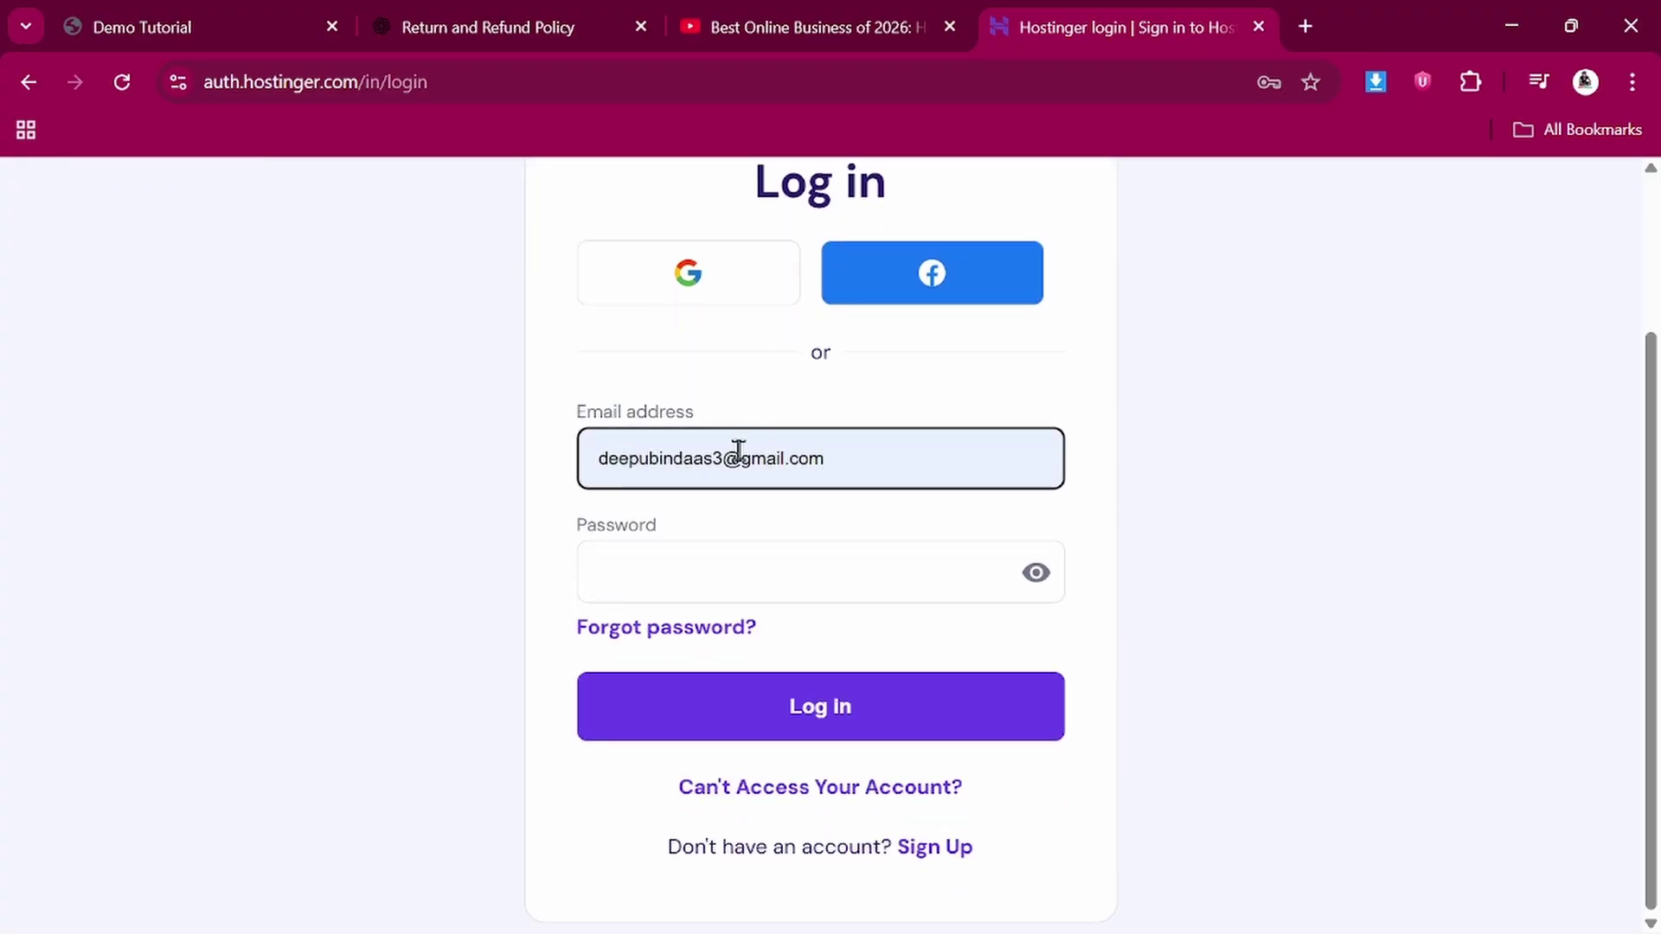
left_click(707, 569)
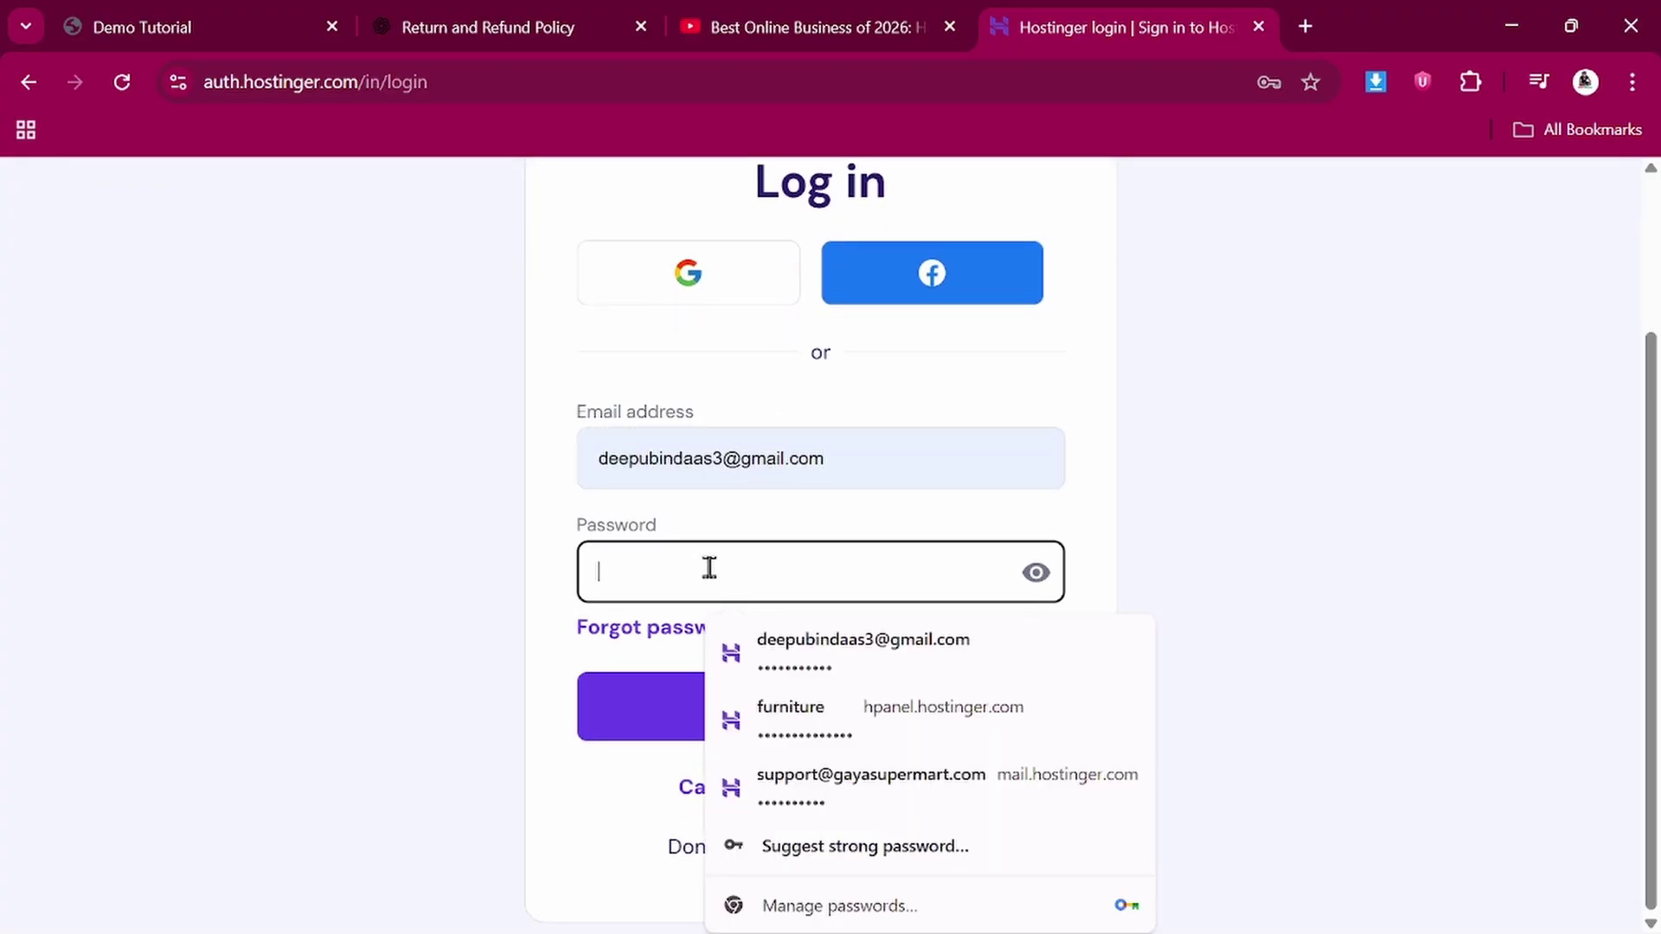
left_click(787, 643)
left_click(771, 731)
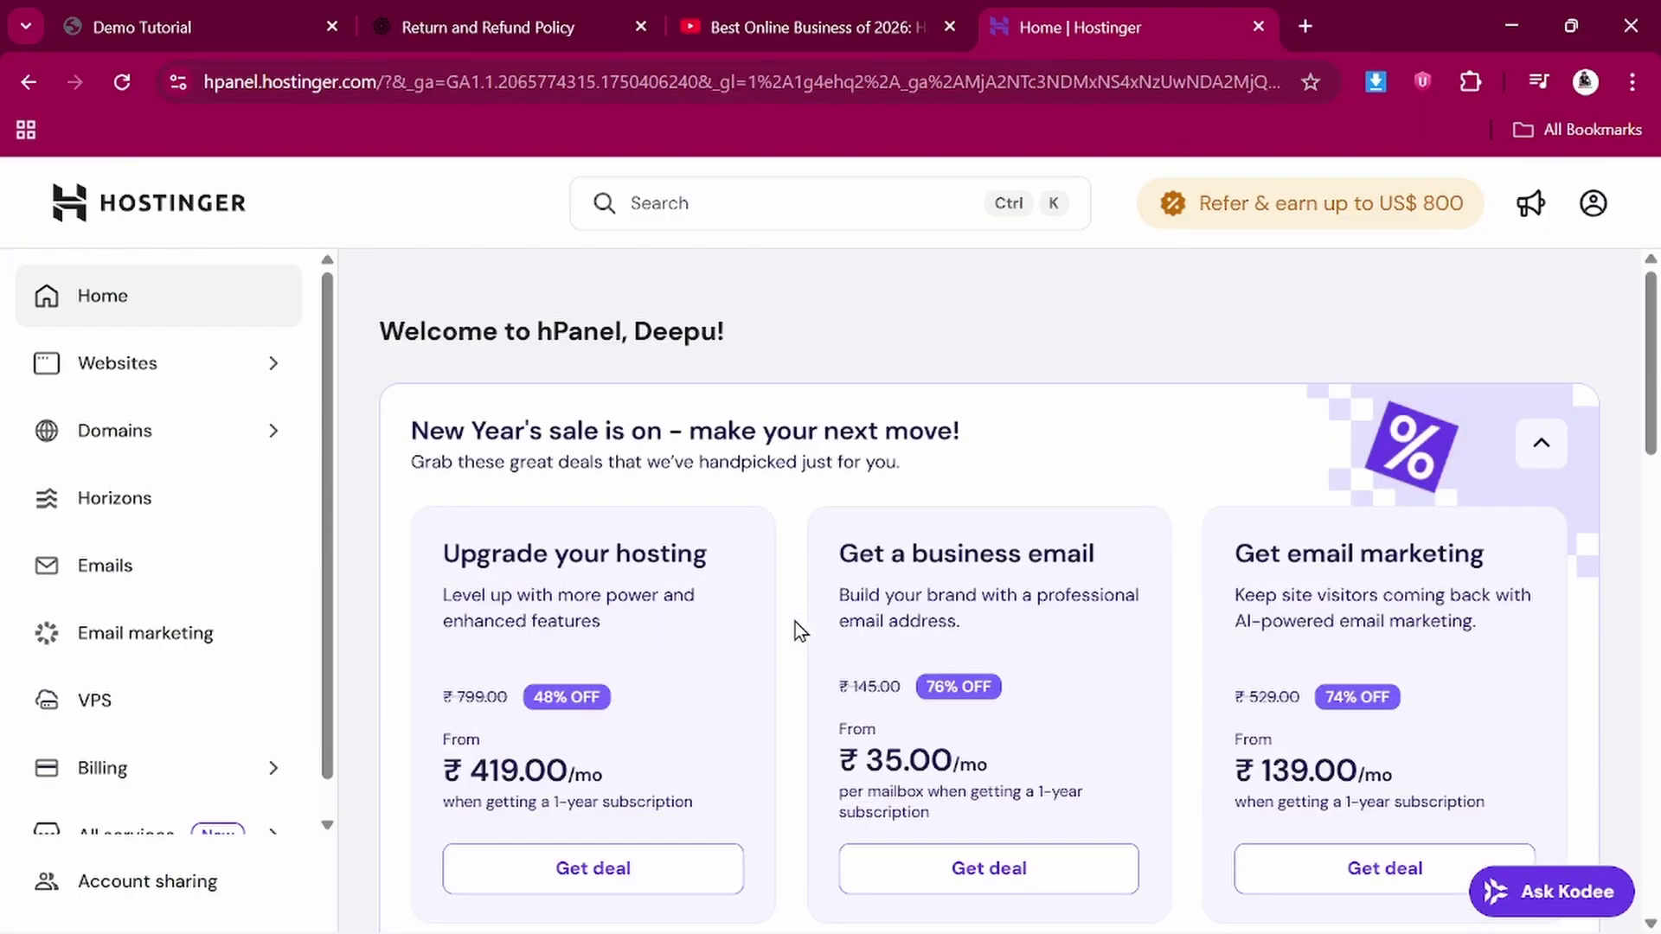
Open the hosted websites list and start adding a new website
scroll(796, 627, "down", 3)
scroll(795, 627, "up", 3)
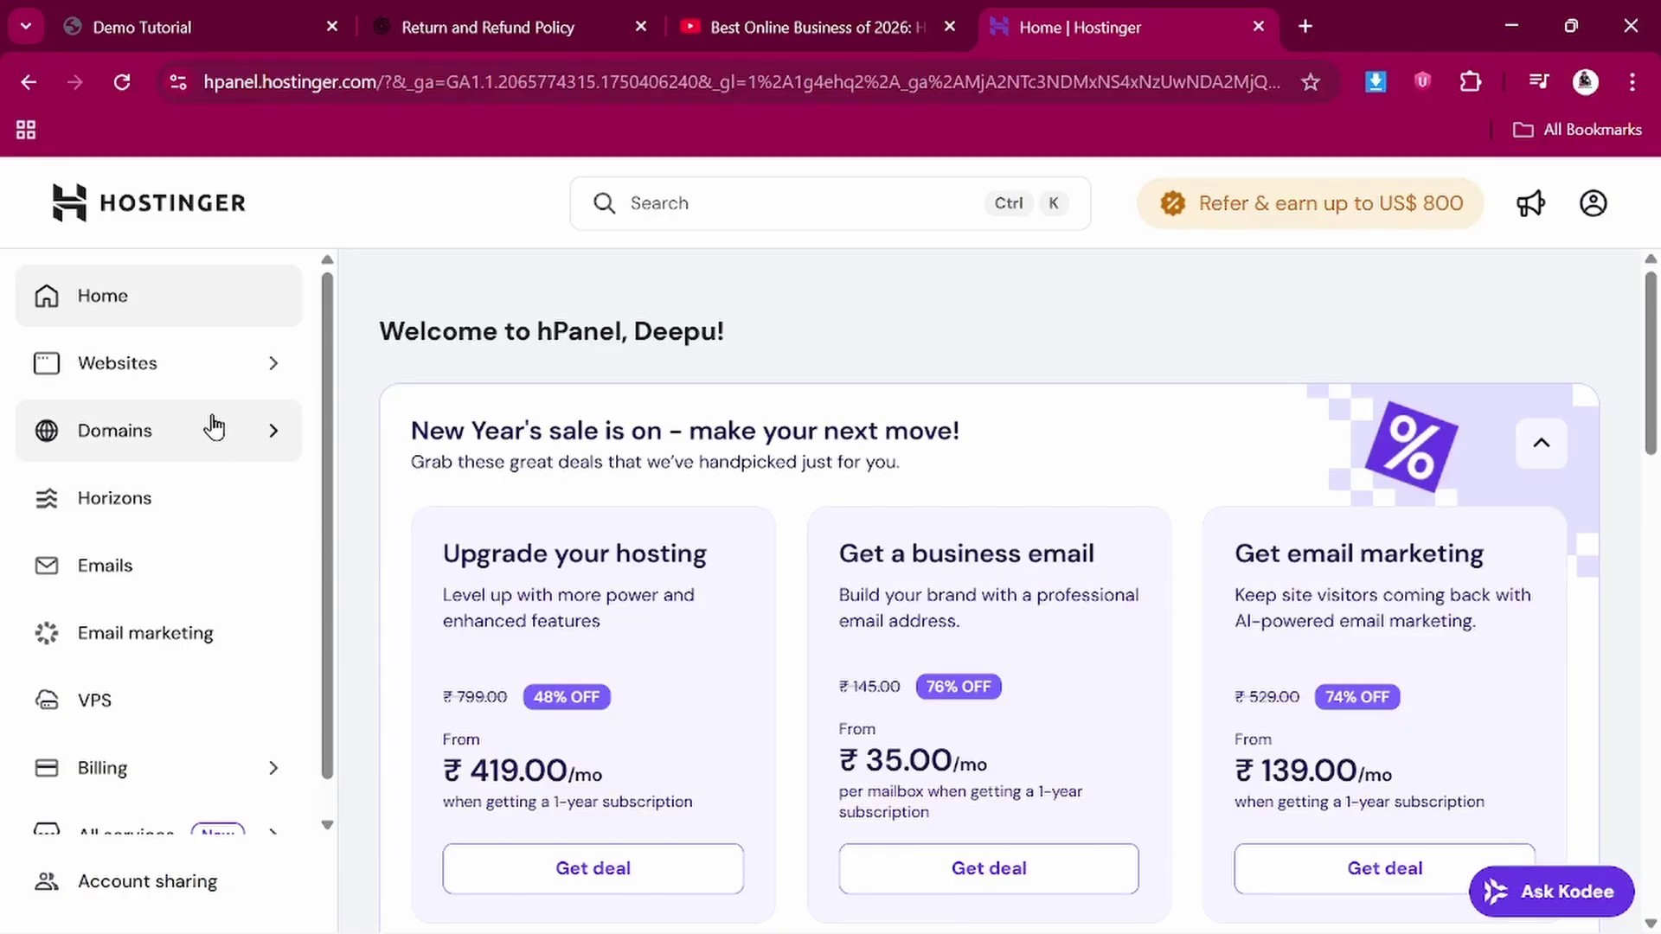
left_click(228, 379)
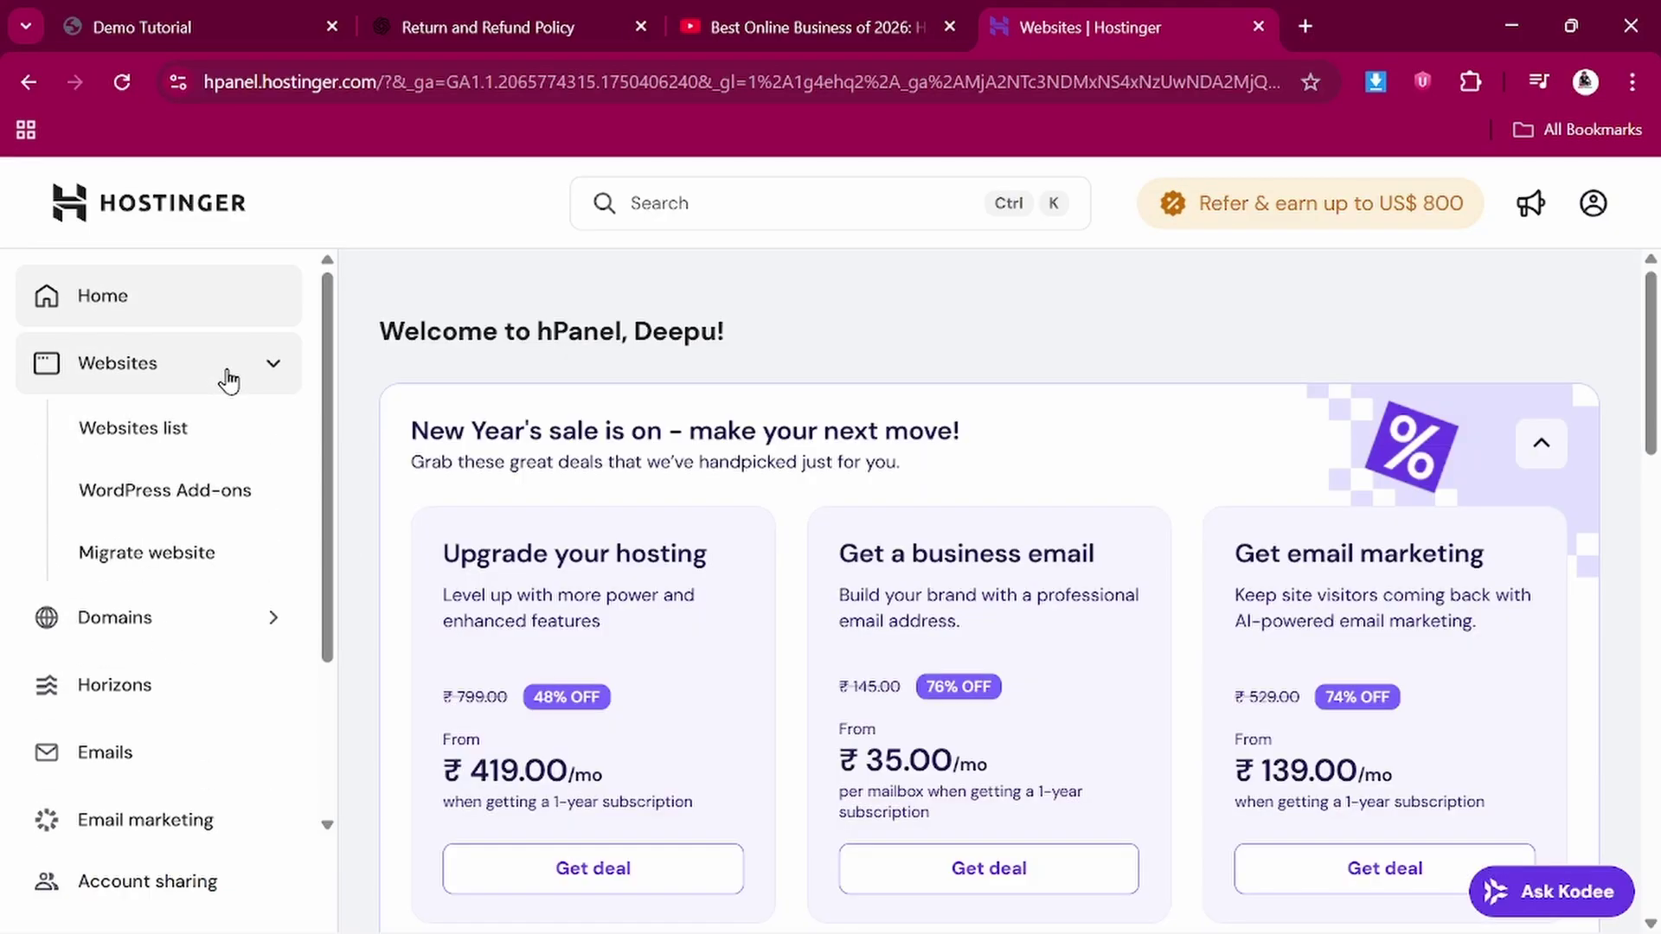
scroll(1125, 683, "down", 2)
scroll(1124, 683, "up", 2)
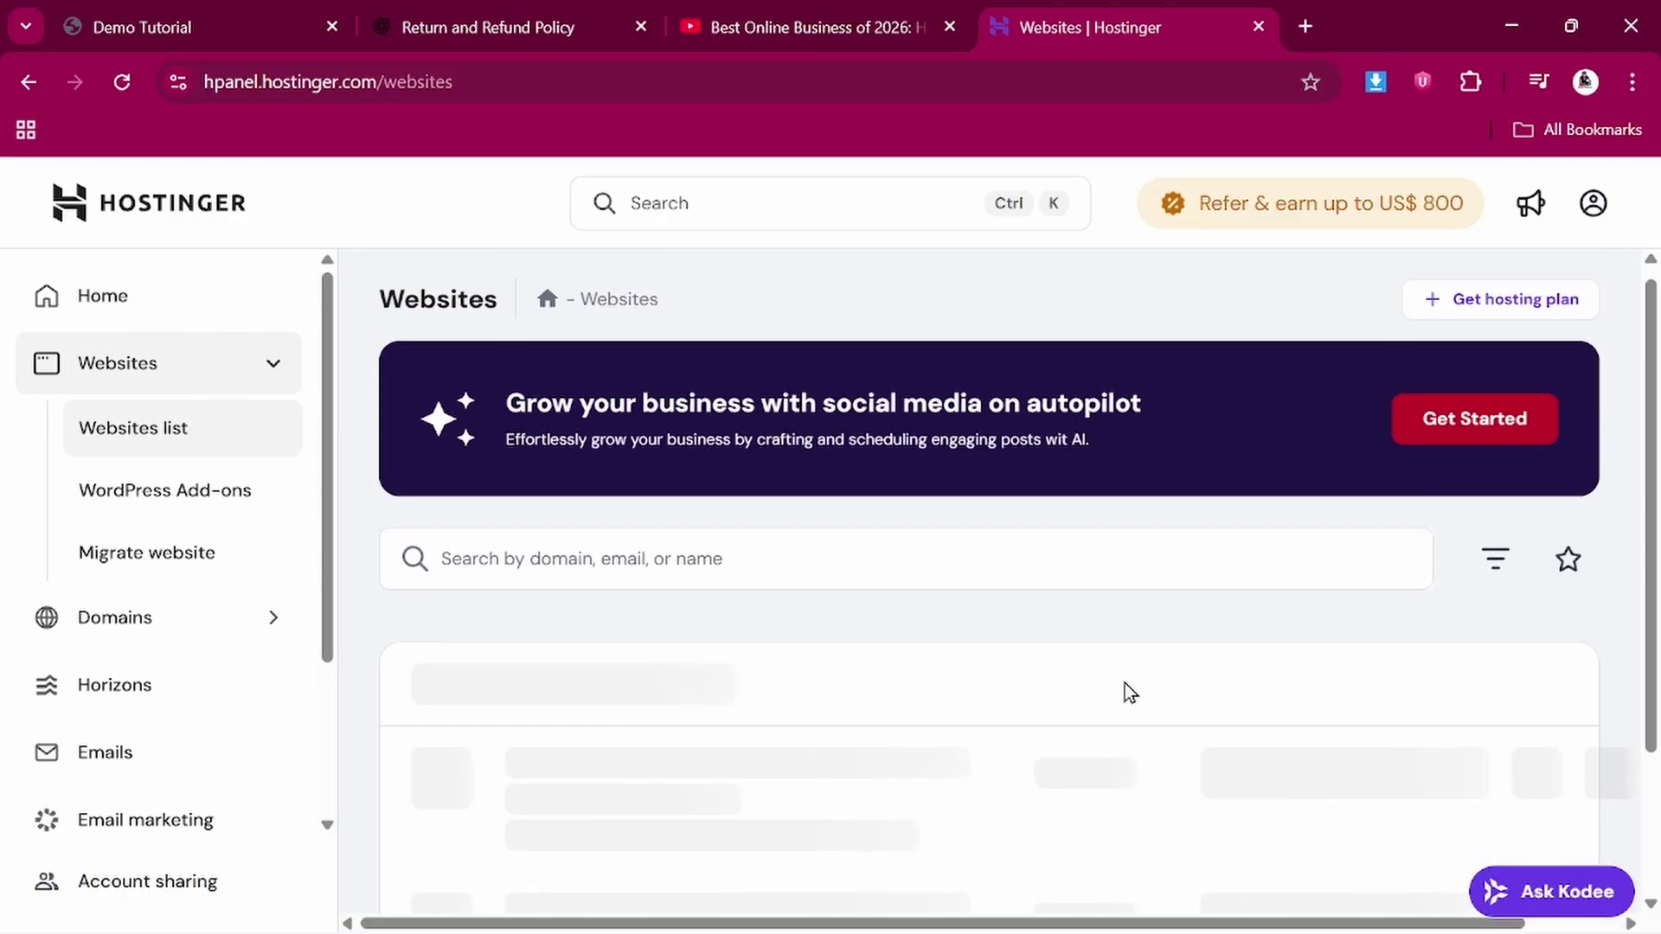
scroll(1125, 683, "down", 3)
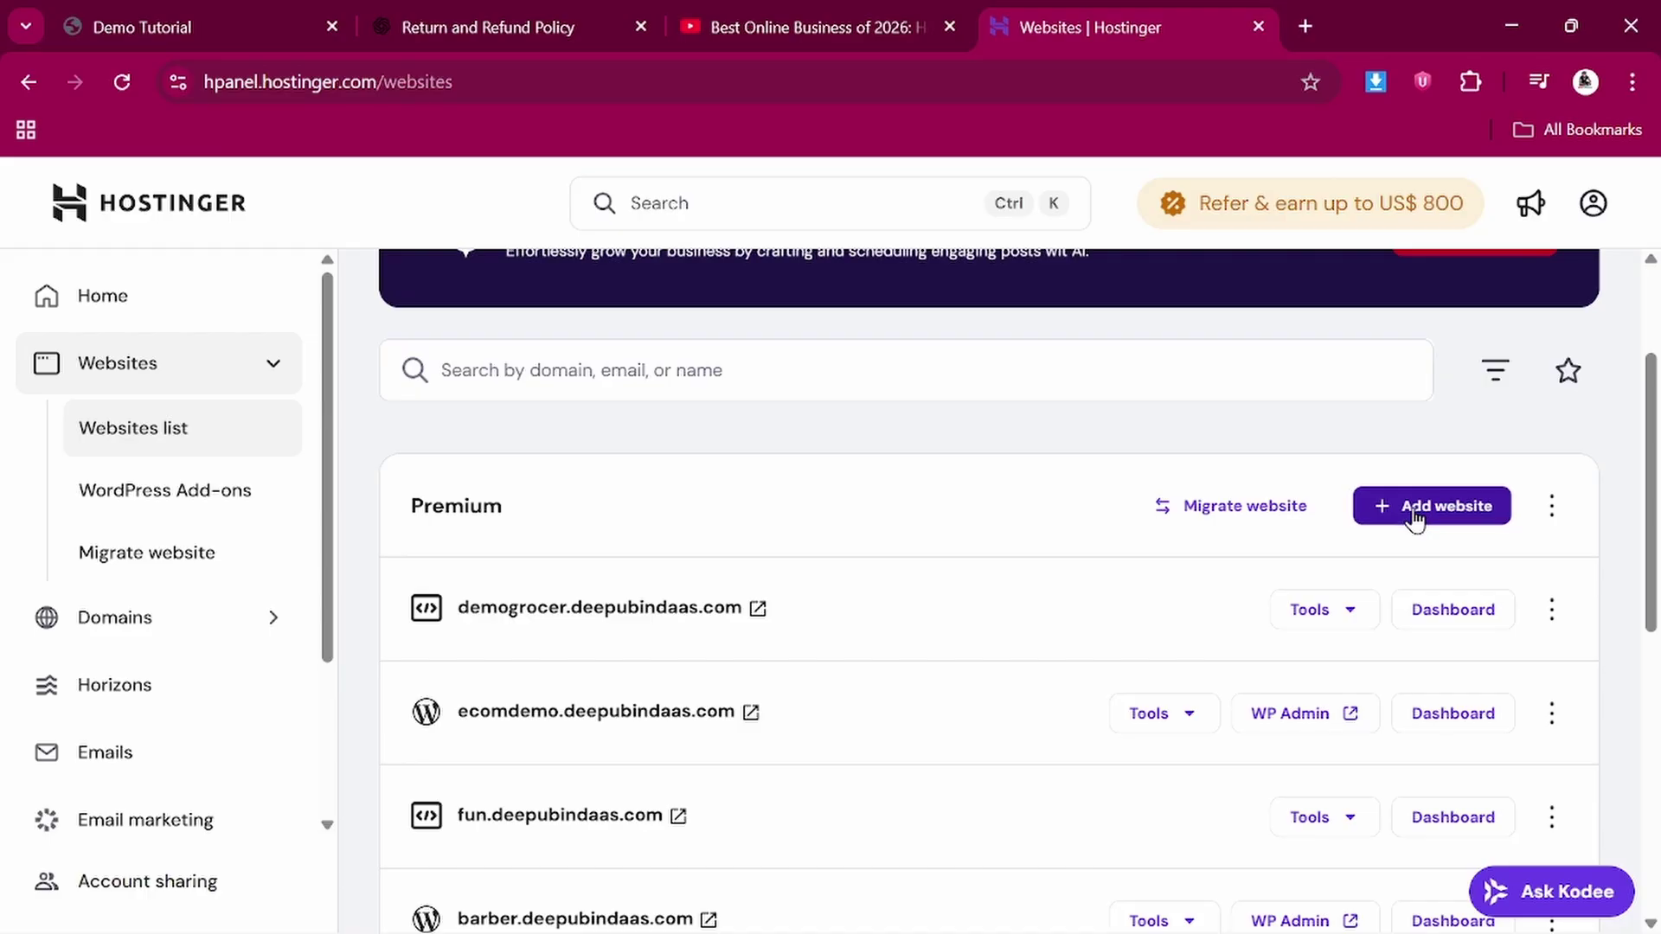
left_click(1409, 516)
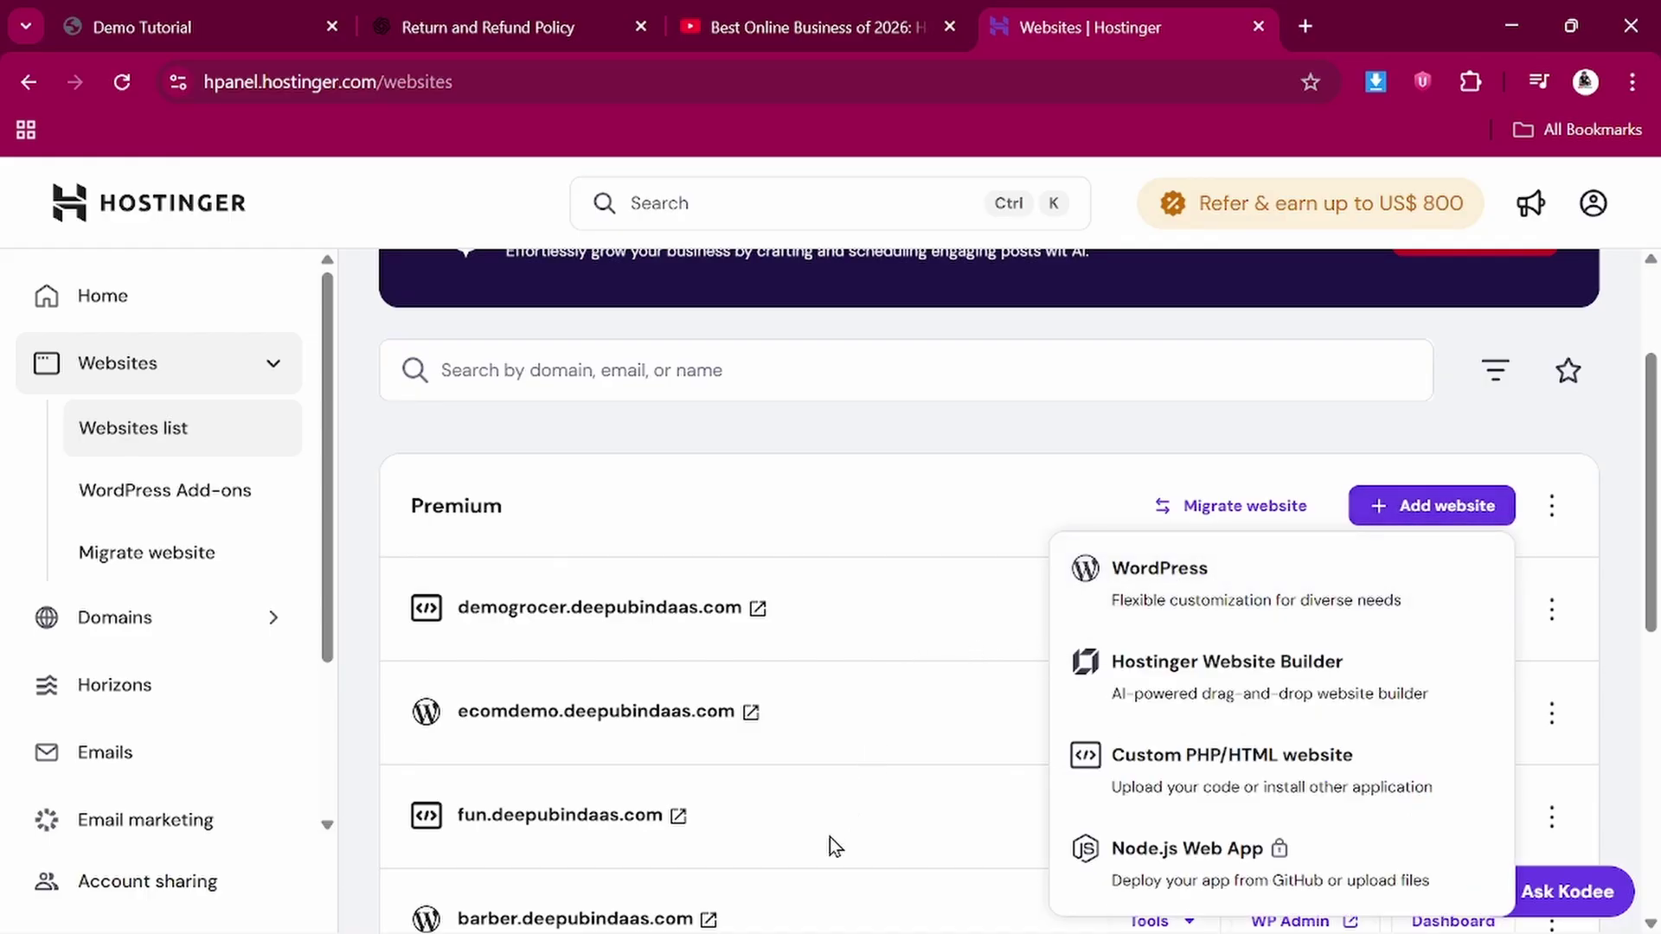
Create a WordPress site and submit admin details with English (United States) language
scroll(829, 837, "down", 3)
scroll(829, 838, "up", 1)
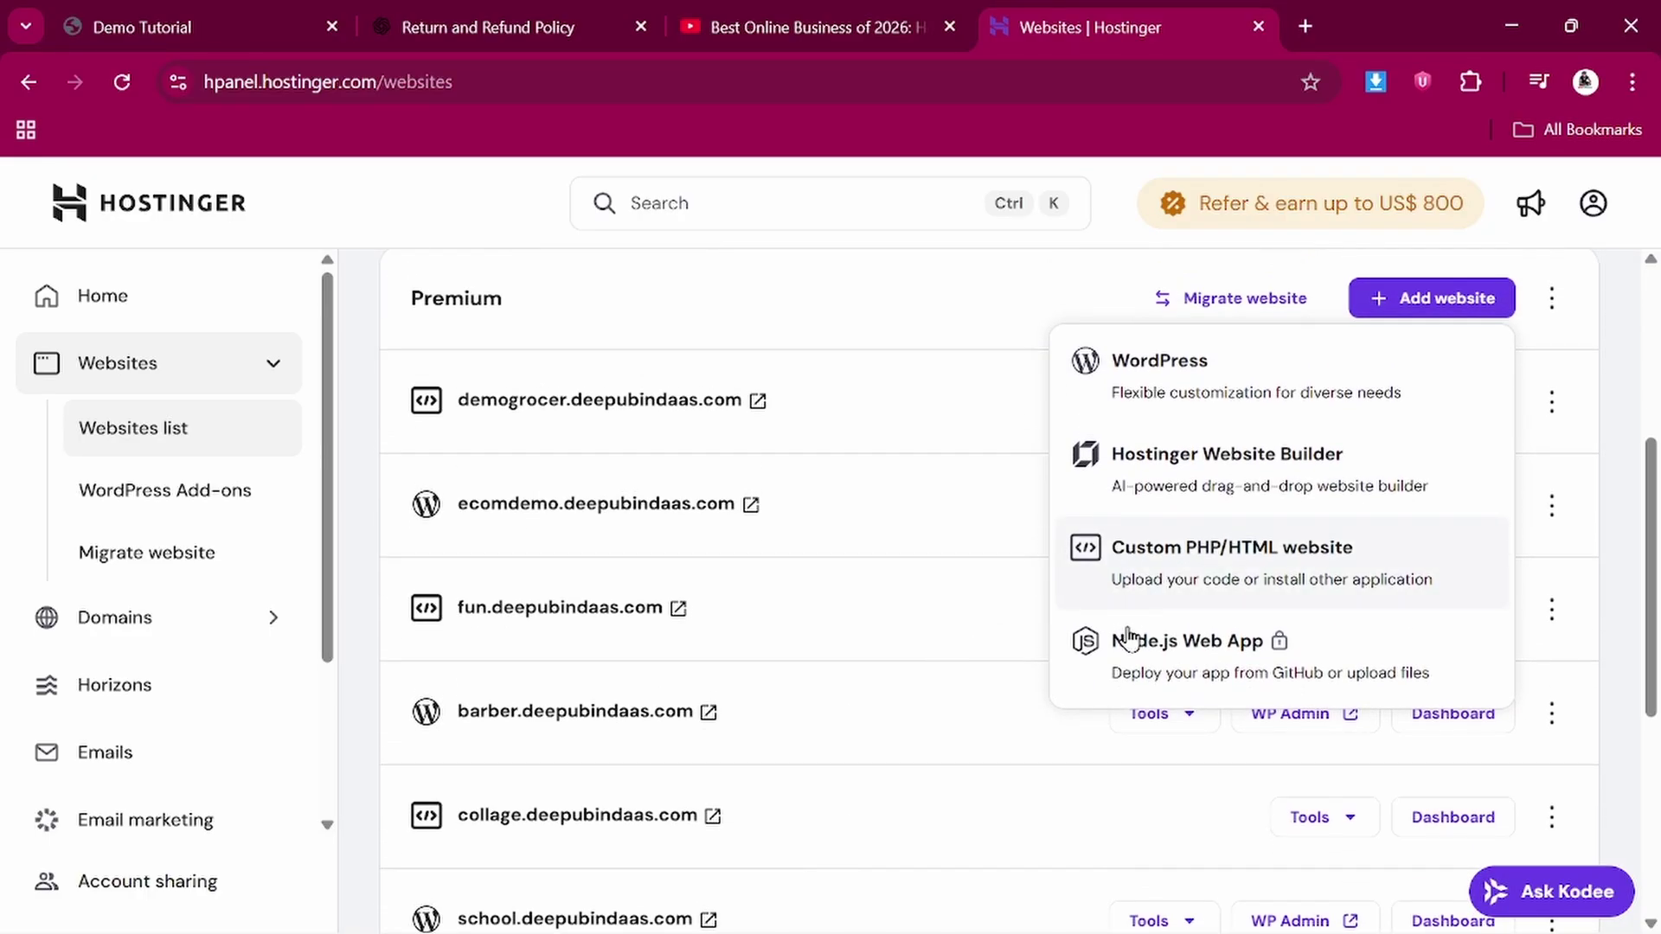
left_click(1145, 376)
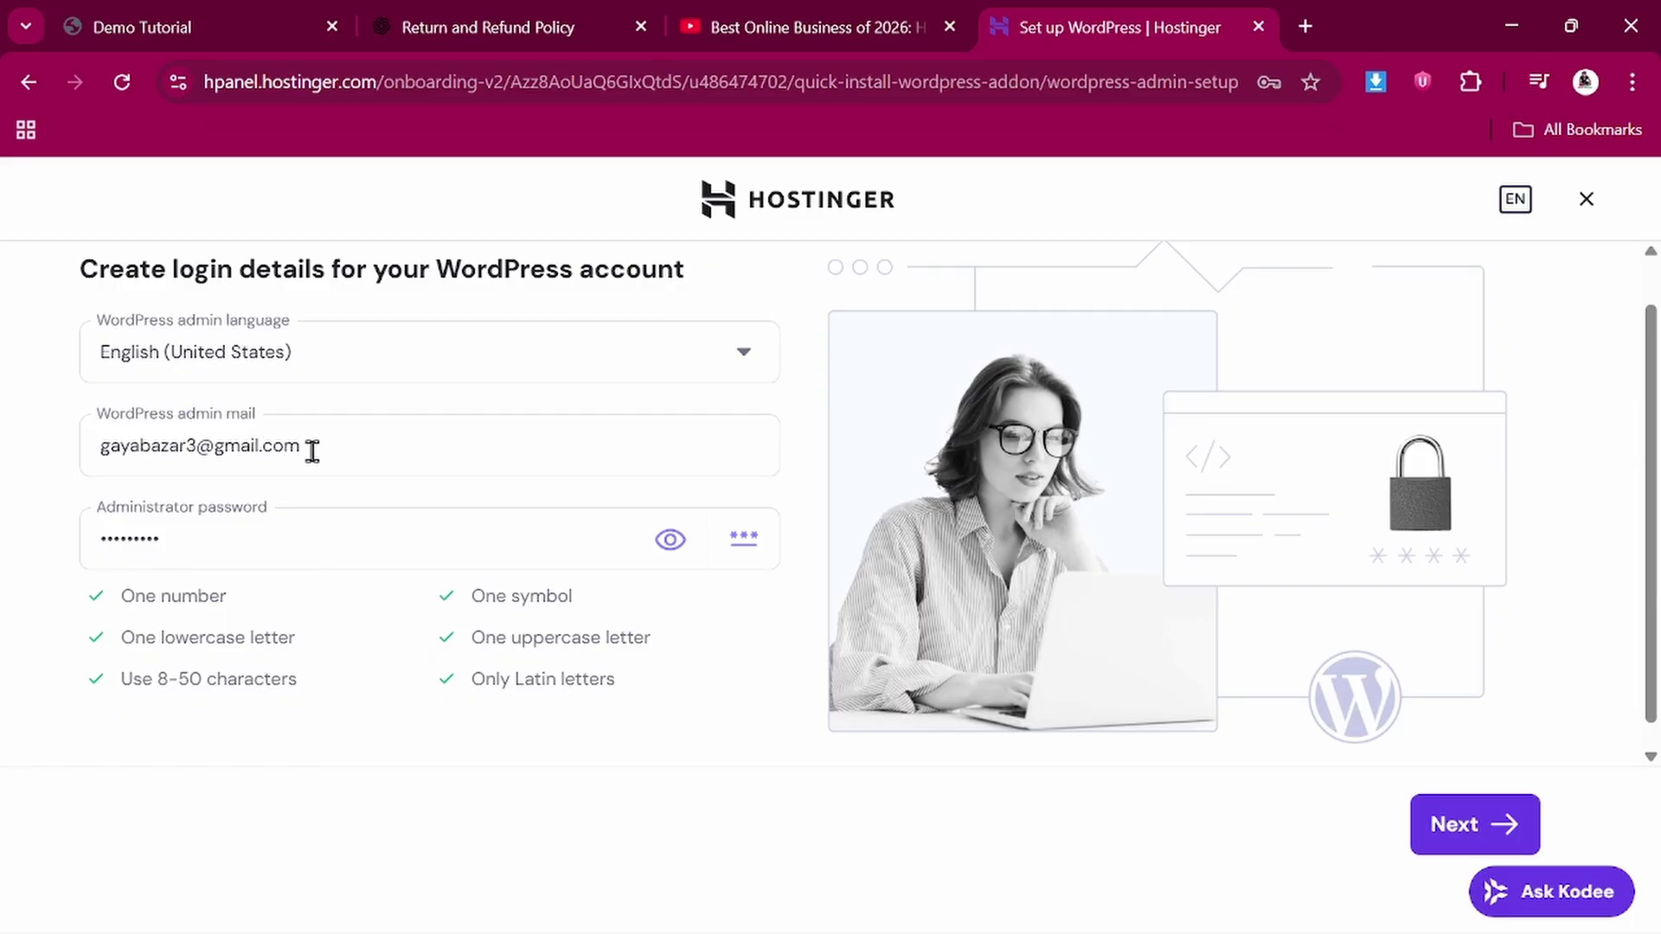
scroll(354, 445, "down", 1)
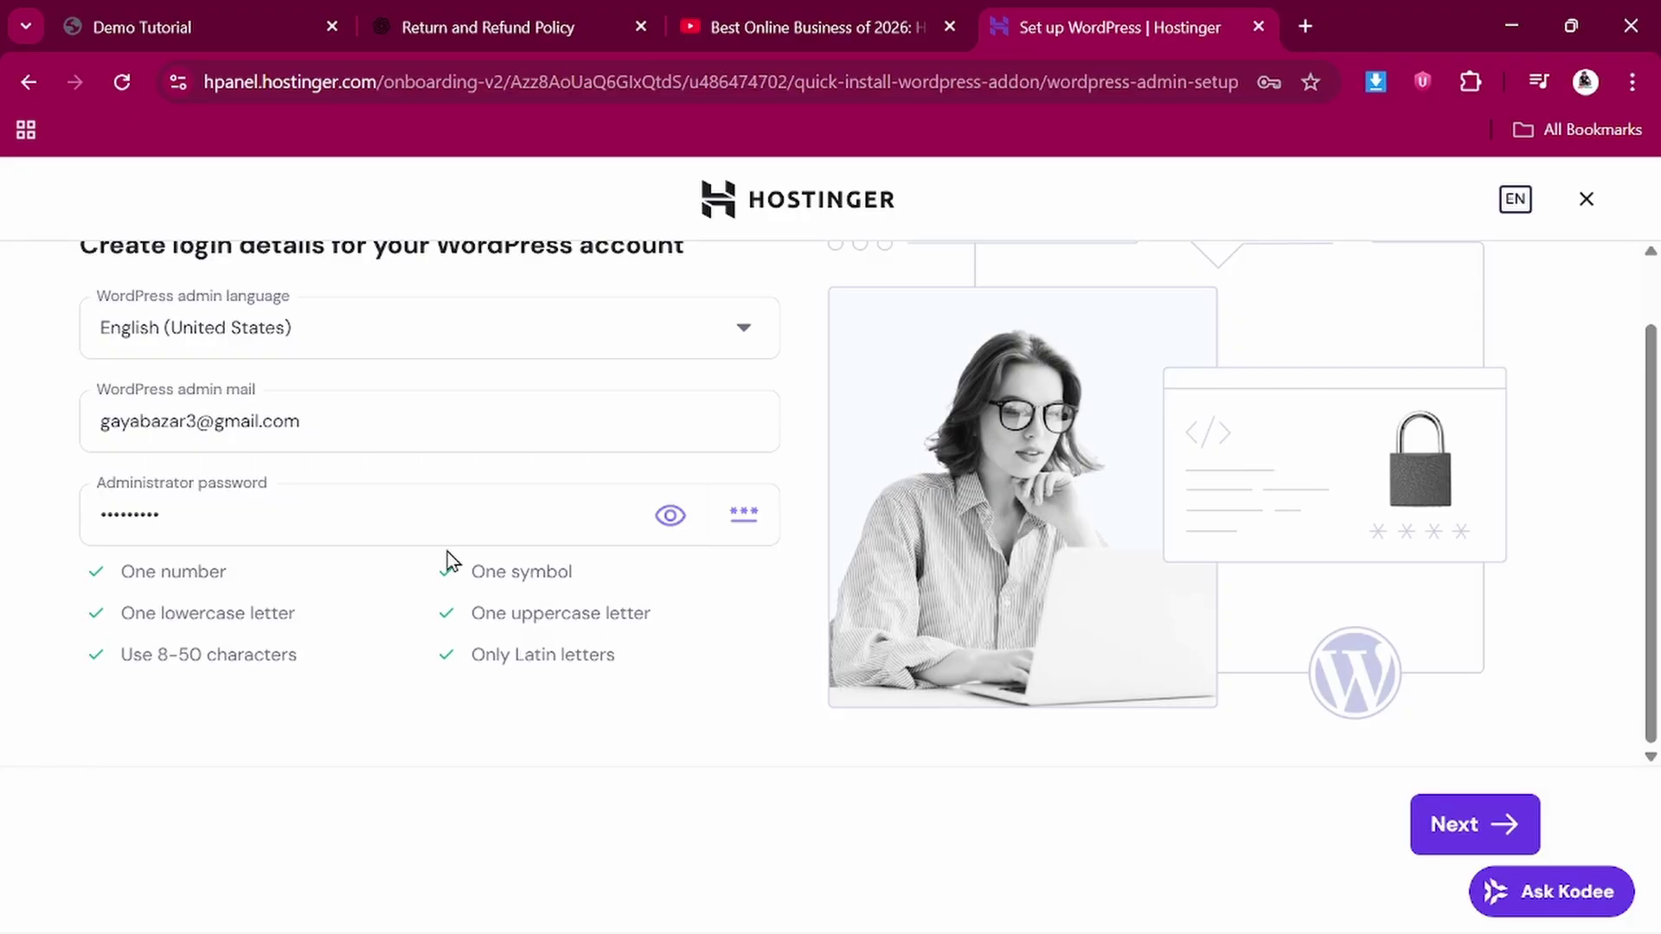
left_click(1456, 818)
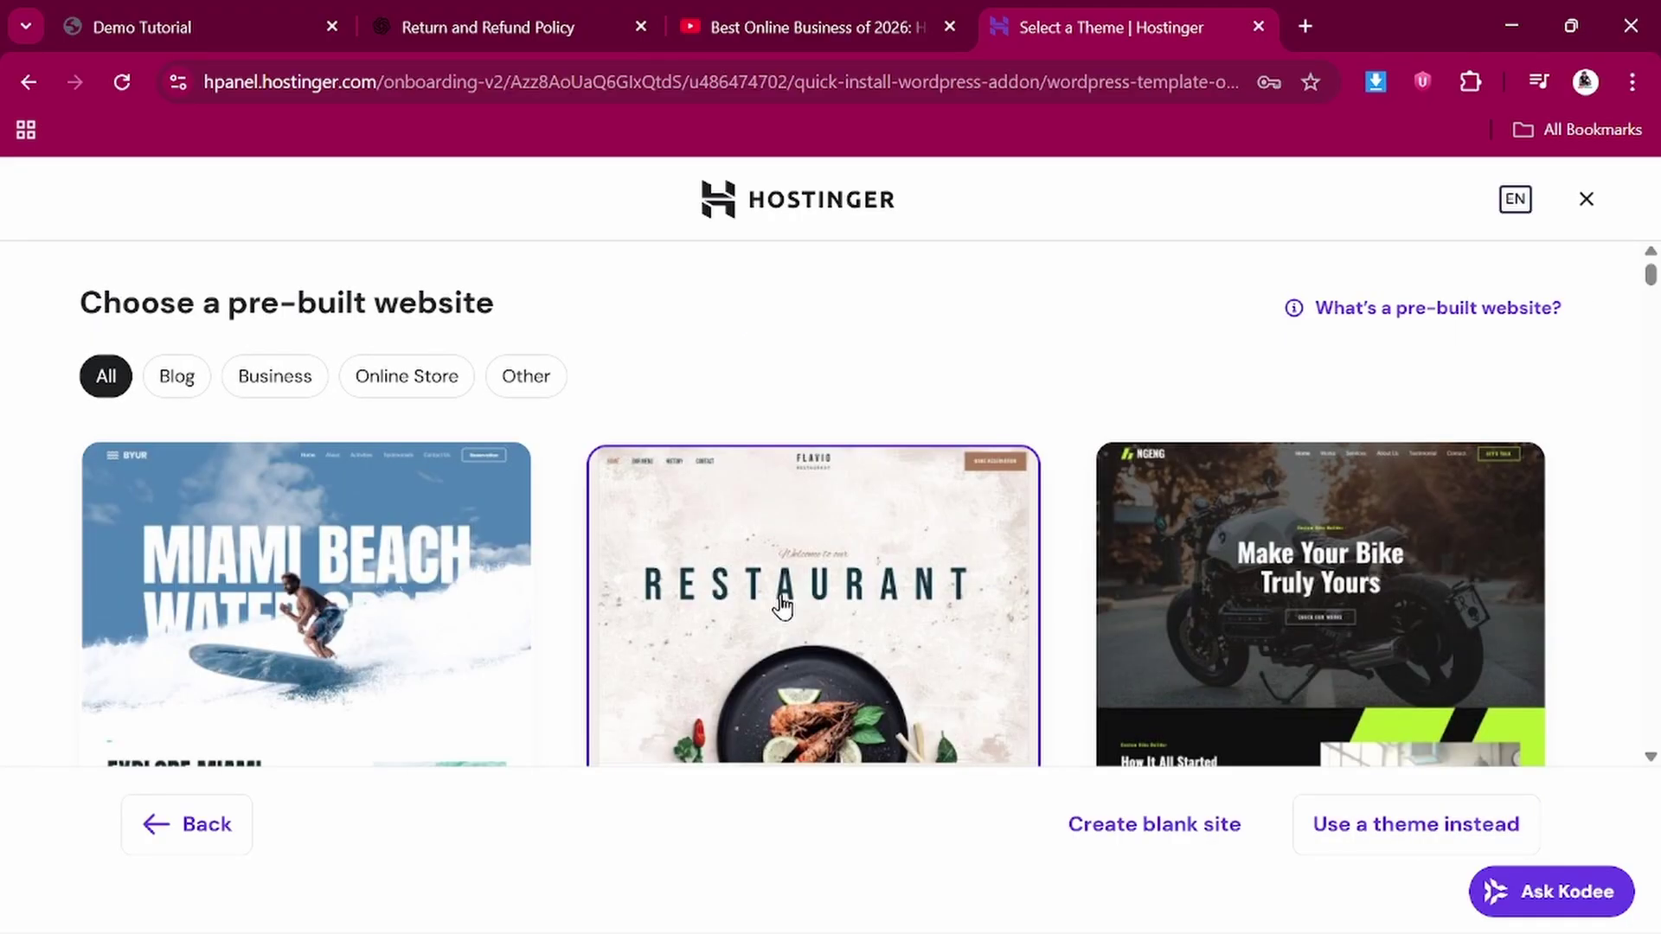
Start a blank site on free subdomain deepubindaas.gayasupermart.com and begin installing WordPress
scroll(783, 606, "down", 5)
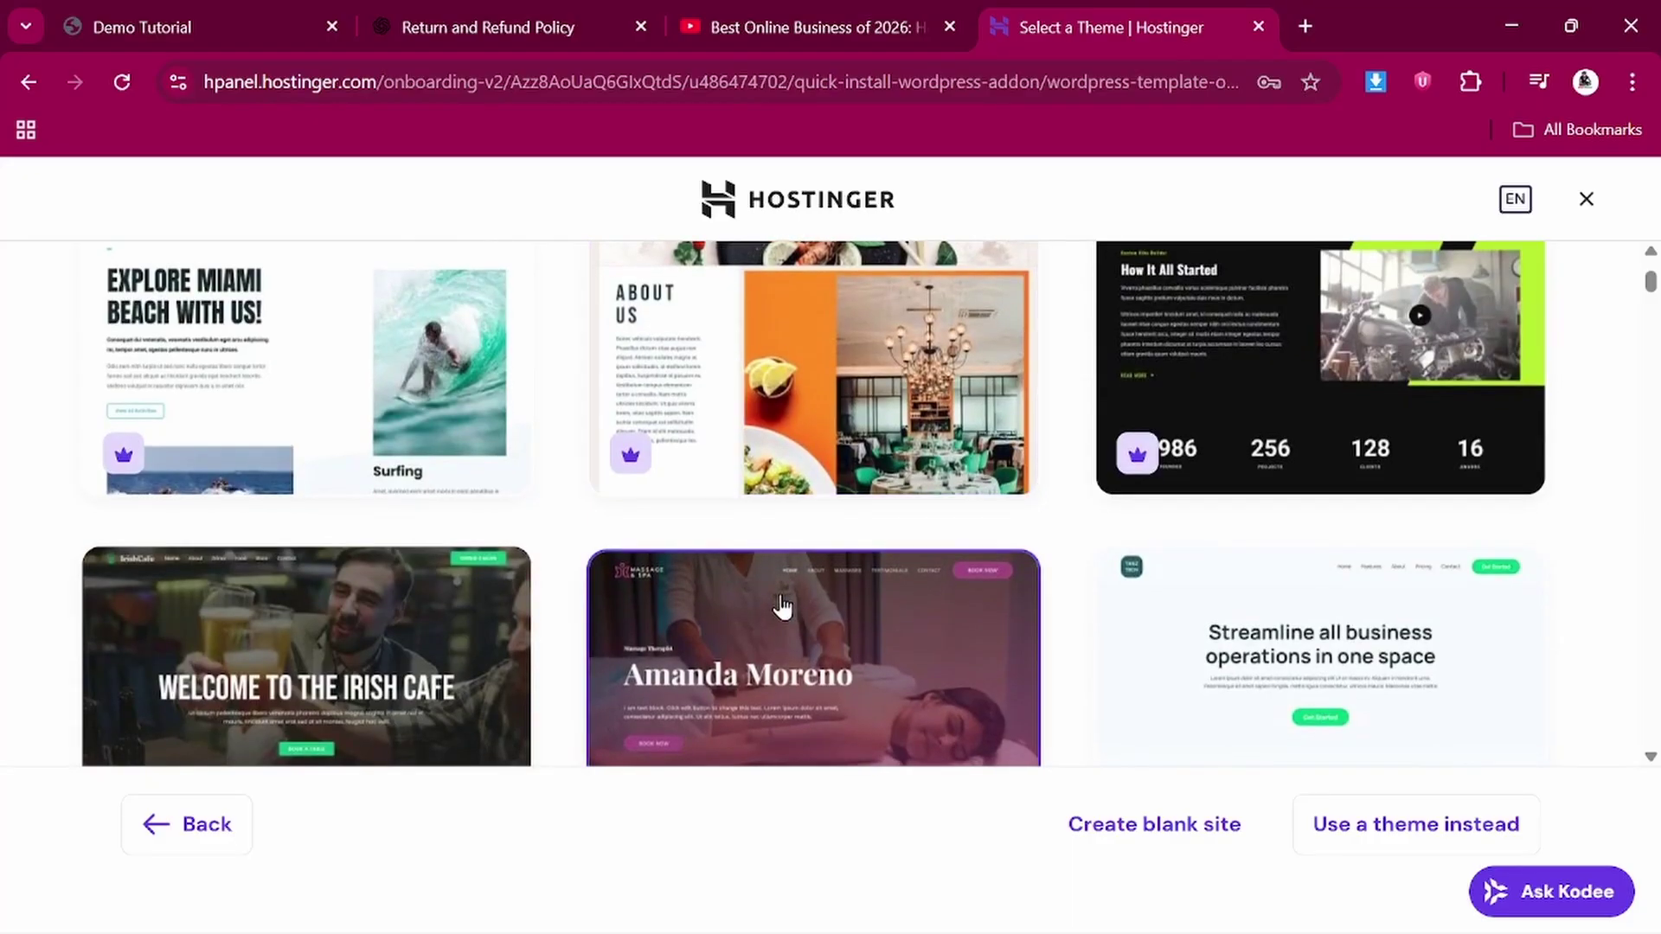
scroll(783, 605, "down", 4)
scroll(783, 606, "up", 10)
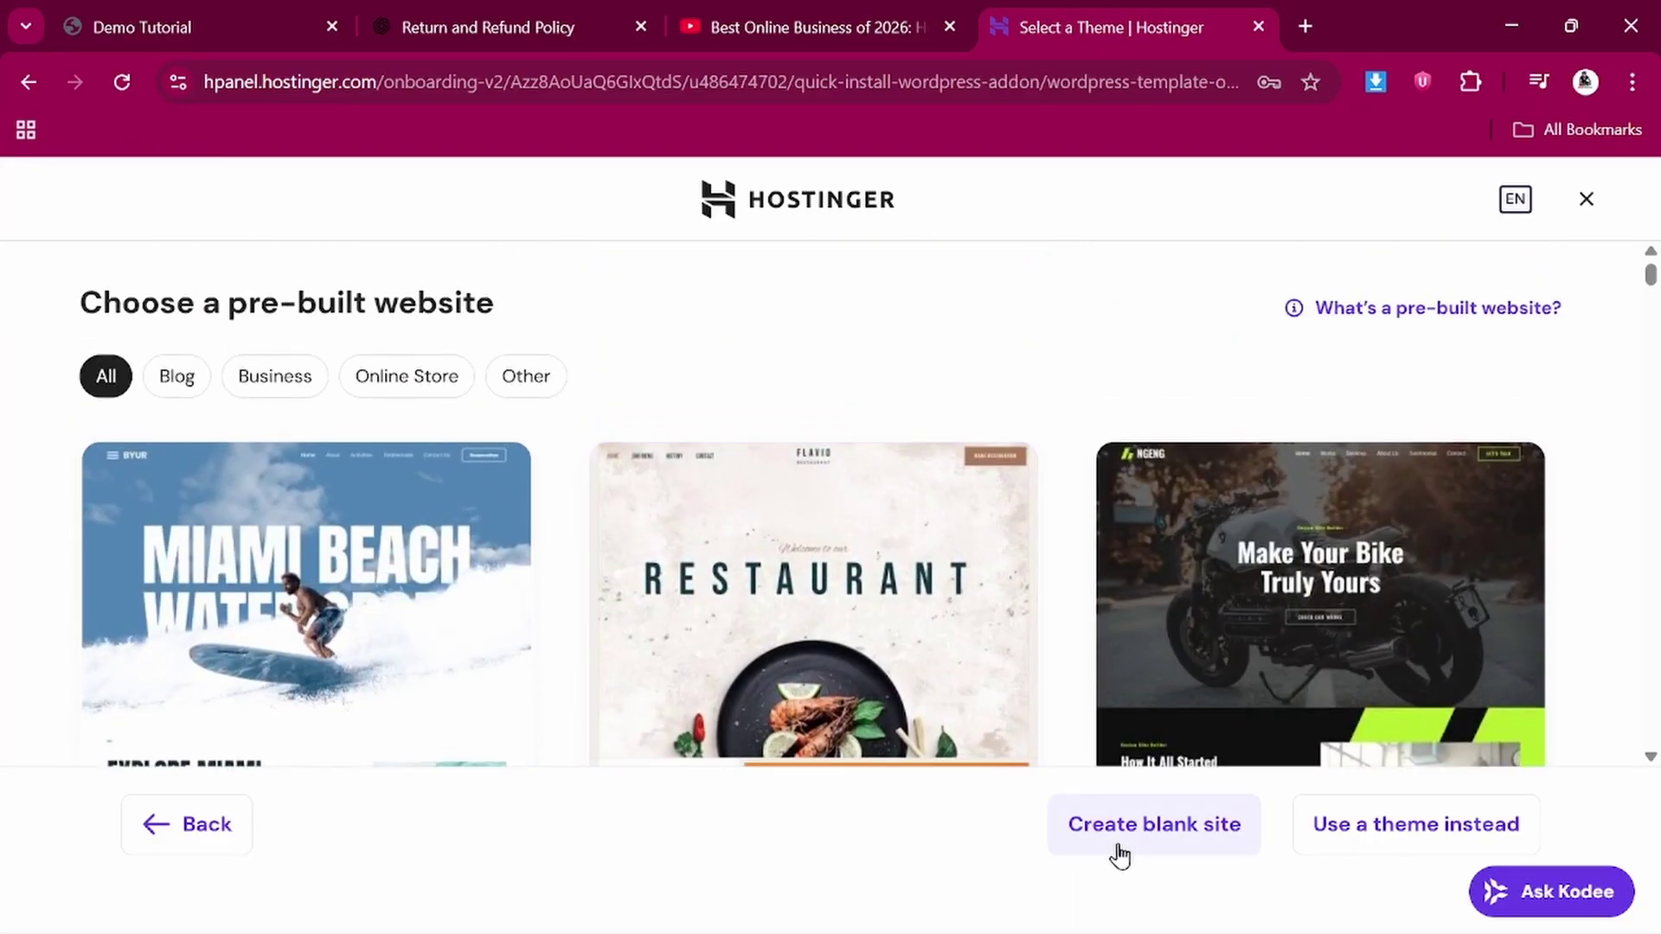
left_click(1130, 838)
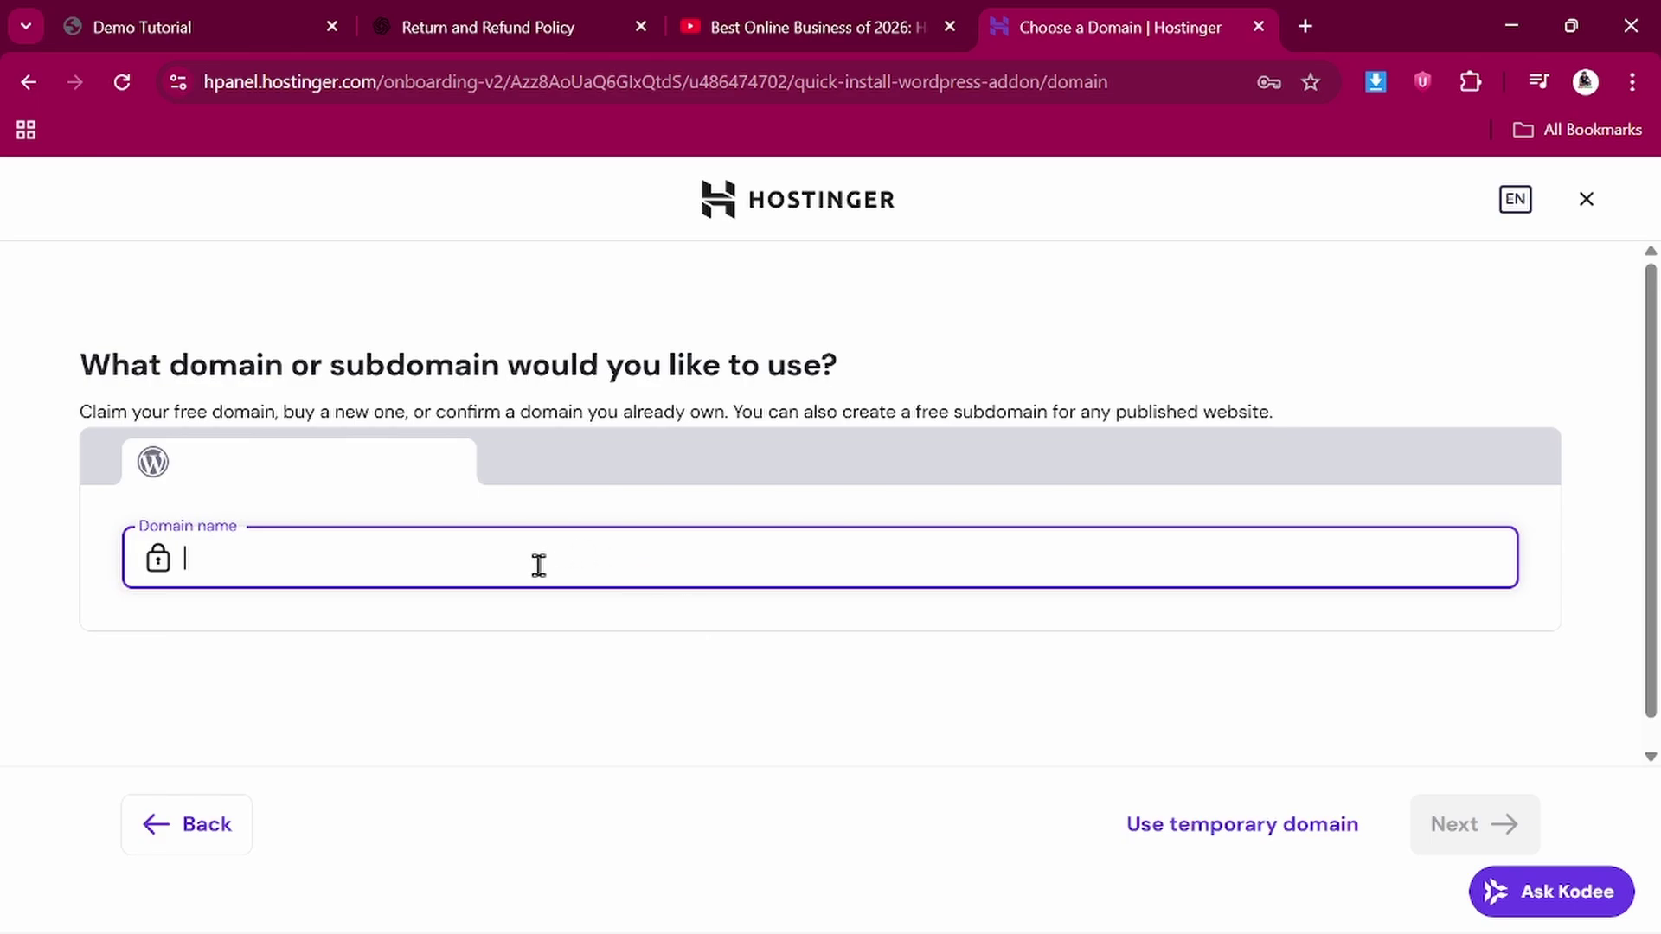
type("demogrocer.deepubindaas.com")
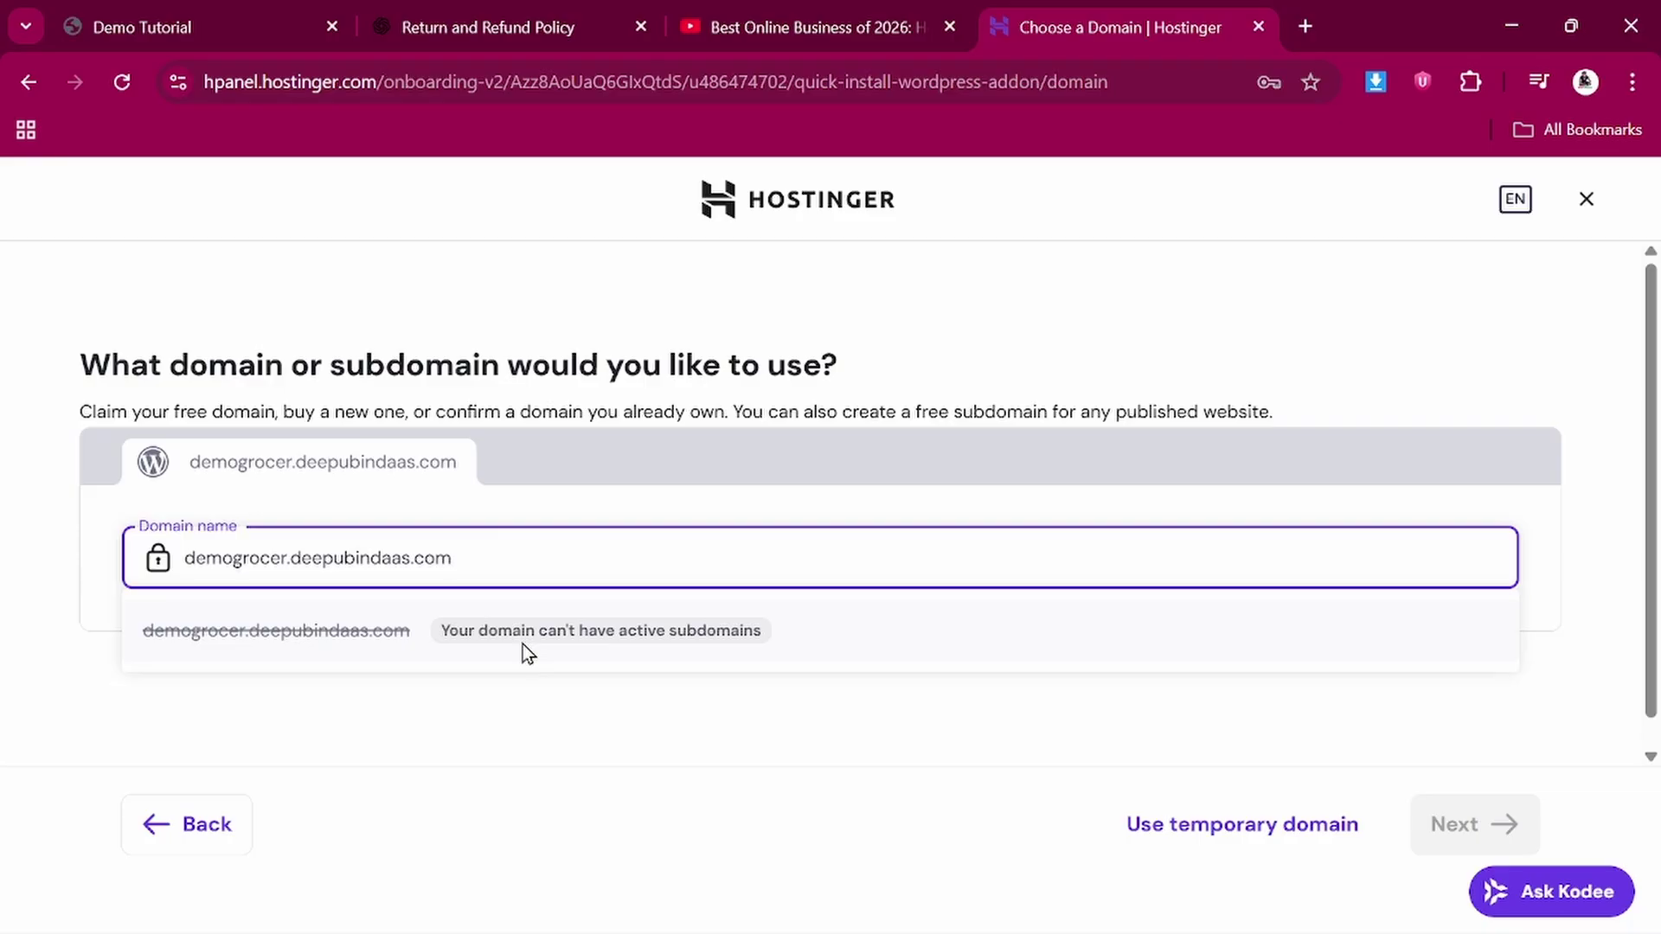
left_click(523, 643)
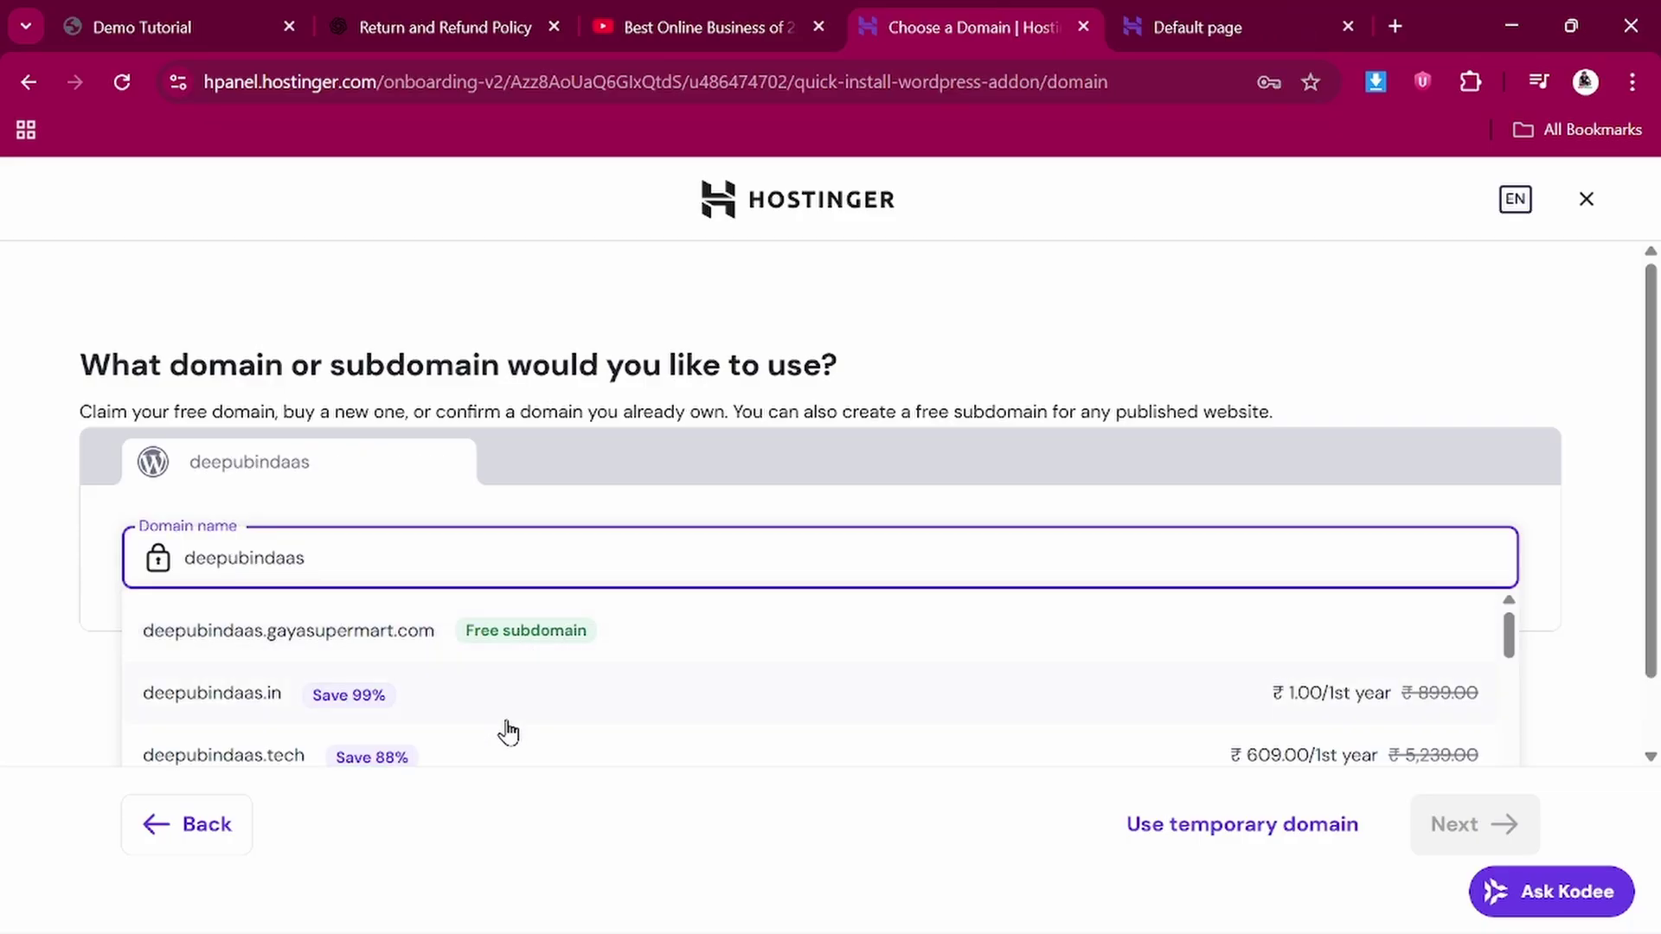
left_click(400, 631)
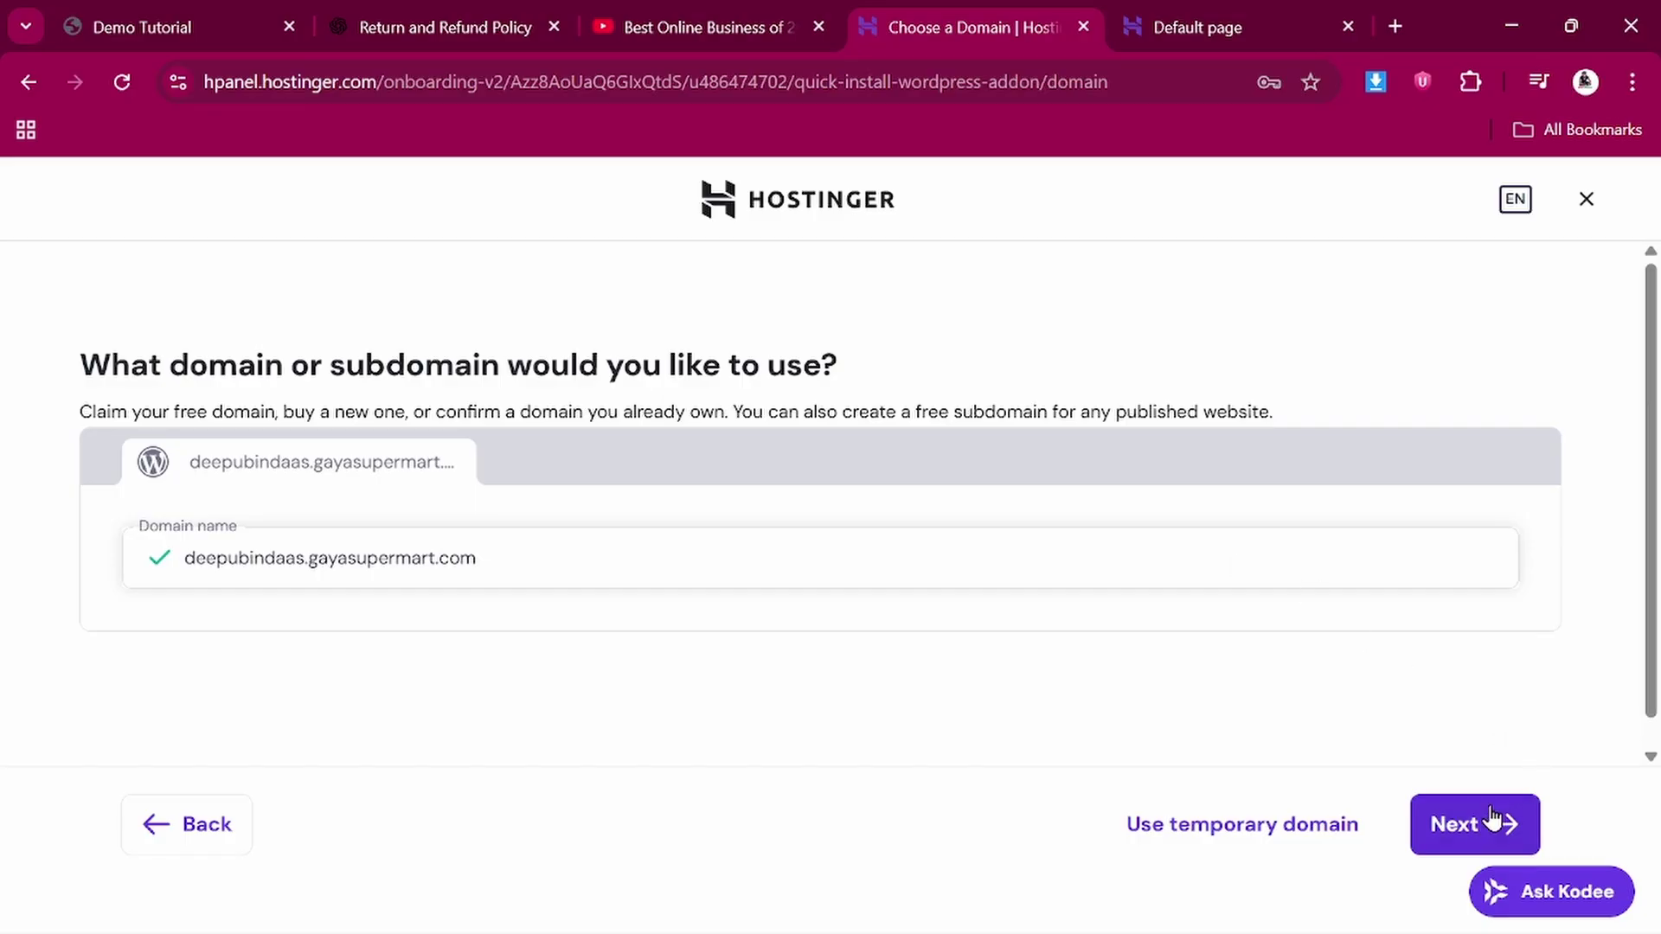
left_click(1479, 825)
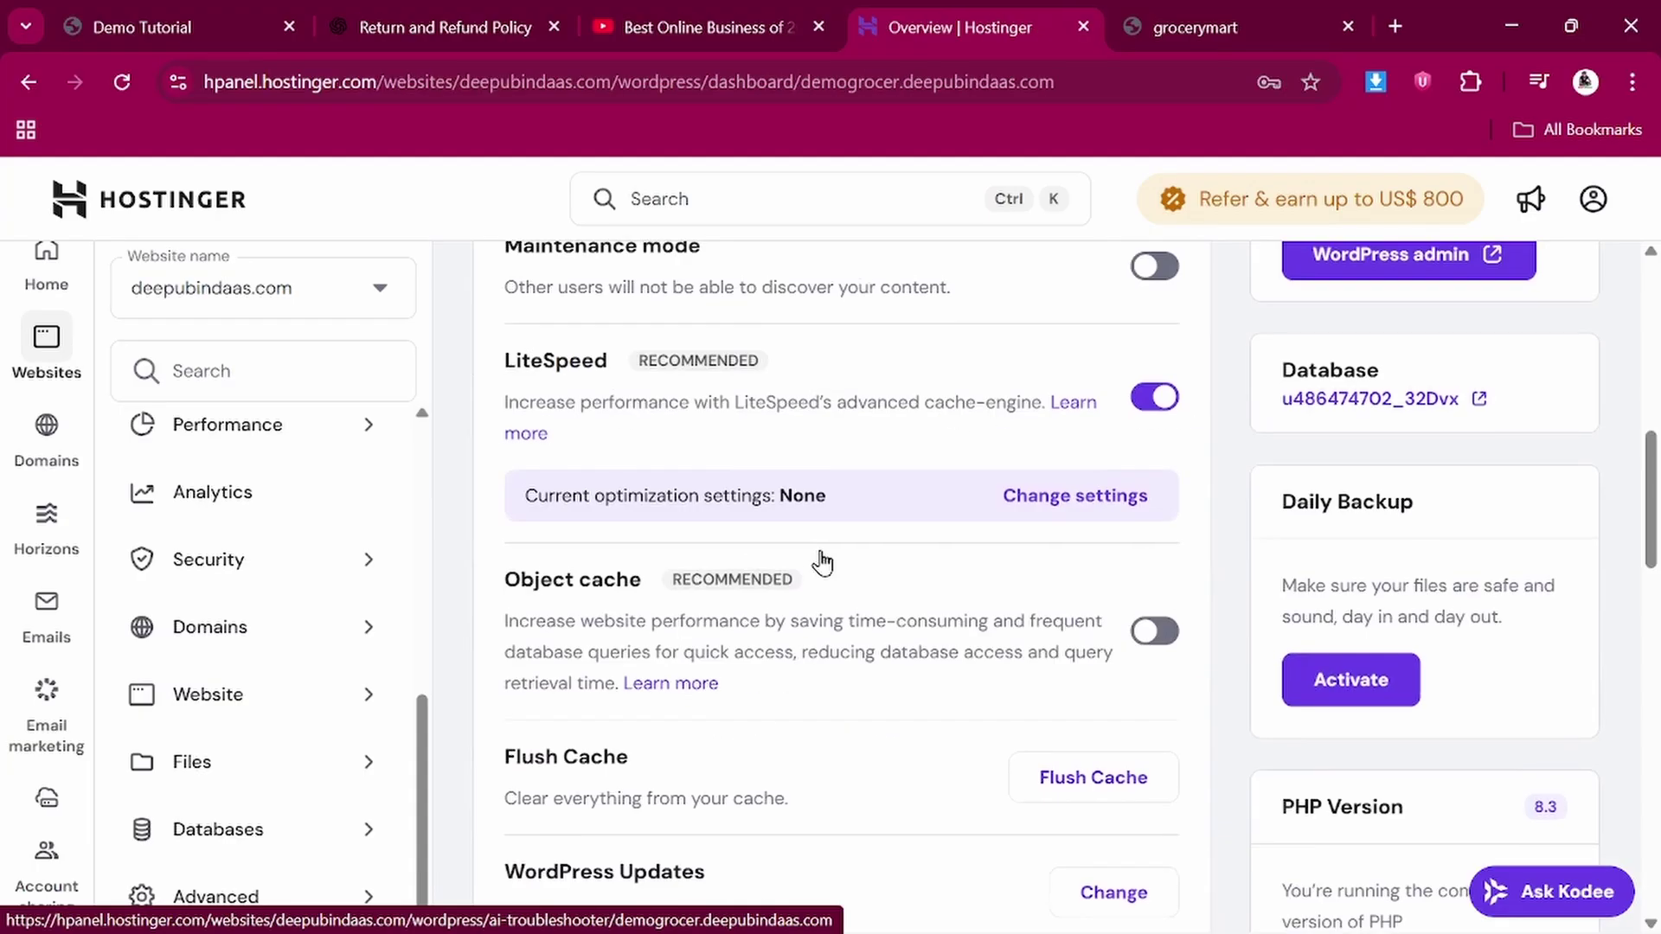
Confirm demogrocer.deepubindaas.com in the Overview site list, then open a new browser tab
scroll(819, 557, "down", 1)
scroll(822, 552, "up", 6)
scroll(822, 552, "up", 2)
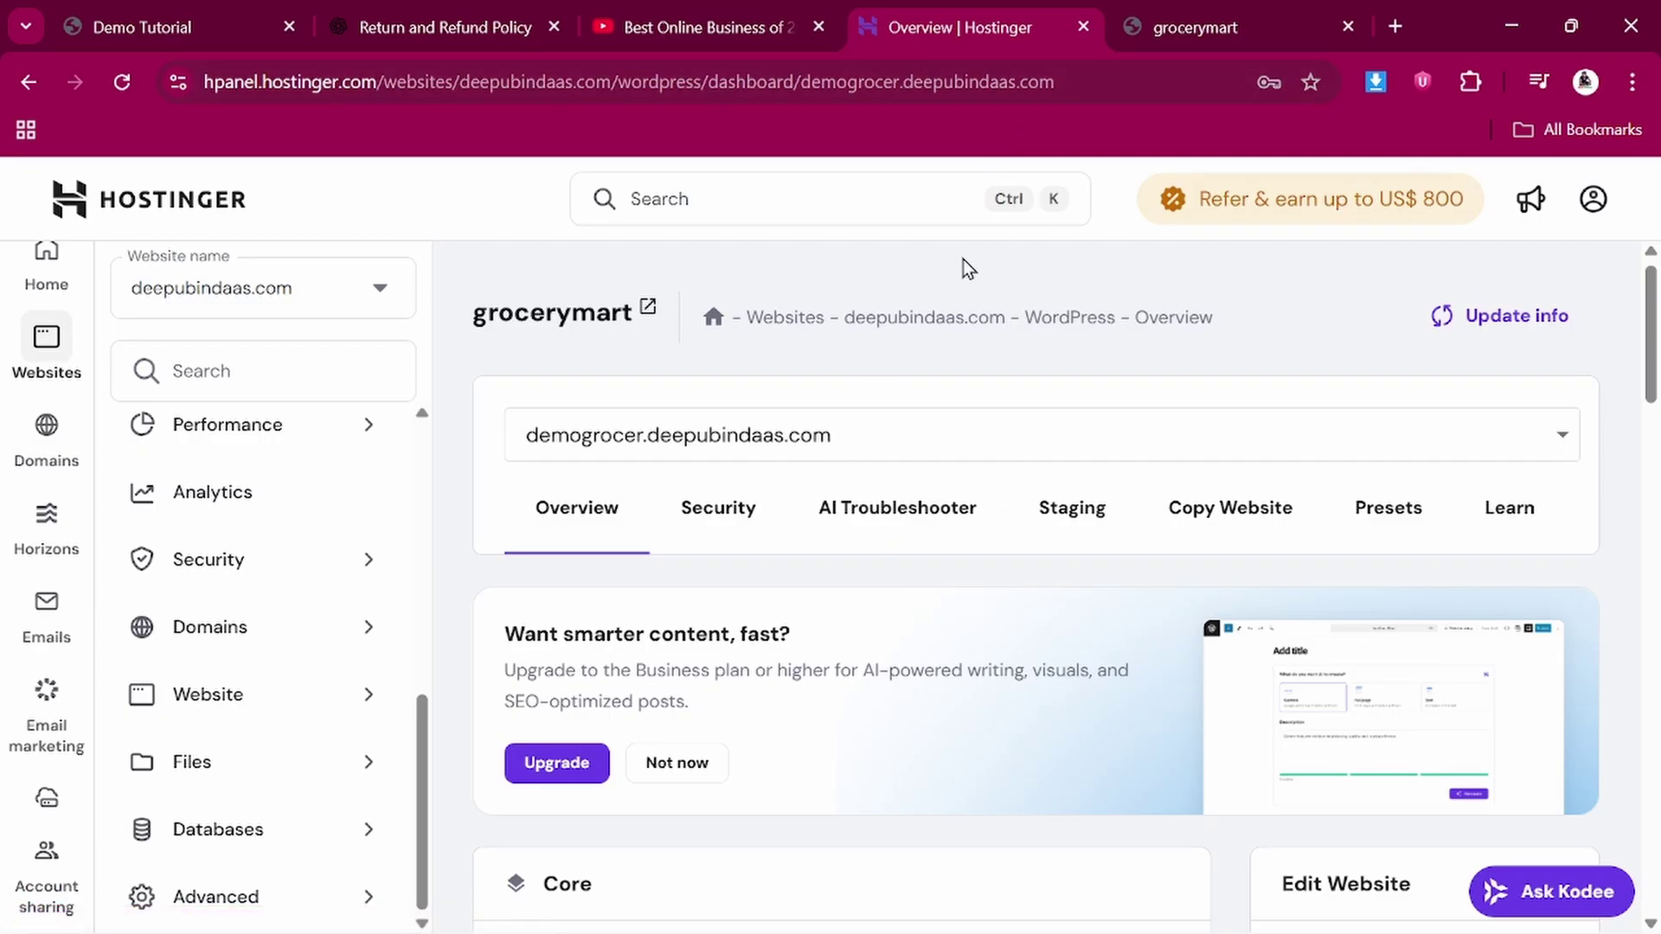
left_click(838, 421)
key("ctrl+c")
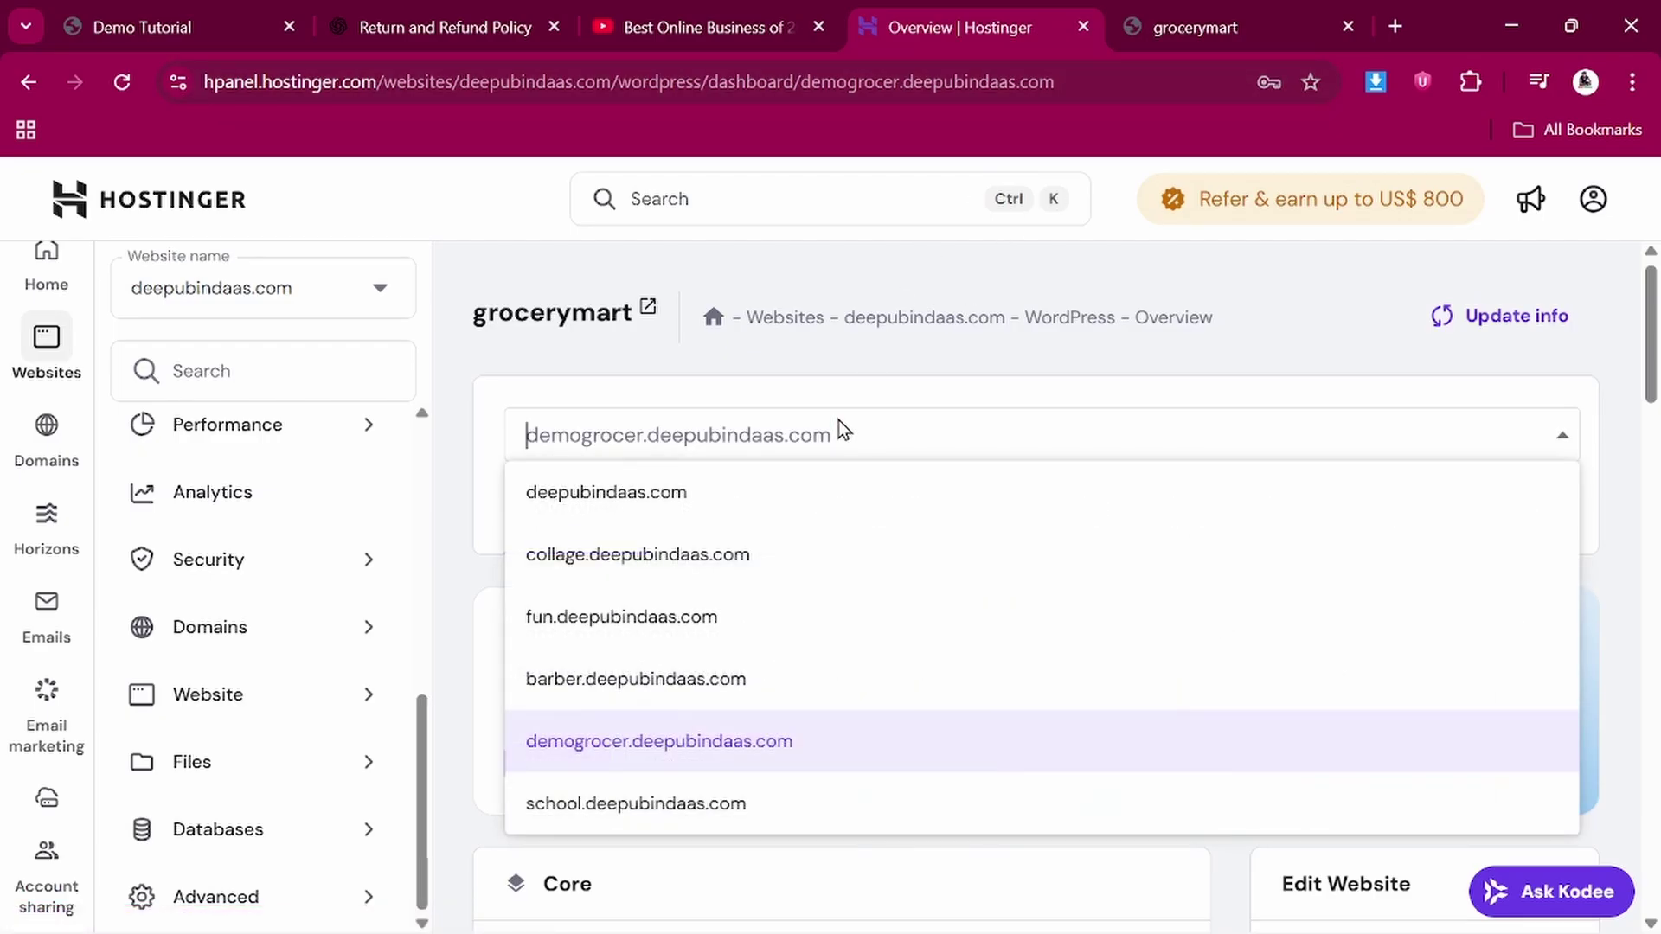
left_click(654, 737)
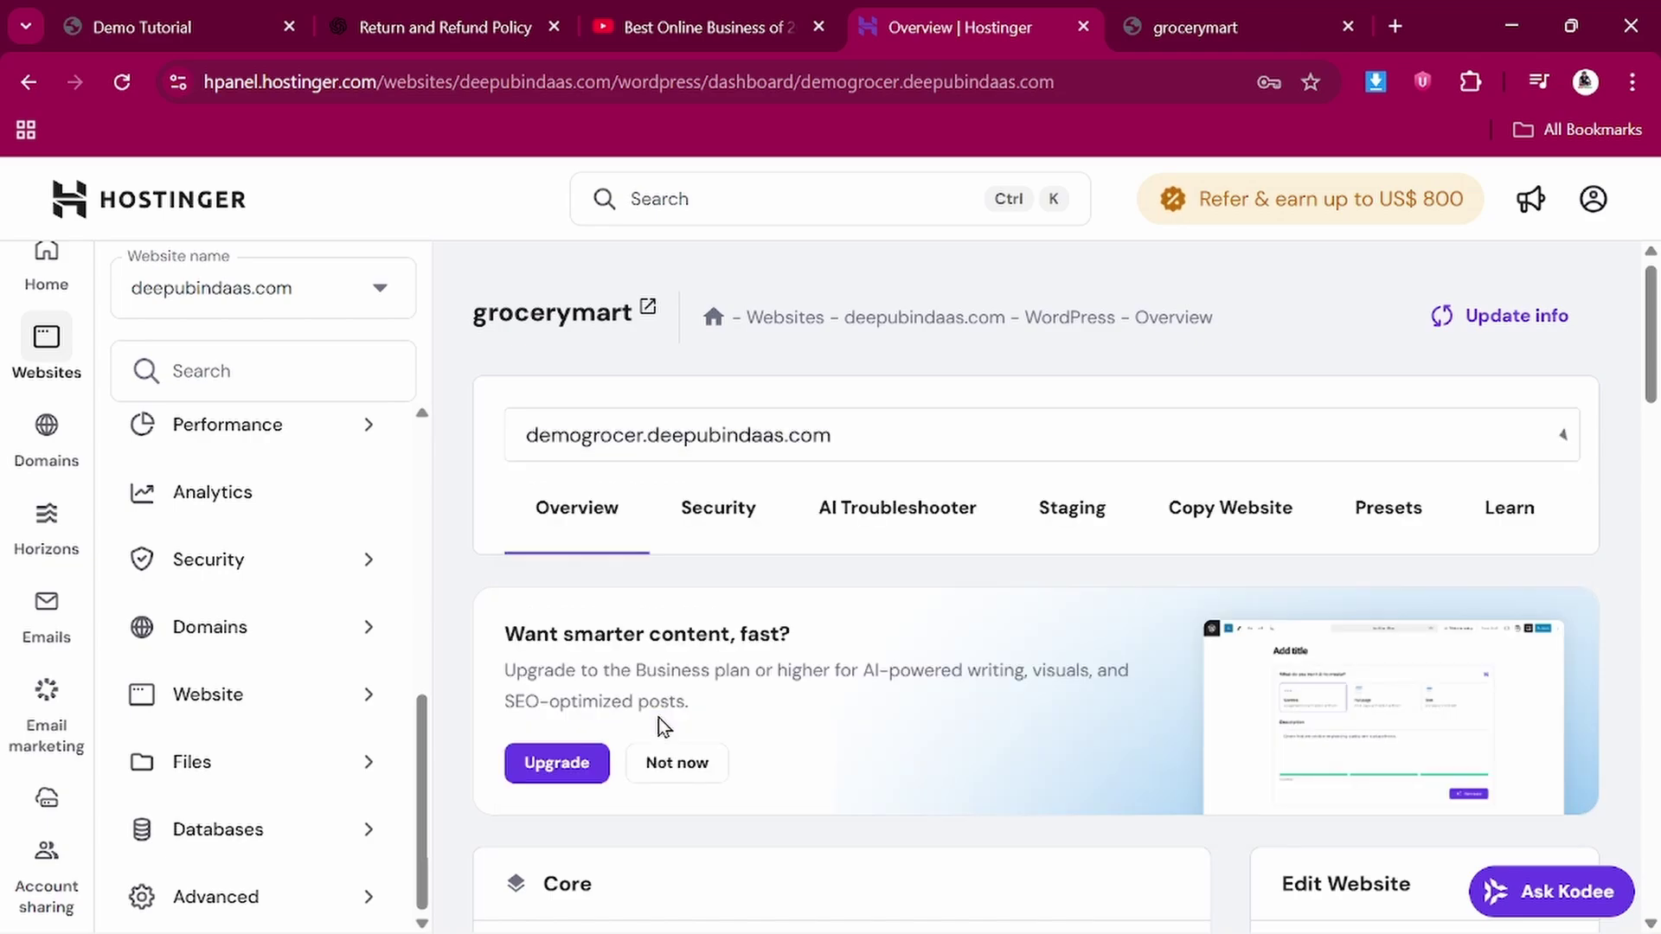
left_click(867, 434)
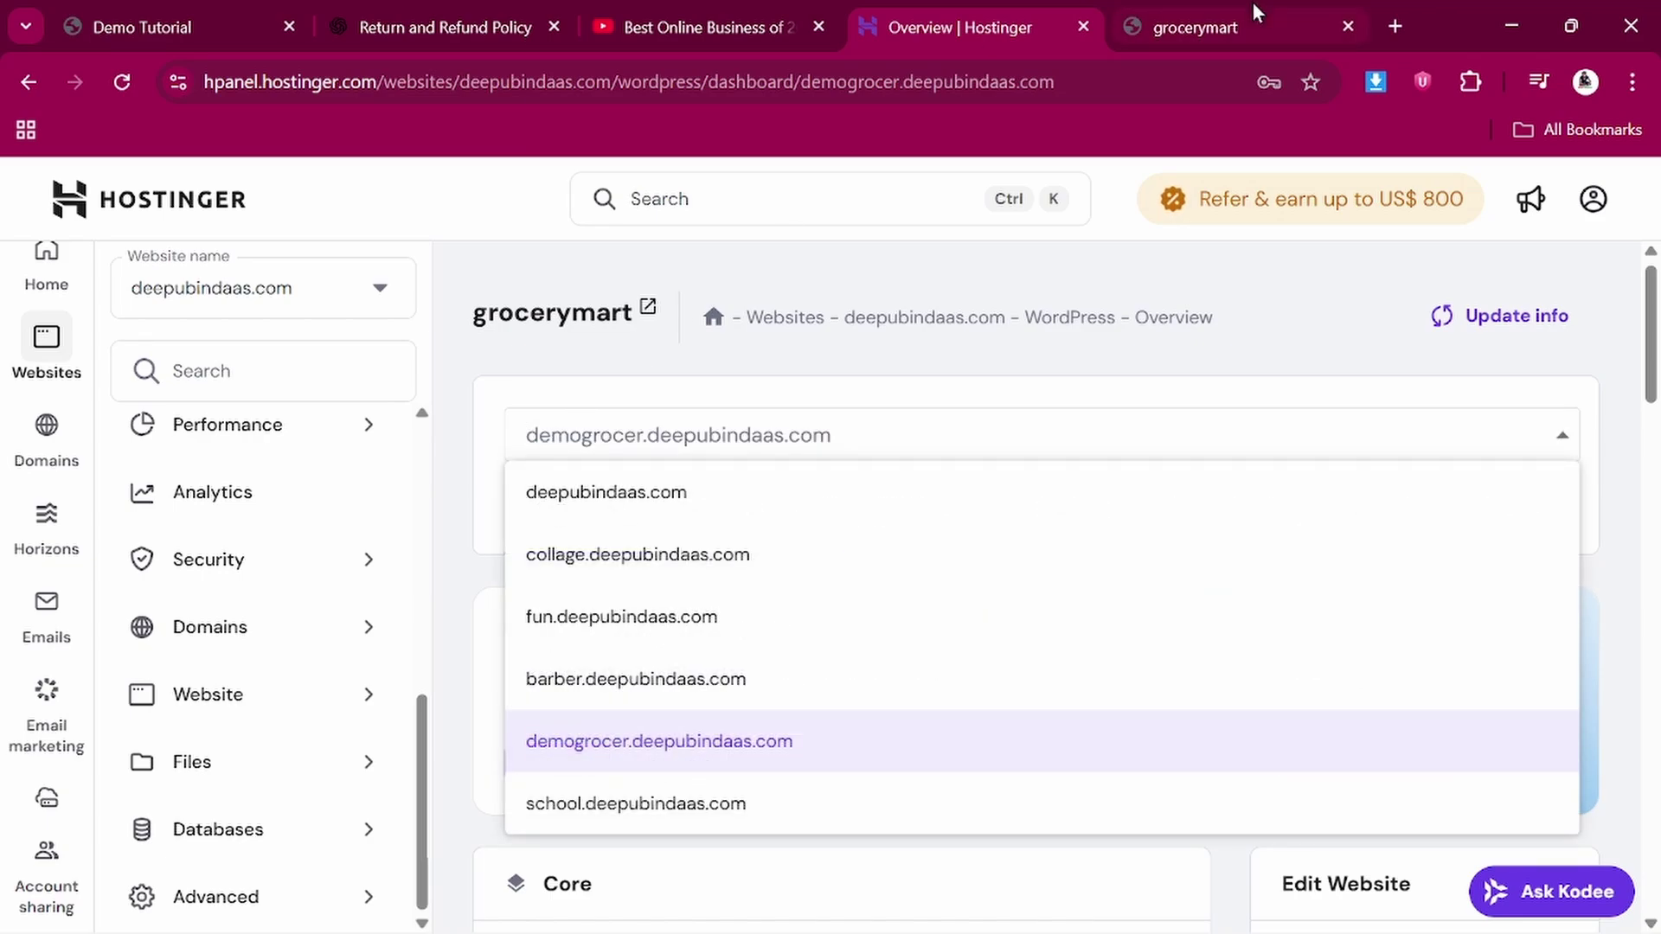
left_click(1396, 27)
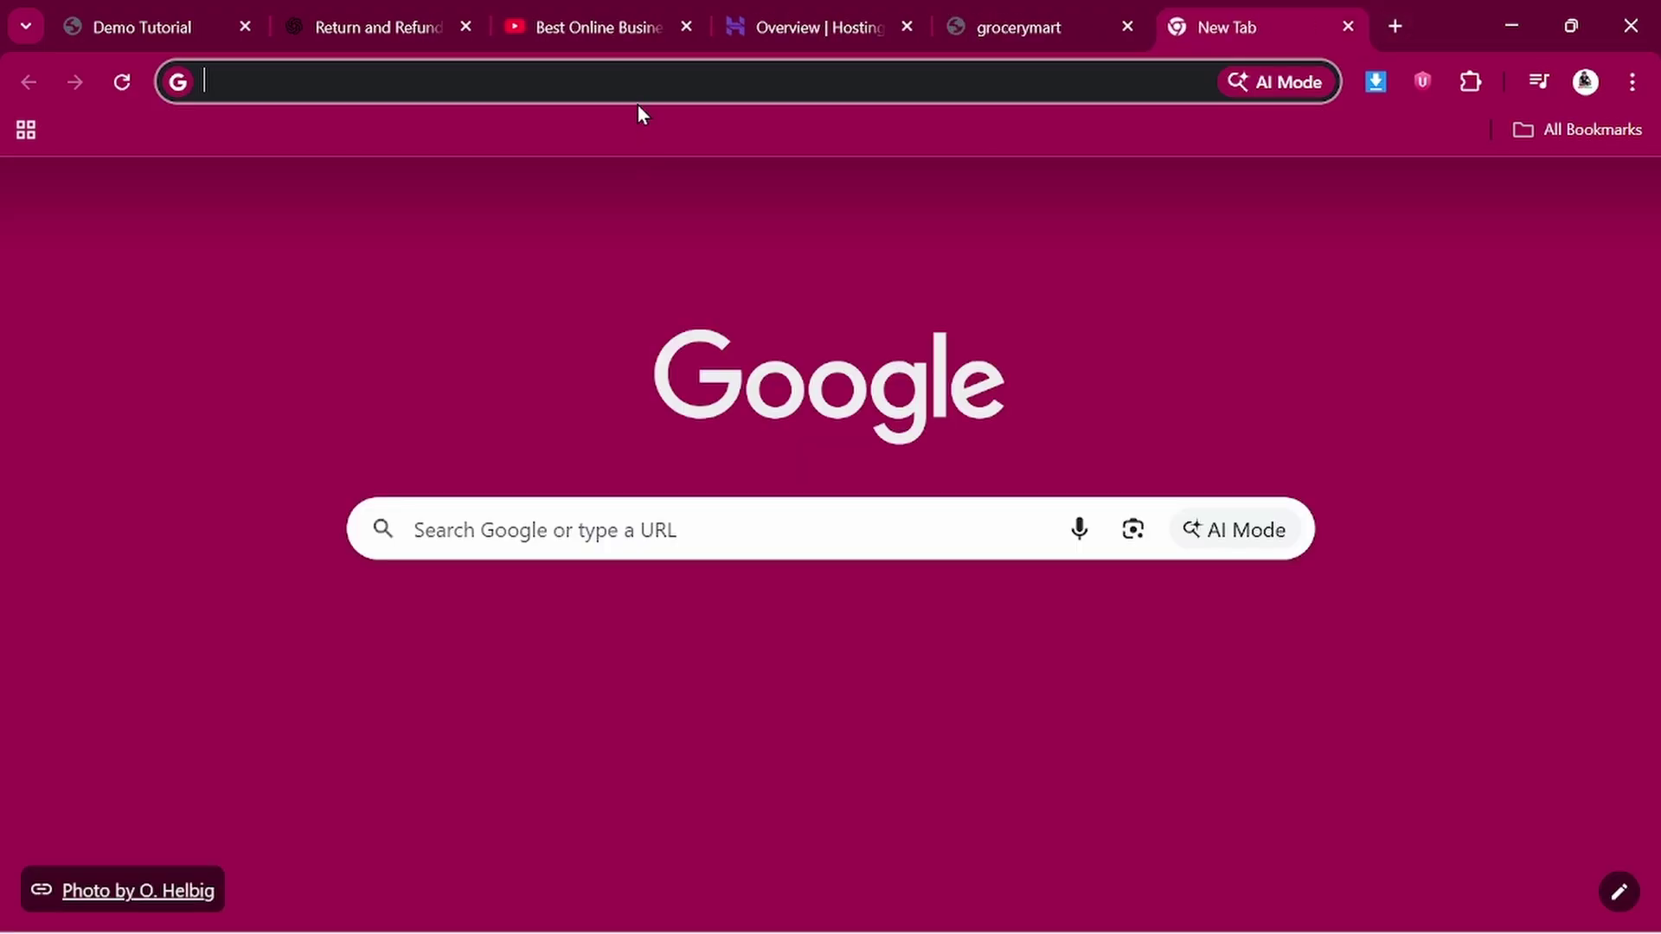
Load the grocerymart site at demogrocer.deepubindaas.com in the new tab
key("ctrl+v")
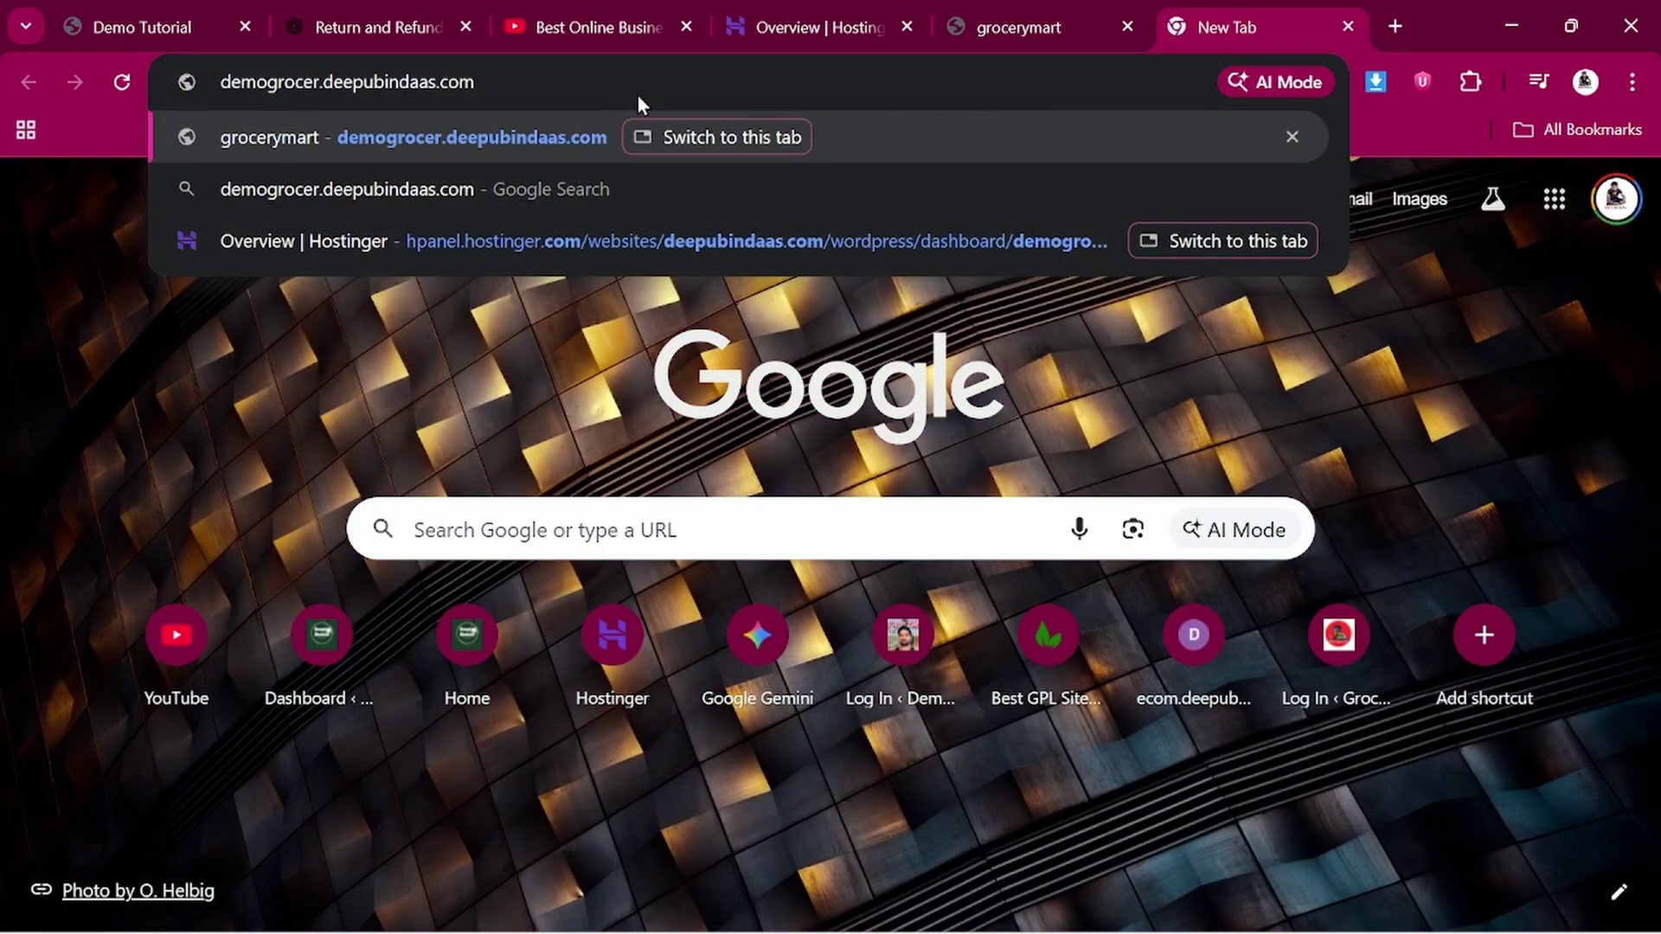
key("Return")
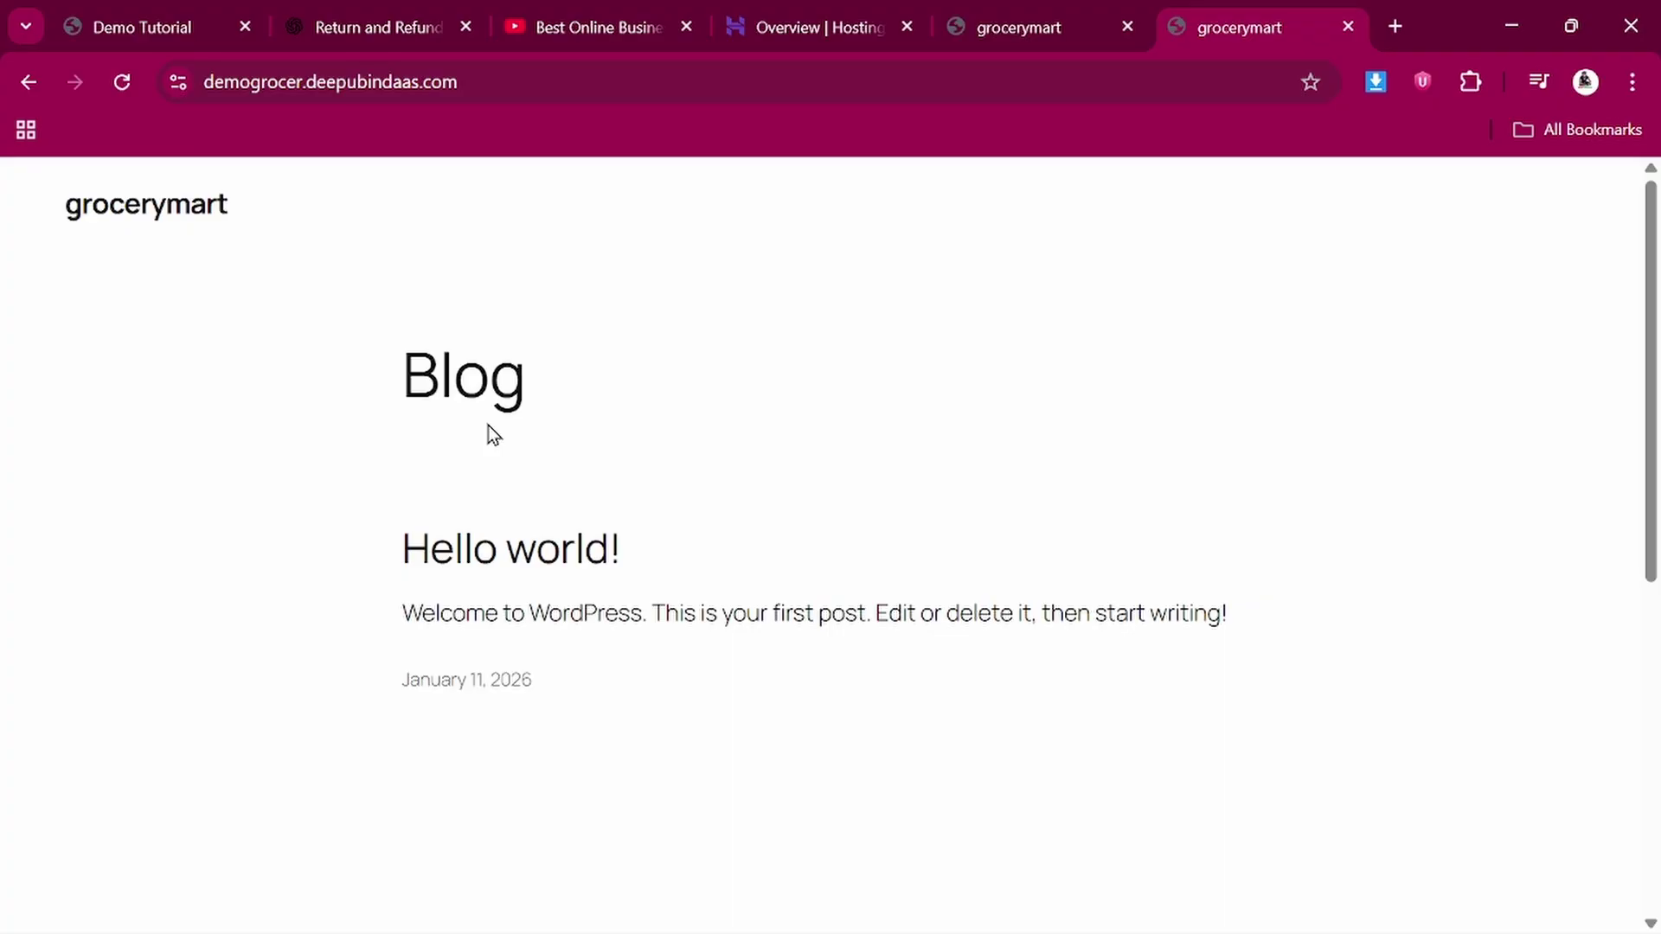
scroll(490, 426, "down", 1)
scroll(490, 427, "up", 1)
Start appending '/wp=' to the site address toward the admin path
double_click(509, 80)
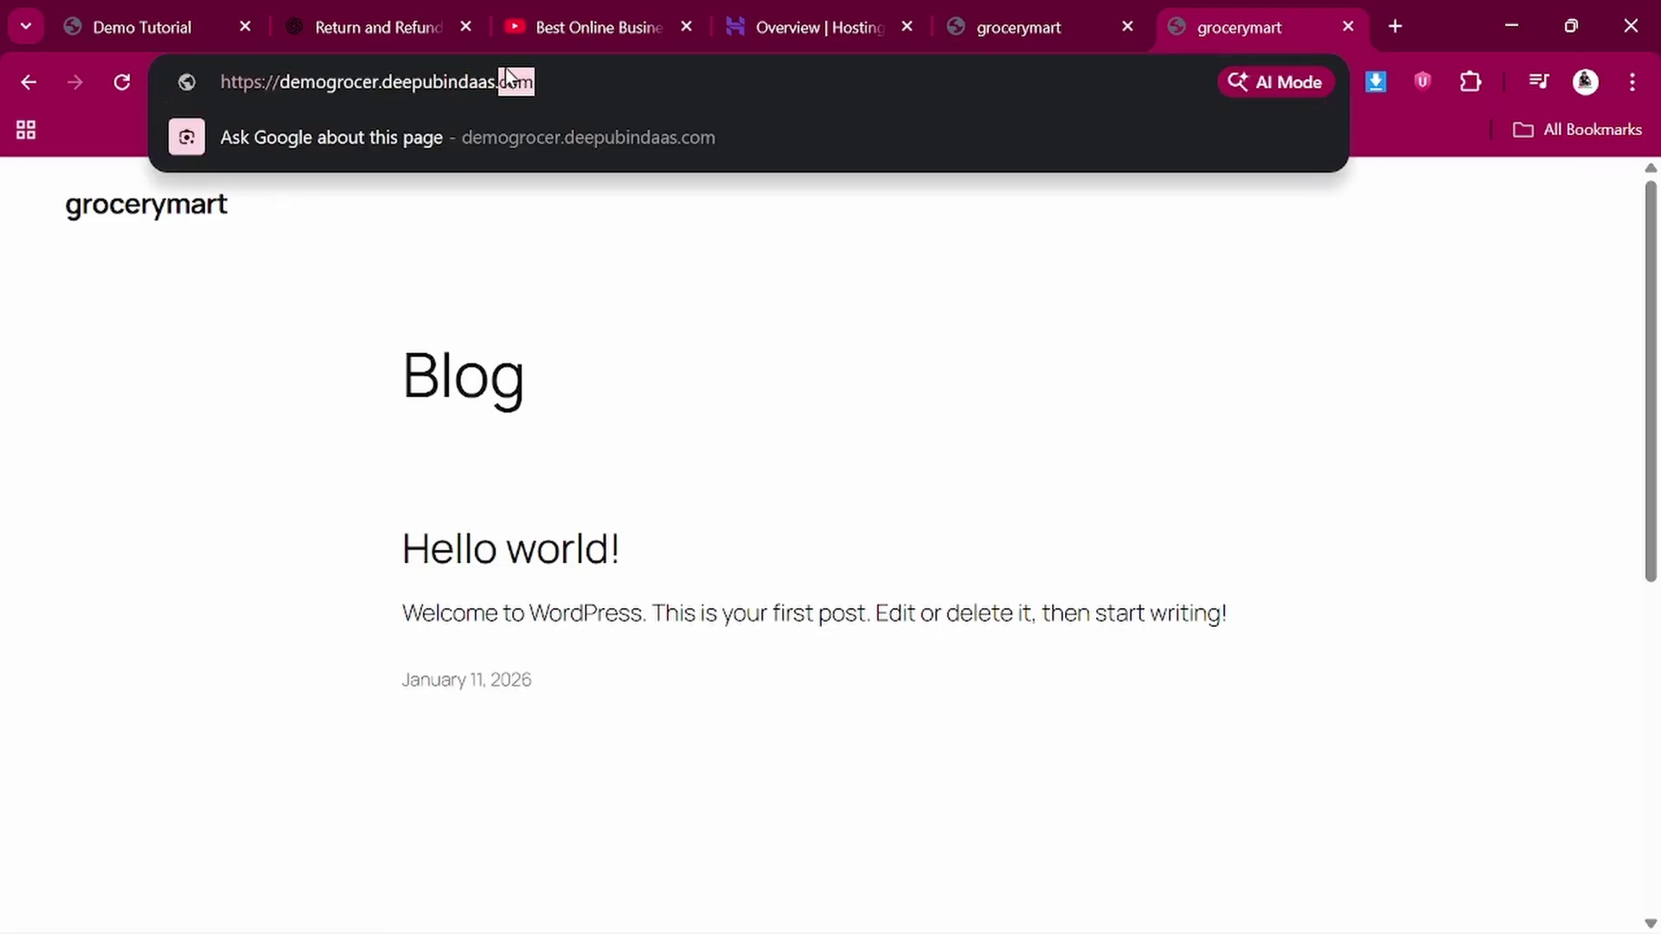
left_click(570, 79)
type("/")
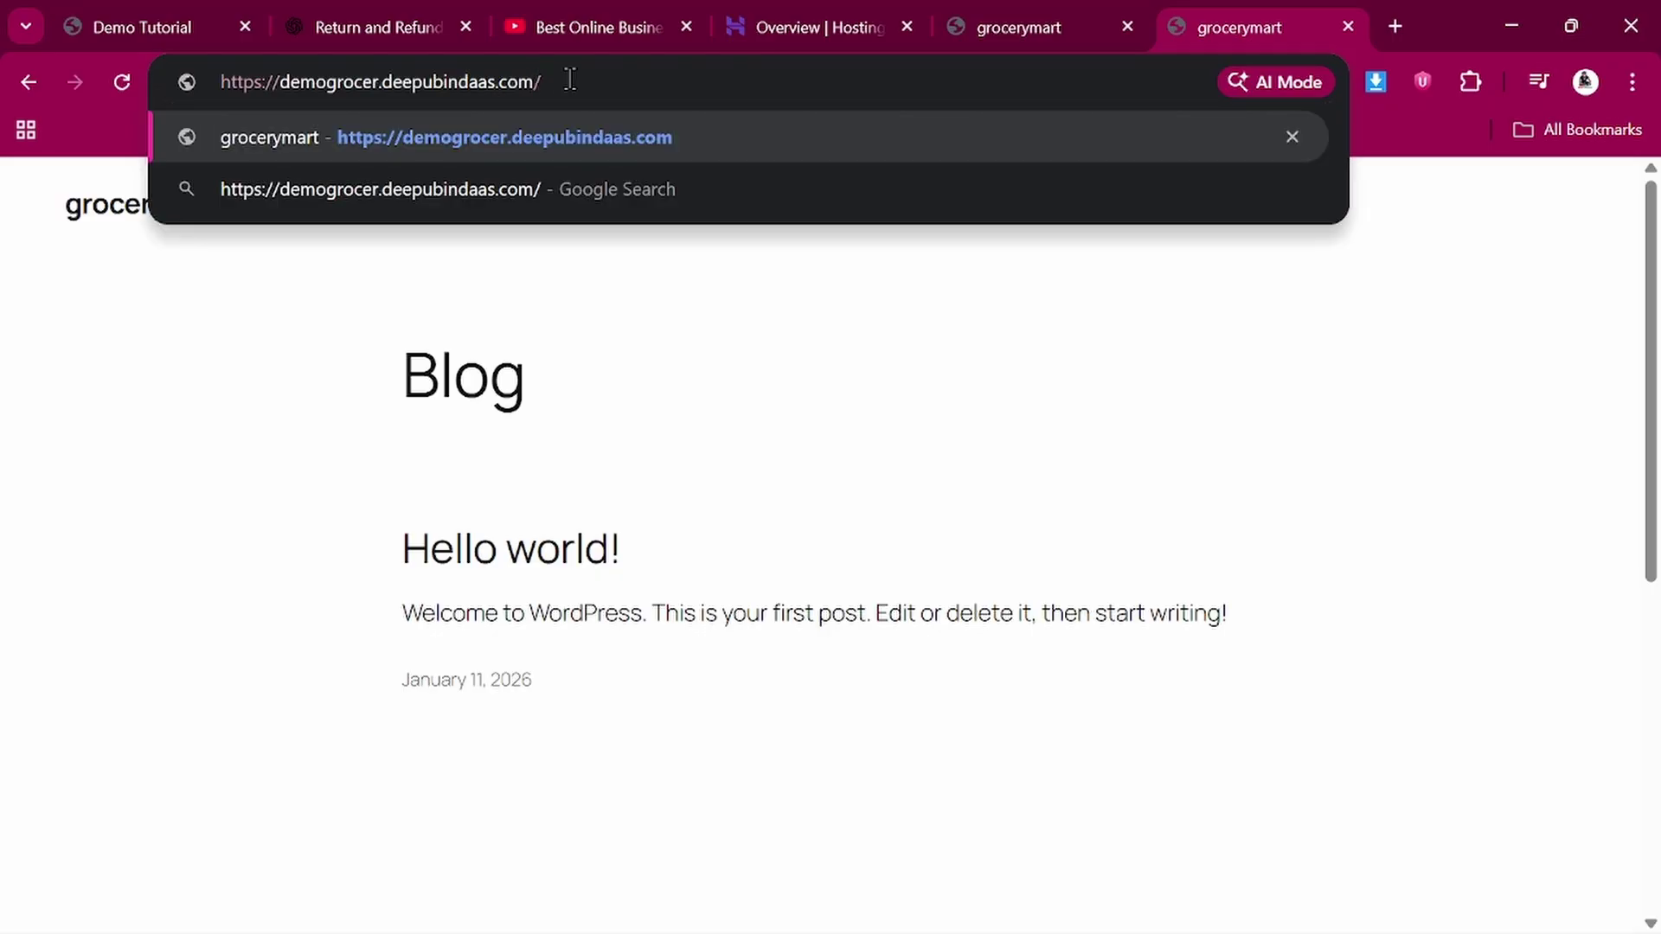
type("wp")
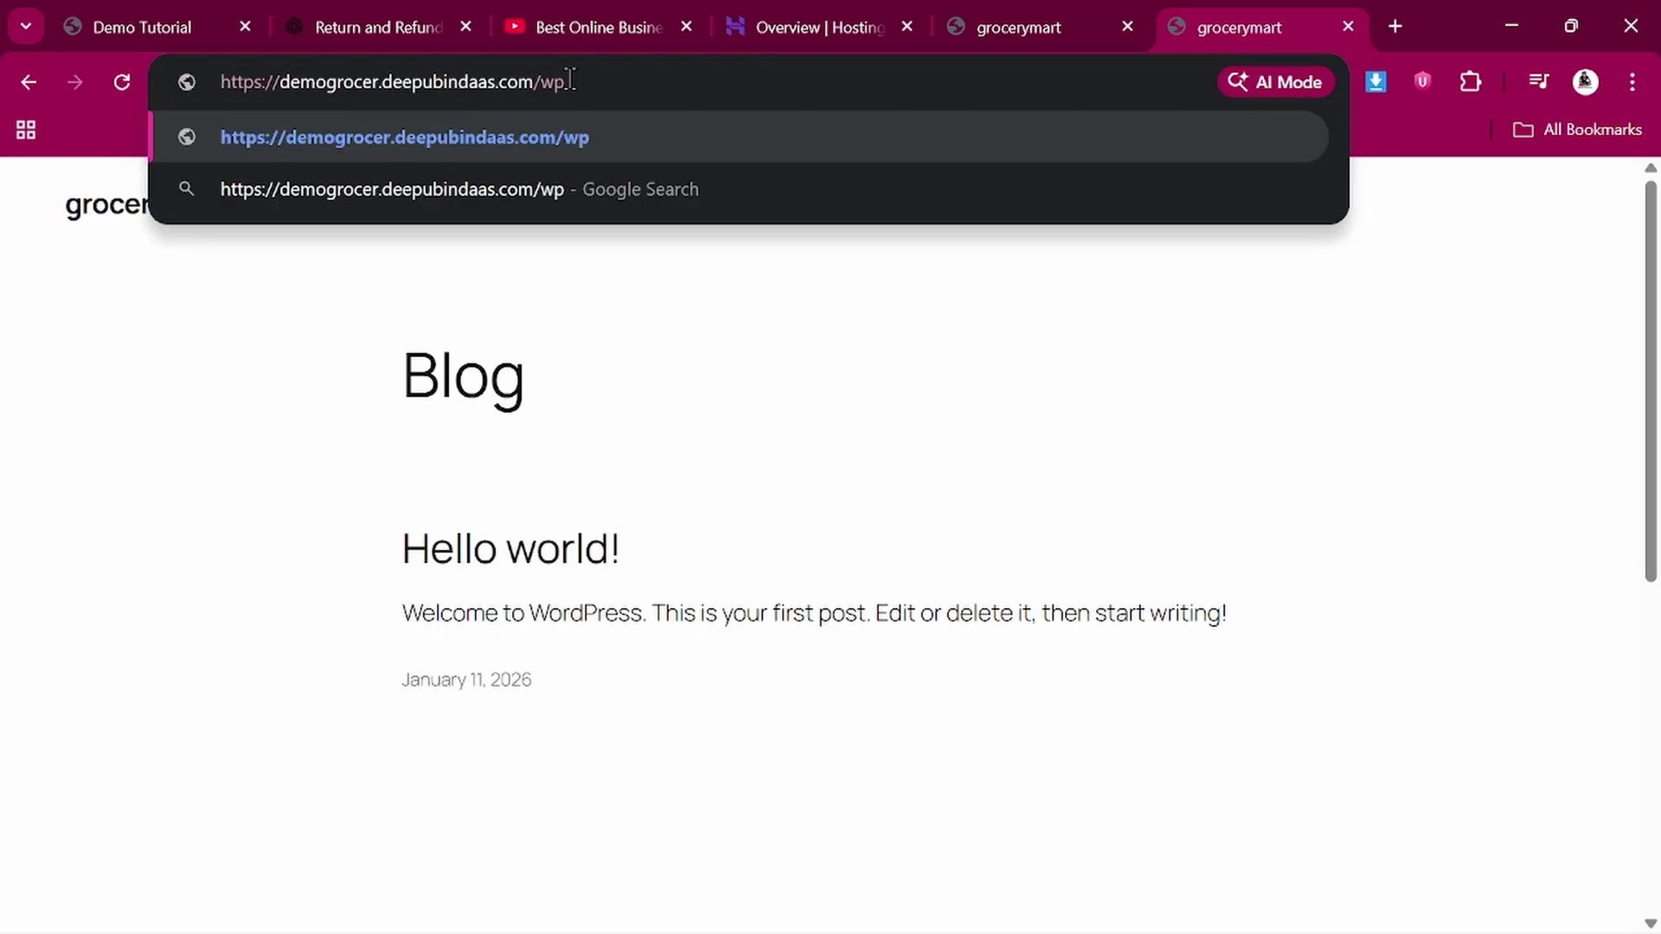
type("=")
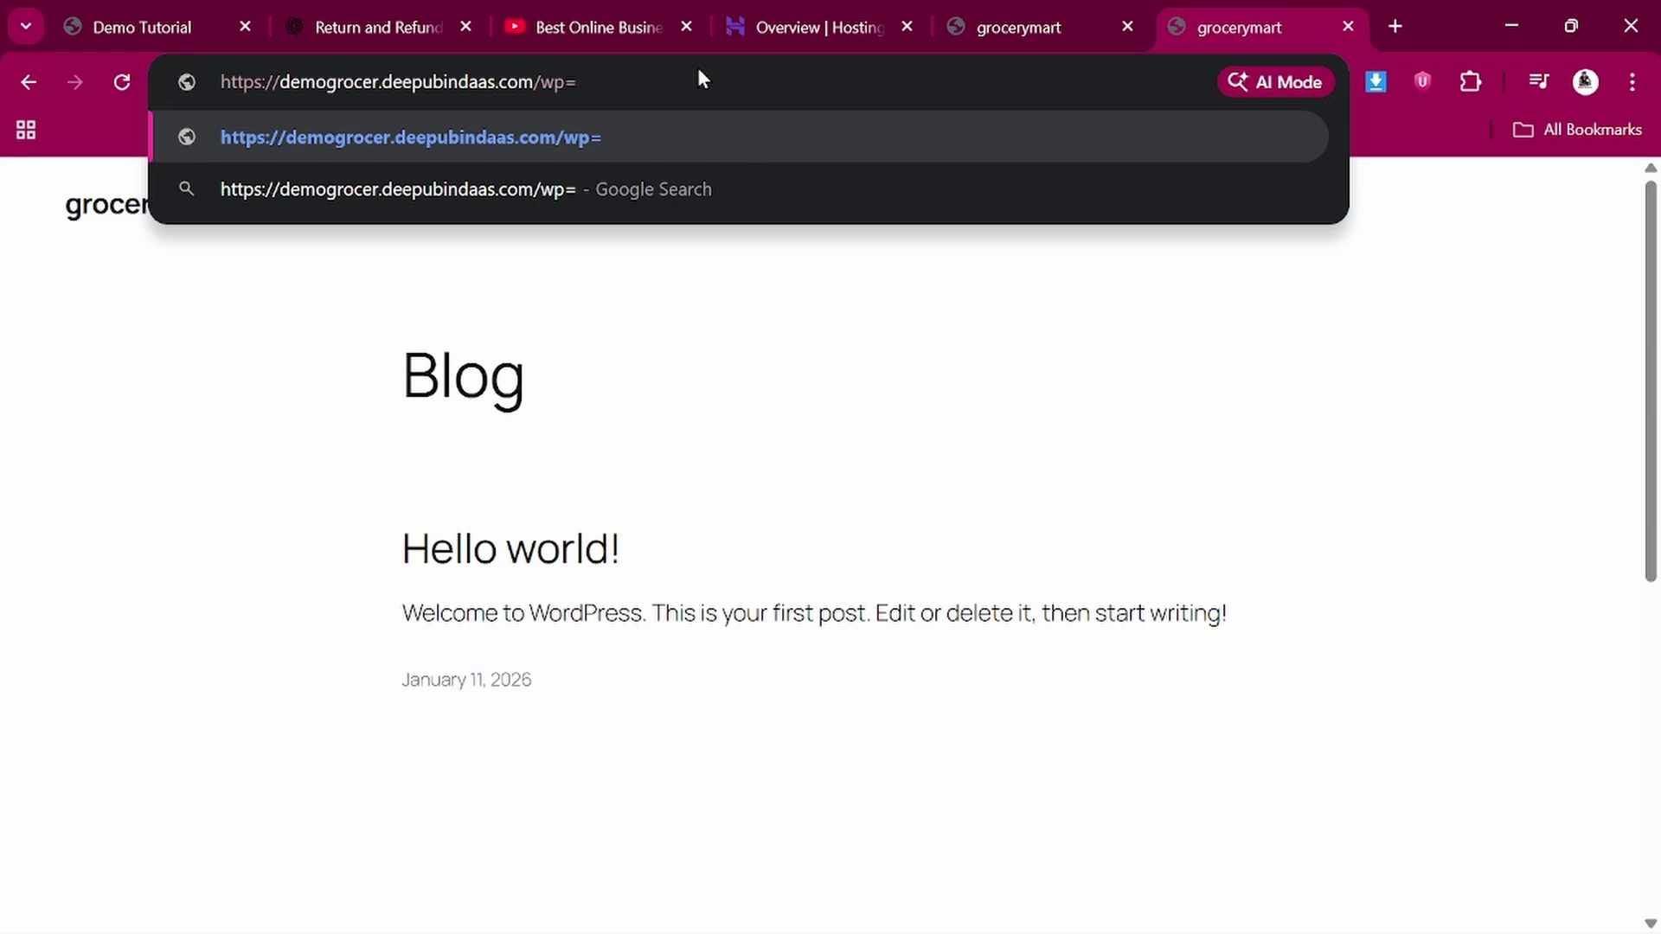
Fix the address to end in /wp-admin and fill the login form with the saved admin e-mail and password
key("BackSpace")
type("-")
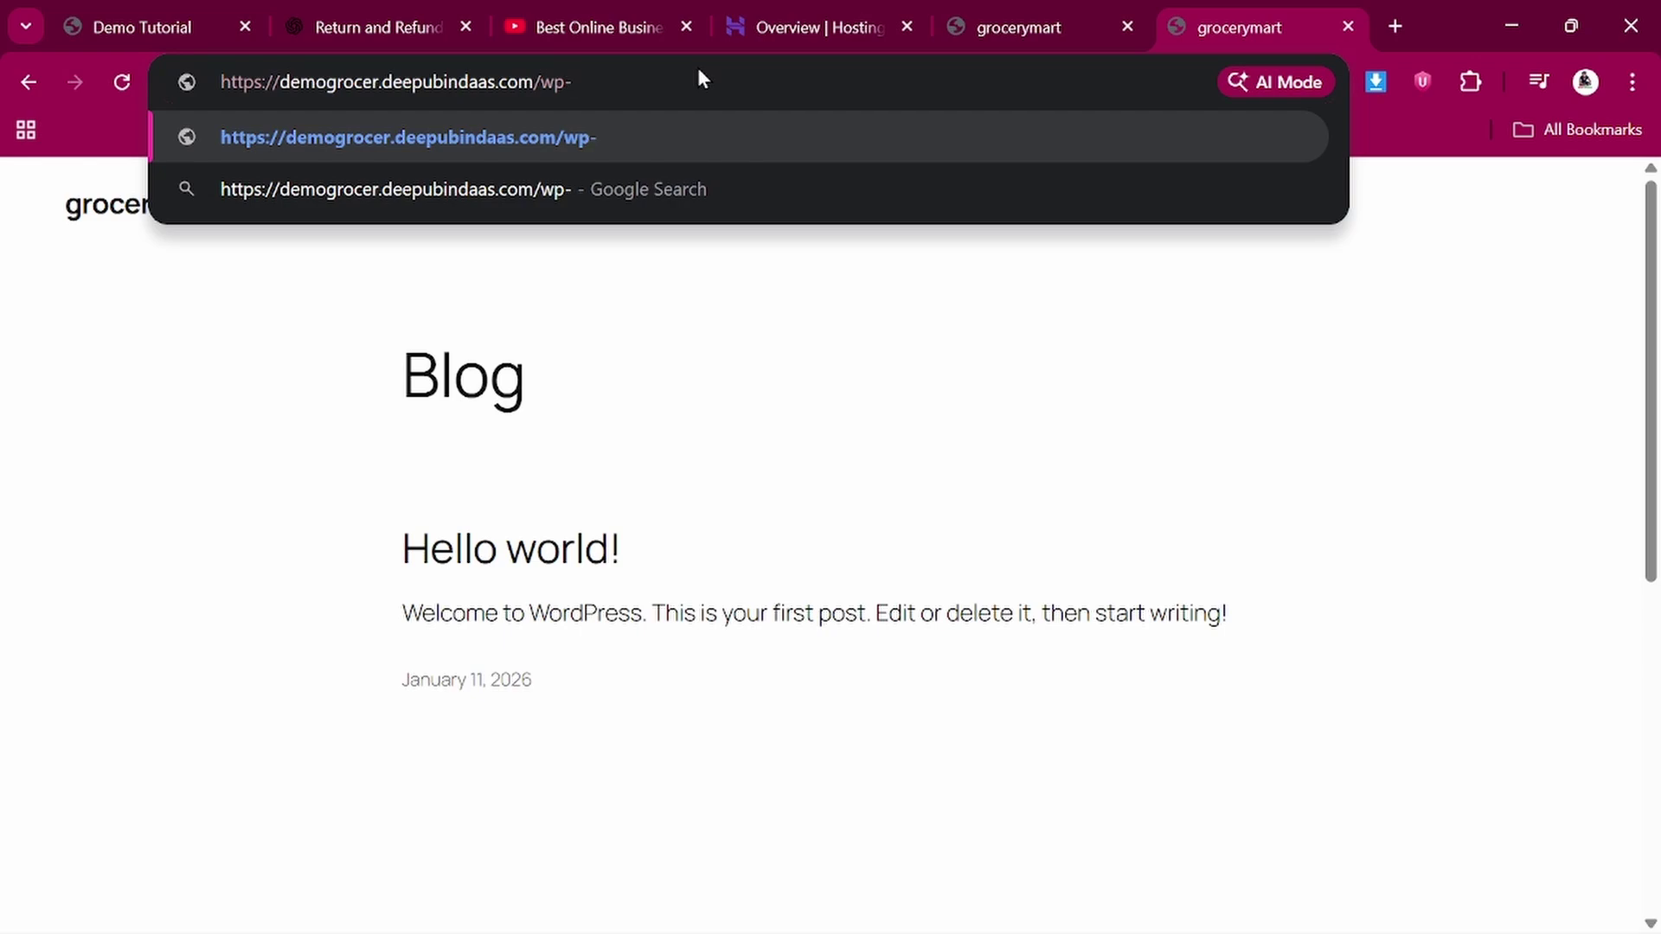
type("admin")
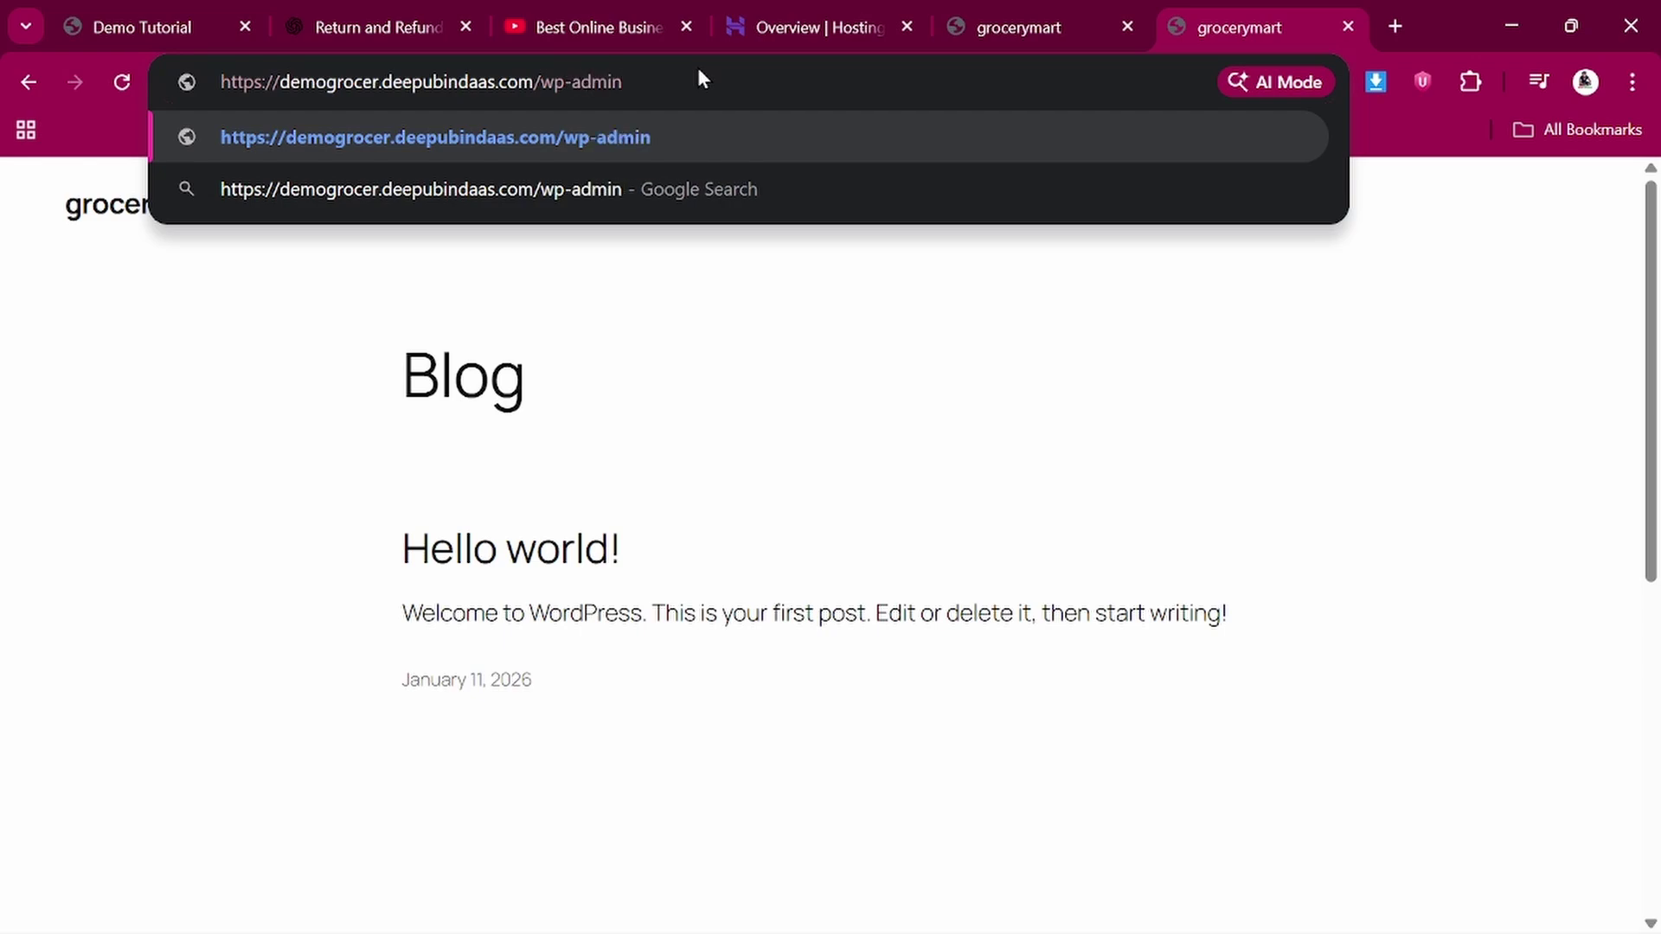
key("Return")
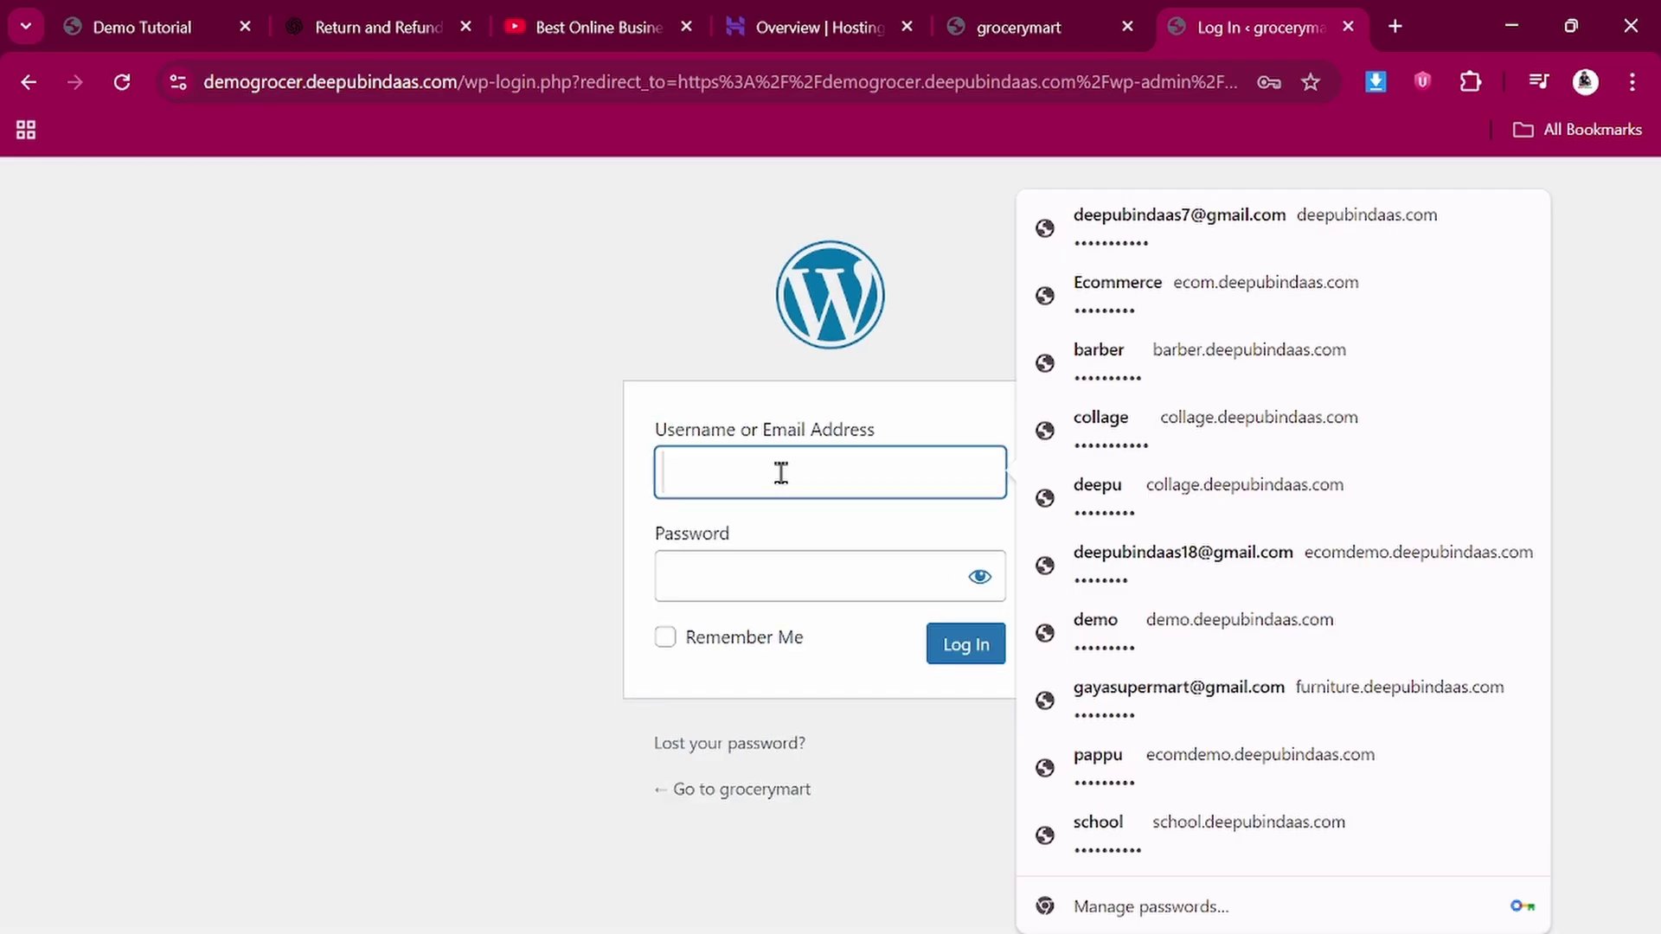
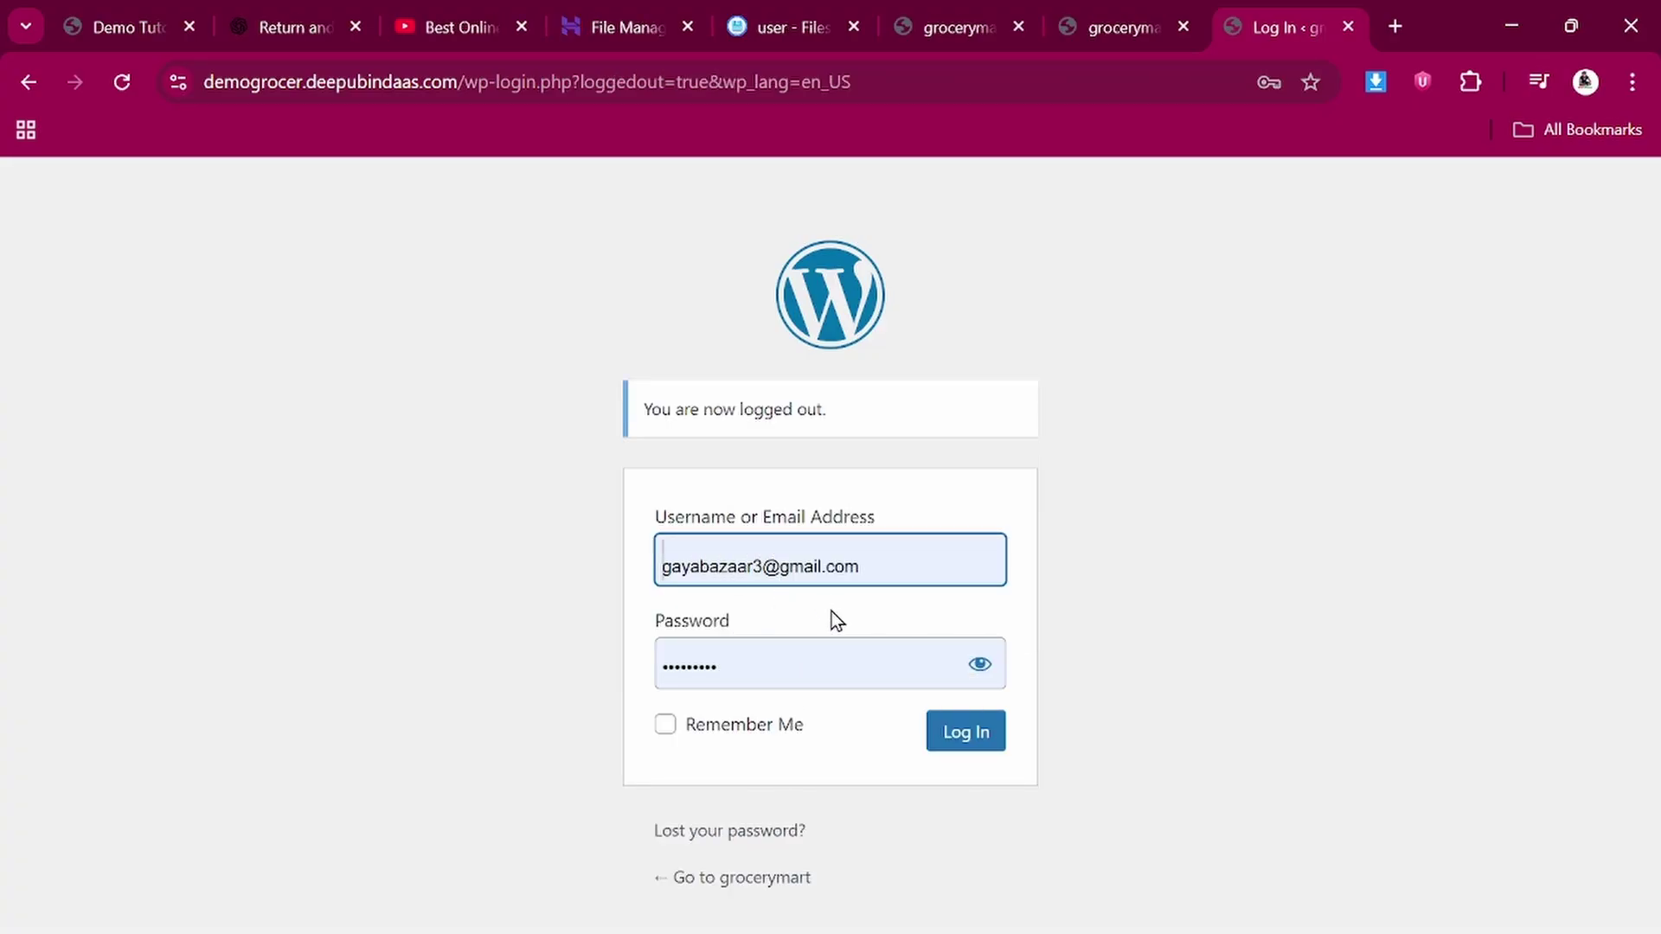
Log in to the grocerymart WordPress dashboard and look over its default widgets
left_click(962, 734)
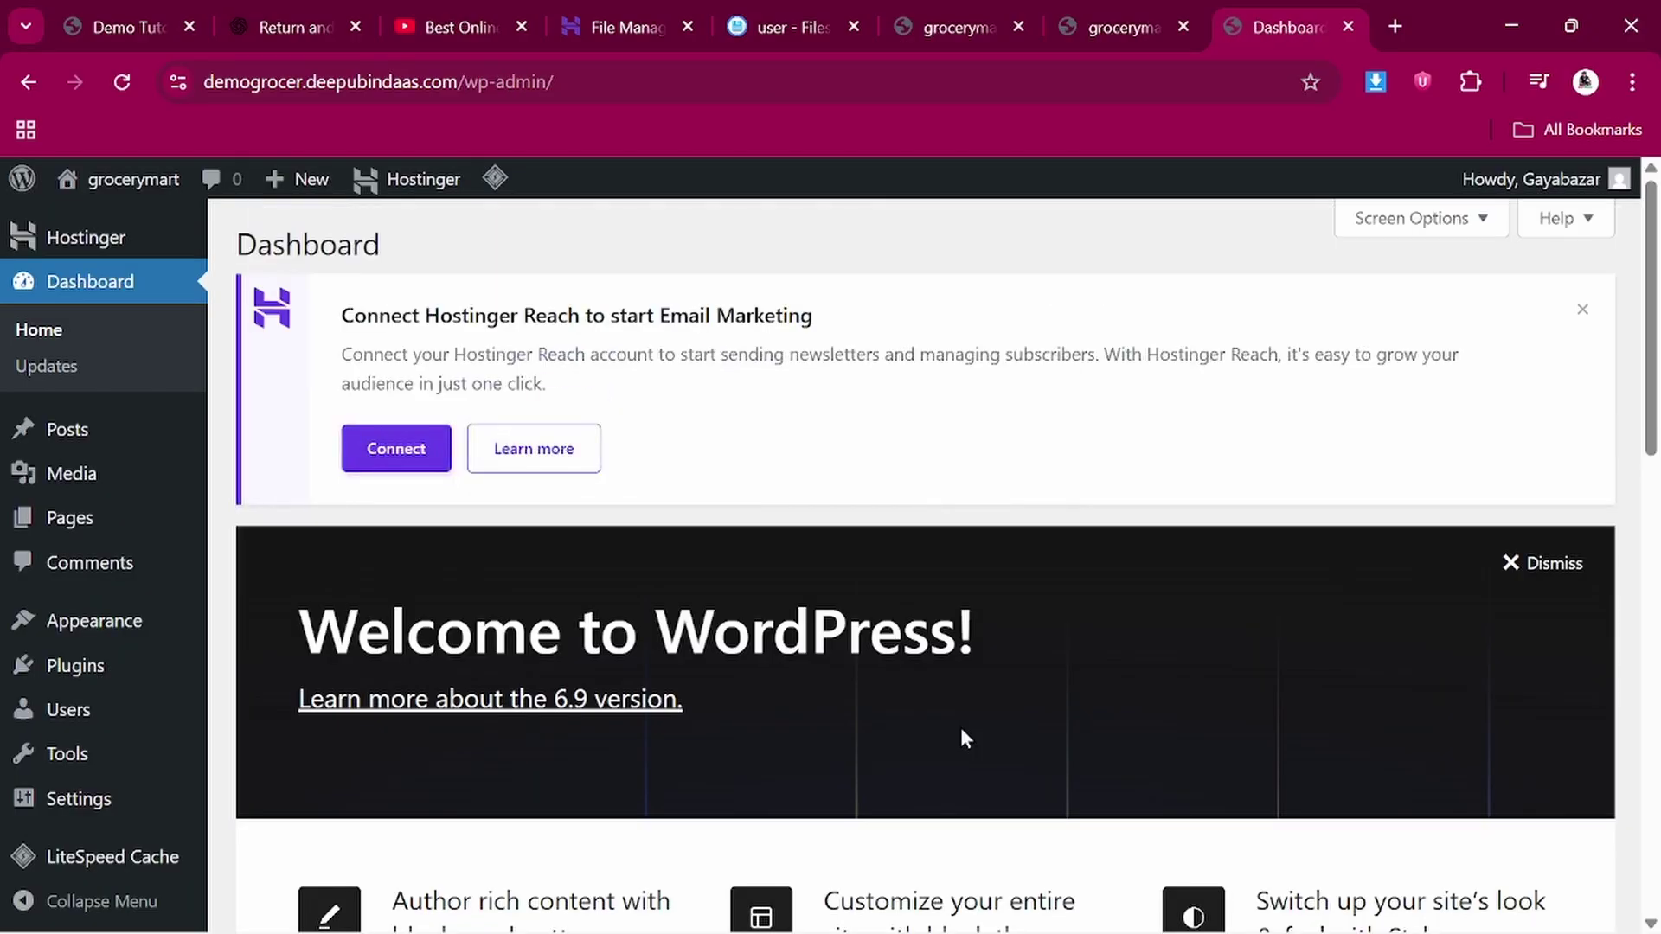
mouse_move(164, 705)
scroll(166, 704, "down", 7)
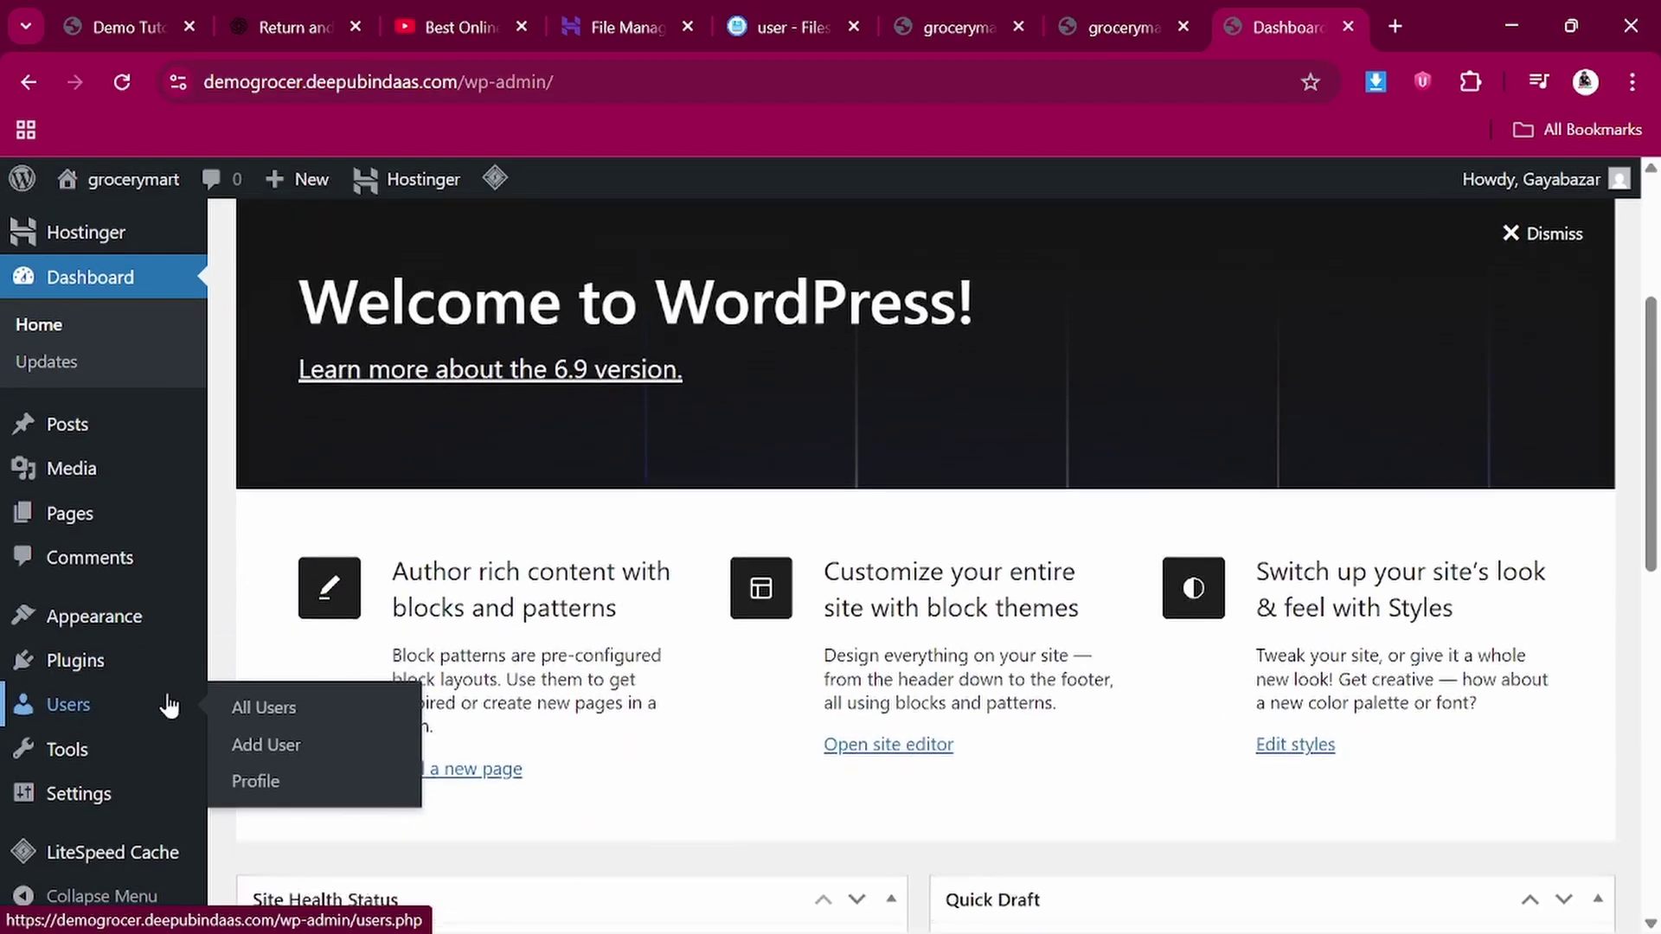
scroll(169, 706, "up", 7)
scroll(168, 705, "down", 10)
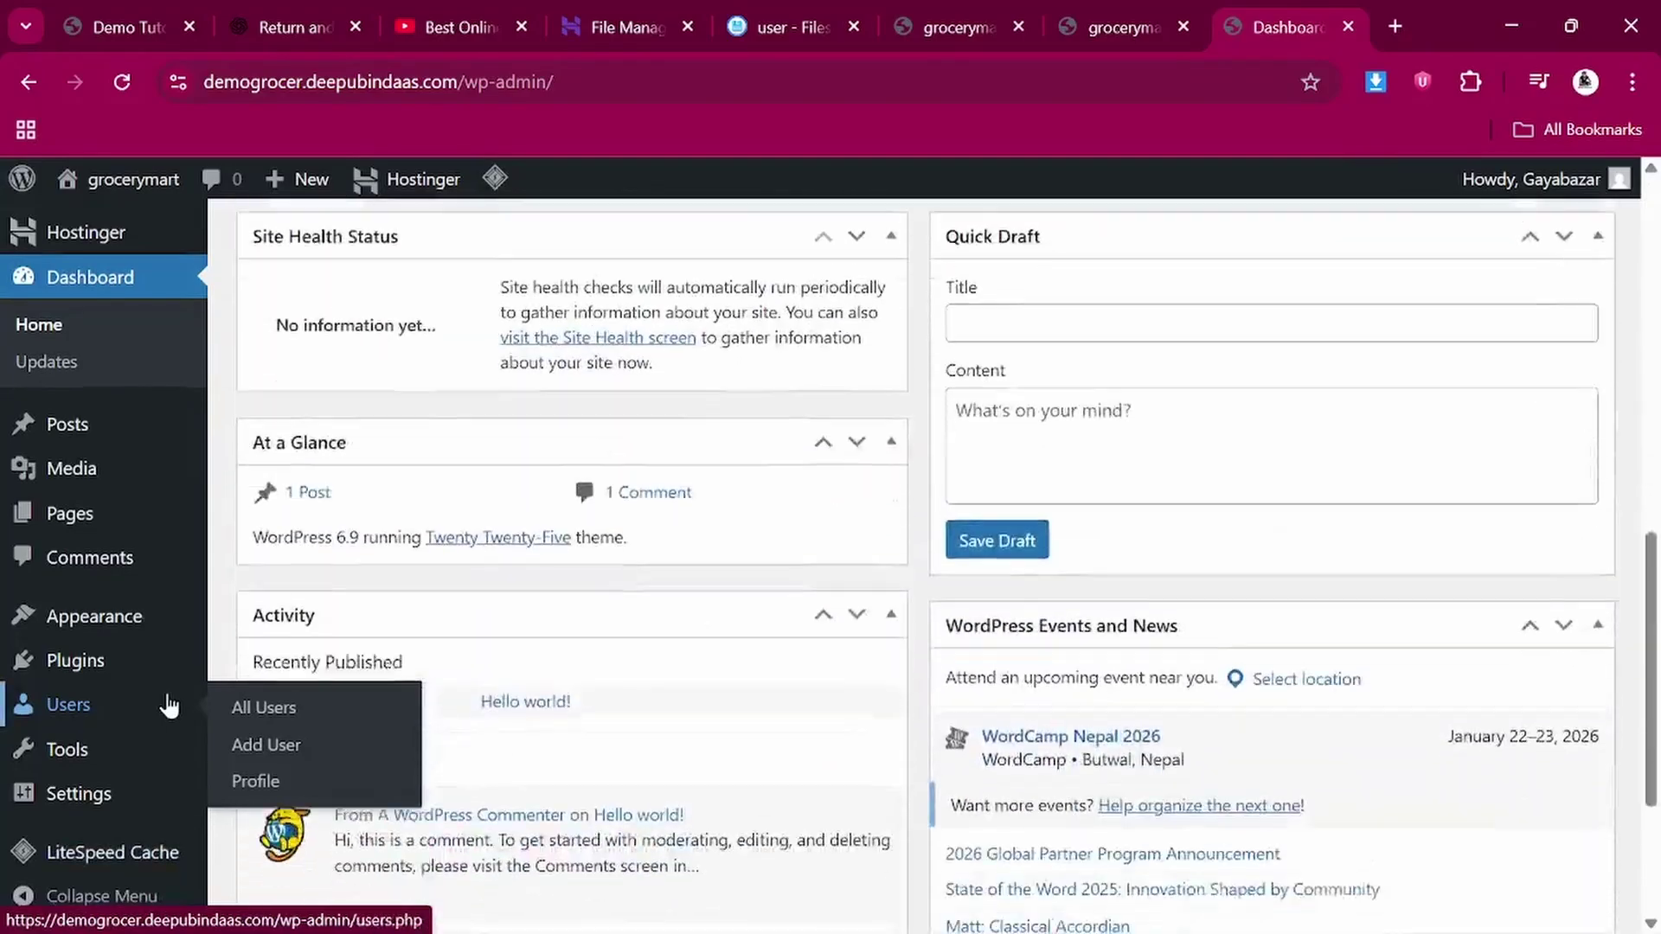
scroll(169, 705, "up", 8)
scroll(1002, 605, "up", 3)
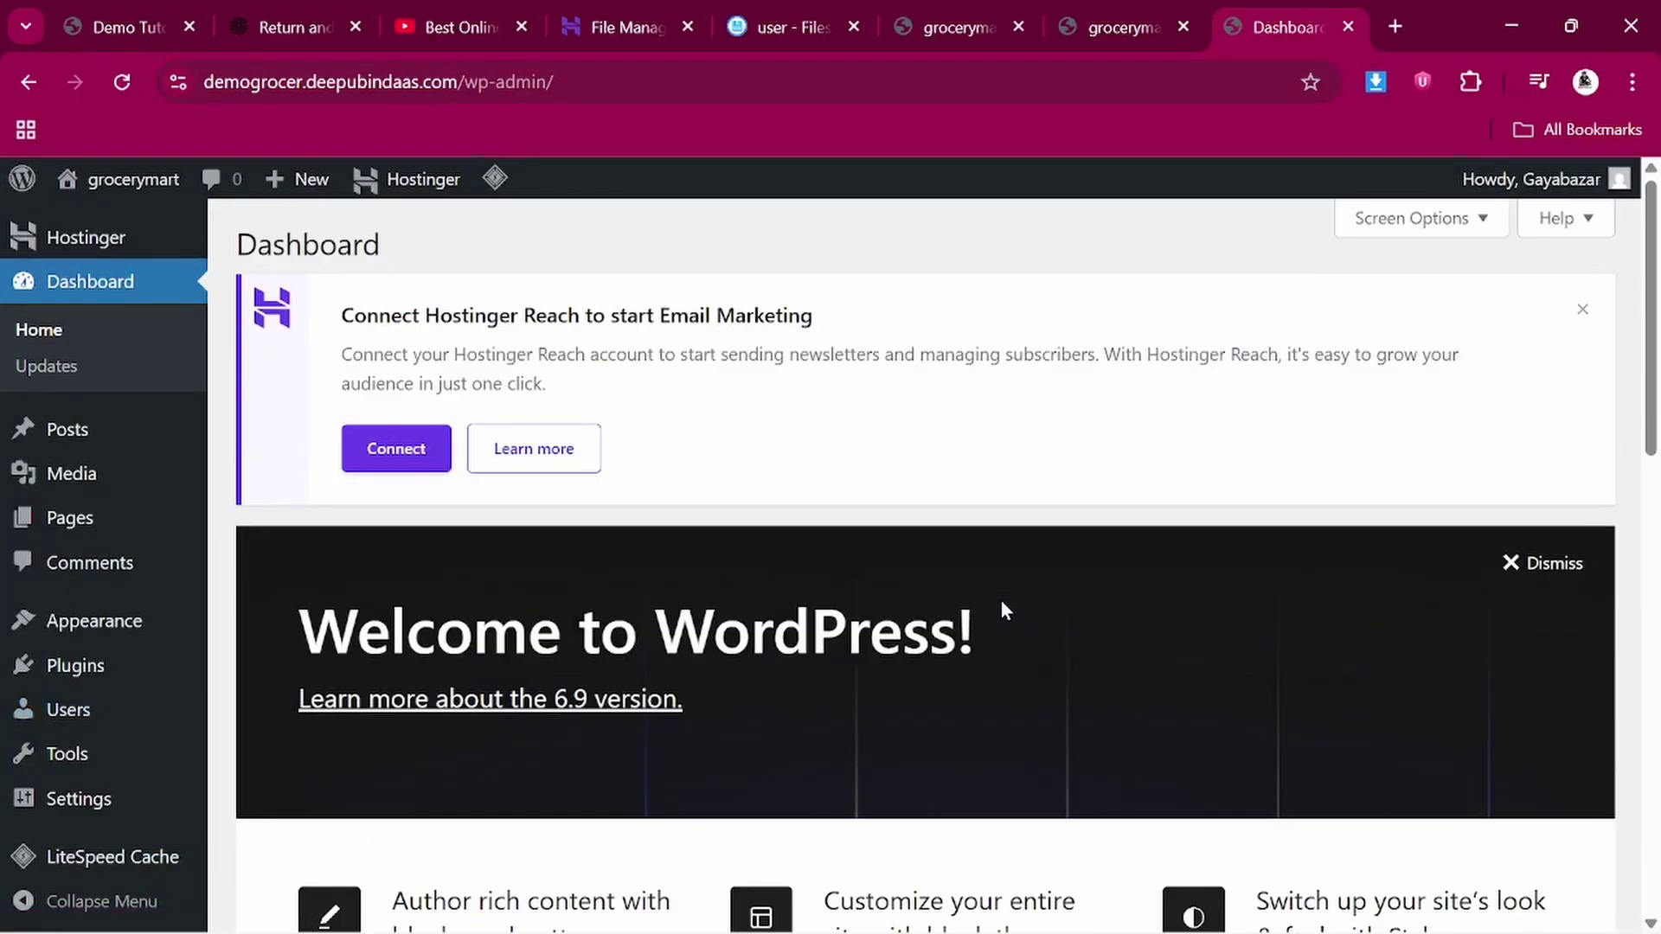
Hide Site Health, At a Glance, Activity, Quick Draft, Events and News, and Welcome, then dismiss the Hostinger Reach notice
left_click(1409, 220)
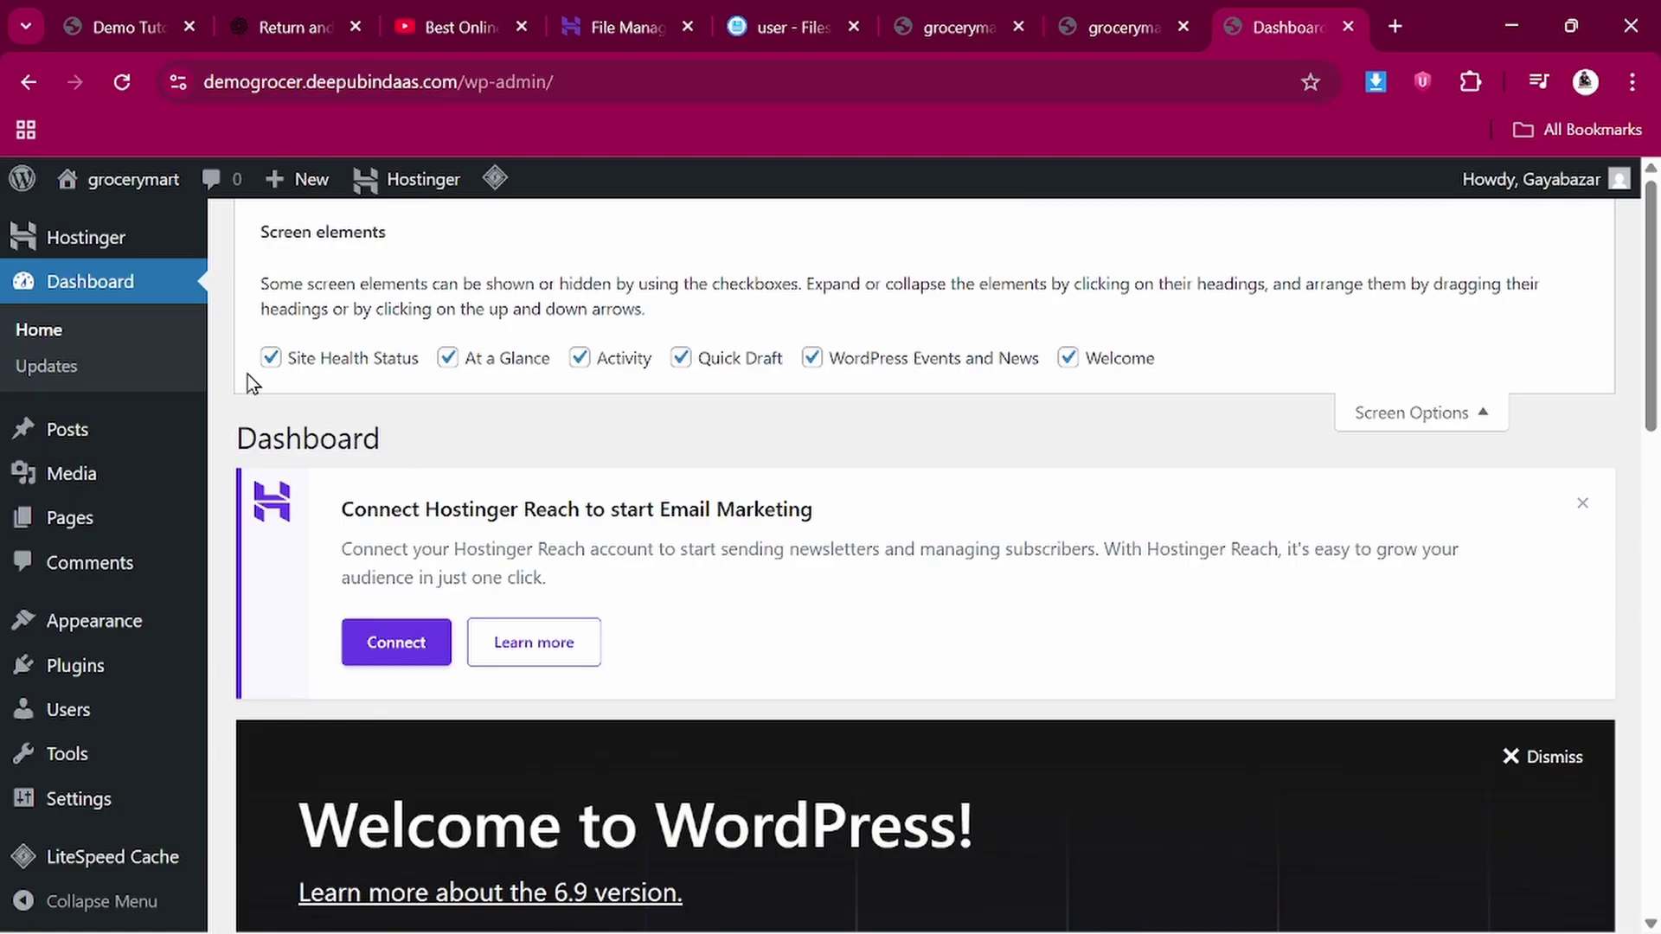
left_click(271, 359)
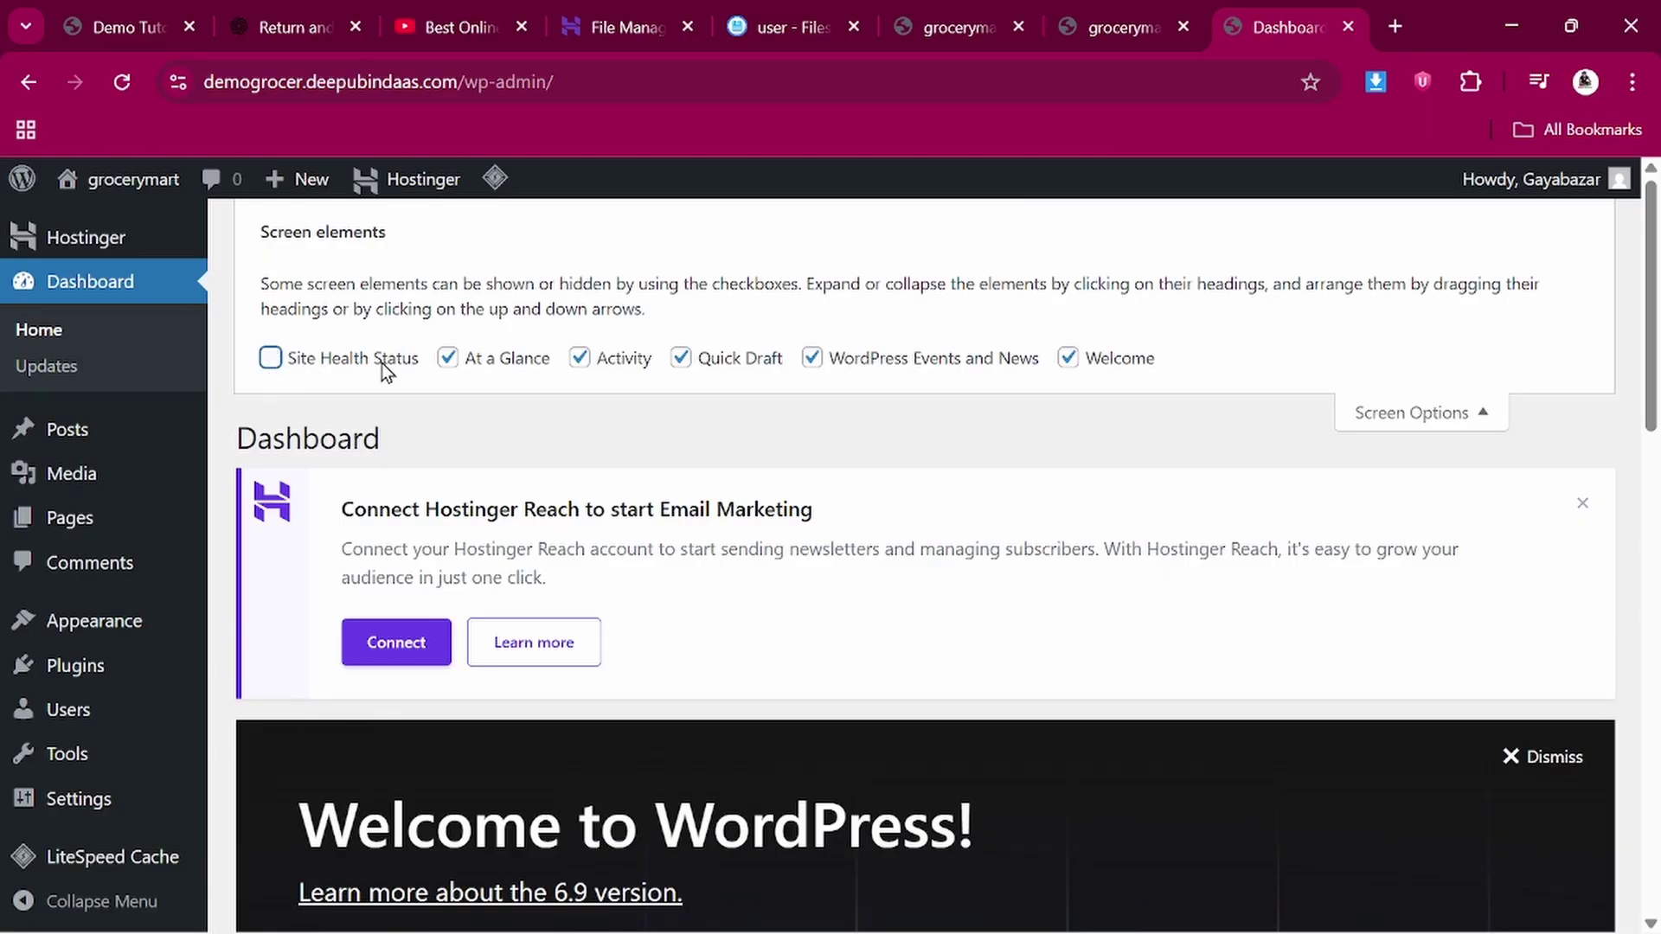
left_click(449, 361)
left_click(579, 362)
left_click(681, 359)
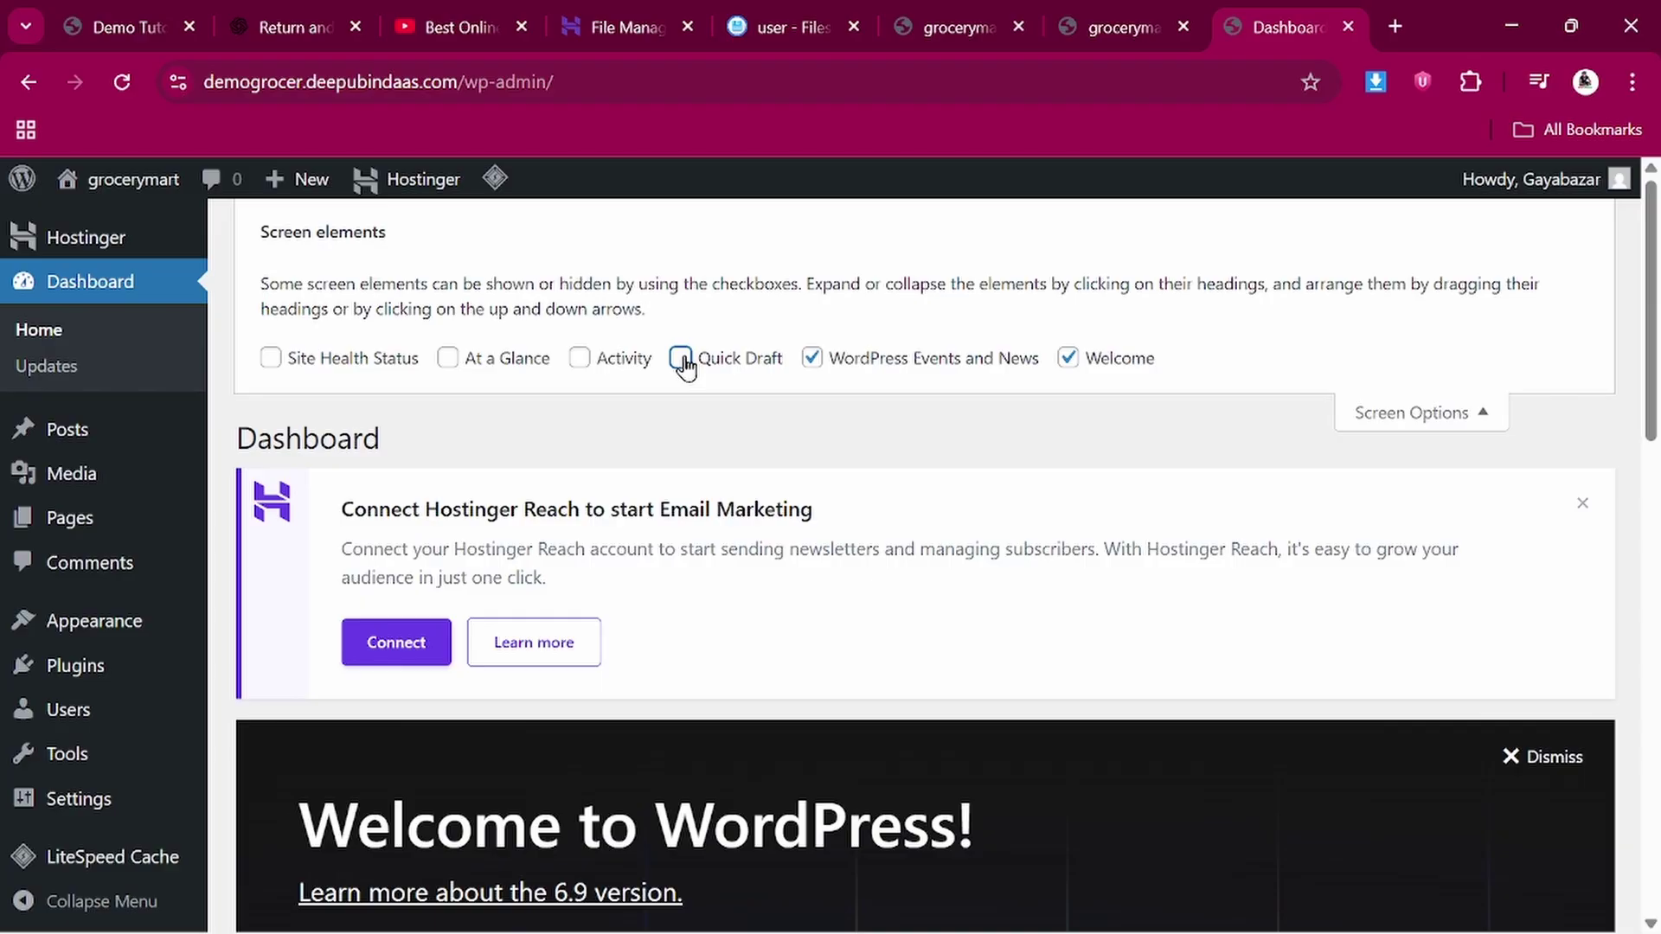
left_click(813, 360)
left_click(1070, 360)
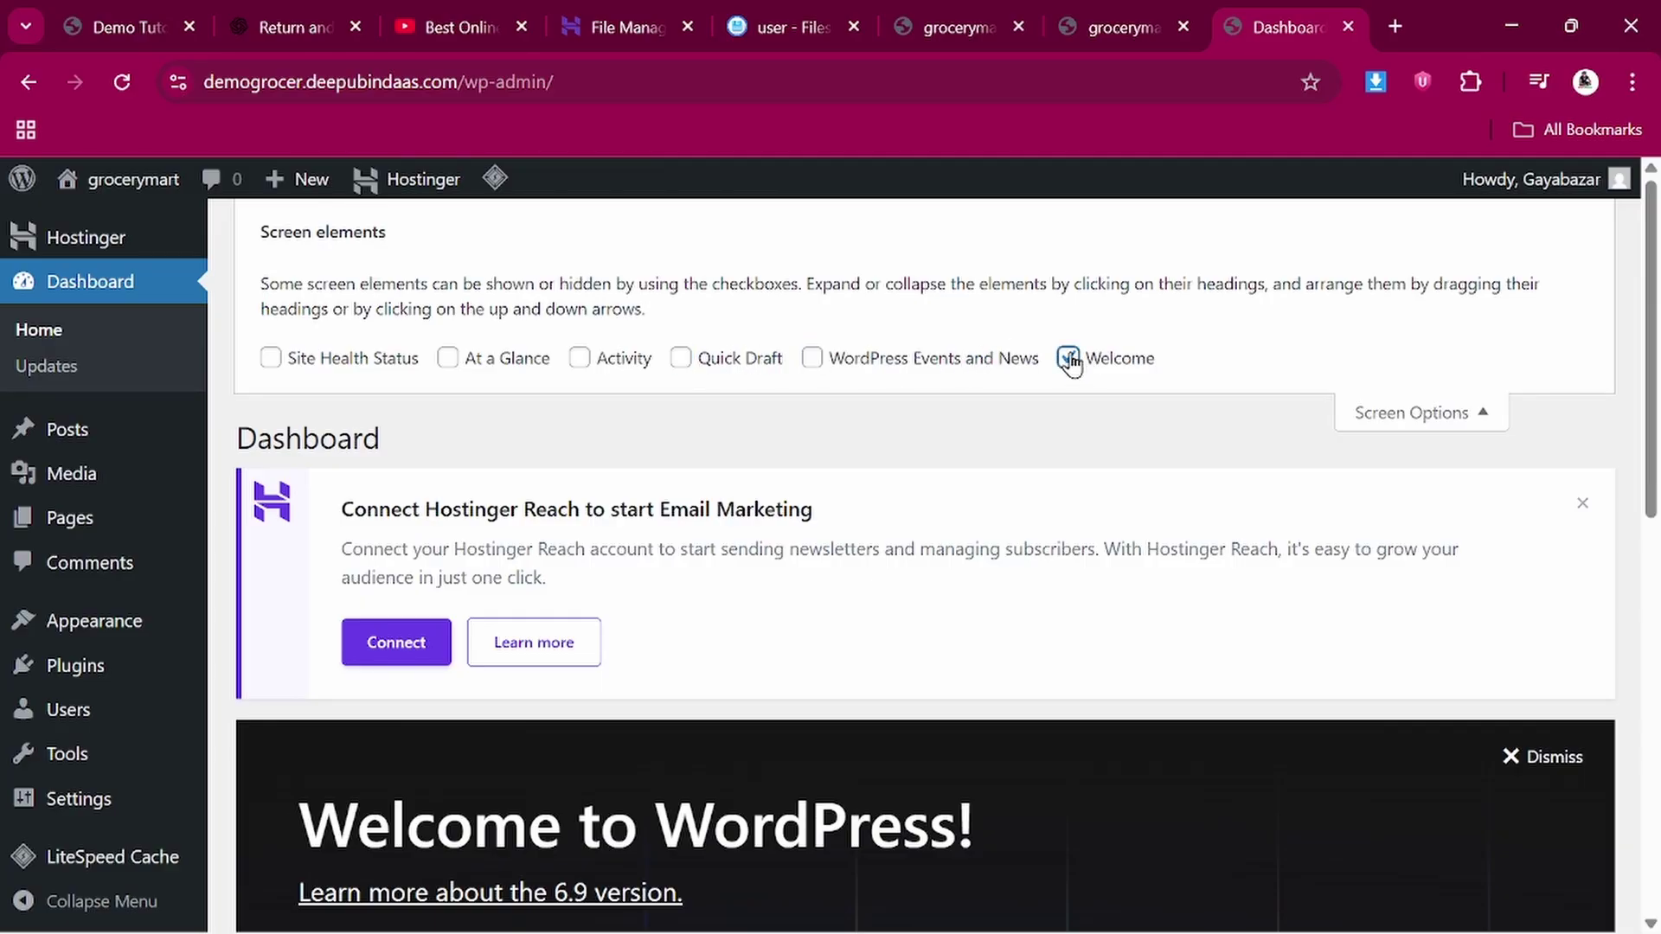
left_click(1357, 412)
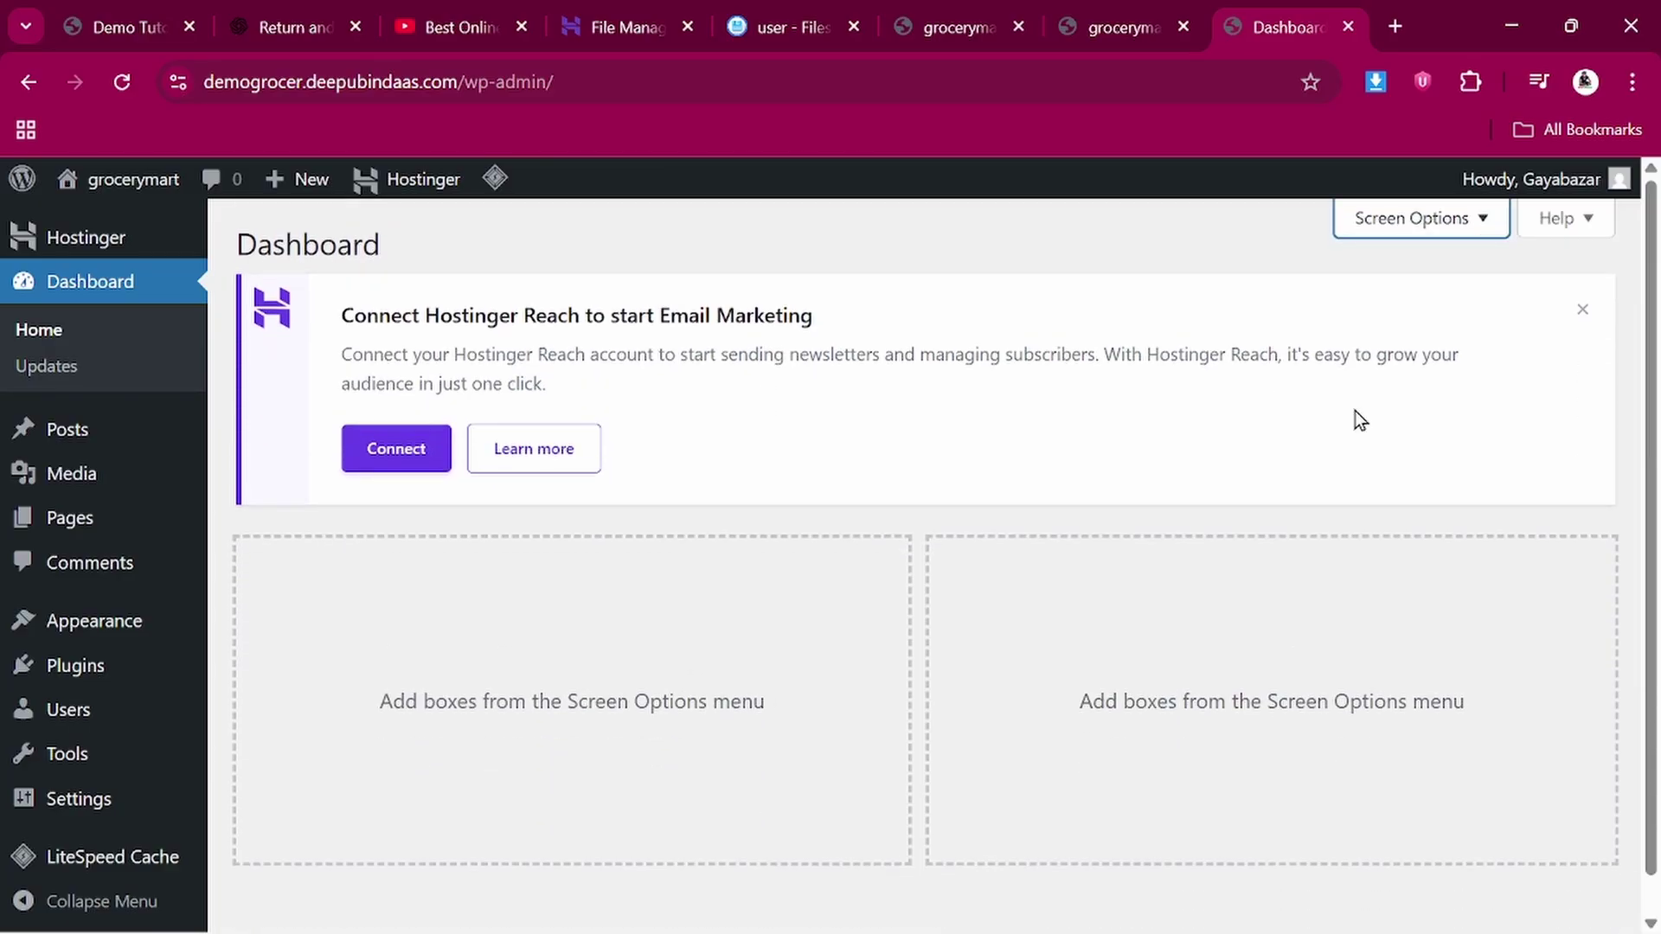
left_click(1583, 313)
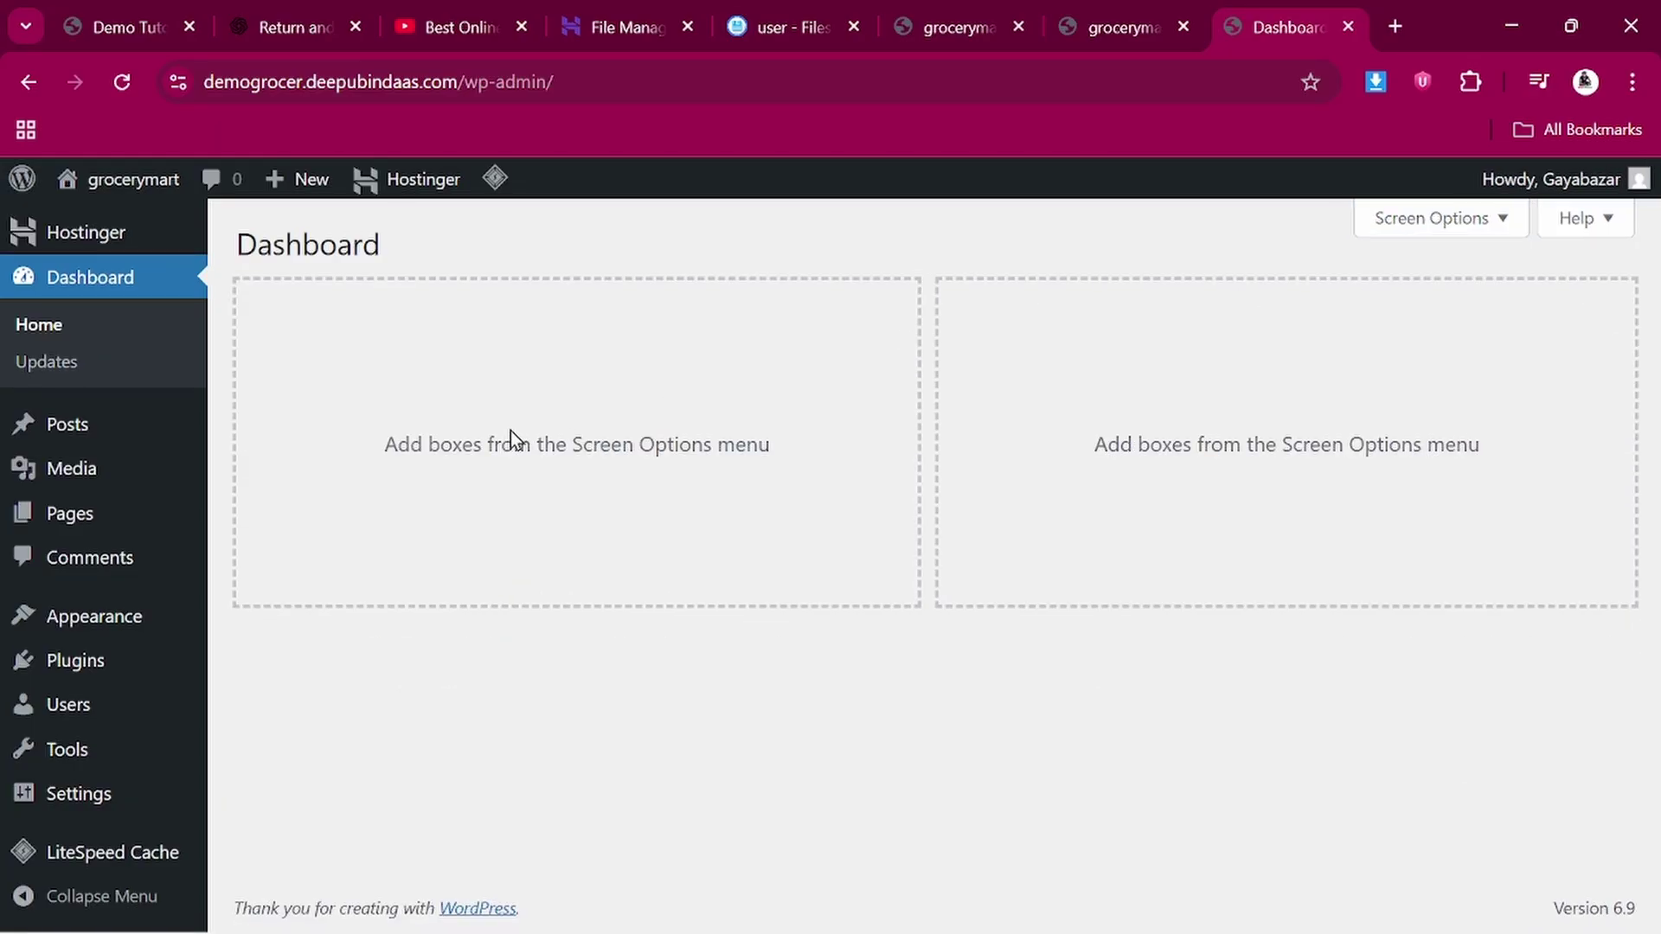
Browse the grocery demo storefront, then move to the blank Google New Tab page
left_click(89, 7)
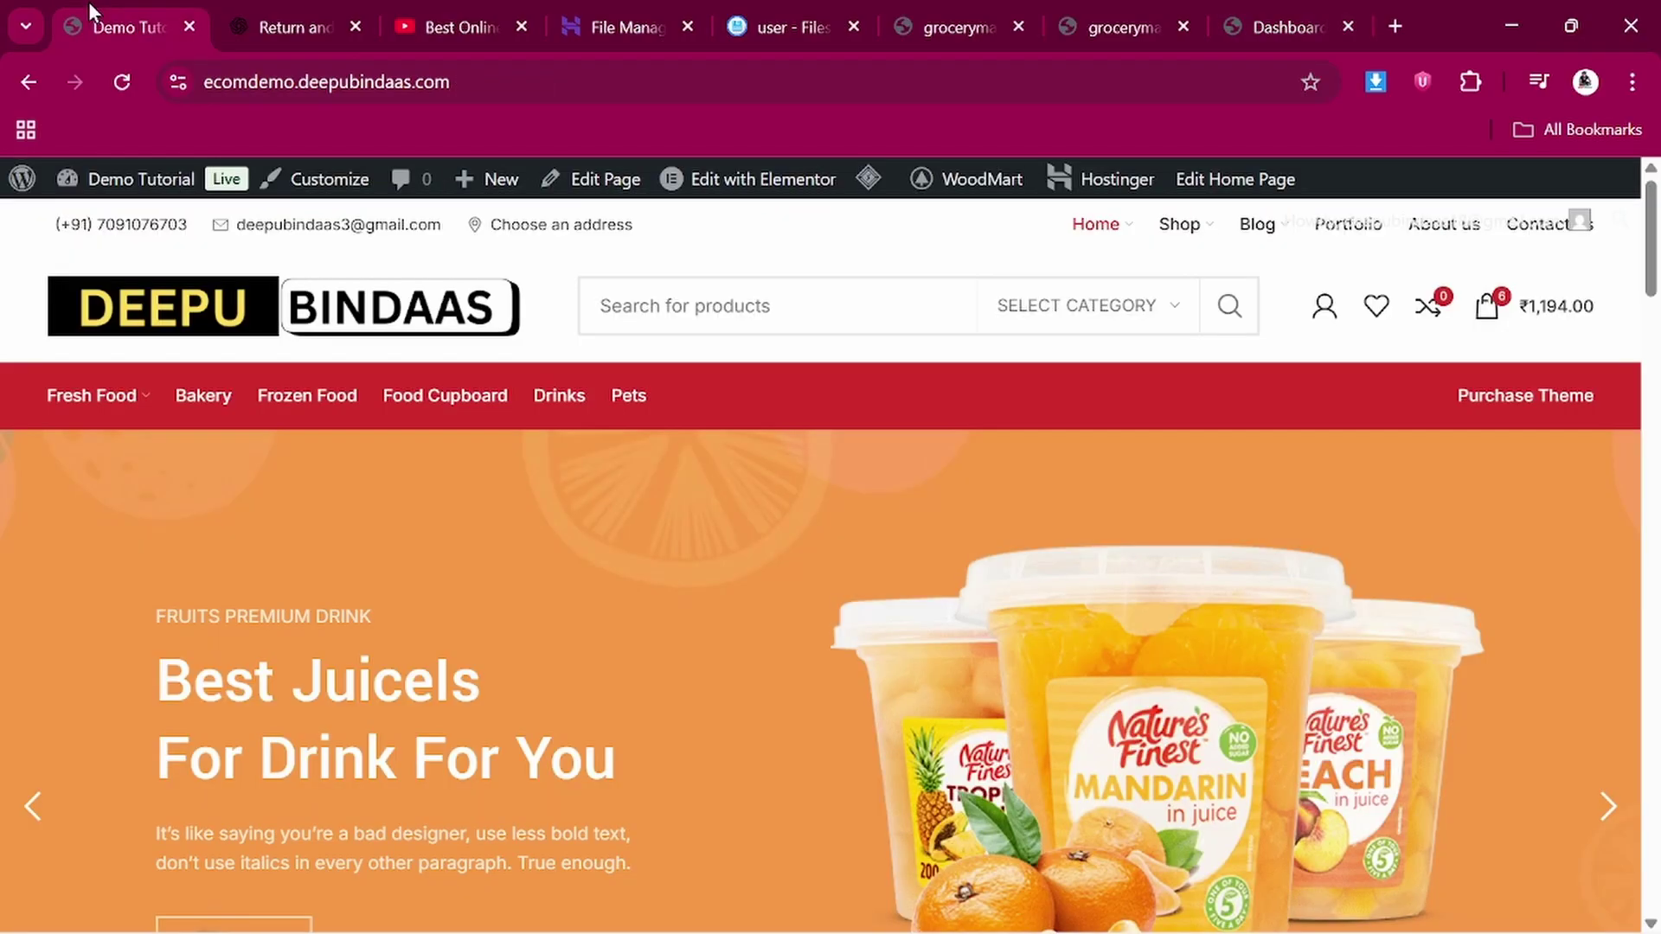
scroll(578, 593, "down", 7)
scroll(584, 600, "up", 7)
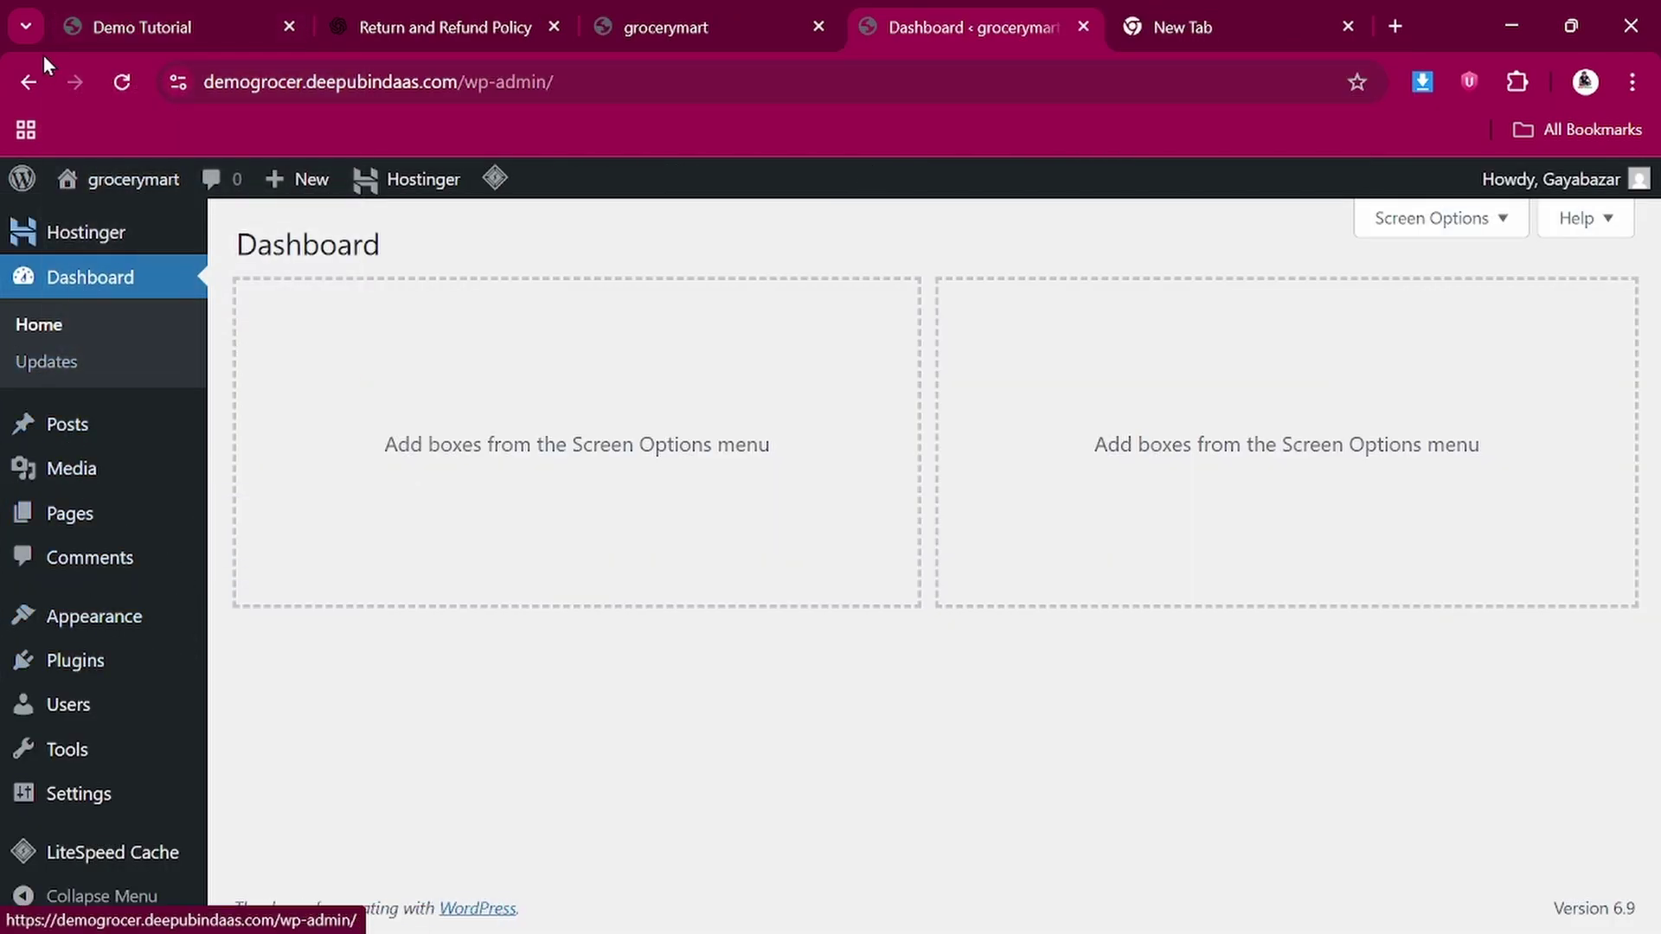
left_click(115, 7)
scroll(530, 646, "down", 10)
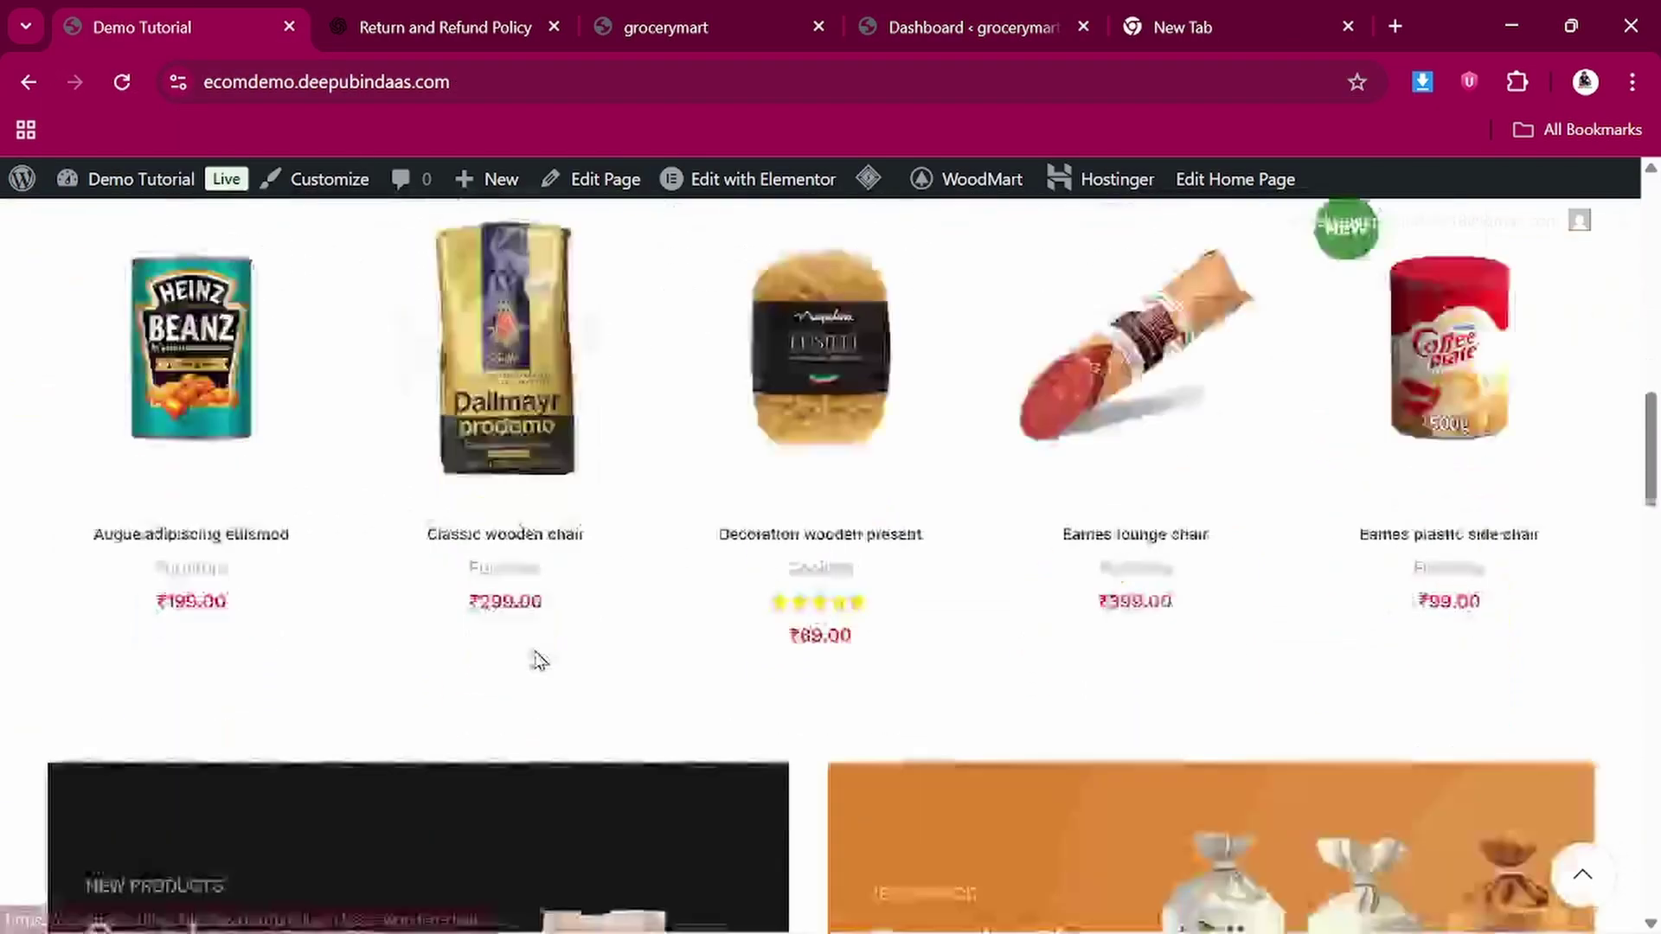
scroll(535, 661, "up", 10)
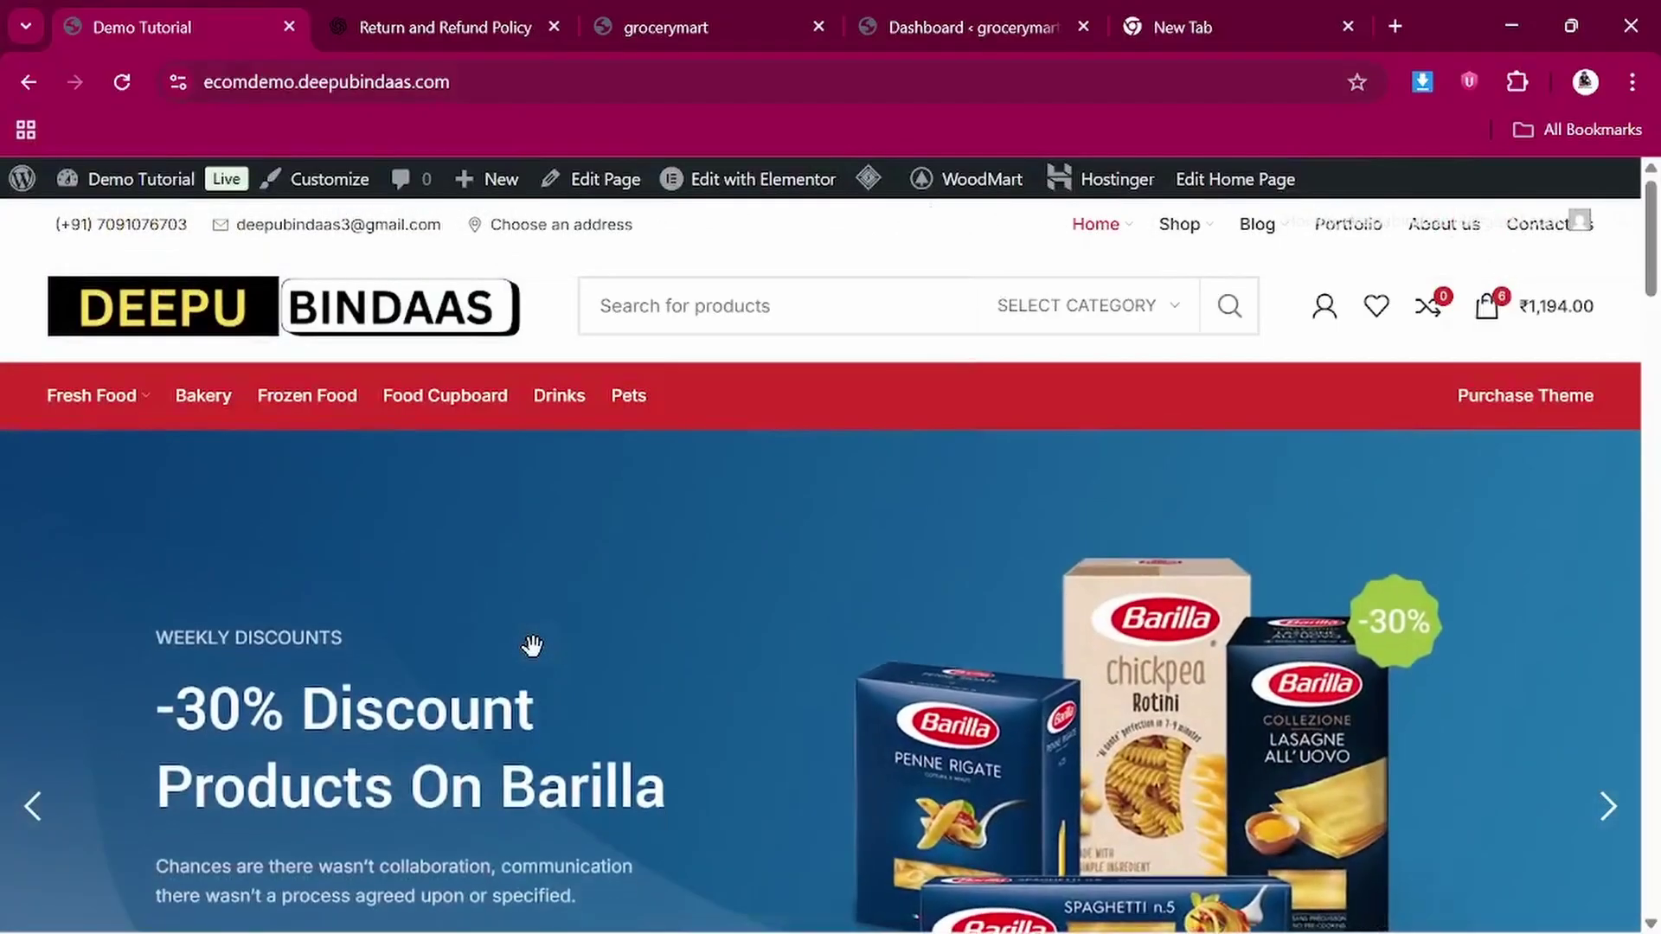
scroll(534, 661, "down", 4)
scroll(534, 660, "down", 3)
scroll(534, 659, "up", 8)
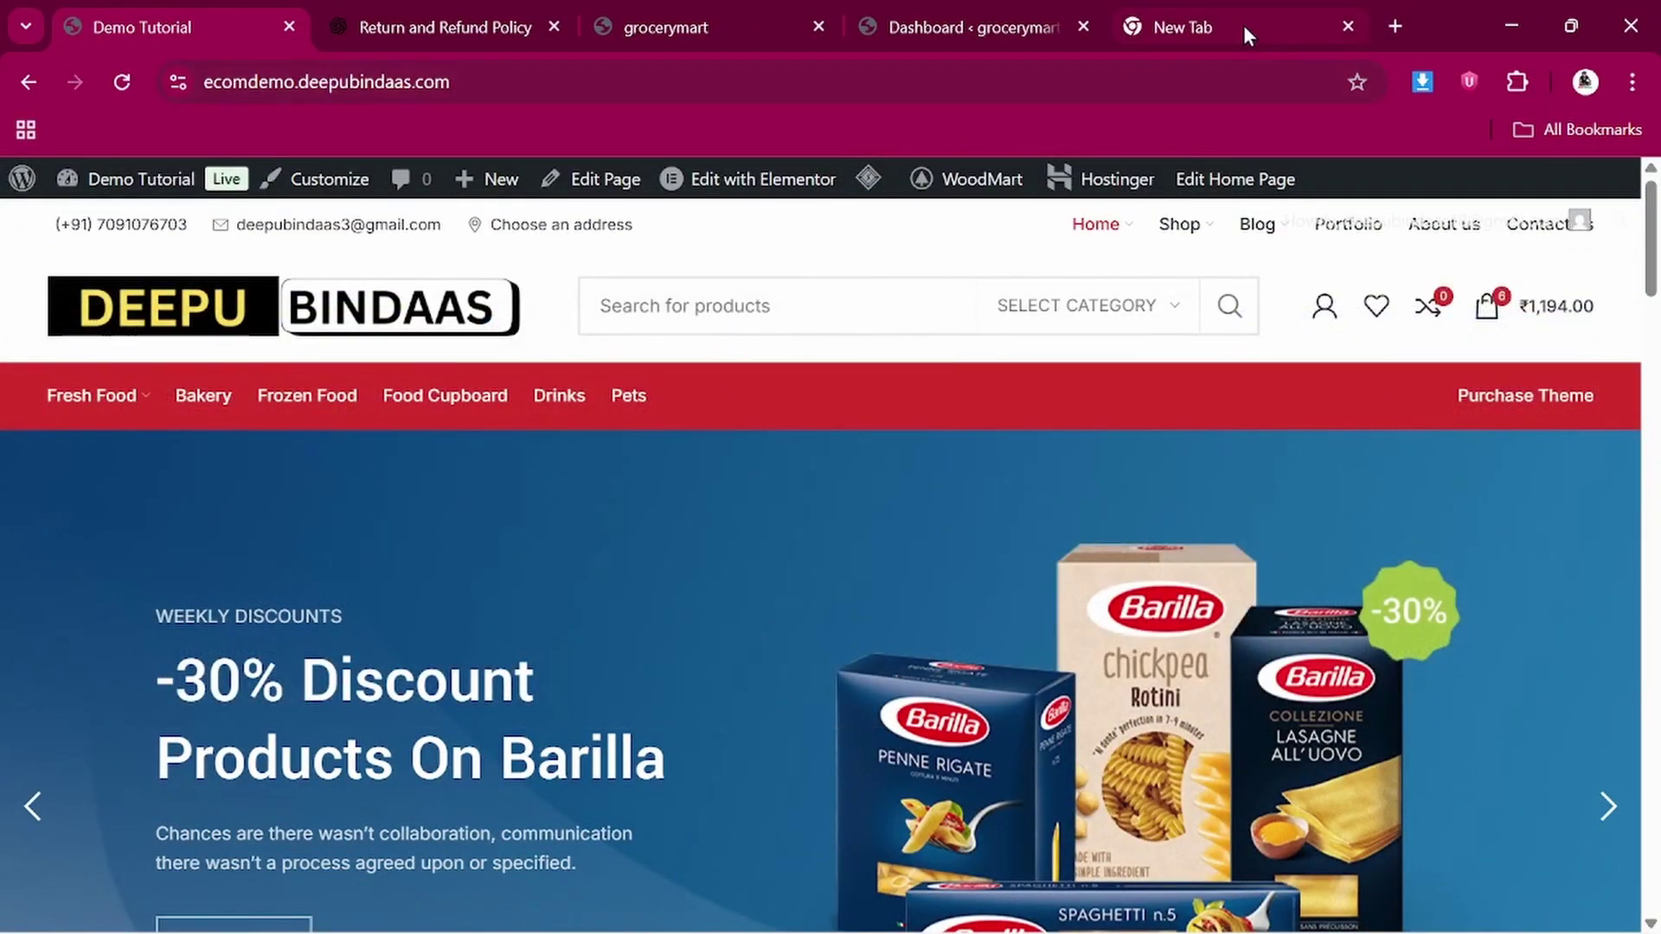
left_click(1243, 24)
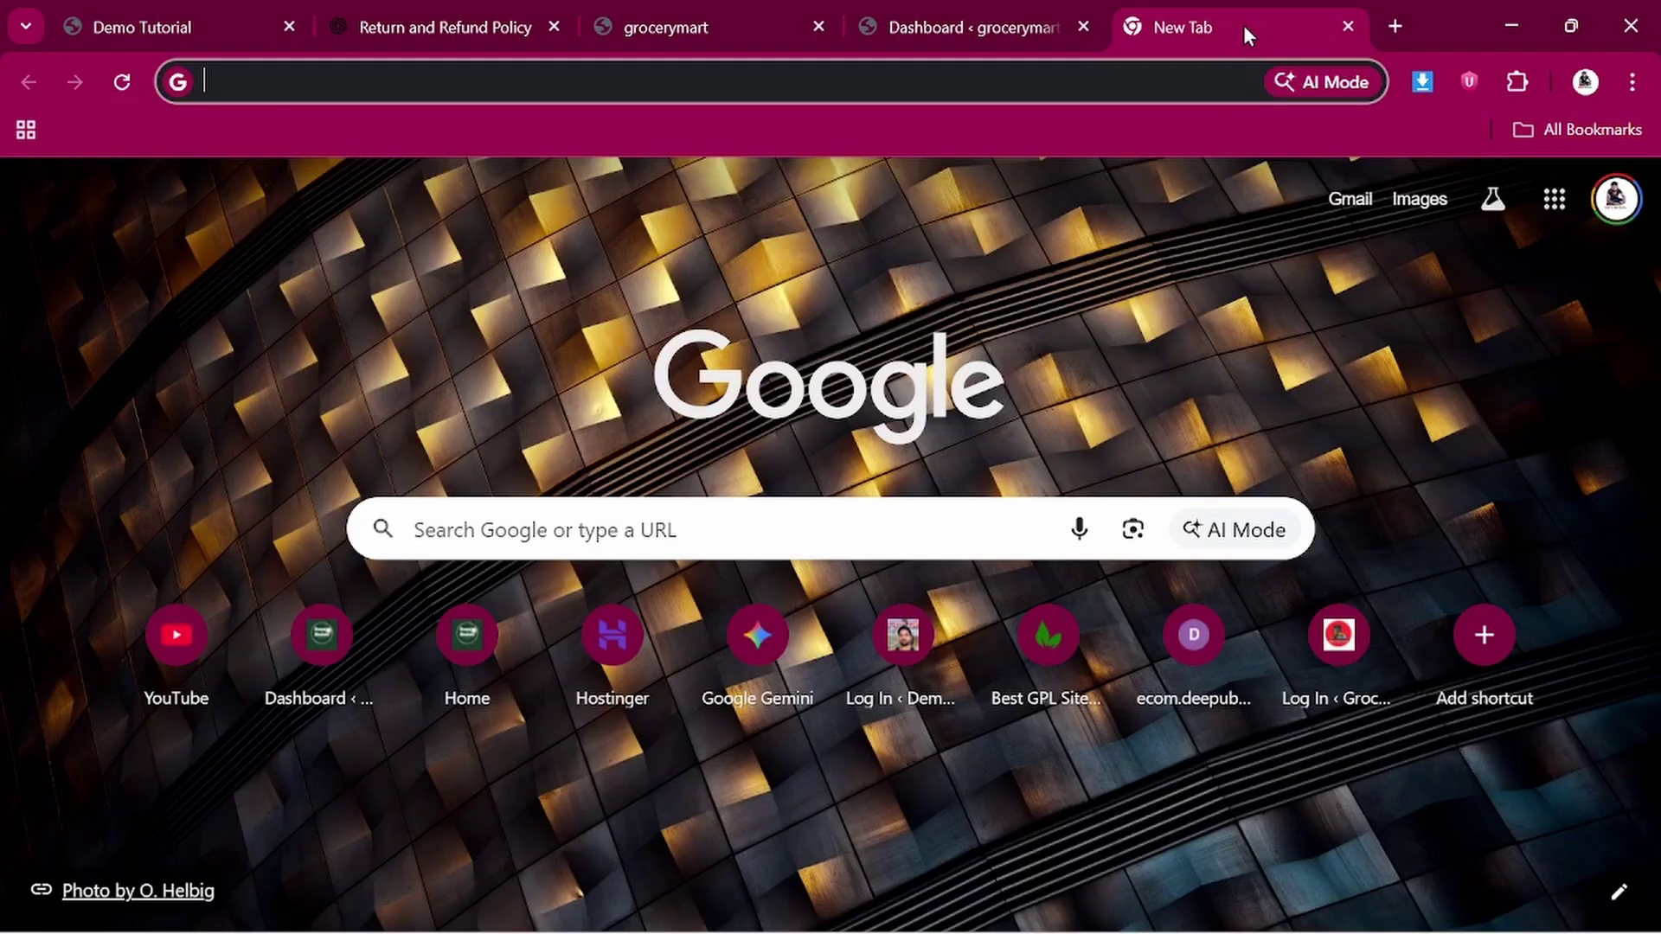
Load deepubindaas.com from the address bar suggestion in the new tab
left_click(532, 78)
type("d")
key("Return")
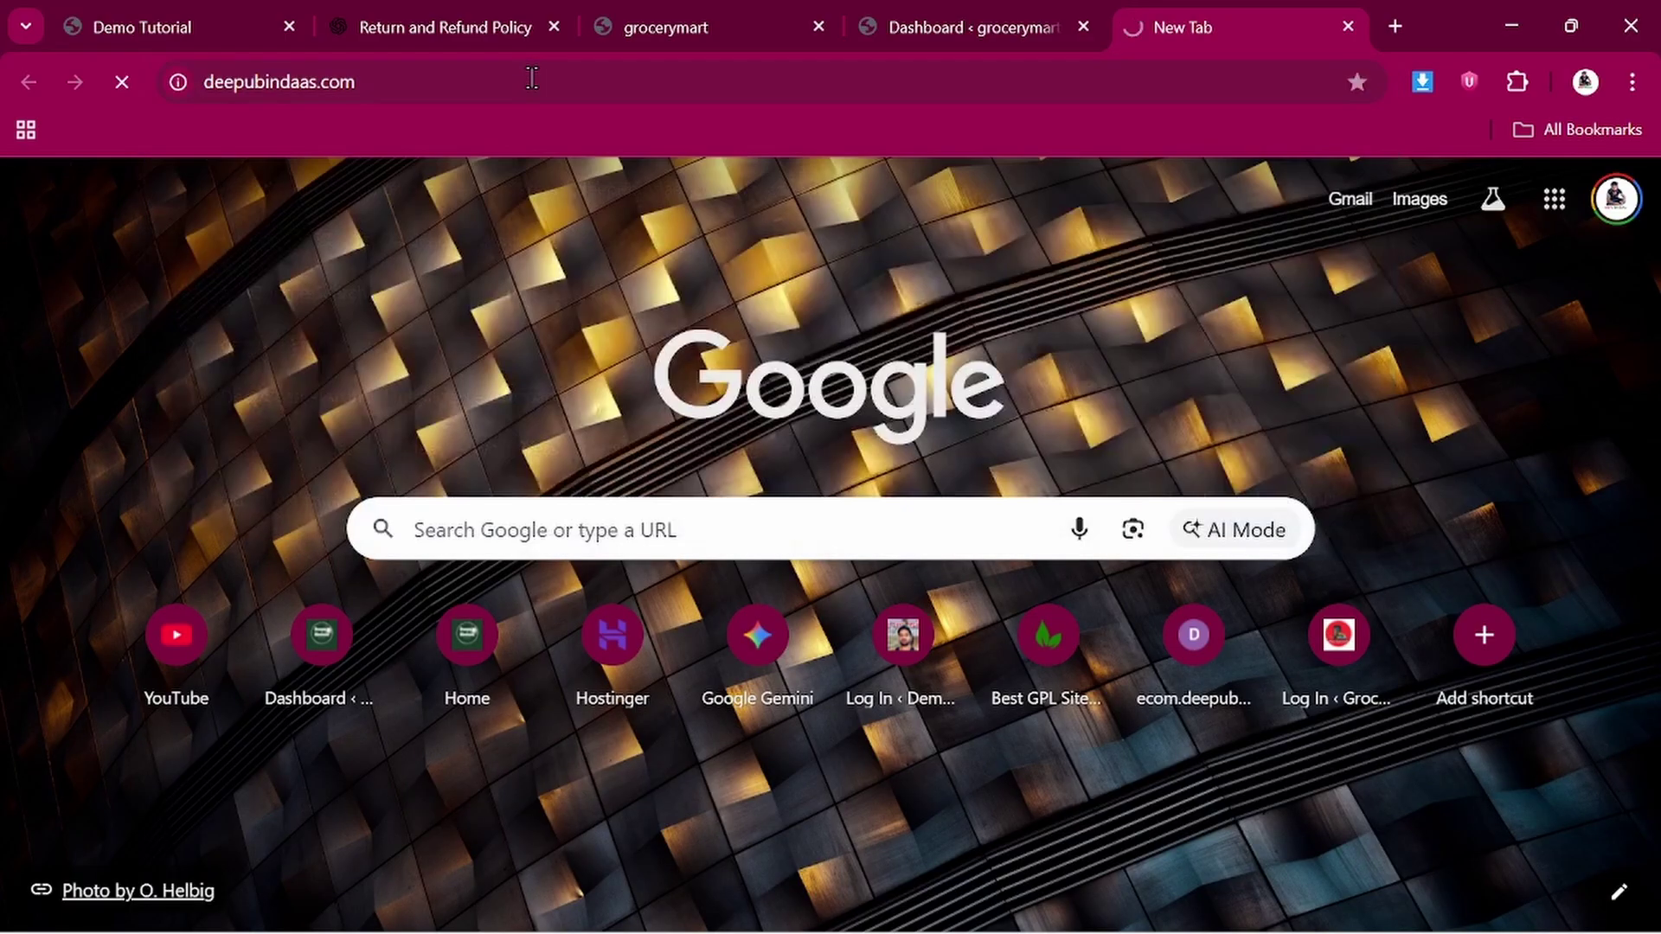
scroll(579, 361, "down", 10)
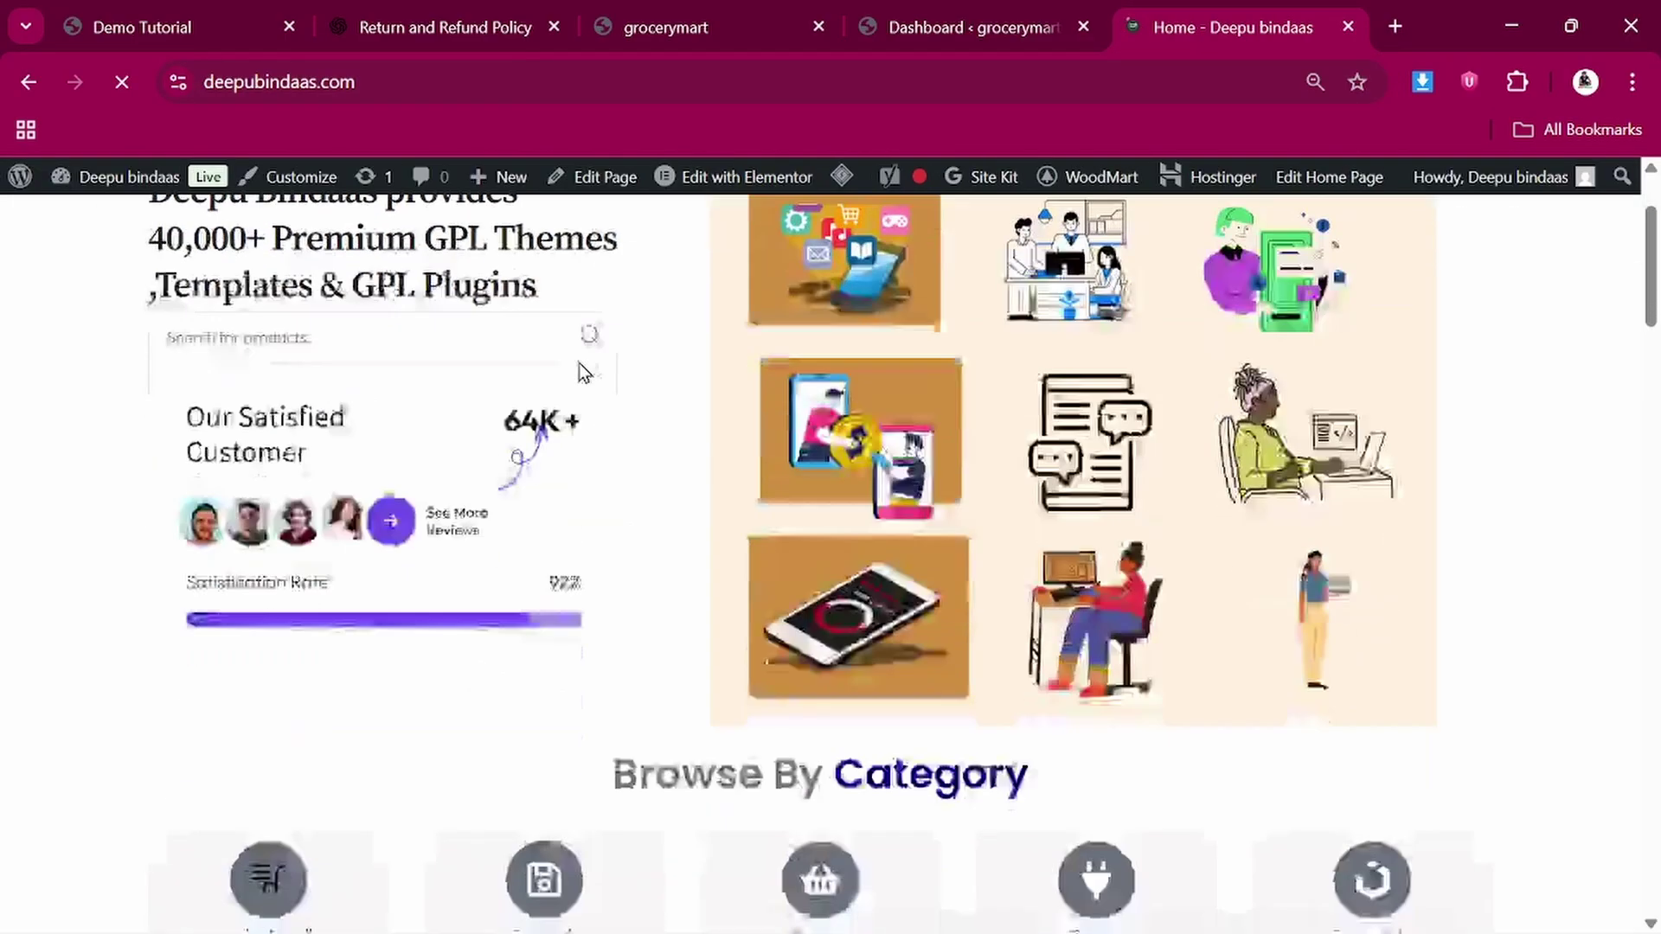
scroll(424, 804, "down", 6)
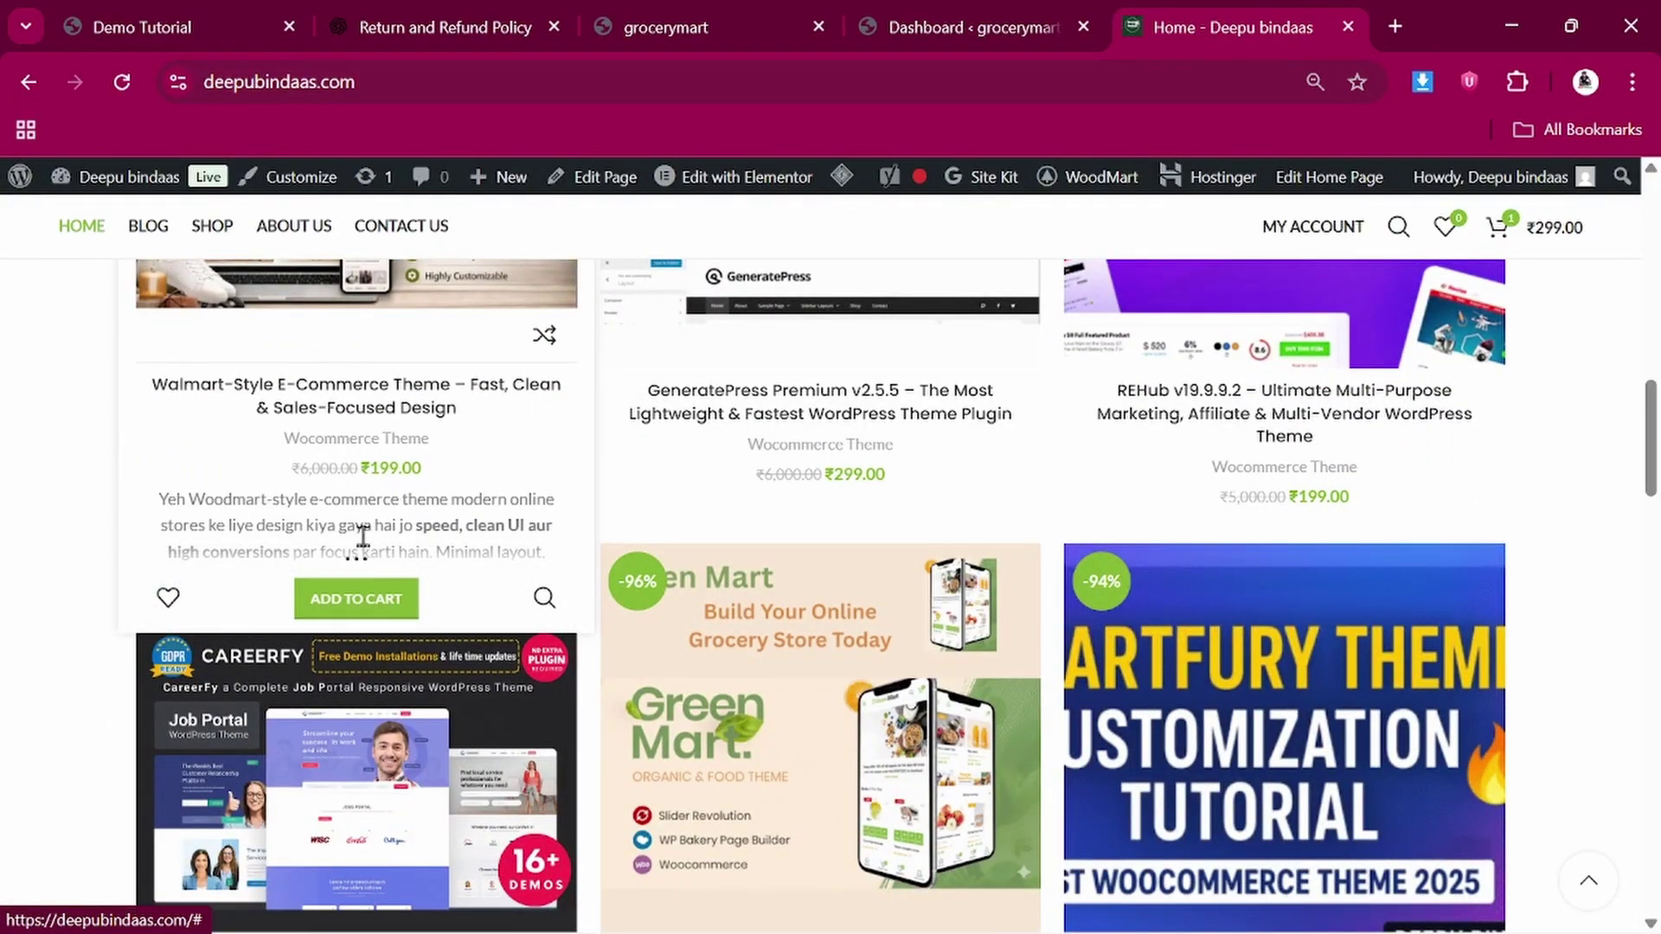
Browse the Latest Products theme listings, noting the ₹199.00 Walmart-Style E-Commerce Theme price
left_click_drag(367, 468, 423, 468)
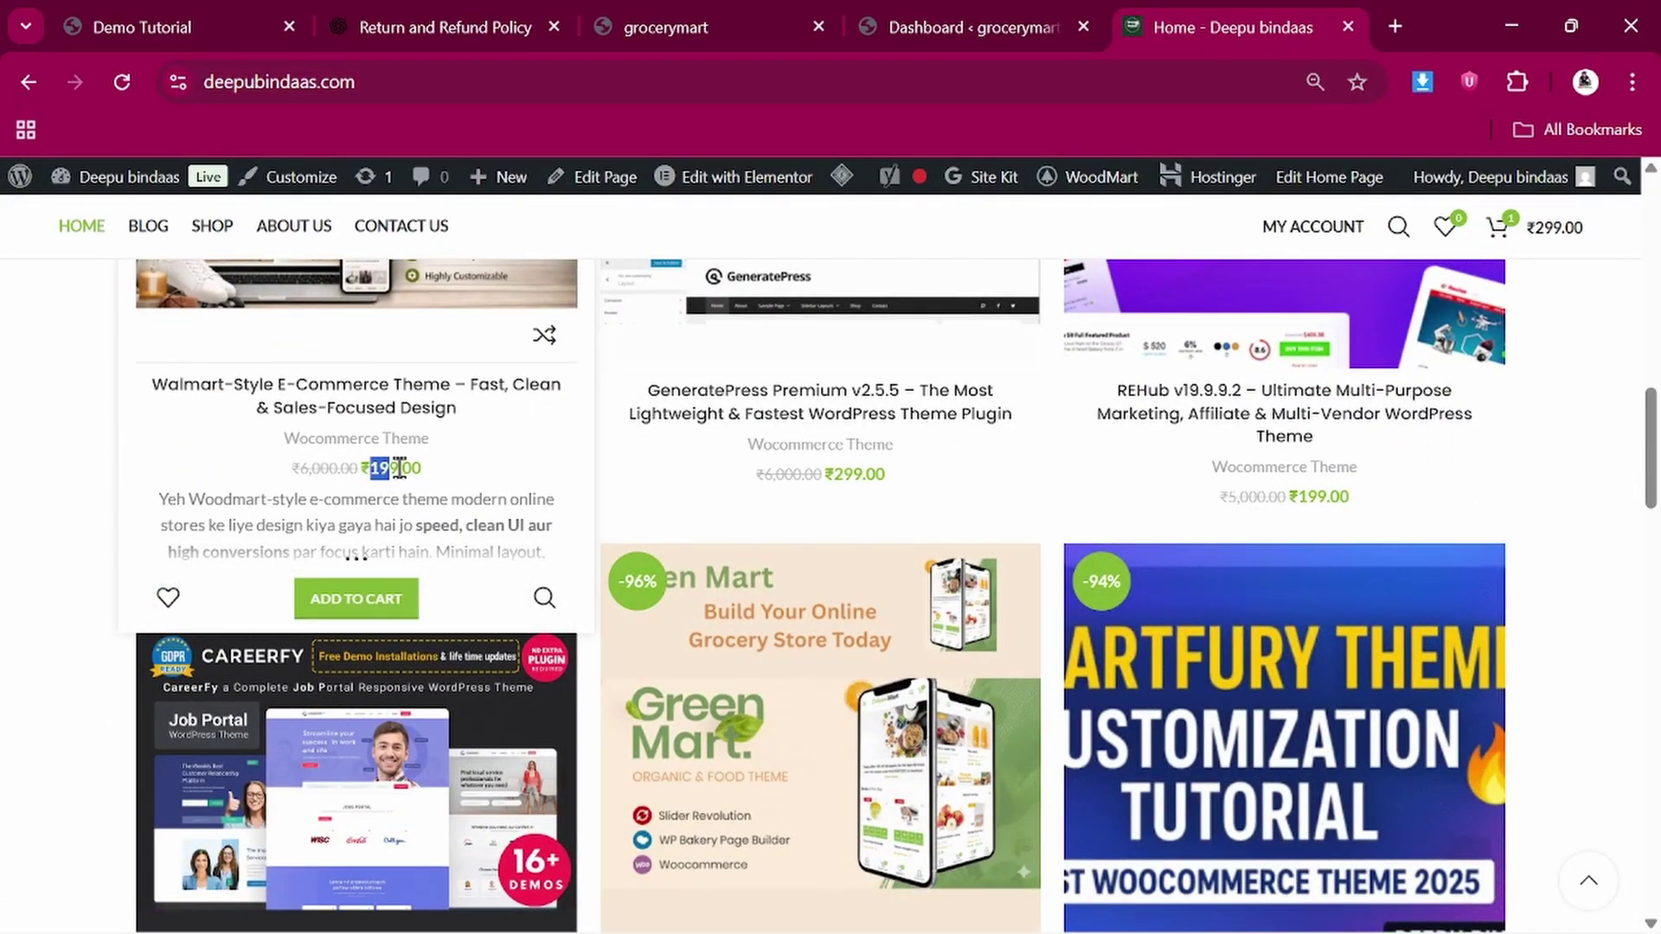
left_click(481, 487)
scroll(481, 486, "up", 2)
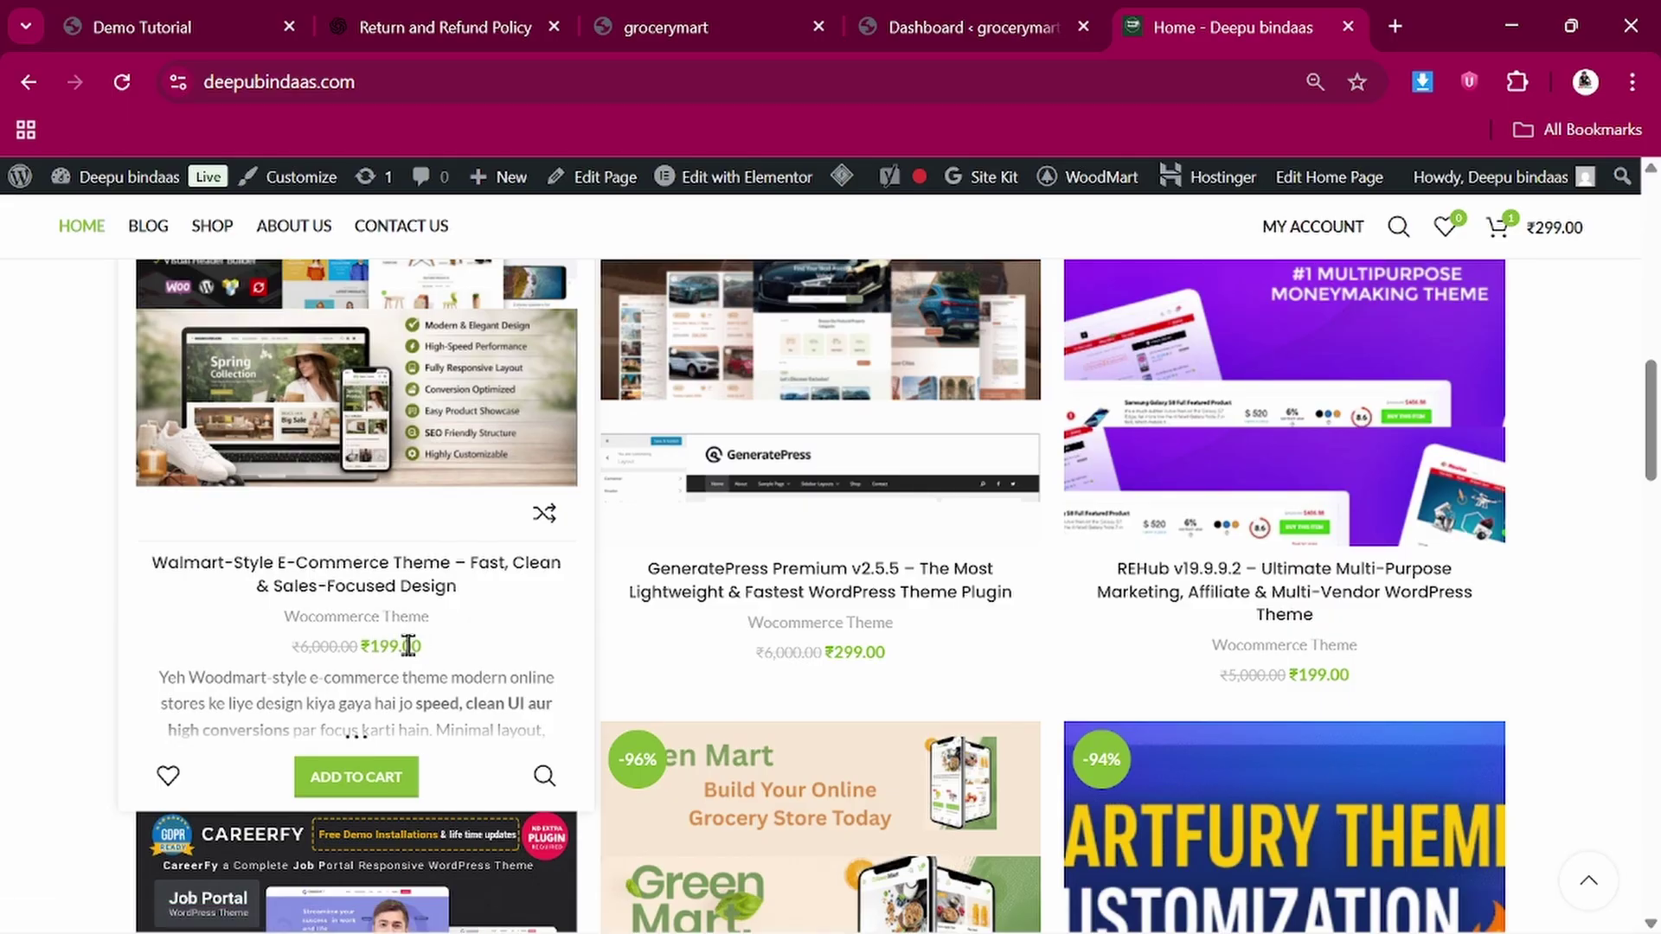
scroll(408, 644, "up", 2)
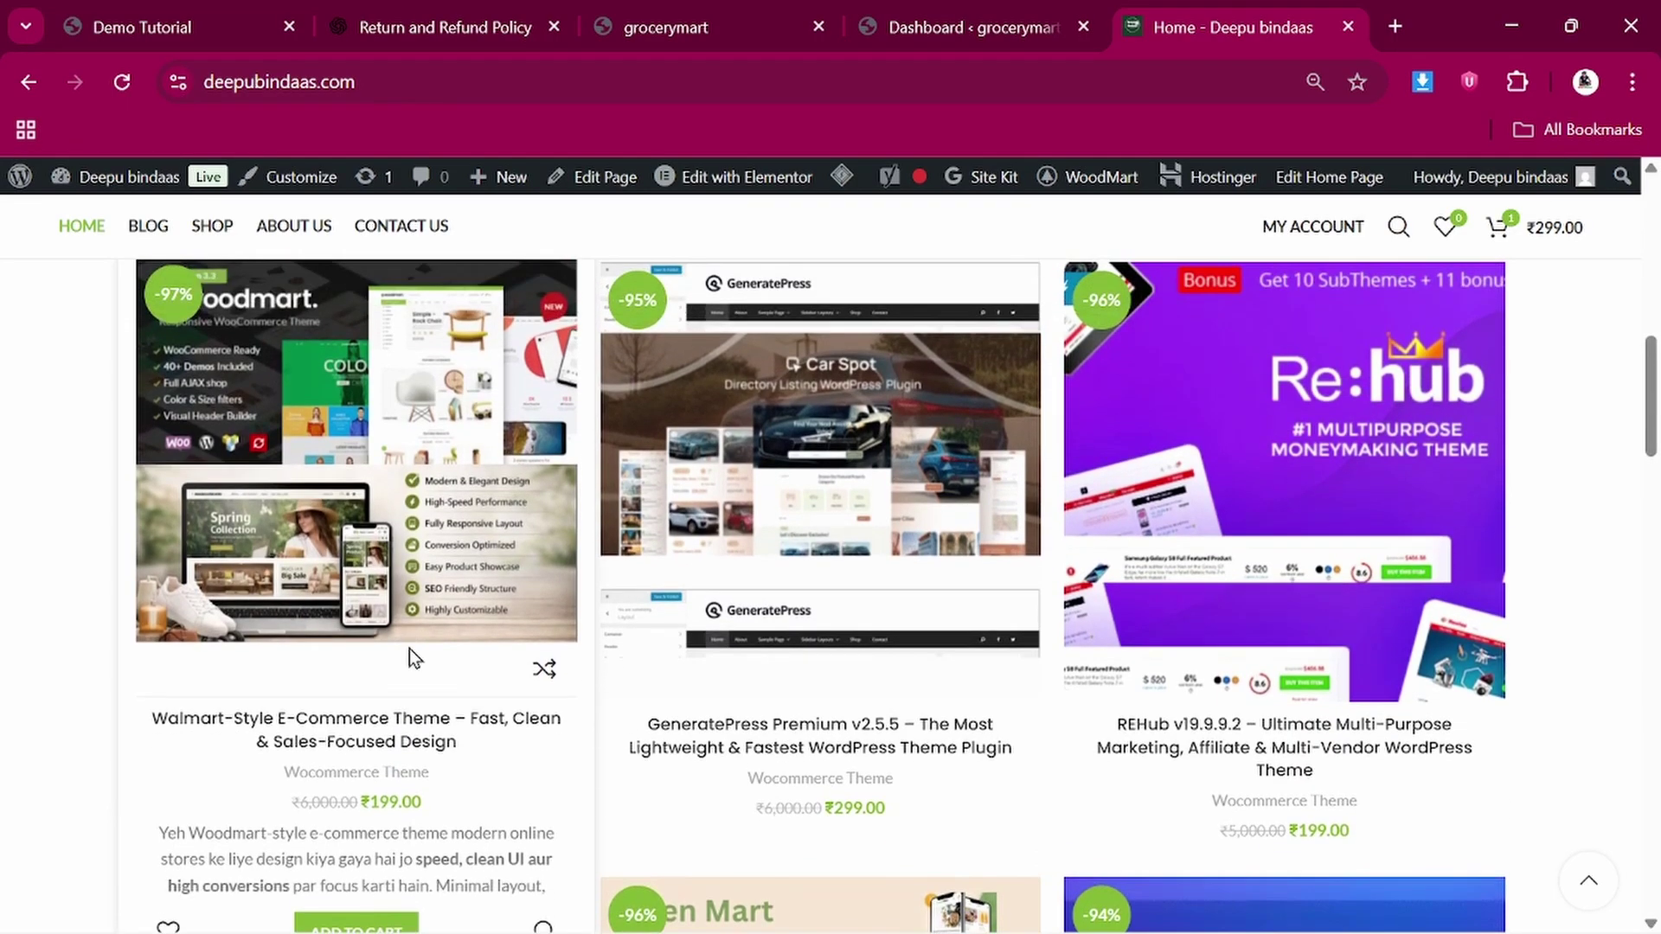
scroll(479, 452, "up", 1)
scroll(480, 452, "down", 3)
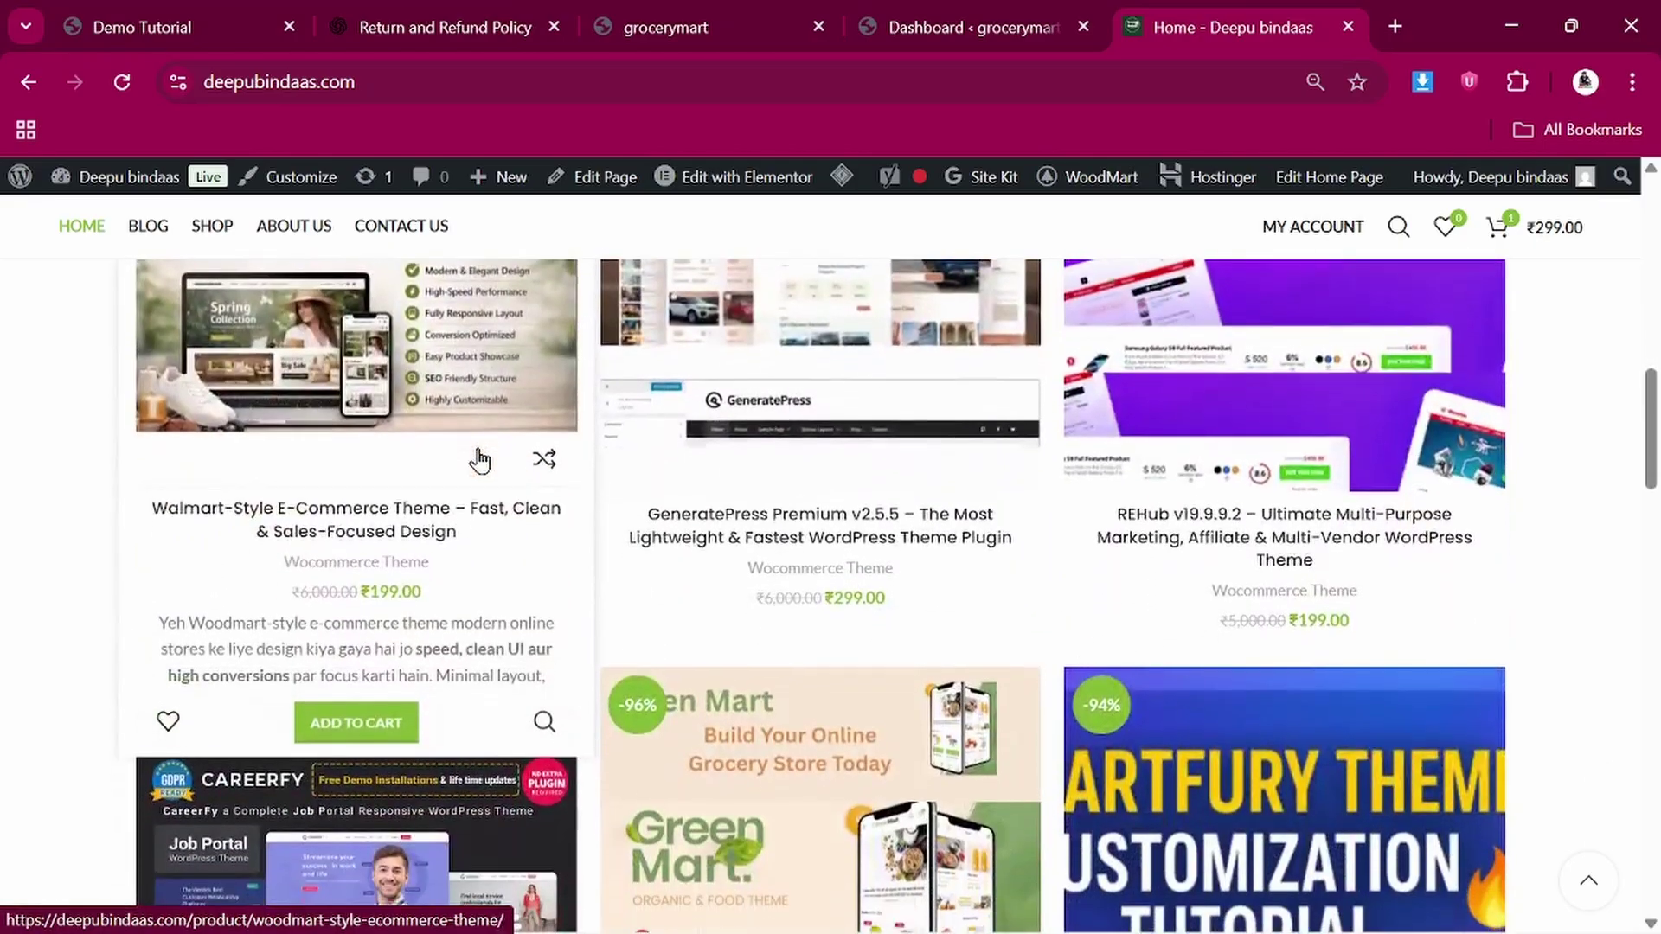
scroll(479, 452, "up", 2)
scroll(479, 450, "up", 10)
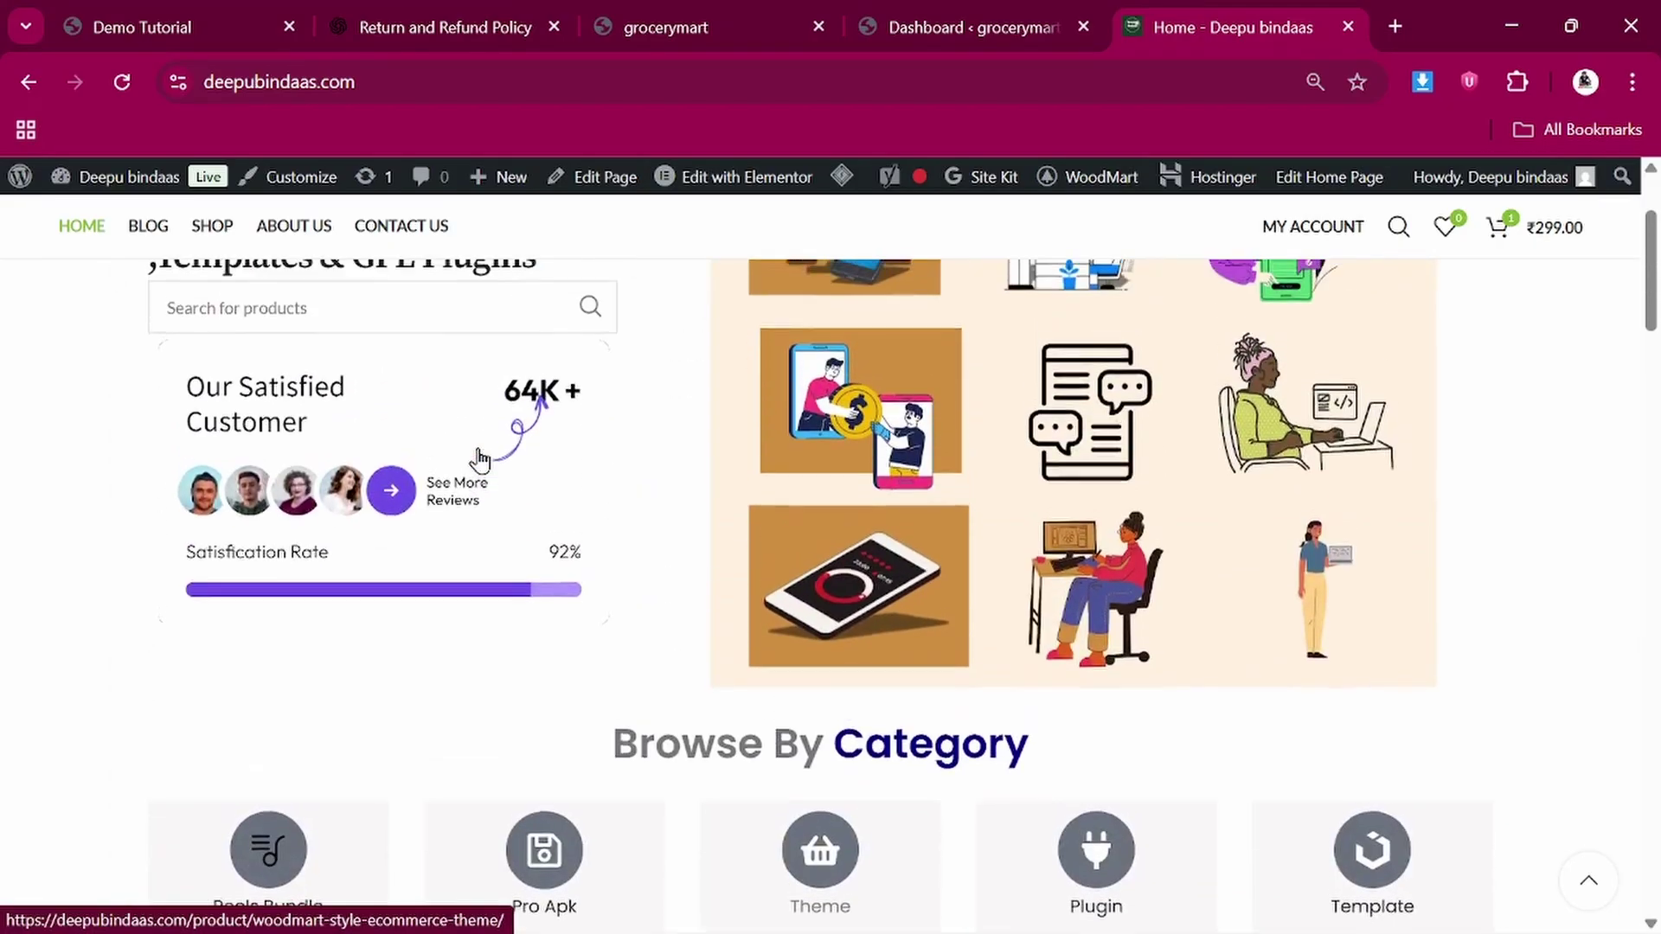
scroll(489, 437, "down", 8)
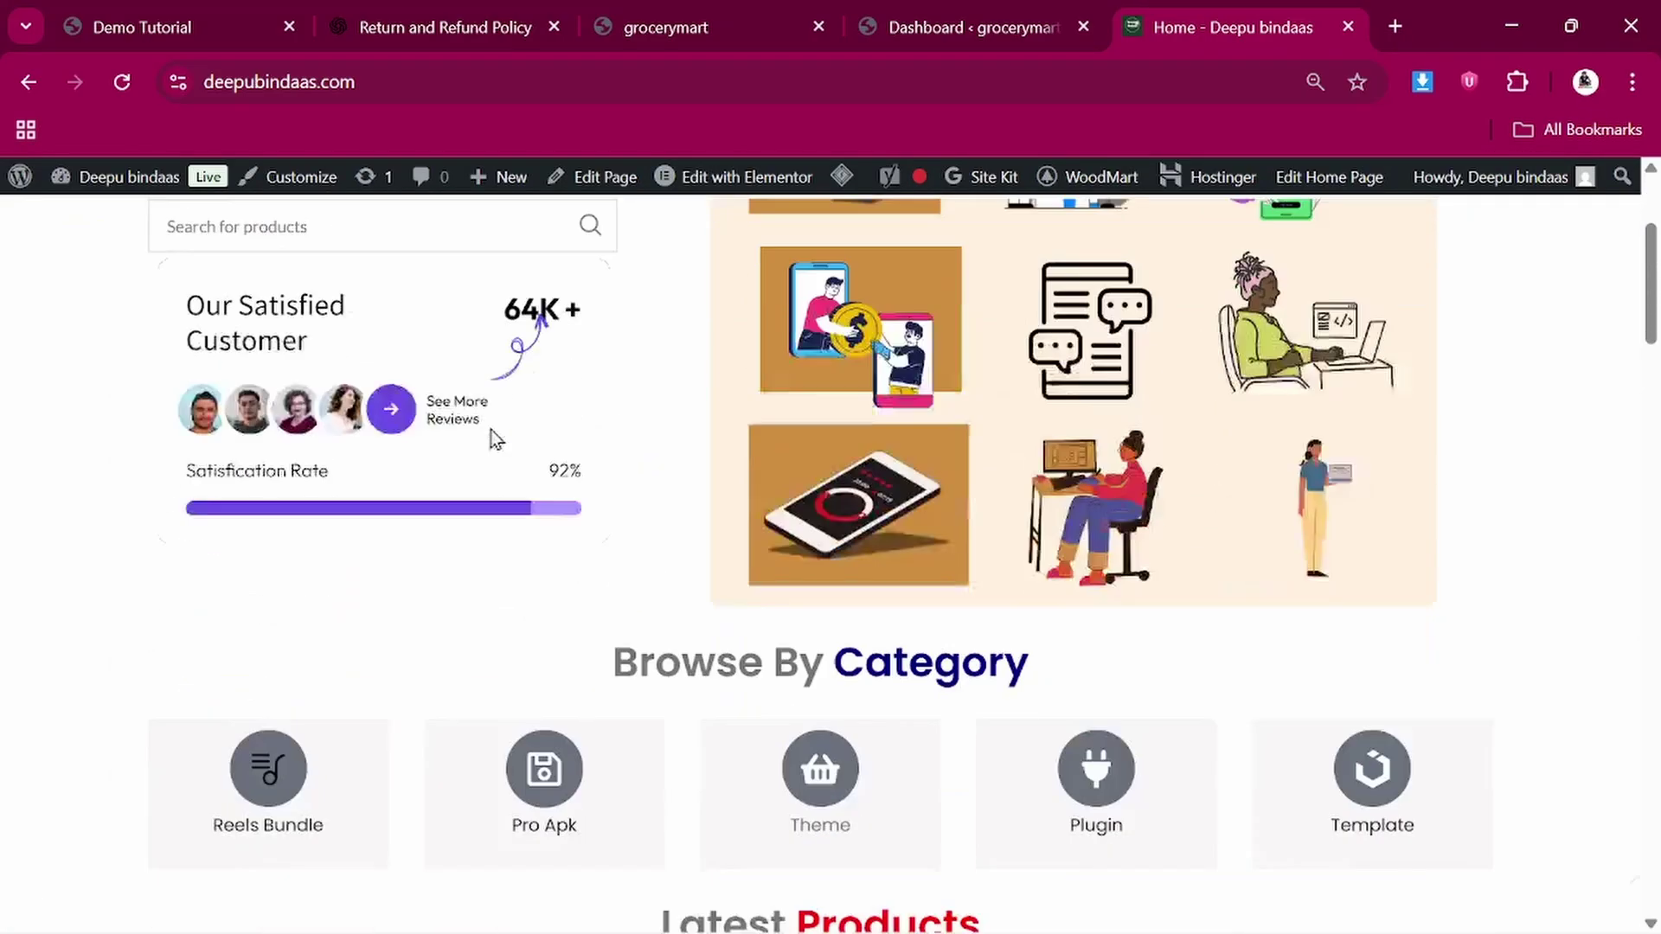
scroll(467, 779, "down", 4)
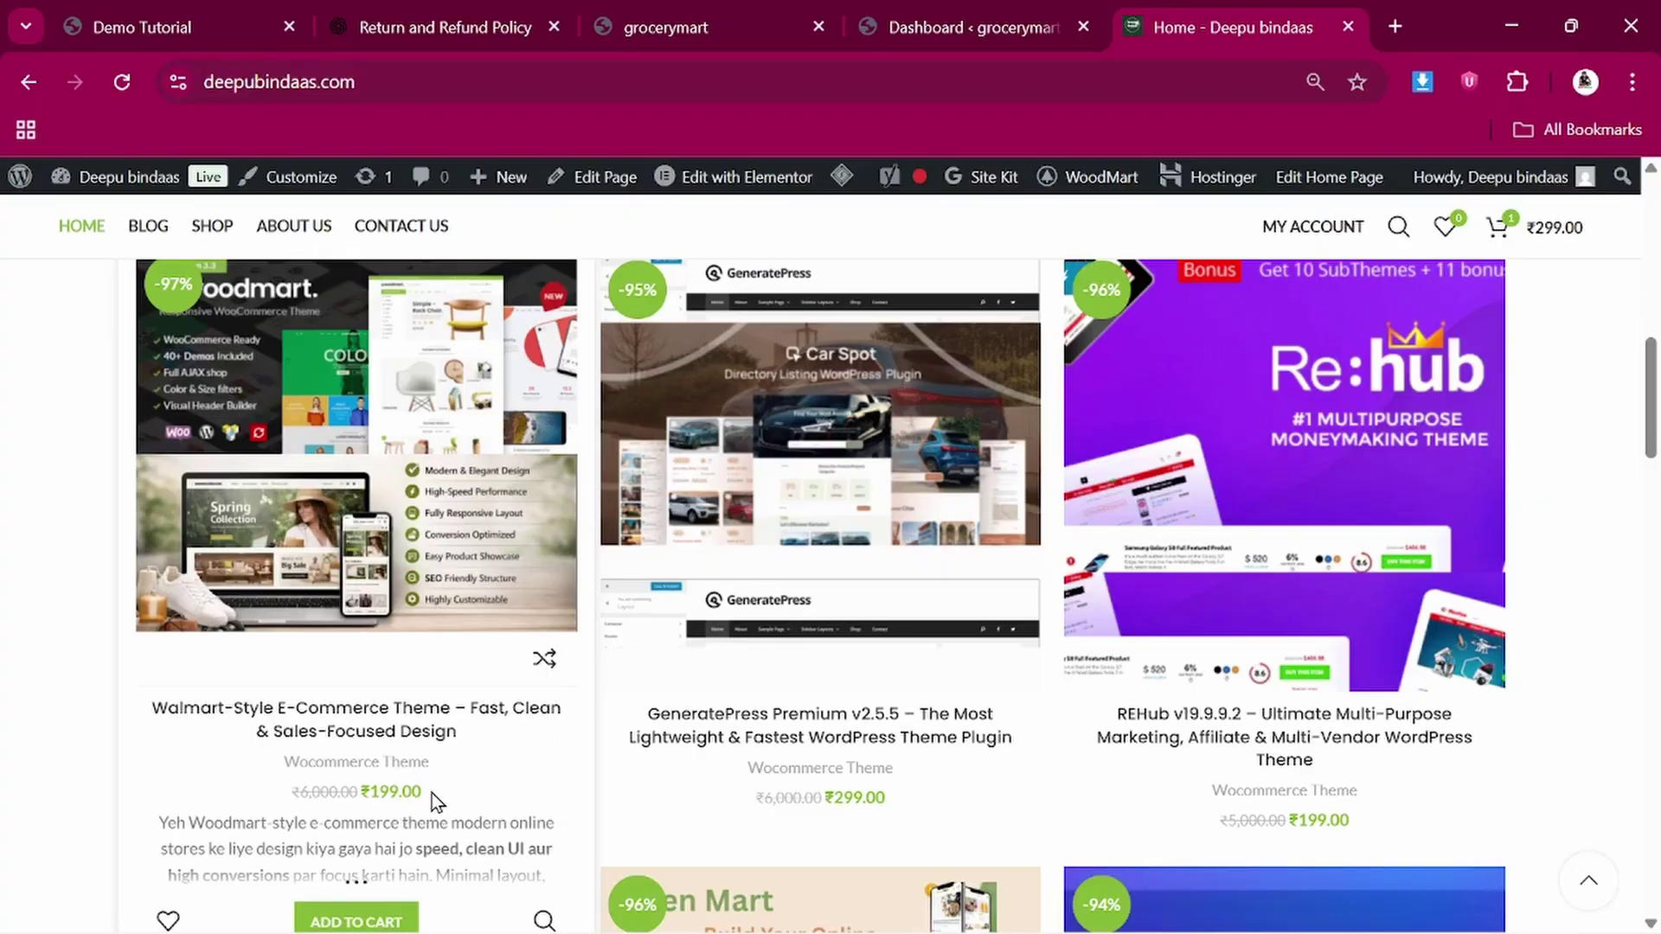
scroll(433, 792, "down", 2)
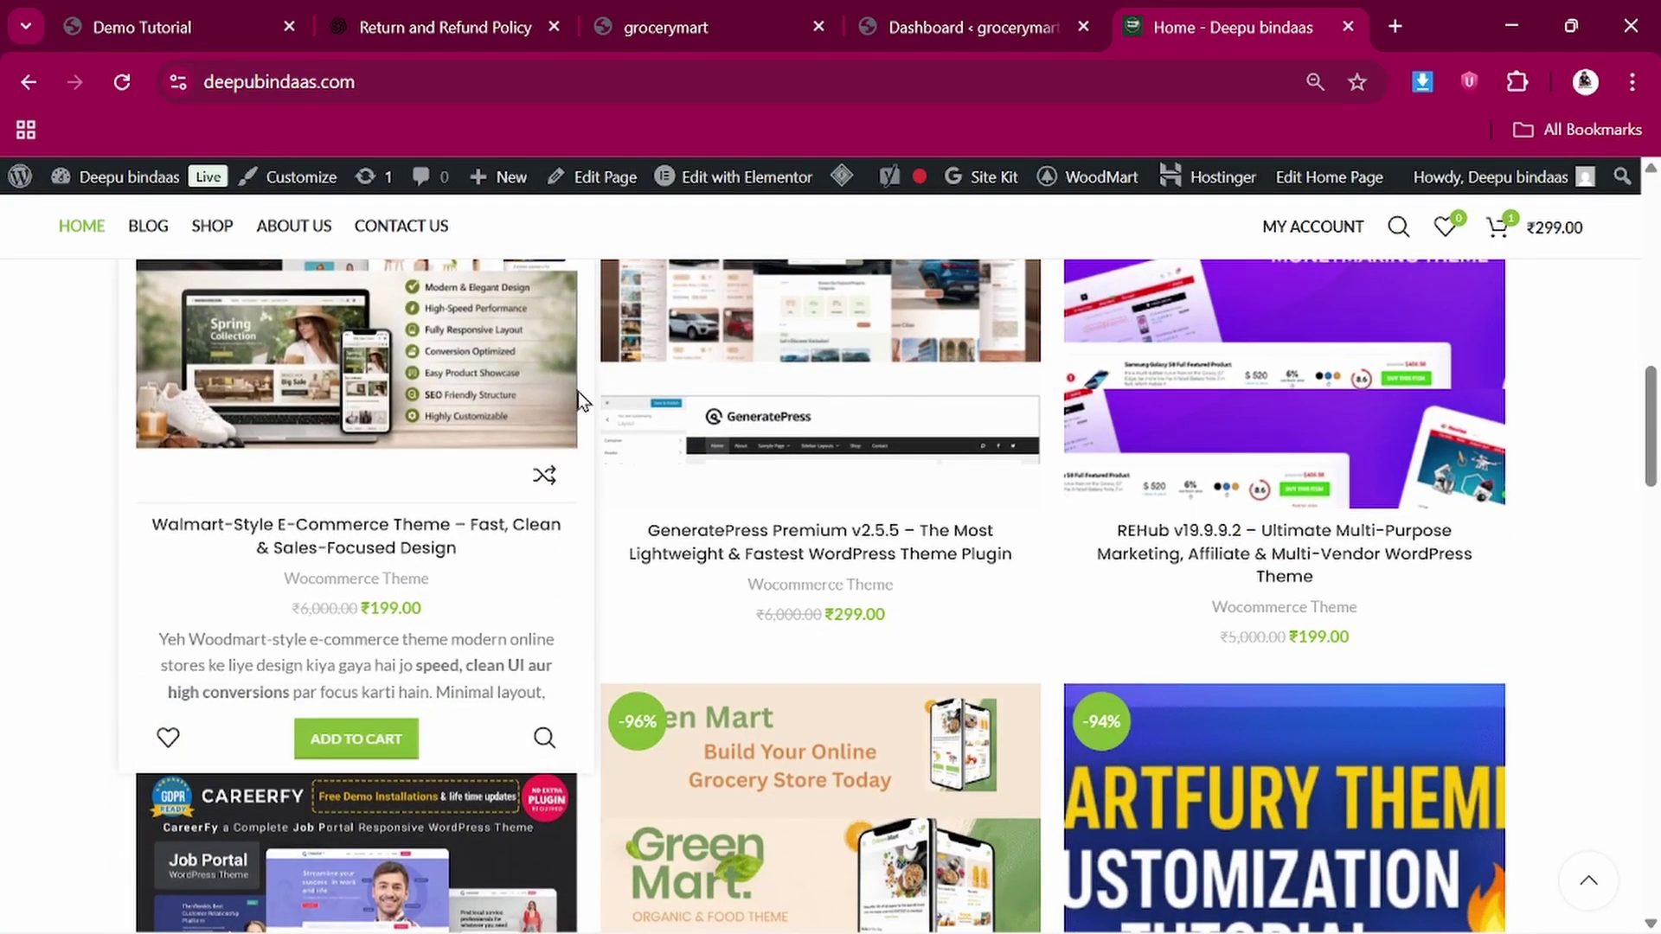
scroll(578, 392, "up", 12)
scroll(578, 392, "up", 1)
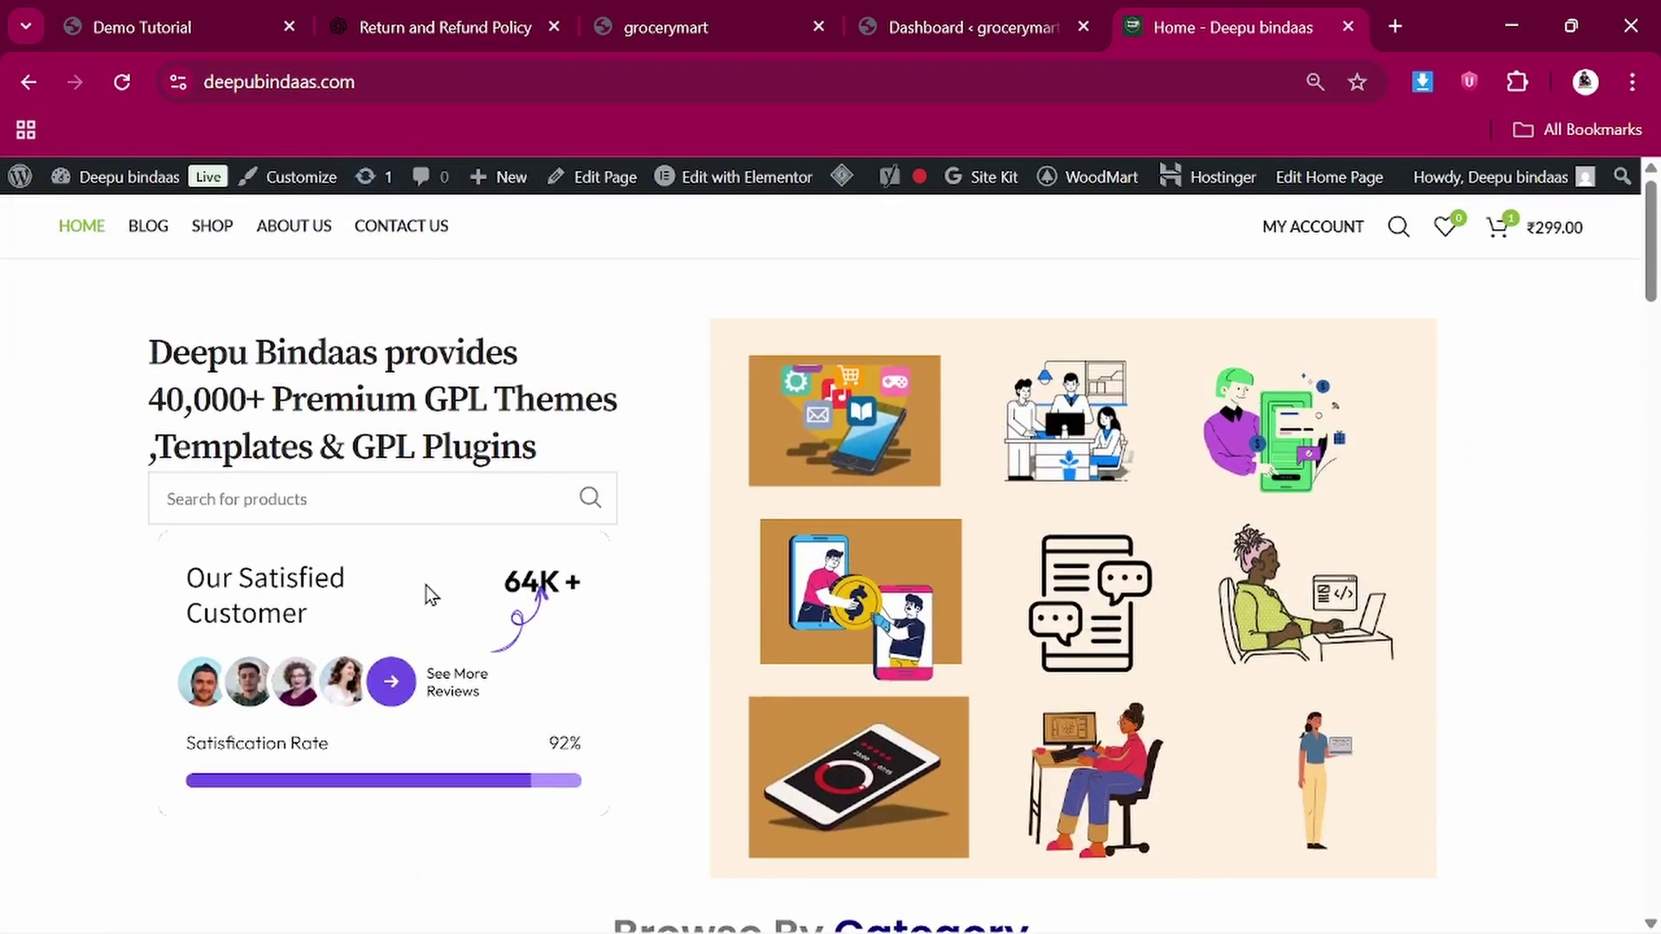
scroll(426, 585, "down", 8)
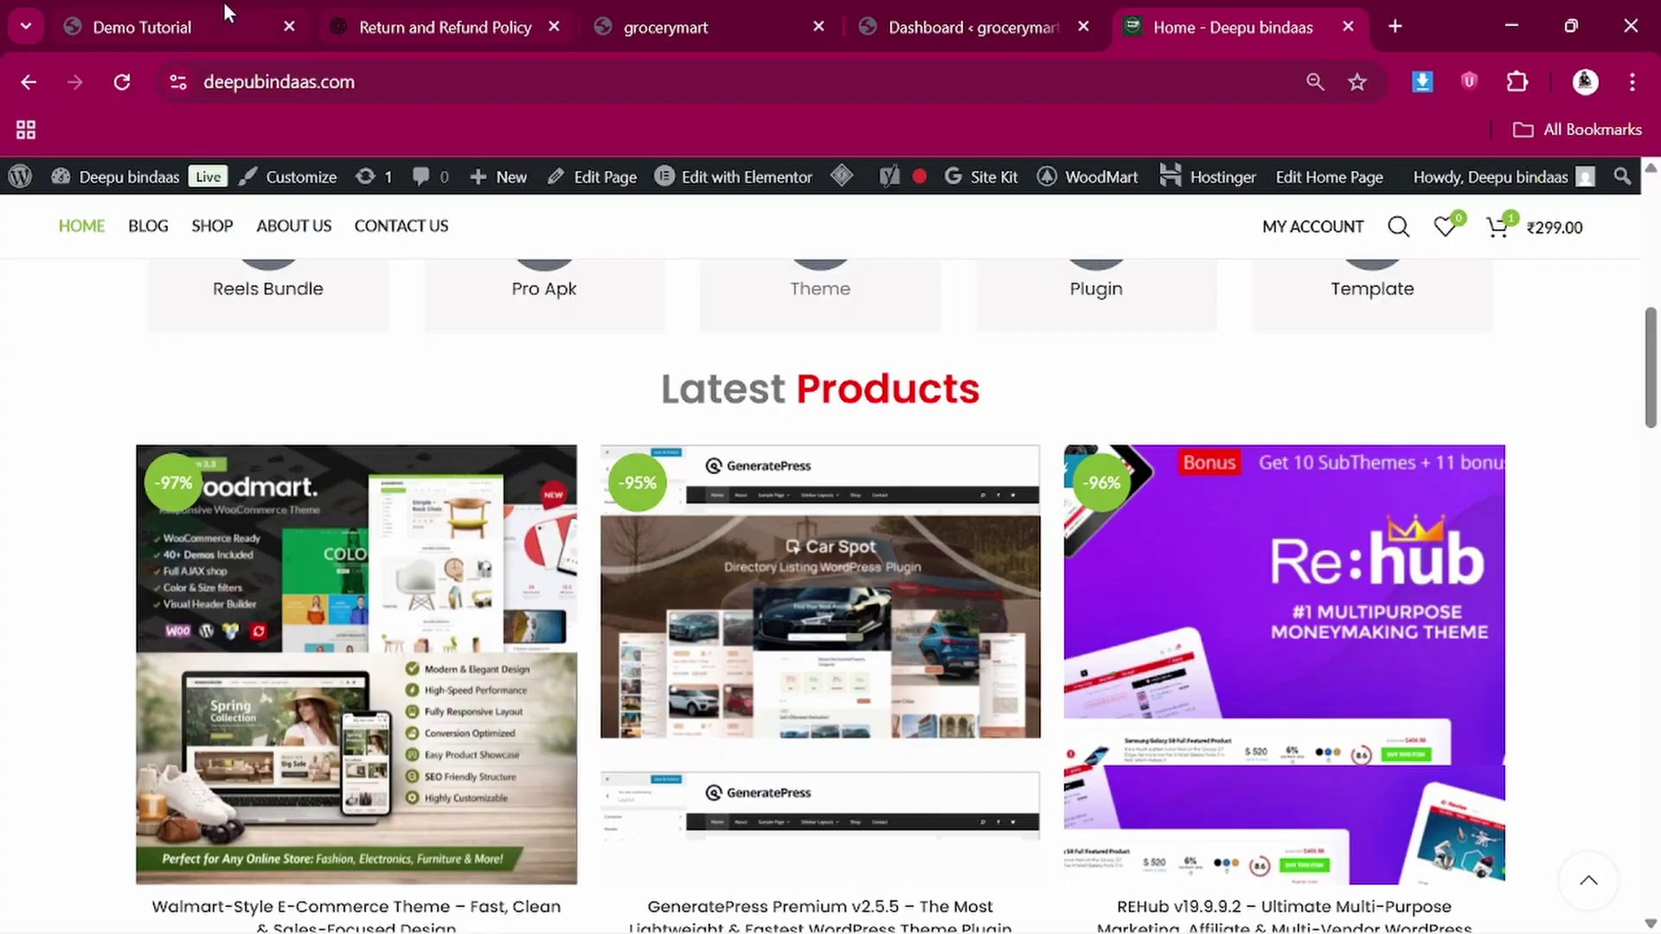
Go to Appearance > Themes in the grocerymart admin to view the three installed themes
left_click(926, 17)
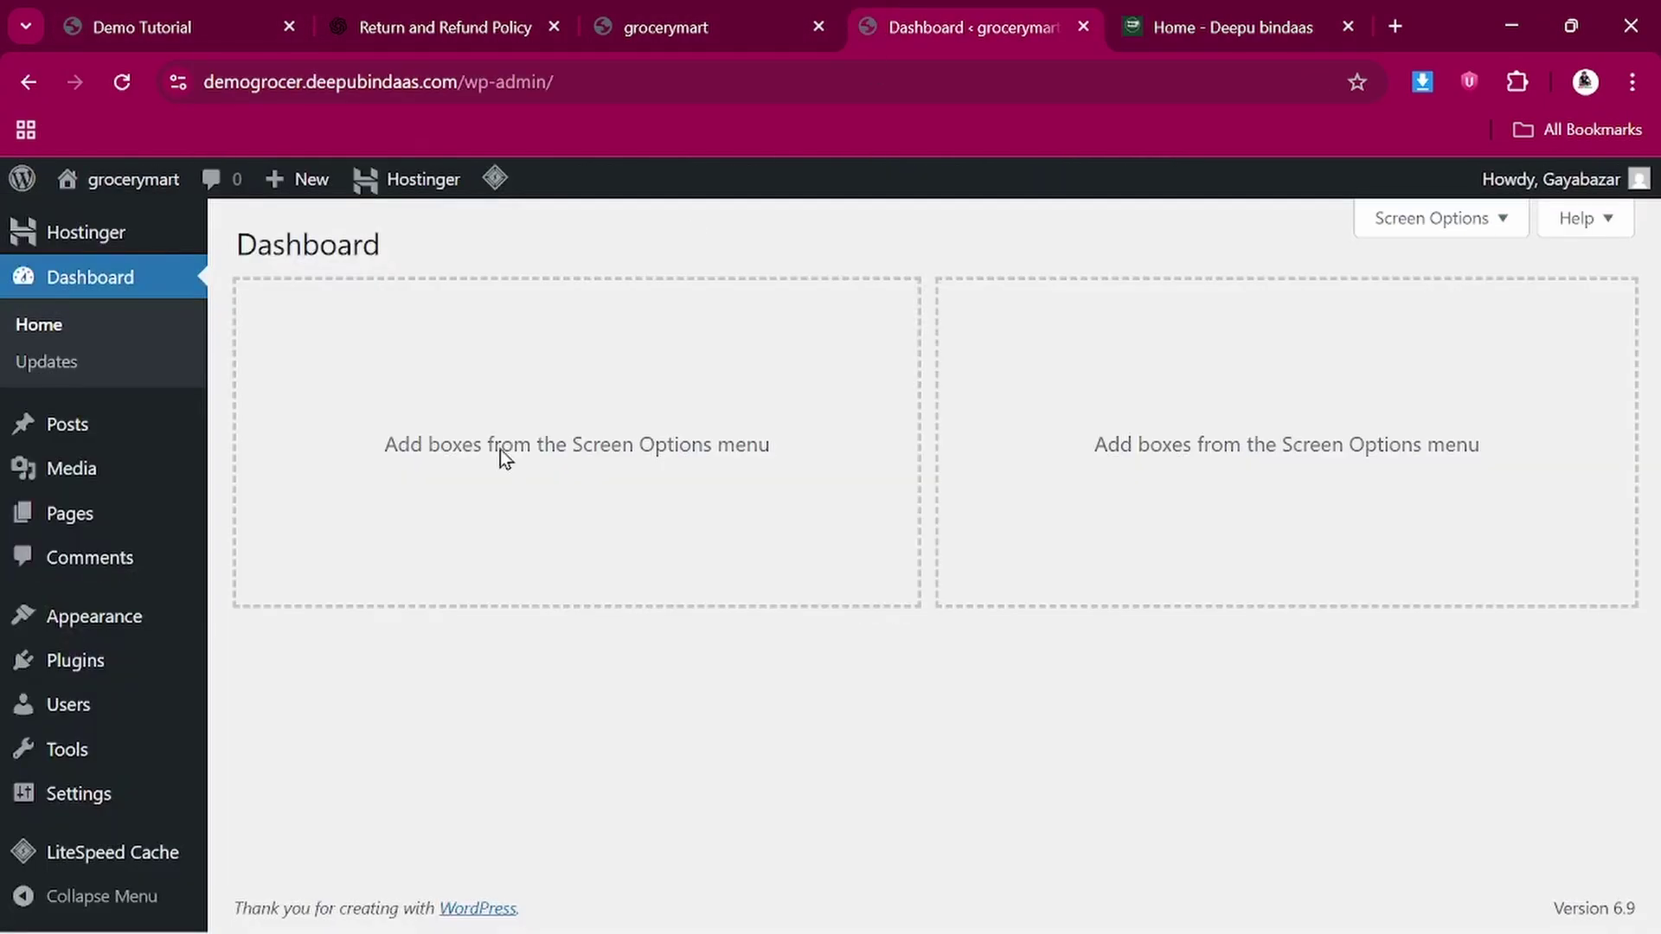
mouse_move(137, 630)
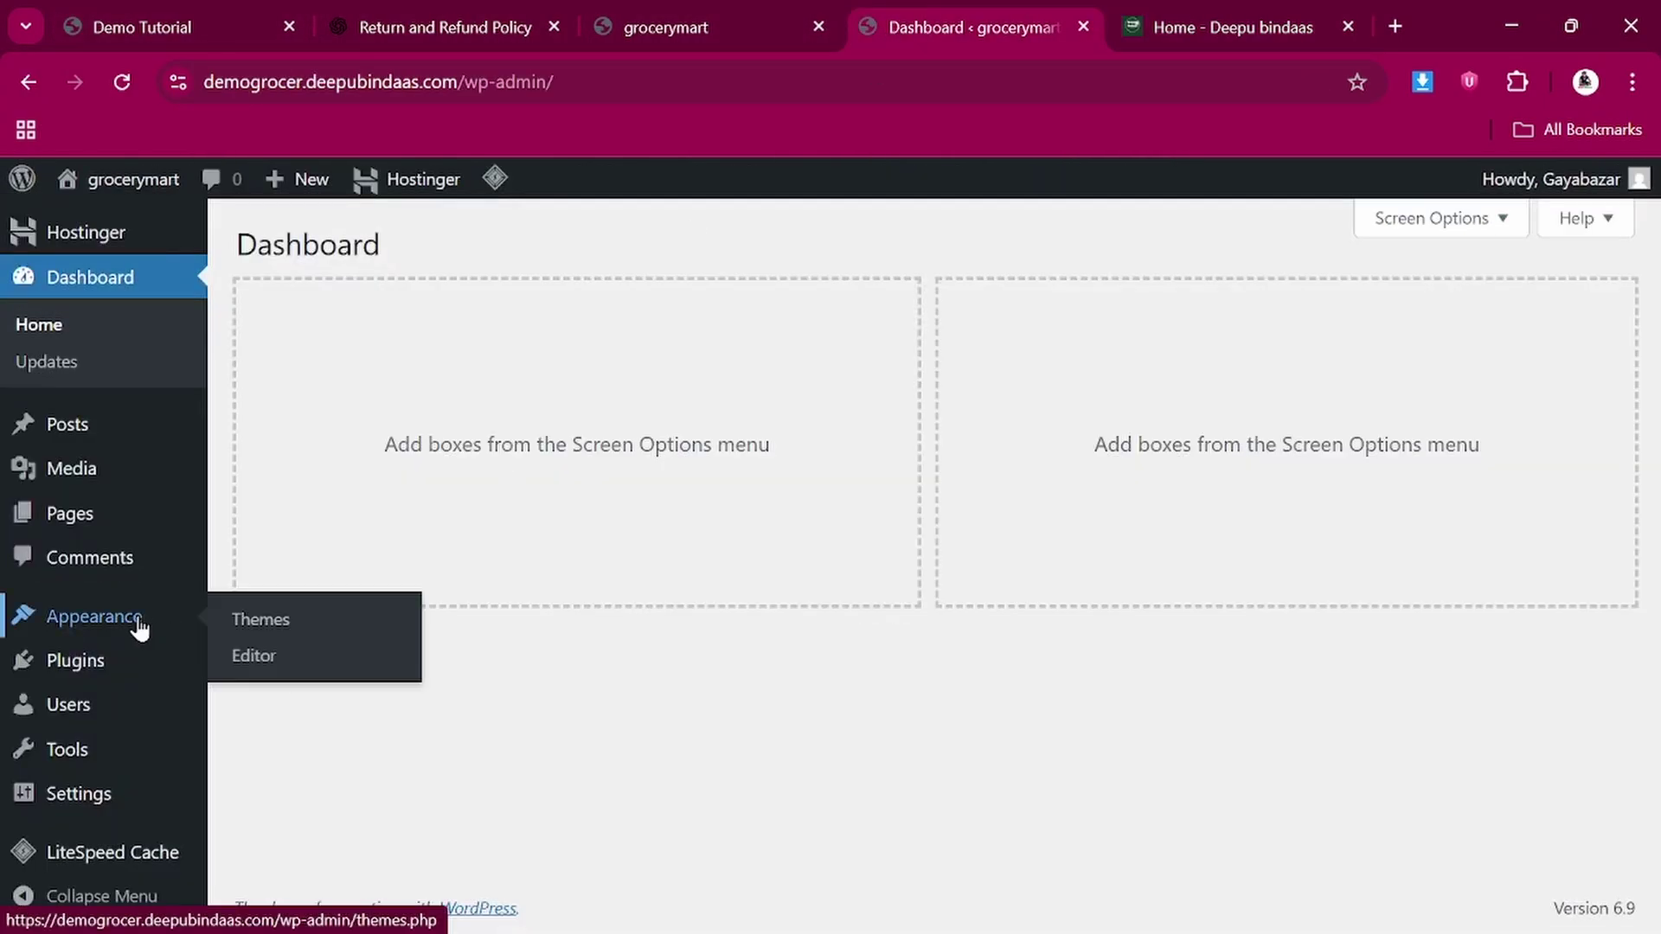
left_click(244, 627)
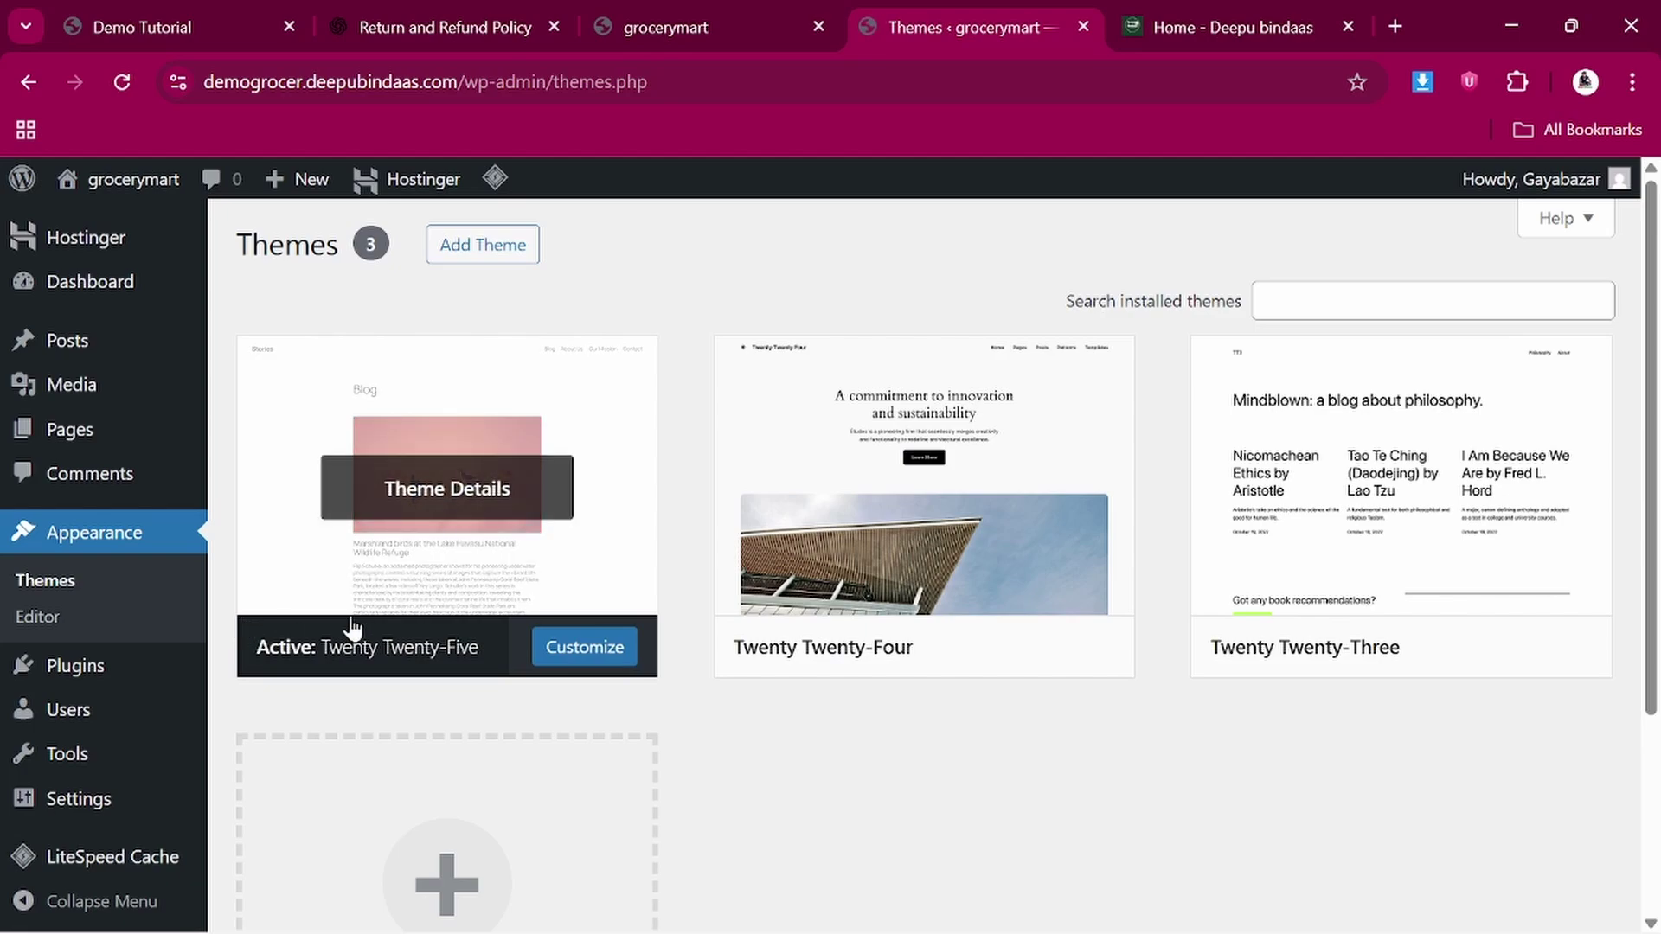
scroll(808, 612, "down", 1)
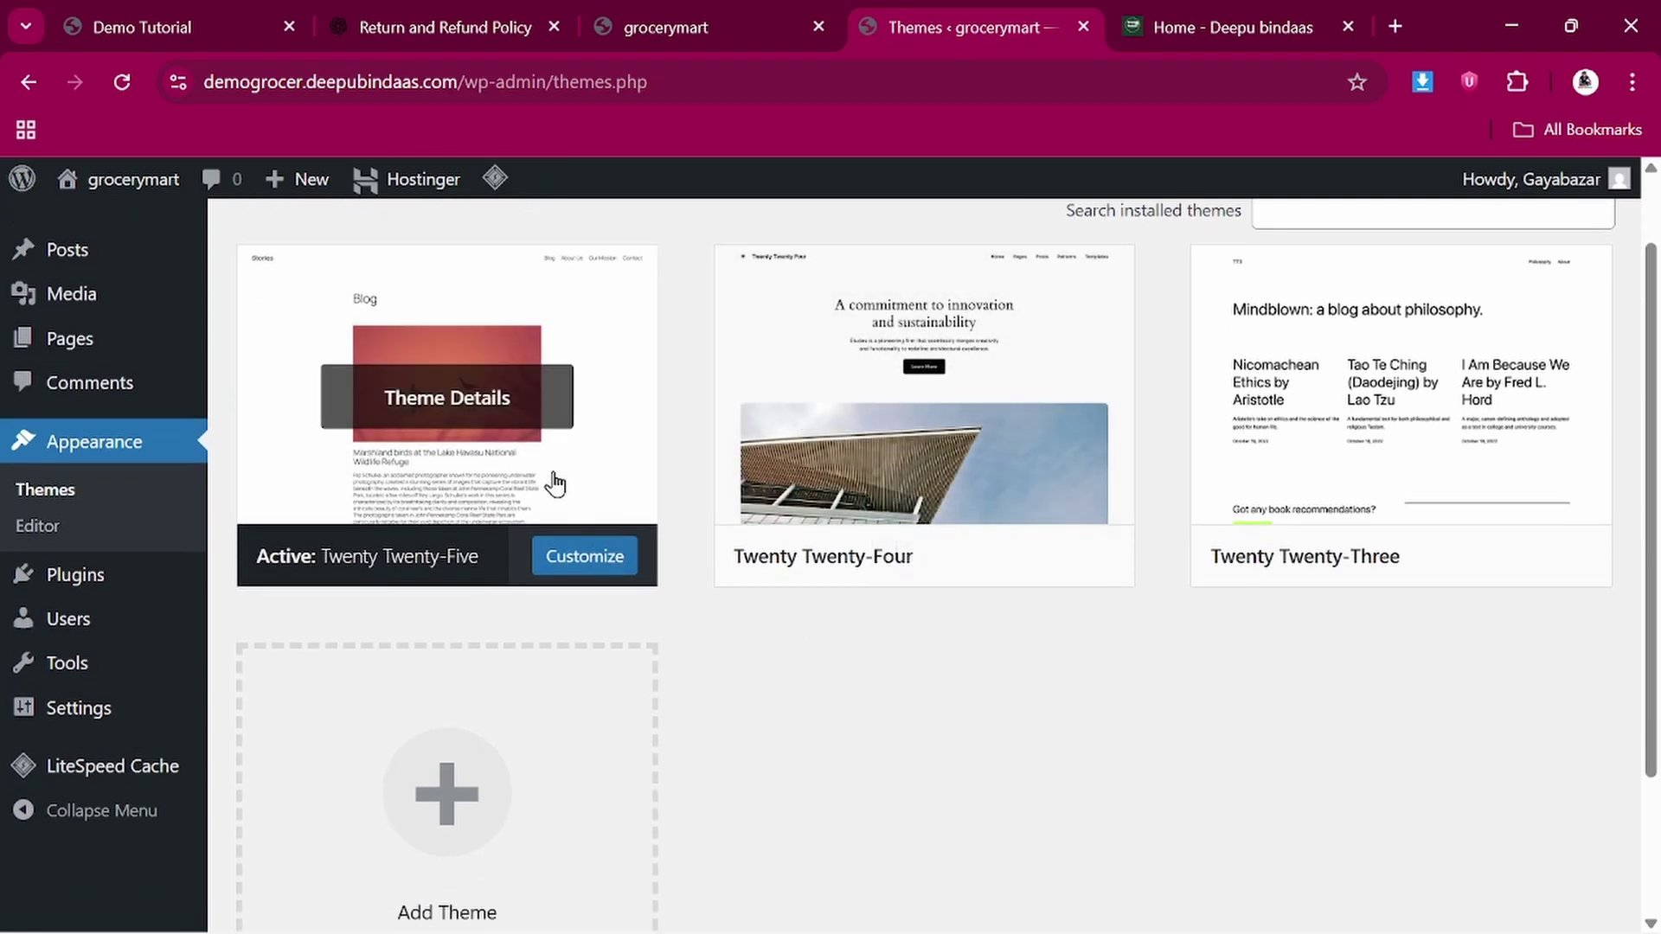
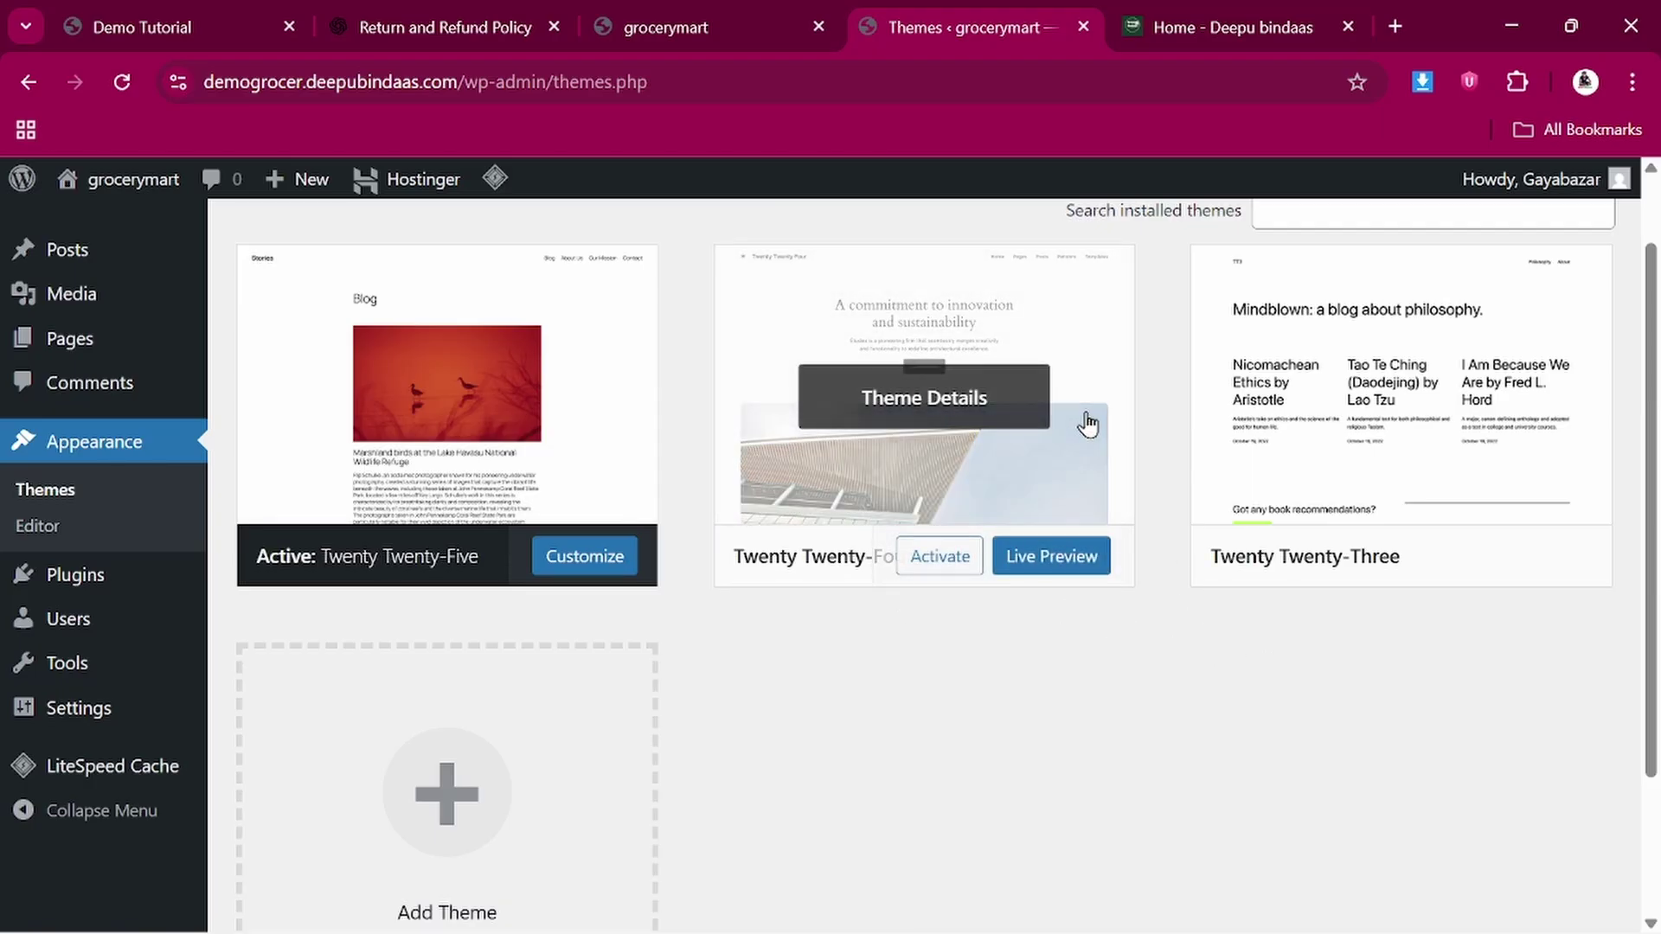
Delete the Twenty Twenty-Four theme from its details panel and confirm
scroll(858, 385, "up", 1)
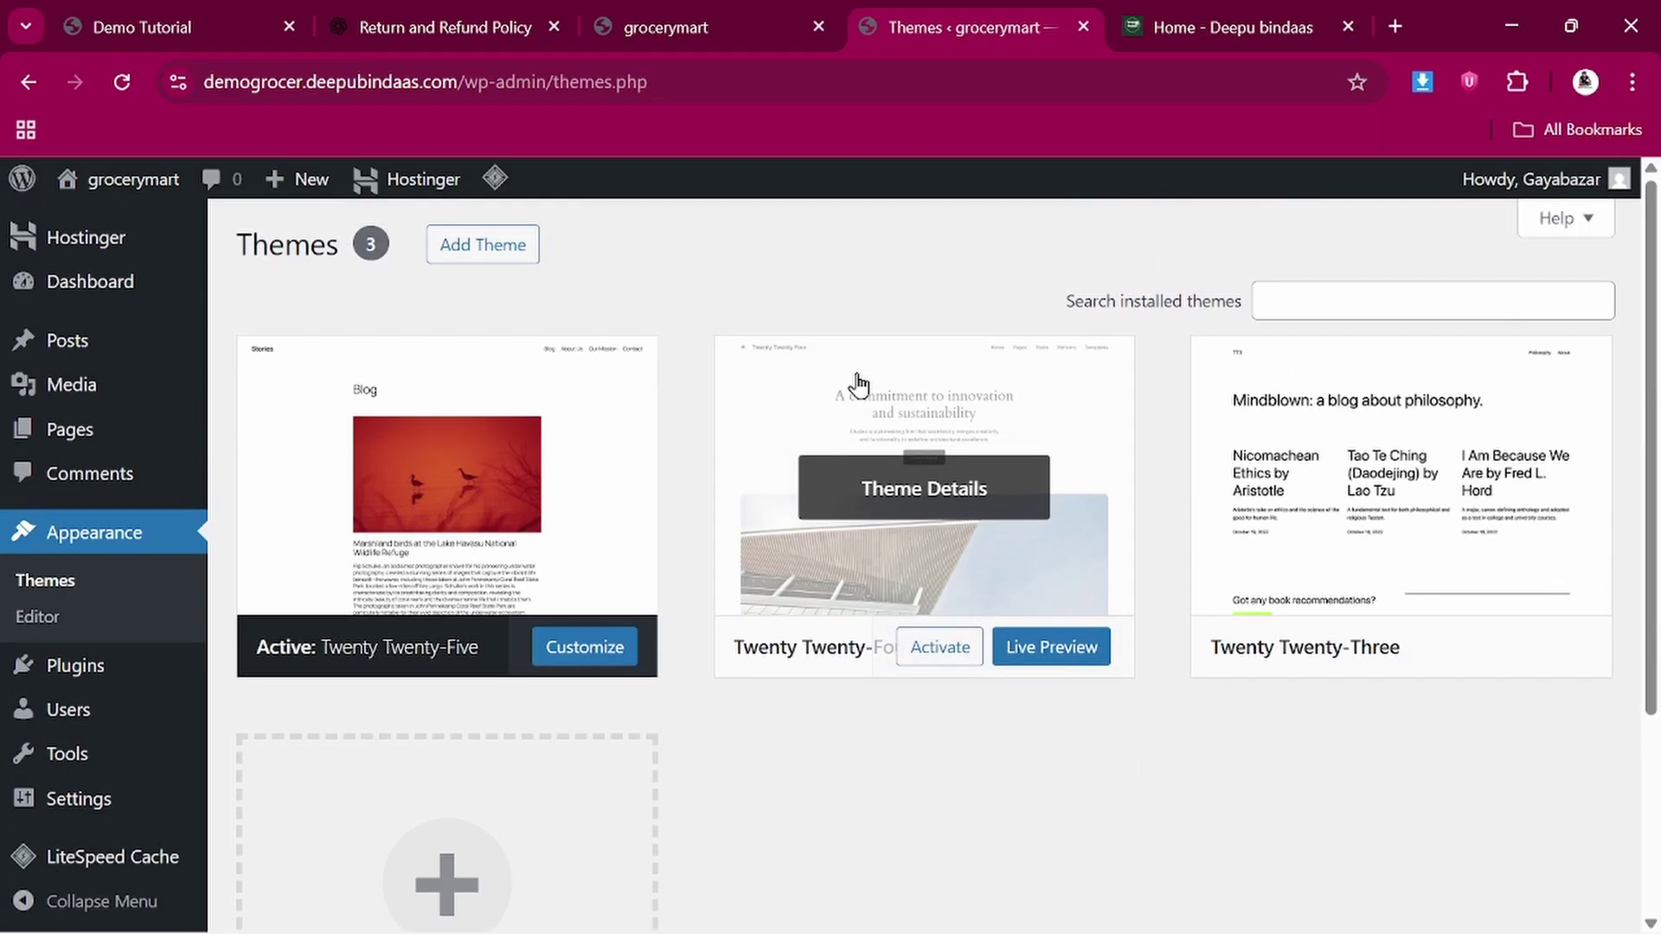
left_click(796, 406)
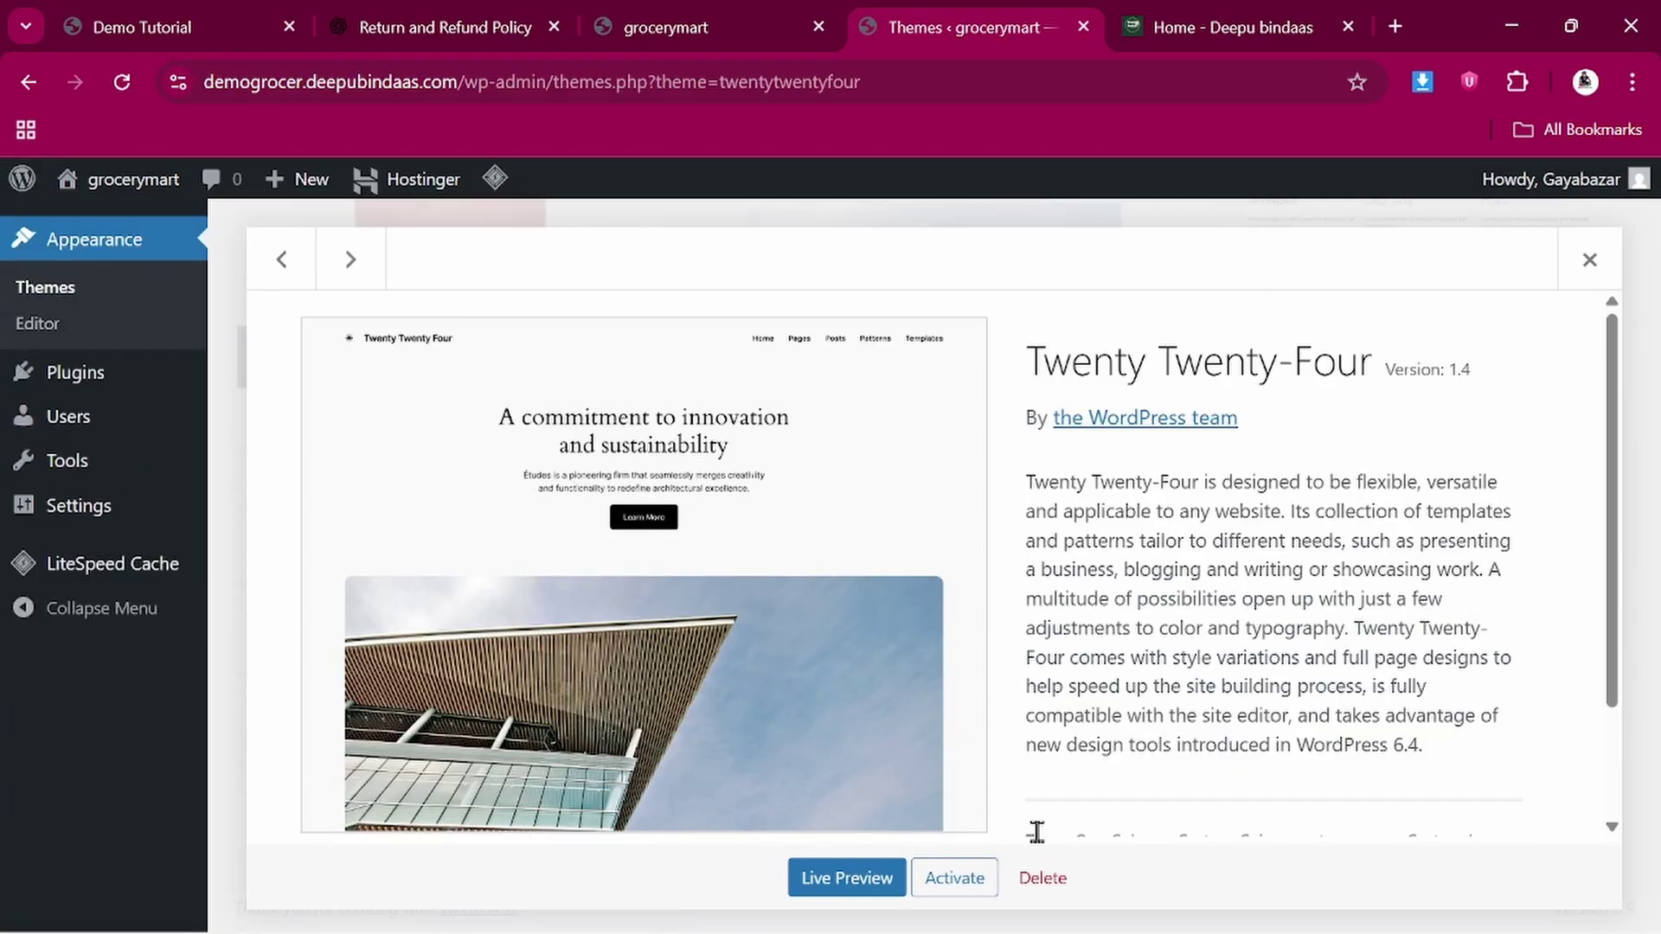
left_click(1047, 876)
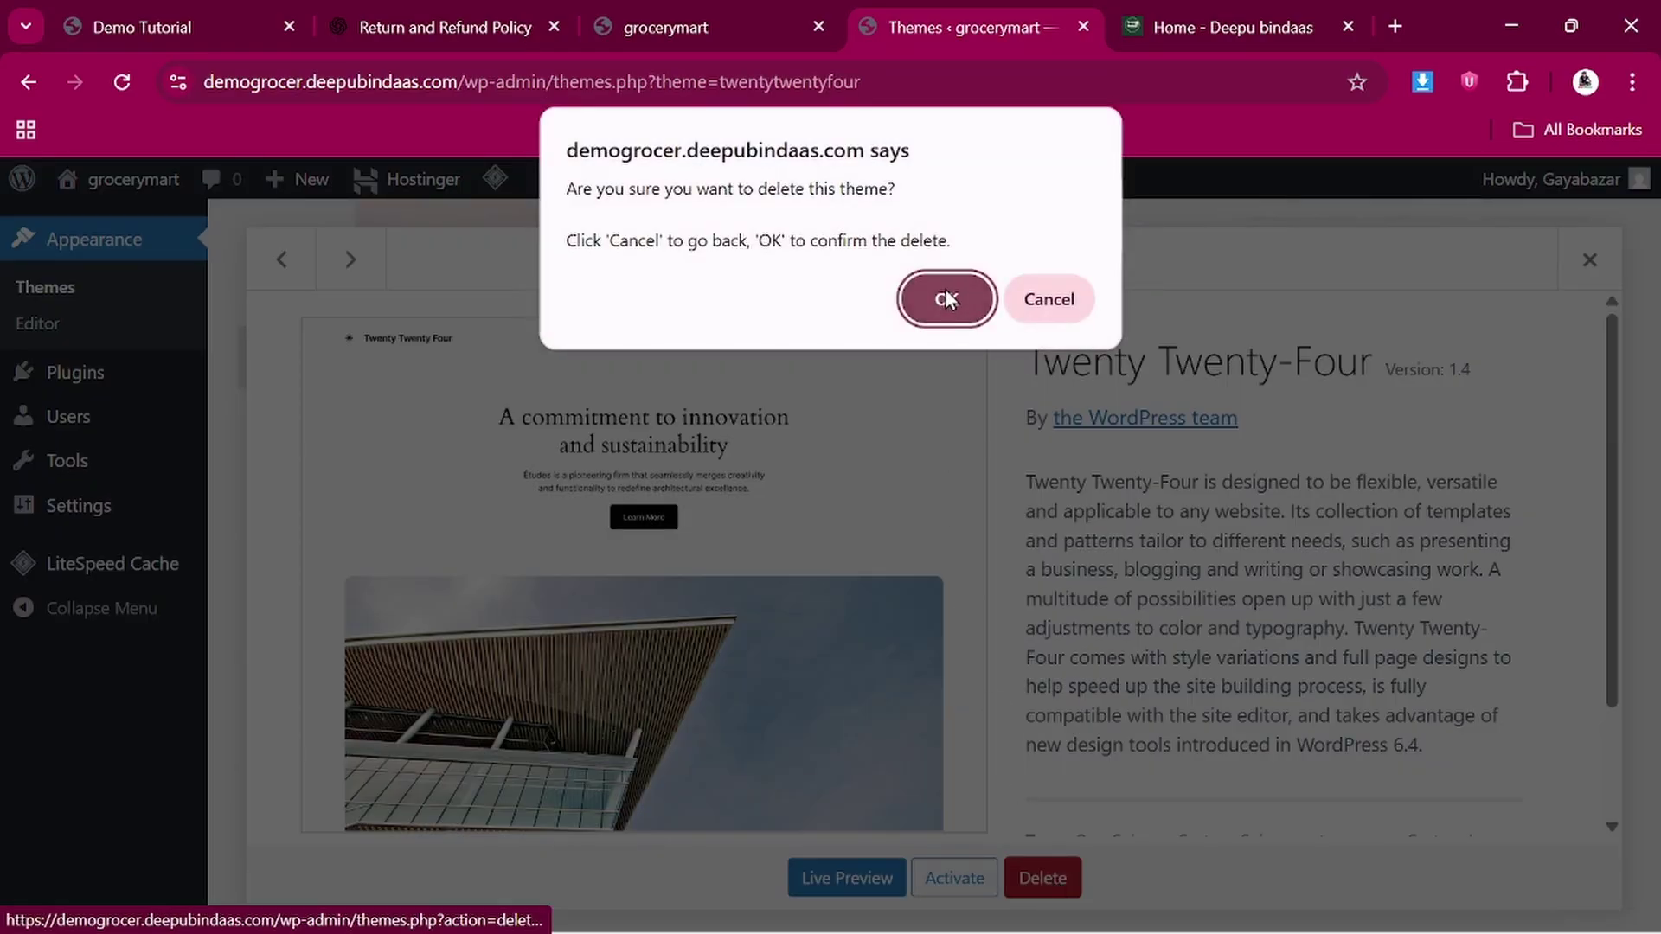
left_click(948, 298)
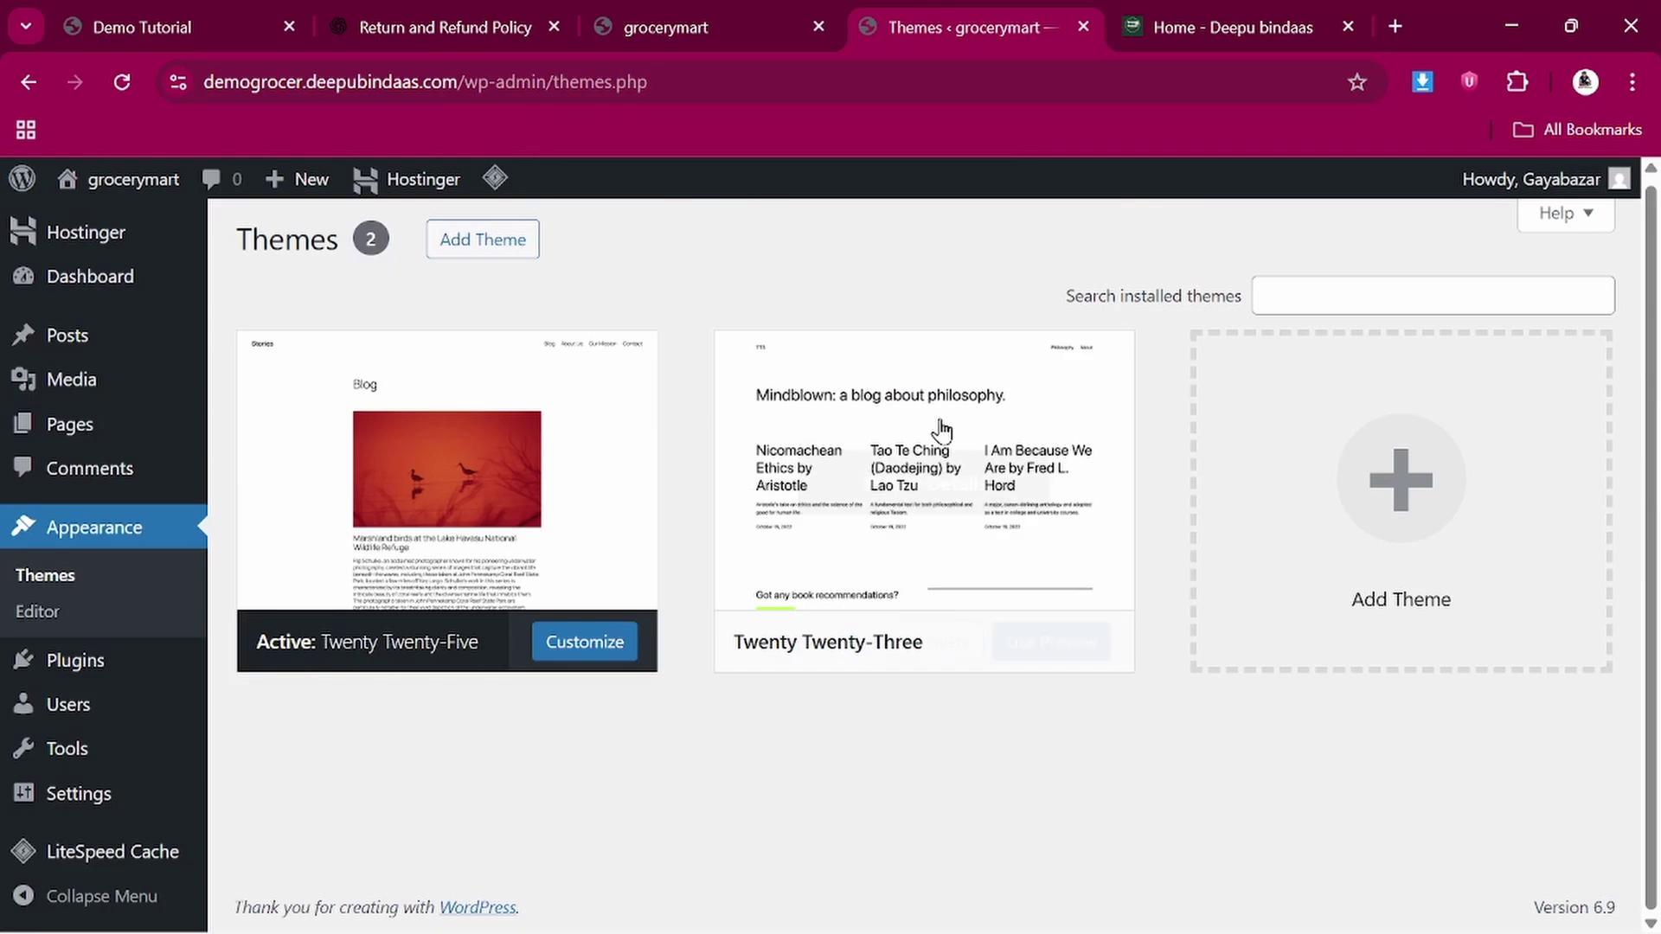
Delete the Twenty Twenty-Three theme, leaving only Twenty Twenty-Five installed
left_click(945, 394)
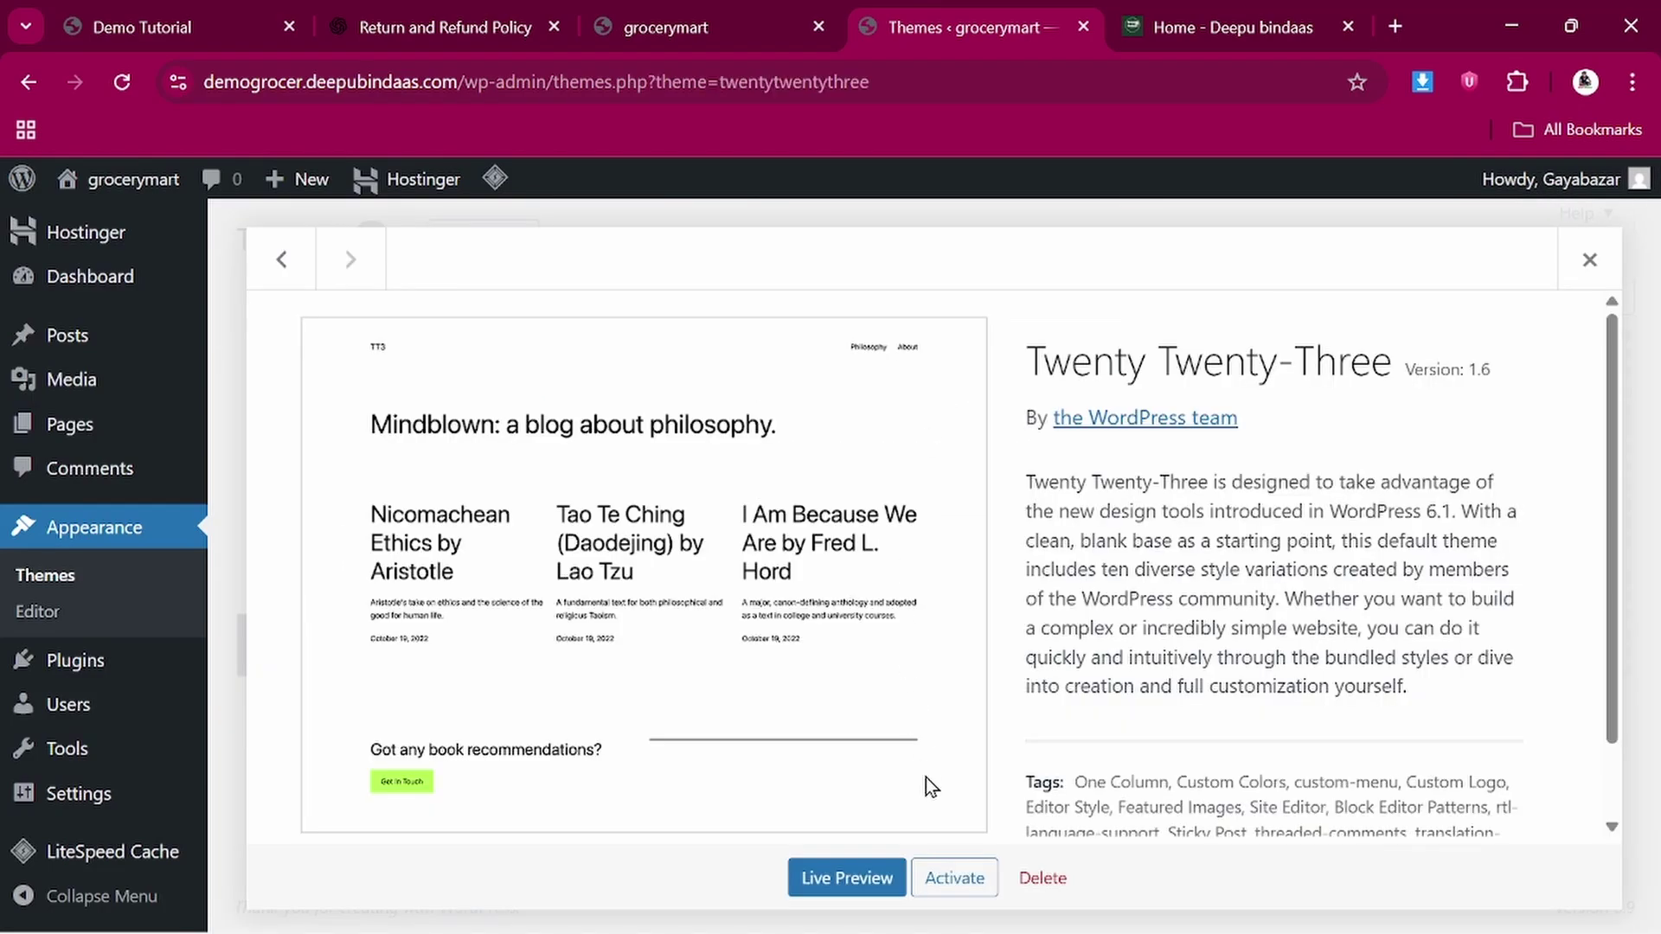
left_click(1050, 881)
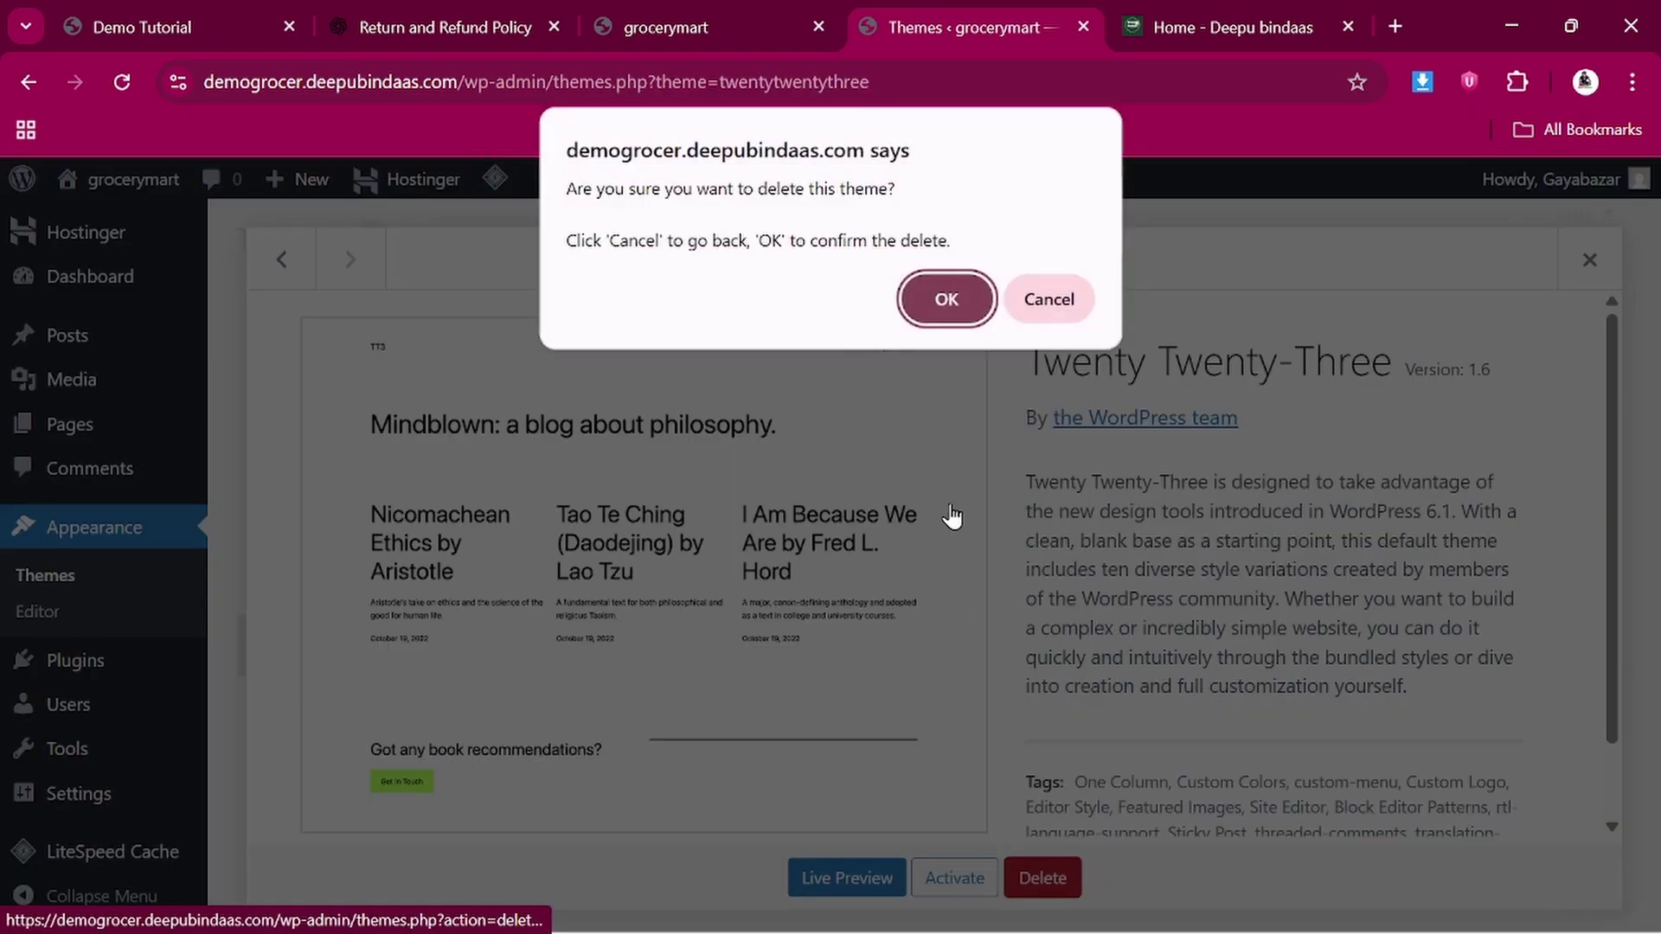
left_click(946, 298)
scroll(718, 528, "down", 3)
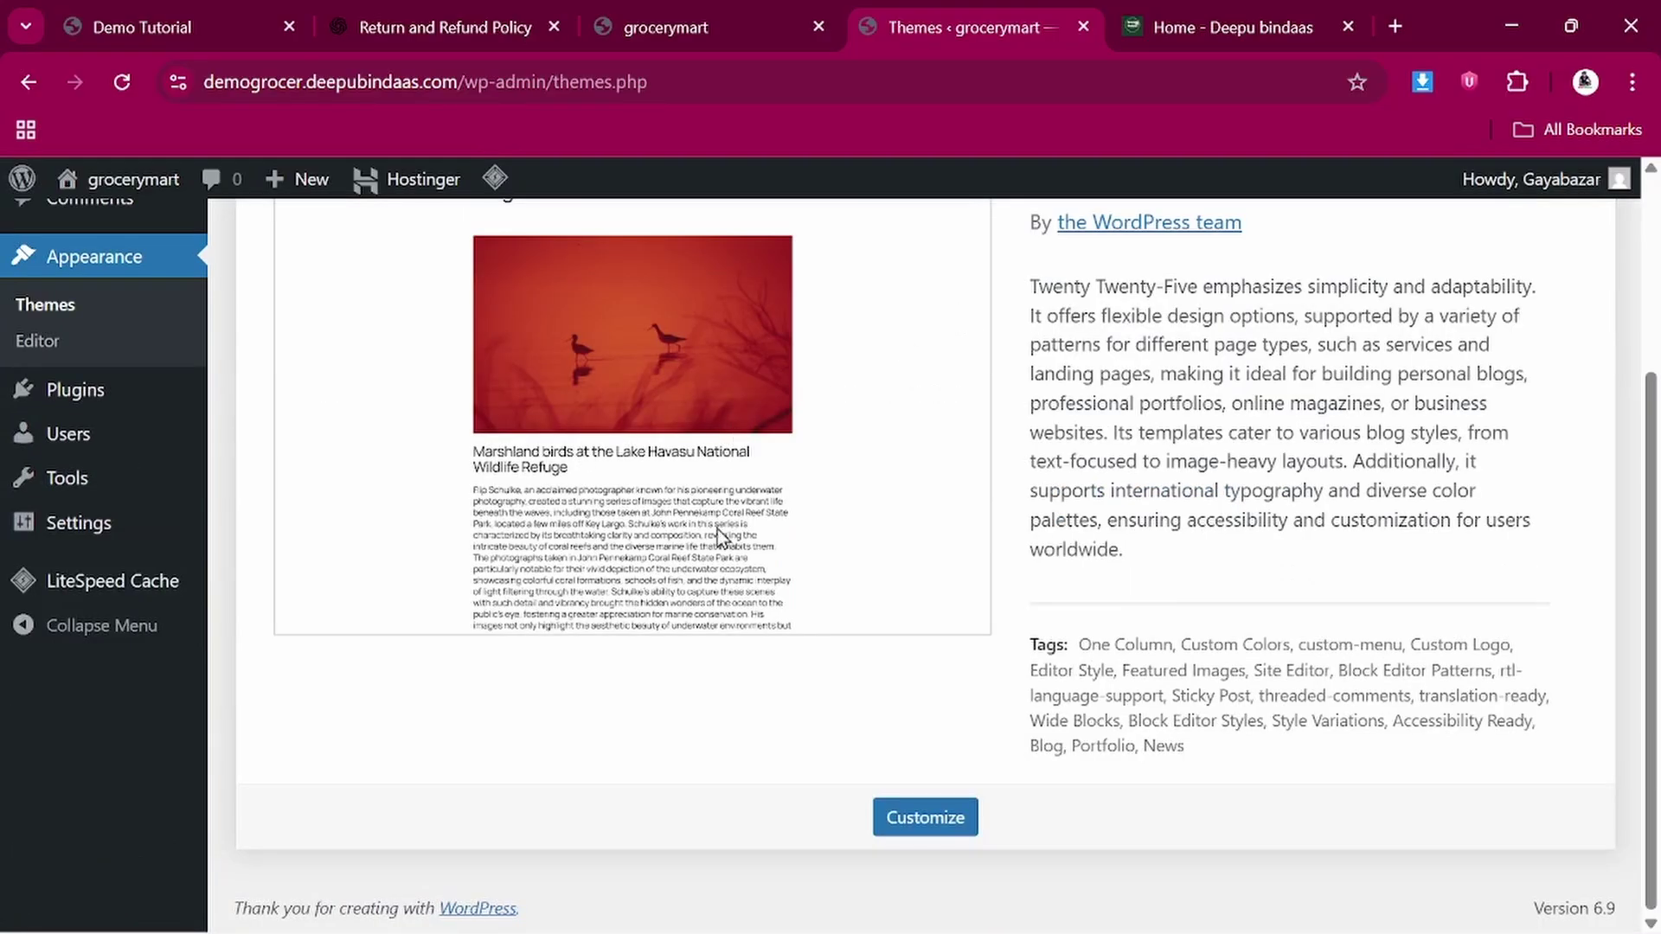
scroll(783, 616, "up", 3)
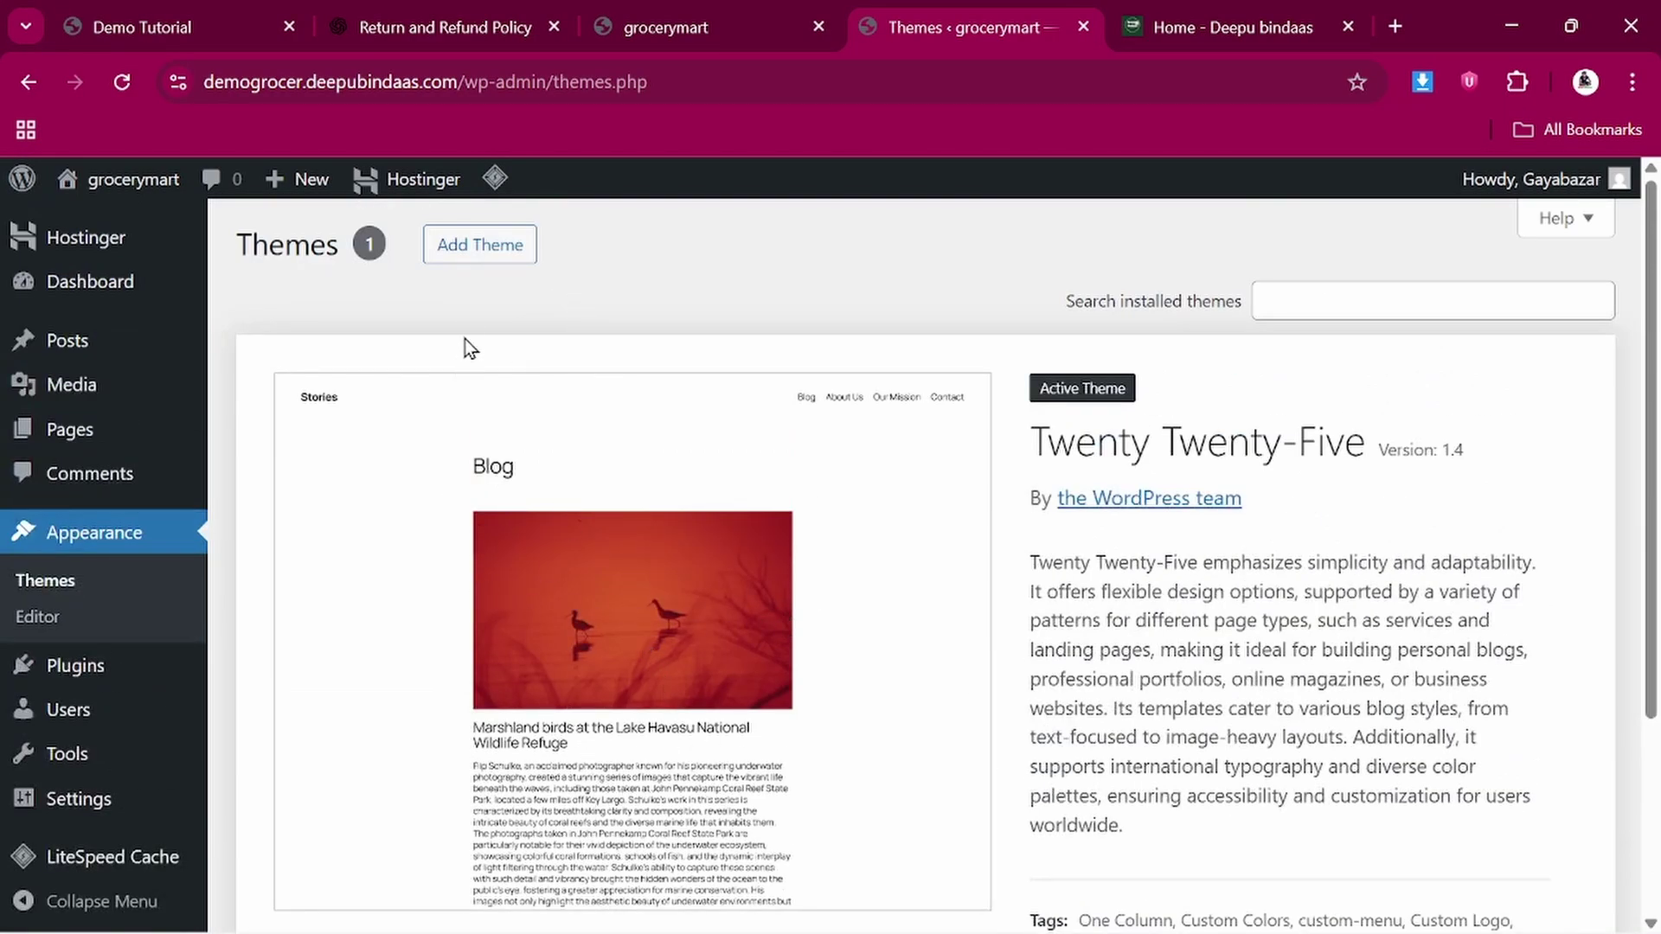
left_click(480, 247)
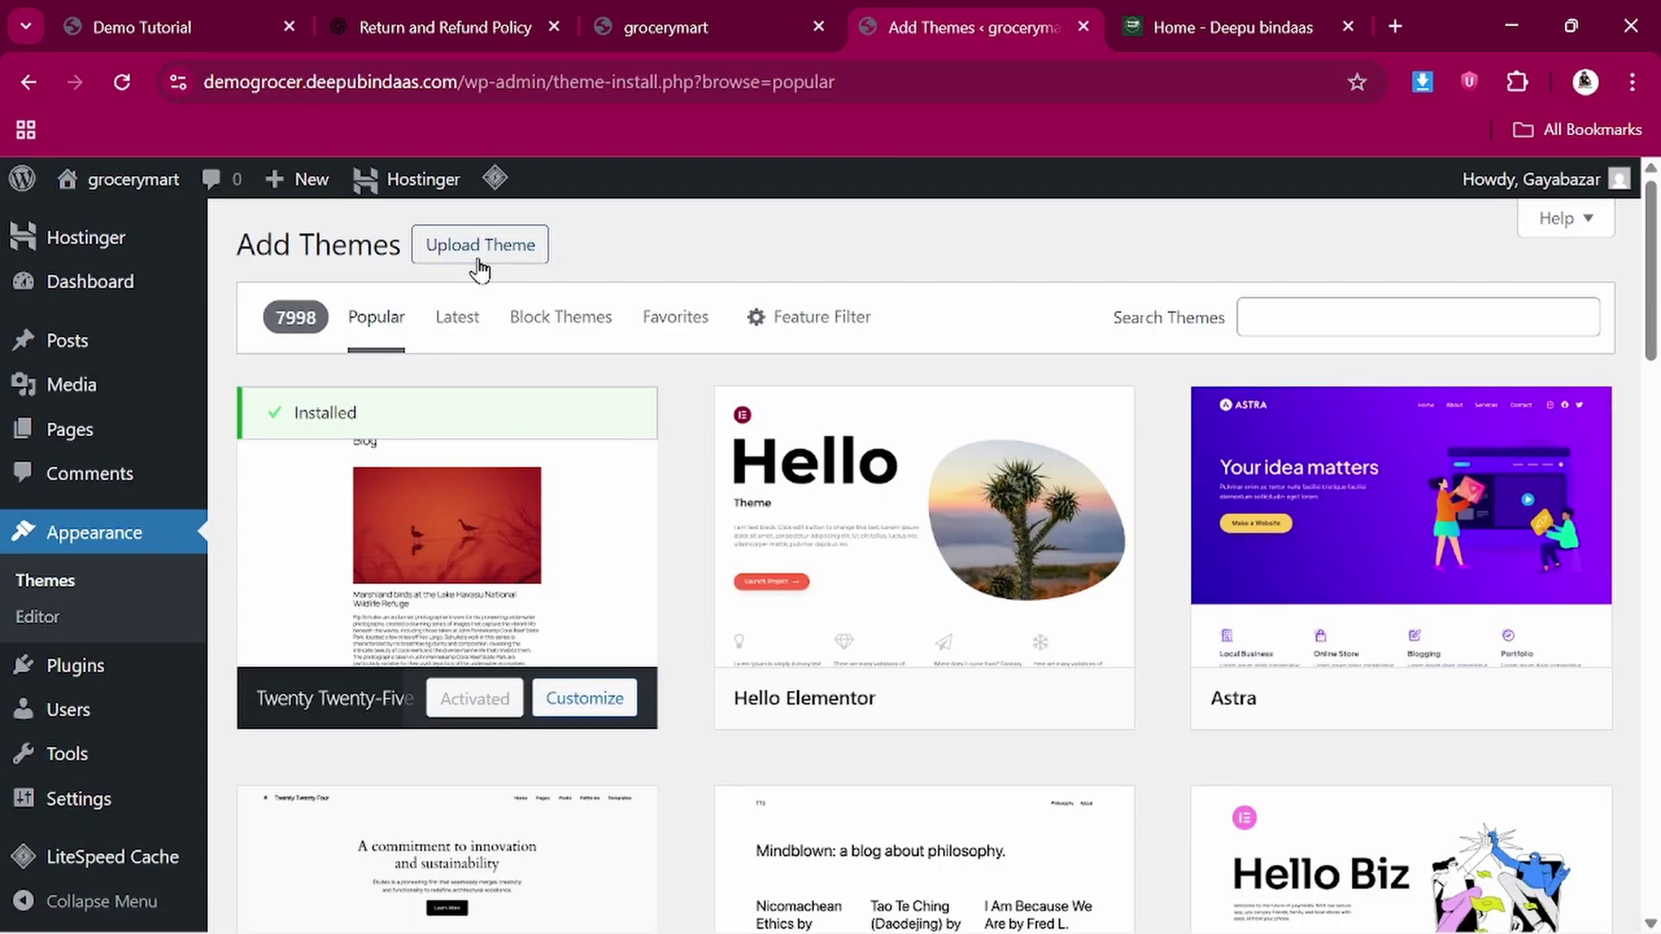
Start a theme upload and browse the file picker for the WoodMart zip
left_click(479, 251)
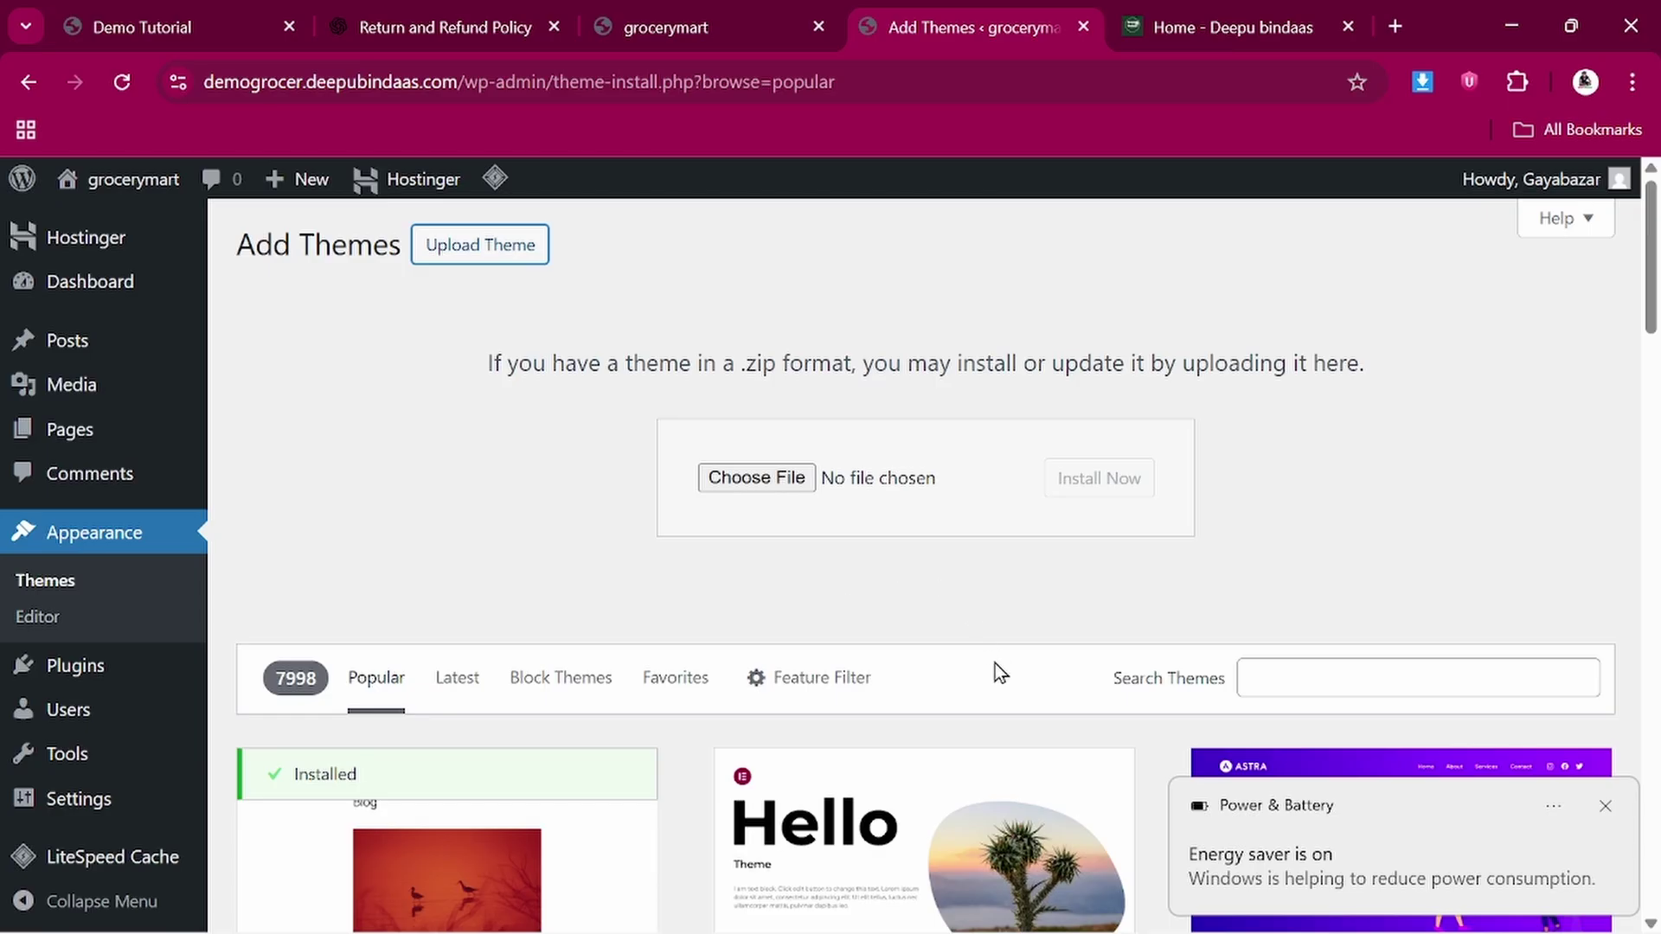
left_click(1606, 806)
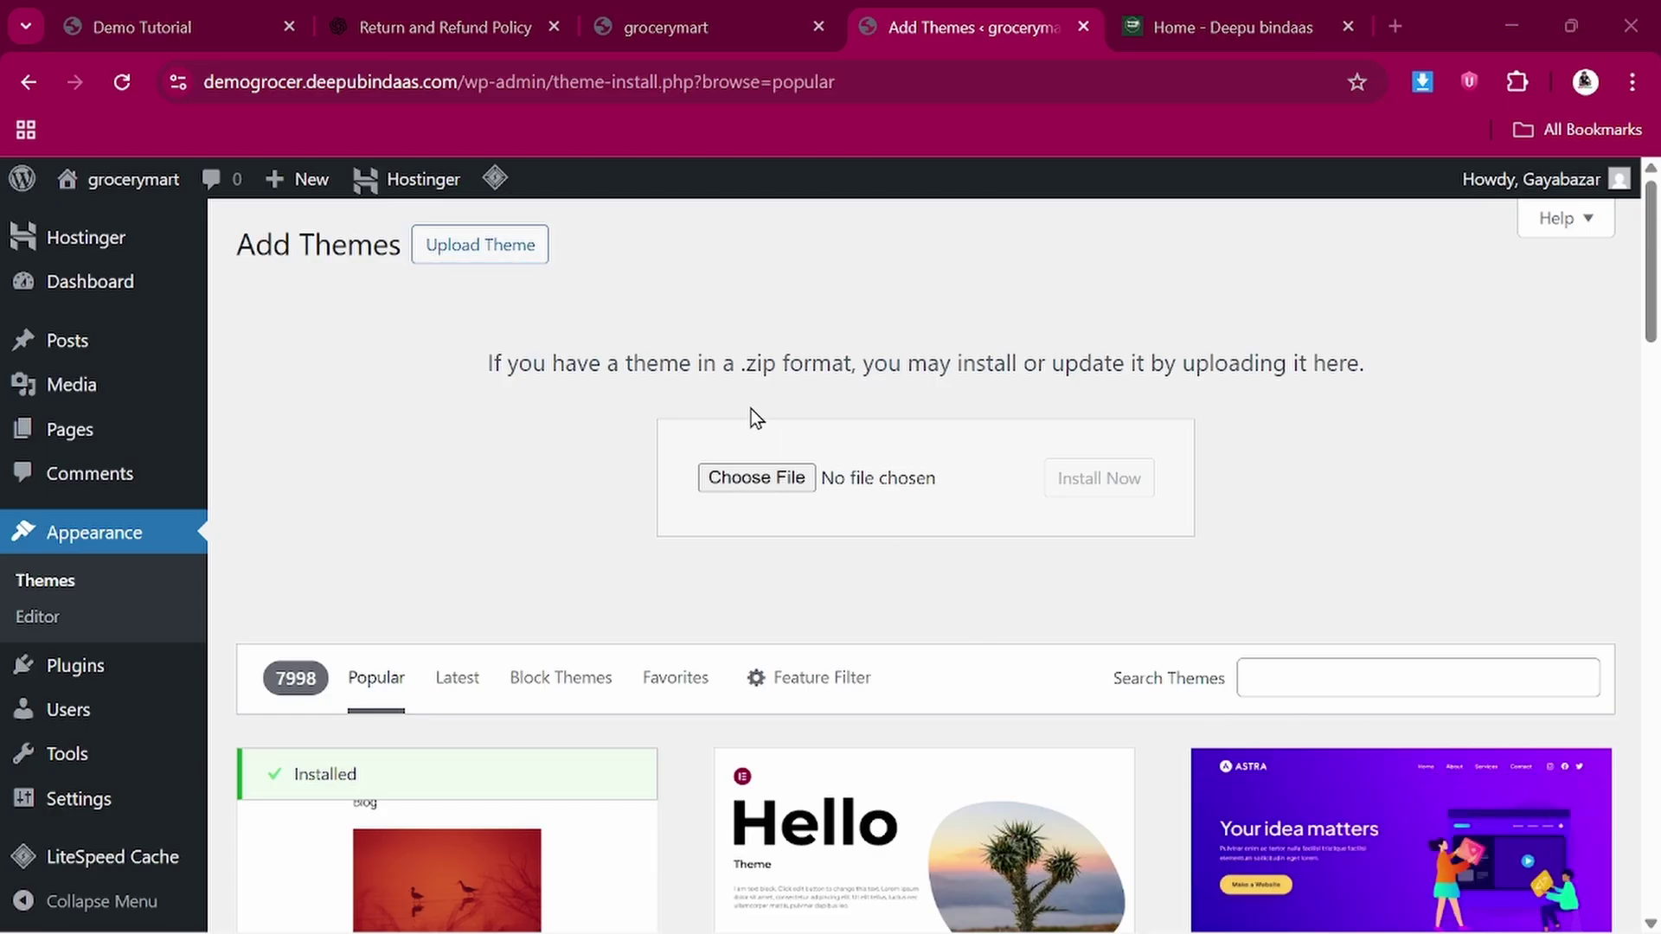
left_click(737, 479)
scroll(542, 486, "down", 3)
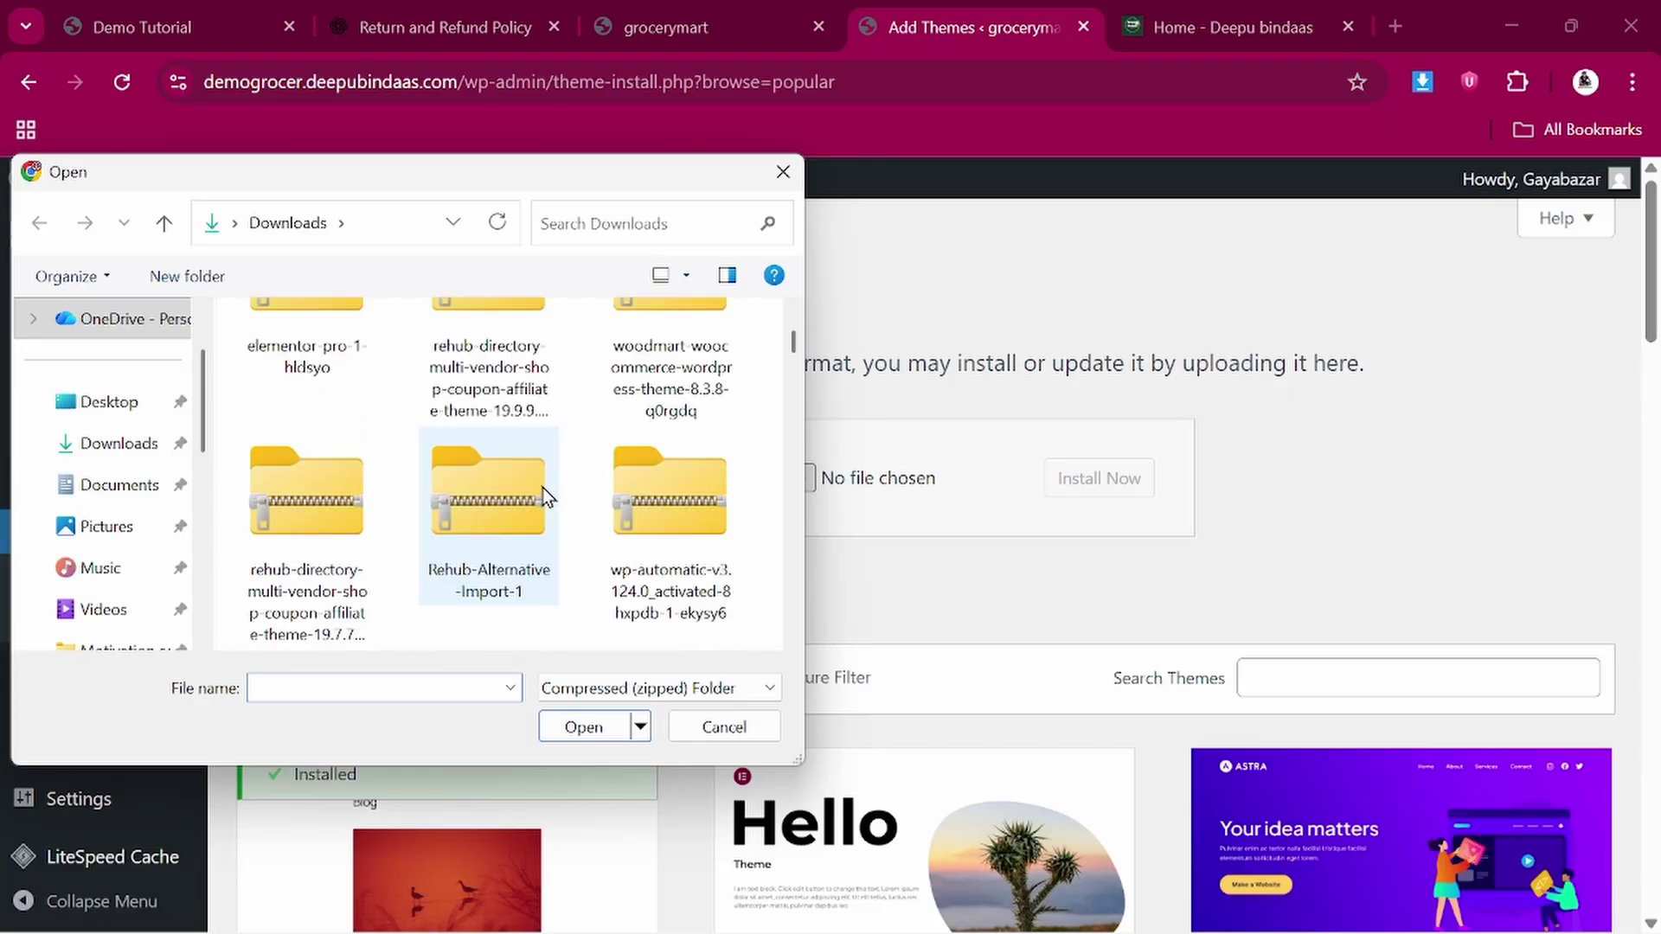
scroll(542, 487, "up", 3)
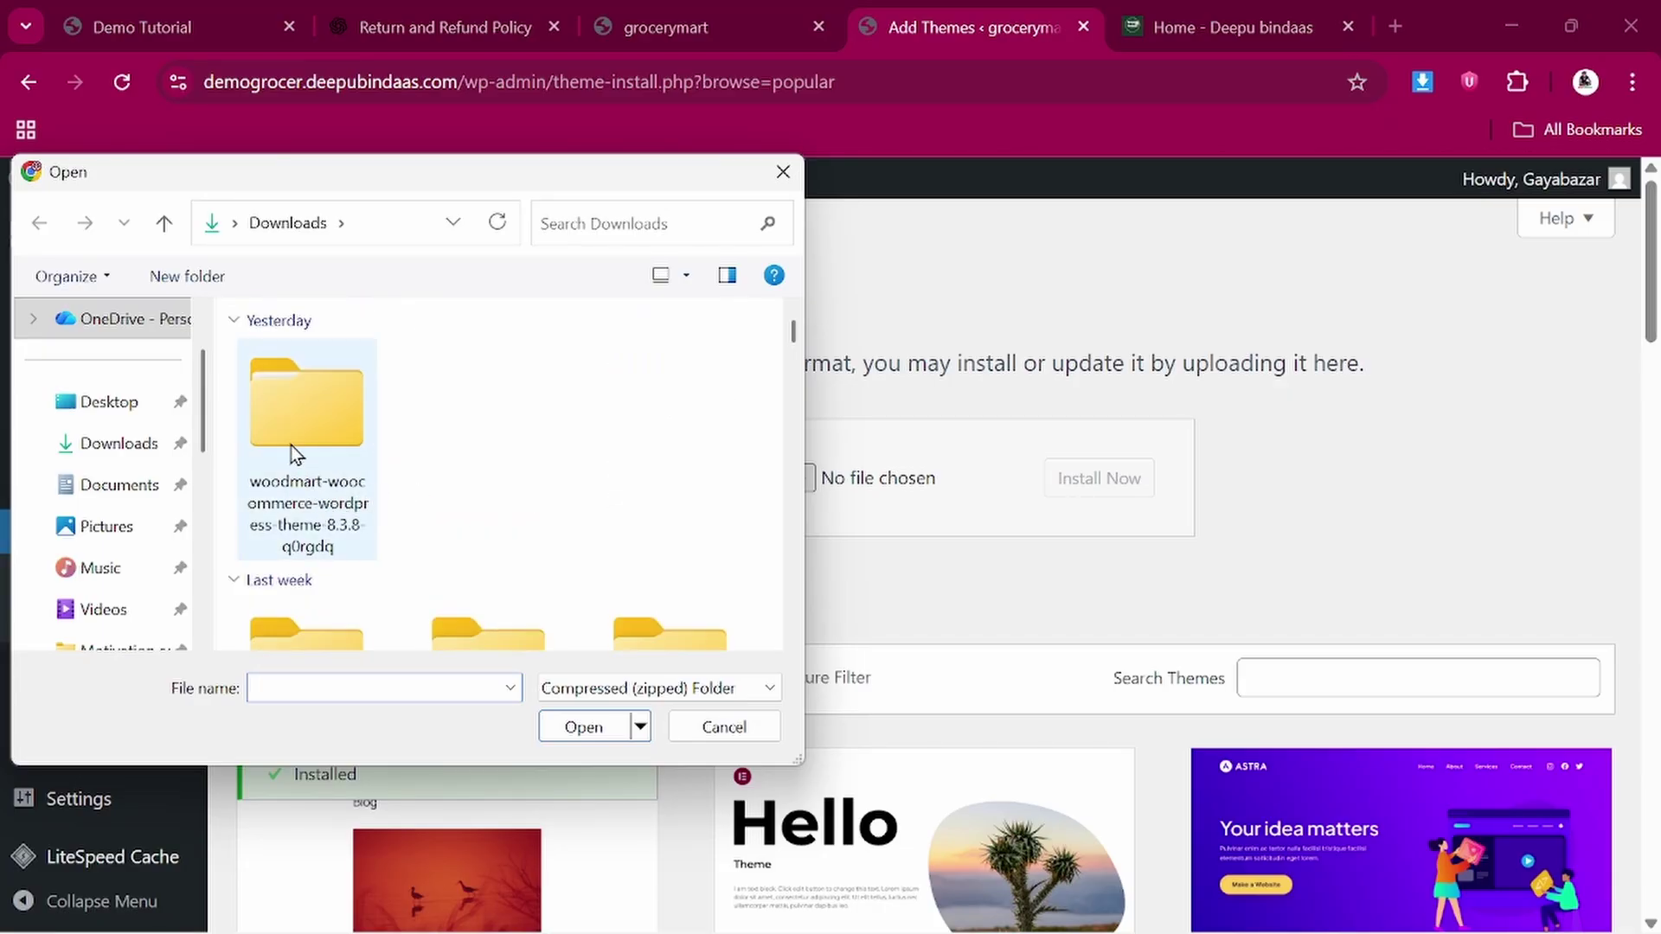
scroll(332, 444, "down", 3)
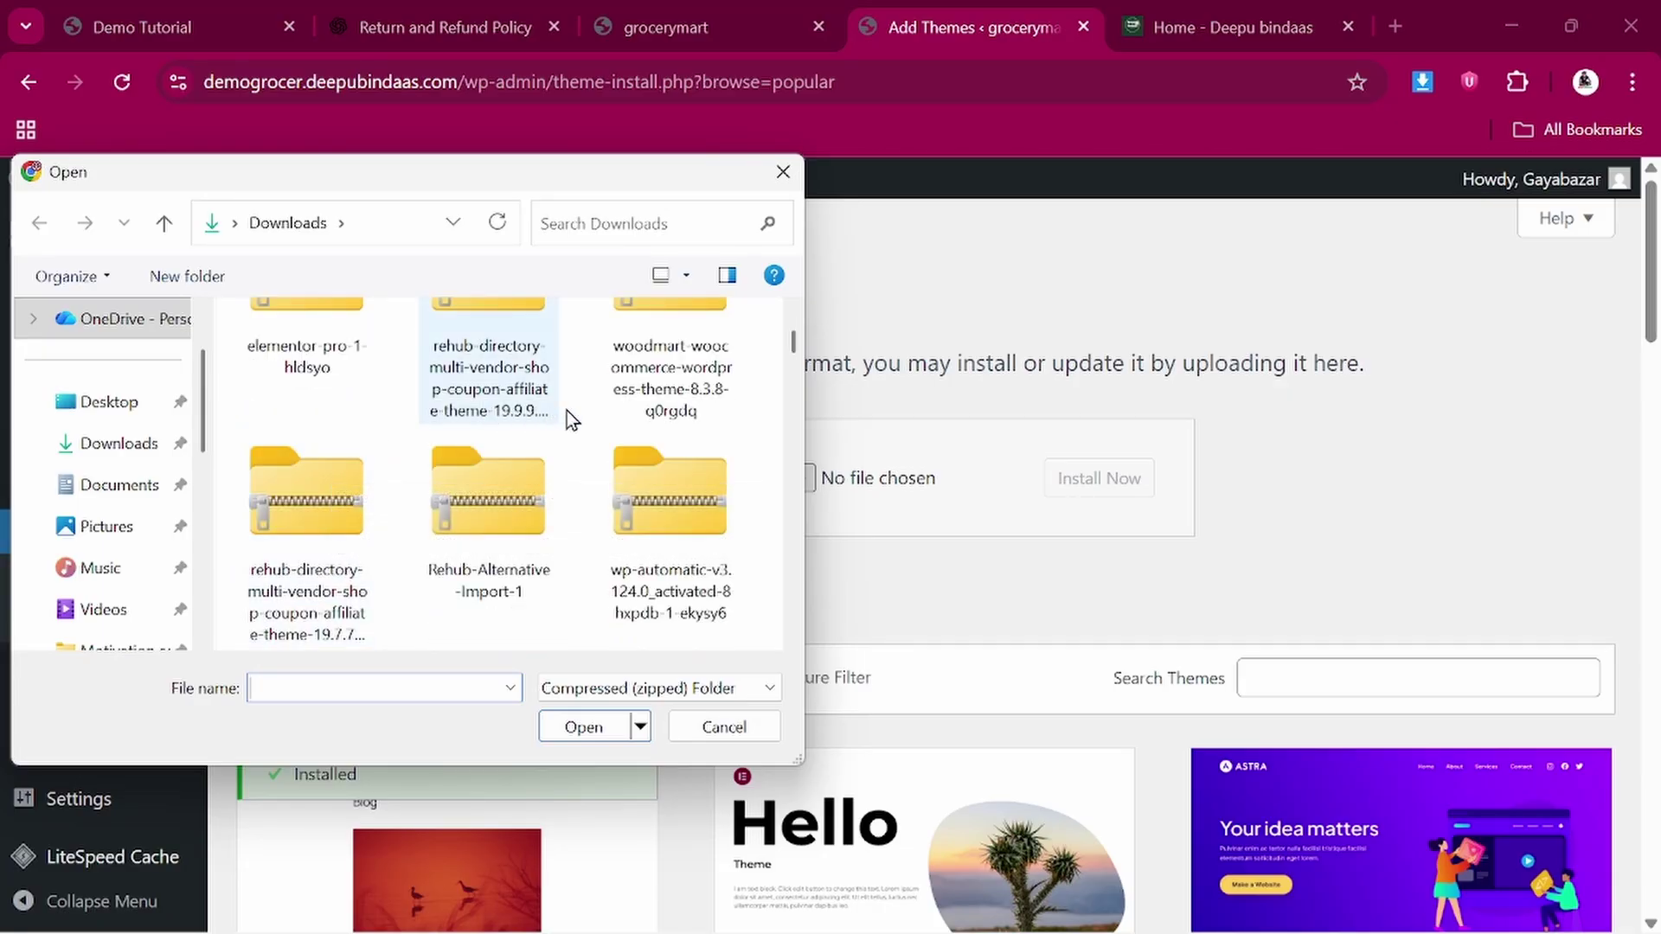
scroll(643, 398, "up", 1)
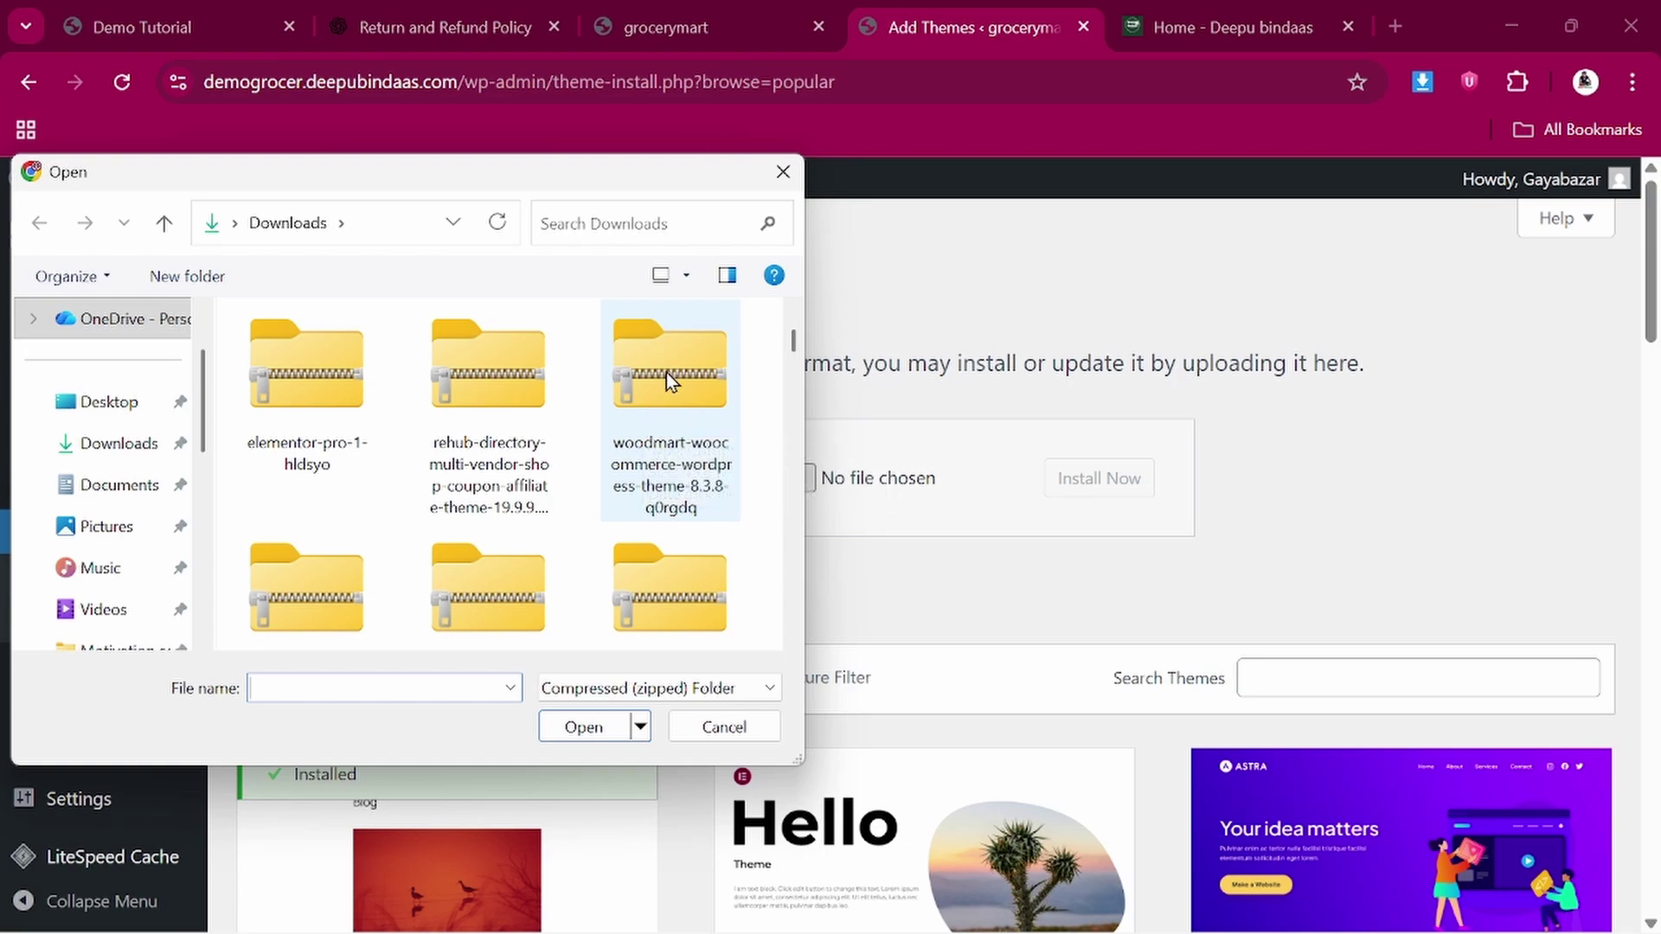
Extract the woodmart zip into Downloads, replacing the existing files
left_click(667, 372)
right_click(665, 372)
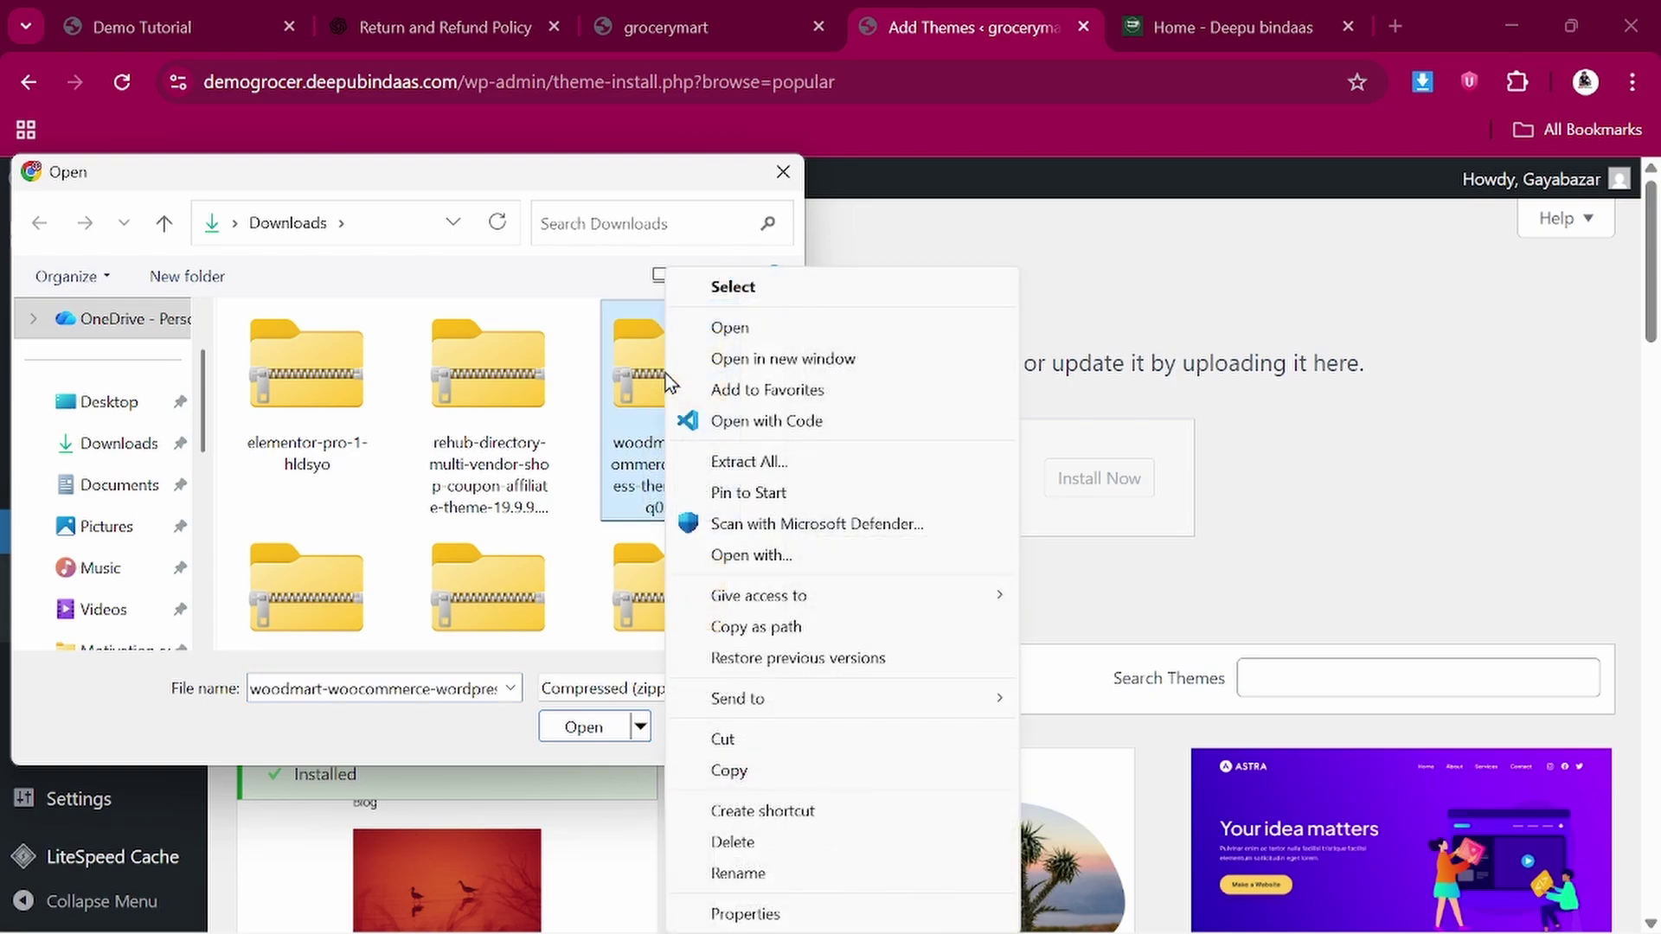
left_click(729, 469)
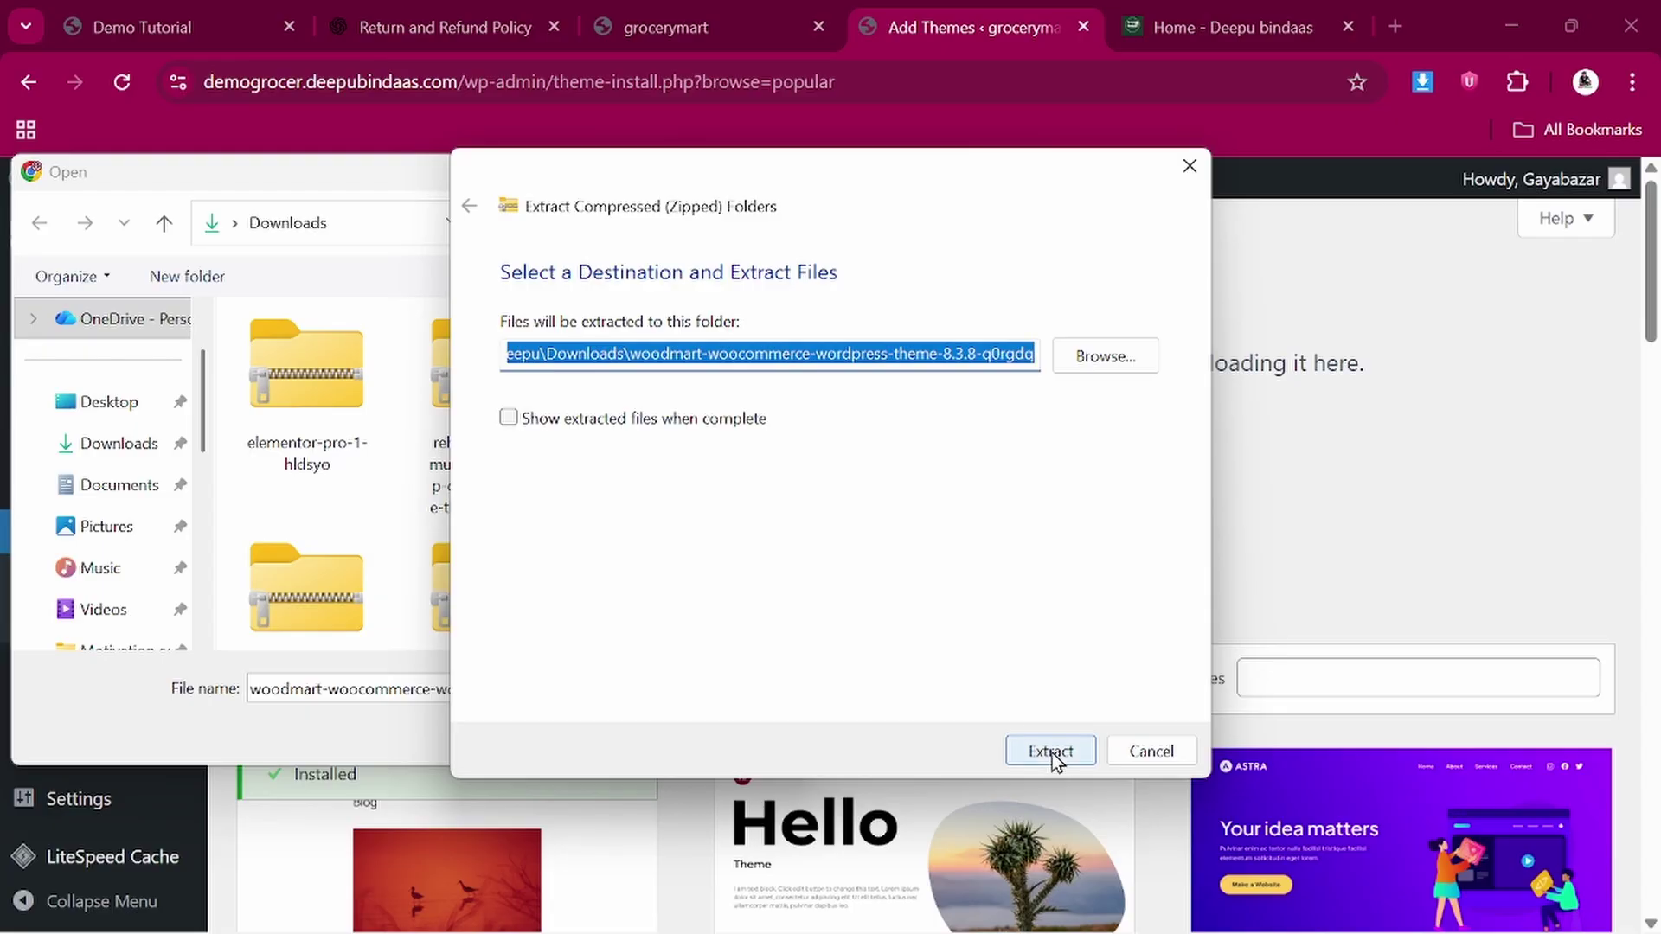
left_click(1051, 751)
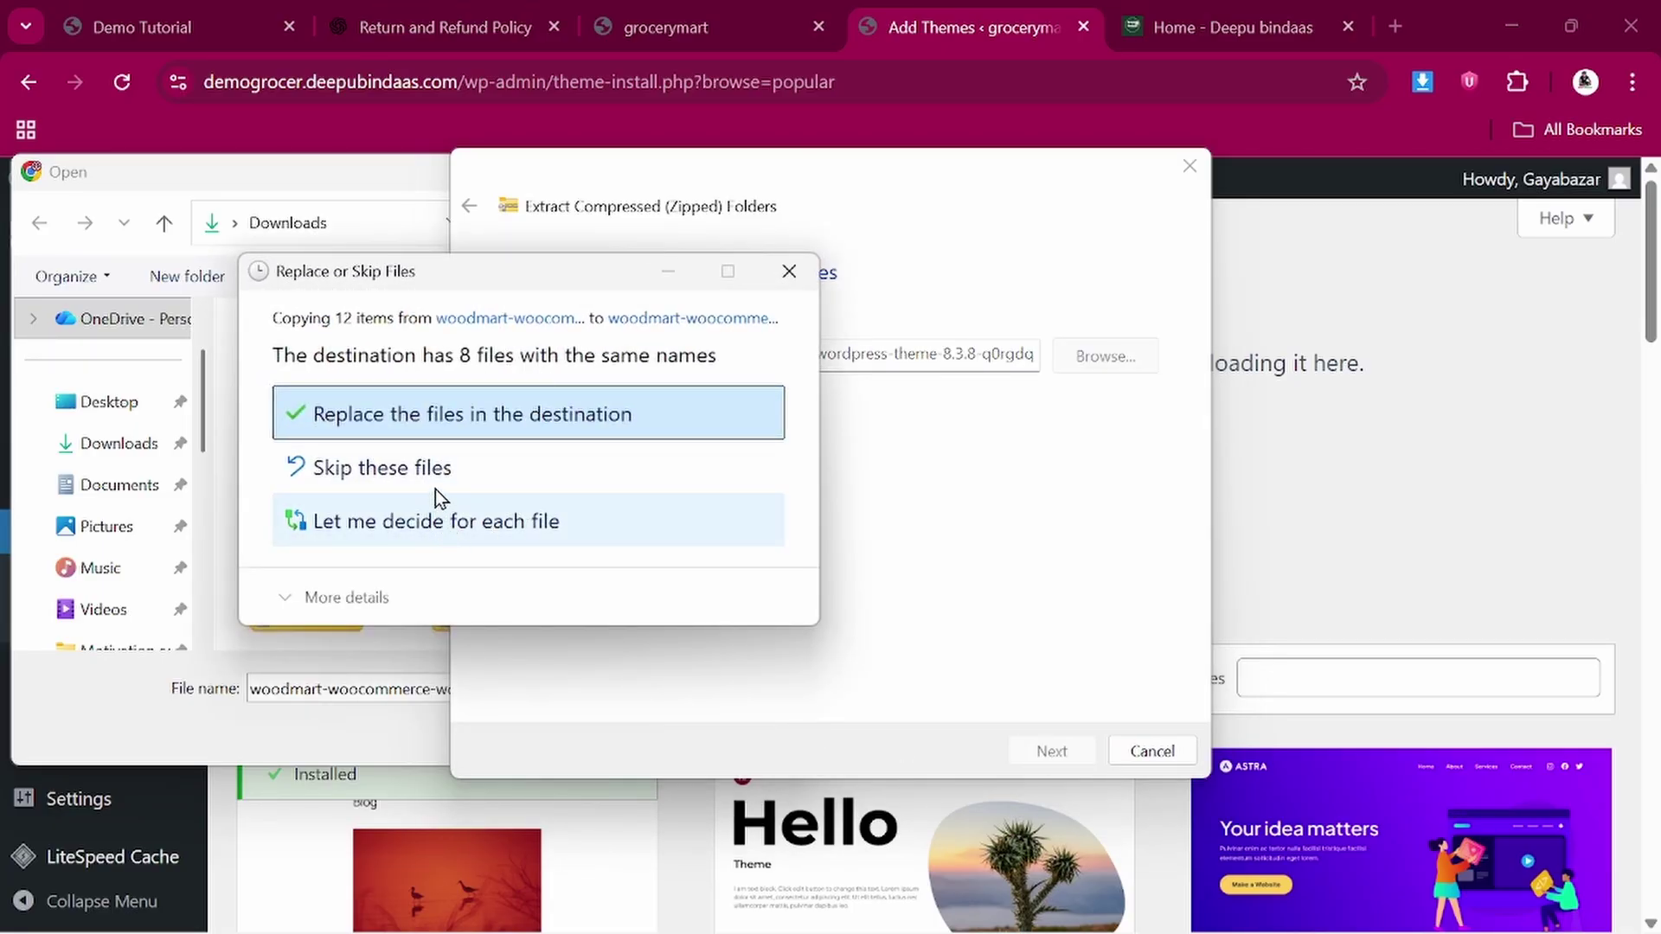
left_click(481, 418)
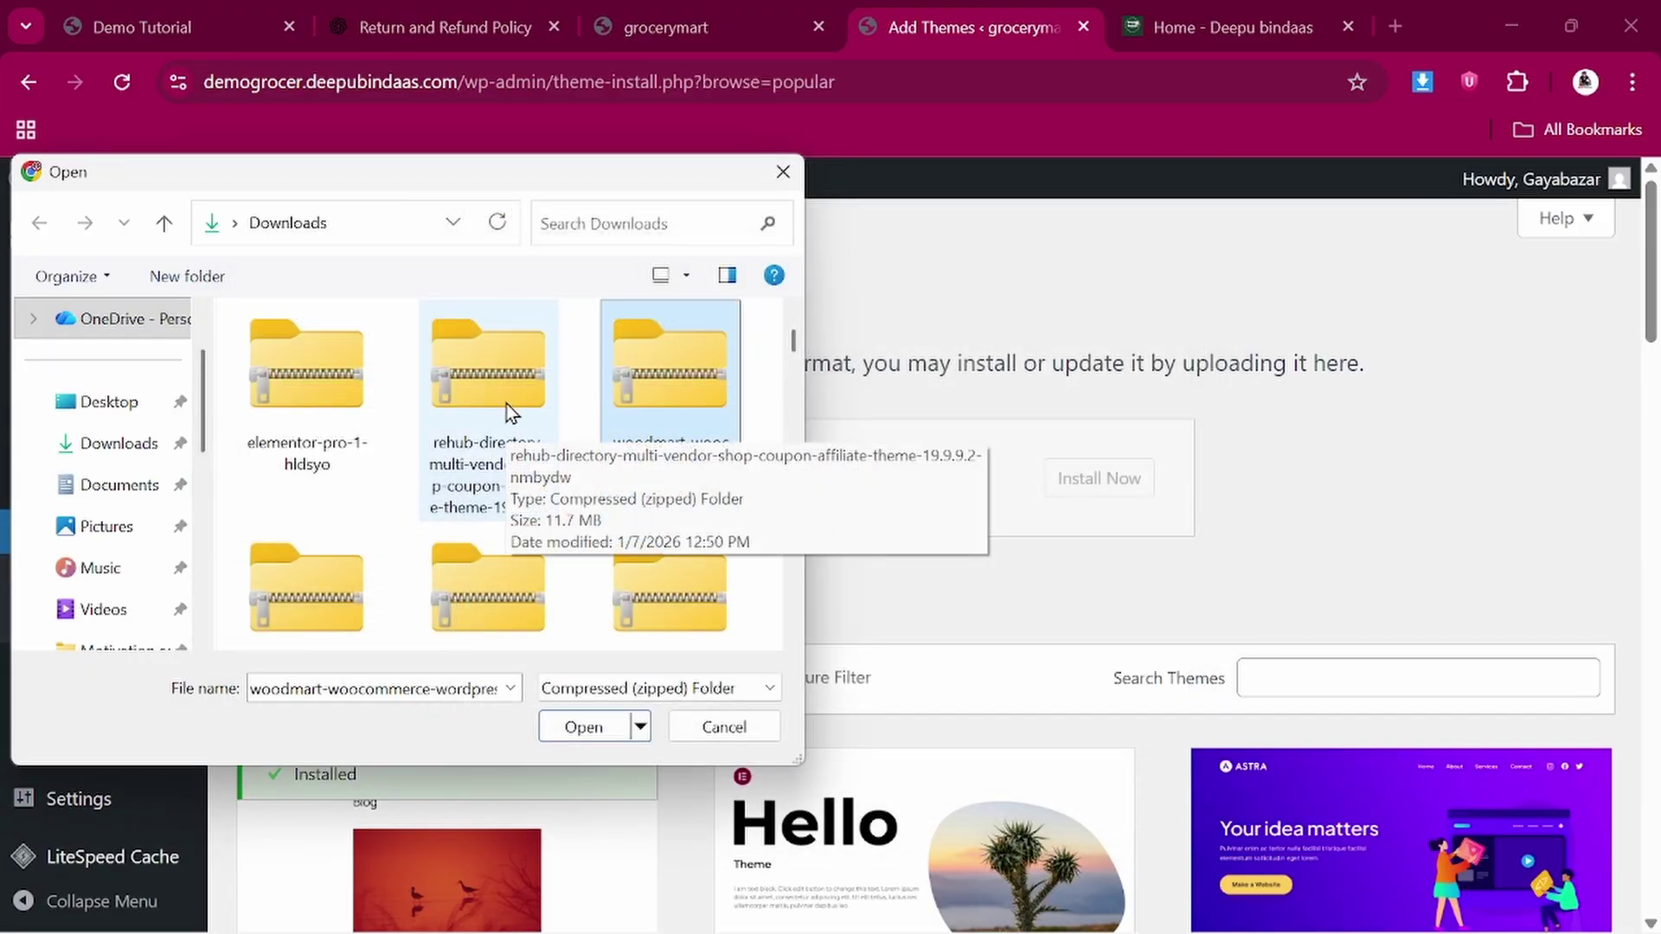
Pick woodmart.zip from the extracted woodmart > WoodMart Theme folder as the upload file
left_click(310, 433)
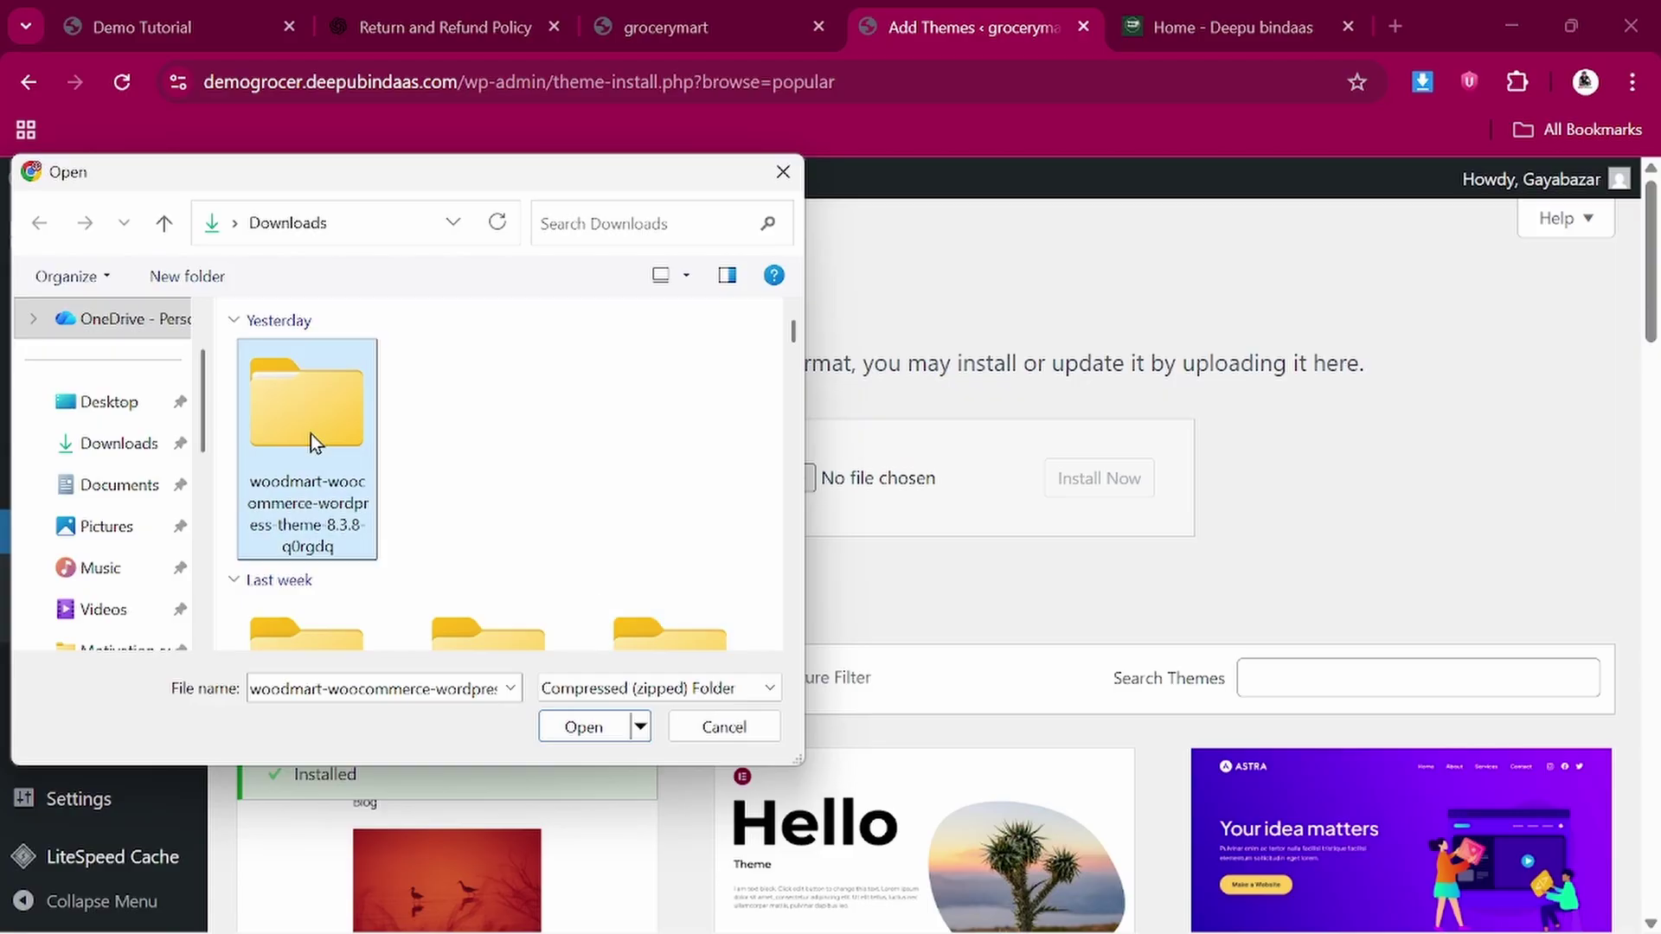
double_click(310, 433)
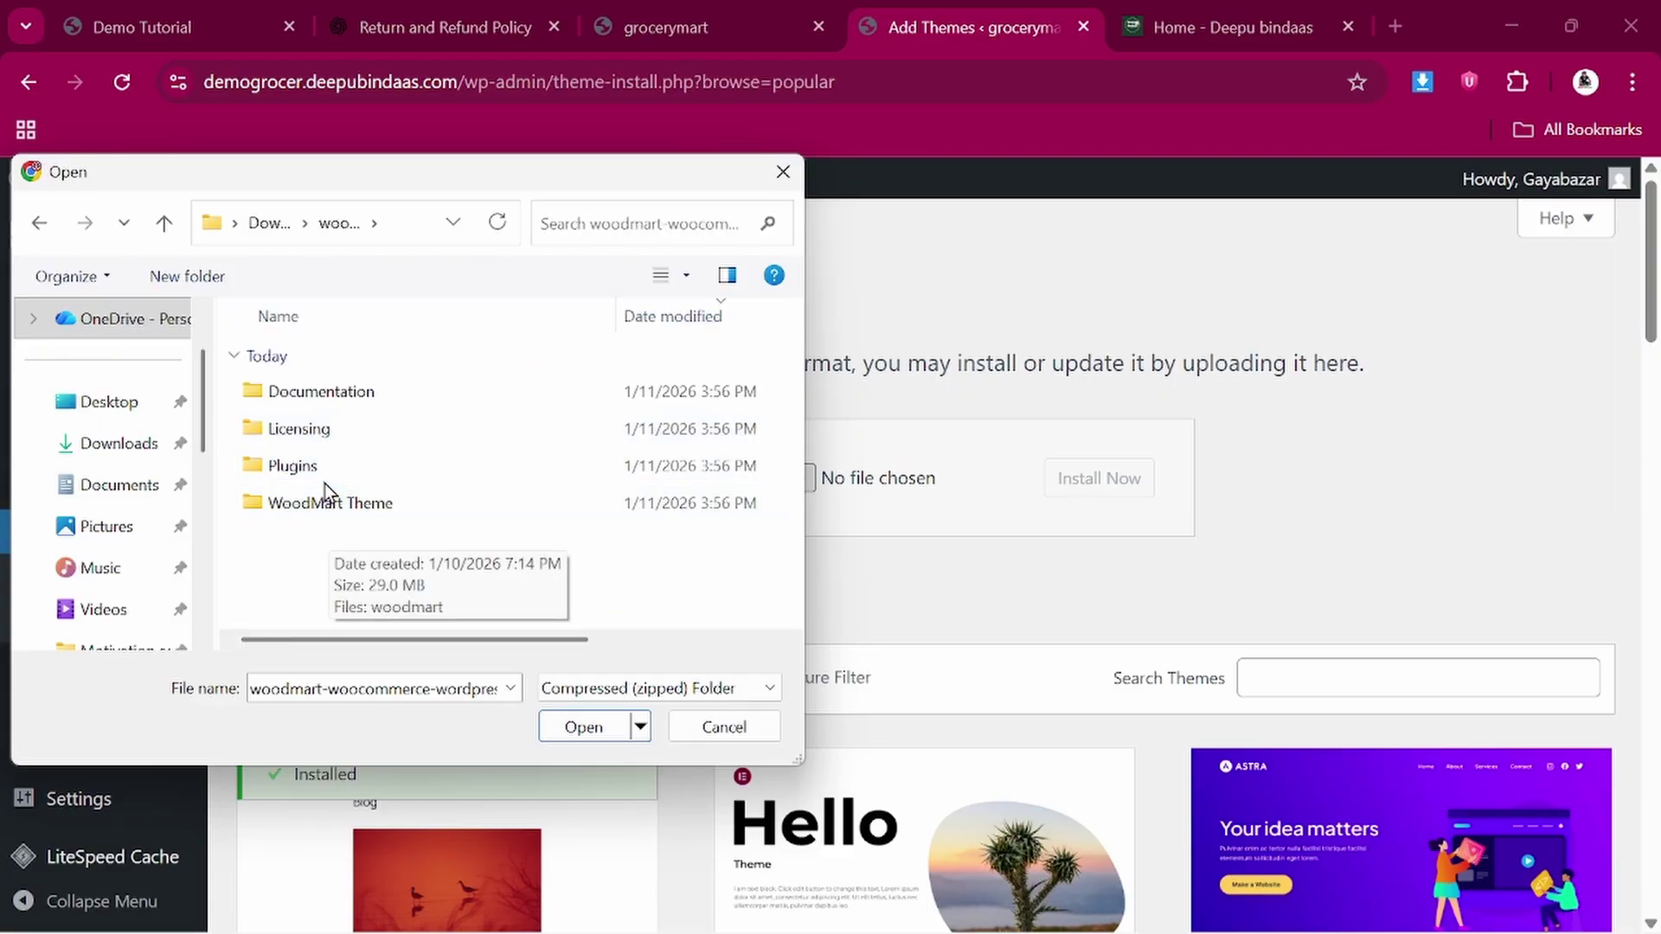
double_click(324, 439)
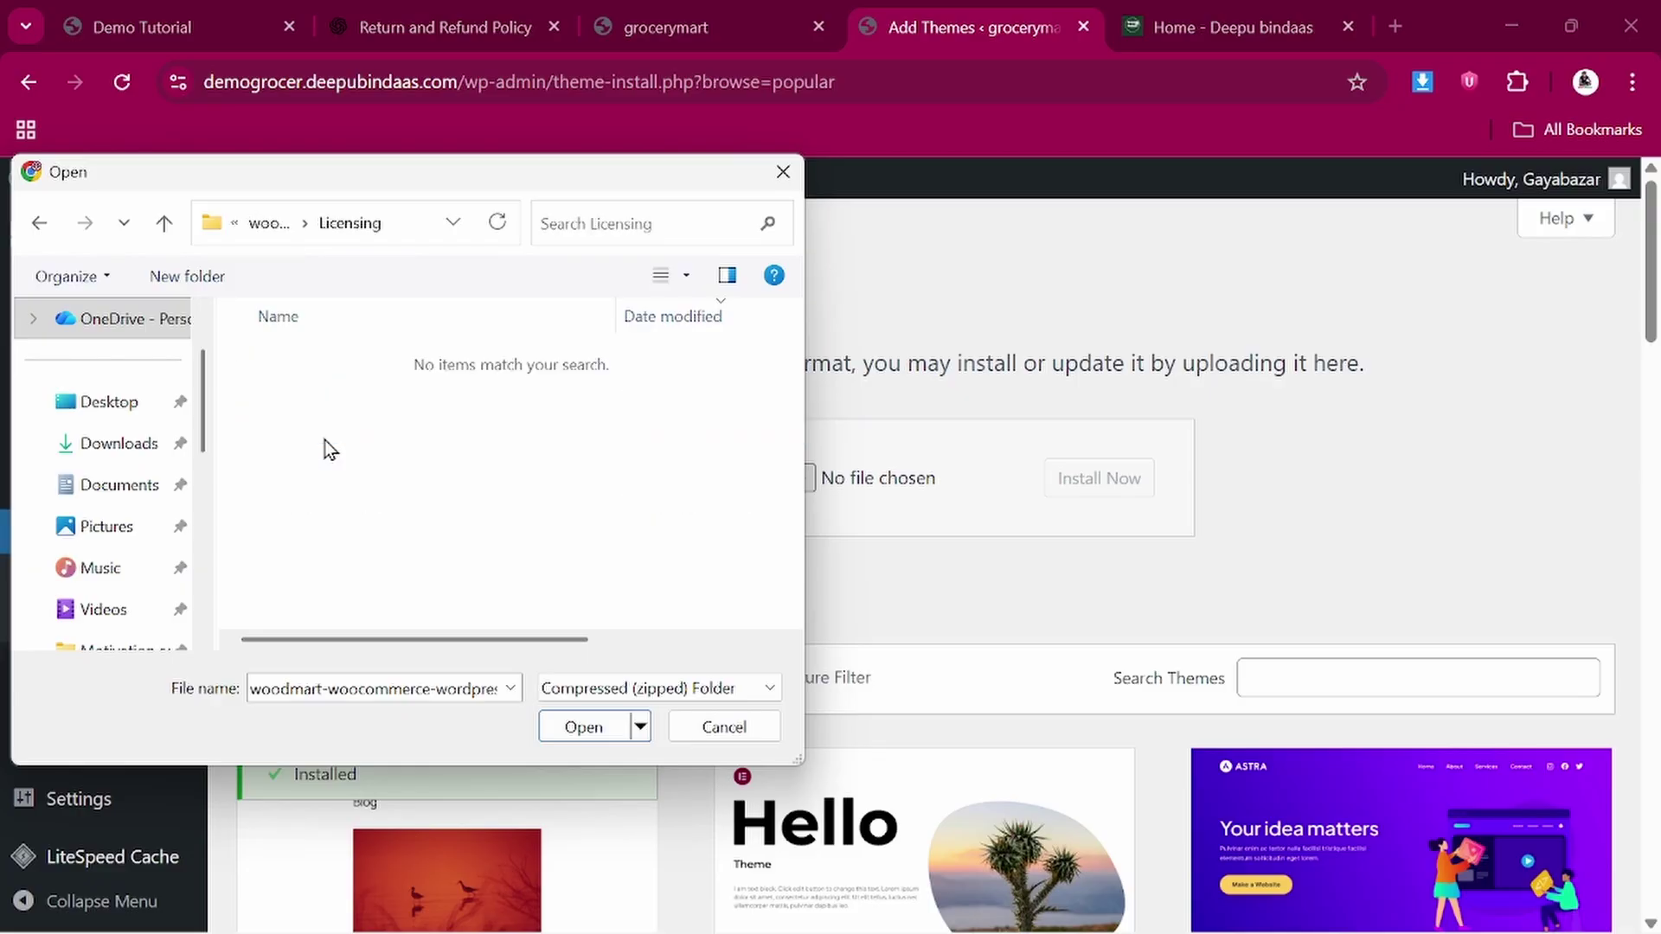
left_click(39, 225)
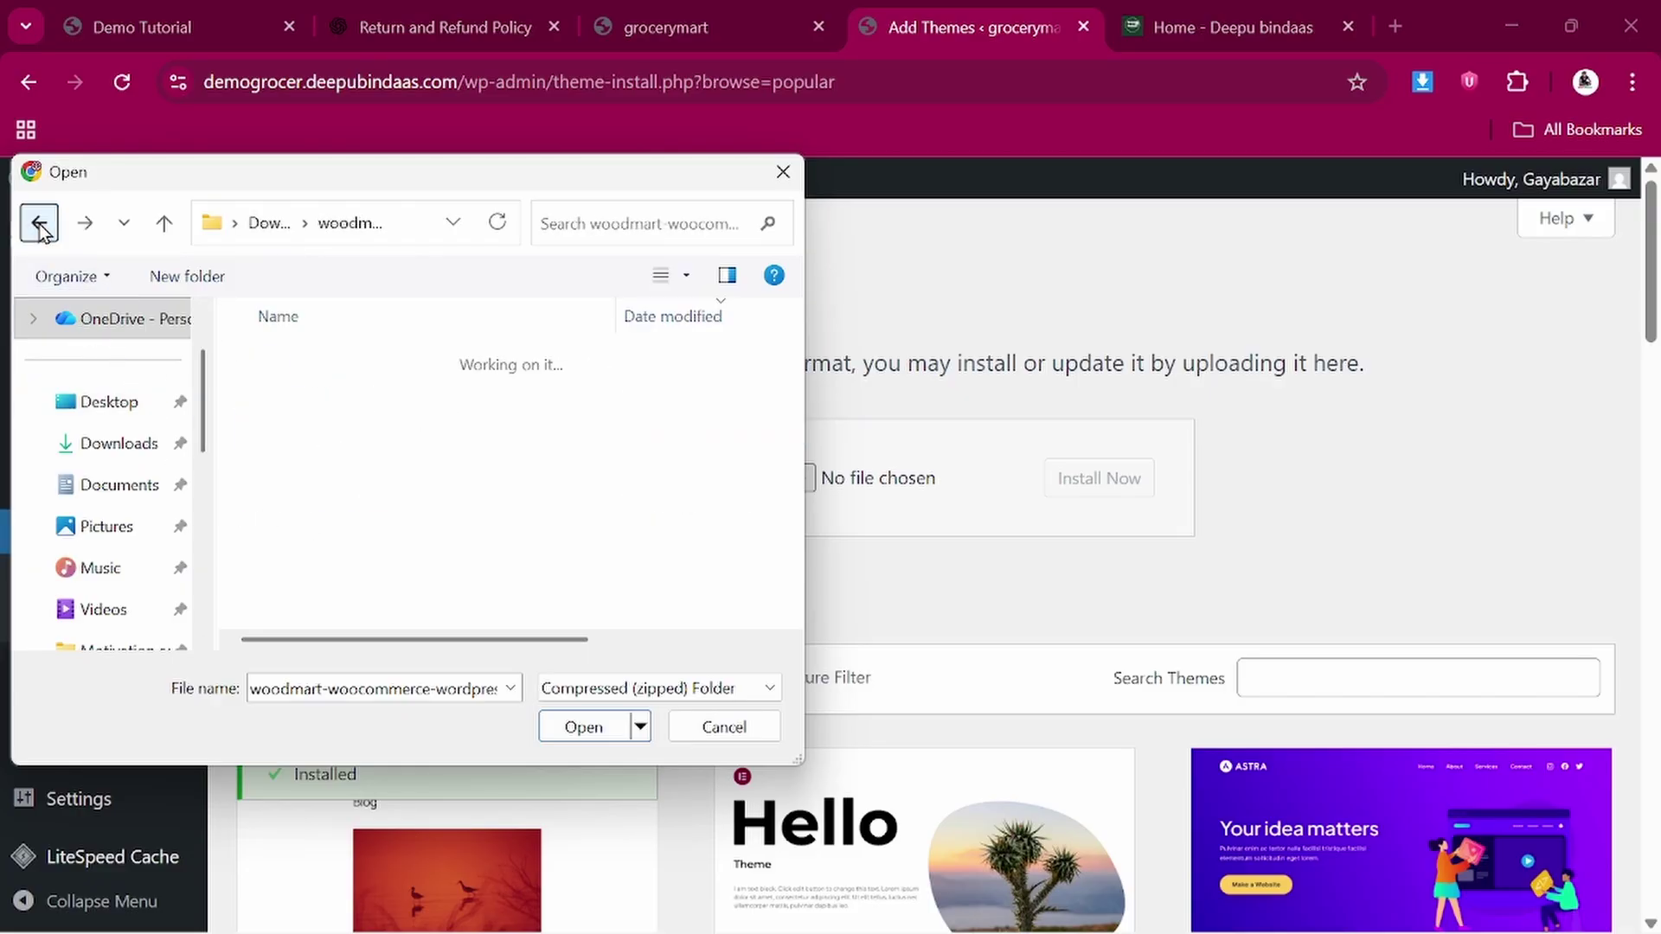
double_click(329, 509)
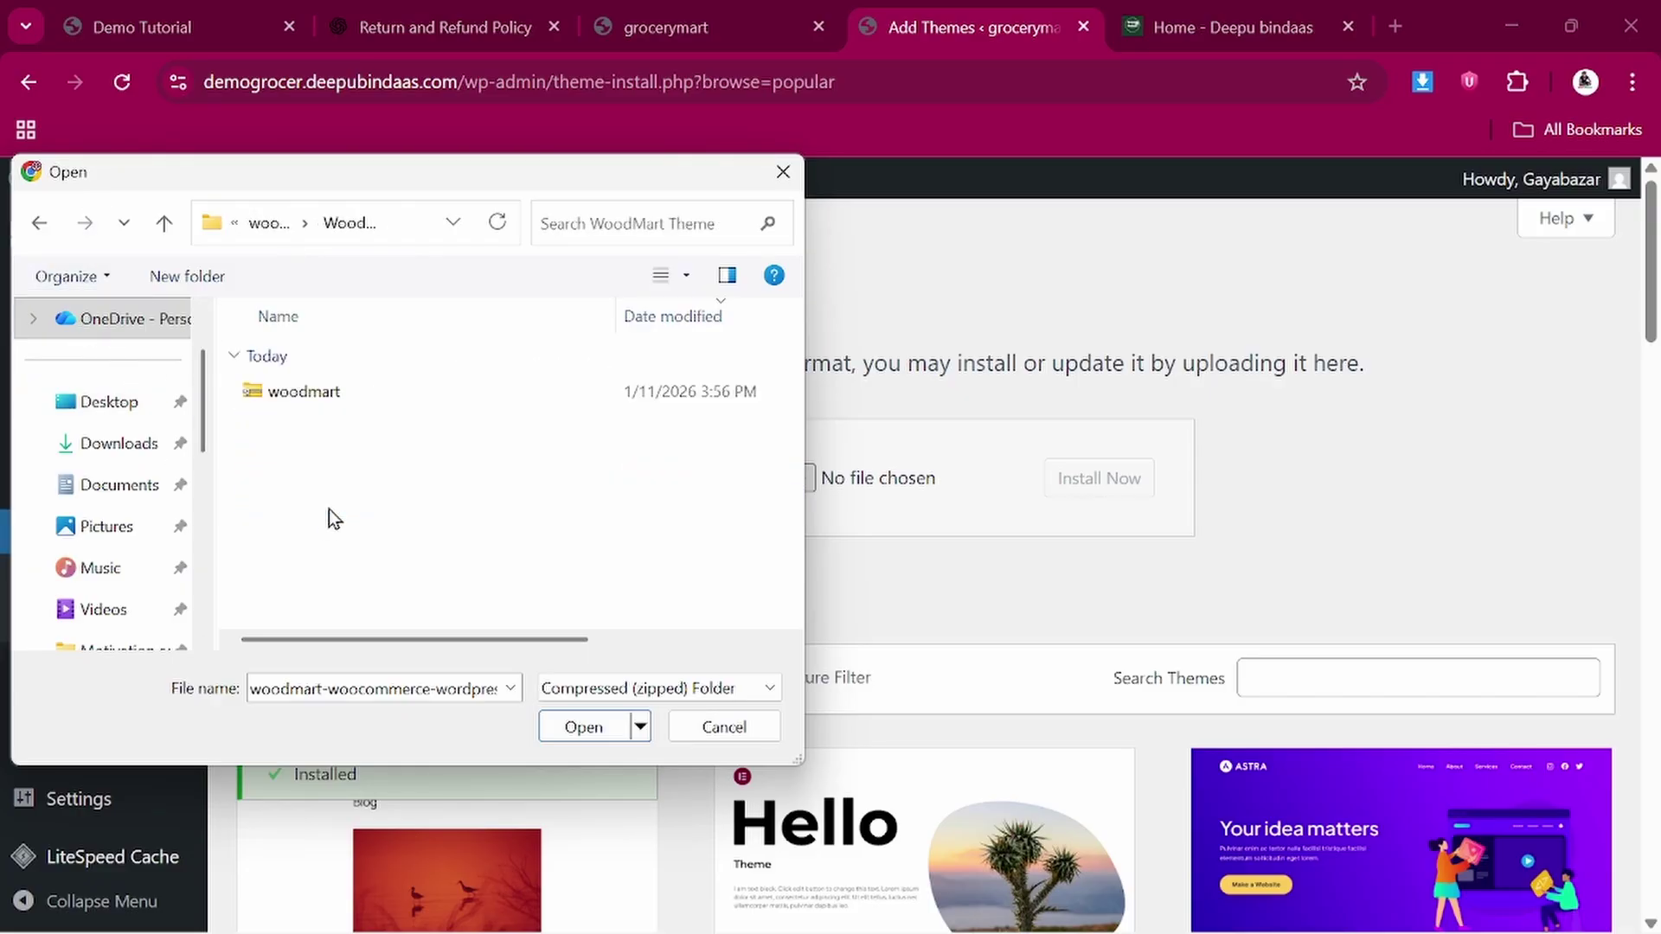
left_click(336, 404)
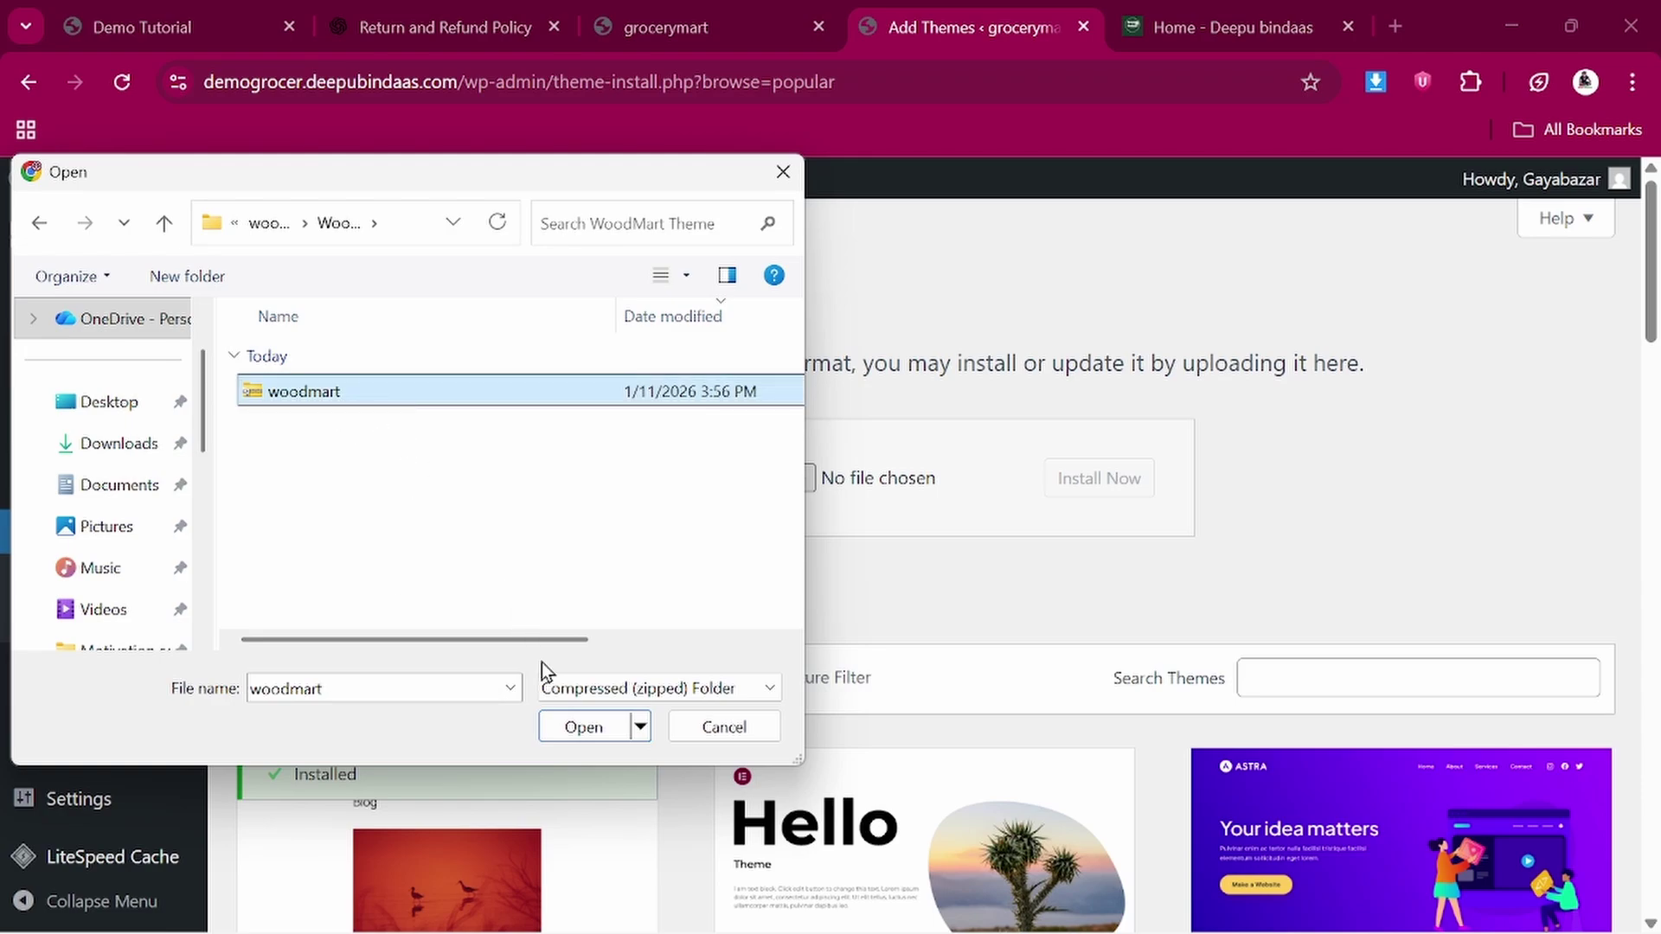
left_click(585, 727)
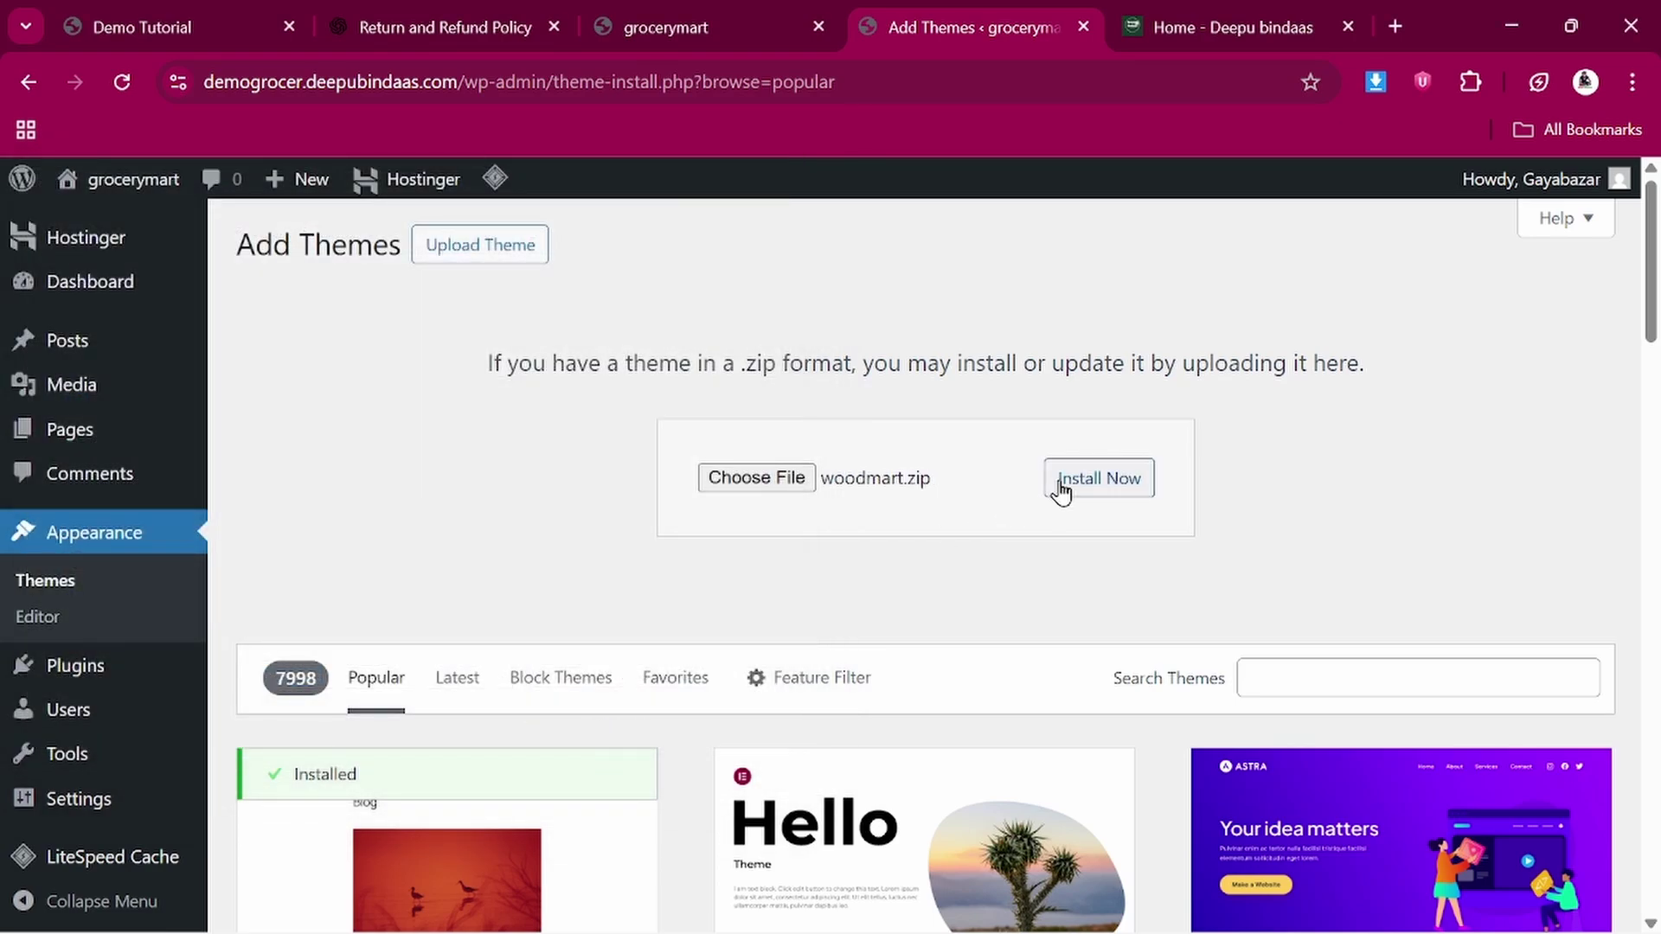
Install and activate the uploaded WoodMart theme, then scroll through its setup wizard
left_click(1092, 490)
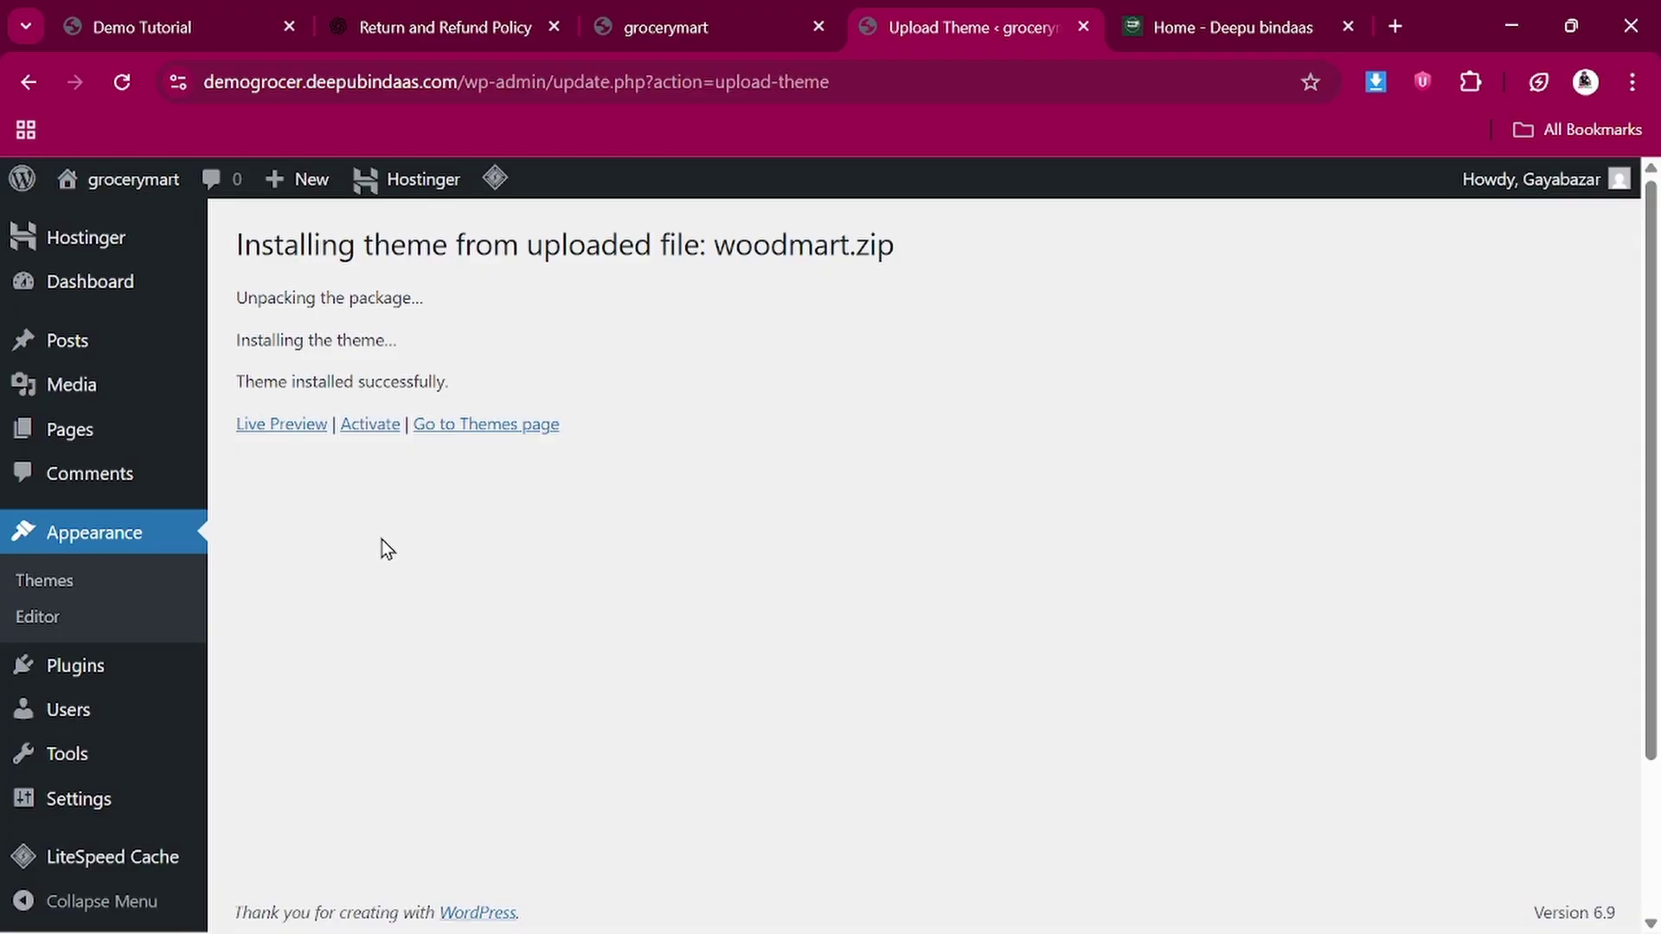
left_click(372, 427)
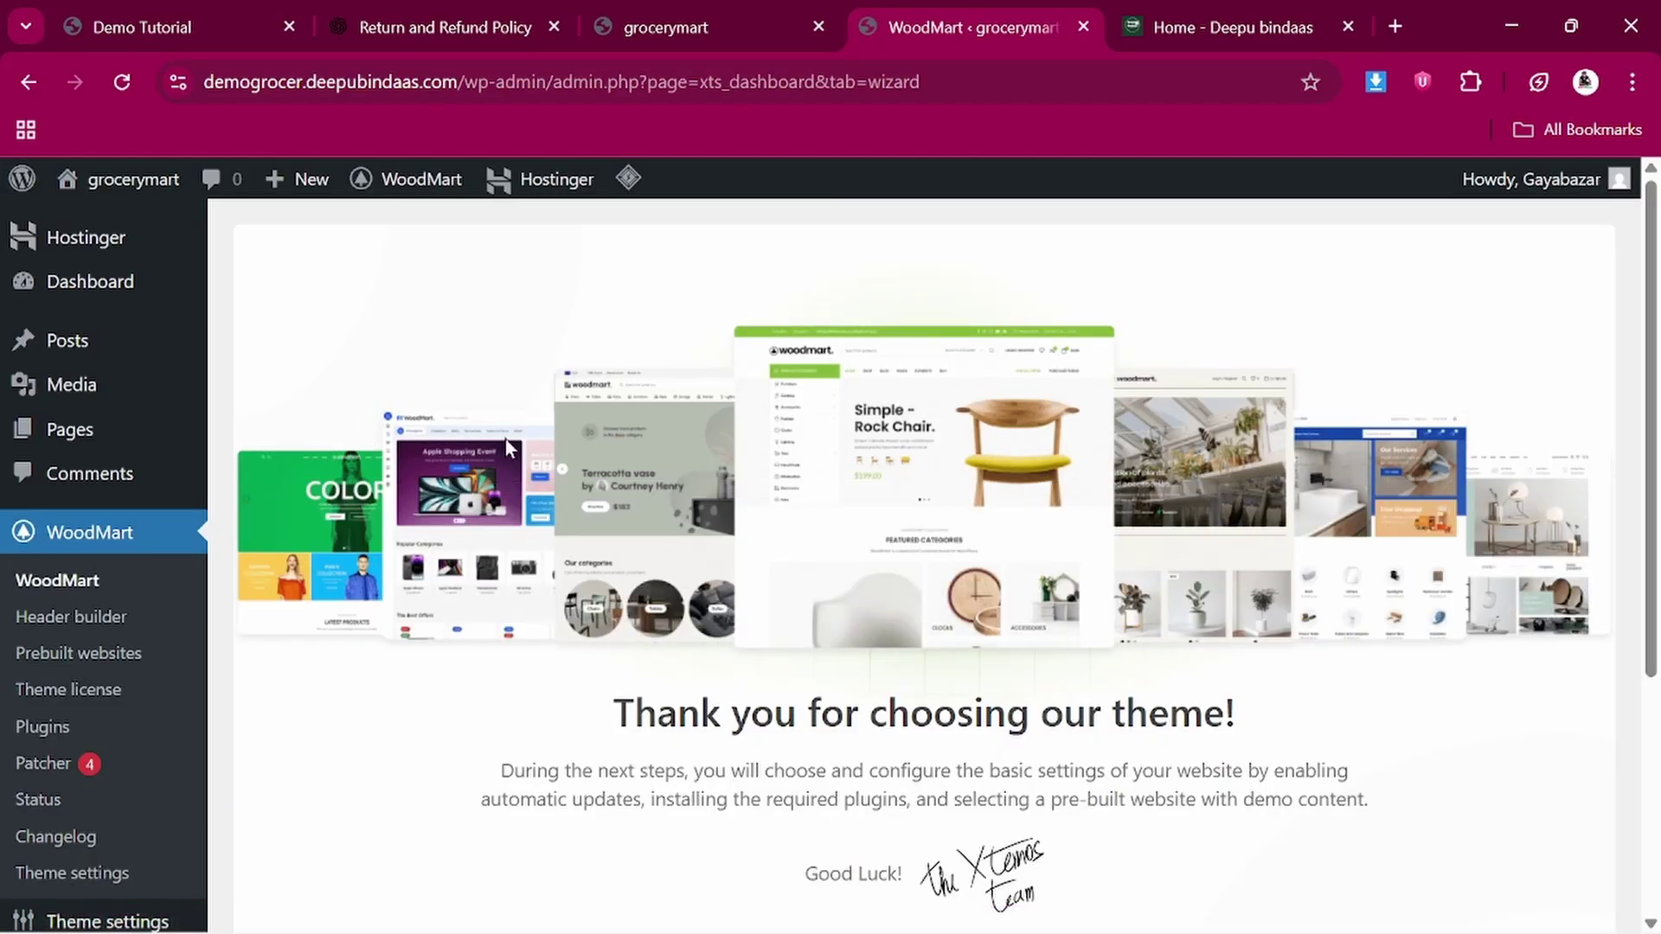
scroll(688, 610, "down", 2)
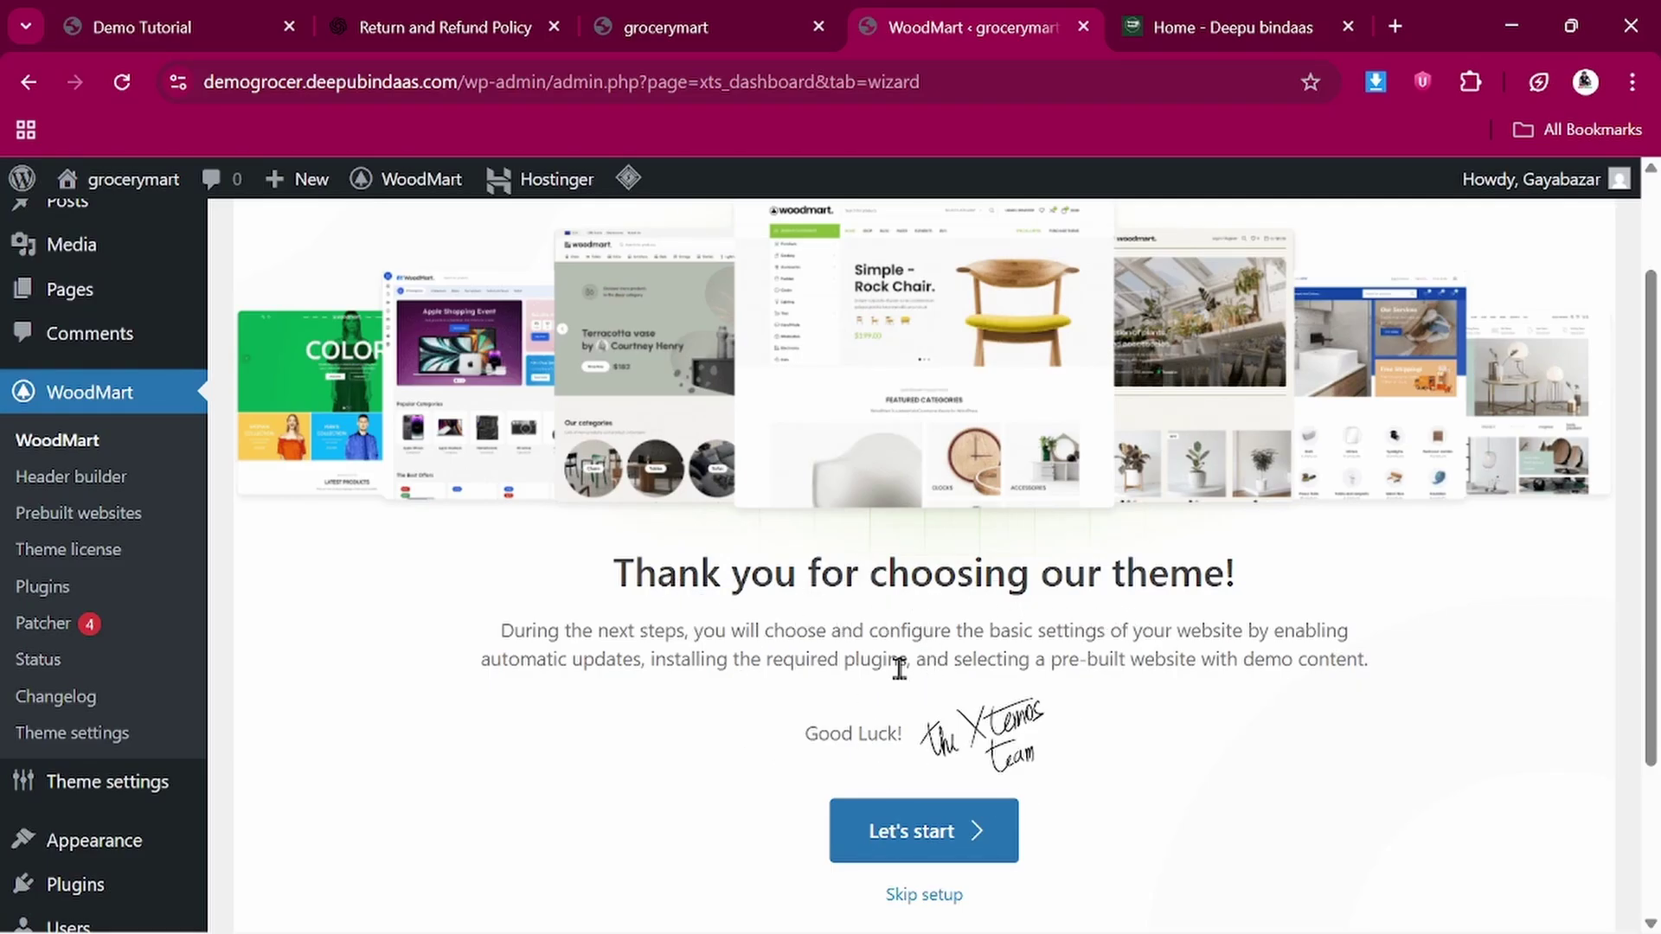
scroll(917, 692, "down", 2)
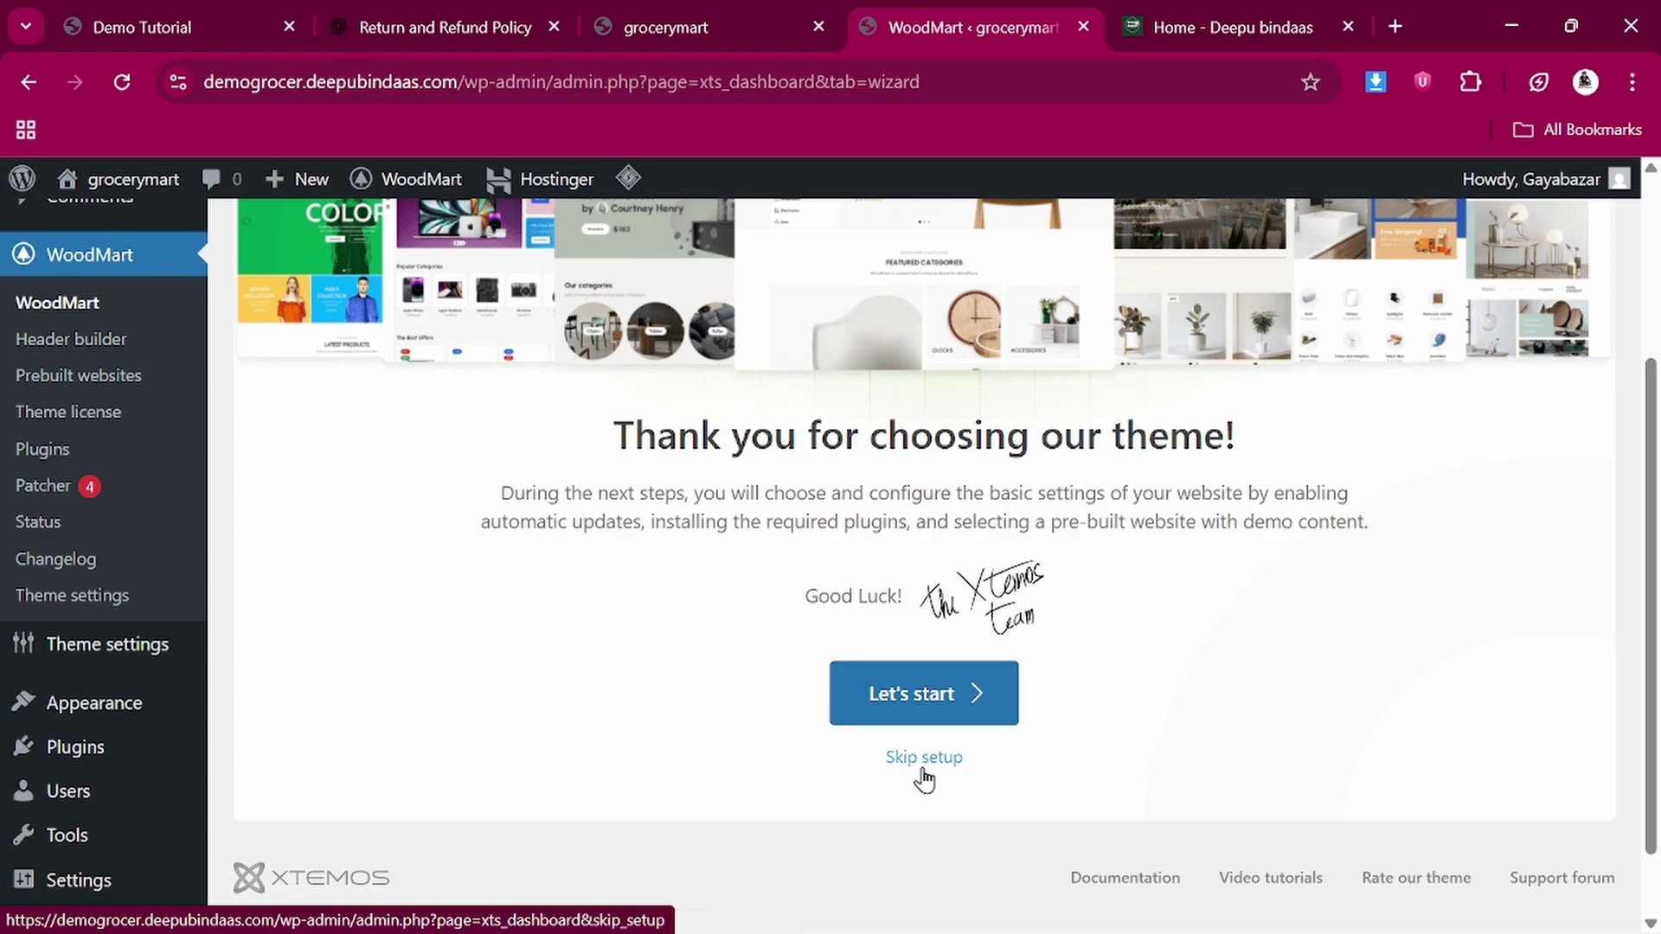
scroll(662, 433, "up", 4)
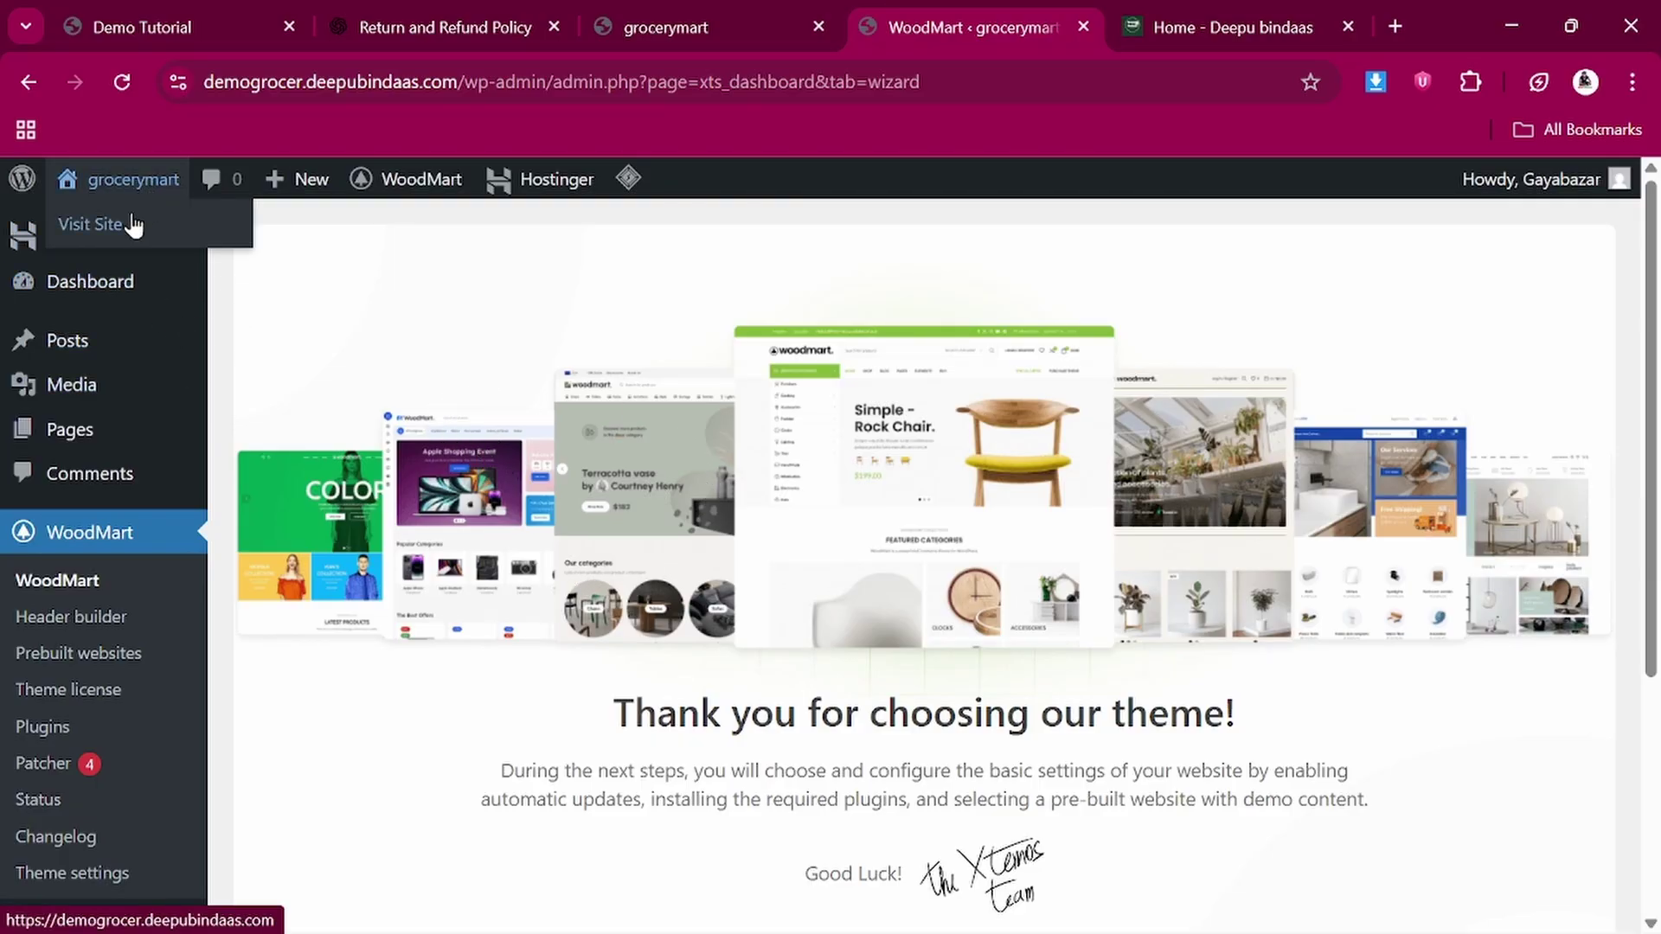
Open the grocerymart front end in a new tab, showing the default Hello world! post
right_click(134, 216)
left_click(225, 247)
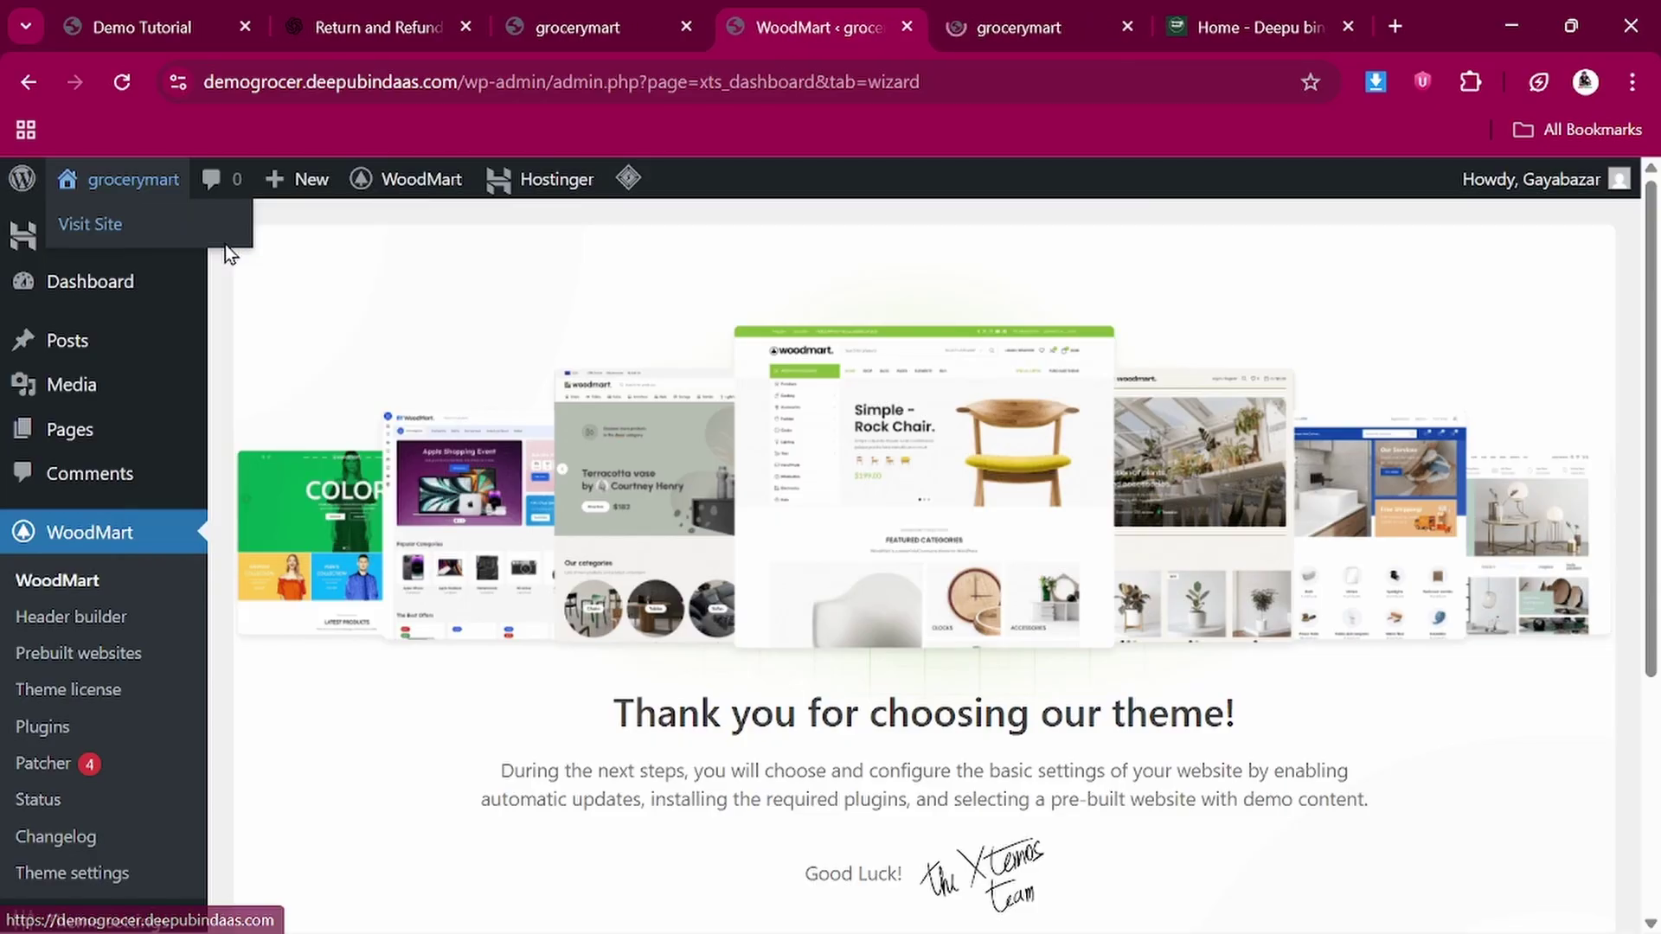
left_click(1037, 7)
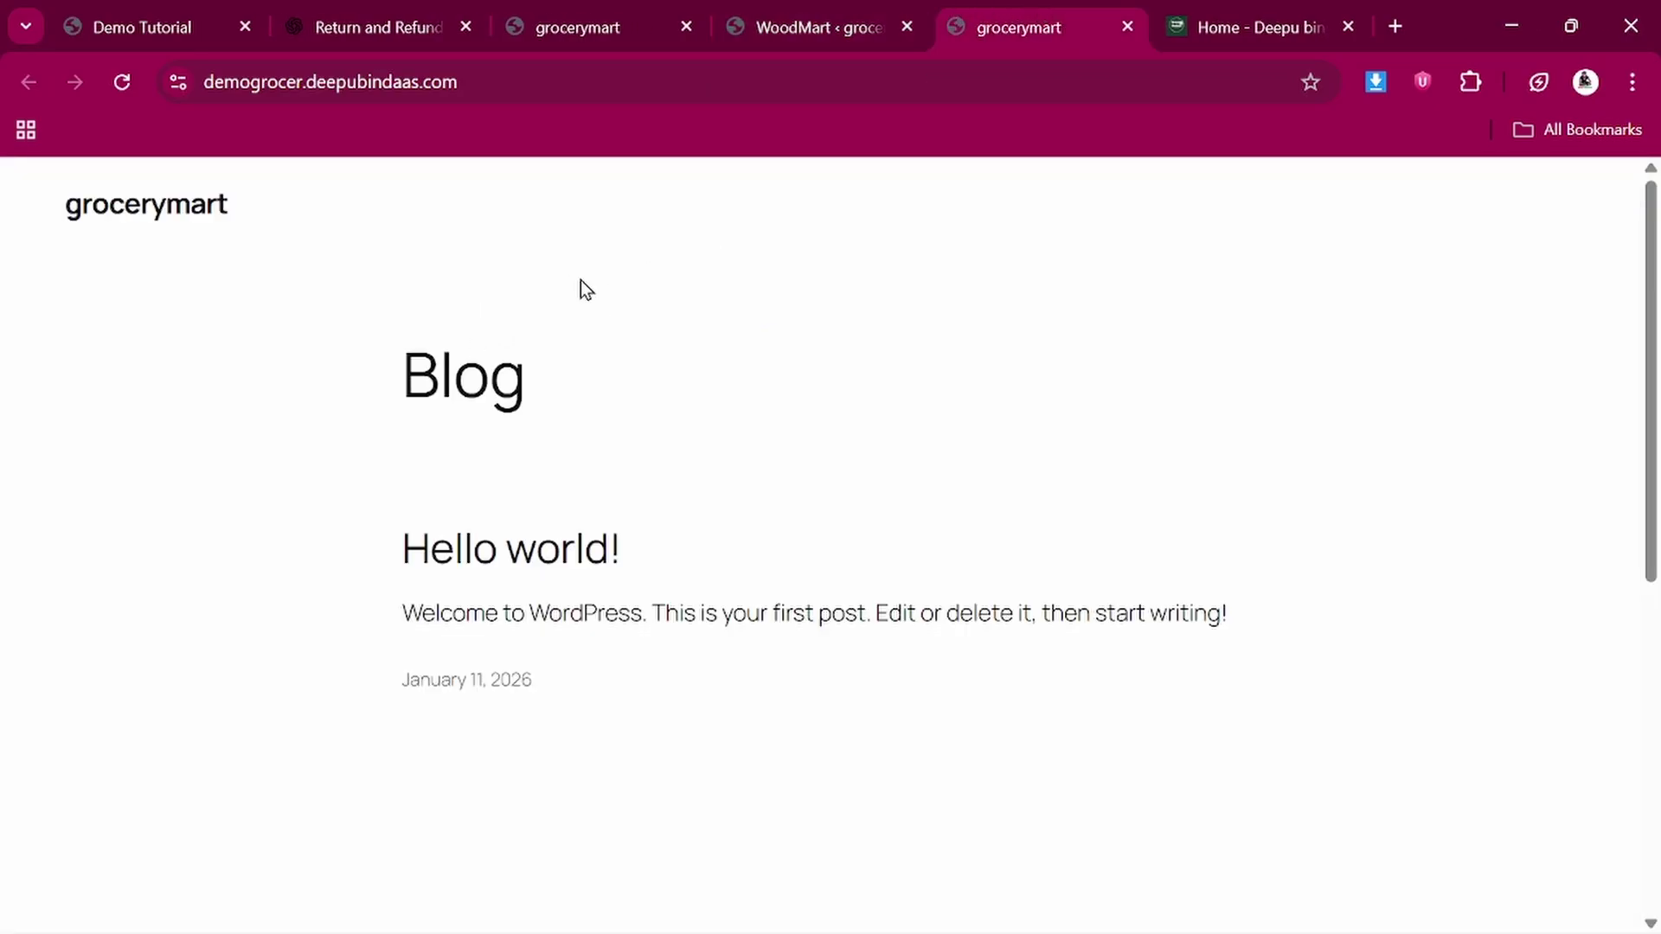
left_click(836, 8)
Compare the demo storefront with the grocerymart Blog page, then return to the WoodMart wizard
left_click(111, 4)
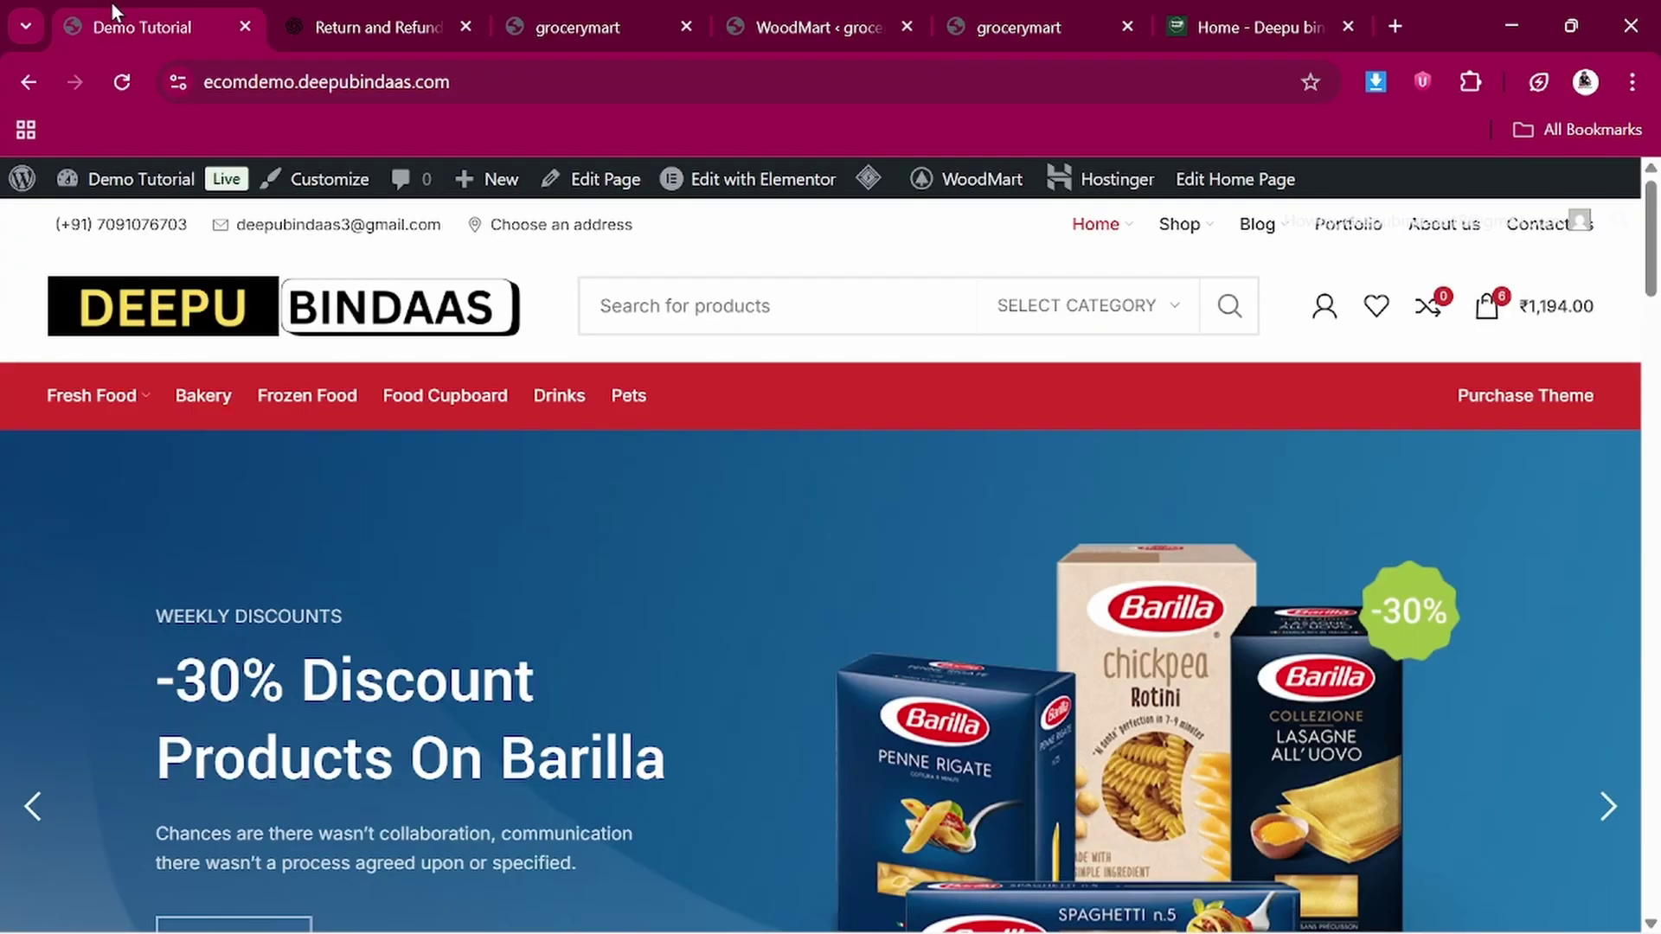
scroll(398, 577, "down", 5)
scroll(398, 578, "up", 5)
left_click(1003, 7)
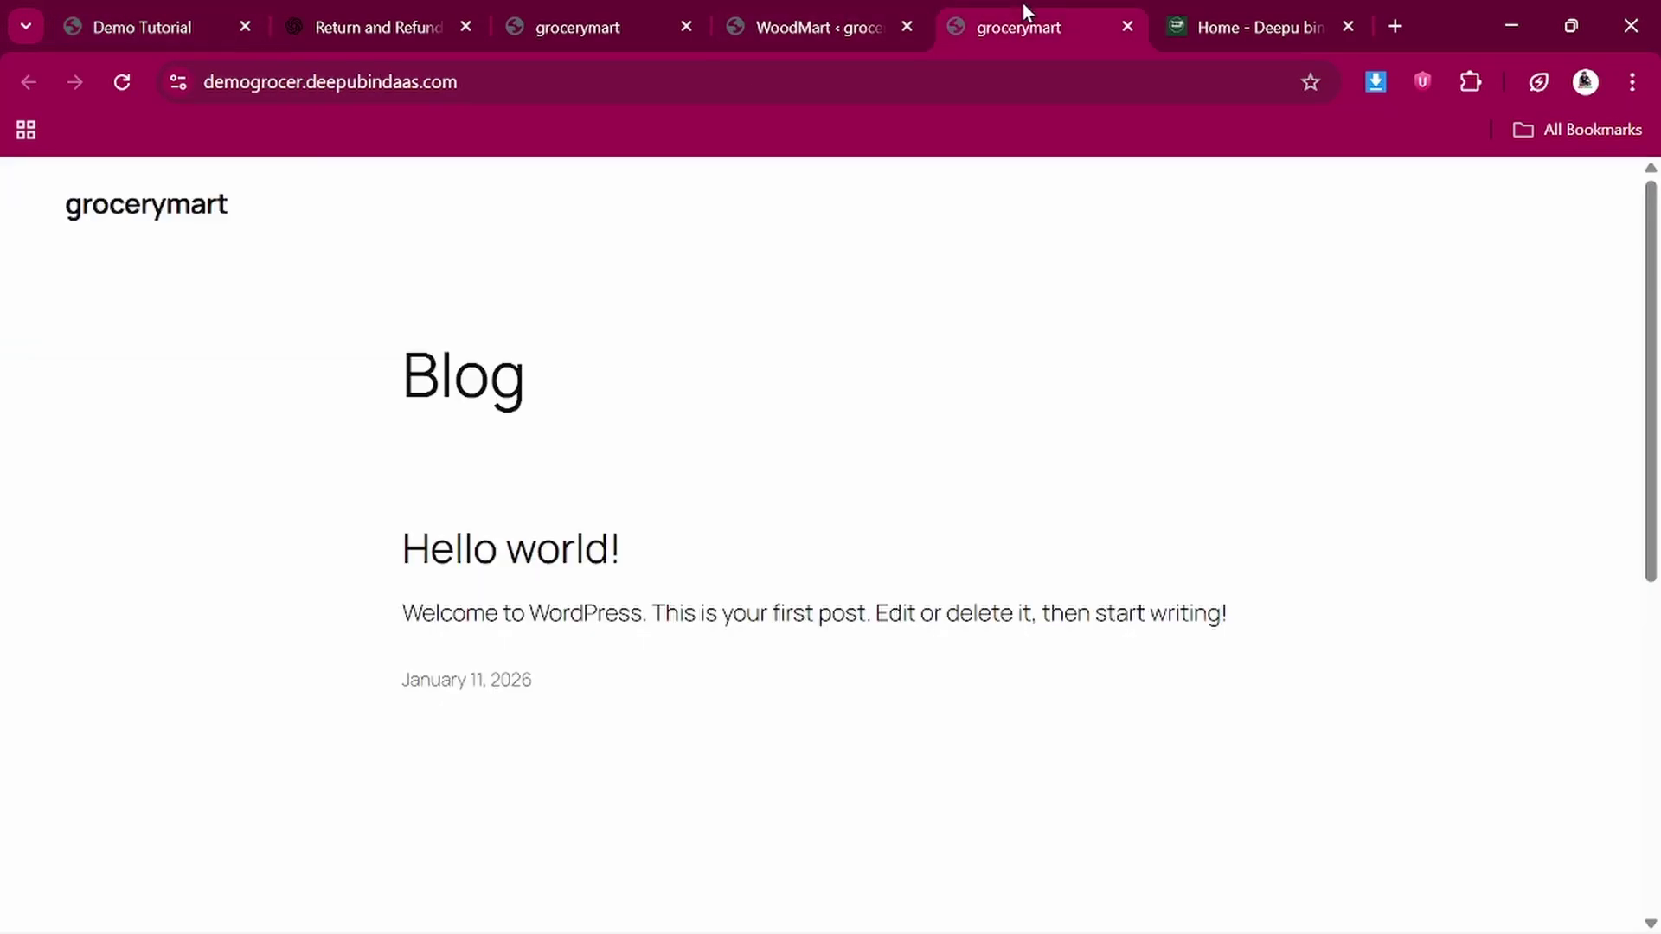
left_click(802, 7)
scroll(327, 739, "down", 4)
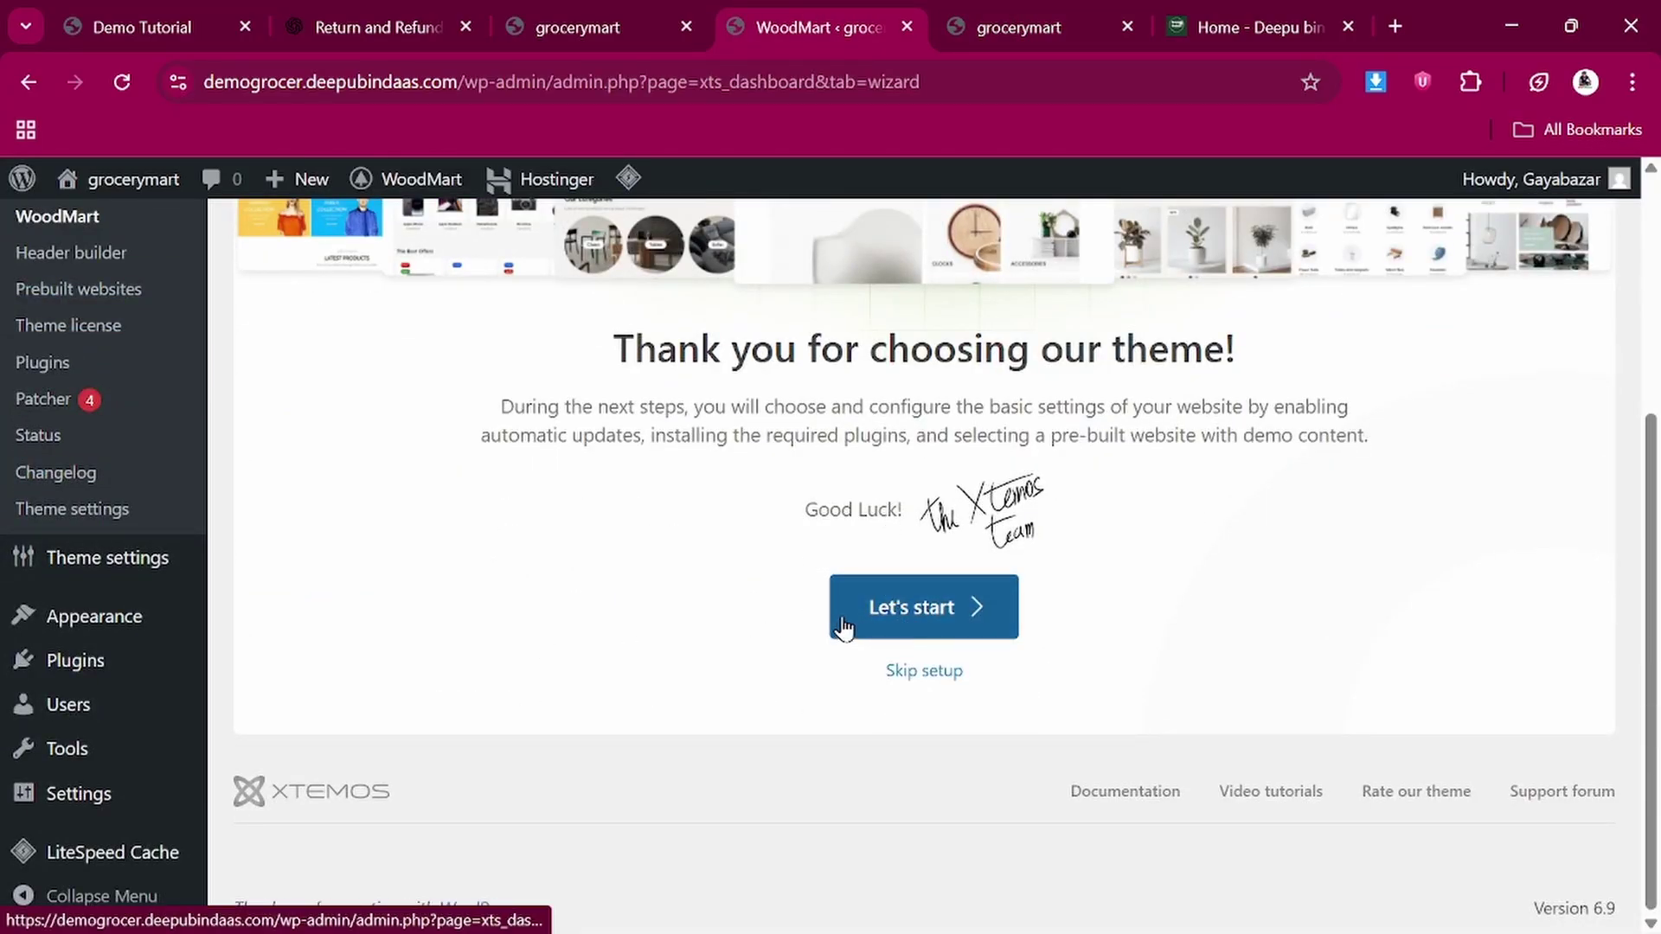
Skip the WoodMart setup wizard
left_click(931, 672)
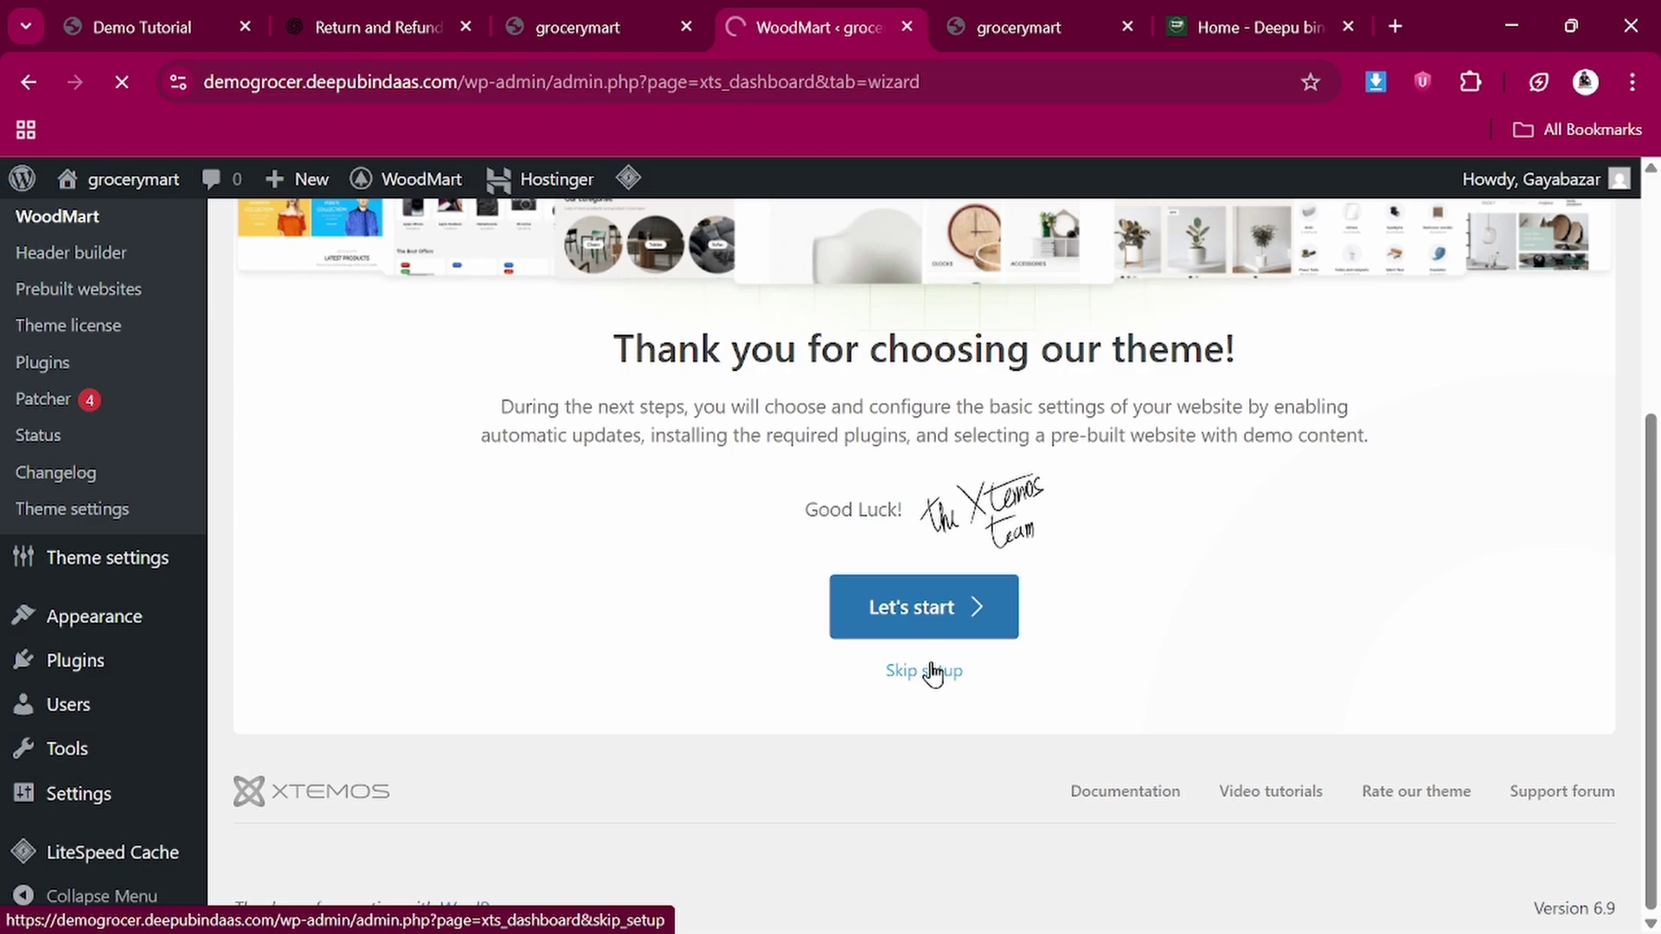
scroll(932, 673, "down", 1)
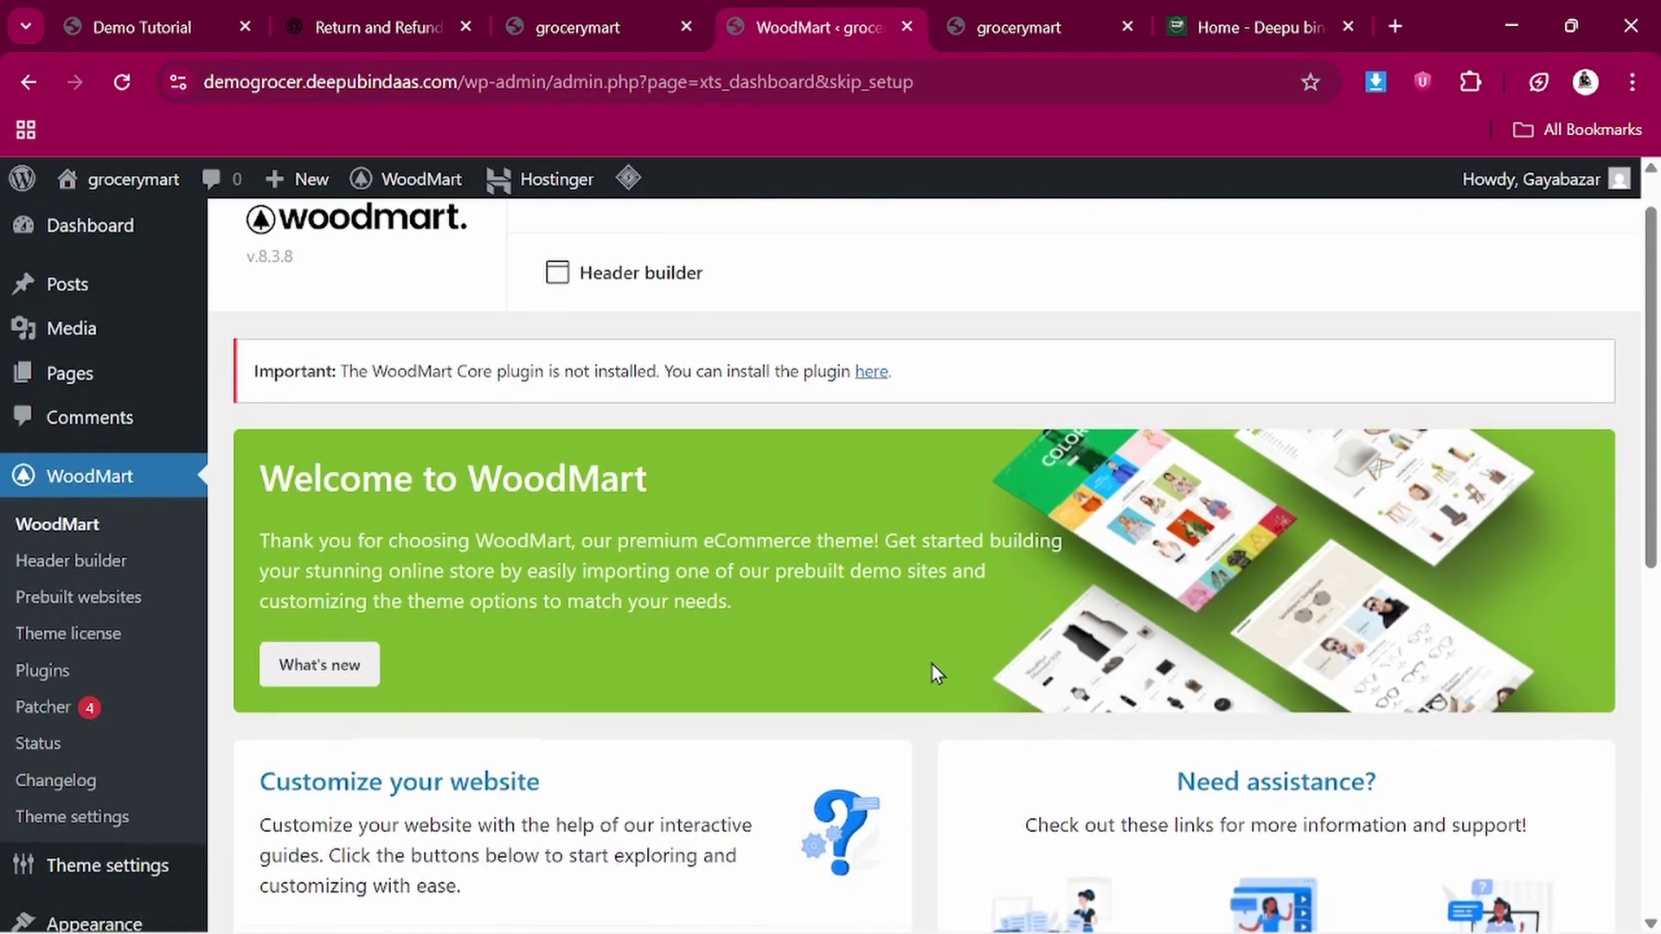
scroll(932, 663, "up", 1)
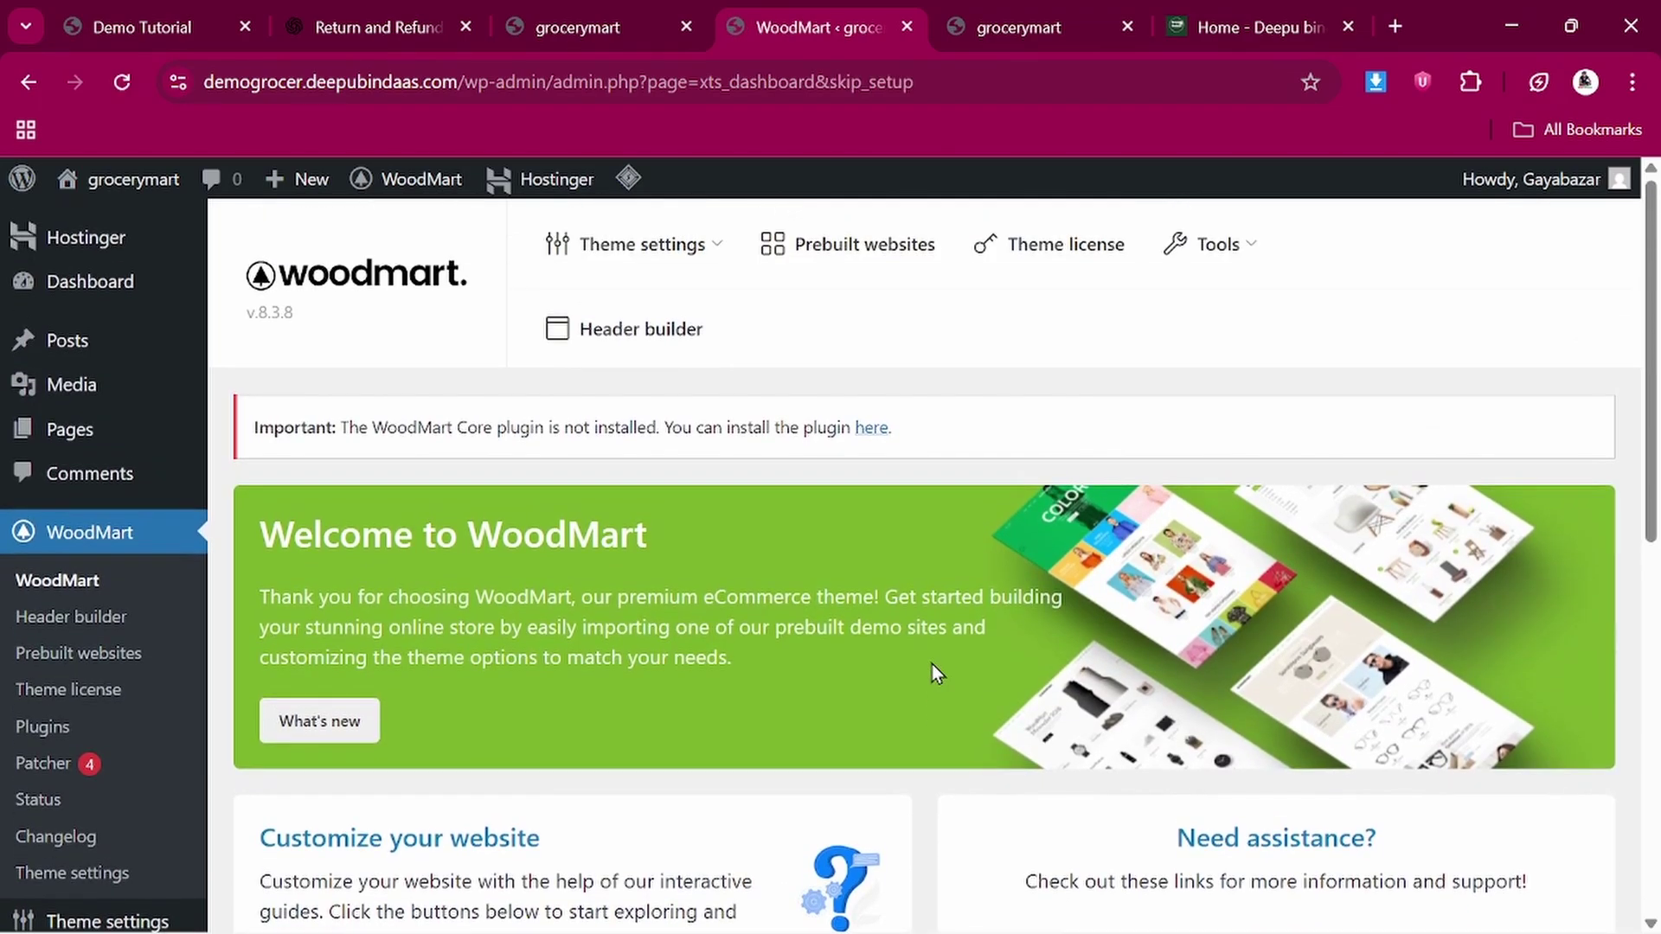
Open the WoodMart dashboard and follow its link to install WoodMart Core
left_click(70, 591)
scroll(600, 672, "down", 5)
scroll(600, 673, "up", 5)
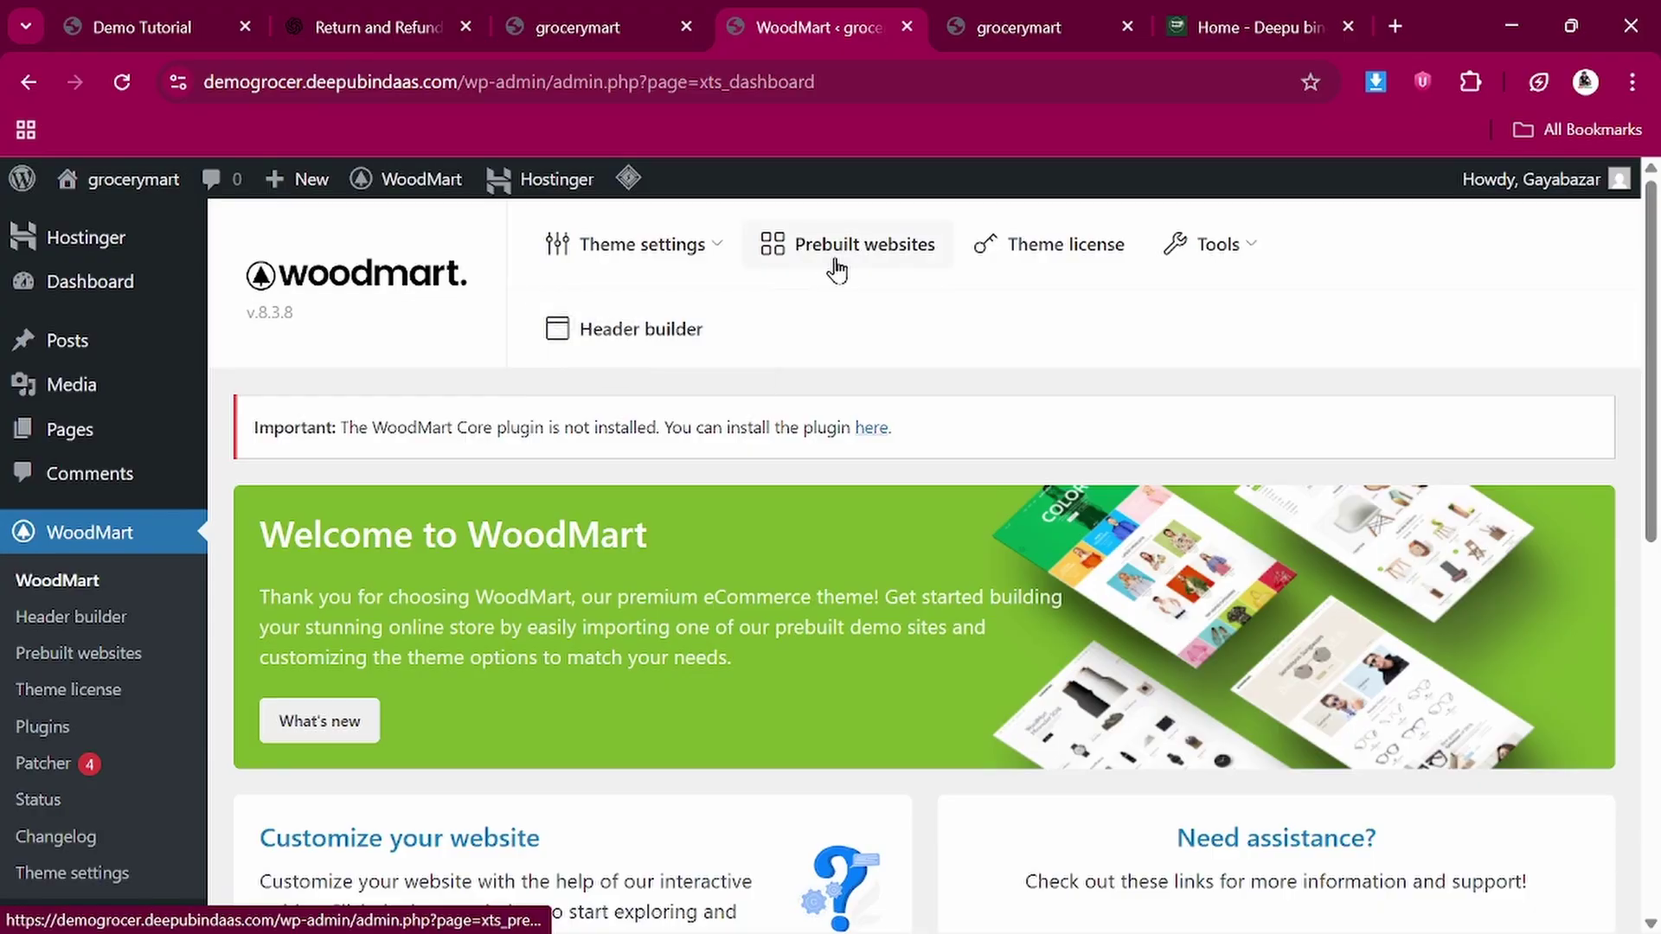
mouse_move(675, 251)
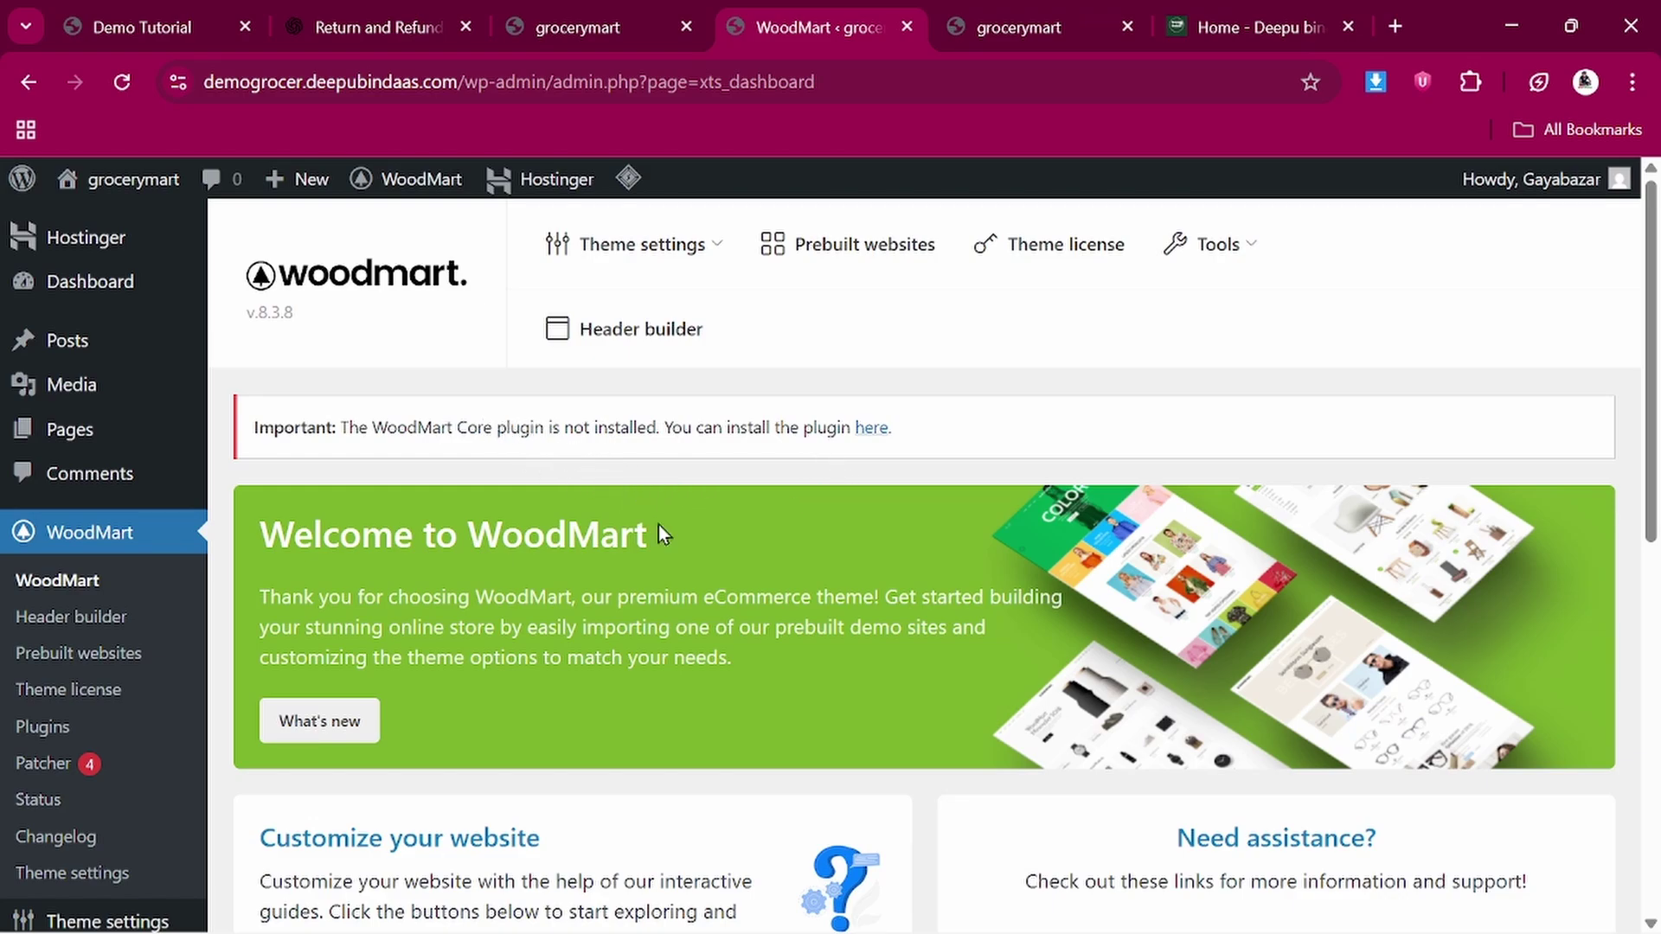
left_click(872, 430)
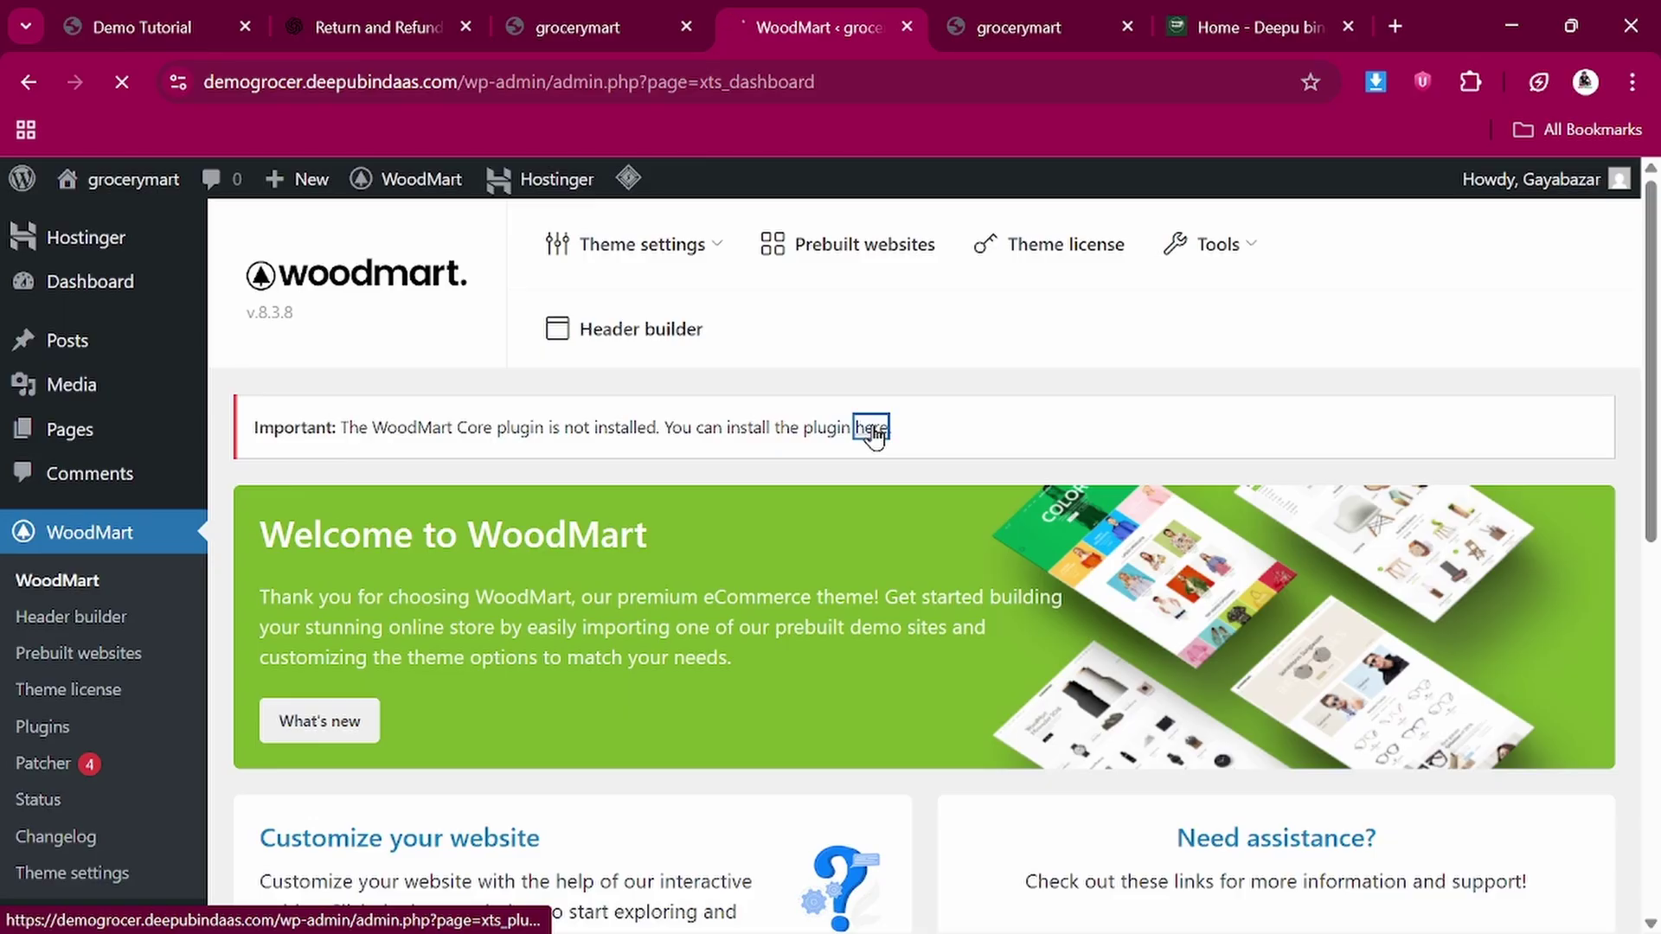
Install and activate Elementor, MailChimp for WordPress and the remaining WoodMart plugins
scroll(873, 432, "down", 3)
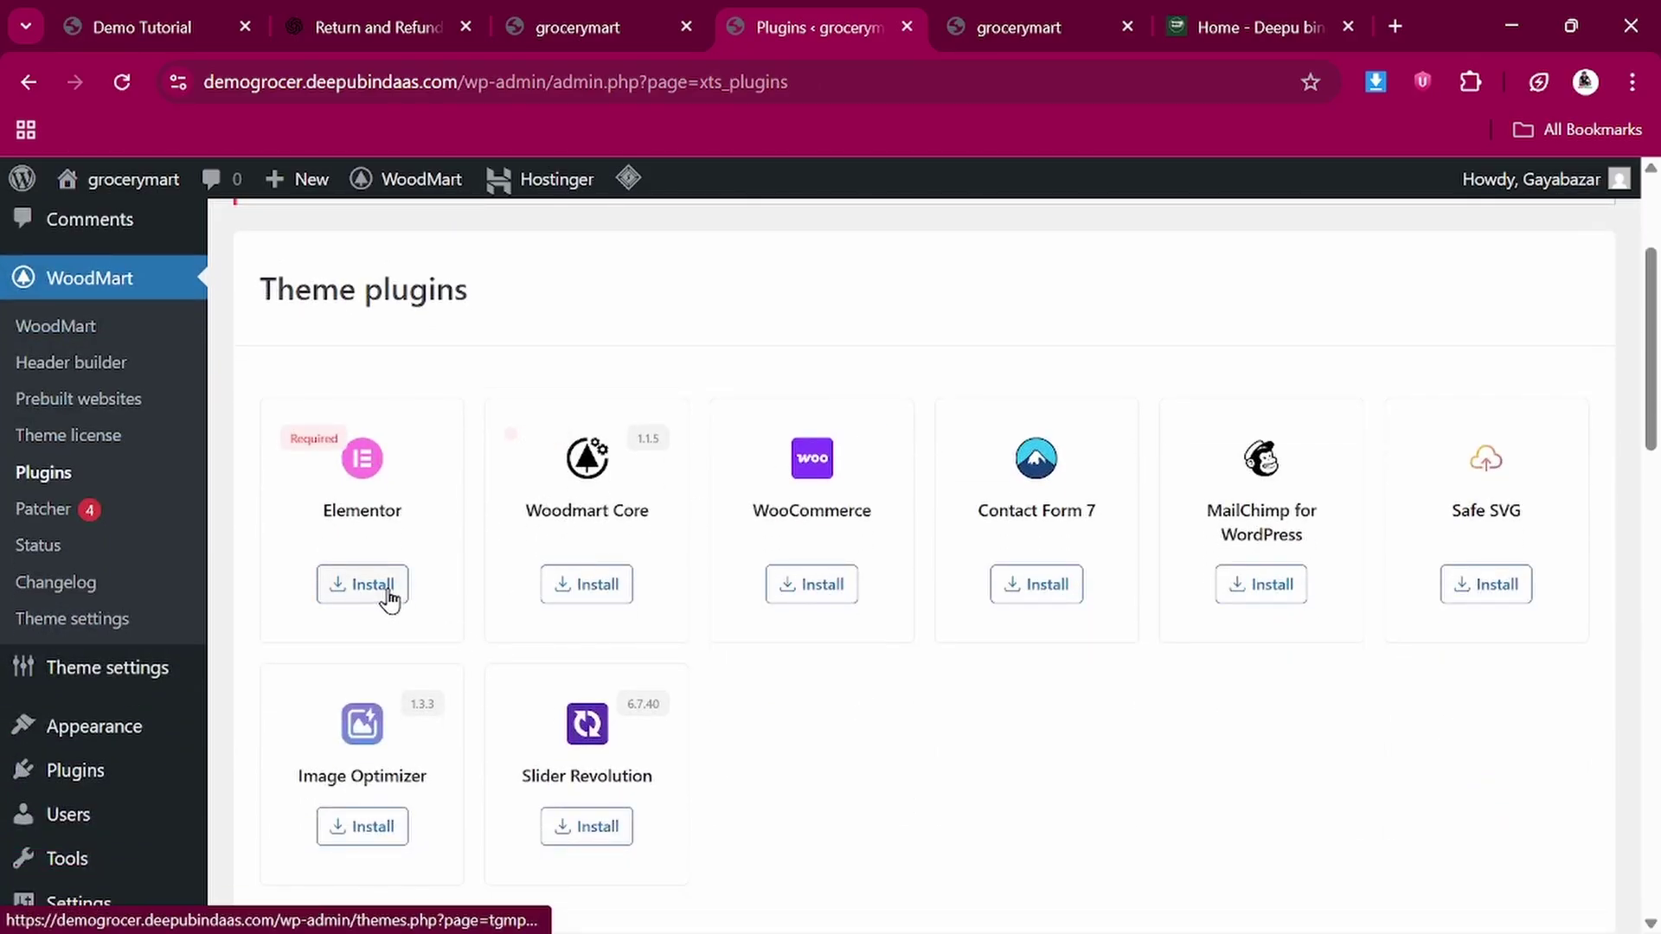
left_click(389, 588)
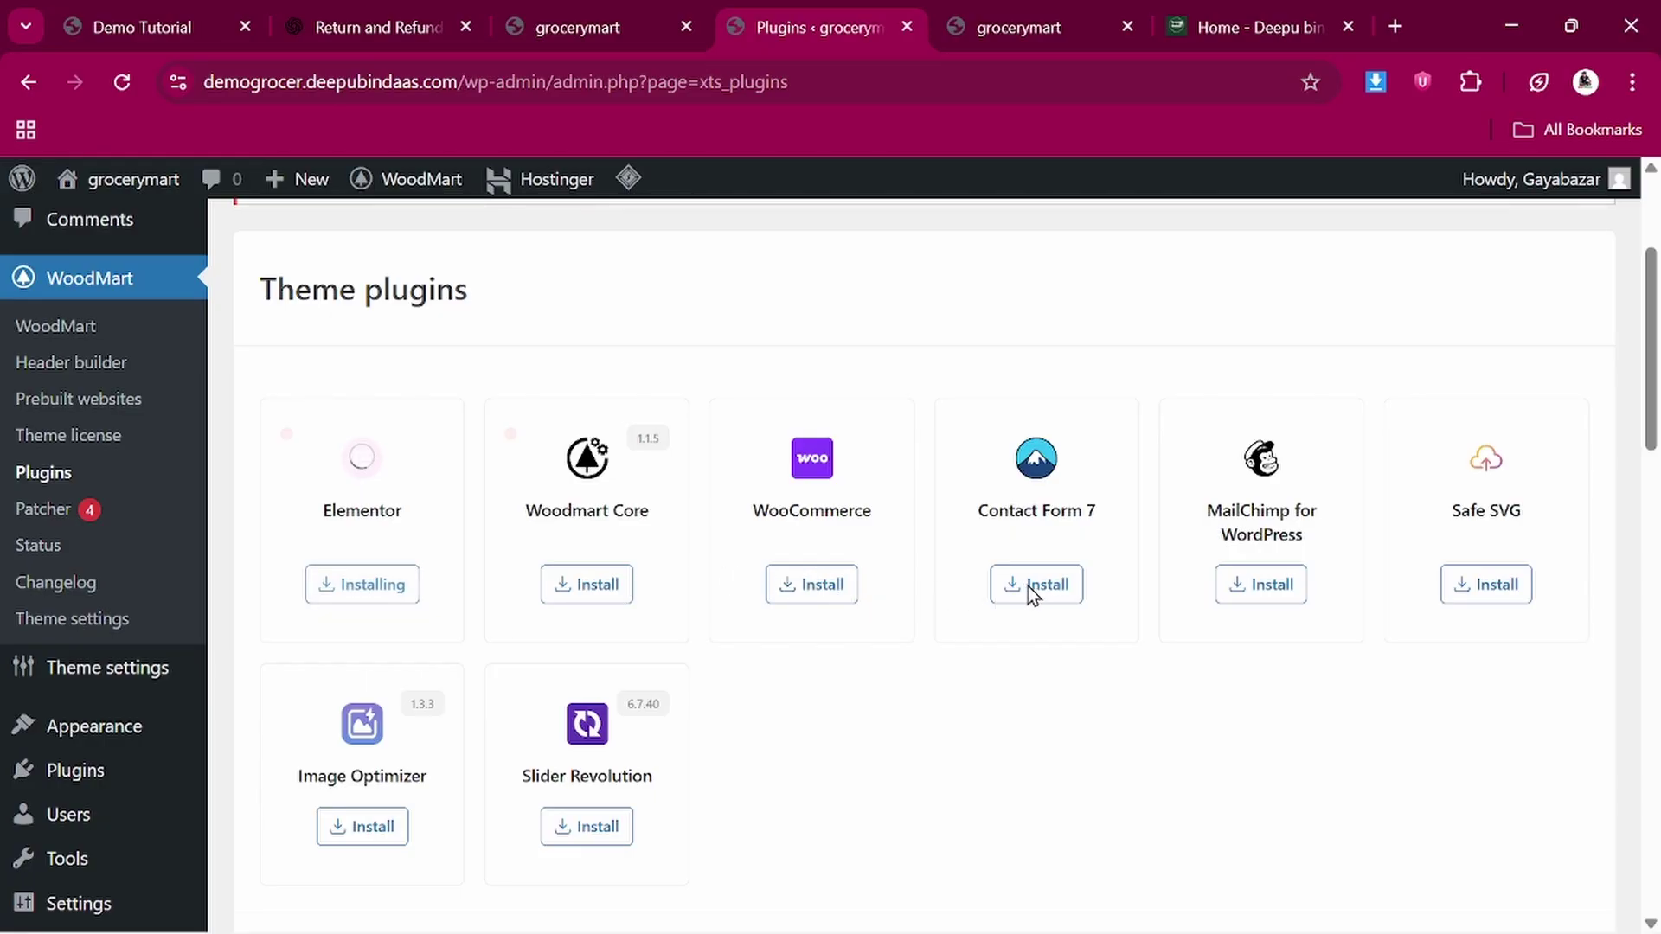
left_click(1268, 596)
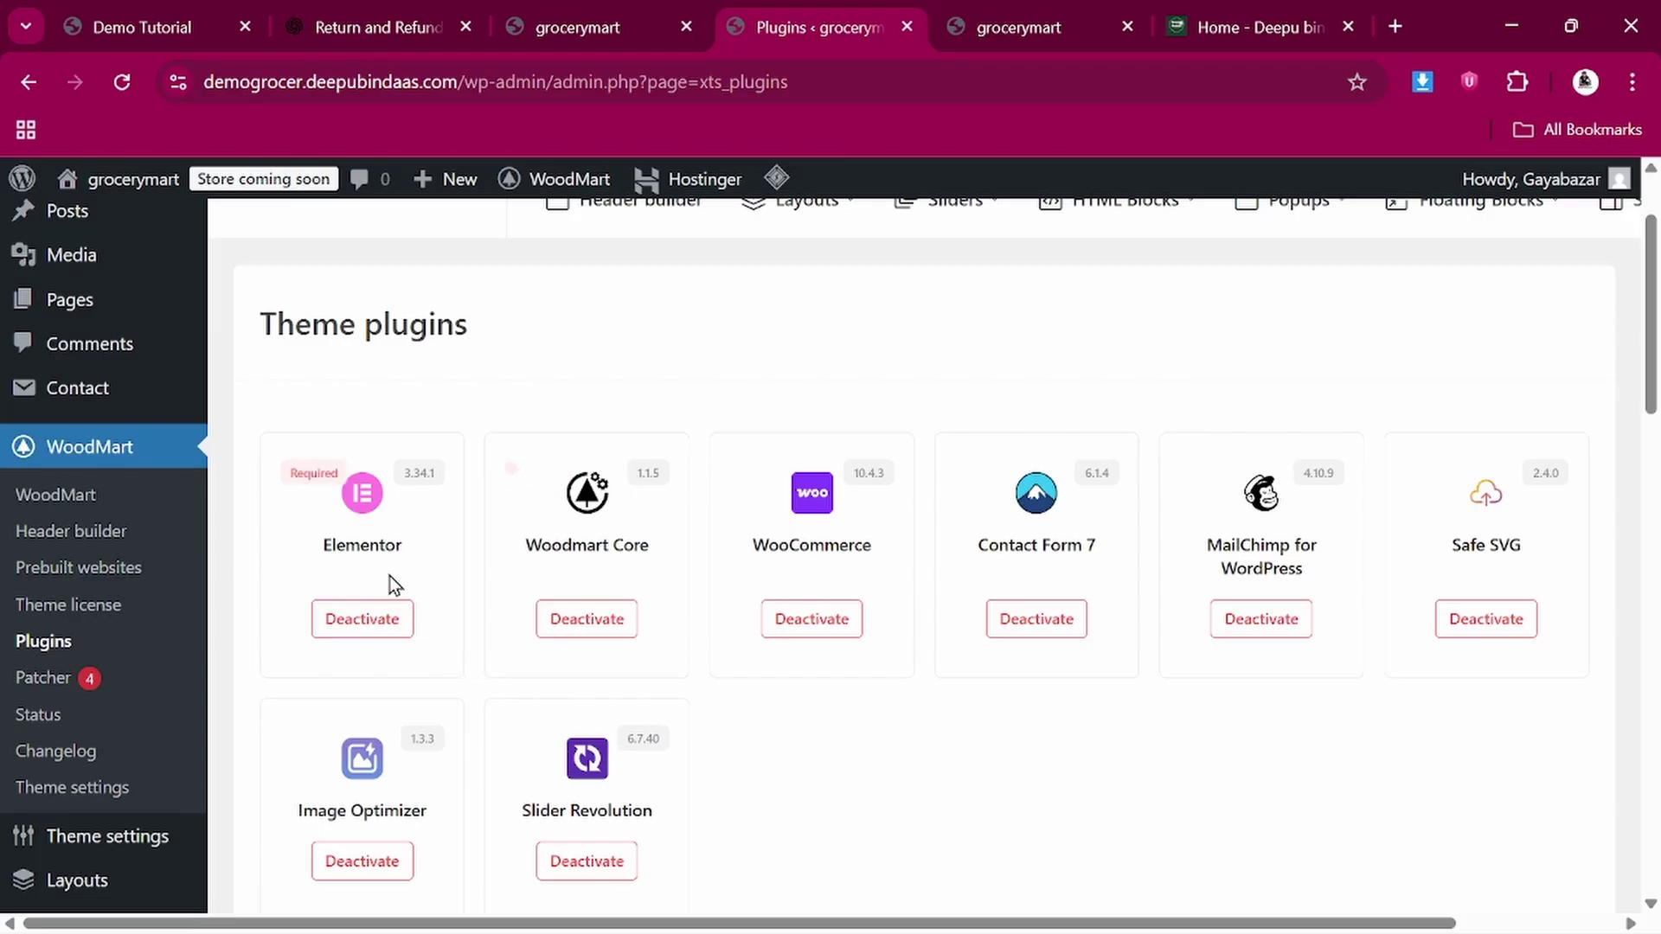
scroll(431, 474, "up", 2)
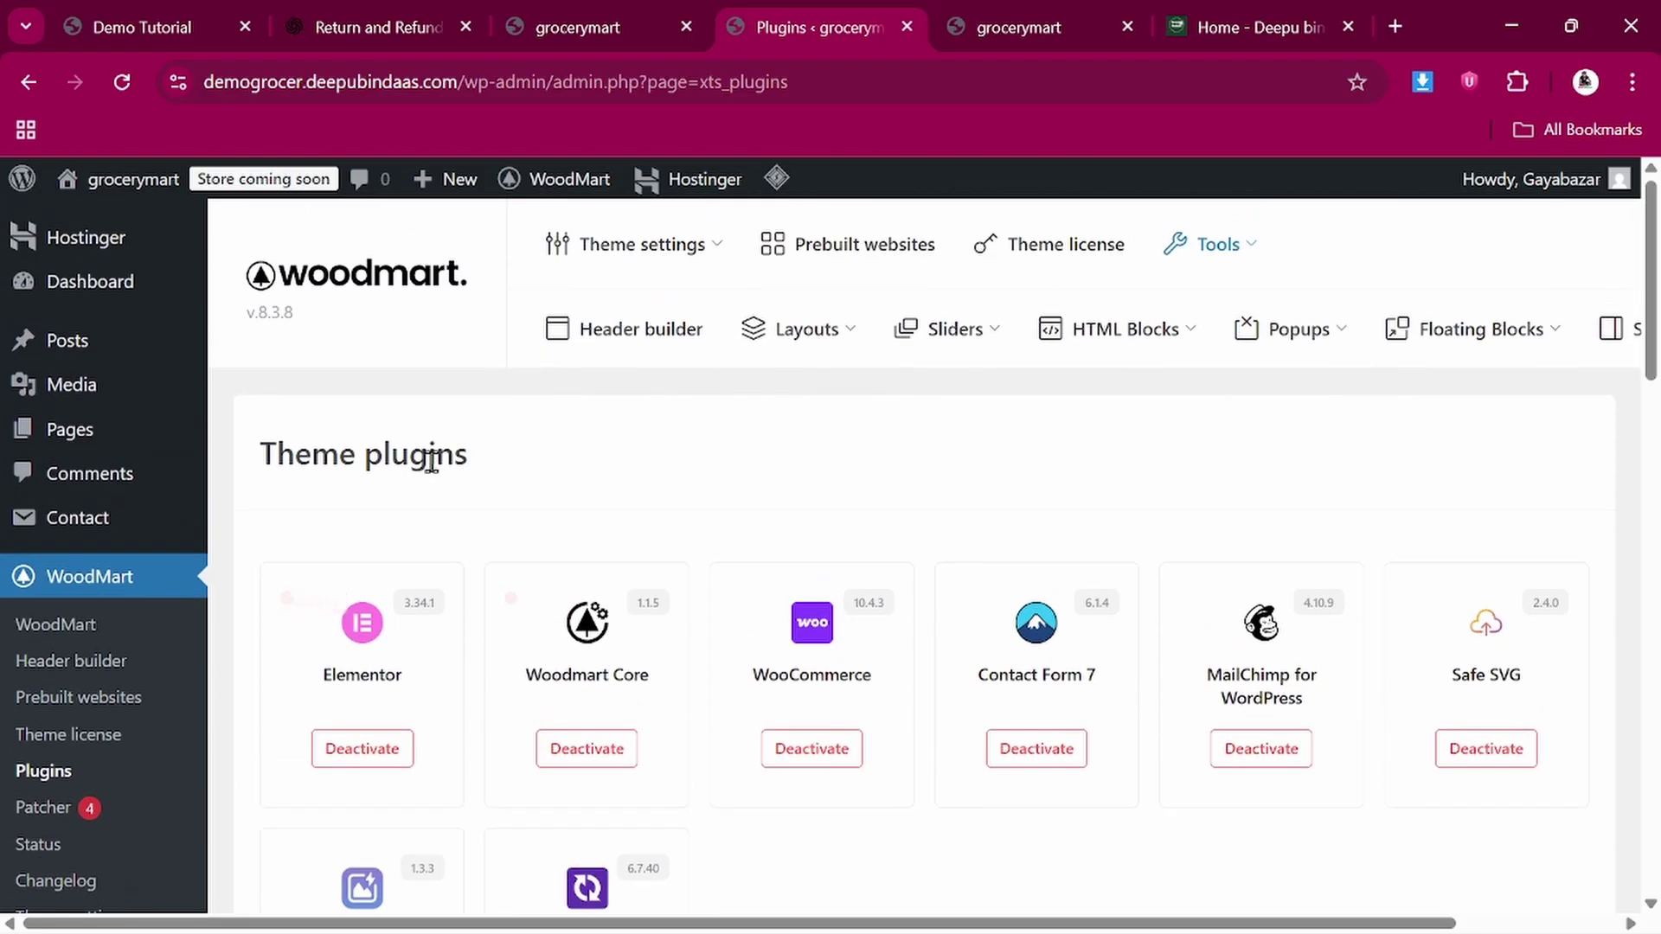
scroll(556, 632, "down", 2)
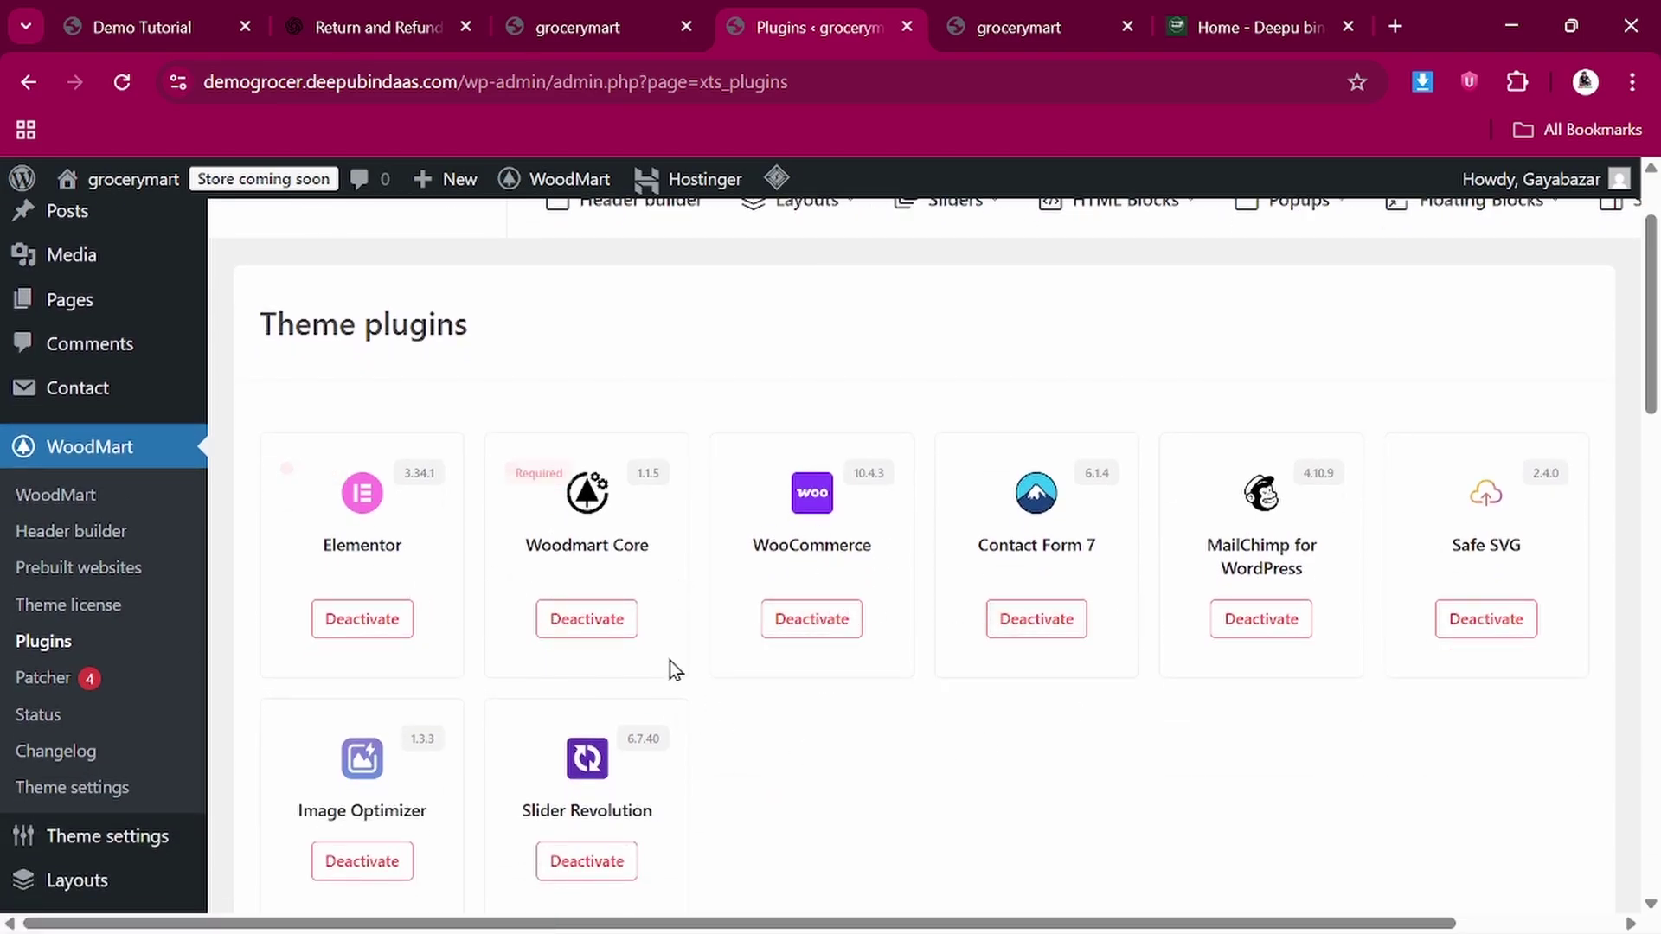
scroll(725, 662, "up", 2)
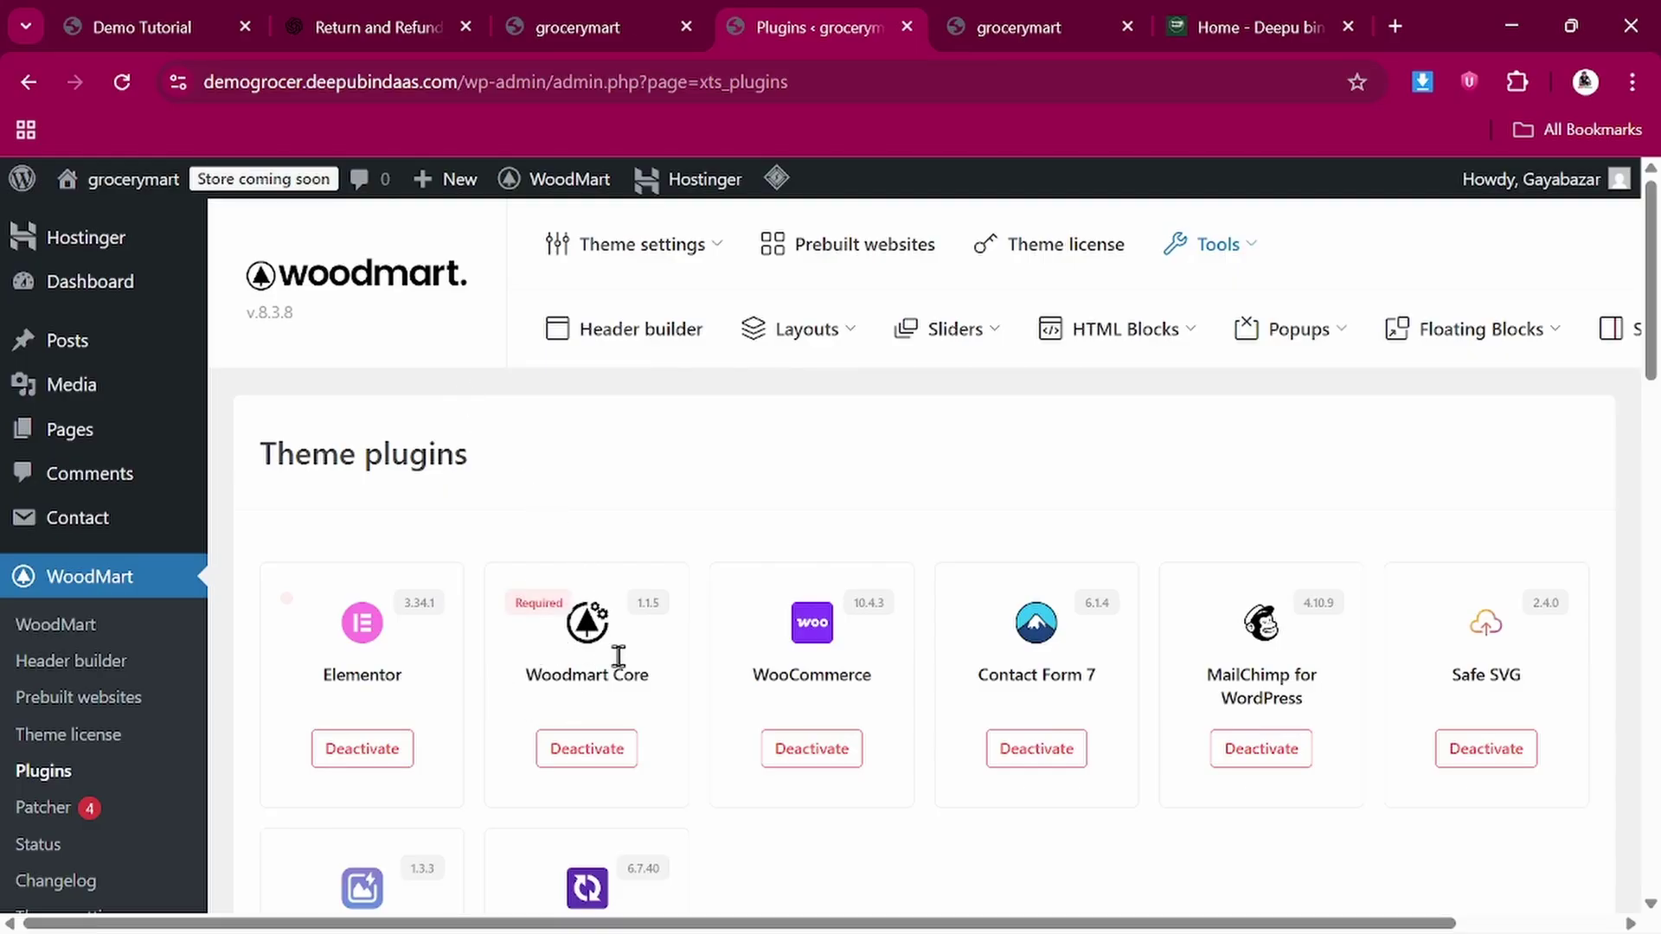
Reload the grocerymart Blog page to see it restyled by WoodMart
left_click(1015, 33)
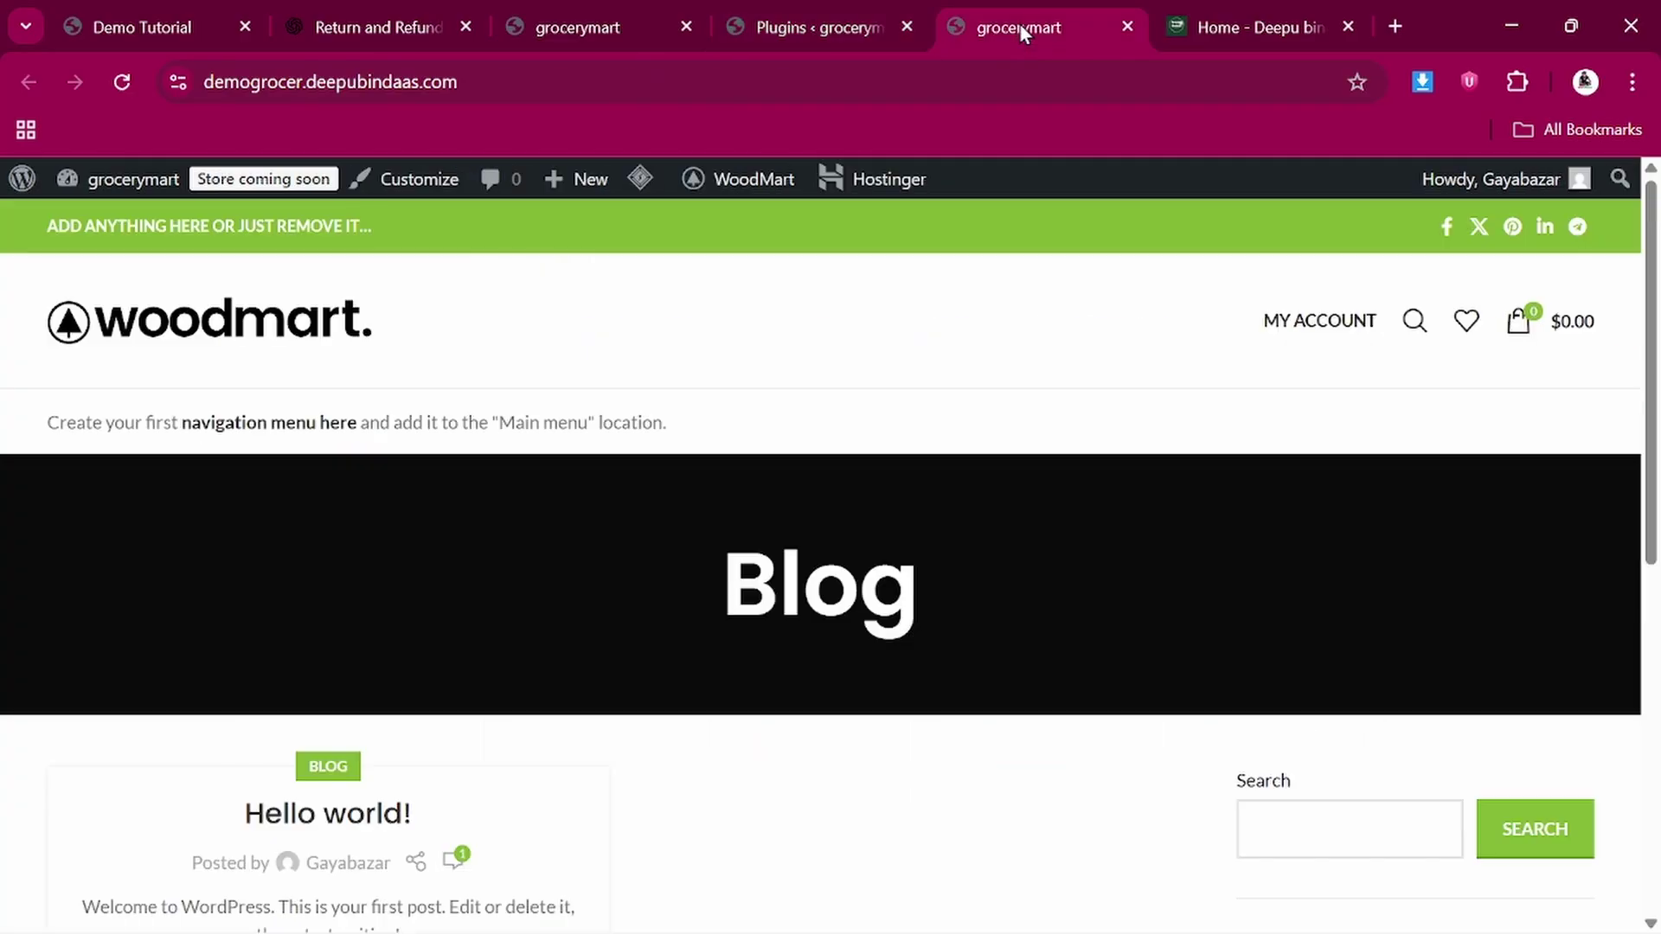
left_click(122, 80)
scroll(640, 755, "down", 3)
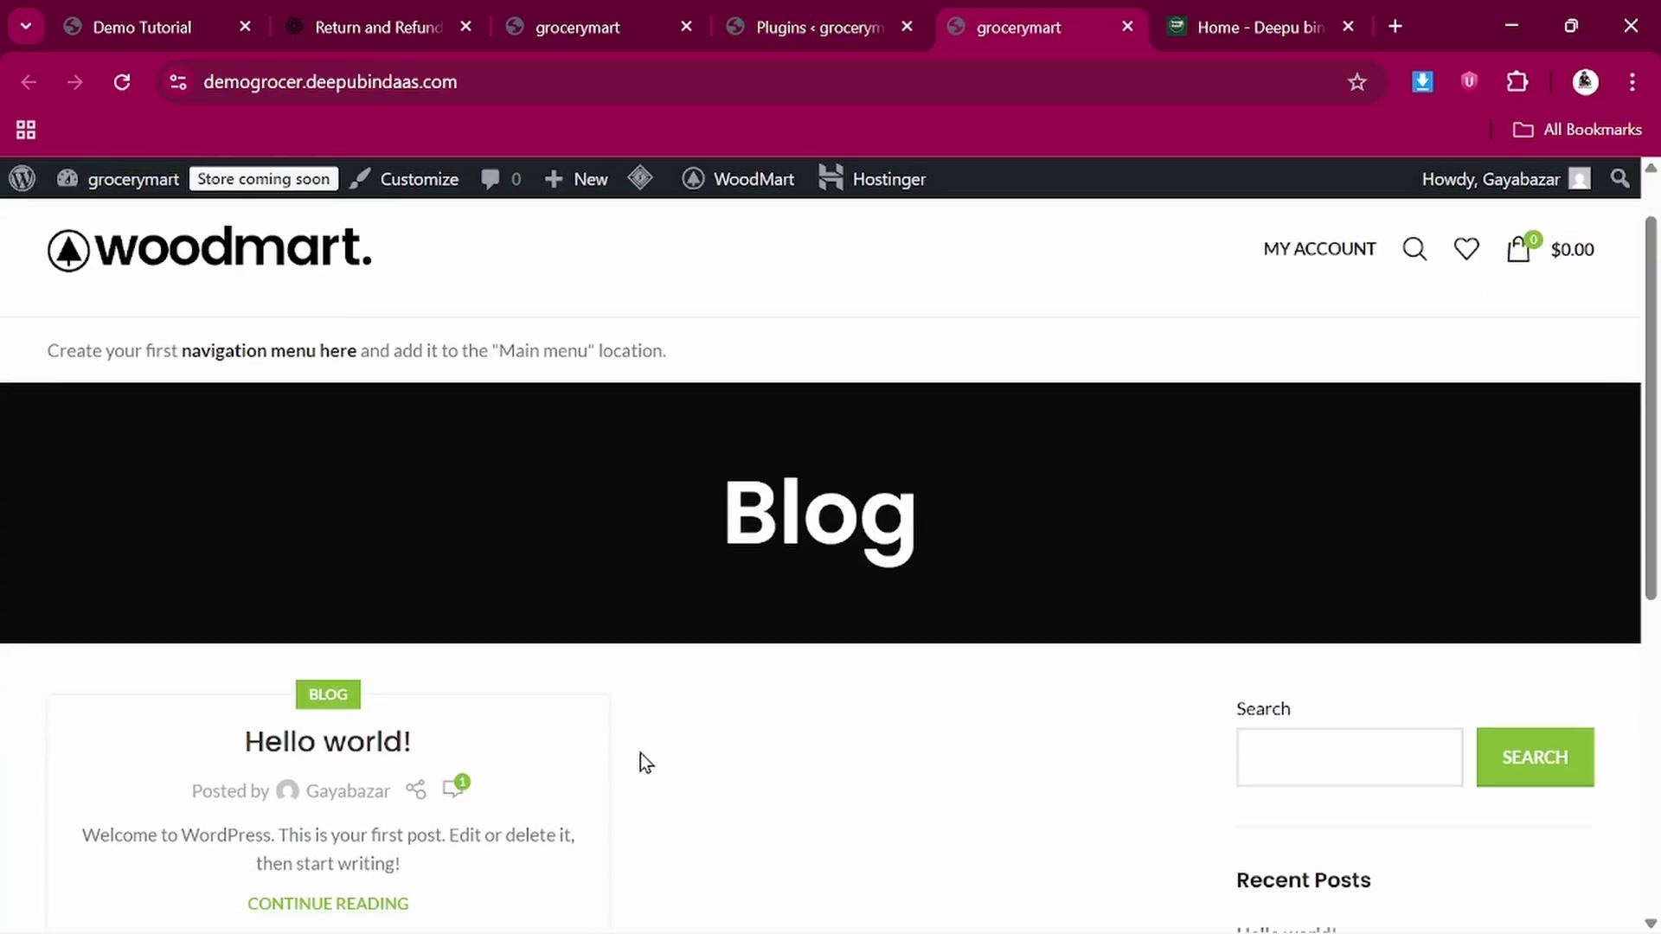
scroll(537, 706, "up", 2)
scroll(558, 744, "up", 1)
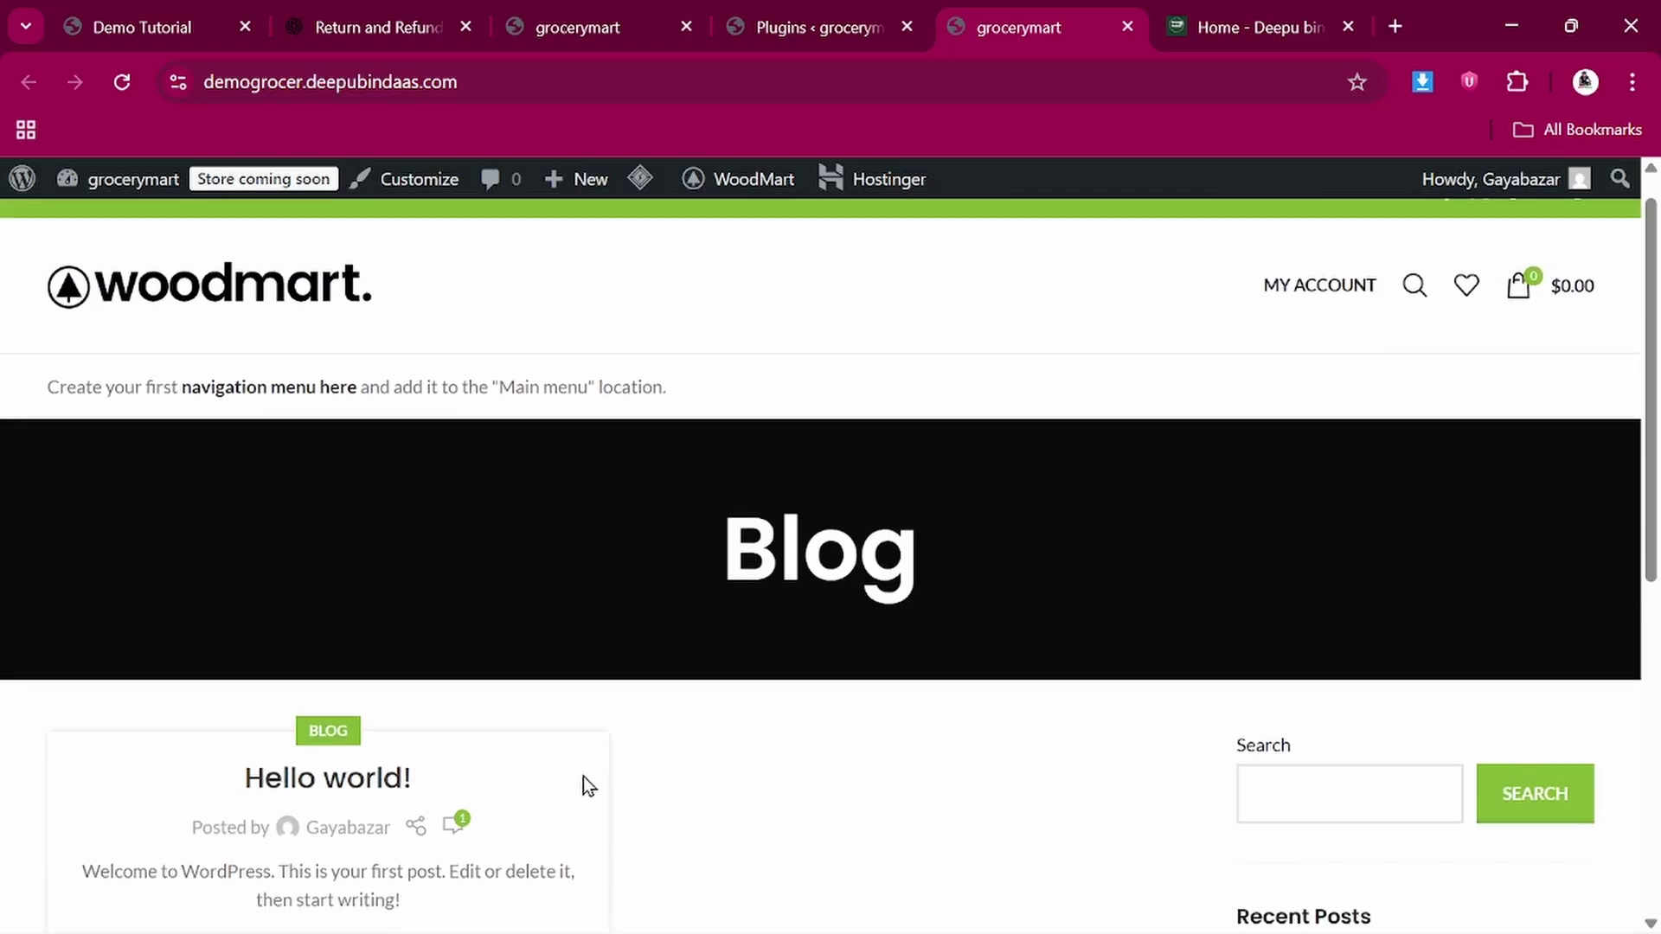
scroll(571, 731, "down", 3)
scroll(571, 727, "up", 4)
left_click(761, 26)
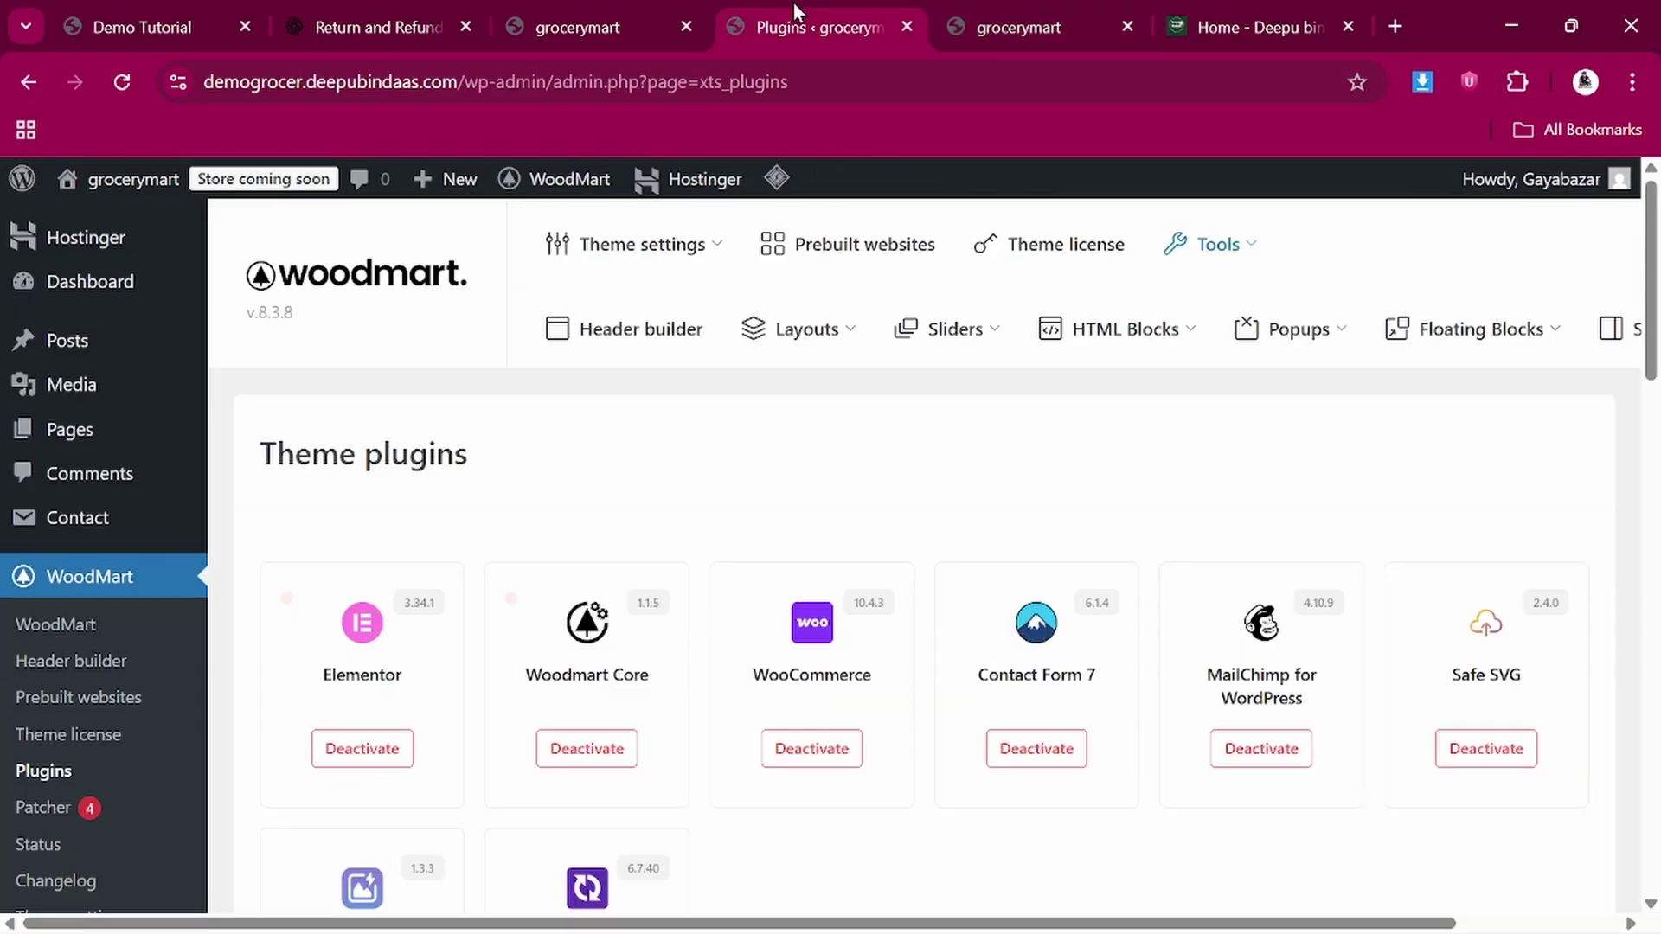
Compare against the demo storefront, then return to the theme plugins page
left_click(117, 2)
scroll(363, 613, "down", 2)
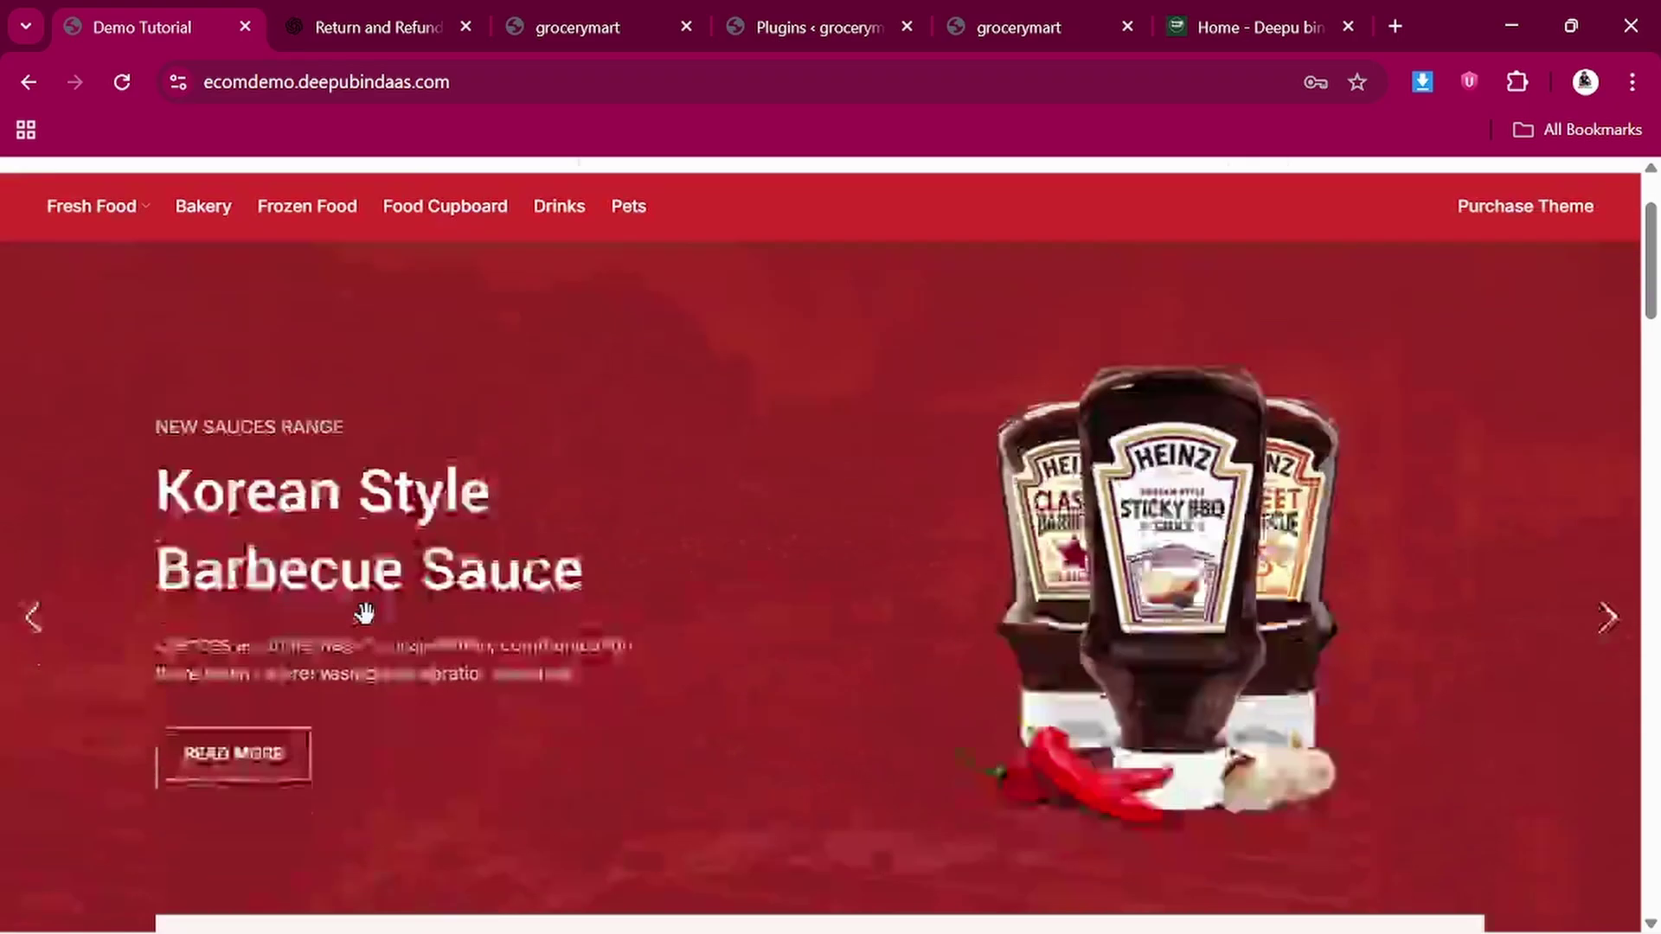
scroll(364, 613, "down", 15)
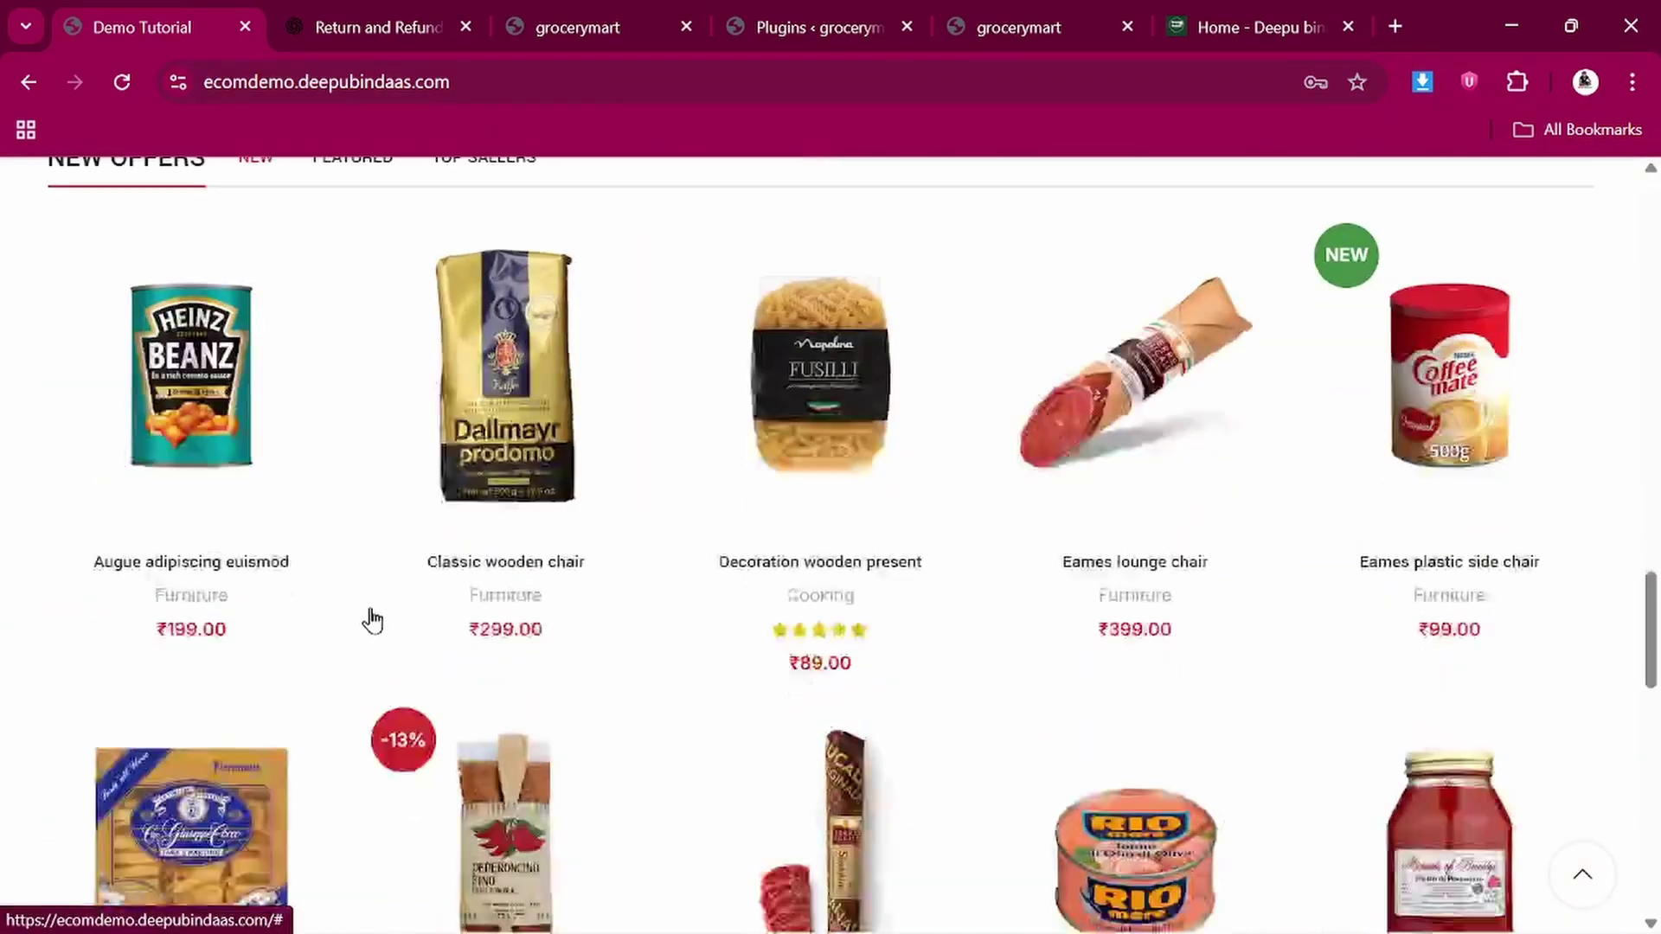
scroll(372, 619, "up", 17)
left_click(853, 5)
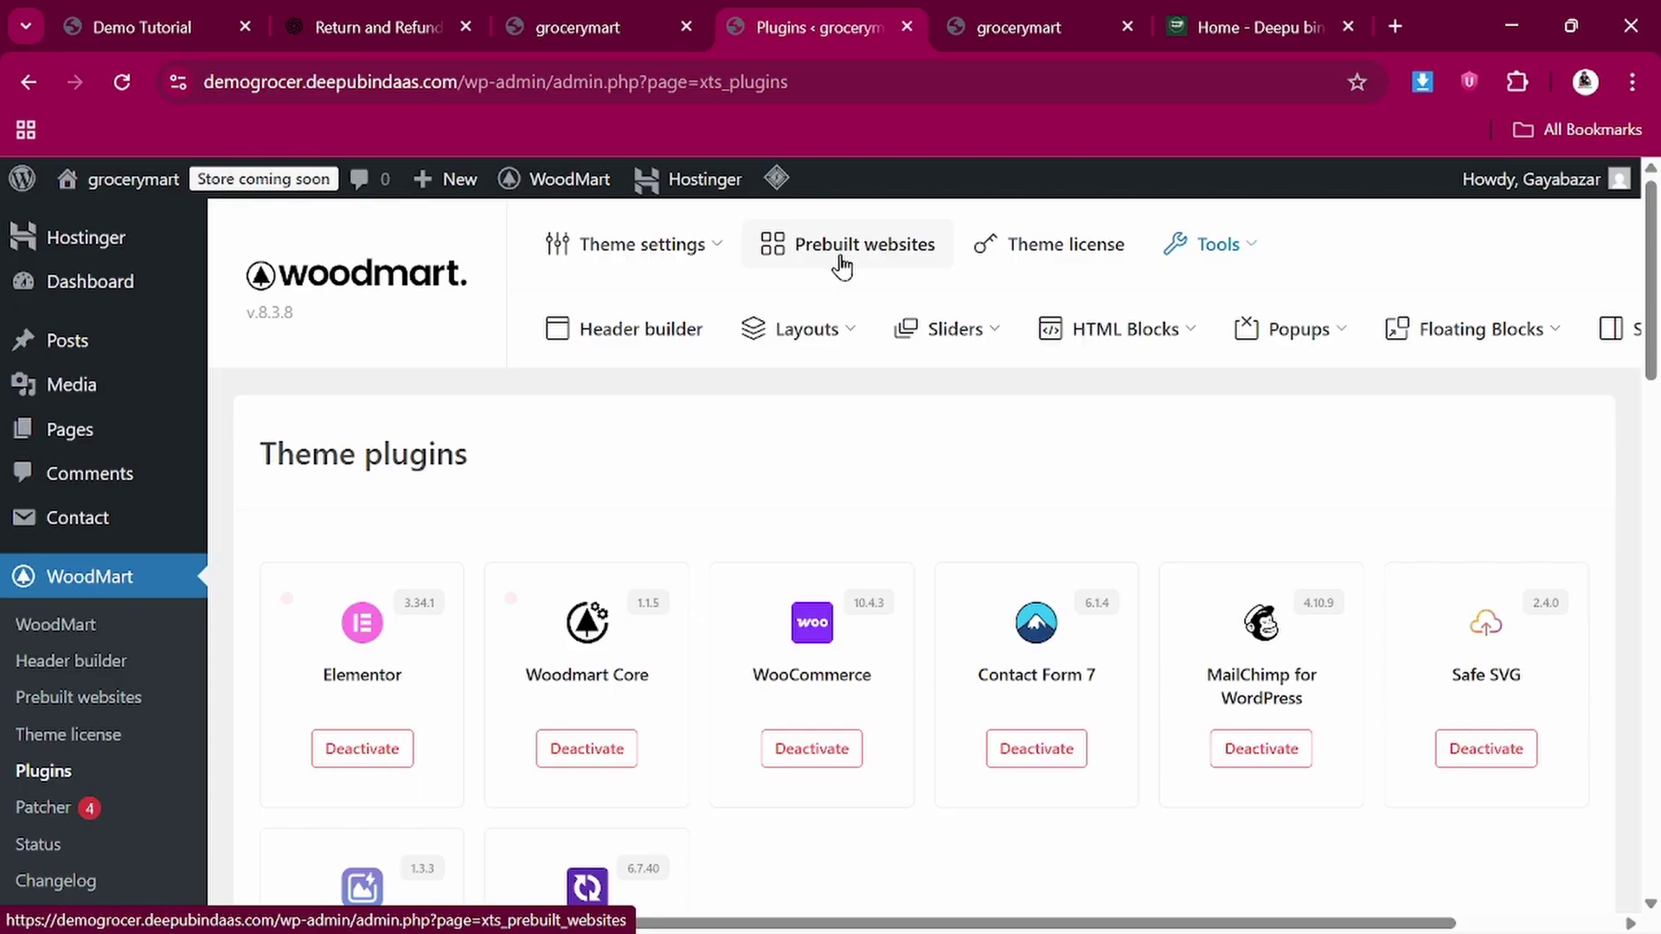
Browse the WoodMart Prebuilt websites gallery of demo sites
left_click(850, 253)
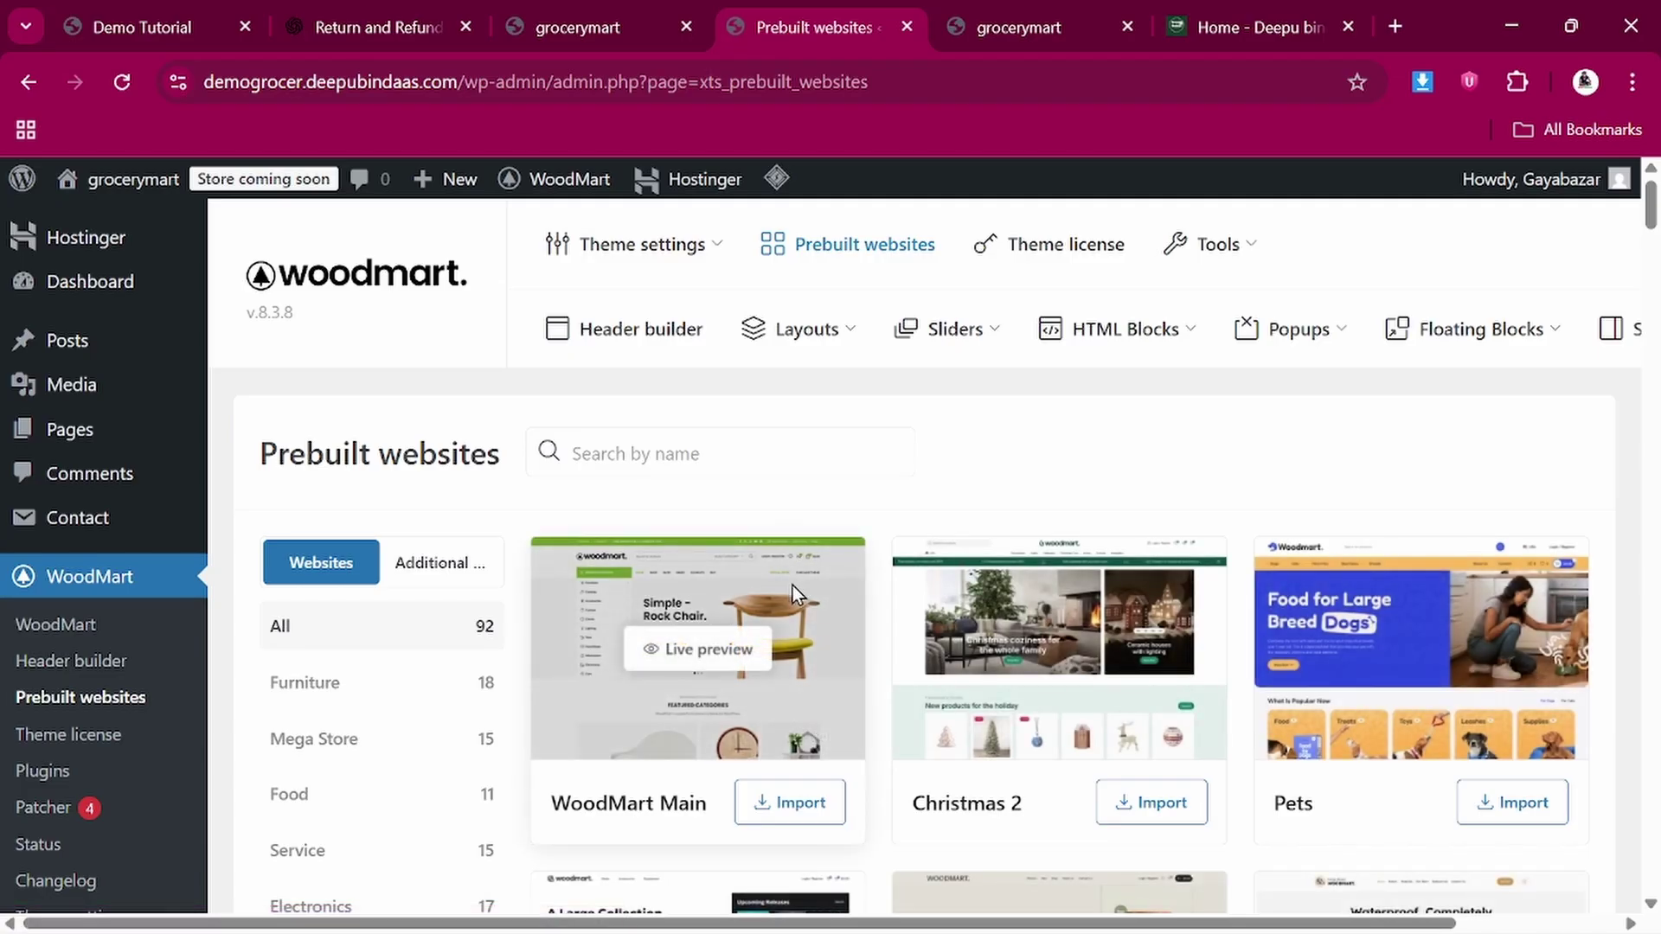
scroll(792, 588, "down", 1)
scroll(787, 586, "down", 1)
scroll(989, 511, "down", 2)
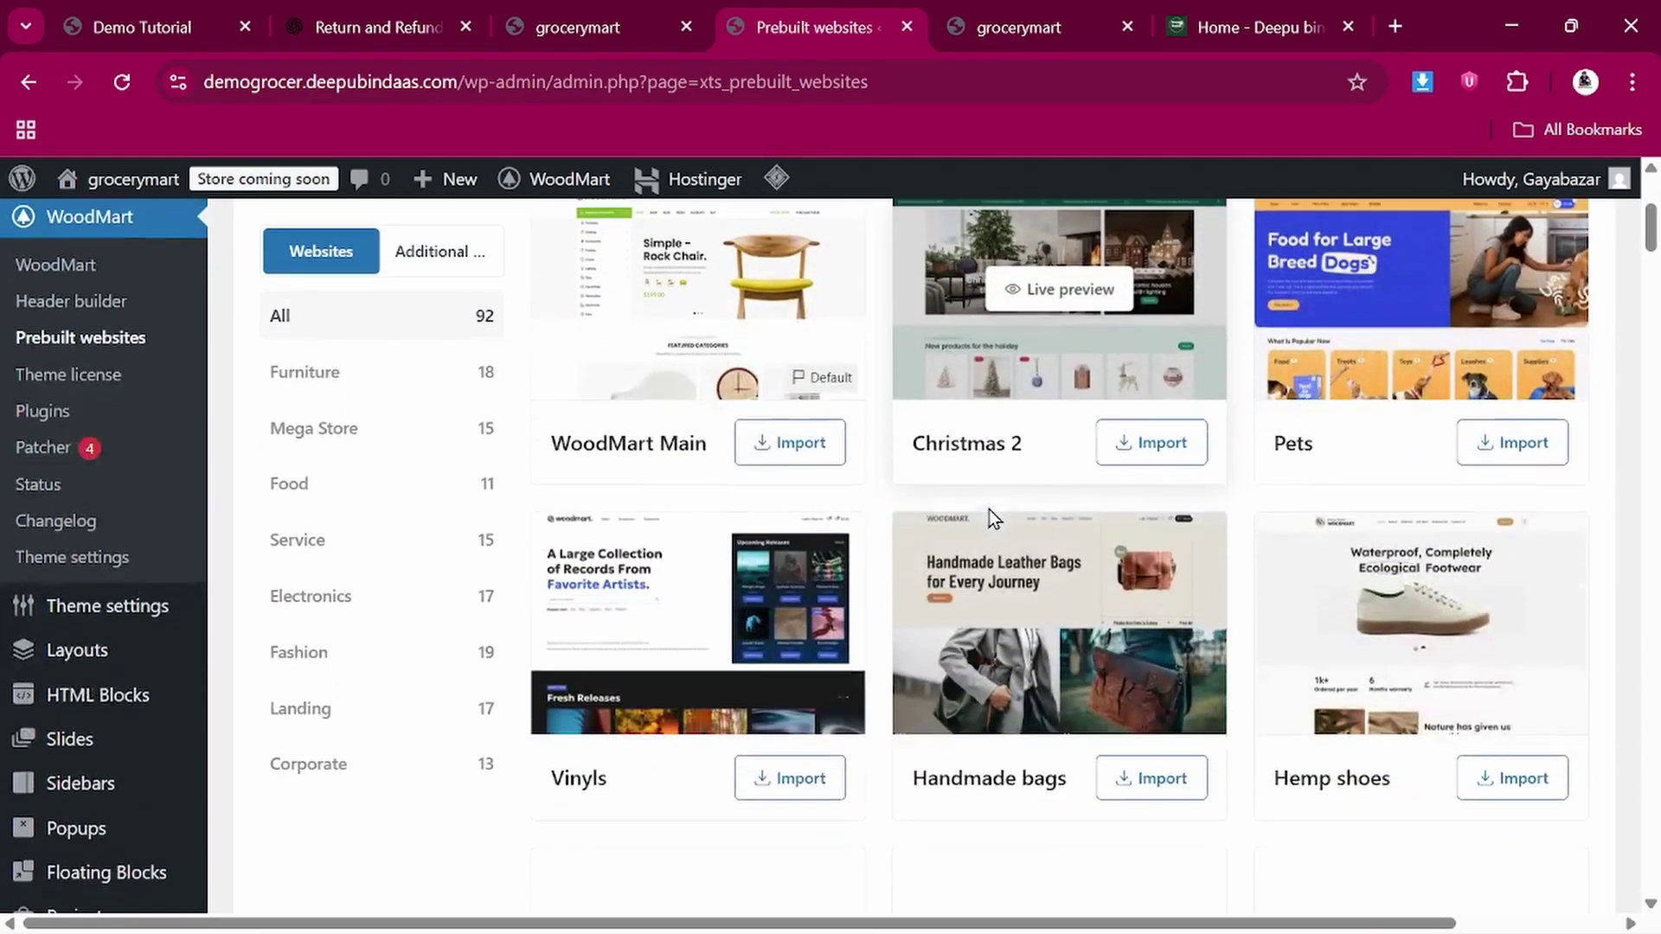
scroll(742, 575, "down", 2)
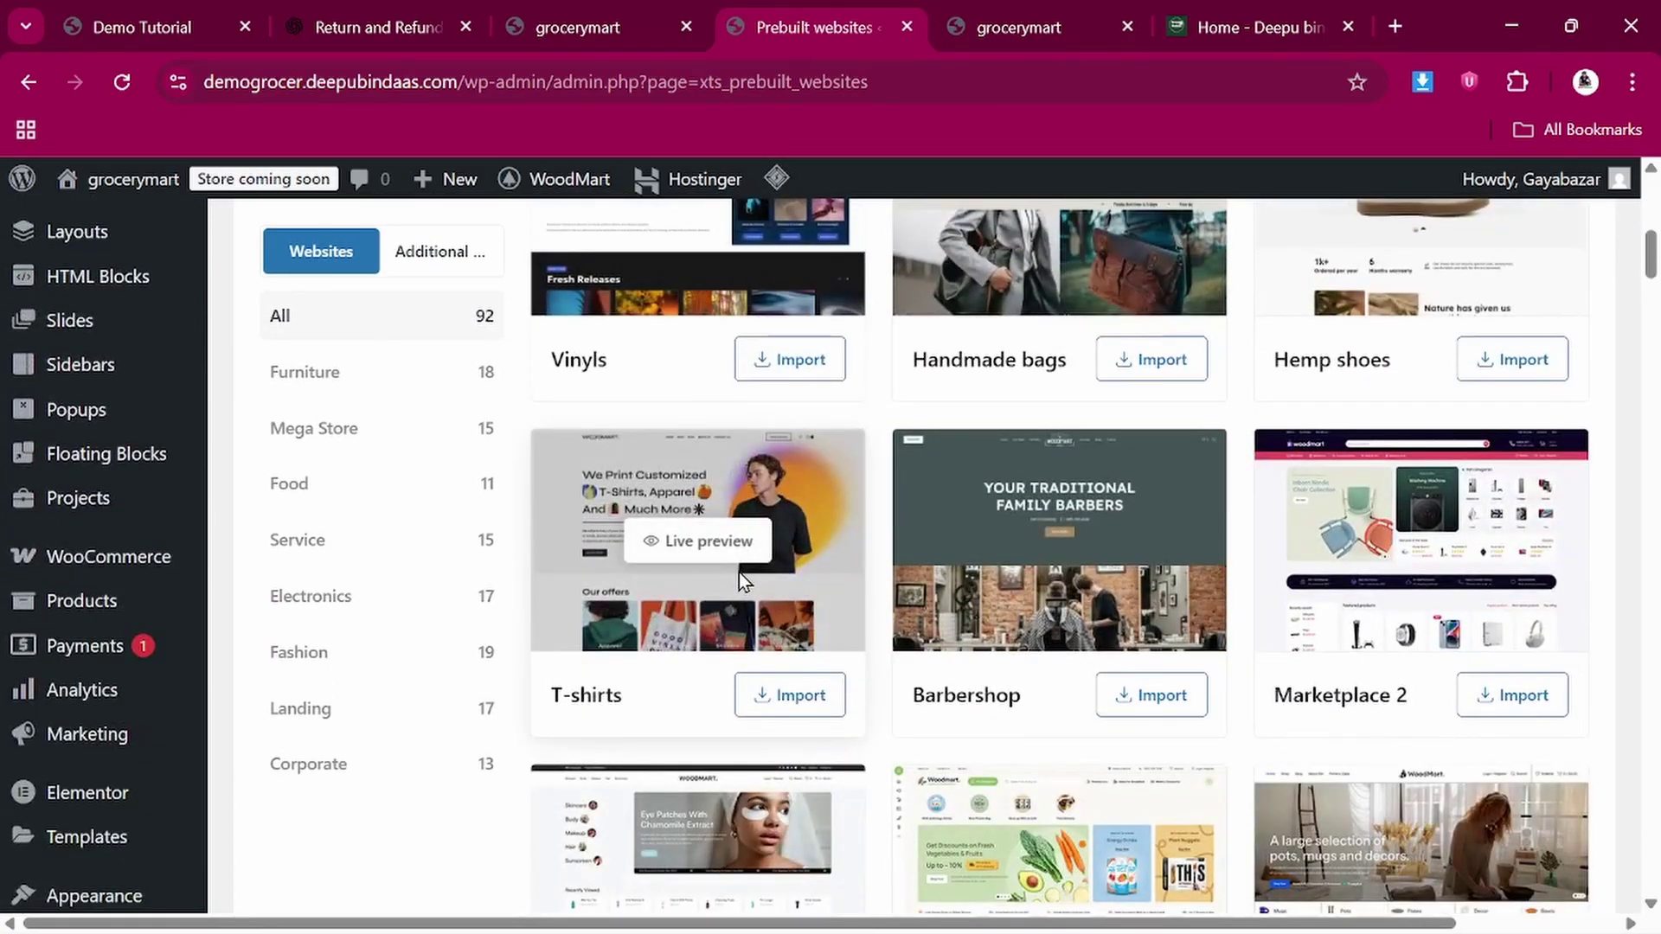
scroll(739, 573, "down", 3)
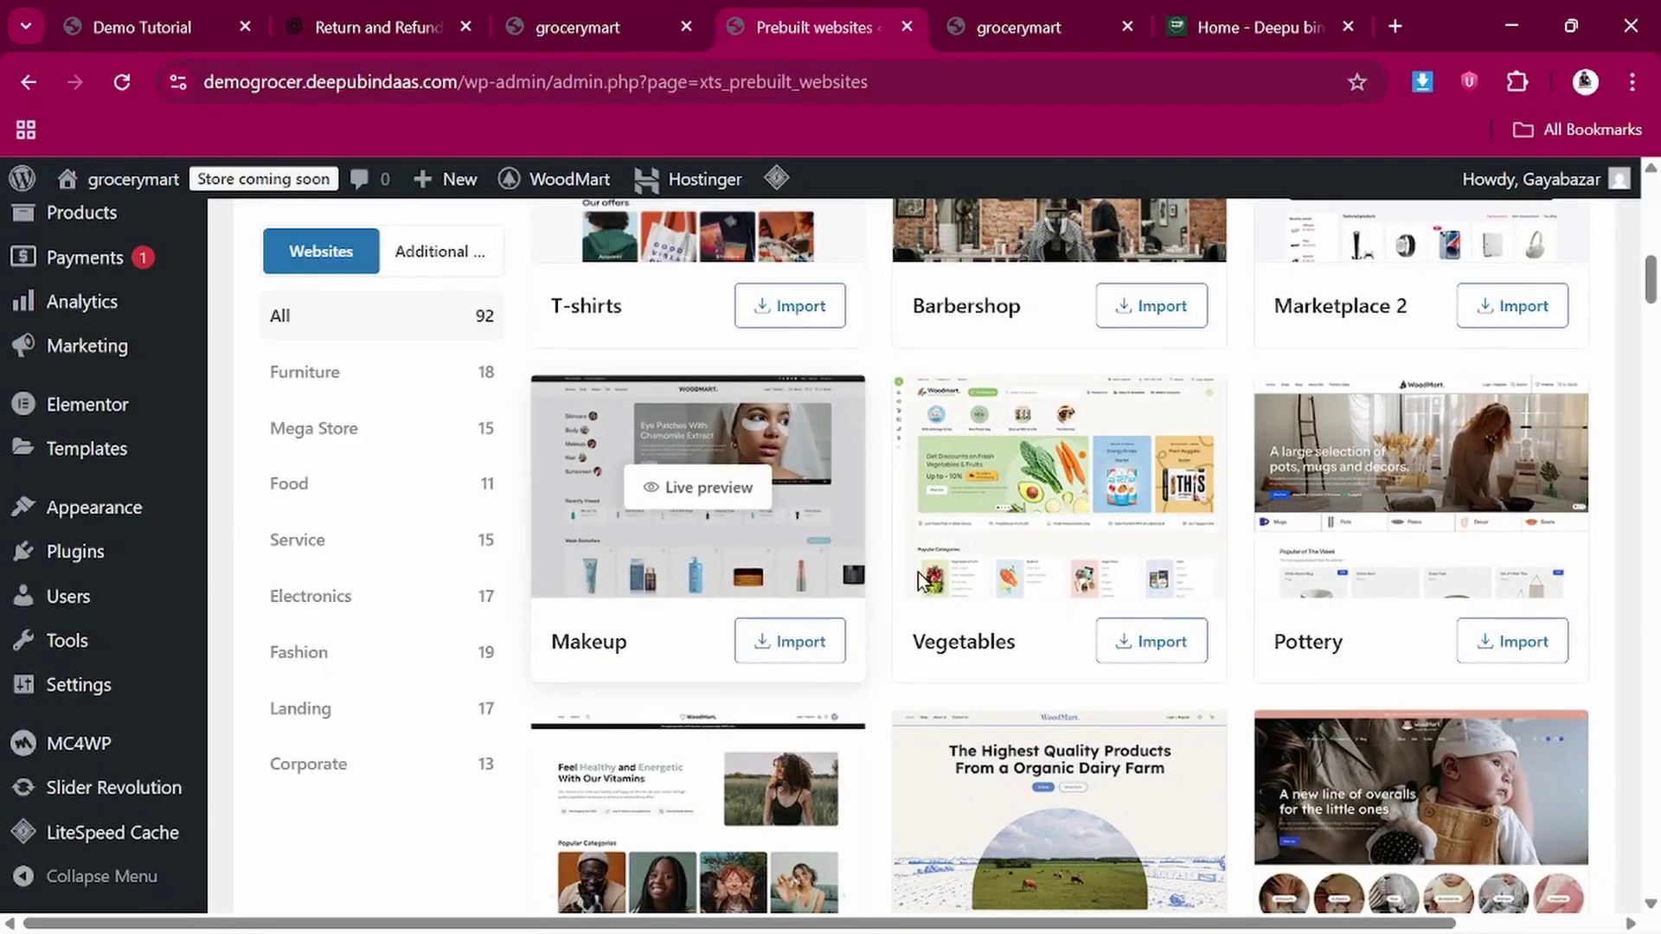
scroll(859, 528, "up", 4)
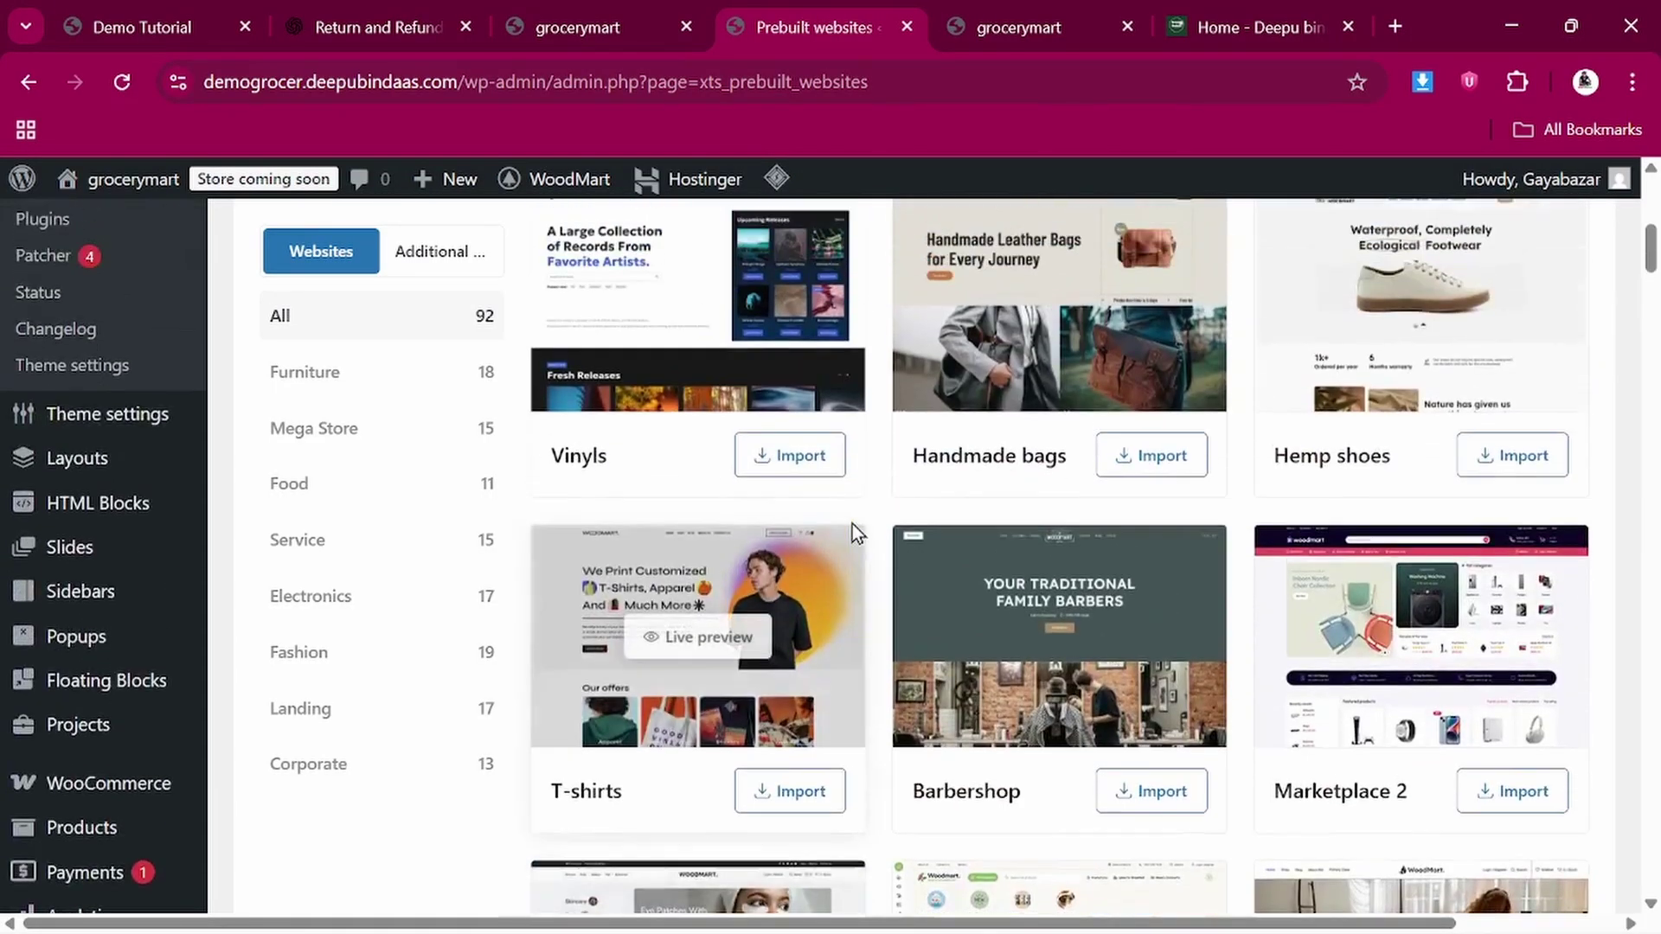
scroll(734, 526, "up", 3)
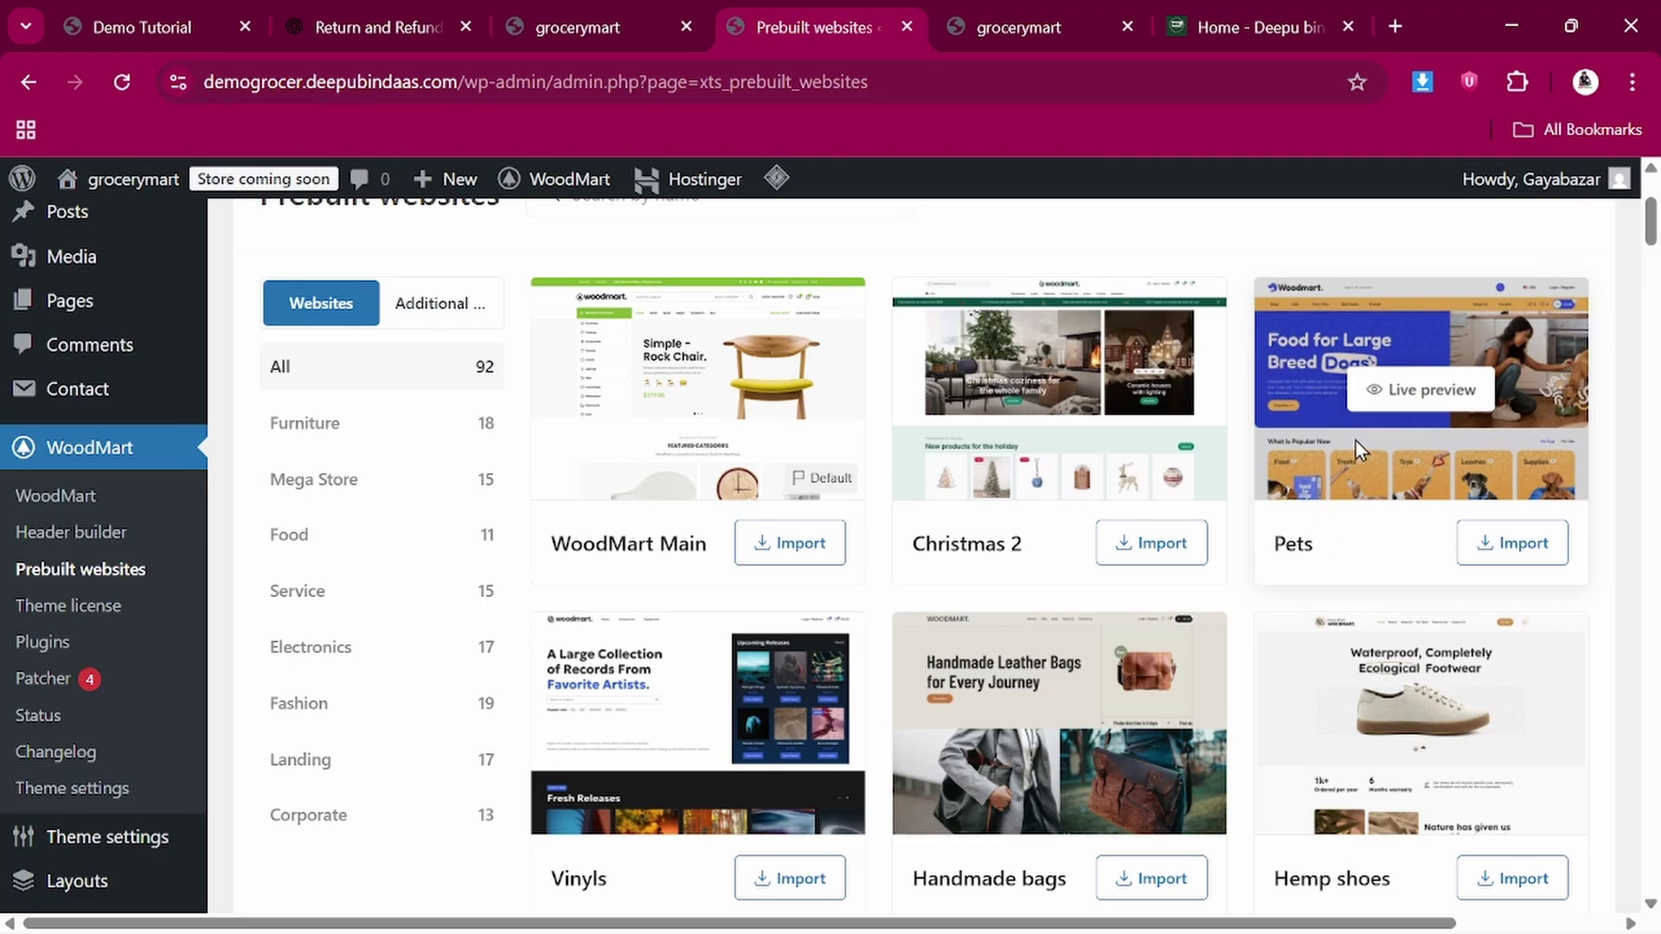
scroll(1357, 441, "down", 2)
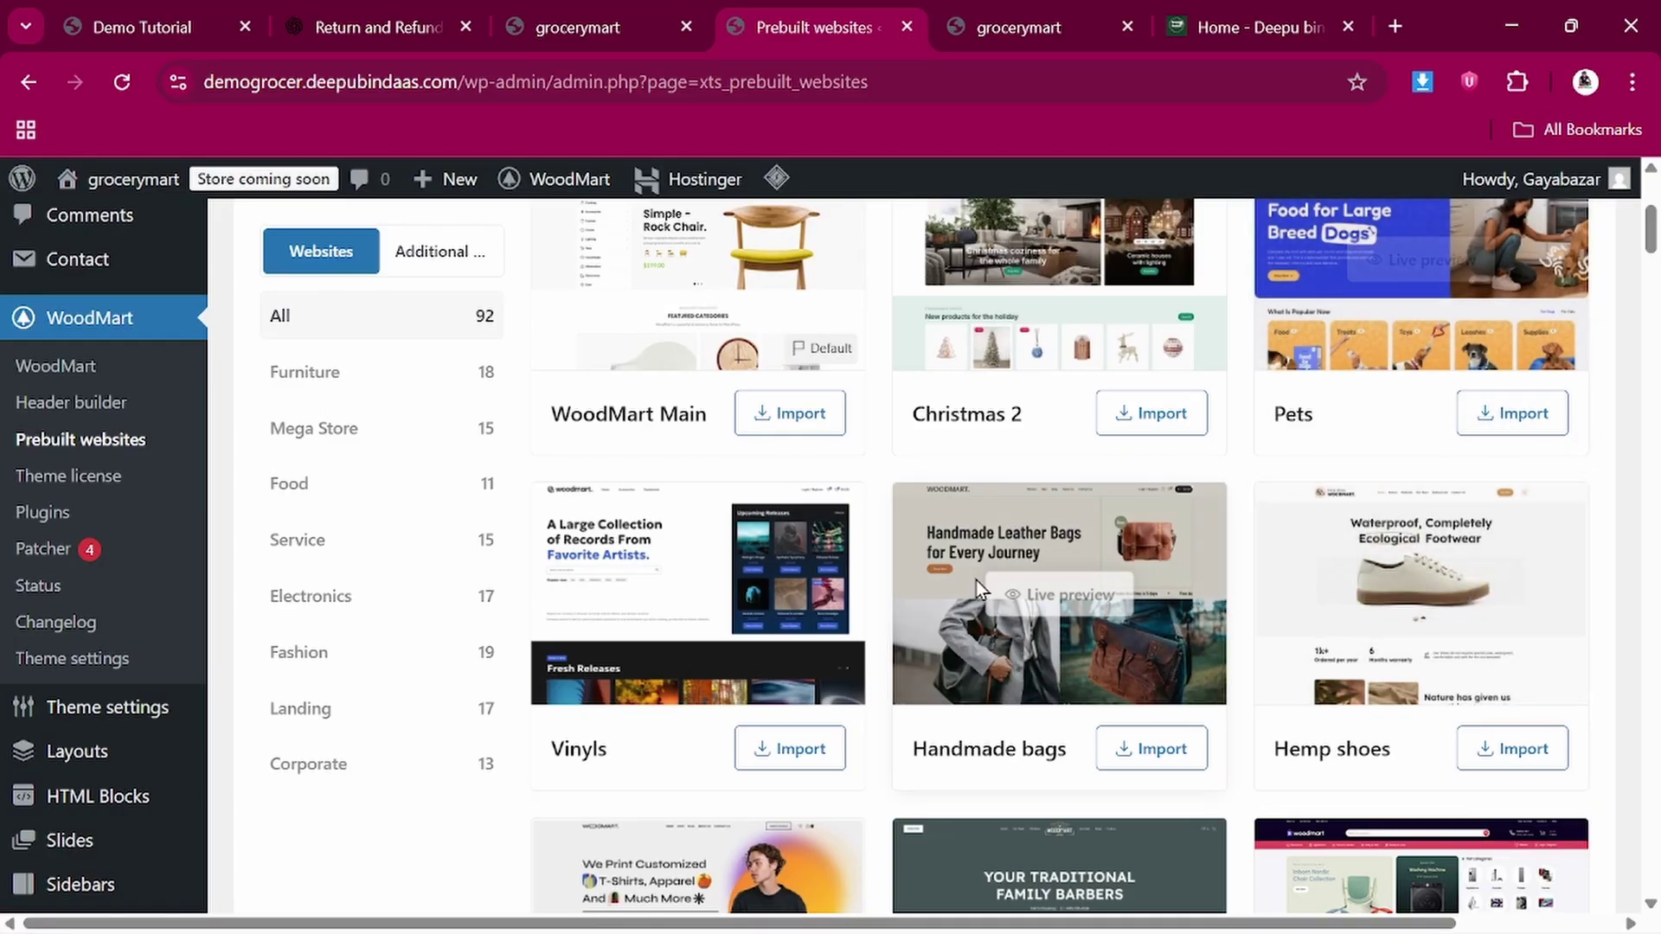
scroll(952, 589, "down", 2)
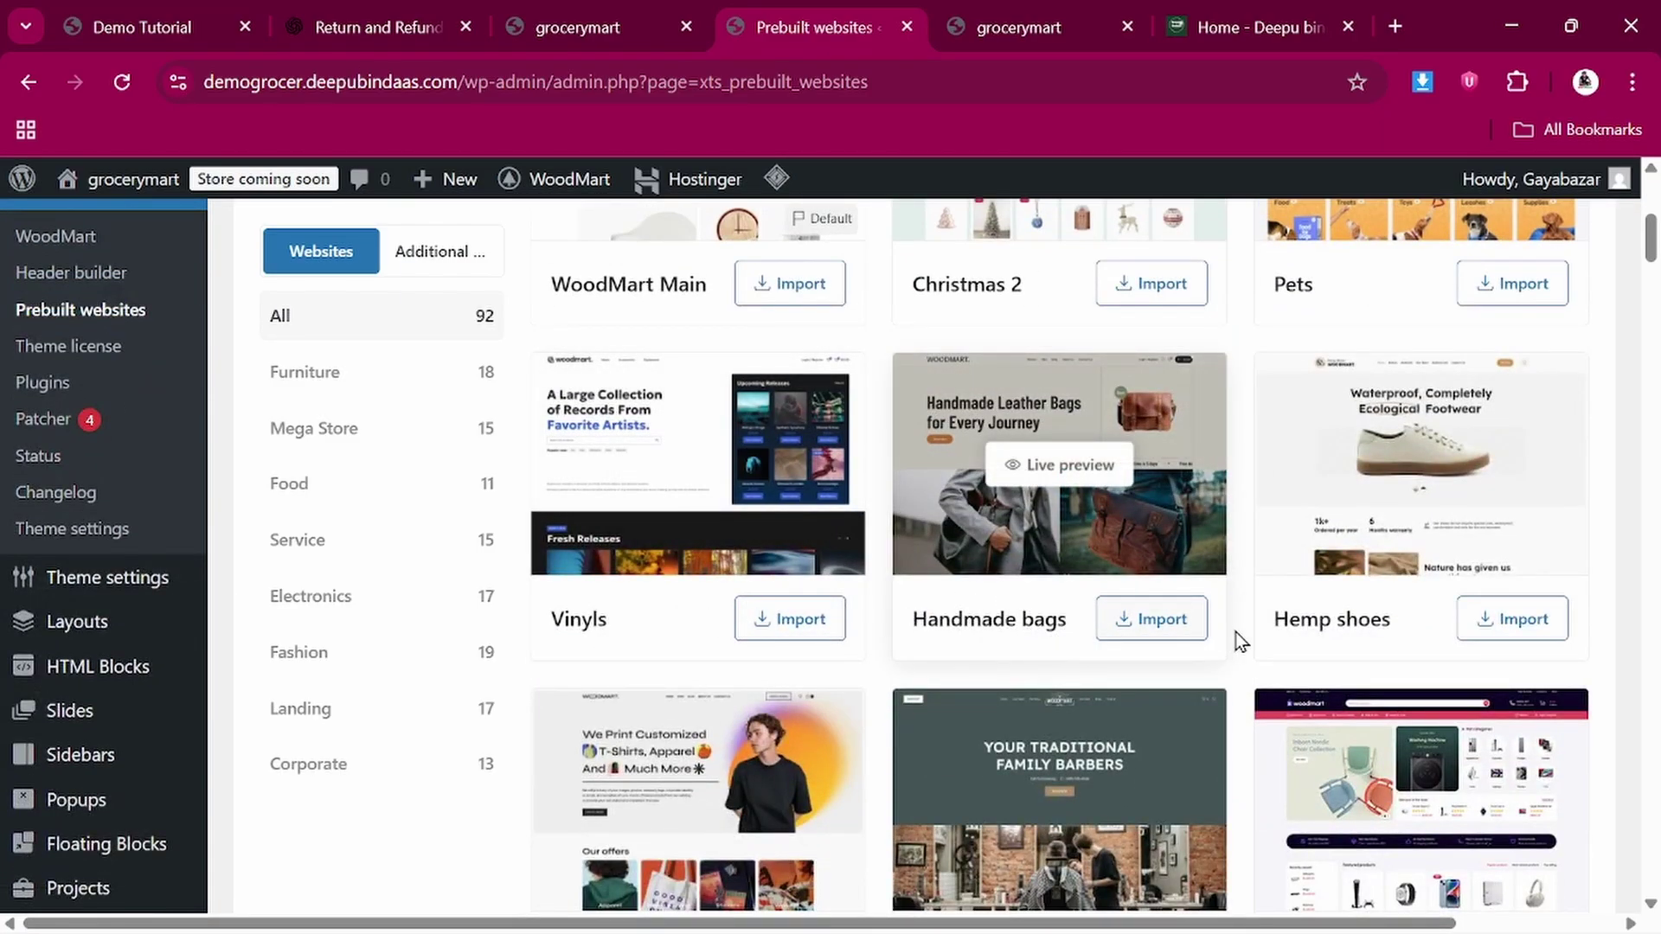
scroll(1341, 519, "down", 2)
scroll(605, 542, "down", 4)
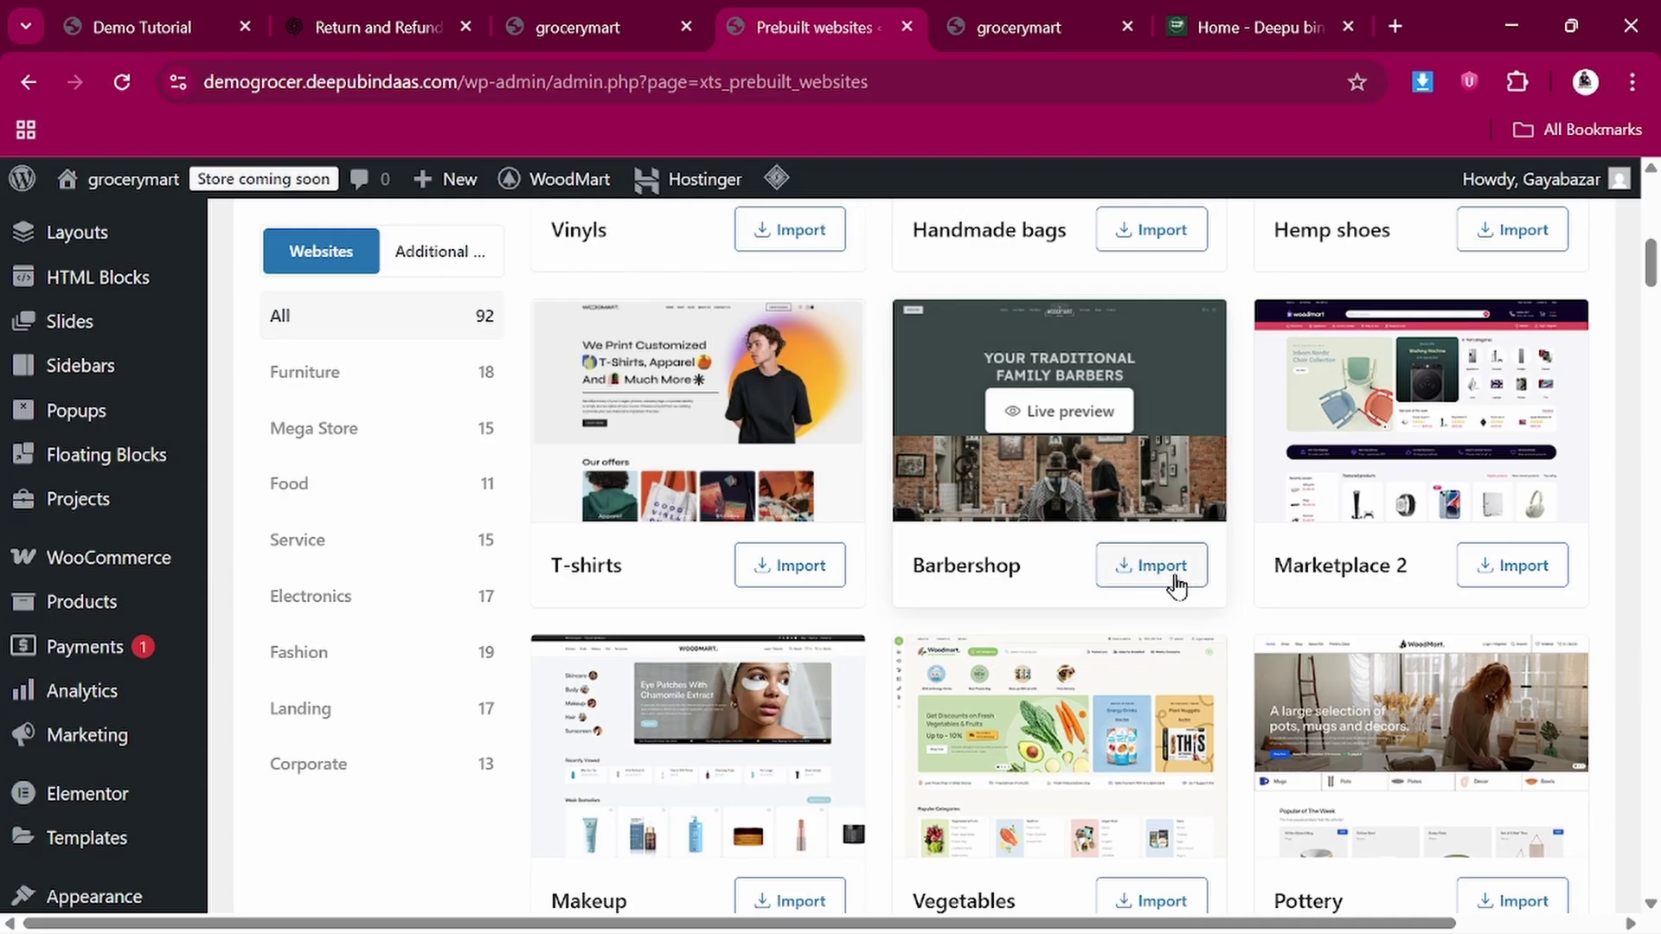
scroll(926, 677, "down", 3)
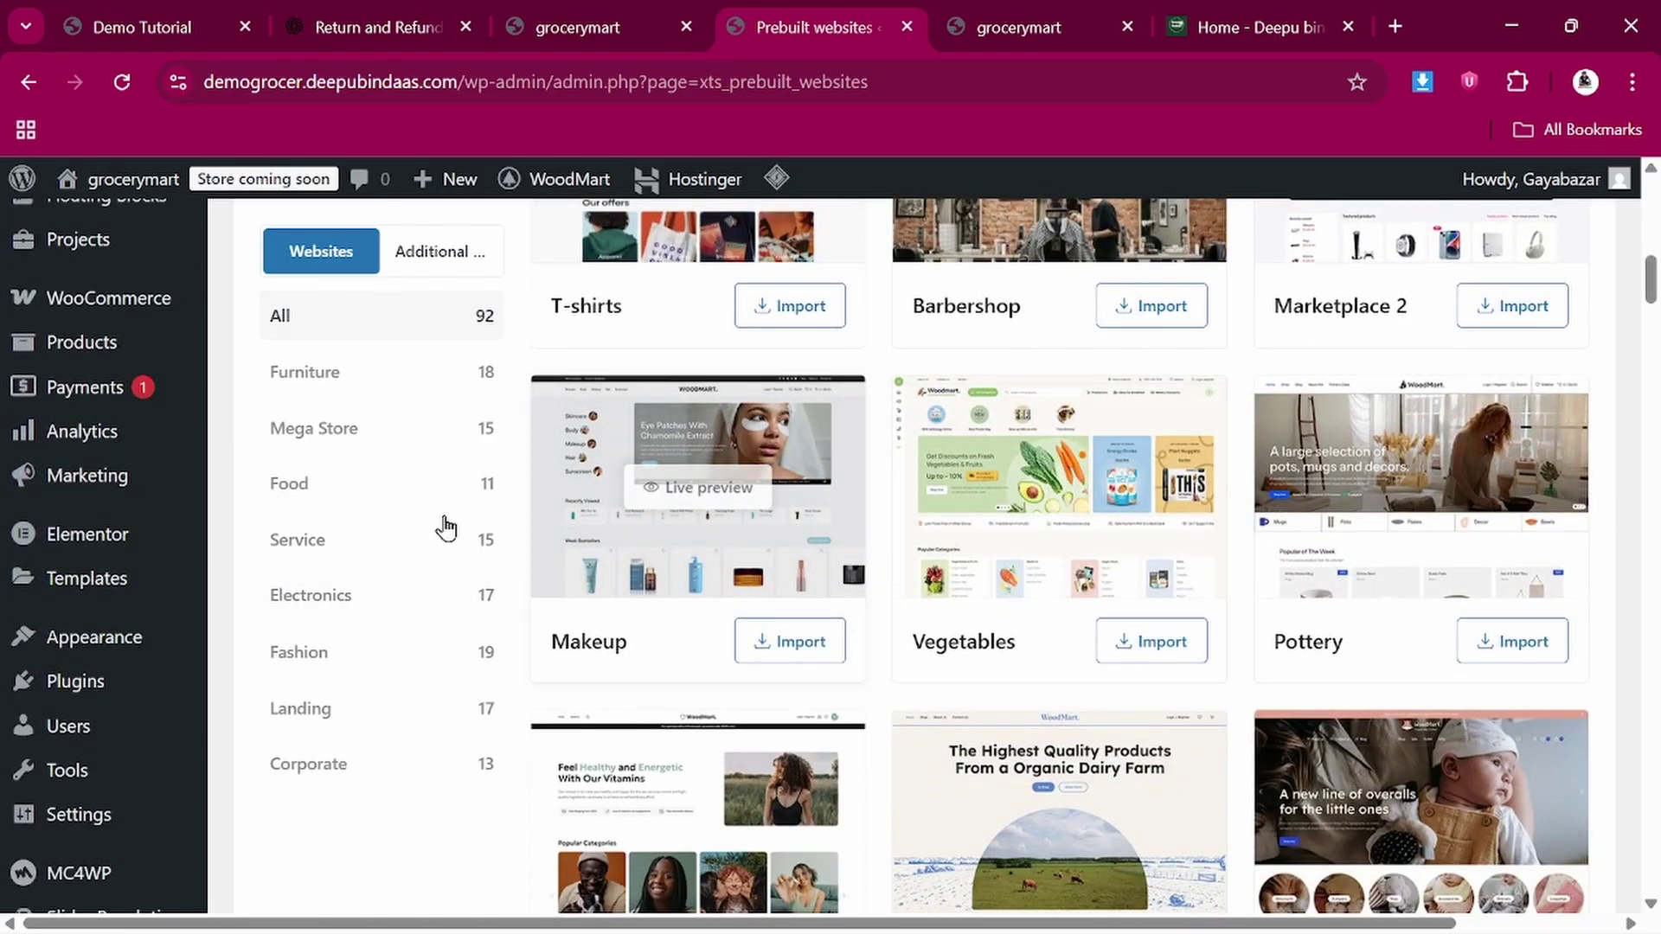
scroll(376, 681, "down", 1)
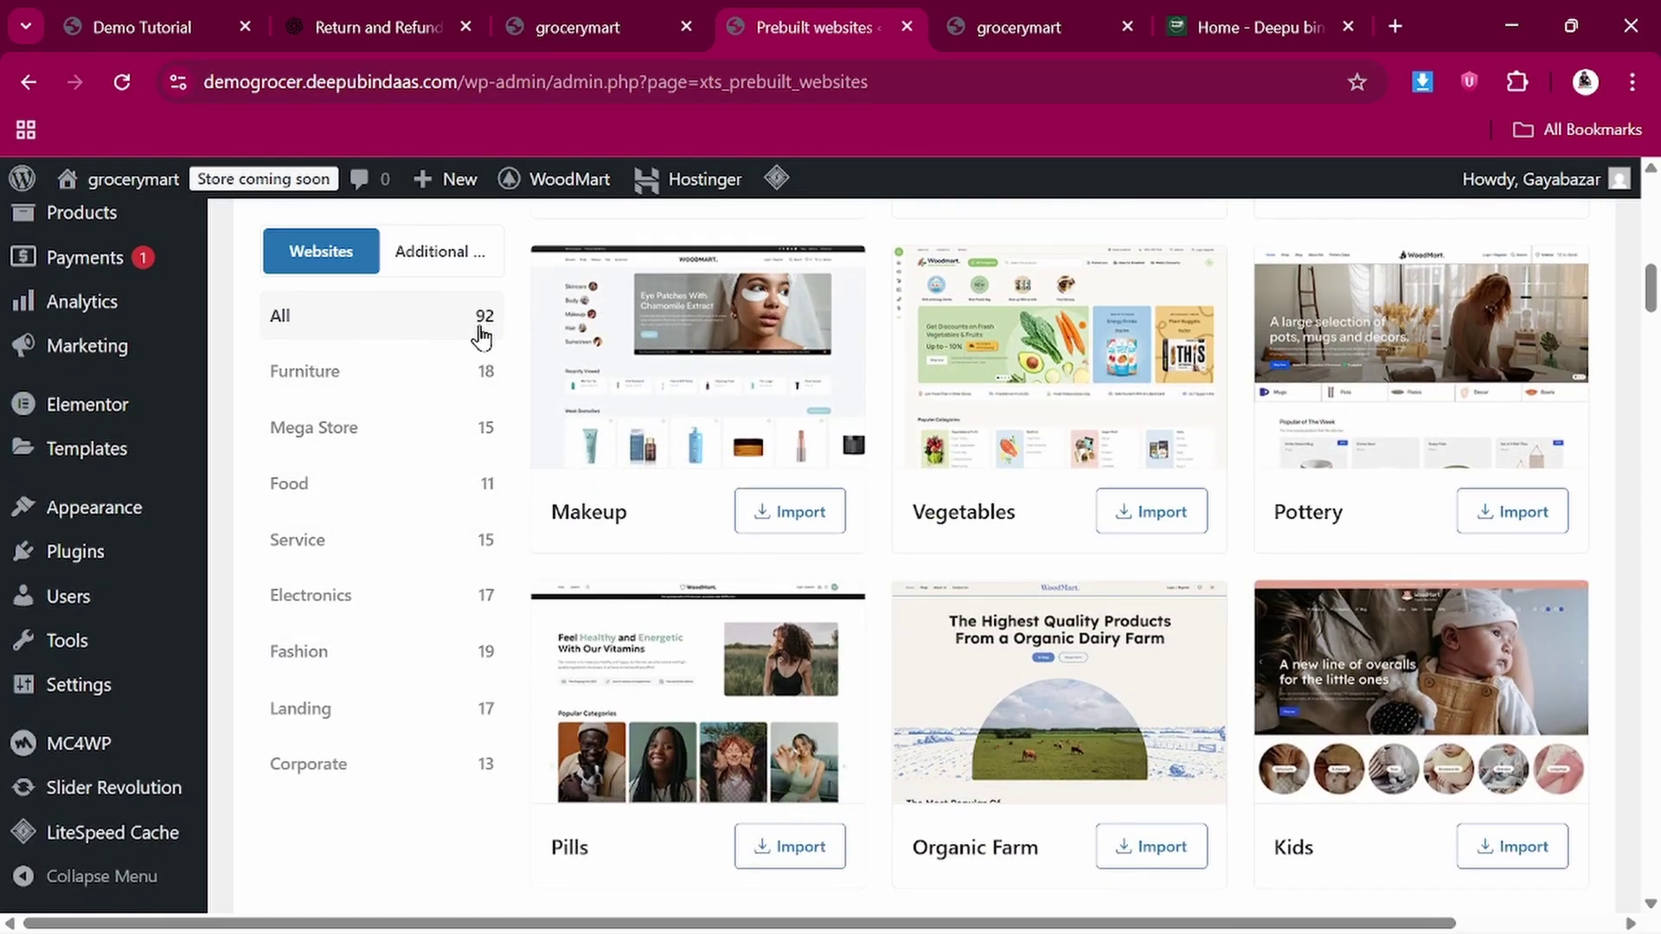
scroll(831, 640, "down", 3)
scroll(830, 640, "up", 3)
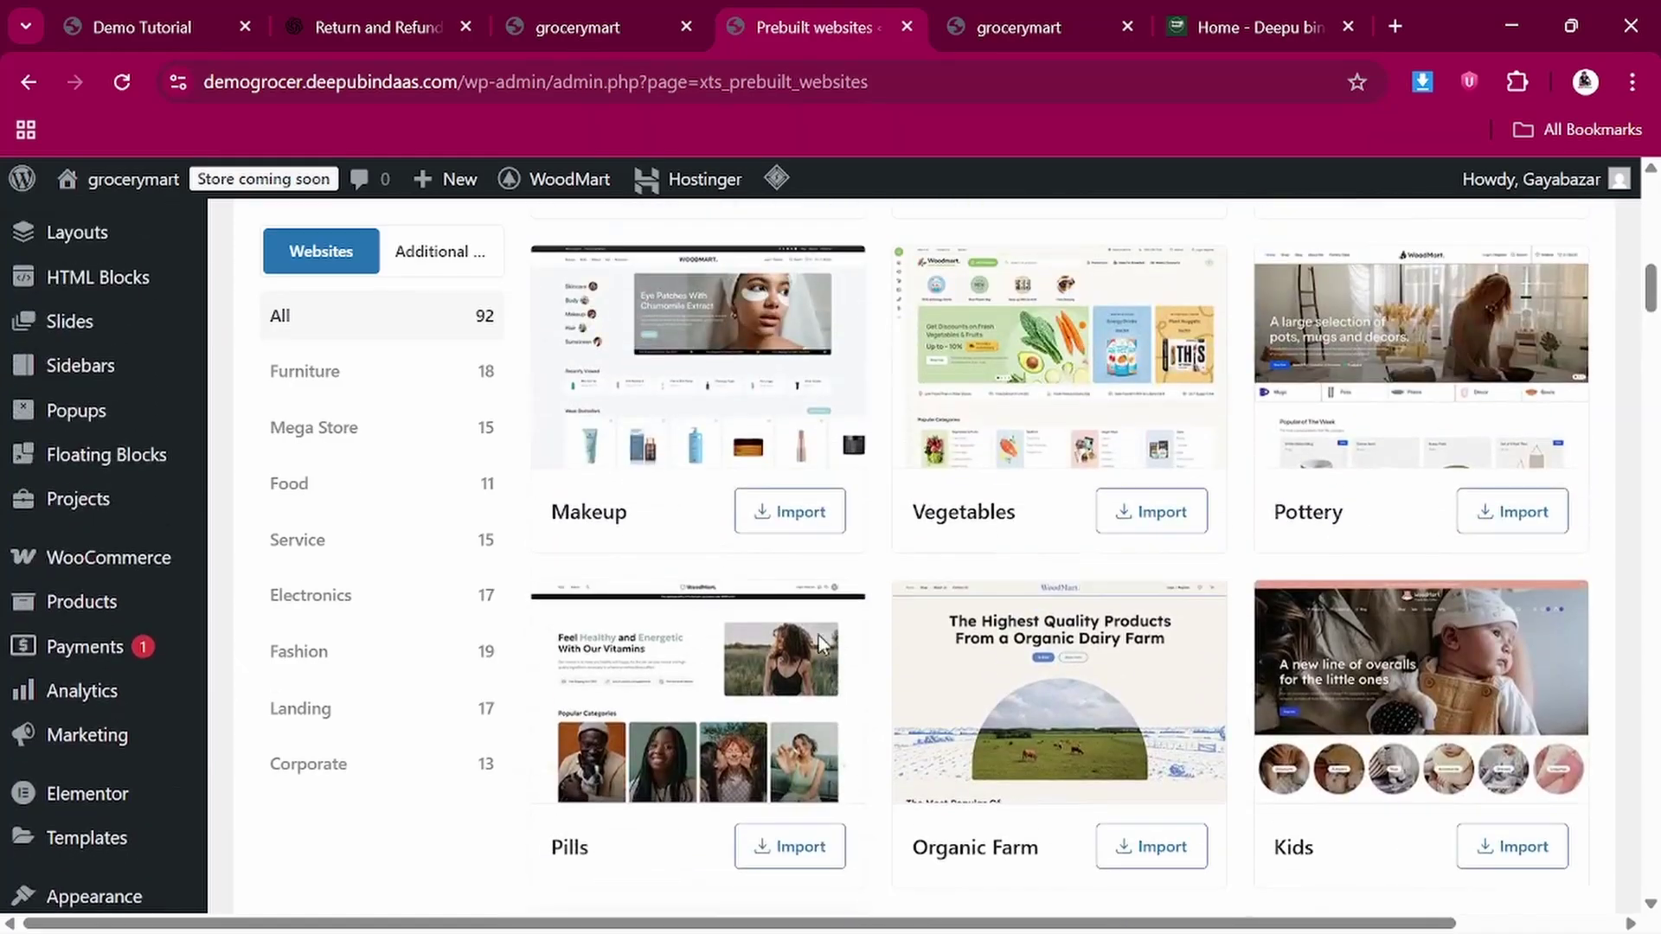
Filter the demos to Mega Store, locate Grocery, and bring up the reference storefront
left_click(349, 434)
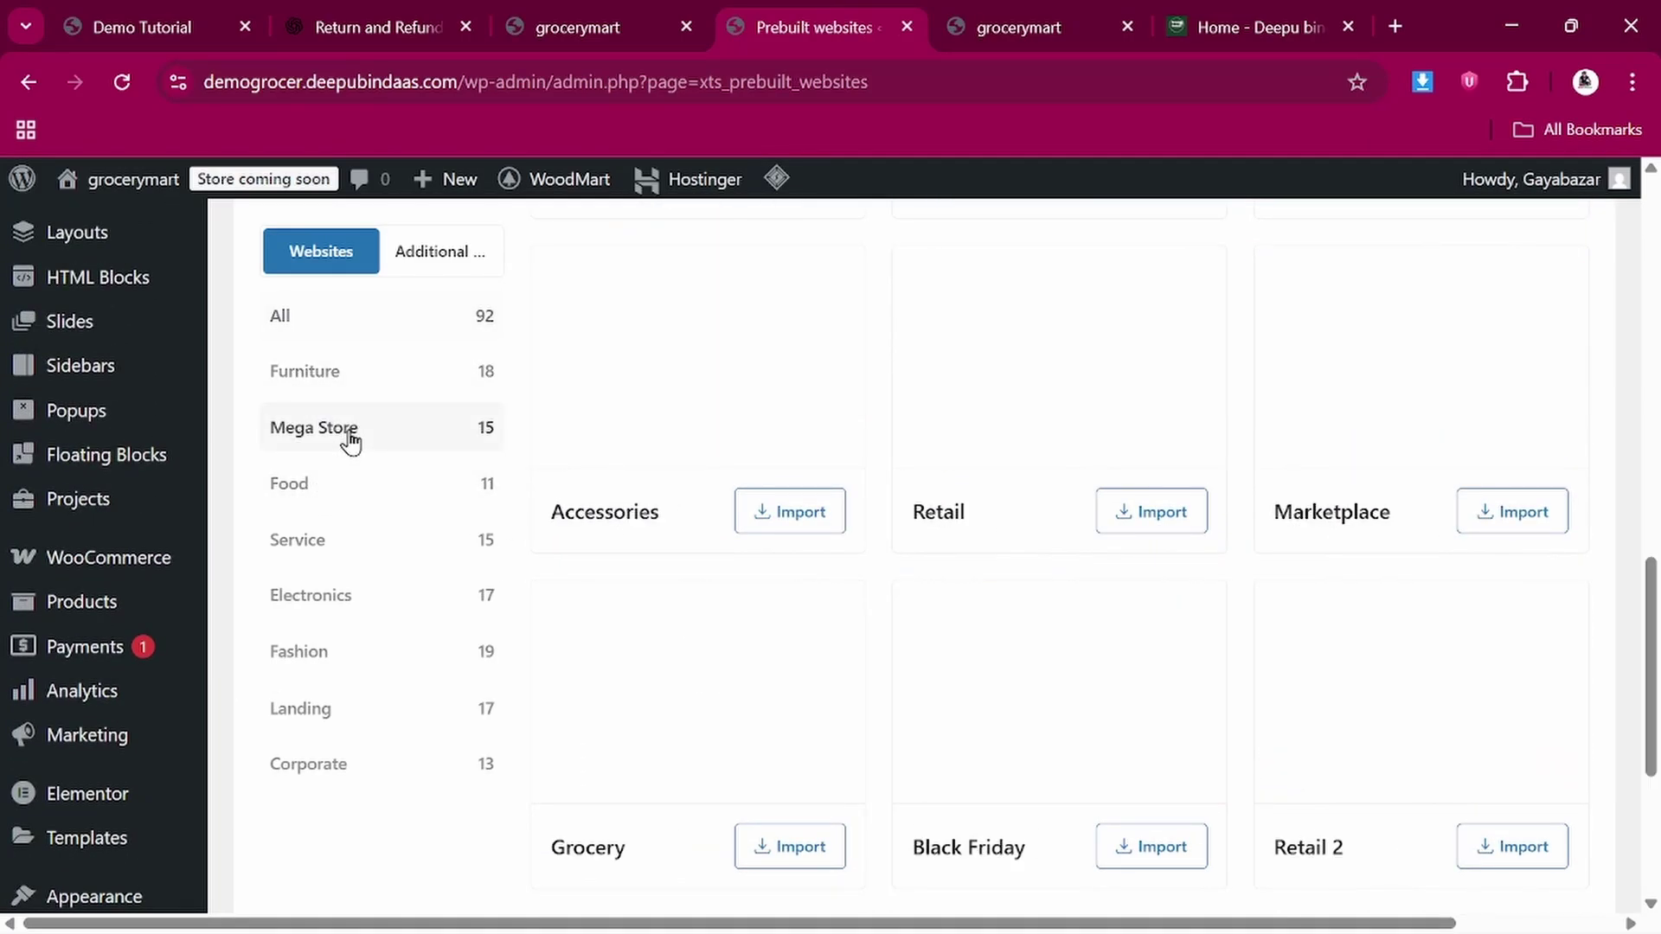
scroll(738, 592, "up", 2)
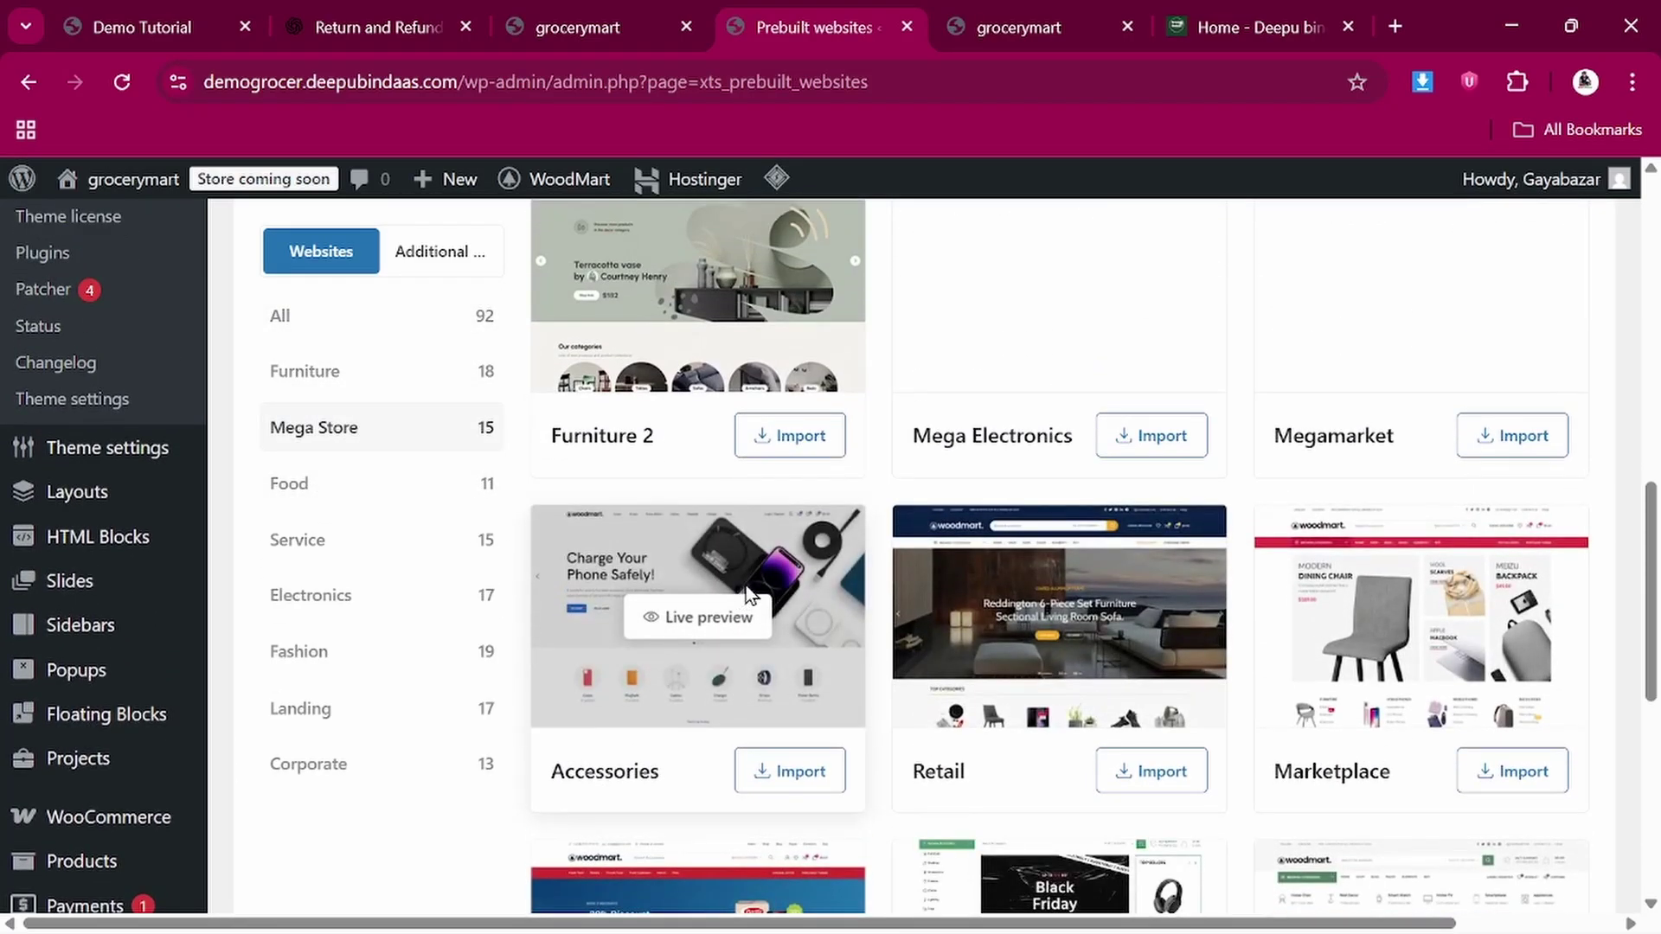
scroll(742, 593, "up", 2)
scroll(746, 589, "up", 5)
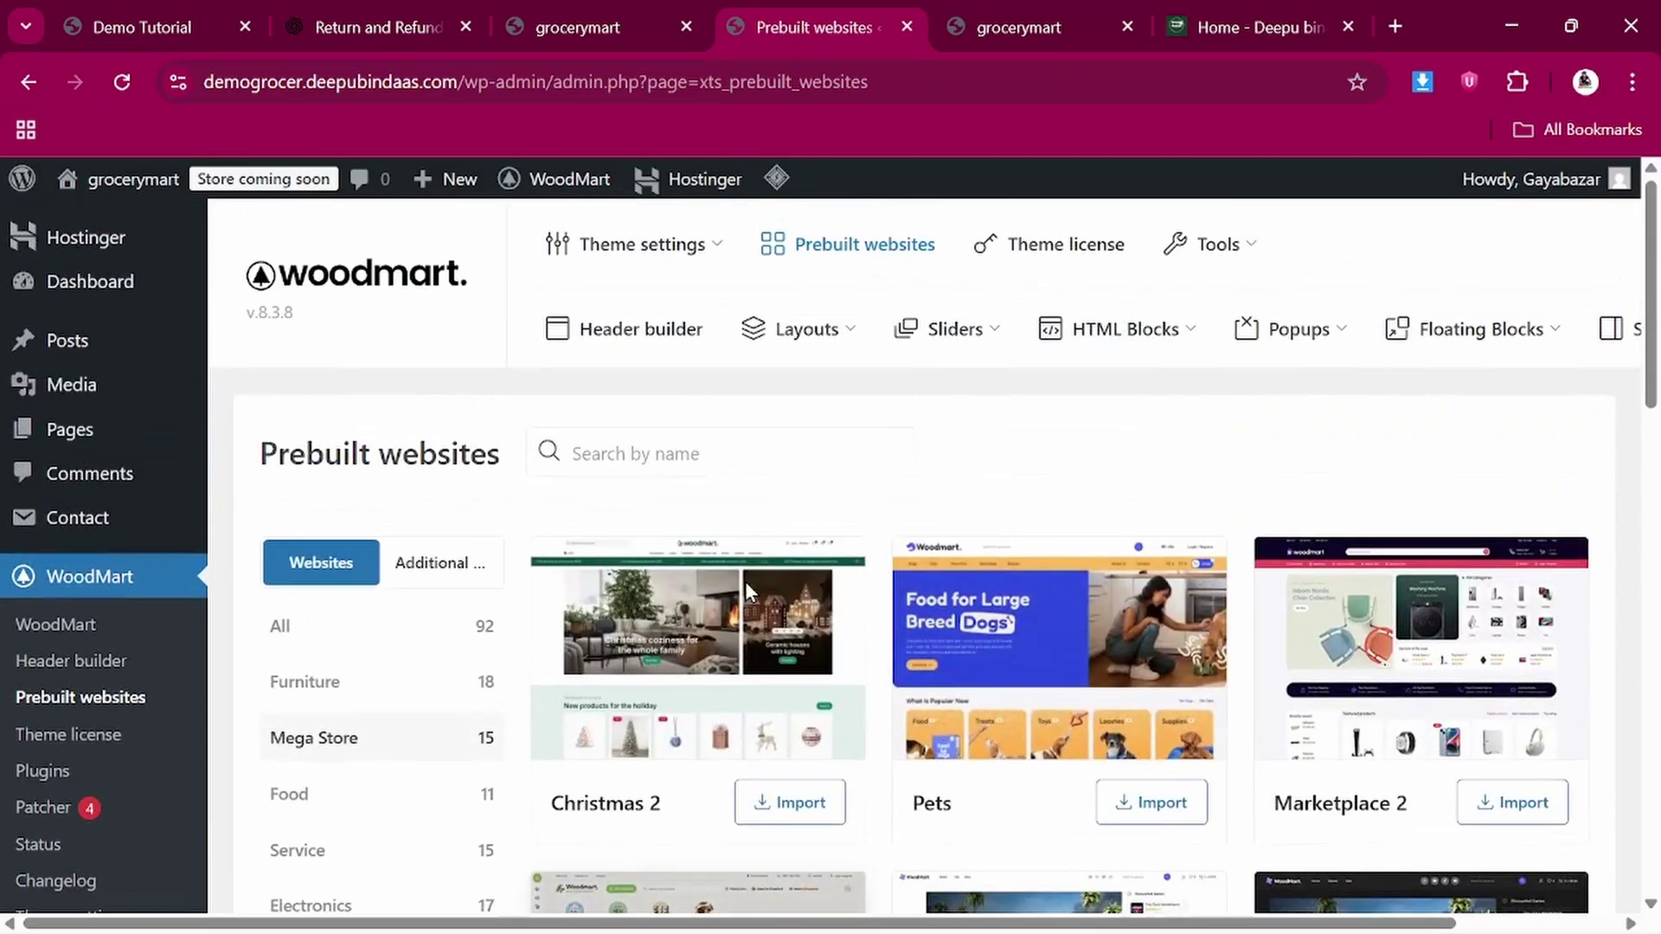
scroll(745, 581, "down", 8)
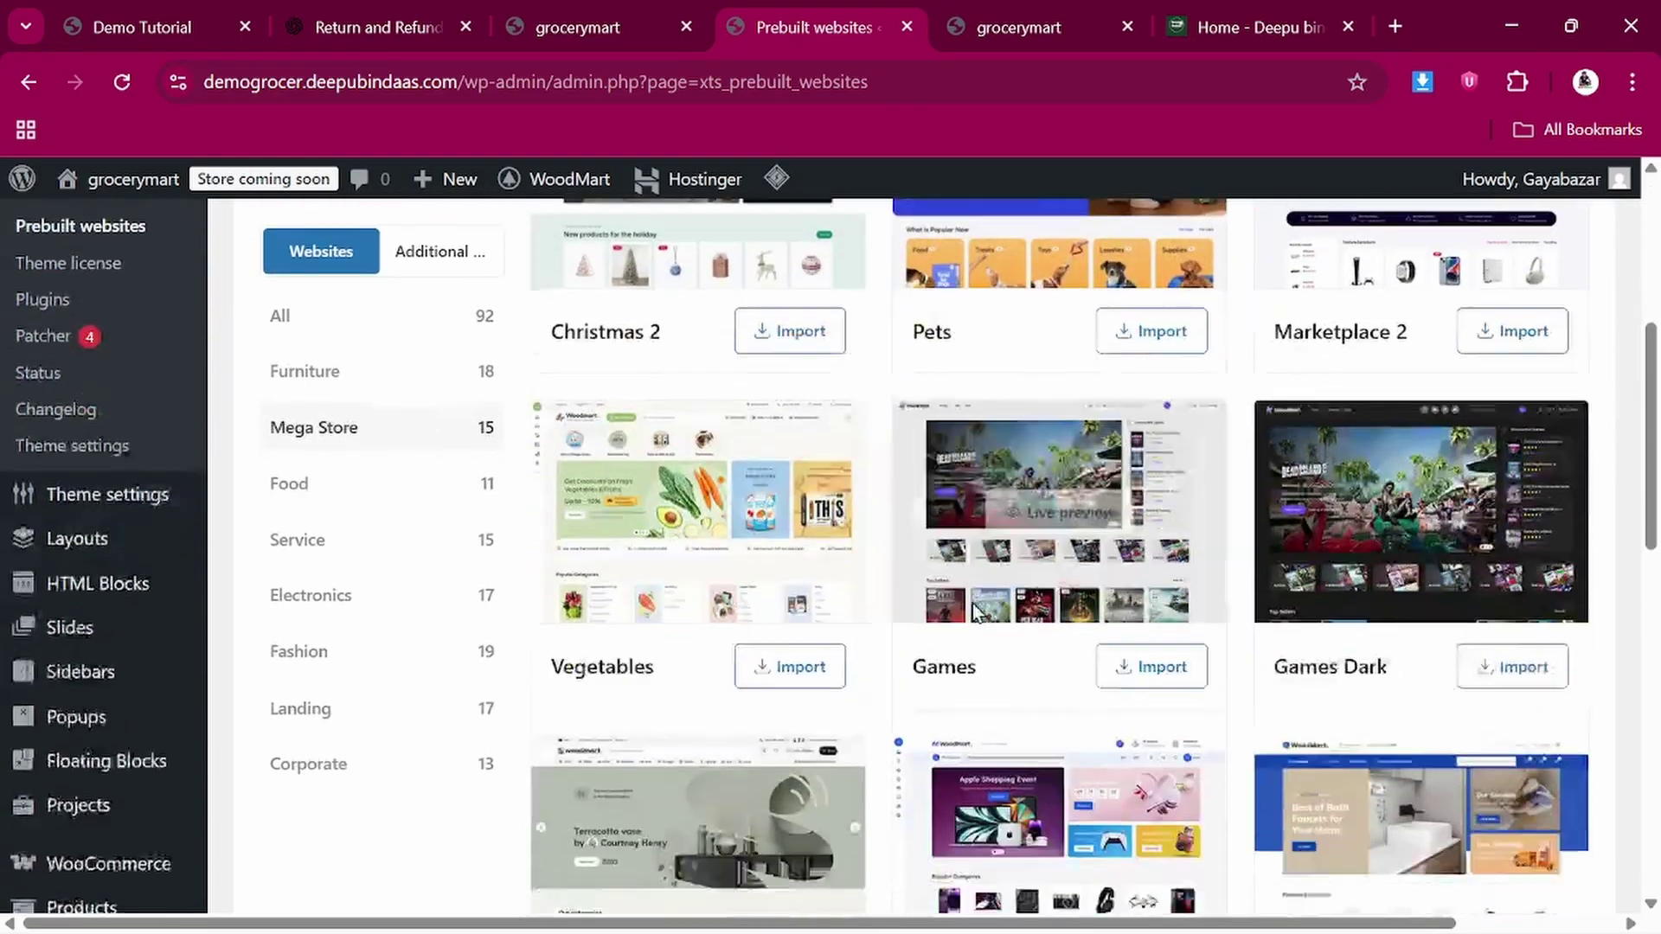
scroll(957, 611, "down", 8)
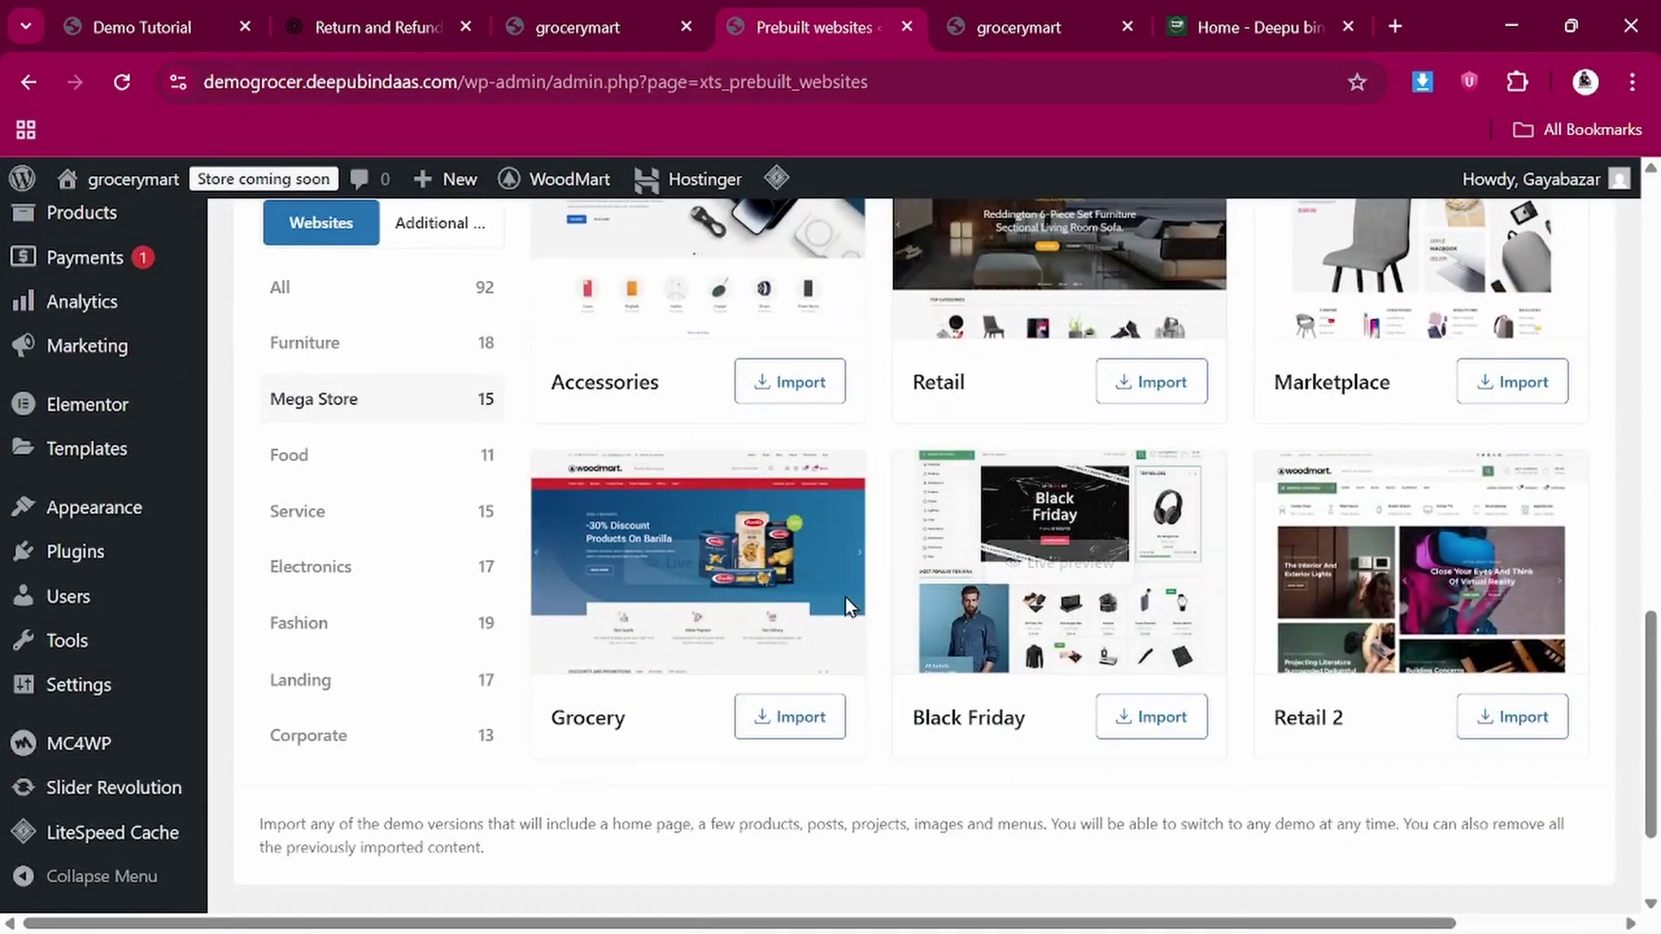
scroll(1091, 720, "down", 2)
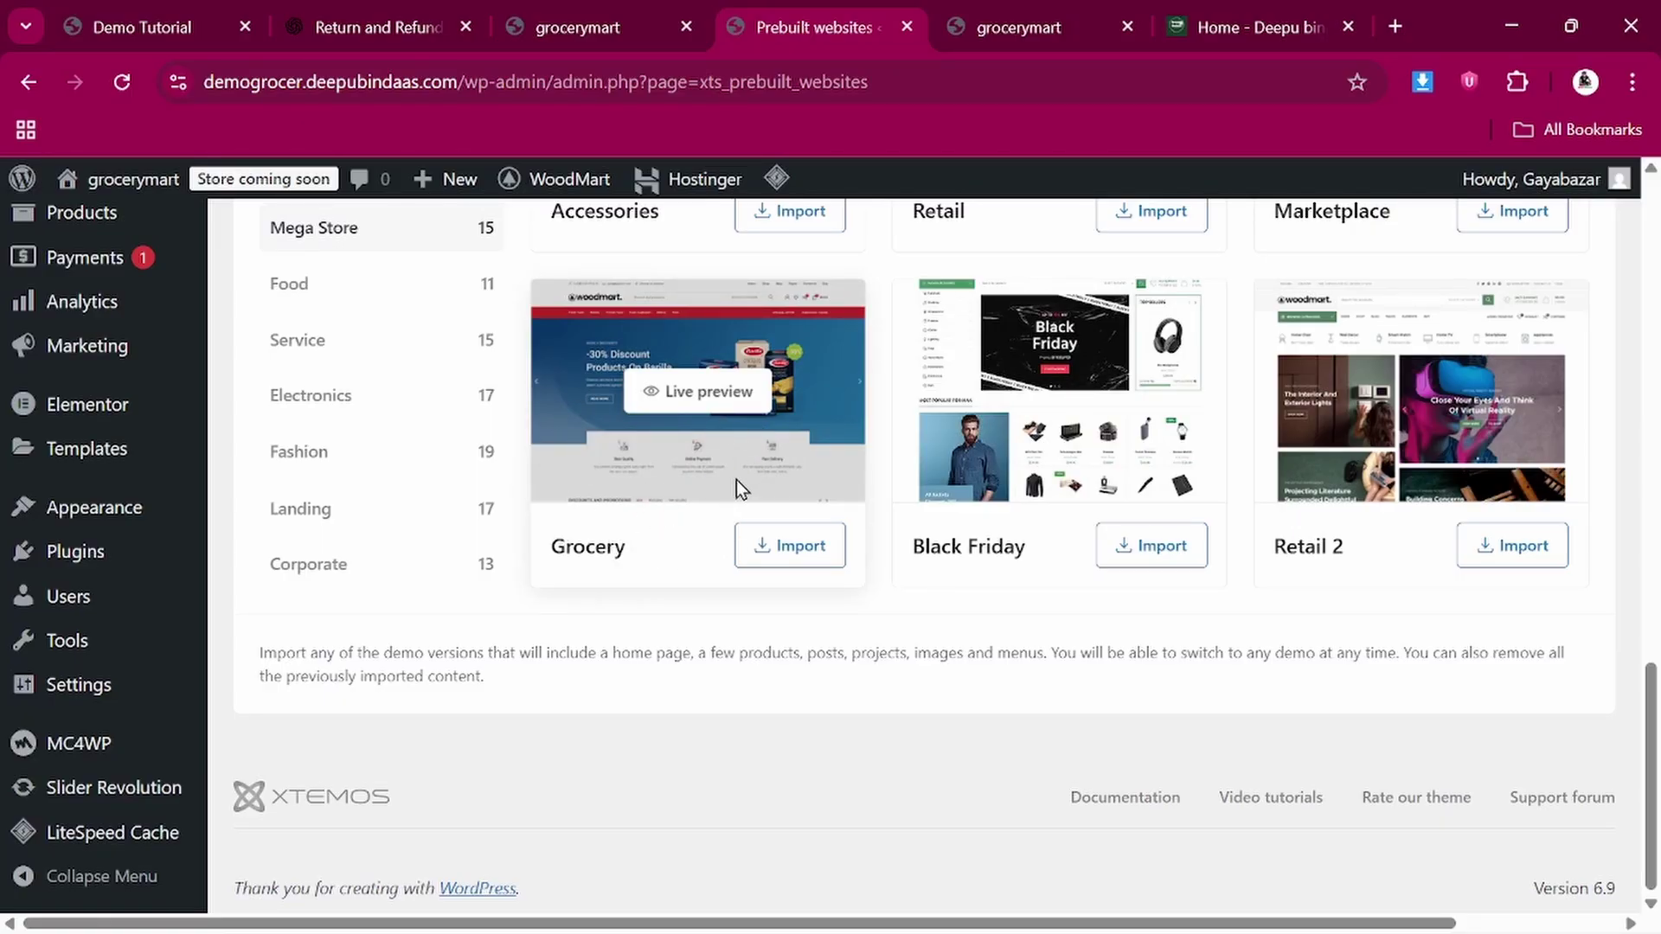
left_click(134, 24)
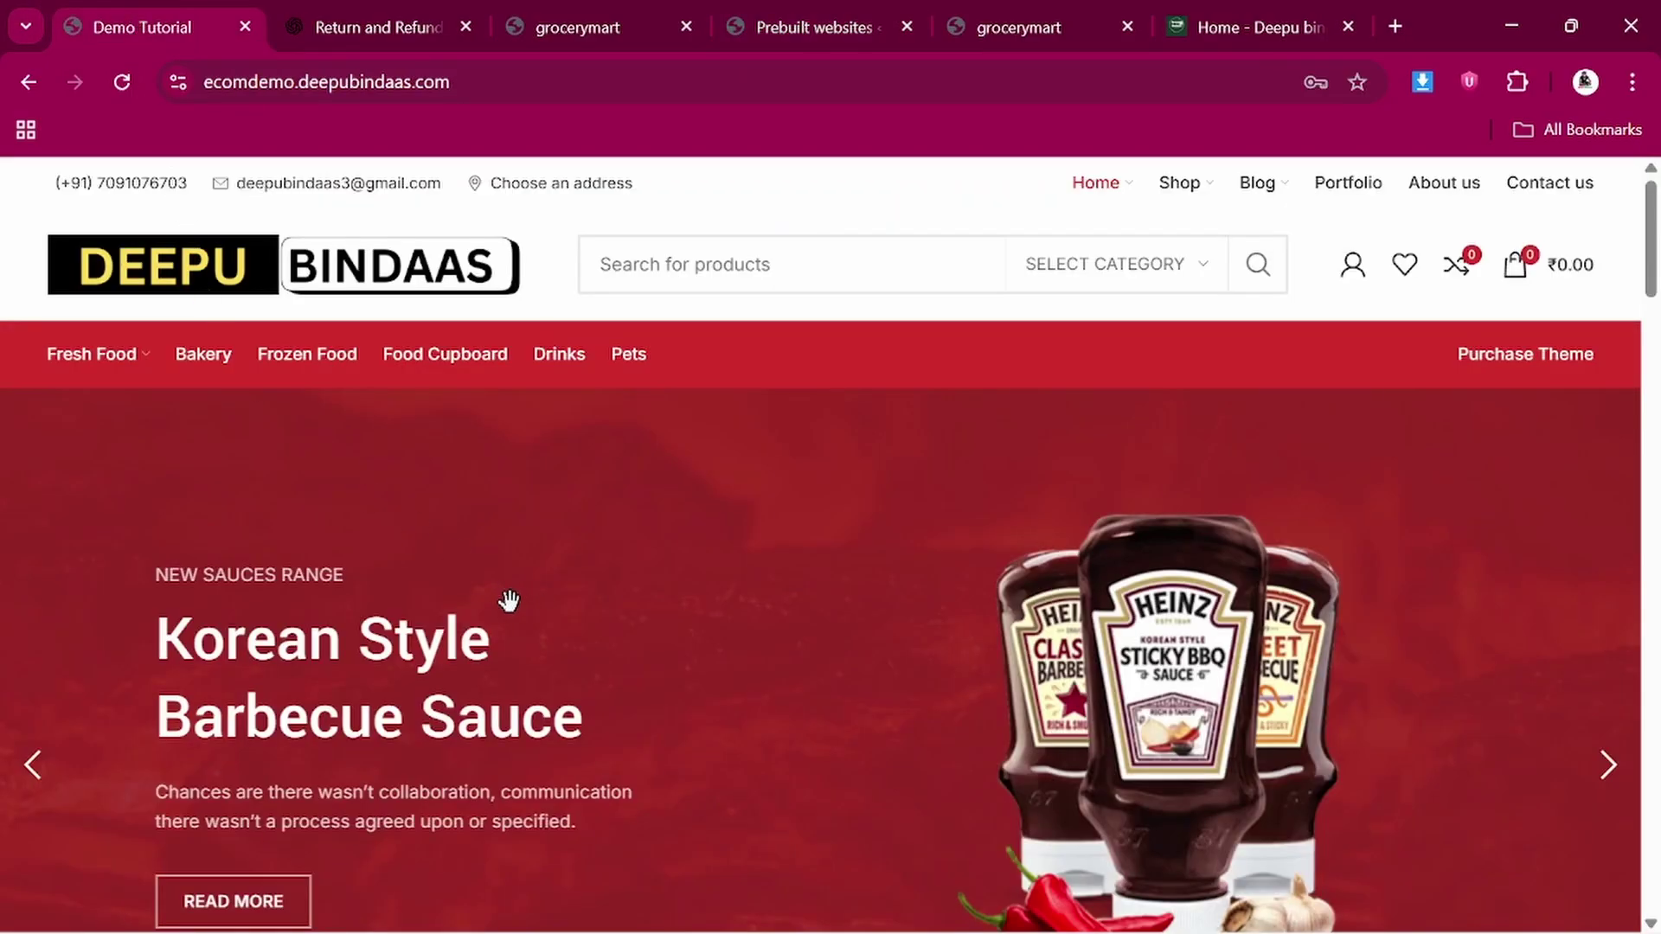
Scroll the reference storefront, then return to the Prebuilt websites list
scroll(509, 600, "down", 7)
scroll(508, 600, "up", 7)
left_click(780, 3)
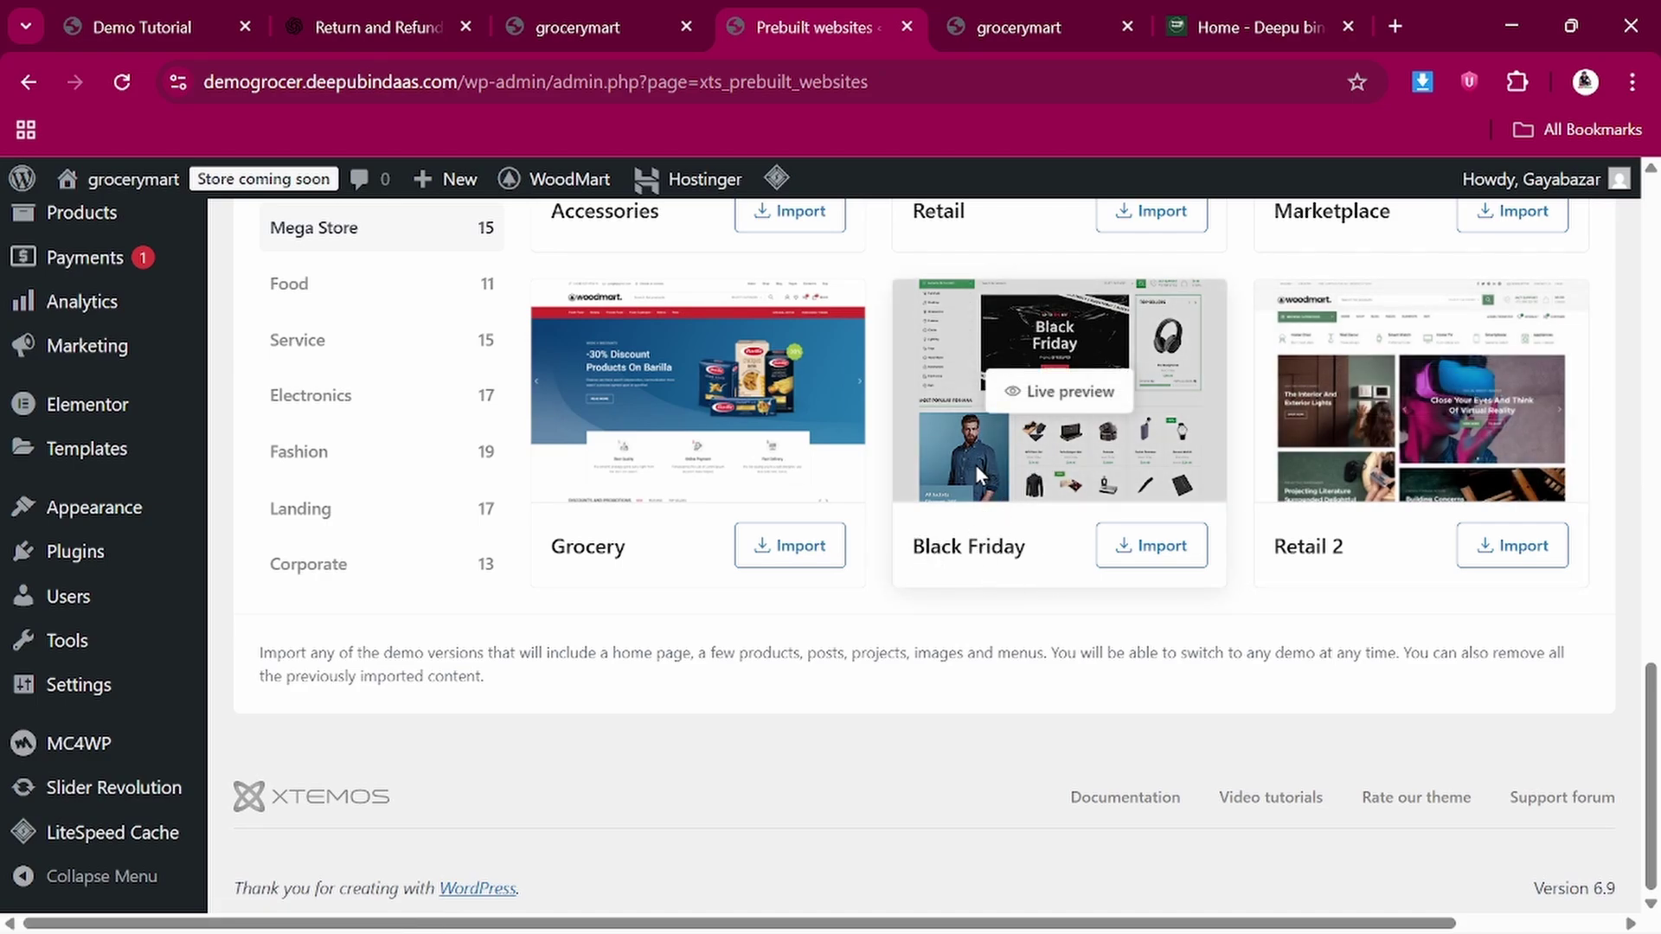
Open the Black Friday demo's live preview and scroll through its storefront
left_click(1056, 391)
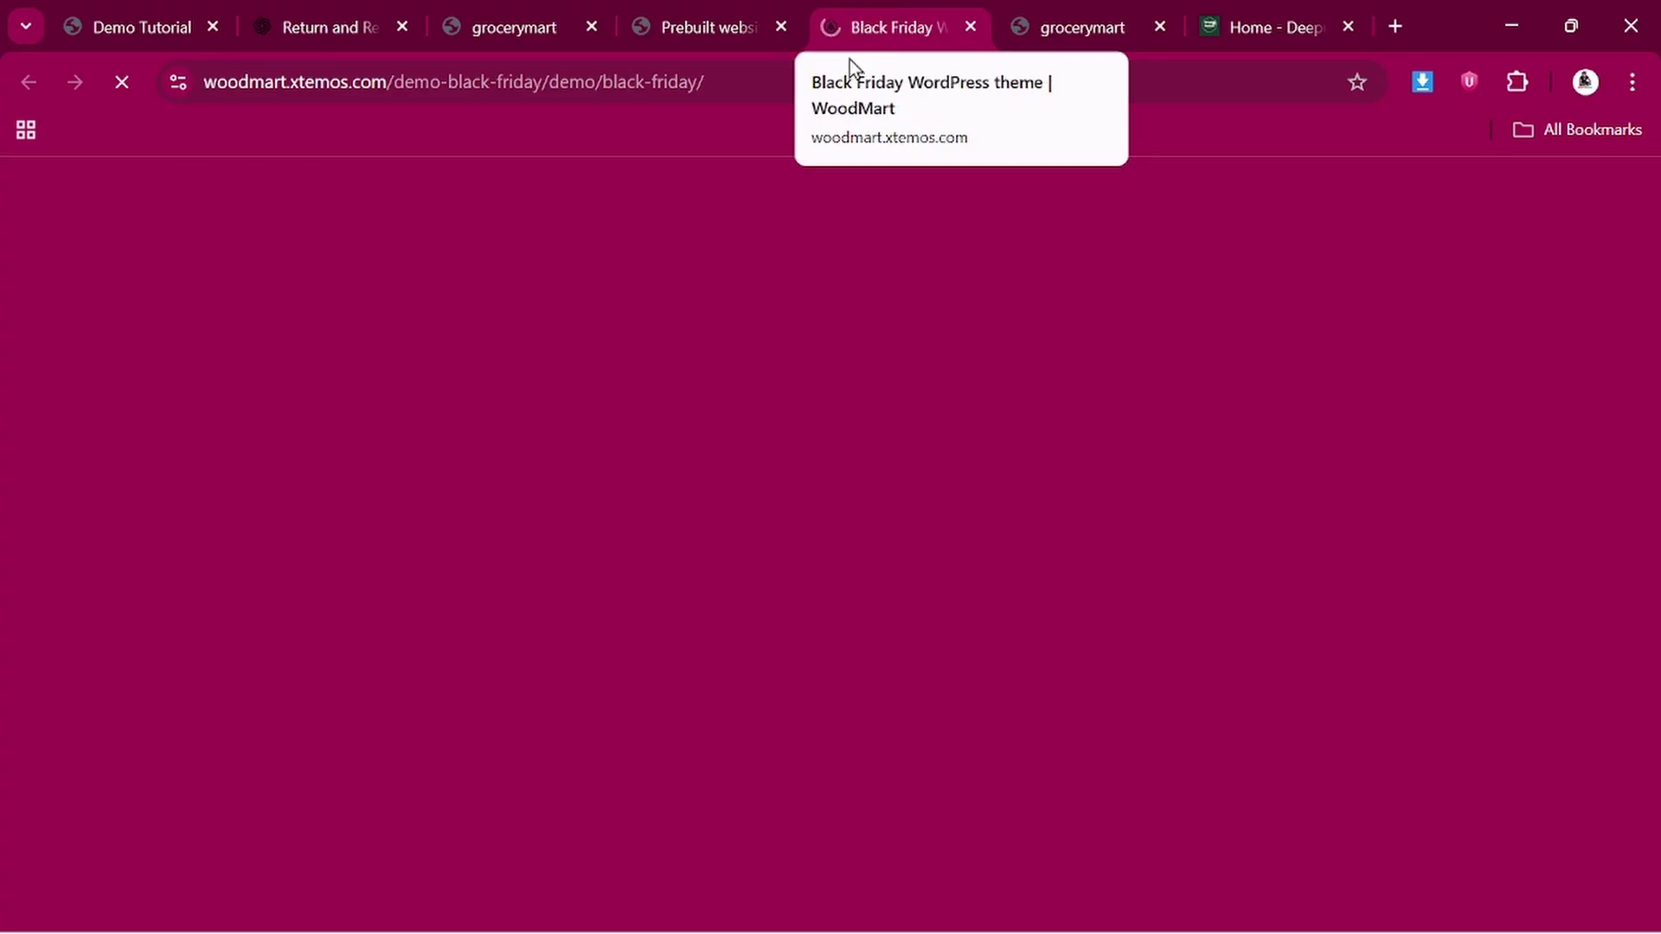
scroll(648, 475, "down", 7)
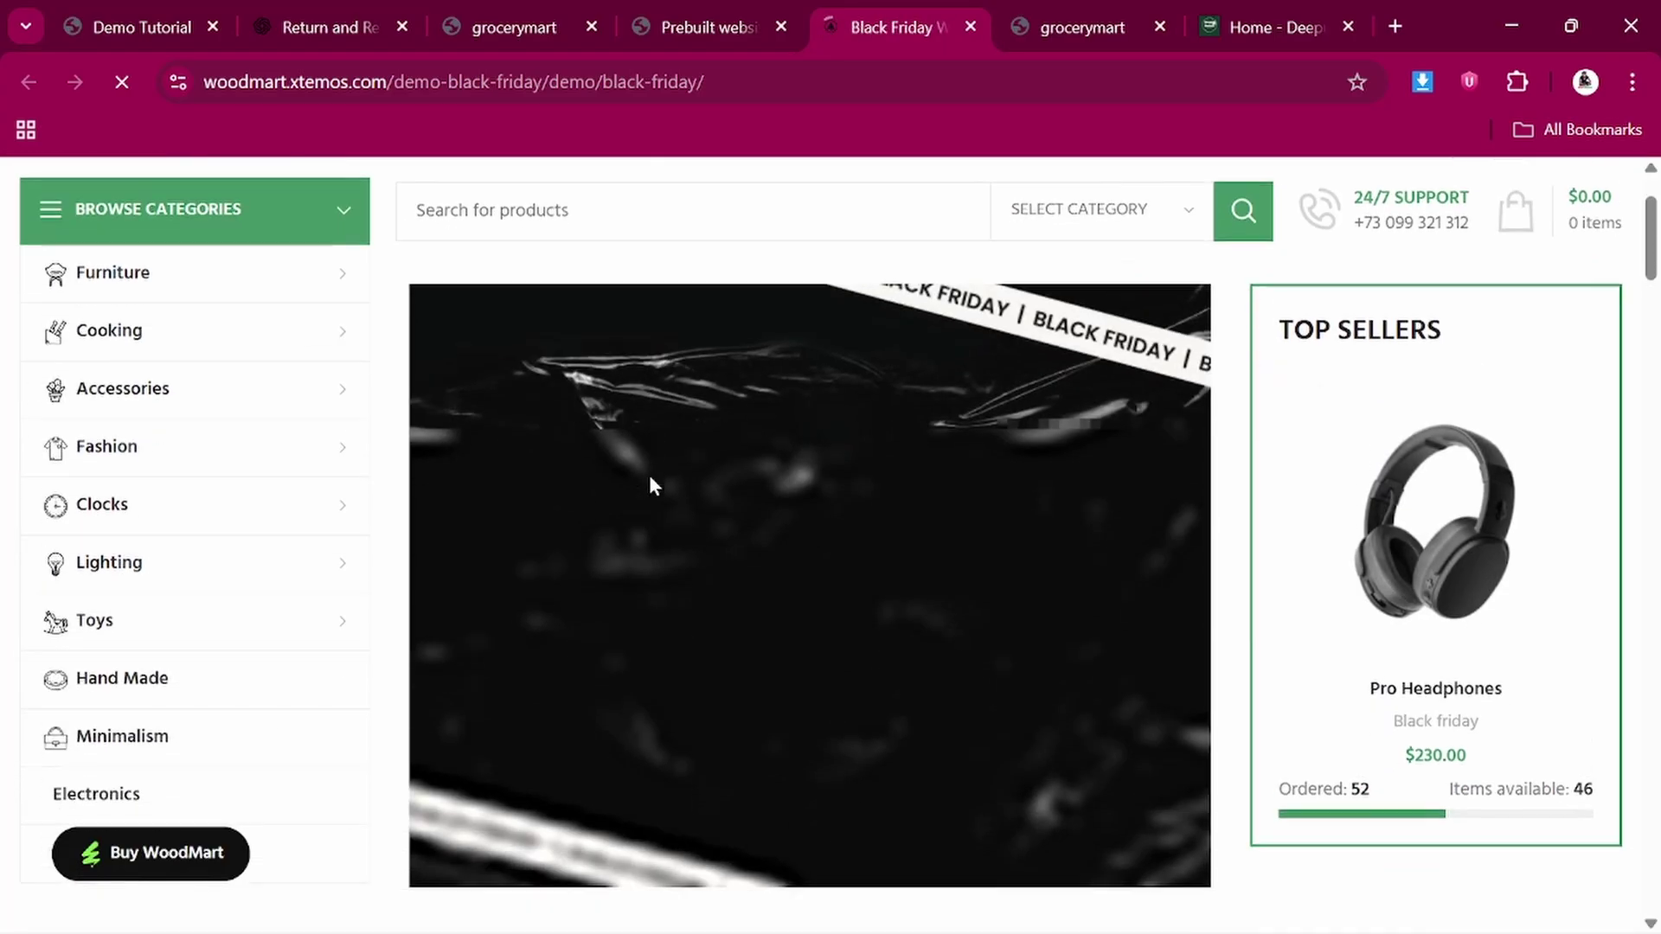
scroll(650, 476, "down", 20)
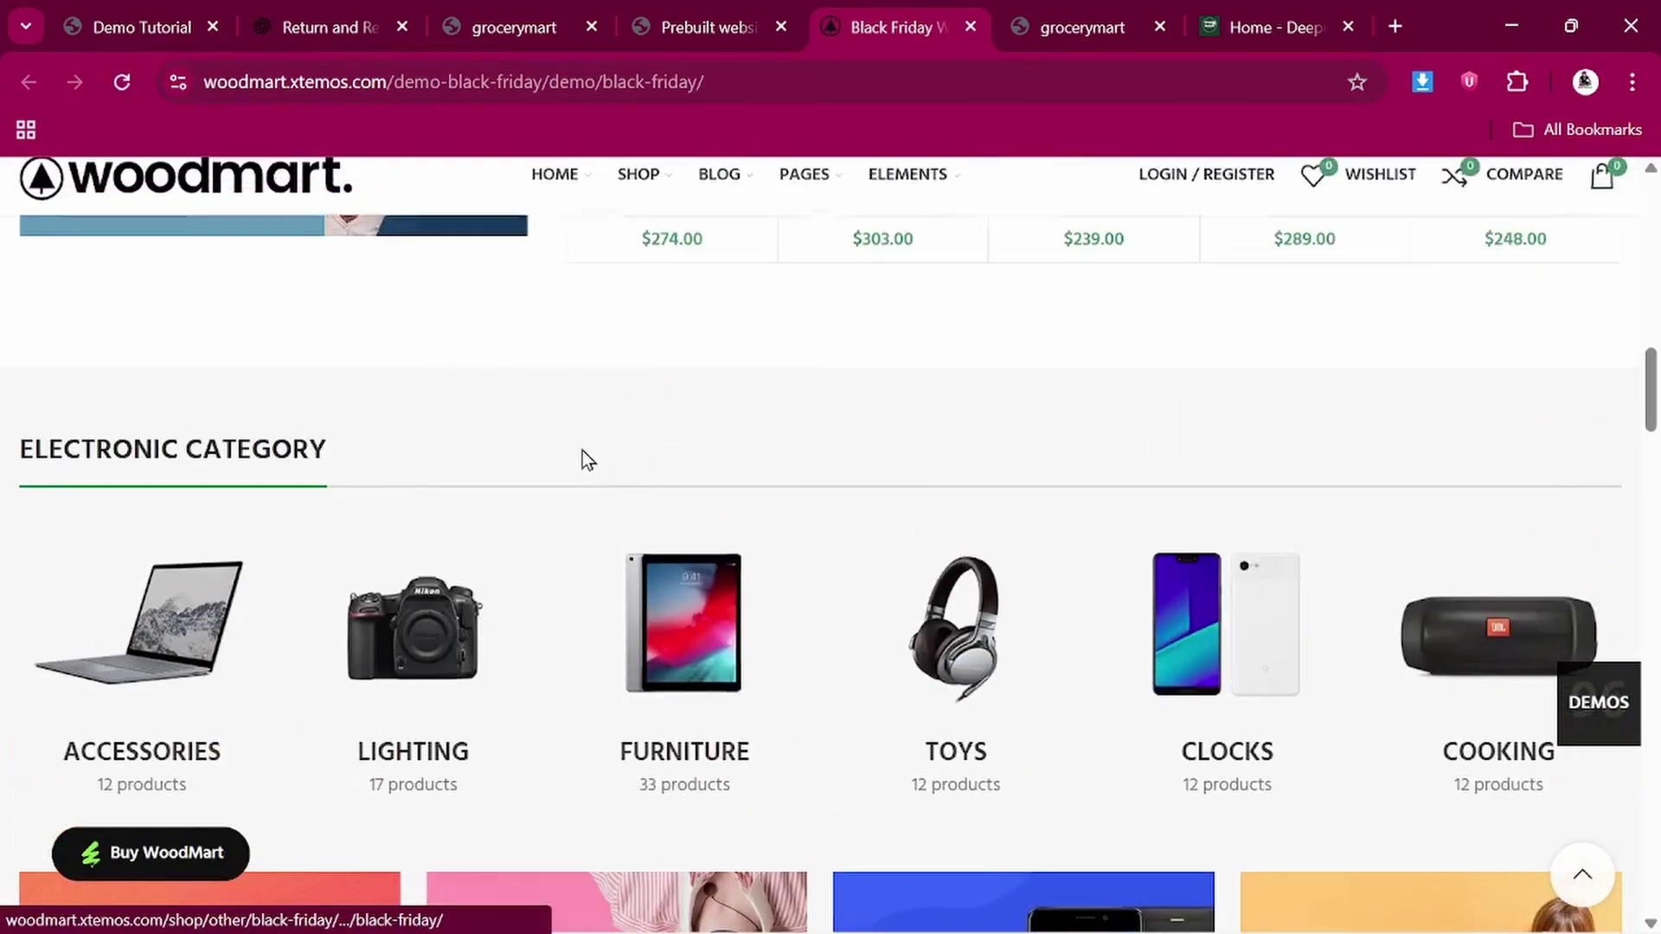
scroll(577, 448, "up", 20)
scroll(574, 445, "up", 4)
scroll(649, 497, "down", 20)
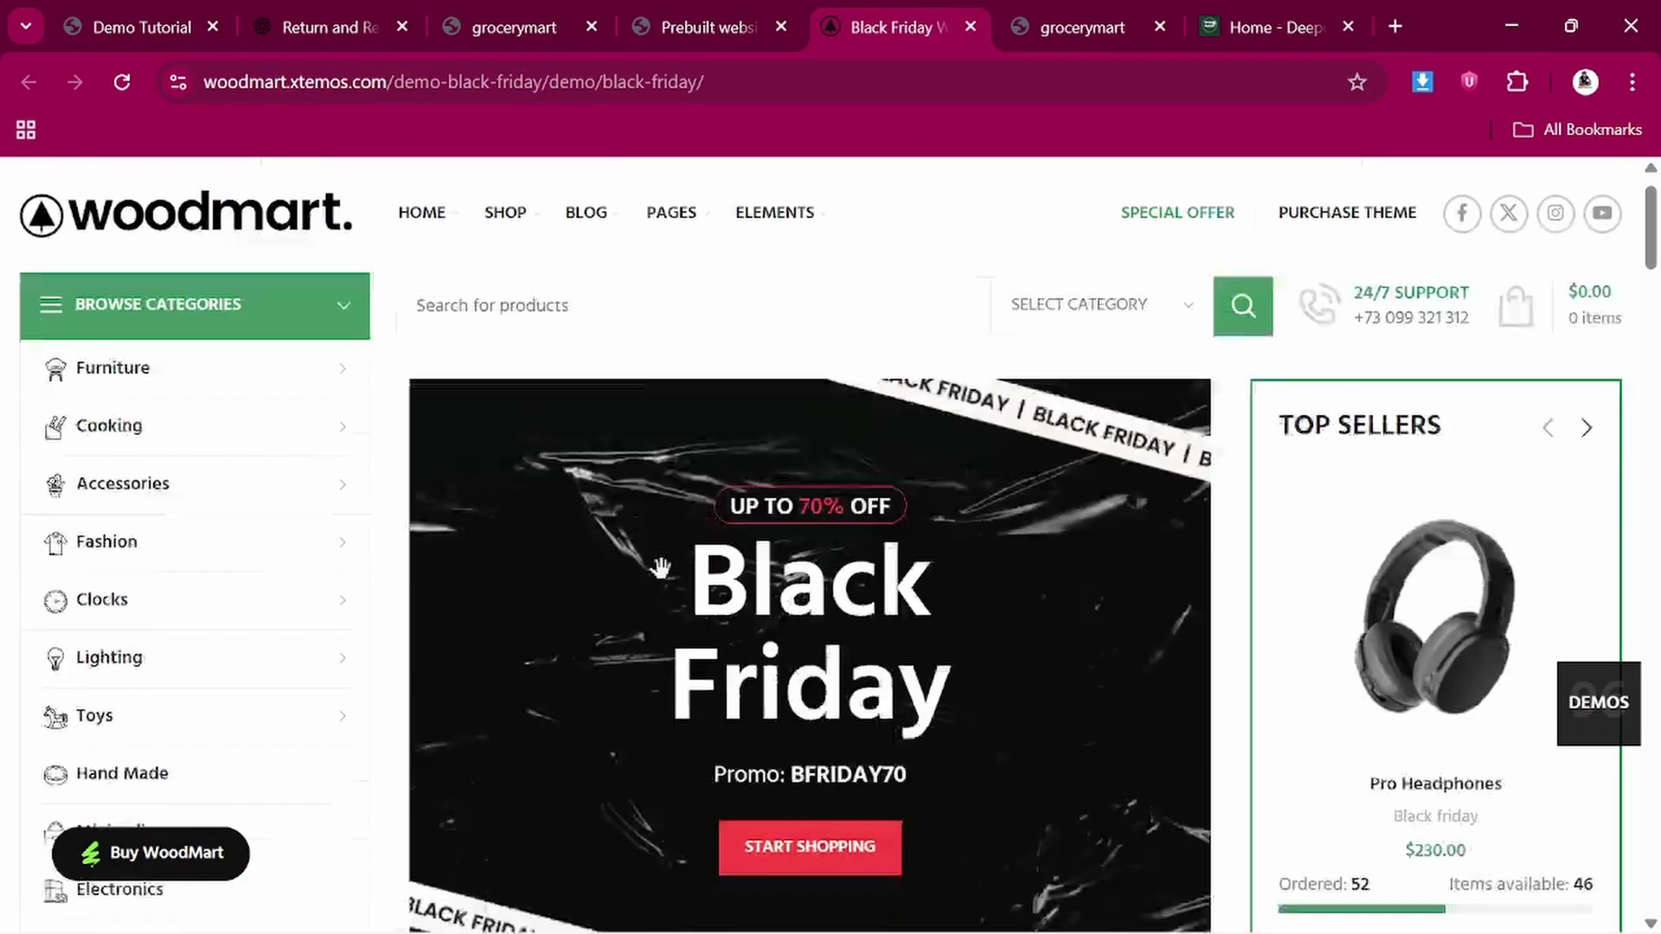
scroll(659, 507, "down", 20)
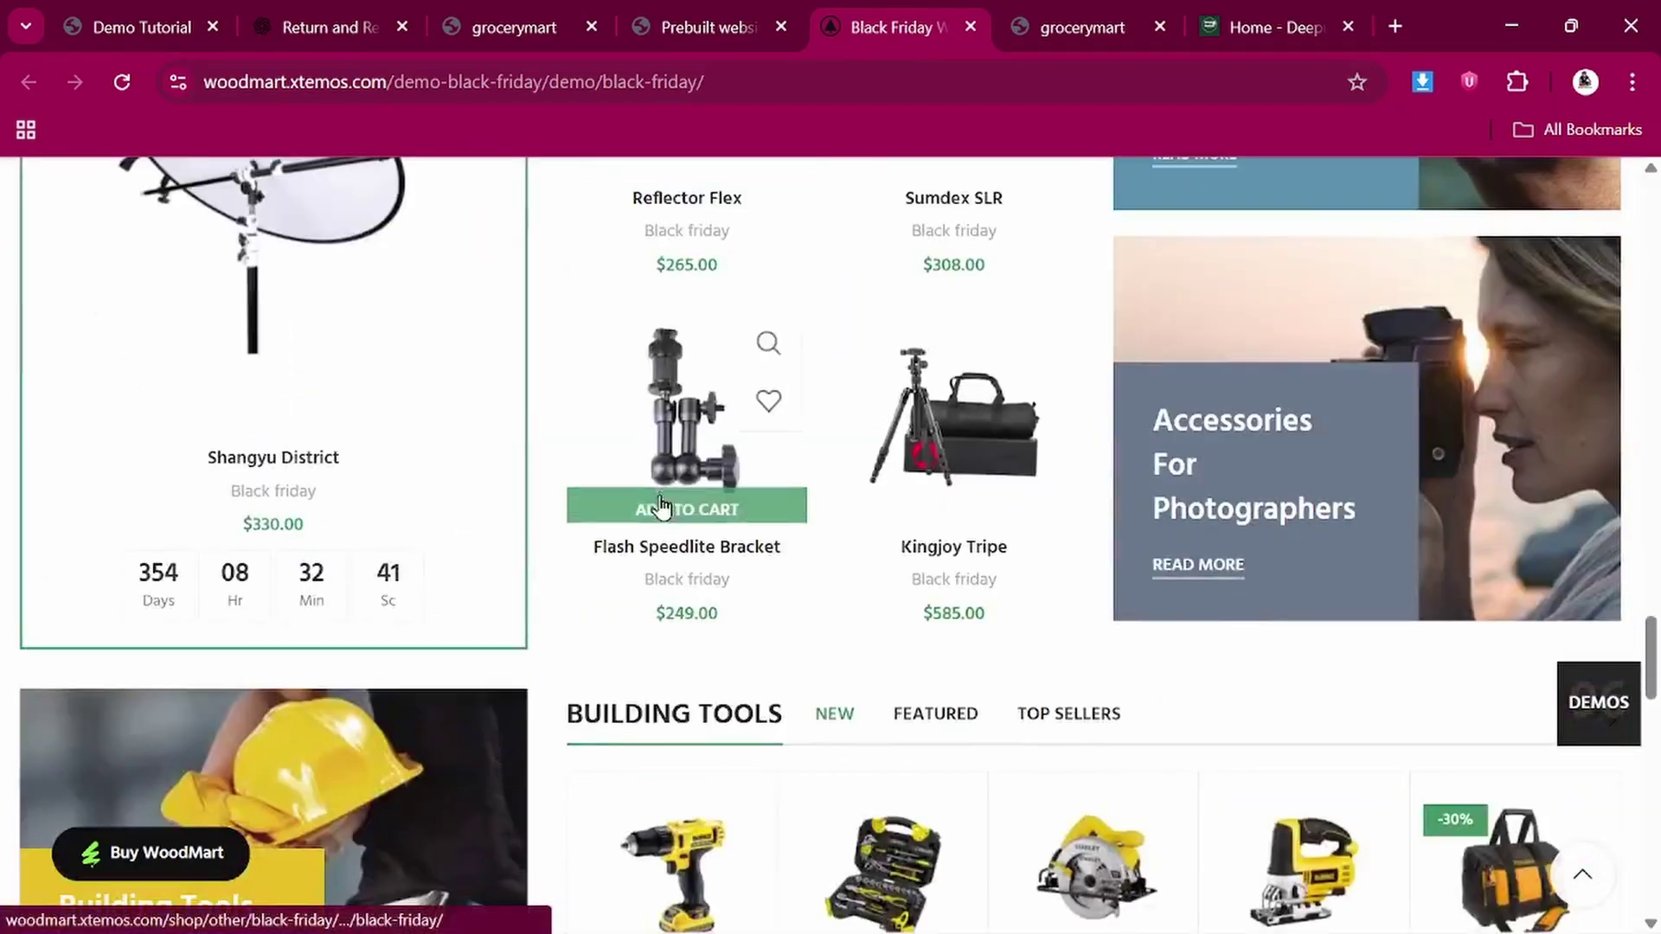
scroll(662, 476, "up", 8)
scroll(662, 476, "up", 20)
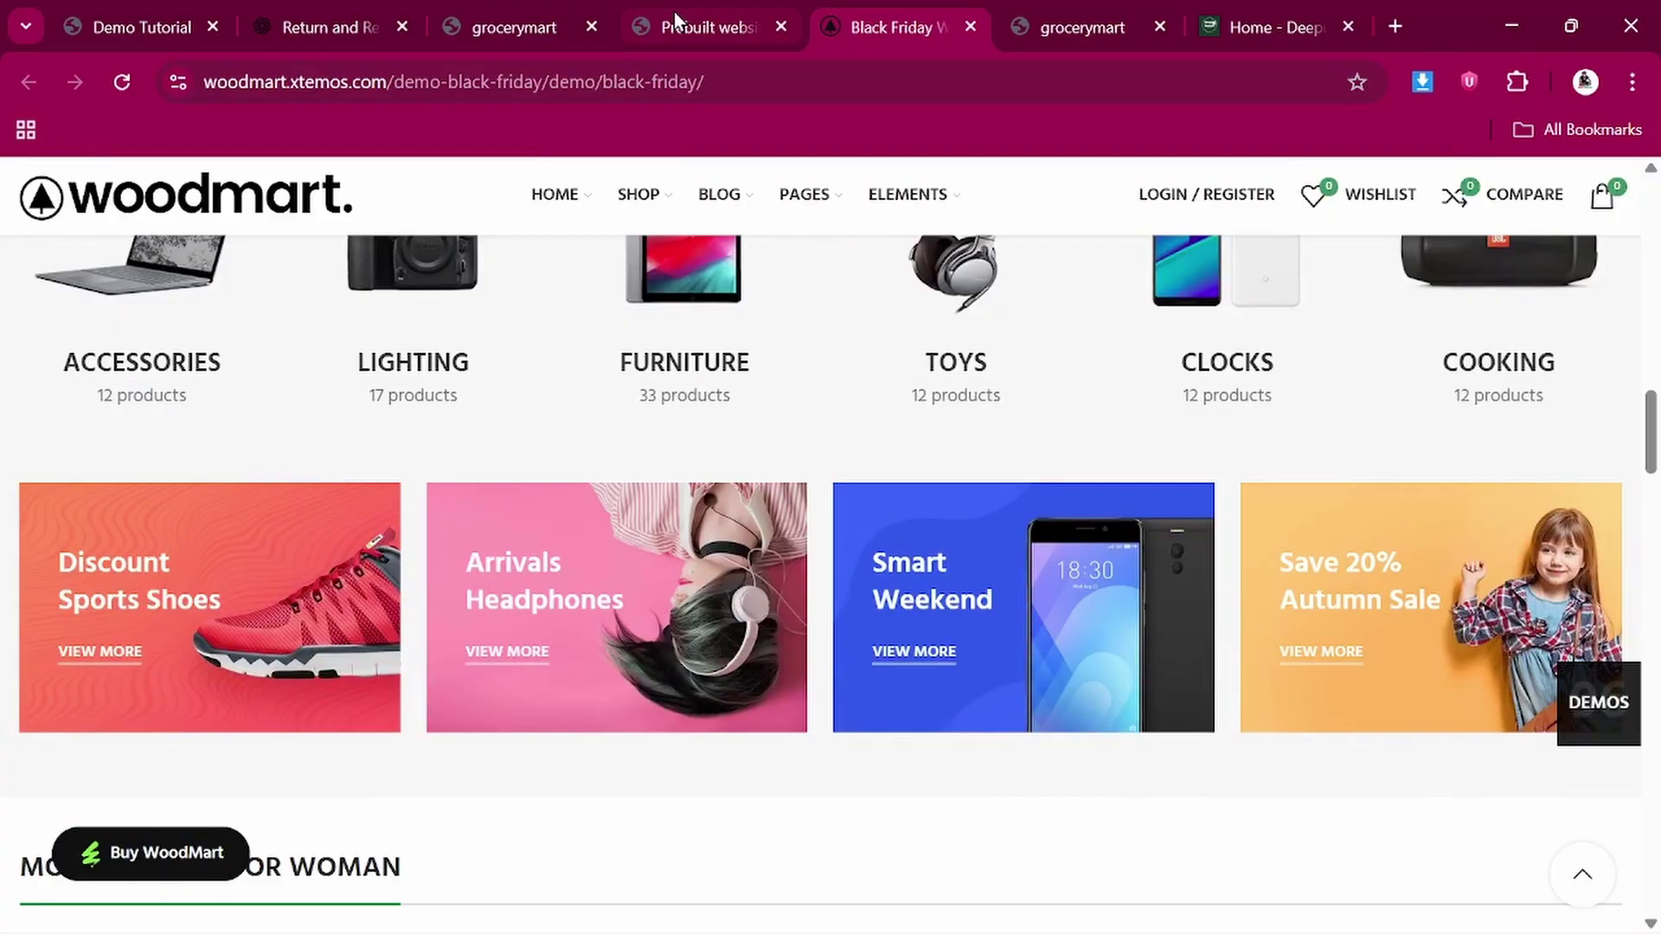
Go back to the prebuilt websites list and start the Grocery demo import
left_click(673, 12)
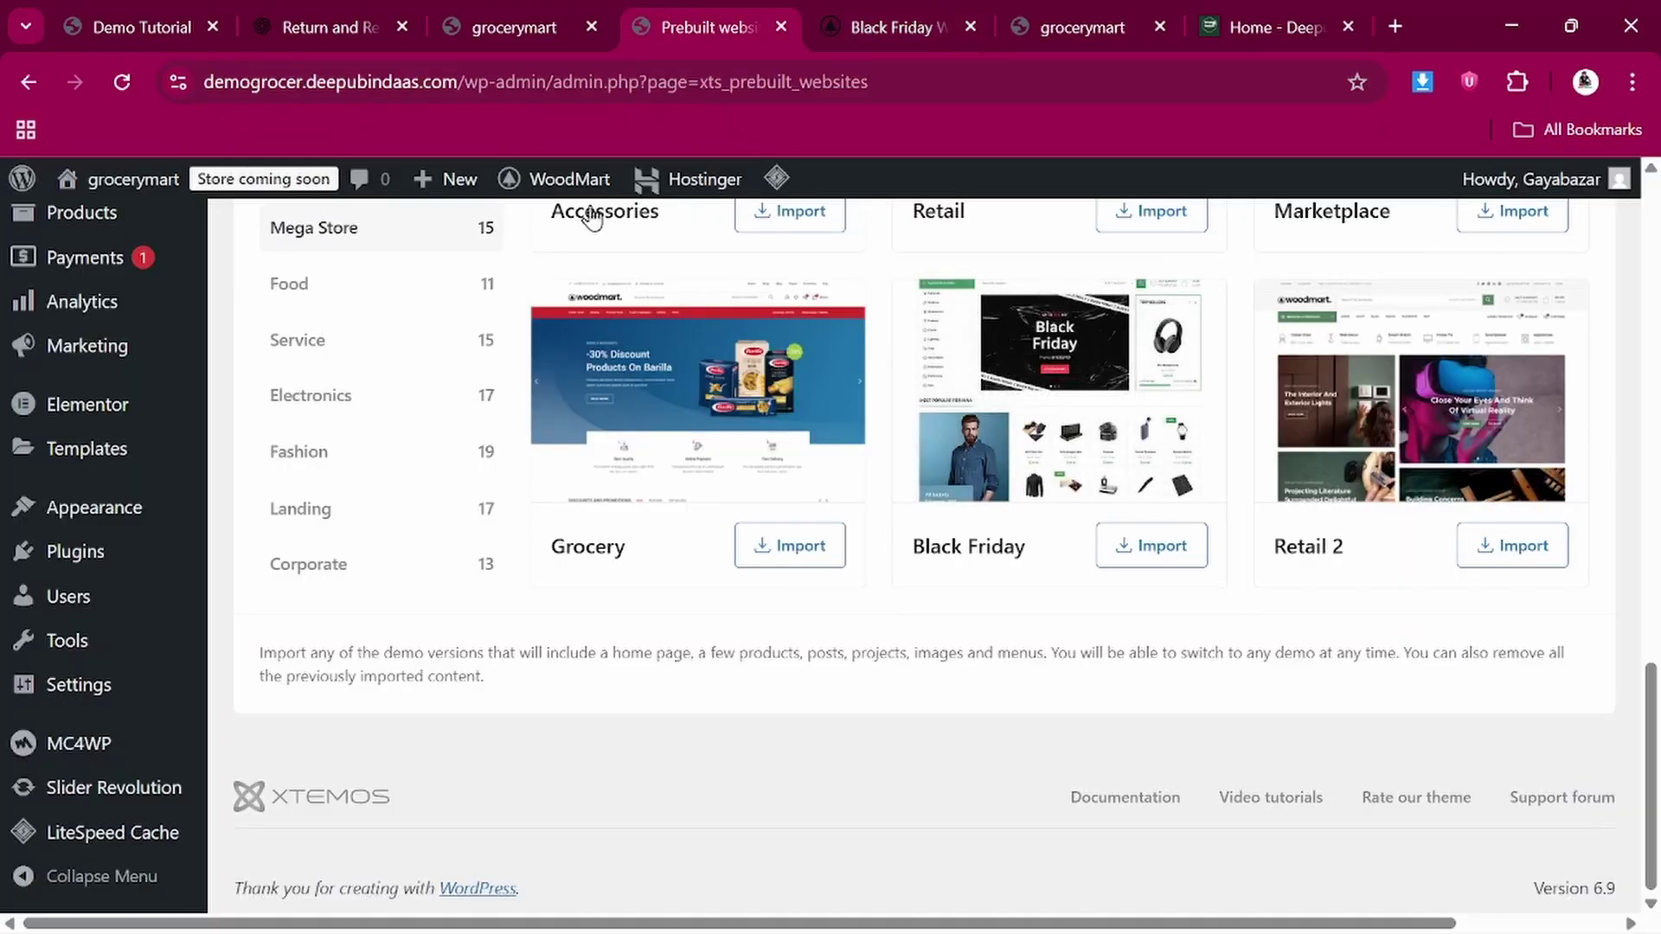
left_click(811, 550)
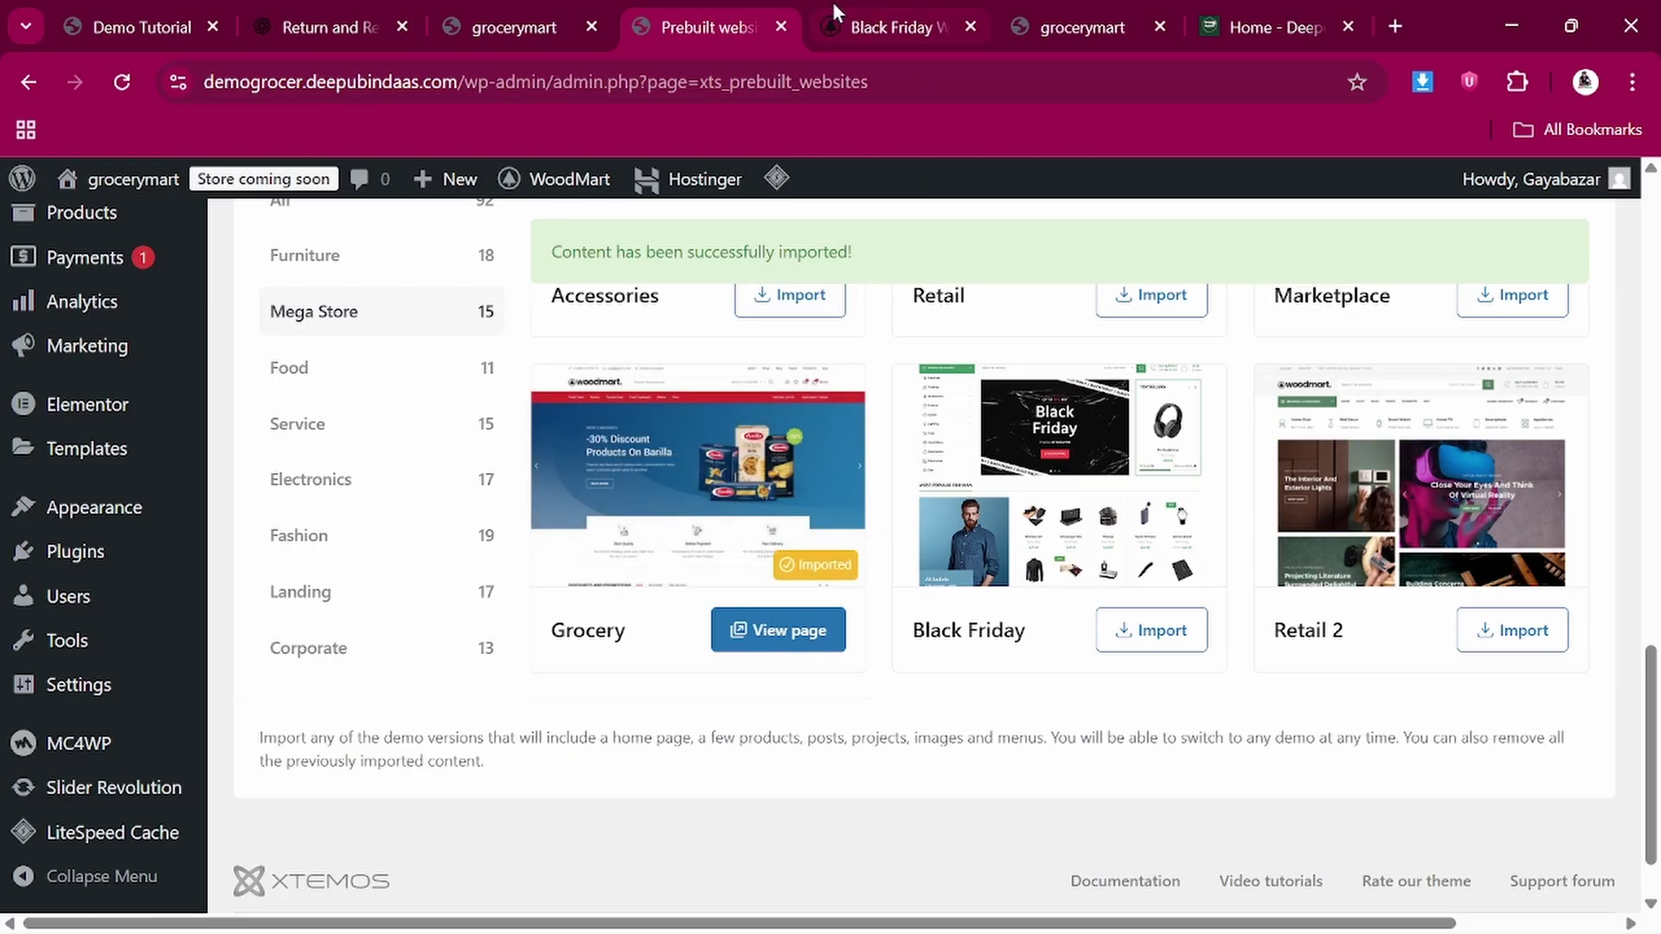
Close the Black Friday preview and look over the grocerymart store front
mouse_move(874, 12)
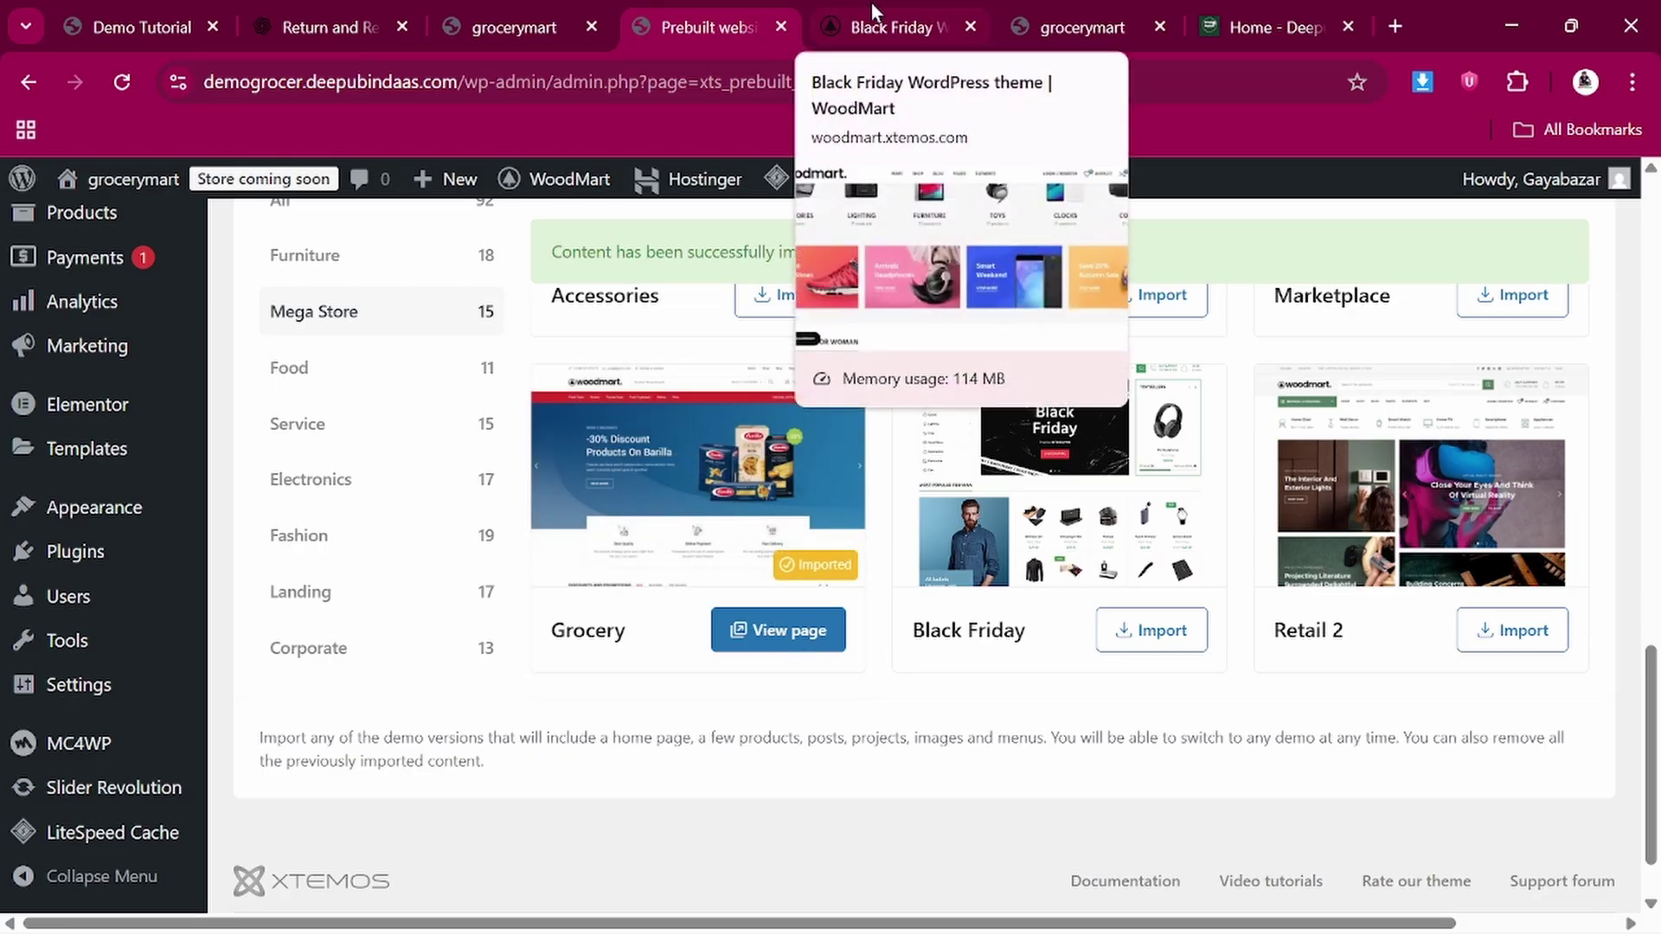
left_click(970, 26)
left_click(882, 21)
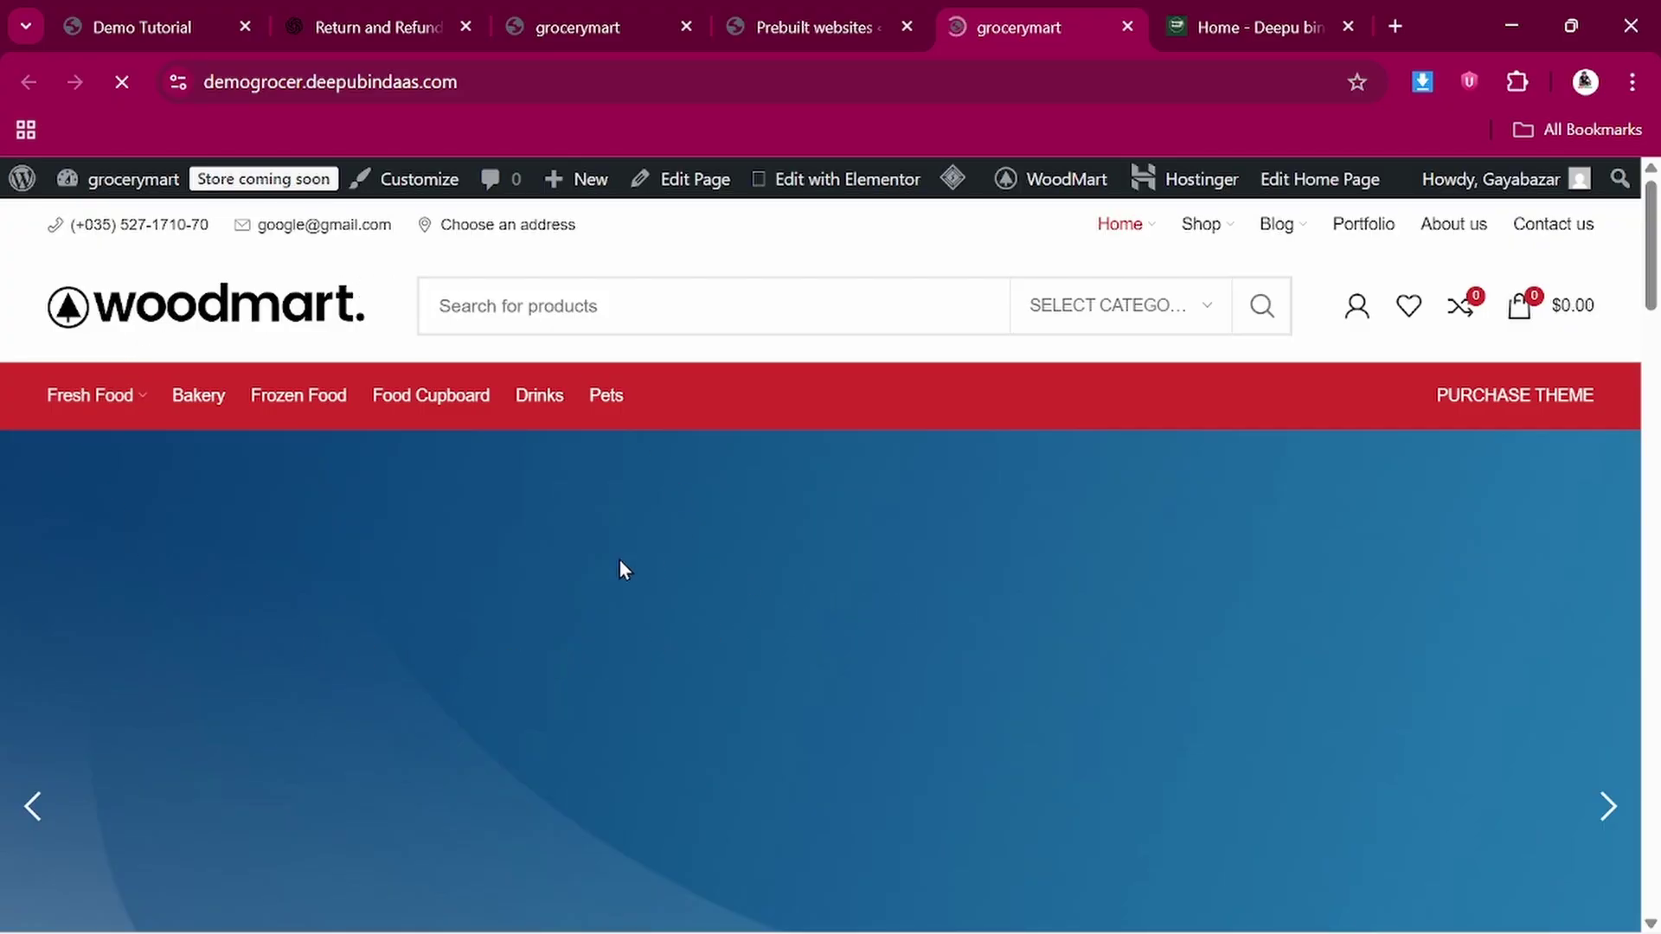
scroll(620, 560, "down", 5)
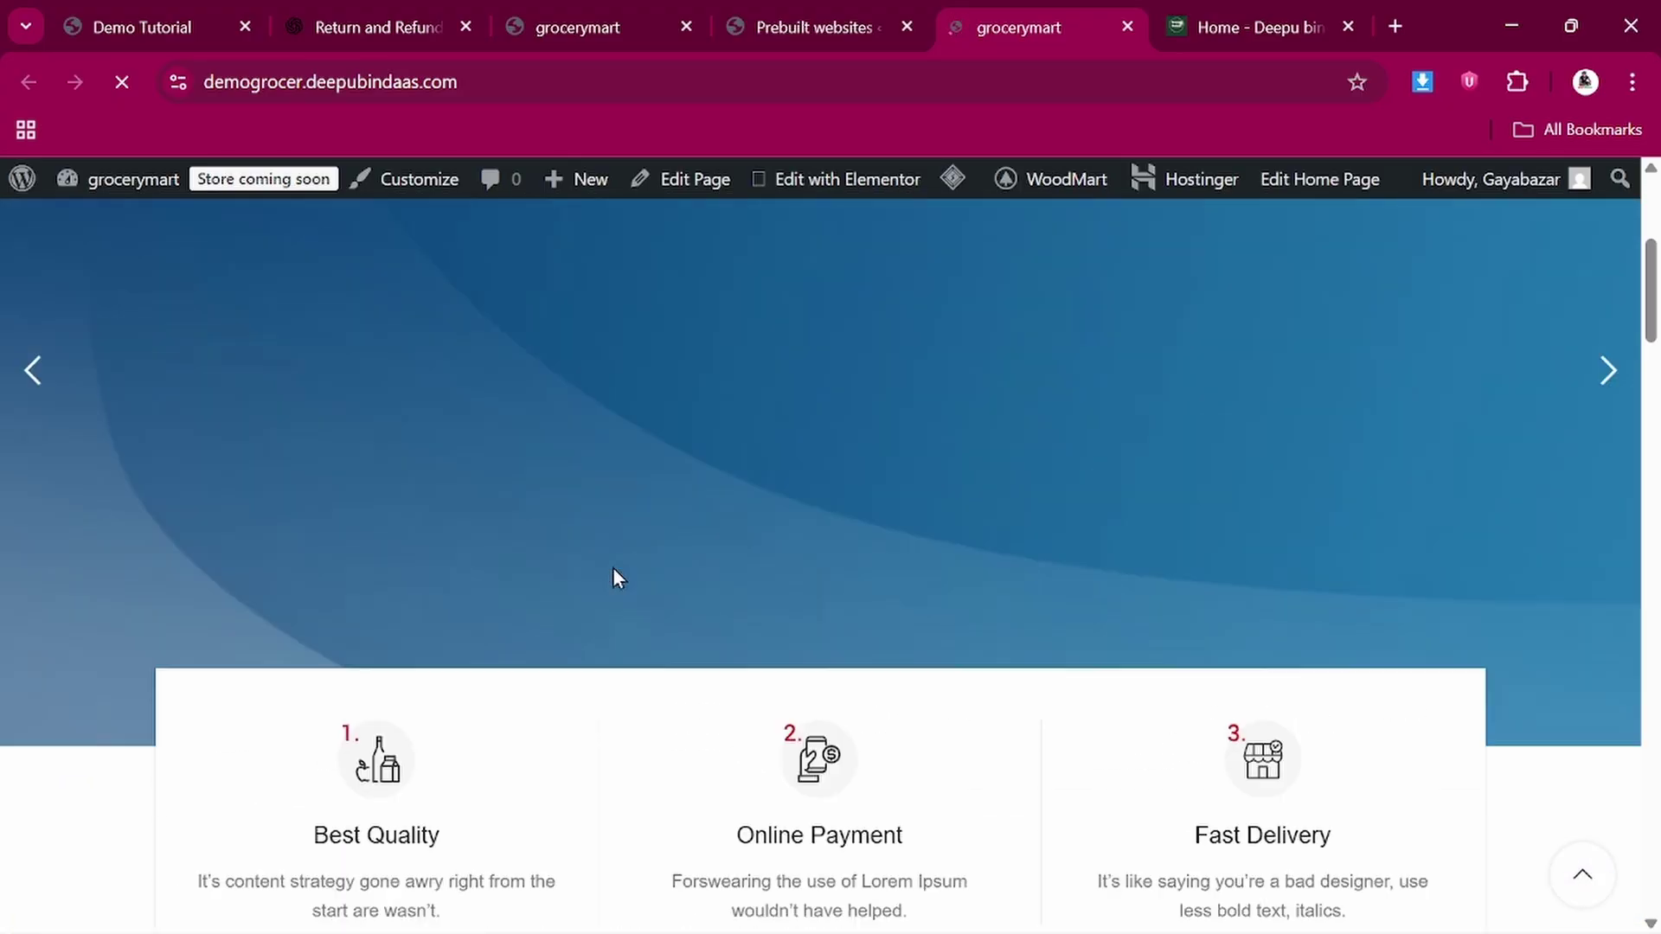
scroll(612, 568, "up", 5)
Compare with the Demo Tutorial reference homepage, then scroll through the new grocerymart home page
left_click(123, 3)
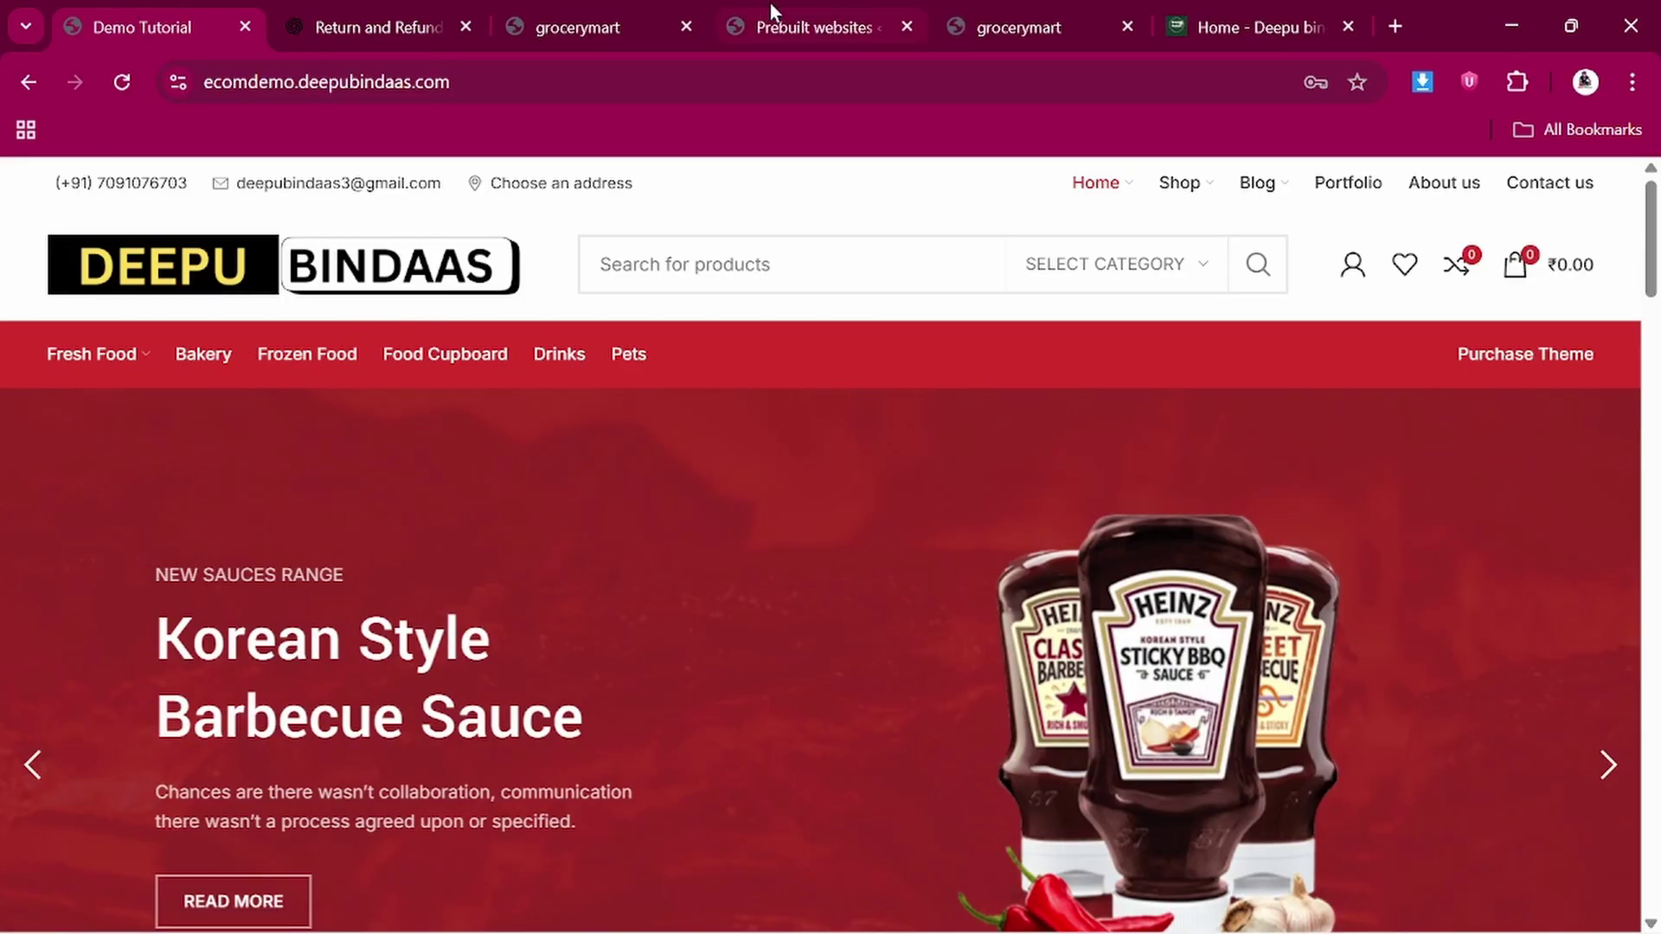
left_click(795, 4)
left_click(999, 8)
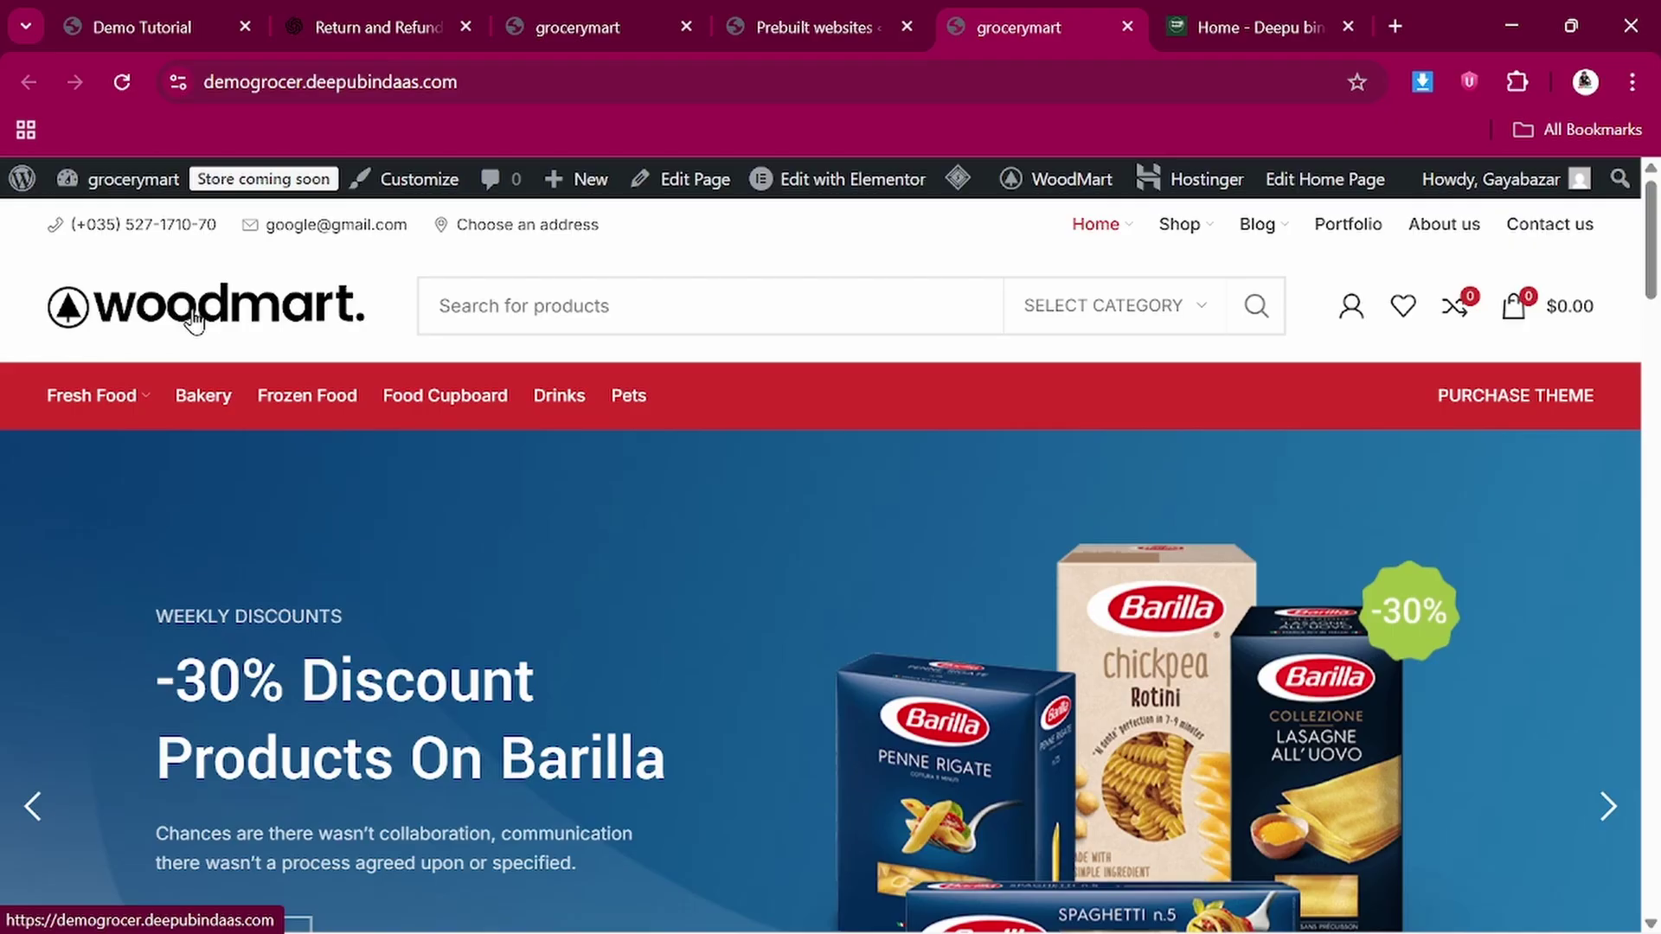
scroll(614, 643, "down", 3)
scroll(1050, 591, "up", 3)
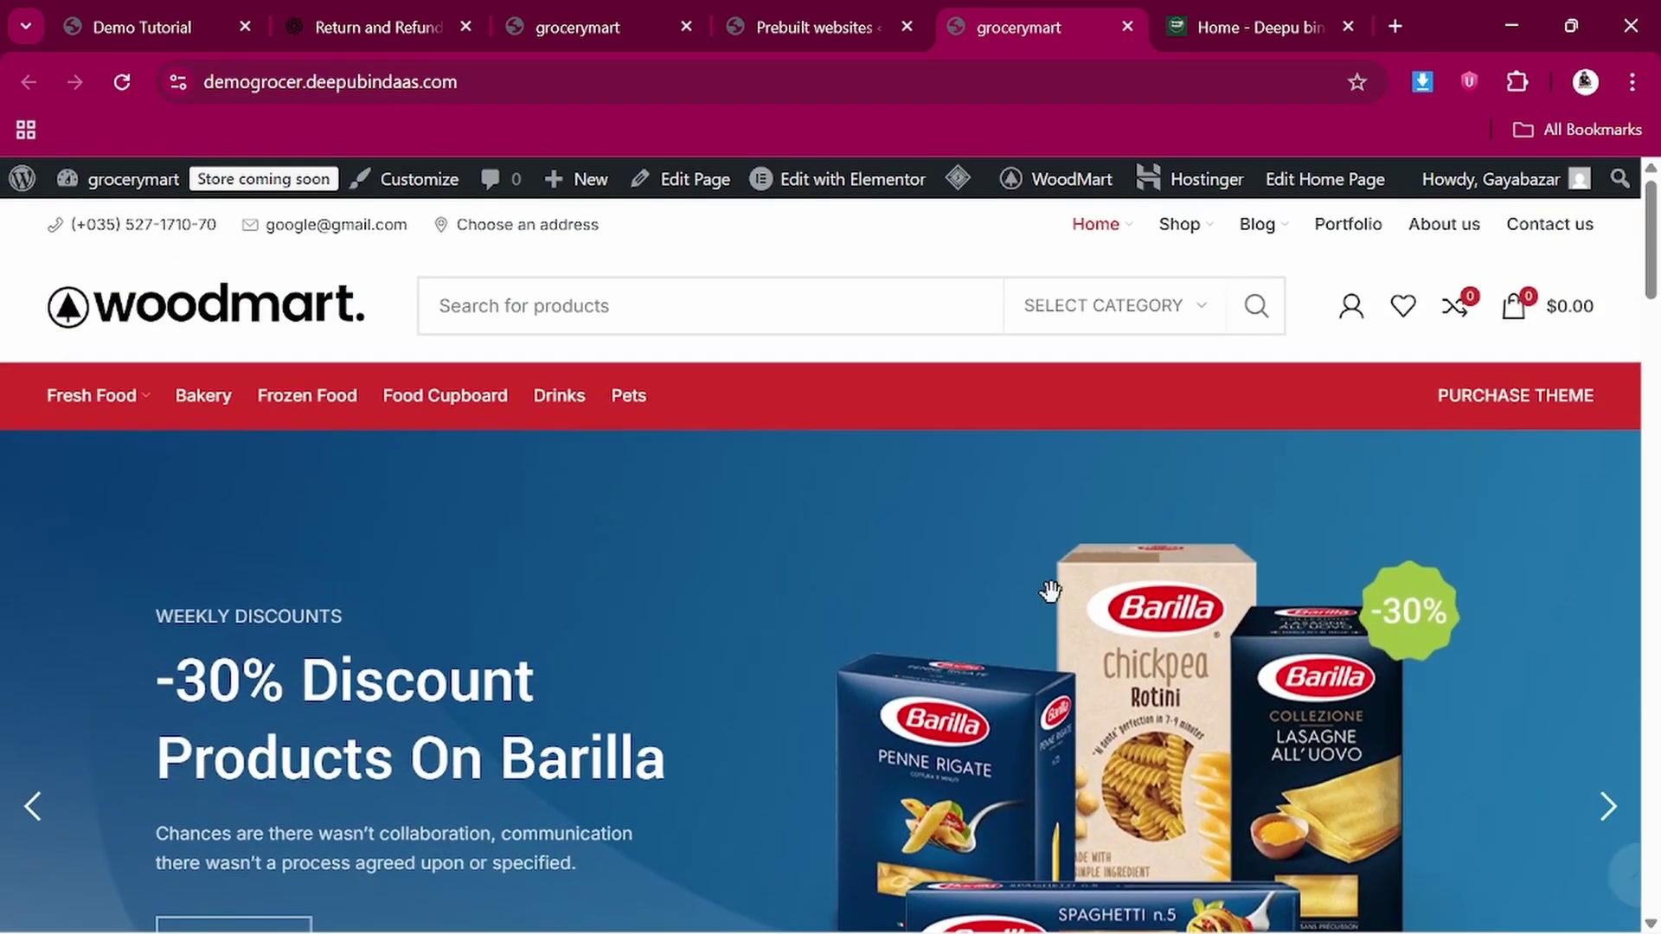
scroll(1051, 592, "down", 10)
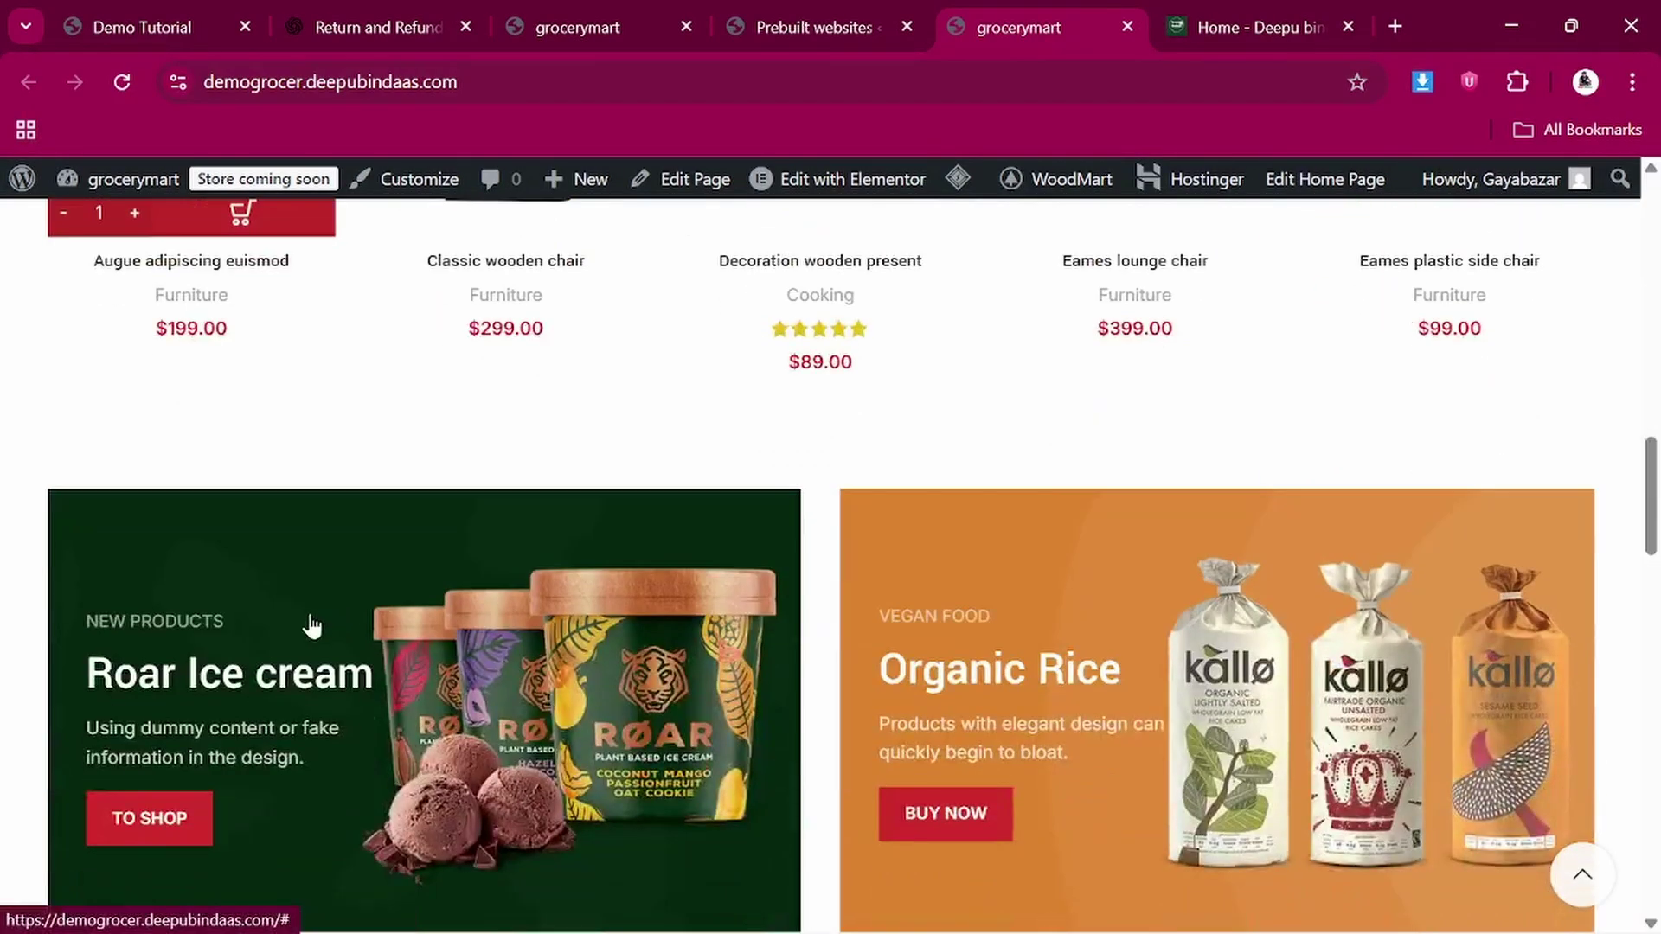
scroll(717, 584, "down", 3)
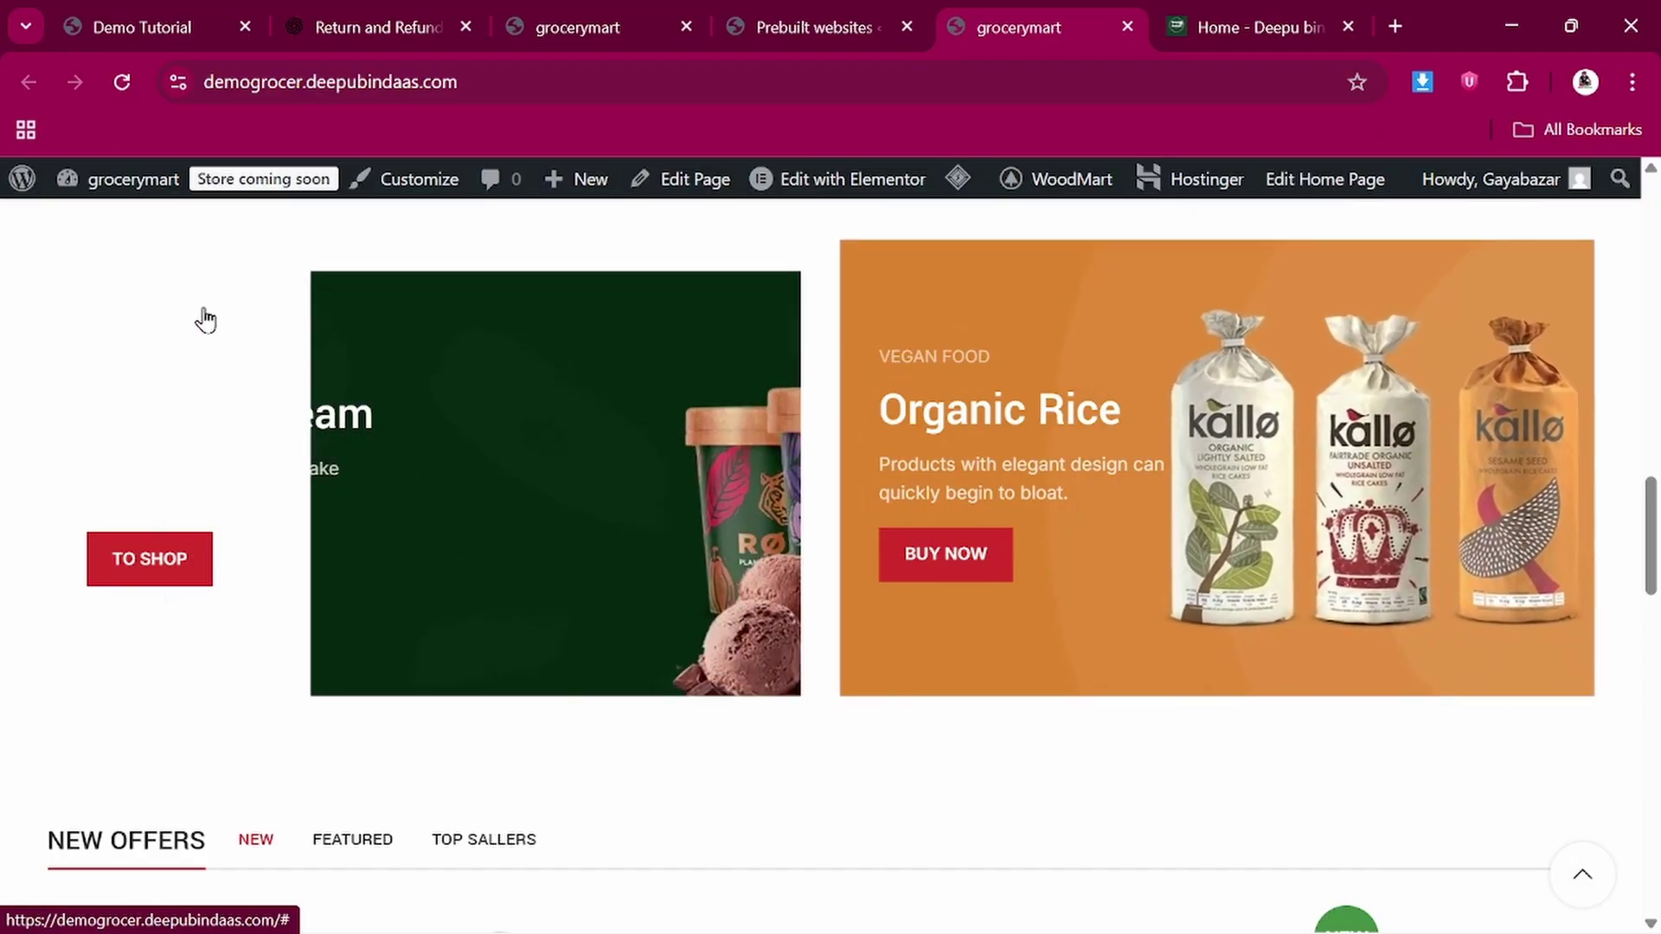
mouse_move(952, 182)
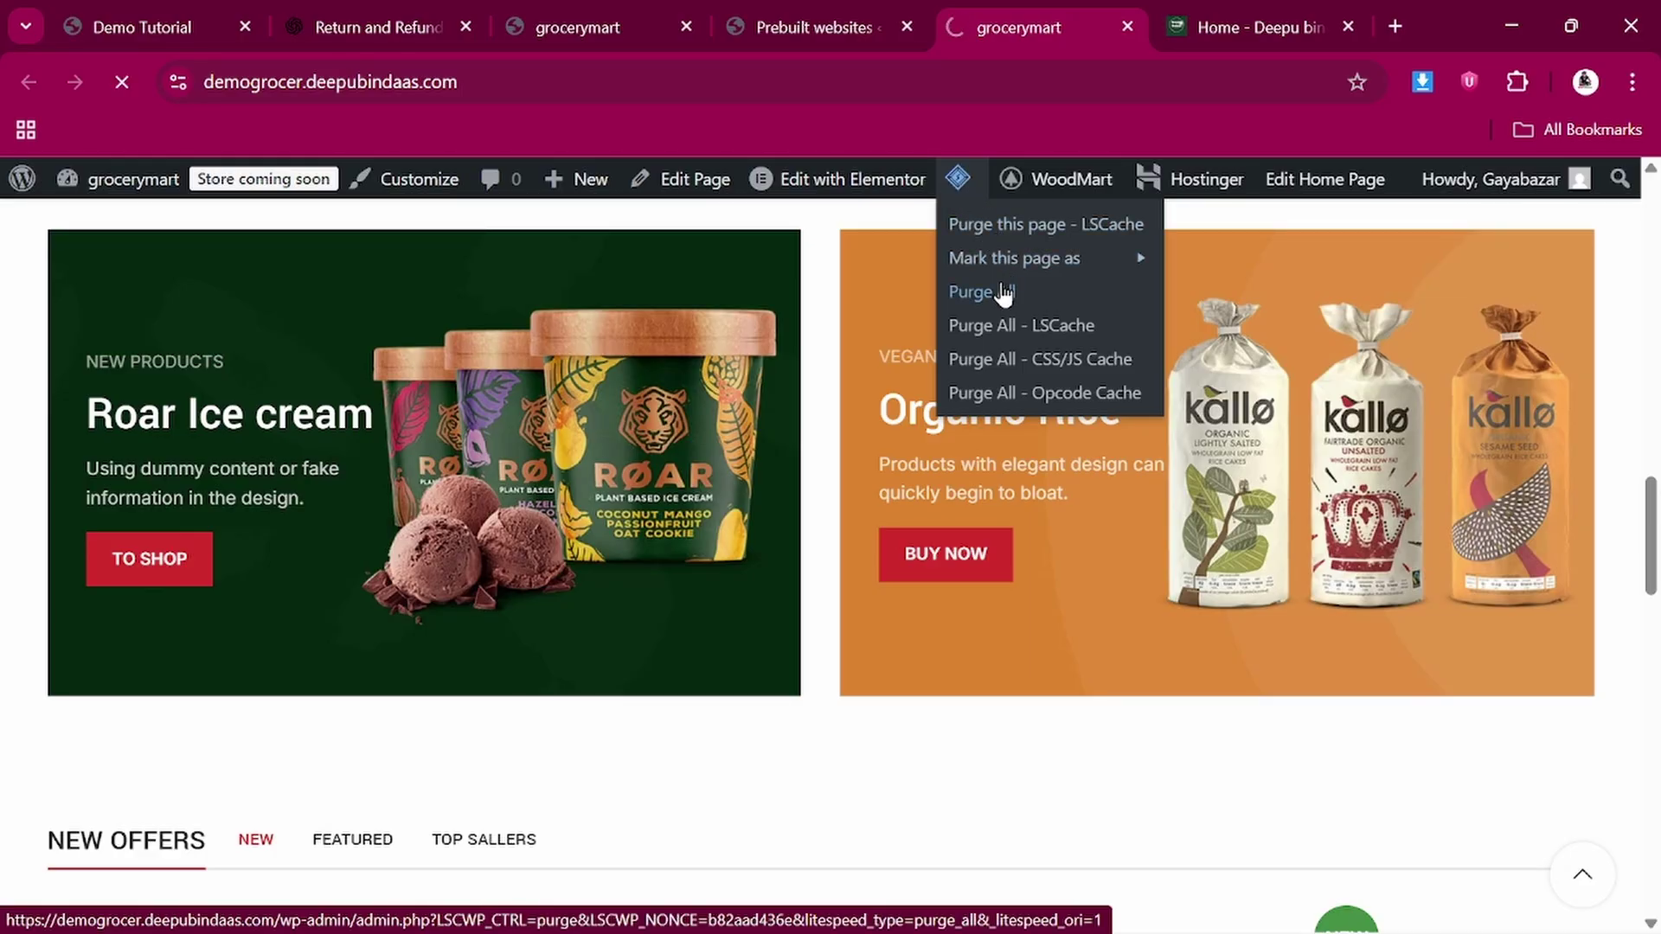
Purge all cached content and scroll through the reloaded grocerymart home page
left_click(1004, 293)
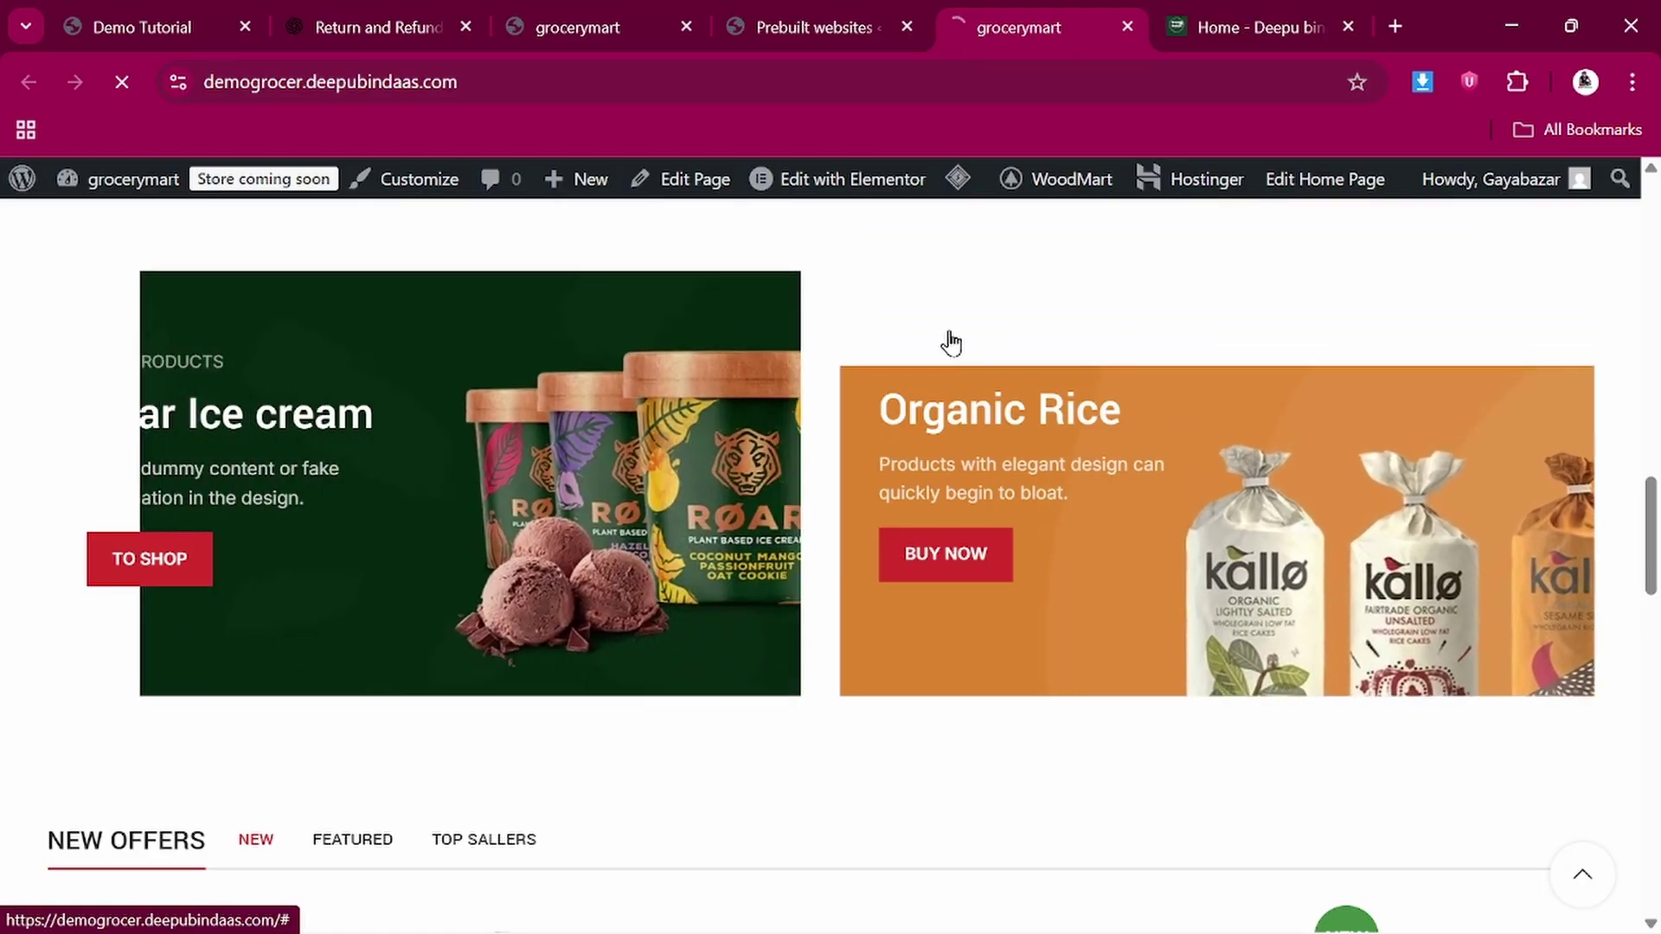
scroll(787, 433, "down", 10)
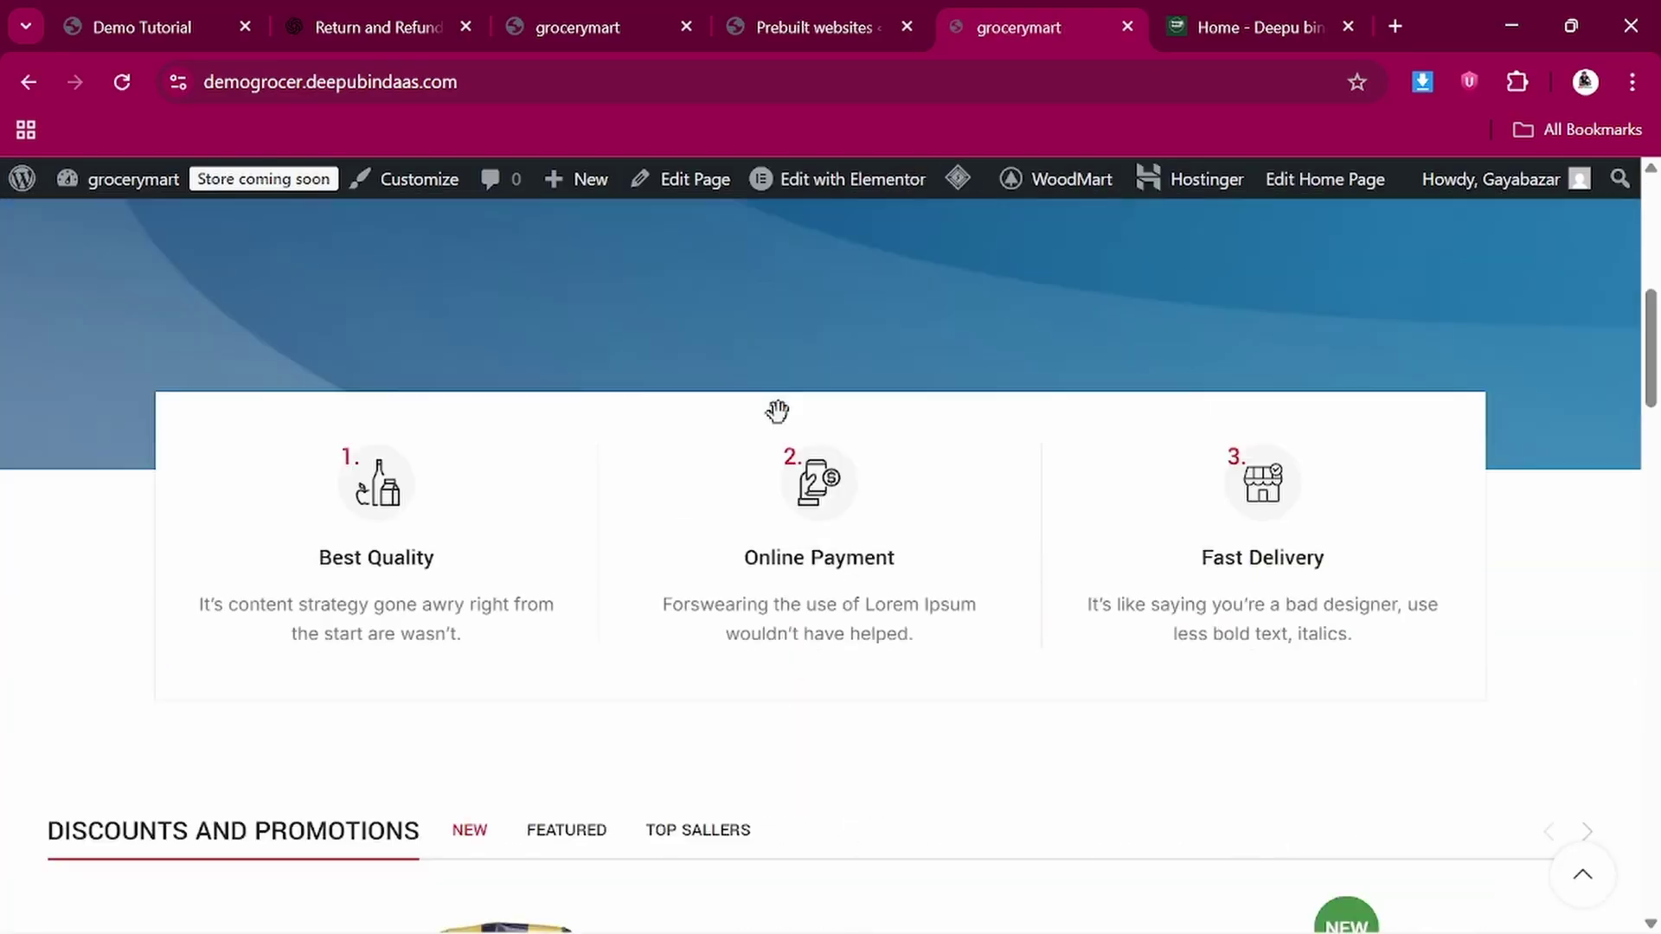
scroll(778, 424, "down", 4)
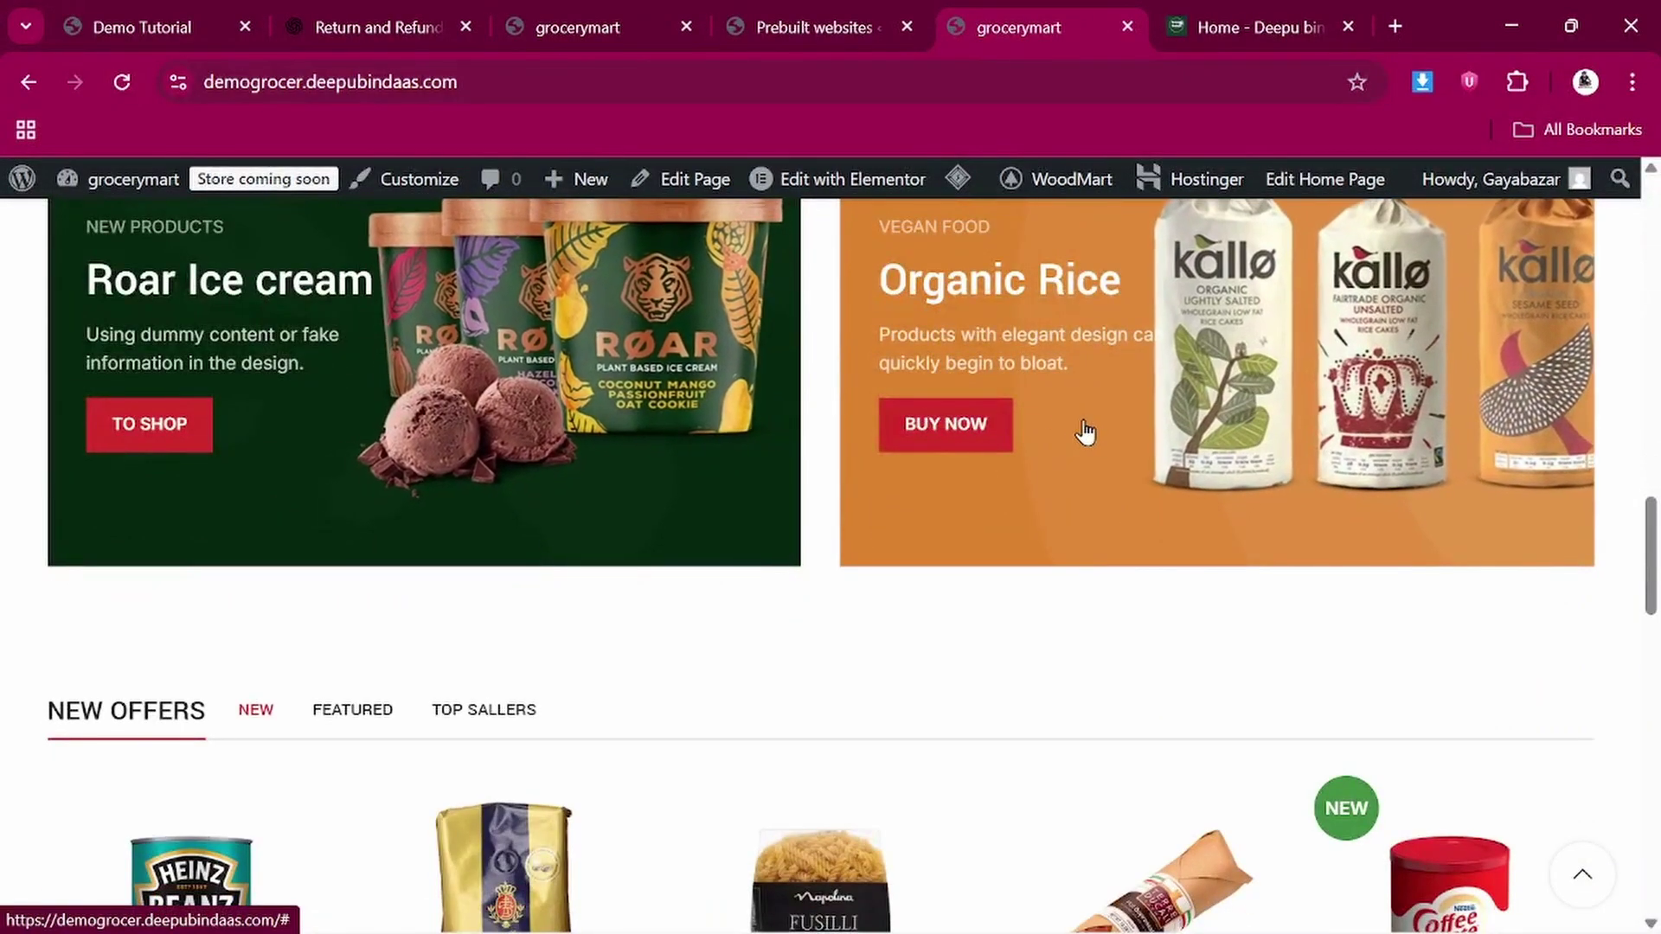
scroll(697, 451, "up", 2)
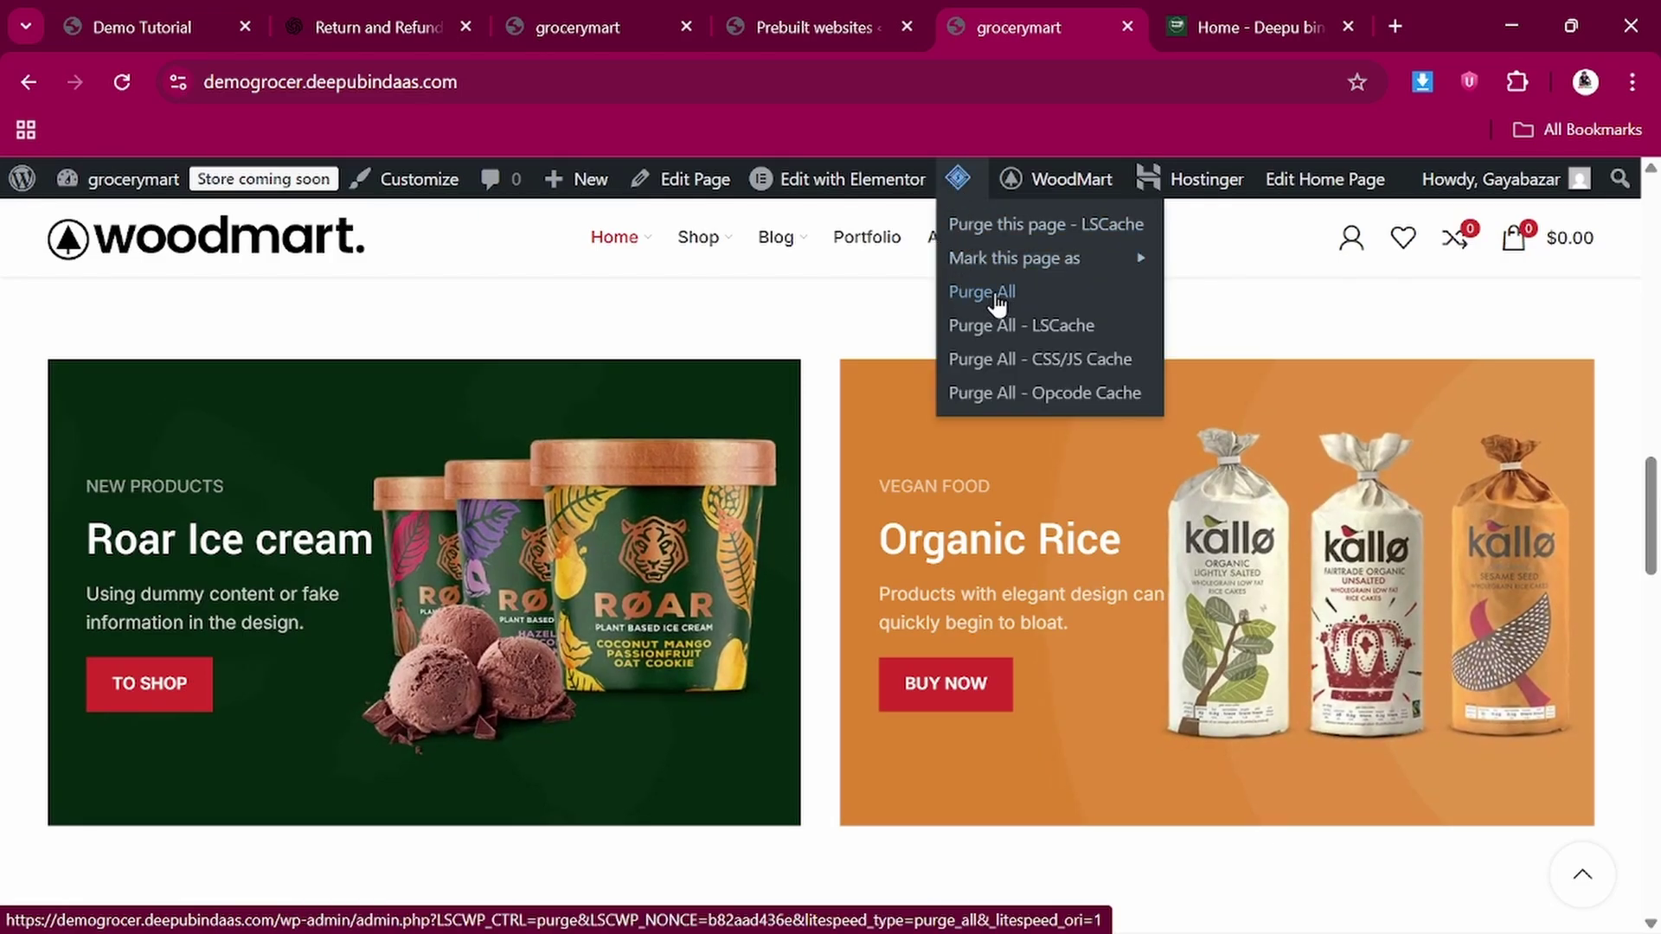
scroll(519, 640, "down", 7)
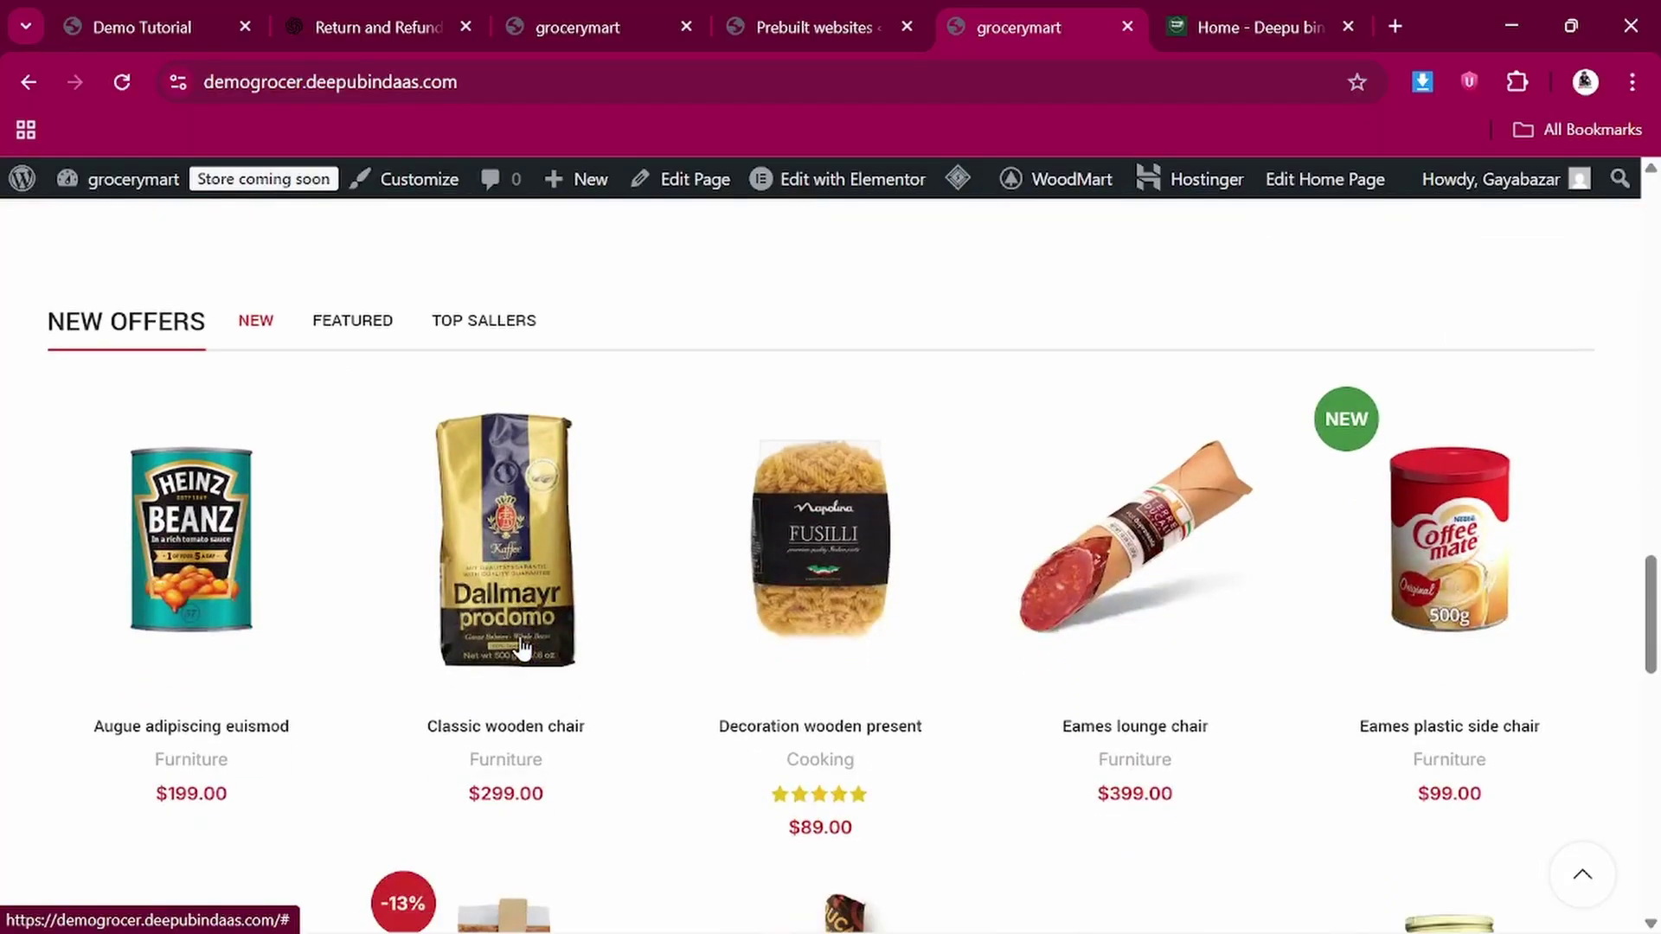
scroll(271, 647, "down", 15)
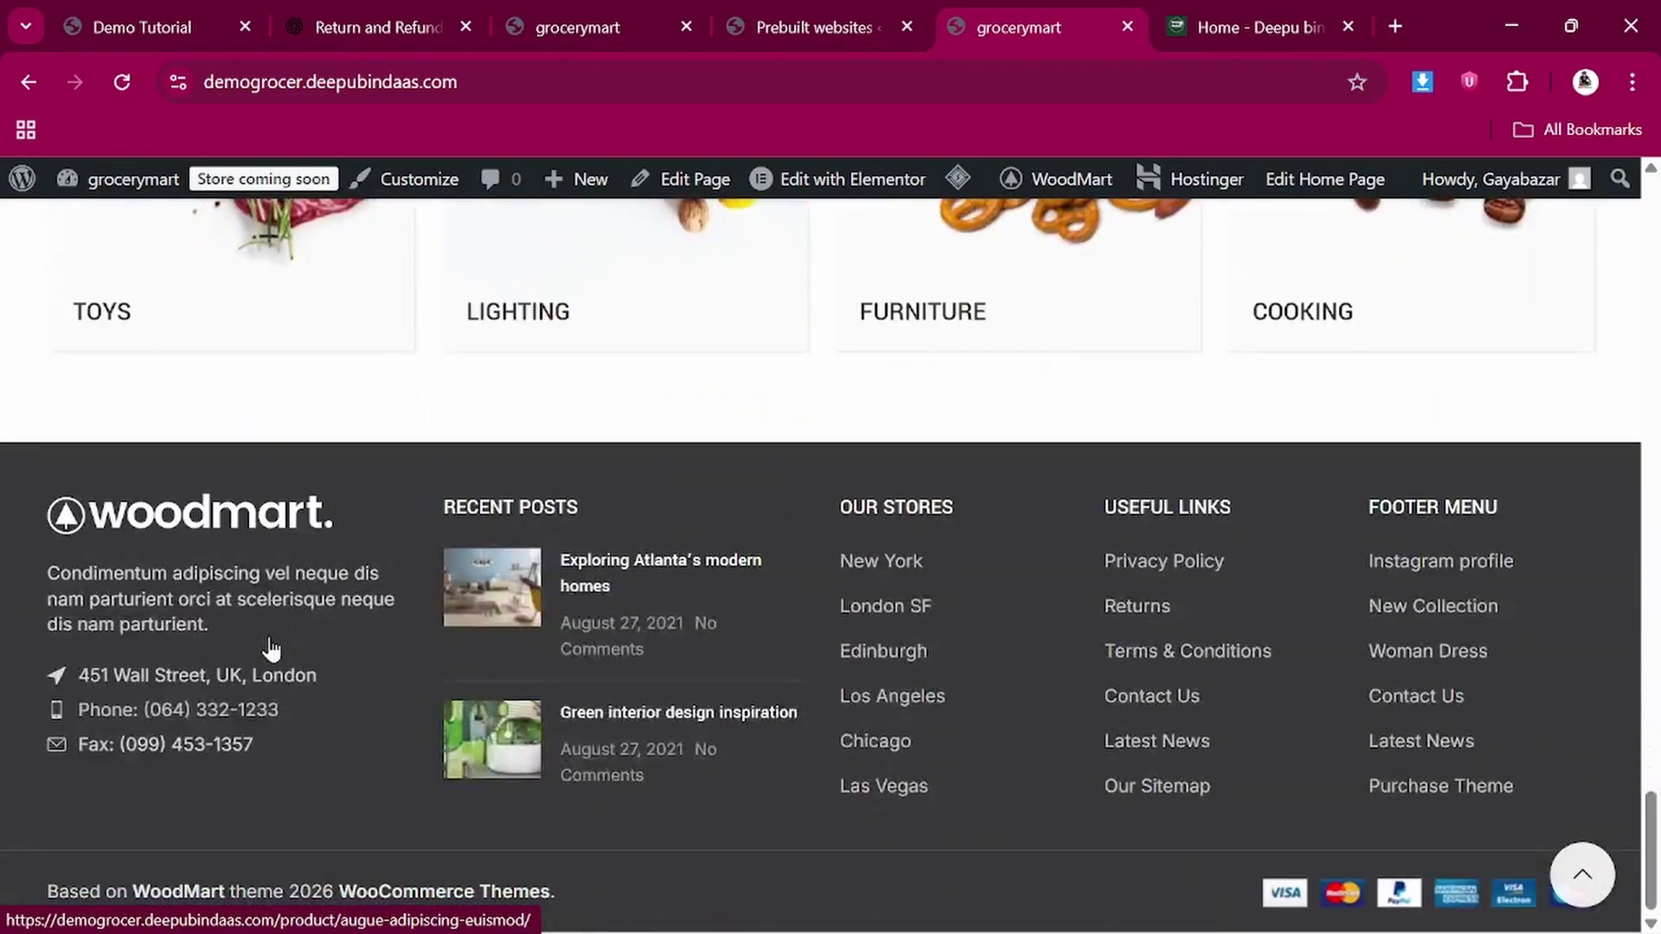
scroll(829, 620, "up", 20)
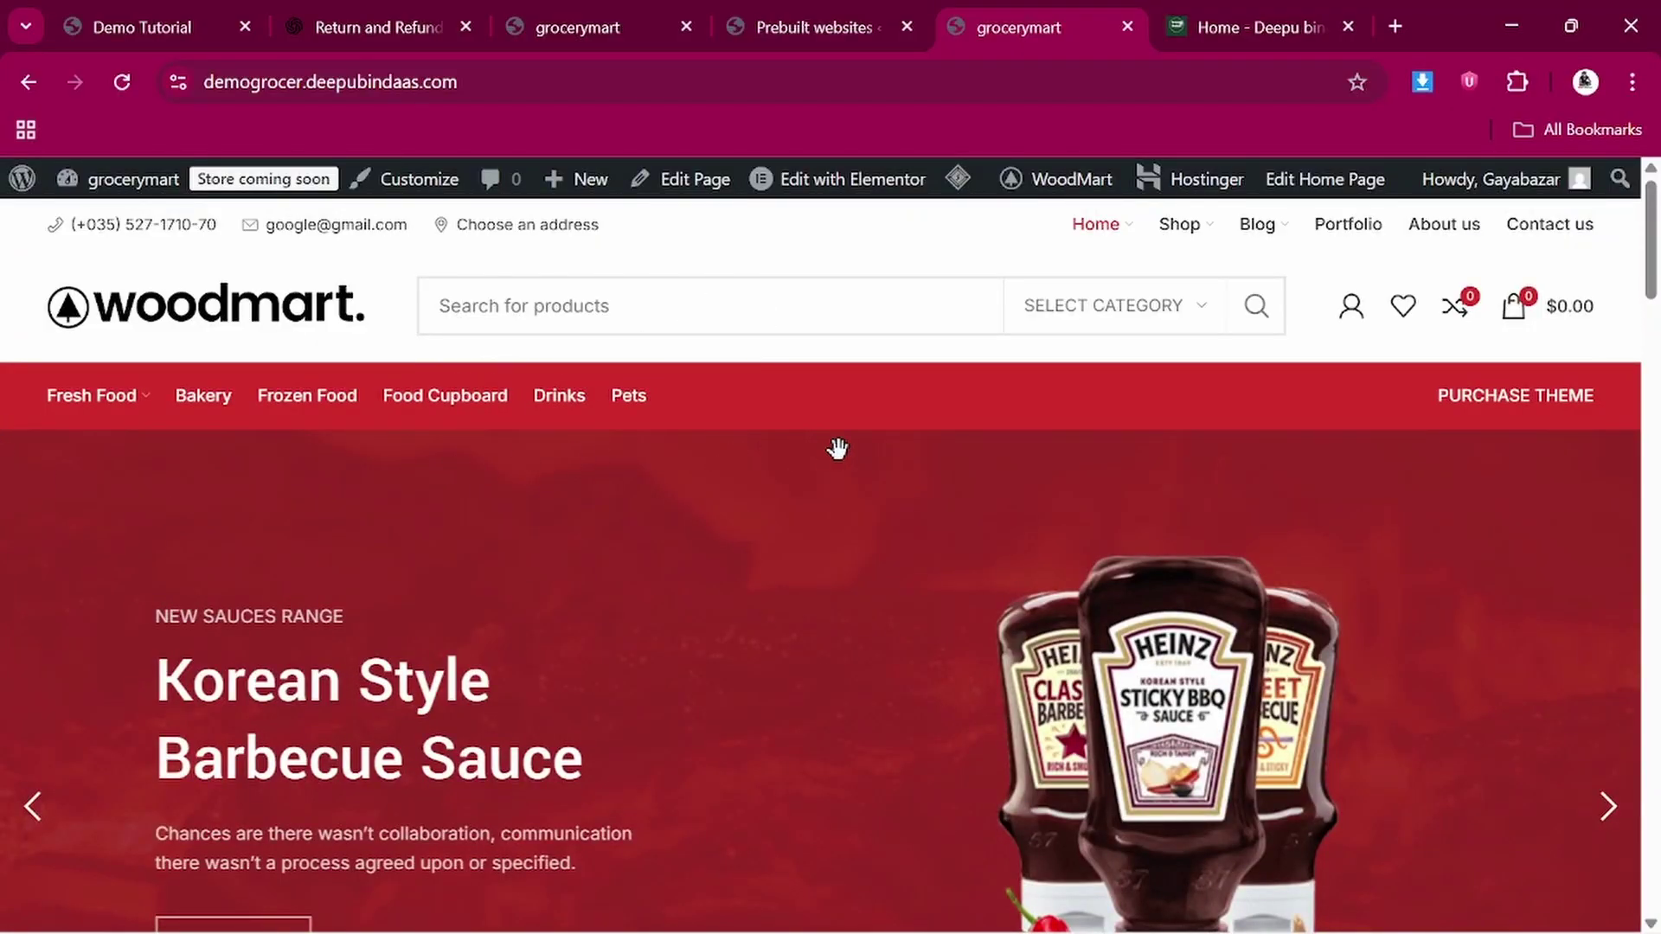
Bring up the Demo Tutorial reference site and scroll to its products and banners
scroll(724, 528, "down", 10)
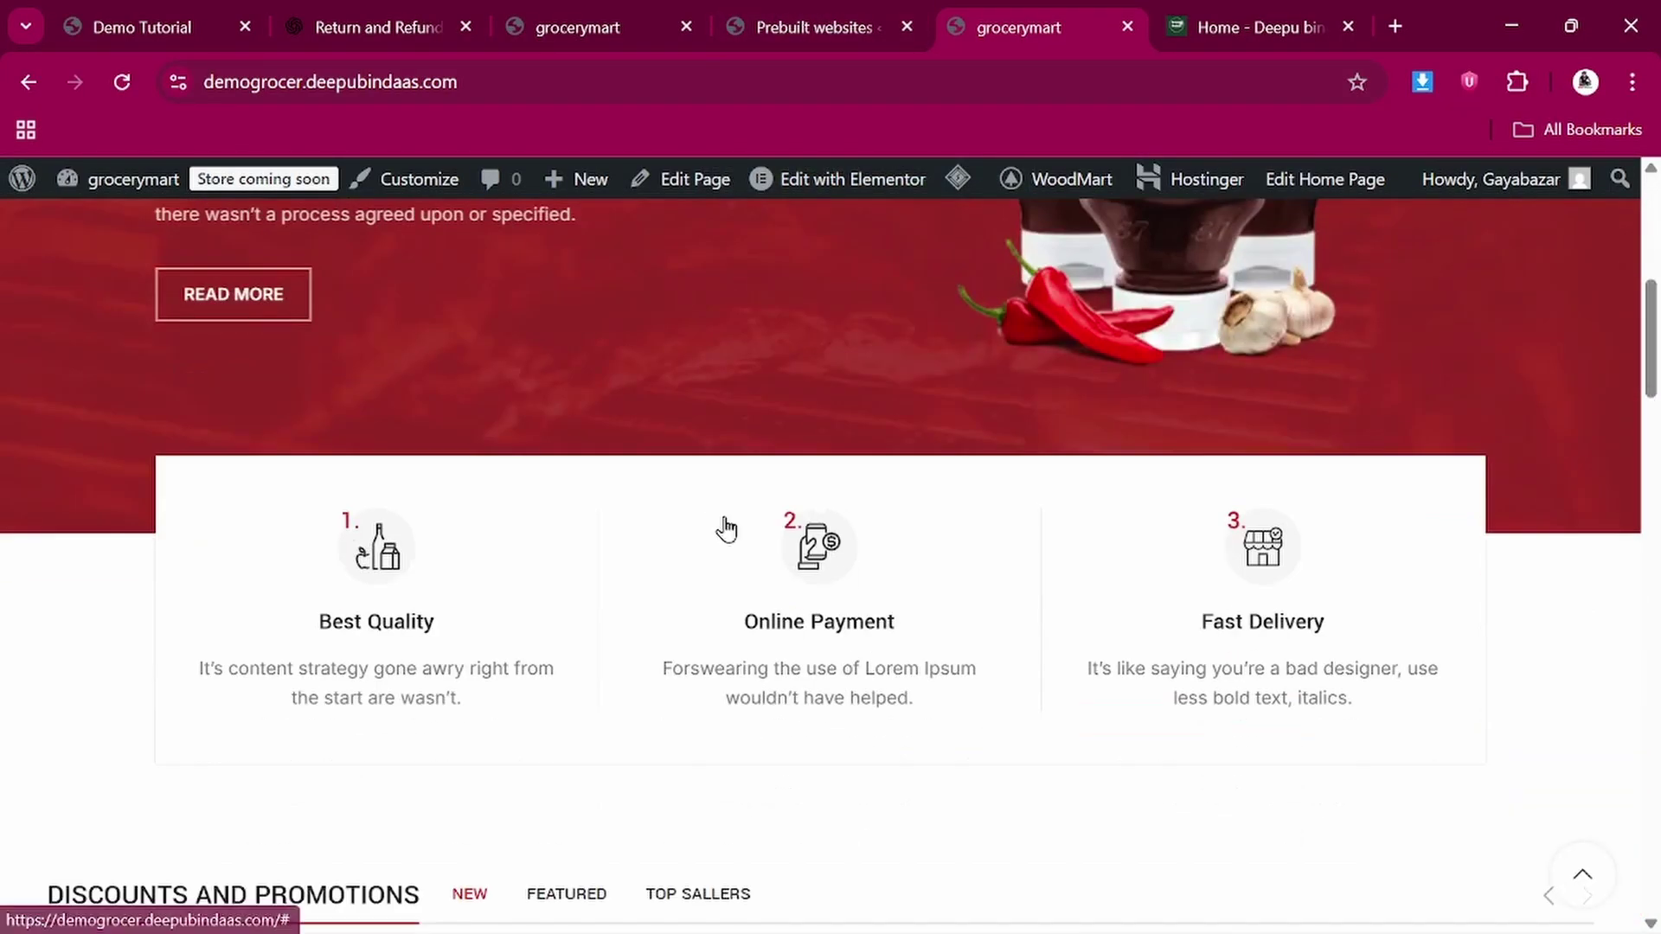
scroll(725, 528, "down", 5)
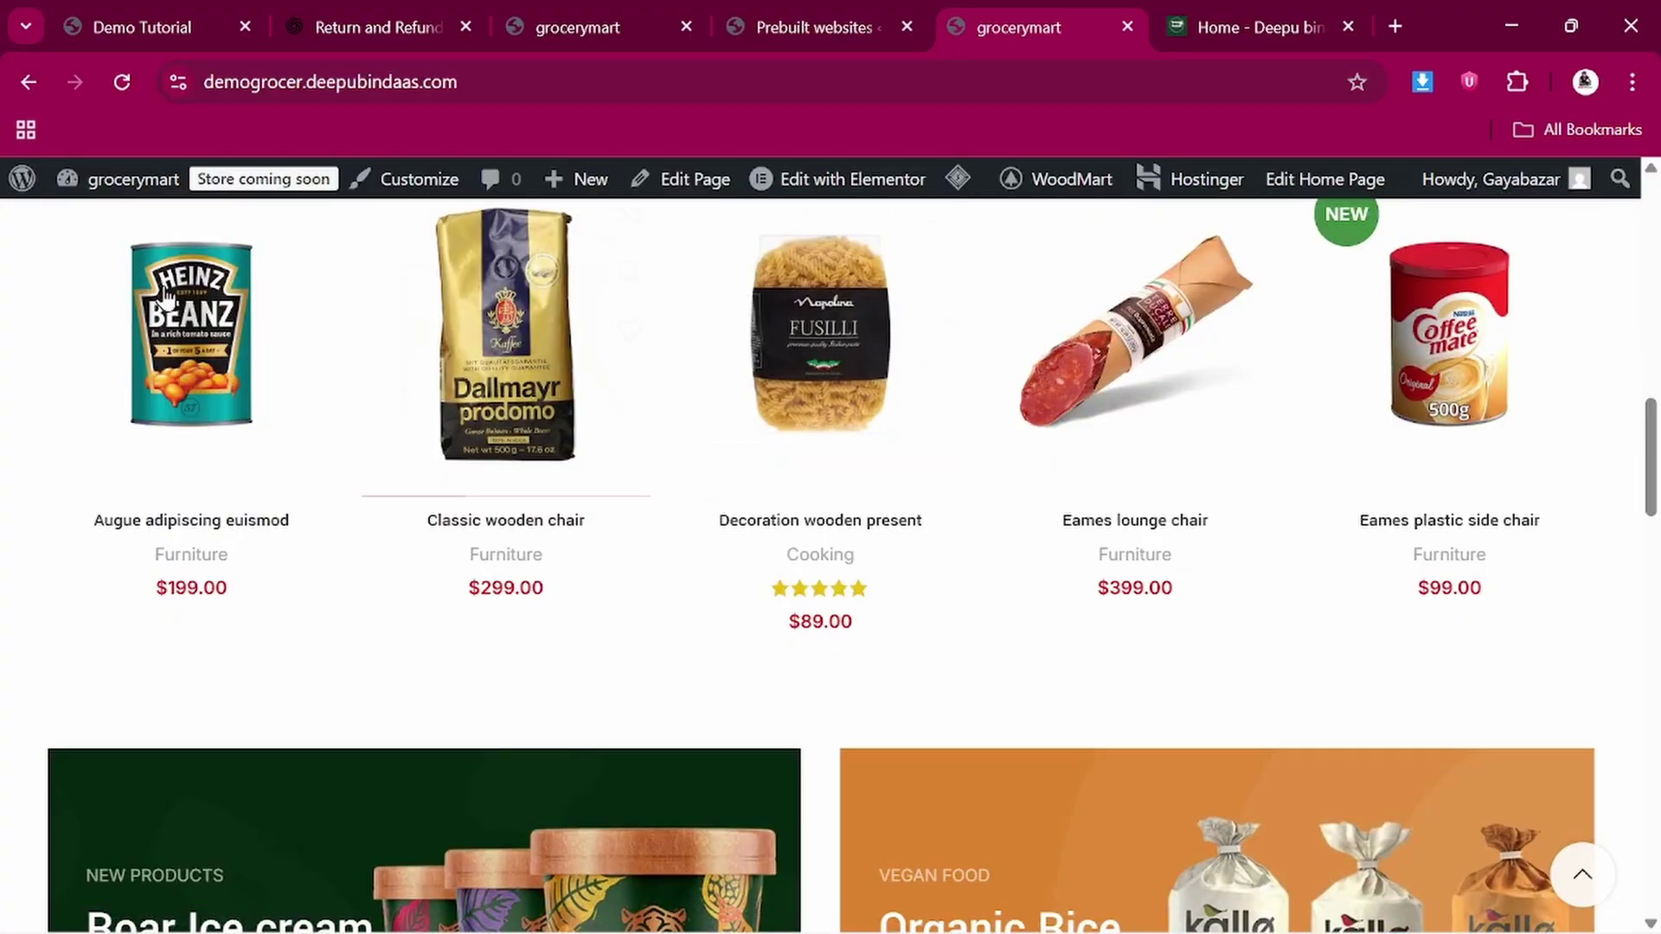
left_click(130, 27)
scroll(619, 658, "down", 15)
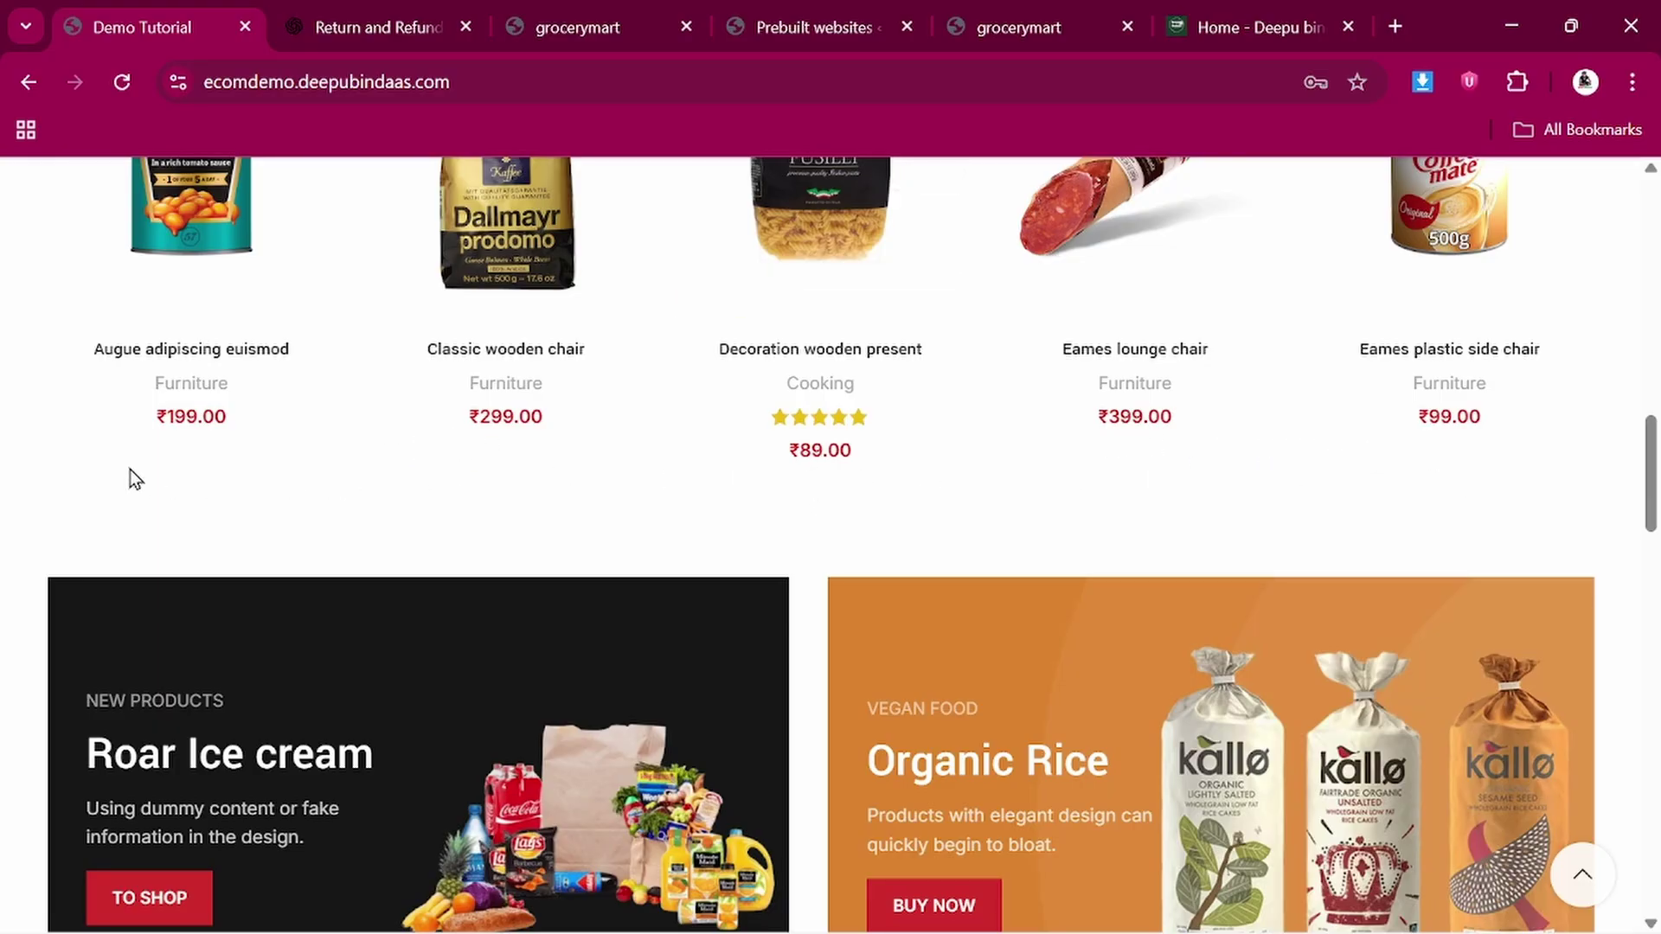
Move between the grocerymart home page and the prebuilt websites import page, scrolling each
scroll(321, 501, "down", 10)
scroll(318, 509, "up", 14)
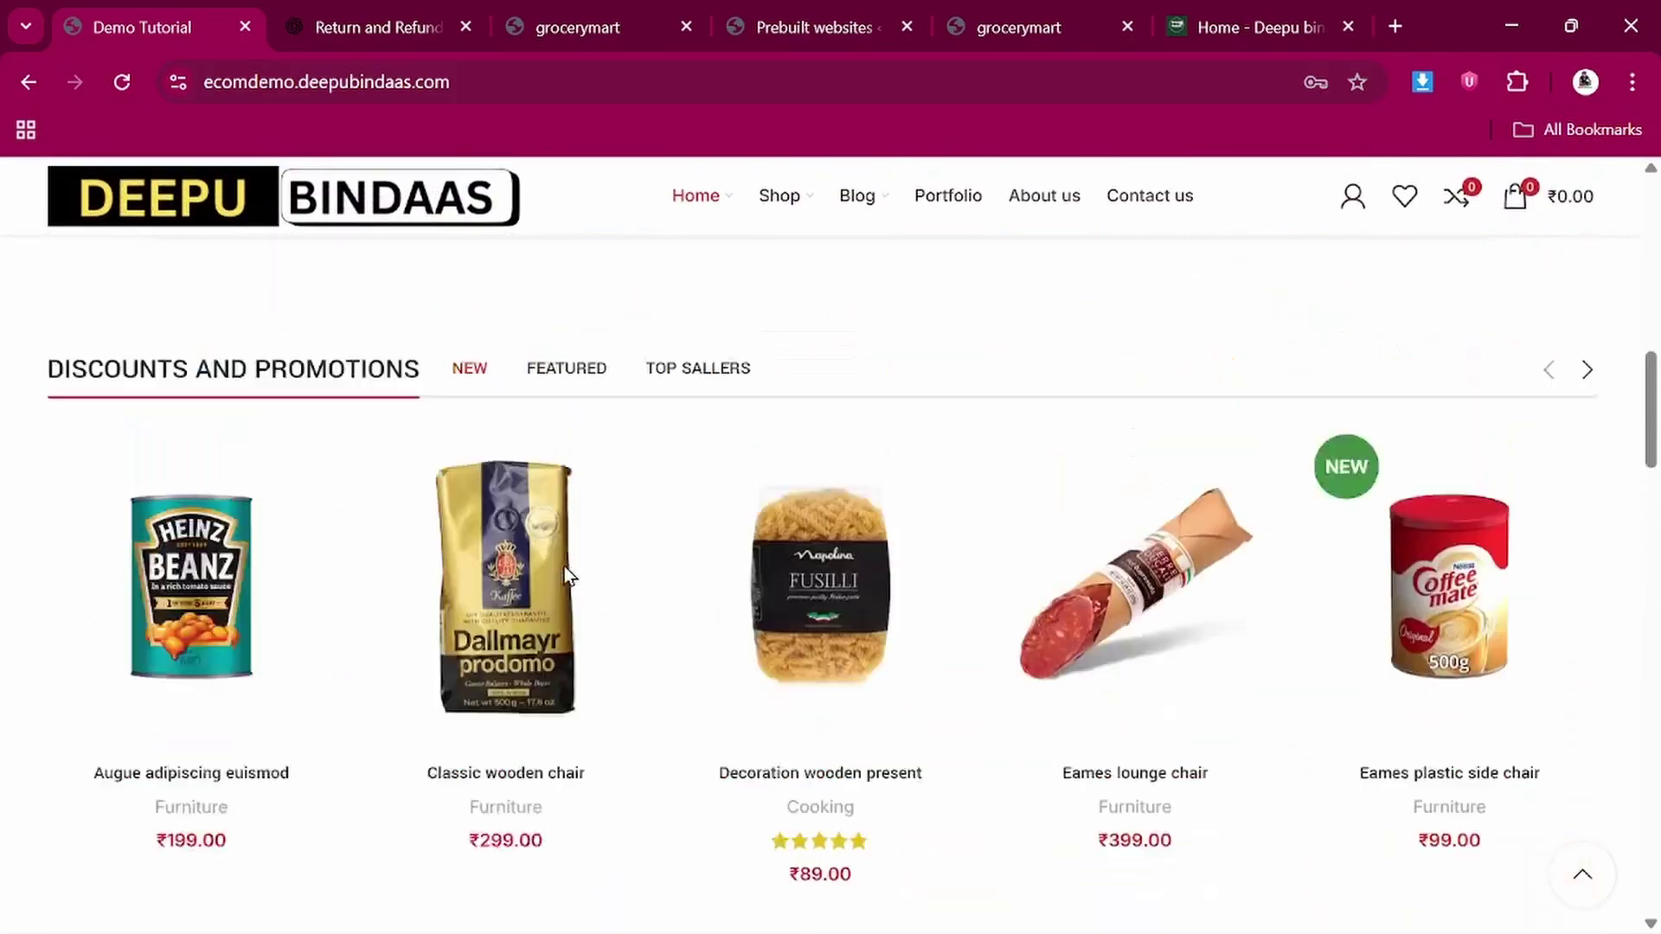
scroll(564, 565, "up", 5)
left_click(780, 4)
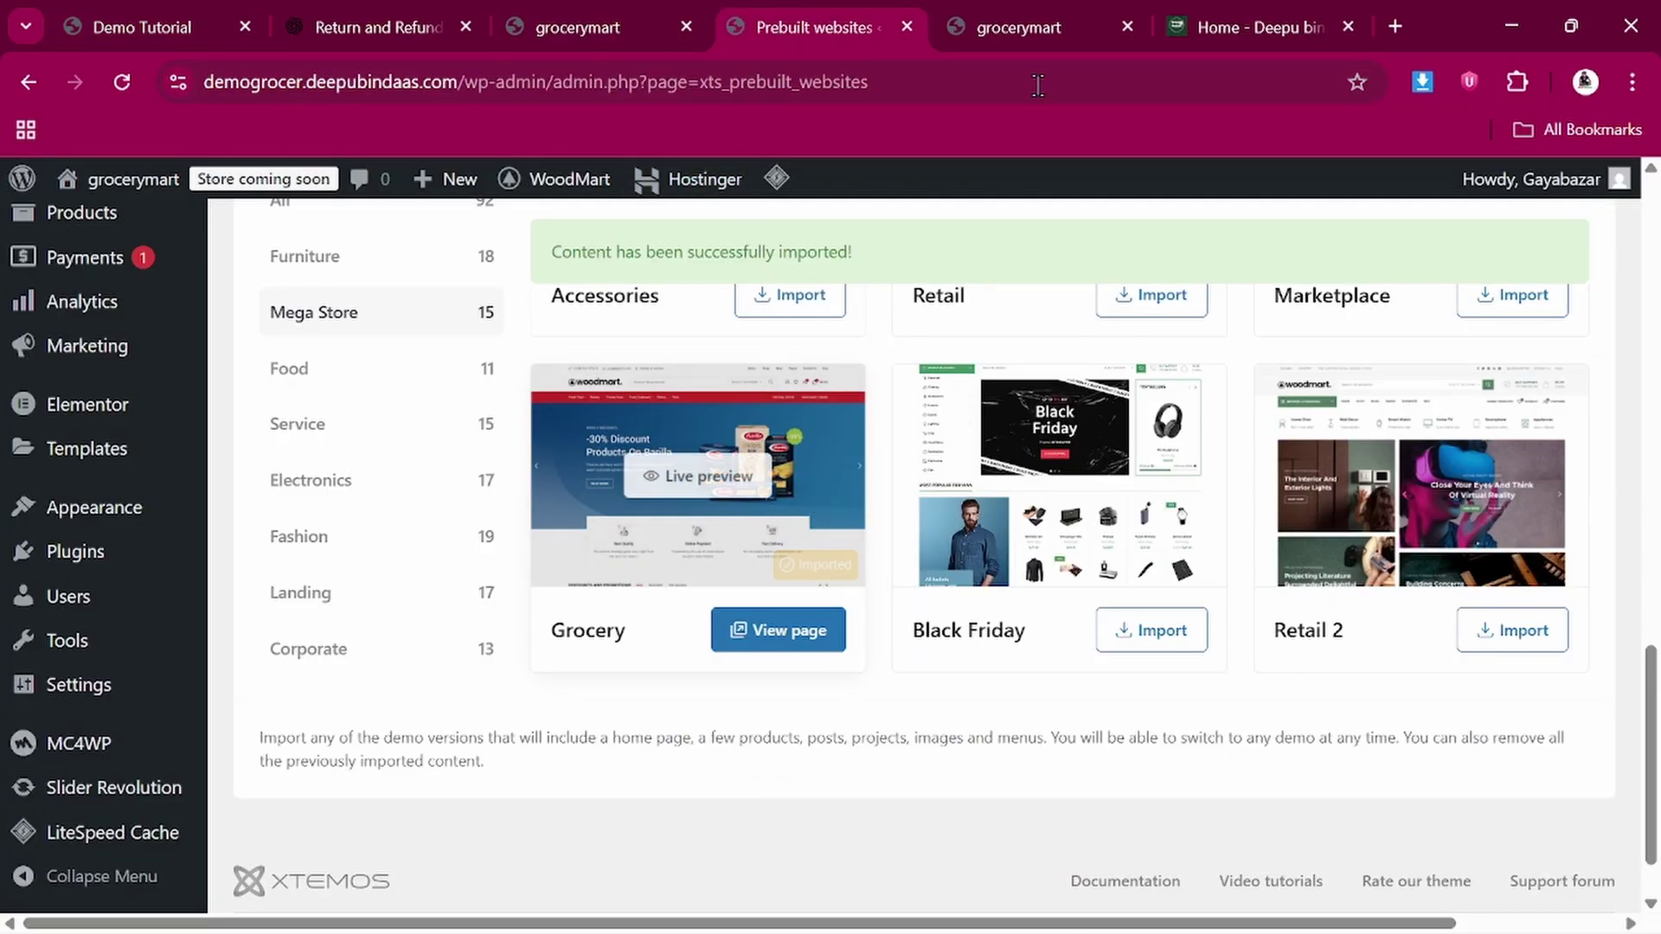
left_click(1022, 3)
scroll(755, 672, "down", 10)
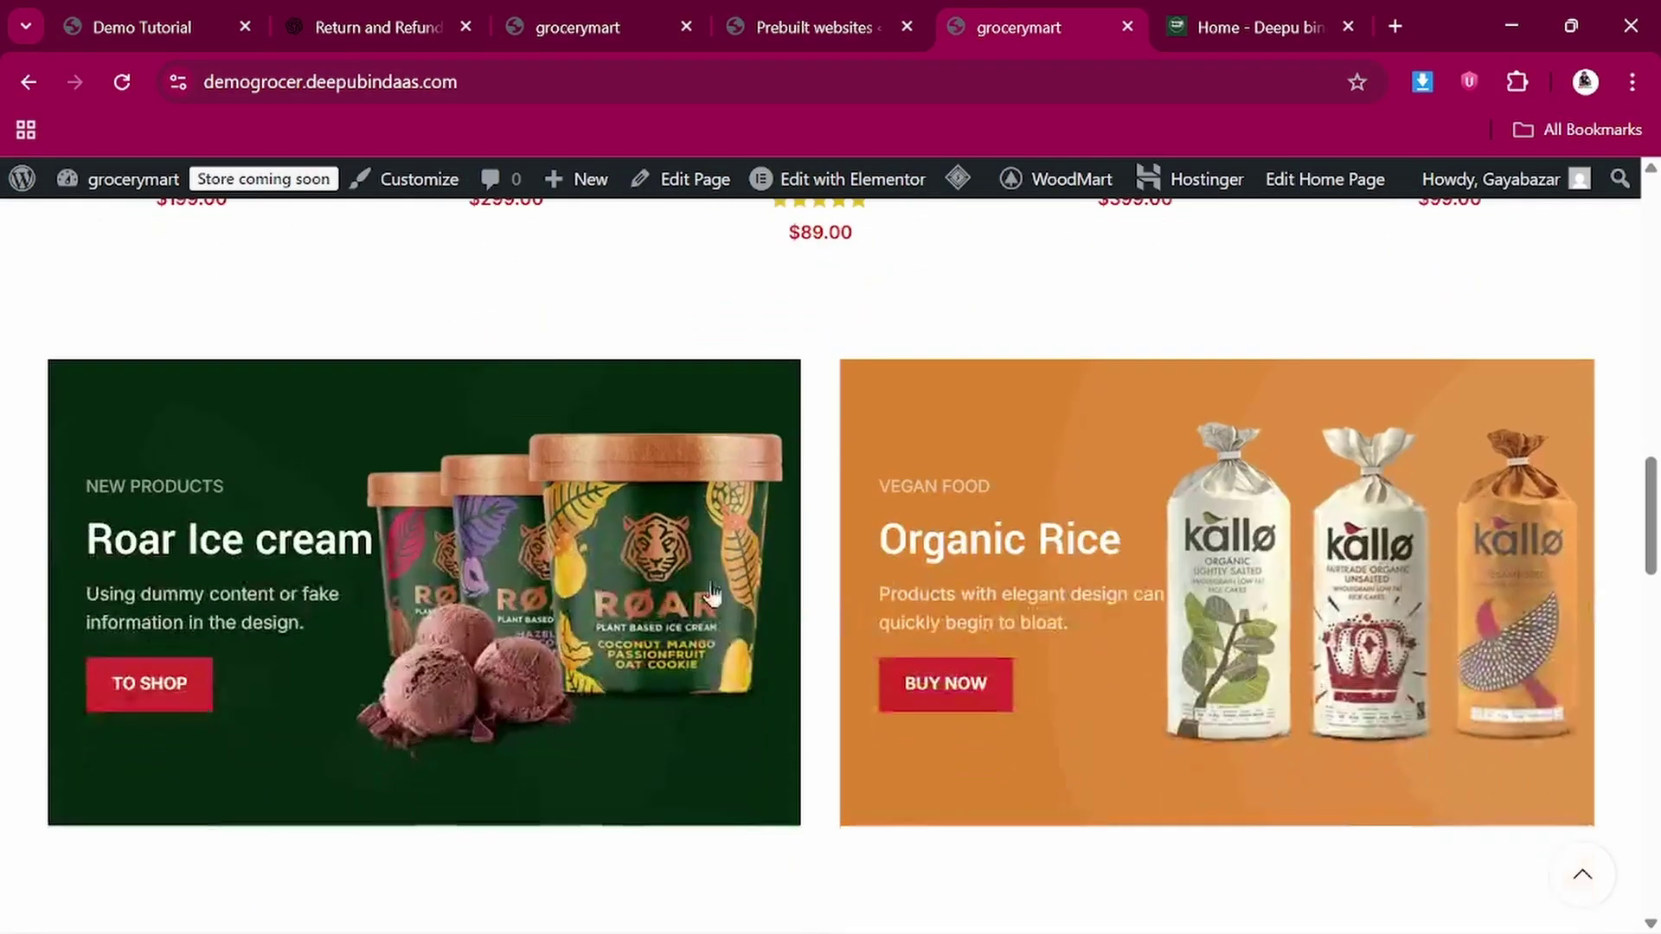
scroll(748, 574, "down", 5)
scroll(705, 601, "up", 20)
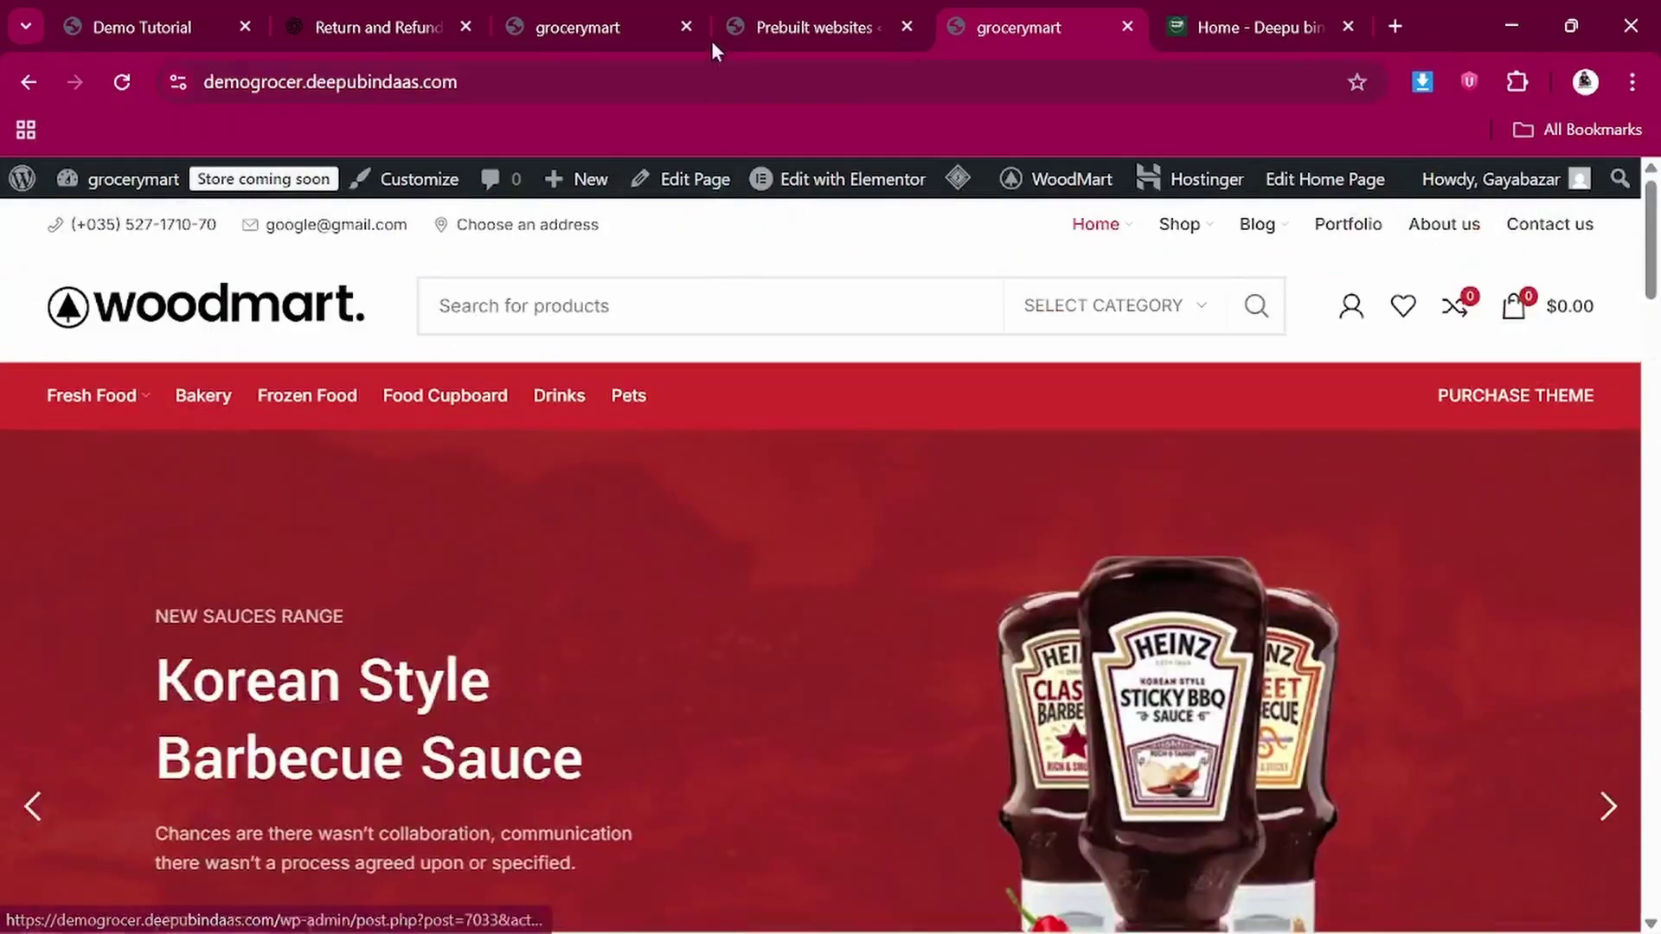
left_click(777, 12)
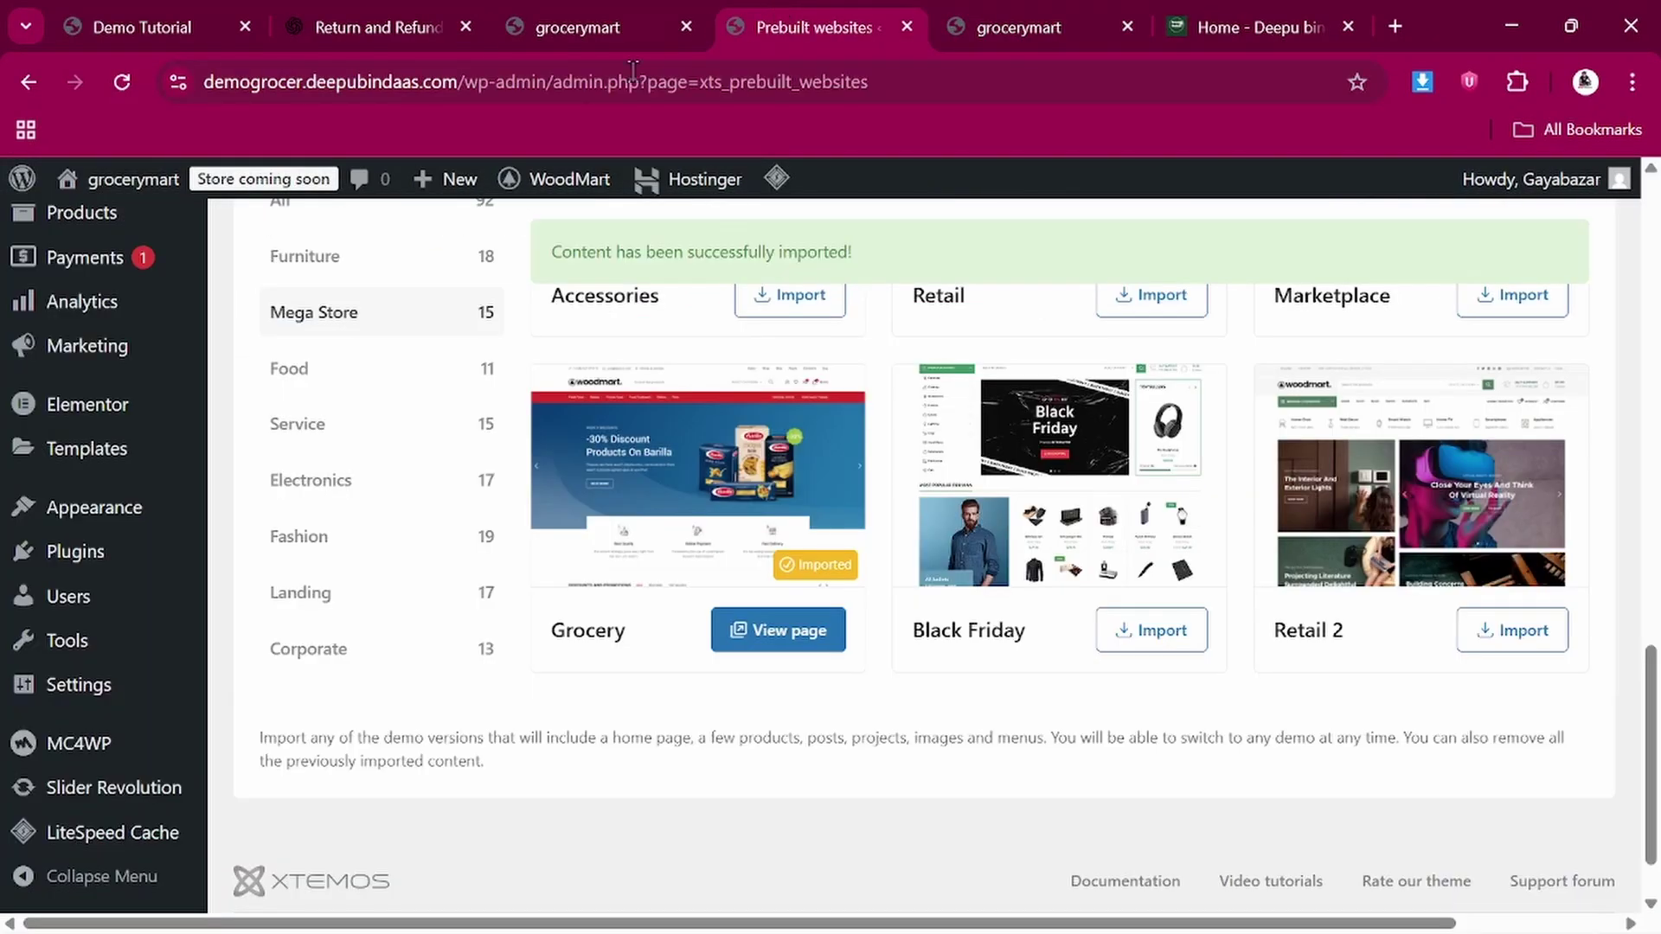
scroll(78, 467, "up", 5)
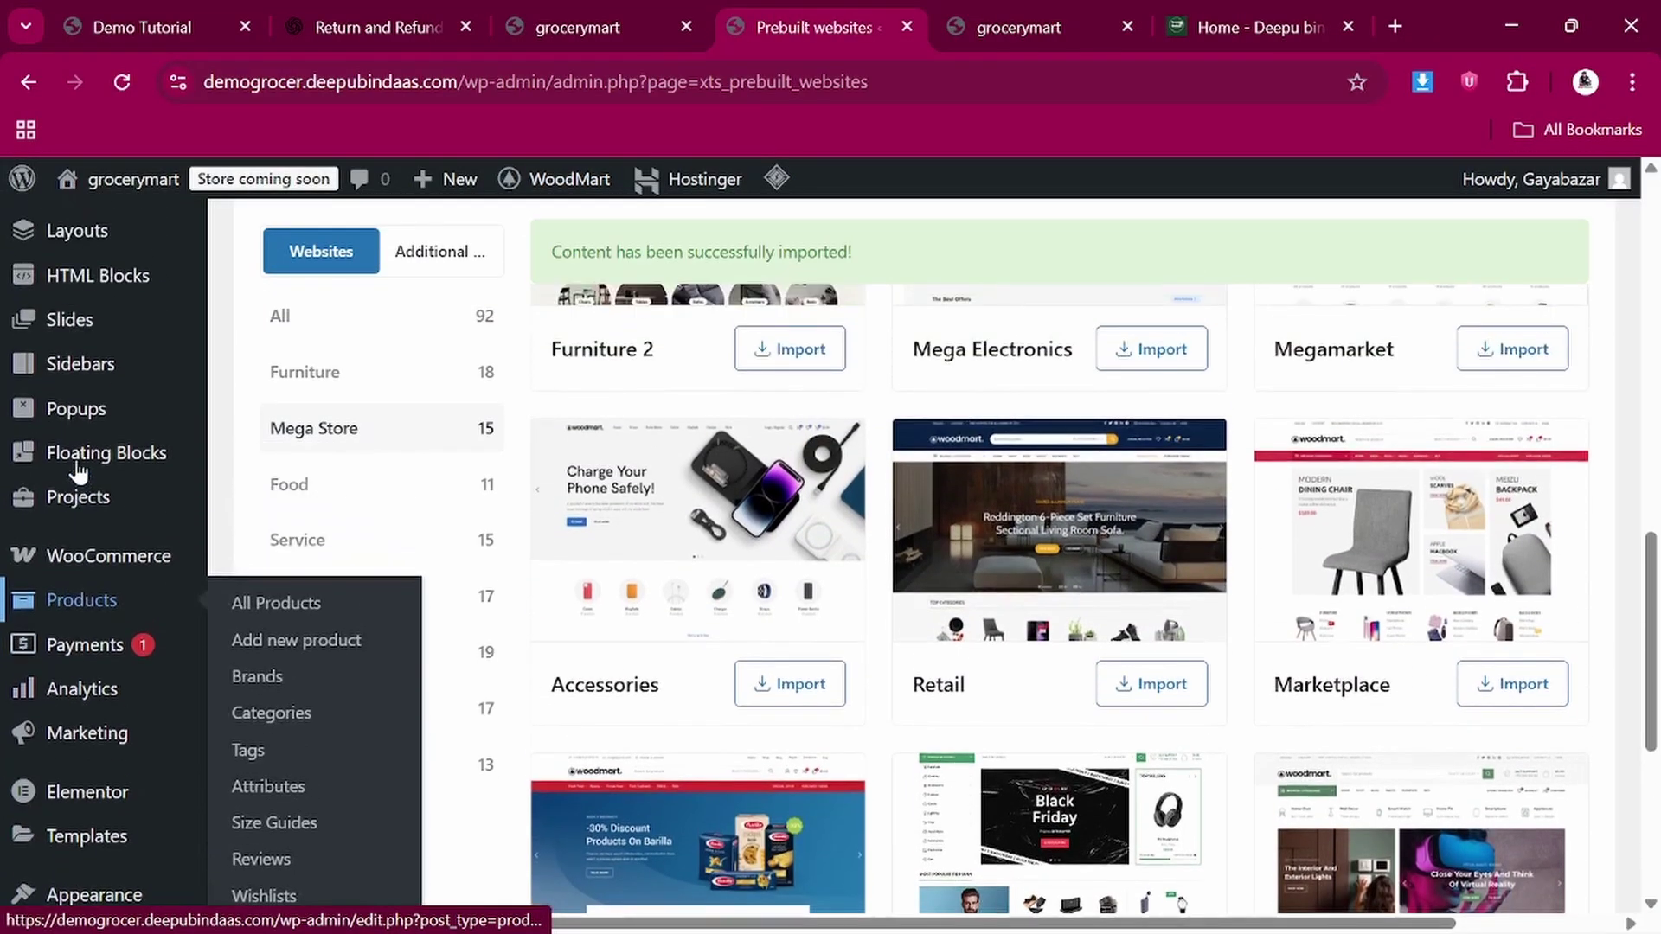
scroll(78, 468, "up", 10)
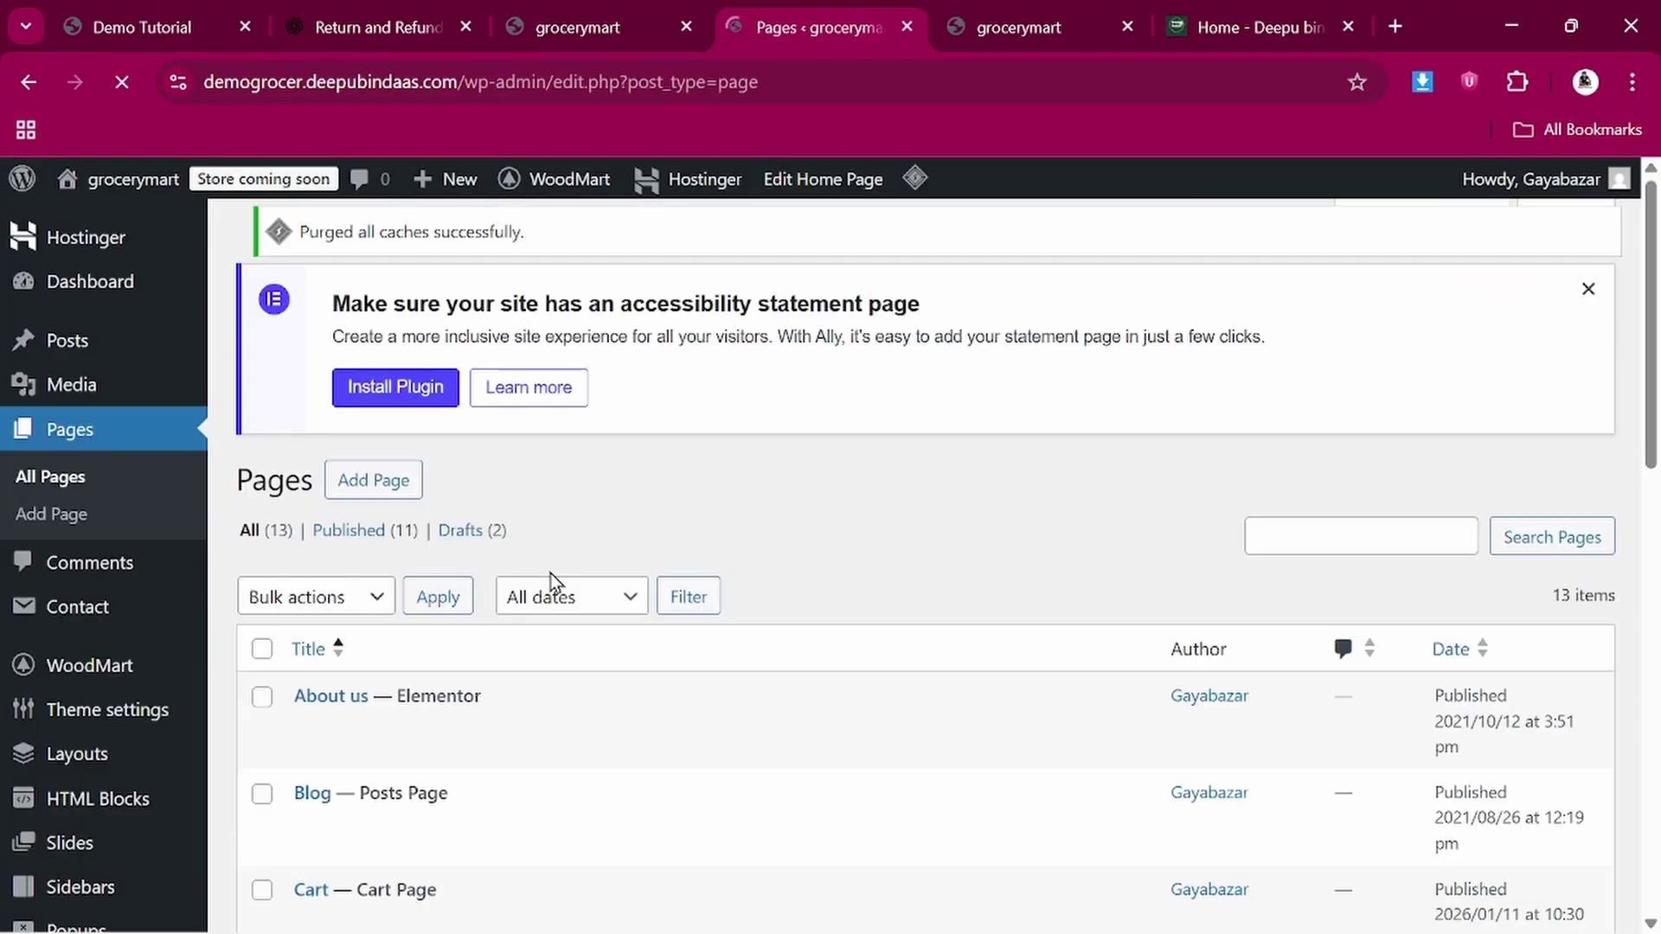
scroll(528, 596, "down", 4)
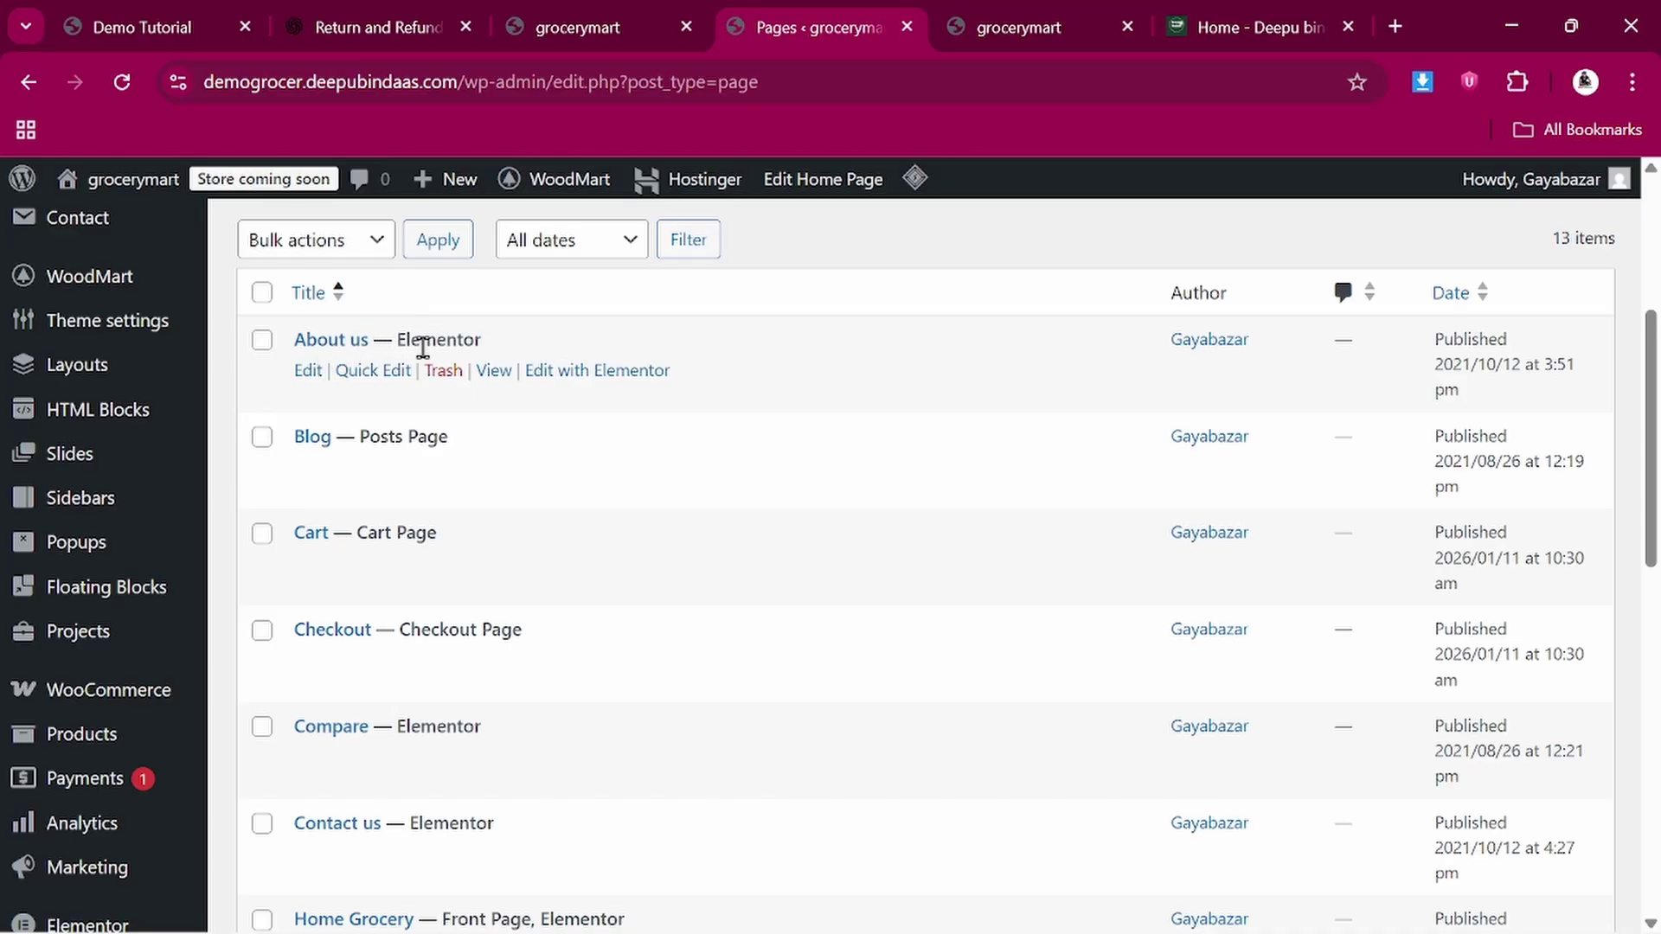
scroll(414, 519, "down", 1)
scroll(416, 539, "down", 5)
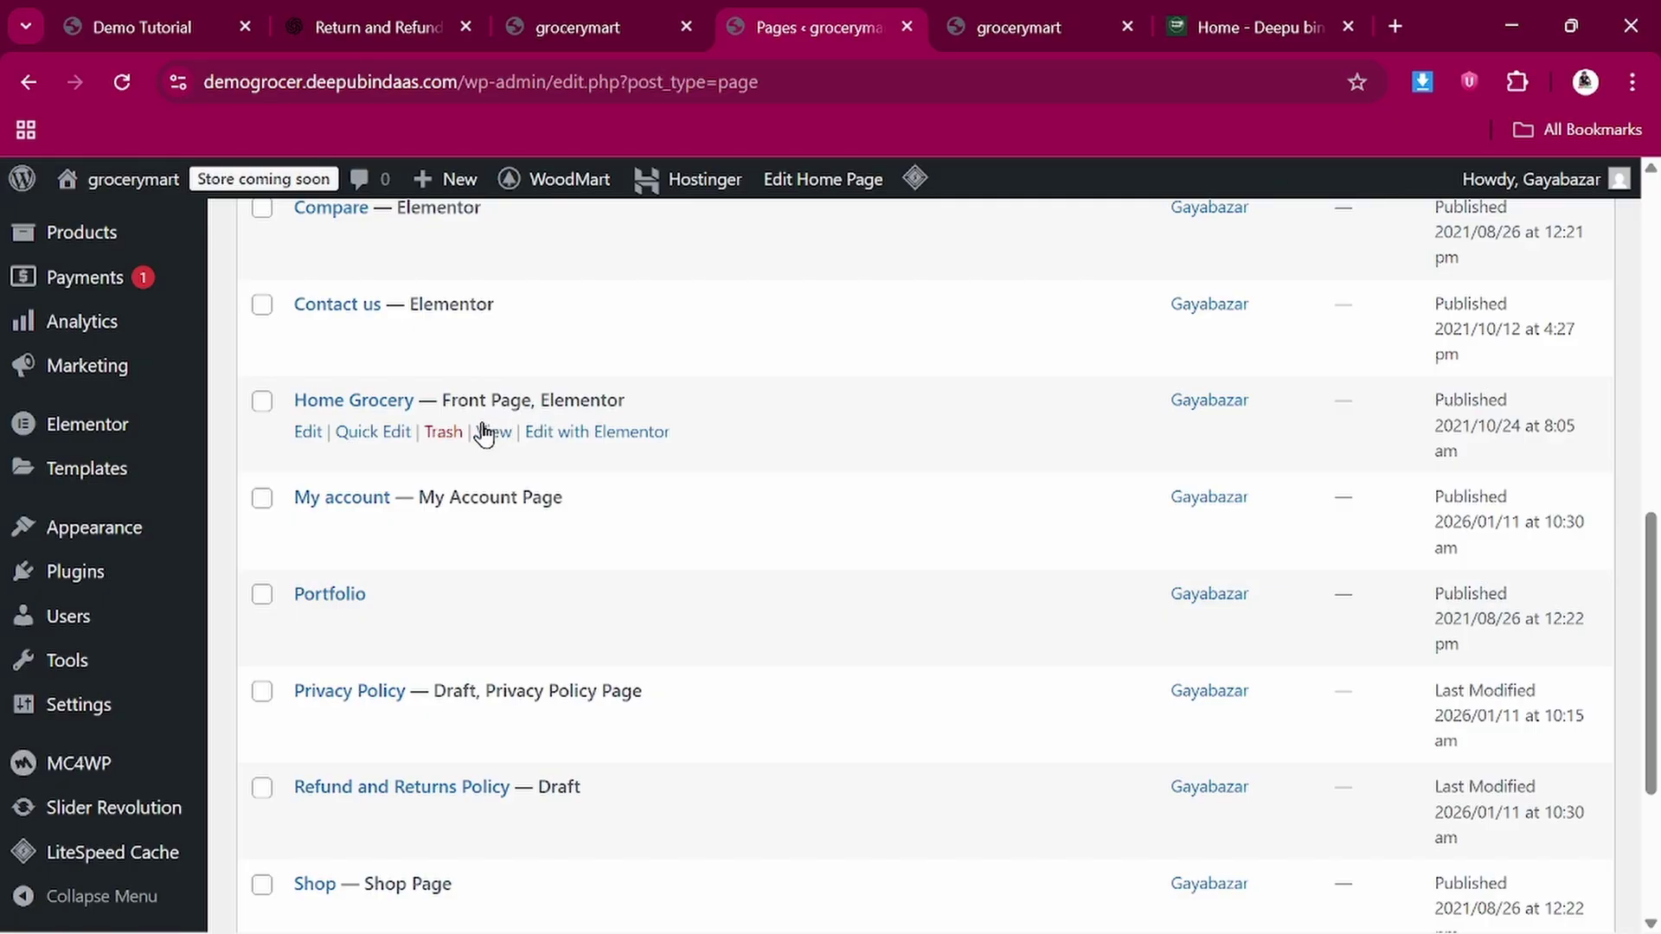
left_click(1003, 26)
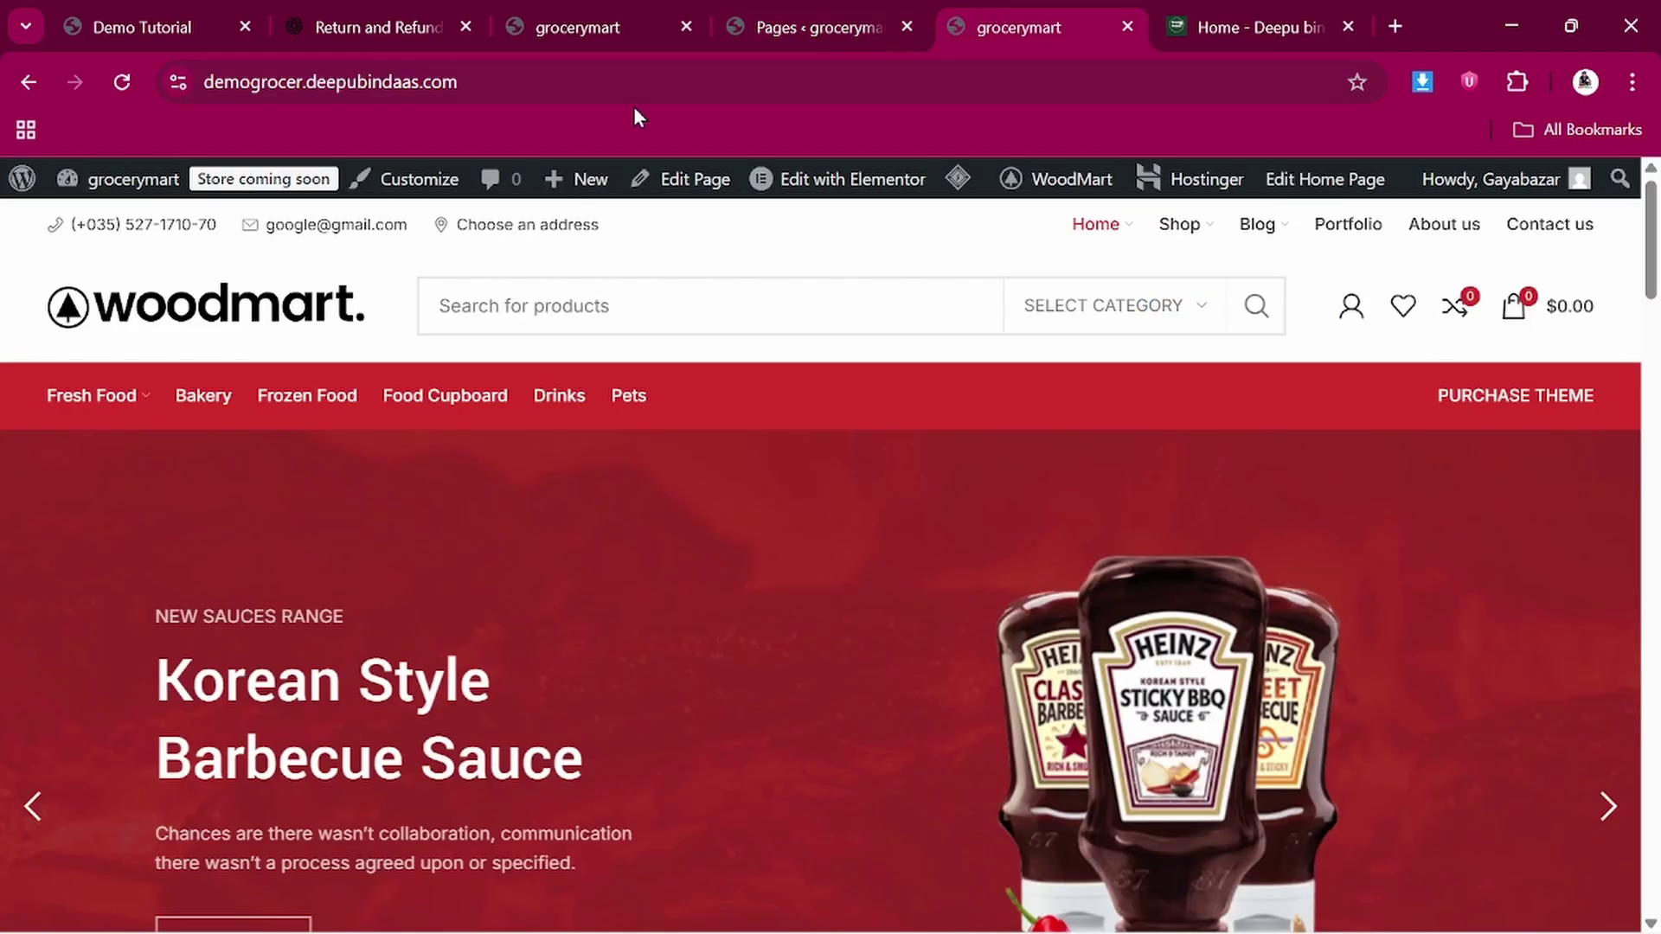
left_click(796, 31)
left_click(1000, 4)
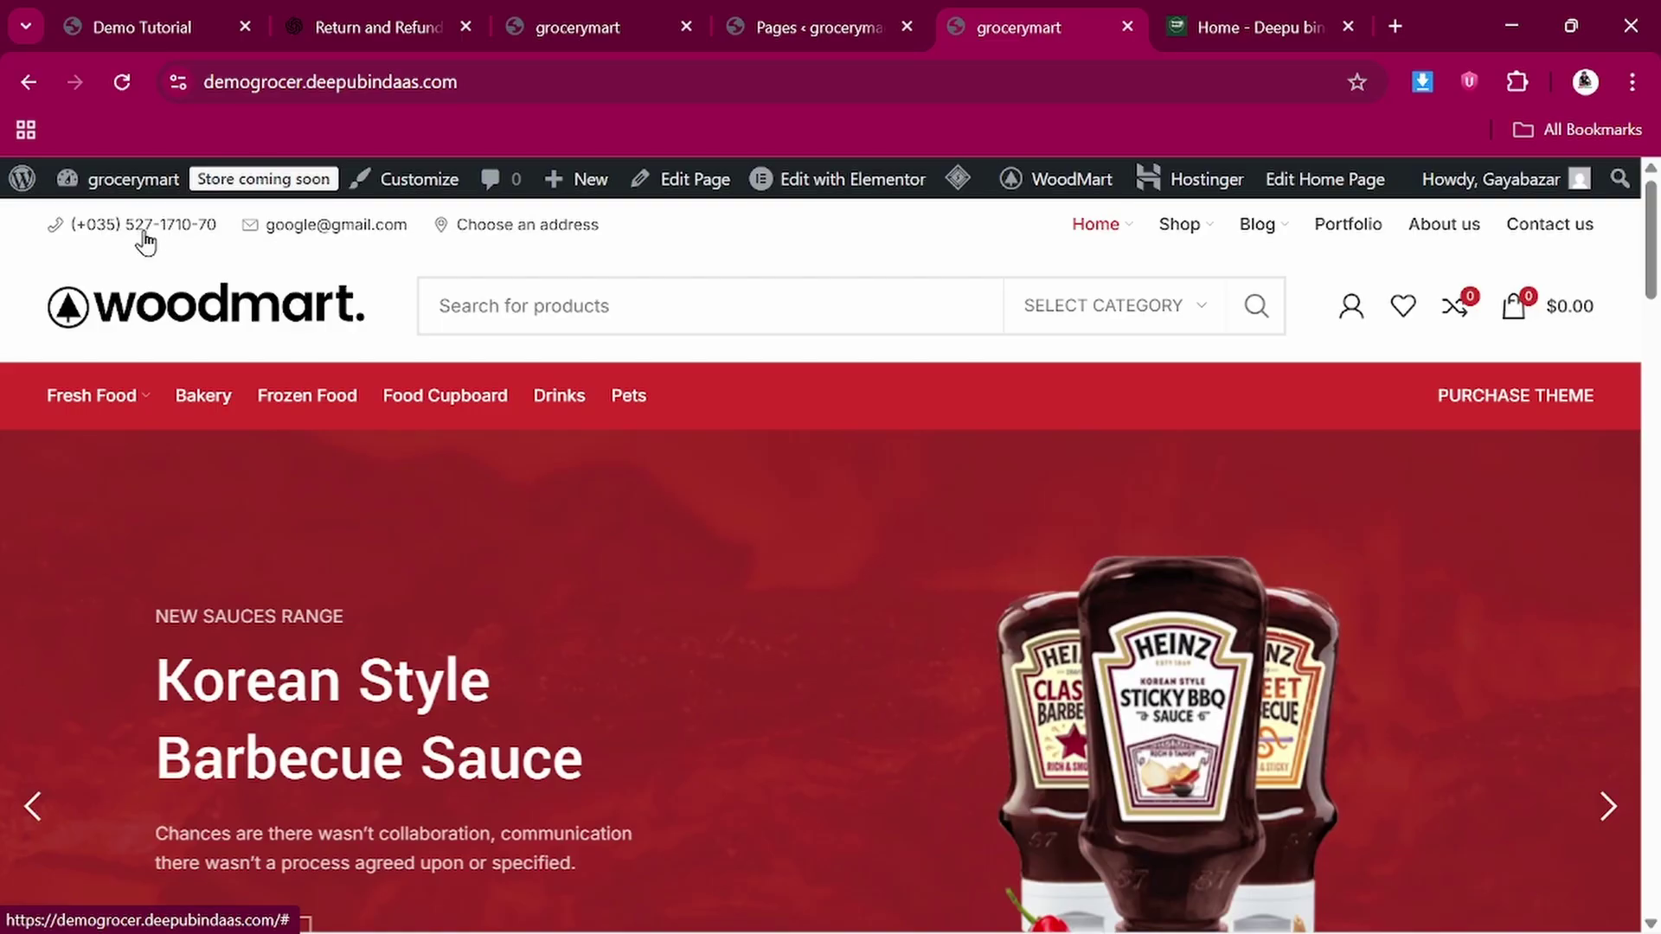
left_click(109, 4)
scroll(314, 623, "up", 5)
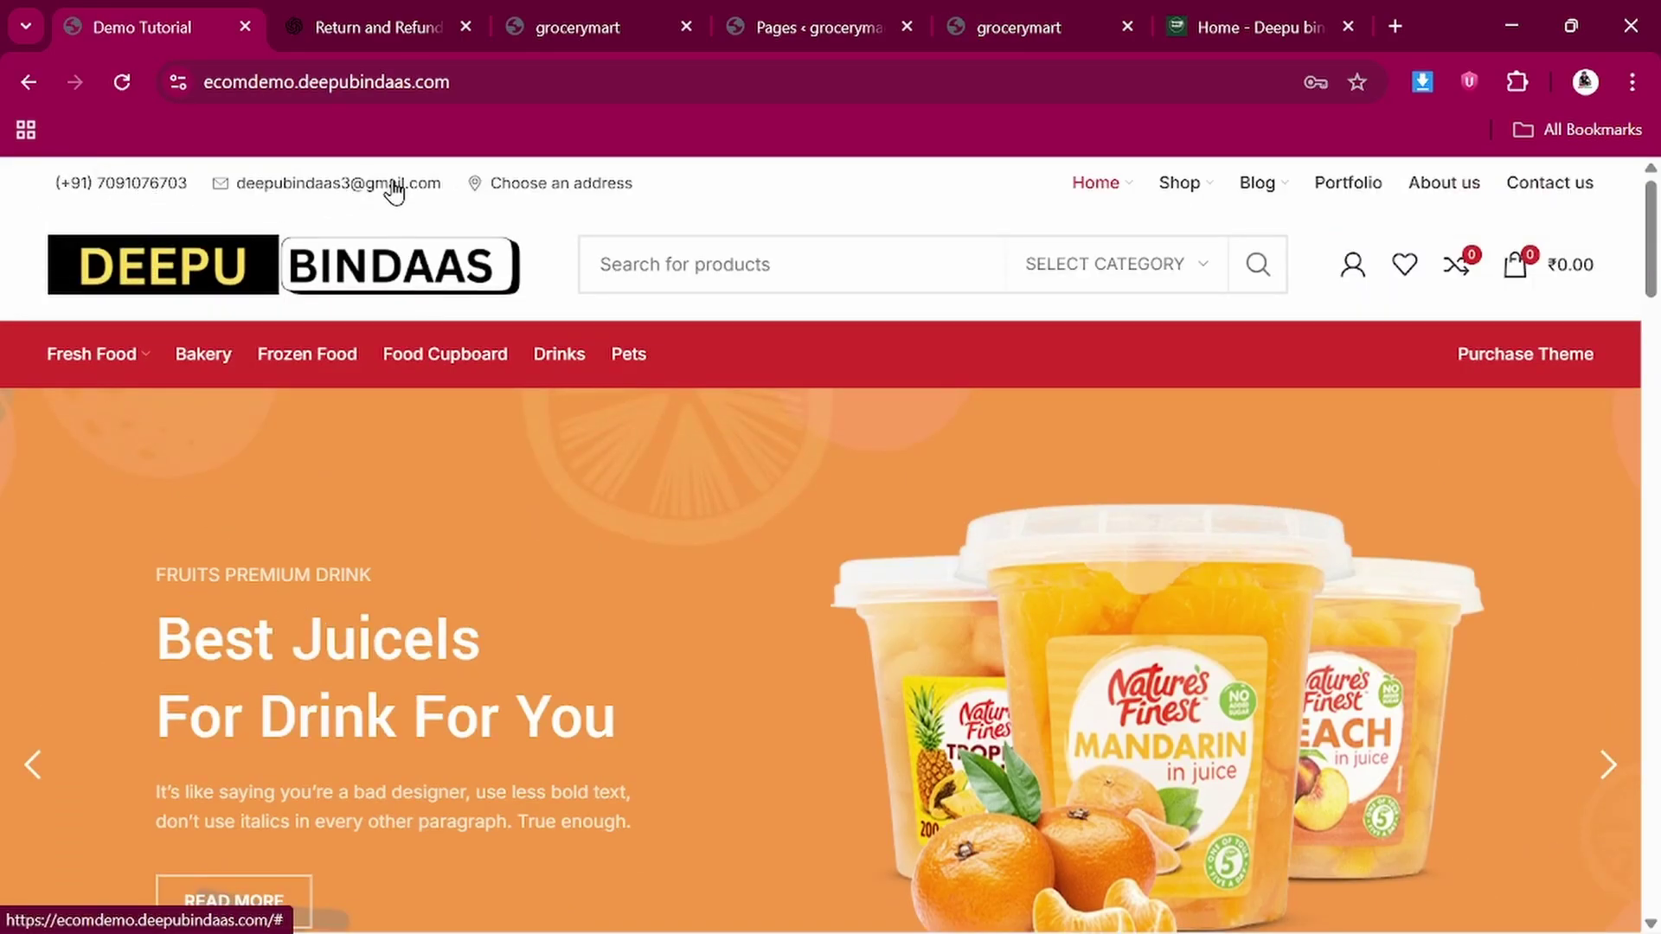
left_click(1001, 9)
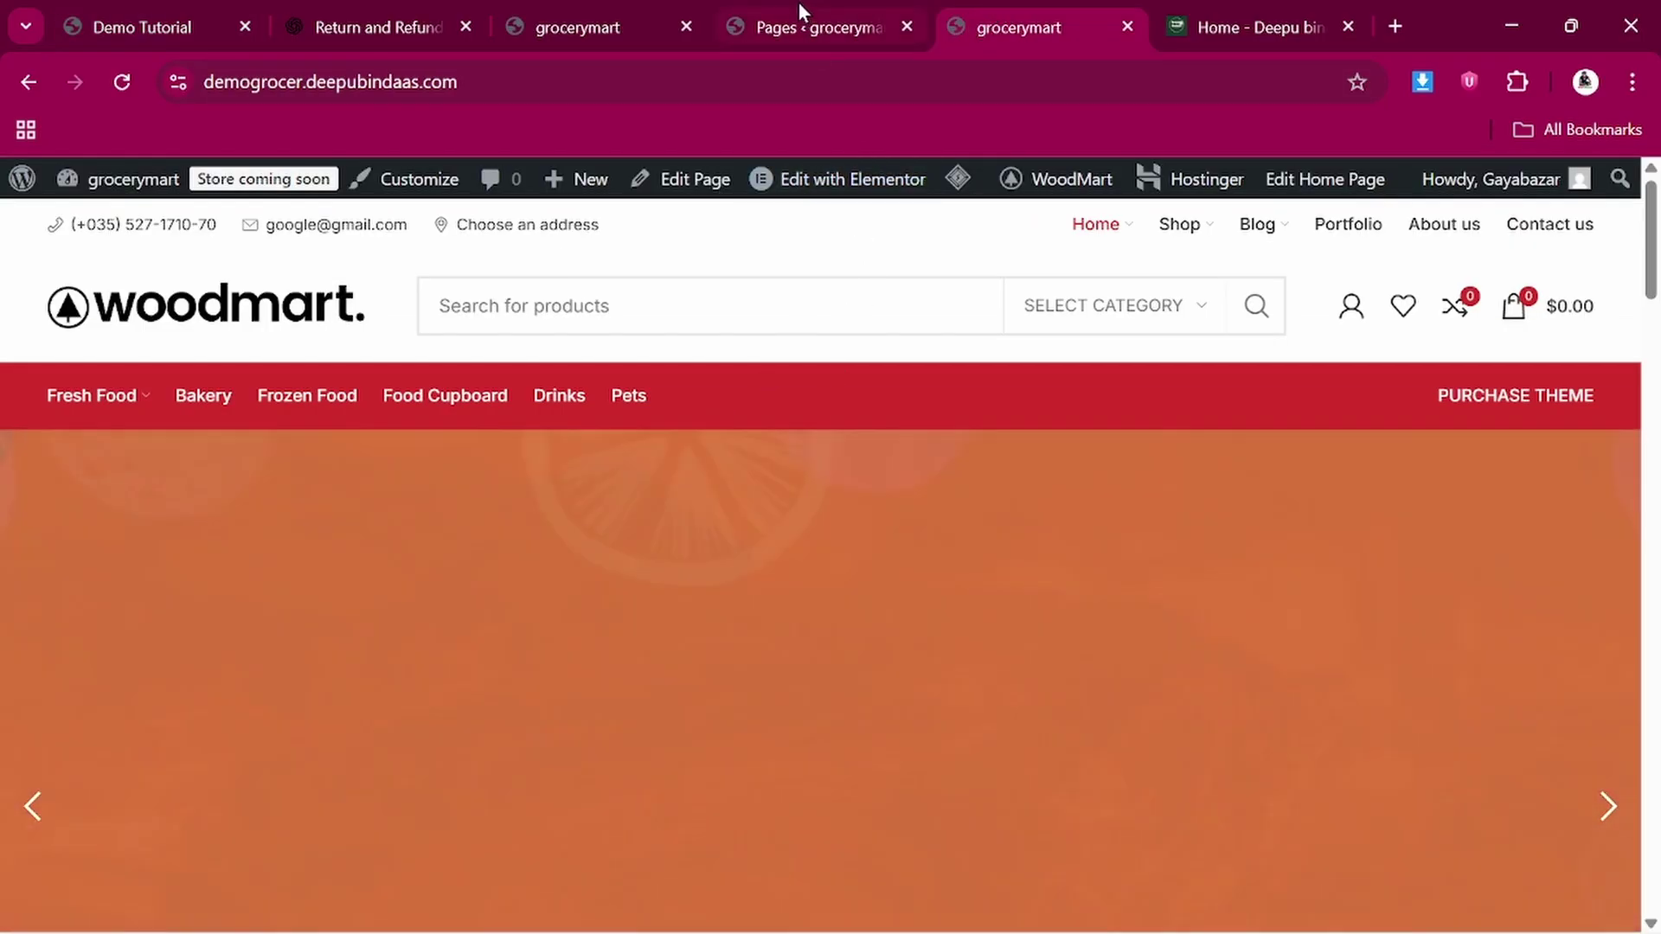
left_click(798, 6)
mouse_move(340, 447)
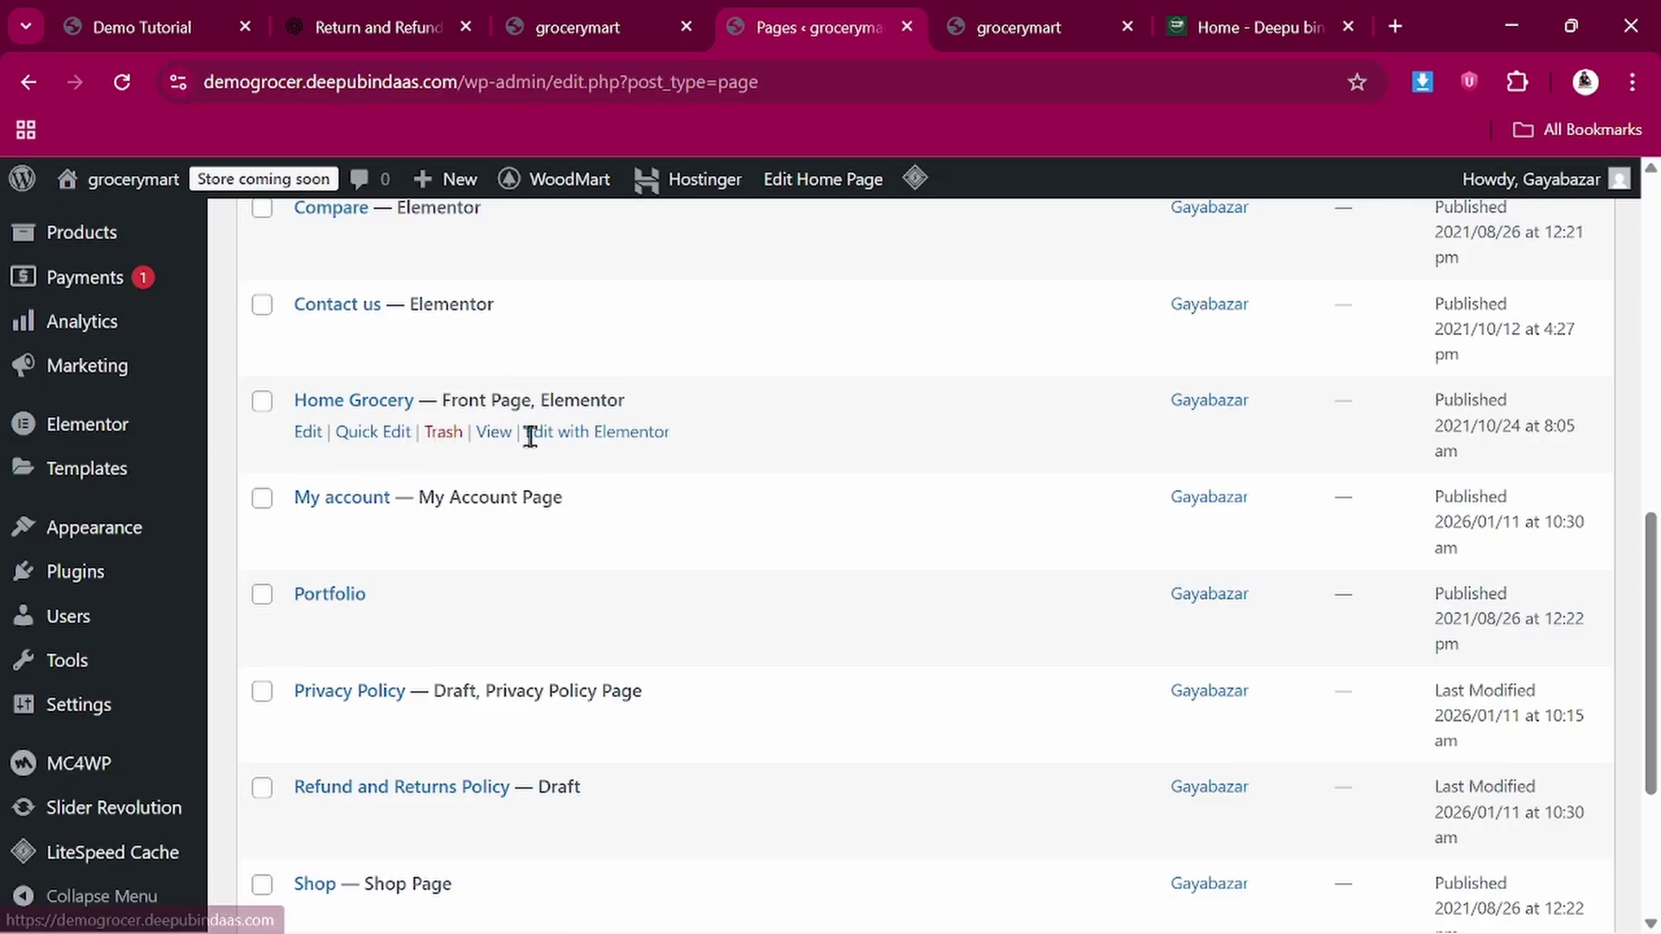
Open Home Grocery in Elementor and close the Structure panel
left_click(585, 438)
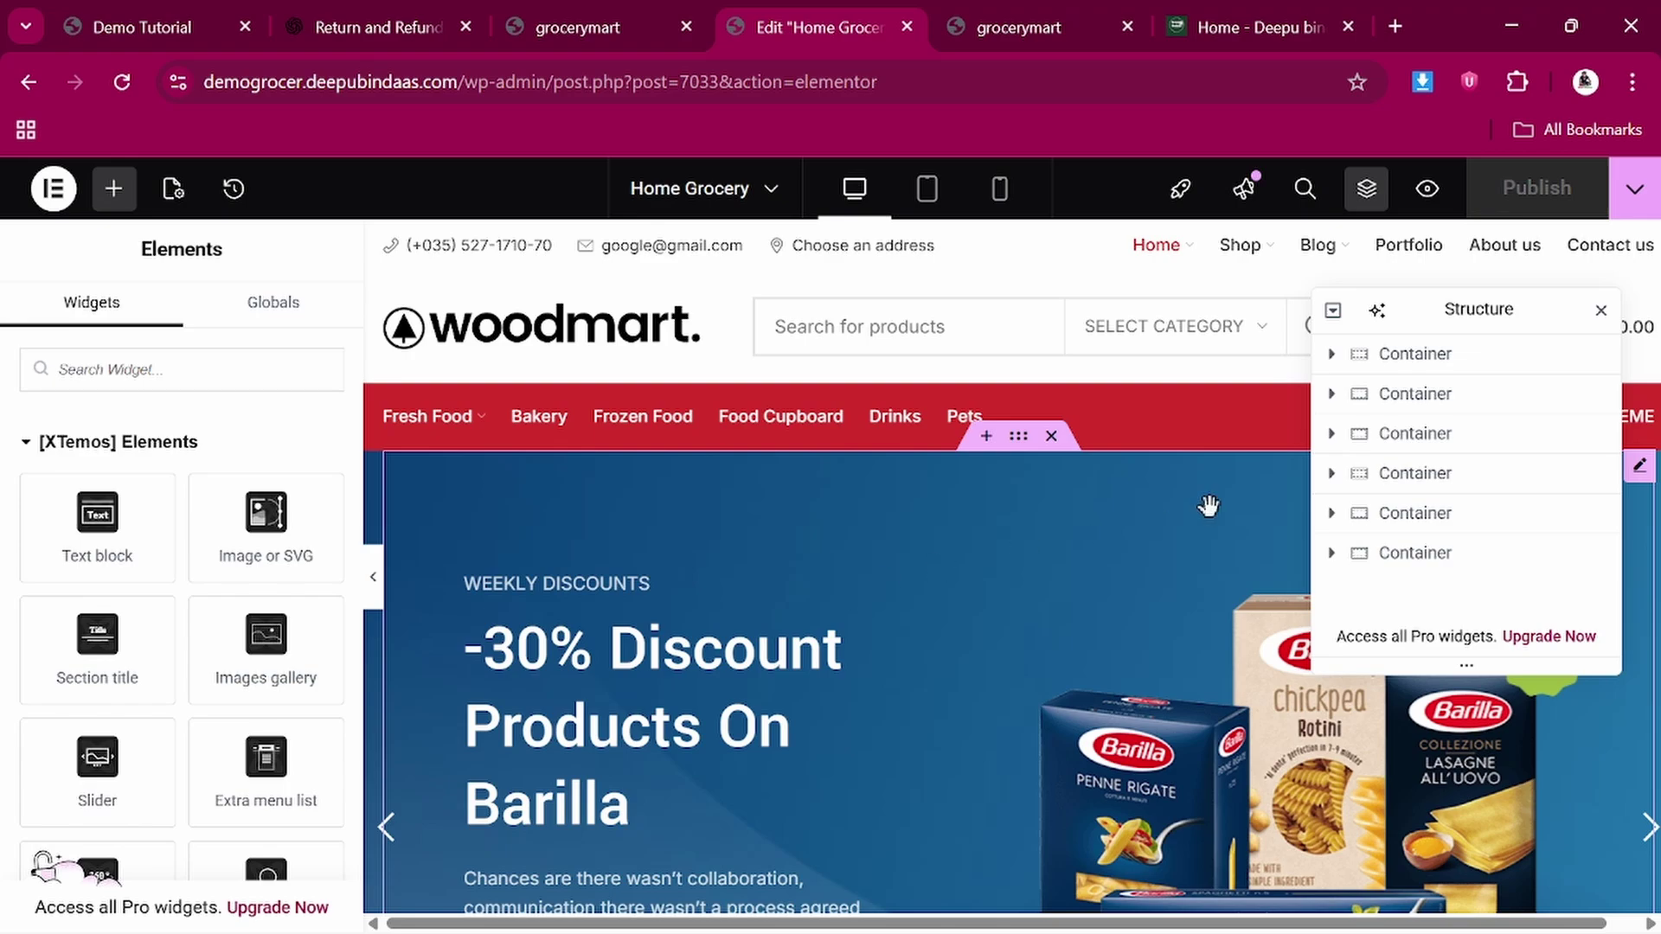
left_click(1601, 311)
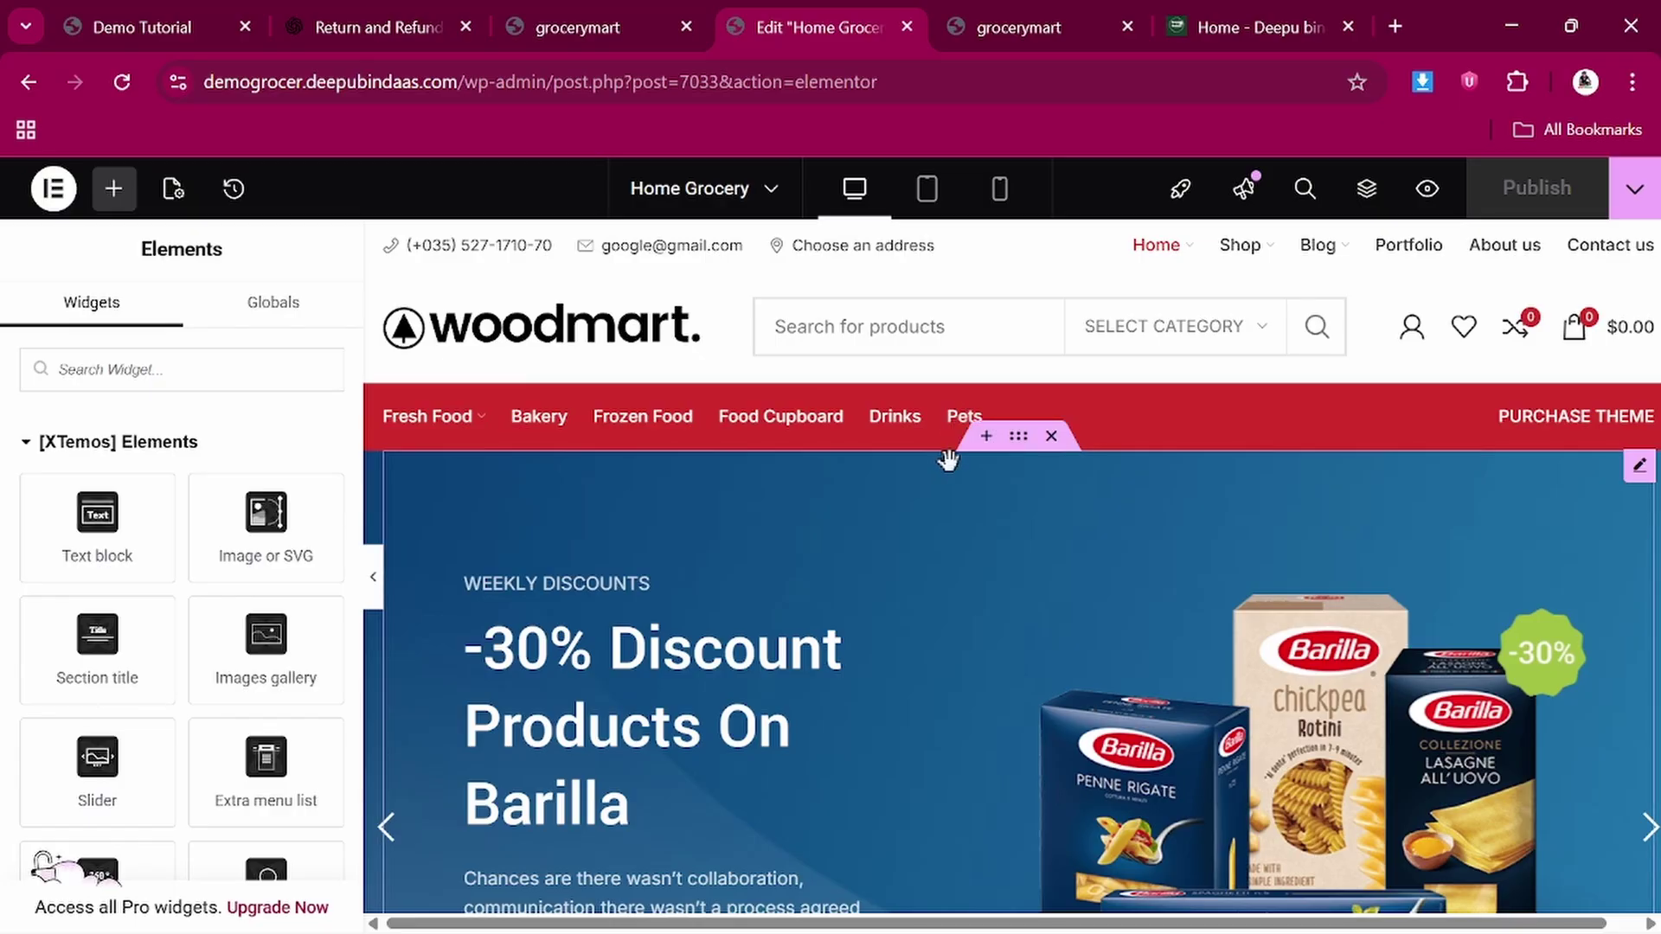
scroll(800, 664, "down", 2)
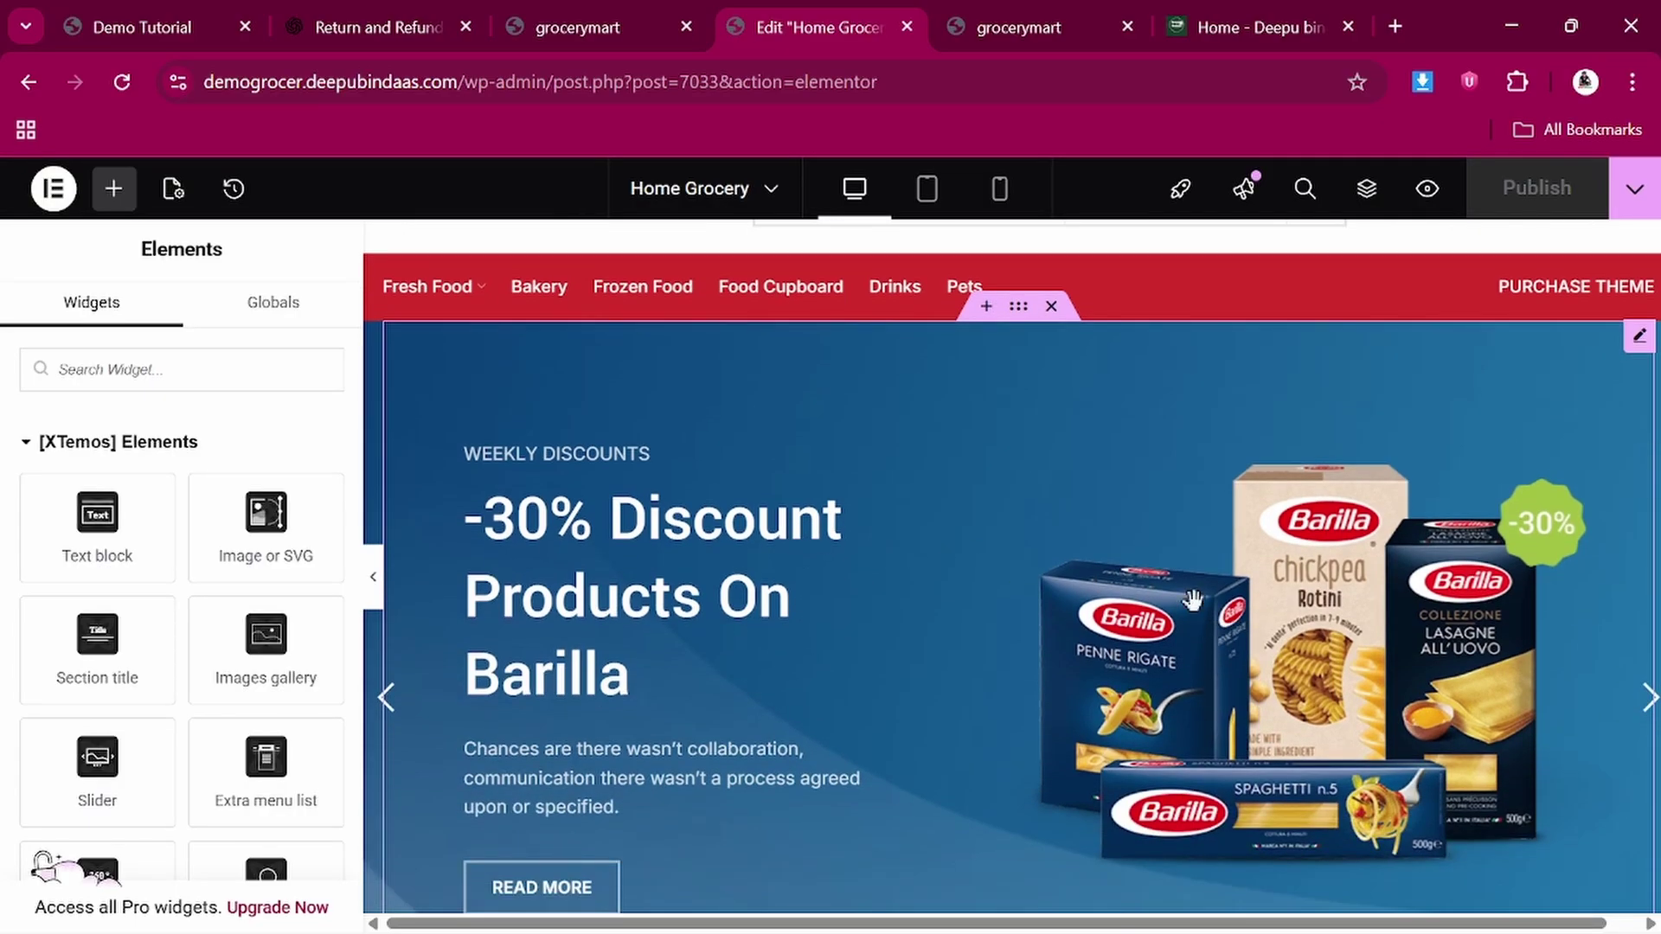
Keep the hero slider set to Grocery slider and scroll to the feature boxes
left_click(1019, 309)
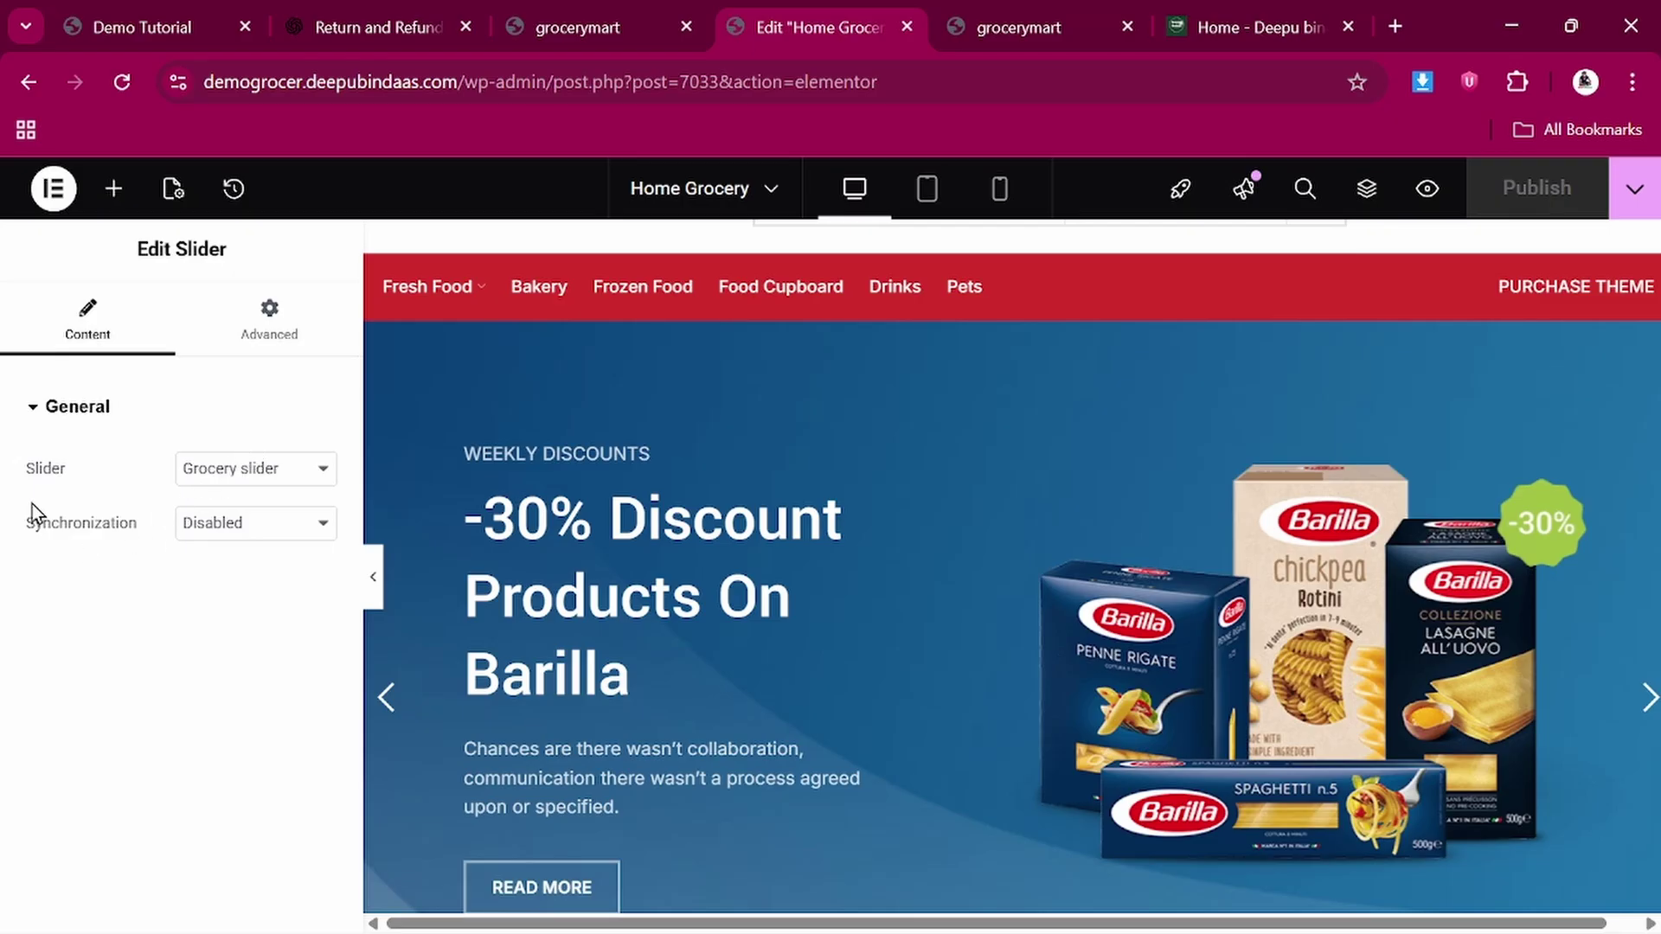
left_click(279, 476)
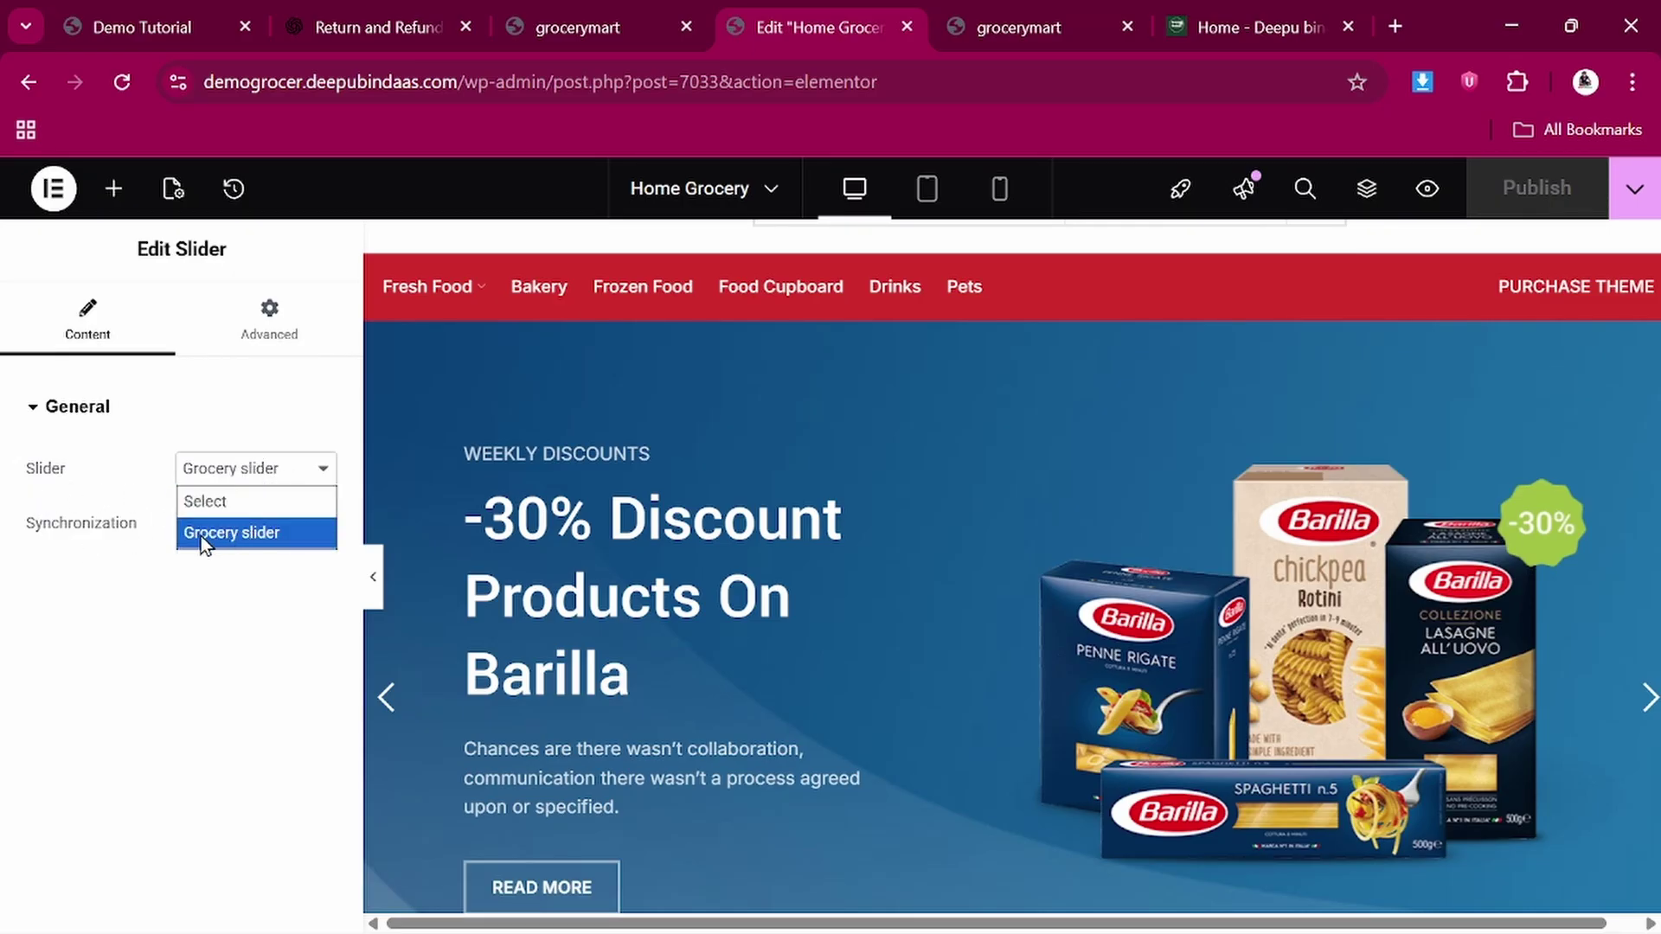
left_click(289, 422)
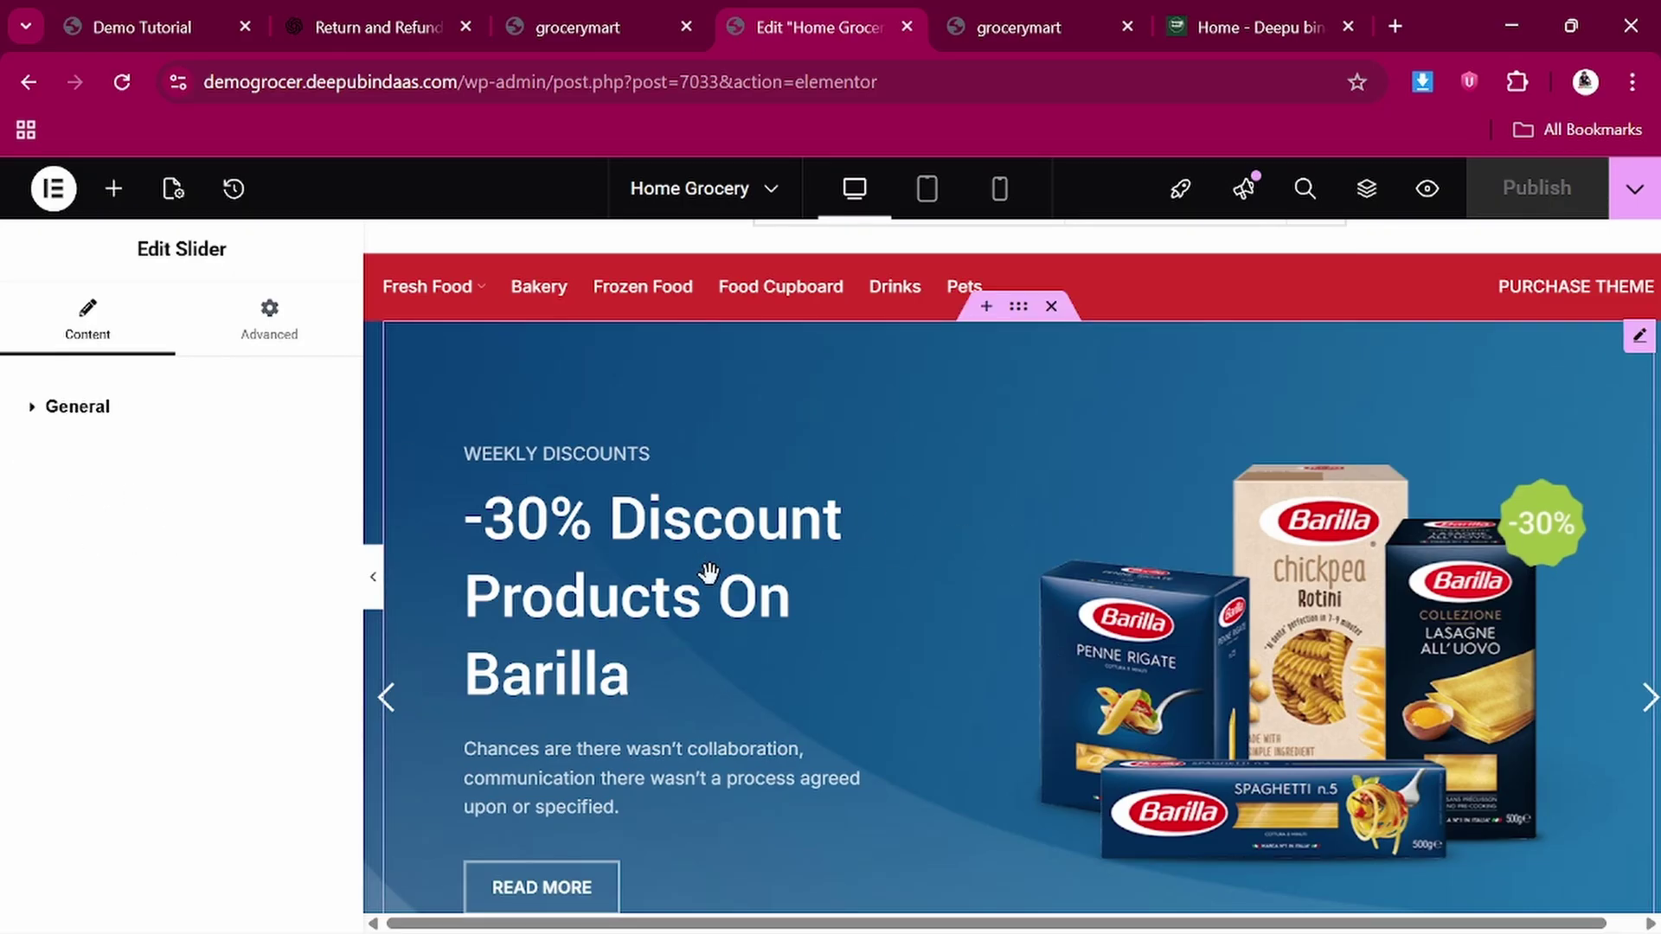
scroll(818, 618, "down", 2)
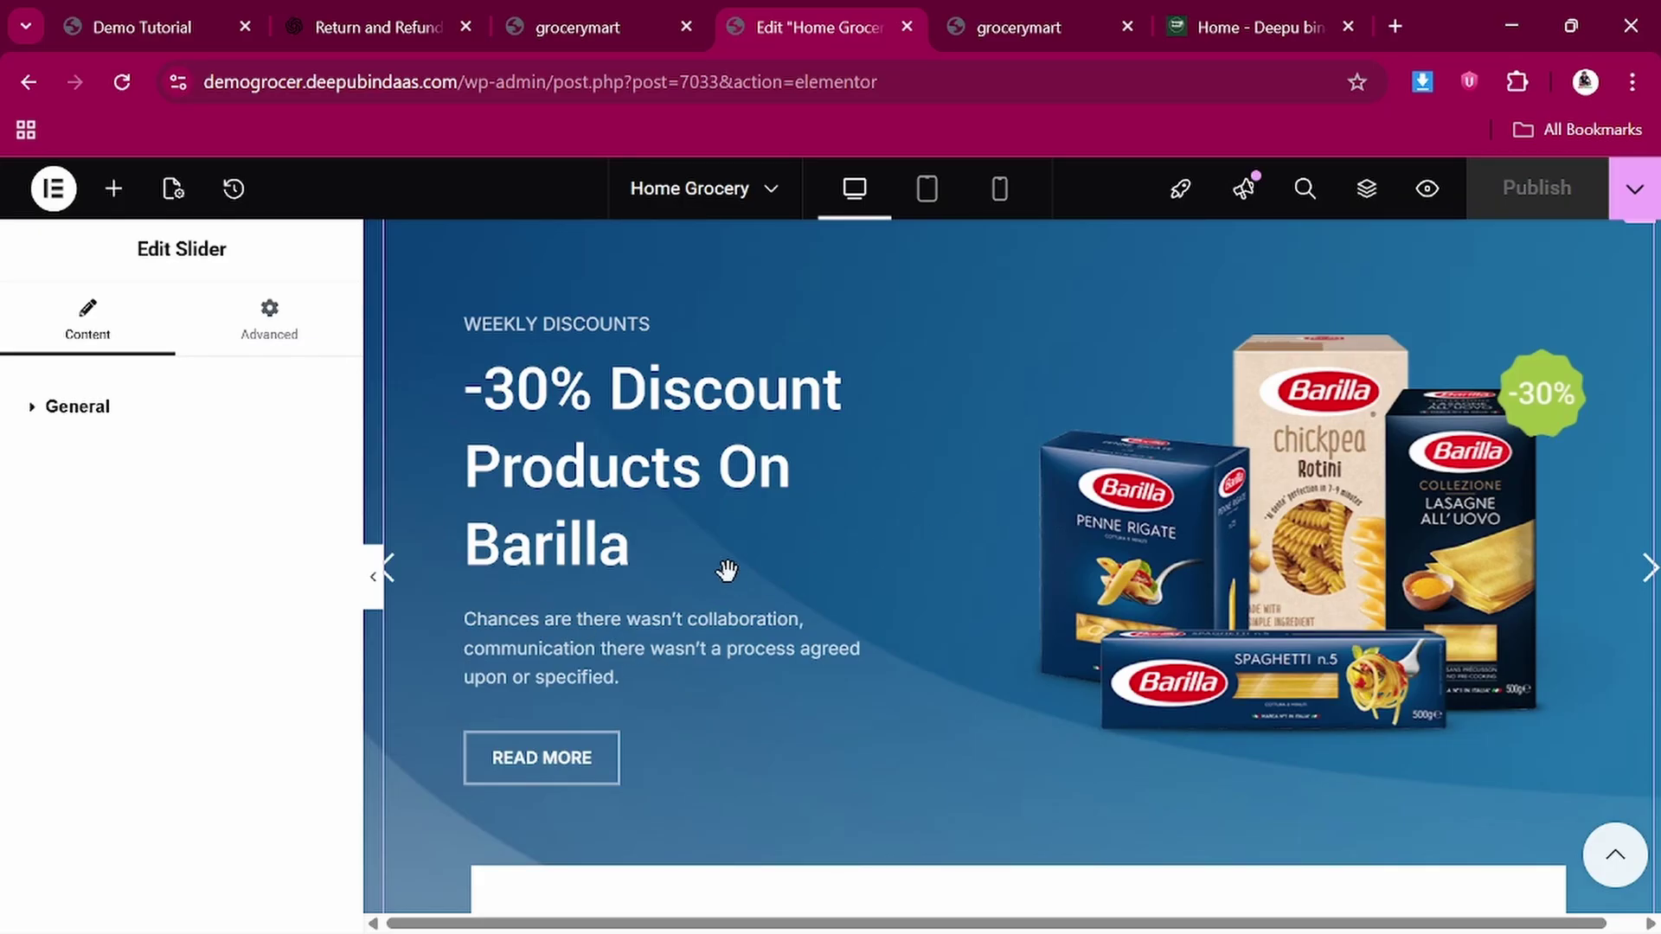
scroll(727, 571, "down", 5)
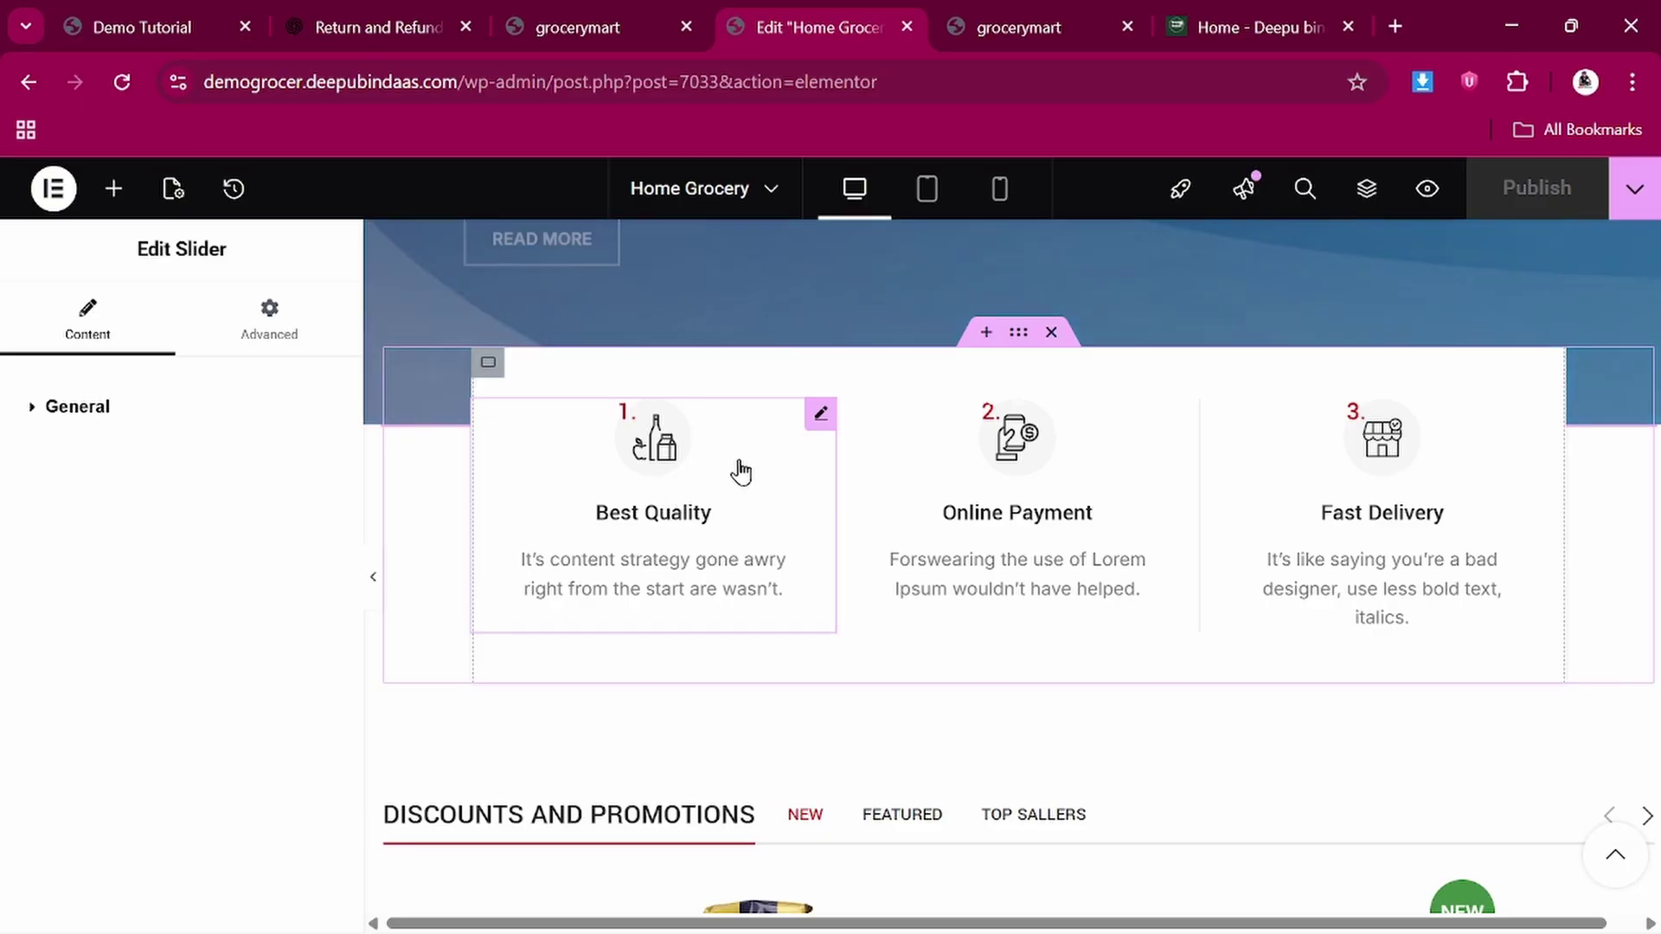
Change the first info box title from Best Quality to Best Product
left_click(662, 542)
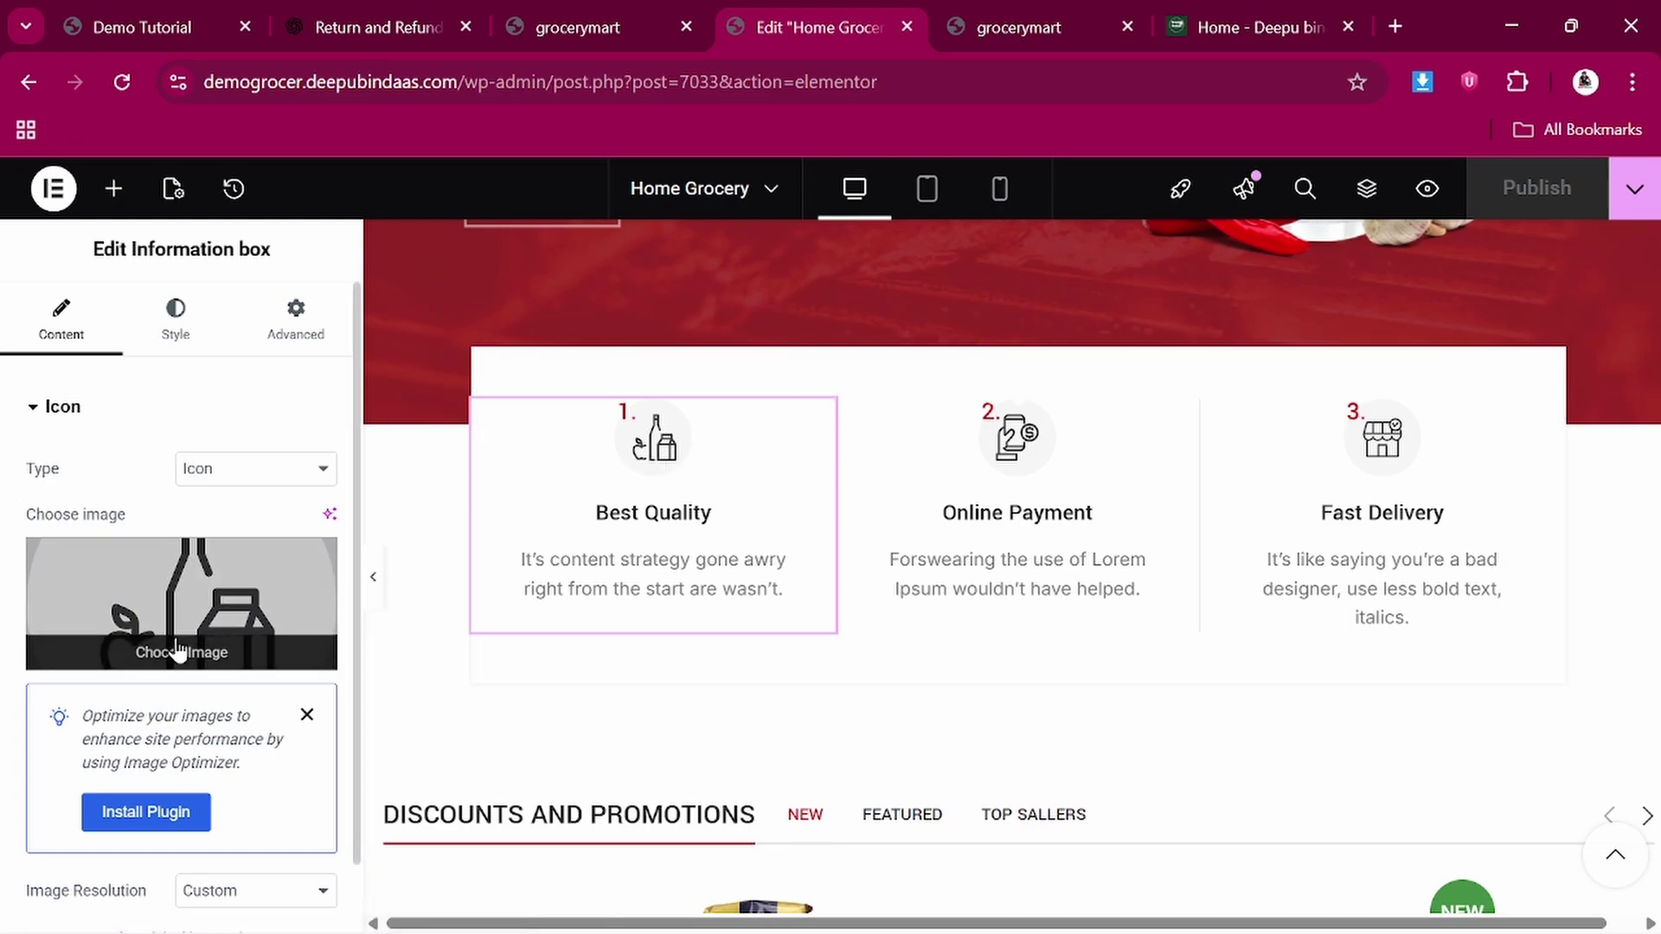
scroll(173, 647, "down", 3)
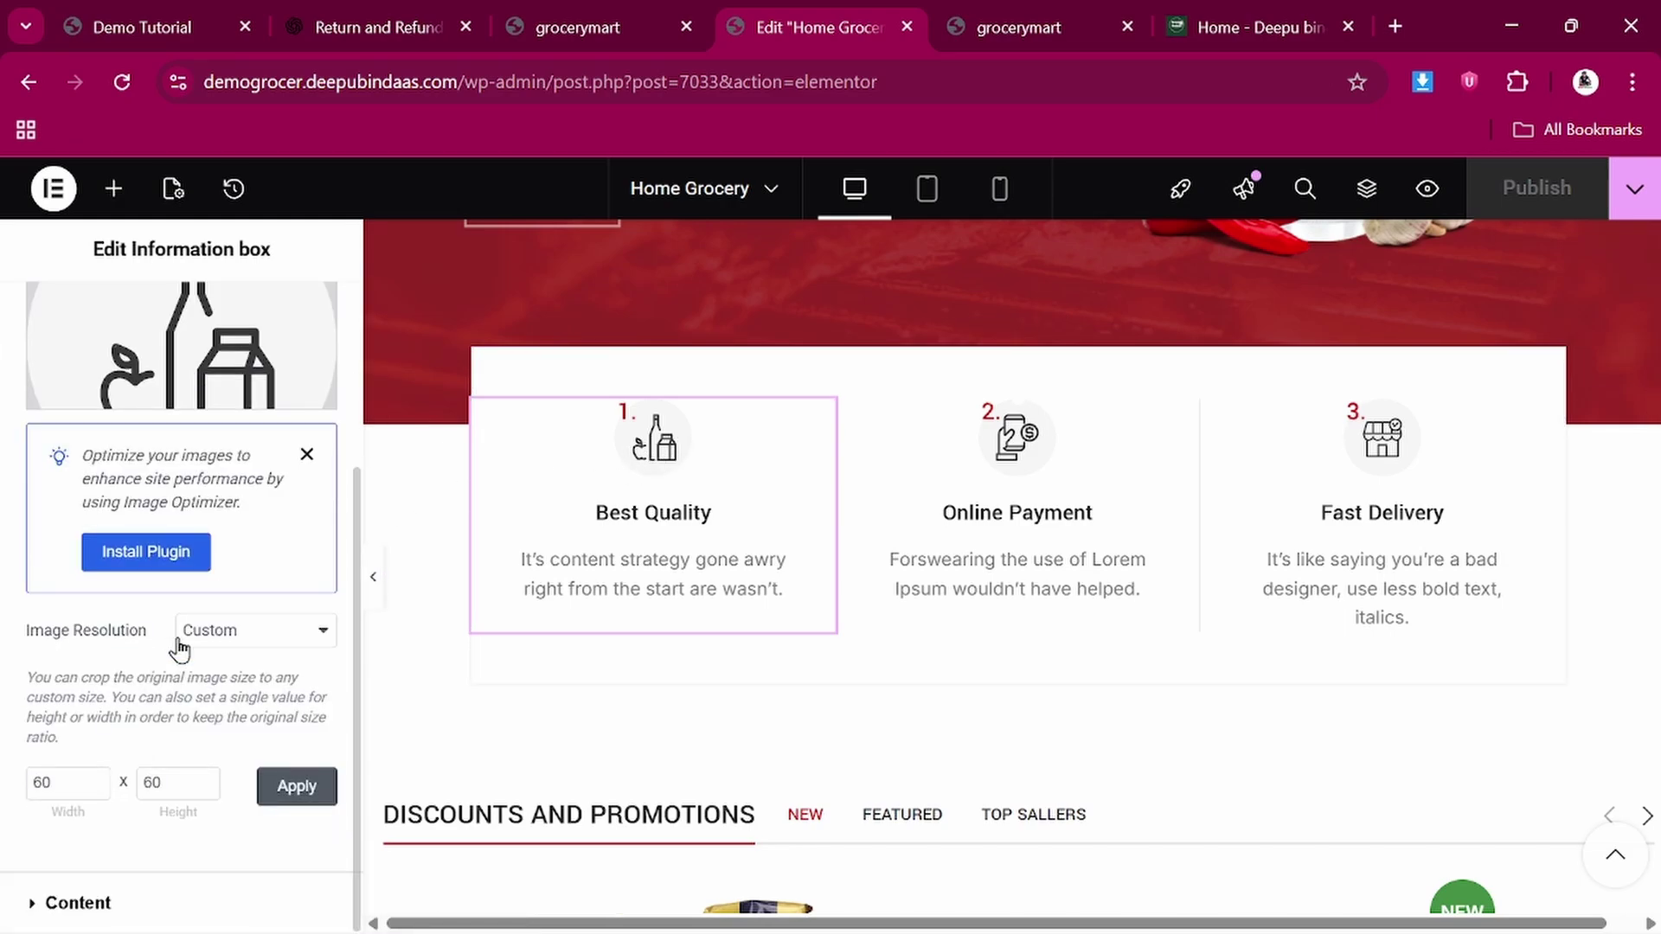
scroll(179, 647, "up", 3)
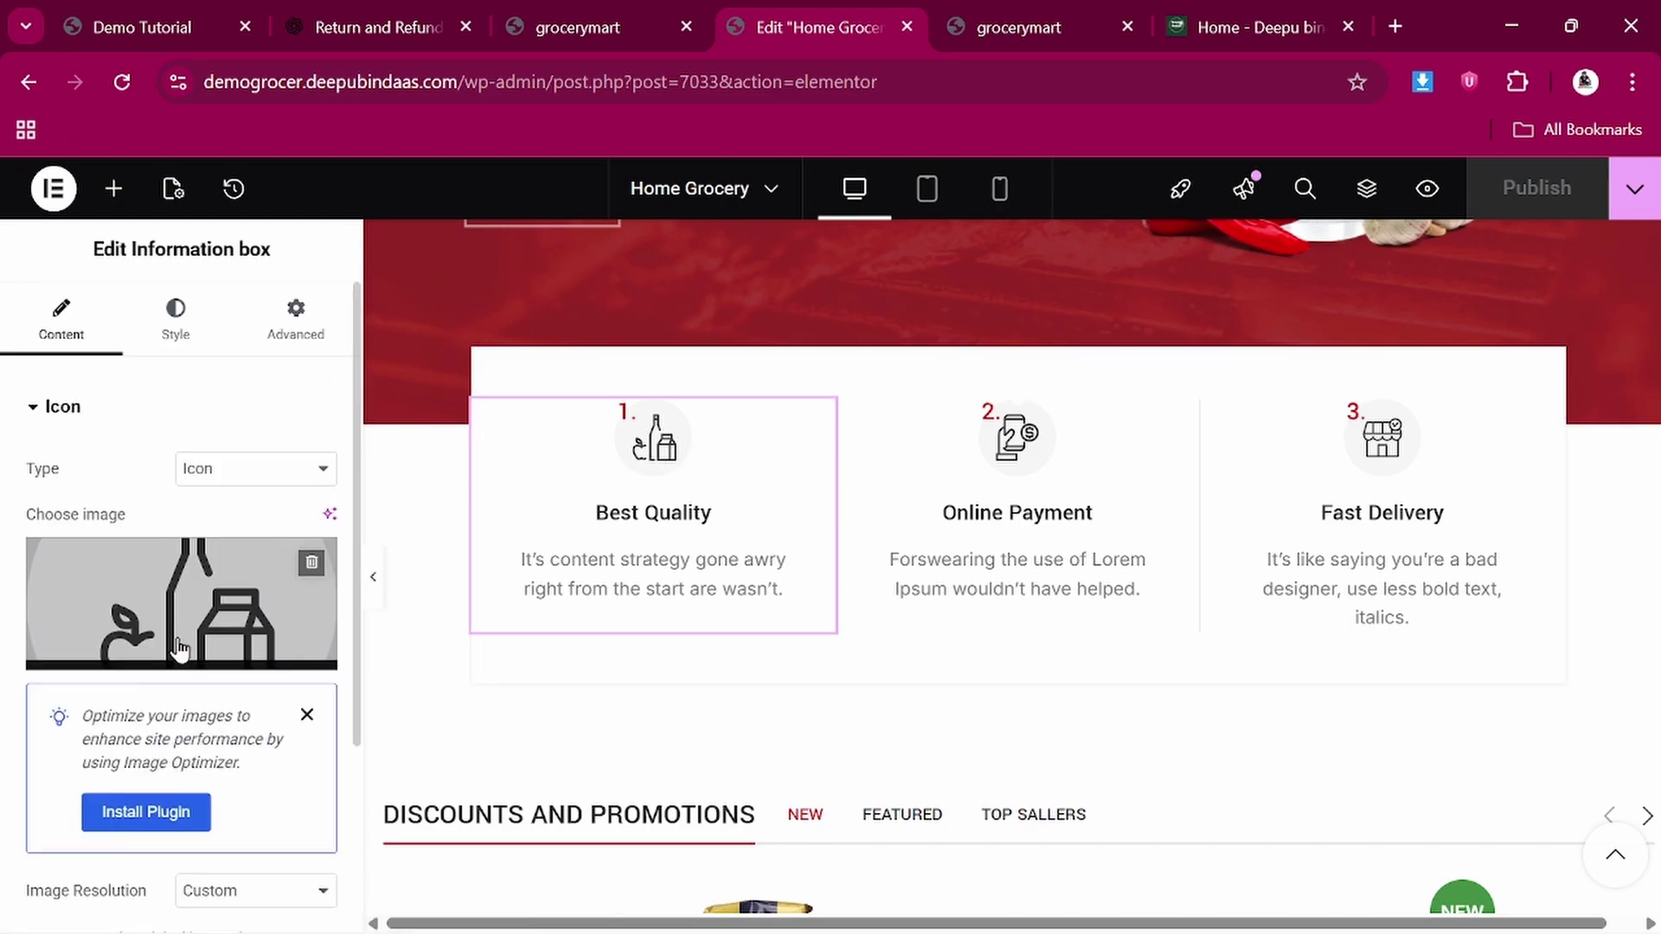
left_click(245, 468)
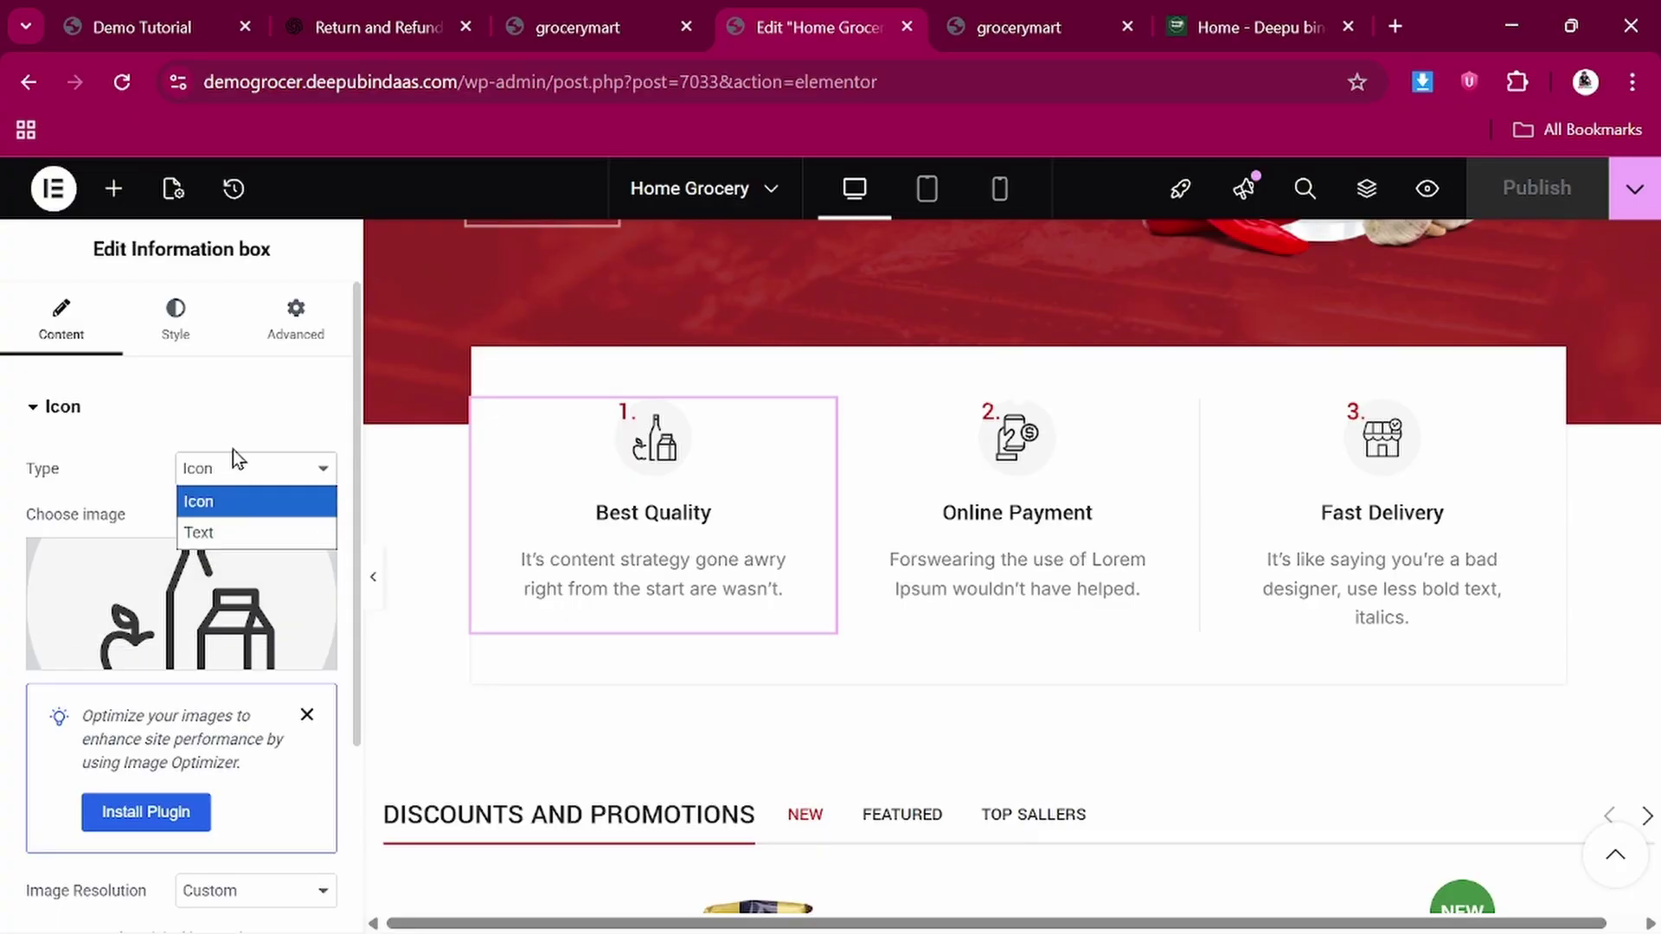
left_click(231, 411)
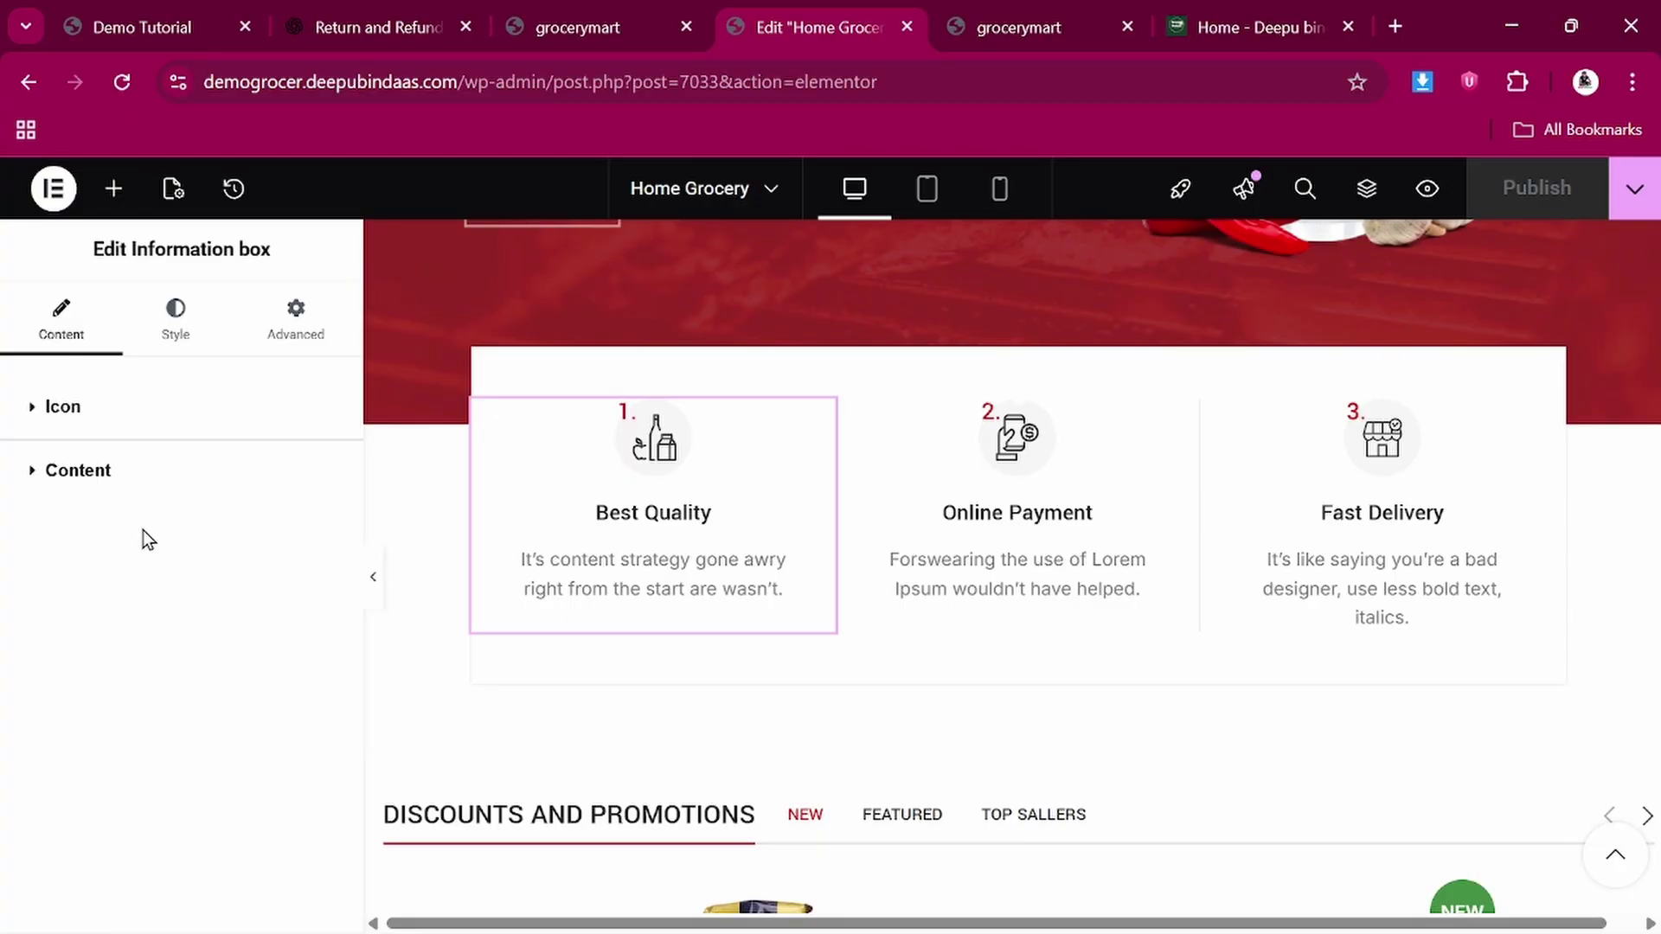
left_click(29, 476)
scroll(92, 661, "down", 2)
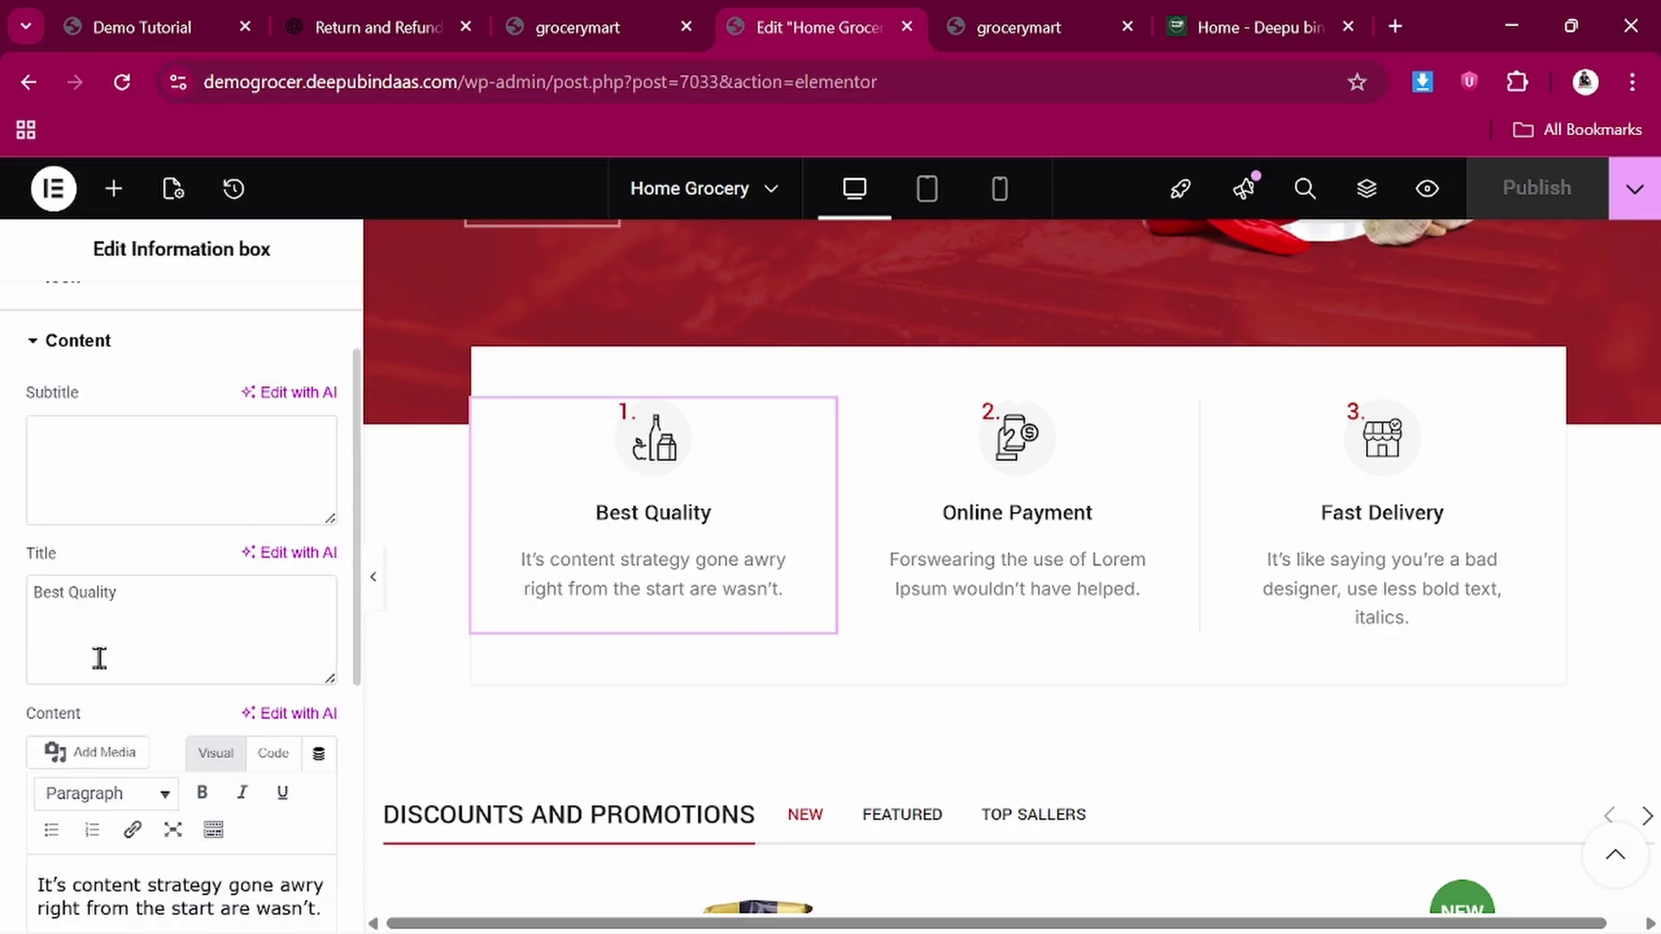
double_click(142, 597)
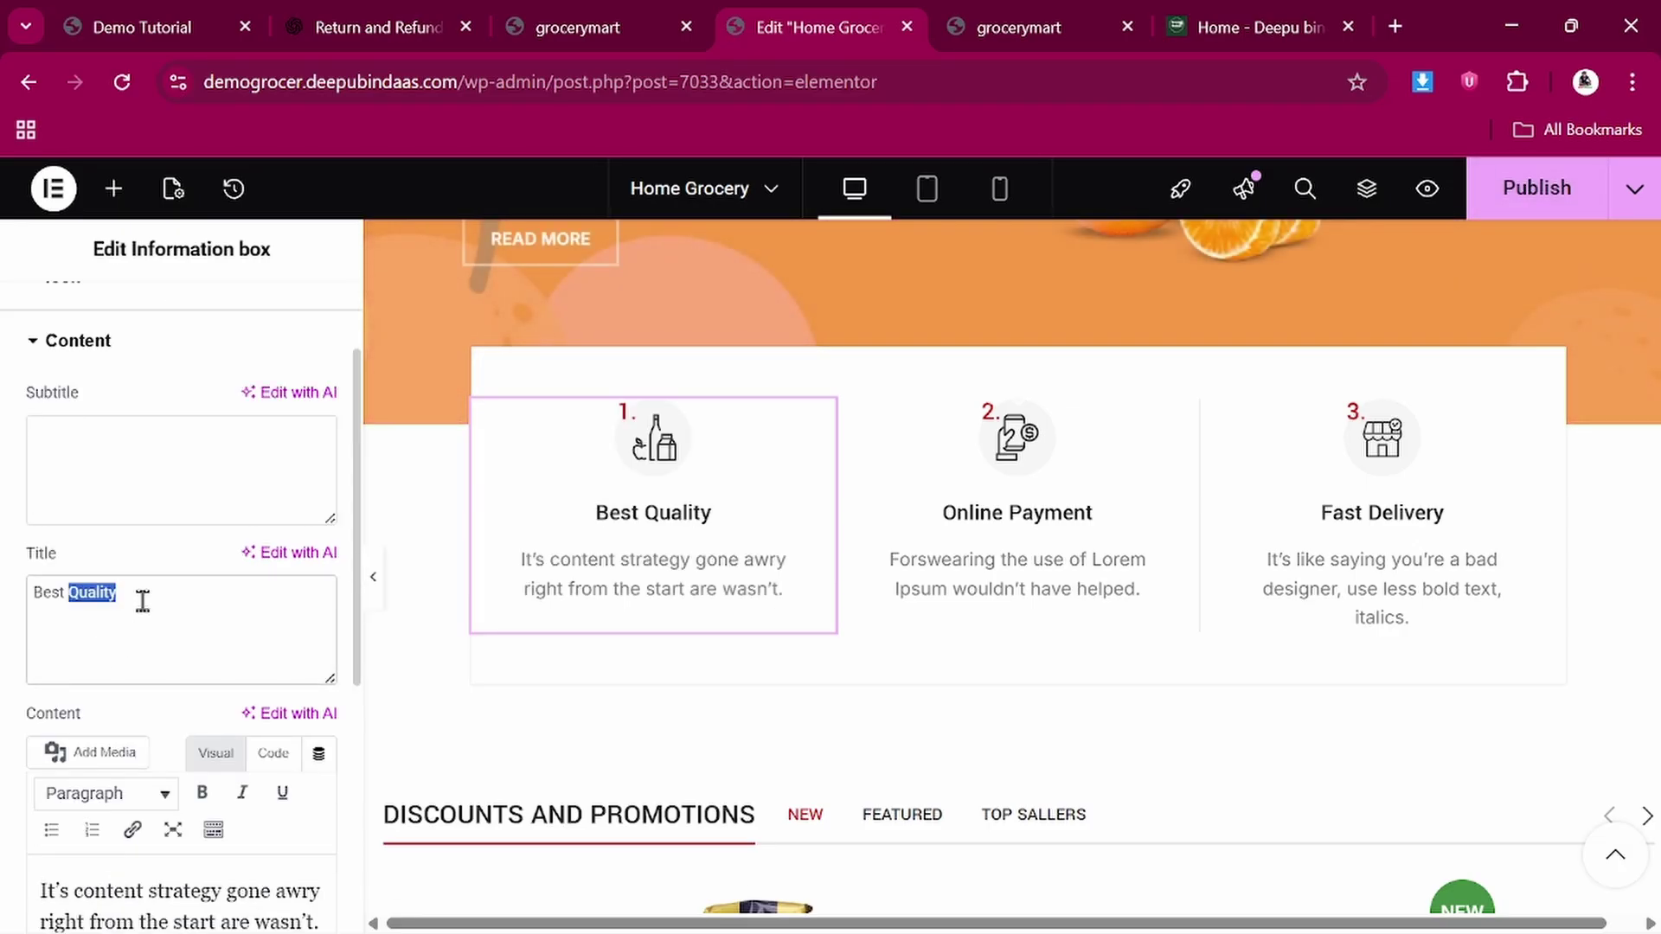
key("BackSpace")
type("P")
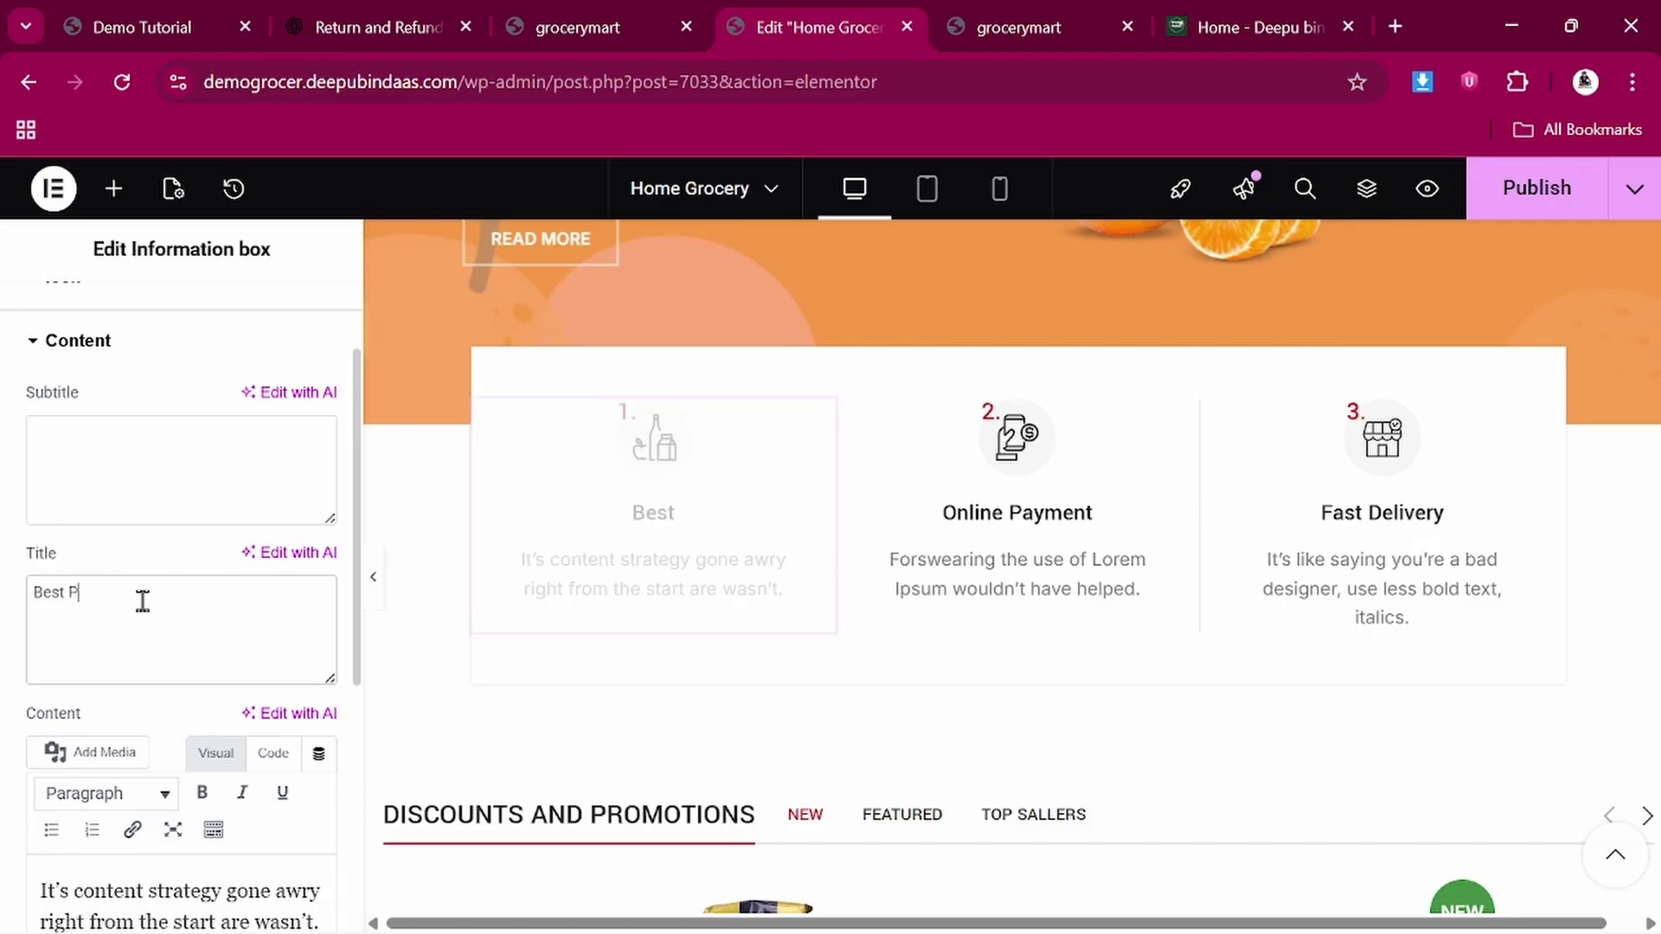
type("roduct")
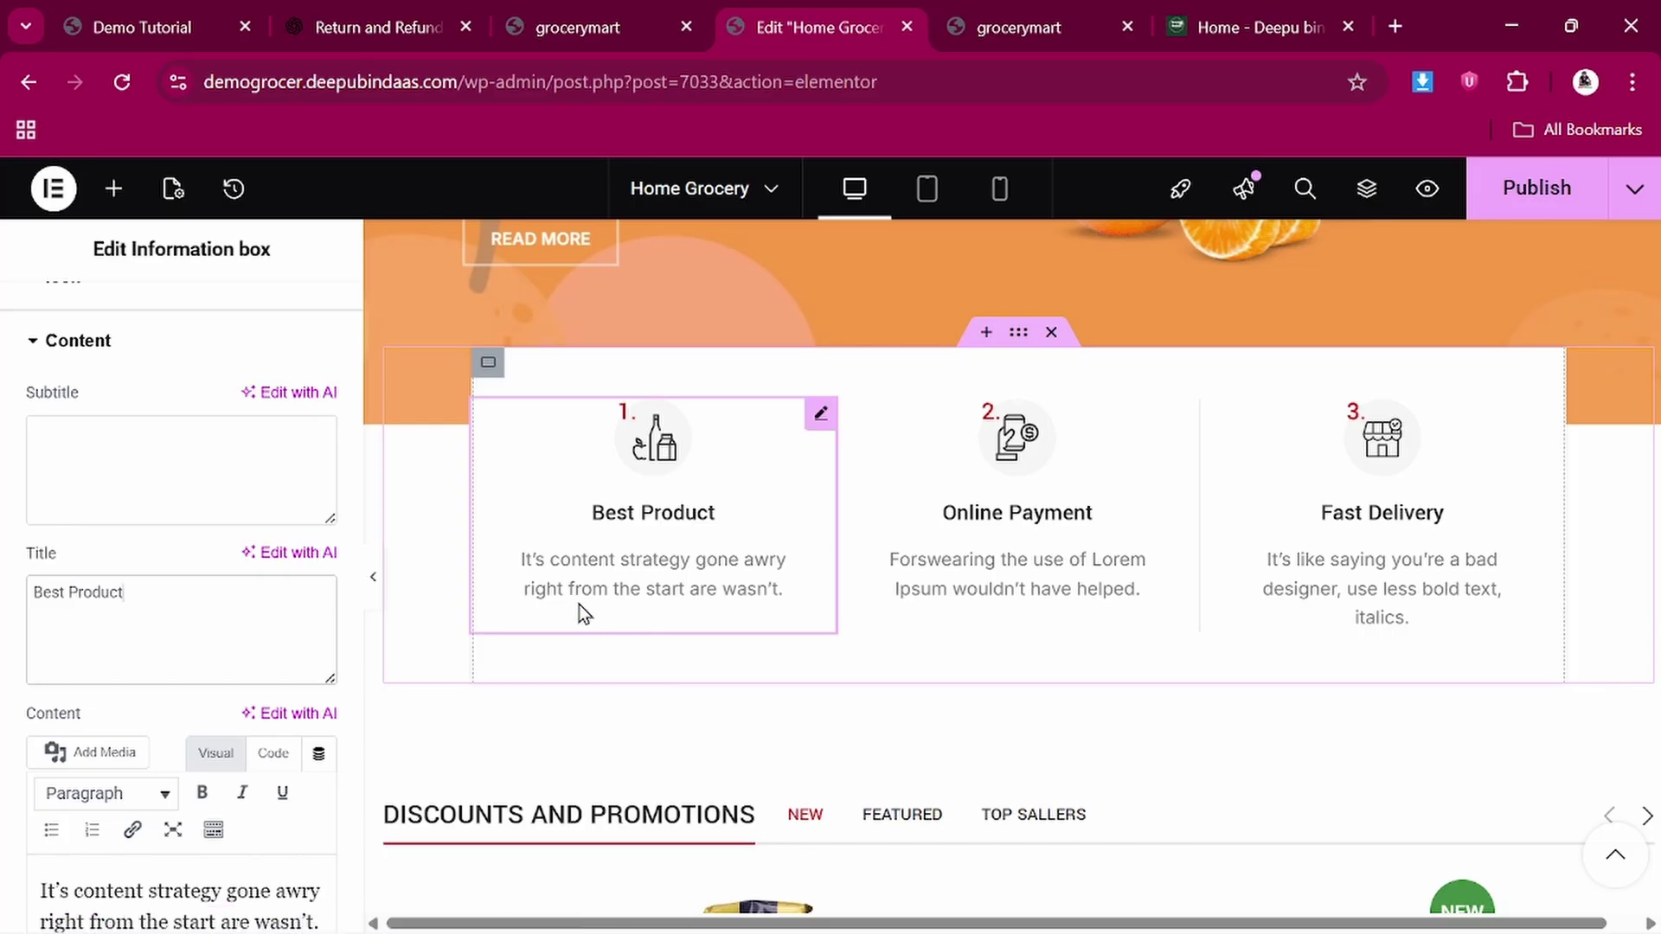
Trim the box's description so it ends at "right from the start are"
scroll(615, 567, "down", 1)
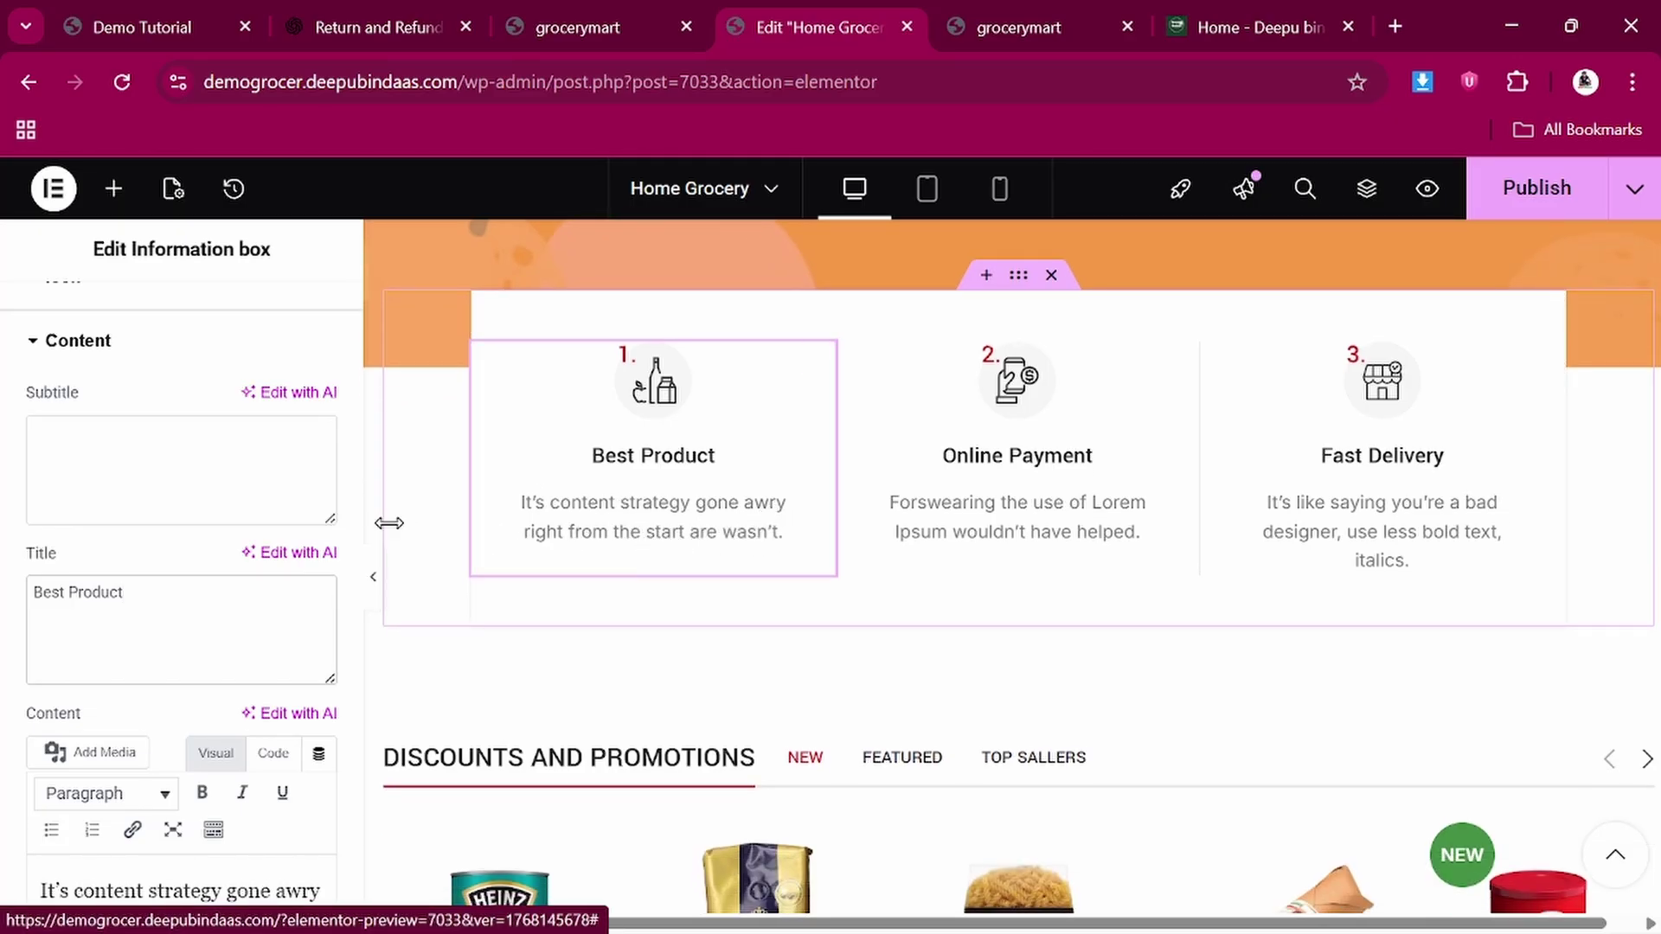
scroll(271, 642, "down", 3)
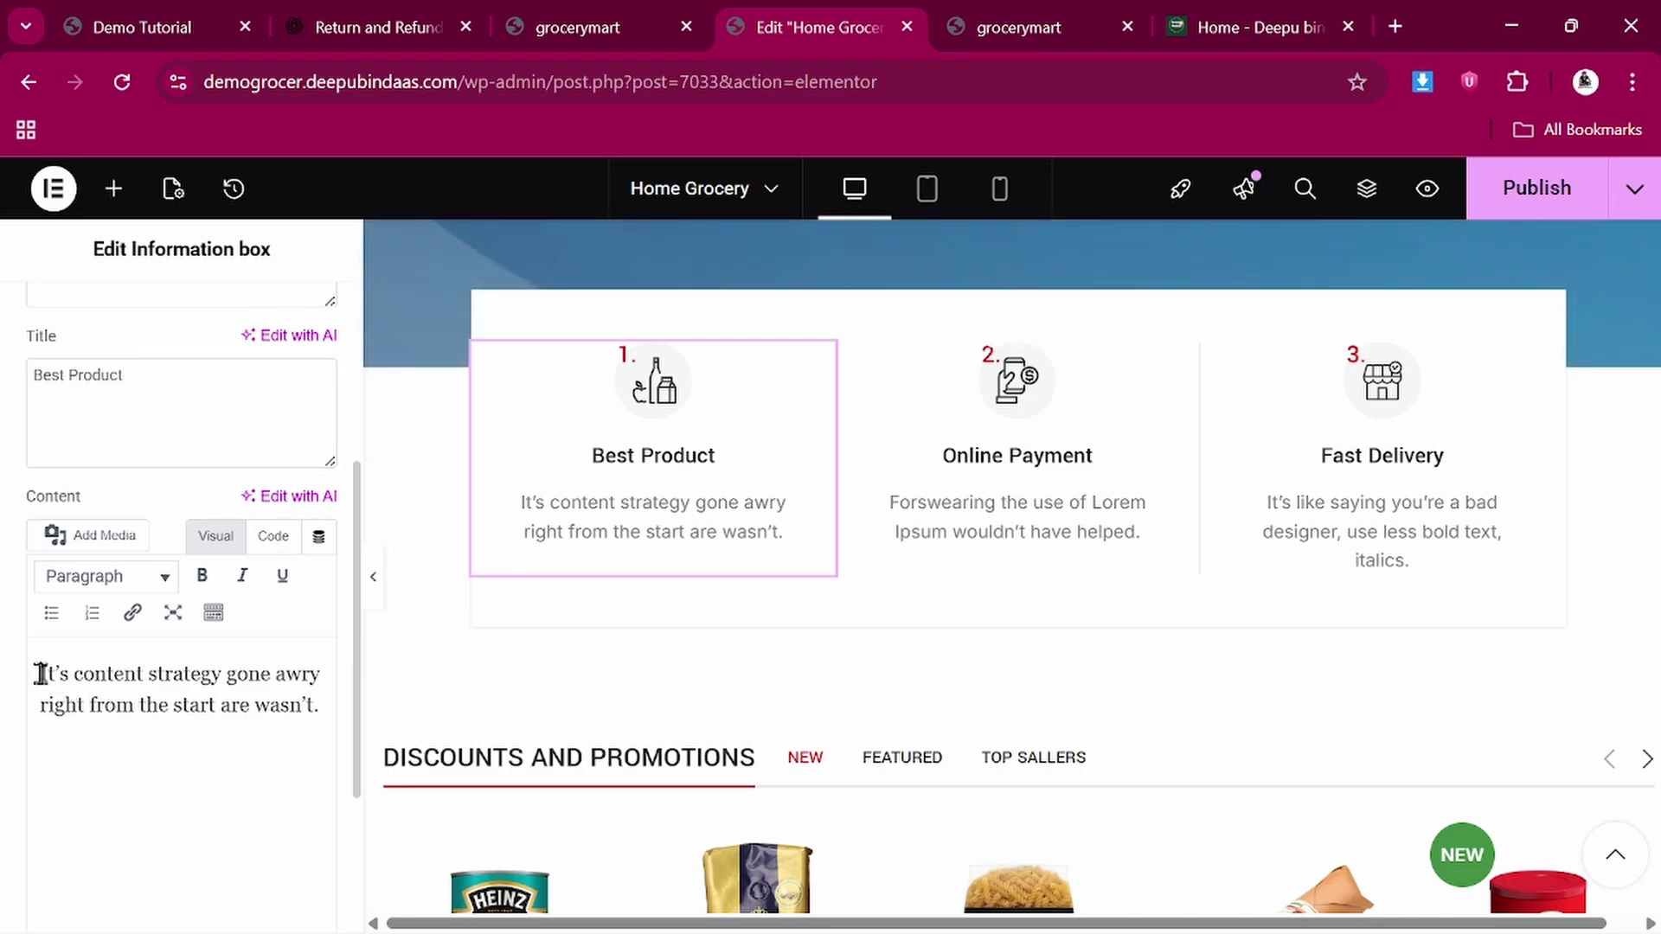
left_click_drag(40, 674, 264, 738)
left_click(289, 743)
key("BackSpace")
key("BackSpace")
key("BackSpace")
key("BackSpace")
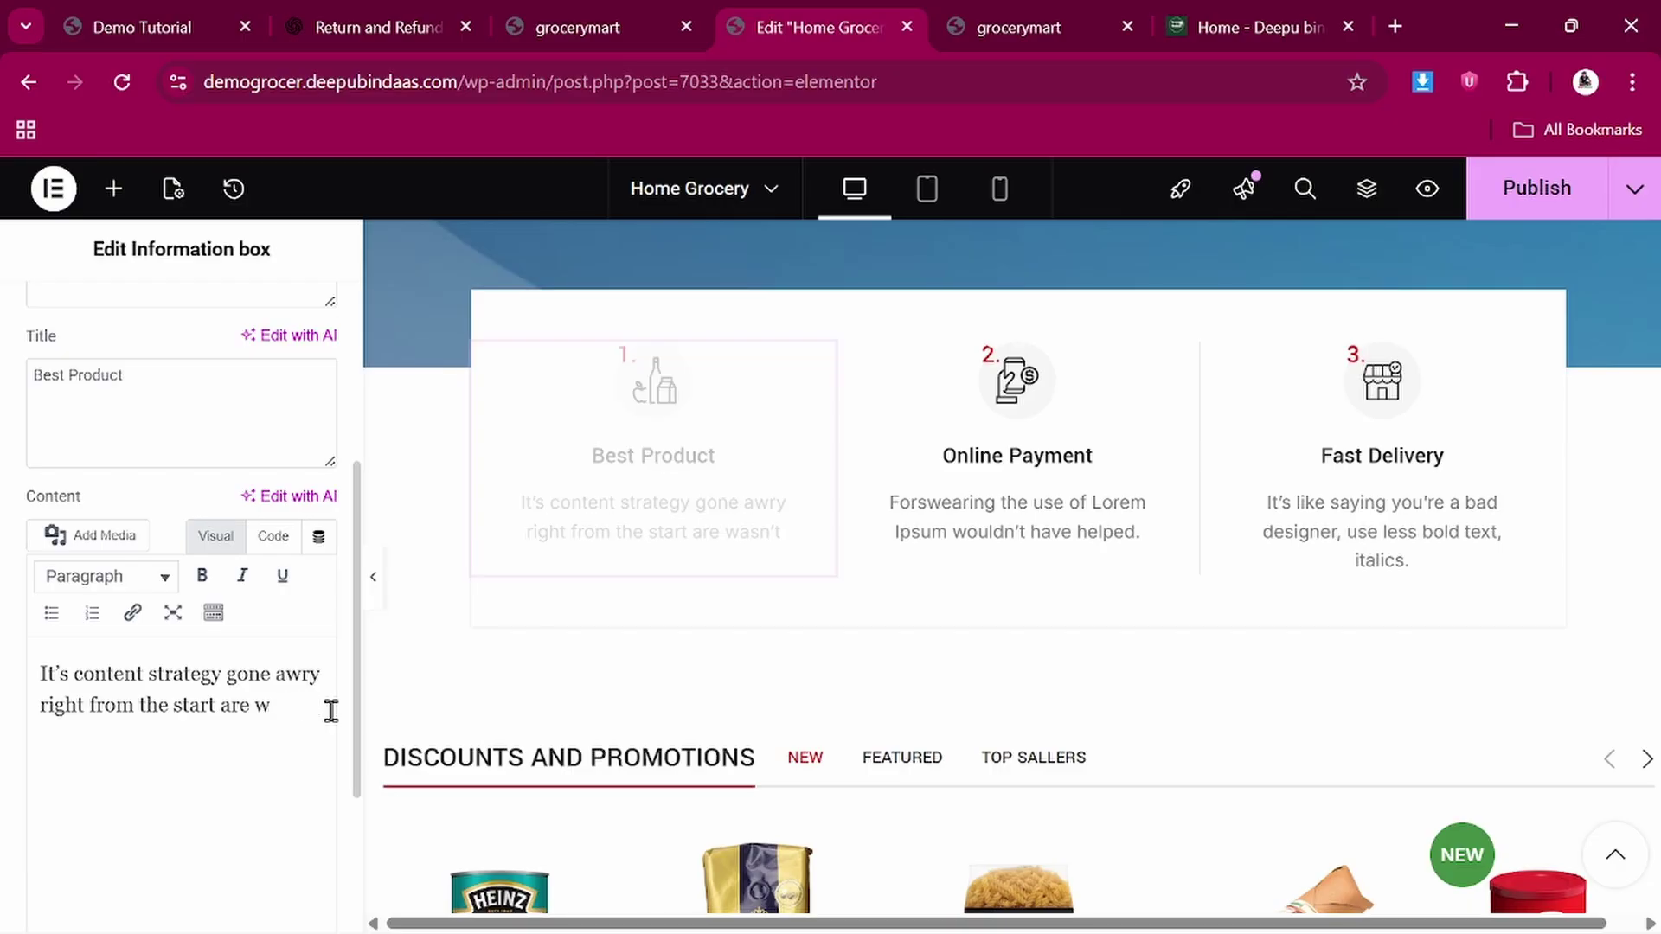
key("BackSpace")
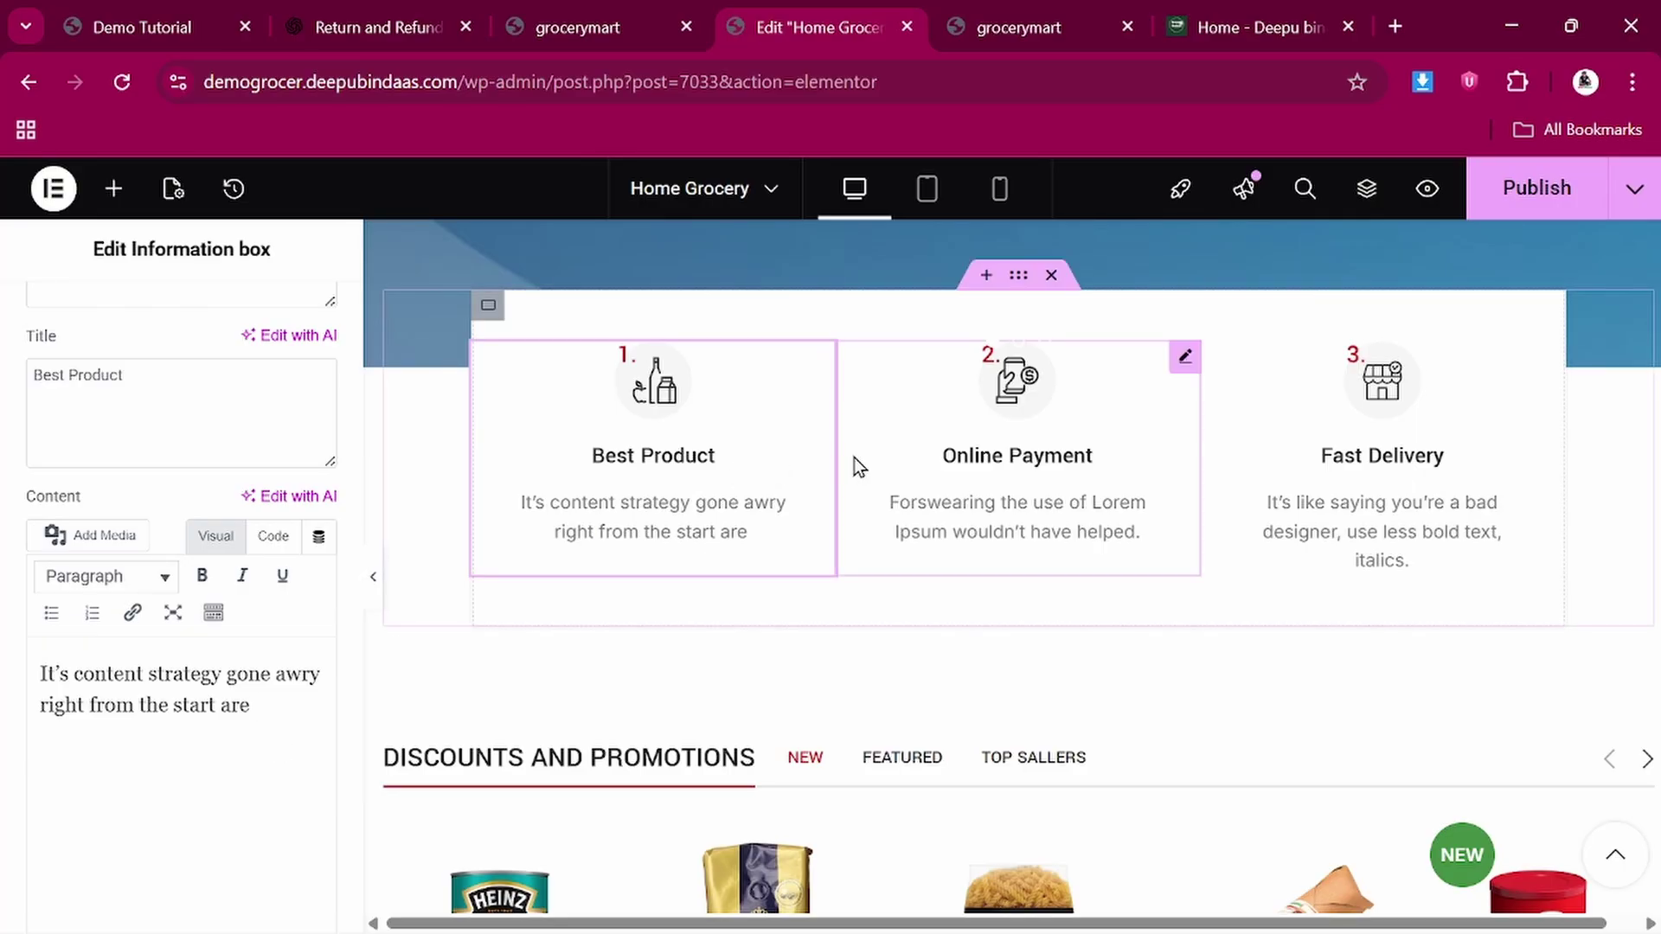
Inspect the Online Payment and Fast Delivery info boxes' text settings
left_click(1050, 458)
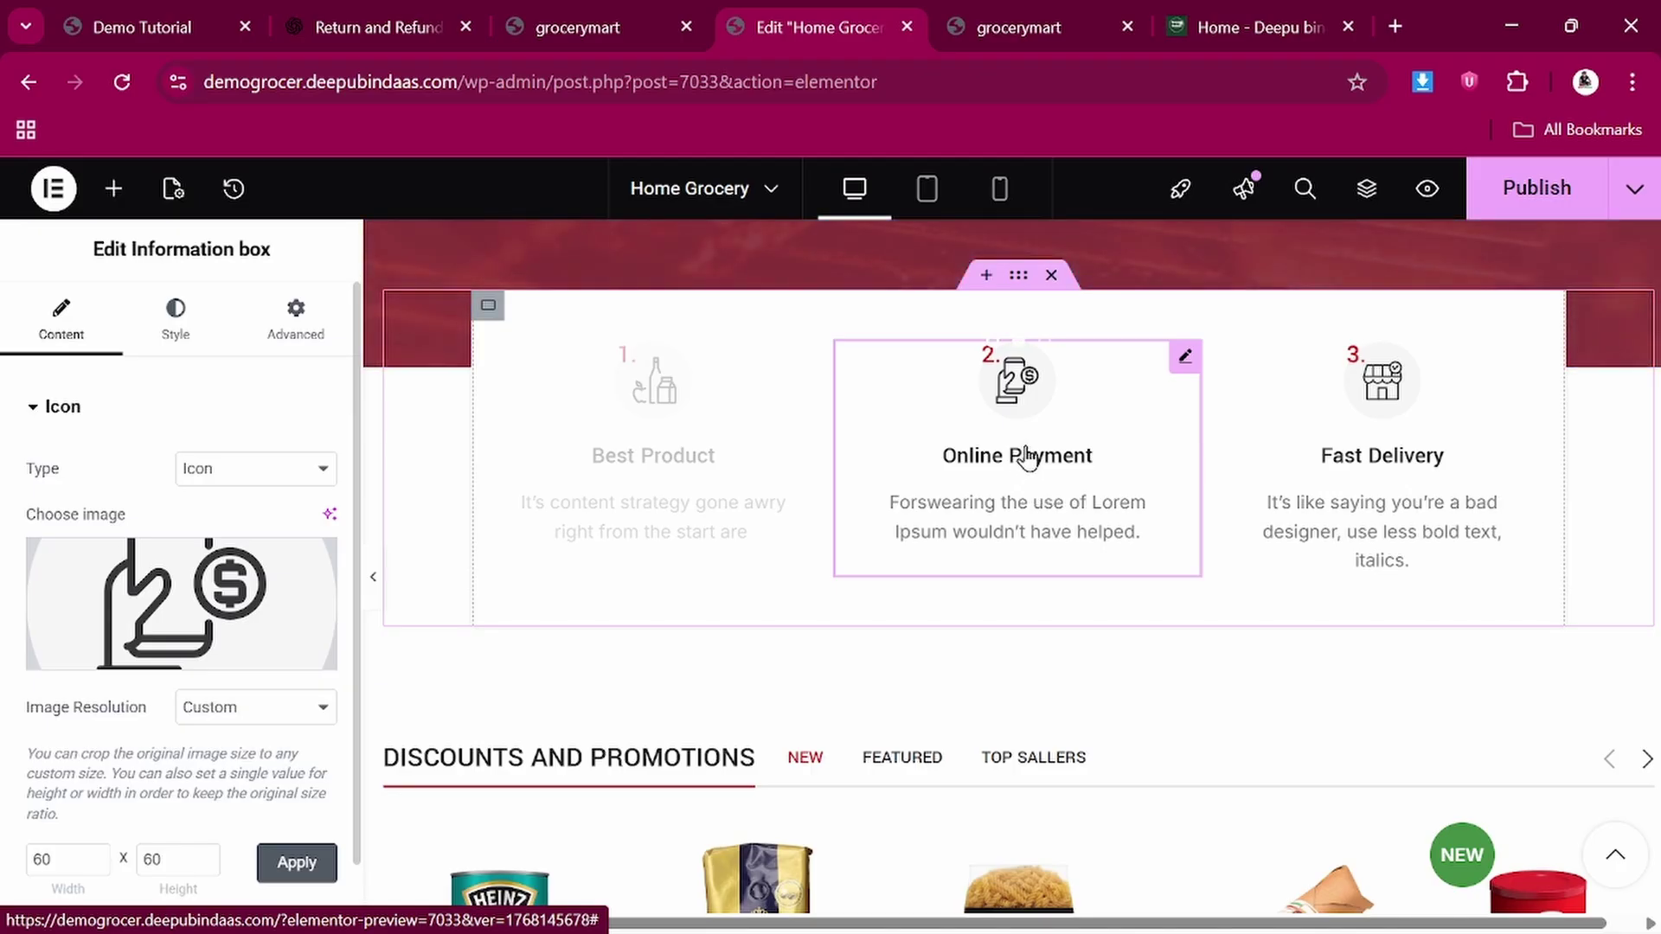
scroll(135, 672, "down", 3)
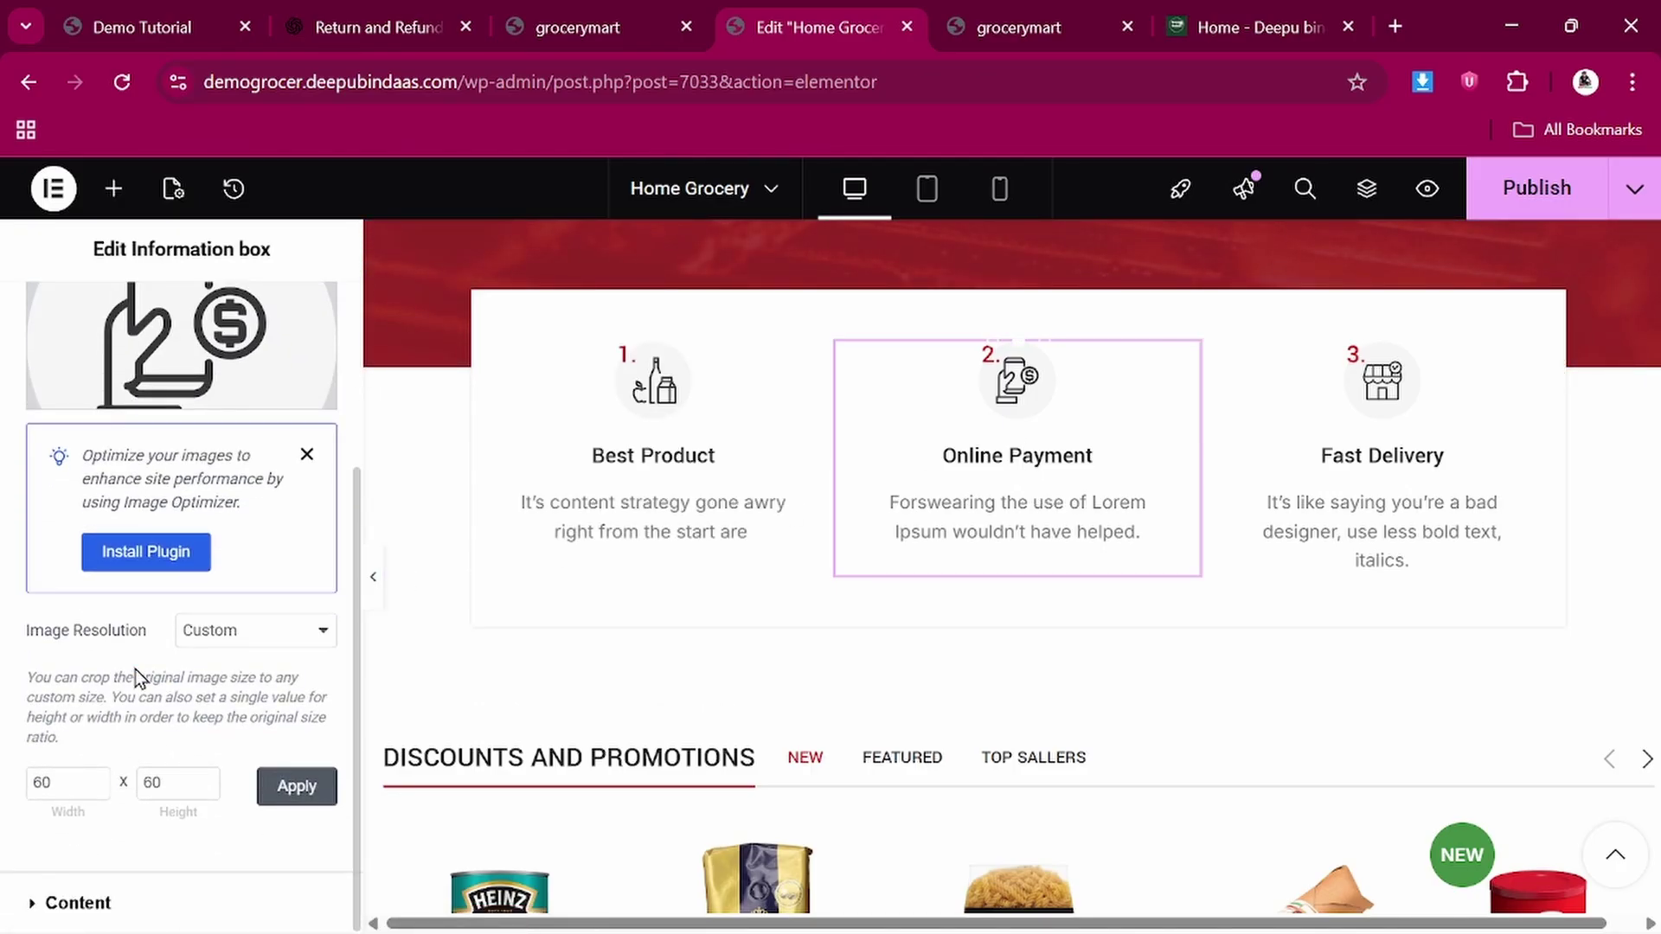
left_click(34, 904)
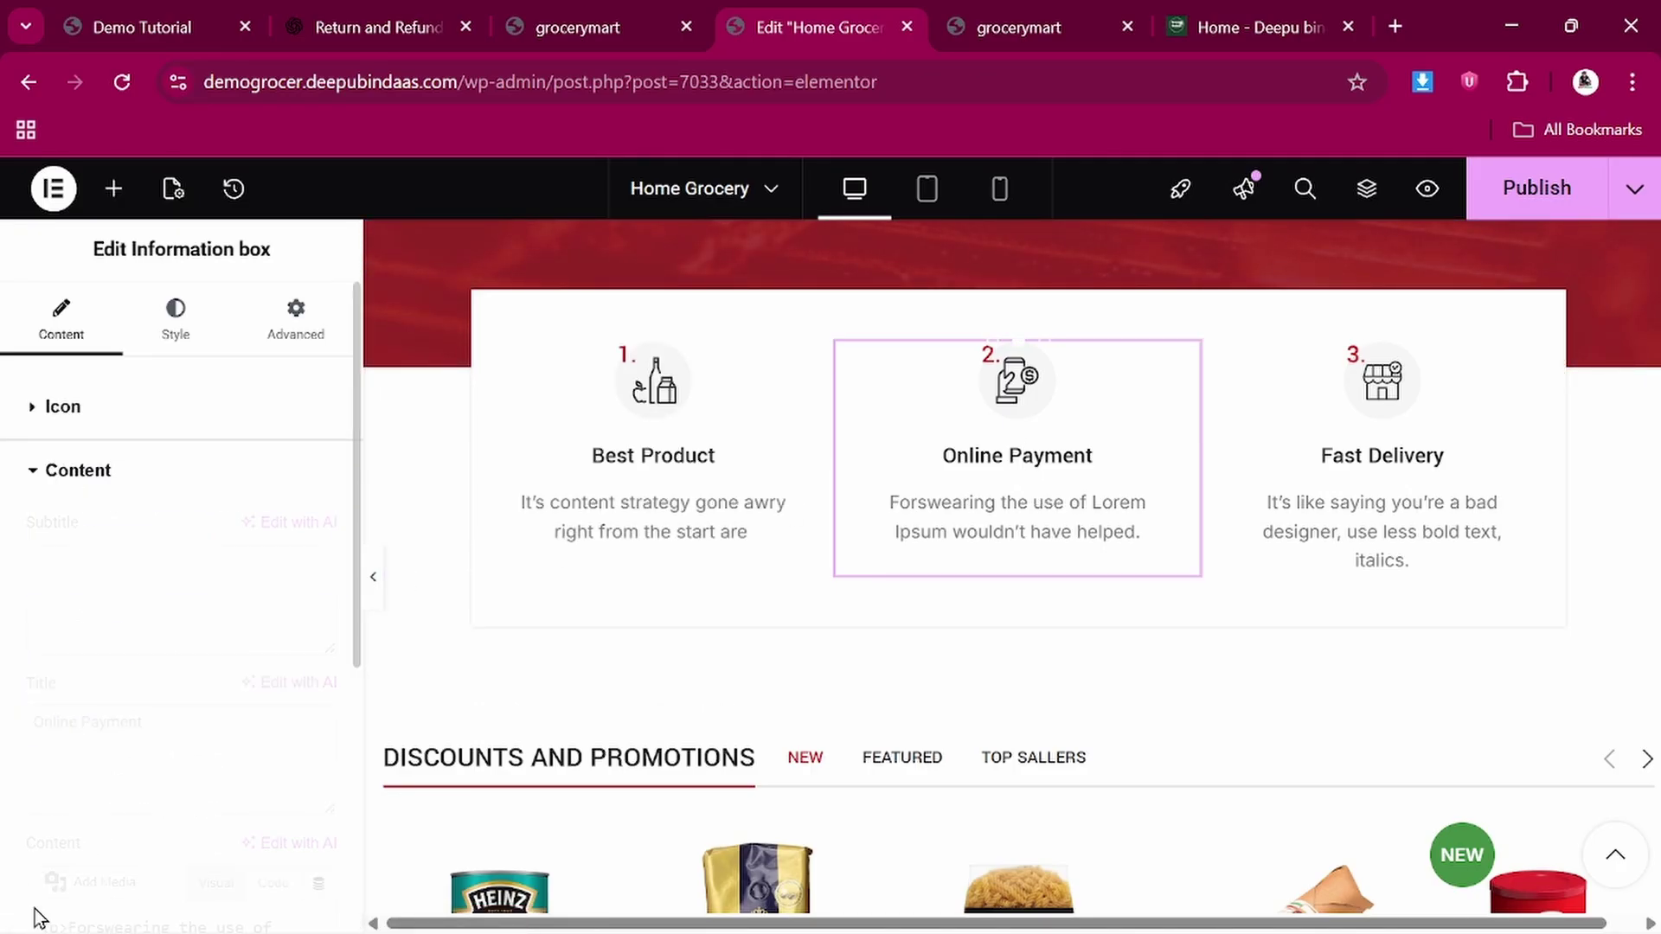
scroll(143, 485, "up", 2)
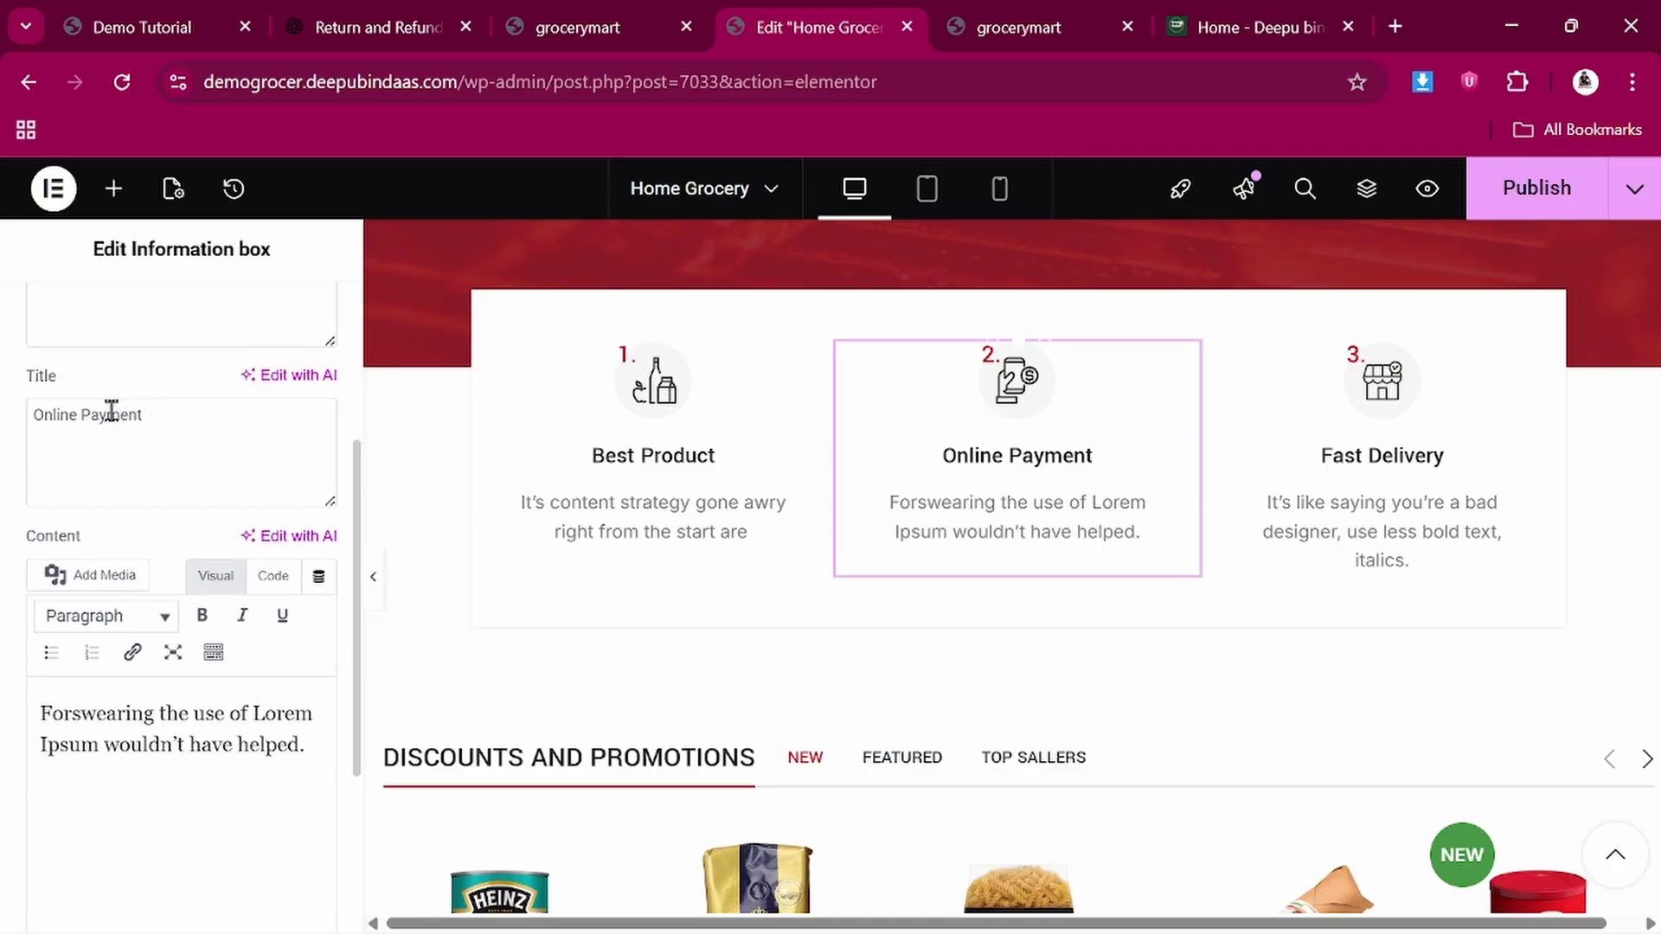
scroll(187, 663, "down", 1)
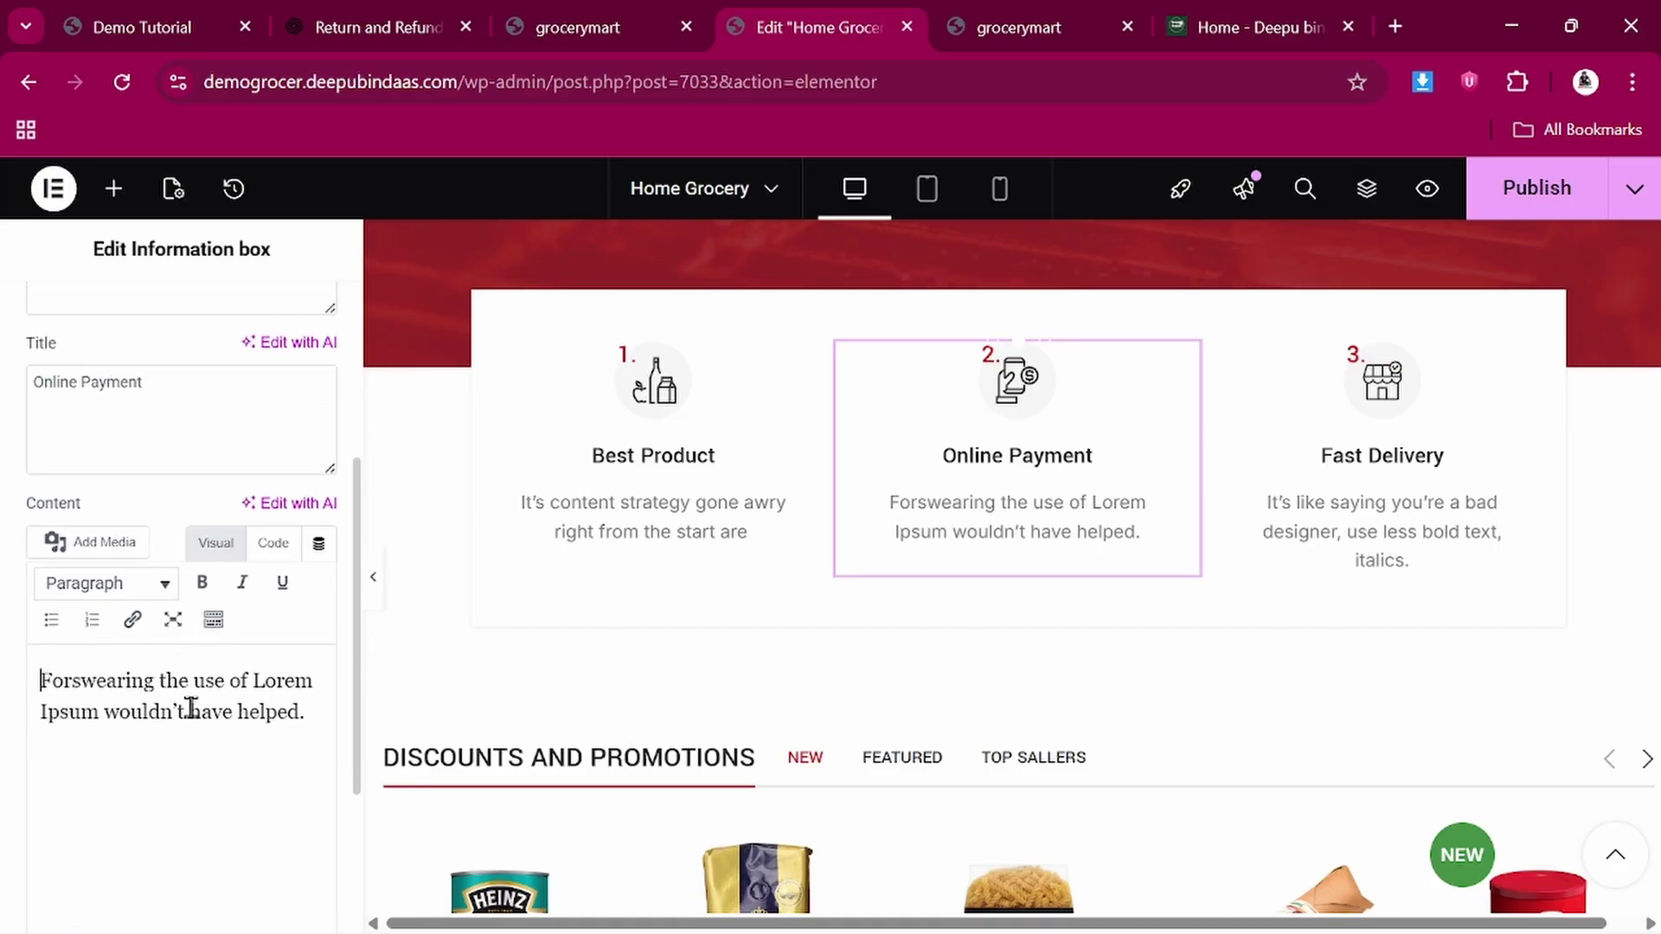
left_click(1348, 519)
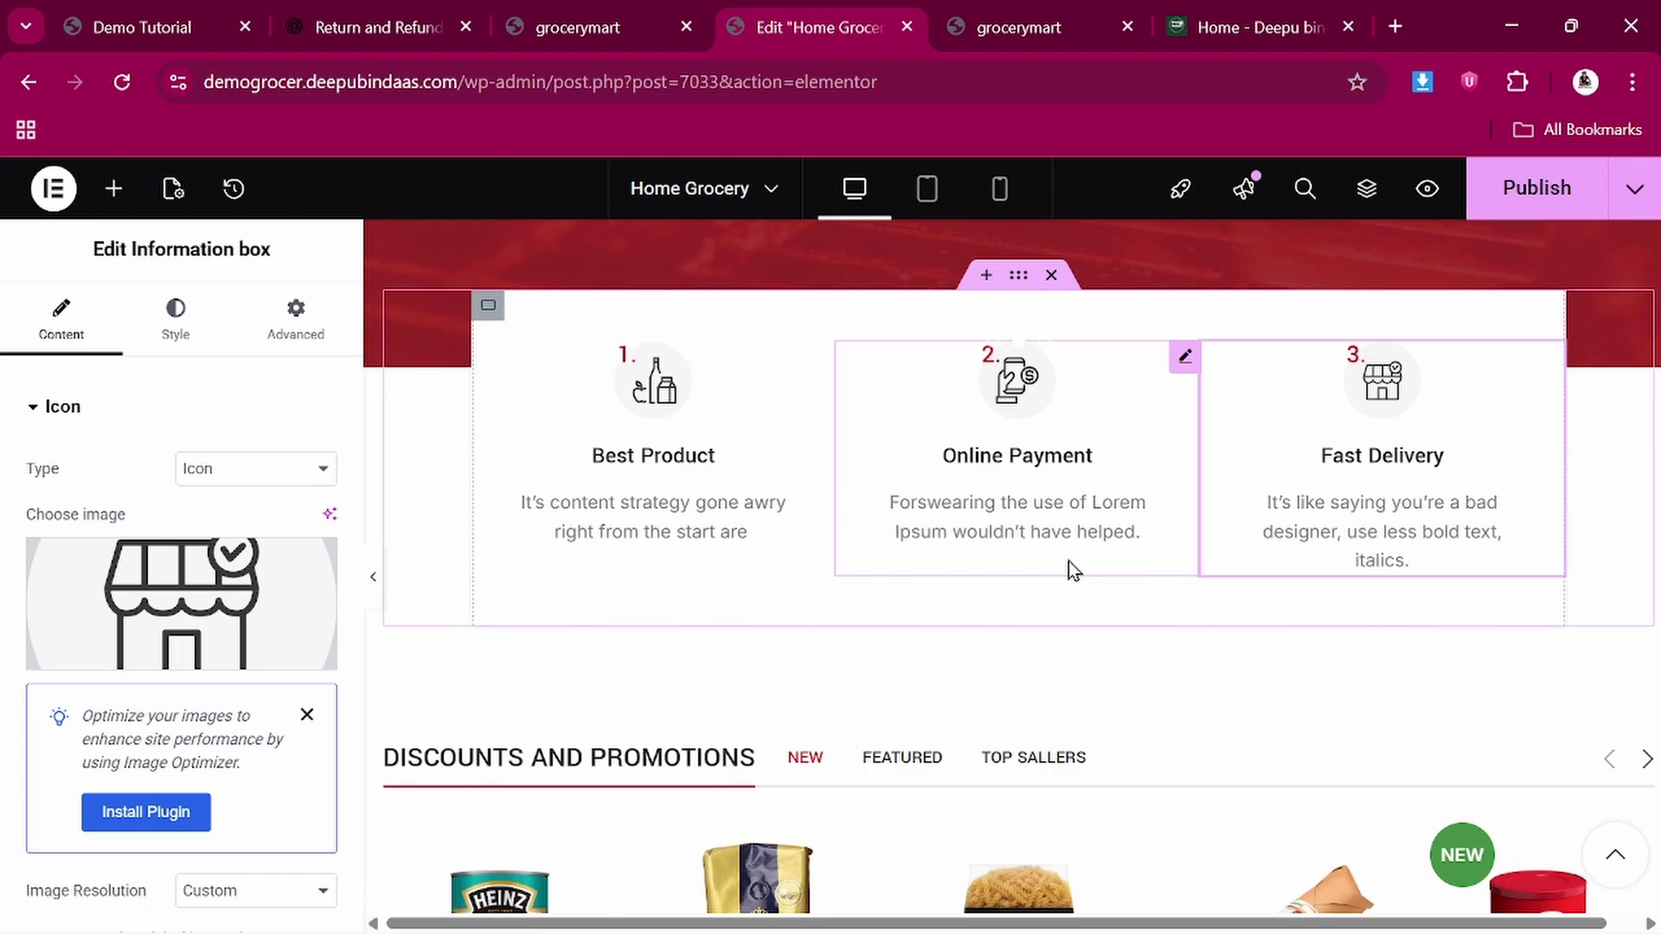
scroll(1067, 563, "down", 3)
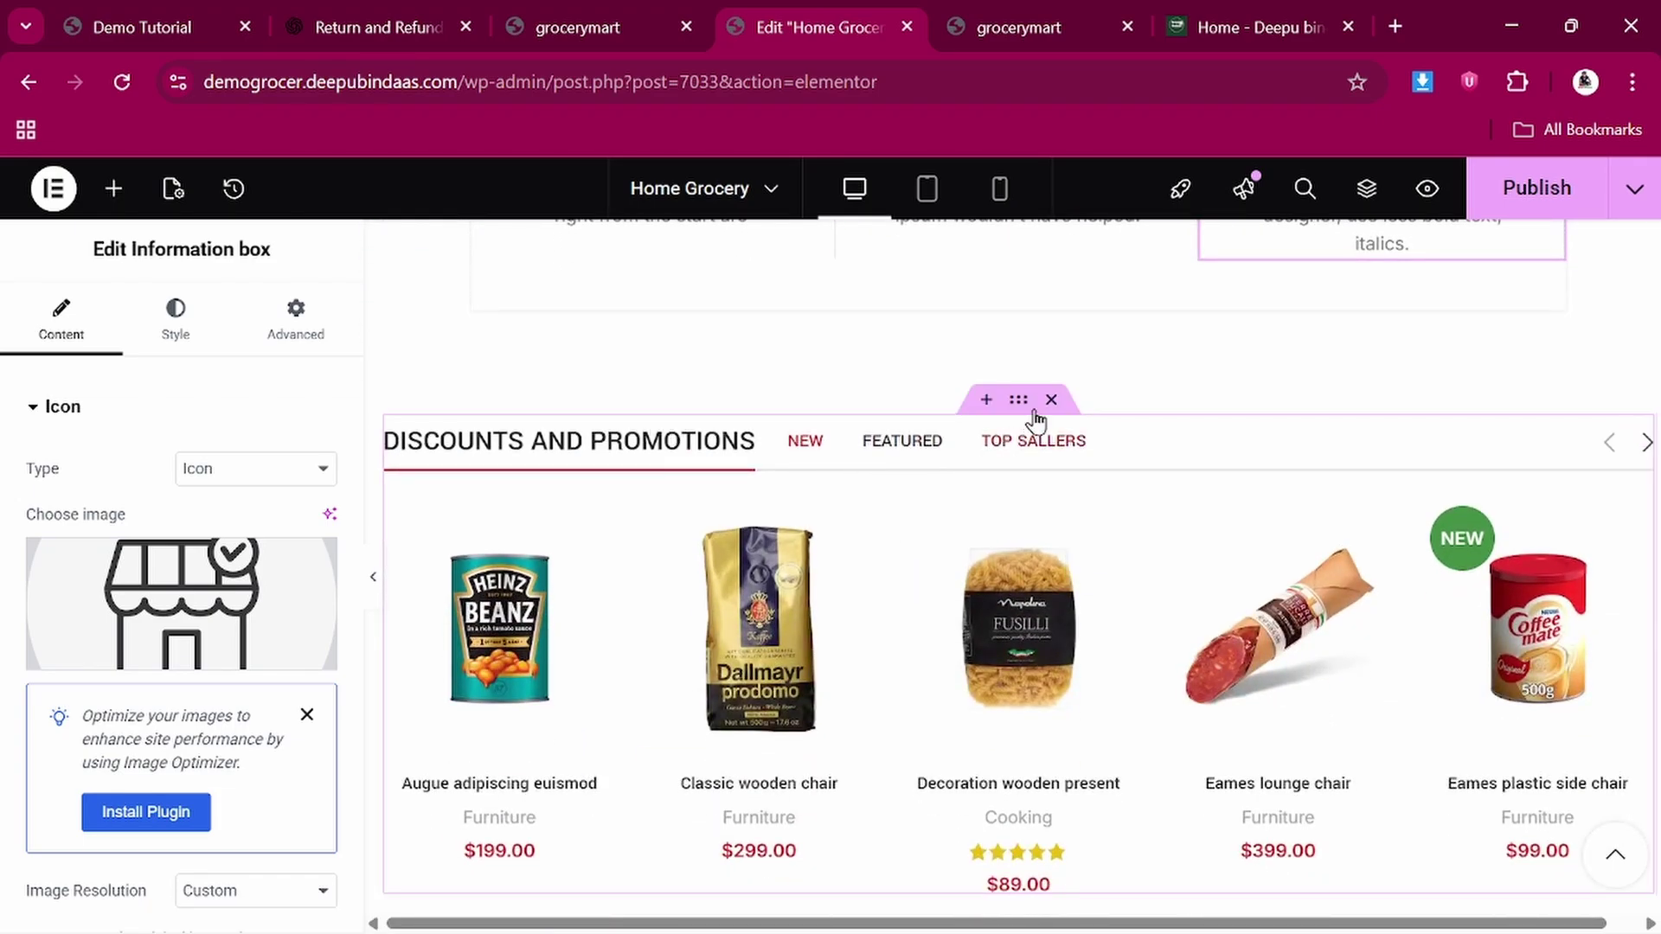
Select the Discounts and Promotions container and expand its XTemos layout options
left_click(1018, 400)
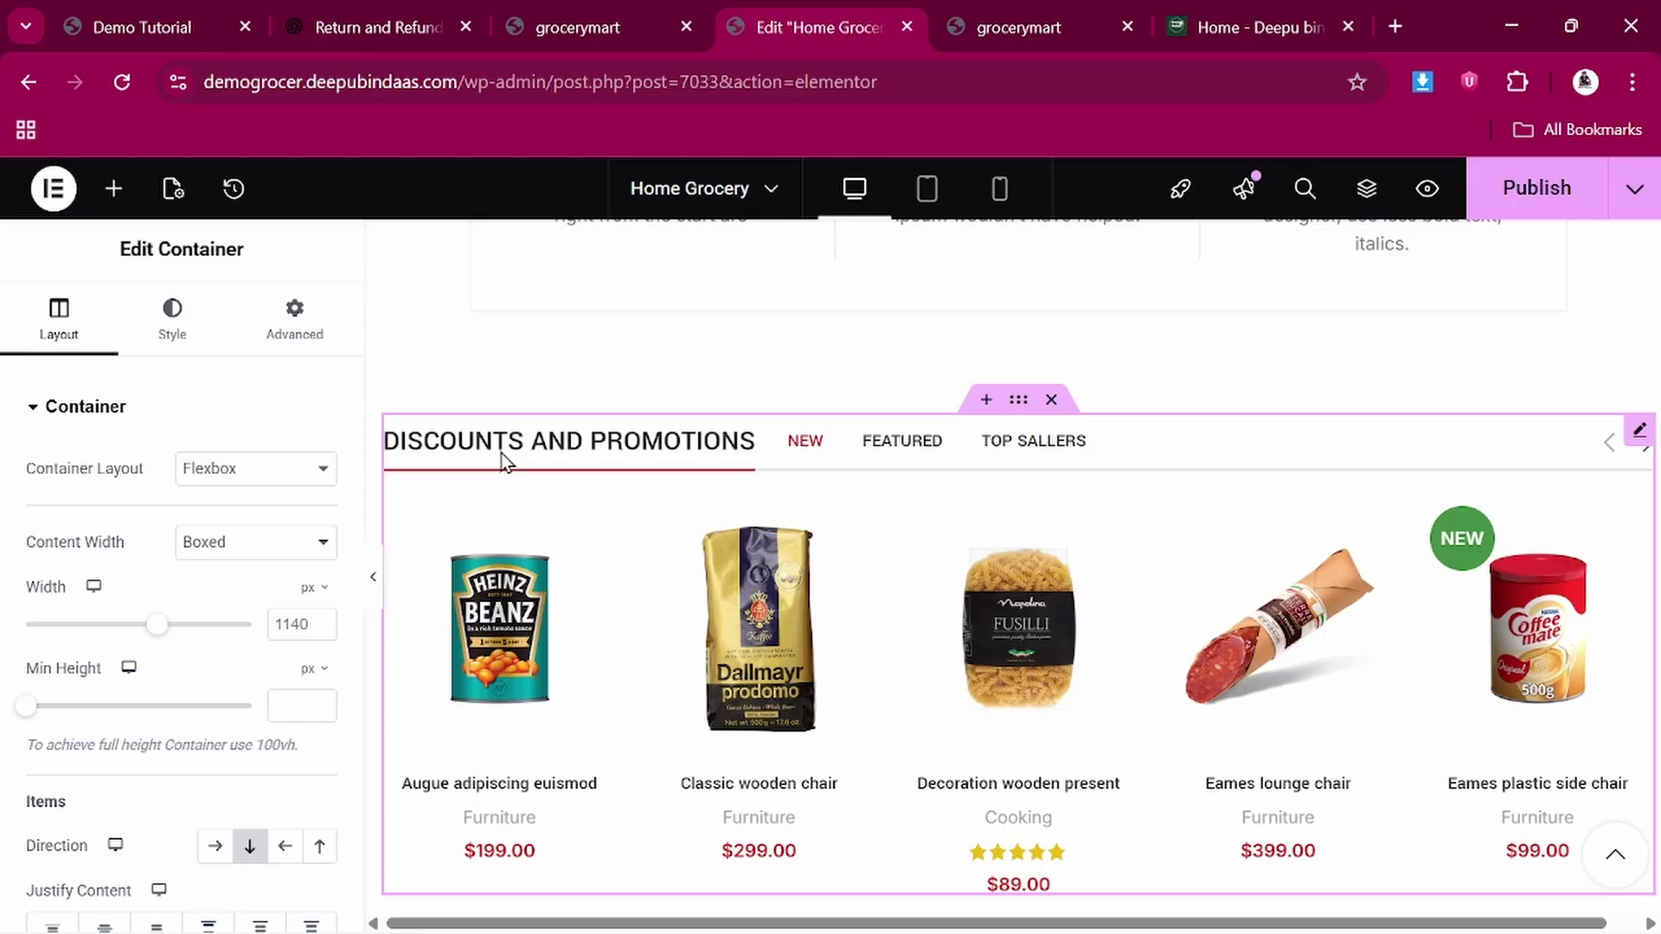
left_click(32, 409)
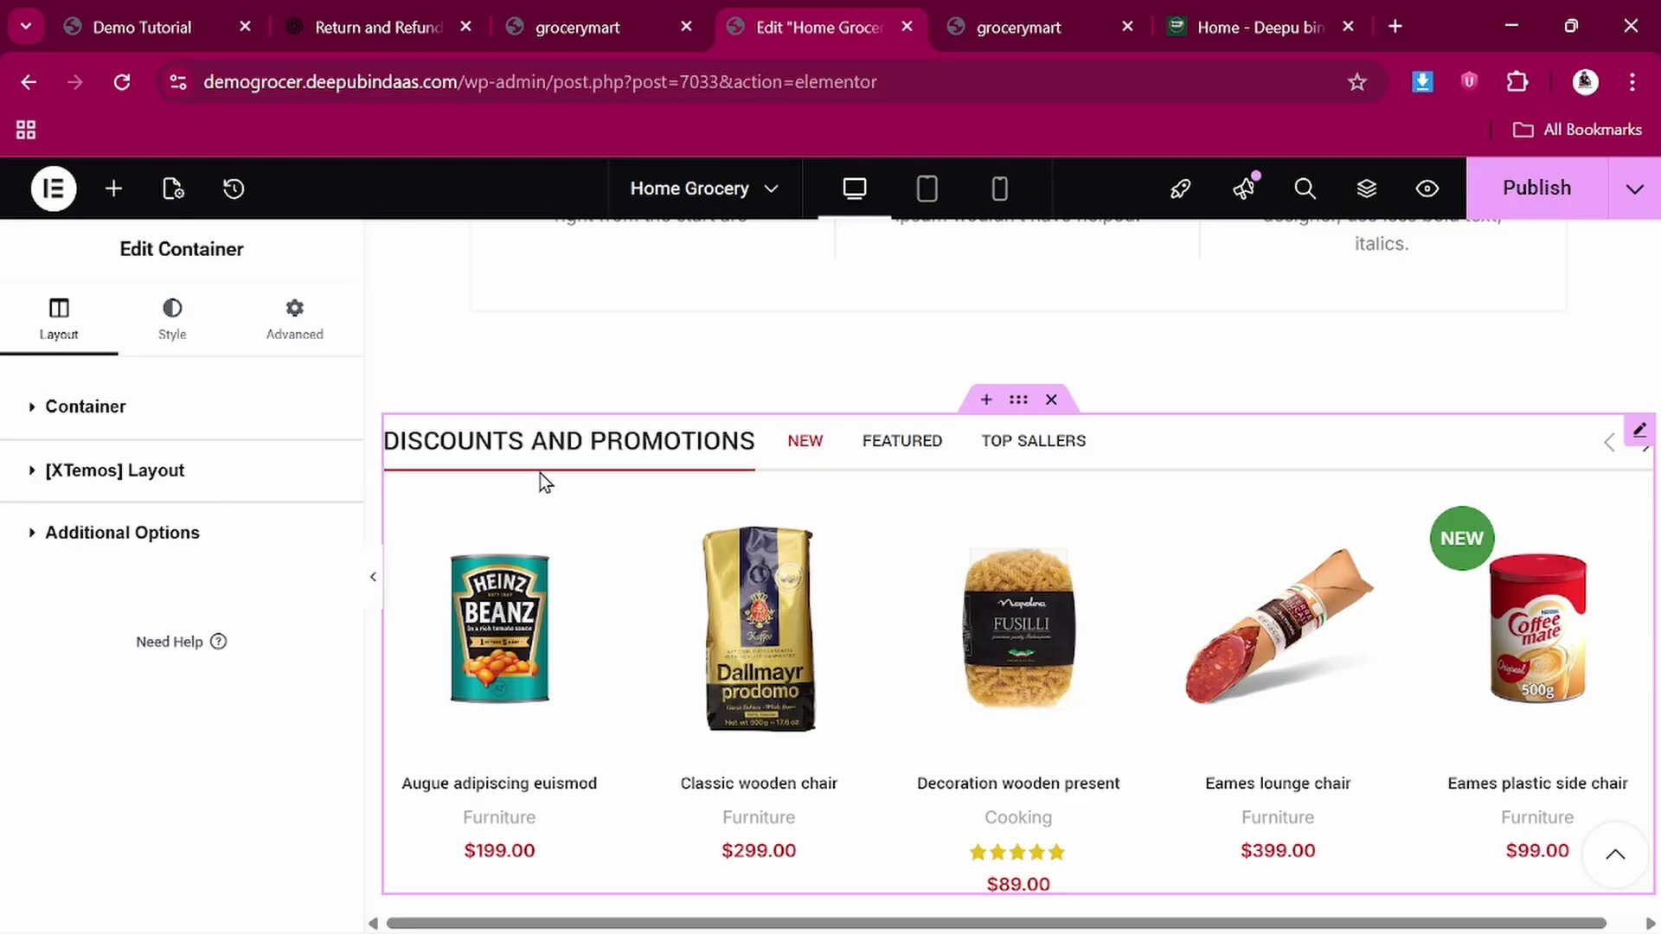
scroll(539, 474, "down", 2)
scroll(540, 474, "up", 2)
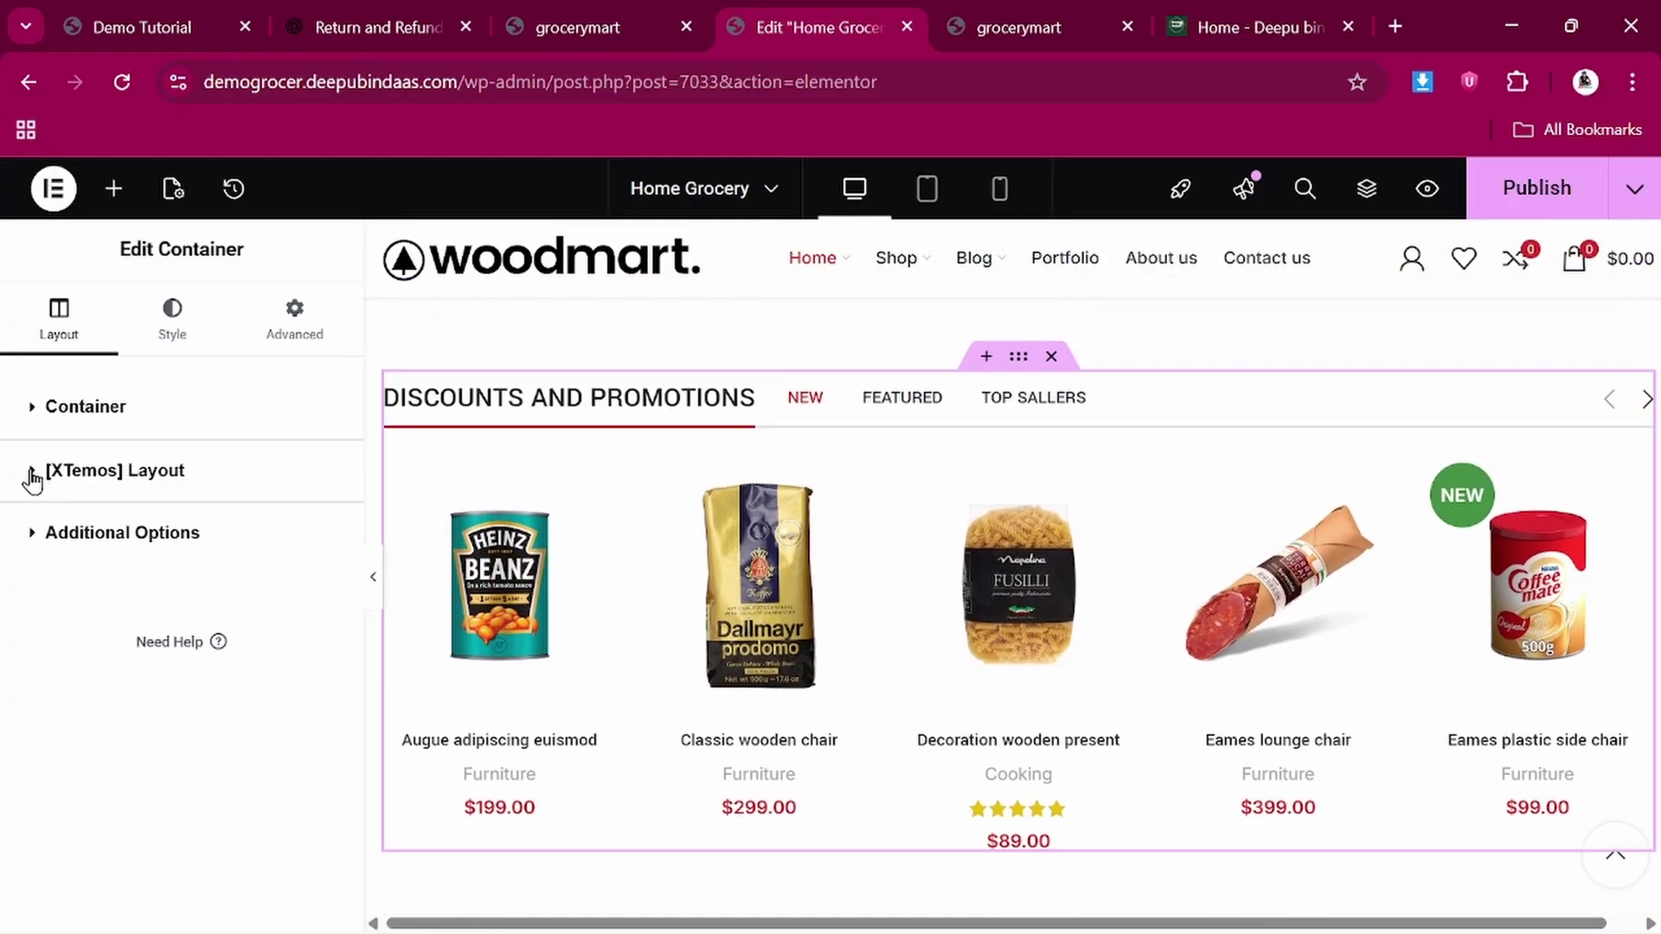
left_click(33, 477)
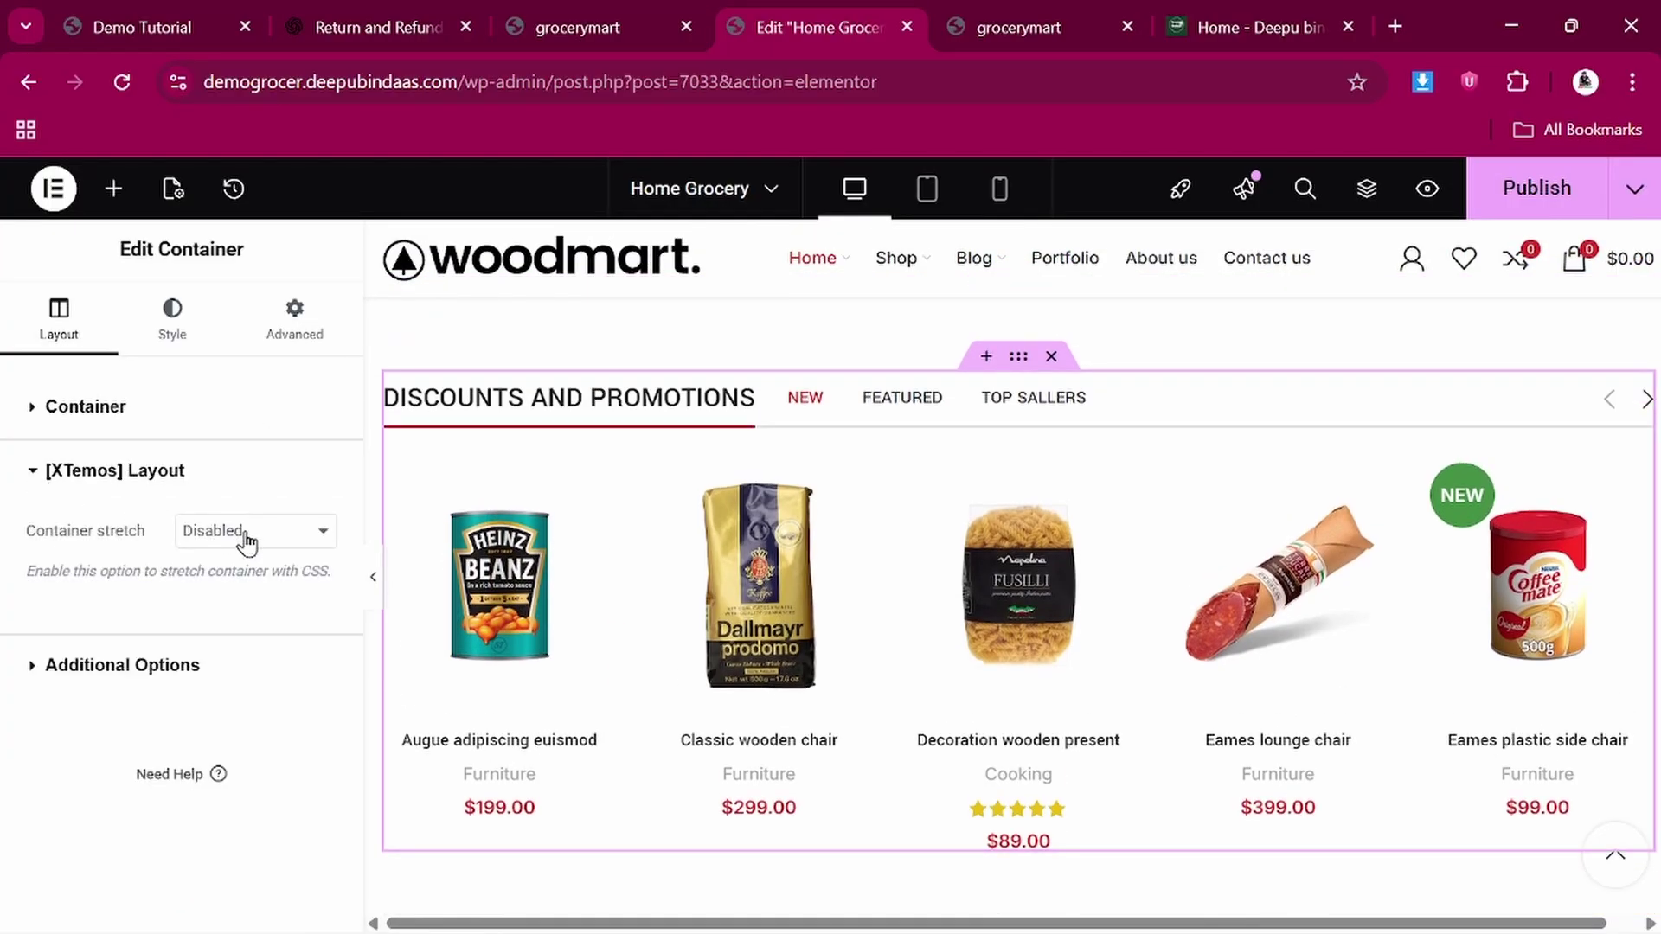
Select the AJAX Products tabs widget and preview the FEATURED tab's products
left_click(616, 400)
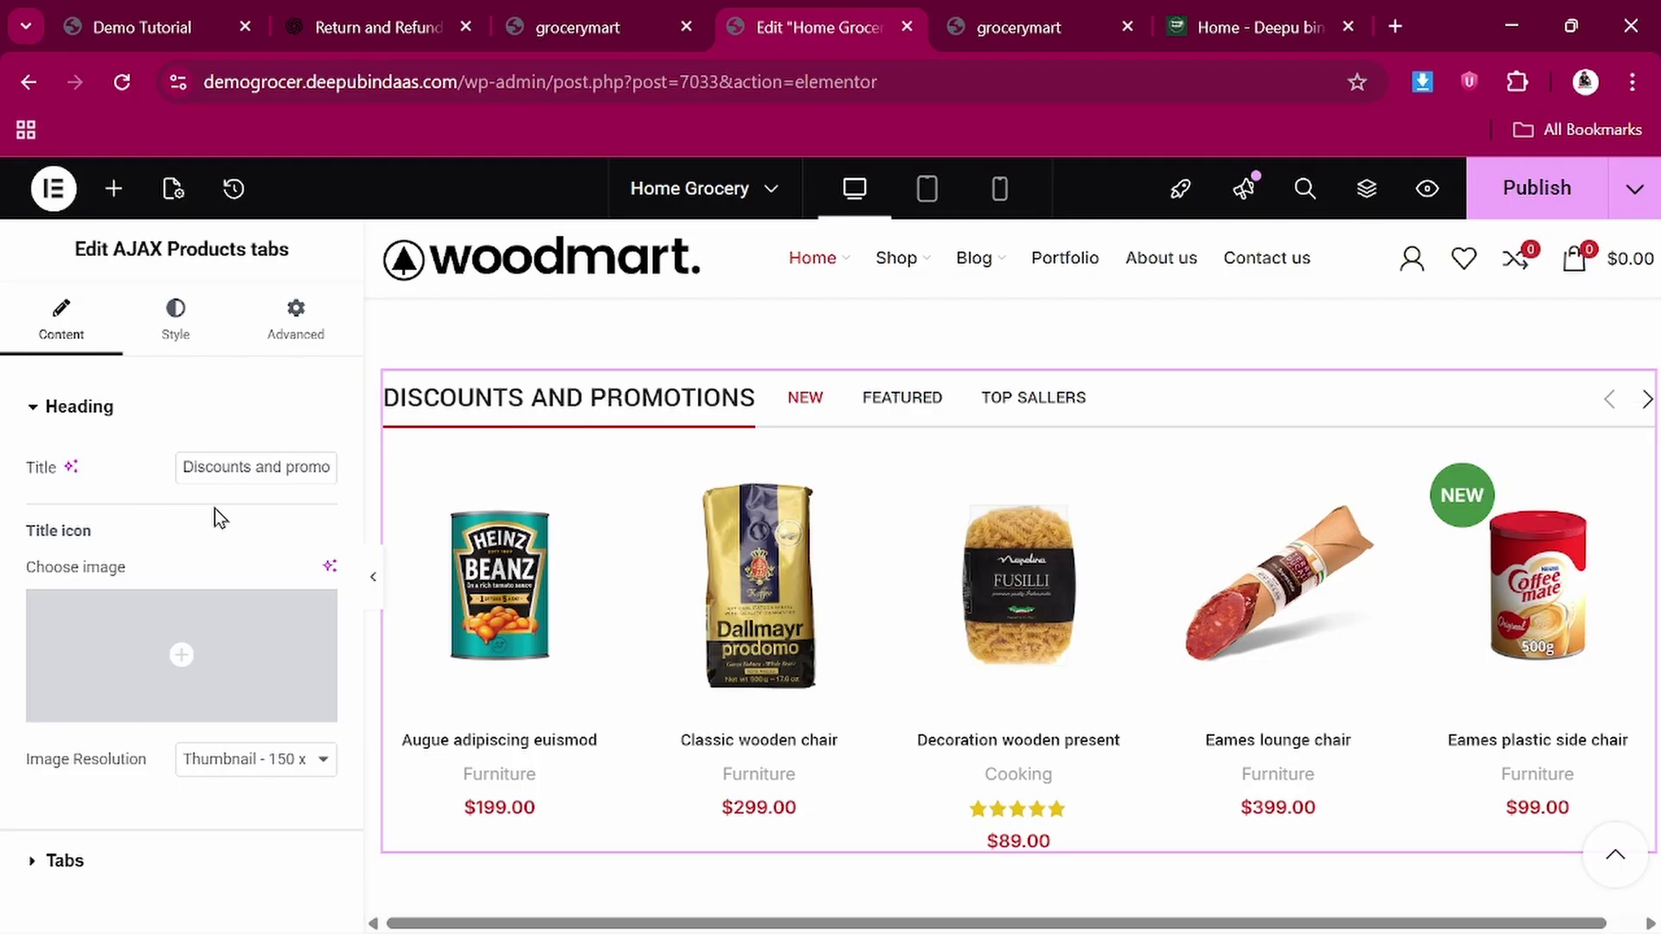
left_click(283, 467)
left_click(324, 466)
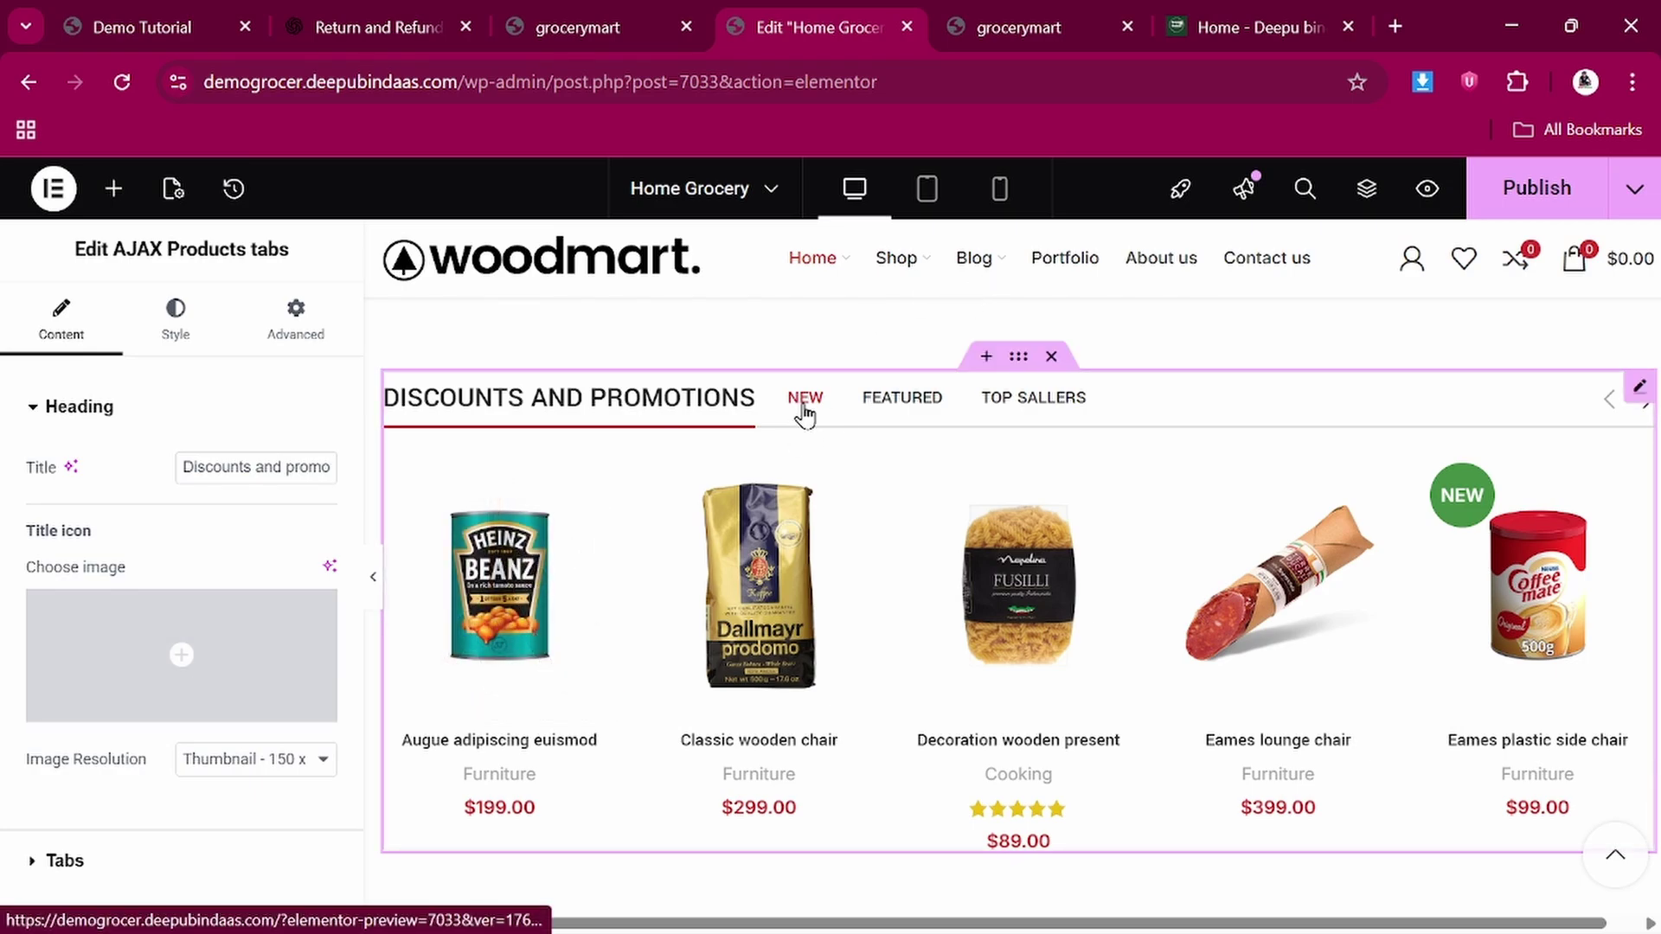
left_click(891, 403)
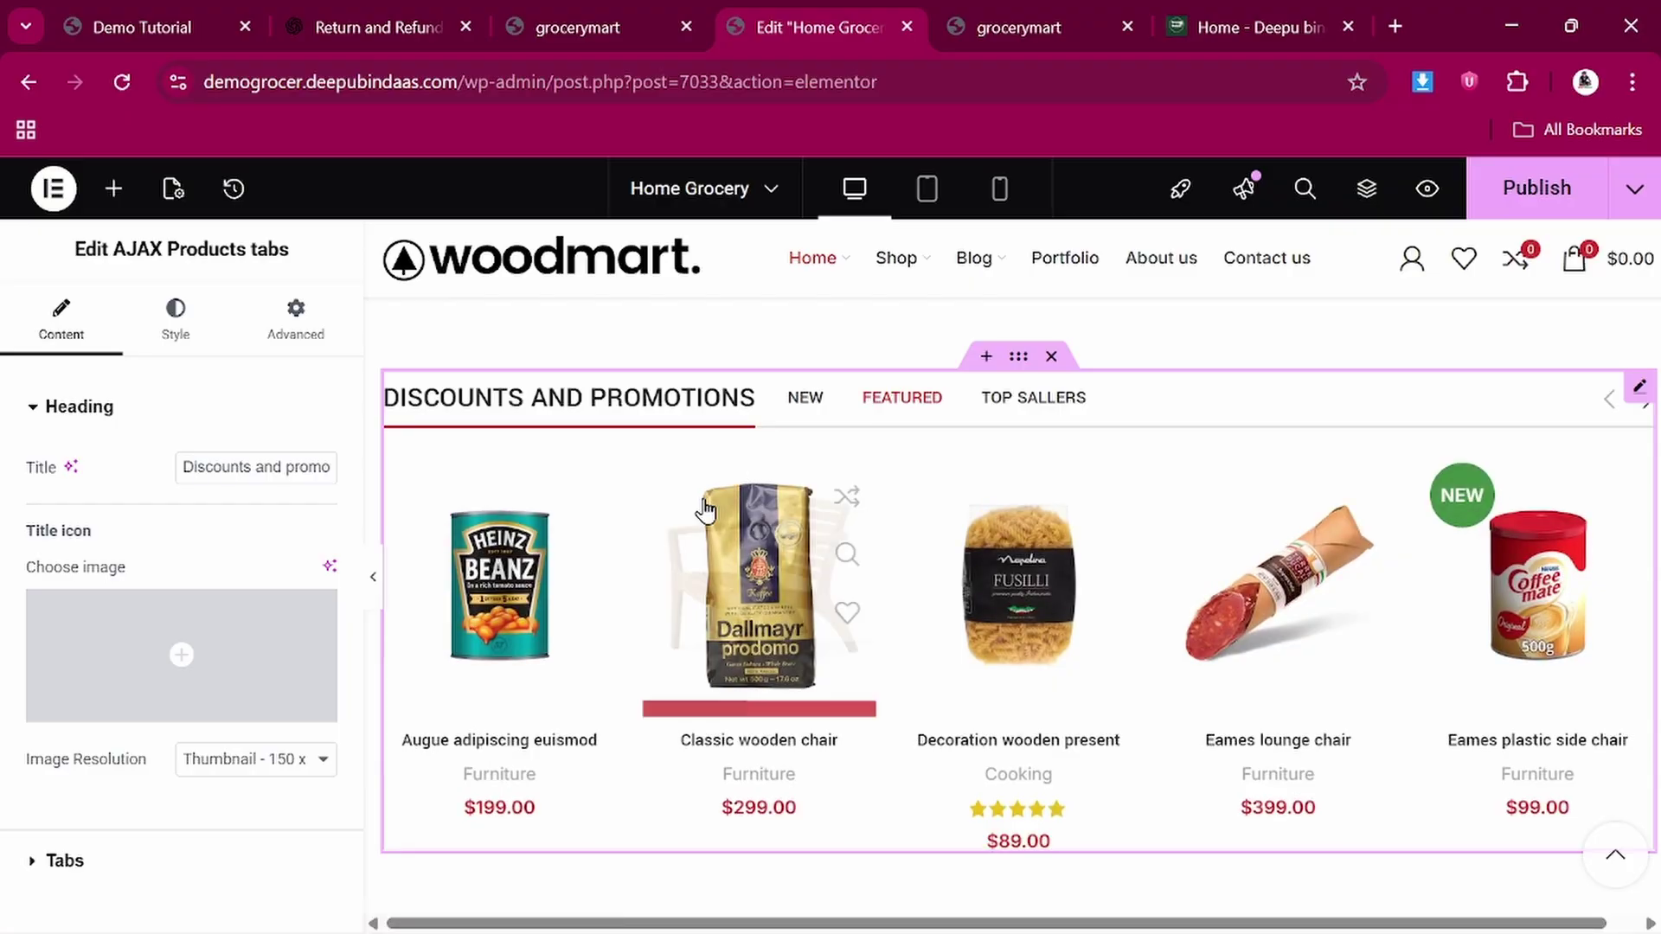
left_click(37, 865)
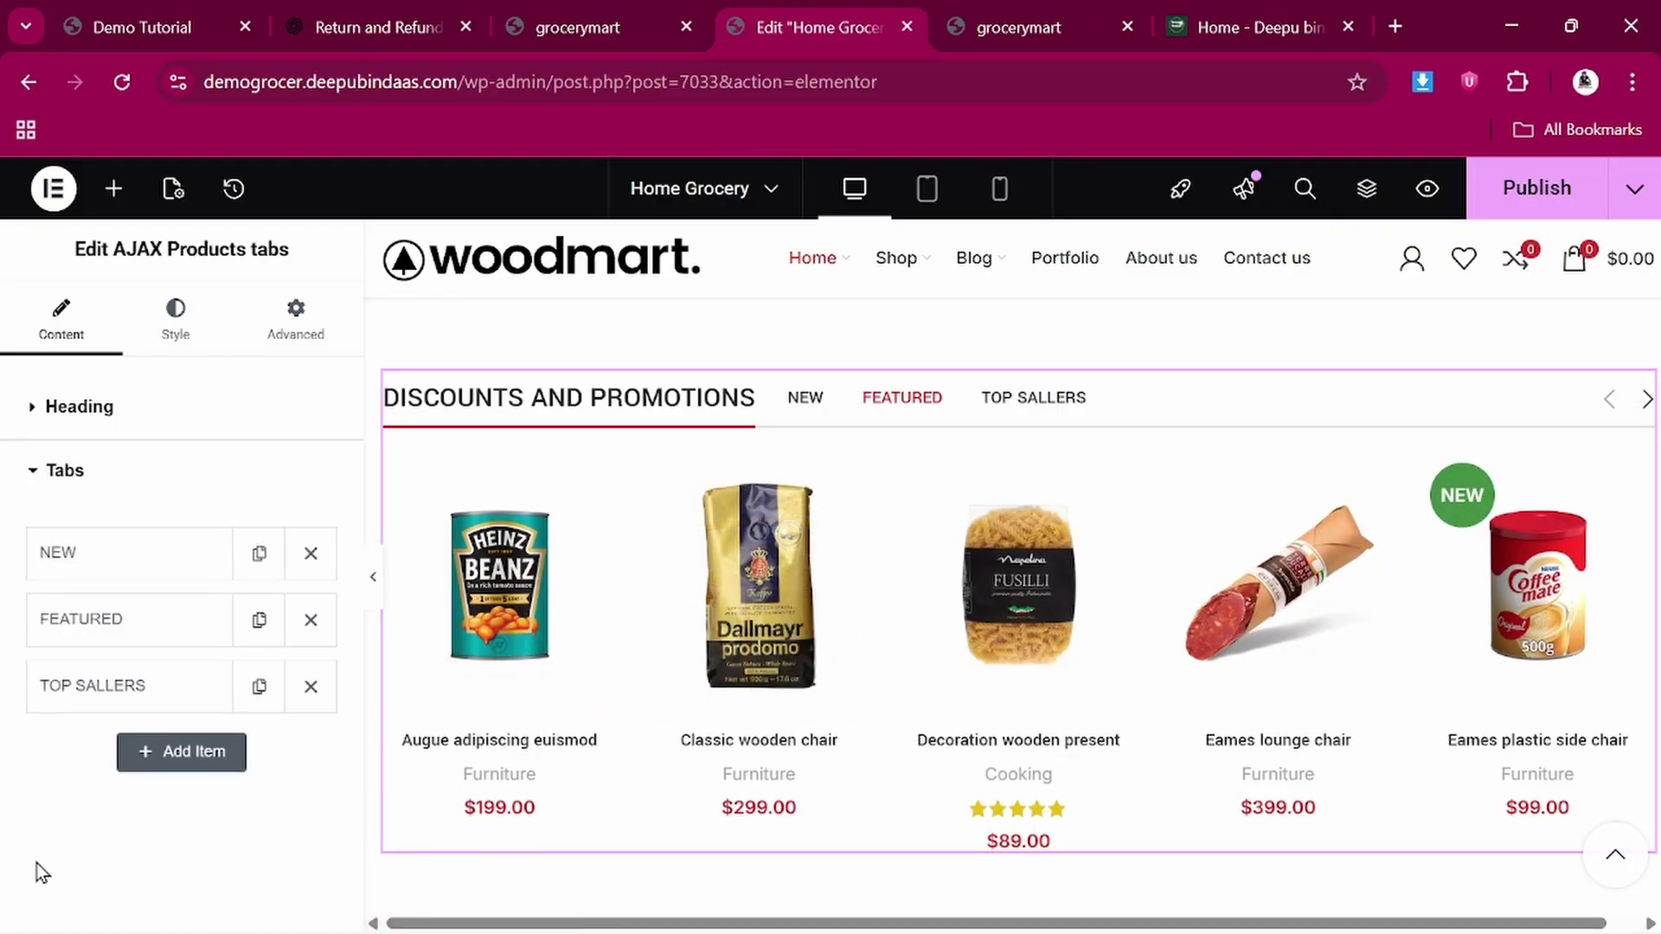
left_click(131, 552)
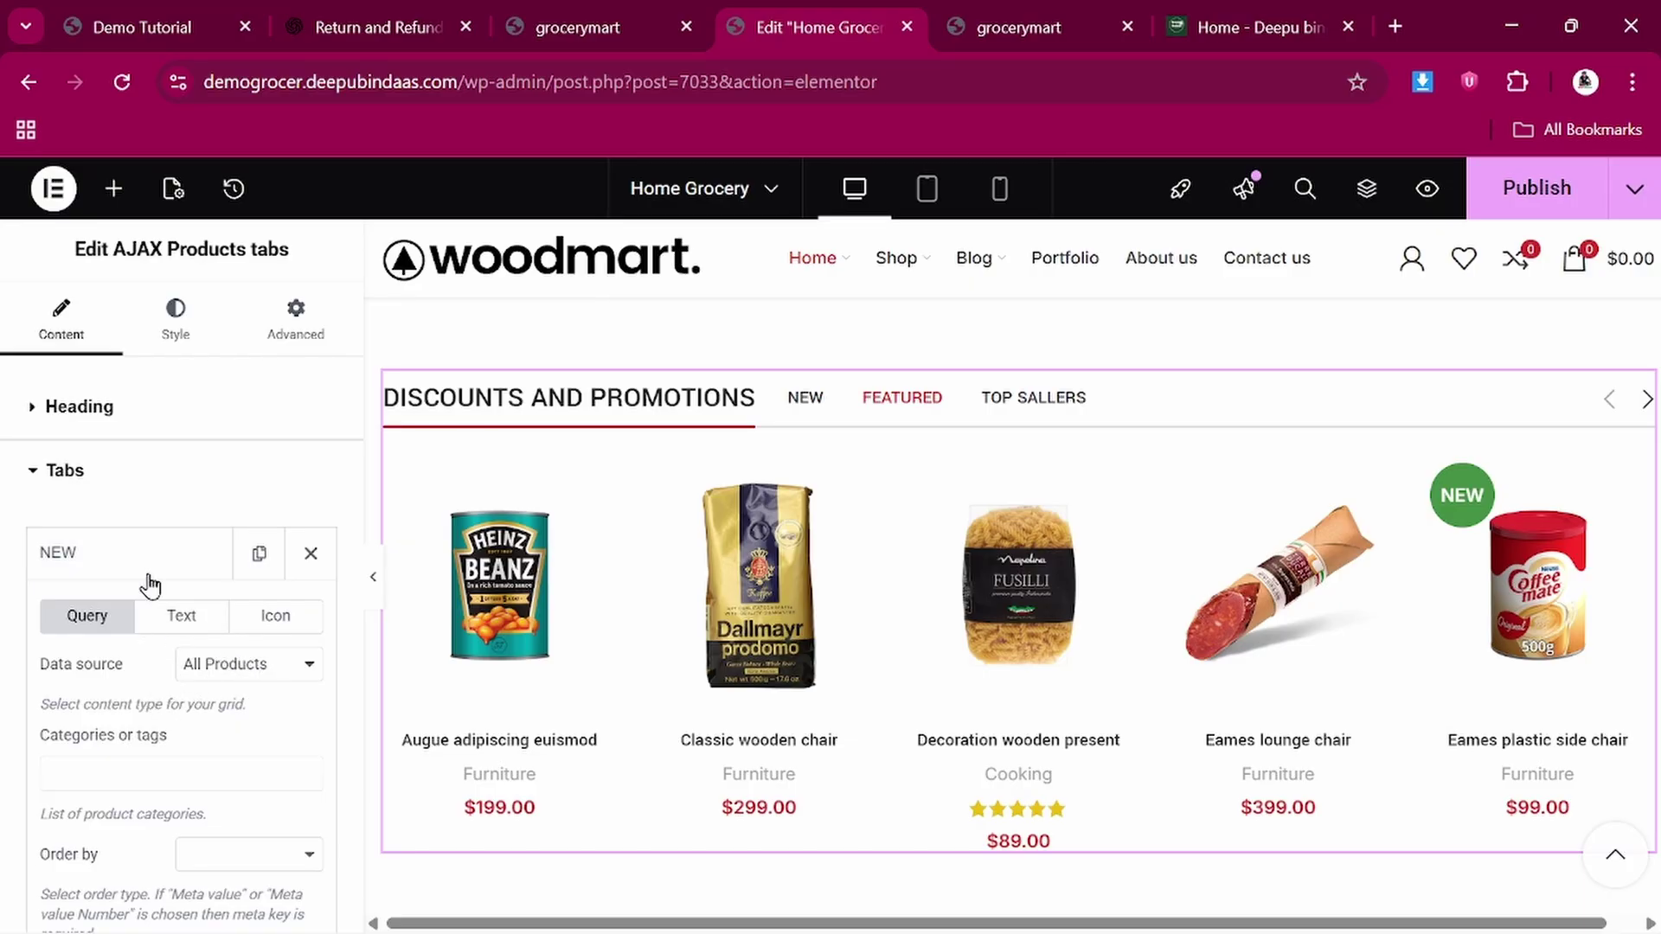
scroll(151, 575, "down", 3)
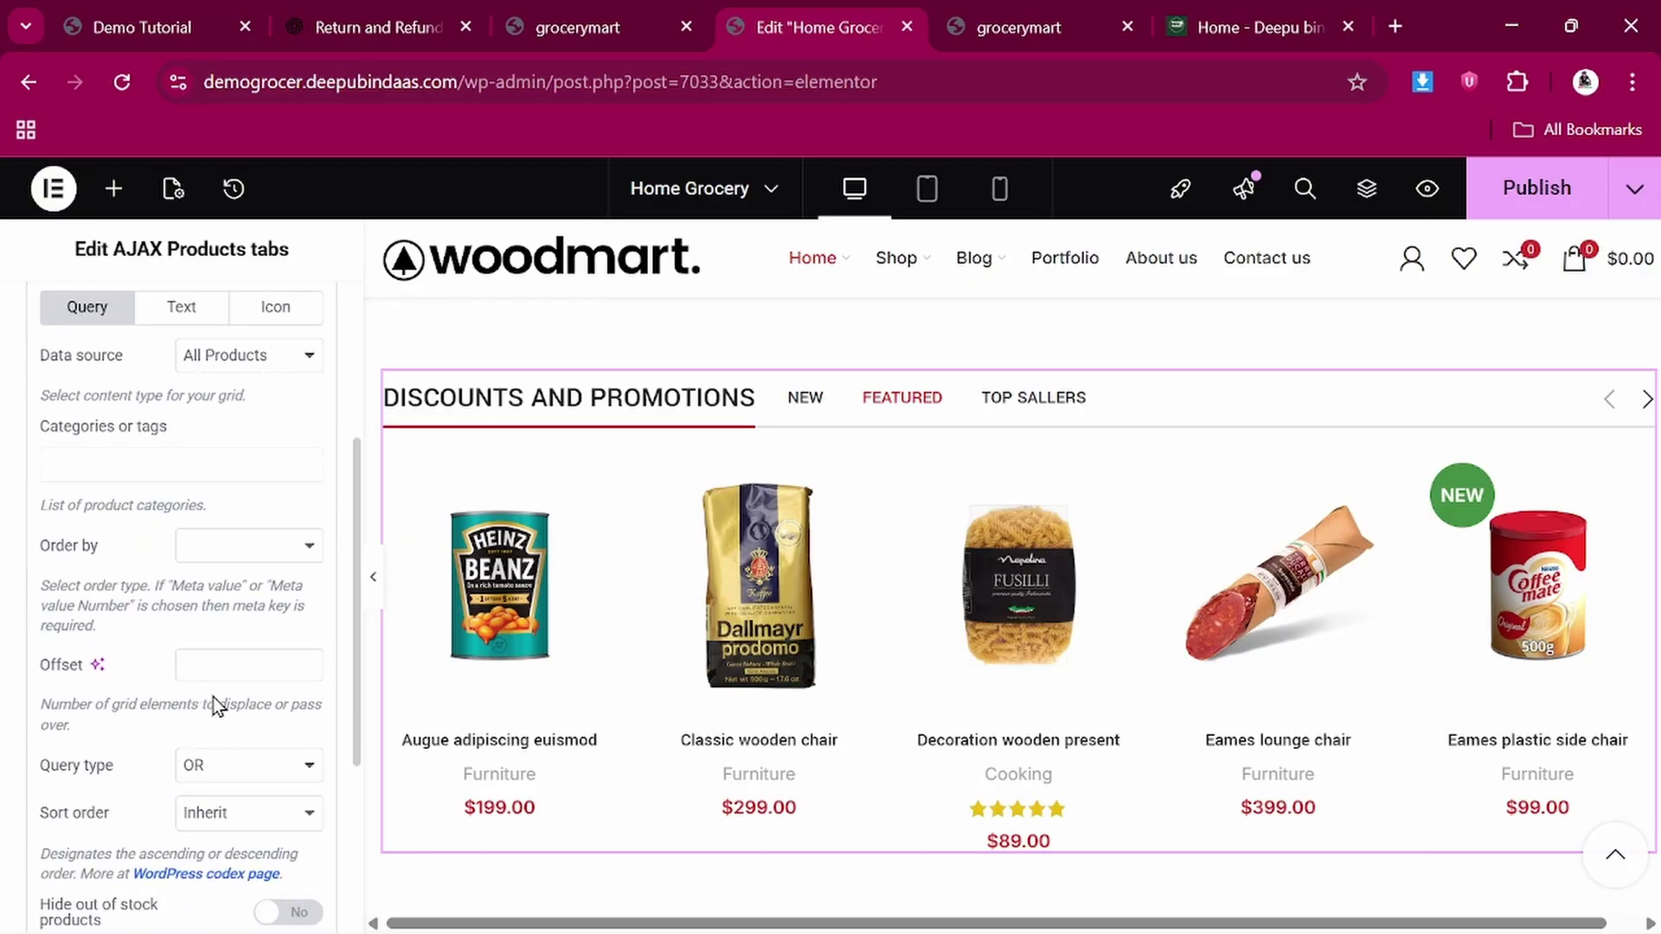
scroll(213, 697, "down", 3)
scroll(212, 697, "up", 6)
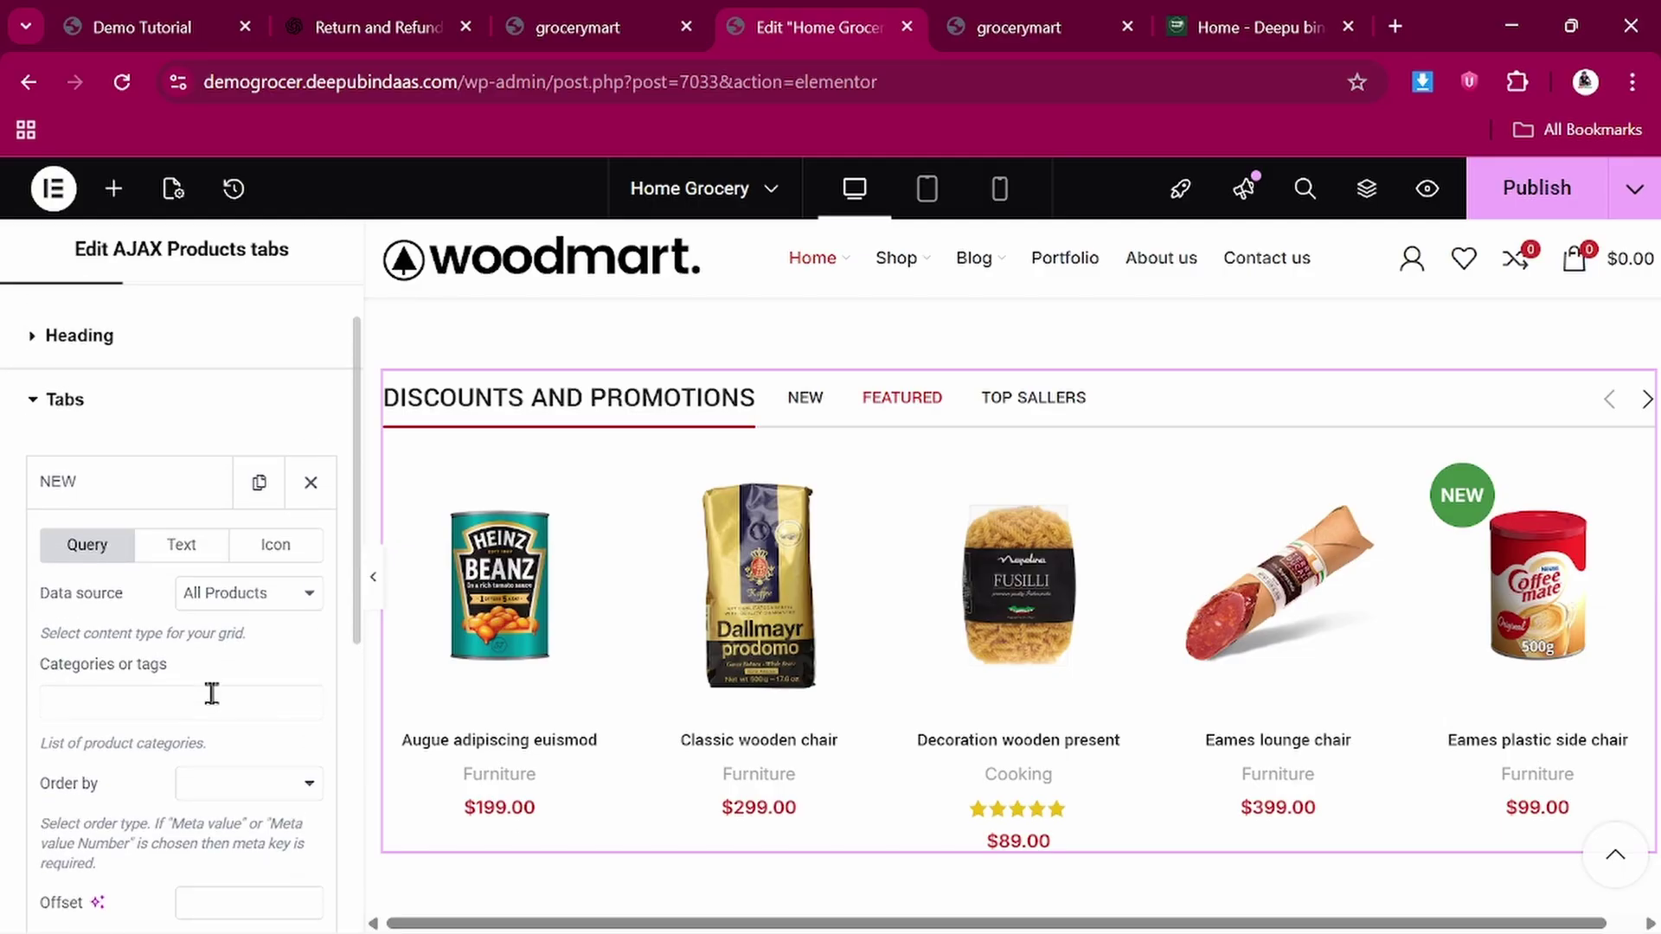
left_click(250, 604)
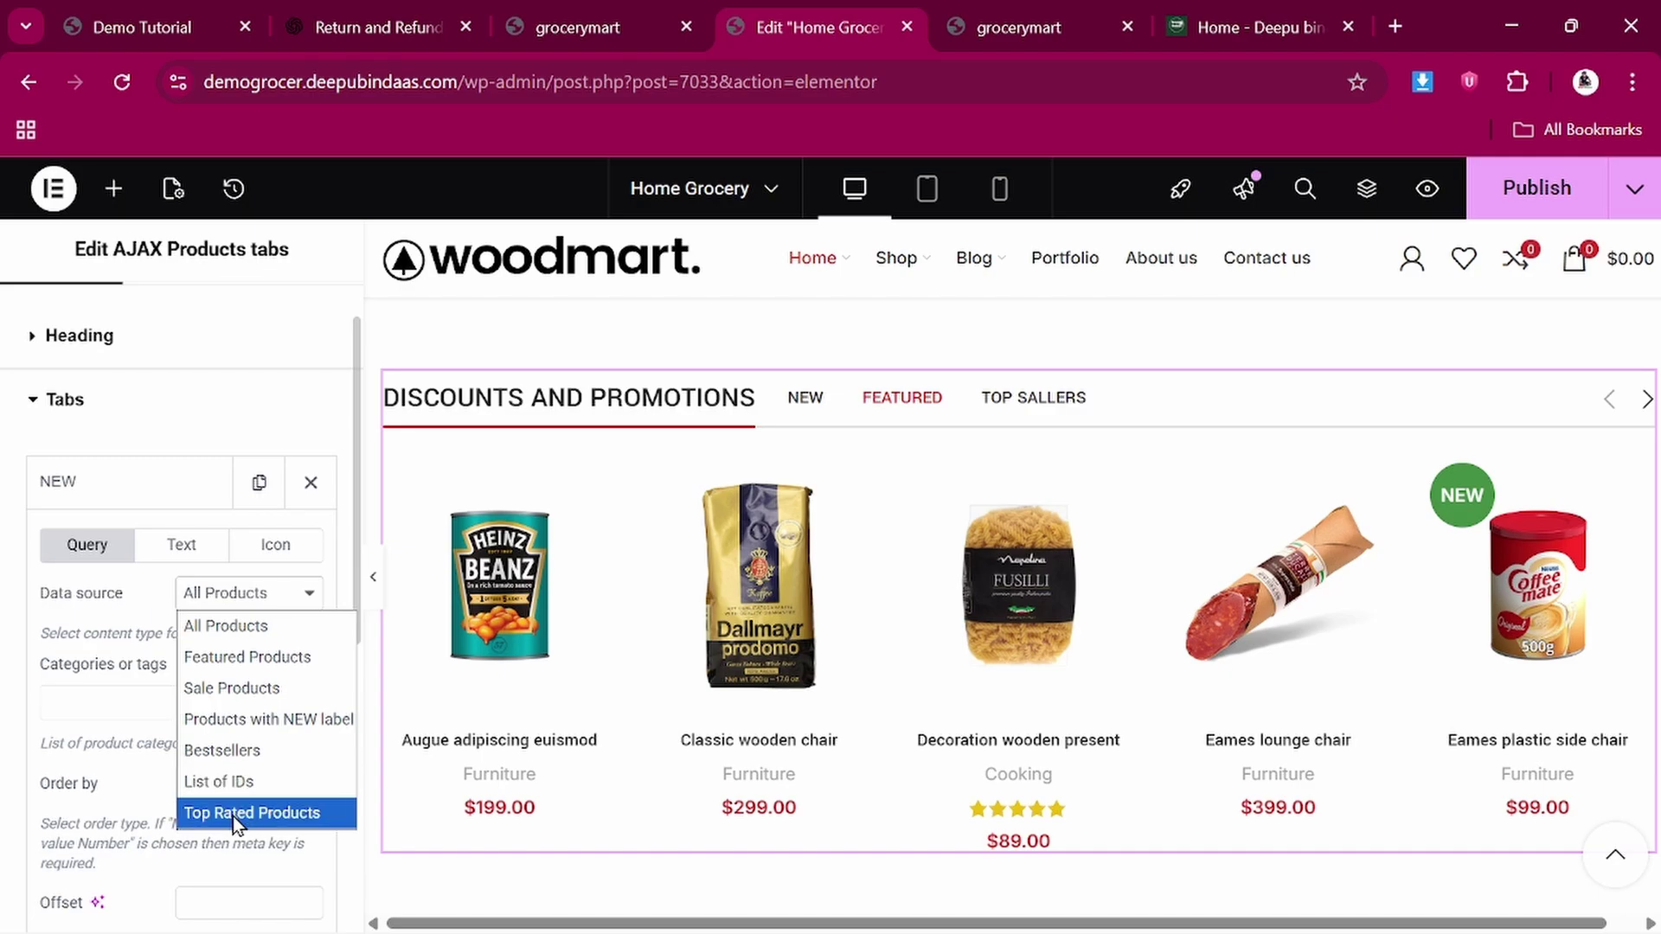
left_click(132, 624)
left_click(213, 610)
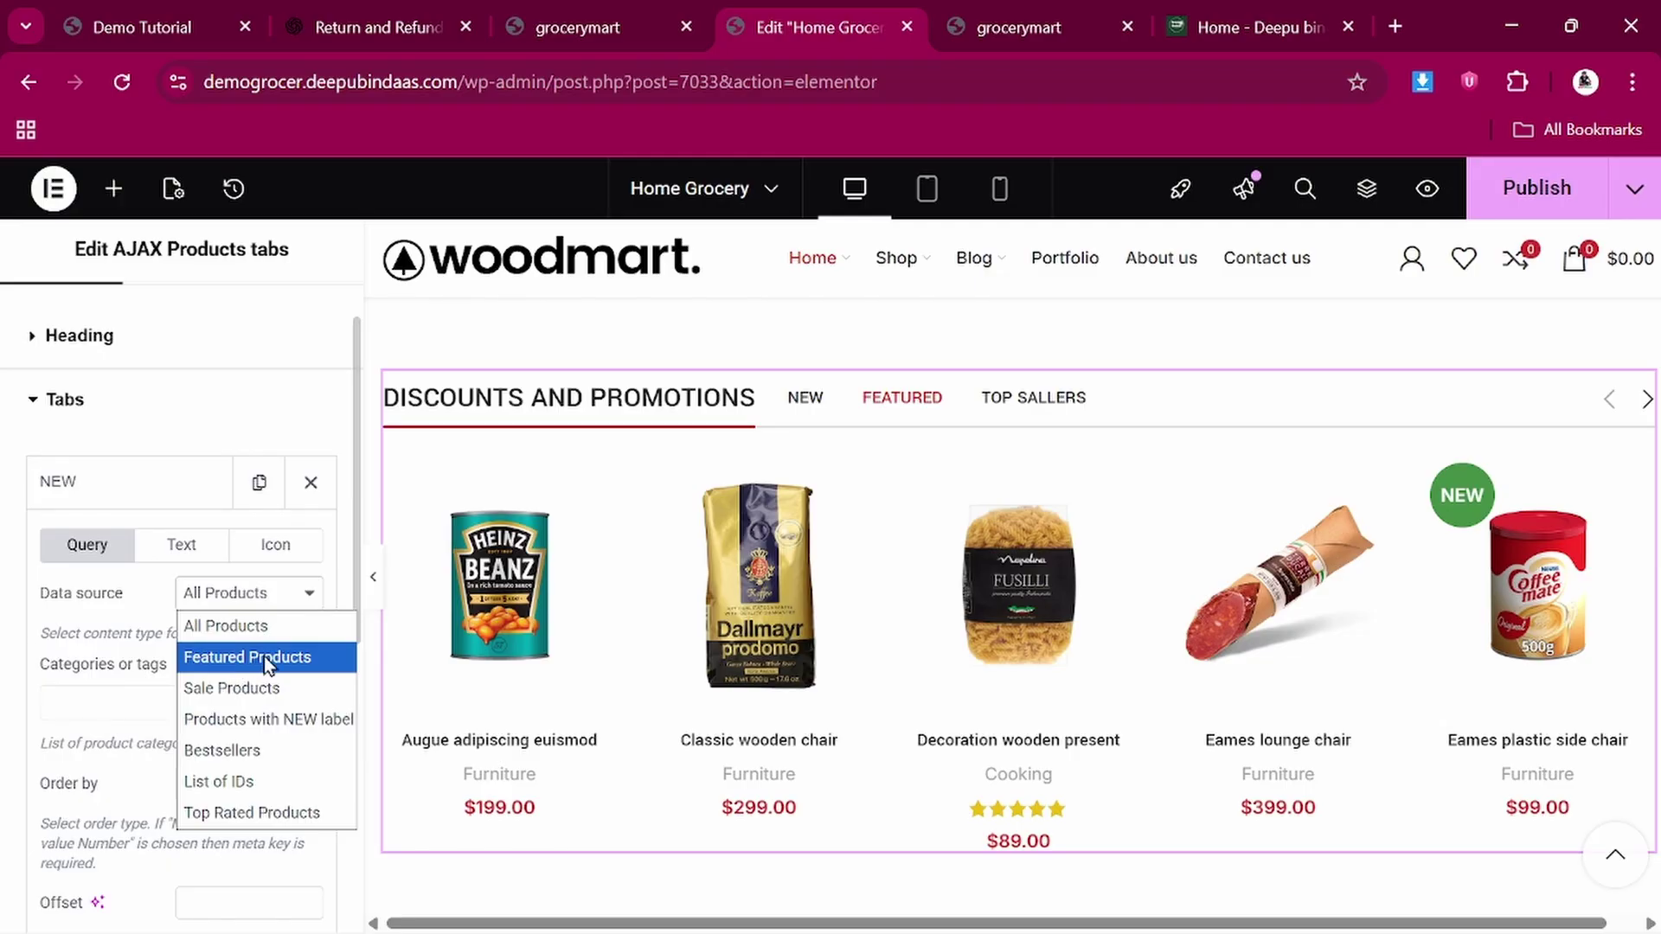
left_click(102, 634)
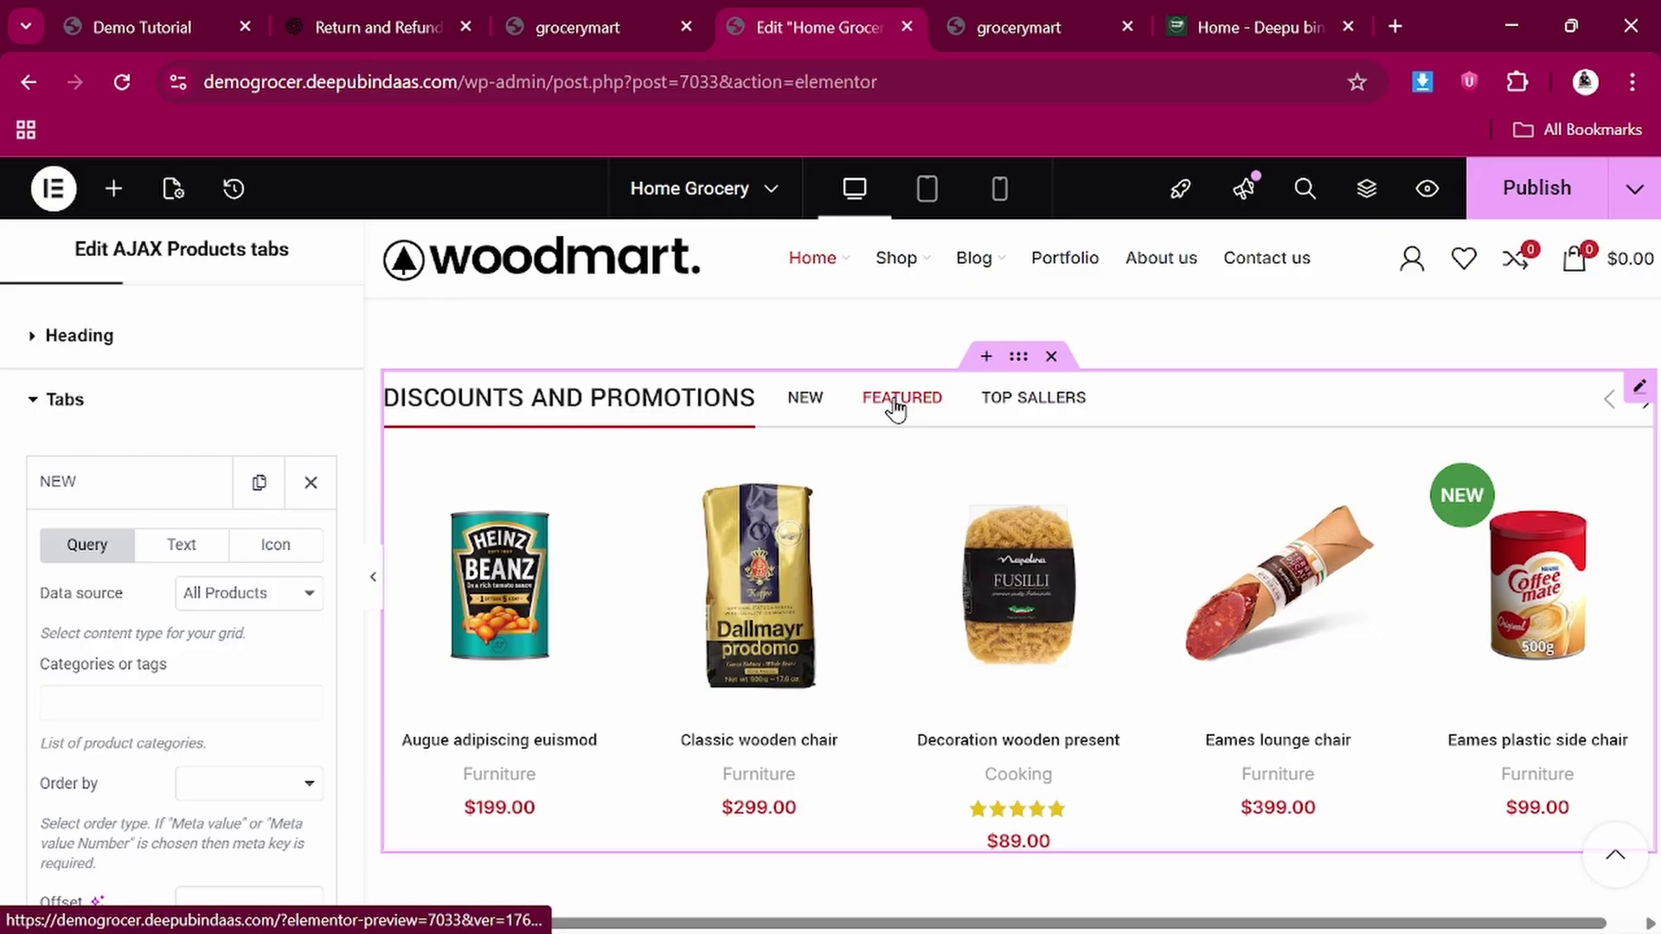
left_click(245, 601)
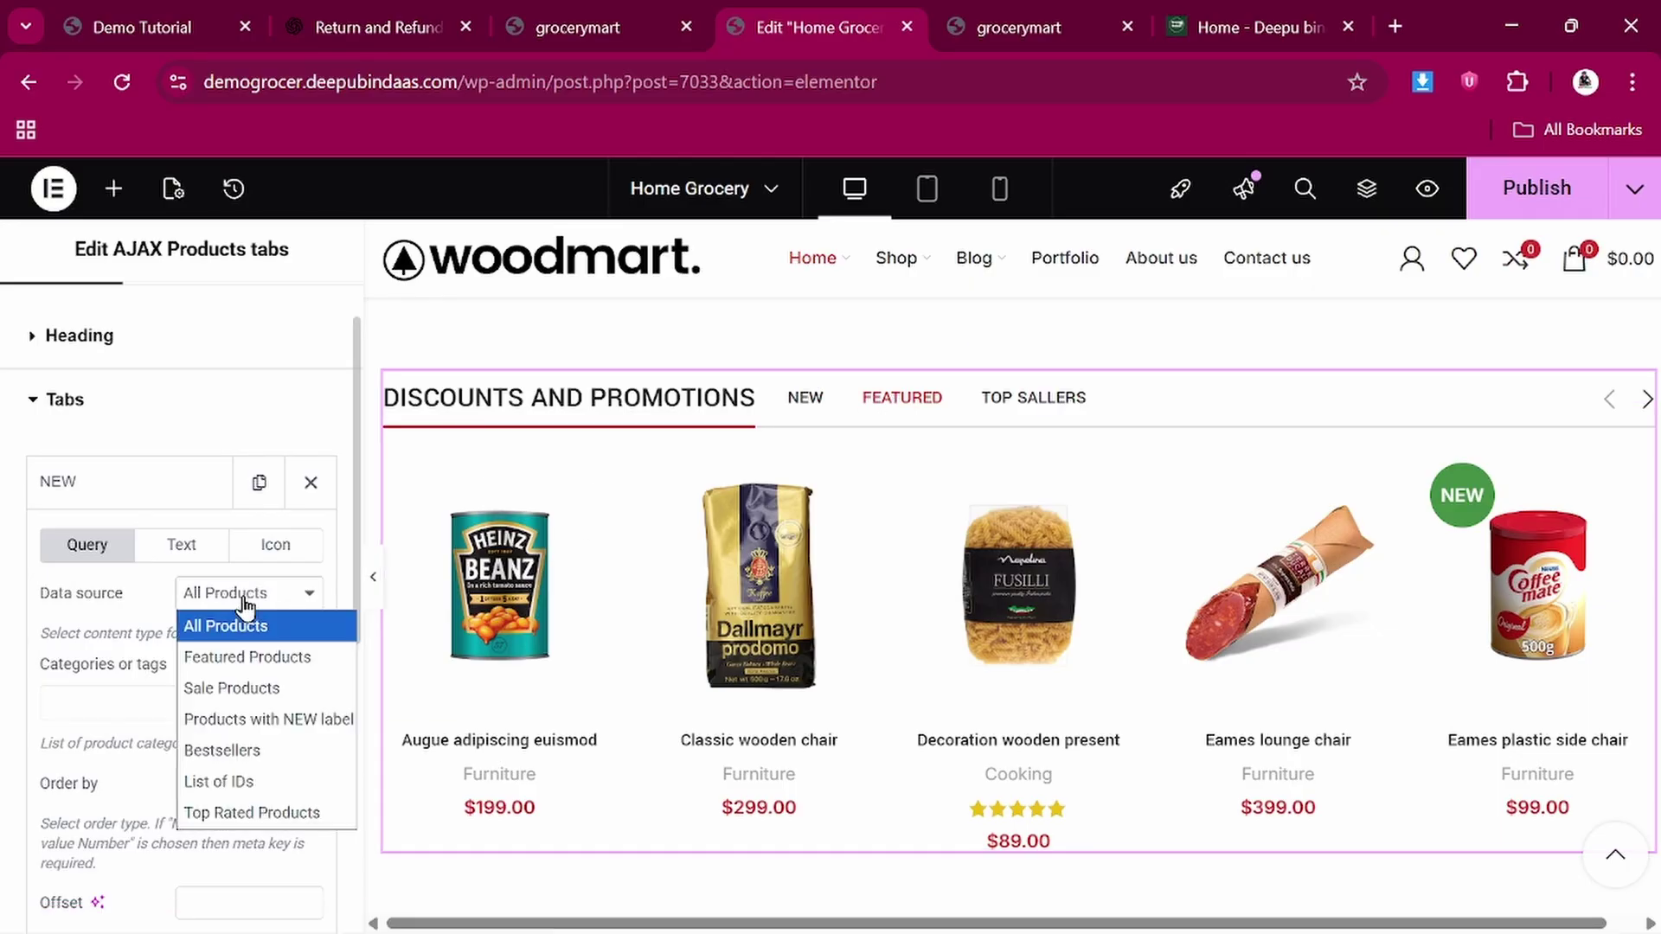
left_click(230, 667)
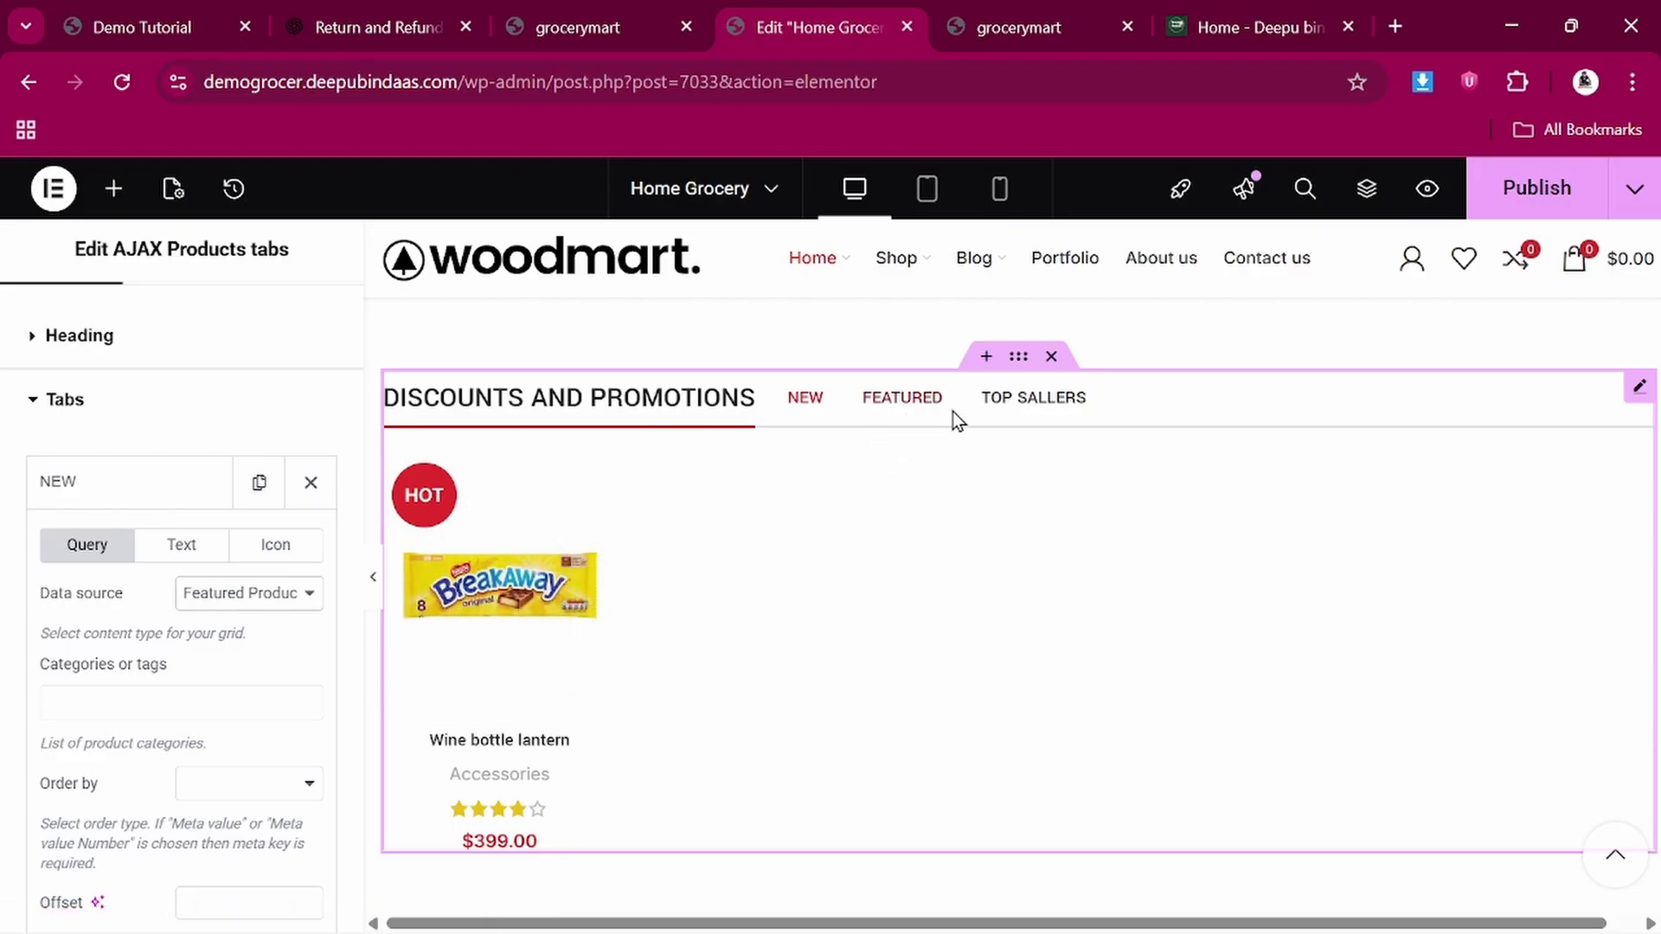
left_click(1020, 400)
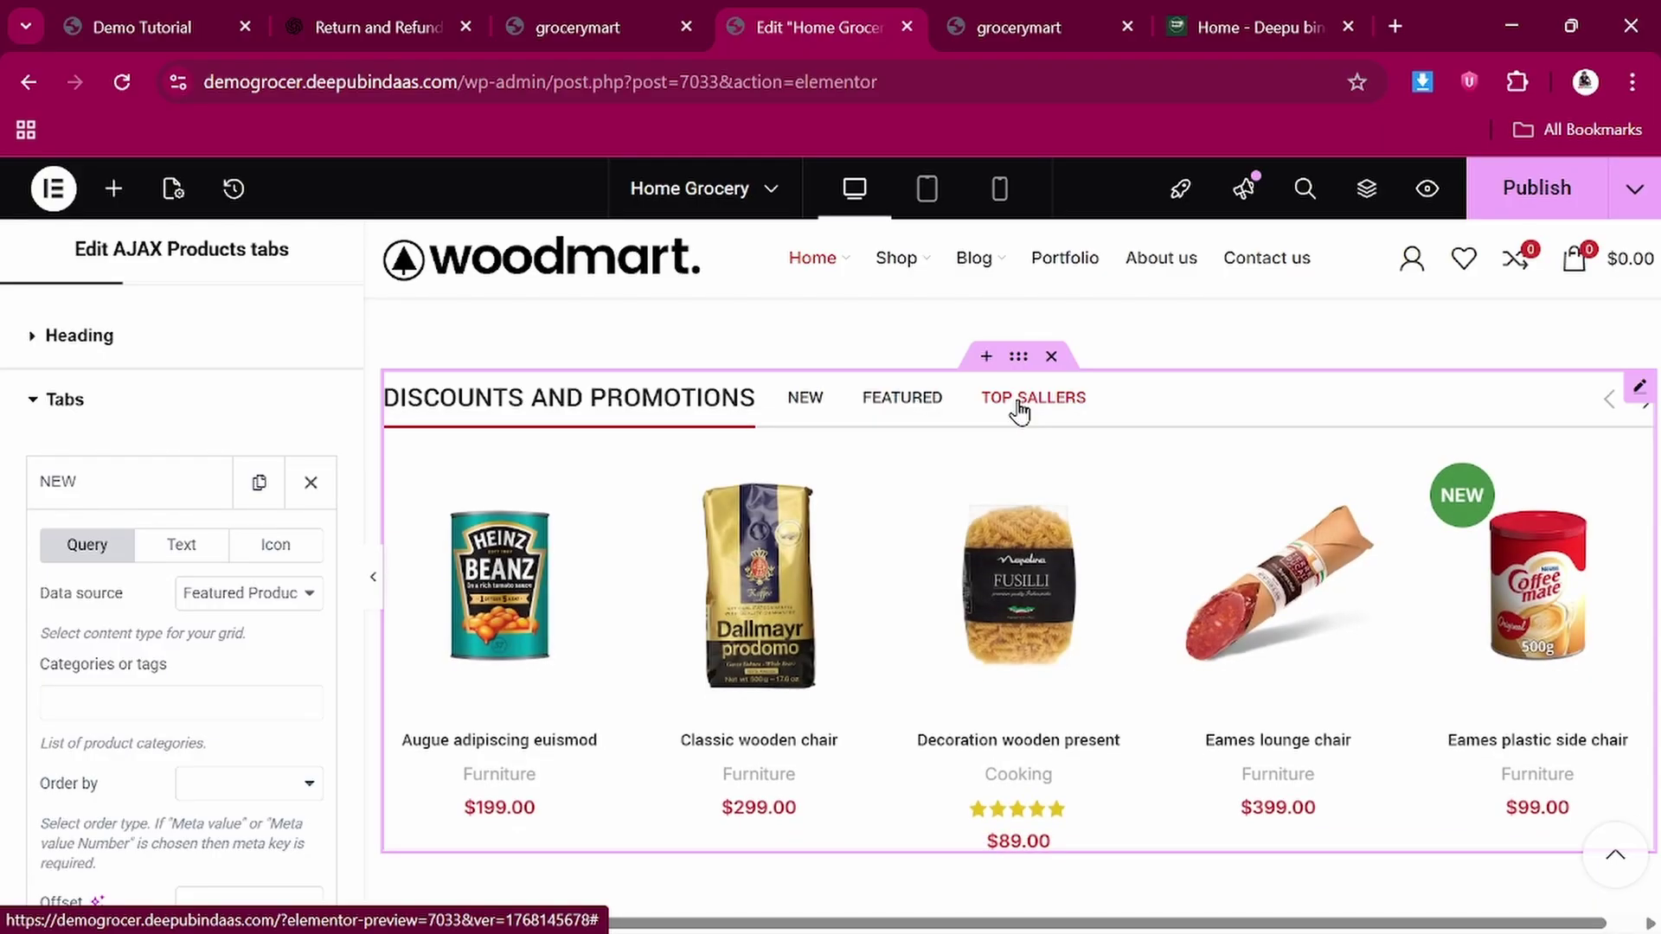
scroll(970, 600, "down", 1)
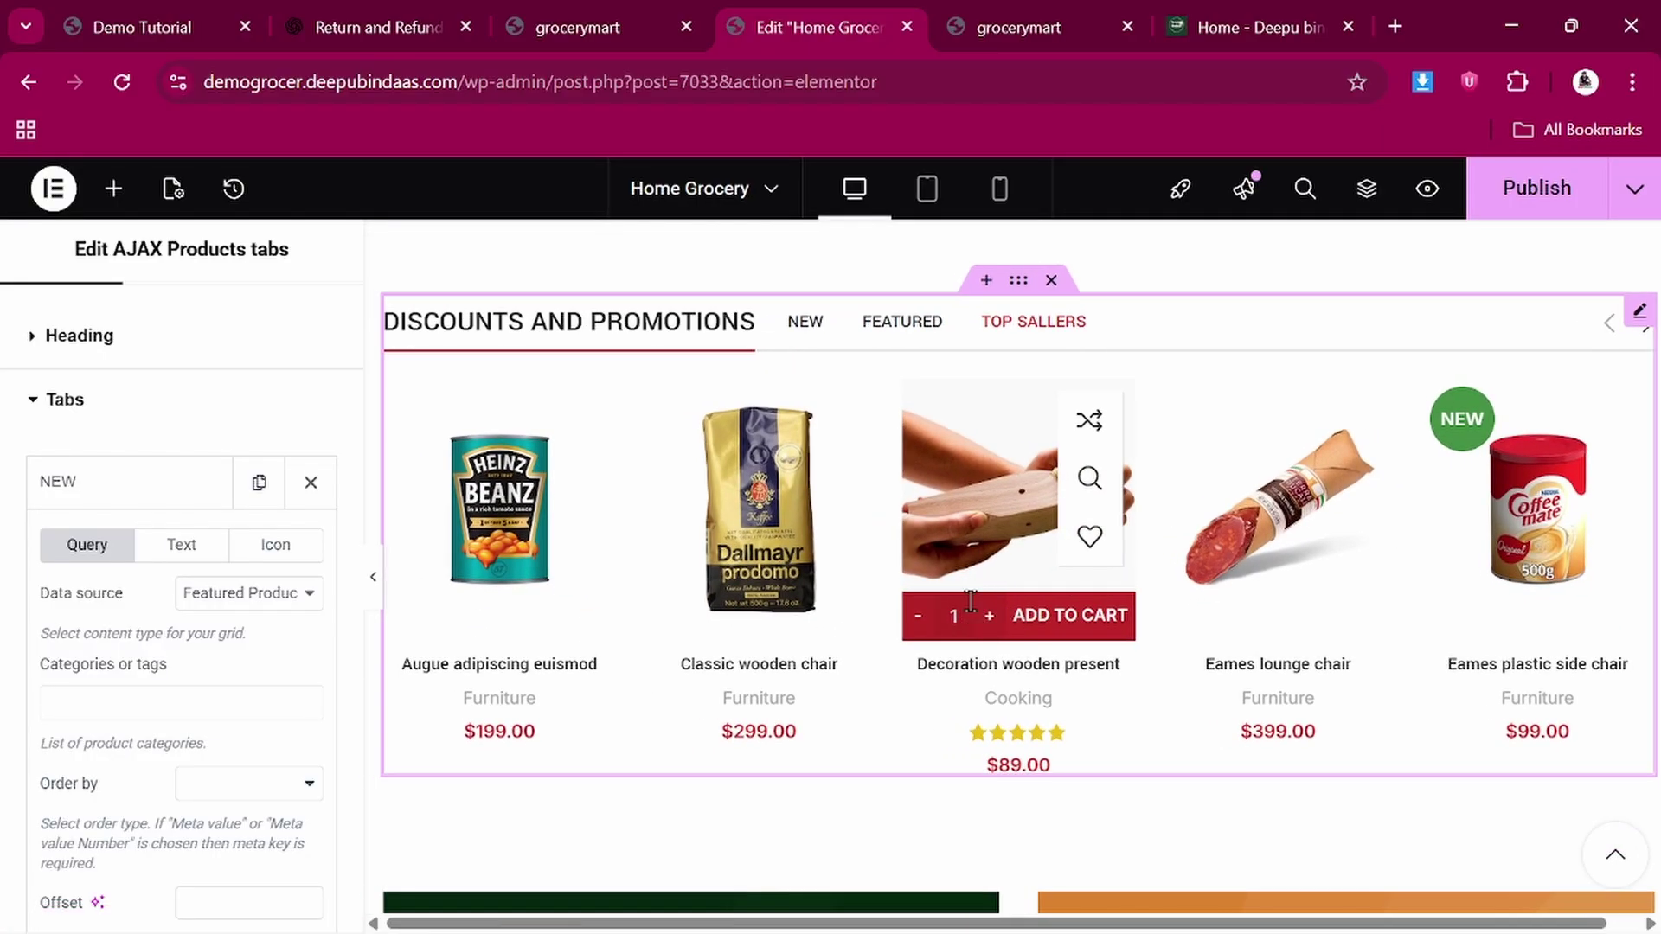
scroll(970, 601, "down", 2)
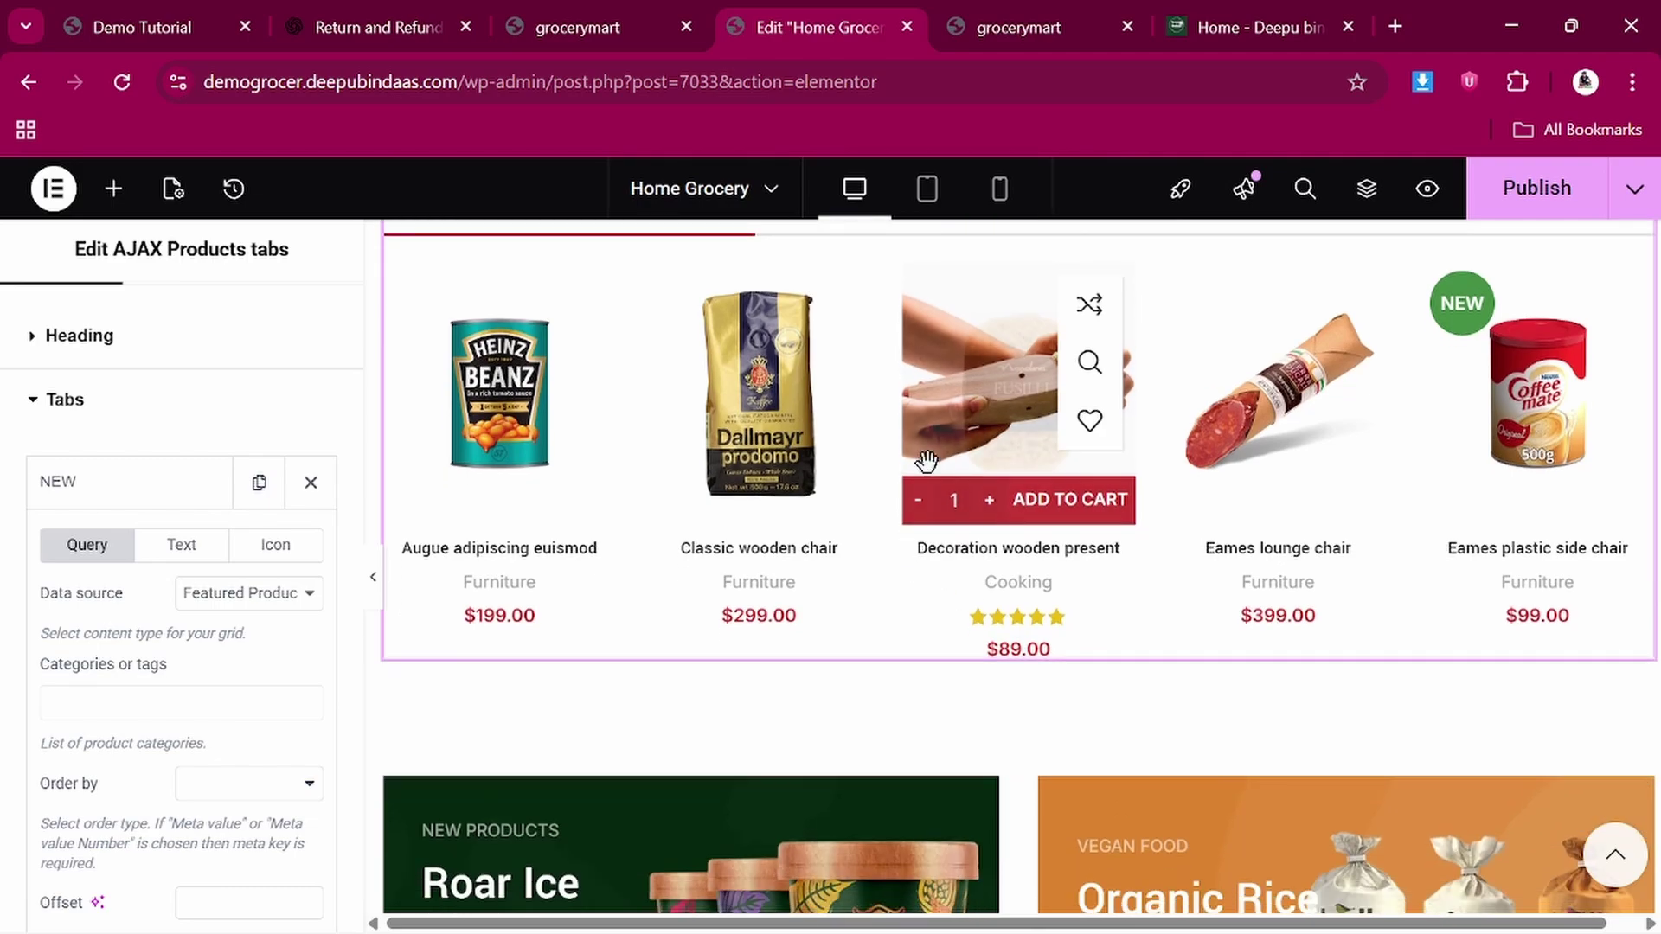
scroll(924, 557, "up", 1)
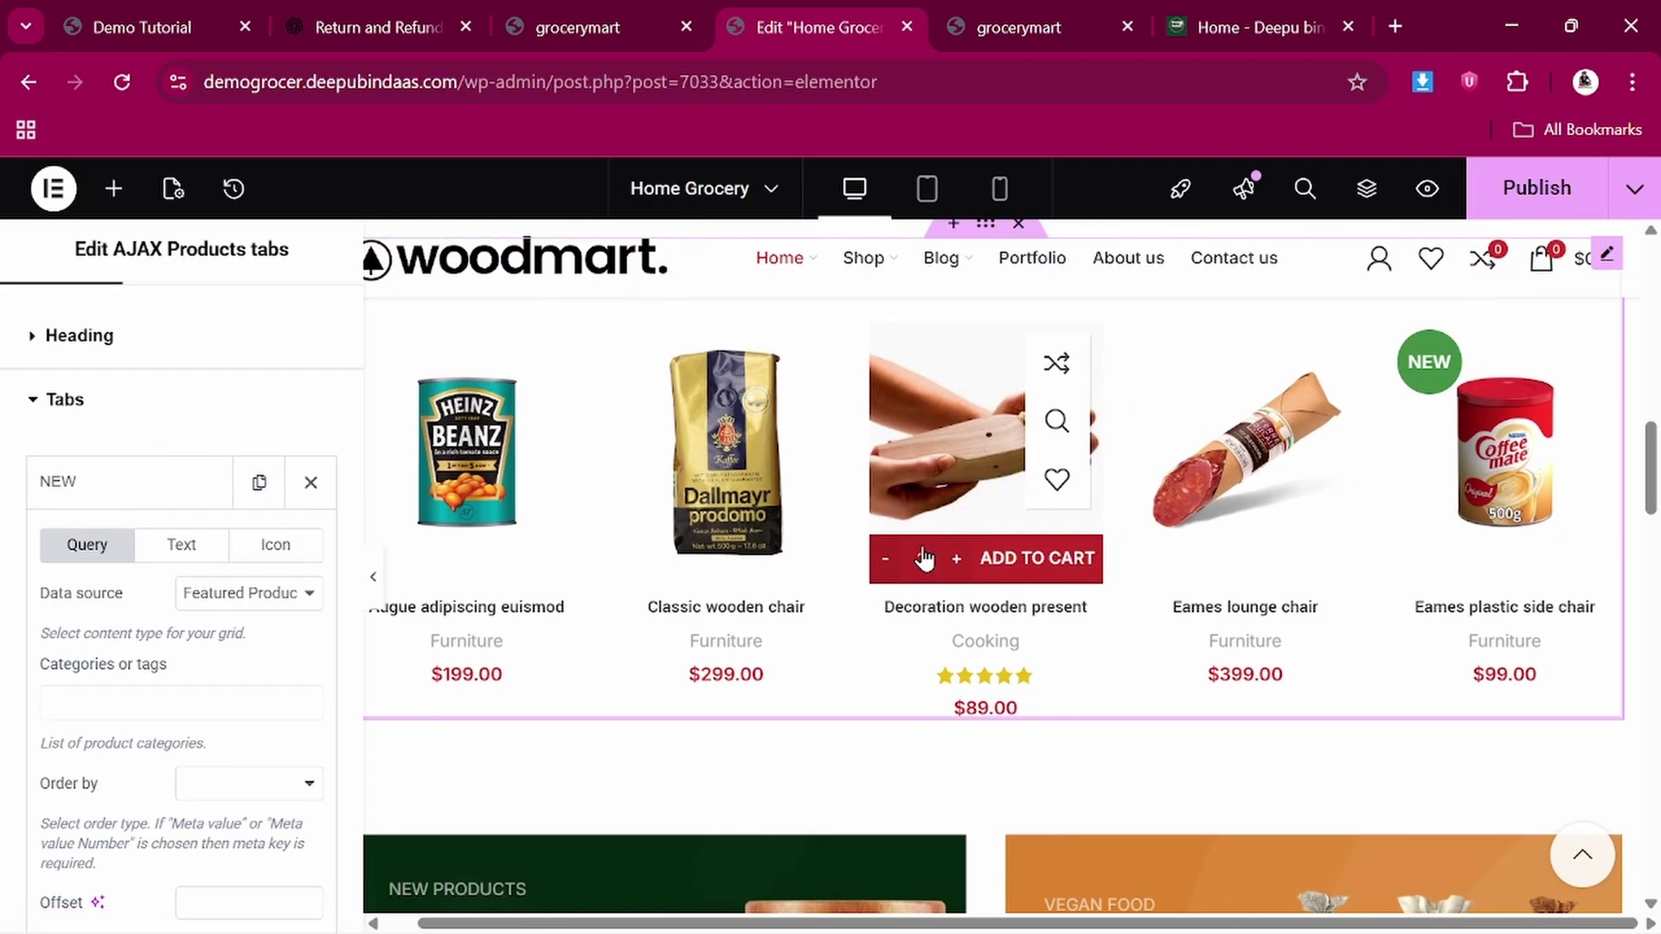
scroll(924, 558, "up", 3)
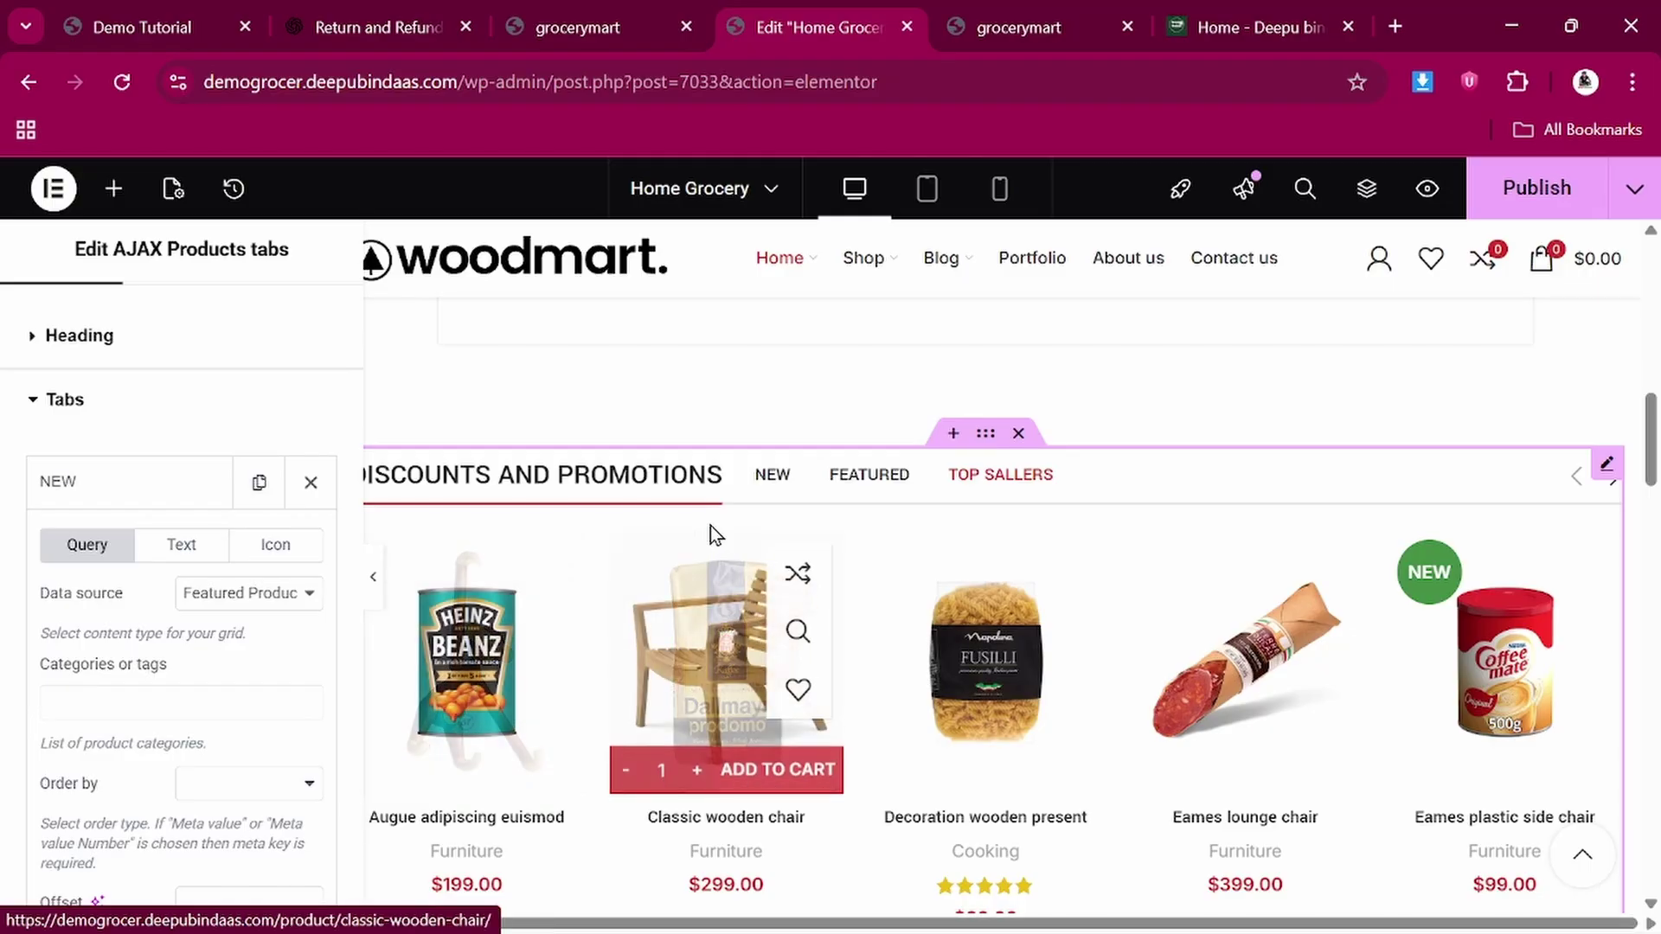
left_click(787, 499)
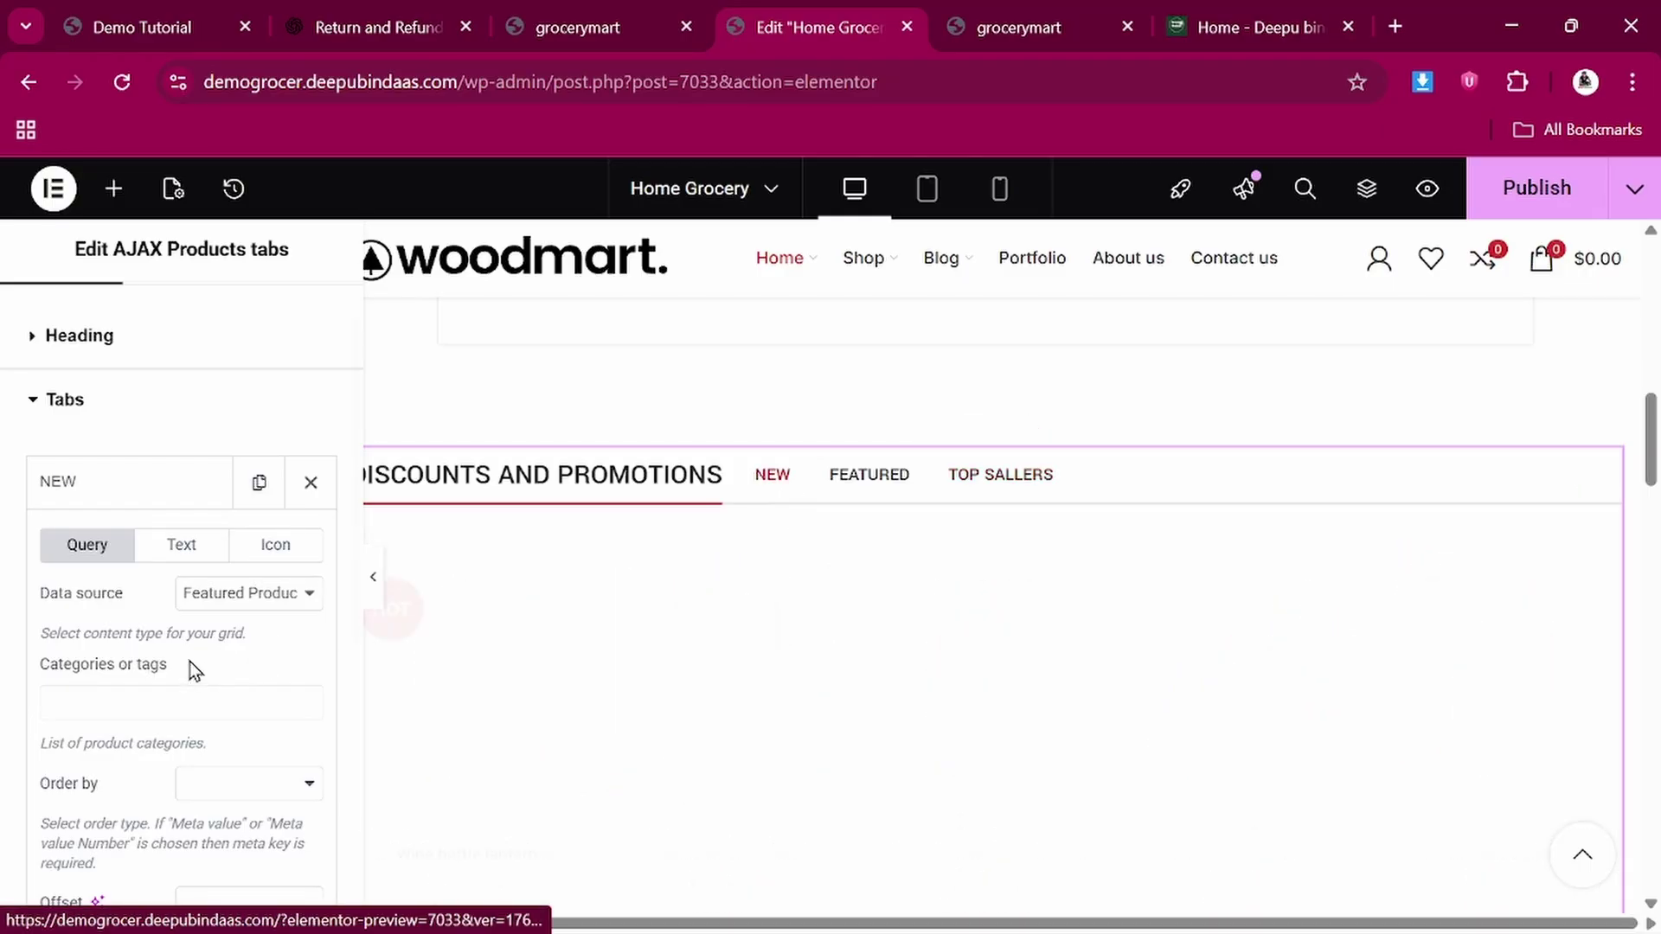
left_click(213, 606)
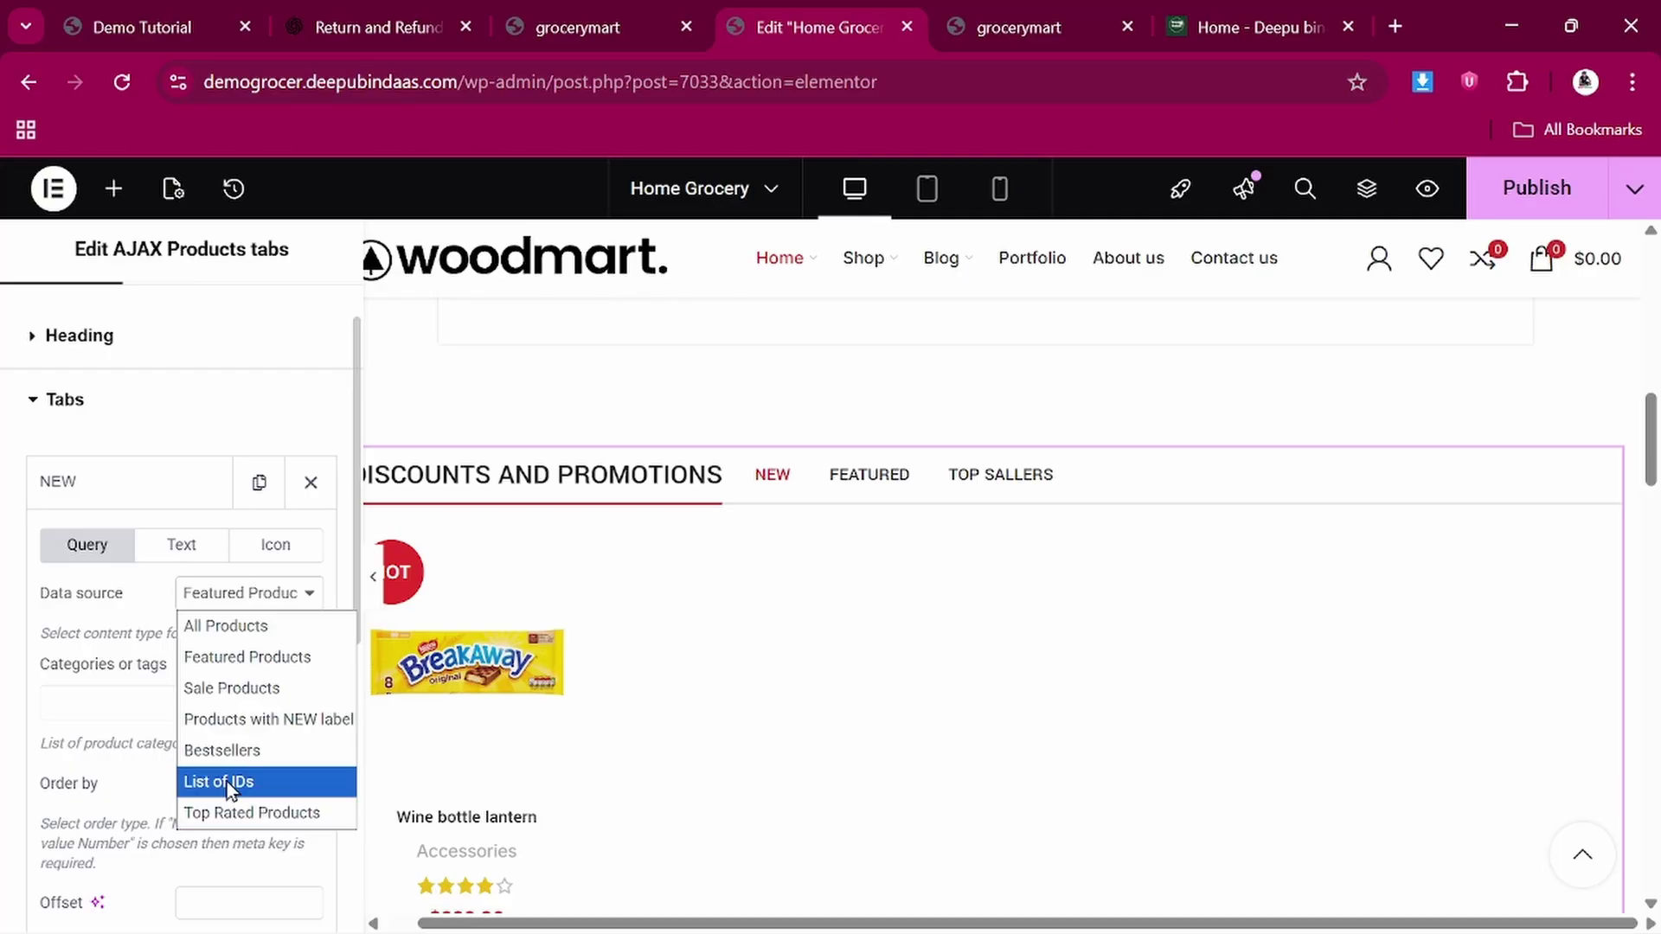
left_click(101, 699)
scroll(842, 567, "down", 5)
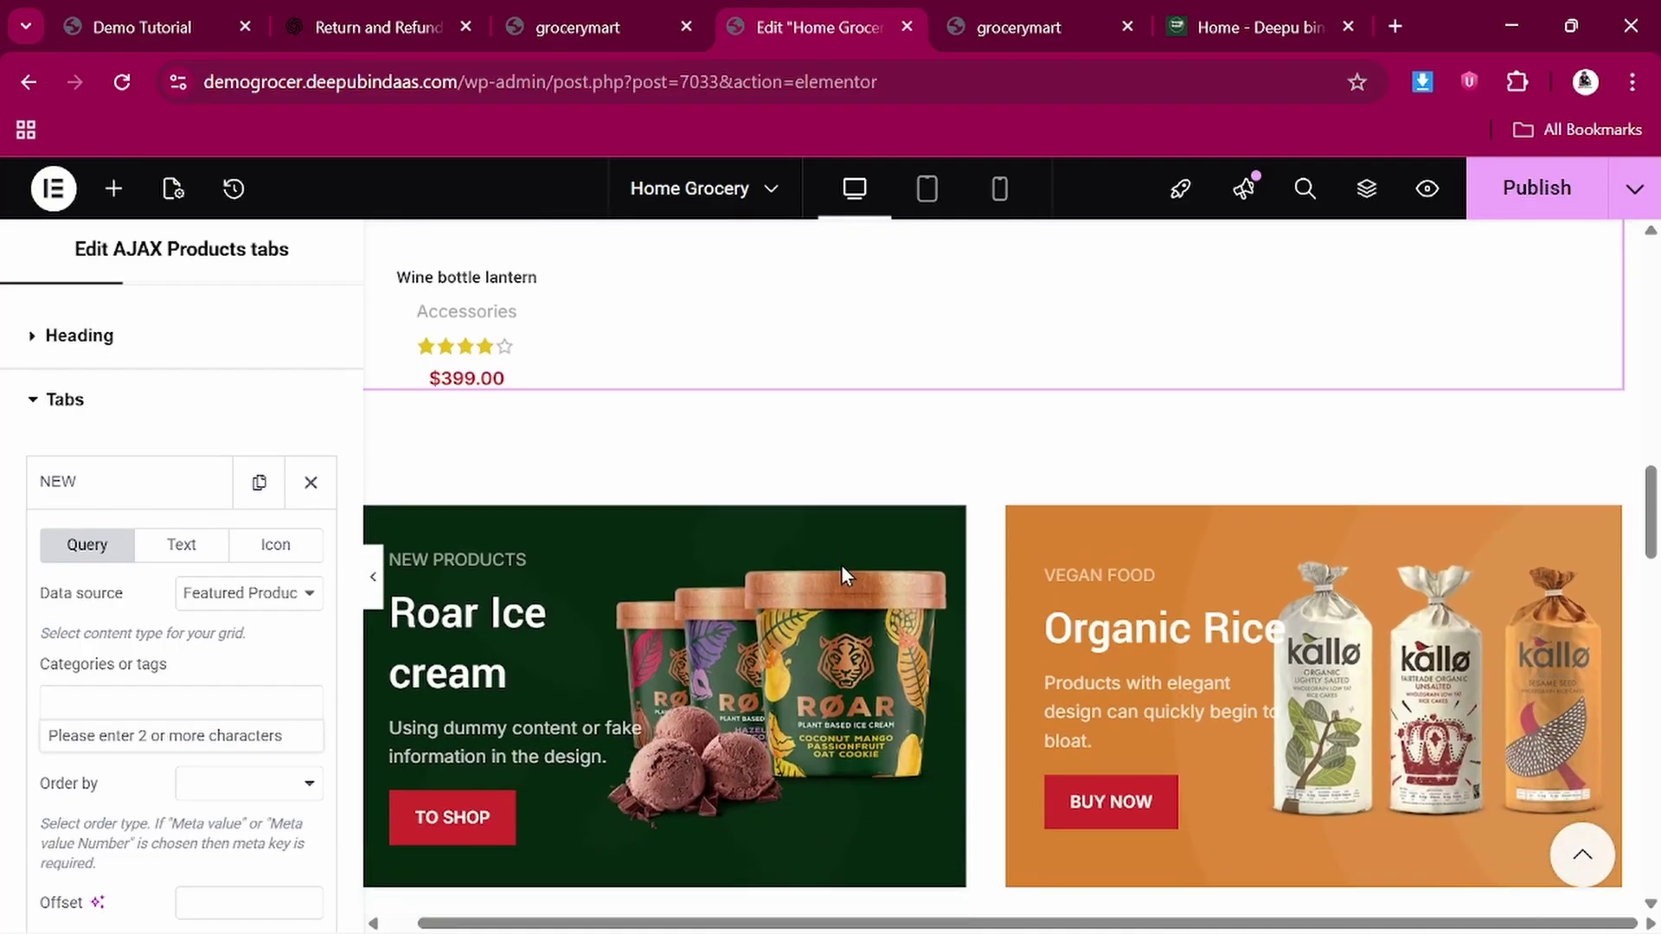
left_click(817, 608)
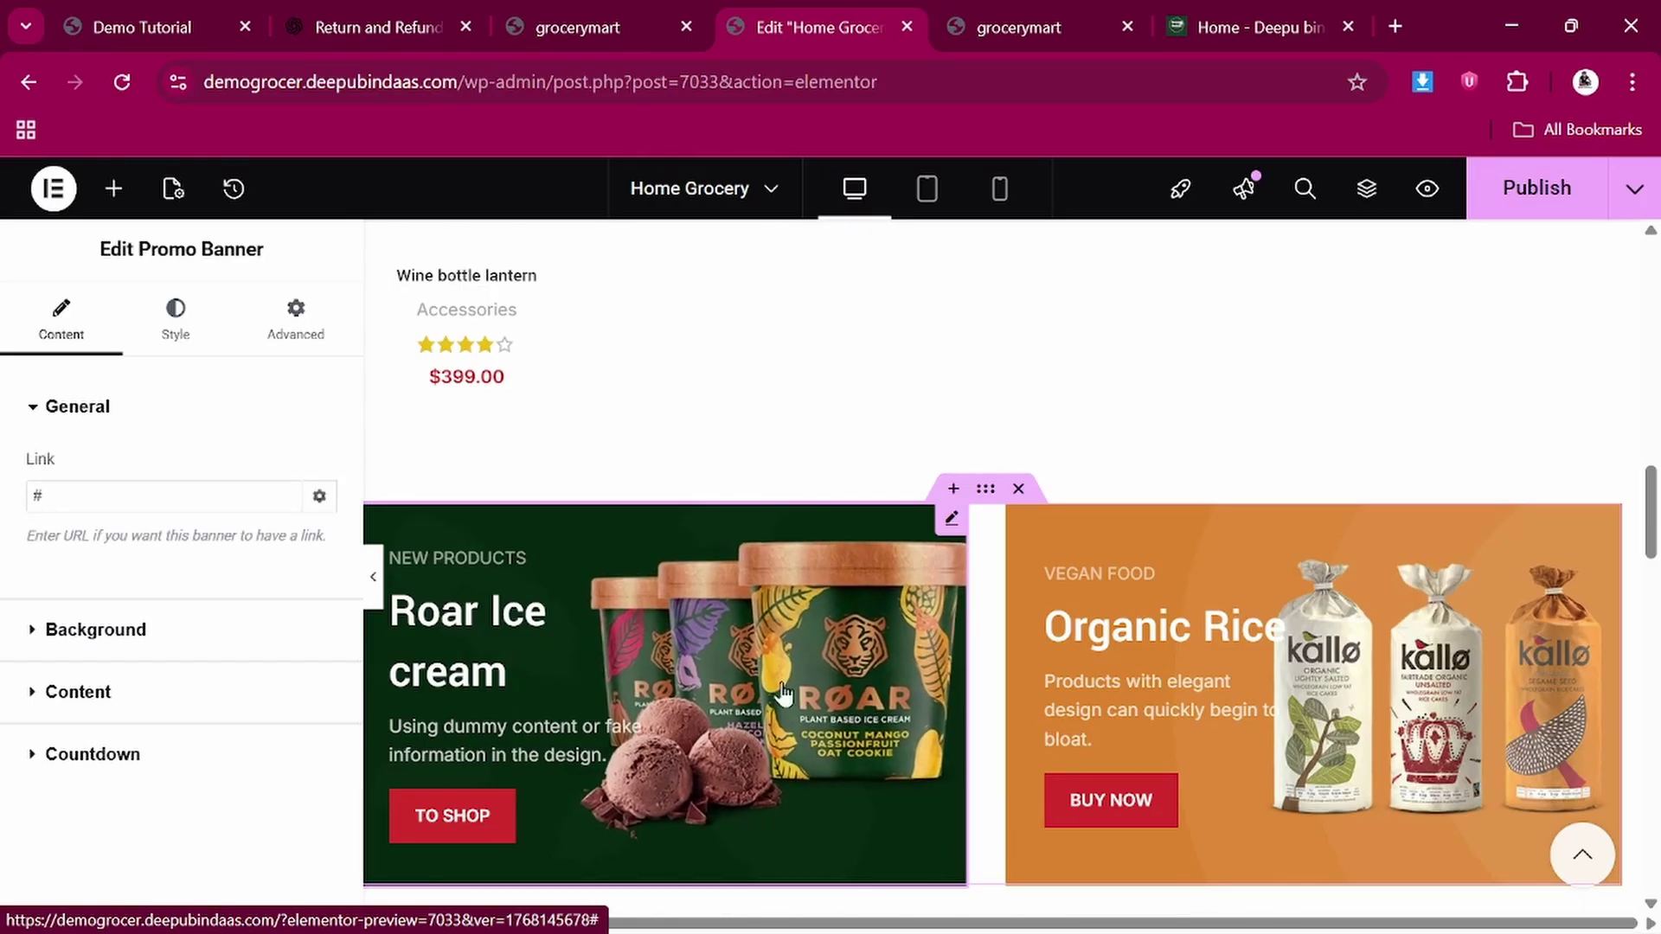
scroll(857, 709, "down", 1)
scroll(856, 709, "down", 1)
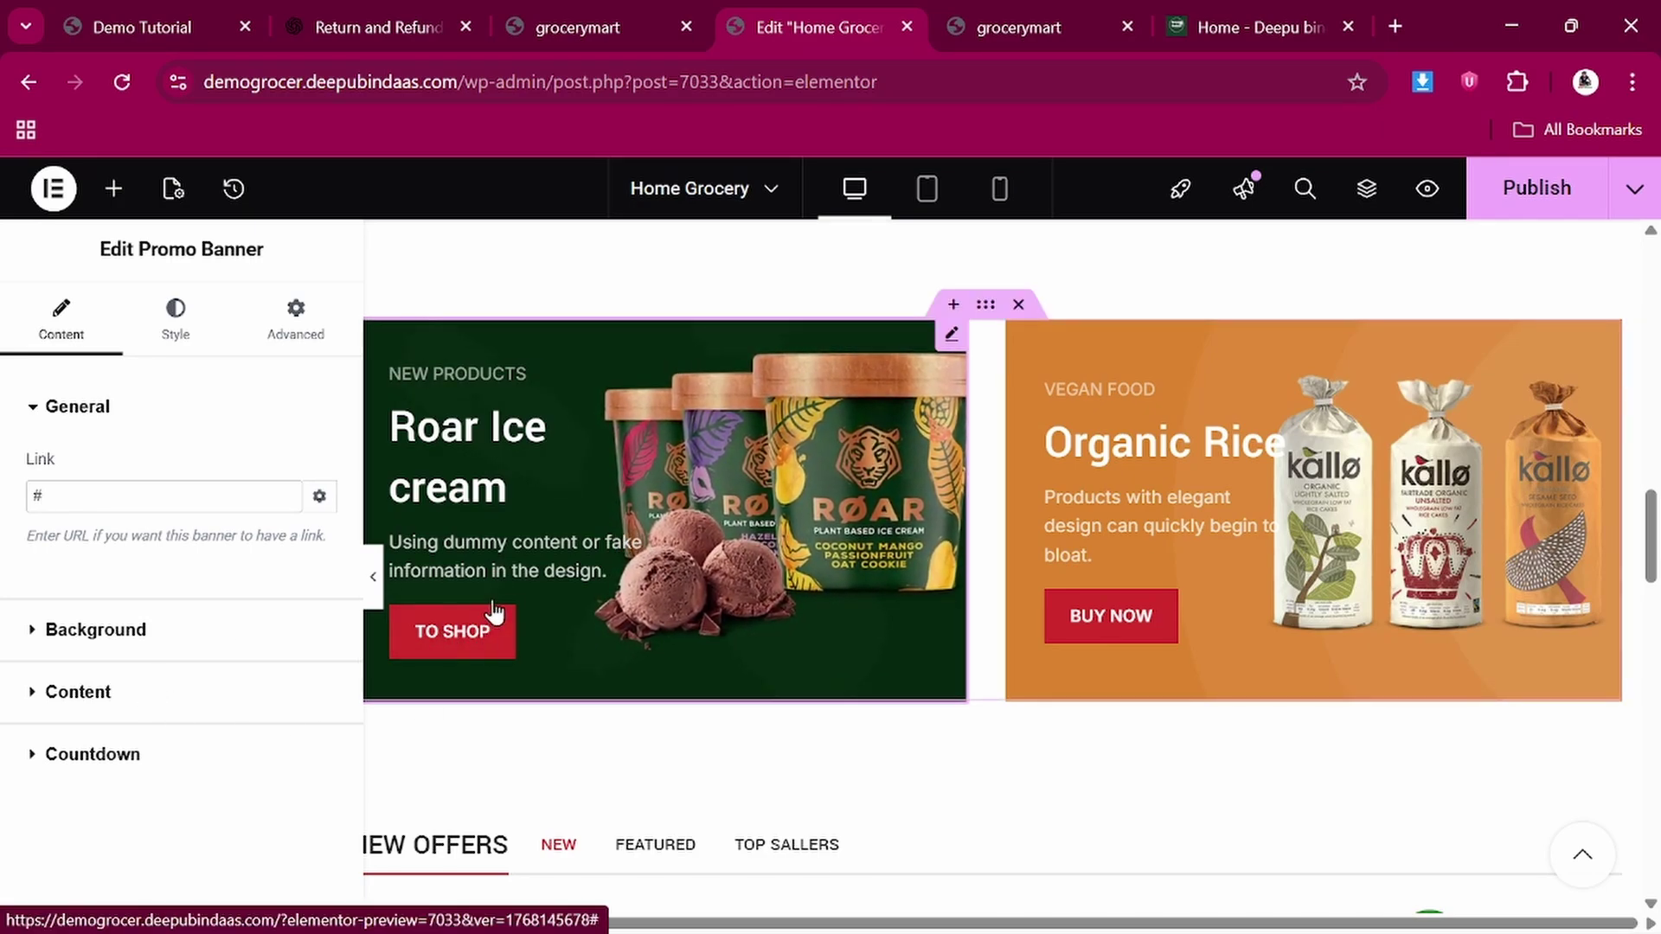
left_click(1218, 3)
left_click(632, 80)
key("ctrl+c")
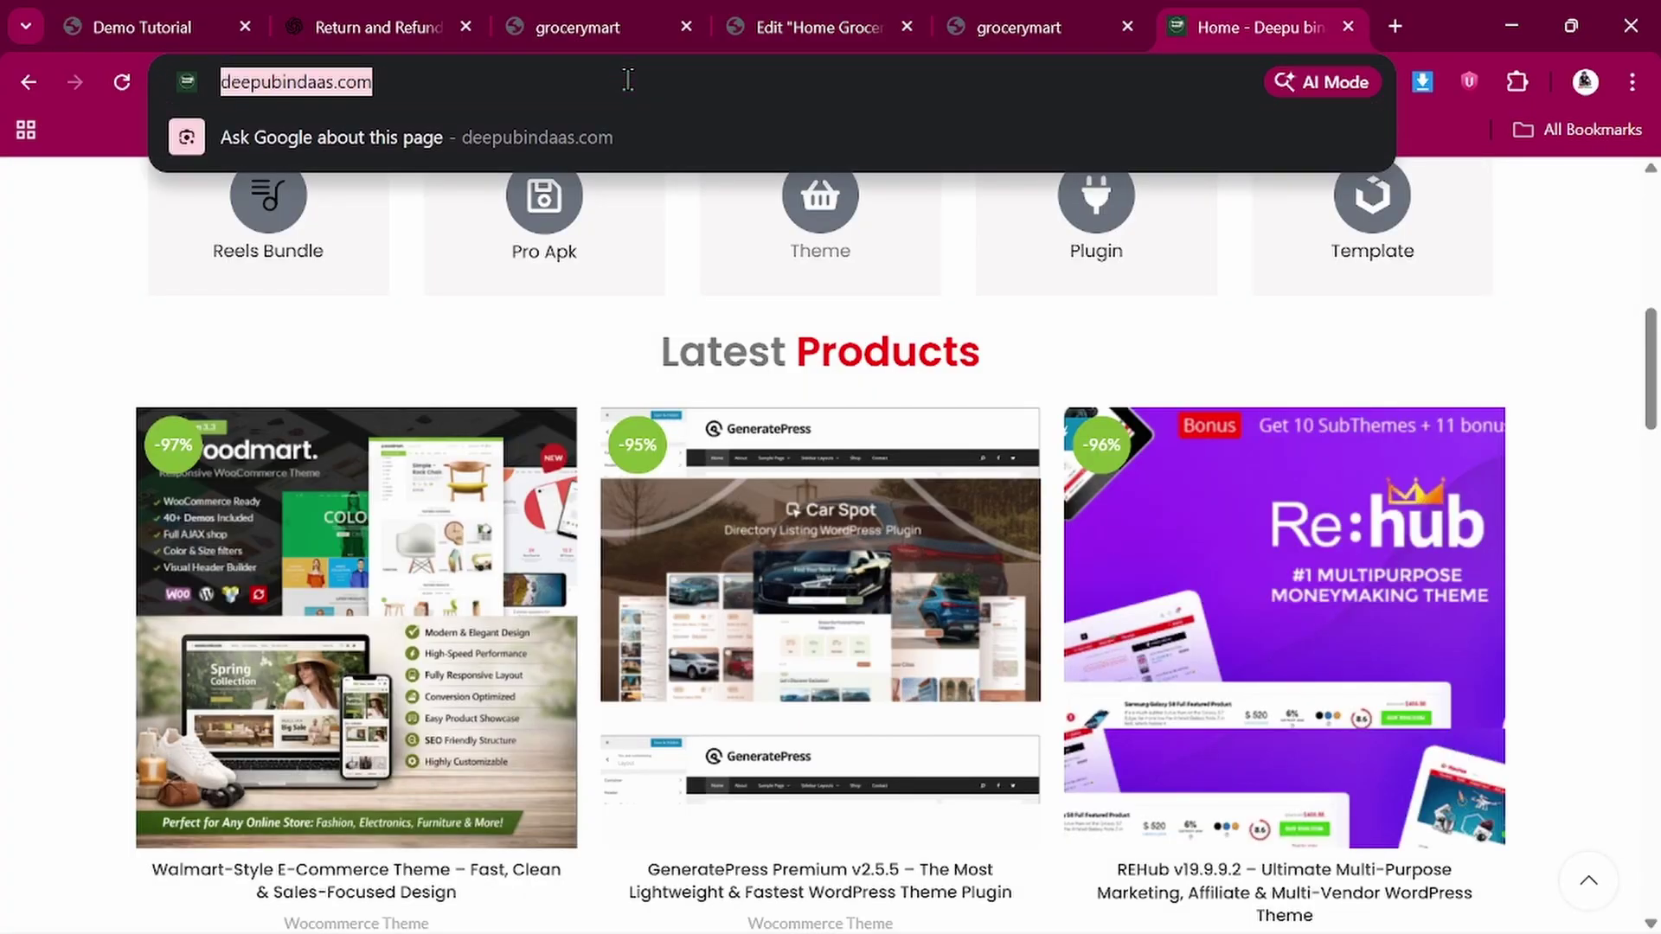
left_click(817, 13)
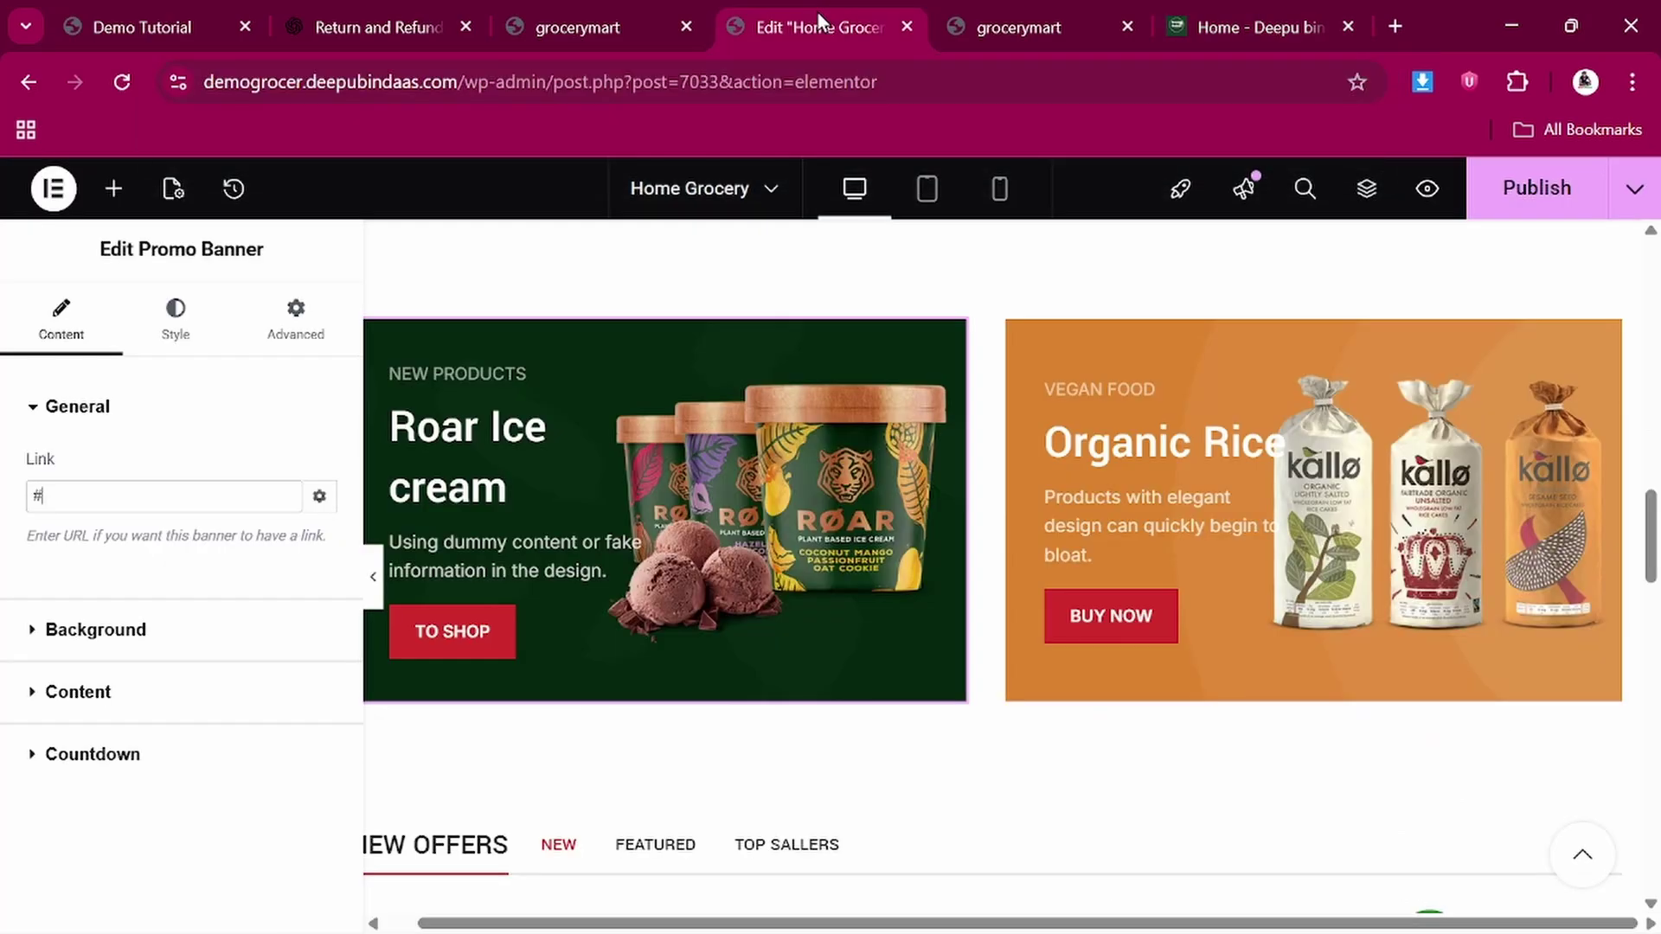
triple_click(145, 485)
key("ctrl+v")
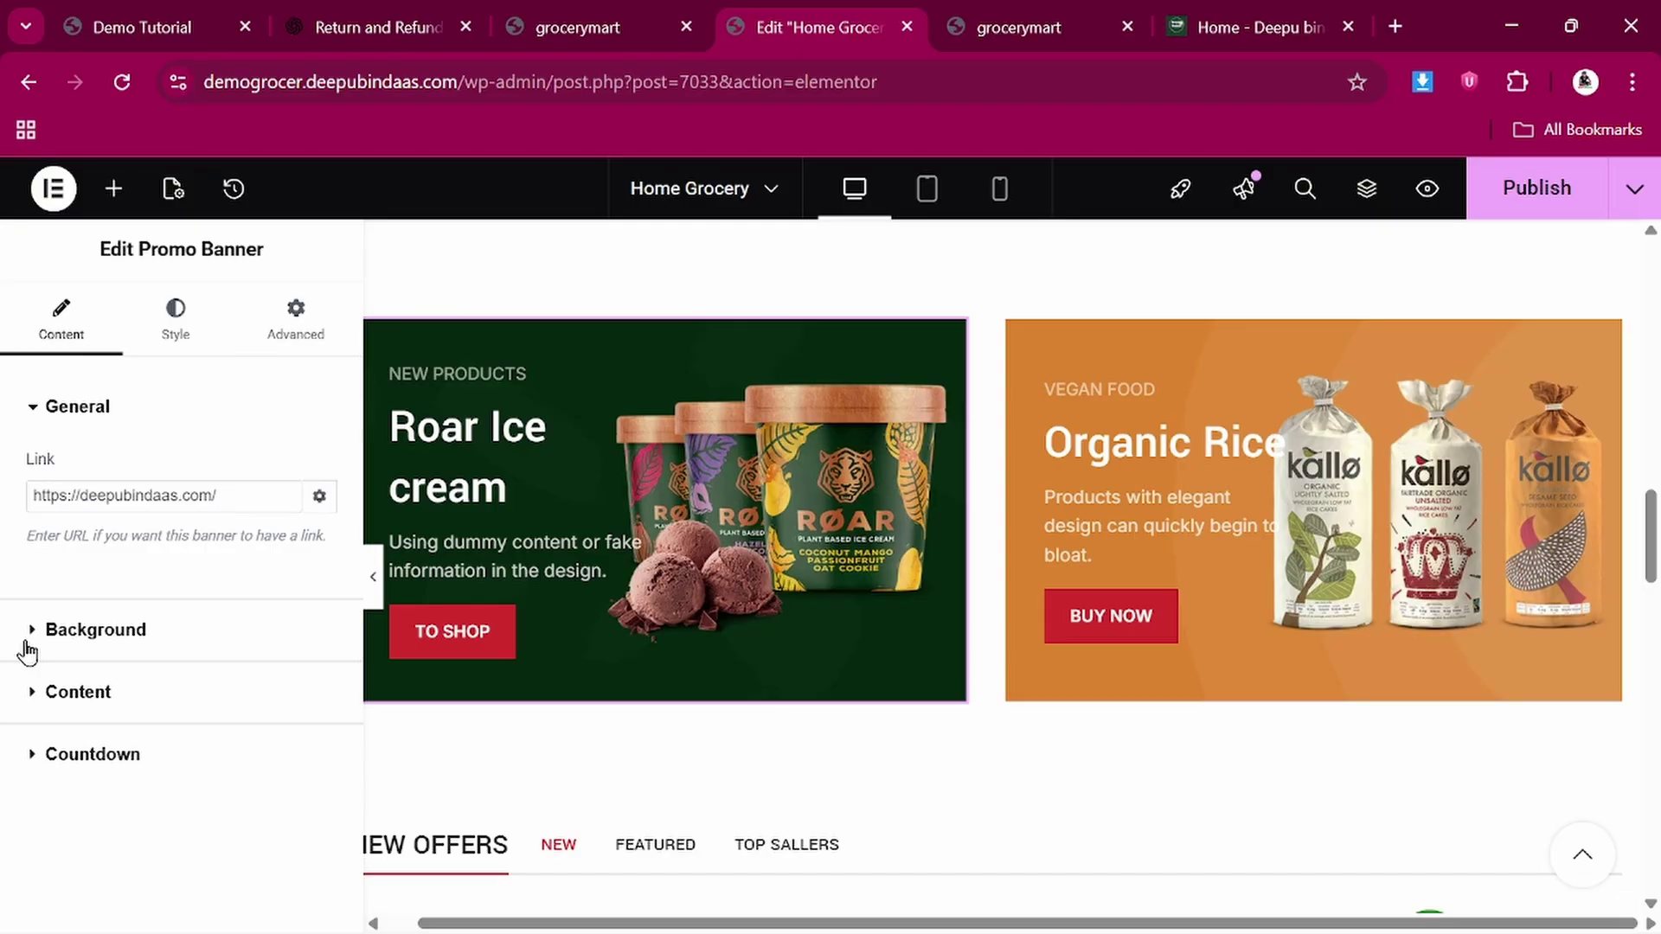
Expand the banner's Background and Content settings
left_click(29, 647)
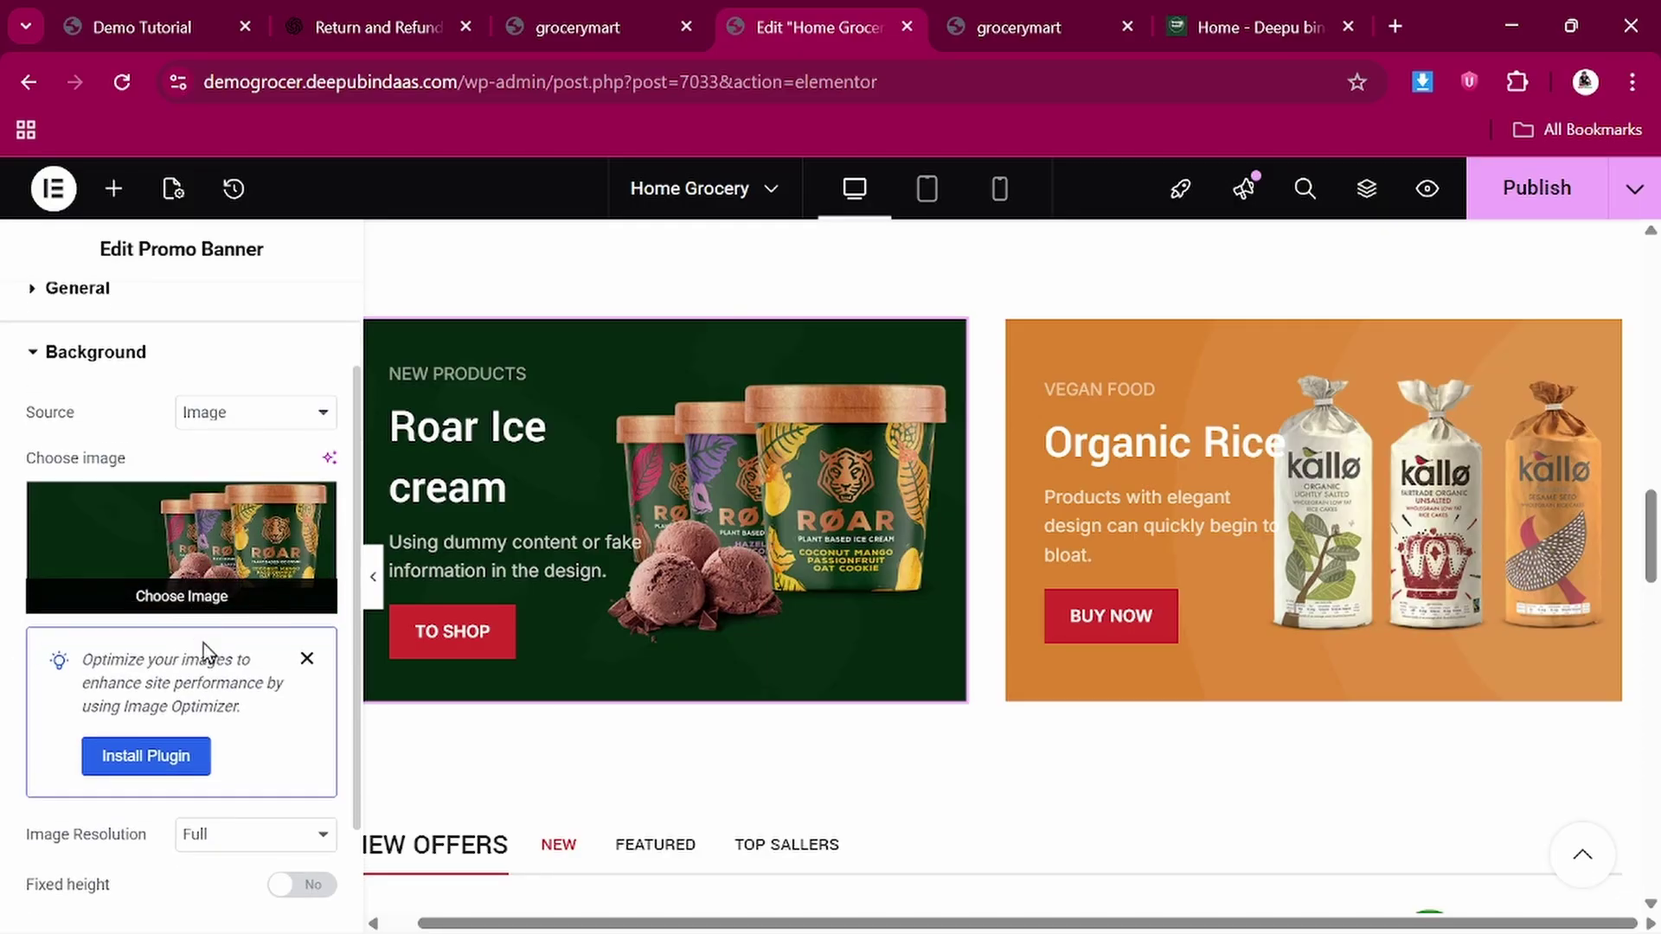
scroll(204, 644, "down", 2)
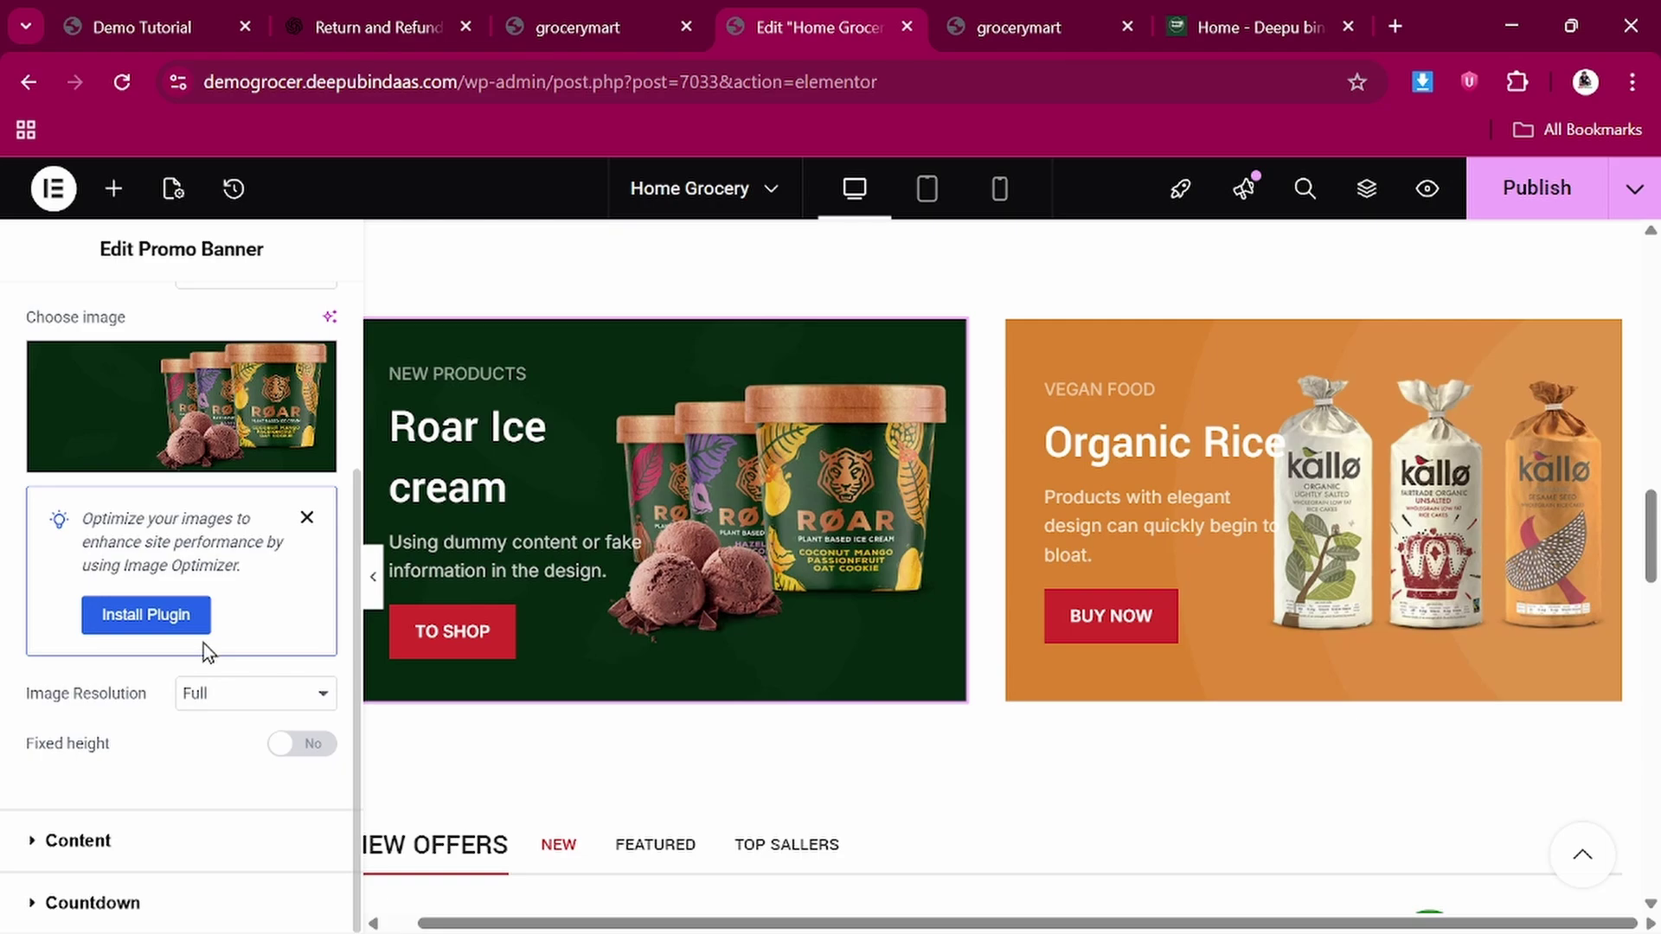
left_click(30, 842)
Change the banner subtitle from NEW PRODUCTS to Best PRODUCTS
scroll(29, 842, "down", 5)
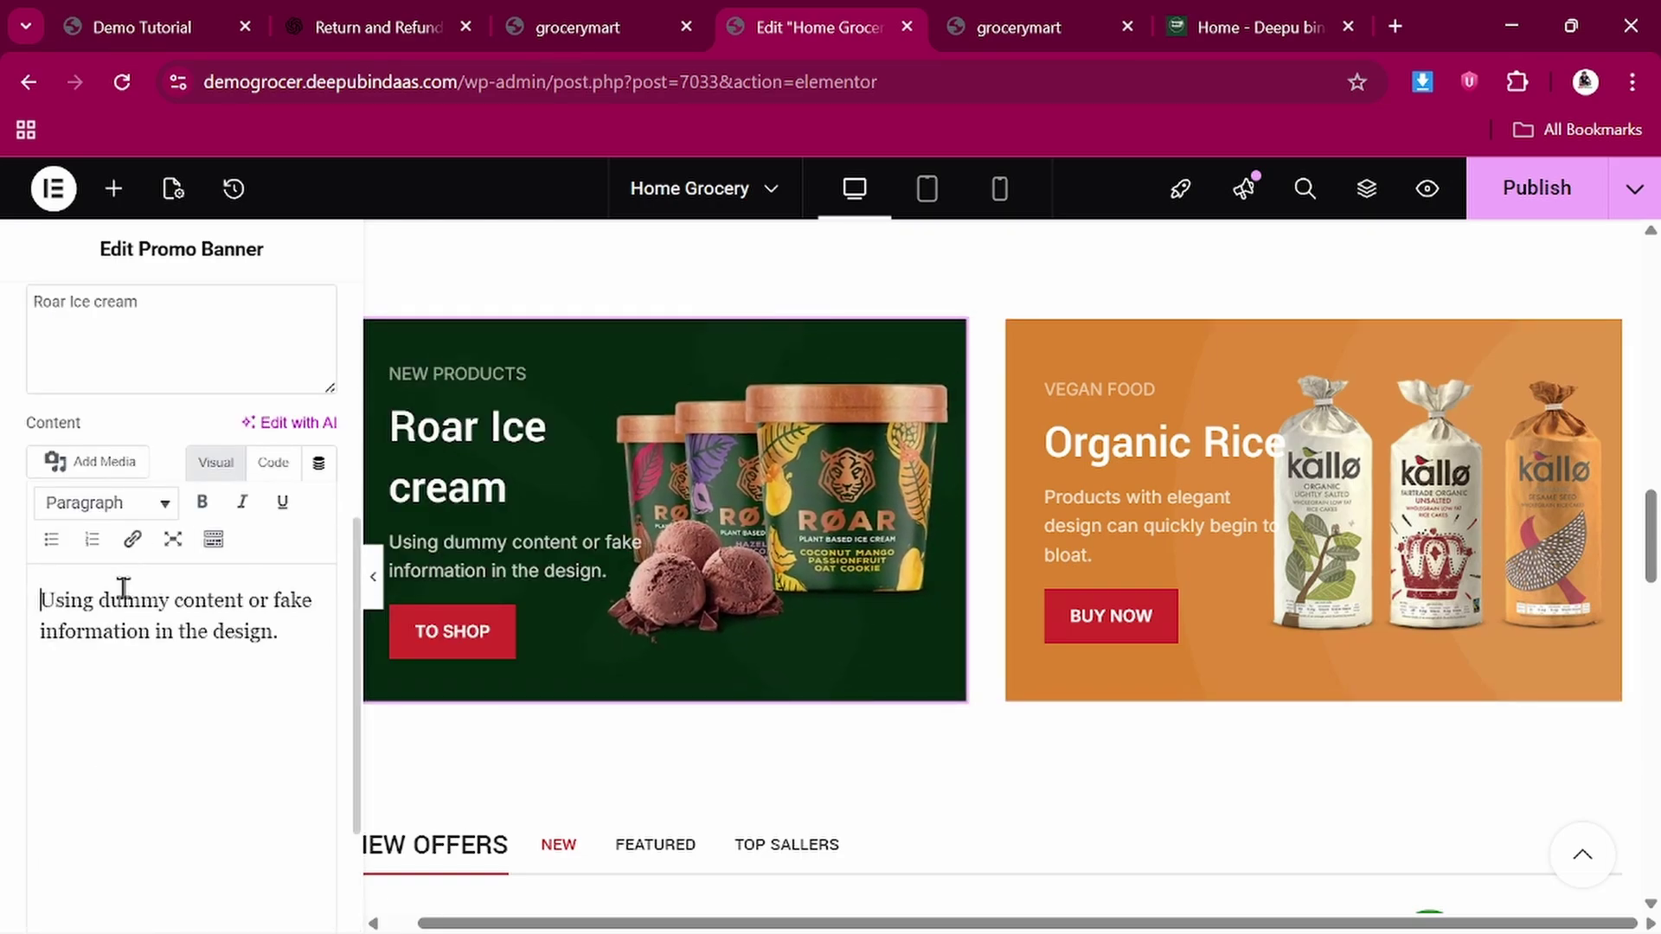
scroll(170, 327, "up", 3)
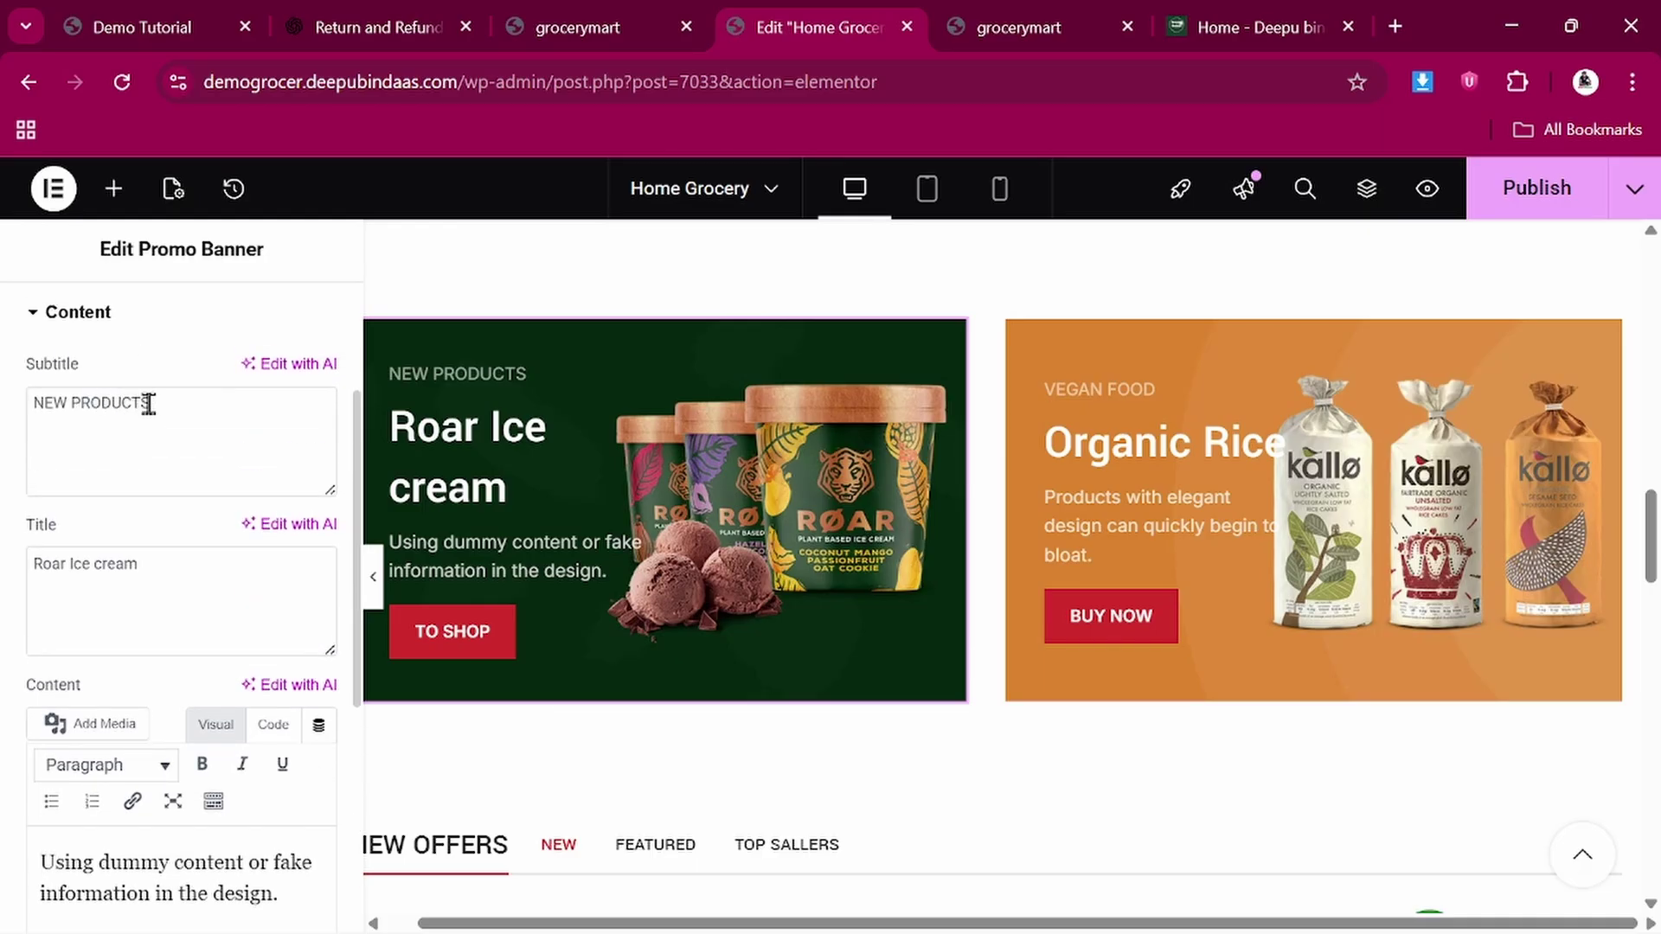
left_click(193, 402)
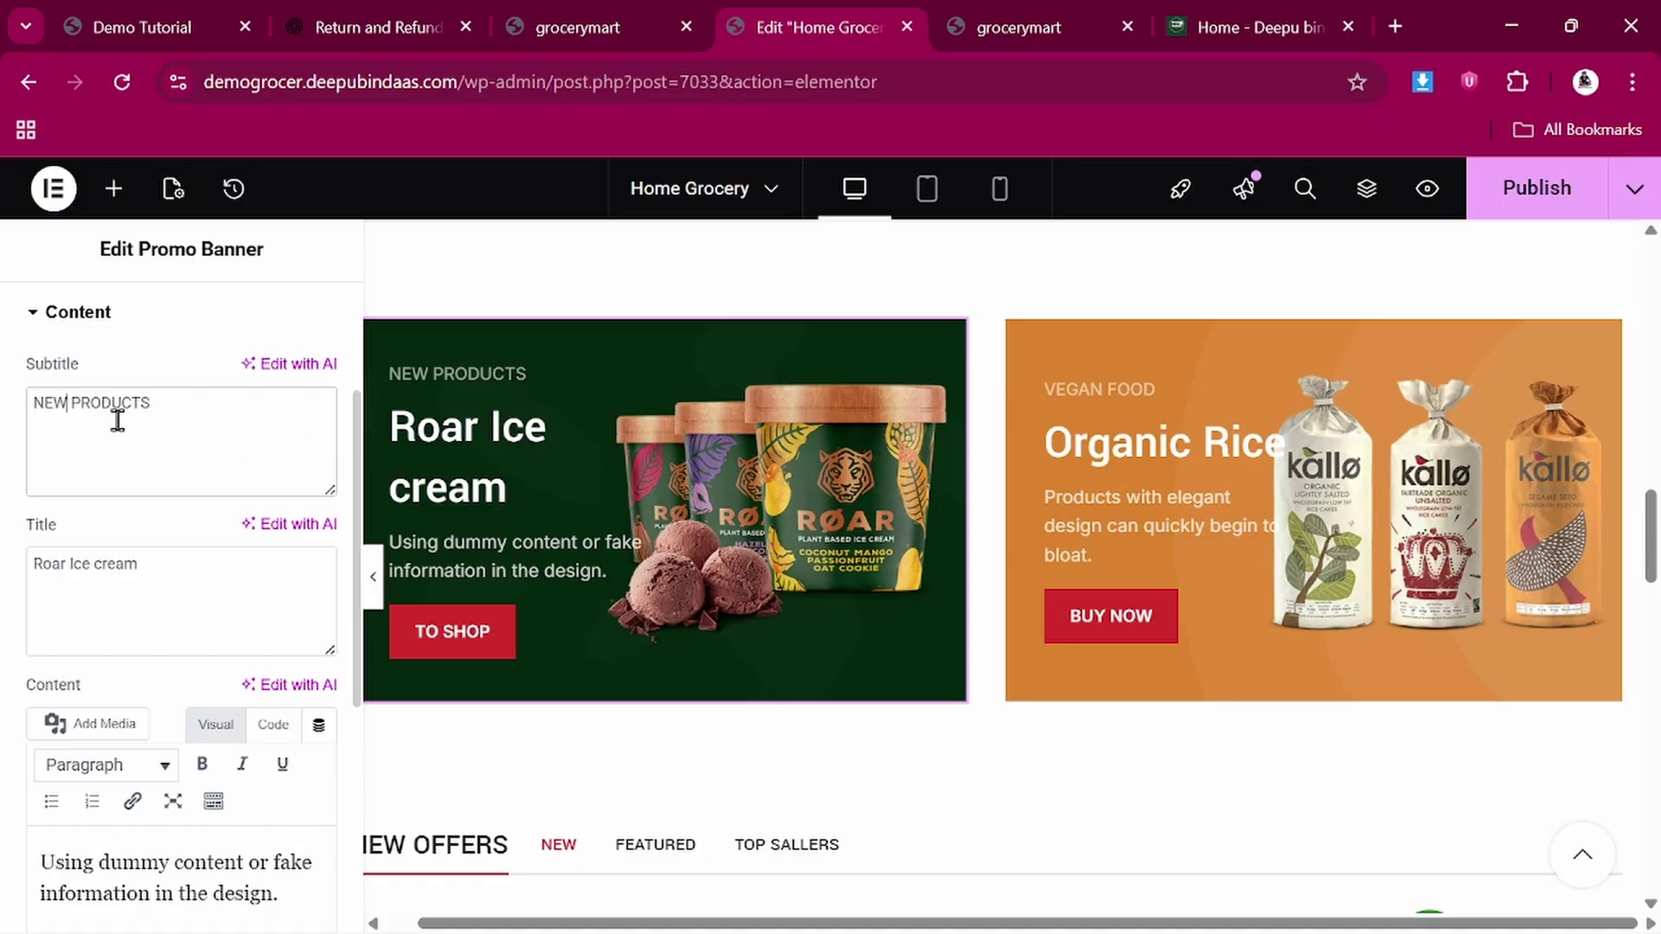
key("BackSpace")
key("BackSpace")
key("BackSpace")
type("Best")
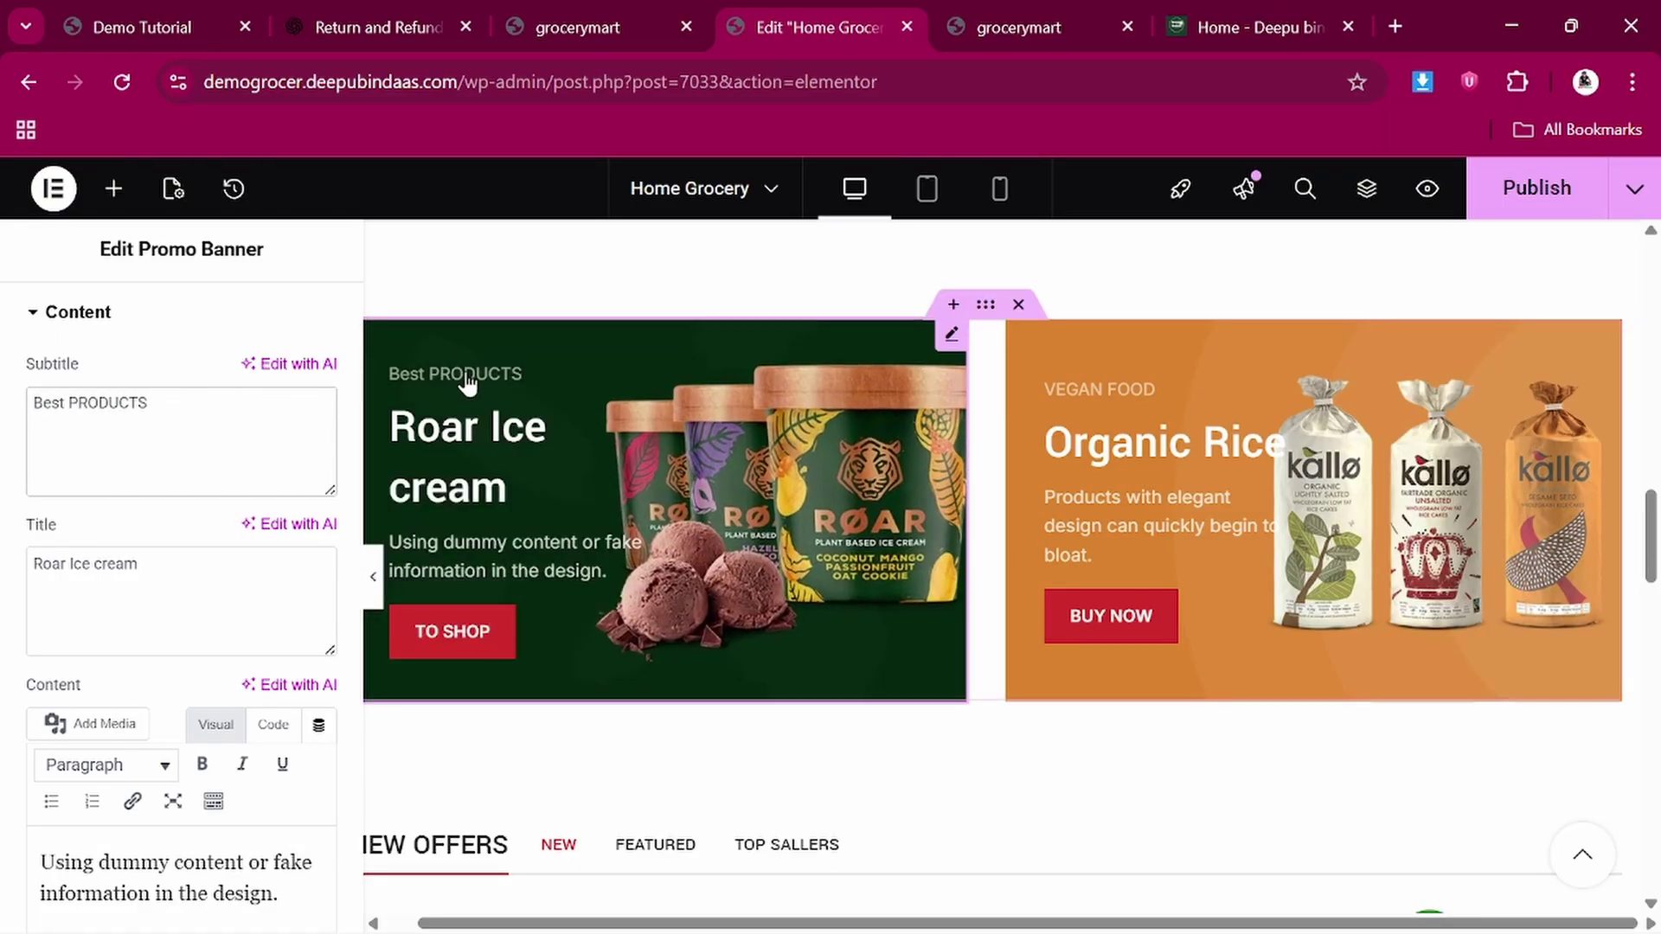
Review the remaining banner content settings, then collapse the Content section
scroll(467, 375, "down", 1)
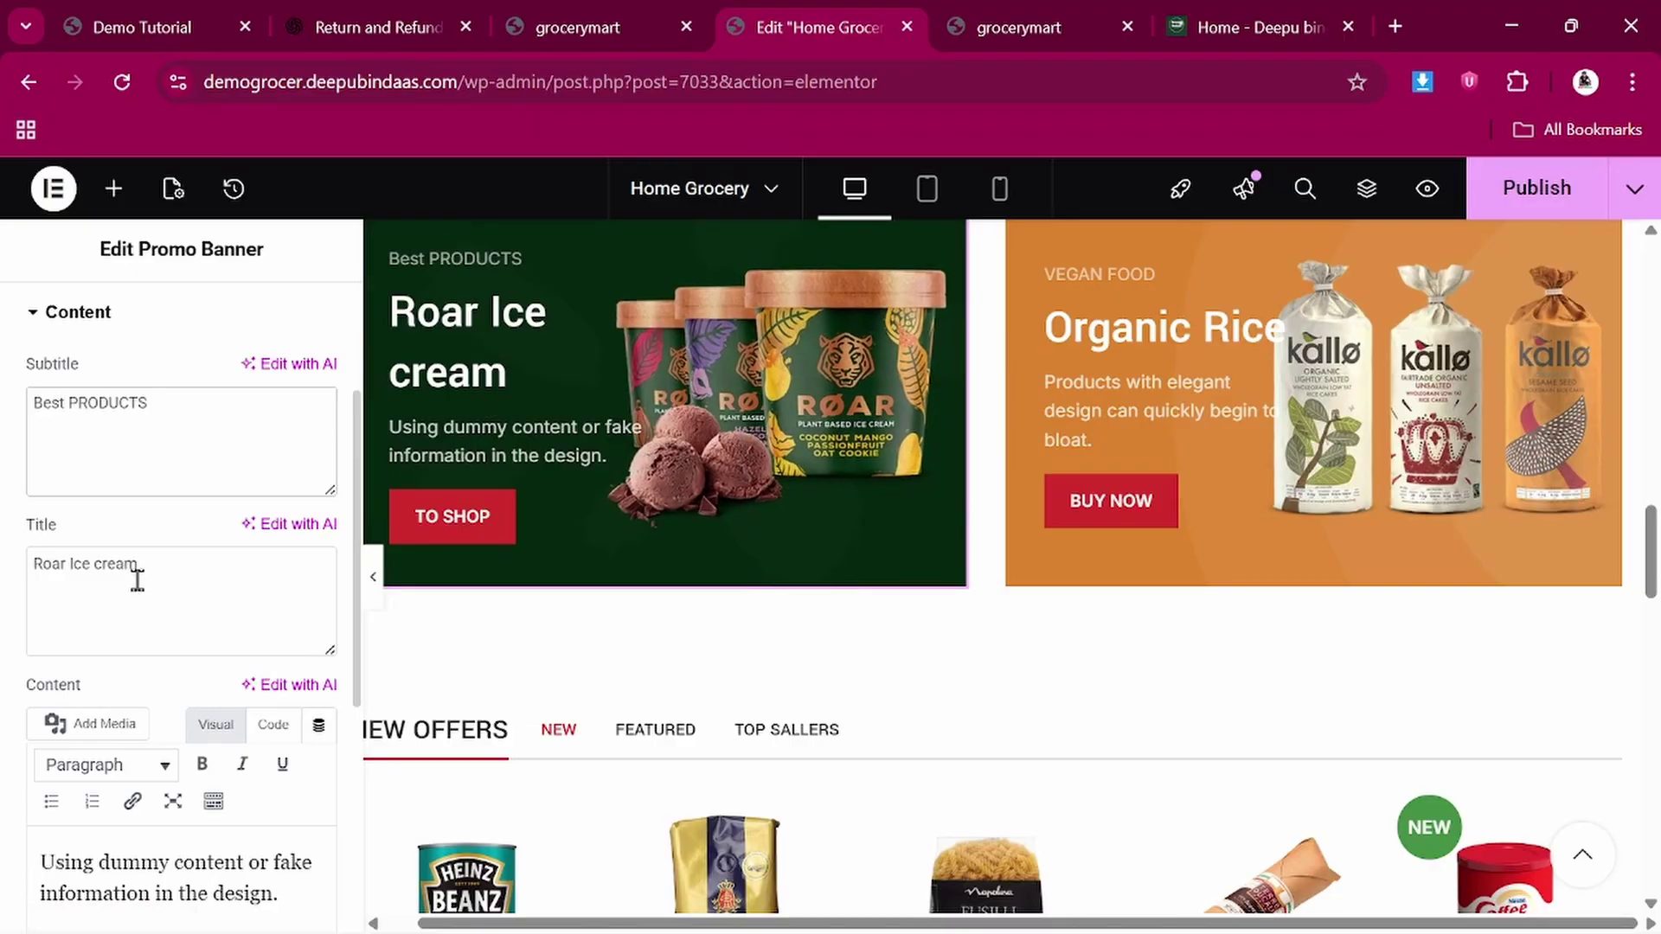
scroll(192, 575, "down", 1)
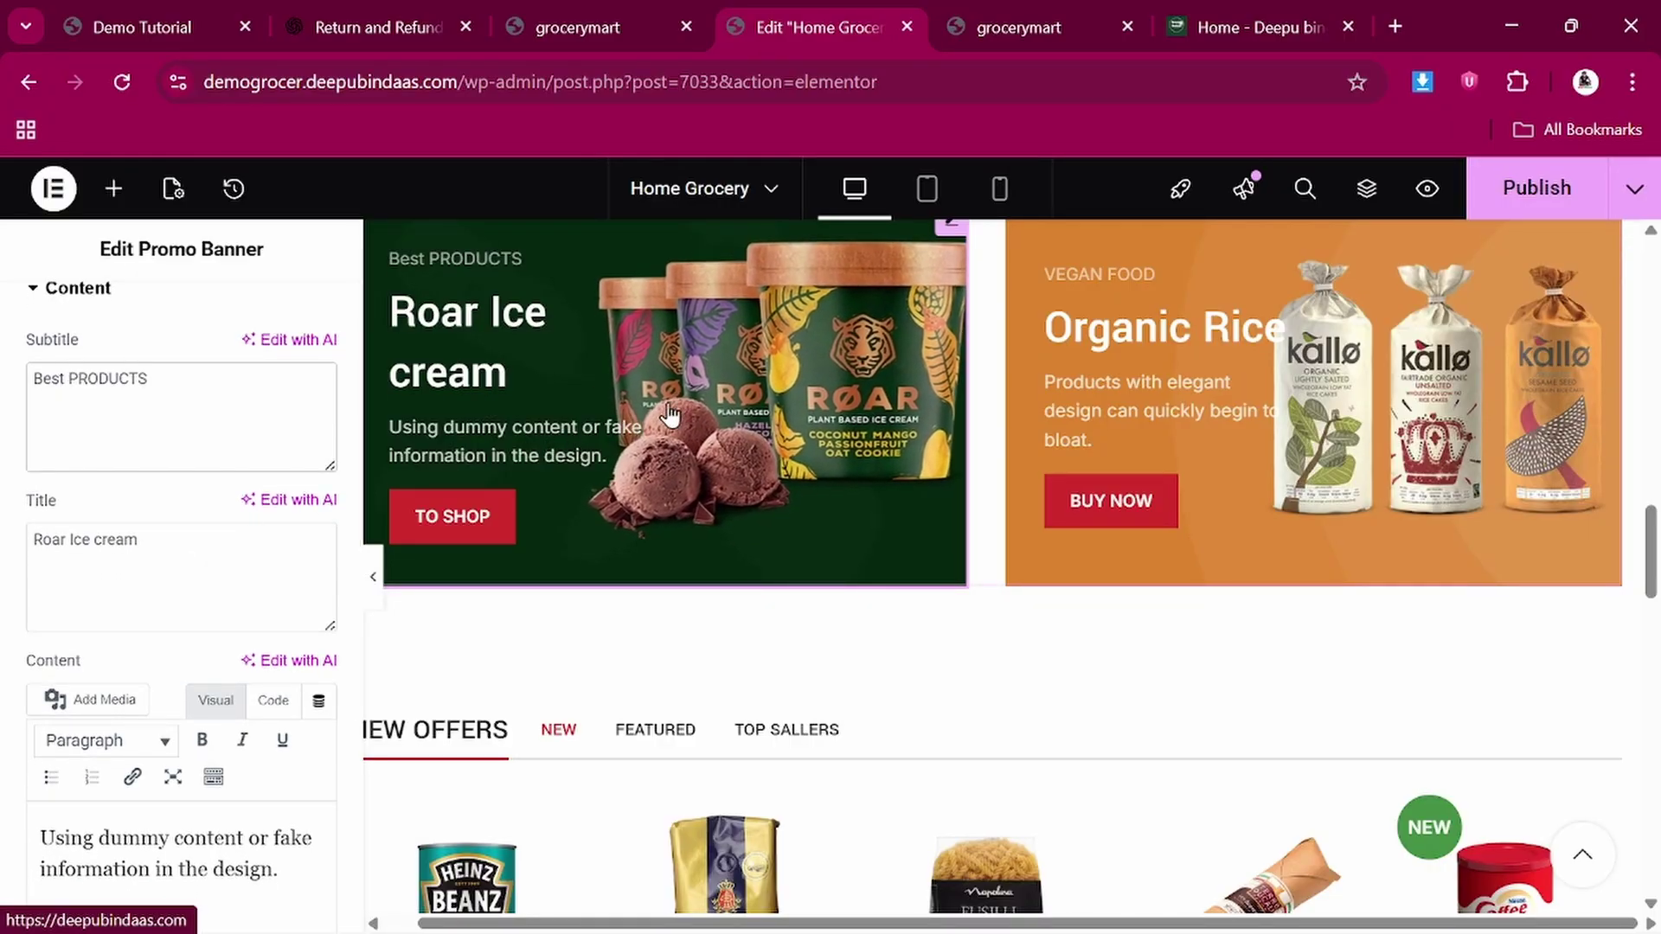
scroll(696, 432, "up", 1)
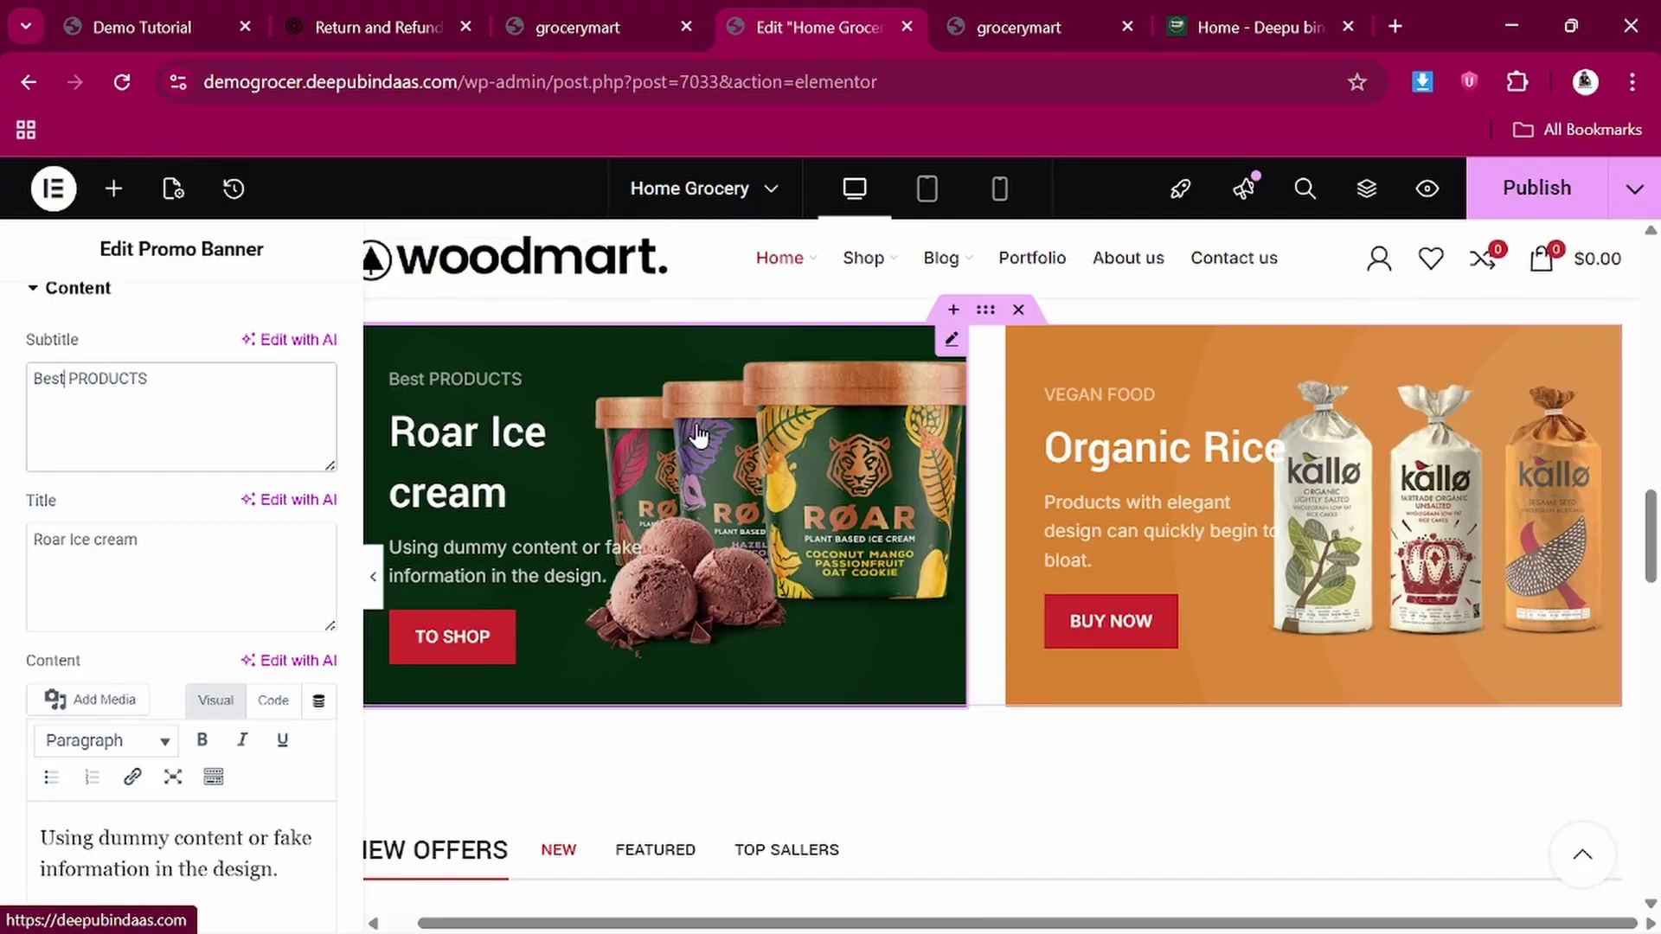
scroll(697, 437, "down", 1)
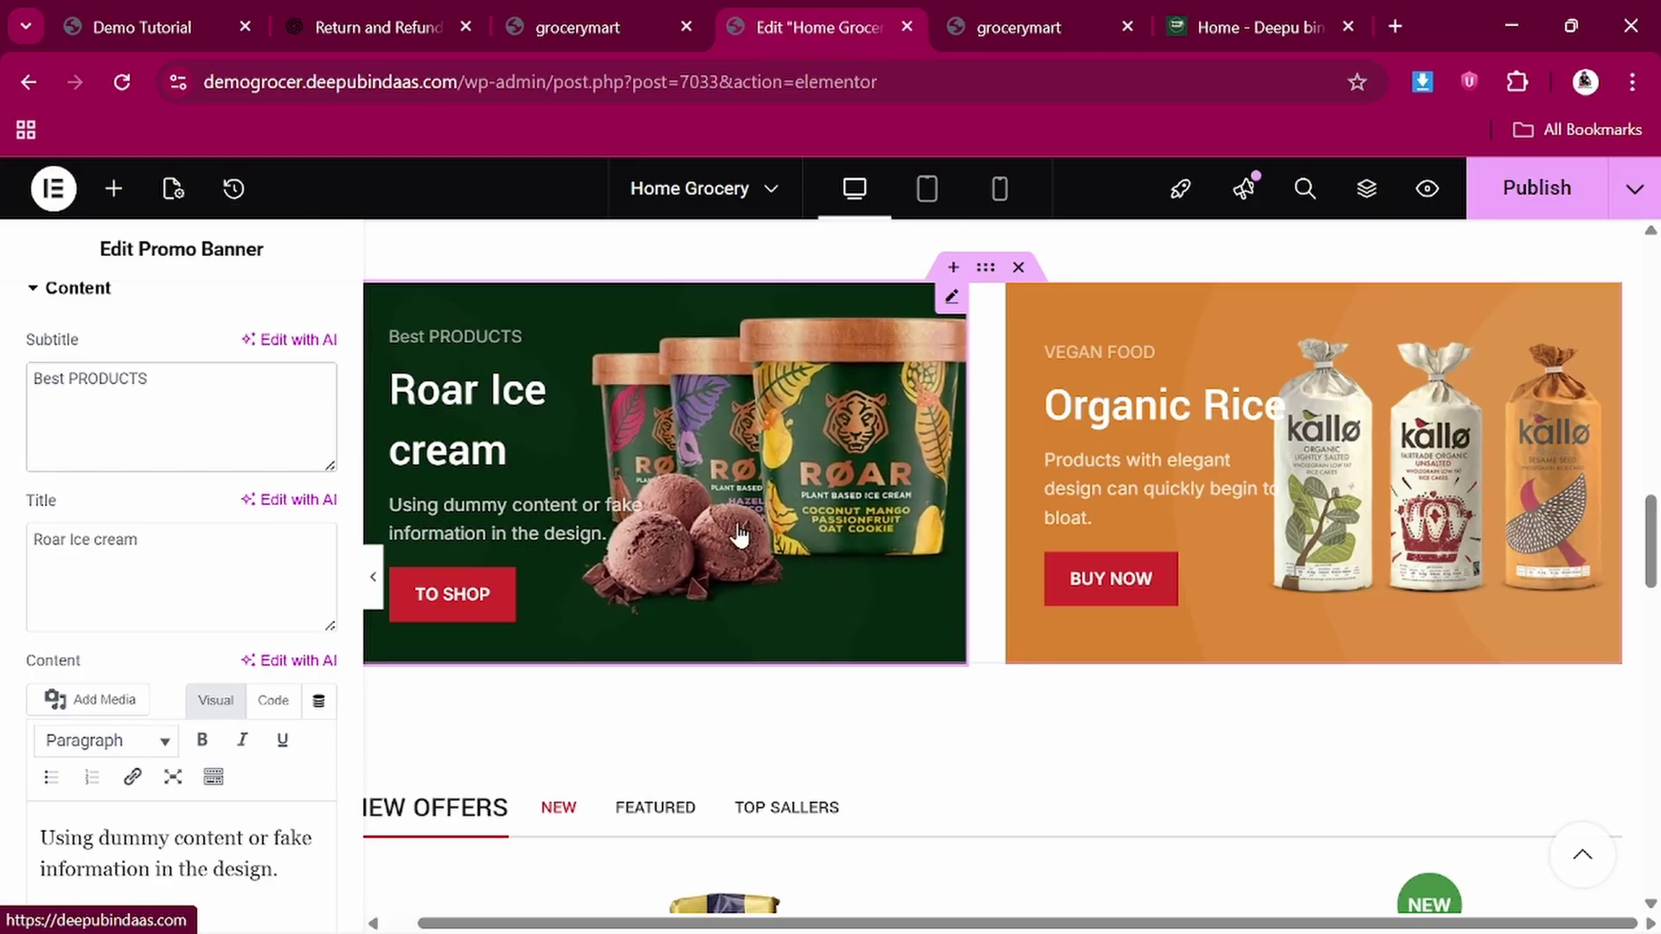
scroll(738, 537, "down", 1)
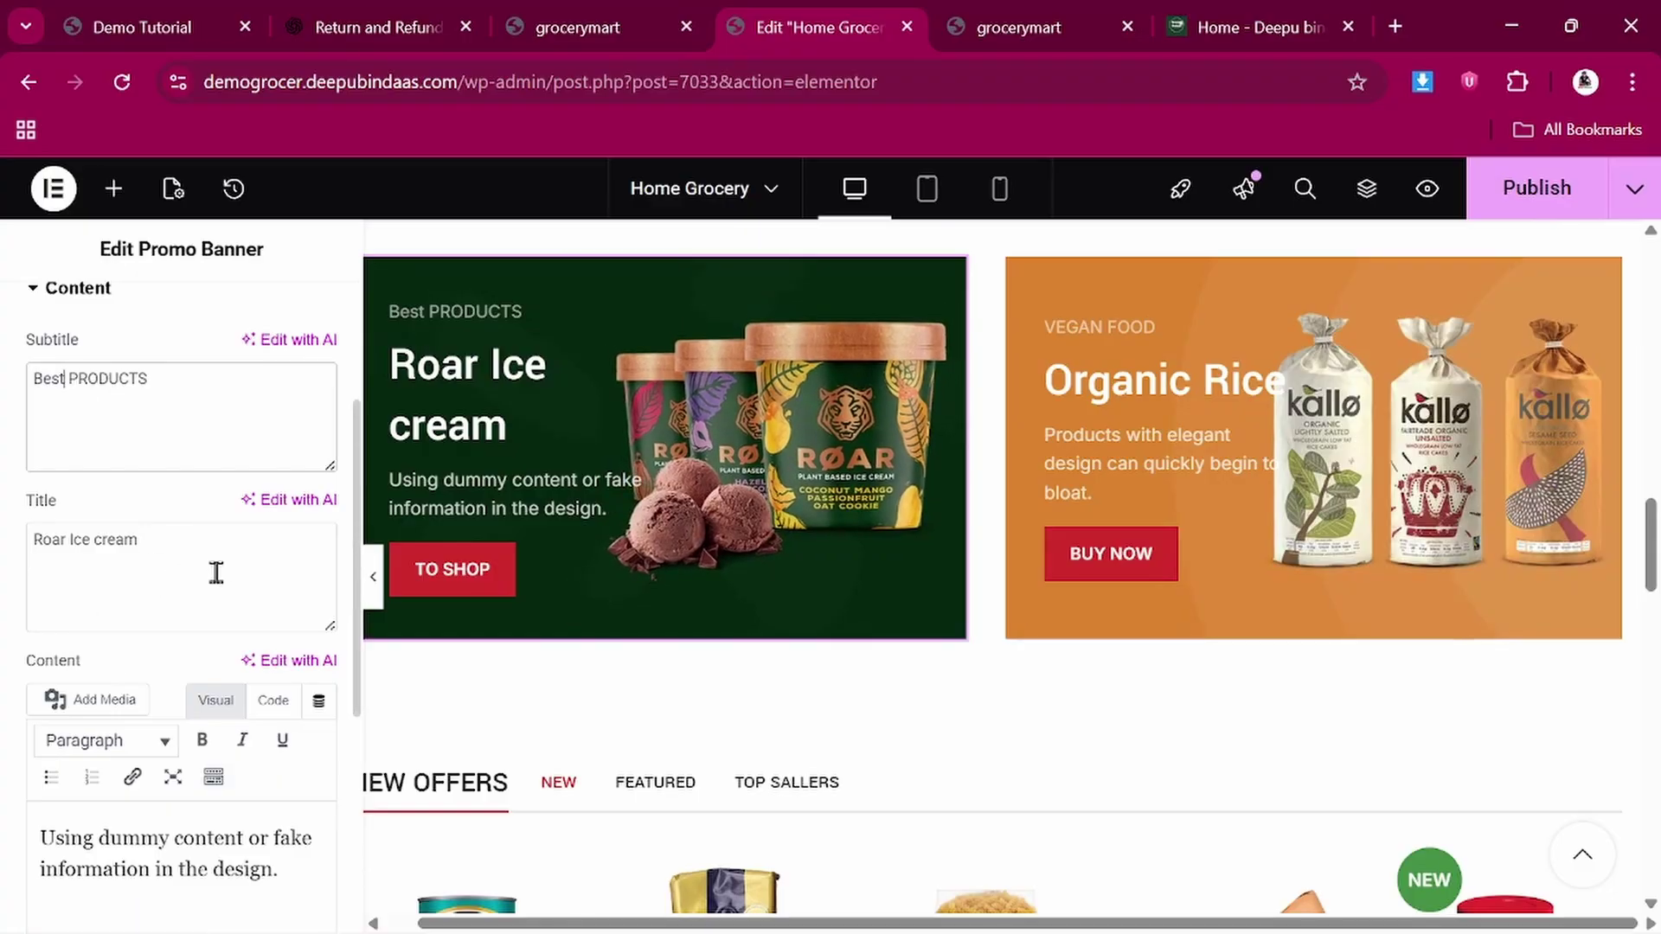
scroll(219, 575, "down", 1)
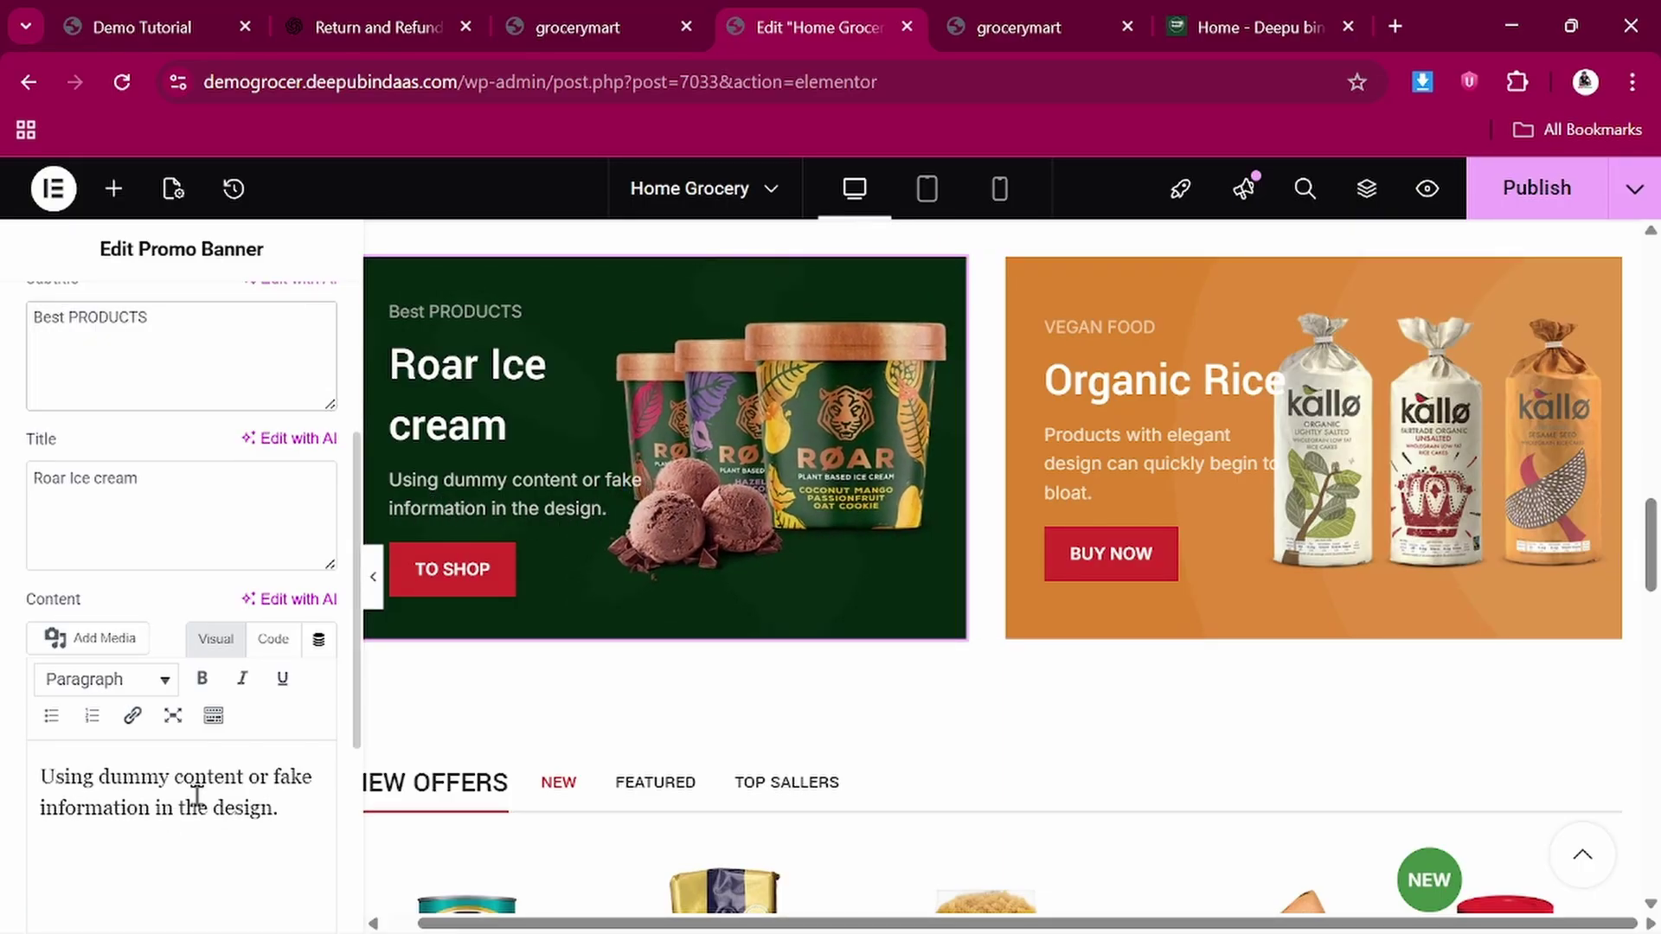
scroll(135, 509, "down", 3)
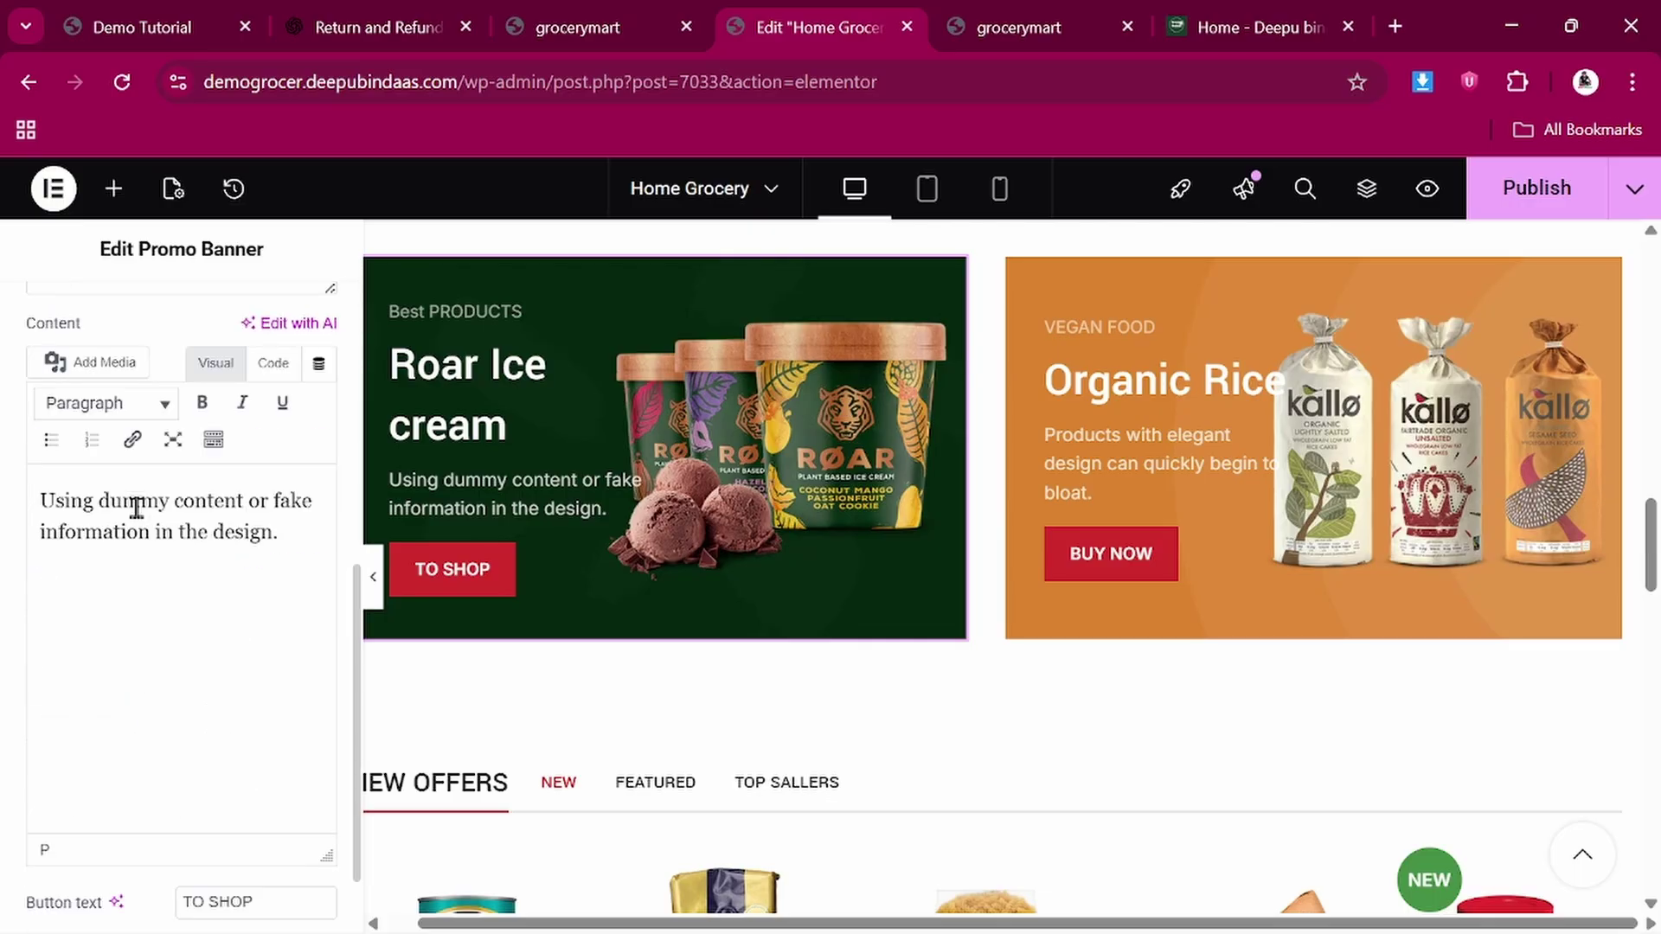
scroll(86, 519, "up", 3)
left_click(39, 541)
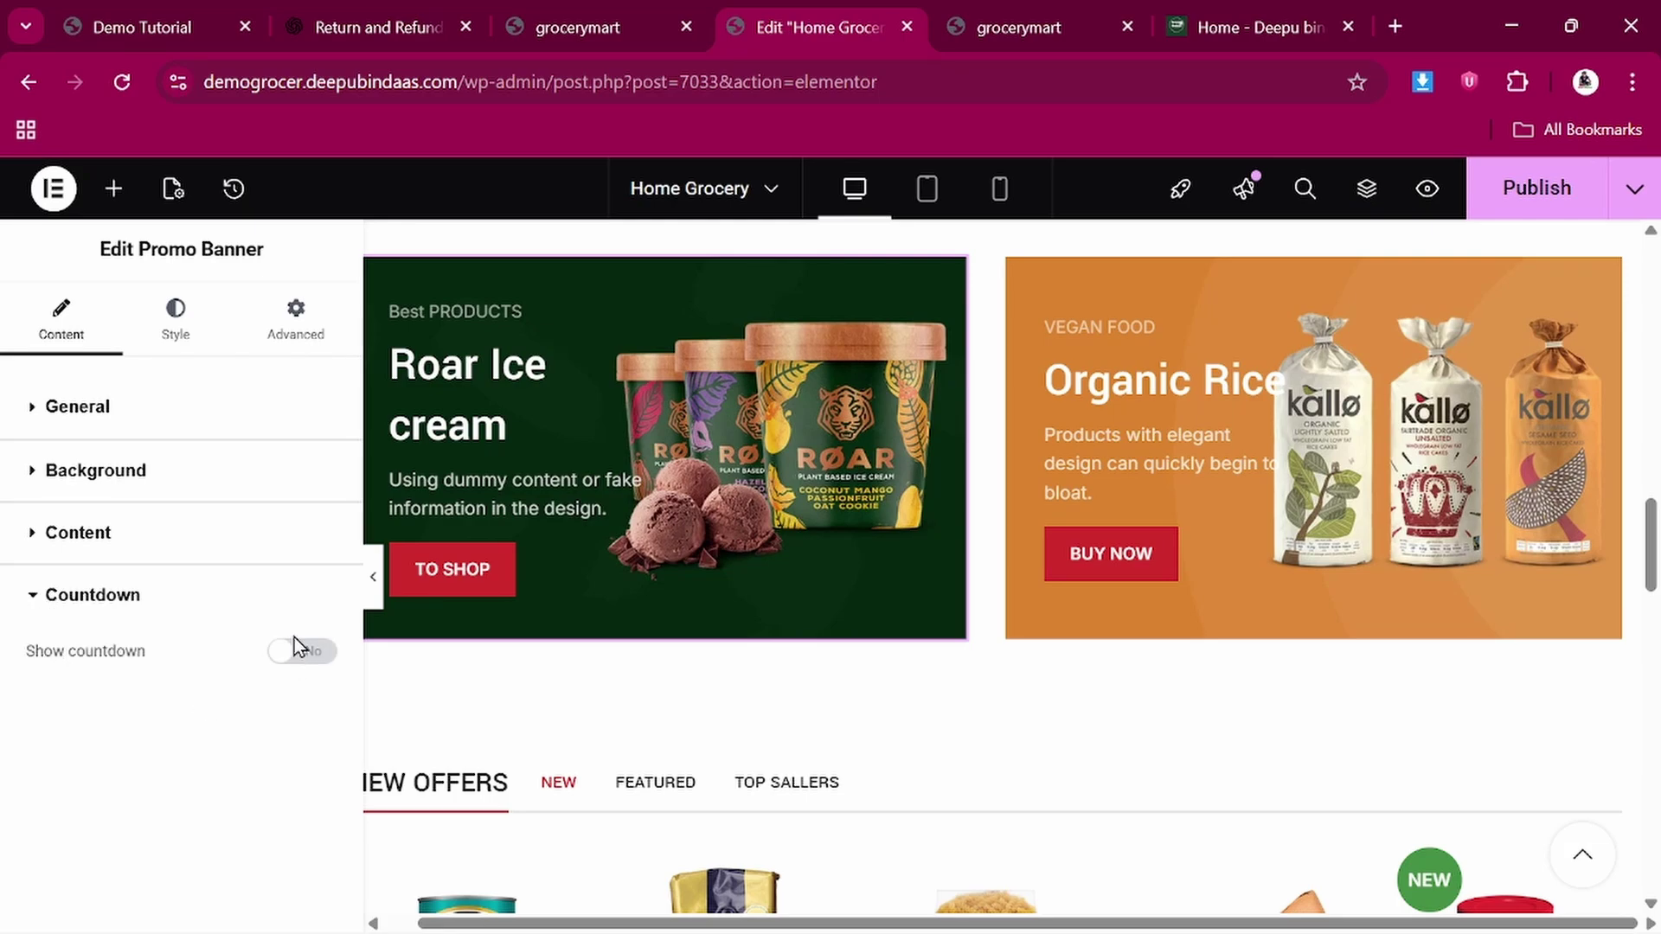
Enable the Roar banner's countdown and set its end date to the 11th
left_click(294, 637)
left_click(287, 660)
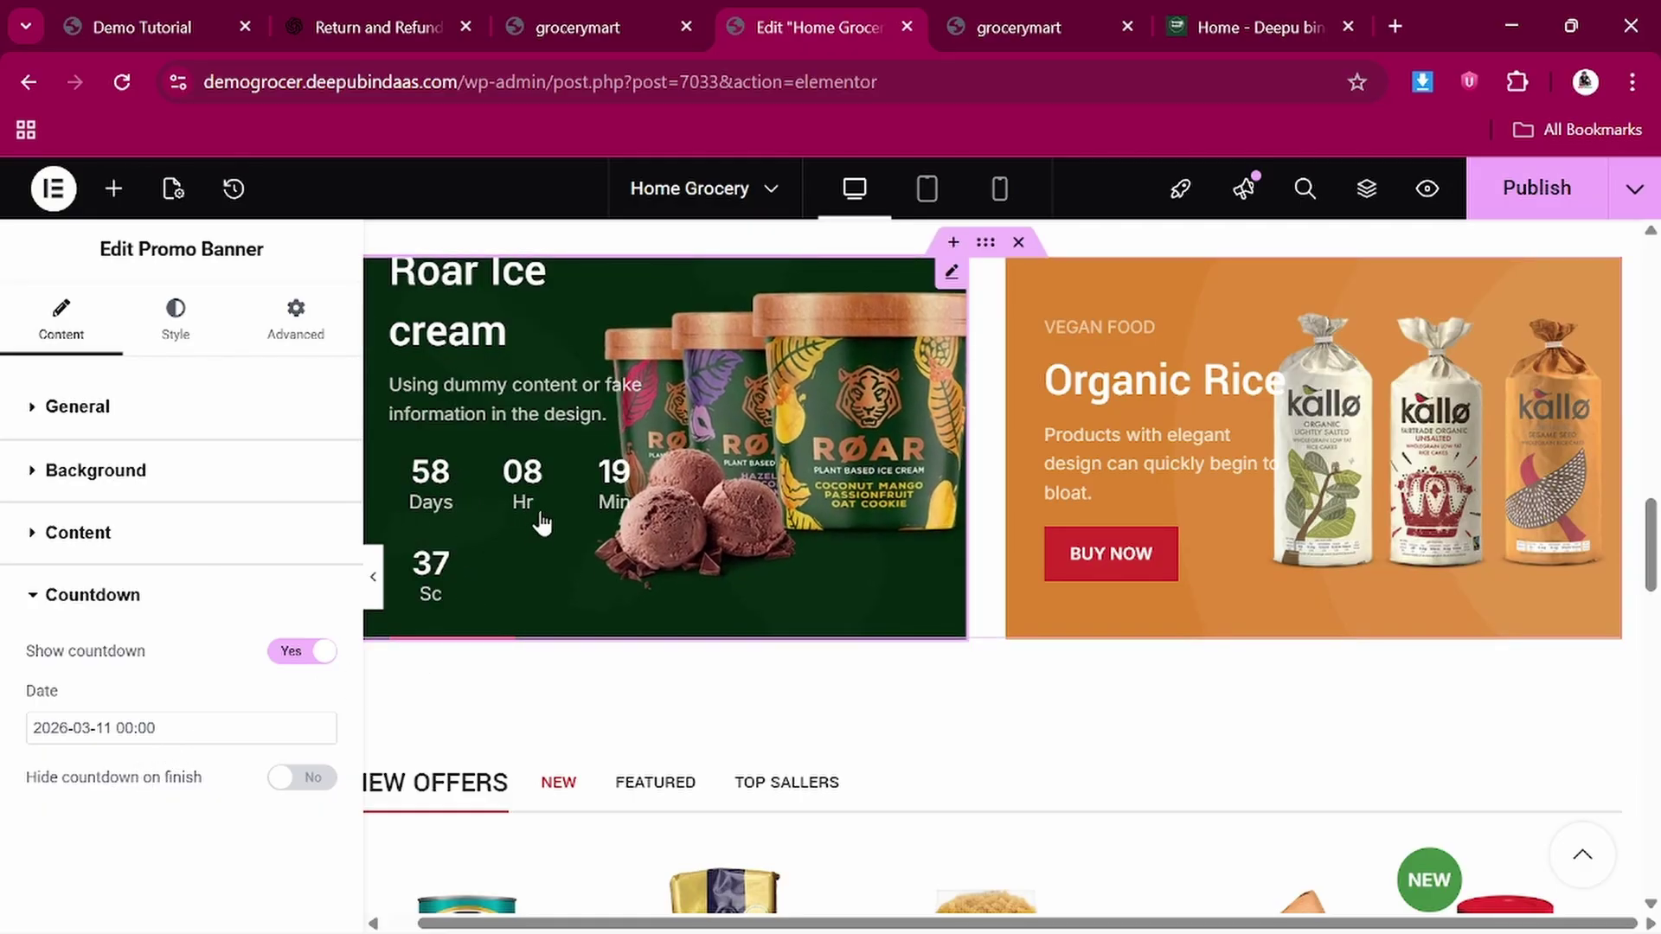
left_click(117, 733)
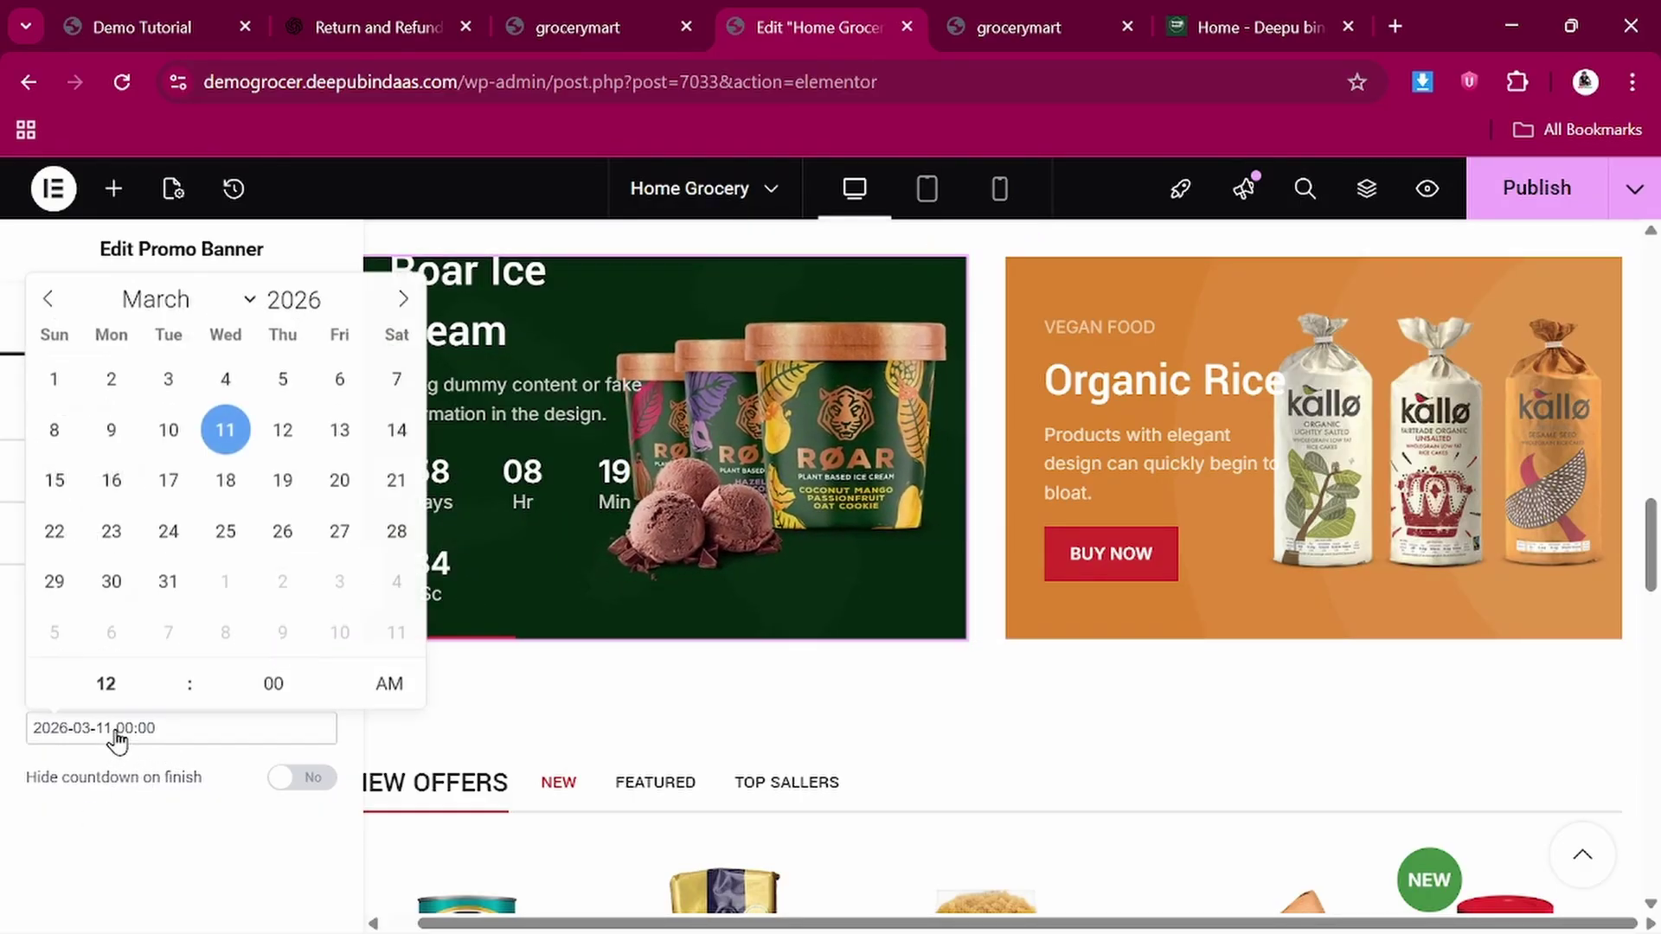
left_click(280, 431)
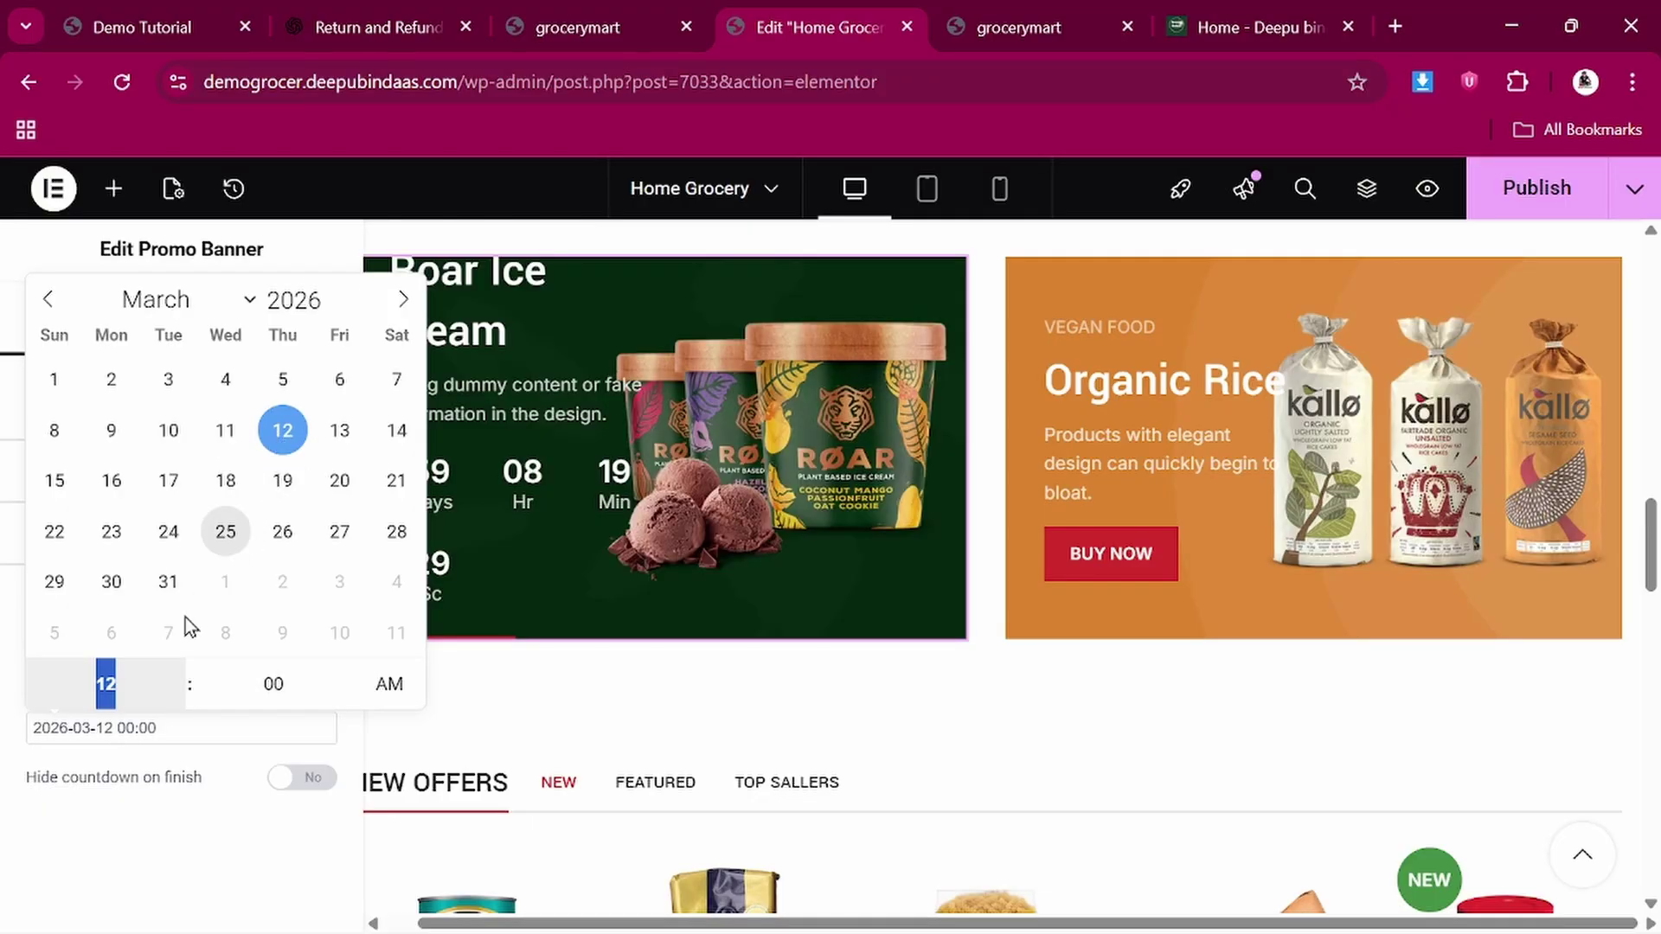
left_click(225, 432)
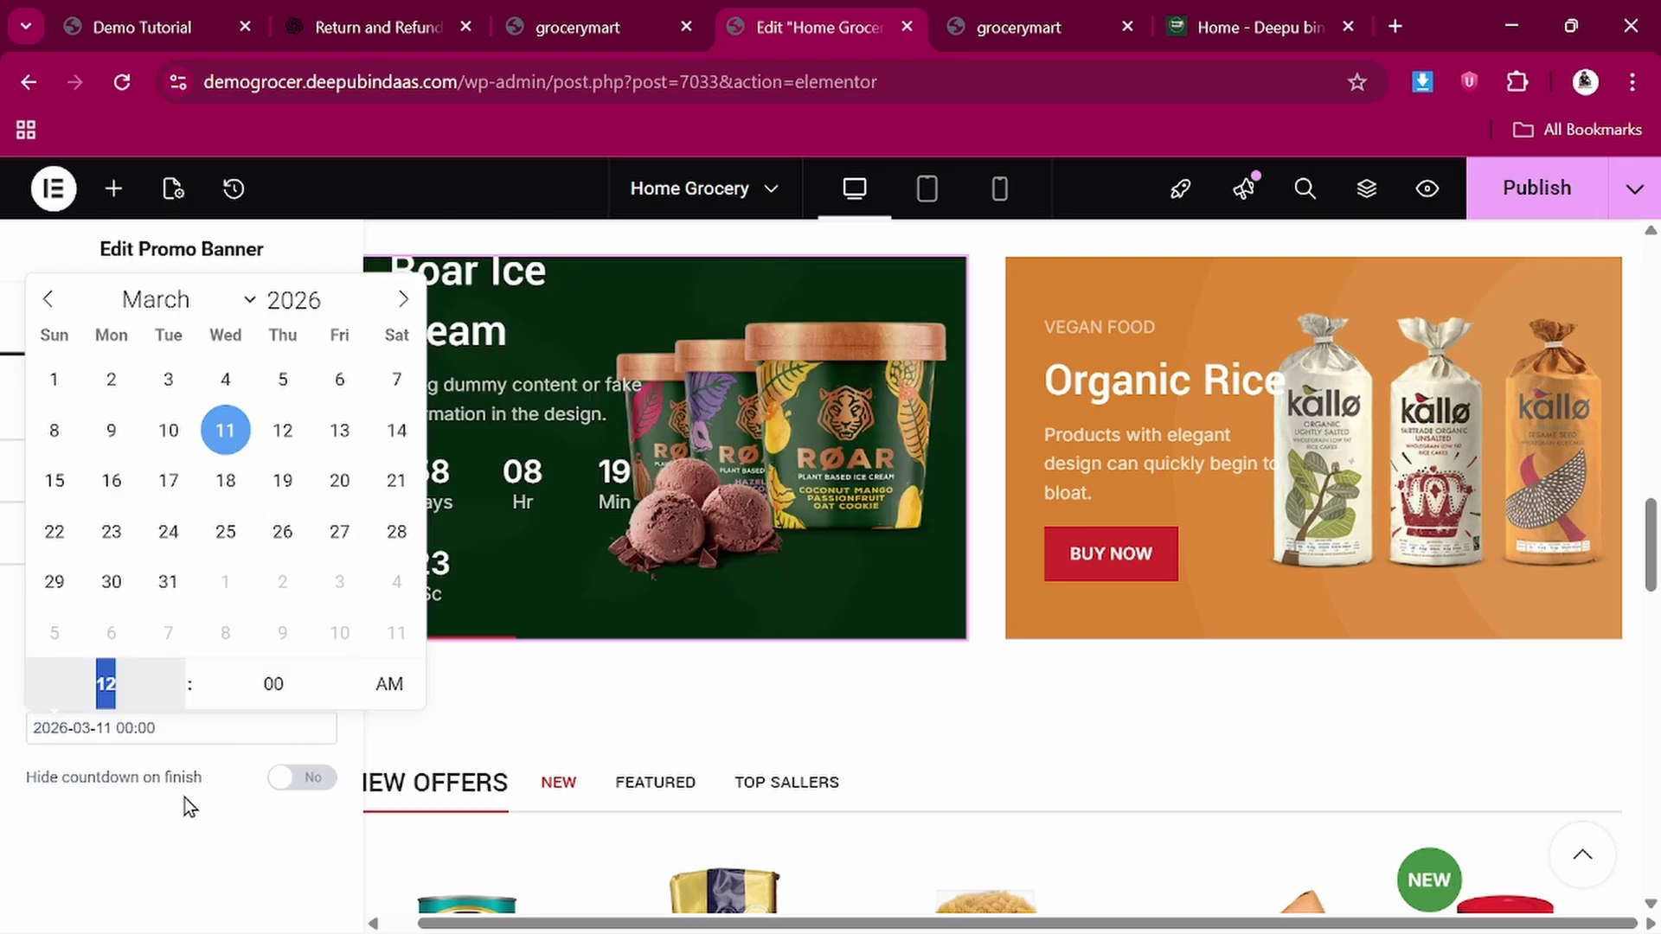
left_click(184, 797)
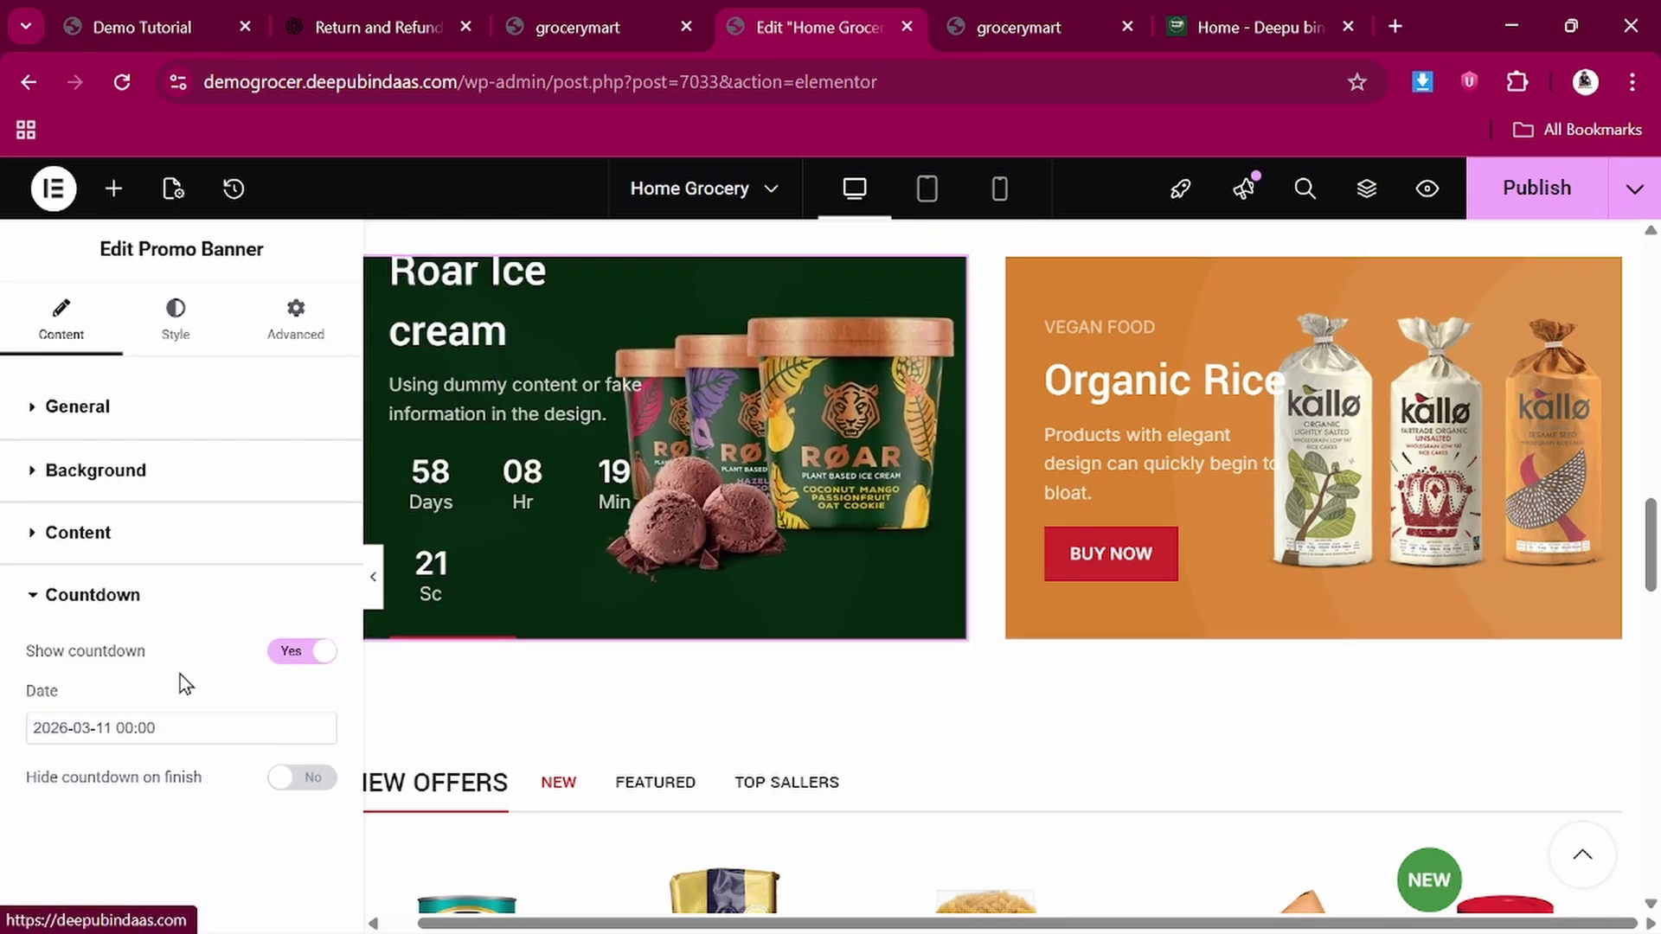
left_click(161, 728)
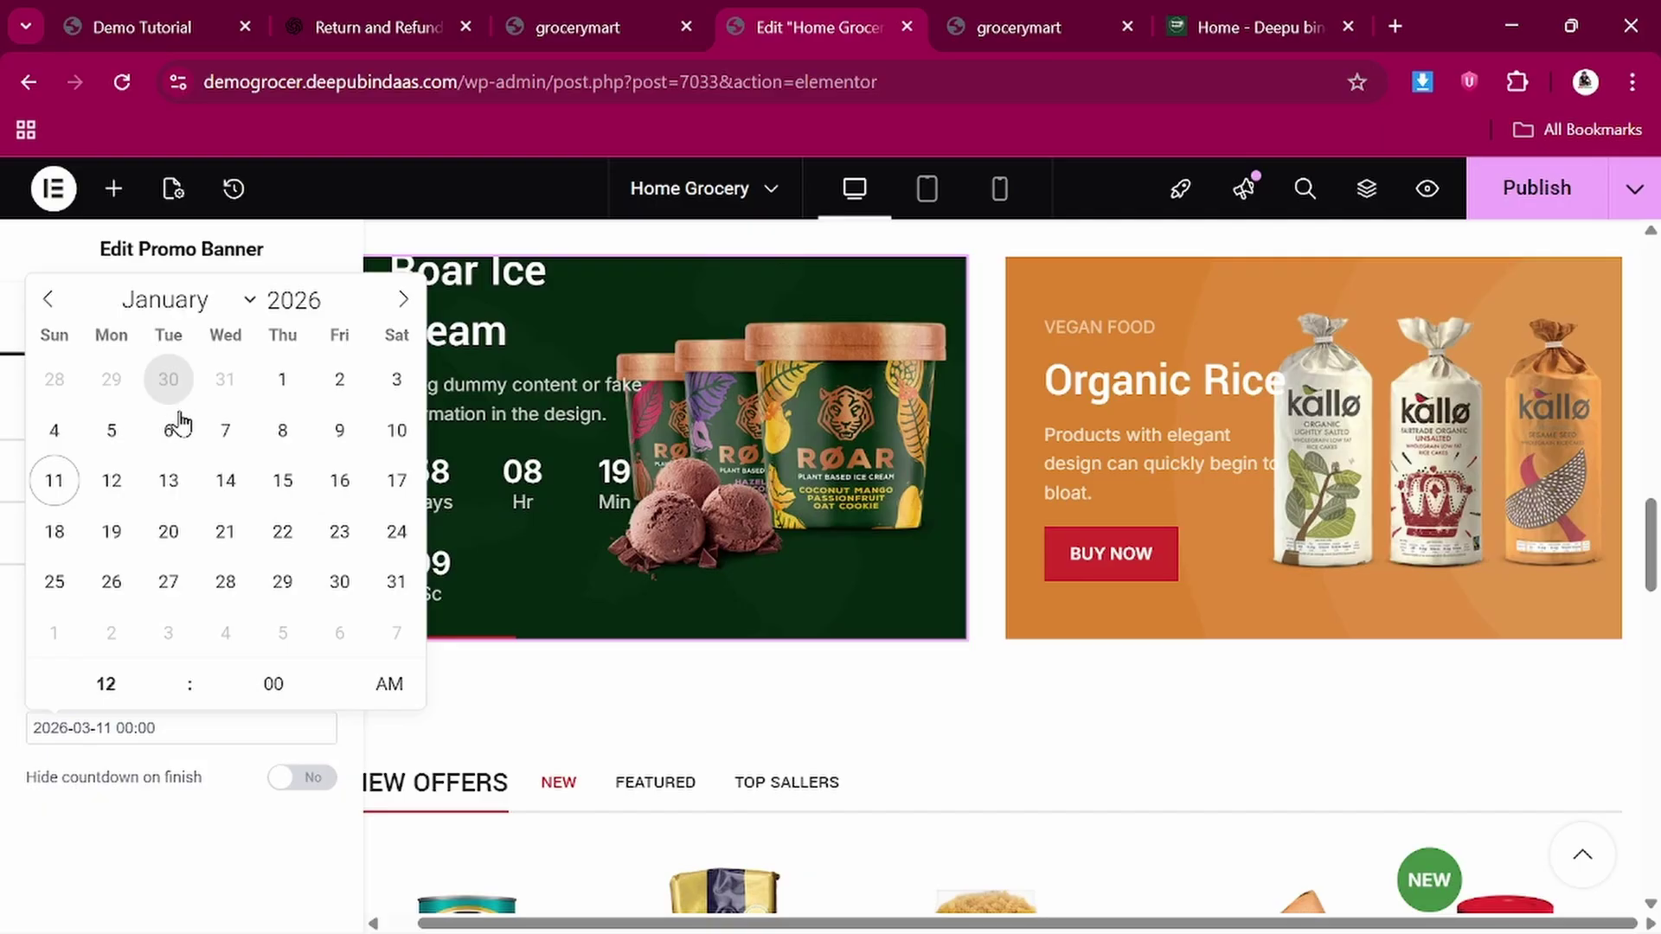
left_click(52, 480)
left_click(168, 832)
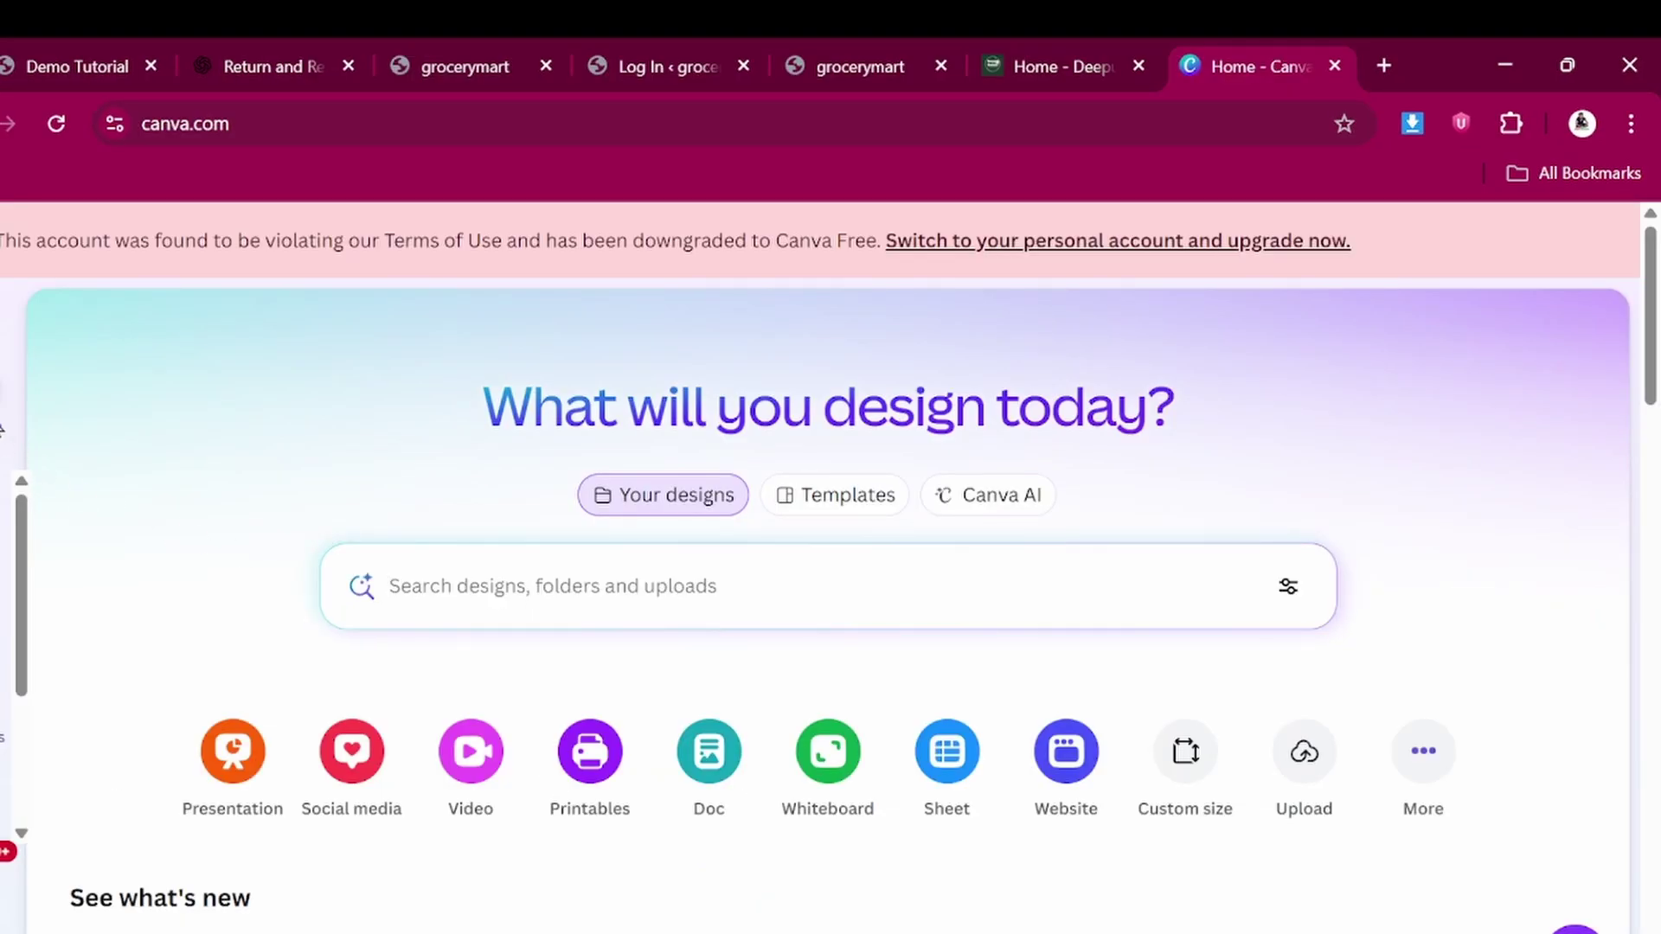
Create a blank custom-size Canva design of 1160 × 720 px
scroll(3, 562, "down", 3)
left_click(2, 407)
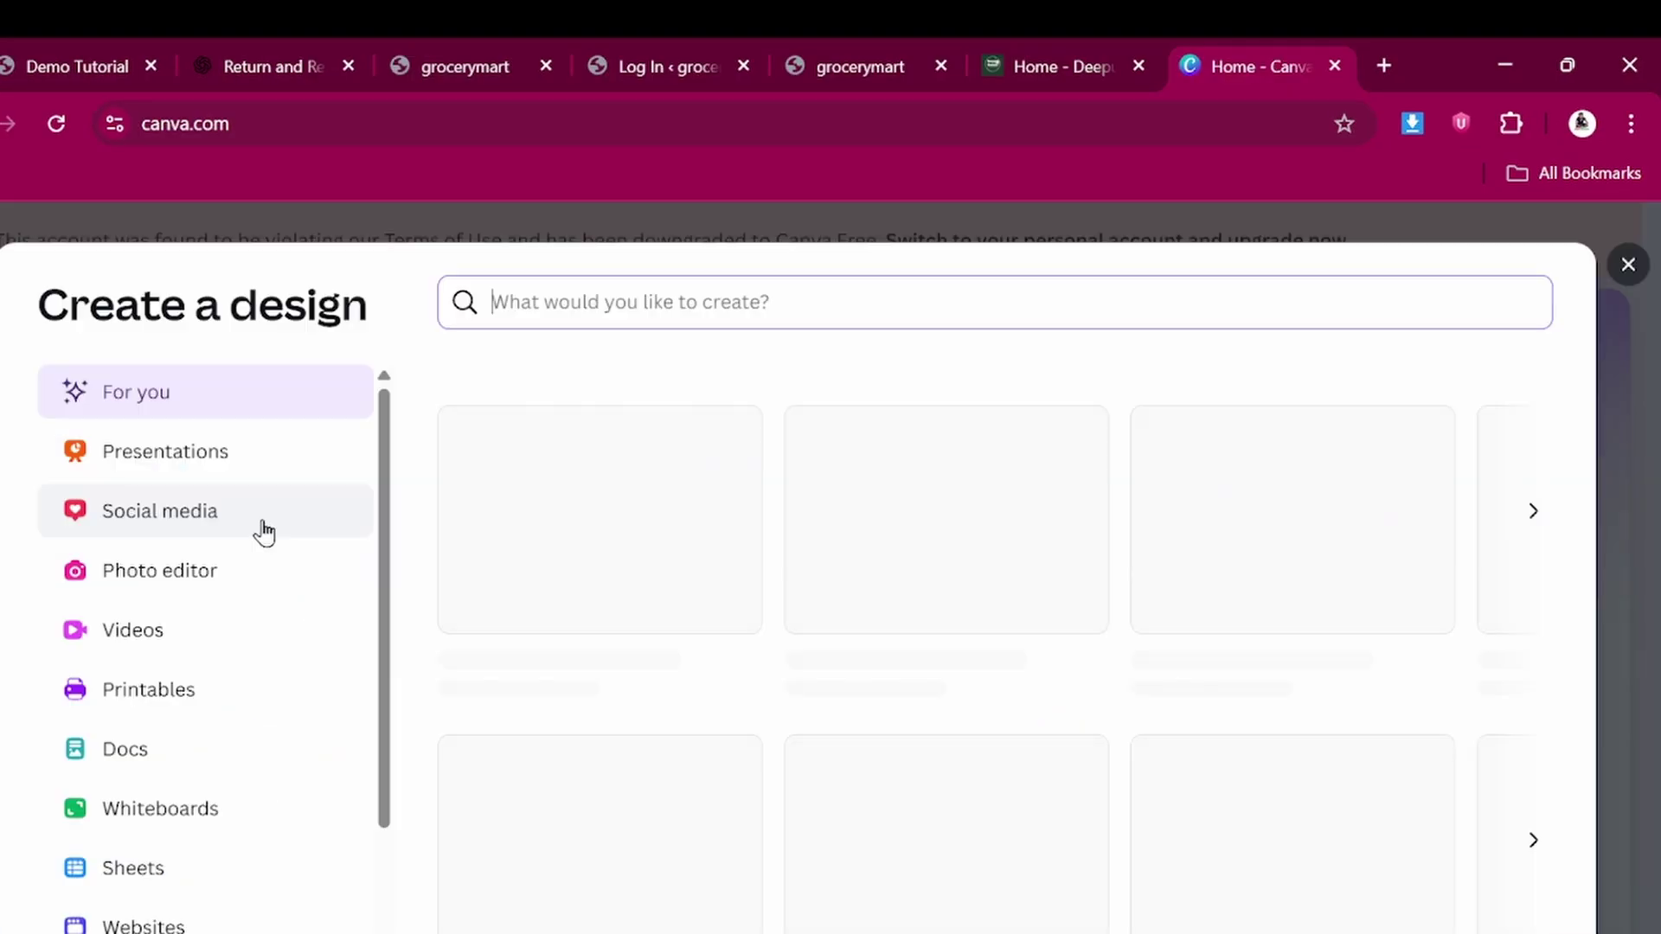
scroll(150, 884, "down", 2)
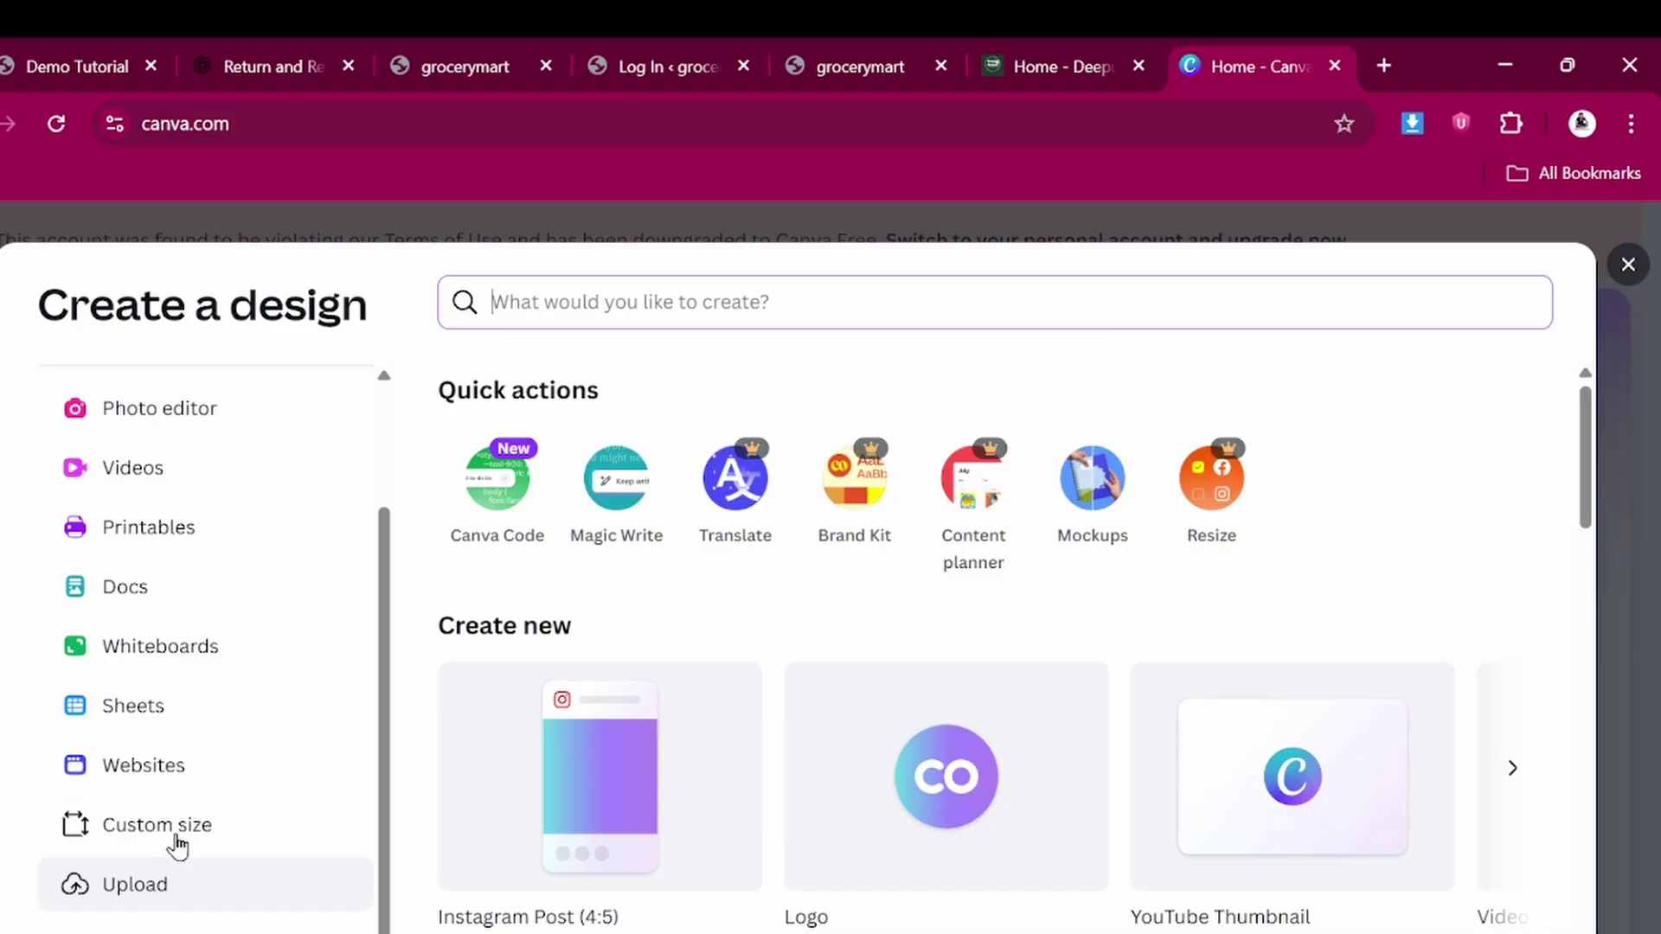
left_click(178, 839)
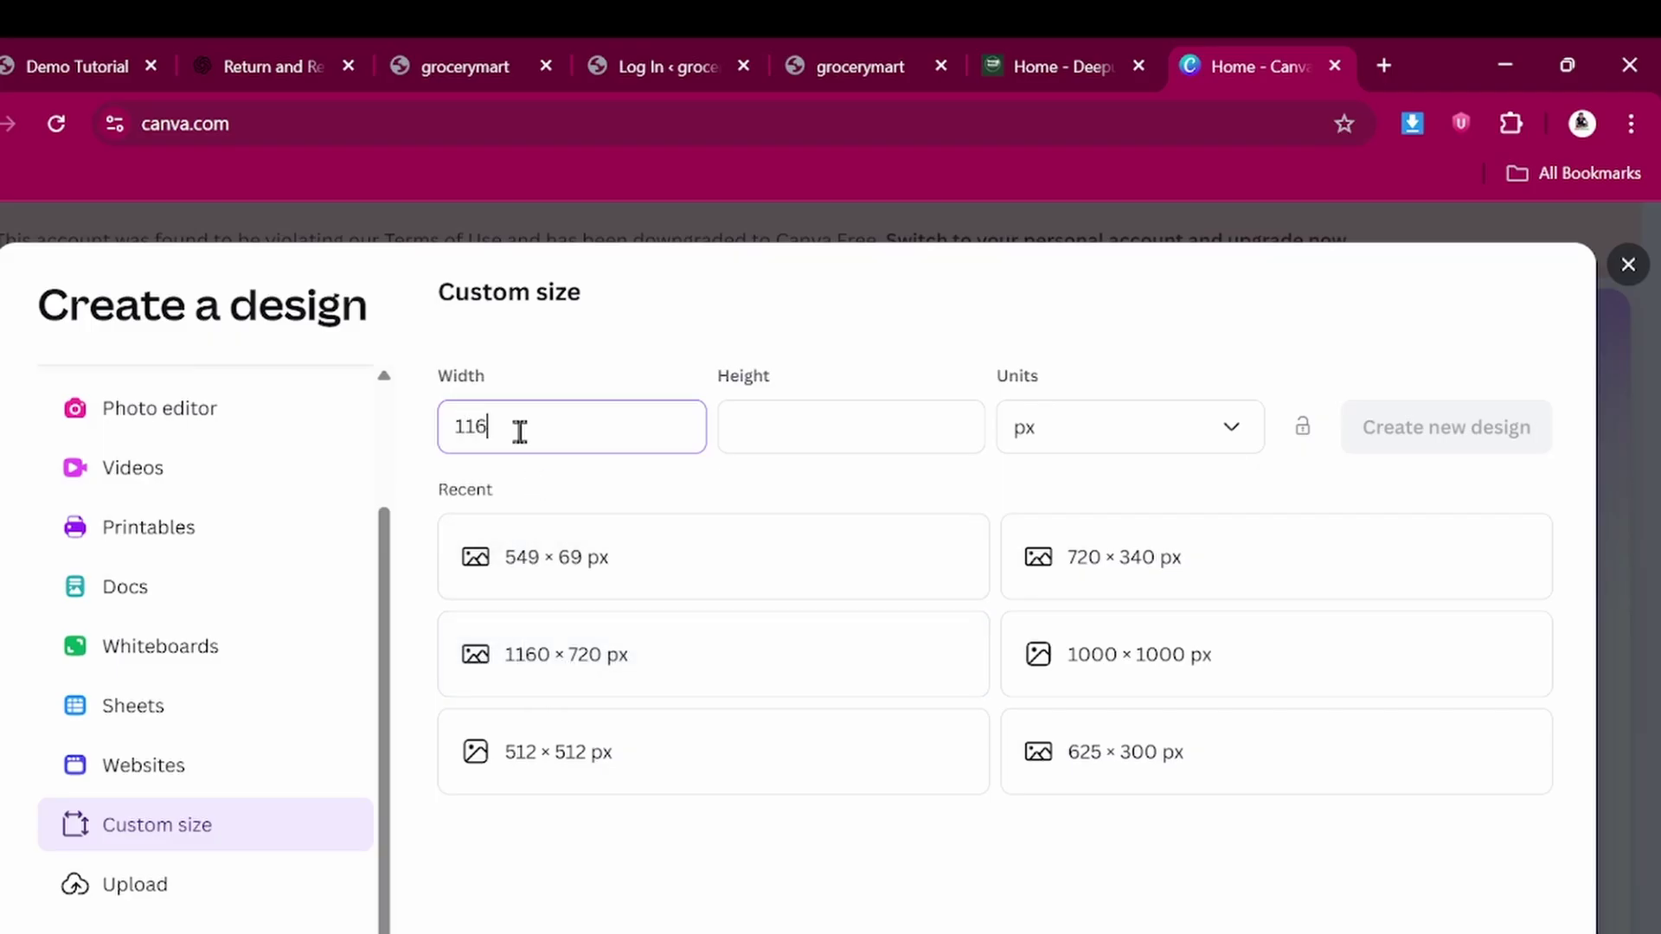
left_click(783, 422)
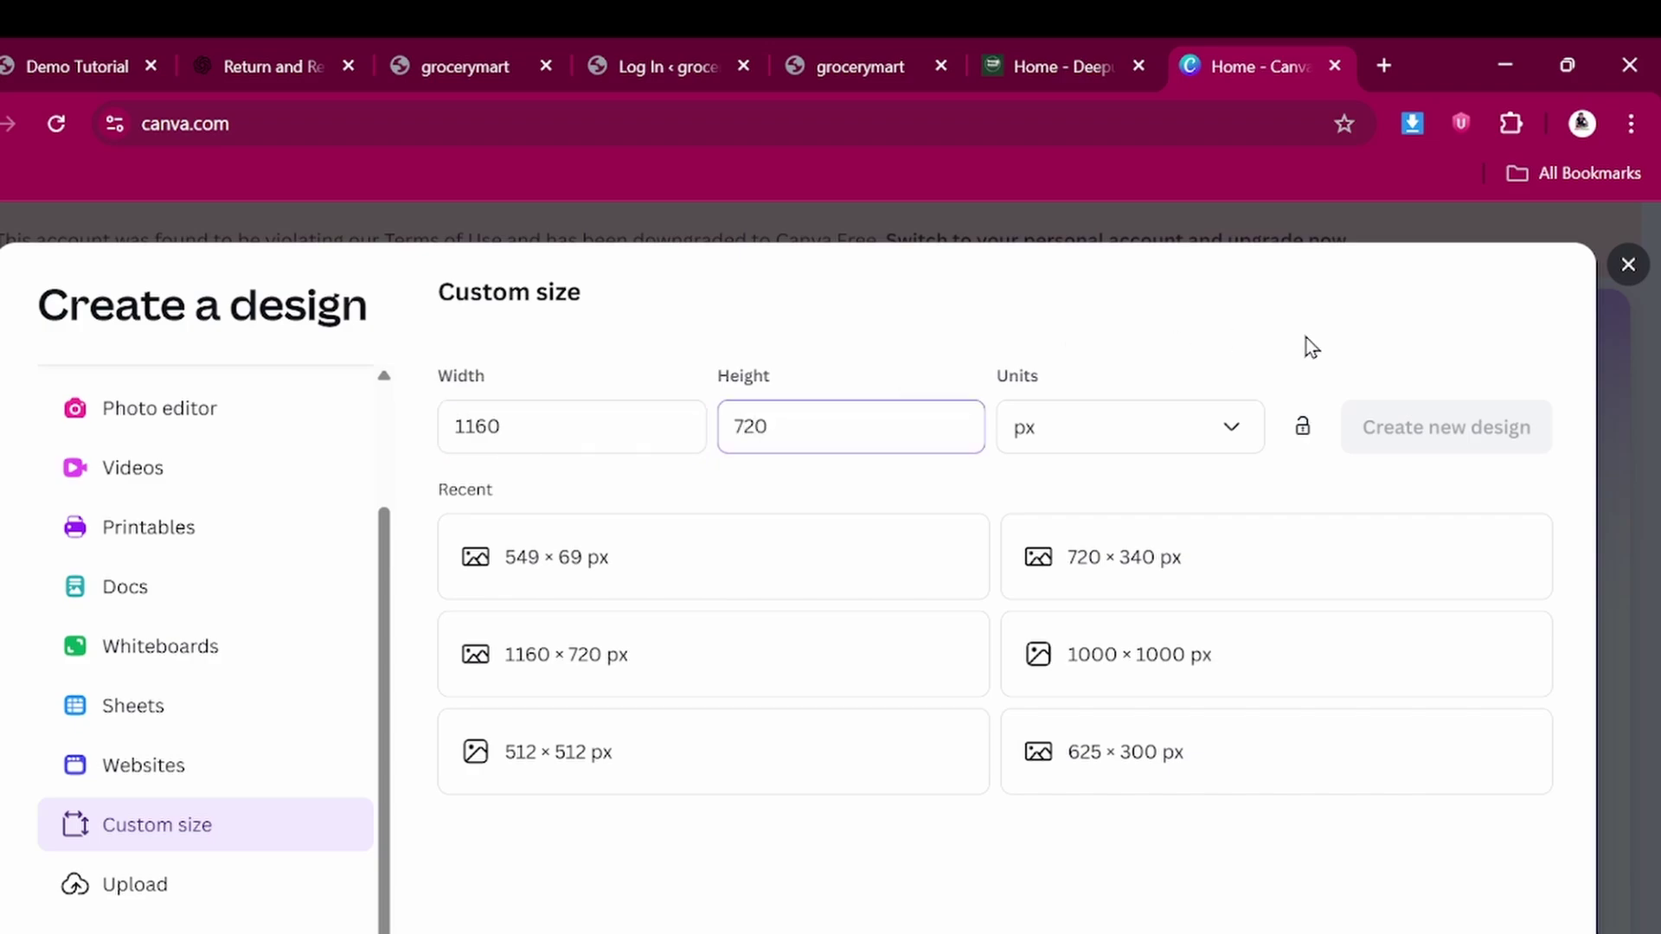
left_click(1442, 430)
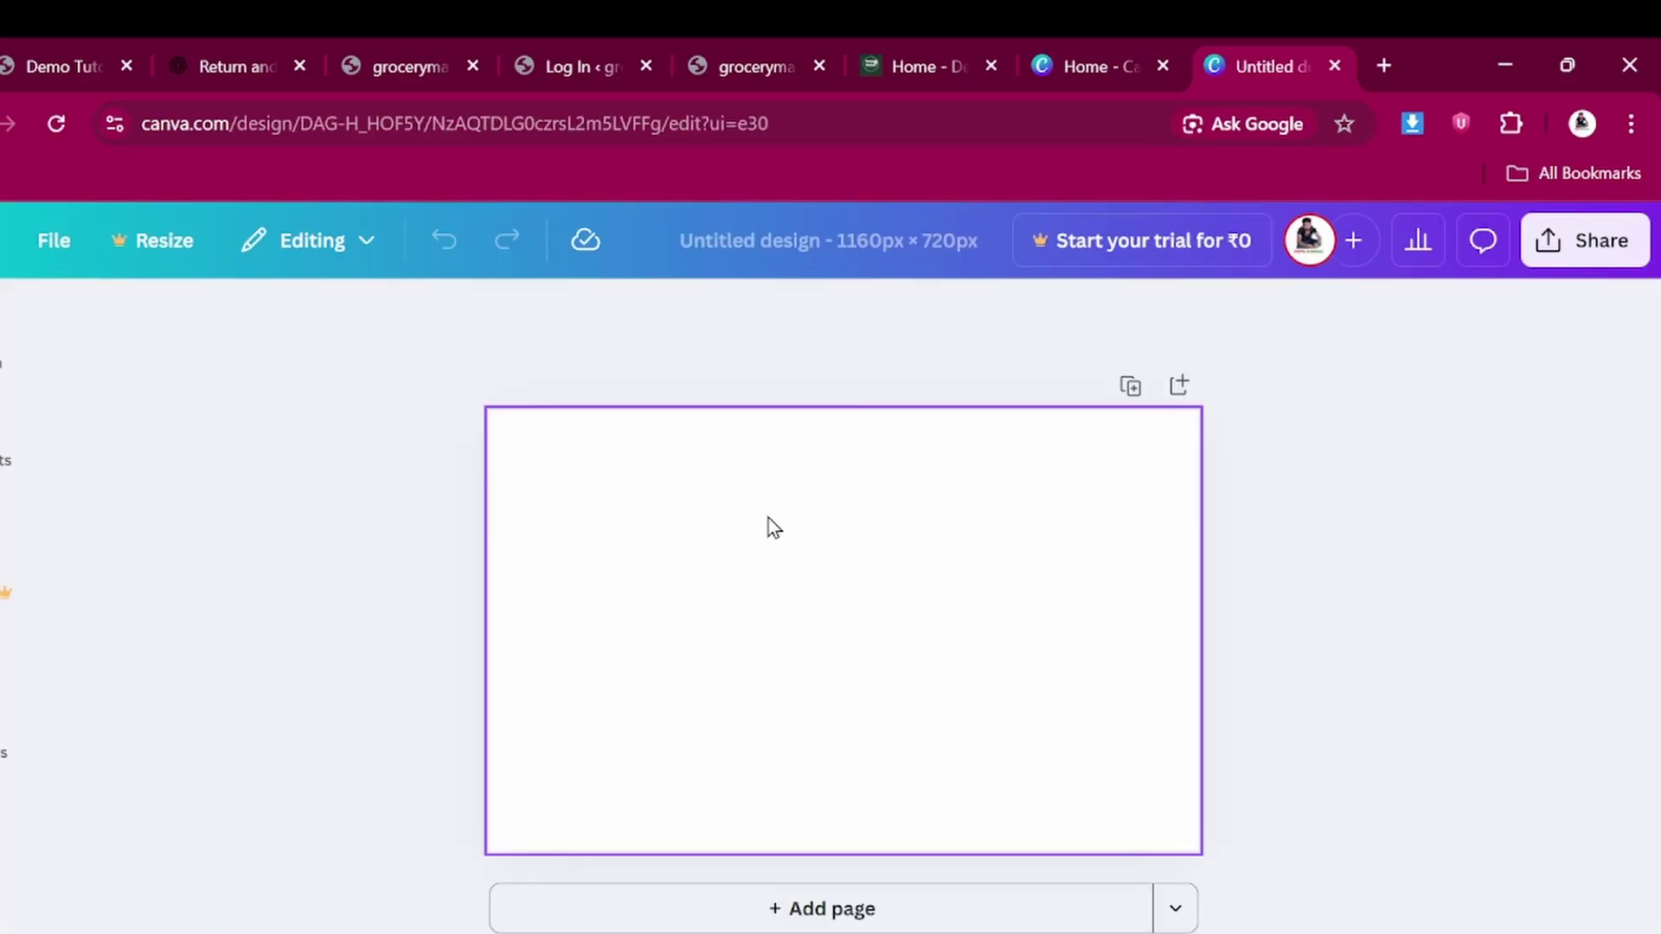
Set the blank page's background colour to mustard yellow
left_click(663, 573)
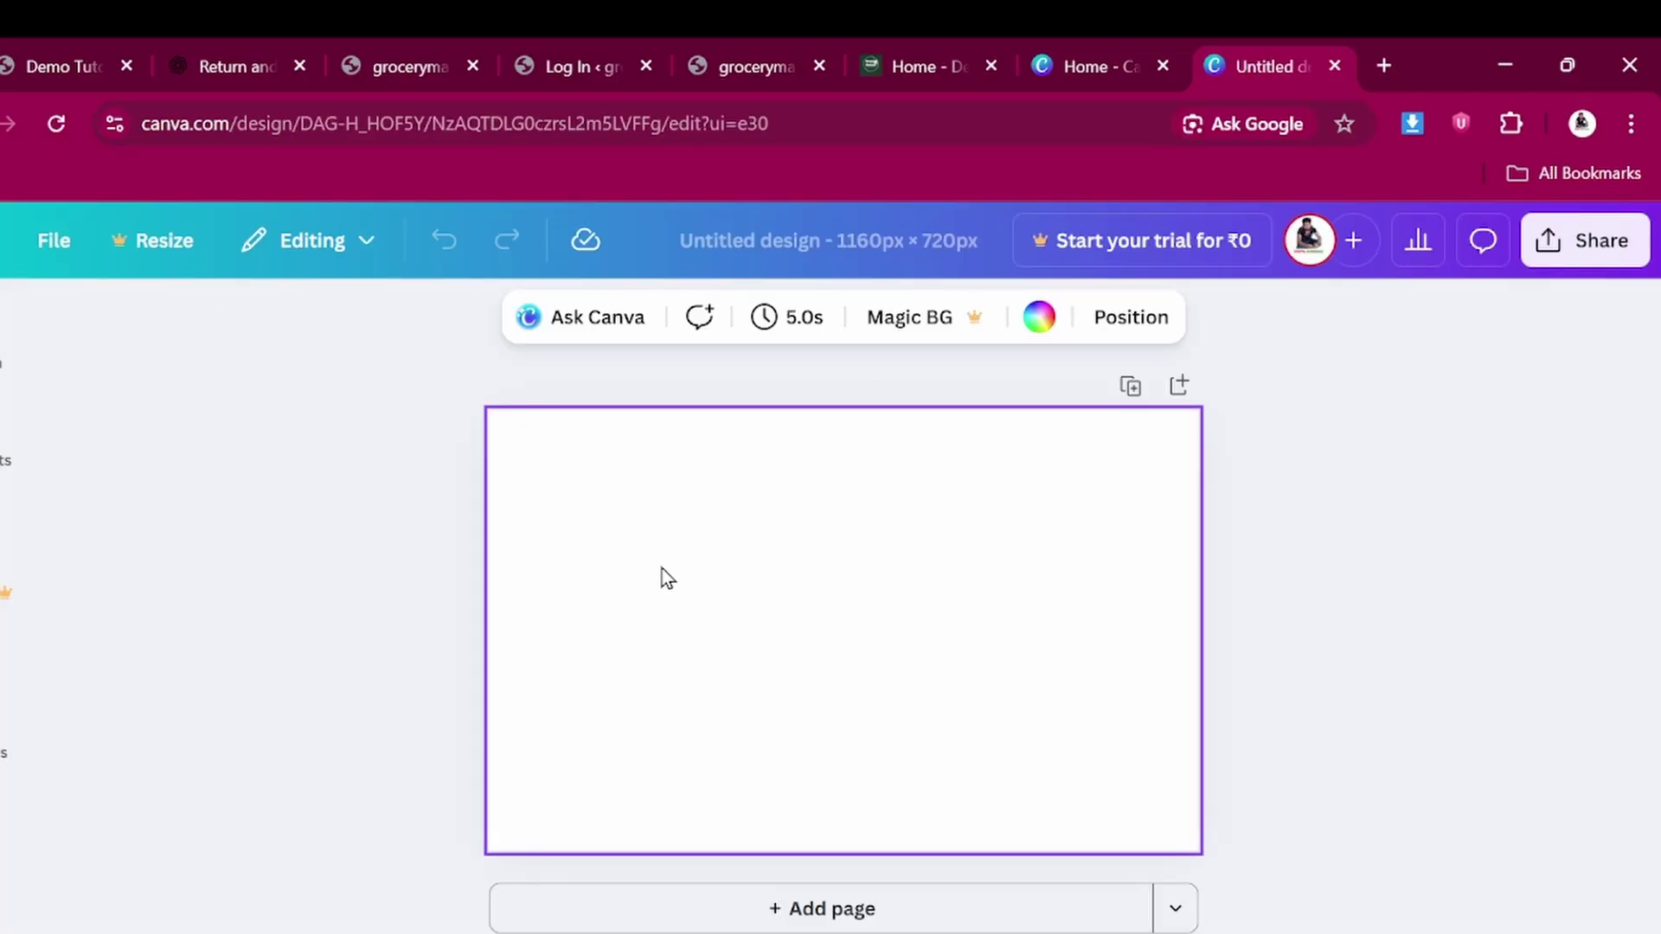
left_click(1039, 317)
scroll(301, 819, "down", 5)
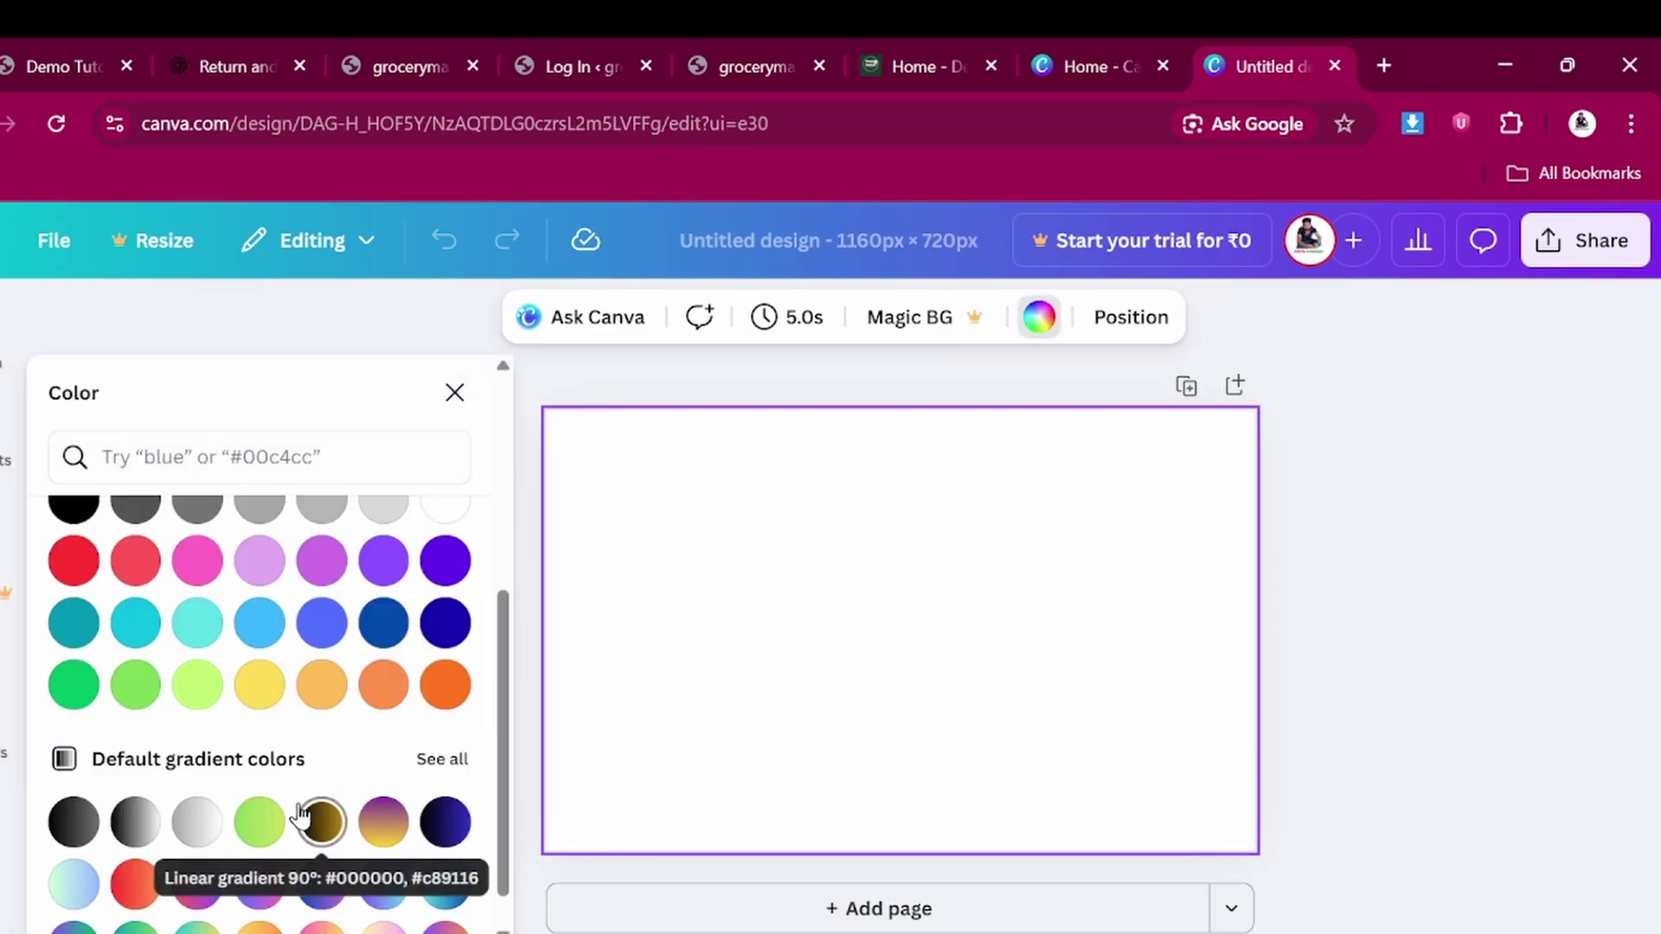
left_click(264, 692)
left_click(1399, 614)
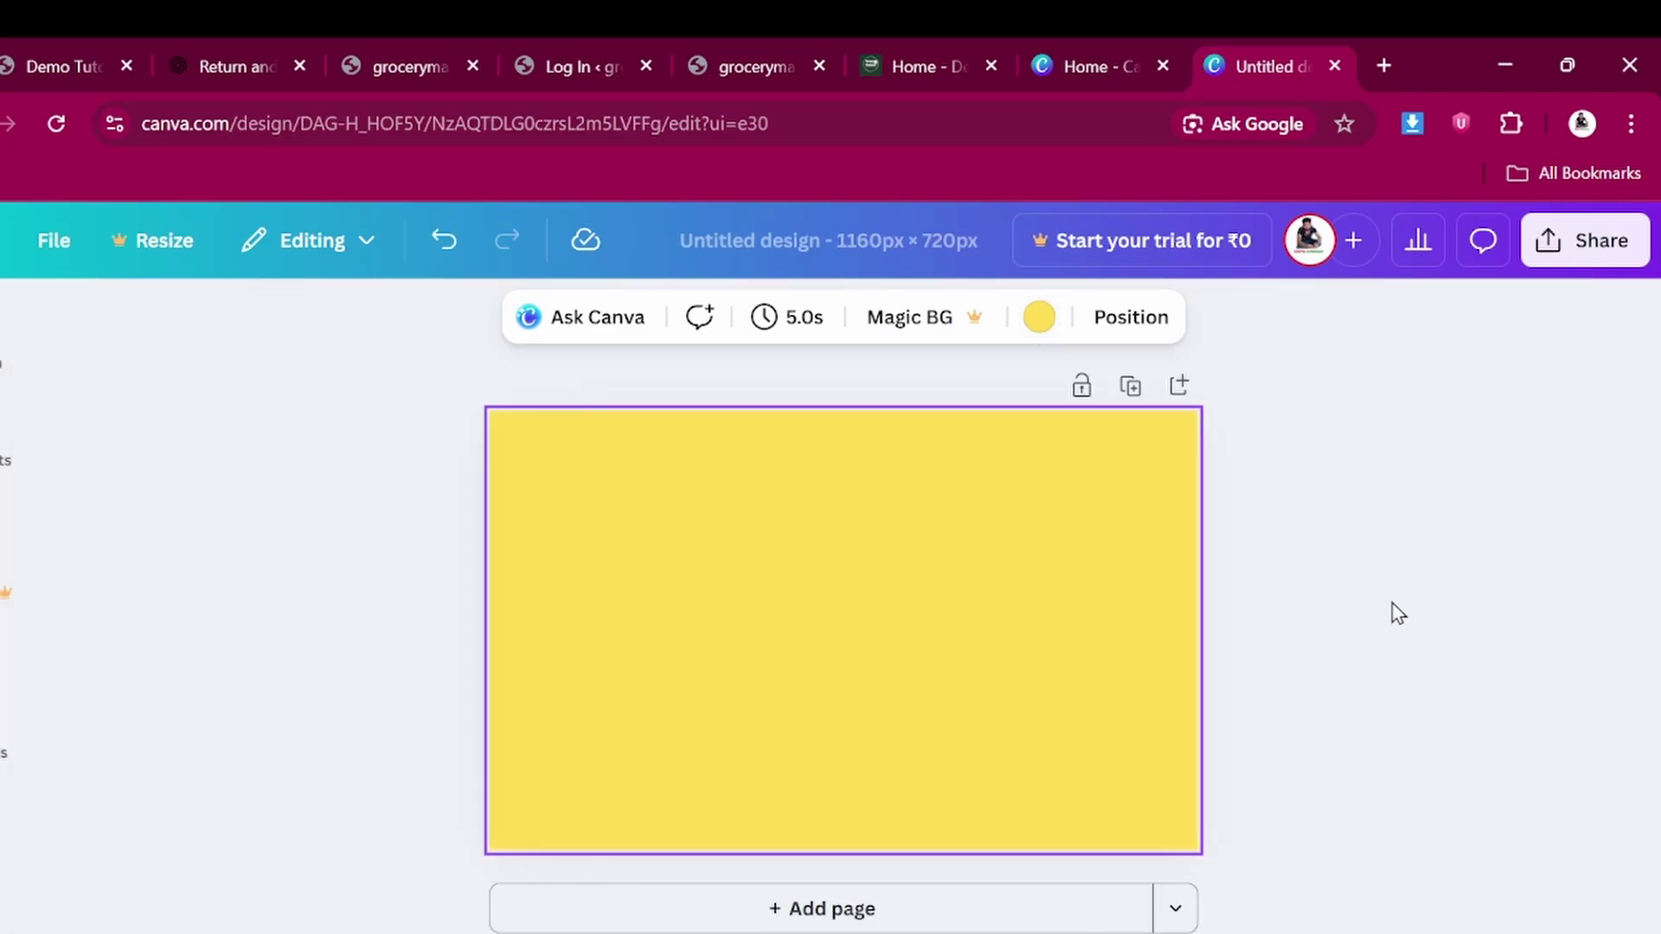
Add the uploaded grocery bag image to the page and enlarge it
left_click(2, 728)
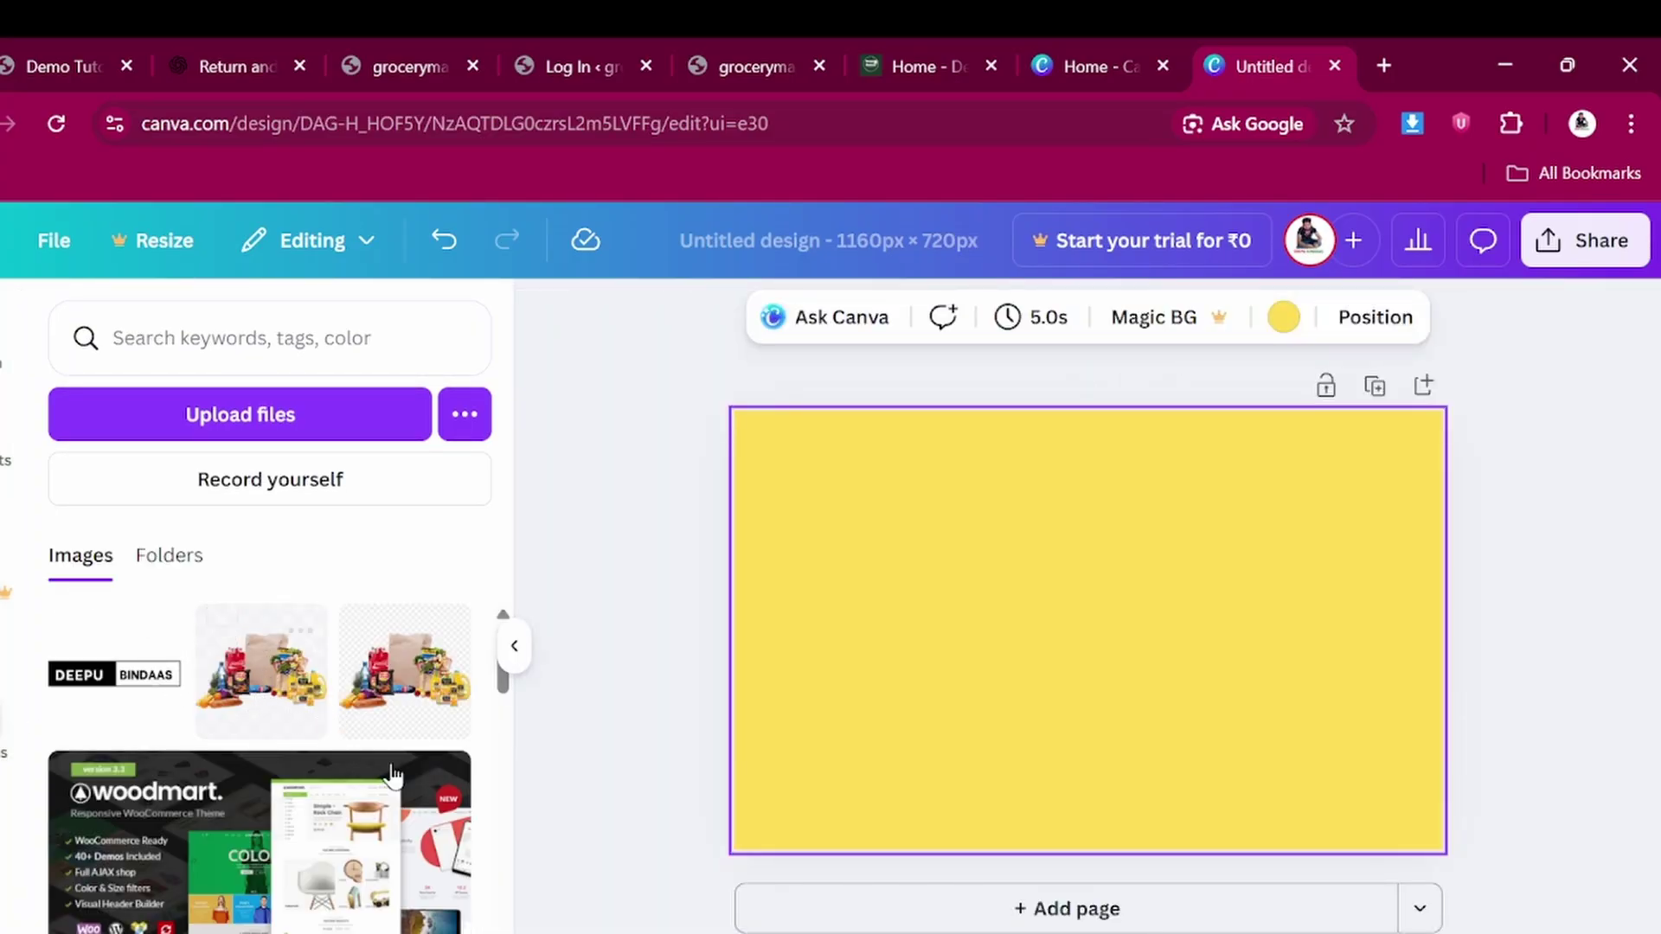
scroll(394, 775, "down", 4)
scroll(389, 773, "up", 4)
left_click(264, 678)
left_click_drag(1209, 509, 1322, 449)
left_click_drag(1295, 753, 1471, 906)
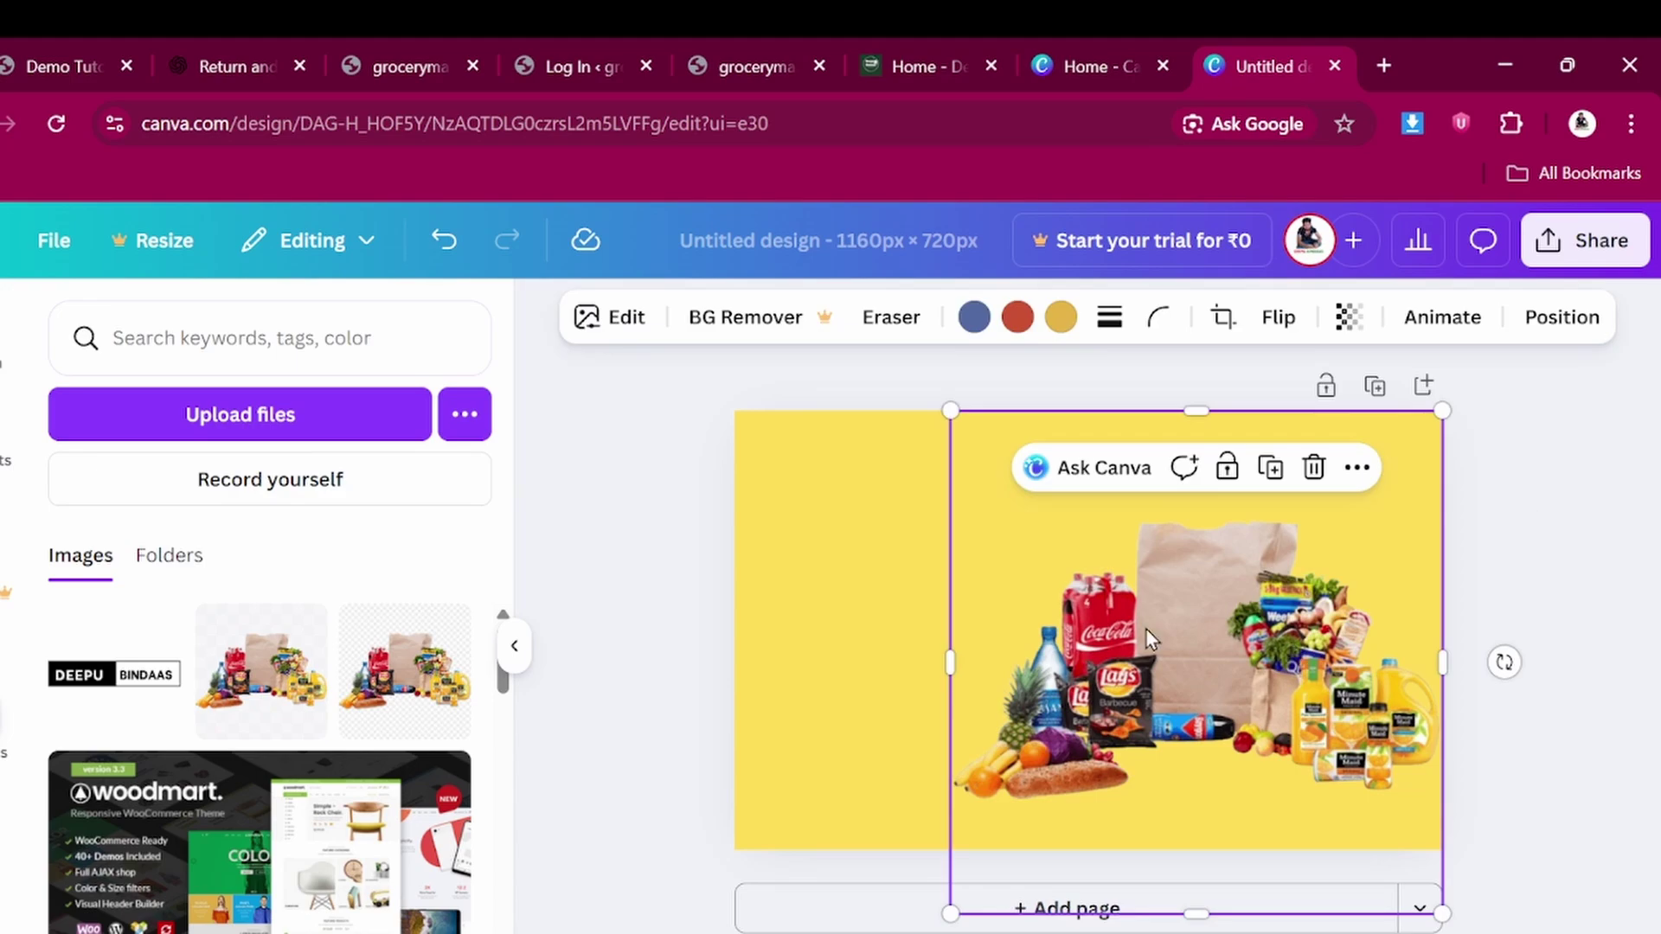
Try beige, dark brown, red and gray-blue as alternative page backgrounds
left_click(829, 530)
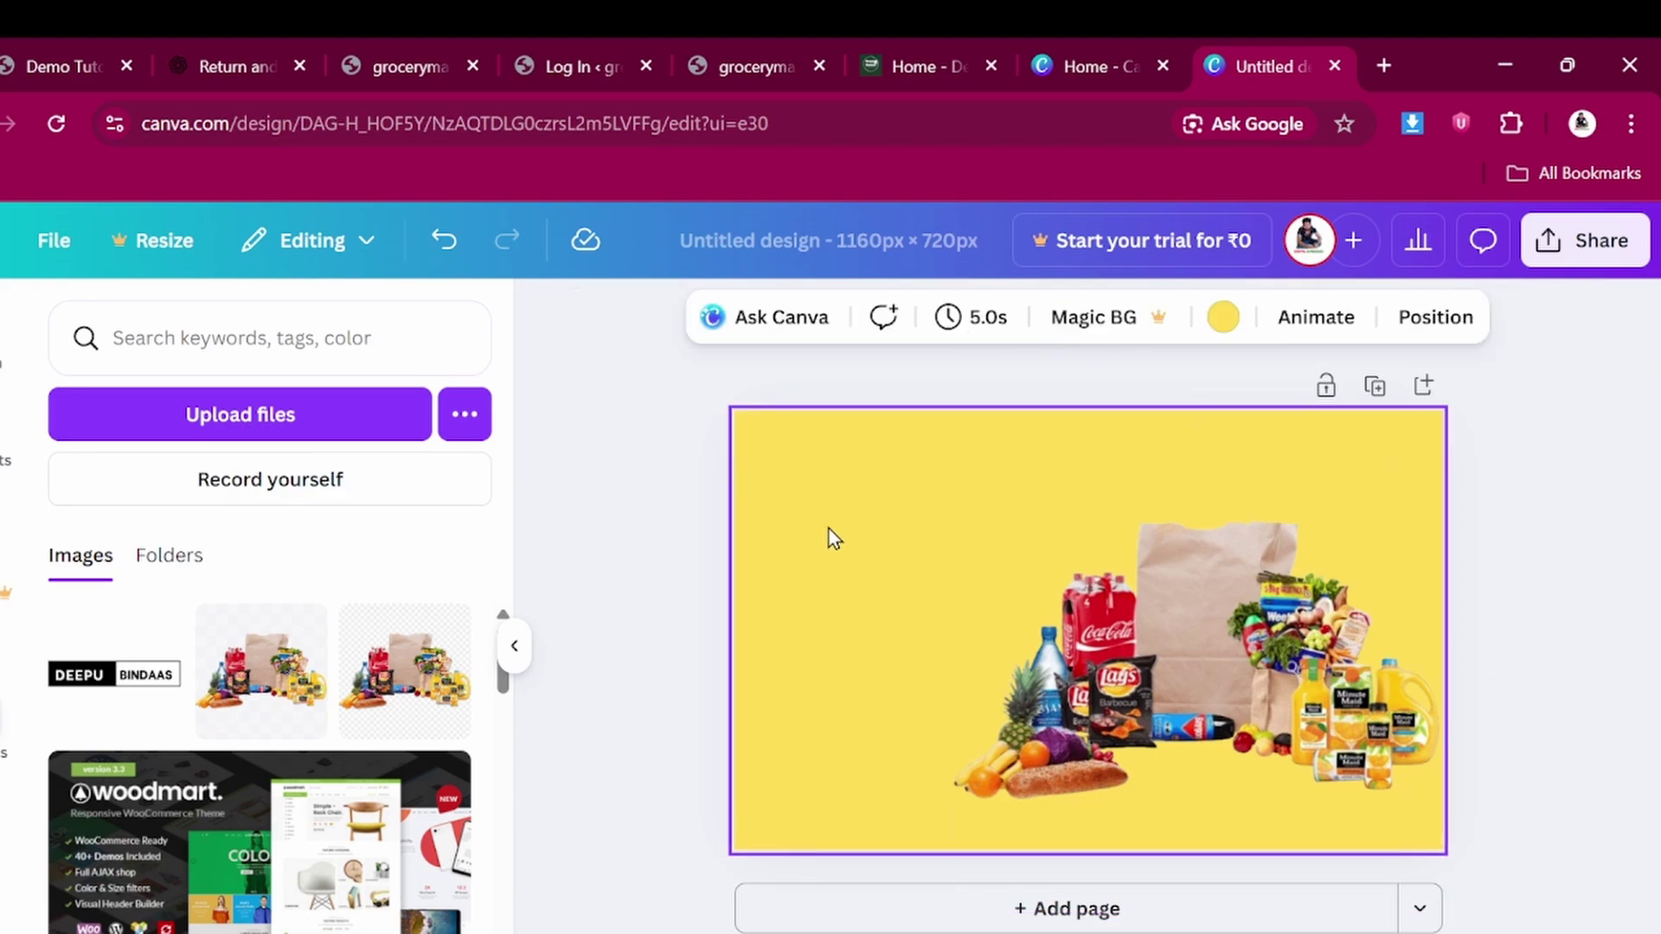
left_click(1222, 318)
left_click(140, 831)
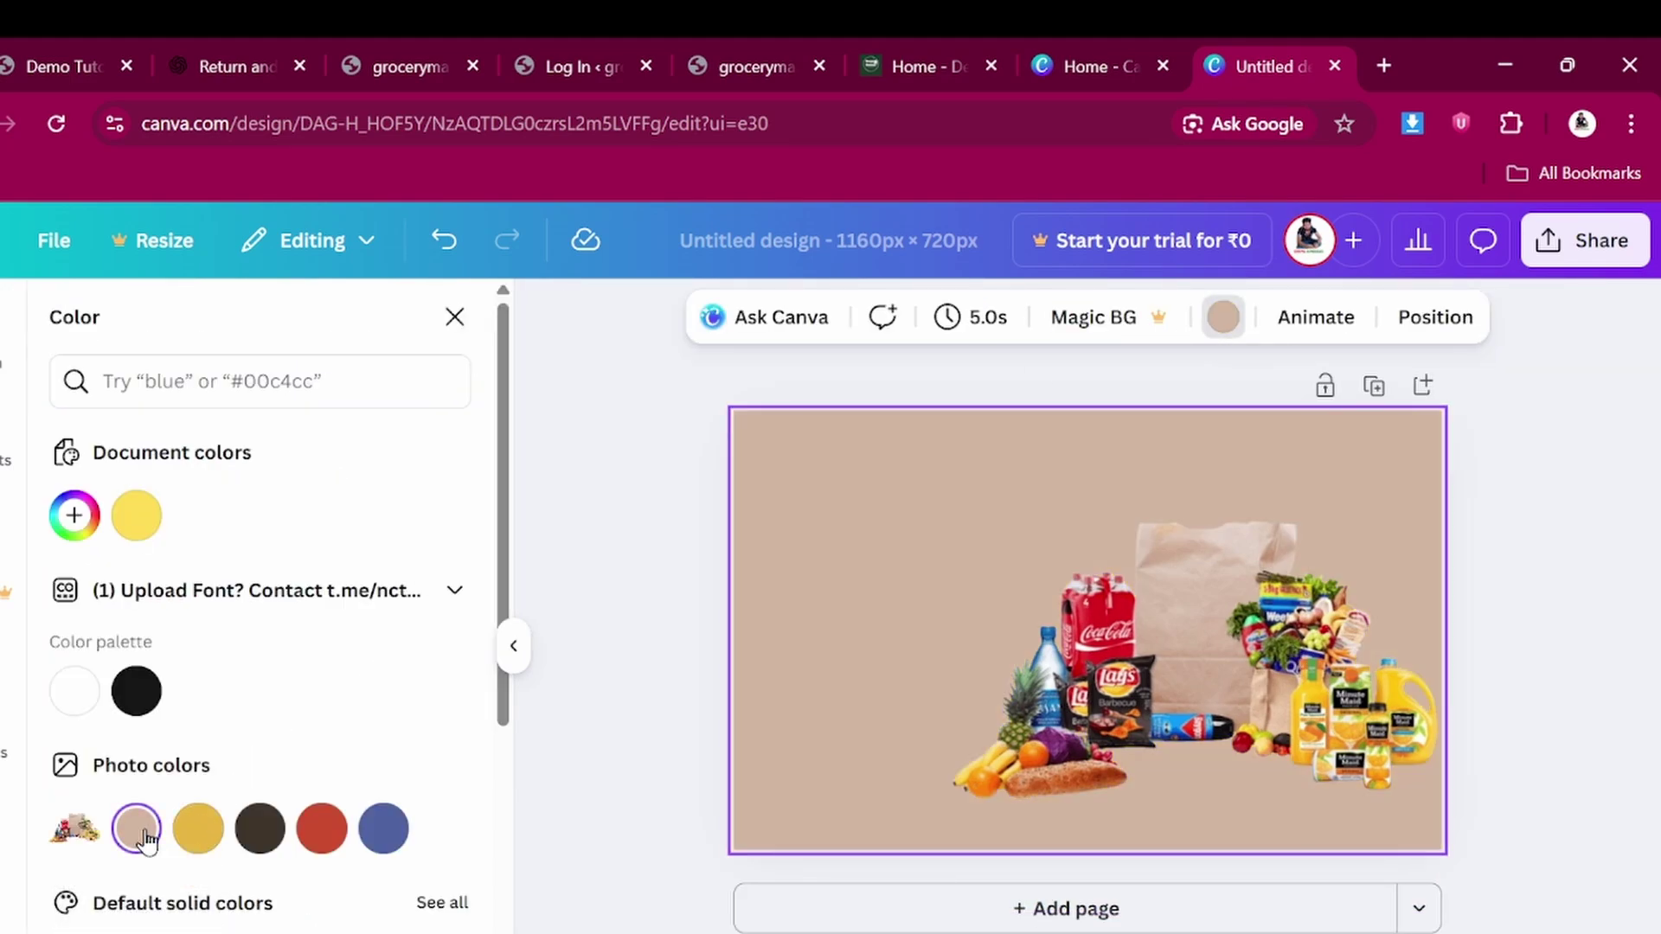
left_click(260, 827)
left_click(321, 828)
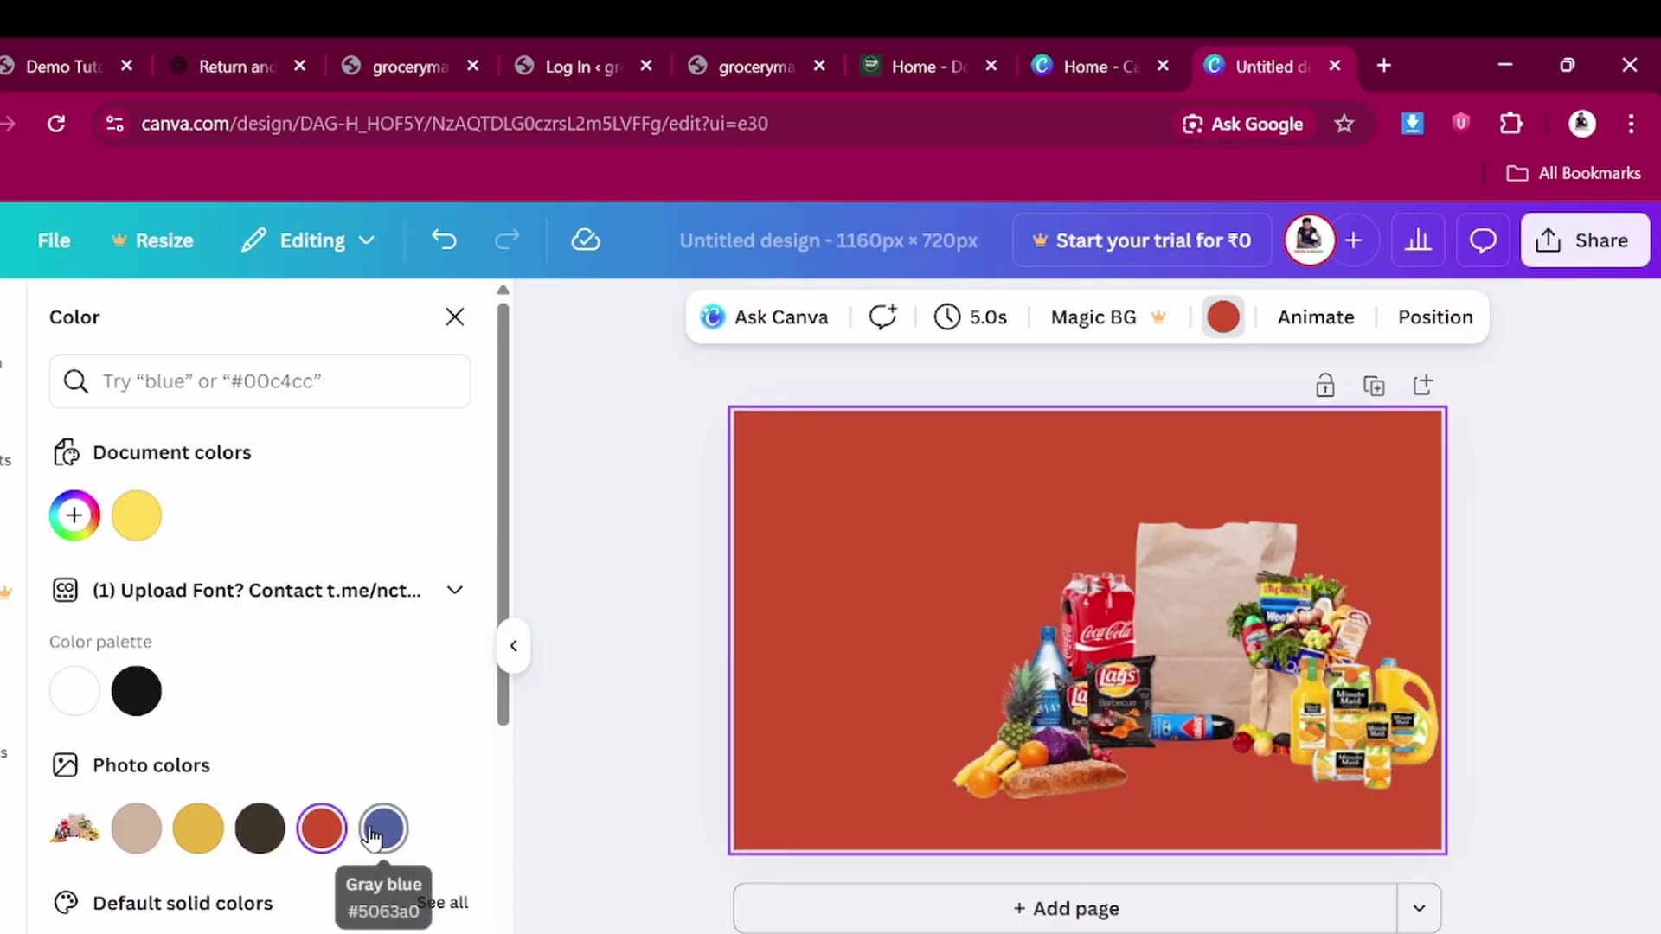
left_click(381, 830)
Enlarge the grocery image and position it toward the lower right of the banner
left_click_drag(1227, 621, 1227, 655)
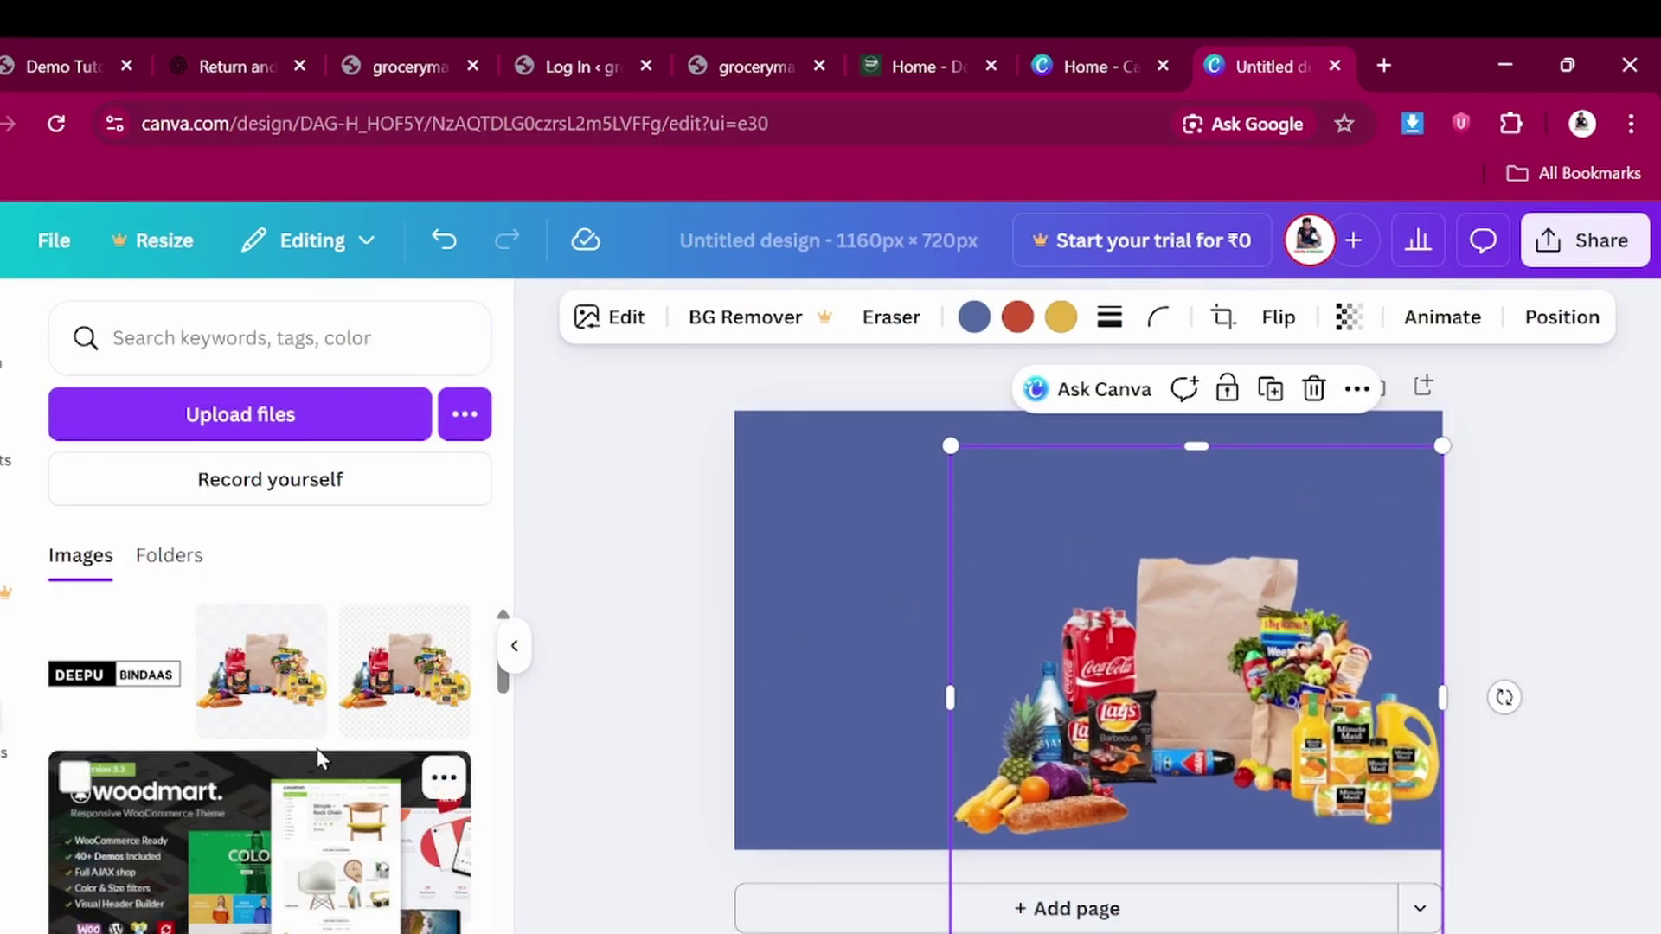
left_click(1060, 316)
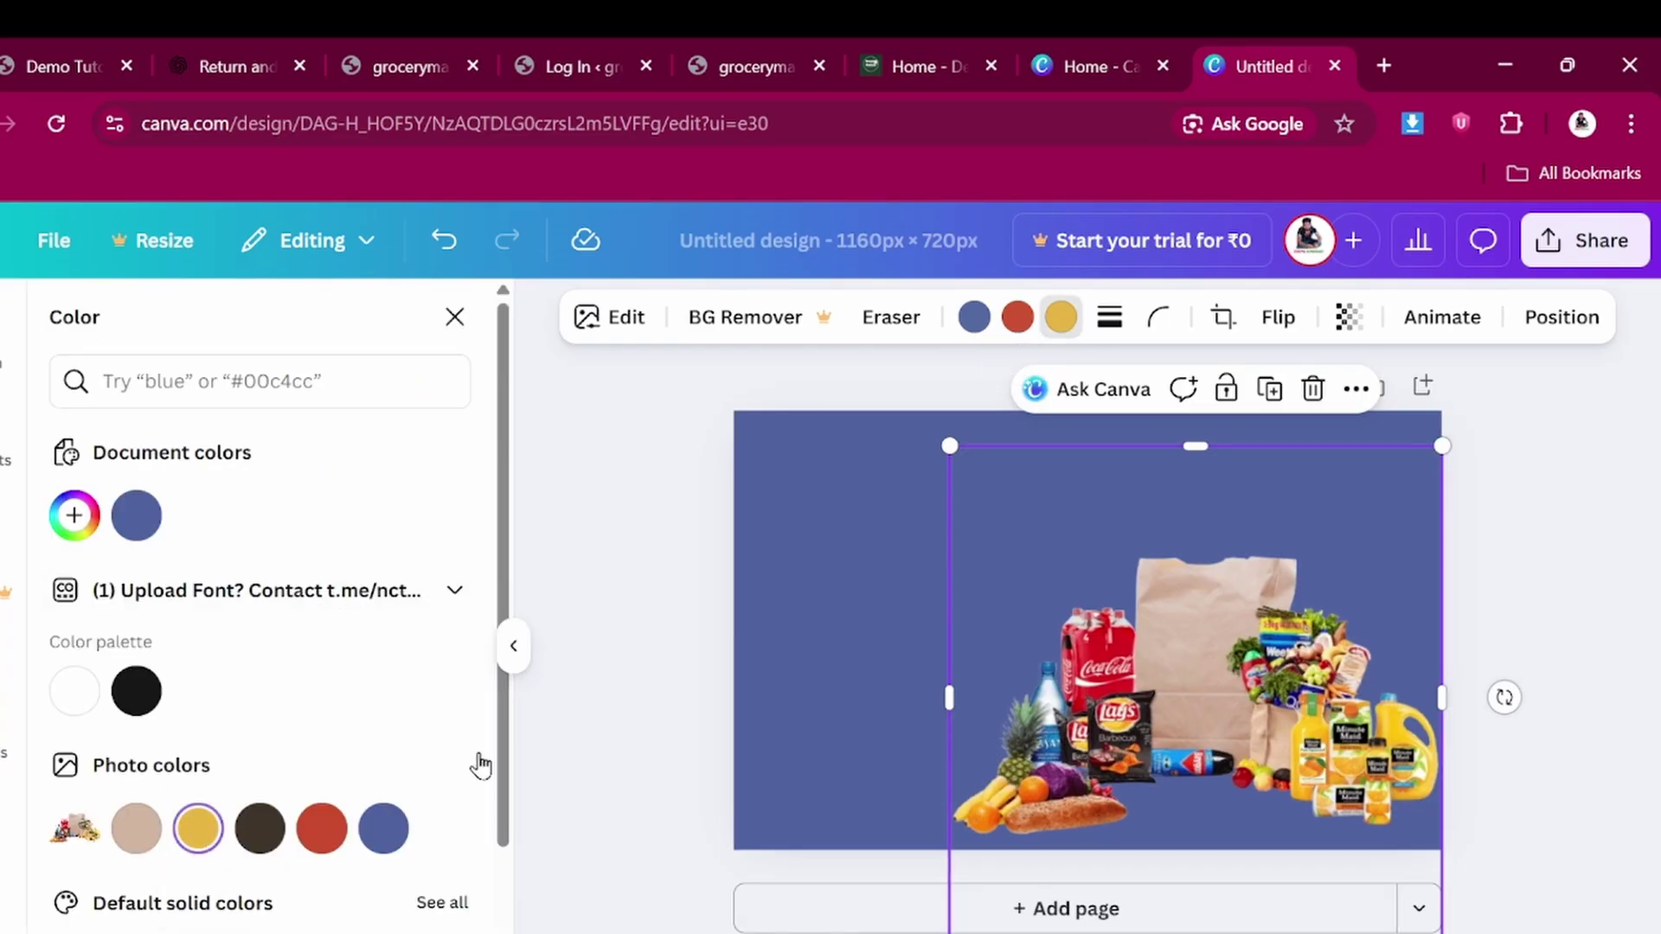
mouse_move(1171, 646)
left_mouse_down()
mouse_move(1153, 604)
mouse_move(1156, 619)
left_mouse_up()
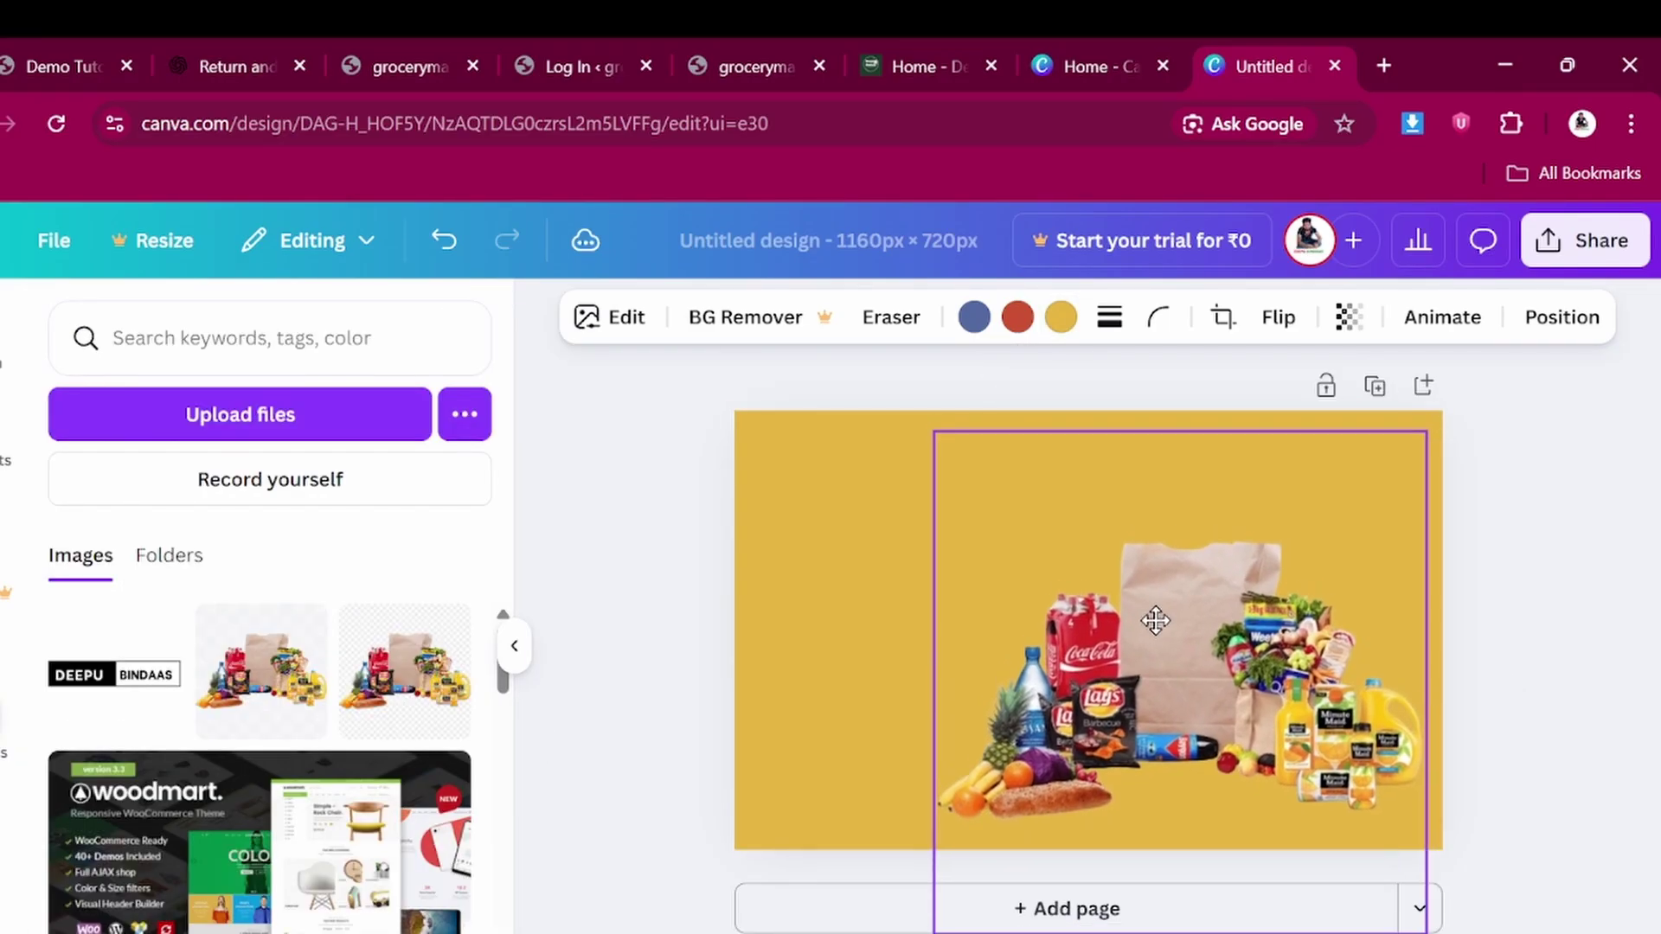
left_click_drag(935, 431, 864, 360)
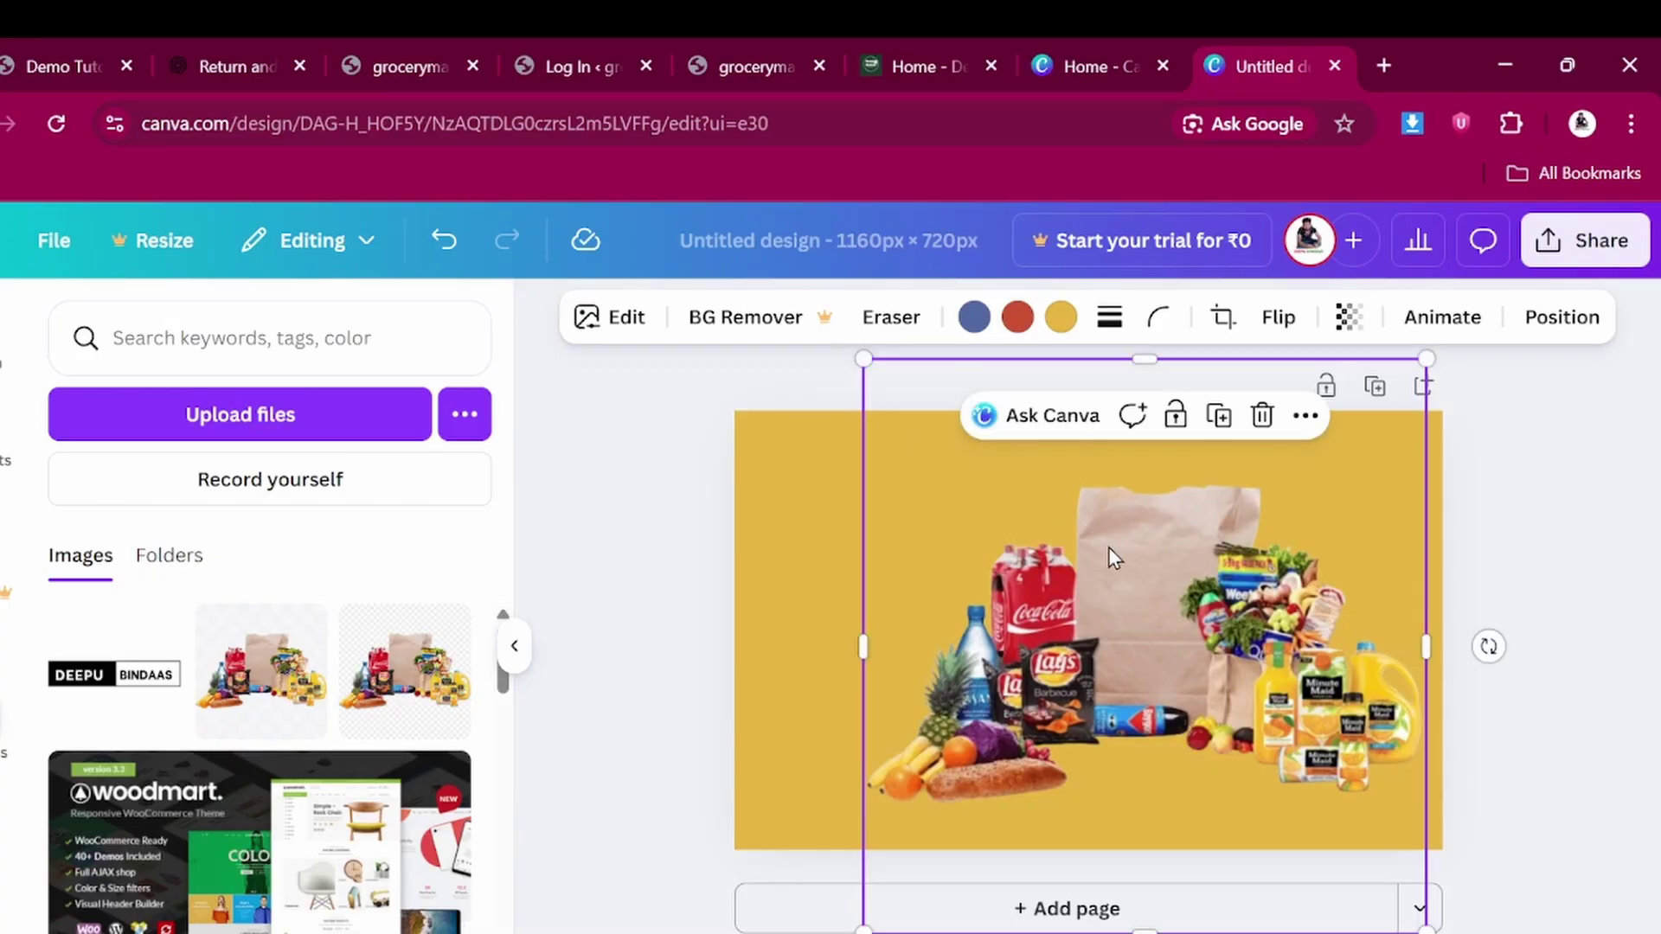
left_click_drag(1108, 558, 1160, 595)
left_click(1555, 535)
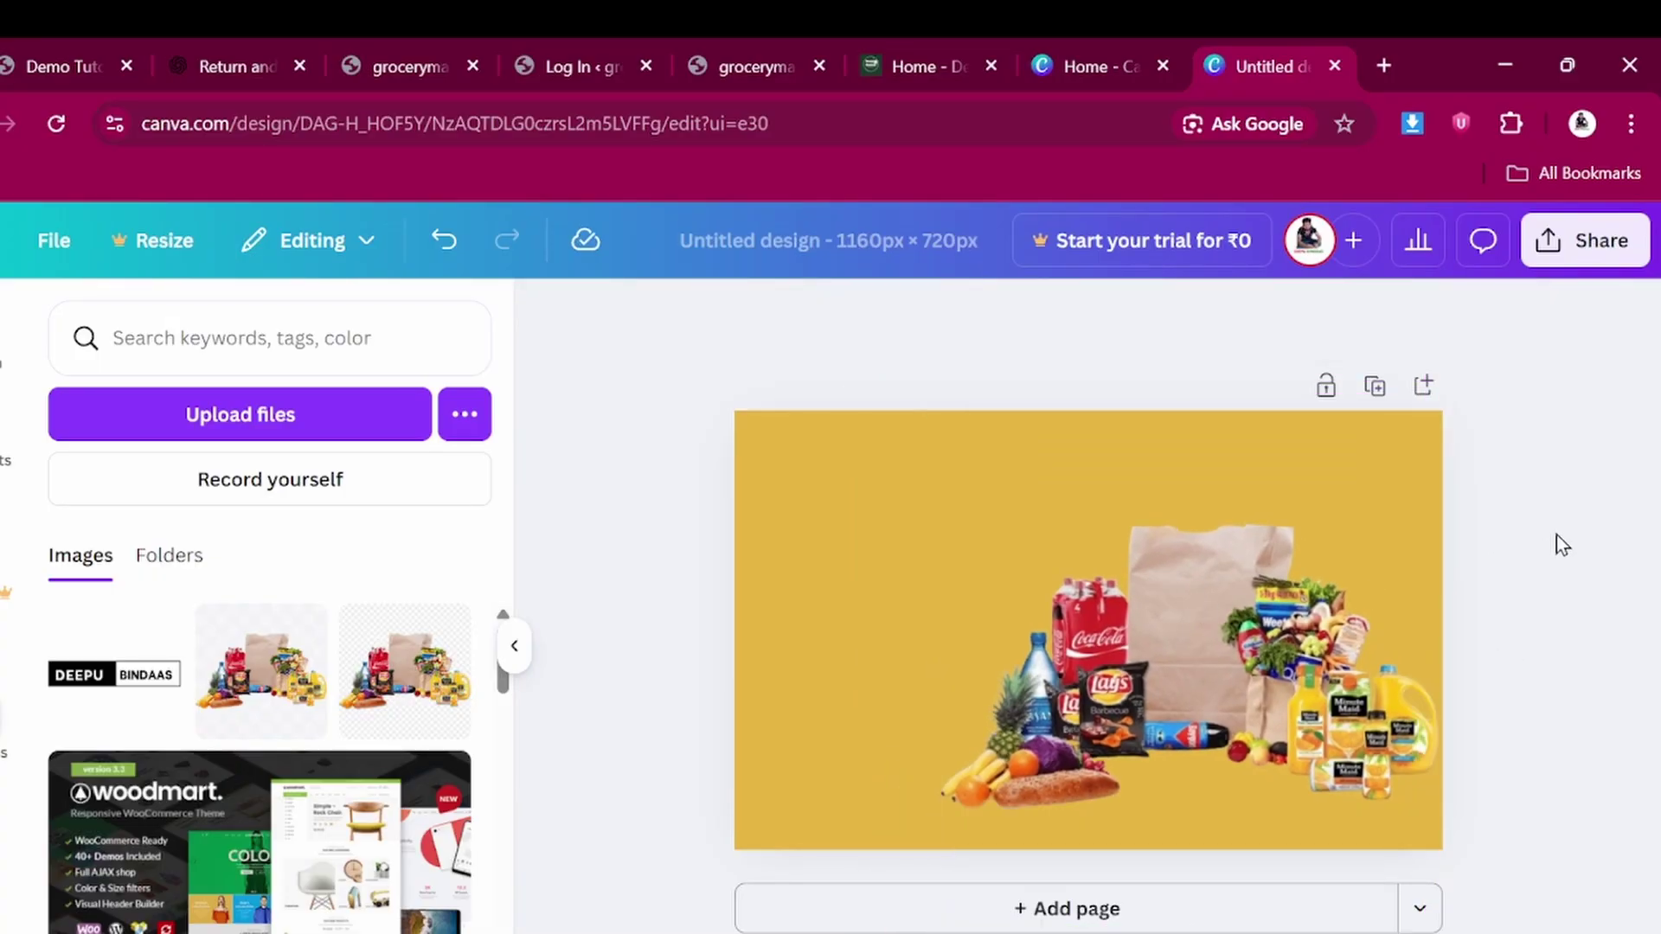
Download the banner as a PNG and return to the Canva home tab
left_click(1572, 247)
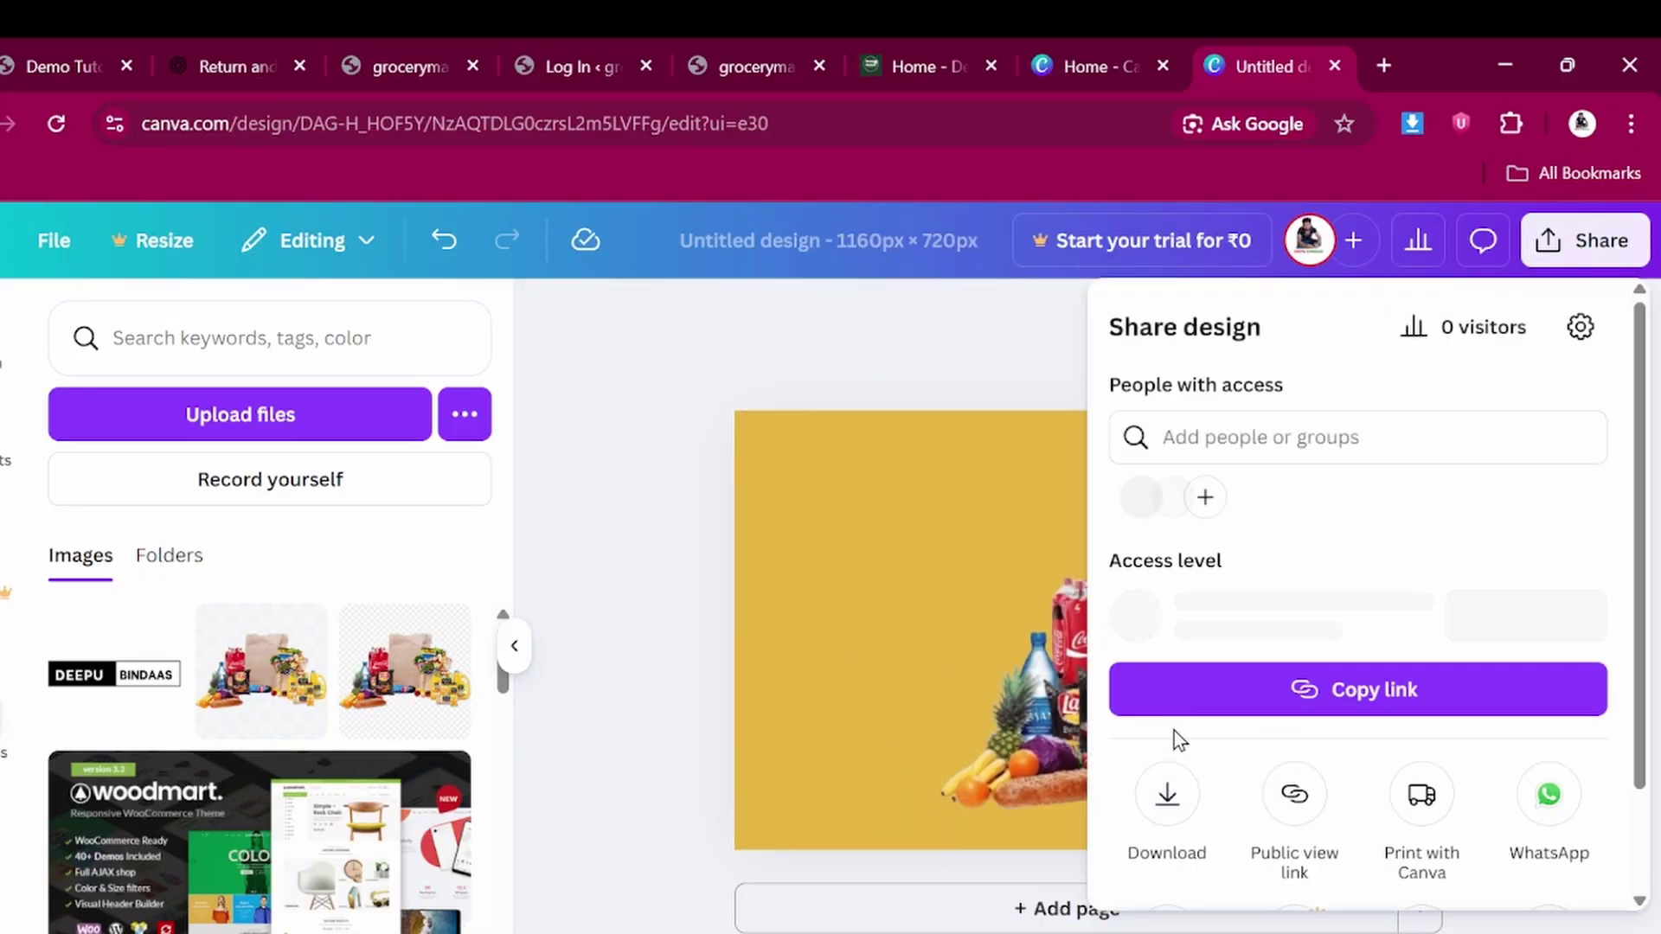
left_click(1168, 800)
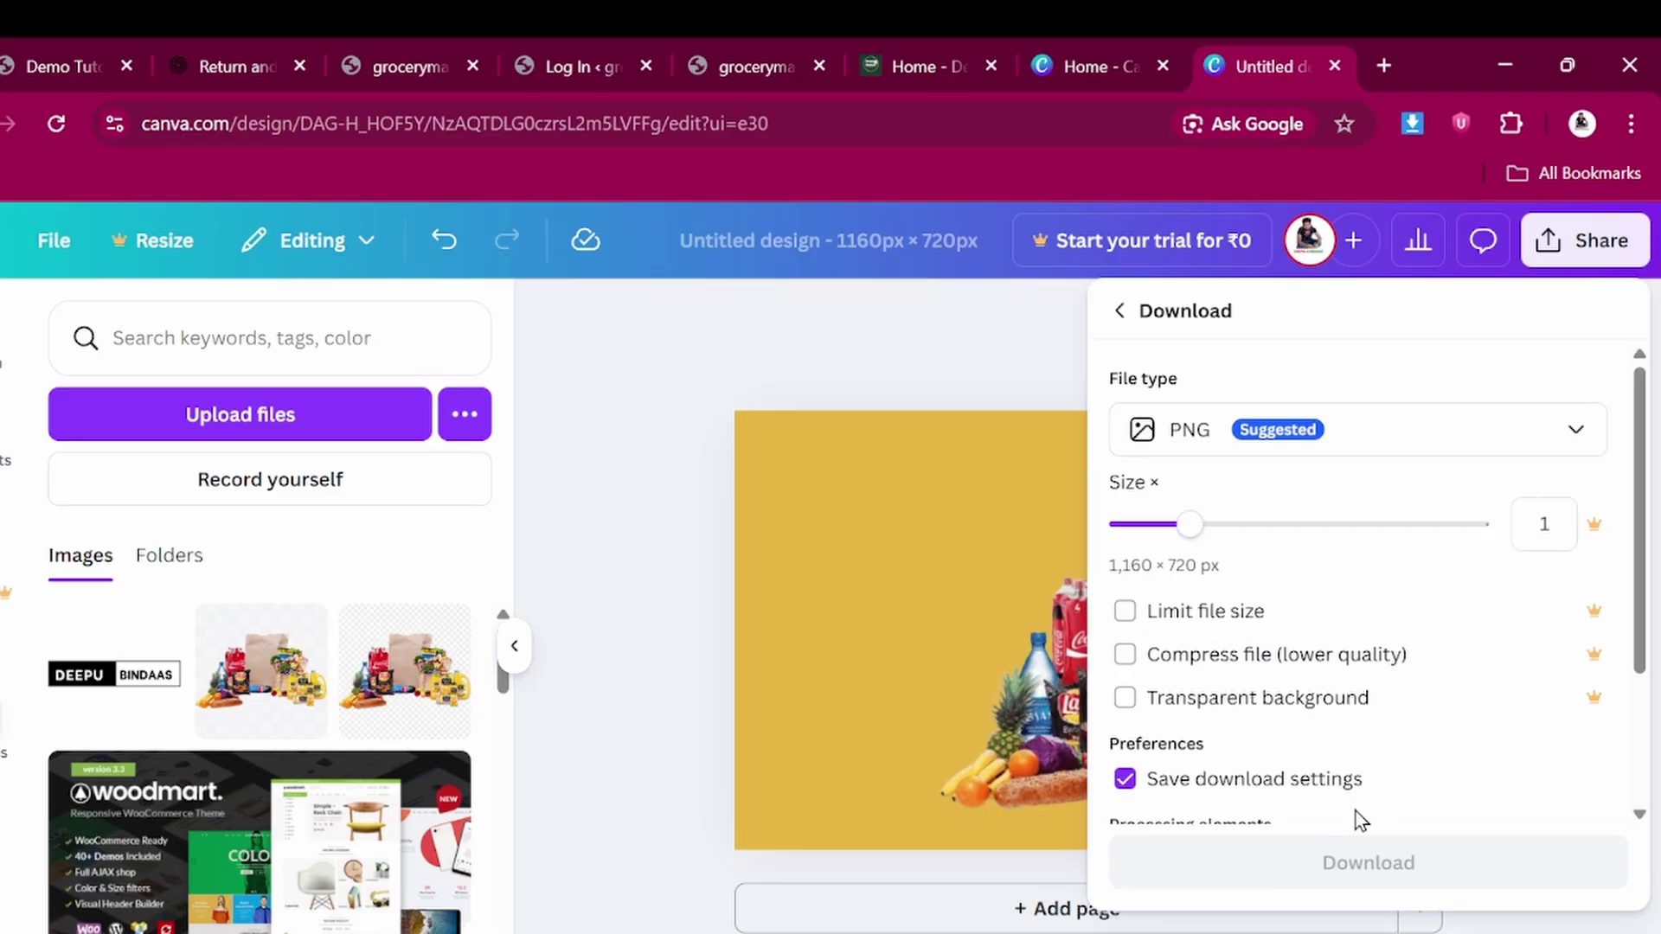
left_click(1363, 856)
left_click(1063, 45)
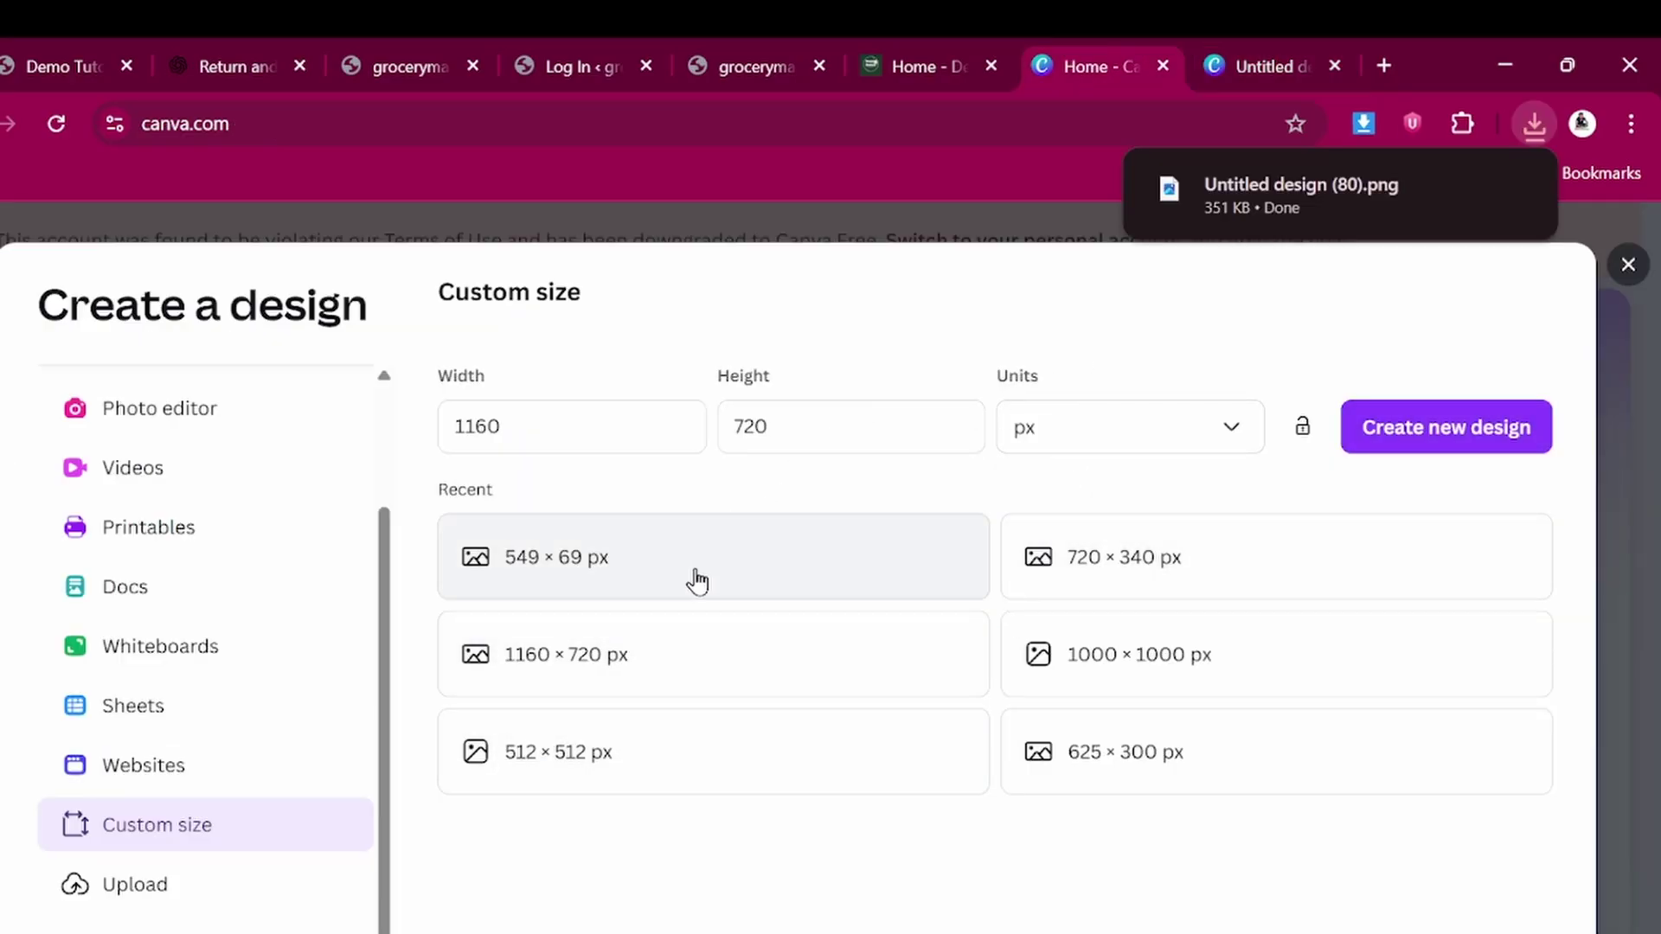
Enter width 549 and height 49 px as the custom size and create the design
left_click(552, 425)
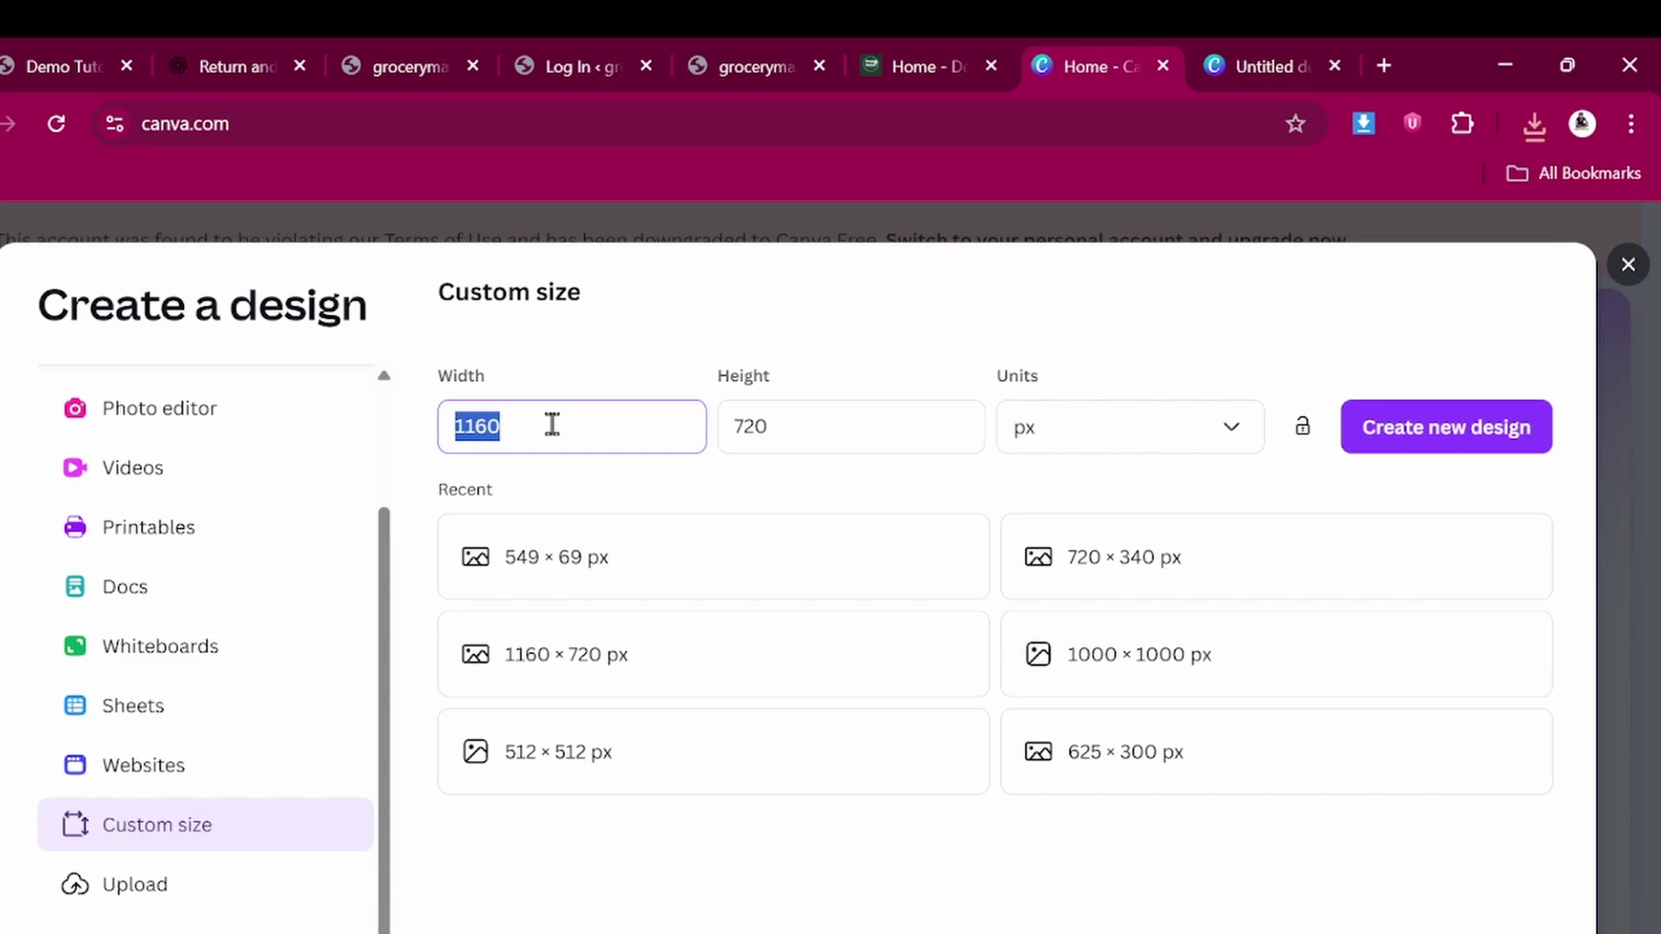
type("549")
left_click(835, 408)
type("49")
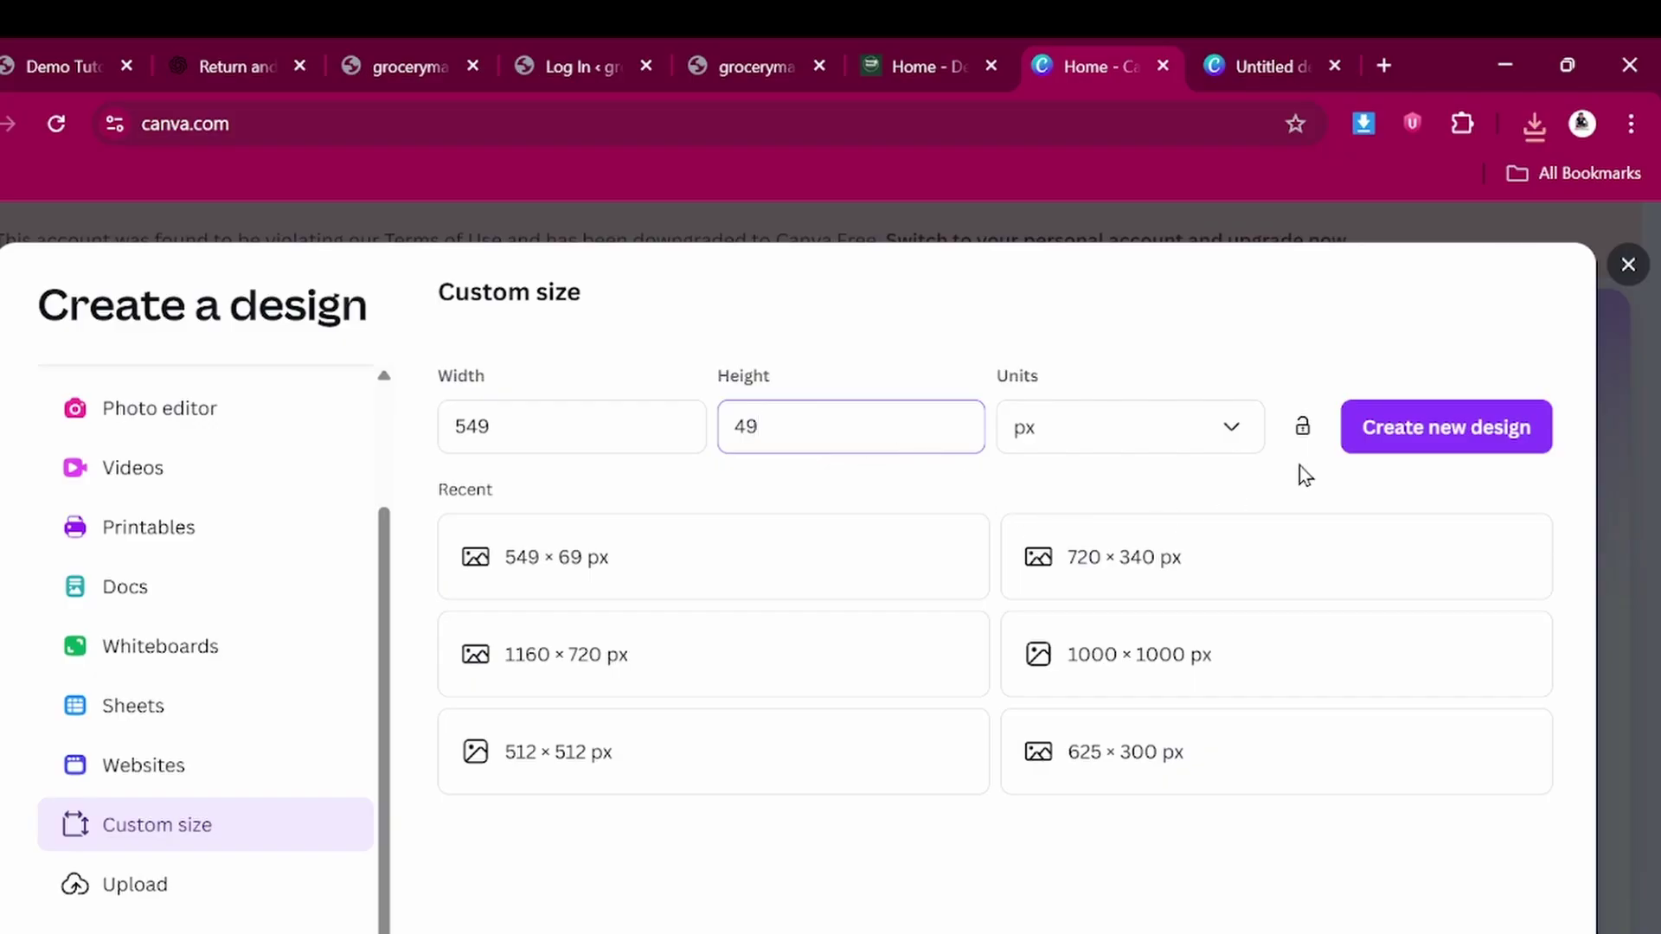
left_click(1416, 454)
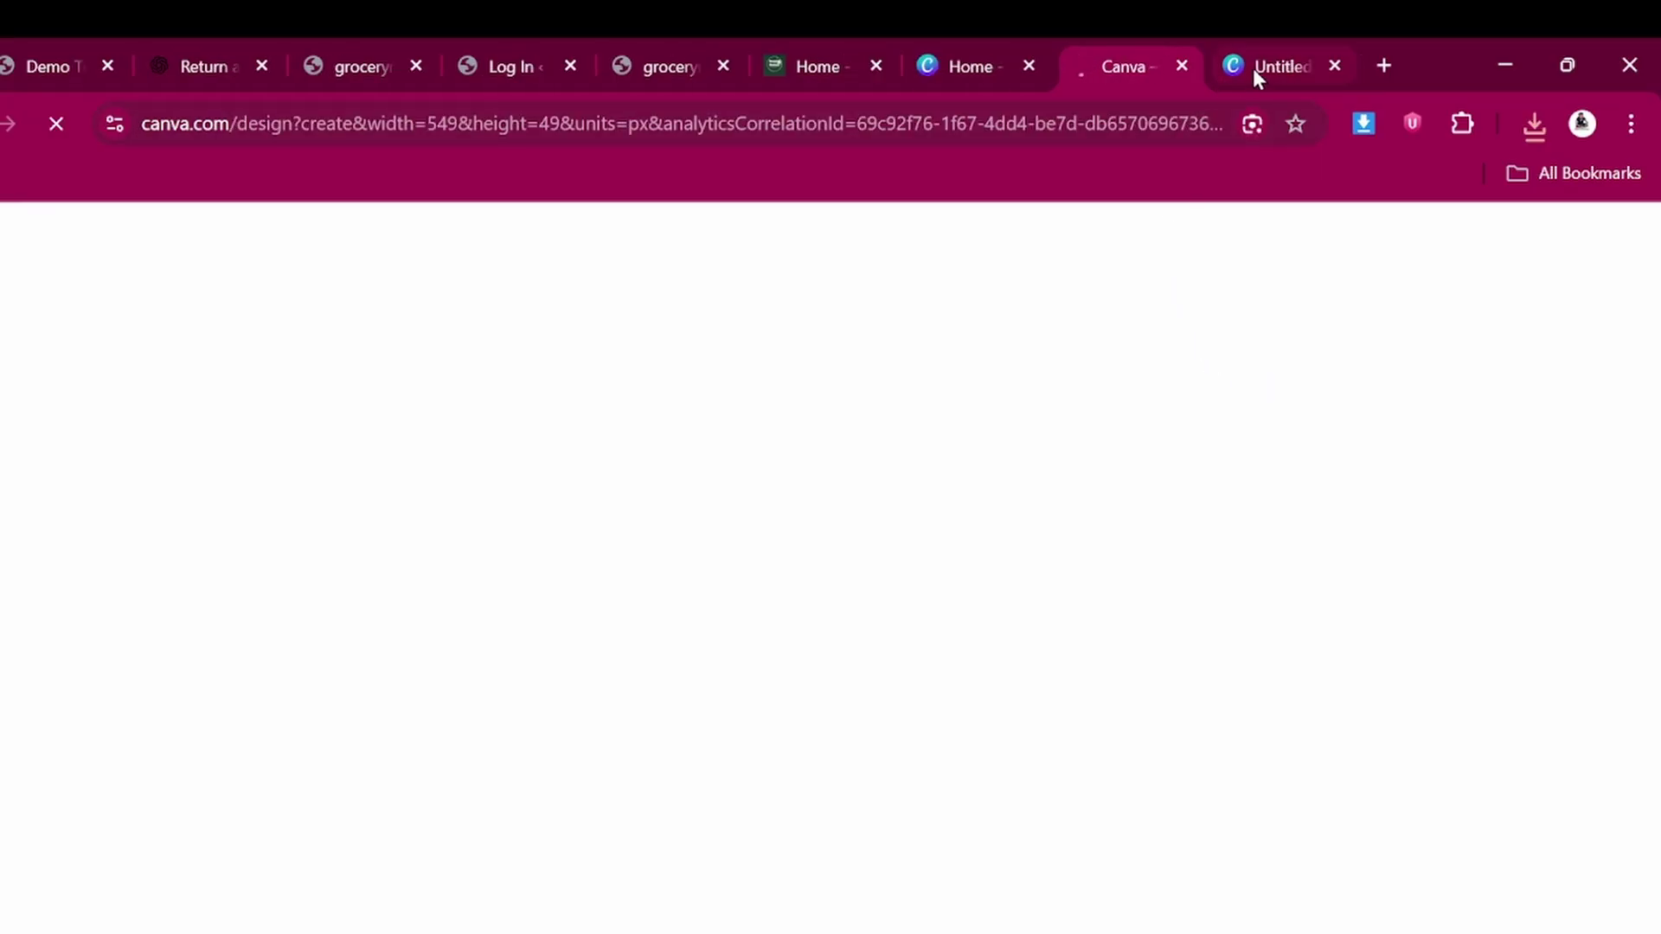
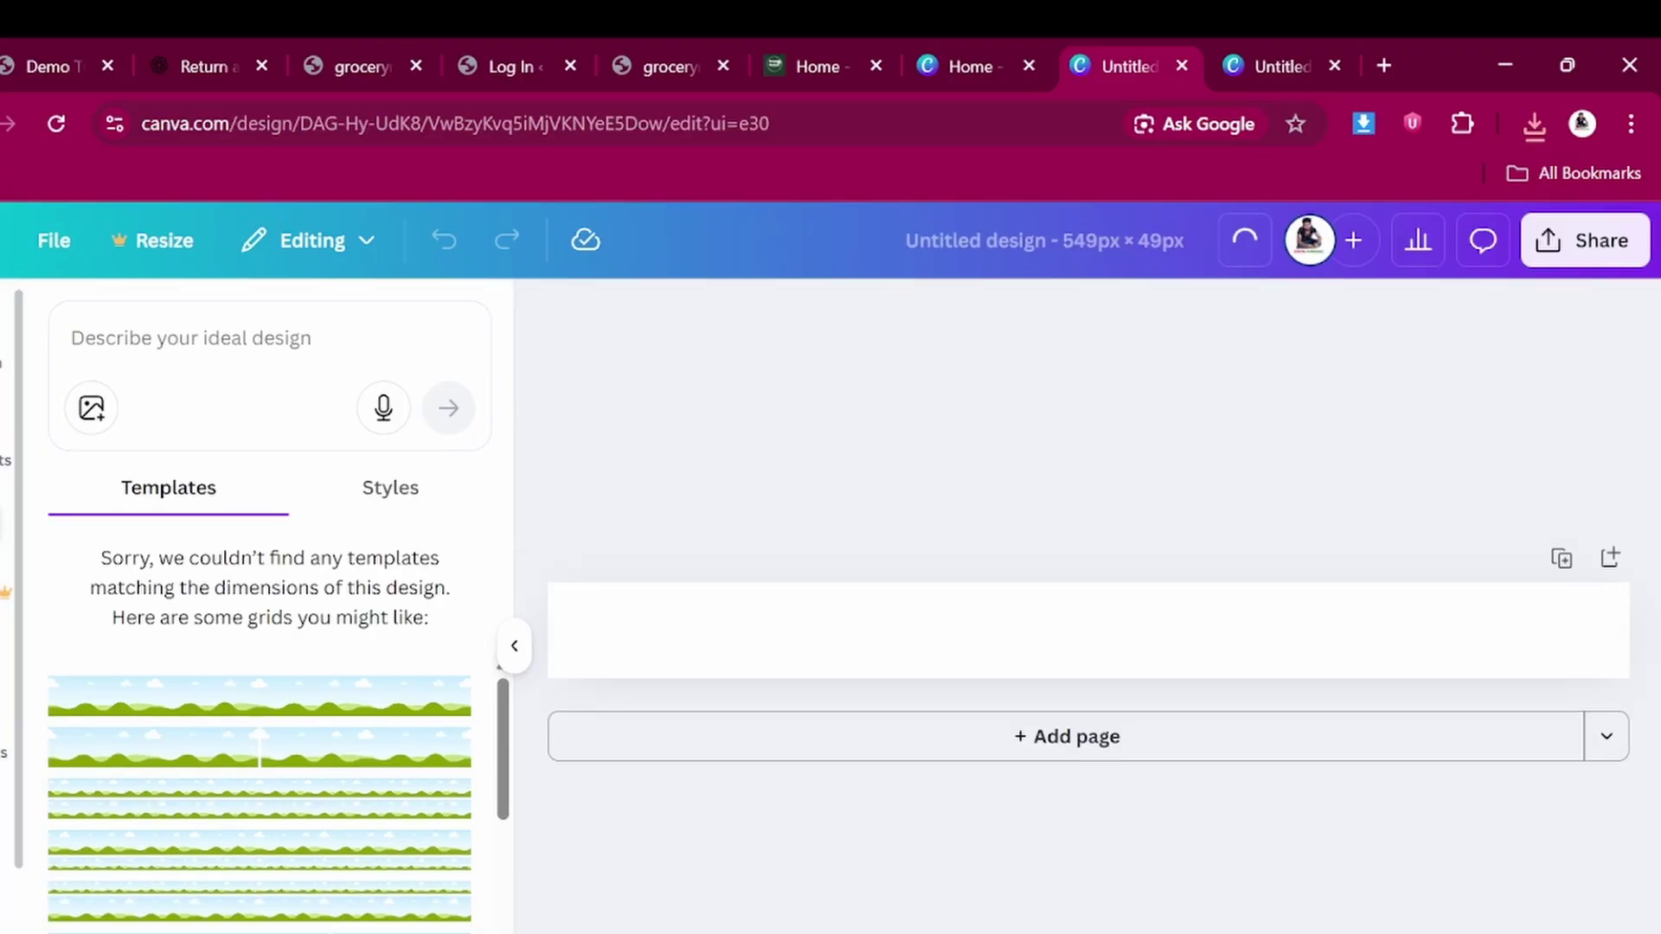
Add a heading text element to the 549×49 banner and type GROCER
left_click(2, 524)
scroll(244, 835, "down", 3)
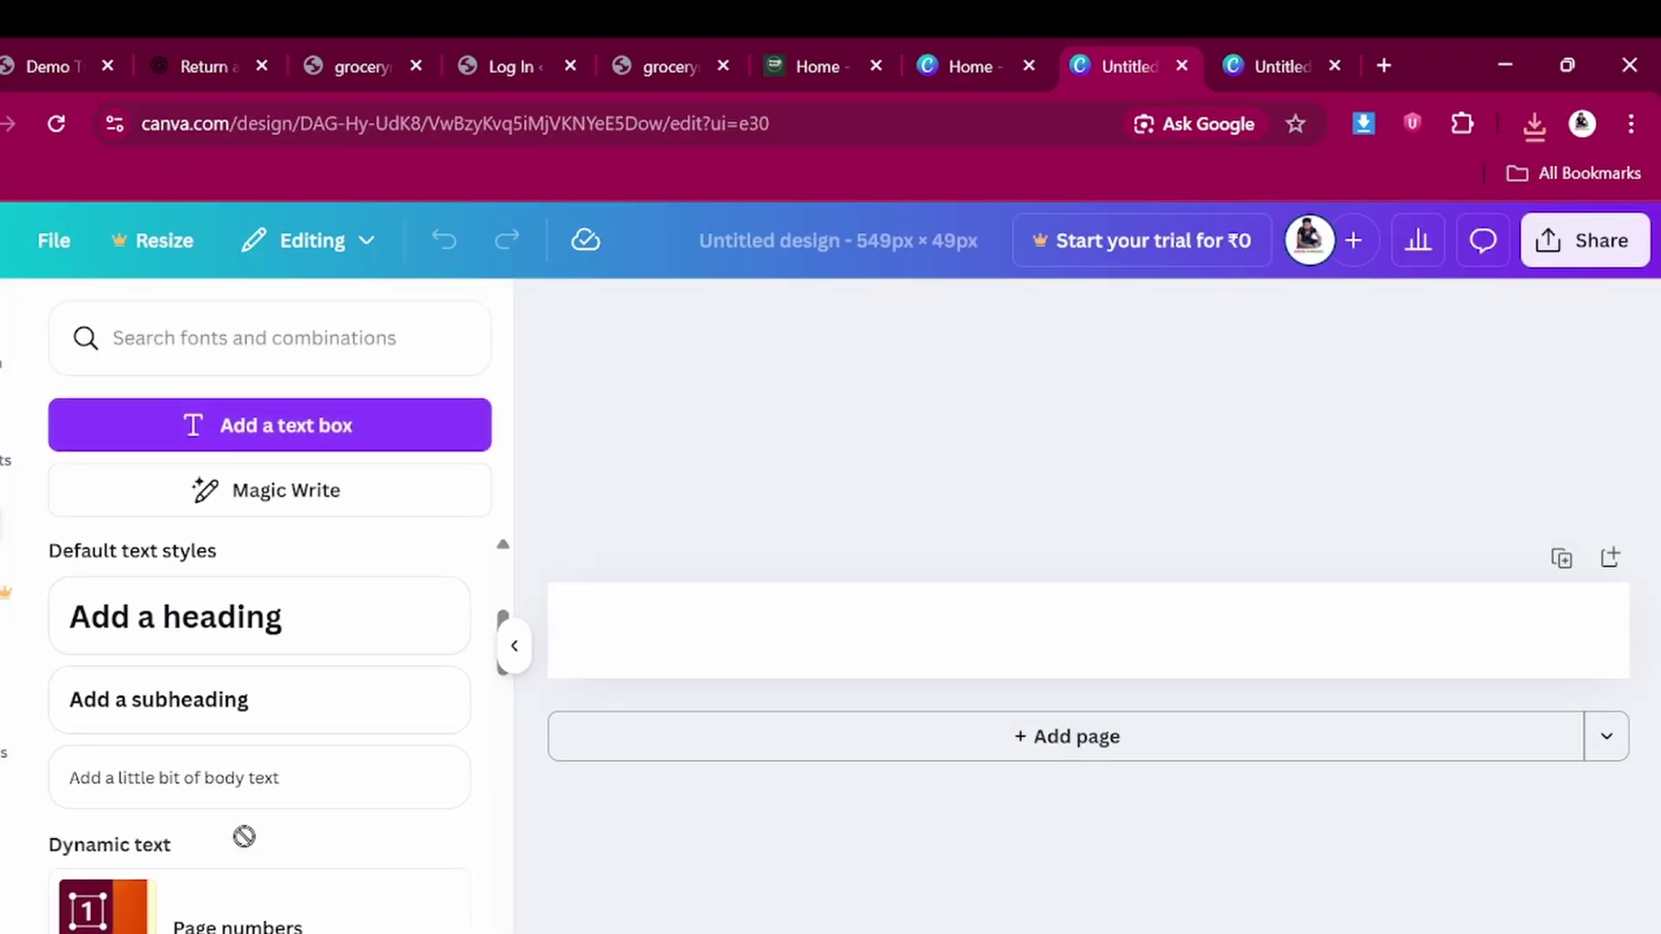
left_click(213, 615)
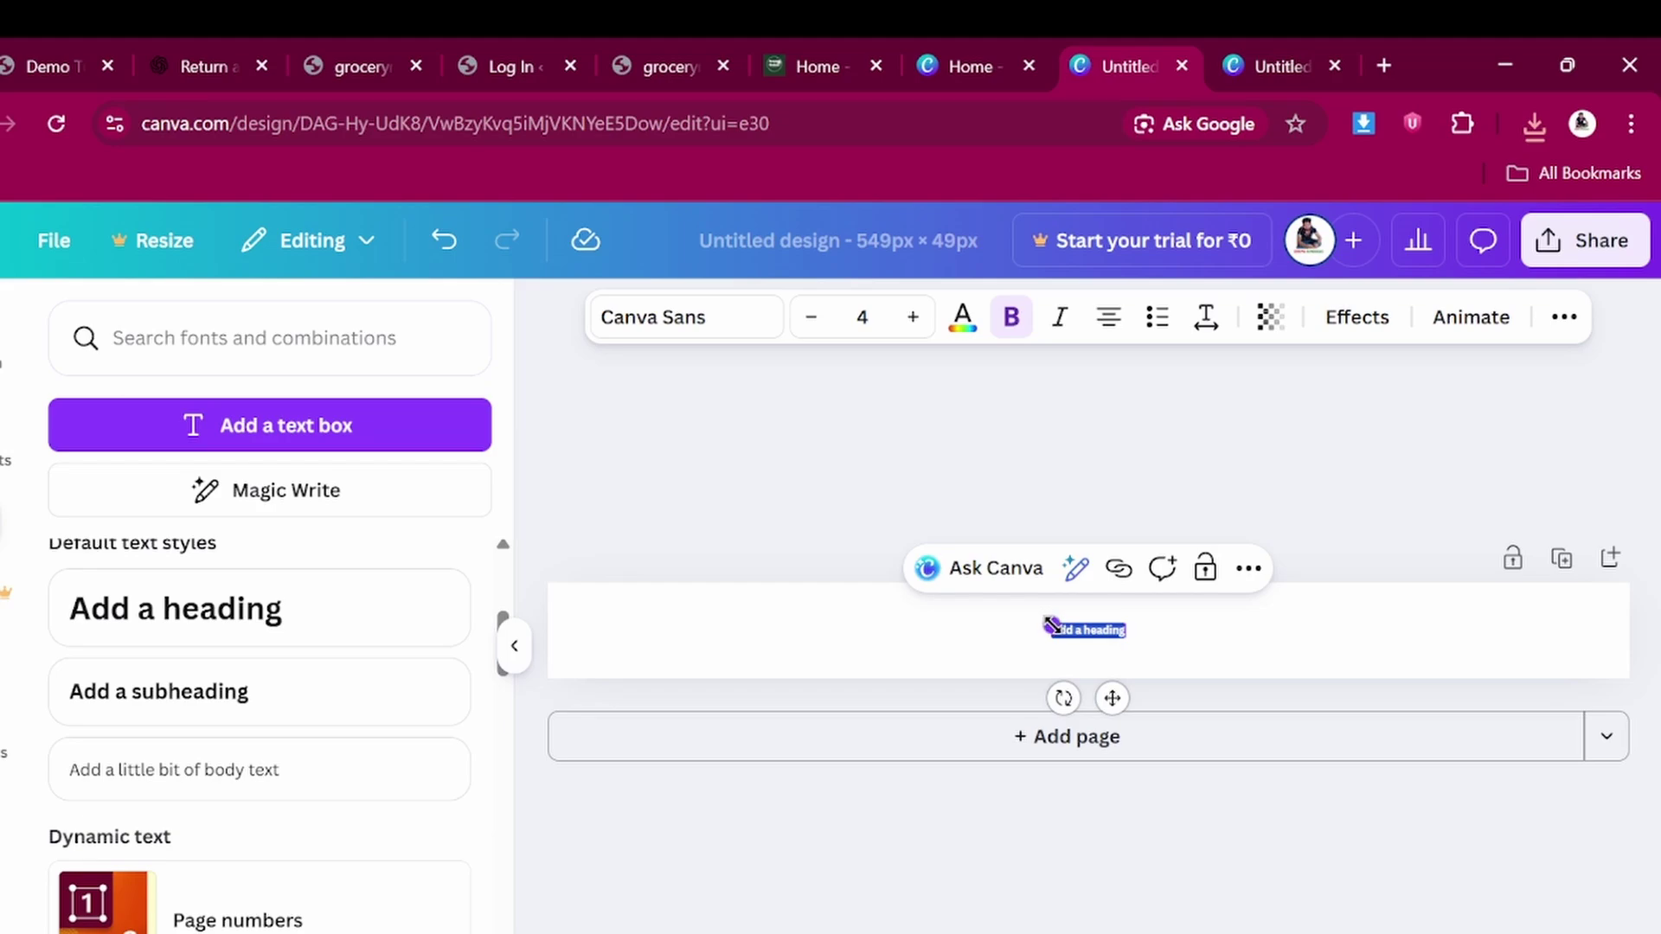
left_click_drag(1050, 623, 776, 644)
left_click_drag(981, 692, 838, 720)
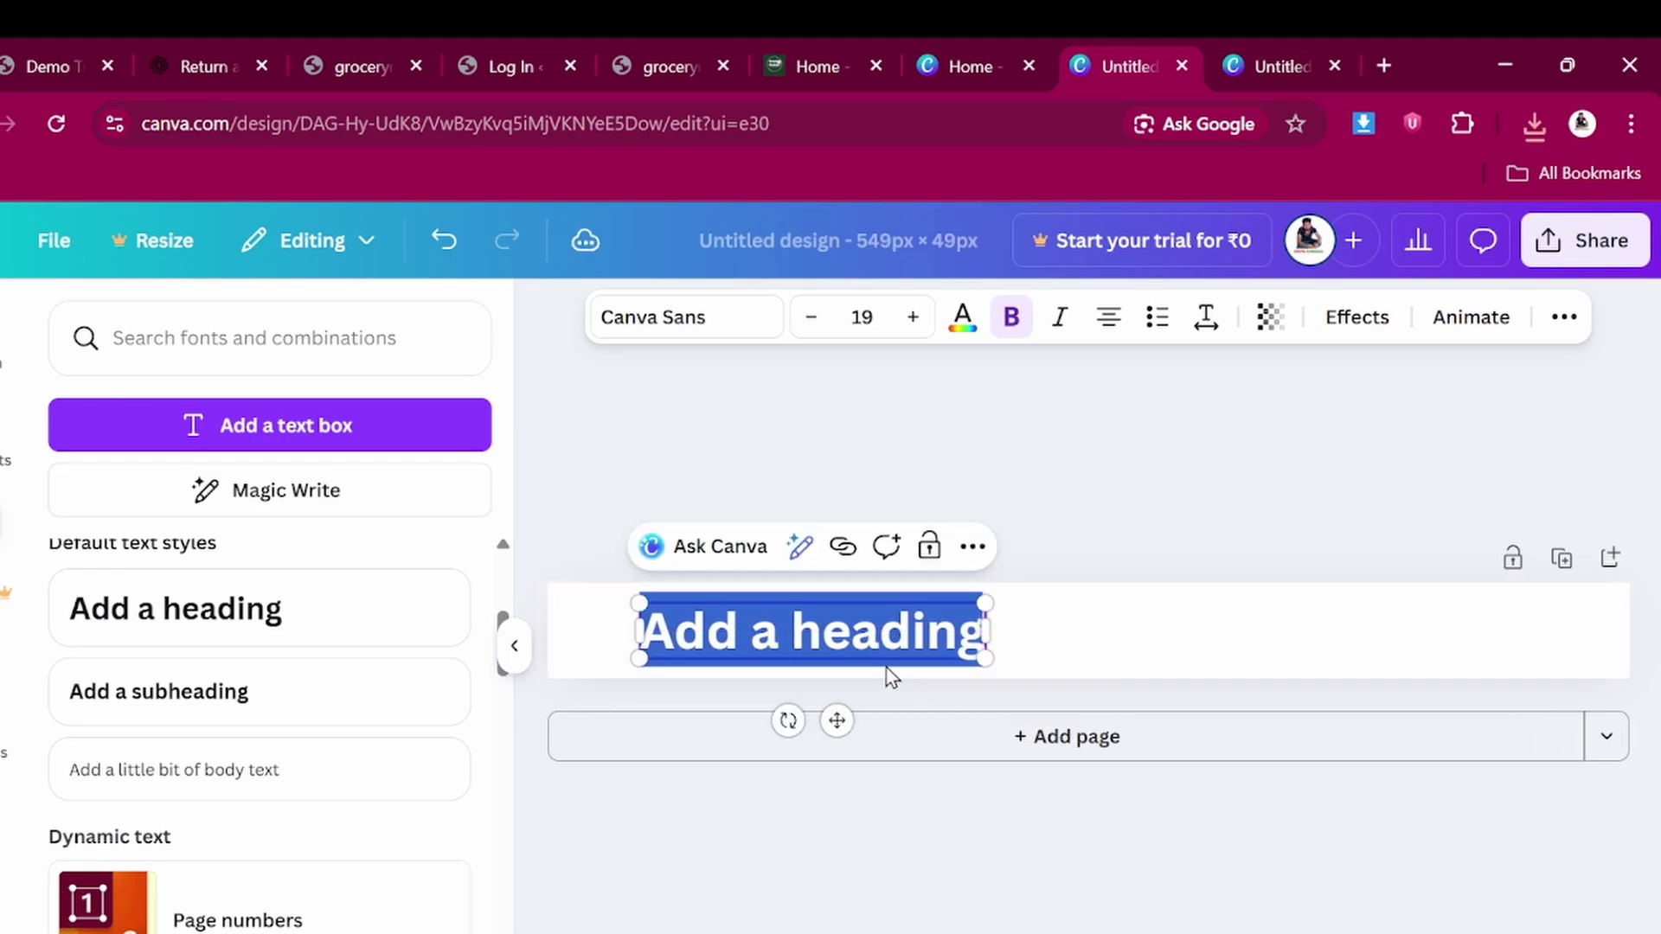
type("GROCERR")
key("BackSpace")
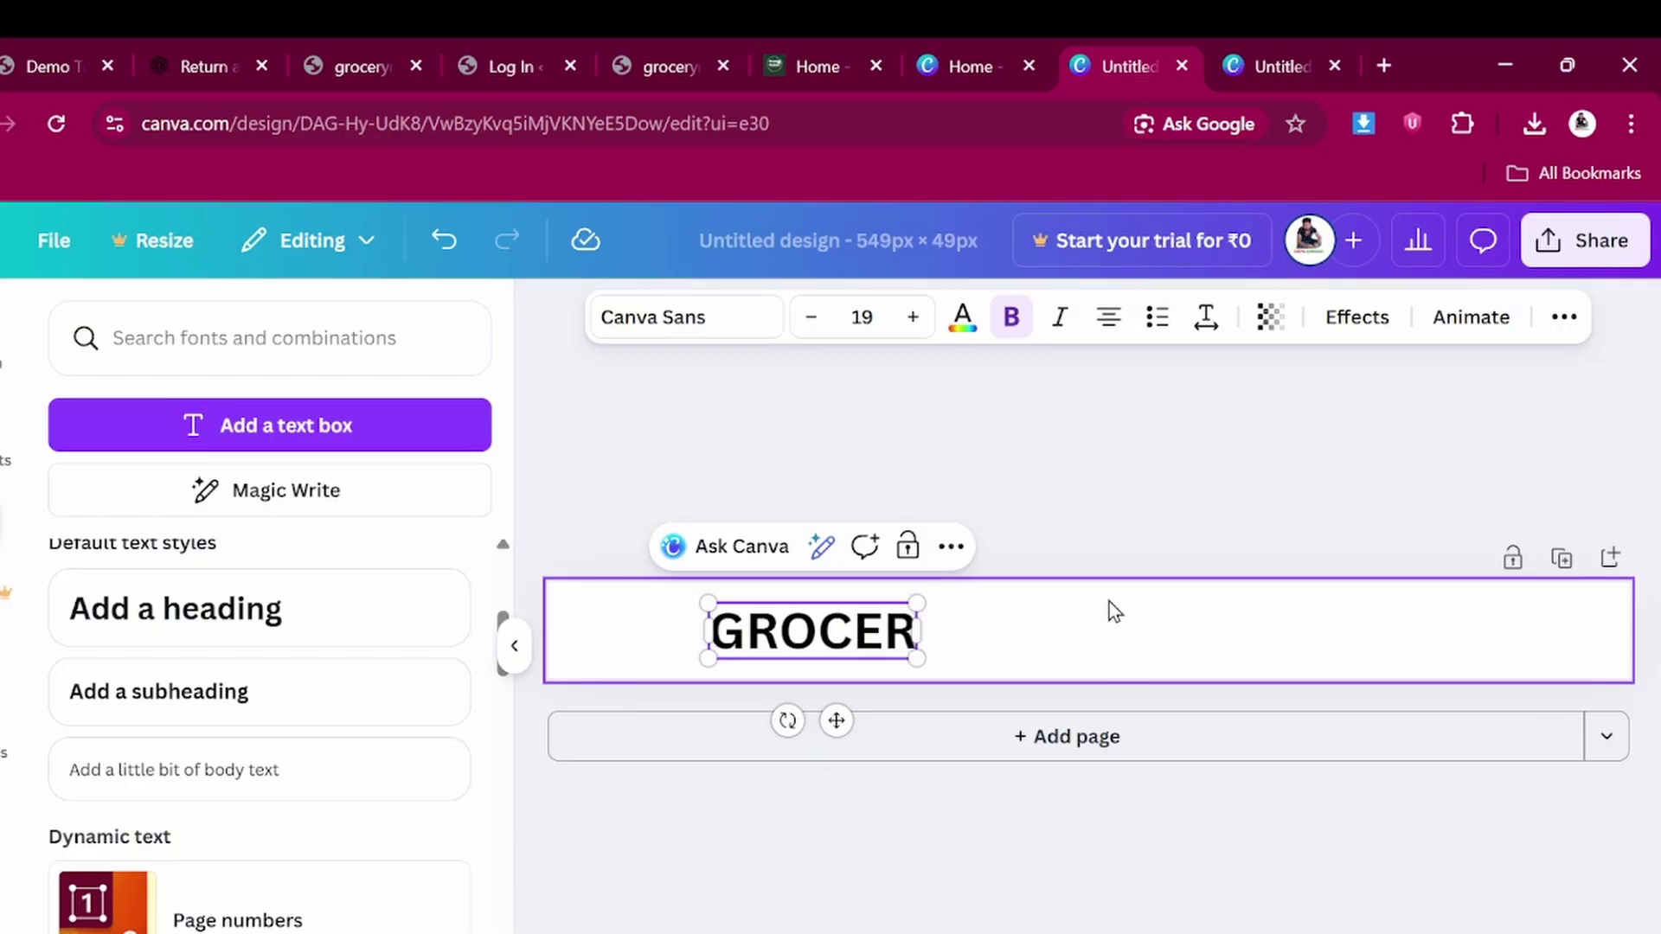
Enlarge the GROCER text to size 33 and centre it on the banner
left_click_drag(835, 720, 1111, 739)
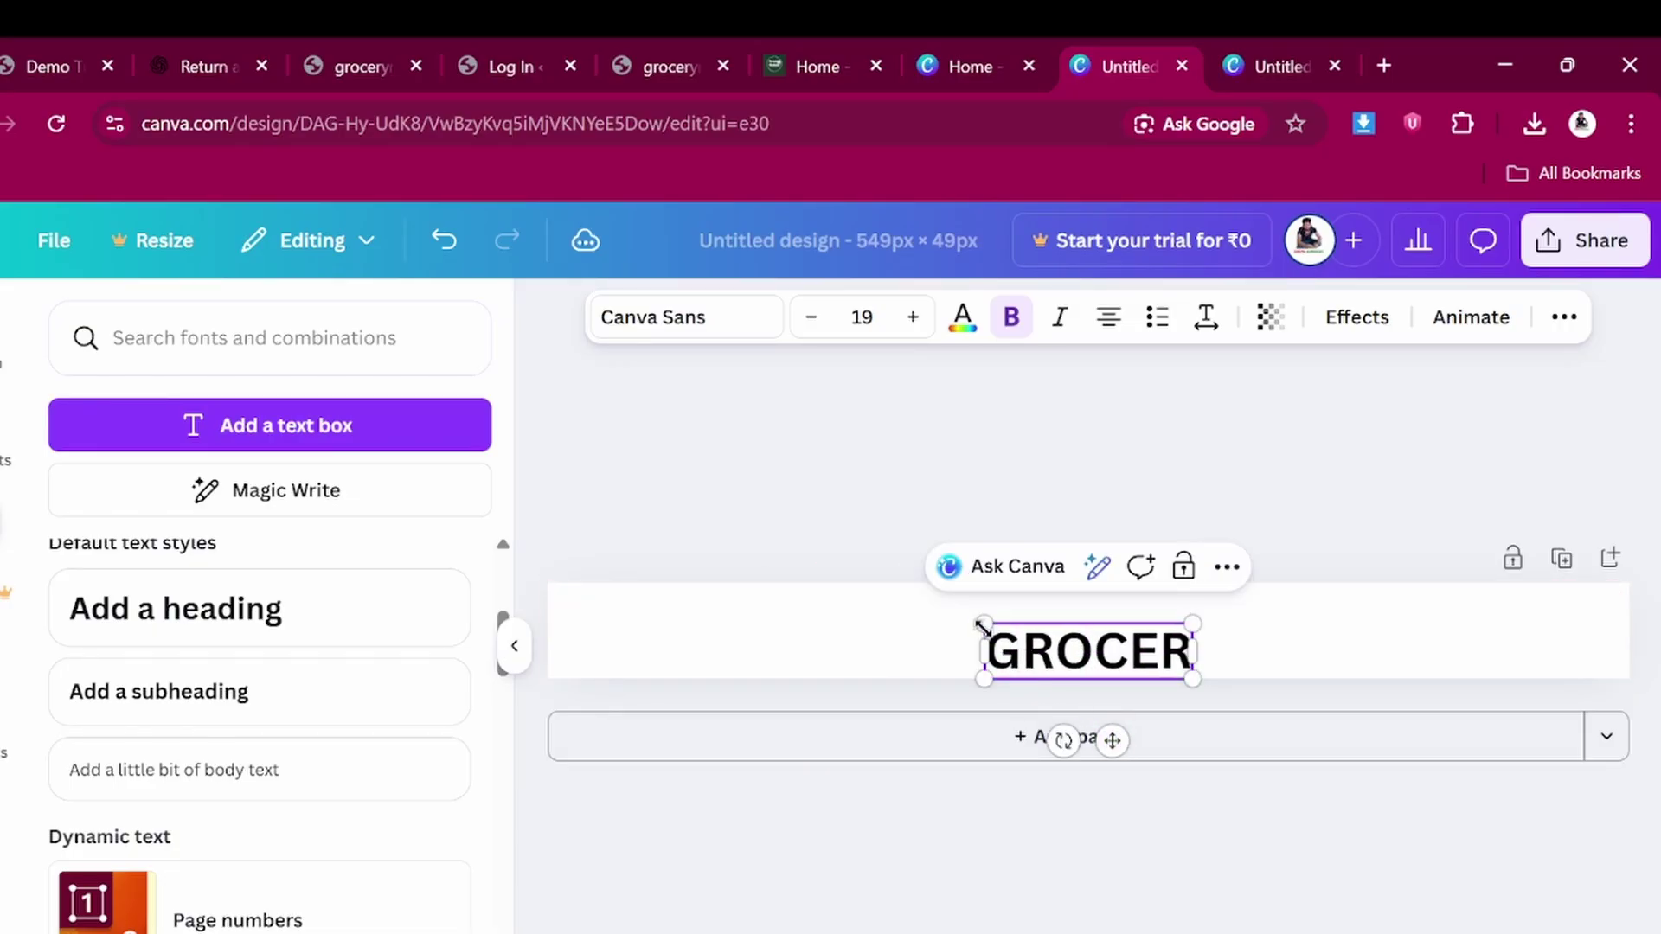
left_click_drag(981, 621, 702, 690)
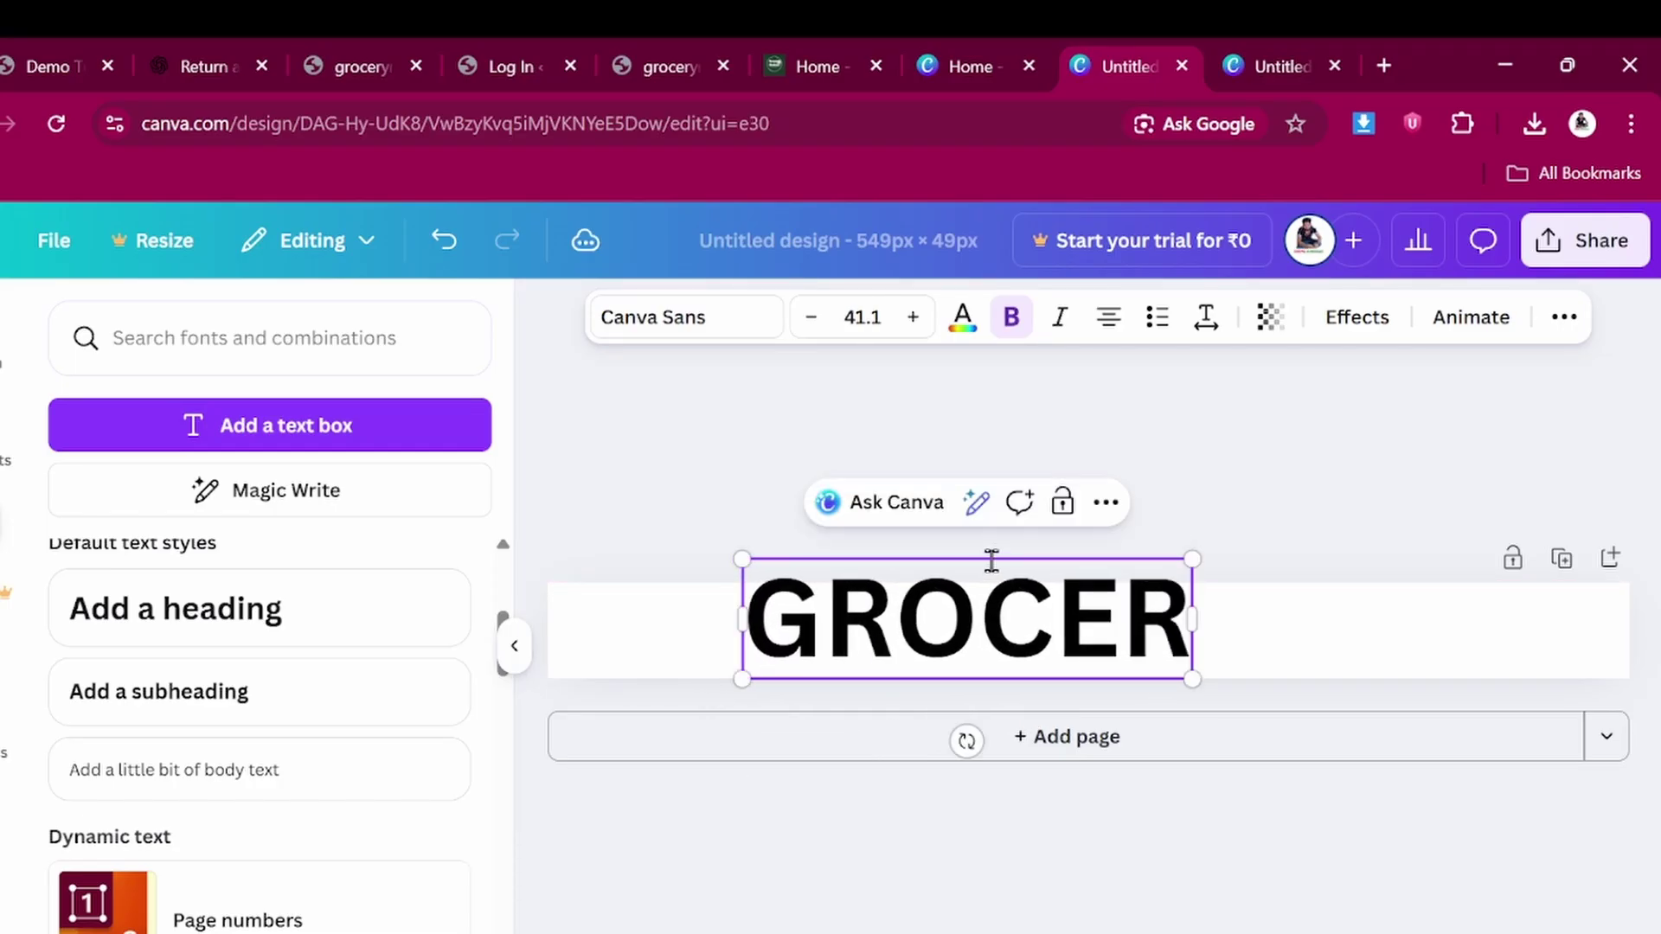
left_click(1165, 497)
mouse_move(958, 642)
left_mouse_down()
mouse_move(1045, 639)
mouse_move(967, 621)
left_mouse_up()
left_click(995, 436)
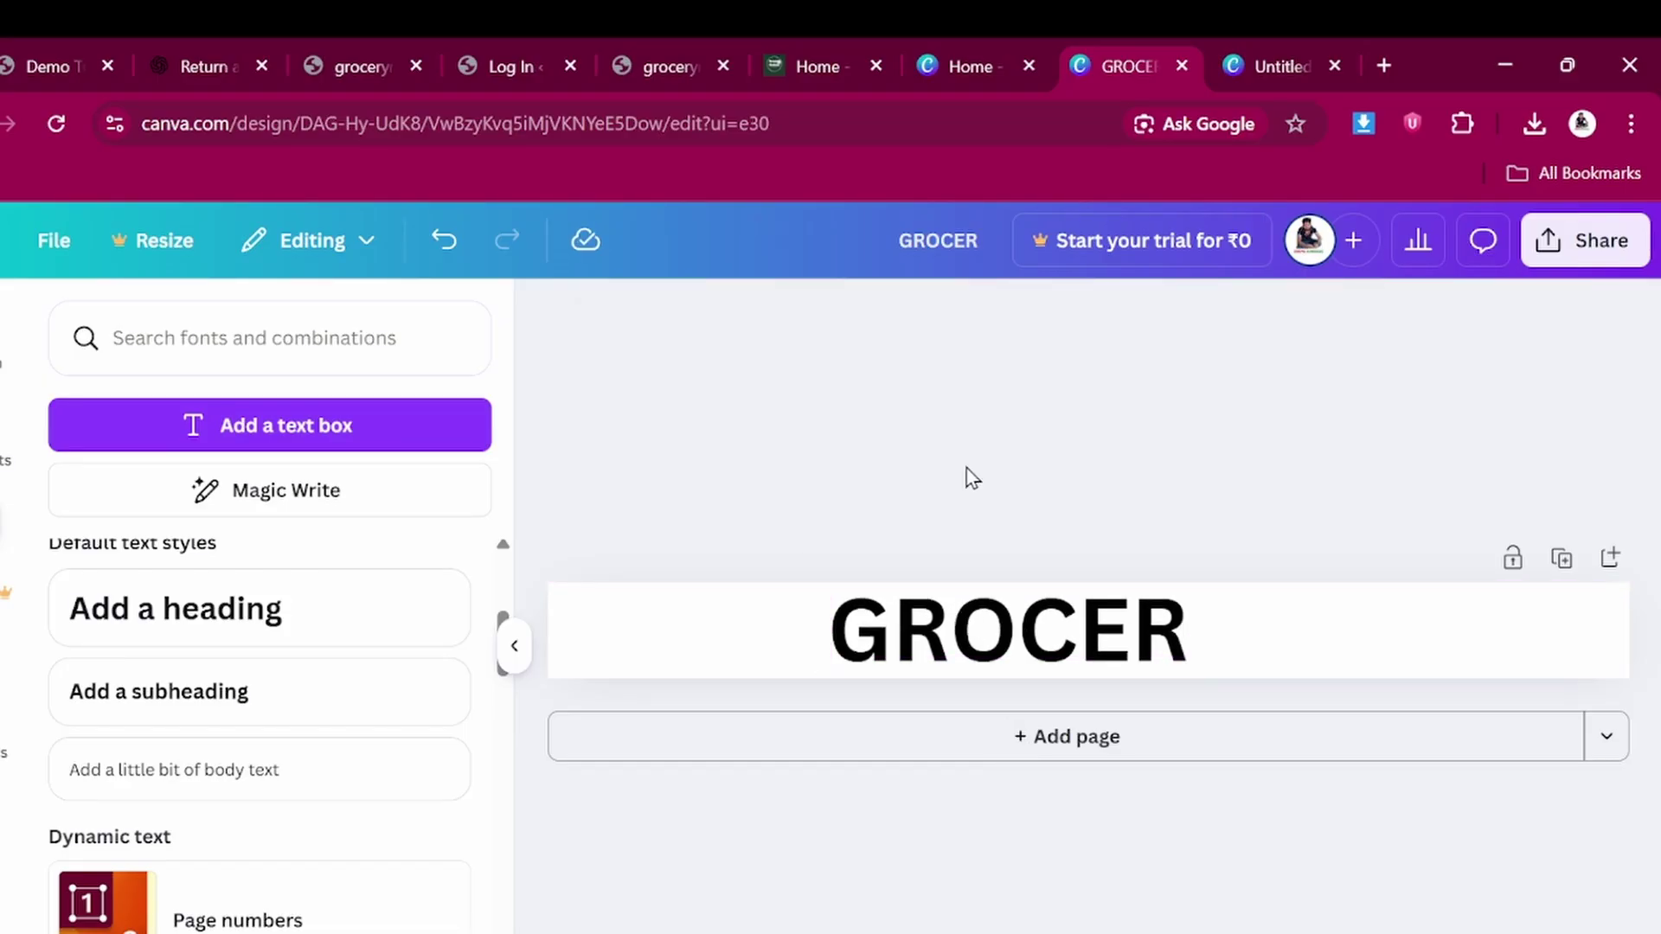
left_click(982, 645)
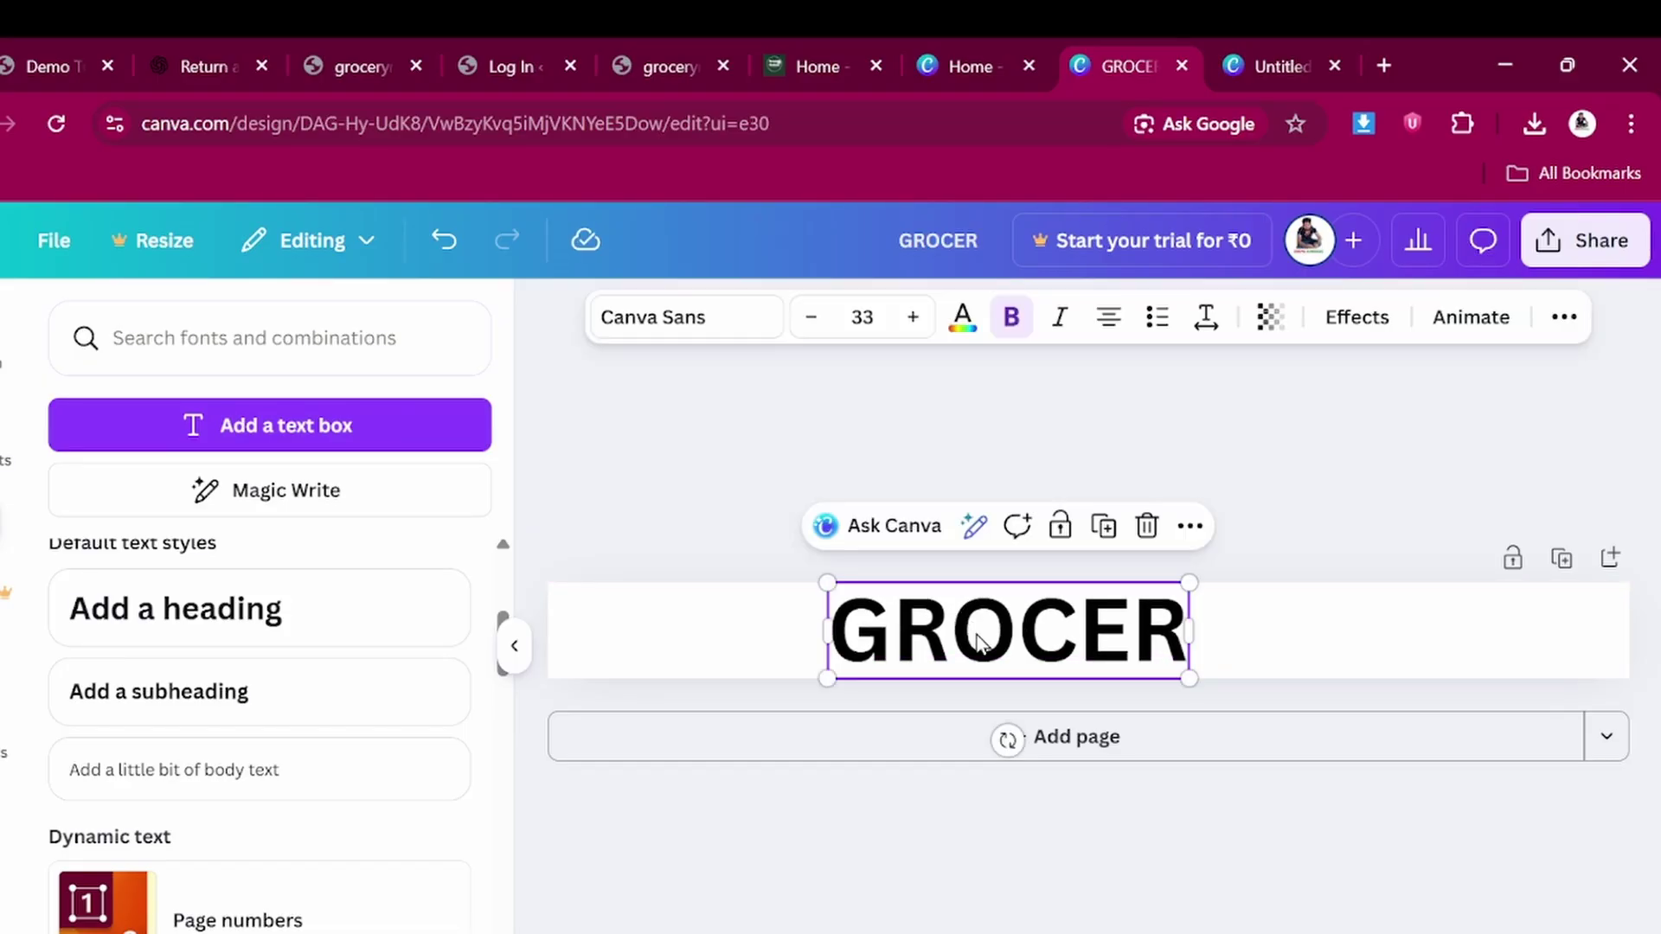
Make the GROCER text white
left_click(963, 322)
left_click(74, 692)
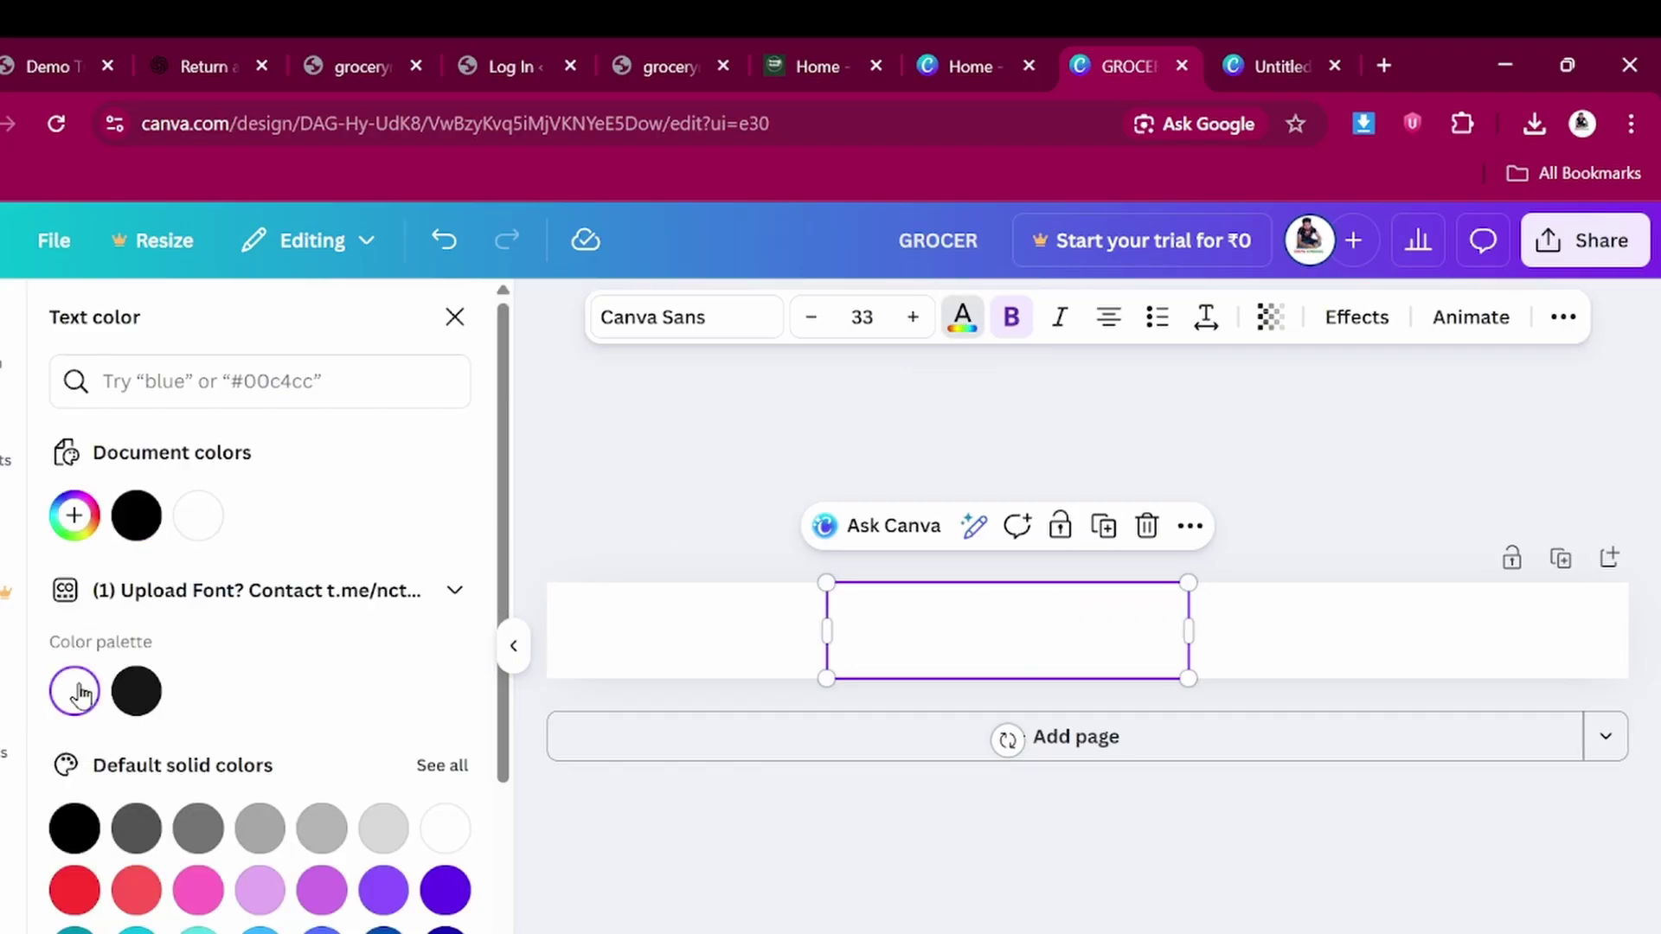
key("Escape")
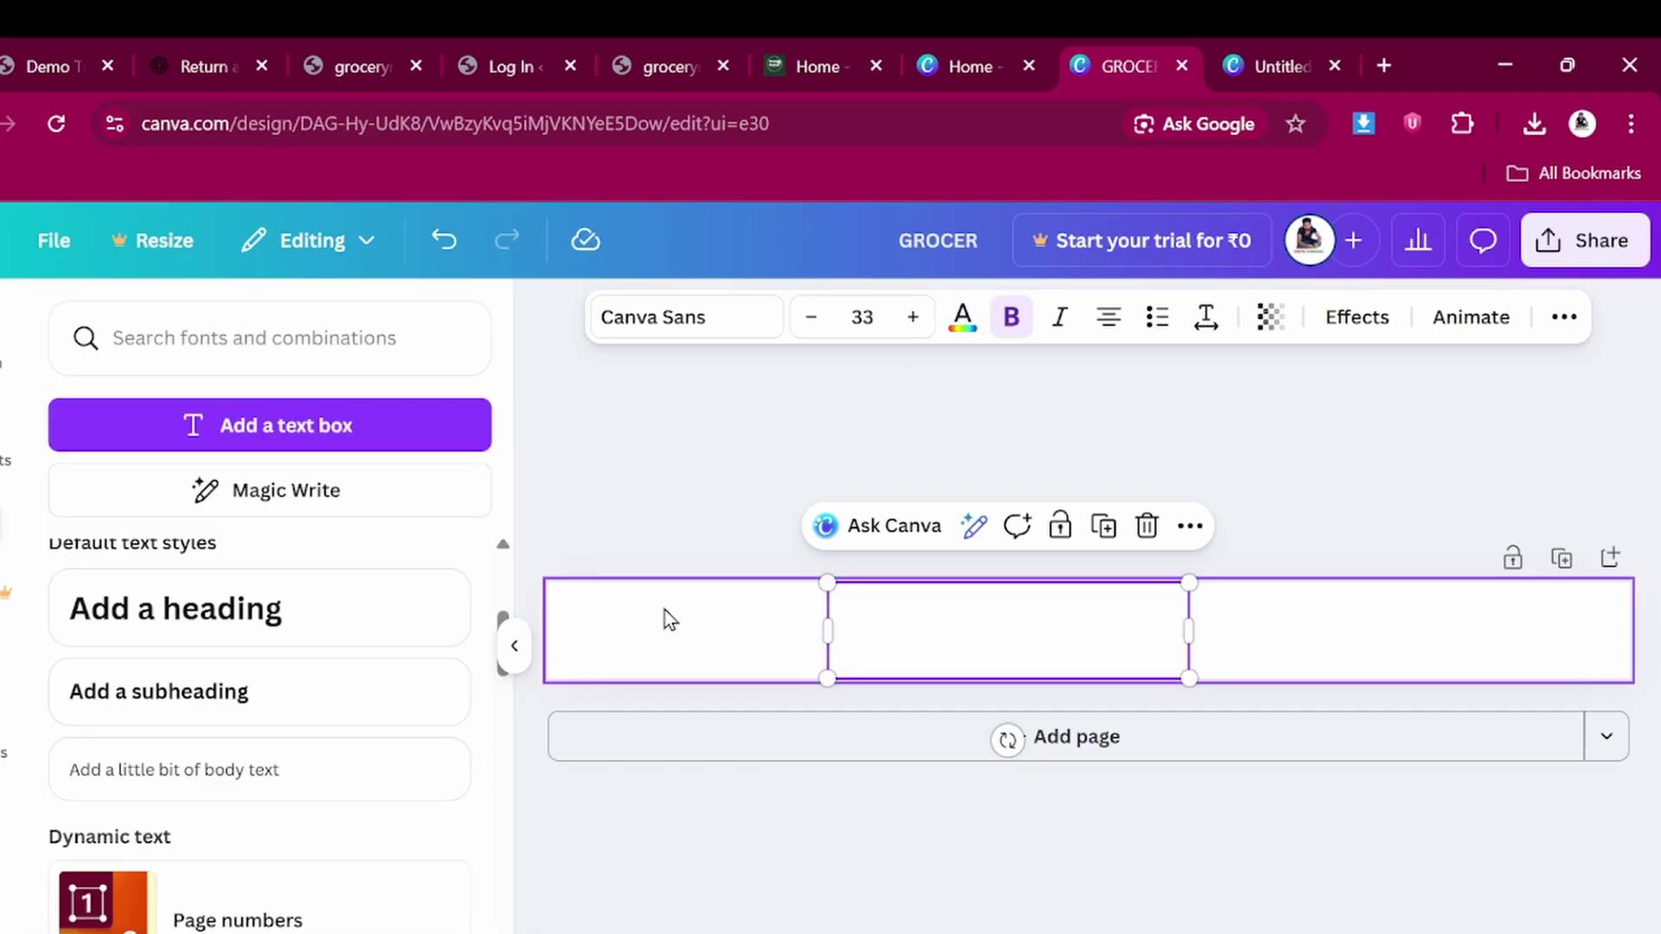
Fill the banner page background with bright red
left_click(664, 610)
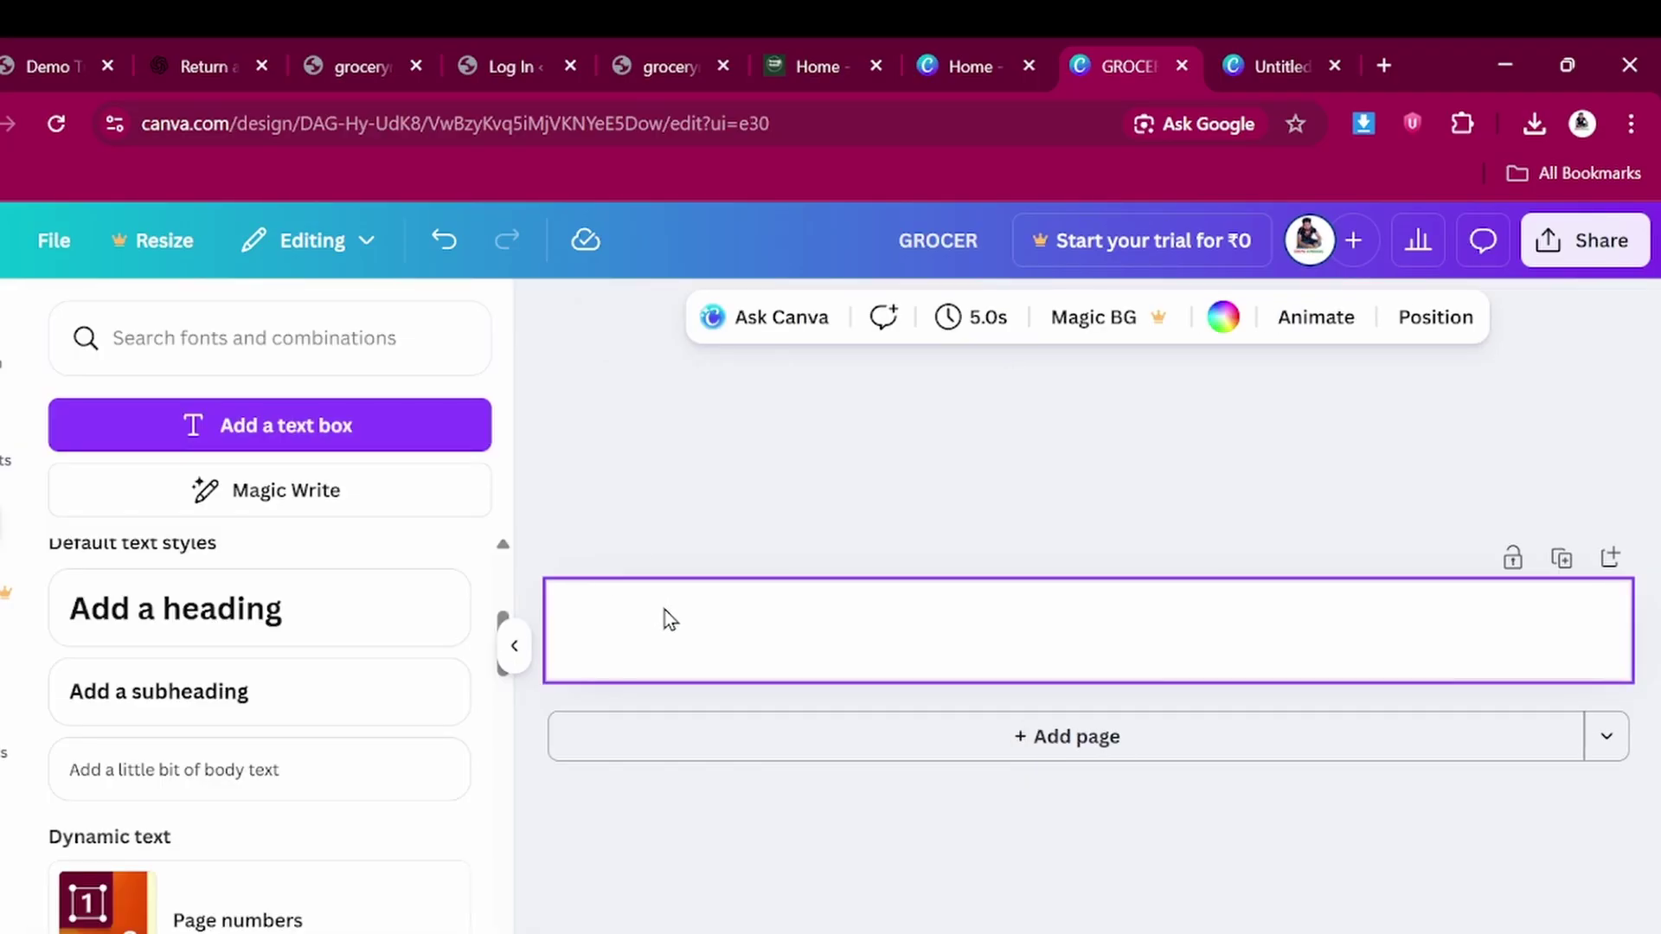
left_click(1211, 324)
scroll(382, 626, "down", 1)
scroll(382, 626, "down", 1)
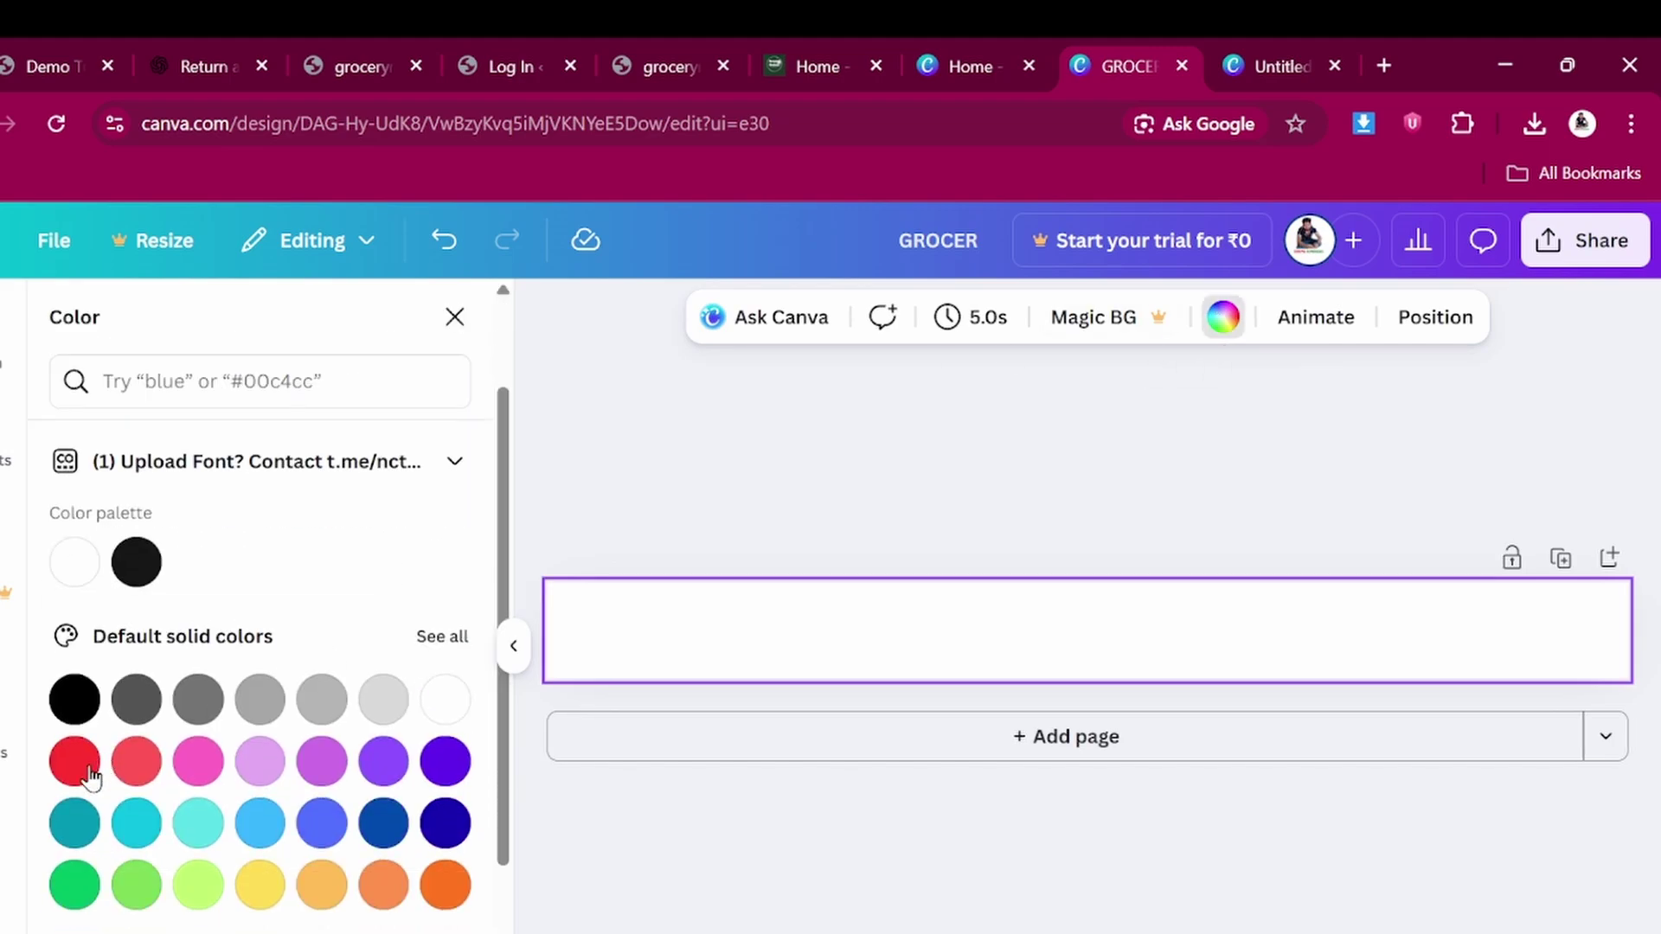
left_click(71, 766)
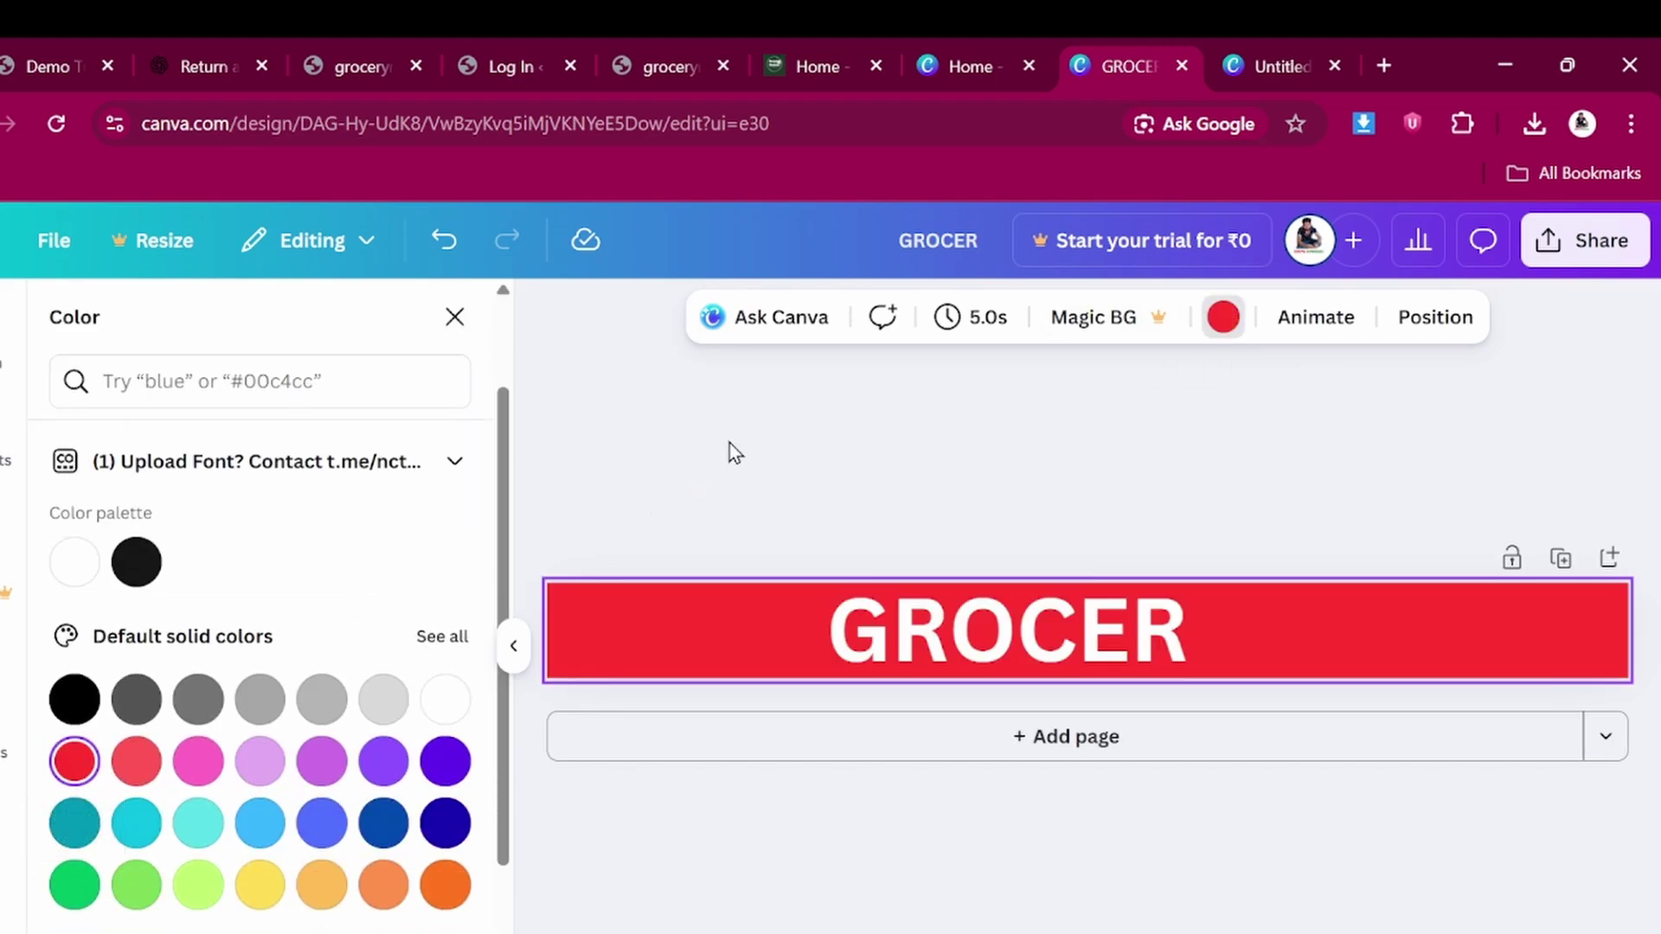
key("Escape")
key("Escape")
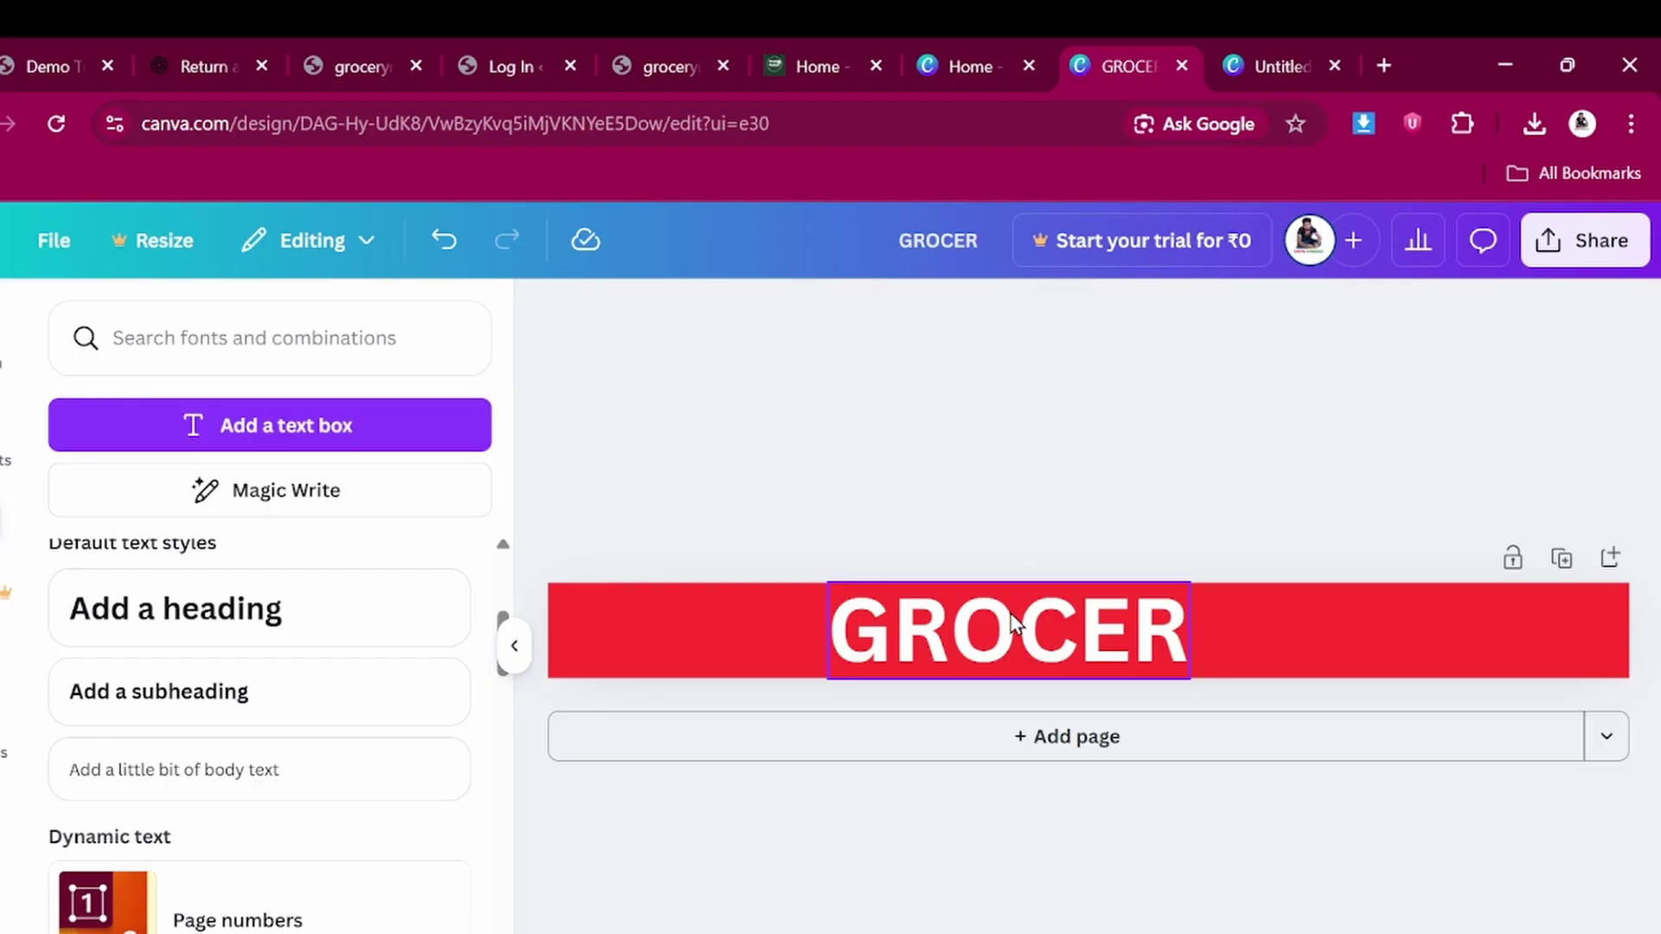
Toggle bold off and back on for the GROCER text, keeping it bold
left_click(1012, 623)
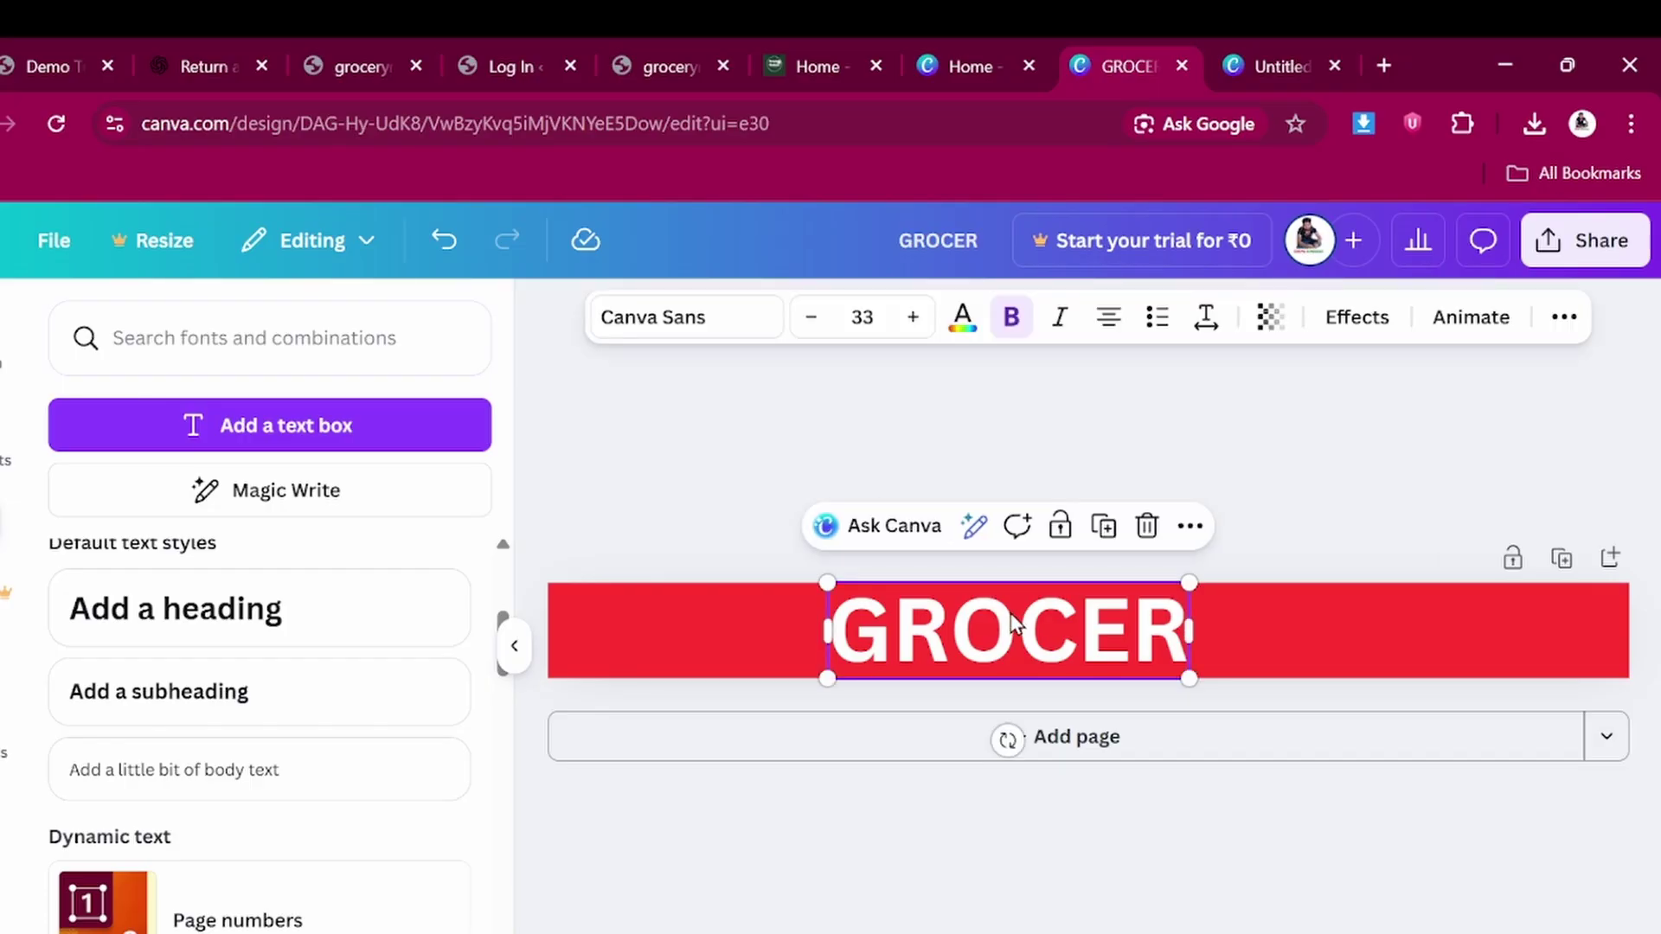
left_click(1012, 319)
left_click(1012, 319)
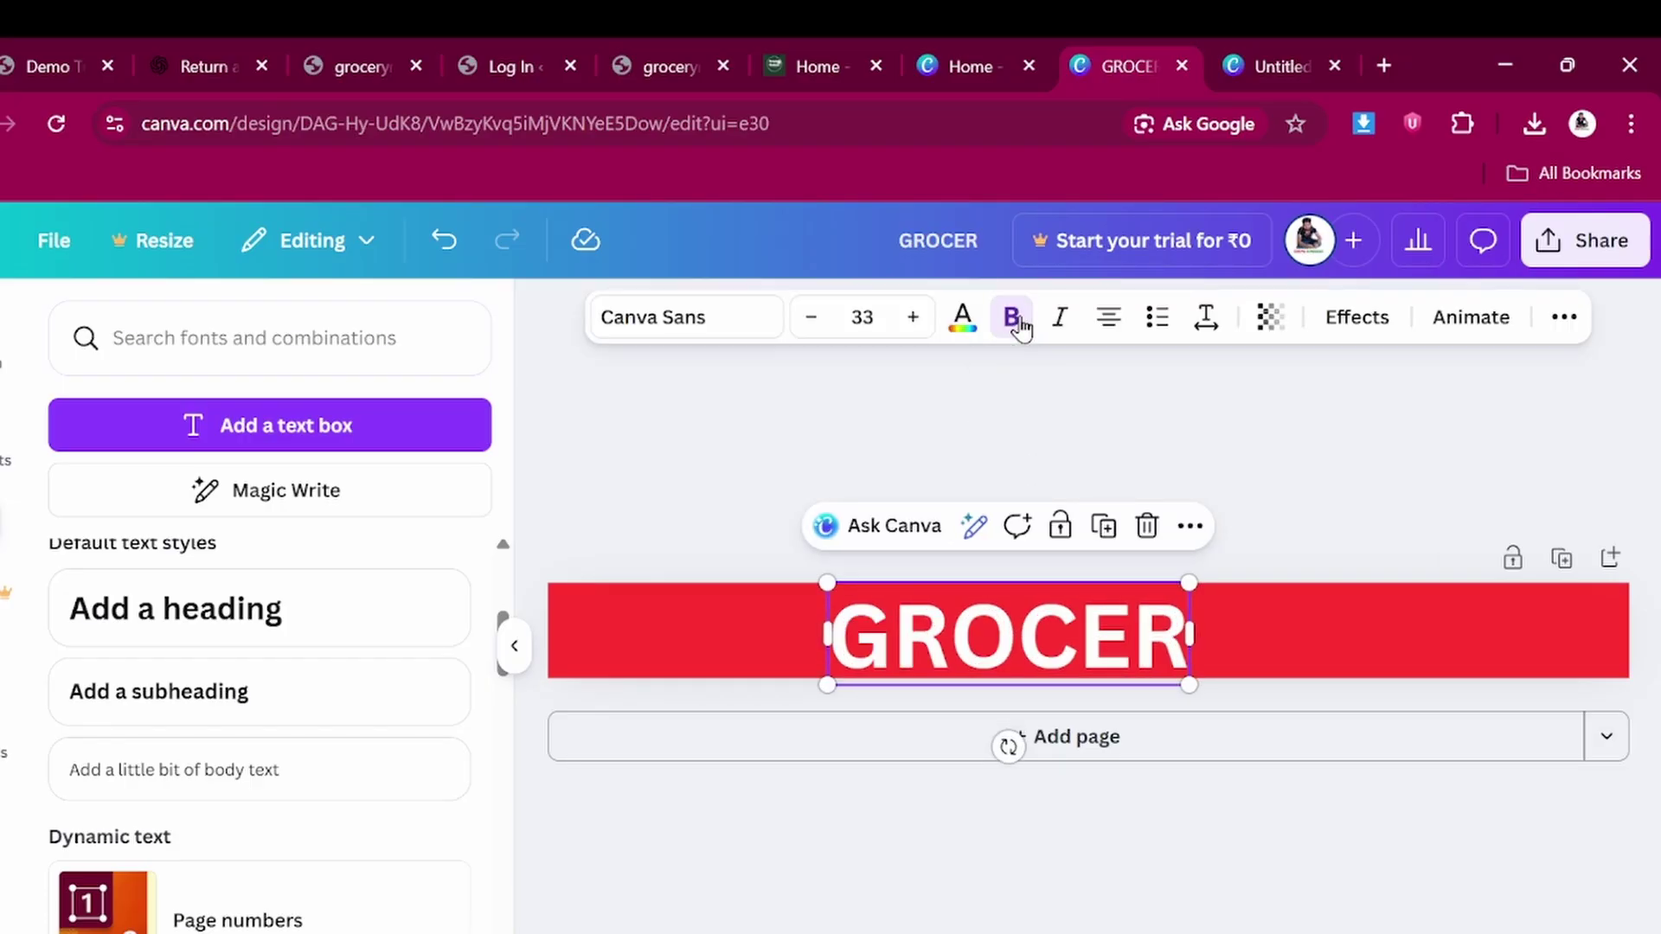
left_click(1033, 419)
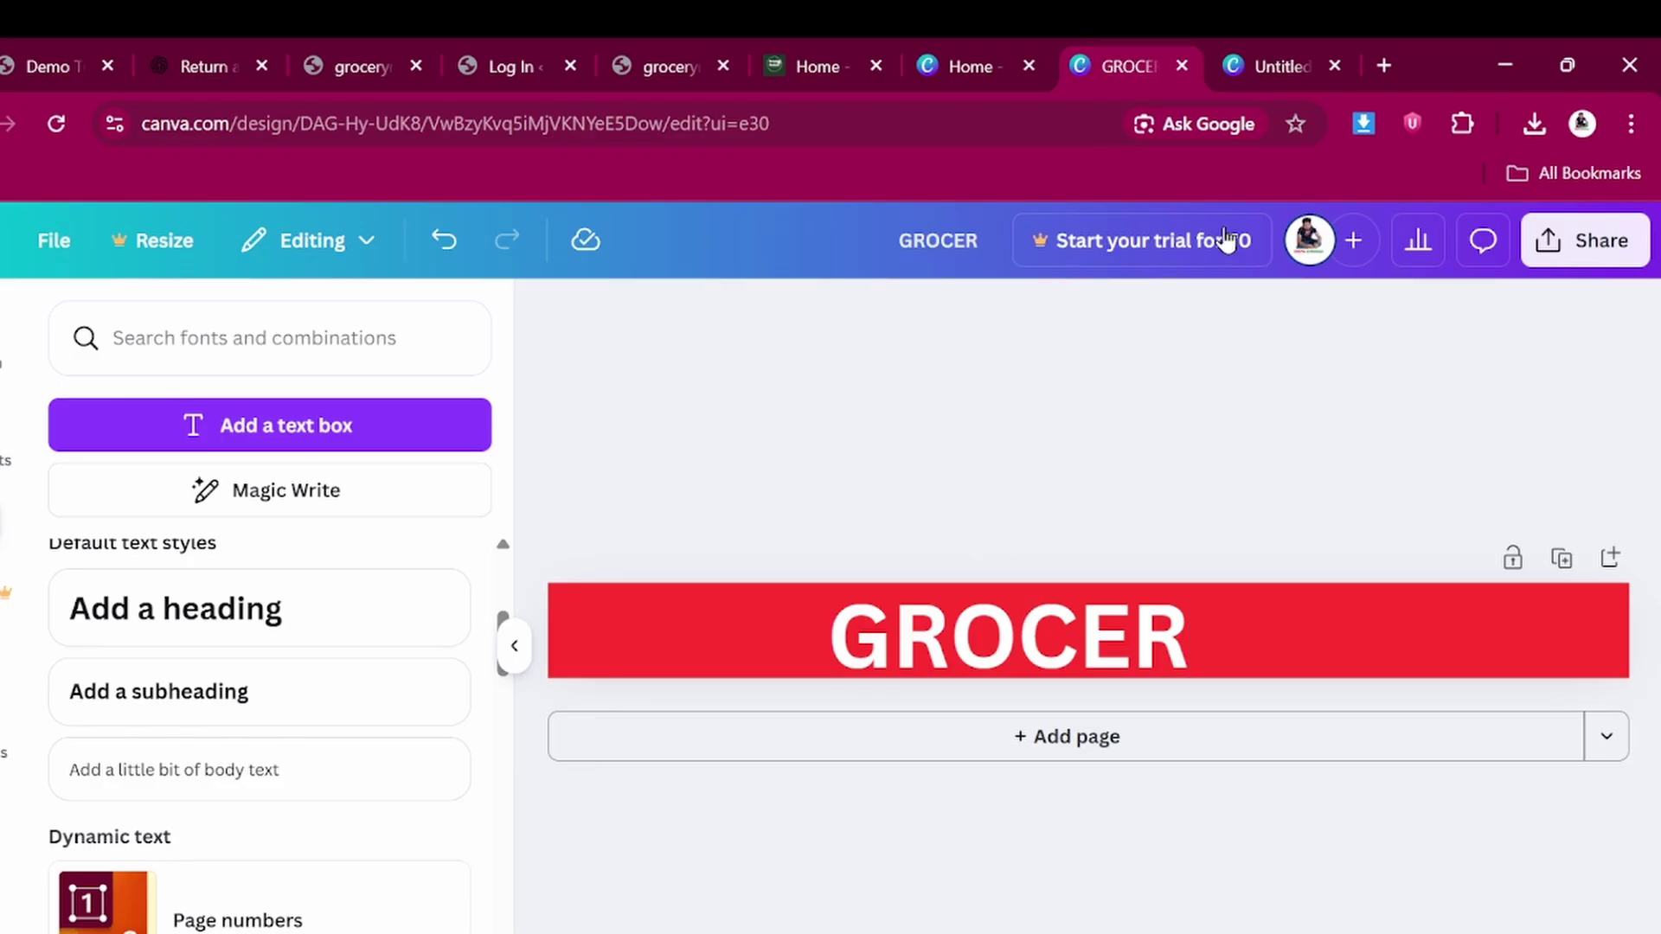
Download the red GROCER banner as a PNG
left_click(1572, 243)
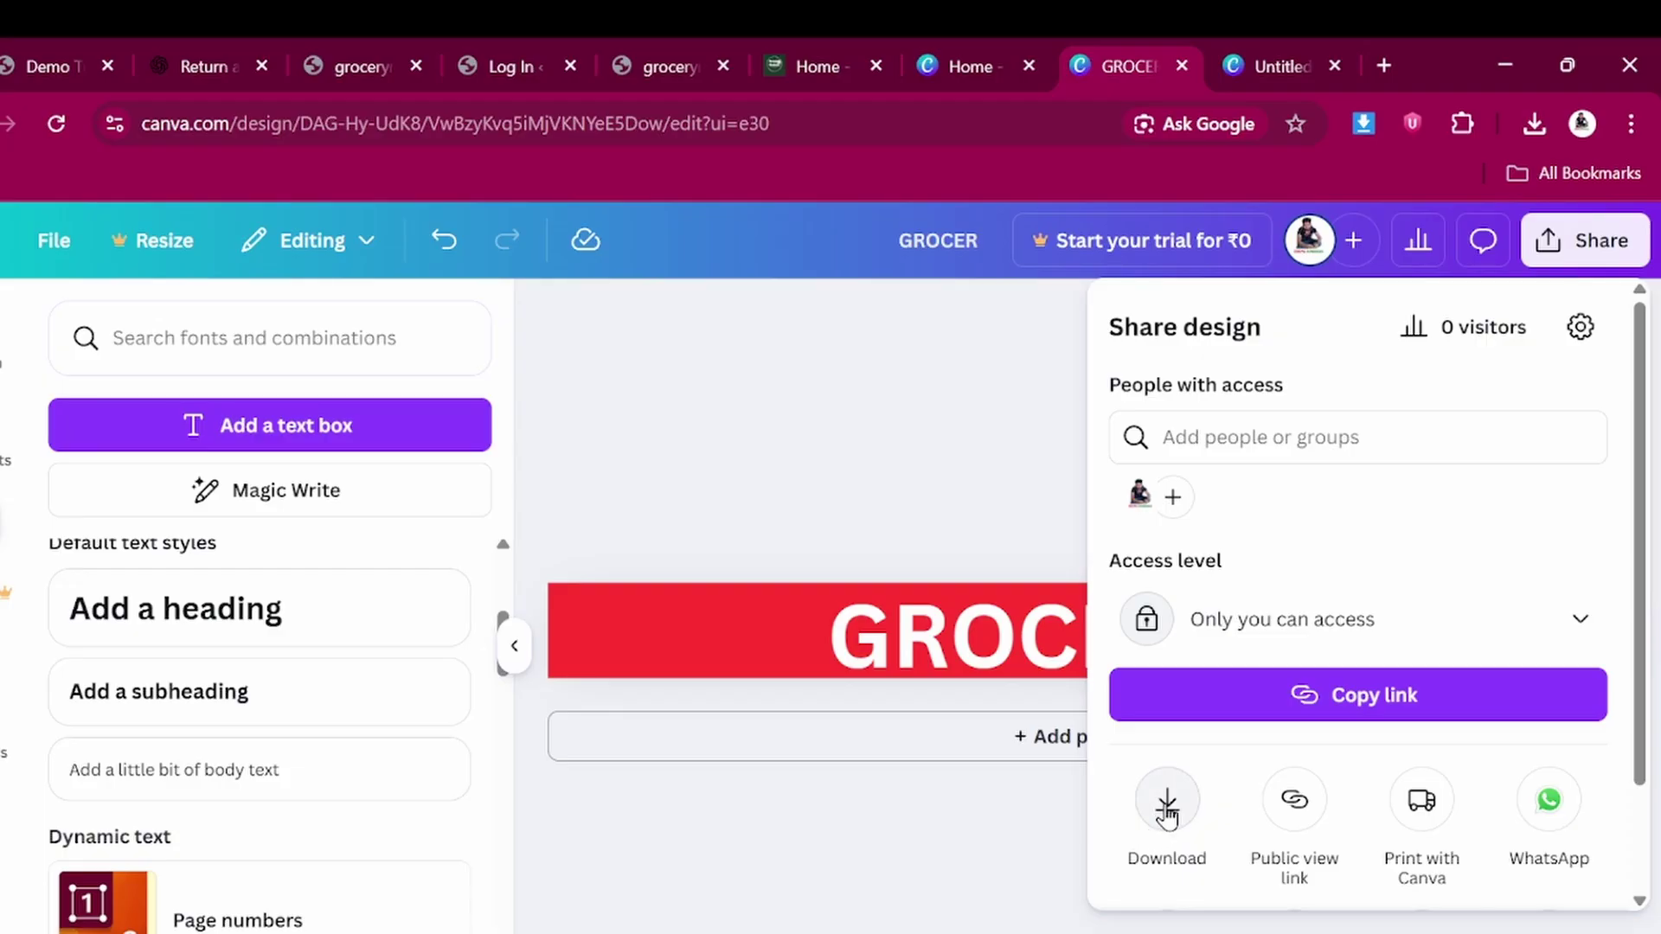
left_click(1167, 809)
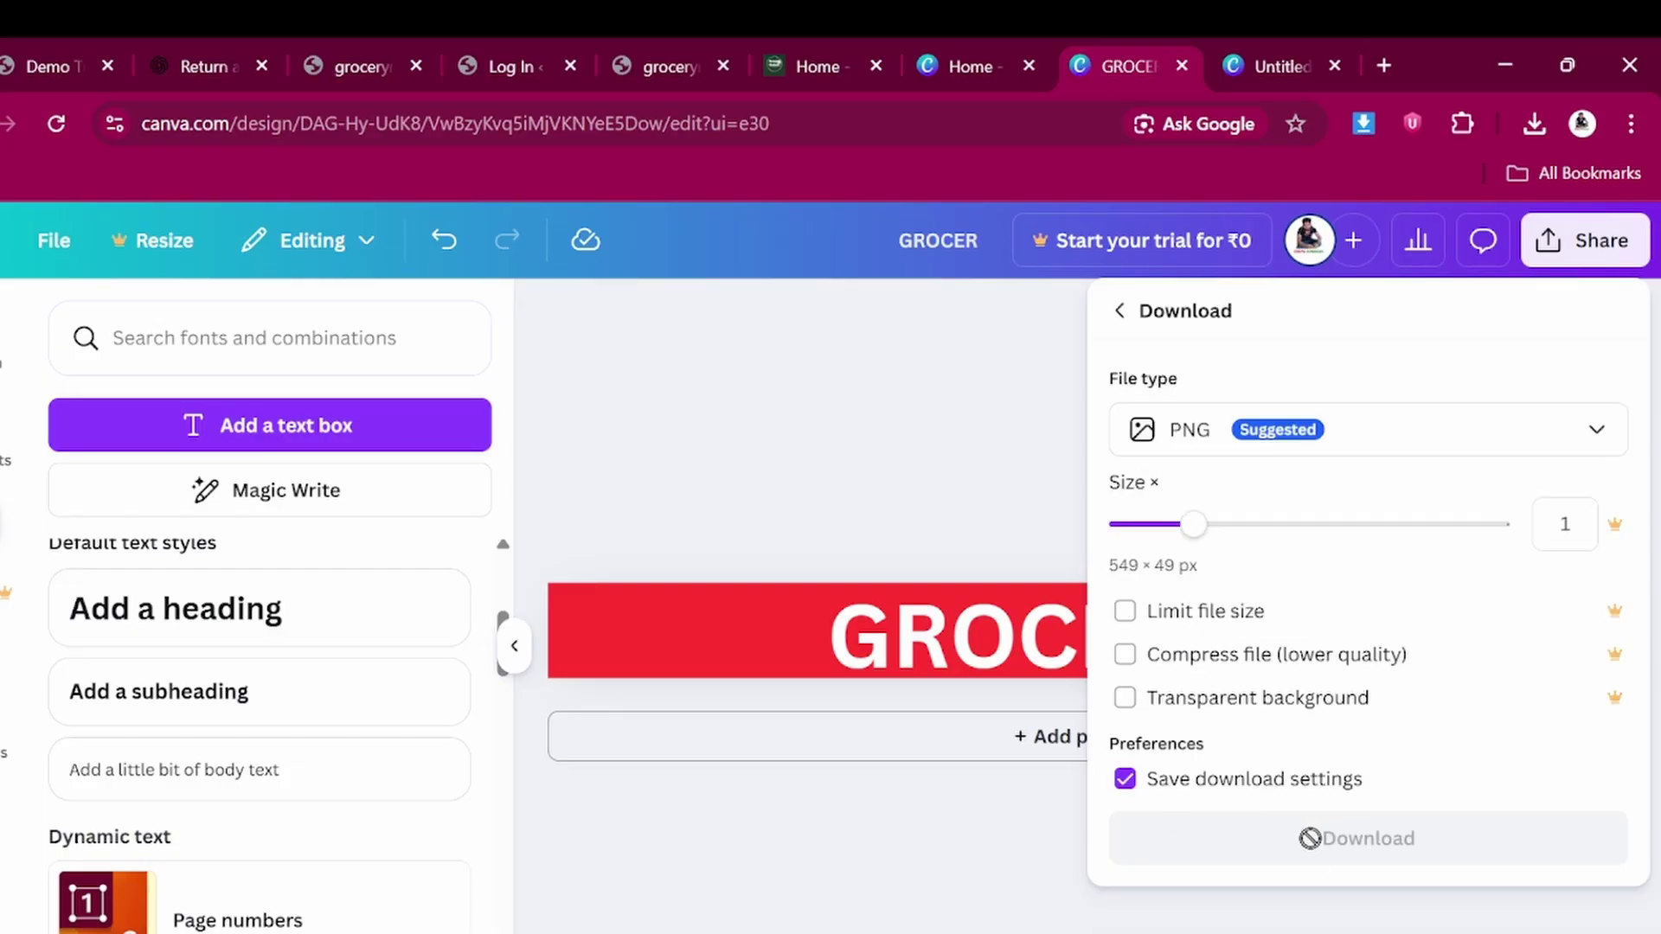
left_click(1341, 850)
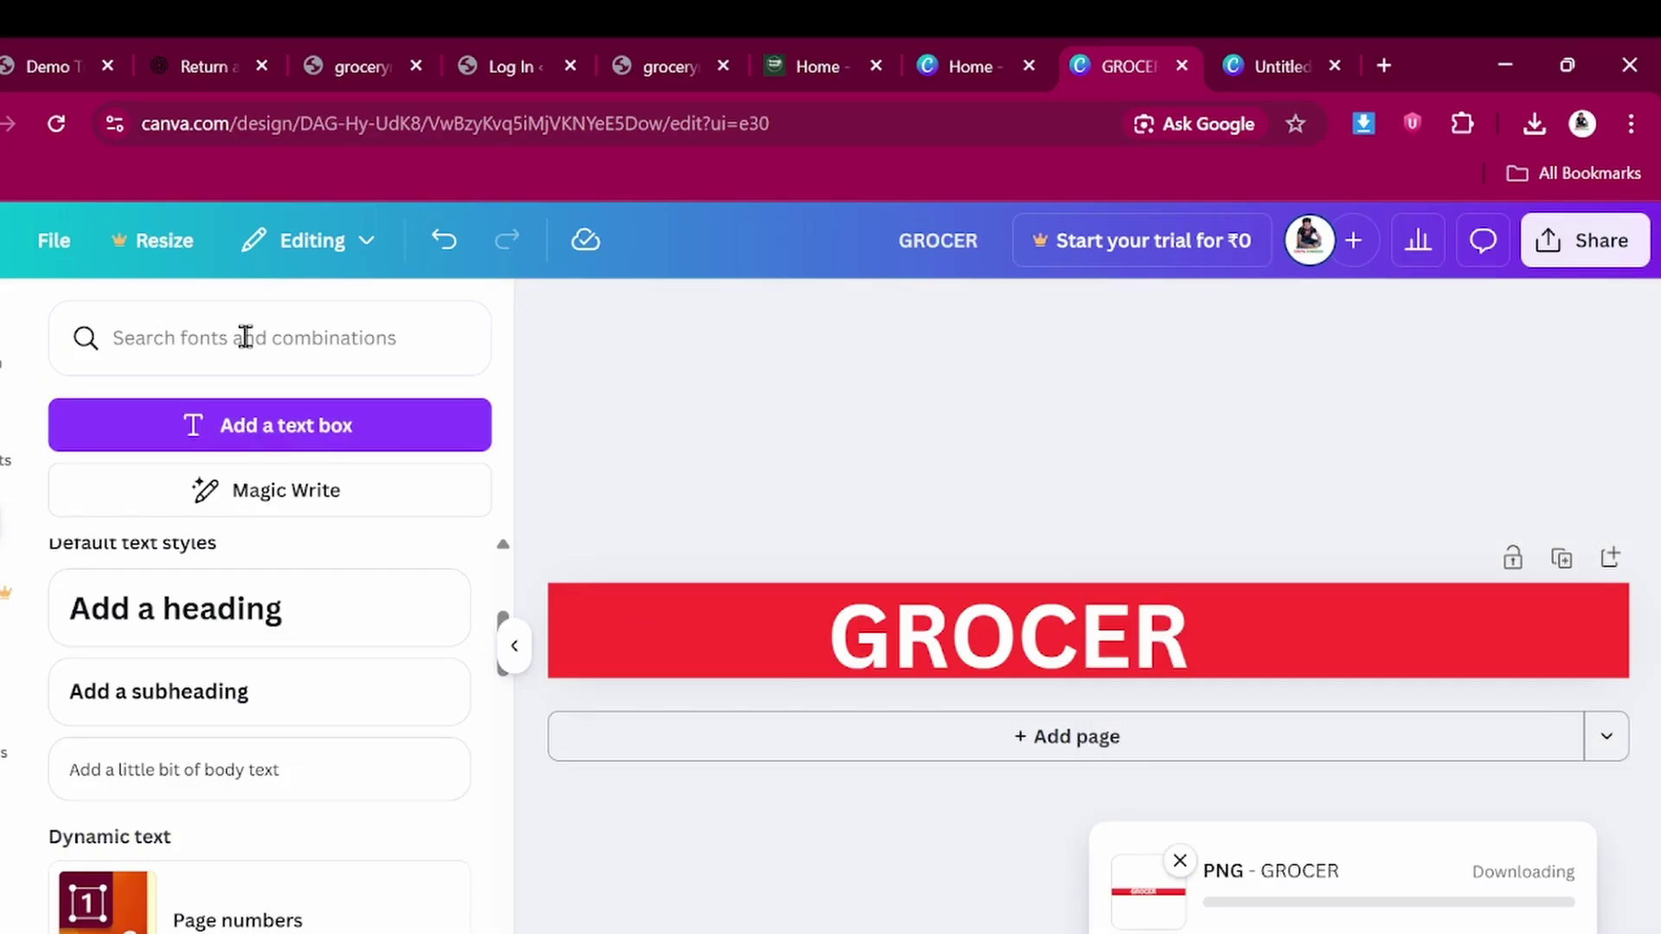
Check the live store tab, then go to the Edit Home Grocery tab
left_click(24, 52)
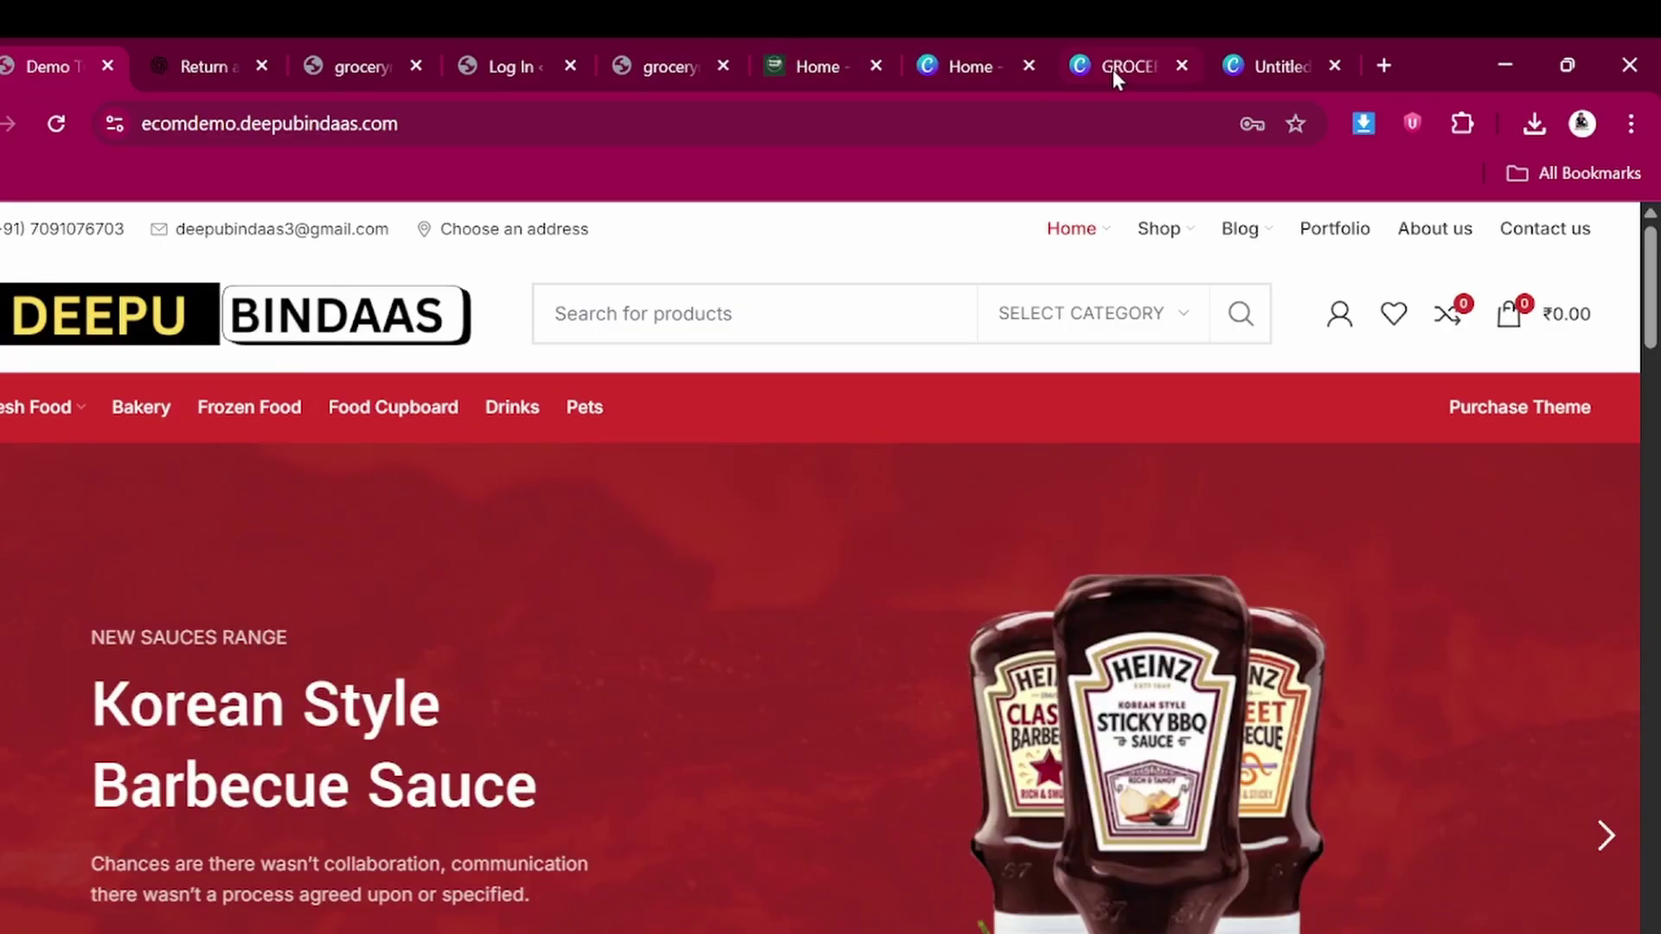
left_click(1129, 42)
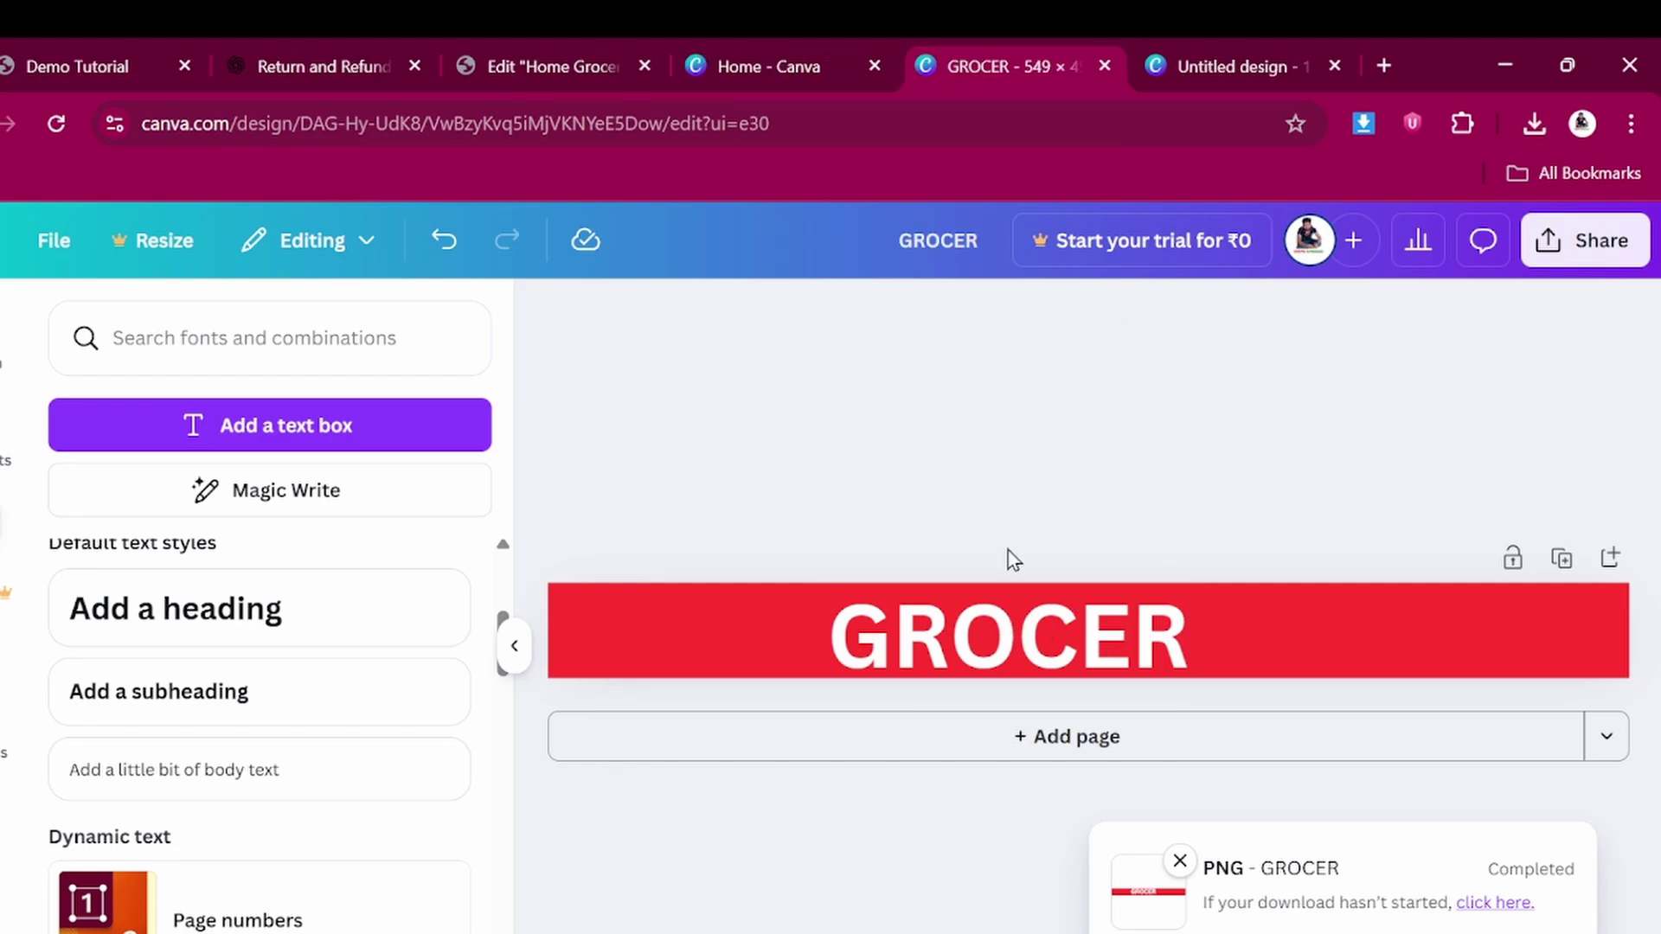
left_click(537, 41)
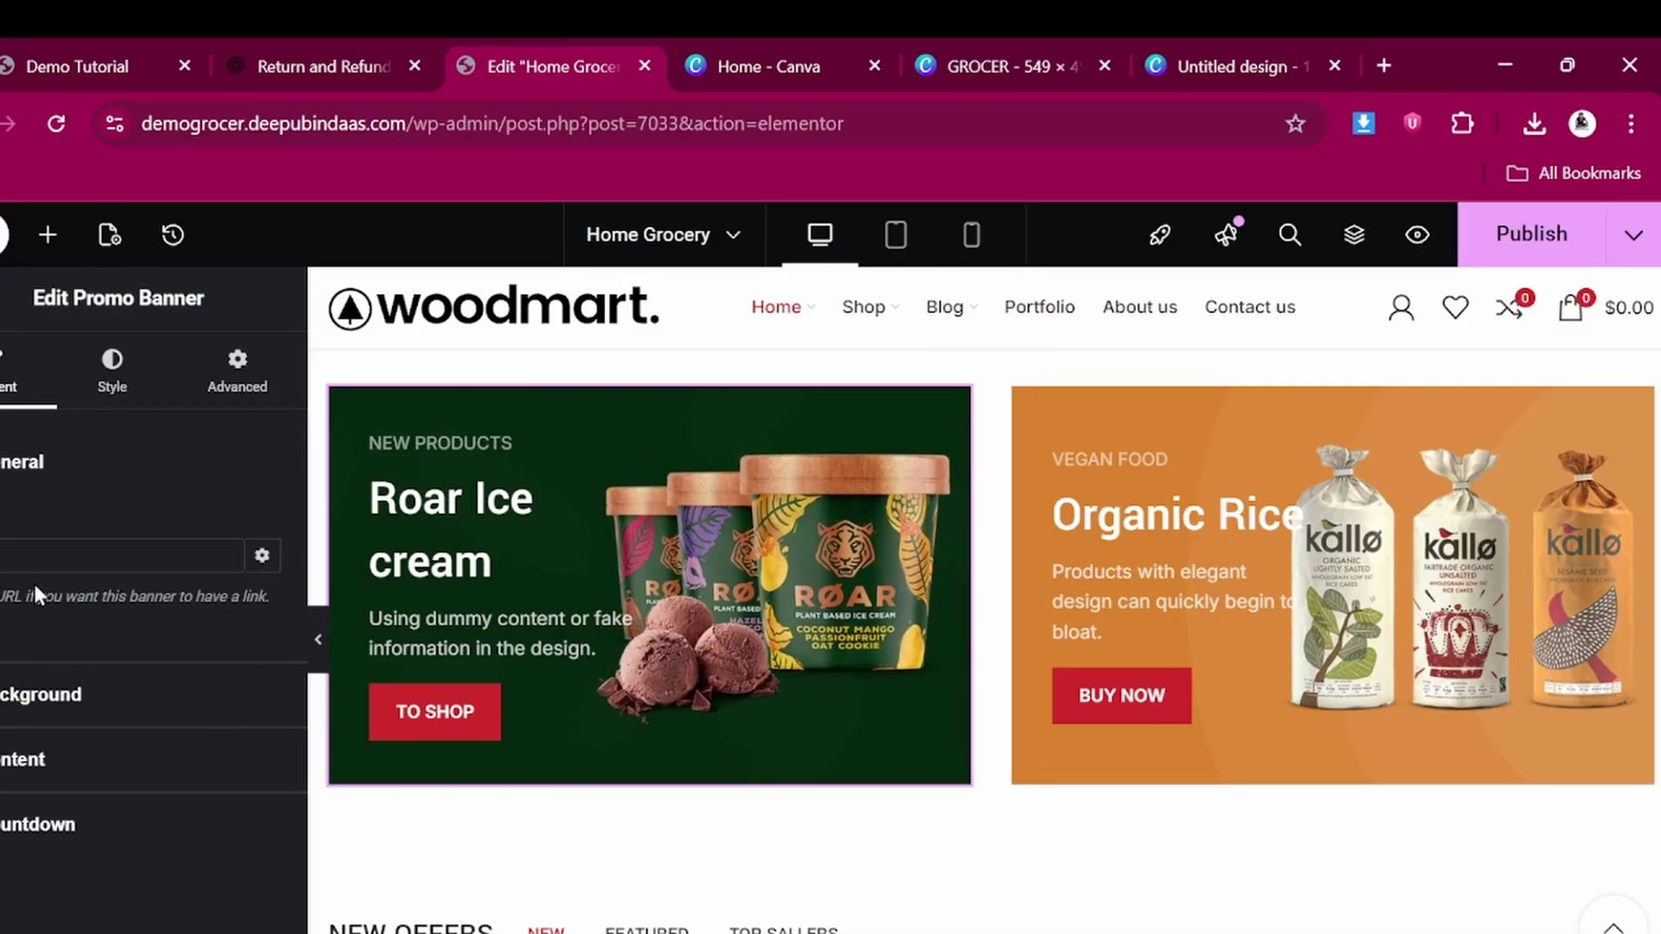
Paste the site address as the Roar Ice cream banner's link
left_click(31, 551)
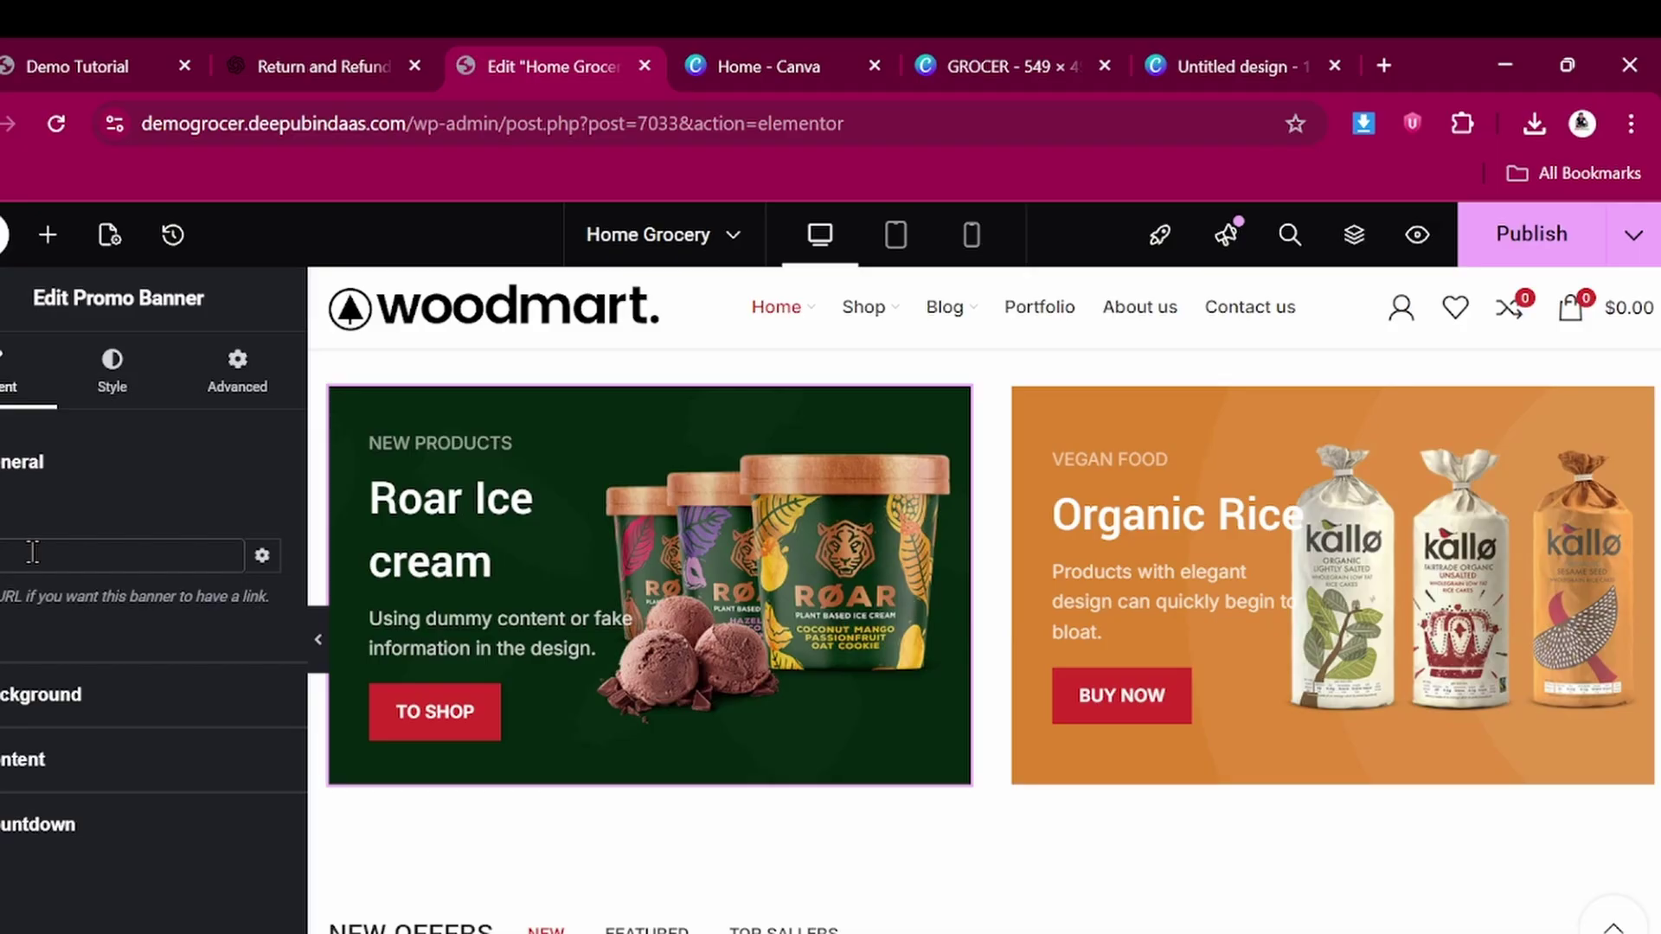
type("https://deepubindaas.com/")
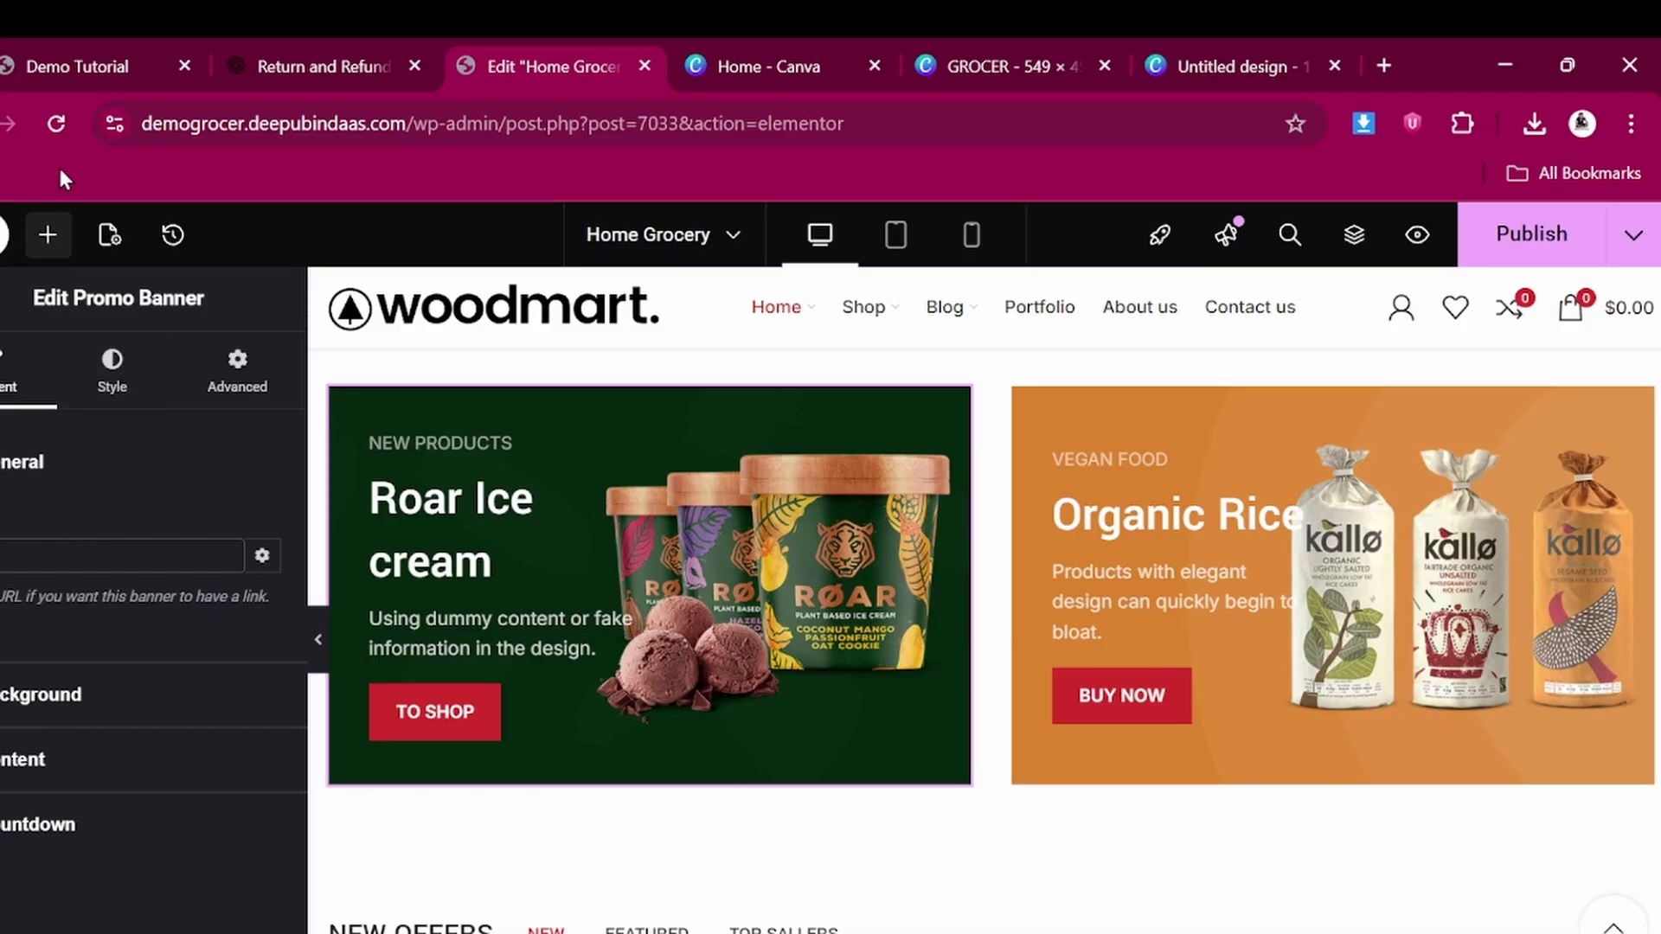
left_click(39, 695)
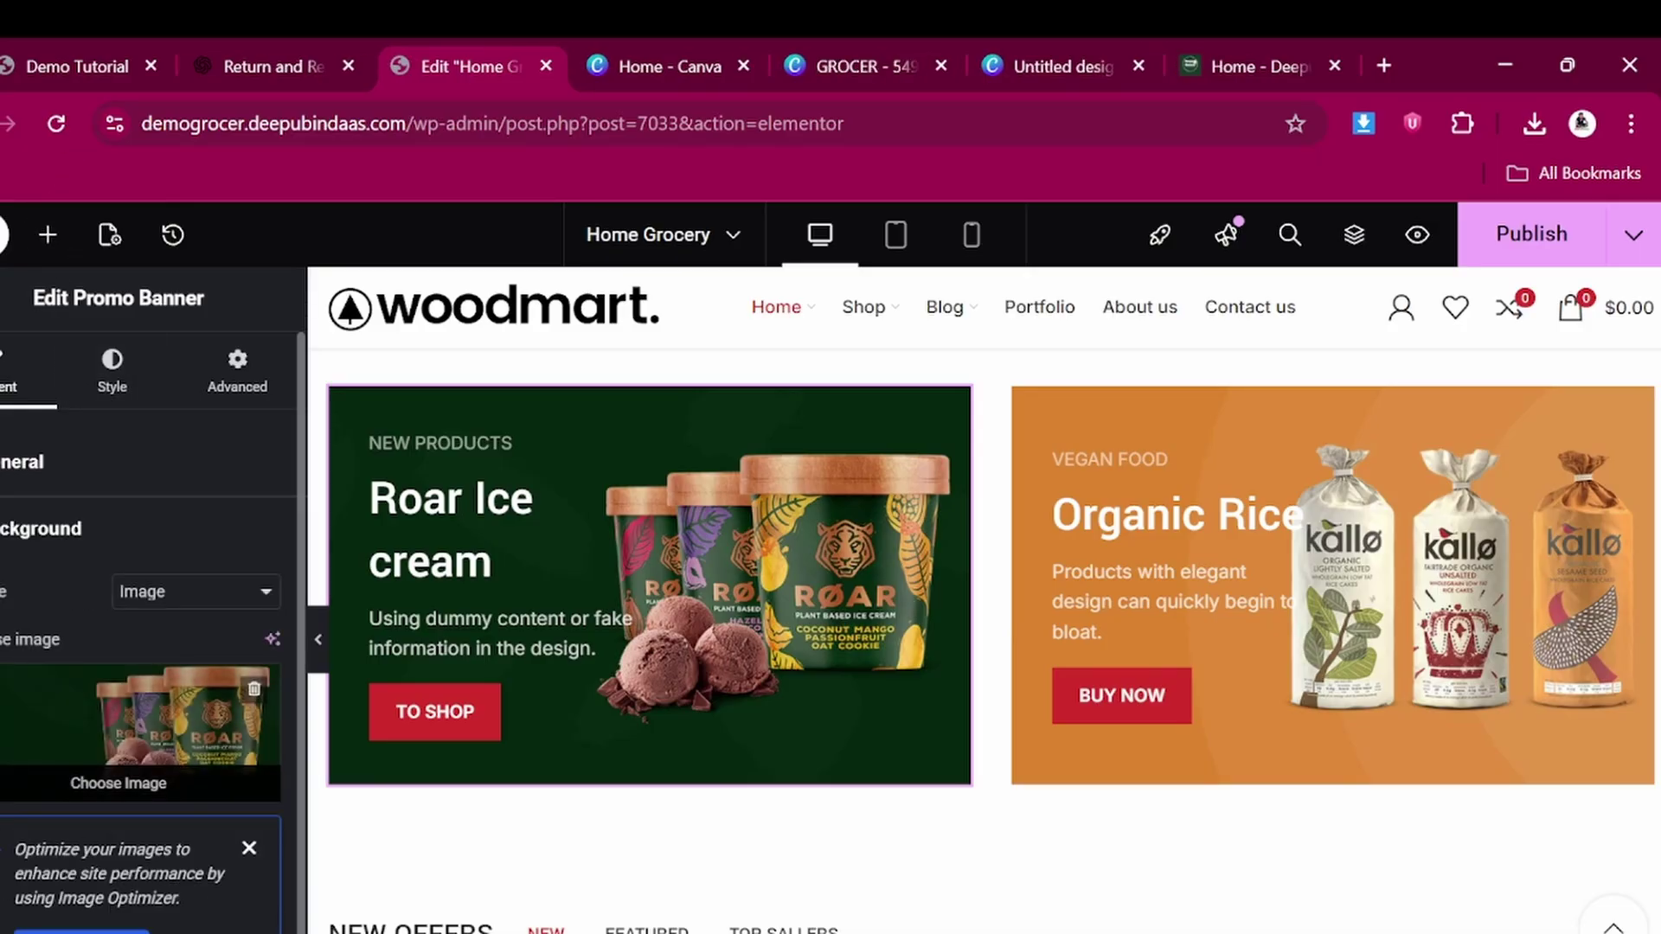
Upload GROCER and Untitled design (80), setting the yellow grocery image as banner background
left_click(162, 736)
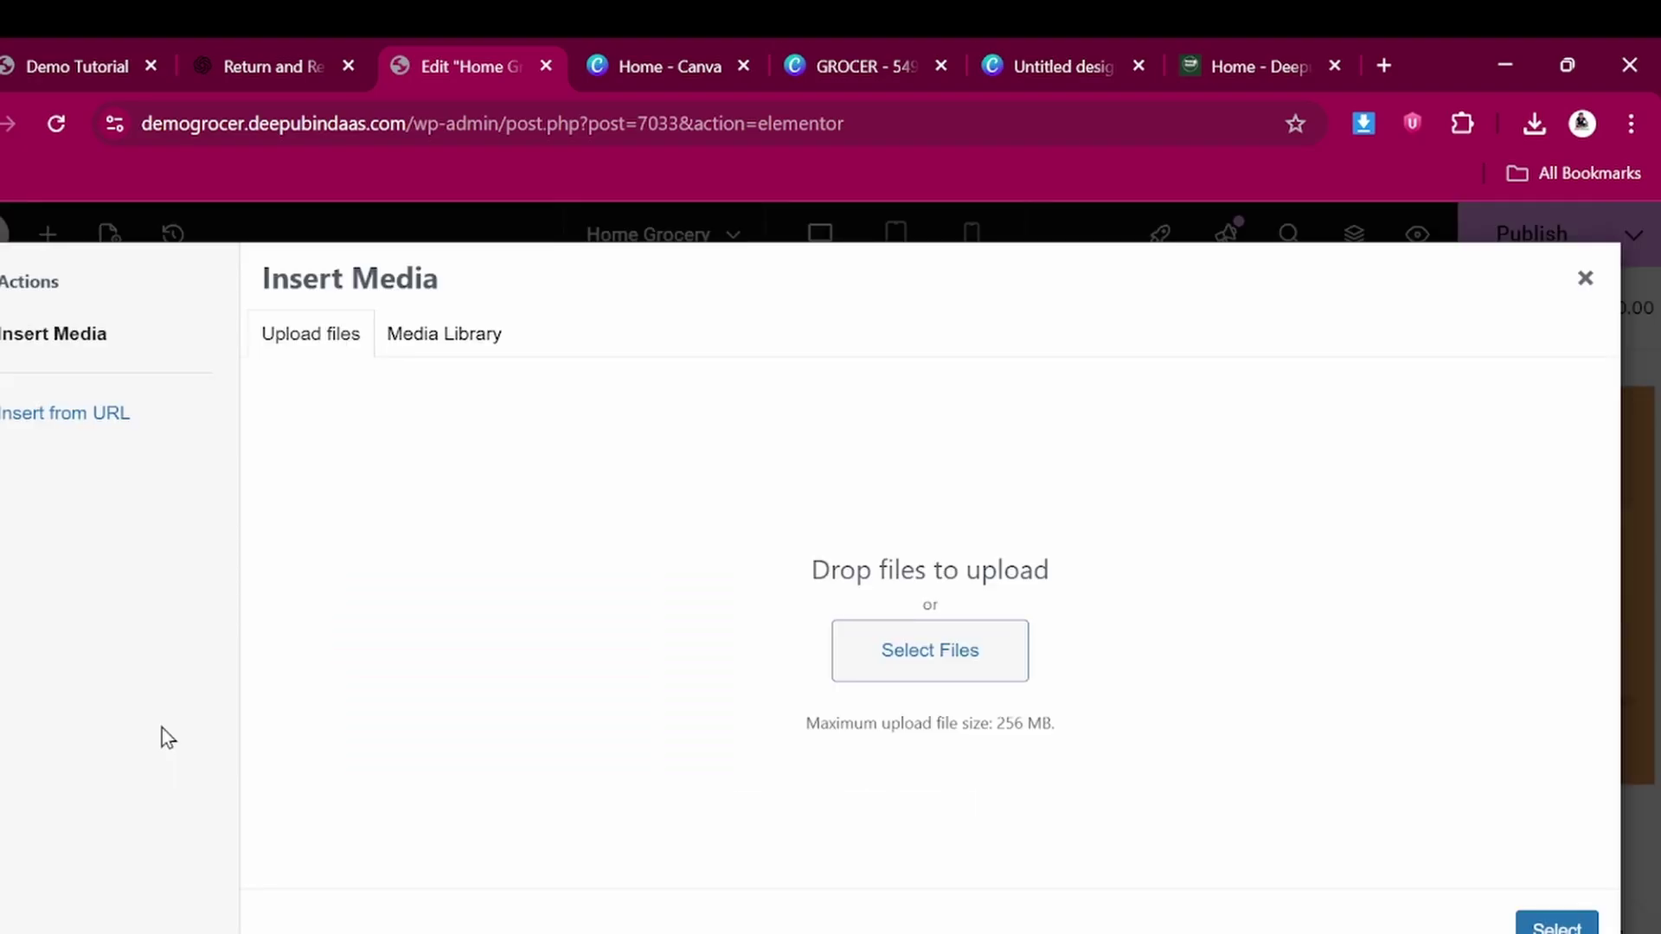
left_click(309, 362)
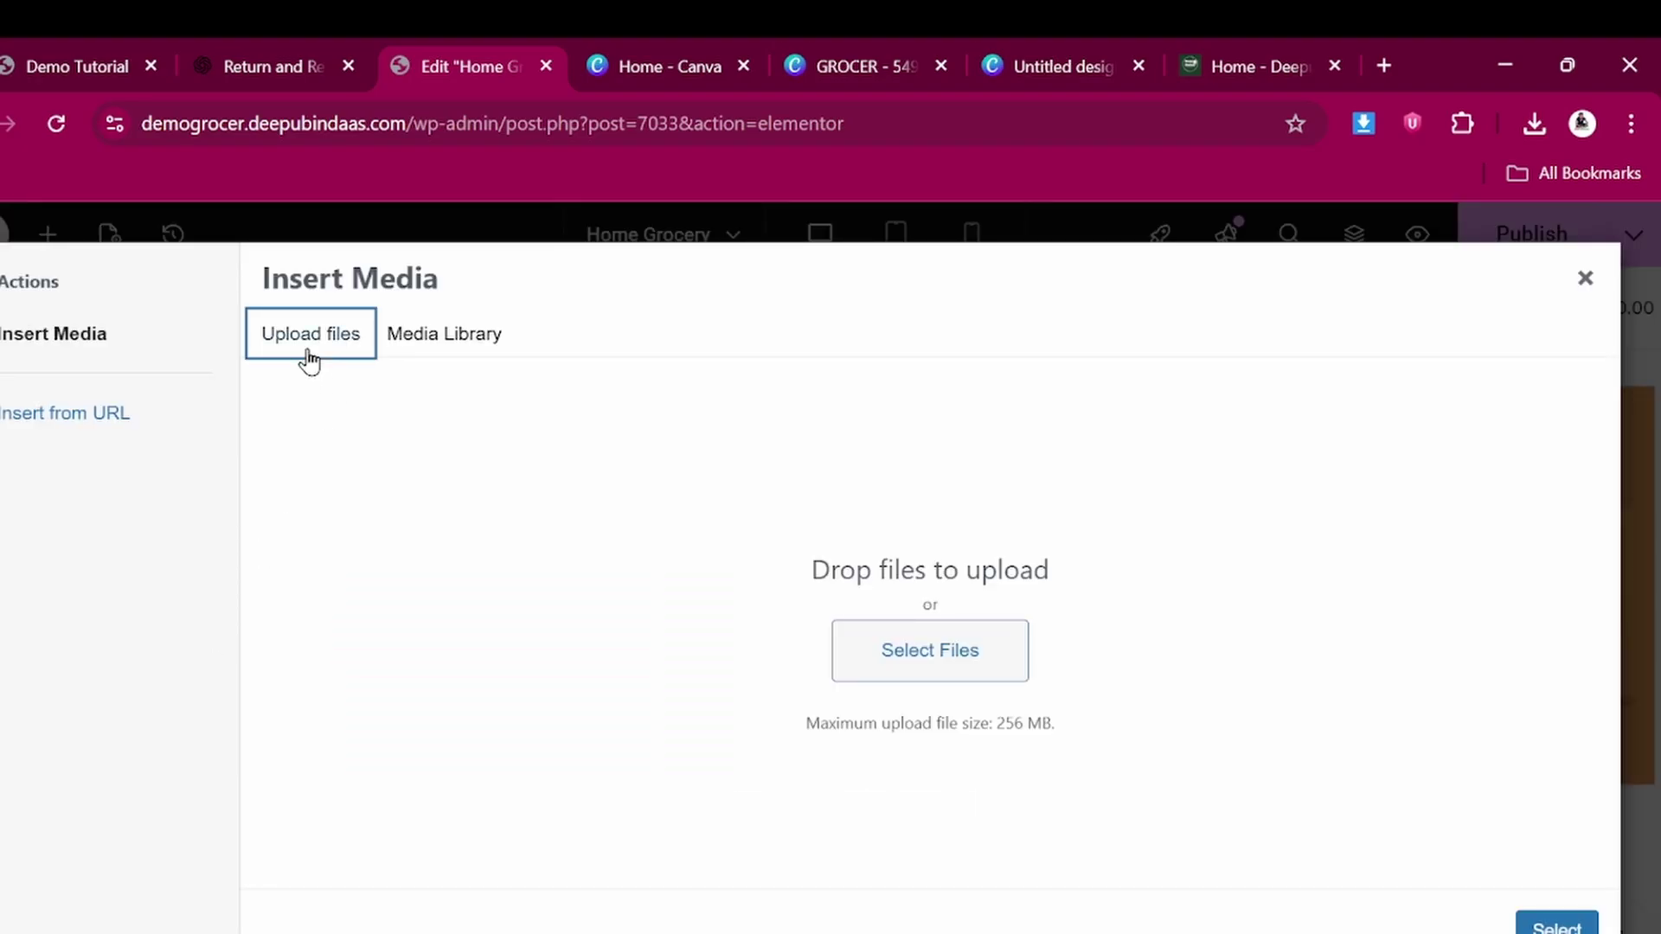
left_click(938, 654)
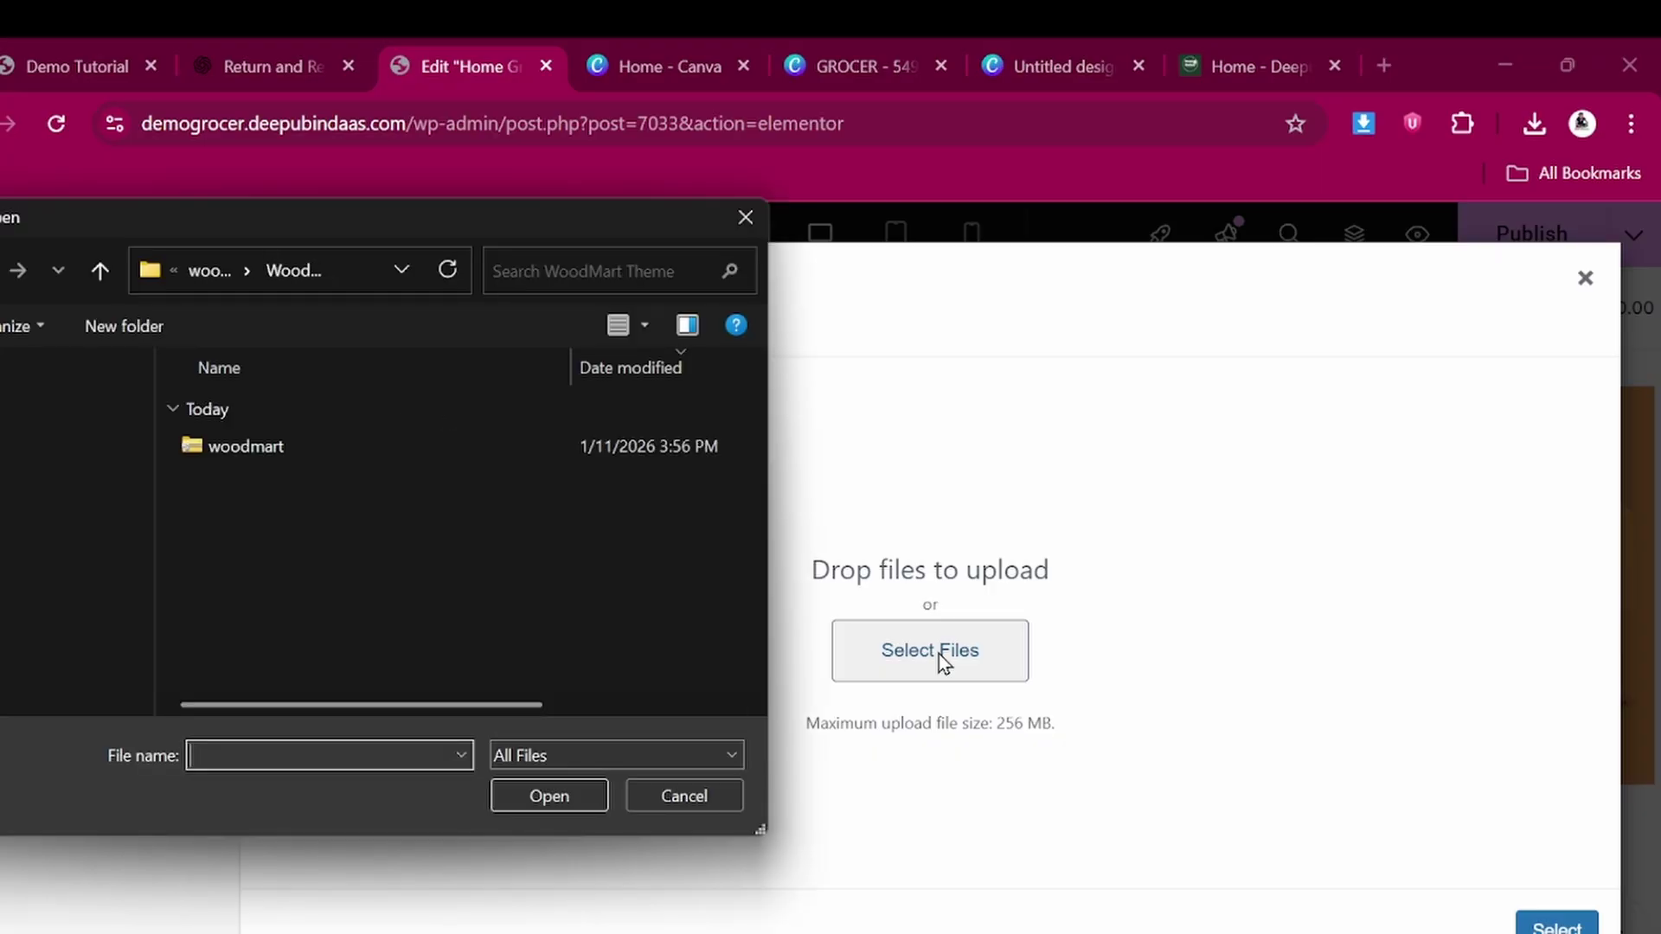
left_click(58, 508)
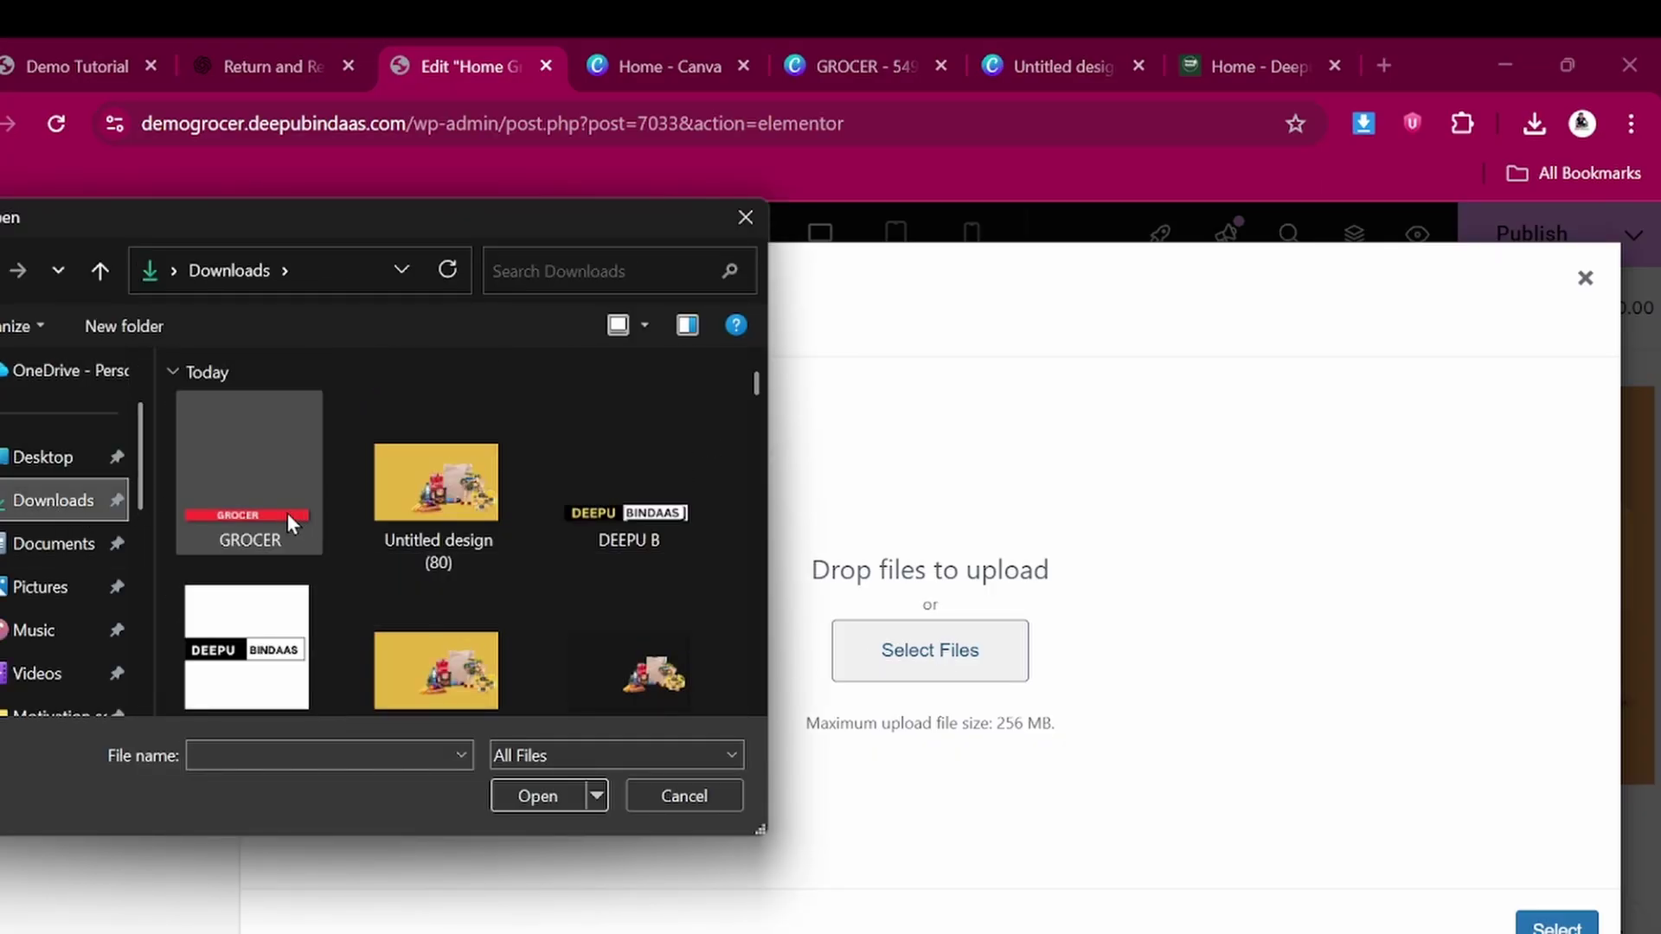
left_click(272, 495)
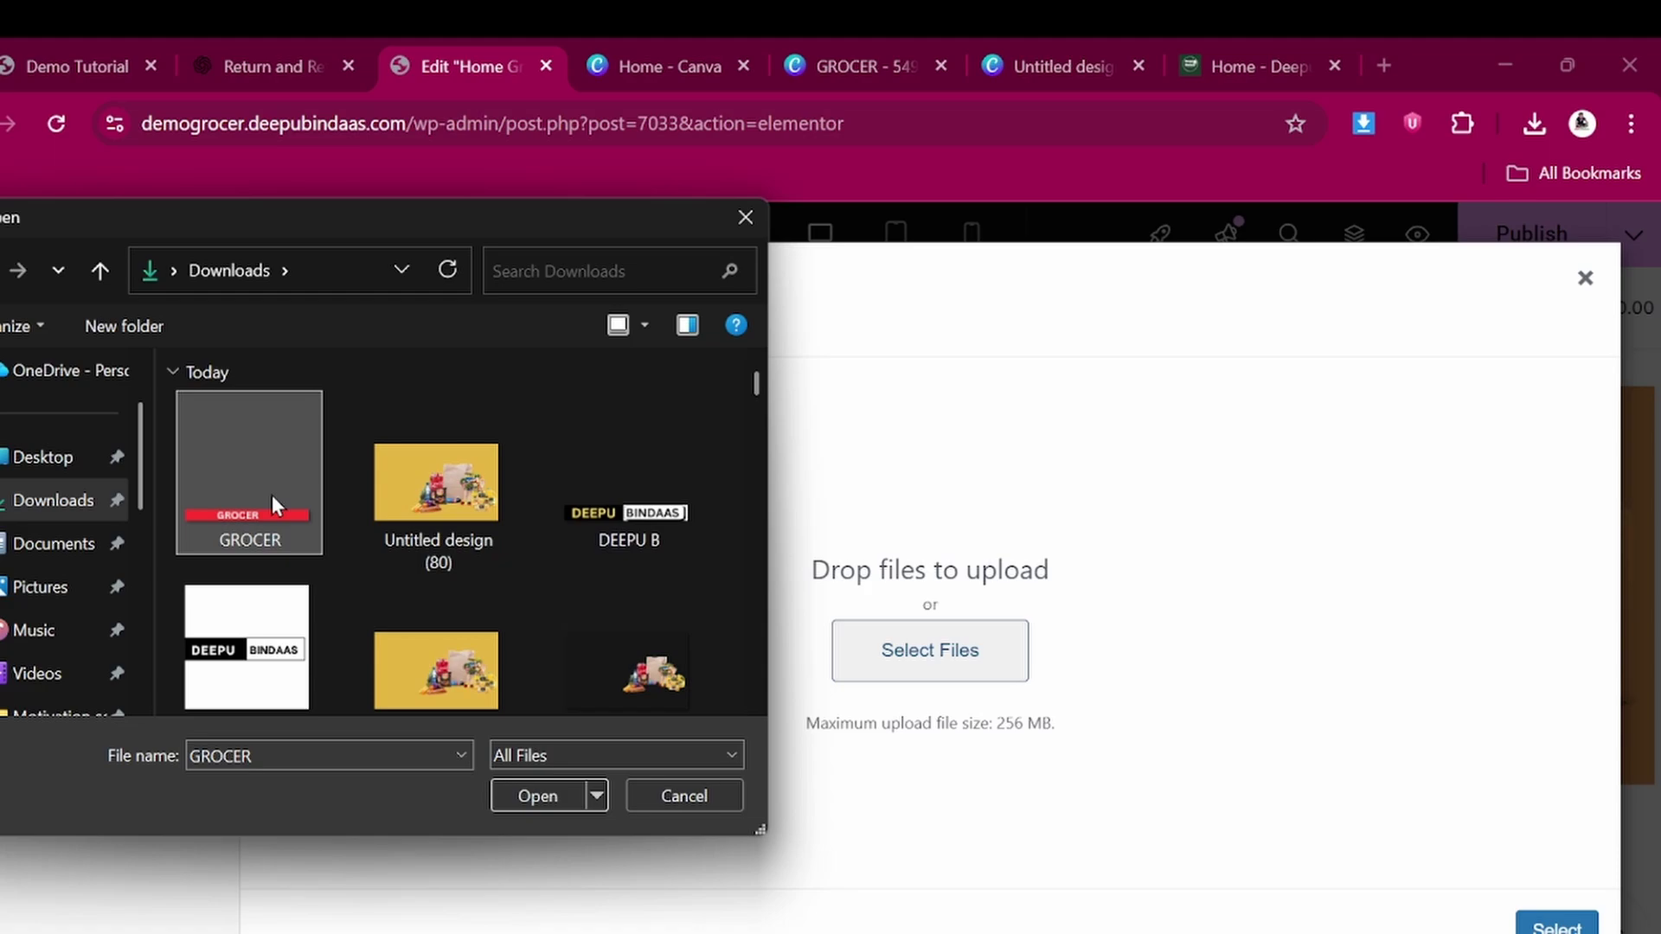
left_click(452, 512, "ctrl")
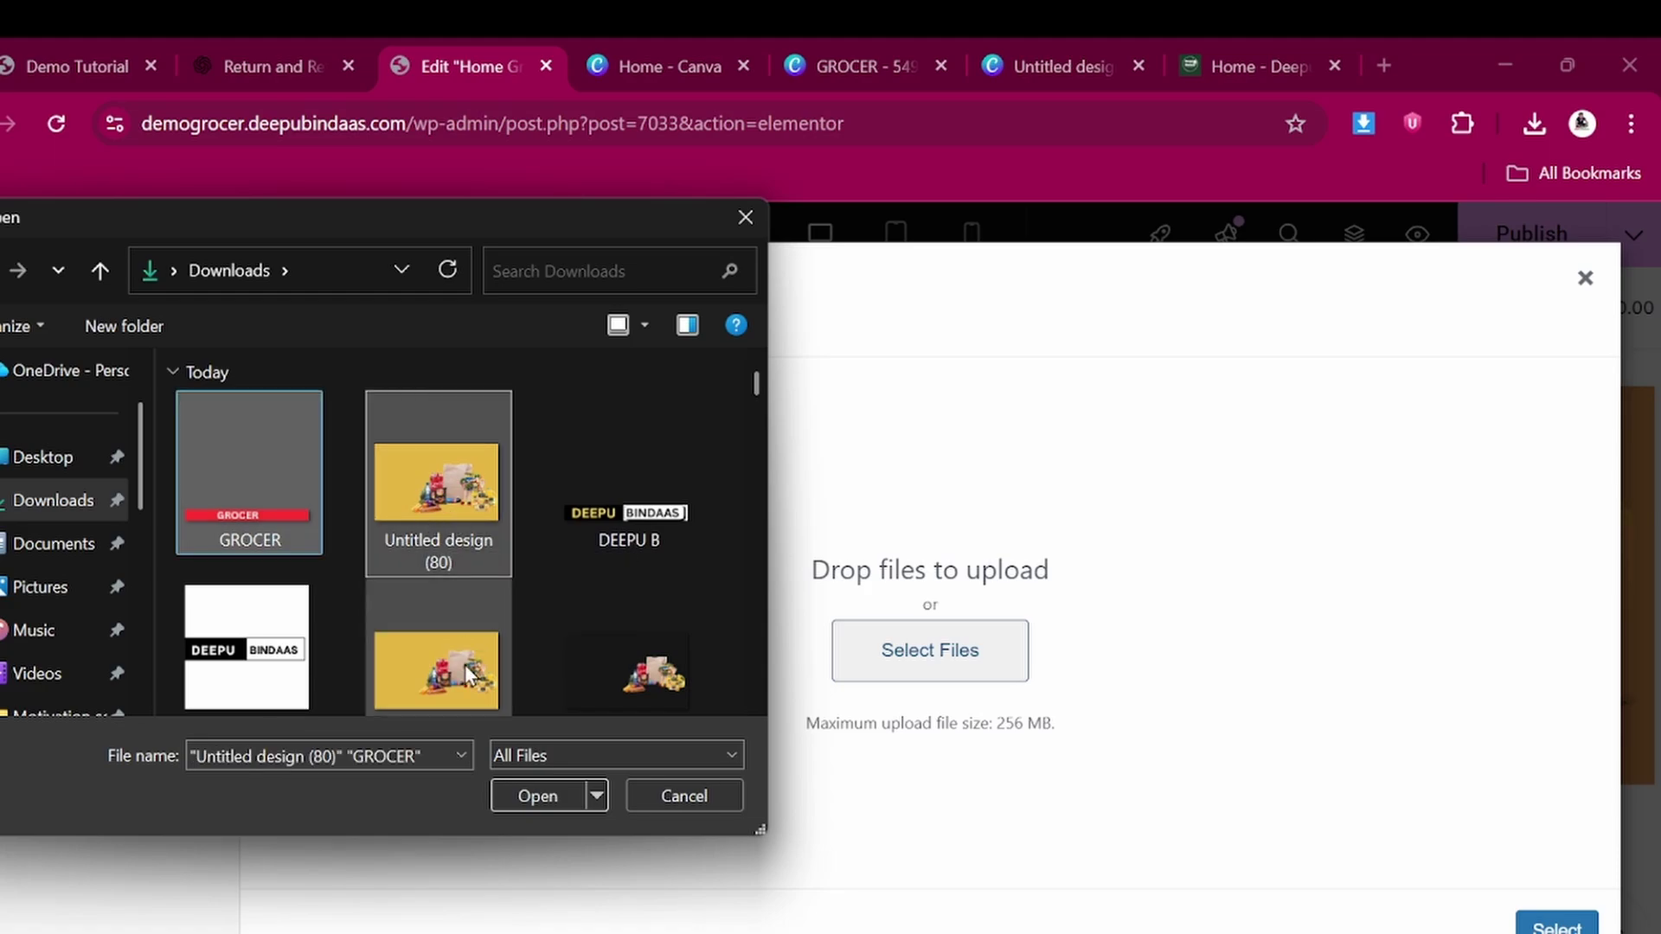
left_click(530, 791)
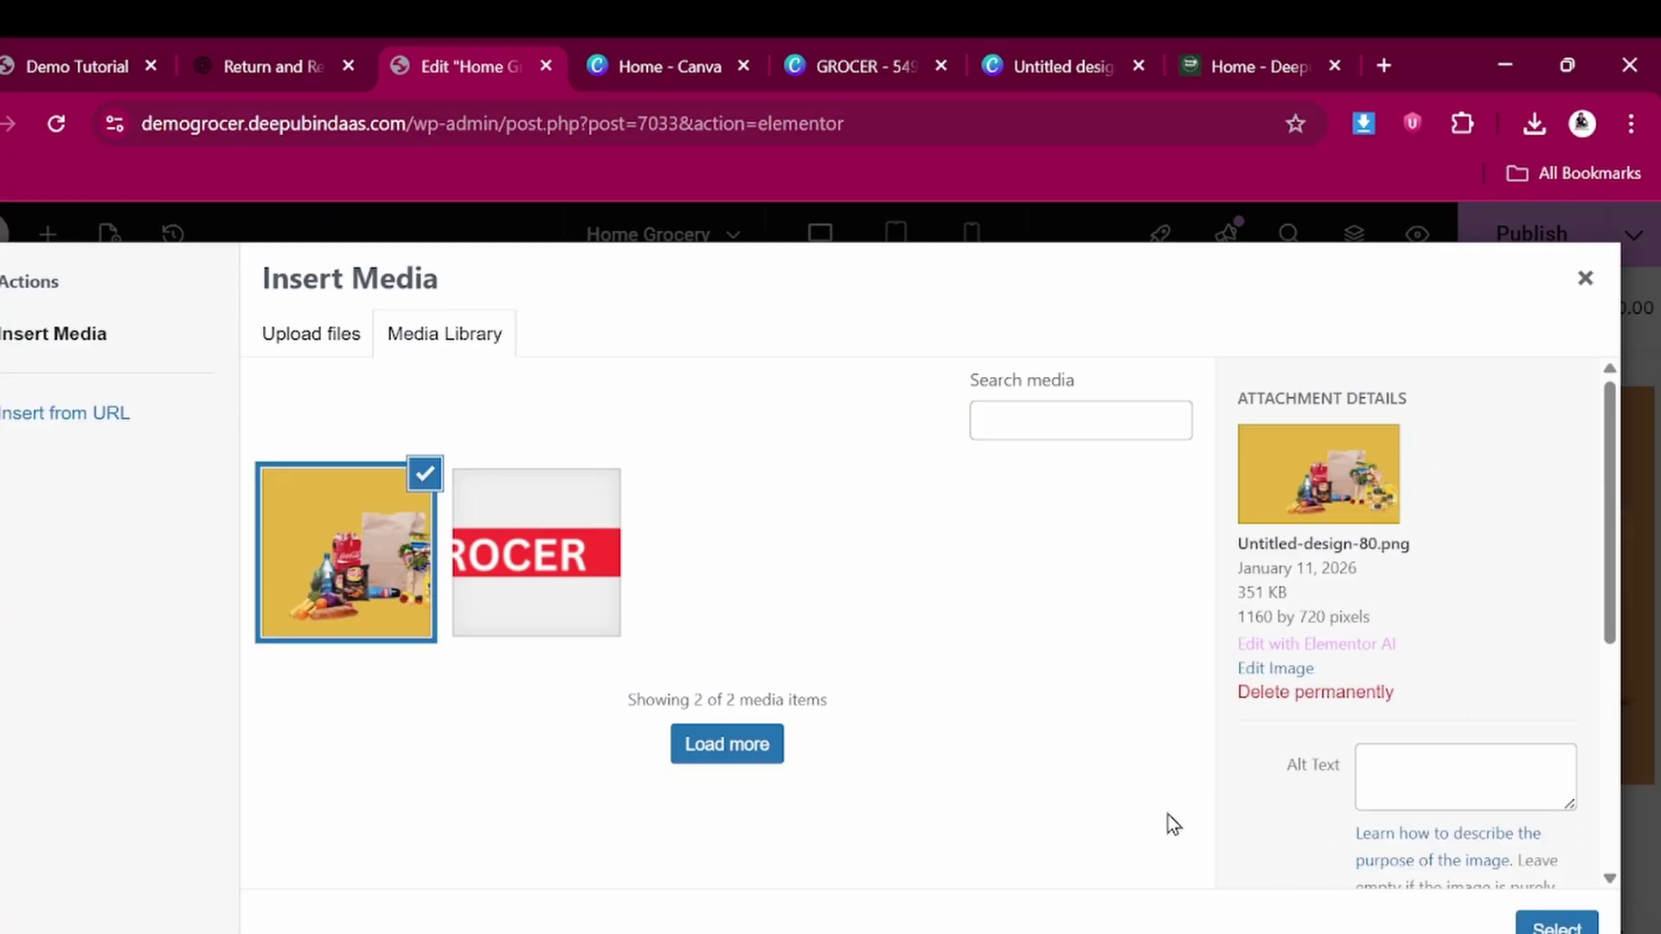
left_click(1557, 926)
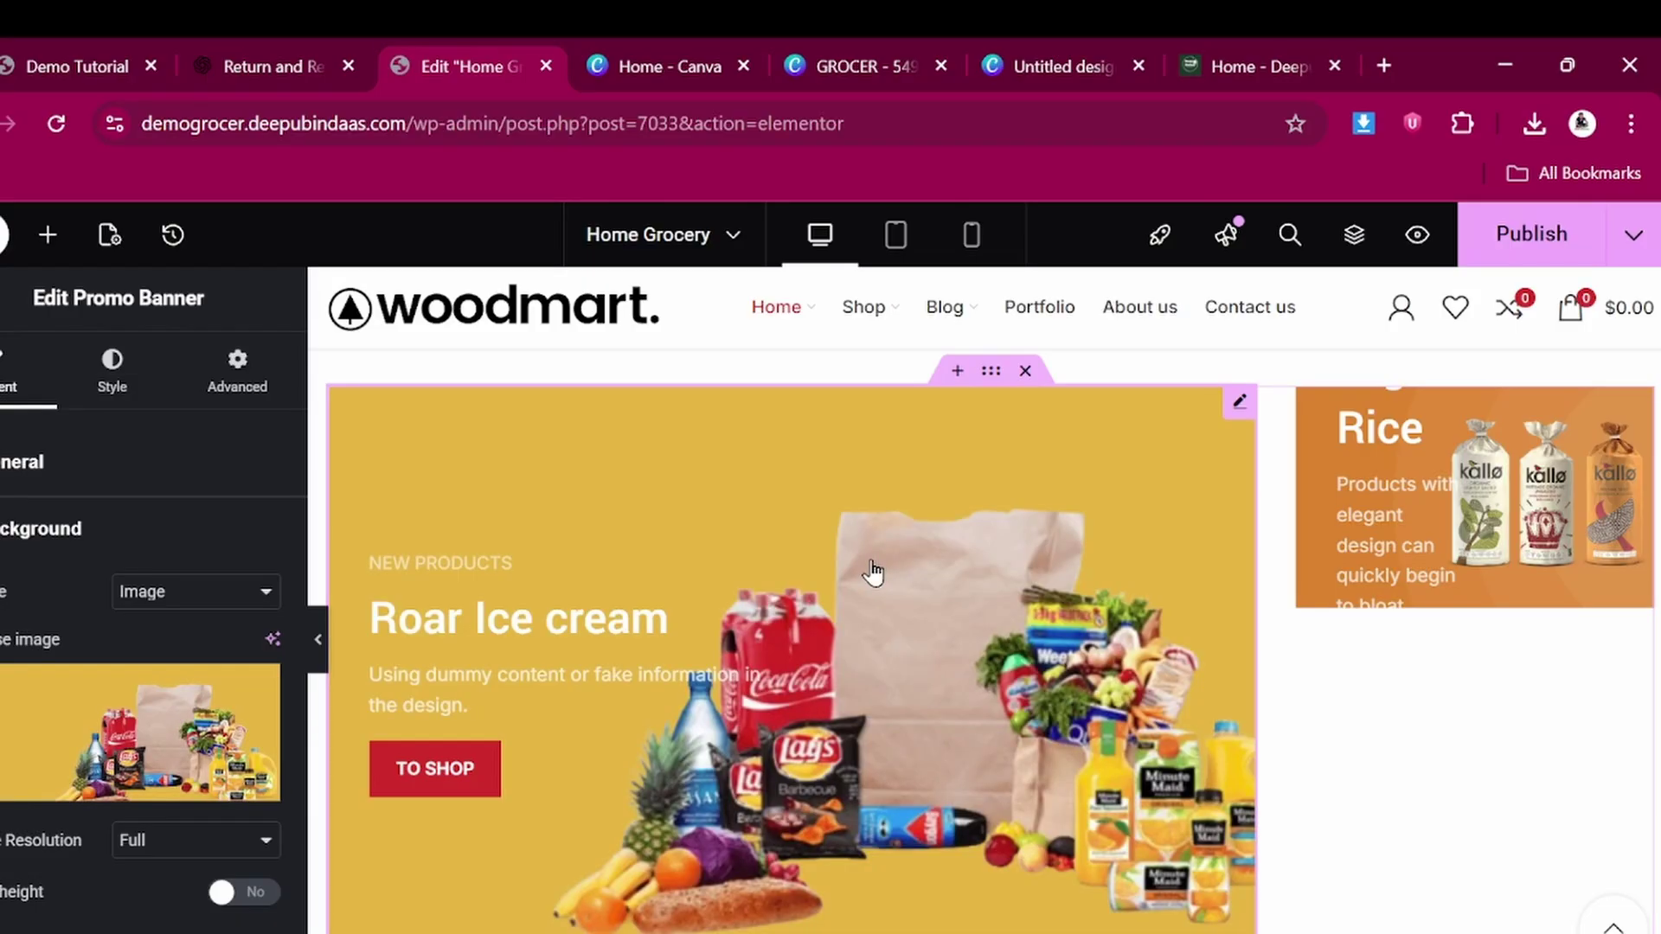
Drag the Roar Ice cream column edge left so the Organic Rice banner widens
scroll(872, 572, "down", 3)
scroll(1155, 615, "up", 1)
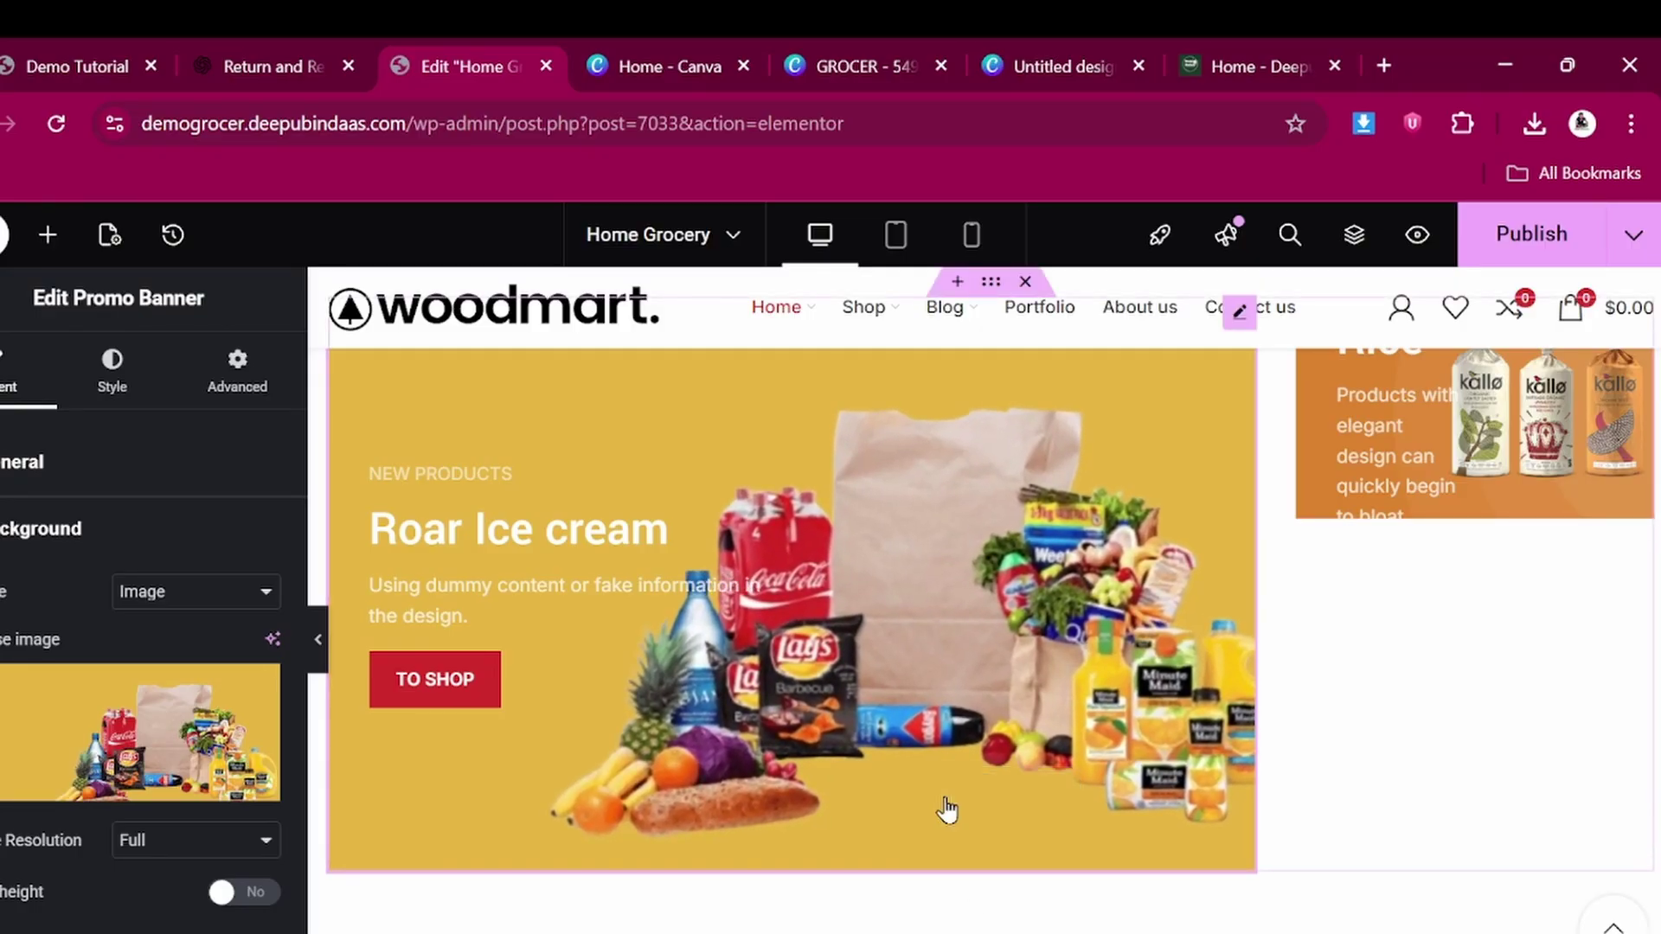
scroll(961, 805, "down", 5)
scroll(1179, 667, "up", 5)
left_click_drag(1255, 564, 981, 578)
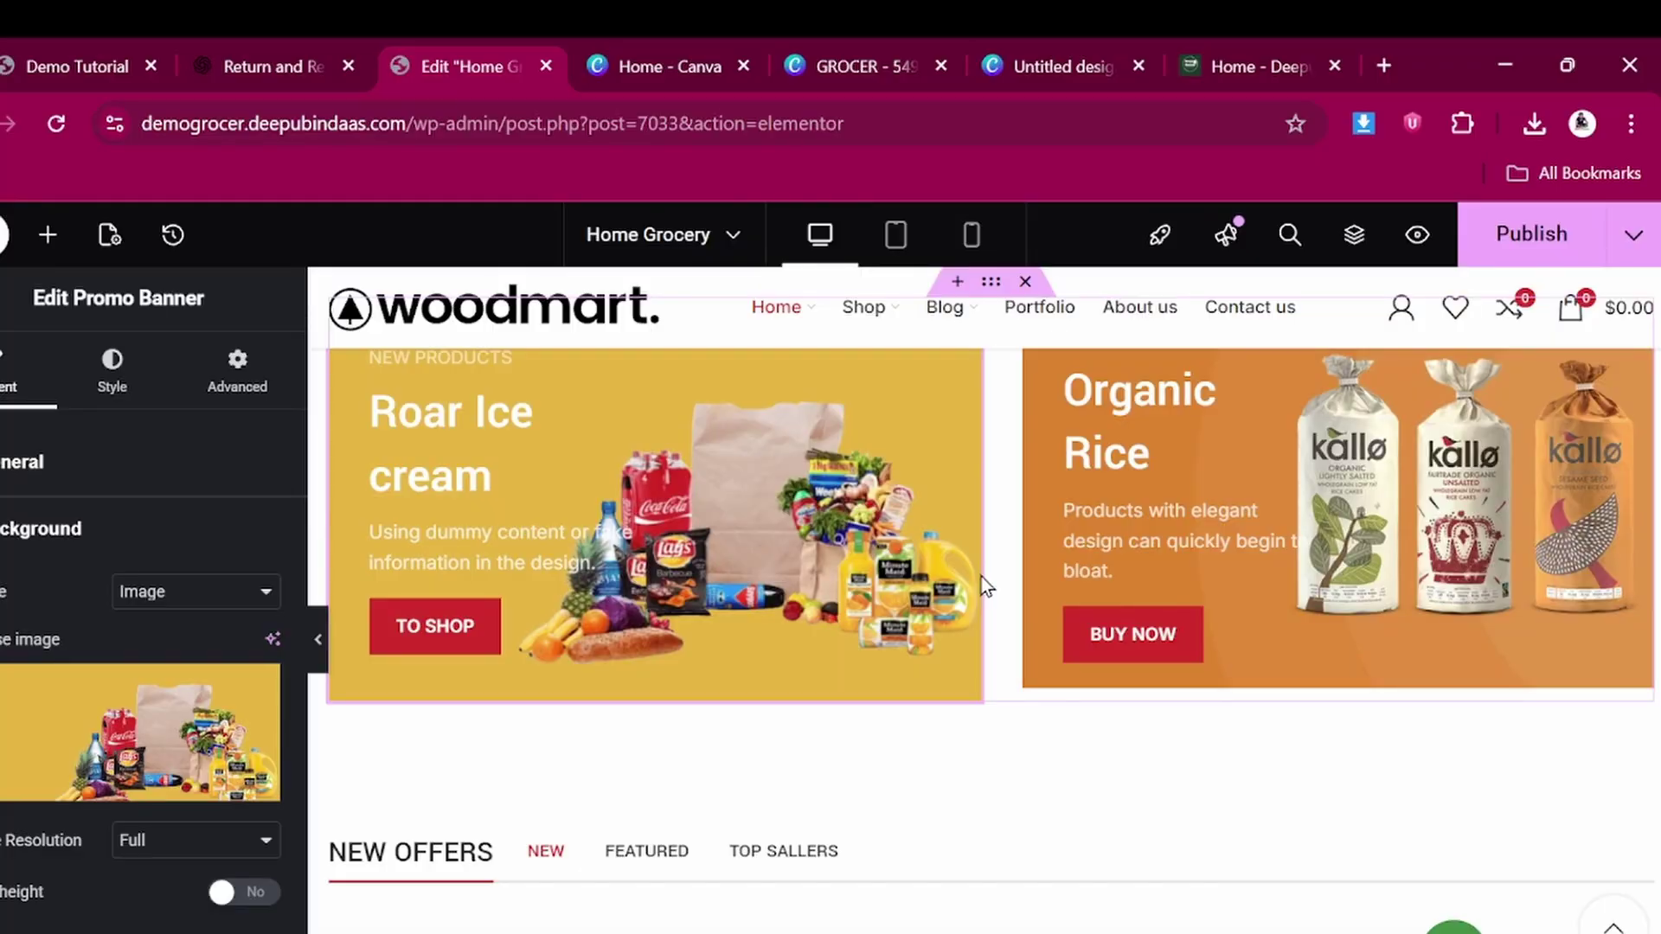
scroll(1260, 563, "up", 3)
scroll(1262, 563, "down", 1)
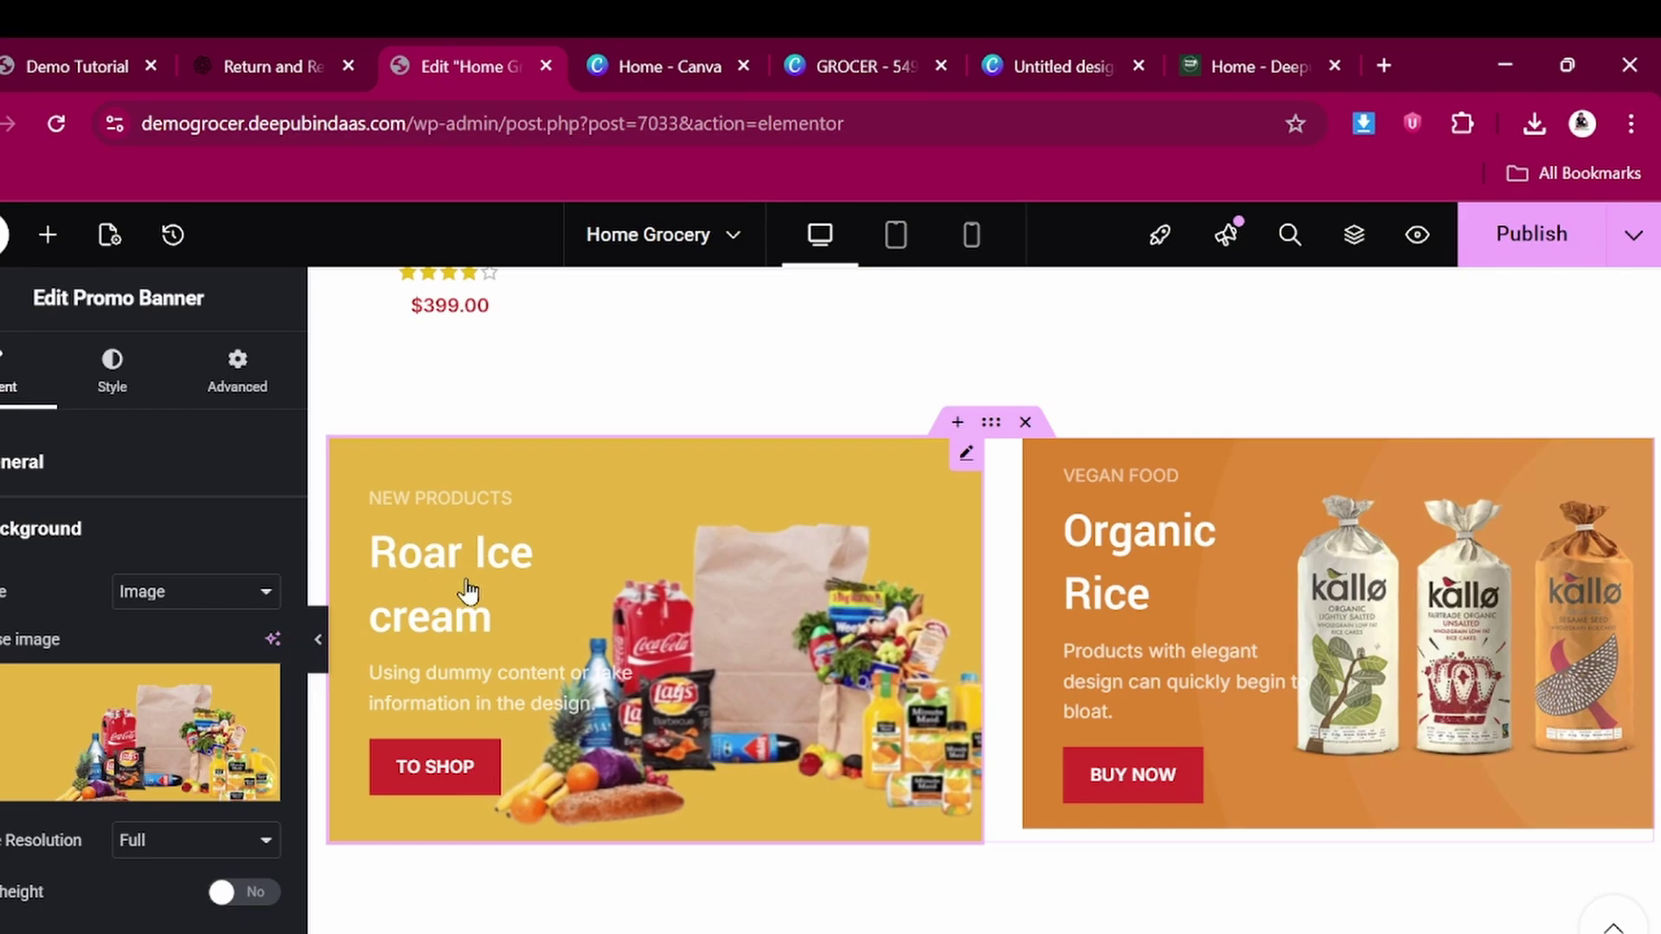
scroll(97, 728, "down", 1)
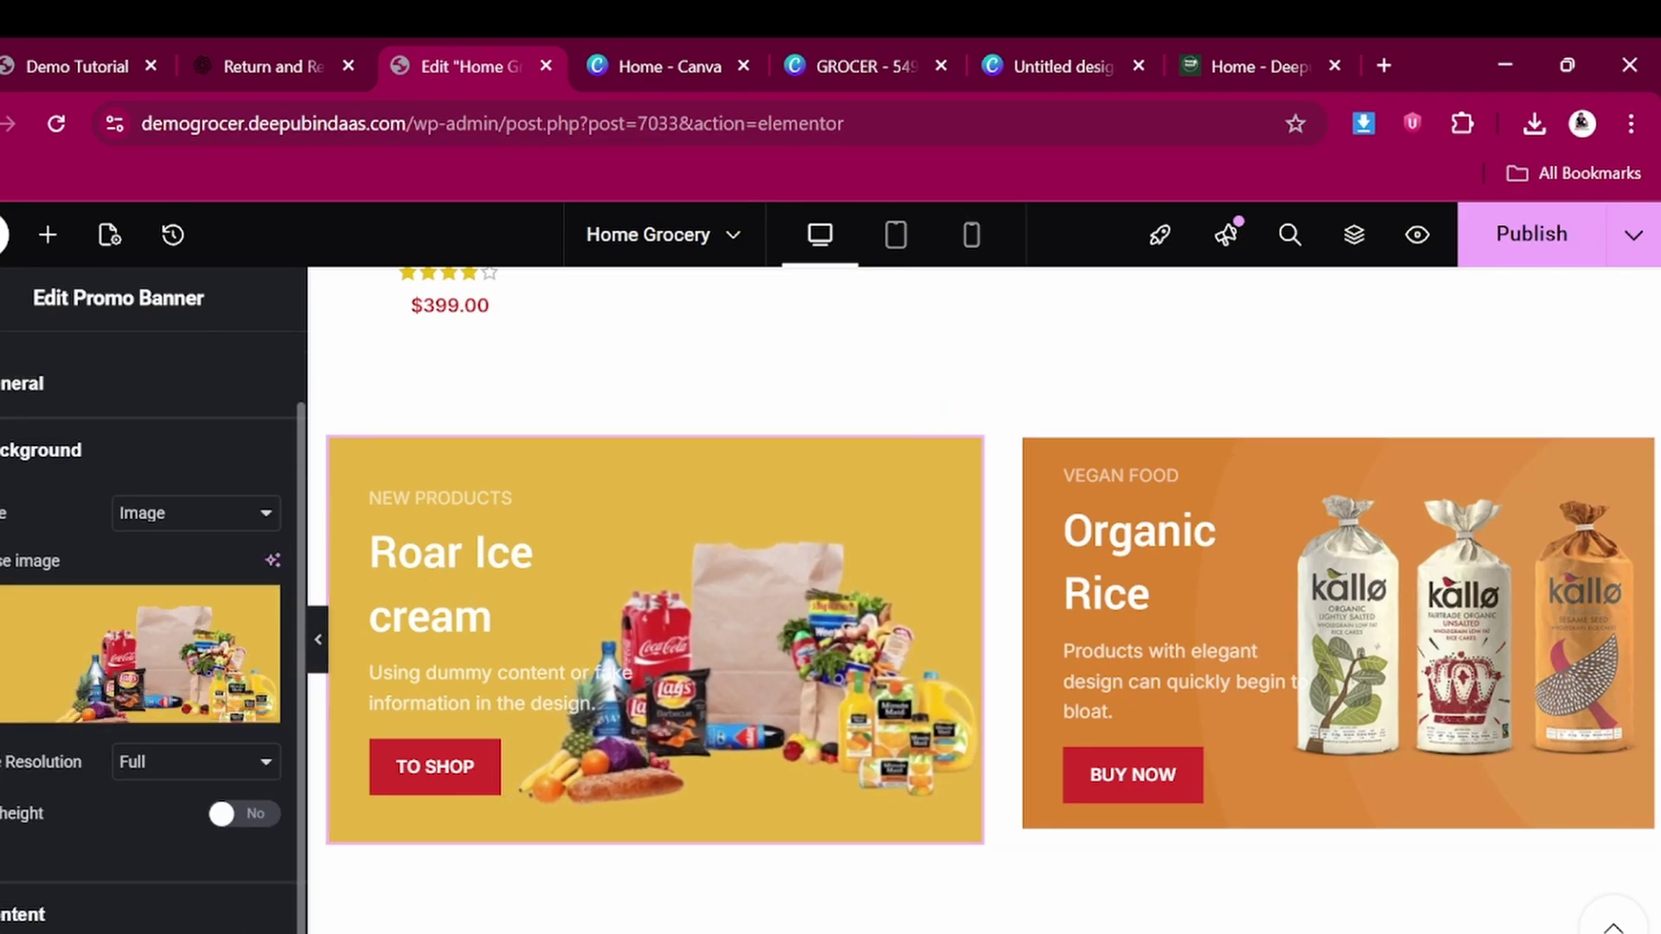
Review the banner's Content fields, including the Ice cream title, then collapse them
left_click(24, 915)
scroll(52, 647, "down", 6)
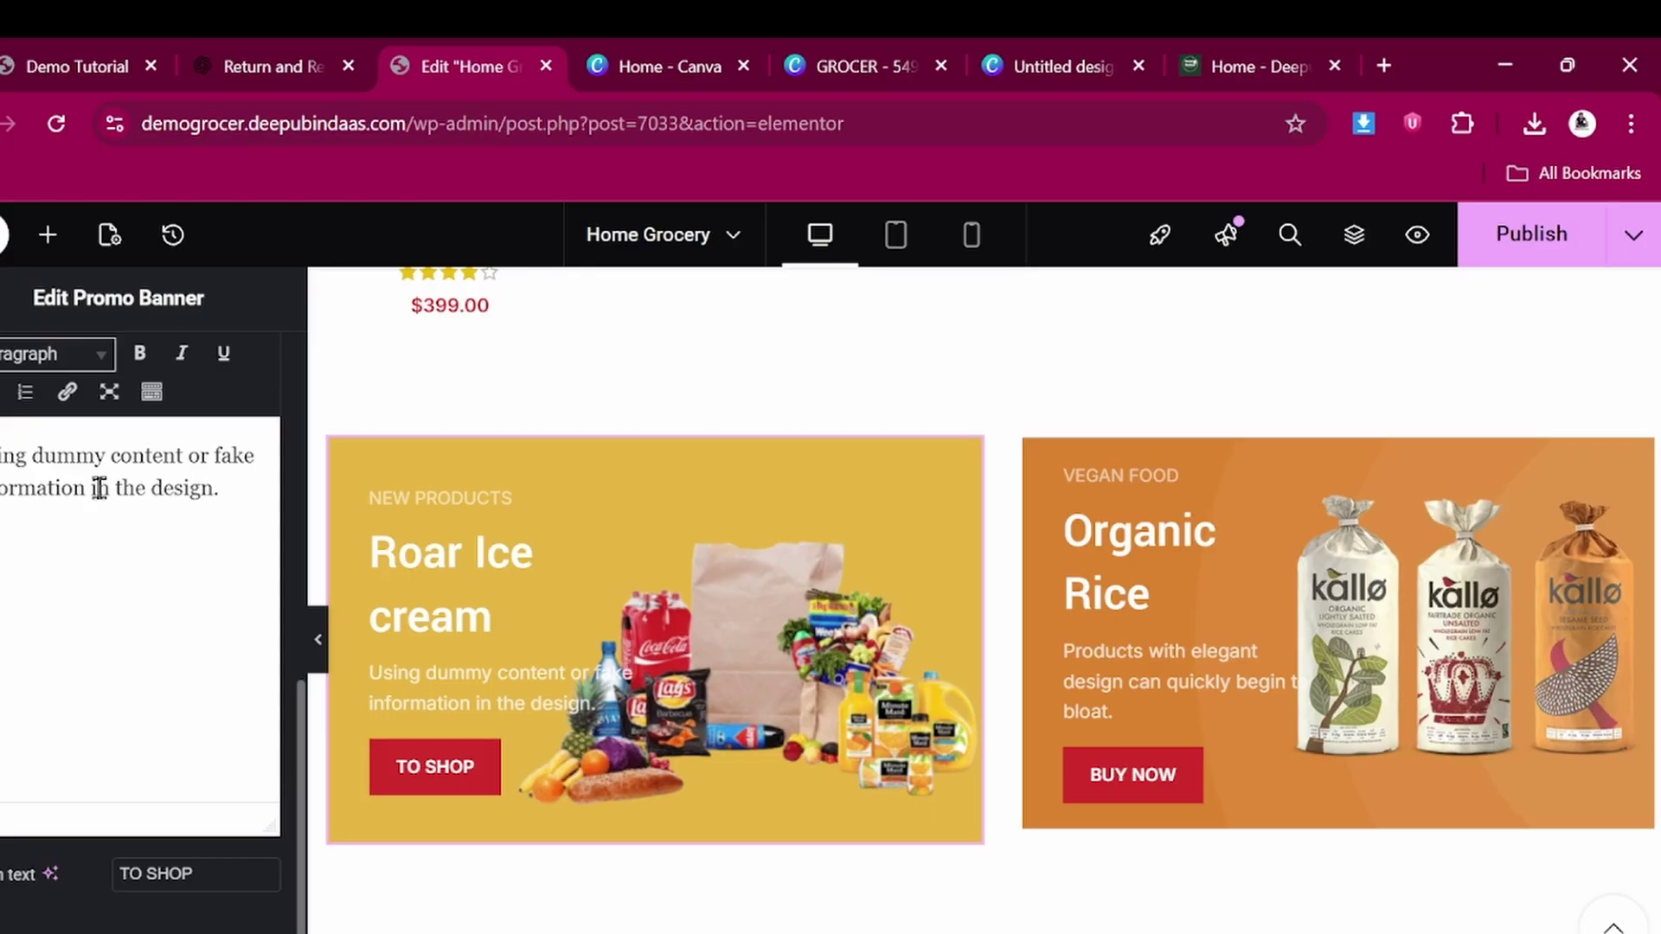
scroll(119, 426, "up", 5)
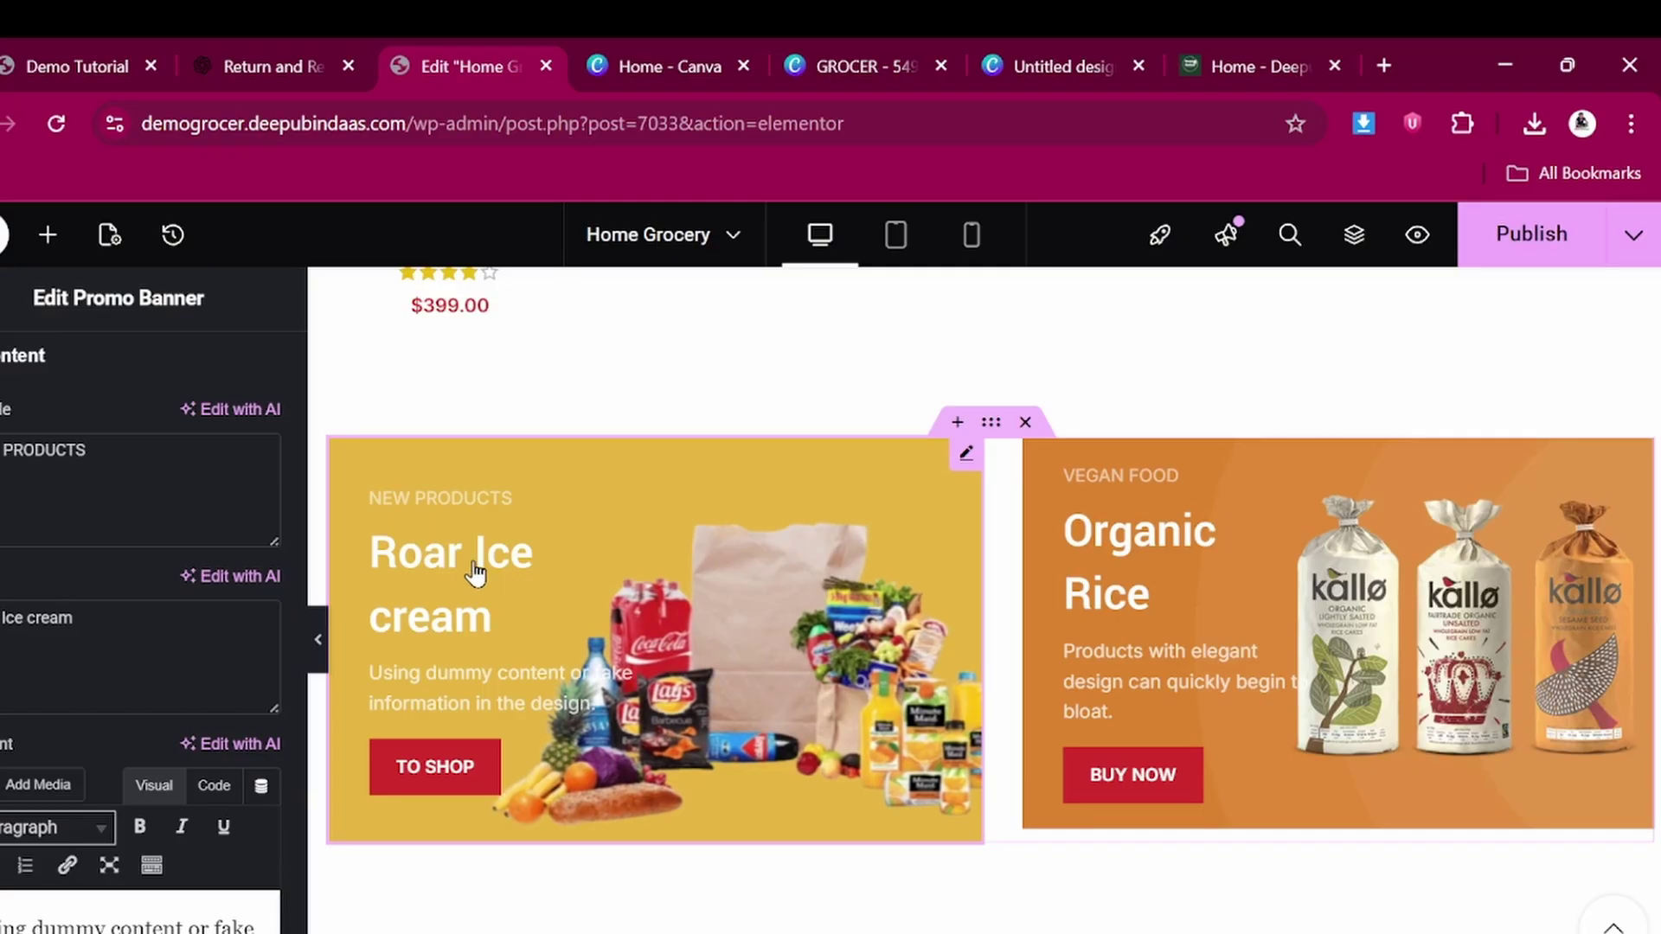
left_click(99, 622)
scroll(98, 622, "down", 3)
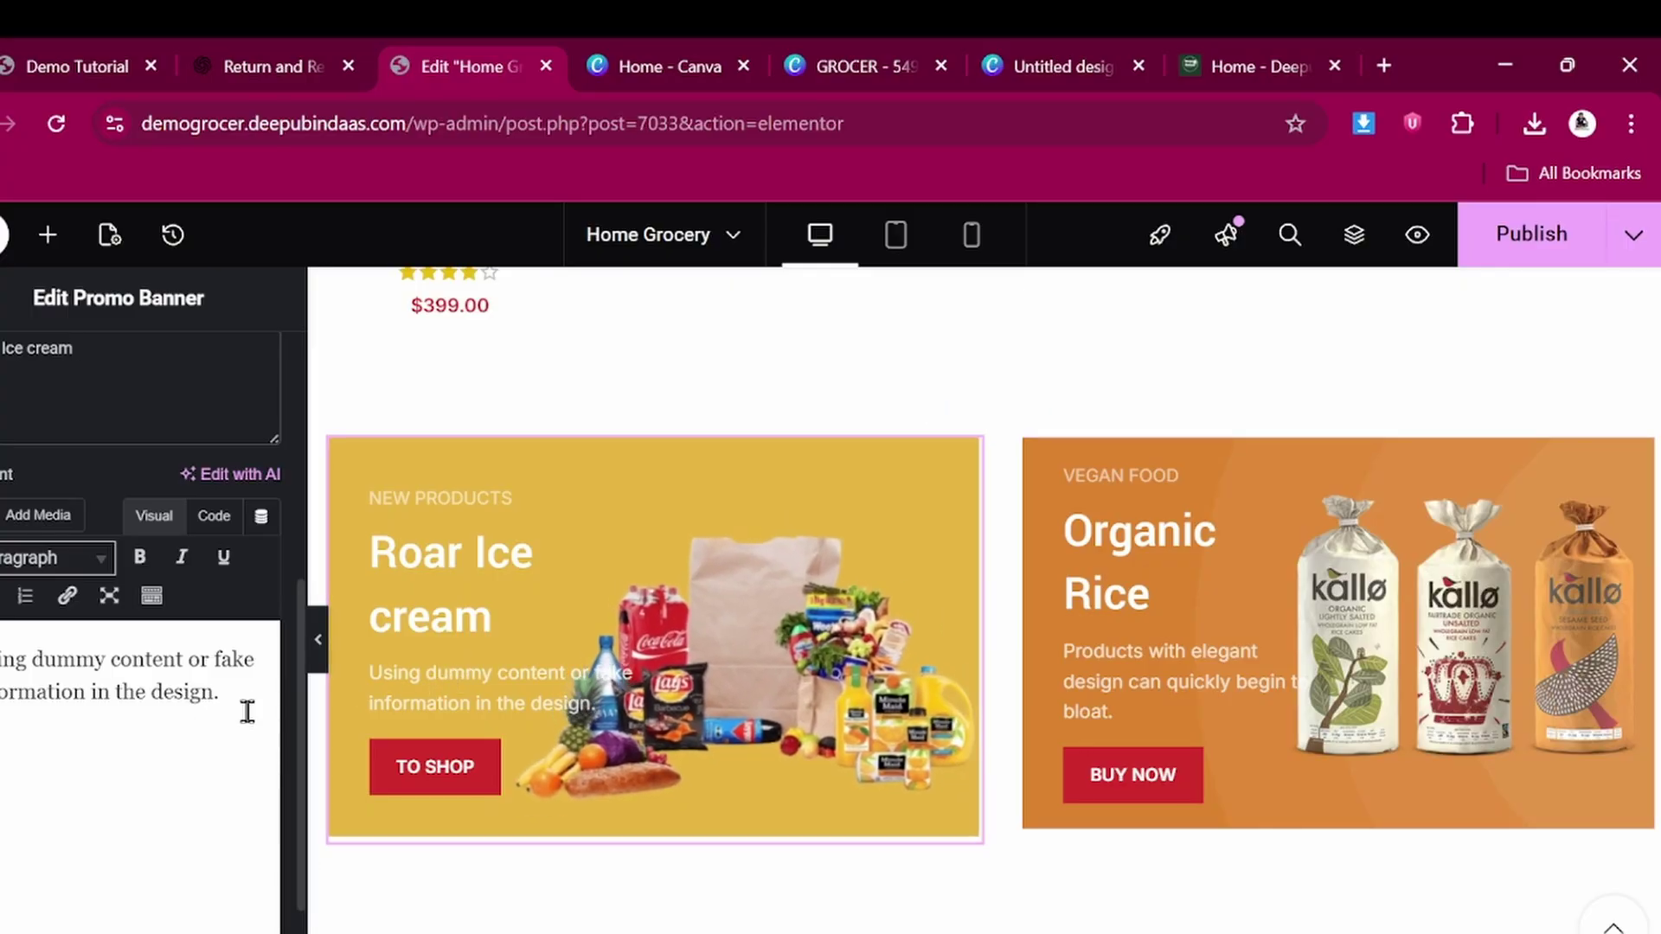
scroll(103, 672, "up", 5)
left_click(173, 594)
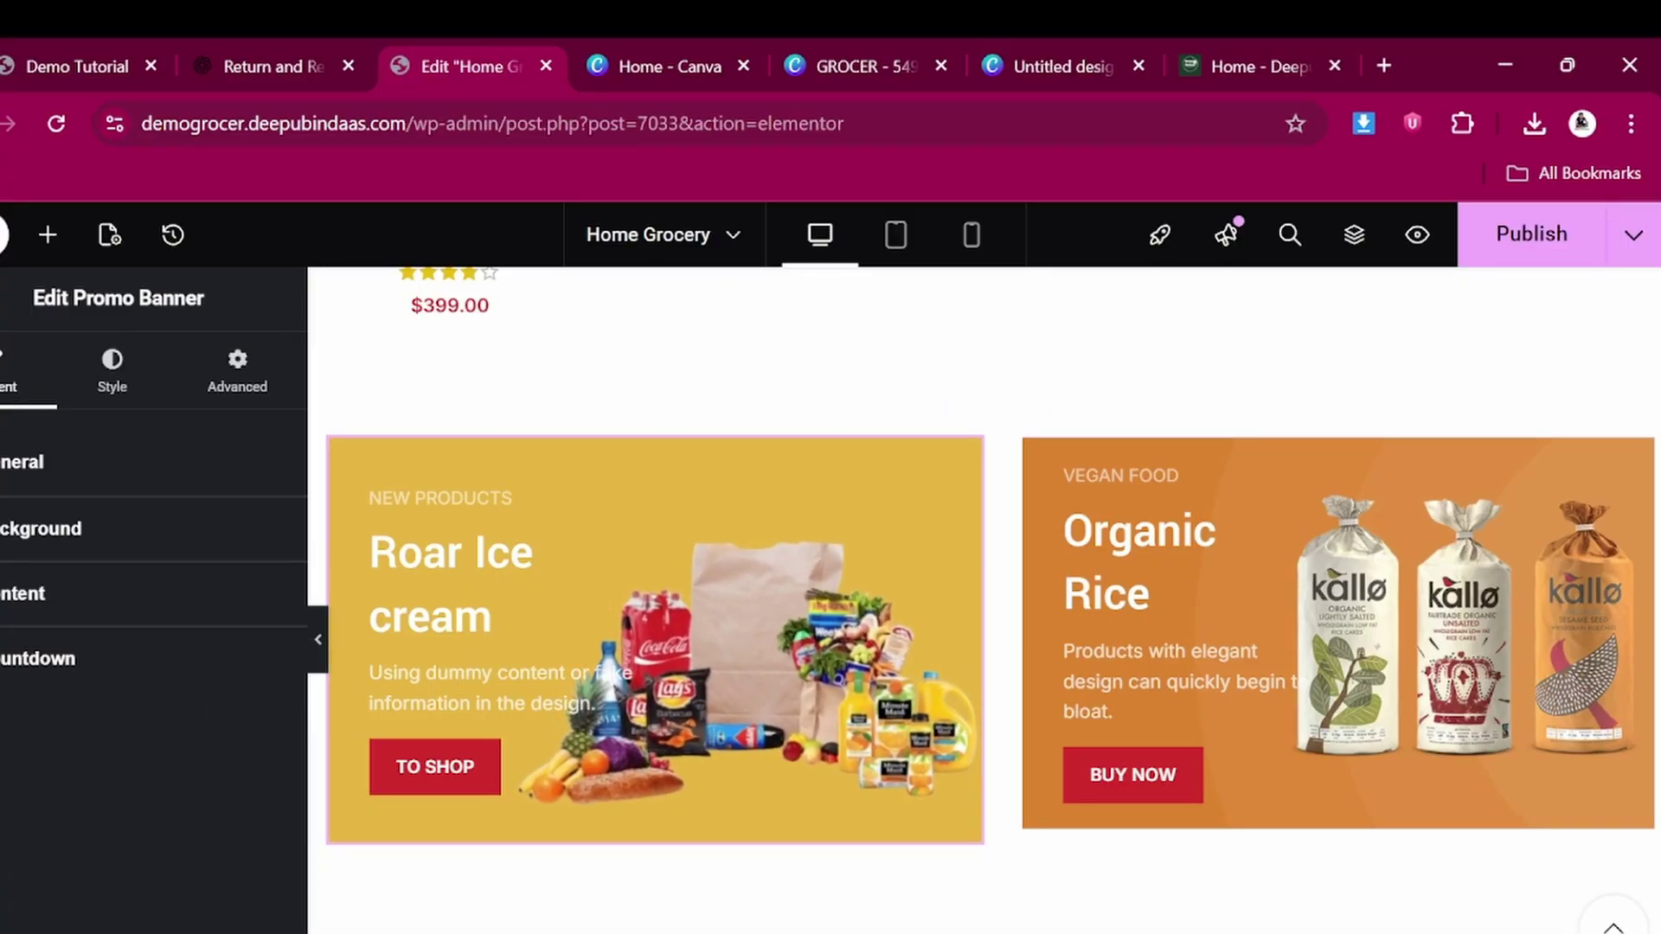
Turn the Roar Ice cream banner's countdown on and back off
left_click(52, 658)
left_click(226, 718)
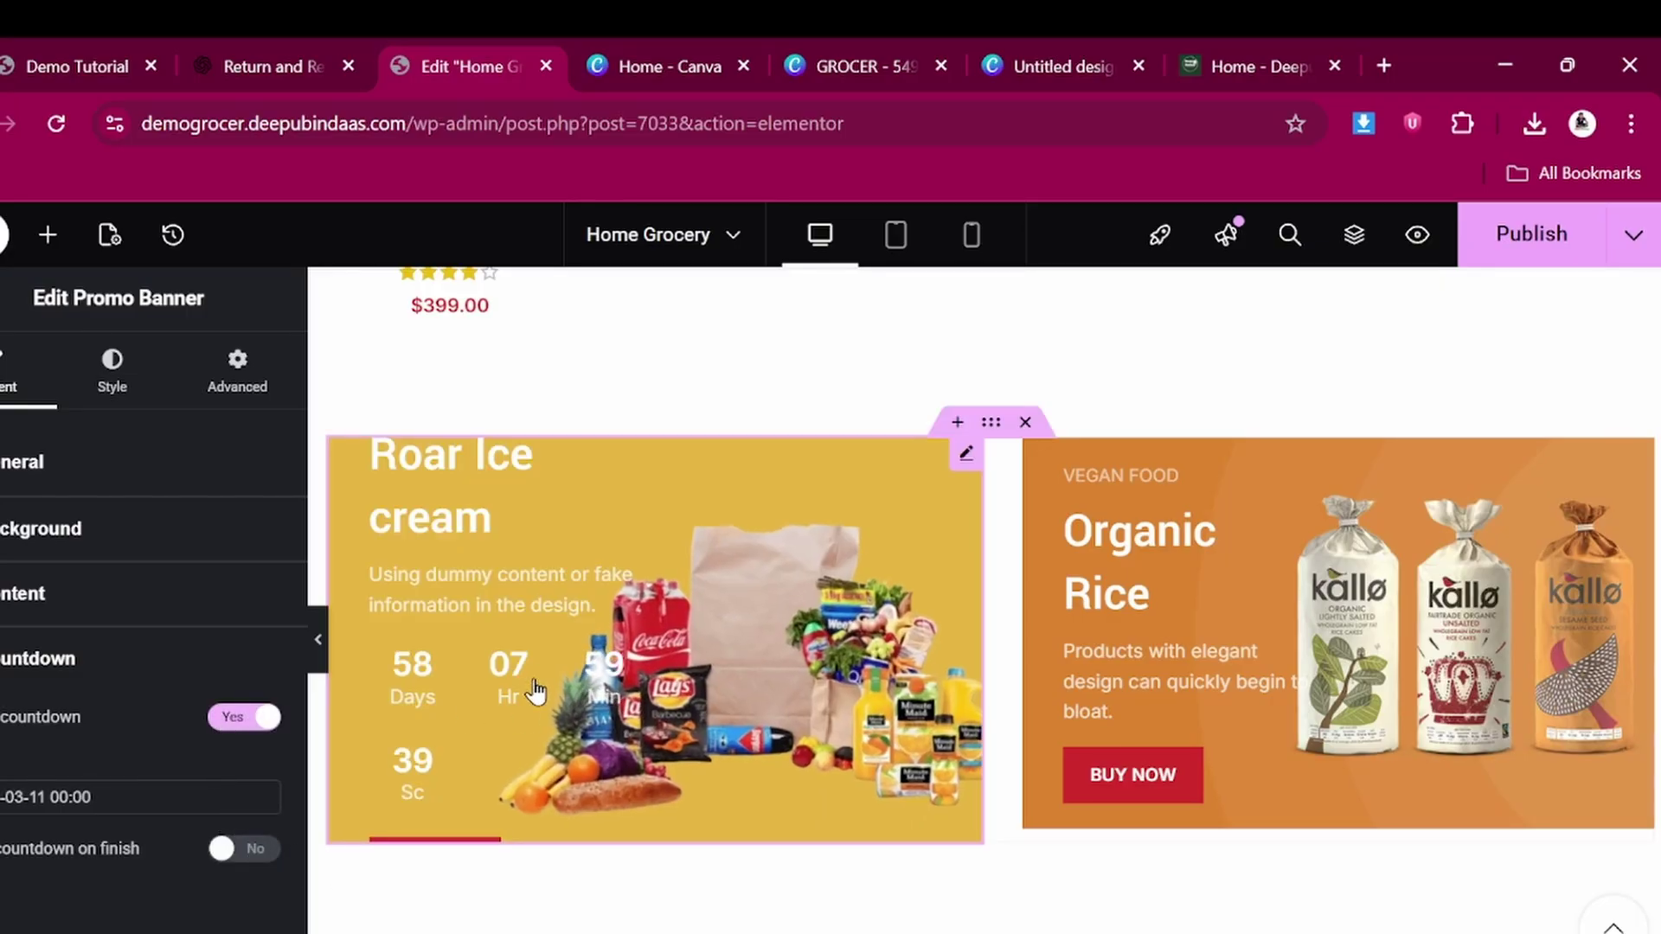
left_click(269, 718)
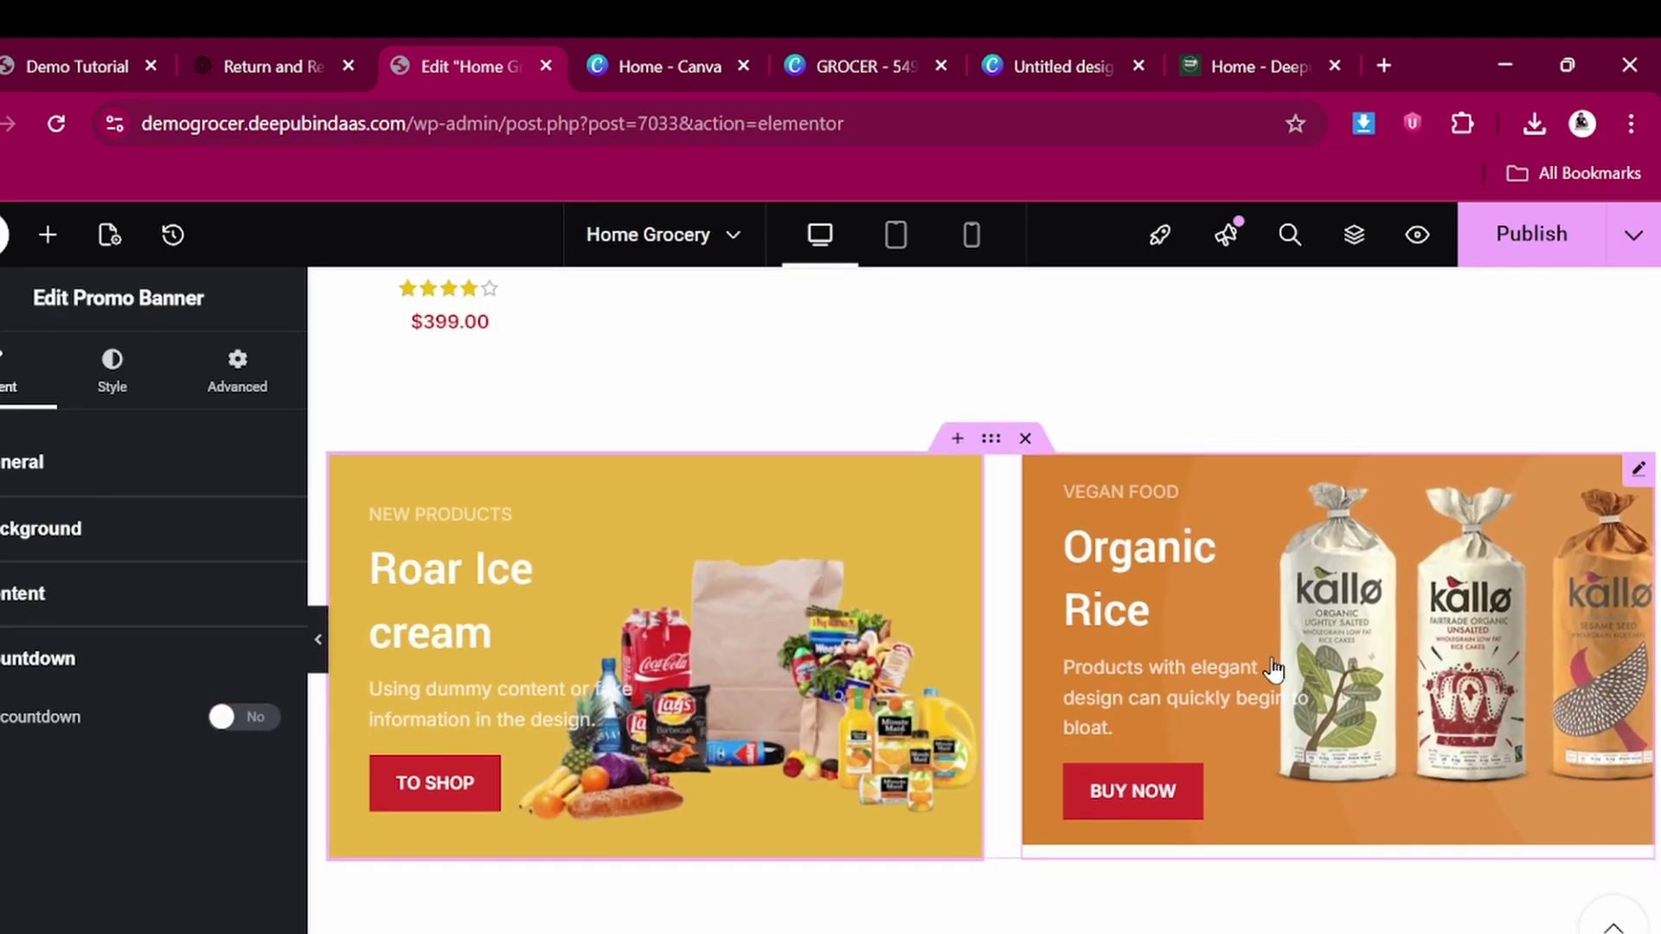
Select the Organic Rice banner and open its Content settings
left_click(1233, 594)
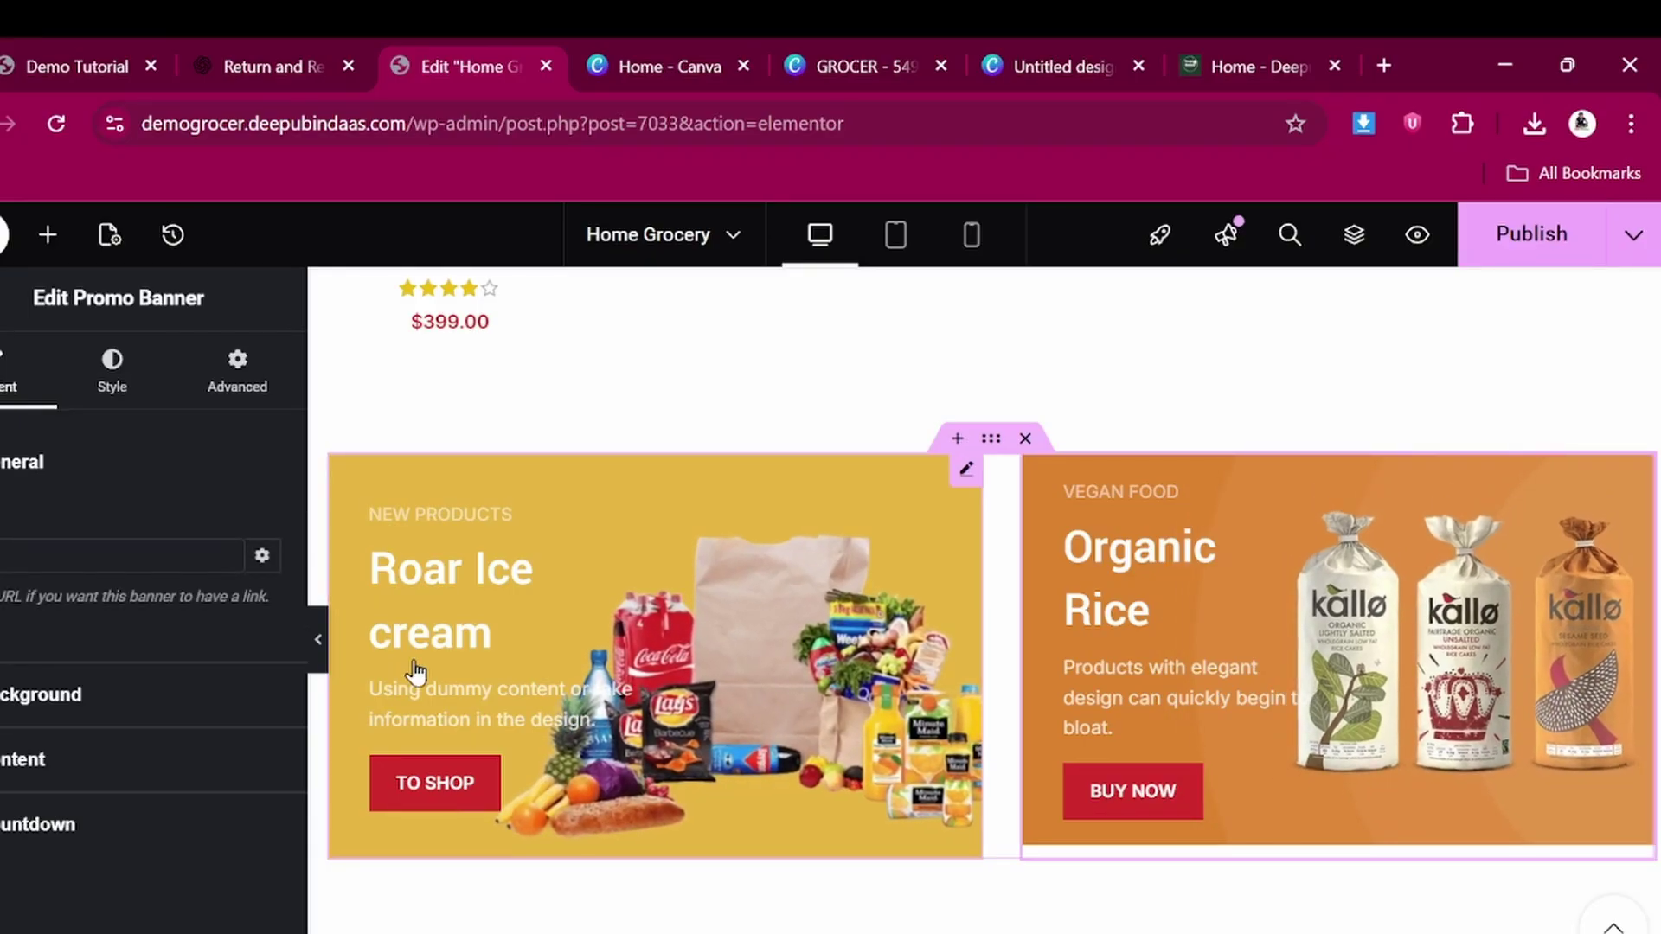
left_click(23, 760)
scroll(81, 537, "down", 2)
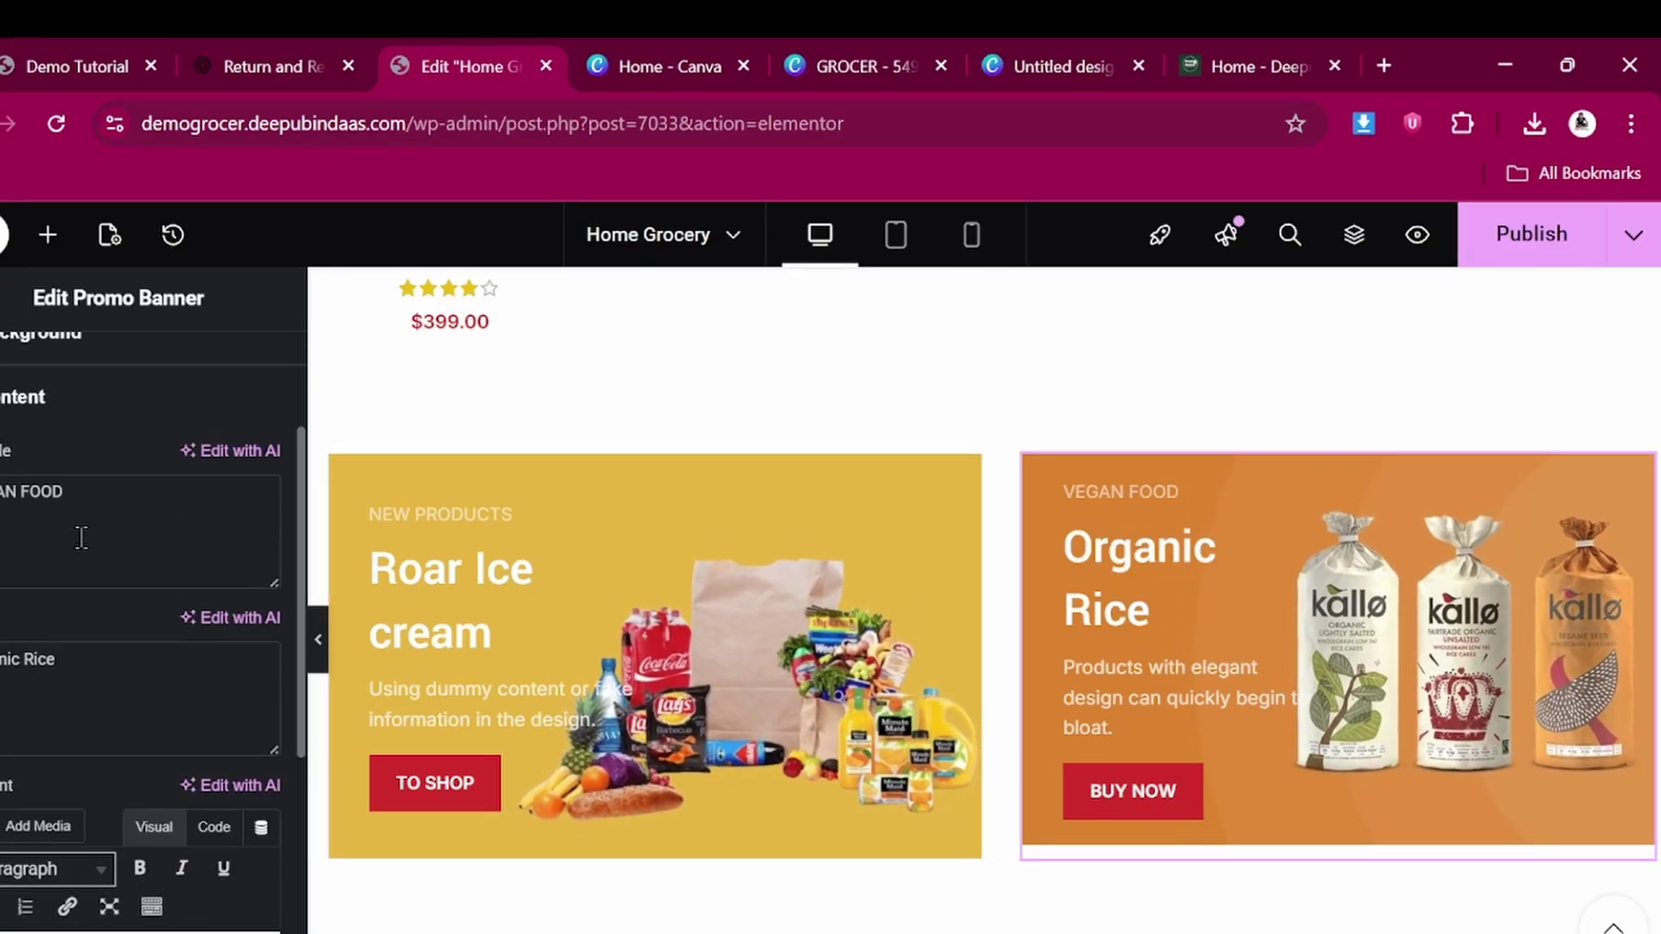
scroll(80, 536, "up", 1)
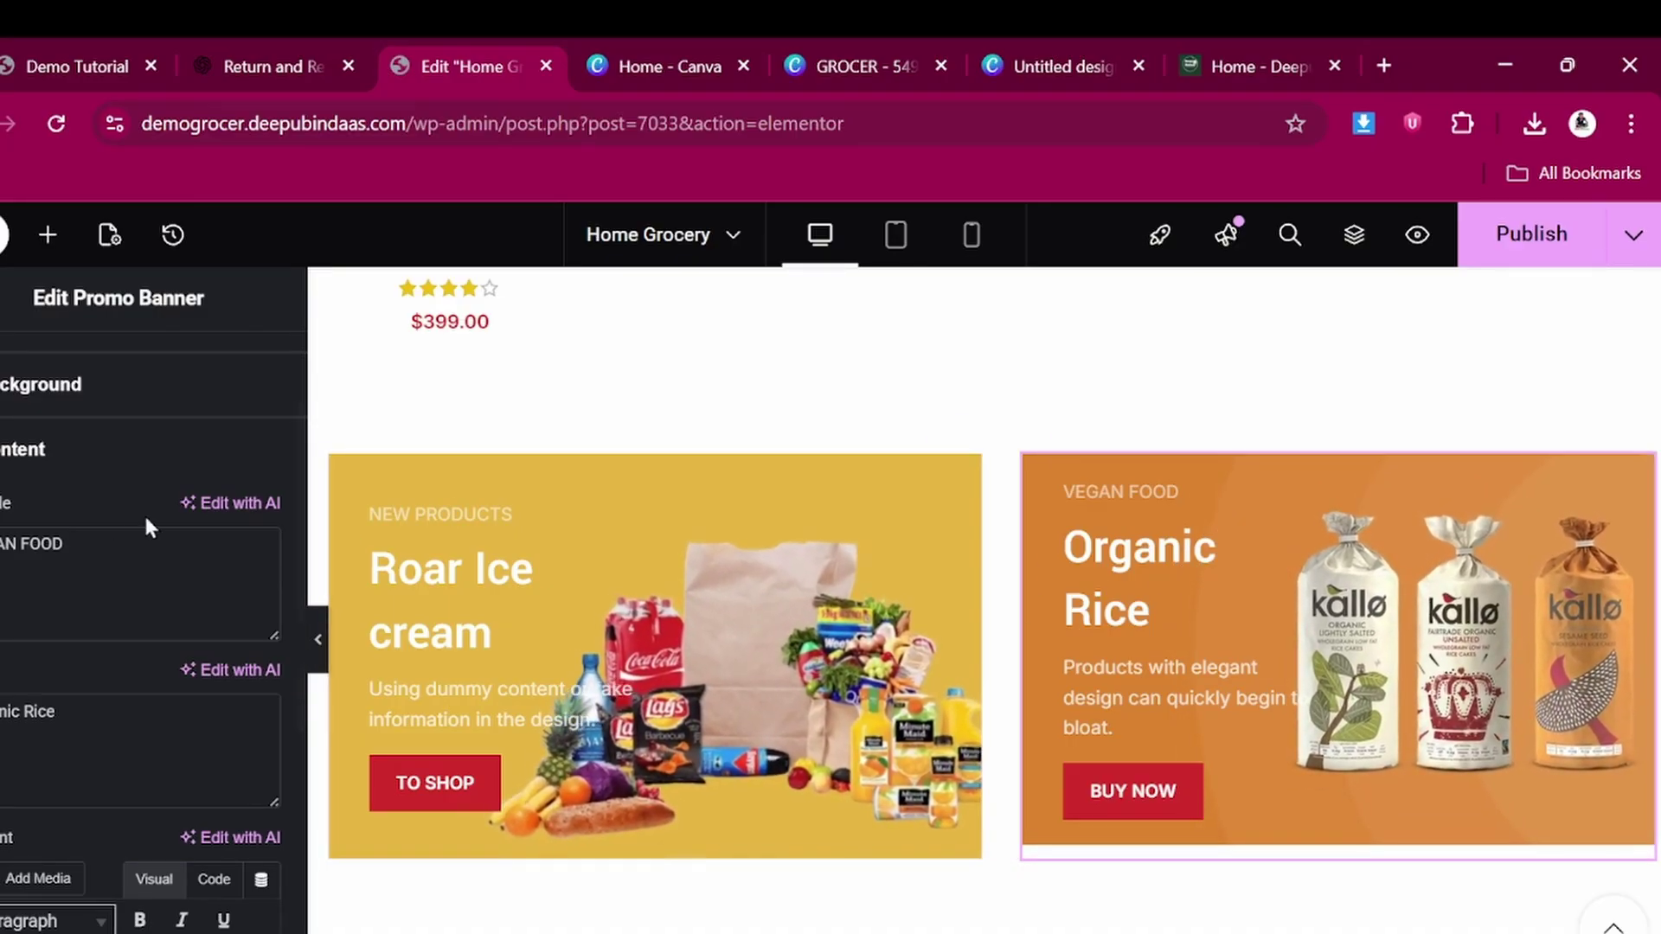
Upload Untitled design (78) and set it as the Organic Rice banner's background image
left_click(41, 384)
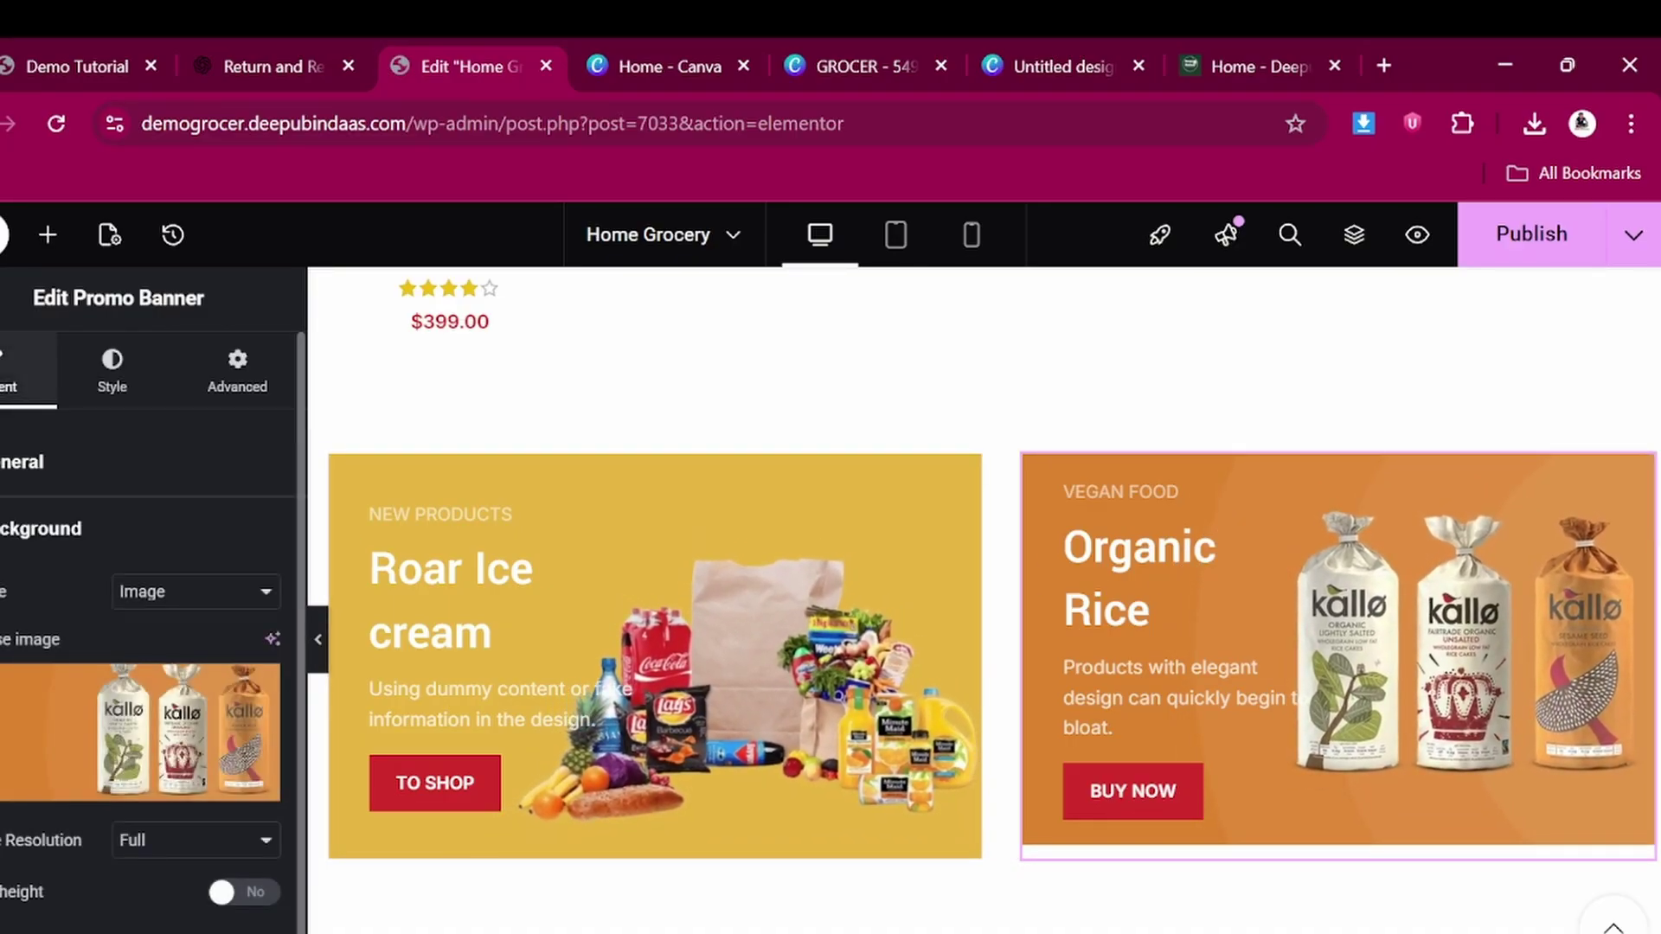
left_click(102, 701)
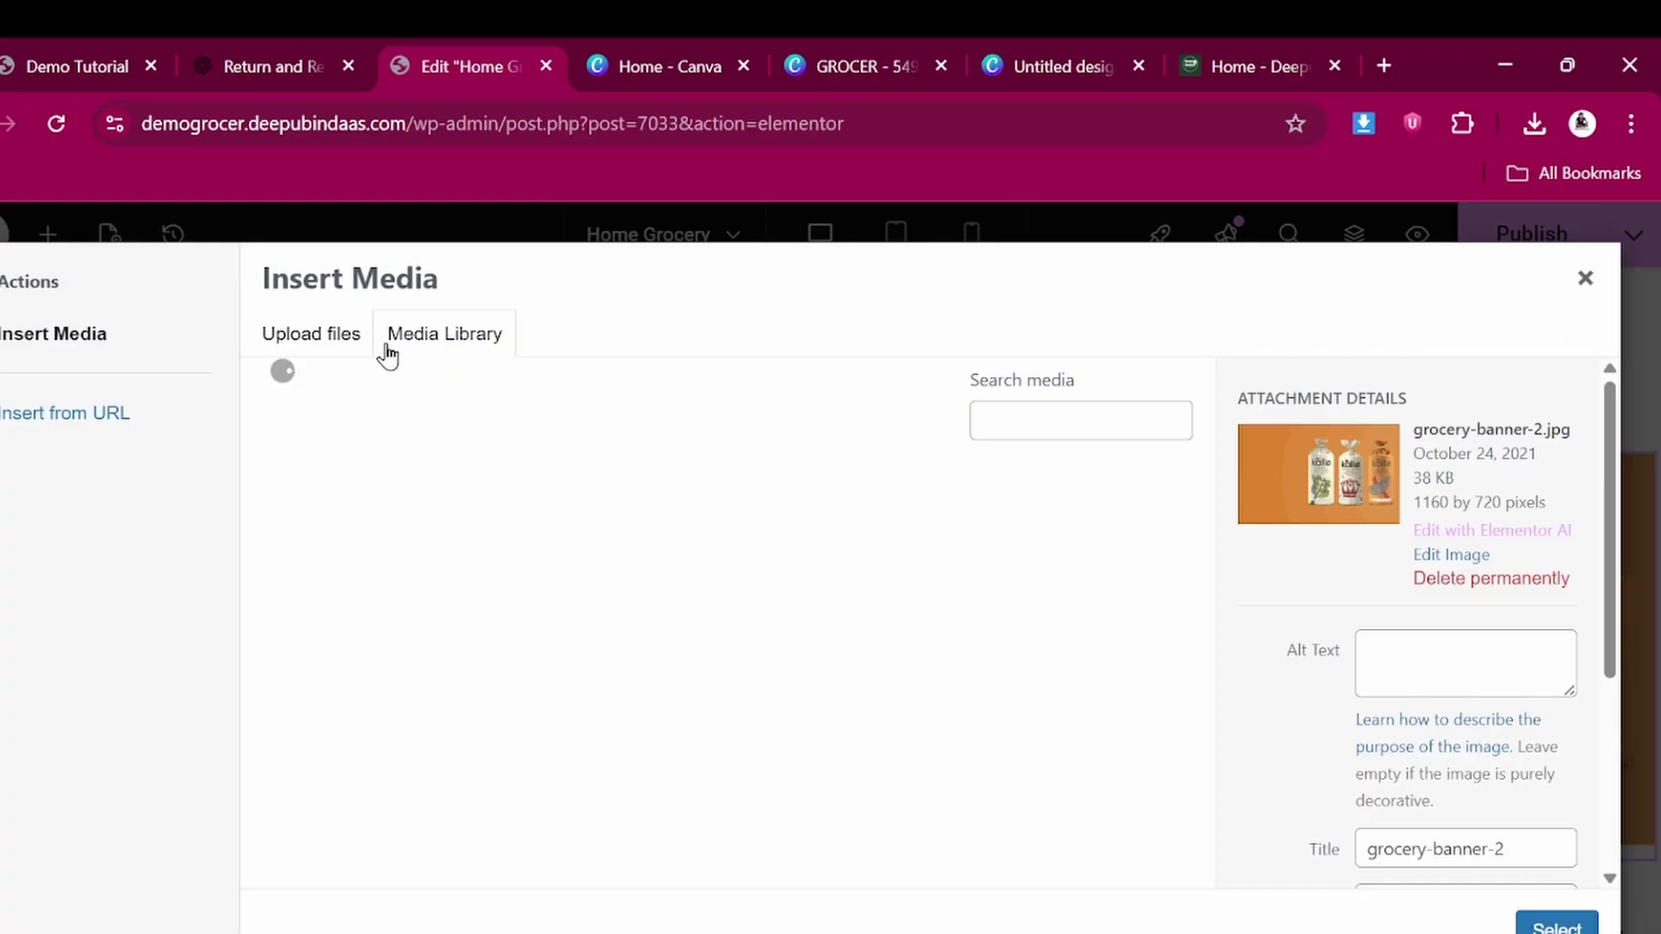
scroll(612, 693, "down", 10)
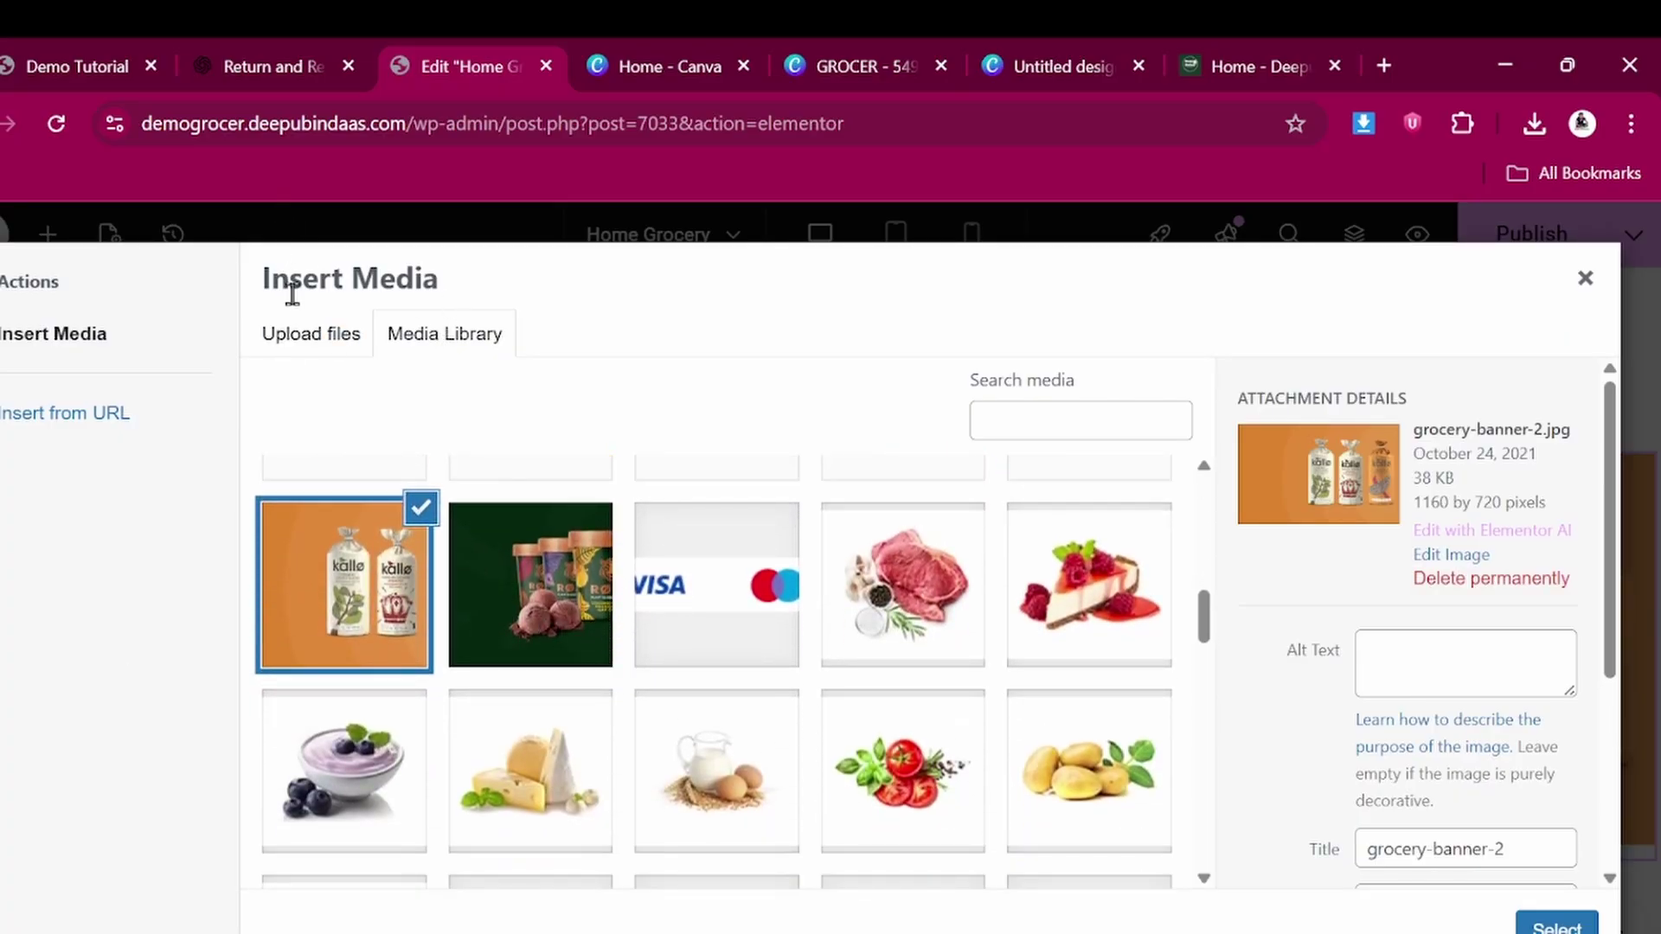
left_click(326, 351)
left_click(919, 659)
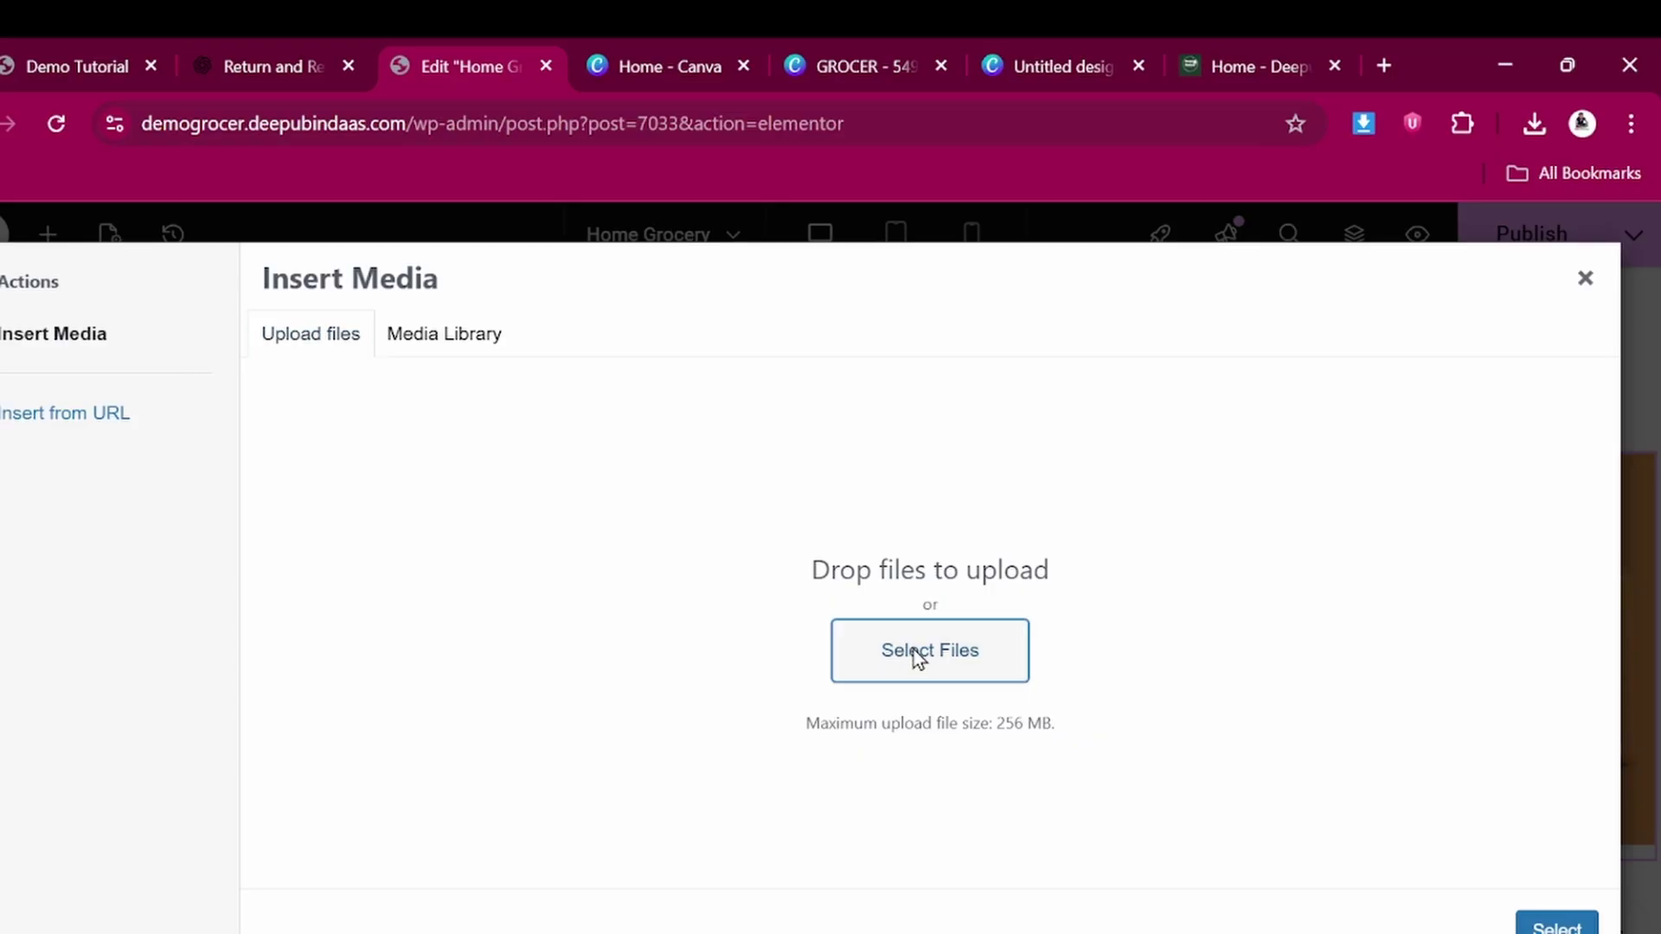
scroll(375, 579, "down", 1)
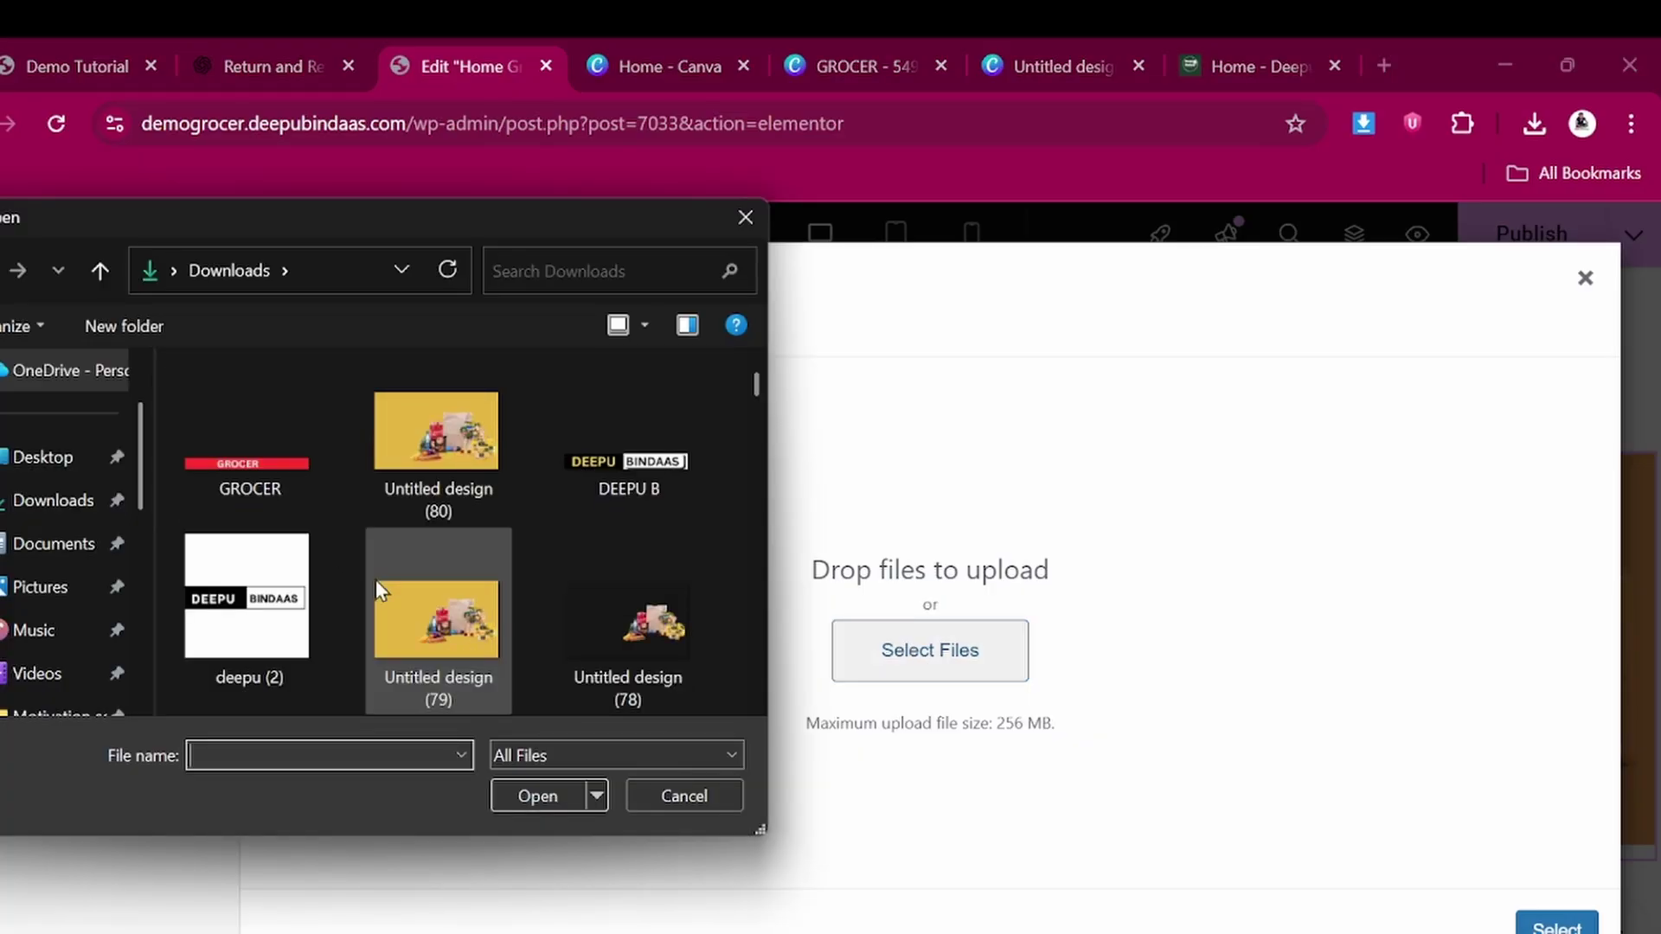
scroll(376, 579, "down", 2)
scroll(375, 580, "up", 1)
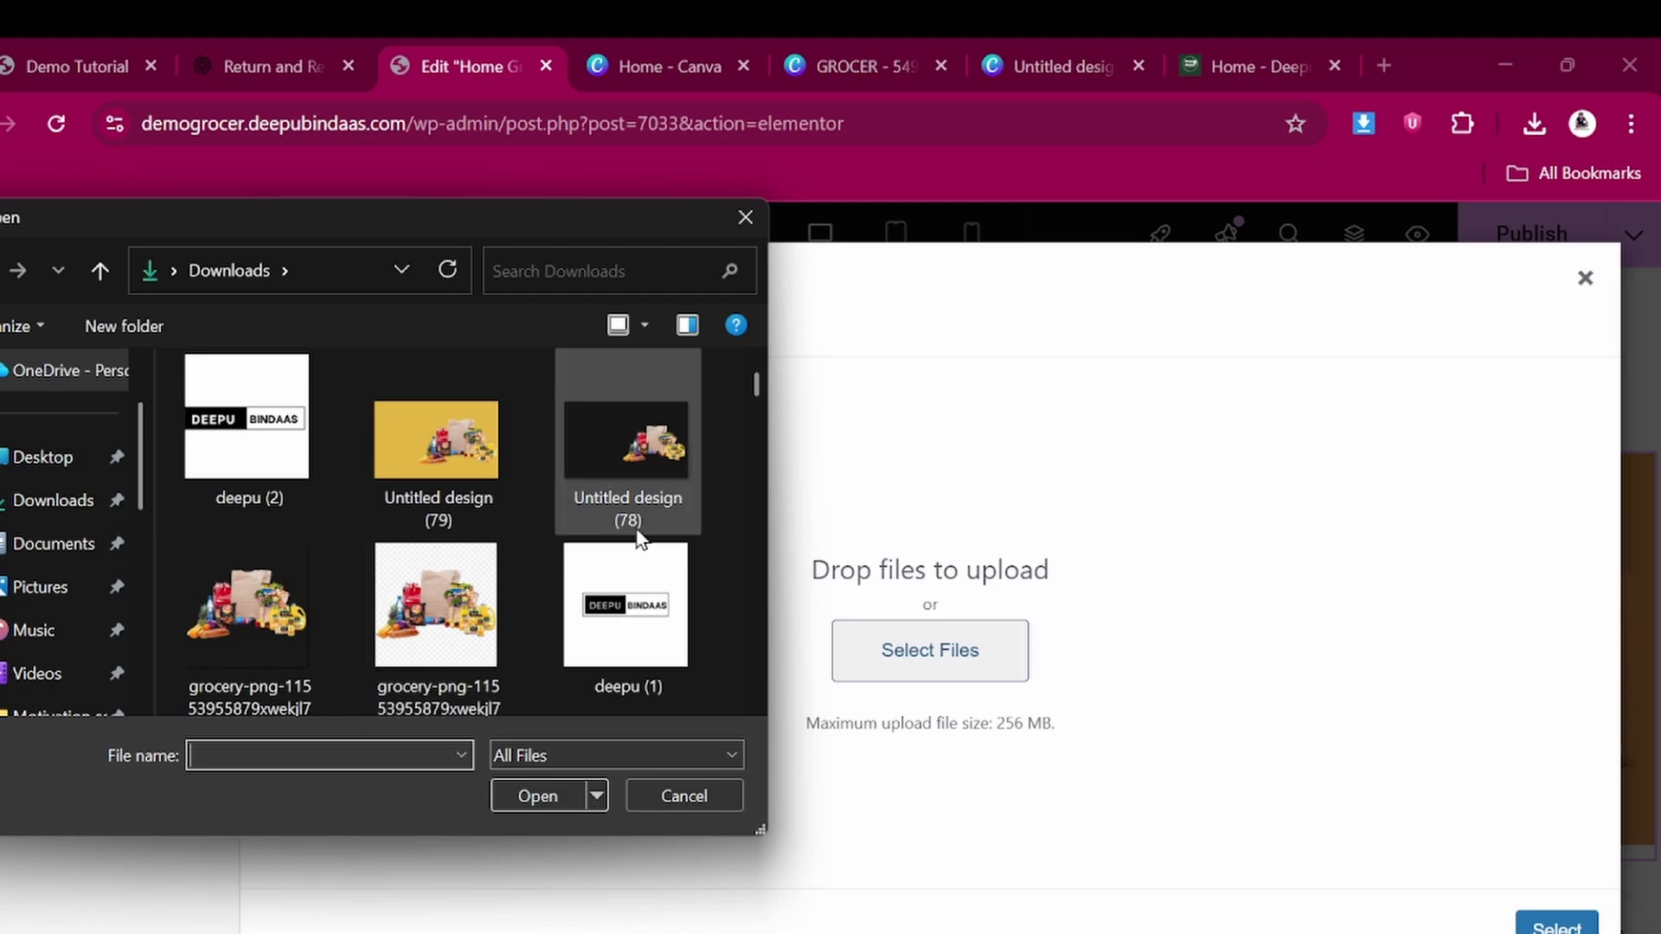
left_click(632, 454)
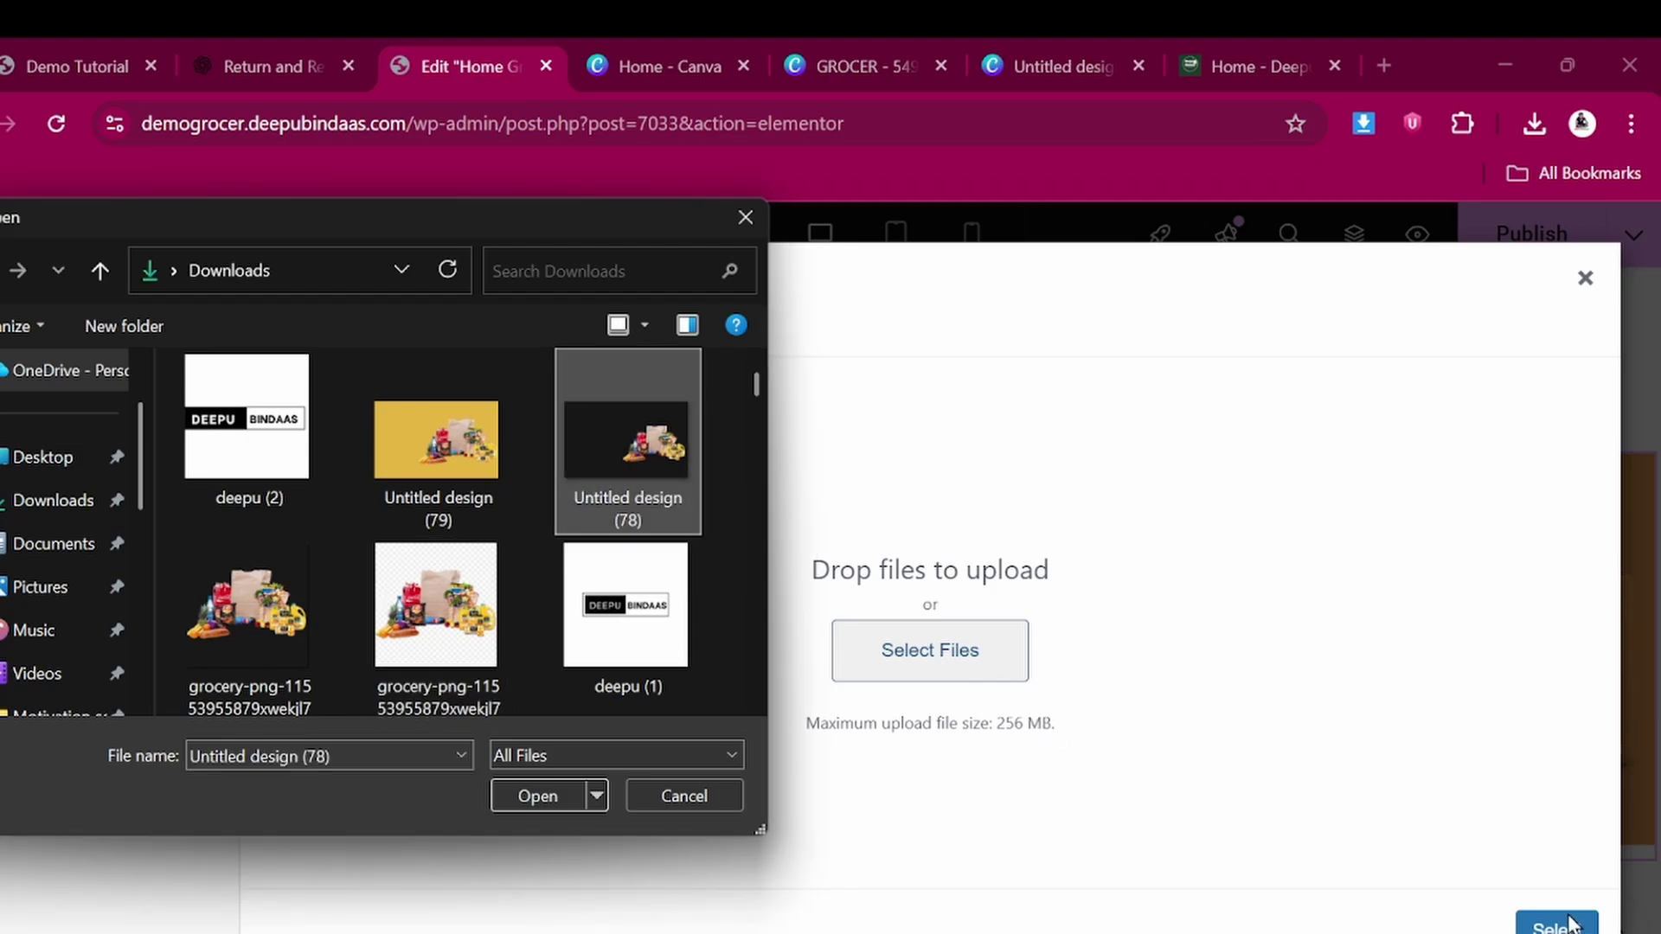
left_click(575, 797)
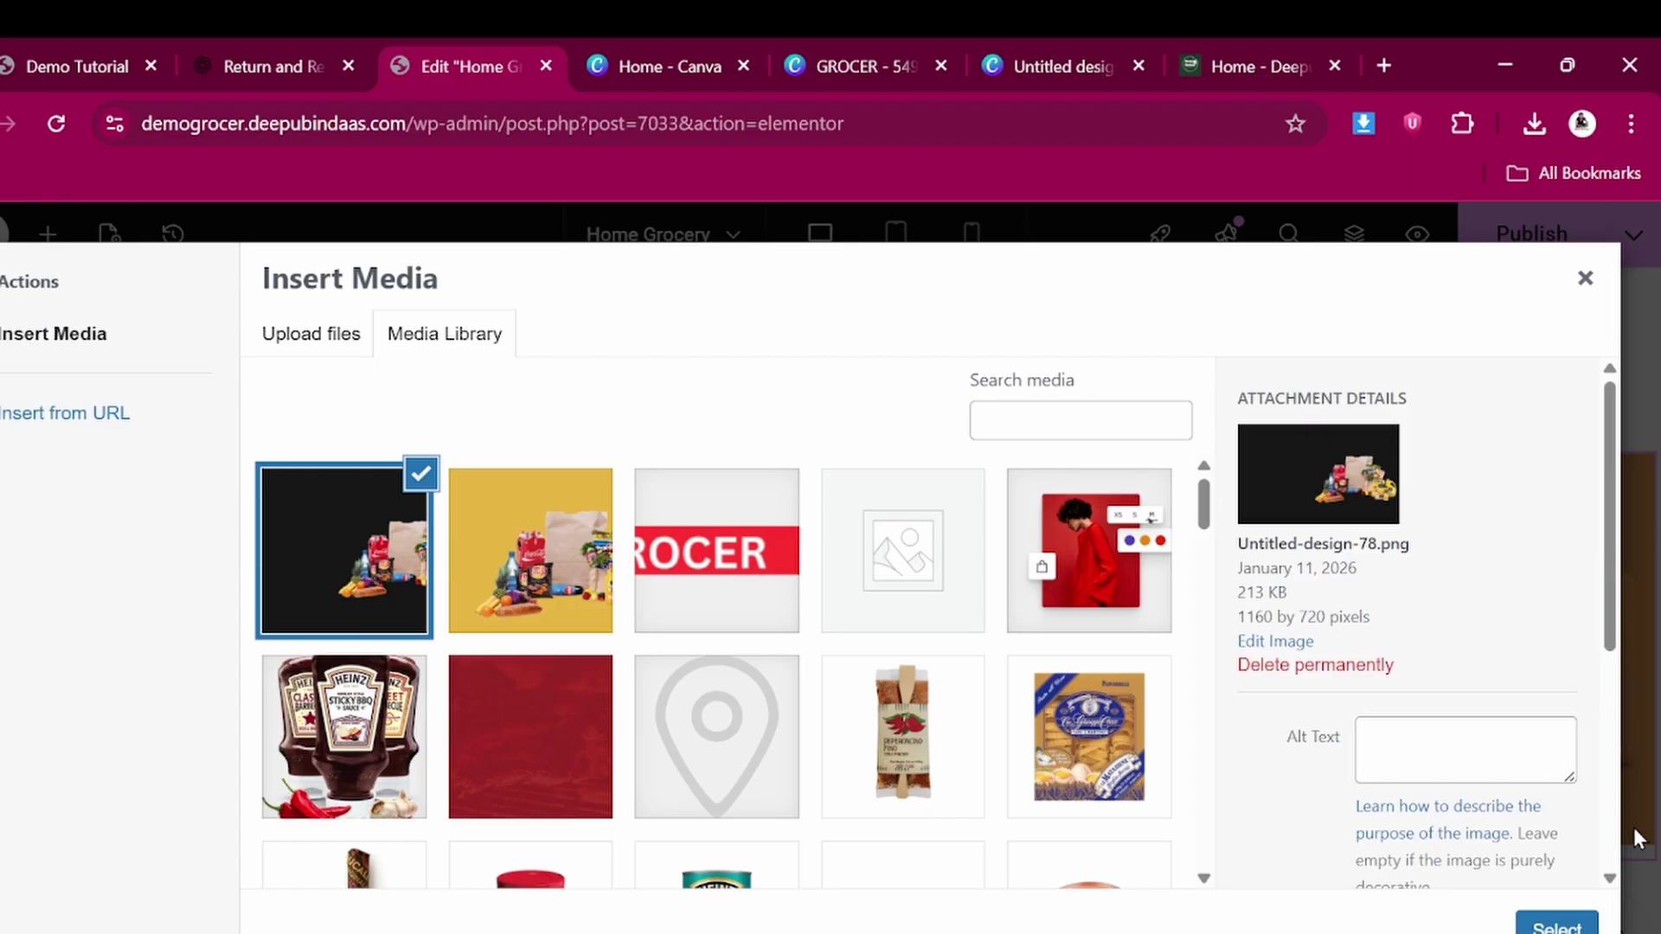
left_click(1558, 924)
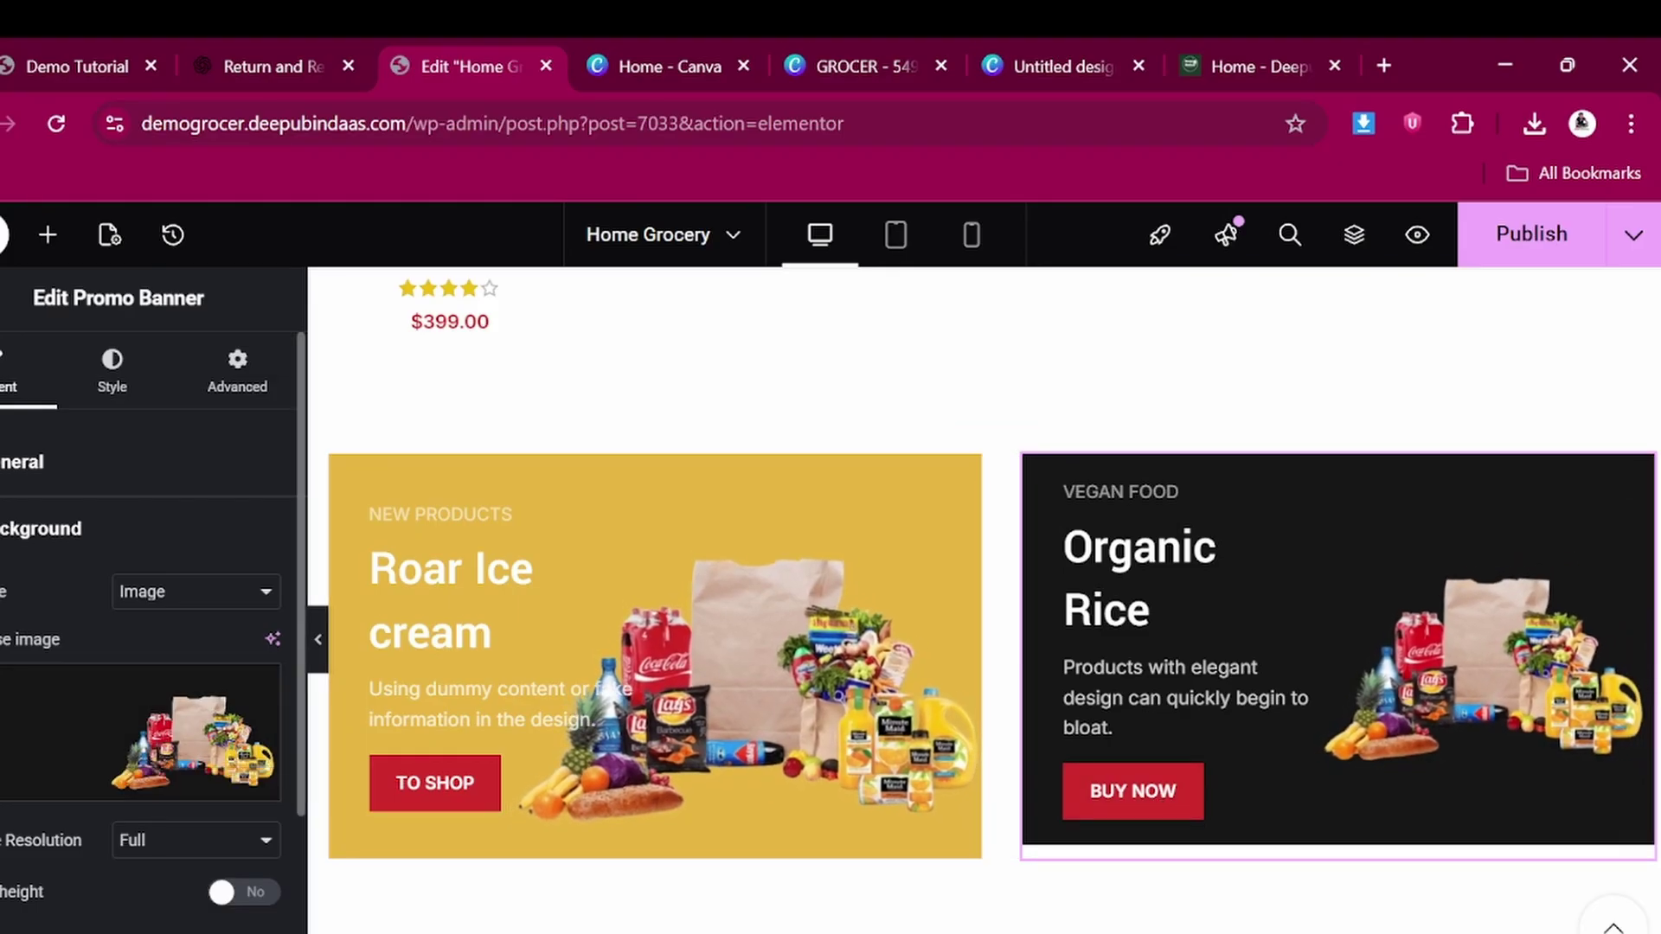
Check the Organic Rice banner's link address, then collapse the link settings
left_click(19, 463)
left_click(14, 566)
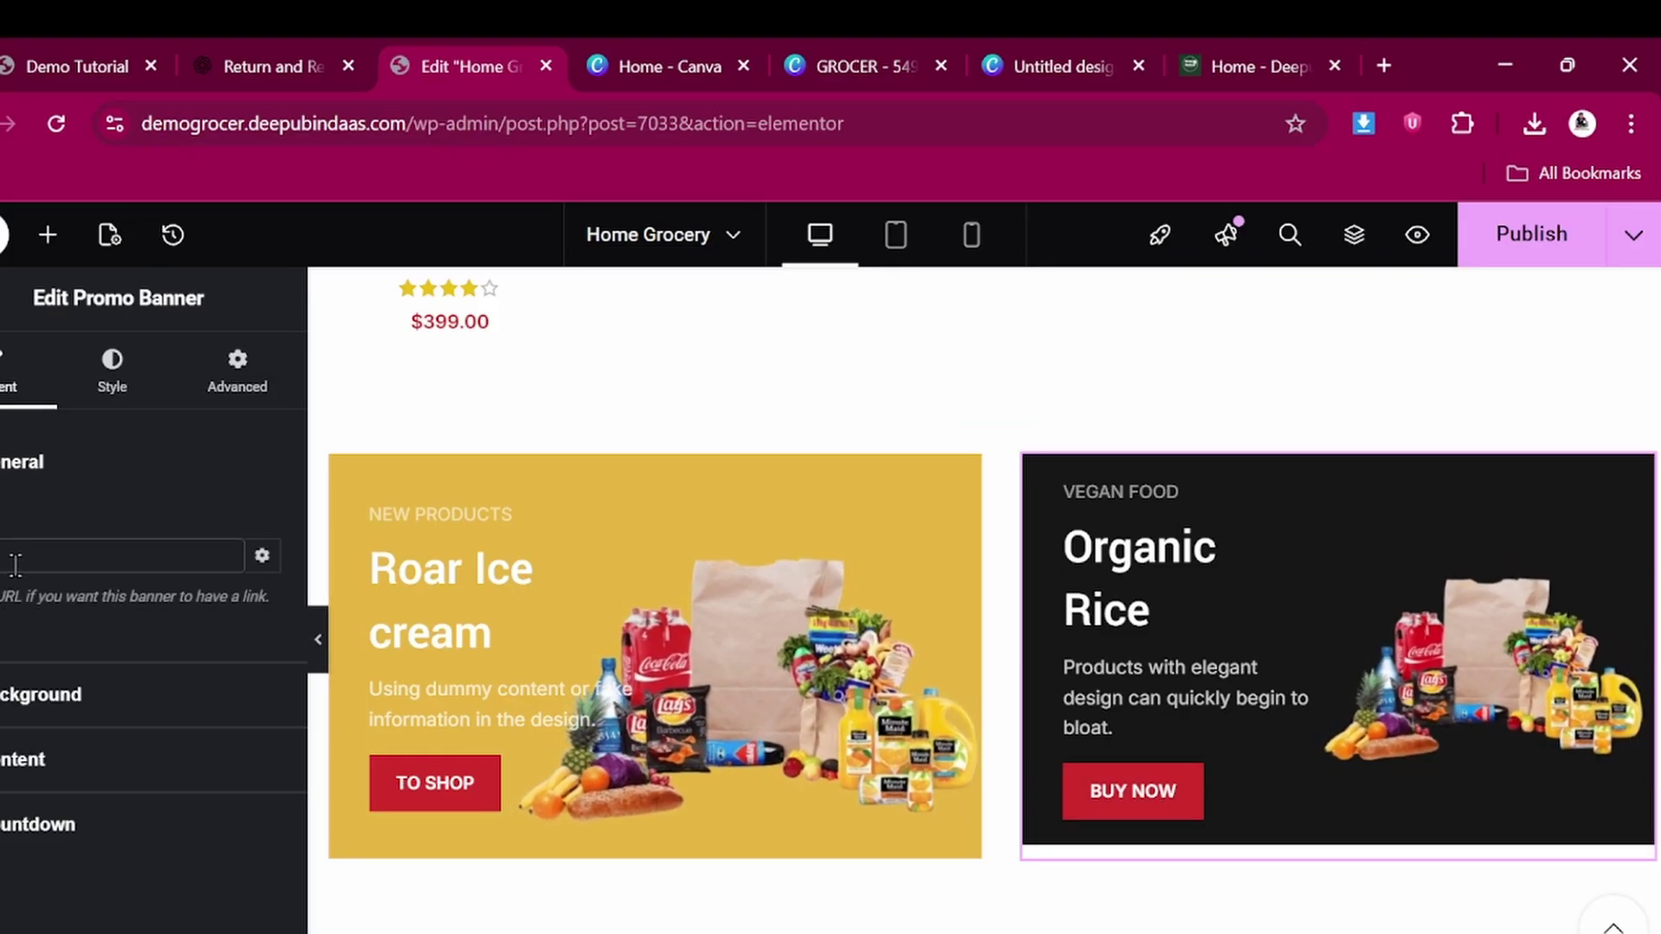
left_click(91, 502)
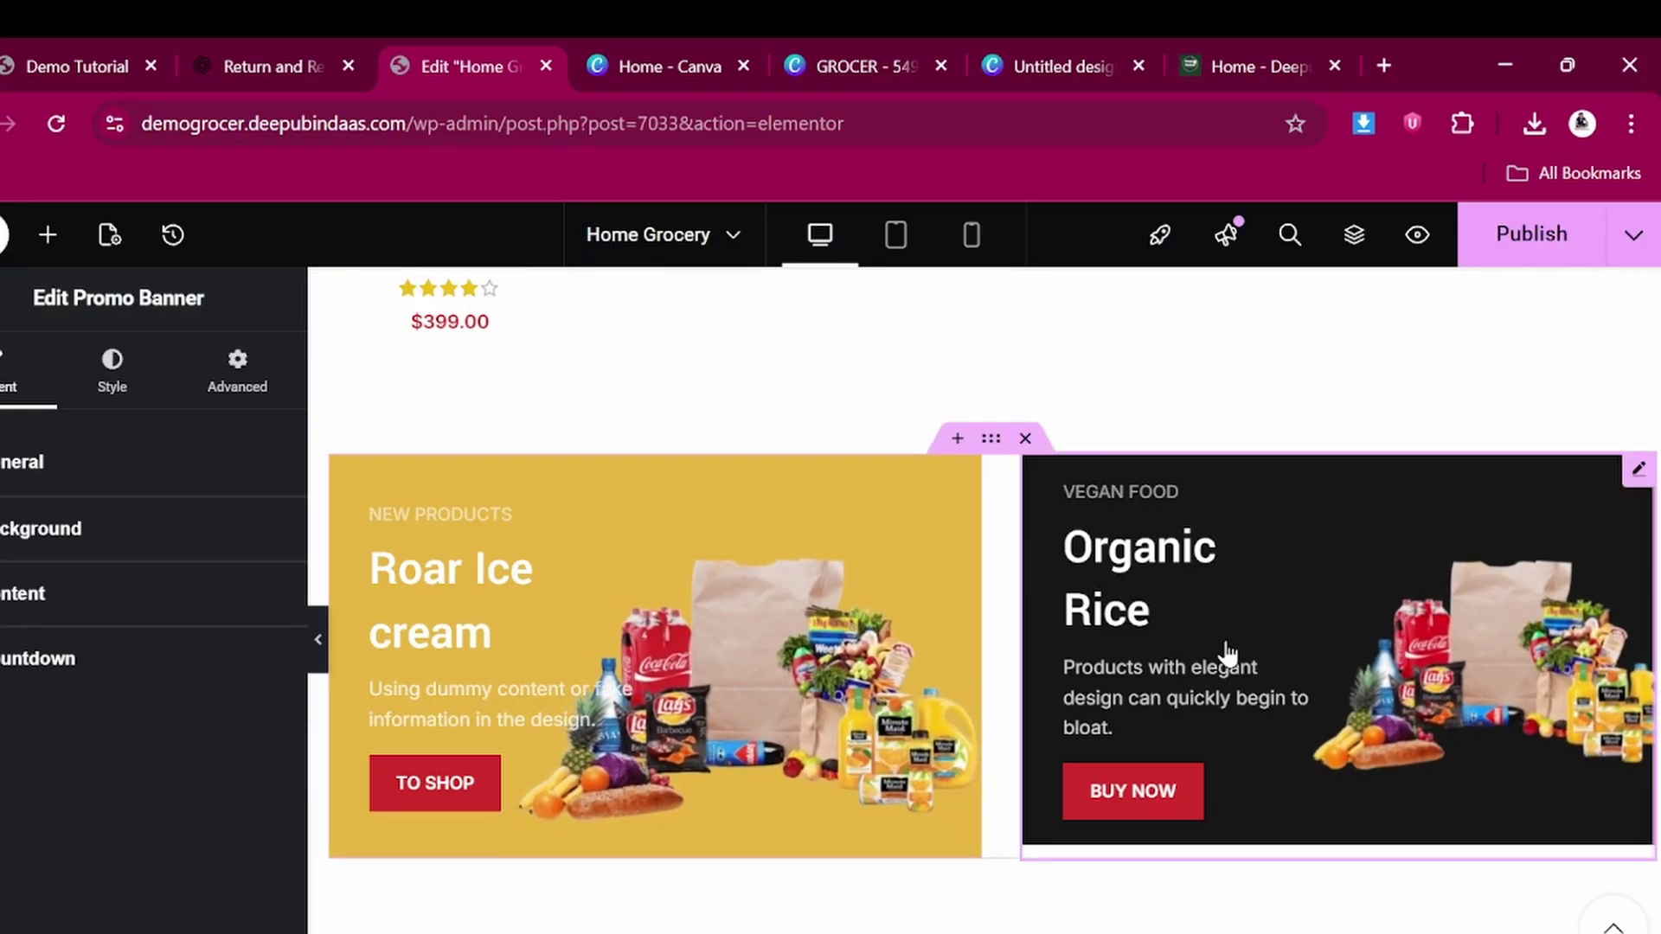
Show the FEATURED products, expand the product tabs list, and select the Popular Categories grid
scroll(794, 684, "down", 5)
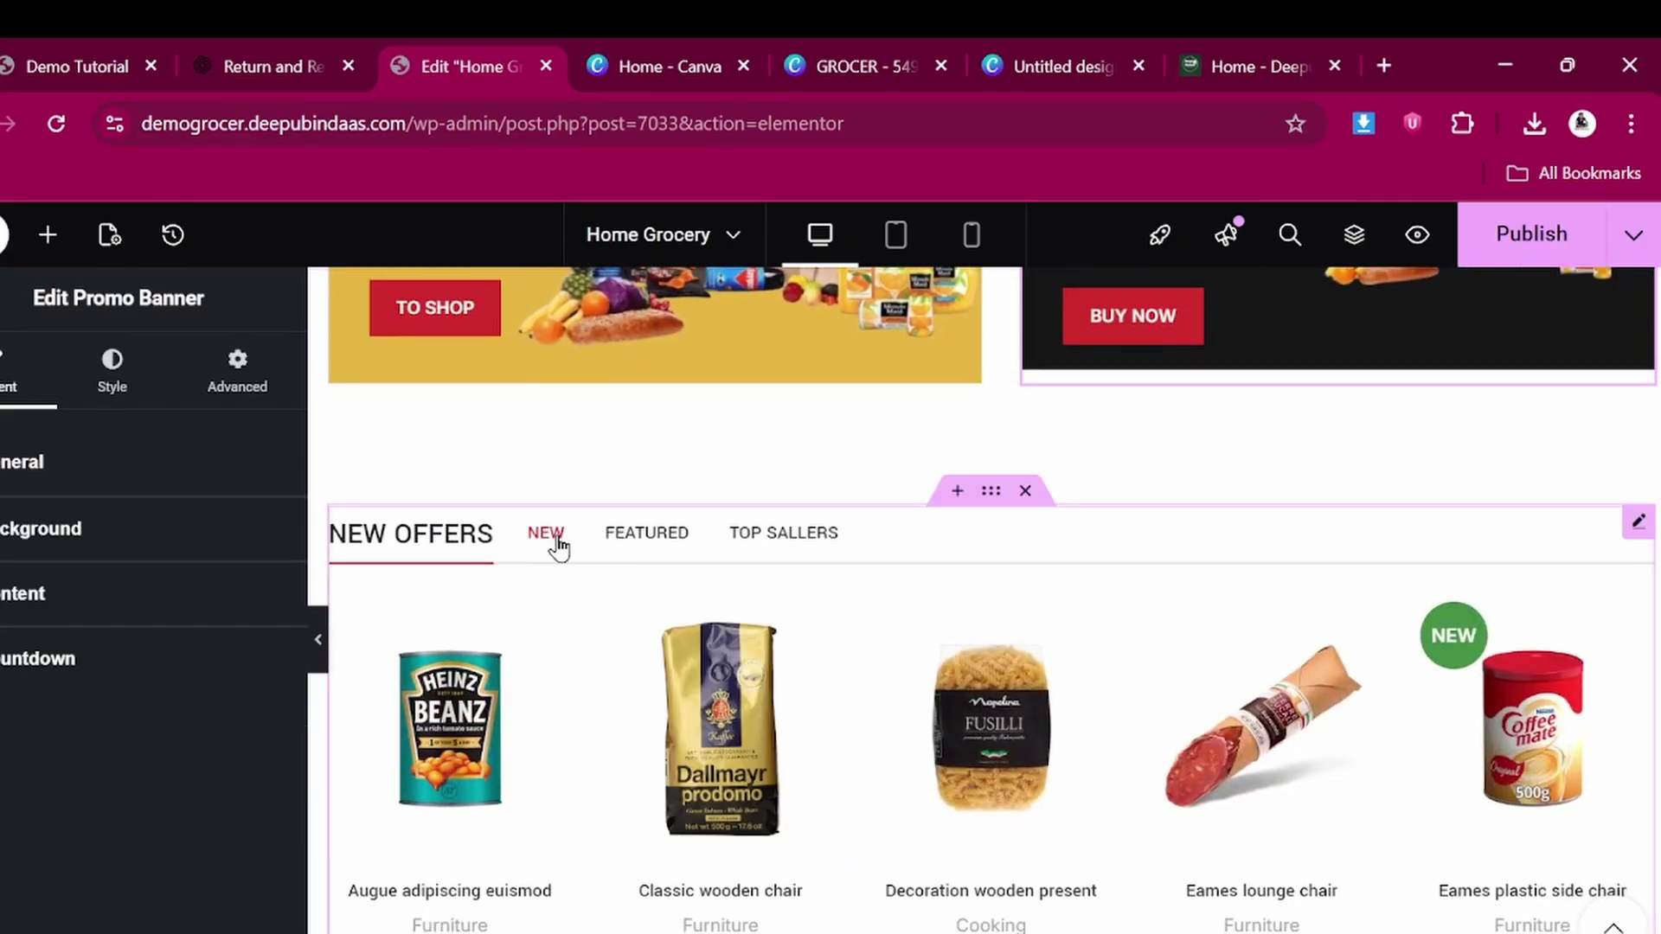
left_click(644, 543)
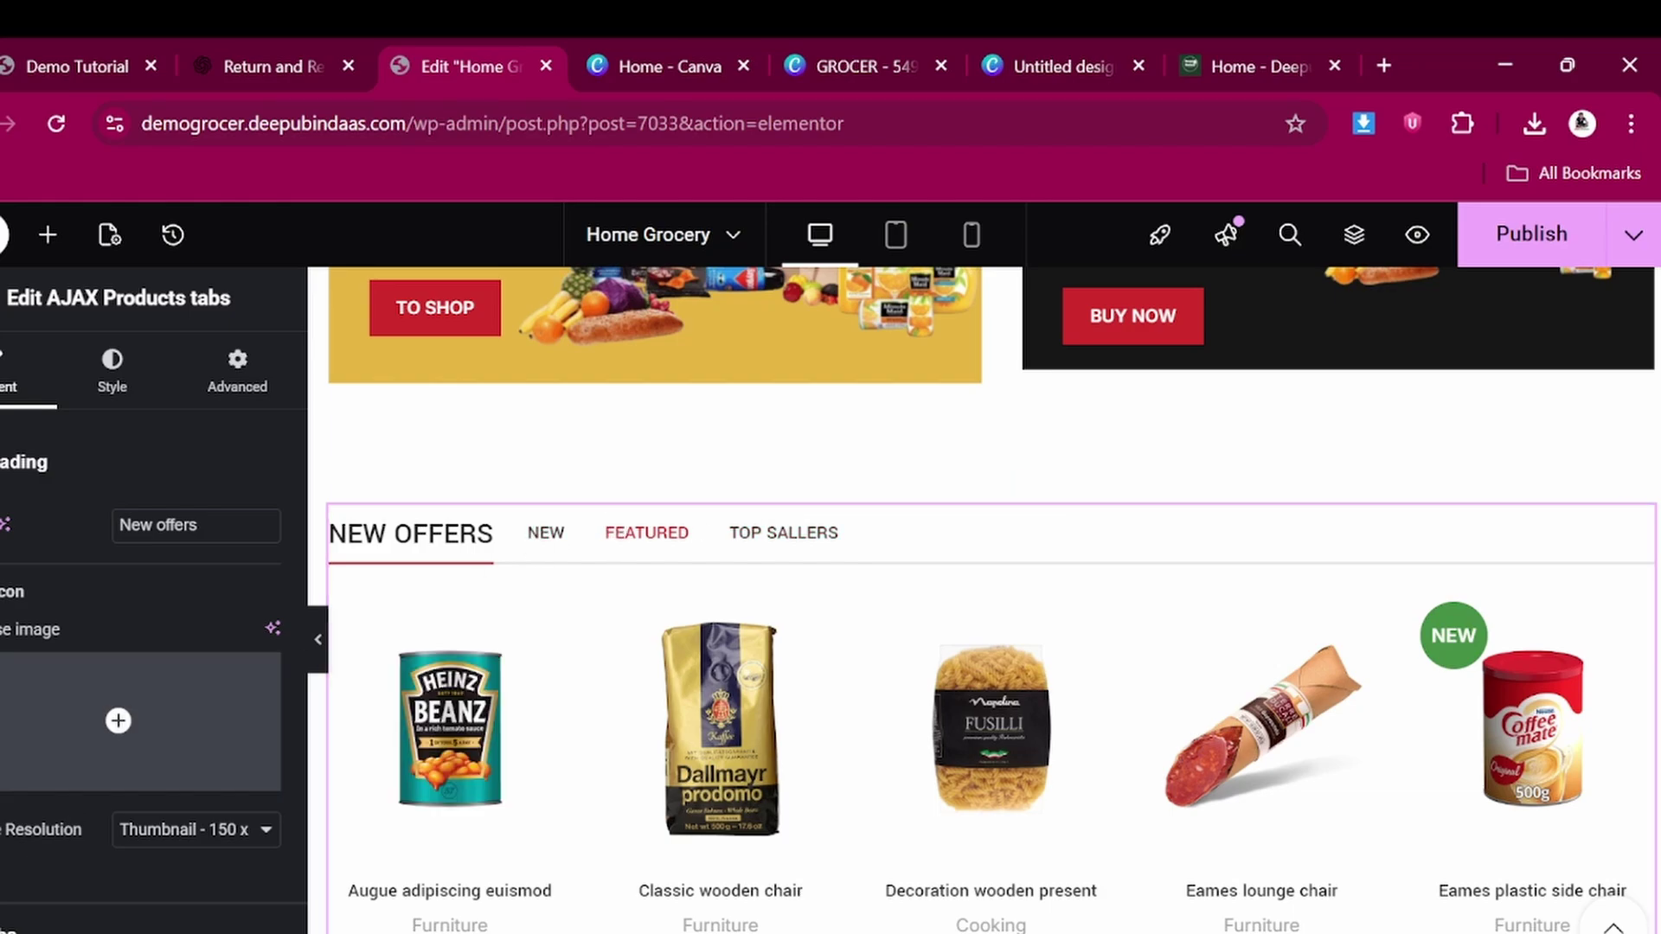
left_click(35, 924)
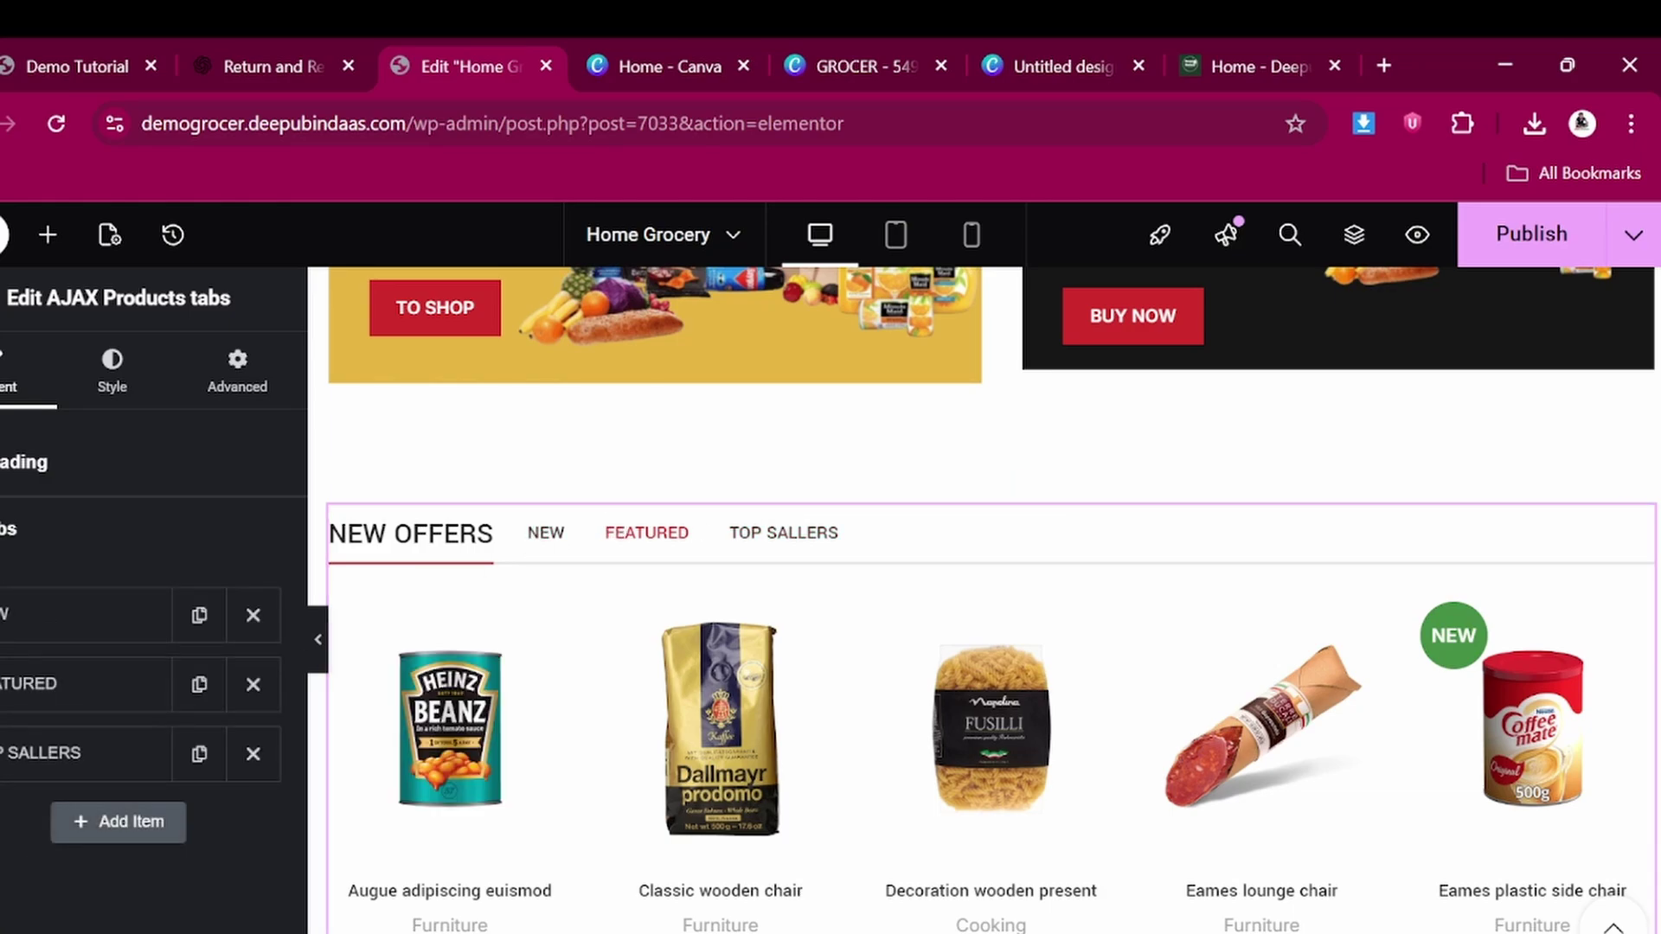
scroll(978, 779, "down", 6)
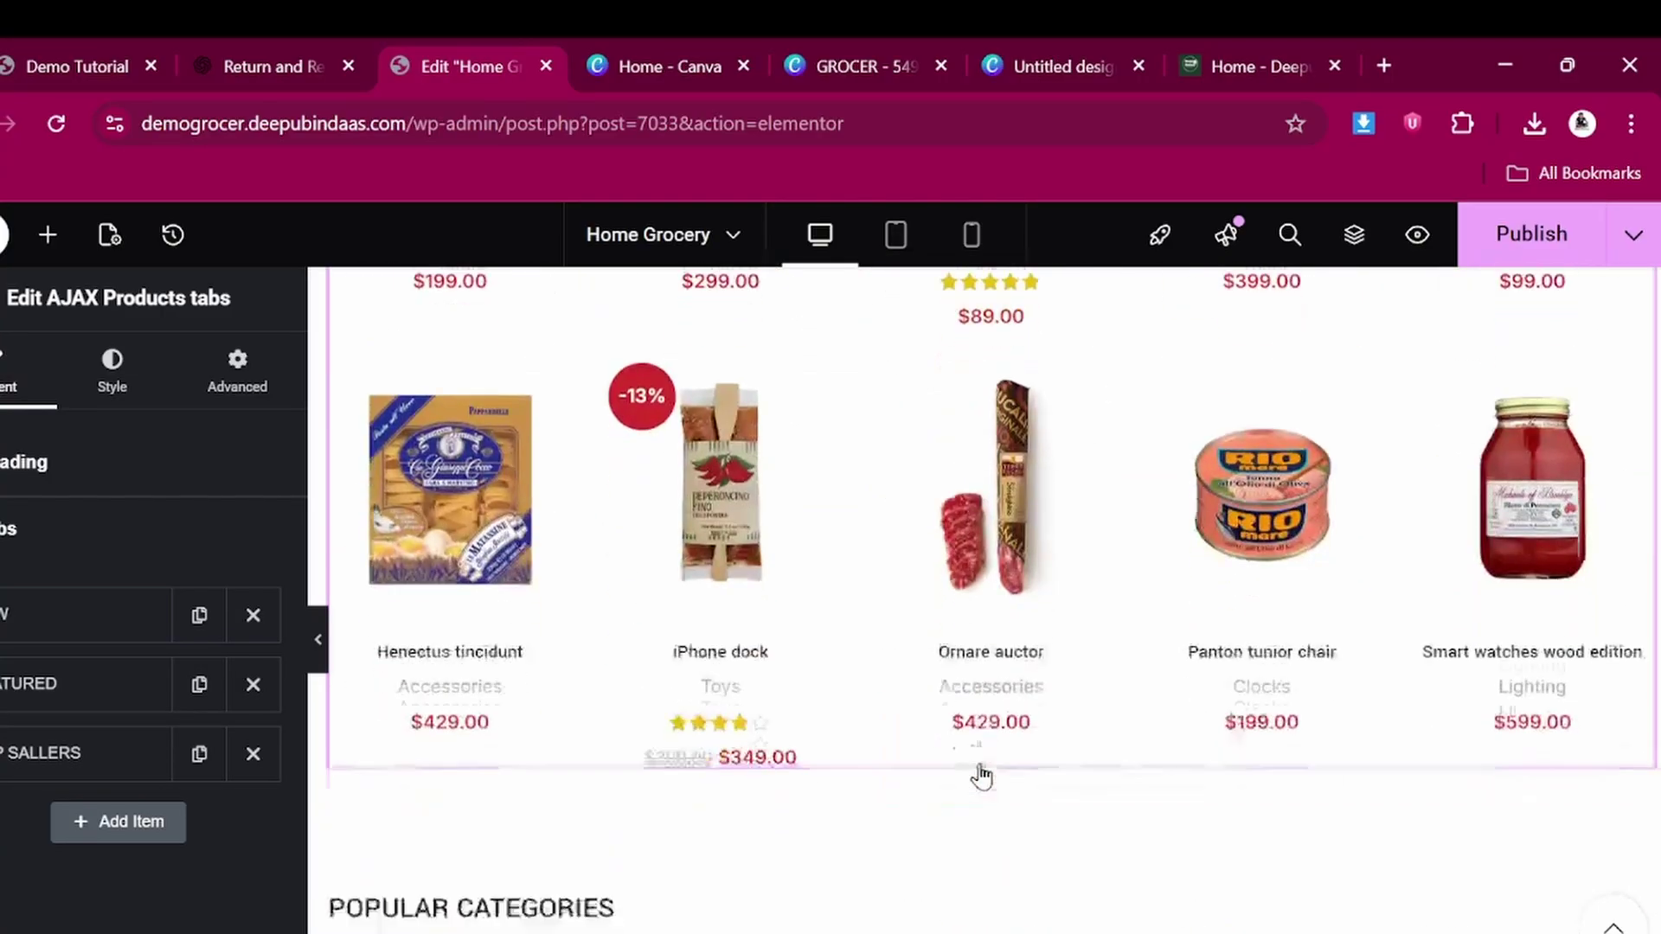
scroll(981, 776, "down", 8)
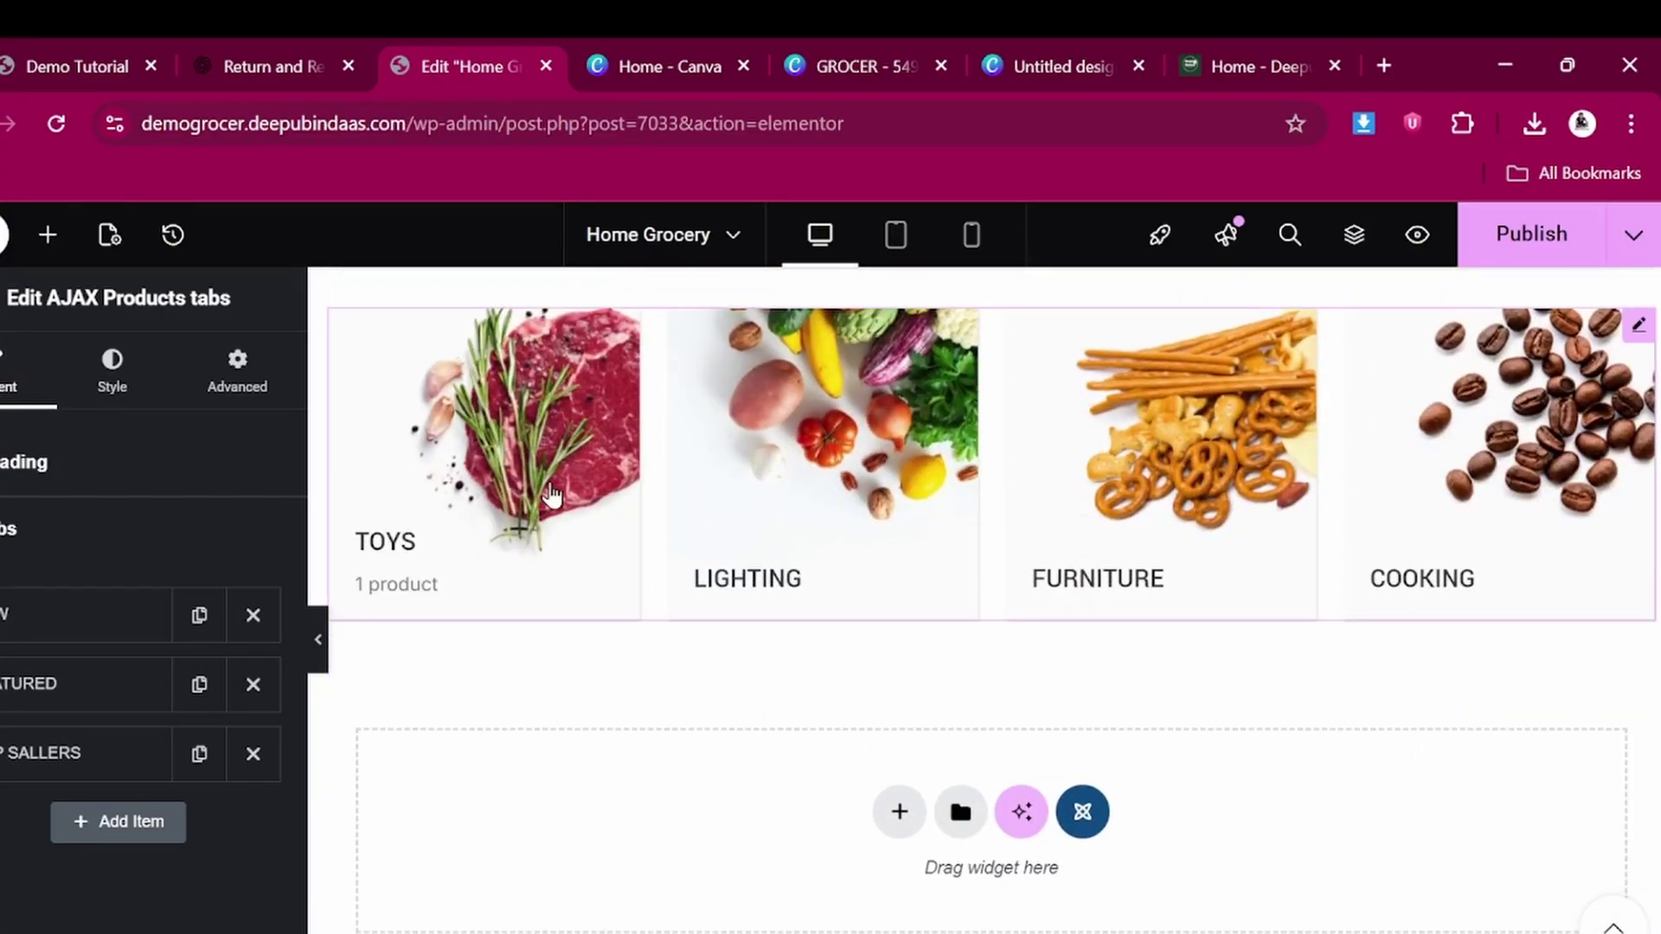
left_click(573, 475)
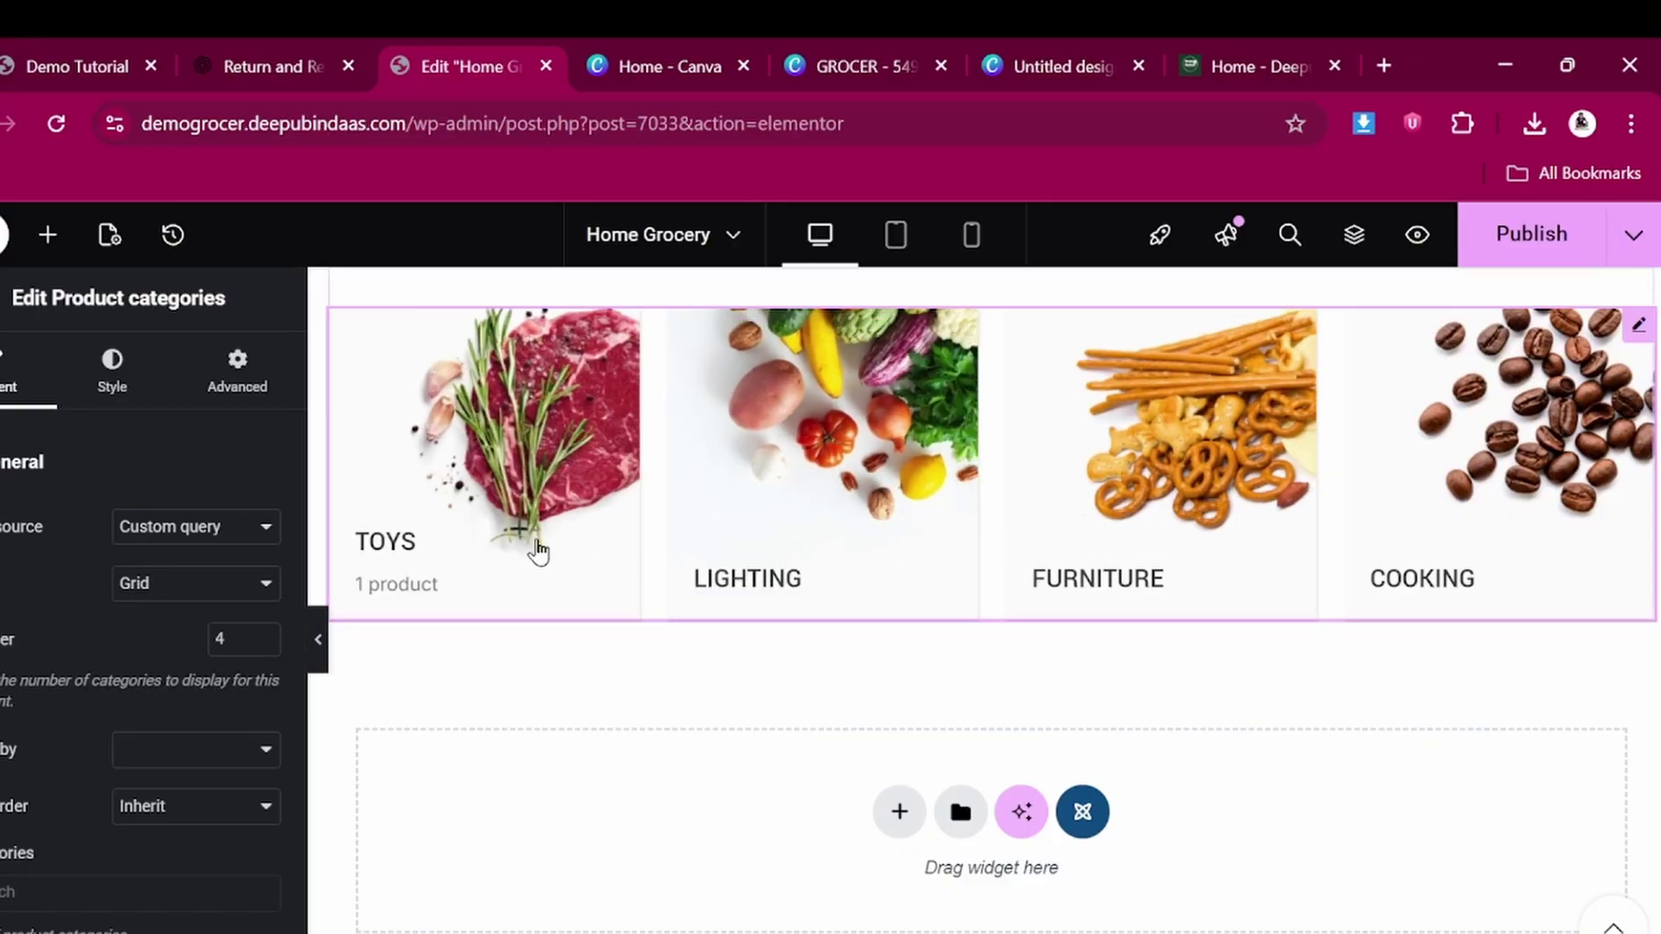
Select the POPULAR CATEGORIES heading and open its Title field
scroll(537, 551, "up", 1)
scroll(491, 621, "up", 3)
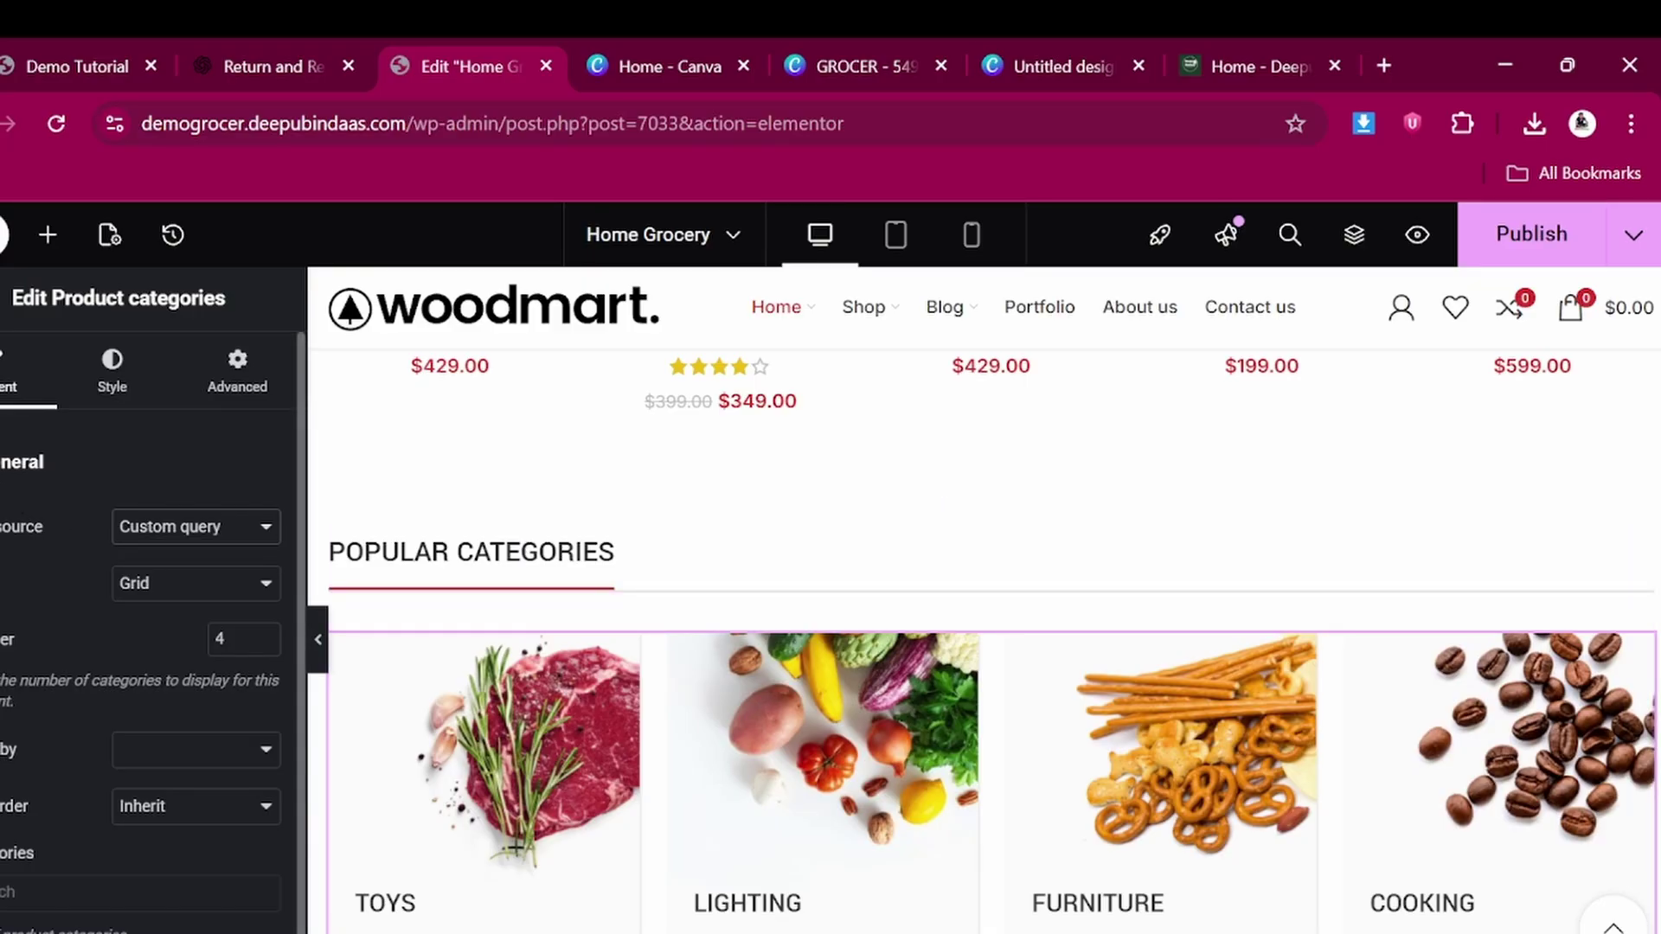
left_click(372, 558)
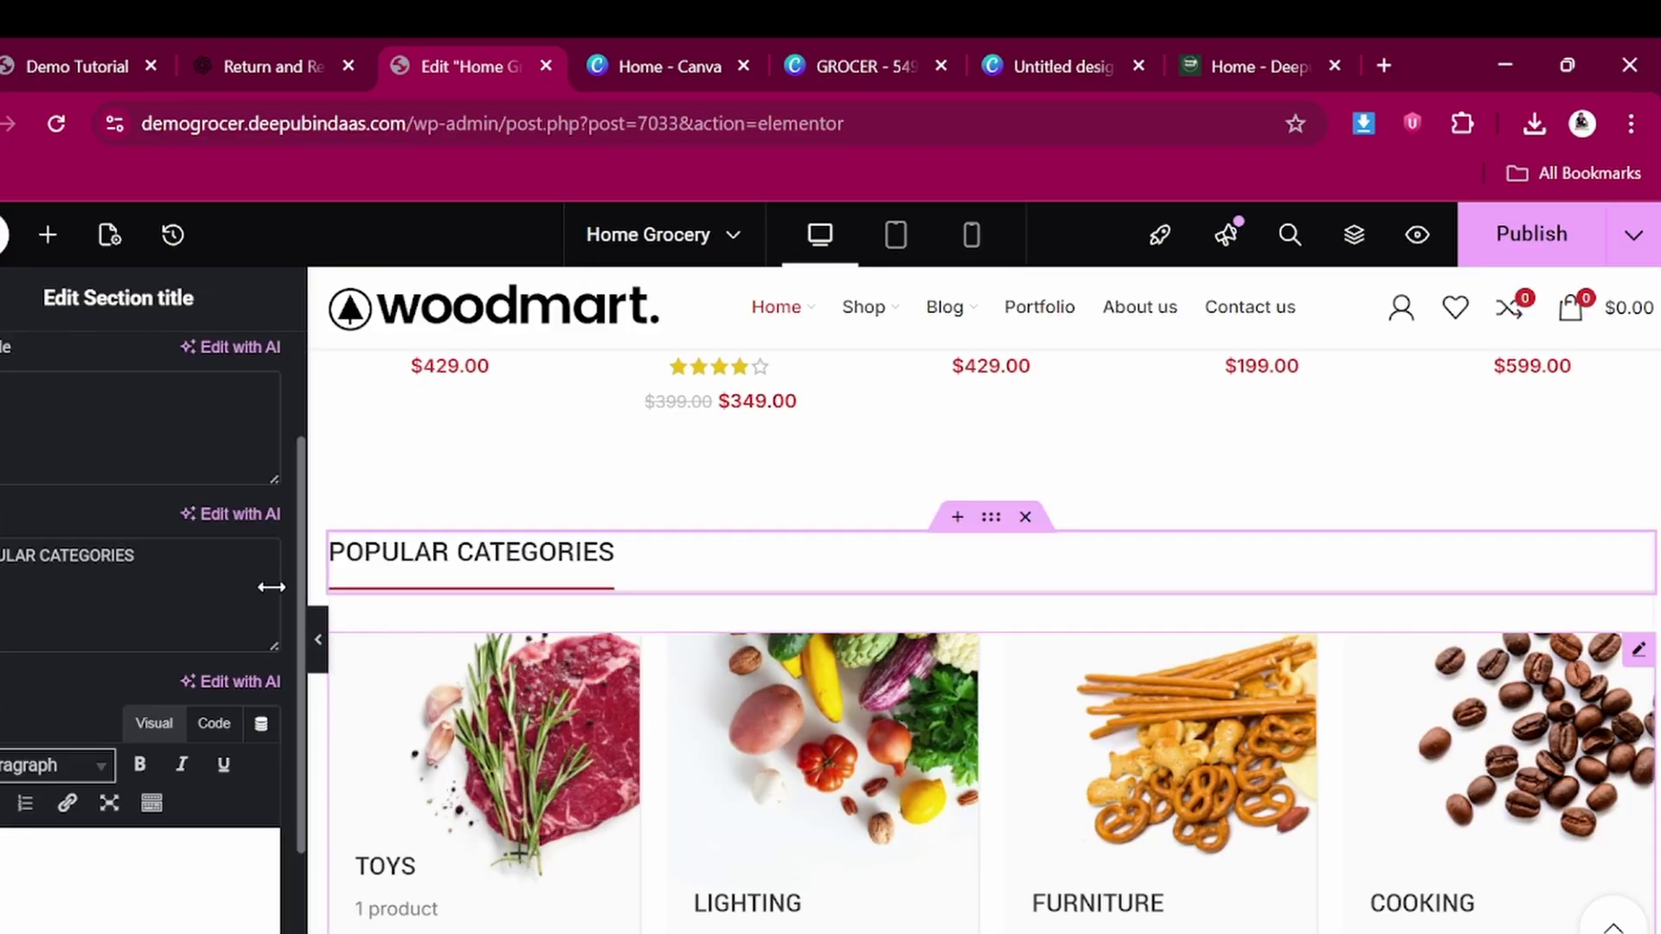
left_click(189, 569)
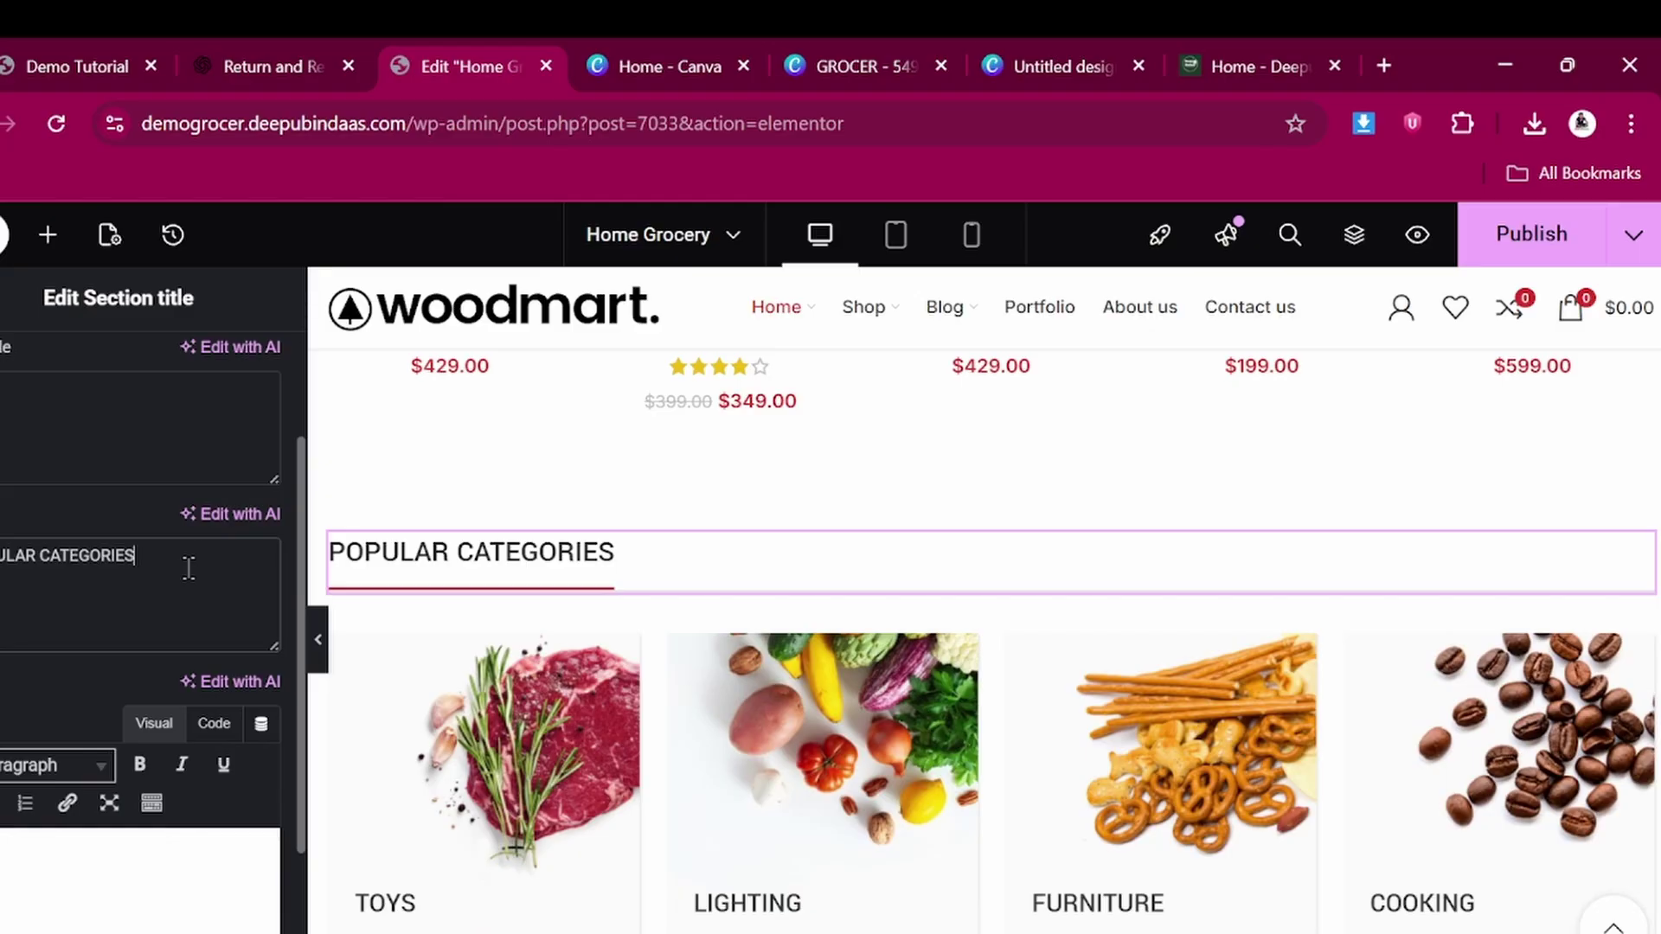
scroll(611, 651, "down", 3)
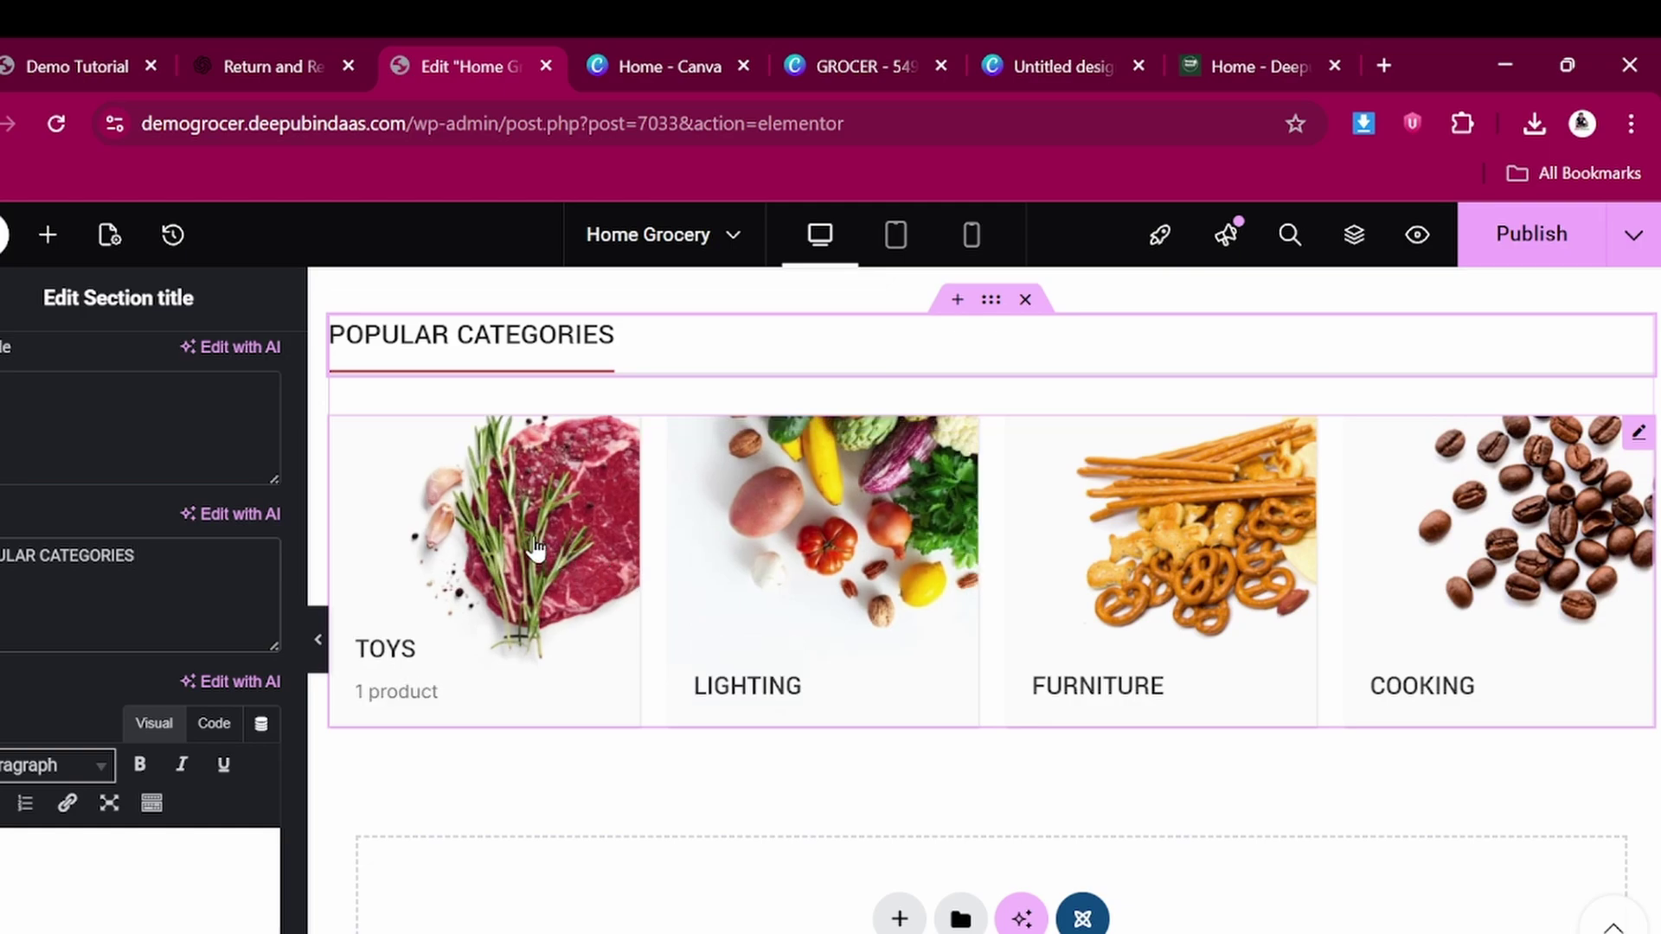
scroll(534, 547, "down", 5)
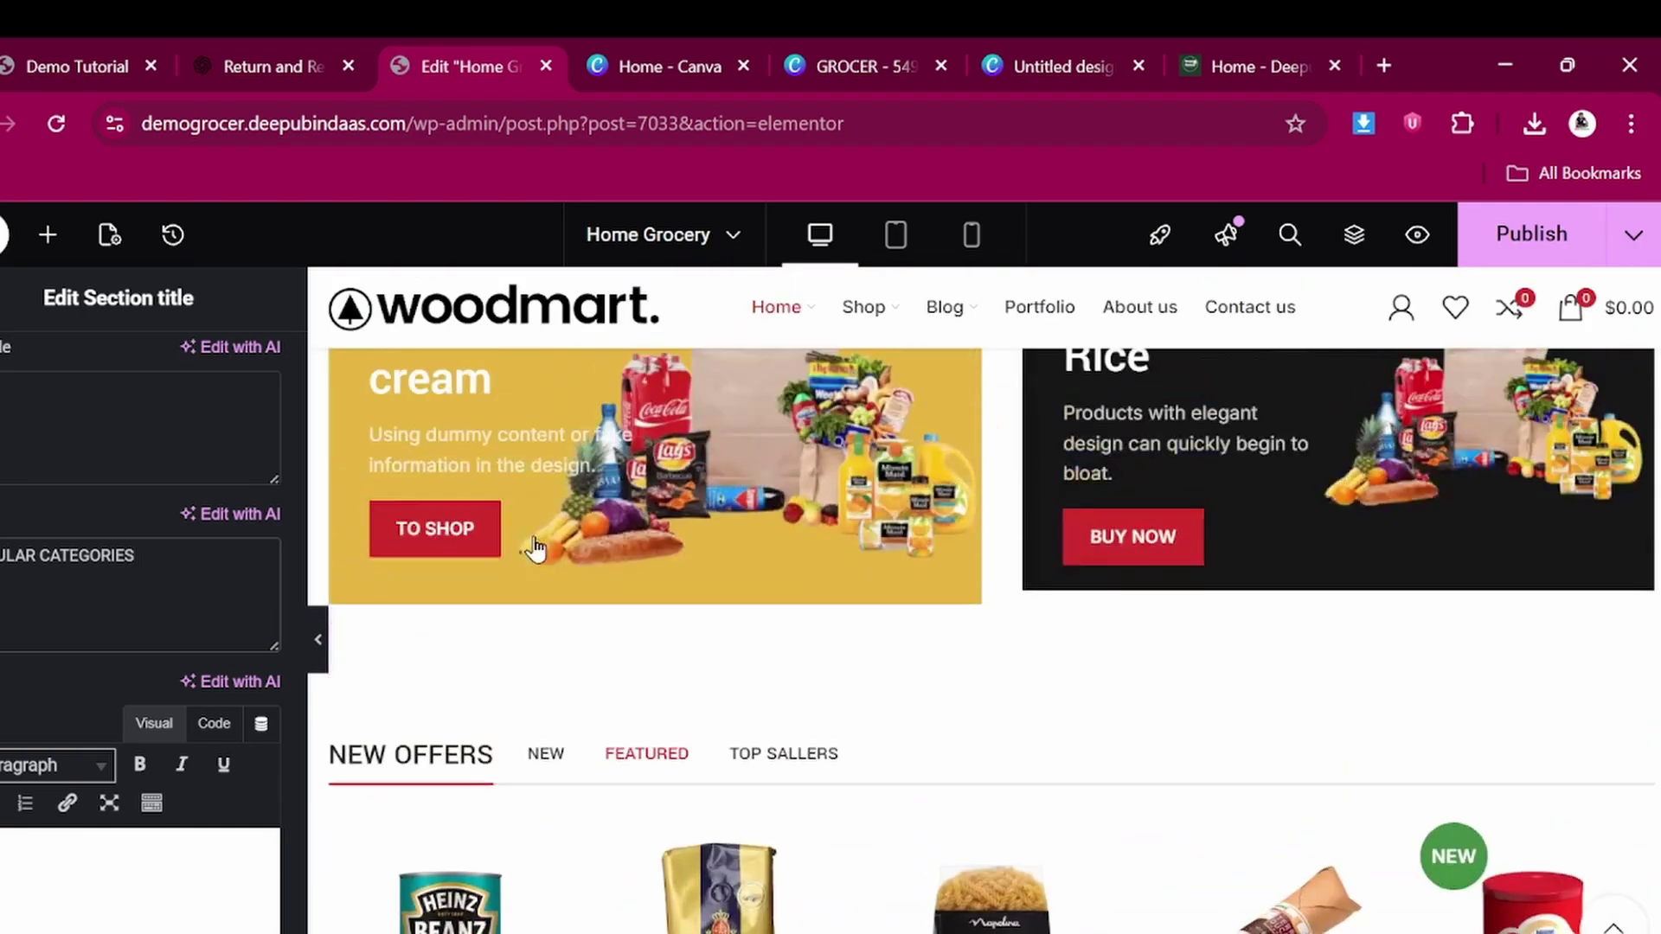
scroll(535, 547, "down", 6)
scroll(533, 535, "up", 15)
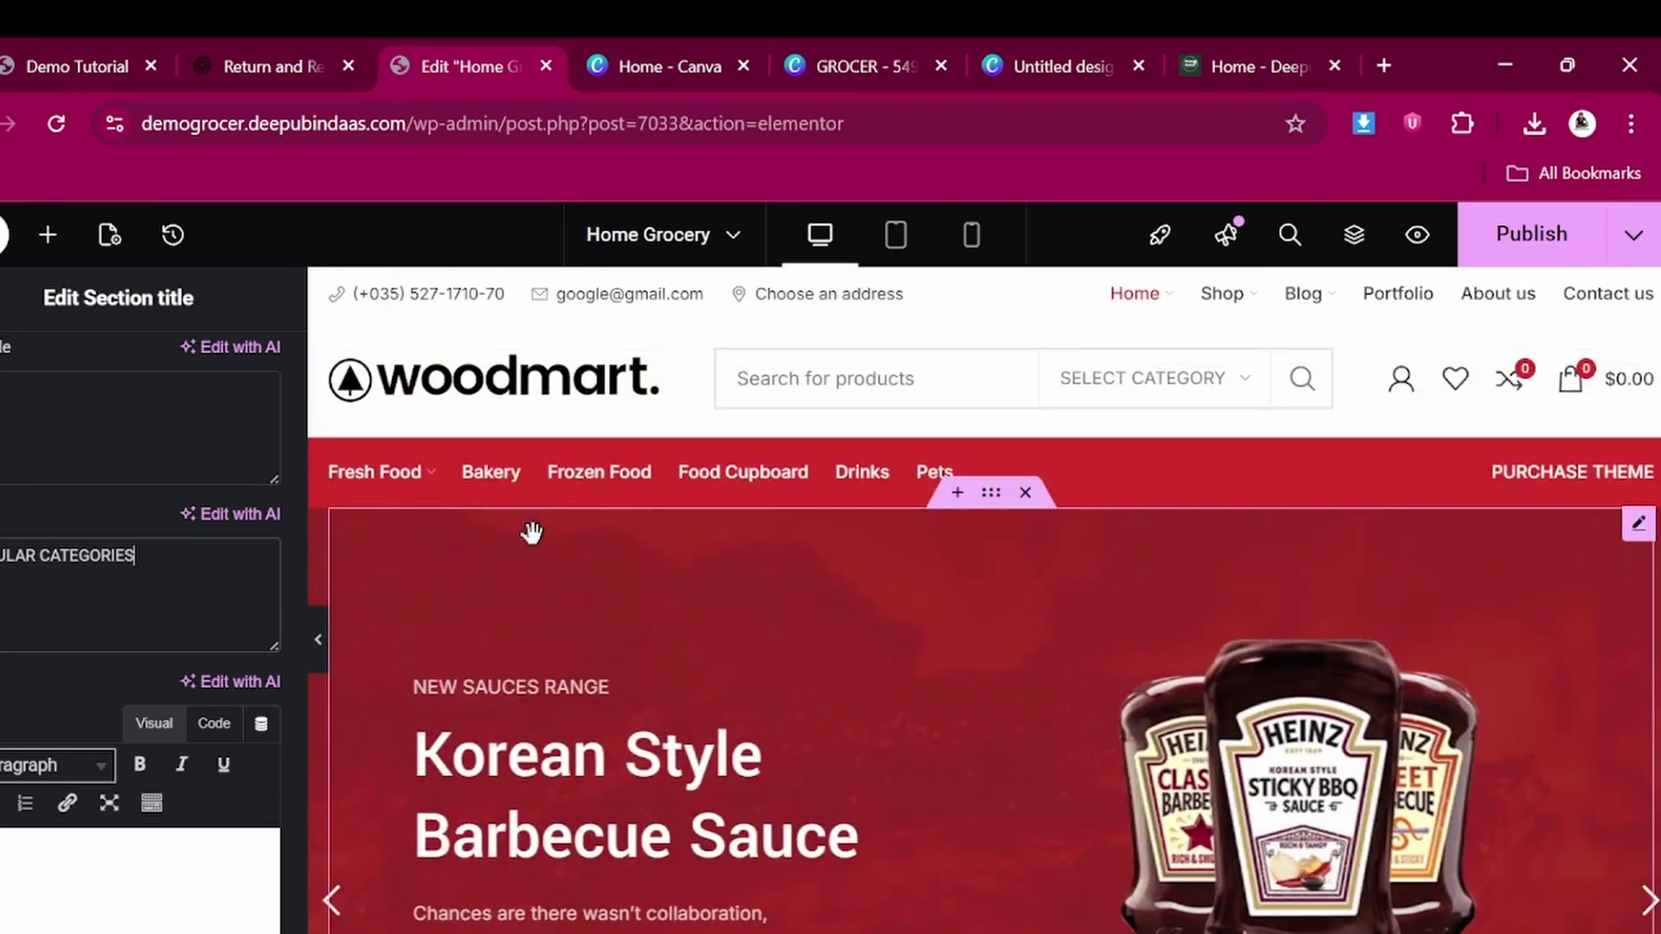
scroll(531, 531, "down", 1)
scroll(530, 530, "up", 1)
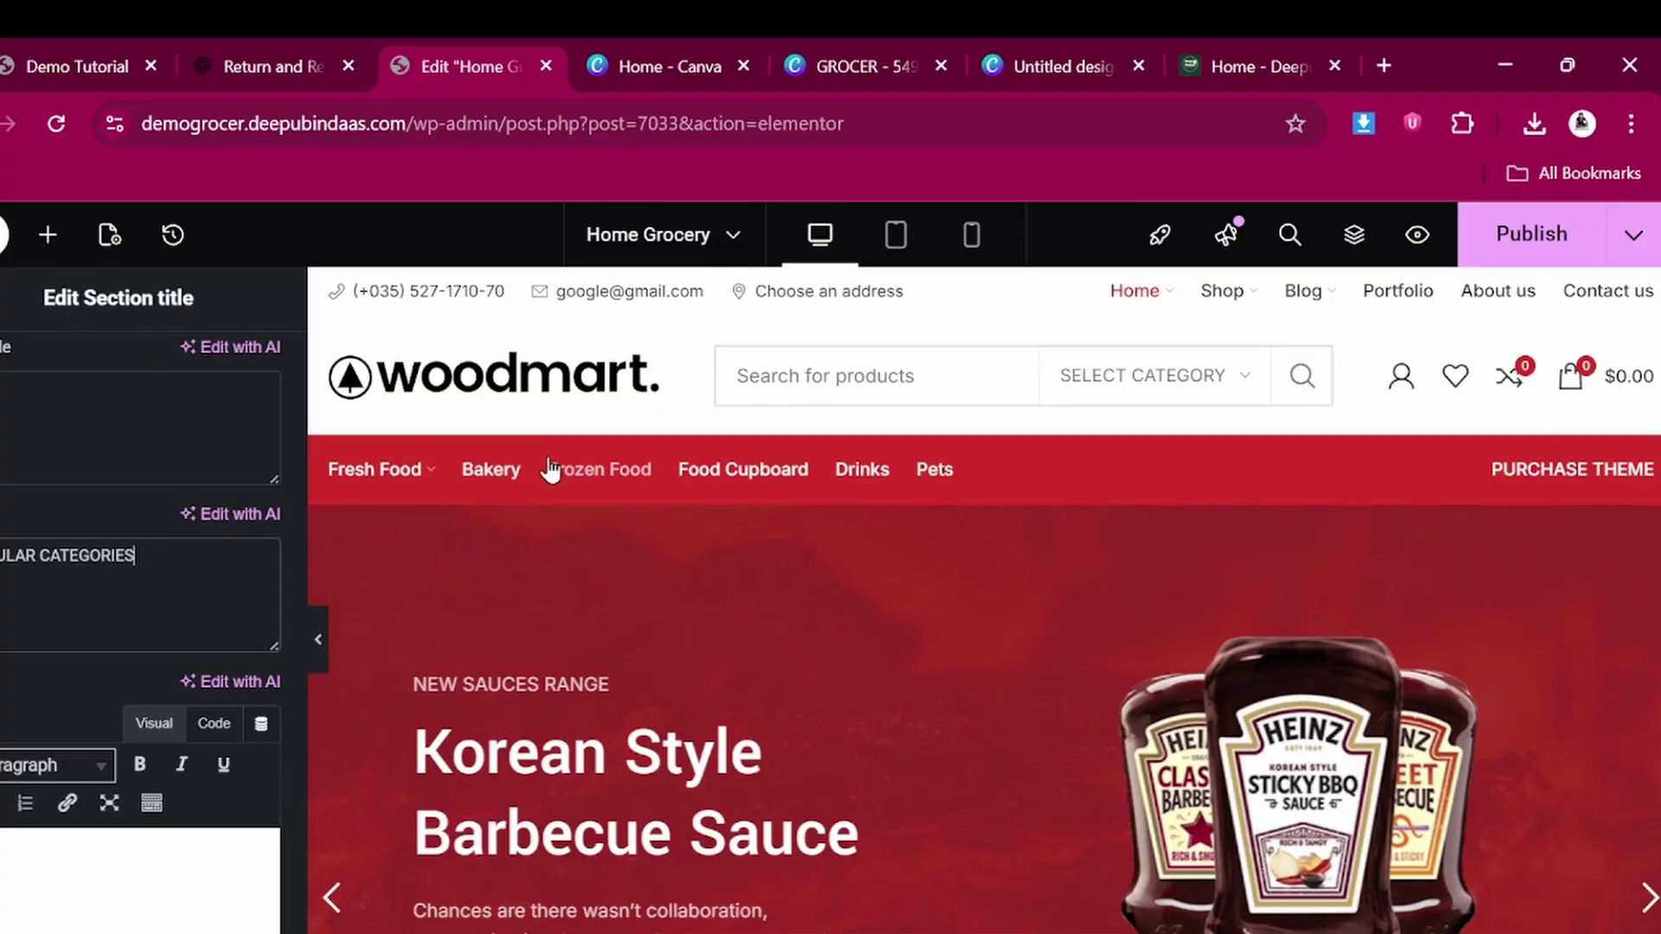
scroll(778, 779, "down", 5)
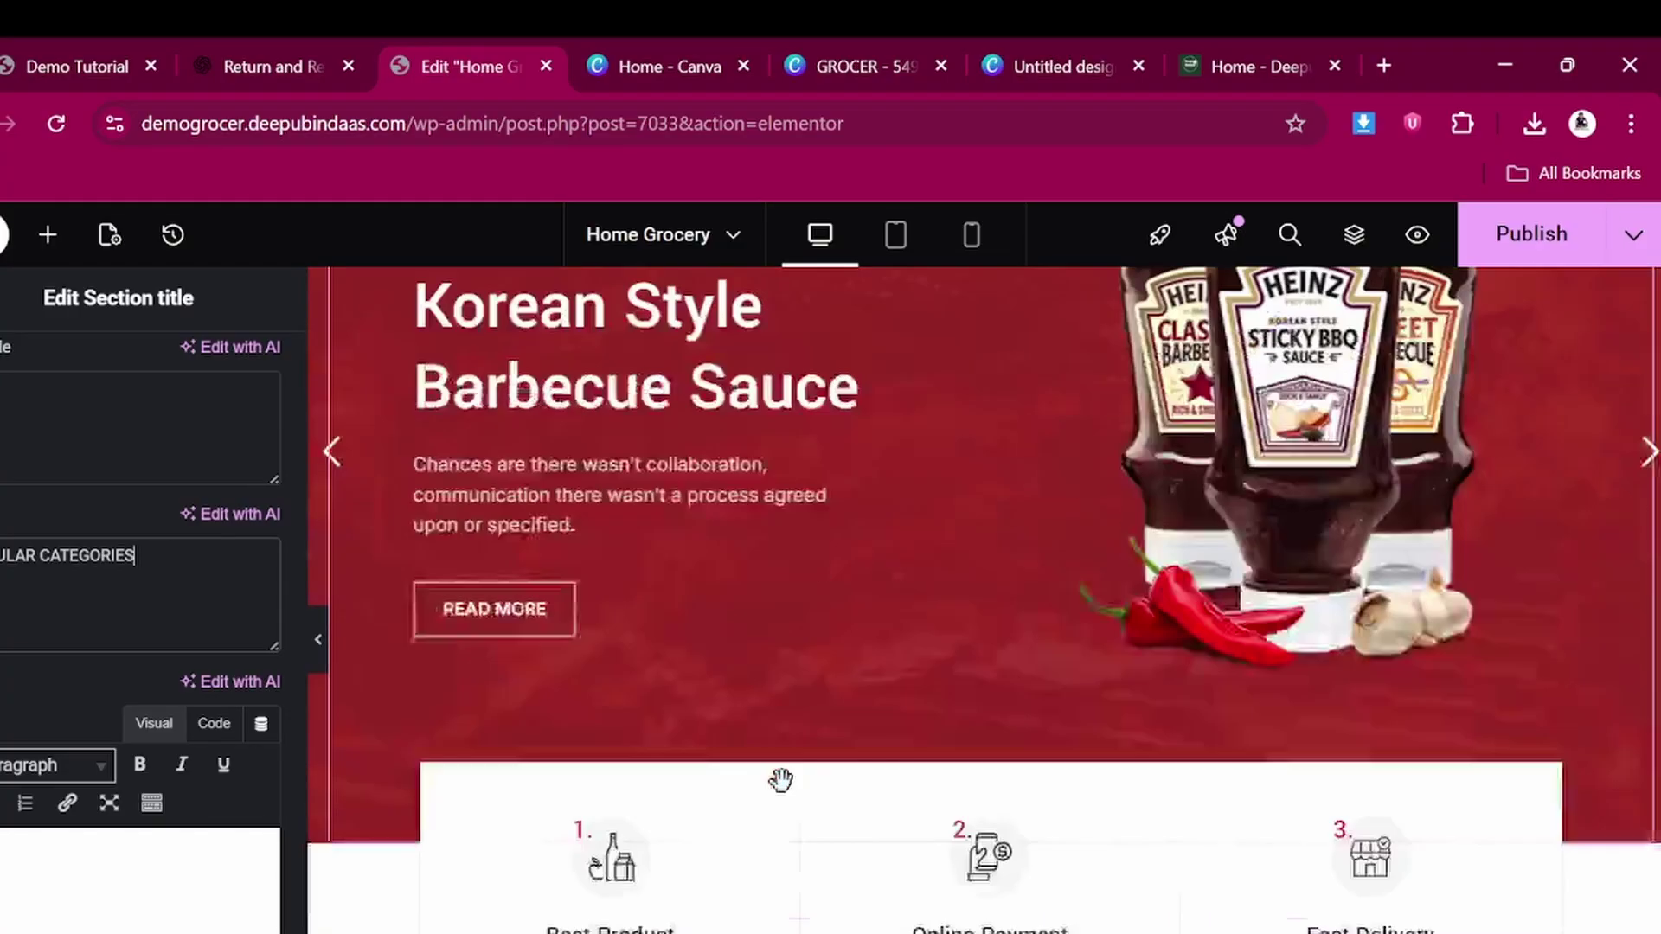
scroll(781, 782, "down", 12)
scroll(782, 791, "up", 11)
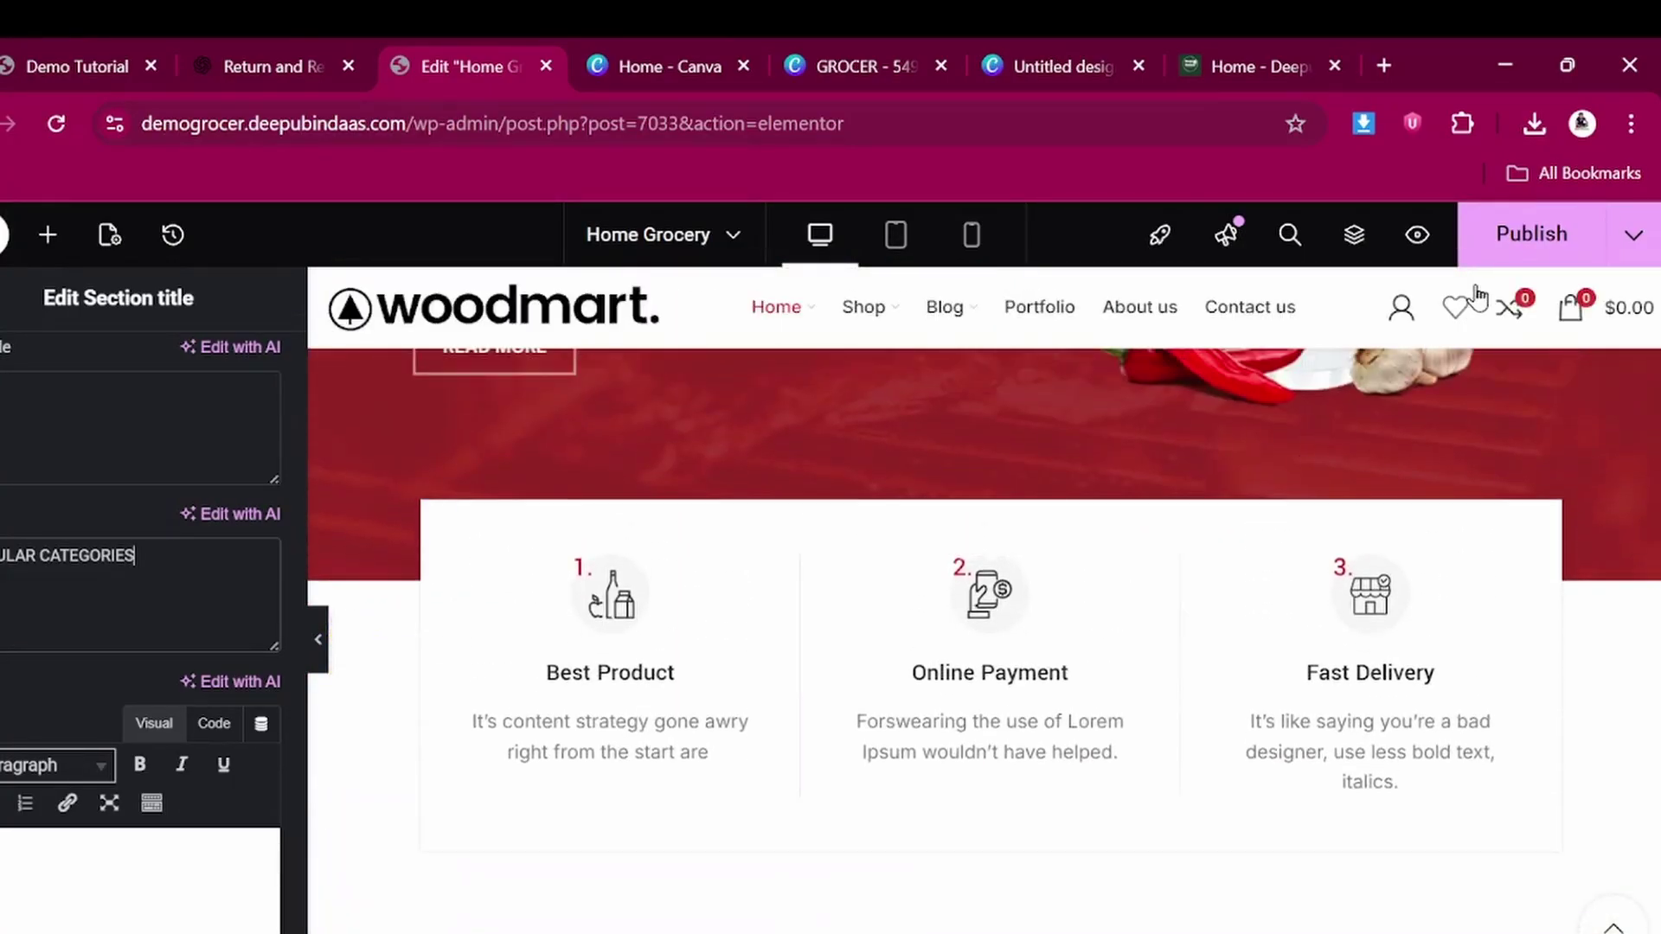
Publish the Home Grocery page and close the three Canva tabs
left_click(1510, 258)
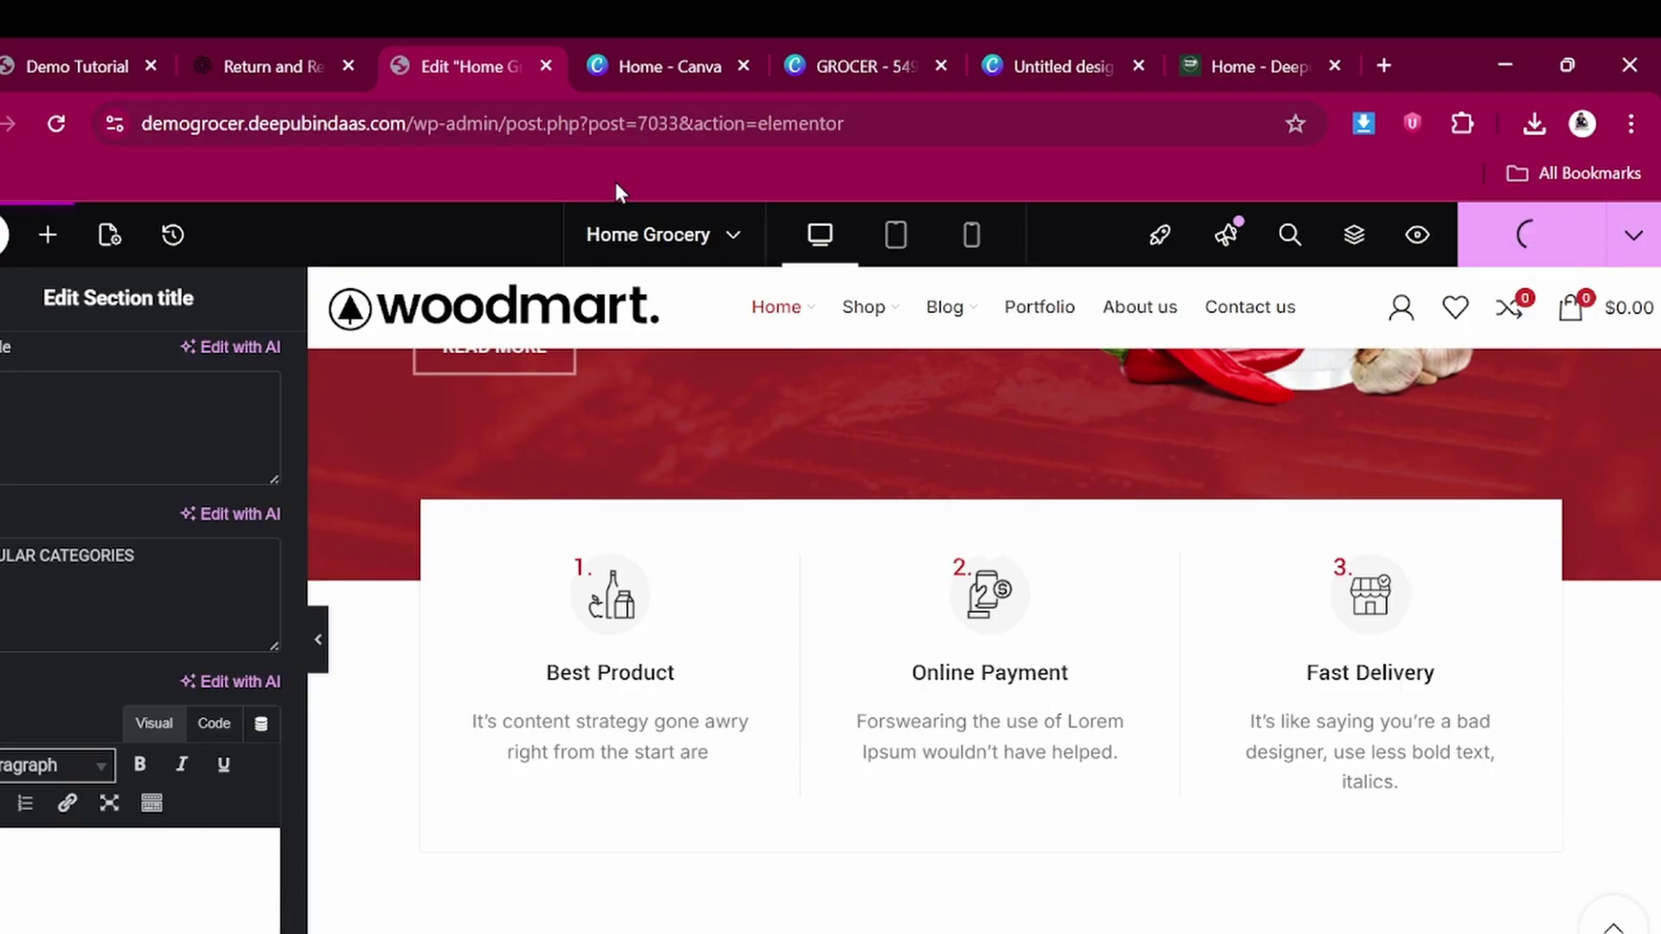
left_click(743, 67)
left_click(743, 66)
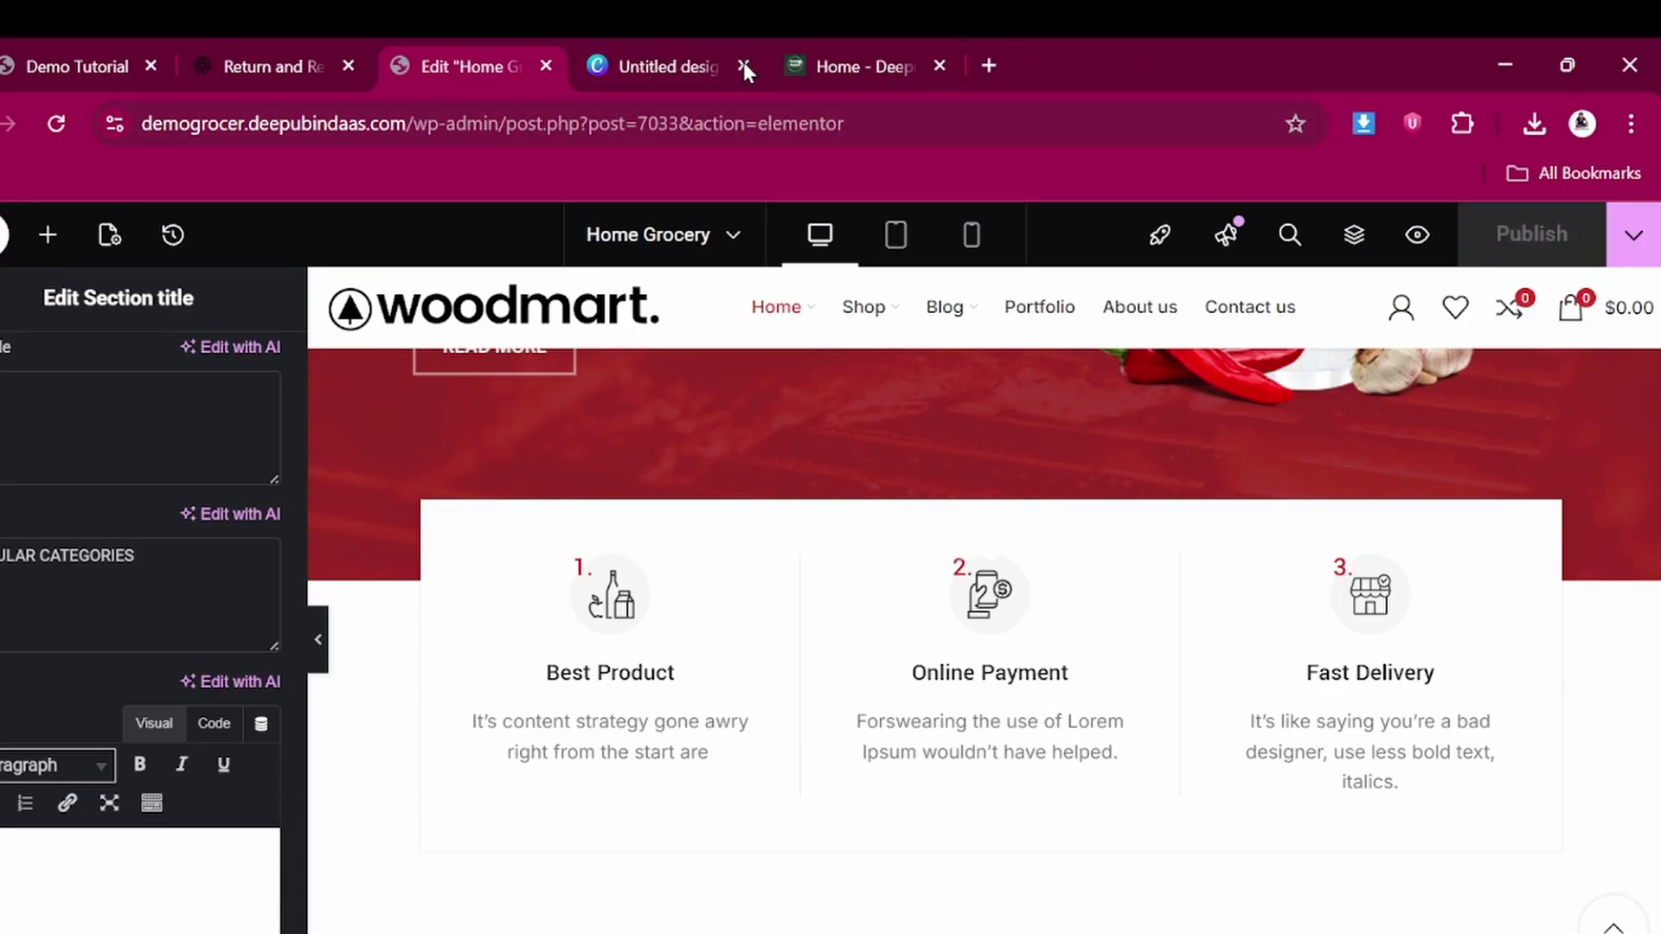
left_click(743, 66)
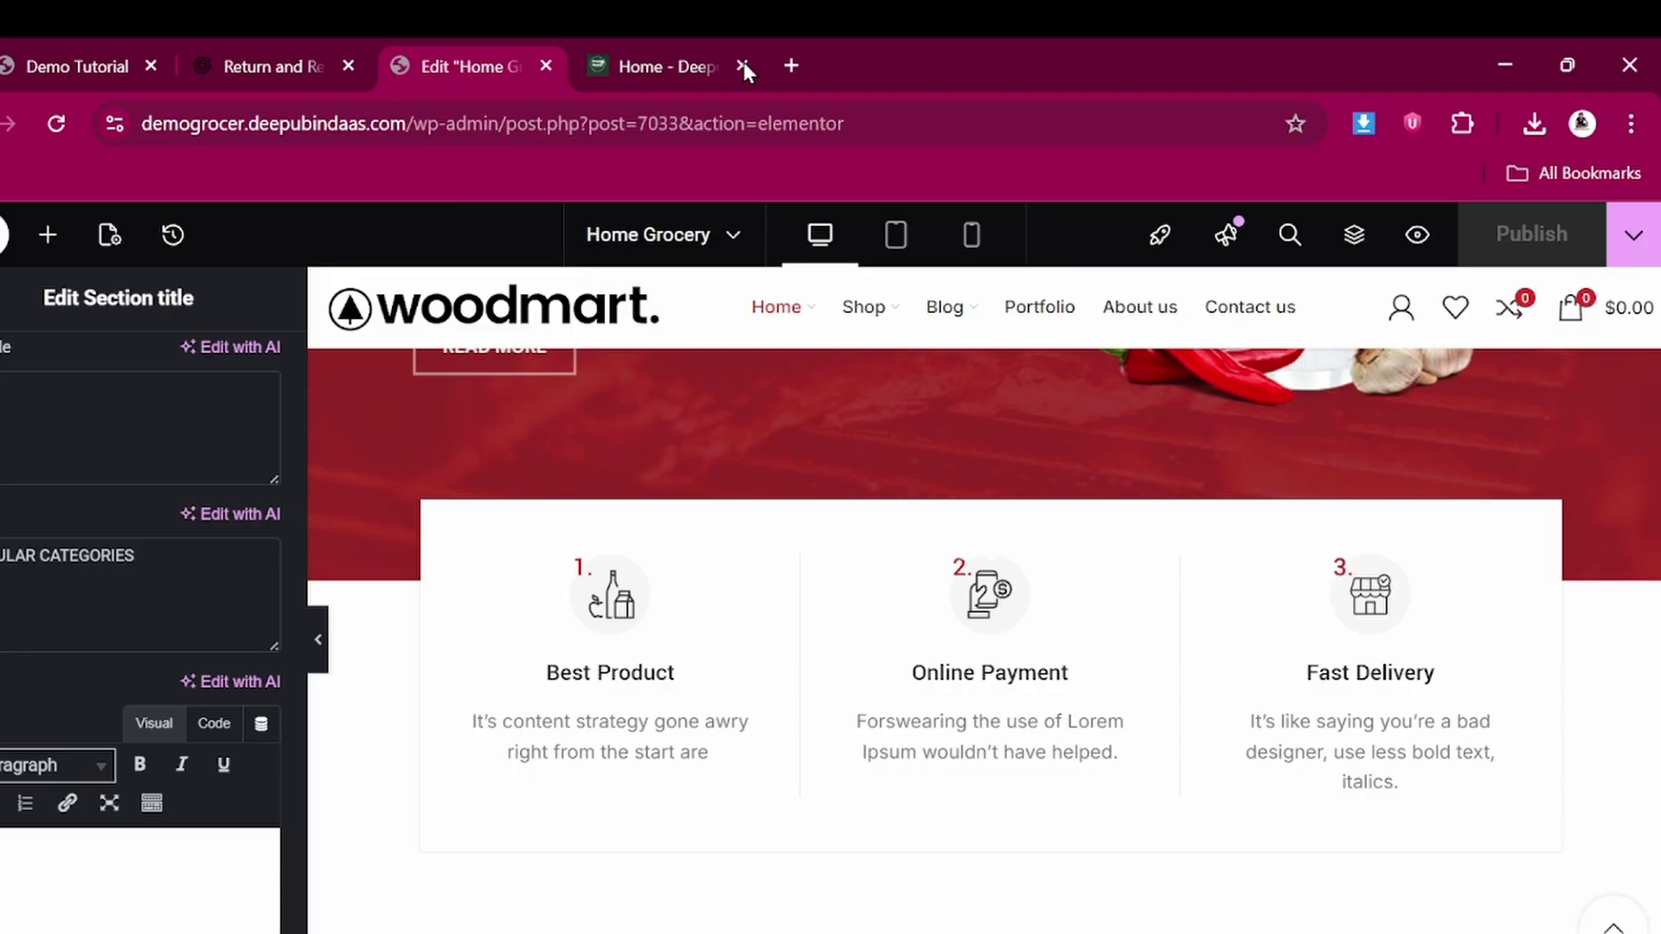
left_click(104, 66)
left_click(439, 48)
Exit Elementor to the WordPress Pages list and bring up Visit Site's link options
left_click(4, 242)
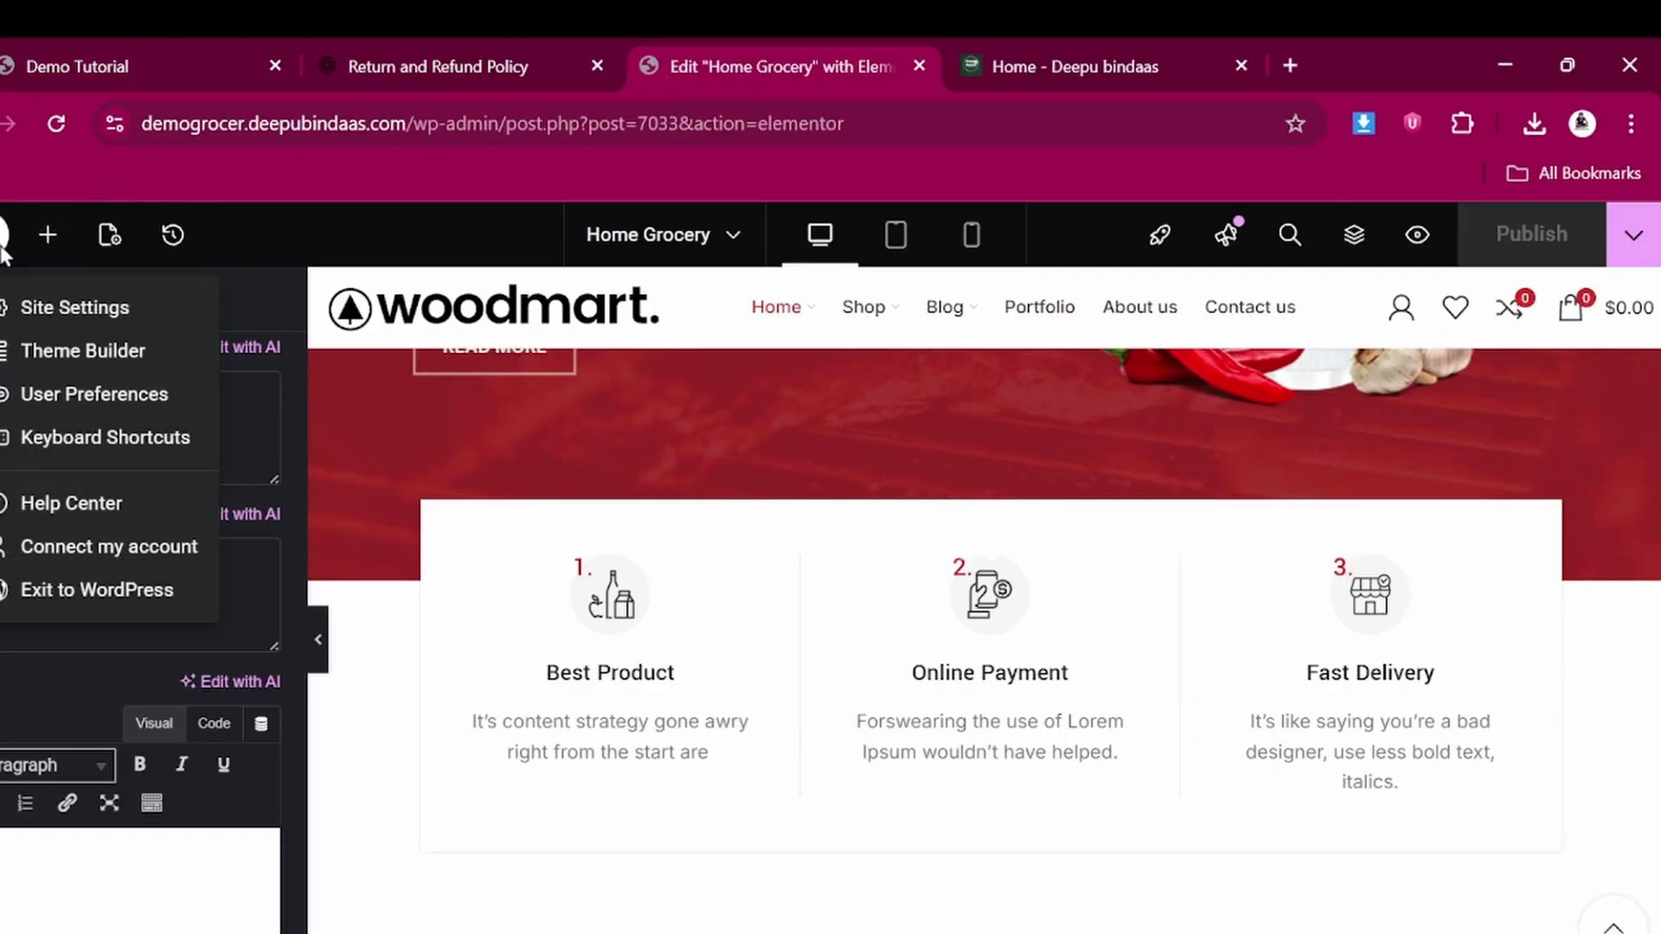
left_click(102, 592)
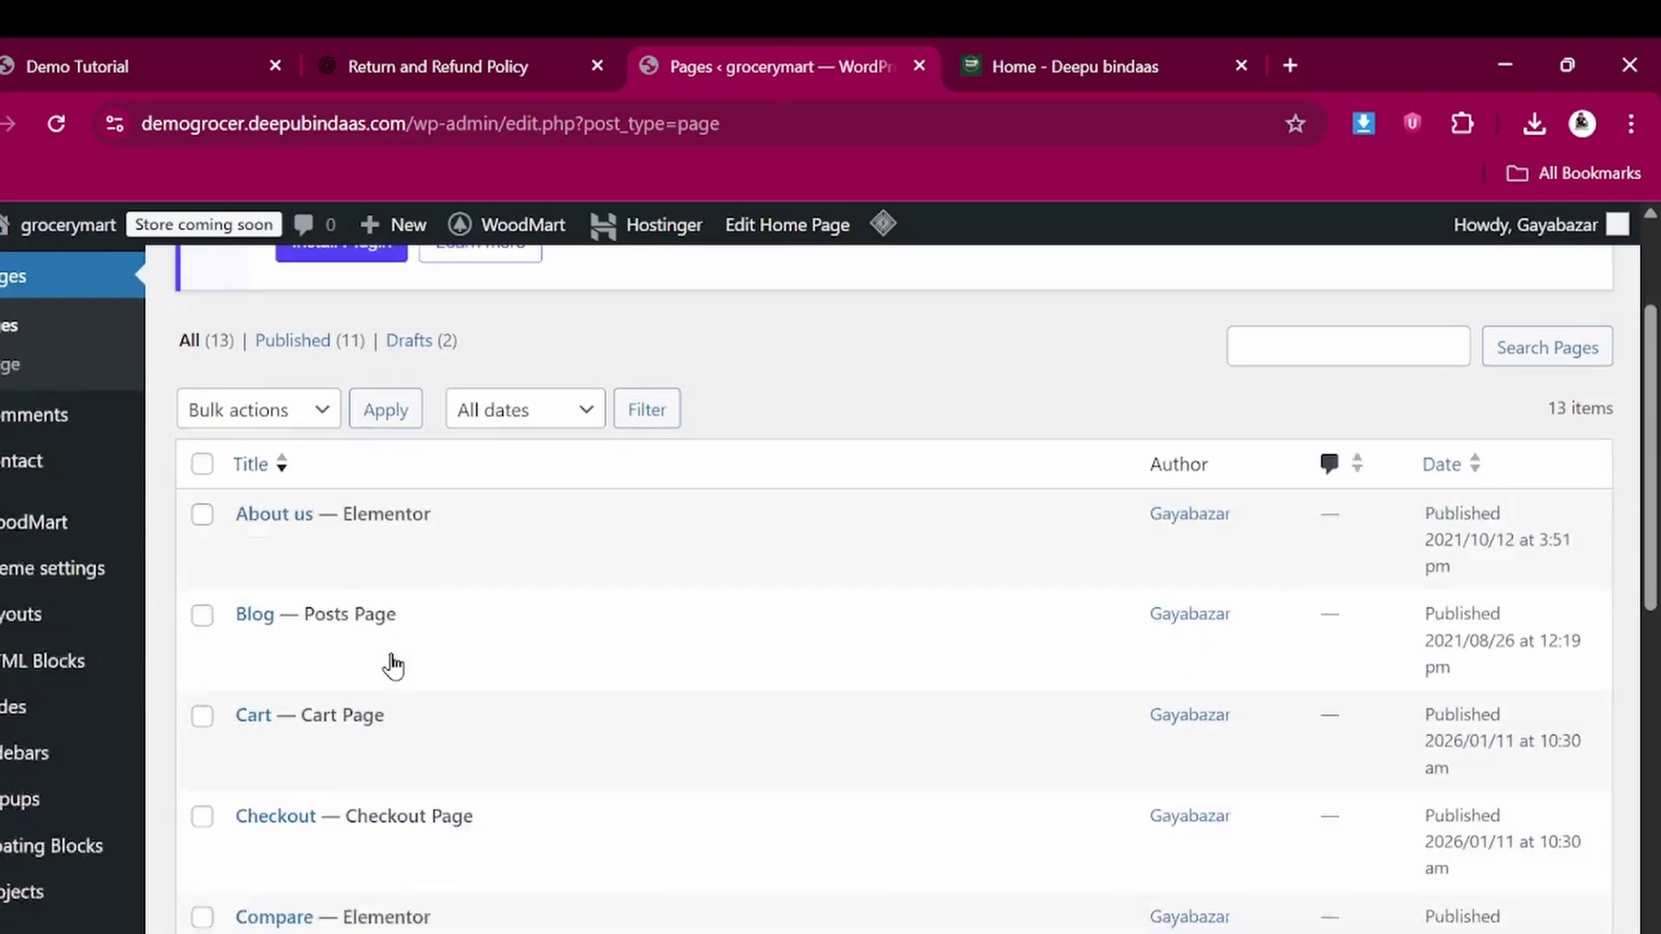
scroll(389, 660, "down", 8)
scroll(392, 663, "up", 6)
scroll(392, 663, "up", 5)
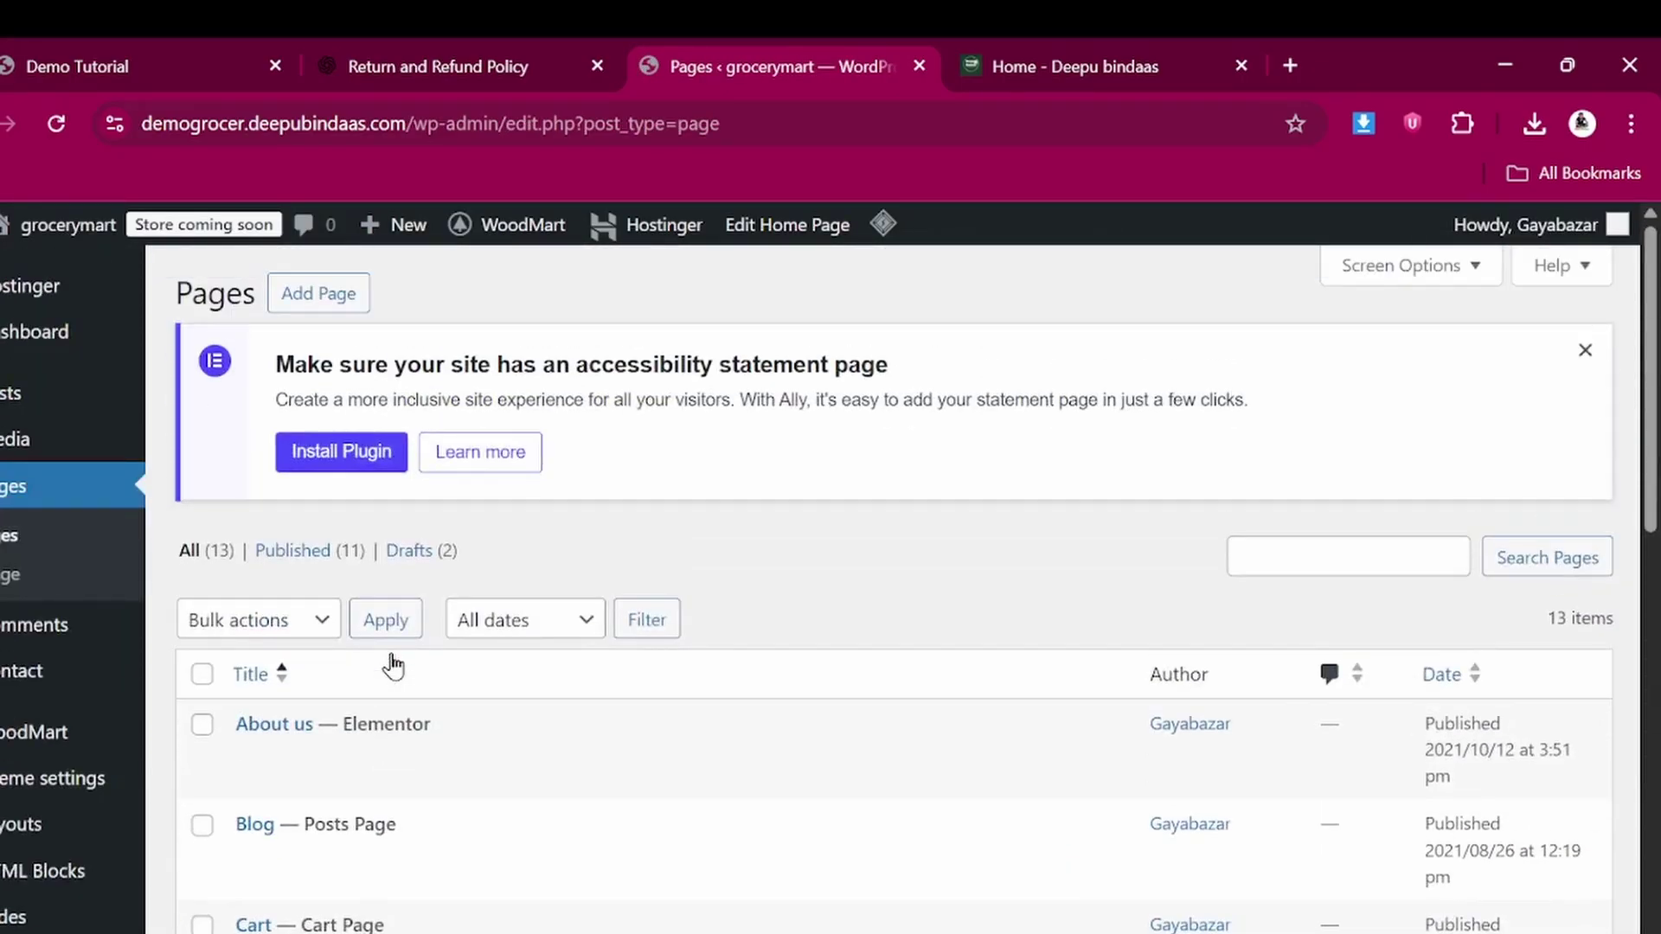
scroll(392, 663, "down", 8)
scroll(392, 663, "up", 8)
mouse_move(18, 226)
right_click(14, 272)
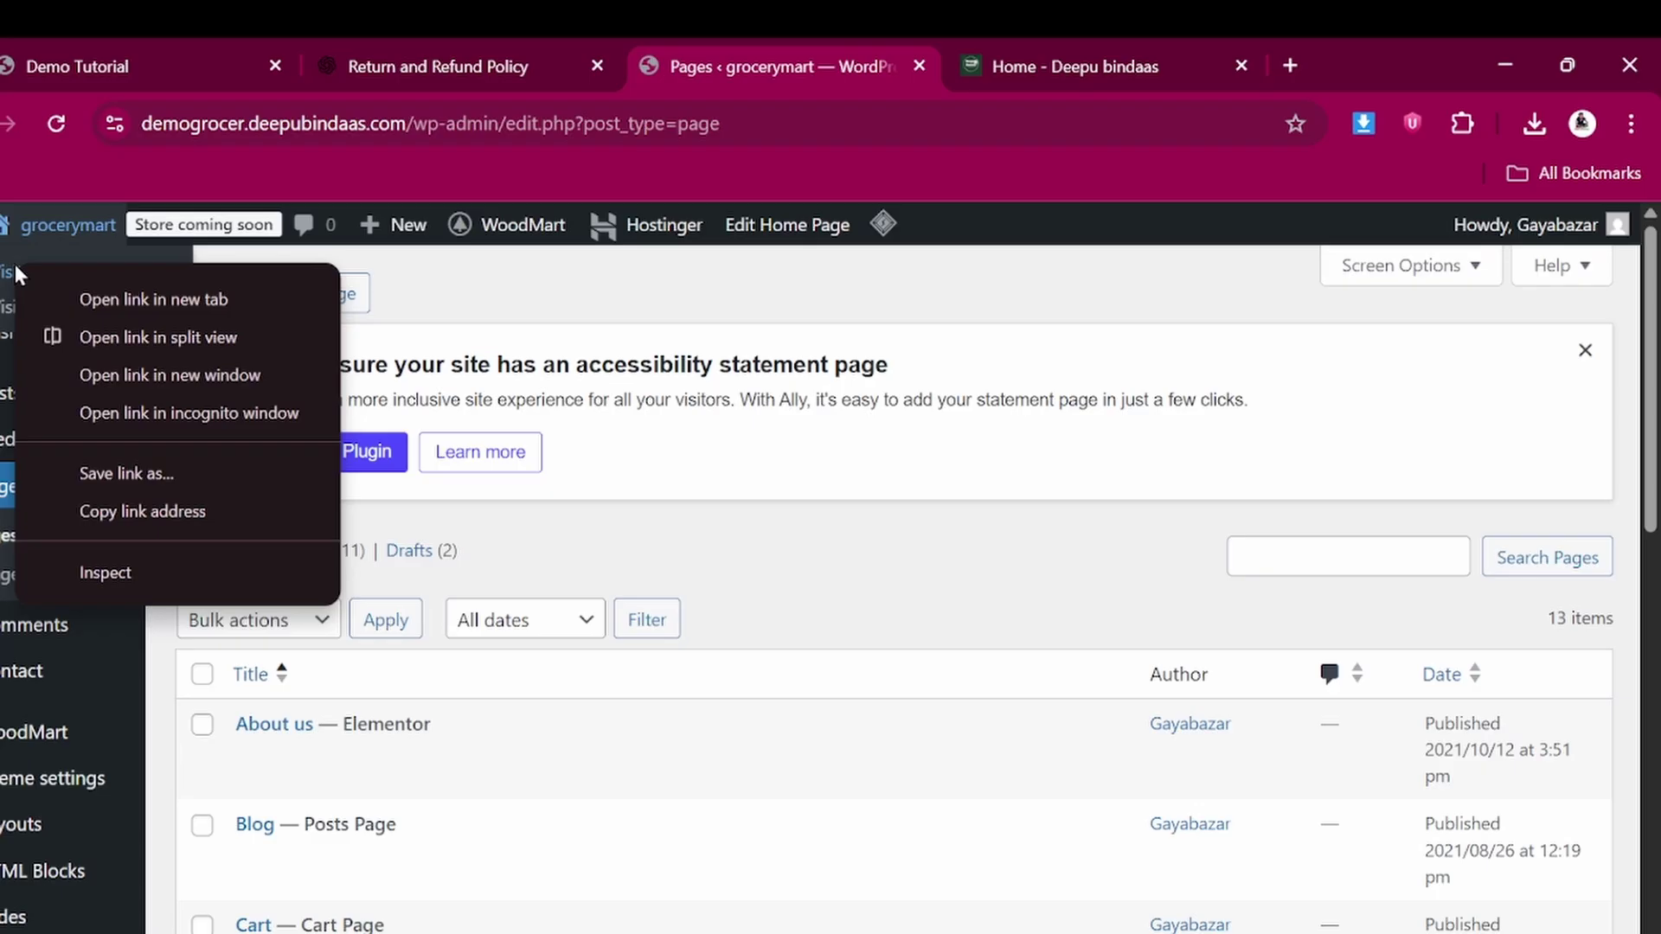
Open the live grocerymart site in a new tab and scroll through the homepage
left_click(166, 295)
left_click(915, 54)
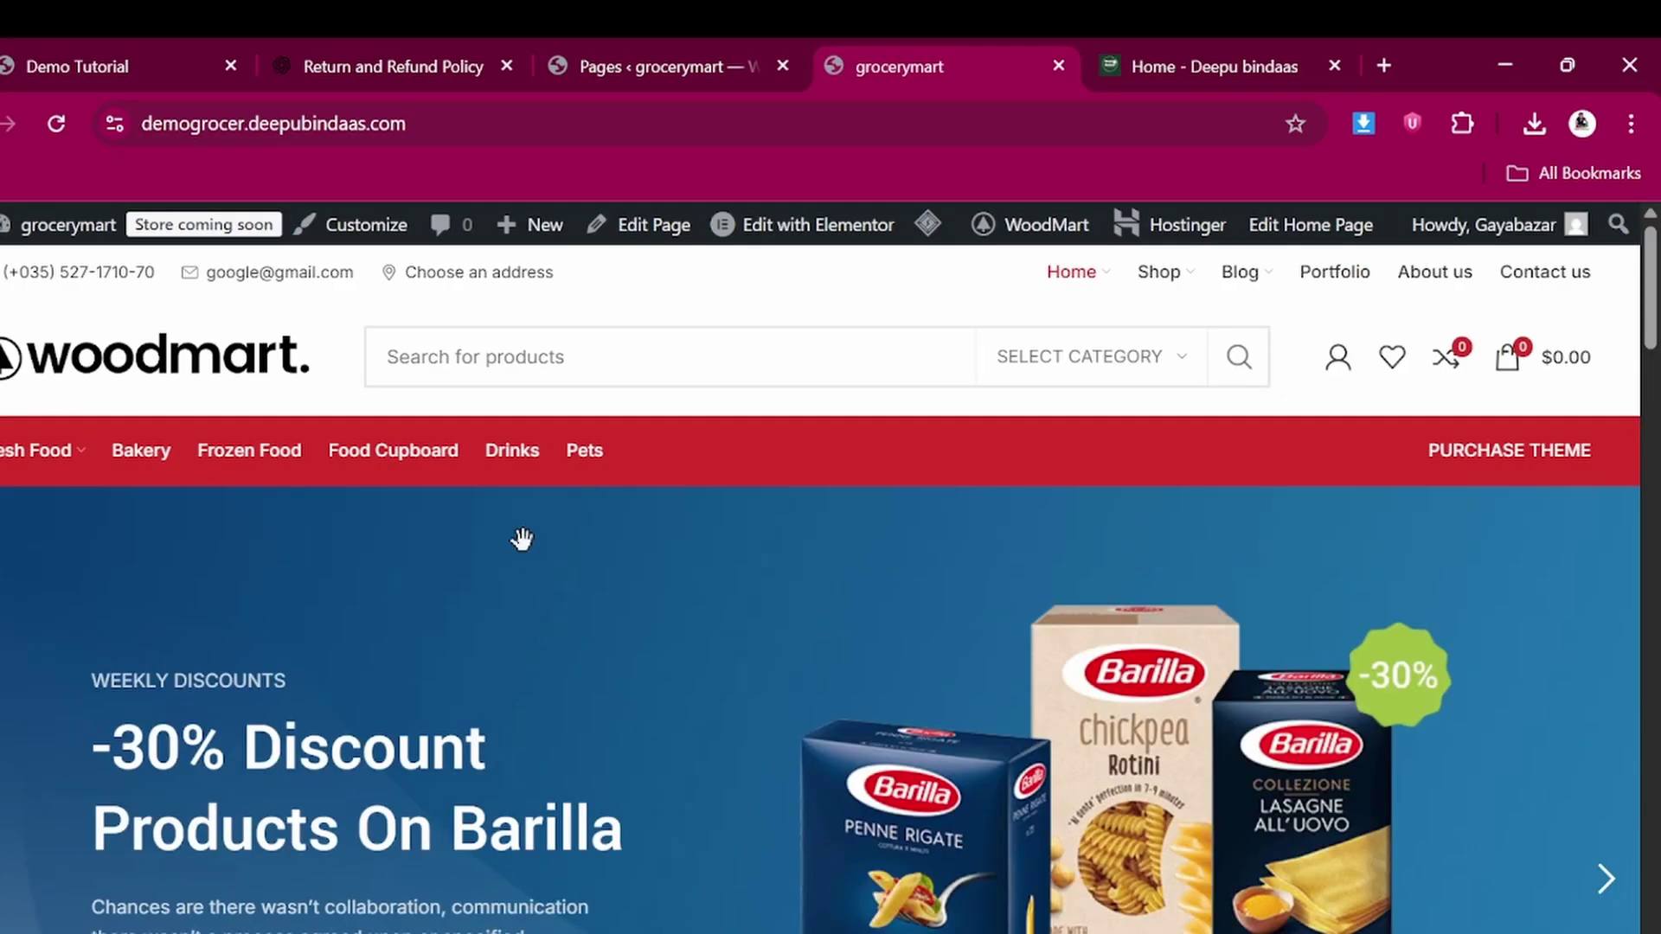
scroll(524, 543, "down", 5)
scroll(526, 545, "down", 7)
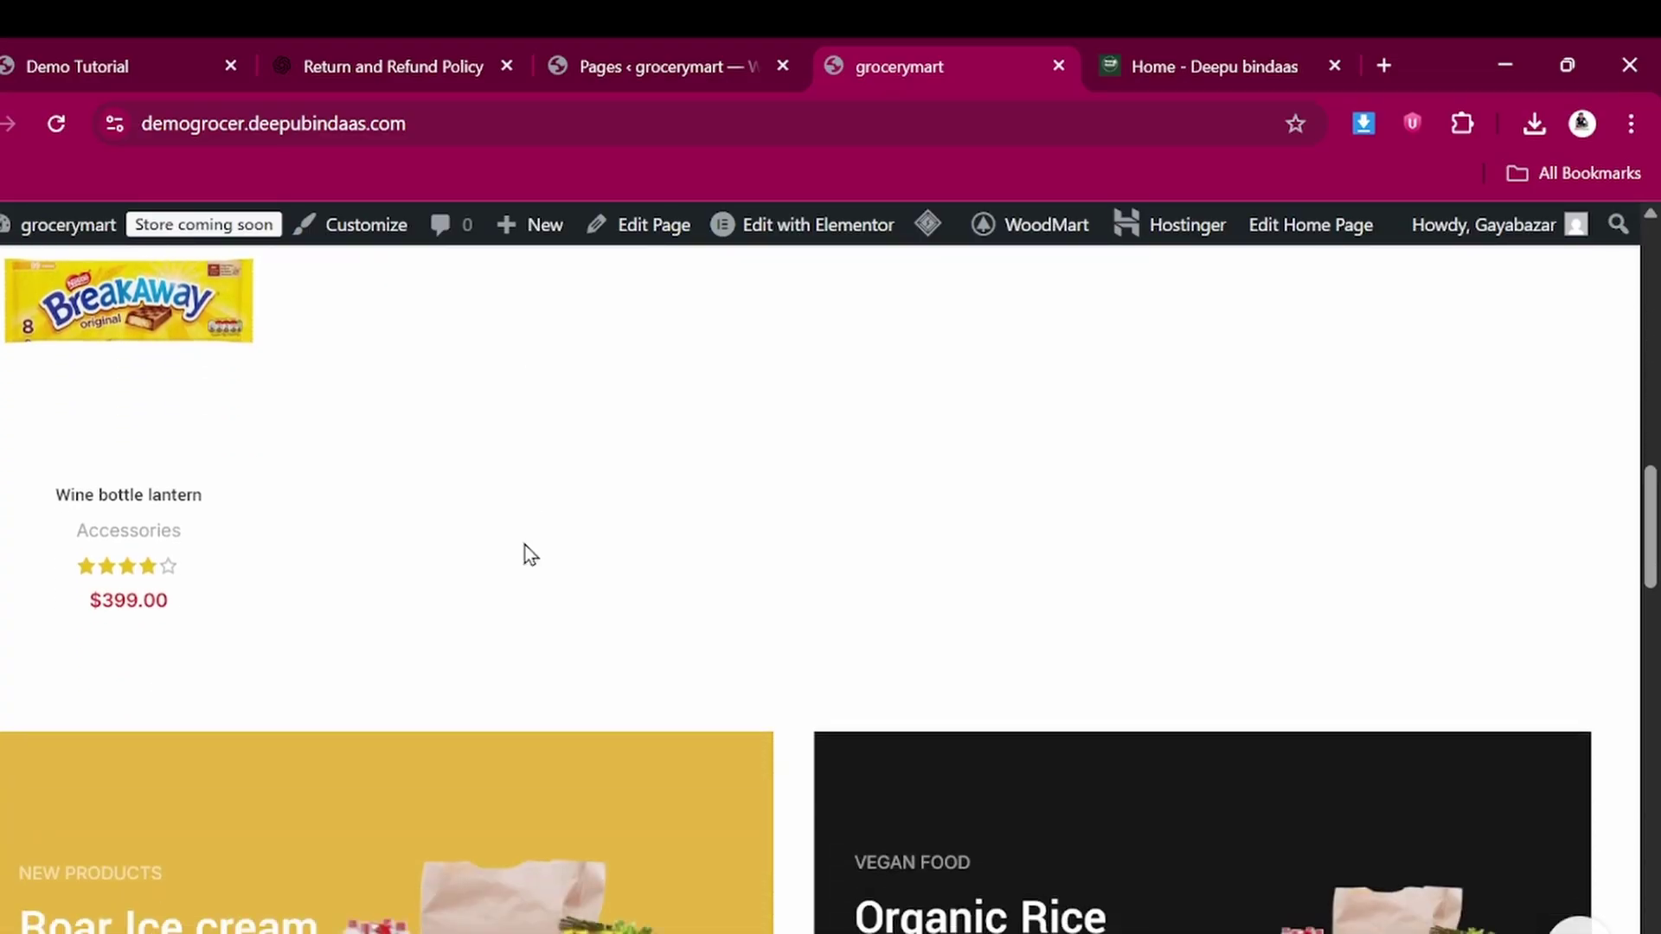
scroll(329, 571, "up", 3)
scroll(224, 495, "up", 4)
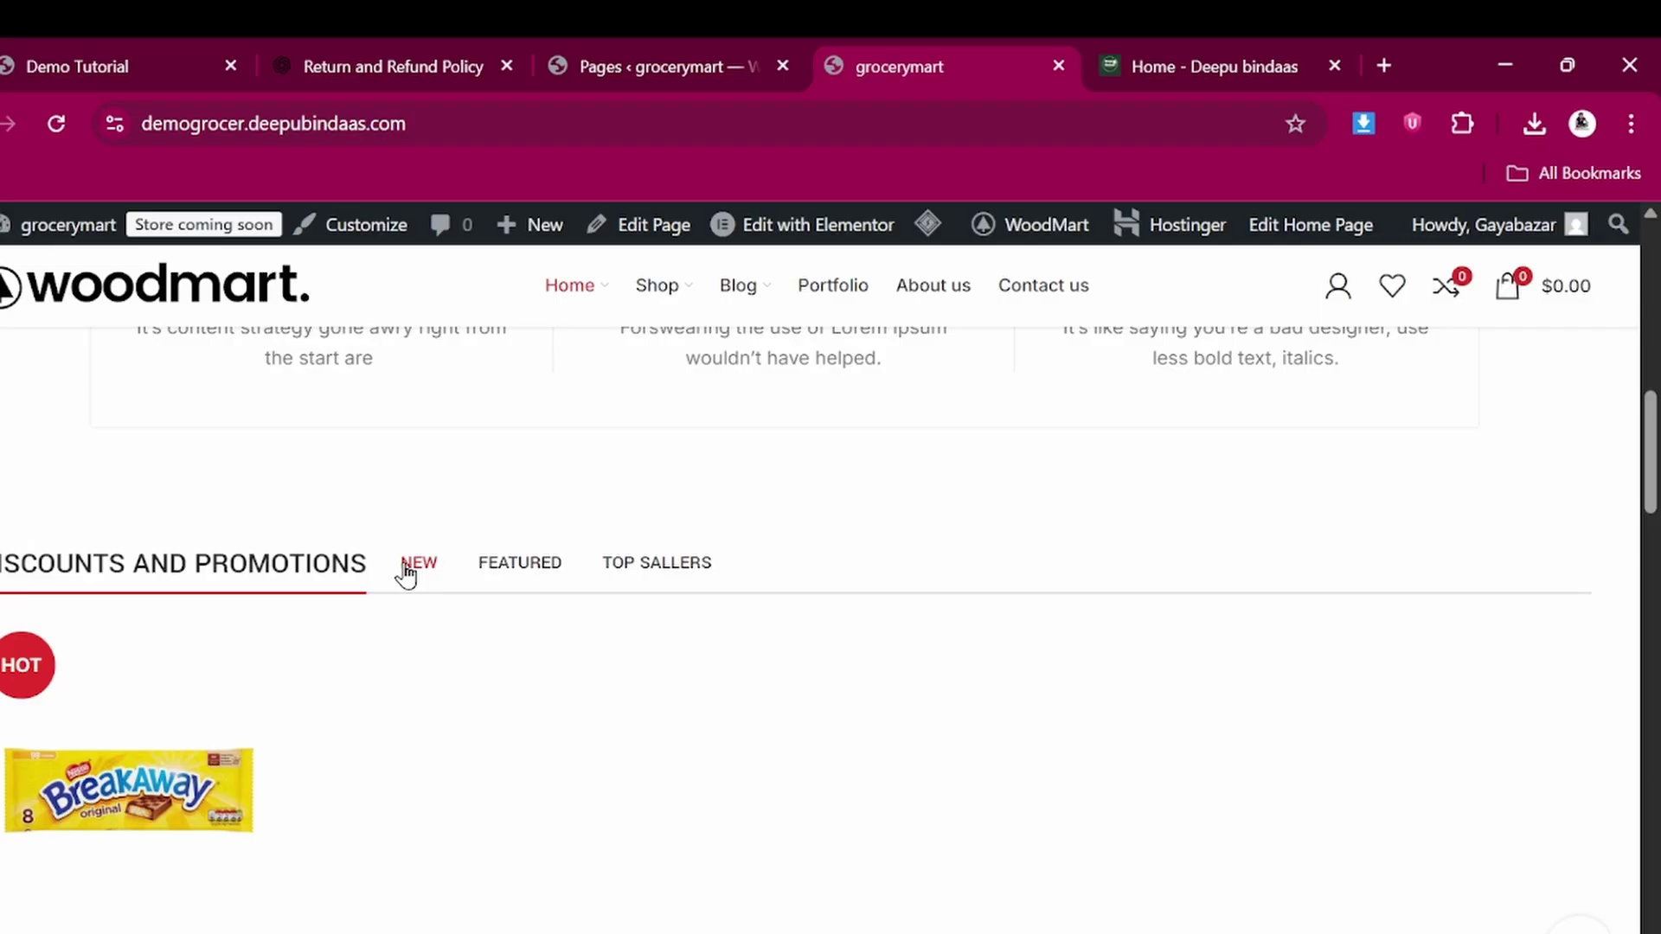
scroll(517, 575, "down", 2)
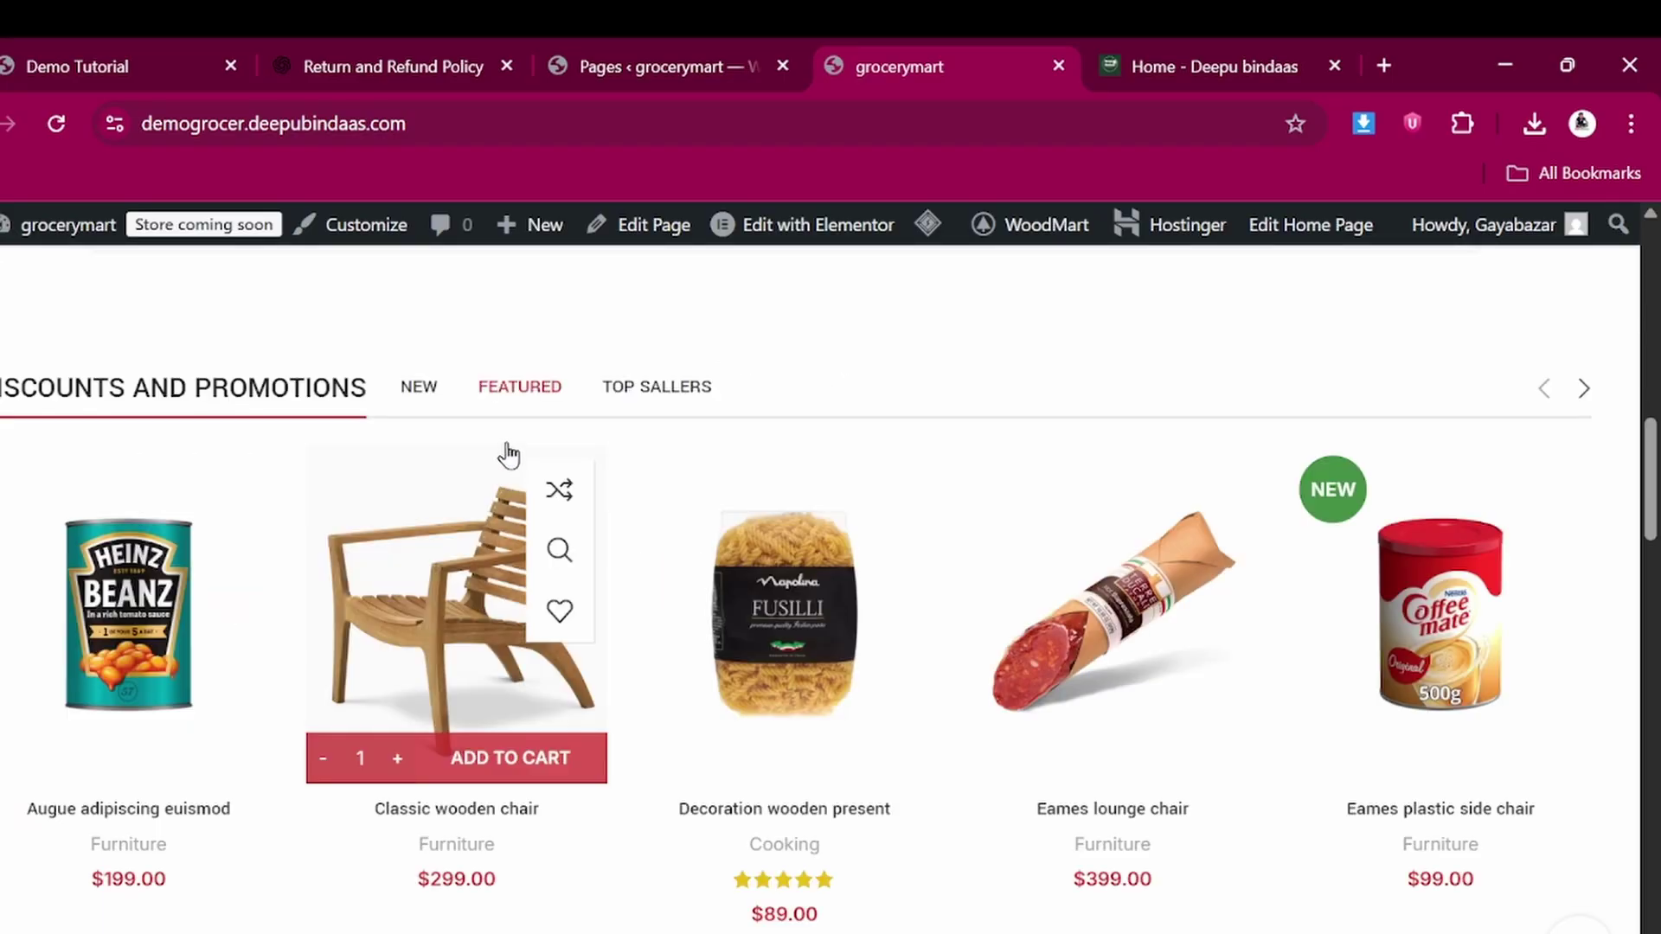
Browse the NEW, FEATURED and TOP SALLERS tabs under Discounts and Promotions
left_click(422, 394)
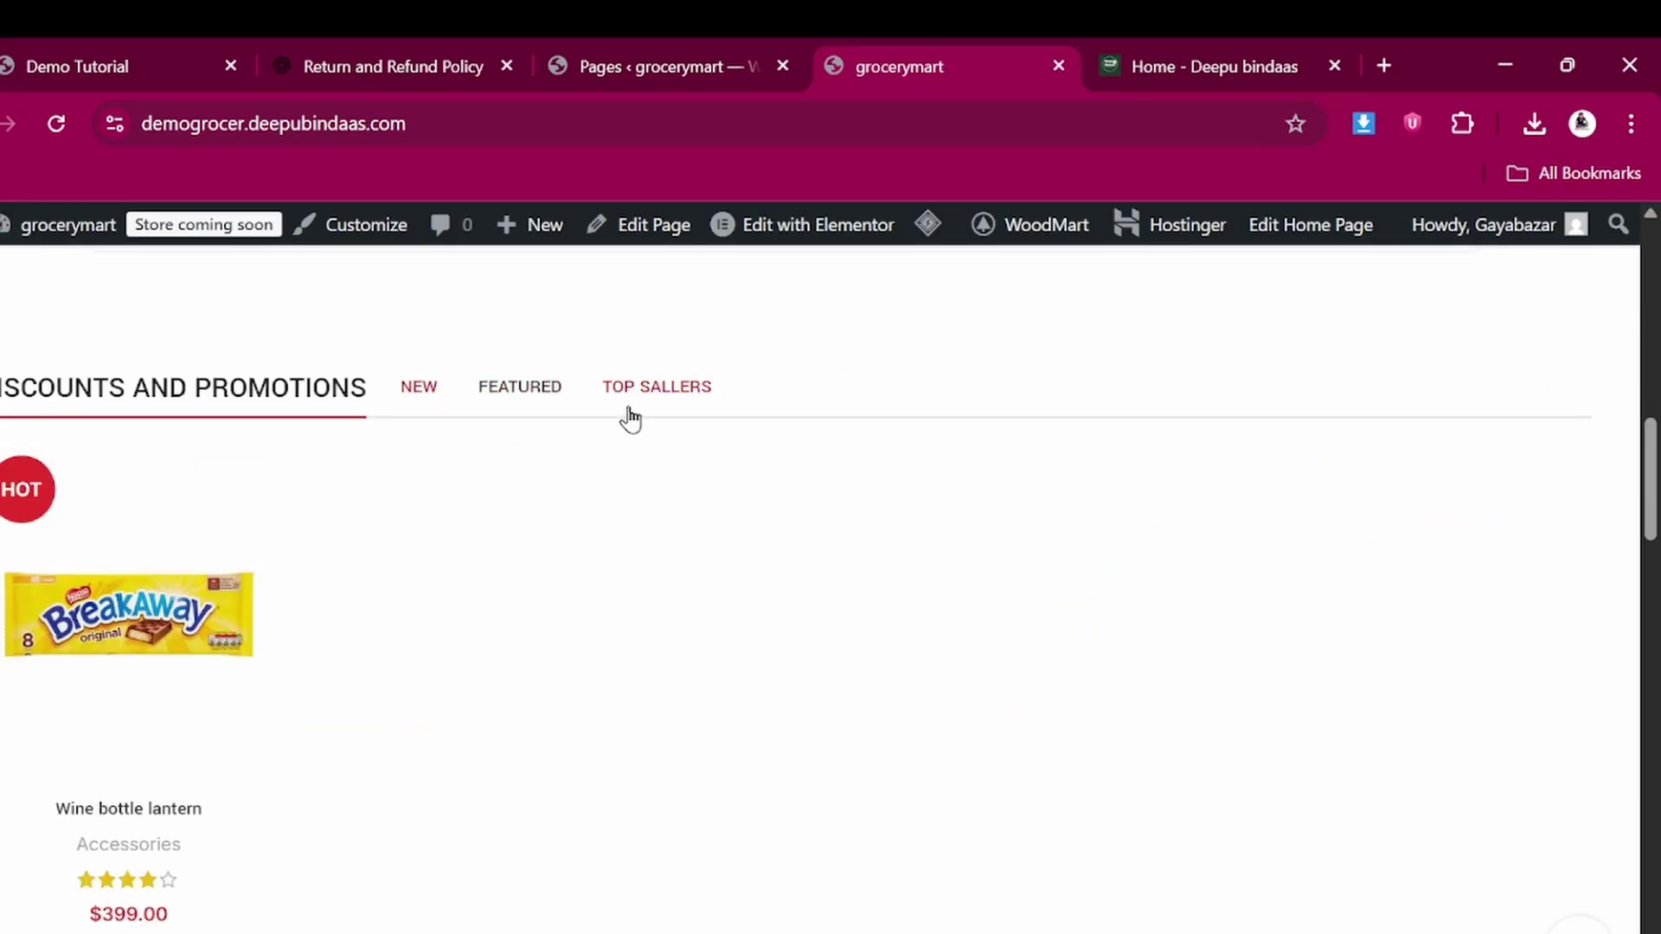
left_click(550, 394)
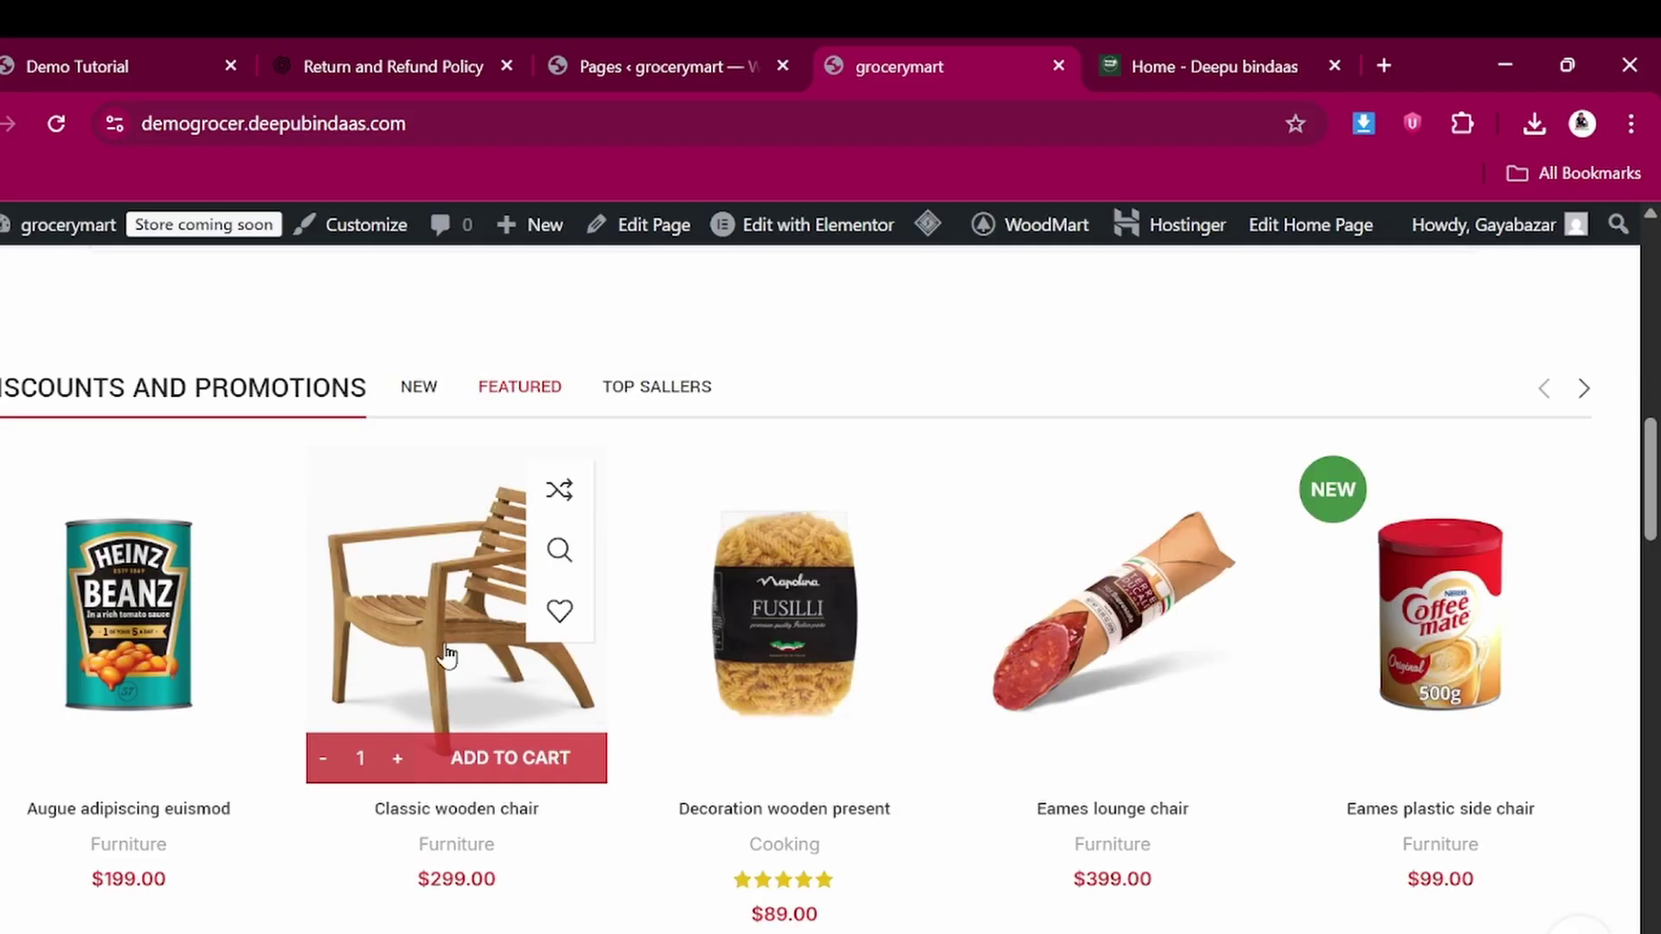
left_click(682, 391)
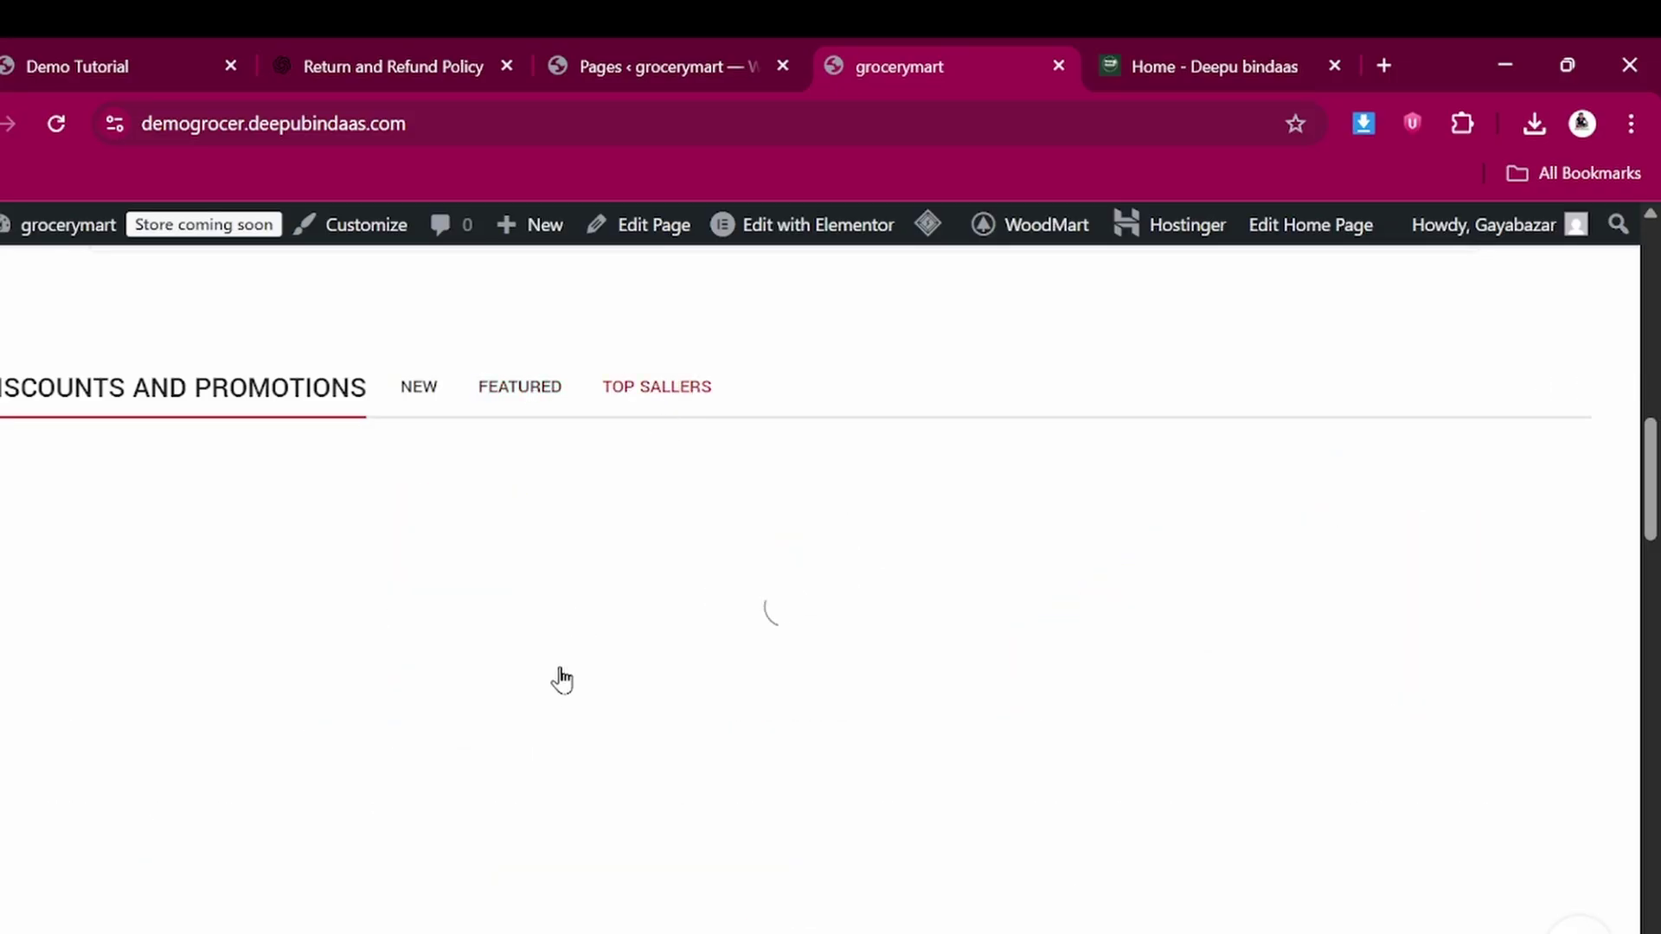
scroll(562, 692, "down", 8)
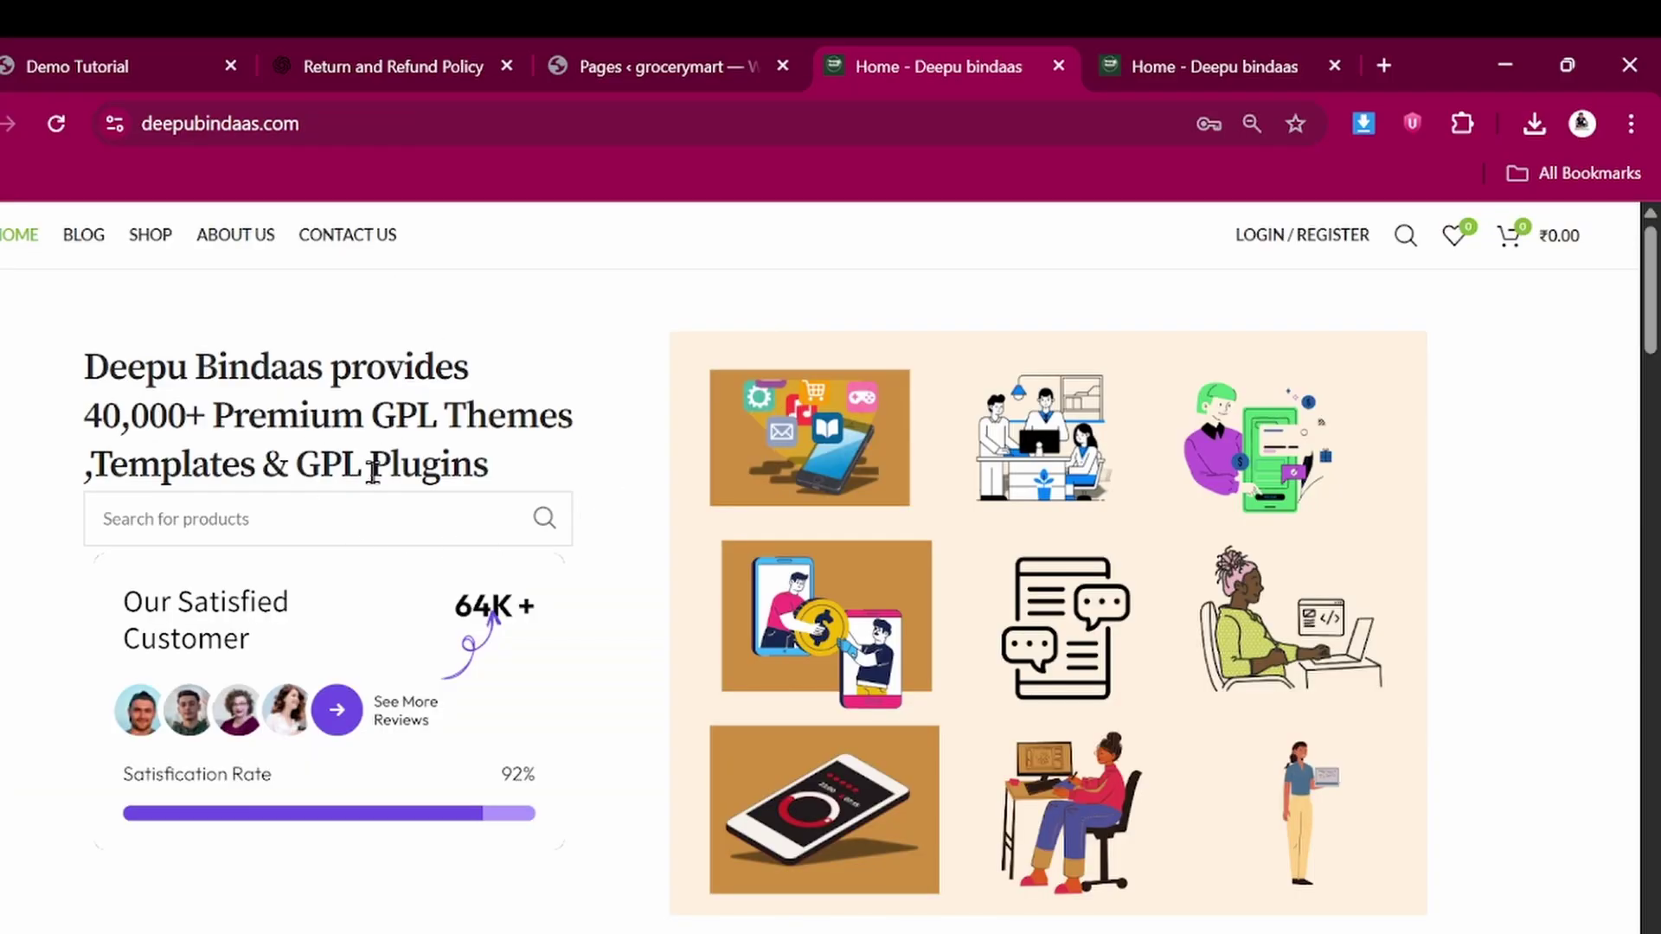
scroll(597, 805, "down", 5)
scroll(597, 805, "up", 5)
Go back to the storefront homepage, review the banners, and return to the Pages list
key("alt+Left")
scroll(313, 824, "down", 15)
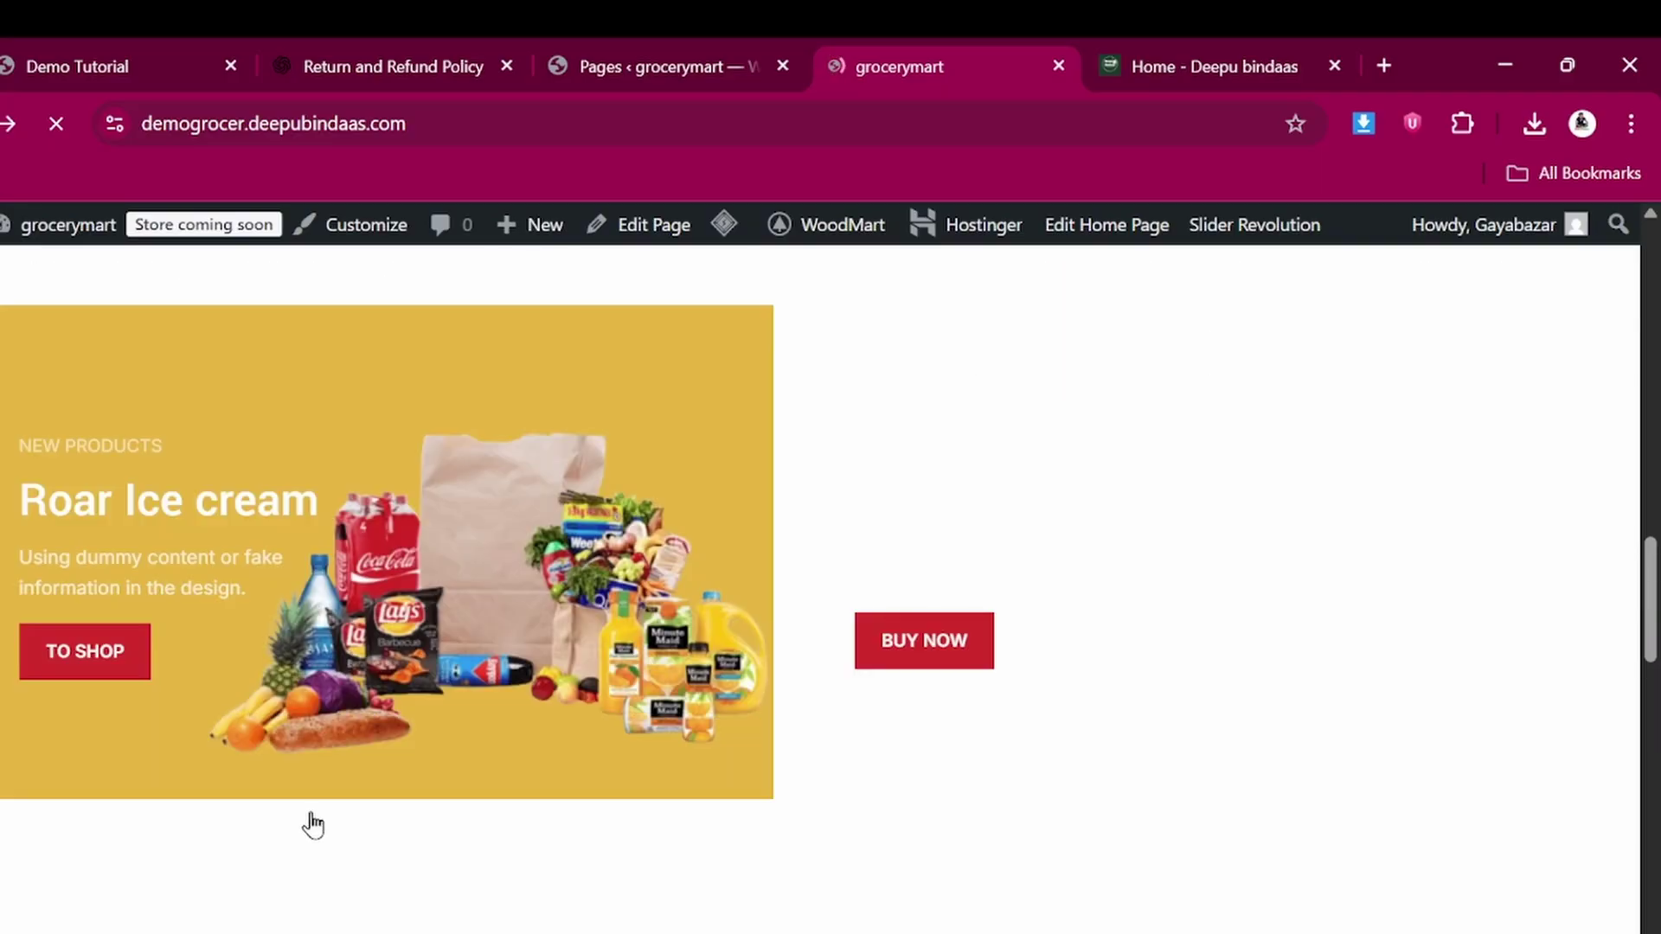
scroll(313, 825, "up", 5)
scroll(313, 824, "up", 2)
scroll(1076, 326, "up", 3)
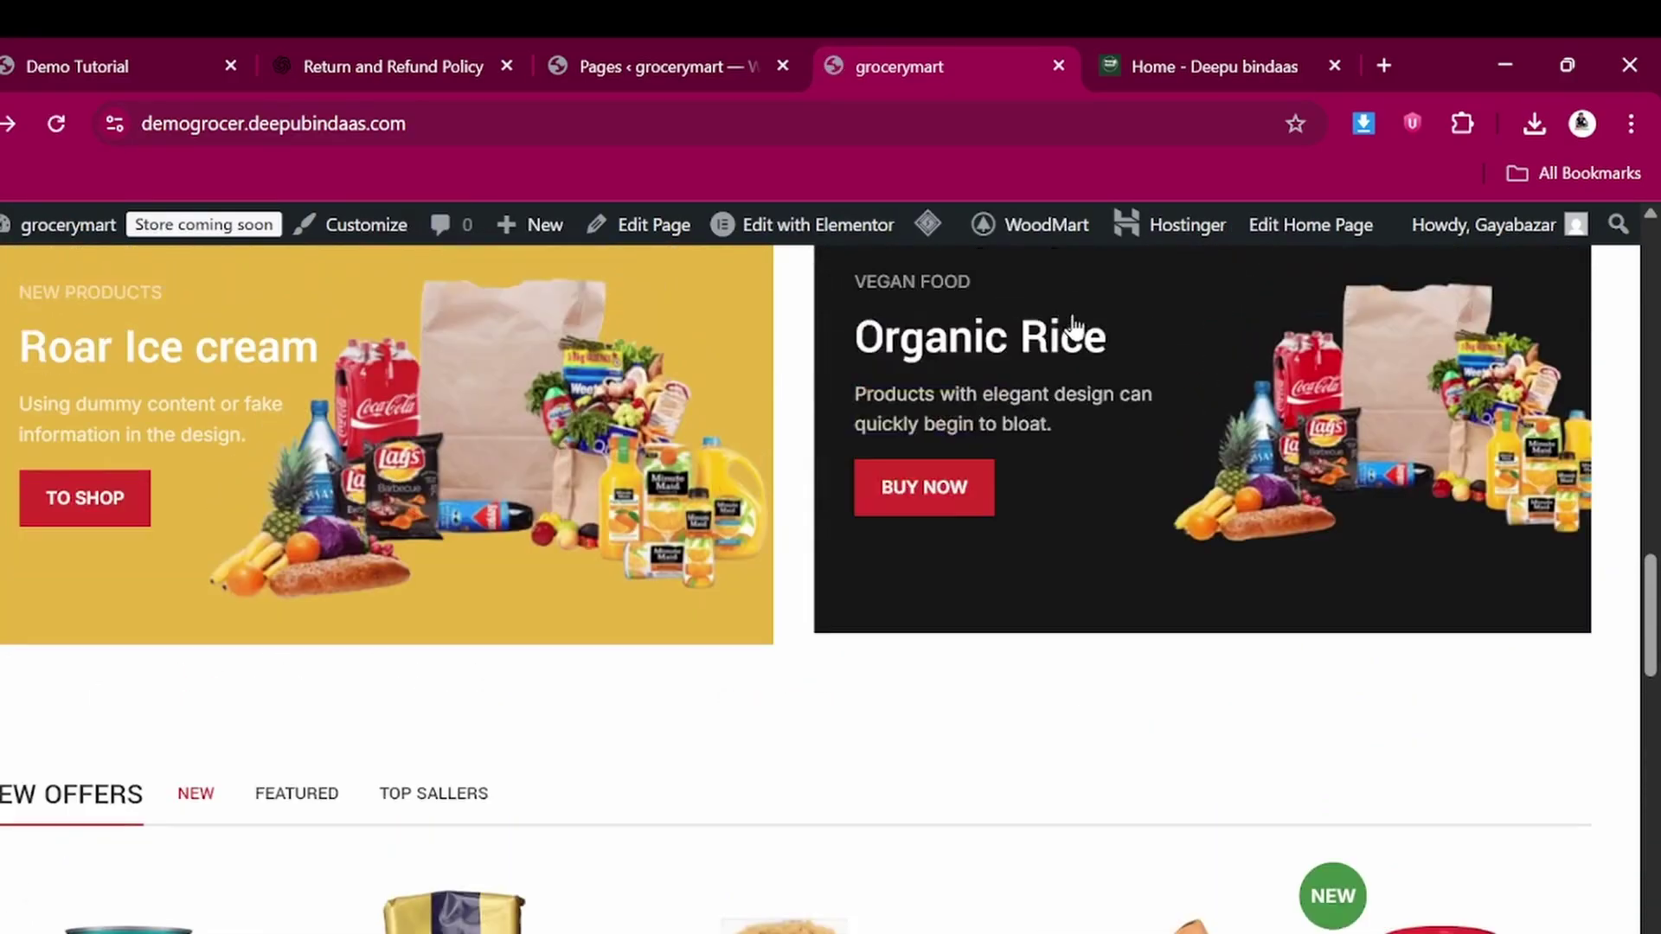
scroll(1074, 328, "down", 6)
scroll(363, 472, "down", 15)
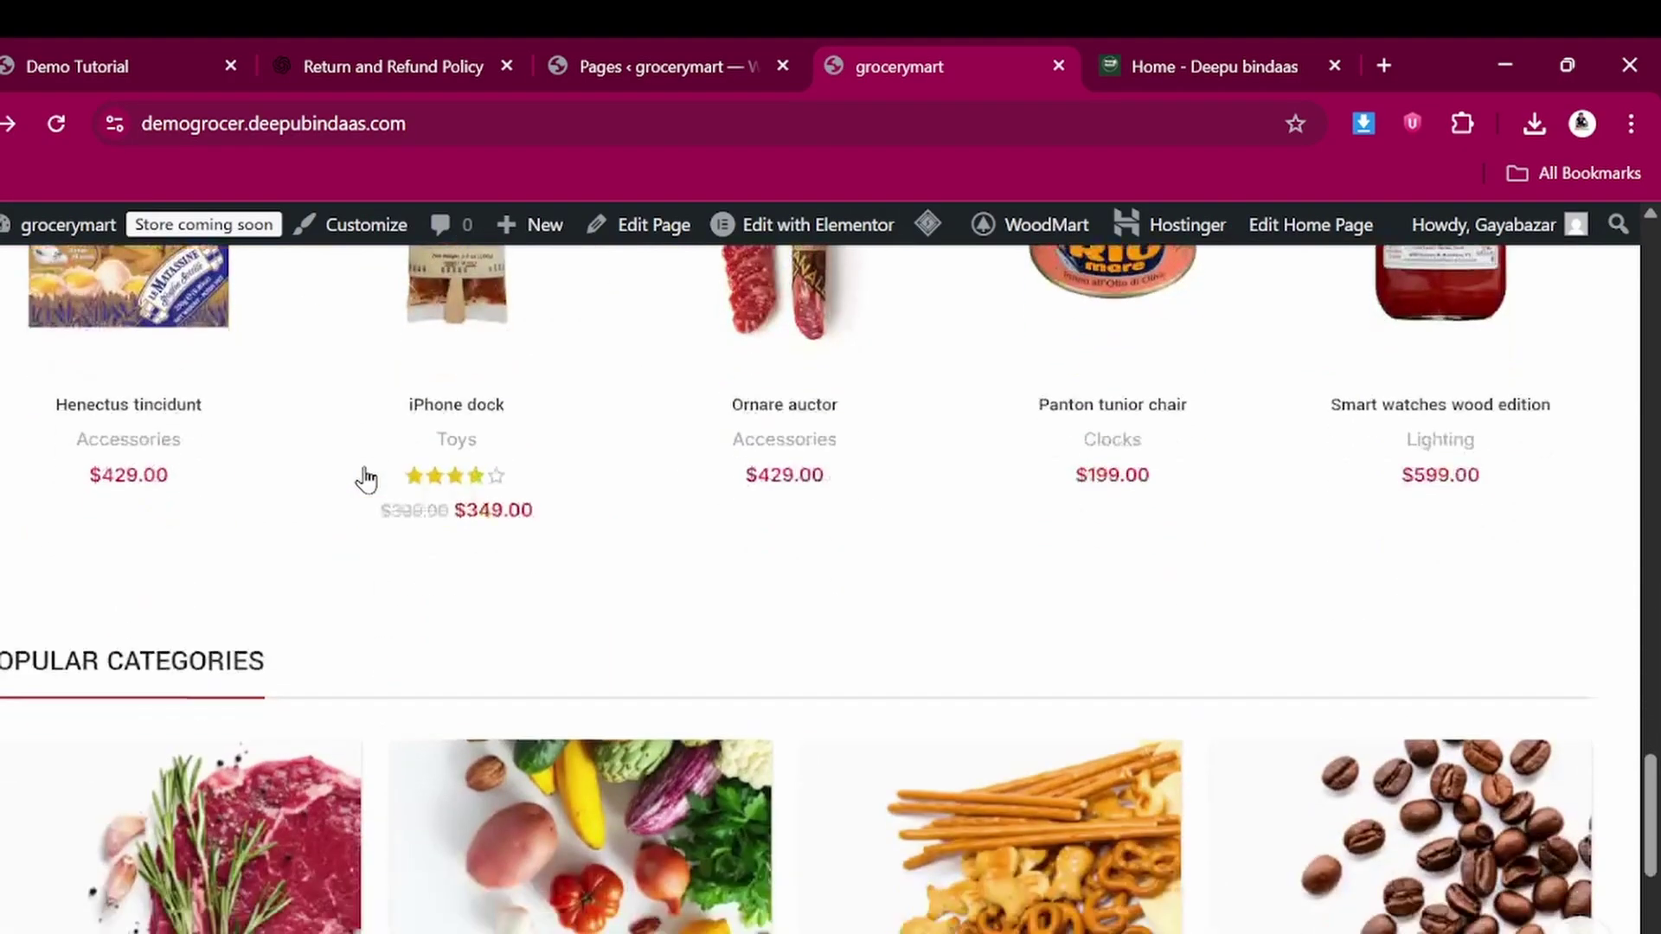
scroll(365, 474, "up", 20)
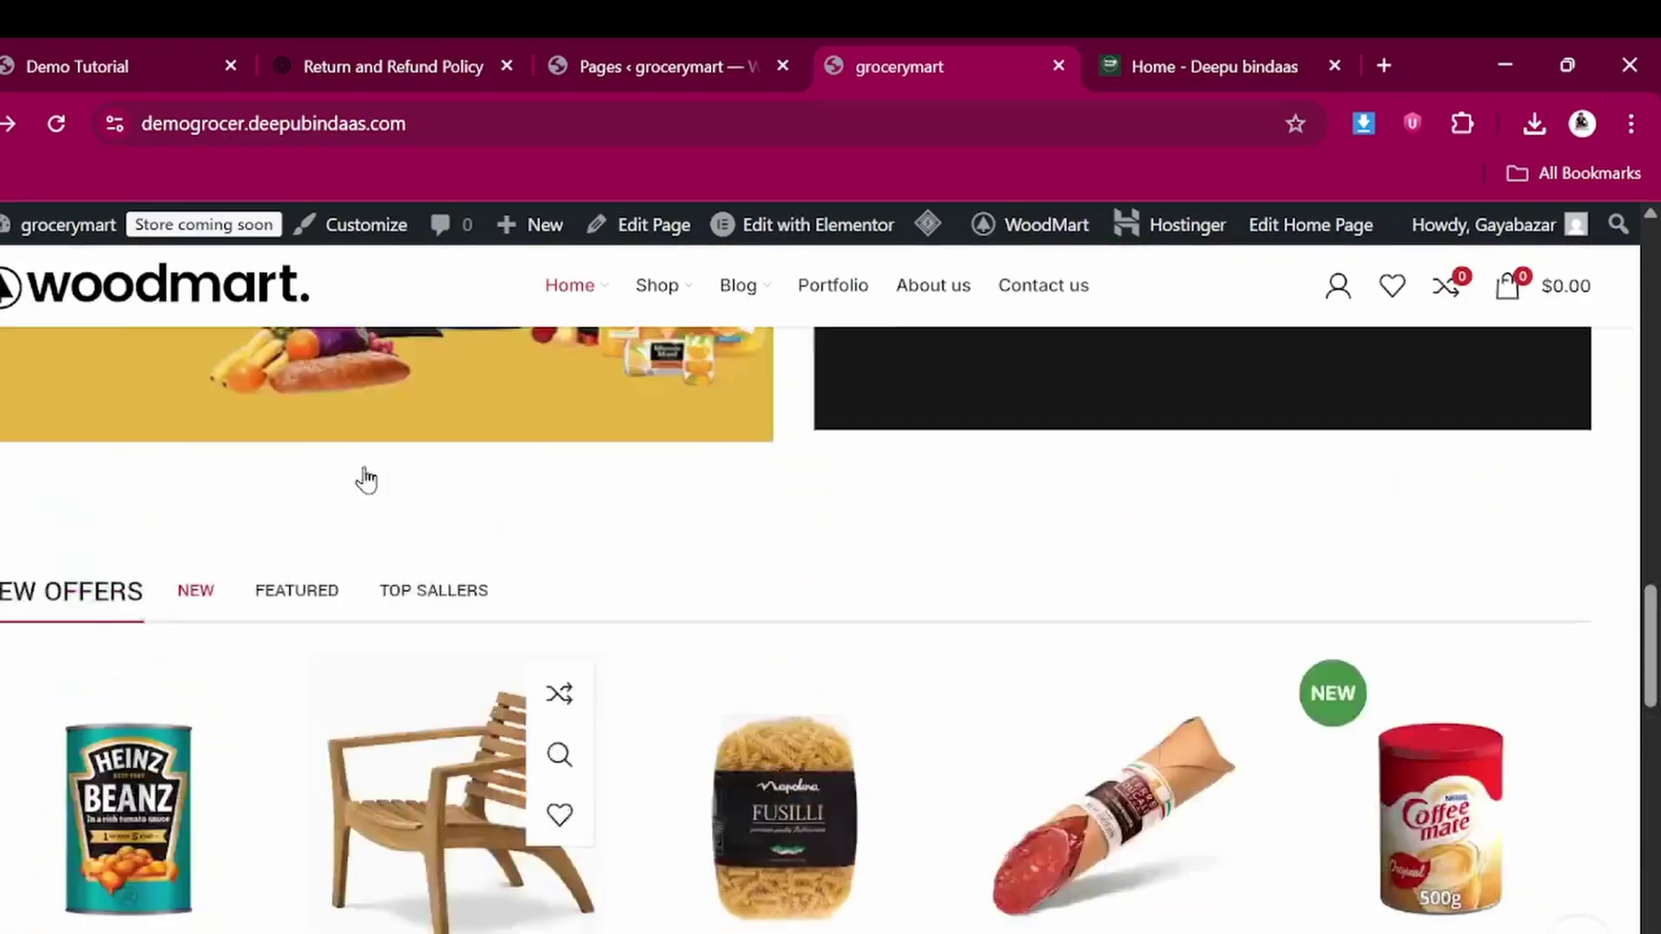
scroll(363, 475, "down", 2)
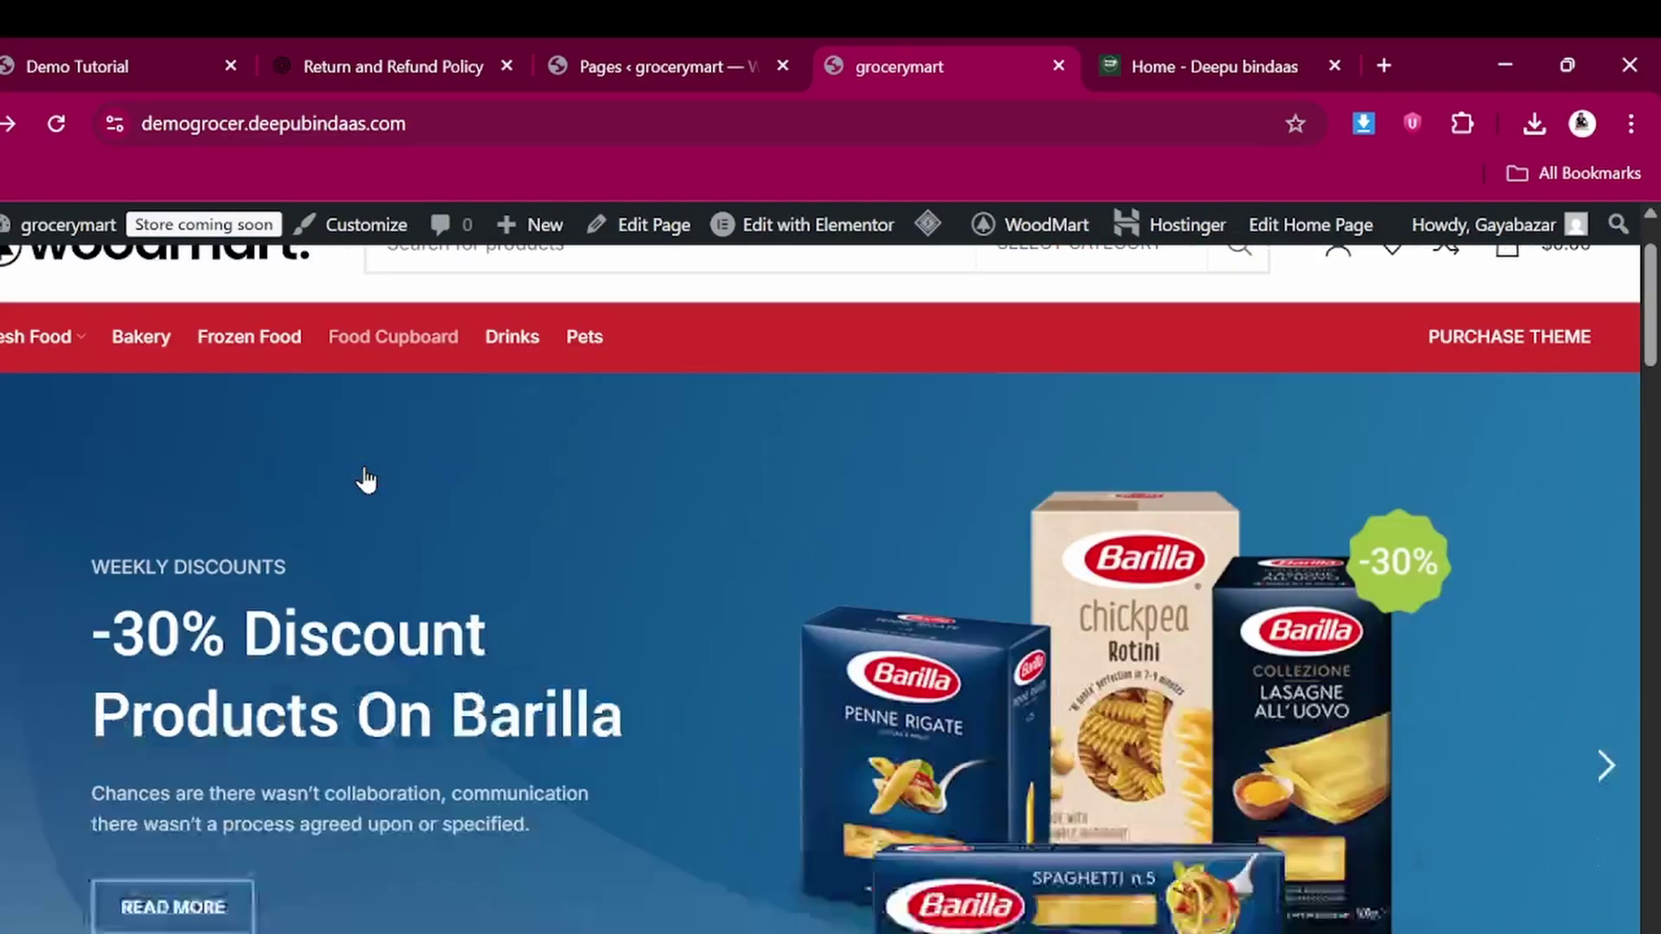
scroll(365, 477, "up", 2)
left_click(664, 45)
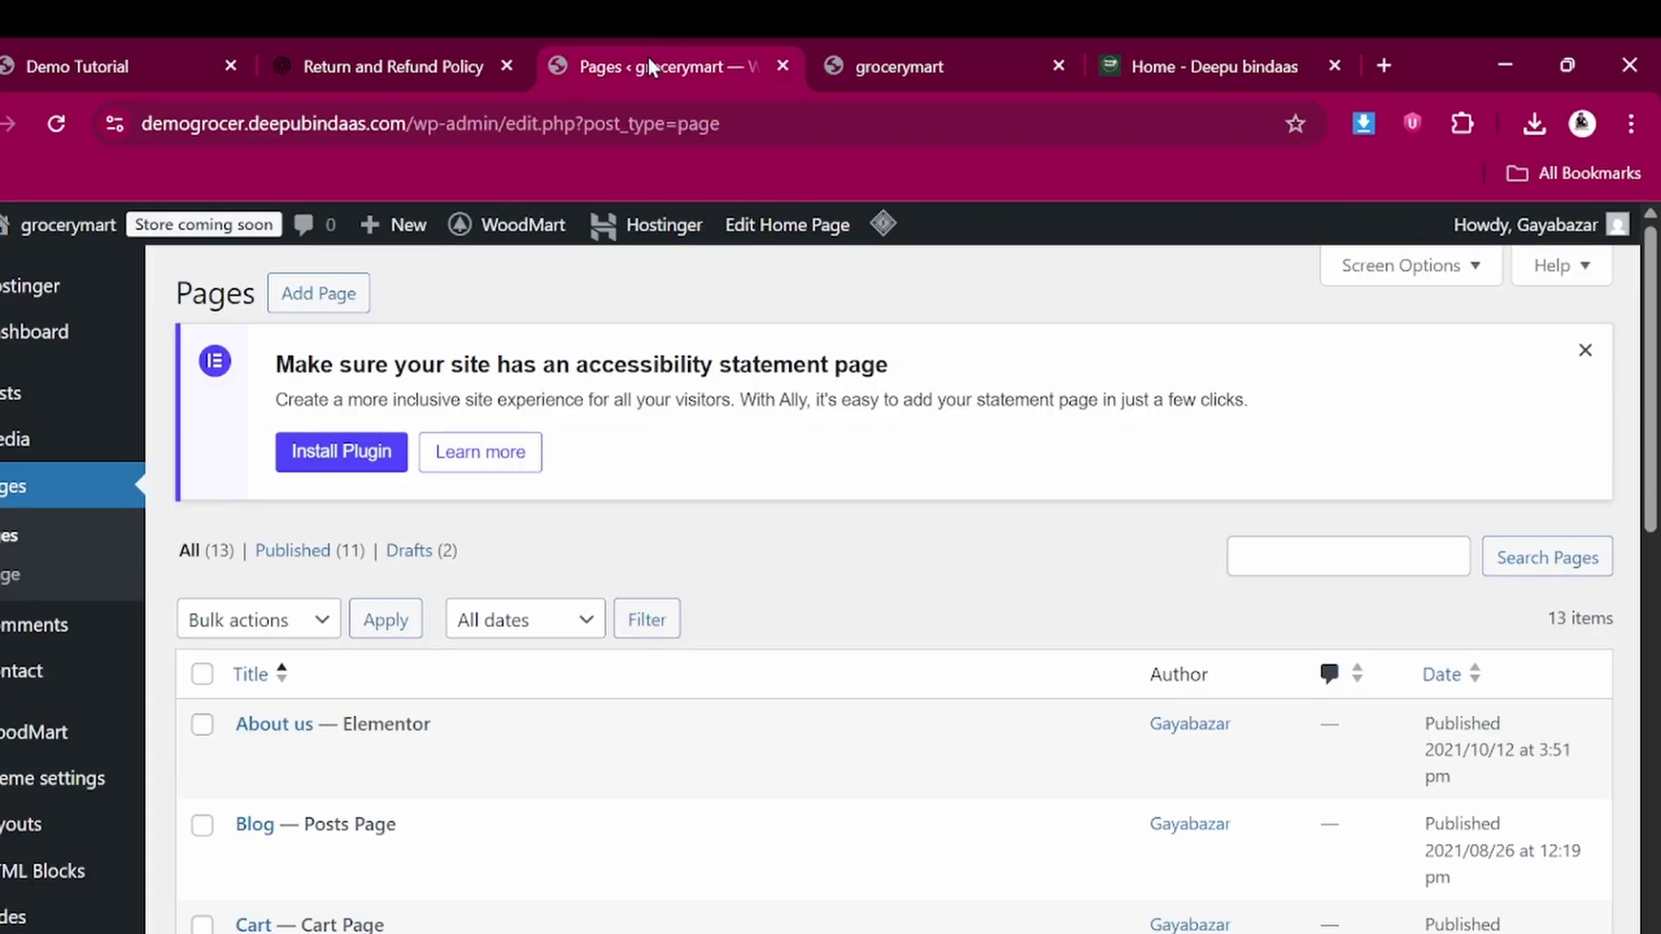
left_click(933, 70)
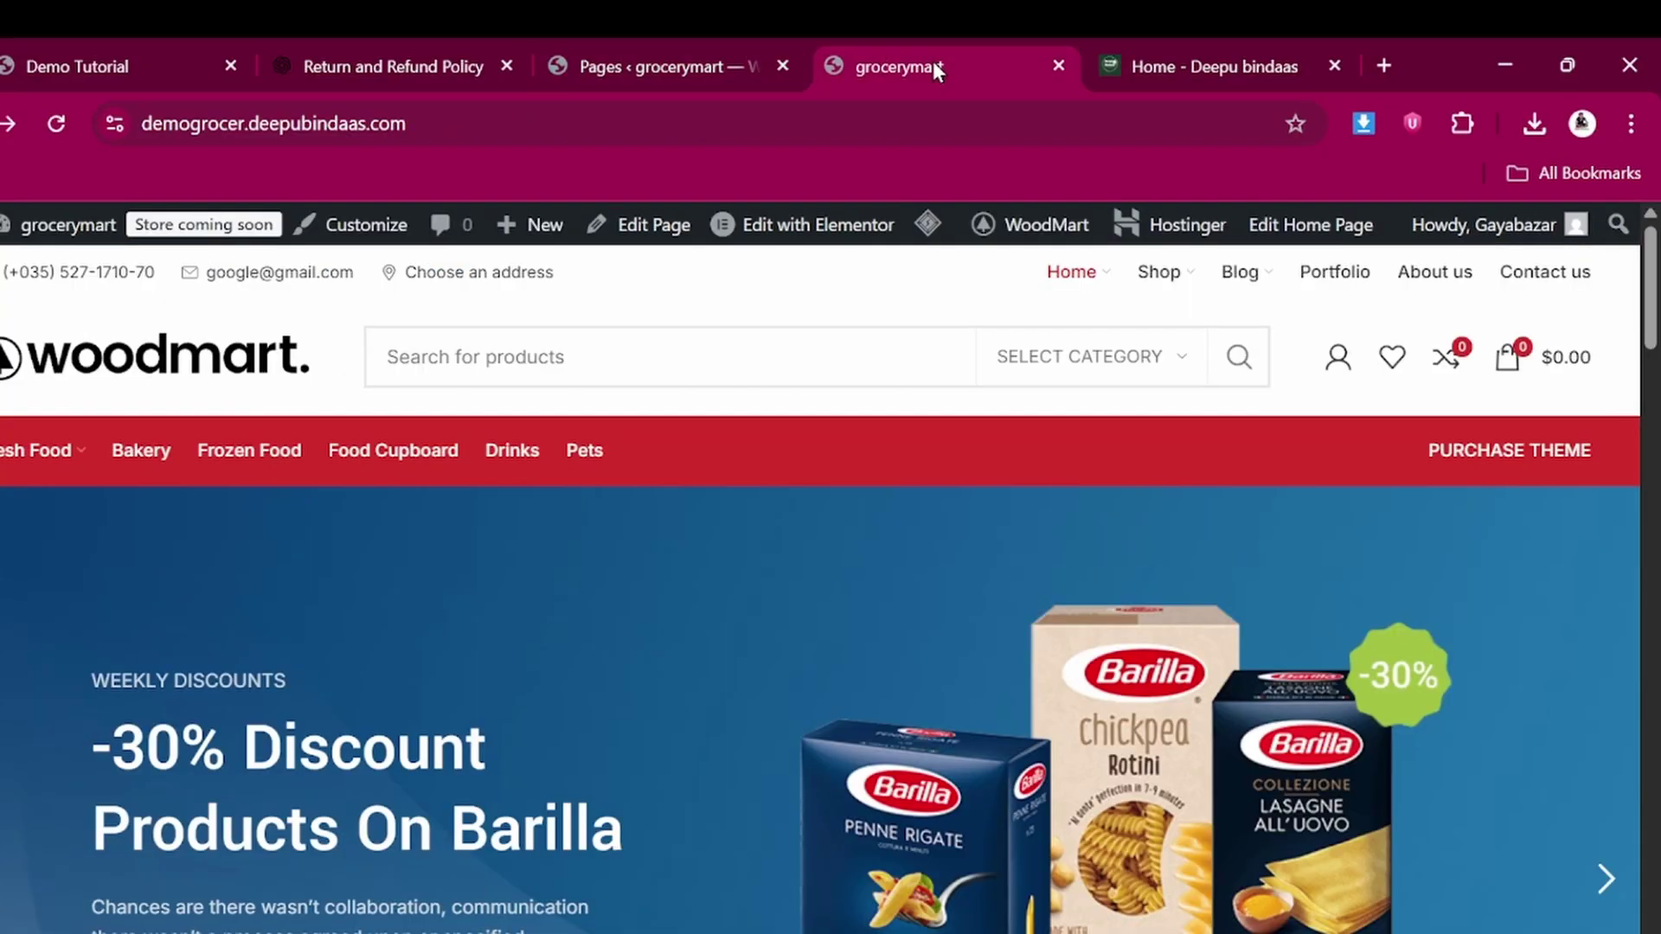
left_click(597, 42)
scroll(13, 848, "down", 3)
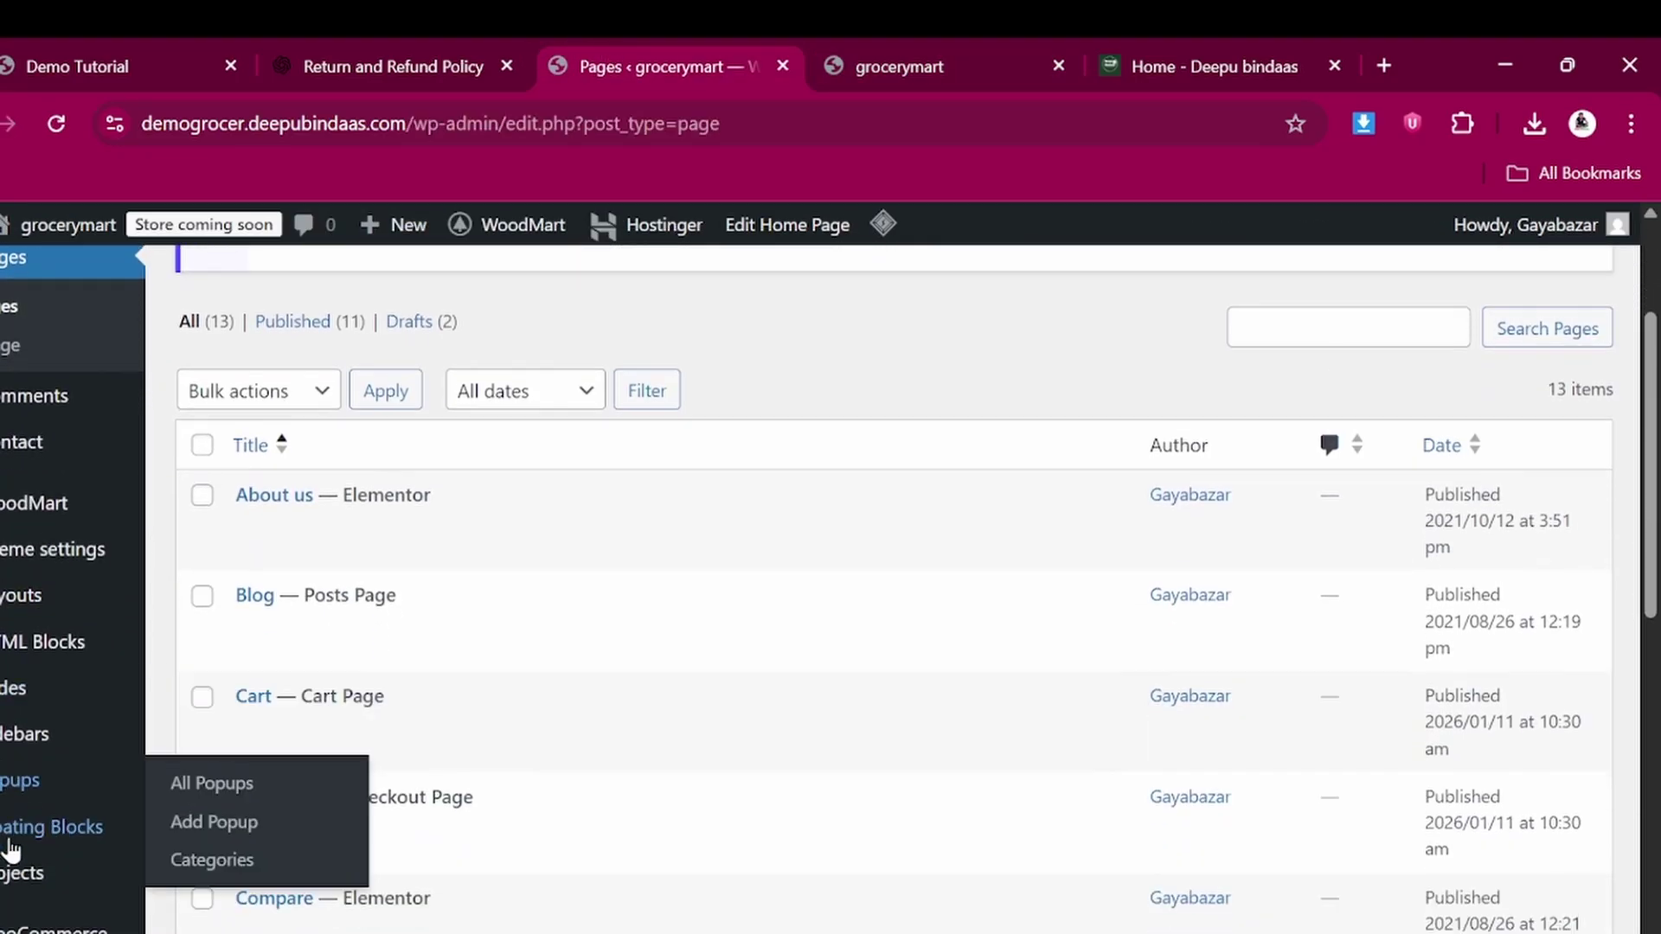
Open the WoodMart Header builder and scroll its layout list to Header Grocery
mouse_move(48, 500)
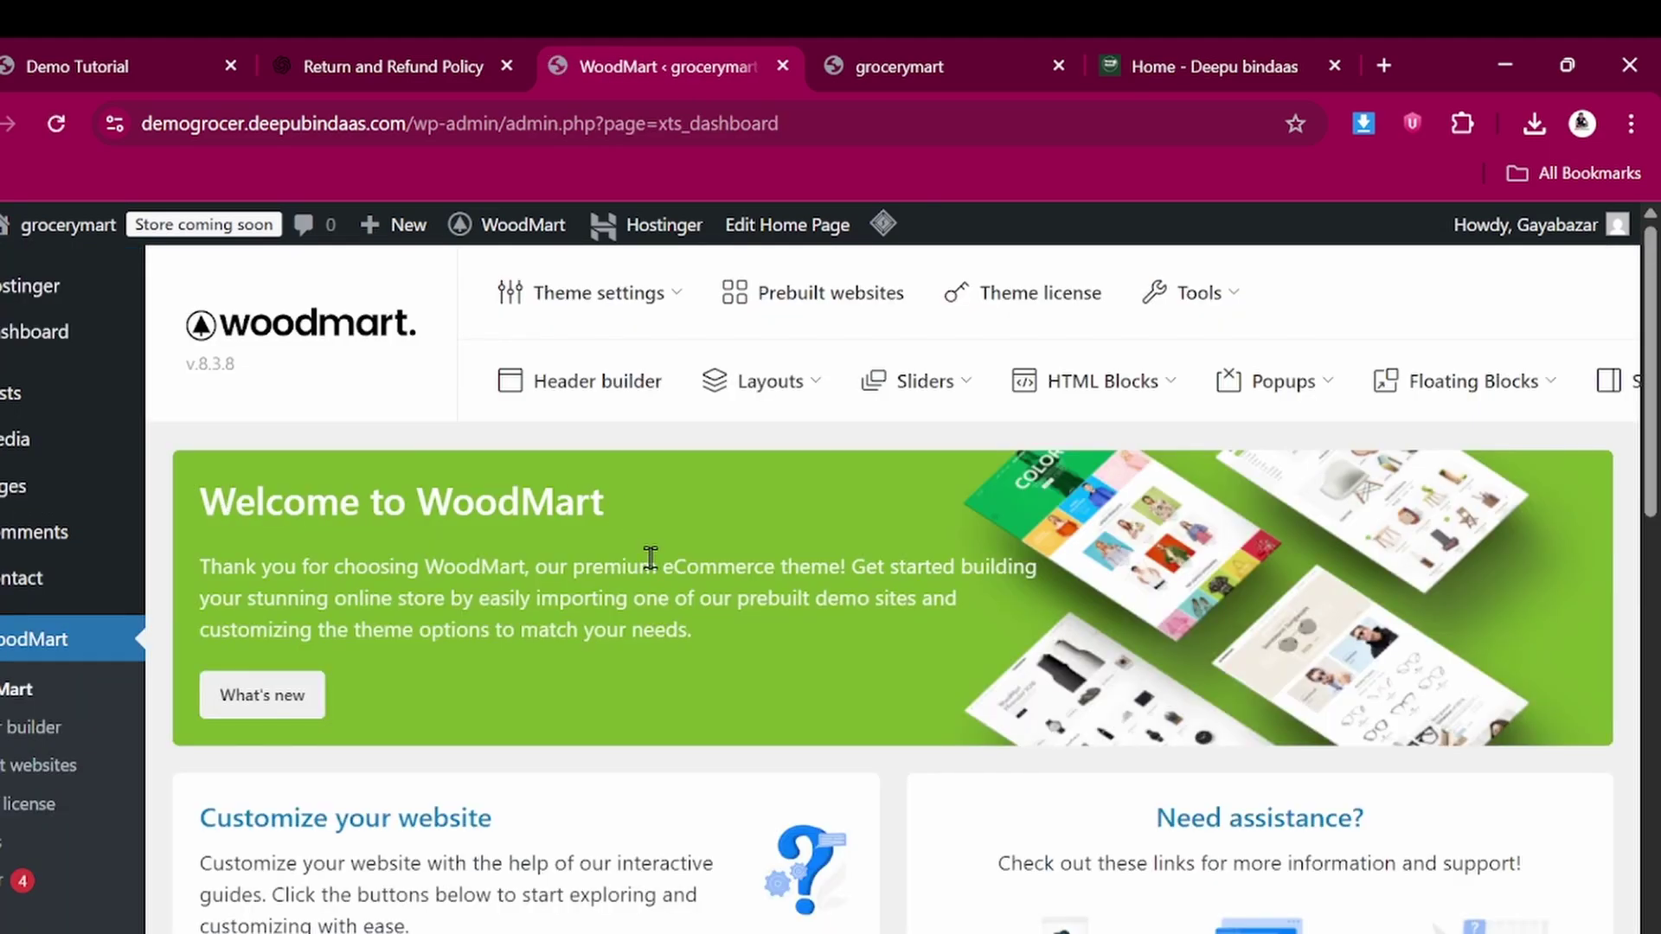
scroll(651, 557, "down", 1)
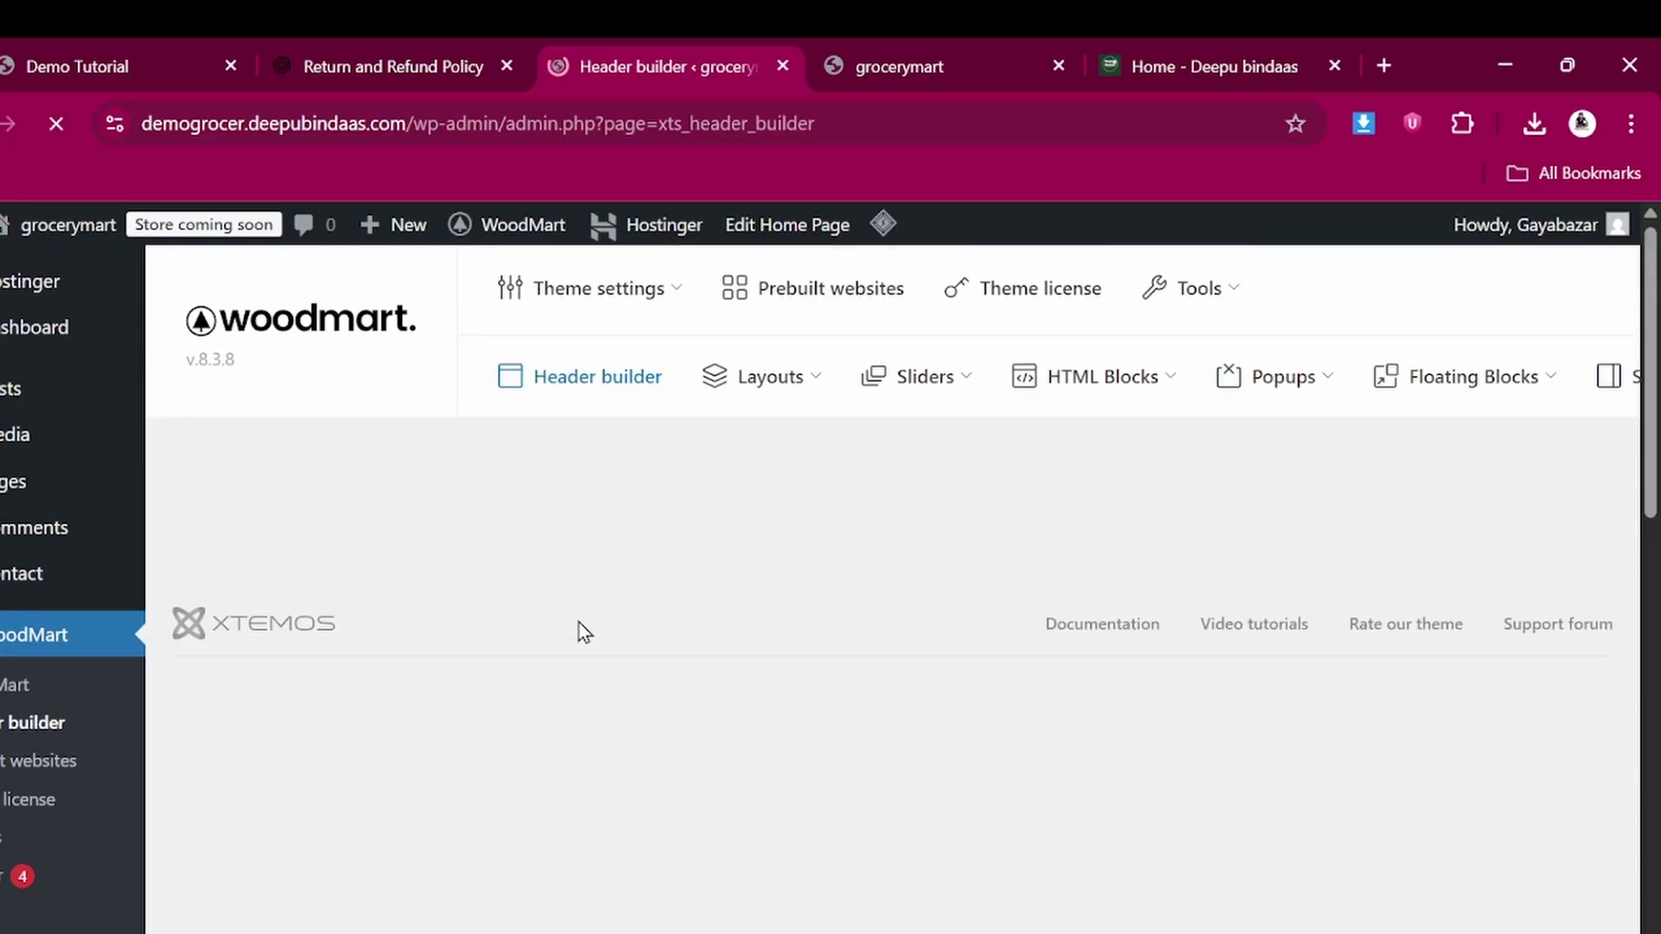
scroll(530, 611, "down", 3)
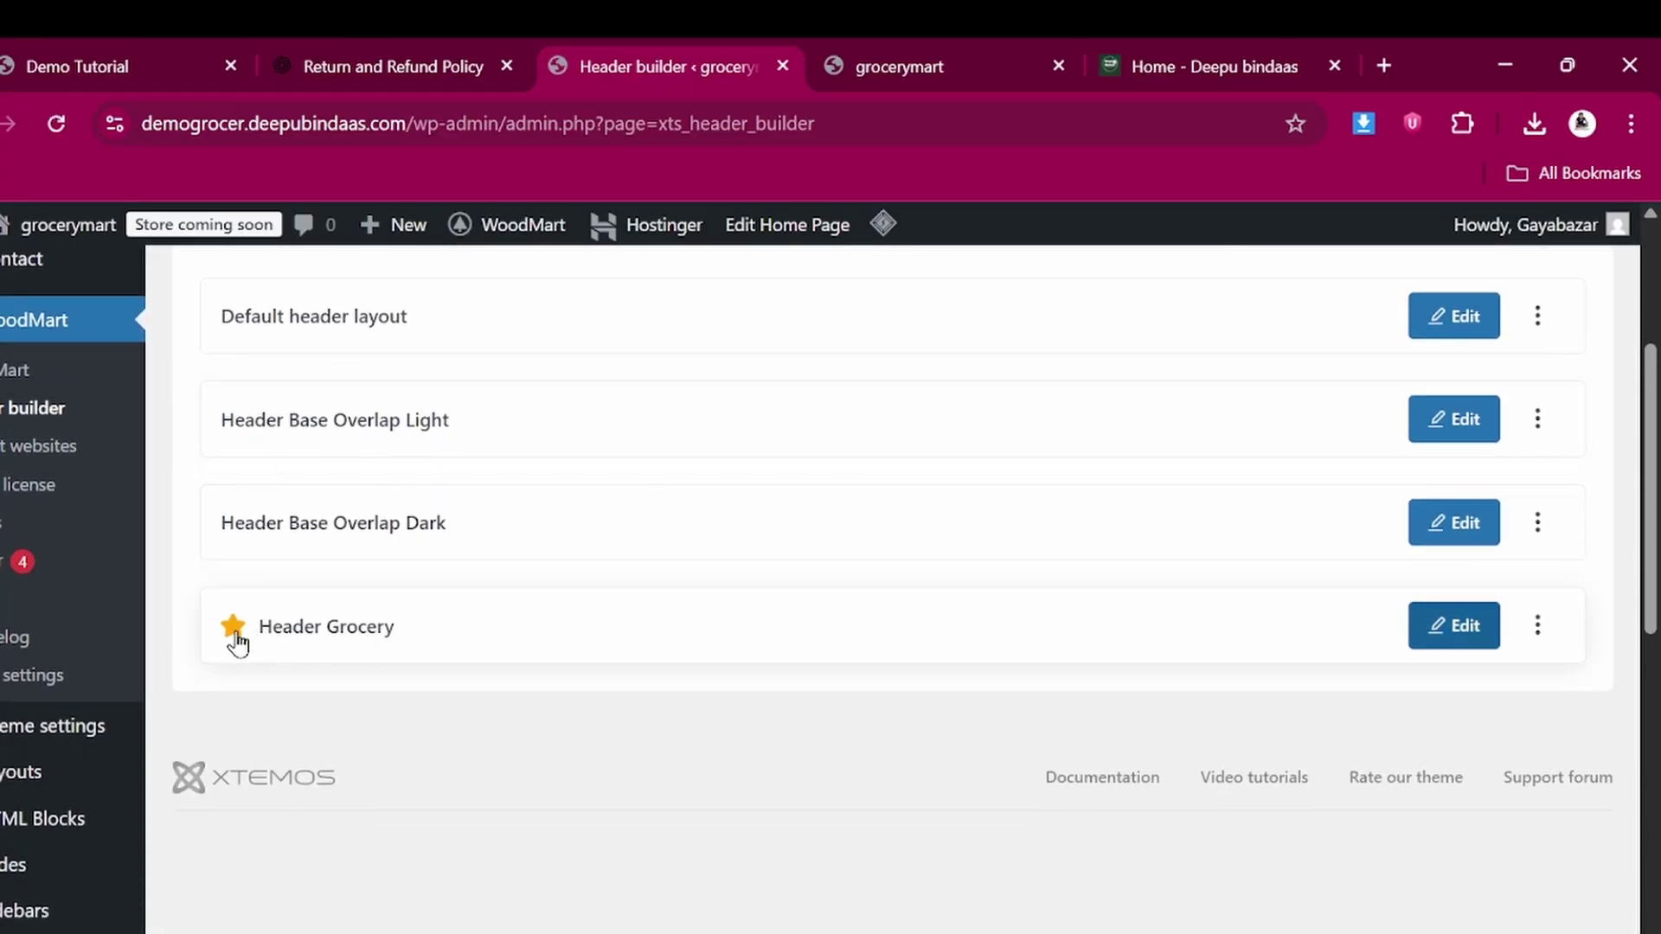
scroll(801, 679, "up", 3)
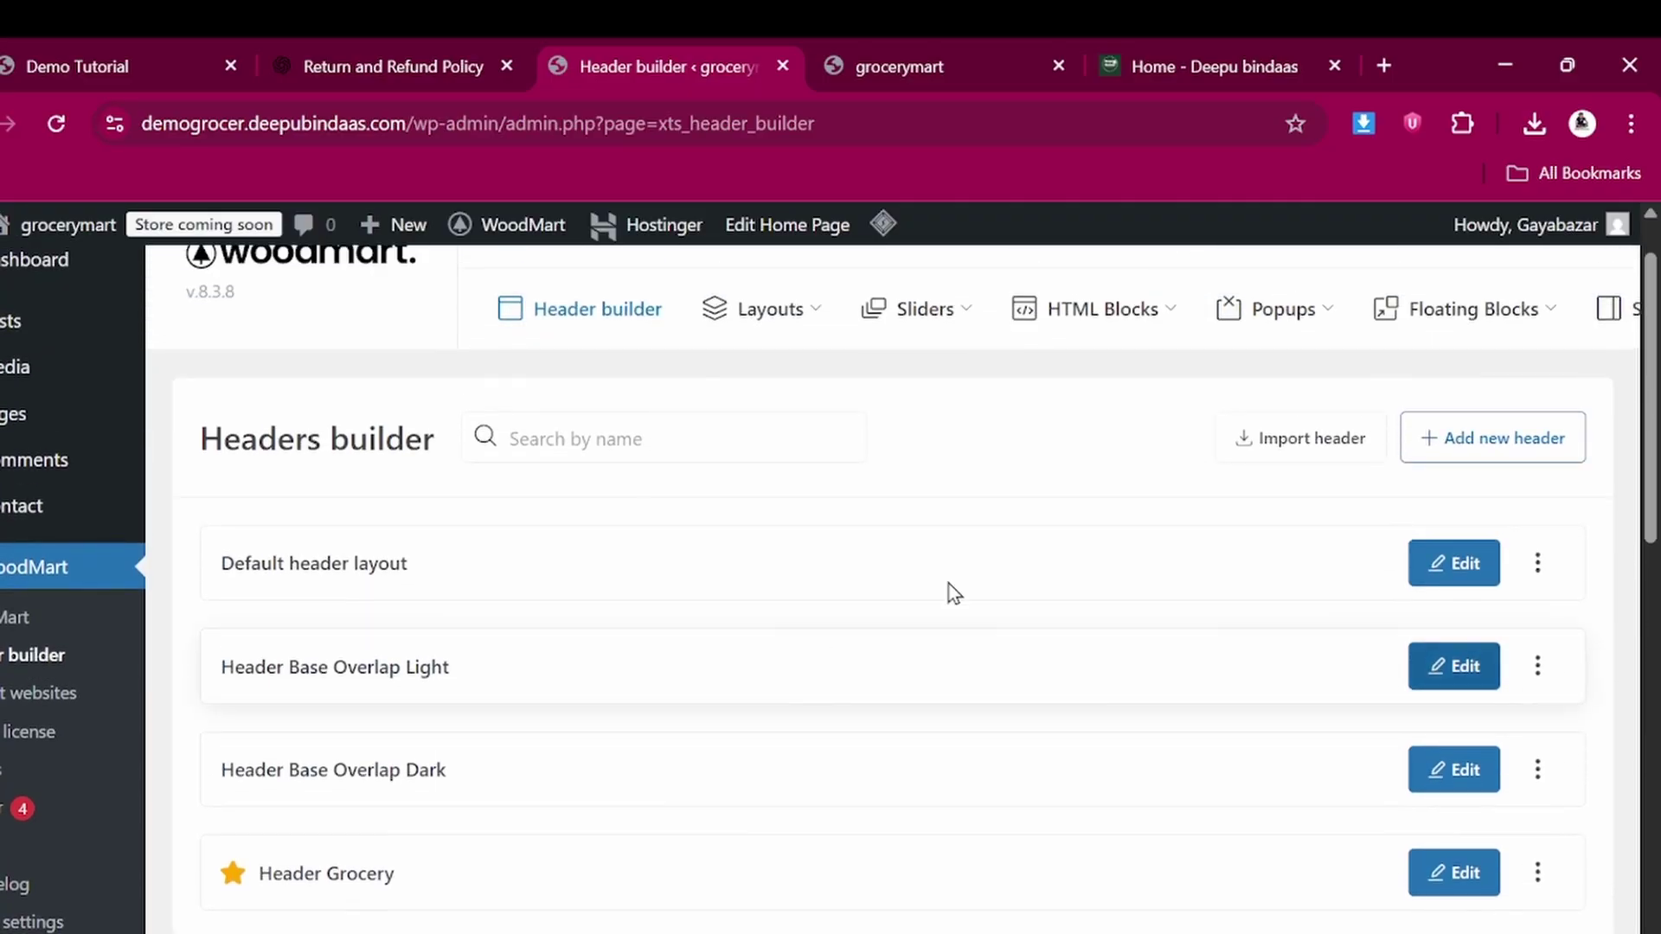
scroll(962, 510, "down", 3)
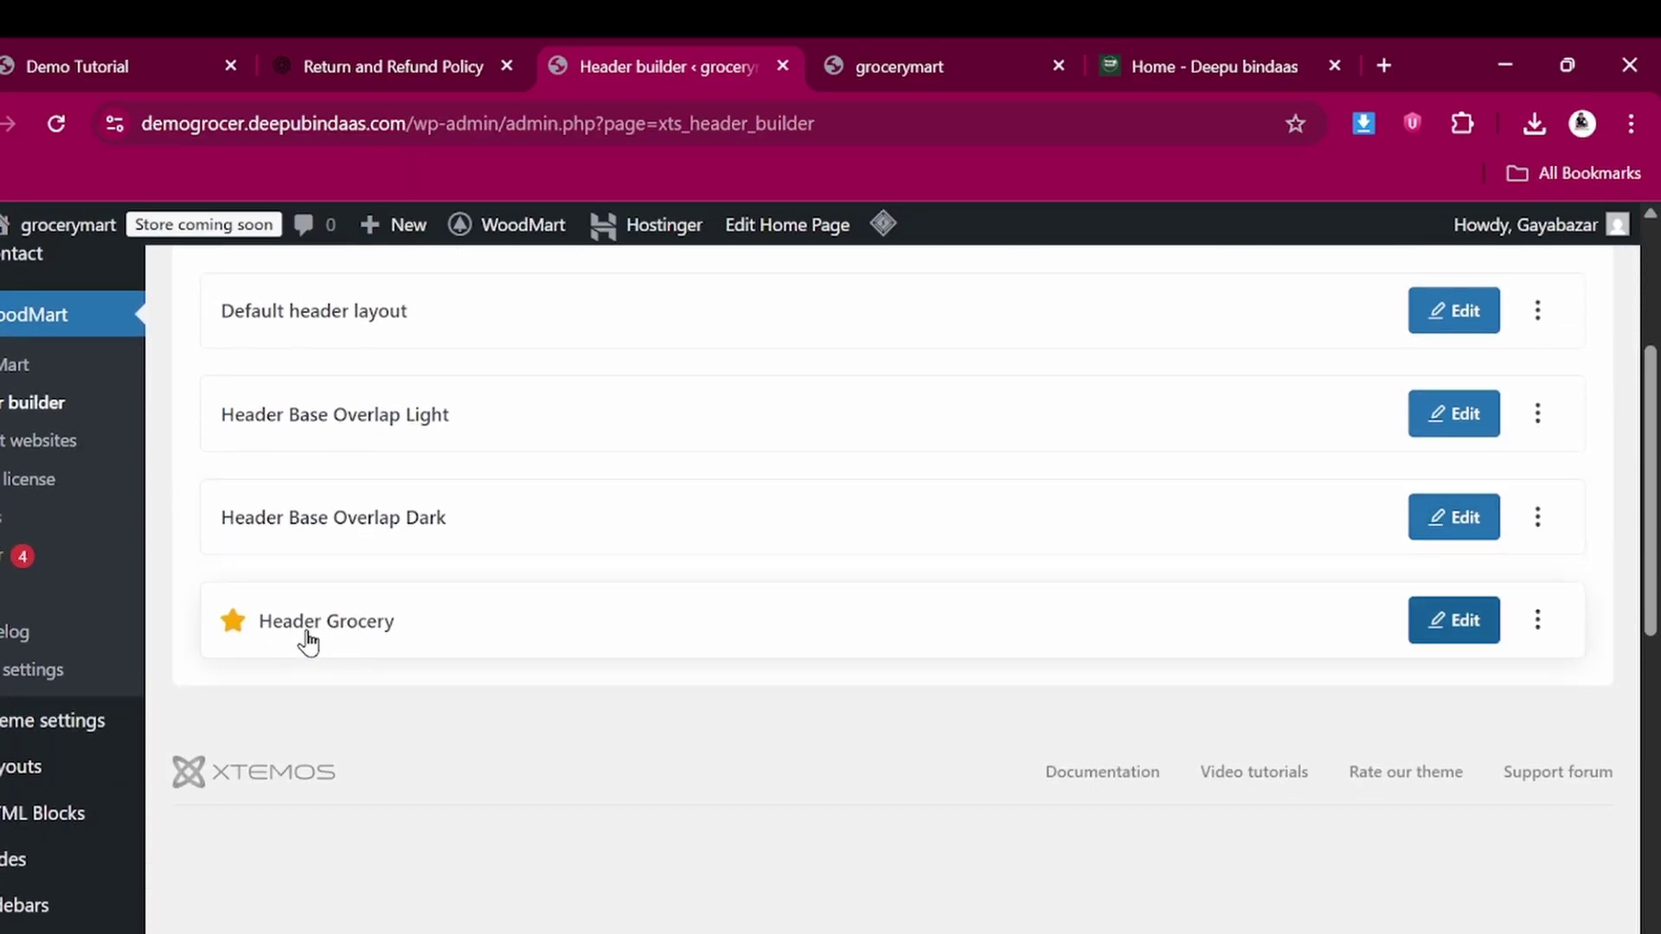
Edit Header Grocery and compare its rows against the live grocerymart storefront header
left_click(1453, 636)
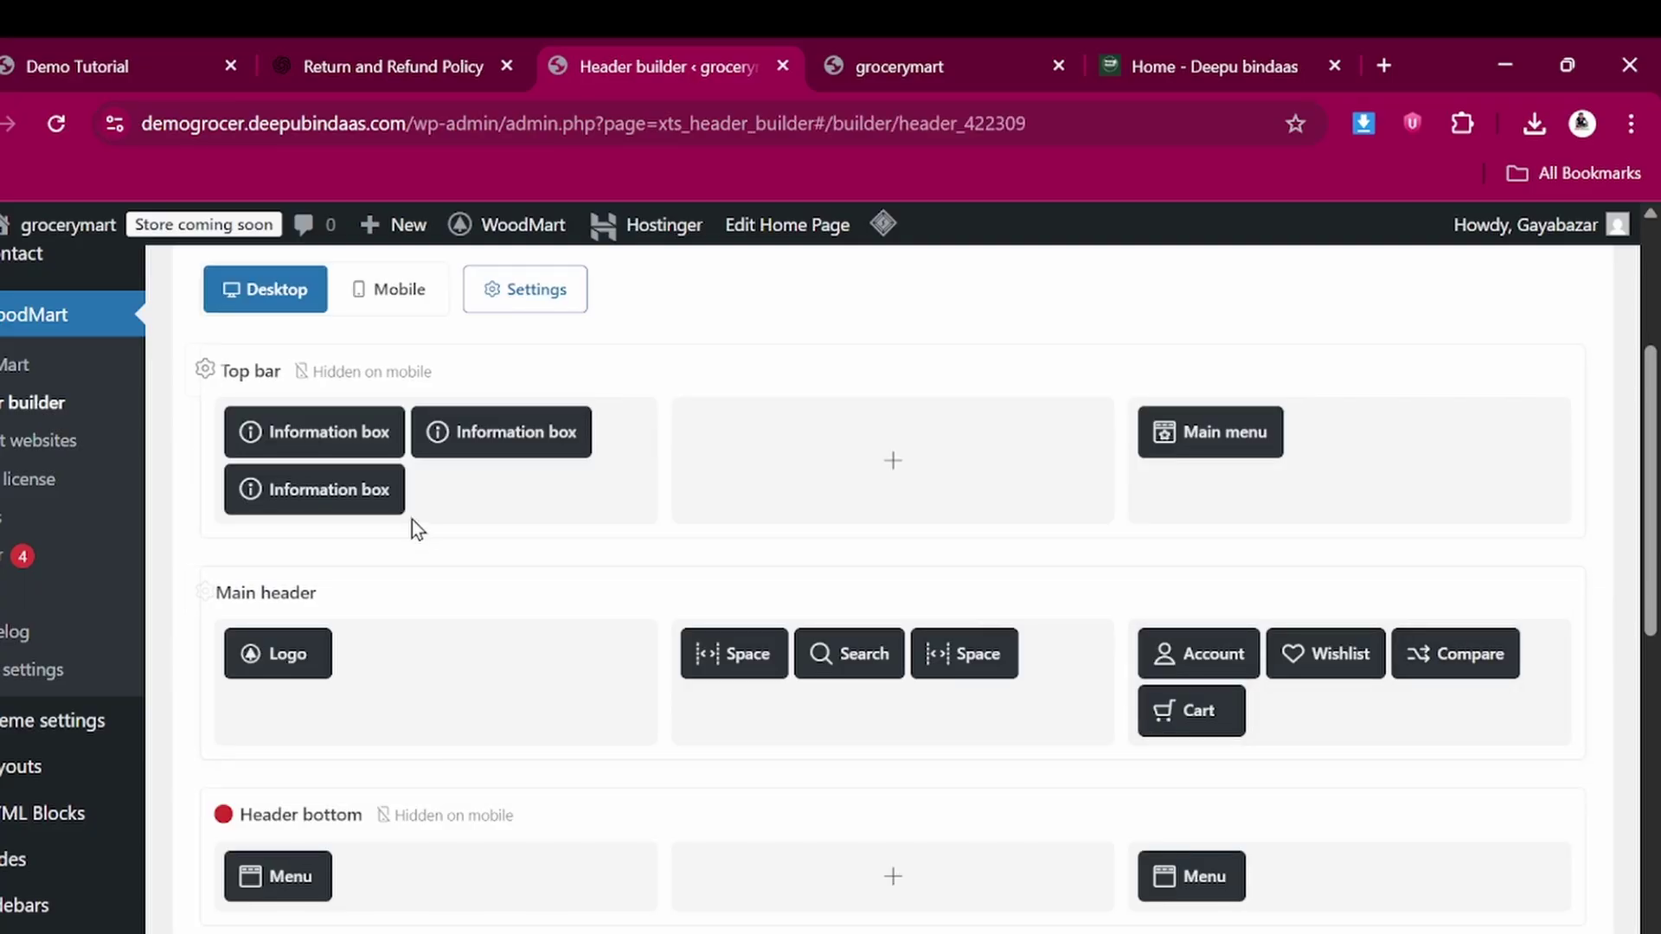
mouse_move(327, 452)
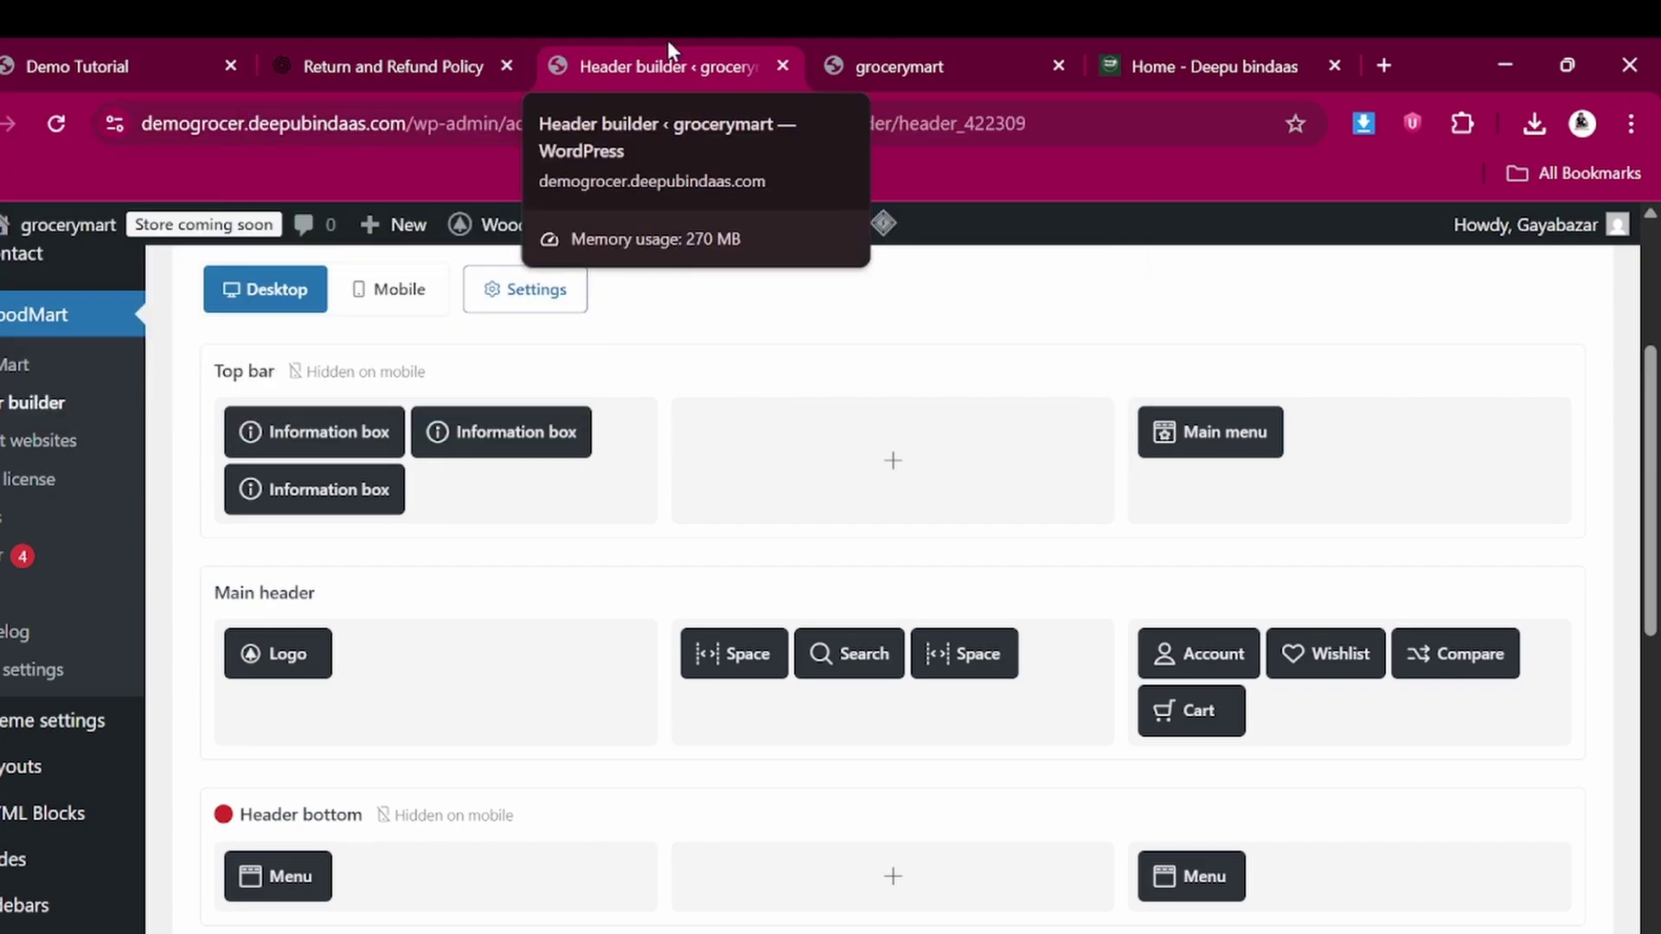
left_click(880, 37)
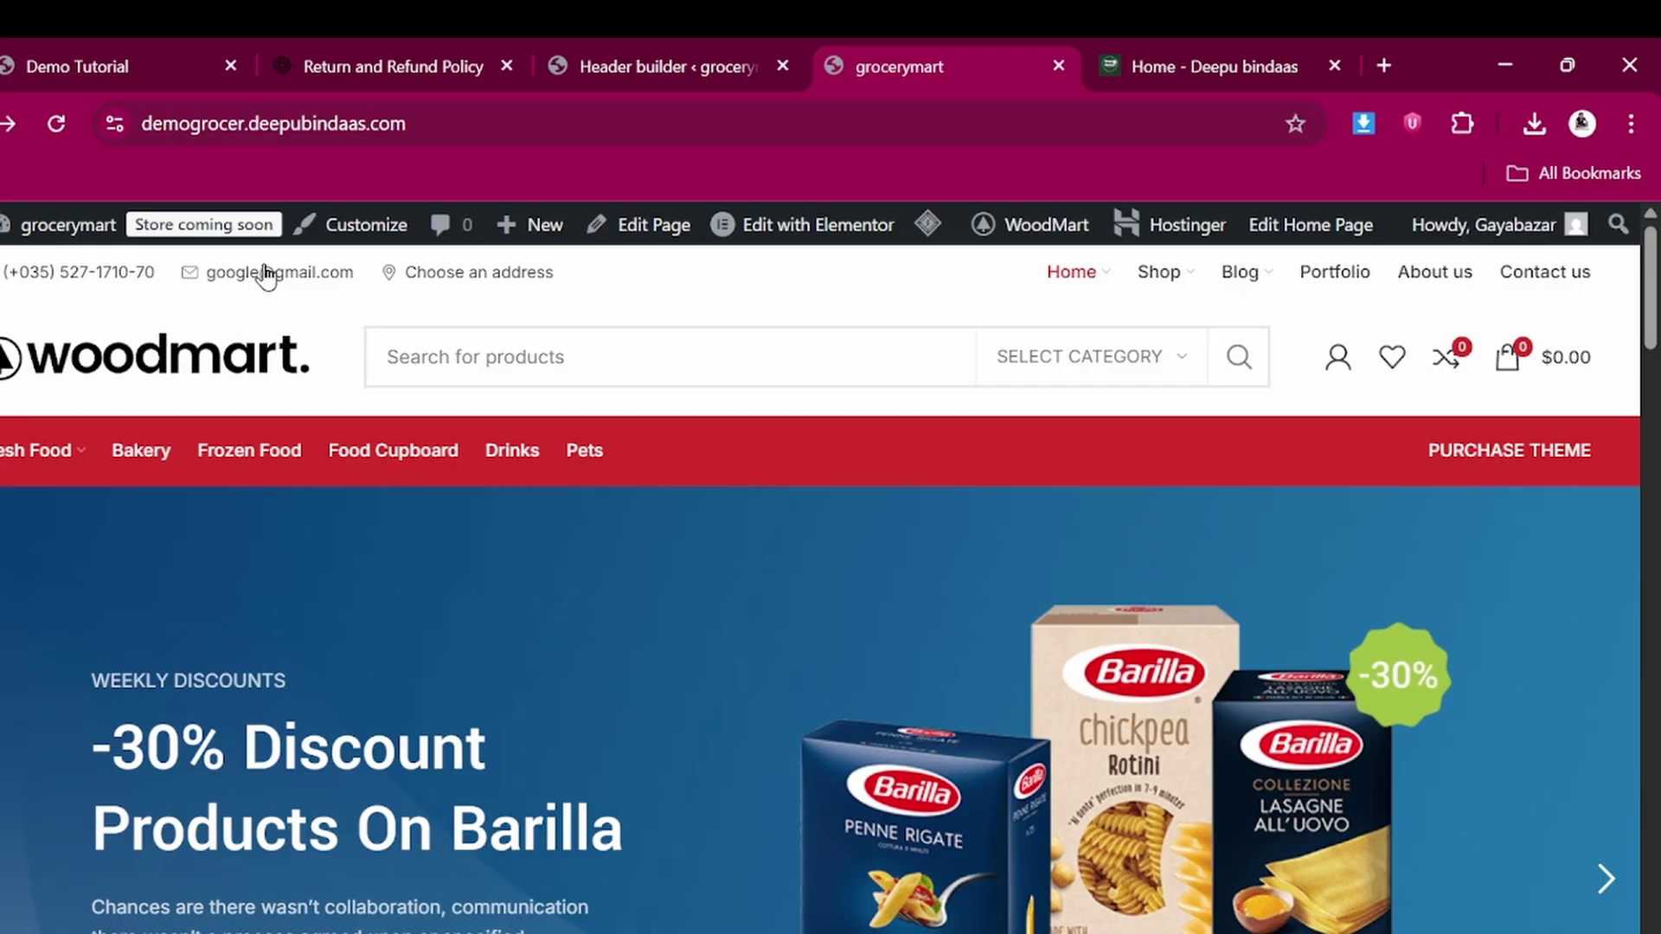
left_click(667, 40)
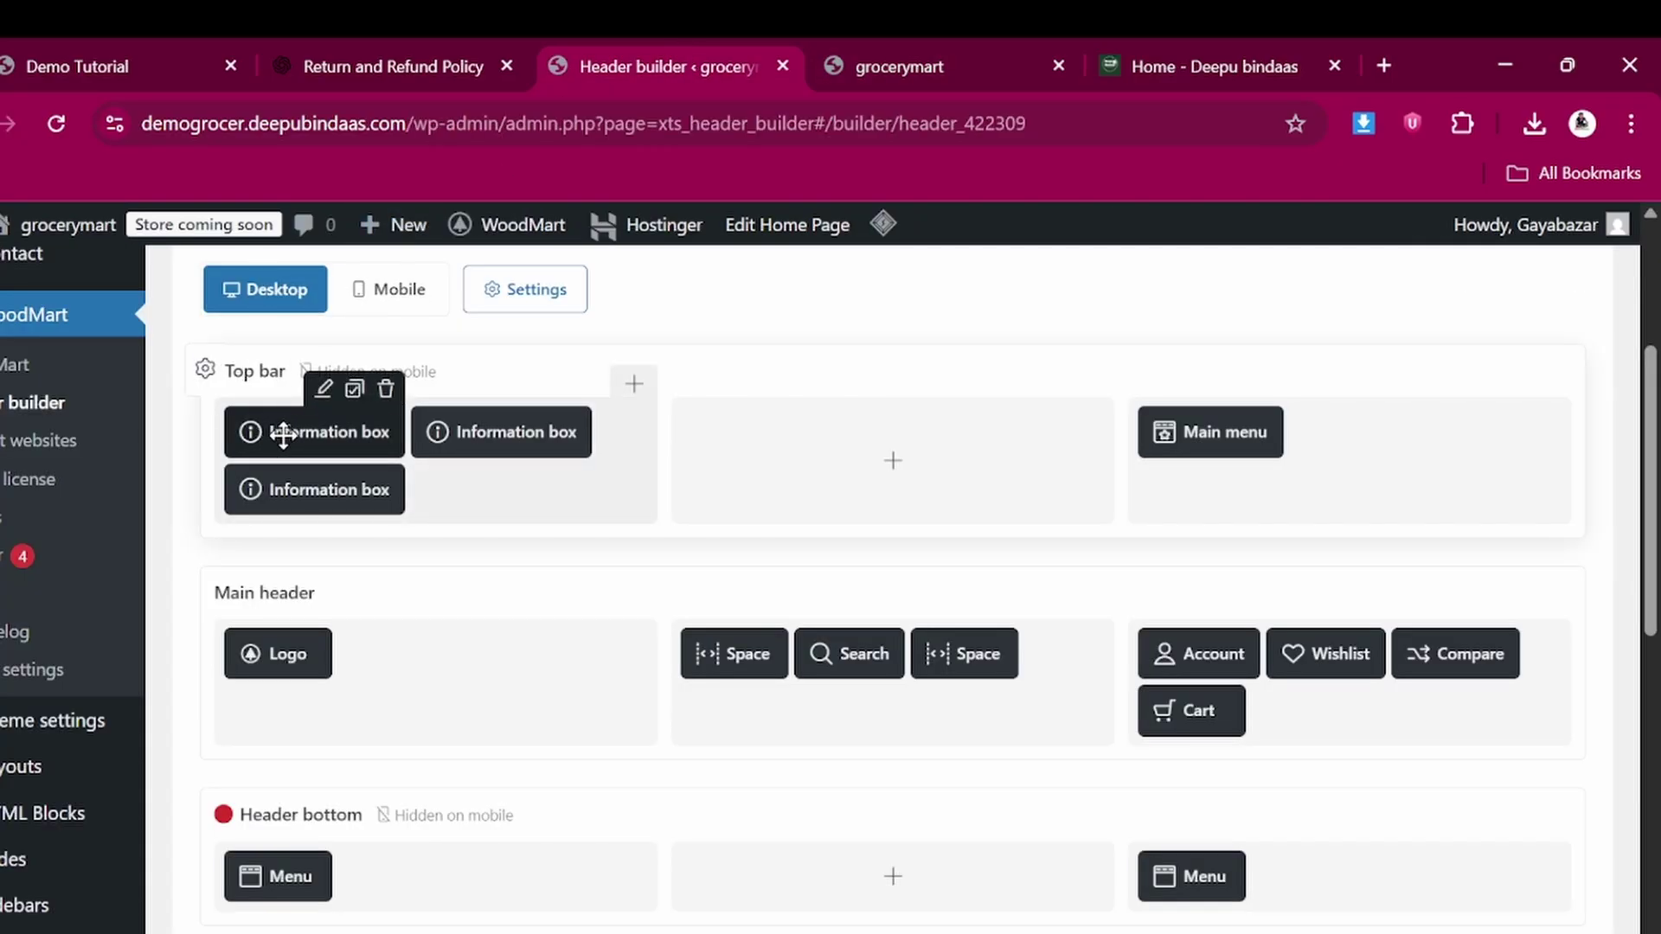
left_click(890, 50)
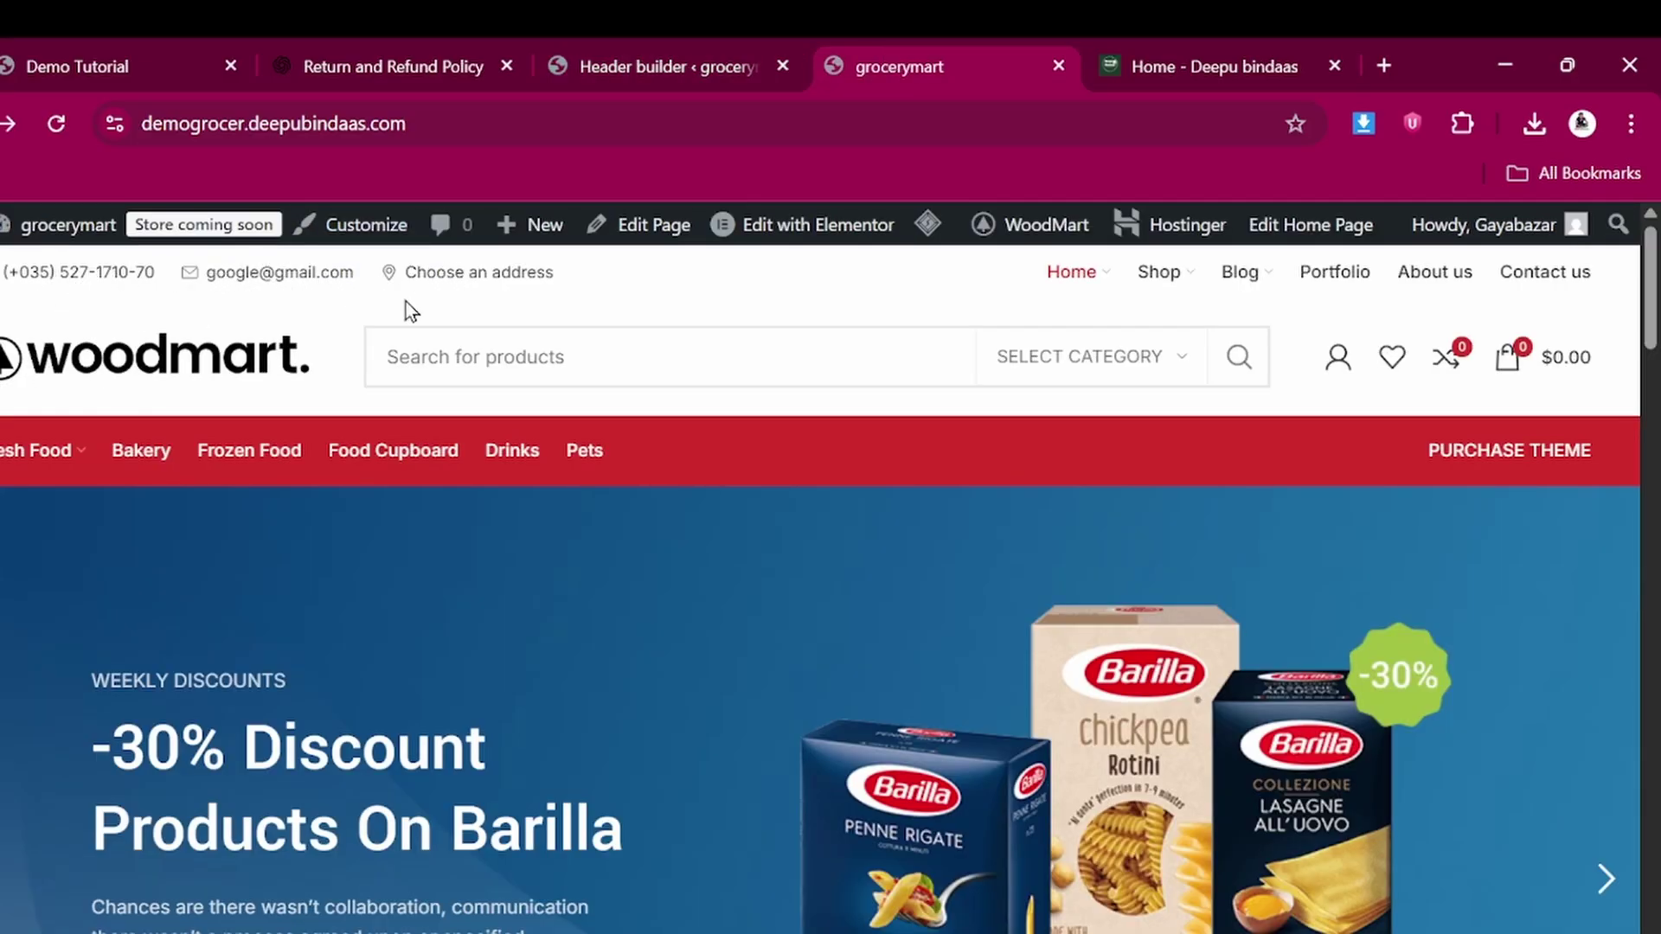
left_click(702, 44)
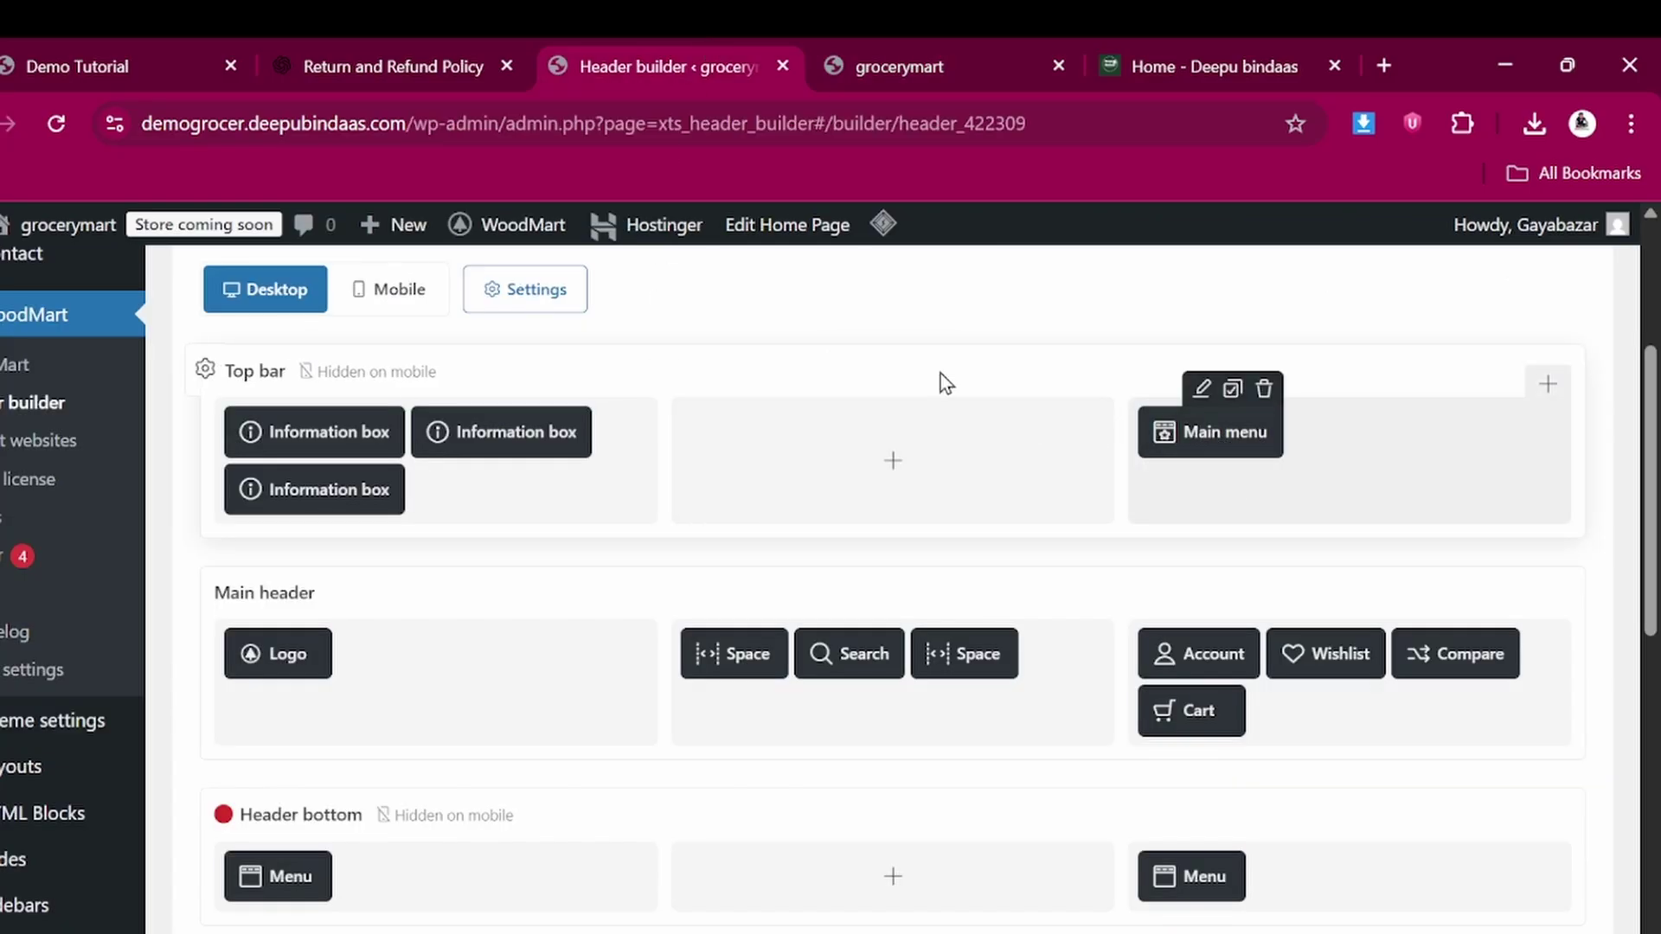
left_click(900, 39)
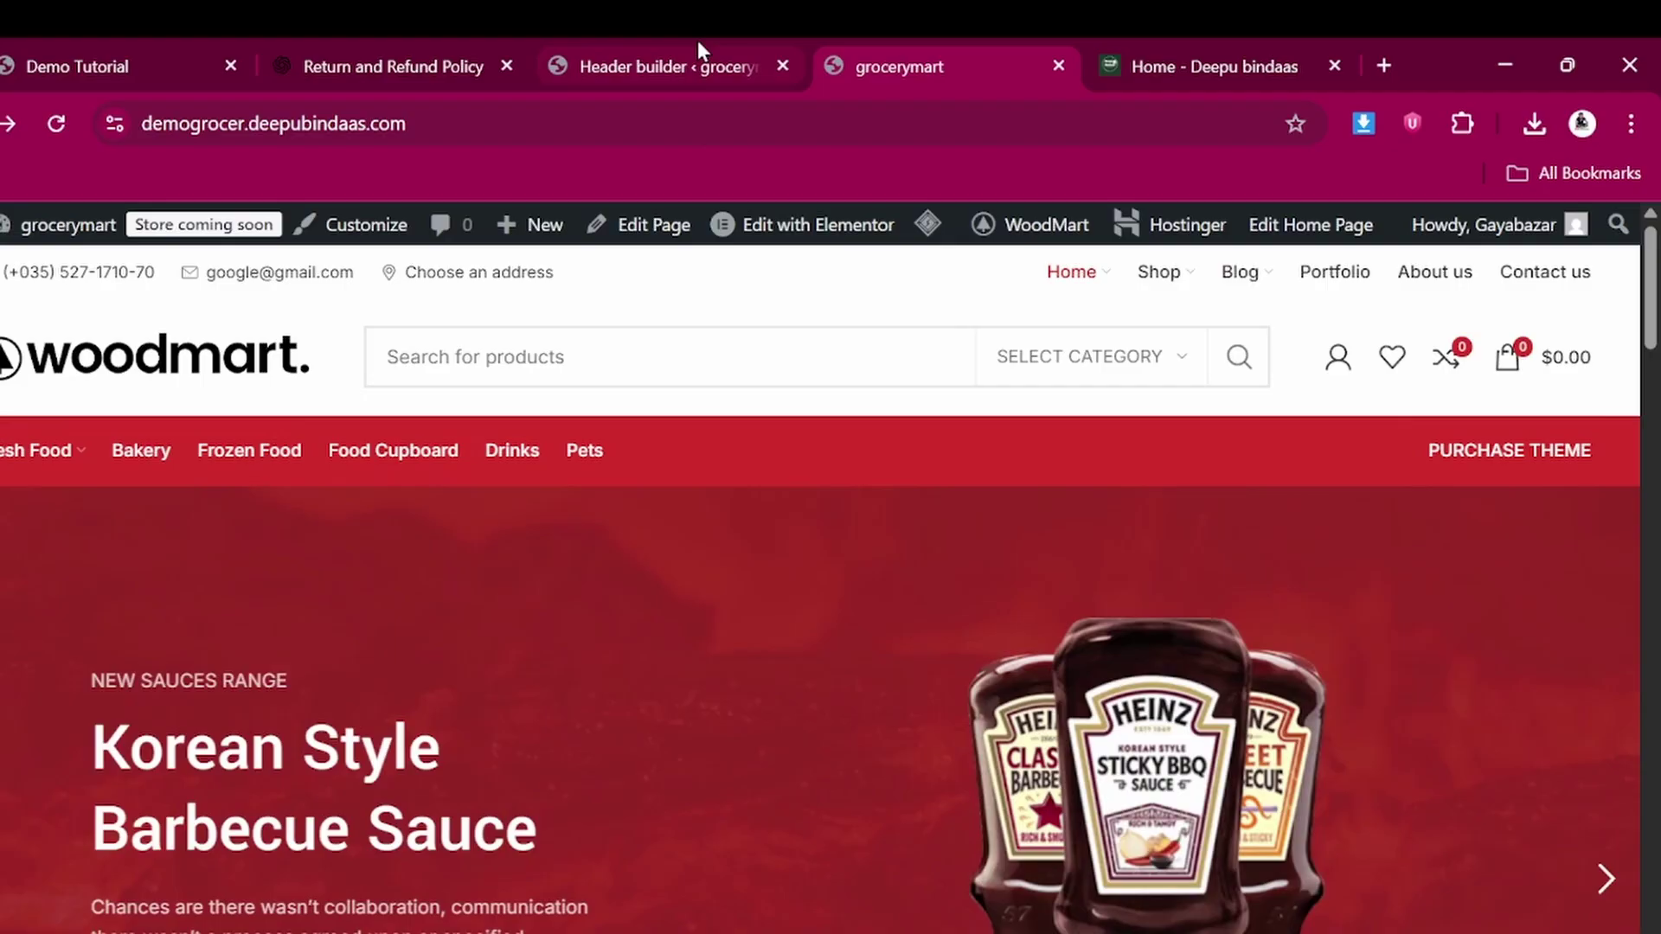
left_click(697, 43)
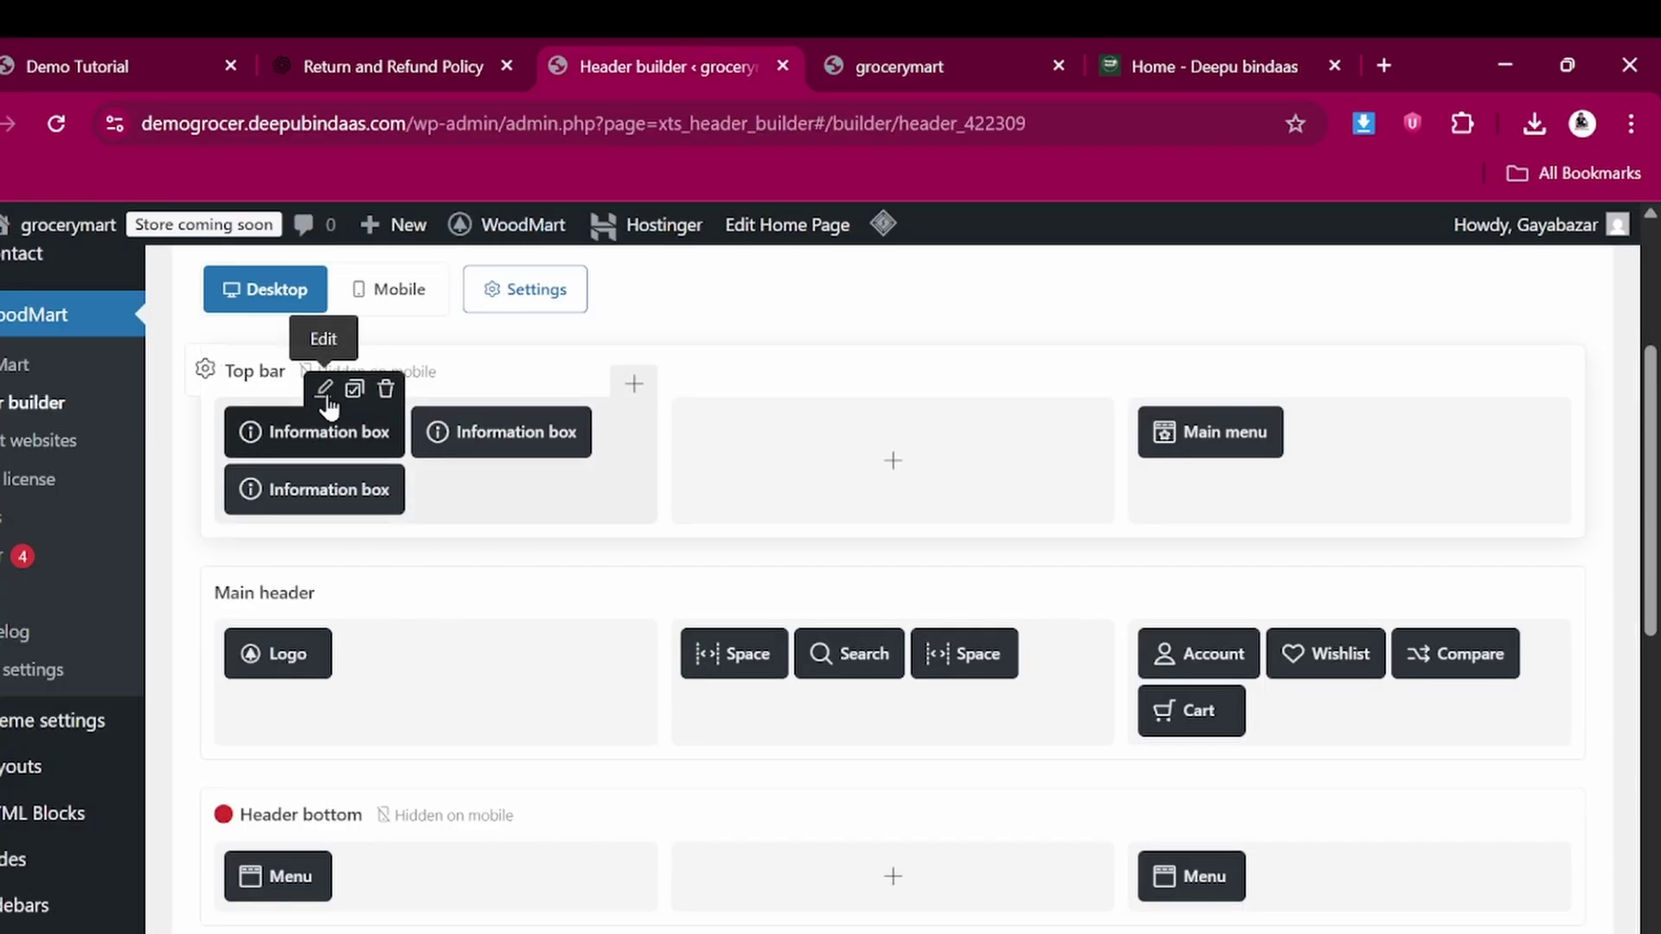
Replace the phone number in the top bar's information box with the new number
left_click(326, 391)
scroll(663, 594, "down", 2)
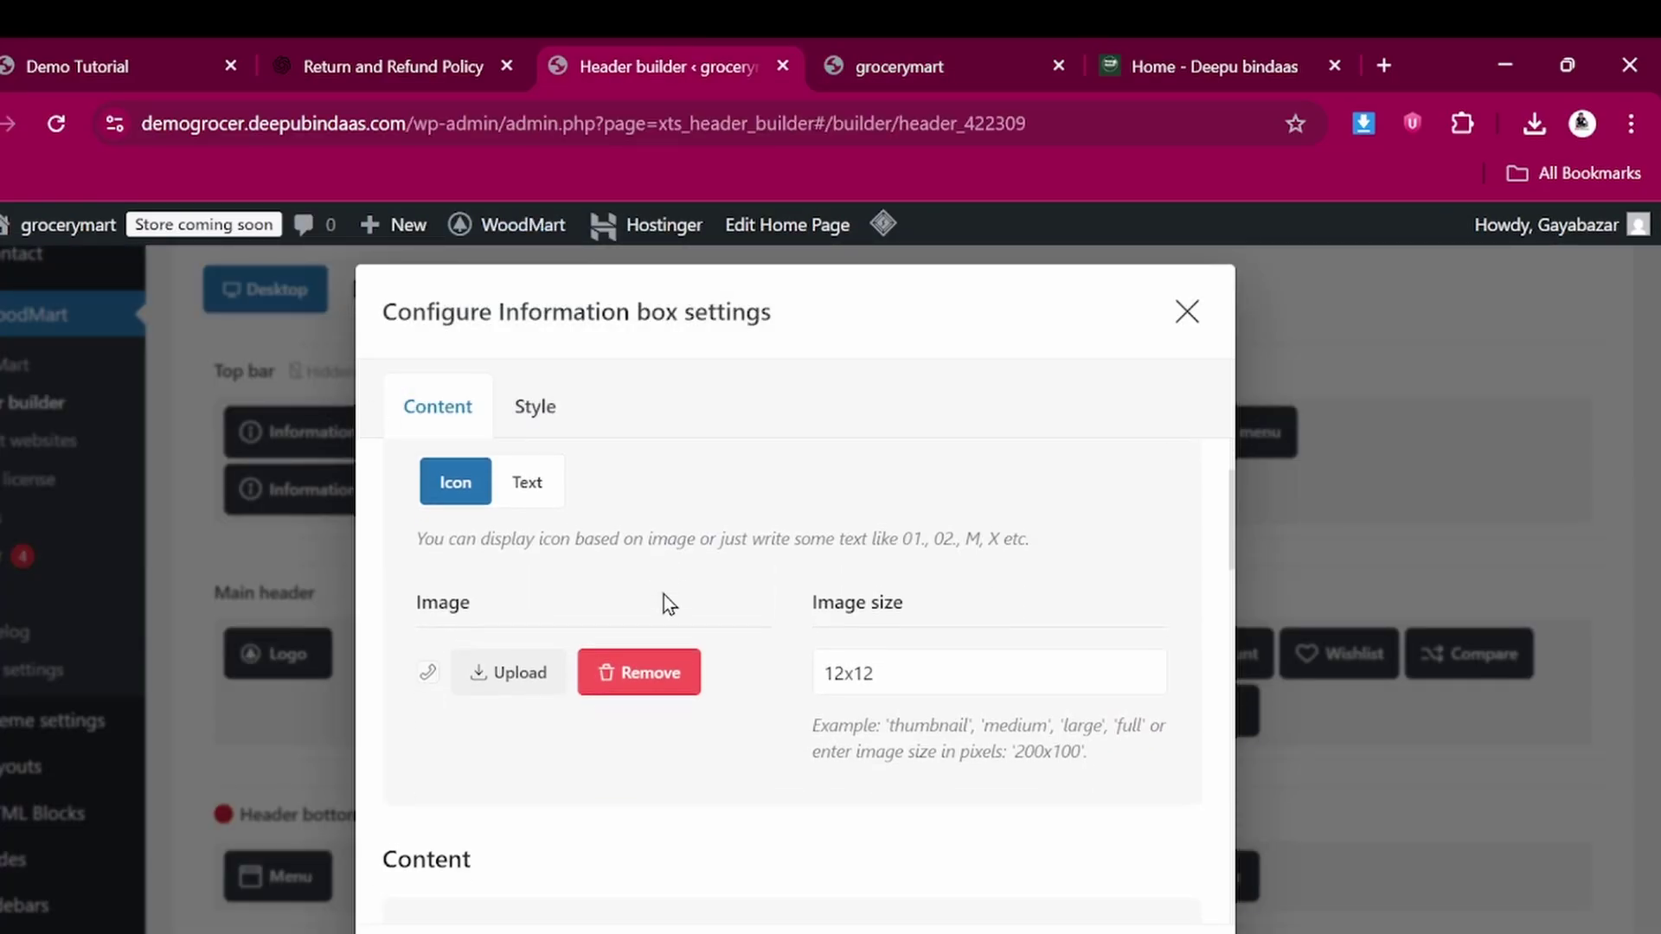
scroll(663, 594, "down", 1)
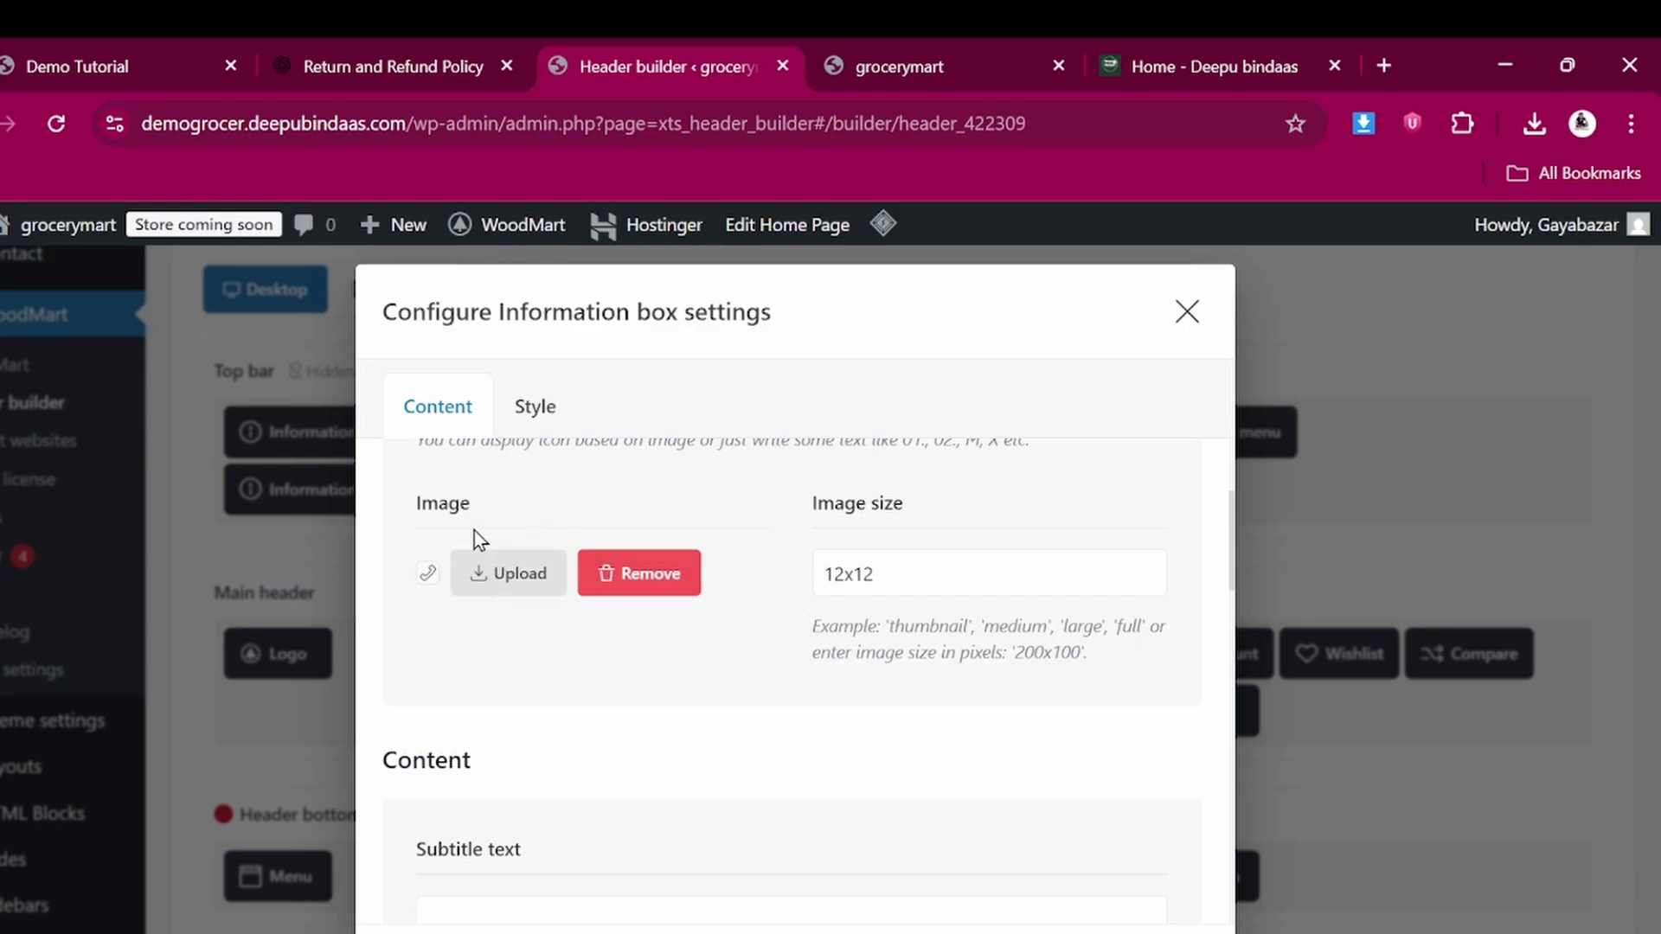
scroll(601, 746, "down", 3)
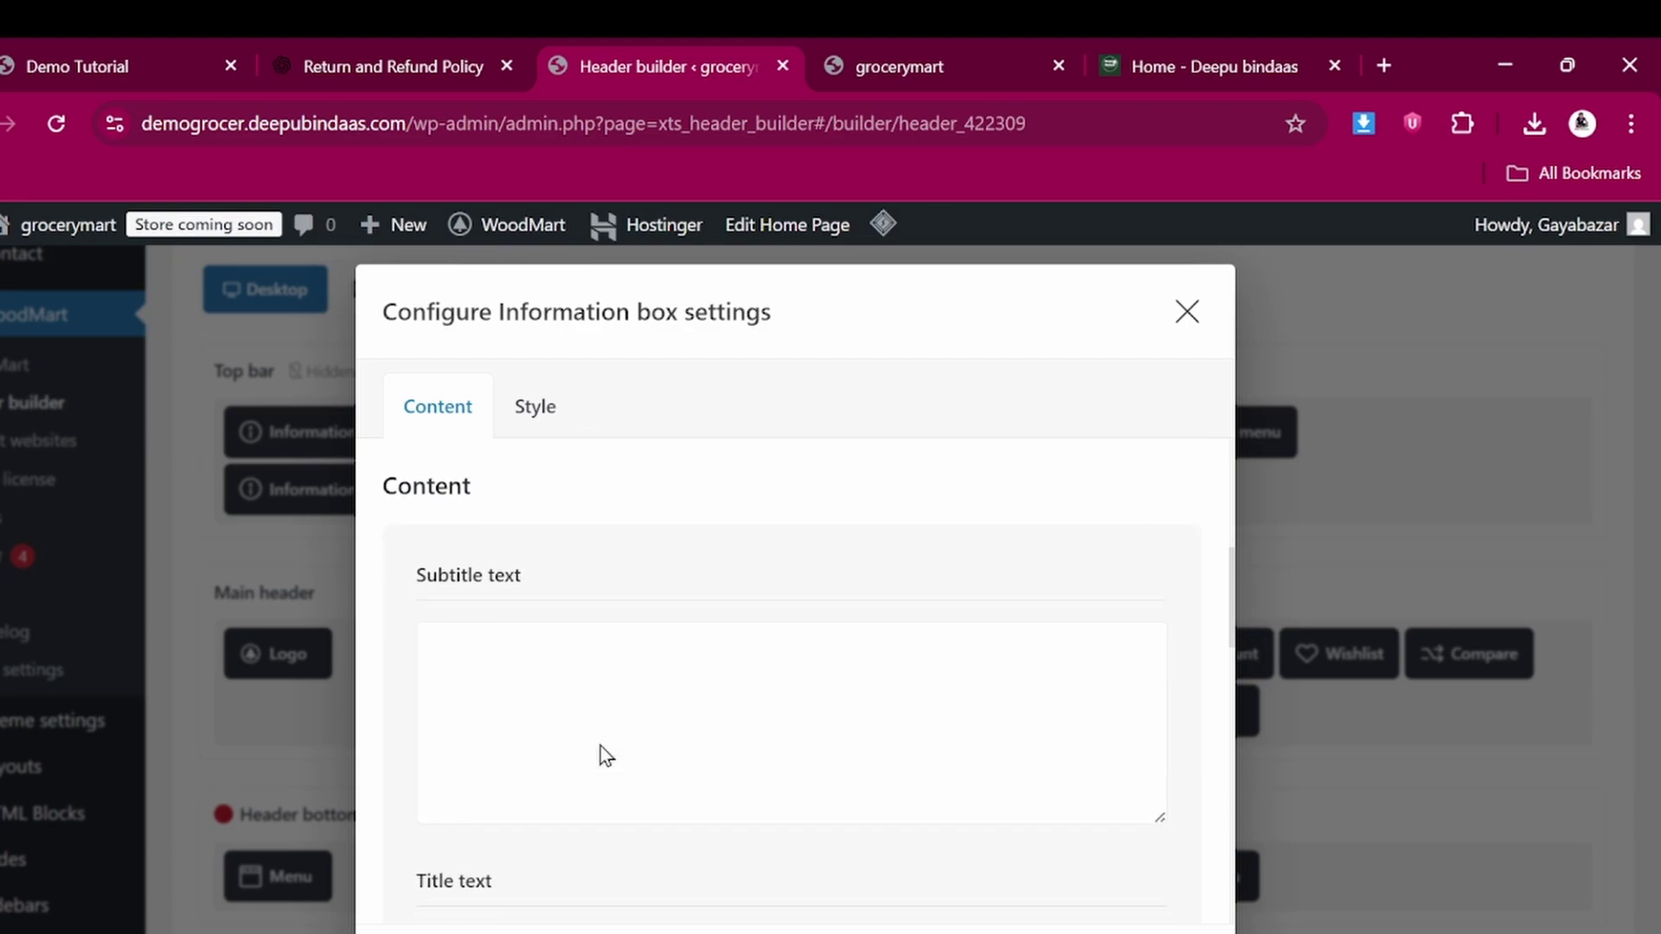
scroll(561, 572, "down", 5)
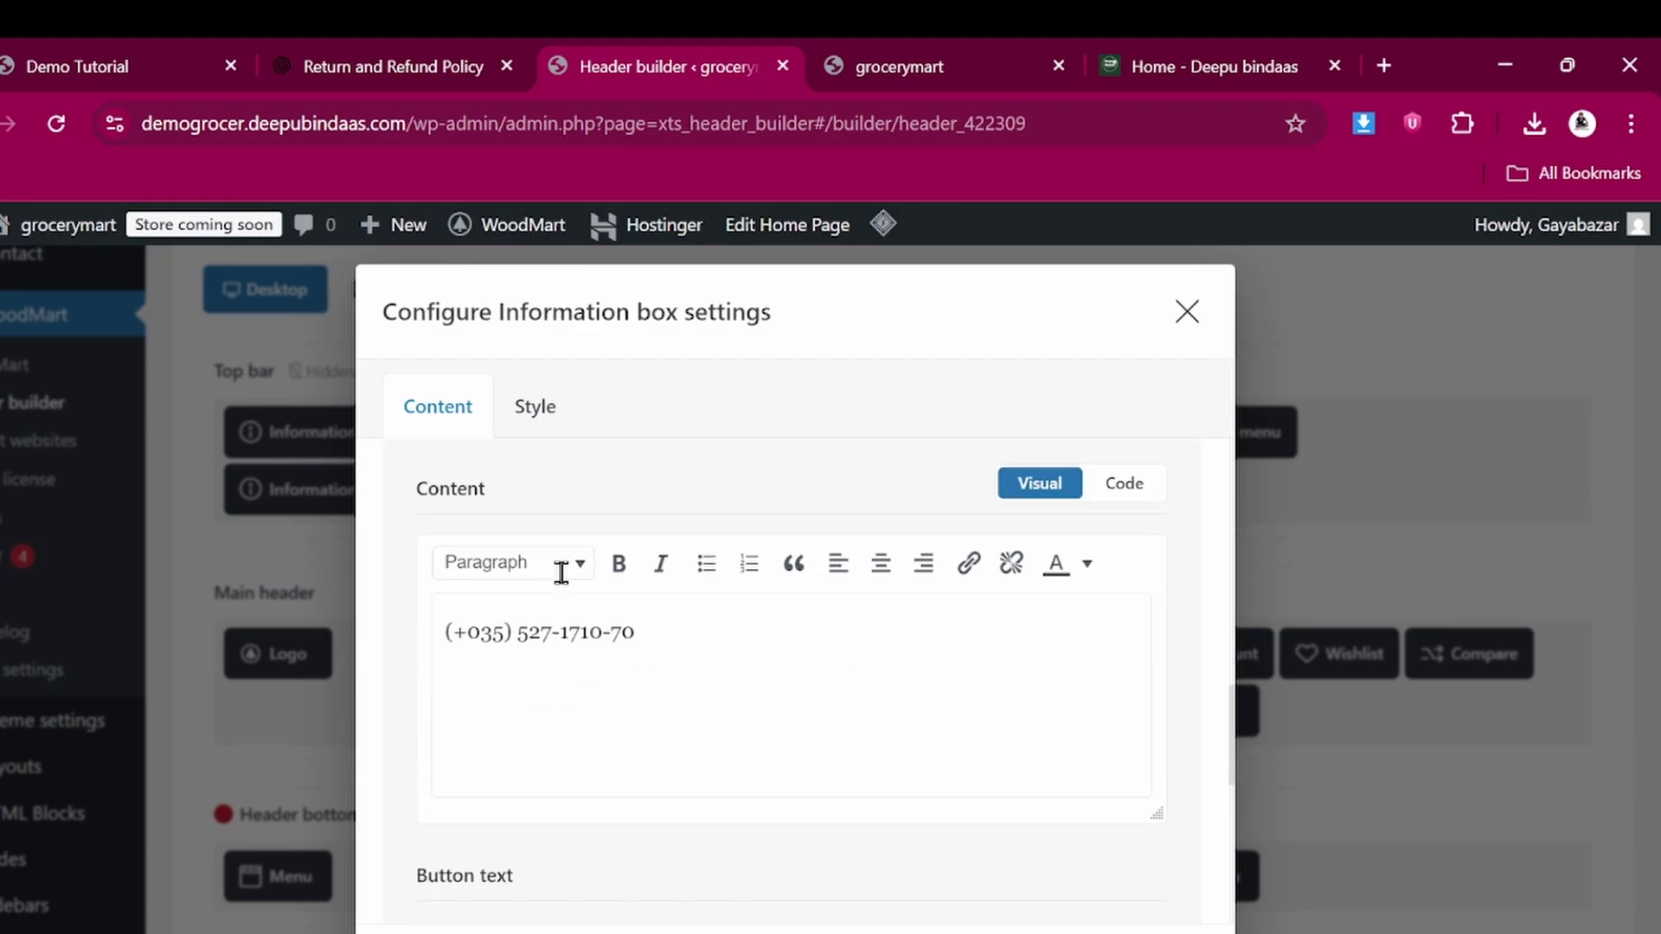
scroll(560, 573, "down", 1)
triple_click(675, 559)
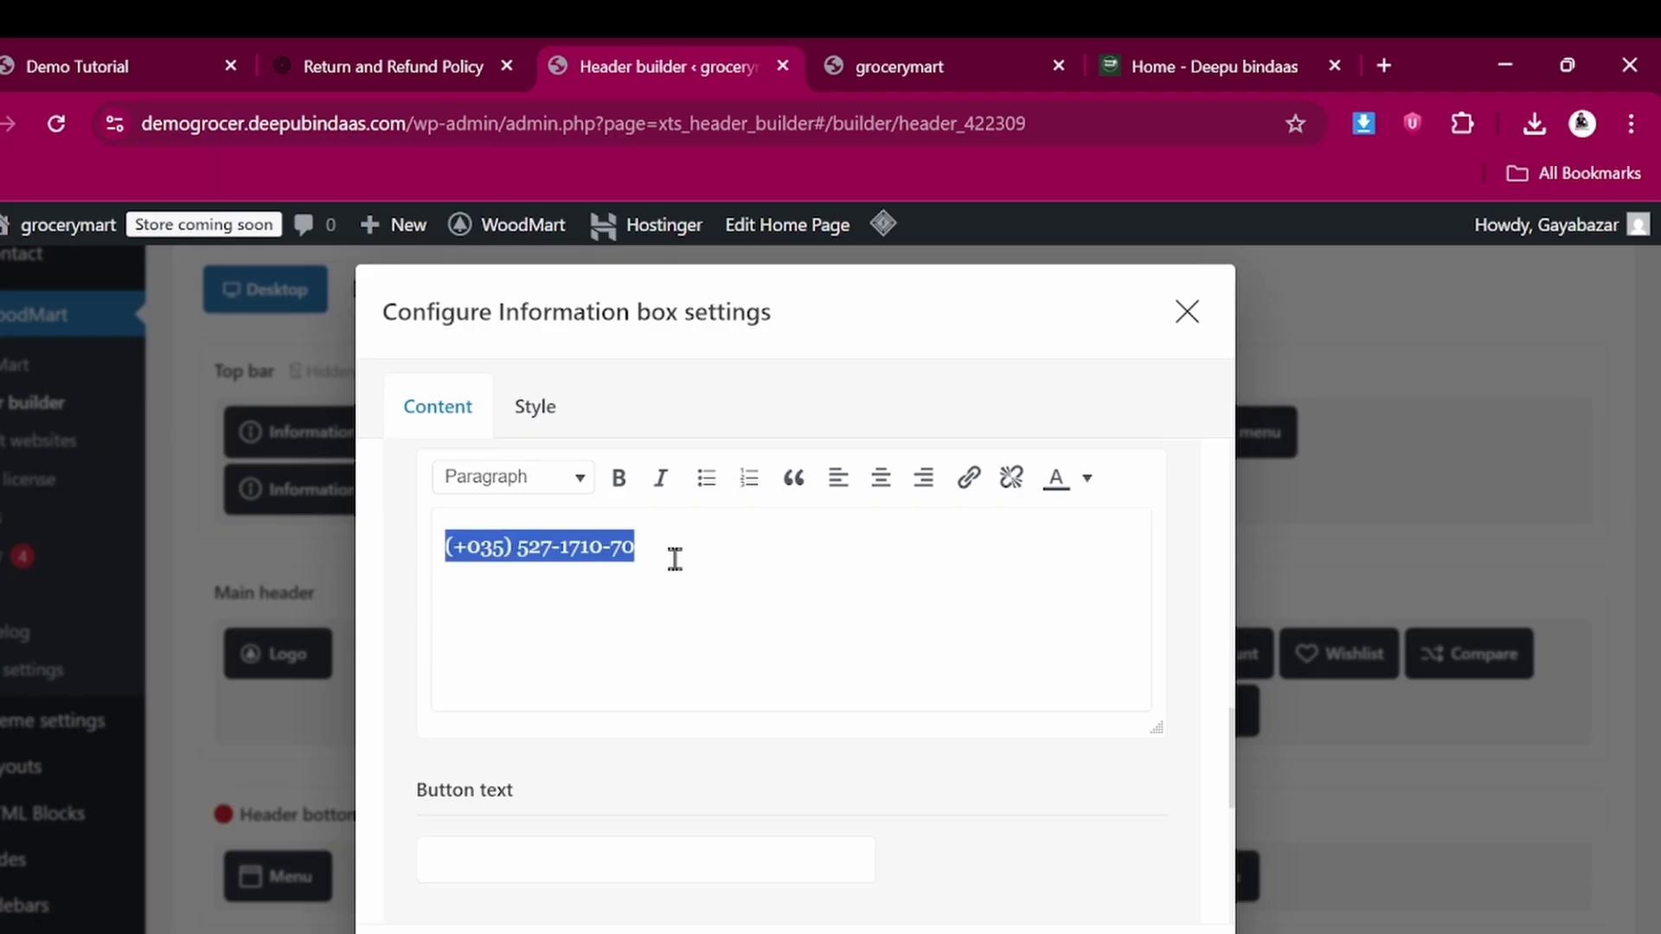
key("BackSpace")
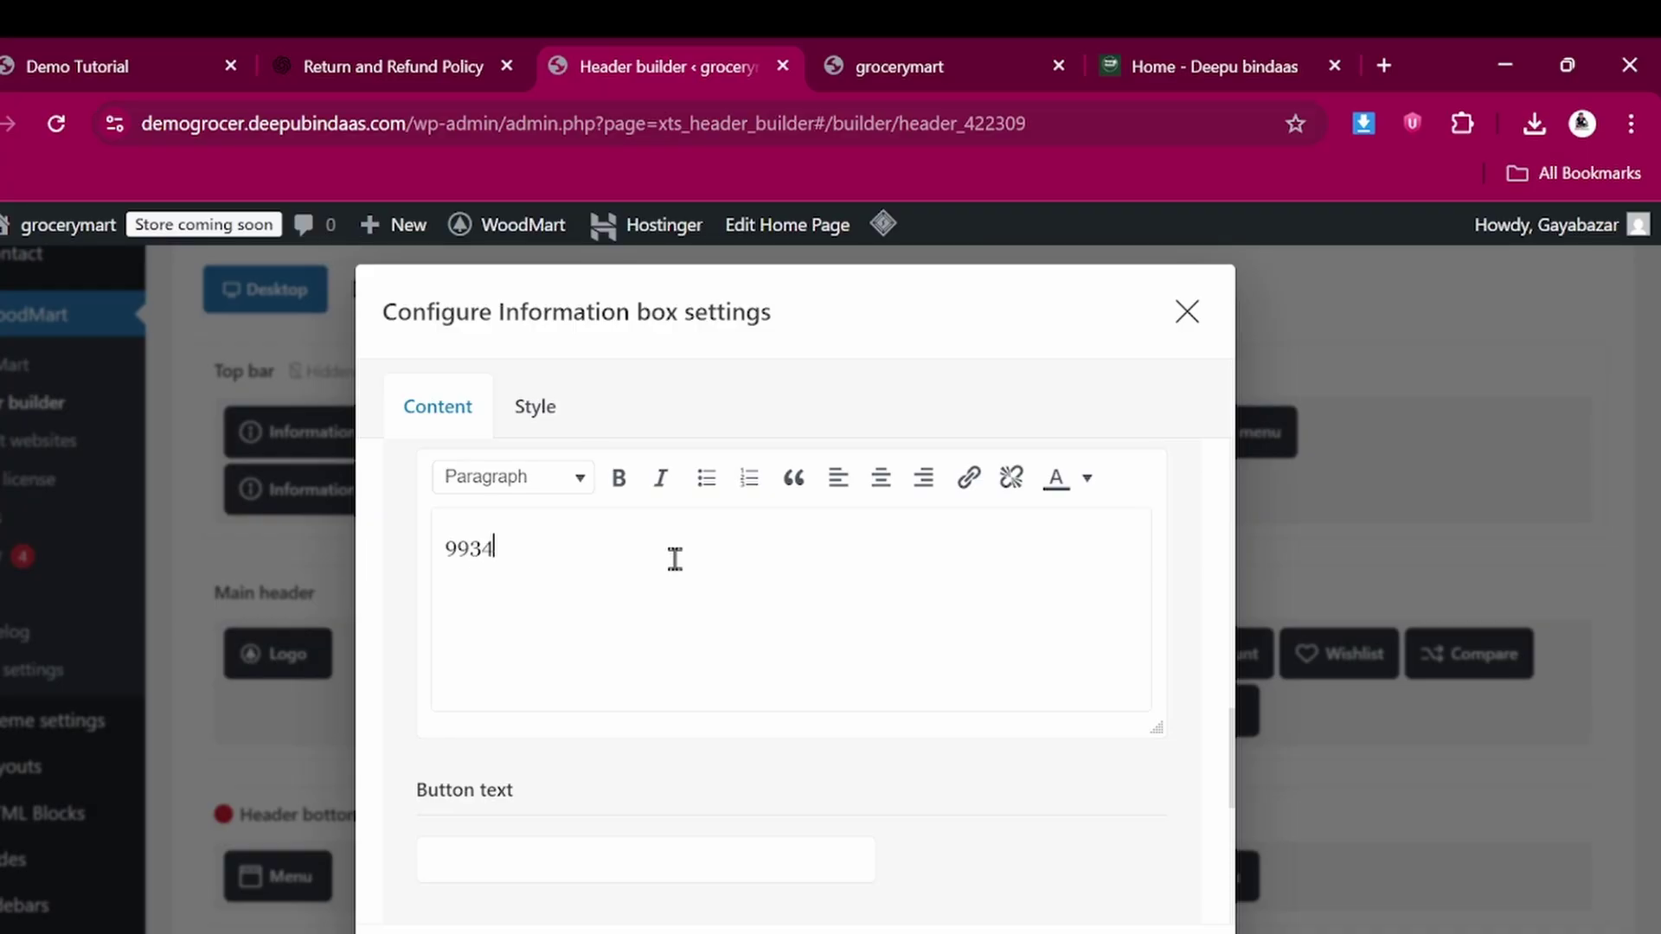
type("37363")
Close the information box settings, save the header, and bring up the grocerymart storefront
scroll(674, 559, "down", 3)
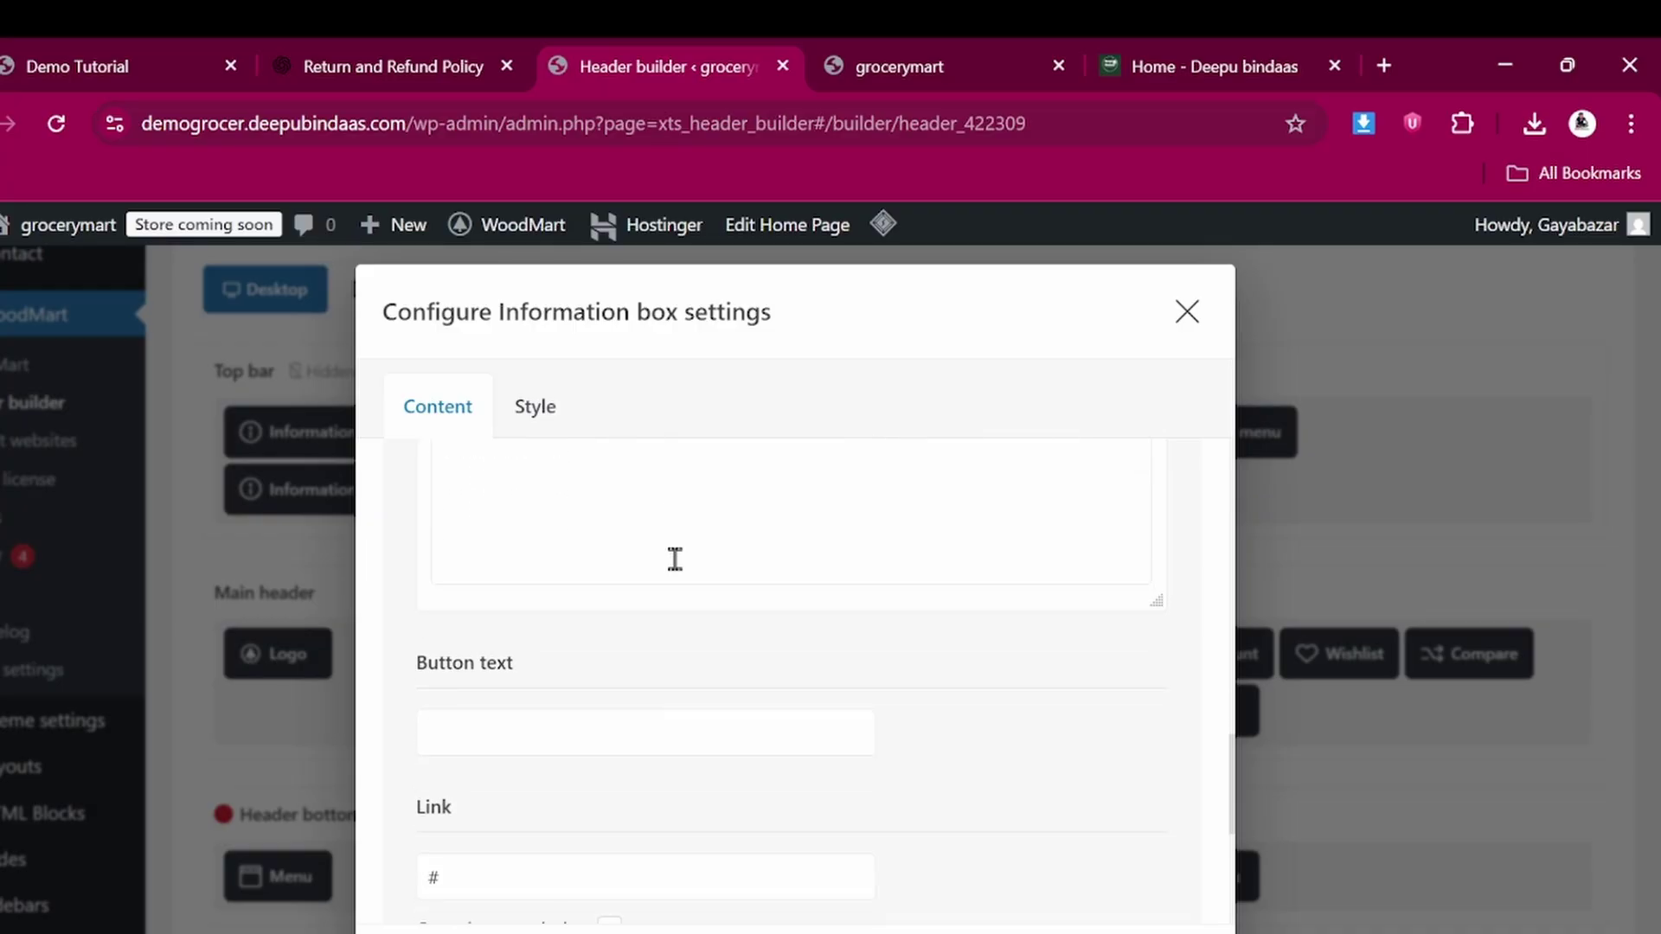
scroll(670, 533, "up", 3)
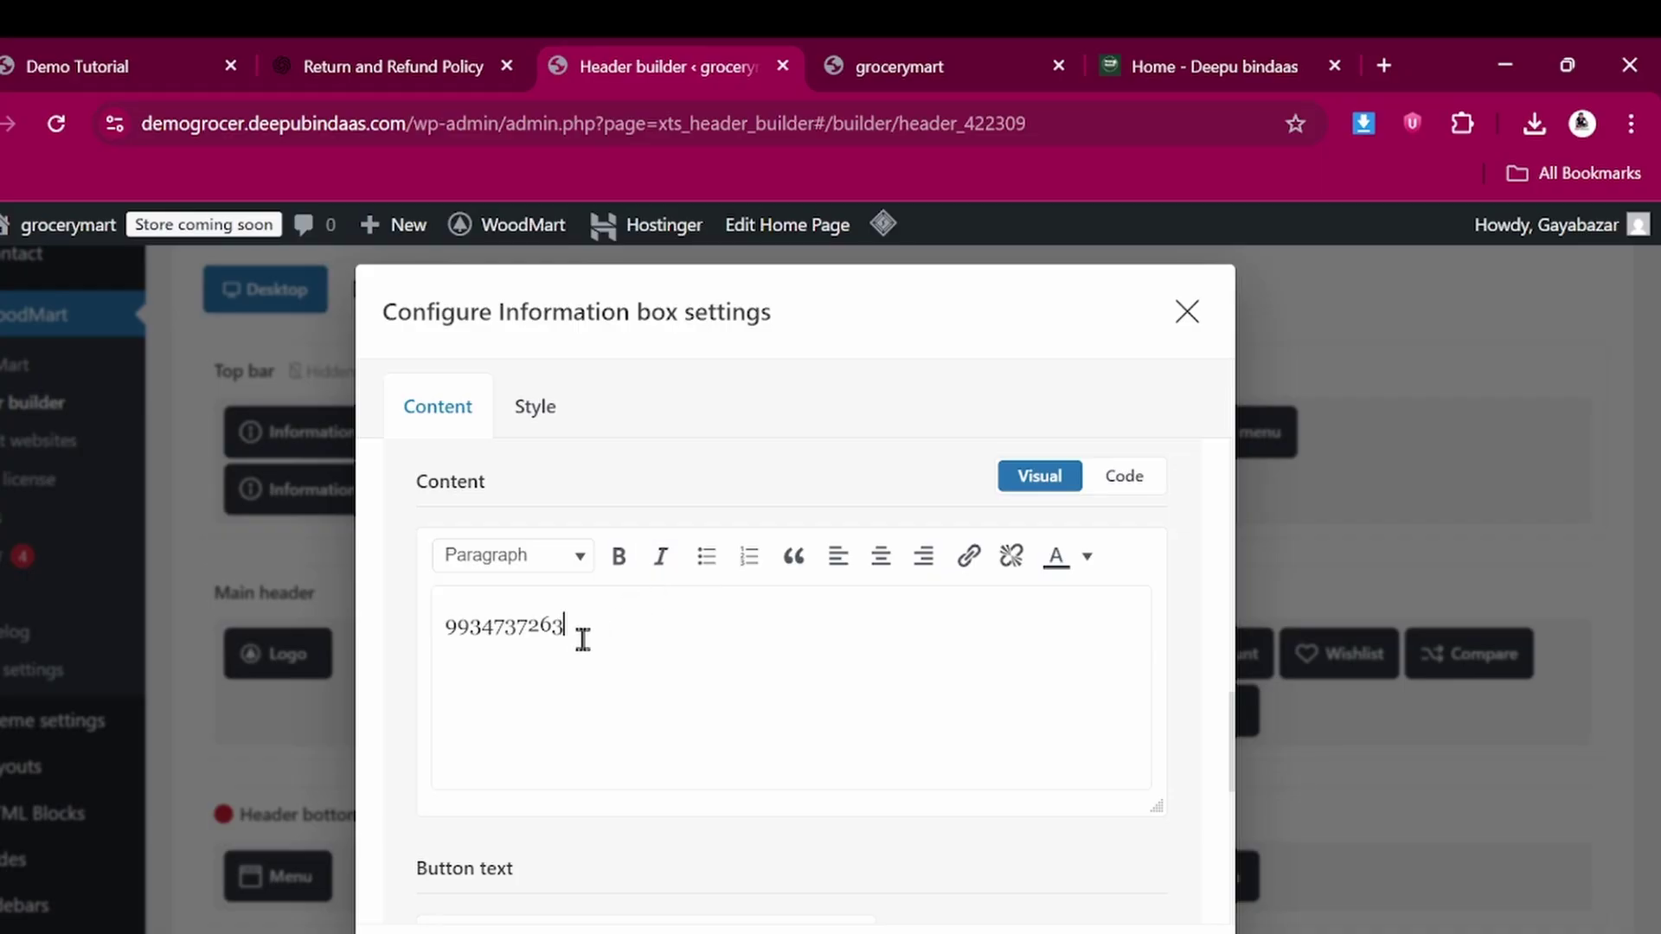
scroll(595, 640, "down", 6)
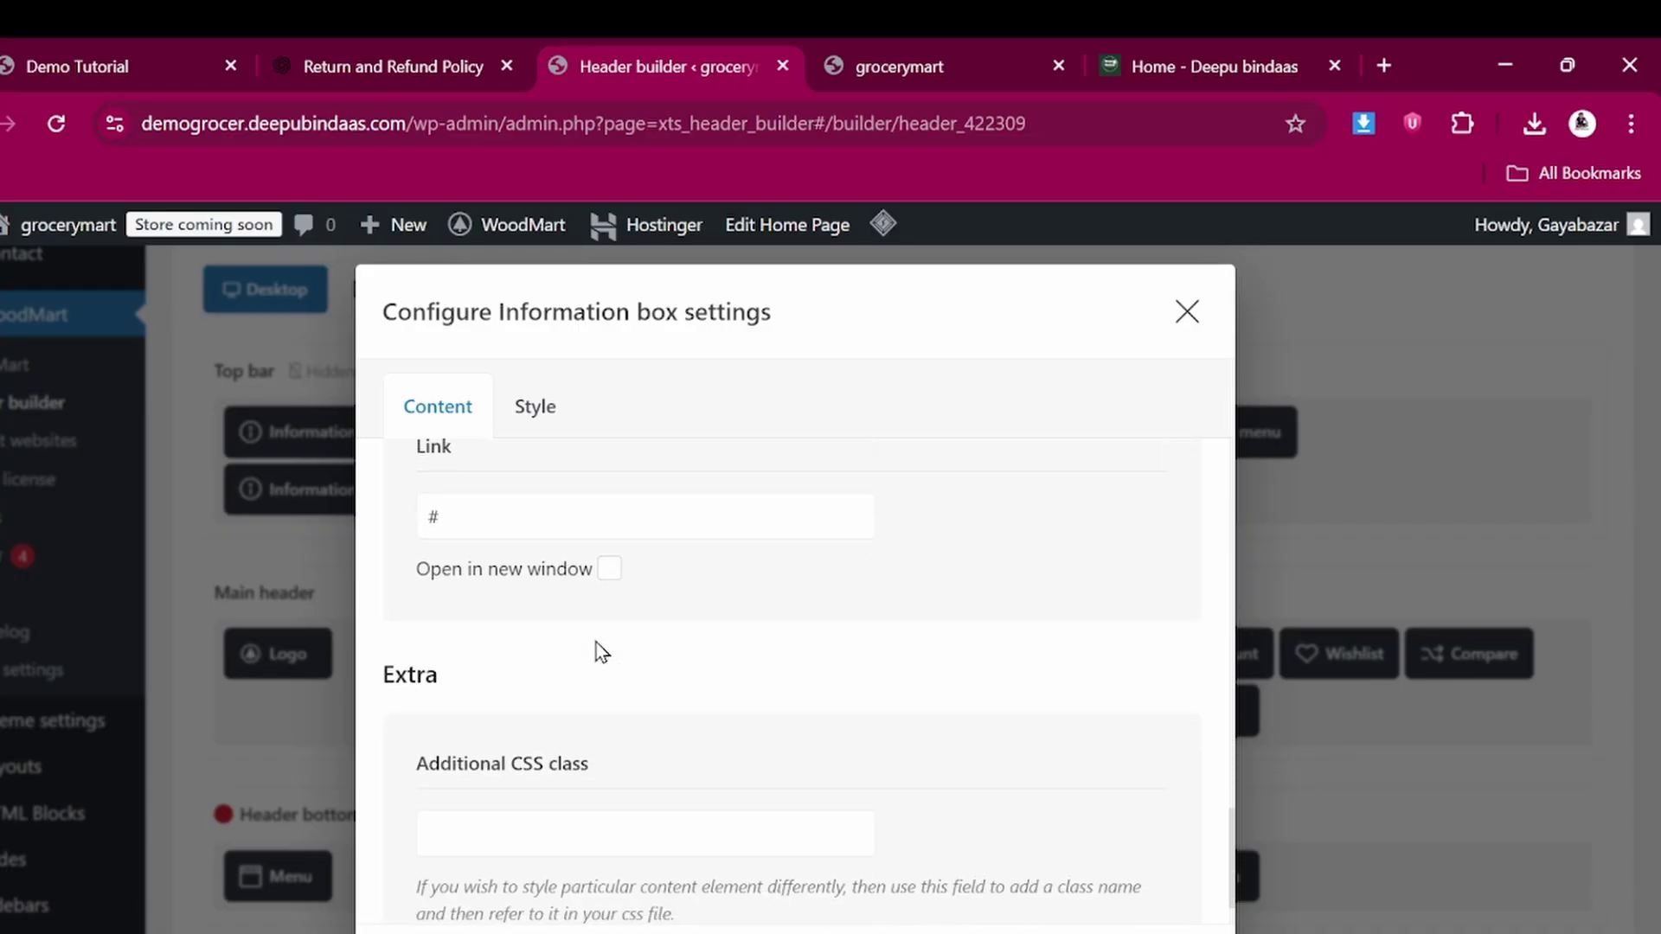
scroll(557, 568, "up", 1)
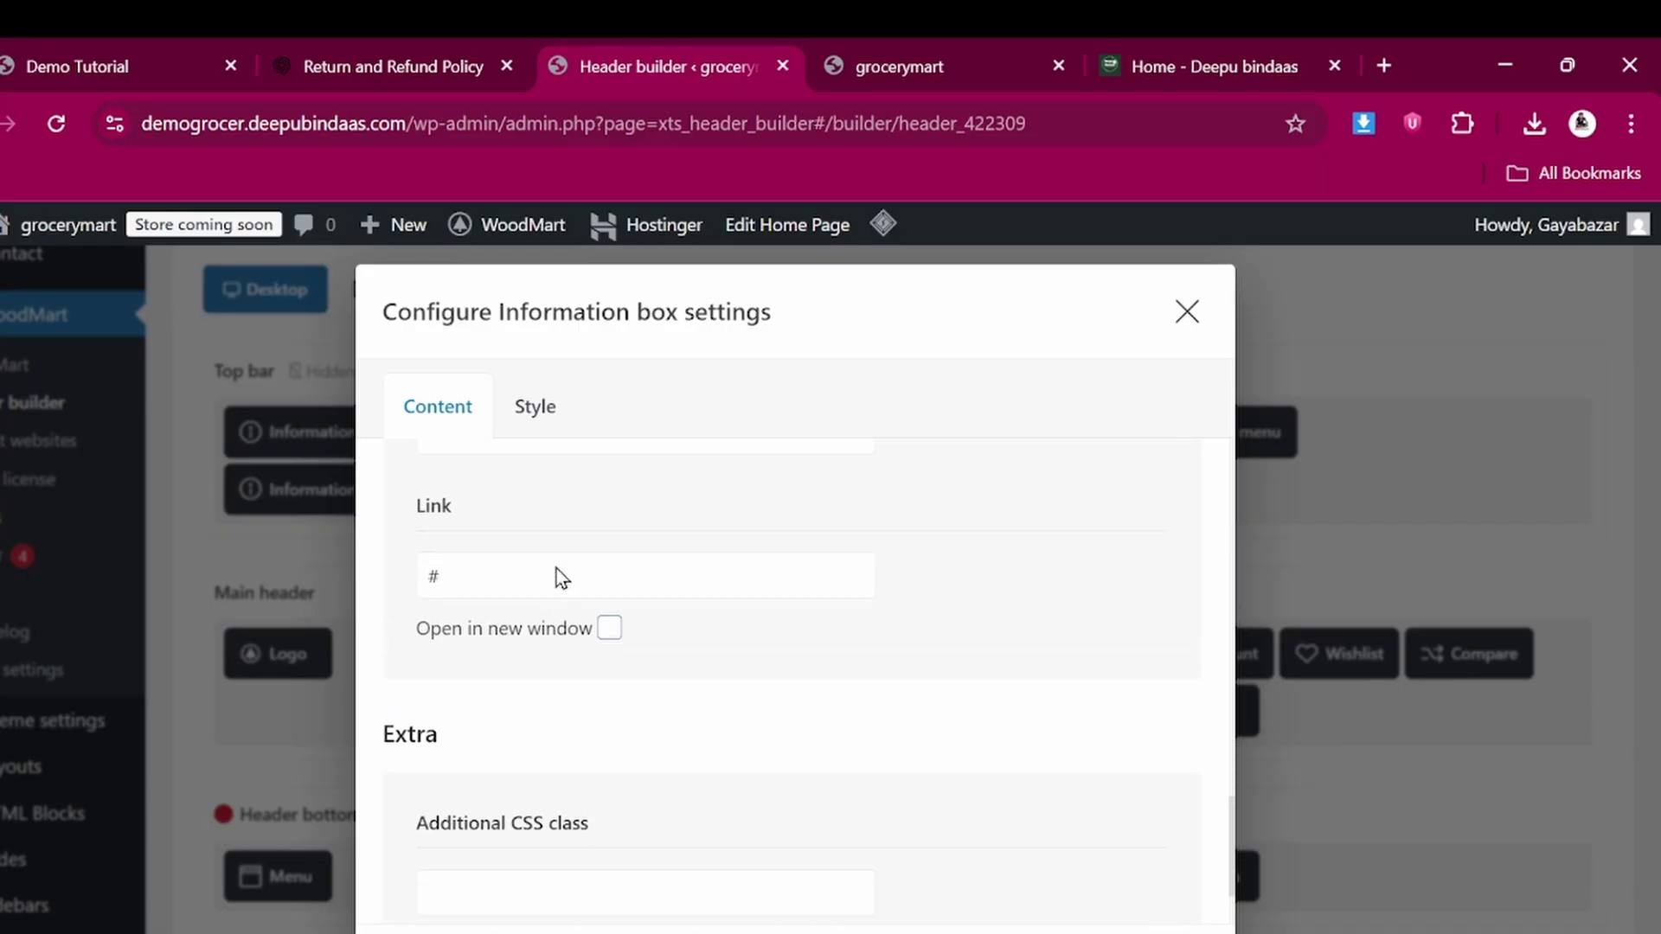
double_click(479, 603)
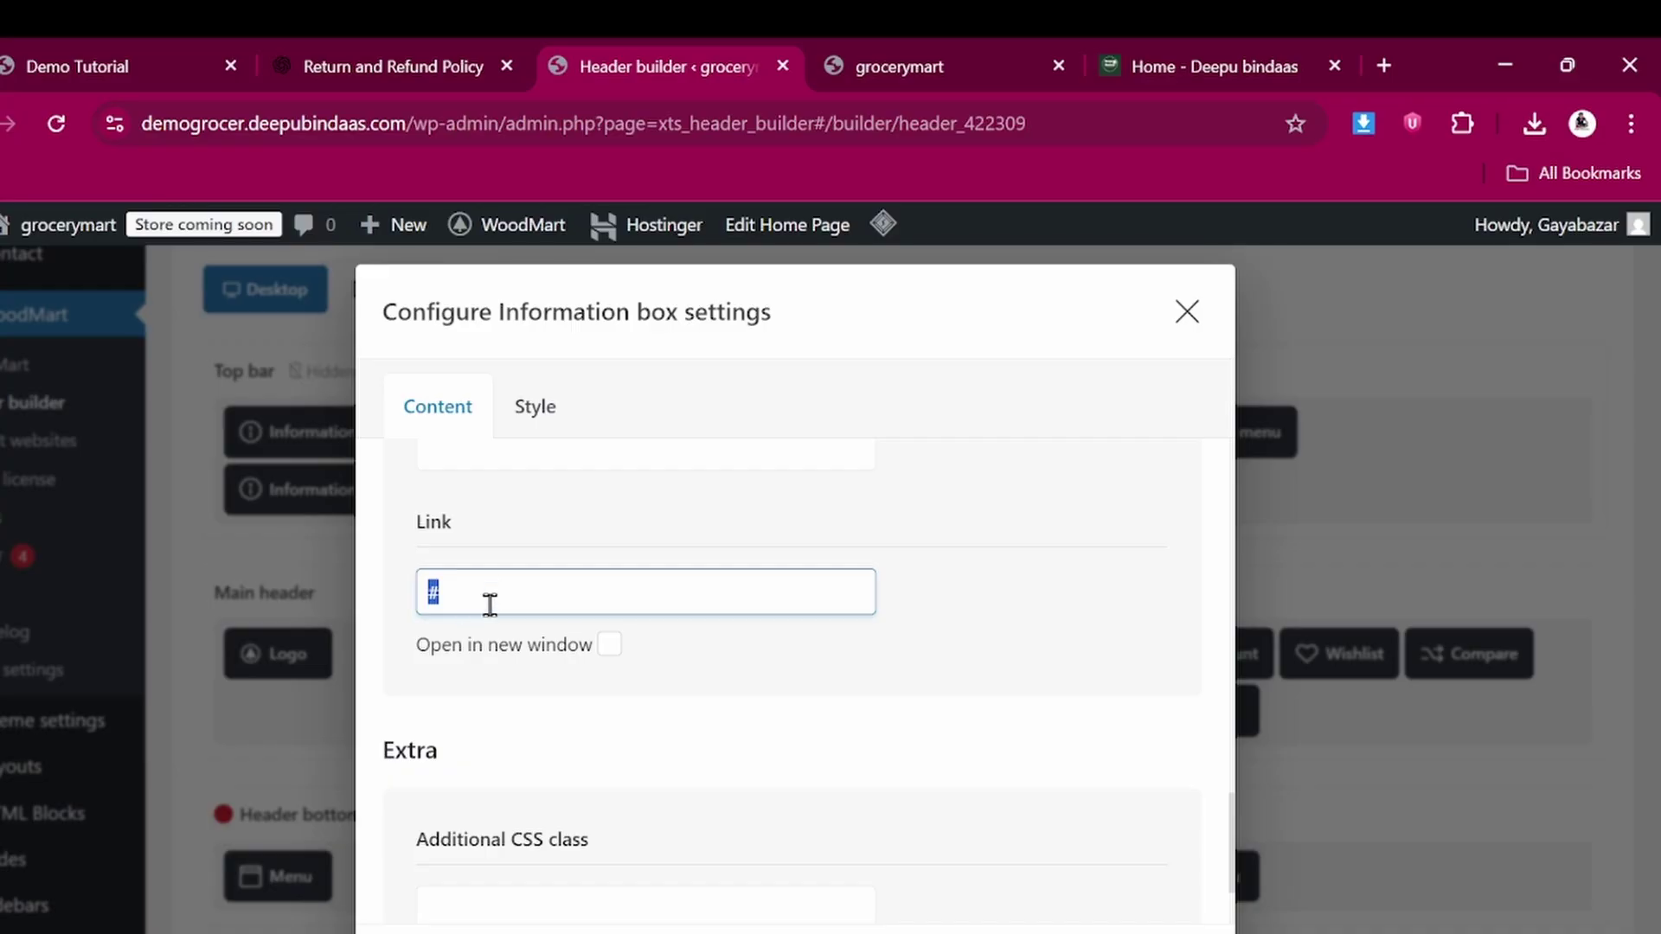
scroll(485, 604, "down", 2)
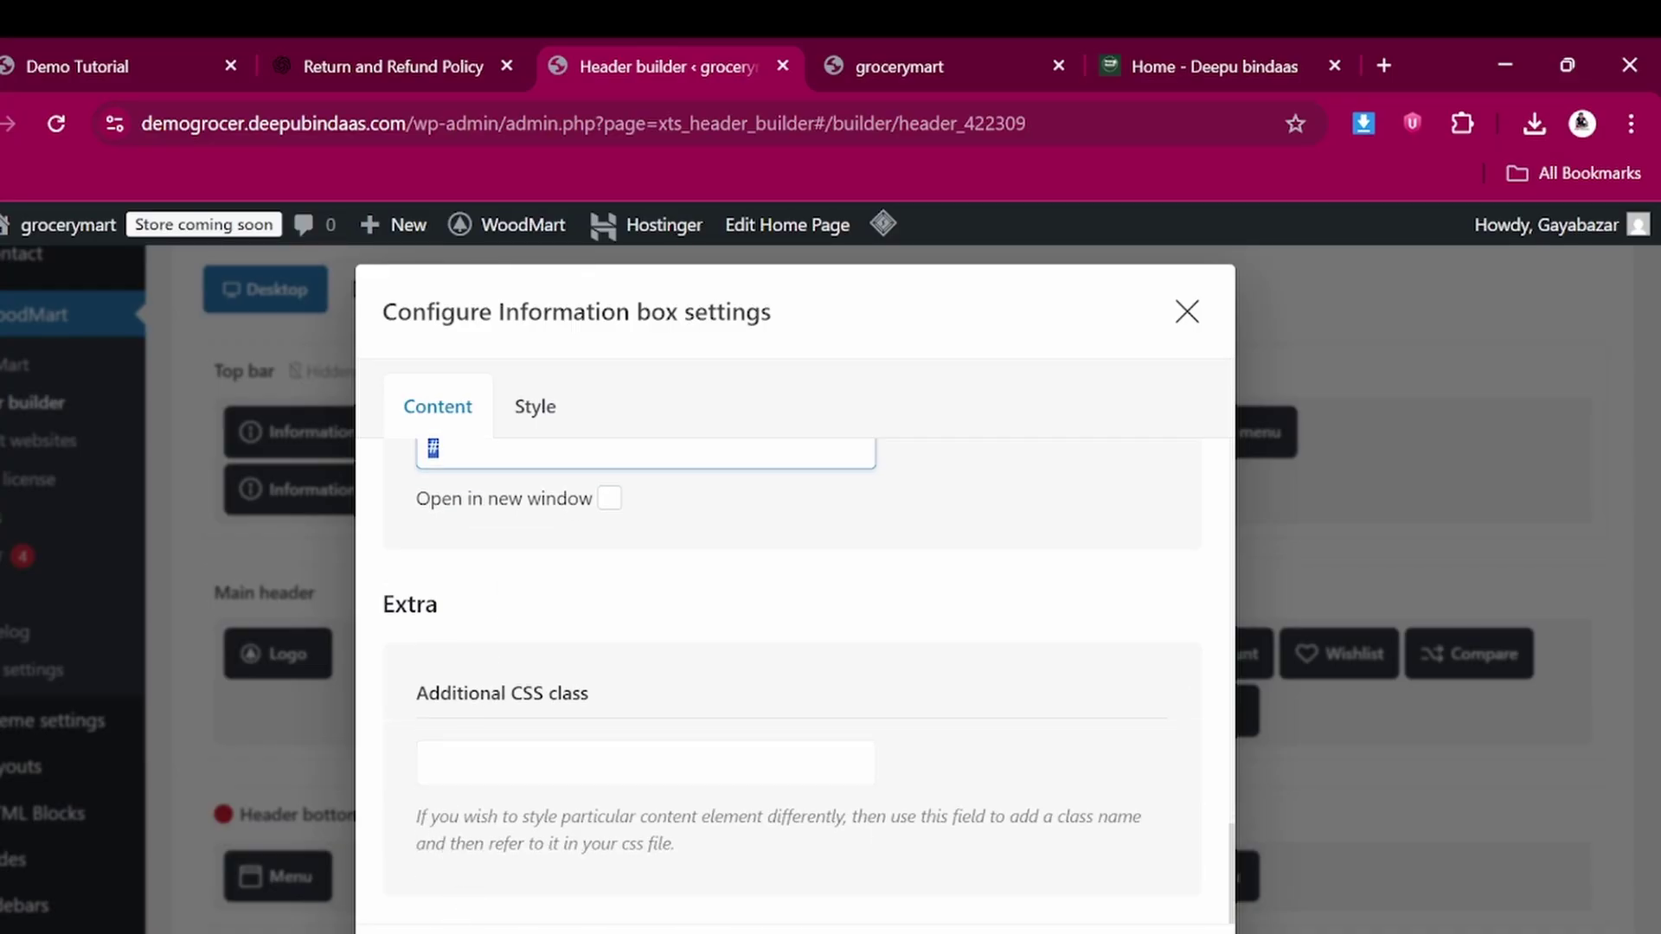
key("Escape")
scroll(463, 919, "down", 3)
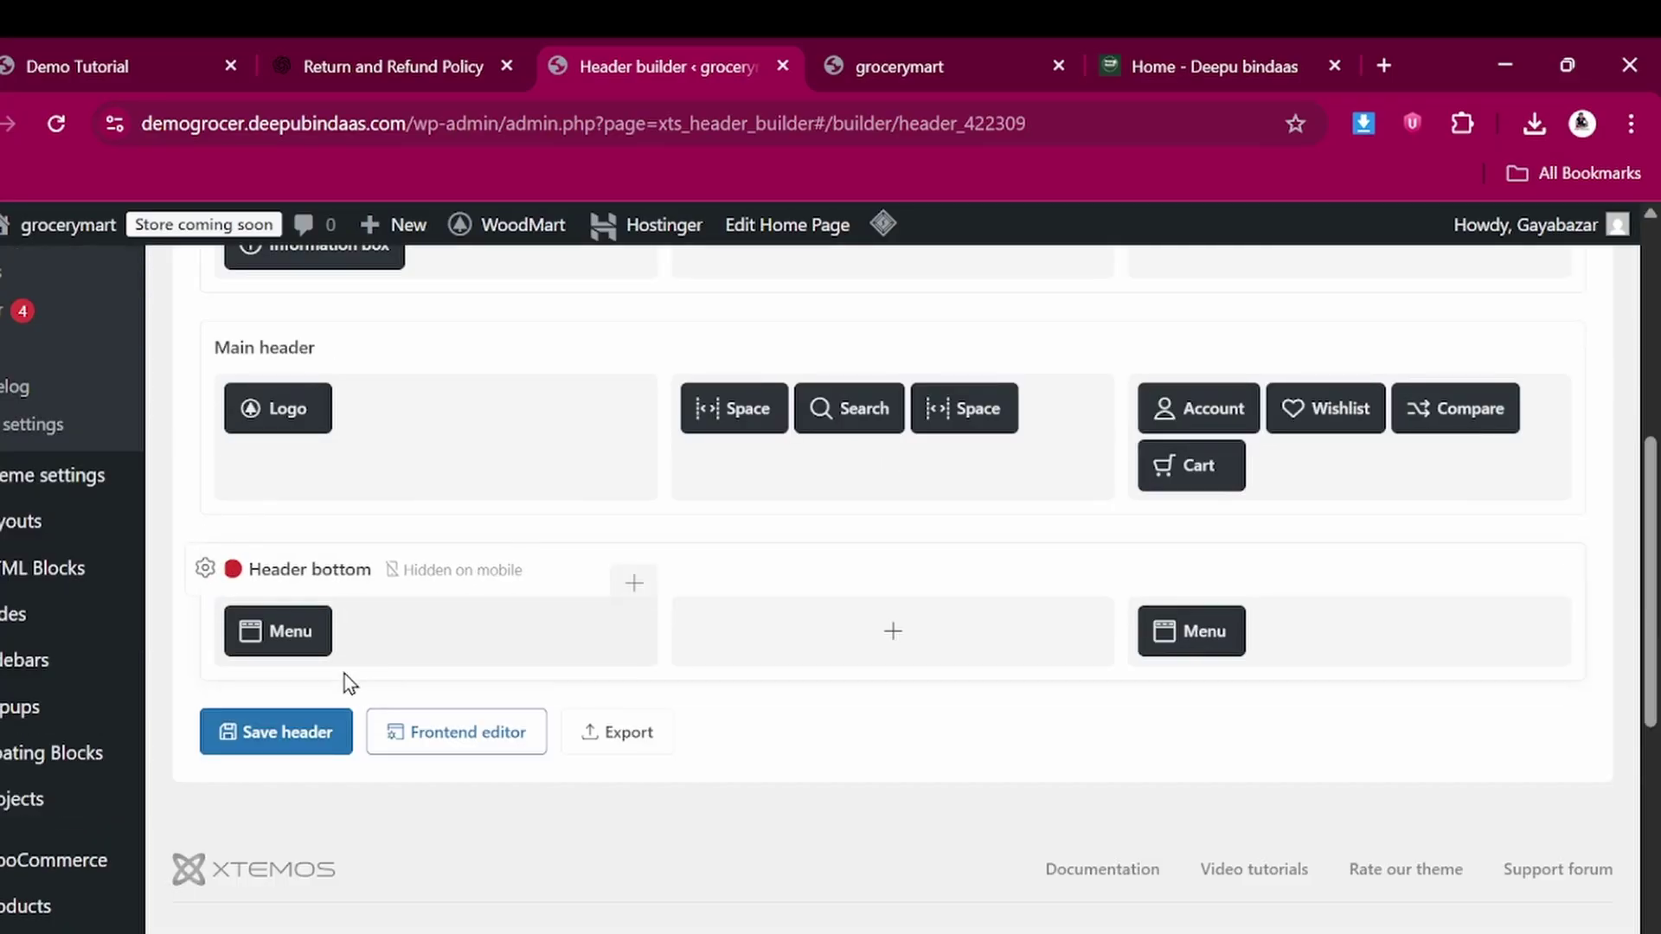
left_click(304, 733)
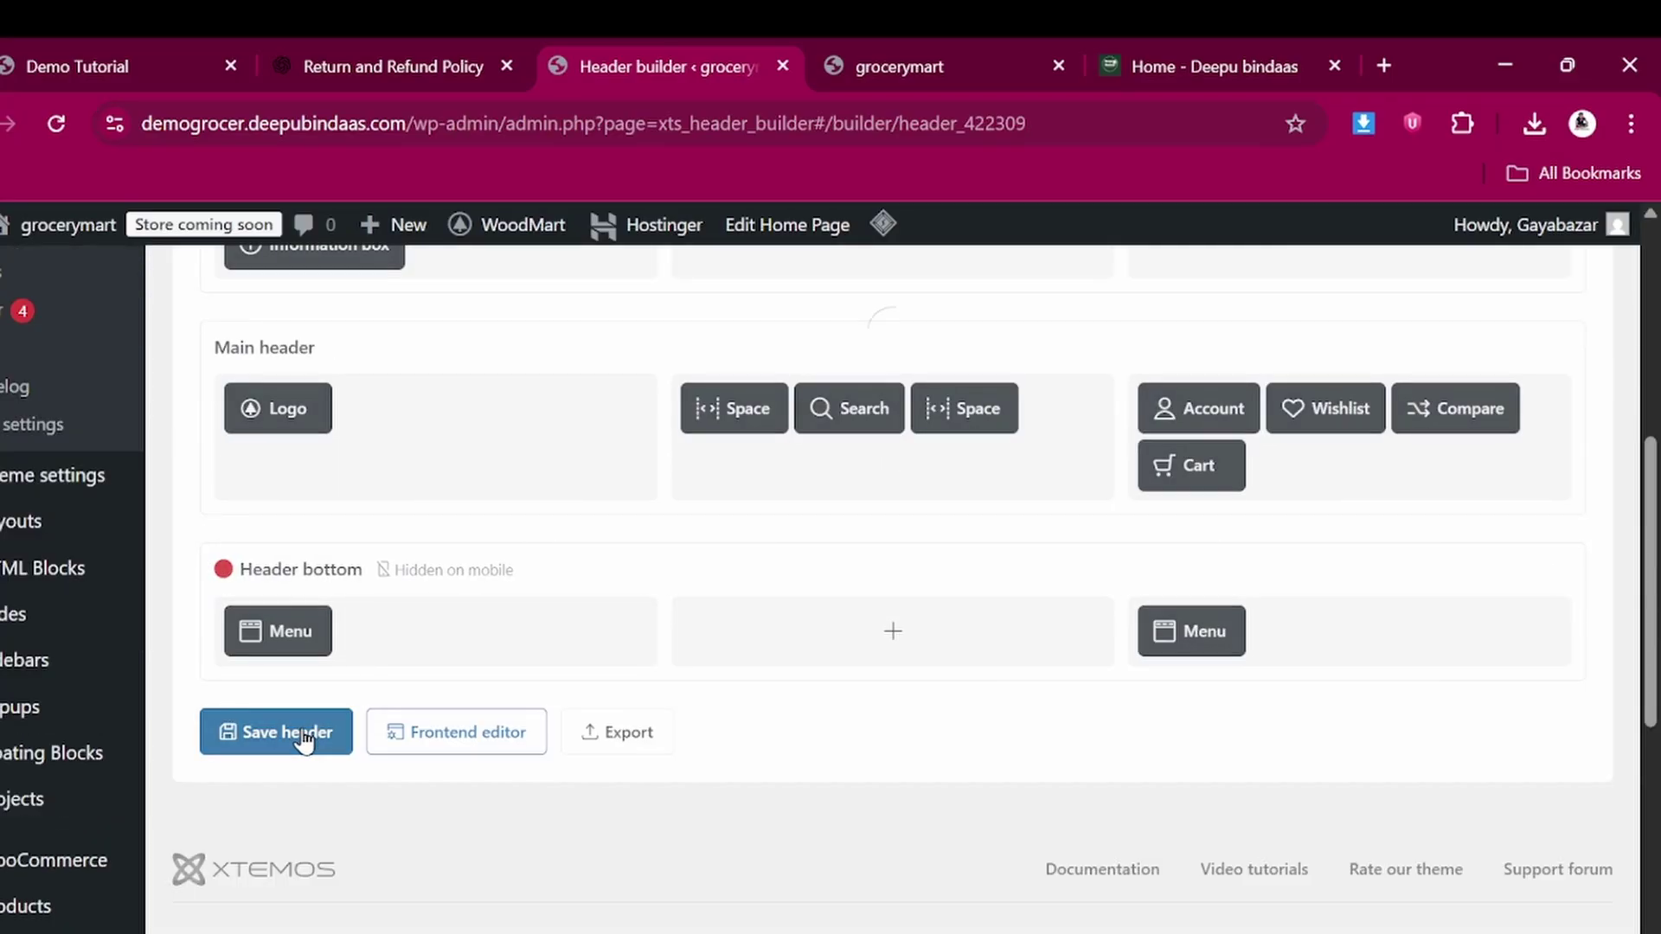
left_click(888, 52)
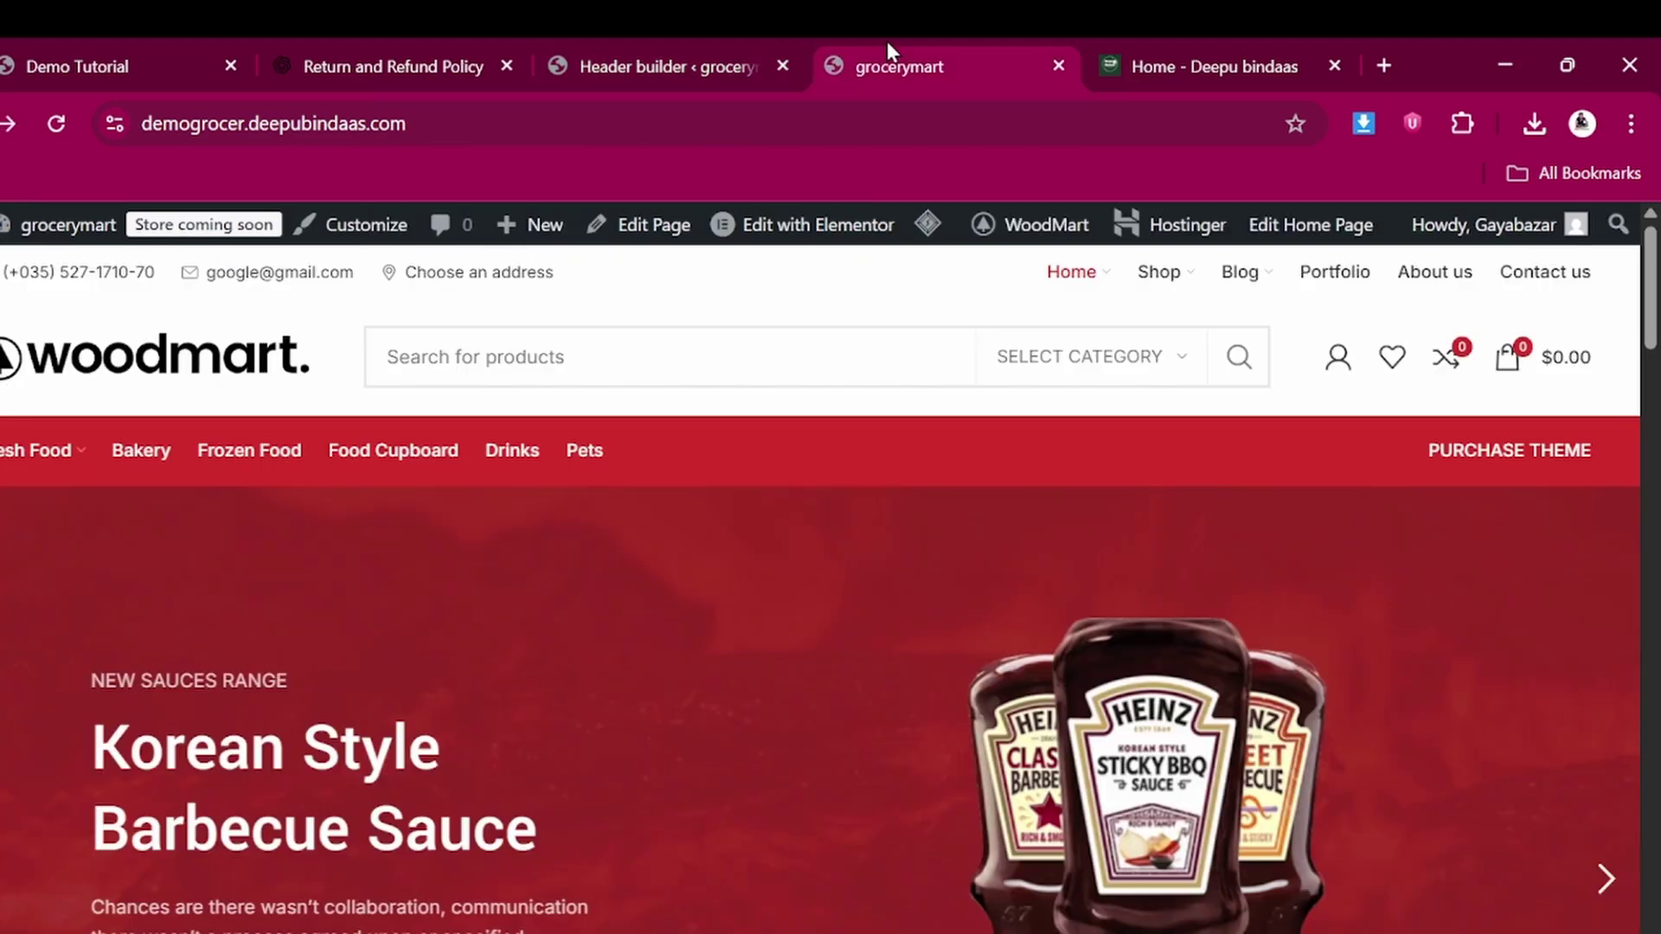
Reload the storefront, run LiteSpeed Cache Purge All, and return to the Header builder
left_click(56, 124)
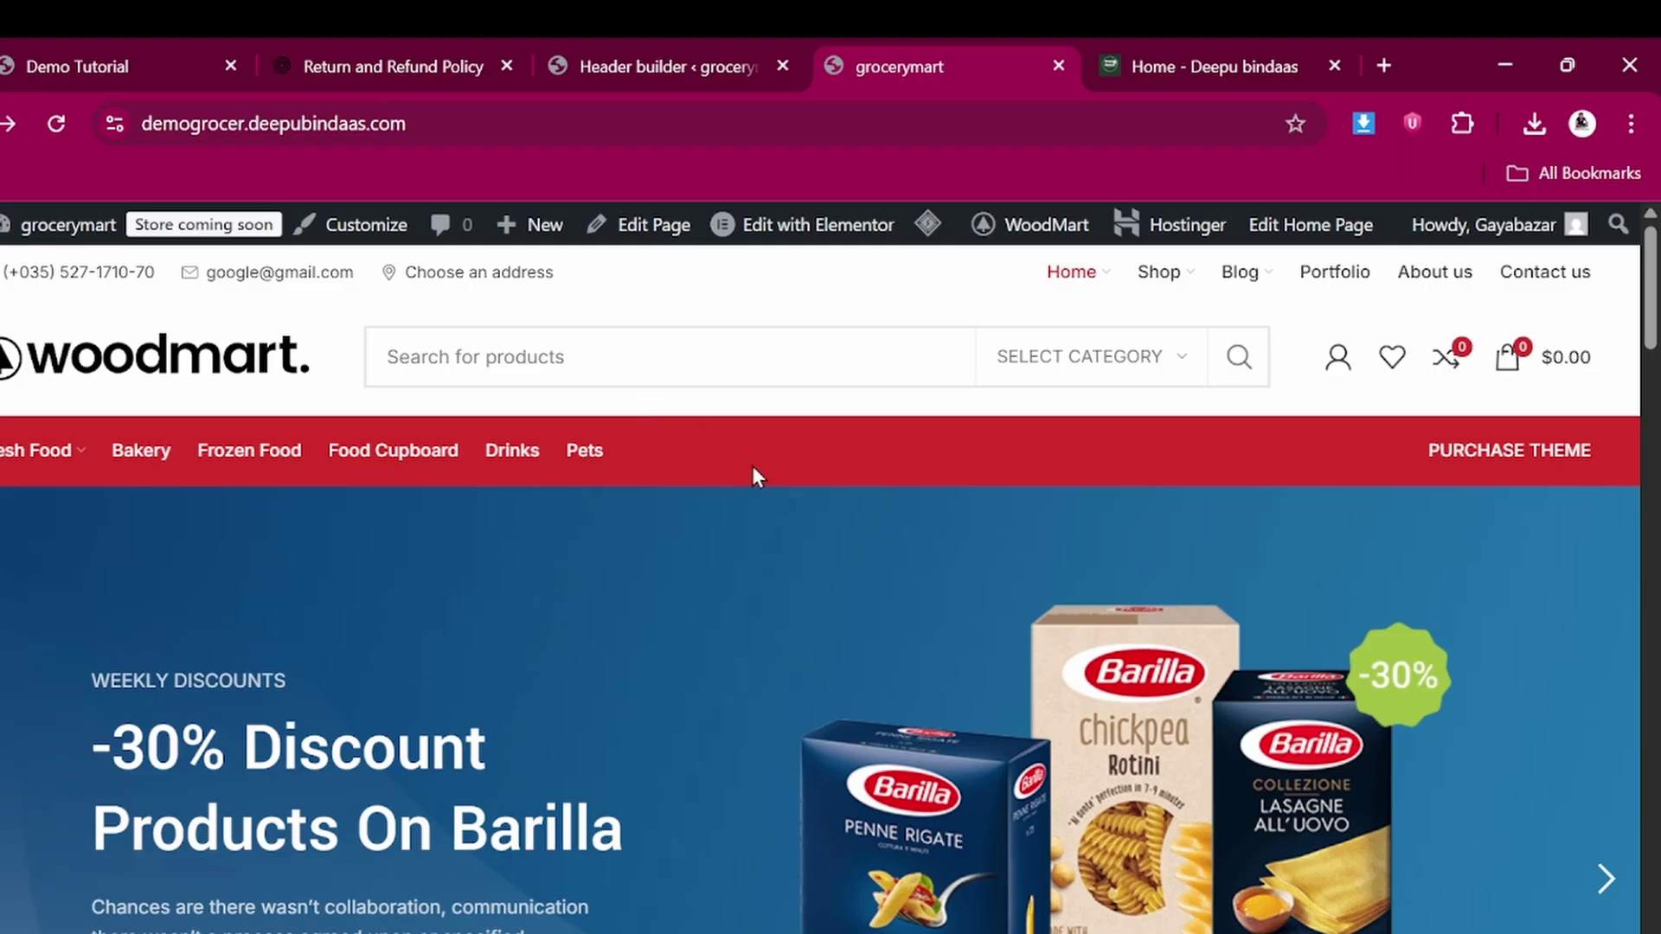
mouse_move(923, 239)
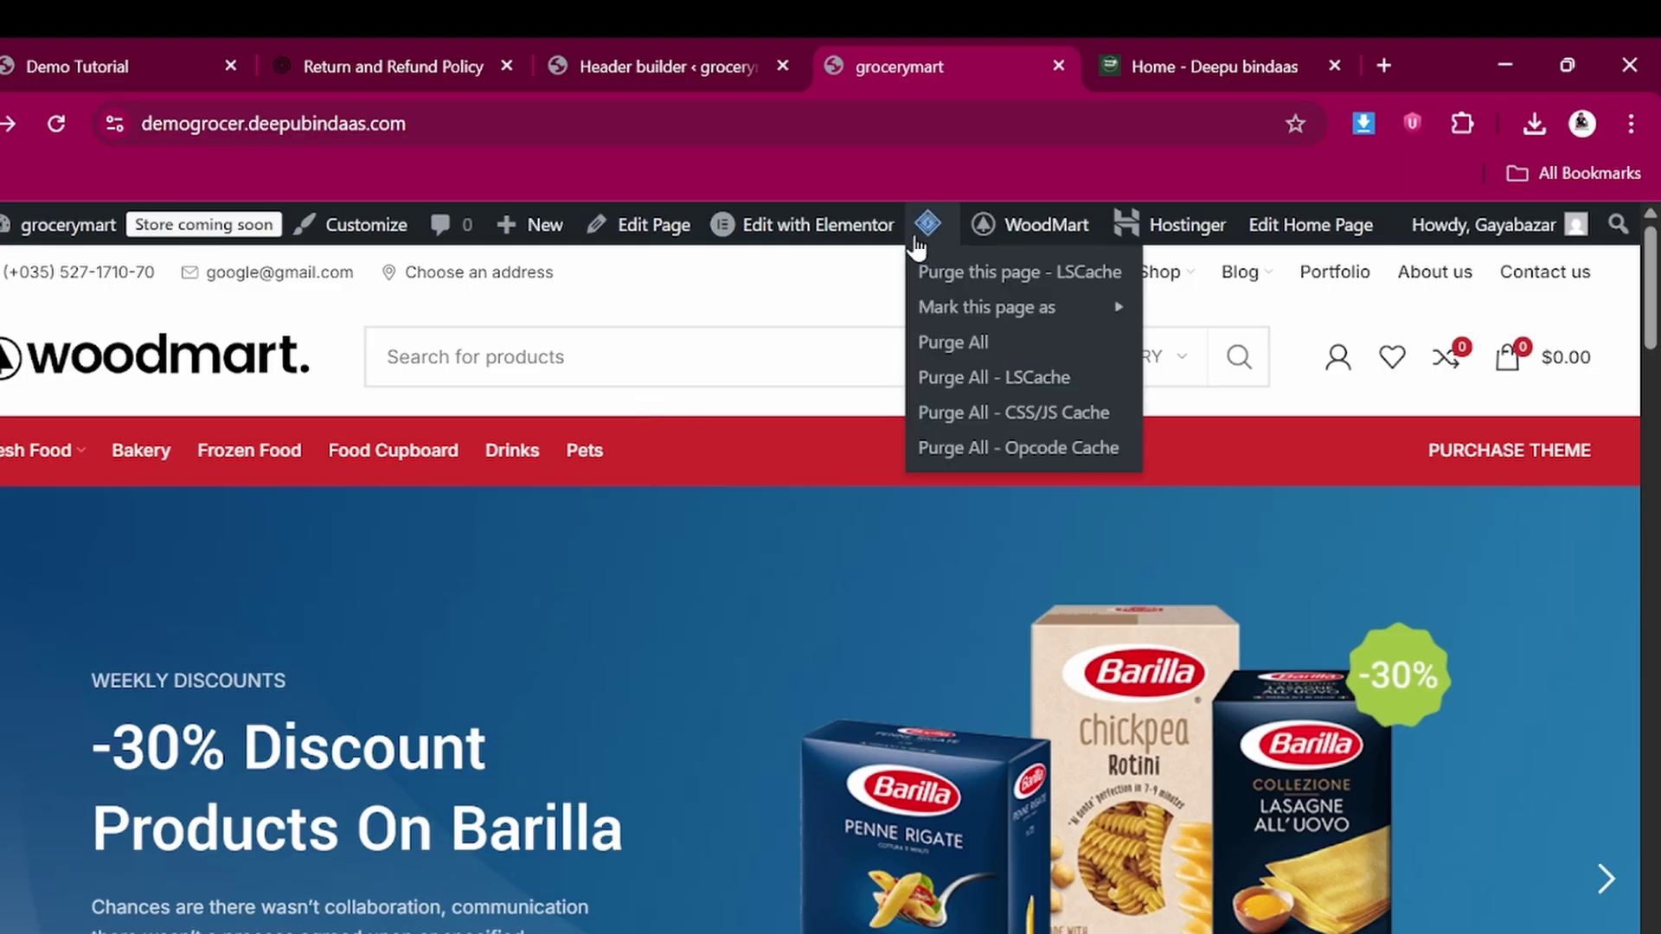
left_click(939, 346)
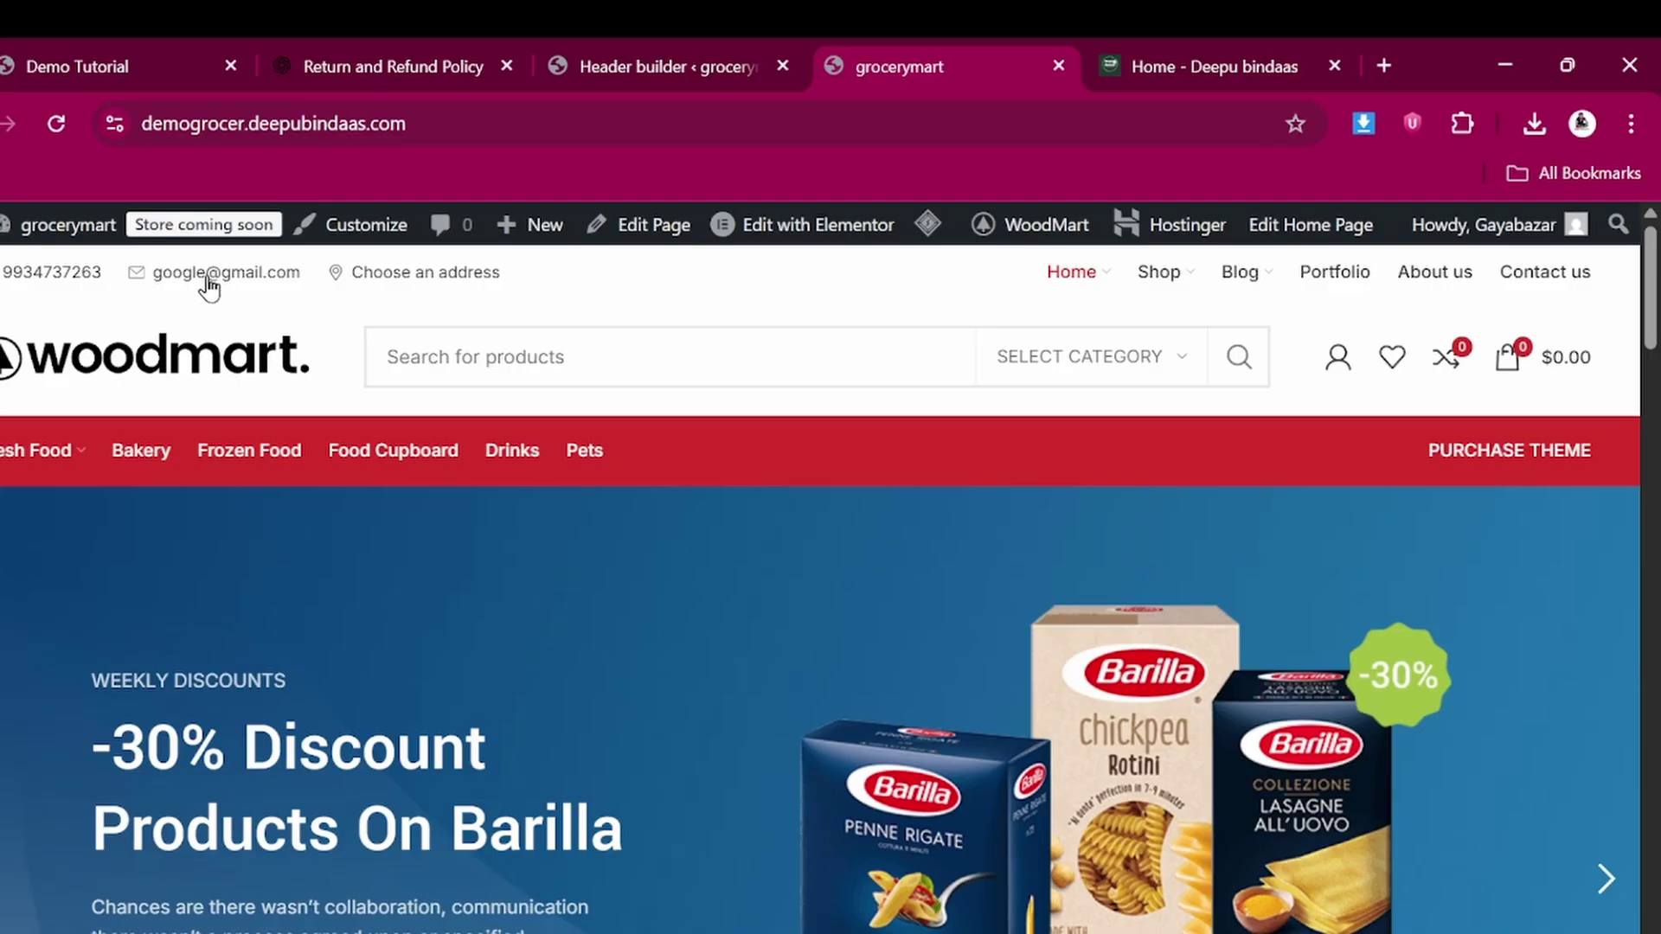
left_click(657, 50)
scroll(337, 467, "up", 3)
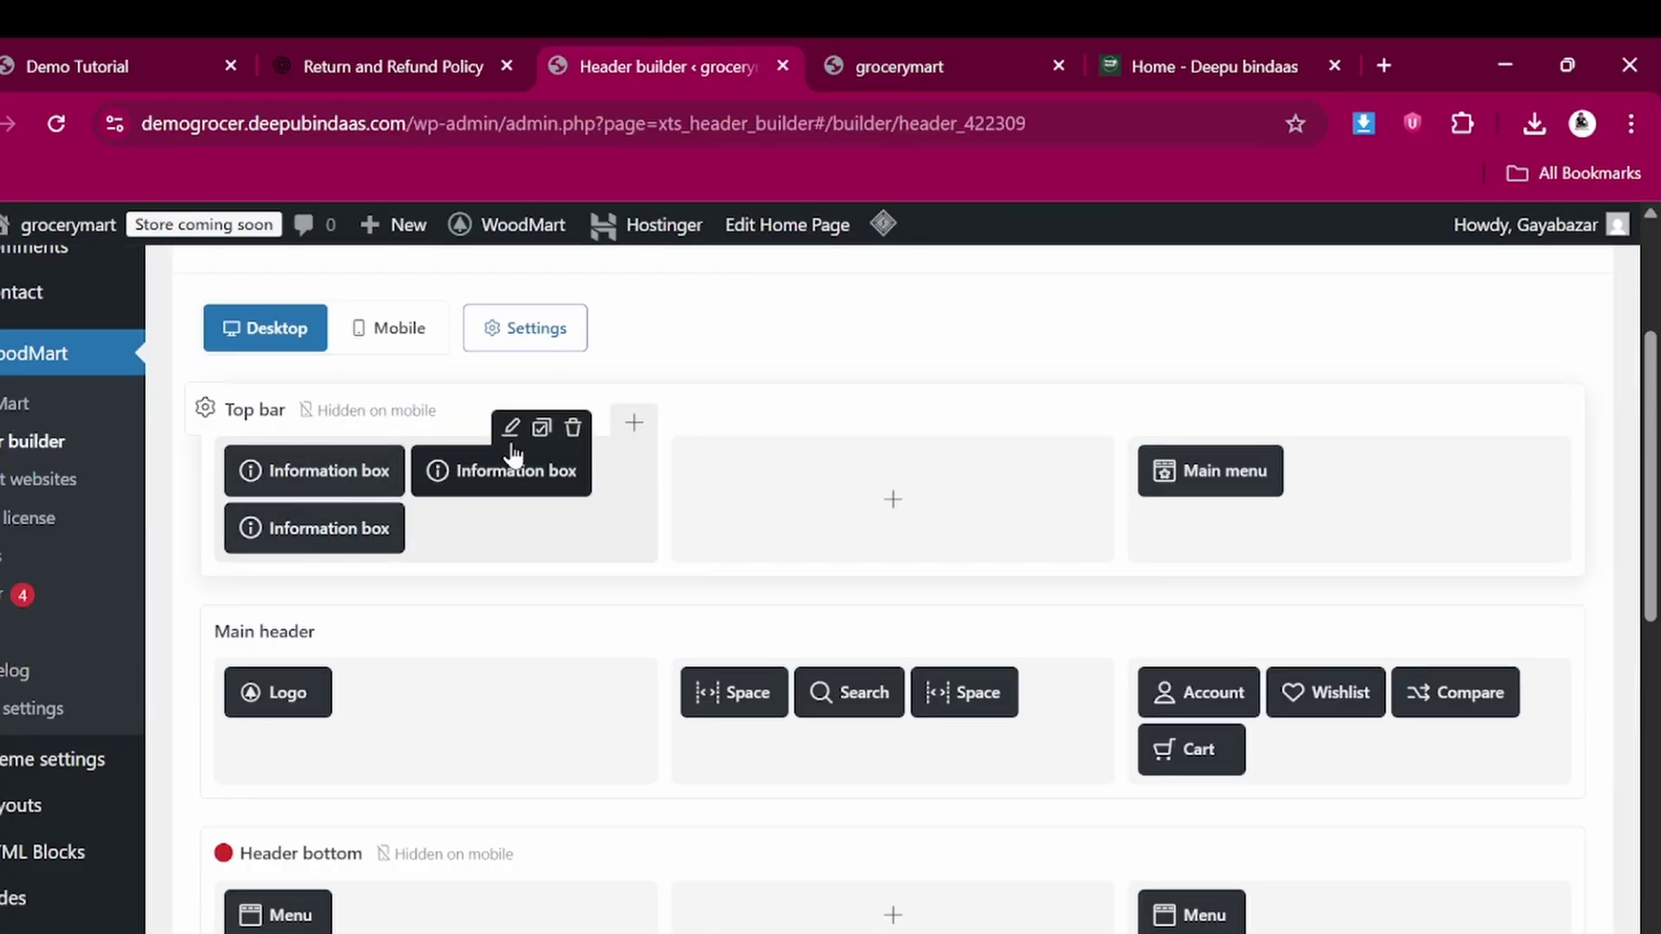
Replace the second top-bar information box's old e-mail with the owner's e-mail address
left_click(512, 430)
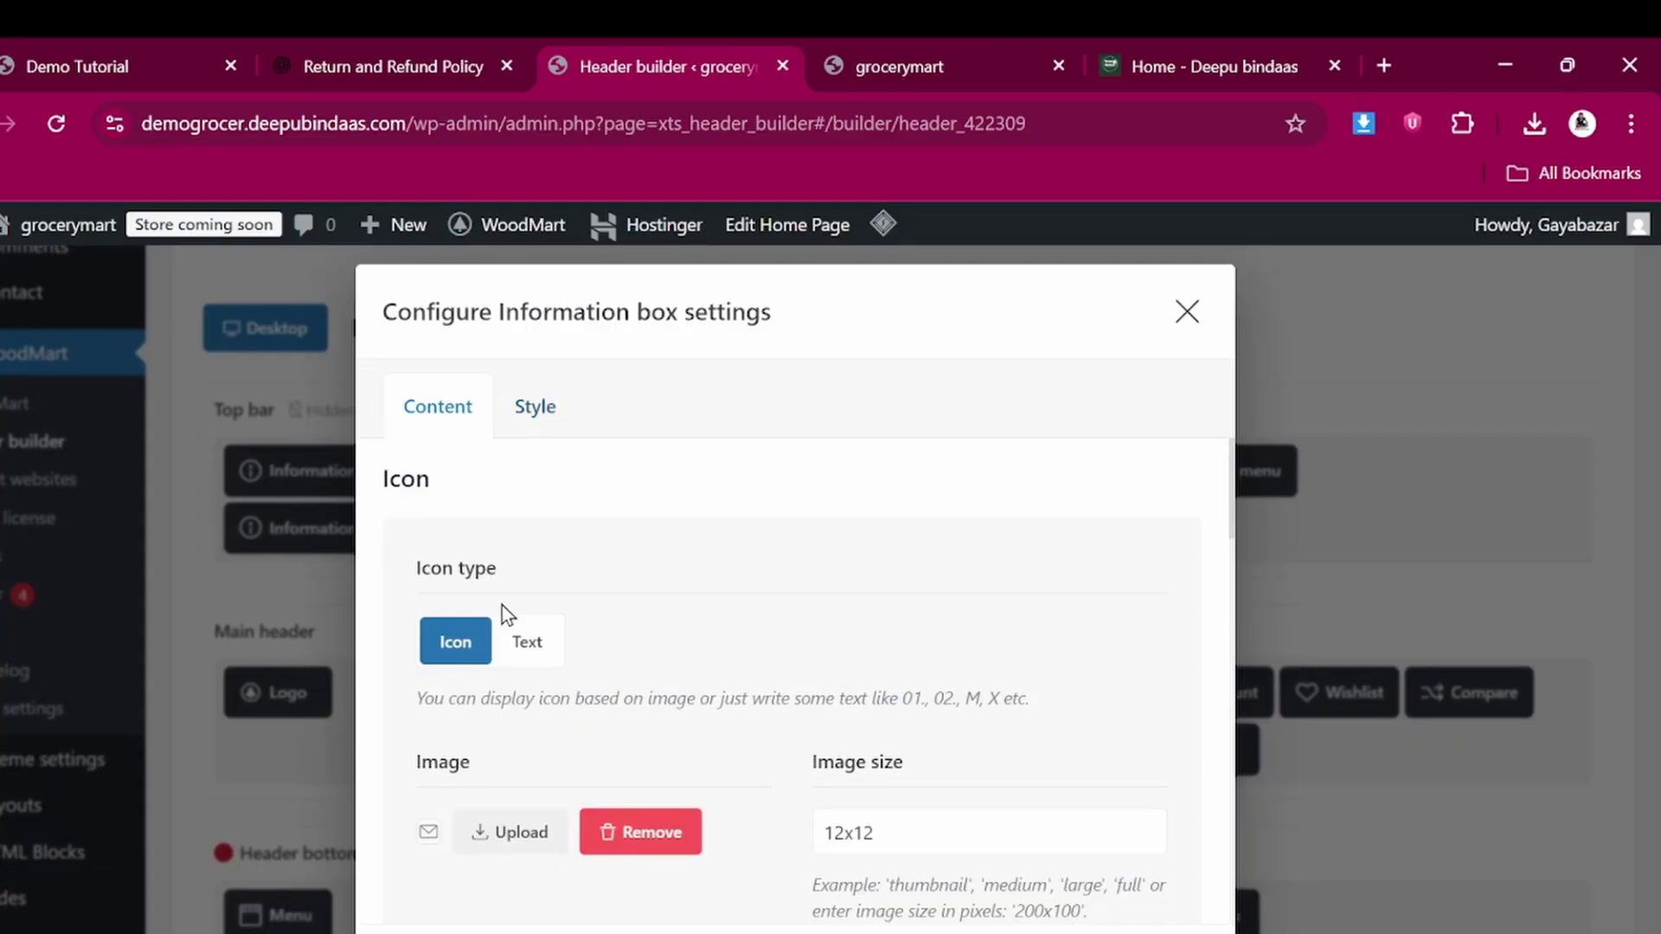
scroll(502, 604, "down", 10)
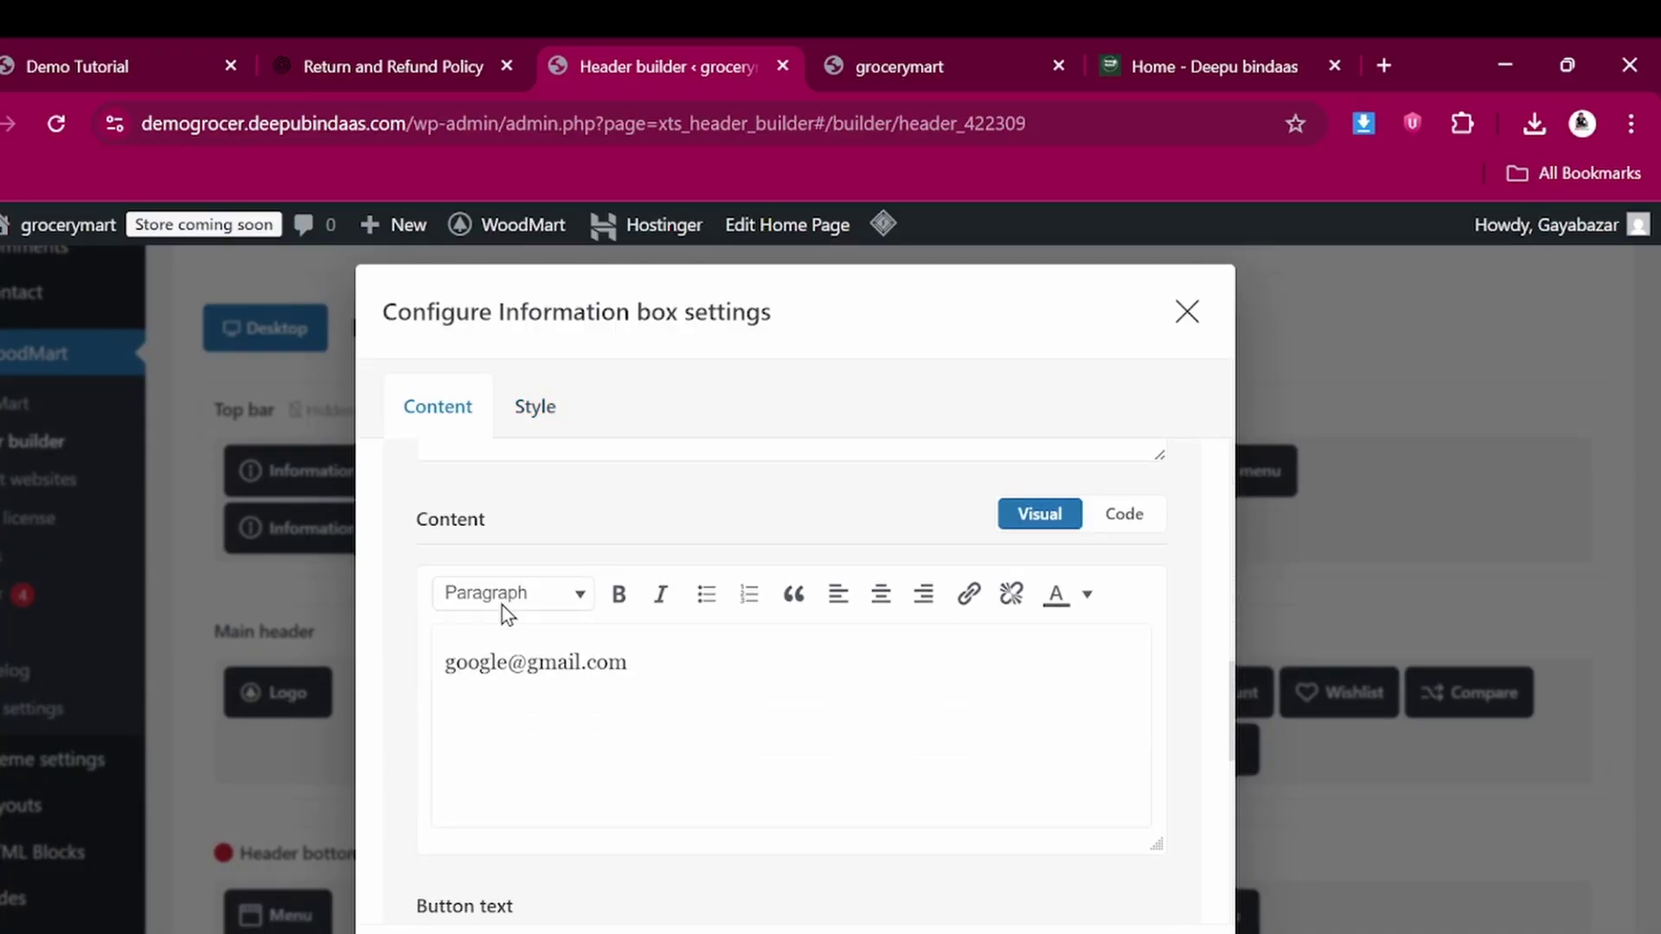
scroll(501, 605, "down", 1)
triple_click(658, 597)
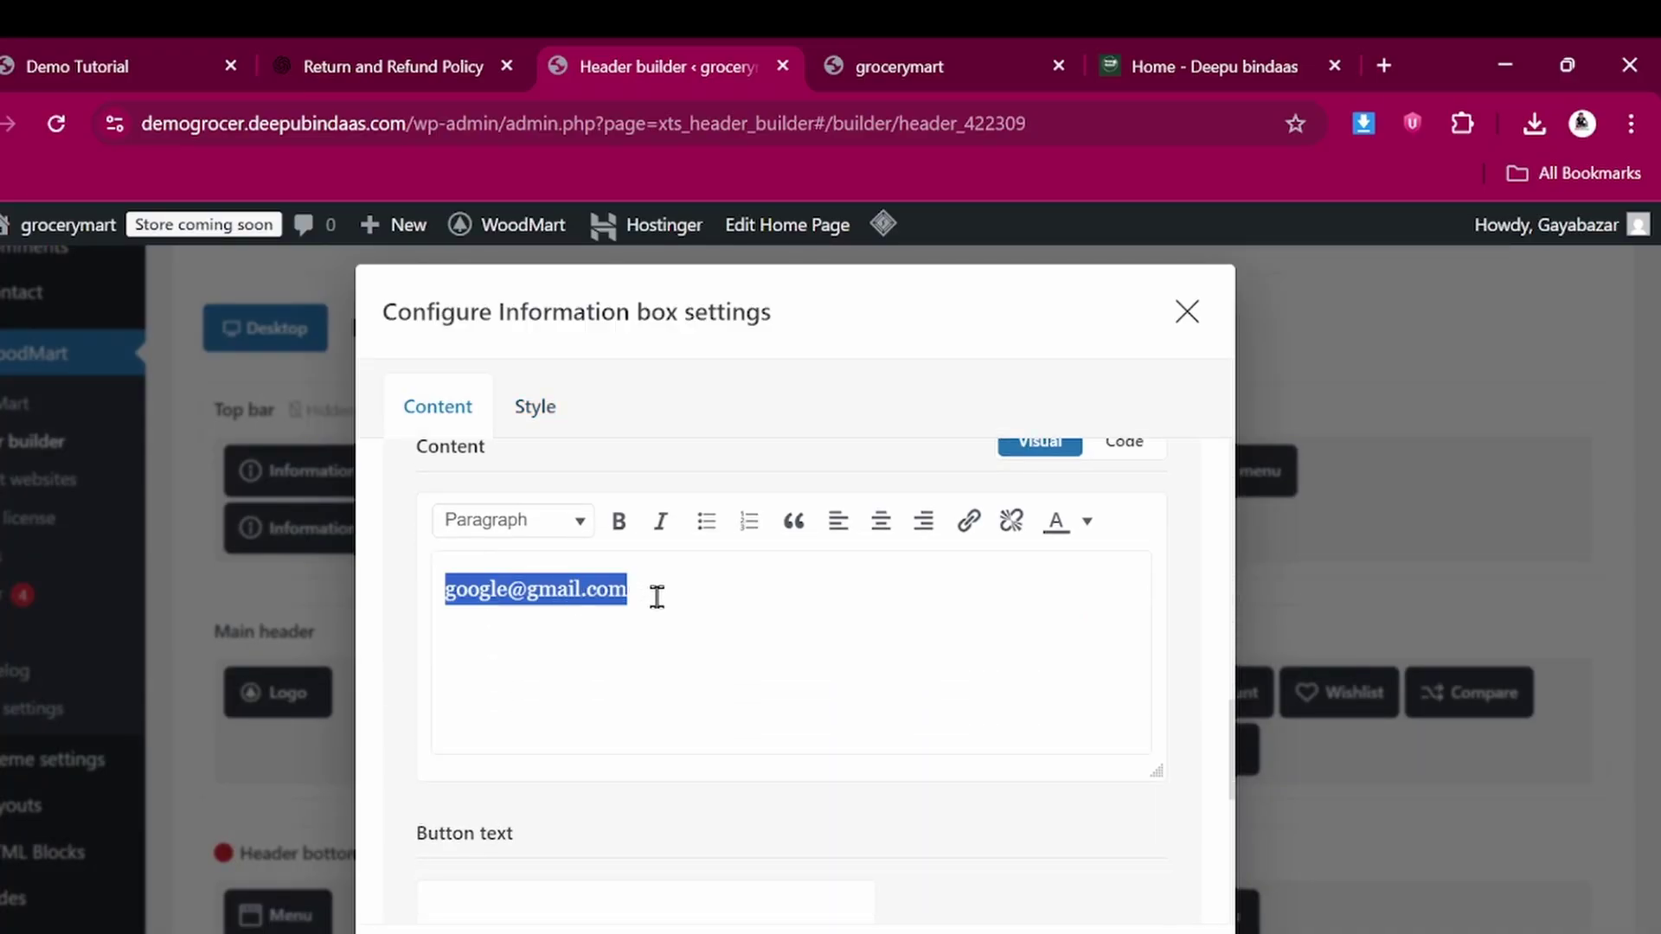
key("BackSpace")
type("DEE")
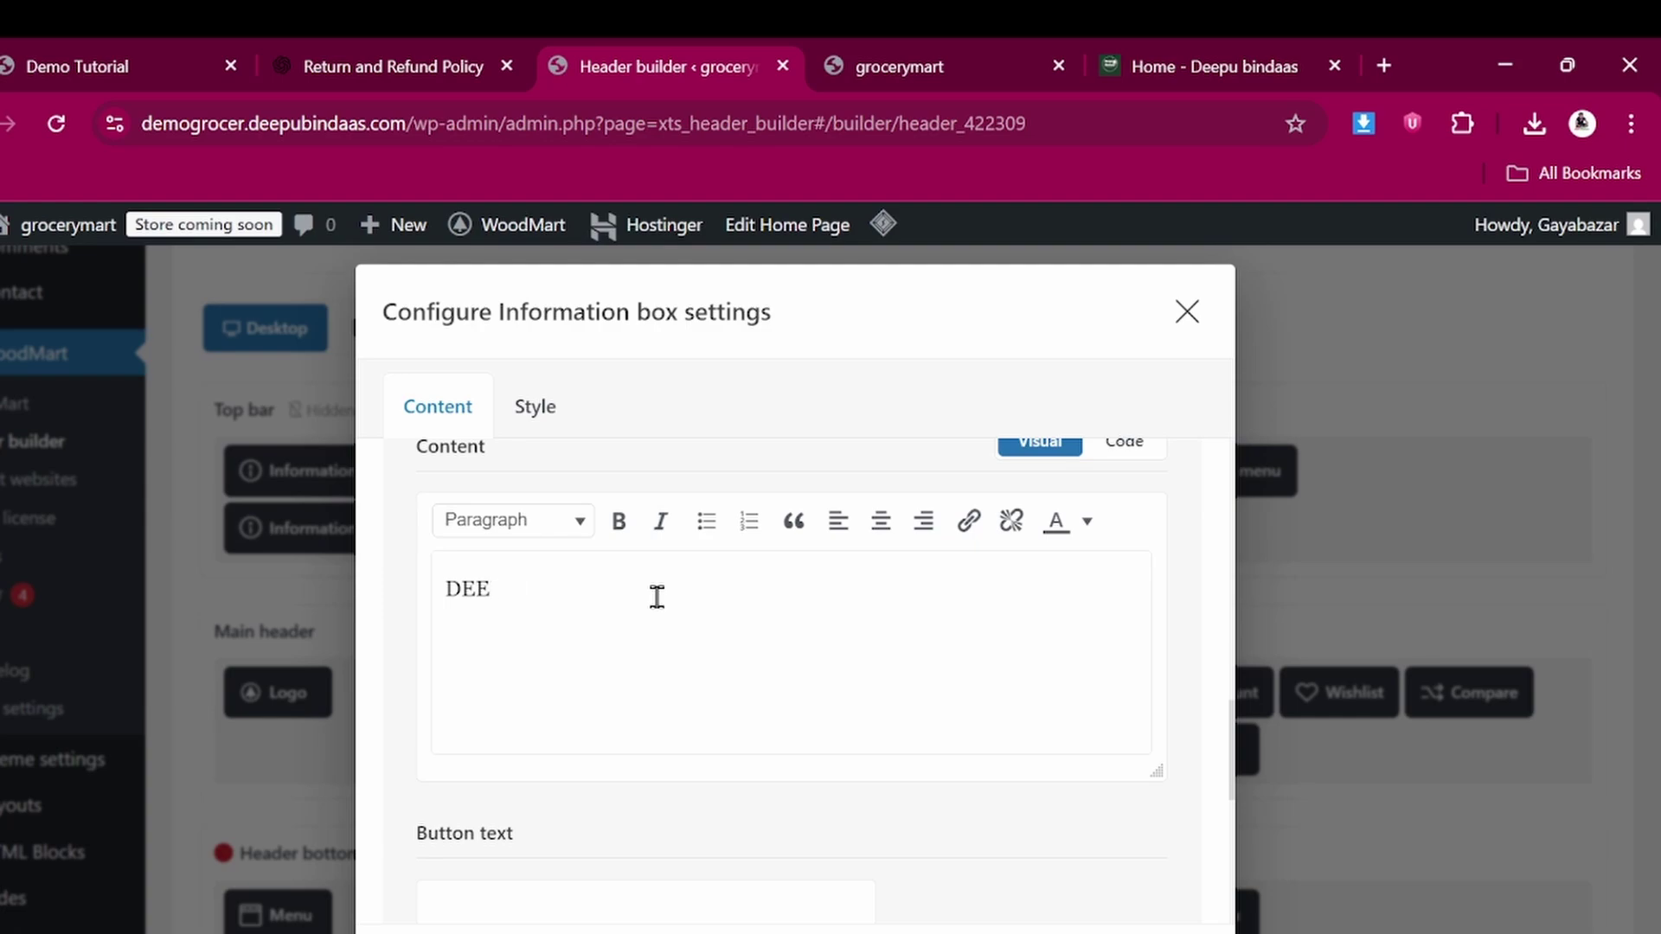
key("BackSpace")
key("BackSpace")
key("BackSpace")
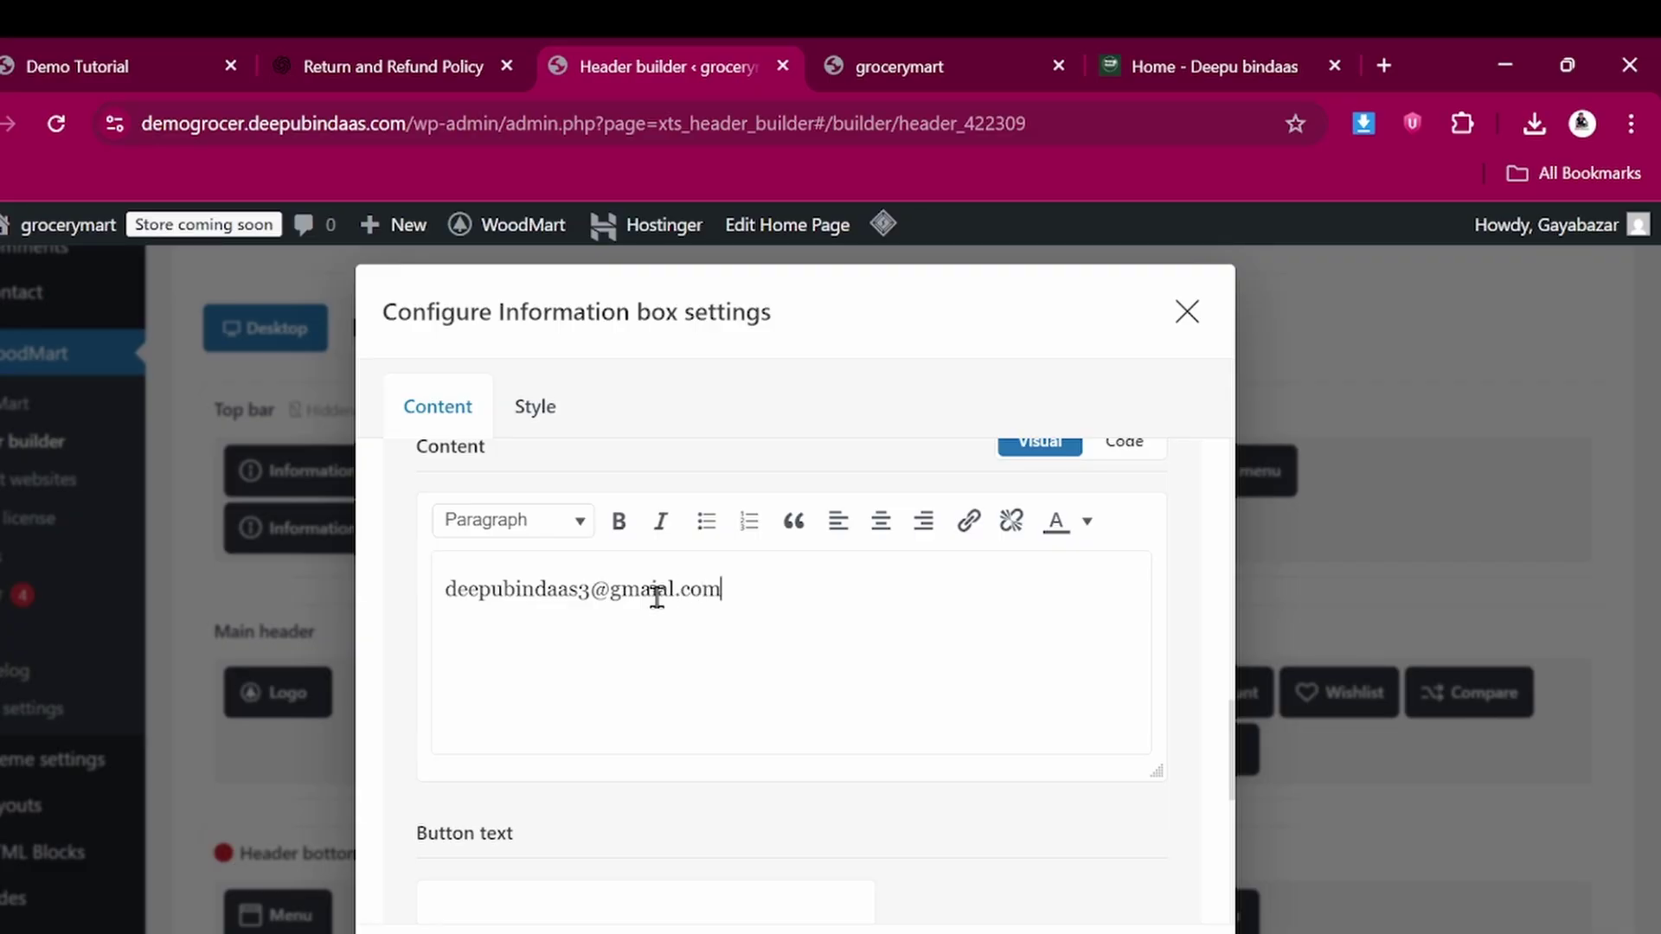
scroll(657, 597, "down", 1)
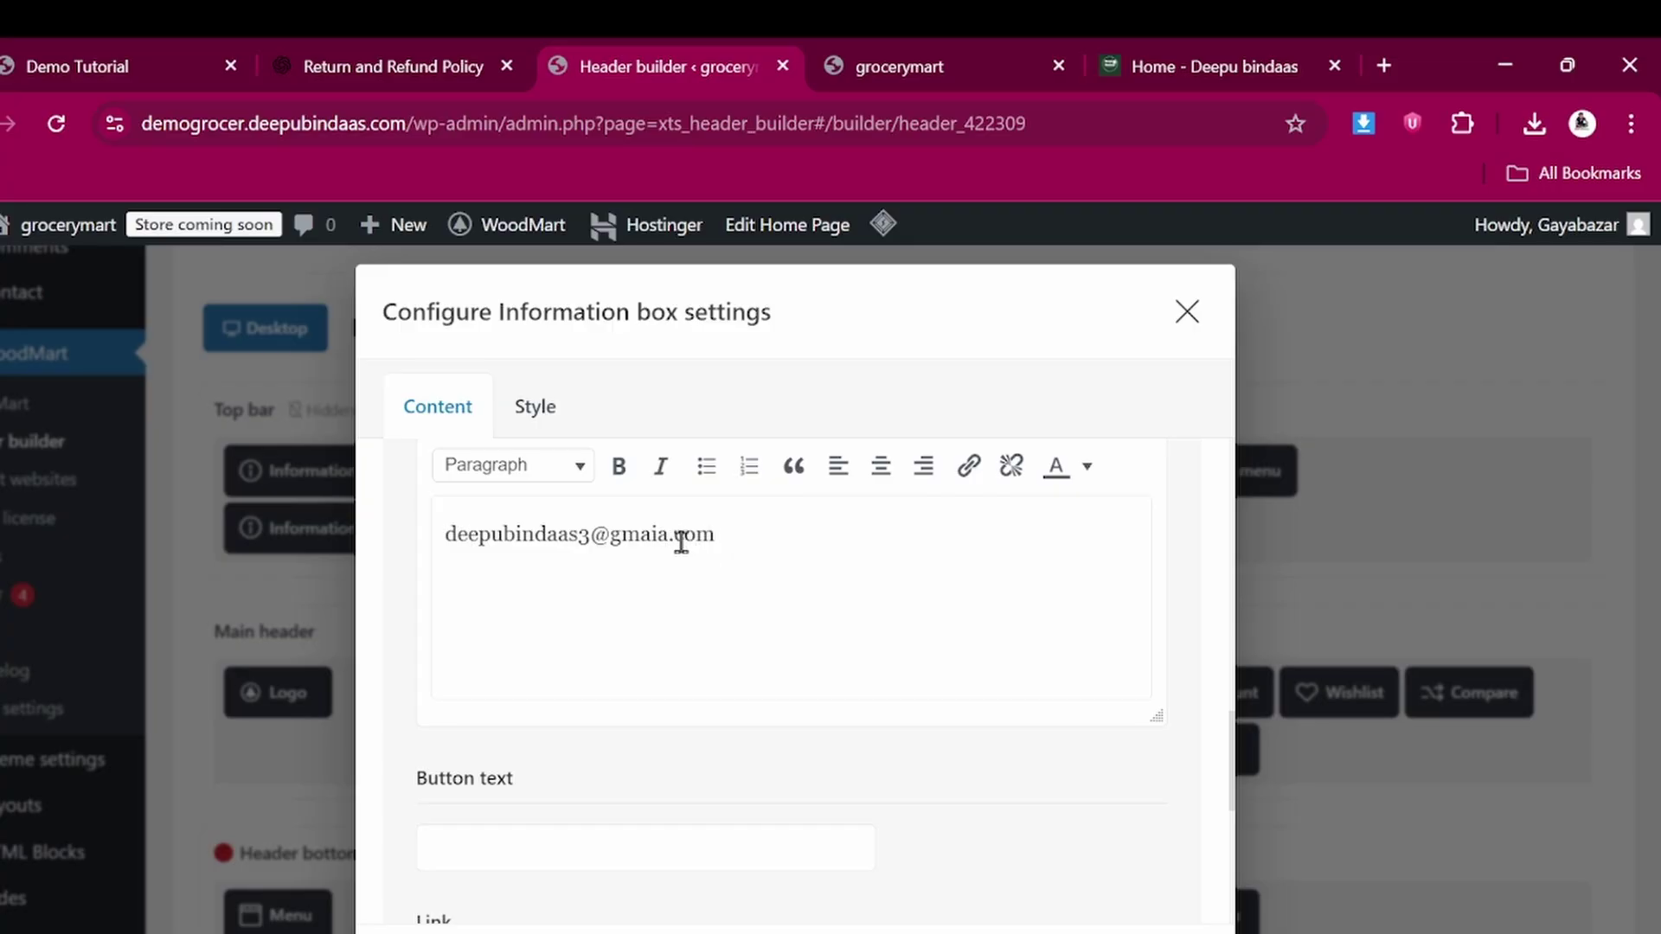
key("BackSpace")
Check the information box's link field and close its settings dialog
scroll(681, 541, "down", 3)
scroll(679, 541, "up", 3)
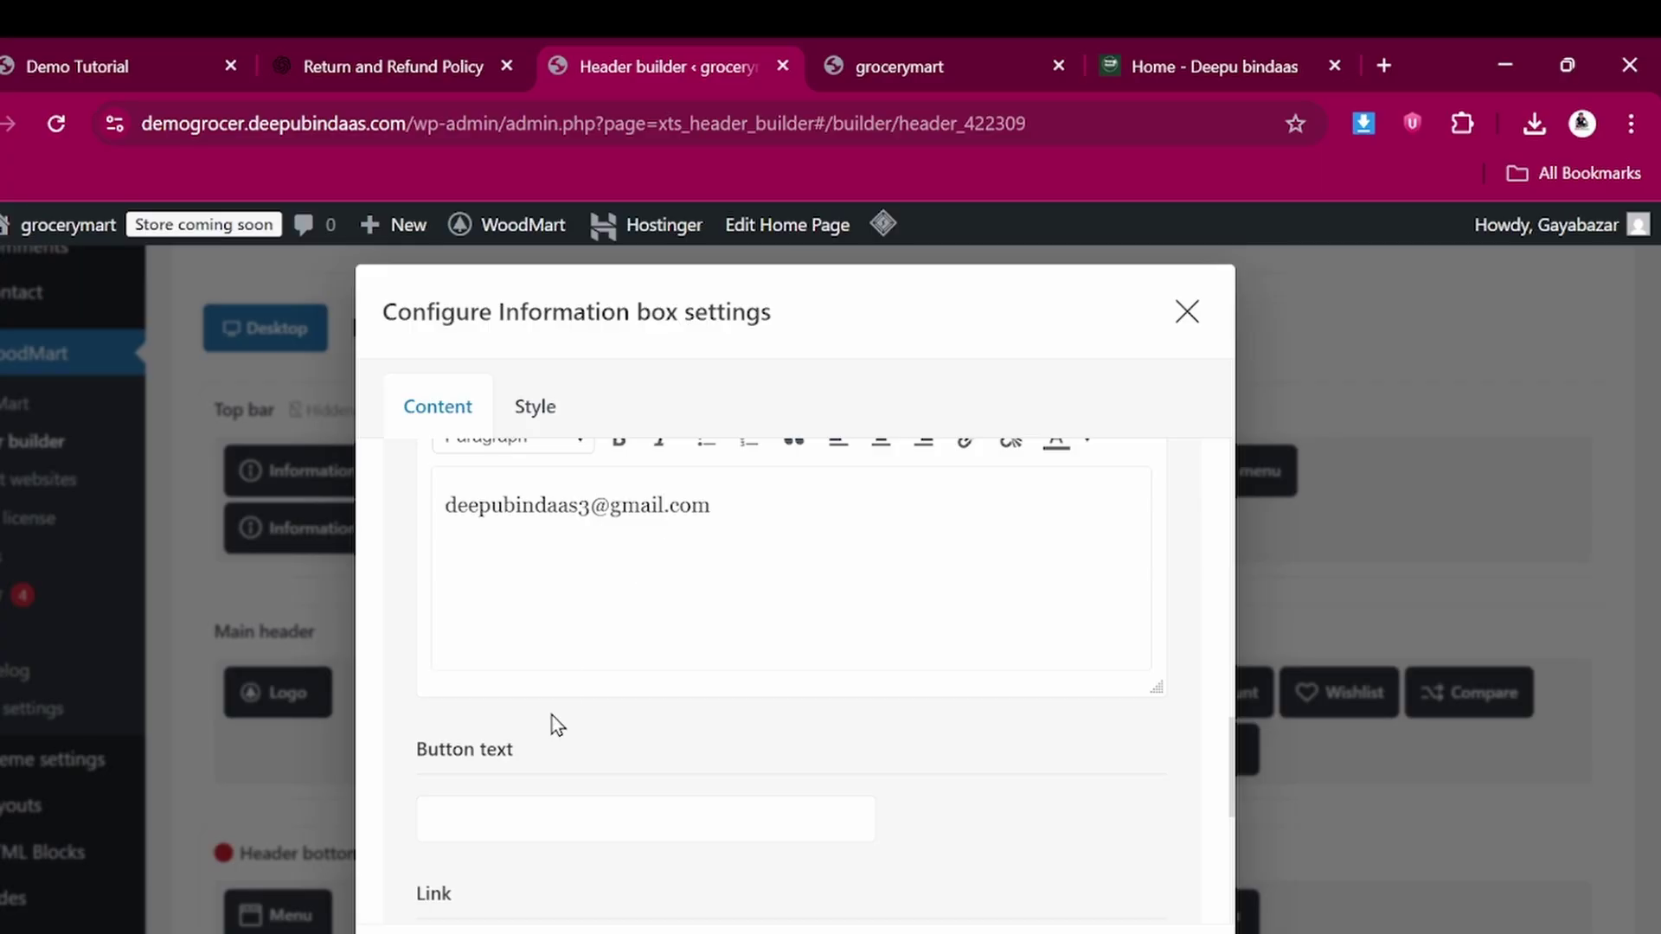
scroll(550, 720, "down", 3)
left_click(491, 791)
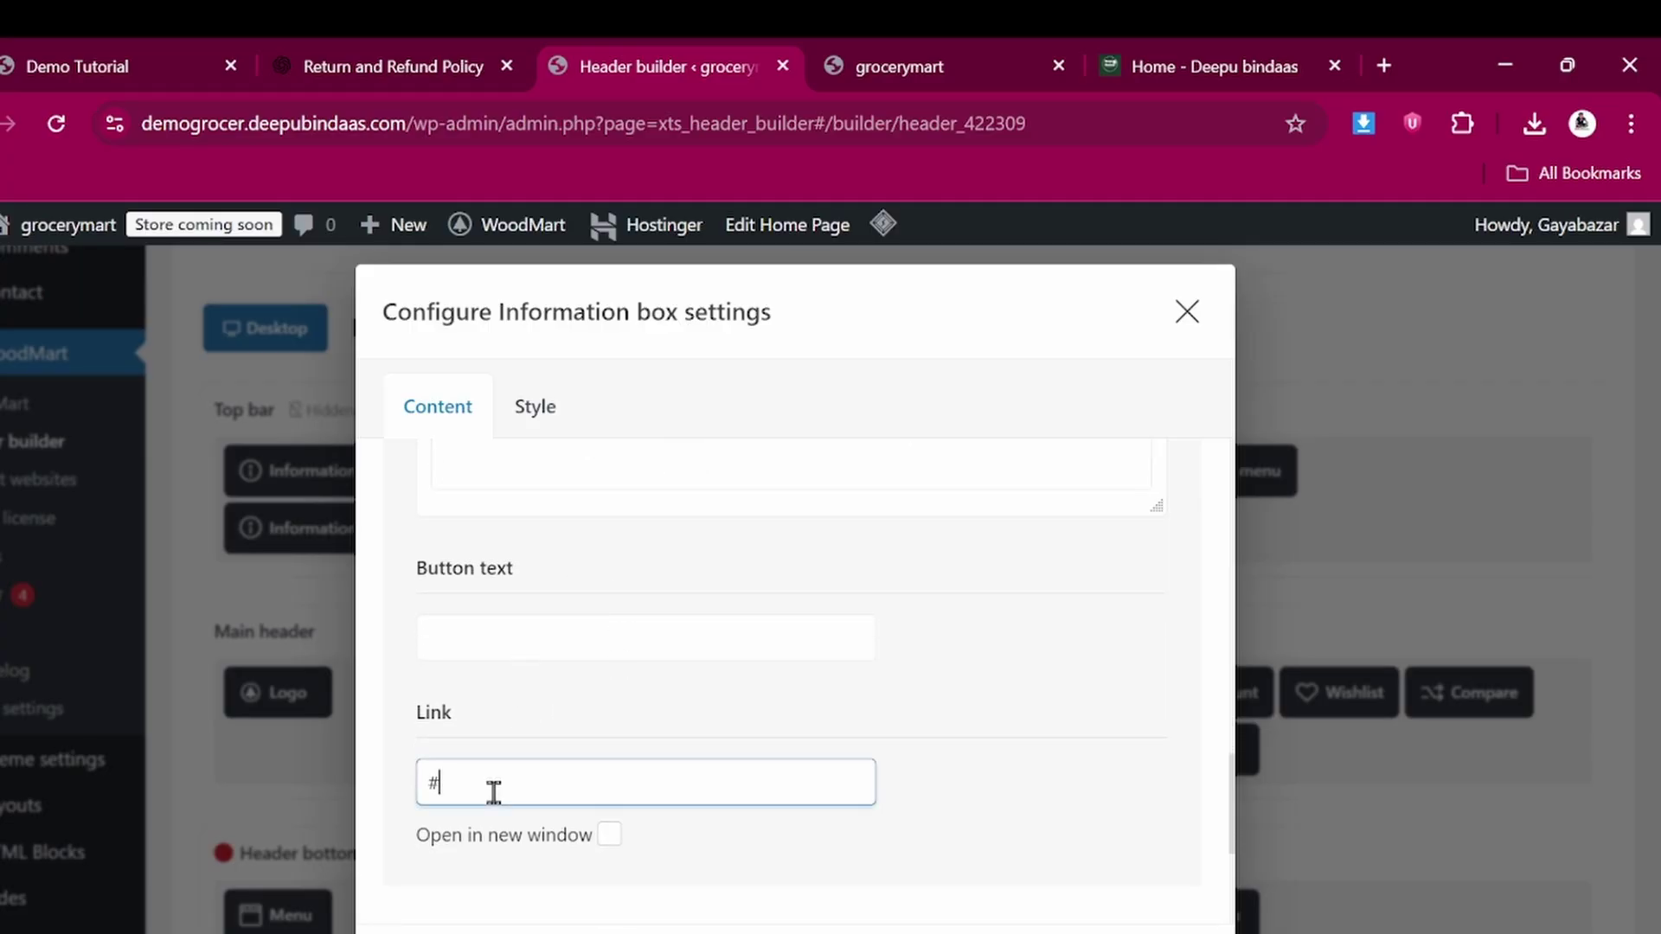
scroll(494, 800, "down", 3)
left_click(433, 933)
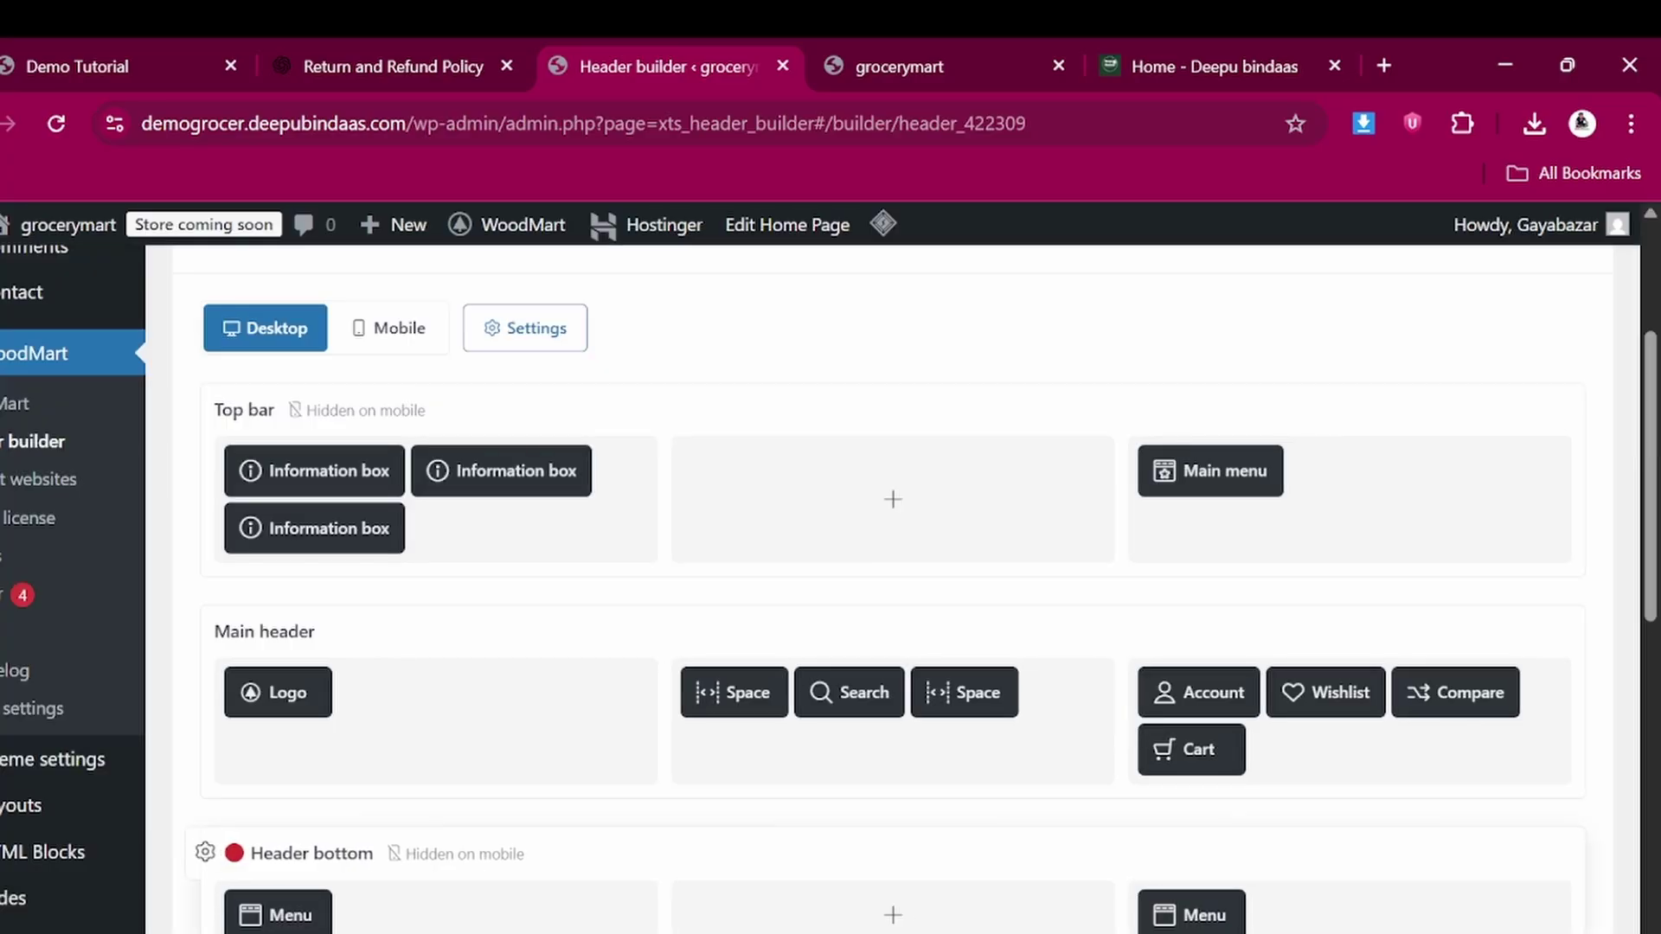
mouse_move(488, 488)
mouse_move(253, 534)
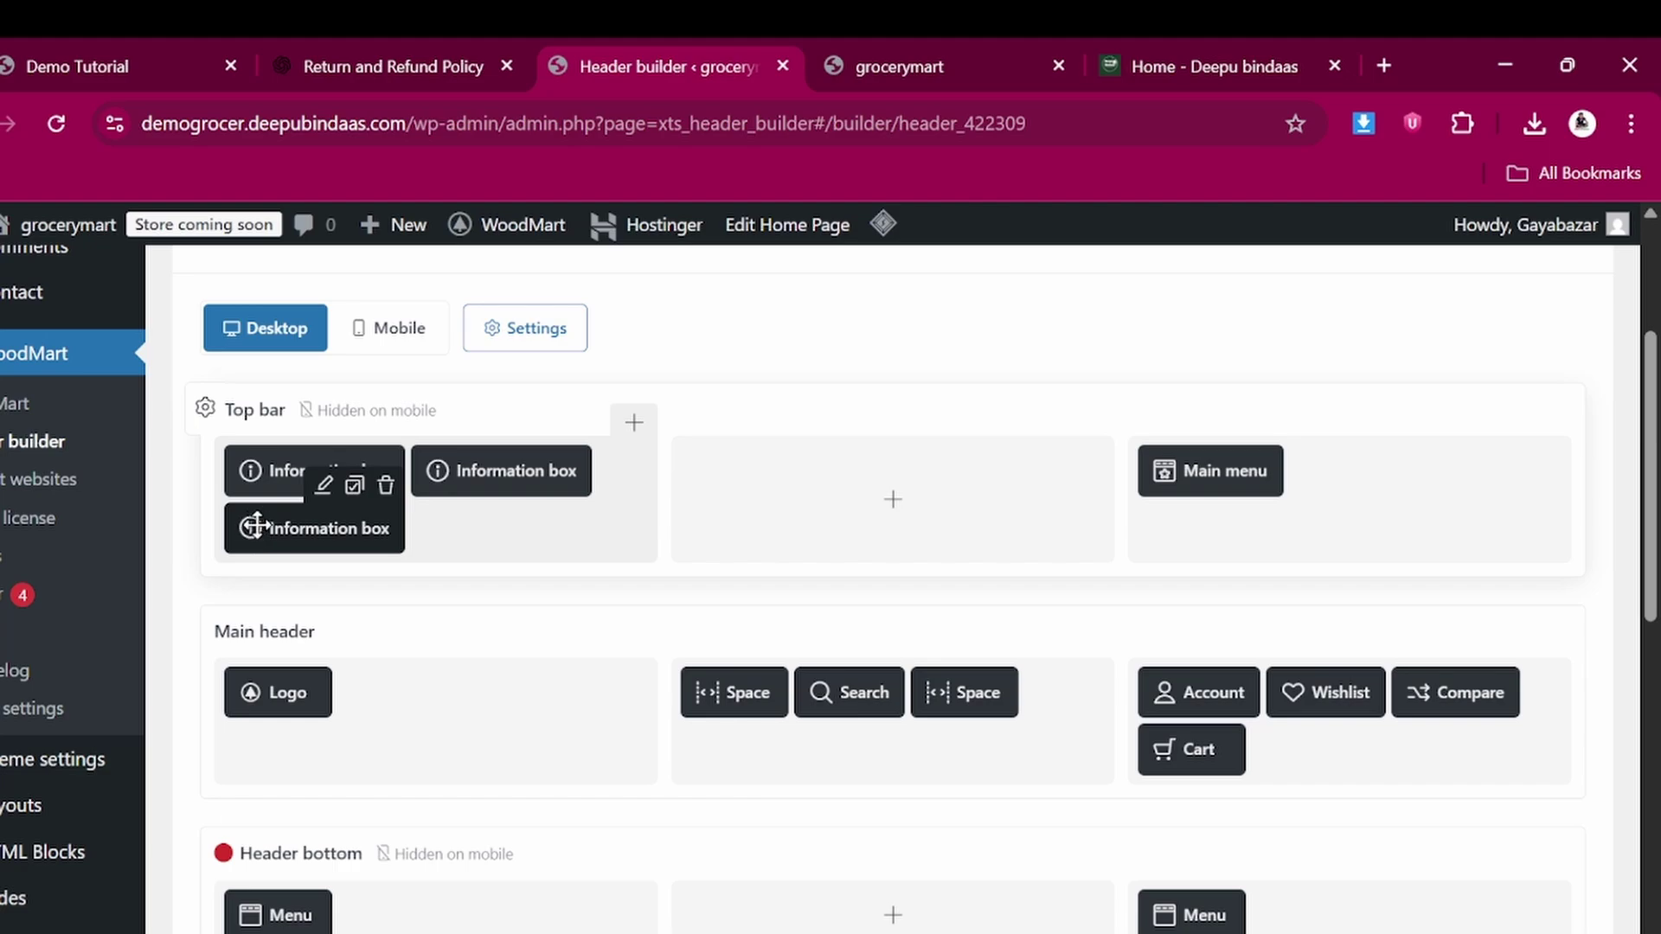
Review the address information box without changes, then save the Header Grocery layout
left_click(325, 486)
scroll(653, 667, "down", 5)
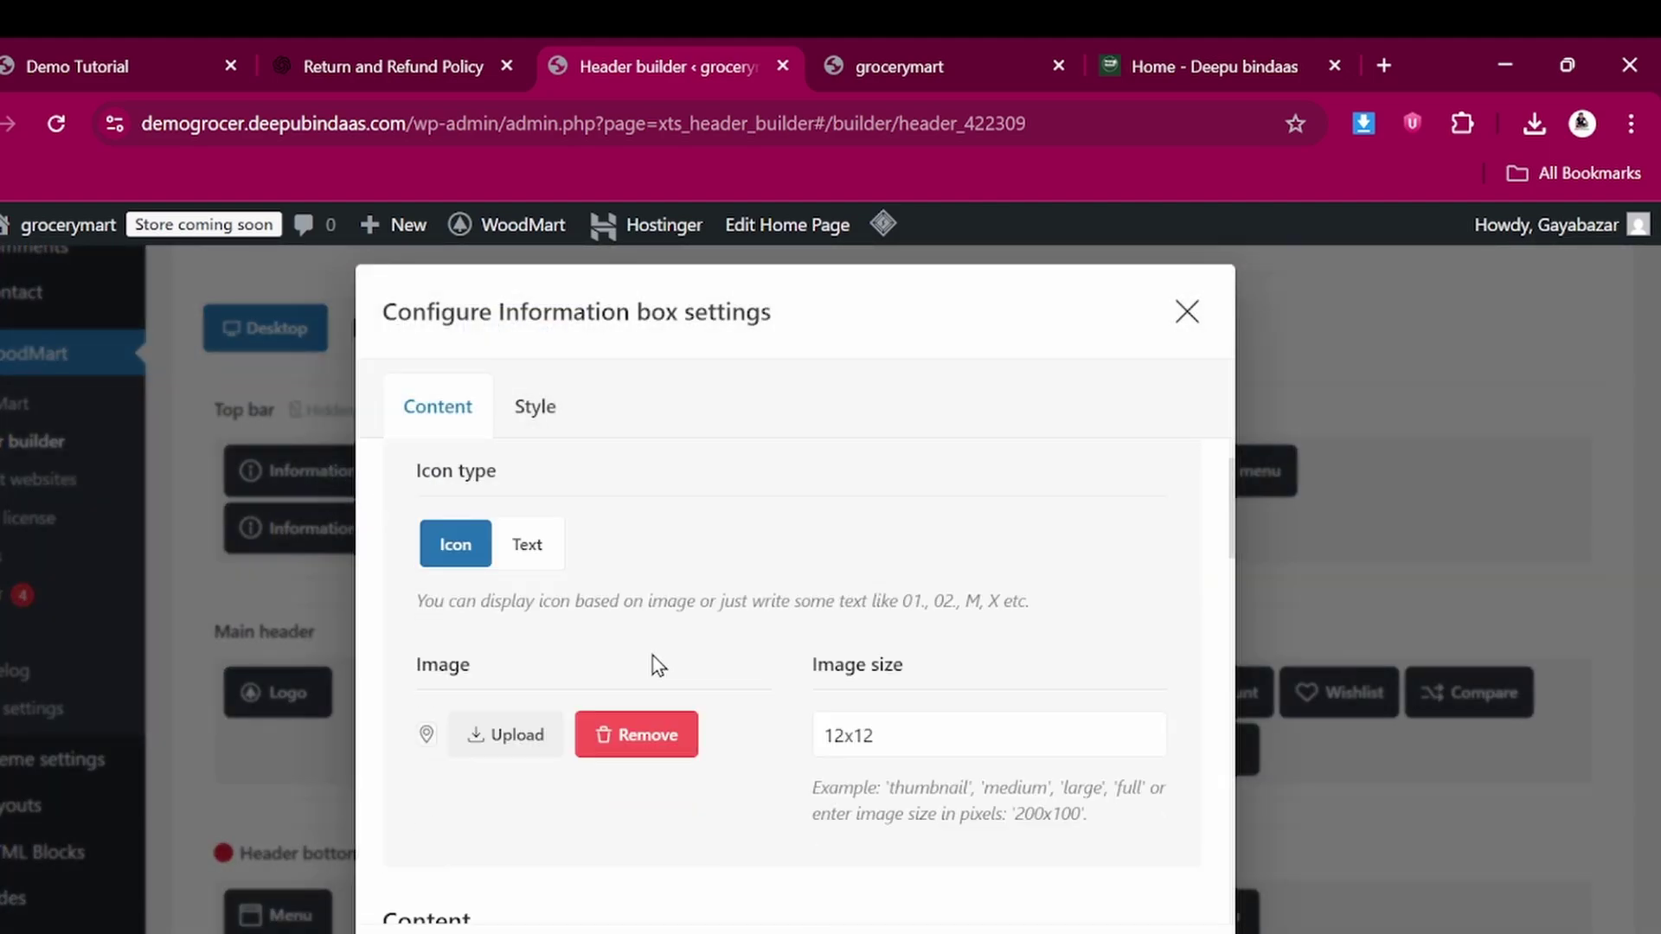
scroll(658, 666, "down", 3)
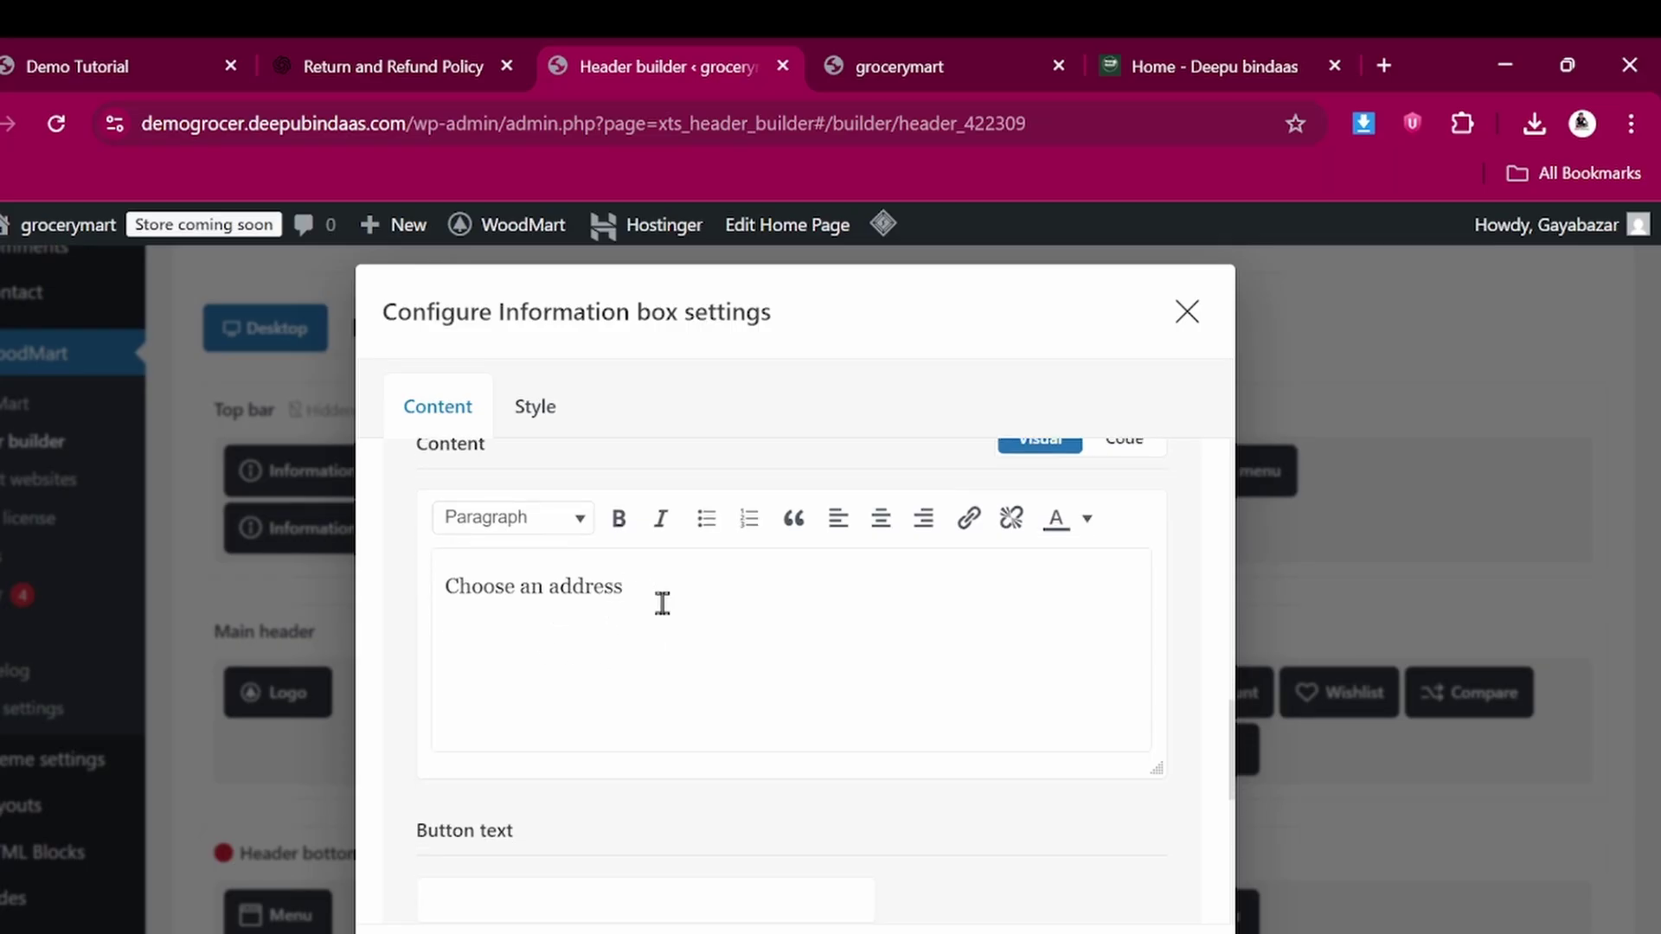
scroll(662, 603, "down", 3)
scroll(663, 607, "up", 10)
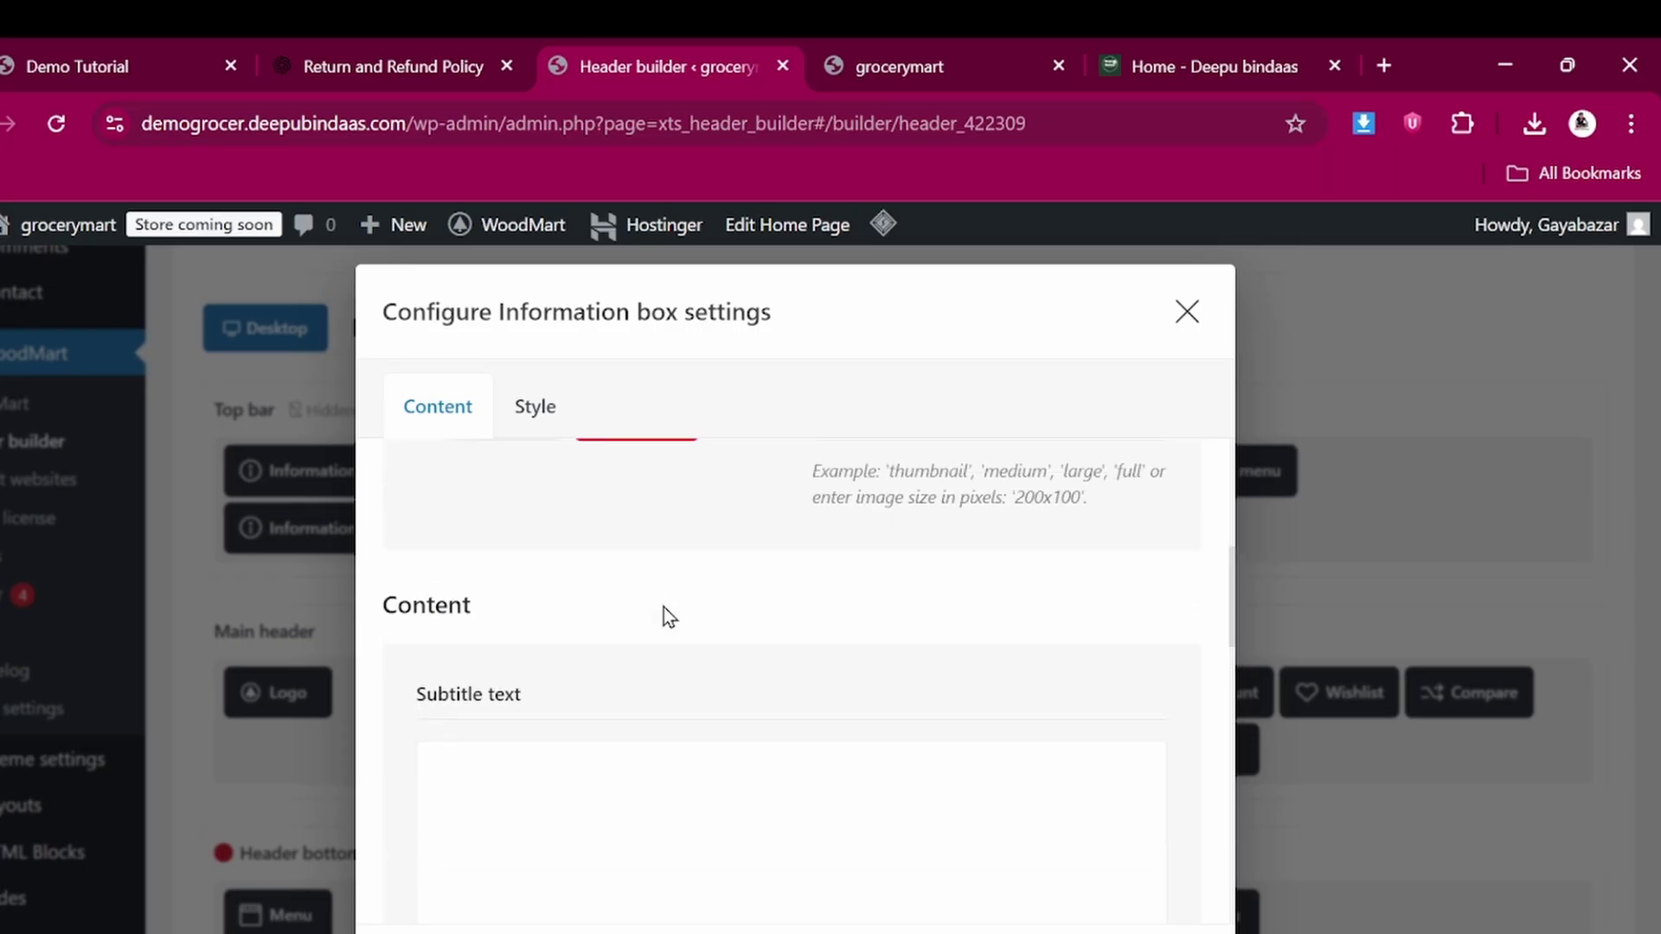
left_click(1190, 312)
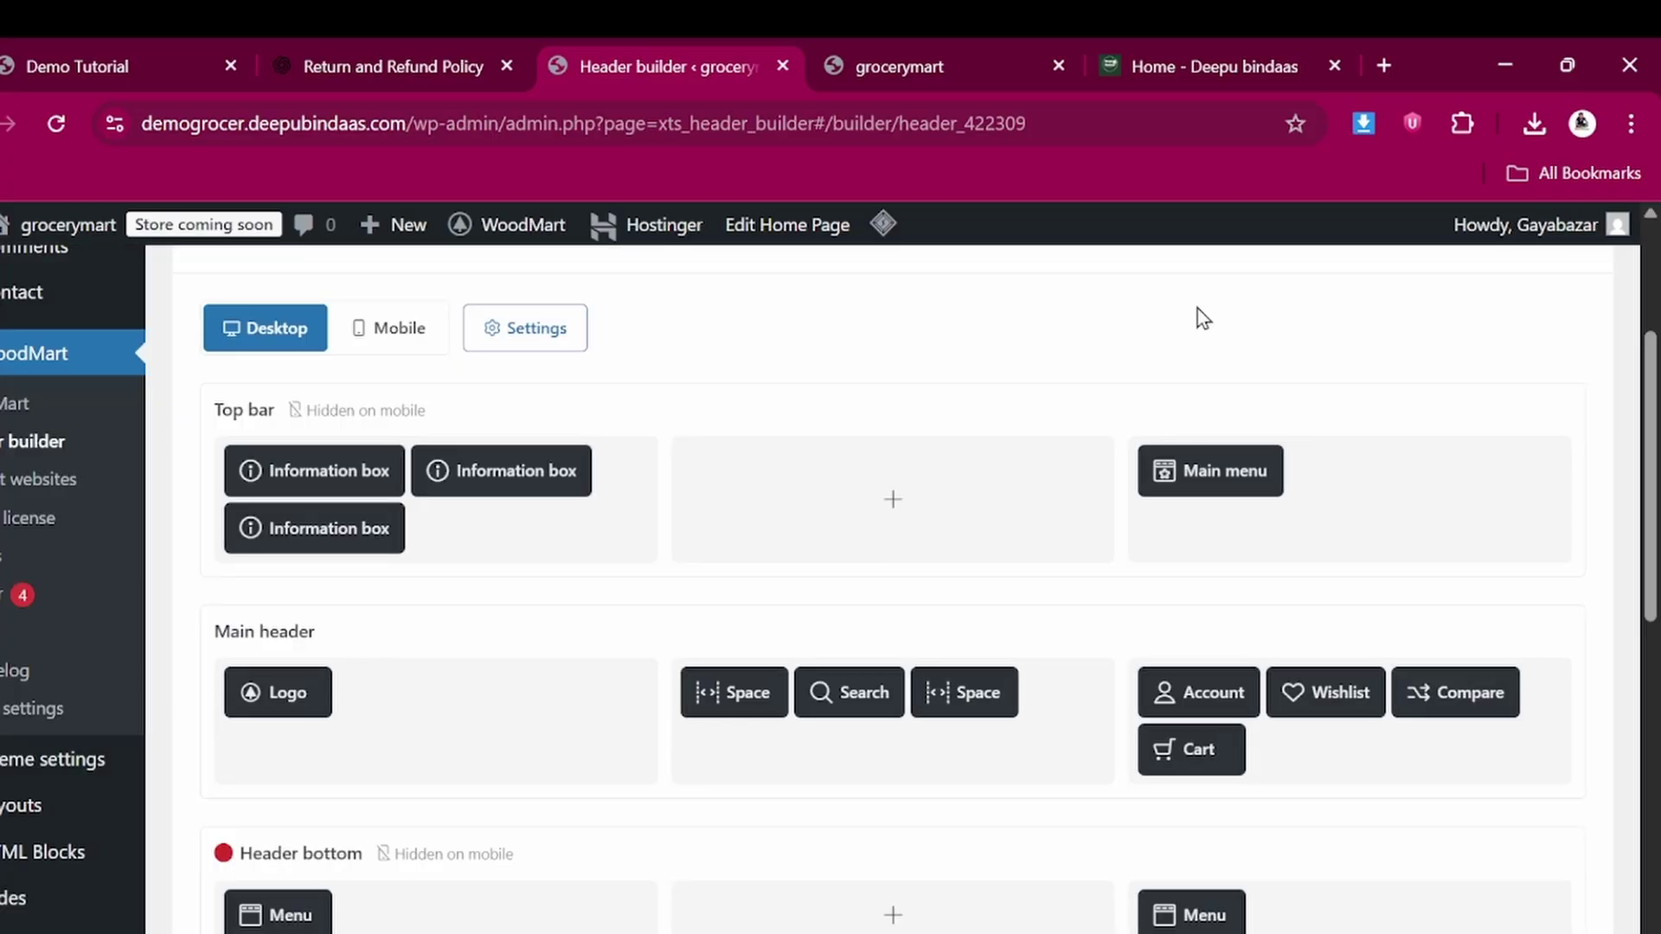
scroll(606, 563, "down", 5)
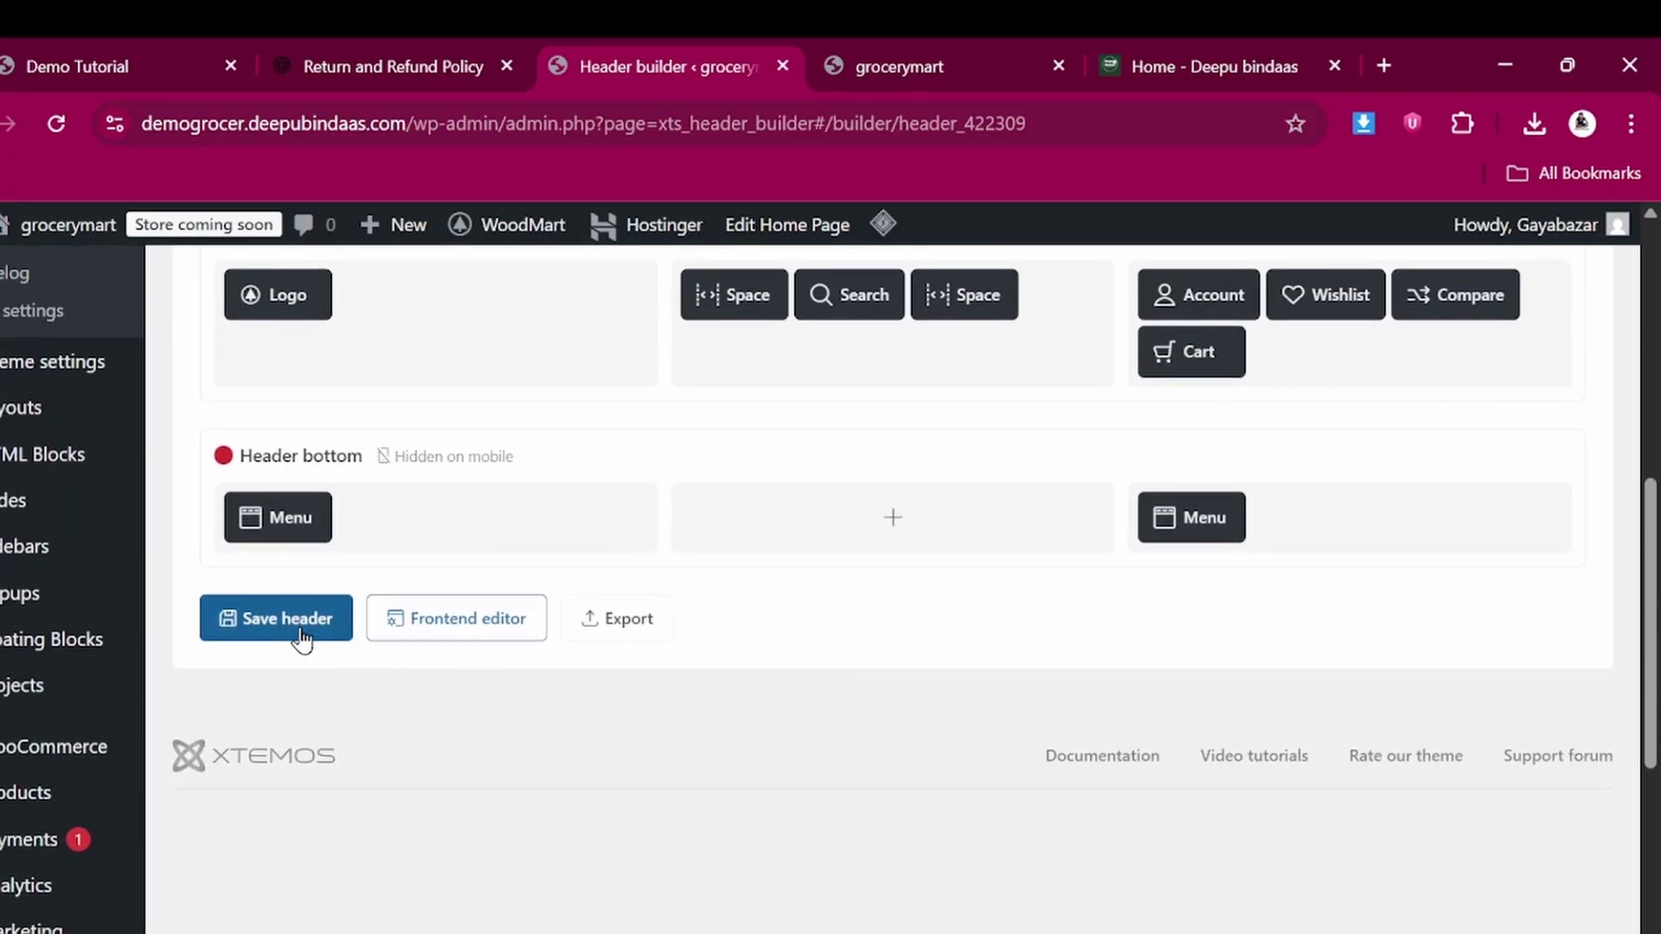
left_click(300, 632)
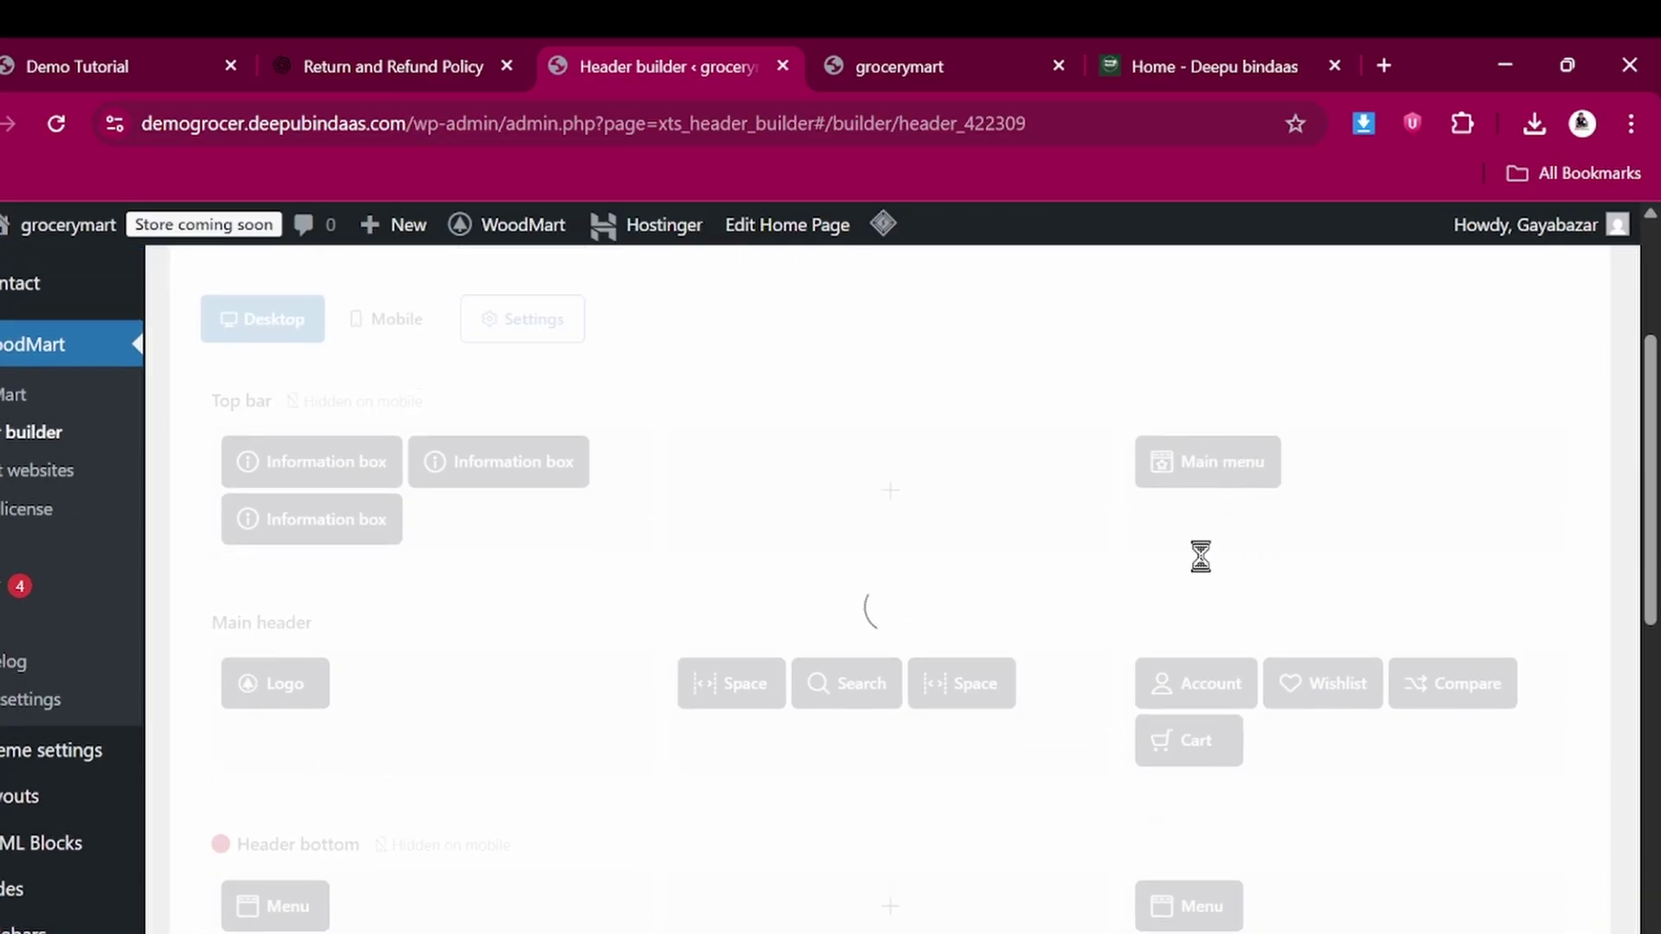
mouse_move(1209, 552)
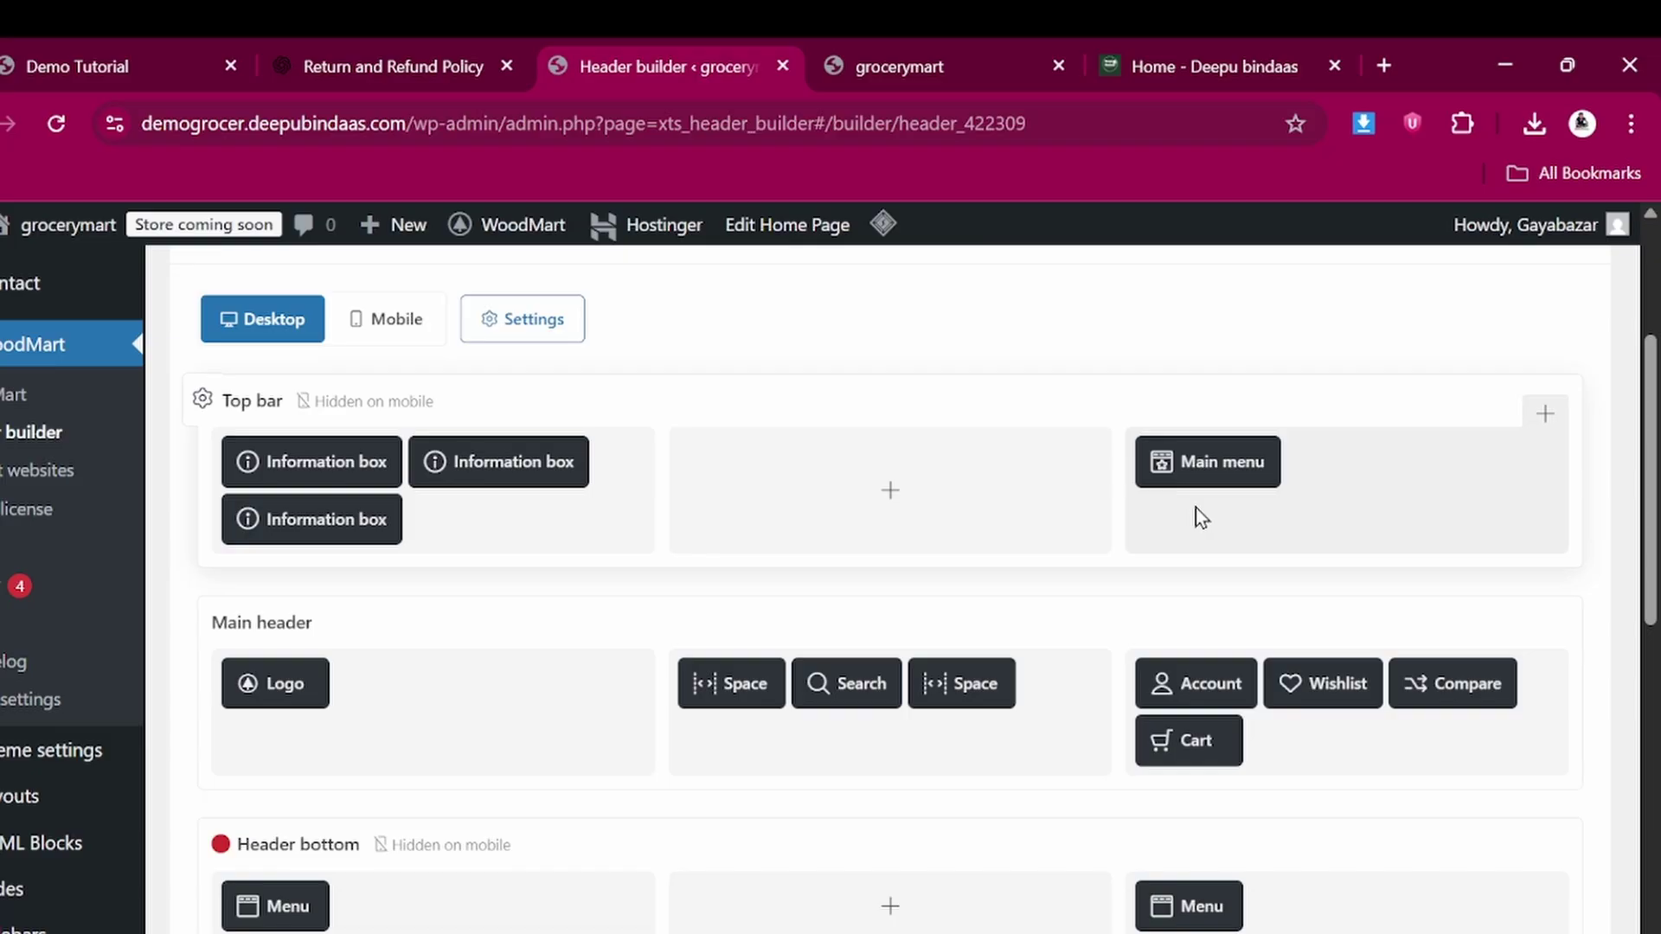
mouse_move(1160, 459)
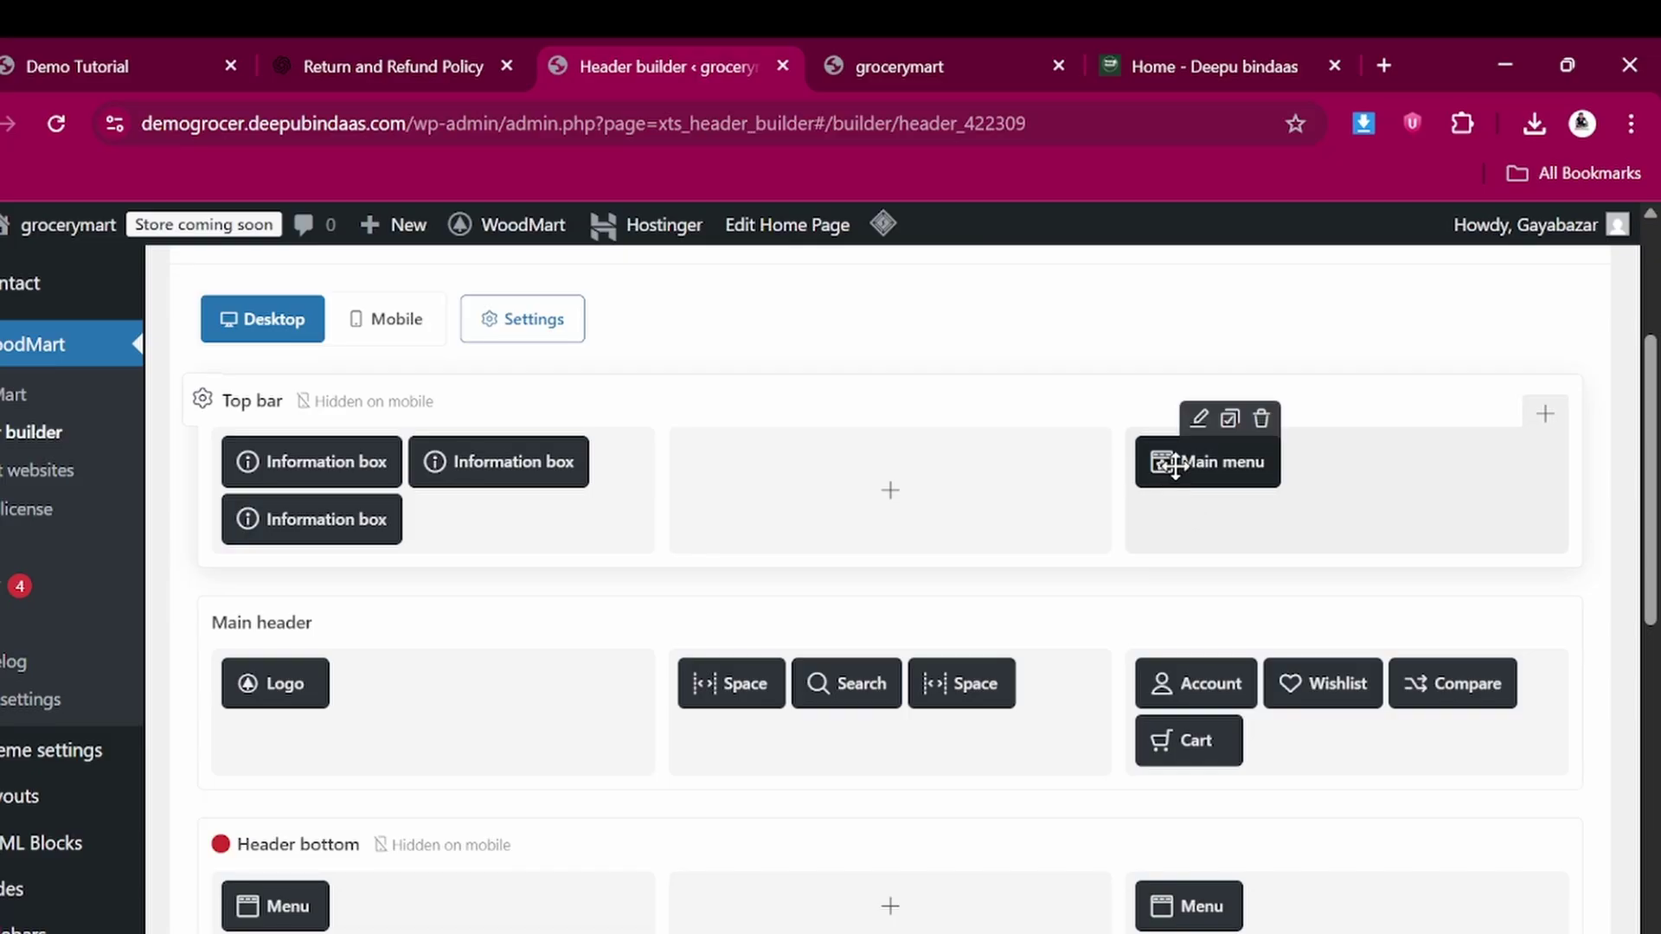
left_click(1212, 420)
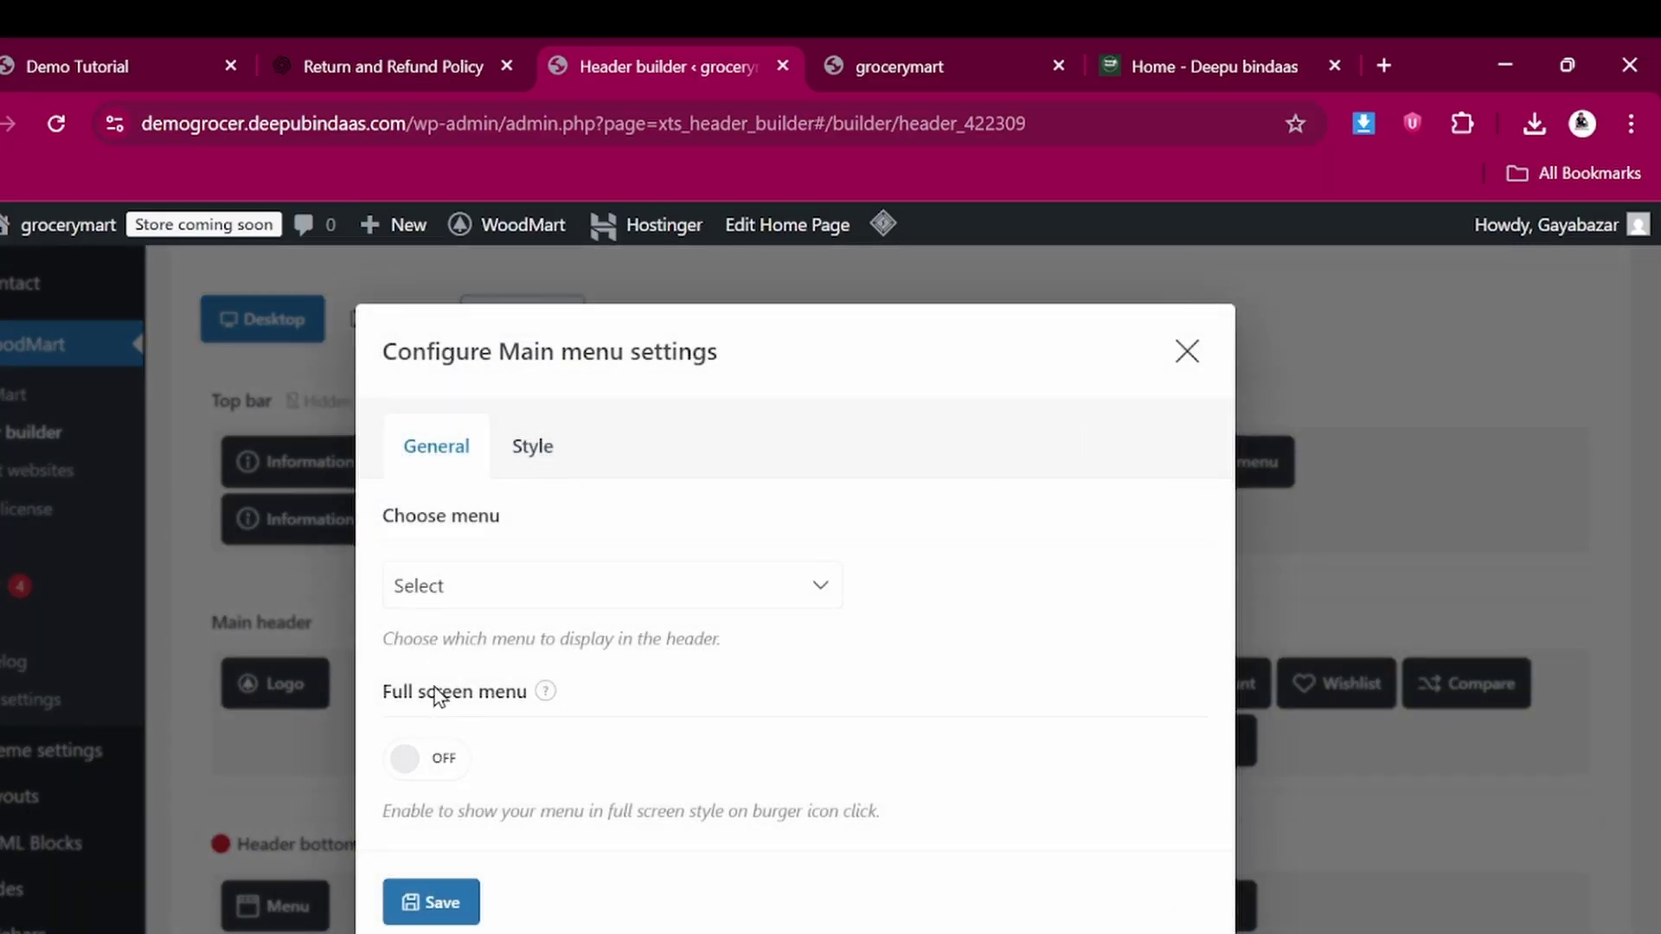
left_click(459, 584)
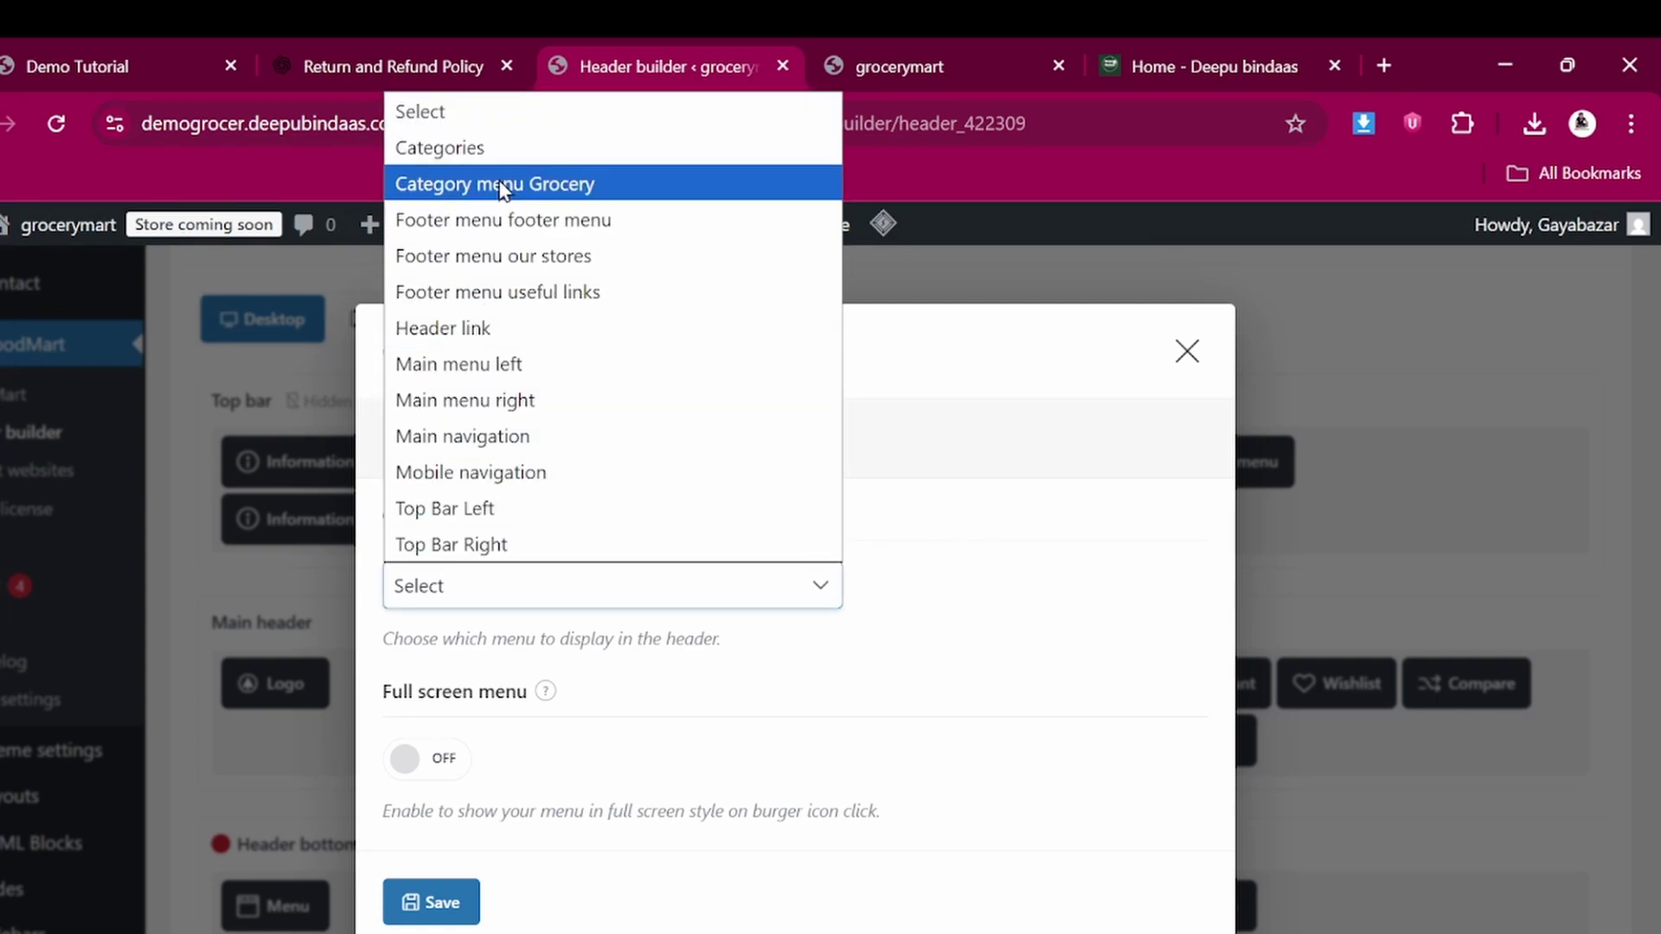
left_click(481, 400)
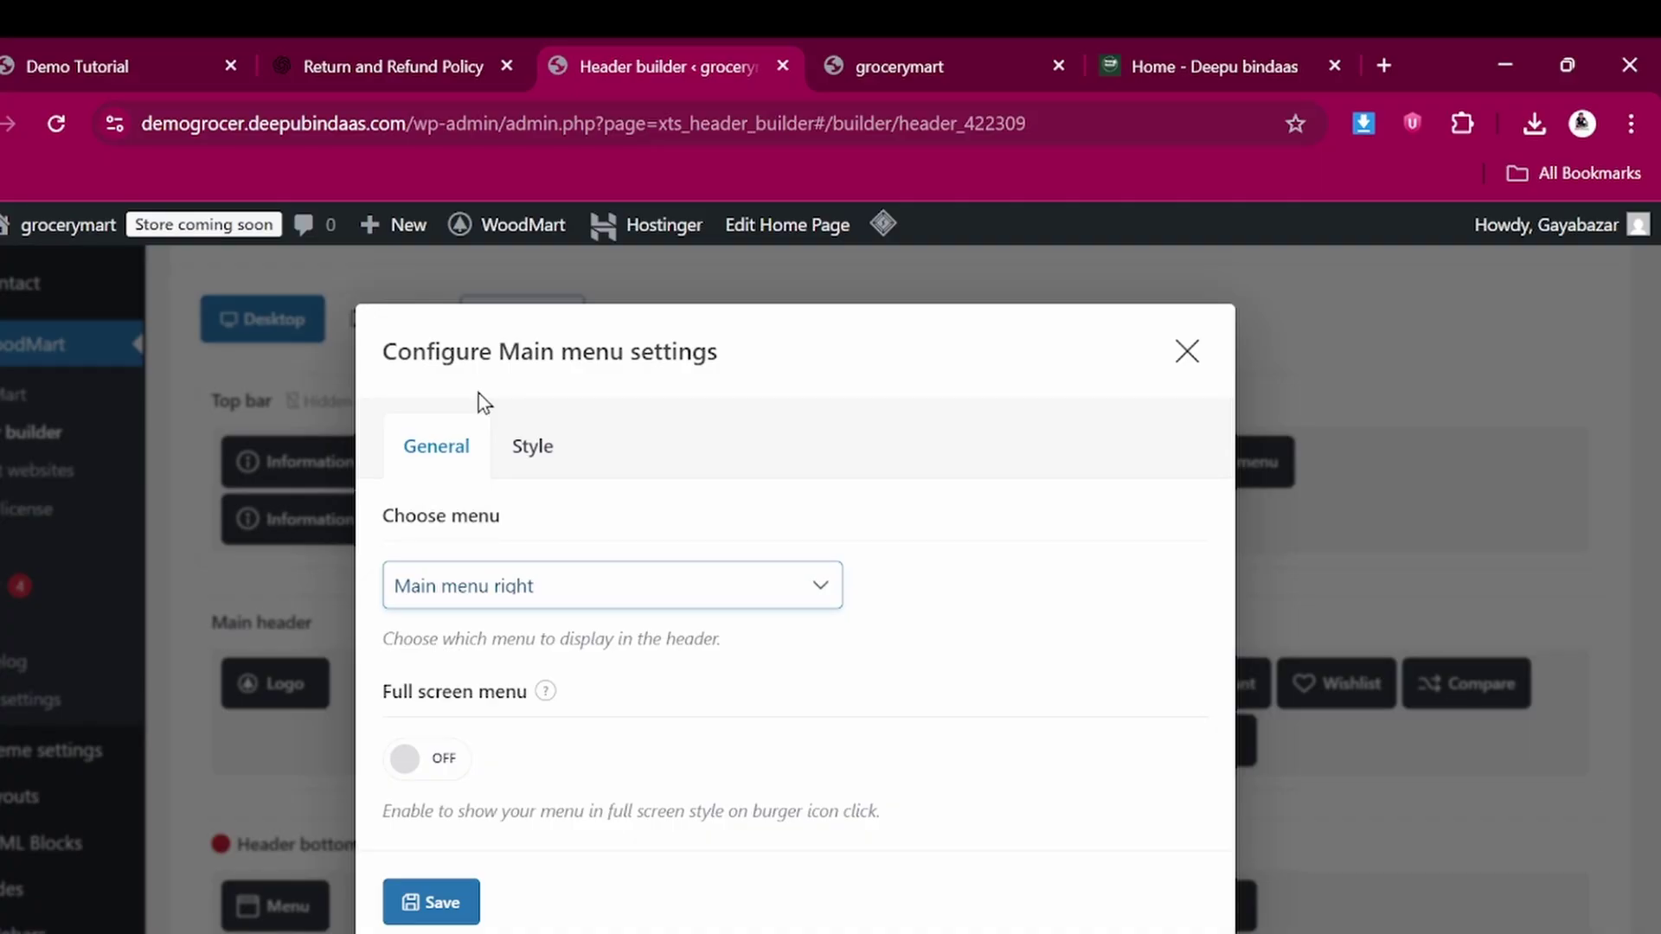
left_click(437, 902)
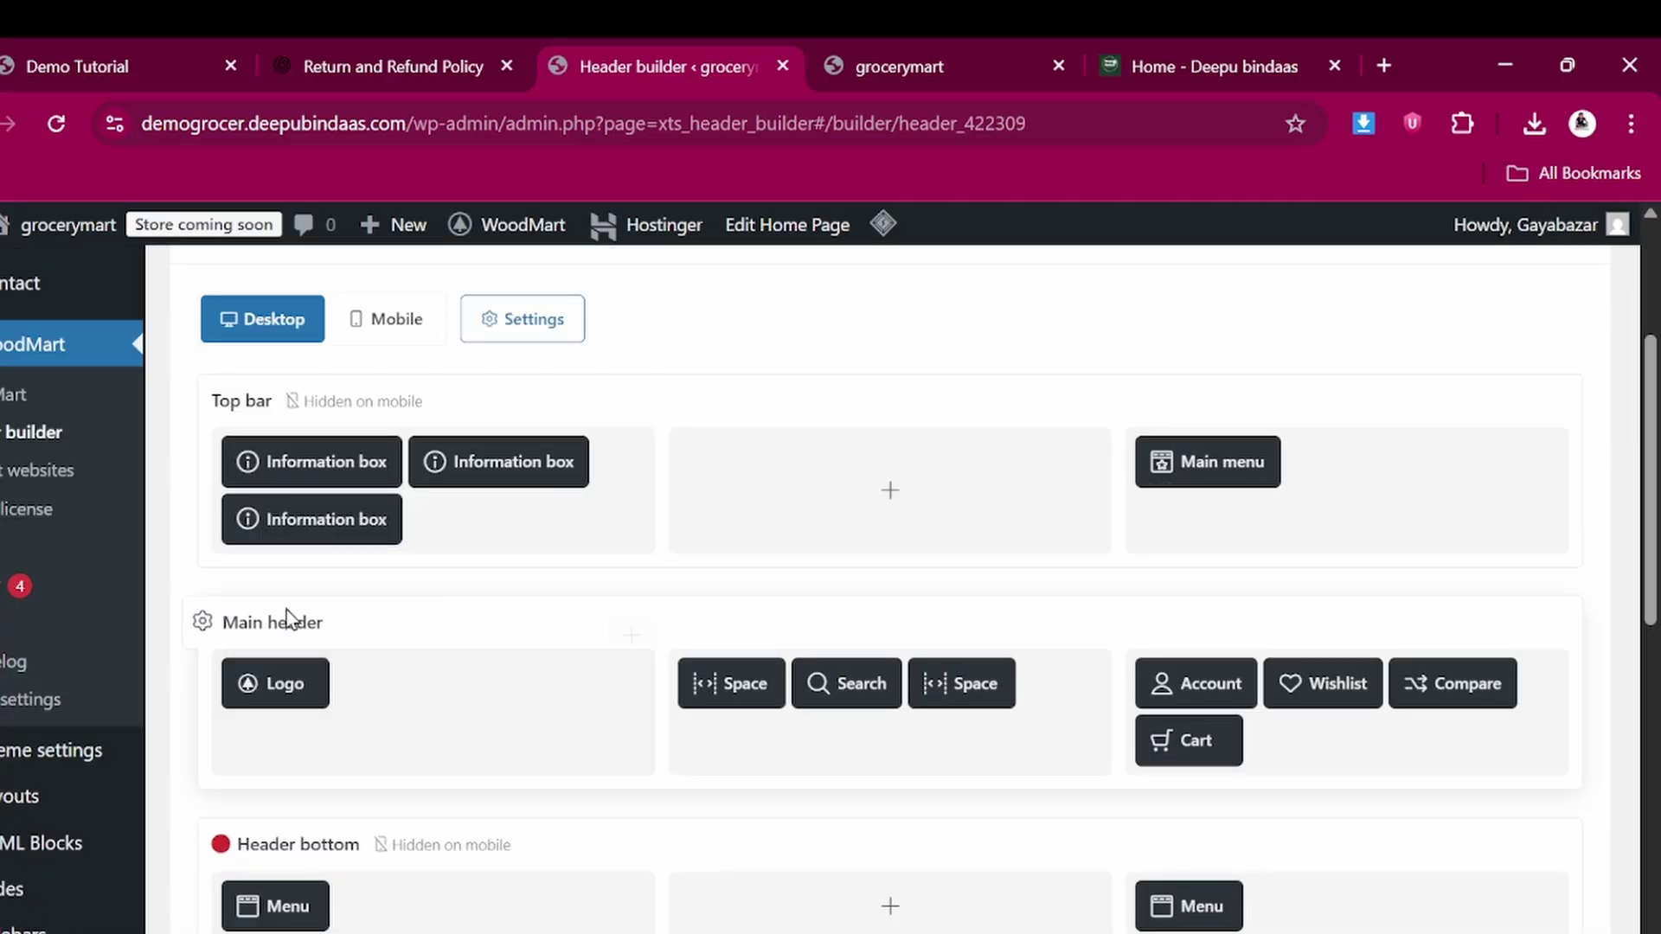
left_click(876, 45)
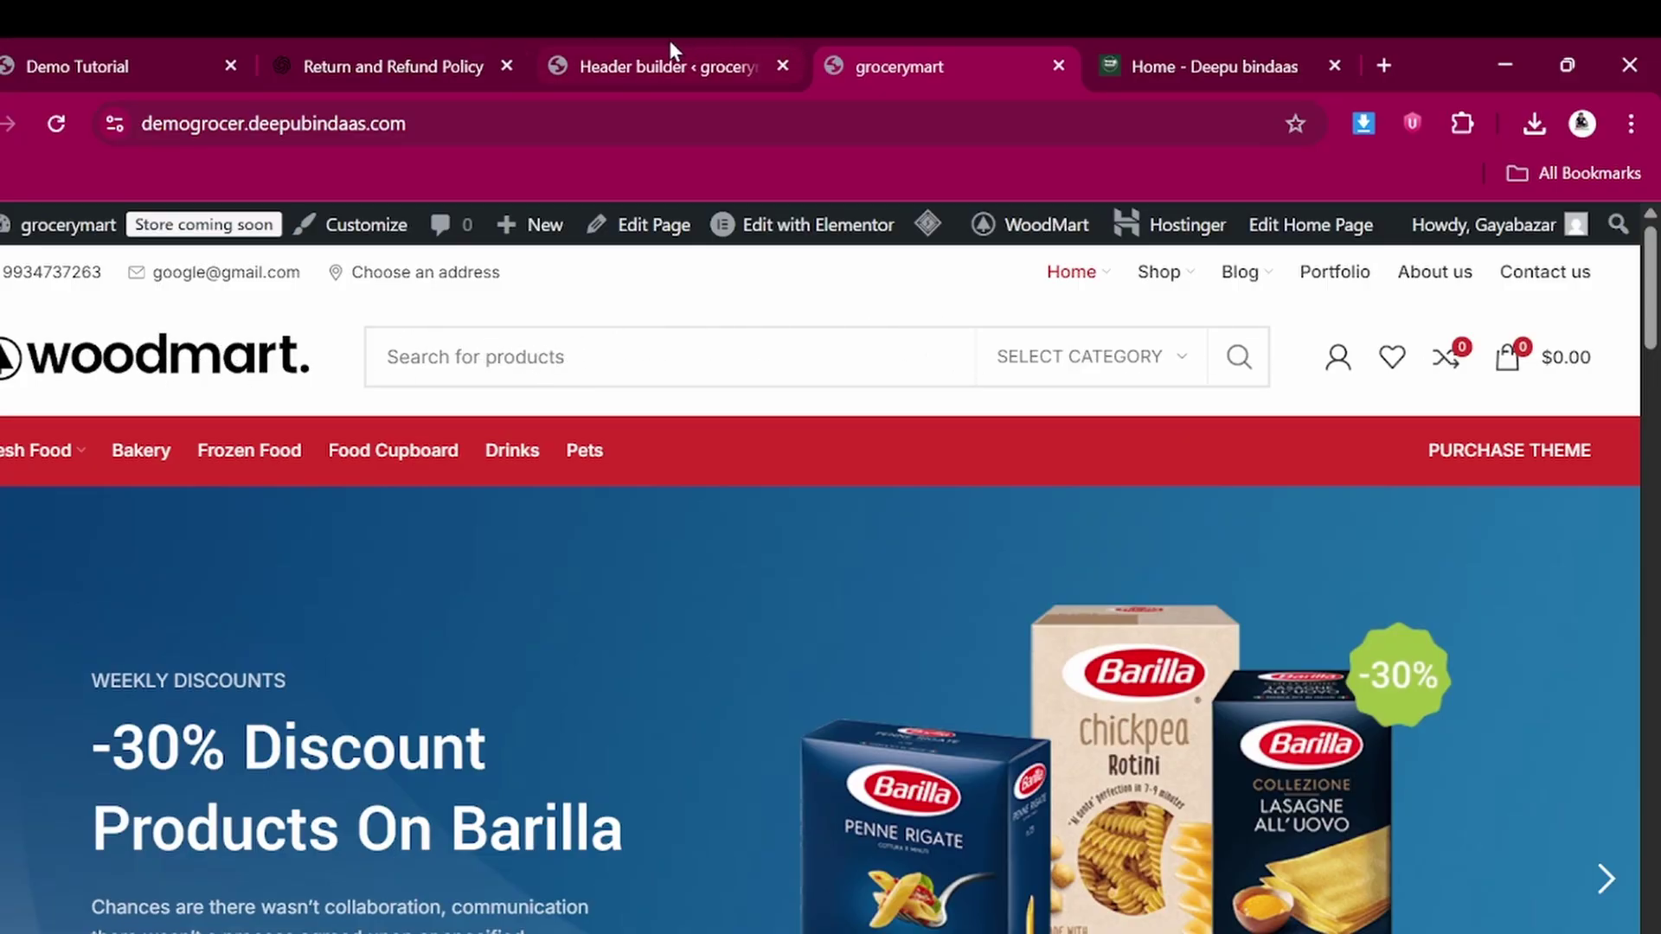
left_click(637, 43)
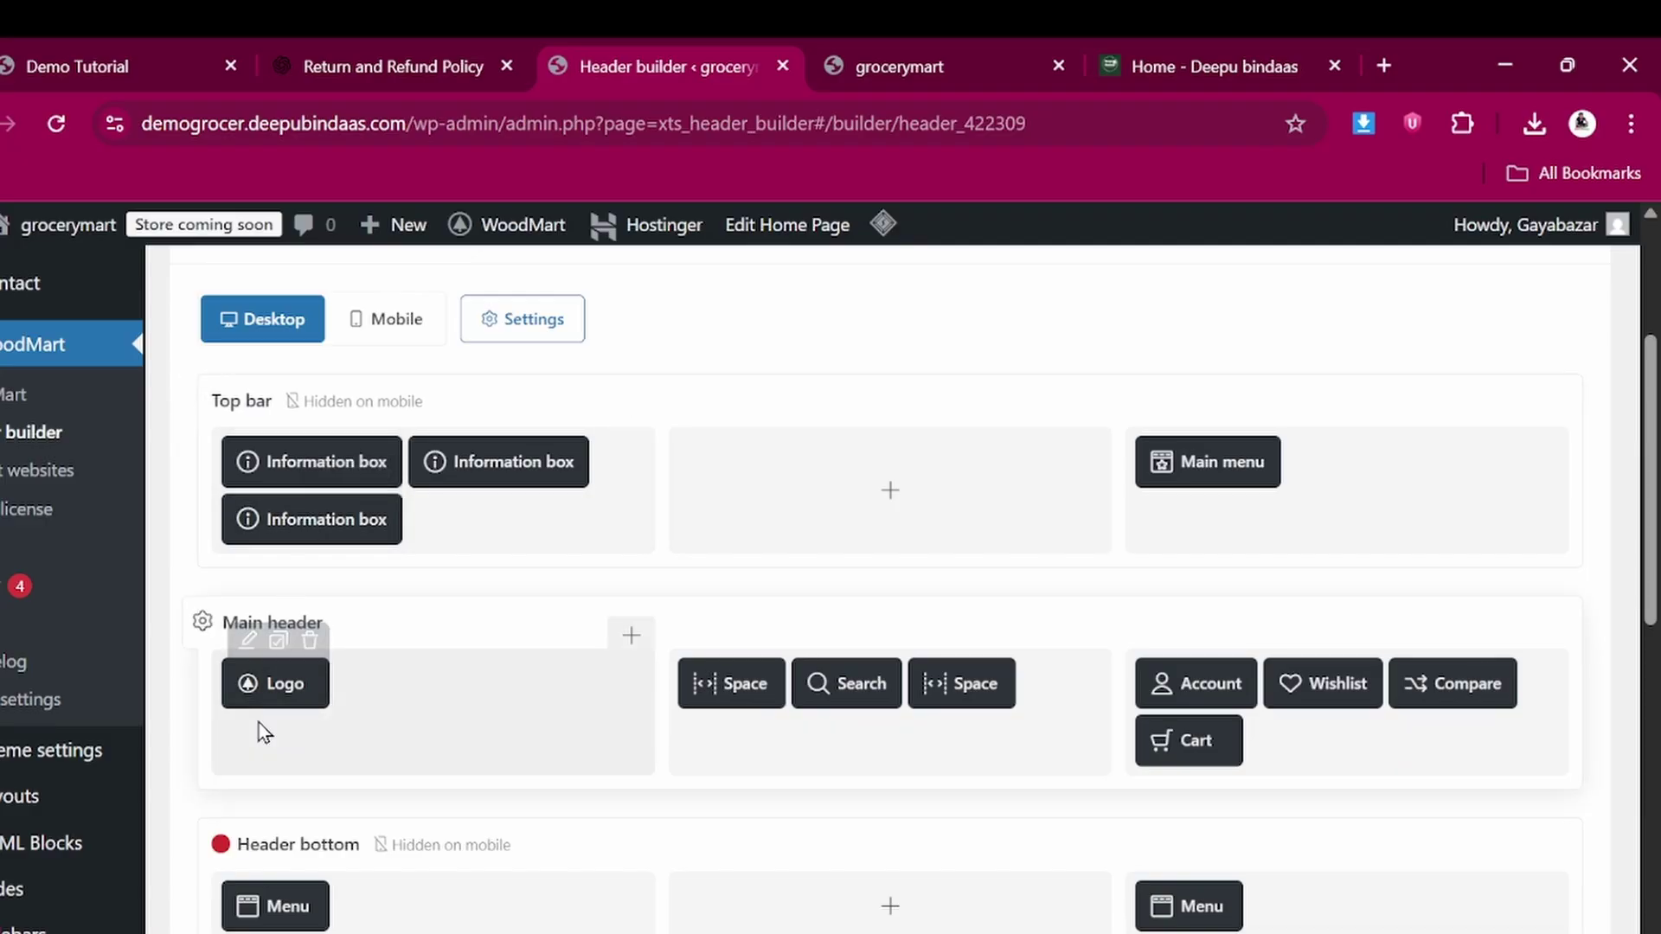
scroll(337, 685, "down", 2)
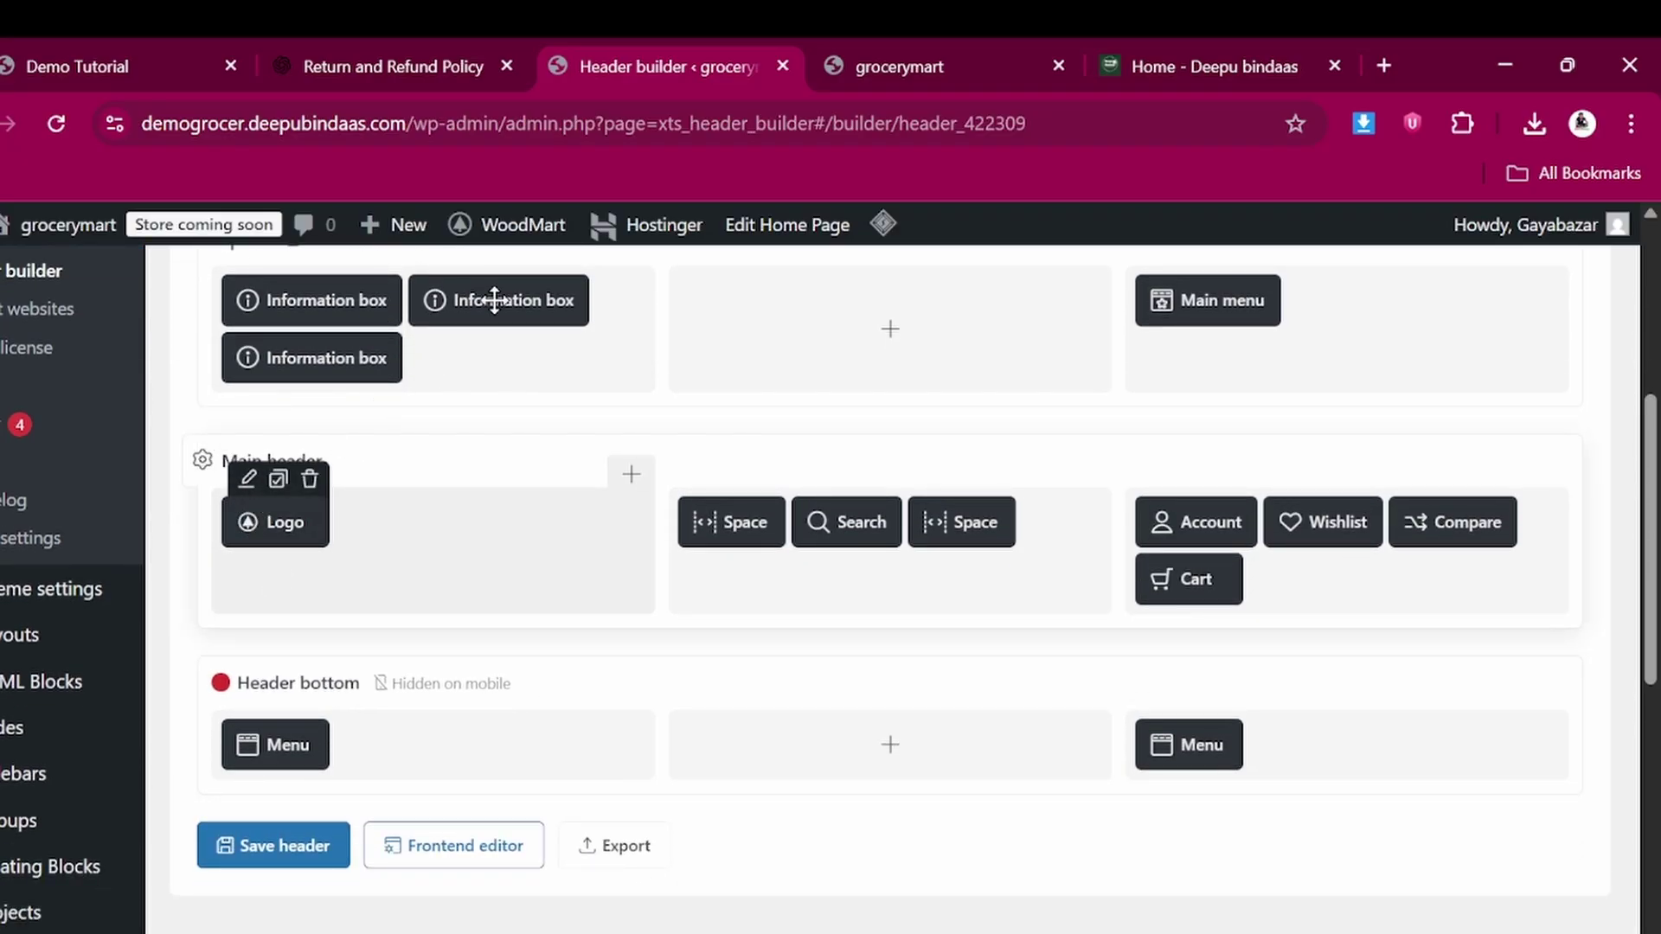
left_click(936, 43)
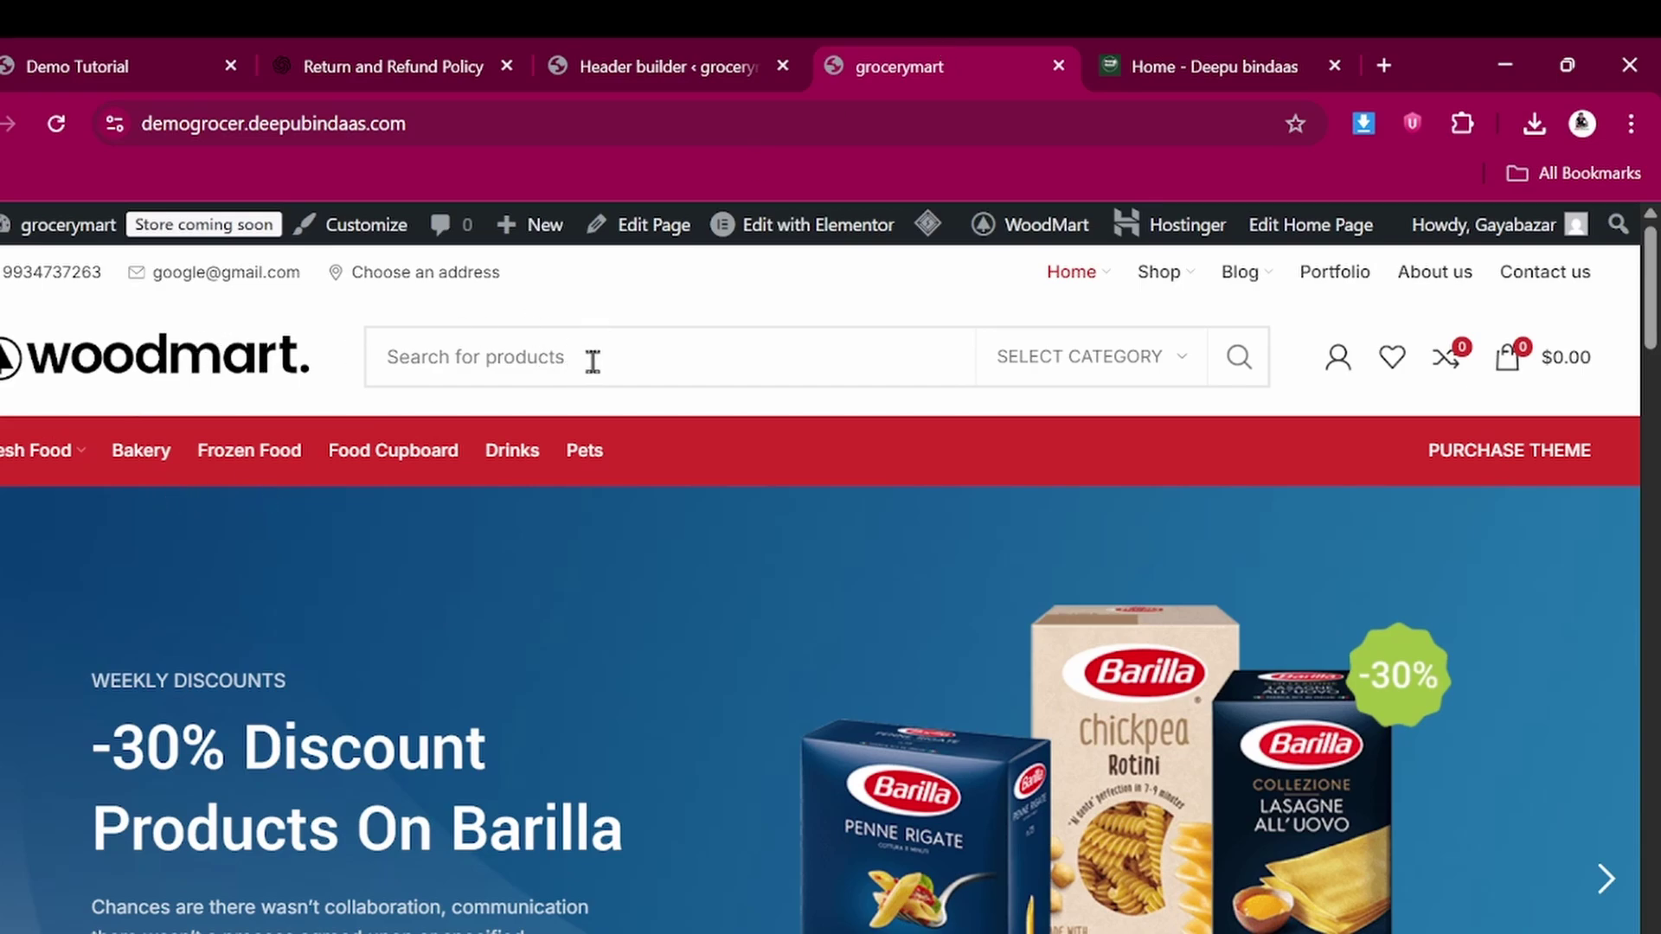
left_click(671, 49)
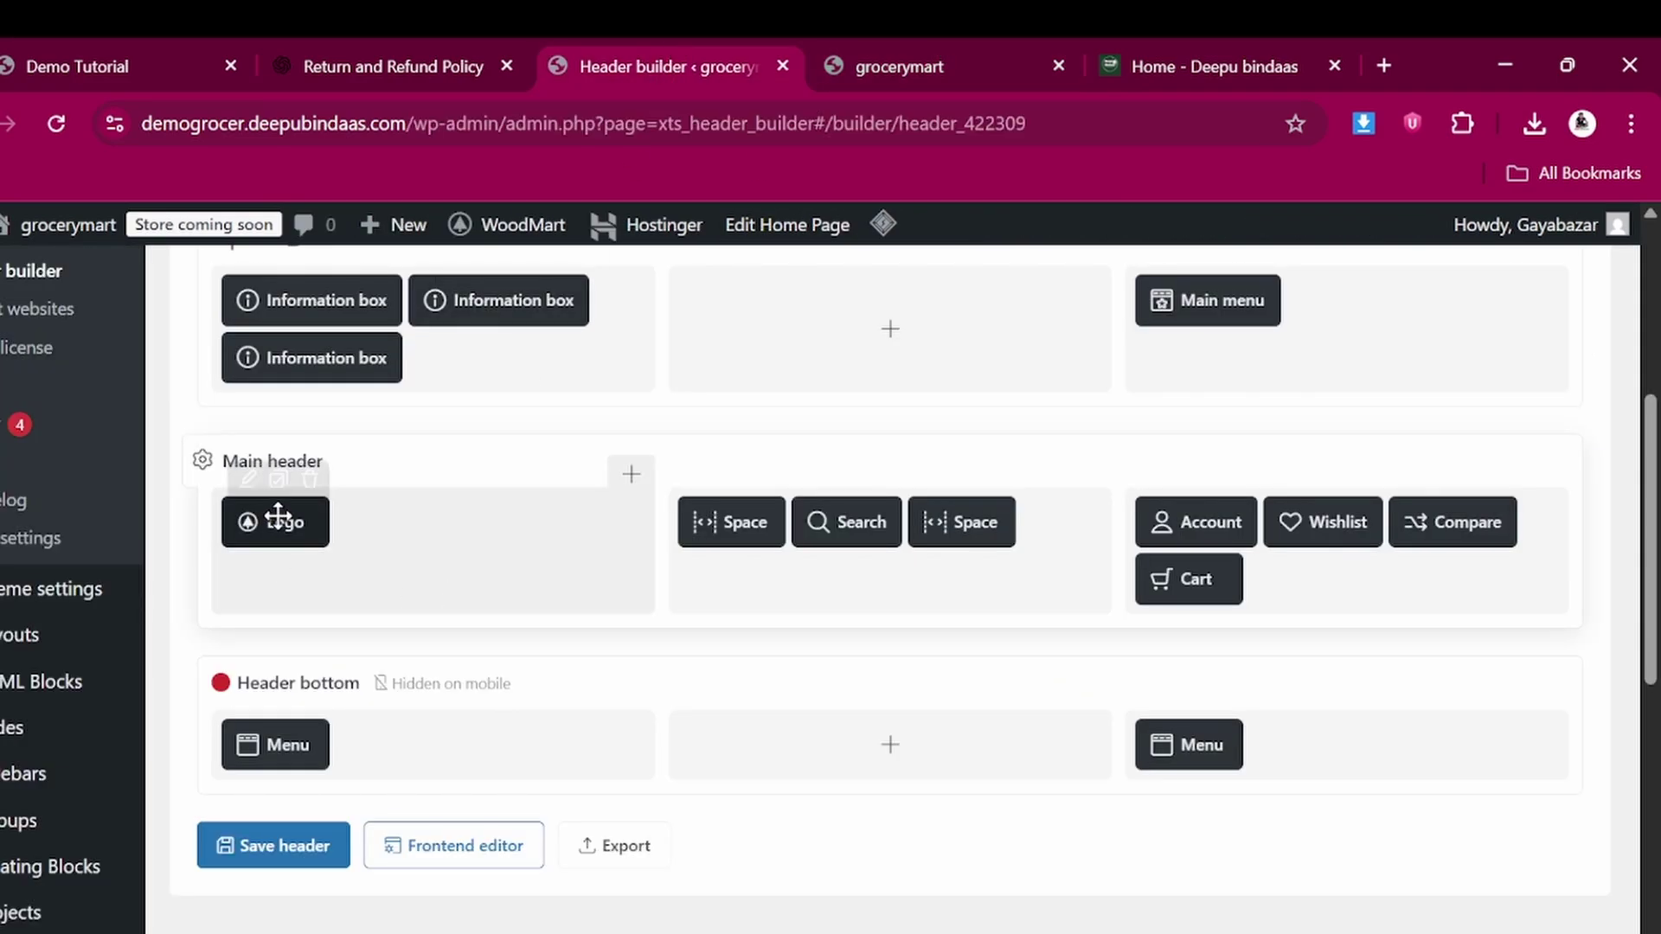
Upload GROCER.png and set it as the header's logo image
left_click(250, 479)
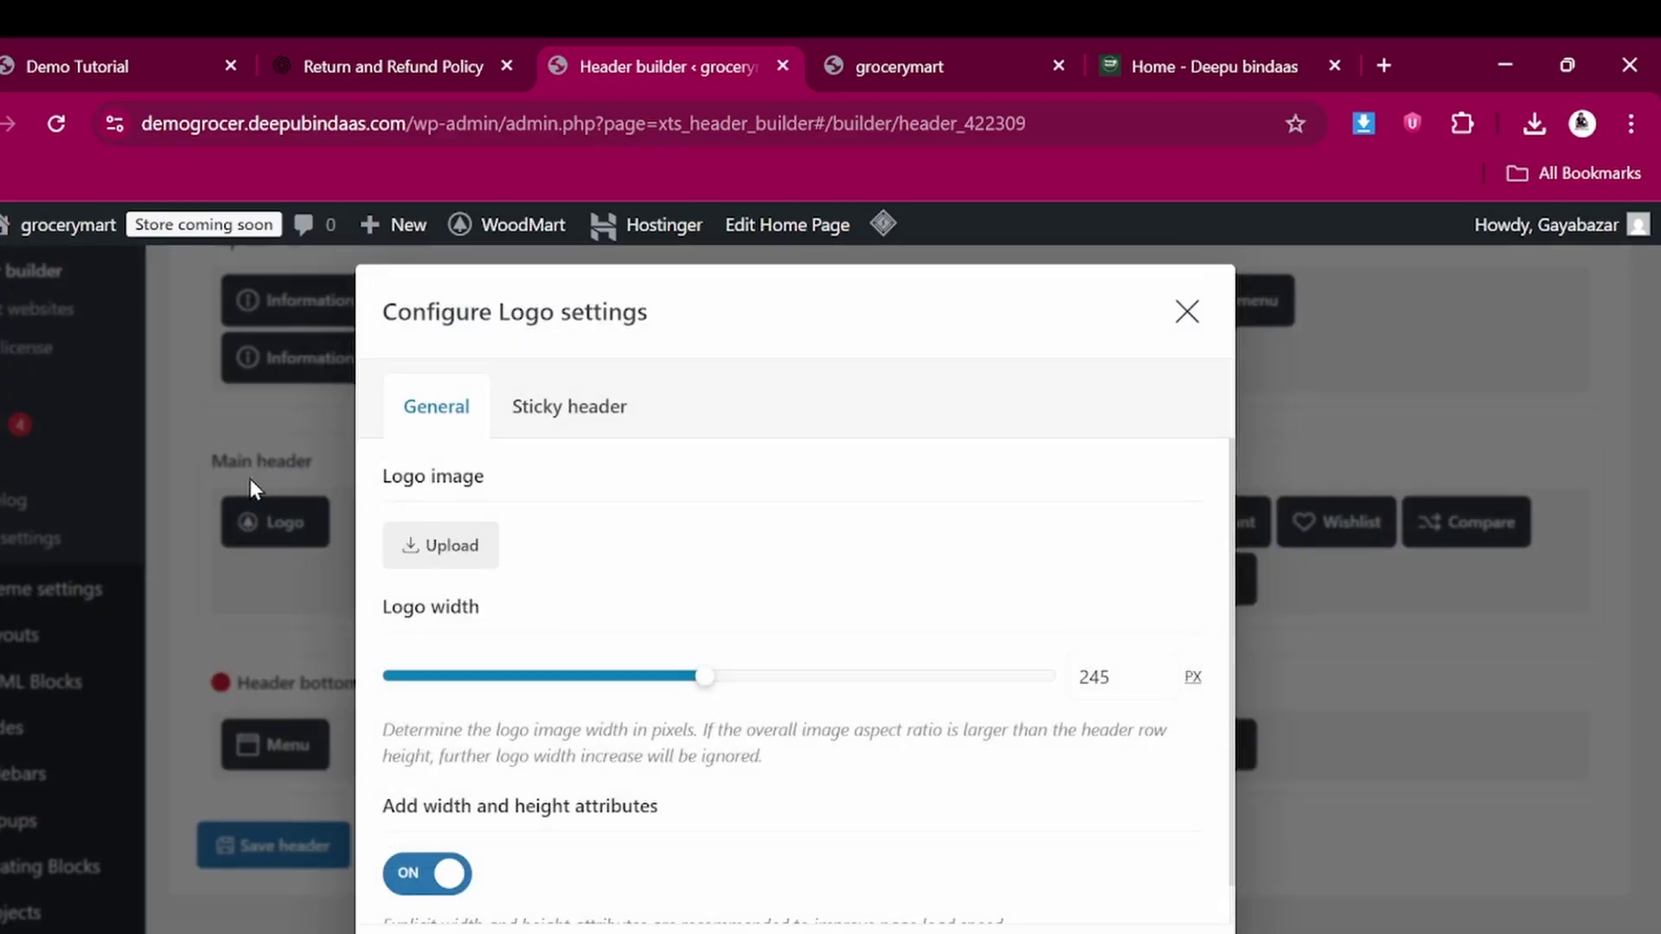
scroll(517, 571, "down", 1)
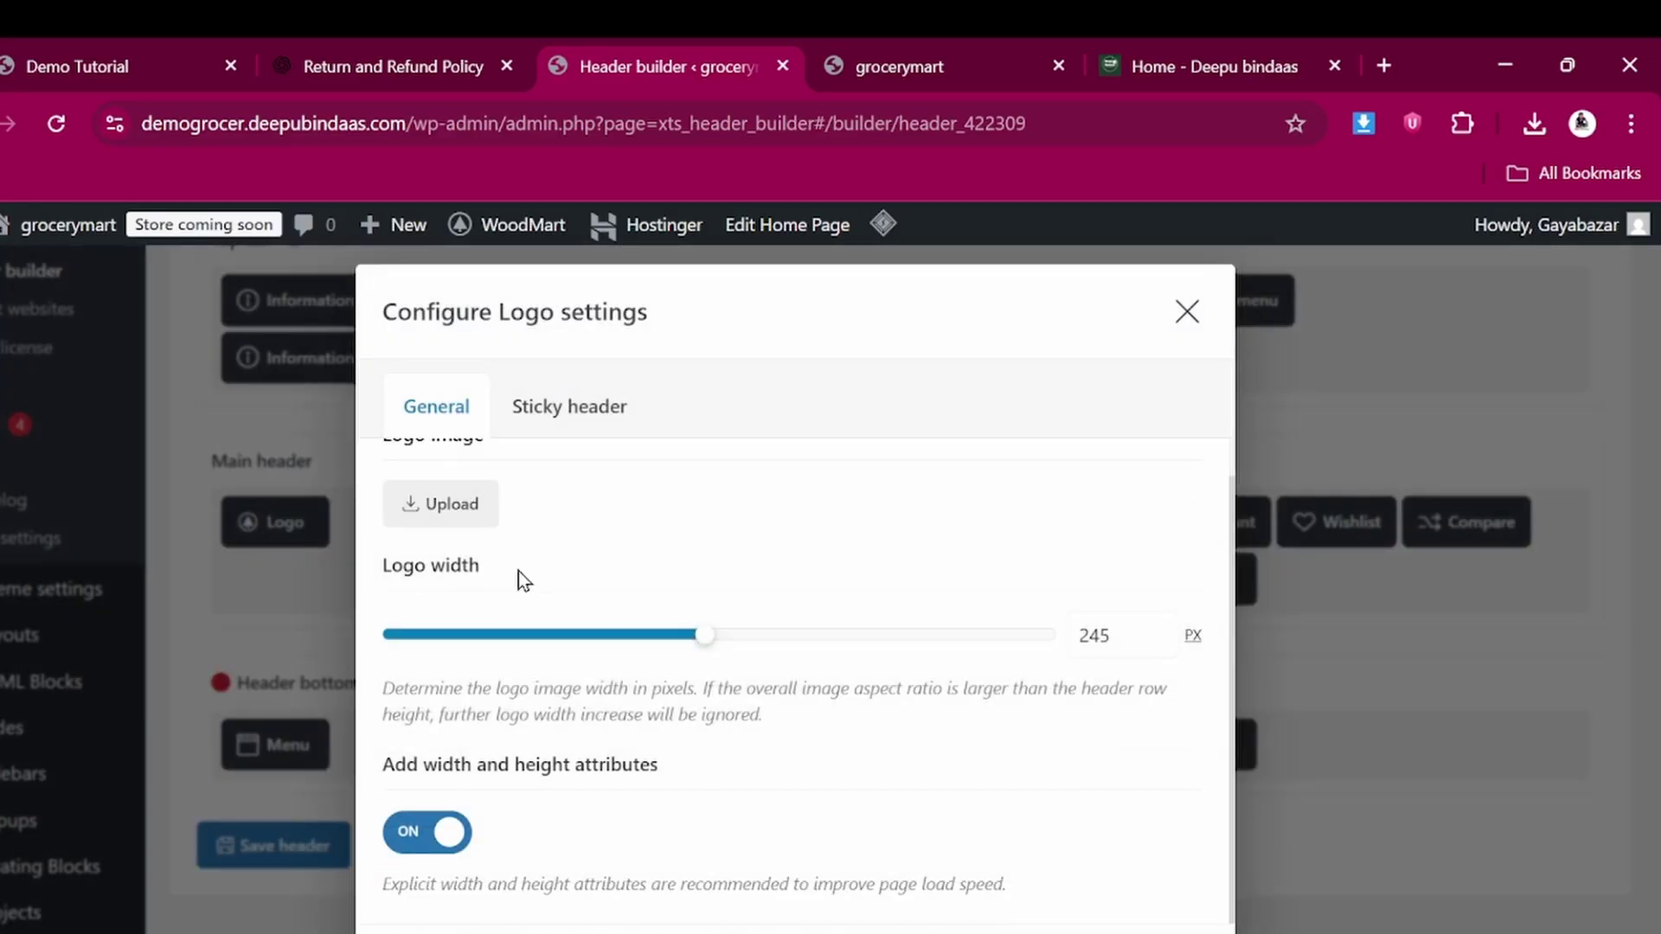
left_click(452, 506)
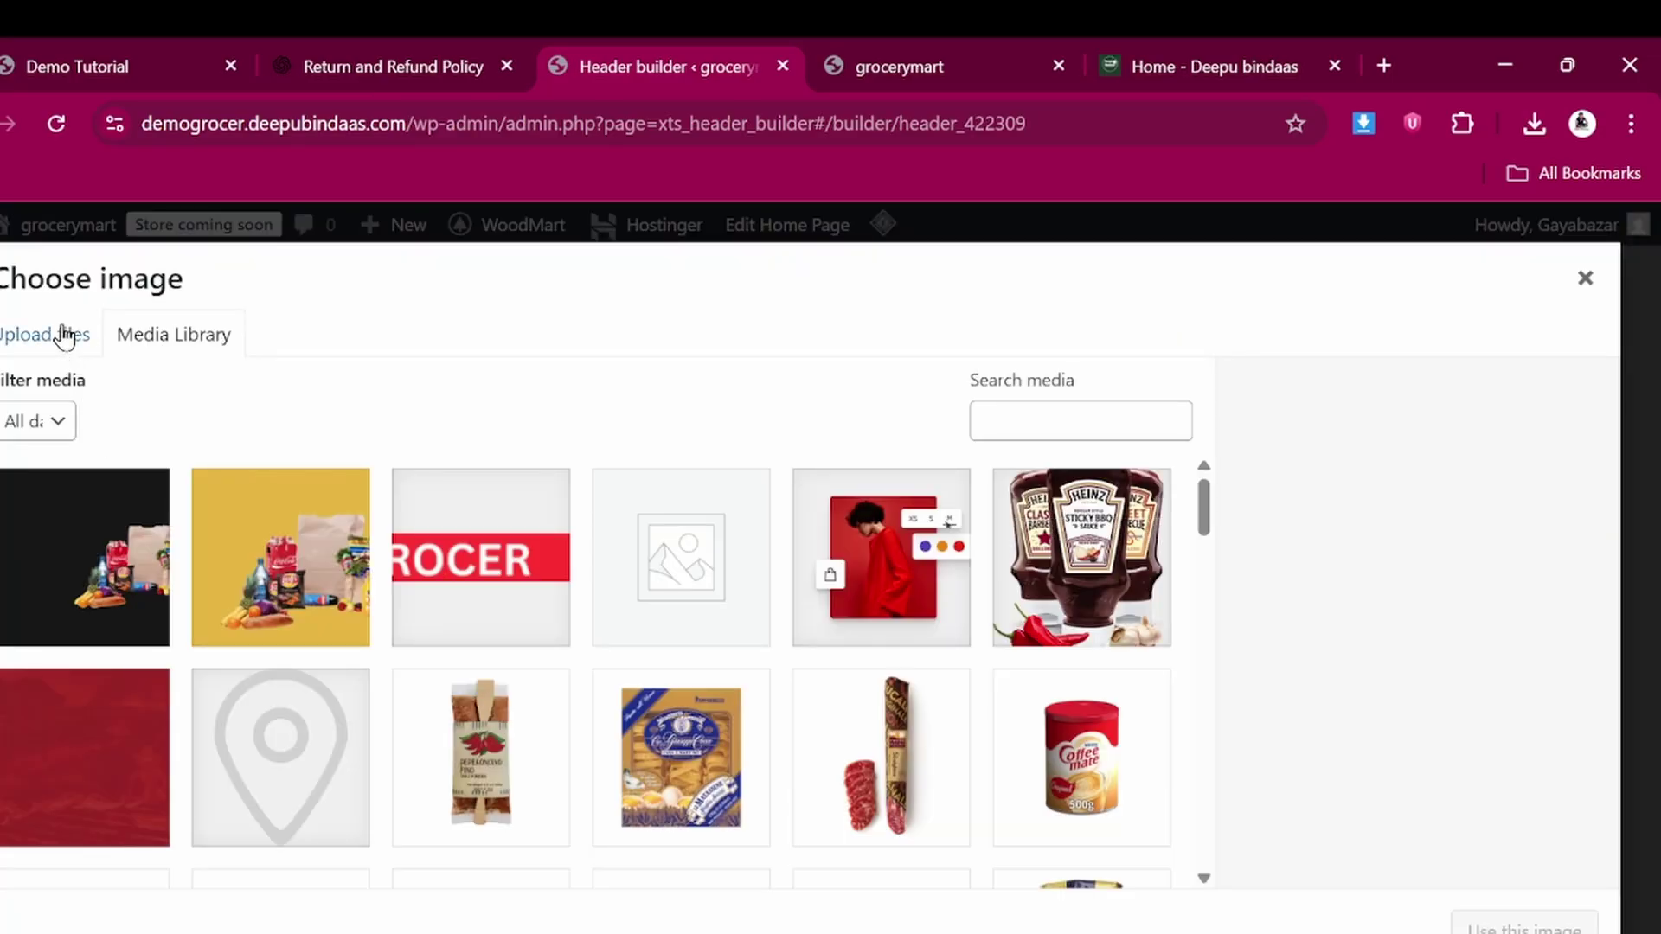
left_click(65, 337)
left_click(815, 690)
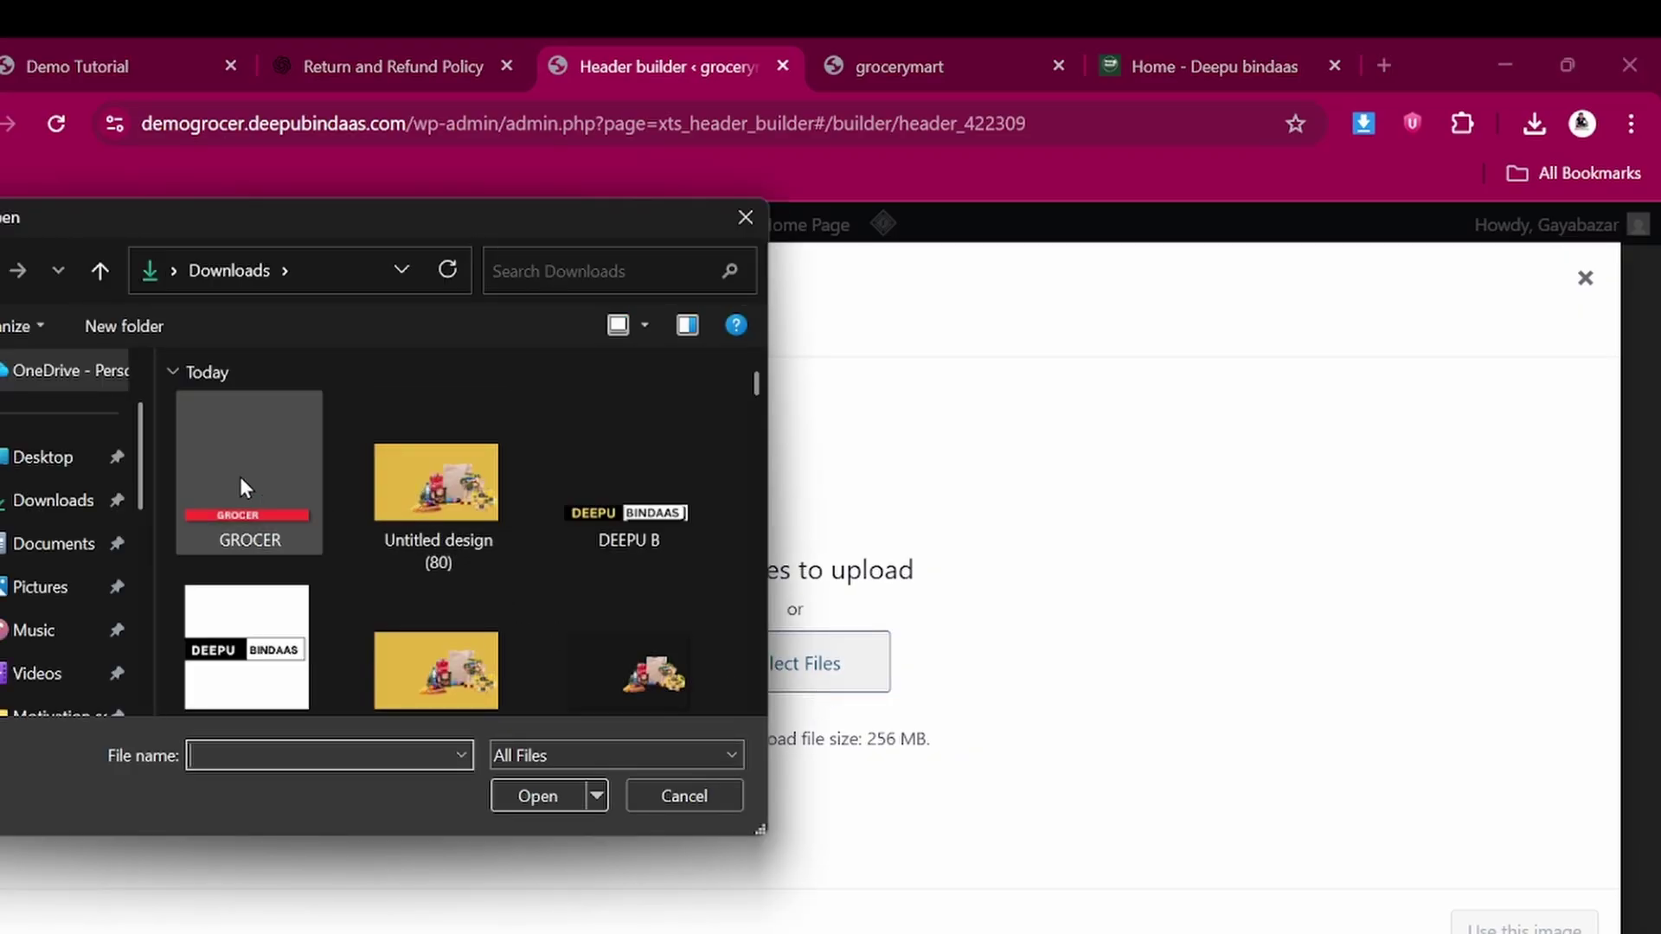
left_click(237, 476)
left_click(545, 793)
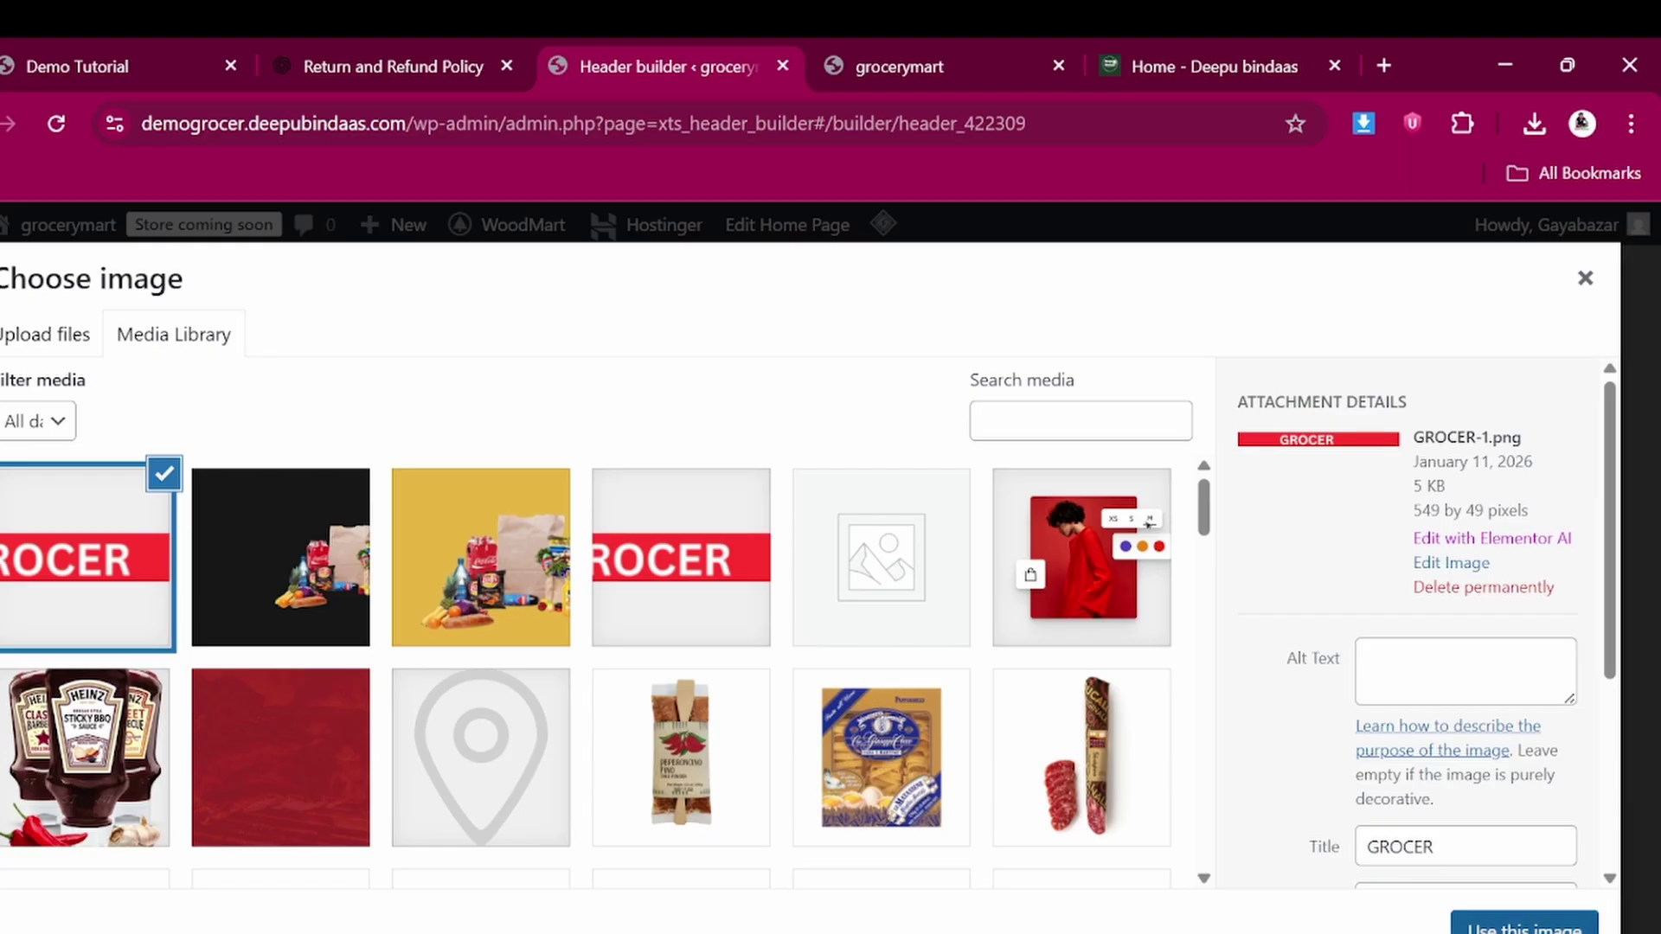
left_click(1525, 924)
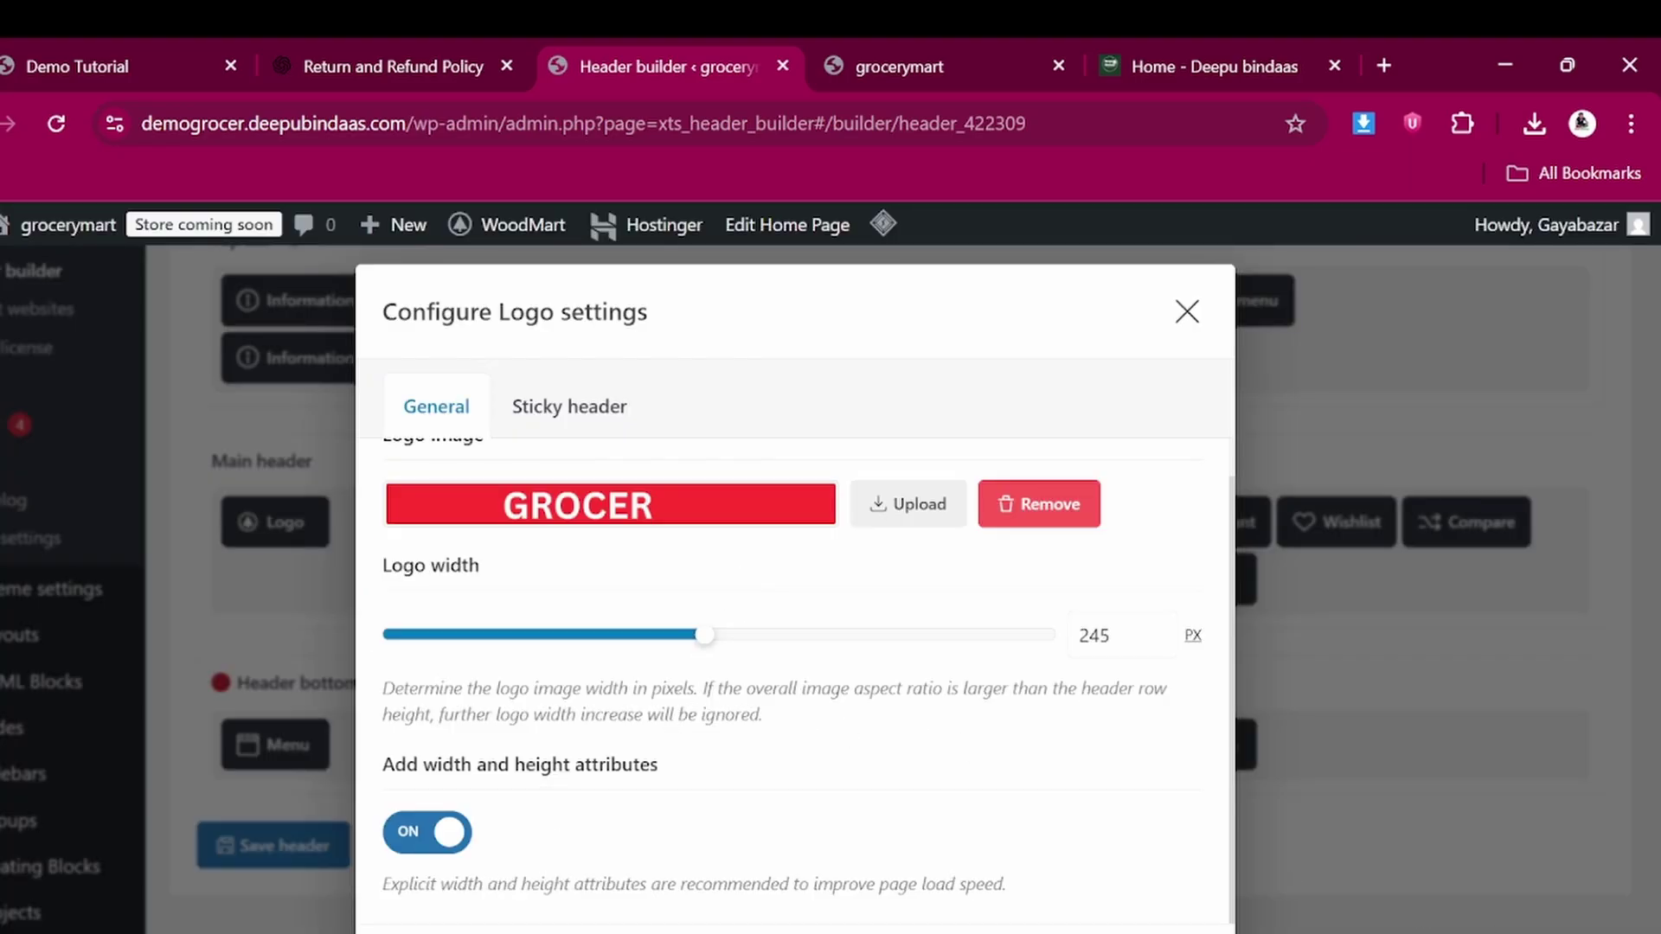
left_click(424, 933)
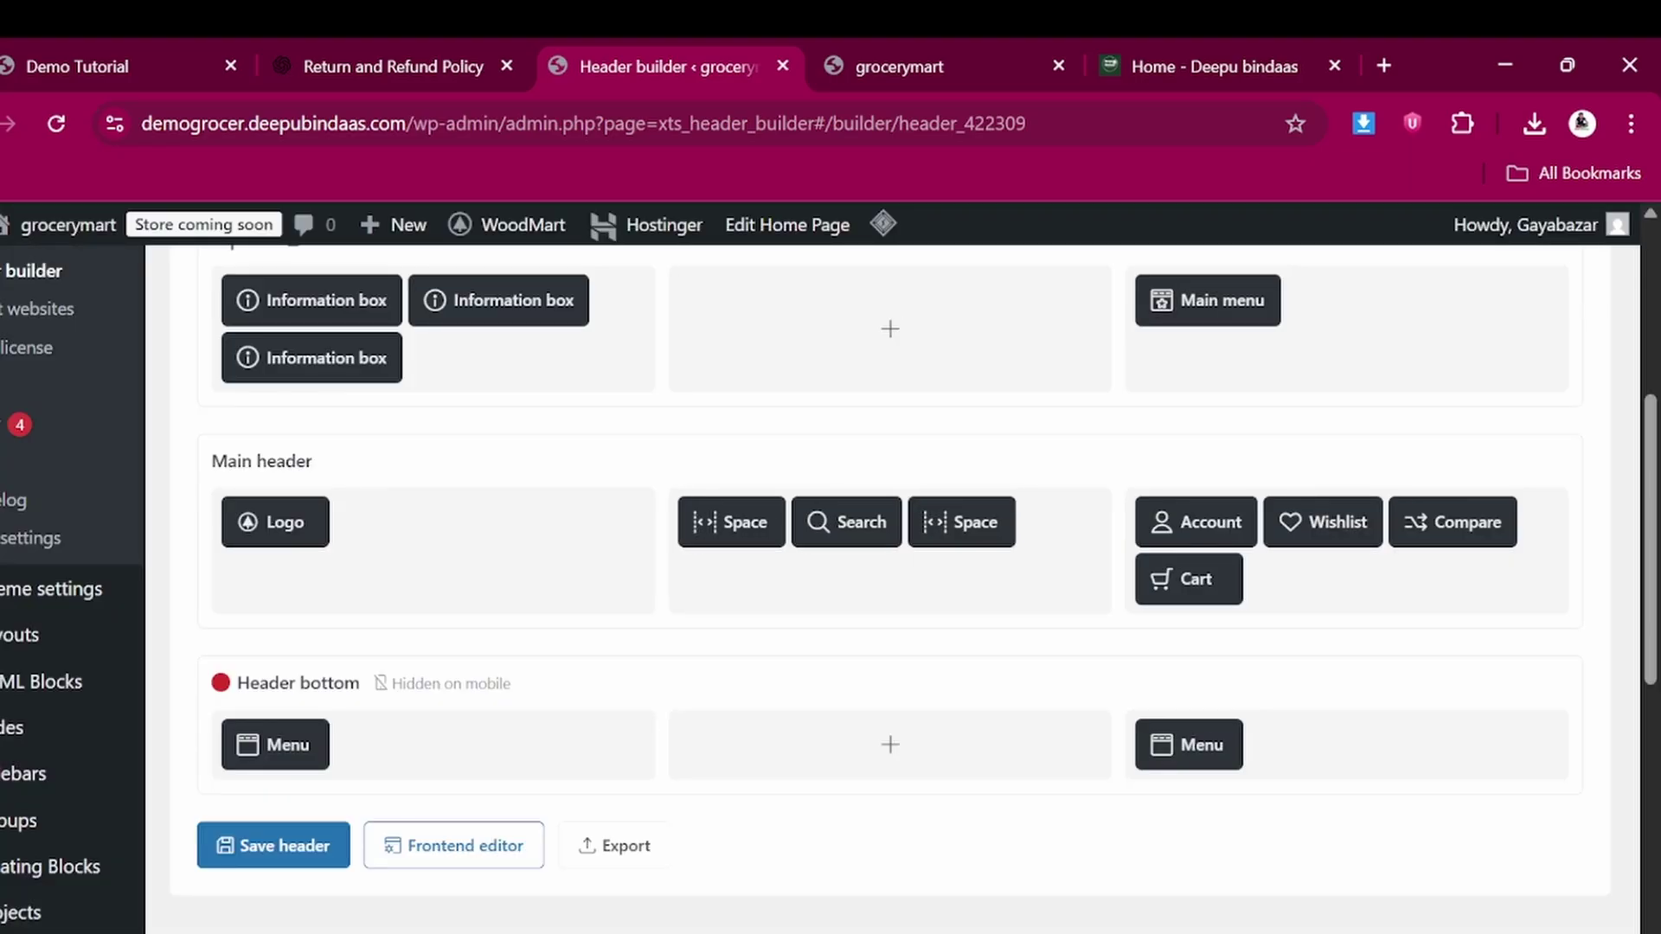
Save the header and reload the grocerymart storefront to see the new logo
left_click(291, 863)
left_click(938, 54)
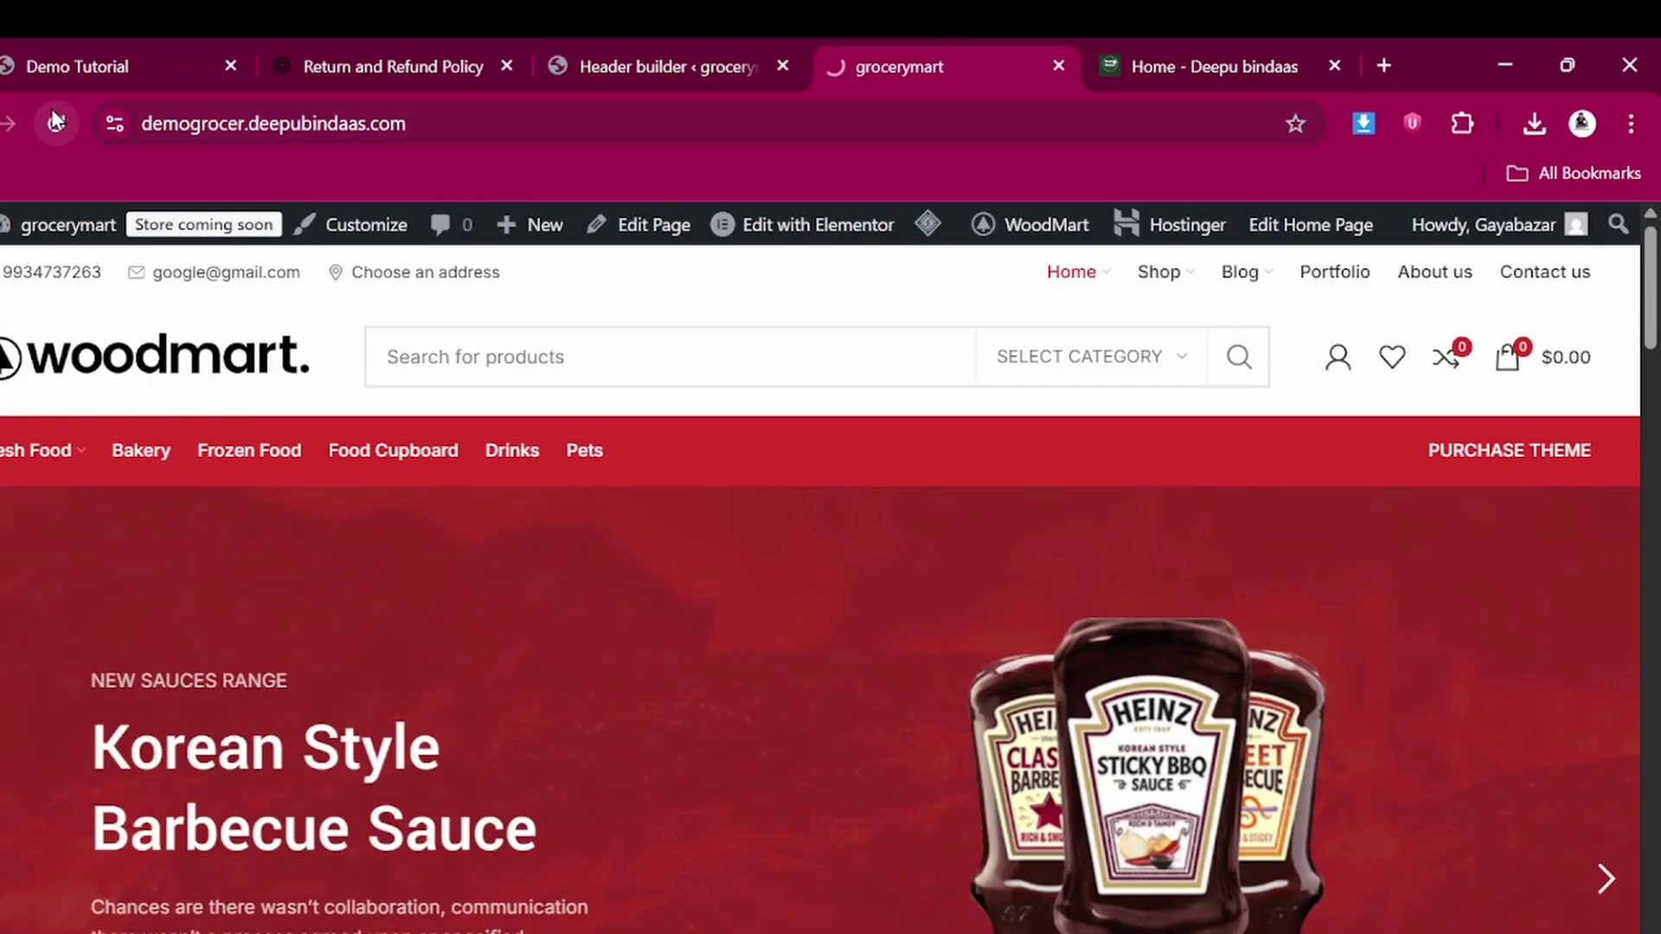
left_click(54, 122)
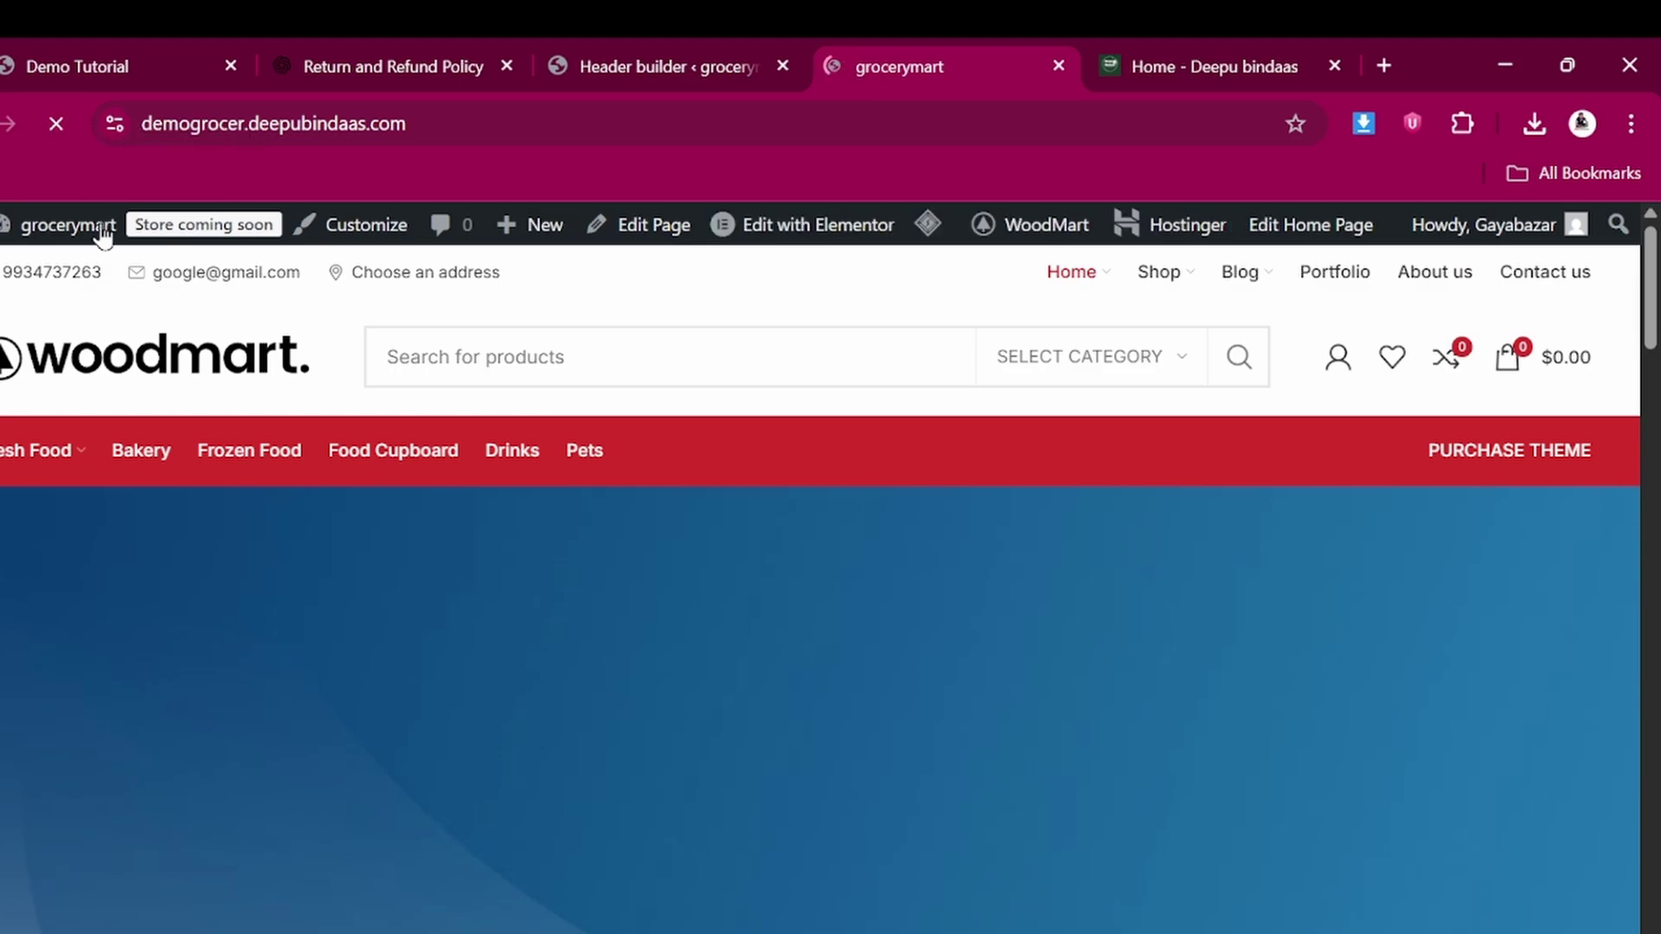
mouse_move(937, 248)
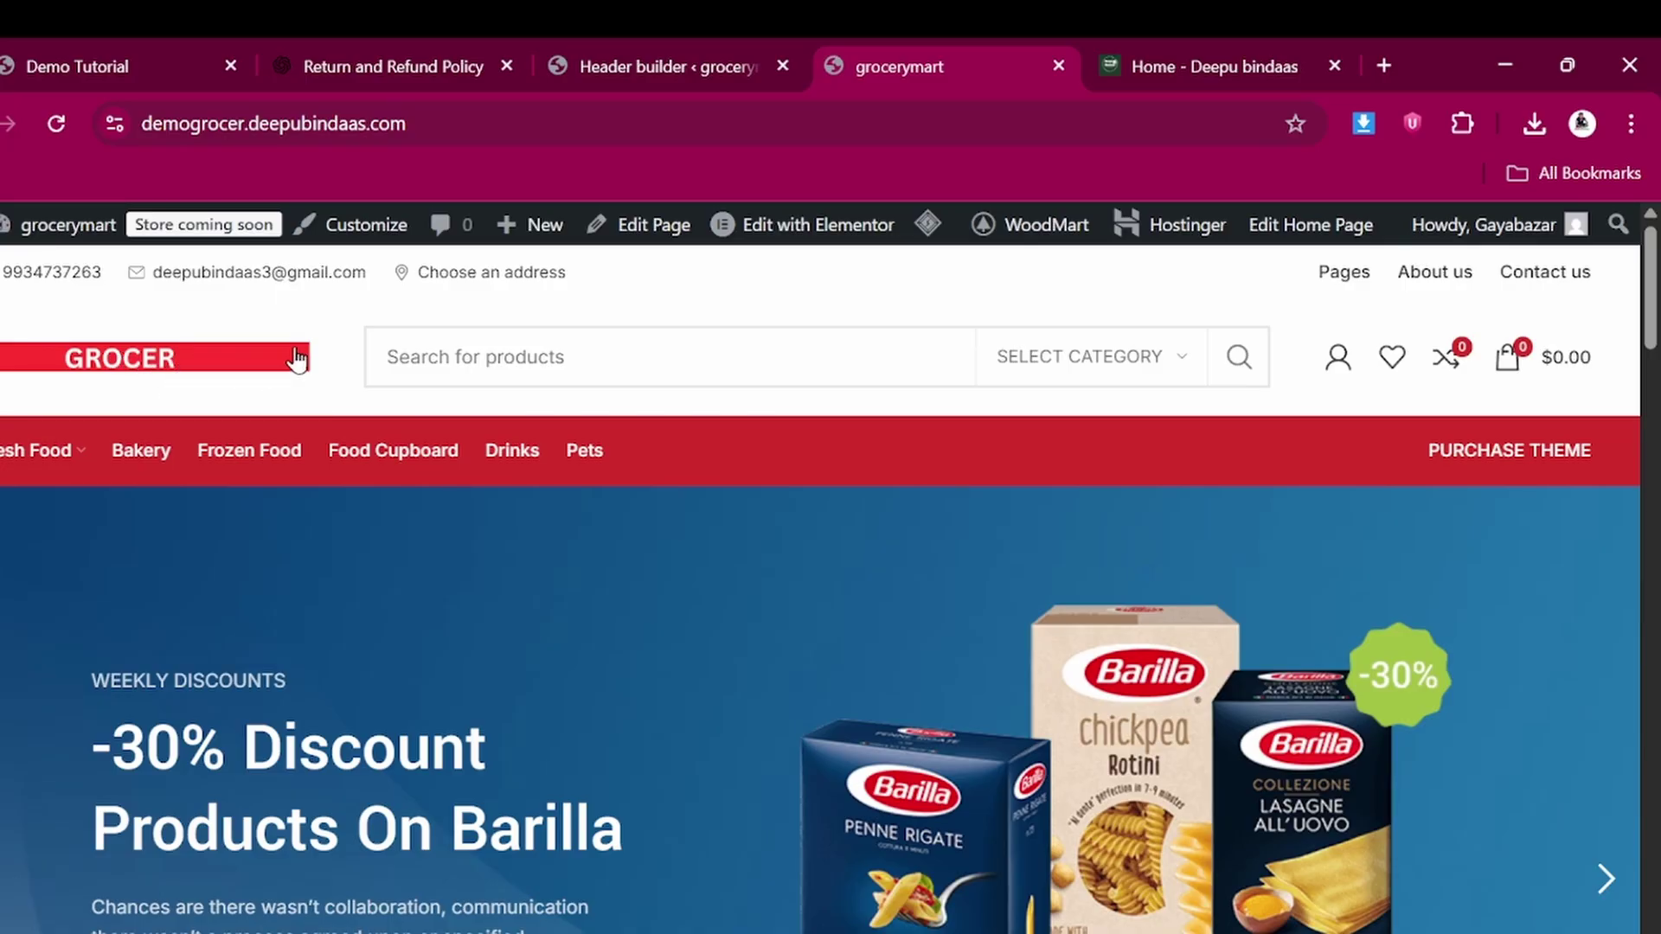
Compare the storefront's GROCER-logo header, then return to the Header Grocery builder
left_click(664, 54)
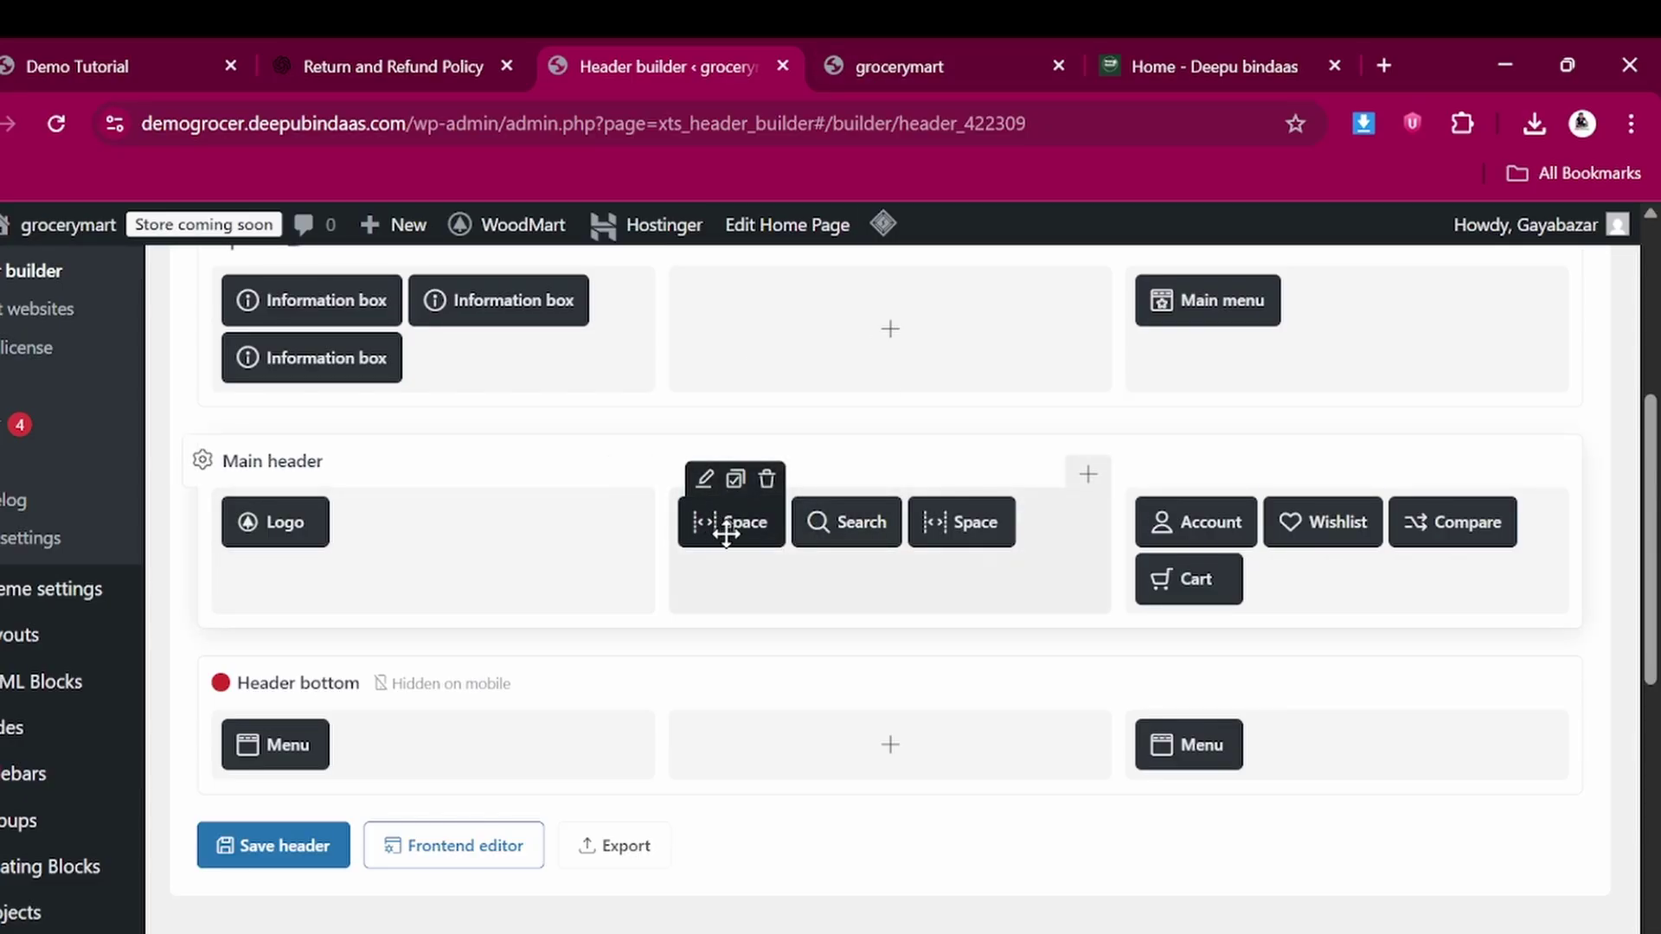
left_click(962, 48)
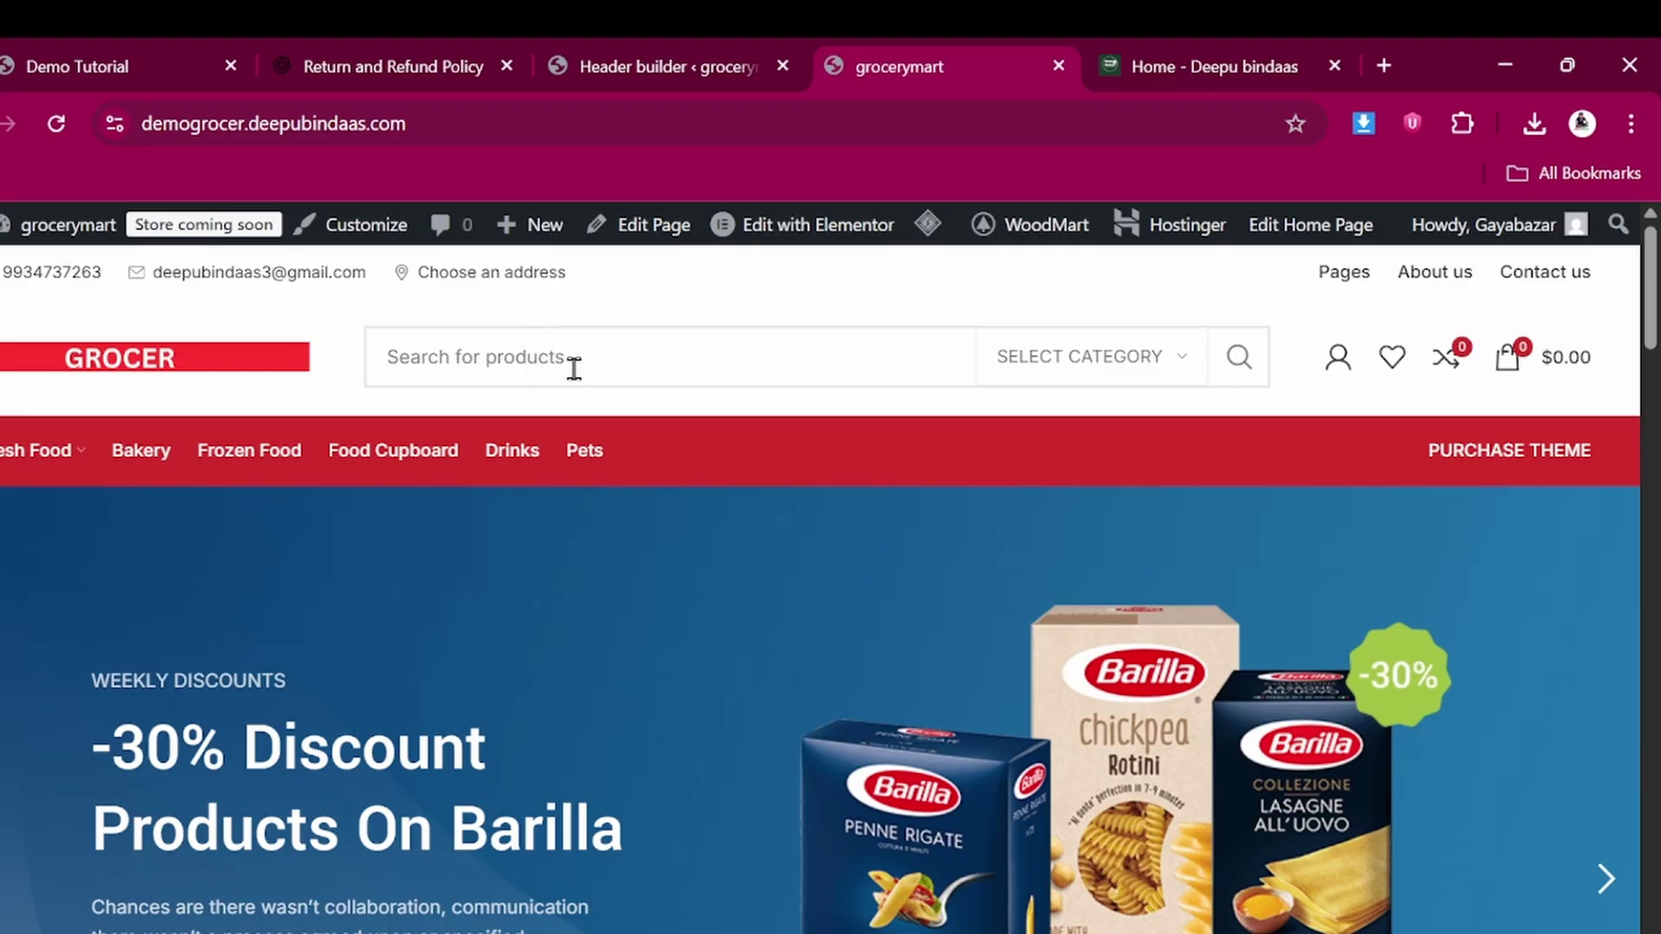
left_click(651, 67)
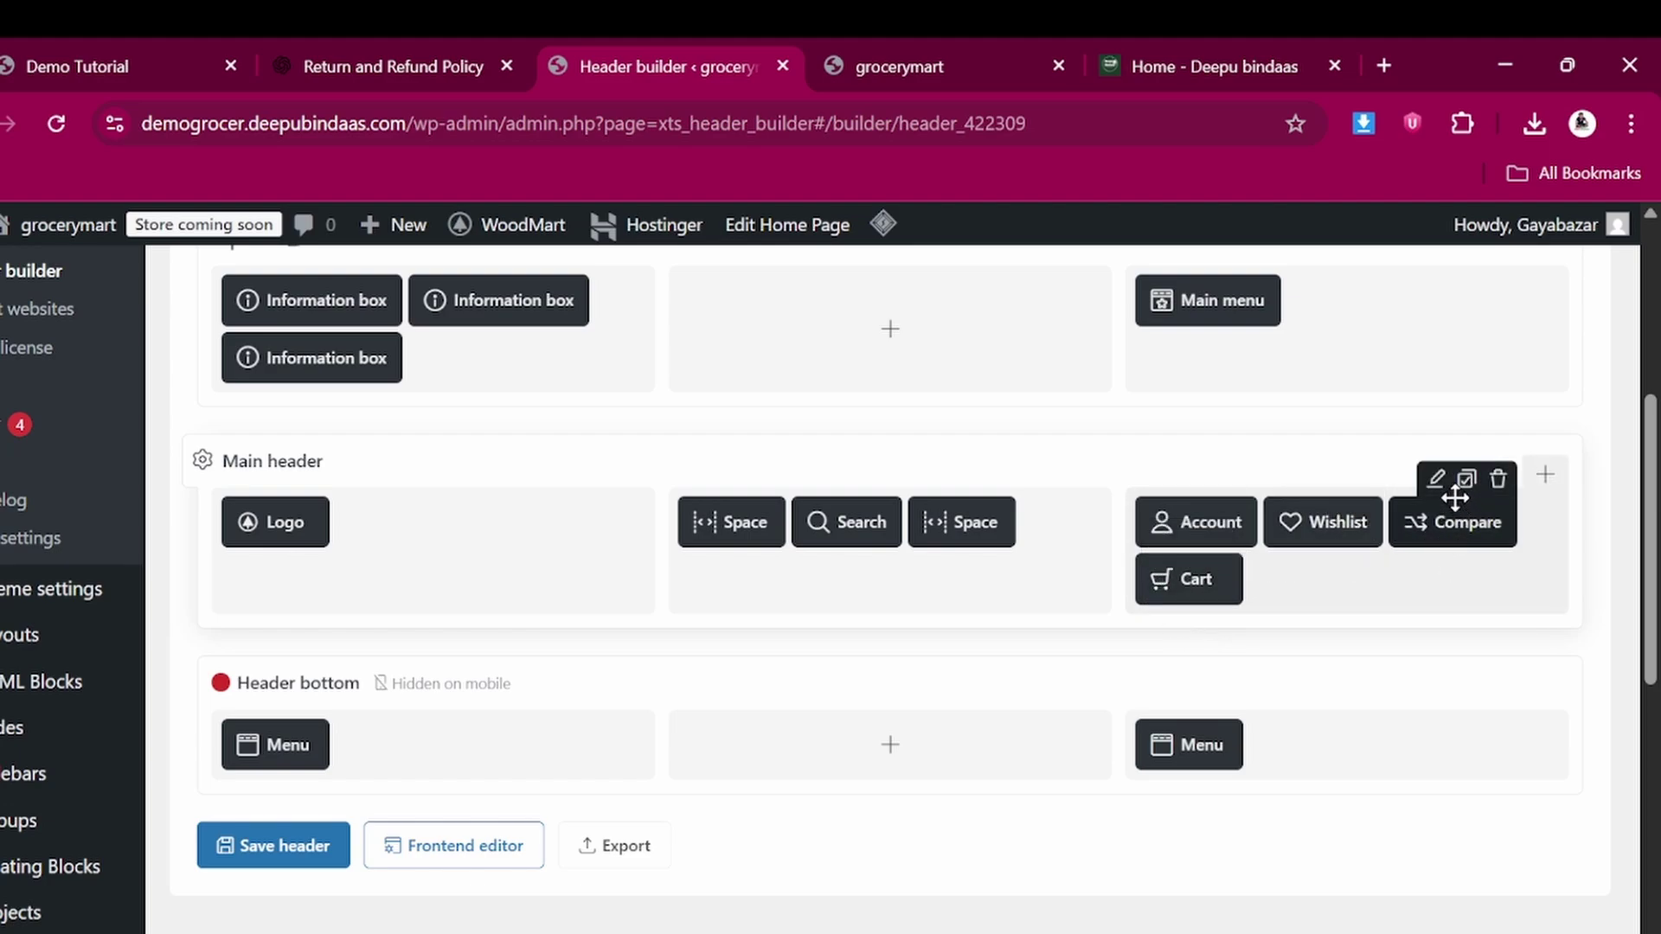
left_click(1439, 483)
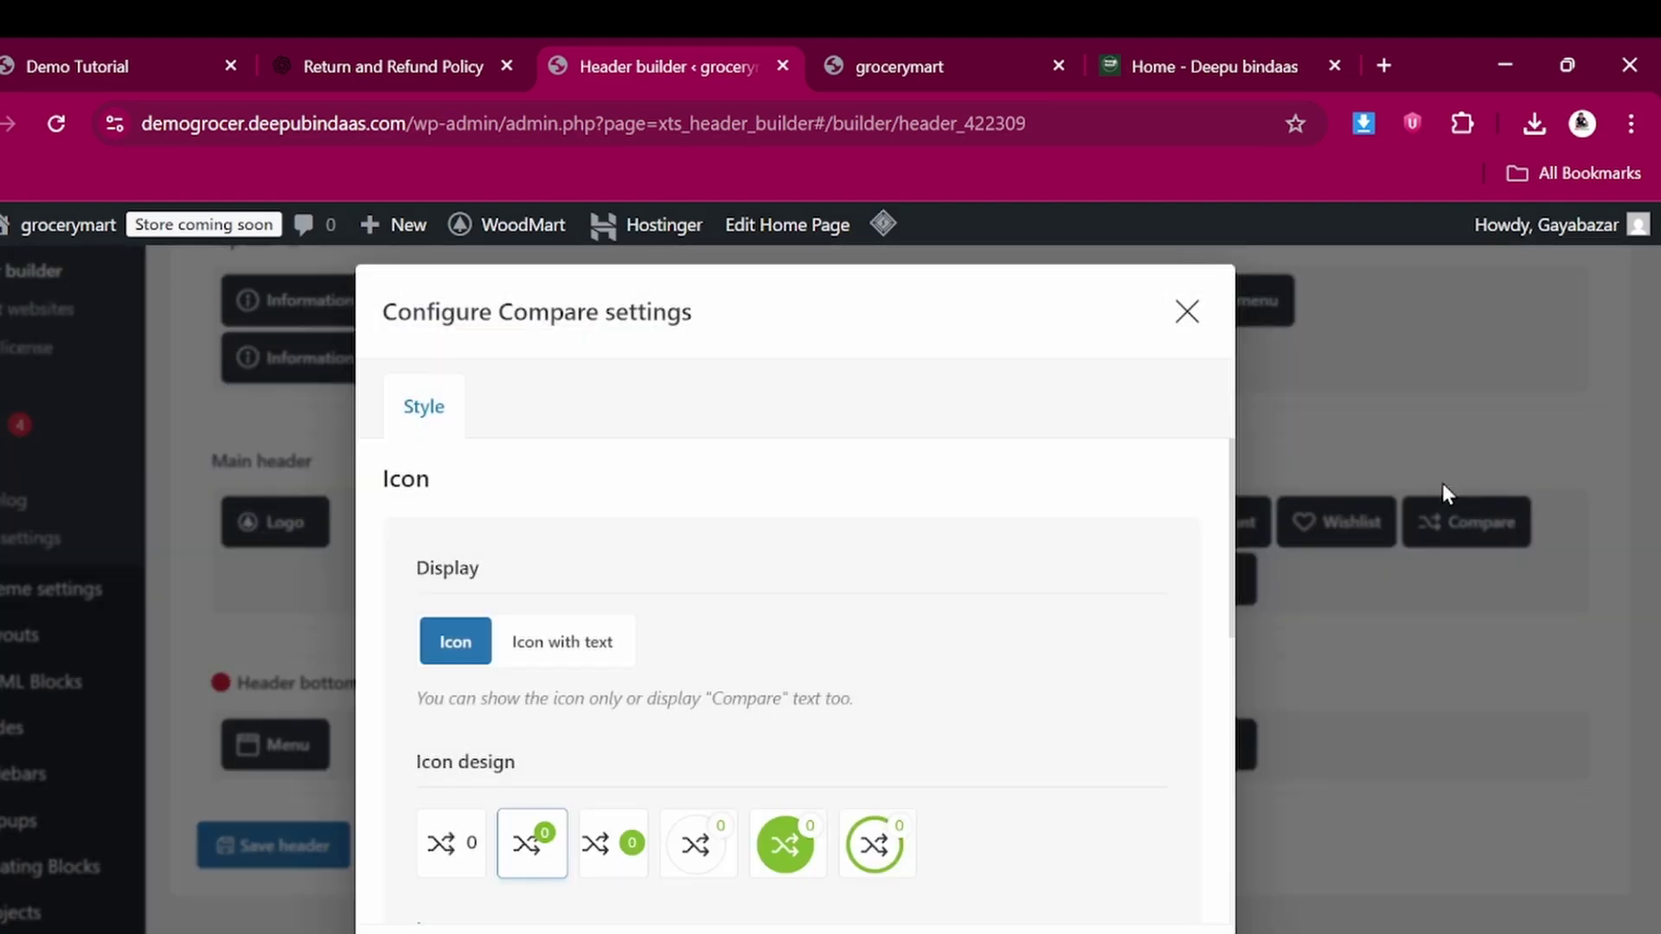
scroll(933, 611, "down", 3)
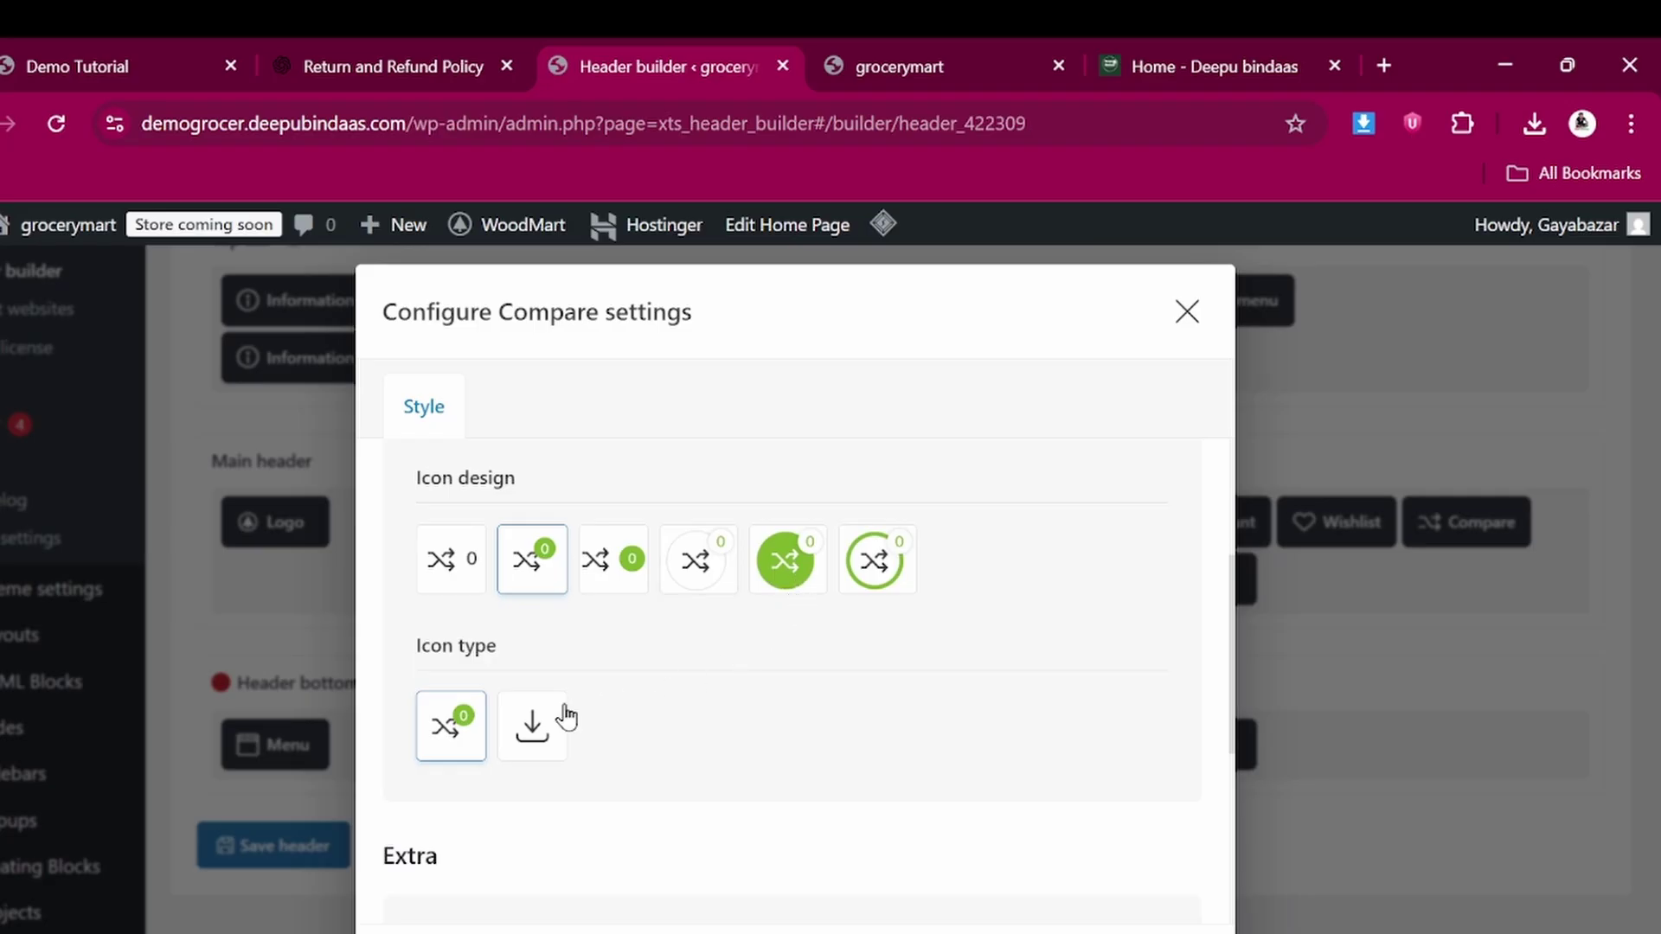
scroll(564, 715, "down", 1)
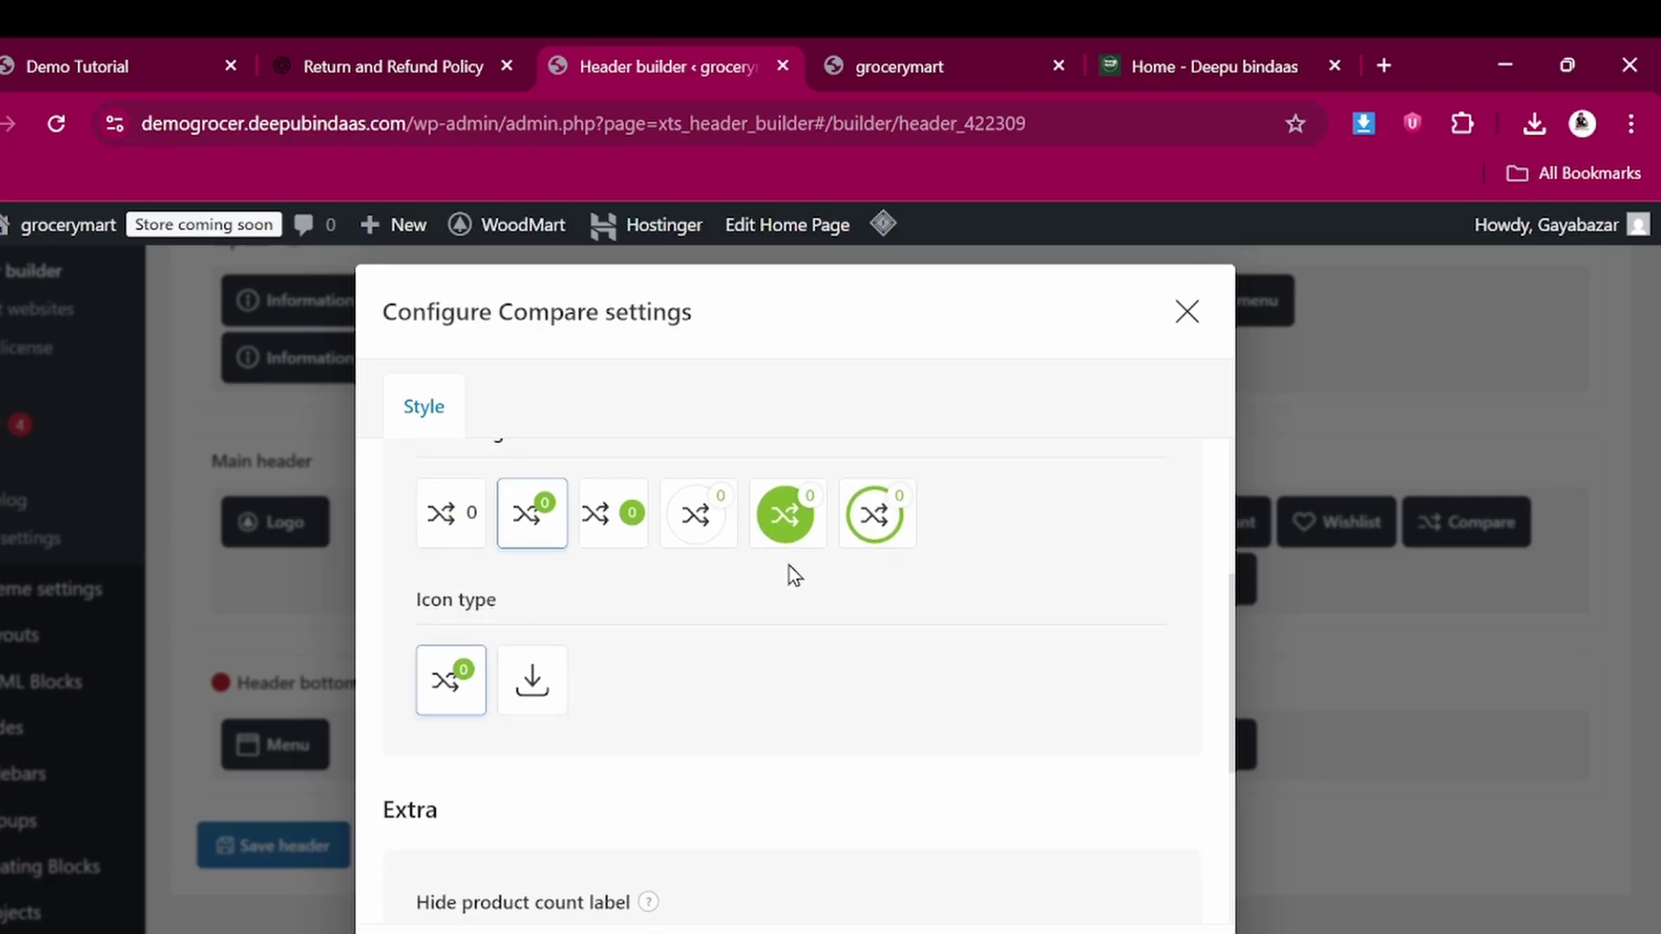
scroll(635, 593, "up", 3)
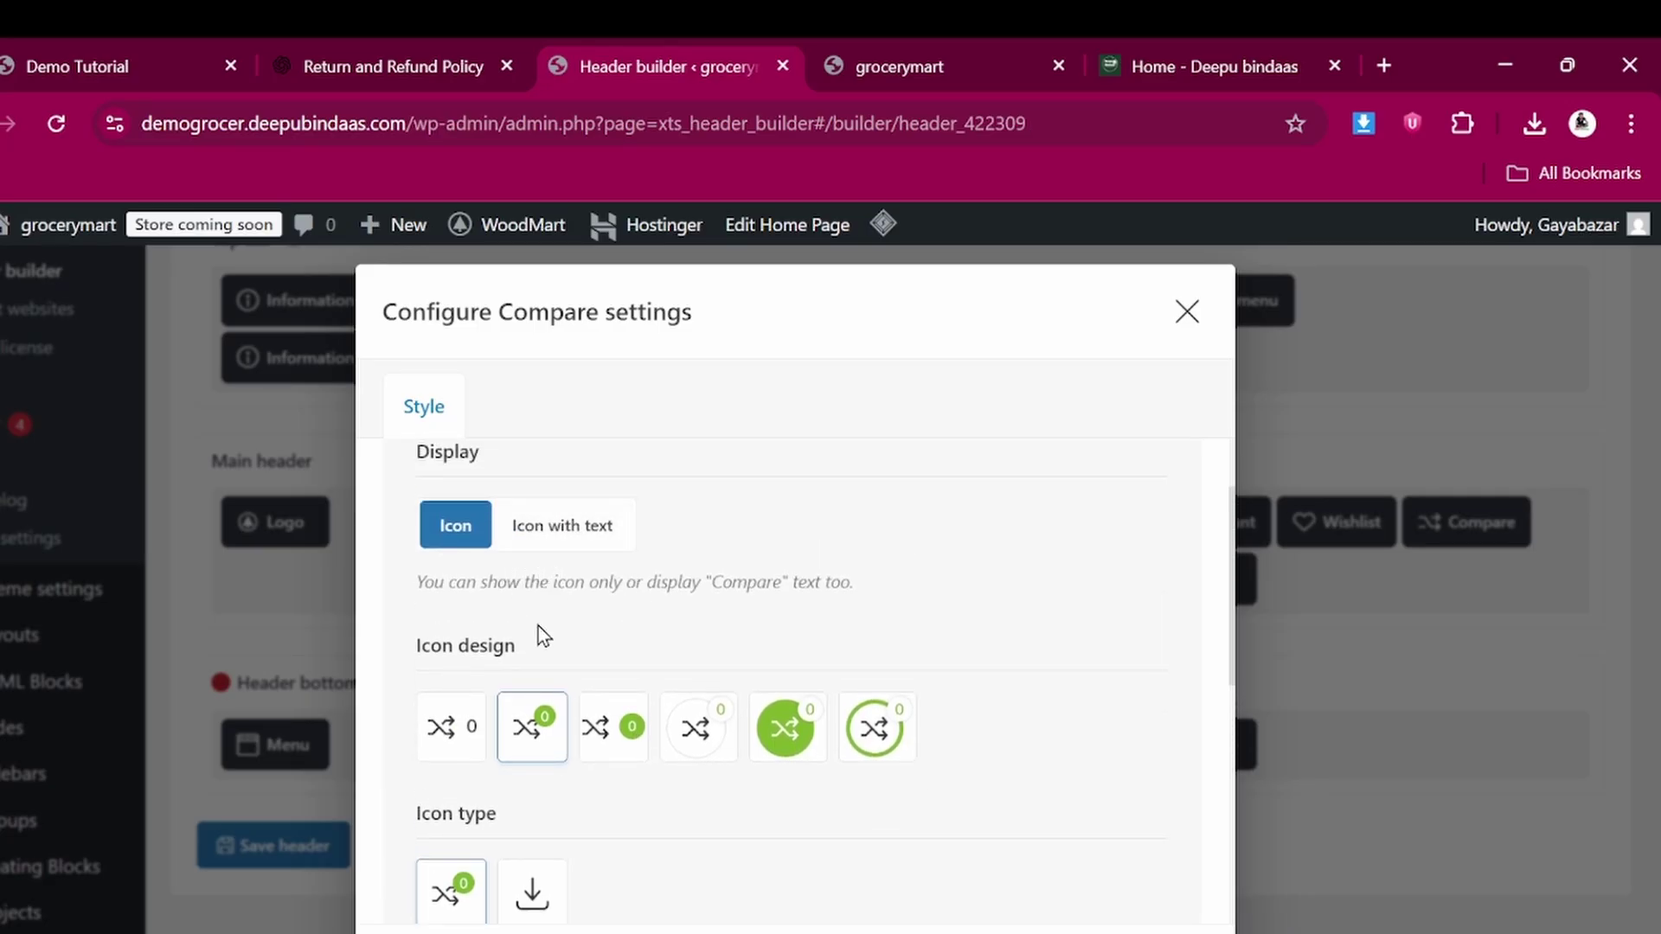
scroll(437, 731, "down", 7)
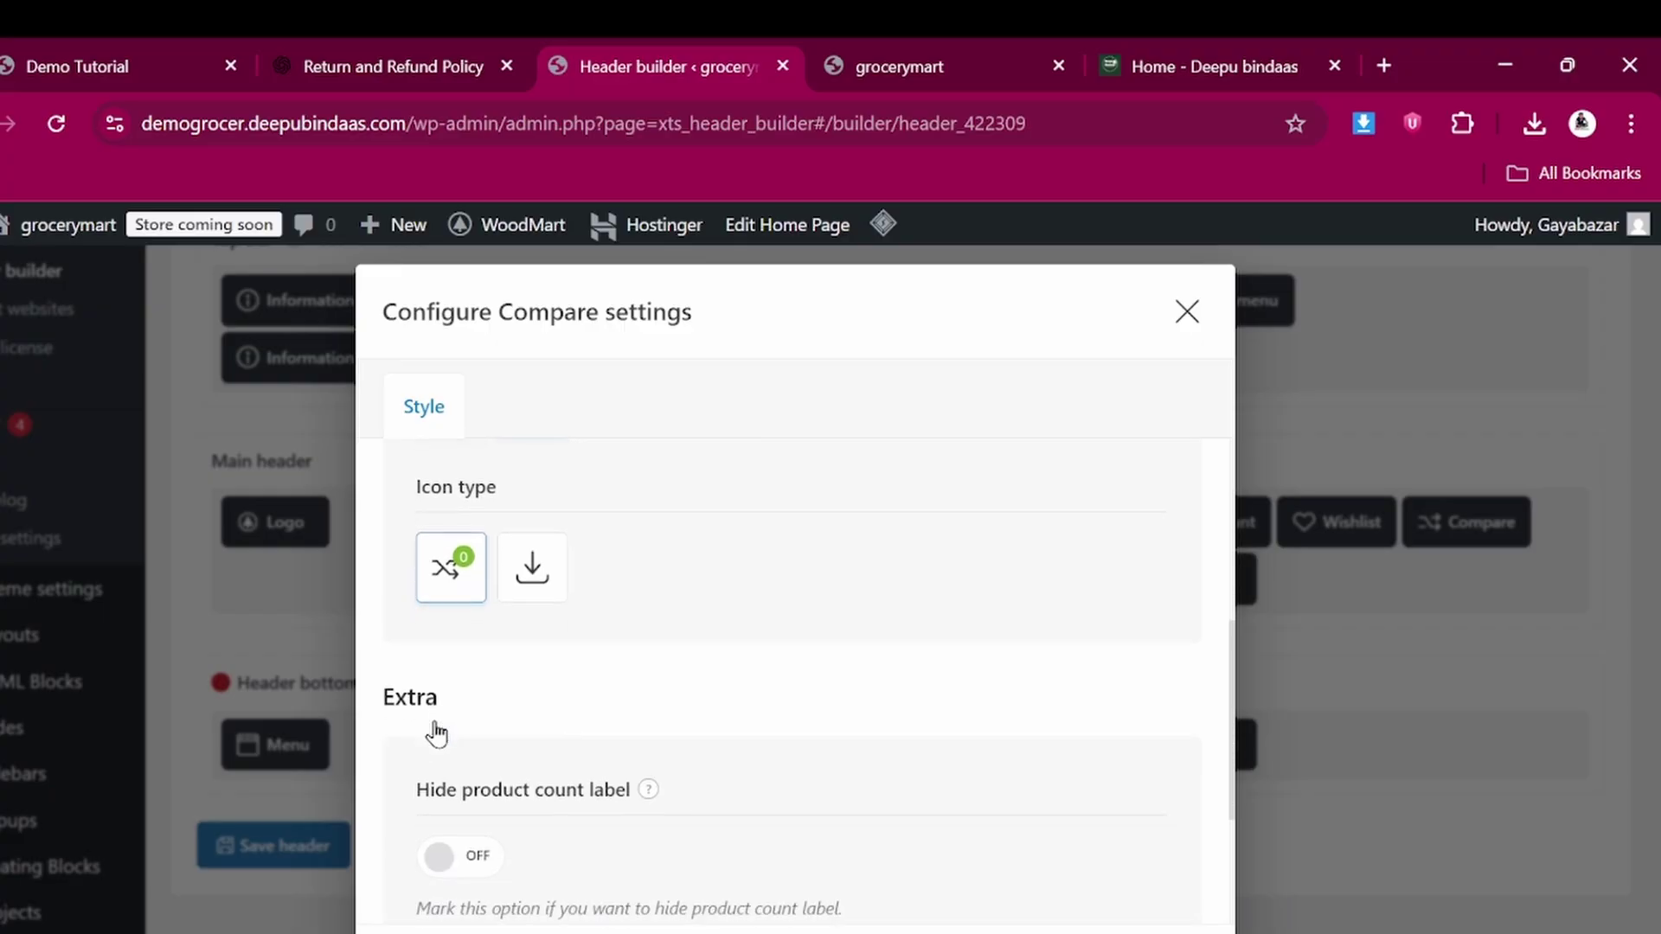
scroll(507, 632, "up", 2)
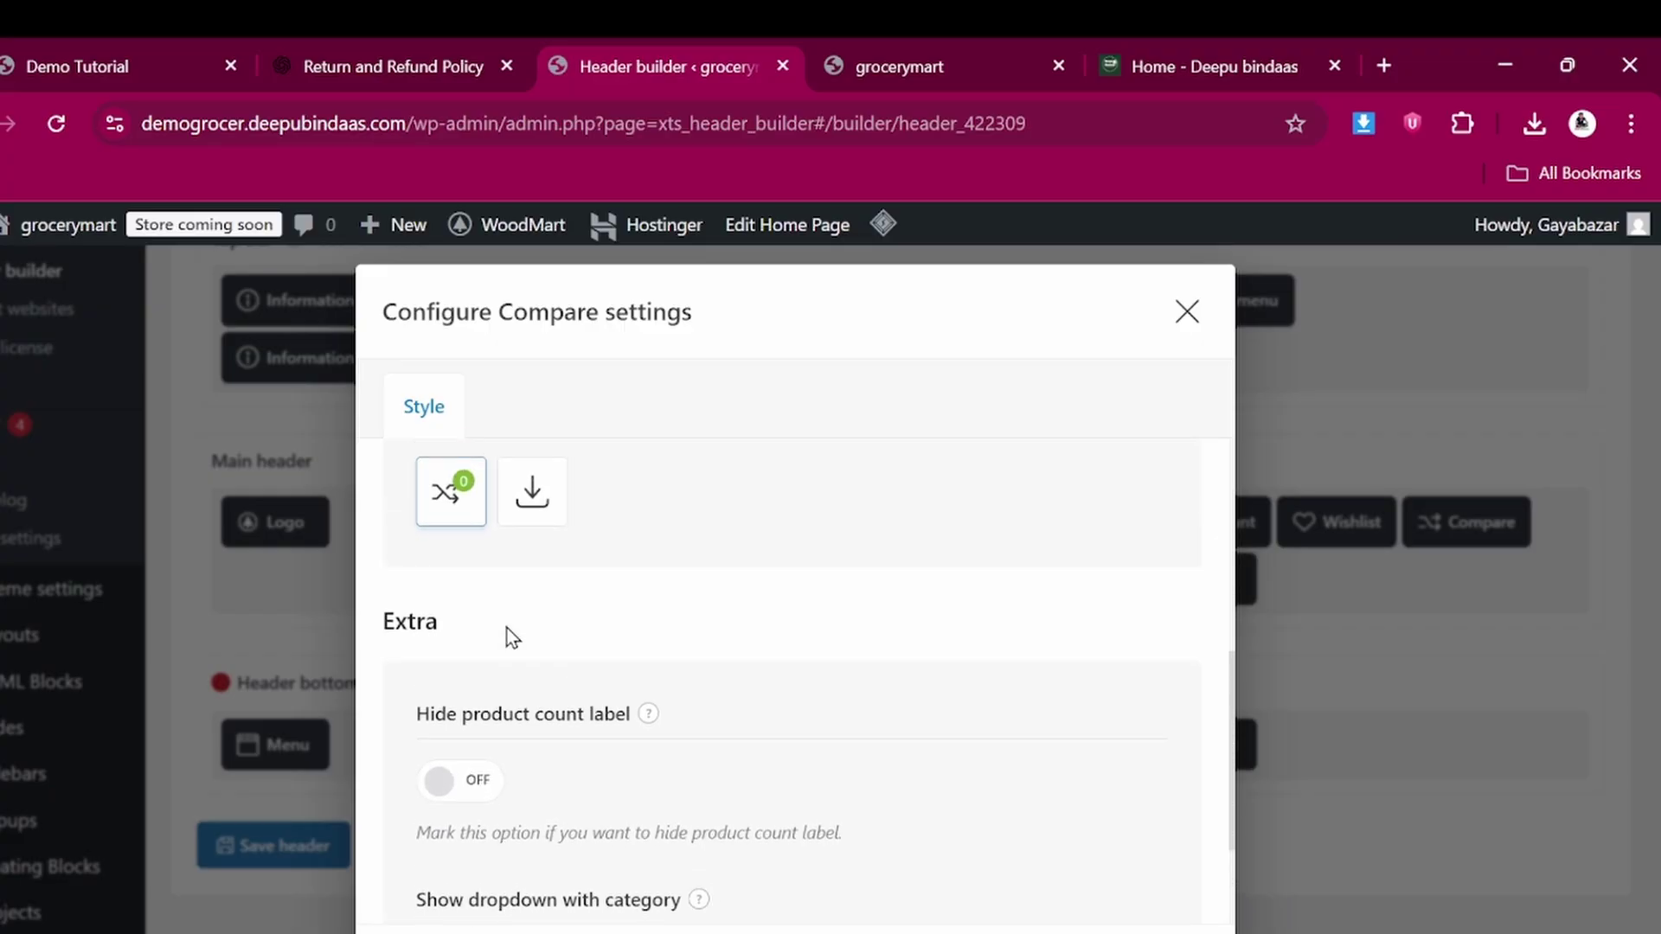
scroll(507, 632, "down", 2)
scroll(507, 628, "up", 8)
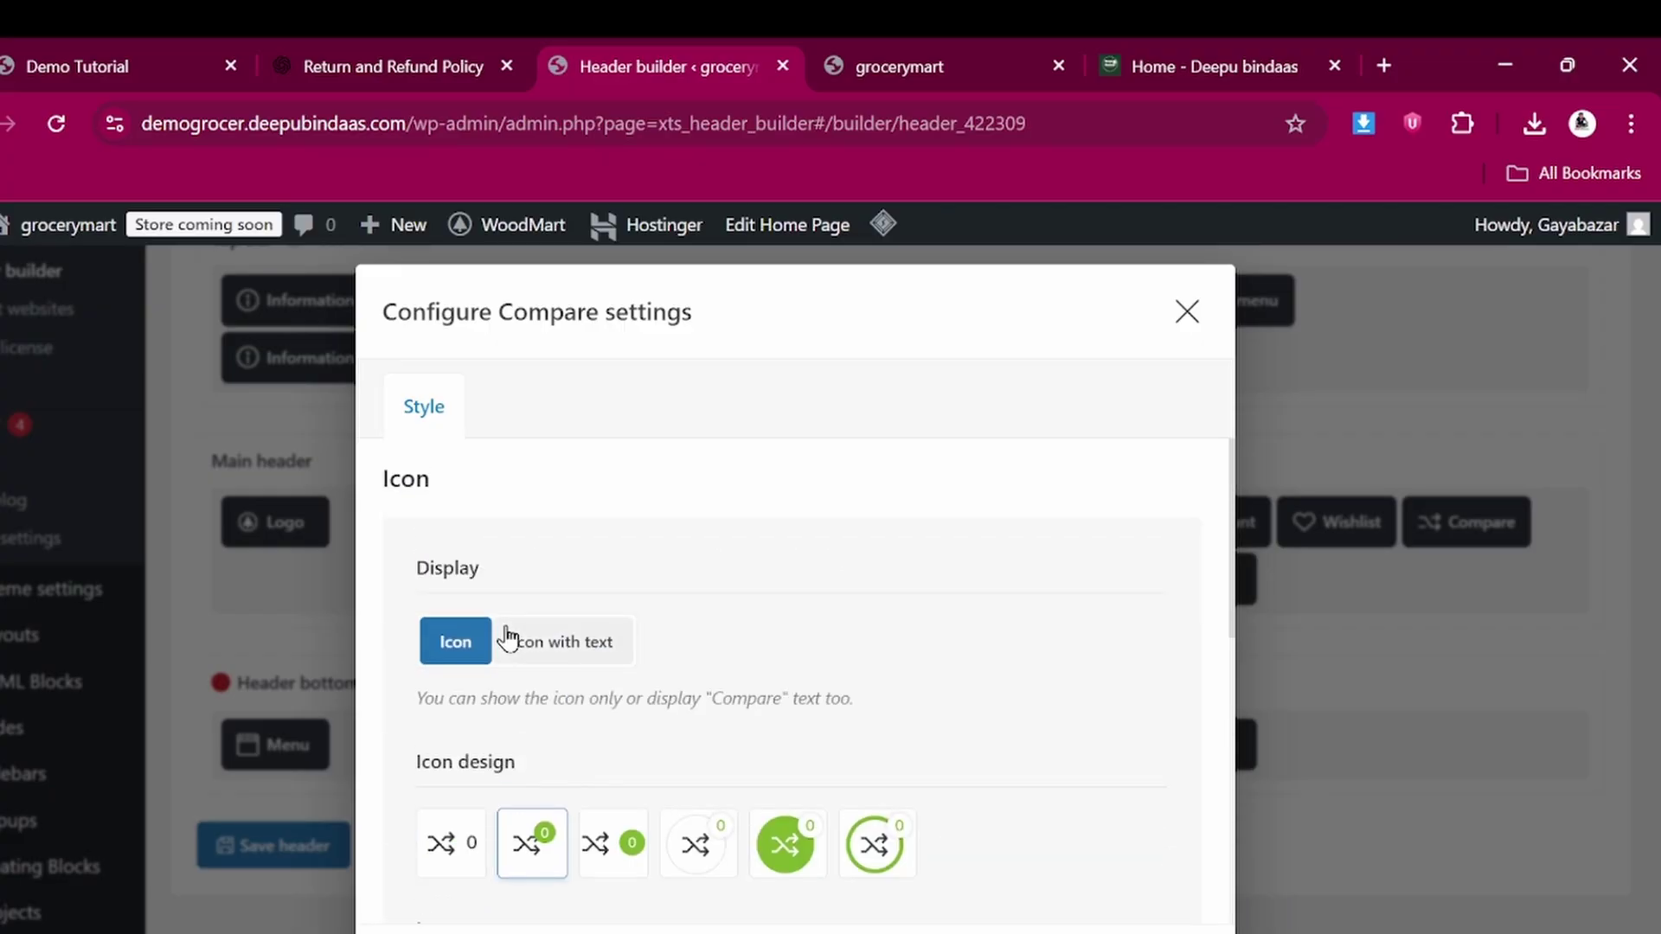
left_click(1187, 312)
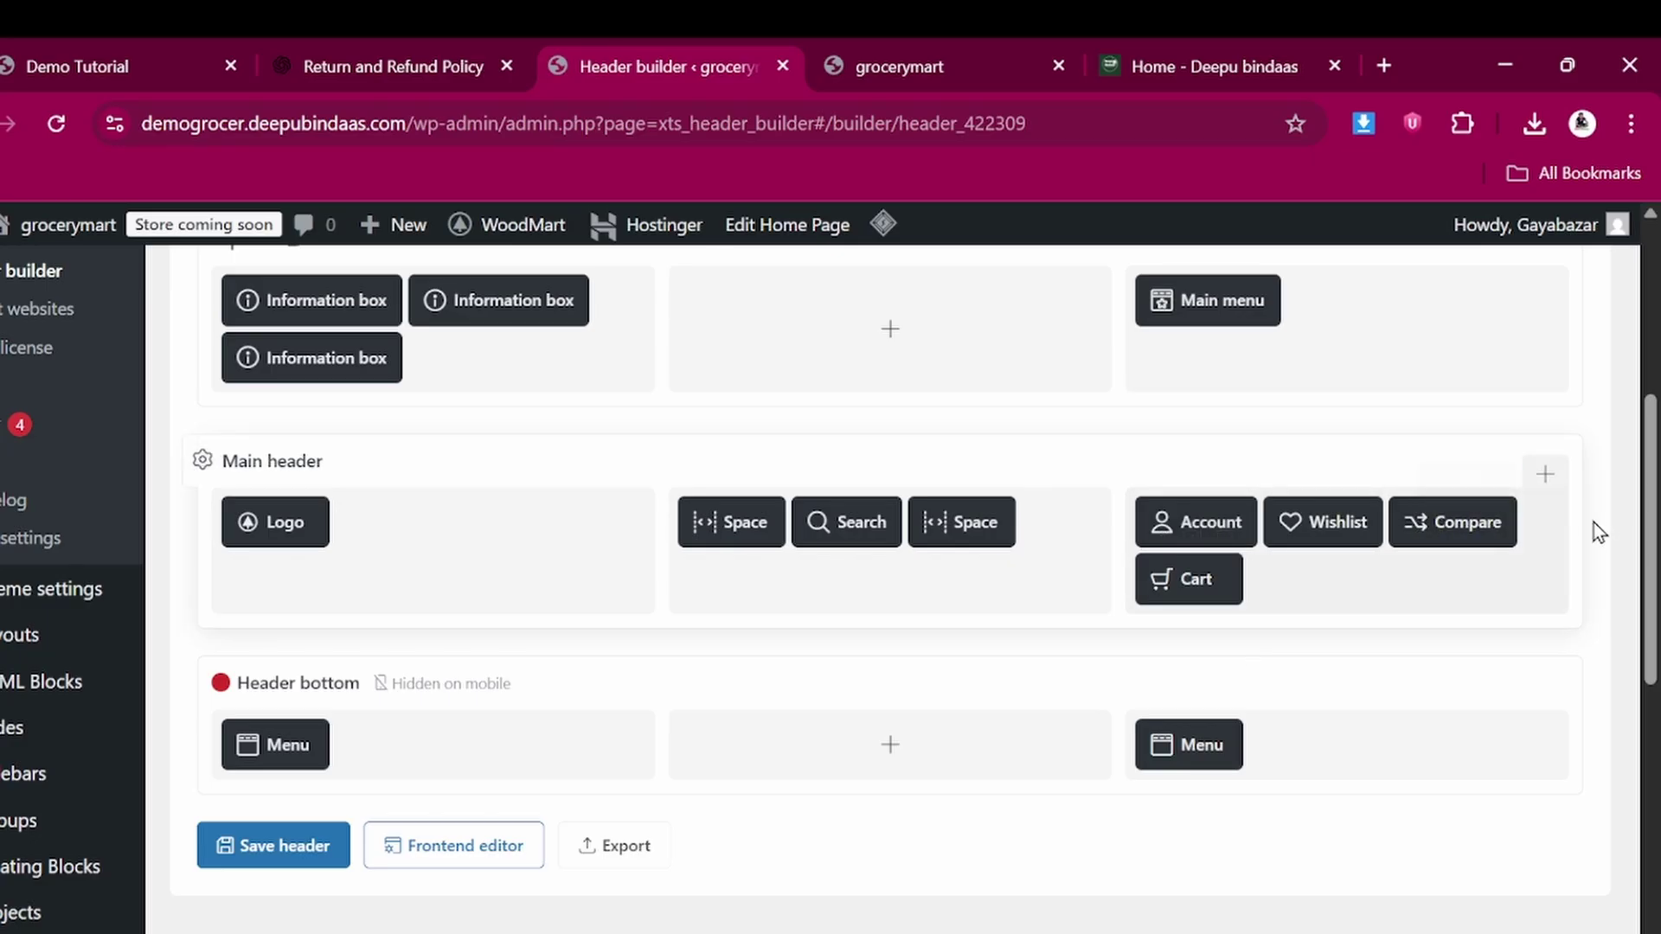
left_click(1548, 493)
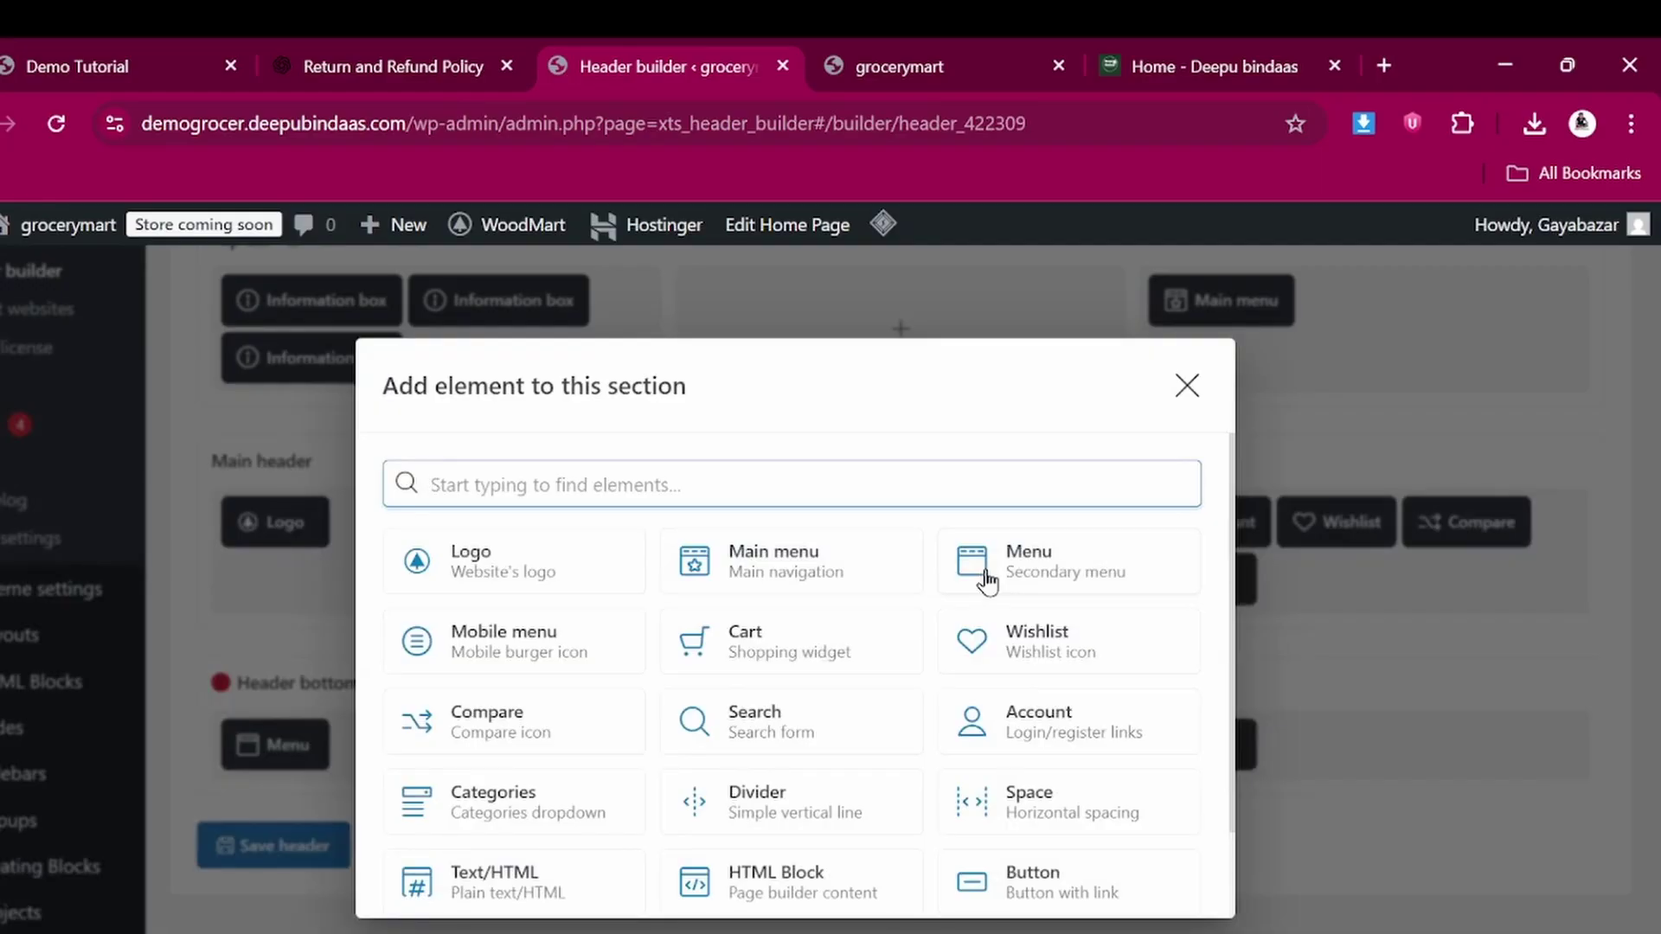
scroll(773, 718, "down", 1)
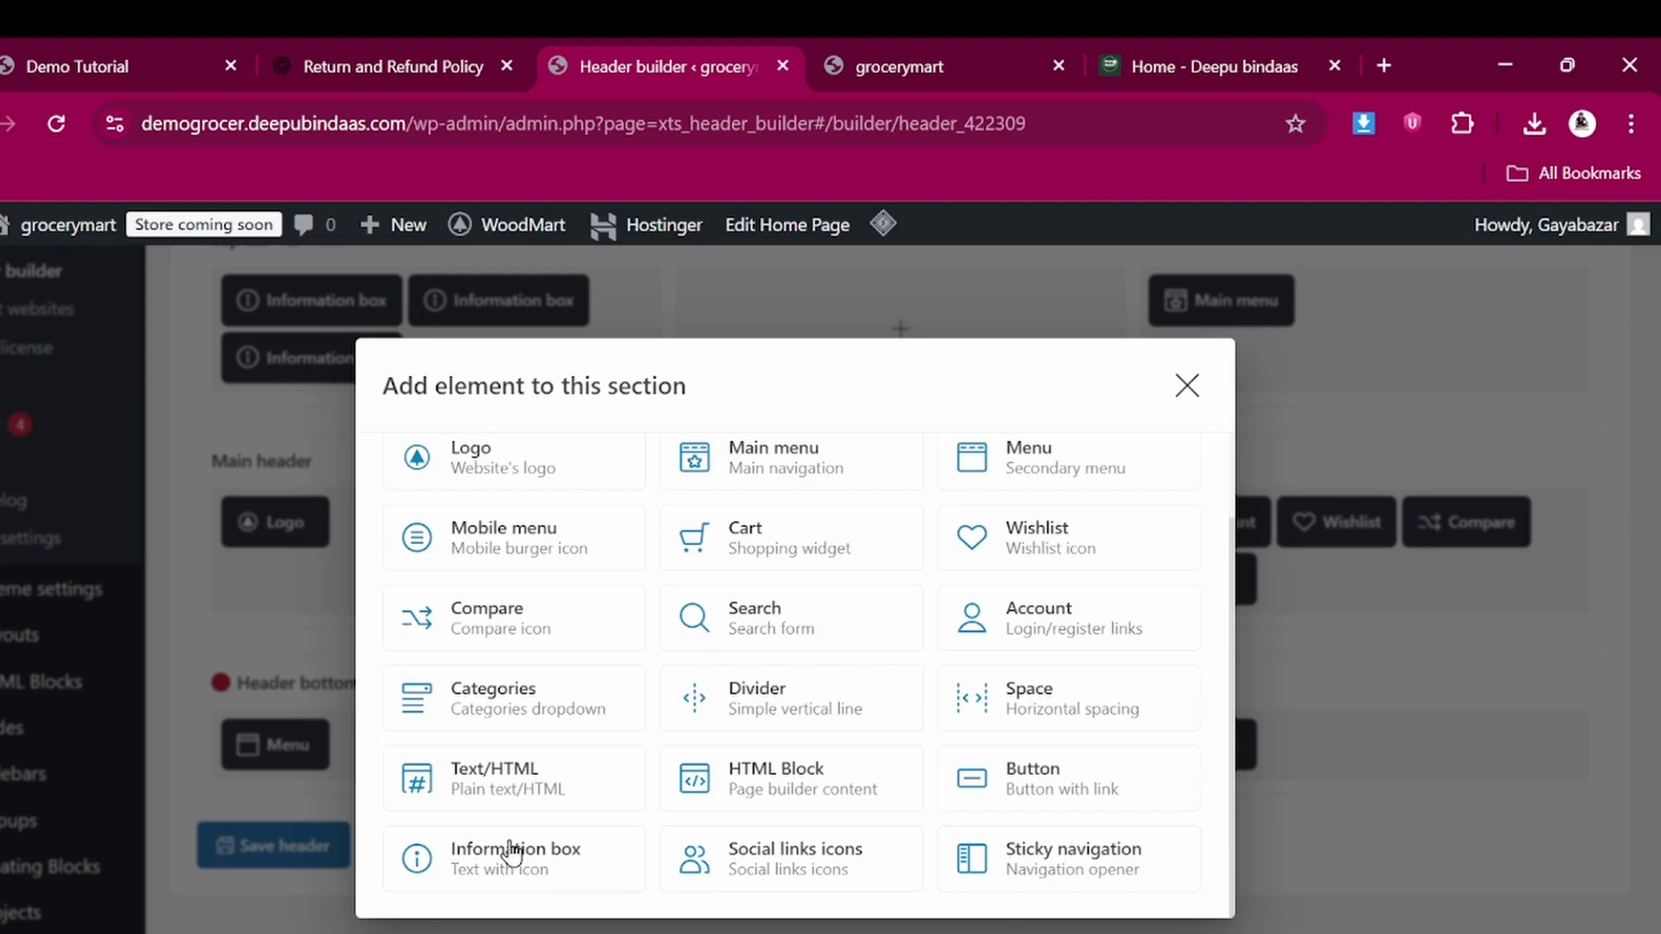
scroll(652, 625, "up", 1)
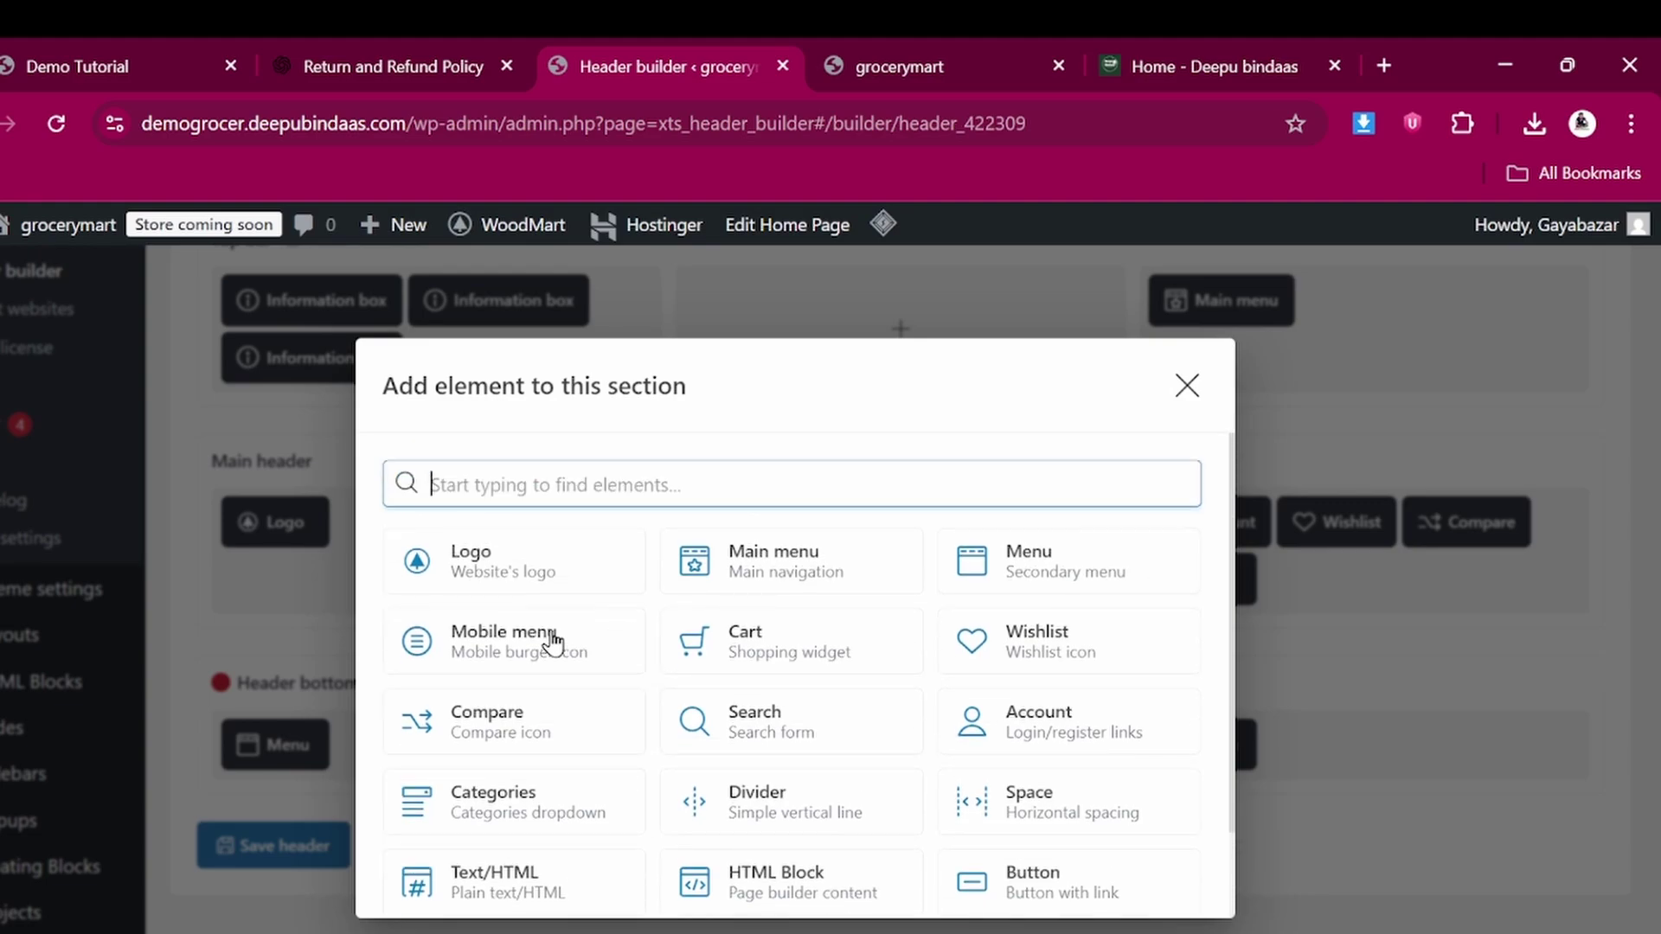
left_click(1185, 385)
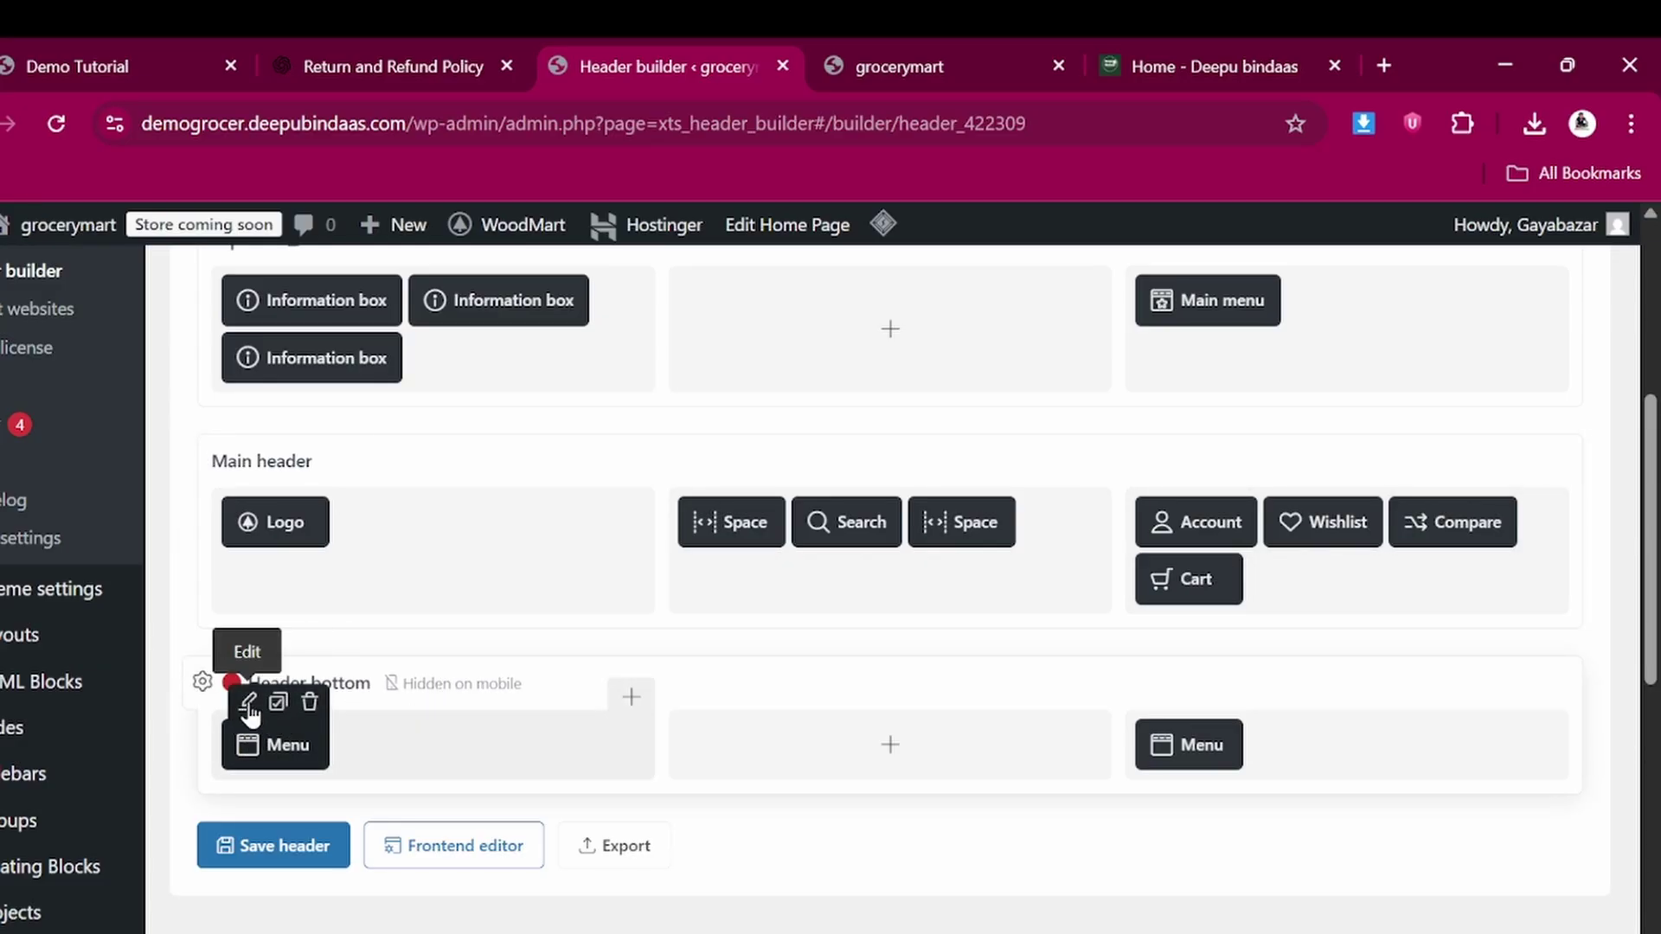
left_click(902, 45)
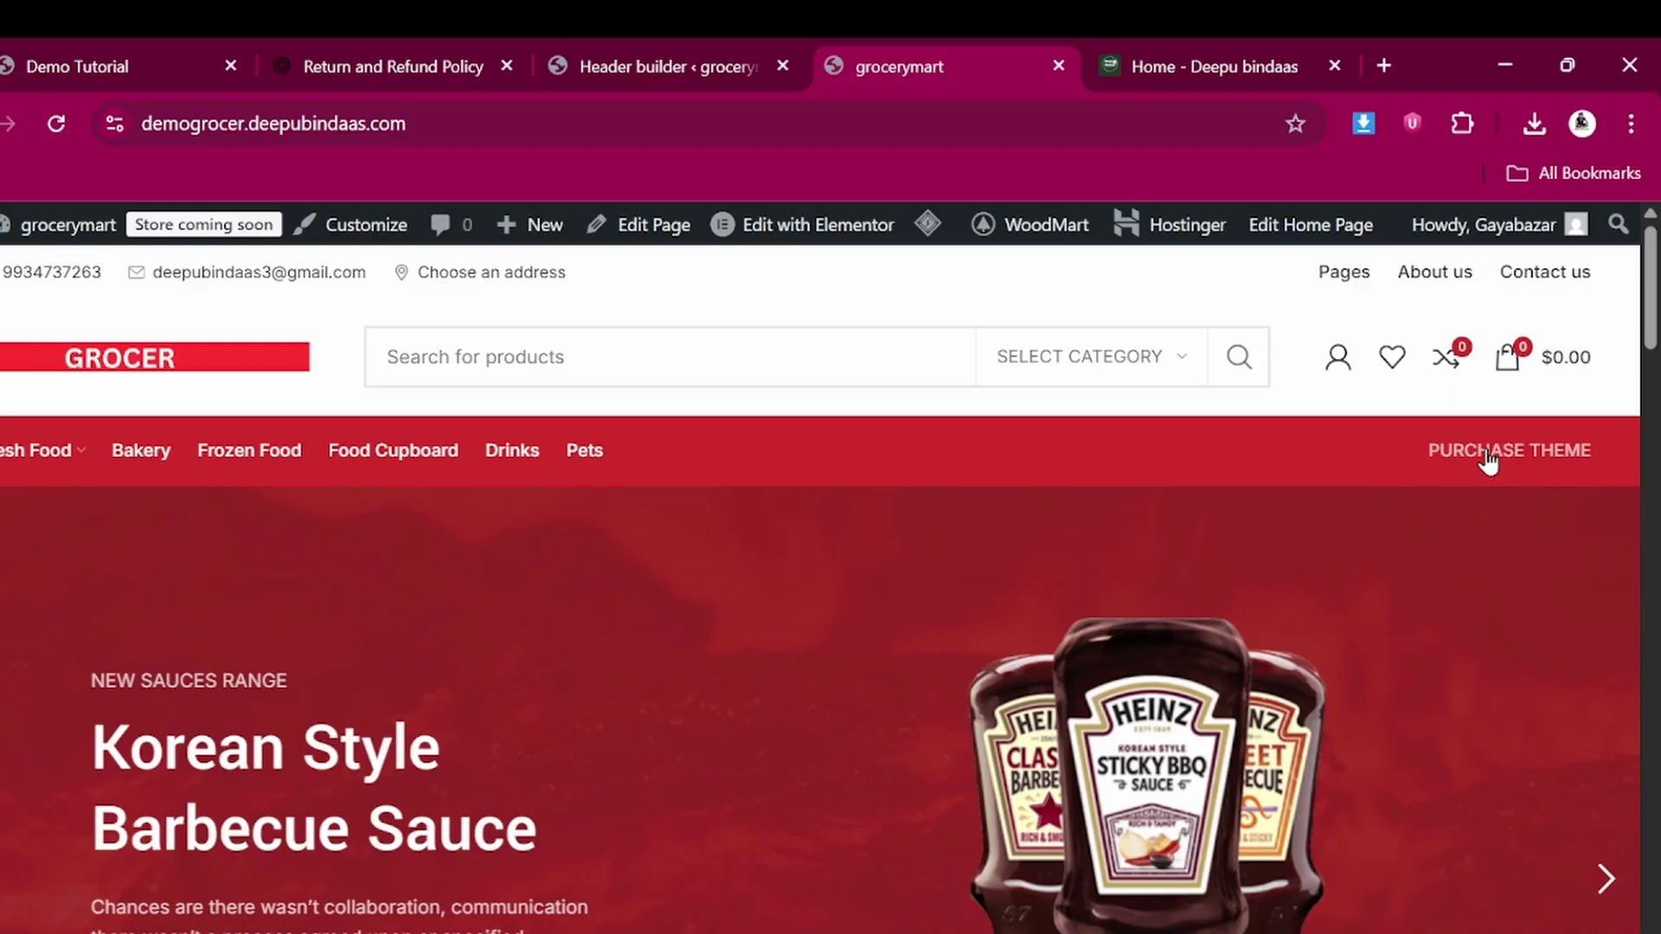
left_click(1487, 455)
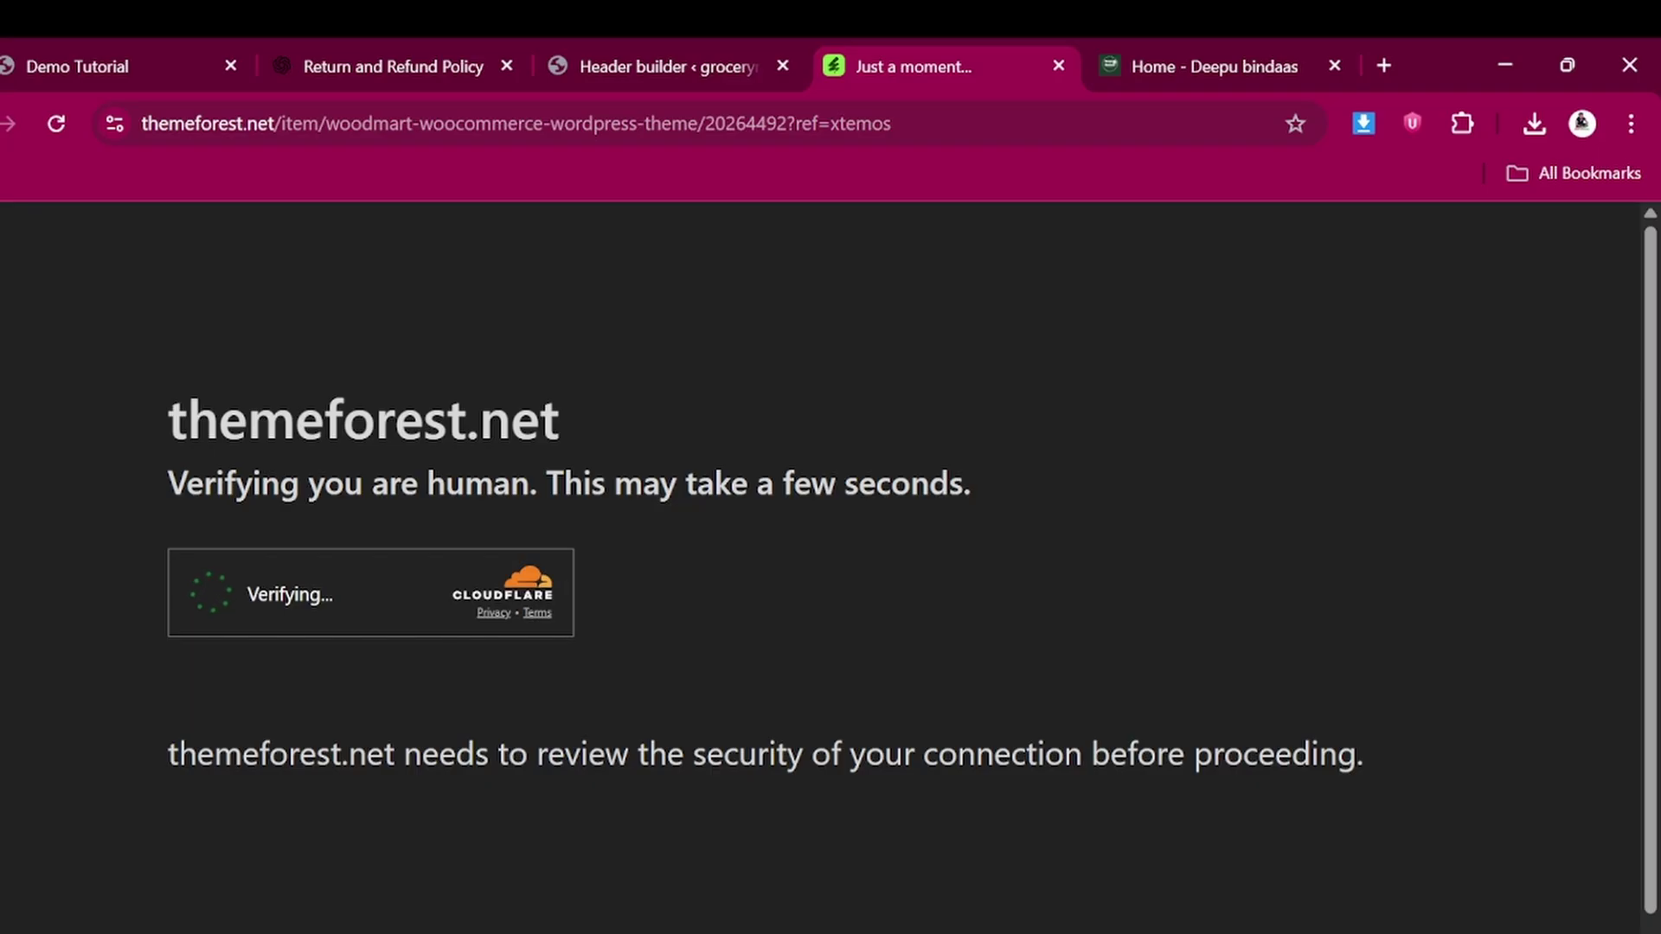
key("alt+Left")
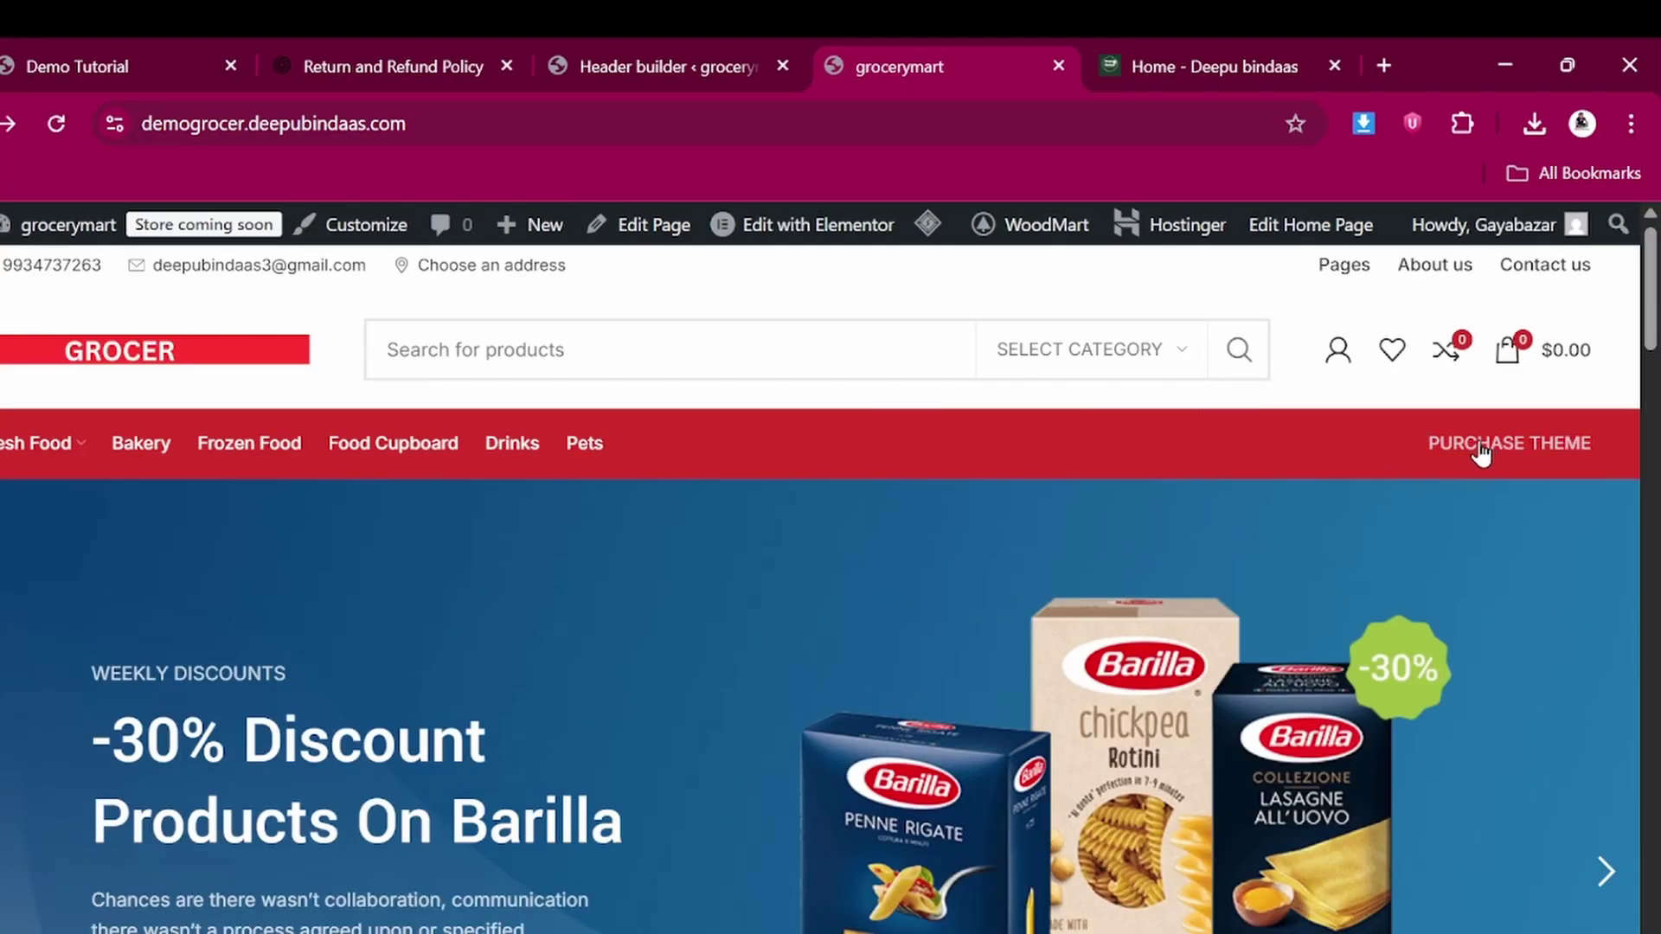
left_click(658, 60)
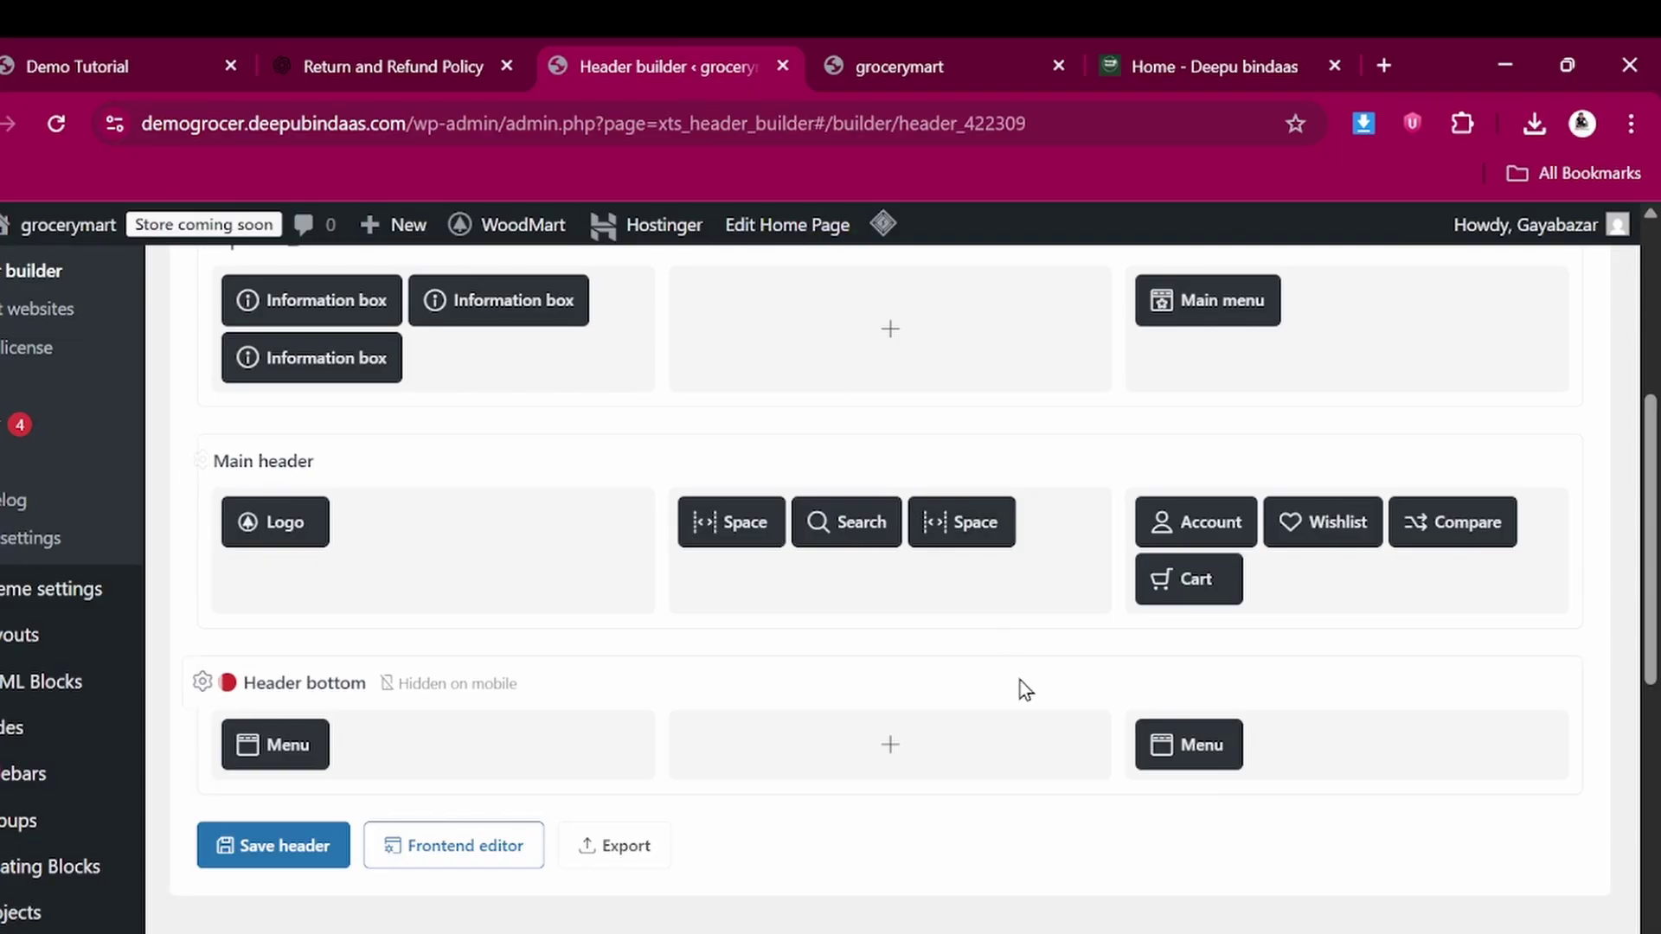
Set the right-hand header-bottom Menu element to the Header link menu
mouse_move(1176, 739)
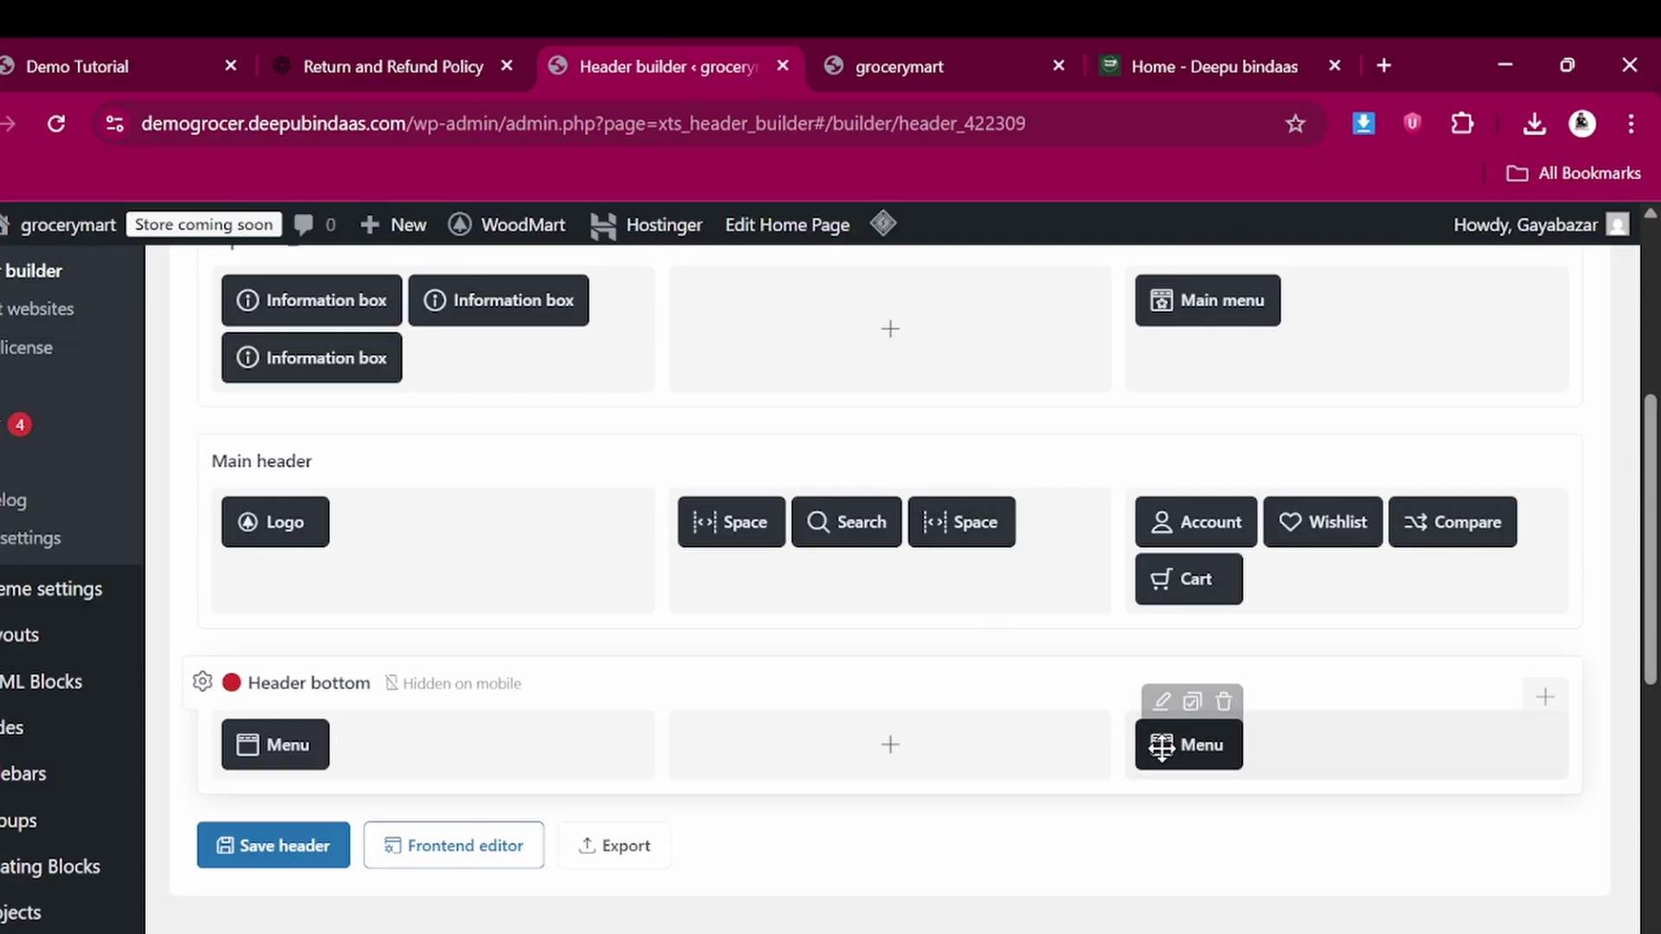
left_click(1165, 702)
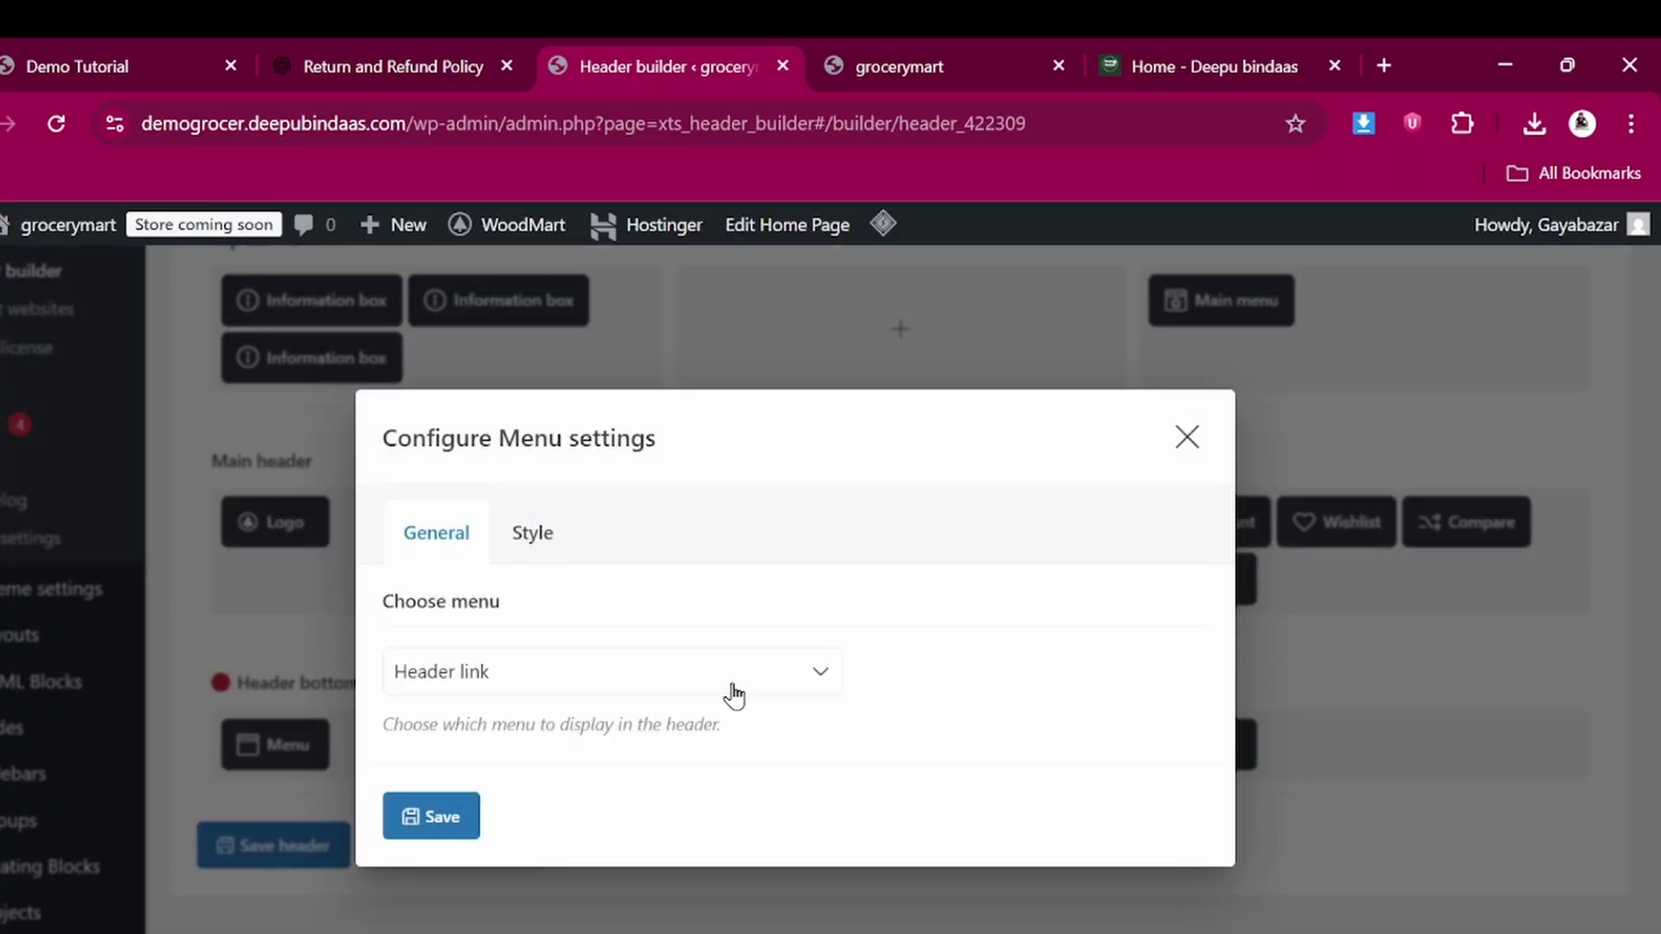
left_click(539, 685)
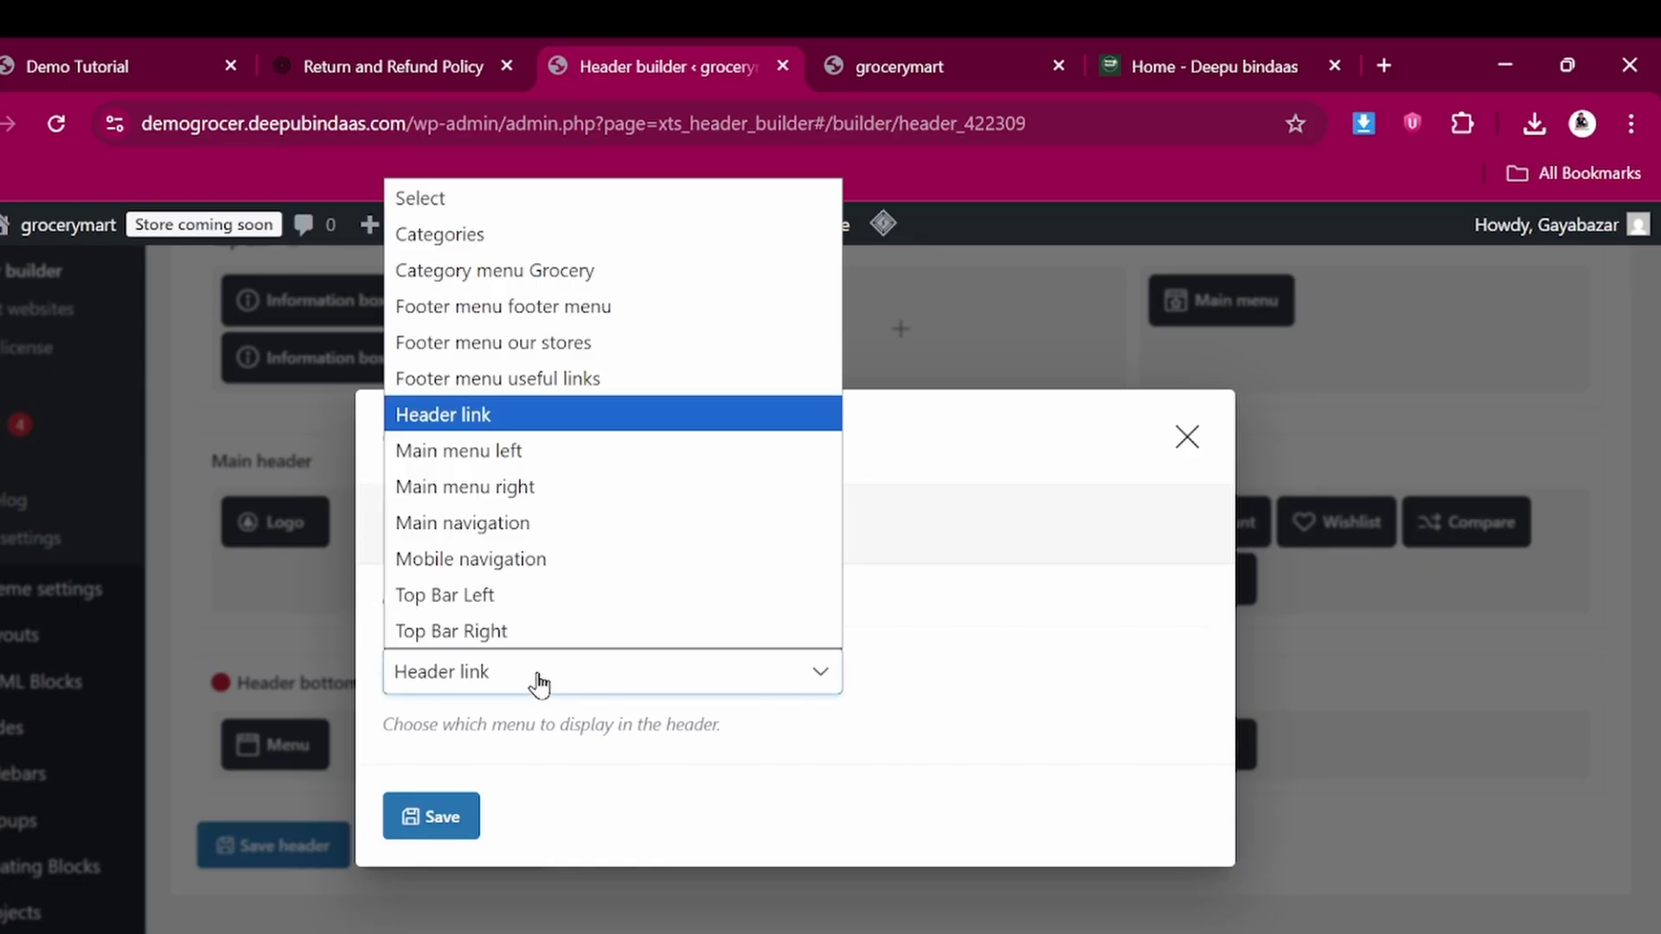
left_click(493, 419)
left_click(439, 811)
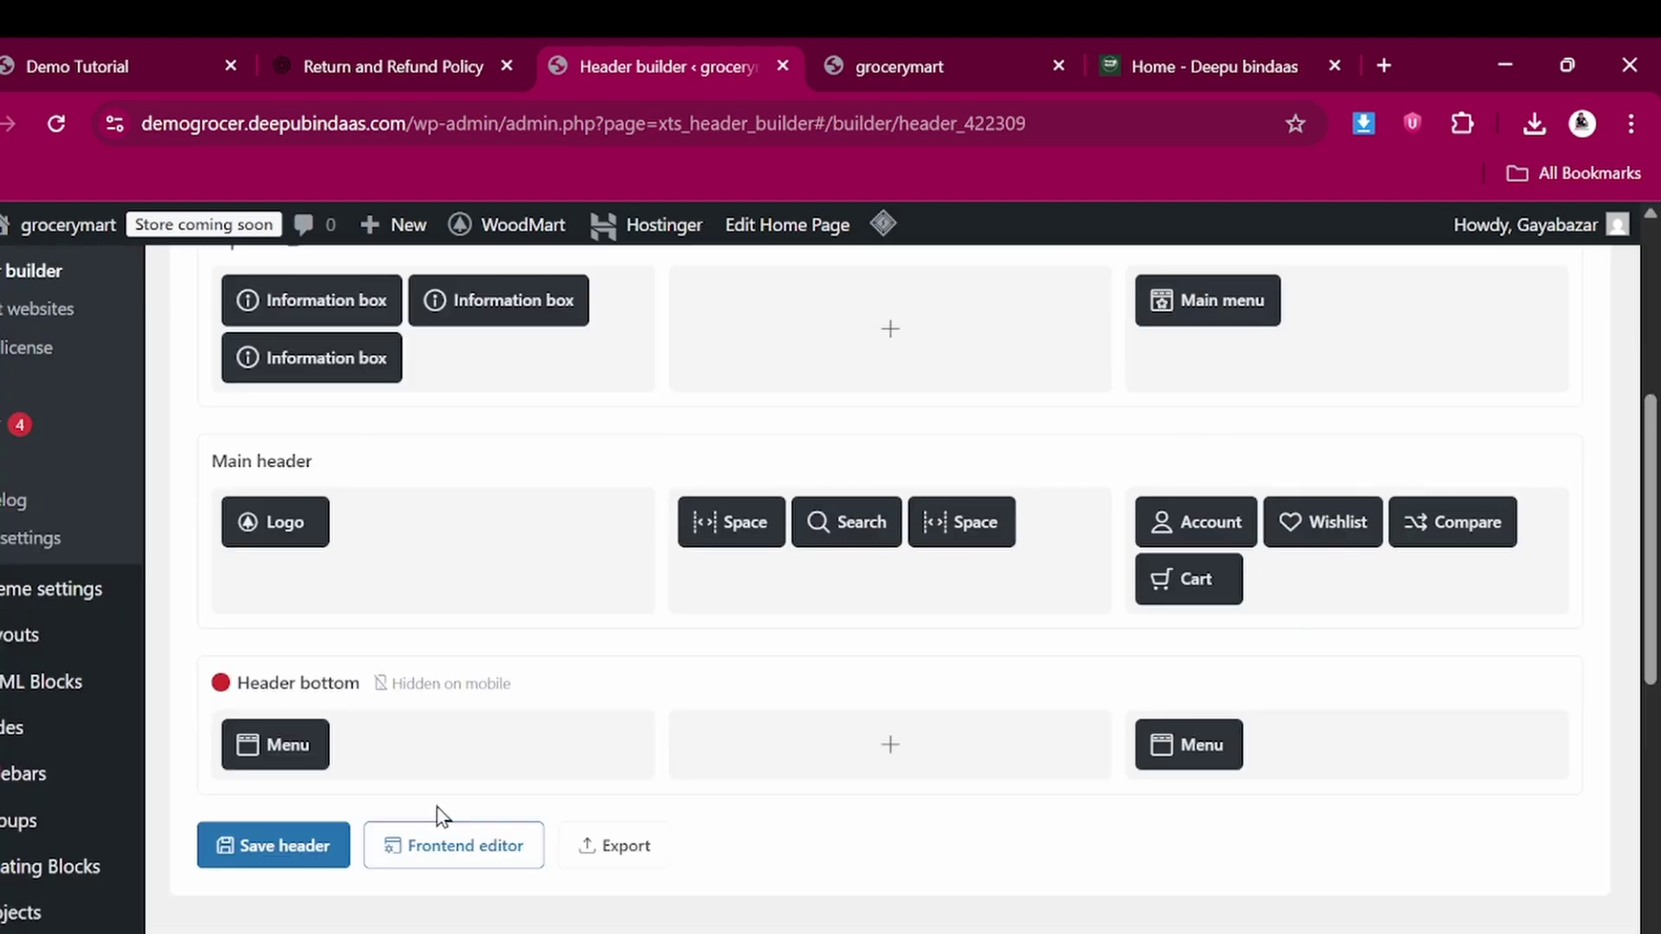
Save the header and reload the grocerymart storefront to check it
left_click(295, 850)
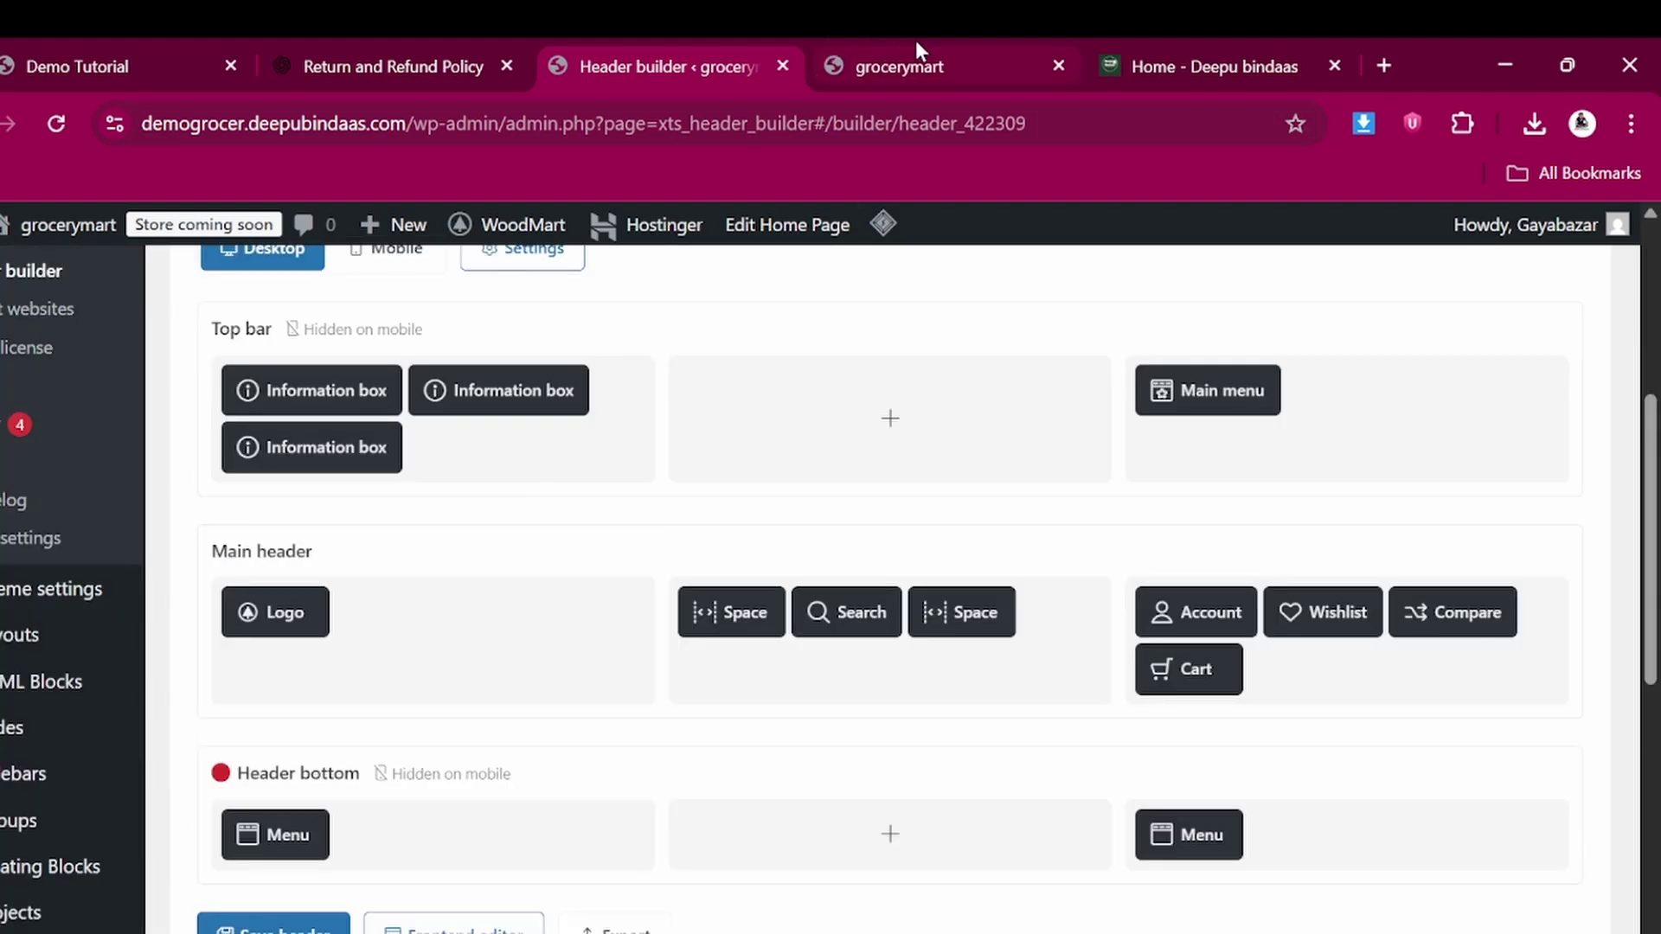
left_click(916, 40)
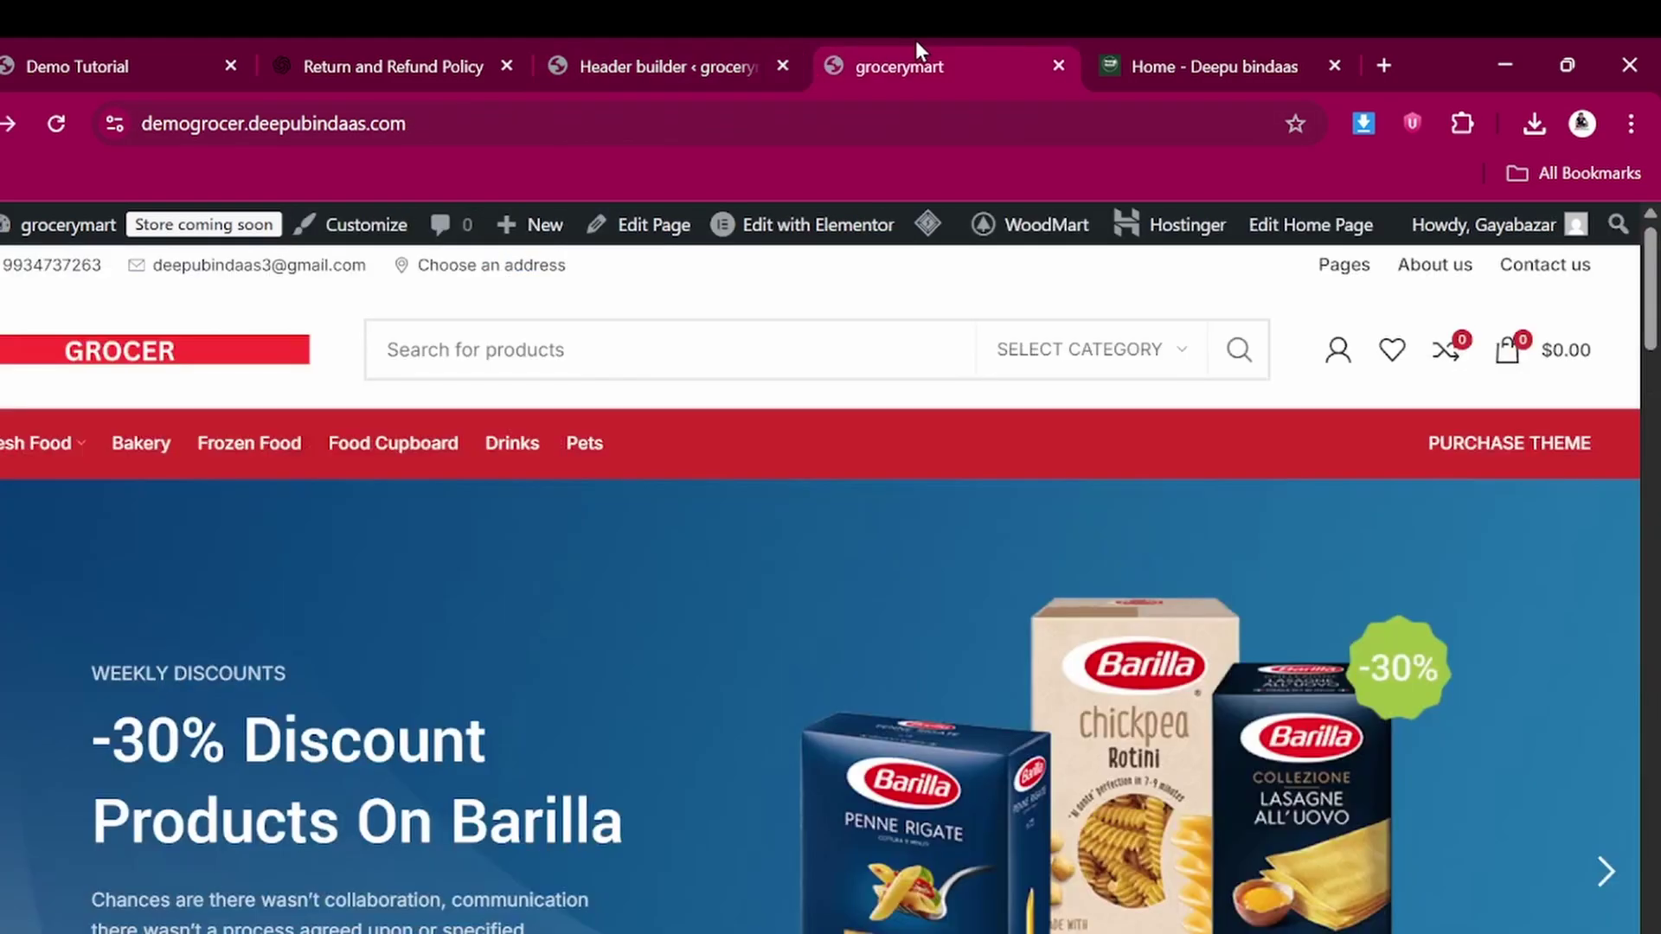
left_click(56, 123)
mouse_move(928, 227)
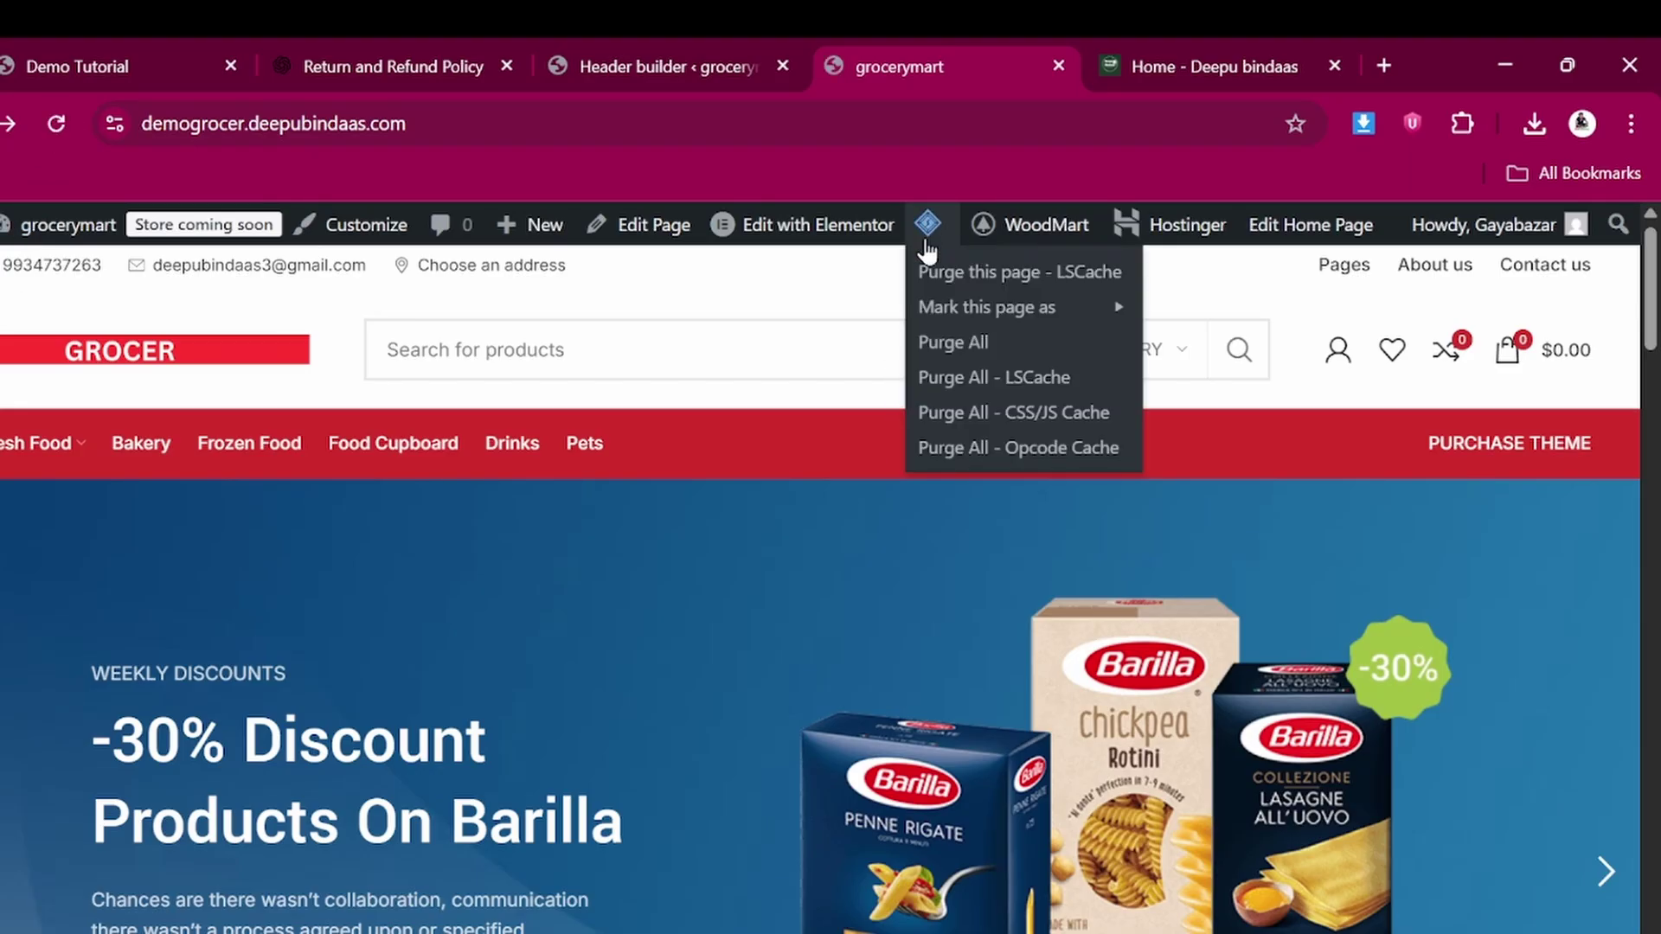
Purge all LiteSpeed cache and scroll the reloaded homepage to check the header
left_click(941, 346)
scroll(753, 666, "down", 15)
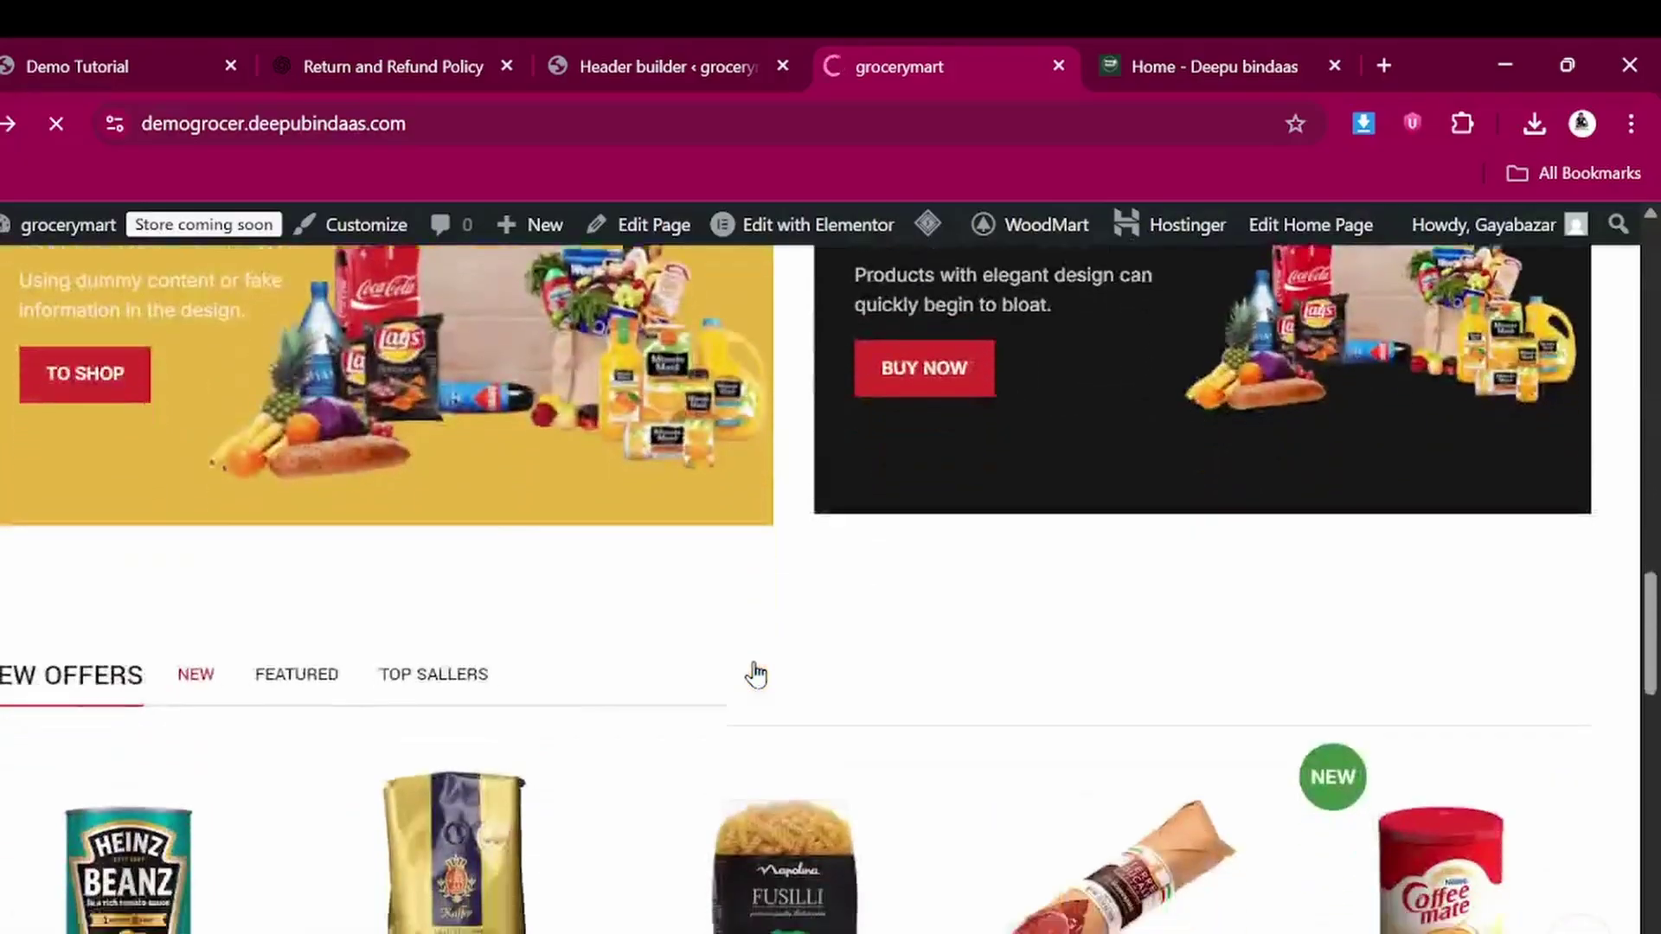
scroll(755, 671, "down", 4)
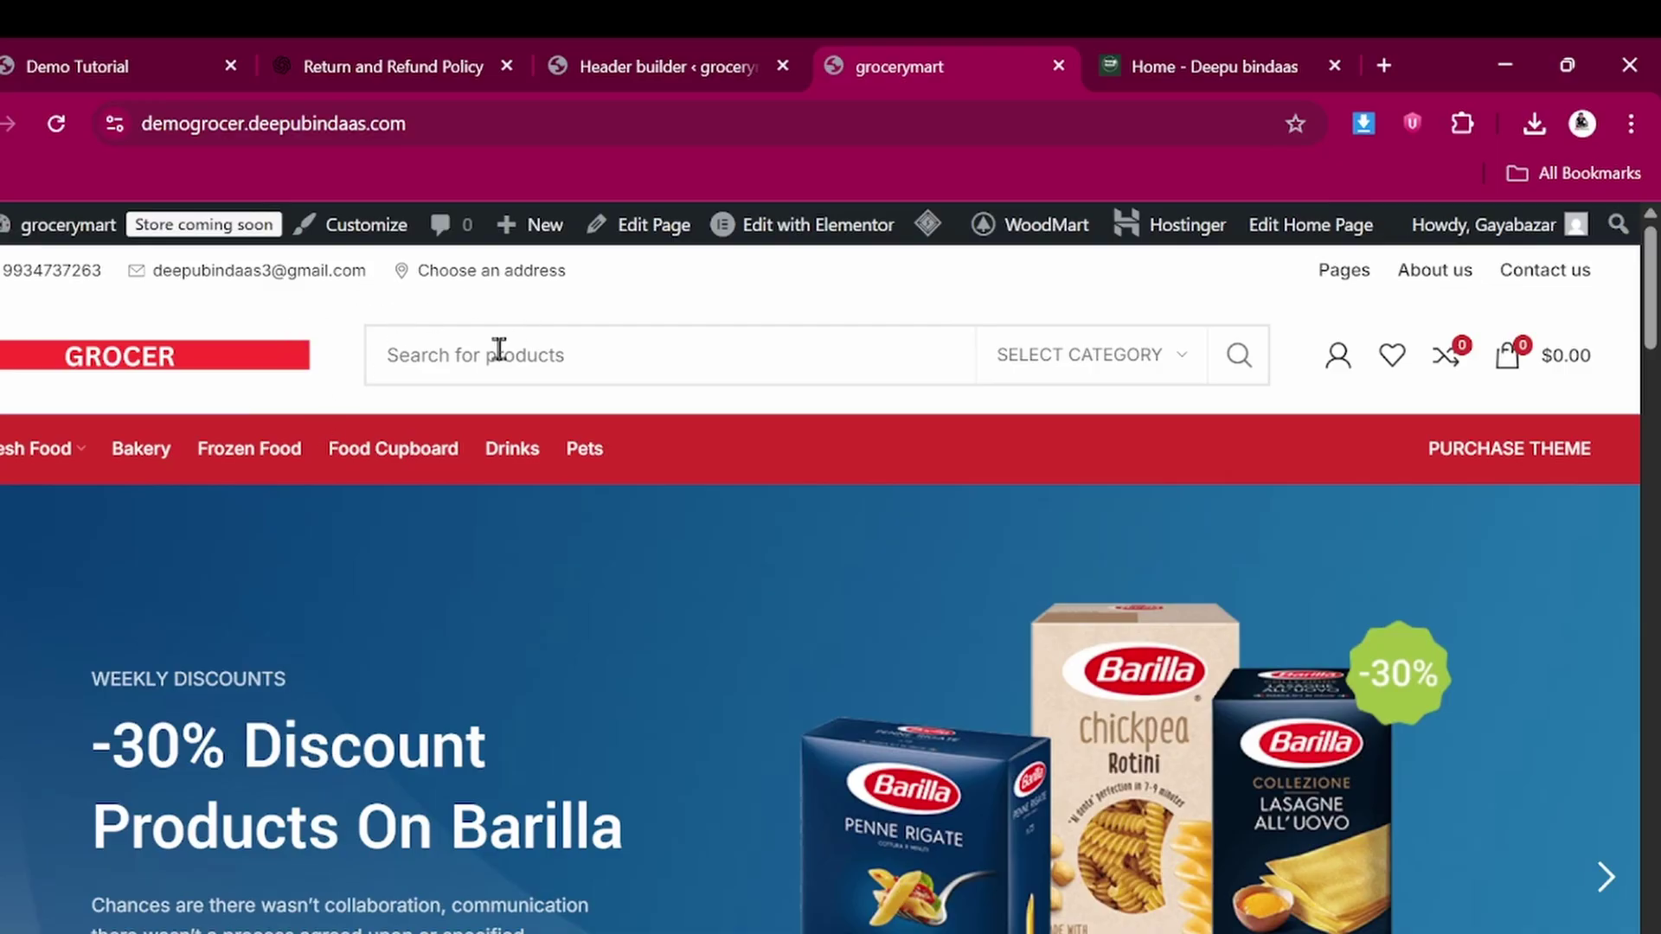
Return to the header builder tab and look over the current header layout
left_click(661, 39)
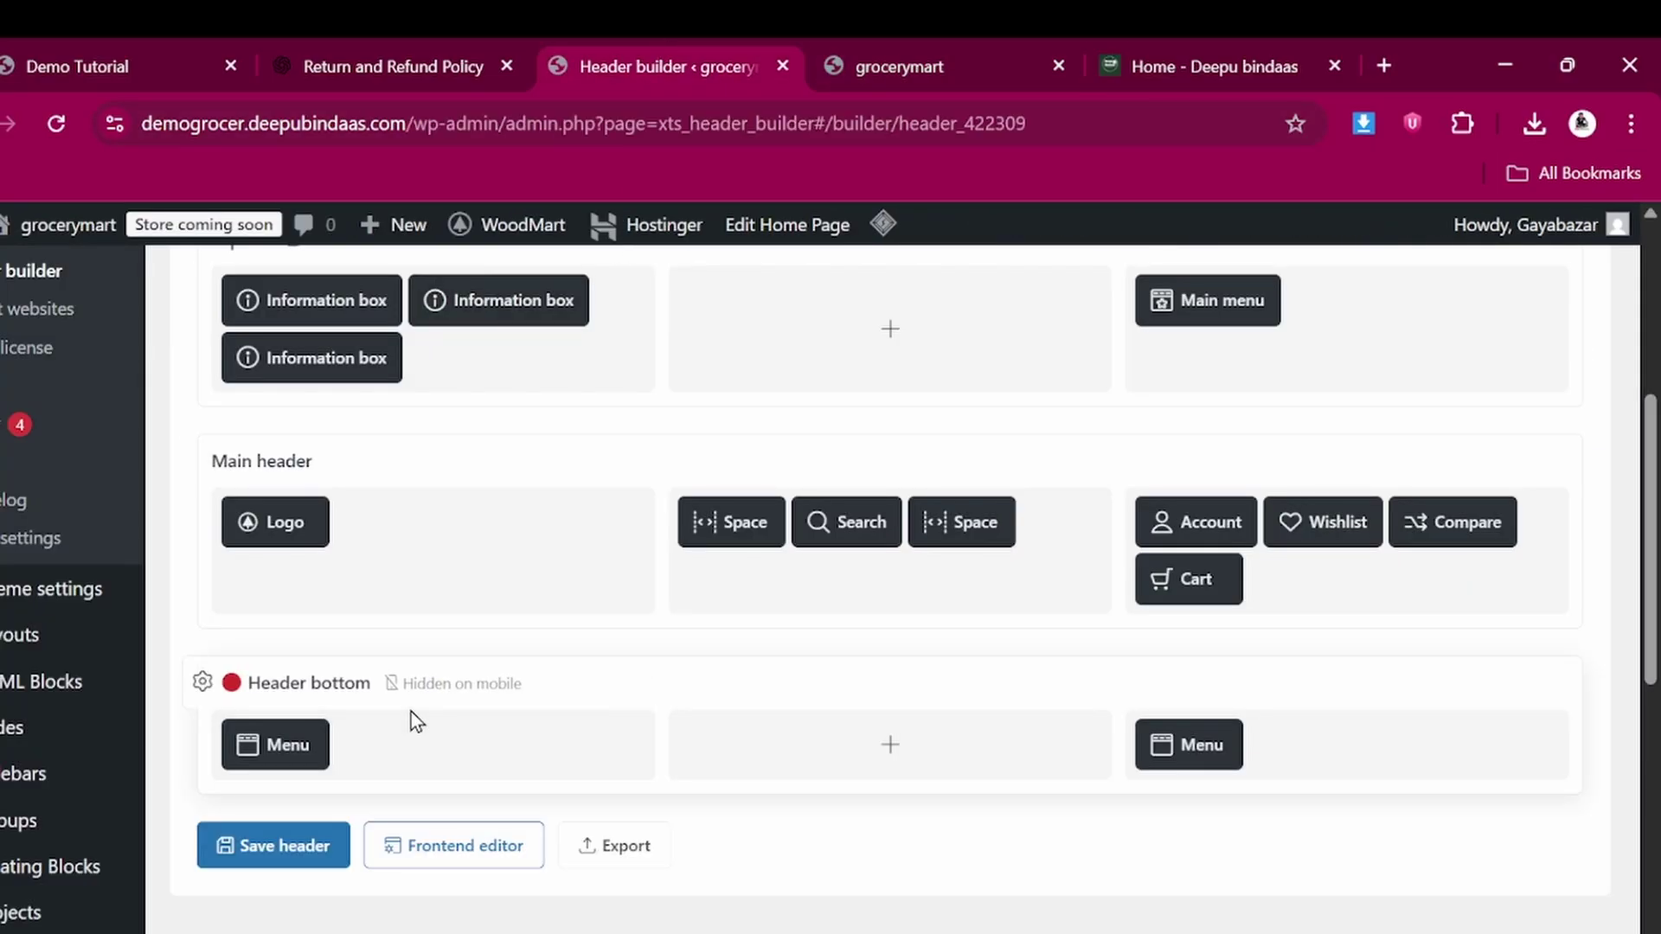
scroll(411, 713, "up", 5)
mouse_move(771, 407)
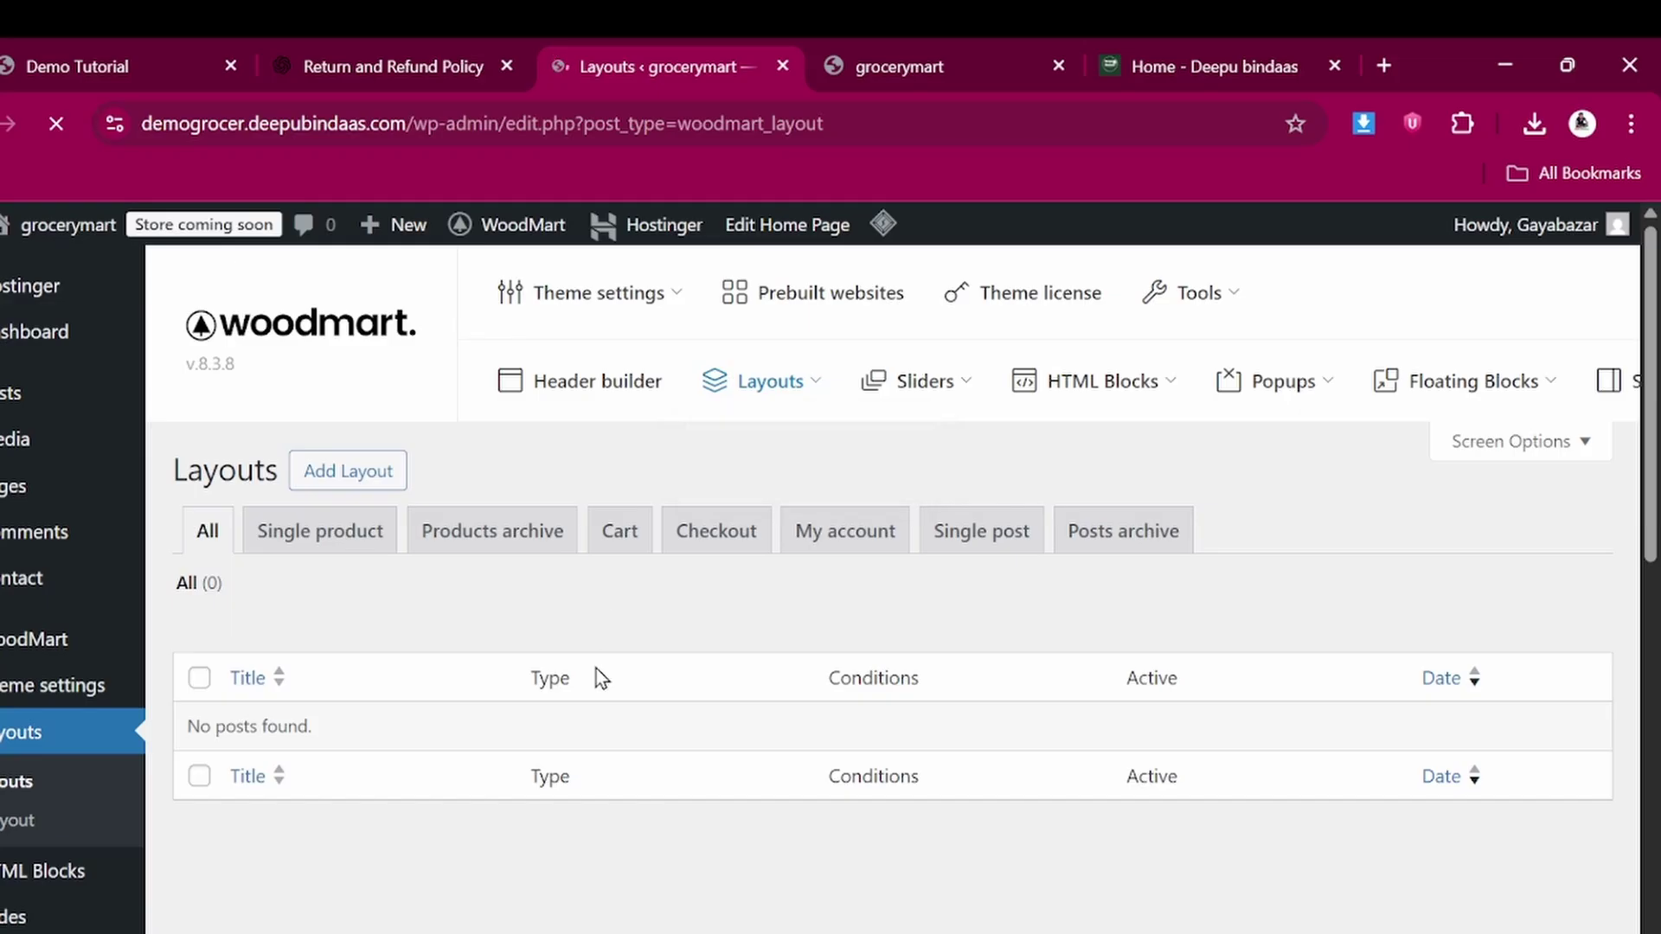
scroll(740, 701, "down", 3)
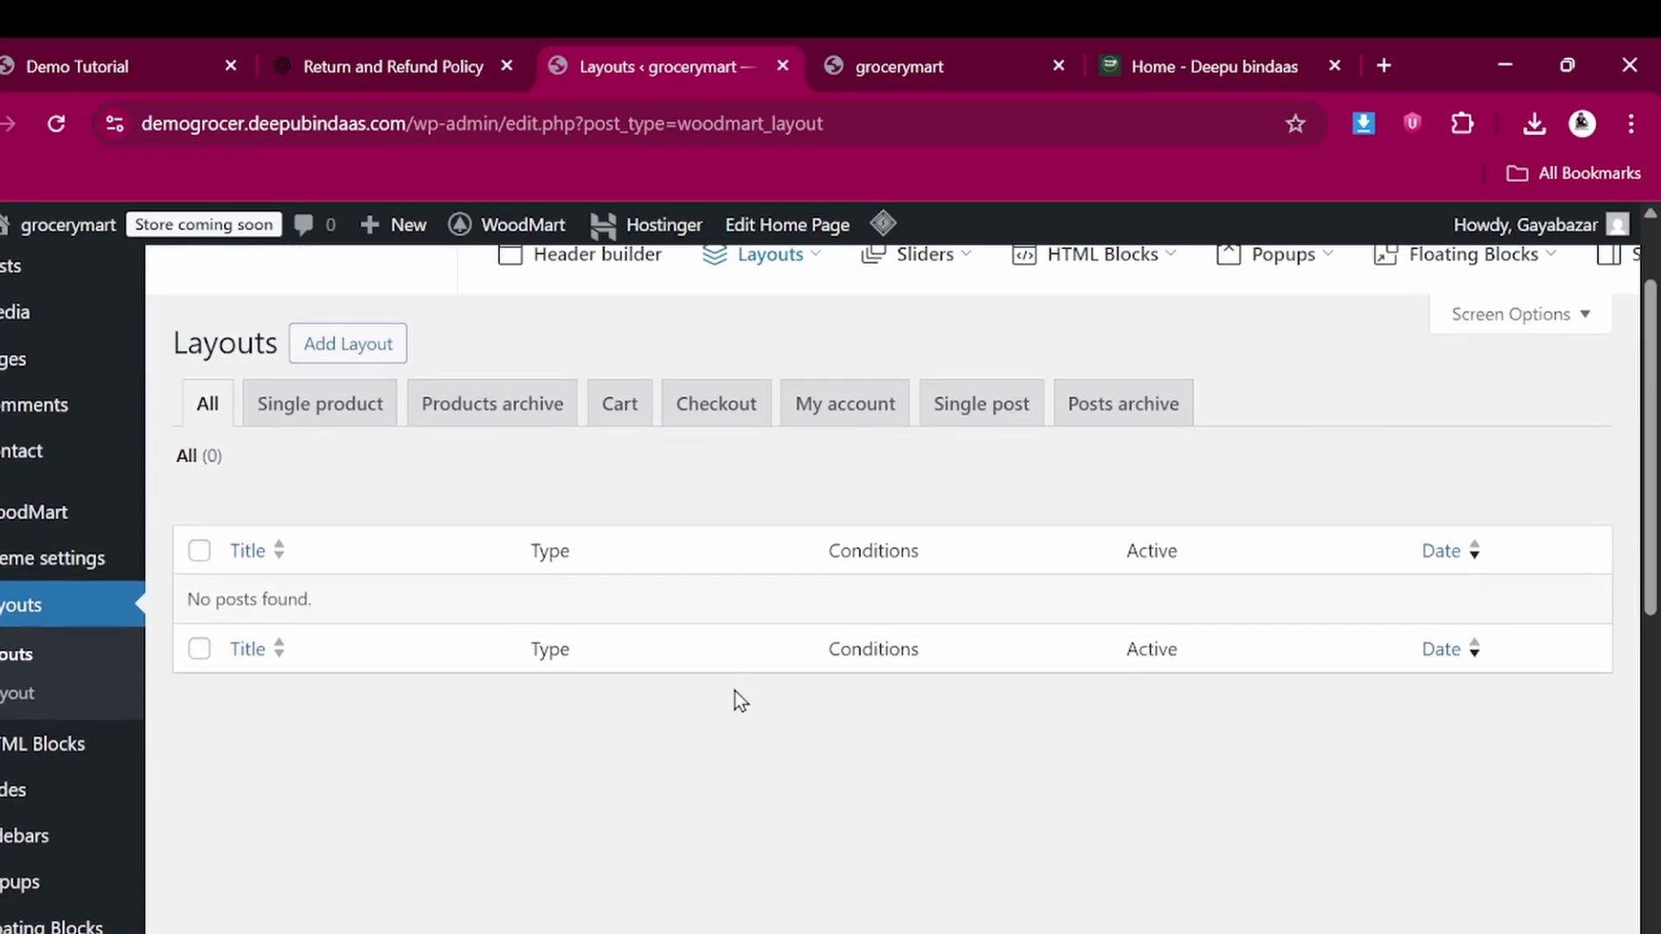
scroll(736, 692, "up", 1)
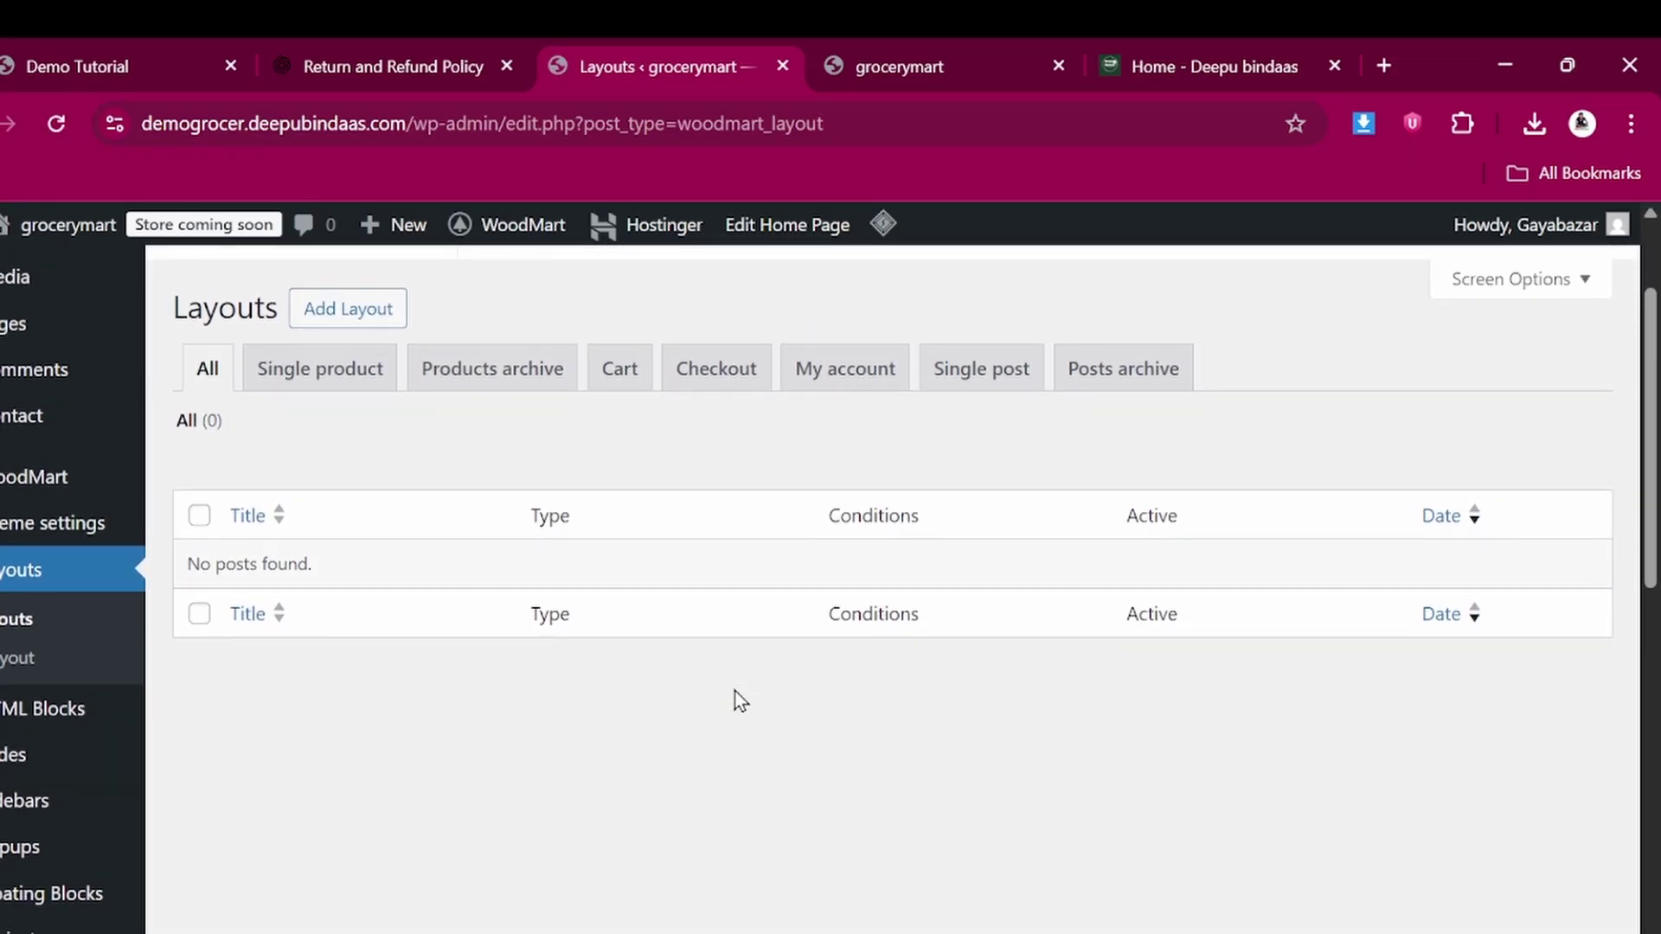
scroll(662, 512, "up", 2)
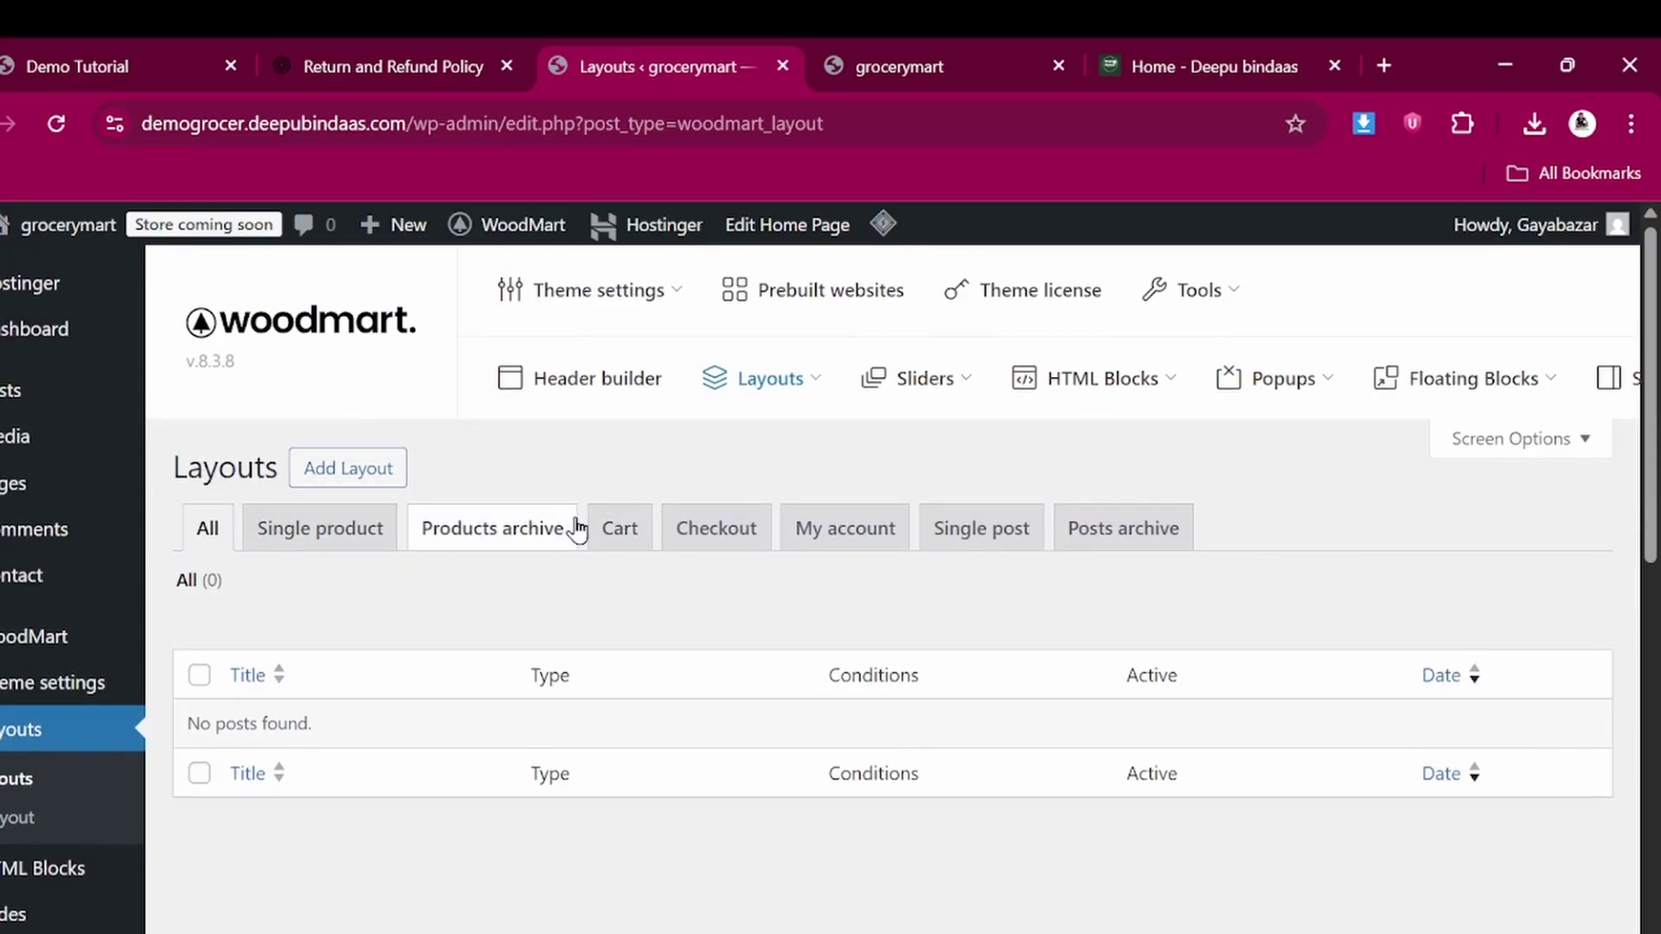
mouse_move(915, 388)
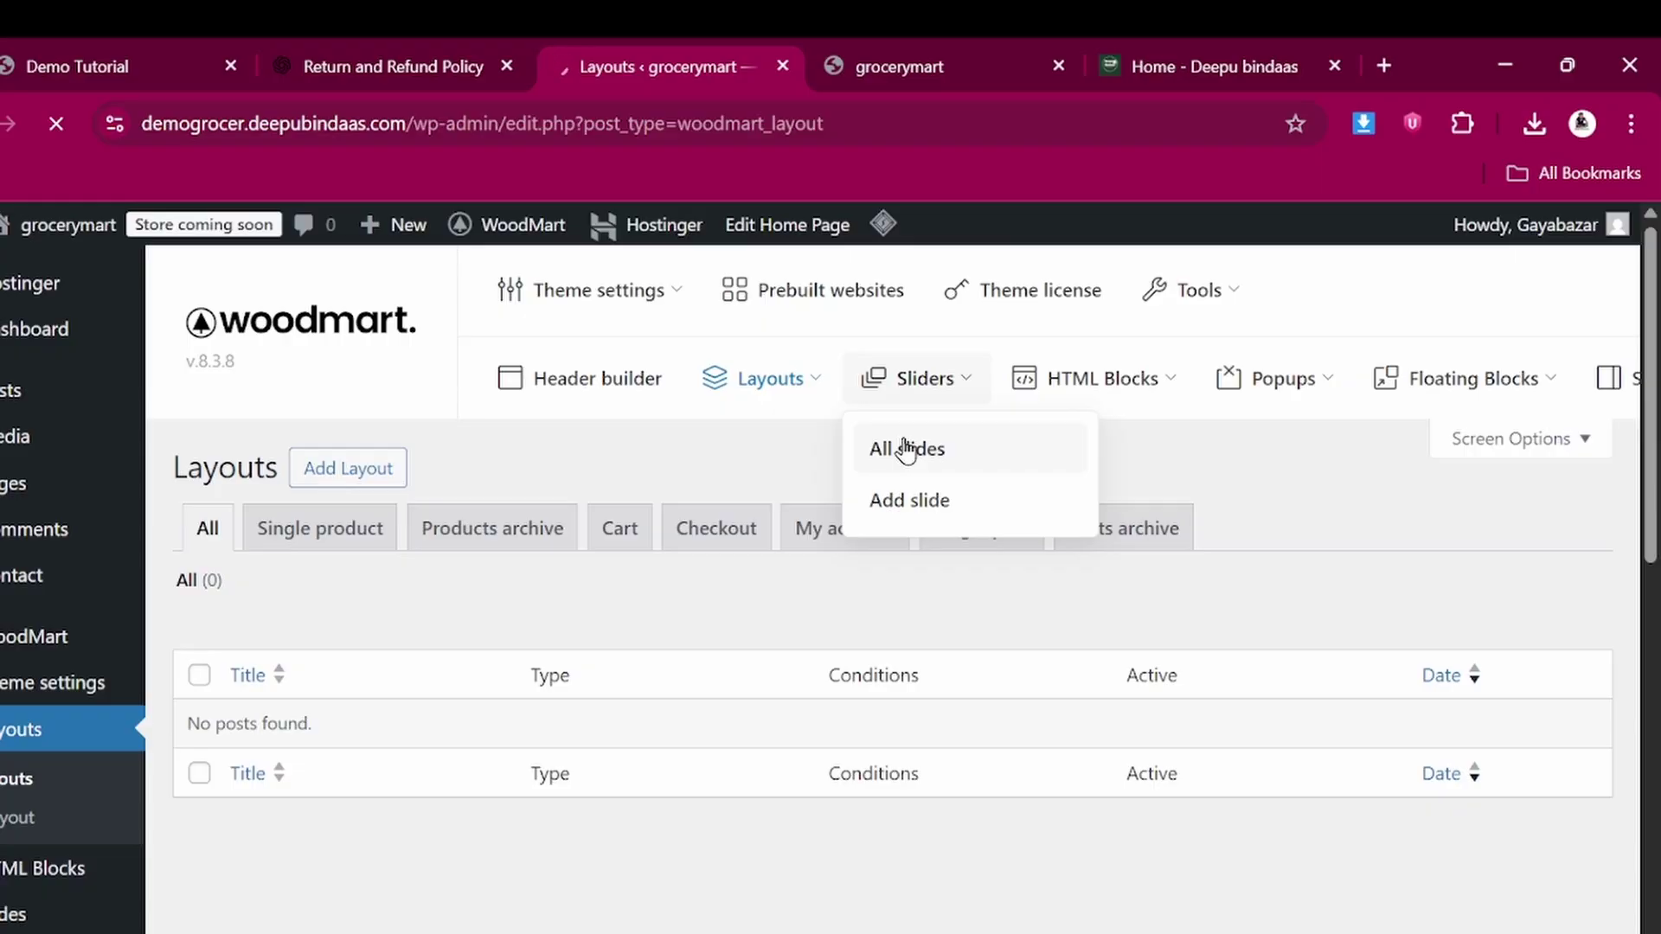
scroll(684, 667, "down", 3)
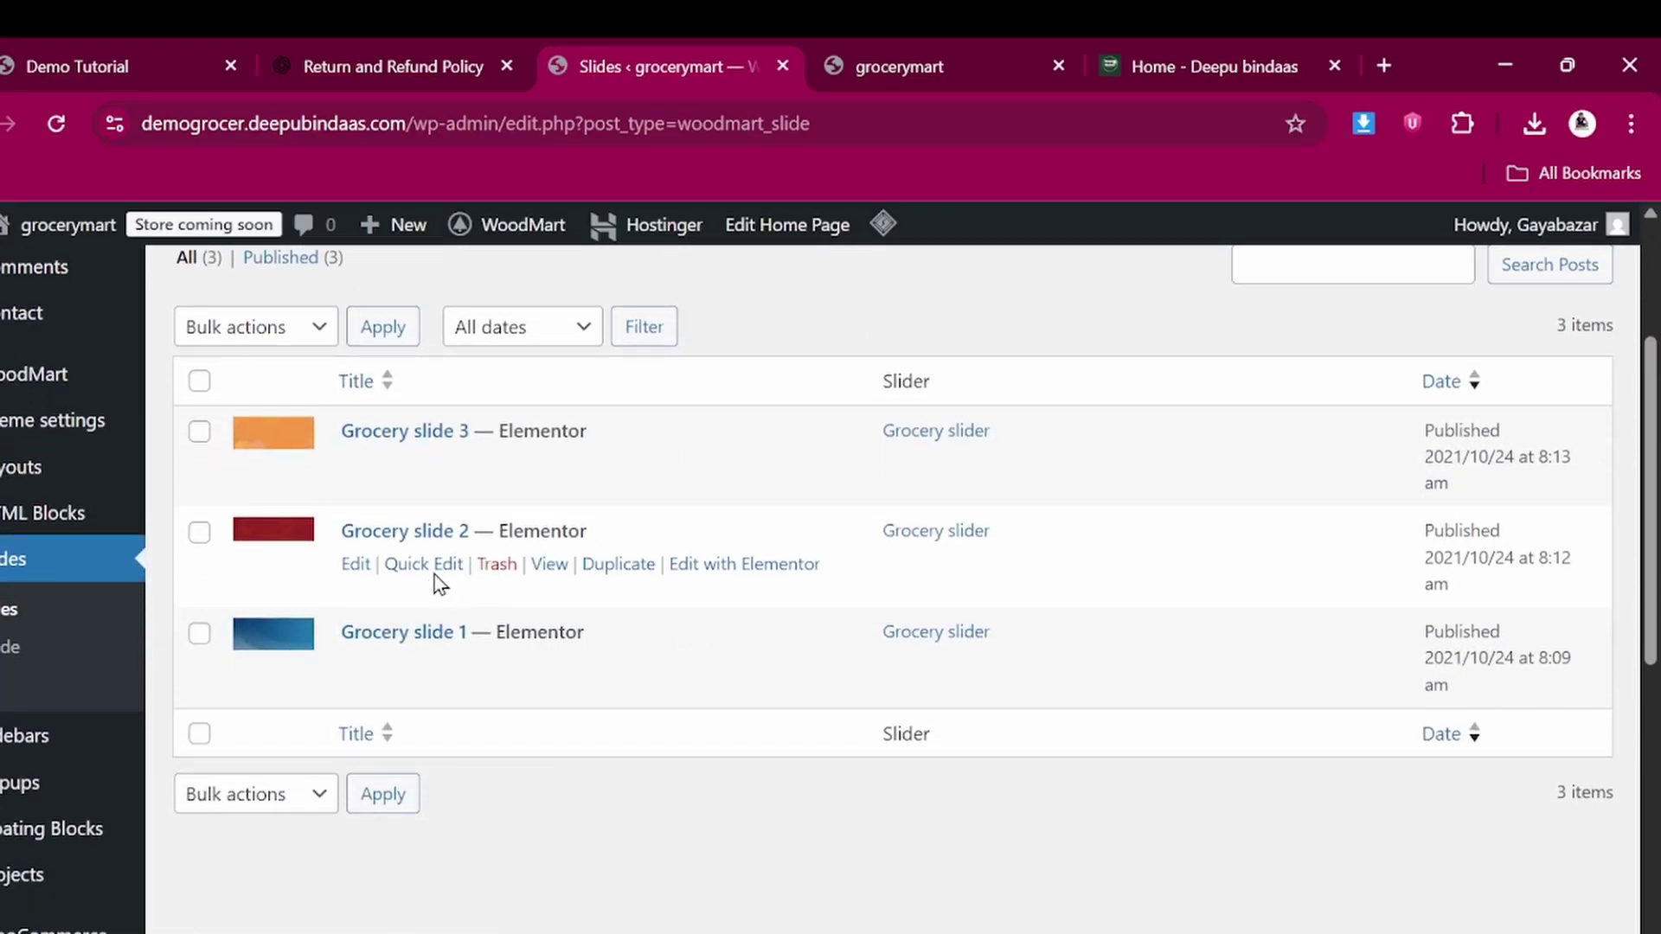
Check the storefront homepage slider, then go back to the Grocery slides list
left_click(978, 43)
scroll(677, 576, "down", 3)
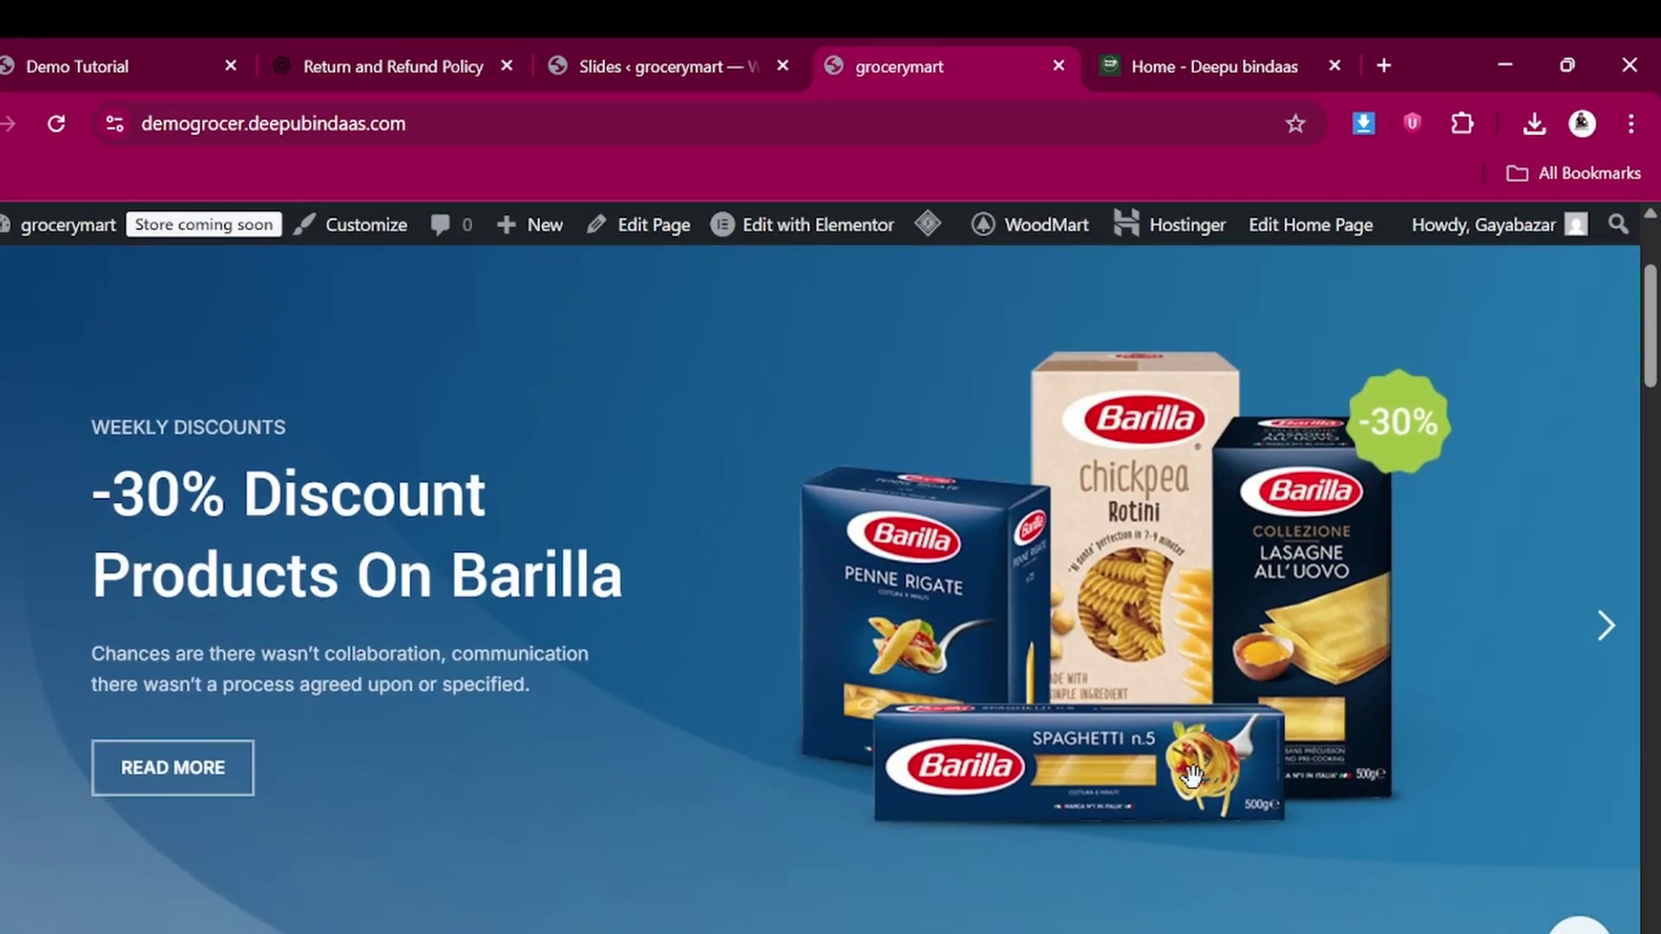
left_click(609, 43)
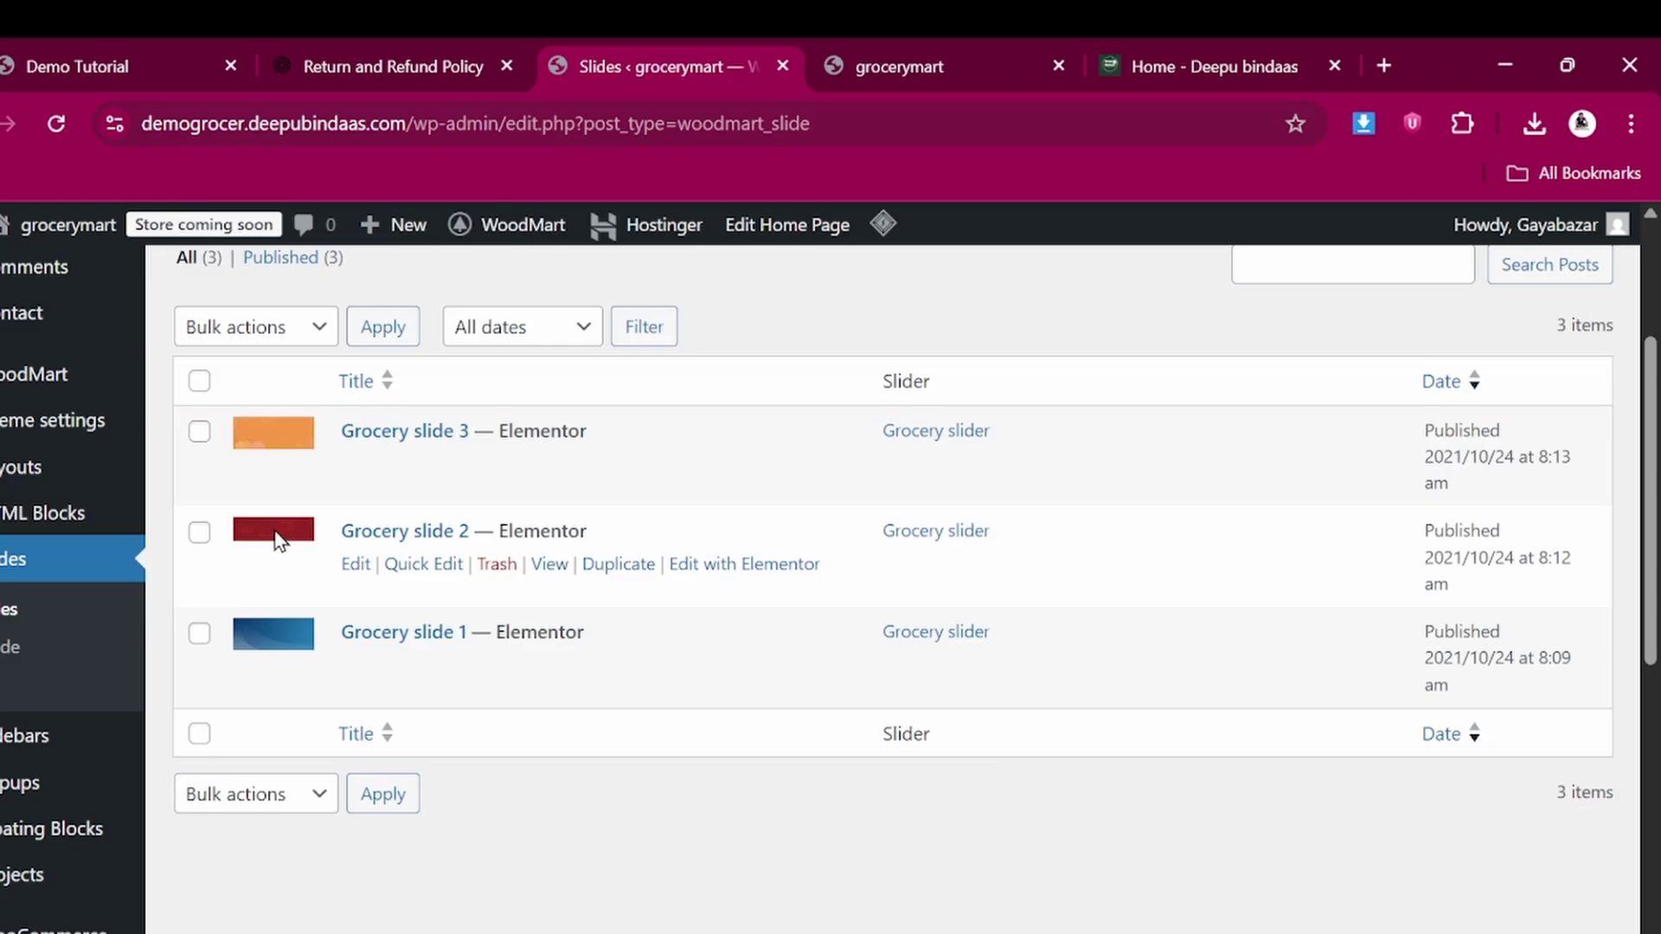
Open Grocery slide 2 in Elementor and compare it with the storefront's second slide
left_click(715, 566)
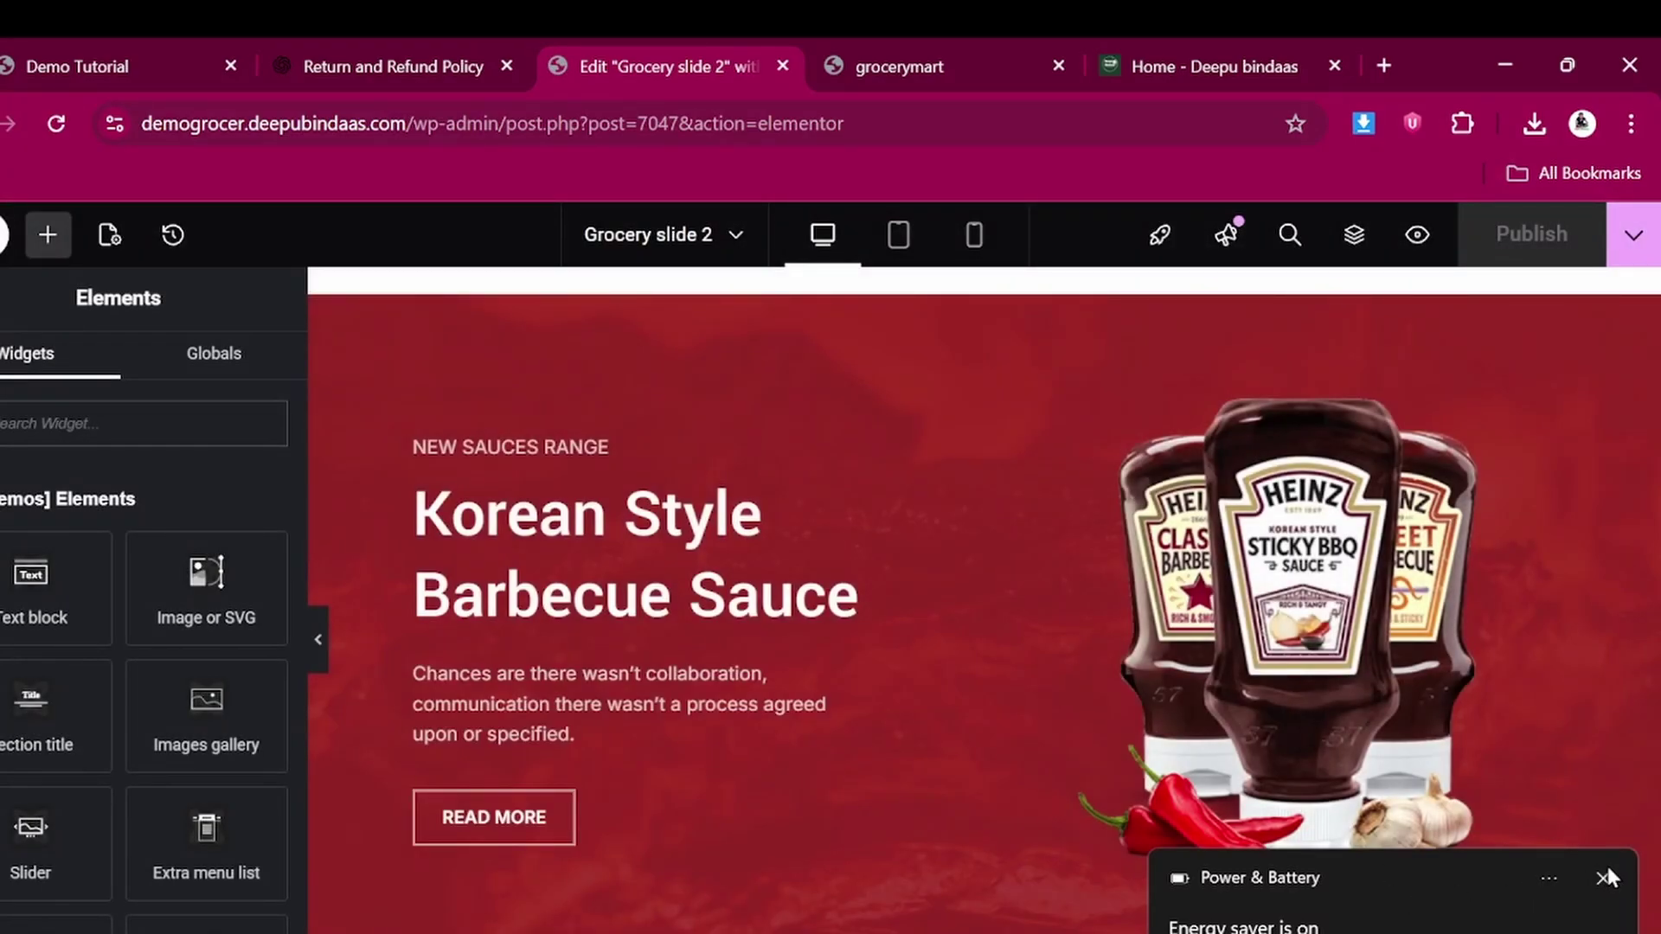
left_click(1605, 876)
scroll(972, 718, "down", 1)
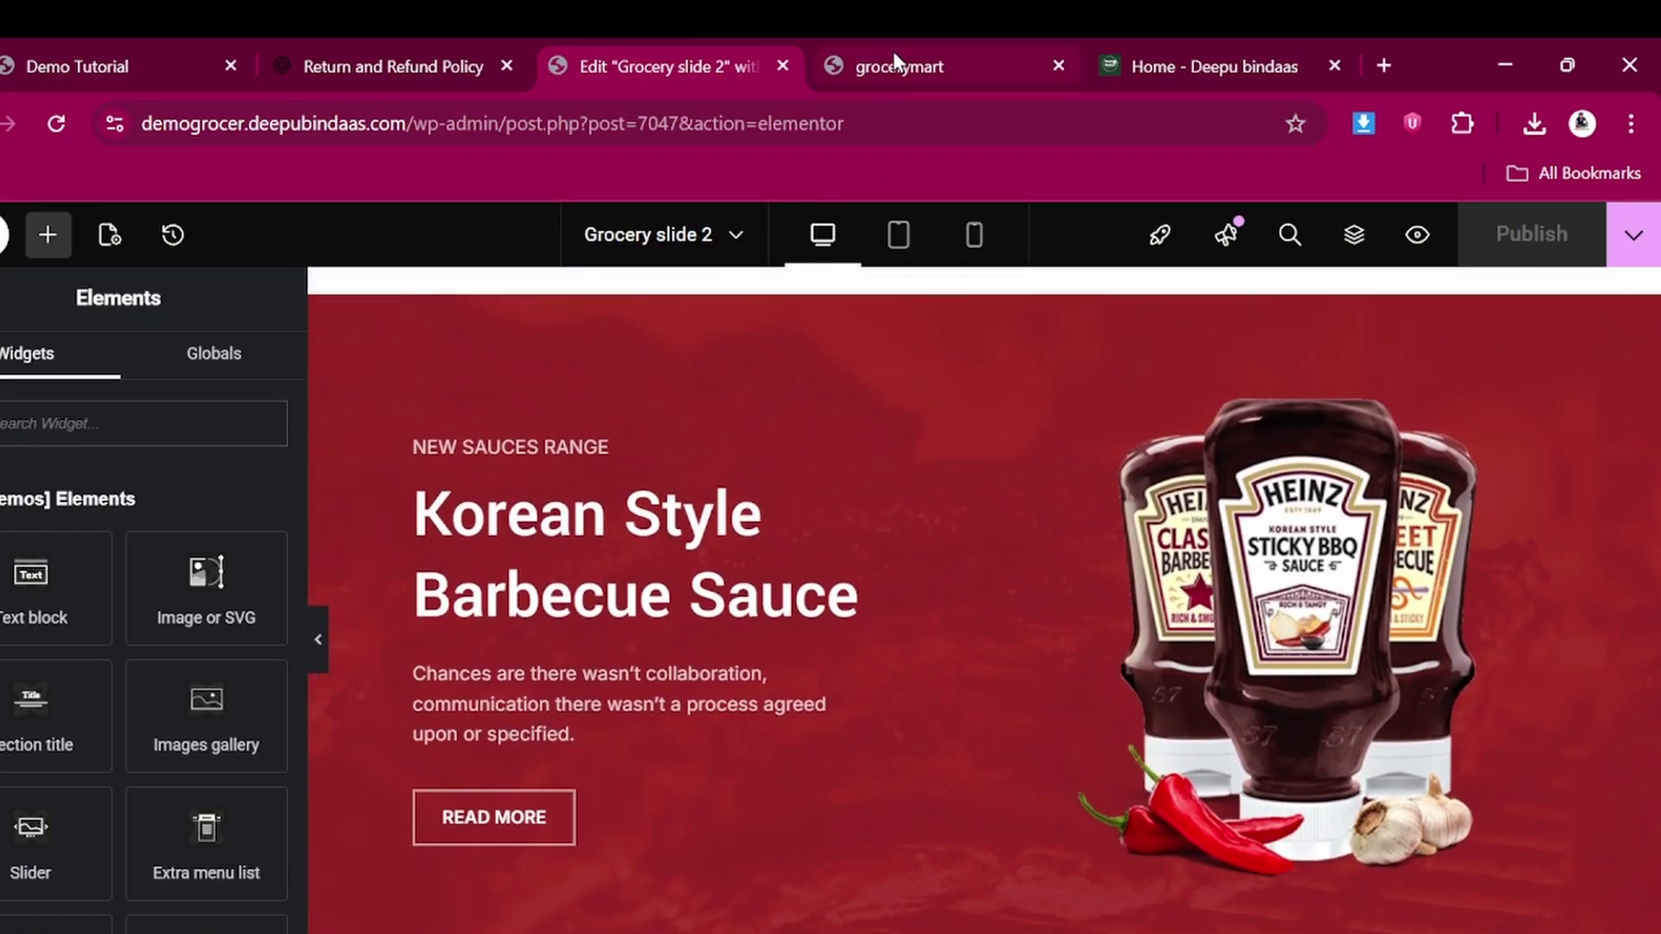
left_click(895, 54)
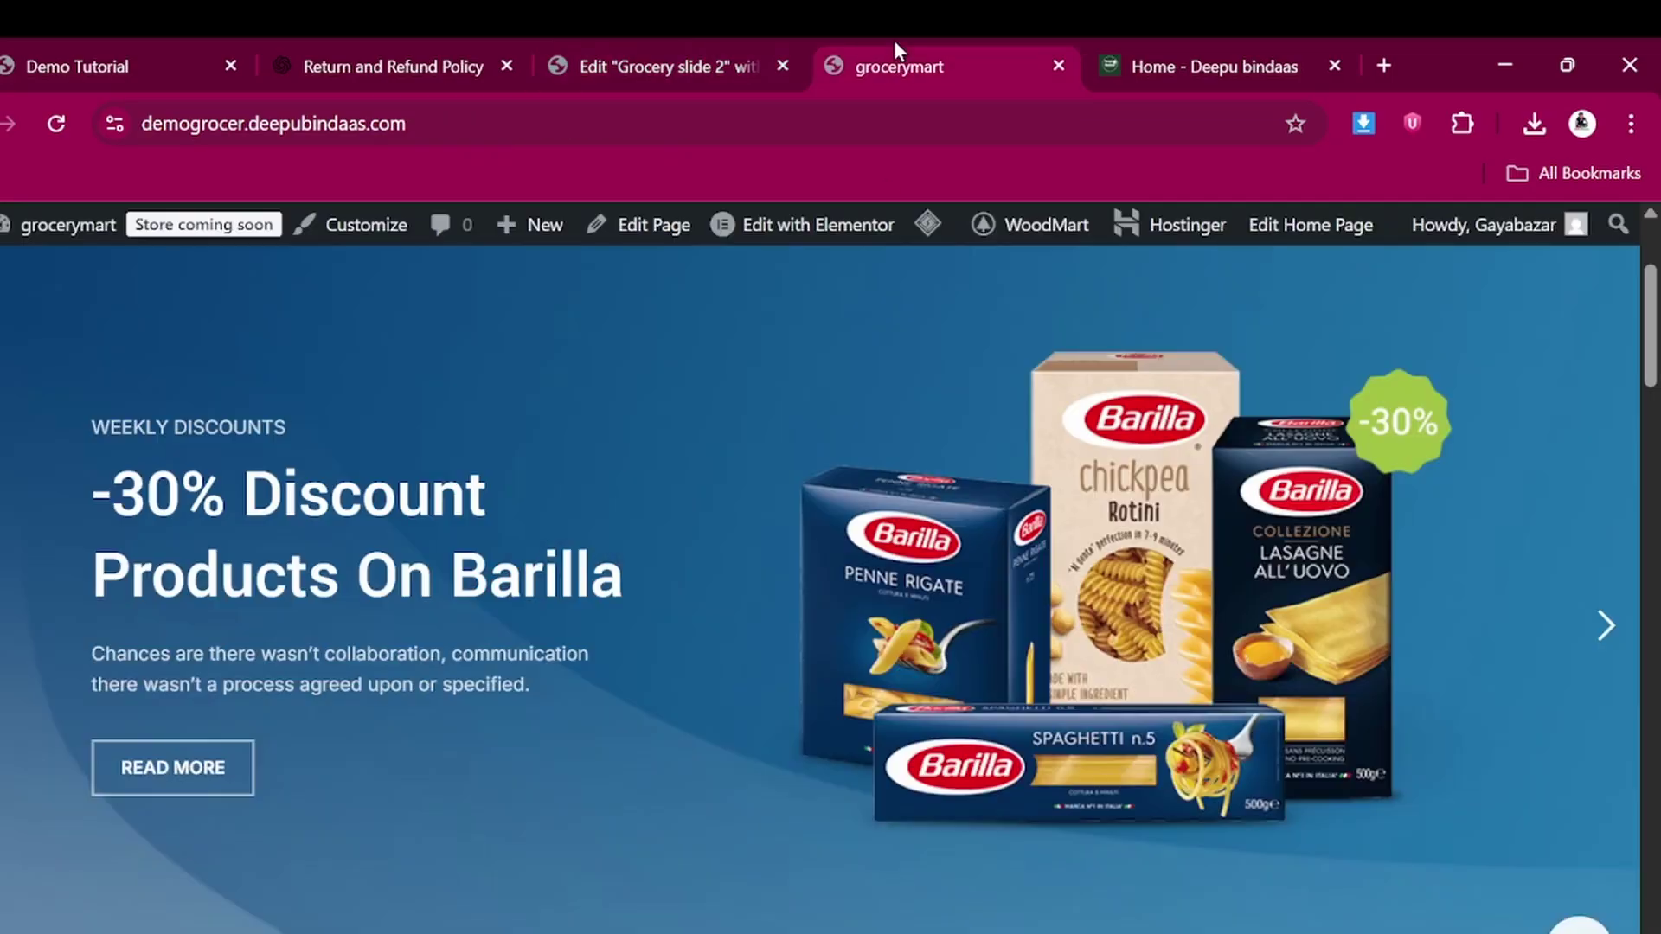
left_click(1605, 660)
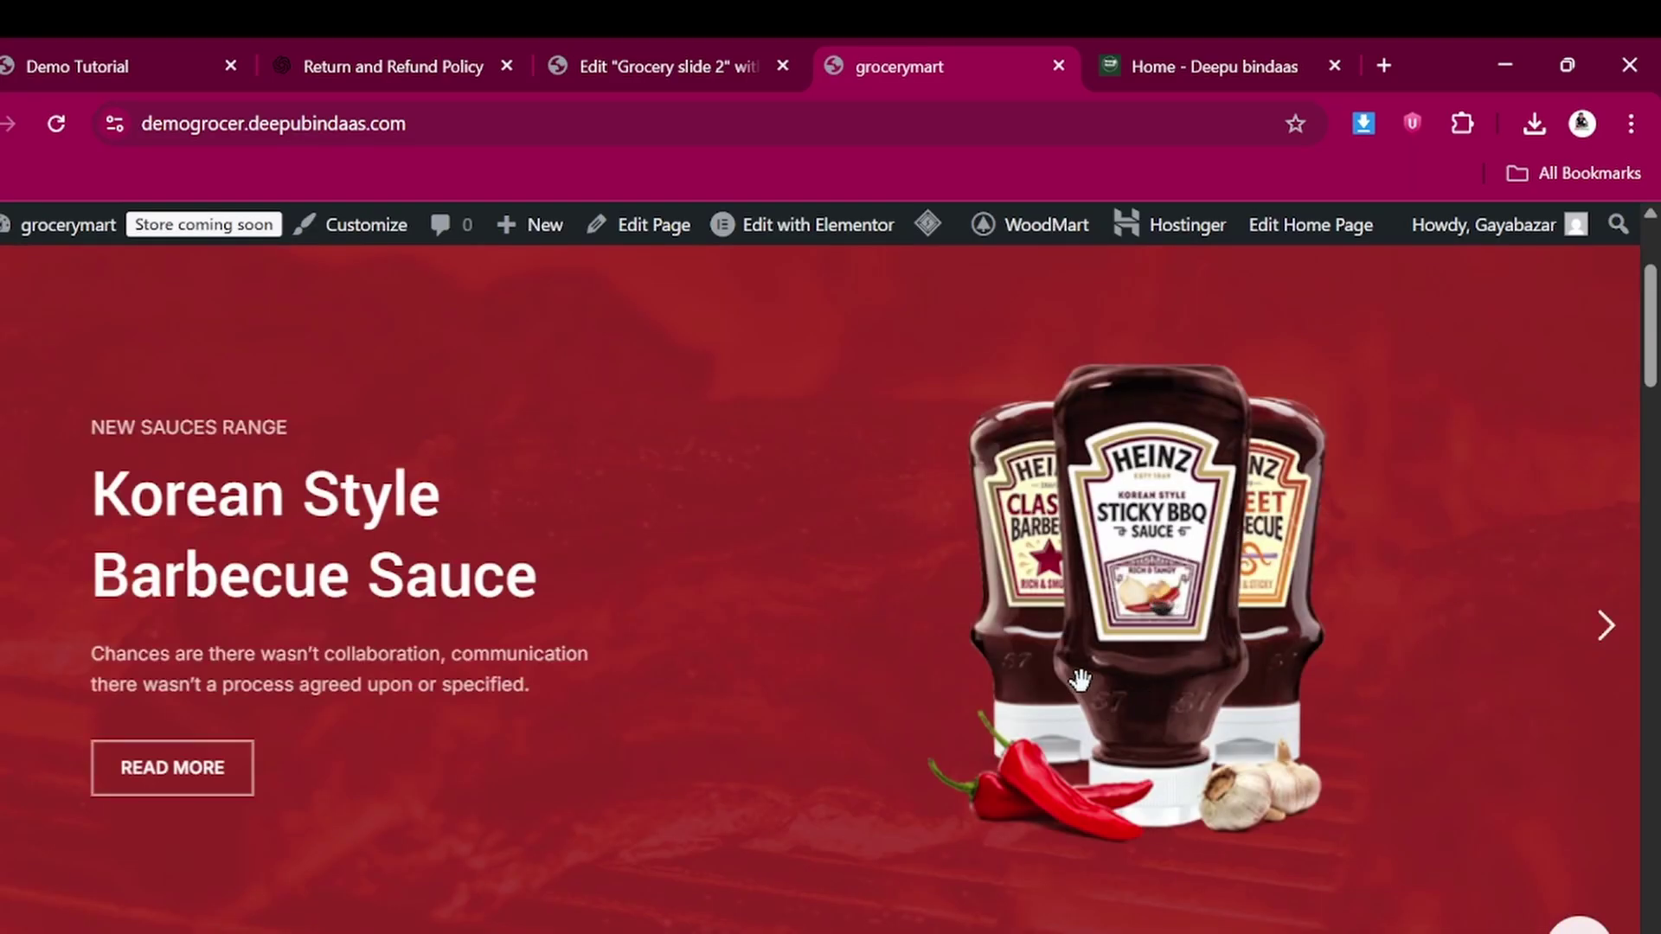
left_click(663, 42)
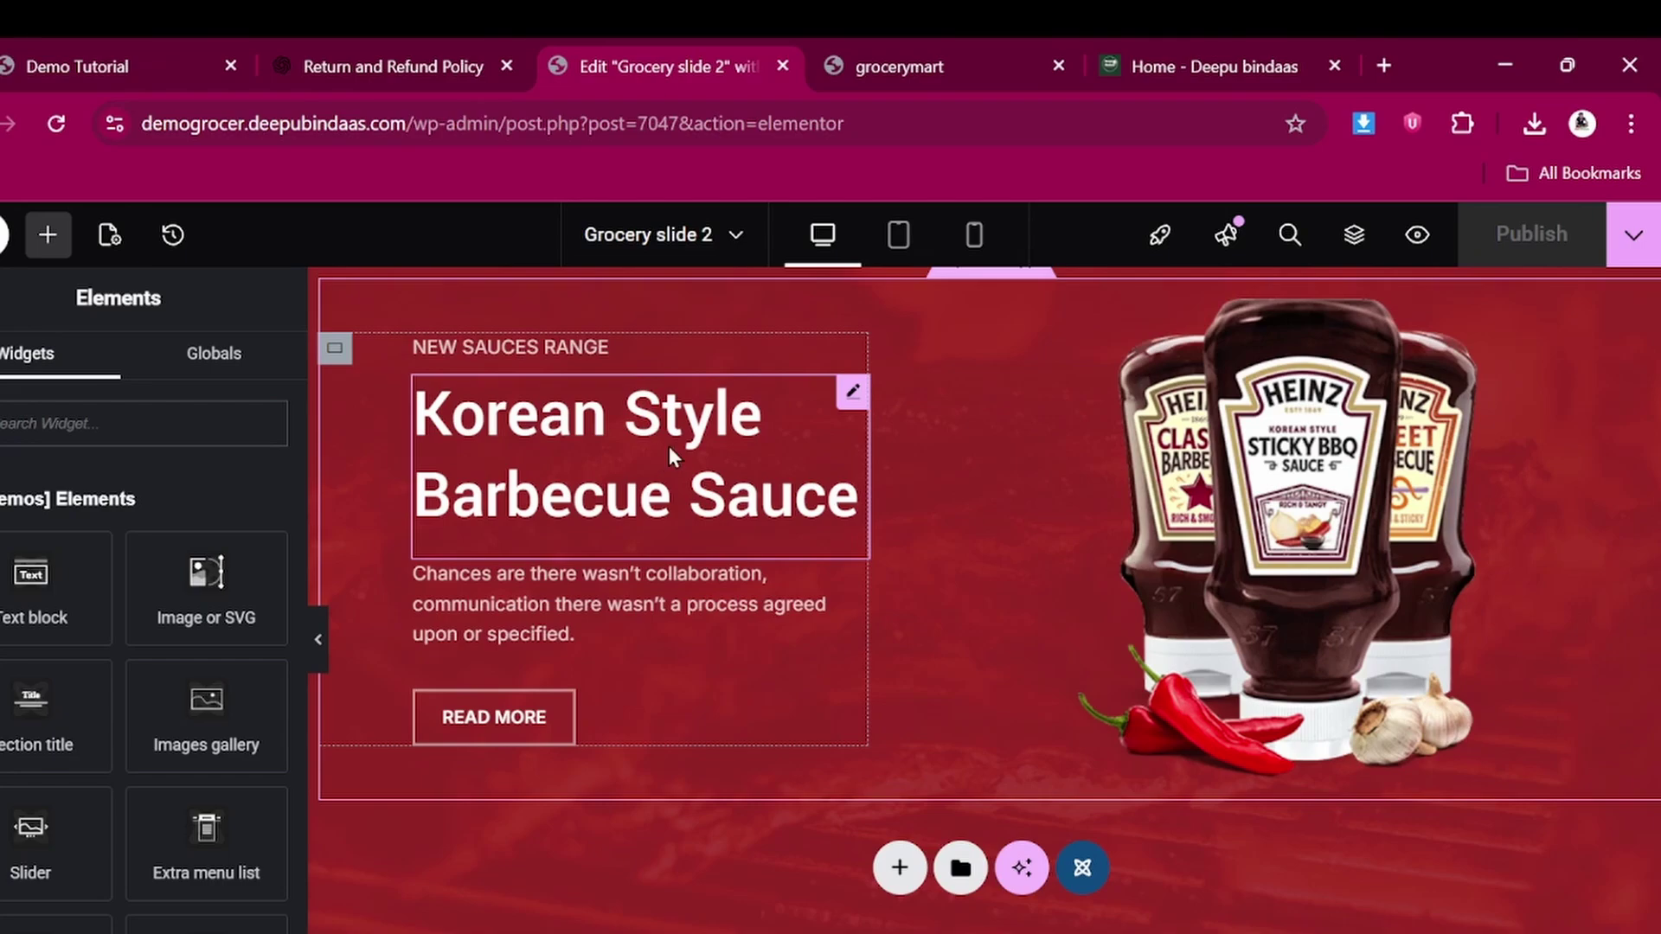
Change the heading 'Korean Style Barbecue Sauce' to 'BINDAAS STYLE Barbecue Sauce'
left_click(668, 446)
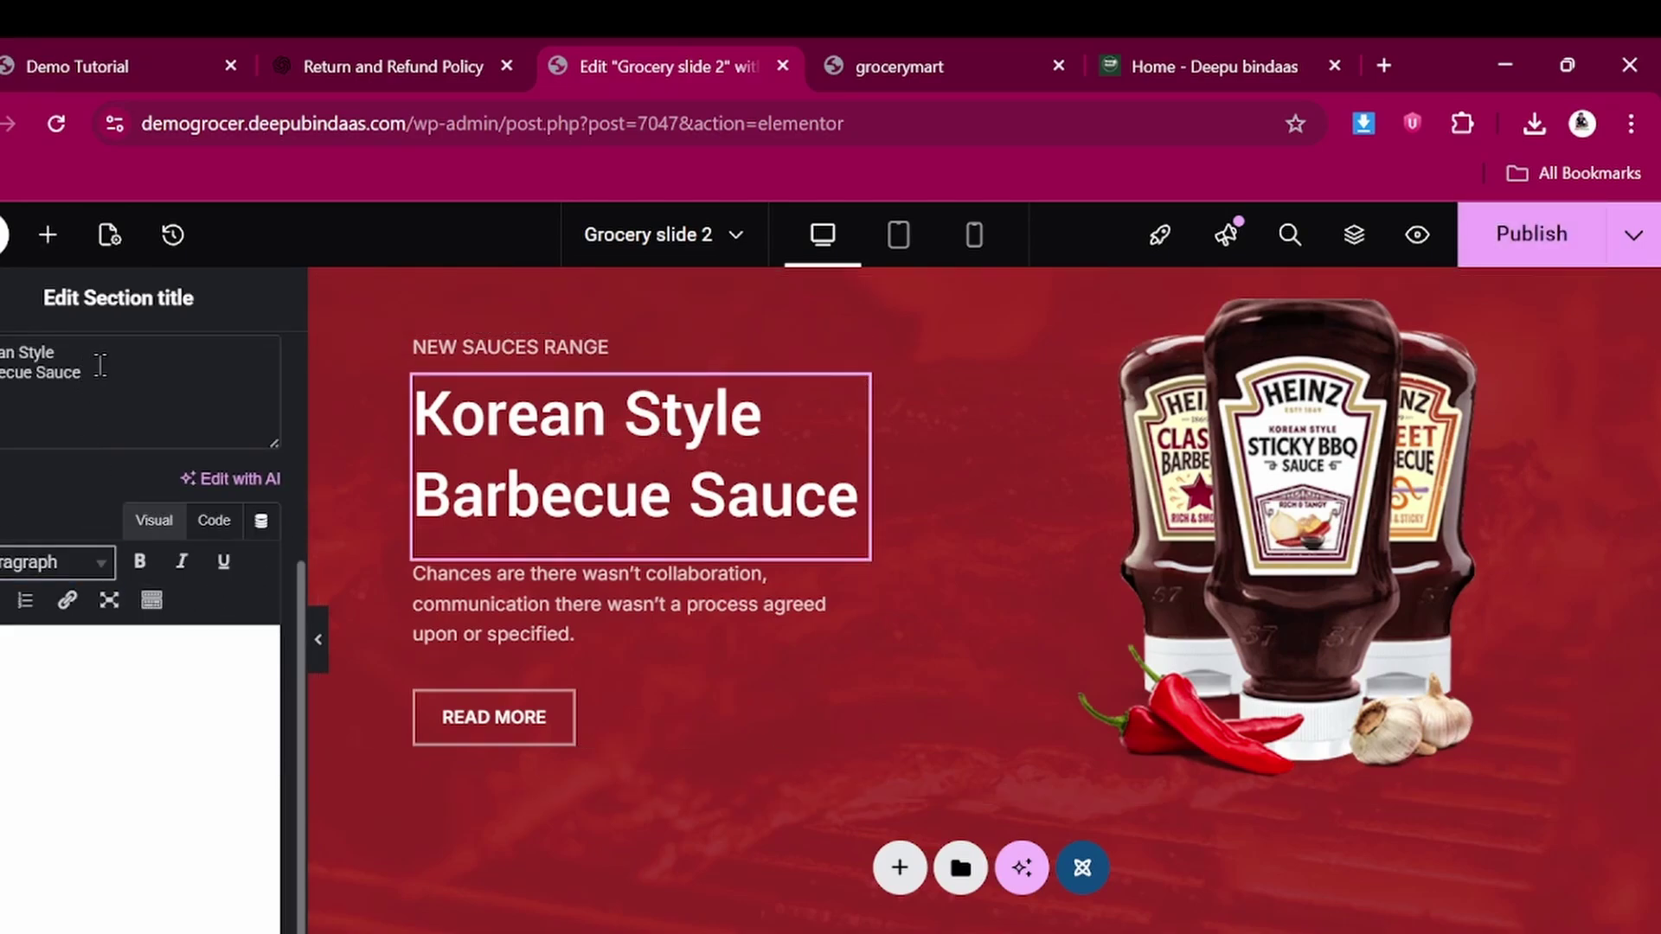
double_click(23, 352)
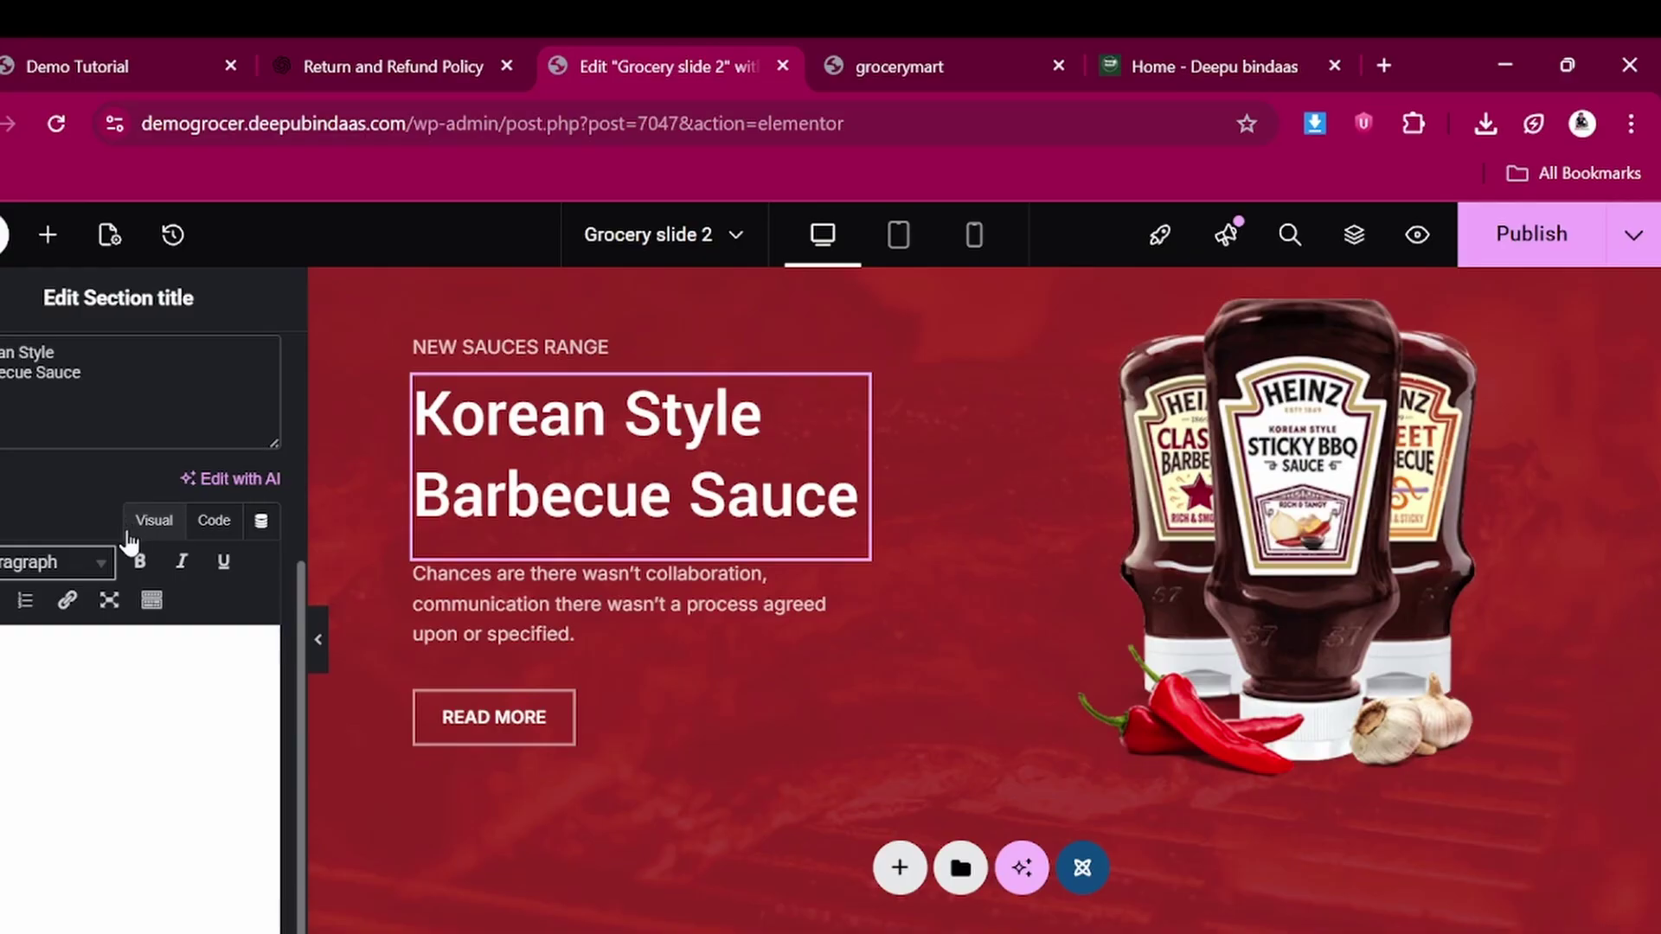
key("BackSpace")
key("BackSpace")
key("BackSpace")
key("BackSpace")
key("BackSpace")
key("BackSpace")
key("BackSpace")
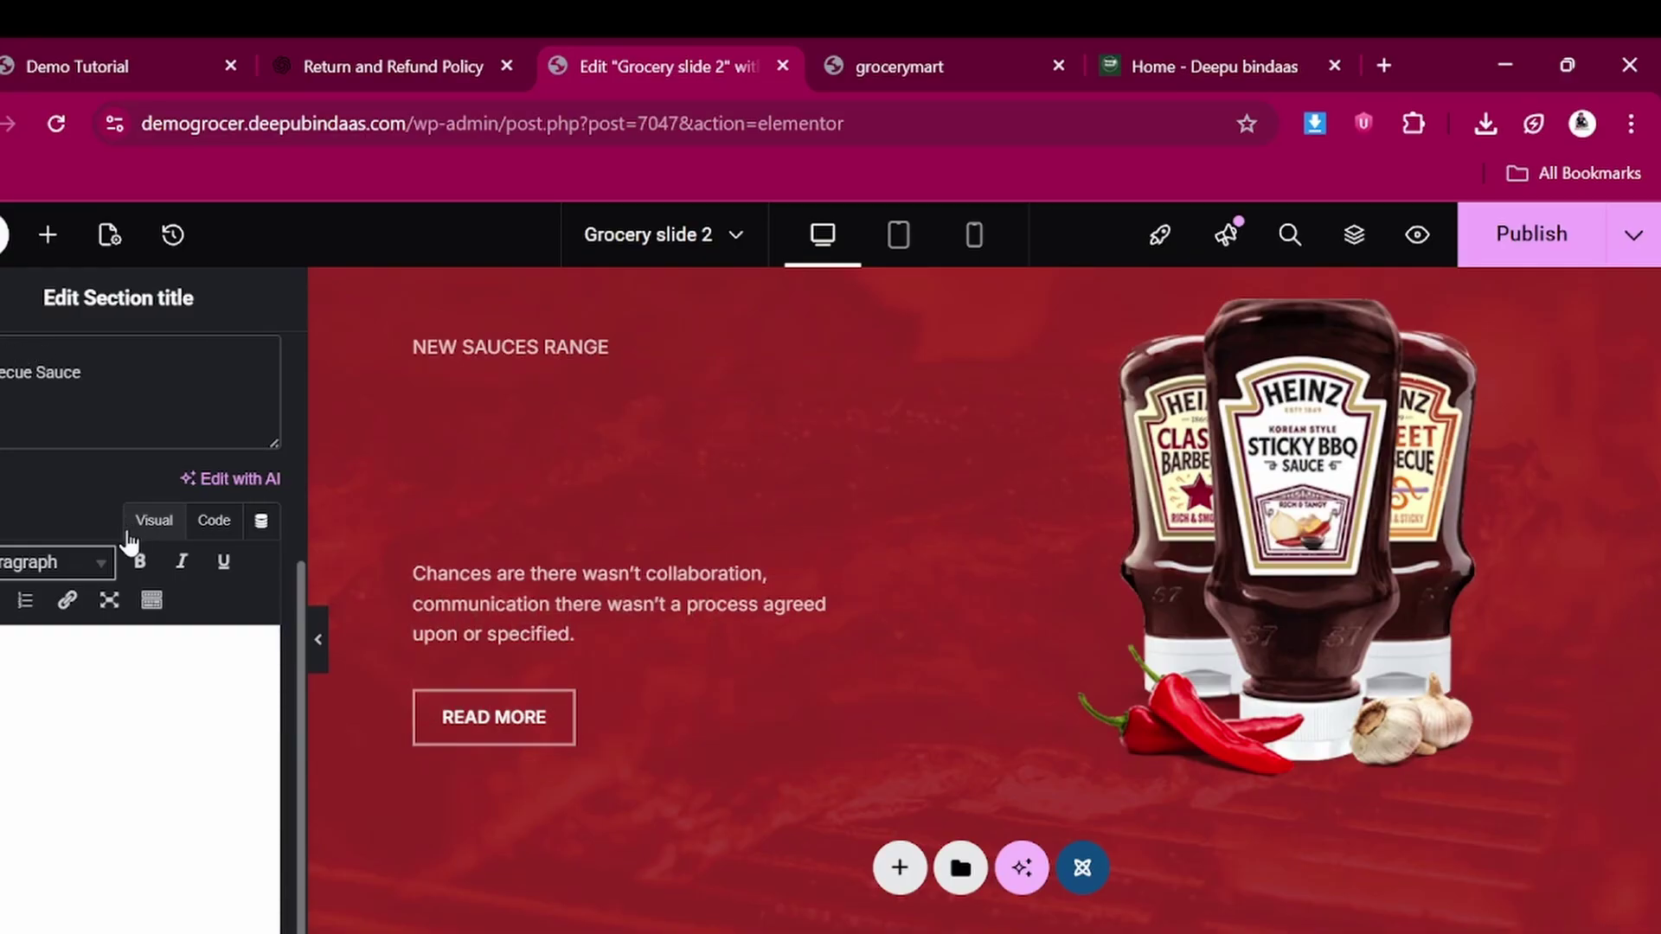
type("Nomd")
key("BackSpace")
key("BackSpace")
key("BackSpace")
key("BackSpace")
type("BINDAAS")
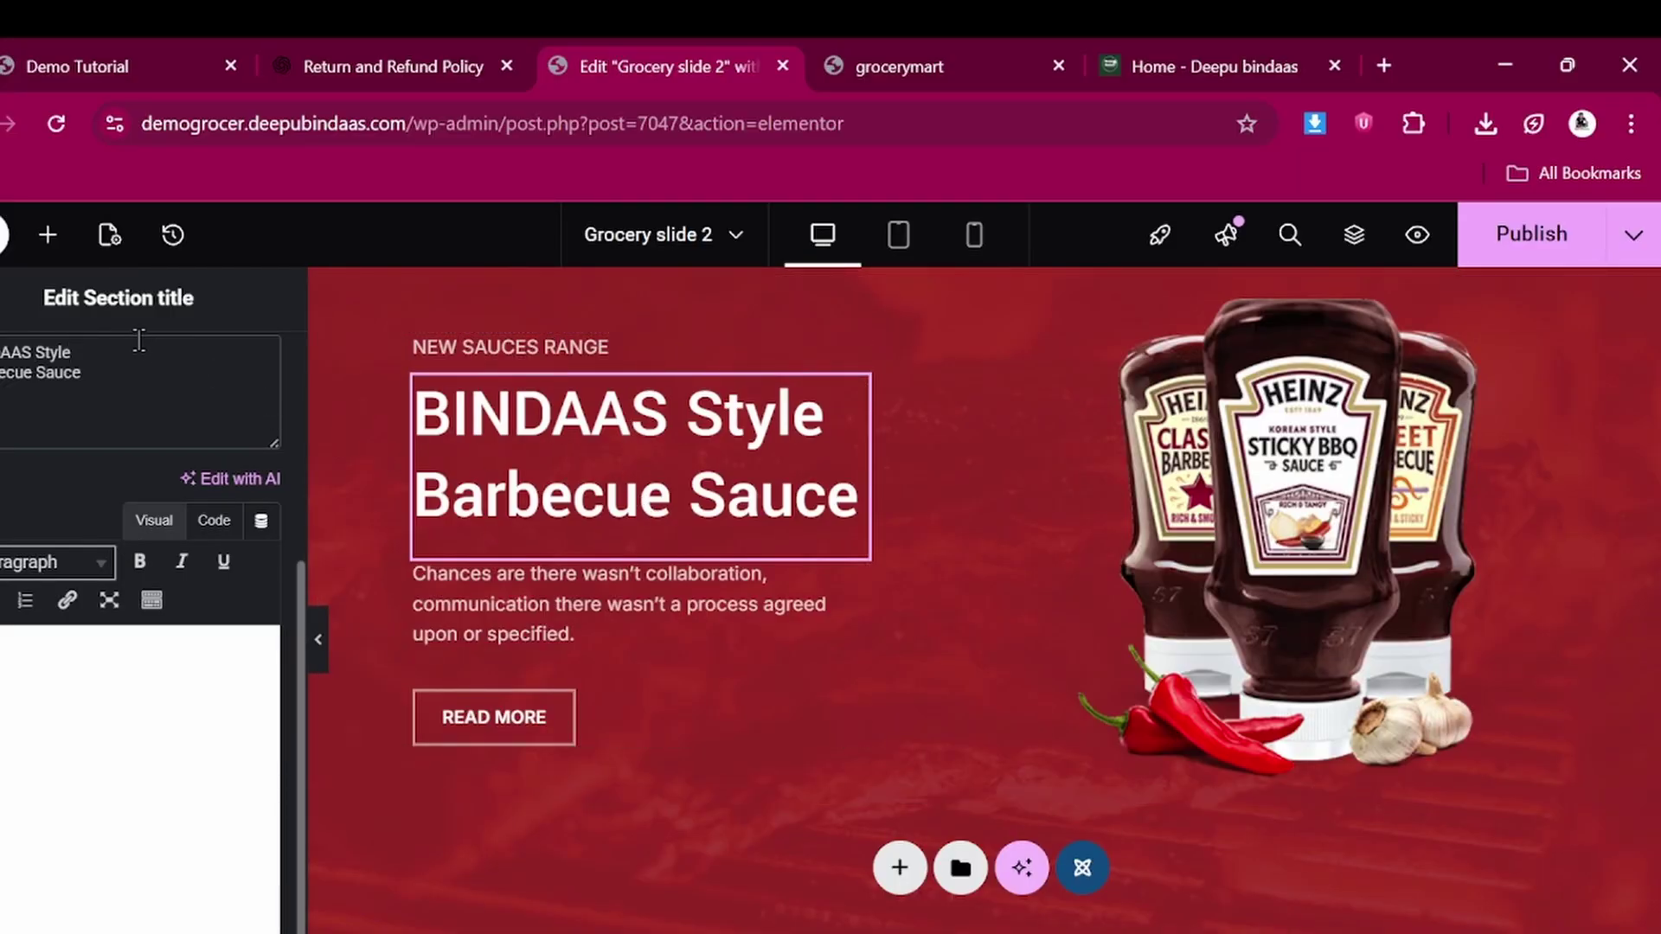
key("BackSpace")
key("BackSpace")
key("BackSpace")
key("BackSpace")
type("Y")
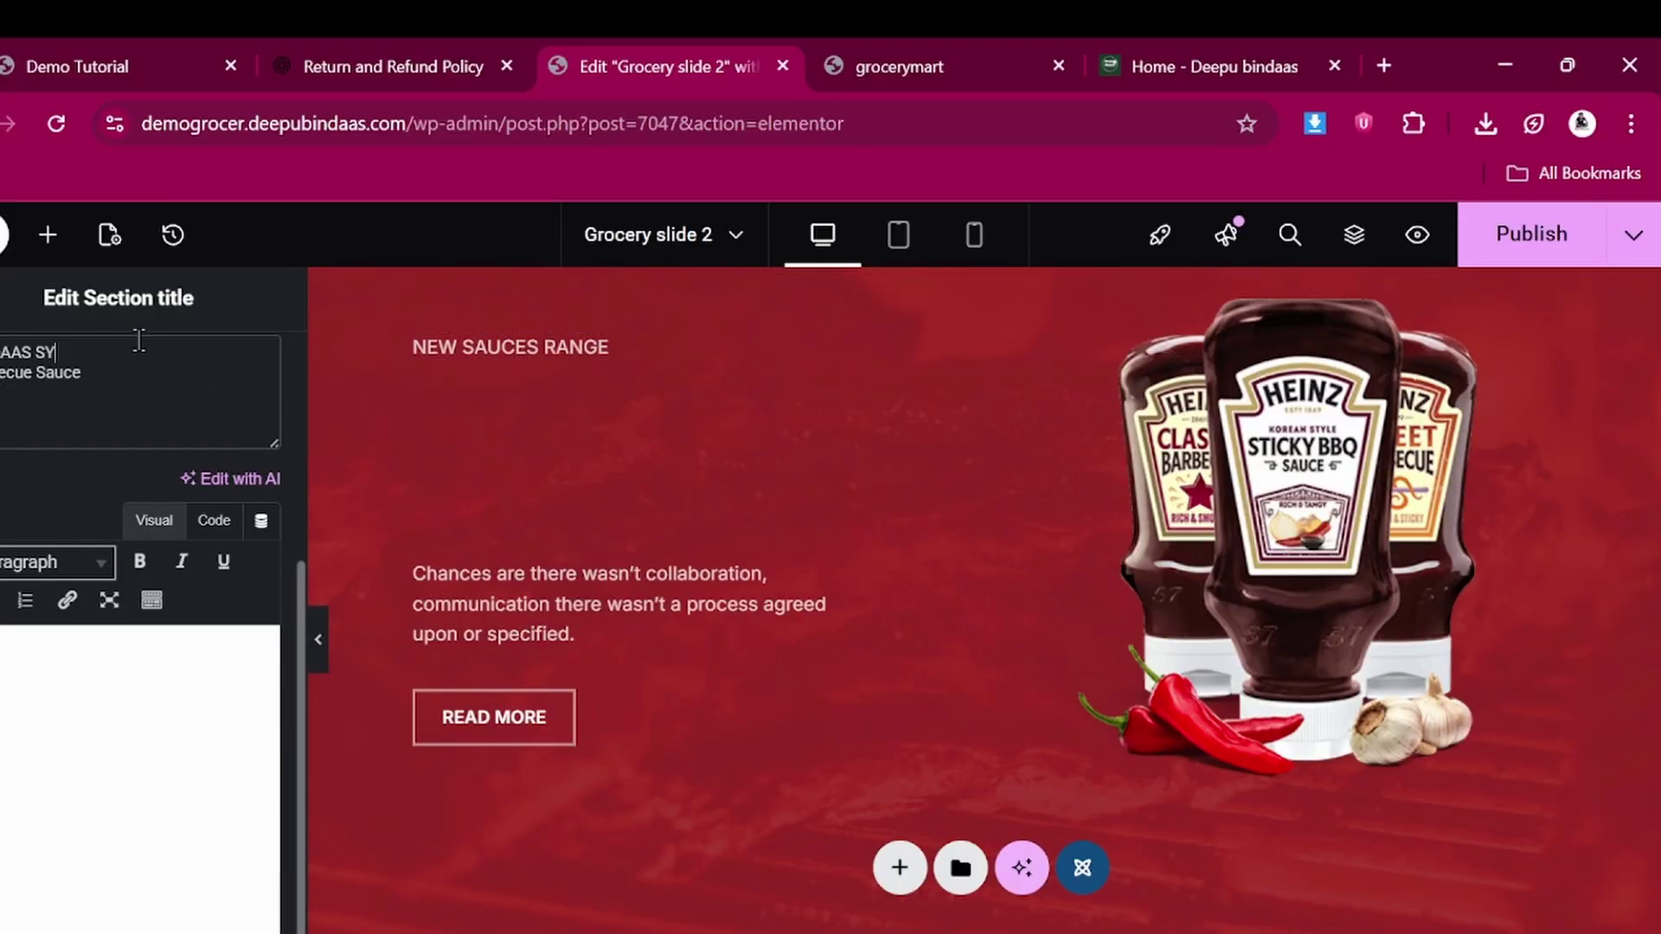
type("TLE")
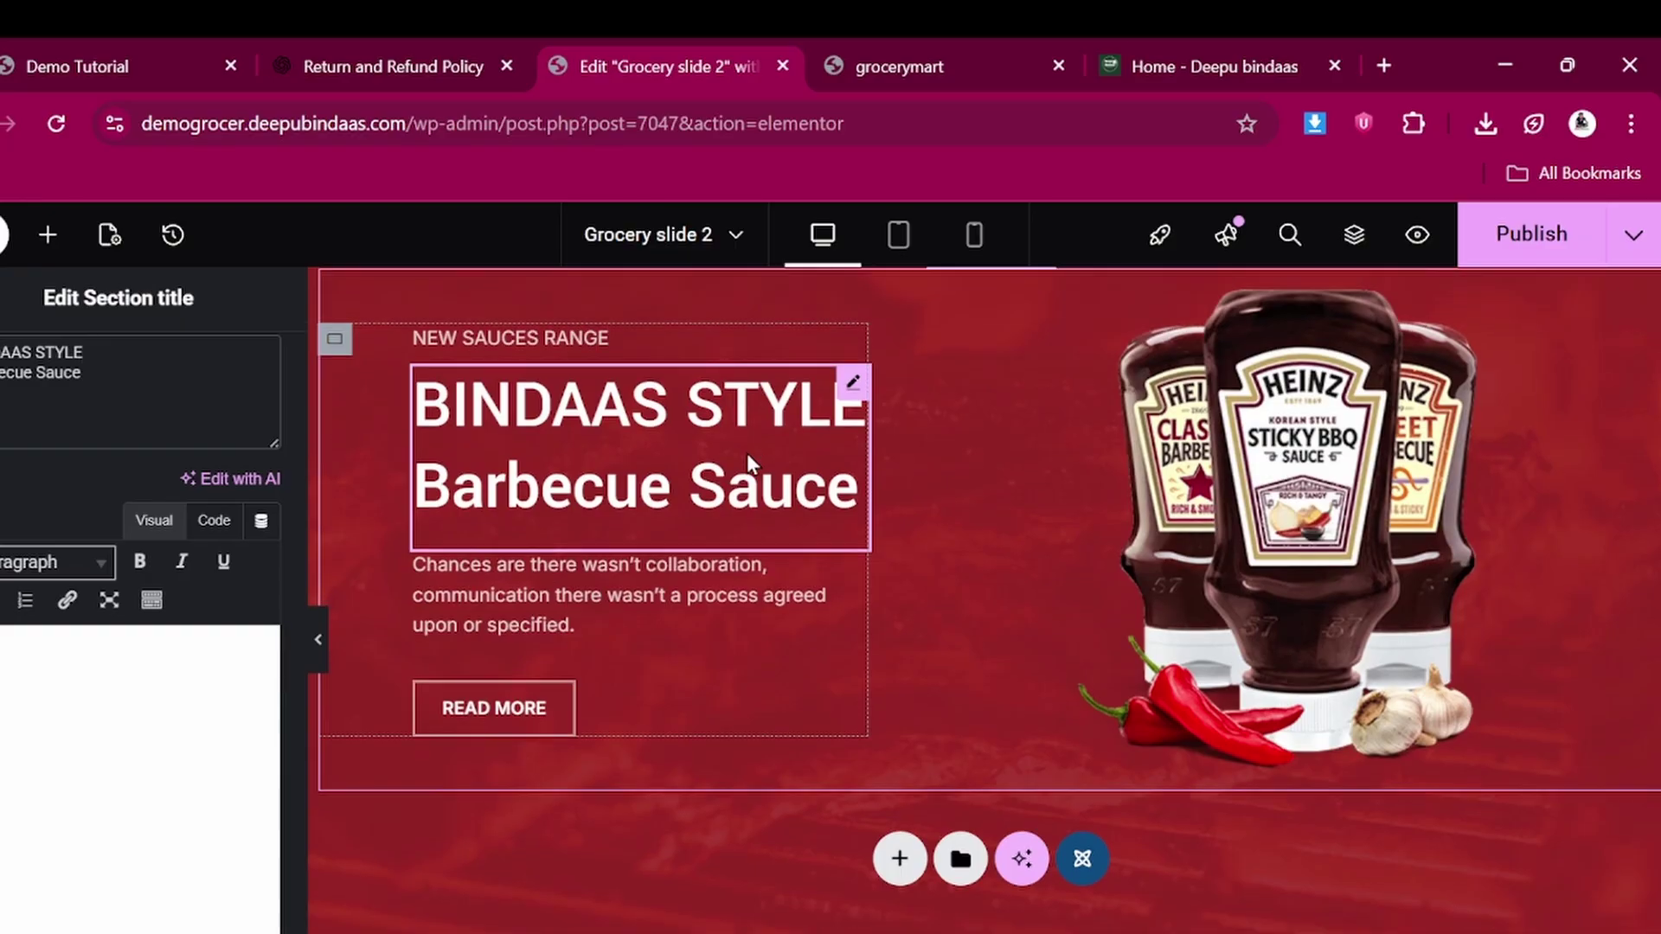
scroll(583, 672, "up", 1)
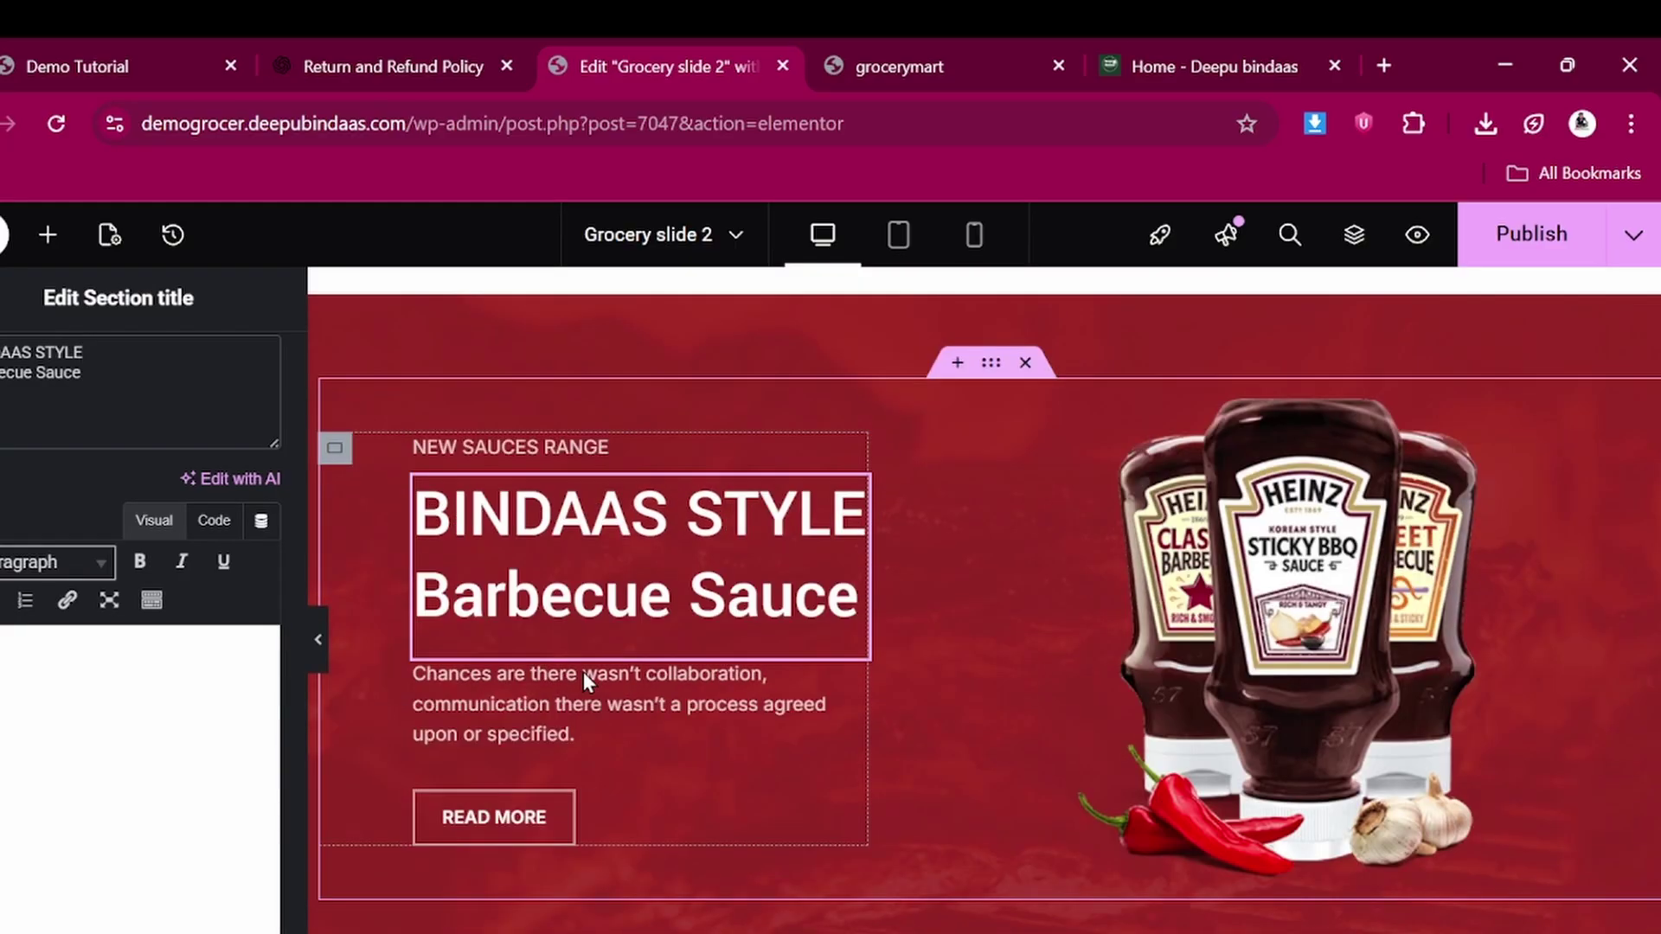
Replace the sauce image with the Heinz Beanz picture and publish the slide
left_click(1276, 591)
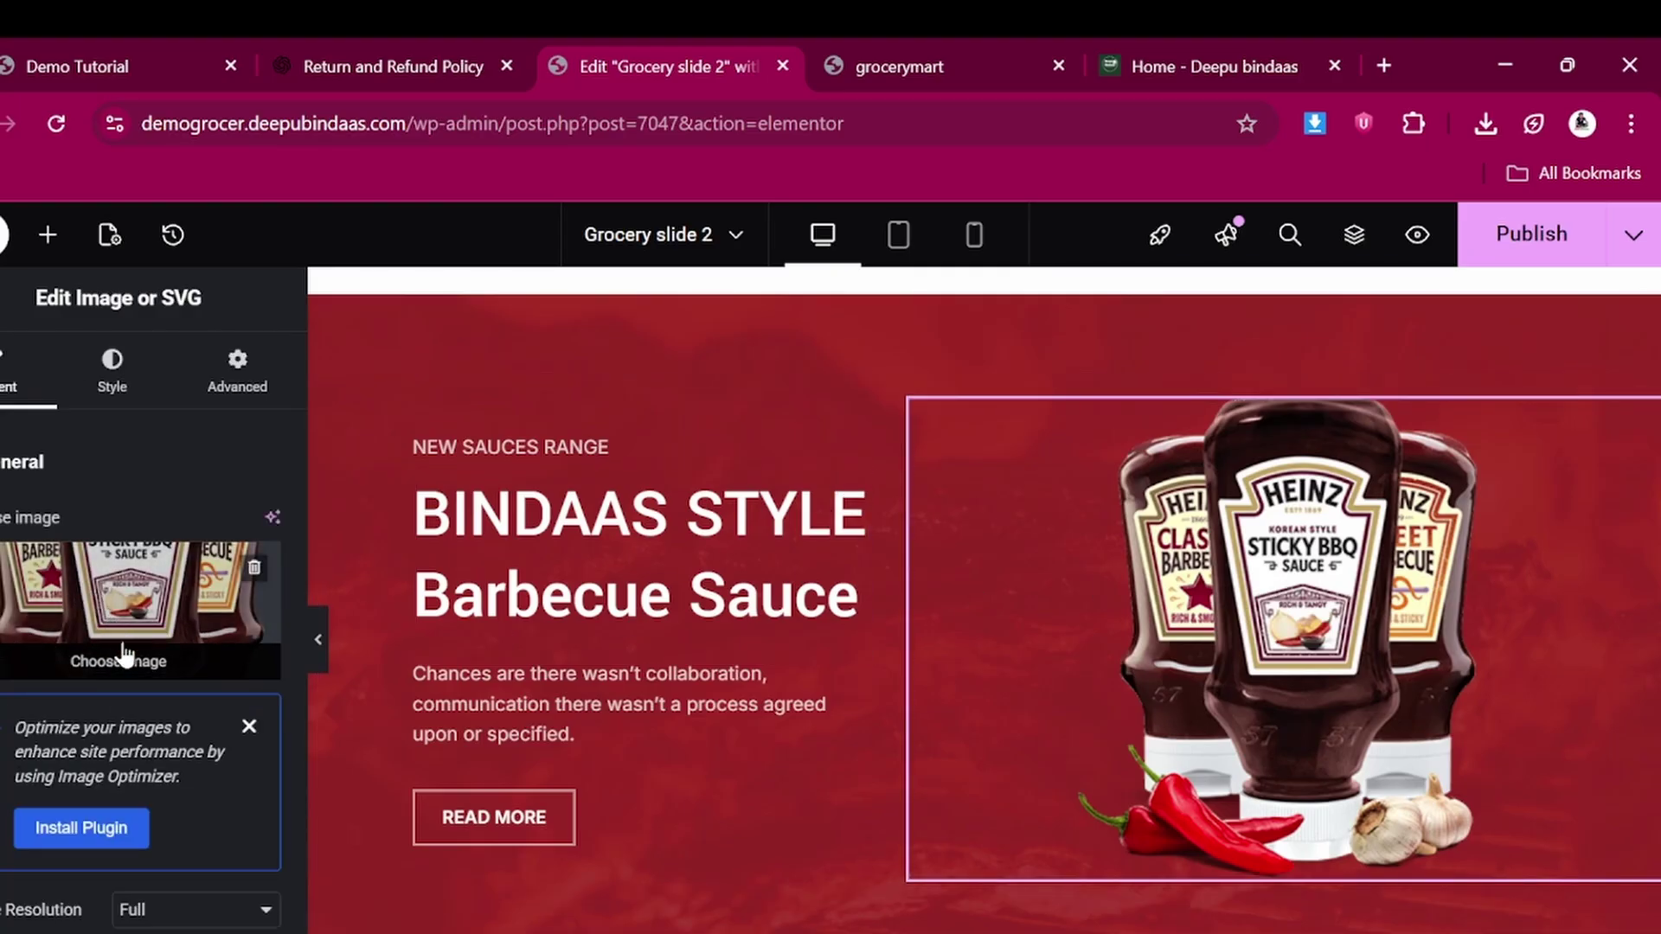
left_click(124, 654)
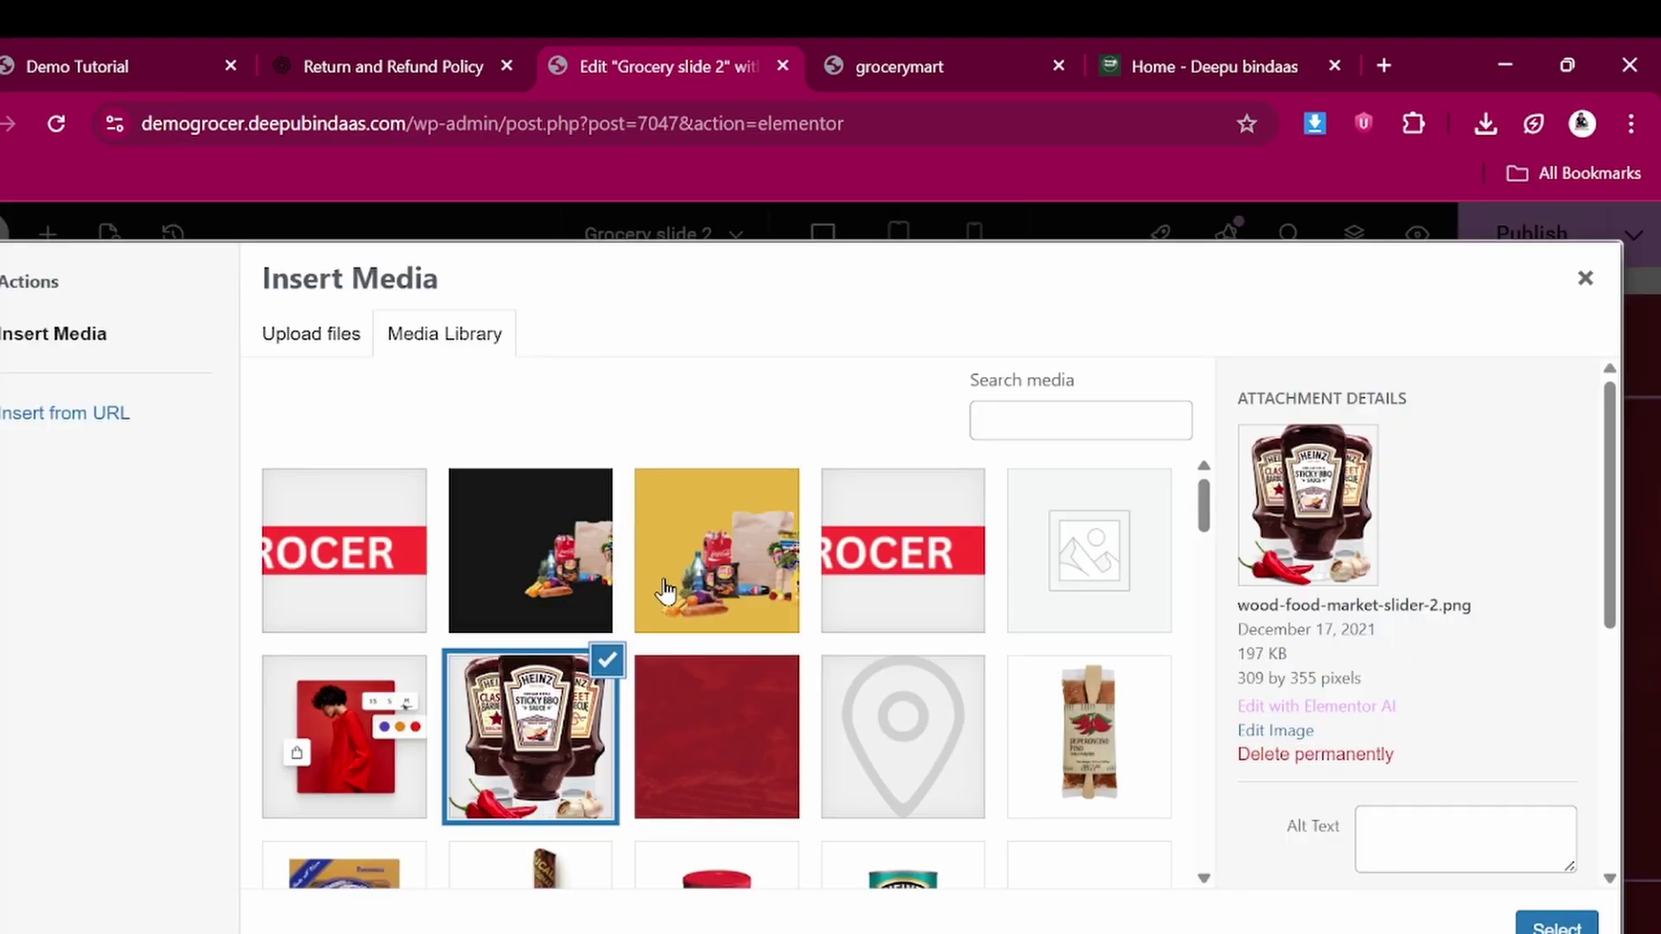
scroll(666, 588, "down", 3)
scroll(666, 591, "down", 2)
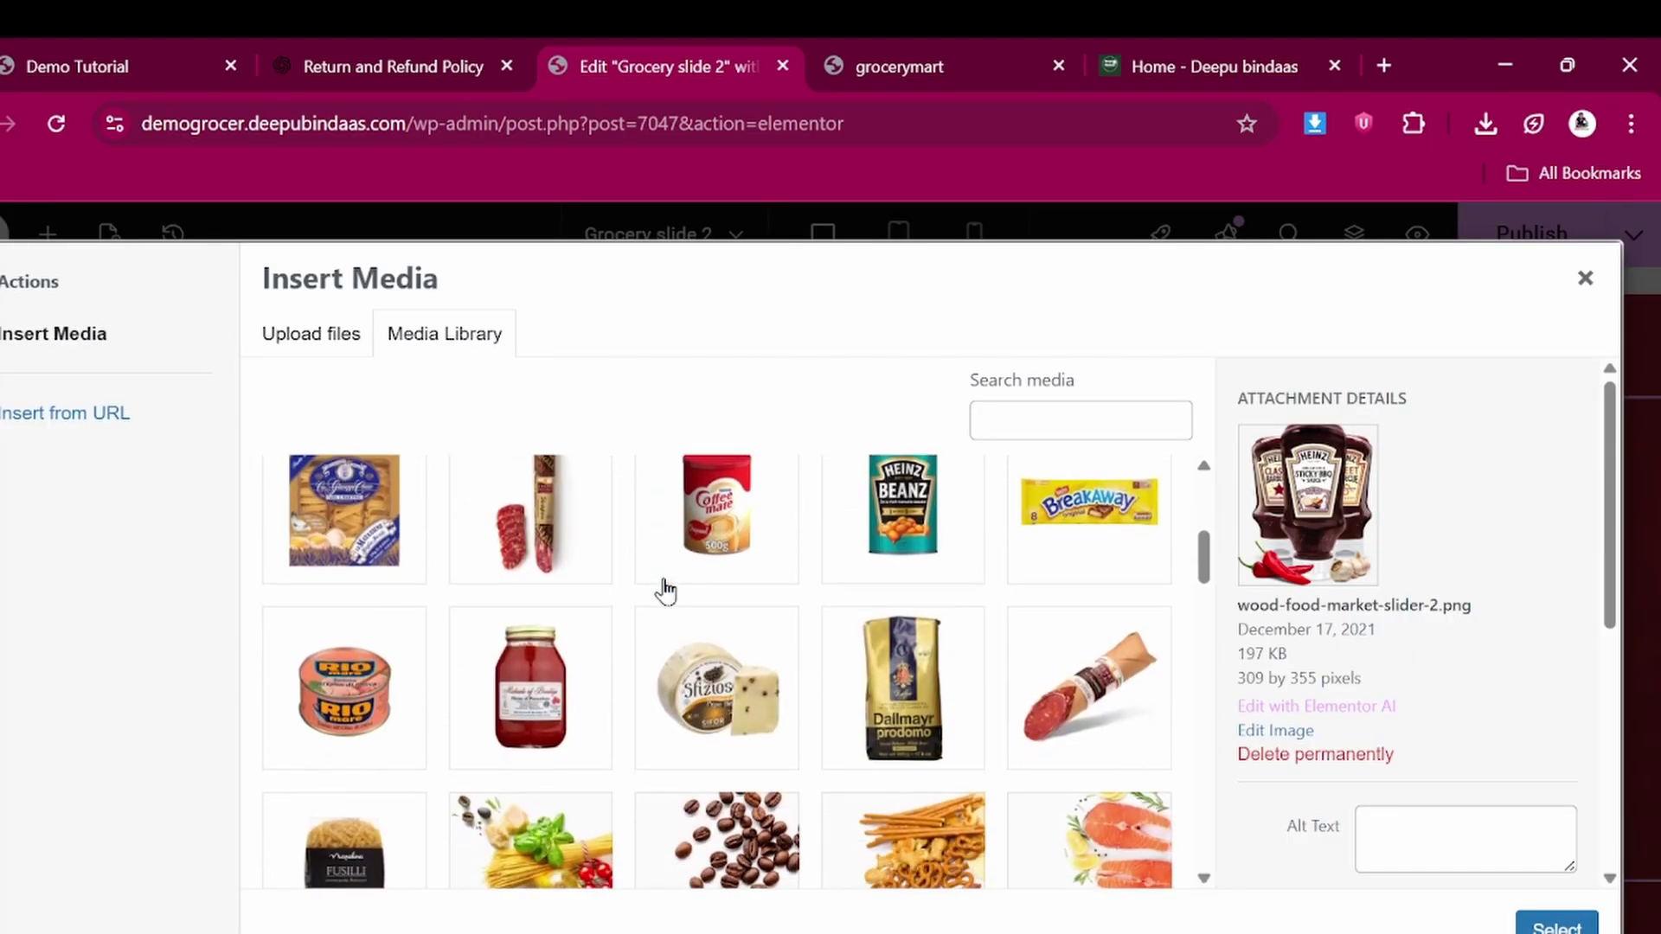
left_click(920, 556)
left_click(1556, 926)
scroll(1131, 497, "down", 2)
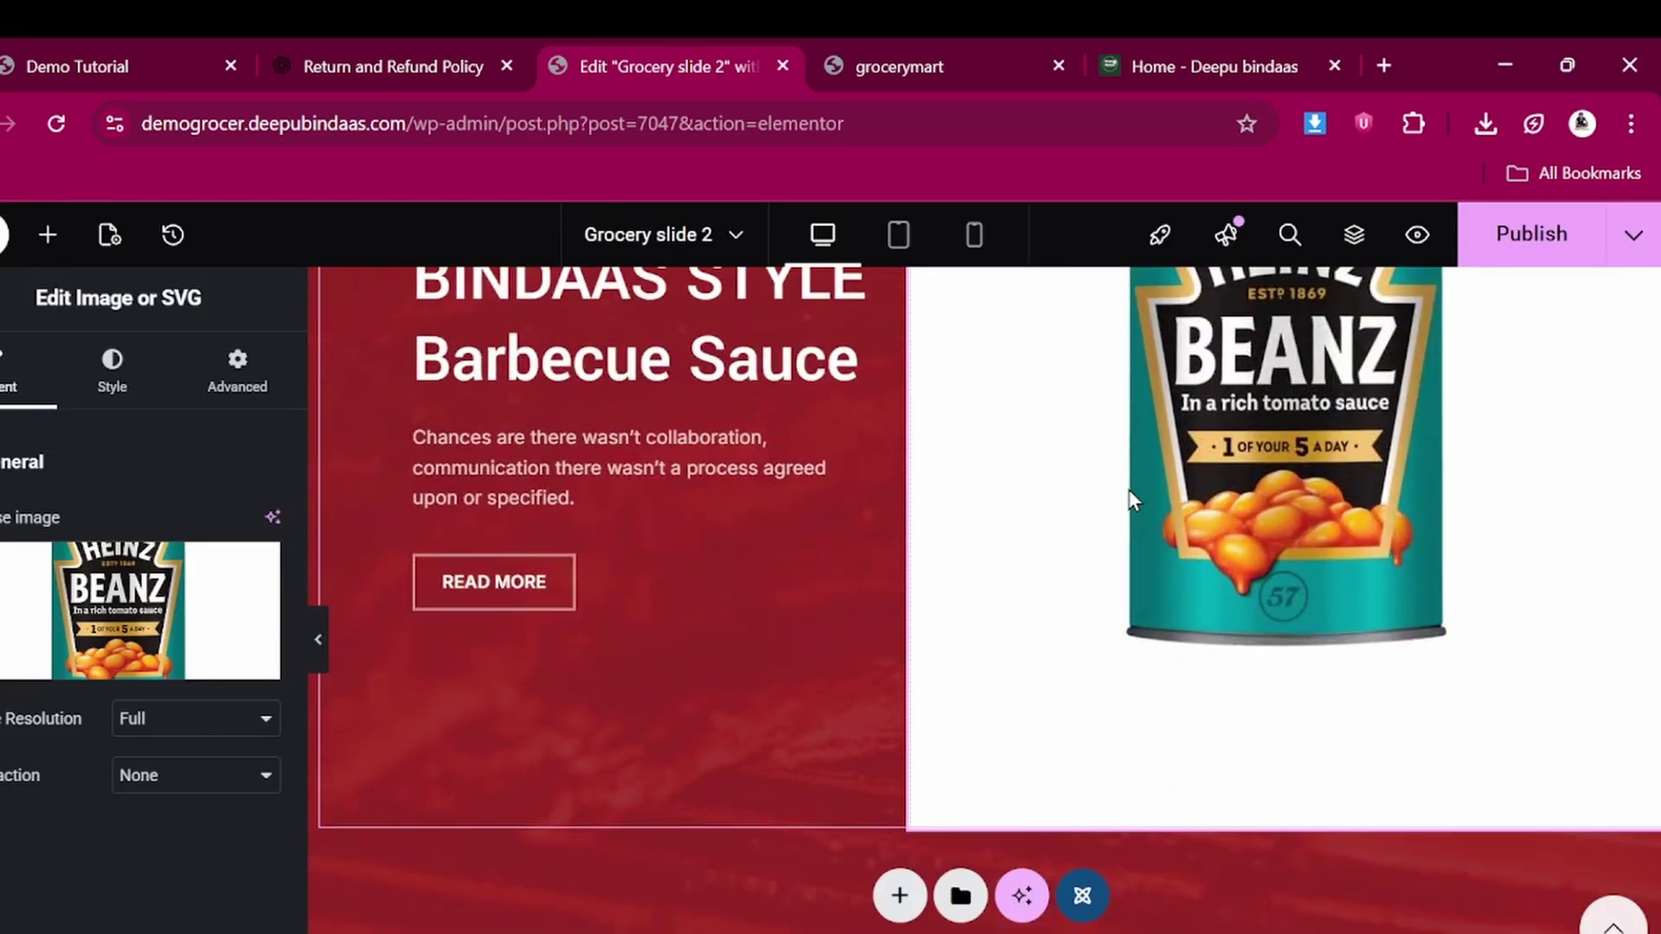
left_click(1503, 241)
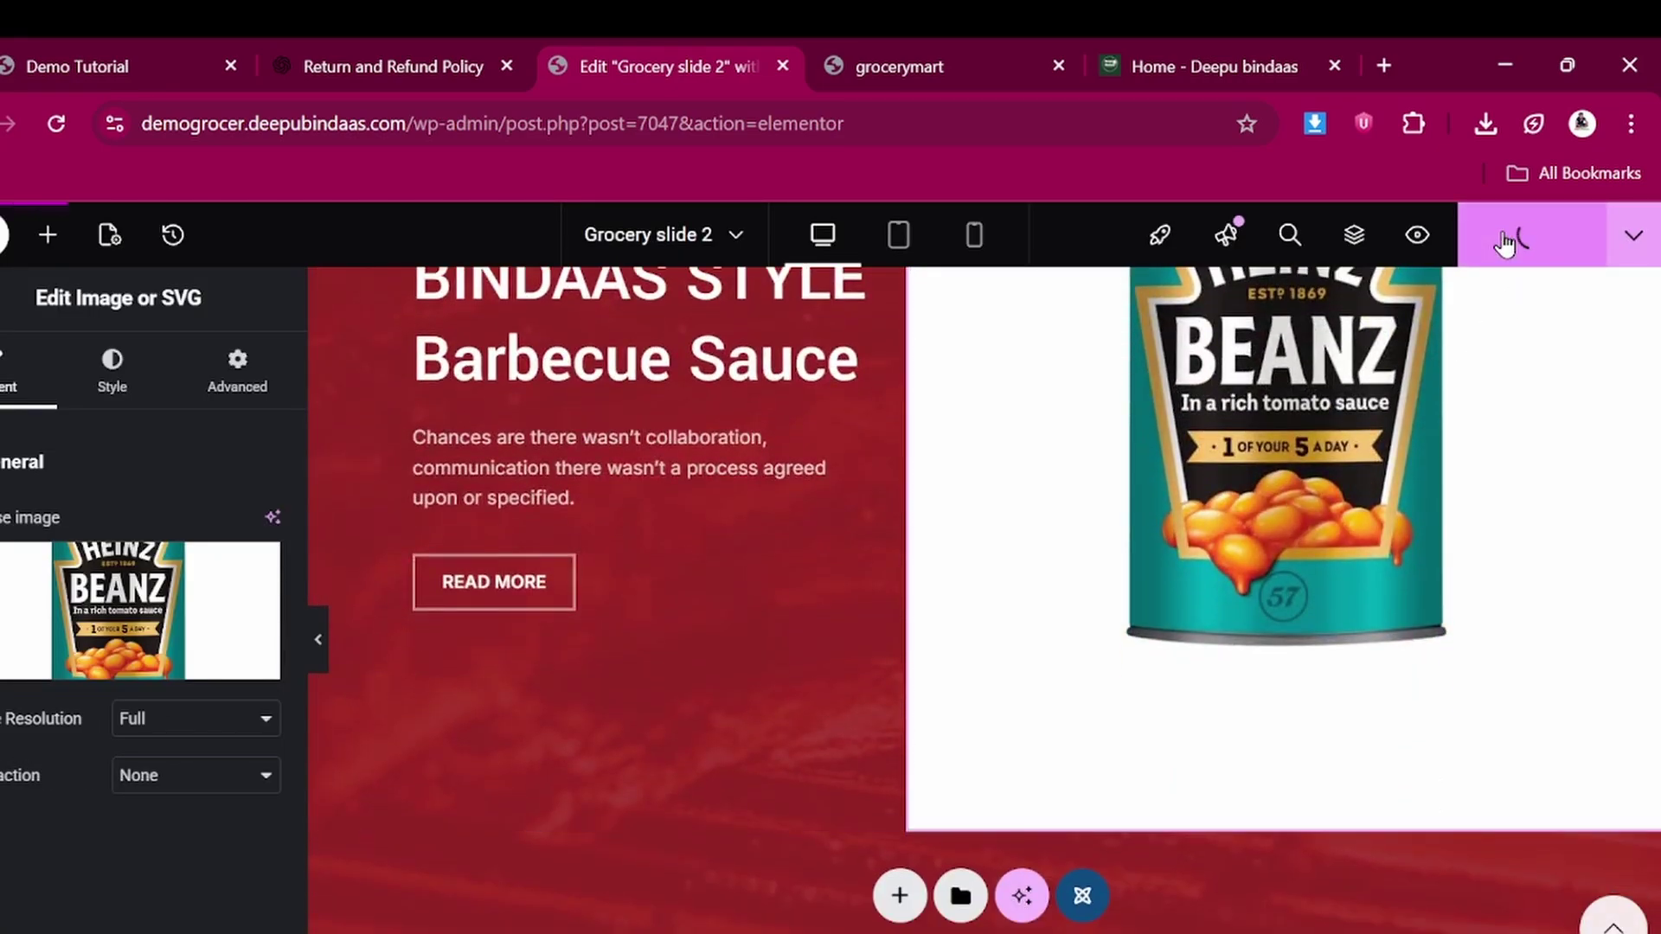
left_click(956, 52)
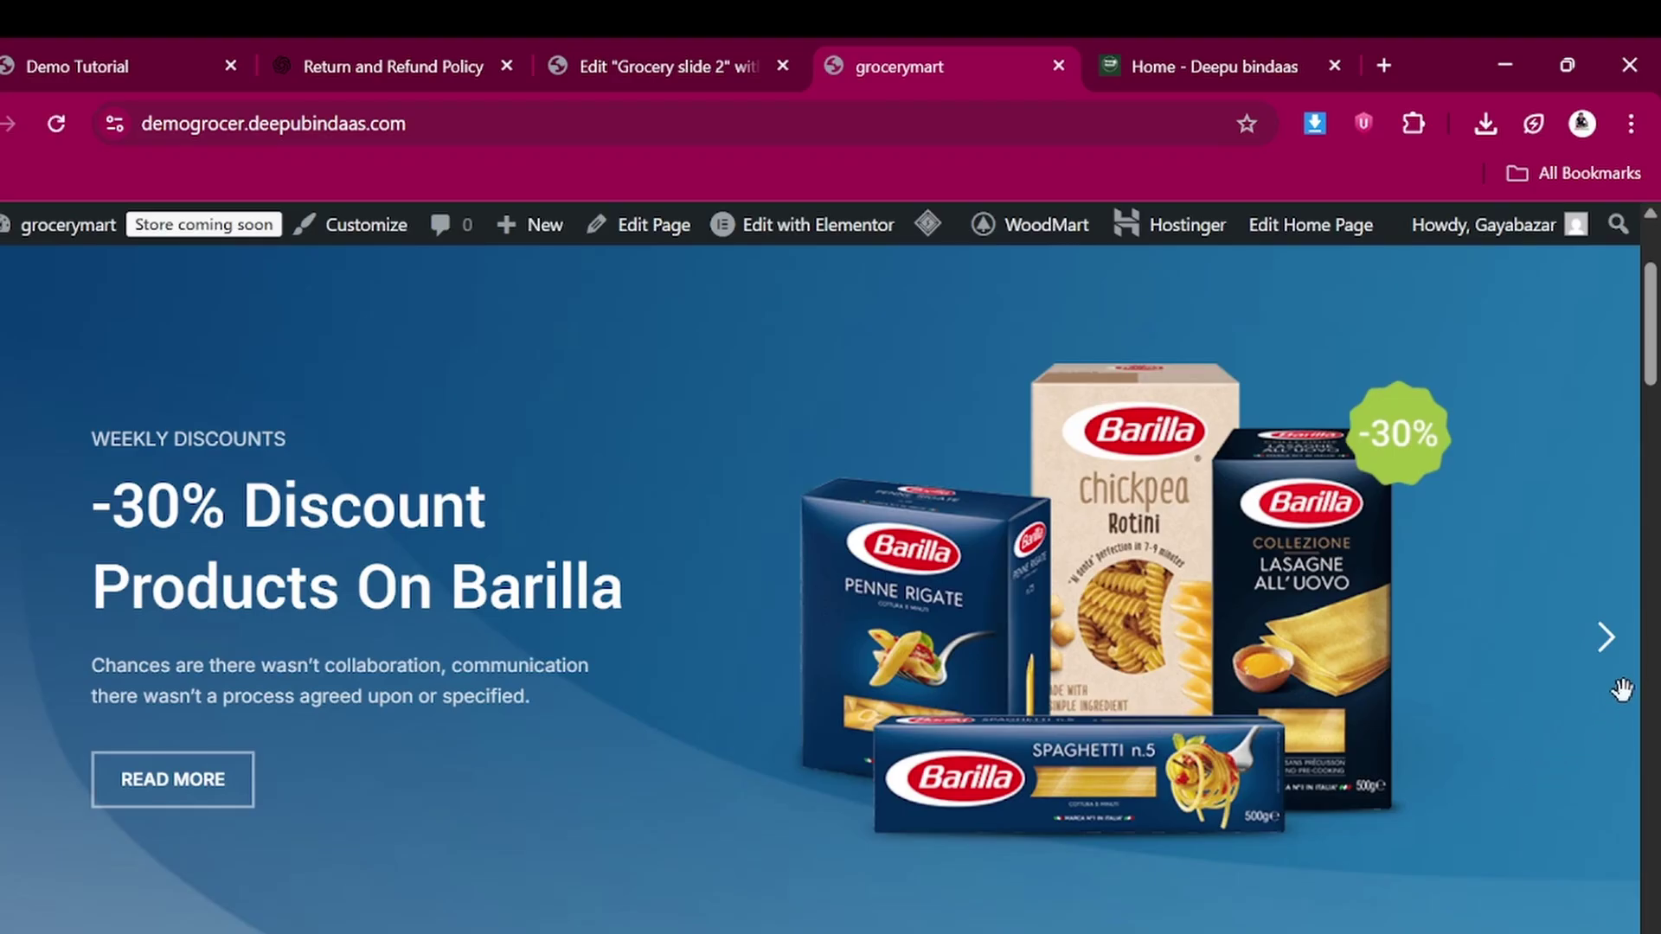
left_click(1616, 663)
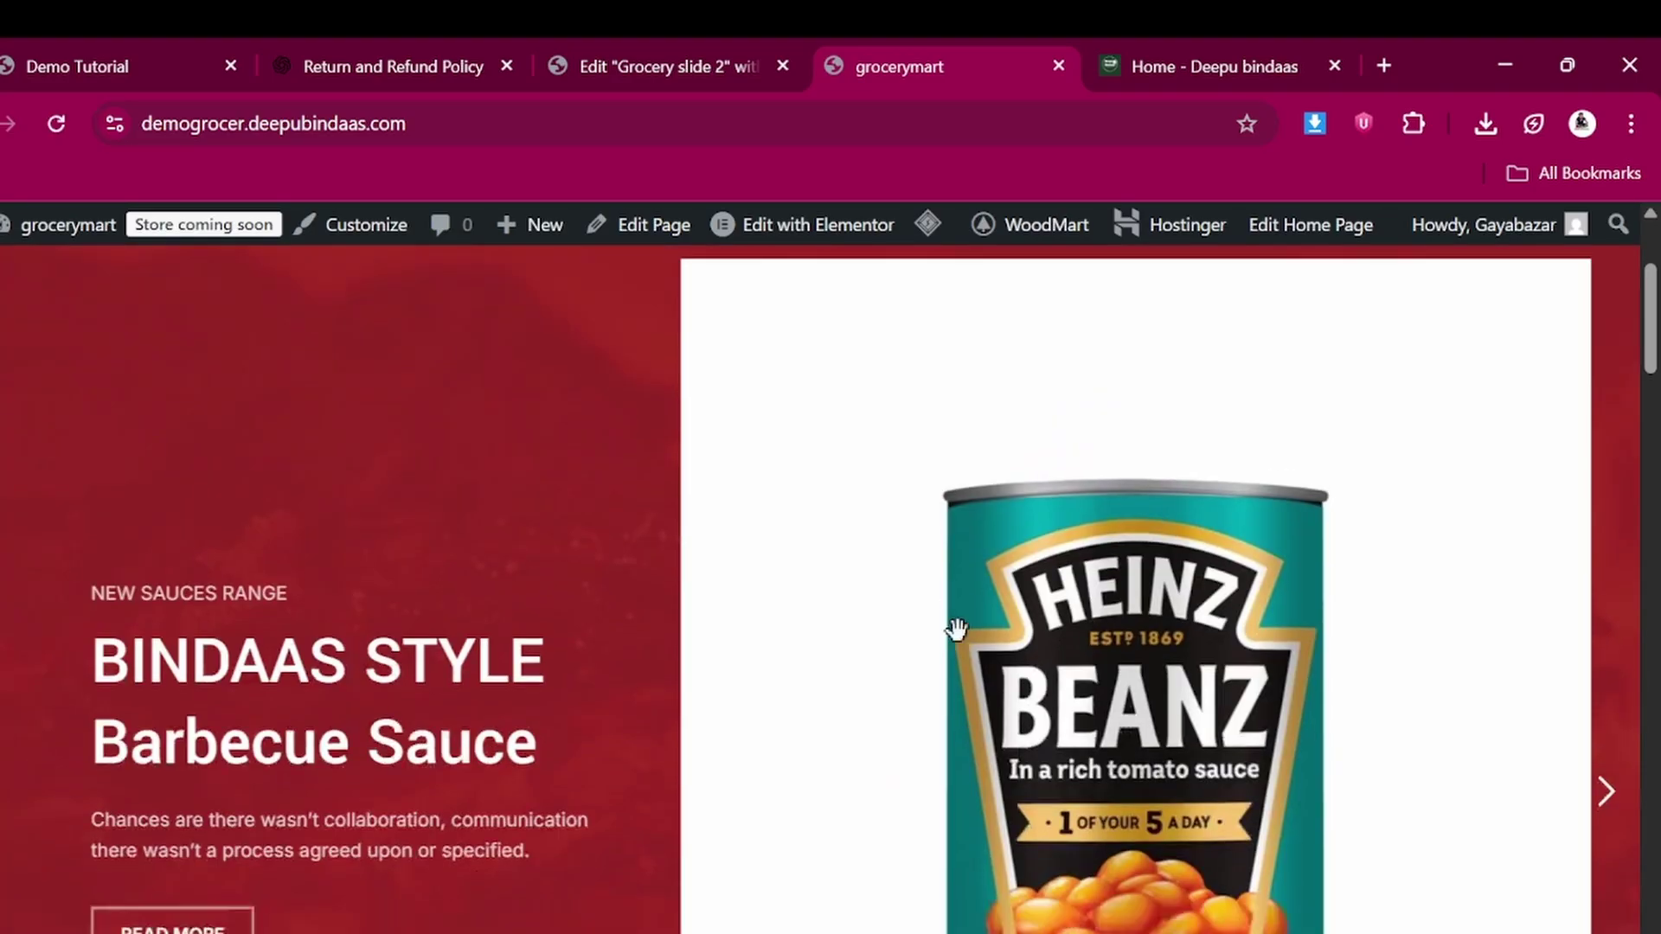
scroll(956, 629, "down", 5)
scroll(956, 636, "up", 8)
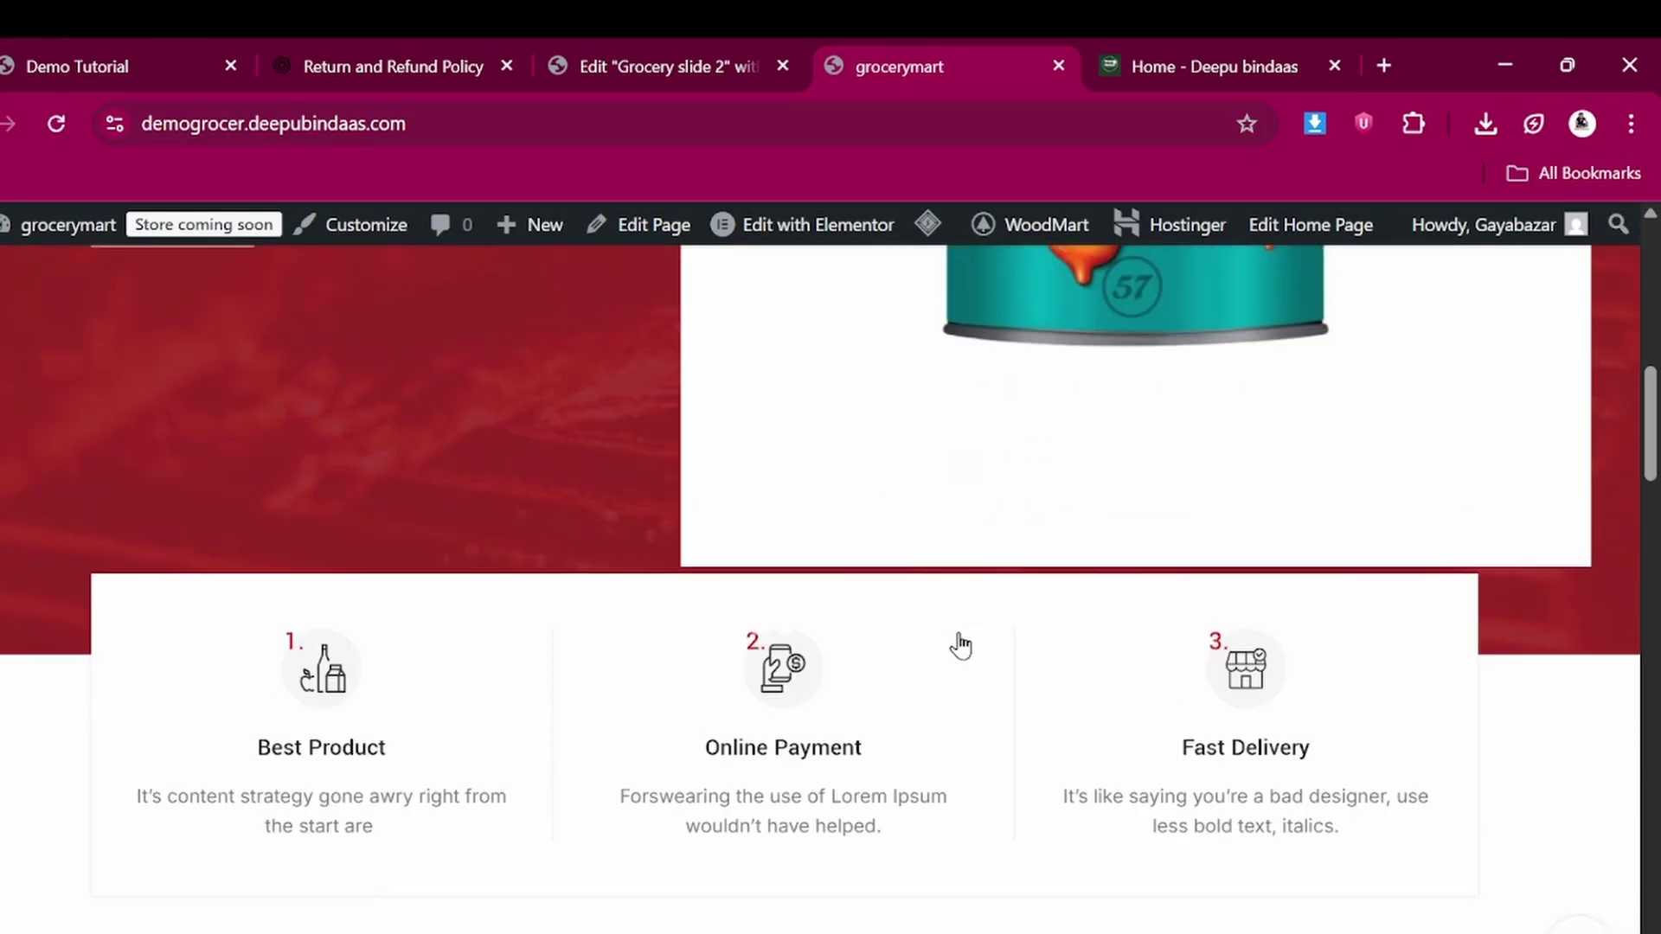
left_click(650, 41)
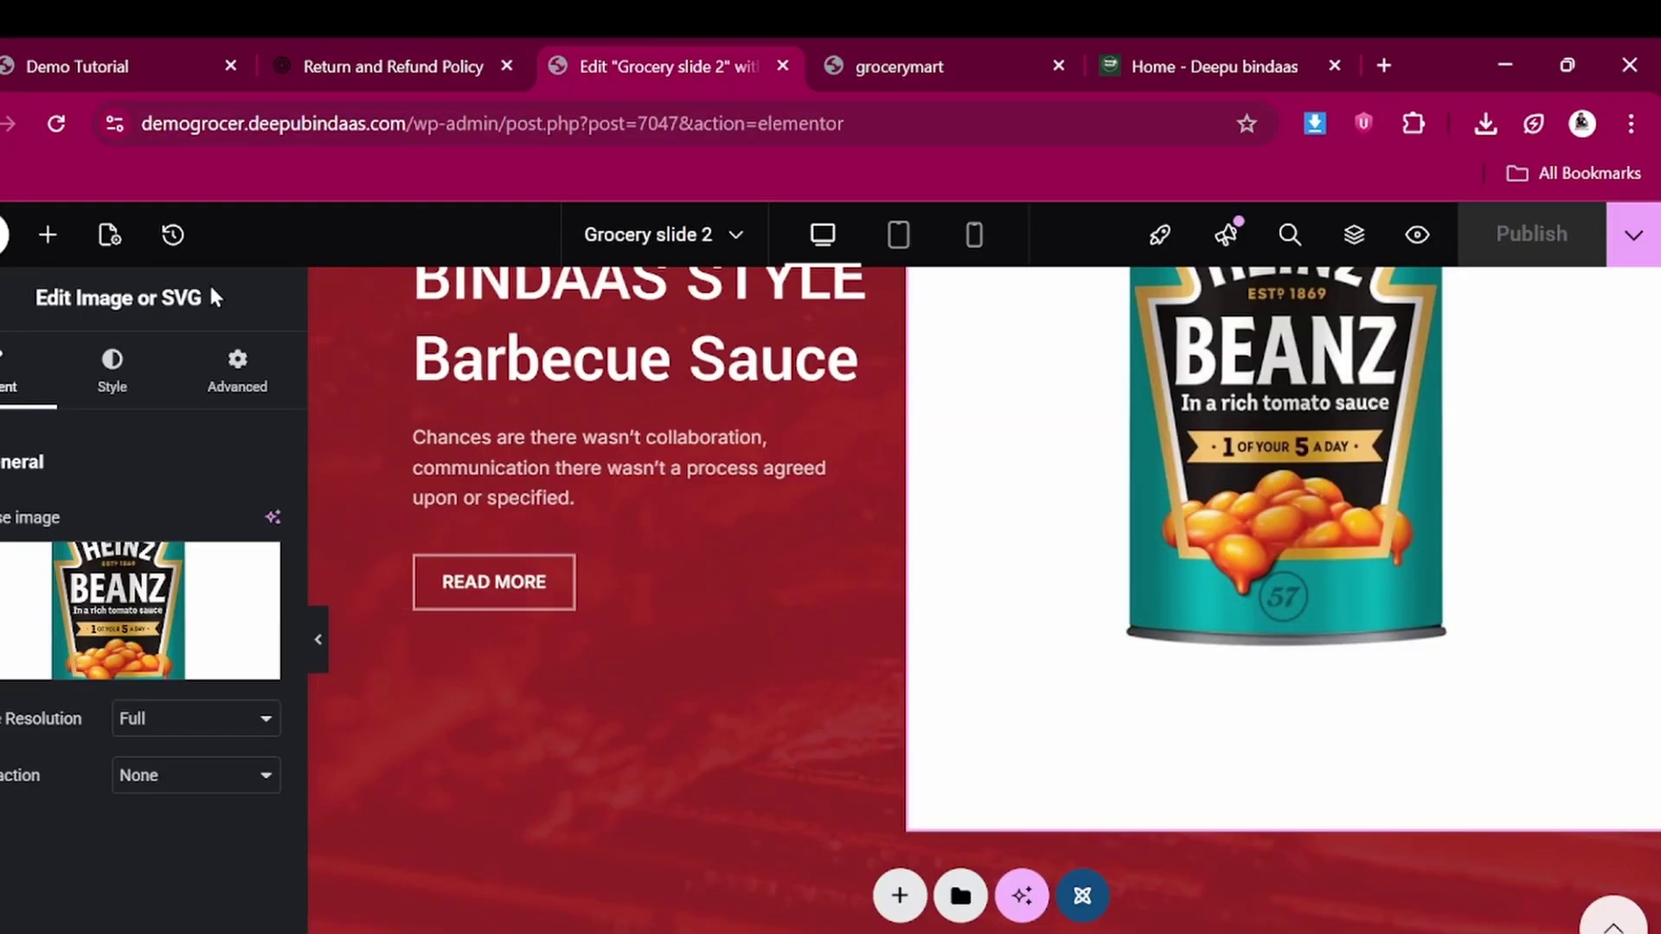
left_click(687, 232)
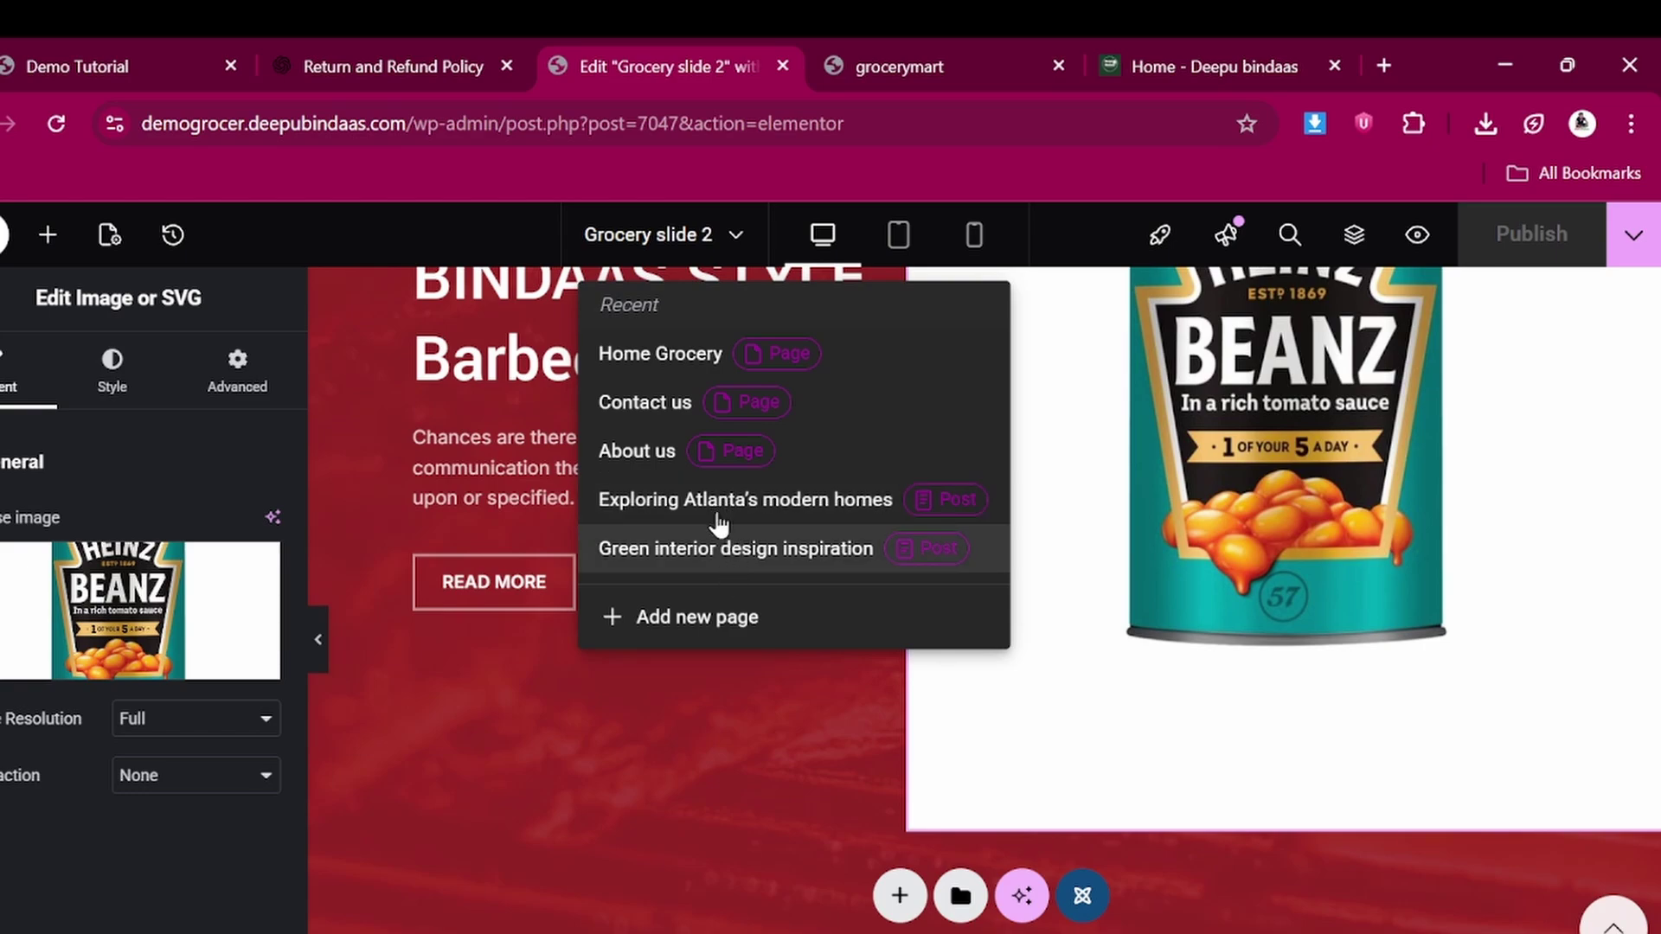
left_click(672, 232)
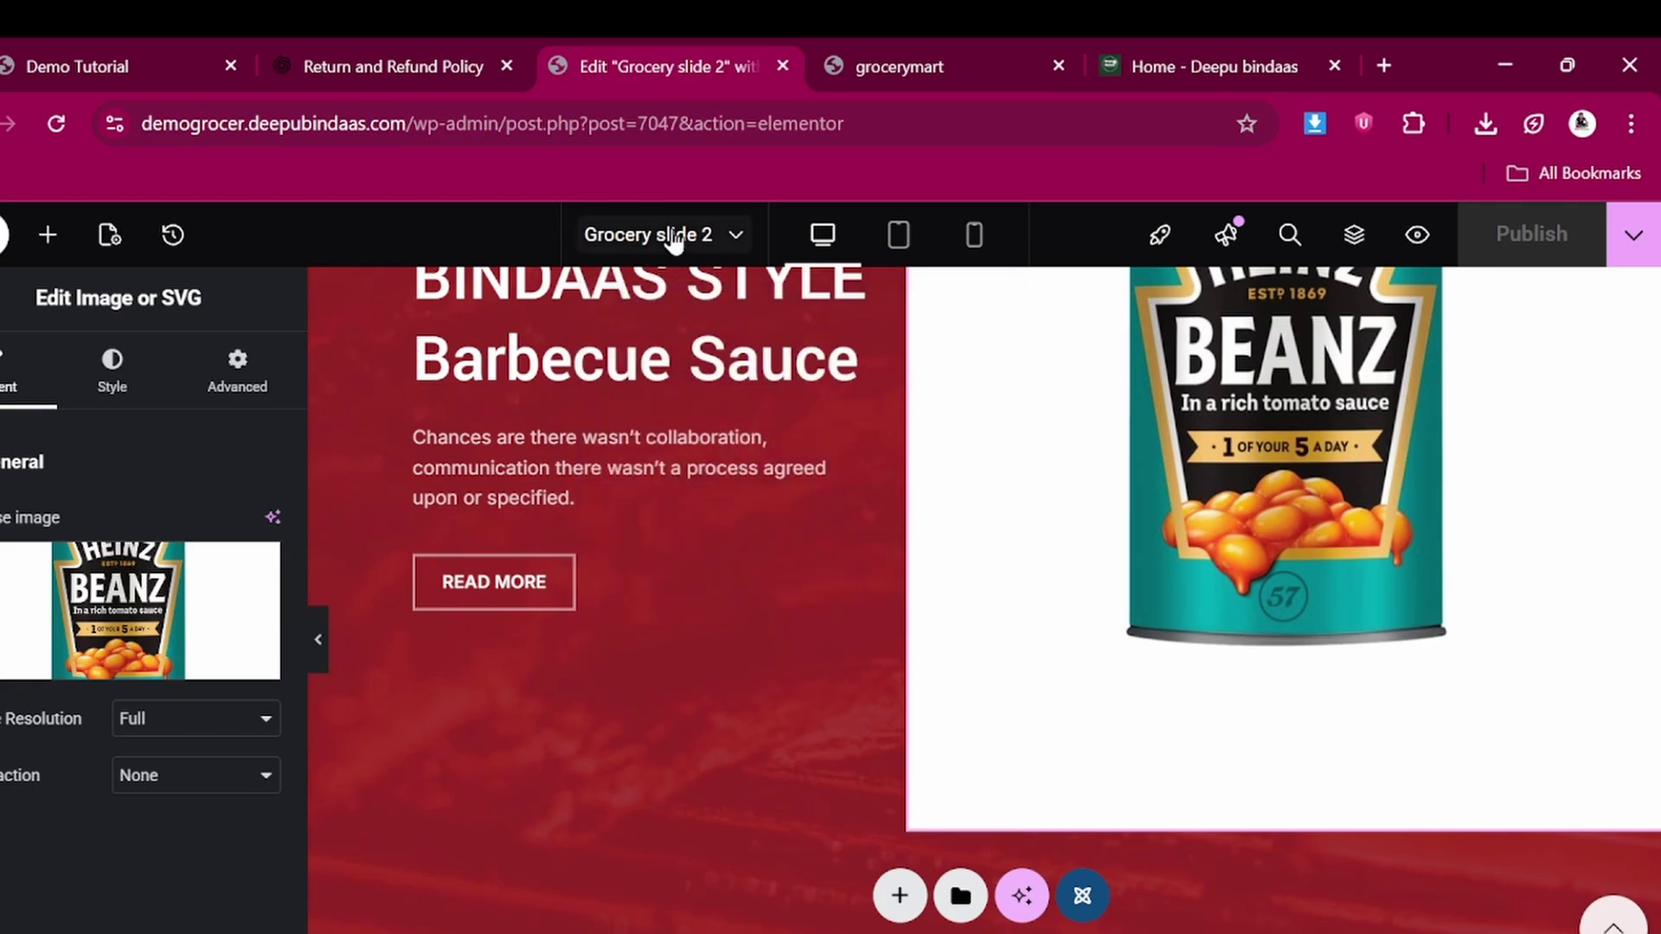
Exit Elementor to WordPress and open the All Sidebars list
left_click(7, 234)
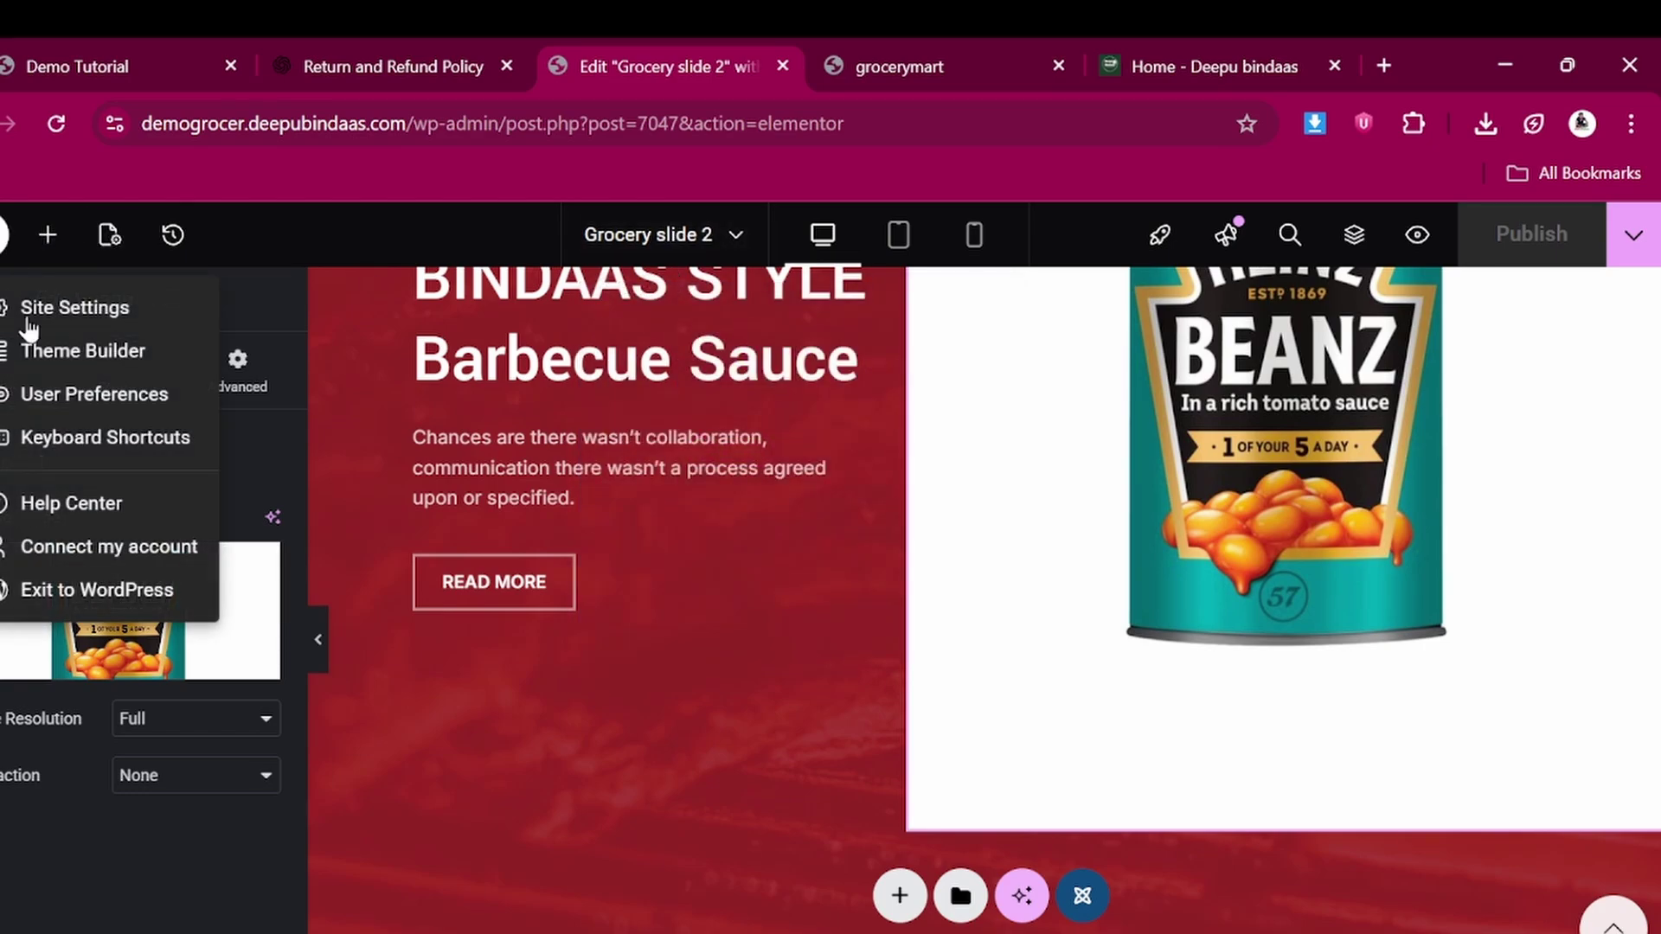
left_click(65, 590)
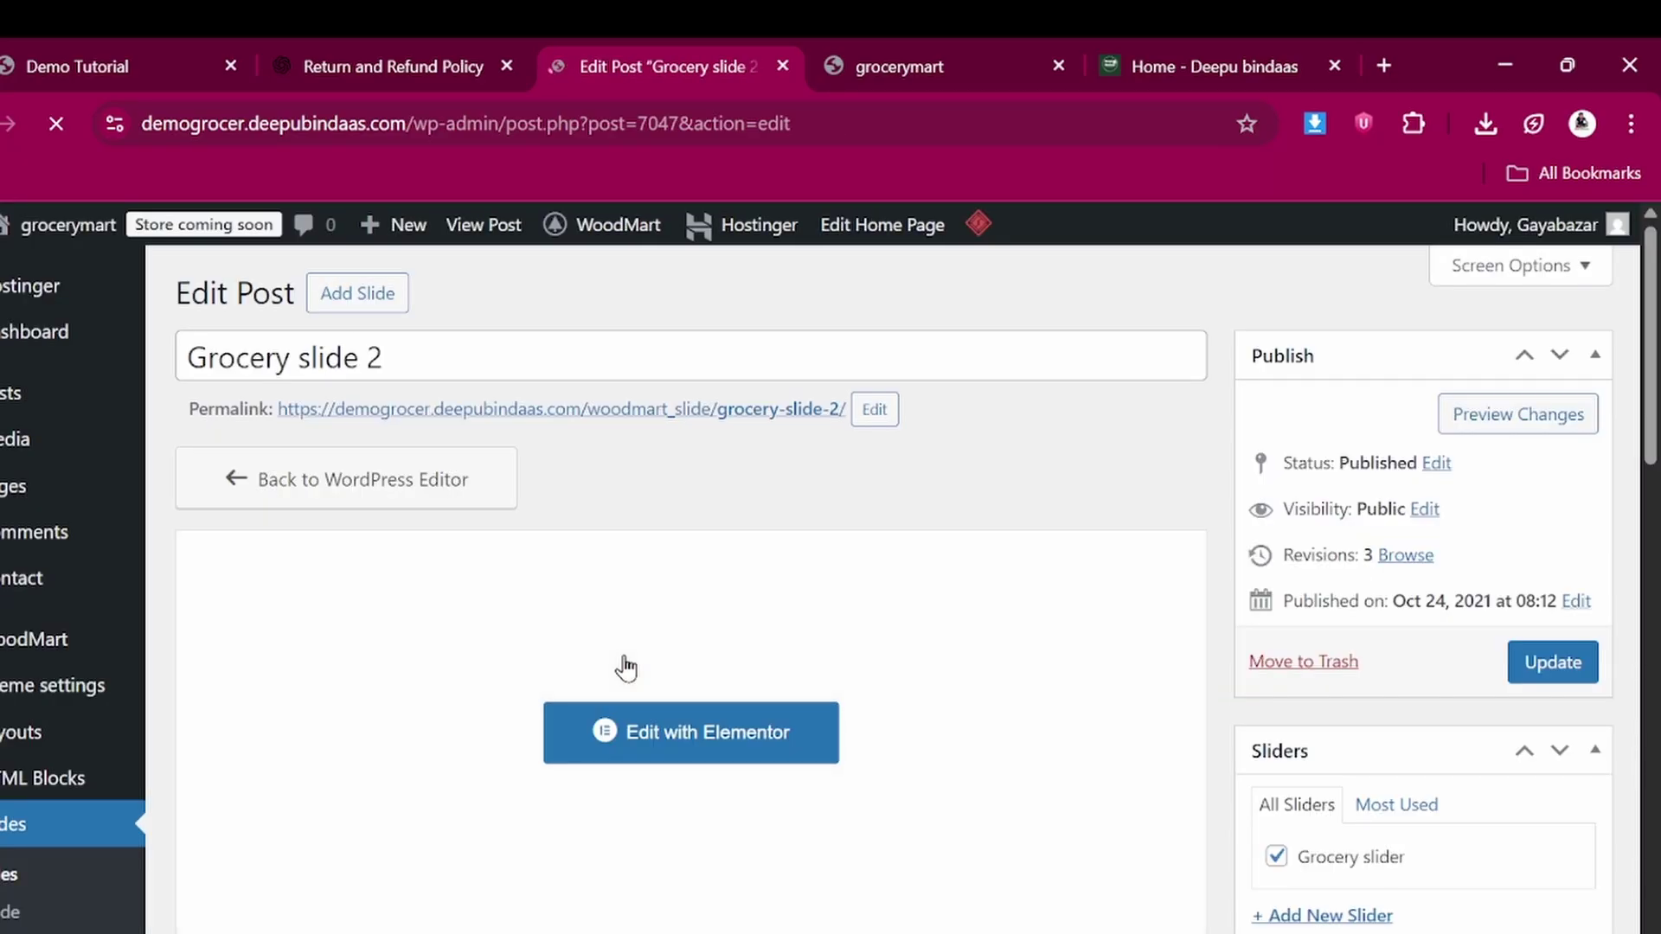
scroll(178, 693, "down", 3)
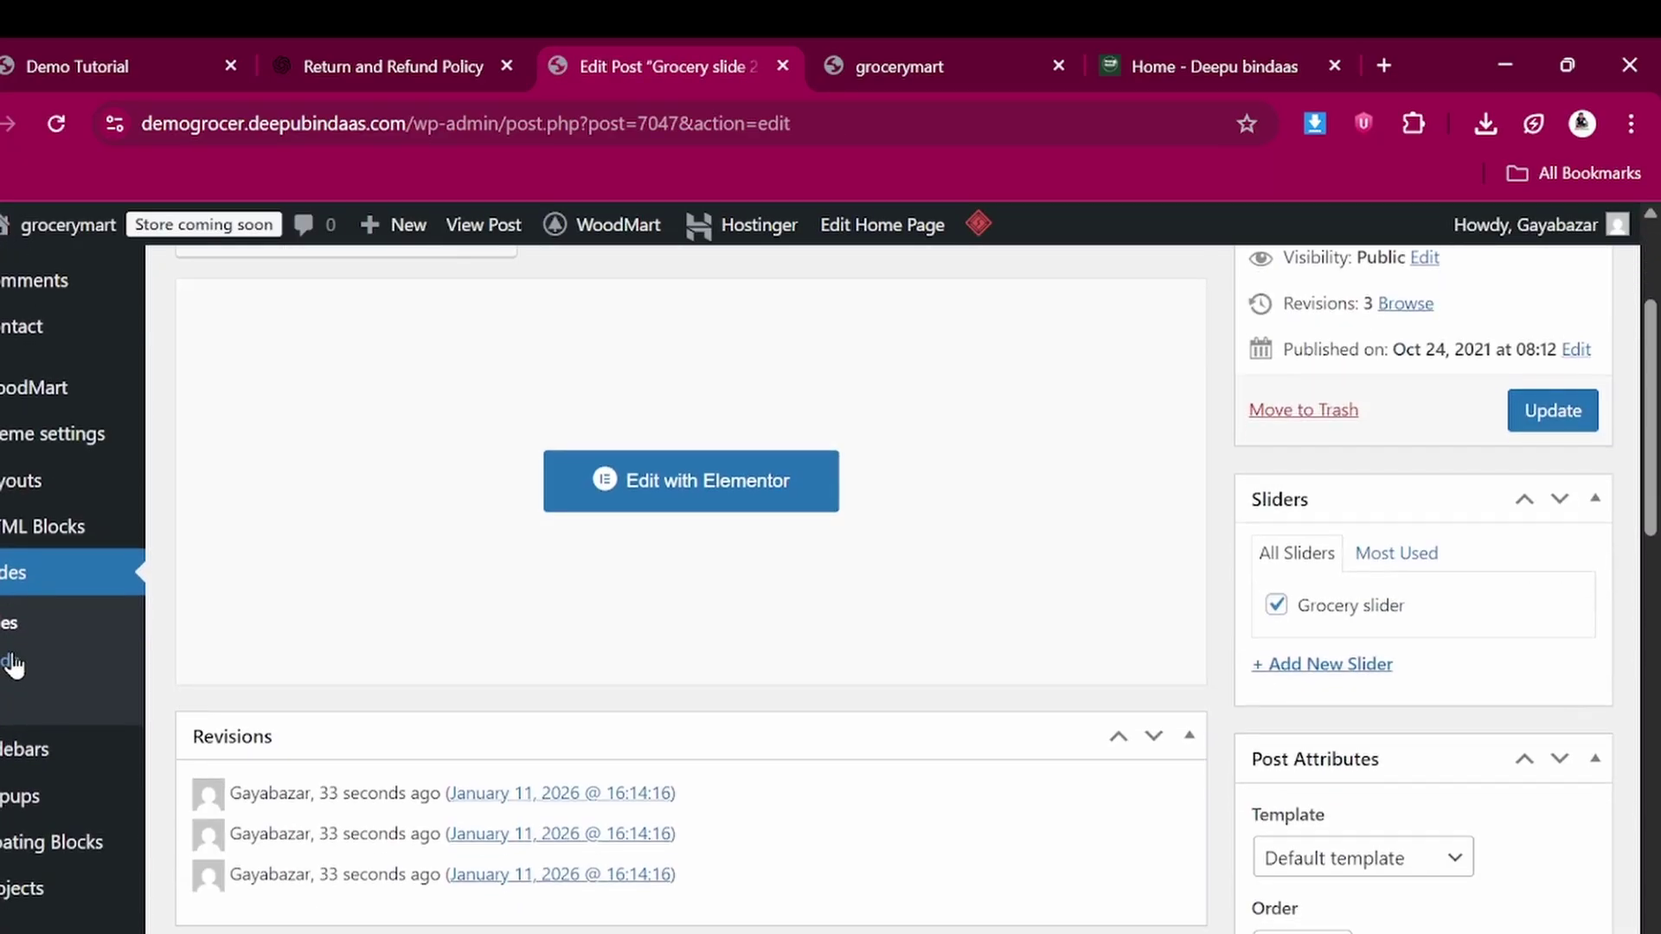
scroll(26, 705, "down", 1)
mouse_move(22, 645)
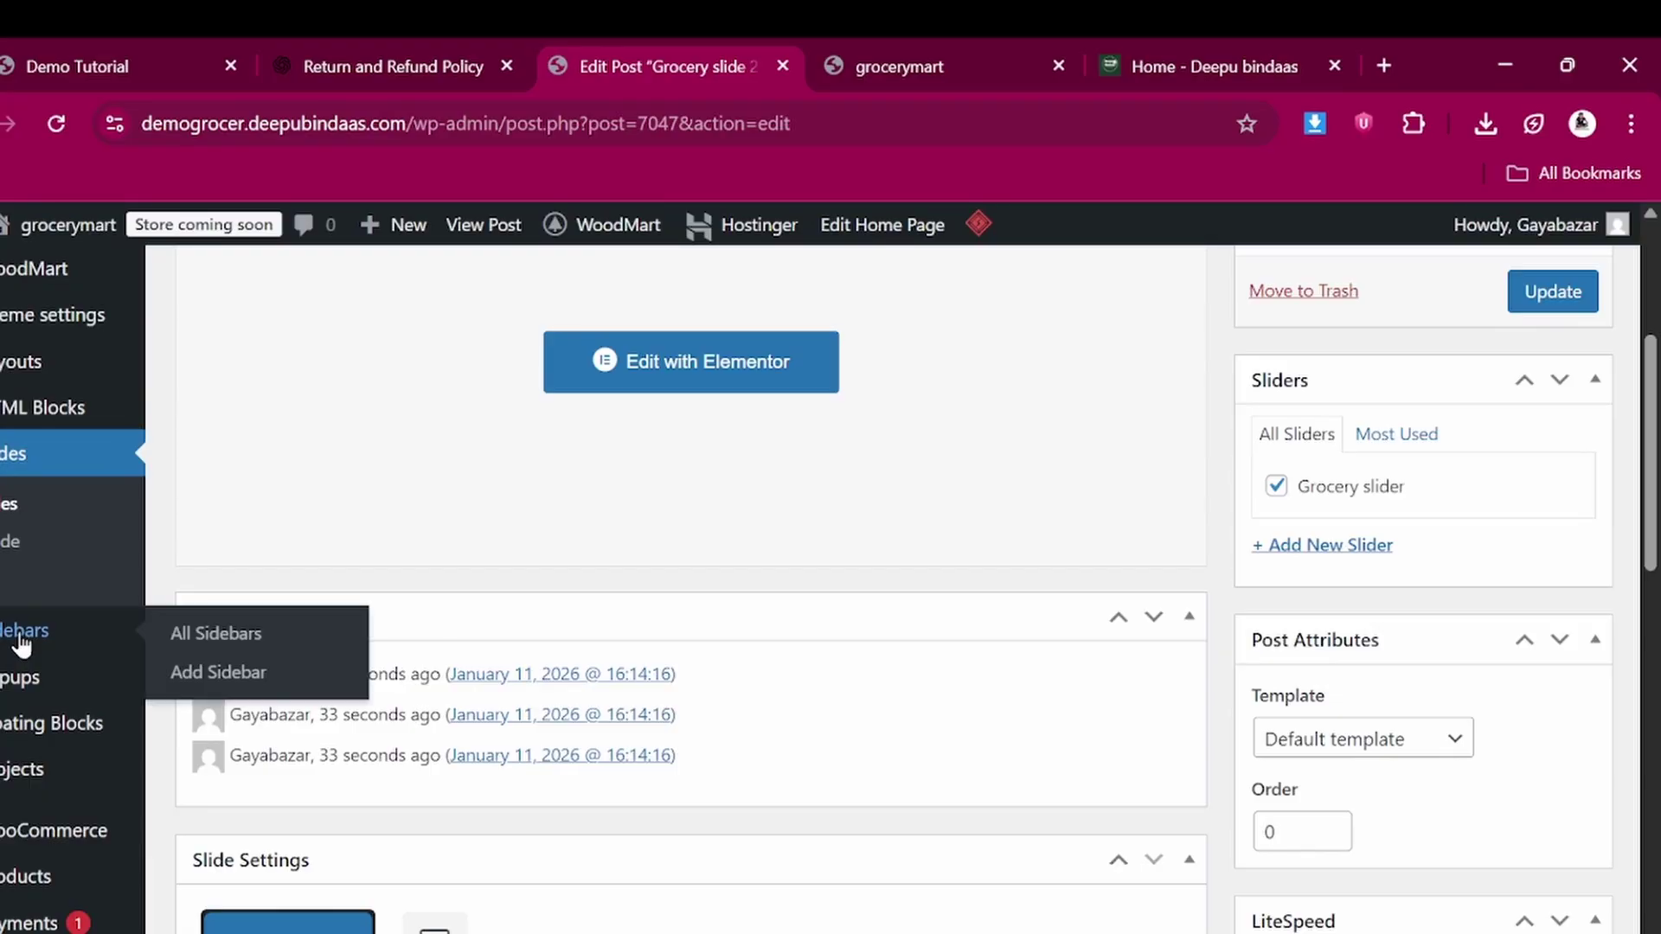
left_click(212, 635)
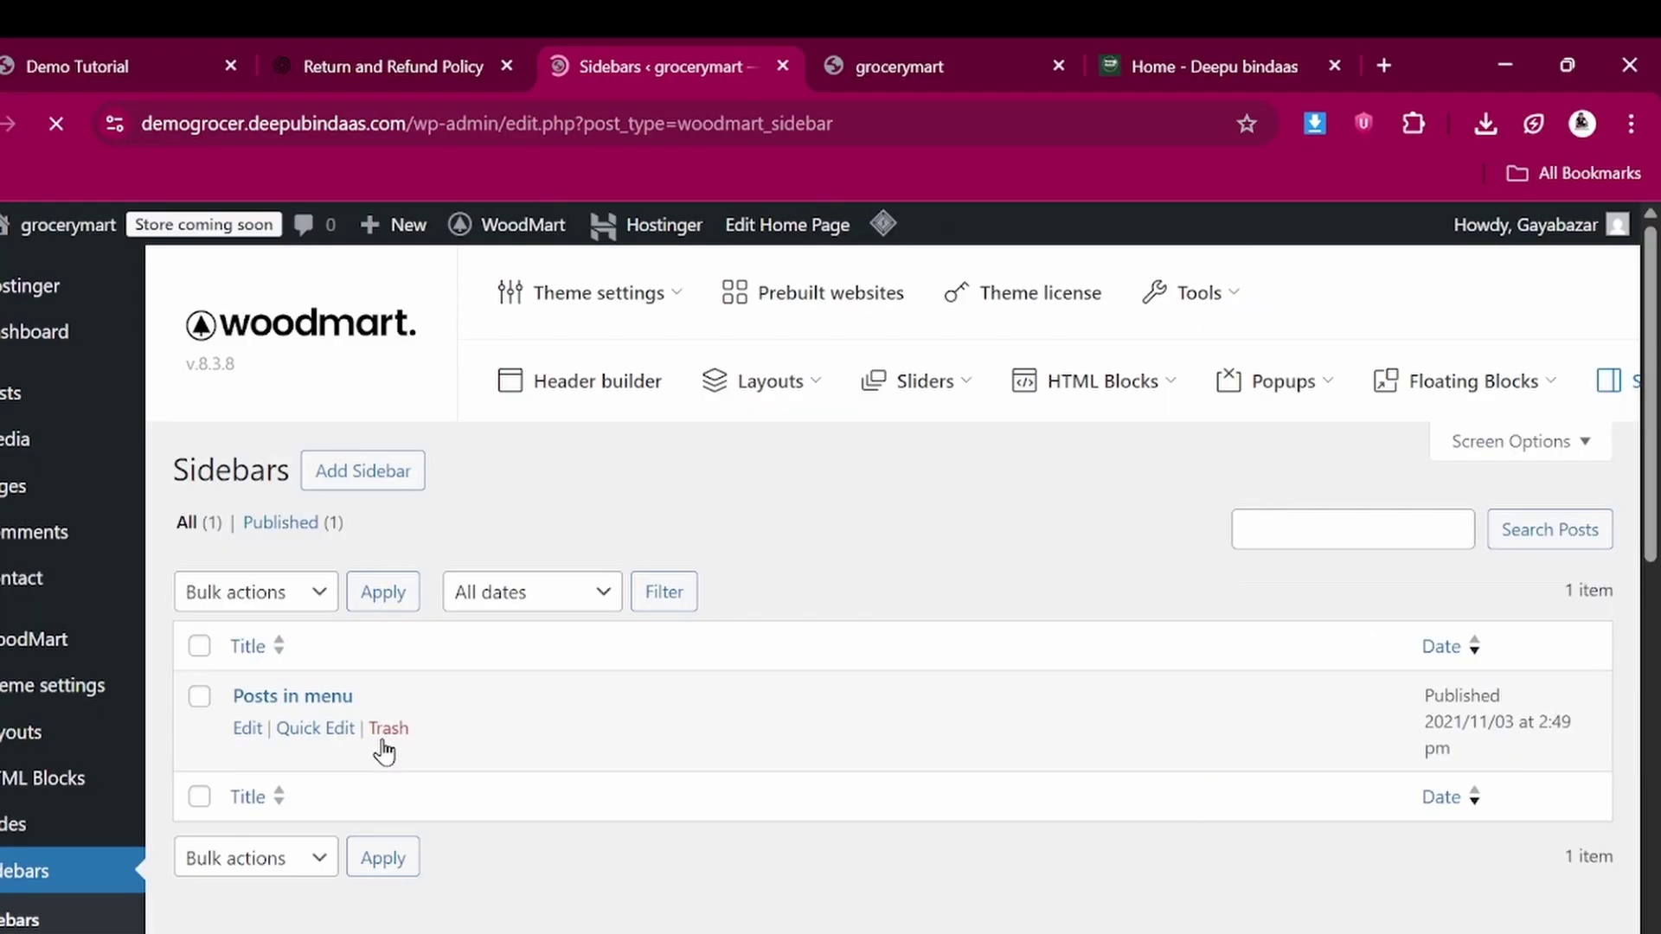
Open the HTML Blocks list from the admin sidebar
scroll(384, 751, "down", 2)
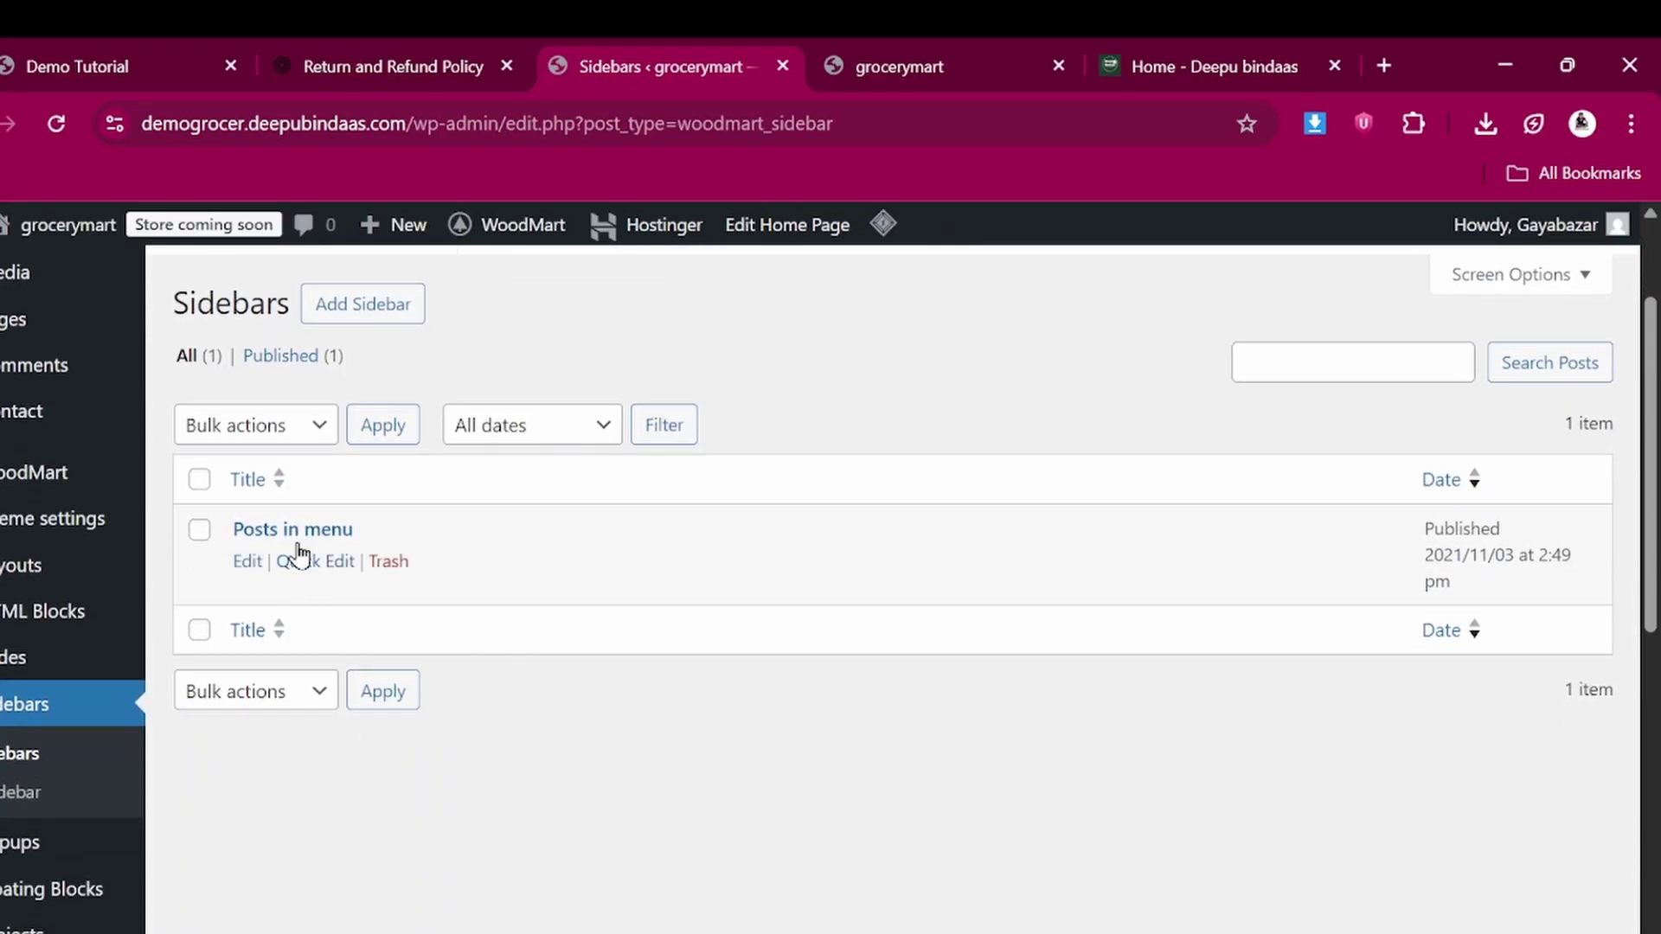
scroll(63, 712, "down", 3)
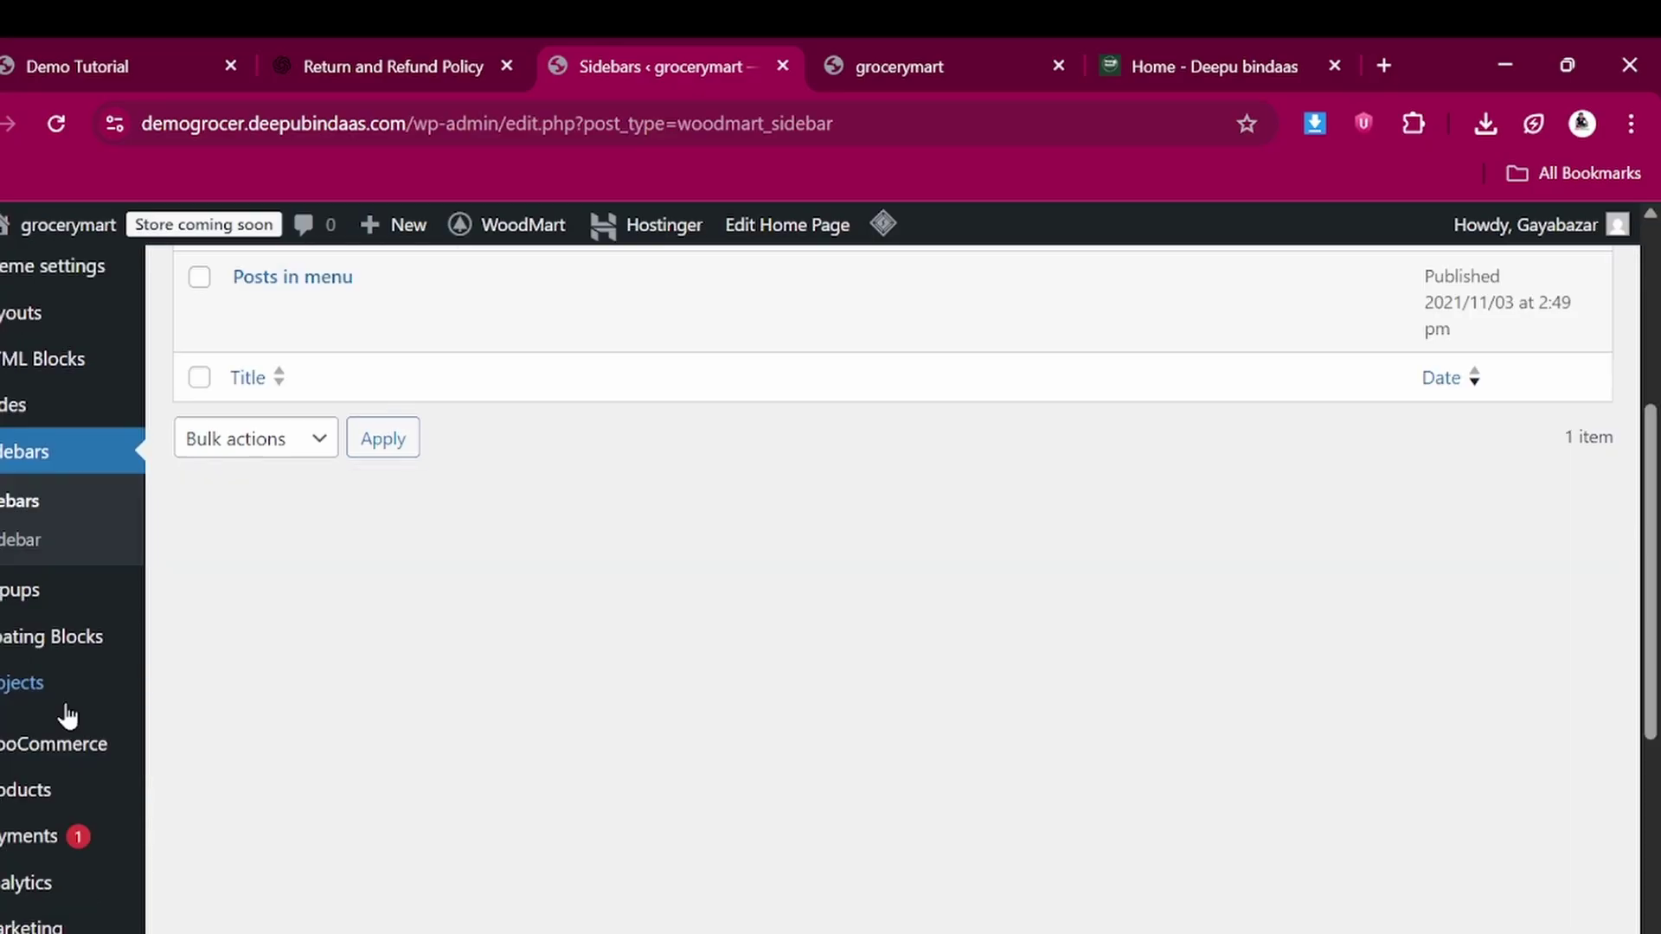
mouse_move(32, 366)
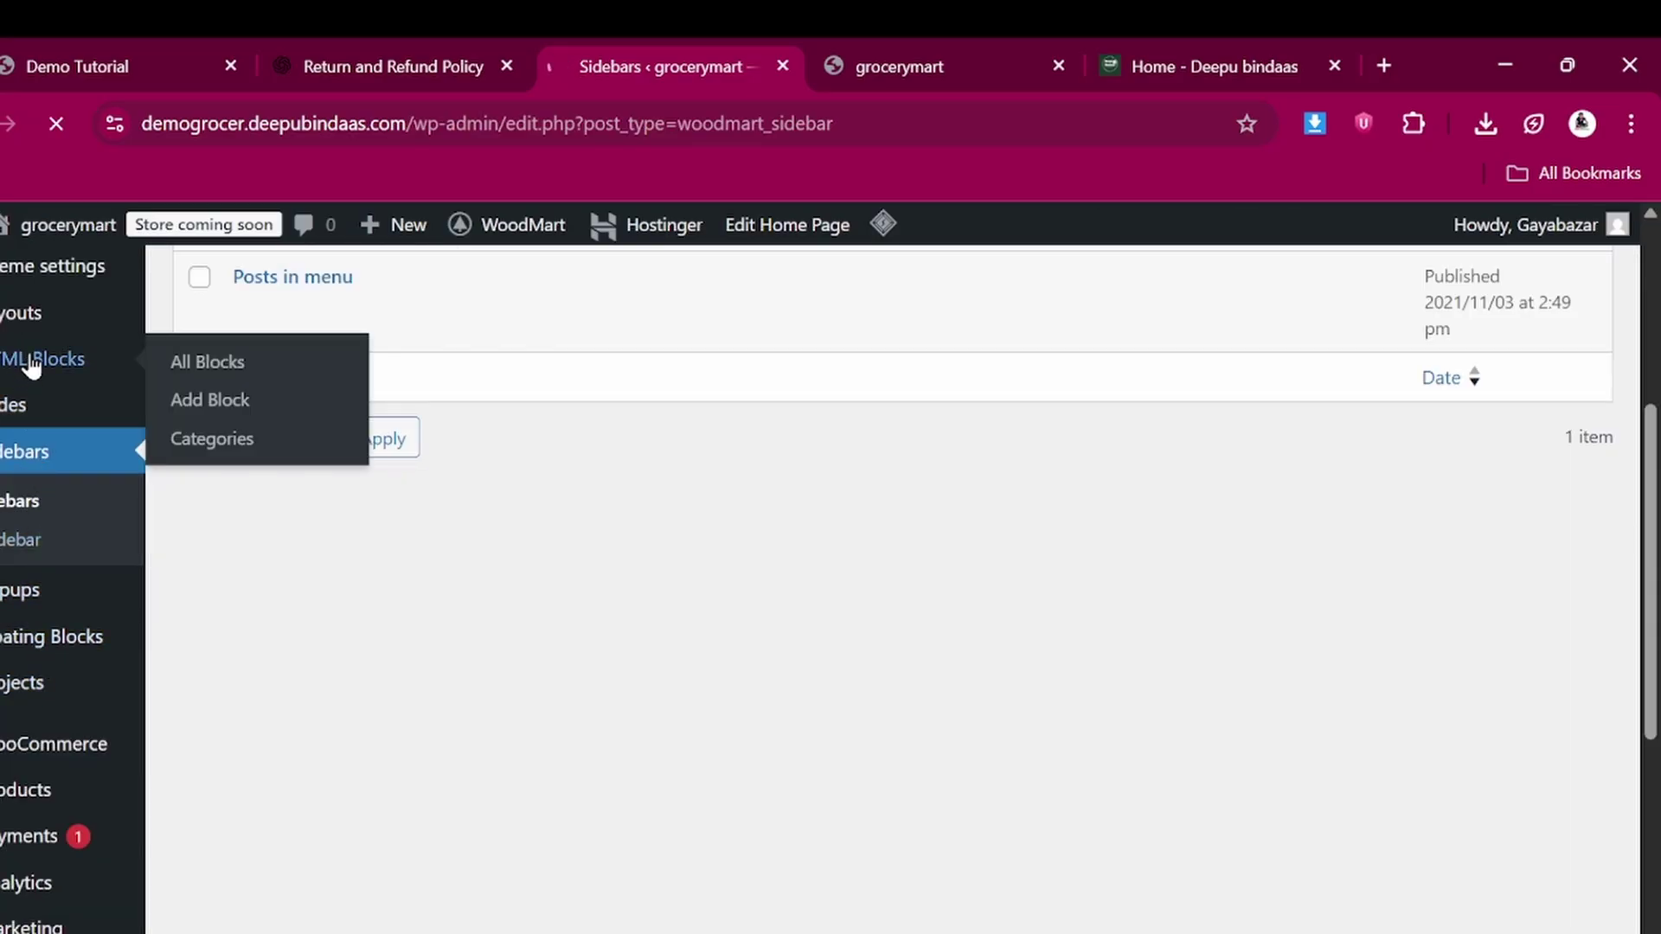
left_click(31, 366)
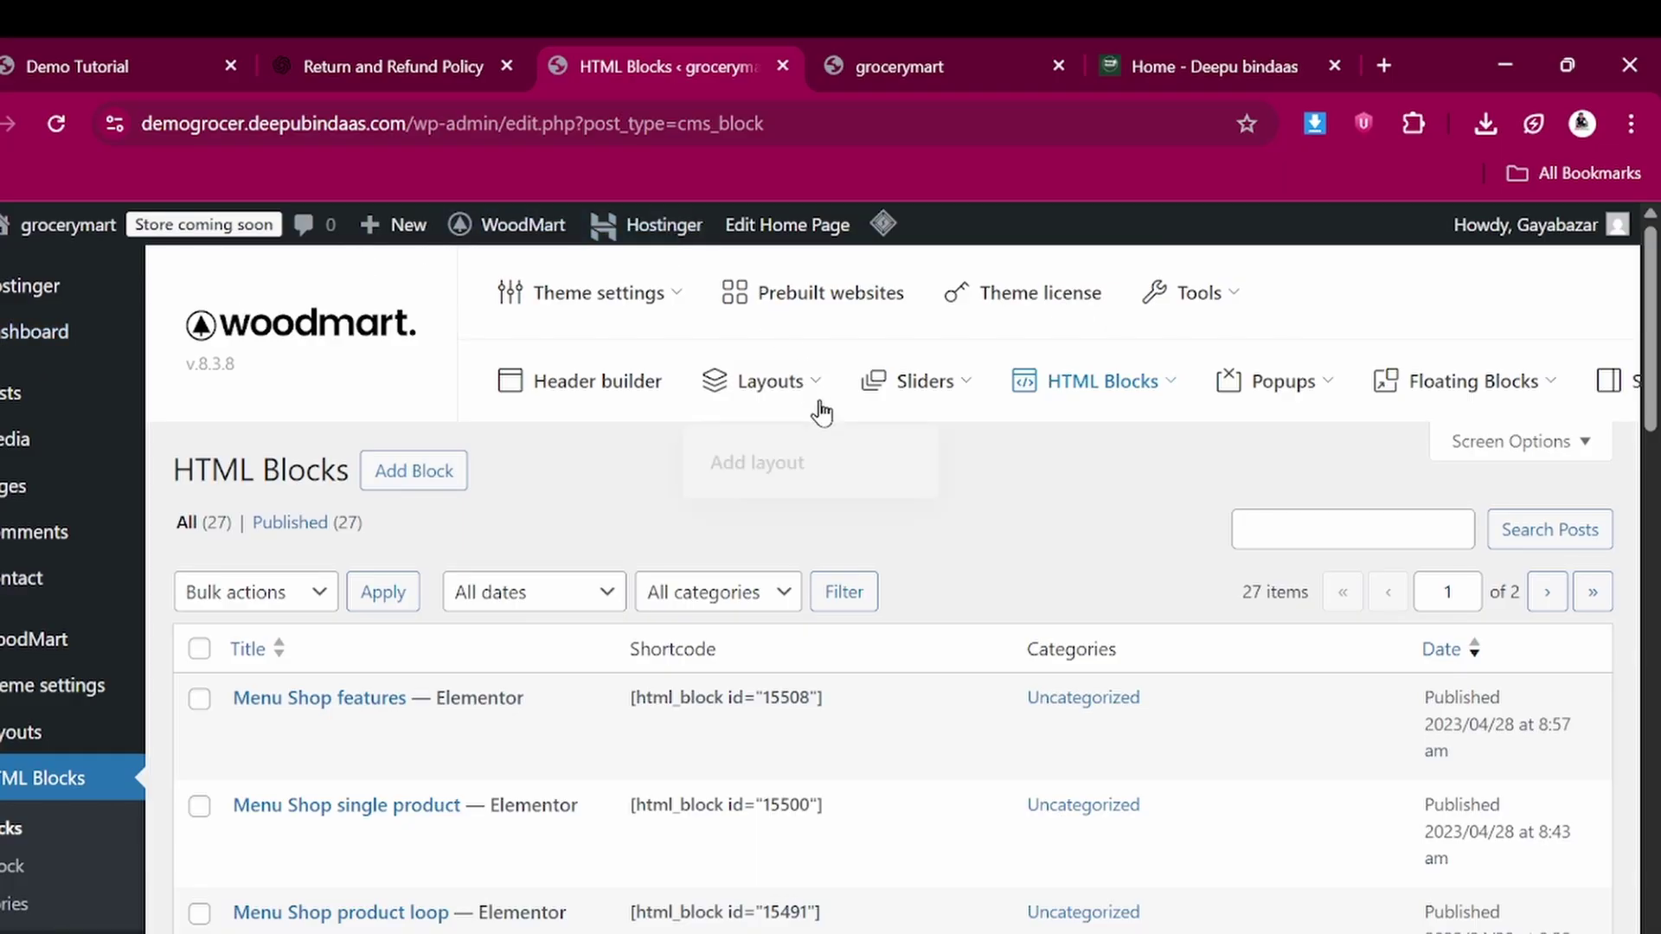
scroll(778, 742, "down", 2)
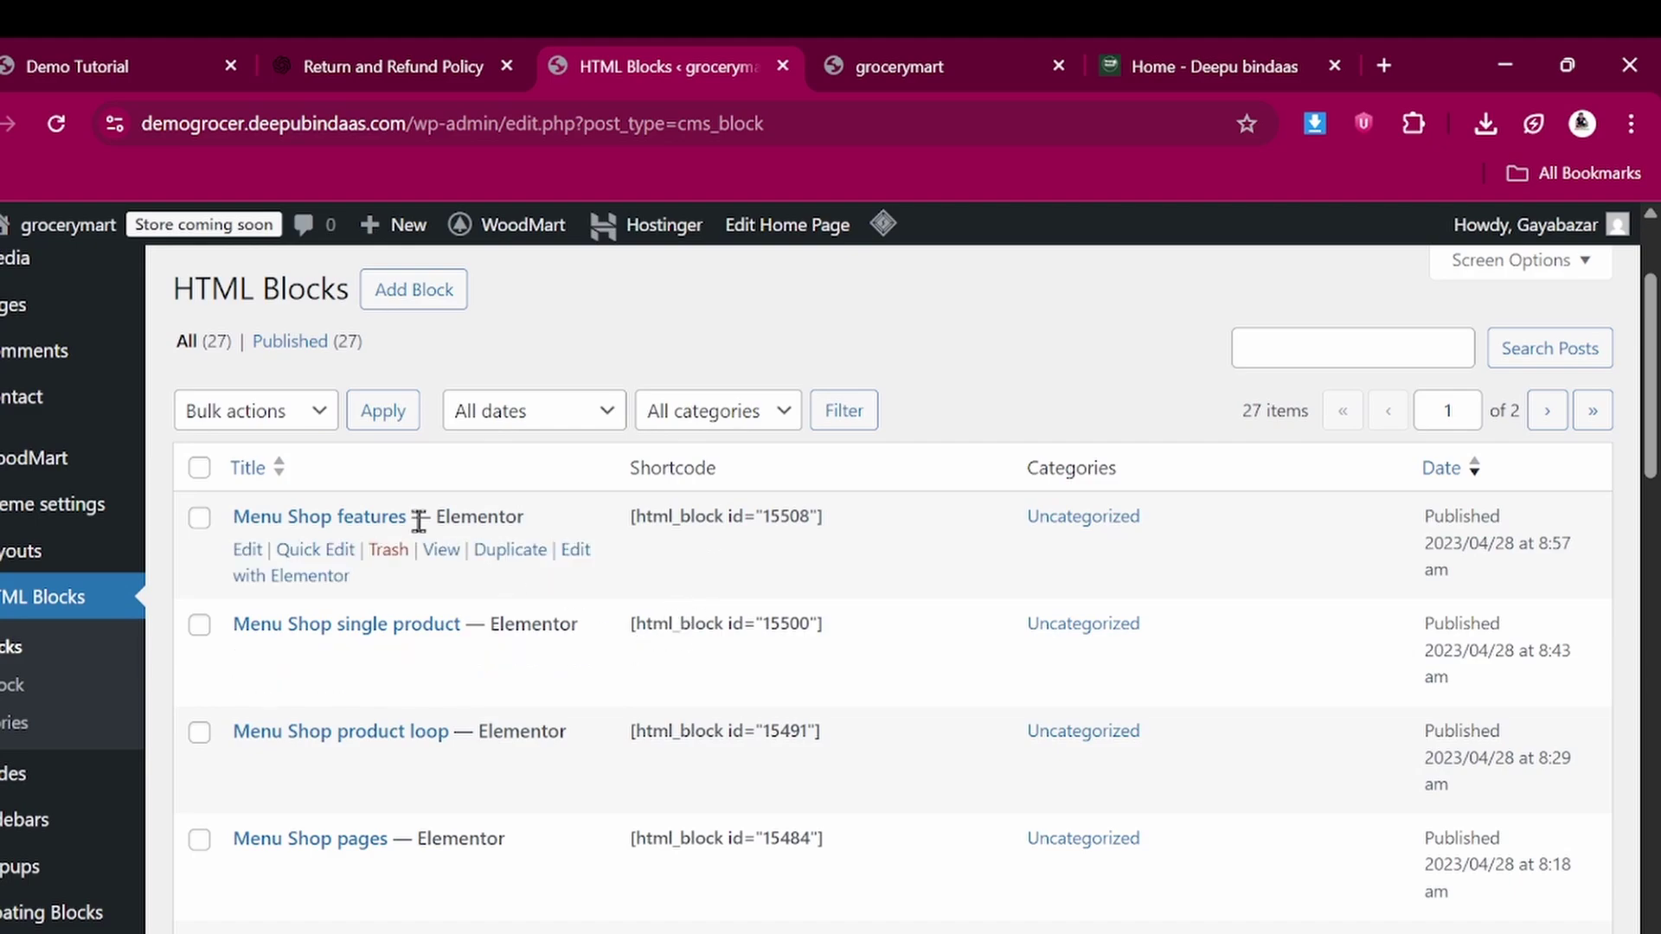
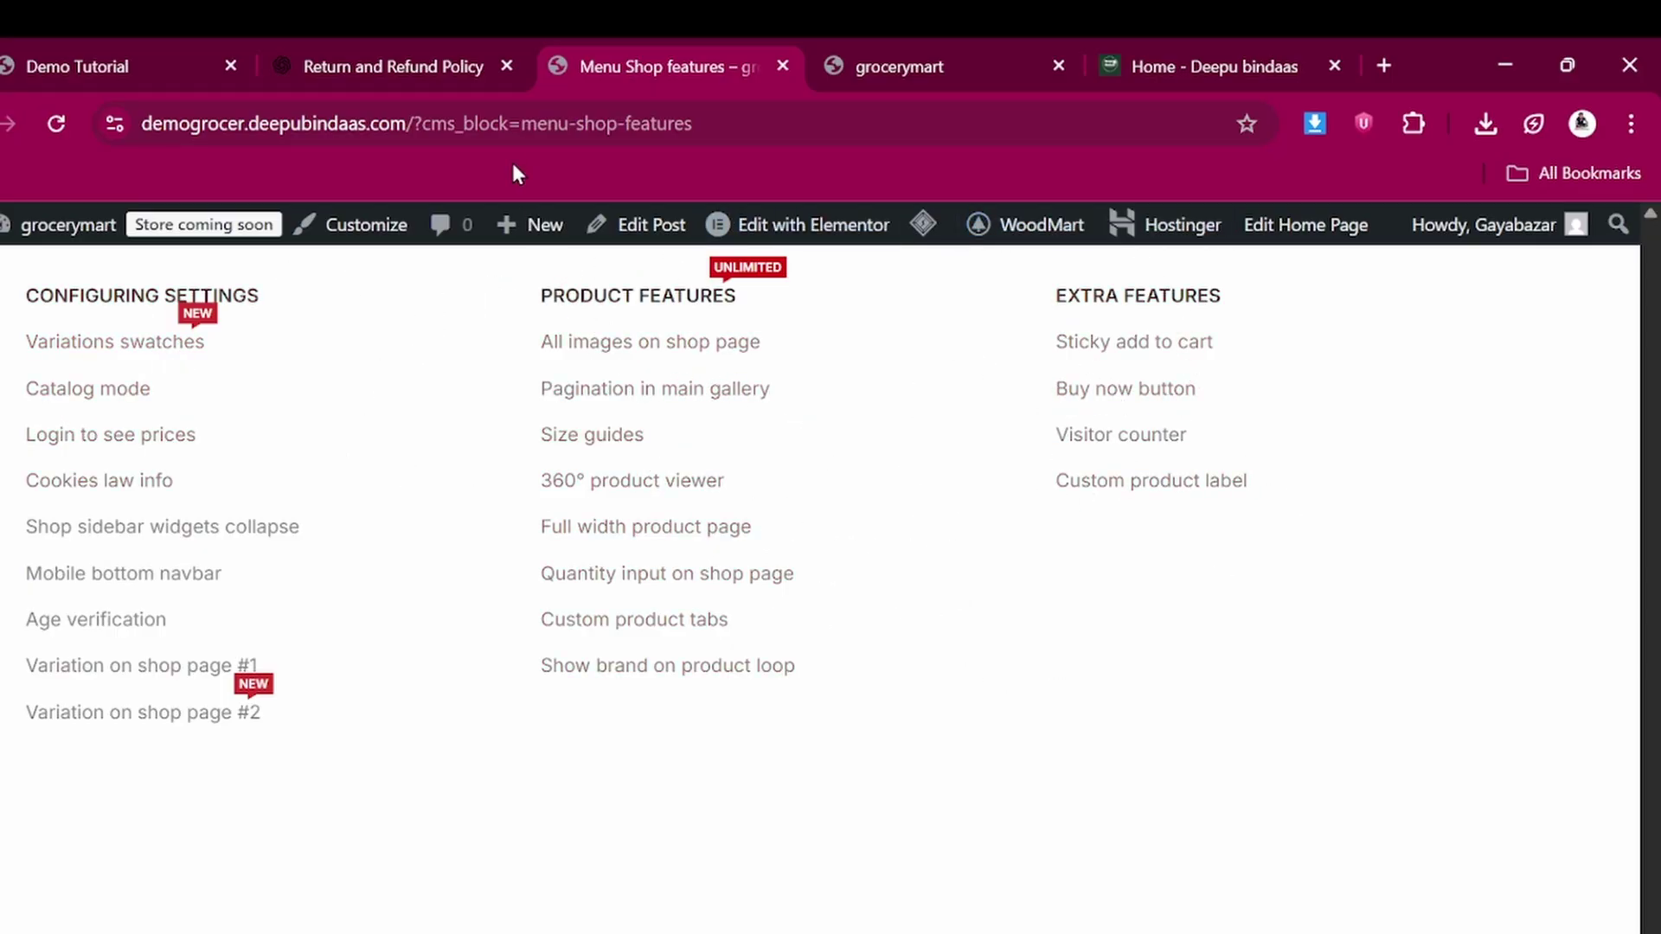
Reload the HTML Blocks list and copy the Menu Shop features shortcode [html_block id="15508"]
key("F5")
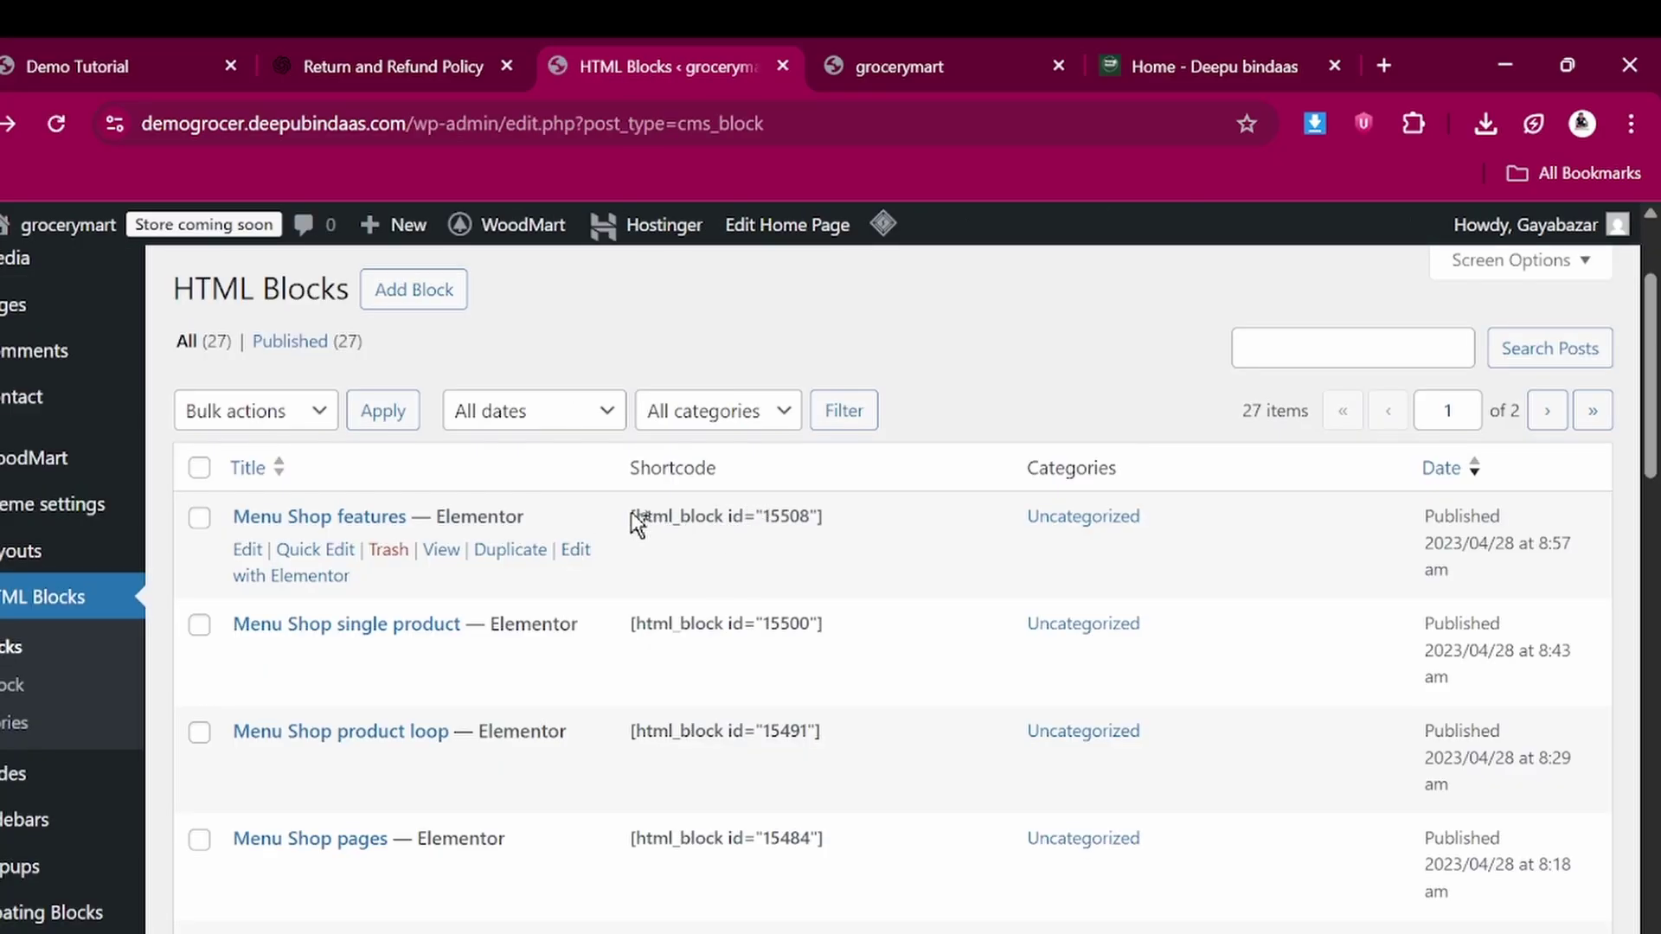
left_click_drag(631, 511, 822, 516)
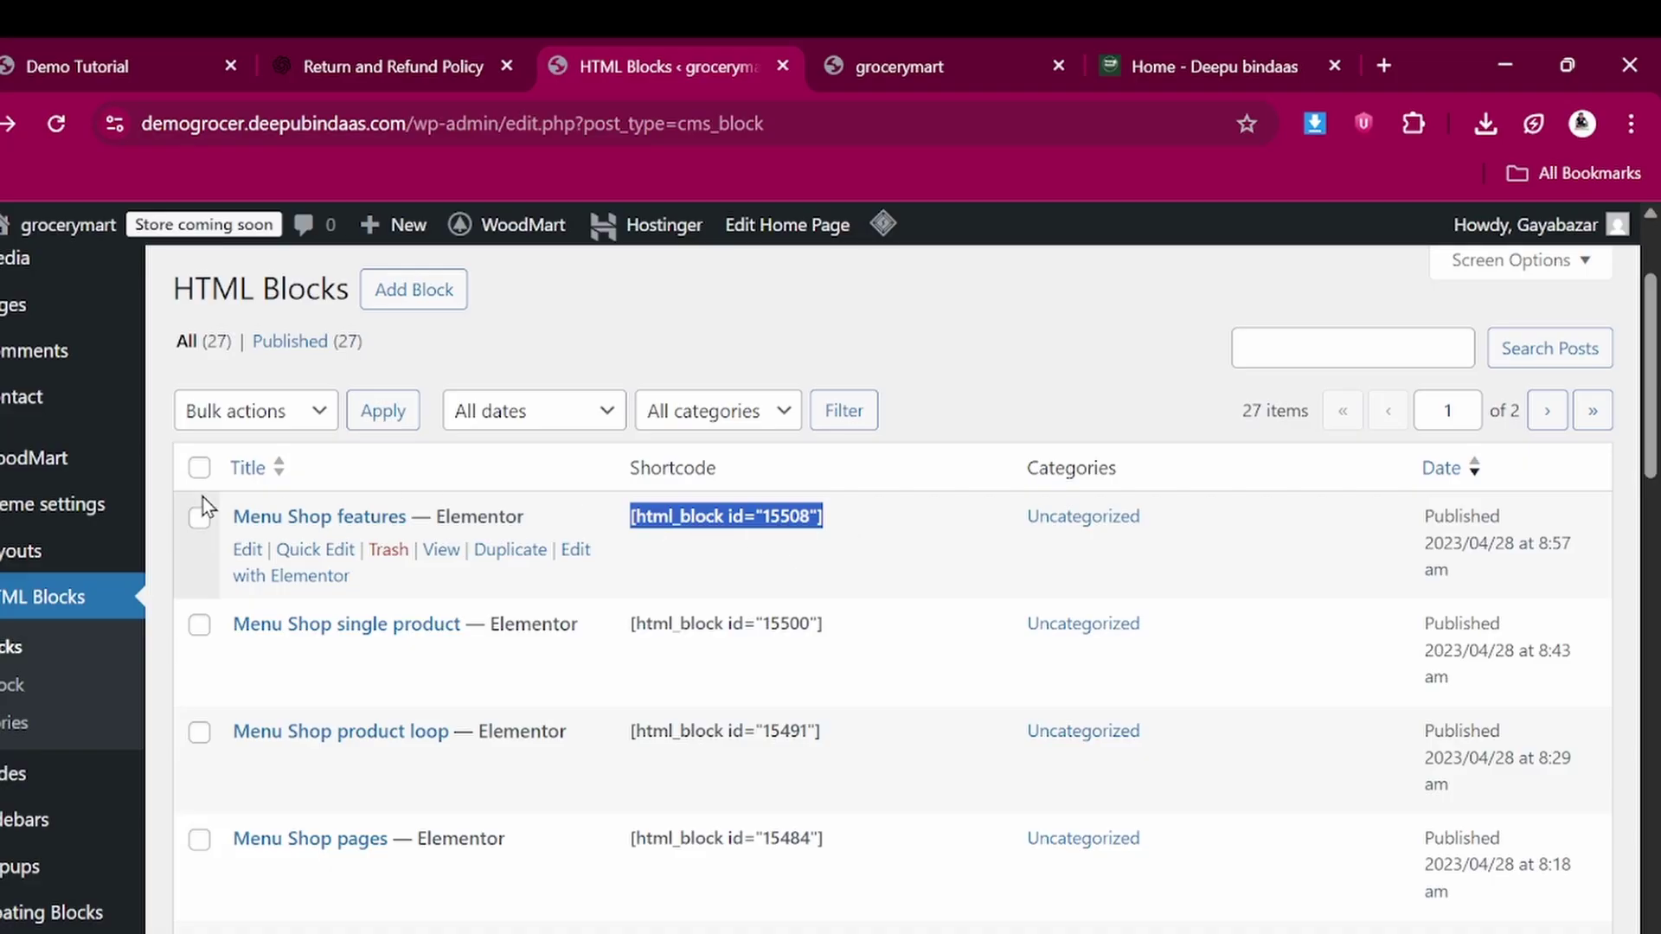
mouse_move(18, 326)
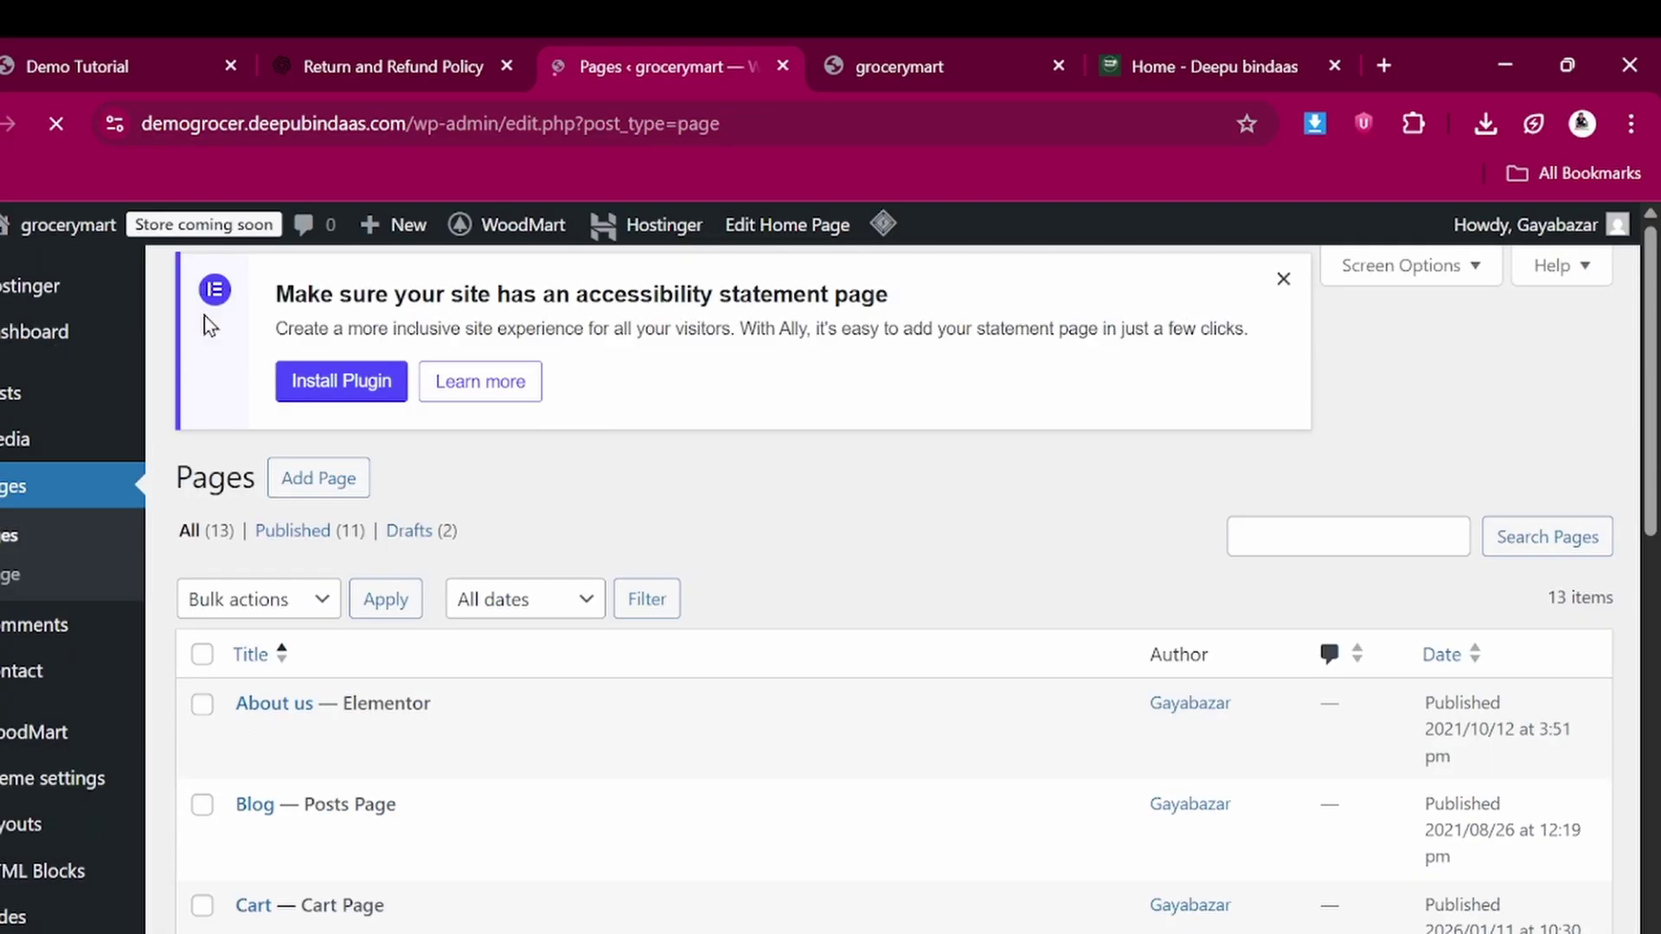
Open the Home Grocery page in Elementor
scroll(372, 706, "down", 6)
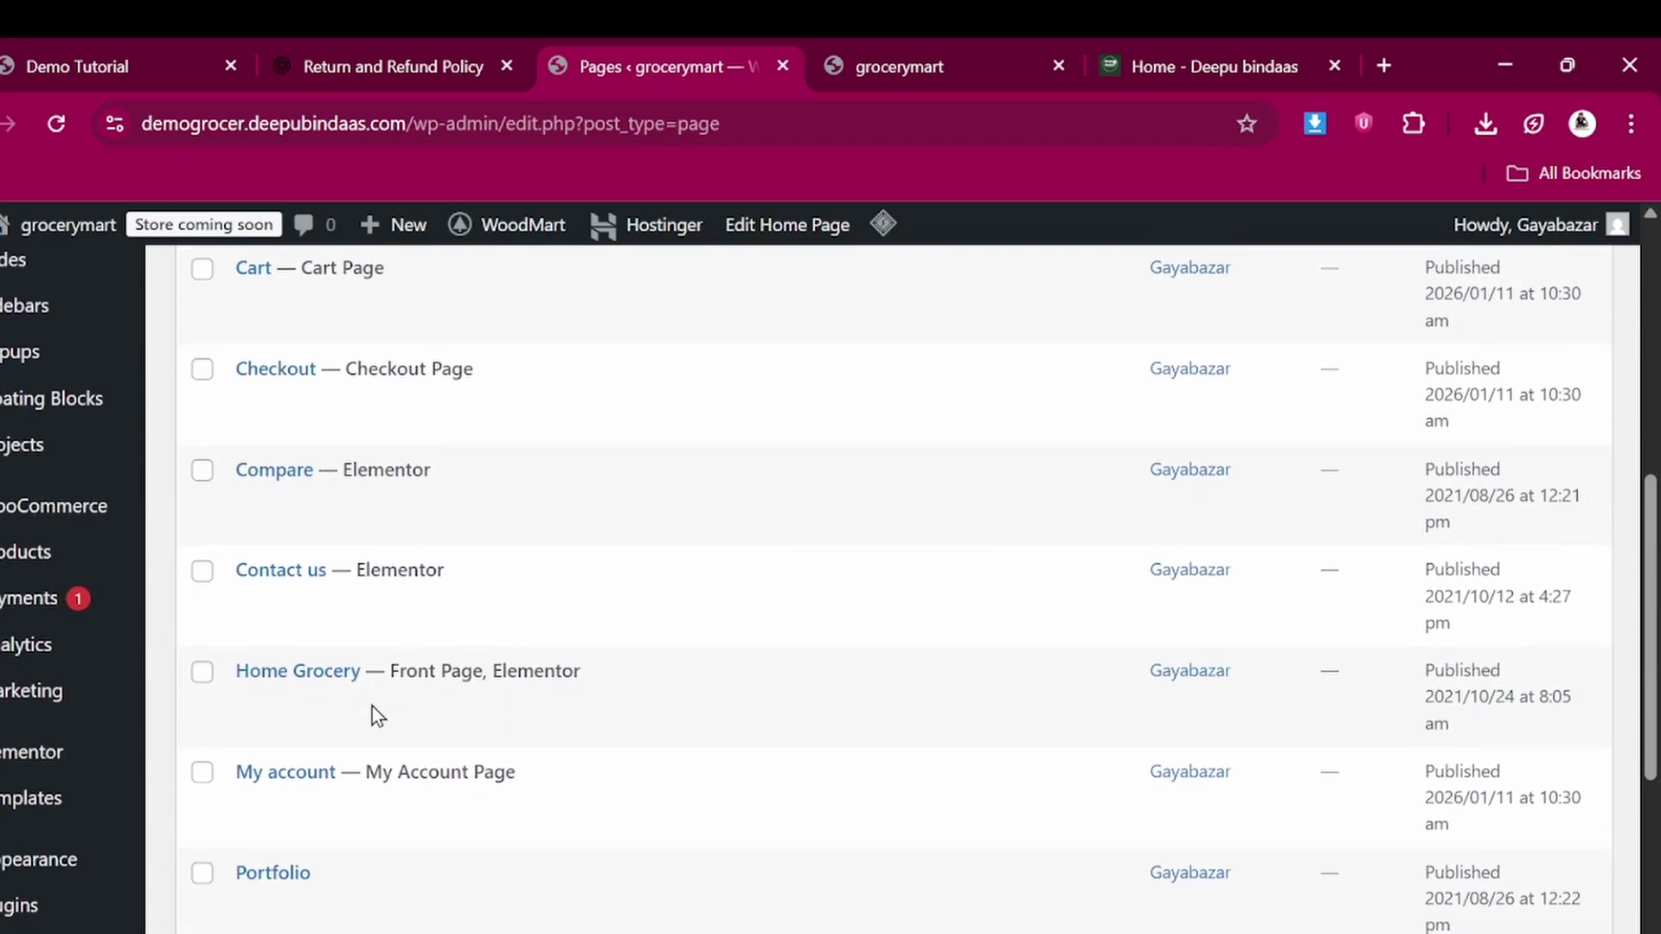
mouse_move(501, 677)
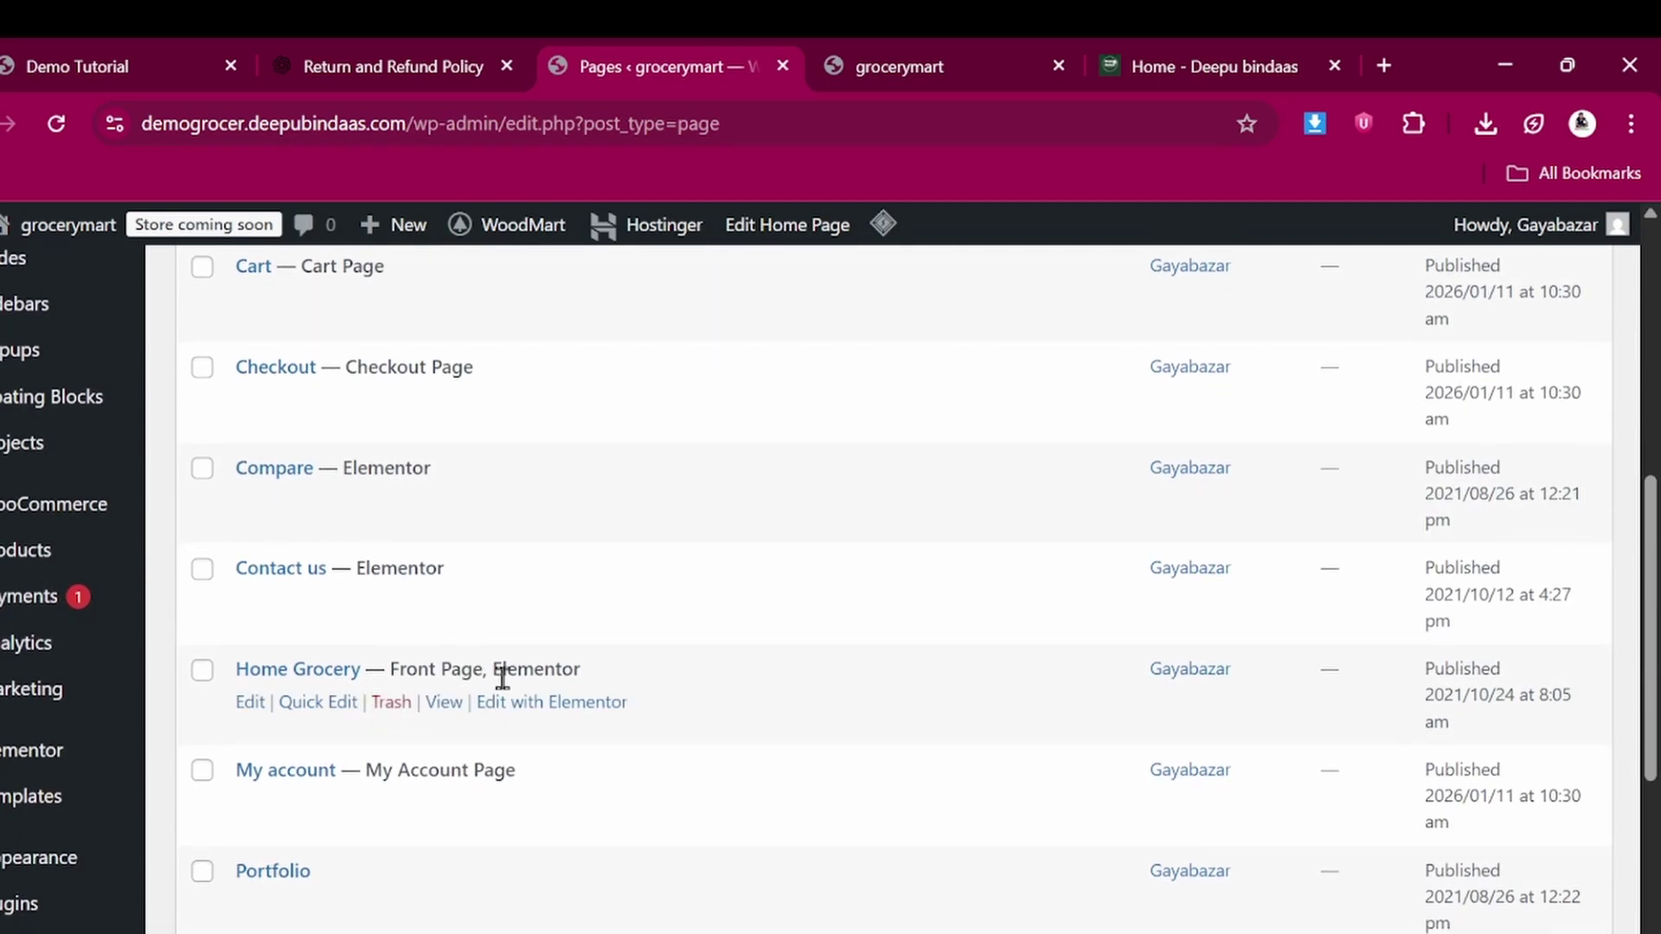
left_click(551, 702)
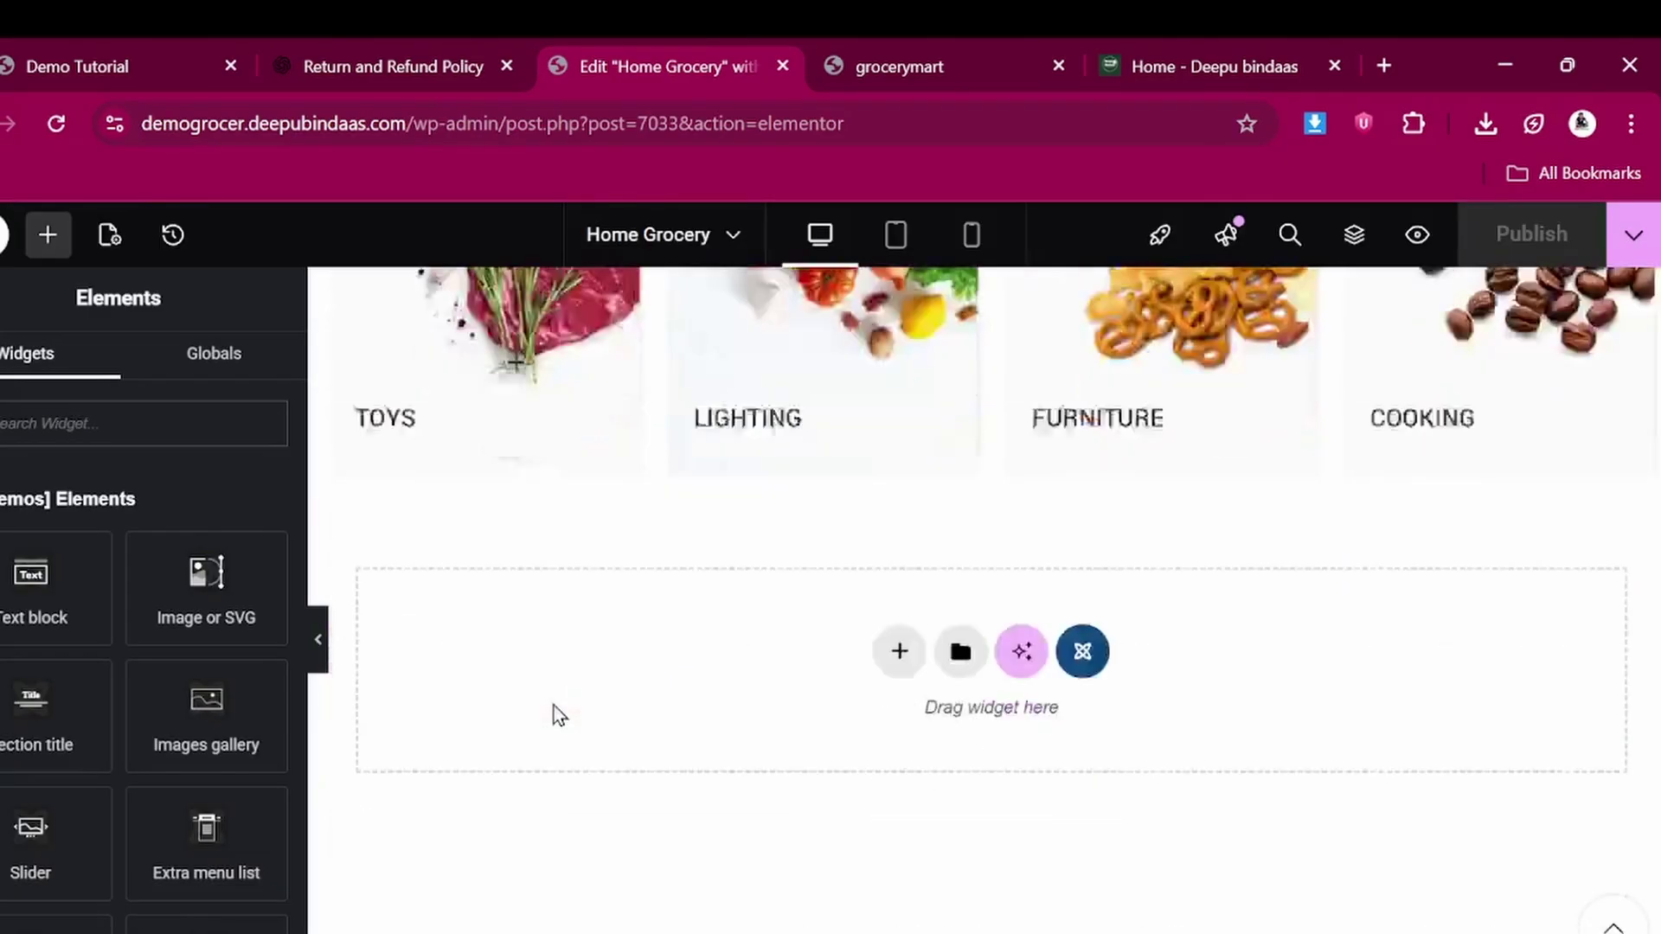
scroll(554, 706, "down", 5)
scroll(554, 706, "up", 6)
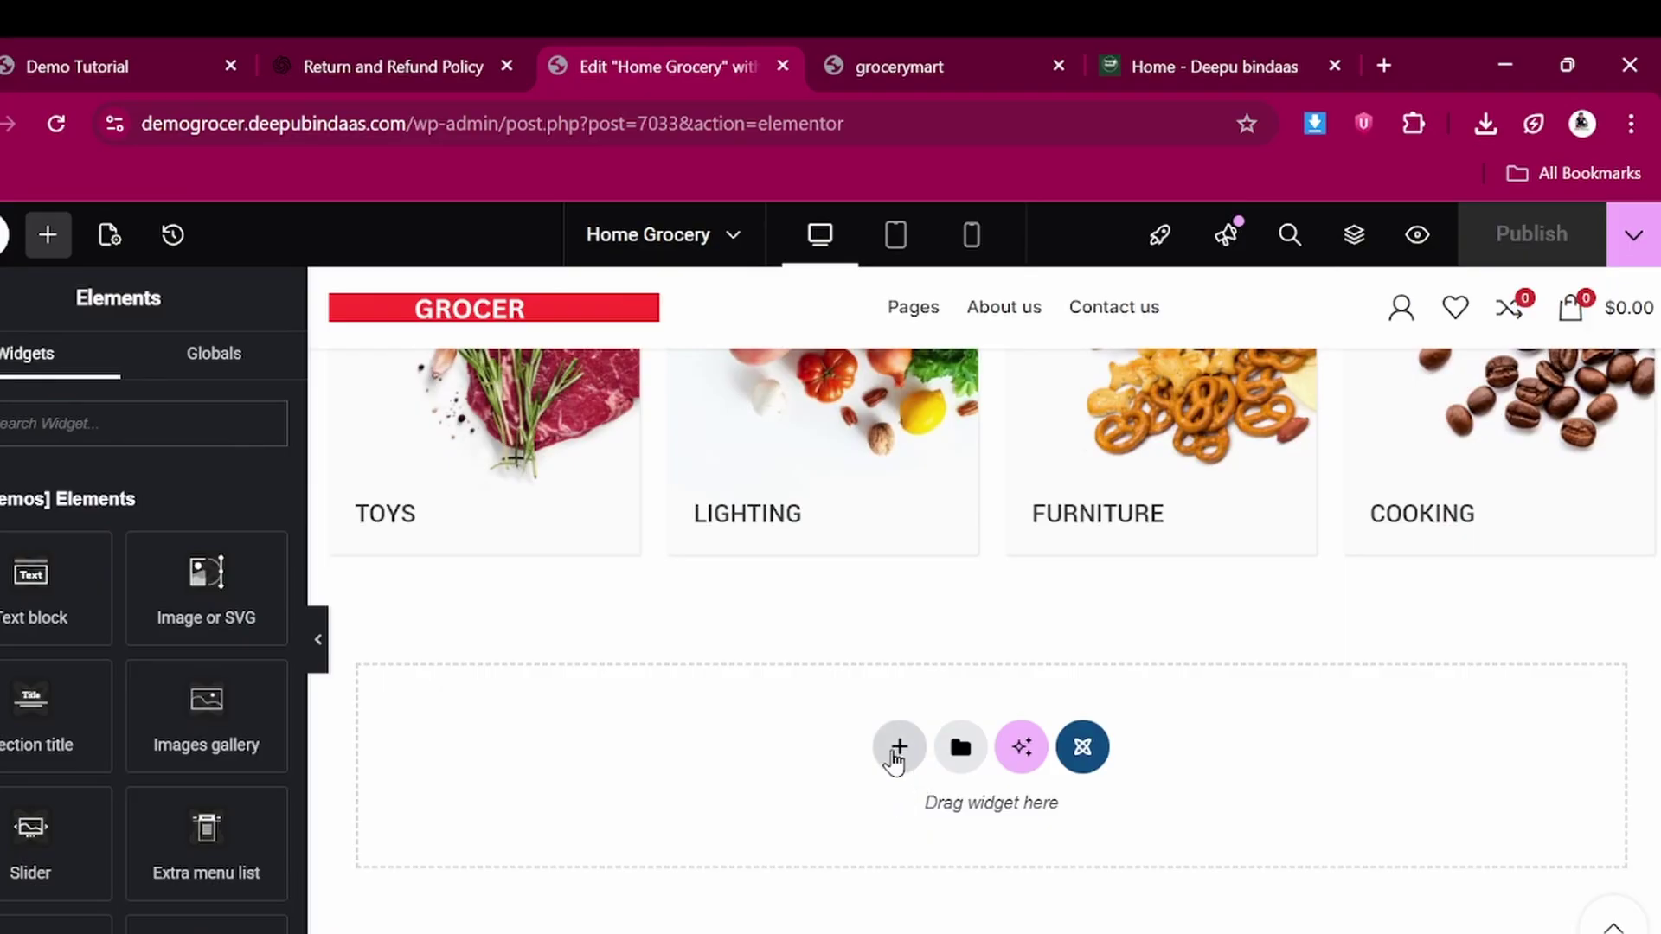
Add a single-column flexbox section below the categories containing a Shortcode widget
left_click(898, 758)
left_click(883, 818)
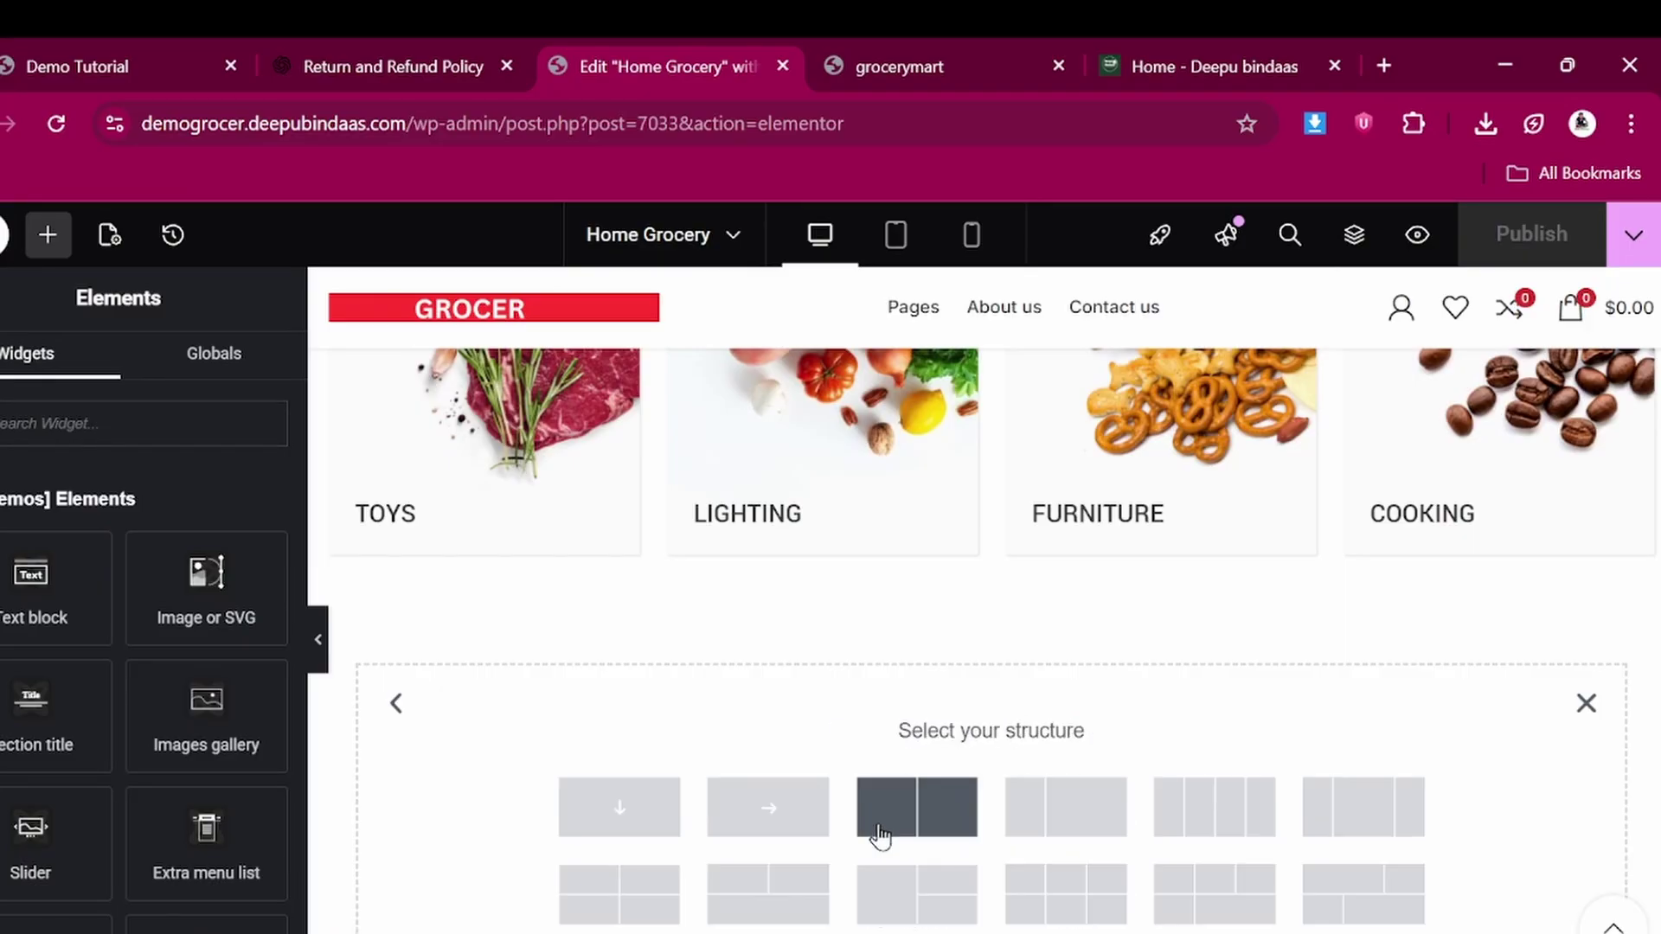
left_click(618, 813)
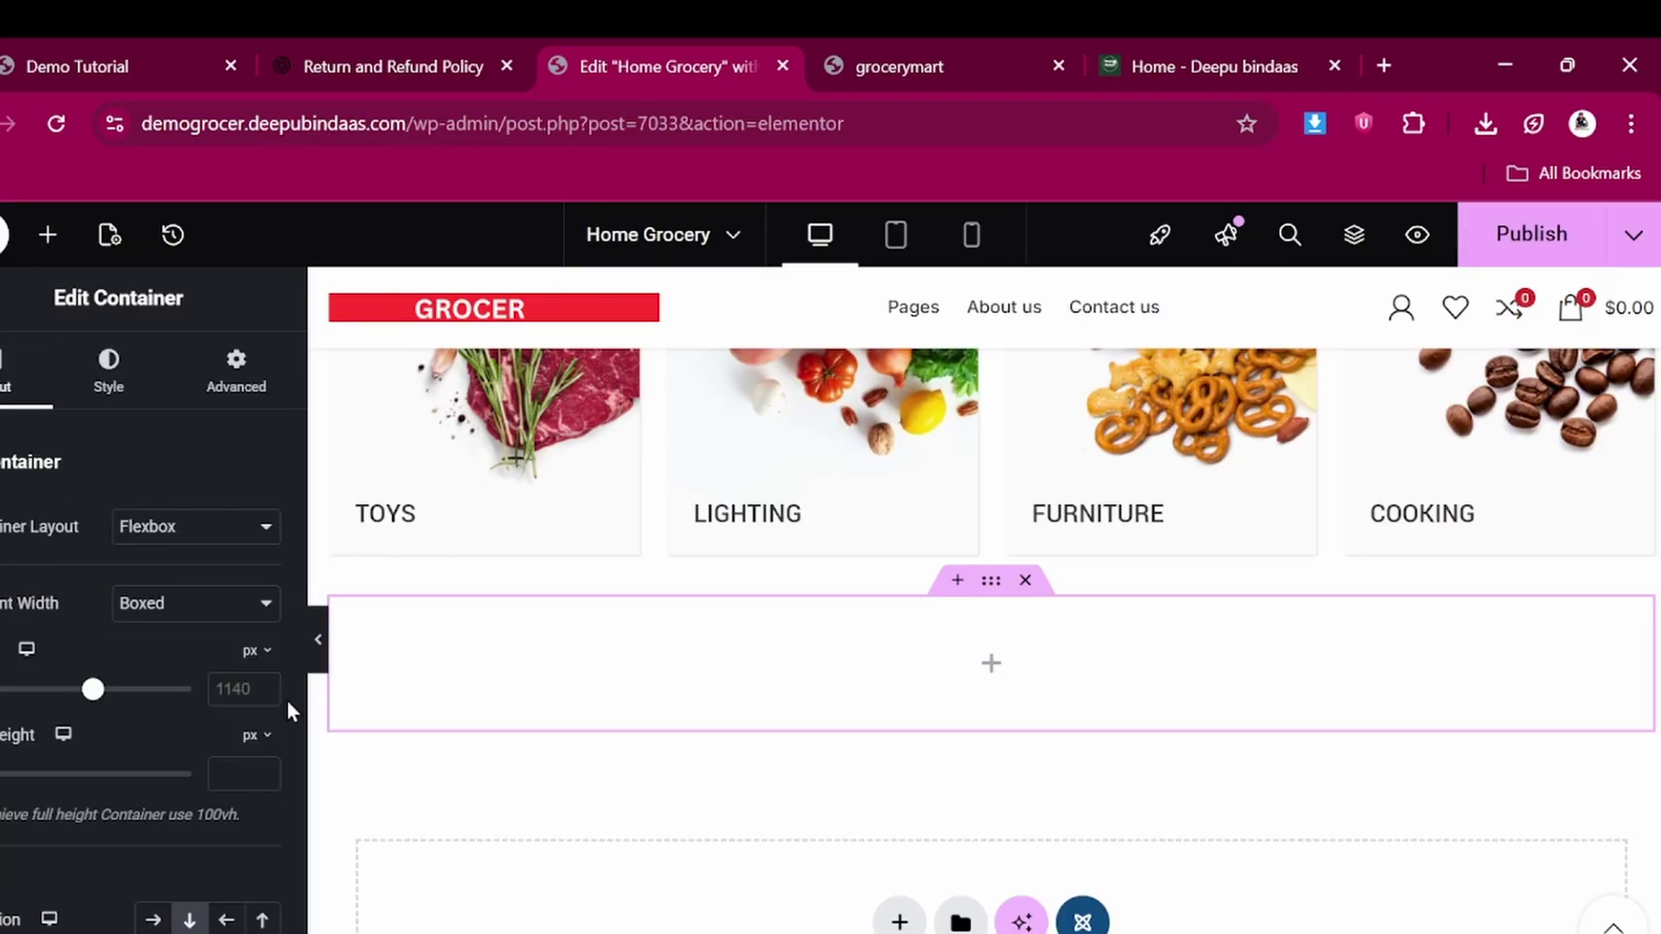
left_click(48, 237)
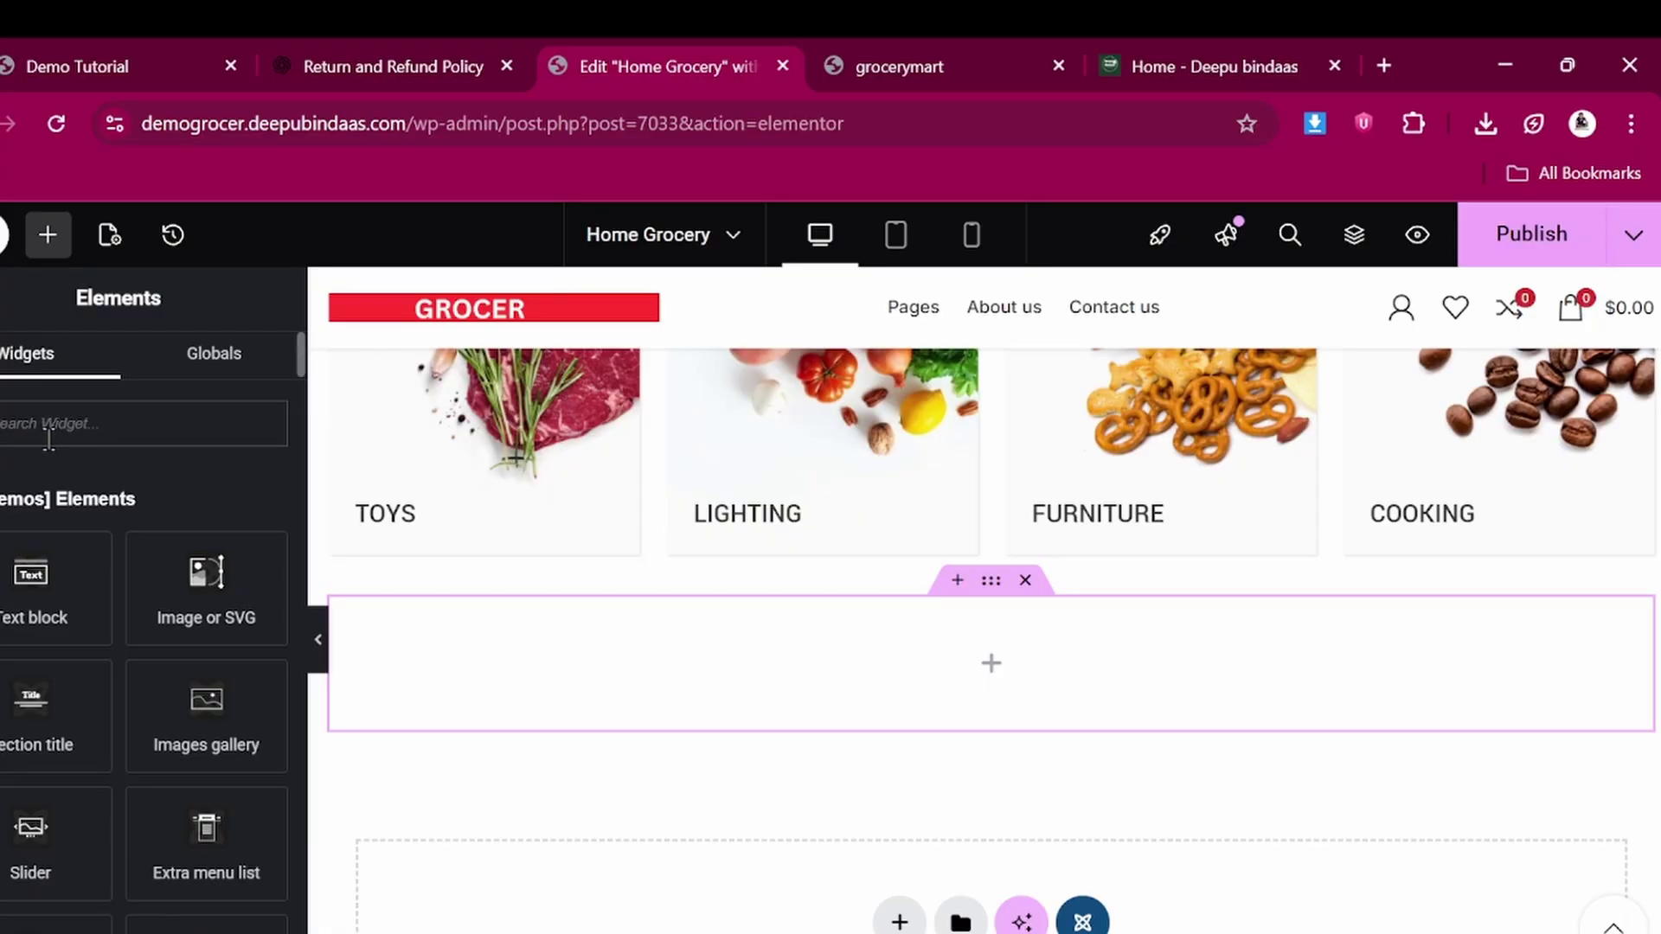
type("sho")
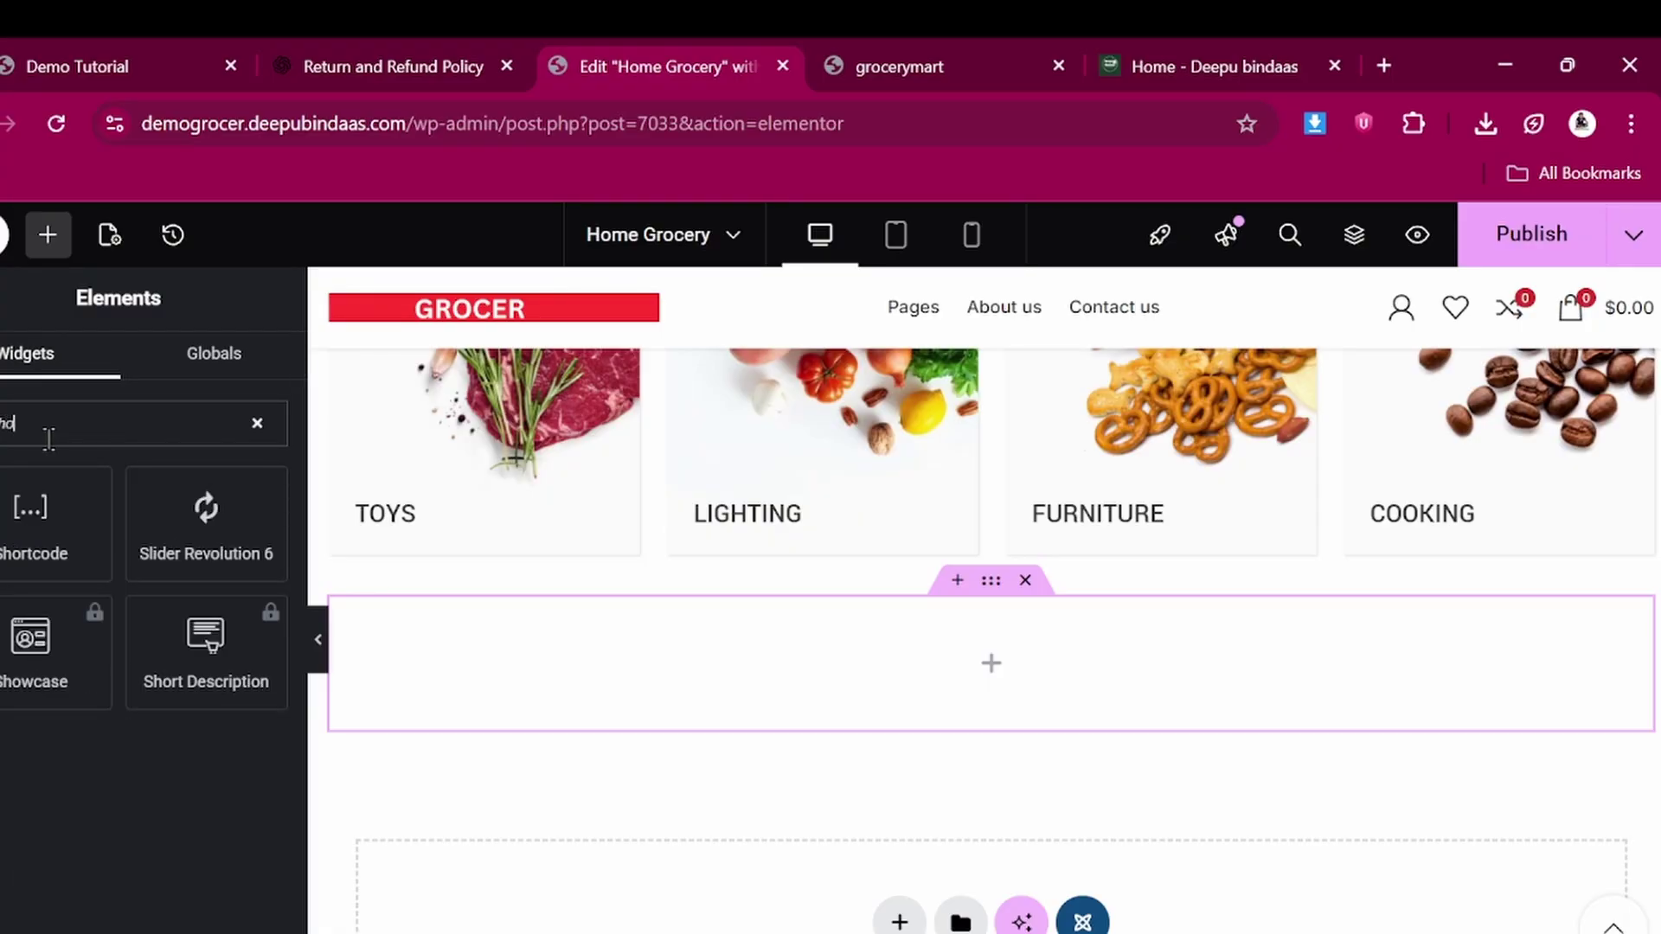
left_click_drag(34, 534, 650, 662)
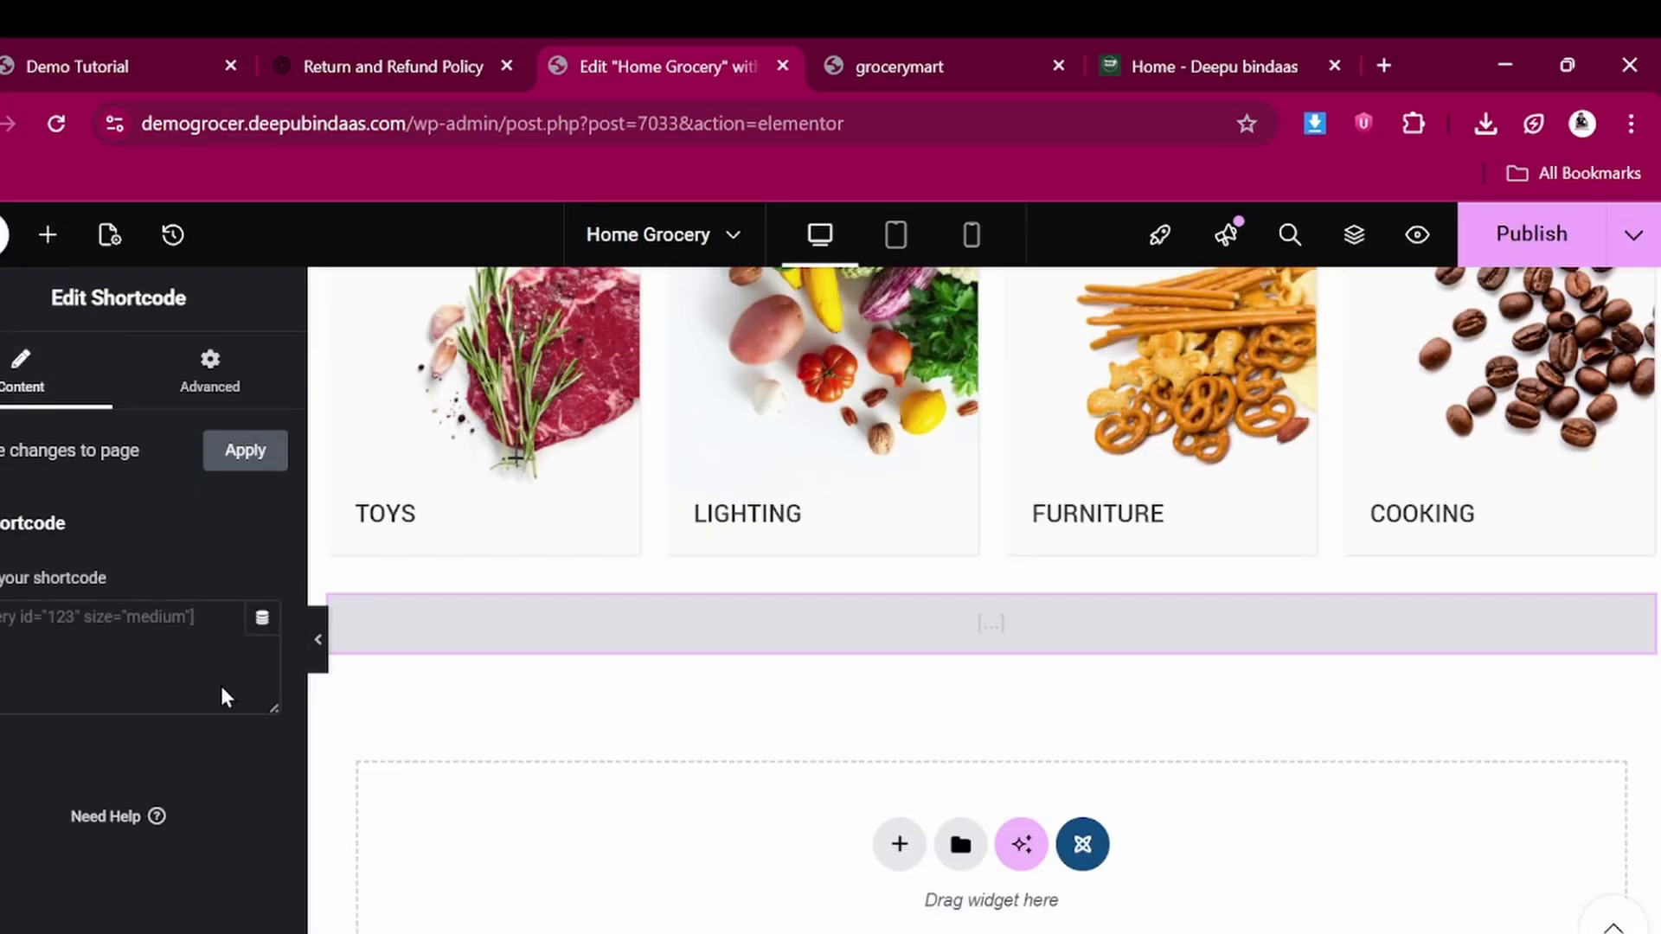
Paste [html_block id="15508"] into the Shortcode widget and publish the page
left_click(170, 617)
key("ctrl+v")
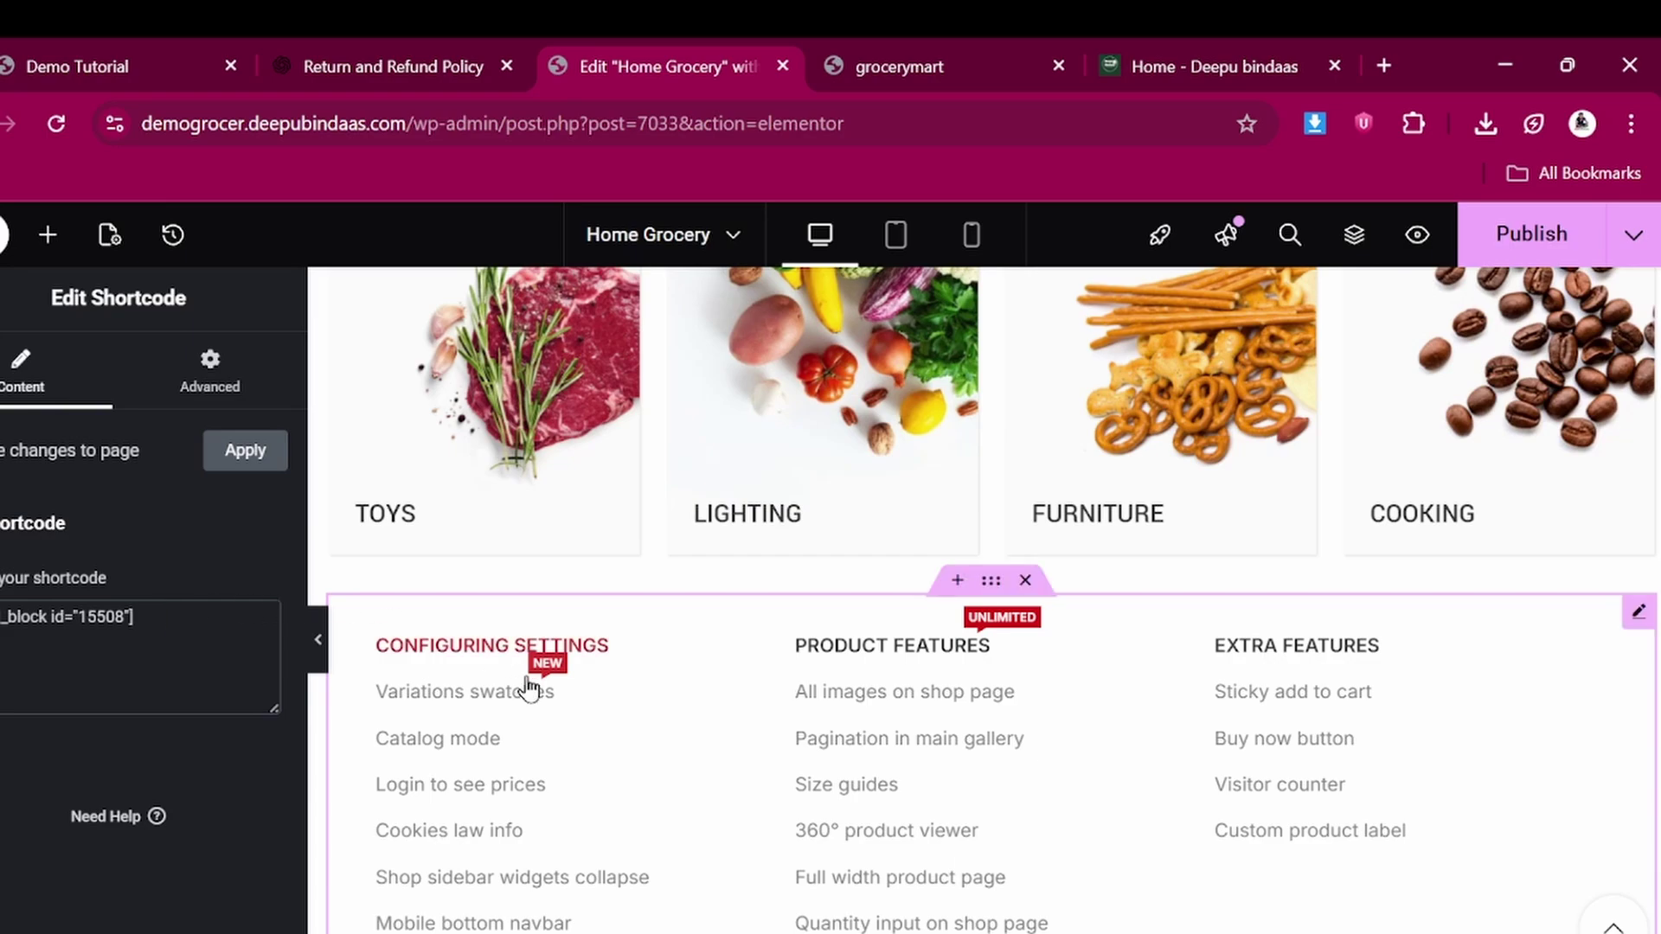
scroll(583, 761, "down", 3)
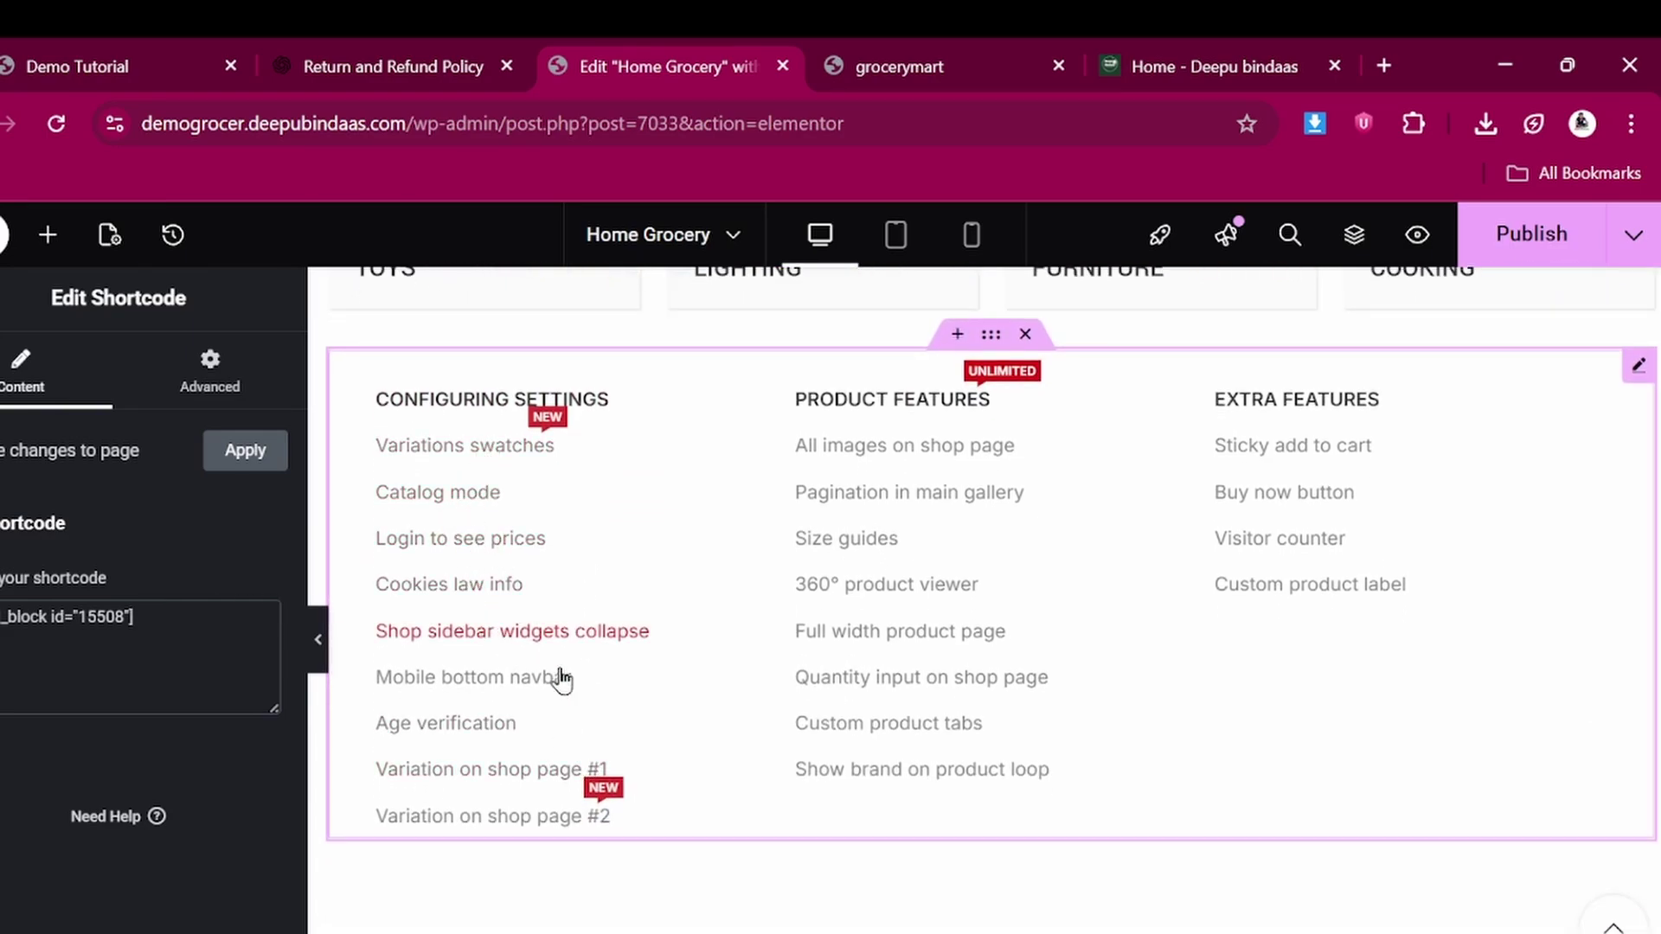
left_click(1527, 246)
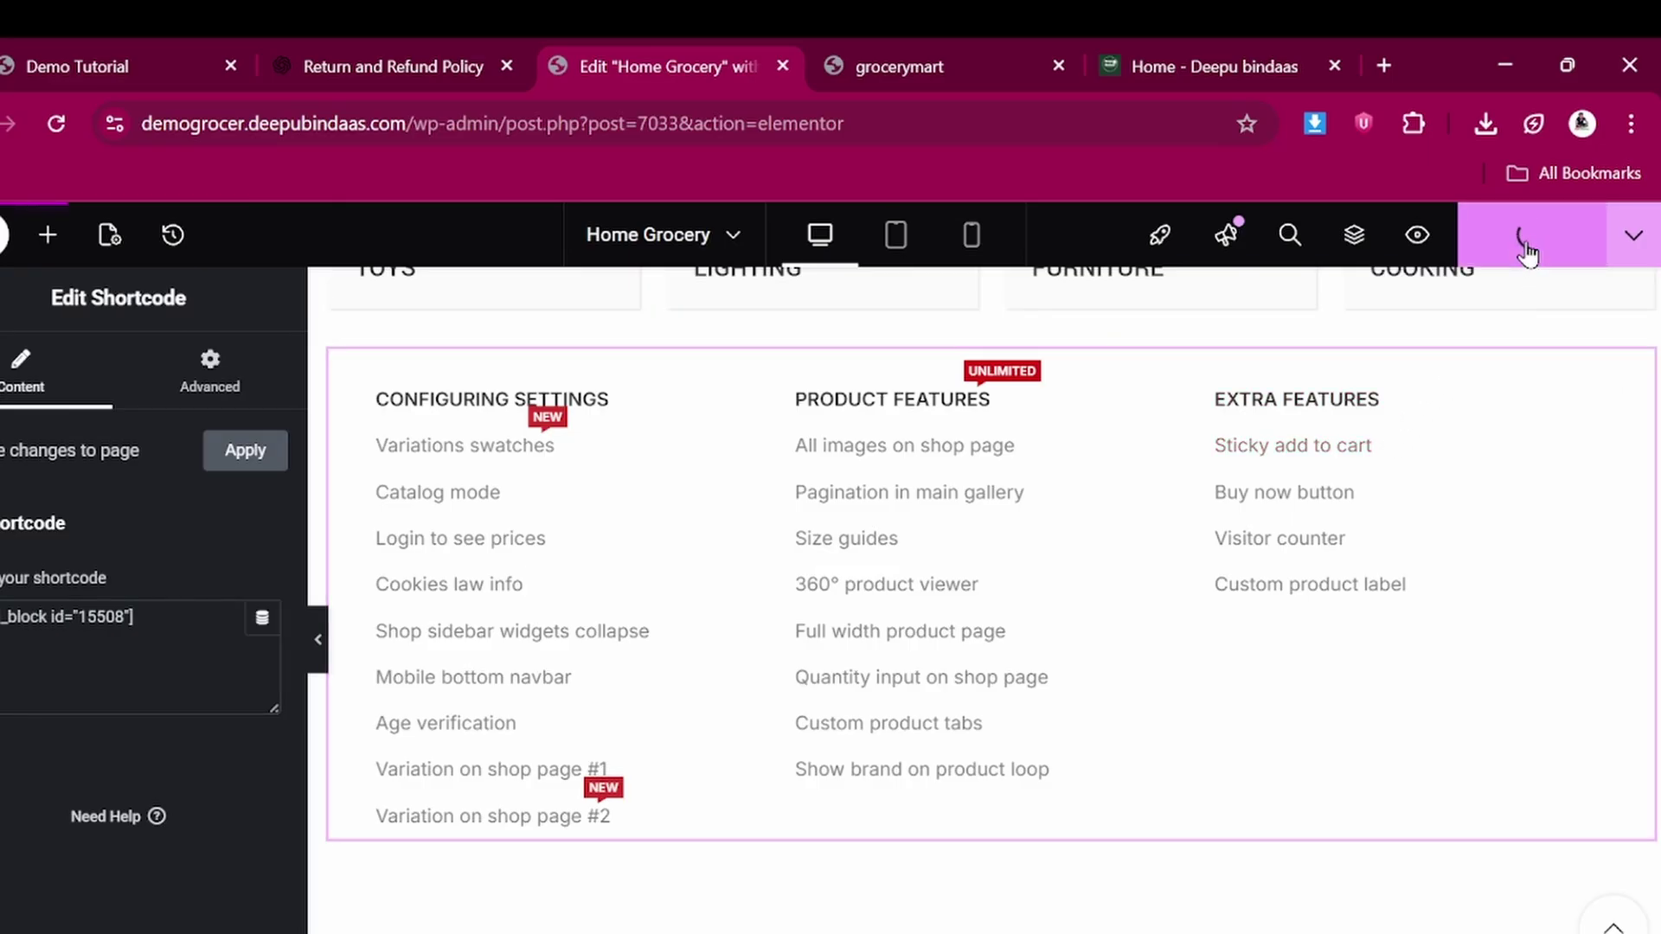
left_click(934, 57)
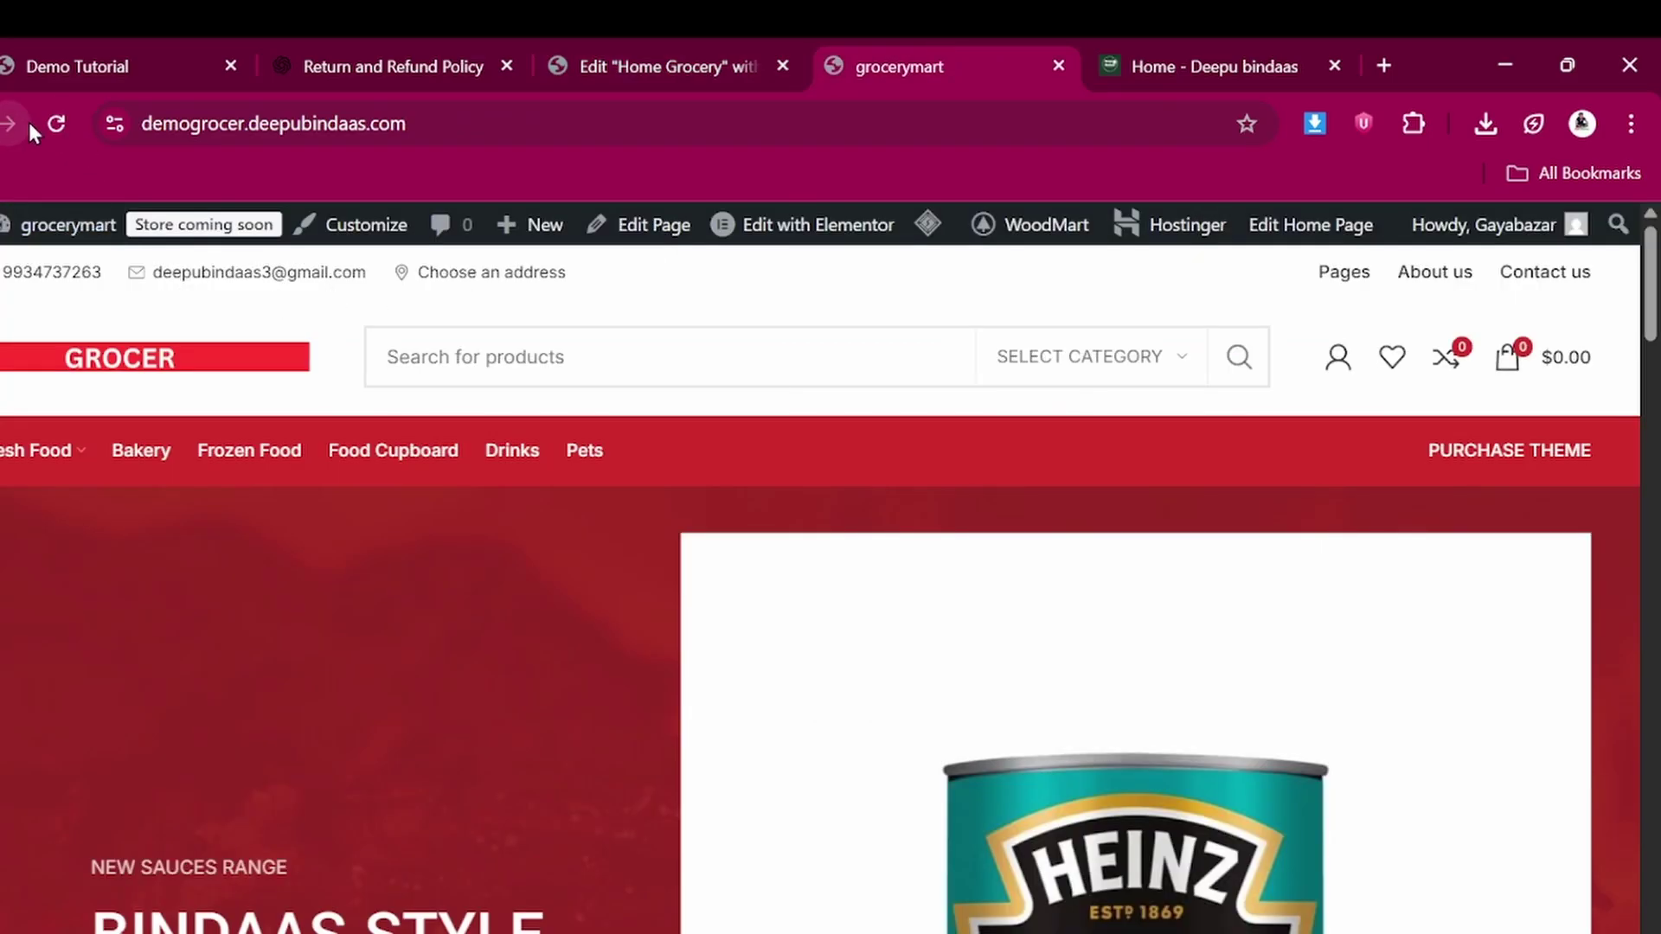
scroll(400, 568, "down", 15)
scroll(405, 584, "down", 5)
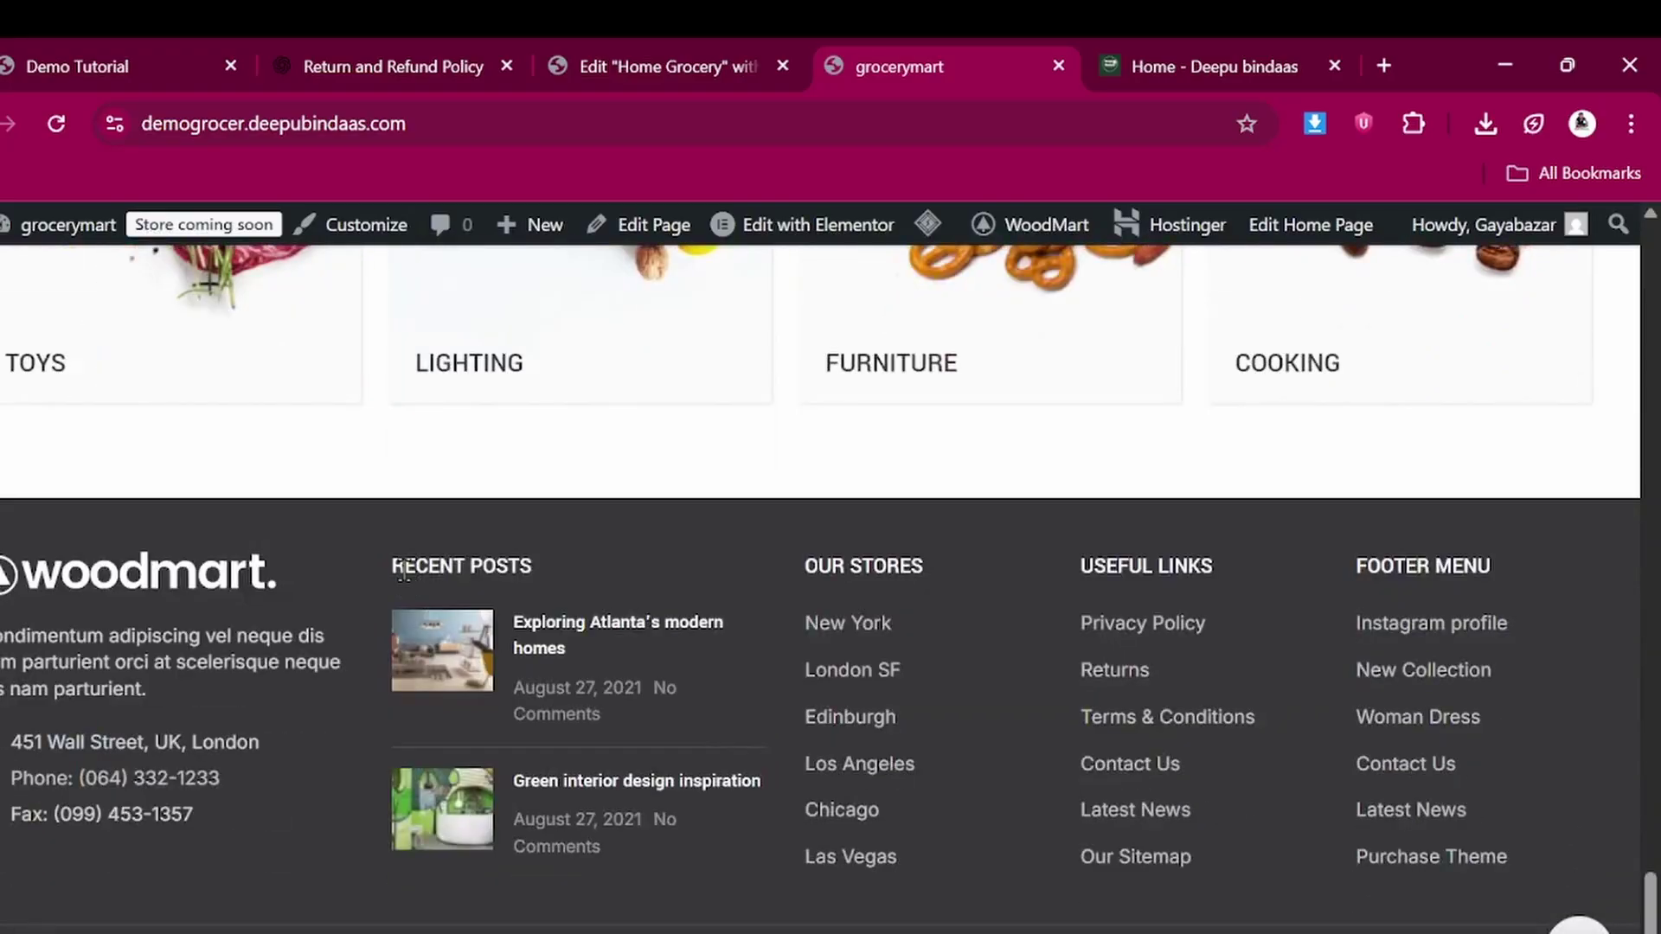
scroll(401, 571, "up", 2)
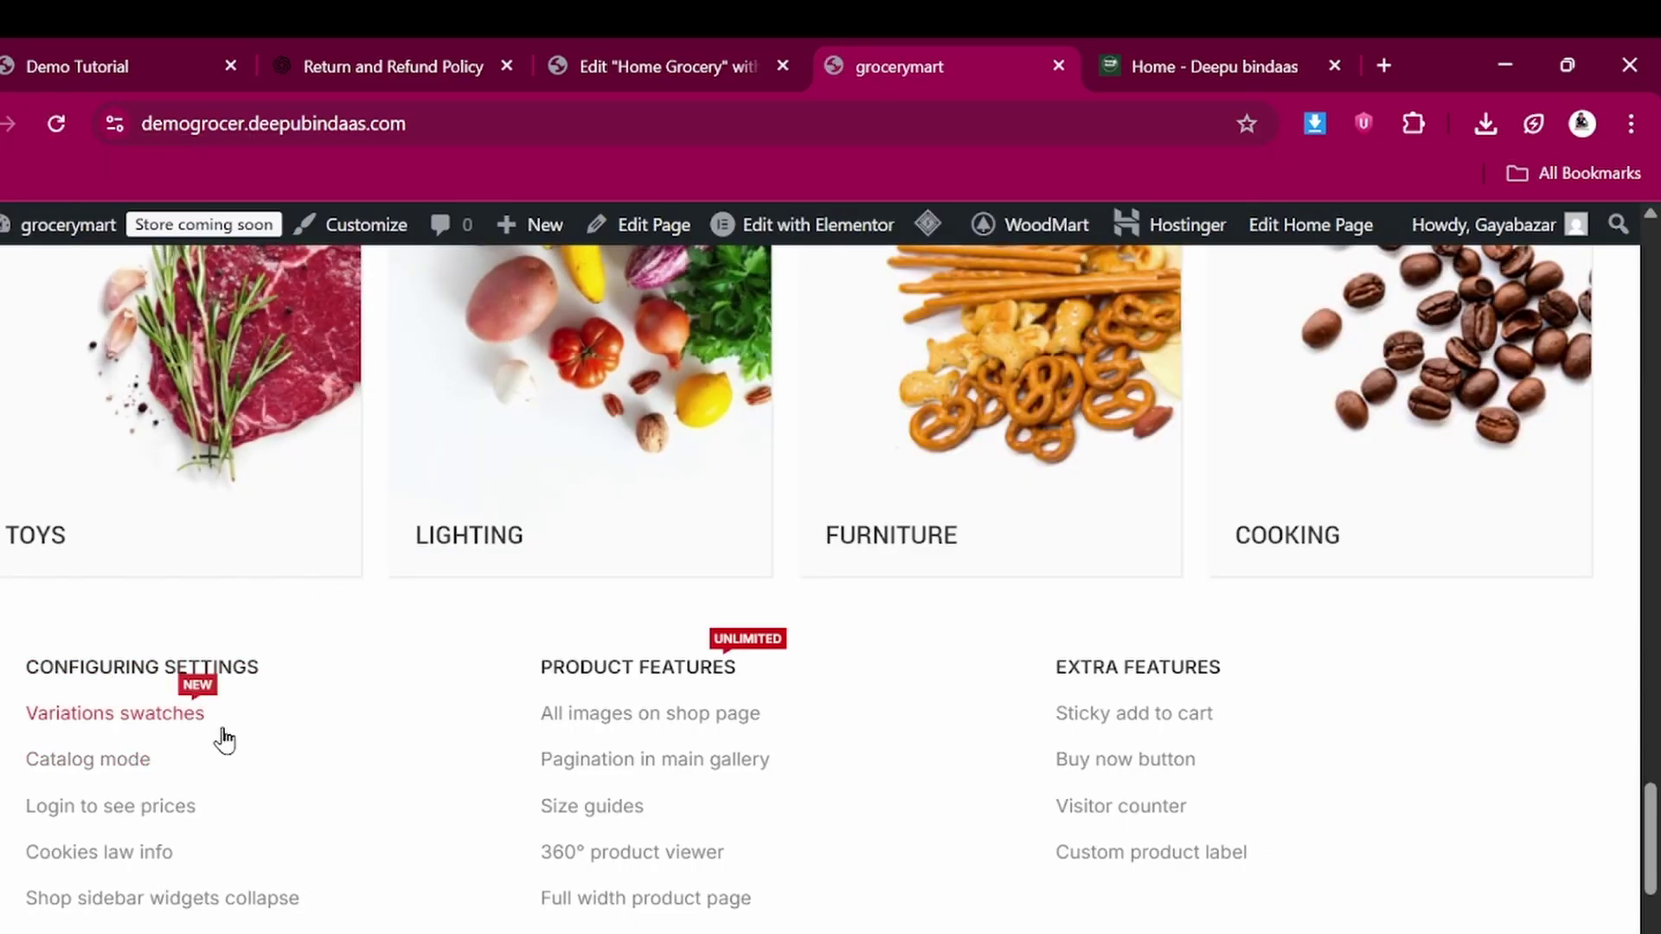
scroll(218, 727, "down", 4)
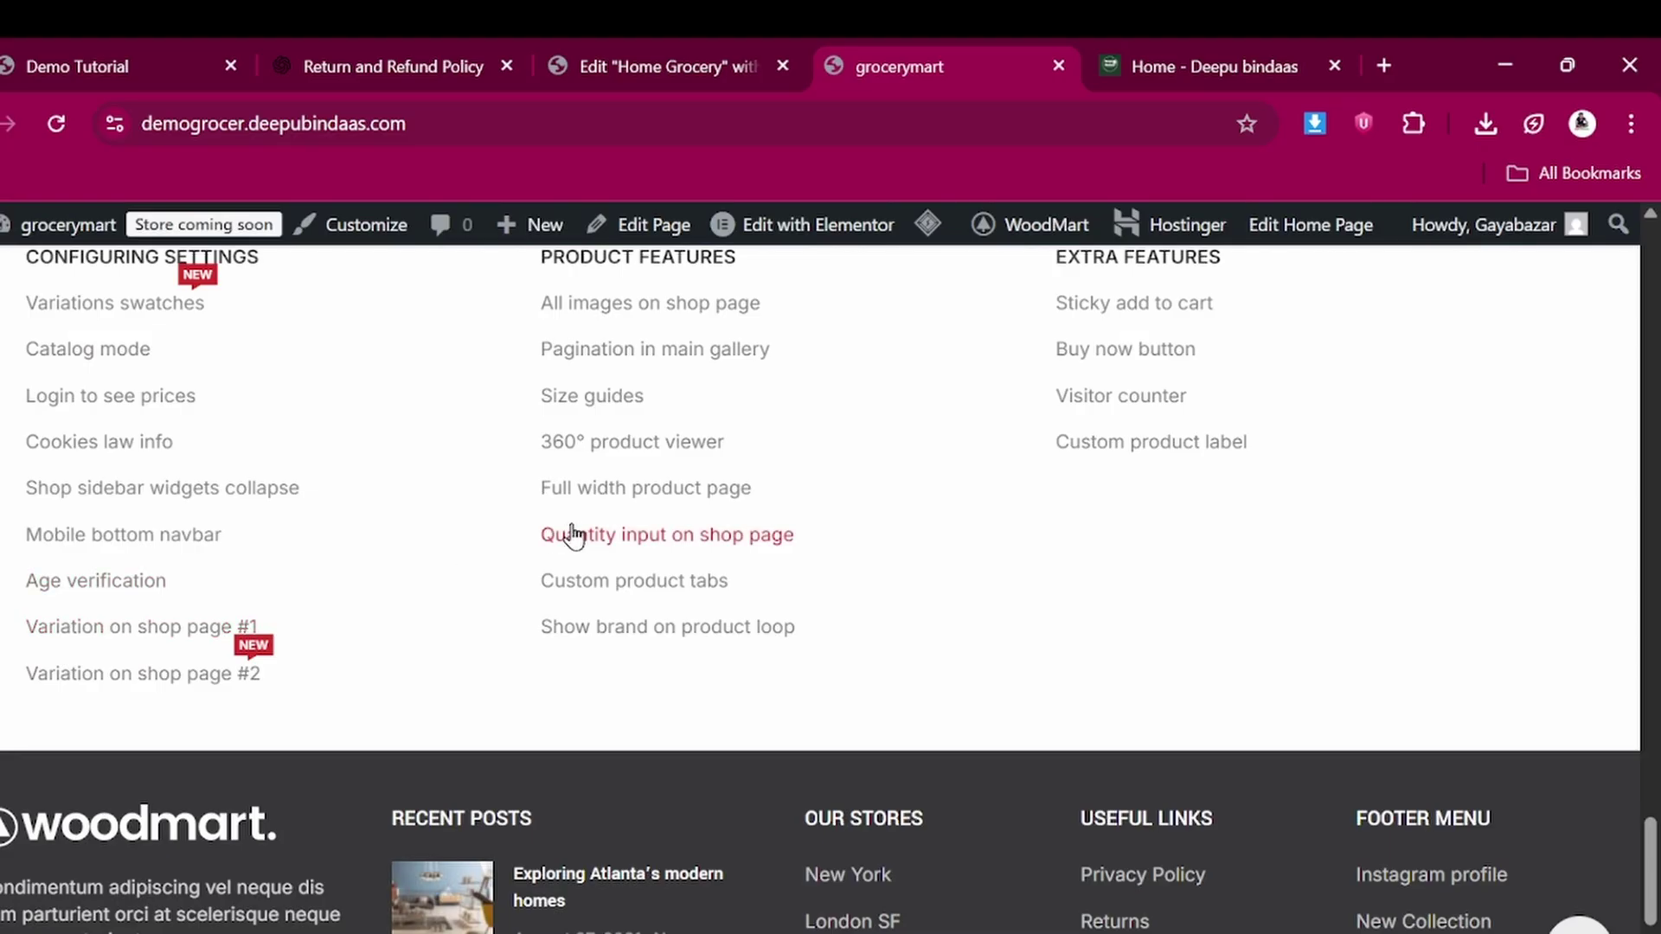
scroll(808, 589, "up", 4)
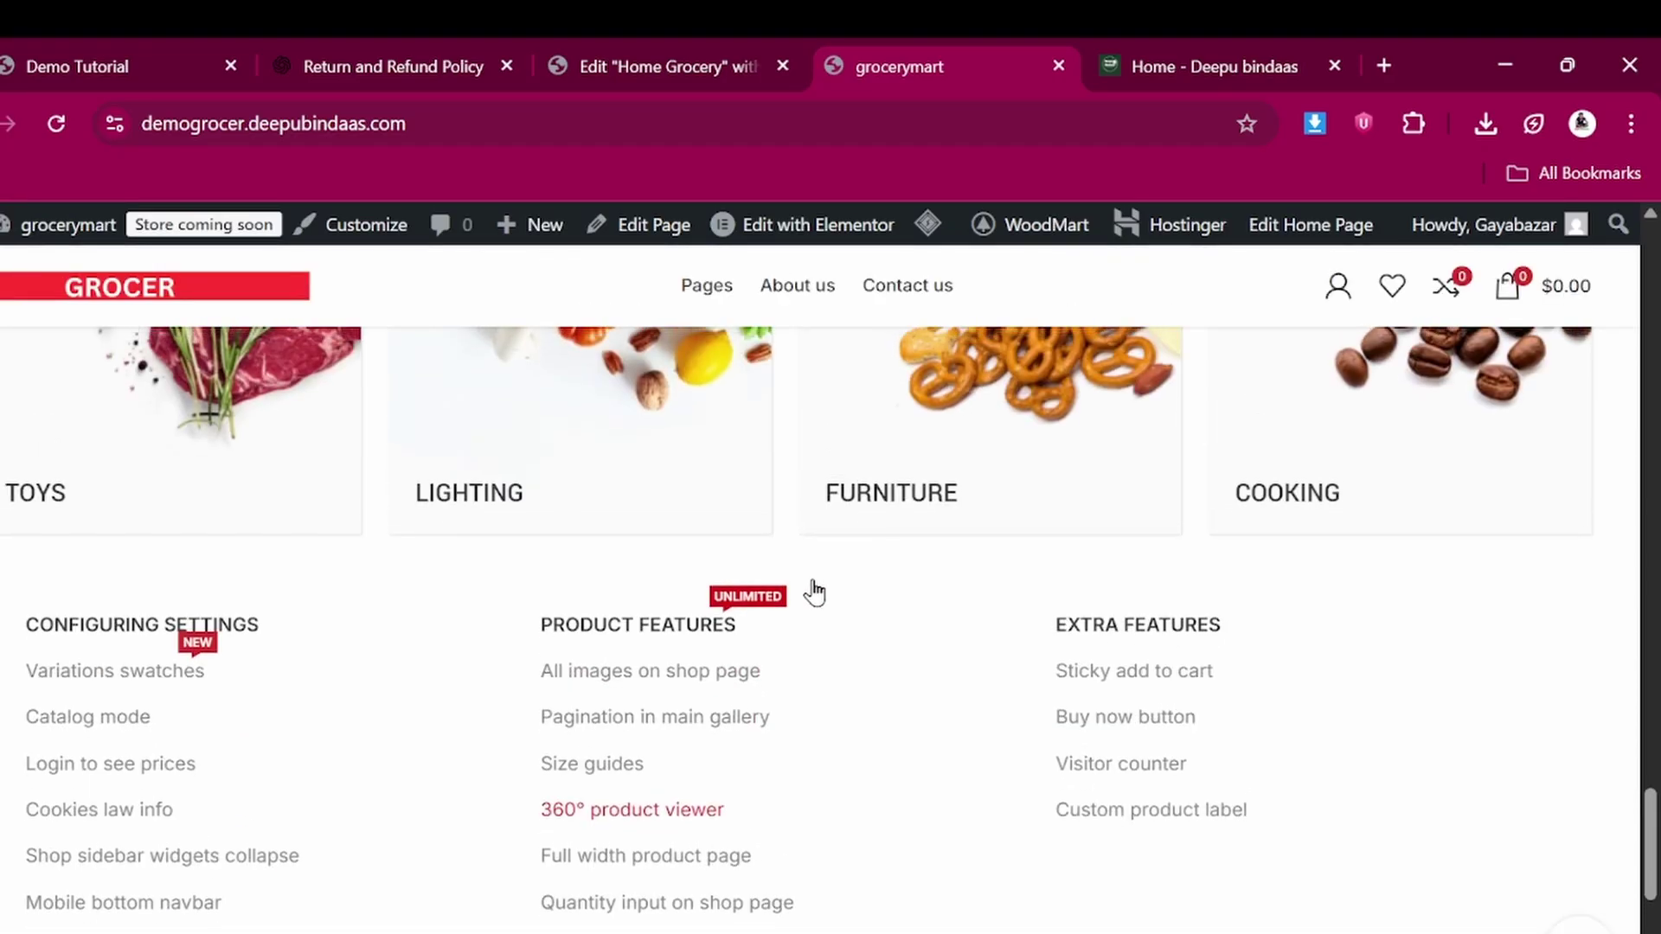
left_click(670, 47)
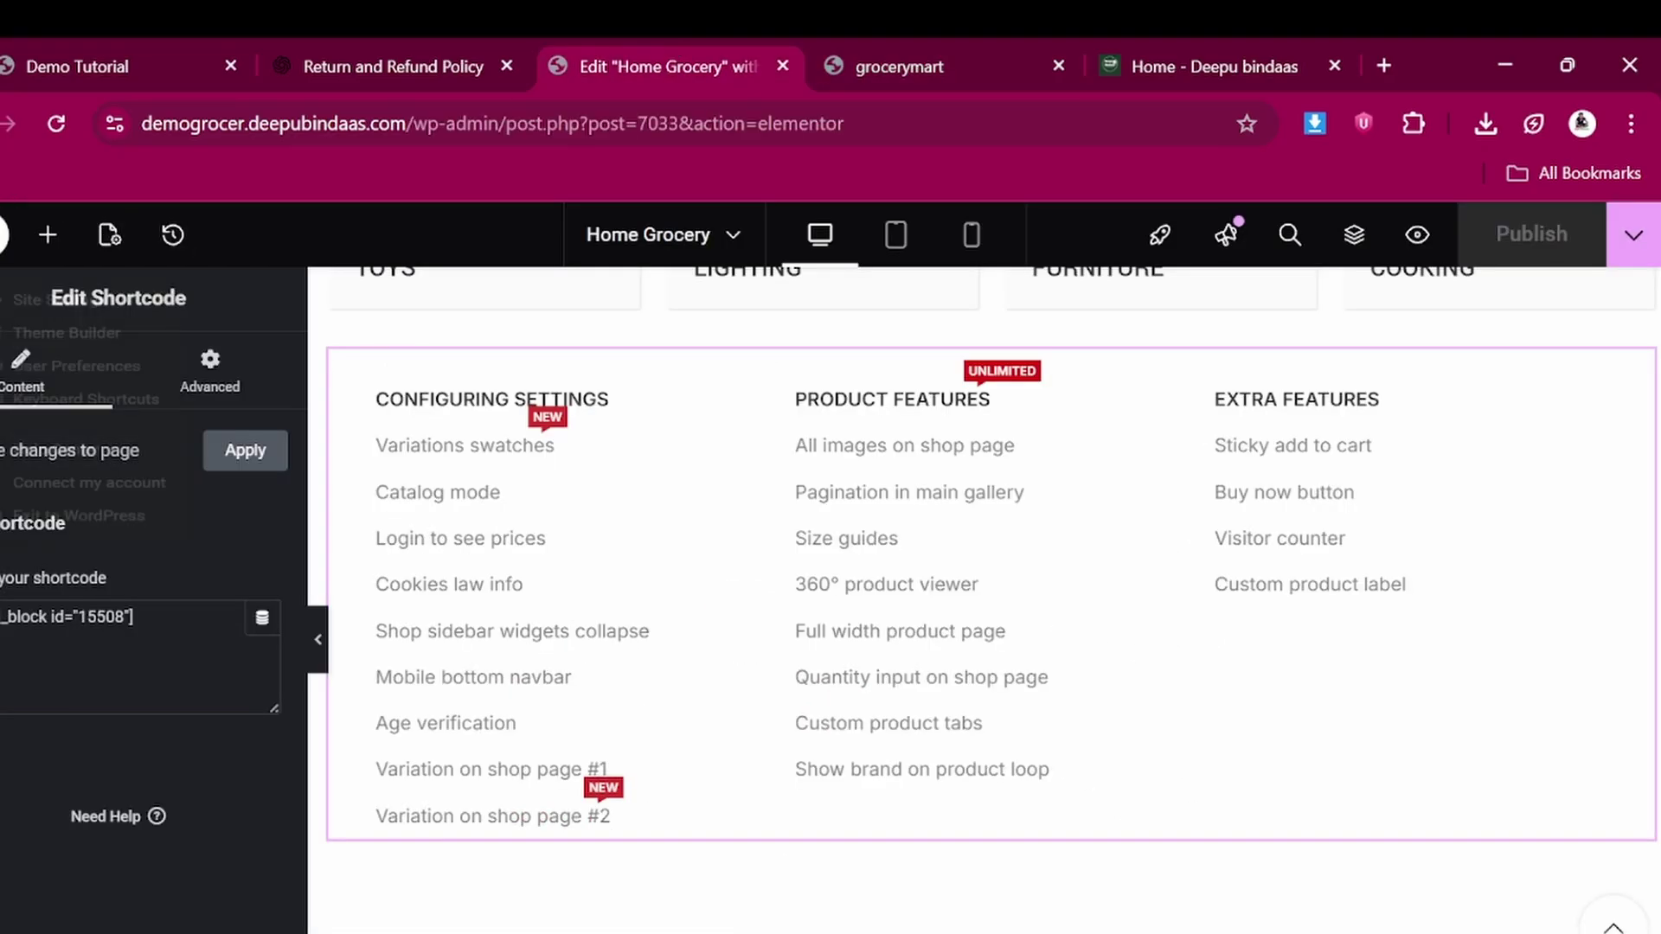
Exit Elementor back to the WordPress admin
left_click(4, 235)
left_click(86, 587)
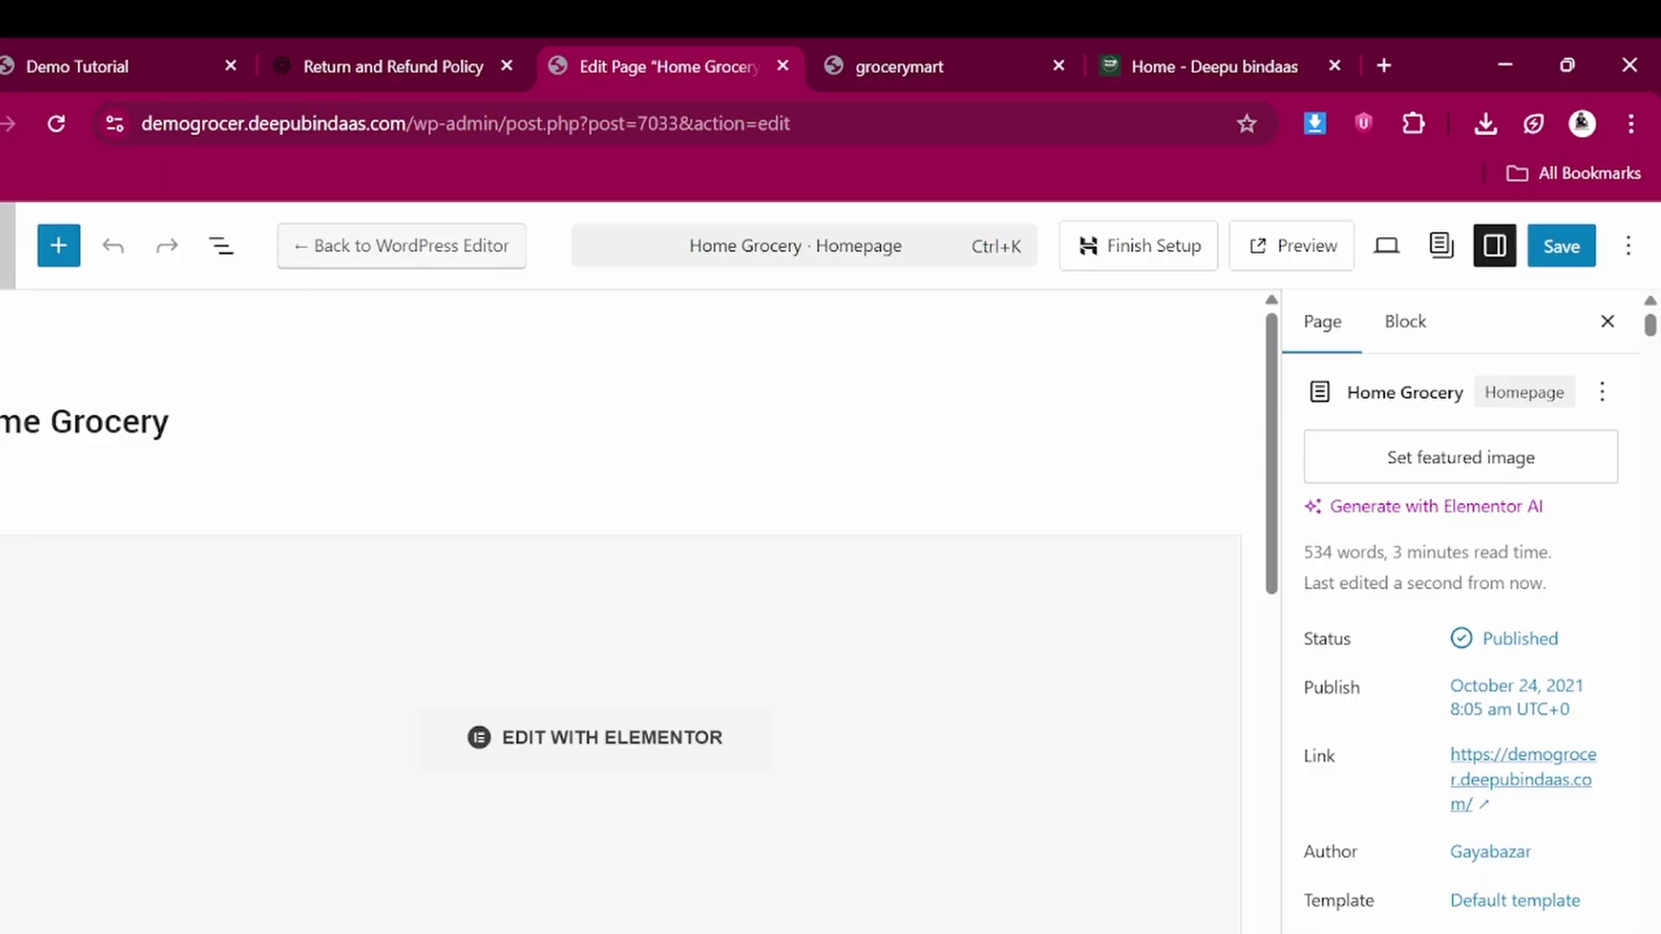
left_click(7, 245)
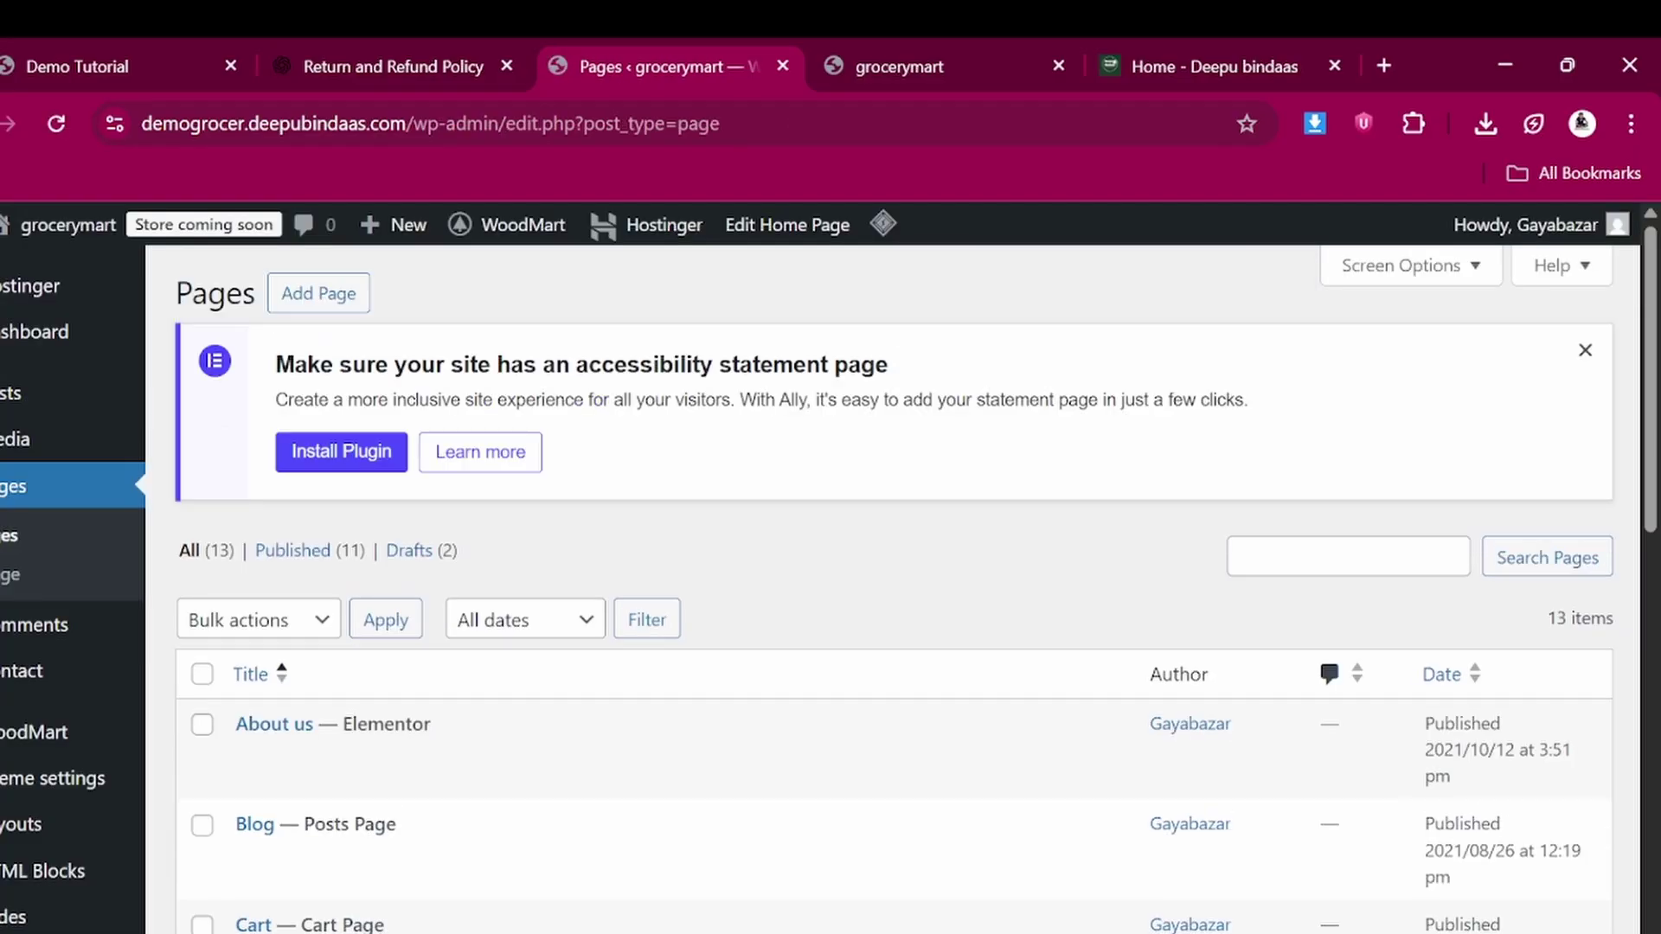
Scroll the HTML Blocks list and preview the Menu home block on the site
scroll(104, 760, "down", 5)
mouse_move(56, 463)
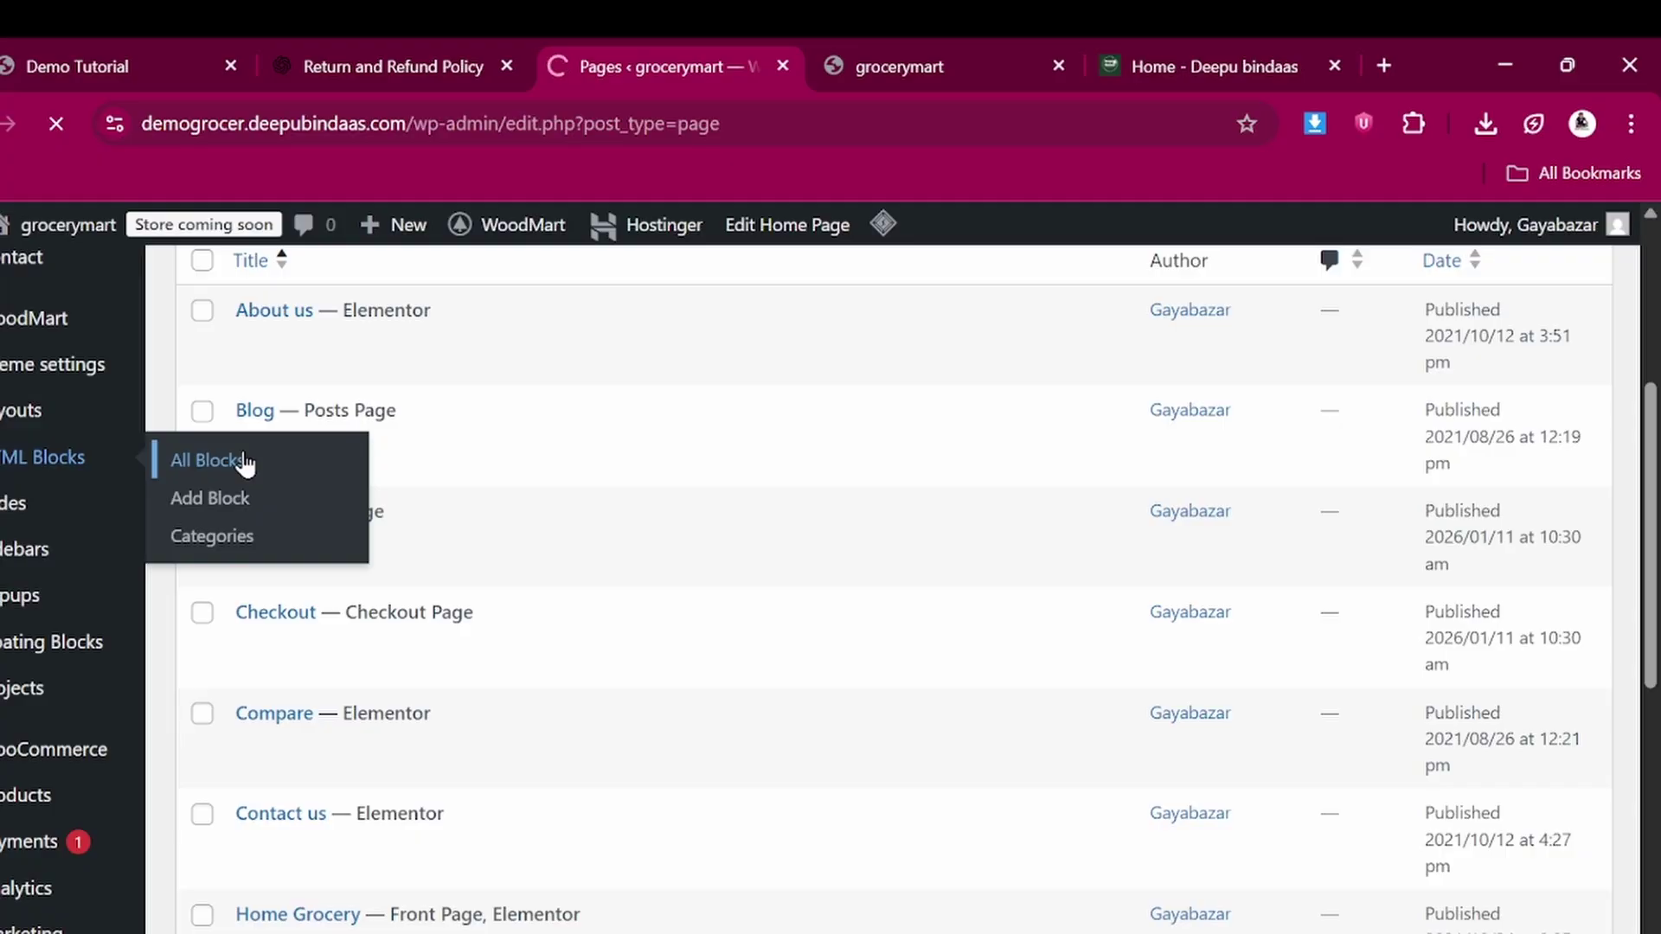
scroll(443, 735, "down", 4)
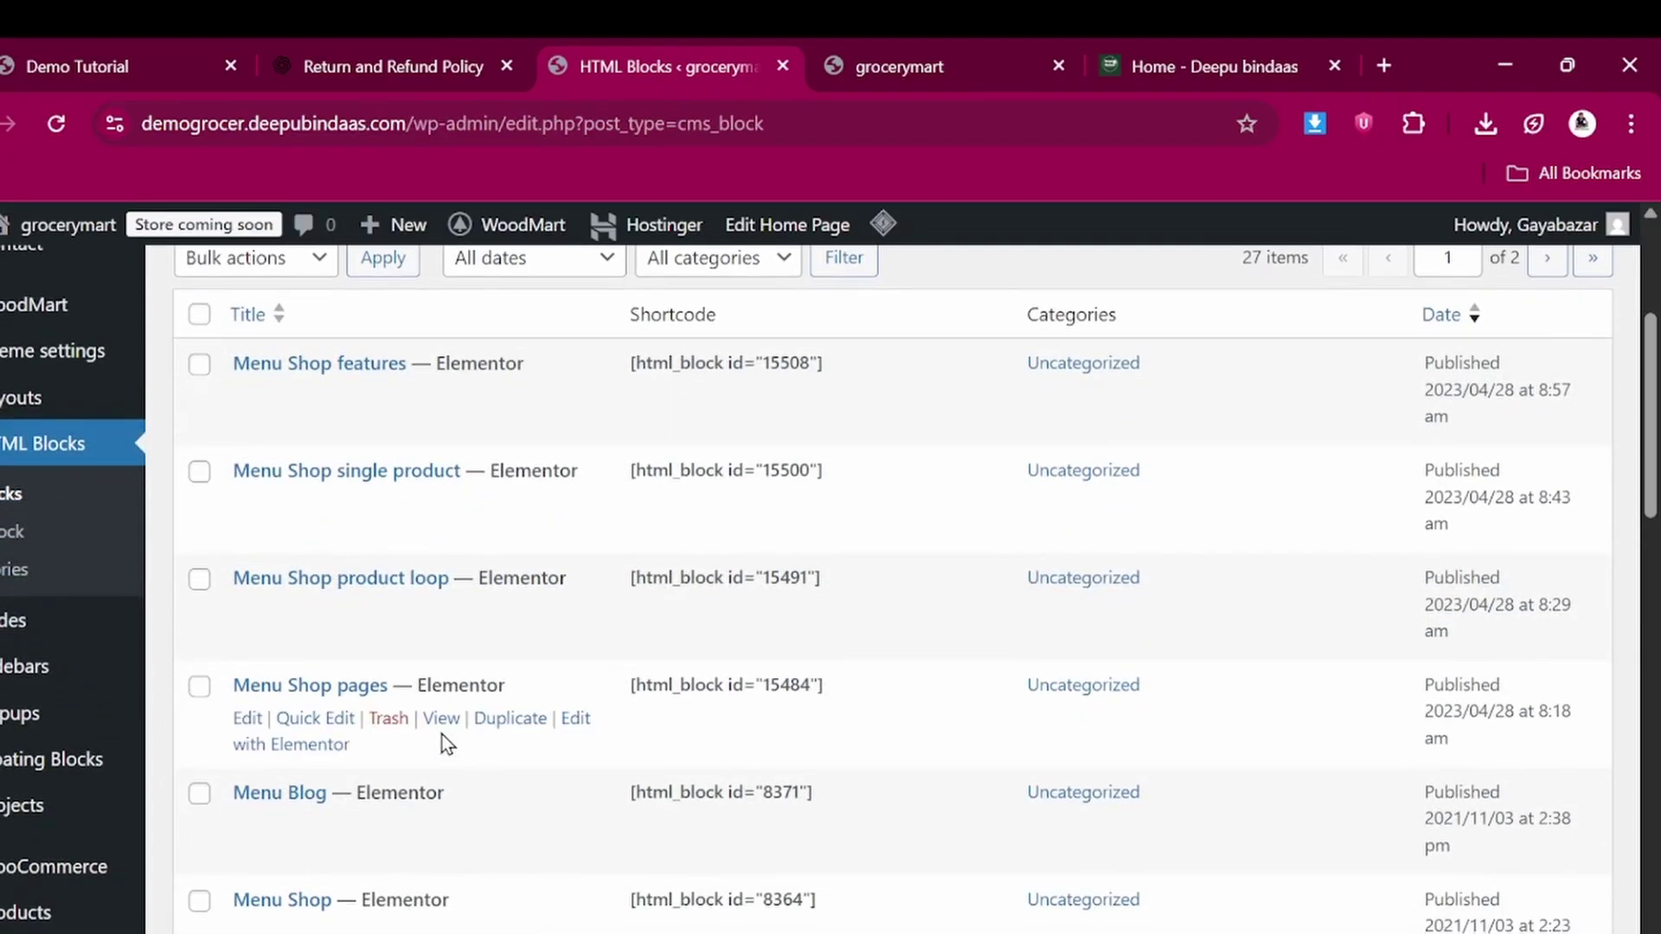
scroll(443, 734, "down", 10)
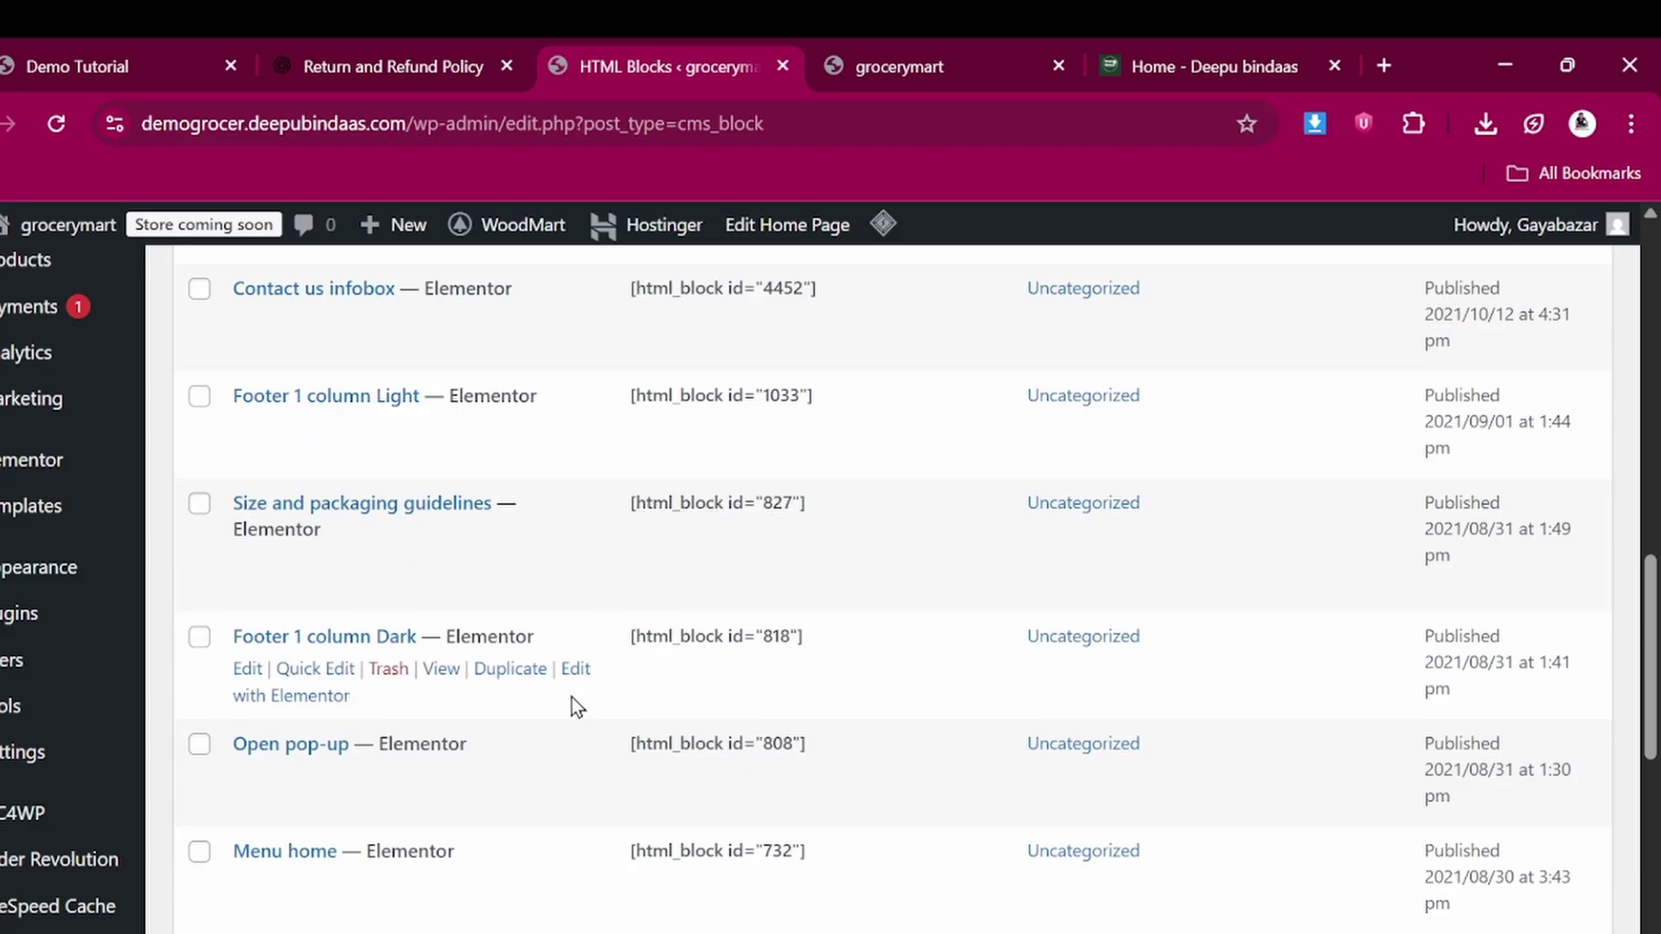
scroll(572, 697, "down", 5)
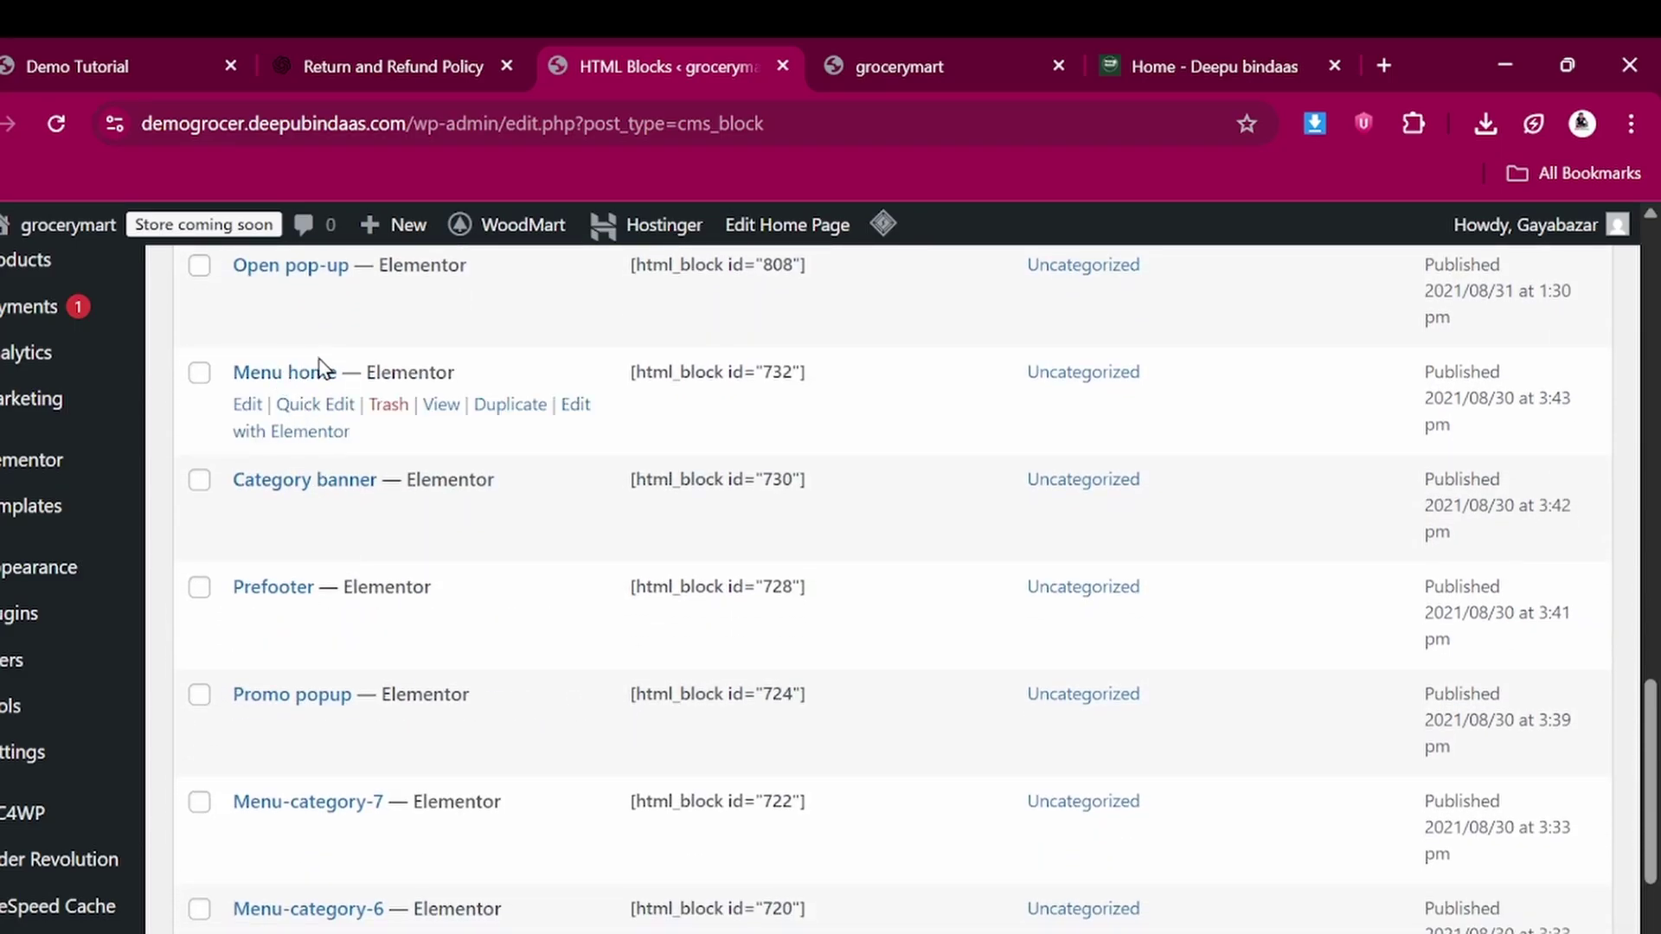
left_click(442, 407)
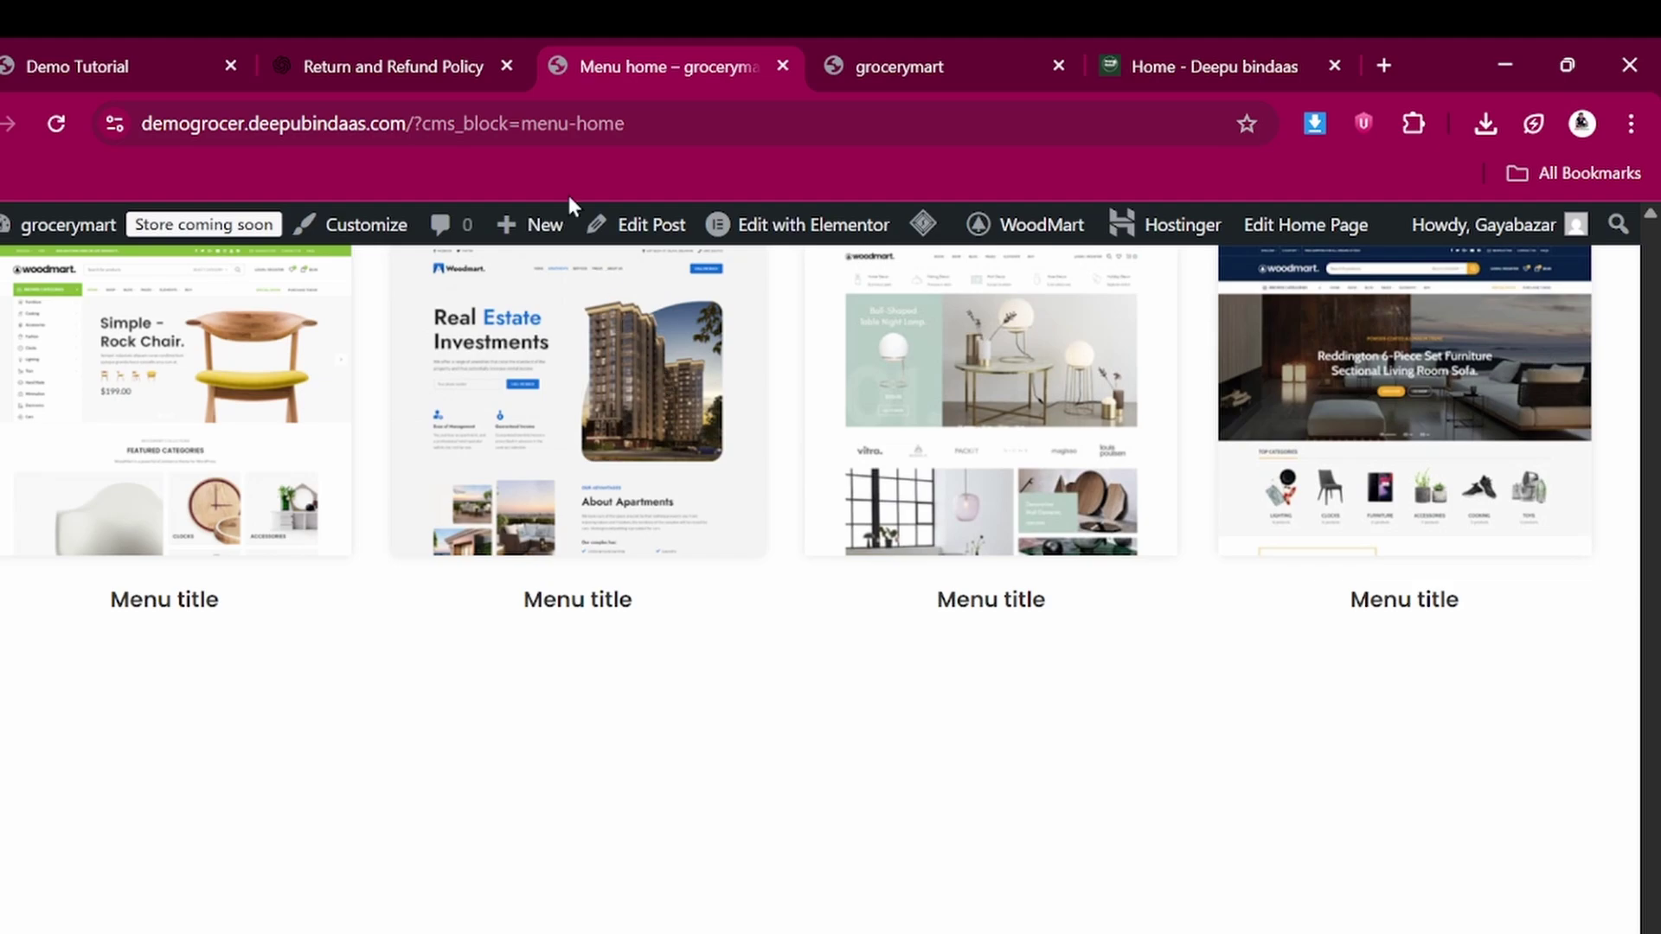
Go back to the 27-item HTML Blocks list and look through it
key("alt+Left")
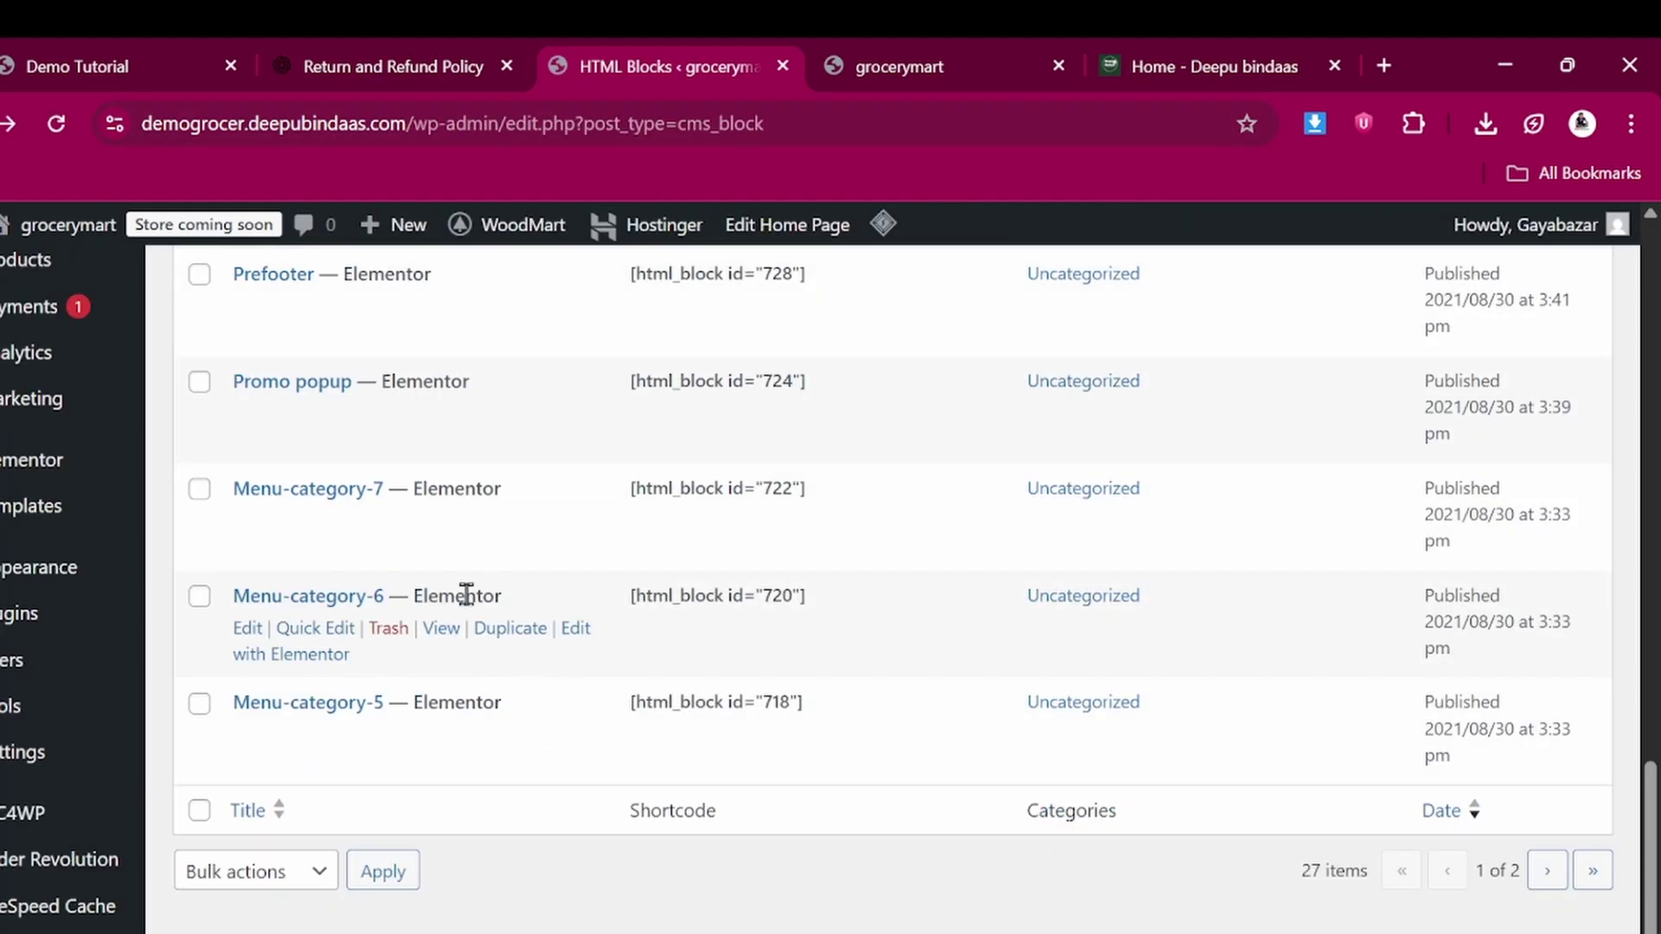
scroll(468, 599, "up", 3)
scroll(468, 599, "up", 3)
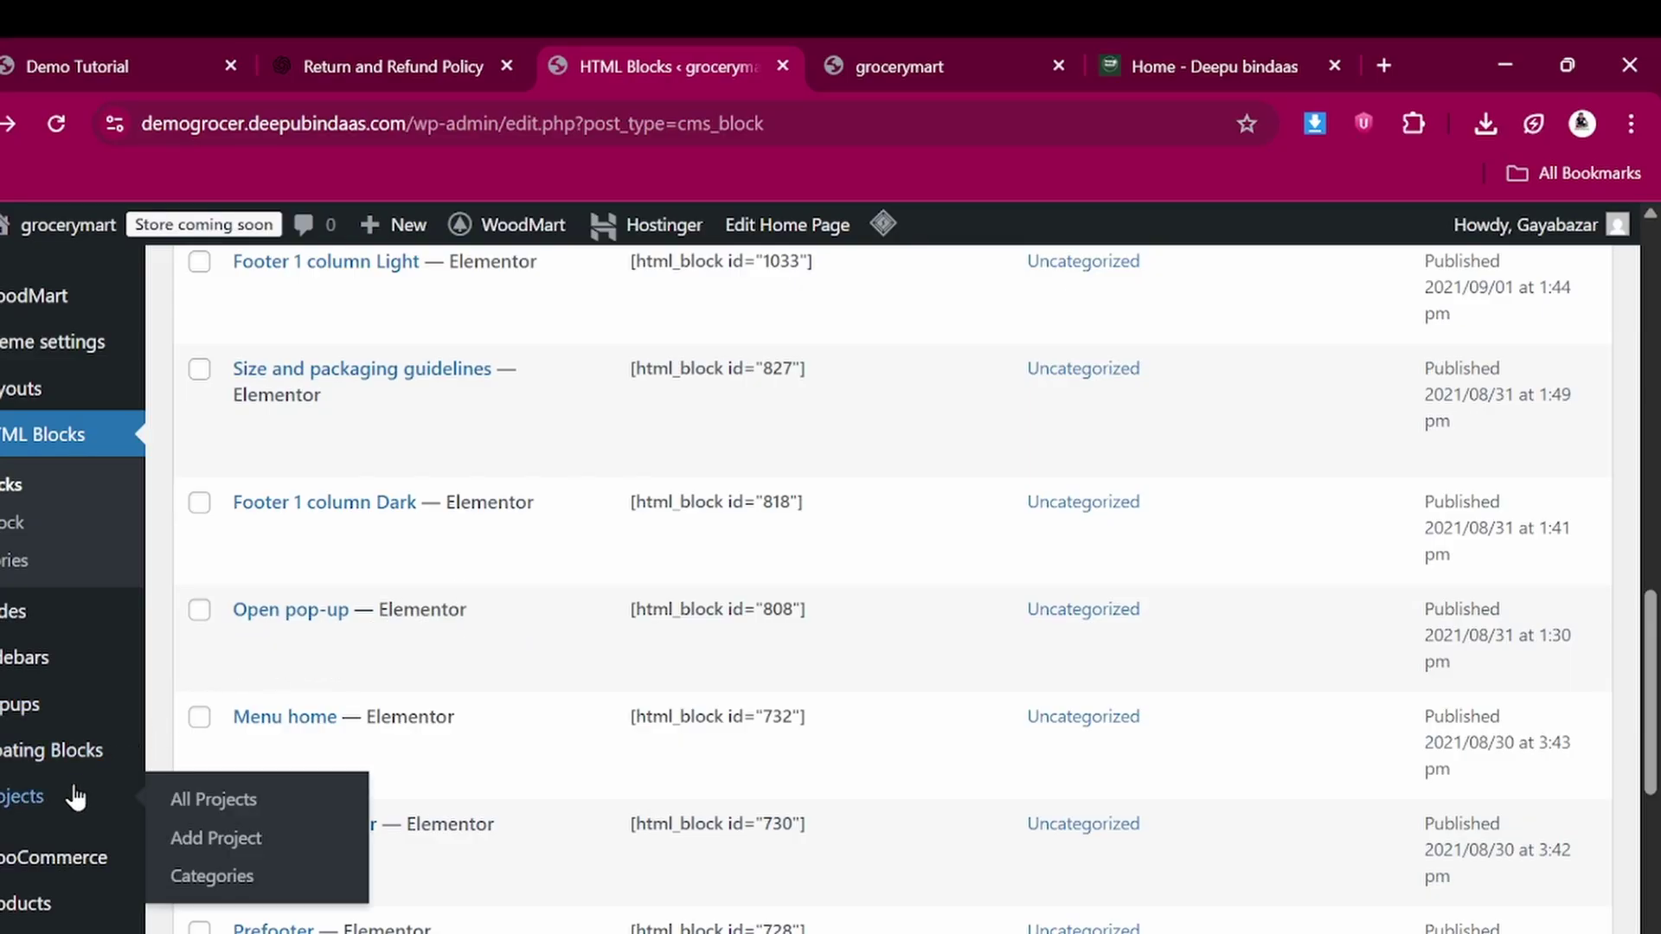
scroll(74, 795, "down", 2)
scroll(26, 735, "up", 3)
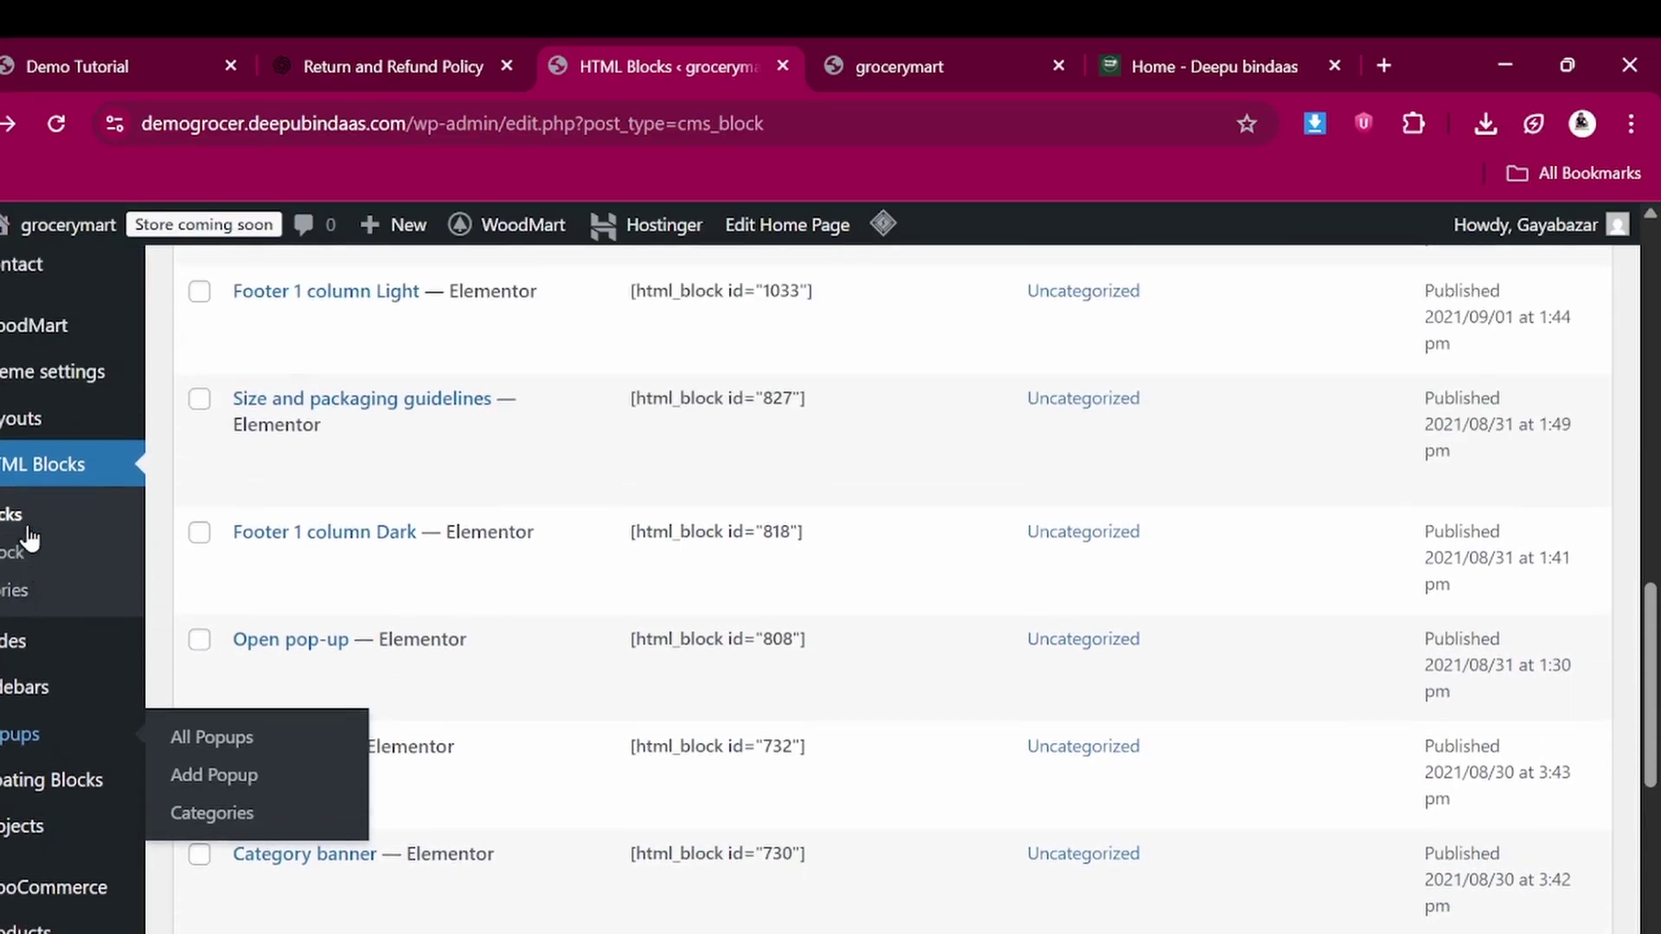
mouse_move(37, 427)
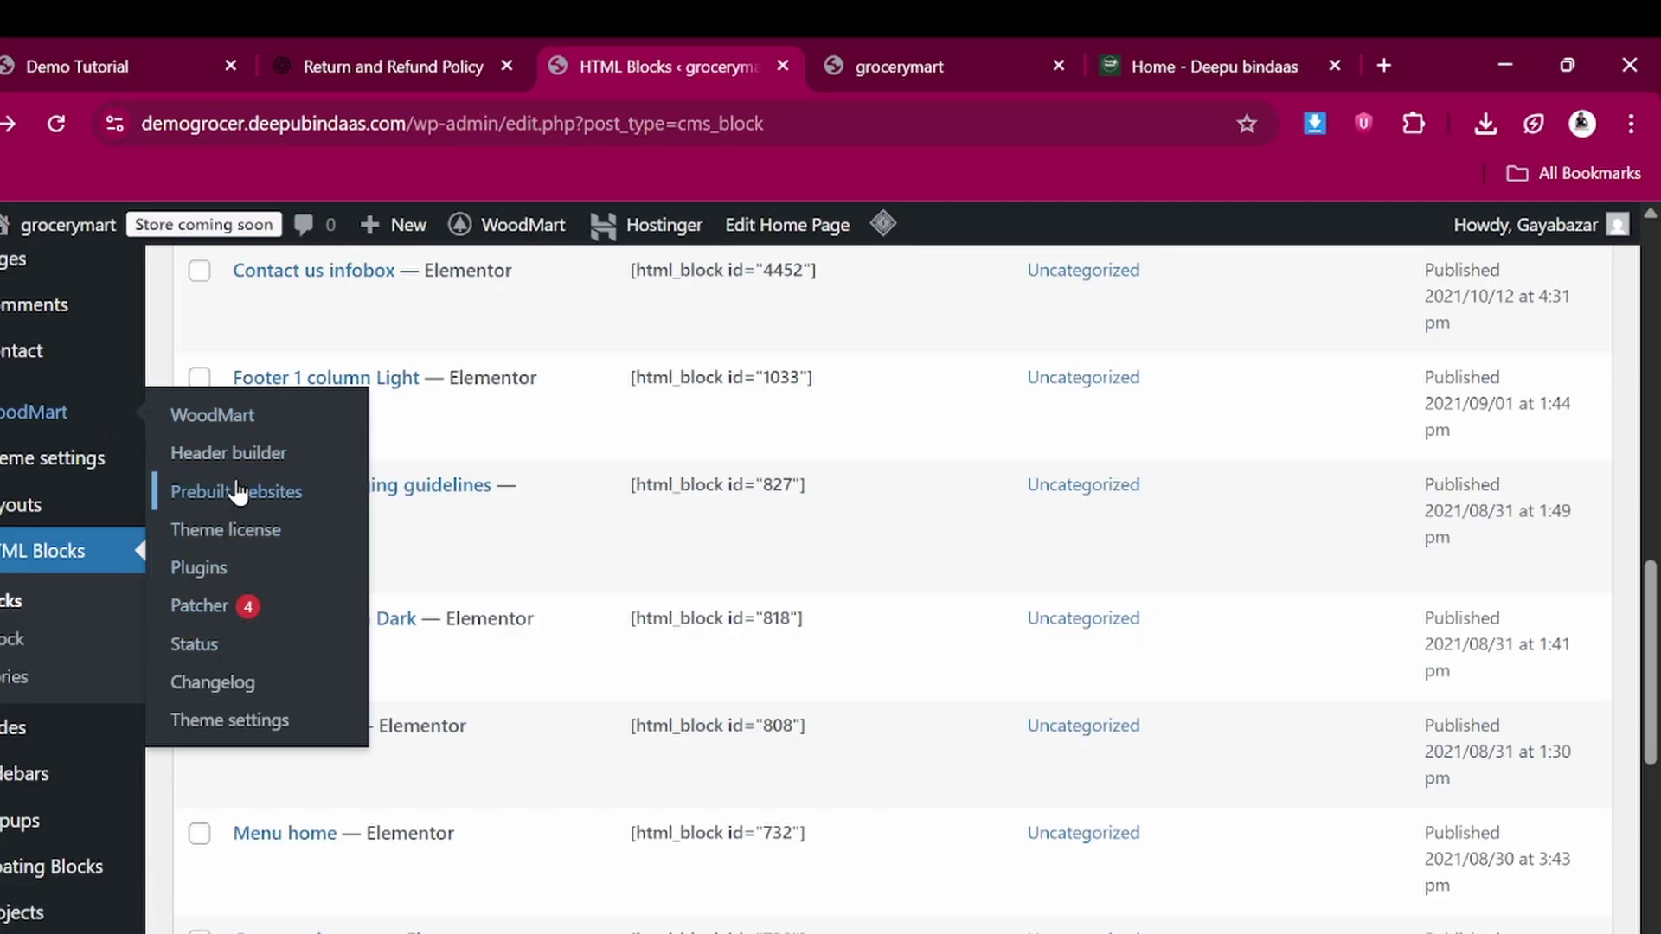
Open the WoodMart Header builder, with Header Grocery as default, after checking the storefront
left_click(231, 454)
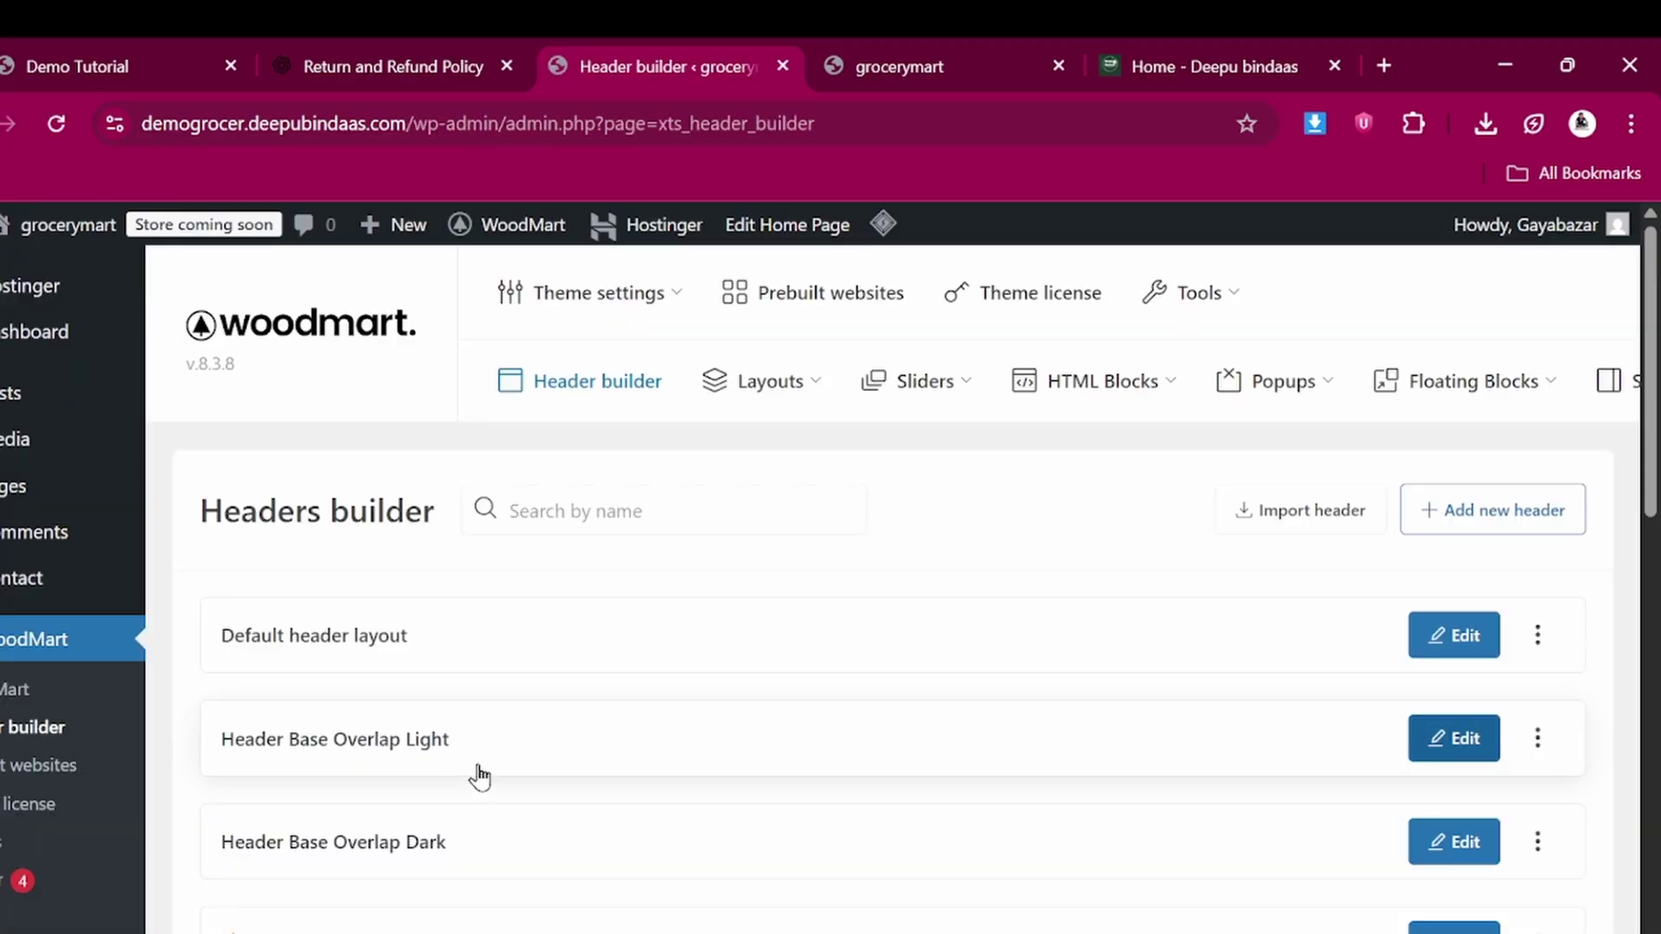
scroll(478, 776, "down", 1)
scroll(697, 519, "up", 1)
scroll(654, 467, "down", 5)
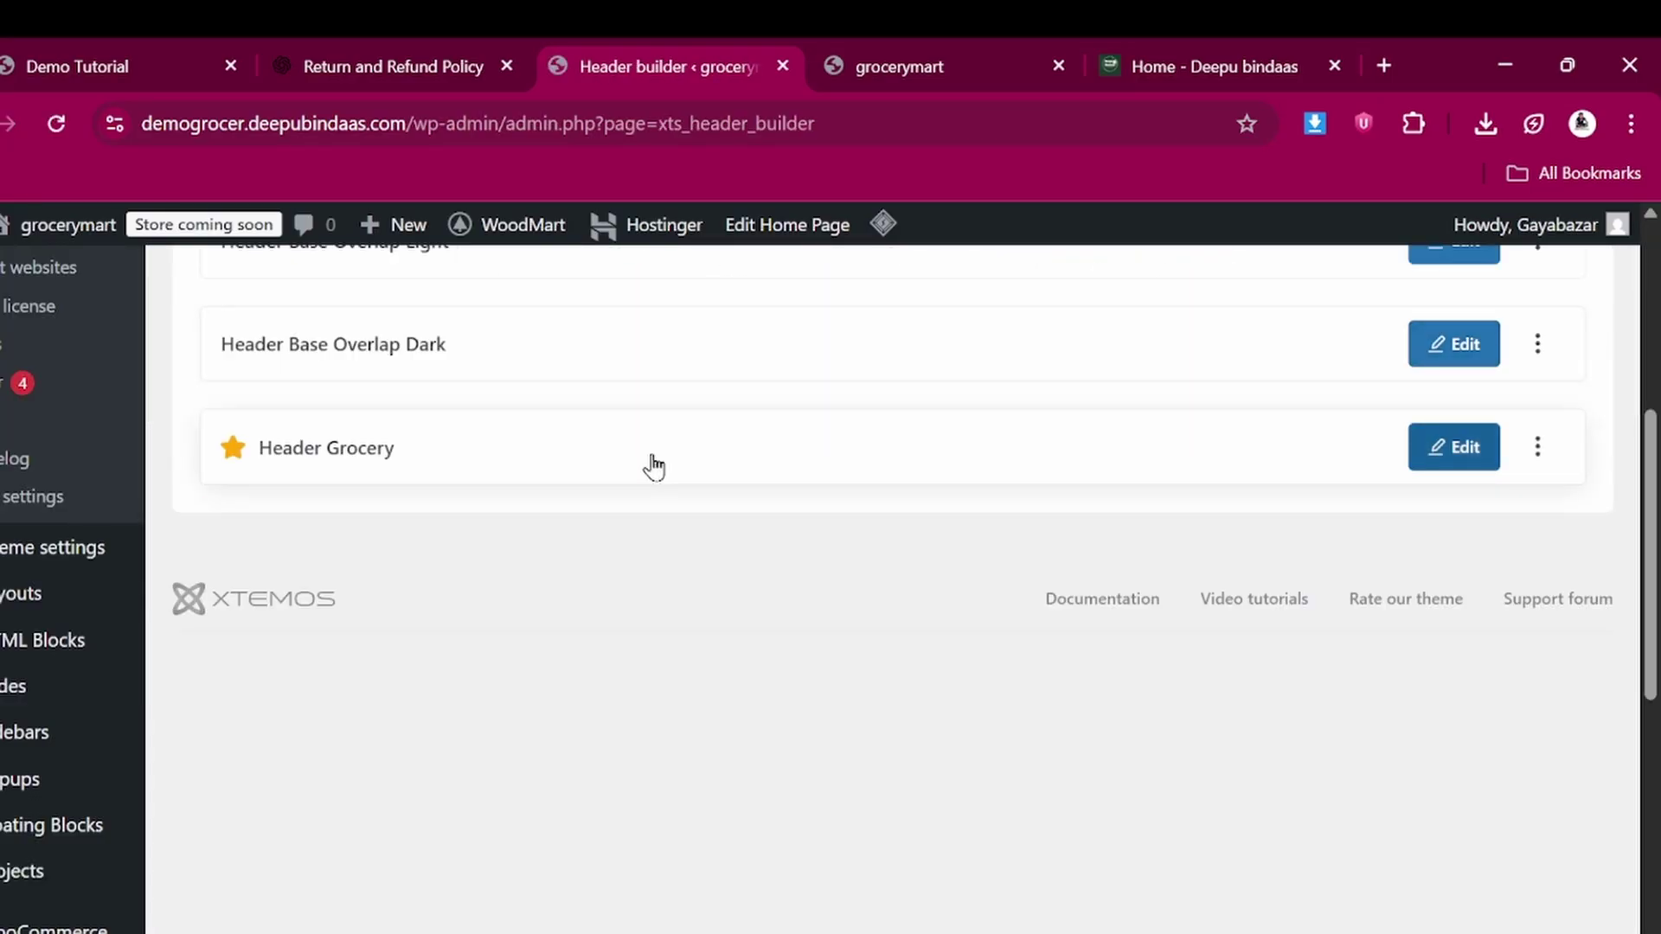
left_click(918, 50)
scroll(565, 716, "down", 6)
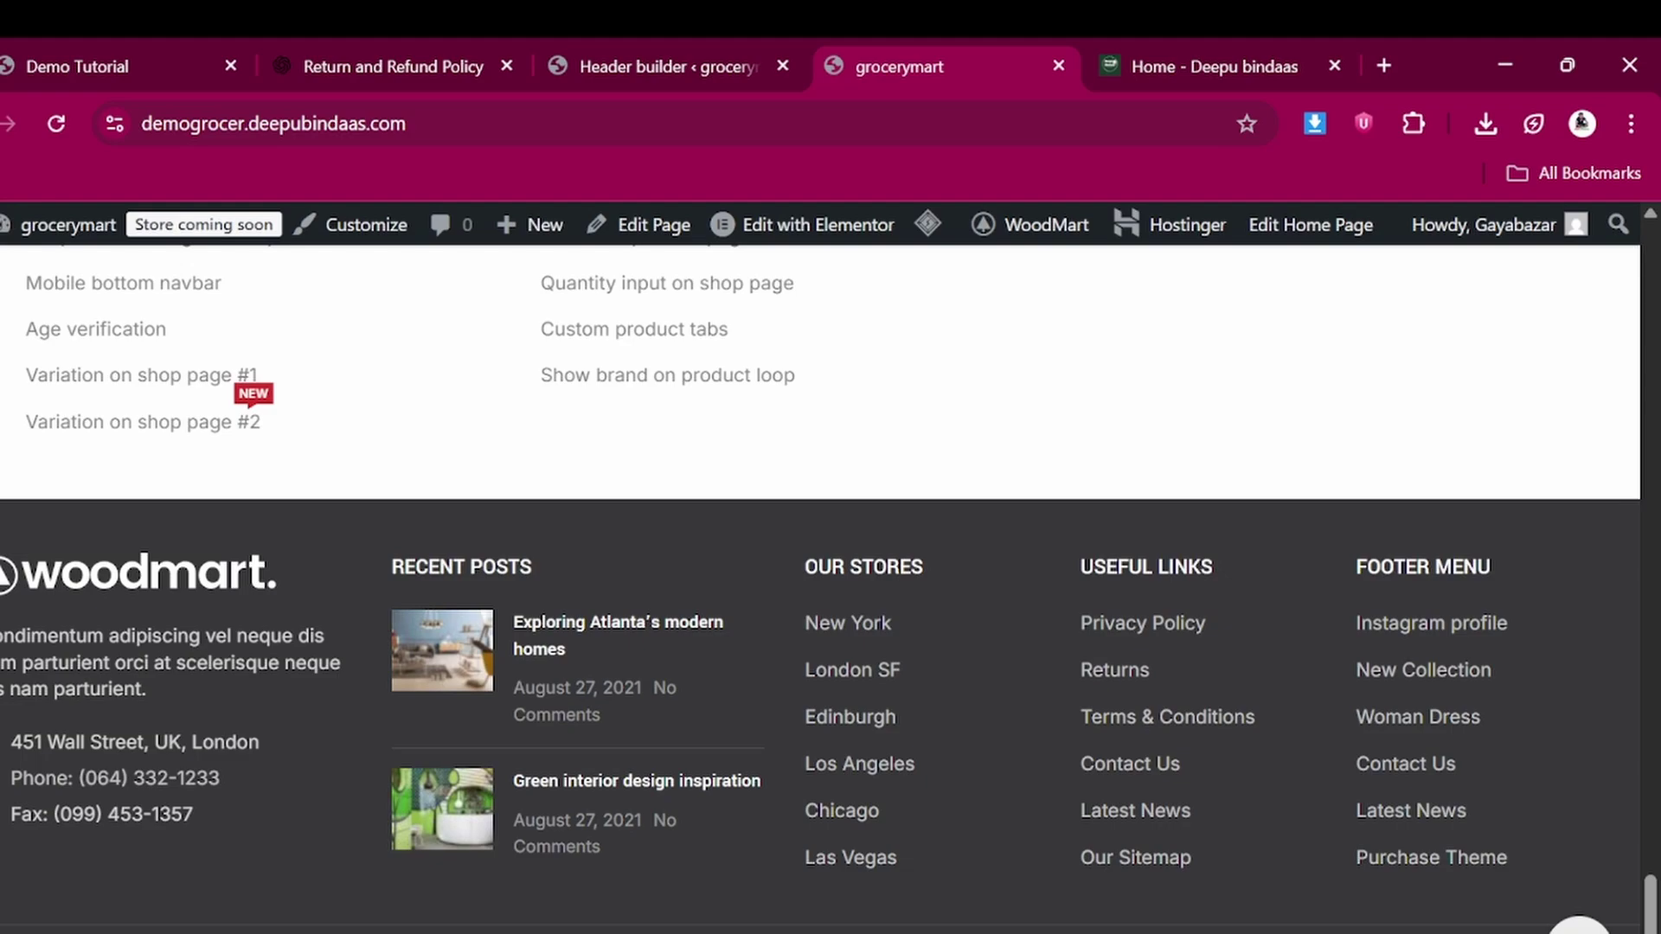
left_click(703, 50)
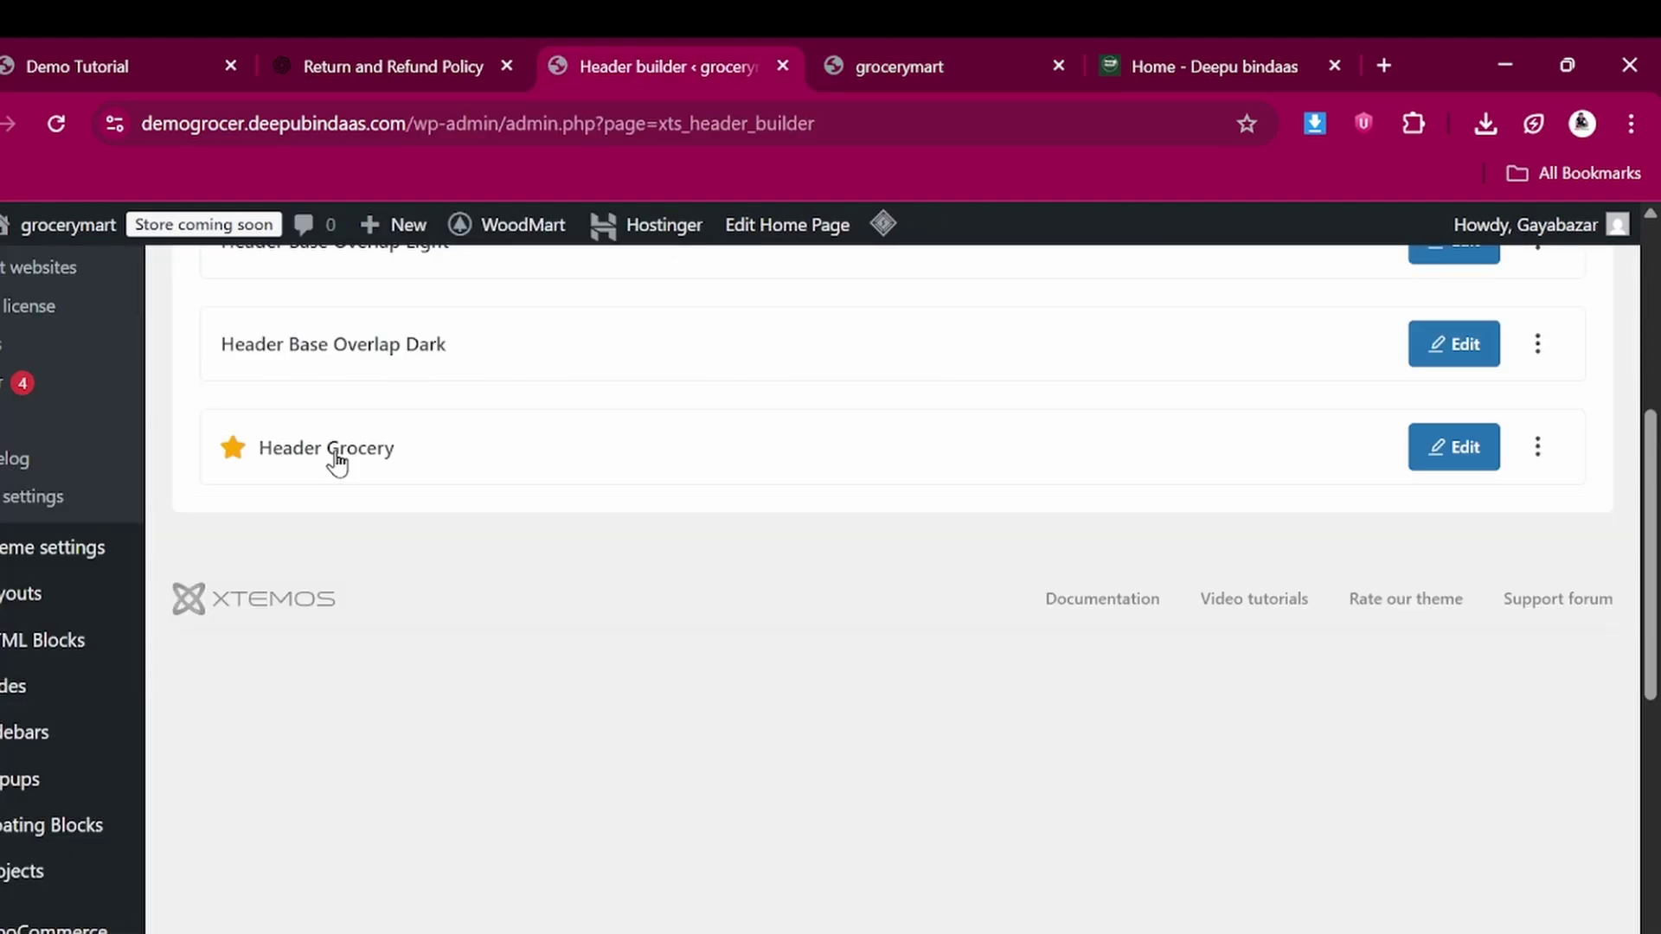
Go to the Footer Copyrights section of WoodMart Theme settings
left_click(91, 549)
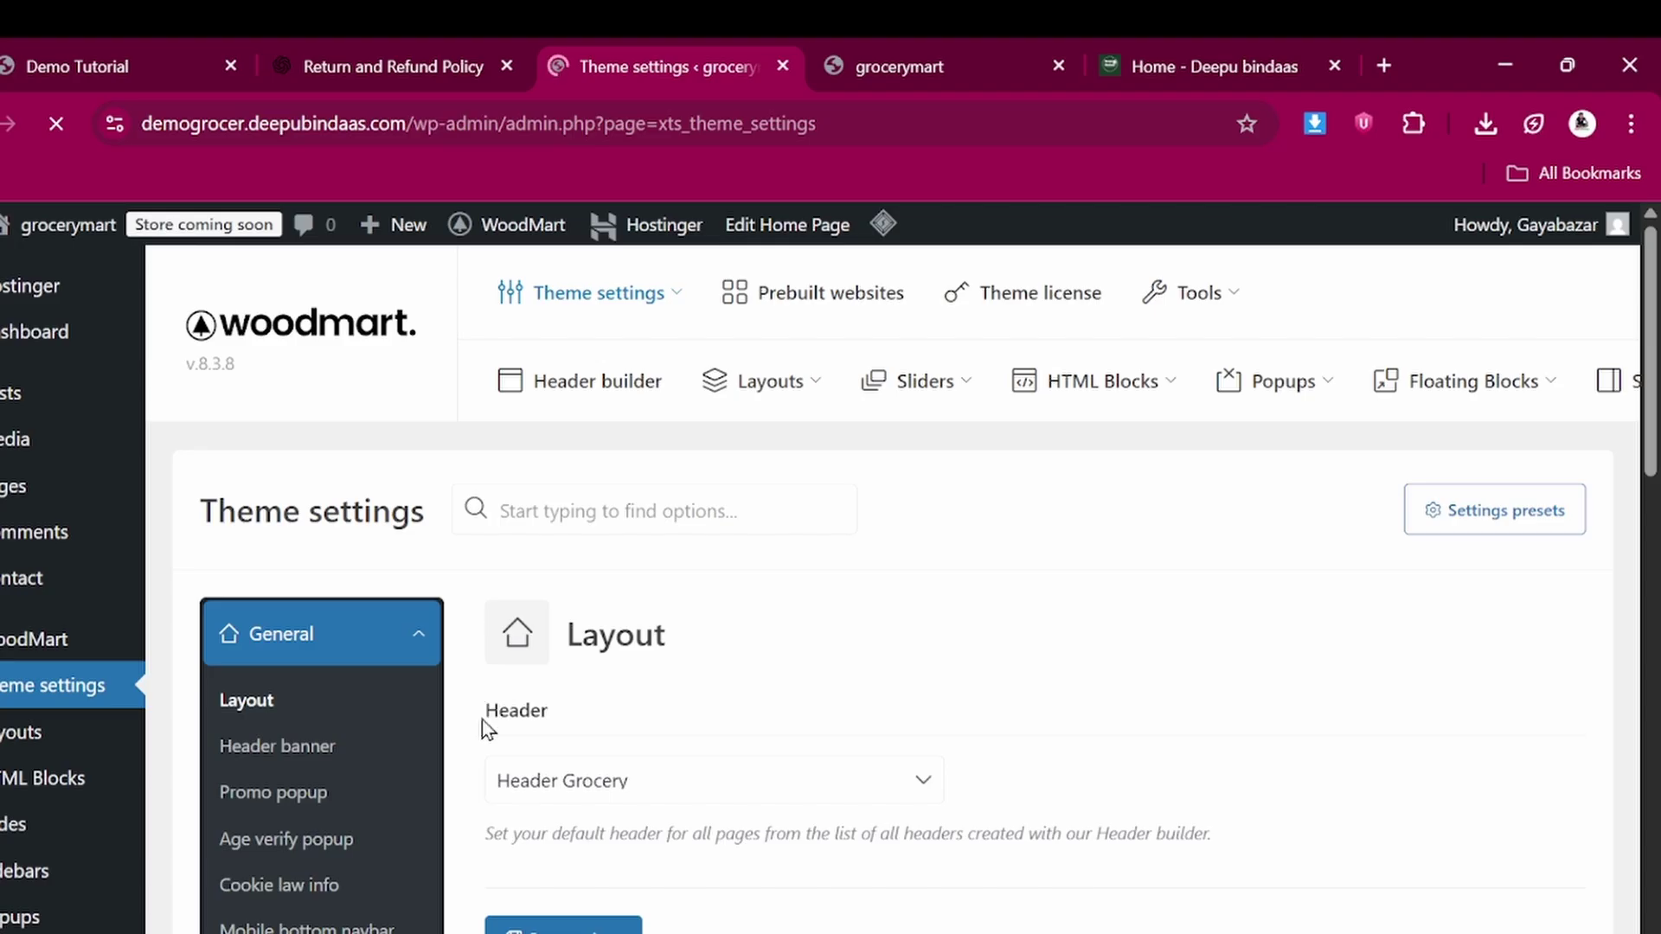
scroll(485, 727, "down", 3)
scroll(484, 729, "down", 1)
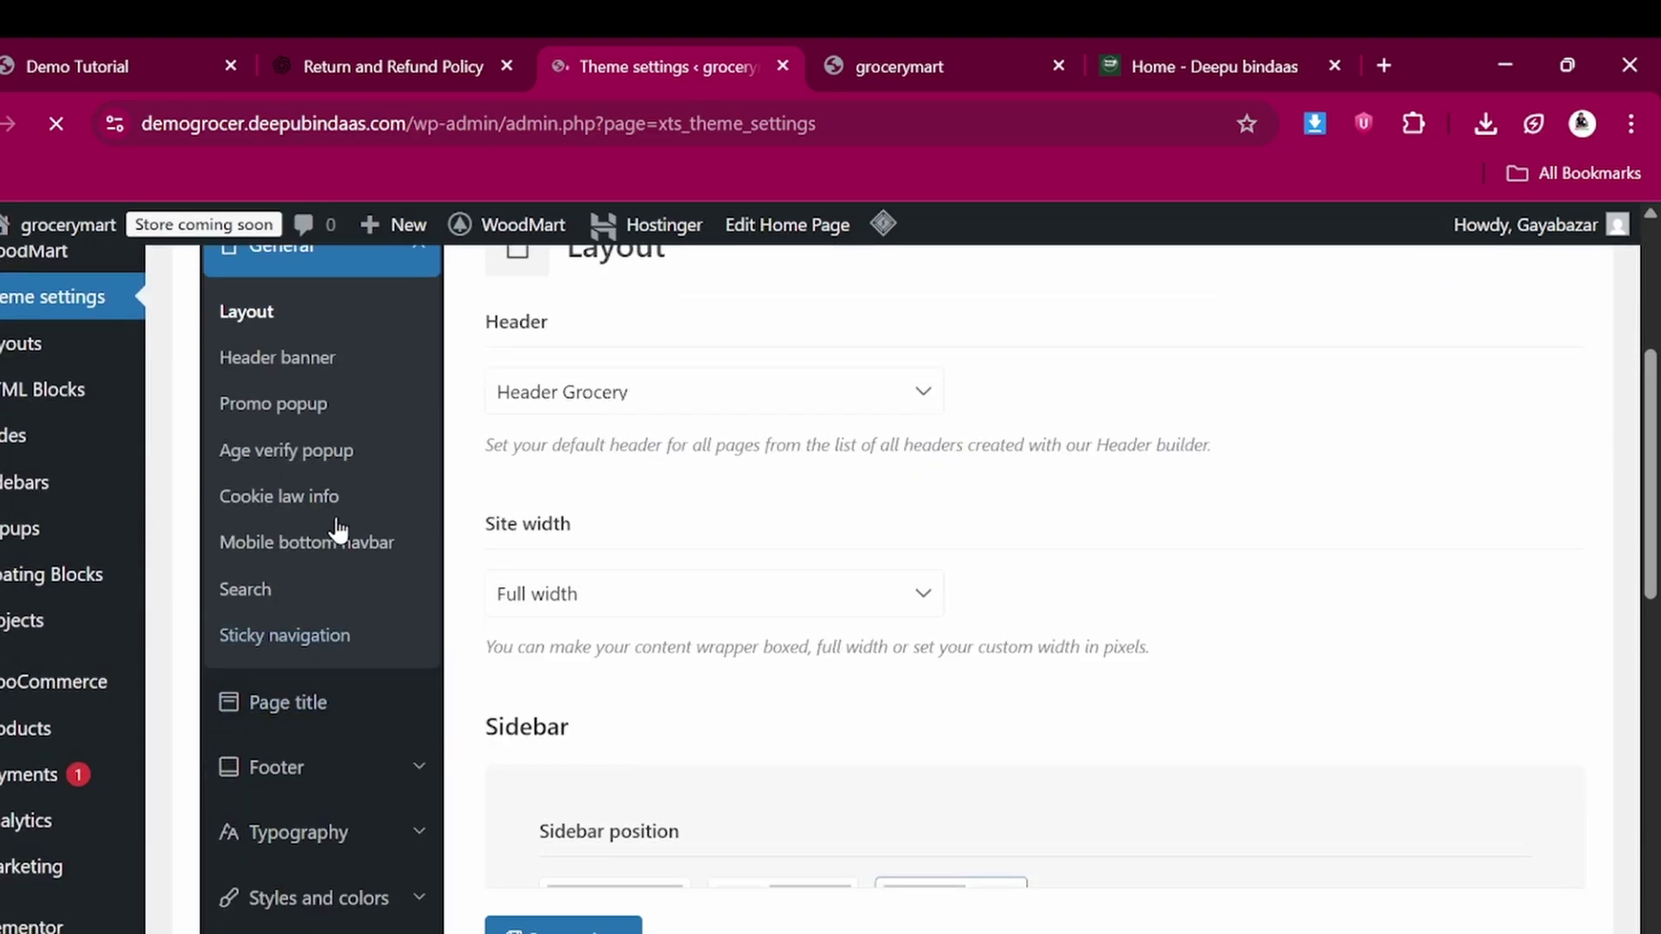
left_click(298, 772)
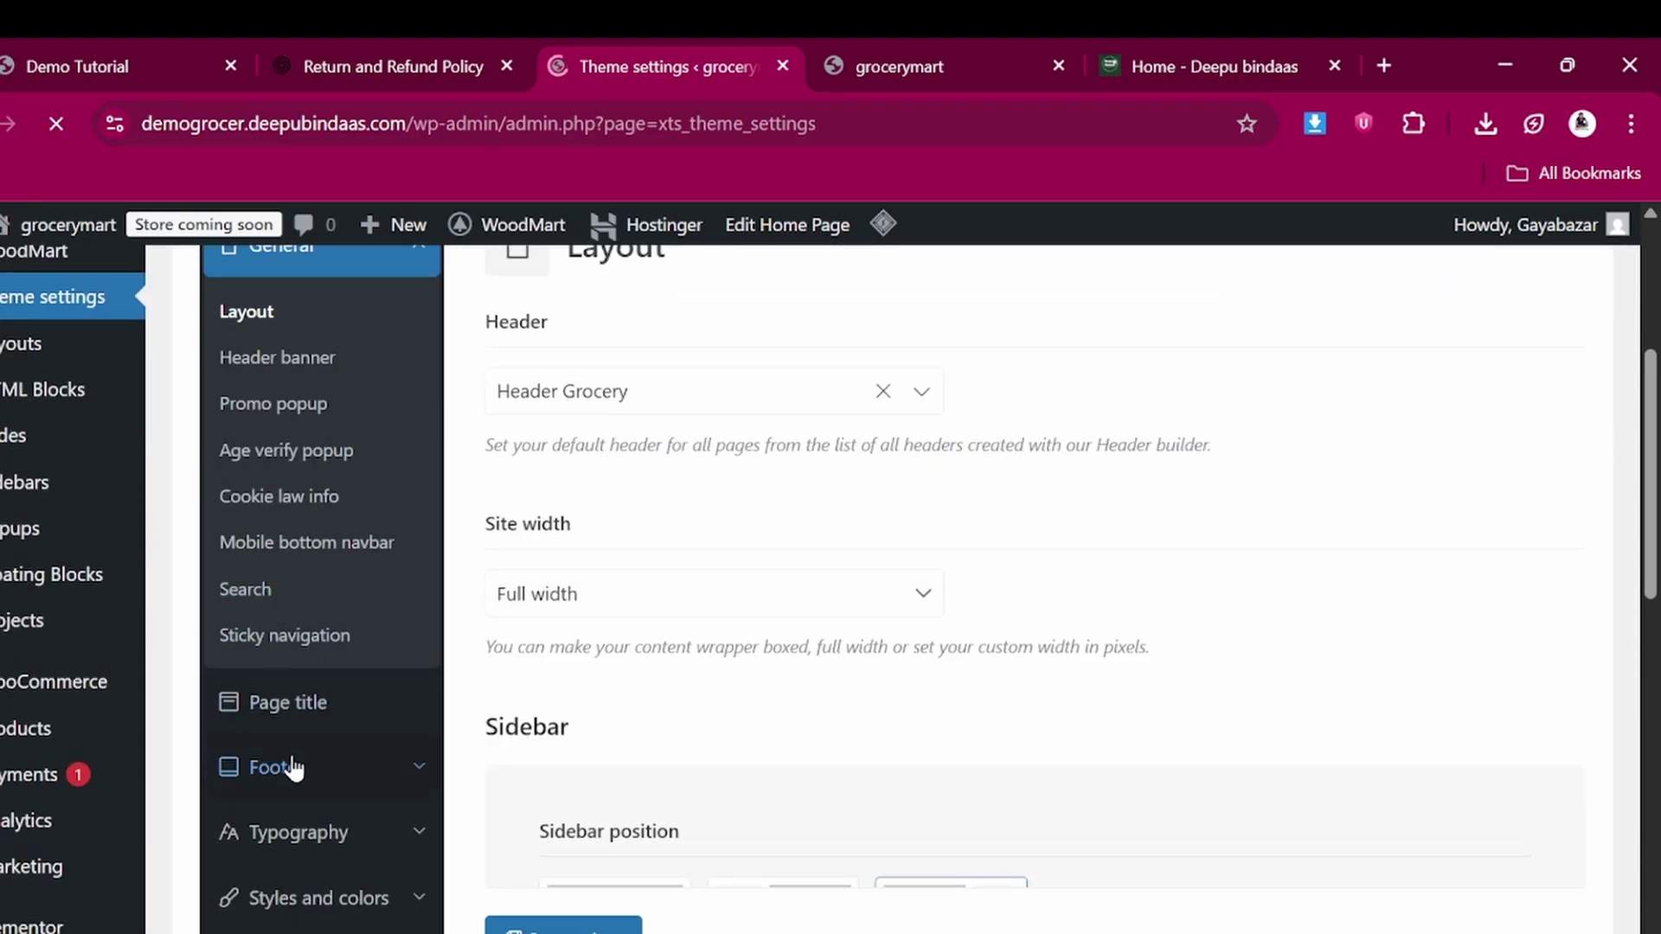
scroll(294, 767, "down", 1)
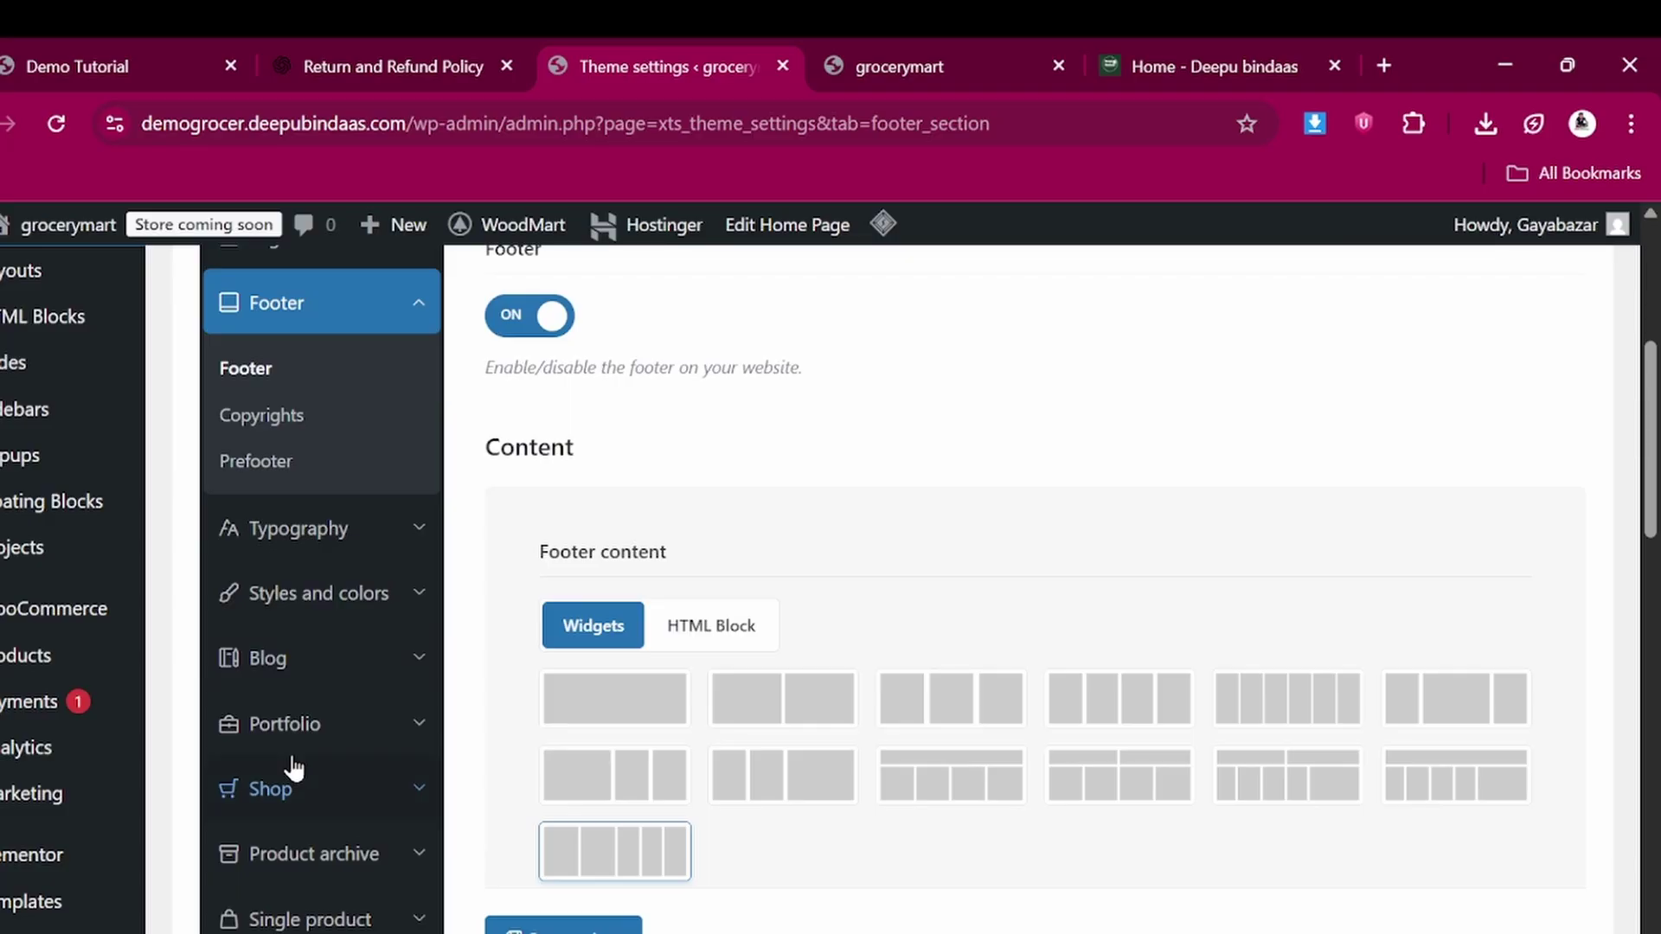
scroll(260, 769, "down", 3)
scroll(670, 679, "down", 5)
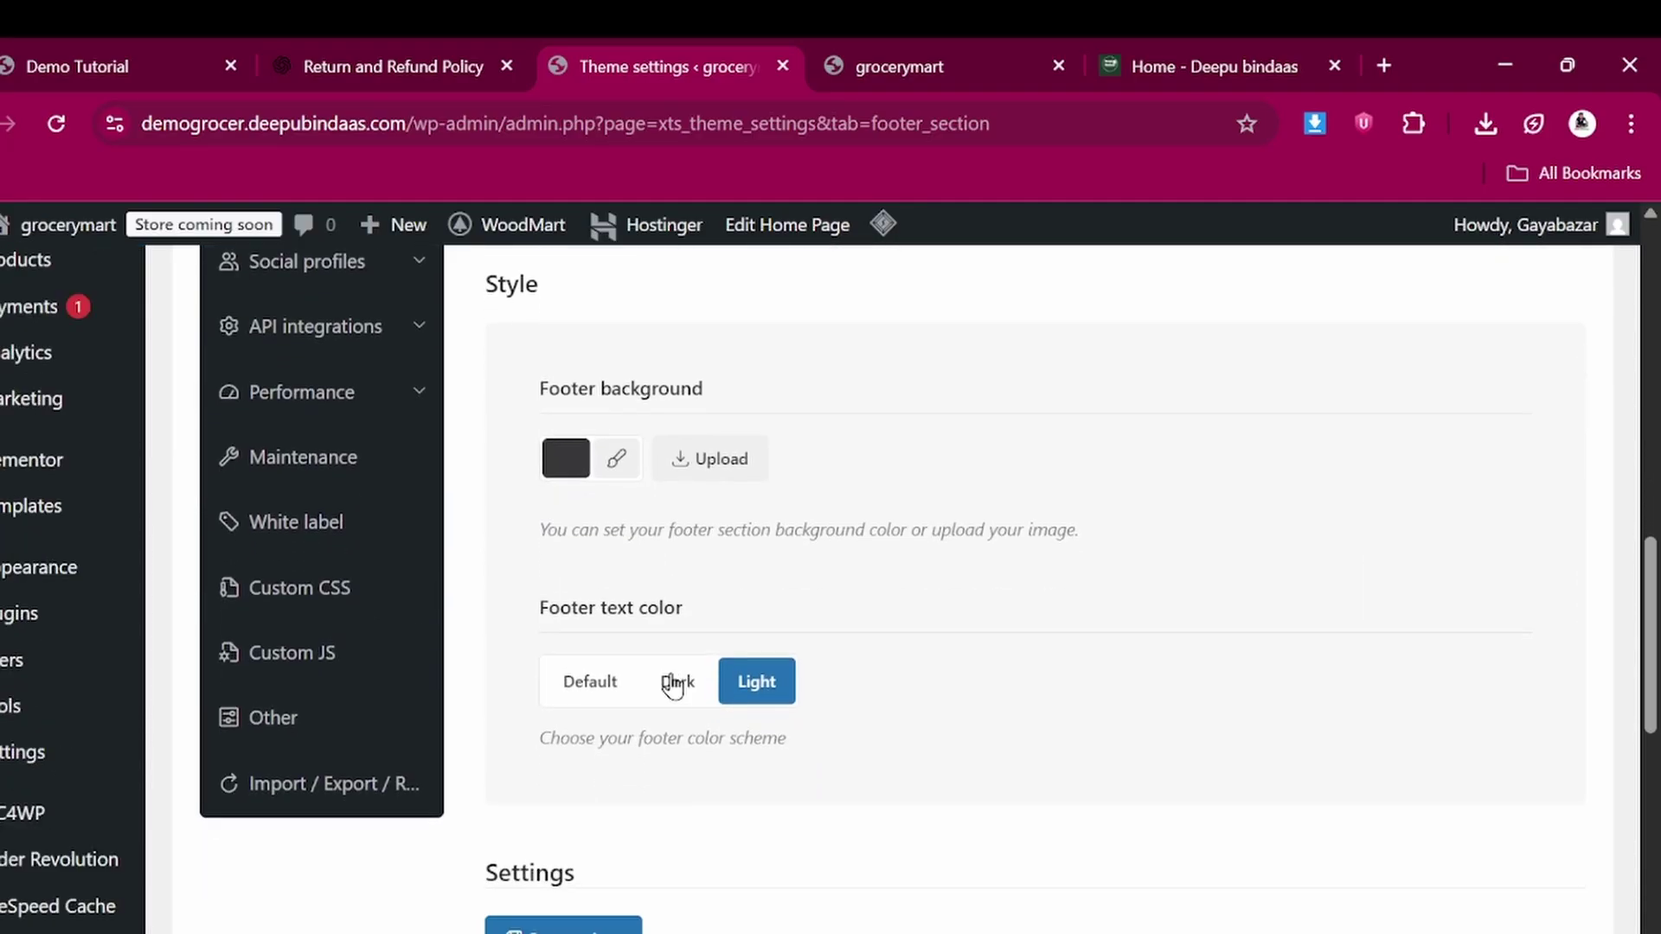
scroll(671, 680, "down", 5)
scroll(675, 683, "up", 6)
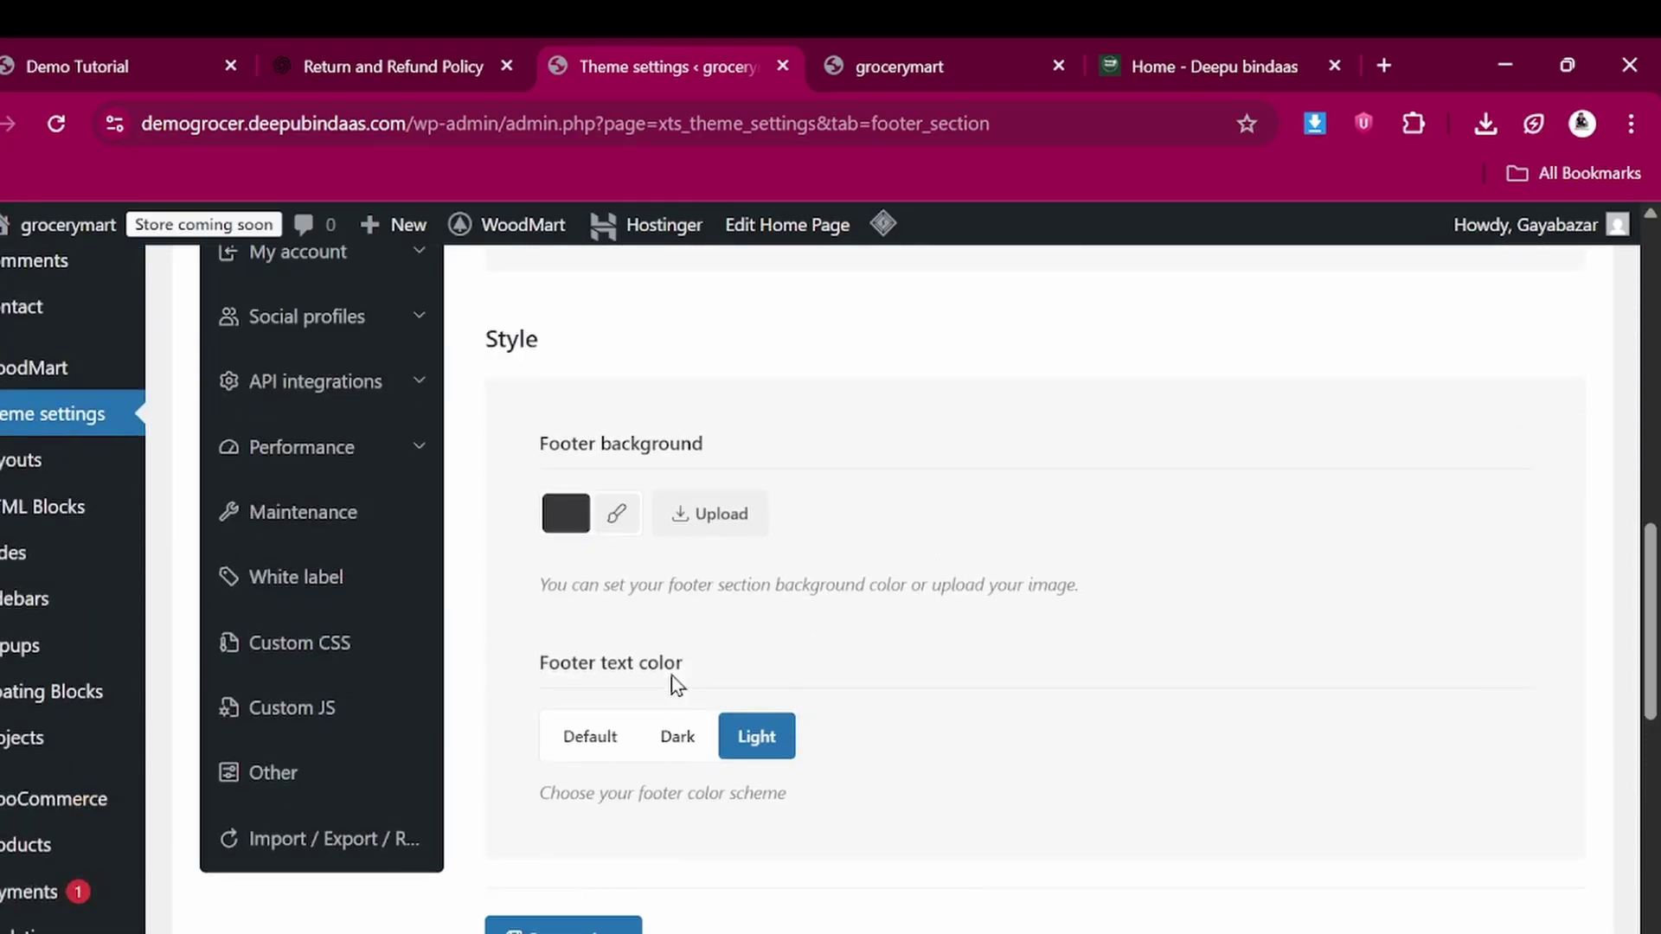
scroll(671, 683, "up", 1)
scroll(407, 482, "up", 4)
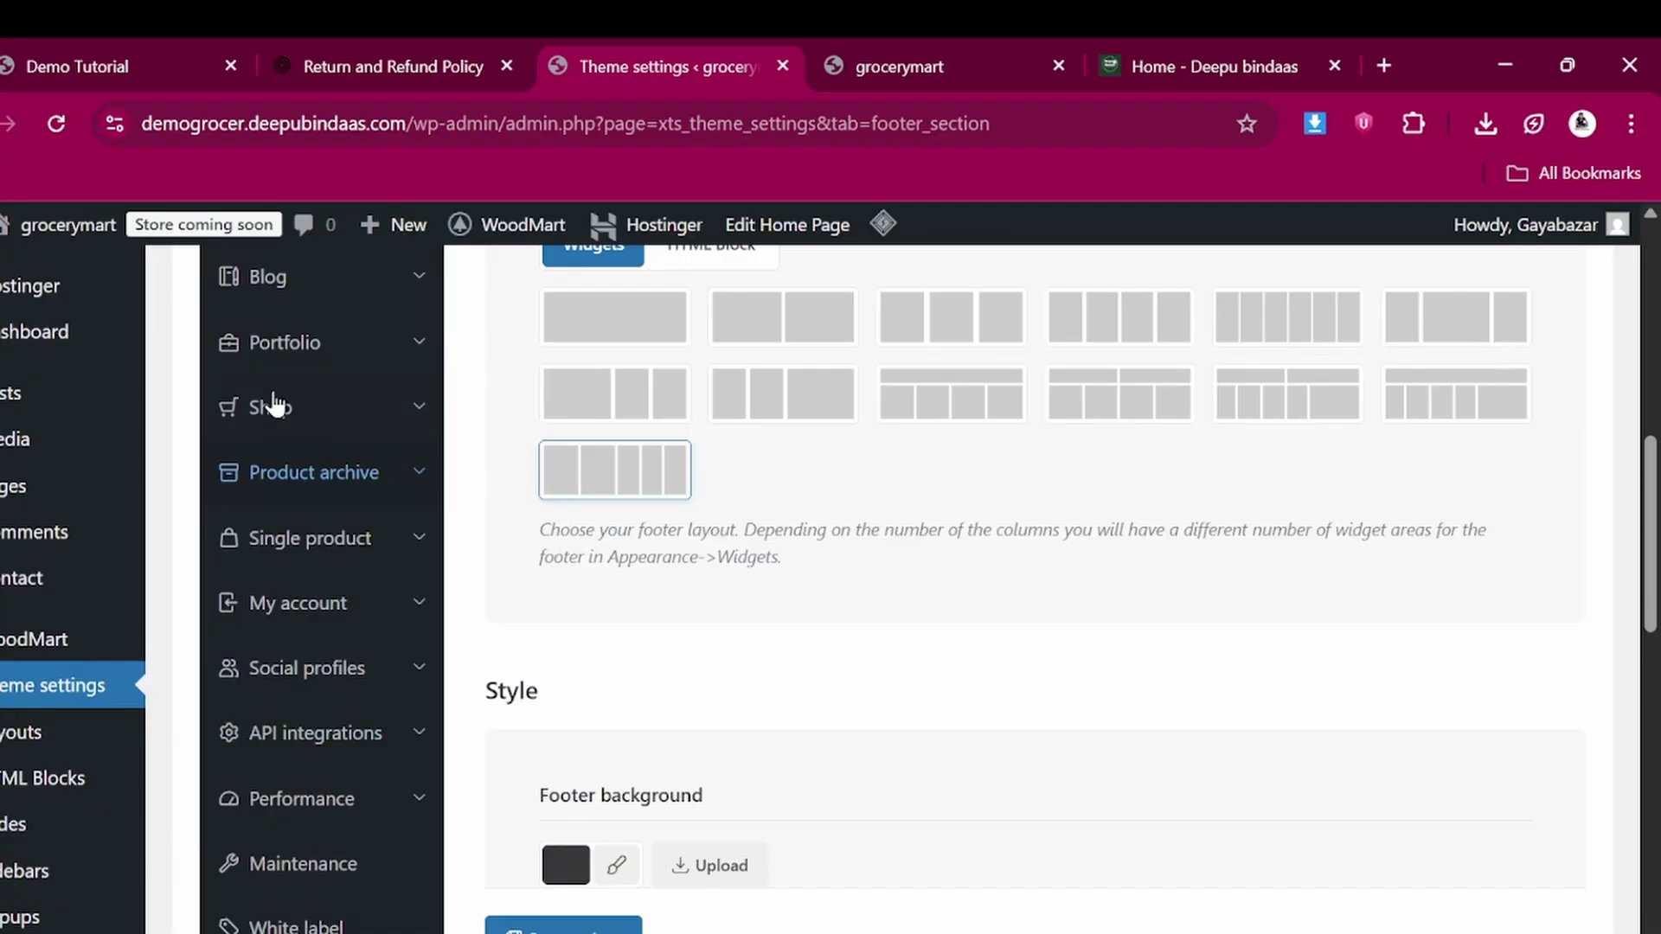
scroll(273, 402, "up", 3)
scroll(286, 350, "up", 1)
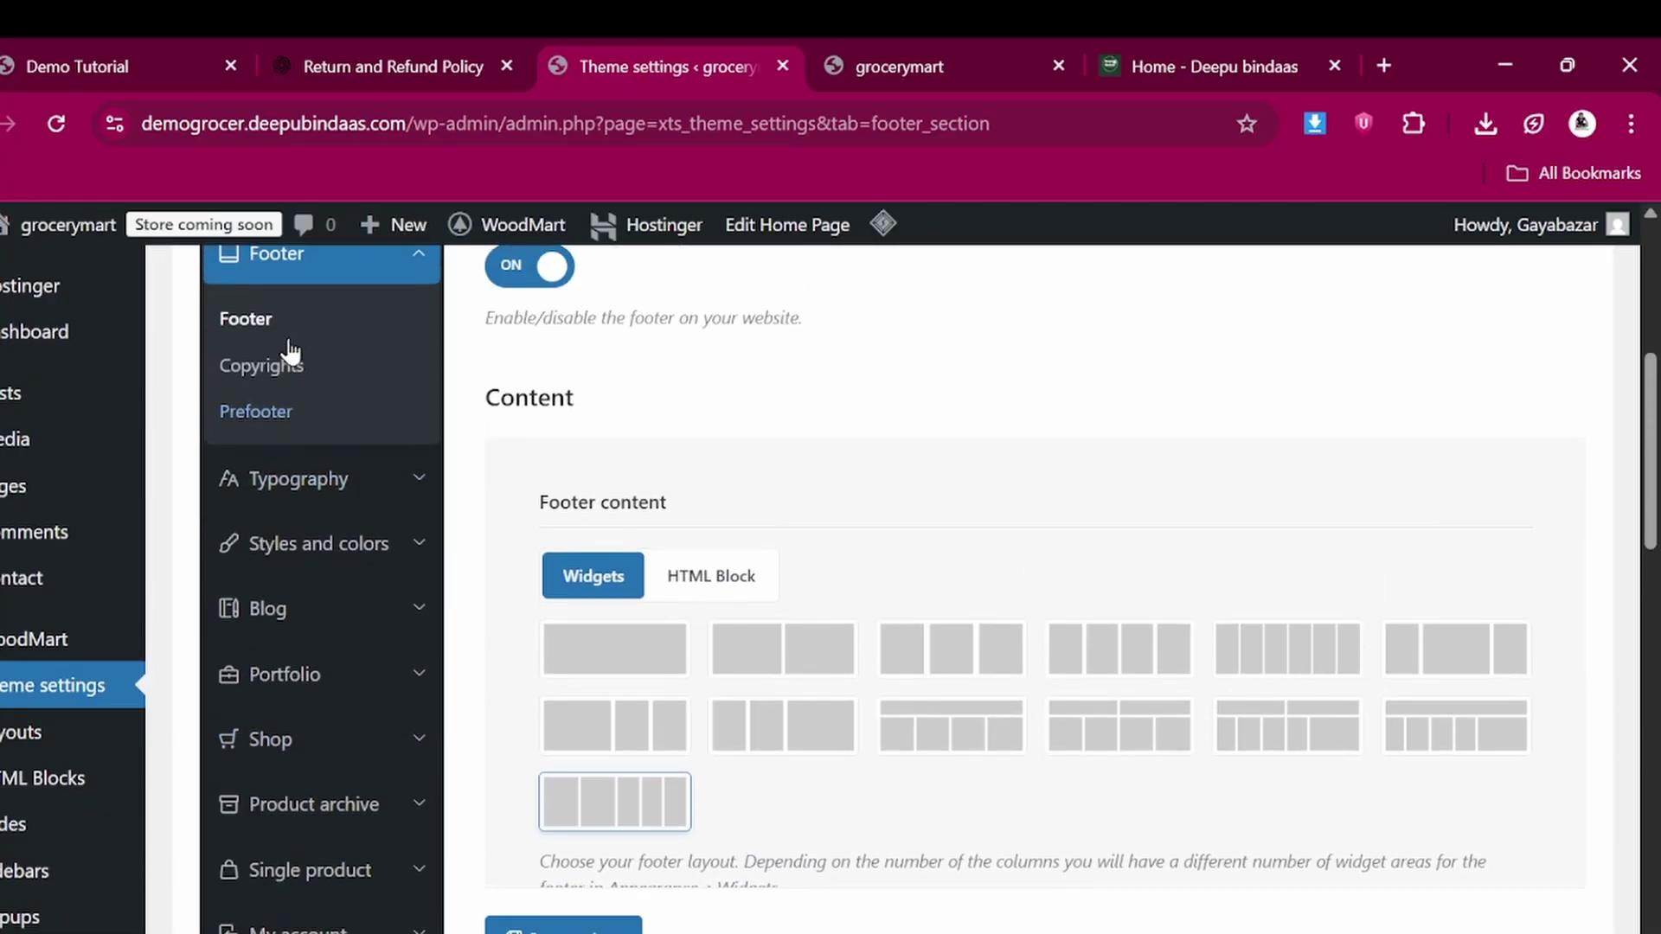
left_click(277, 371)
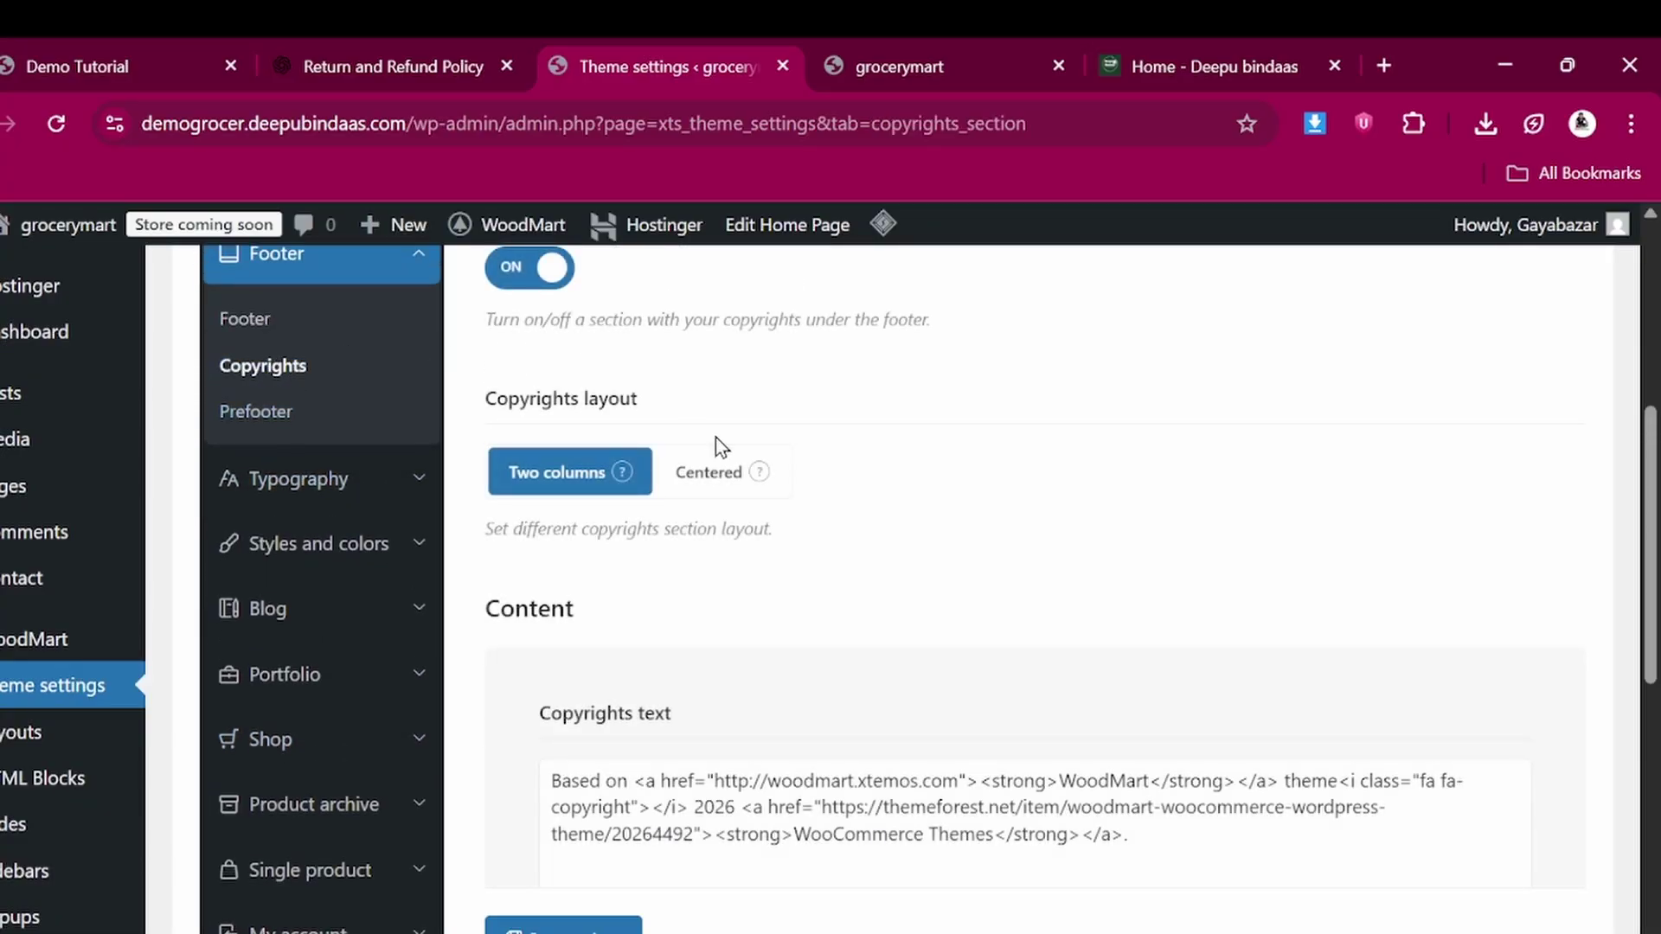
scroll(785, 624, "down", 2)
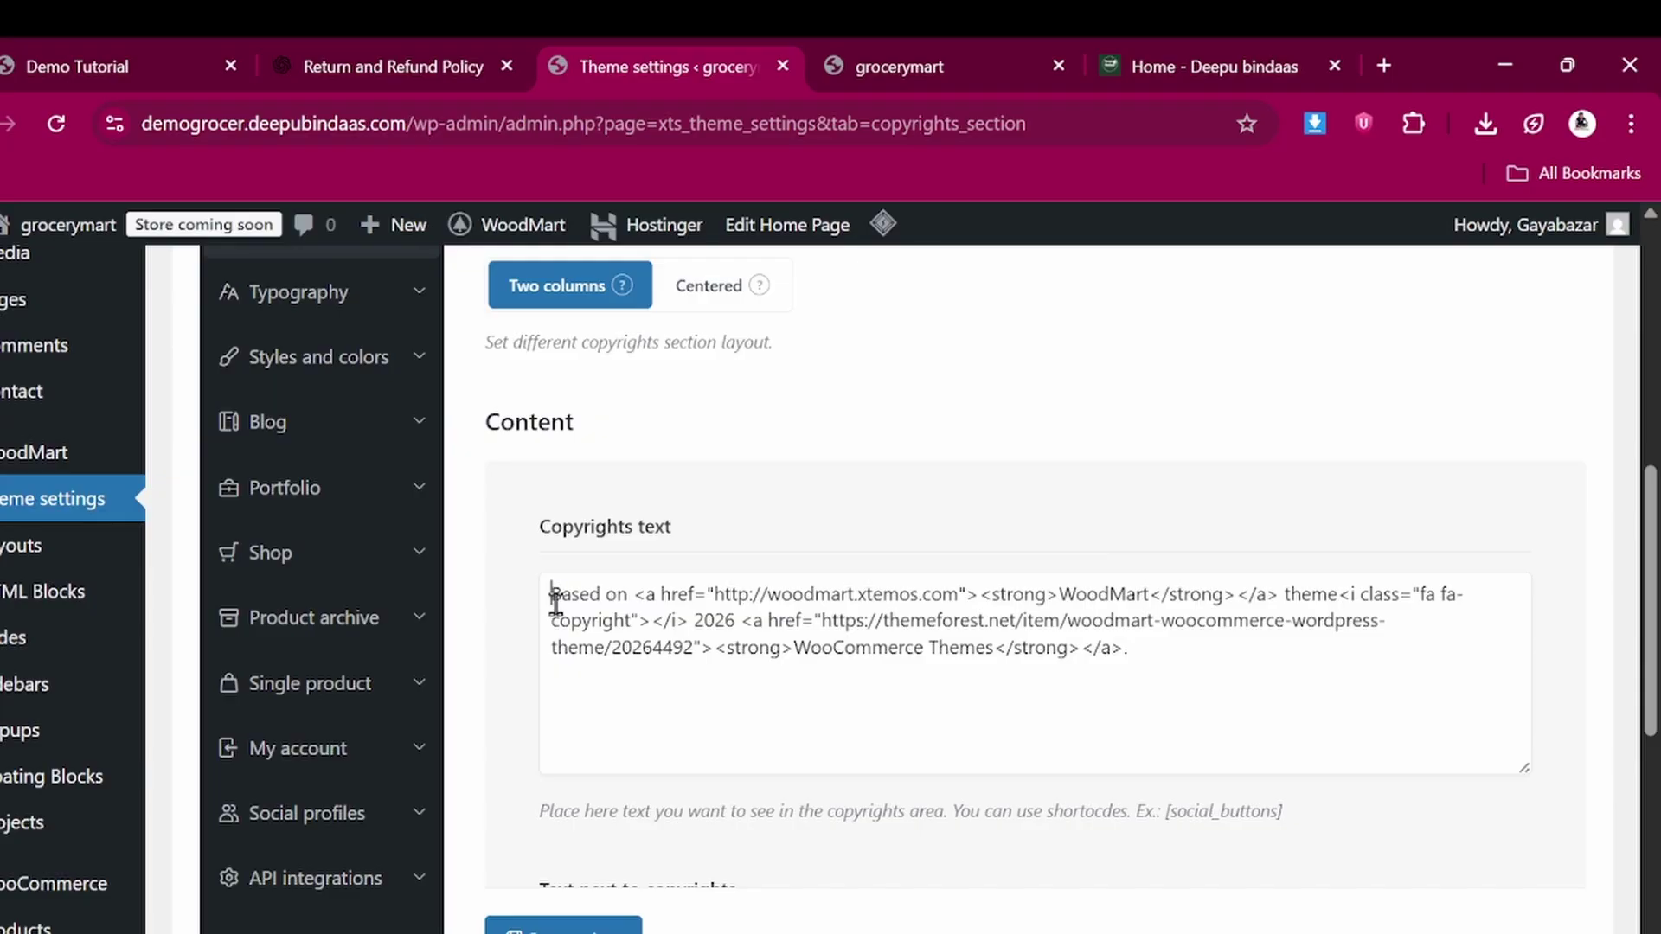
Replace the copyright text with a 'created by' credit and the author's name, then save options
left_click_drag(554, 595, 1116, 732)
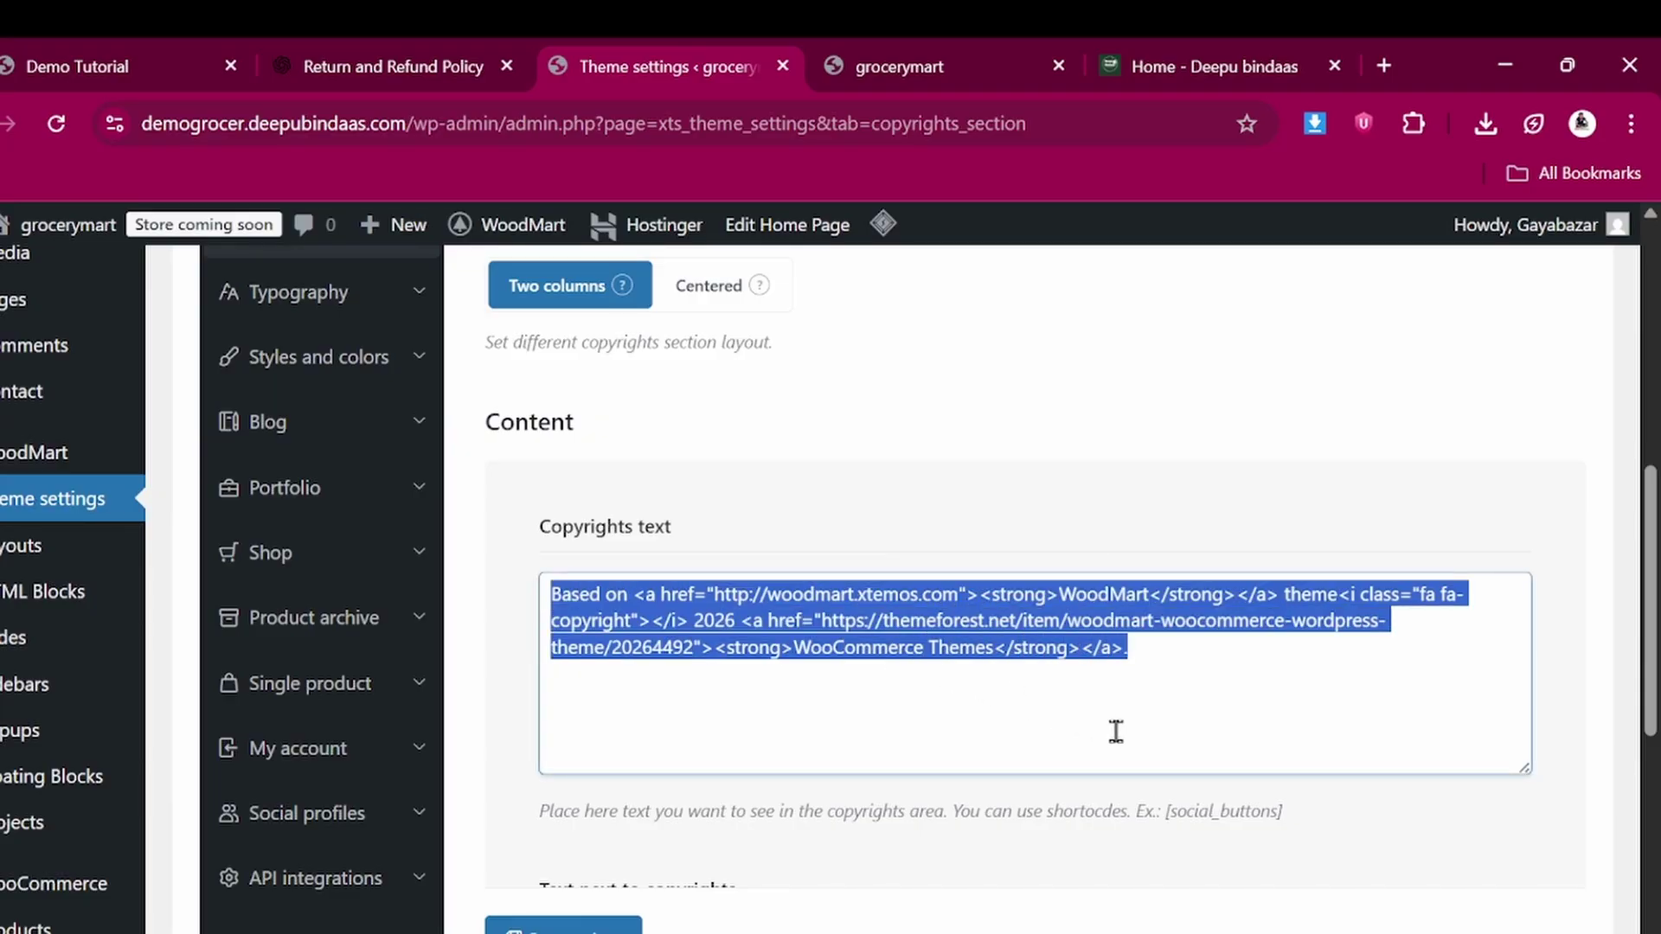
type("D")
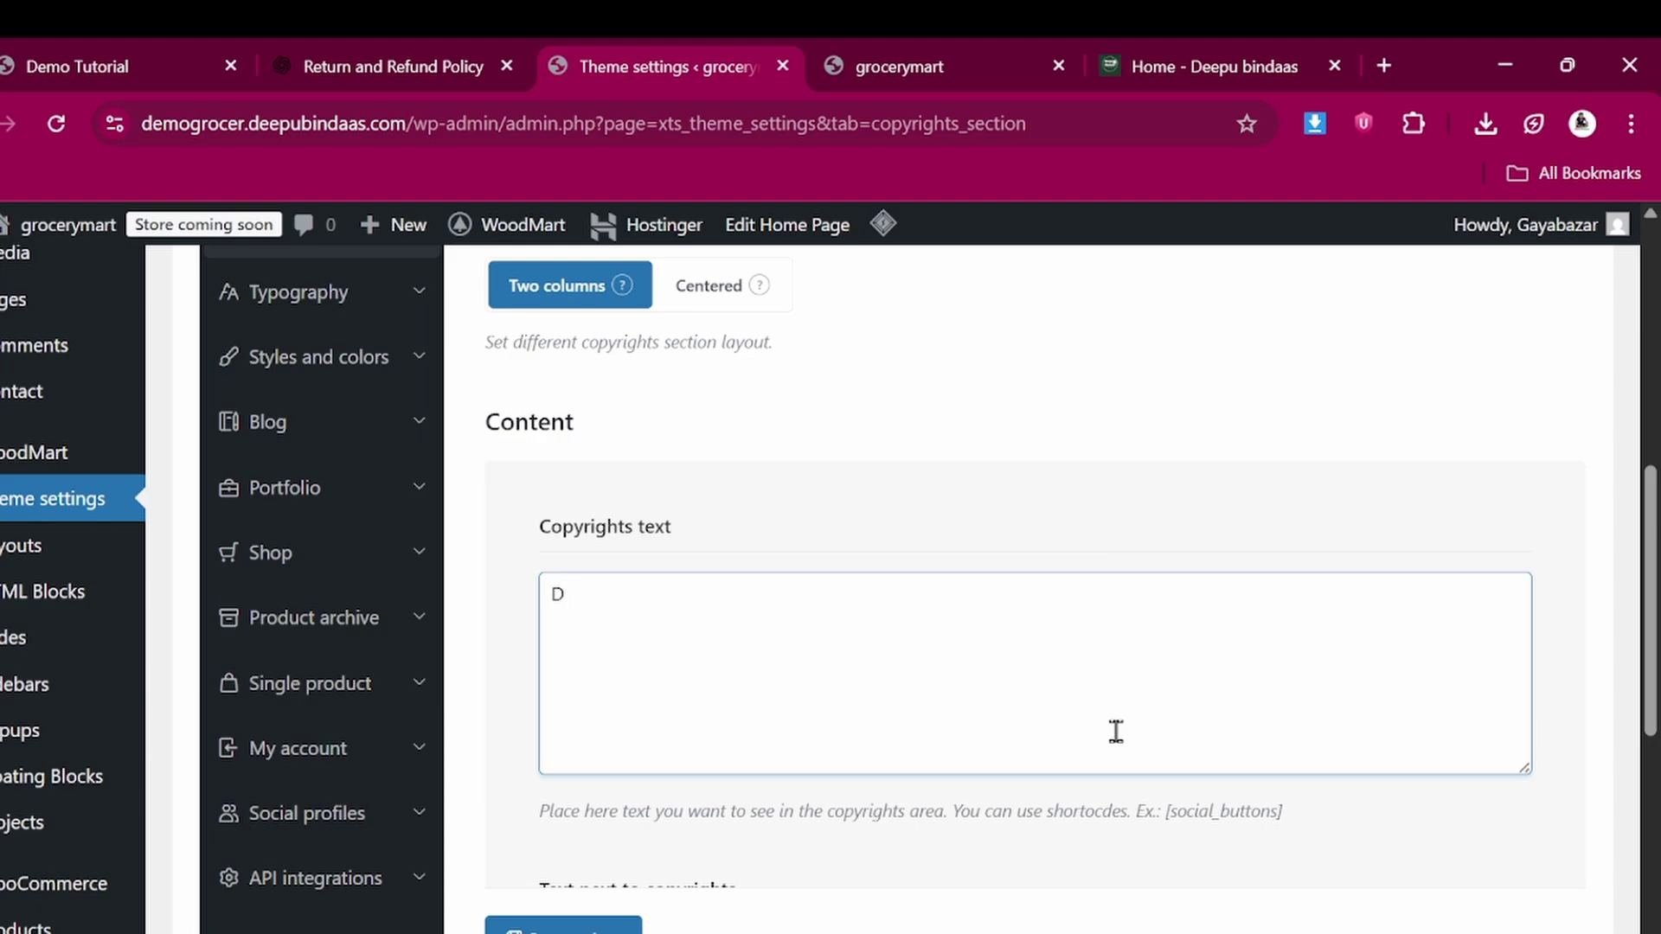
type("created by deepu bindaas")
scroll(894, 711, "down", 3)
scroll(893, 711, "down", 2)
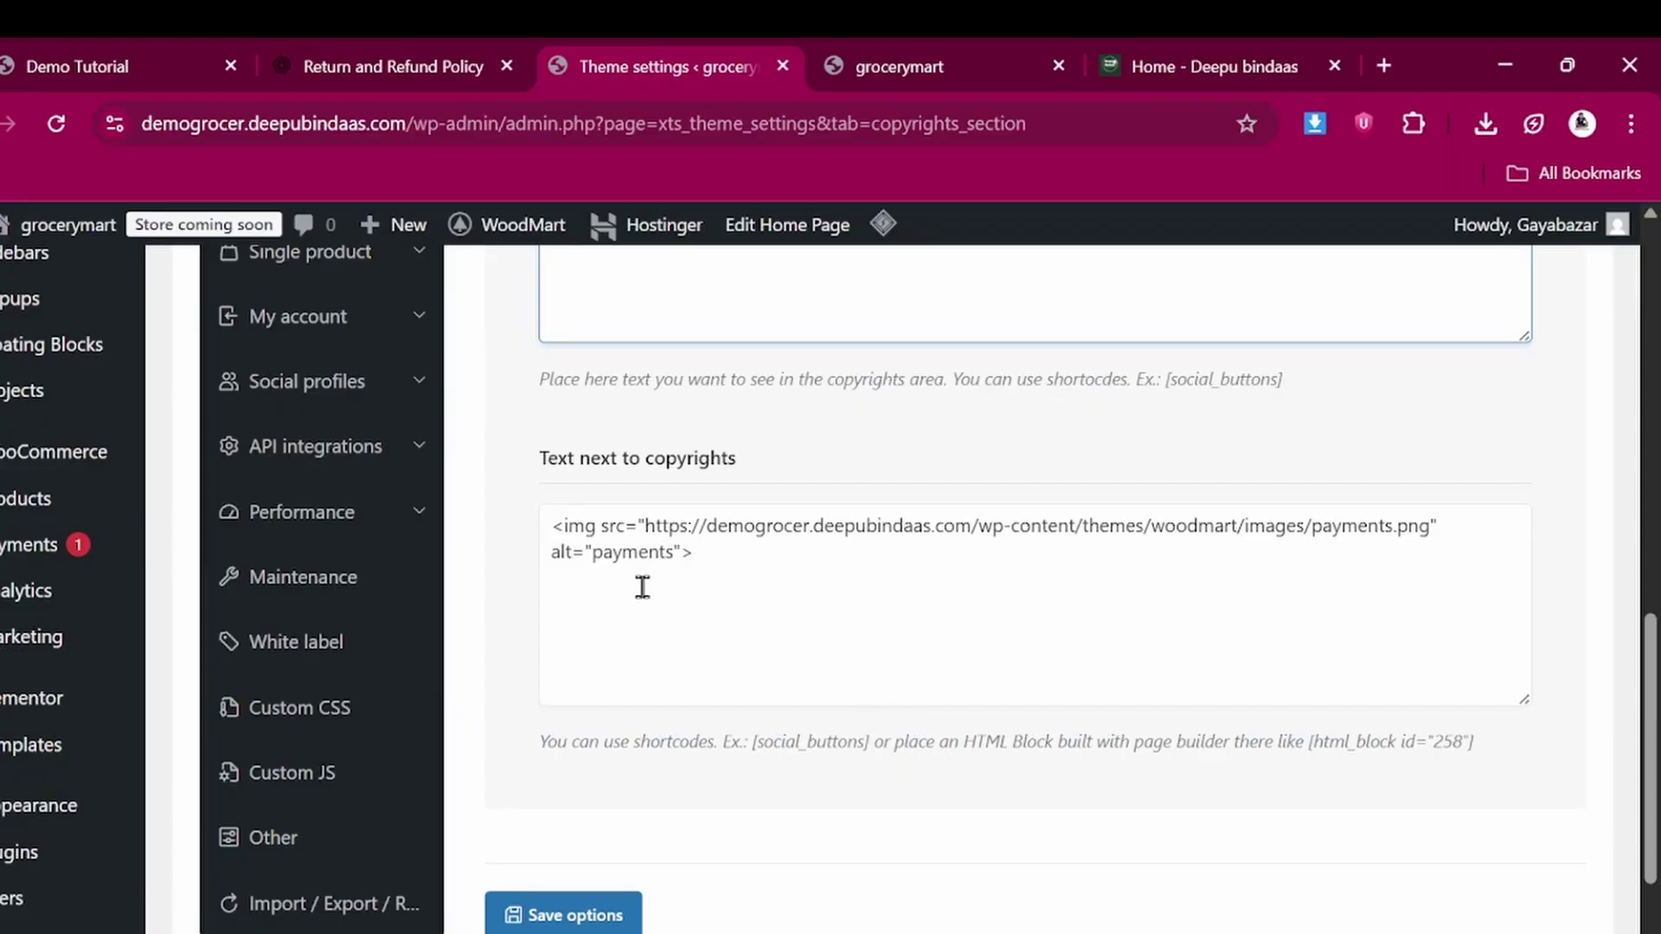
left_click_drag(554, 526, 765, 618)
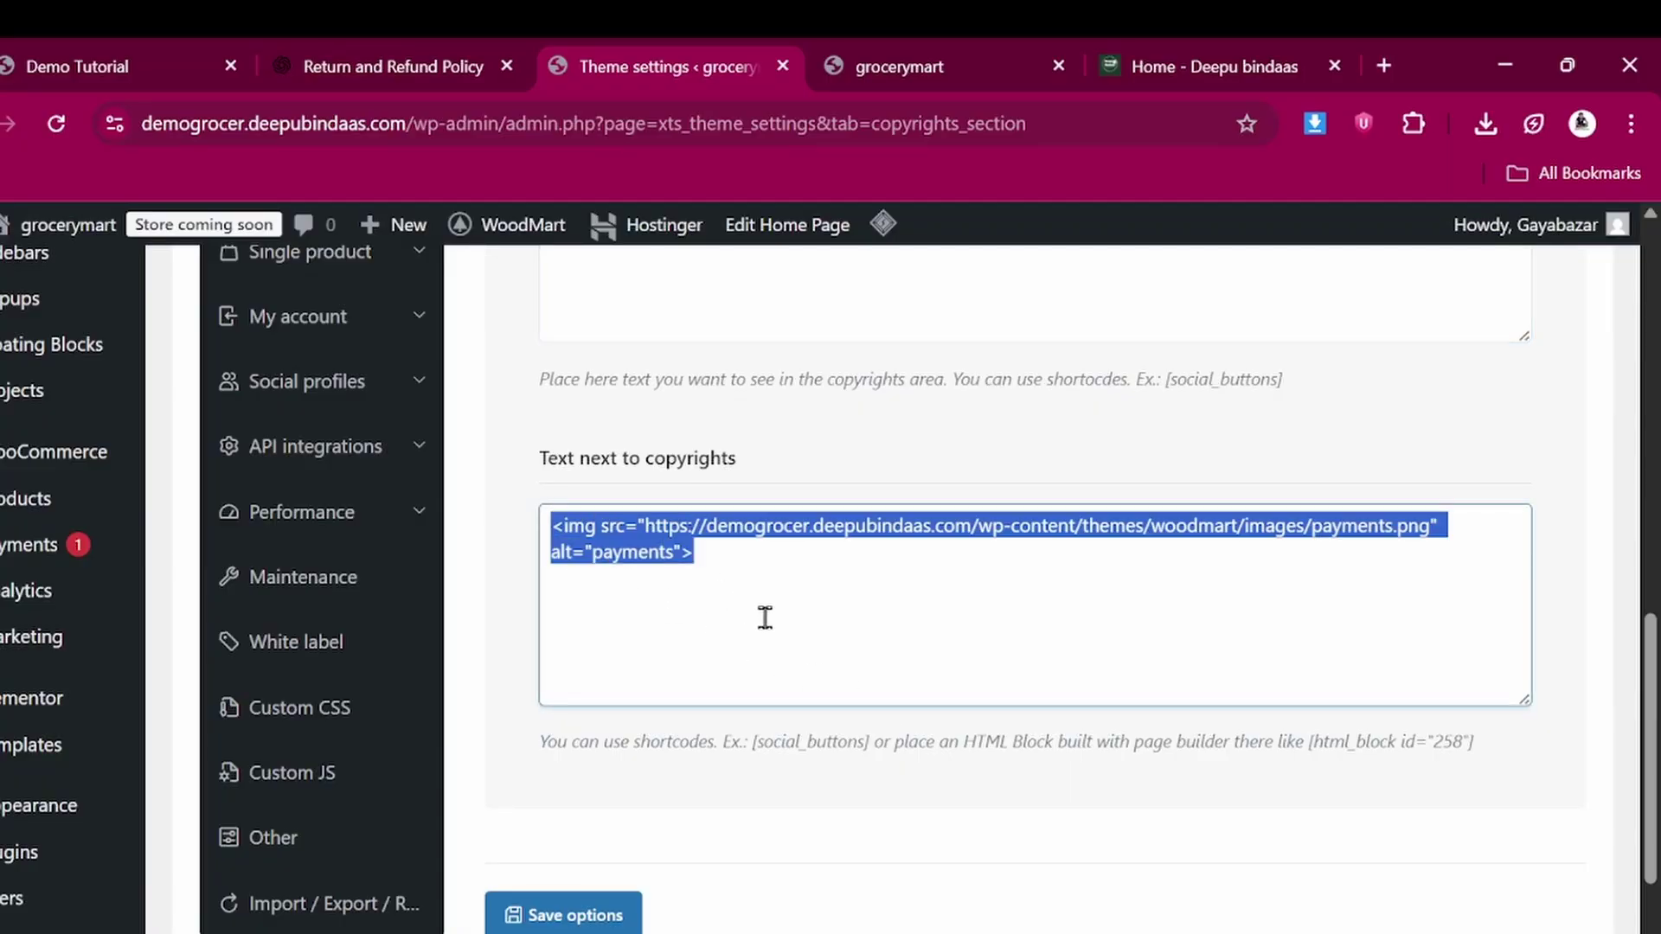
left_click(764, 617)
scroll(752, 640, "down", 2)
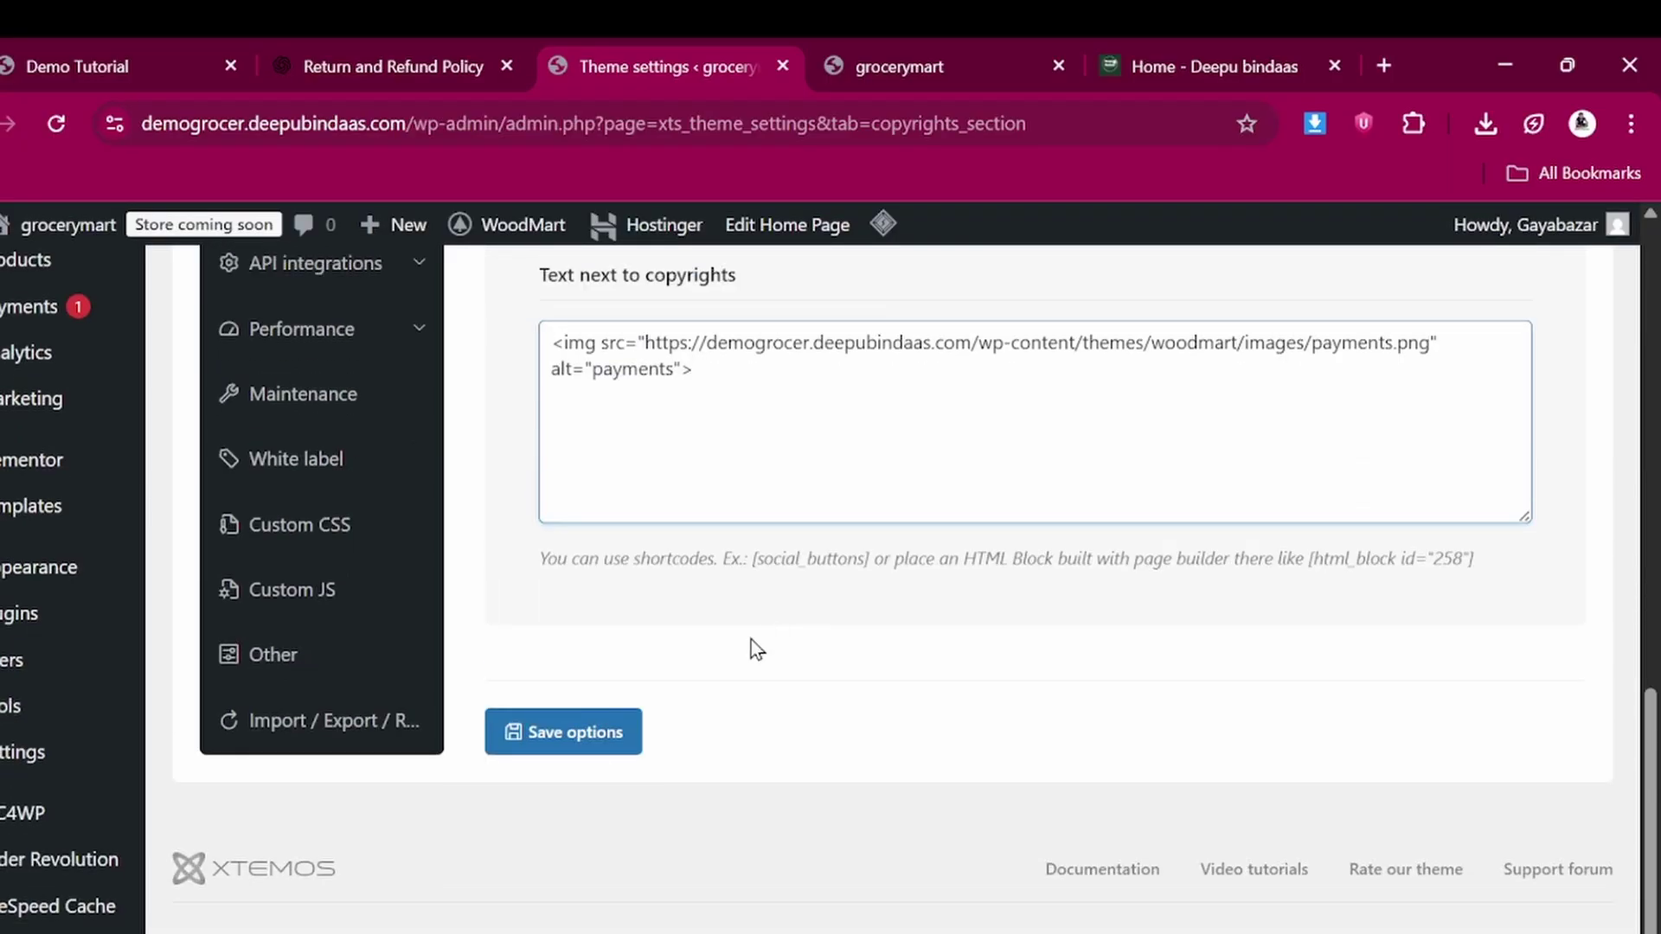
left_click(597, 739)
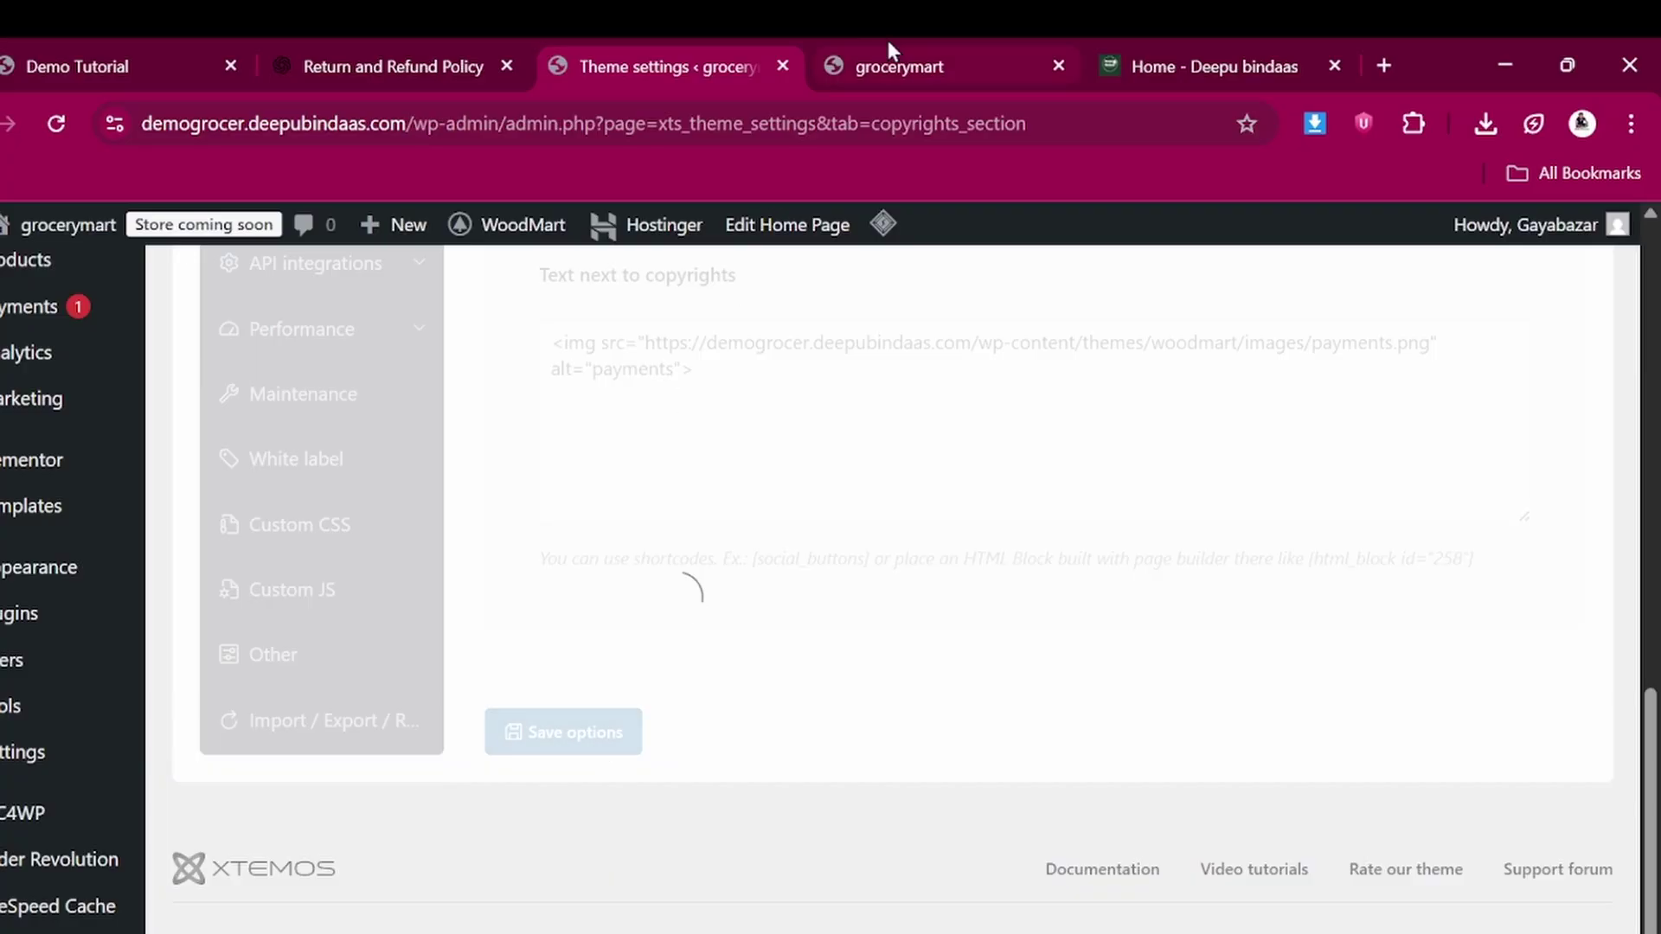
left_click(900, 53)
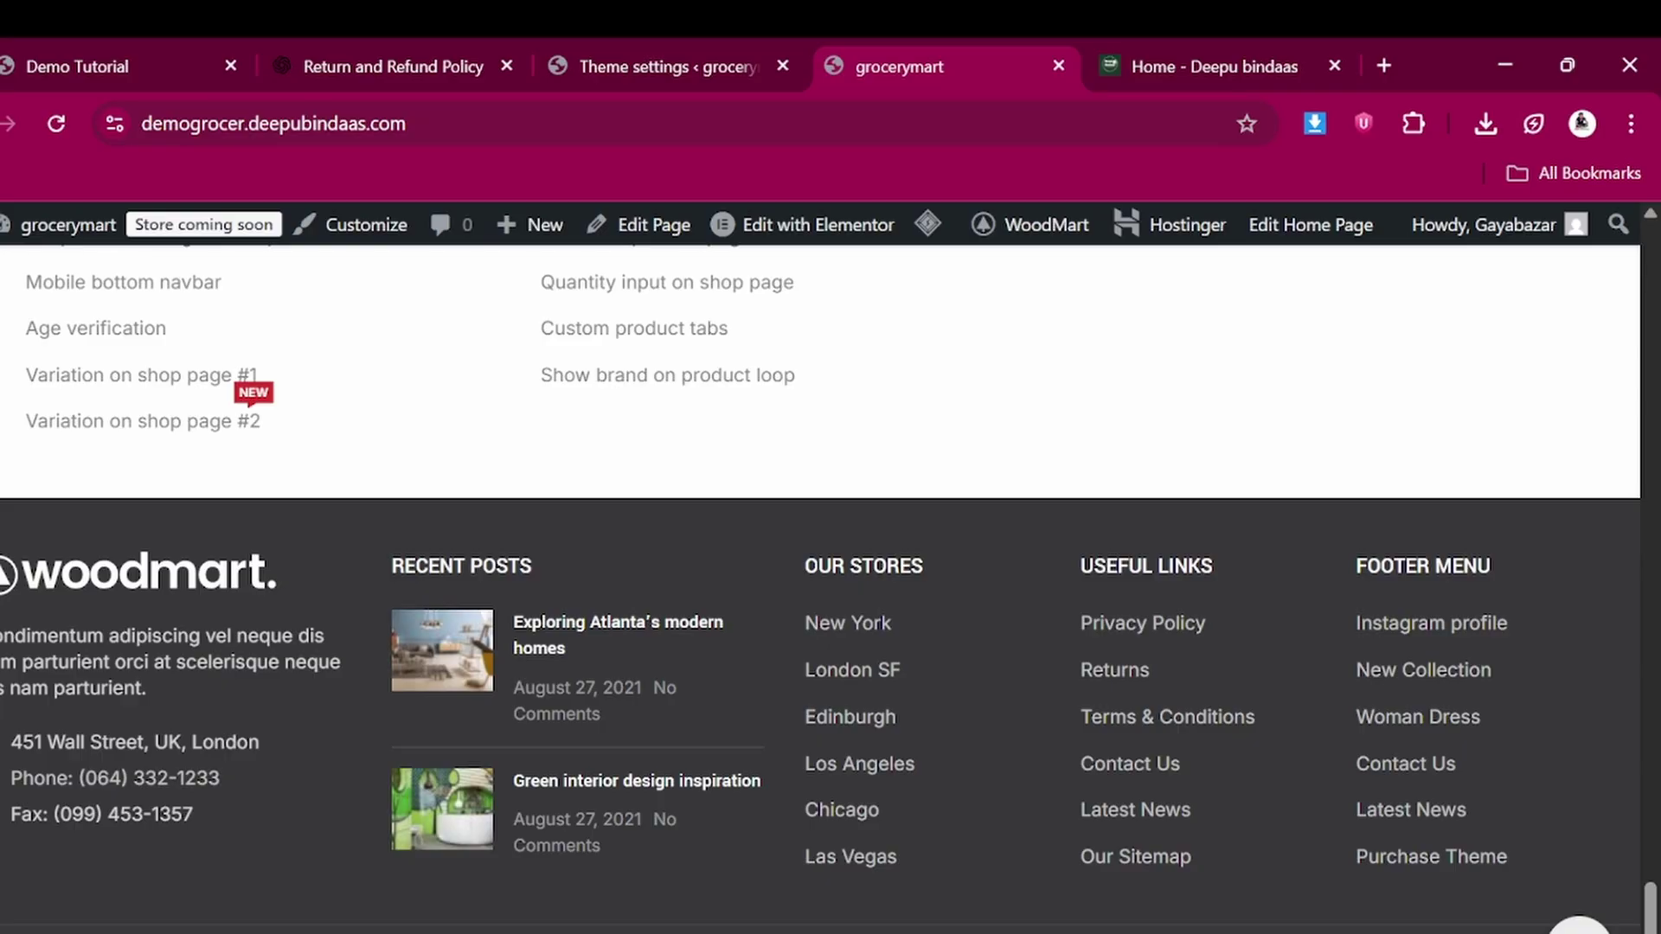
Reload the grocerymart storefront and purge all site caches from the LiteSpeed menu
left_click(45, 117)
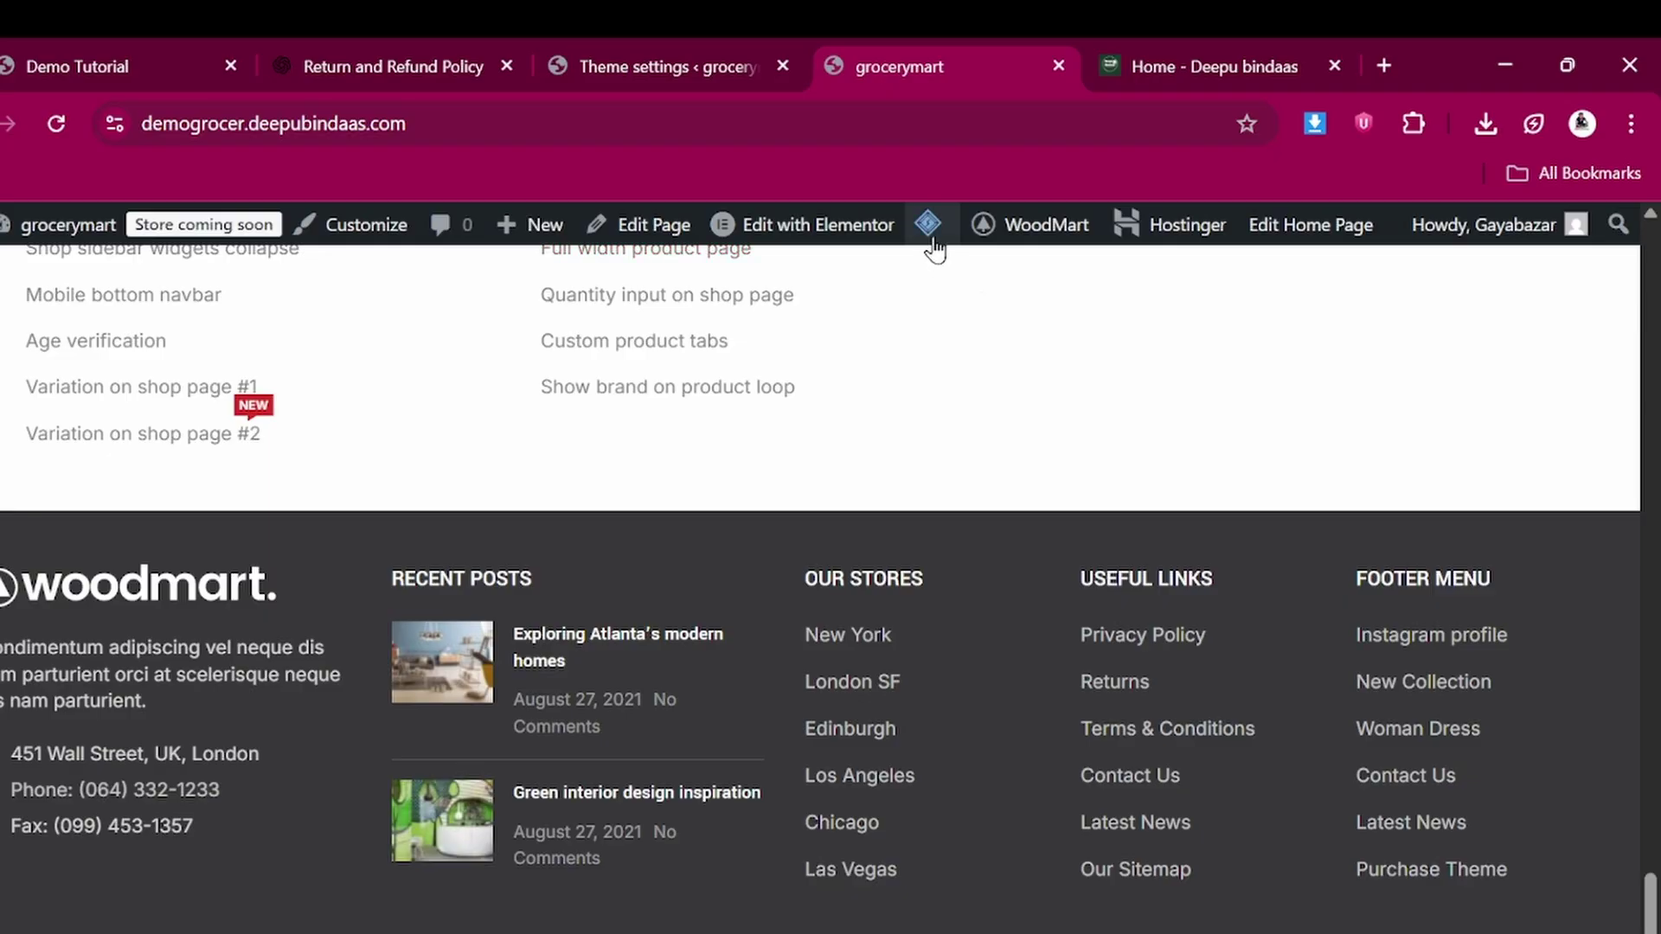
mouse_move(927, 227)
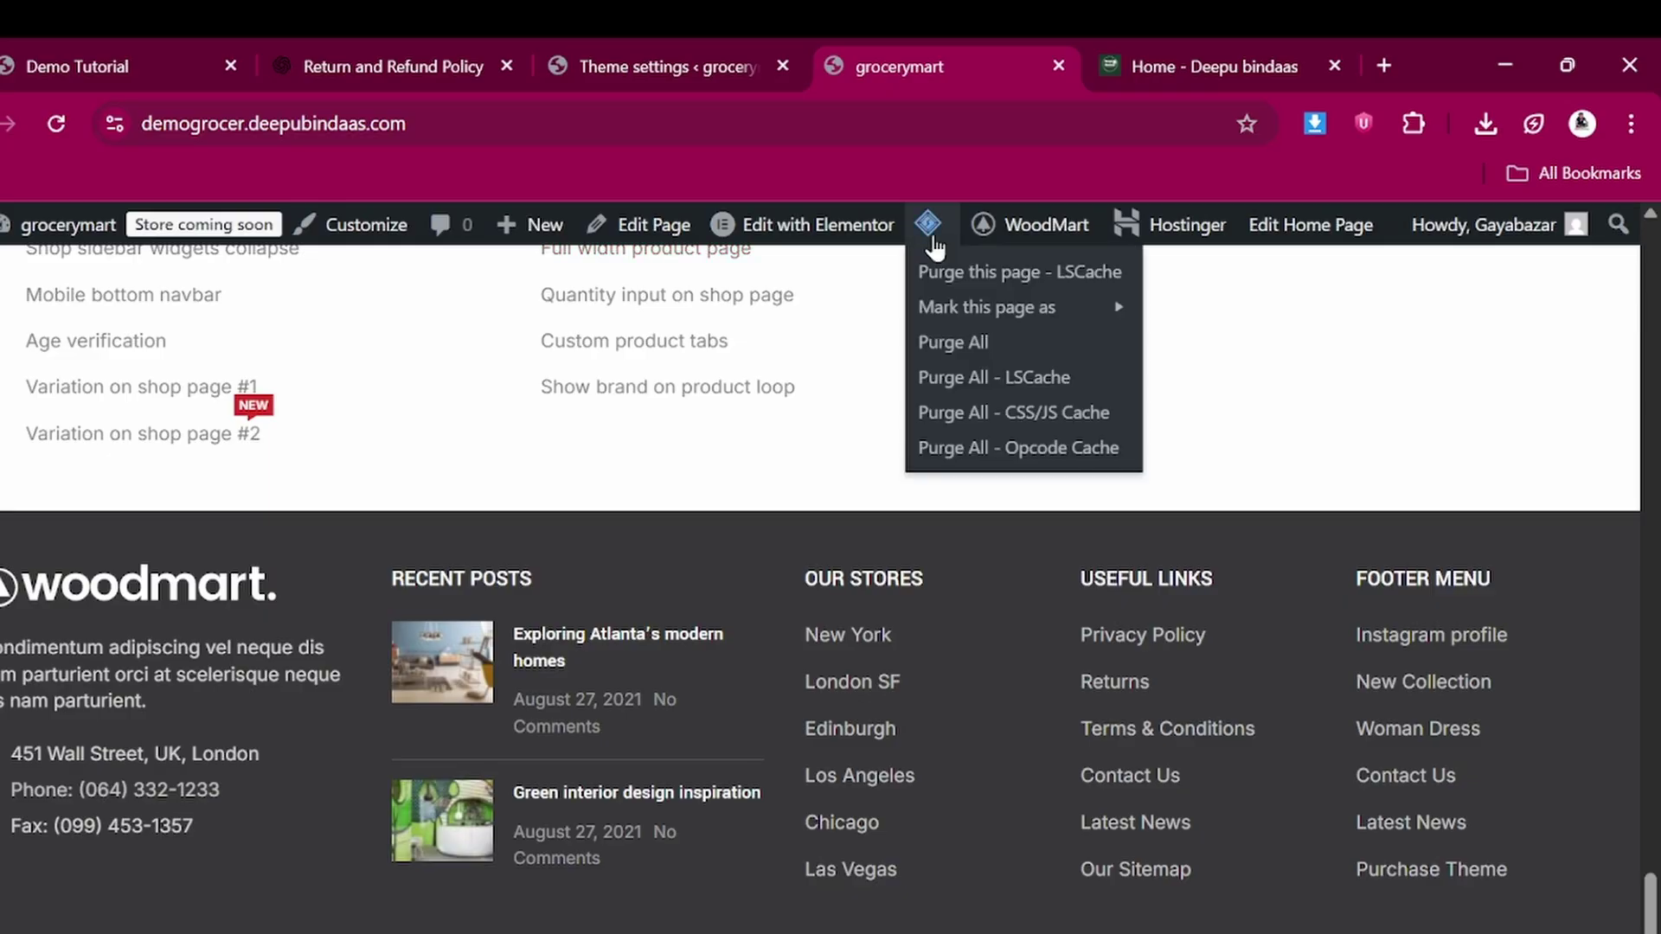
left_click(955, 346)
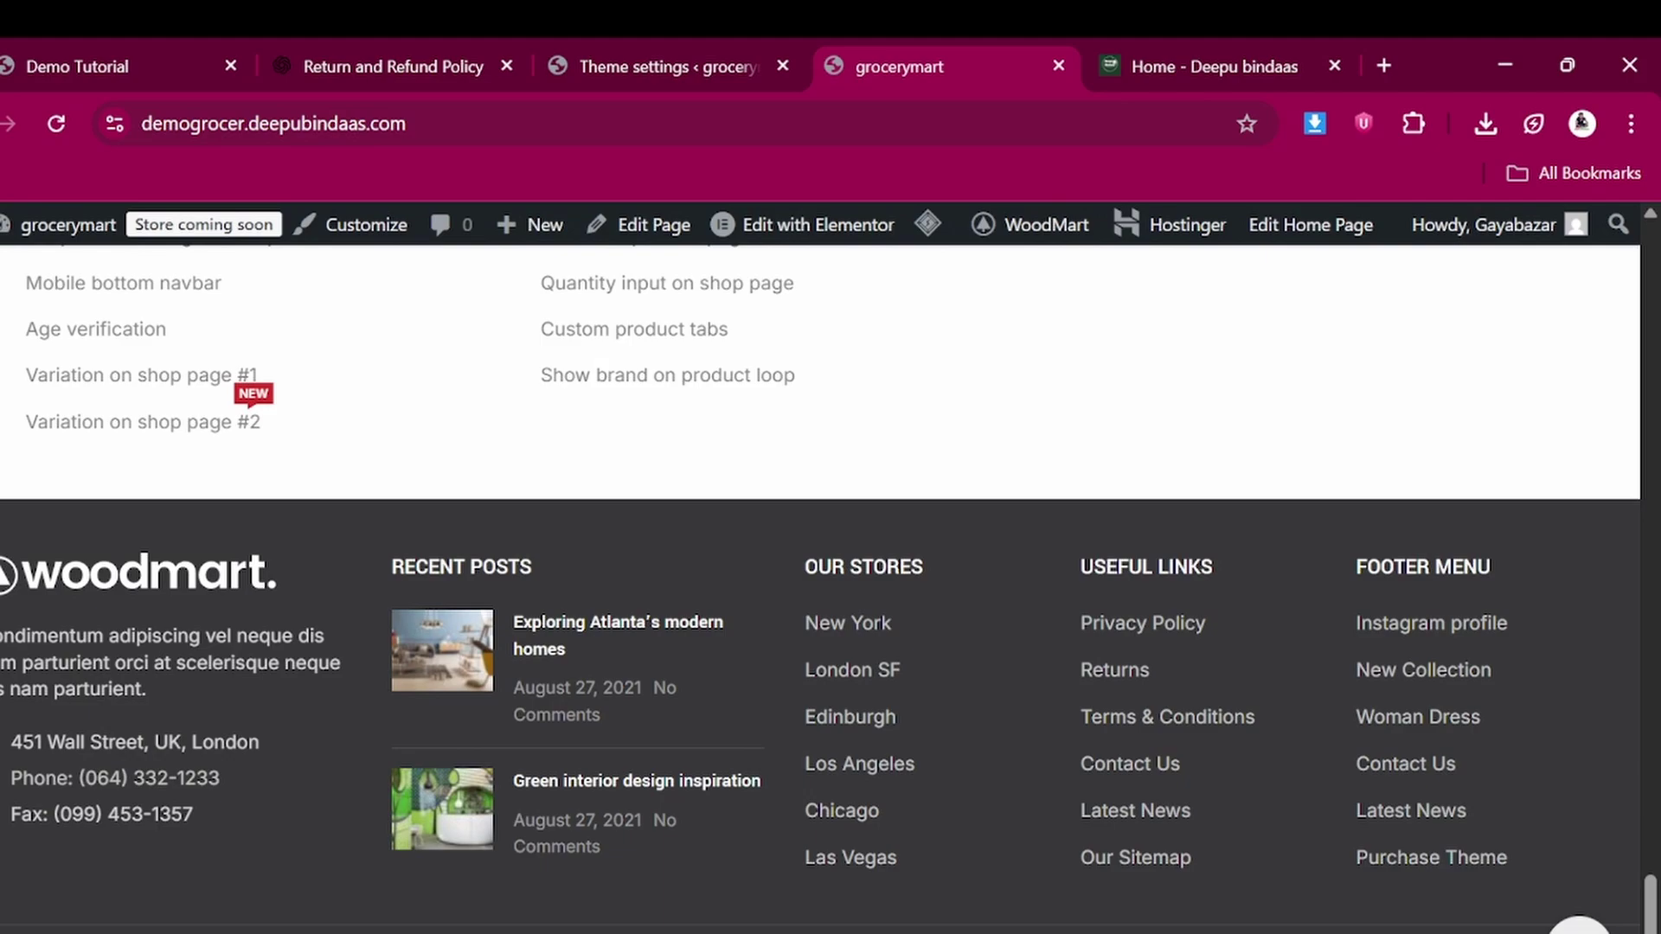
scroll(534, 426, "up", 10)
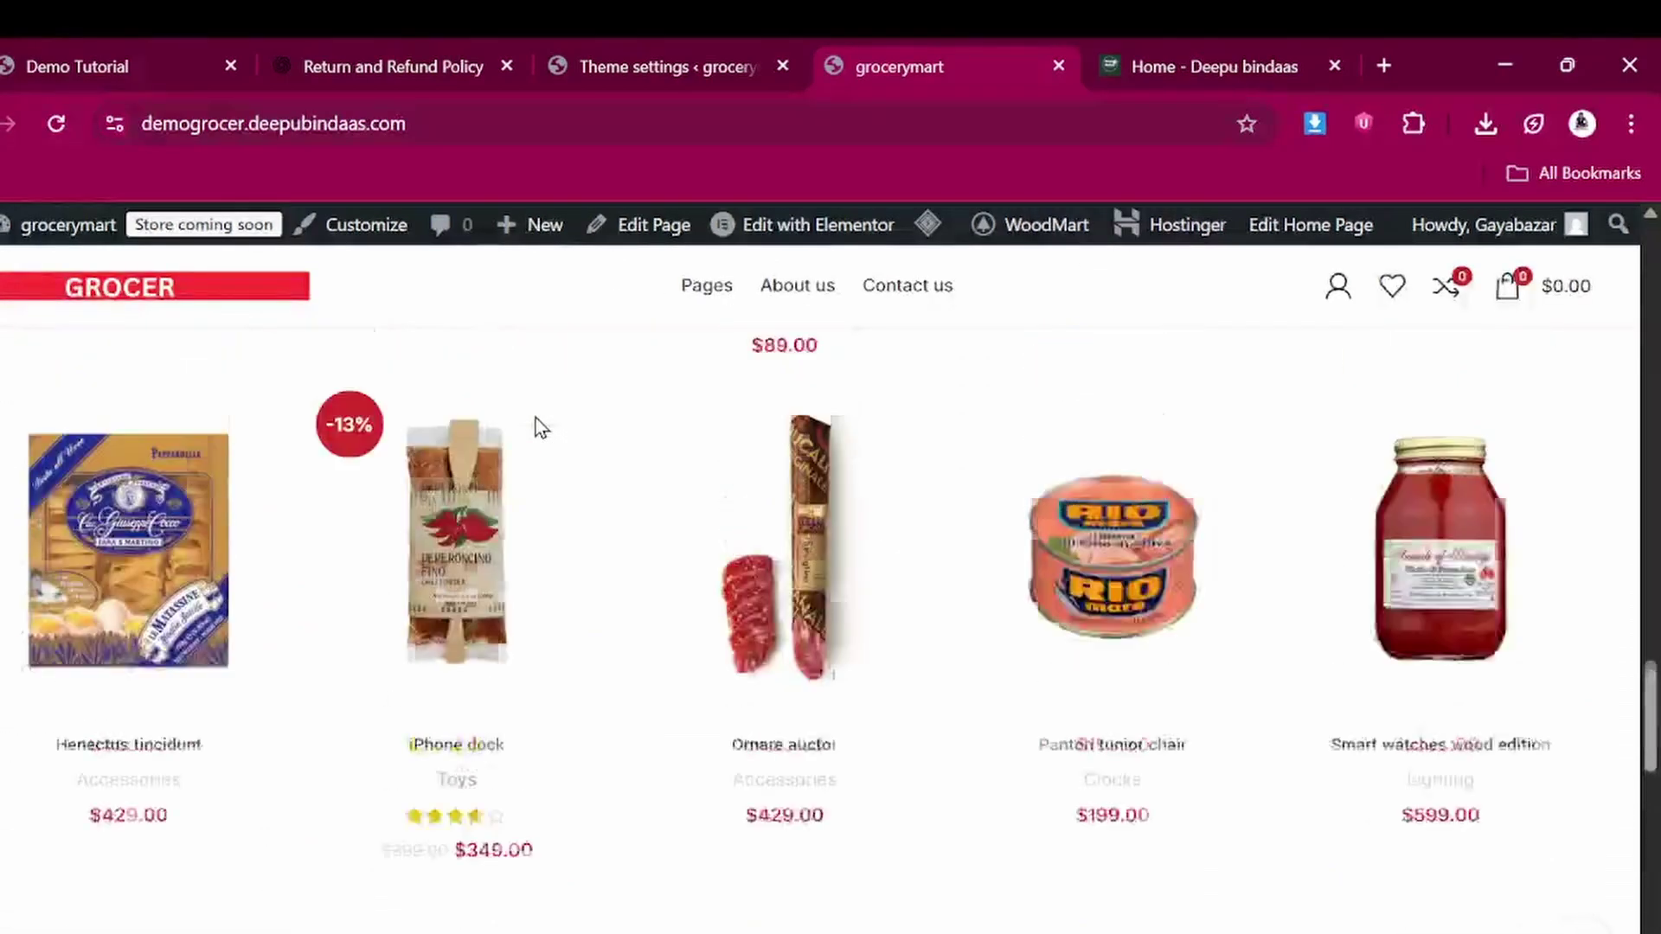
left_click(690, 54)
Compare the WoodMart Footer layout options against the live storefront's footer
scroll(556, 426, "up", 6)
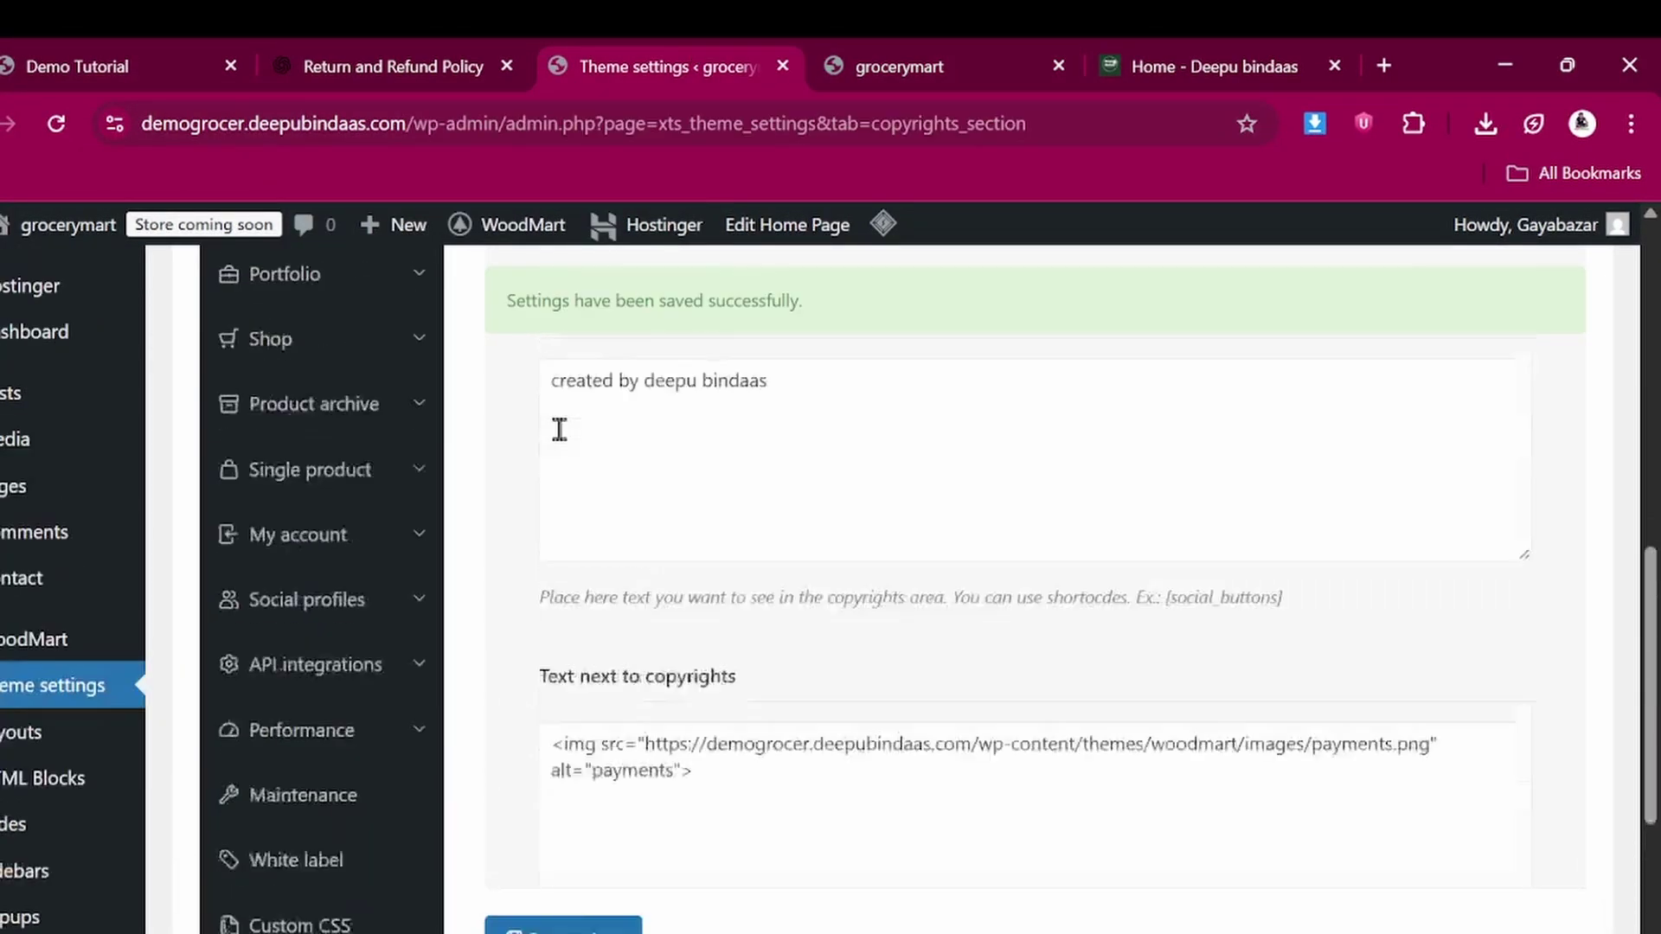
scroll(427, 489, "up", 5)
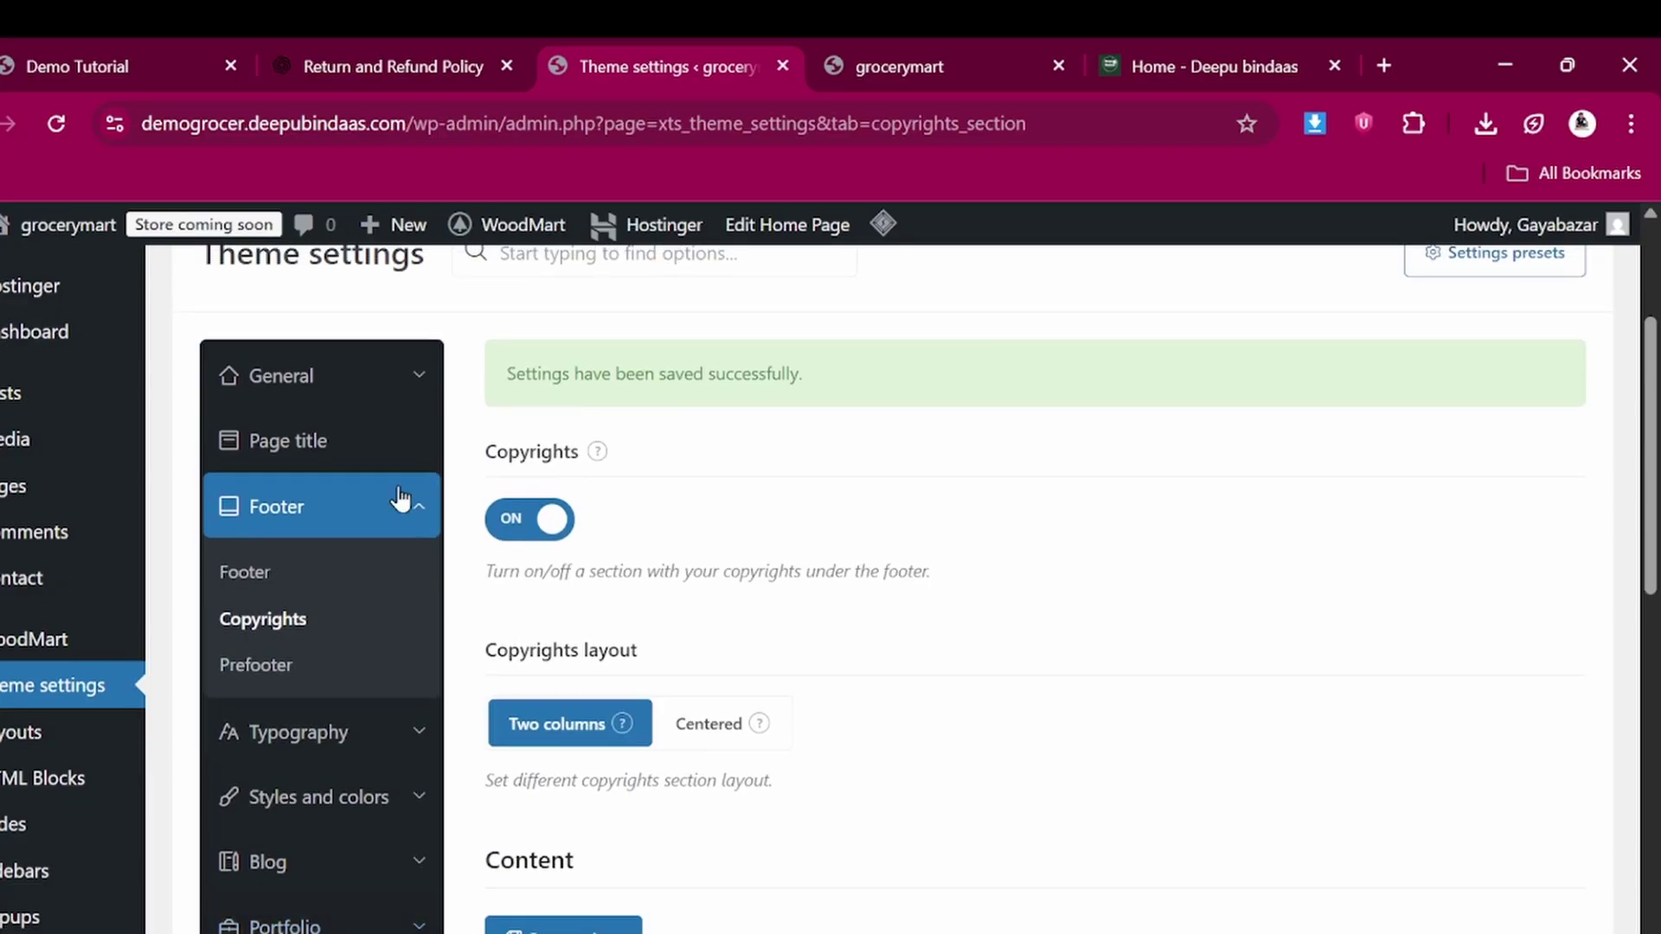
left_click(262, 574)
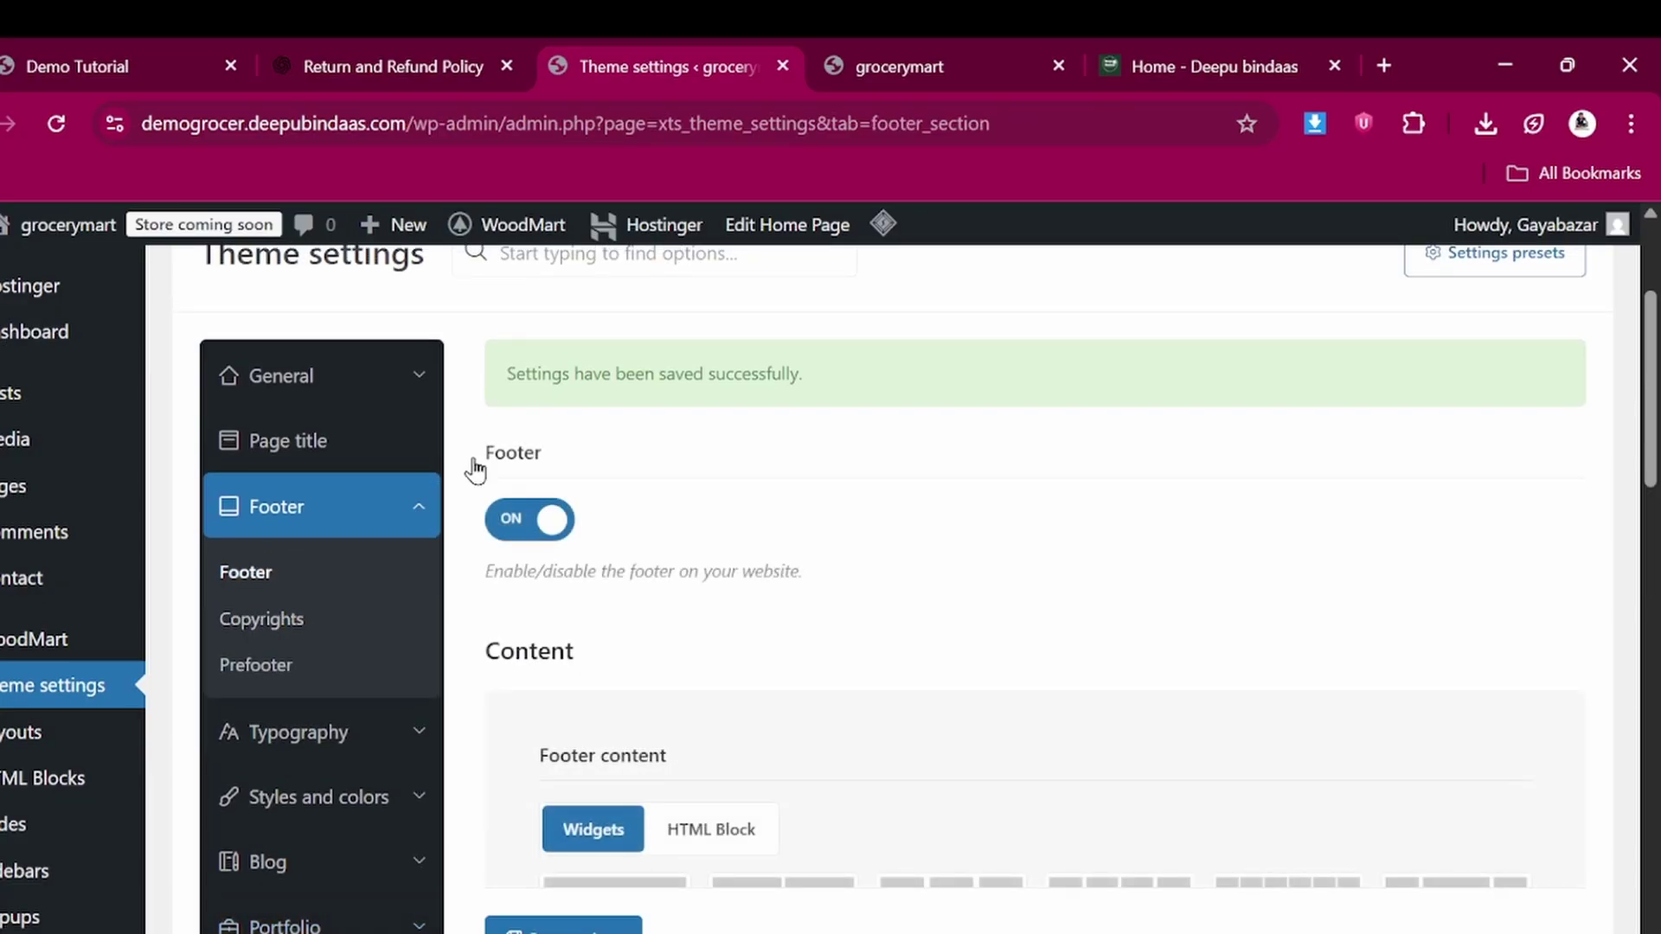
scroll(797, 497, "down", 5)
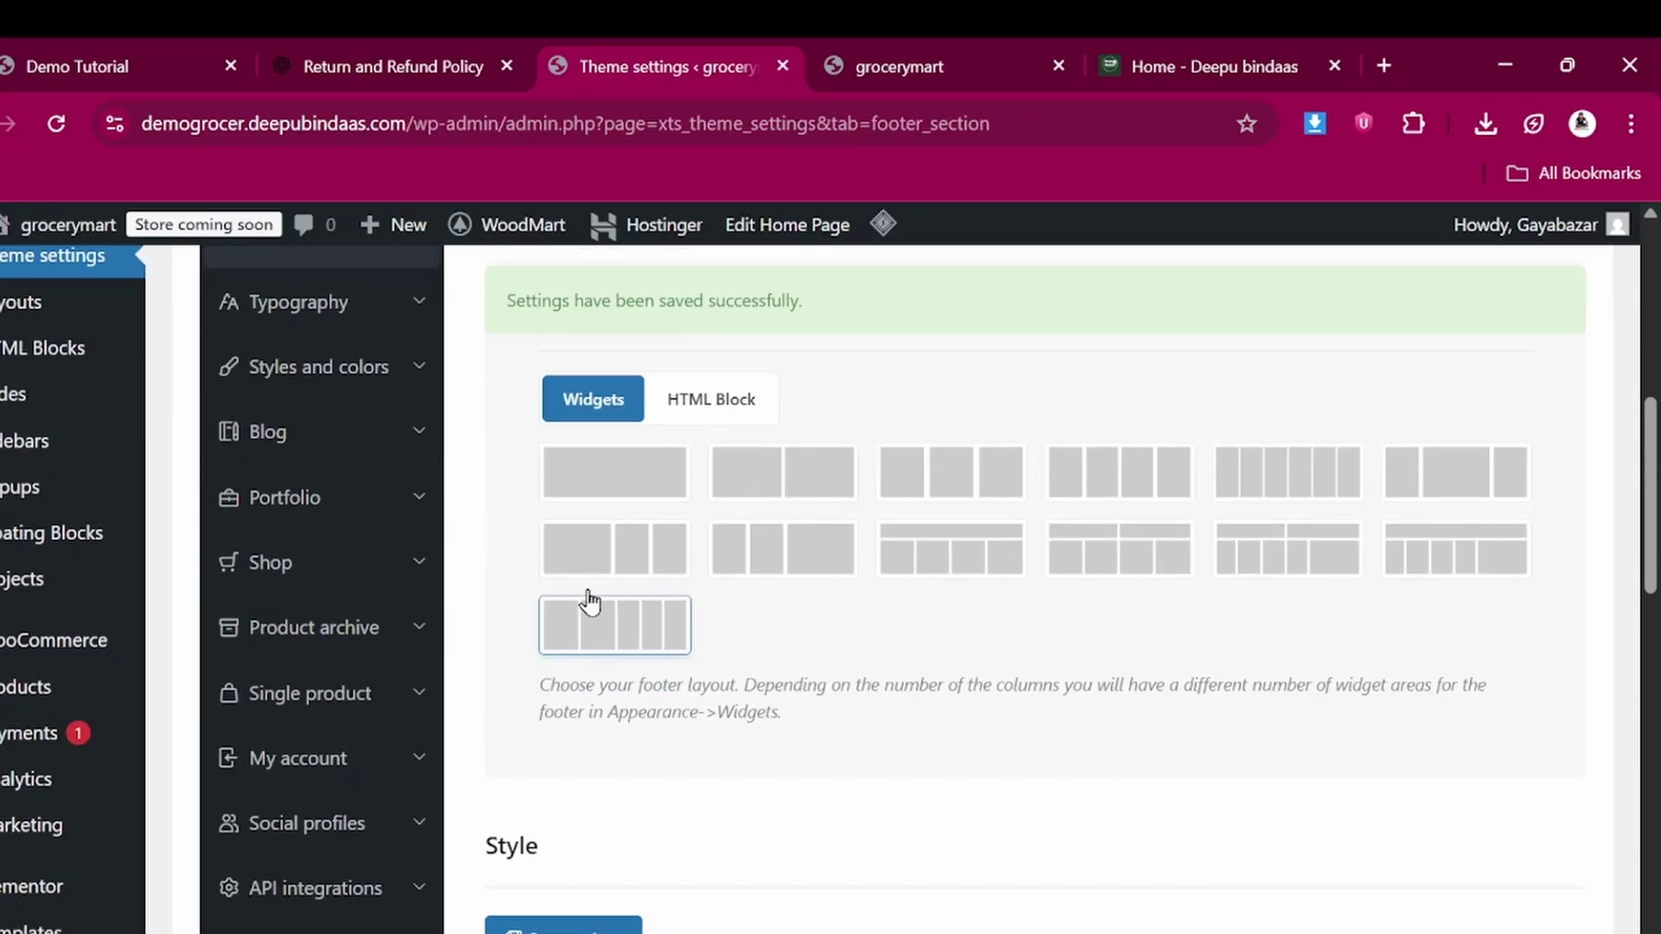
scroll(616, 501, "down", 5)
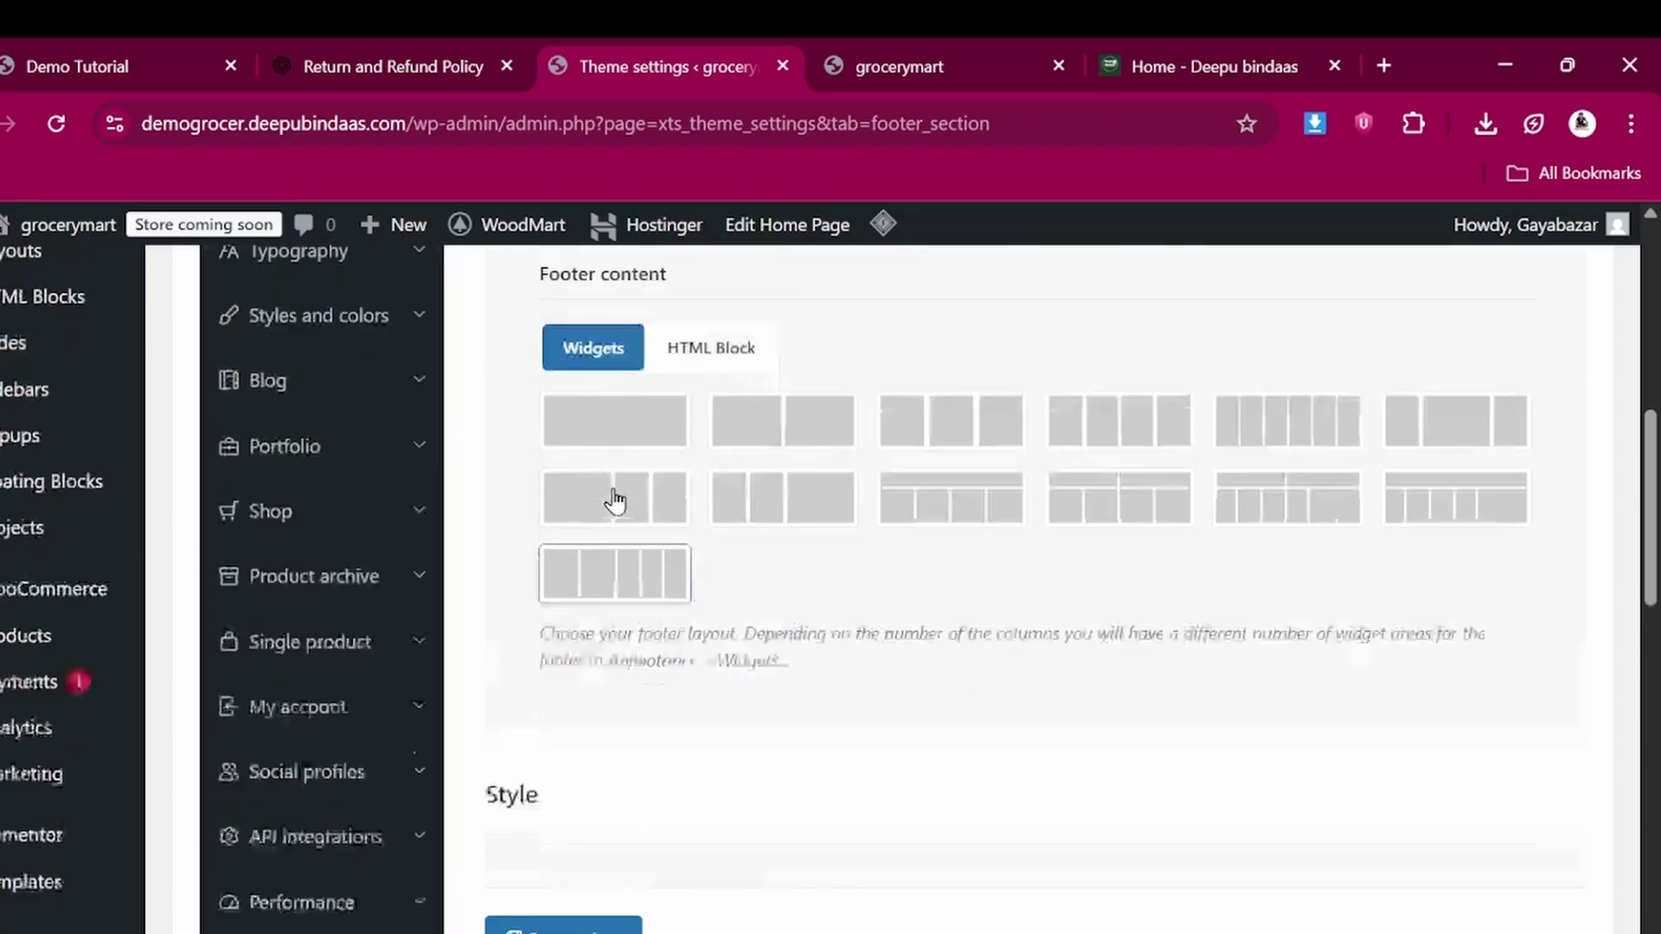
scroll(615, 491, "down", 10)
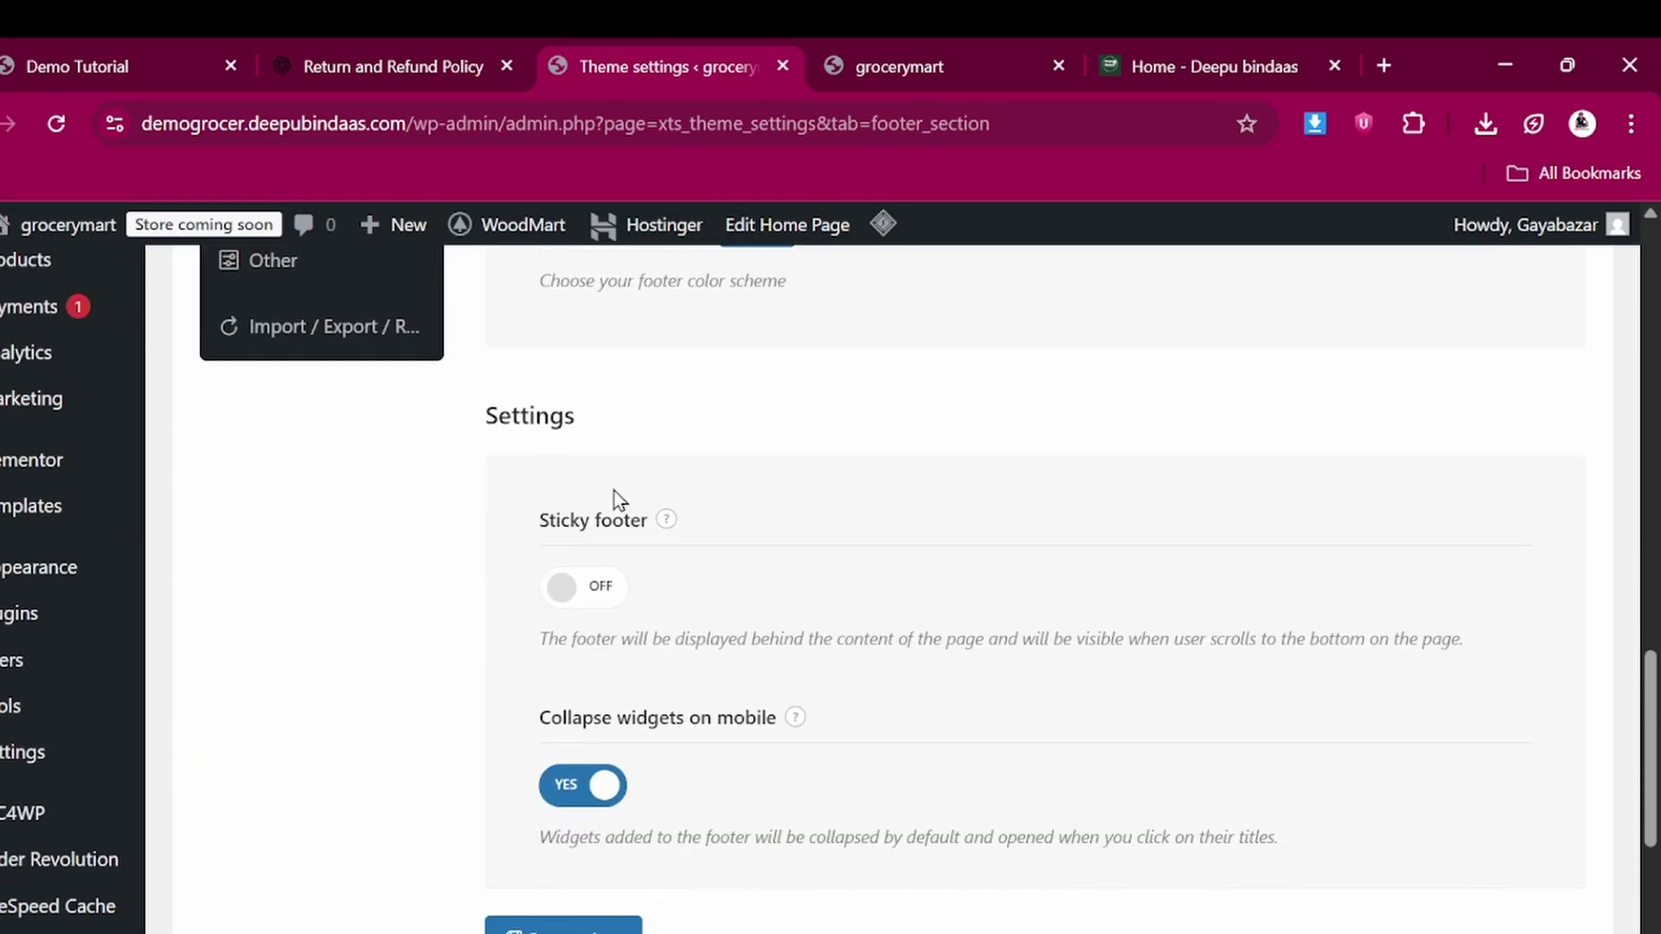
scroll(614, 497, "up", 10)
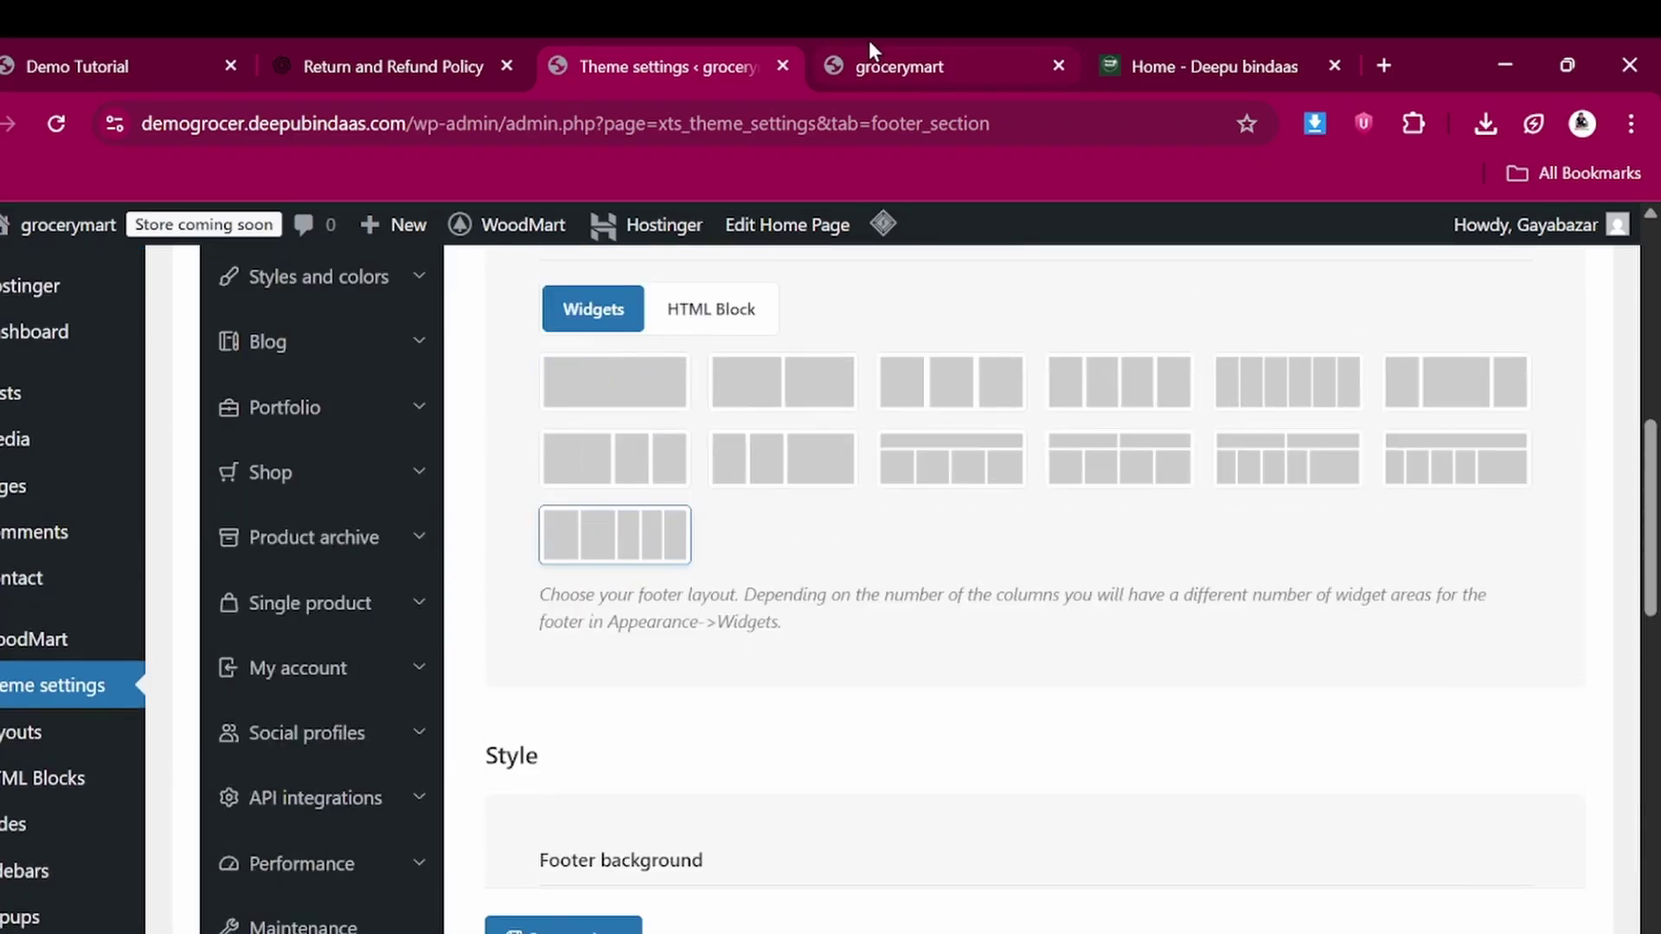
left_click(870, 45)
left_click(692, 66)
left_click(910, 51)
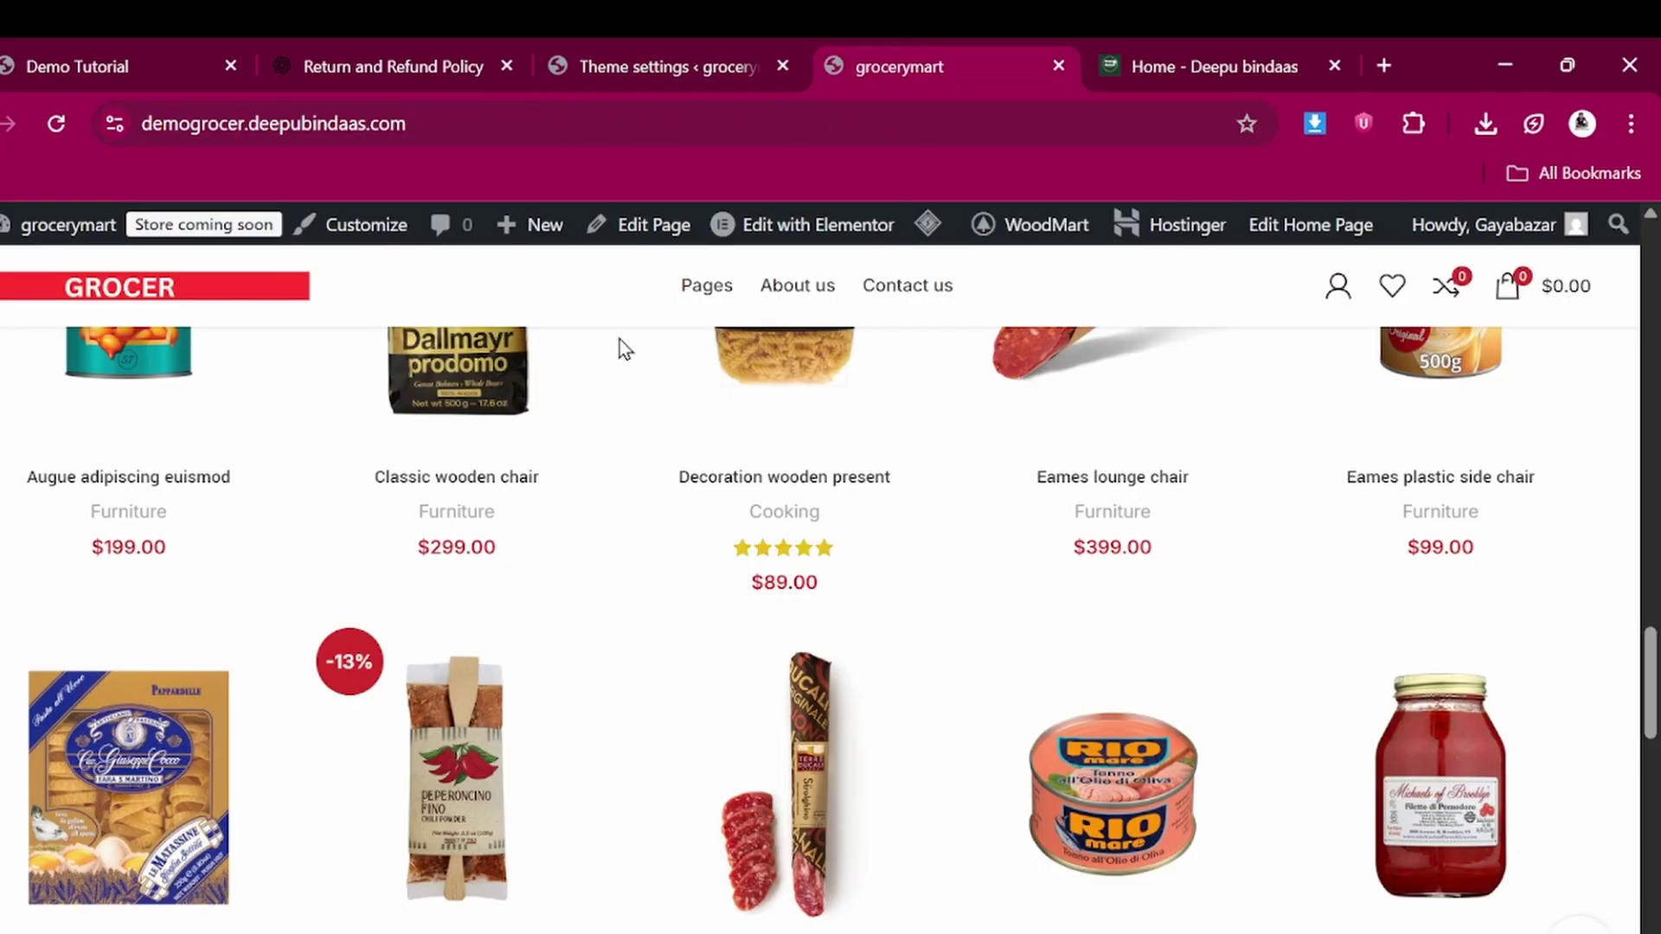
scroll(540, 631, "down", 10)
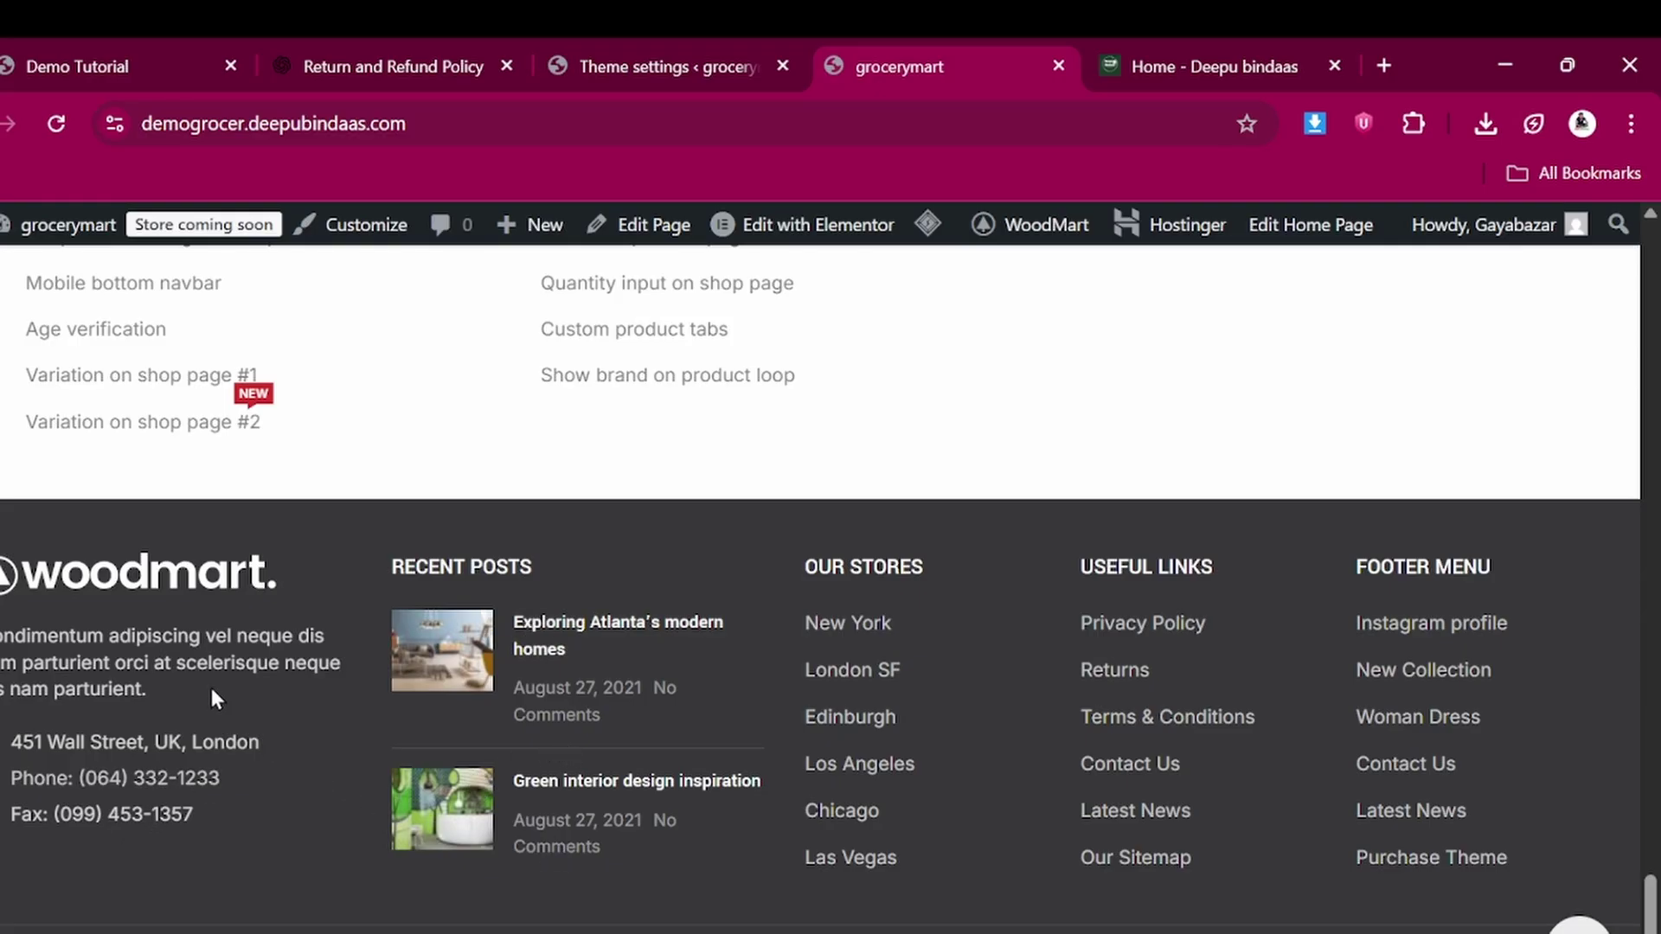
left_click(614, 39)
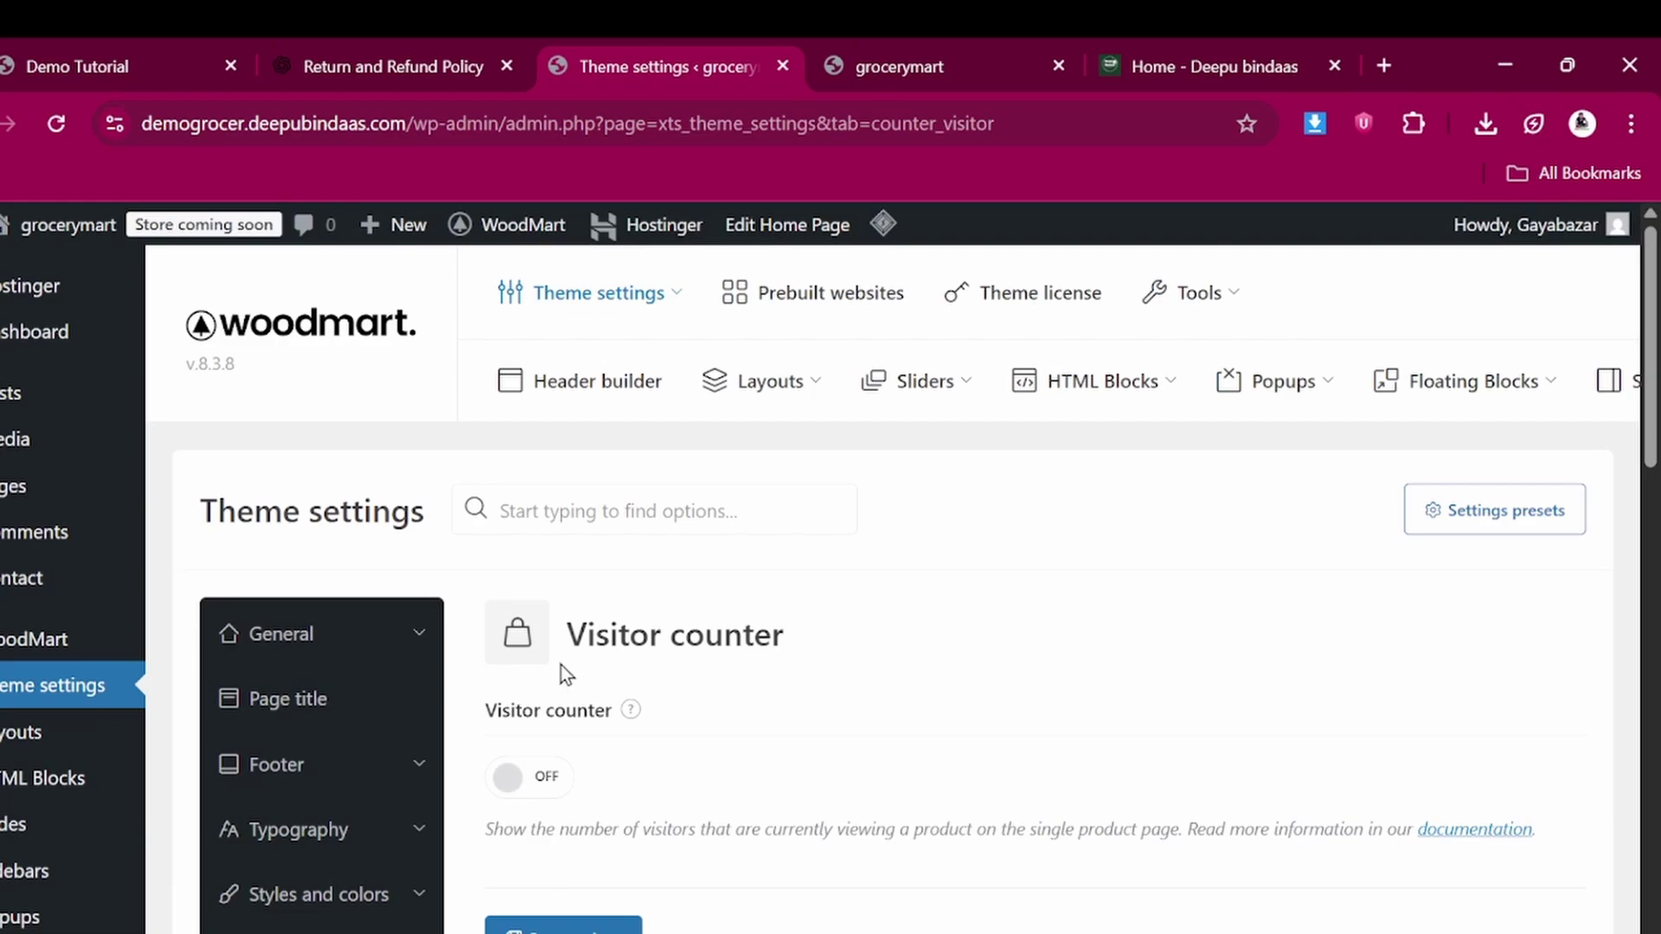
Leave the theme settings for the WooCommerce Home dashboard and scroll its tasks and inbox
mouse_move(631, 707)
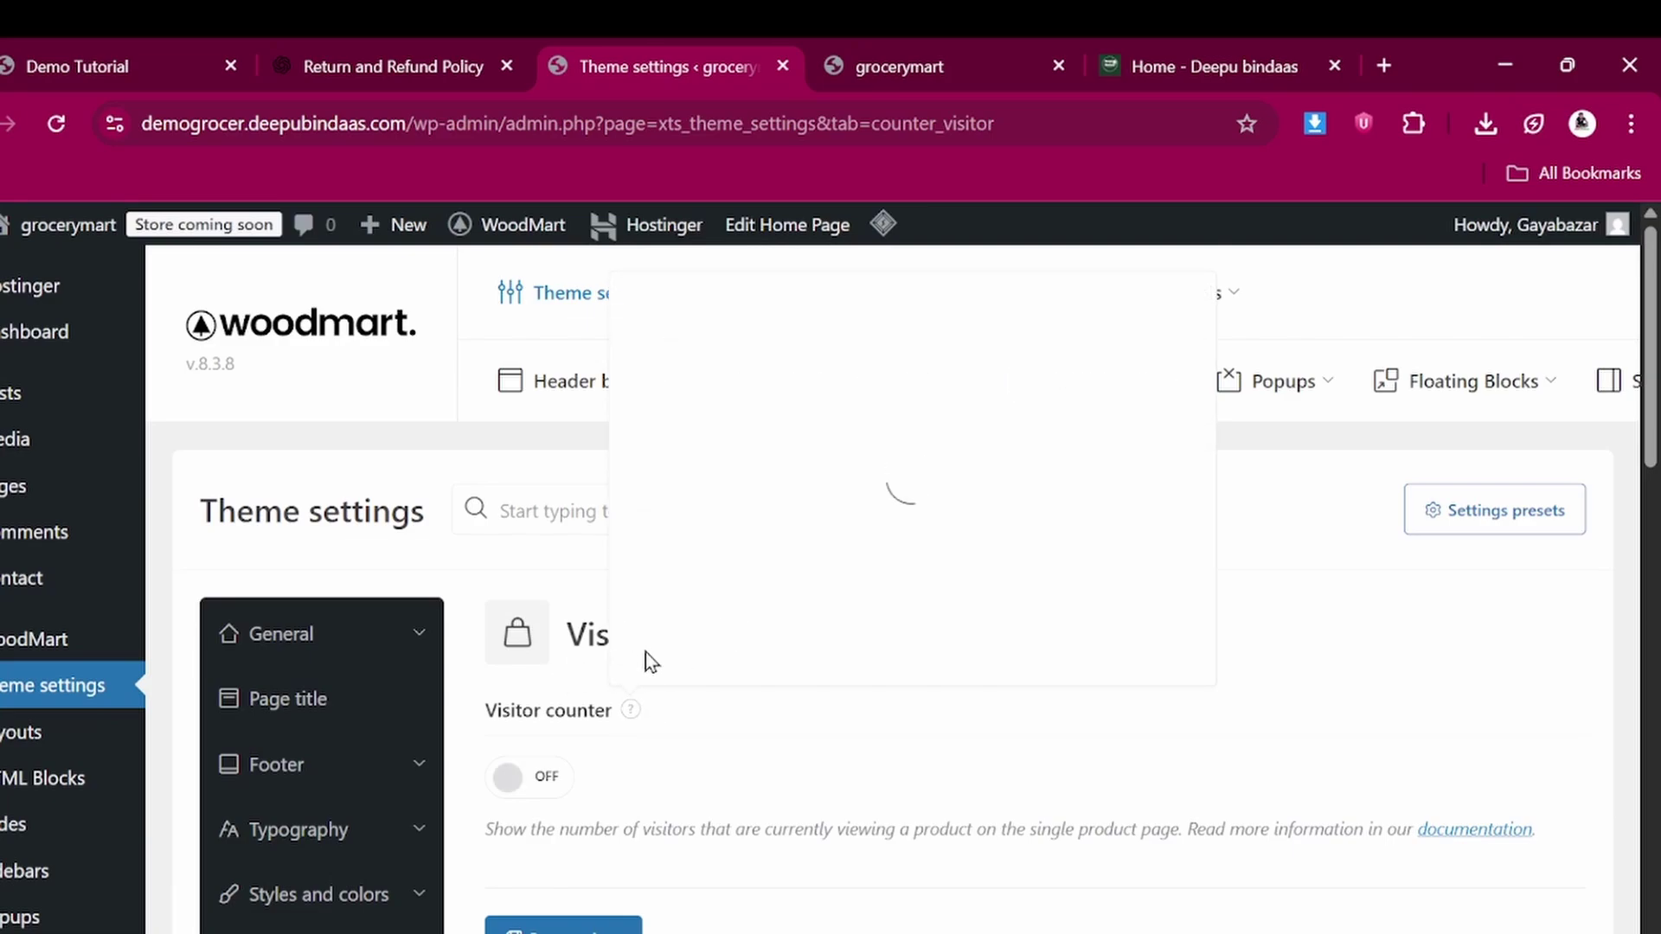
scroll(646, 652, "down", 5)
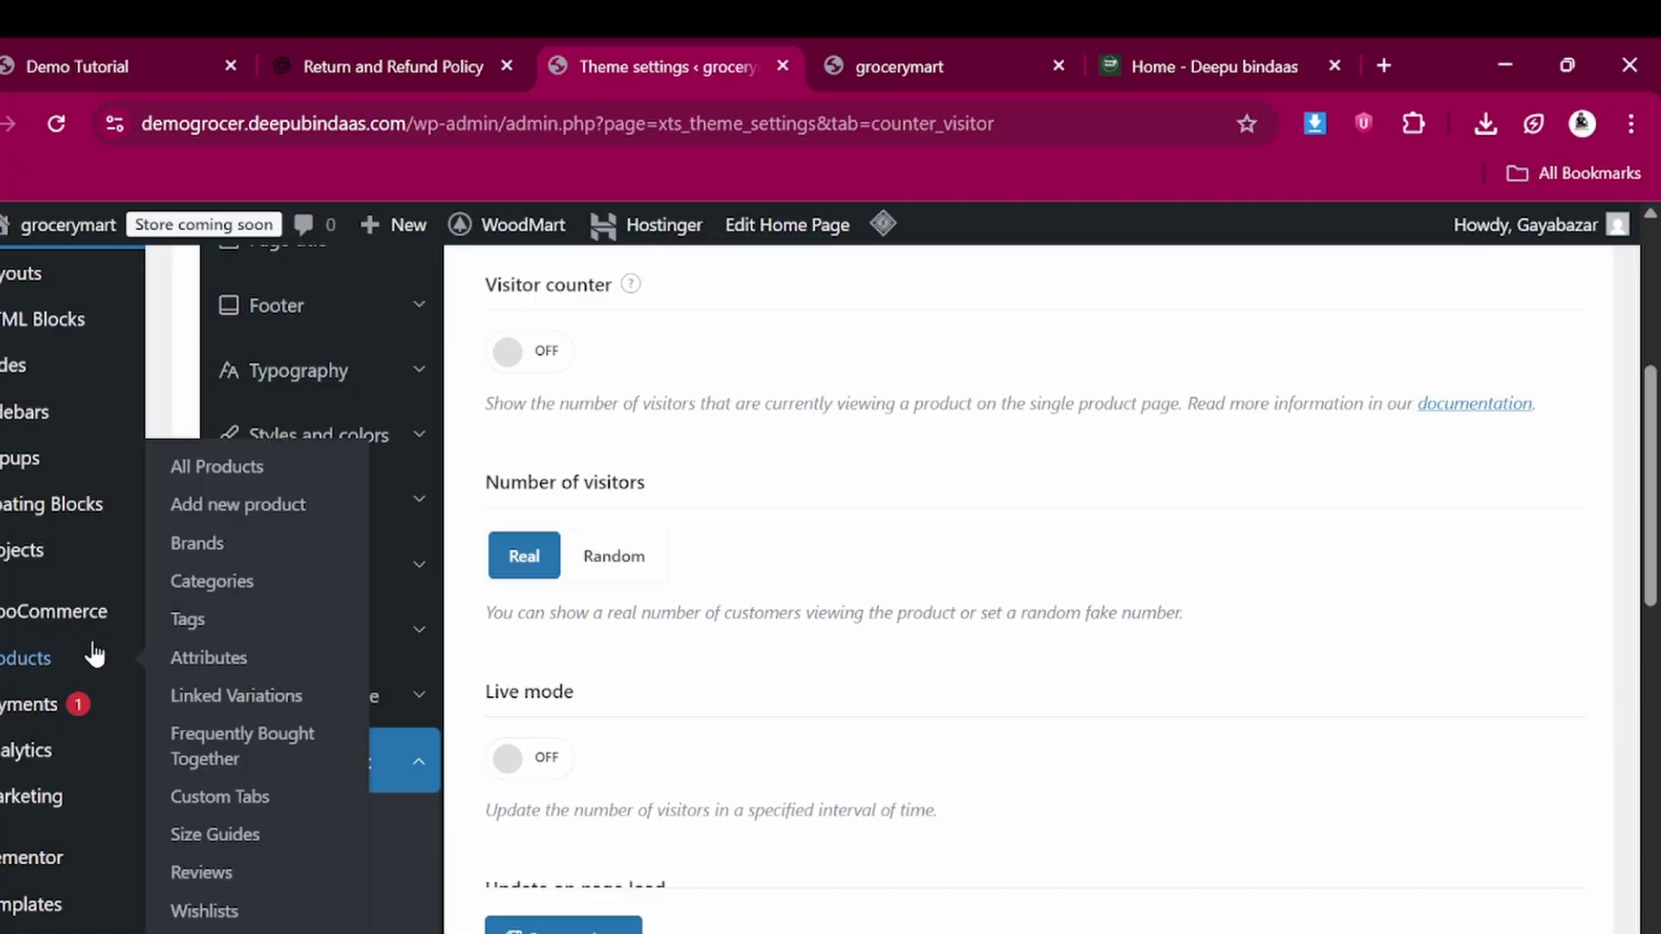
mouse_move(82, 642)
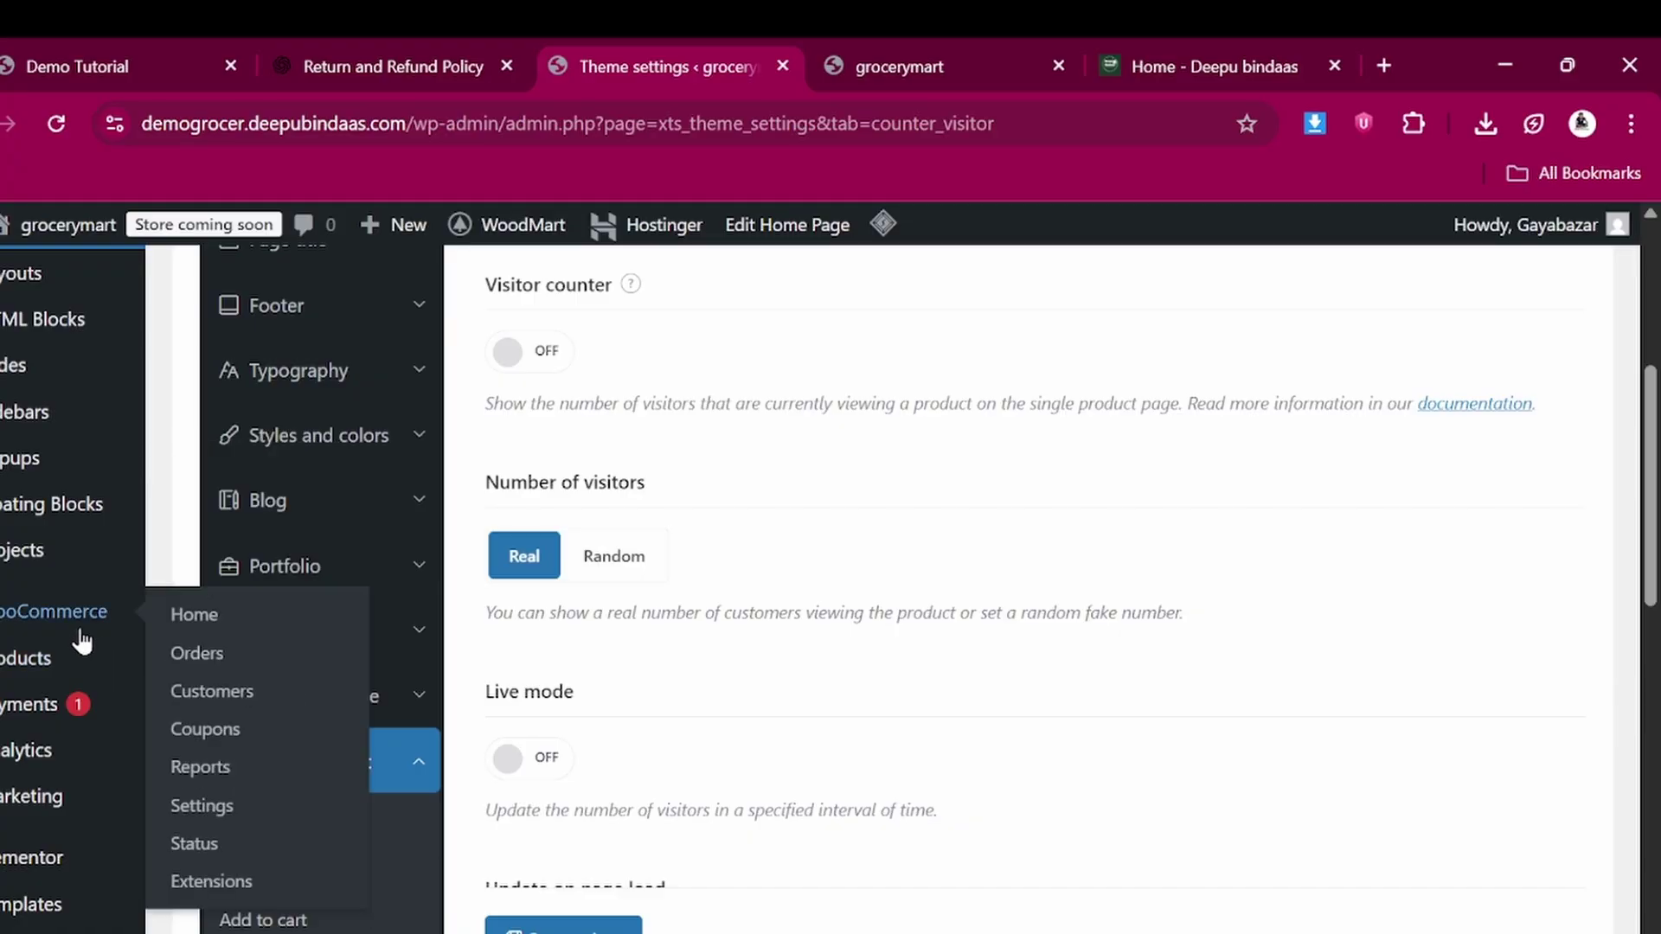
left_click(83, 625)
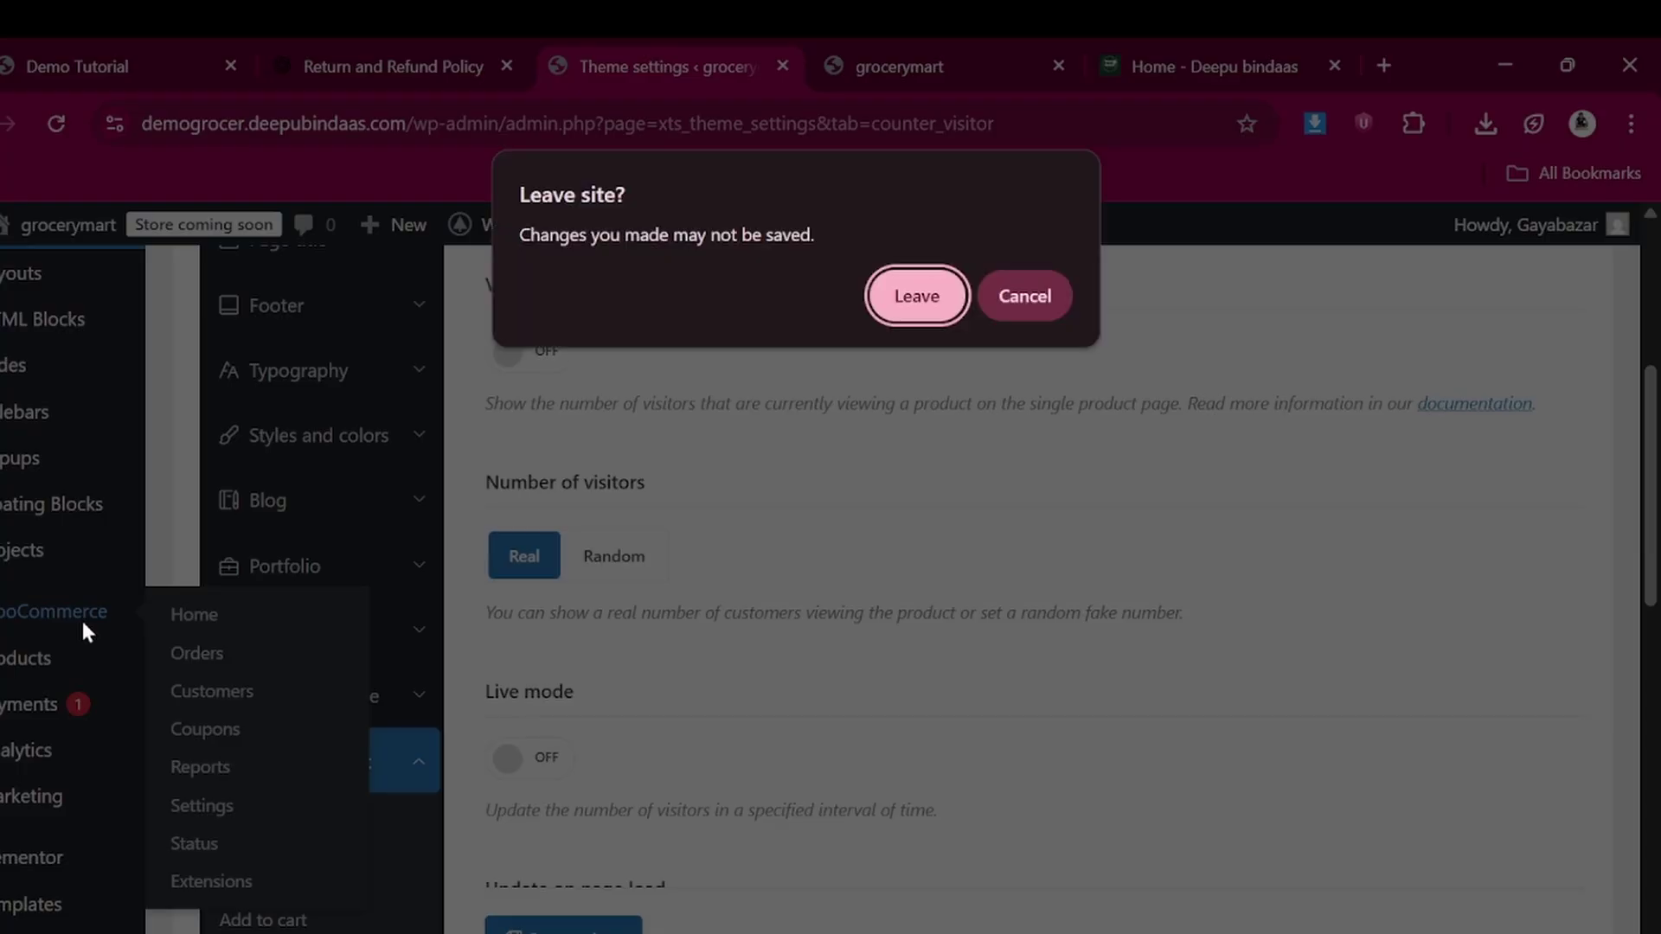
left_click(922, 299)
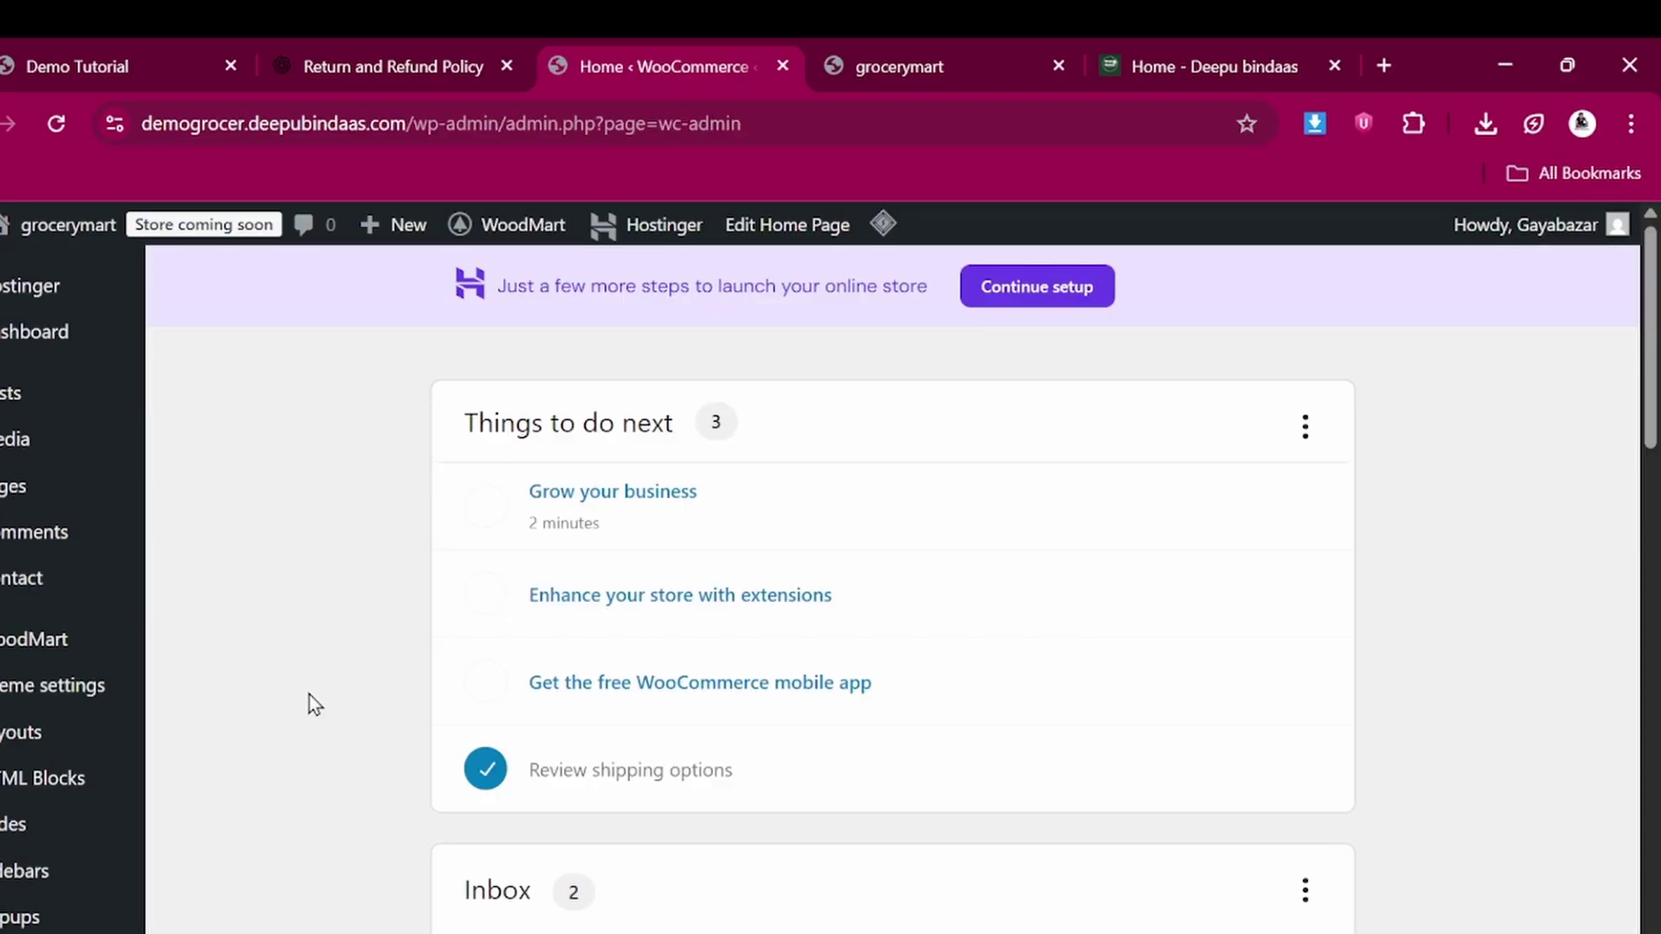
scroll(610, 692, "down", 1)
scroll(609, 689, "down", 2)
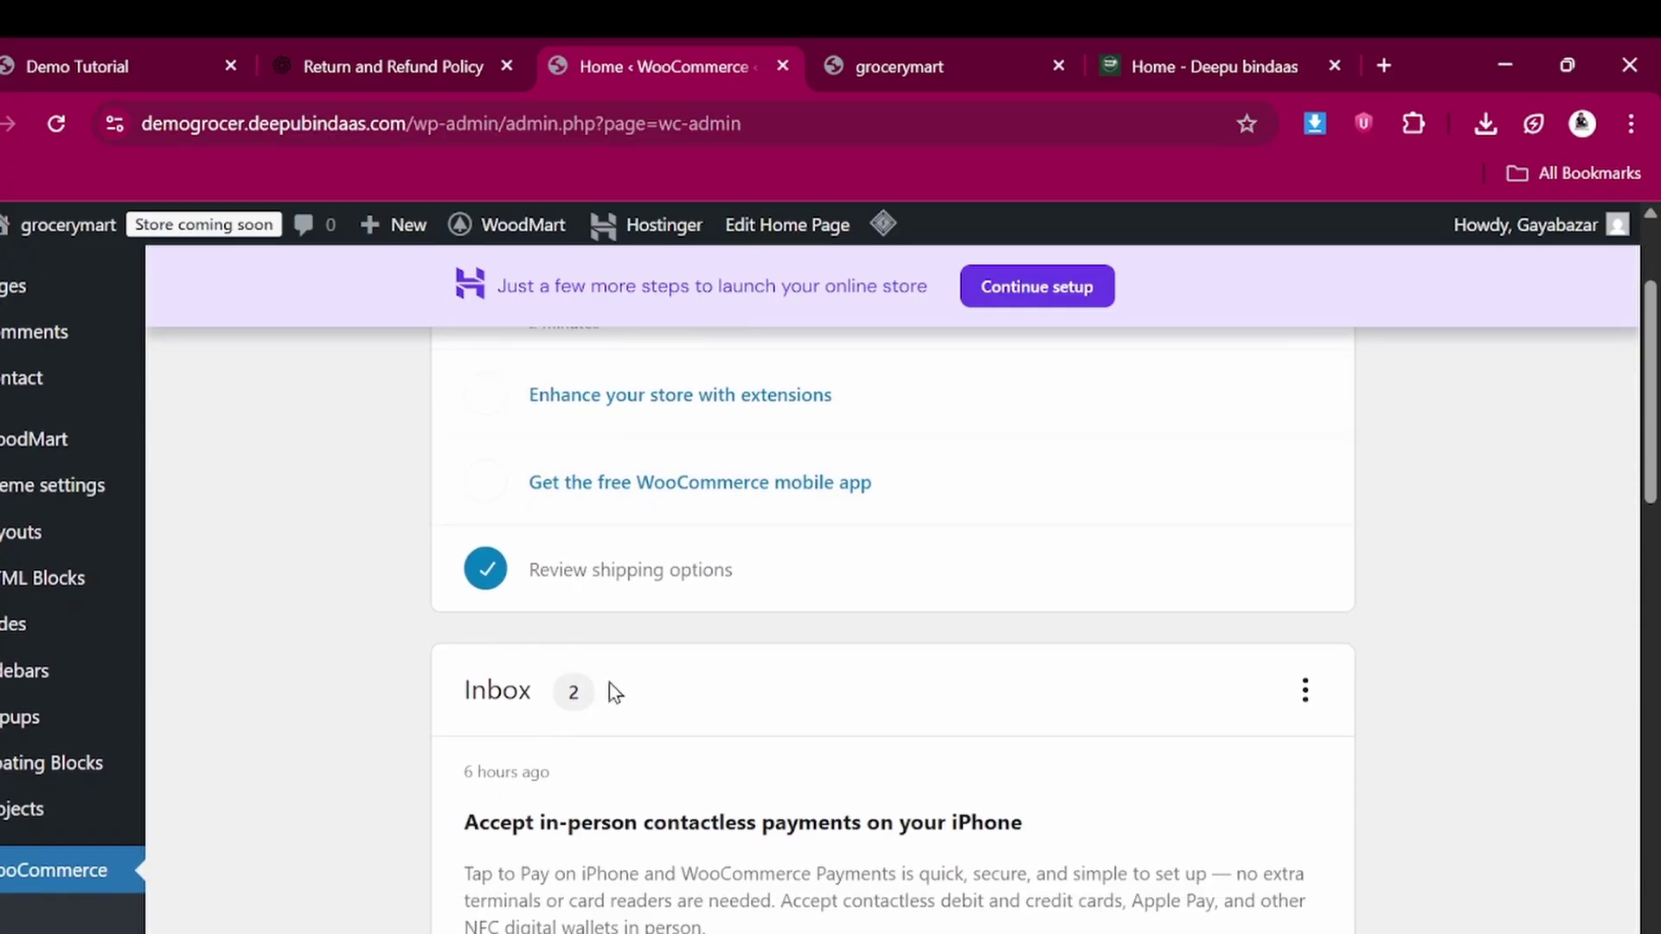
scroll(216, 857, "down", 4)
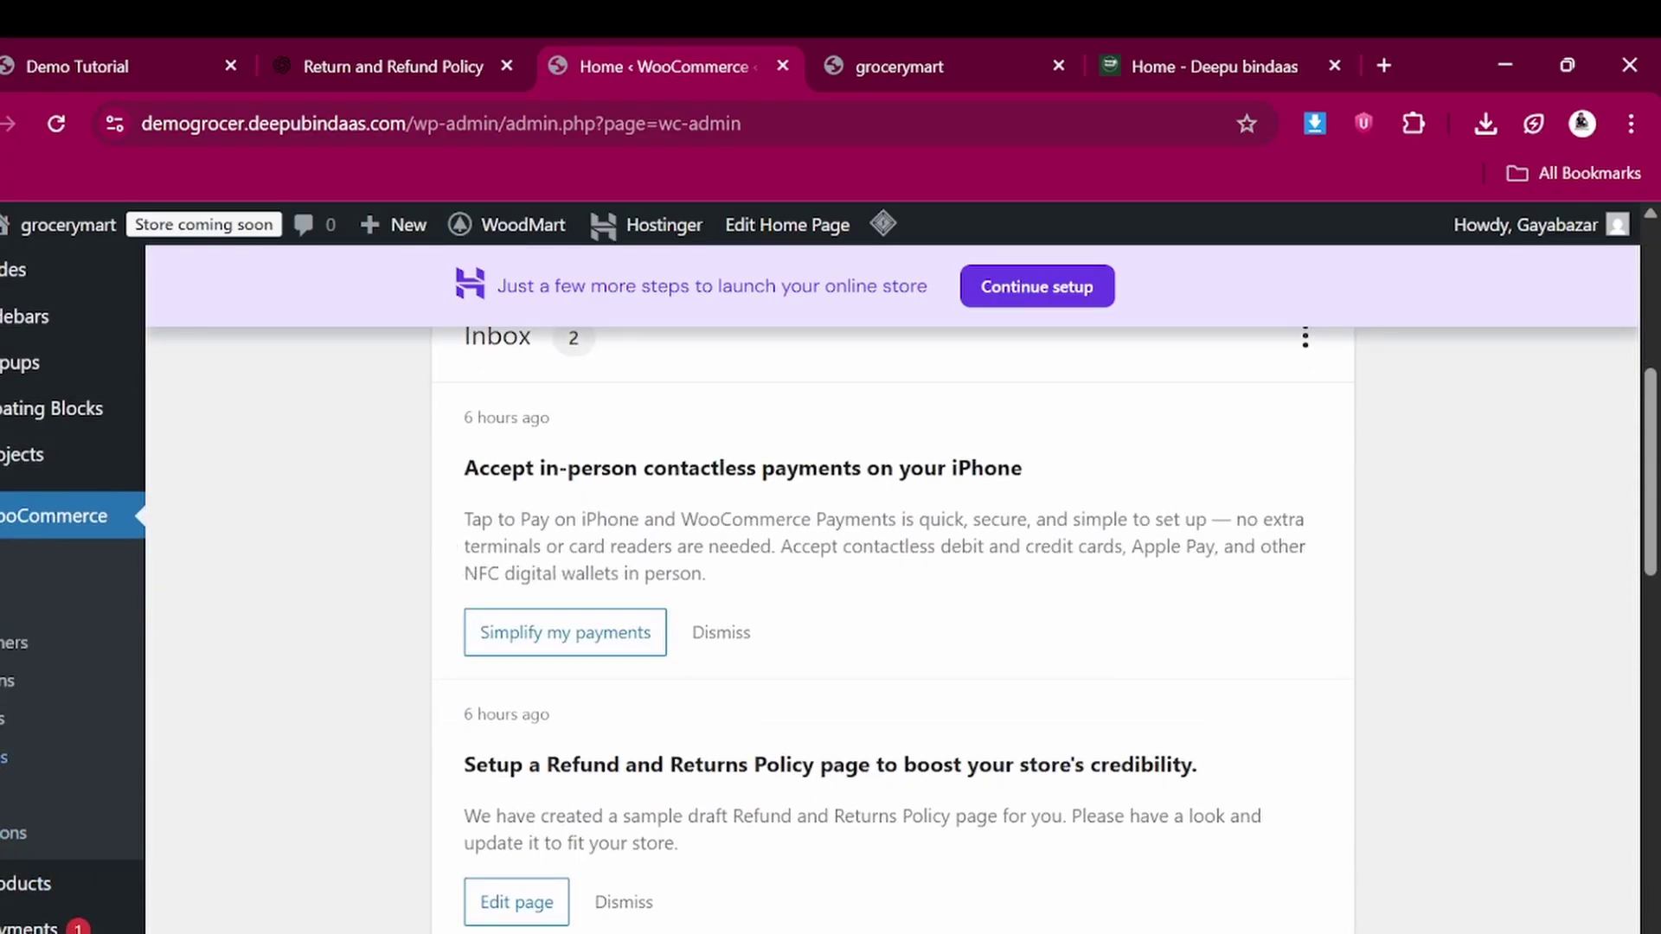
Autofill the store address in WooCommerce General settings and set Country / State to India — Bihar
left_click(3, 757)
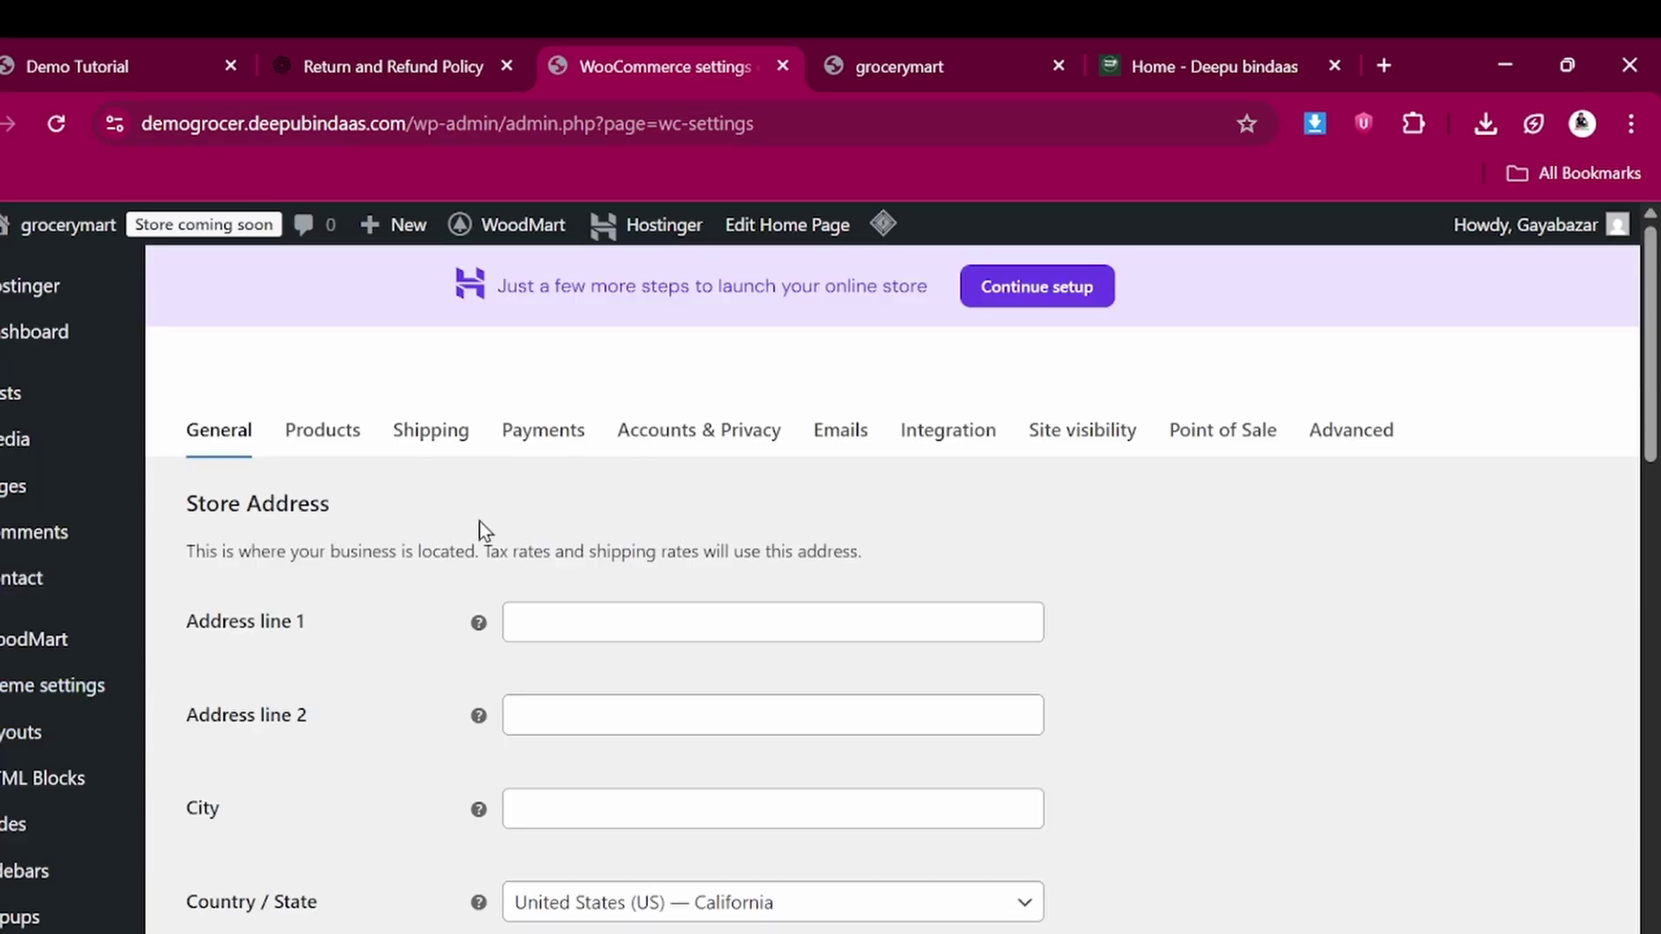
left_click(577, 624)
left_click(749, 693)
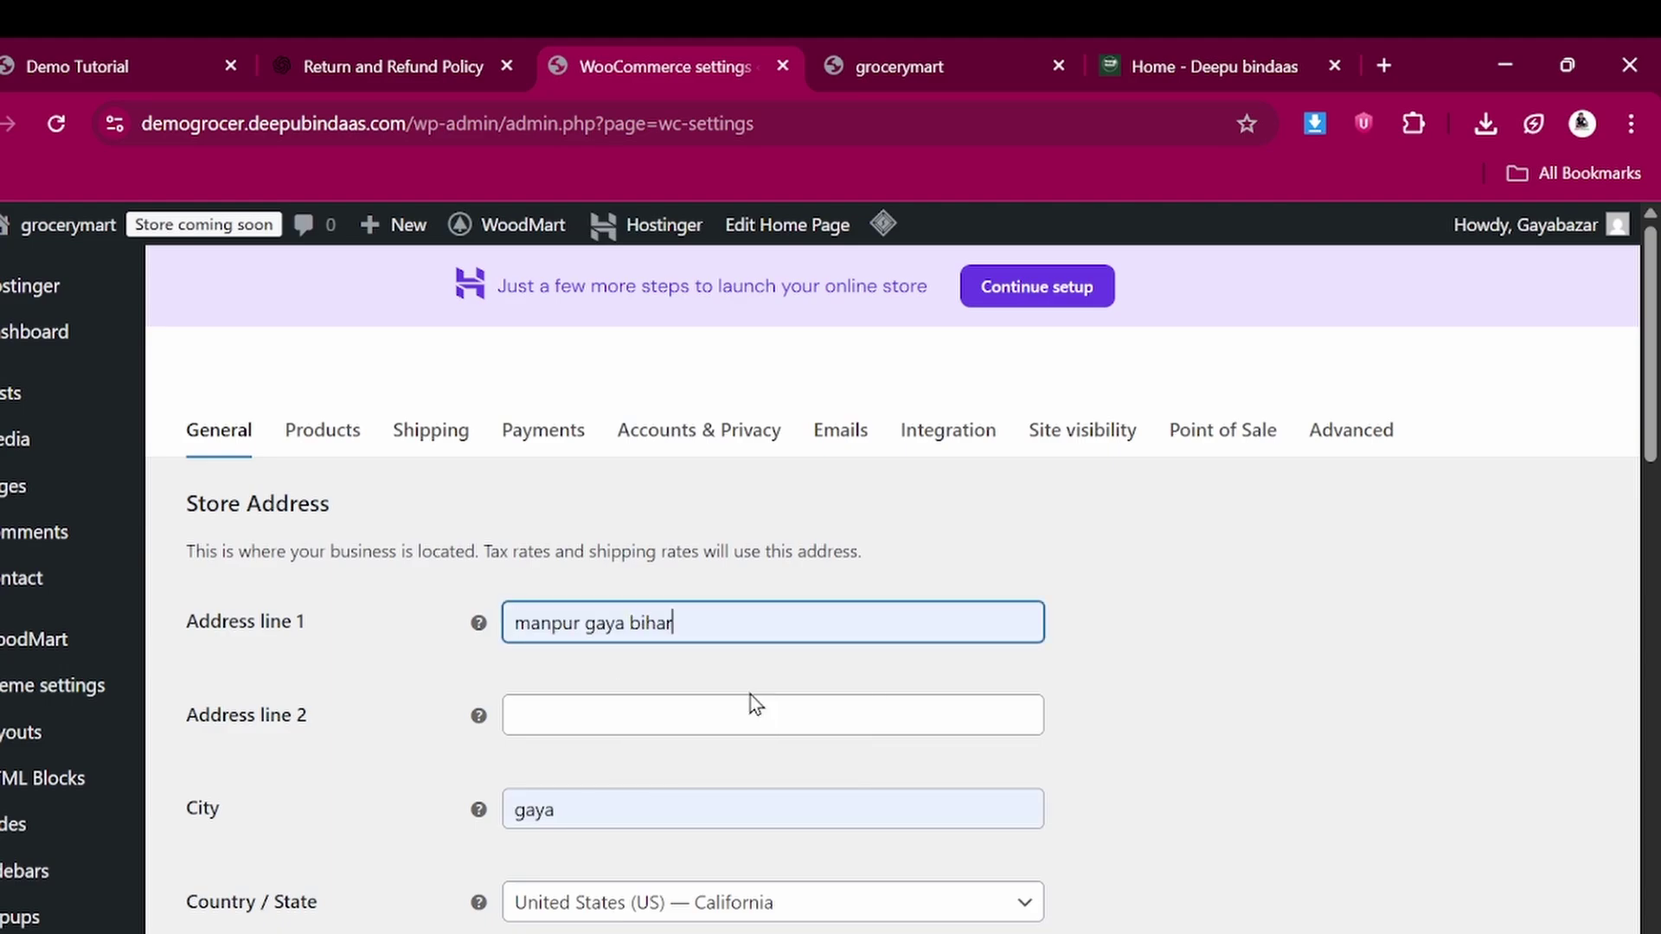
scroll(749, 694, "down", 2)
scroll(475, 587, "down", 3)
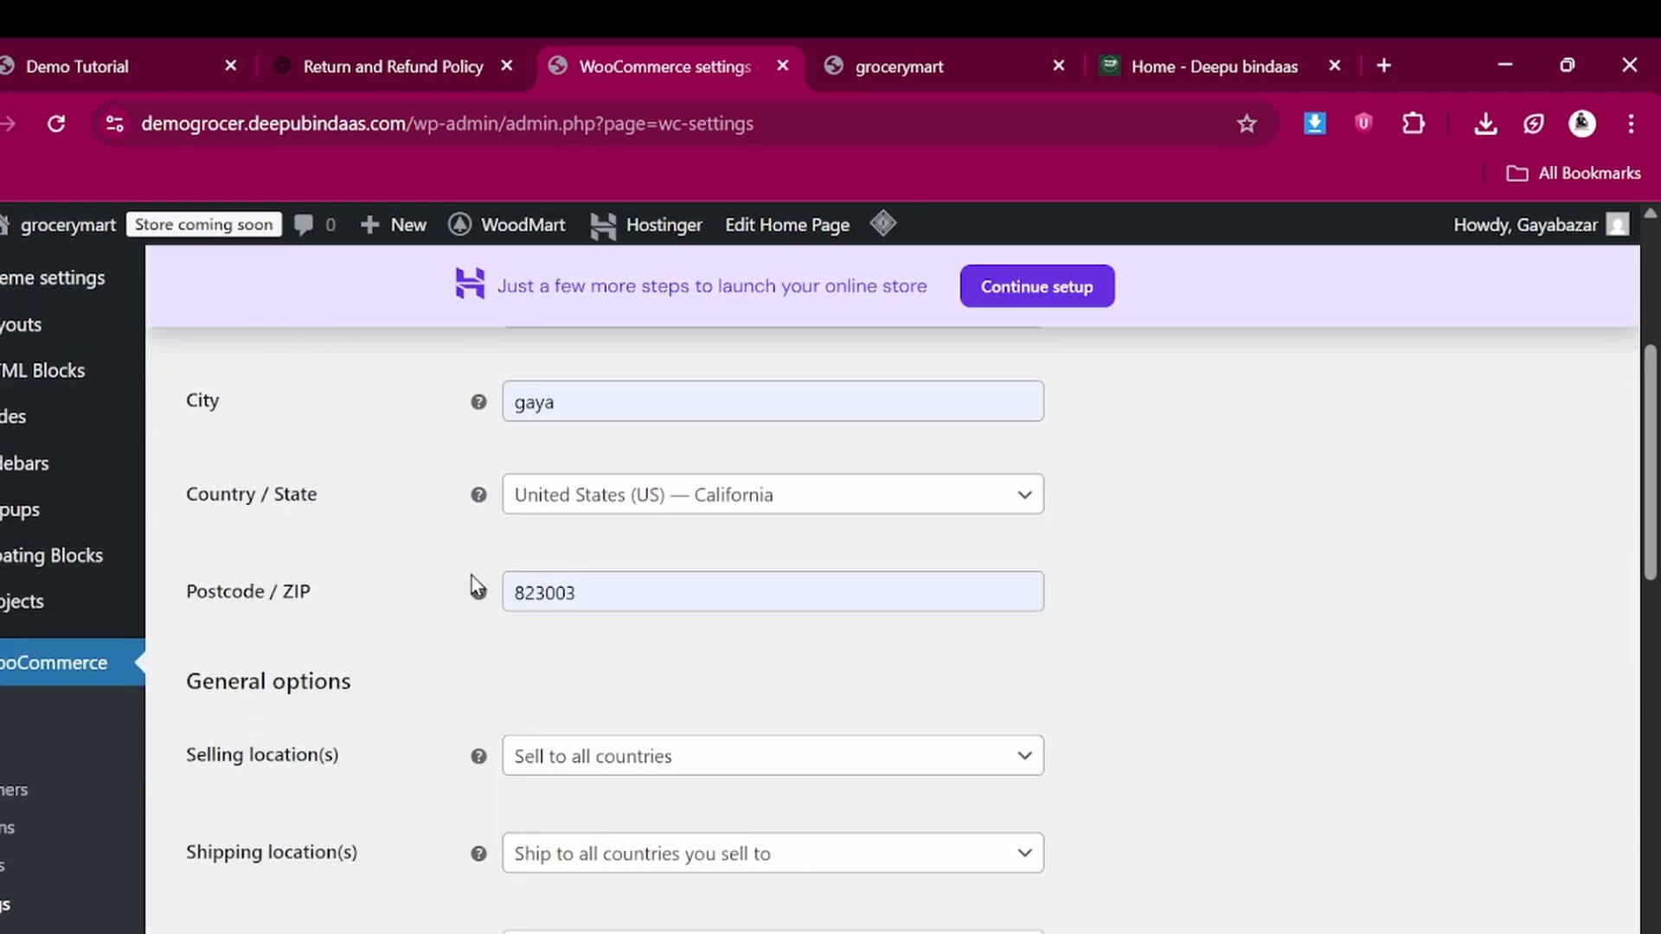
left_click(573, 500)
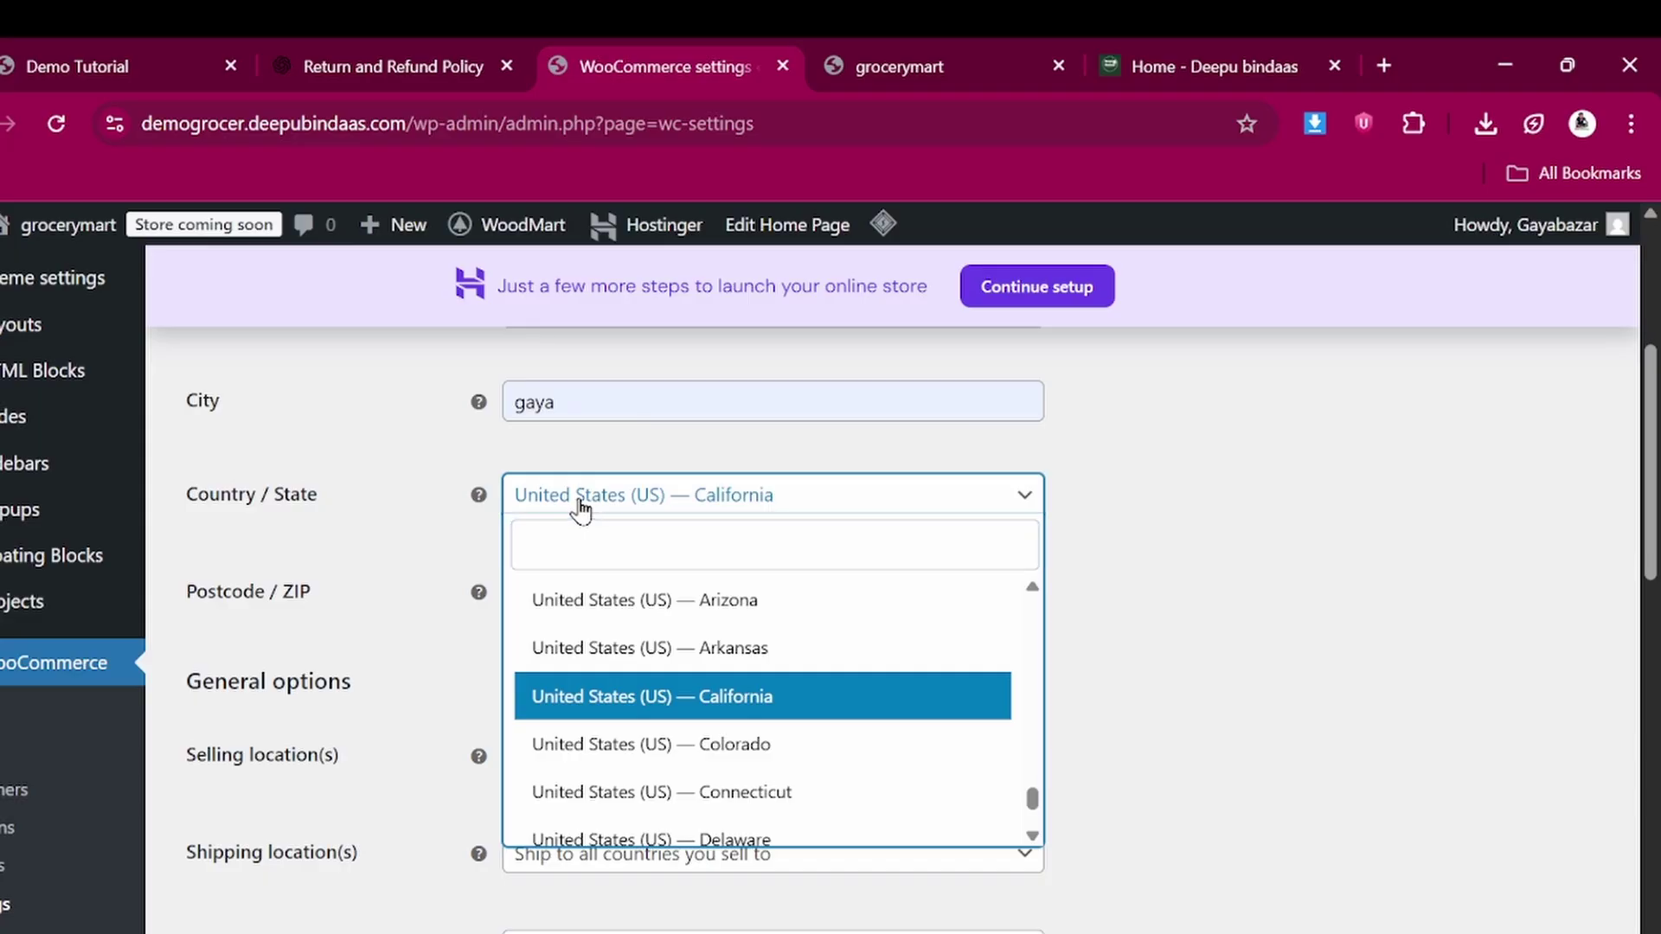
left_click(587, 535)
type("ind")
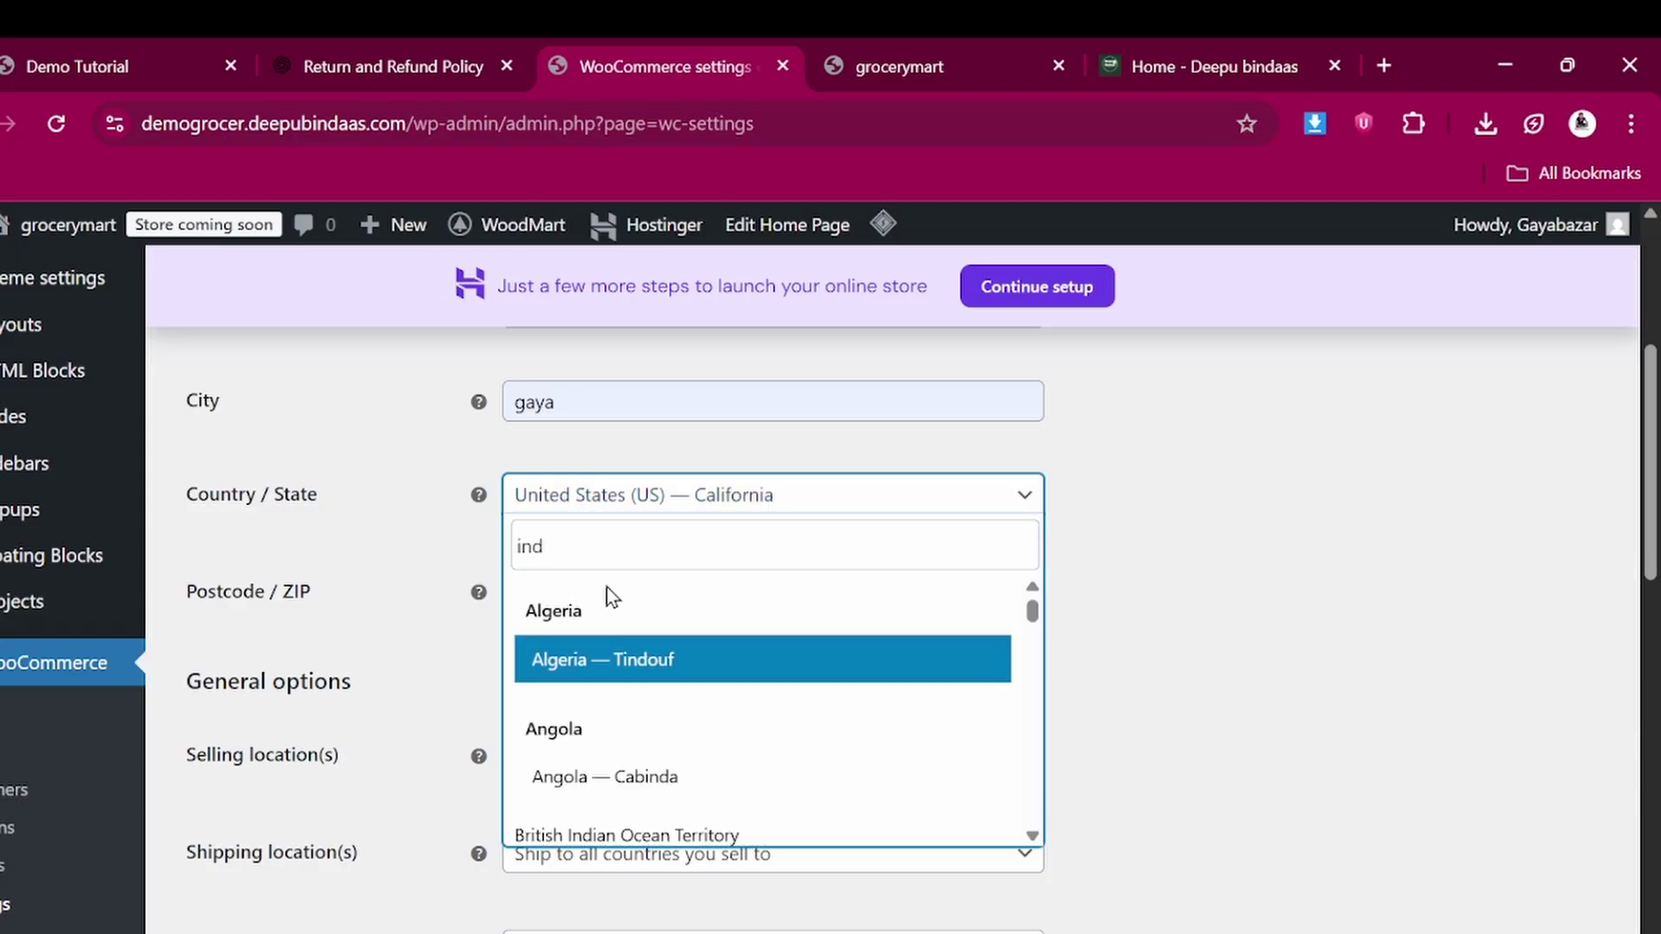
type("ia")
left_click(626, 715)
scroll(626, 719, "down", 3)
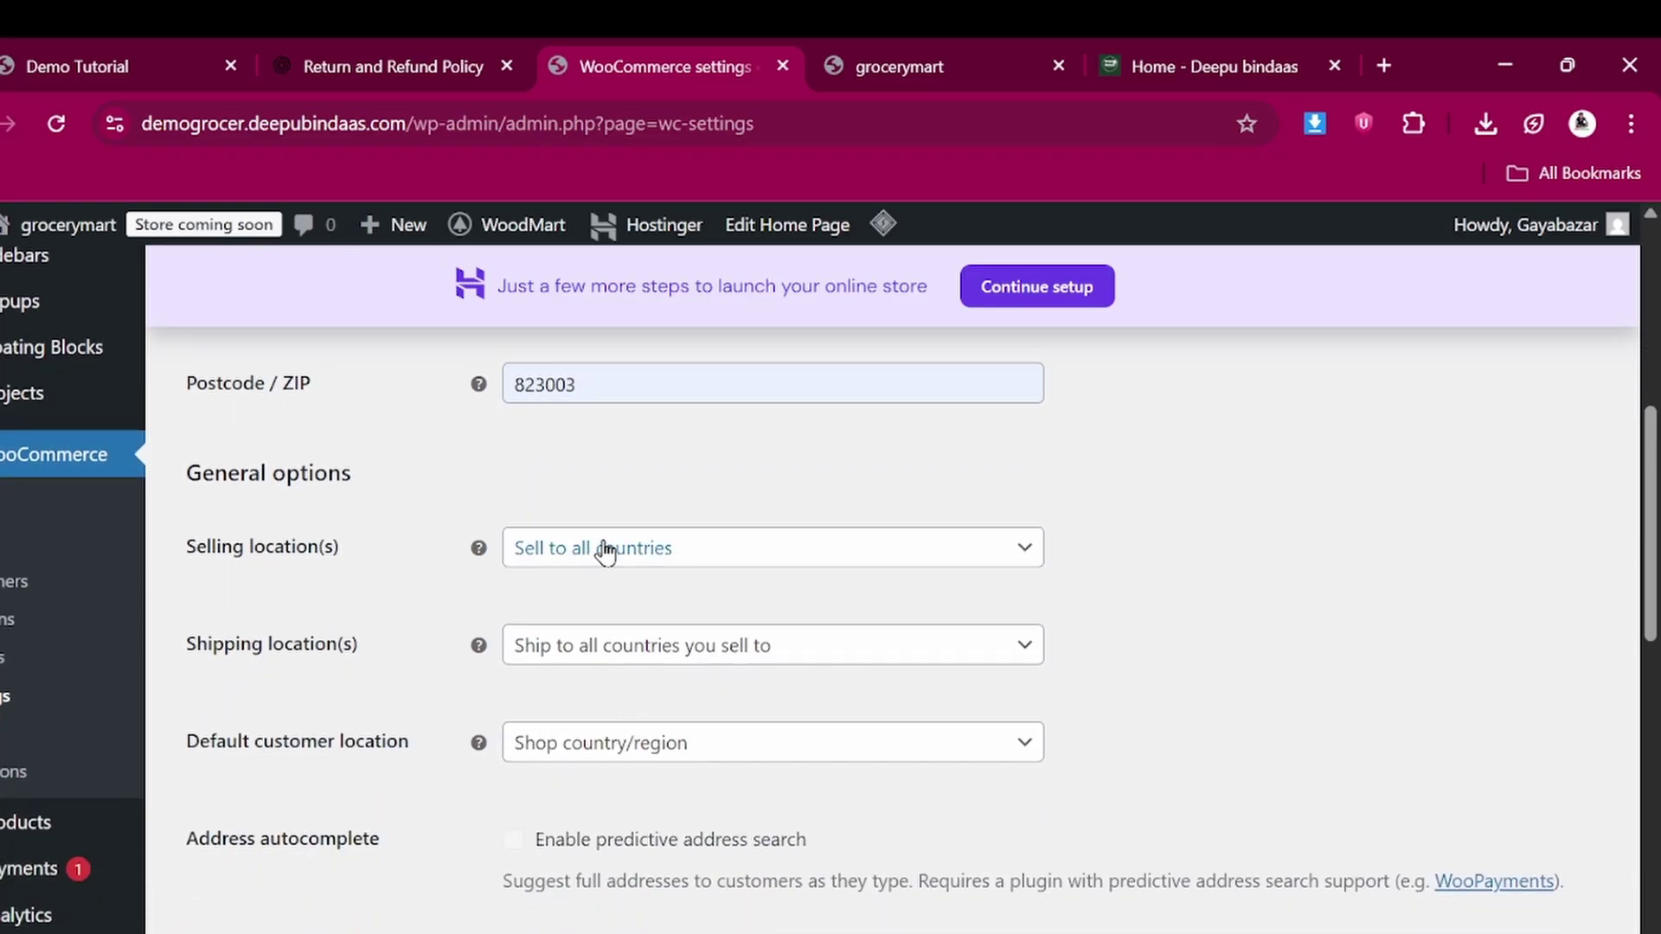
Restrict selling to specific countries, adding India
left_click(605, 549)
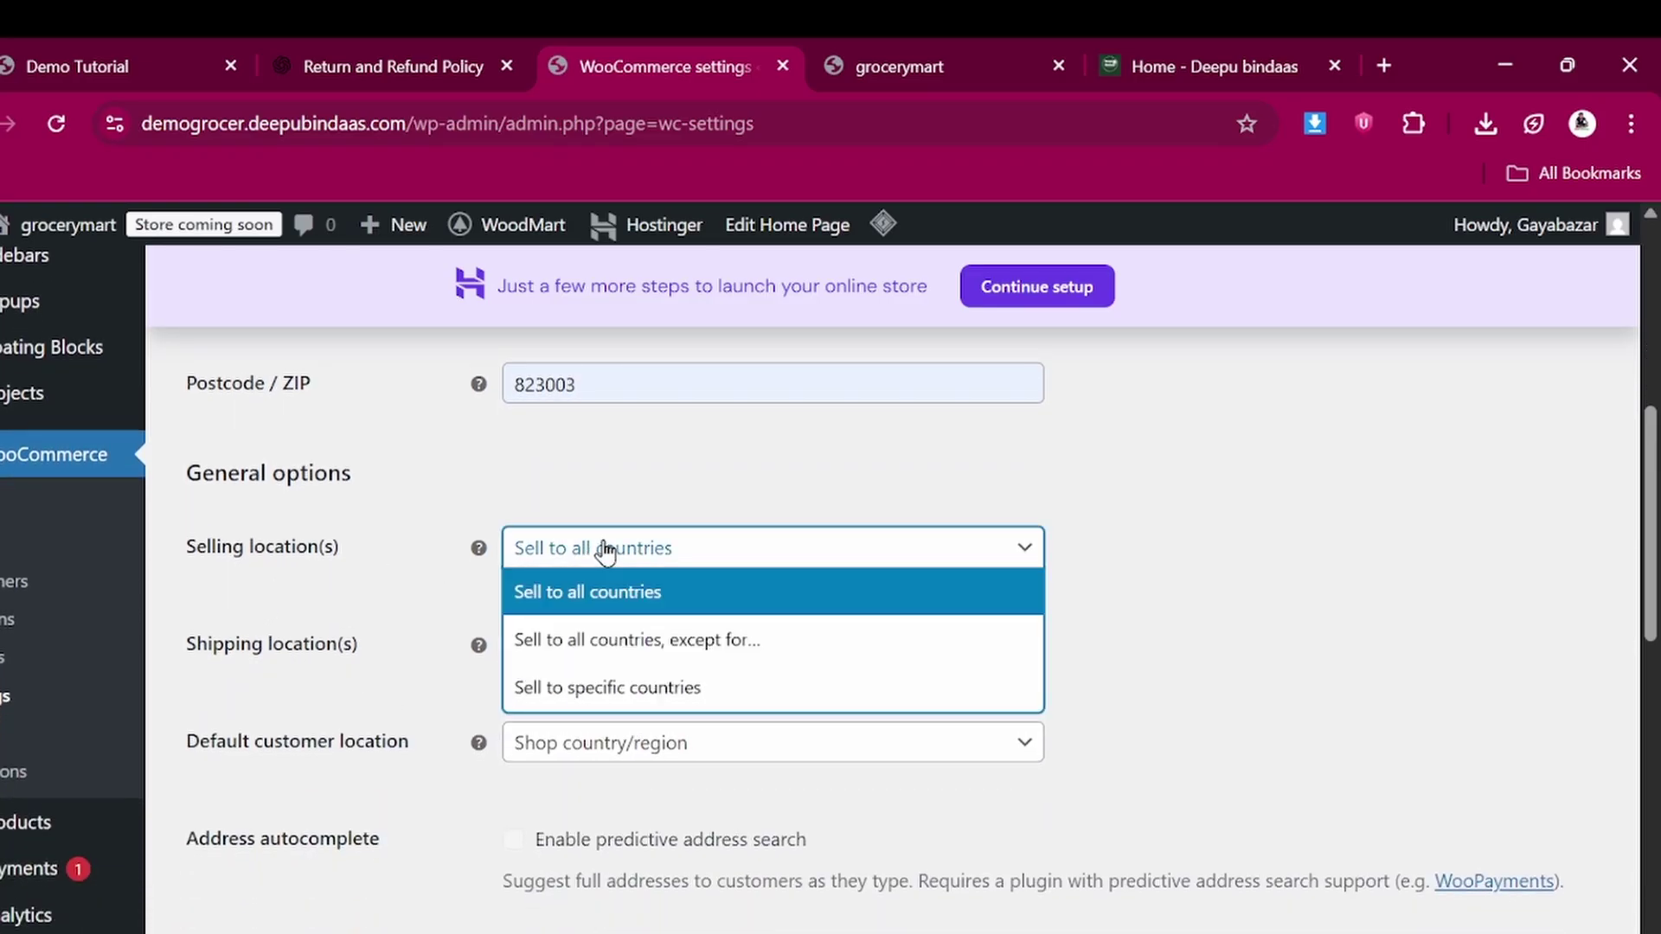
left_click(612, 688)
left_click(635, 651)
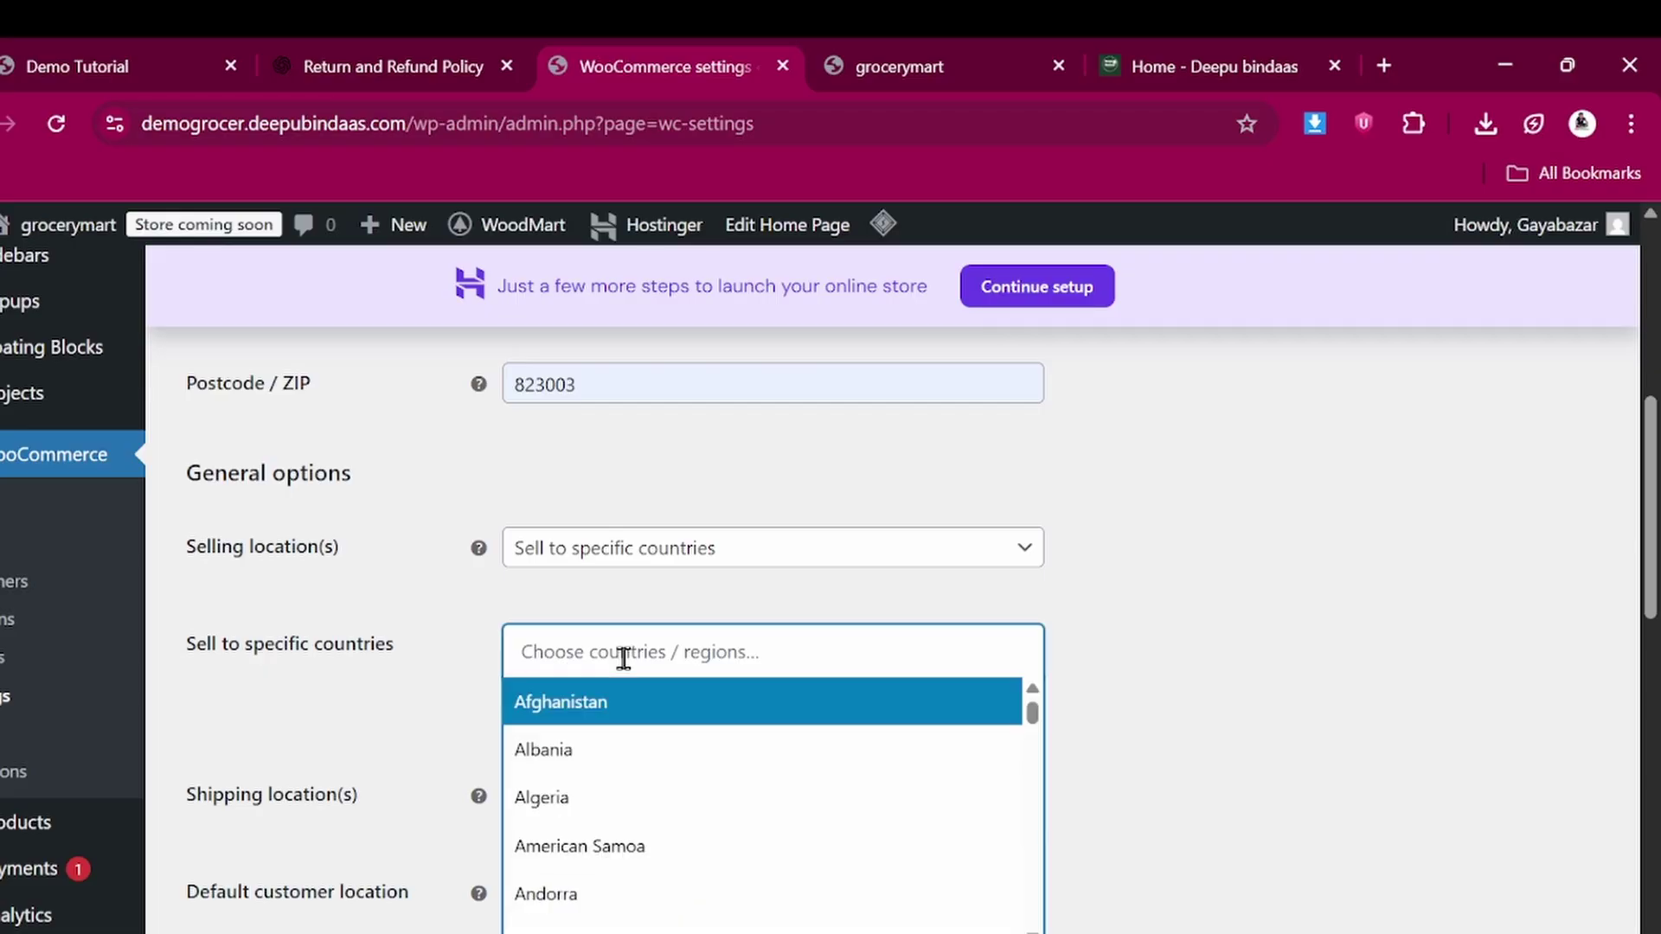
type("inda")
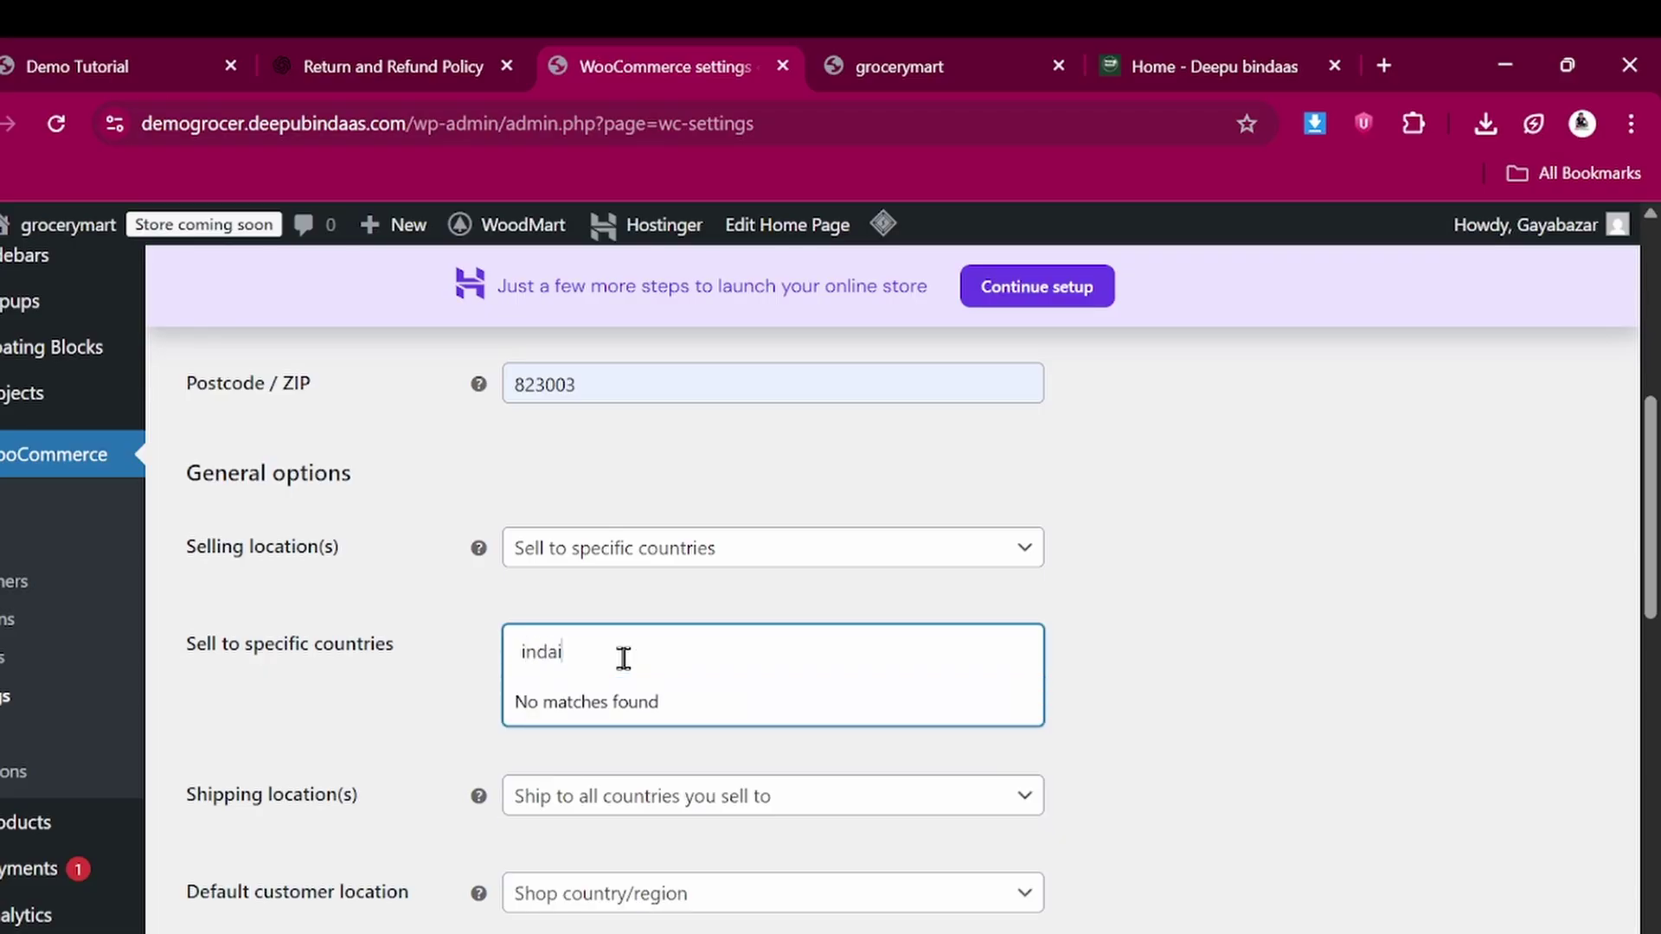
key("BackSpace")
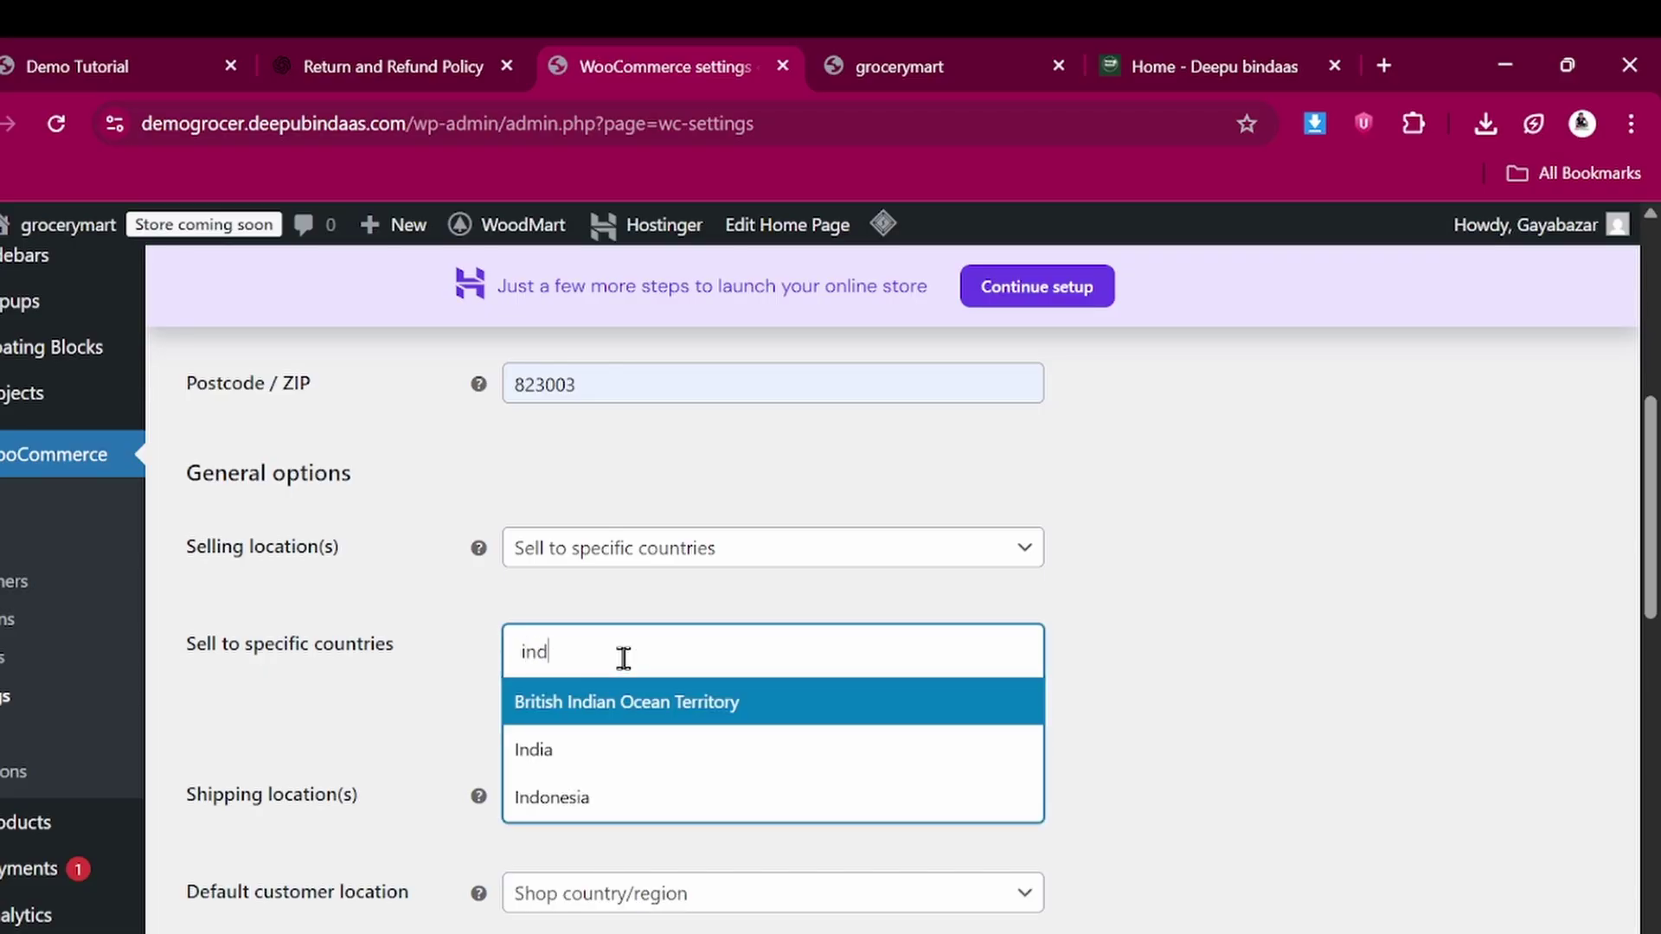
left_click(584, 749)
scroll(587, 749, "down", 2)
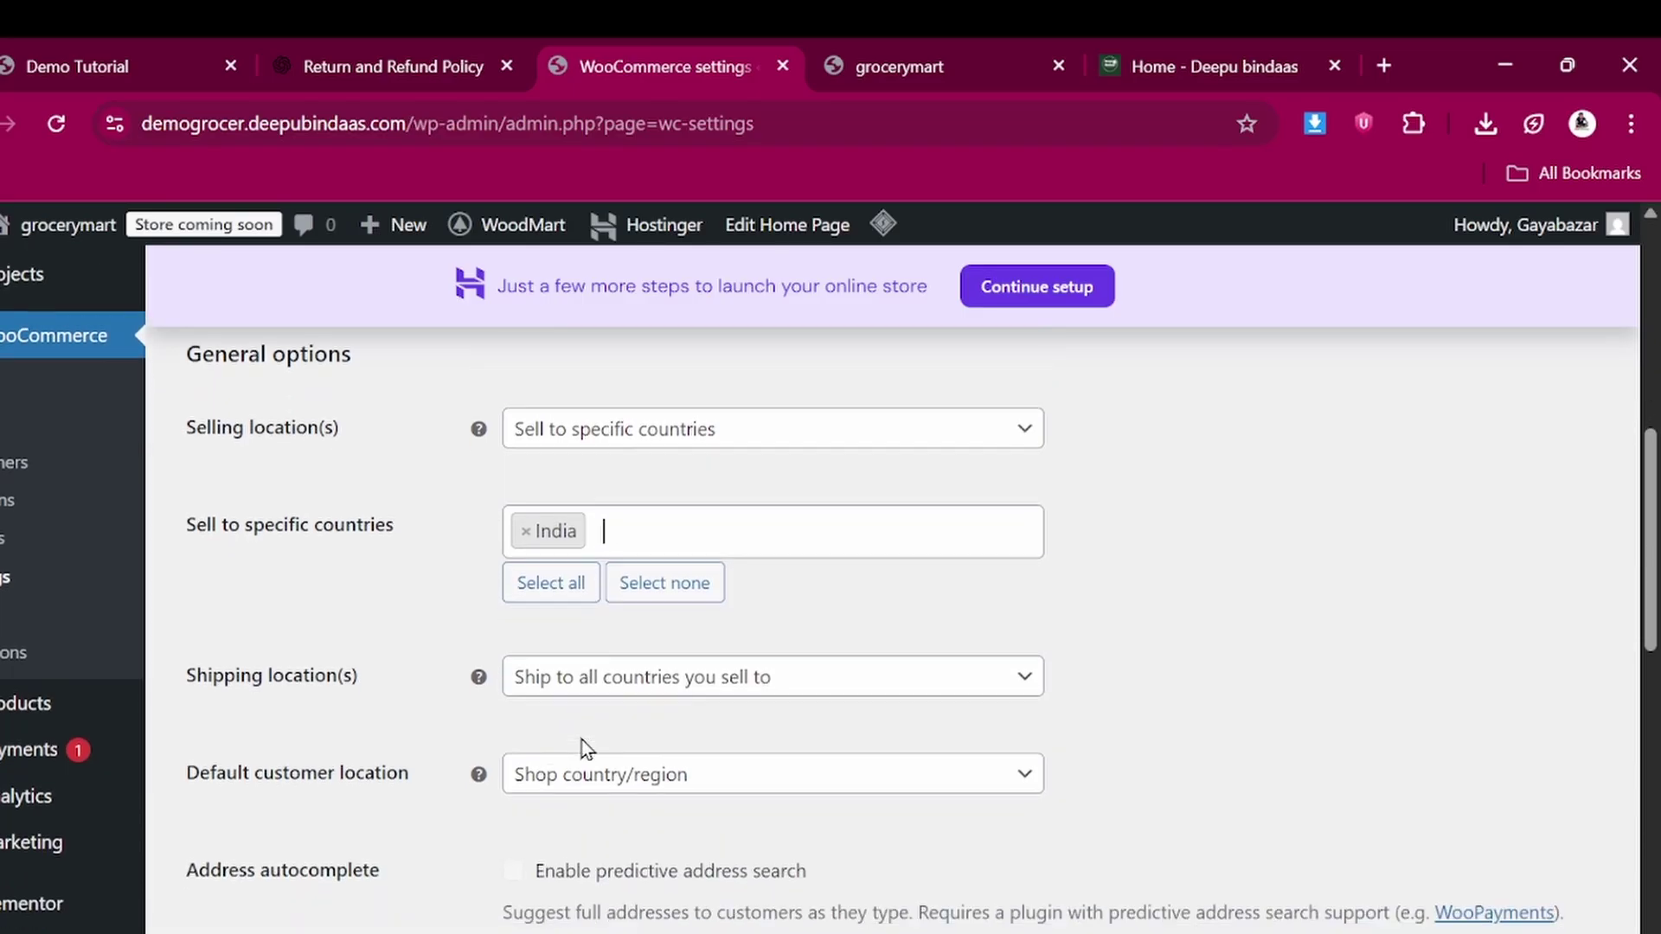
Restrict shipping to specific countries, with India as the destination
left_click(587, 639)
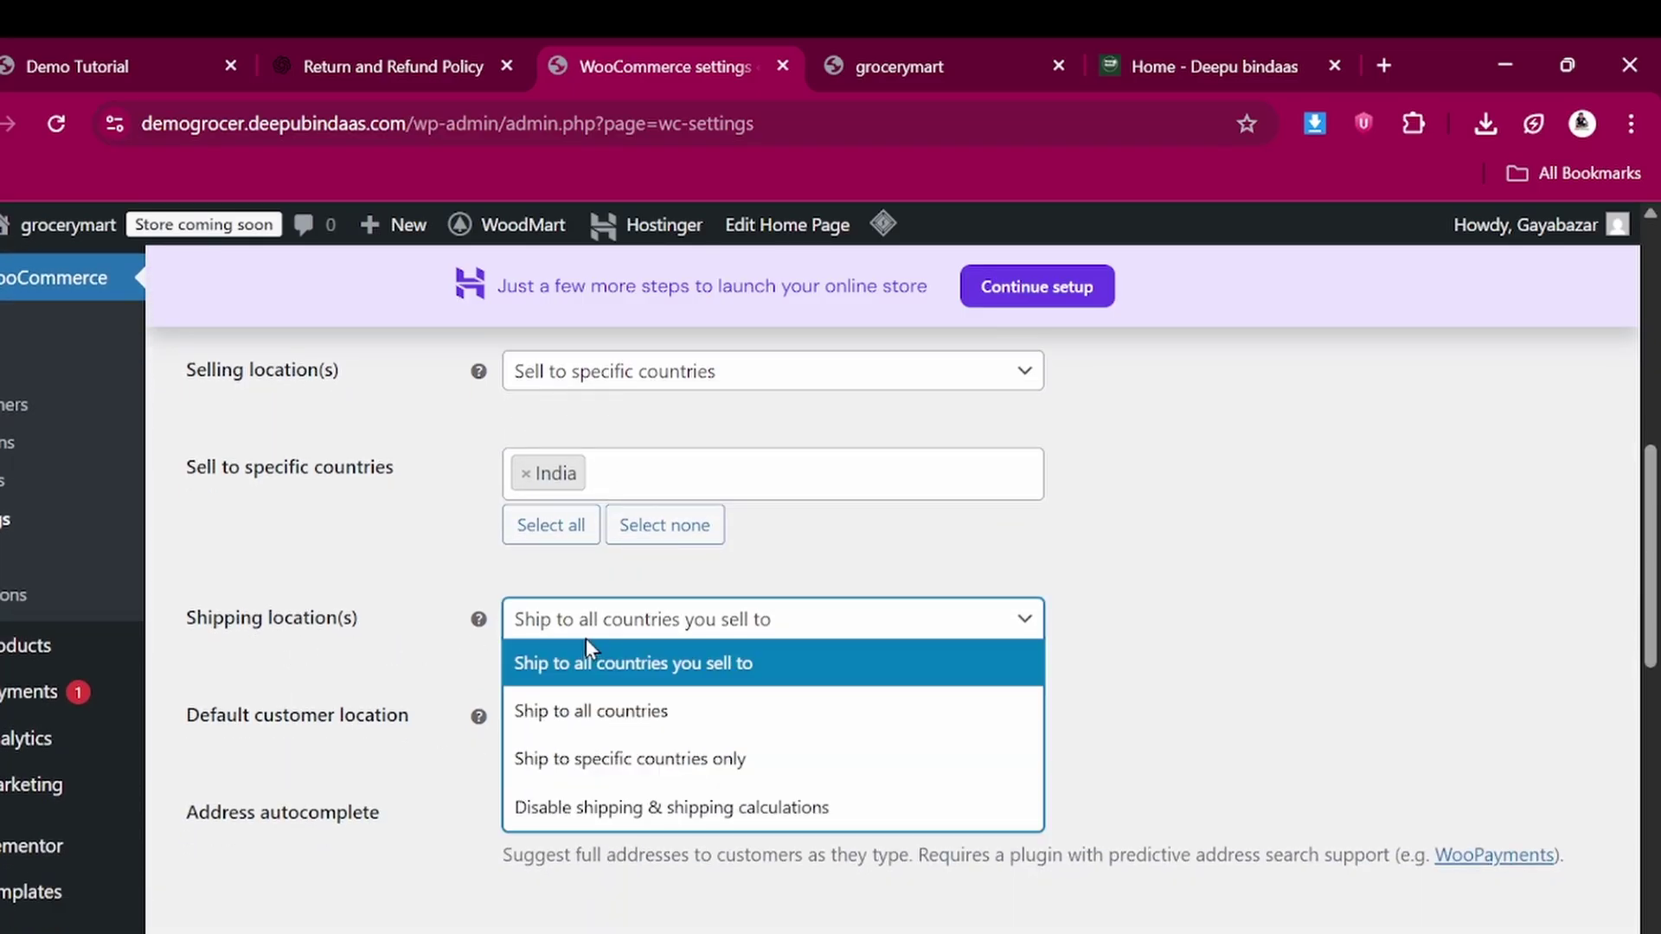
left_click(606, 759)
left_click(604, 717)
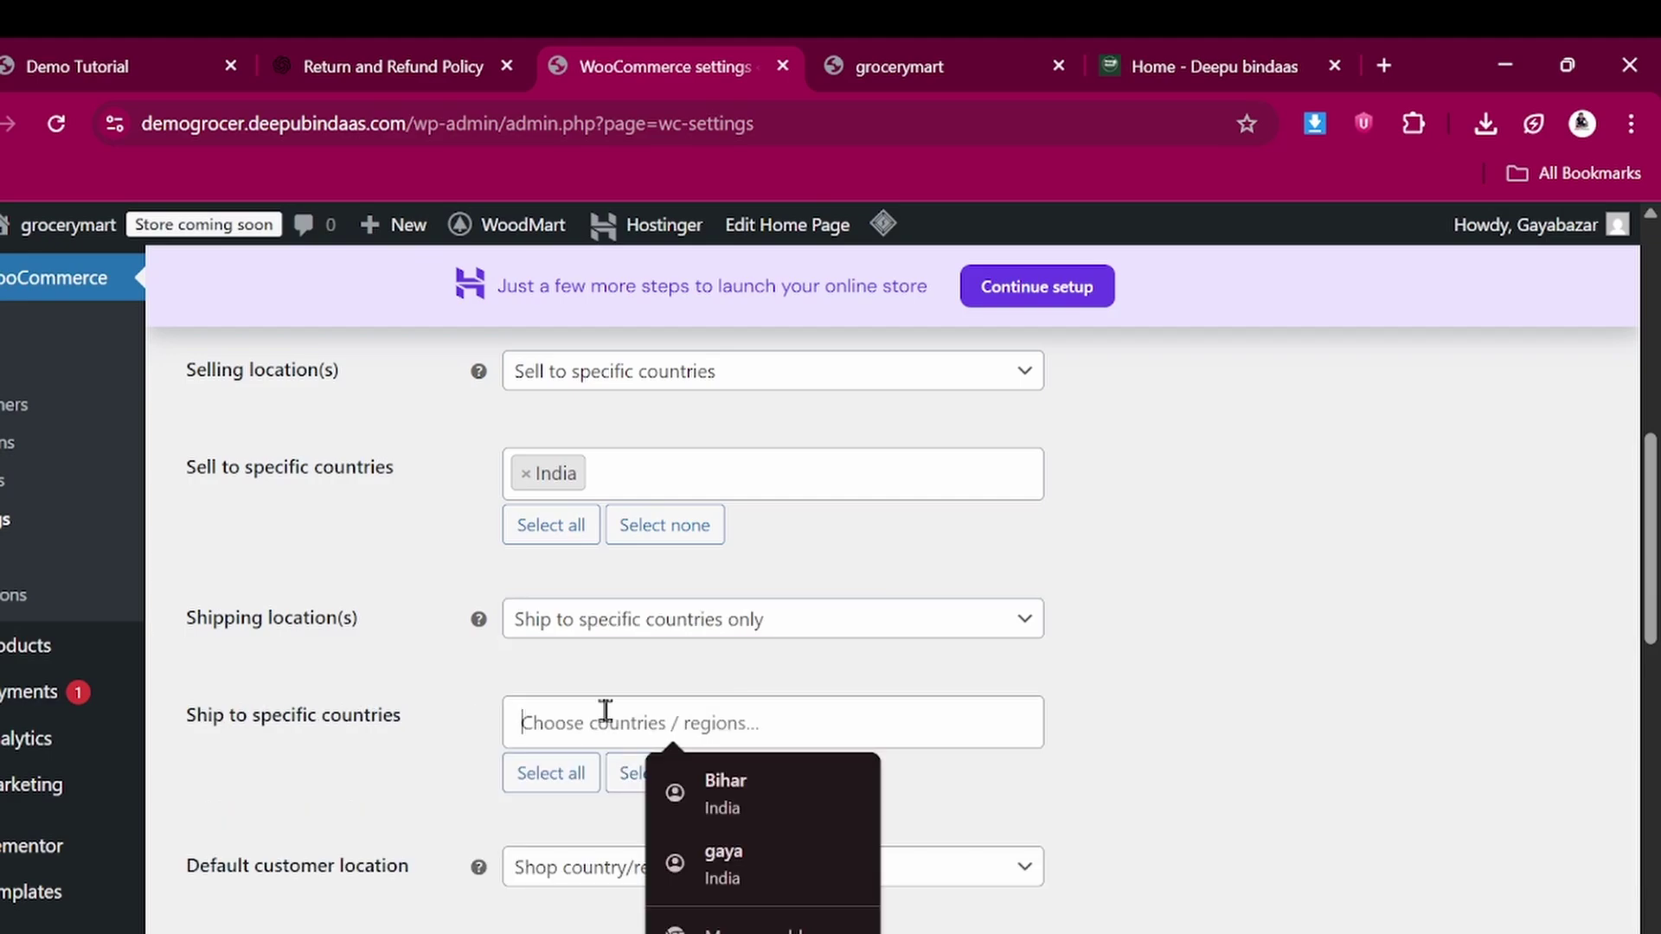
type("ind")
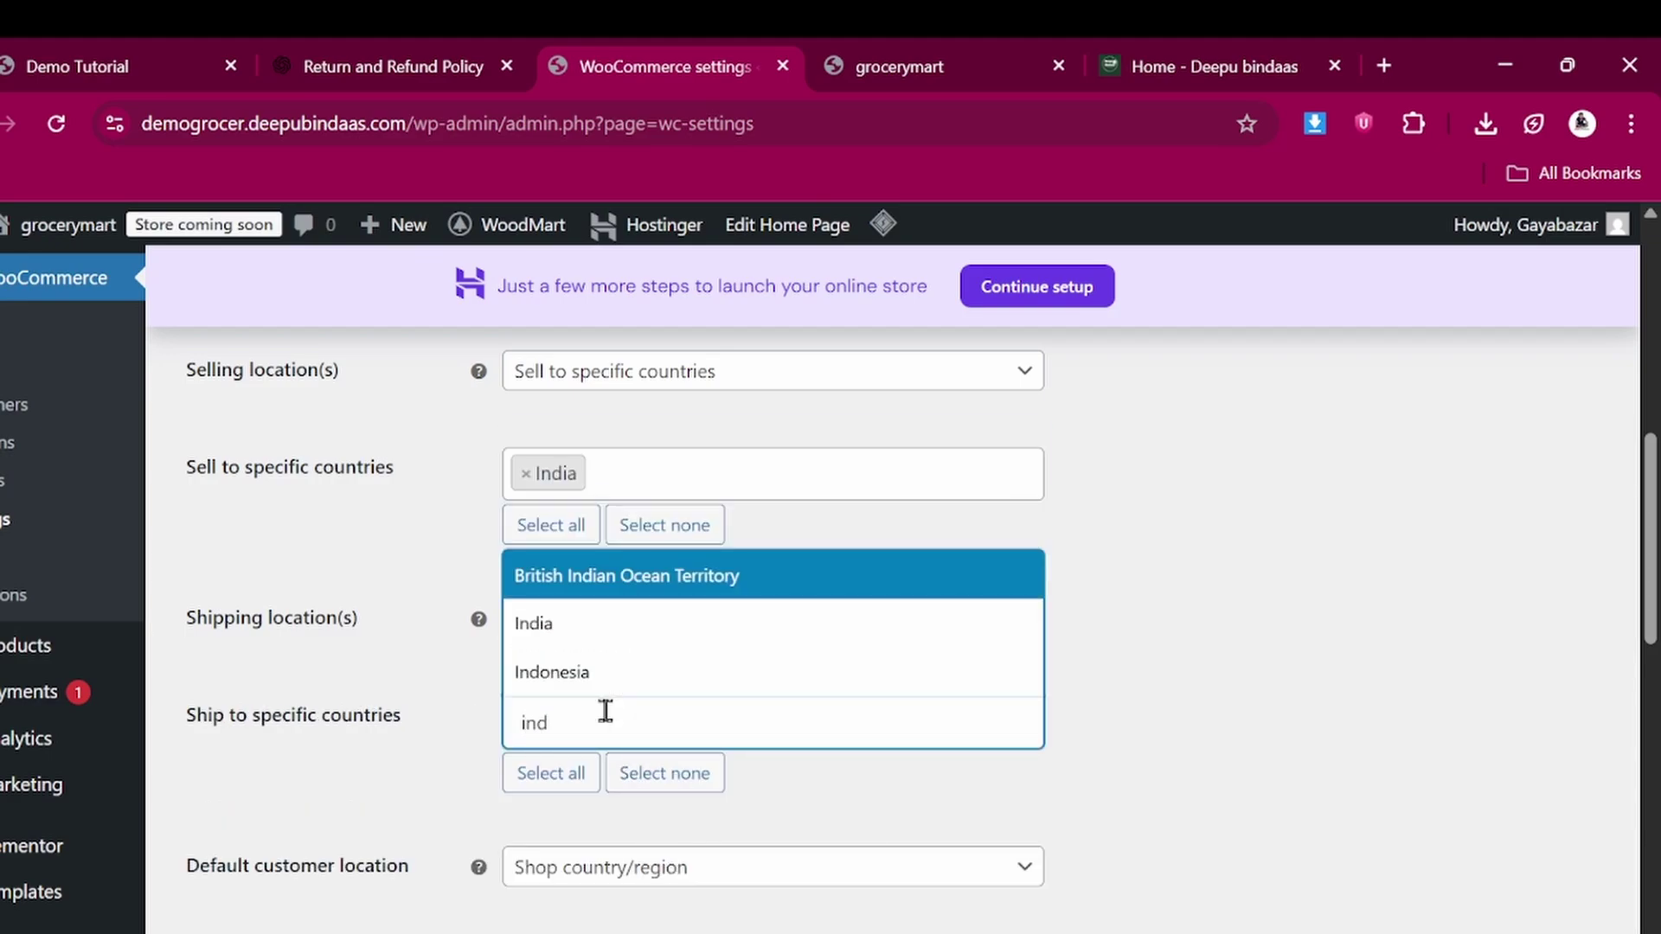
left_click(574, 623)
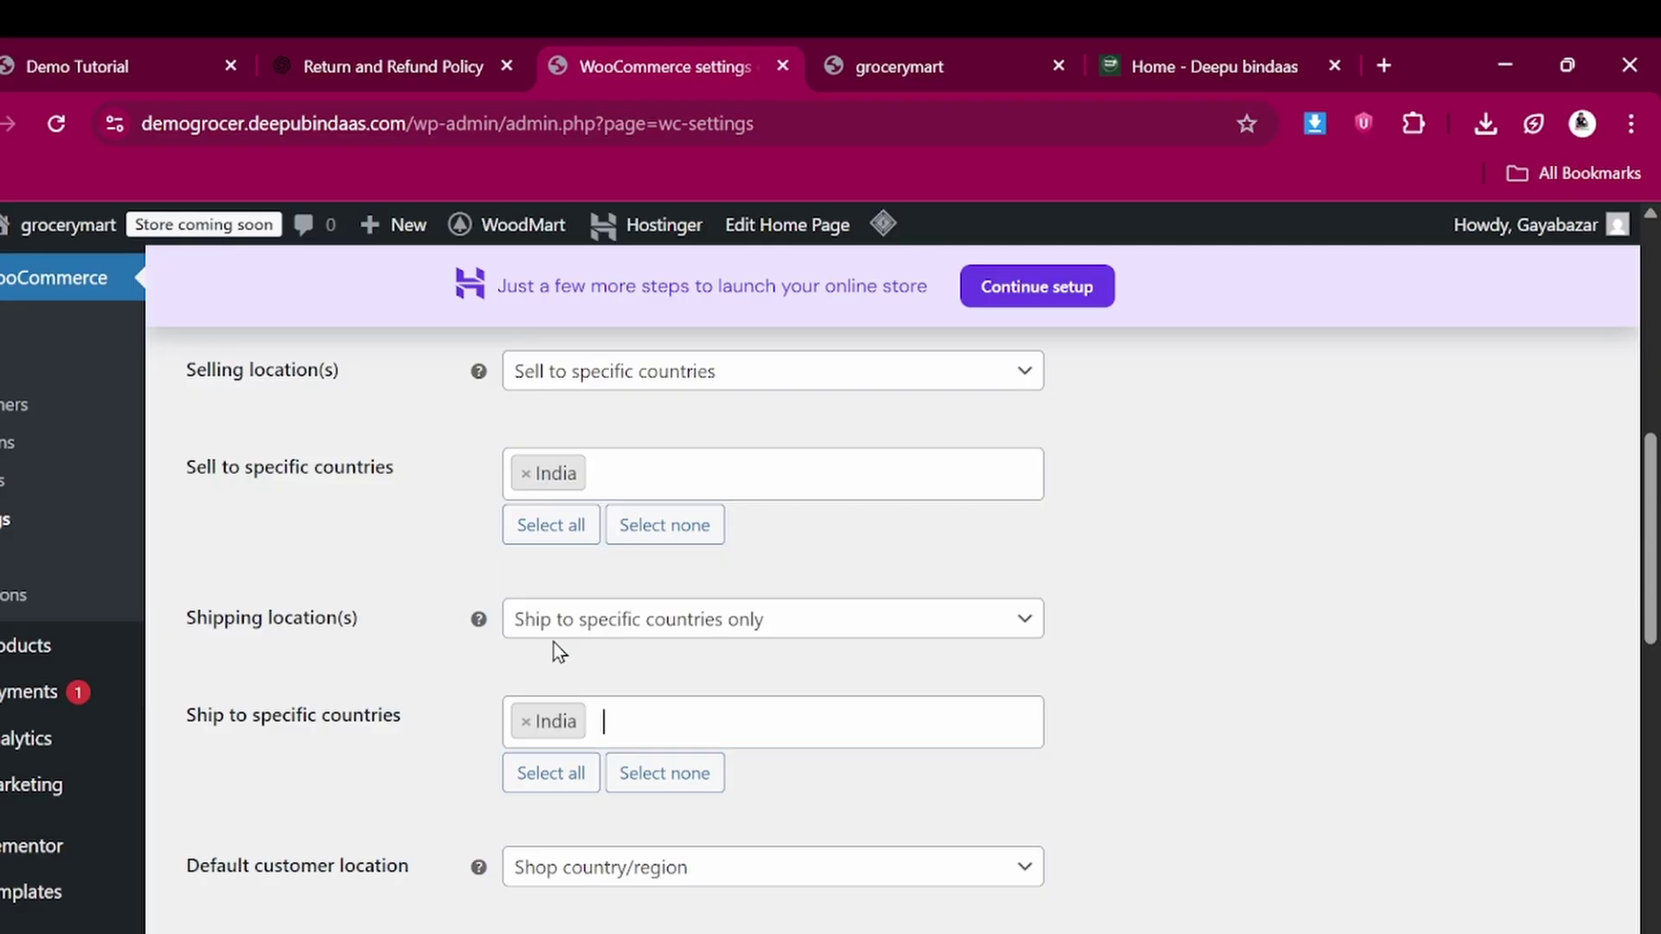
Add Iceland to the countries sold to
left_click(647, 469)
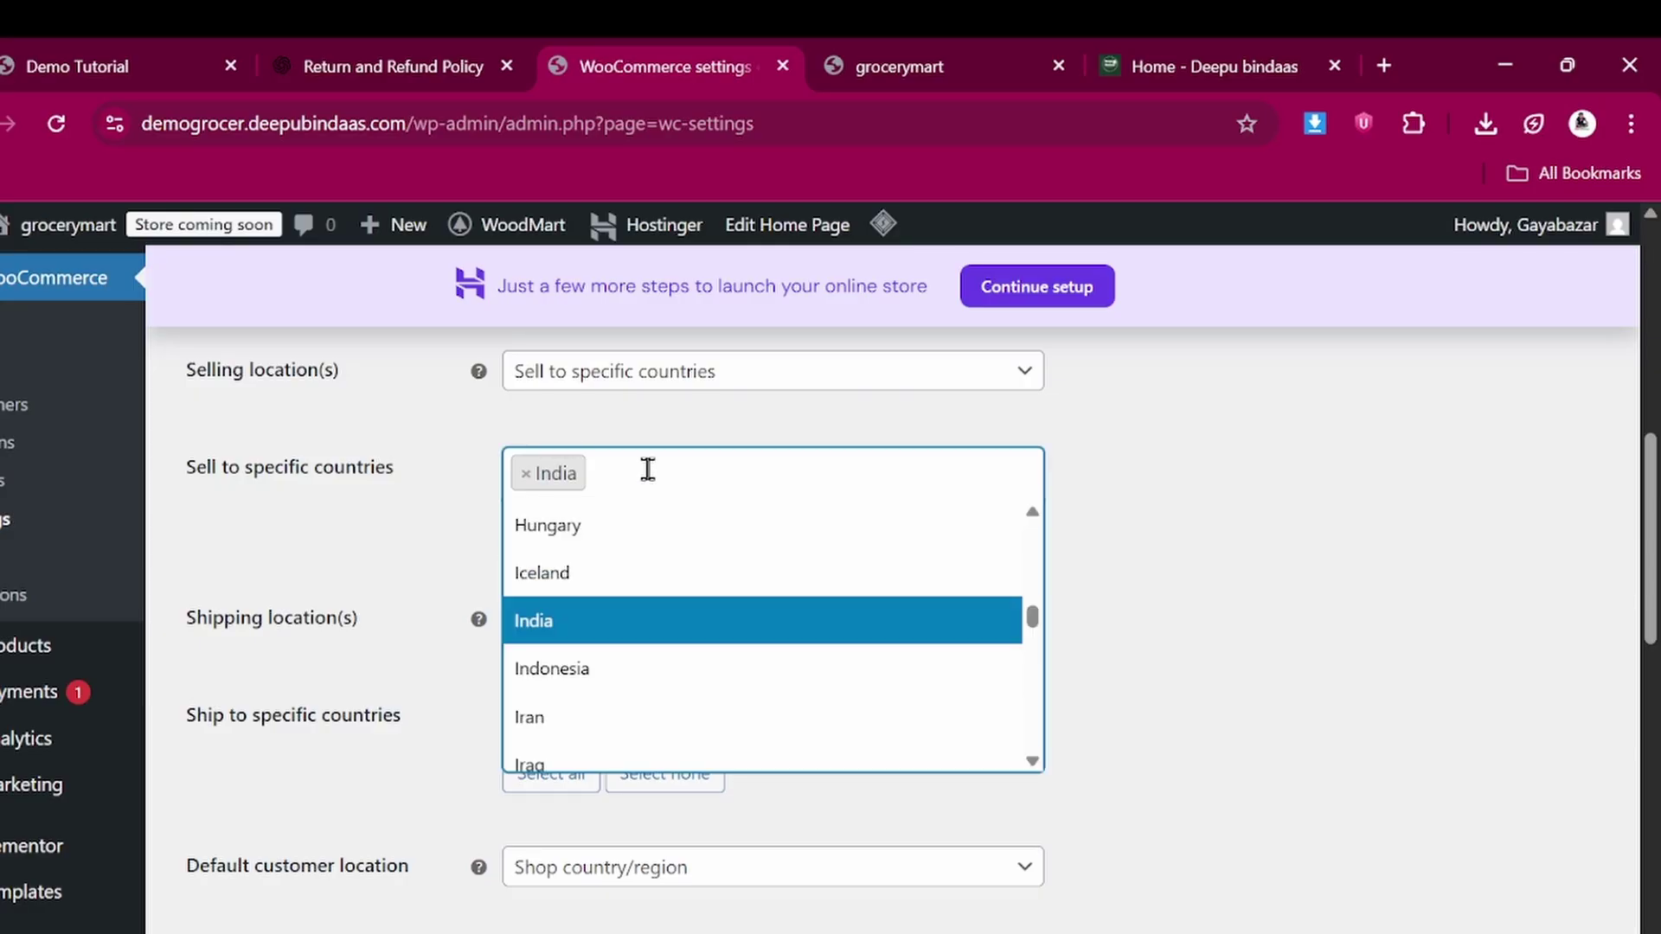
left_click(564, 571)
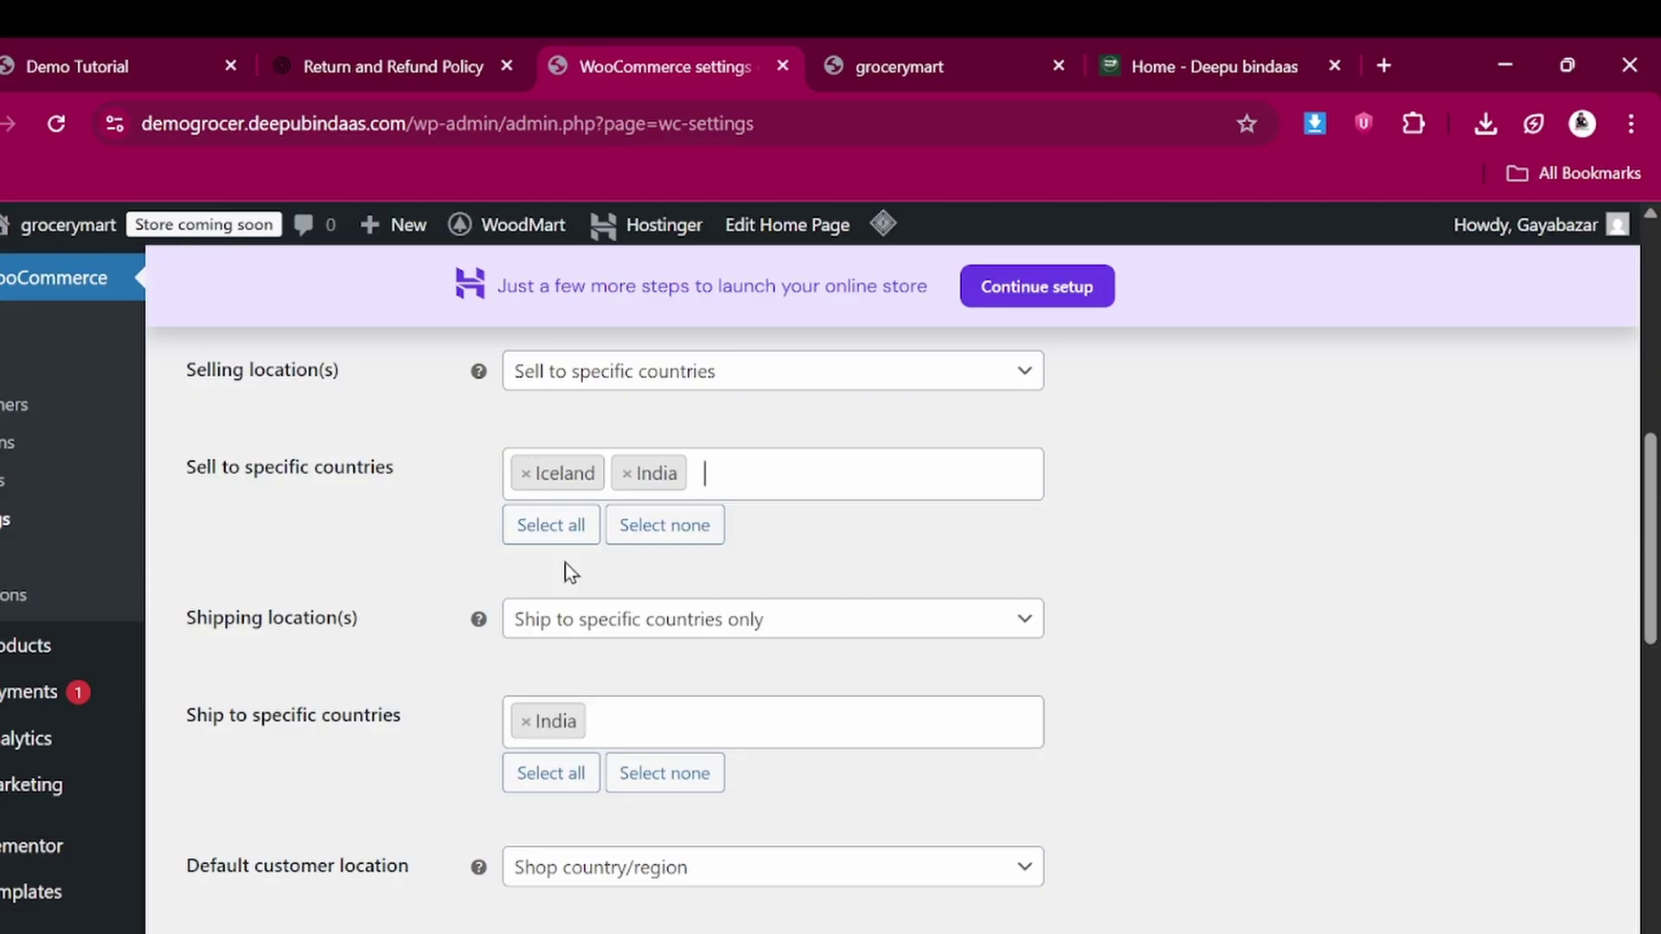
scroll(620, 683, "down", 3)
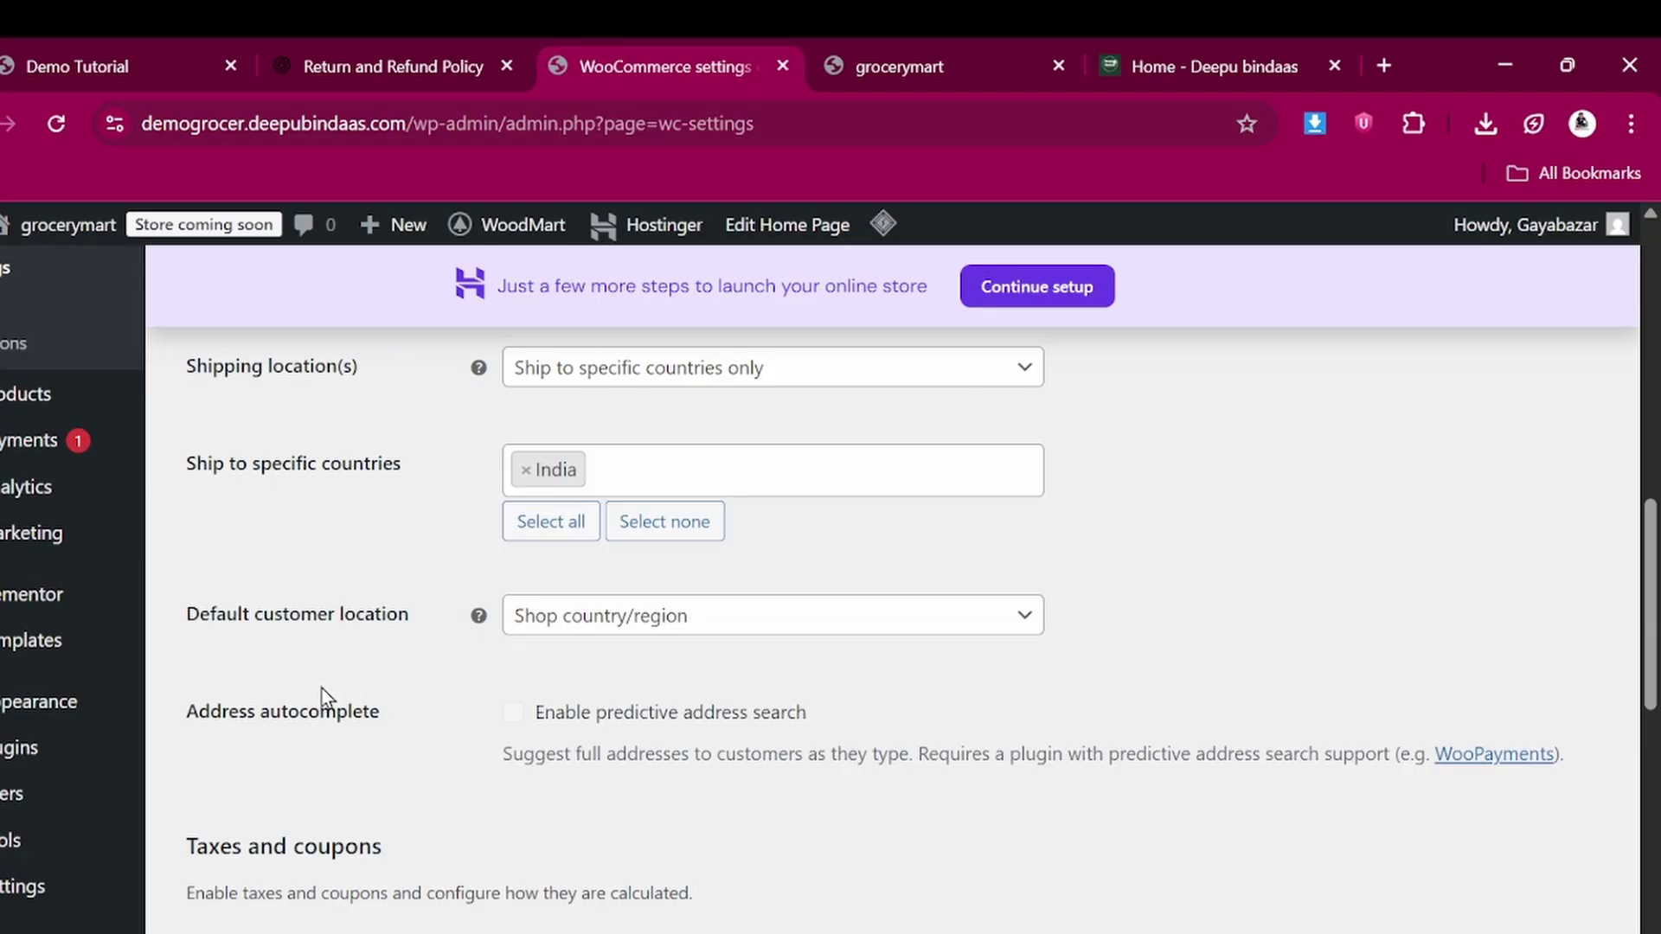
scroll(318, 726, "down", 2)
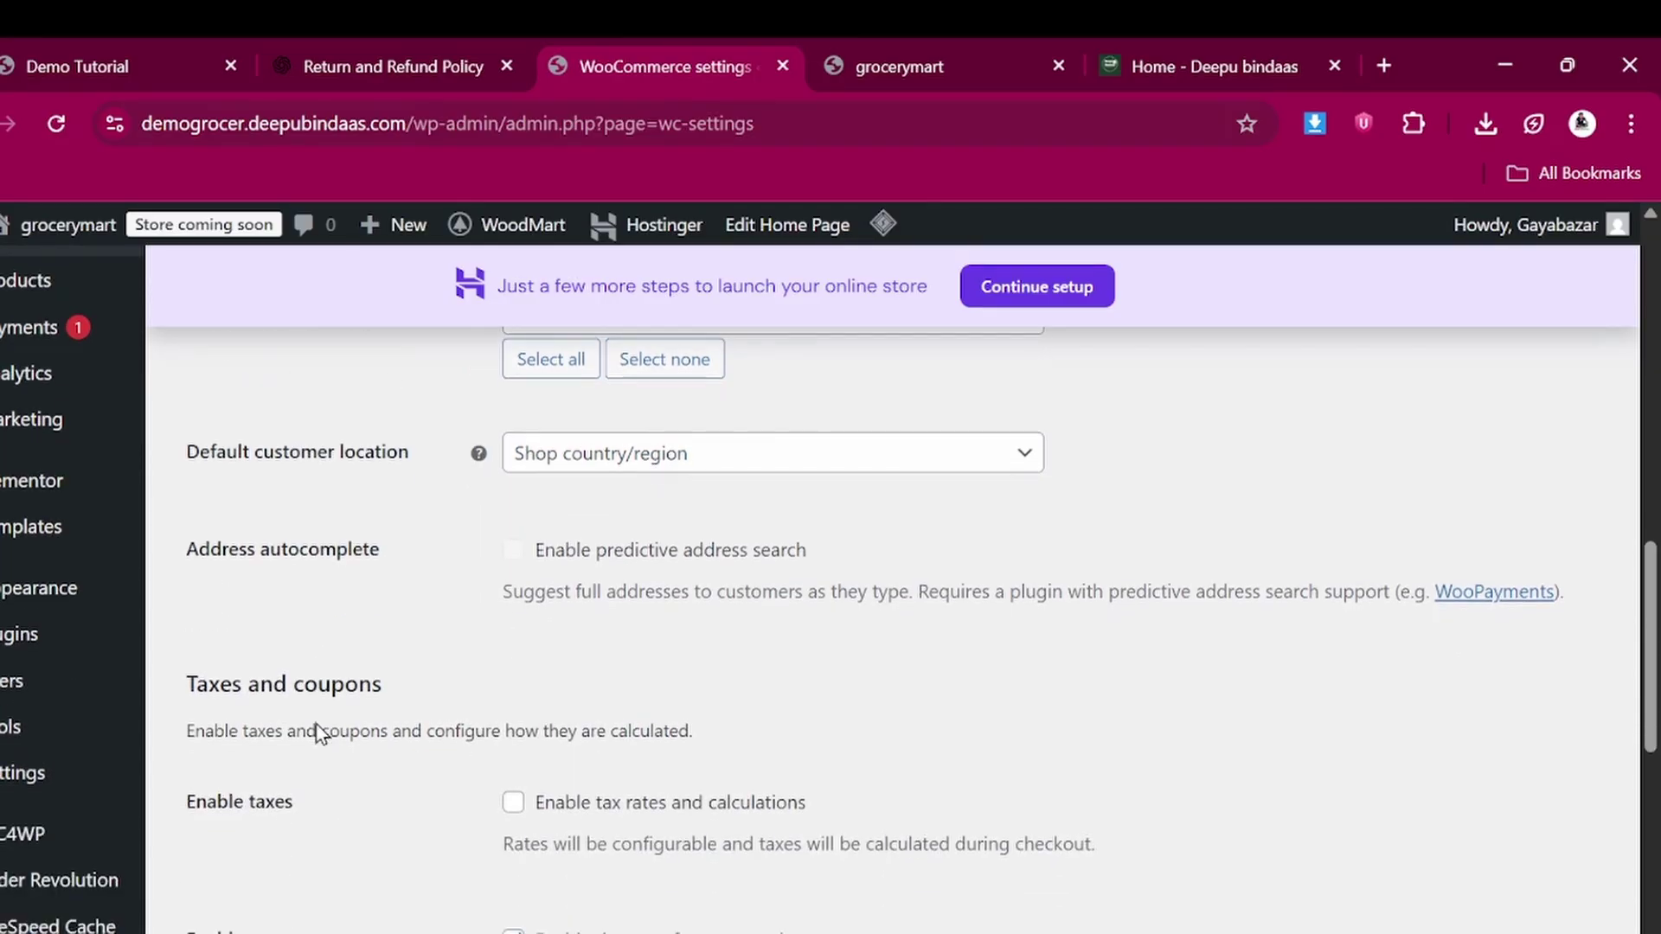
scroll(456, 808, "down", 2)
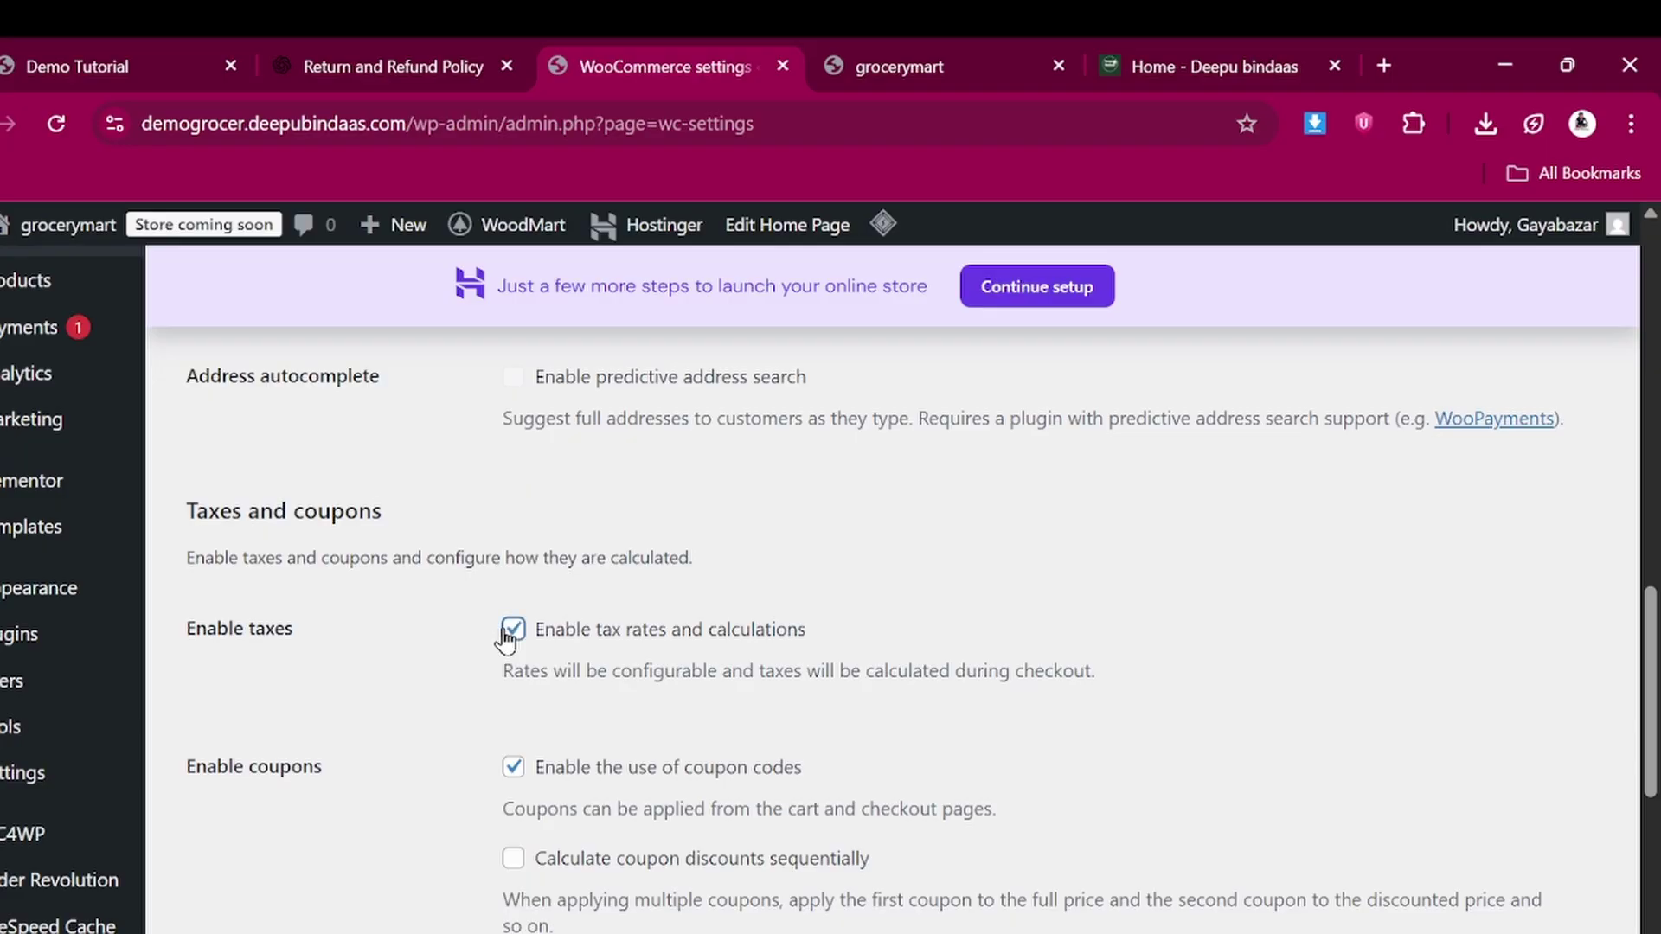
scroll(615, 710, "down", 3)
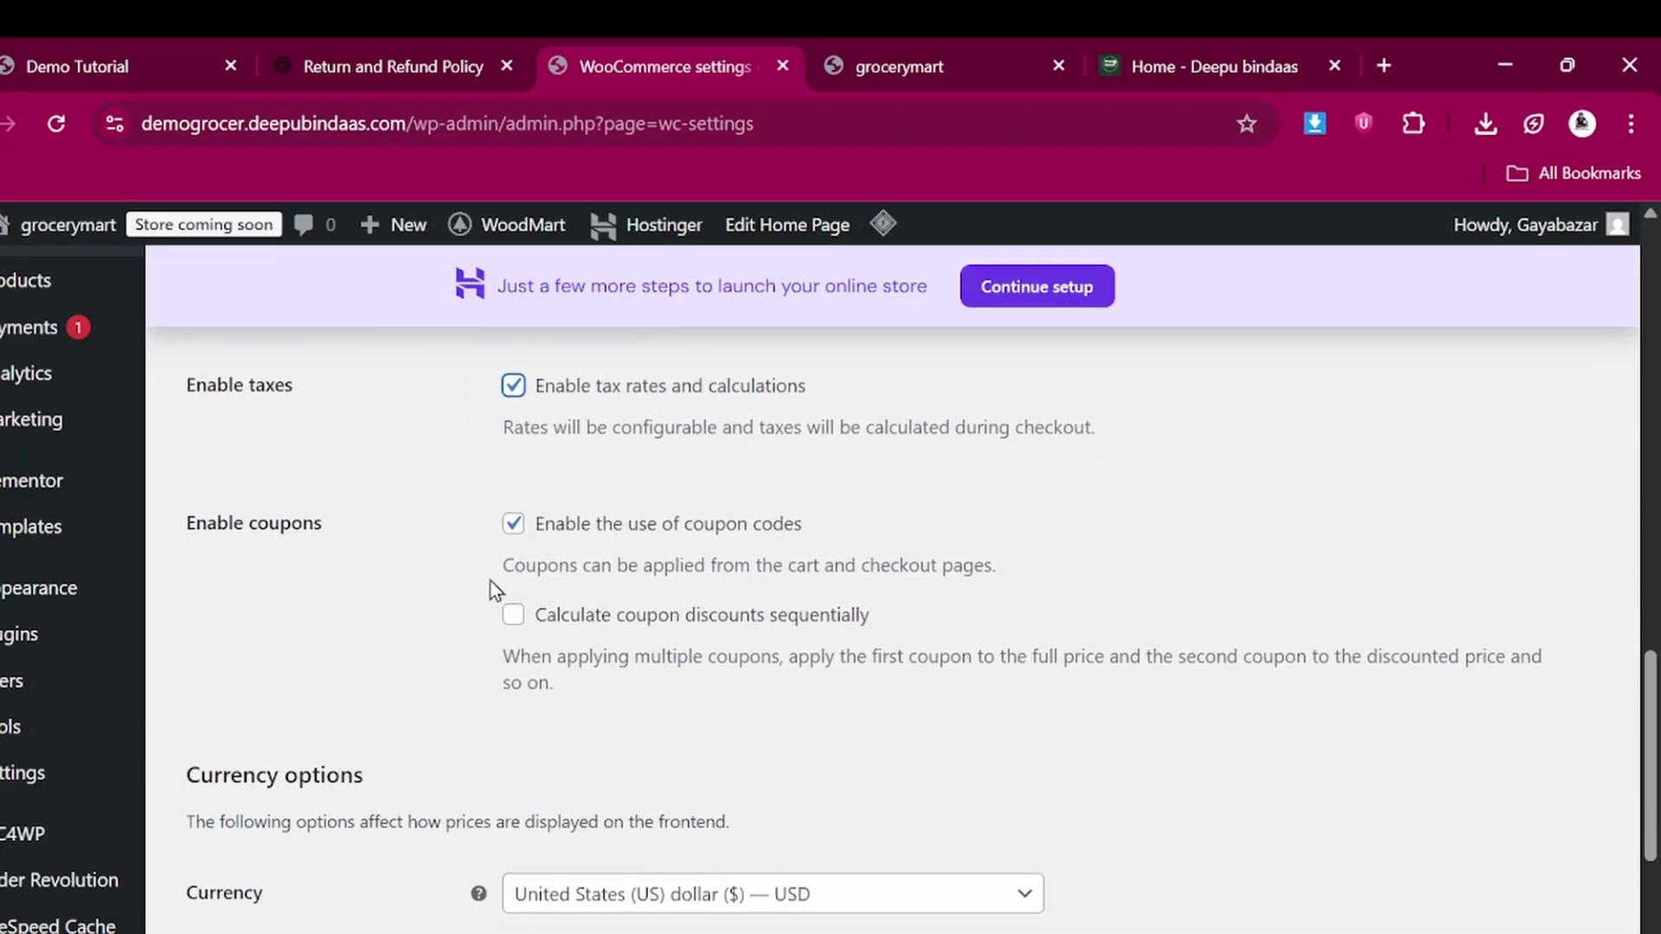
scroll(515, 709, "down", 3)
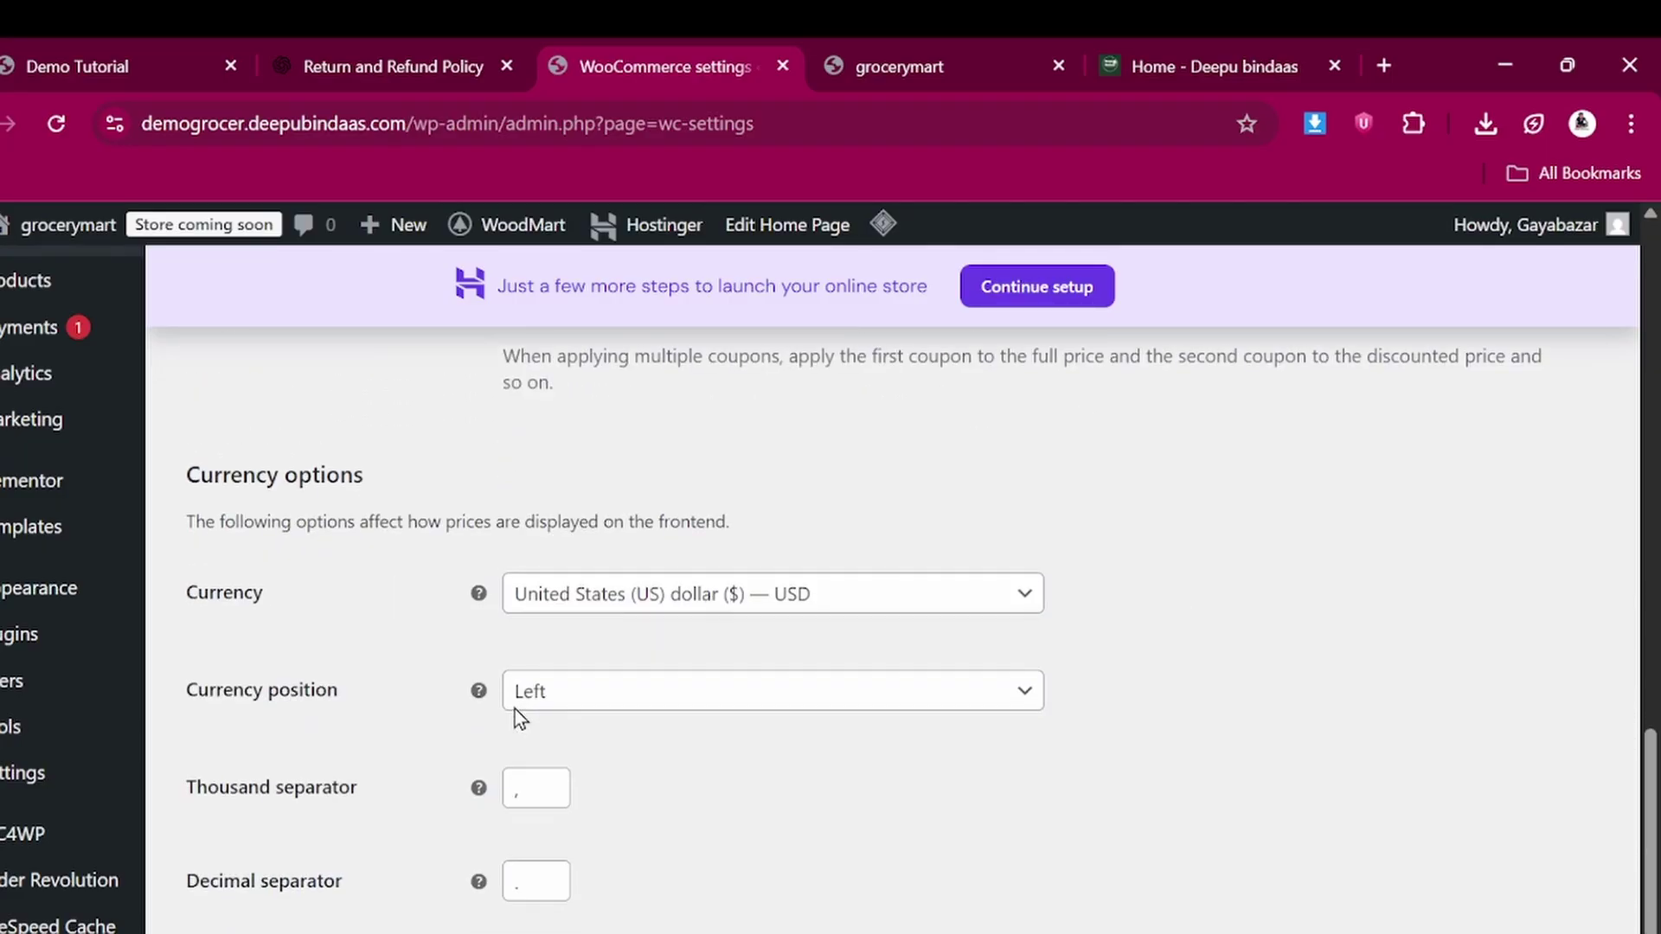
Set the store currency to Indian rupee (₹) — INR and save the General settings
left_click(611, 599)
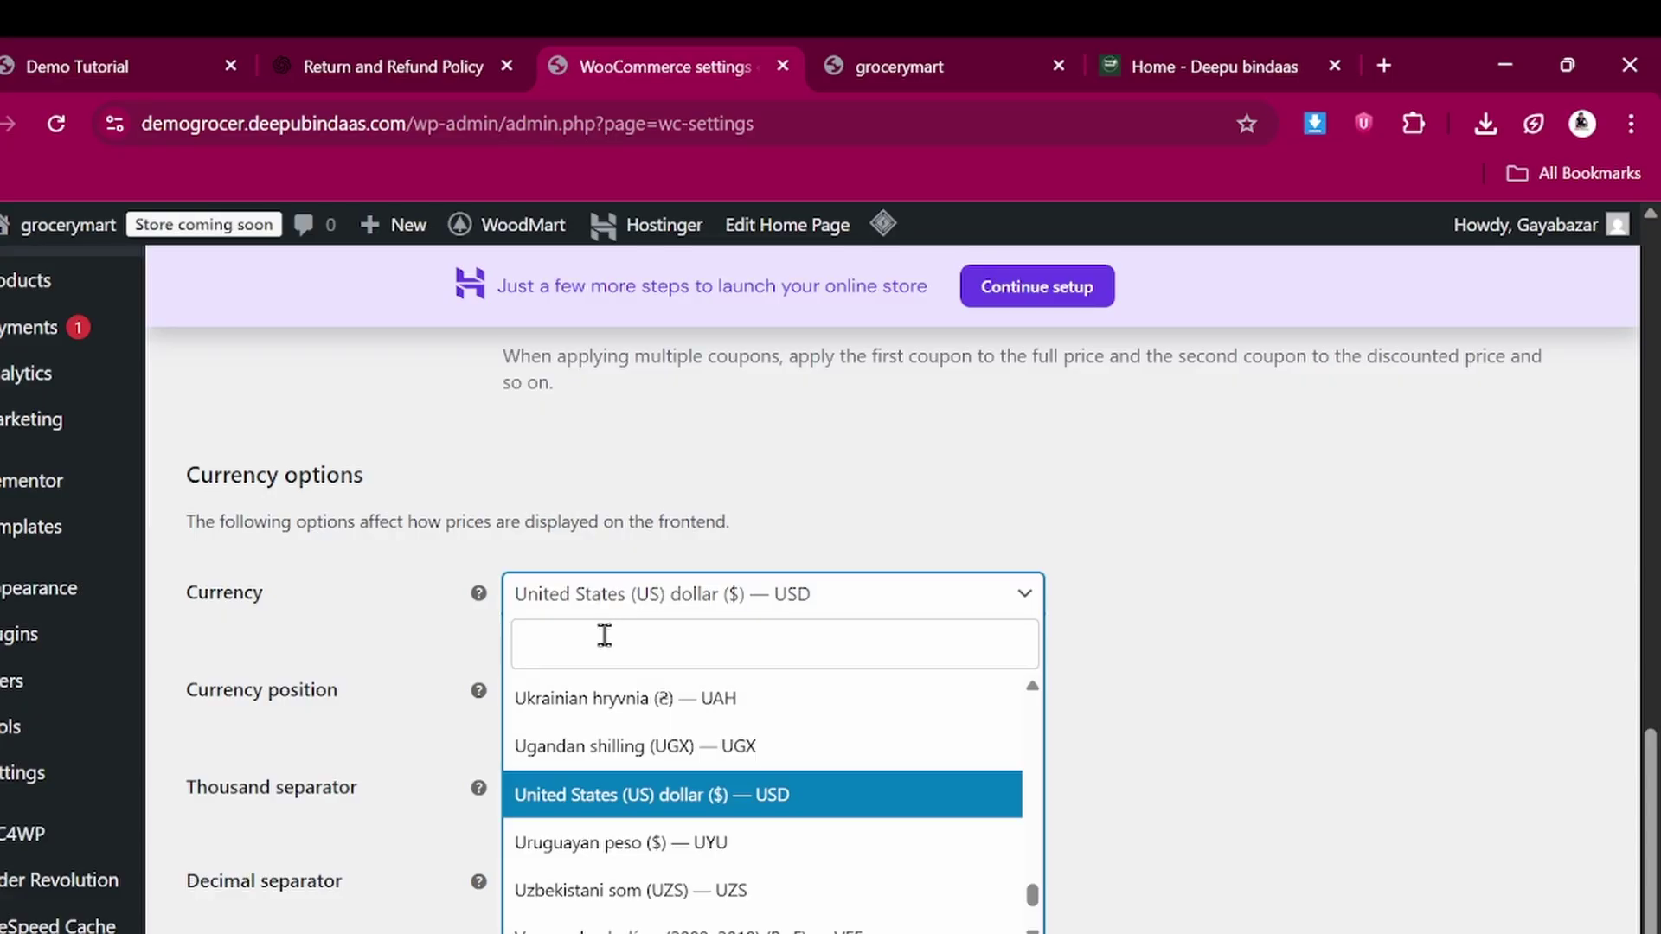
left_click(605, 636)
left_click(917, 40)
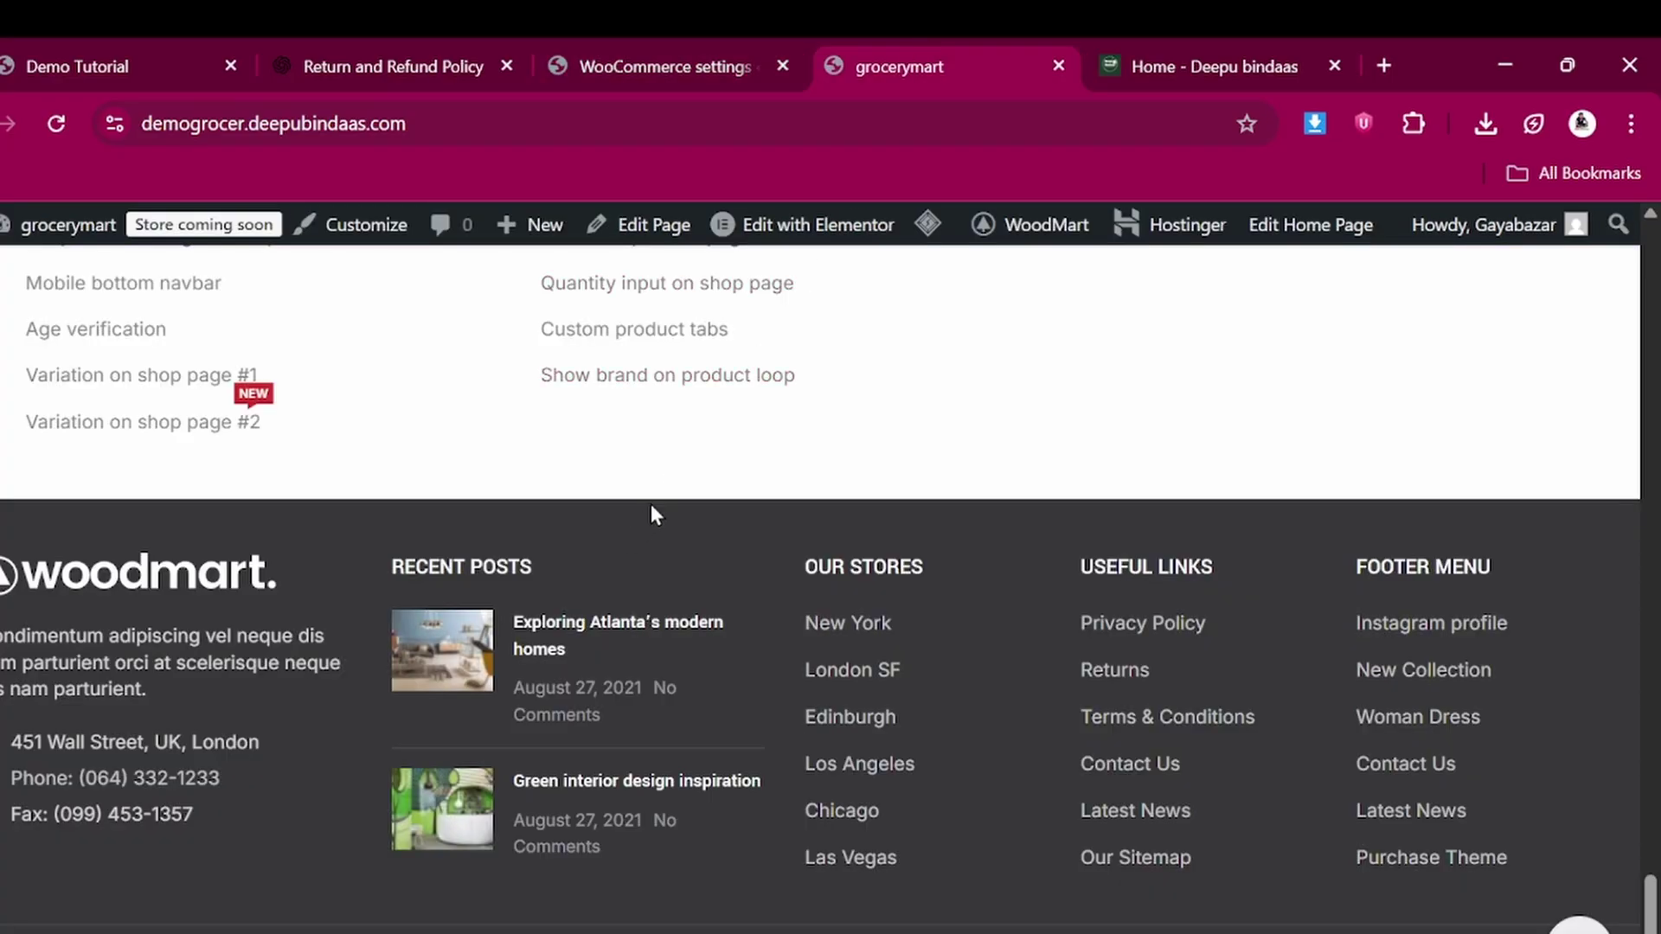
scroll(666, 484, "up", 10)
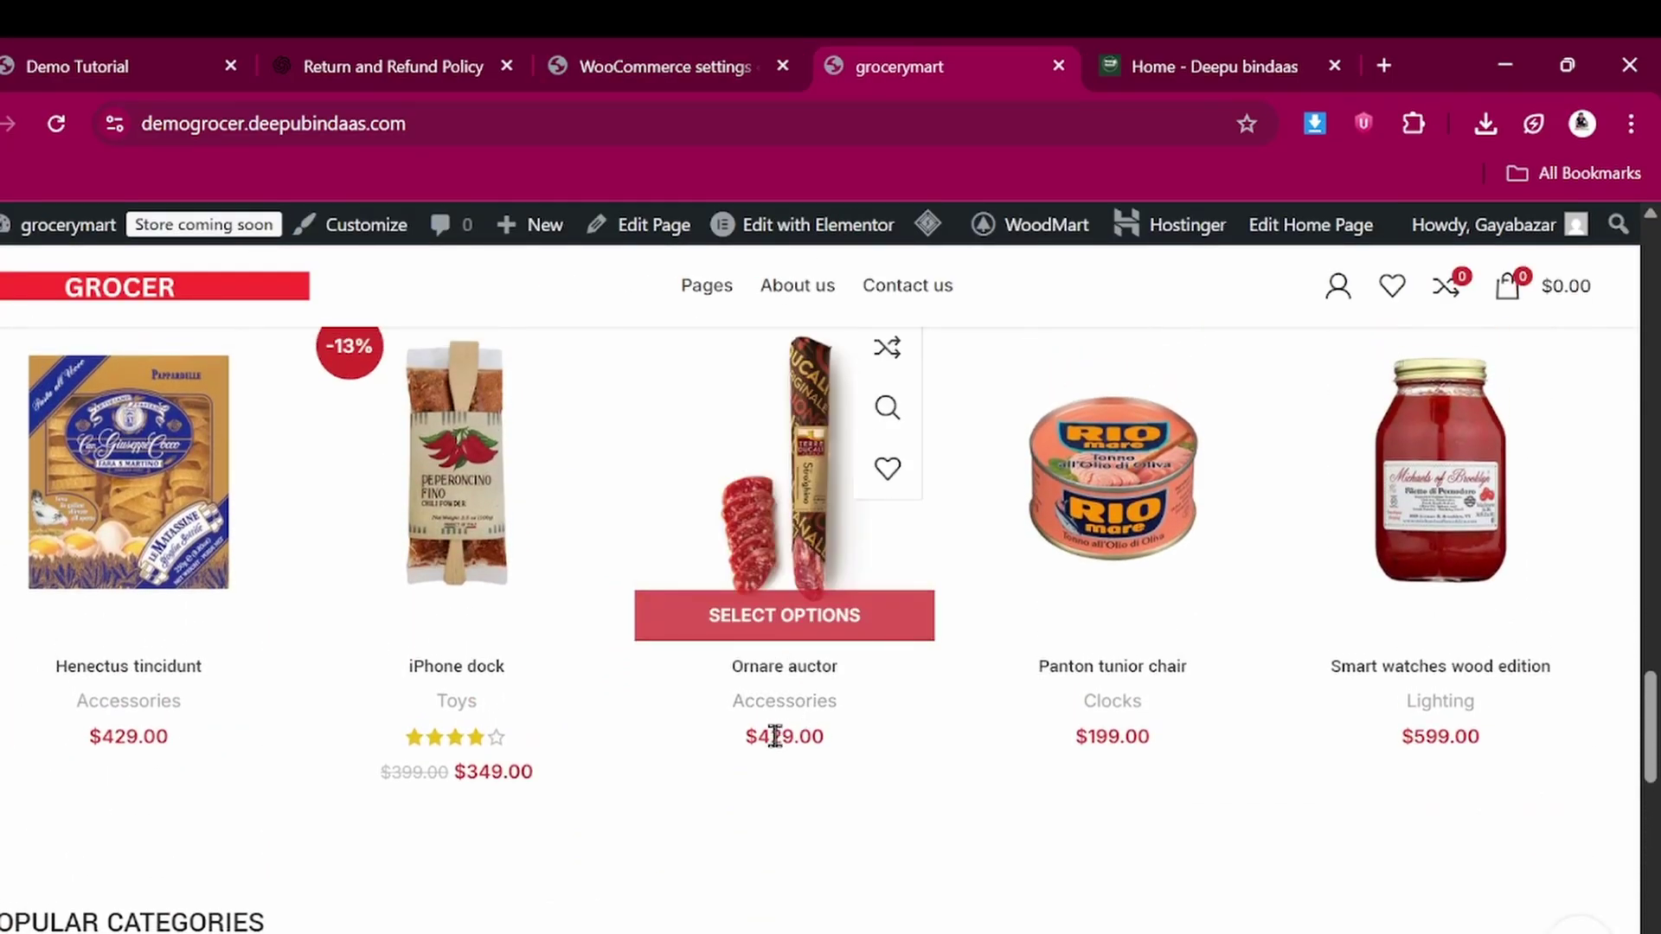
left_click(624, 46)
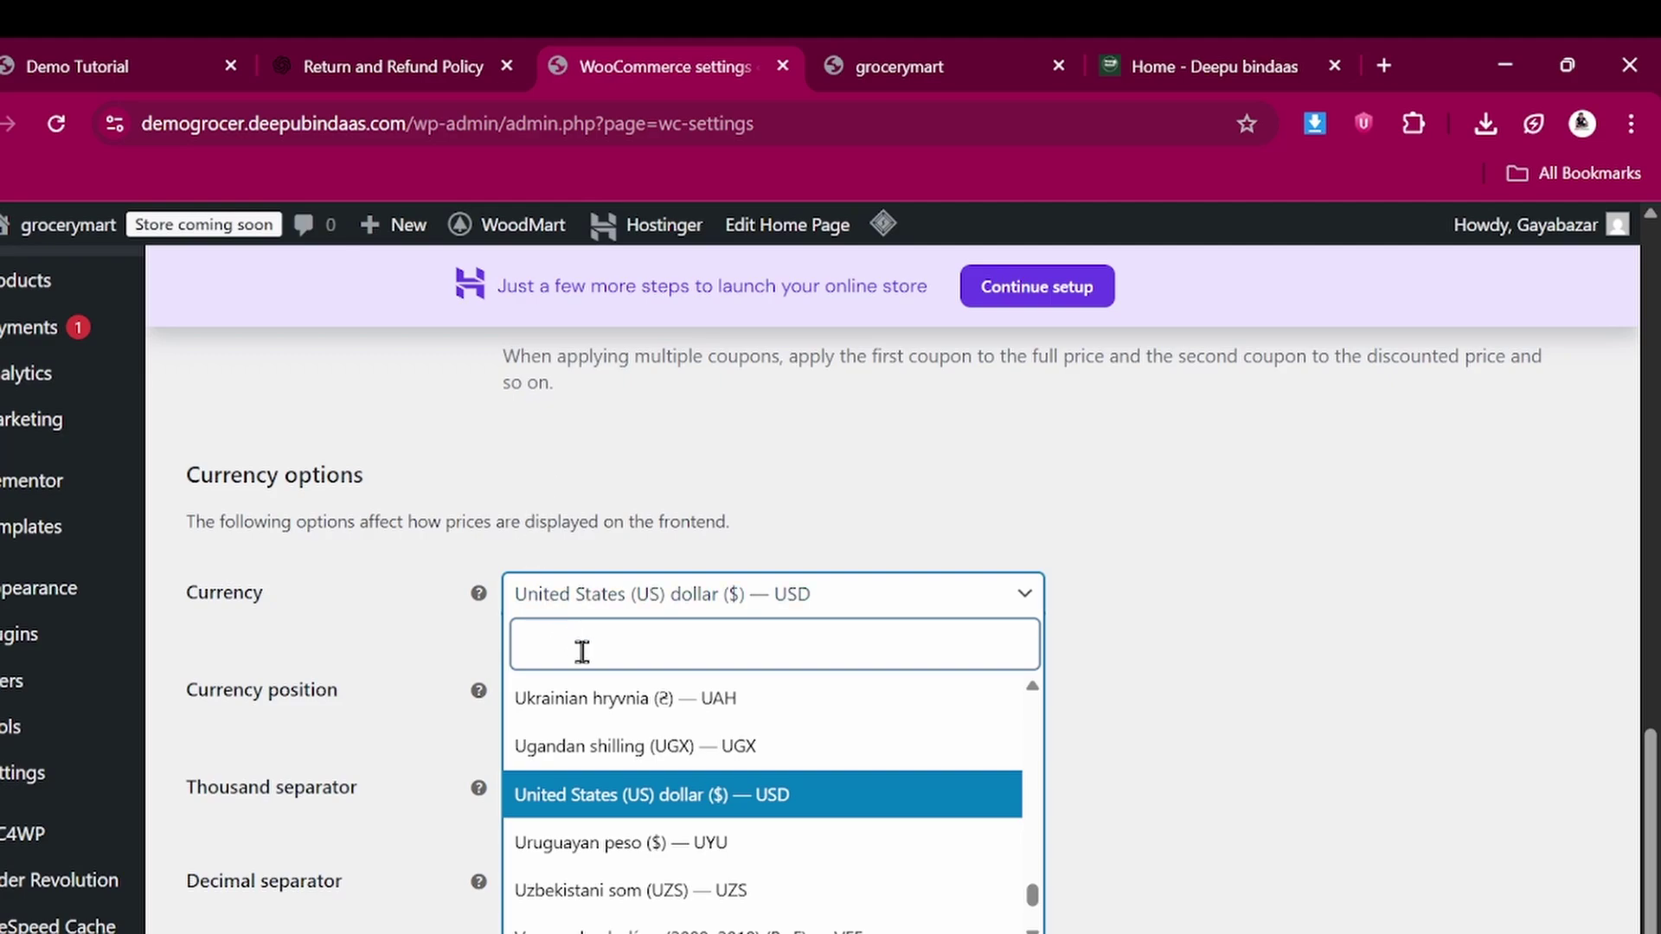
type("ind")
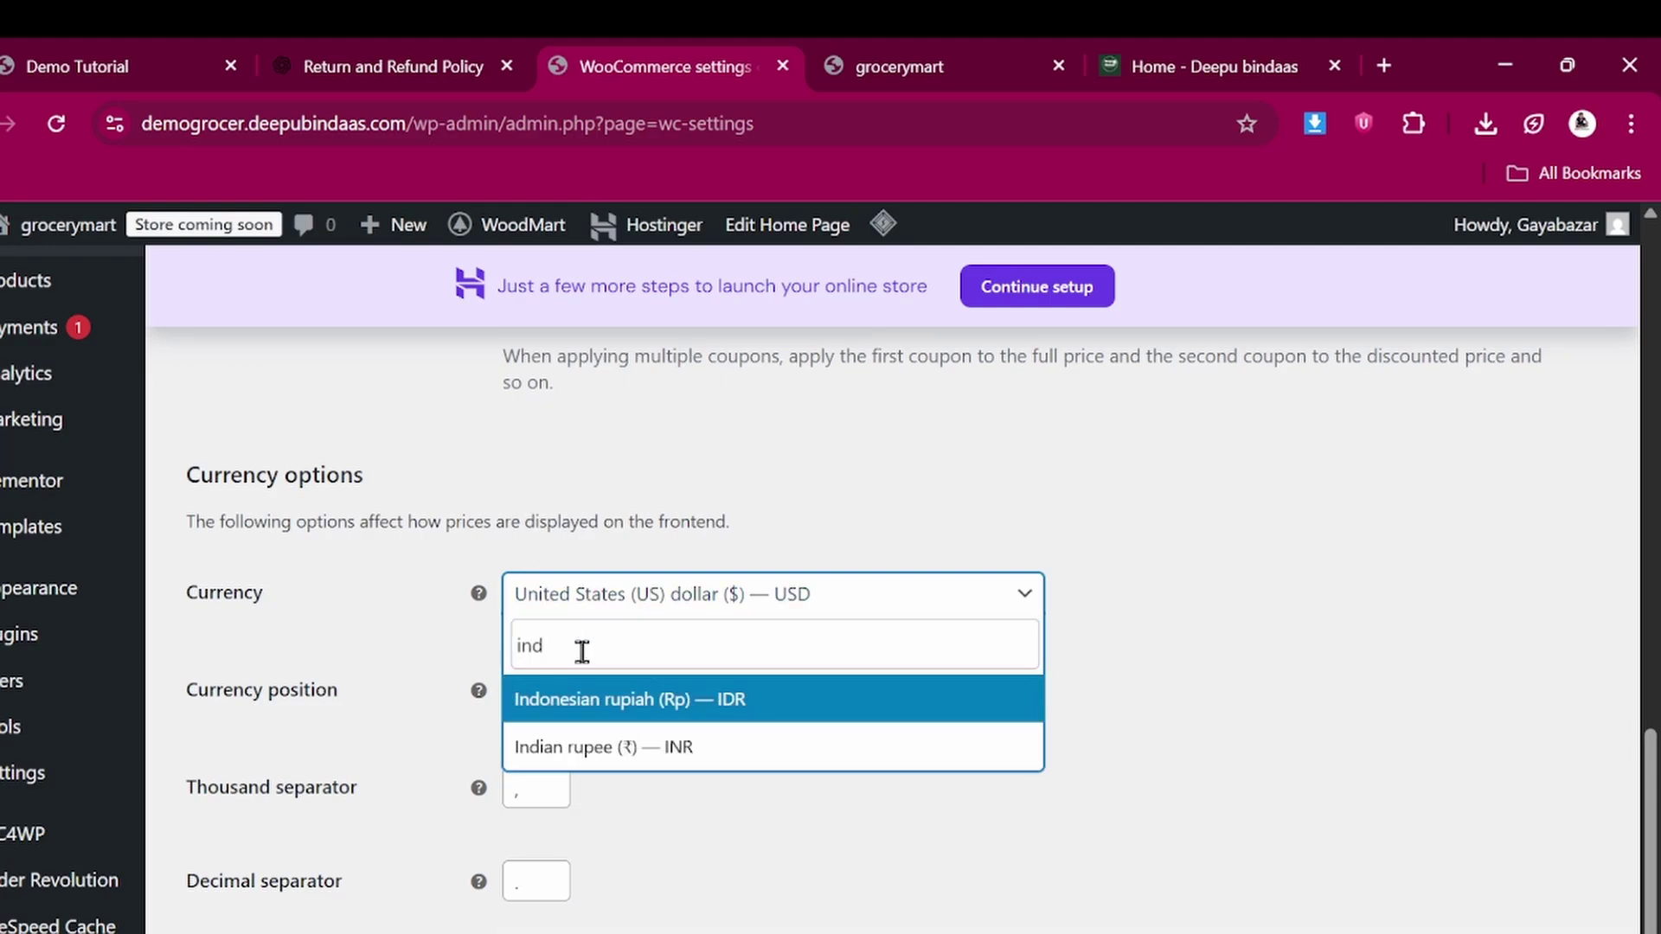
left_click(619, 747)
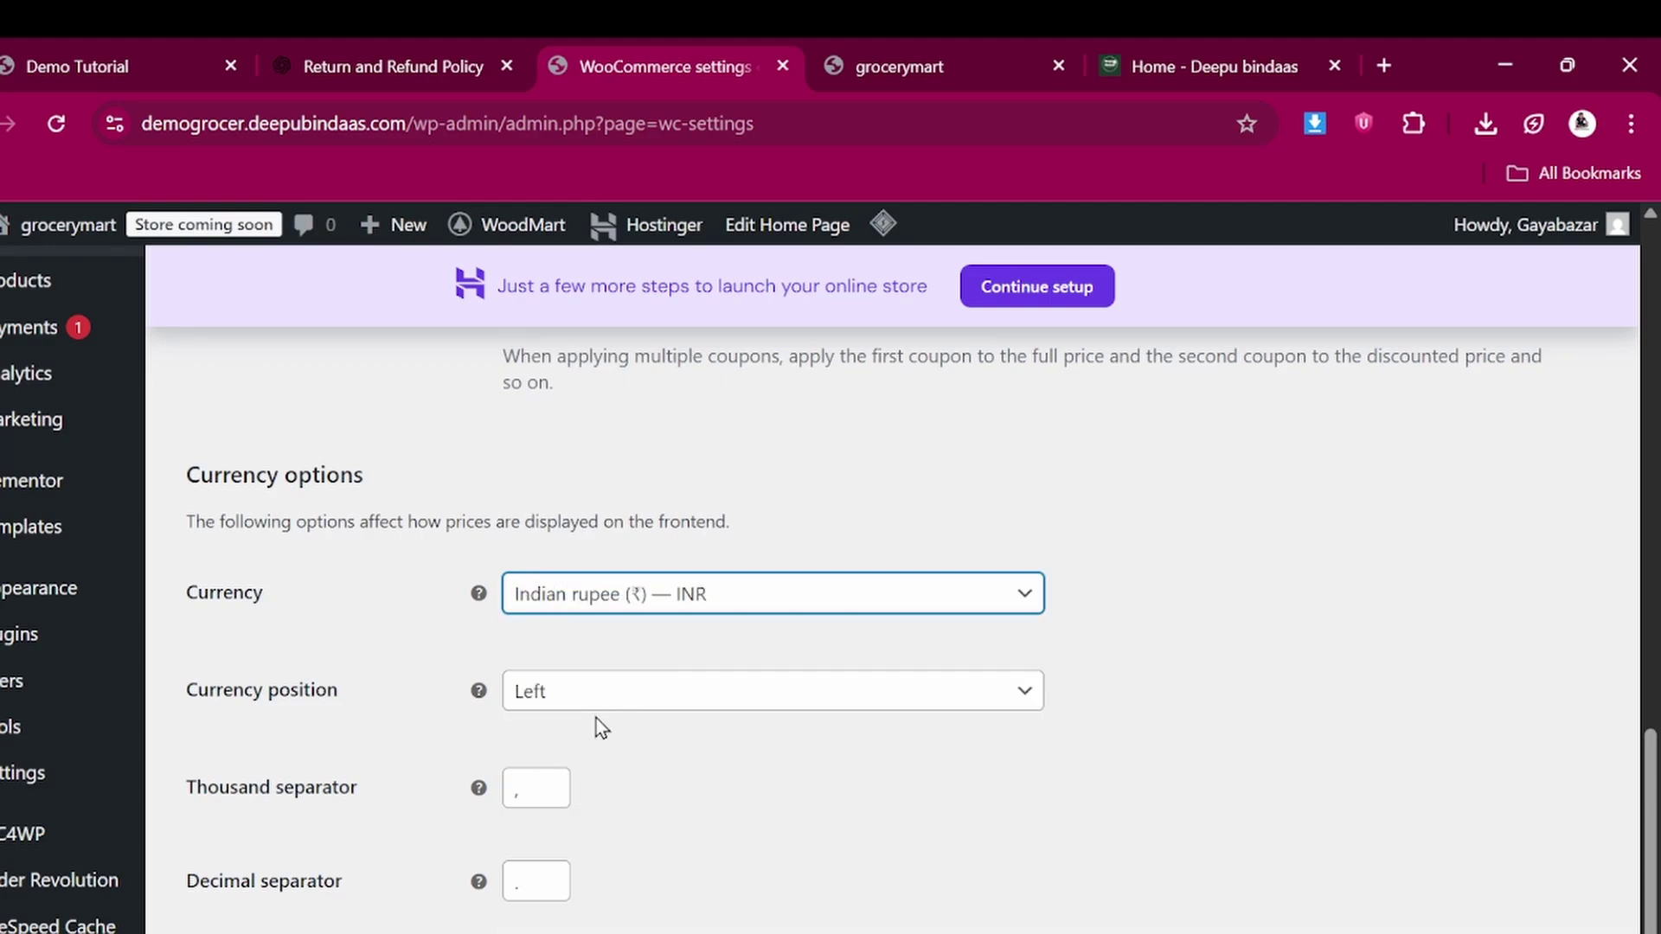
scroll(595, 718, "down", 2)
left_click(276, 900)
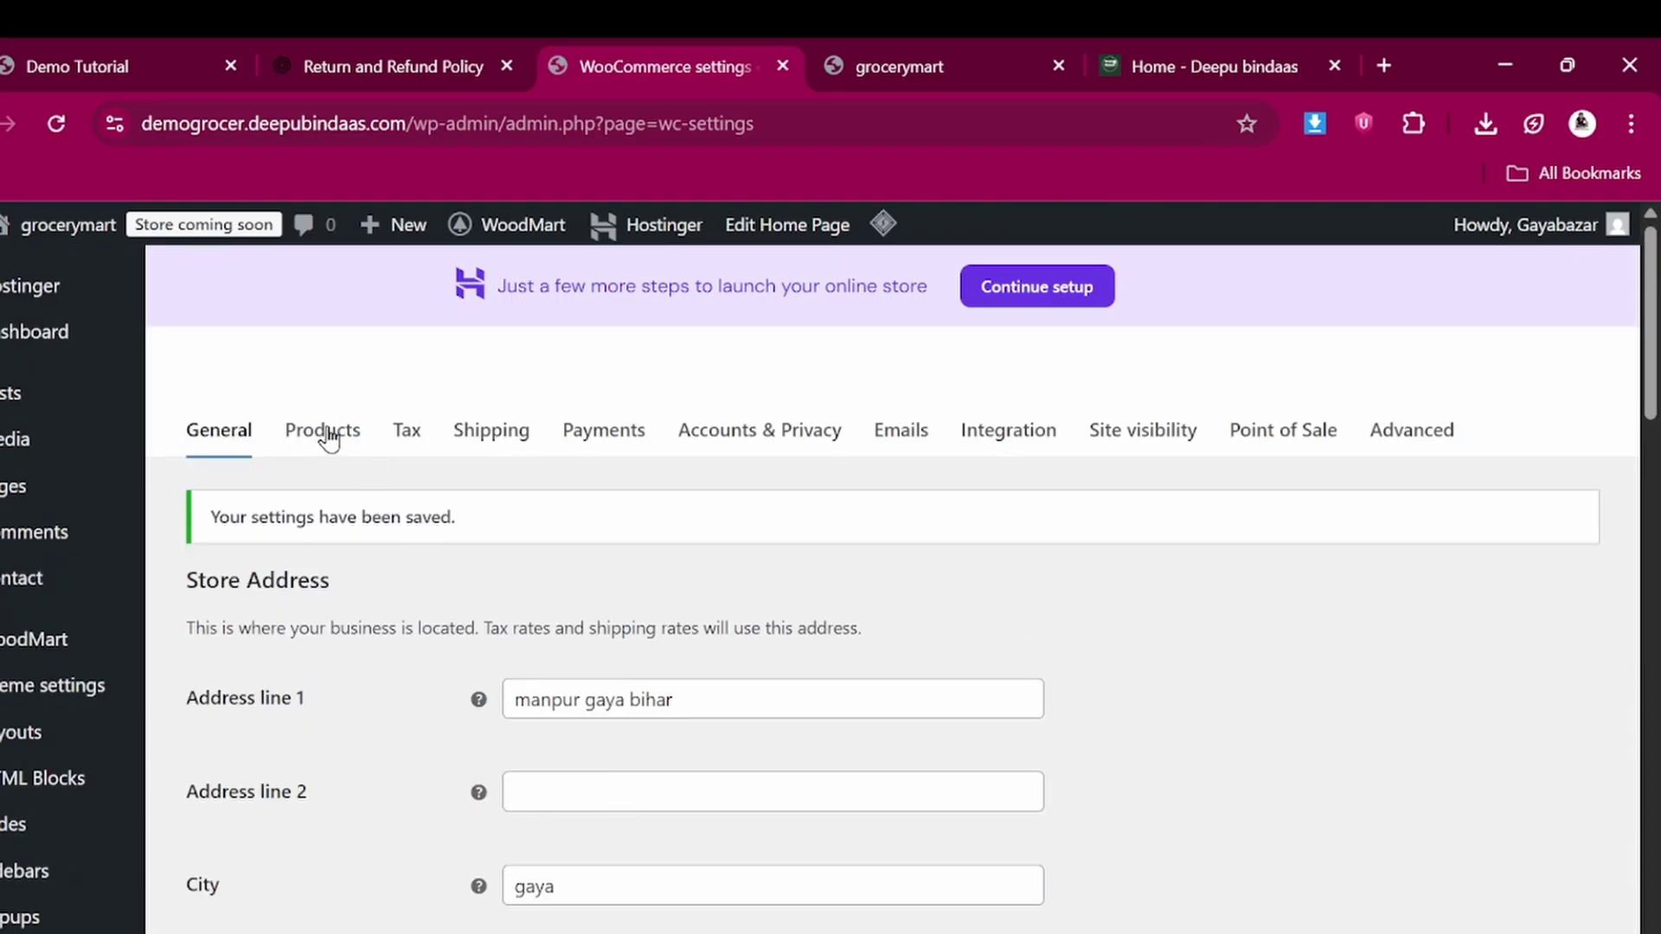
Change the Products weight unit to g (grams) and save the settings
left_click(323, 436)
scroll(1230, 776, "down", 1)
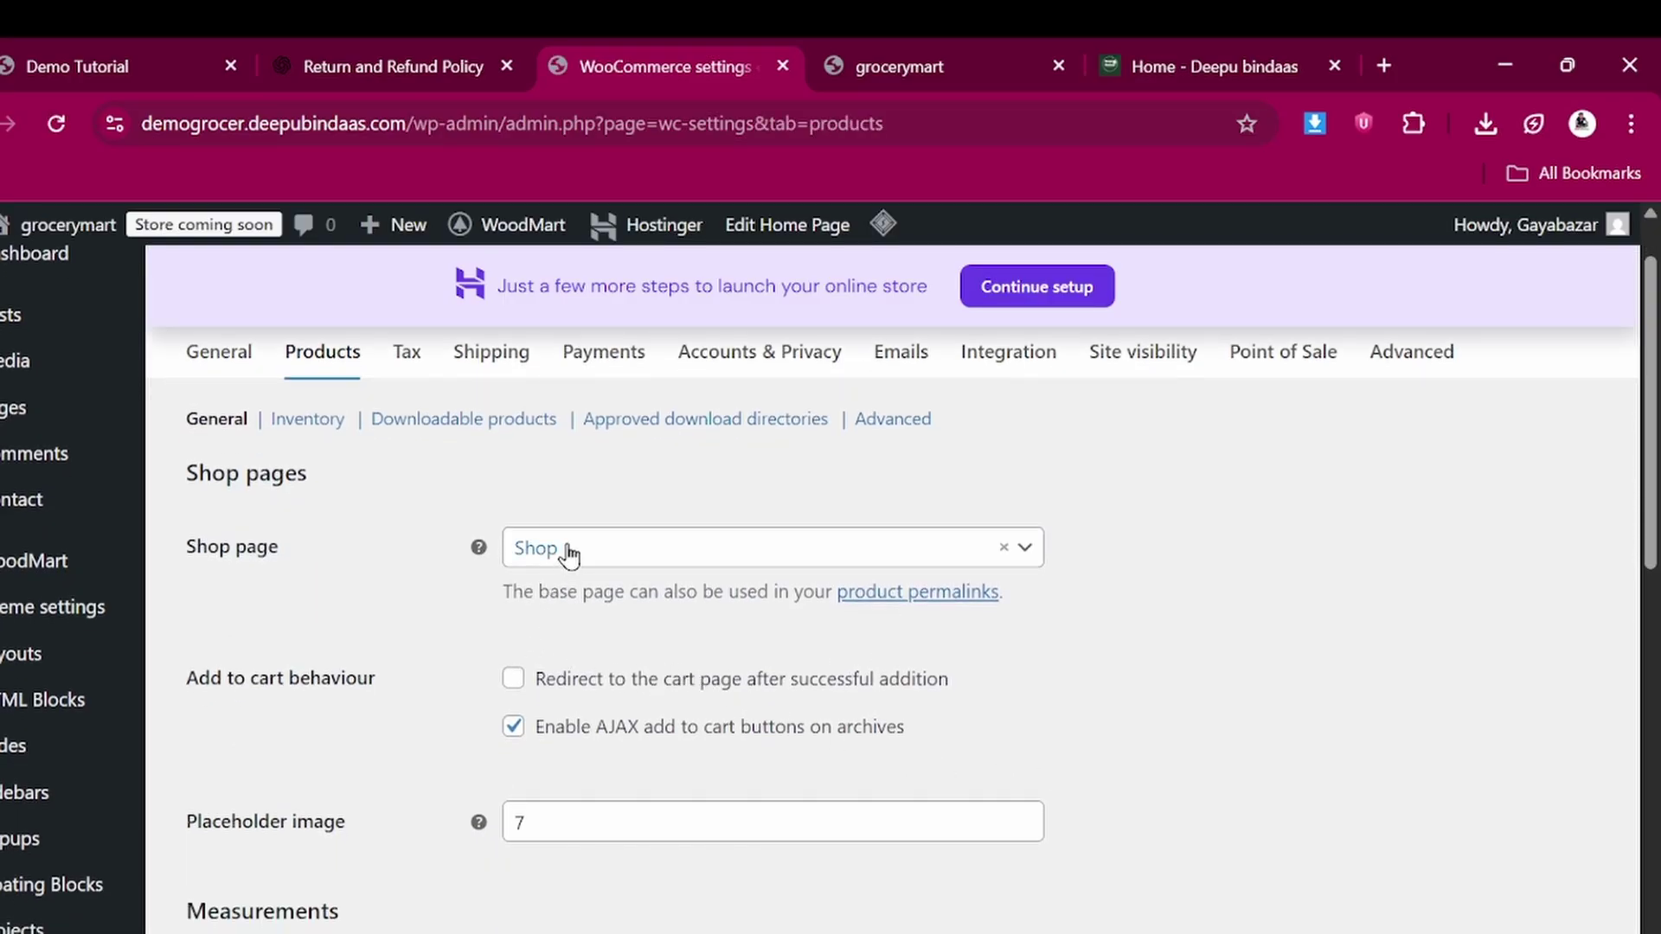
scroll(606, 749, "down", 3)
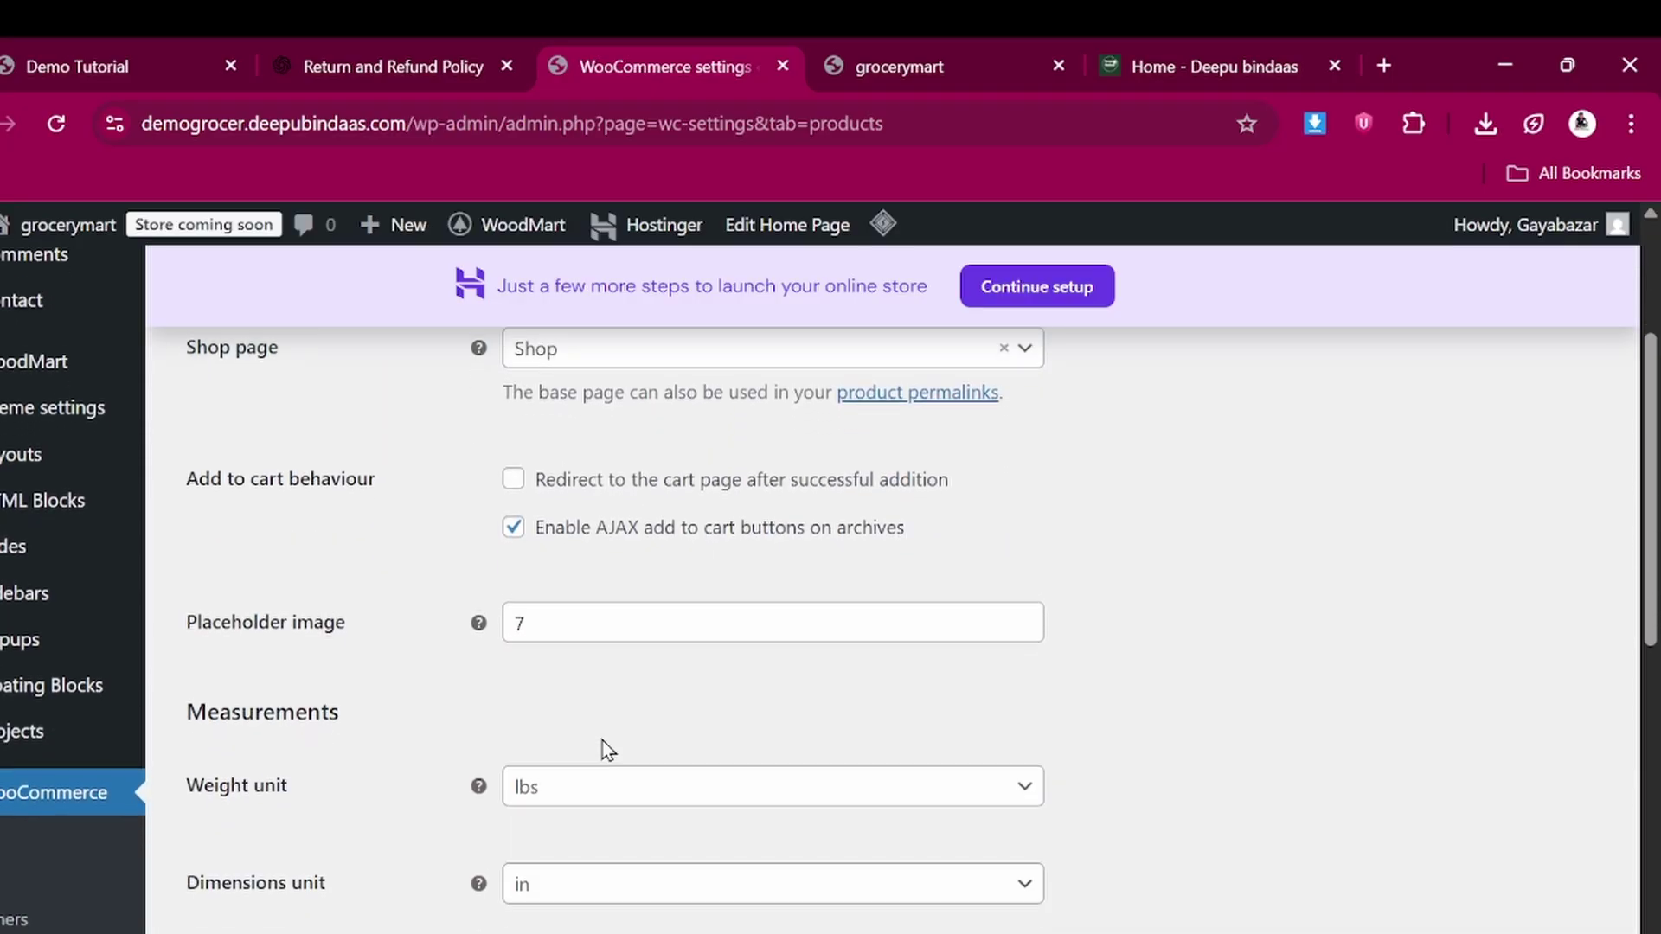
scroll(467, 765, "down", 3)
scroll(440, 789, "down", 7)
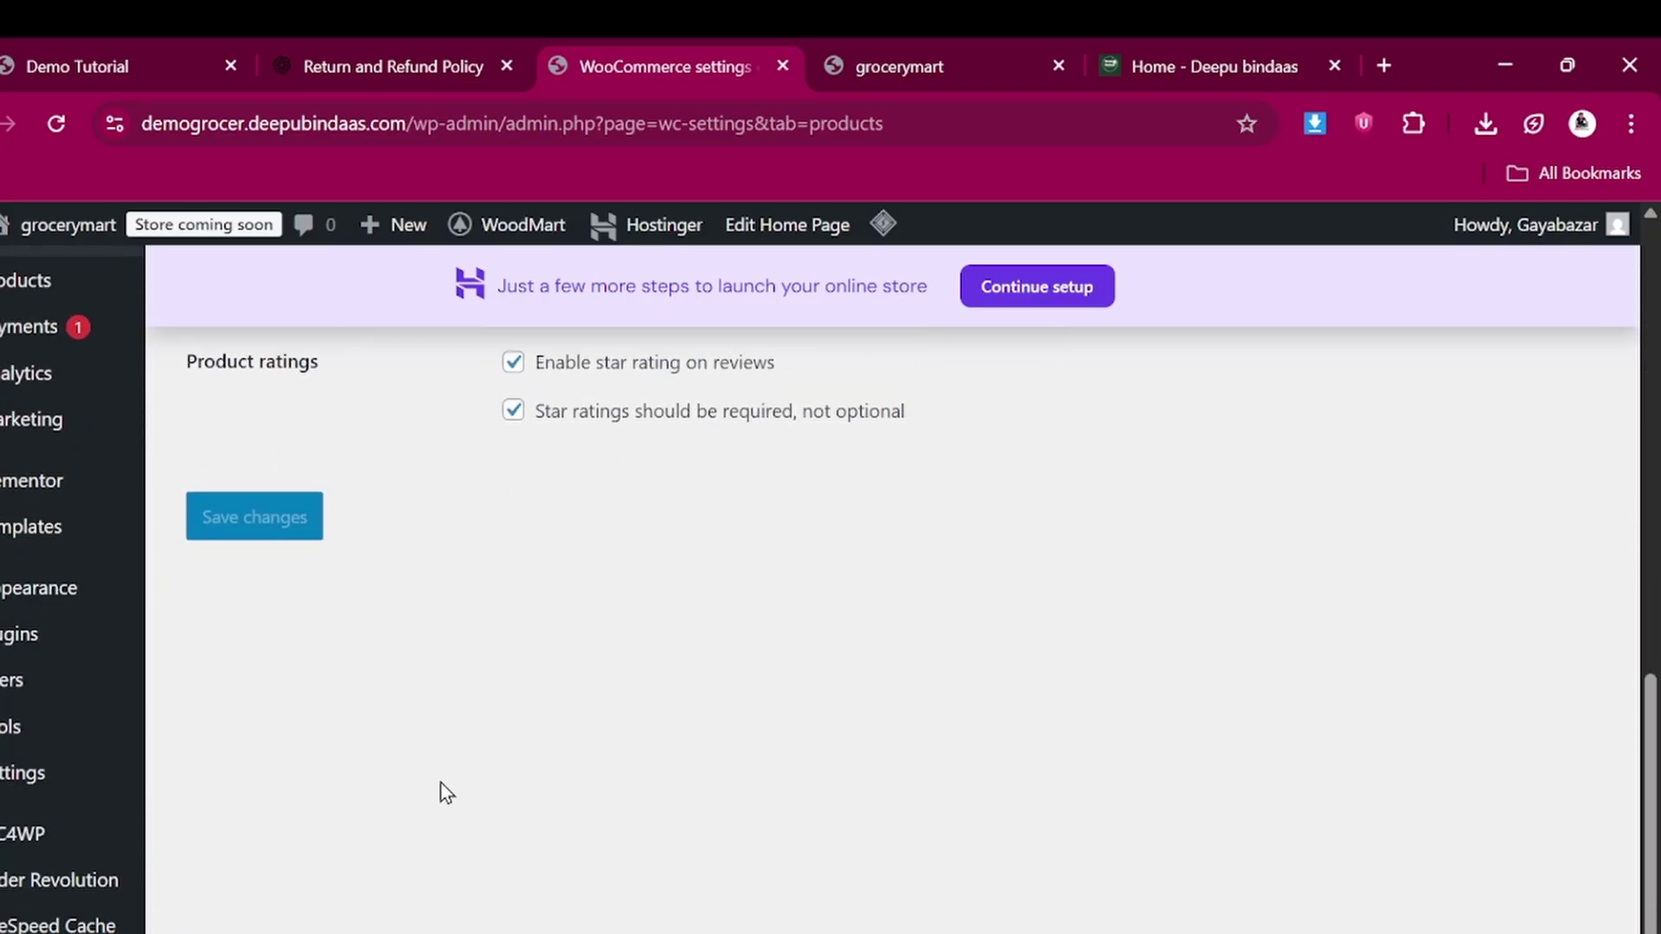
scroll(440, 790, "up", 6)
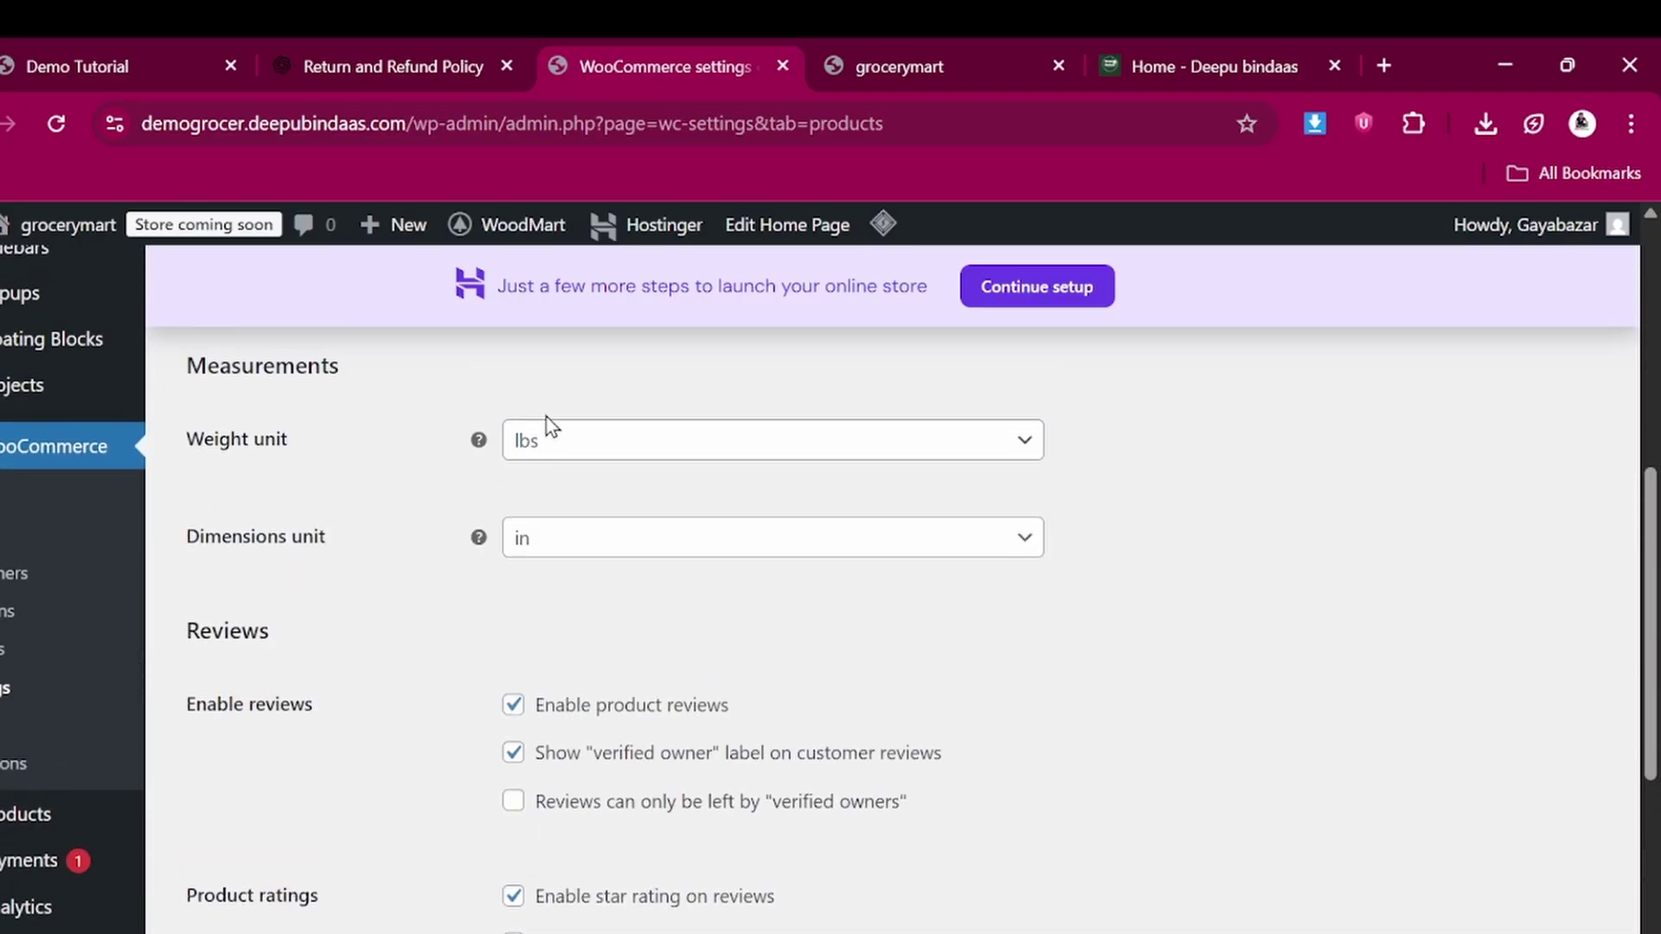
left_click(542, 443)
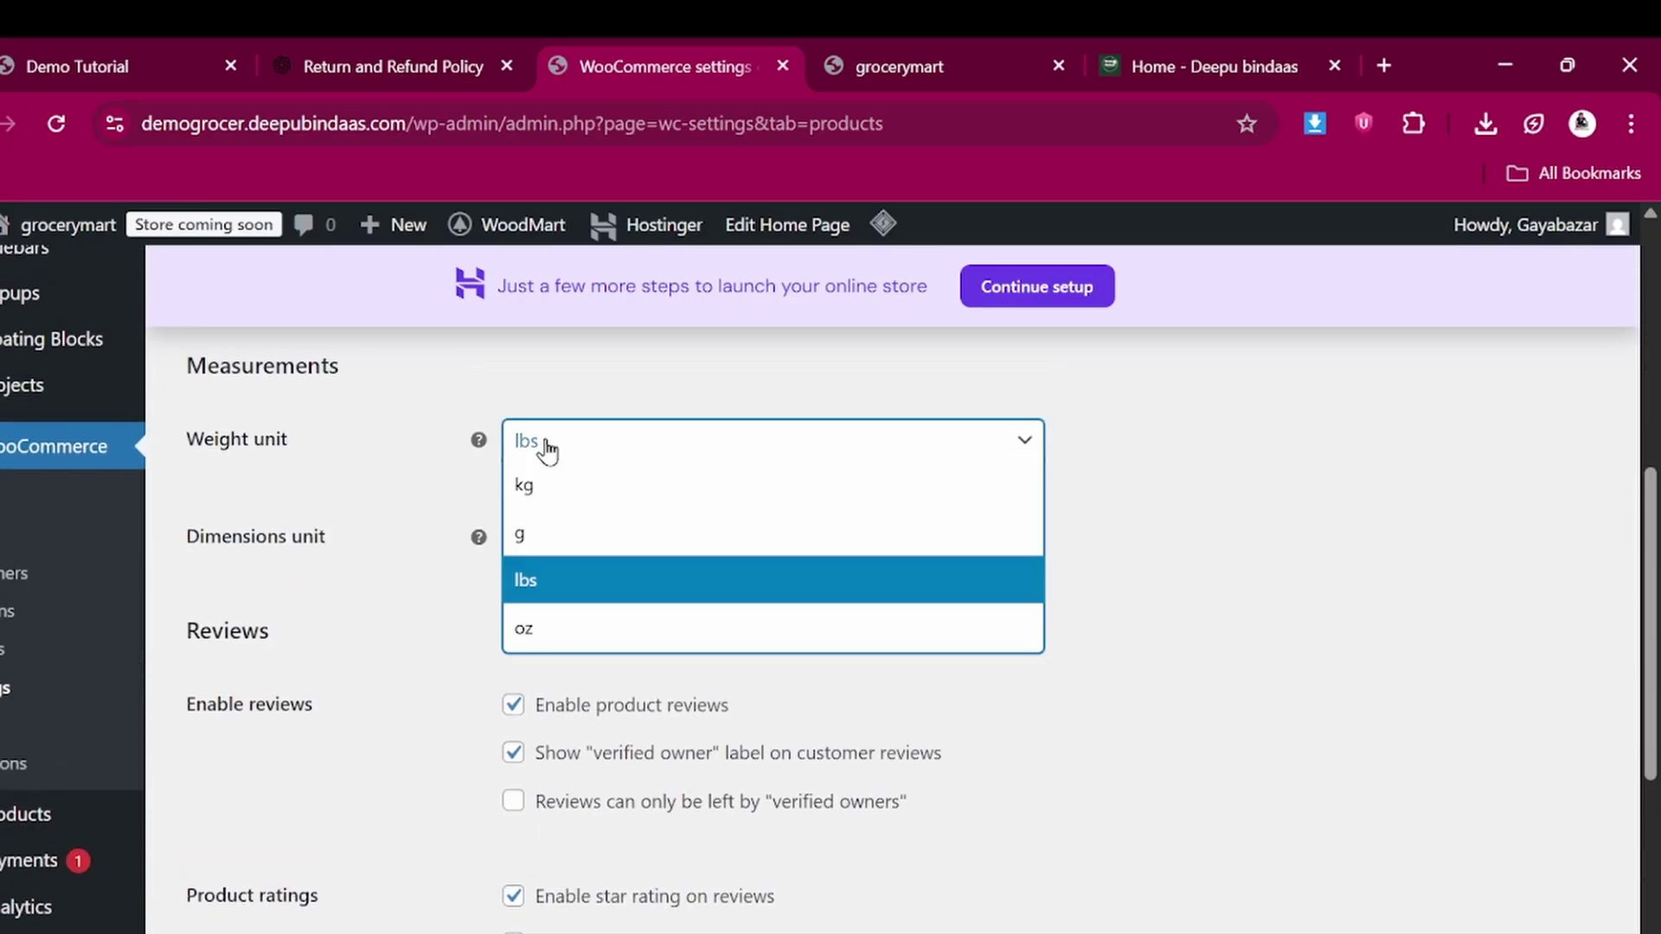
left_click(545, 534)
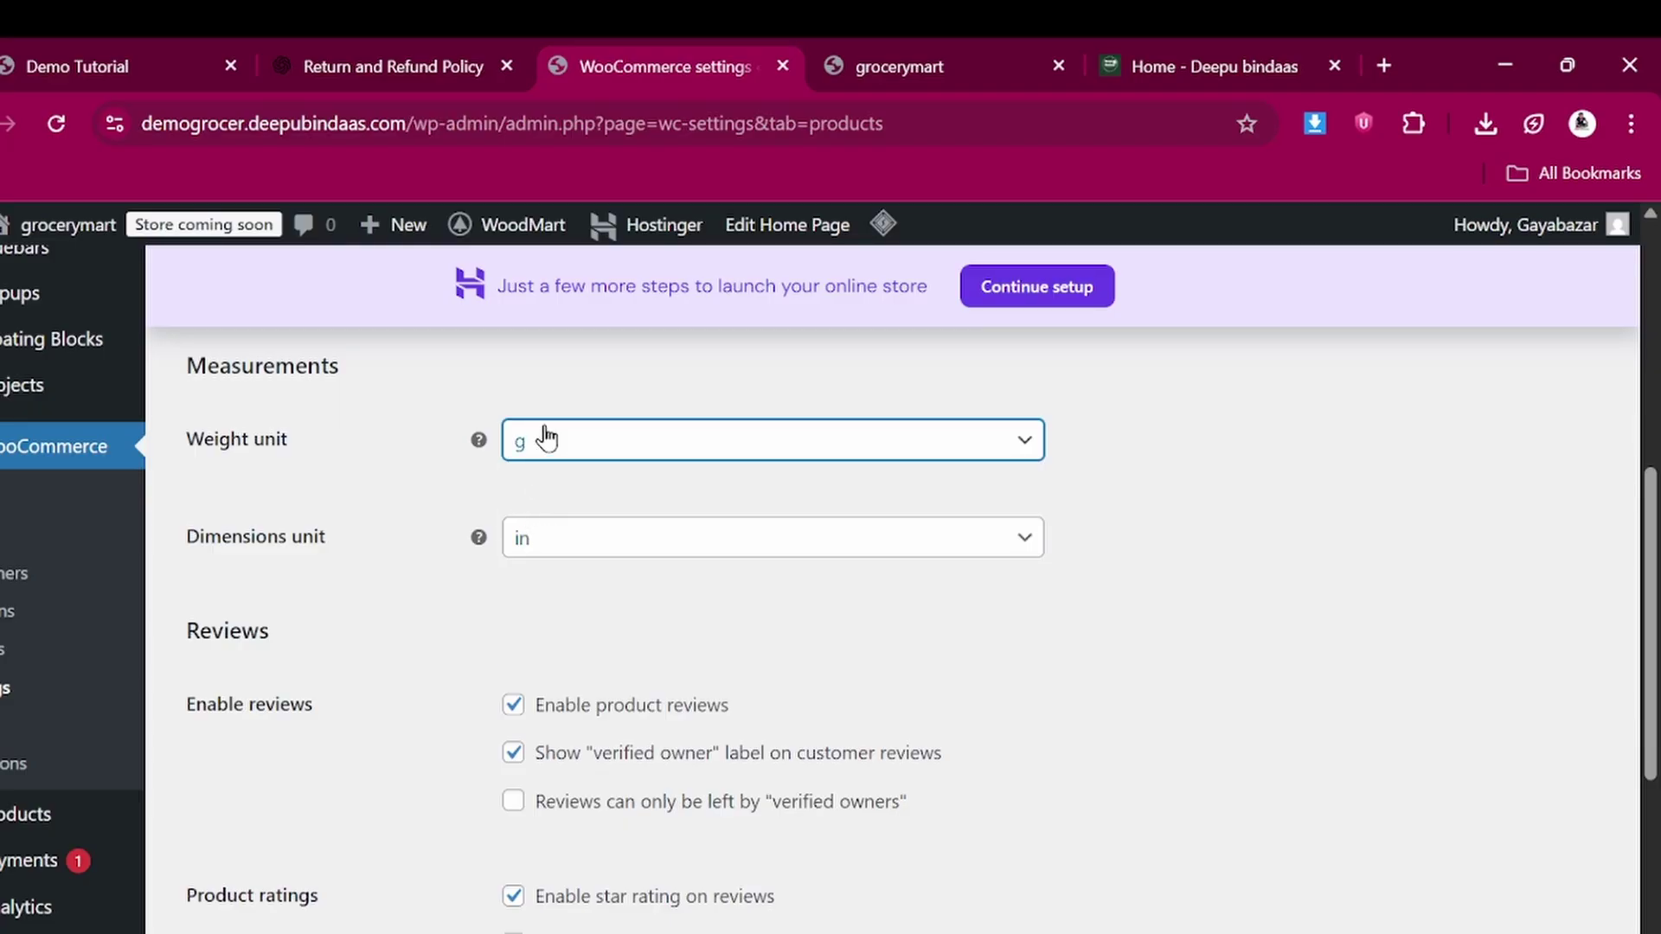
scroll(455, 607, "down", 3)
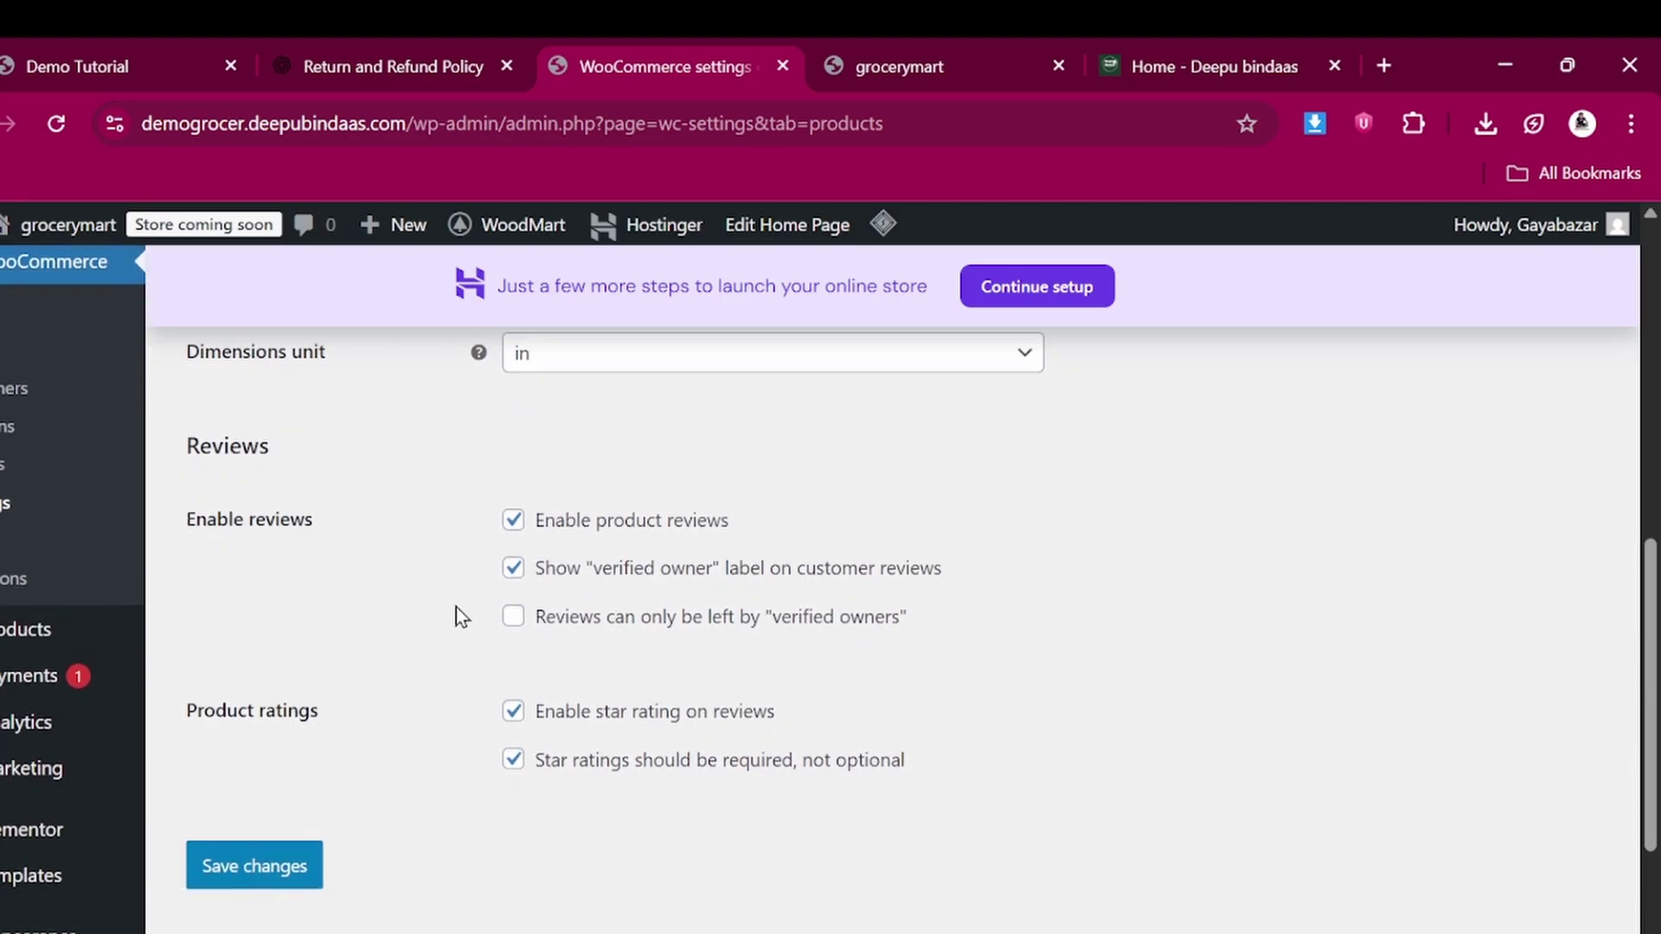
left_click(281, 771)
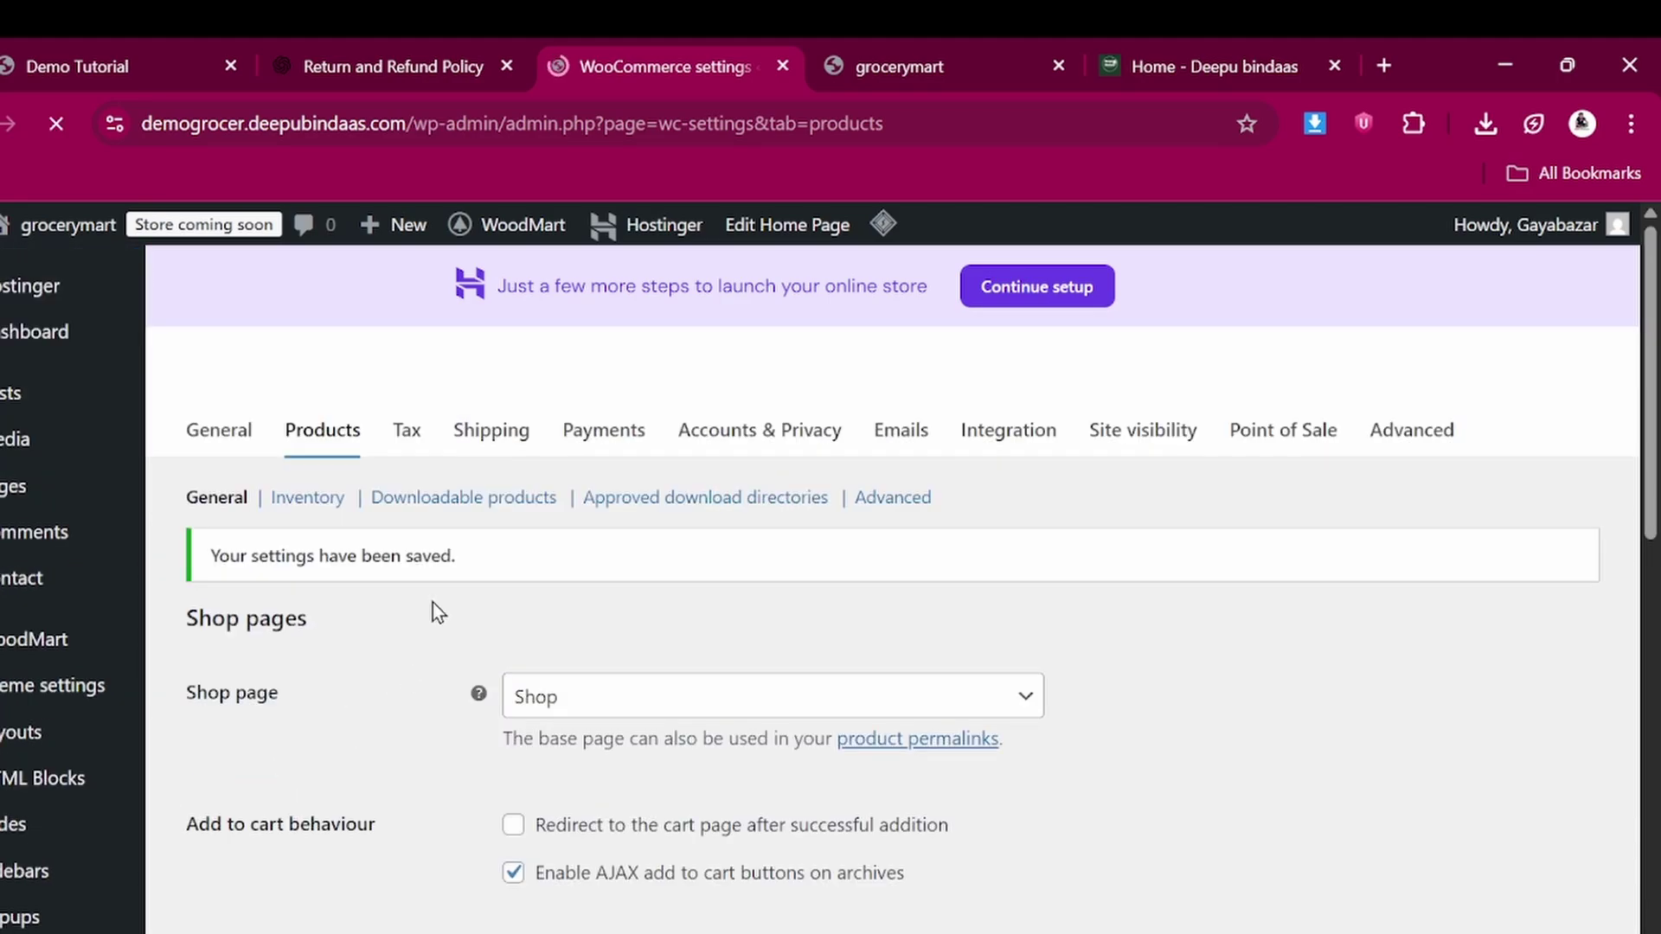
In the Tax settings, list GST 5%, GST 12% and GST 18% as additional tax classes
left_click(411, 442)
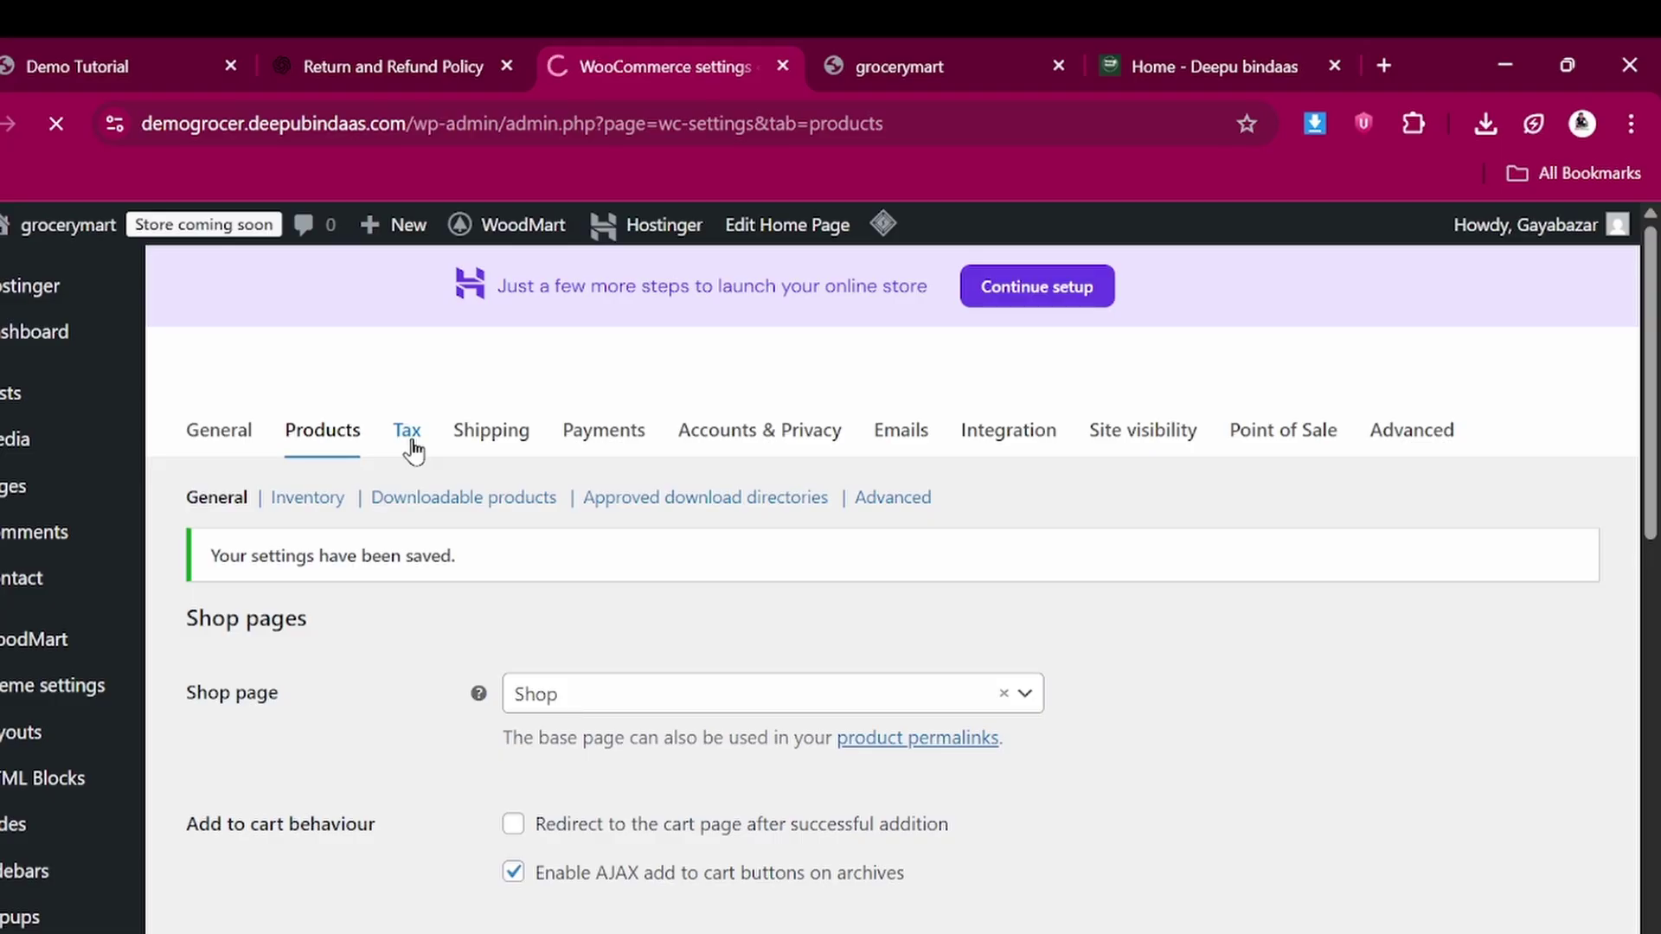
scroll(585, 707, "down", 1)
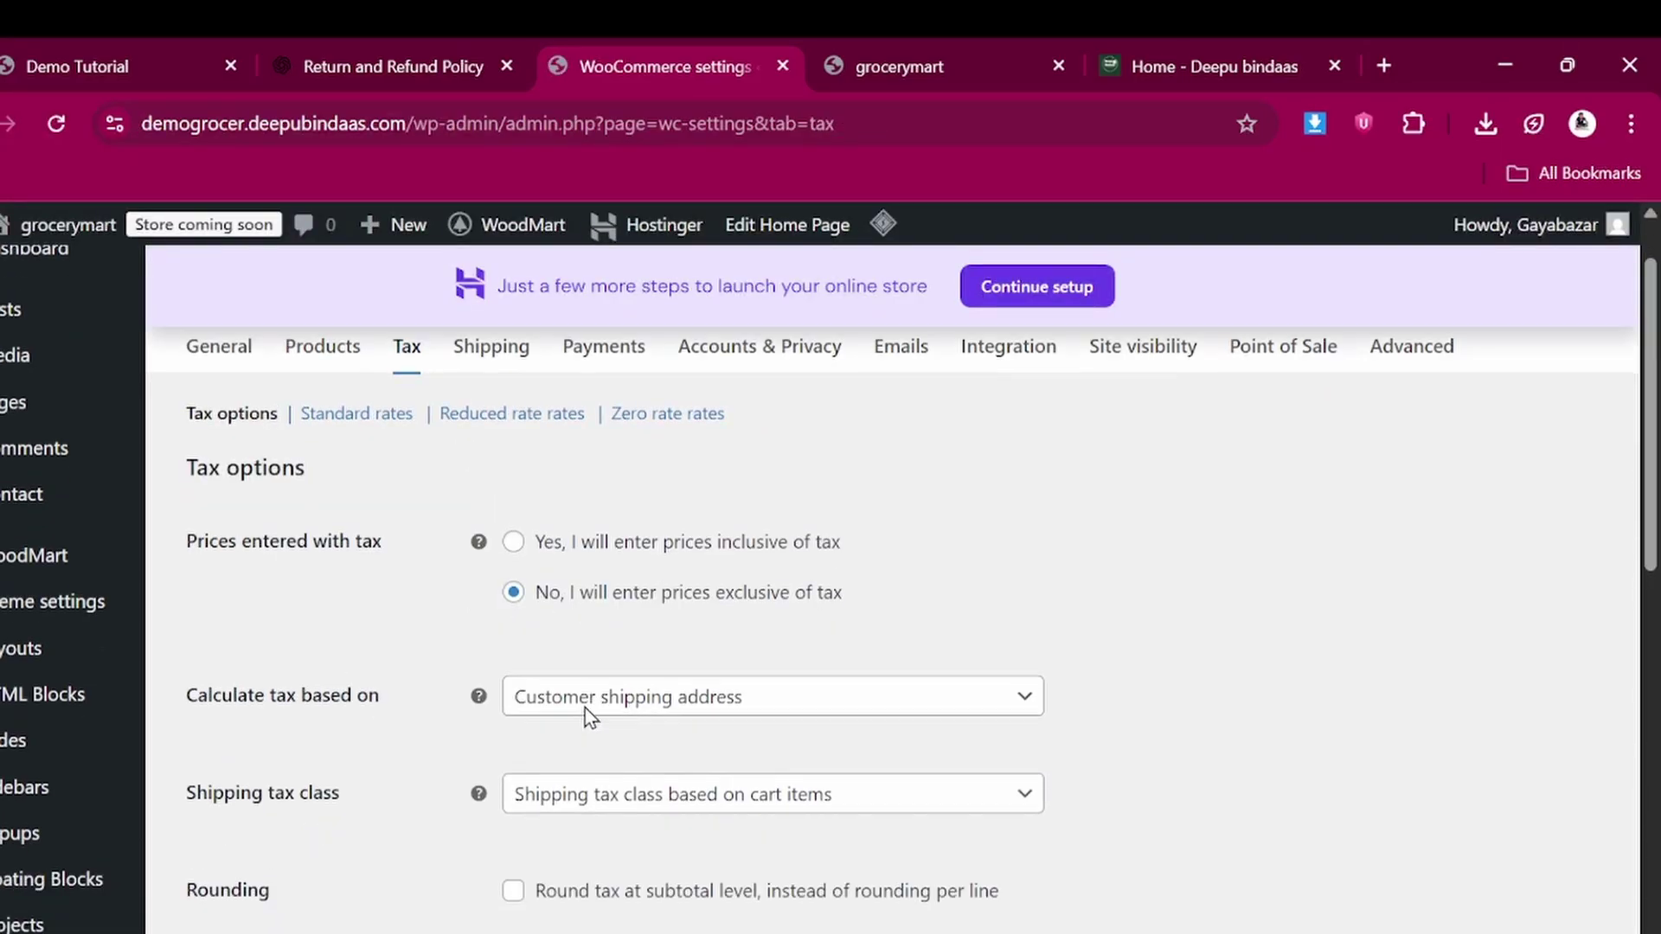
scroll(584, 708, "down", 1)
scroll(582, 709, "down", 3)
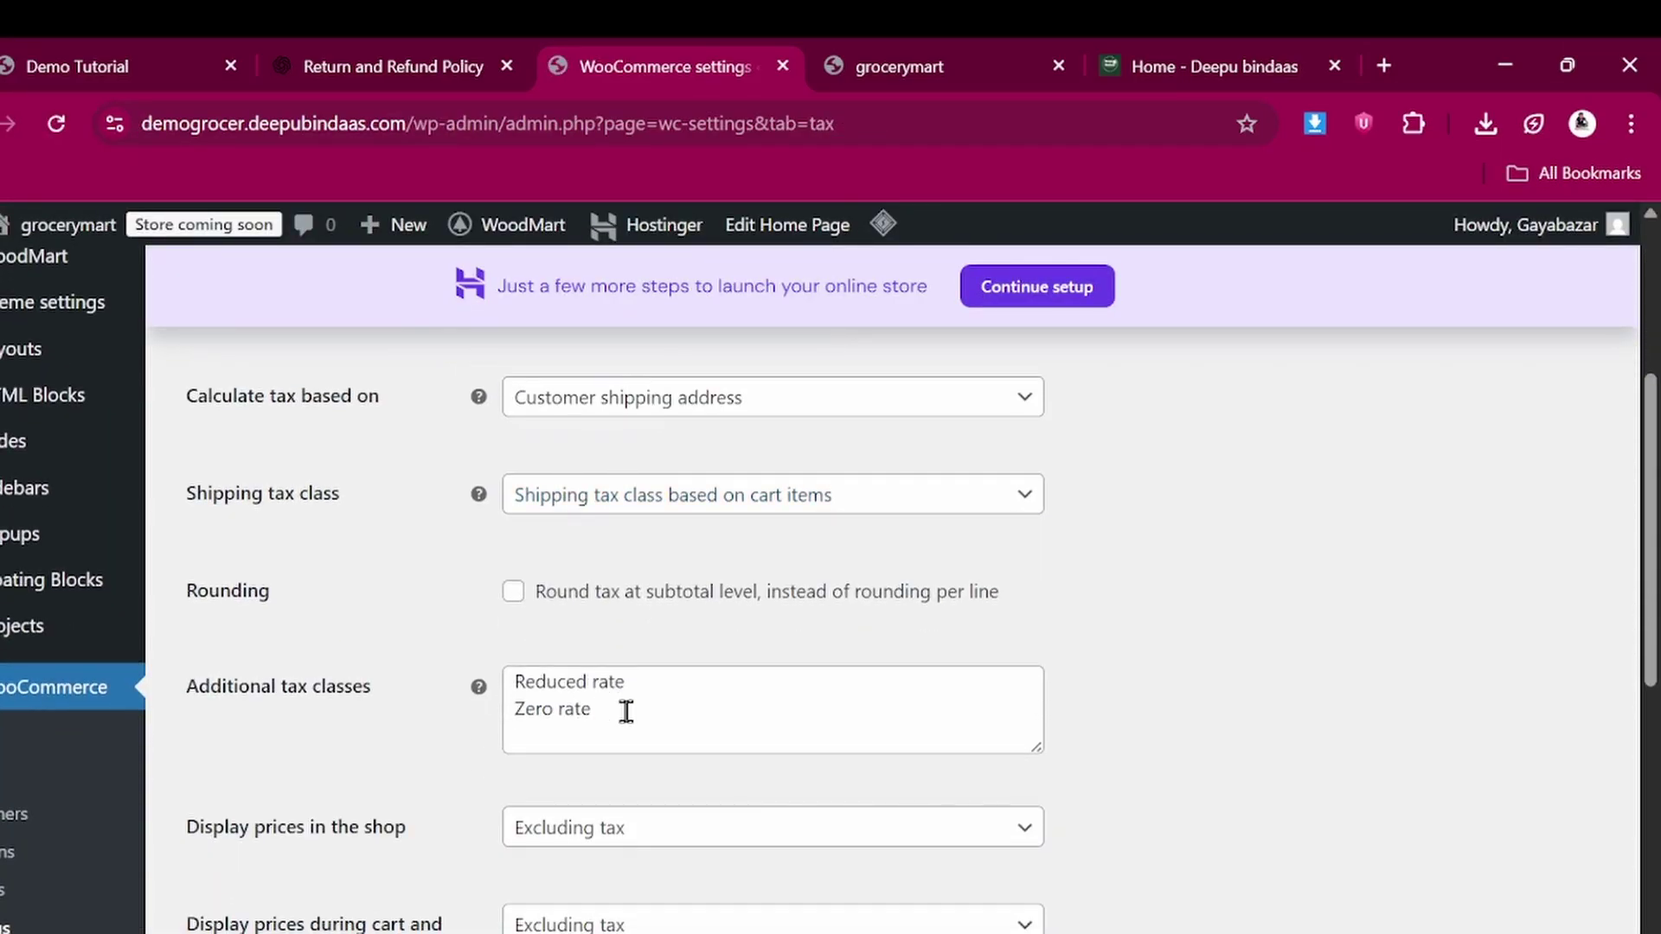
left_click(626, 711)
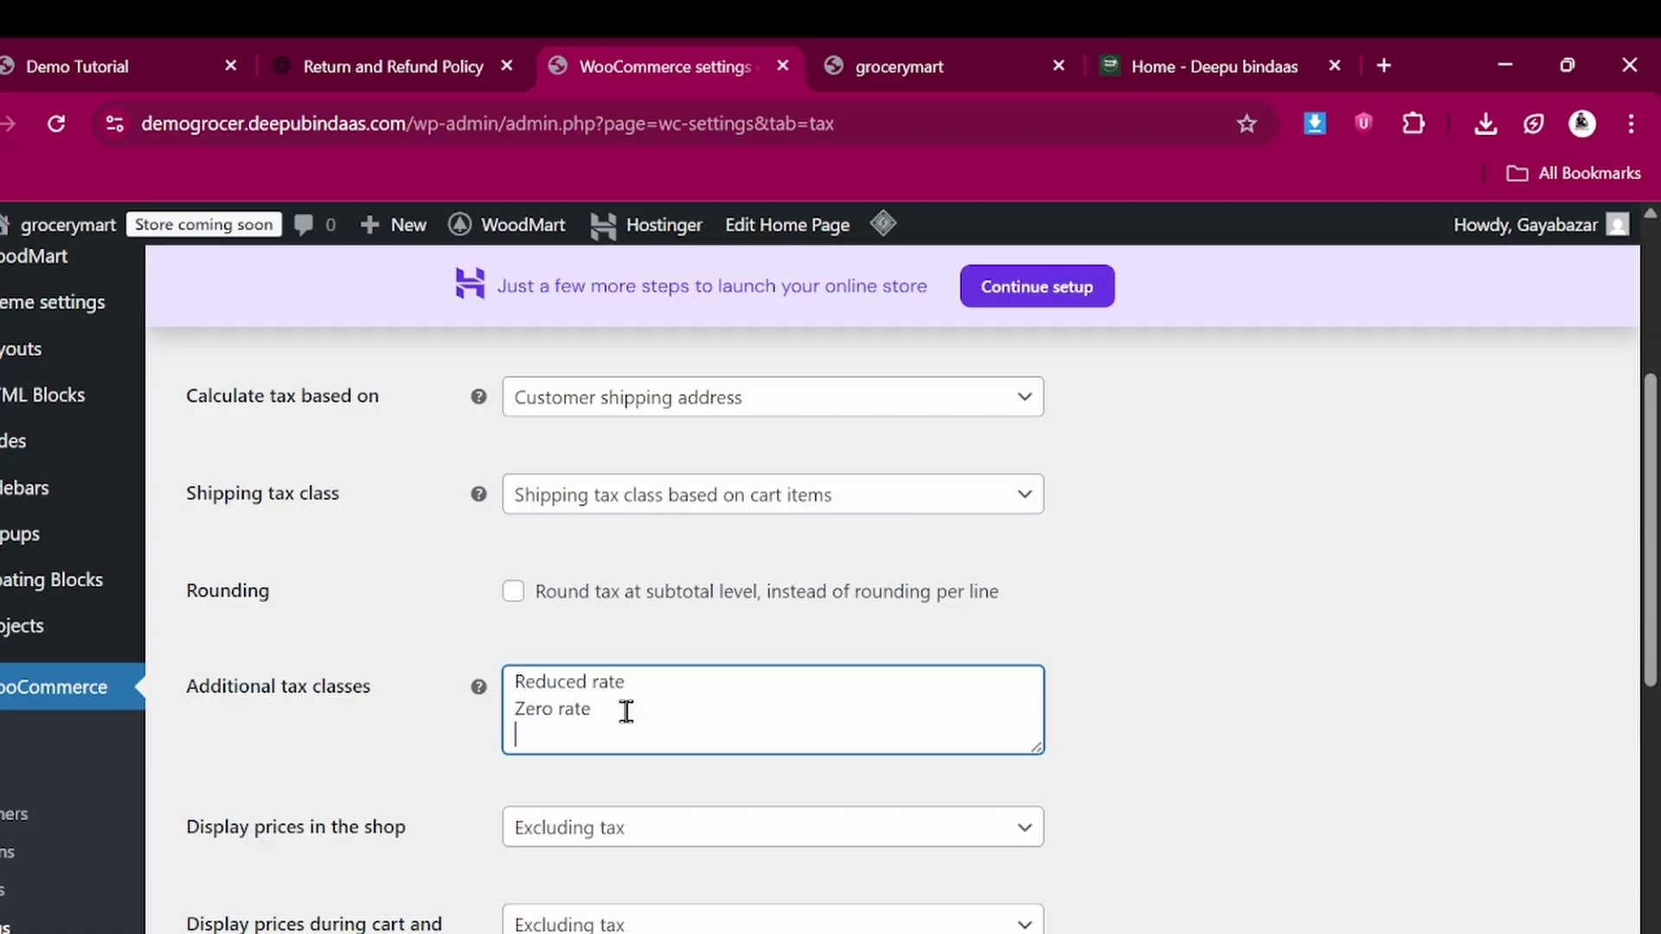
type("GST 5%")
key("Return")
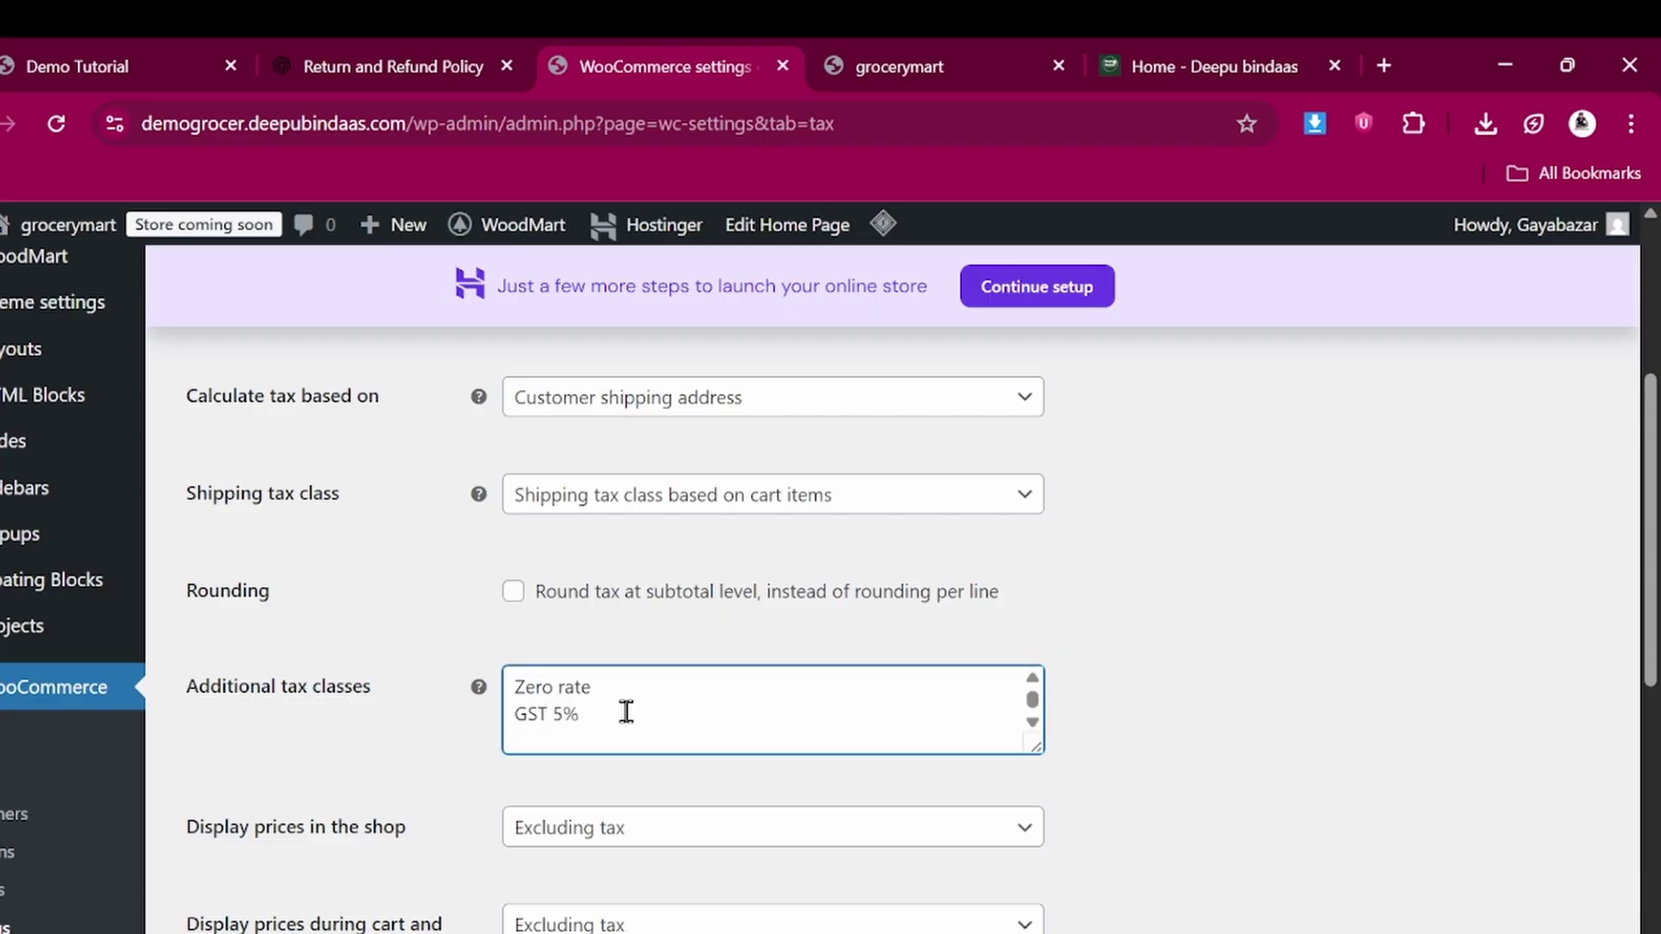
type("g")
key("BackSpace")
type("GST 12%")
key("Return")
type("GST ")
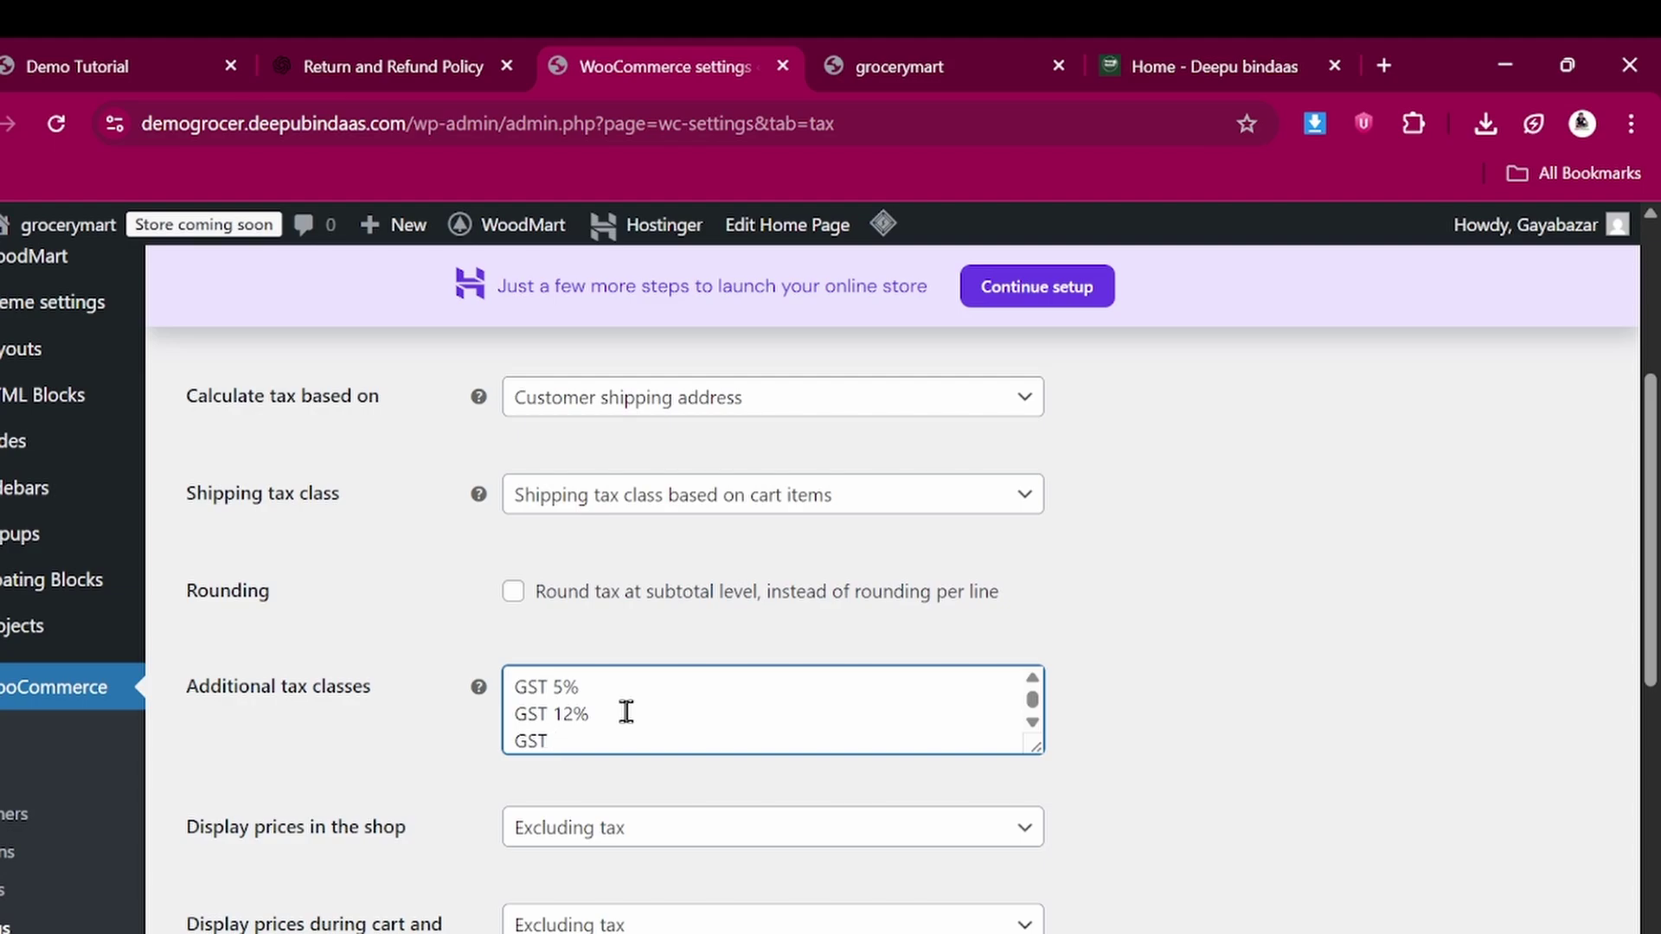
type("18%")
Save the tax options and go to the GST 12% rates table
scroll(627, 712, "down", 2)
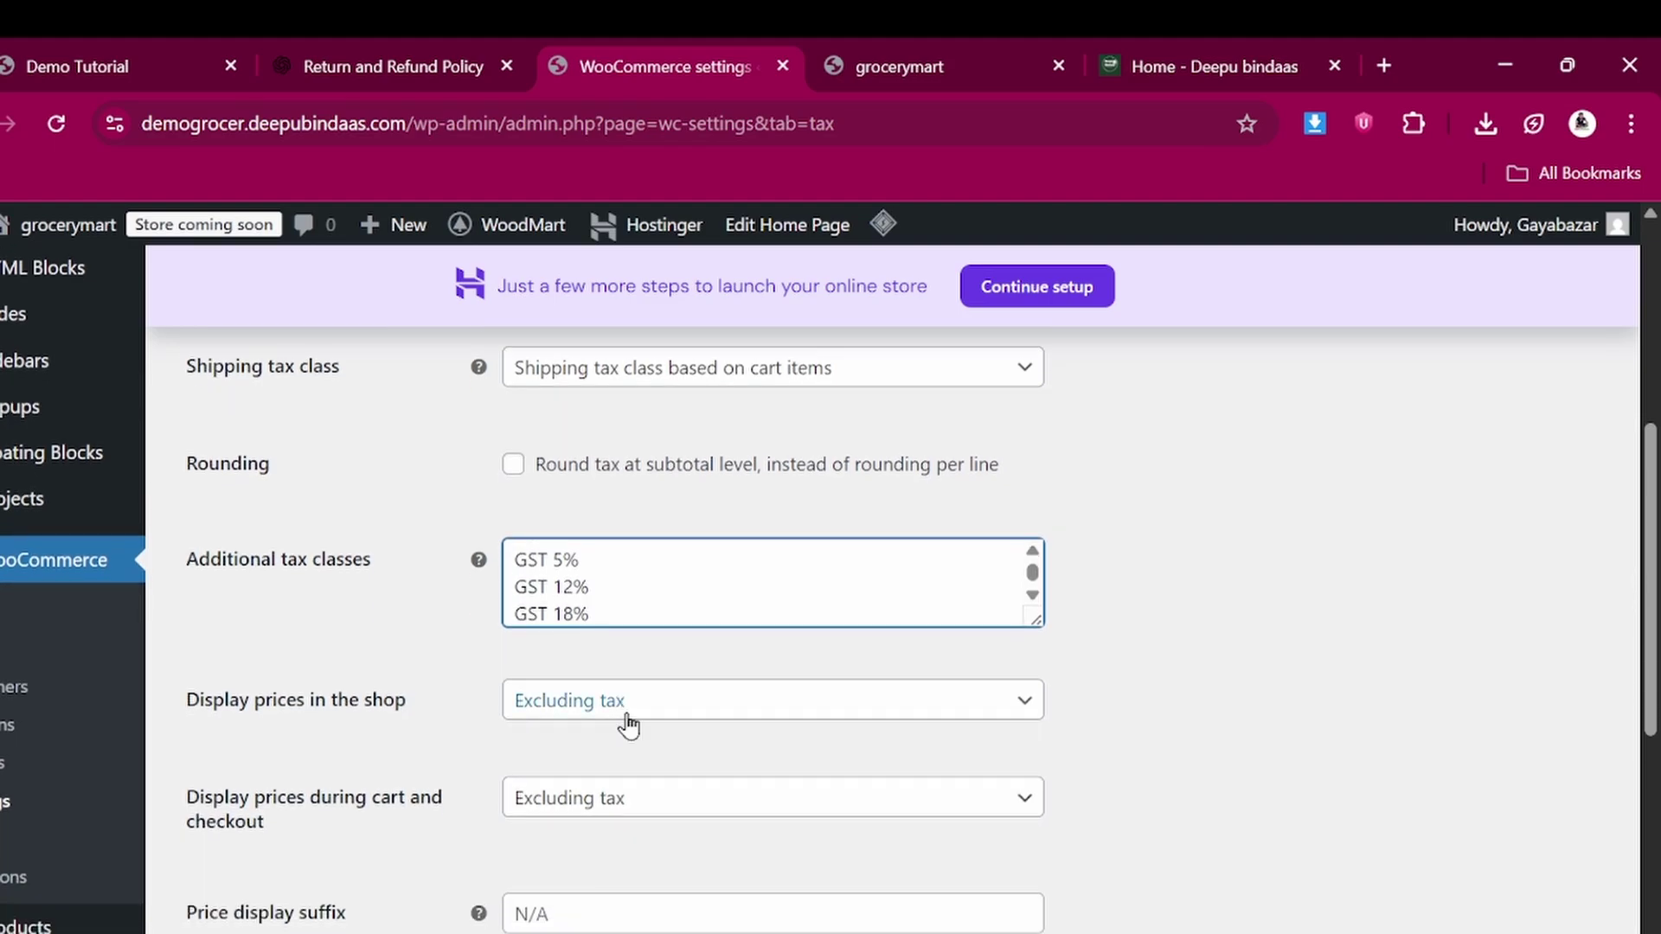
scroll(629, 689, "up", 1)
scroll(627, 688, "down", 6)
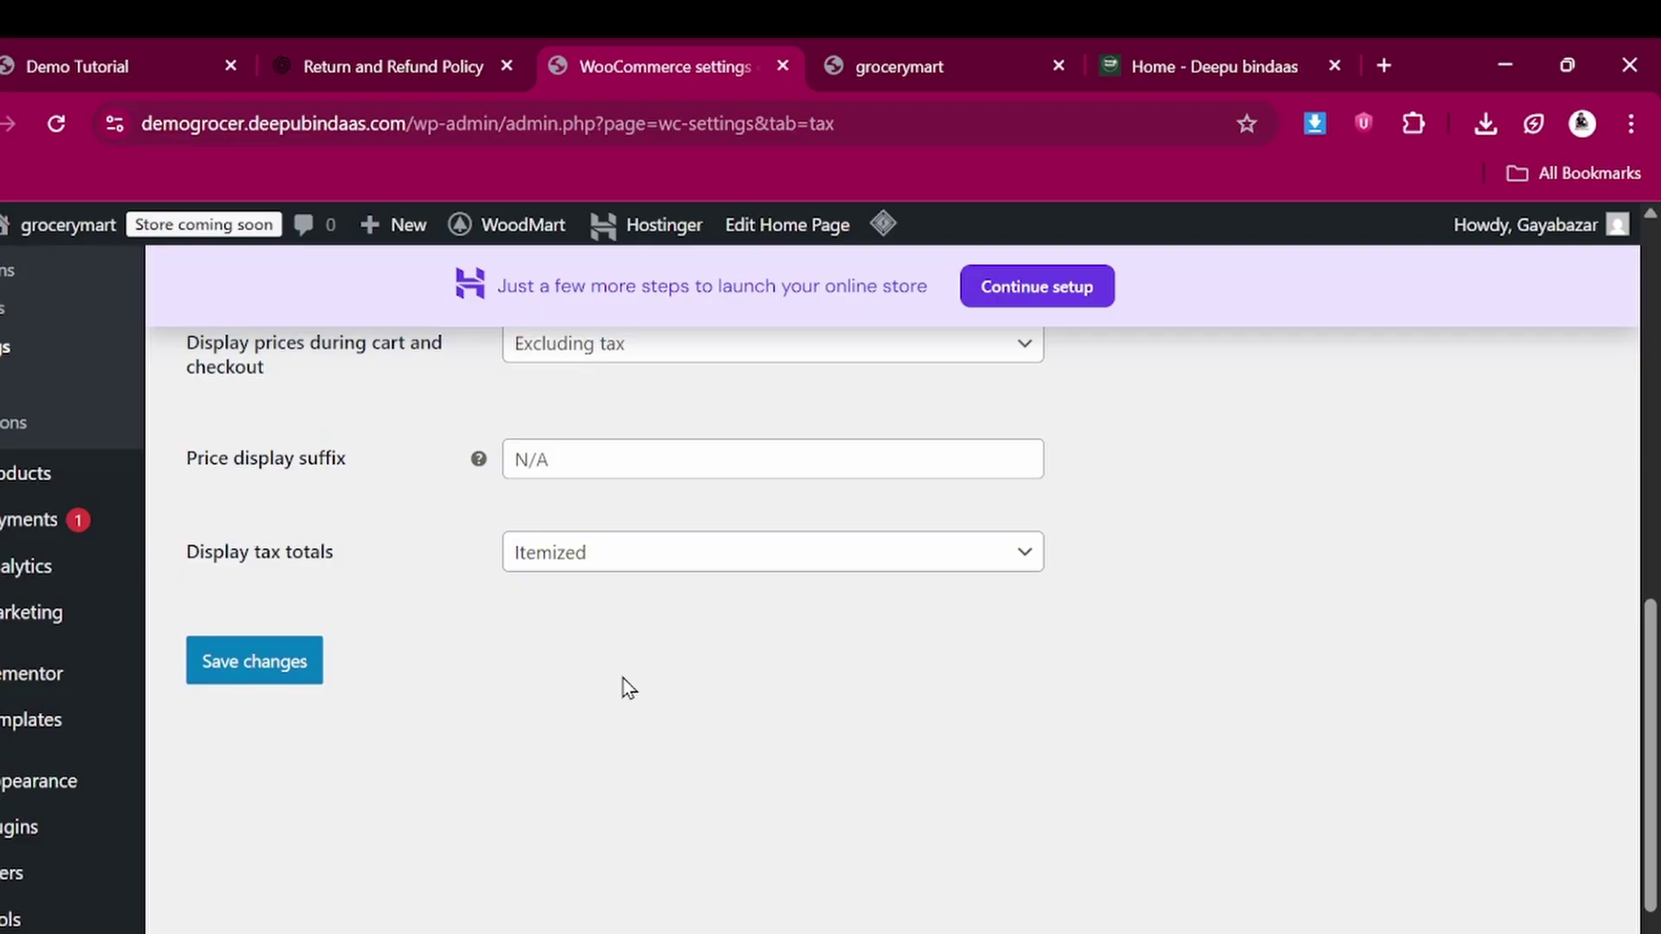
left_click(277, 661)
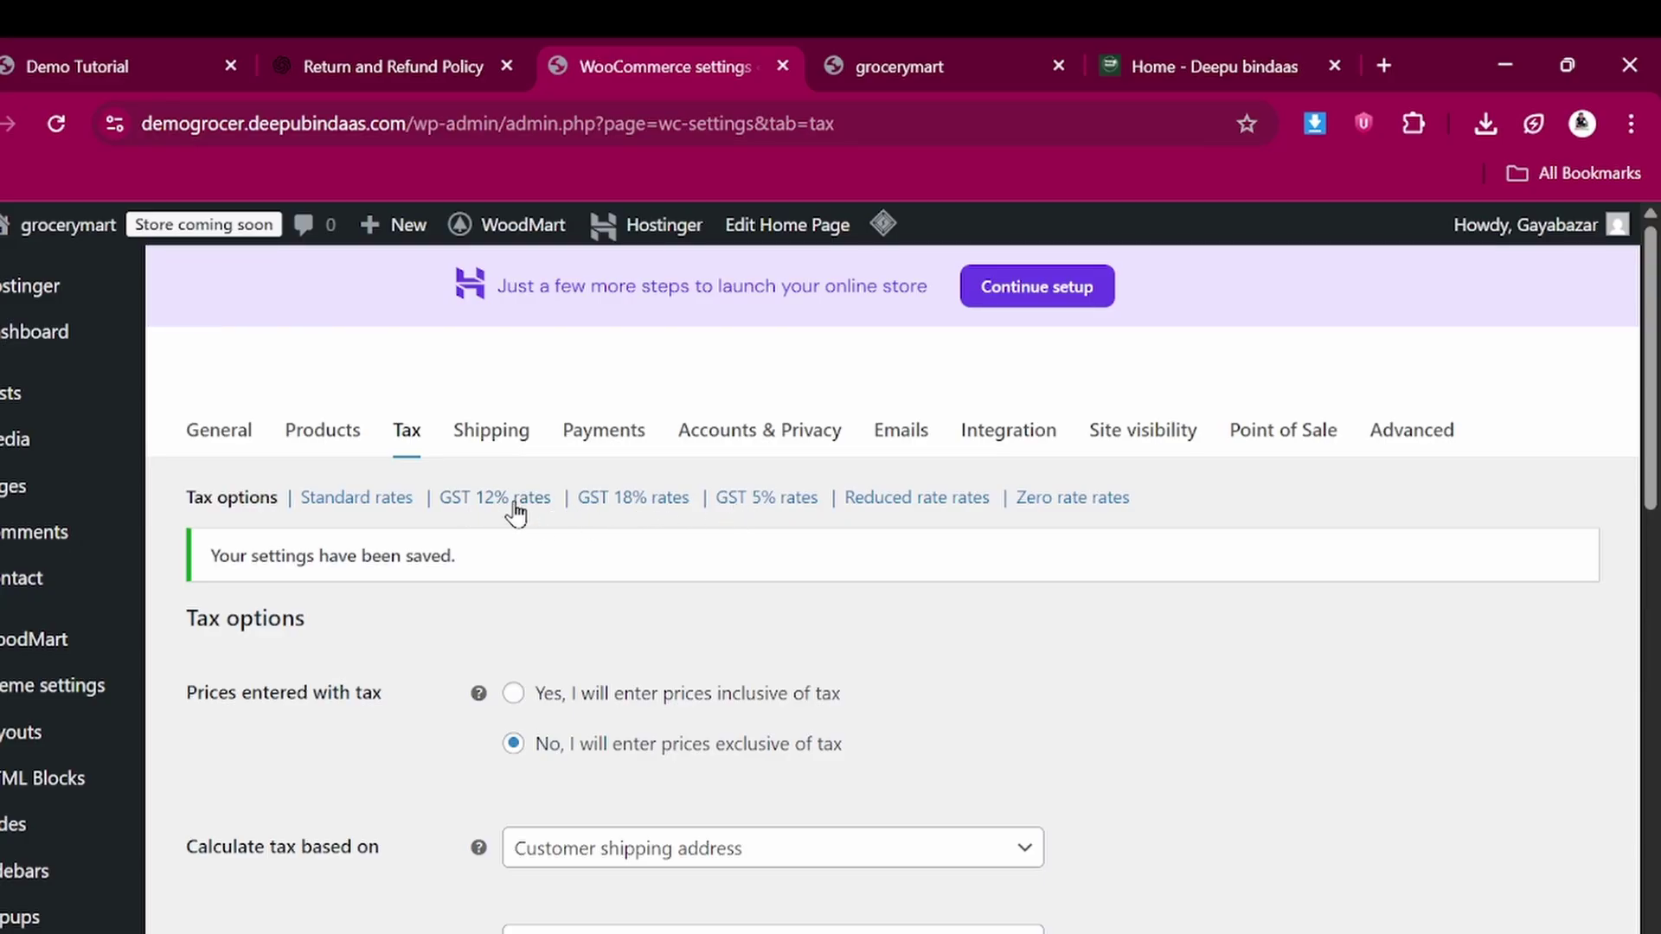
left_click(515, 504)
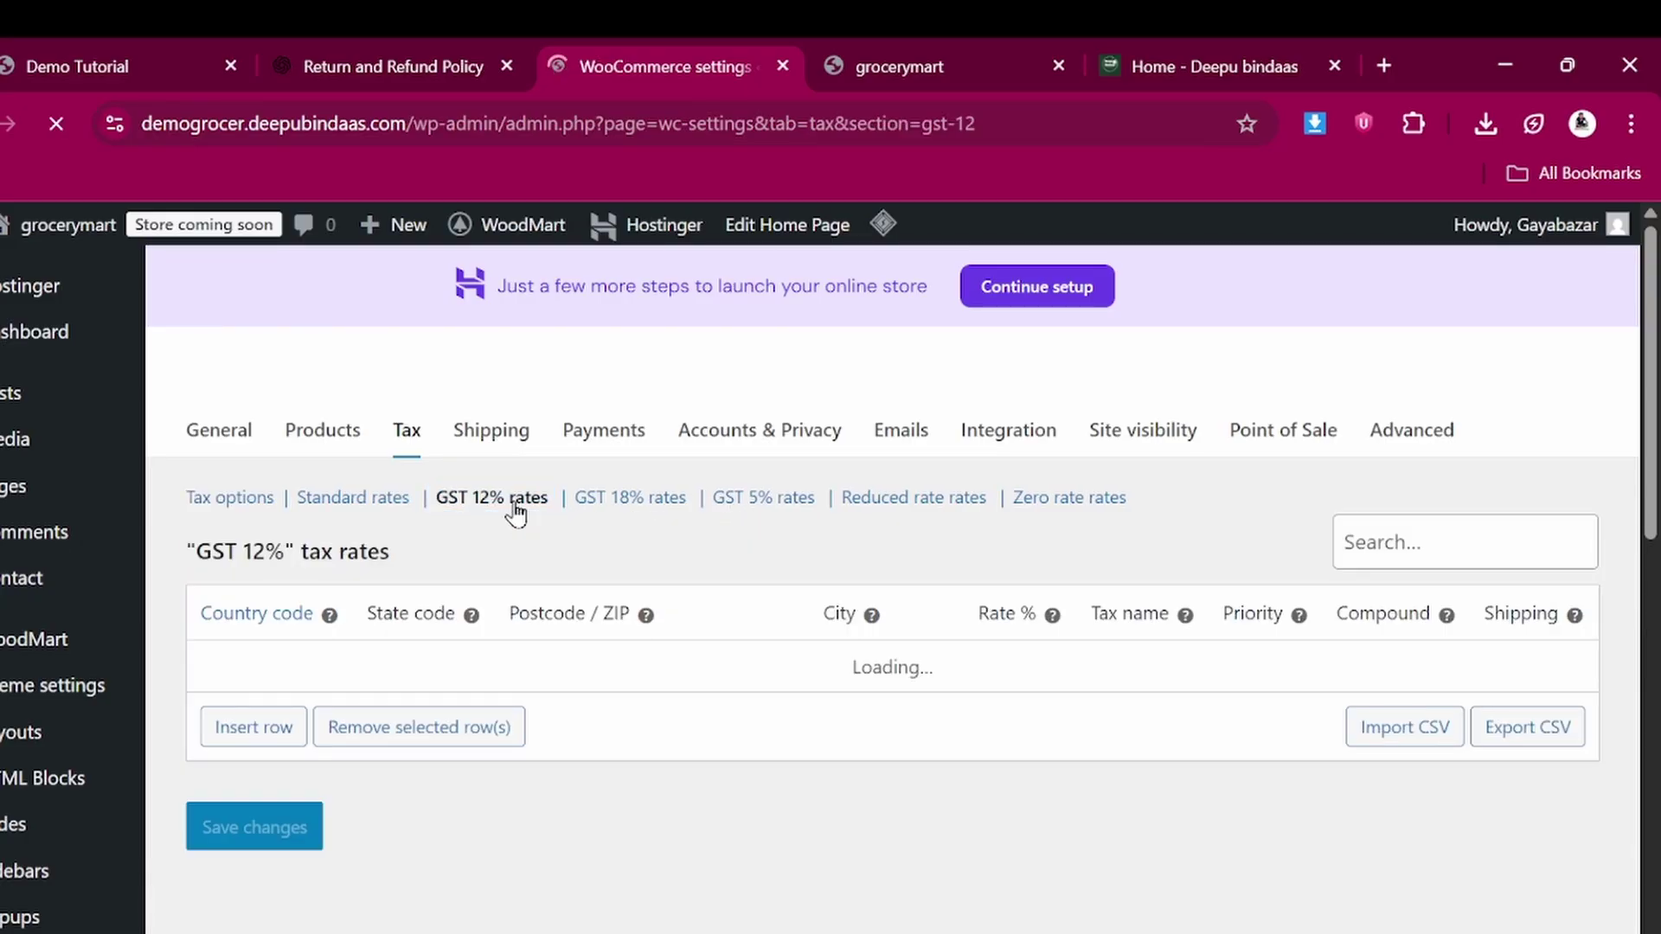
Add and save a 12% India (IN) rate named 'GST 12%' excluding shipping, then open GST 18% rates
left_click(229, 736)
left_click(244, 676)
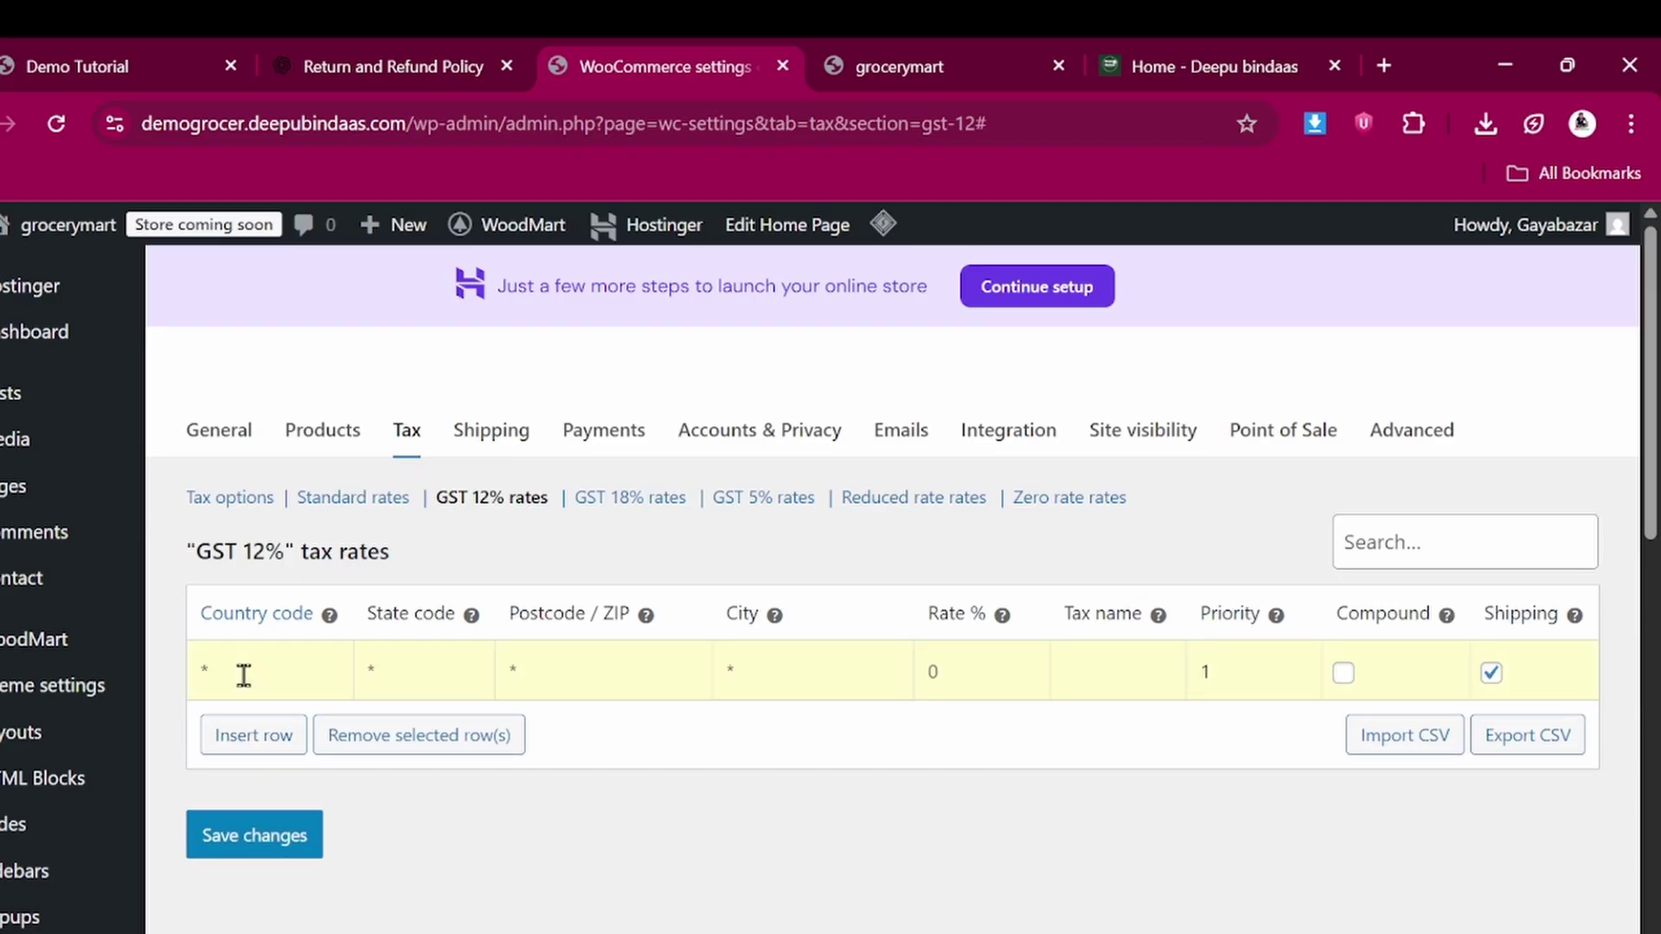
type("IN")
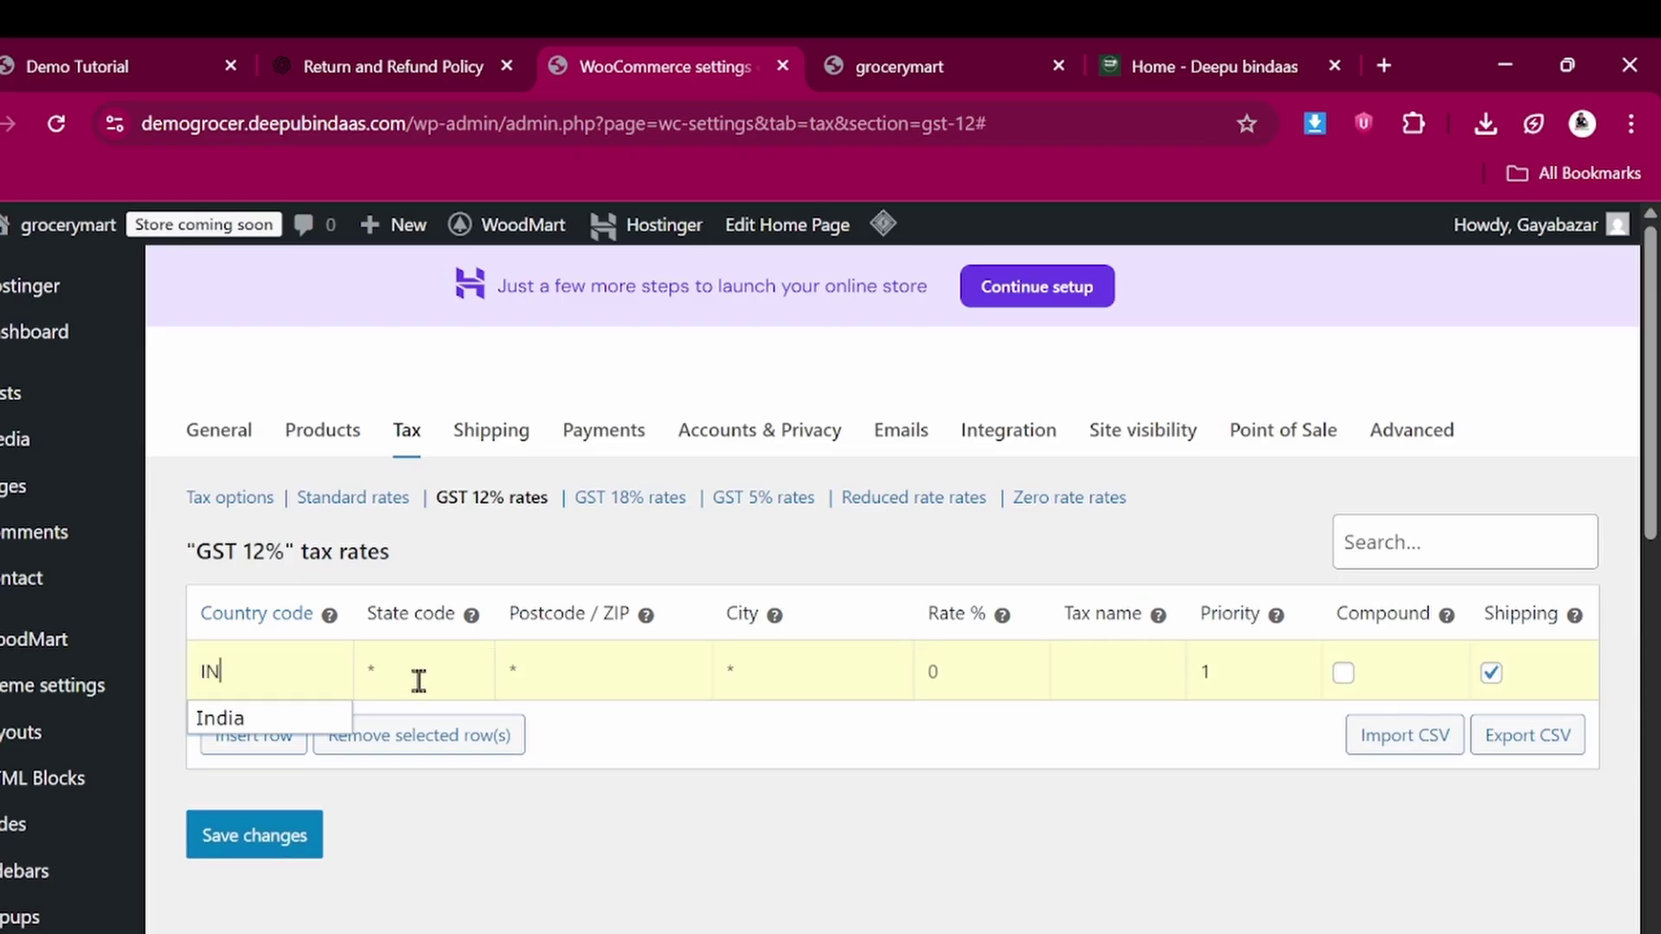
left_click(942, 672)
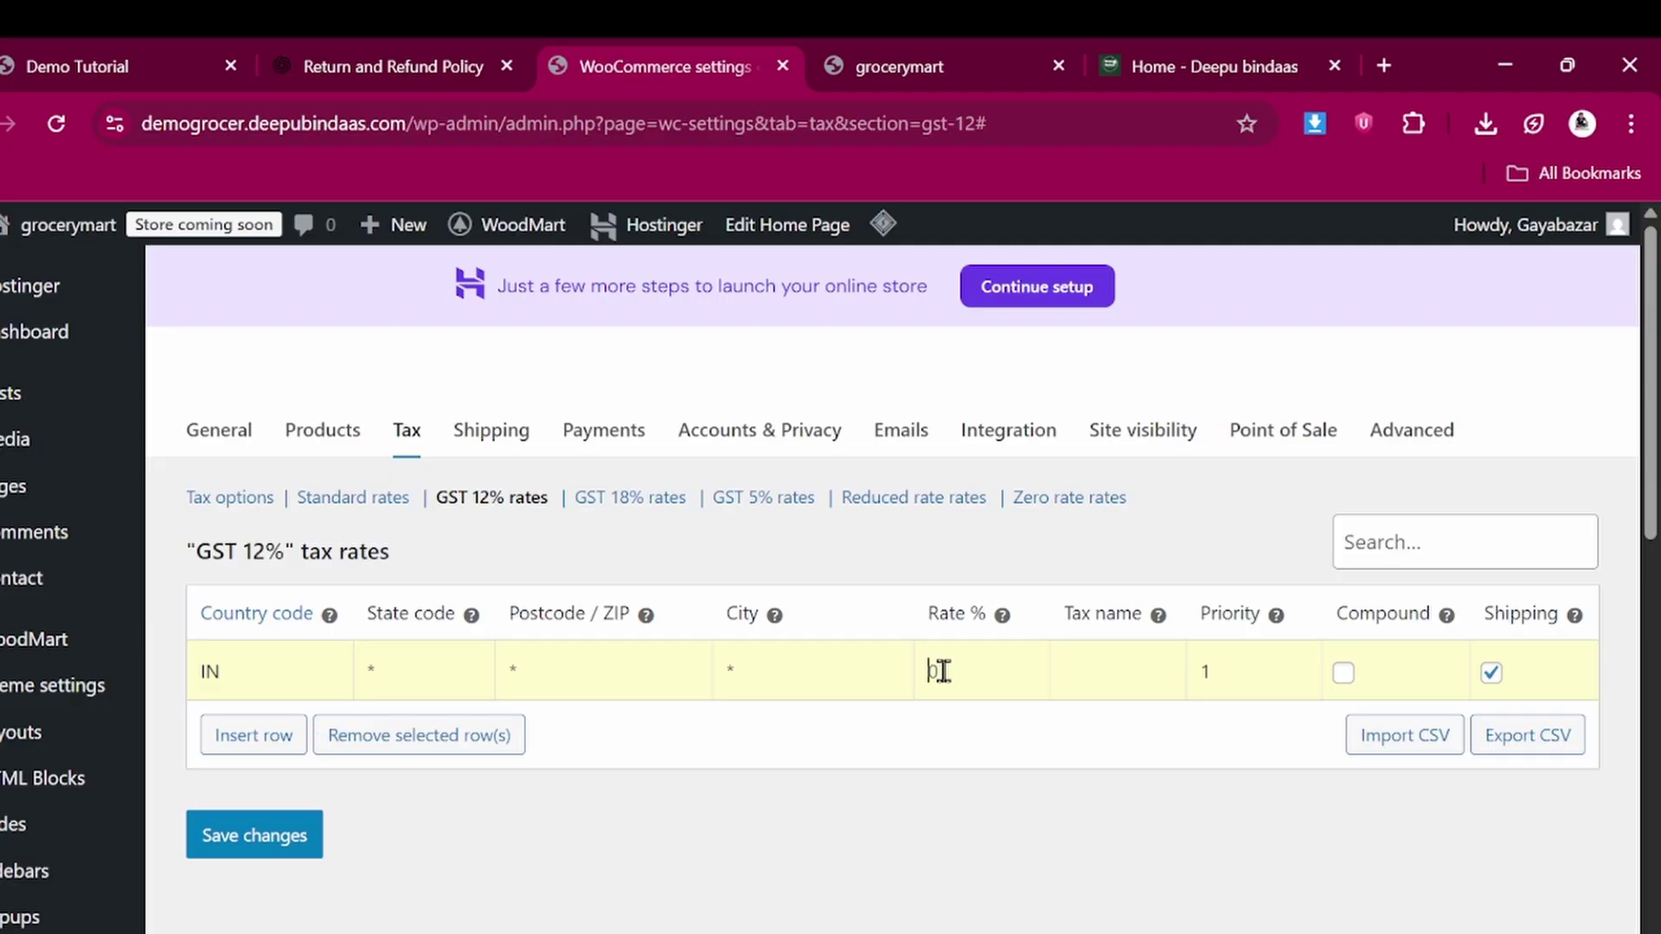
type("12")
type("GST ")
type("12")
type("%")
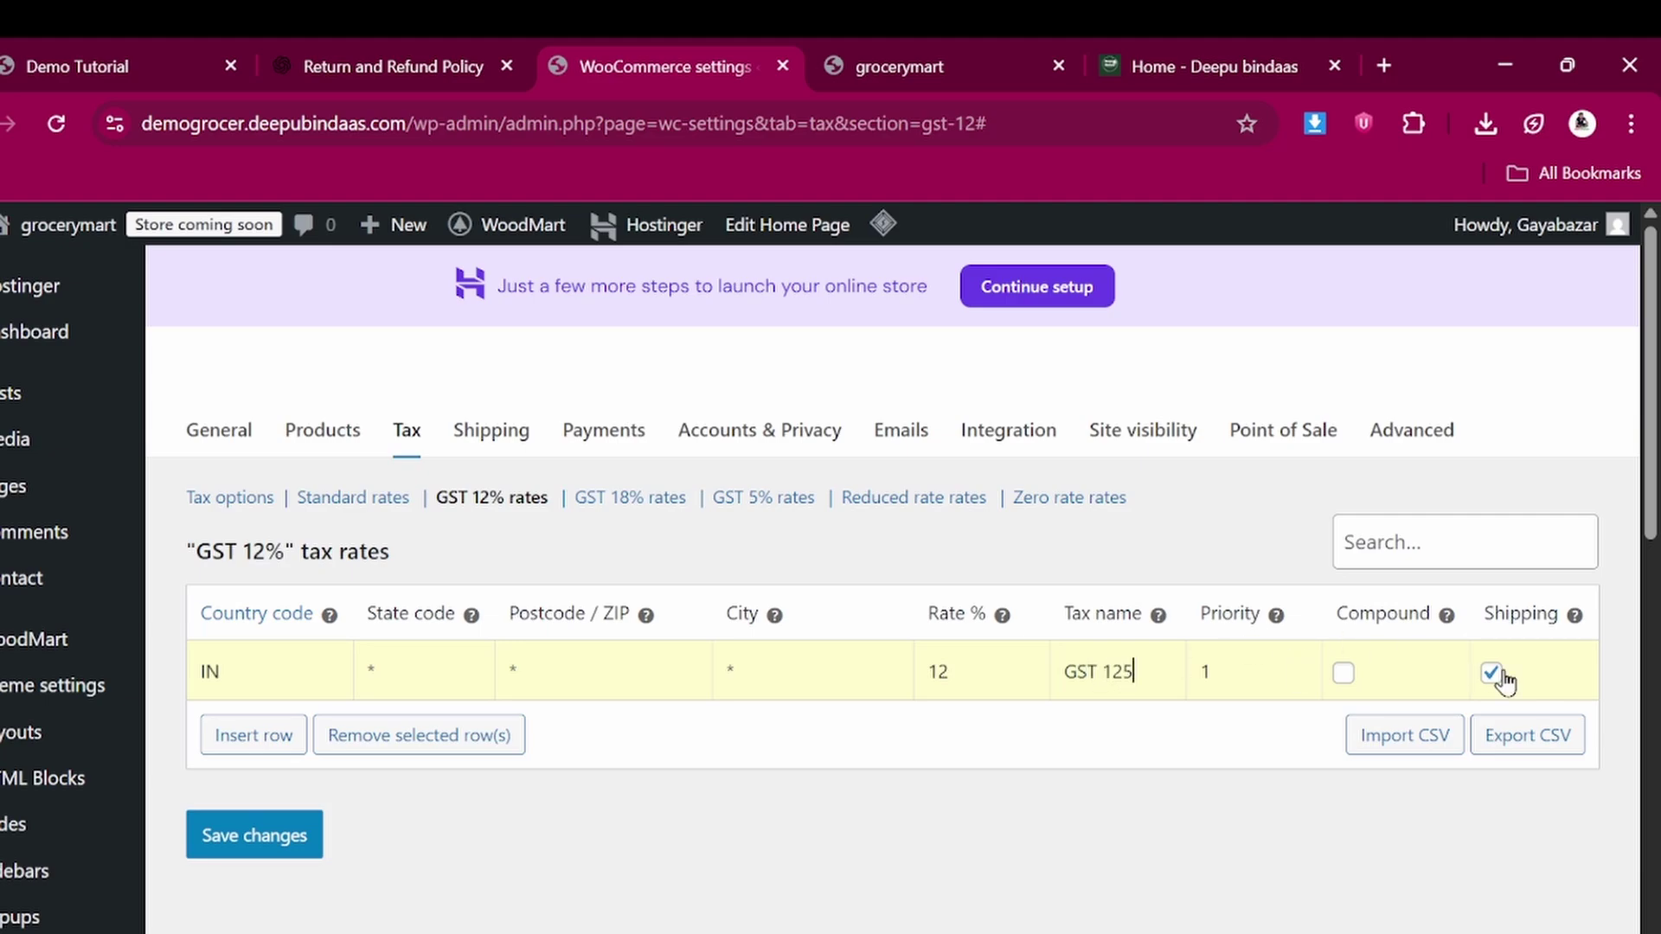
left_click(1493, 684)
left_click(283, 838)
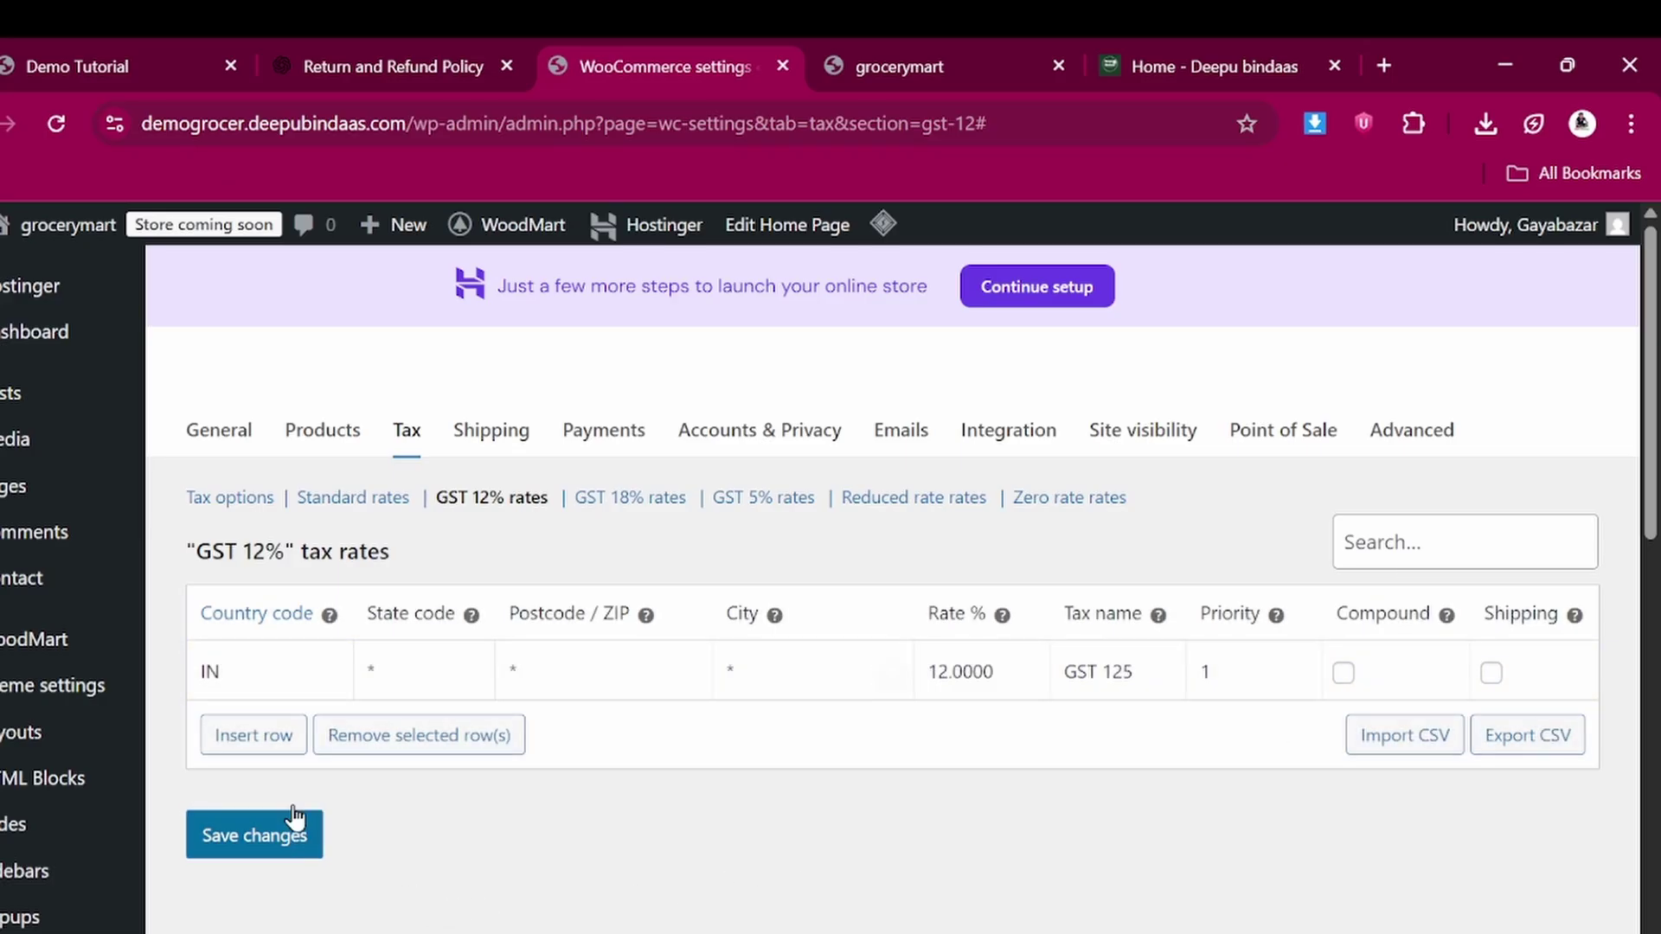
left_click(610, 500)
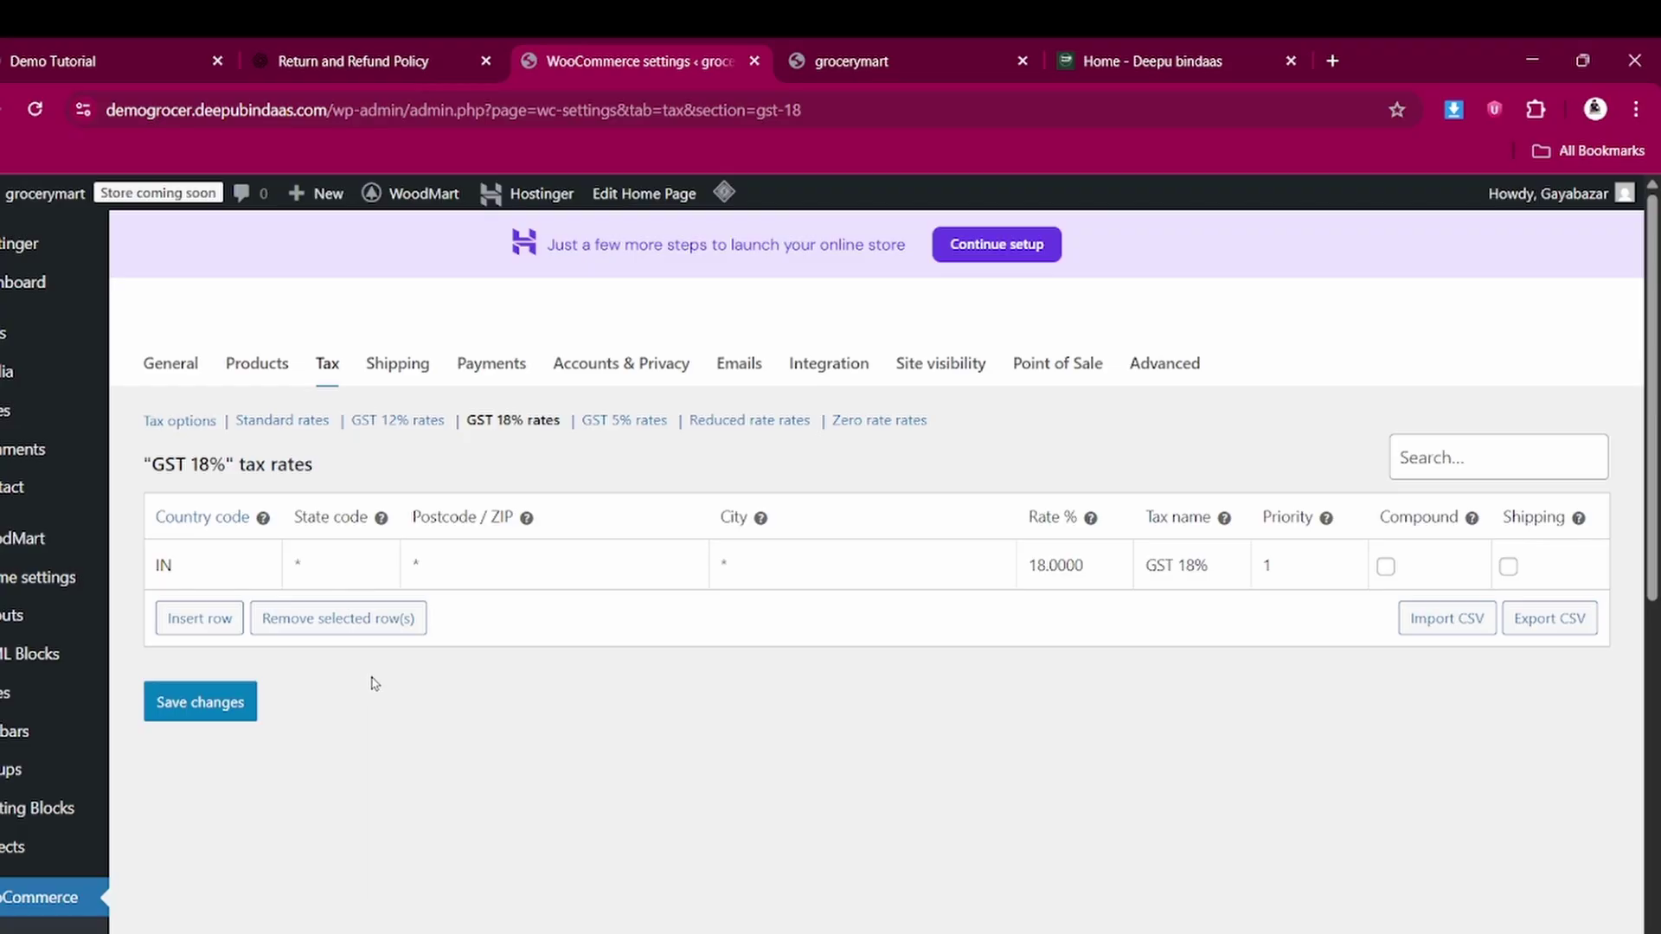
Go to the Shipping settings and open the Shipping classes list
left_click(395, 368)
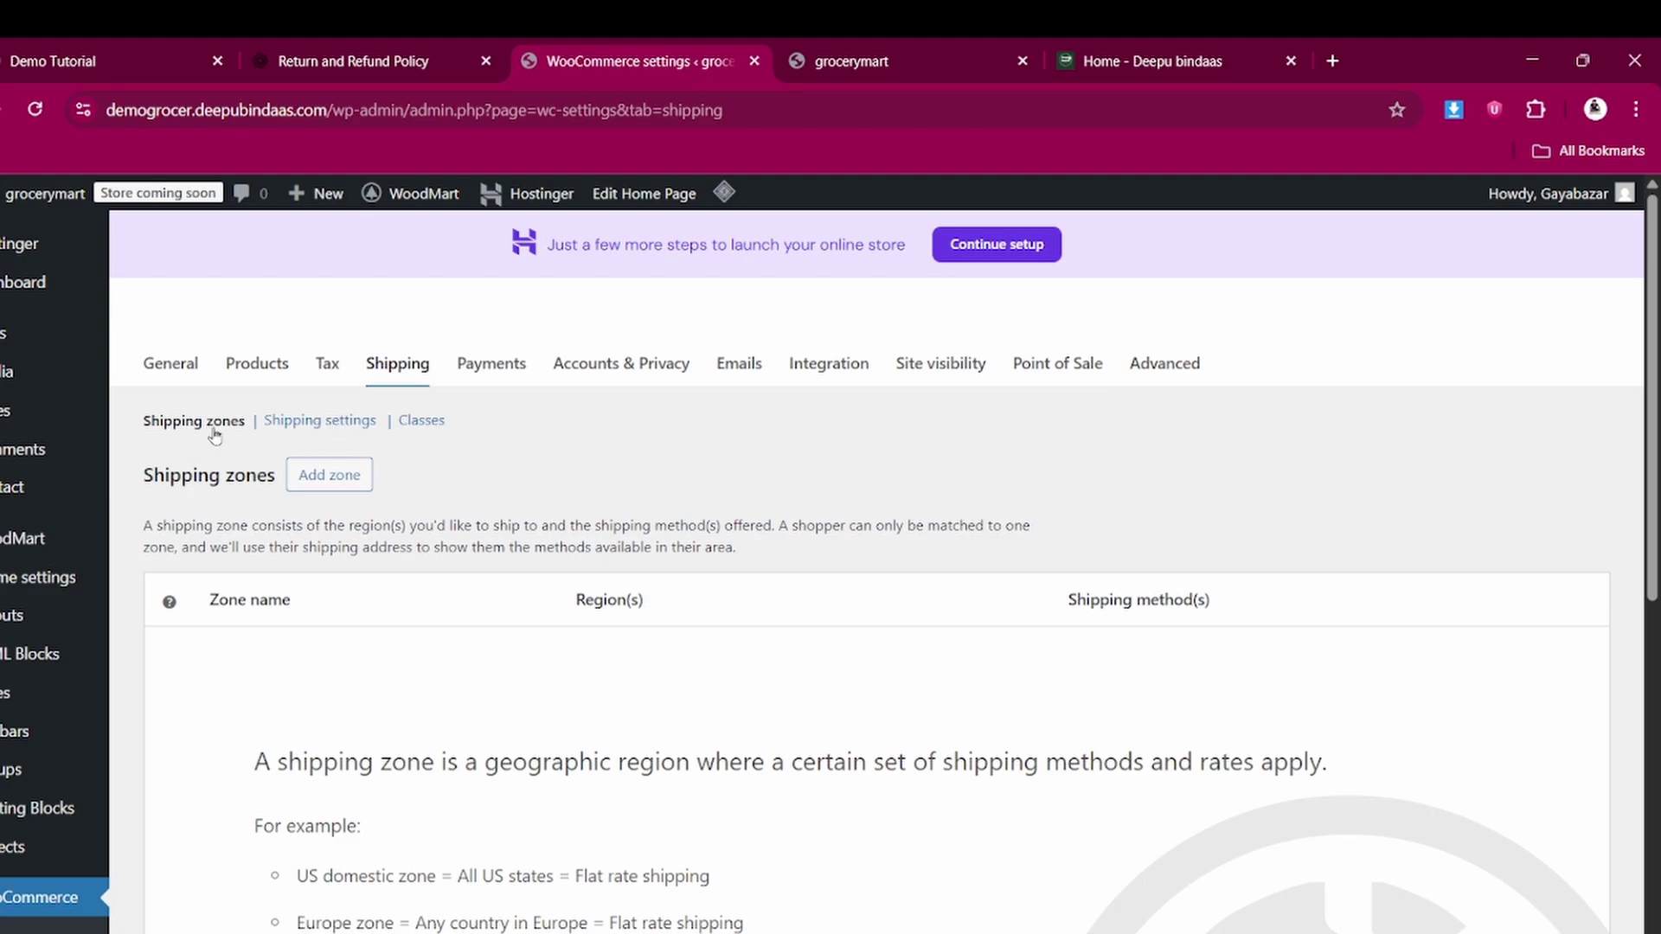
left_click(435, 426)
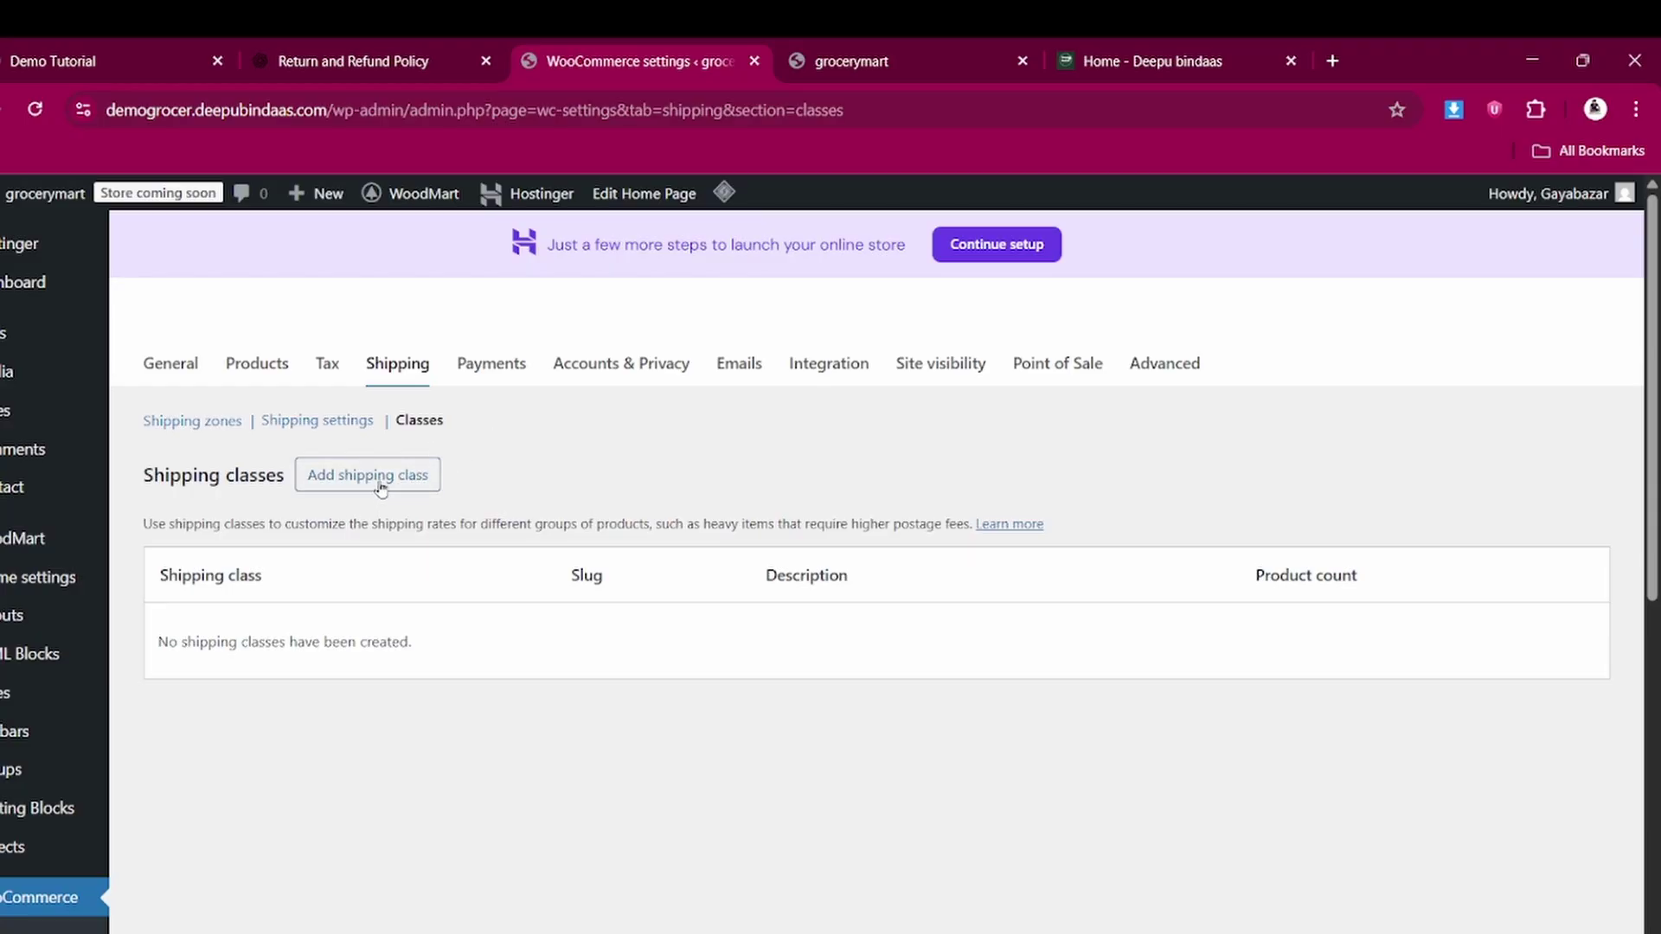
Create a Refrigerators shipping class with slug refrigerators and description Refrigerators
left_click(386, 482)
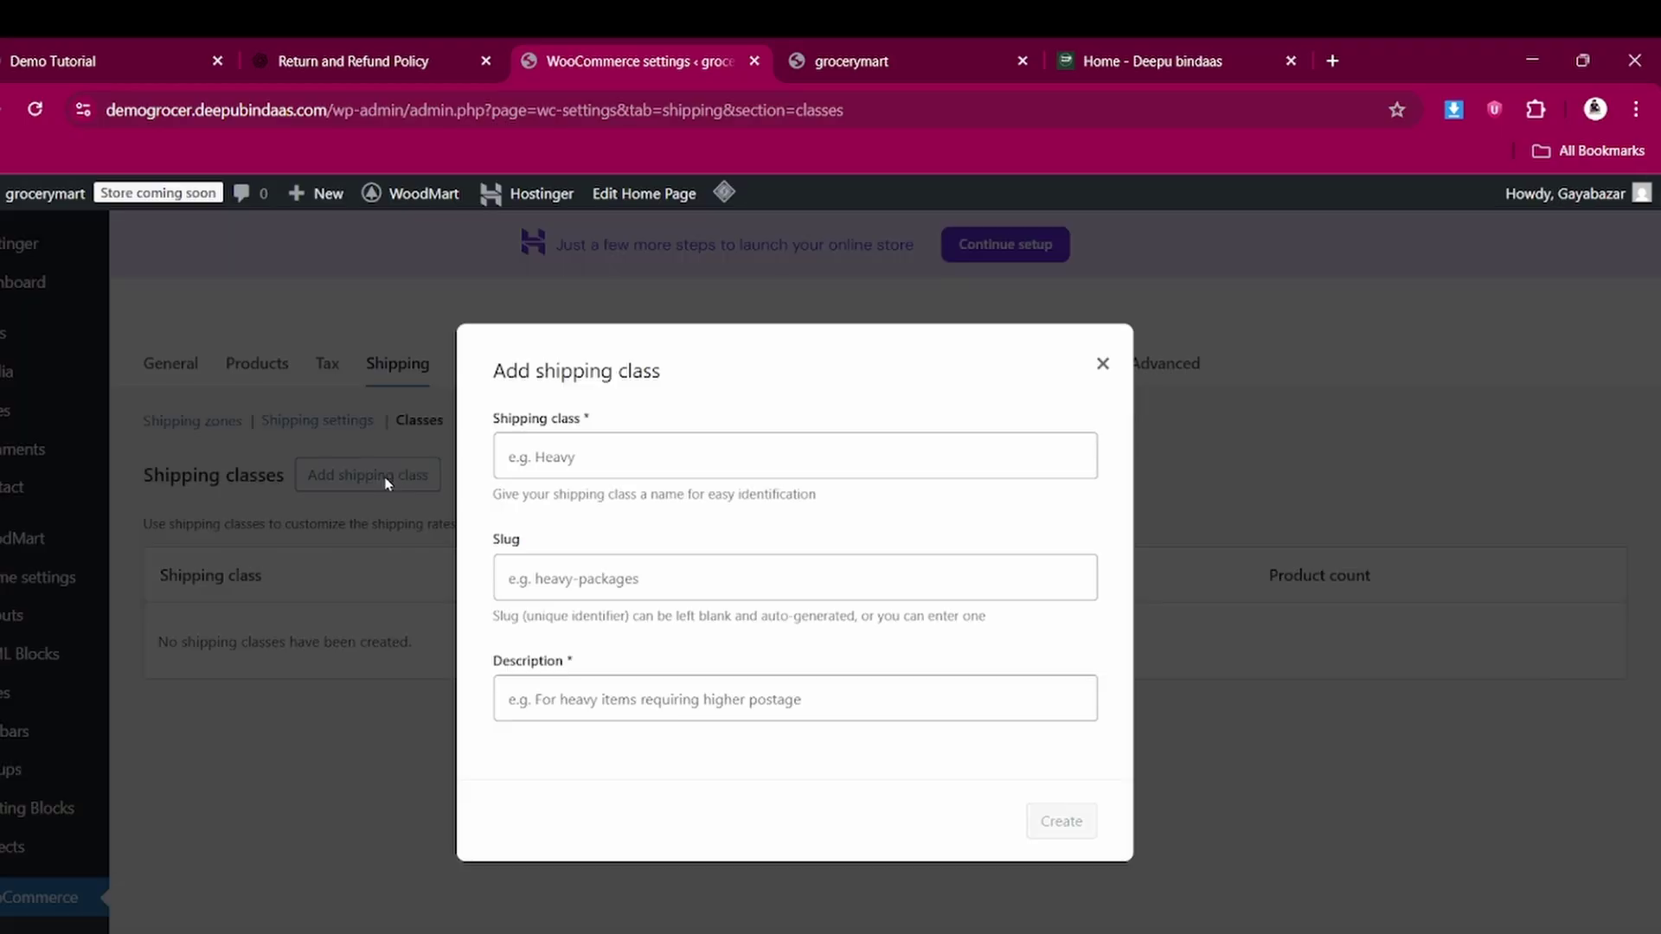
left_click(572, 457)
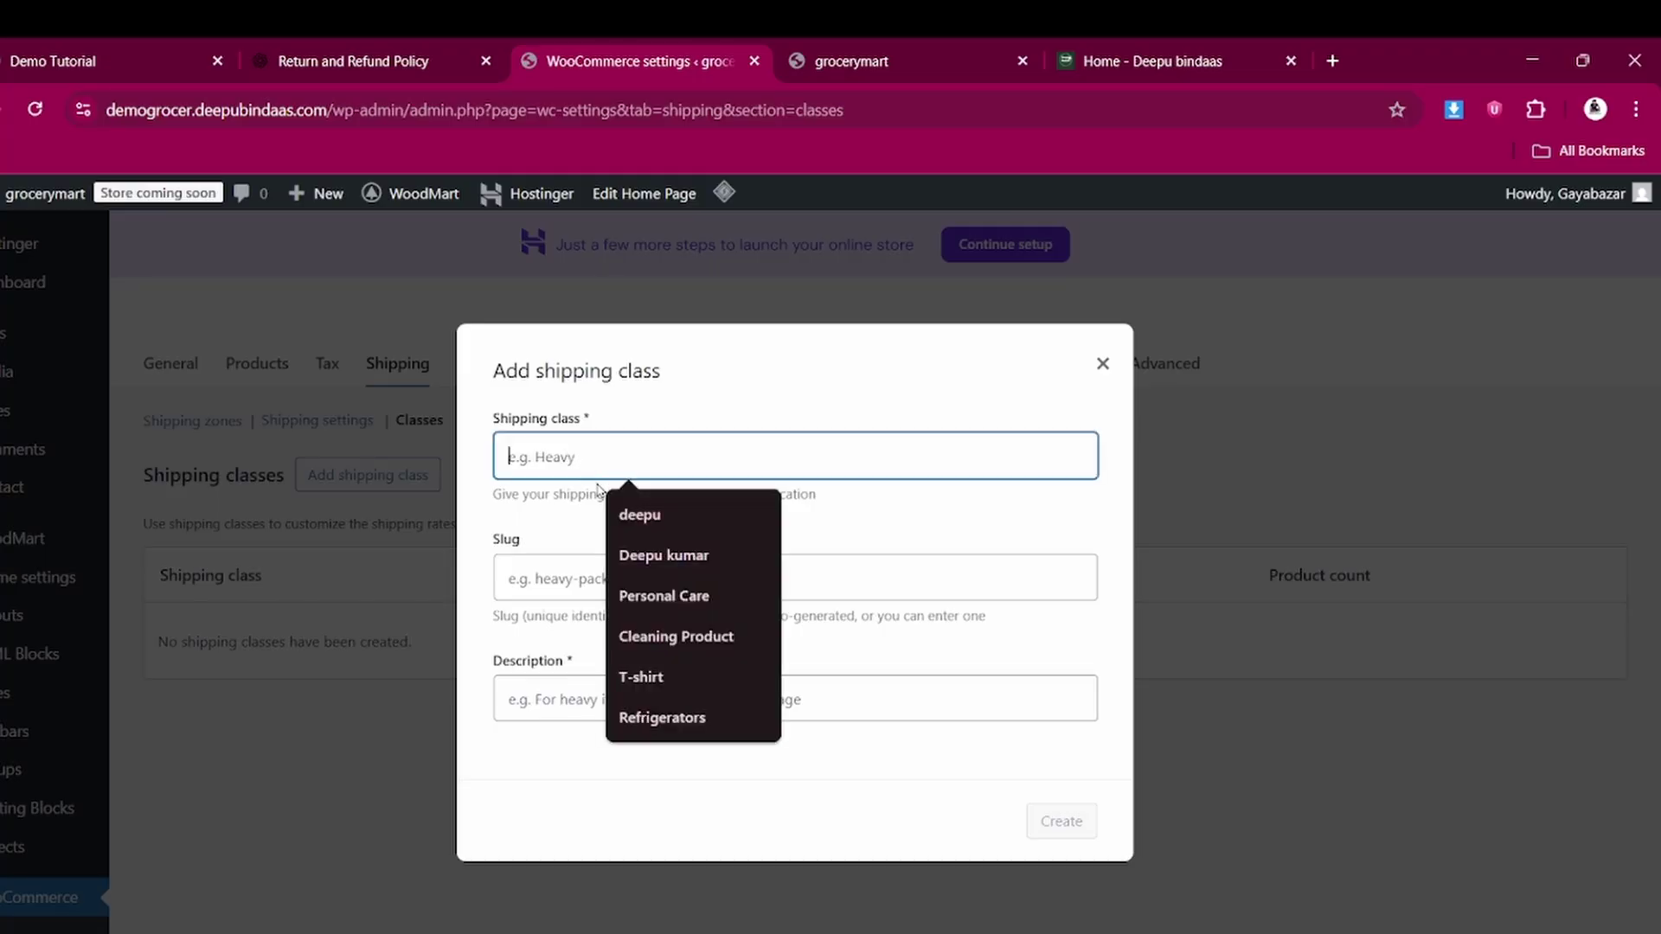
left_click(660, 719)
left_click(632, 578)
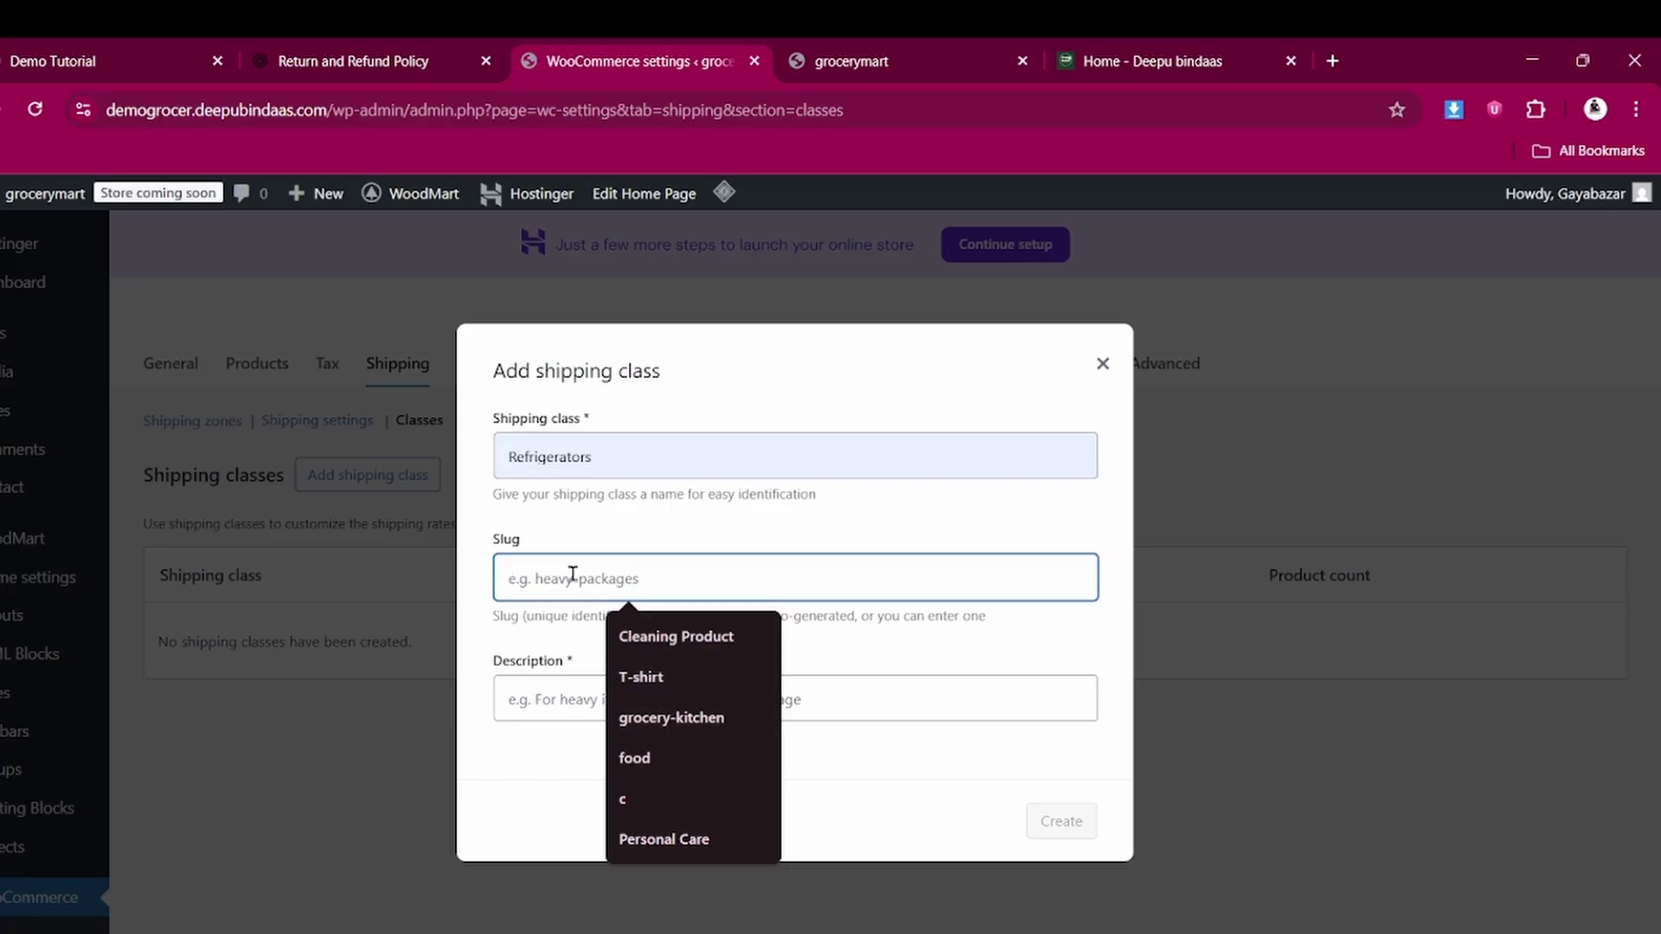
type("refrigerators")
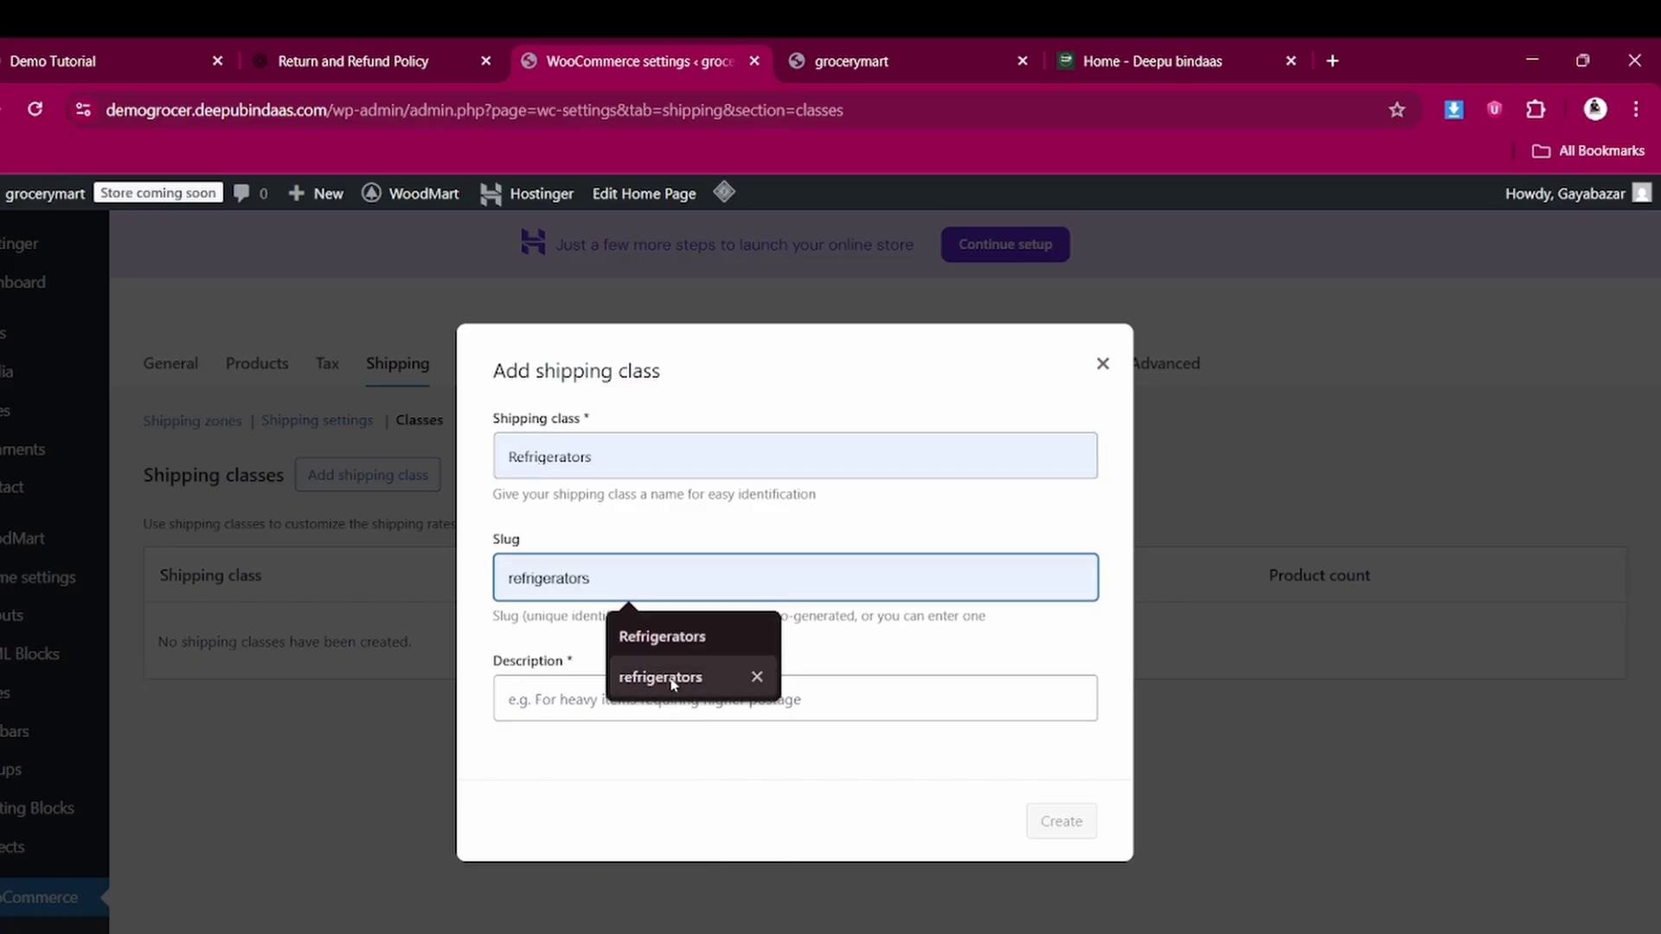
left_click(673, 679)
left_click(618, 705)
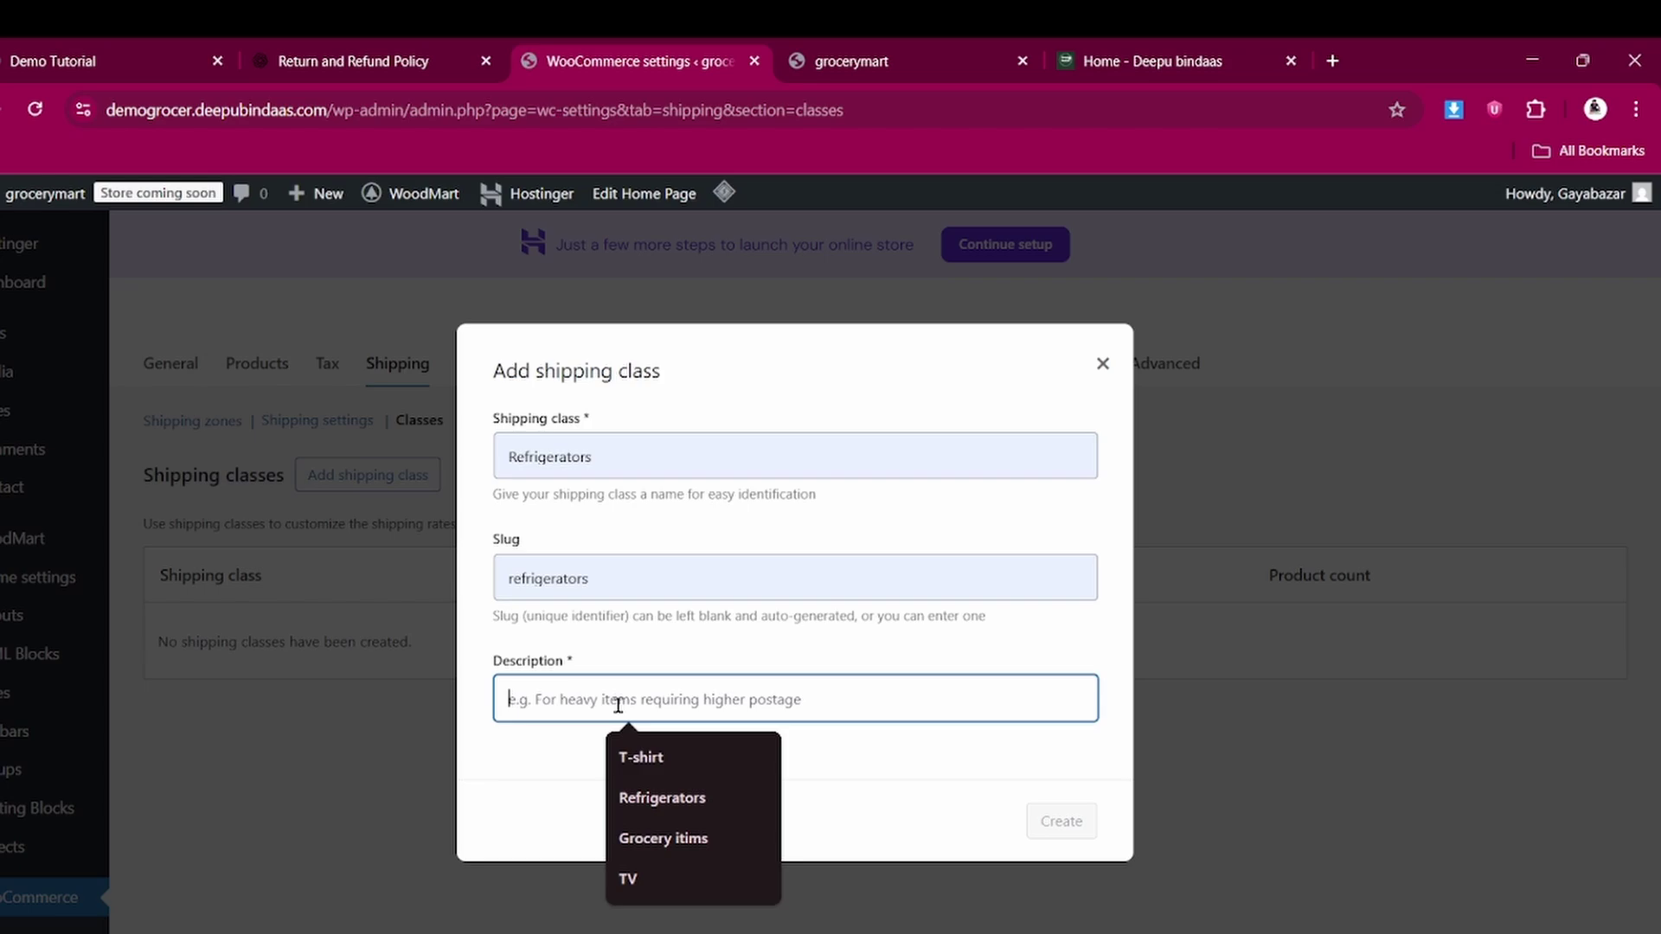
left_click(662, 800)
left_click(1064, 821)
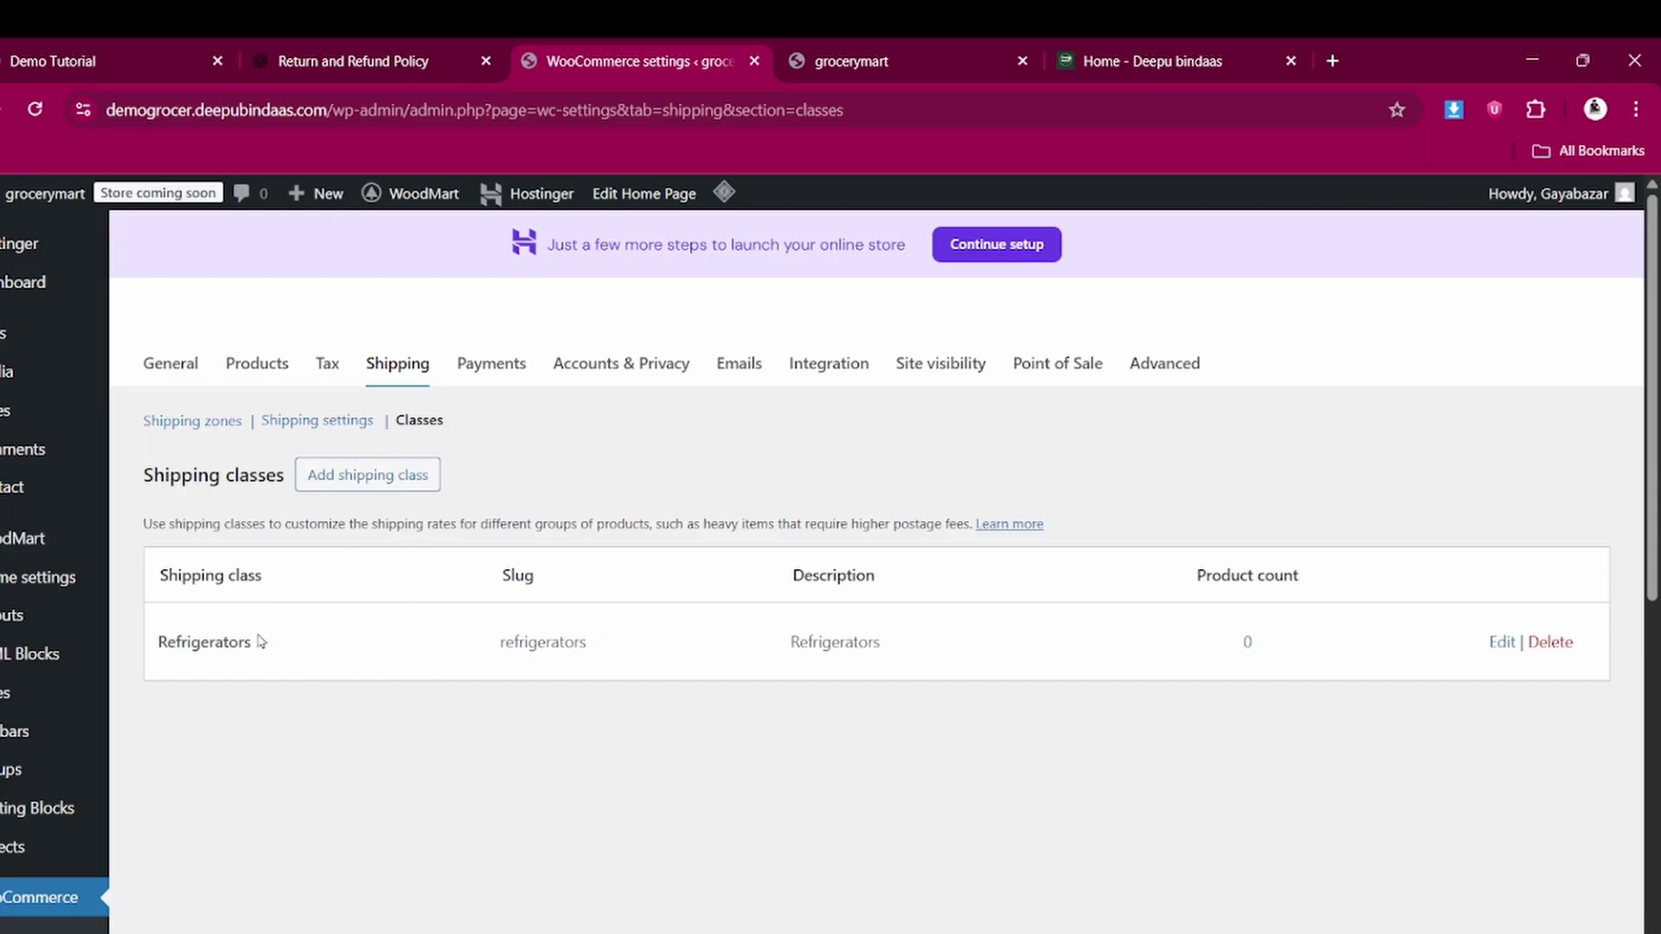
Create a T-shirt shipping class with matching slug and description
left_click(379, 472)
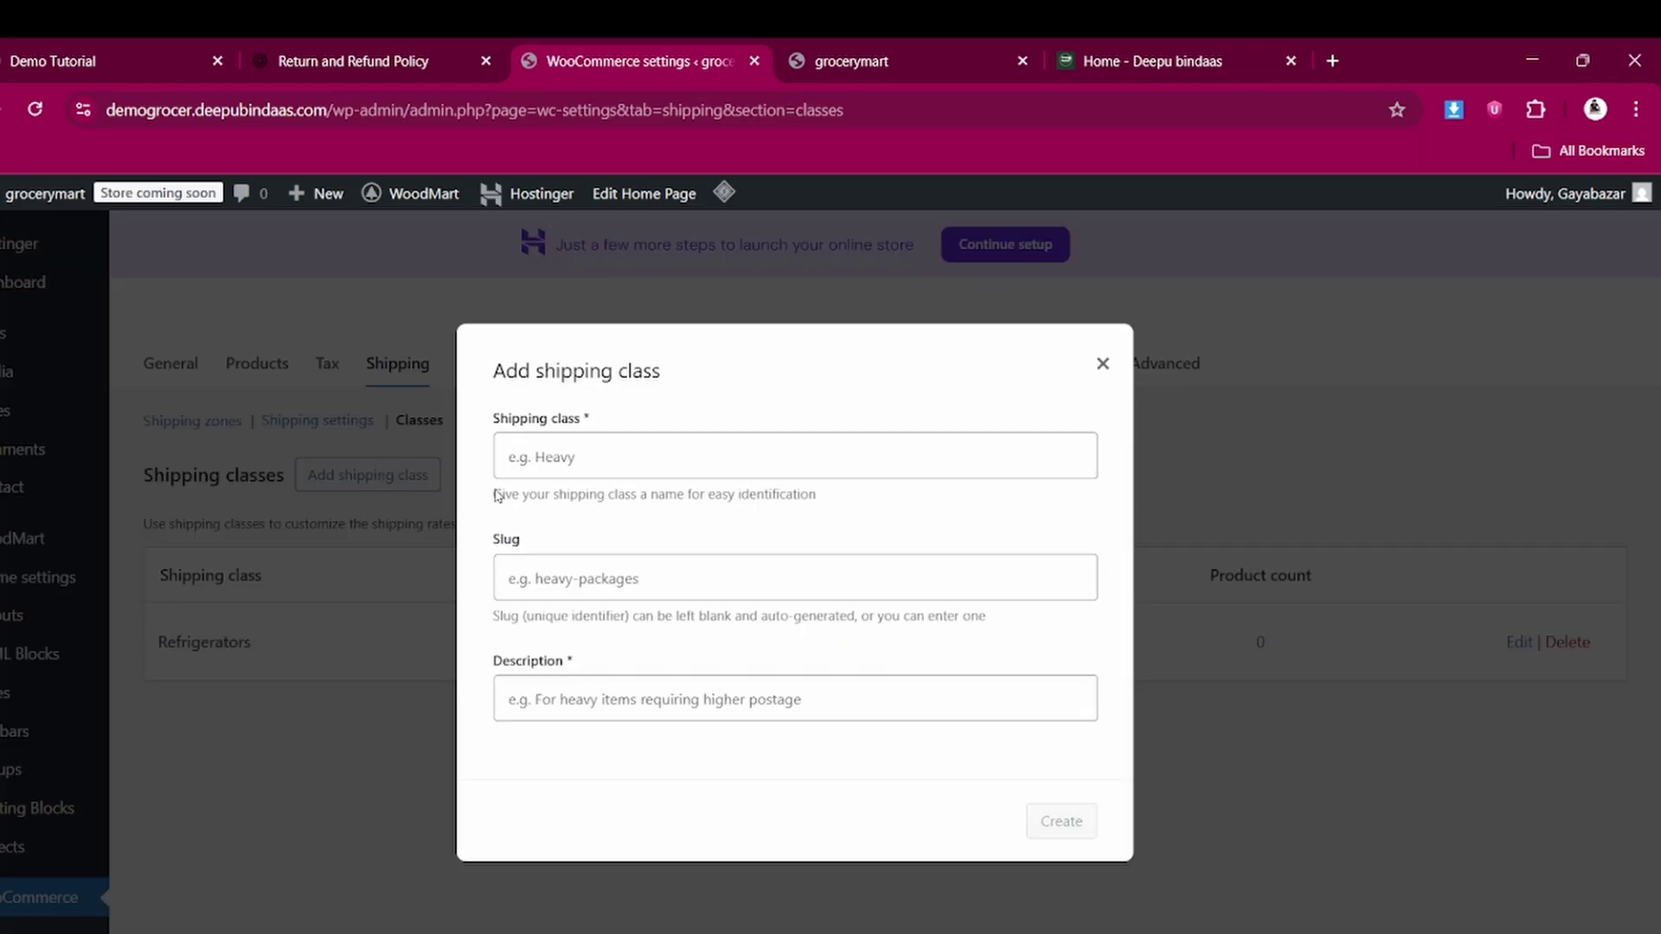
left_click(526, 460)
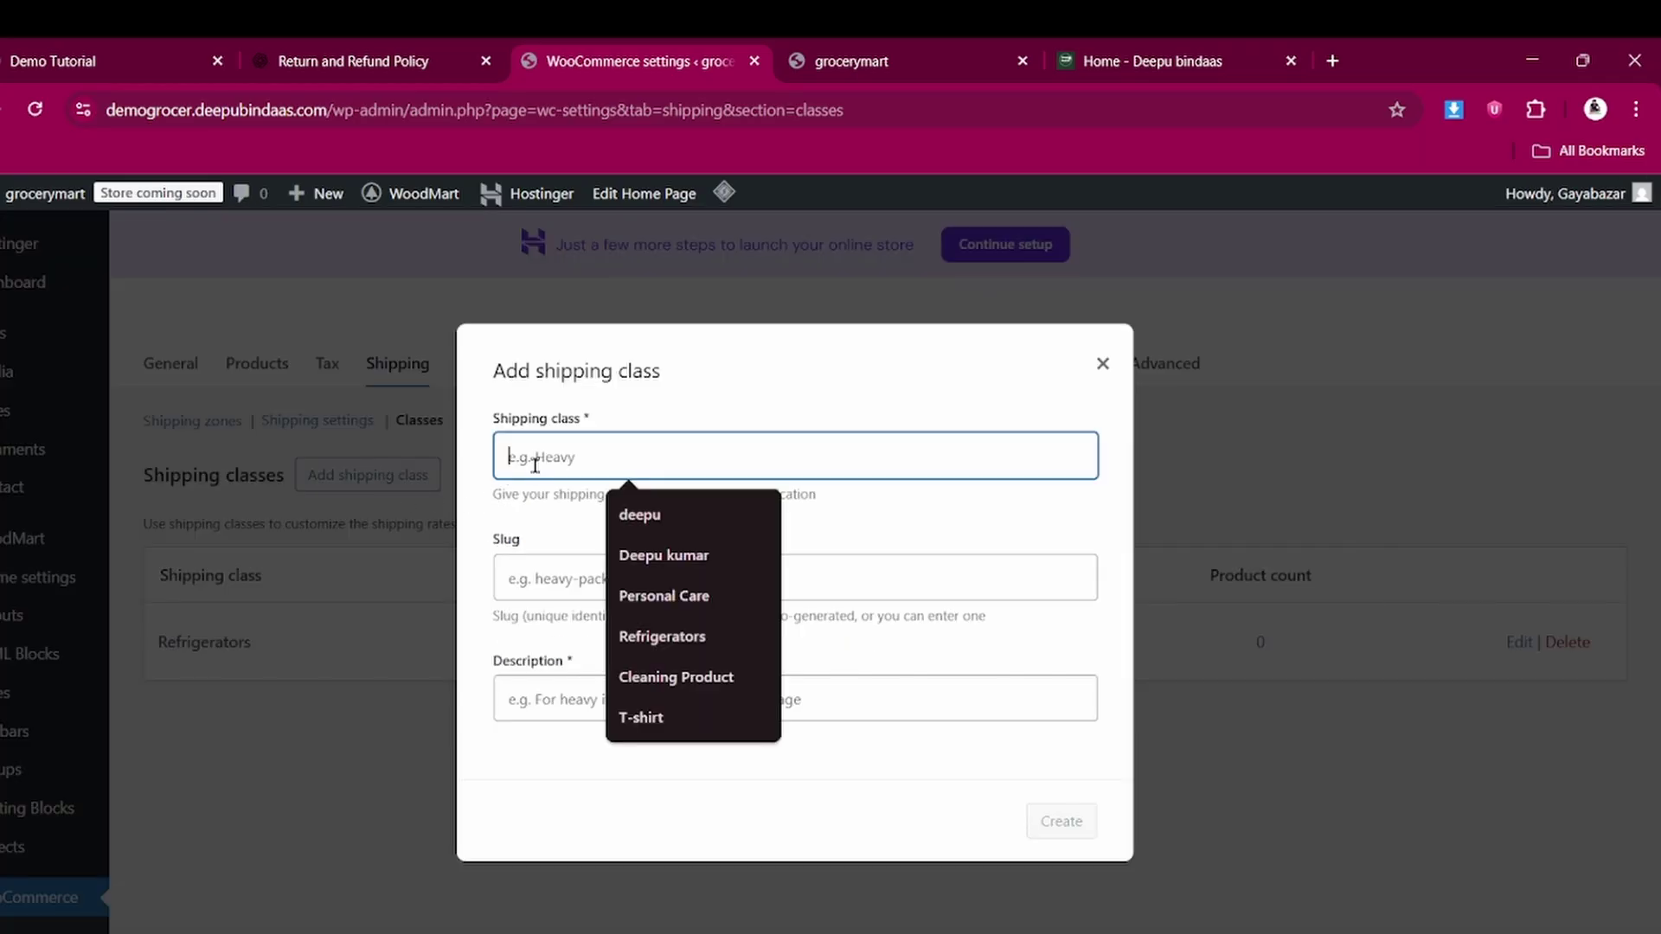
left_click(652, 713)
left_click(608, 568)
left_click(641, 677)
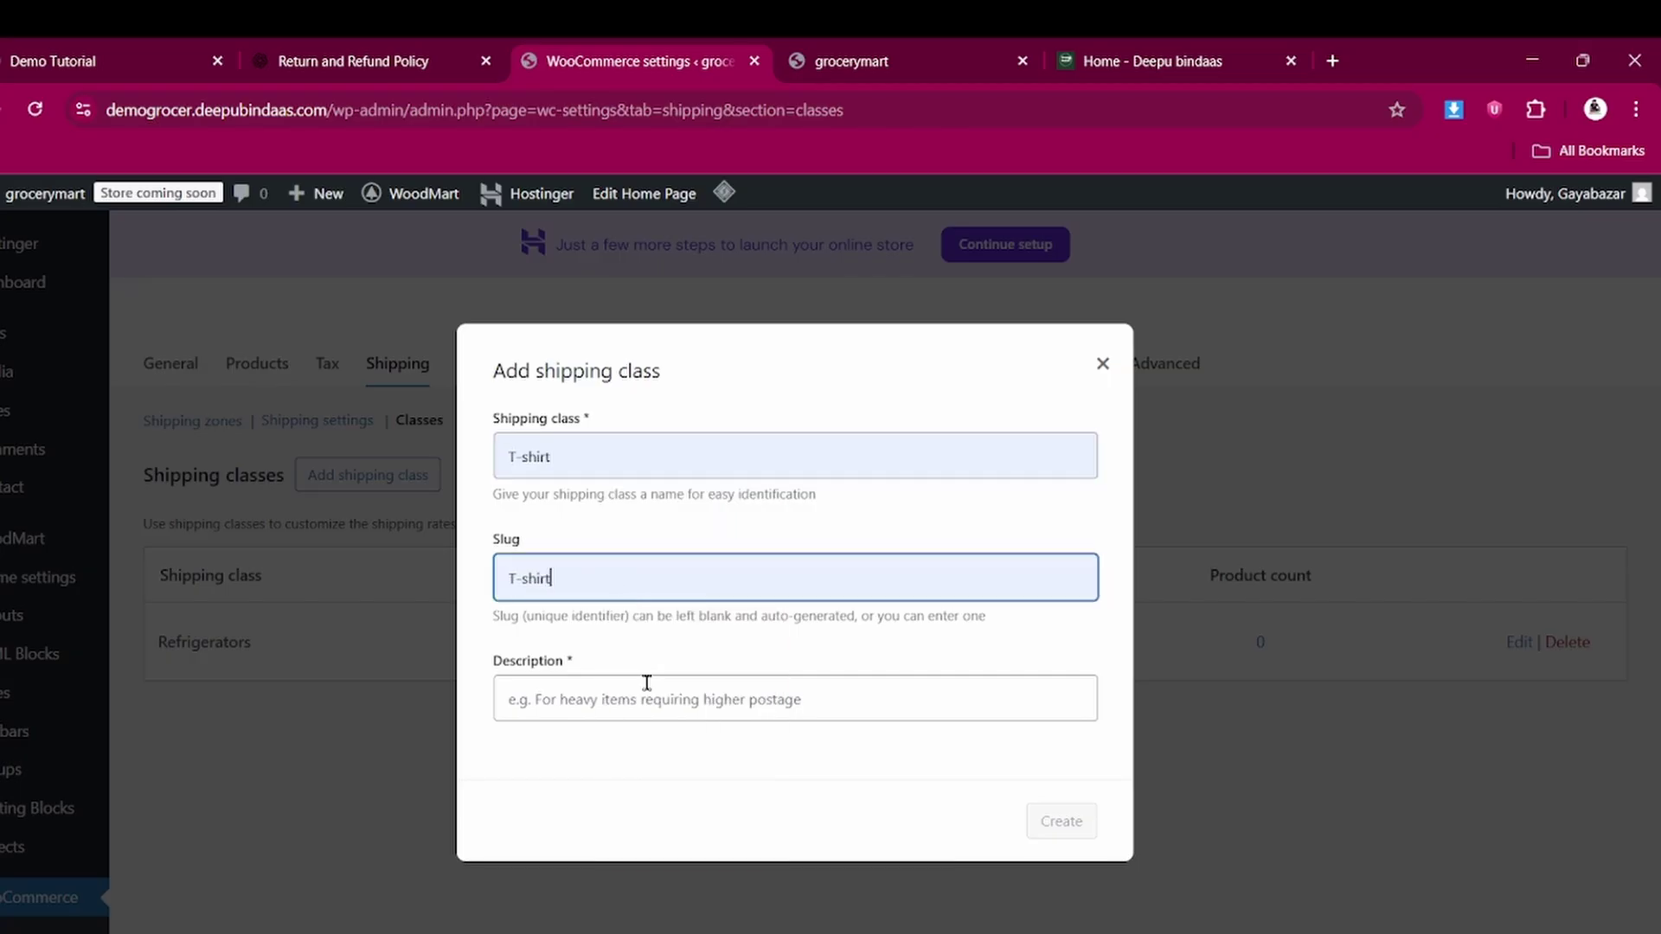
left_click(588, 699)
left_click(651, 794)
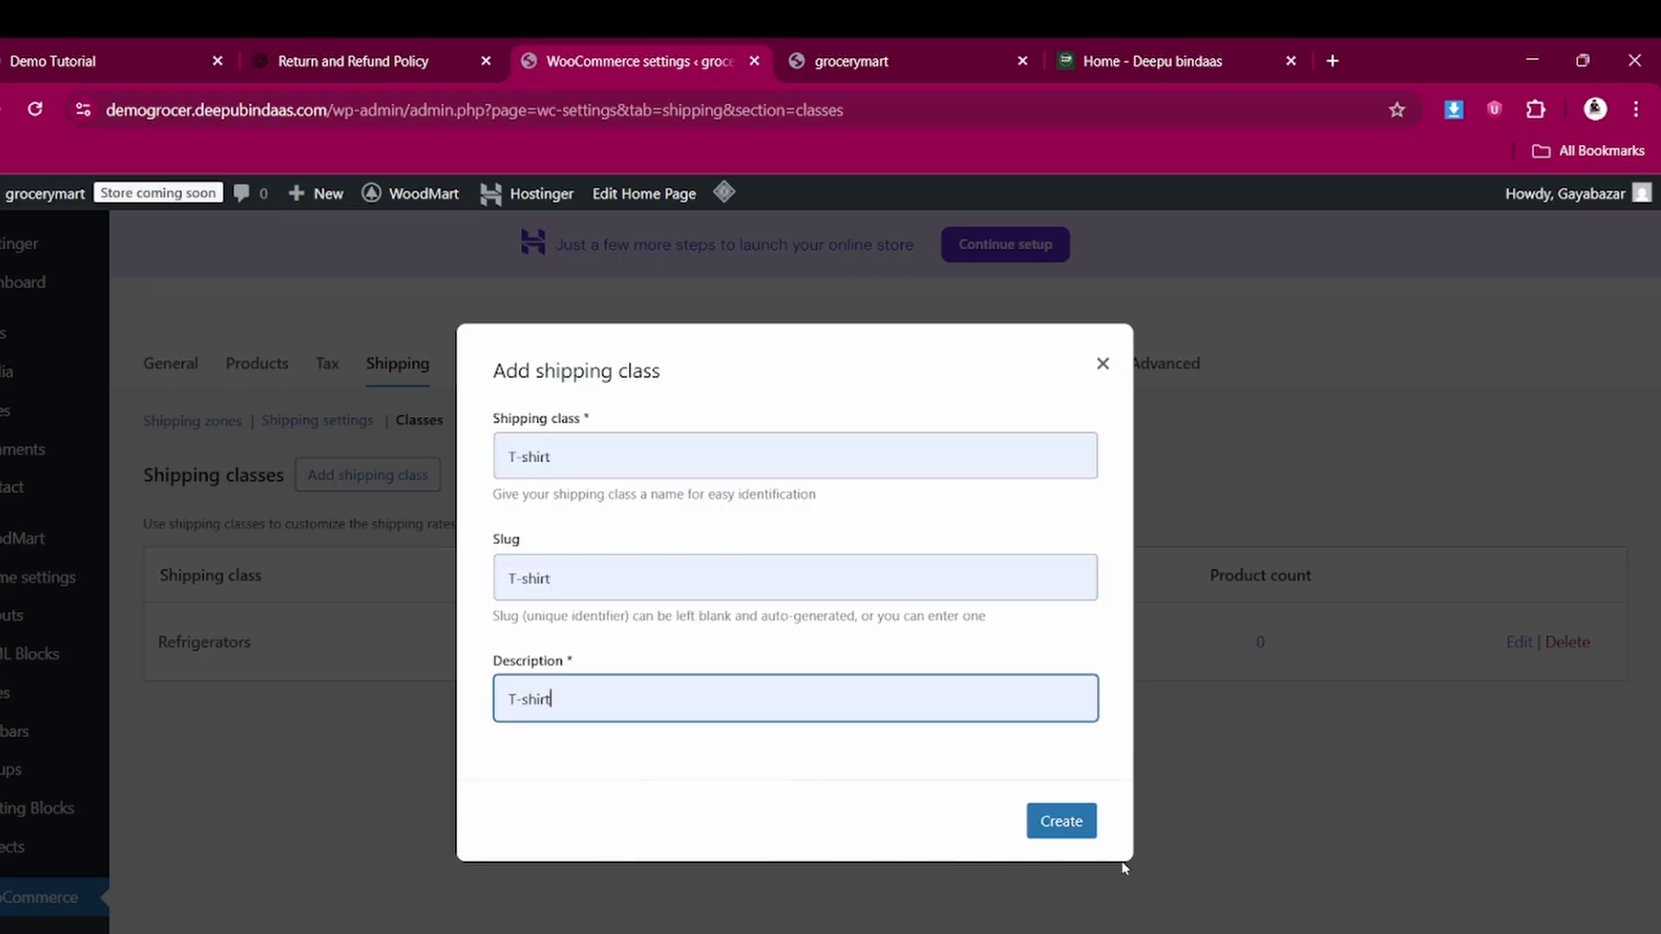
left_click(1062, 819)
Create a TV shipping class with slug tv and description tv
left_click(381, 475)
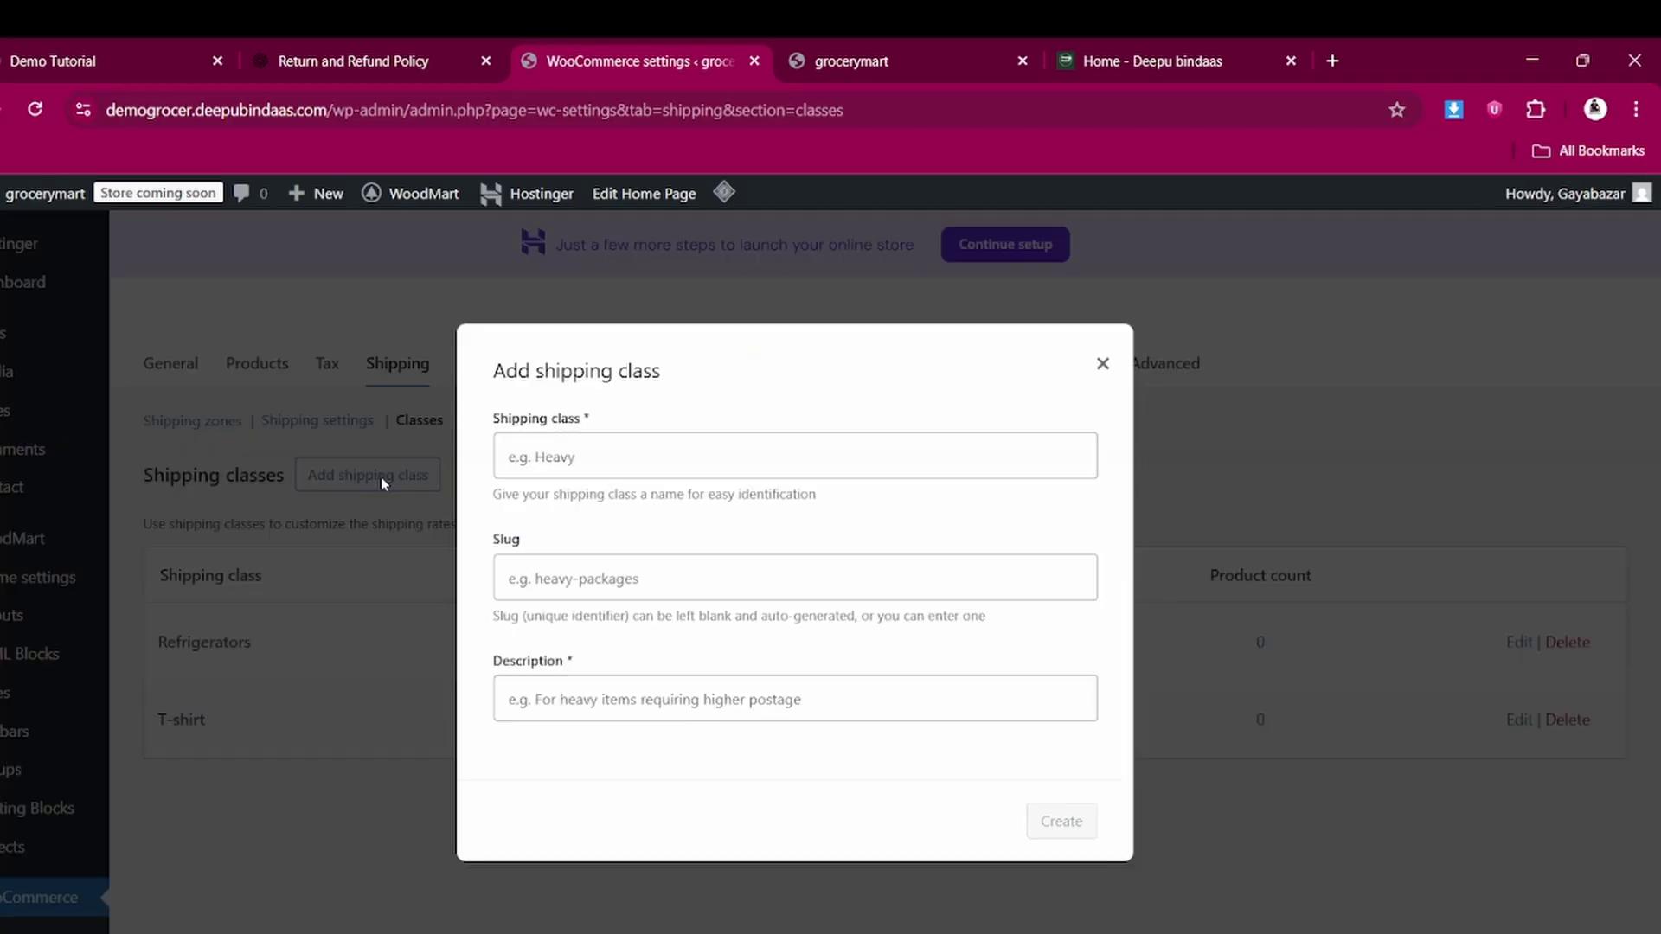
left_click(566, 456)
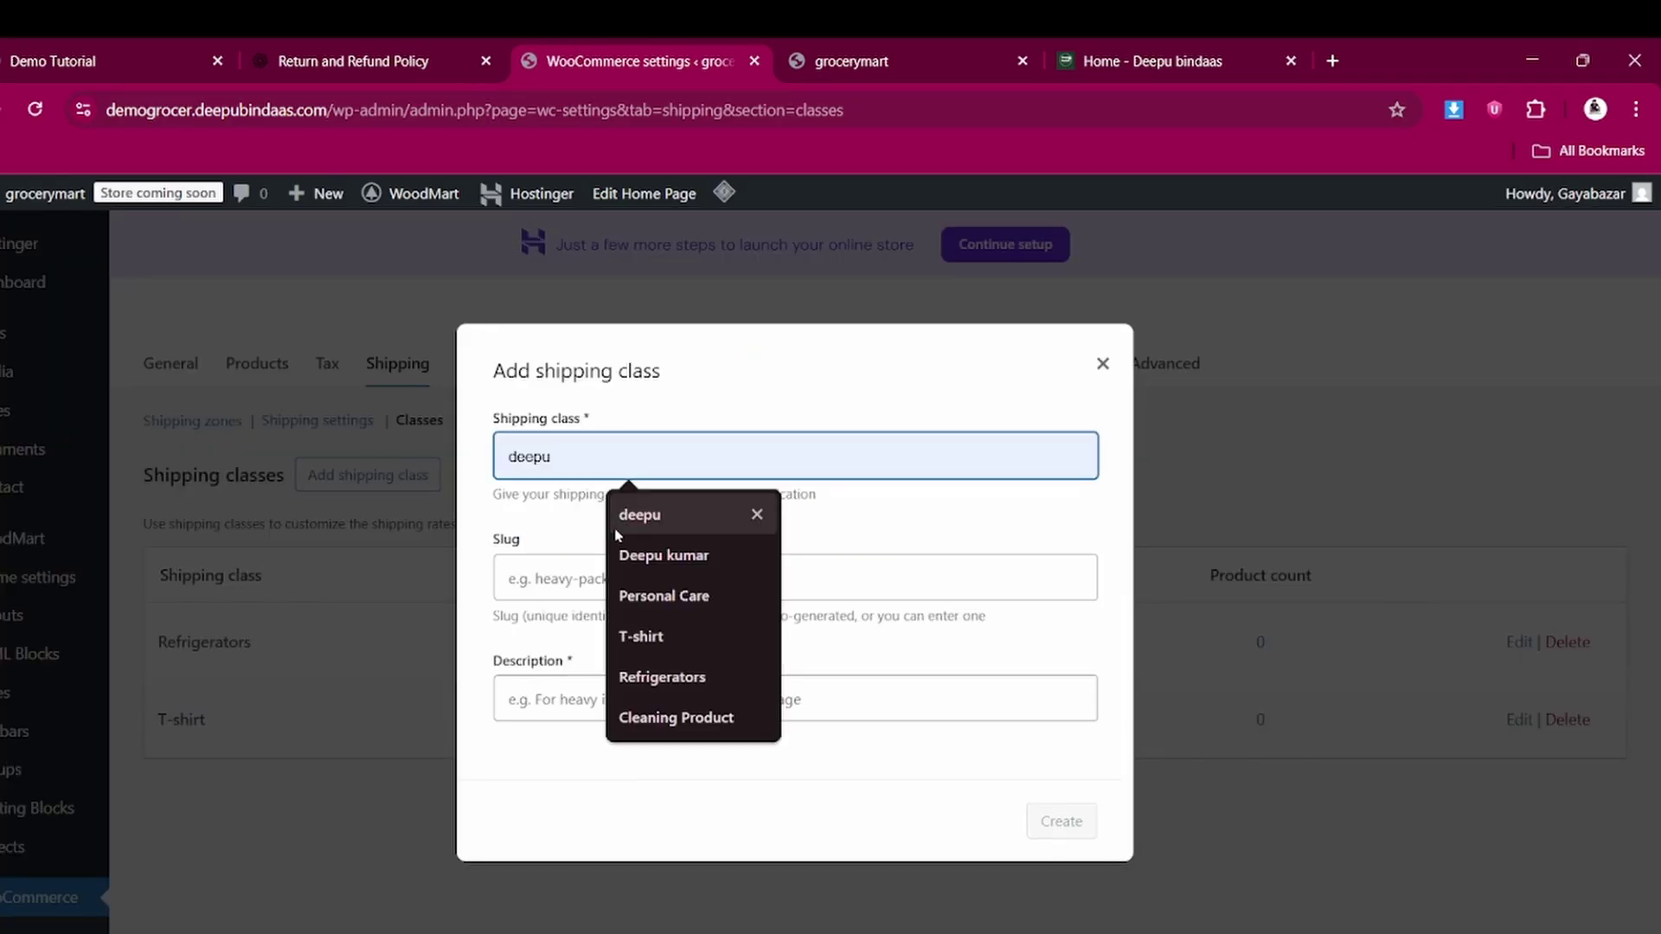
type("t")
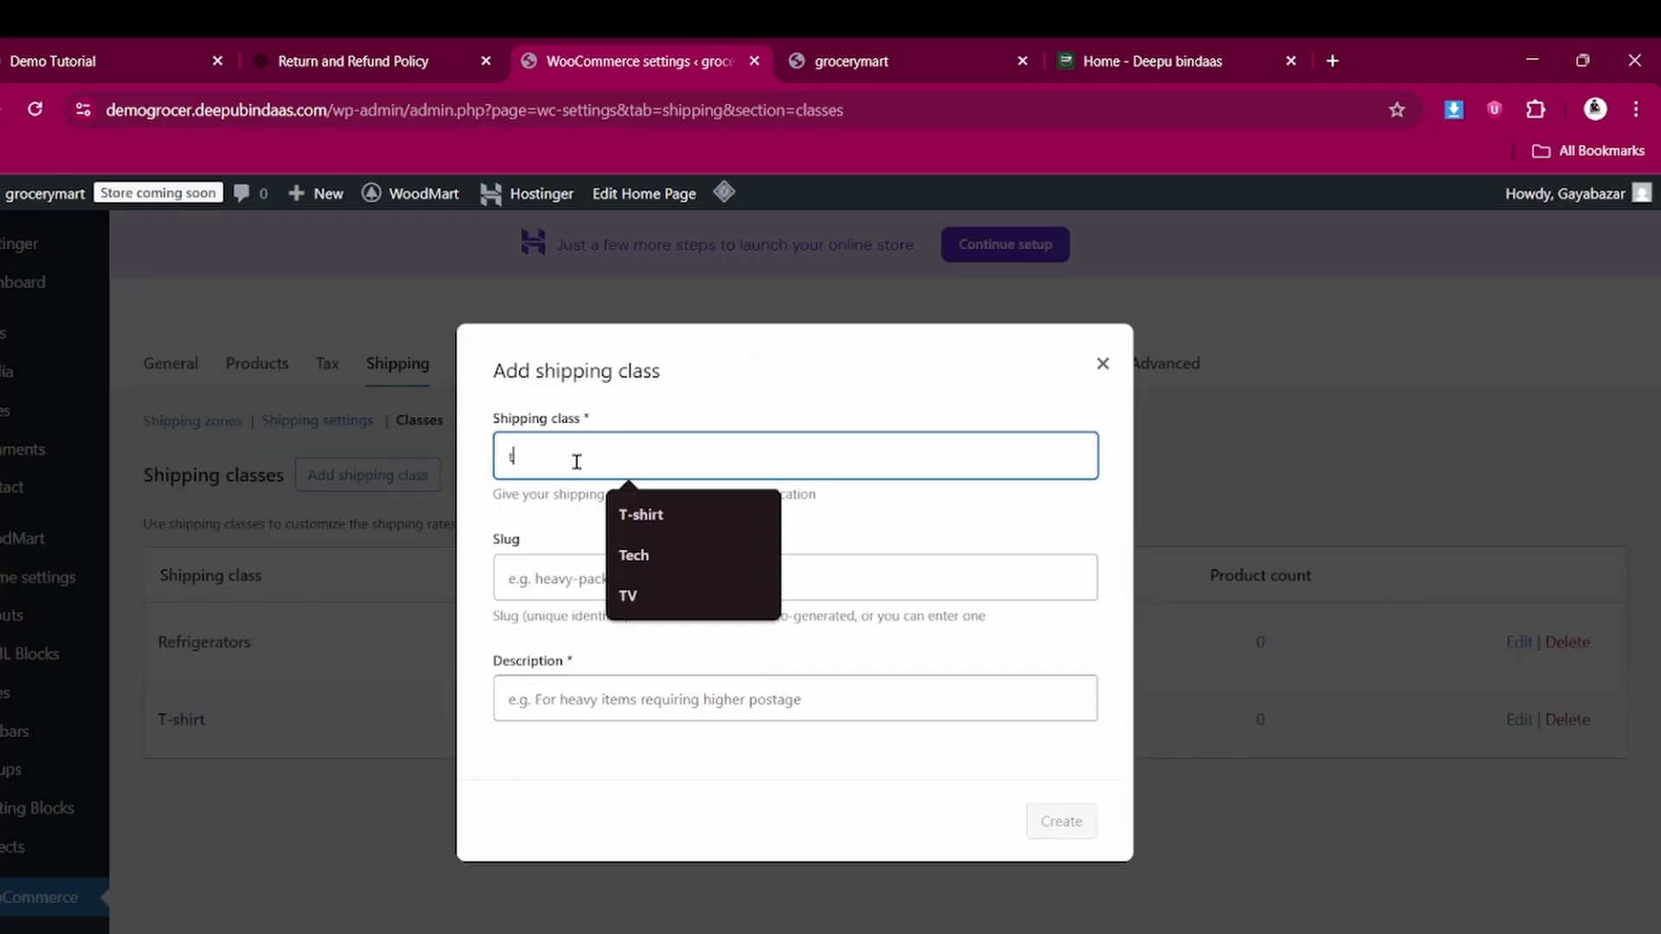
left_click(627, 593)
left_click(553, 577)
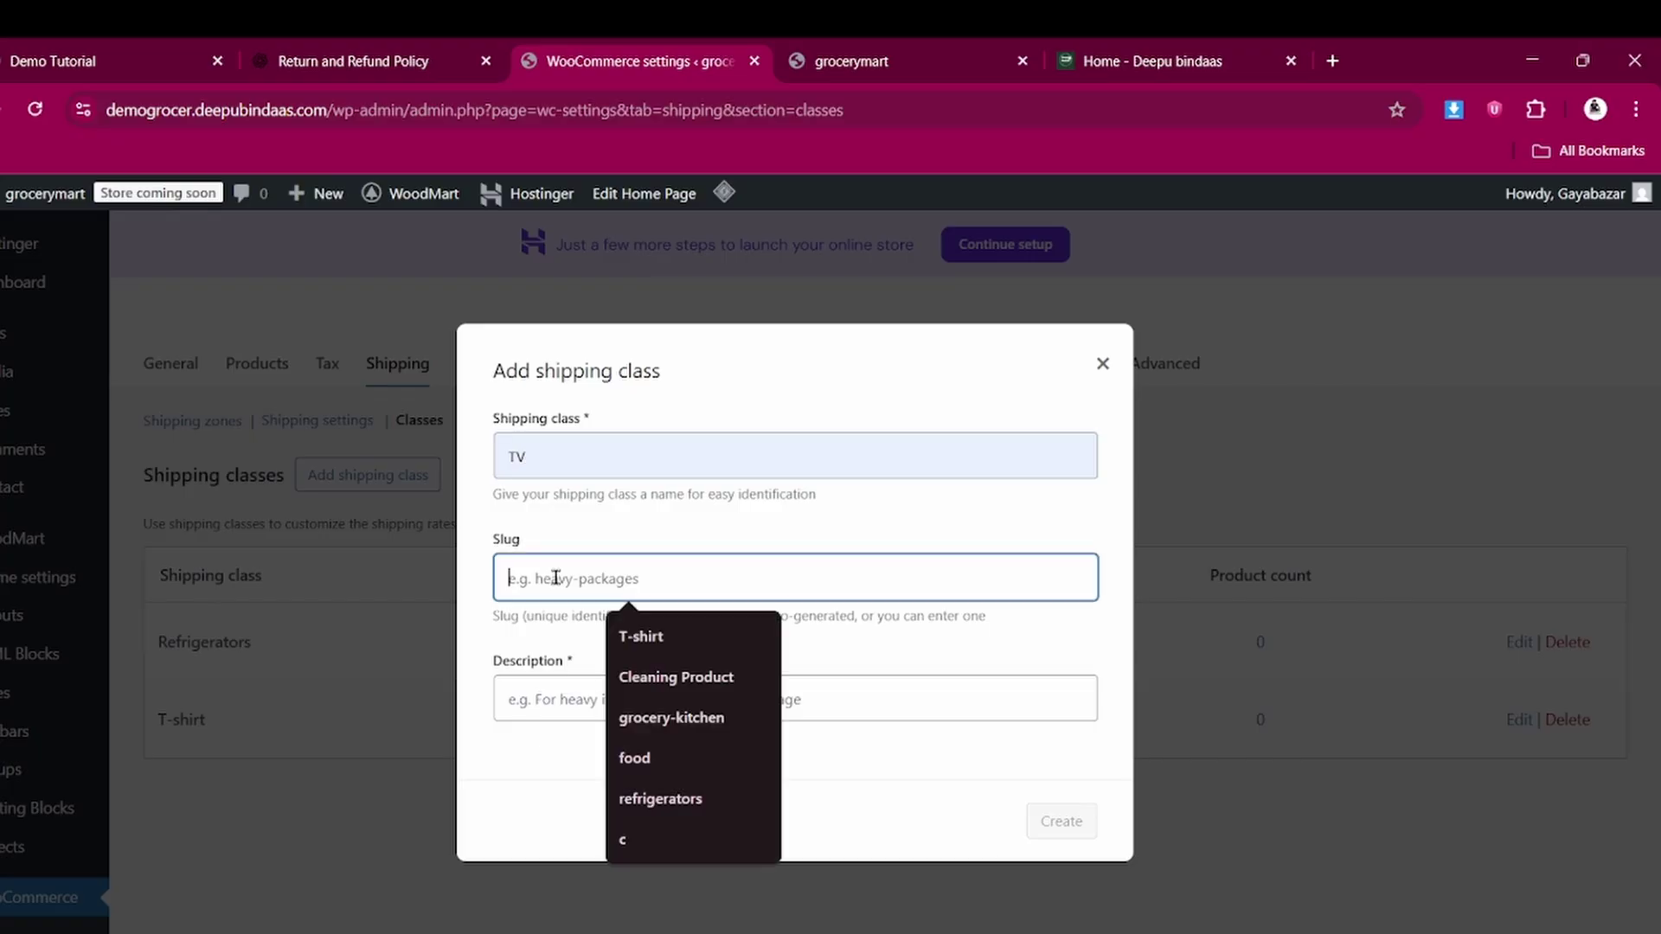
type("tv")
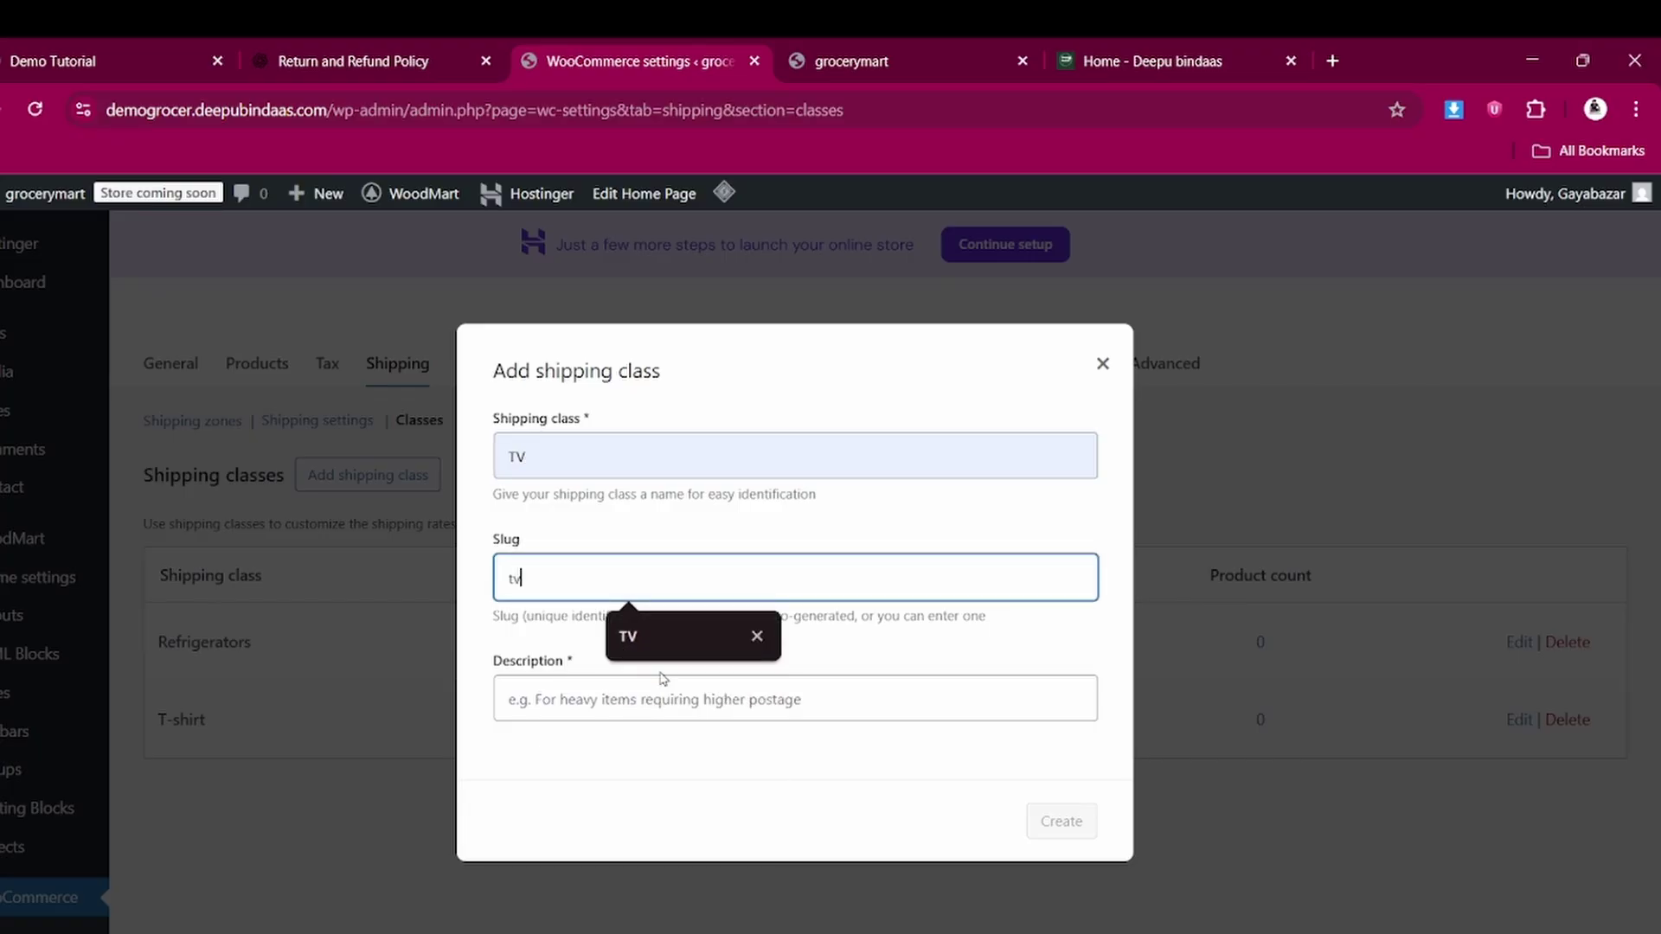
left_click(632, 630)
left_click(575, 701)
type("tv")
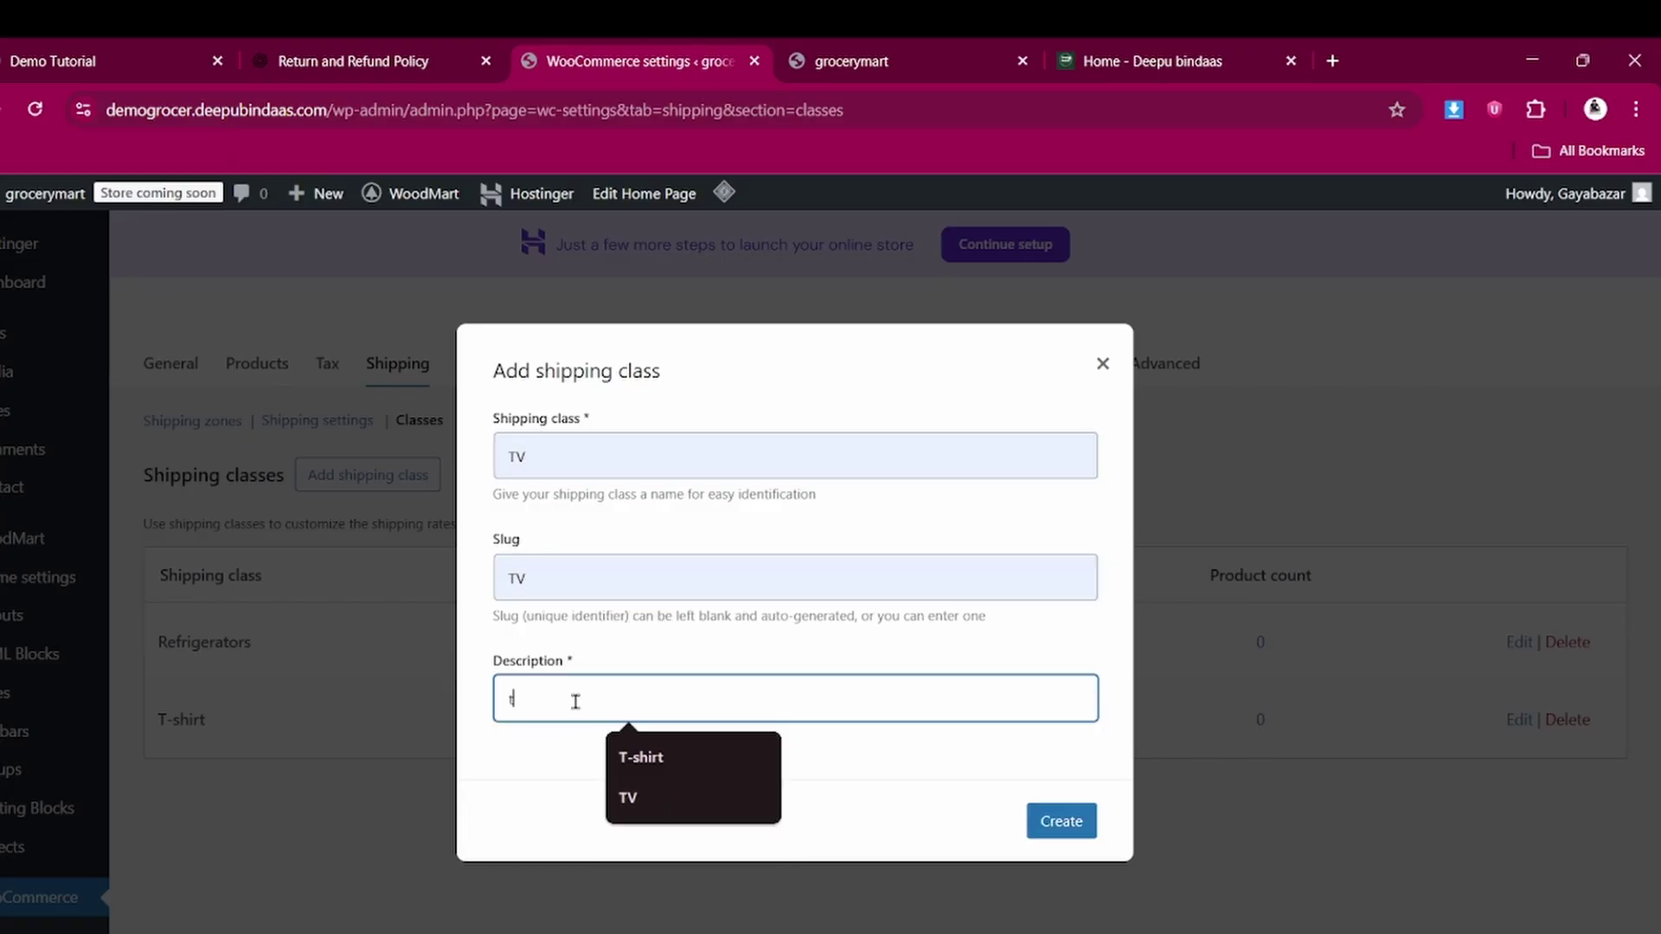
left_click(1064, 822)
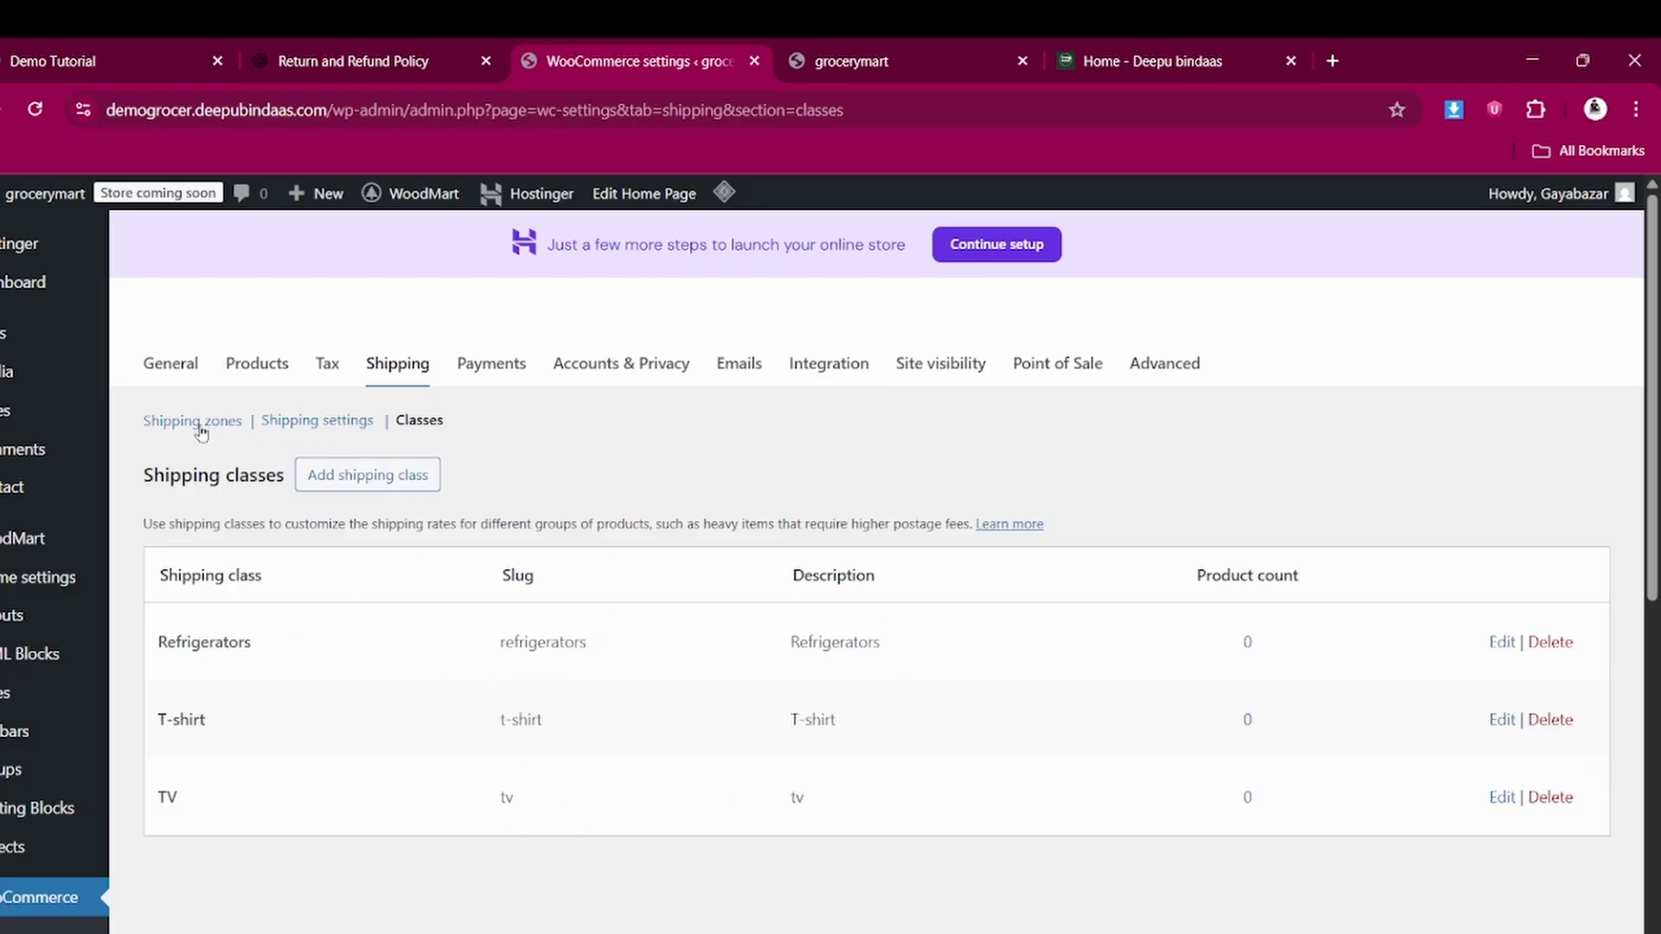
Review the general Shipping settings, then switch to the empty Shipping zones list
left_click(283, 422)
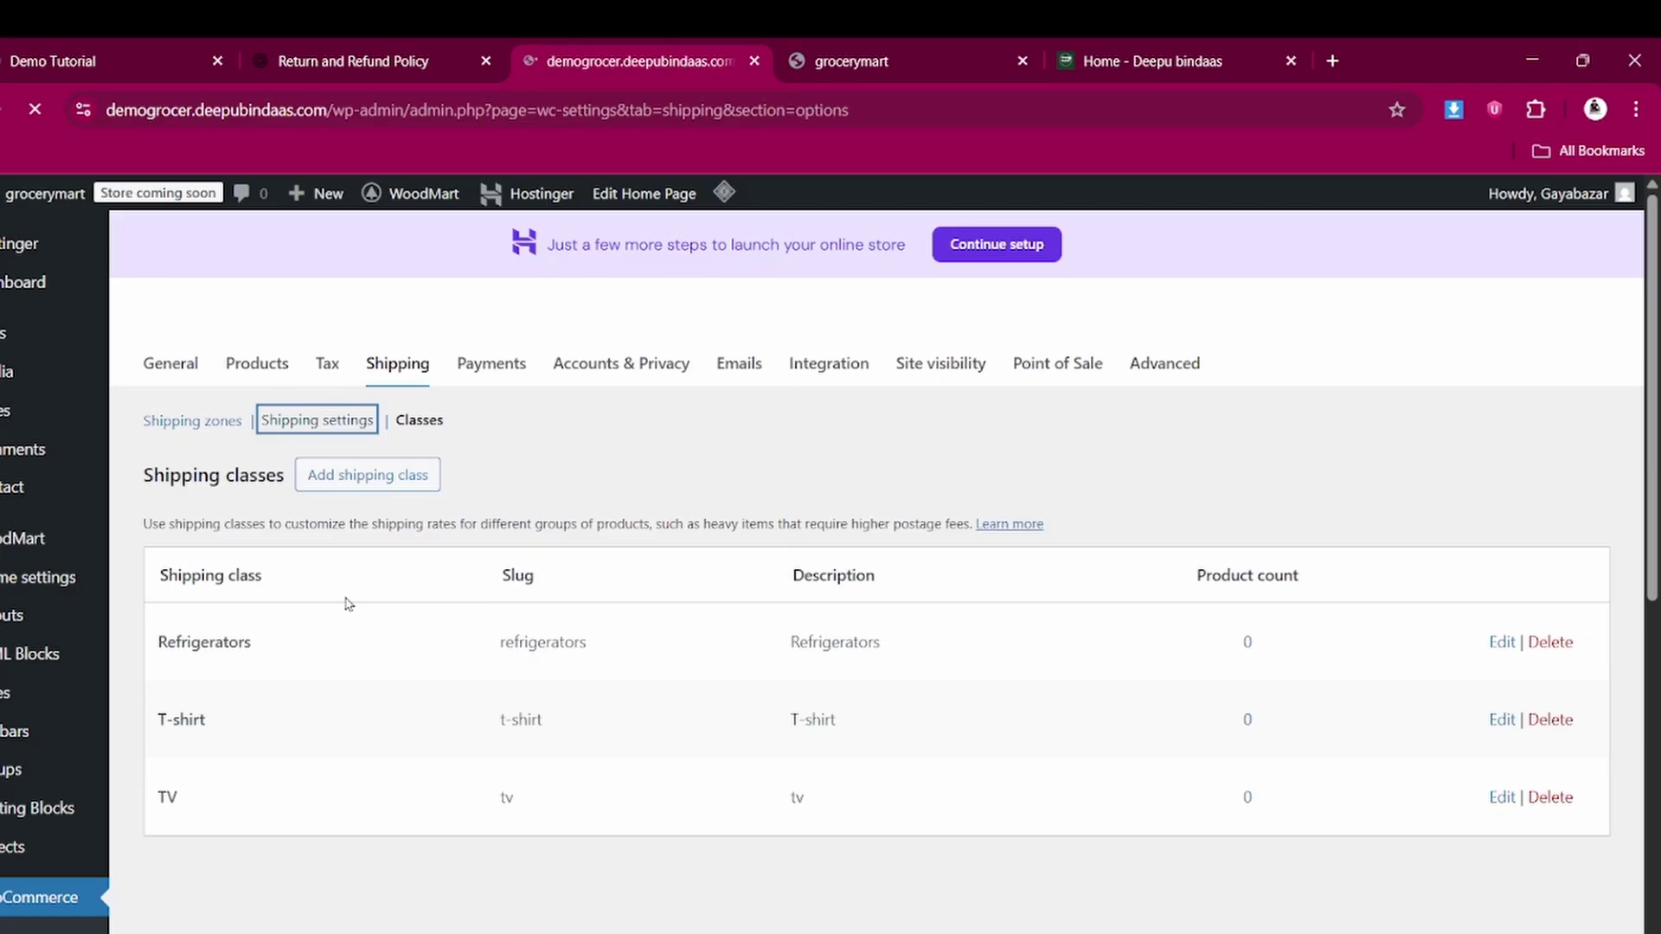
scroll(432, 575, "down", 3)
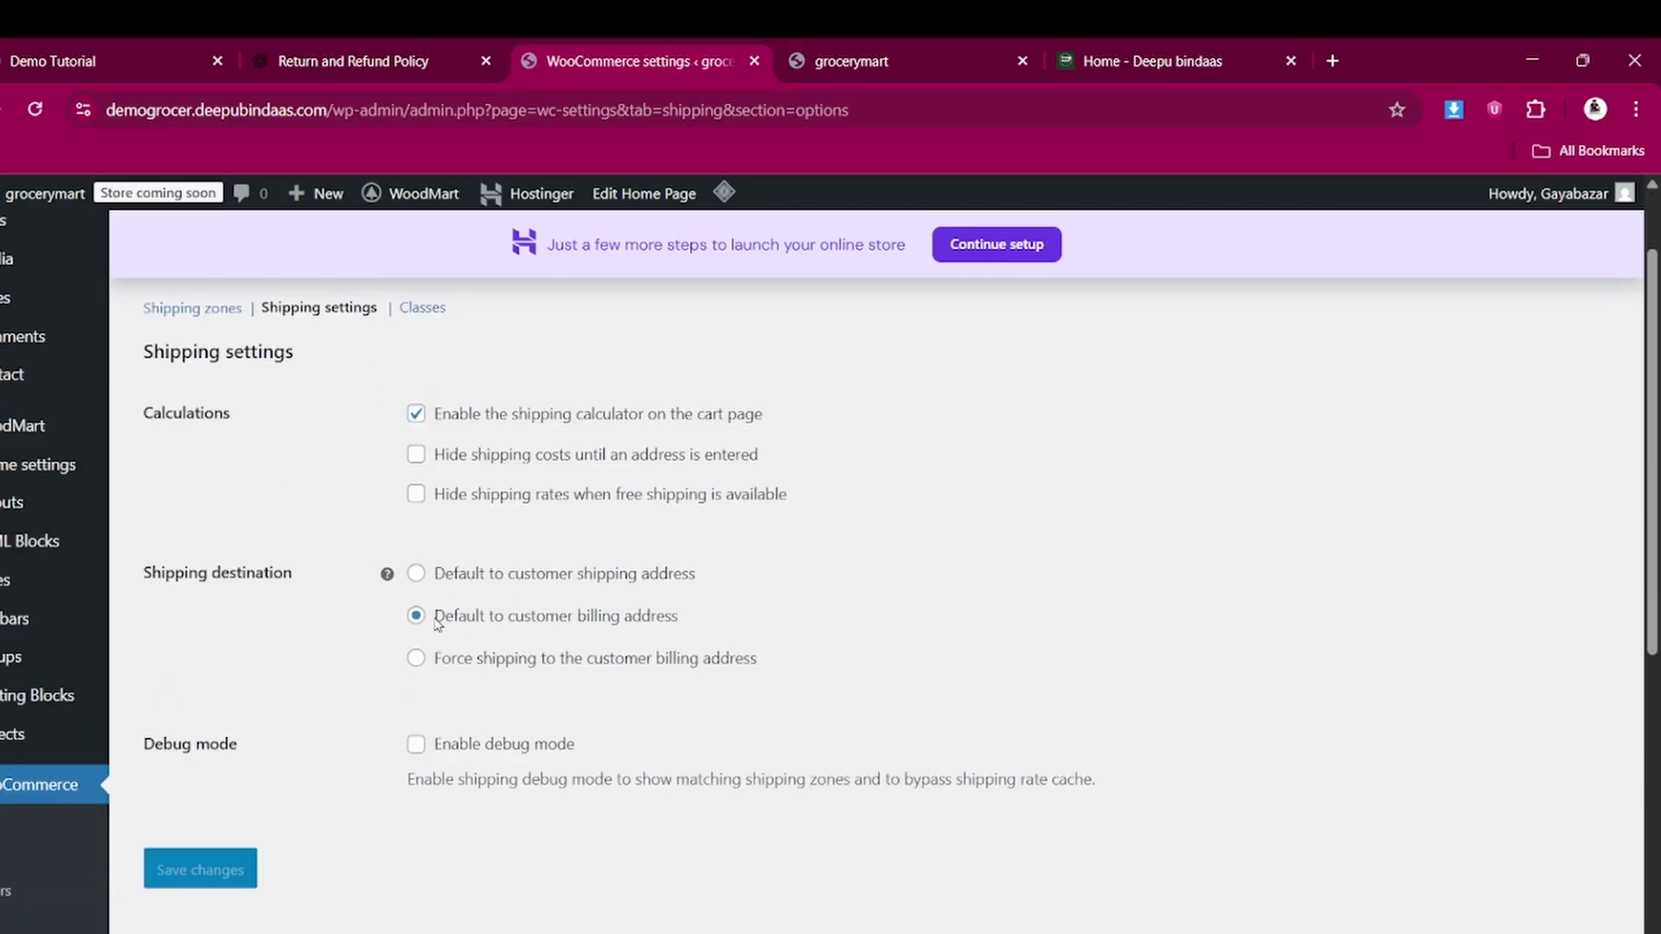
scroll(449, 676, "up", 3)
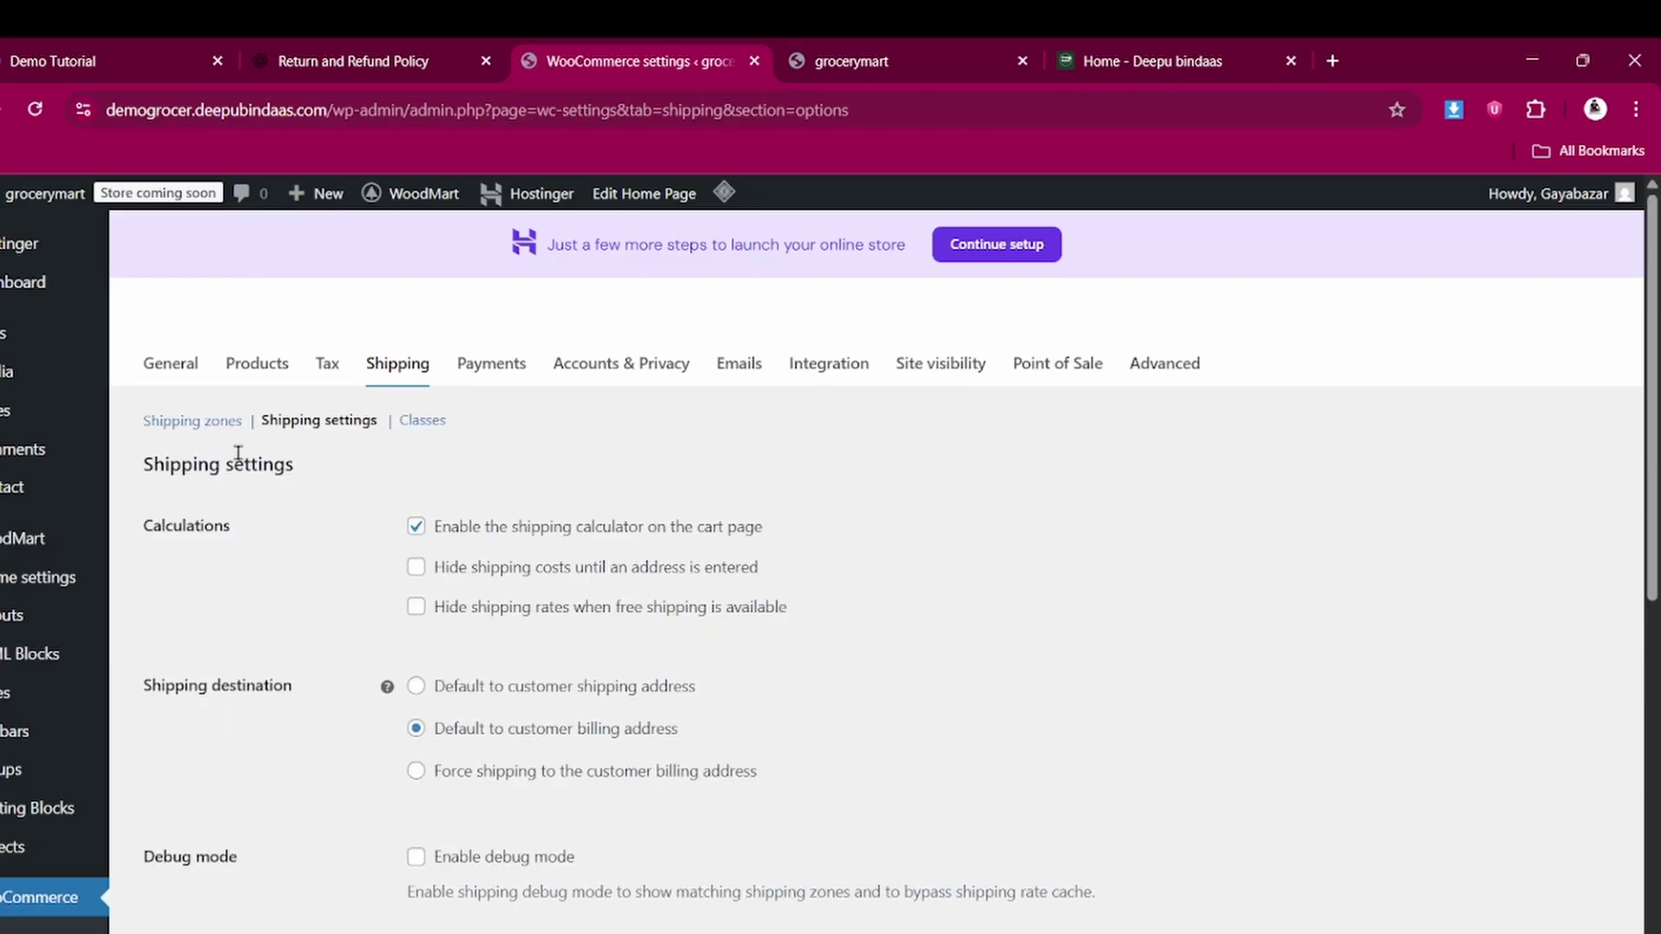
left_click(206, 430)
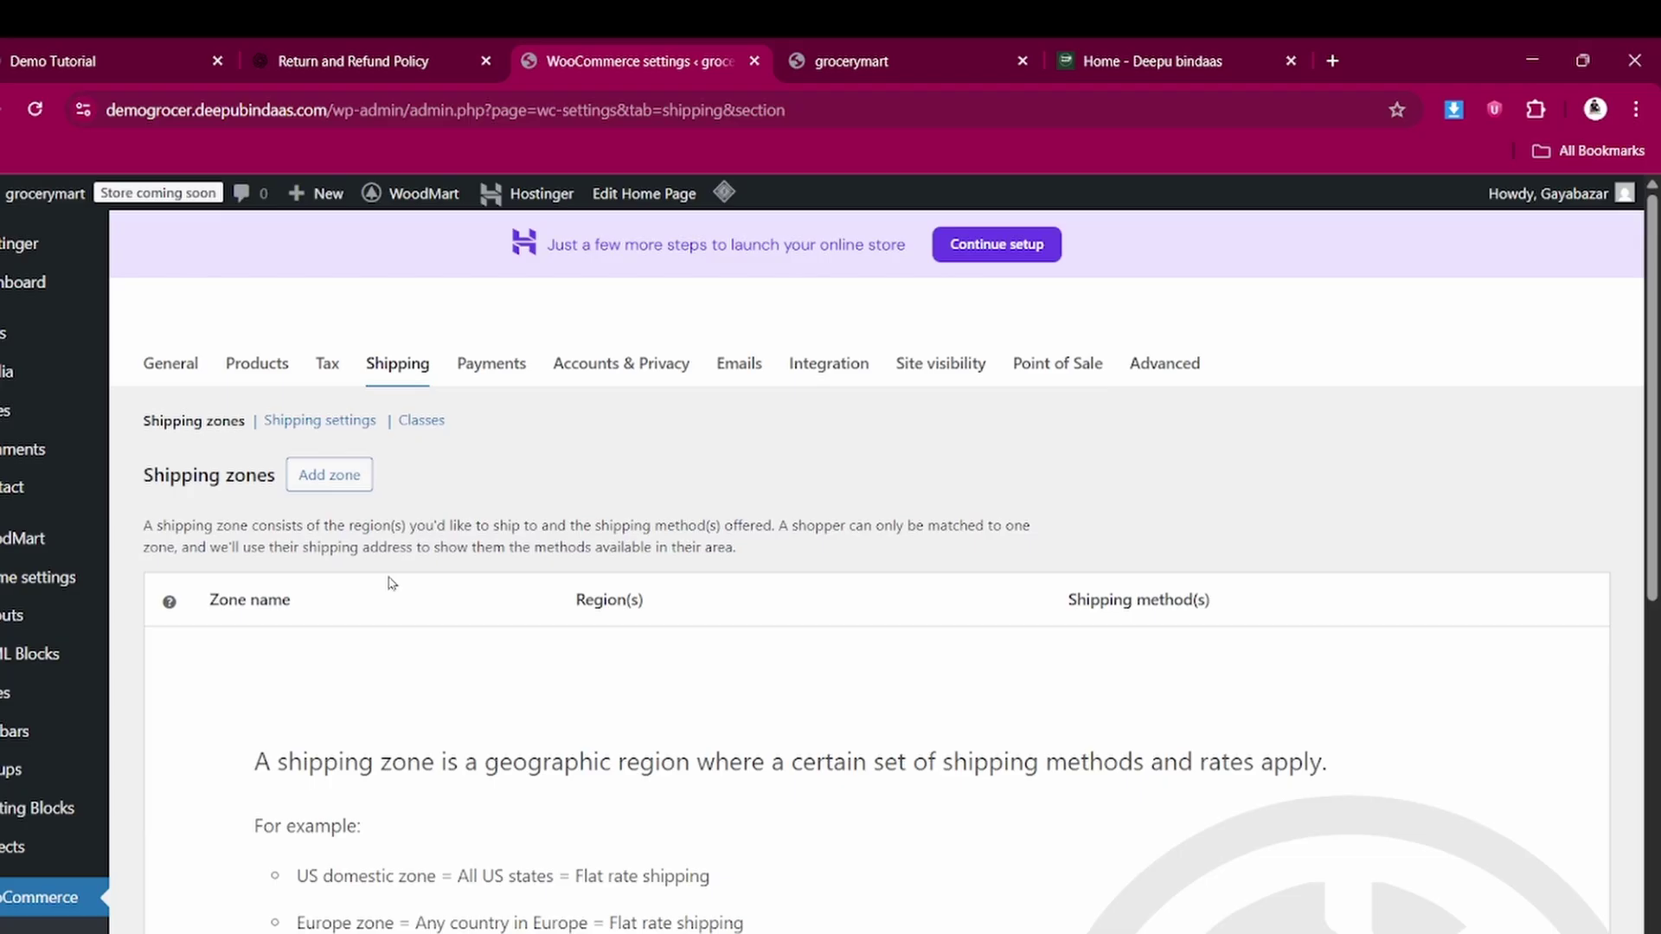
Add a new shipping zone named 'Bihar zone'
left_click(349, 481)
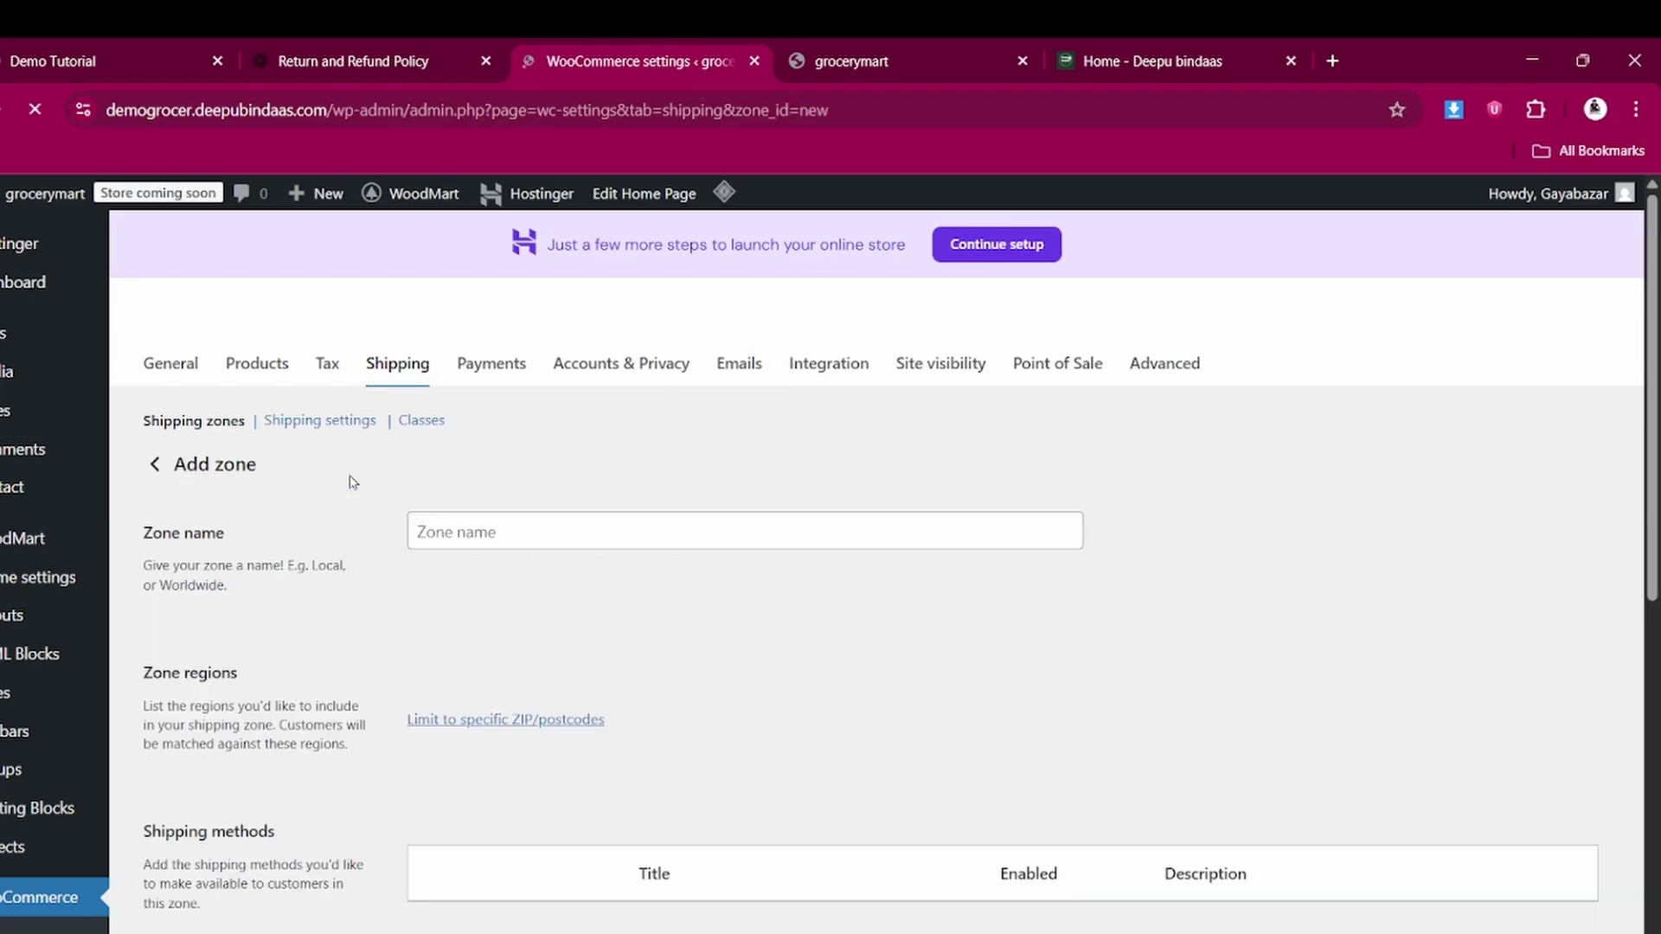
left_click(482, 523)
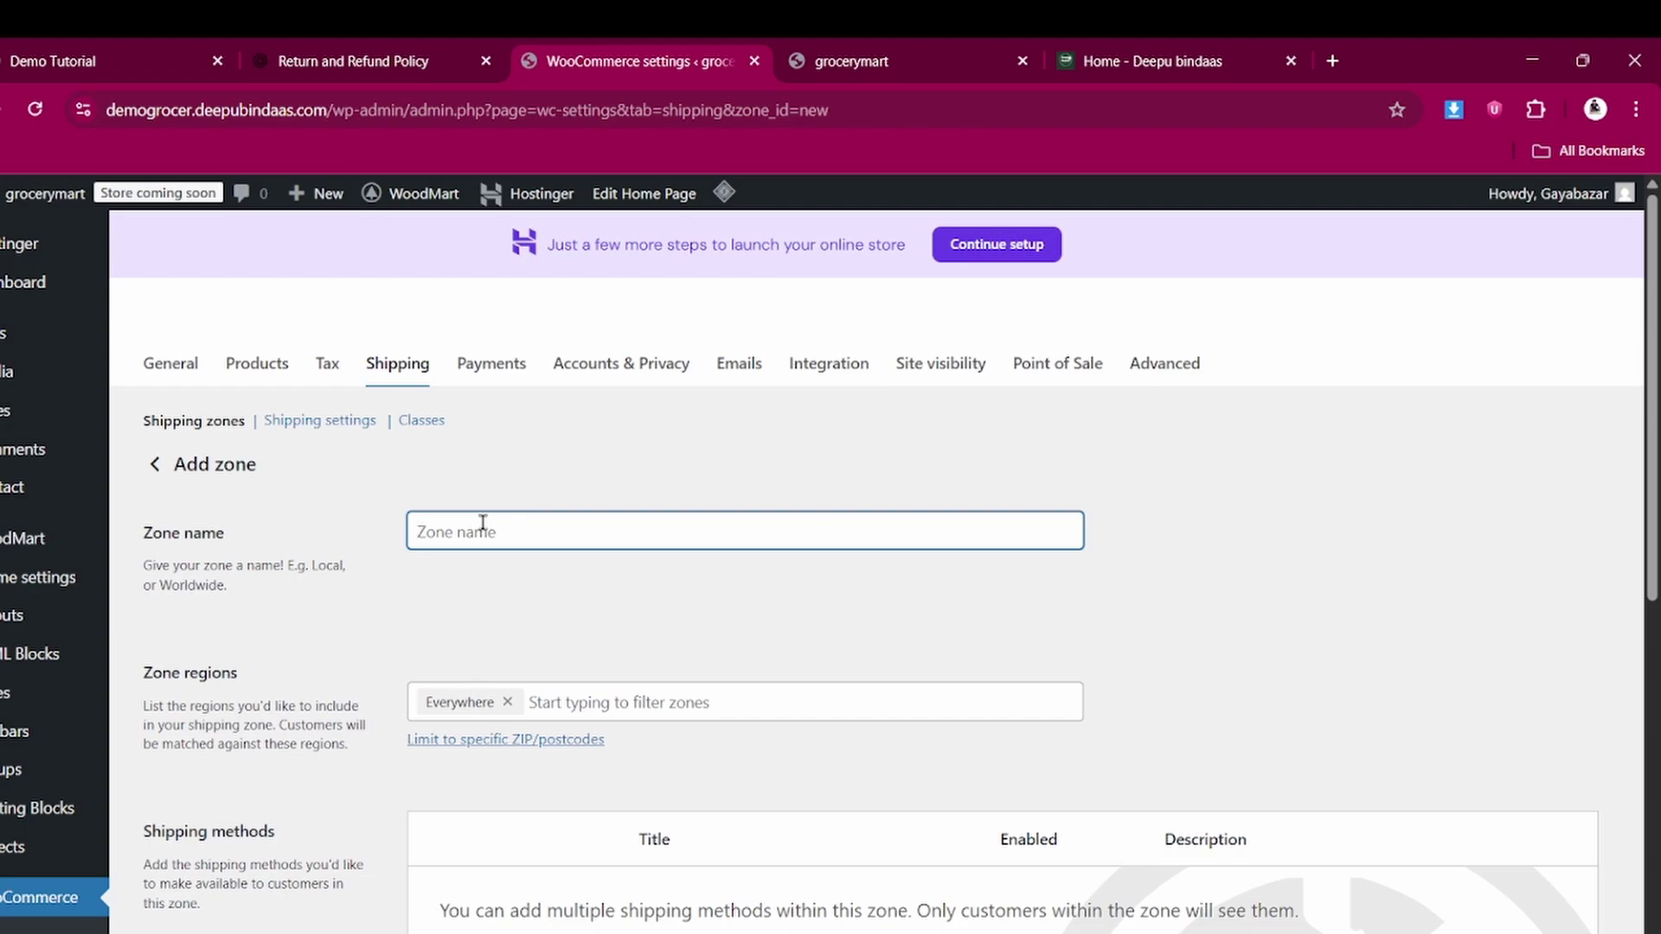
type("biha")
left_click(424, 531)
key("BackSpace")
type("Bihar zone")
Add India and Bihar, India as the zone's regions and save the zone
left_click(557, 702)
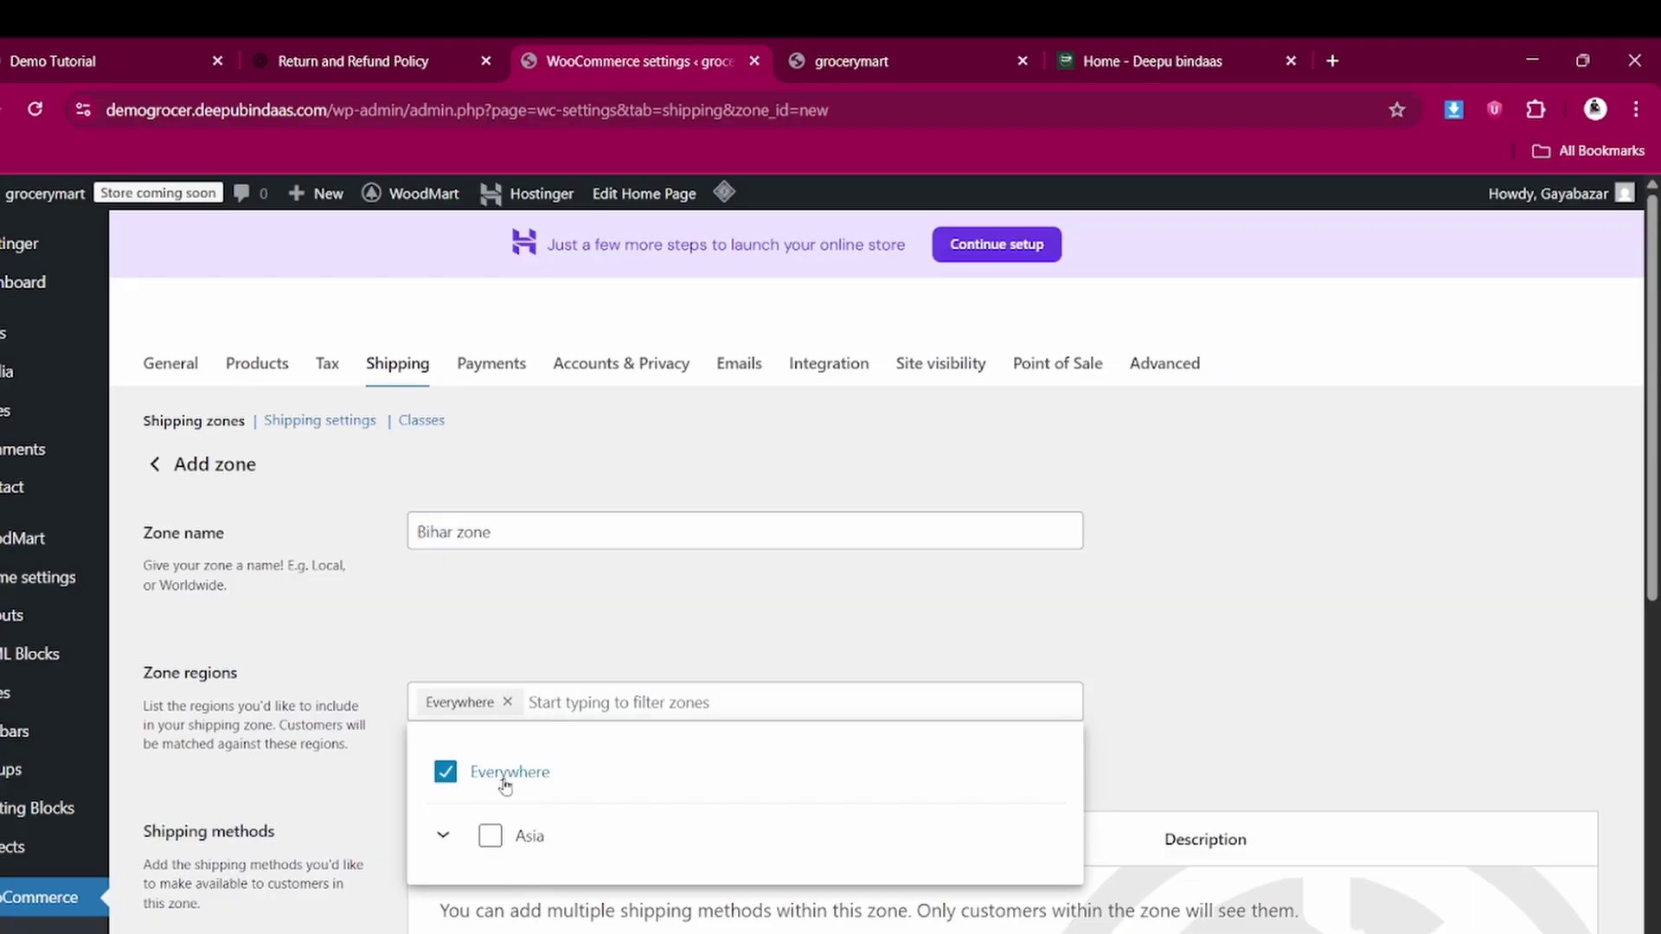
scroll(552, 689, "down", 1)
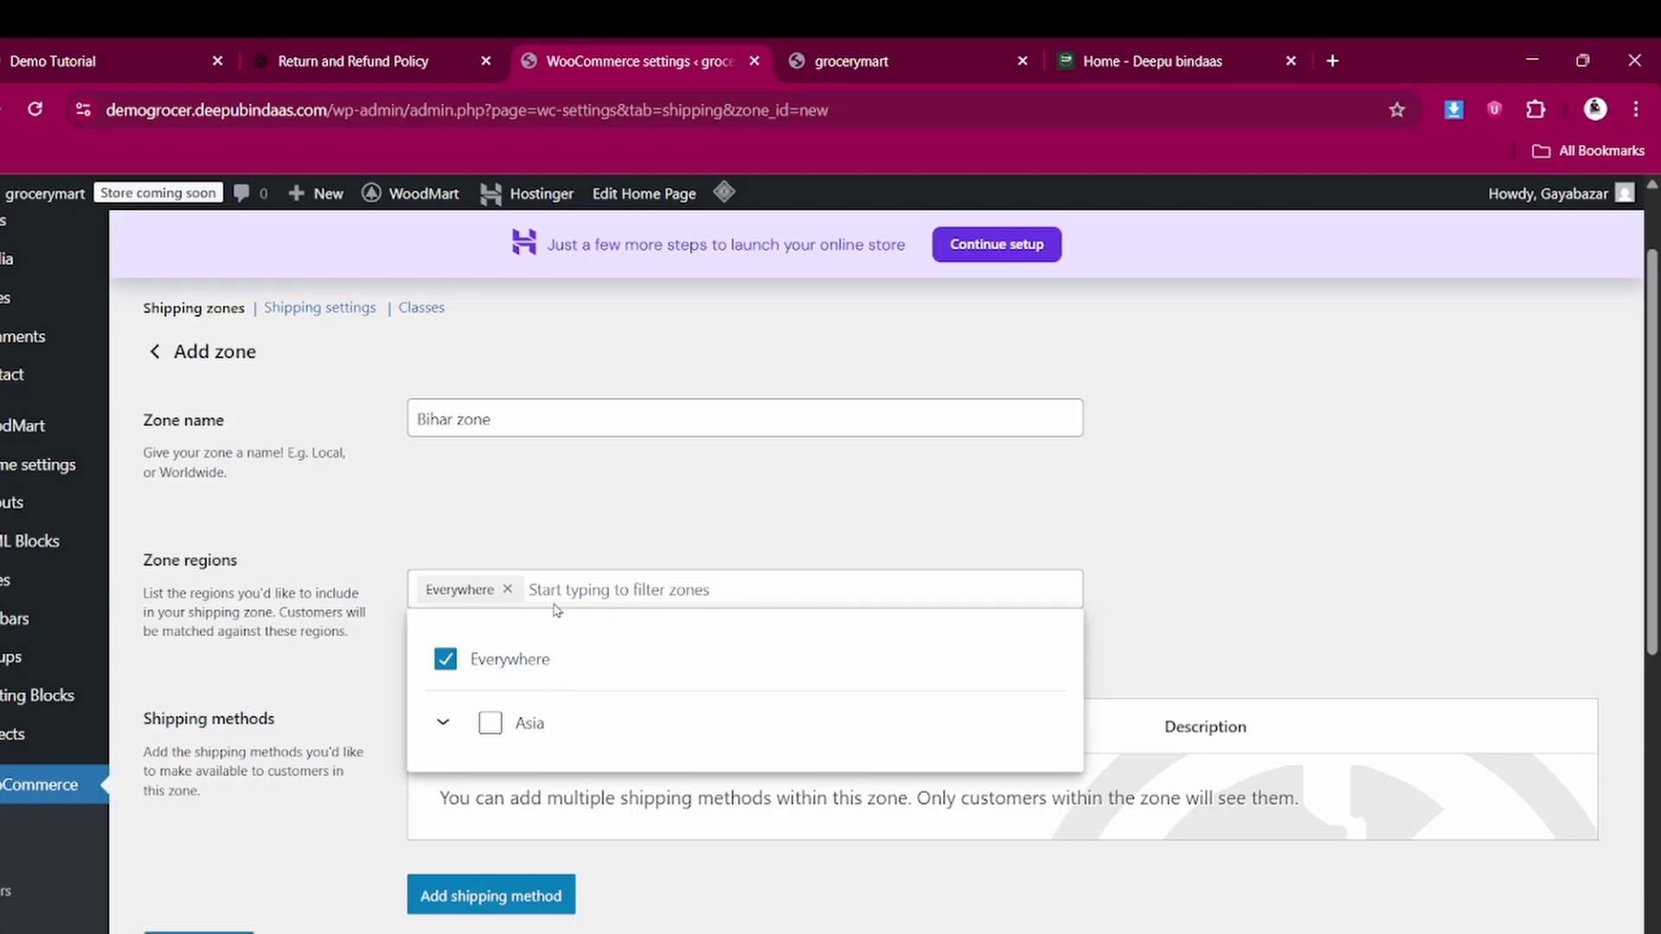
type("indi")
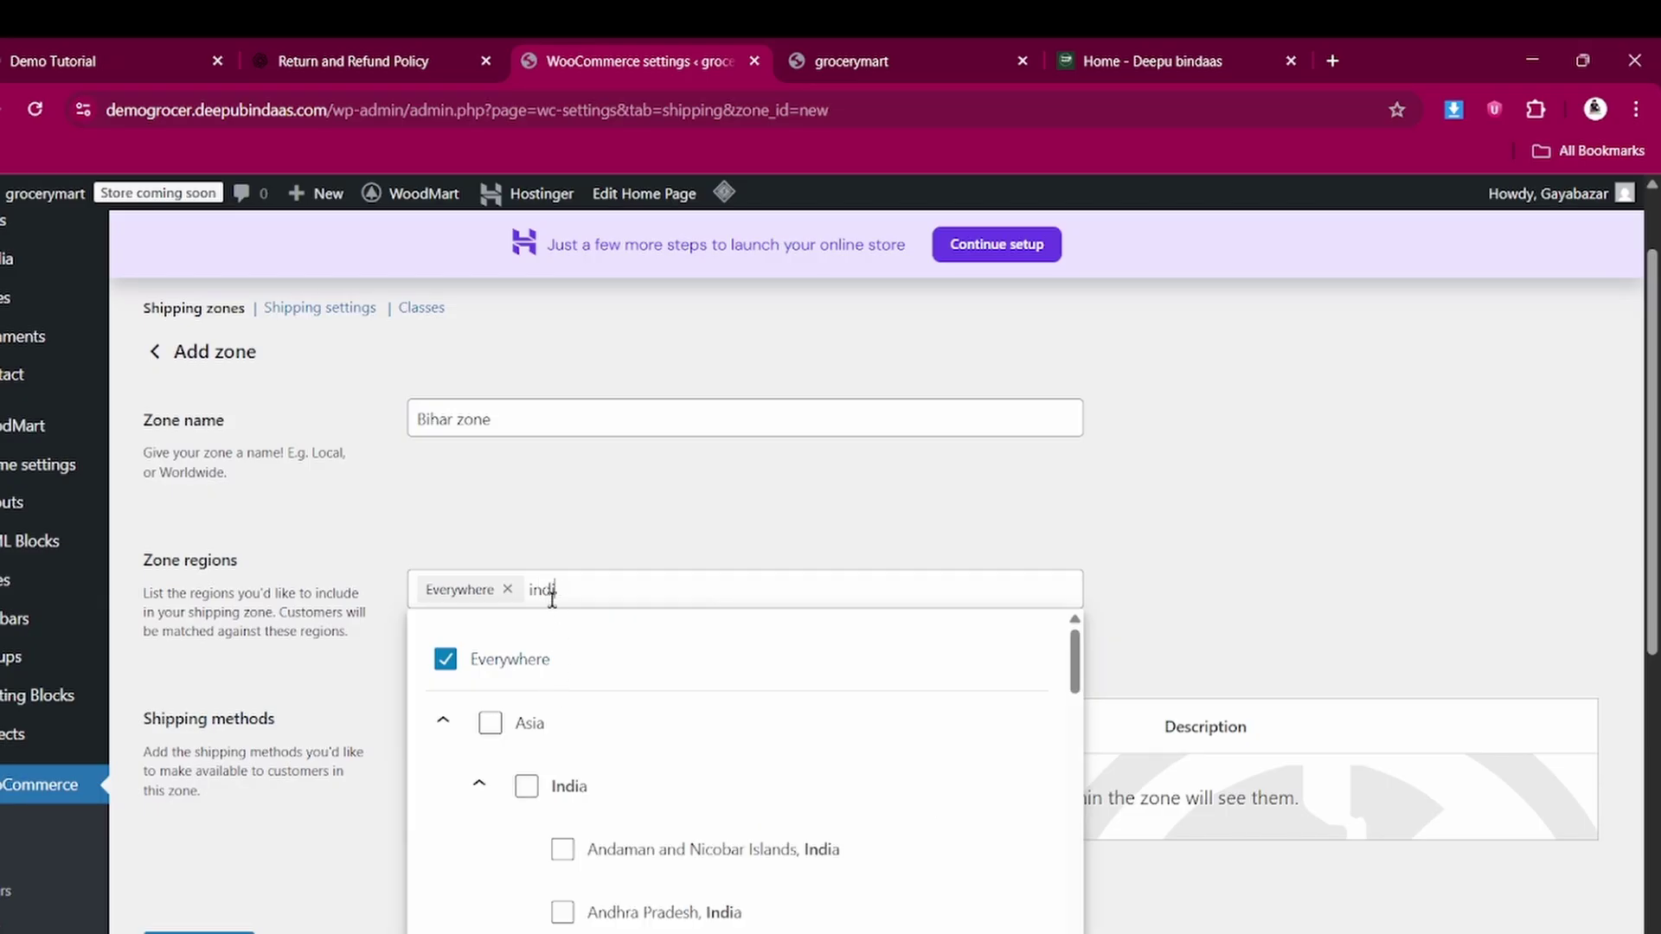
type("a b")
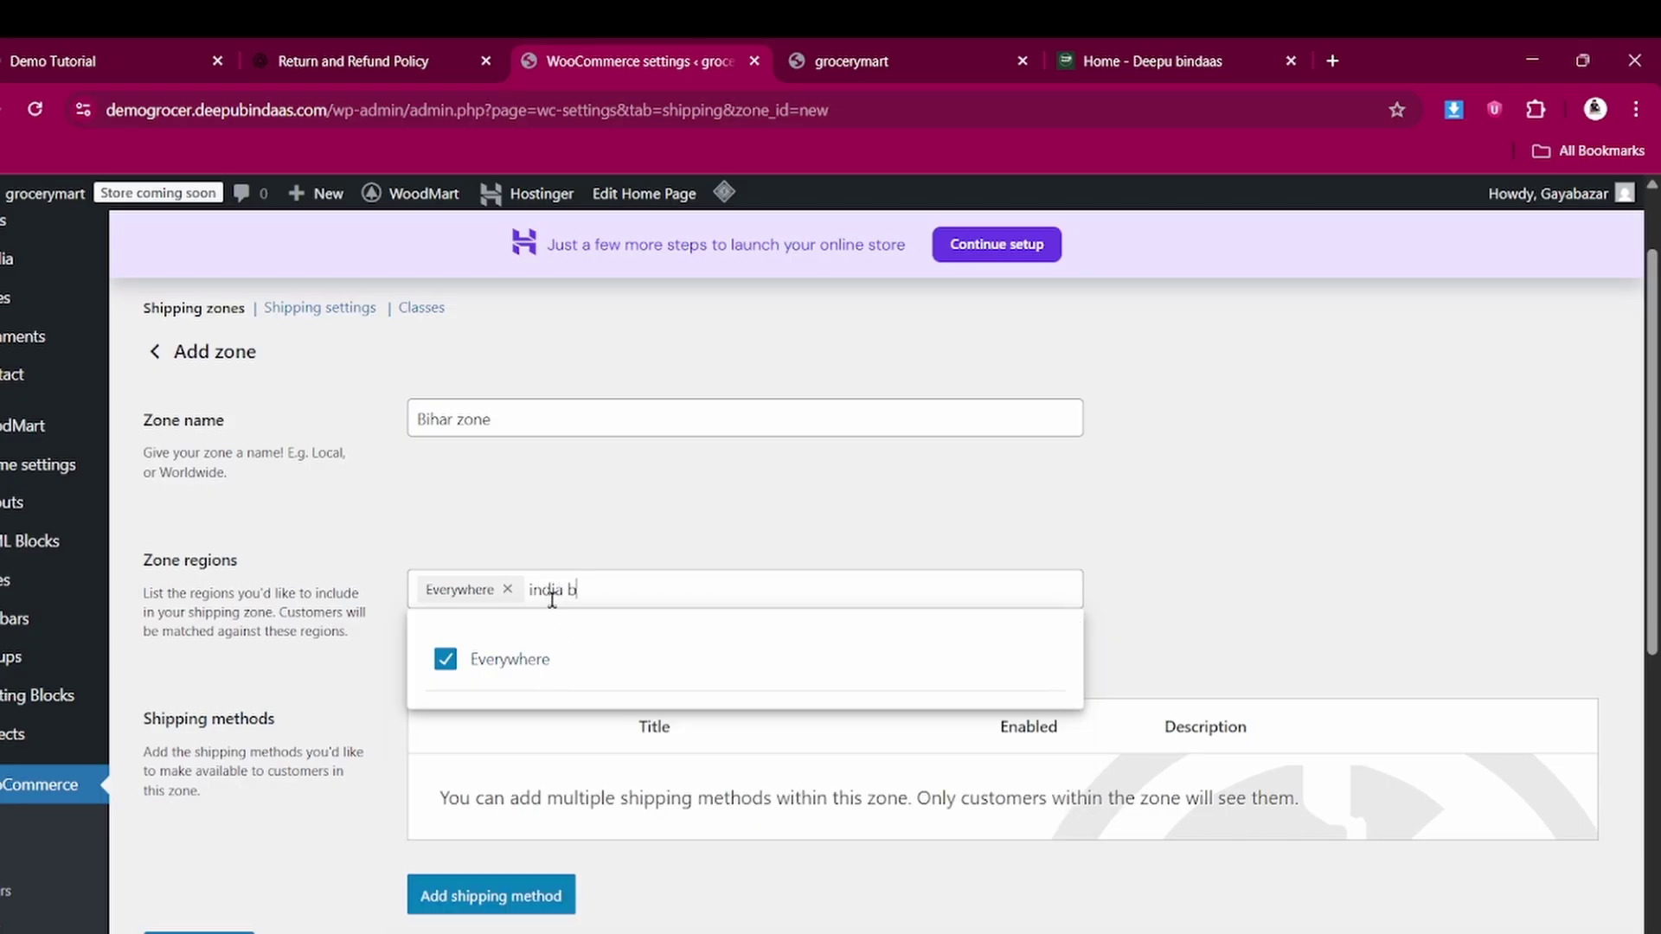
key("BackSpace")
key("BackSpace")
key("BackSpace")
key("BackSpace")
key("BackSpace")
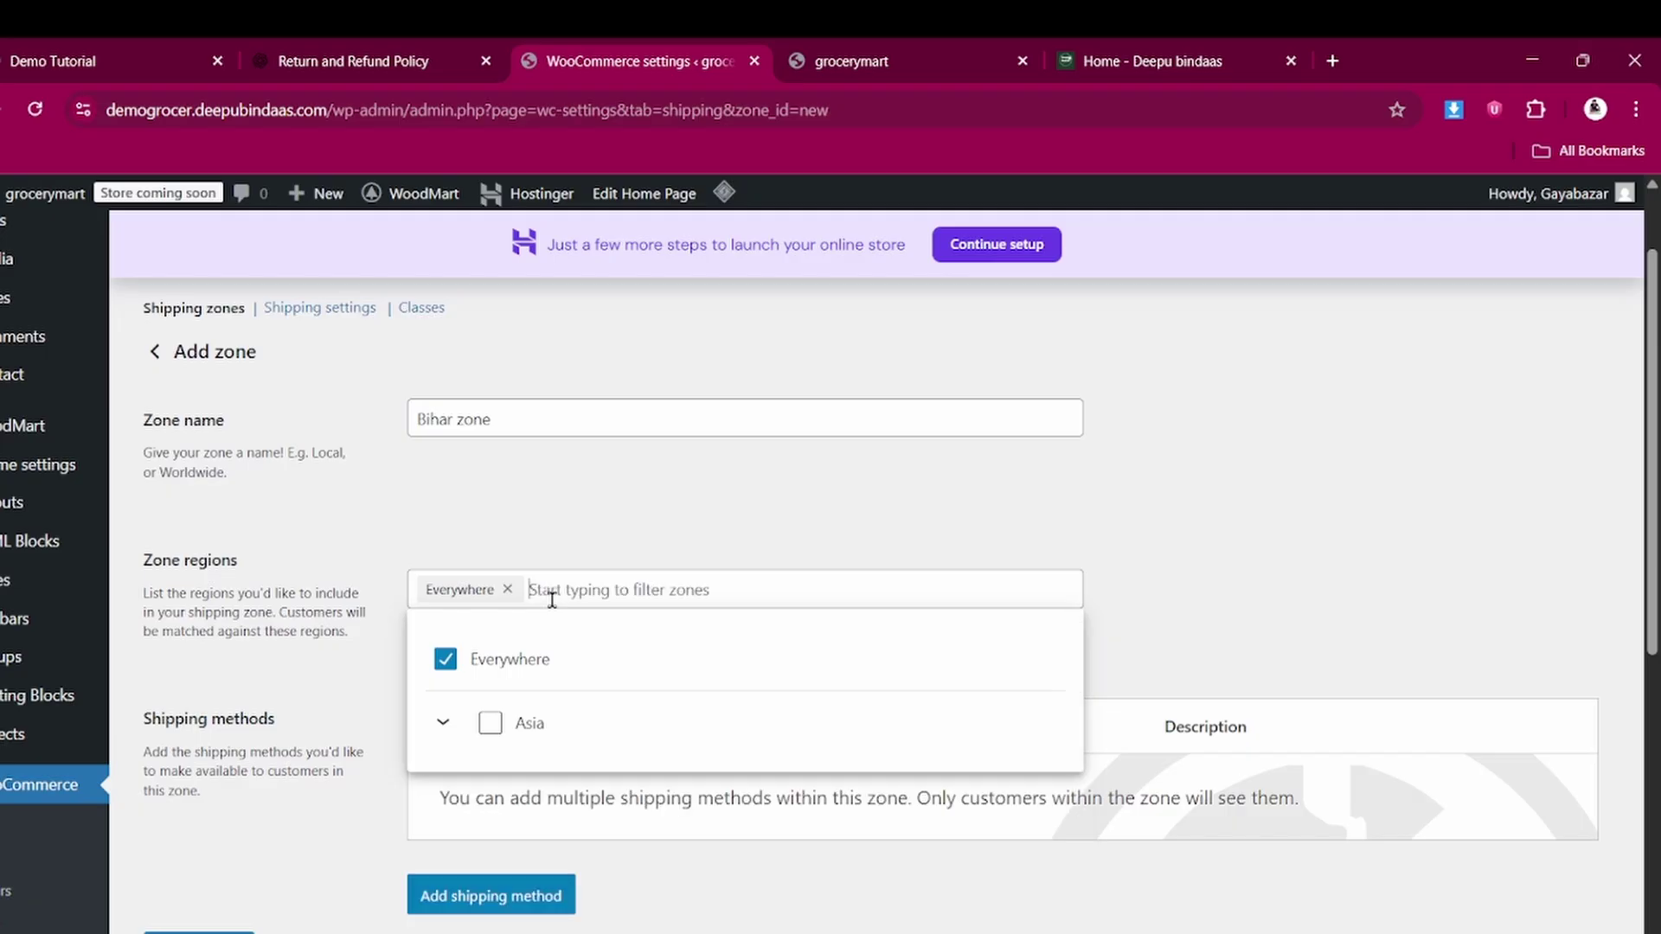
type("bihar")
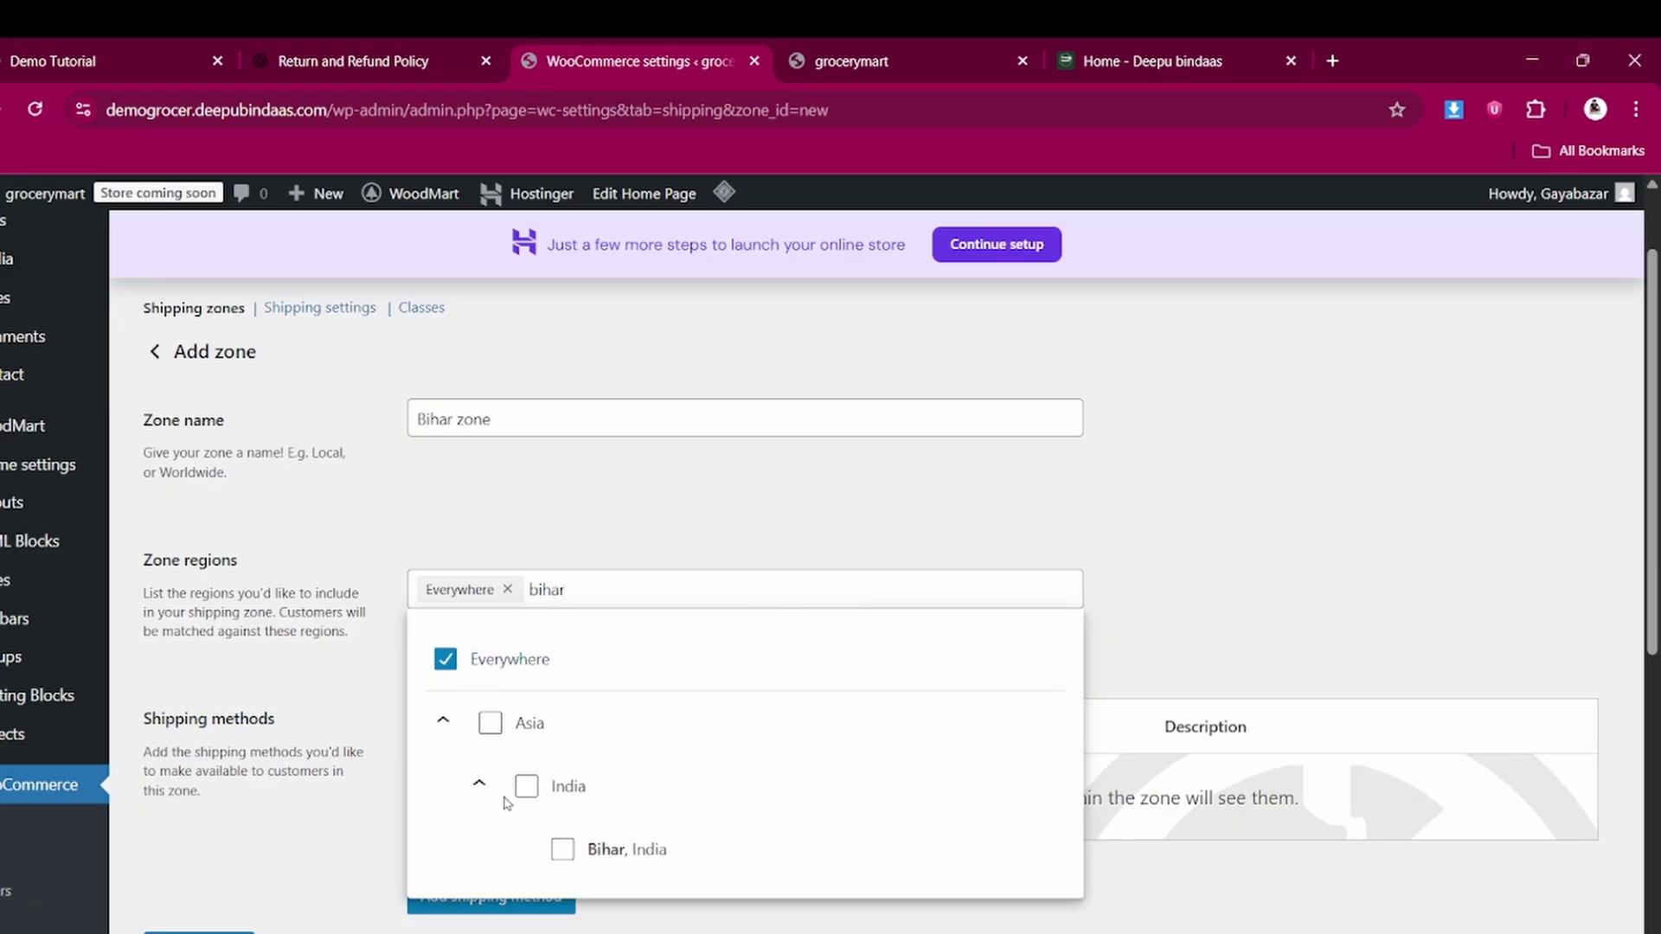
left_click(528, 787)
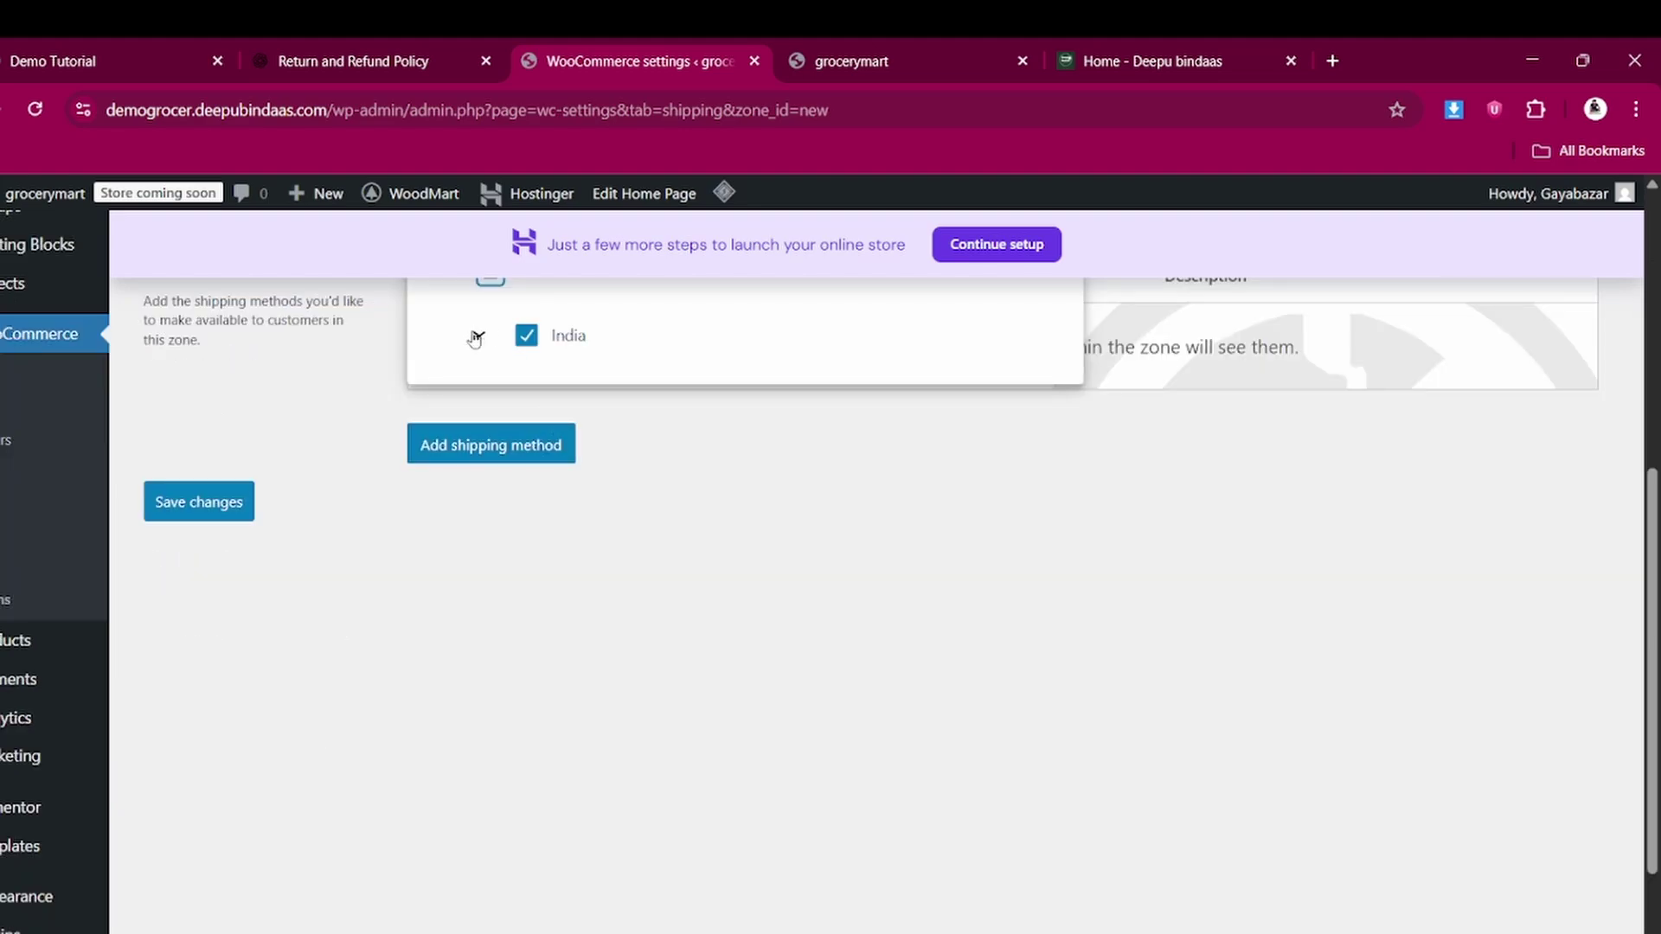
left_click(482, 338)
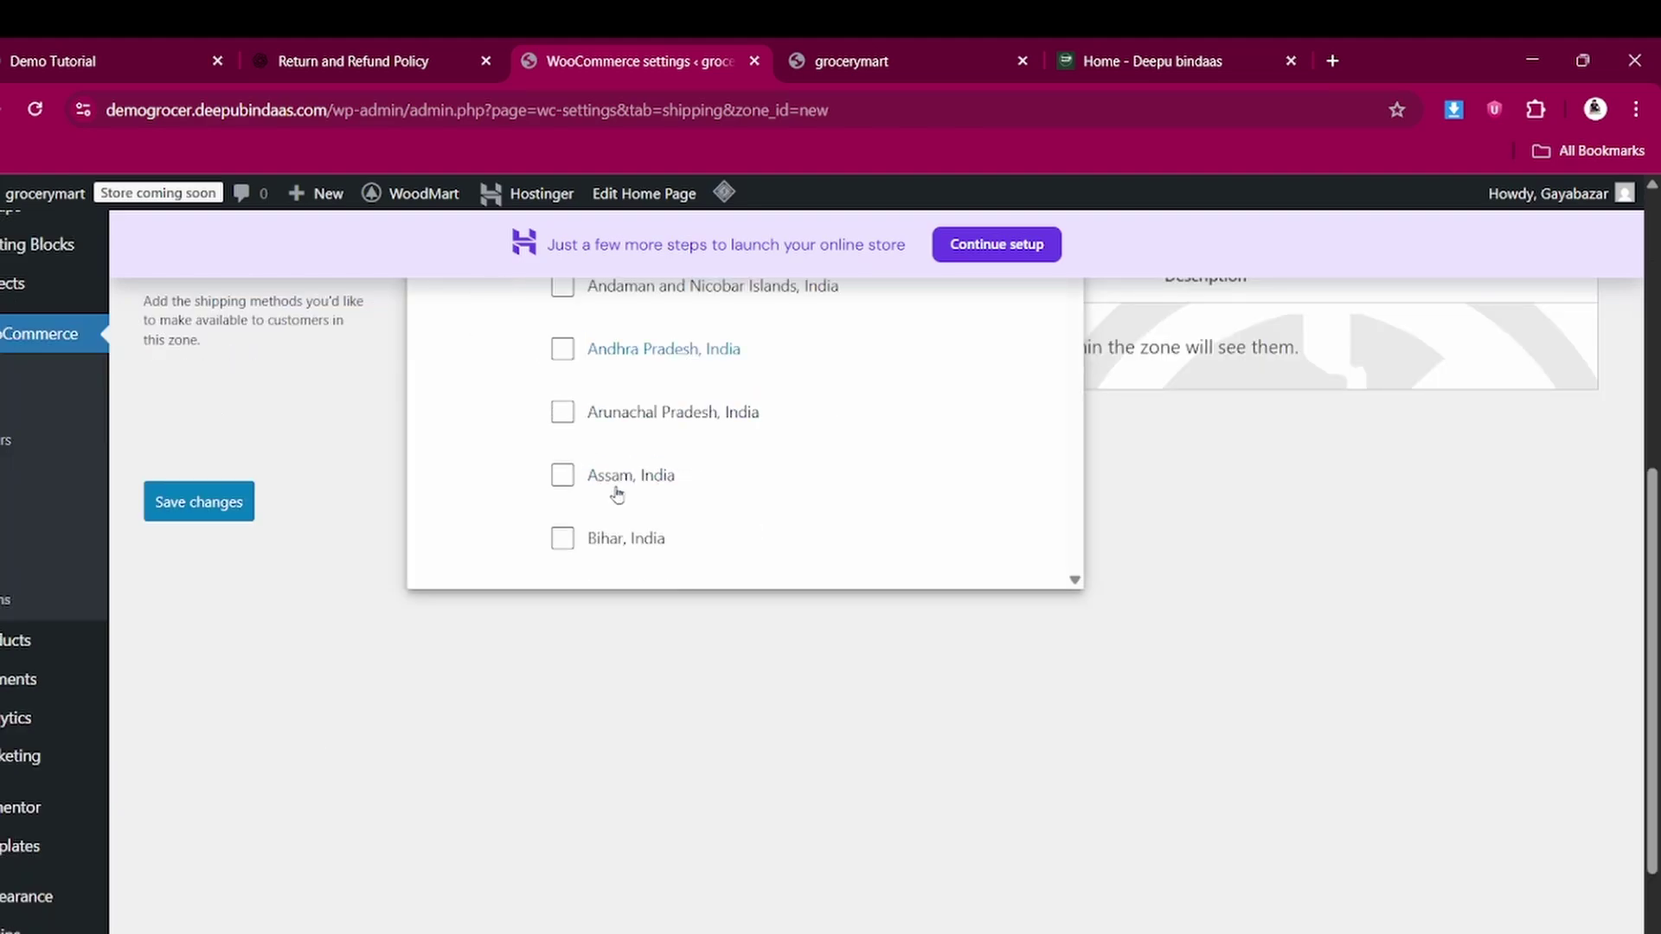
scroll(616, 489, "down", 1)
left_click(564, 539)
scroll(715, 411, "up", 1)
left_click(201, 508)
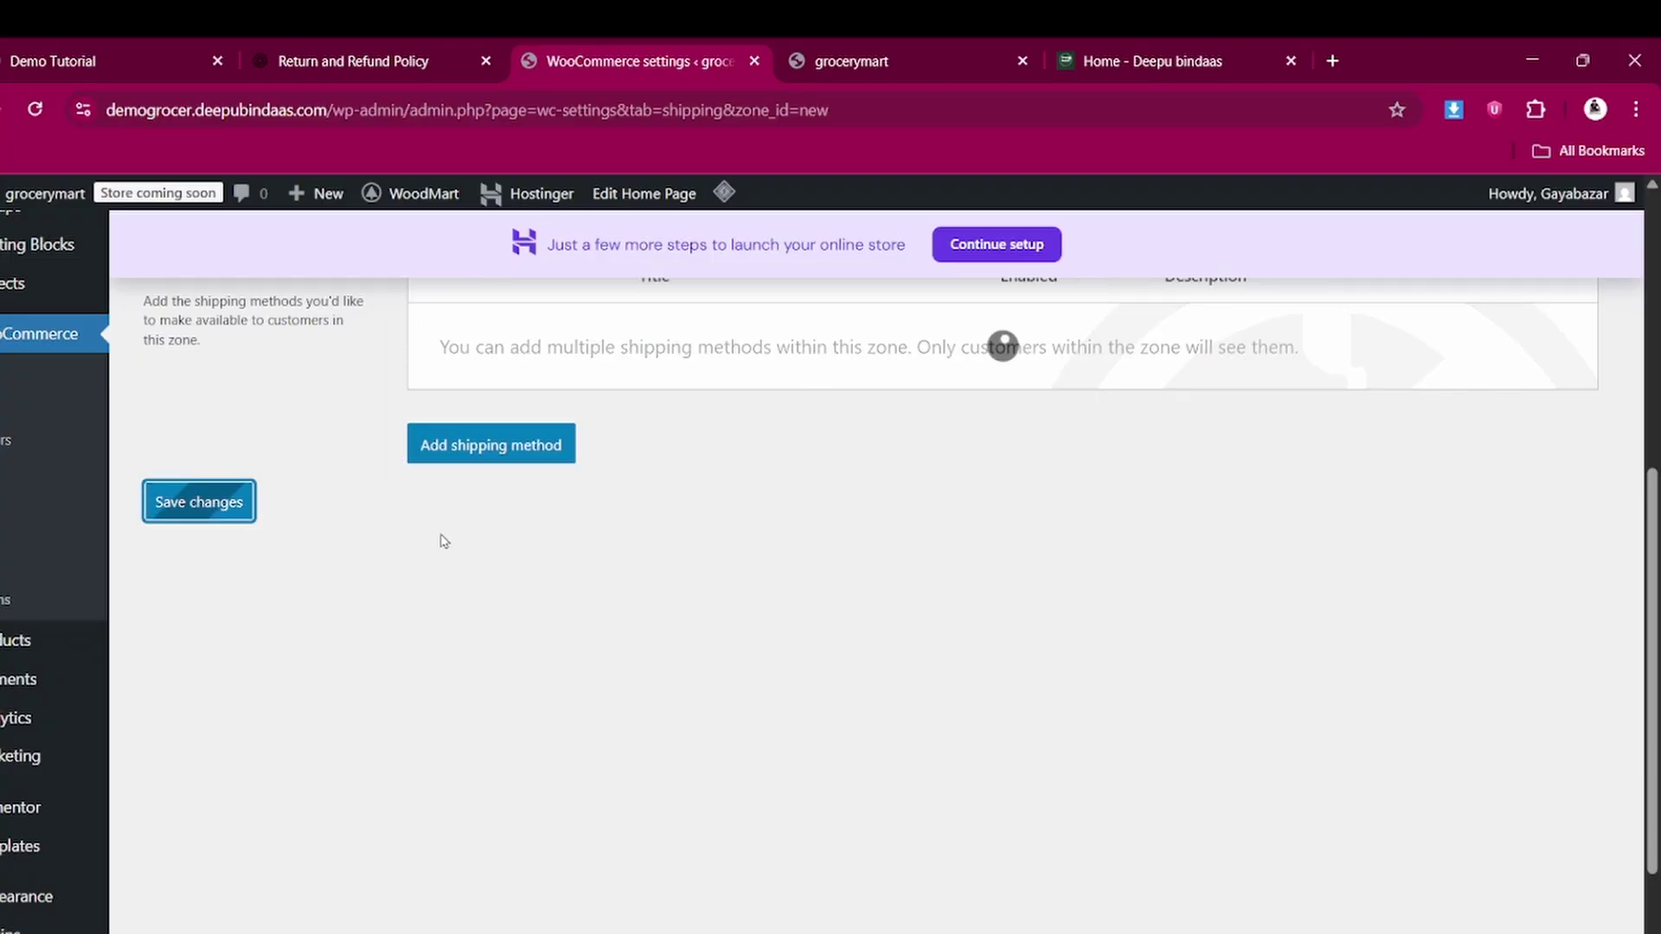
scroll(438, 541, "up", 4)
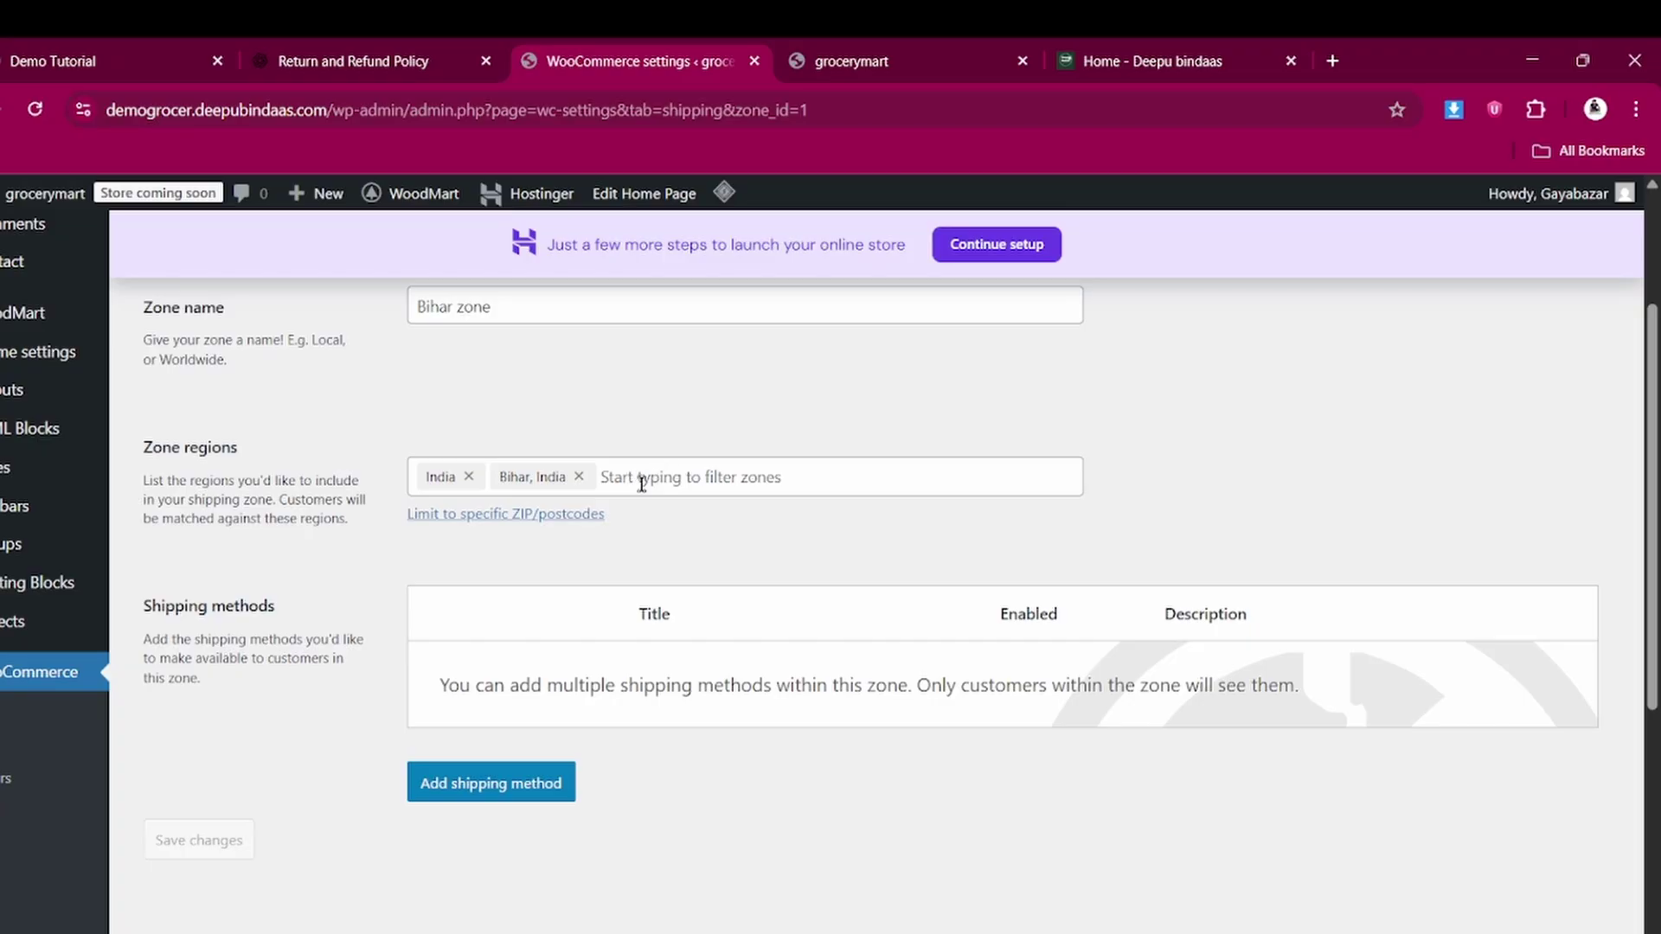
Add Chandigarh, India and Delhi, India to the zone regions and save
left_click(646, 477)
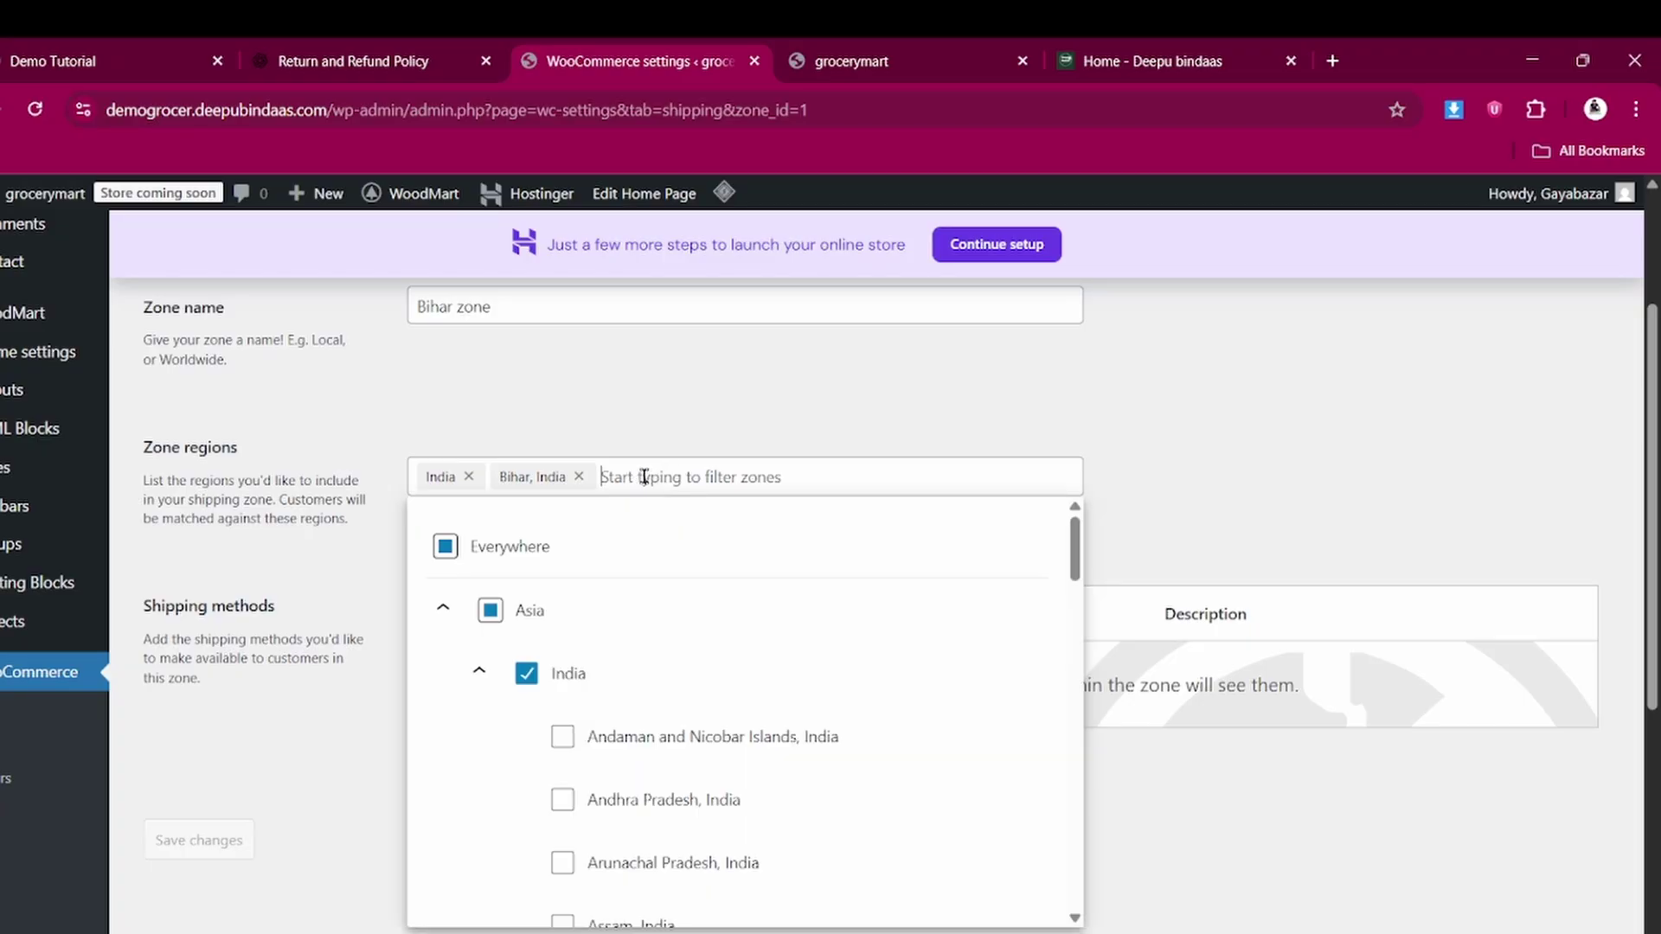
scroll(597, 770, "down", 2)
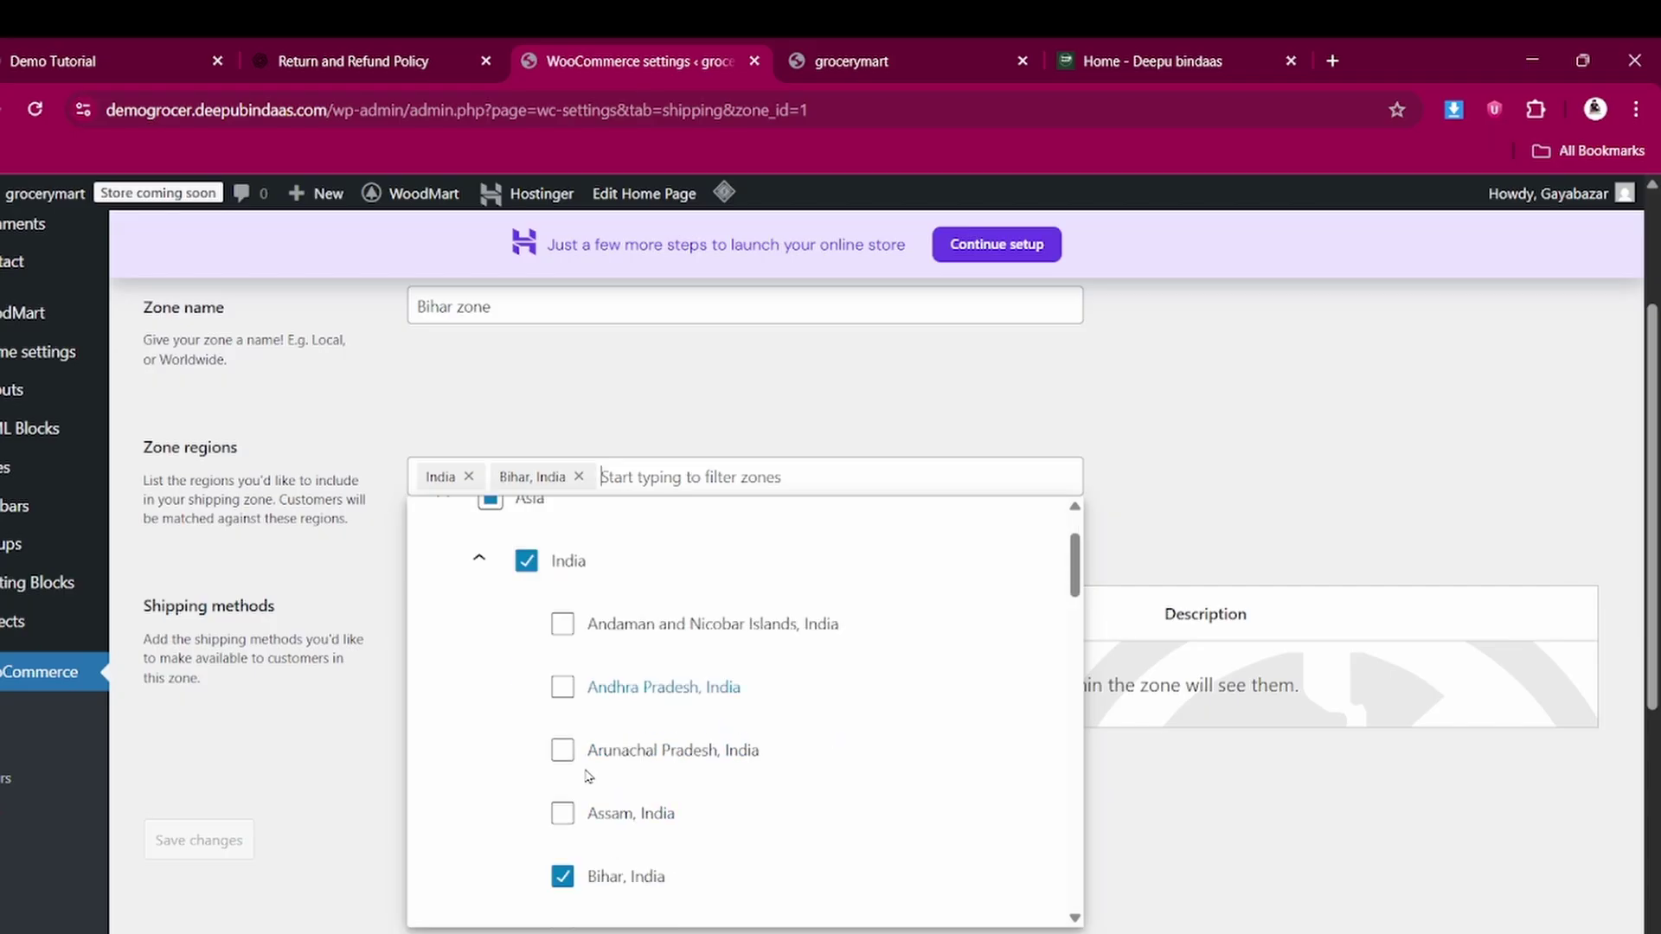
scroll(588, 776, "down", 2)
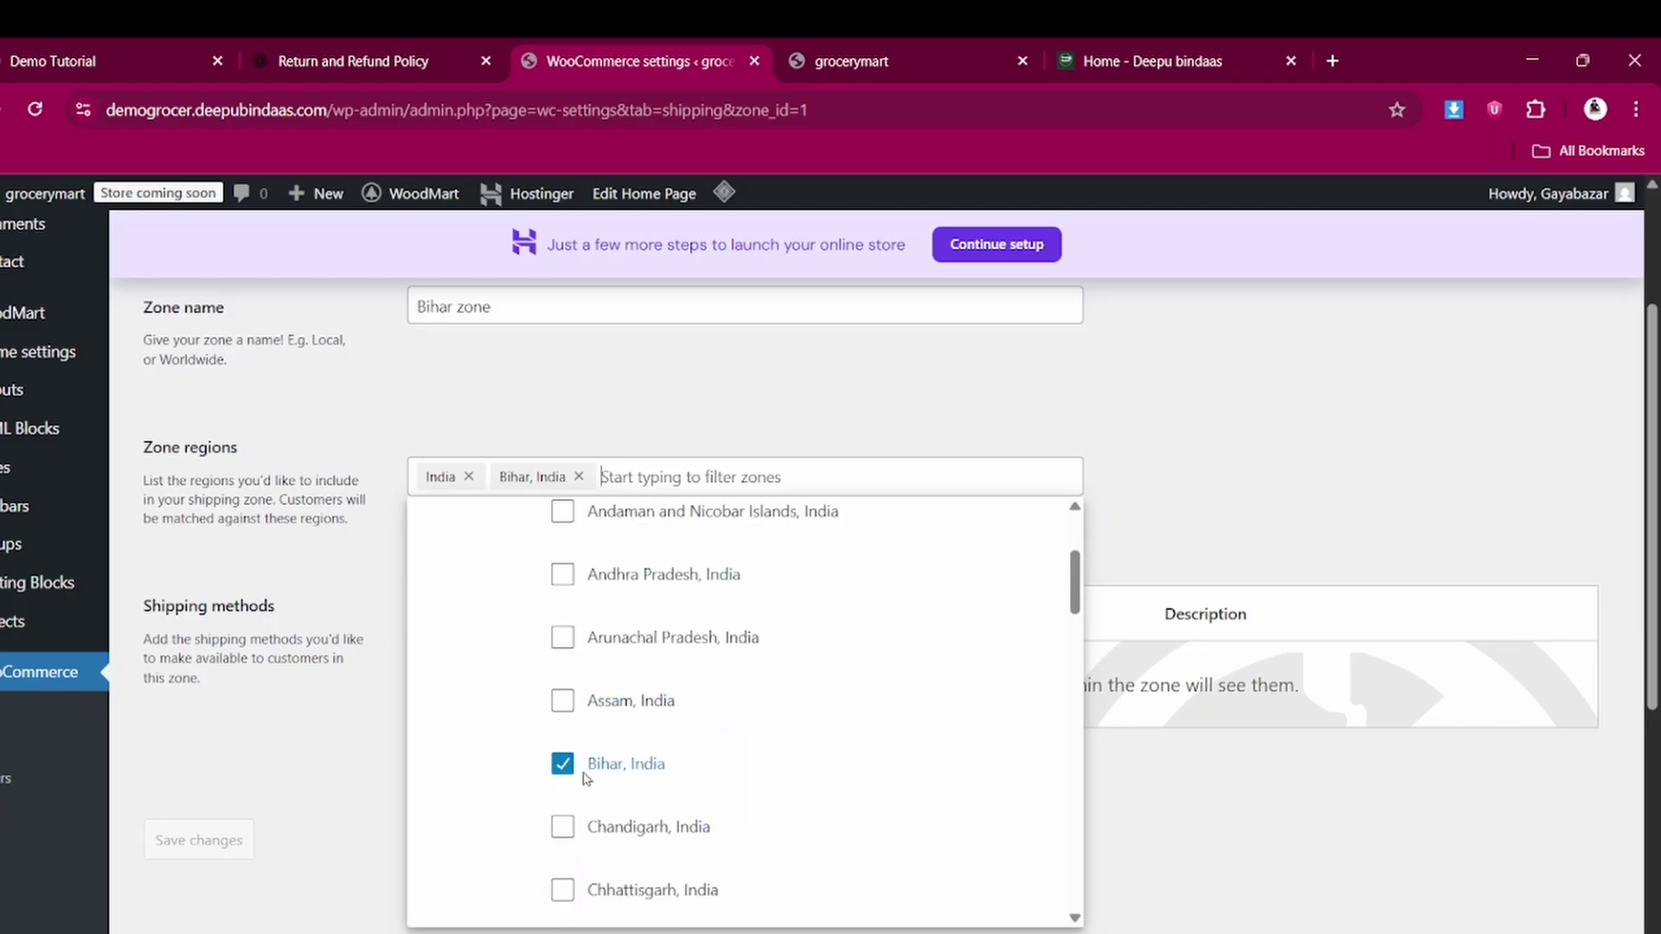
left_click(564, 831)
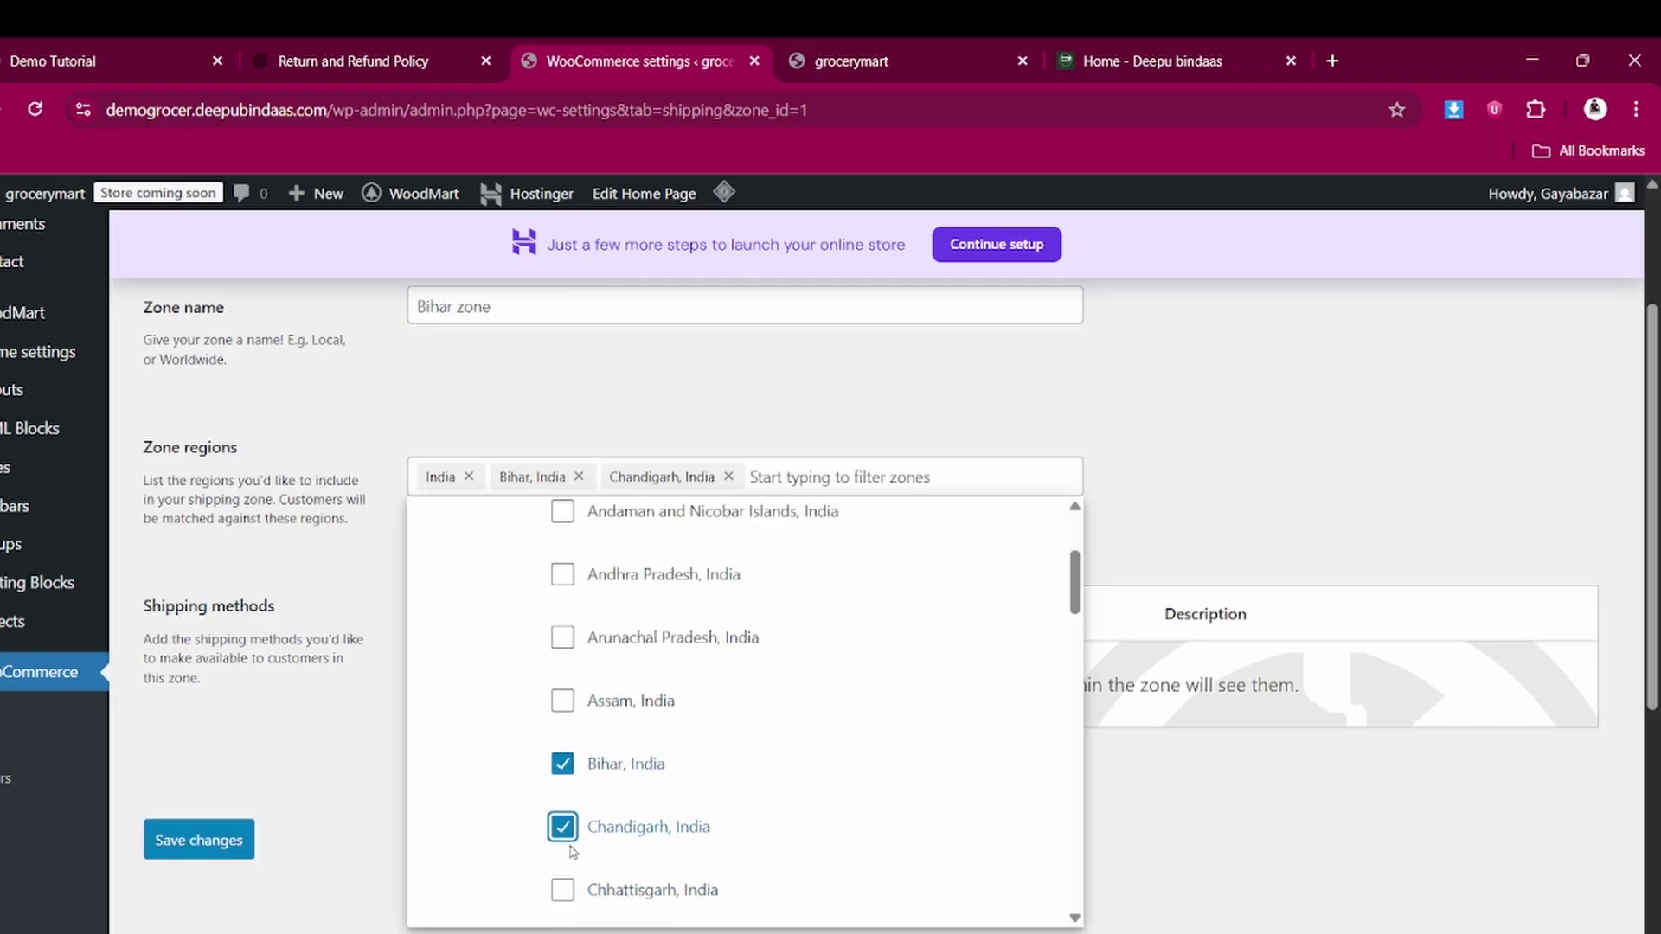
scroll(572, 849, "down", 2)
scroll(571, 852, "down", 2)
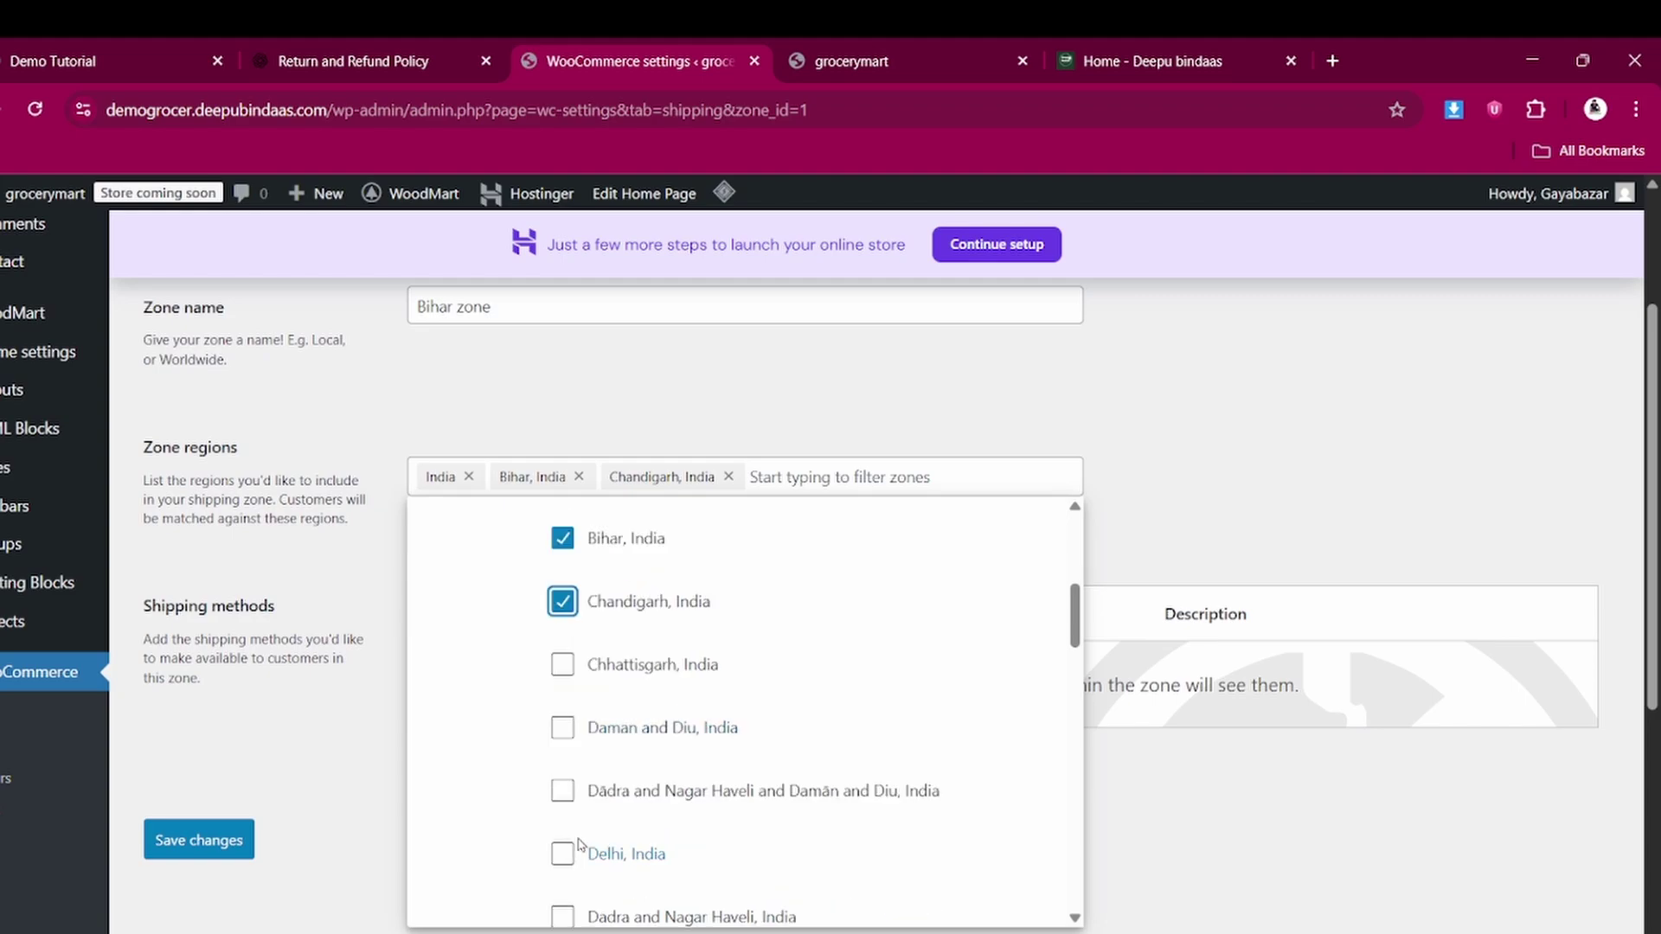
left_click(564, 856)
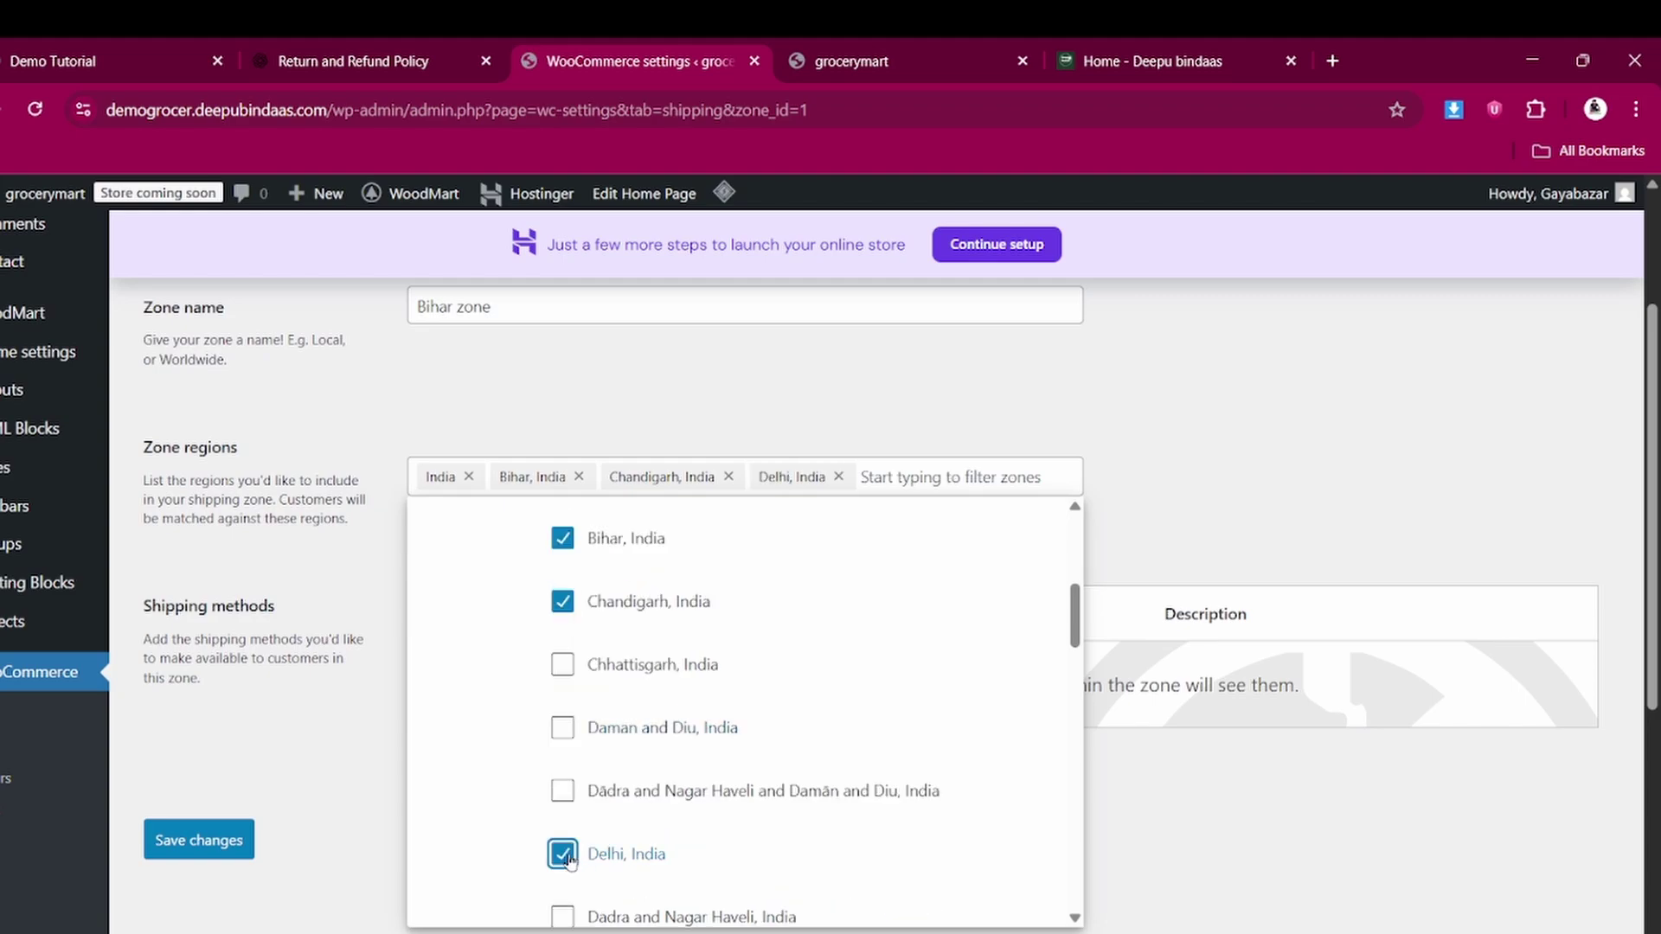
left_click(240, 845)
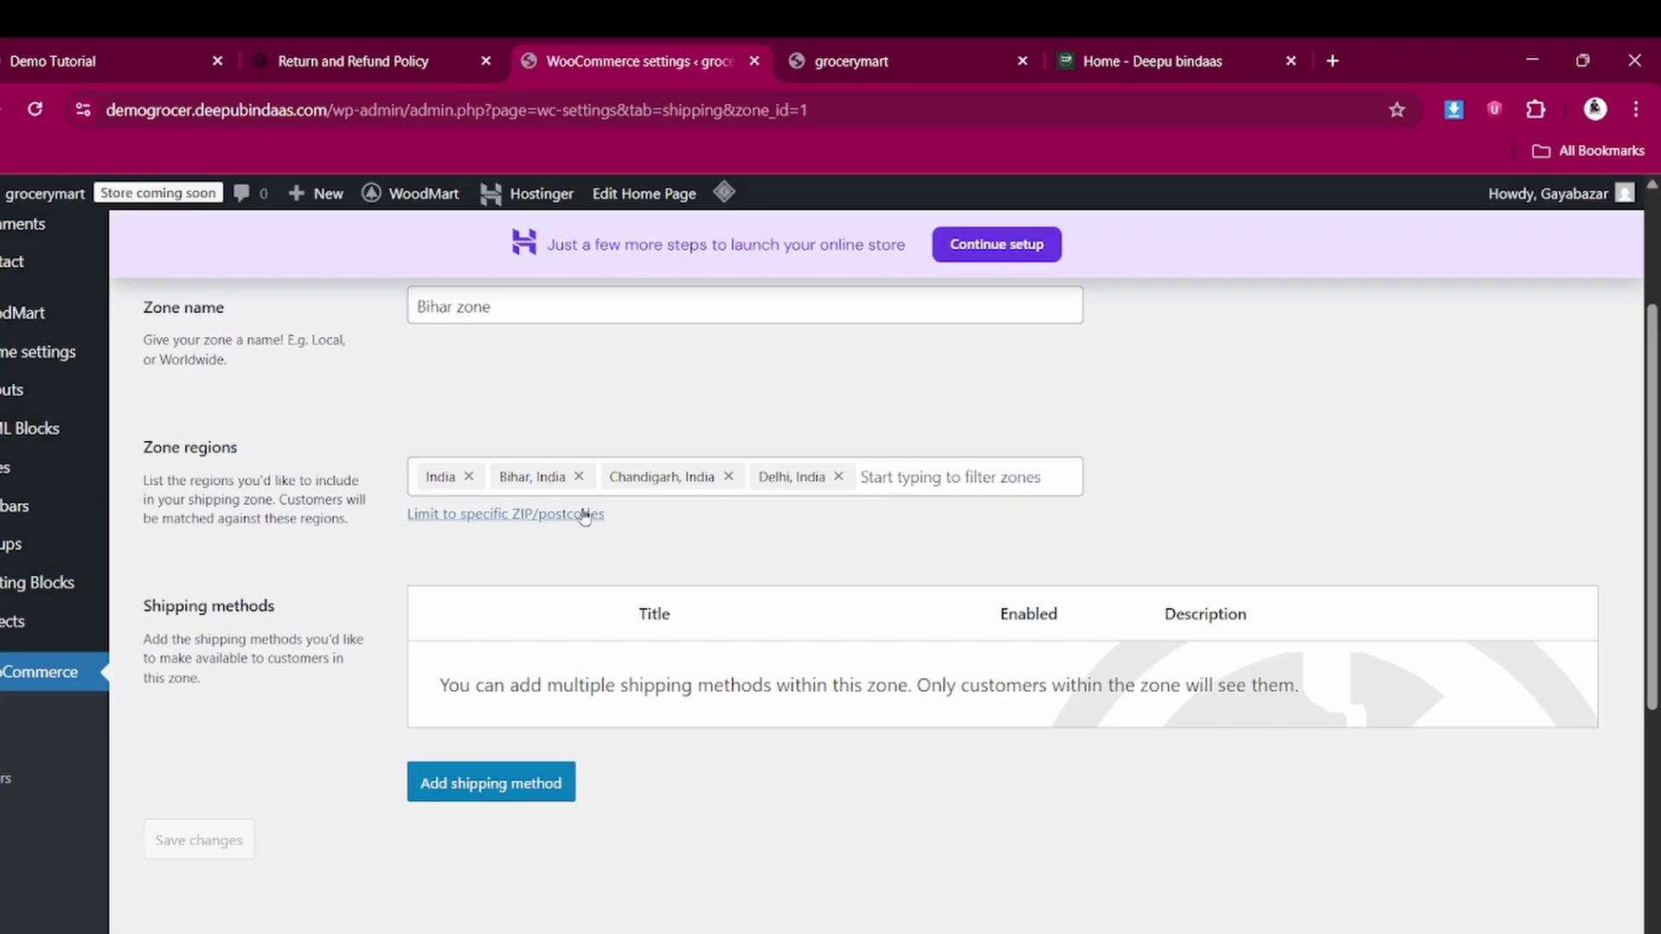
Remove the Chandigarh and Delhi region tags again and close the region list
left_click(729, 477)
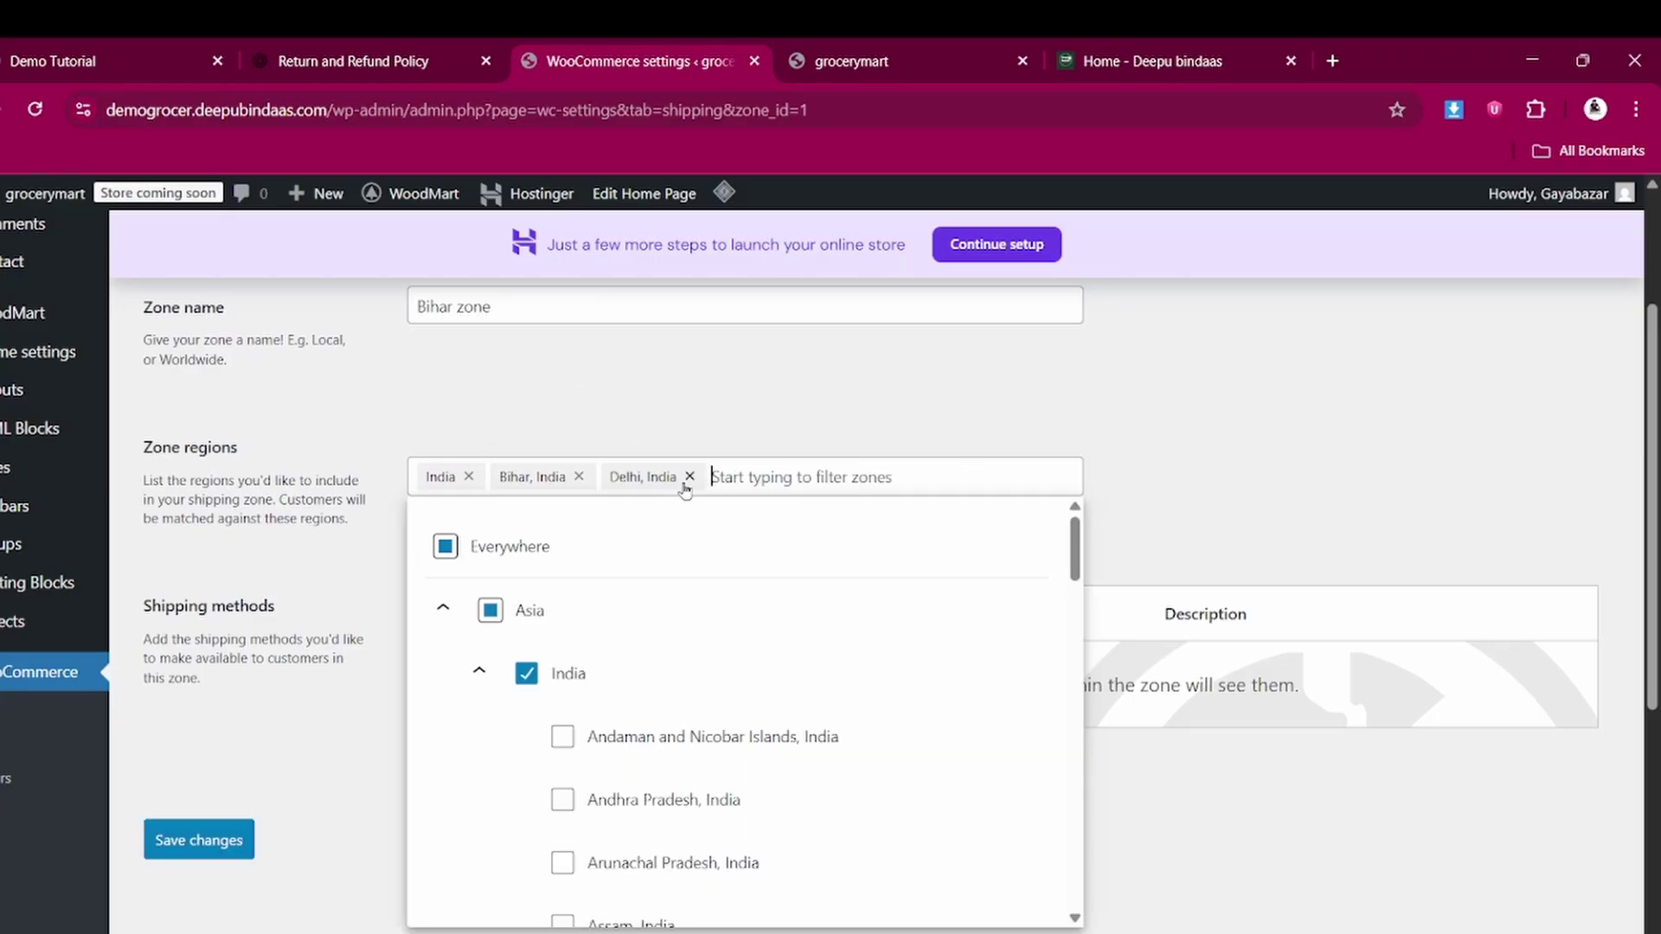
left_click(689, 476)
left_click(323, 721)
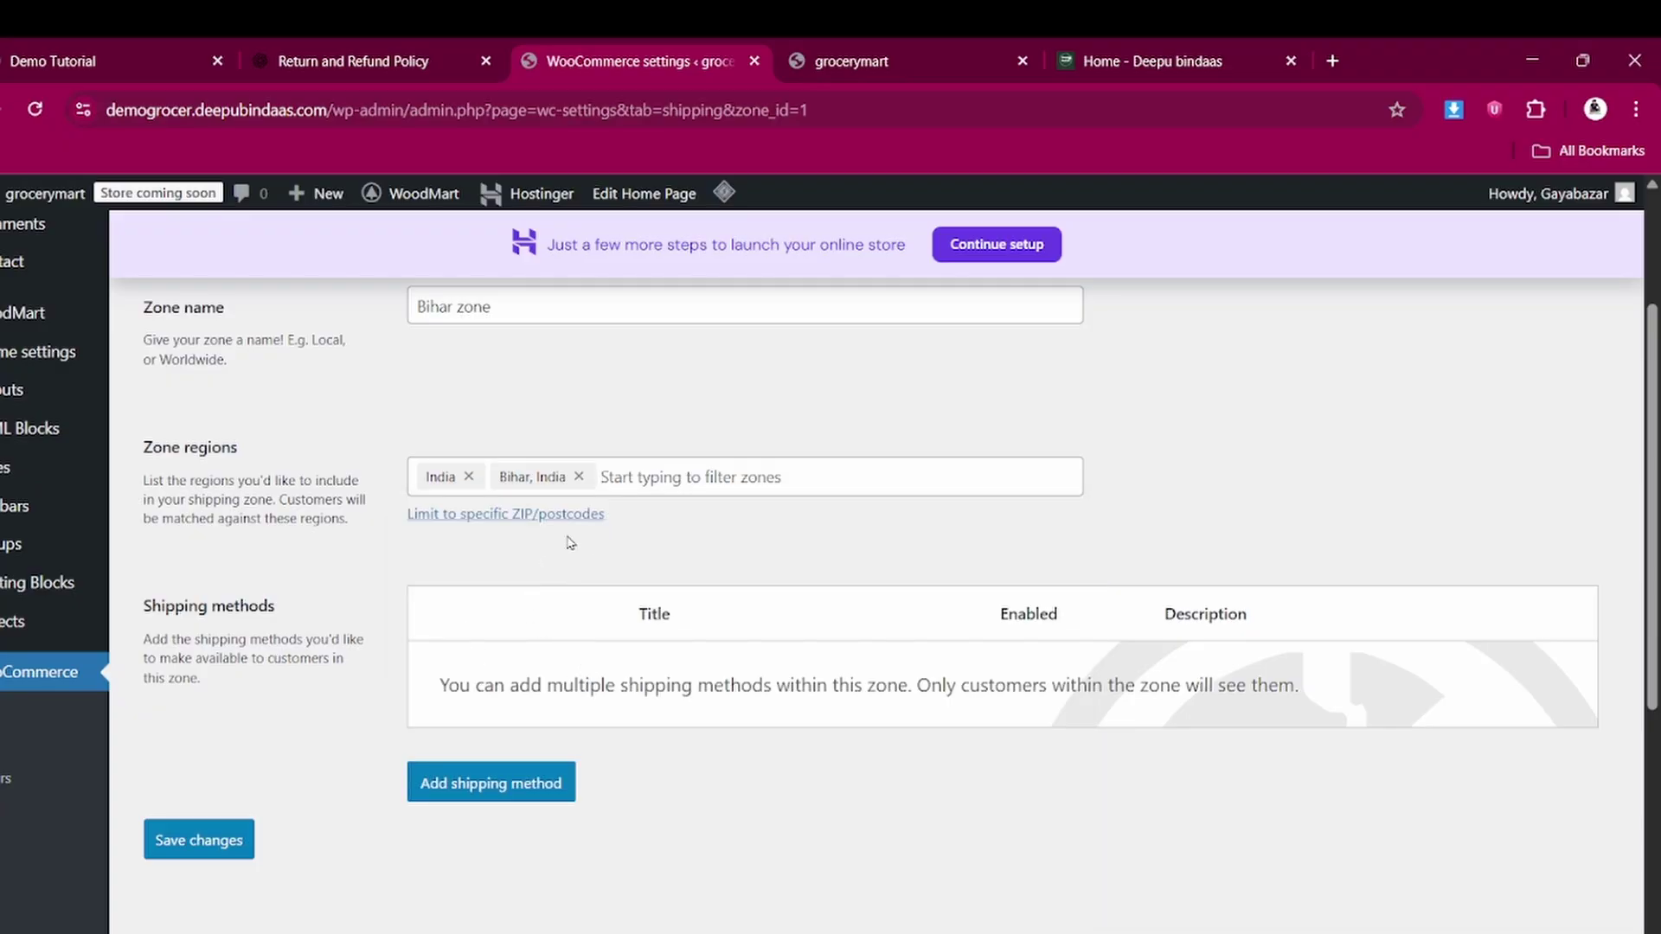
Add a Free shipping method to Bihar zone requiring a minimum order amount of 1000
left_click(511, 787)
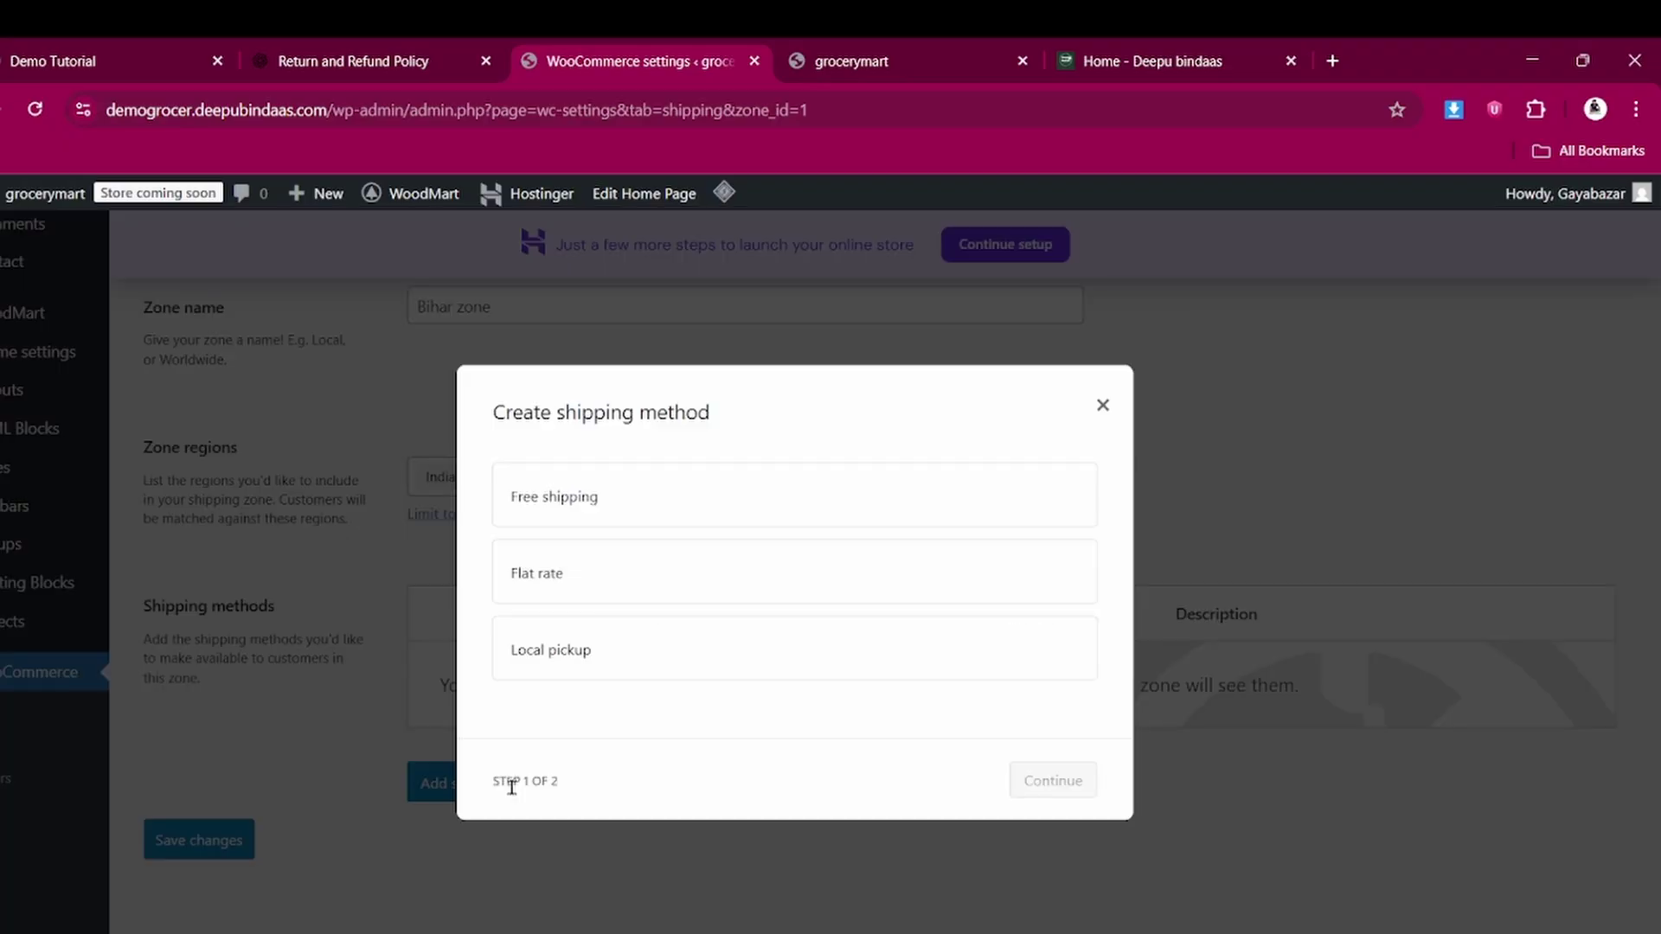
left_click(595, 509)
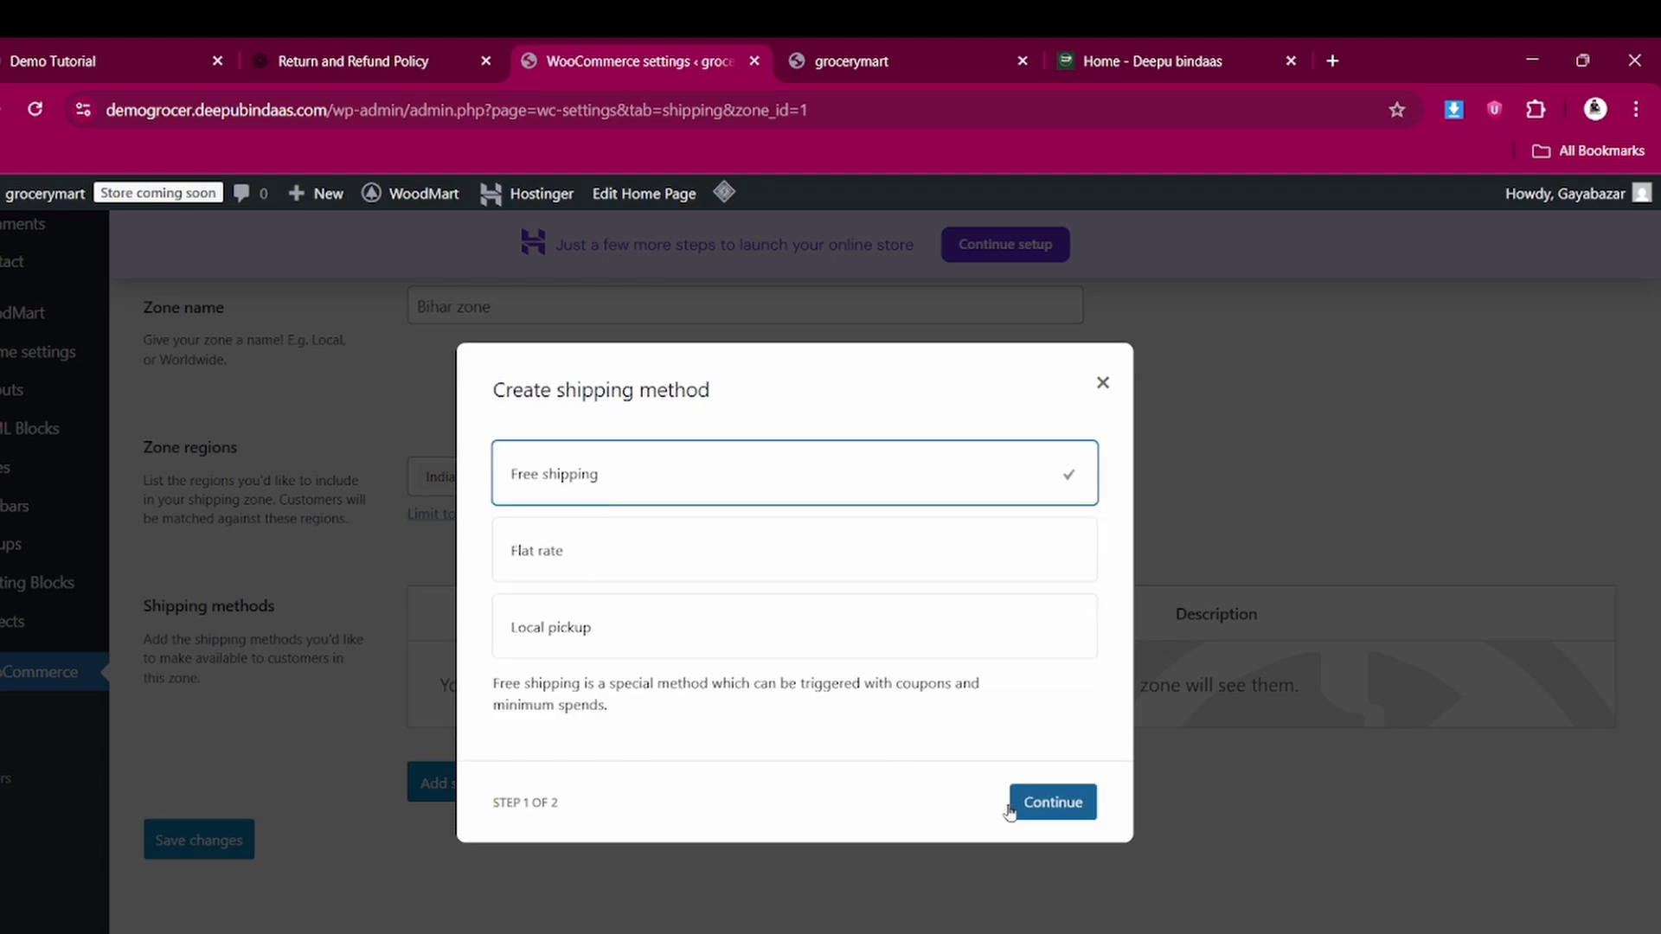
left_click(1055, 803)
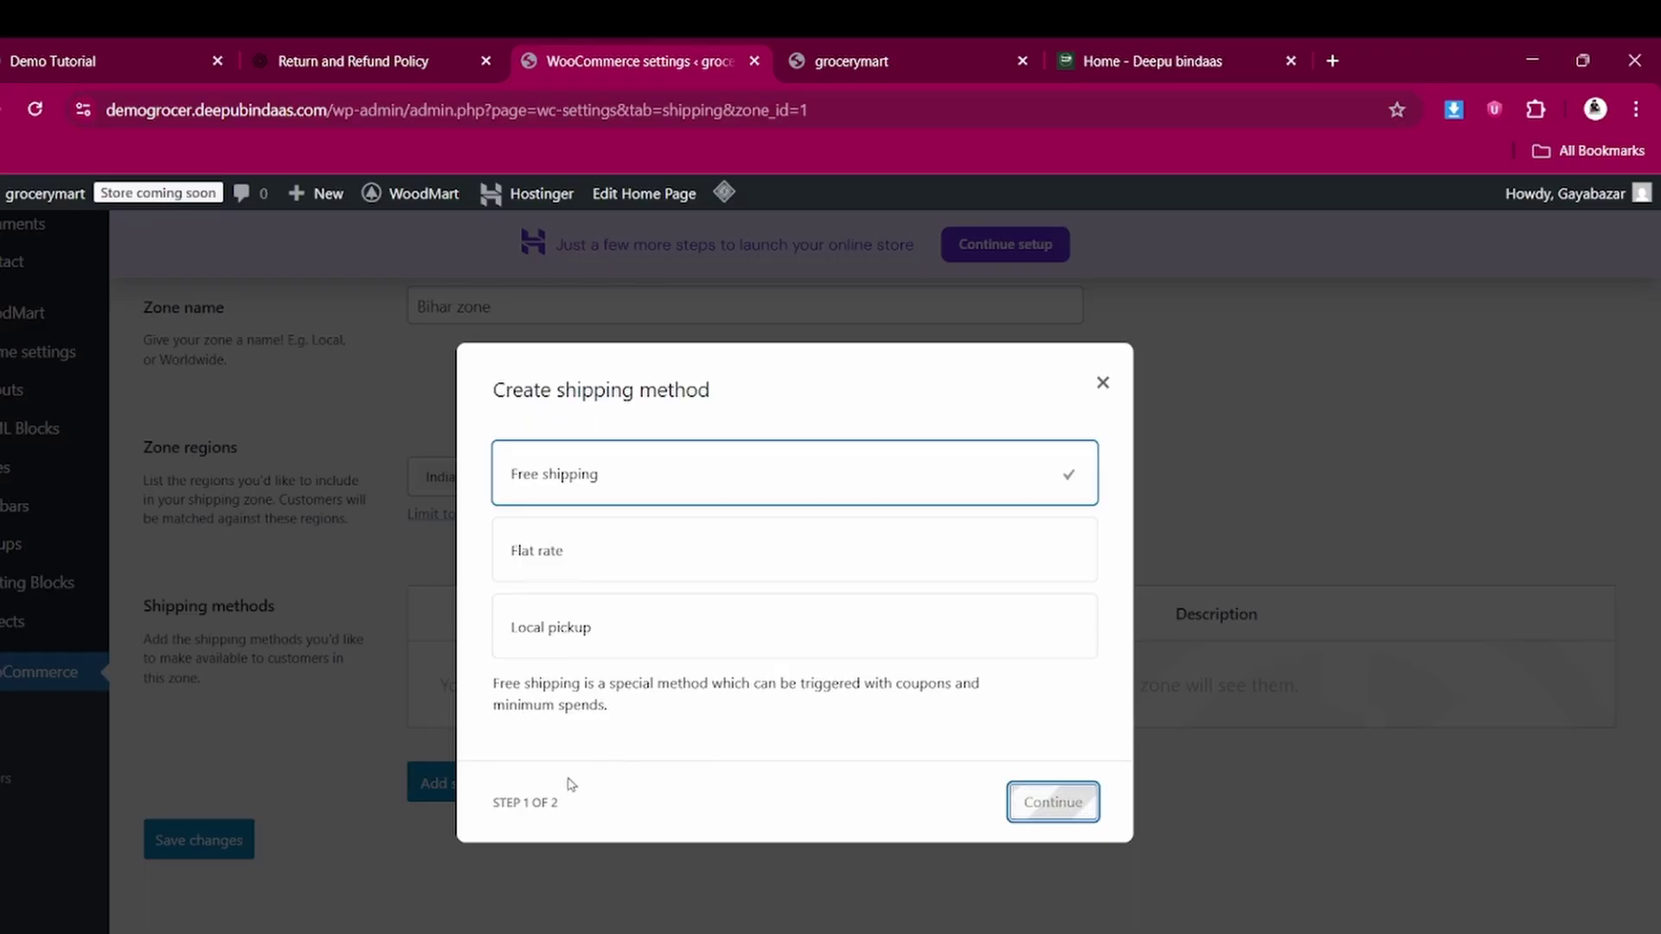
left_click(1052, 802)
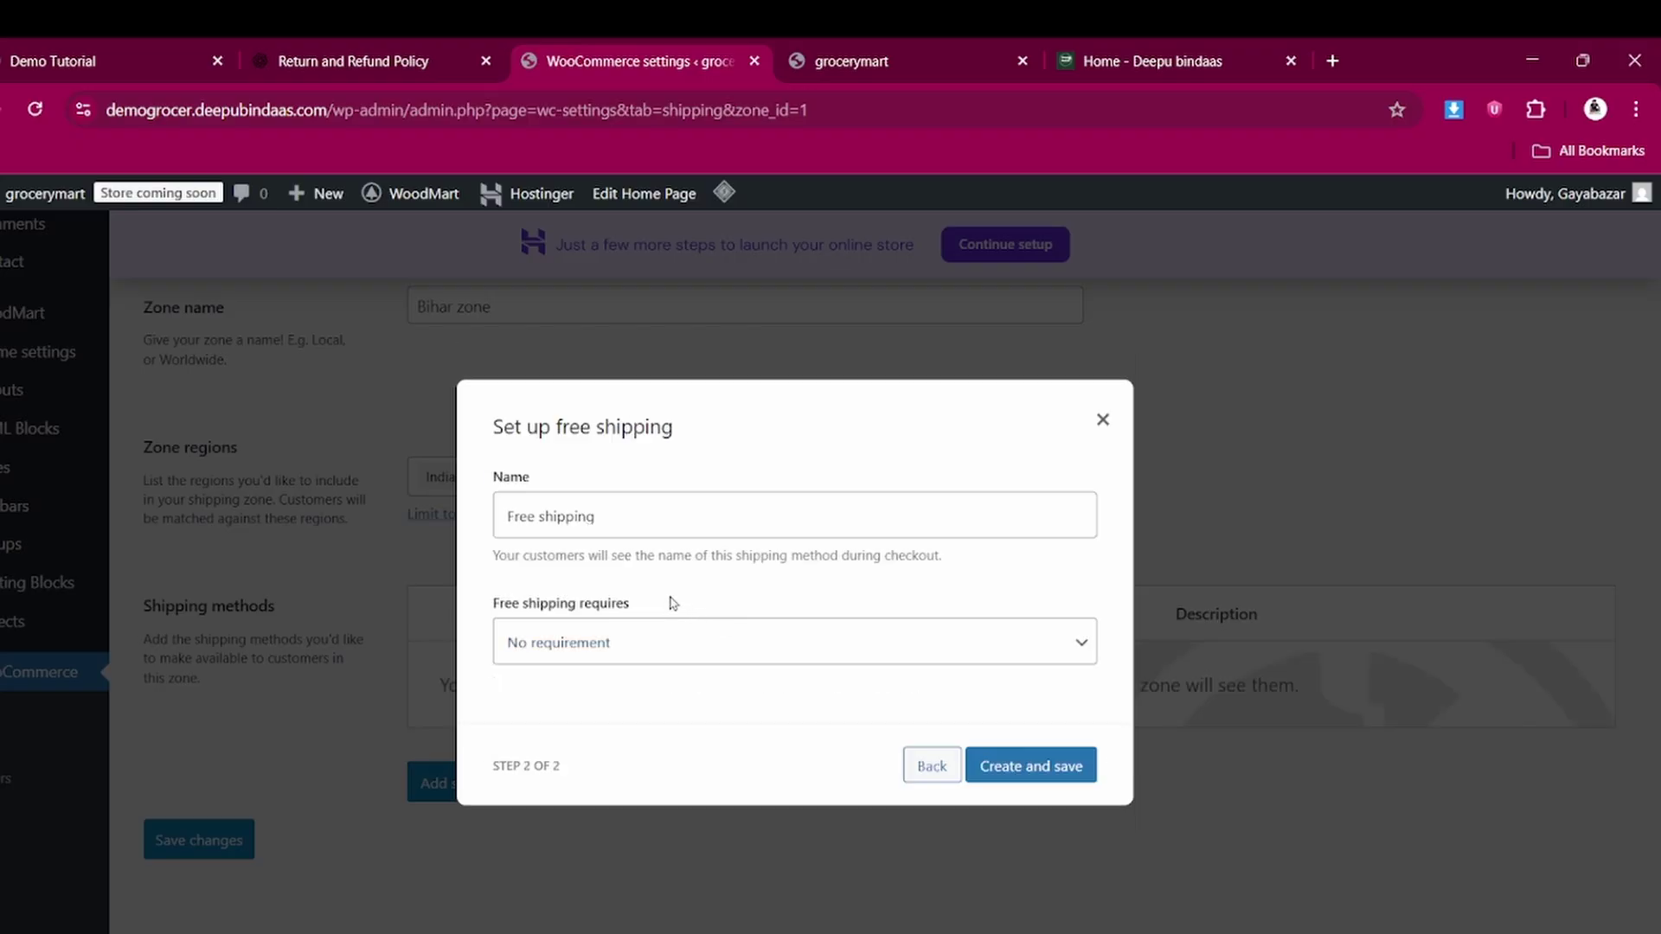
left_click(592, 645)
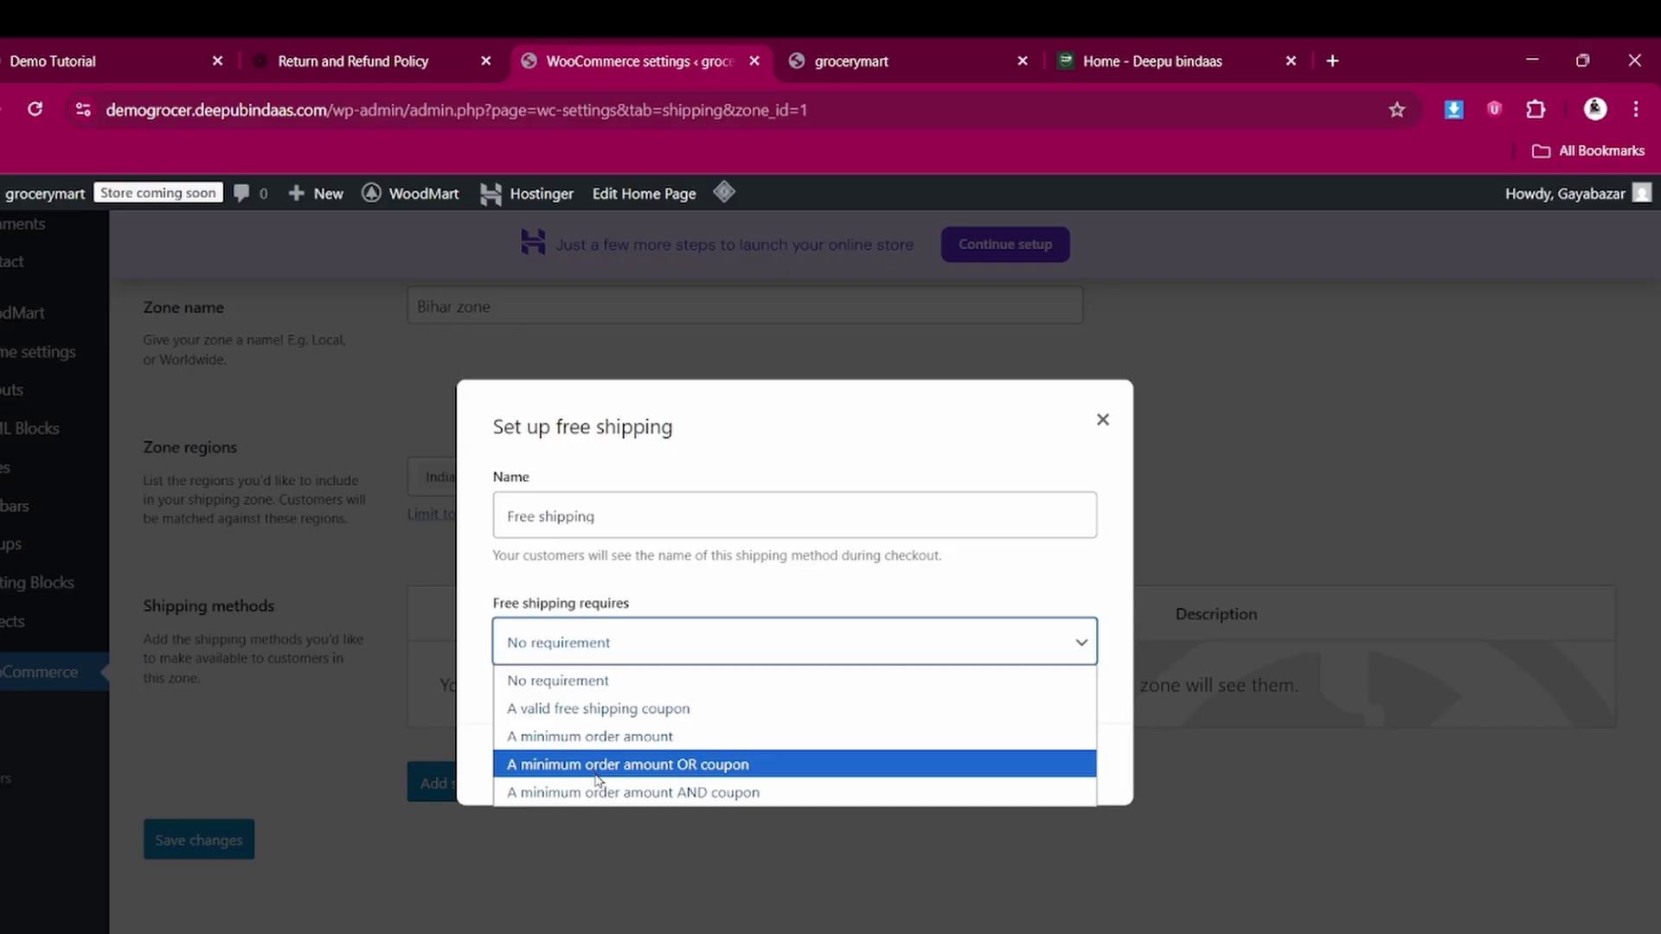
left_click(597, 737)
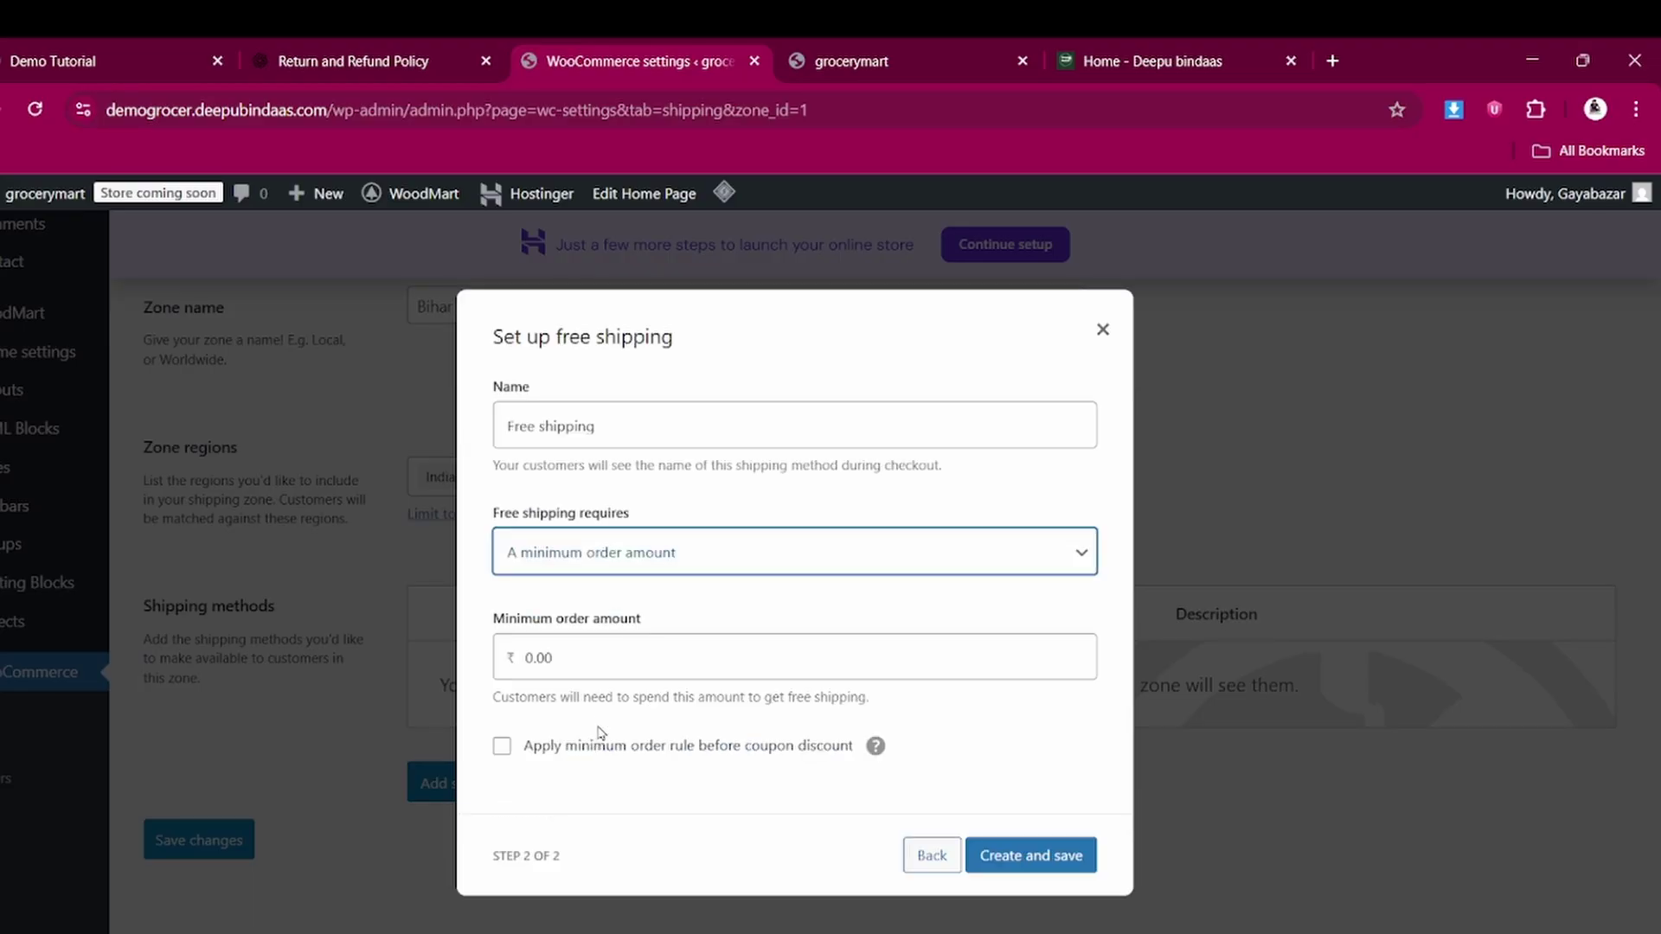
left_click(585, 660)
type("1000")
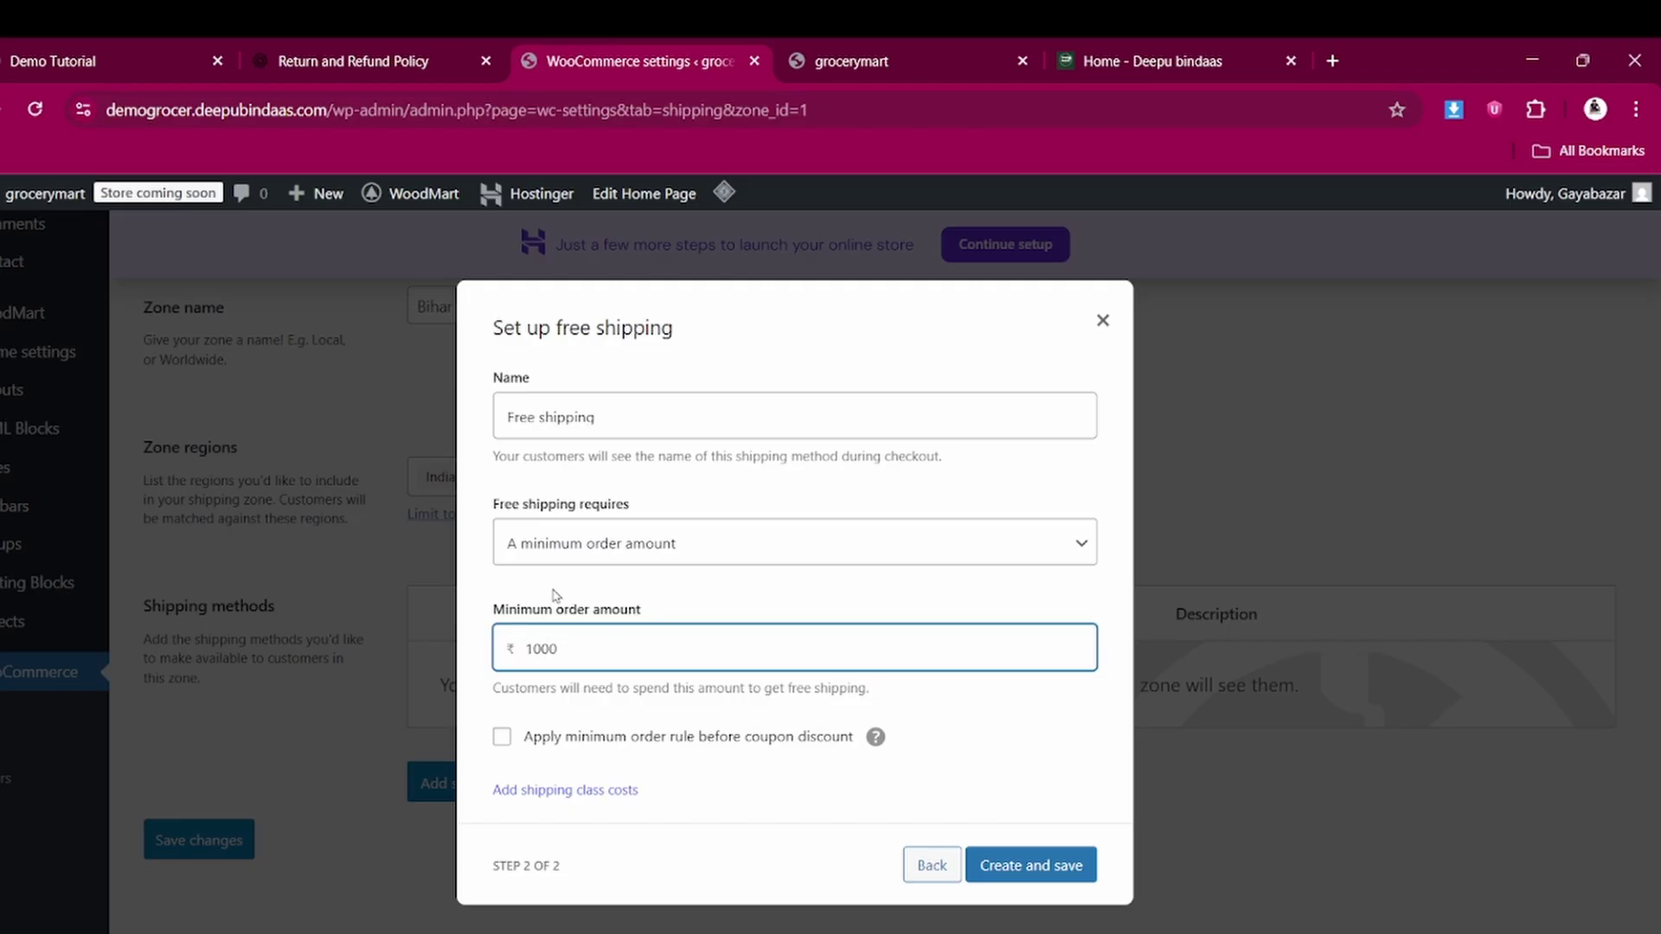
left_click(995, 874)
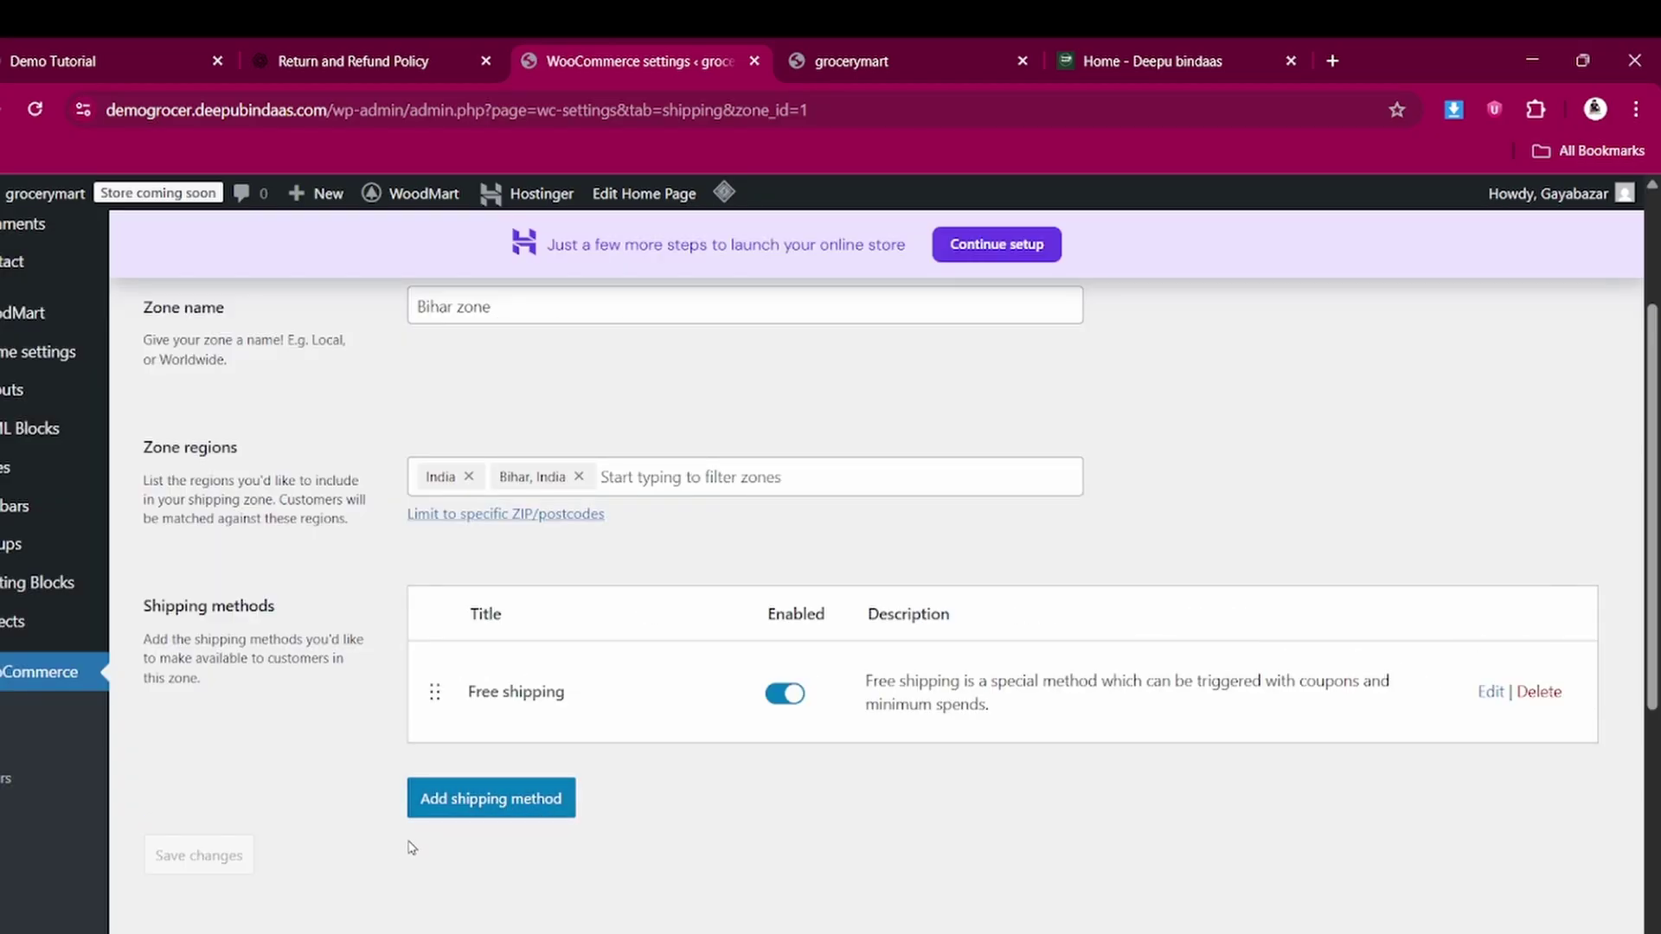
Add a Flat rate shipping method to Bihar zone and bring up its settings
left_click(491, 800)
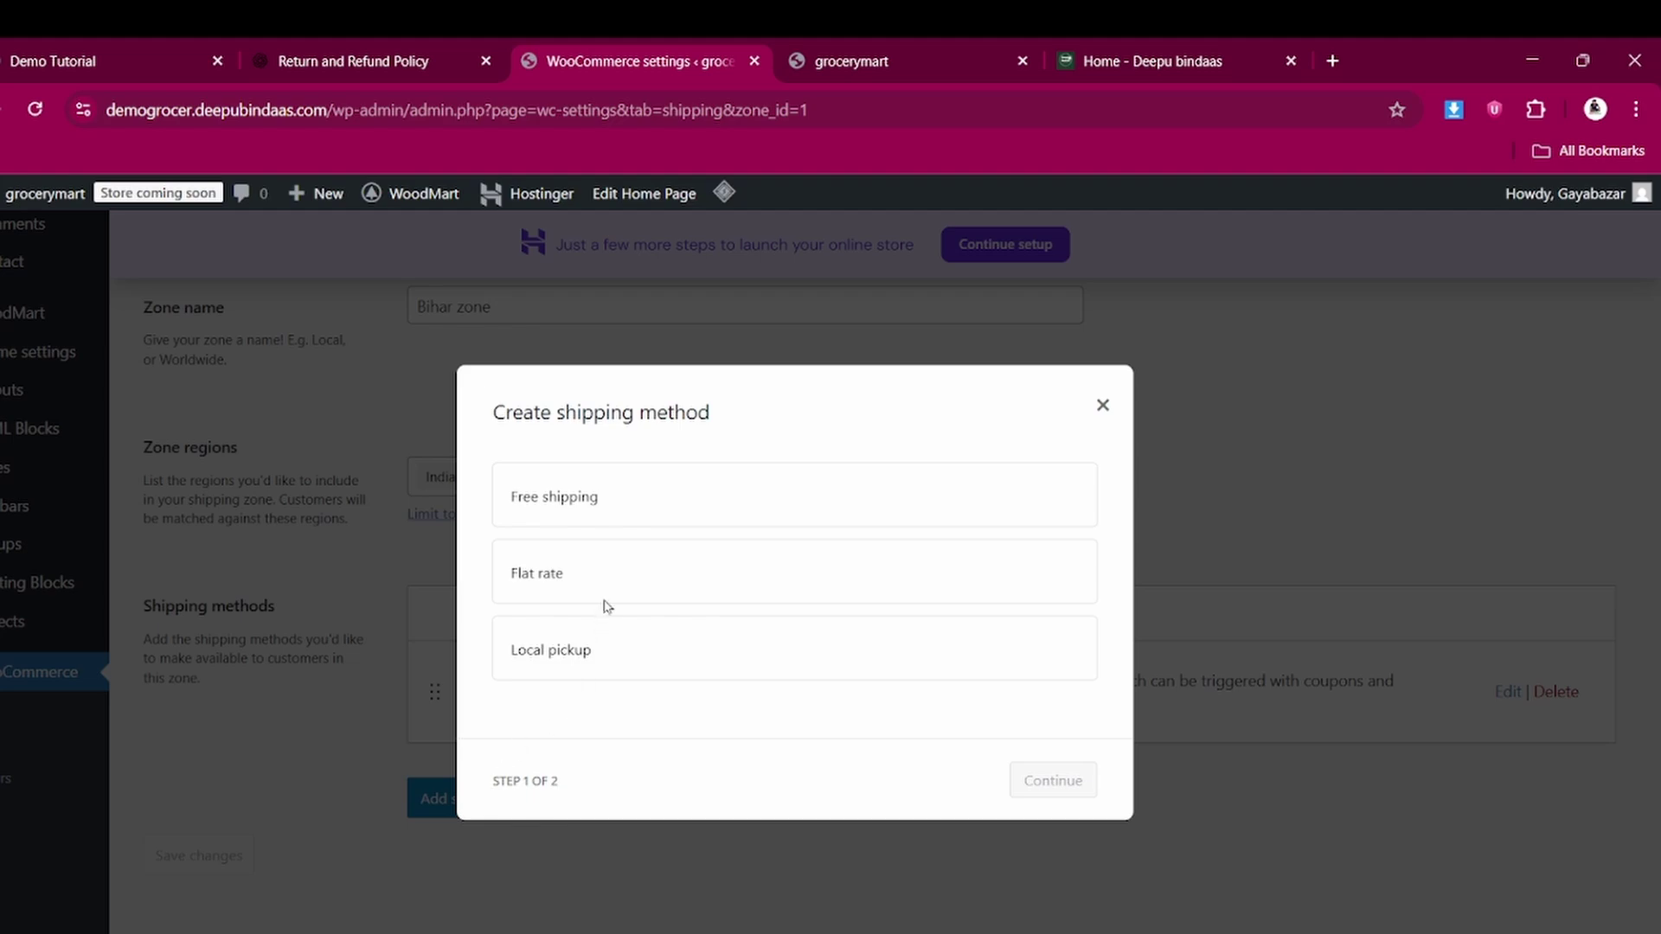
left_click(582, 580)
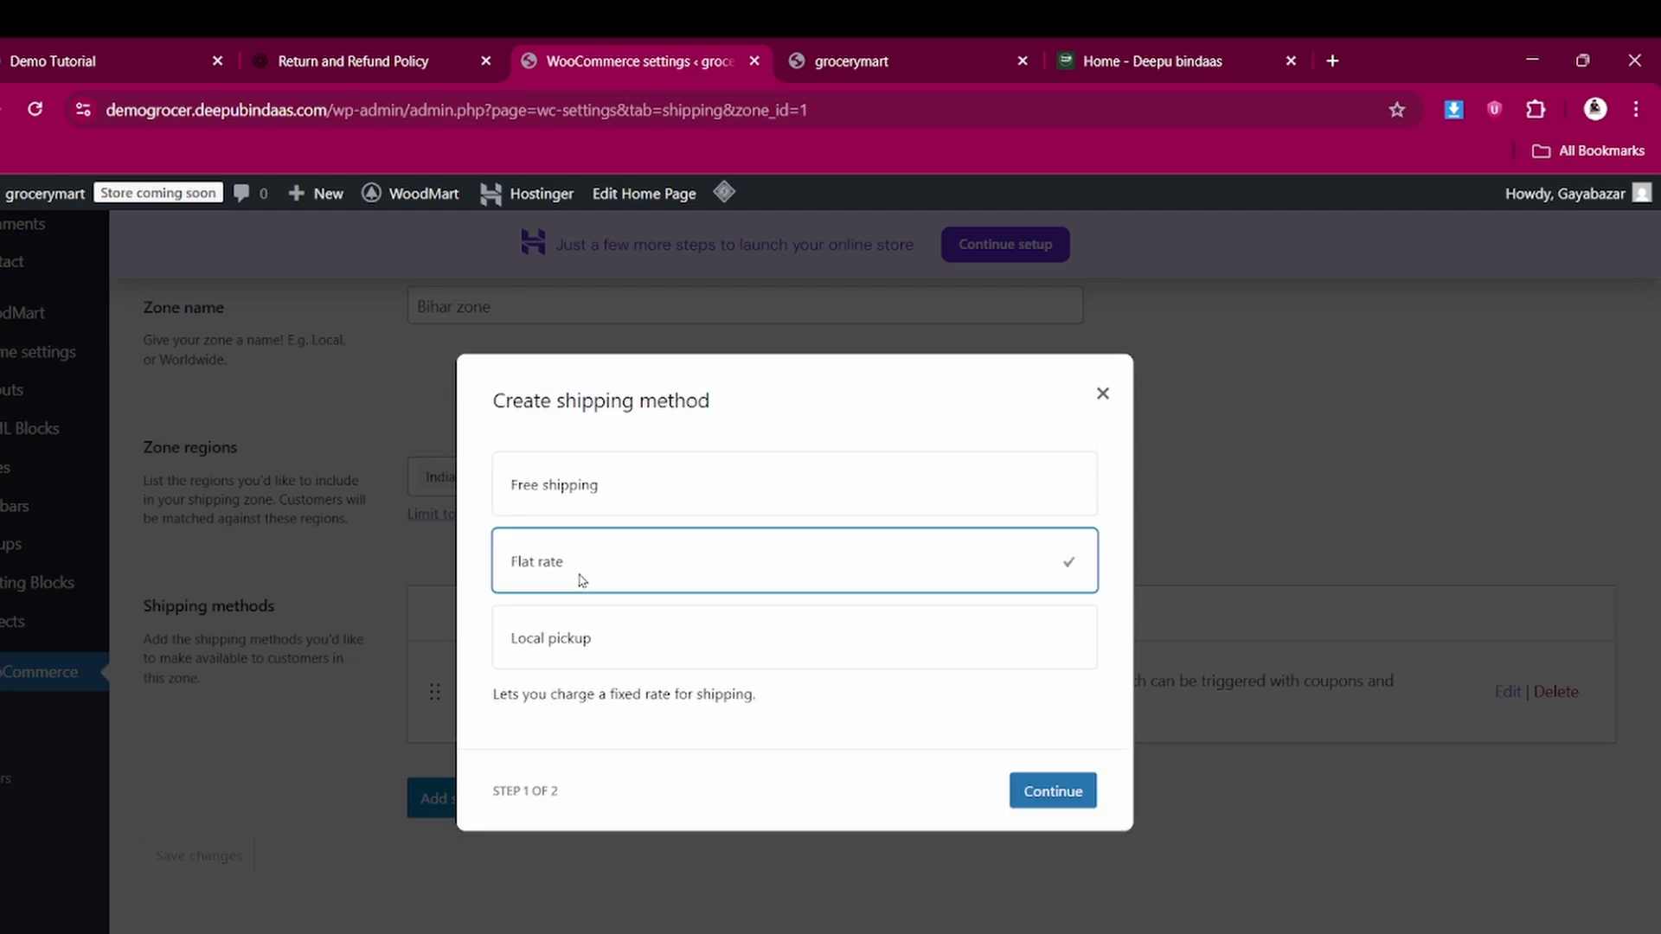
left_click(1067, 792)
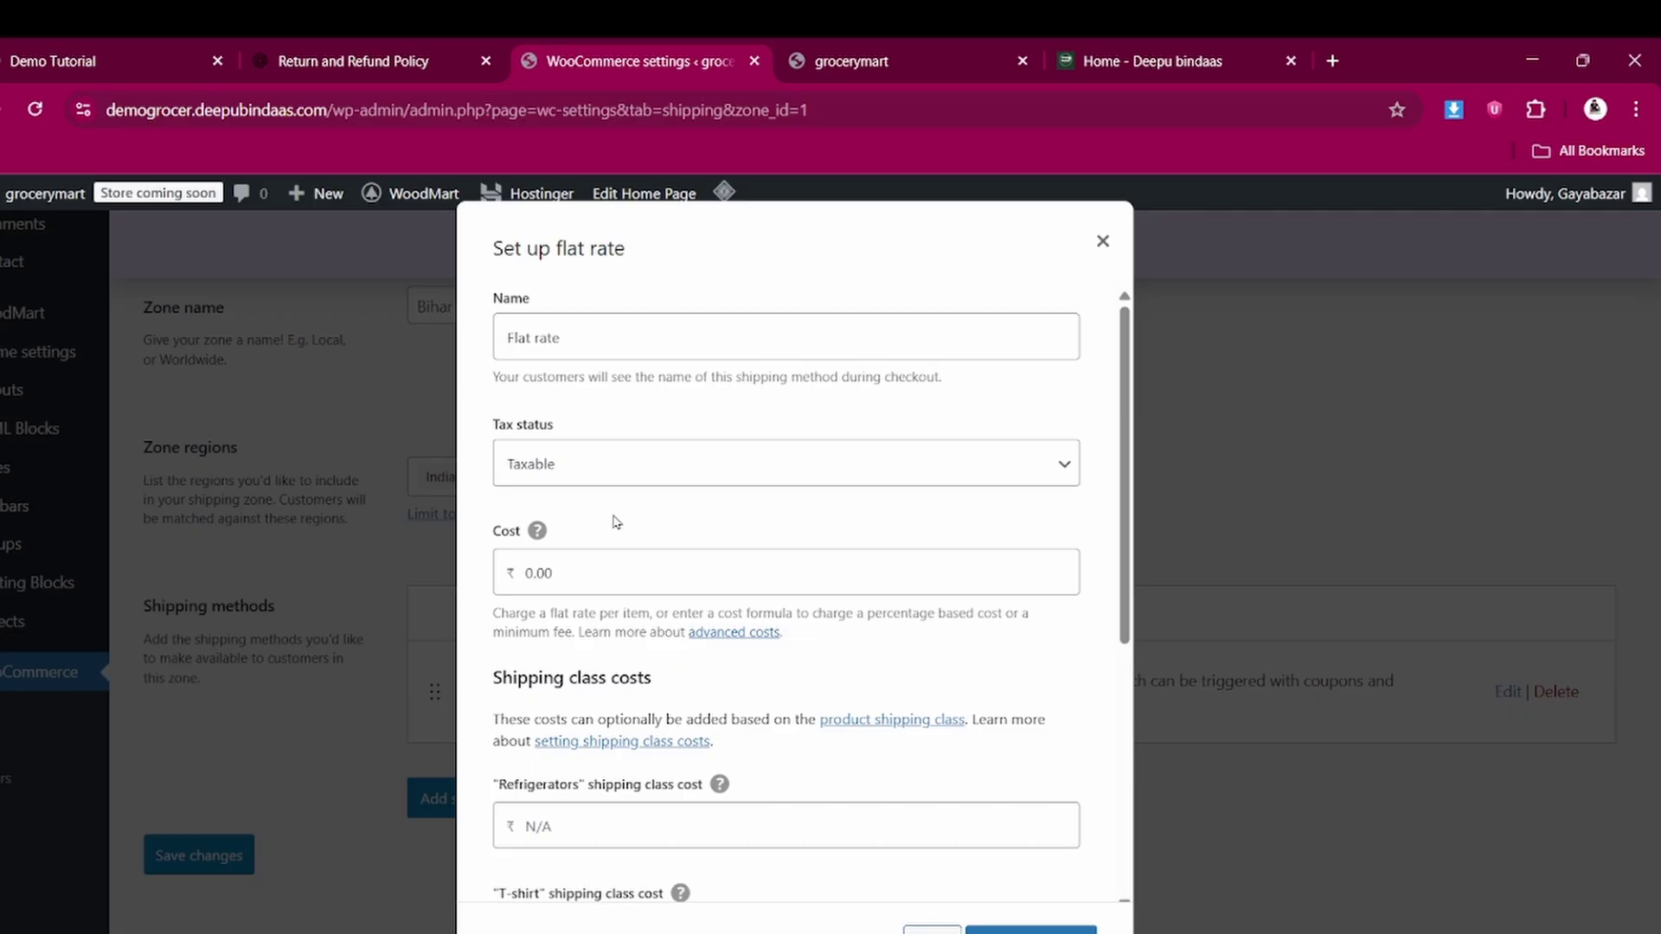
scroll(616, 524, "down", 1)
scroll(615, 517, "up", 1)
scroll(621, 613, "down", 2)
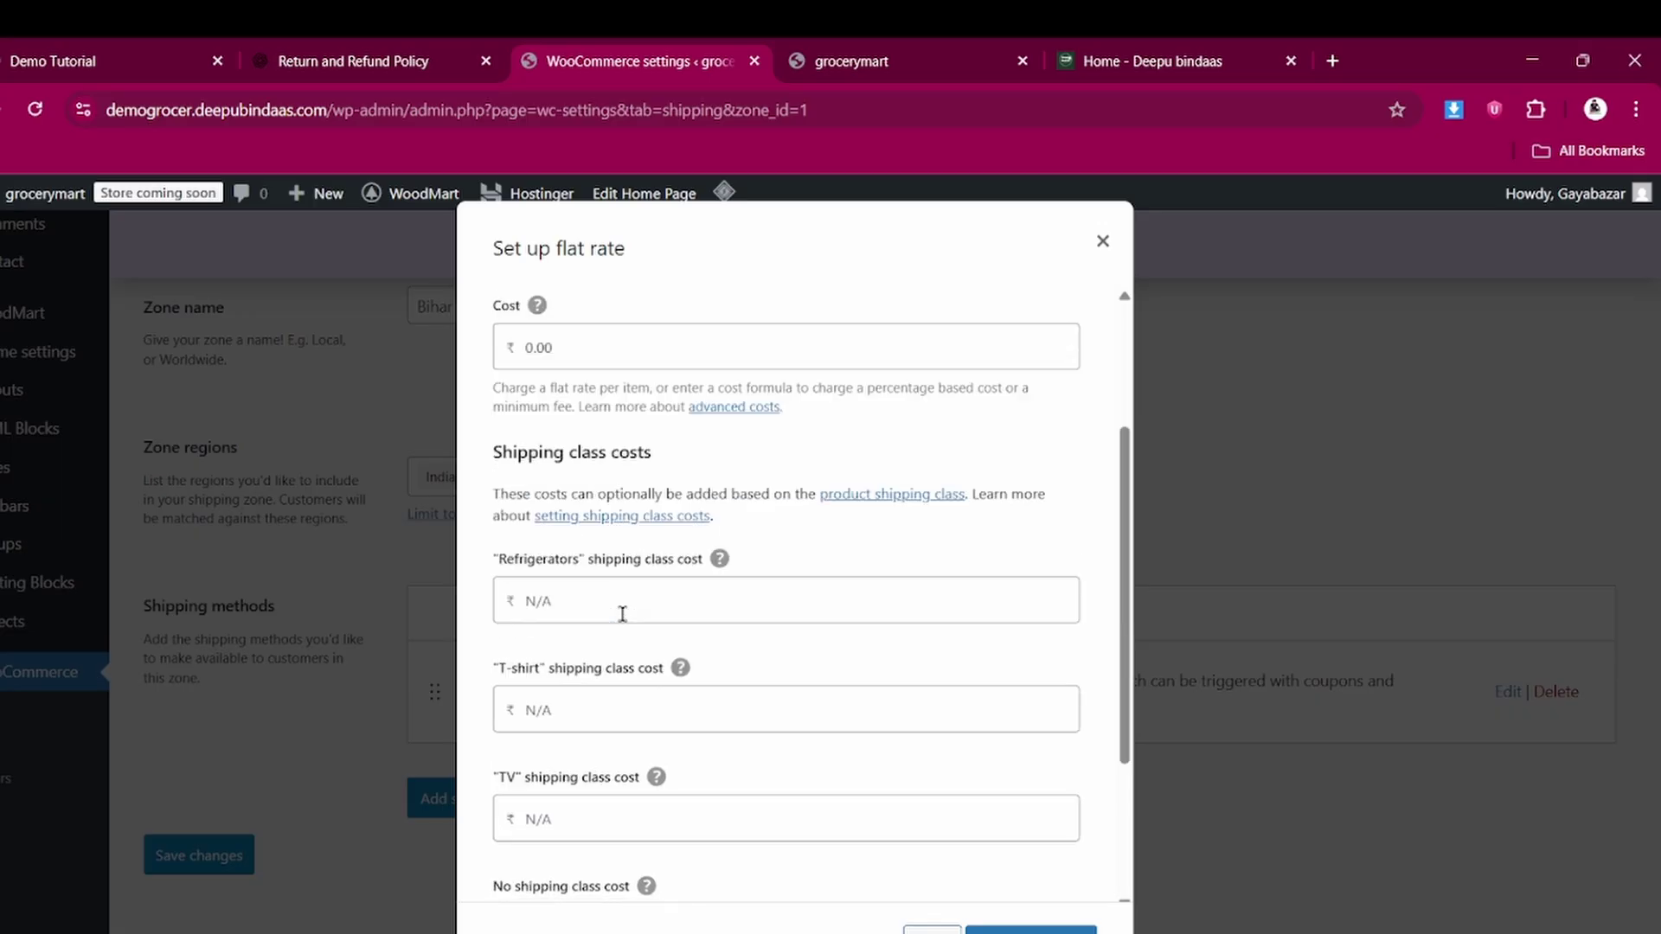
Enter 100 * [qty] as the Refrigerators shipping class cost
left_click(557, 600)
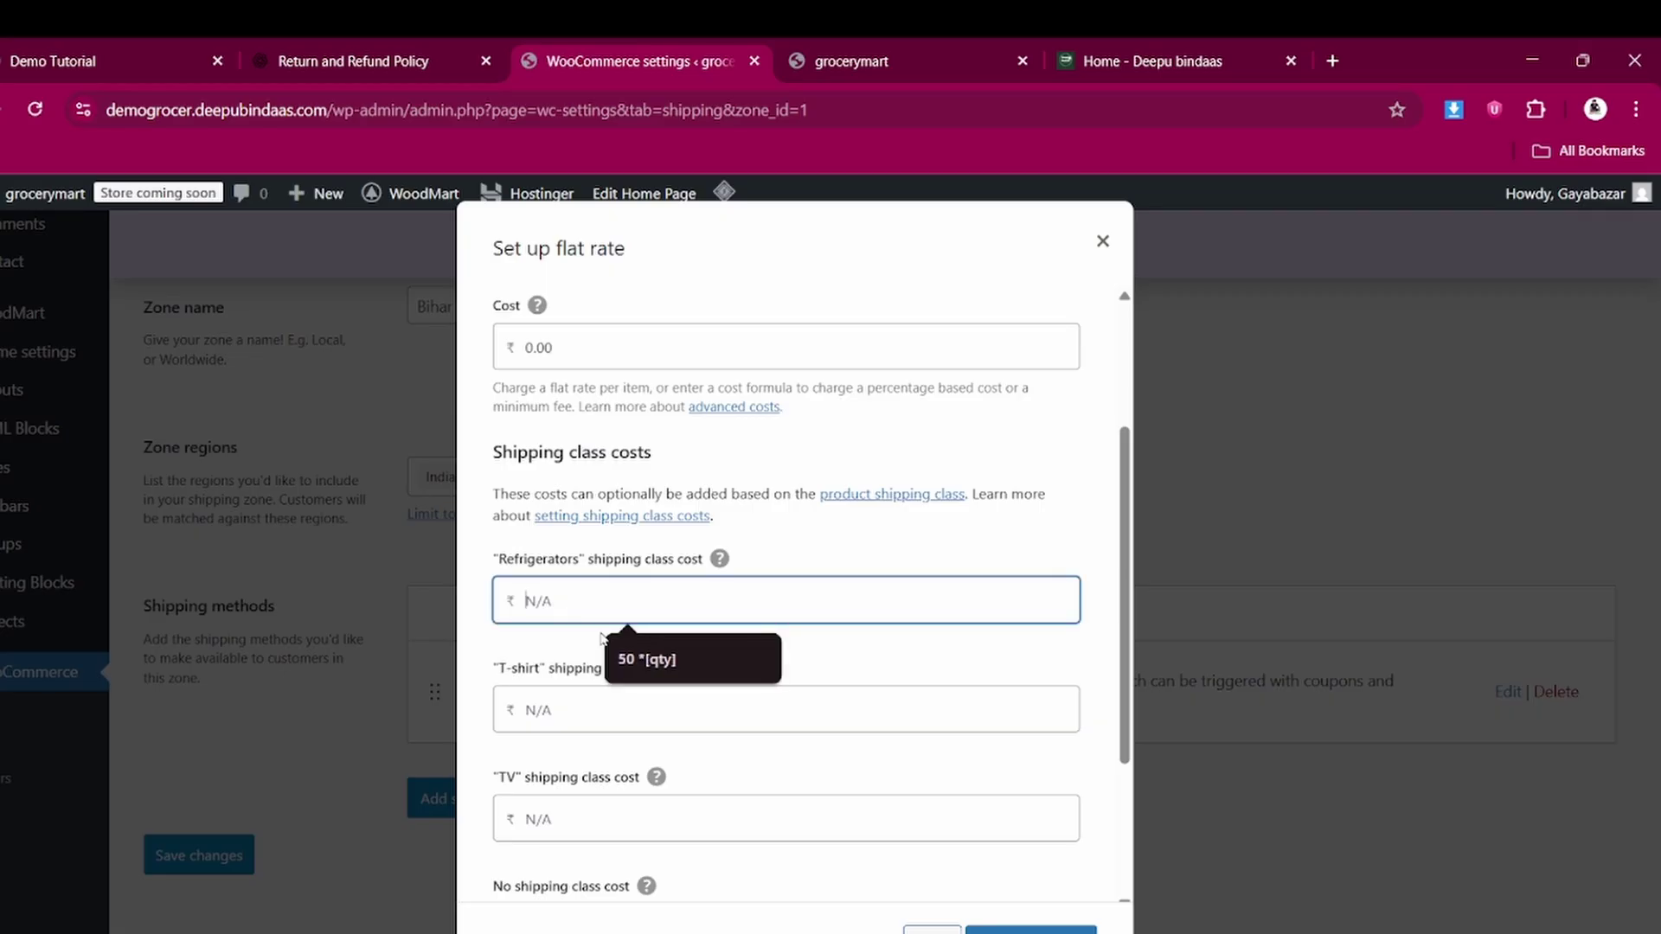
type("100 * [qty")
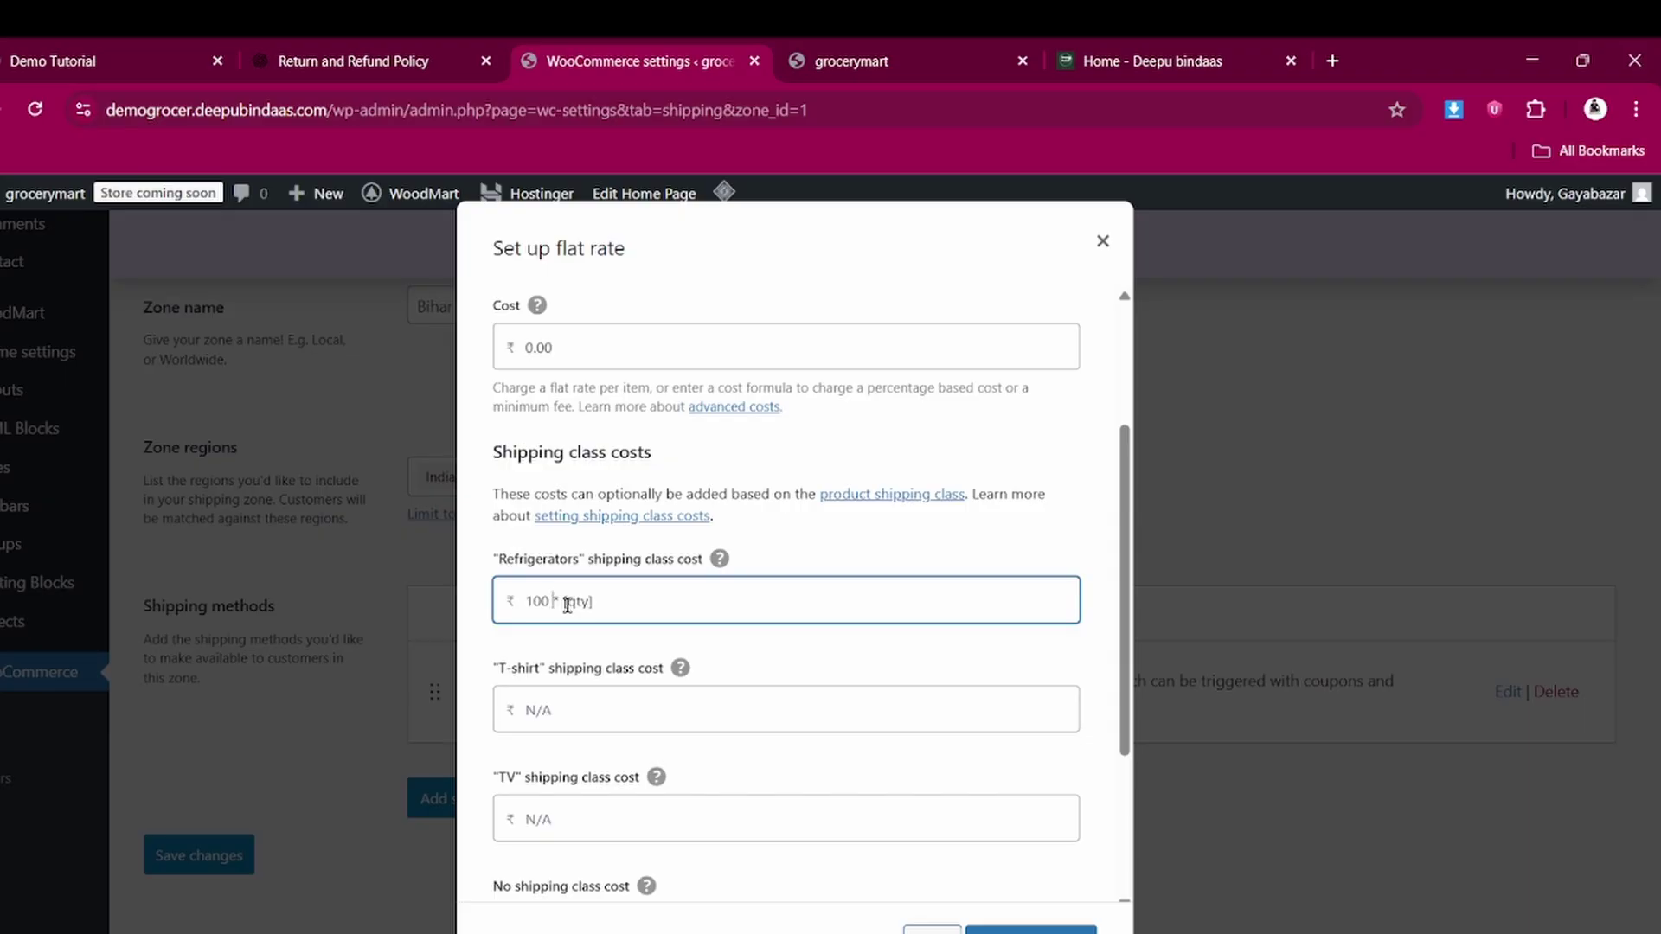
left_click_drag(552, 601, 631, 612)
scroll(558, 631, "down", 1)
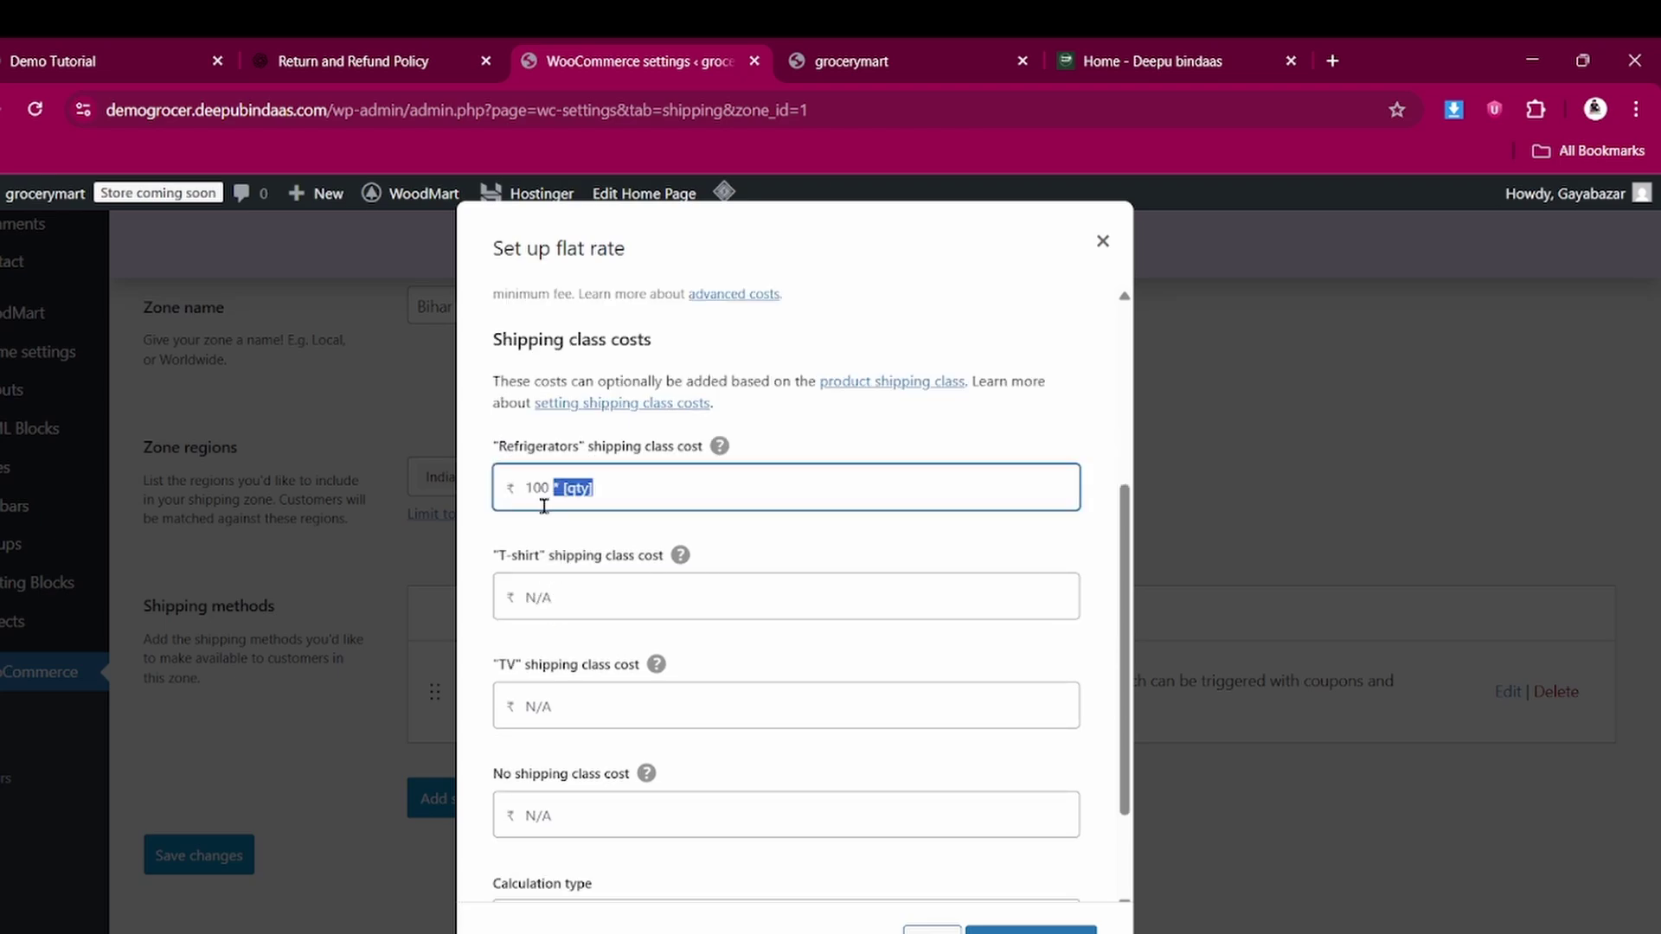
left_click(626, 489)
Autofill the T-shirt class cost with 100 *[qty] and the TV class cost with 20 *[qty]
left_click(593, 595)
left_click(638, 670)
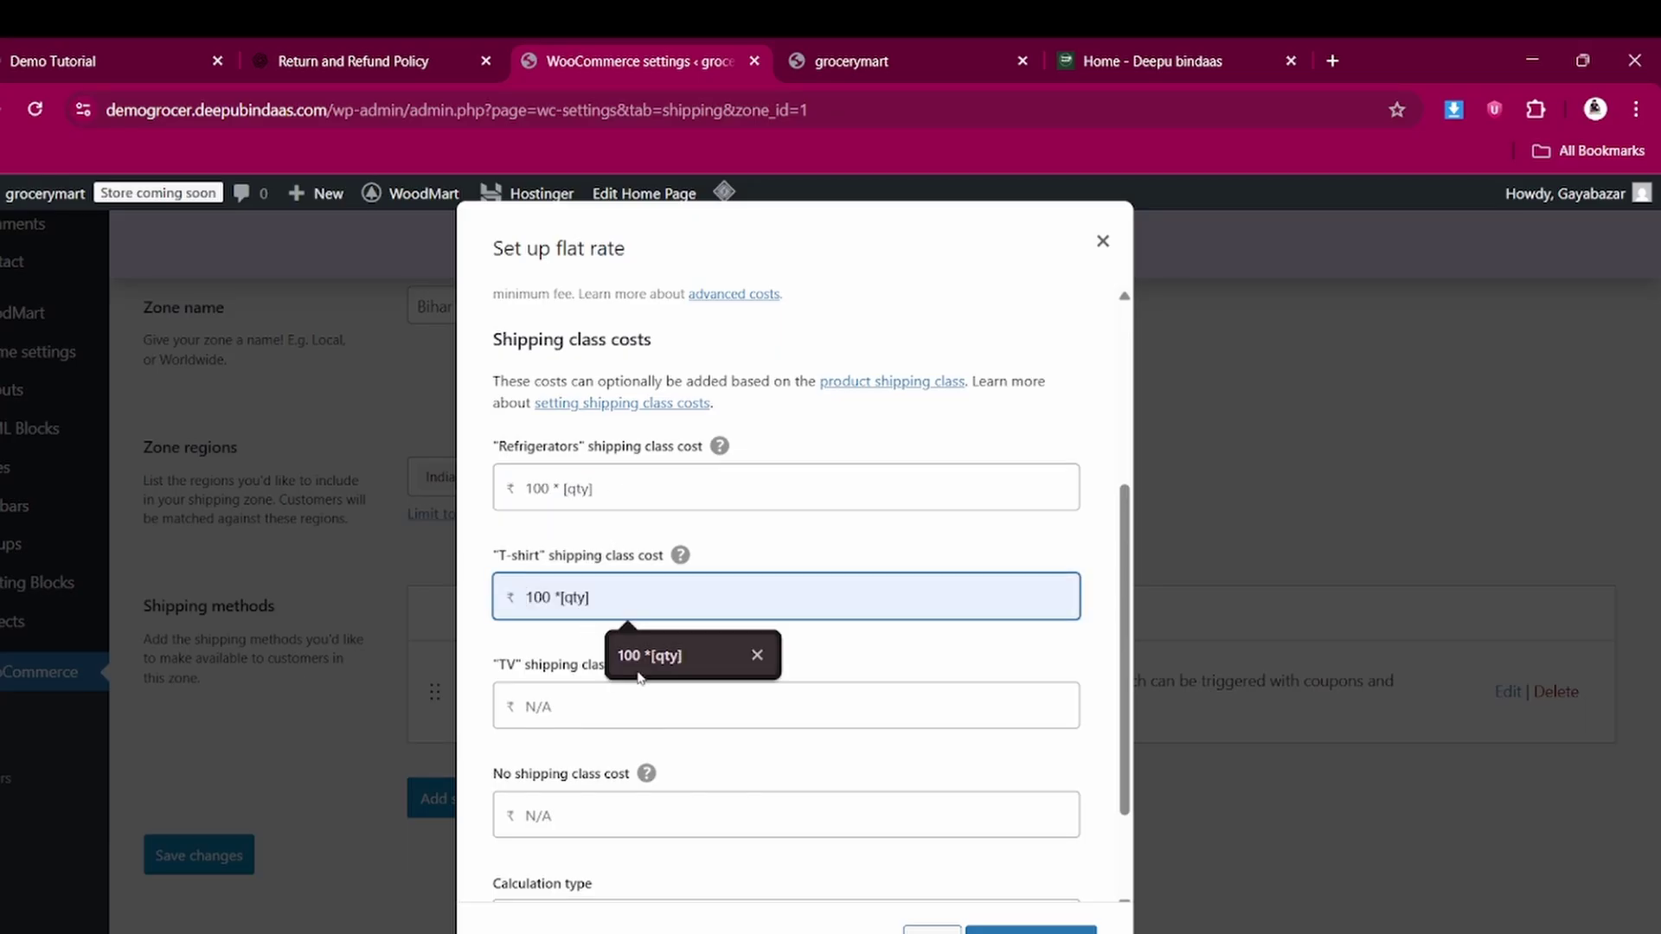
left_click(554, 705)
left_click(655, 766)
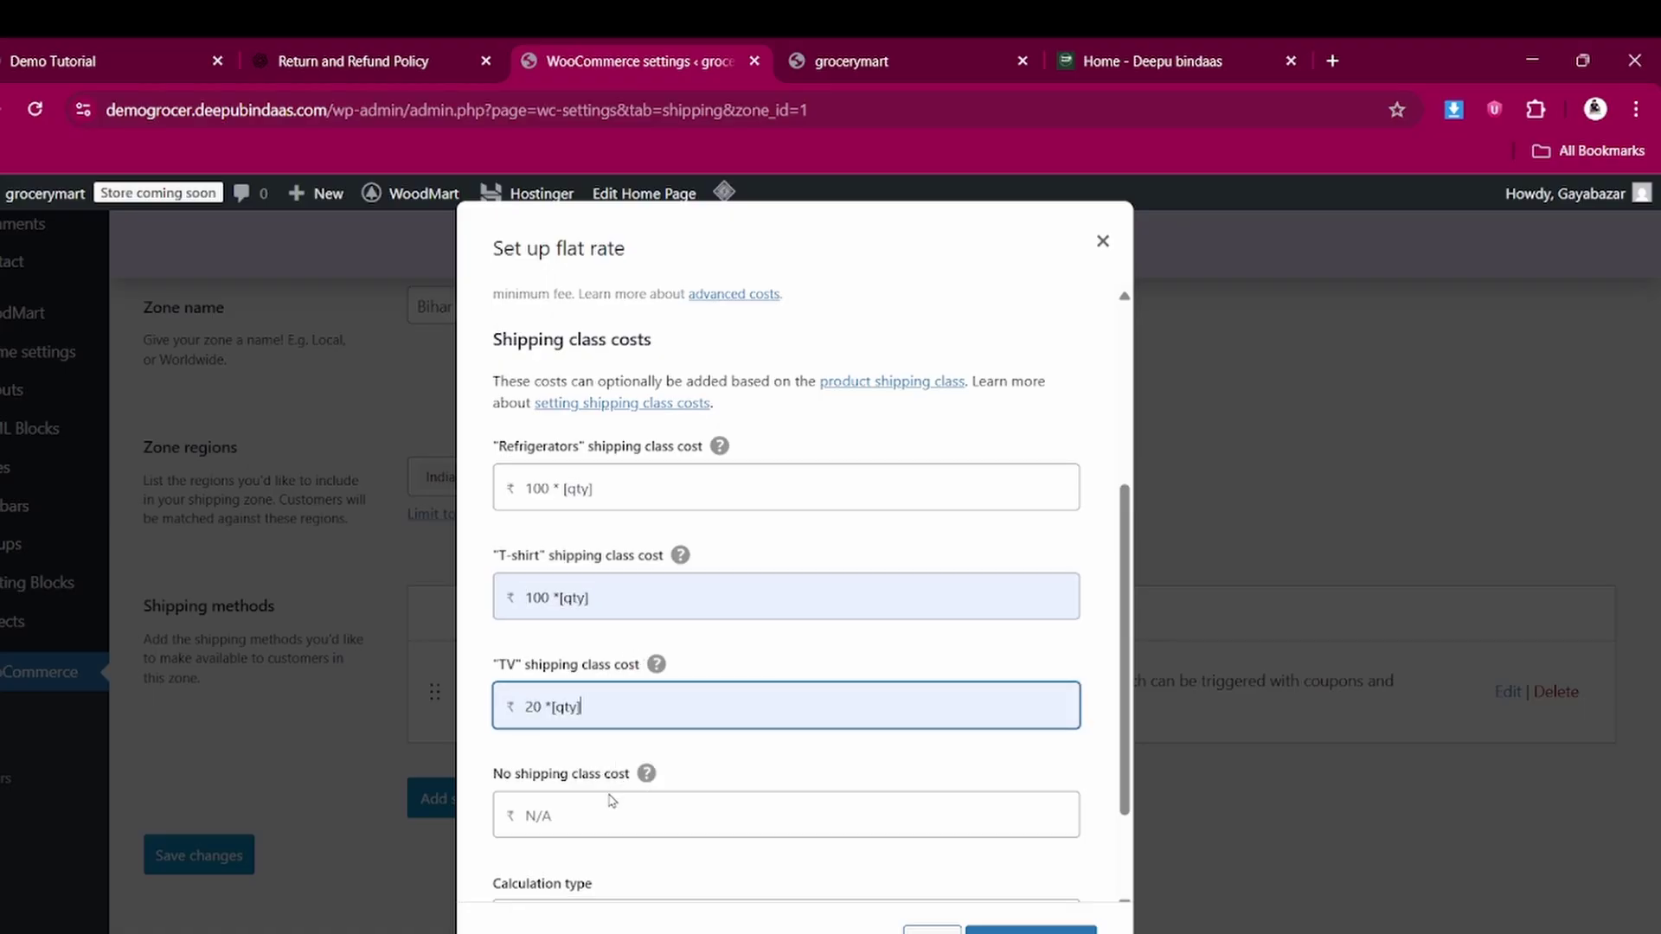
left_click(558, 814)
scroll(644, 779, "down", 2)
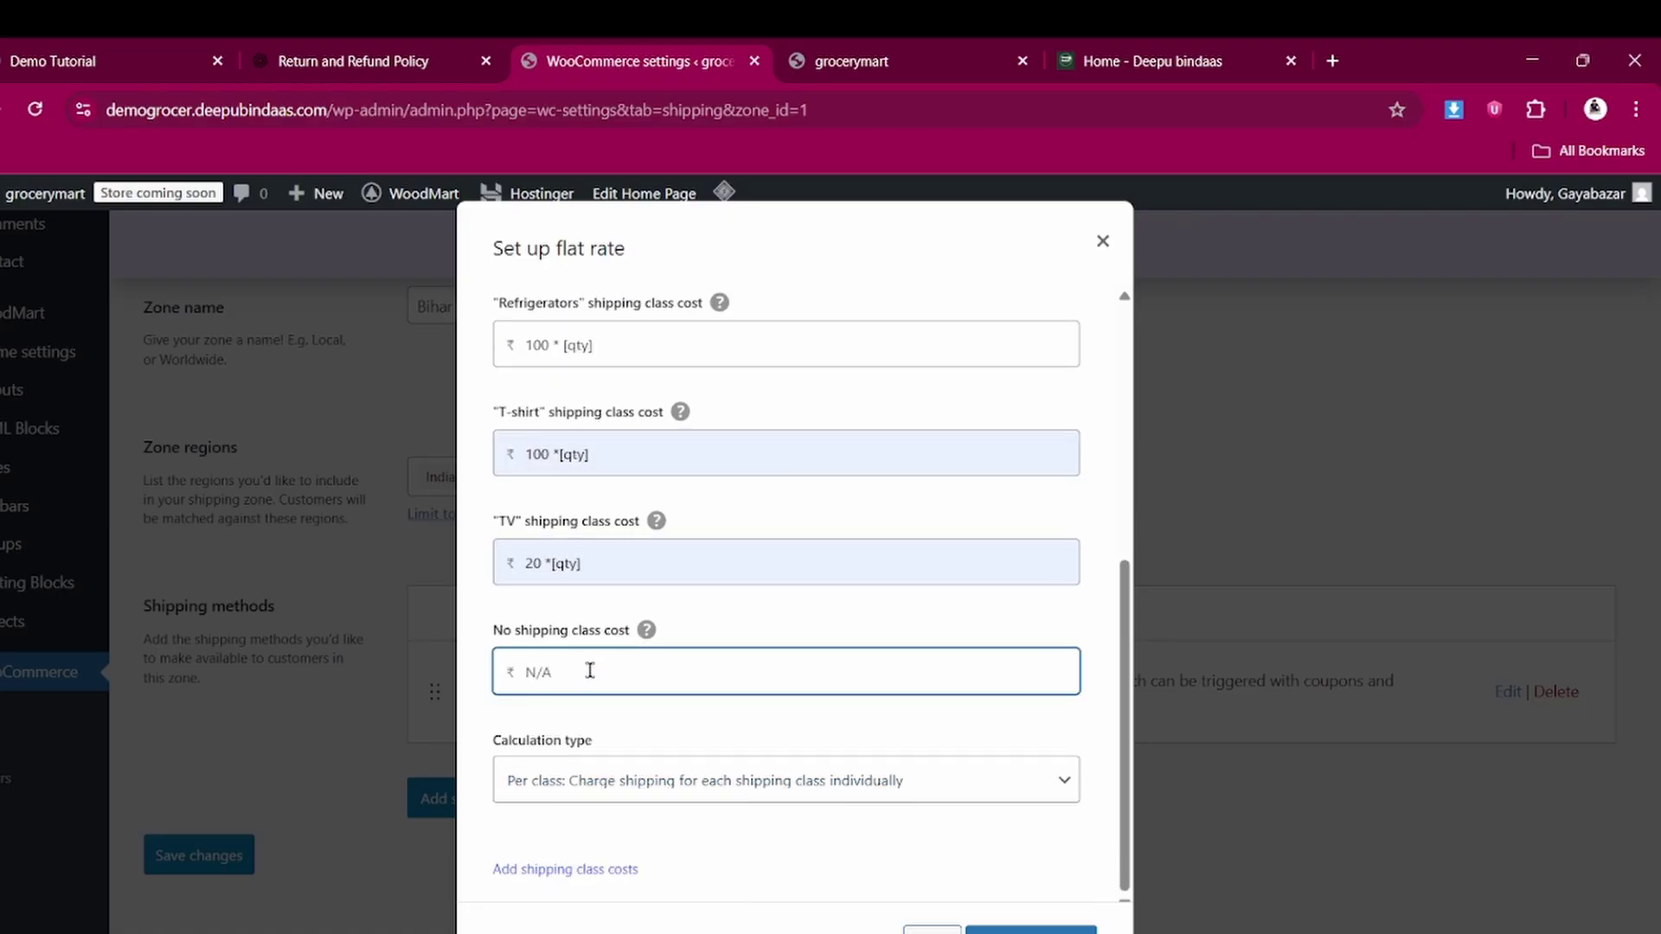
scroll(604, 582, "up", 1)
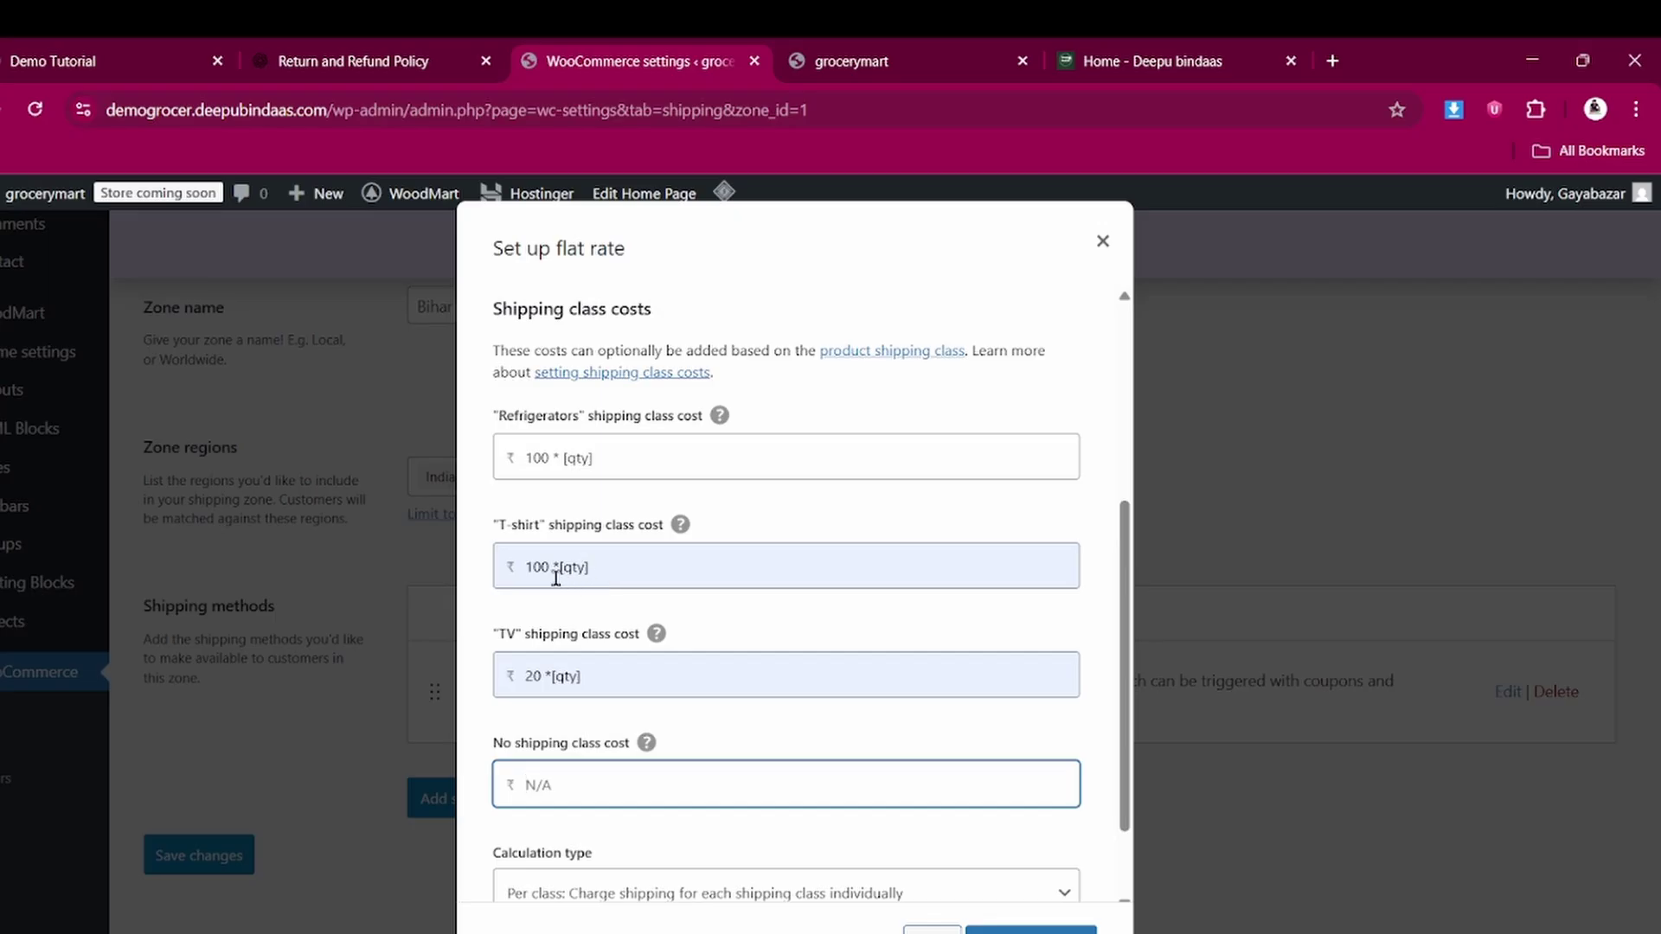
Change the T-shirt cost to 50 *[qty] and the TV cost to 70 *[qty], then save
triple_click(533, 560)
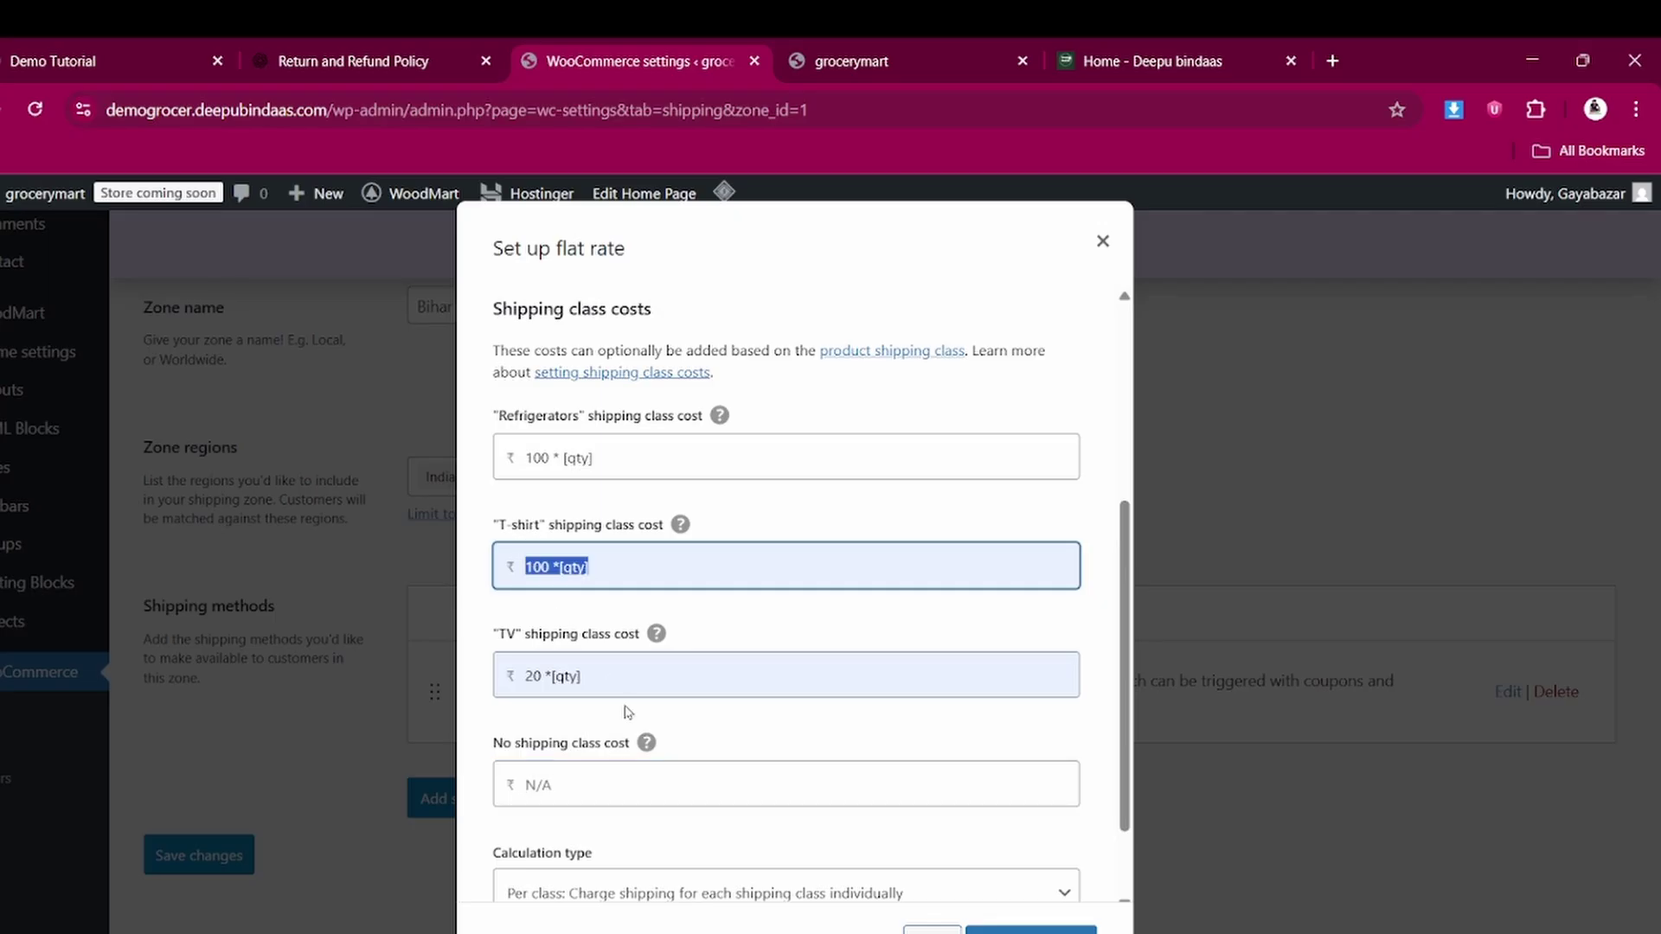
left_click(541, 567)
key("BackSpace")
key("BackSpace")
type("5")
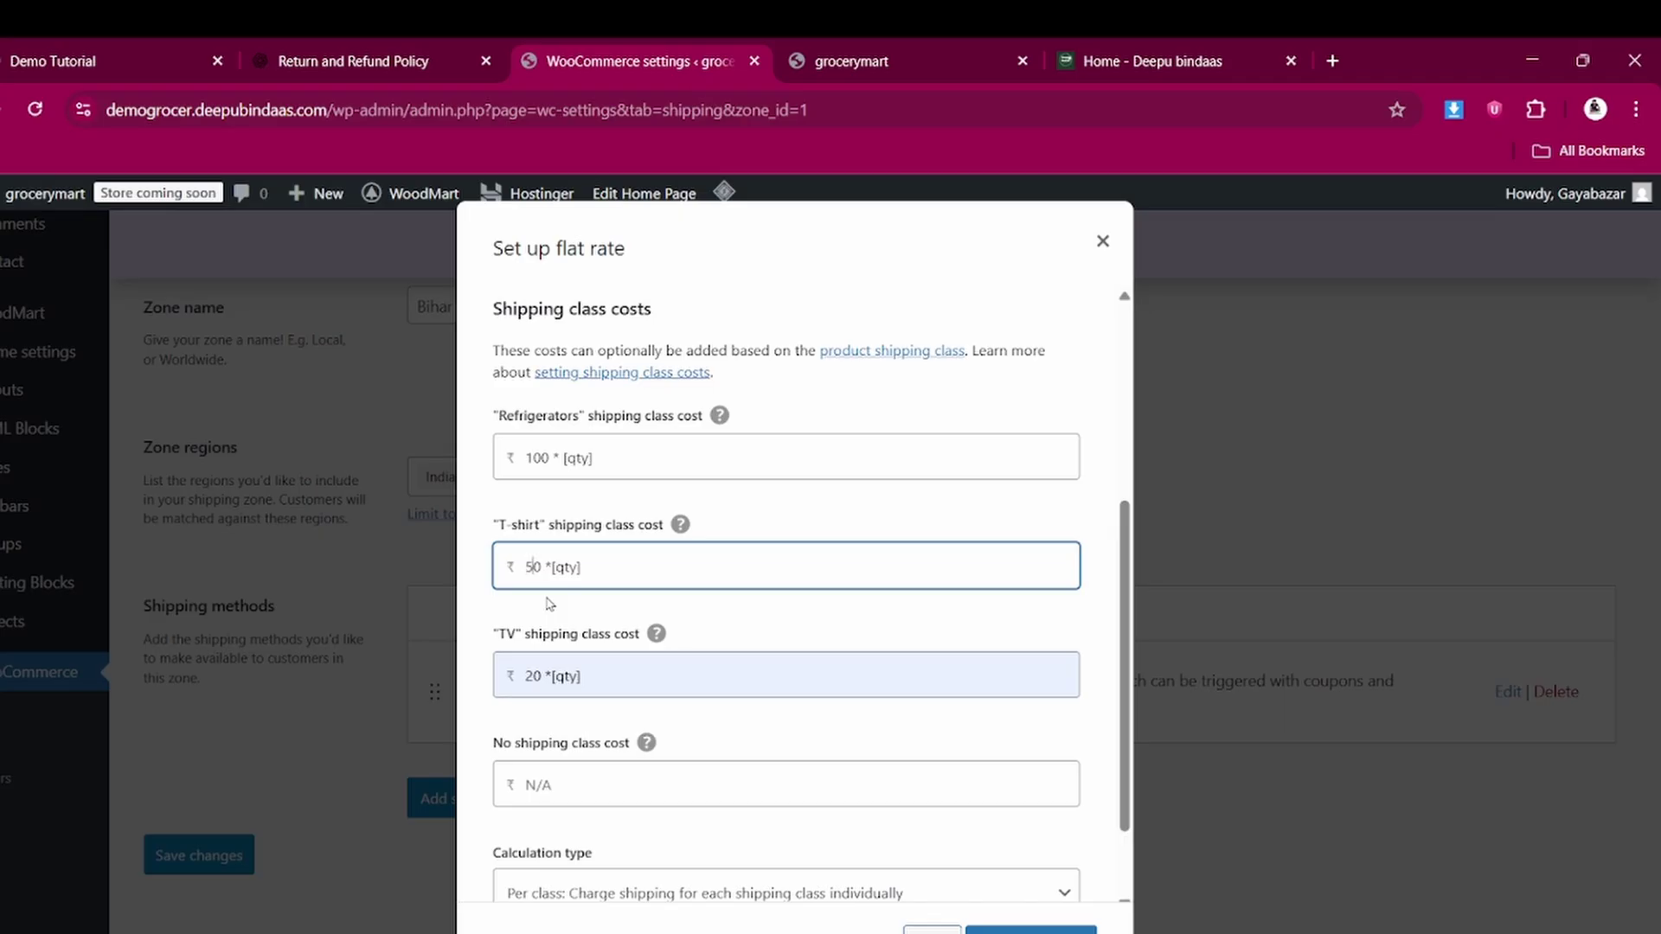
triple_click(538, 676)
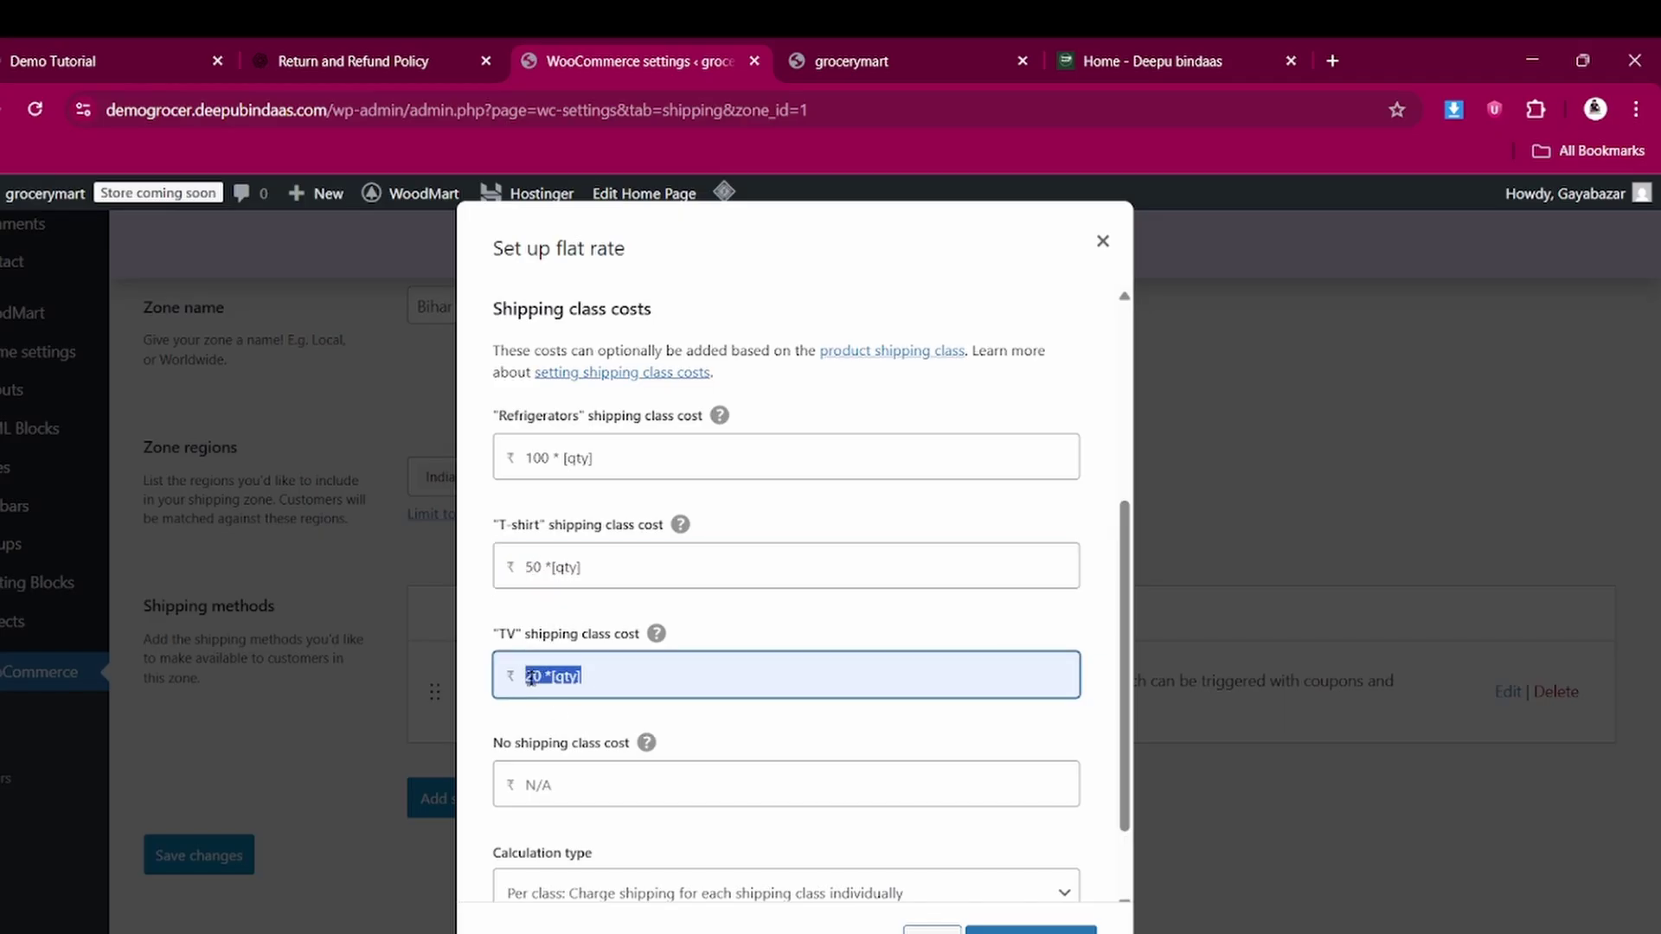
left_click(526, 674)
key("Delete")
type("7")
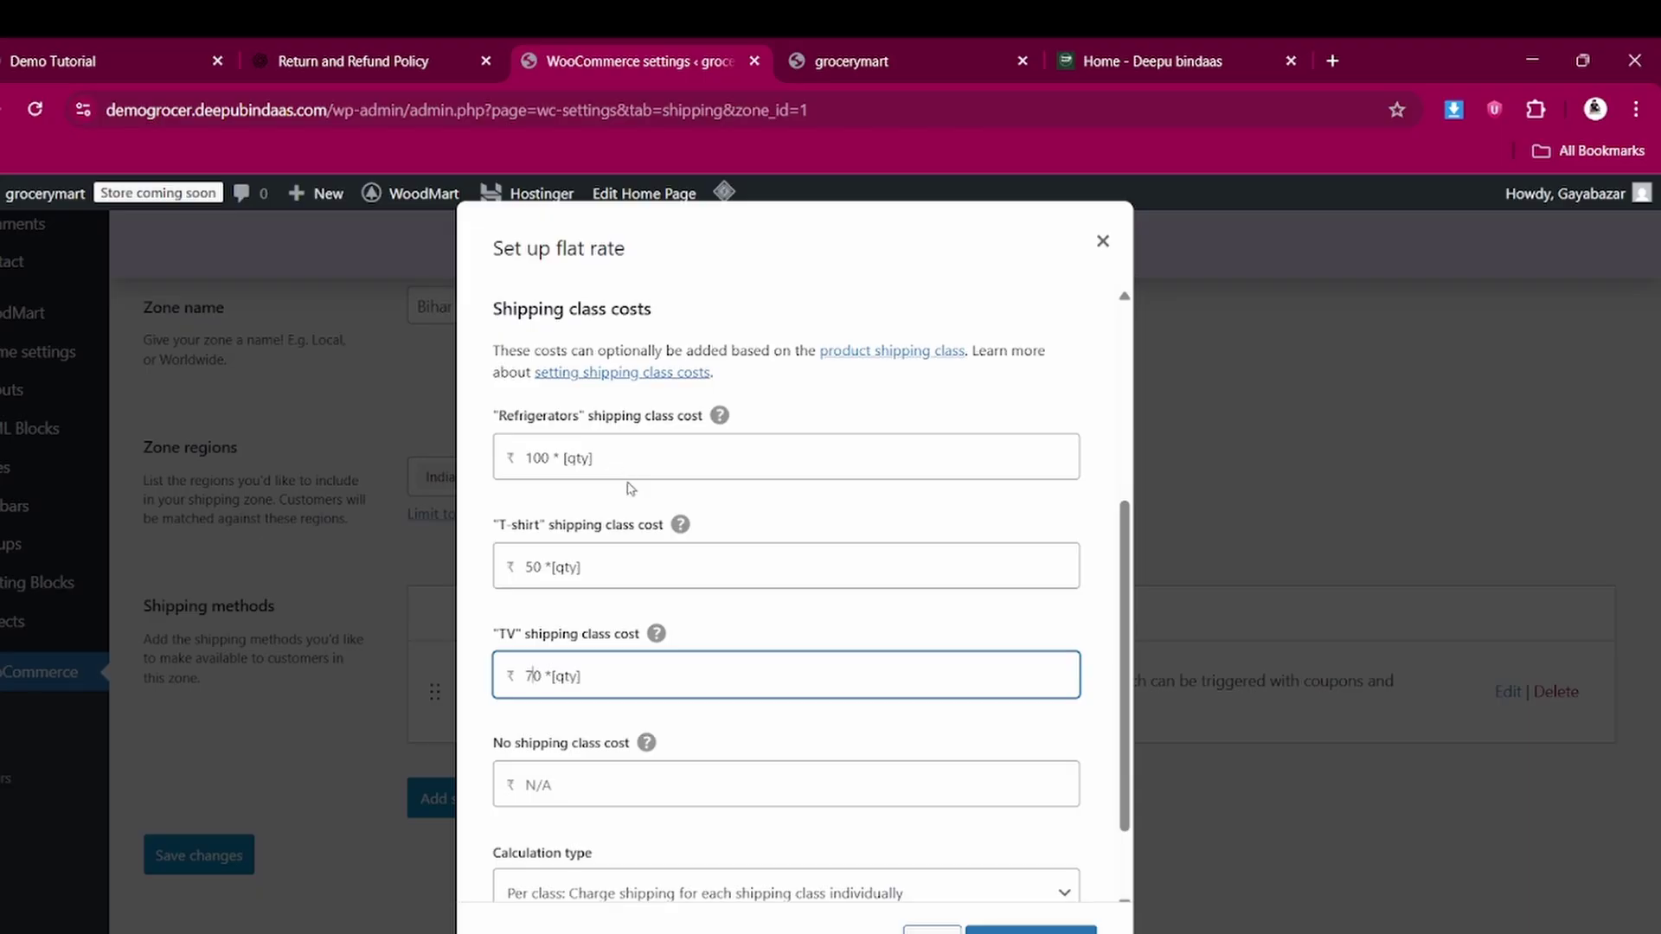
scroll(626, 516, "down", 1)
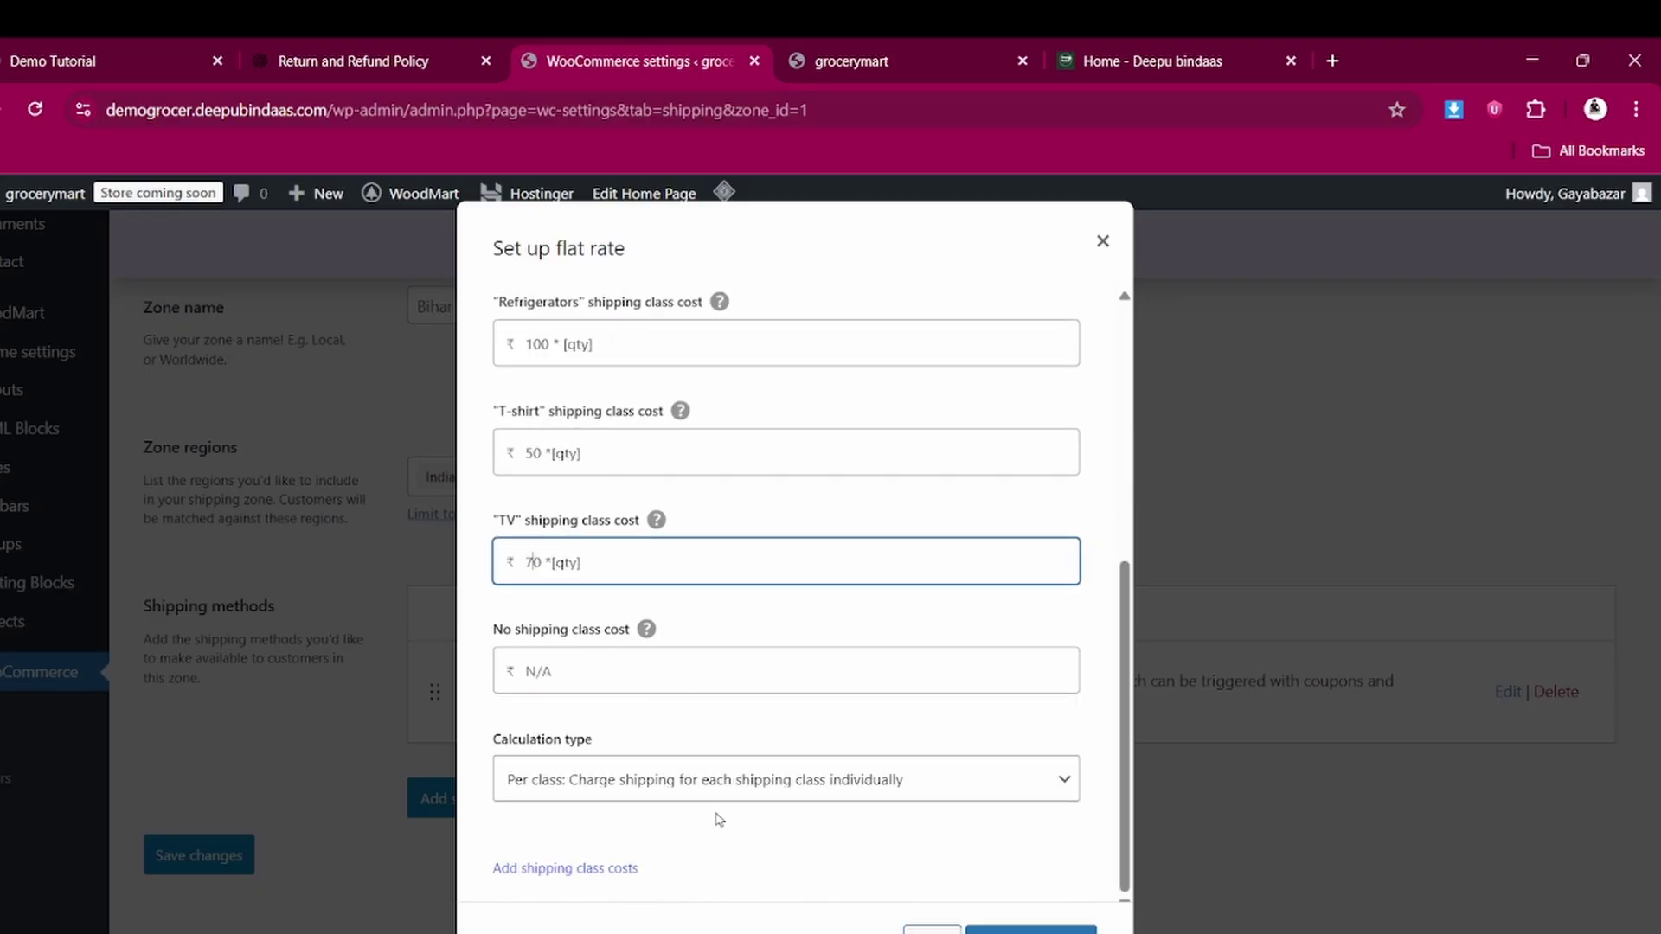
left_click(1056, 929)
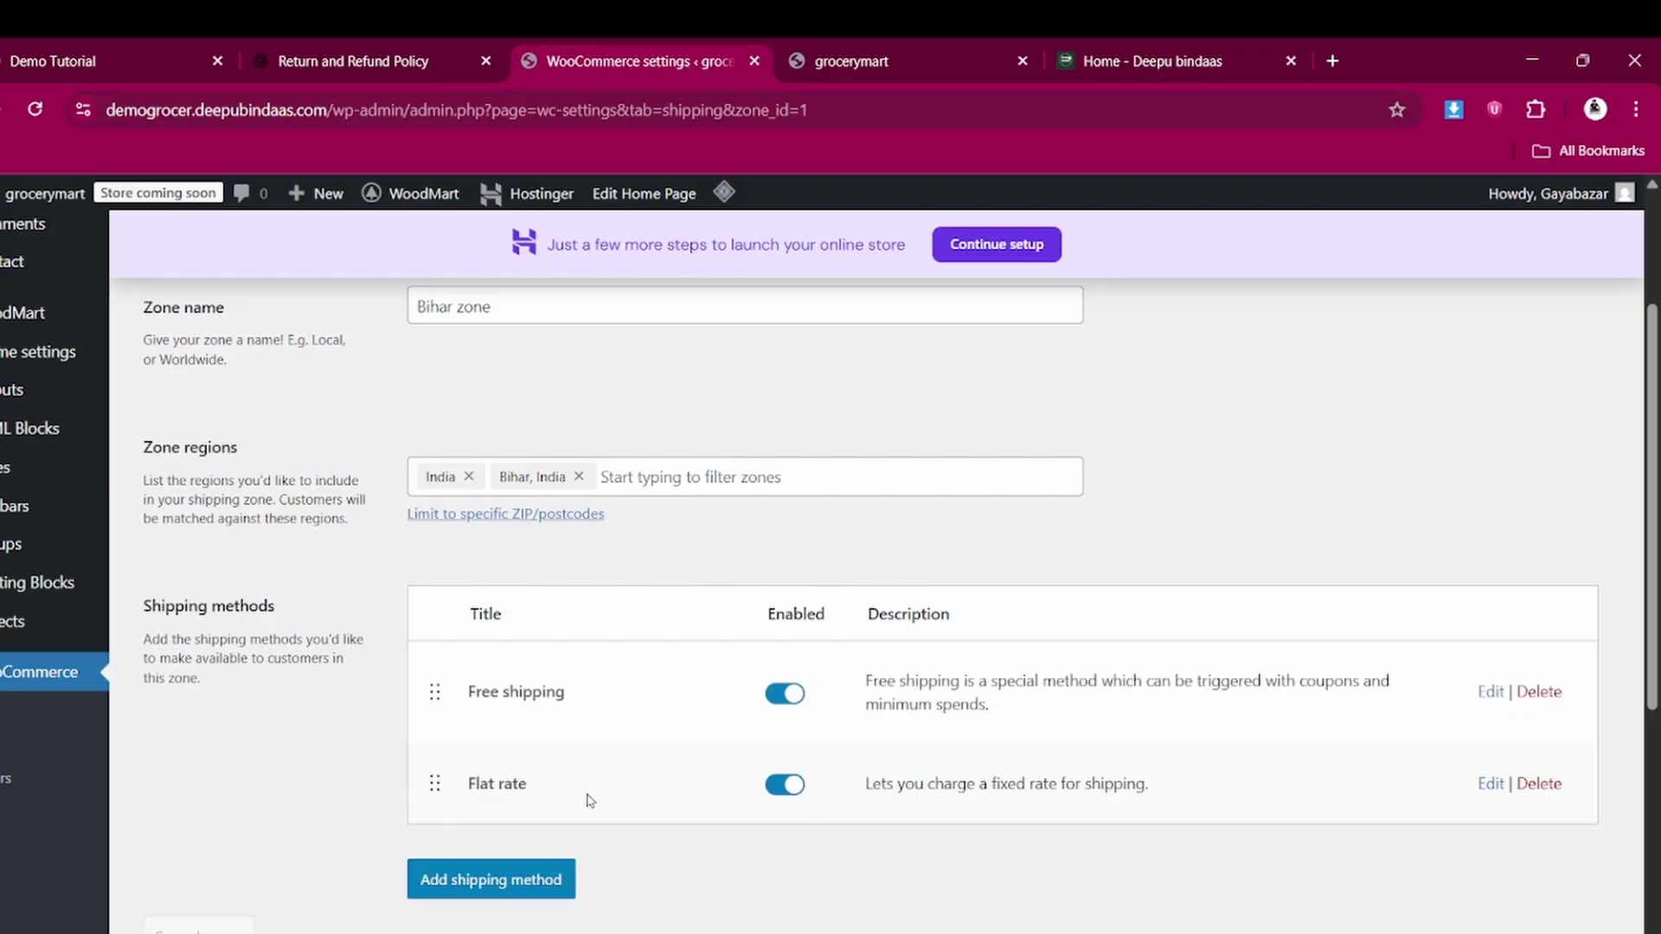
Add a second Flat rate method to the Bihar zone with cost 50 * [qty]
left_click(517, 891)
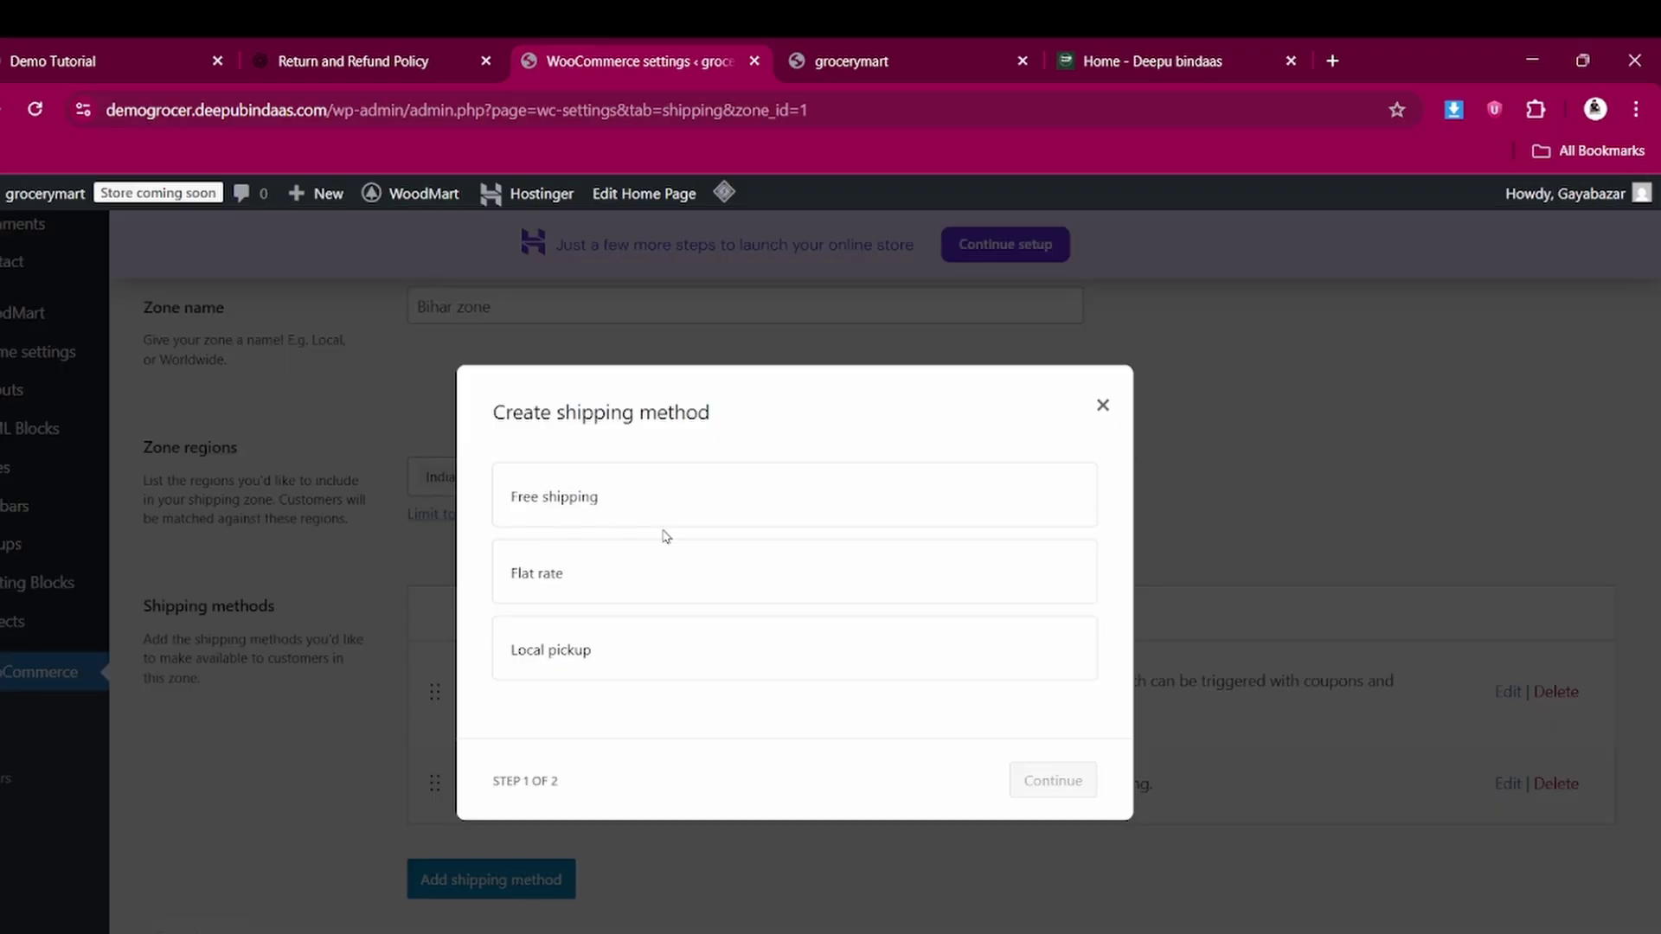
left_click(608, 576)
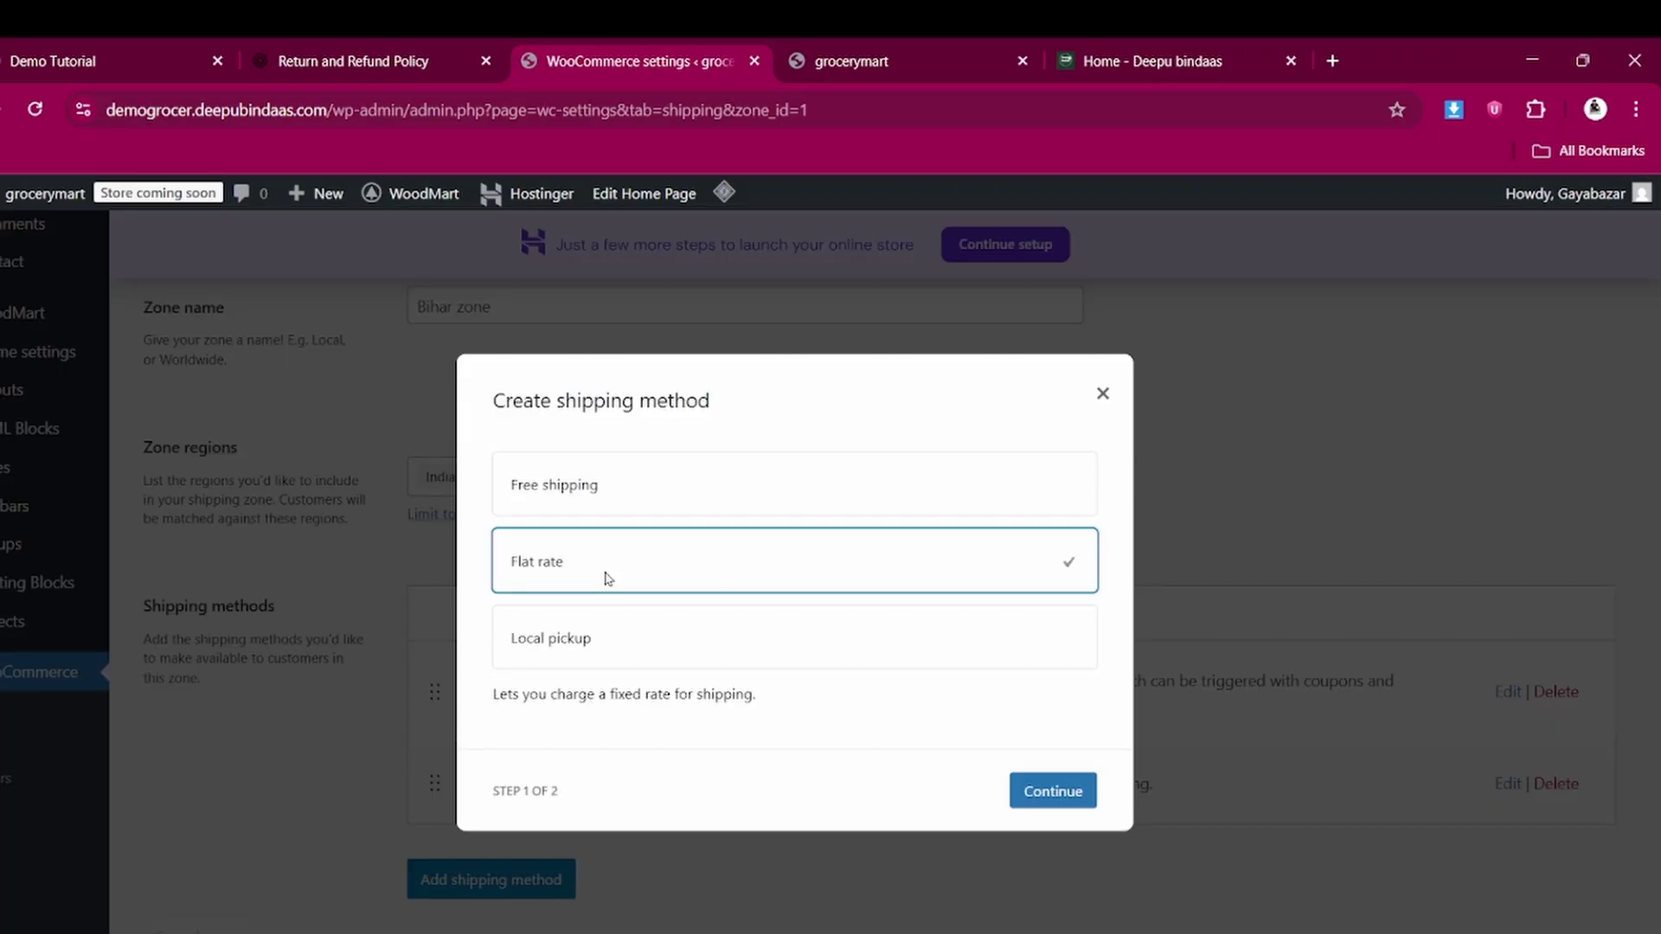
left_click(1062, 798)
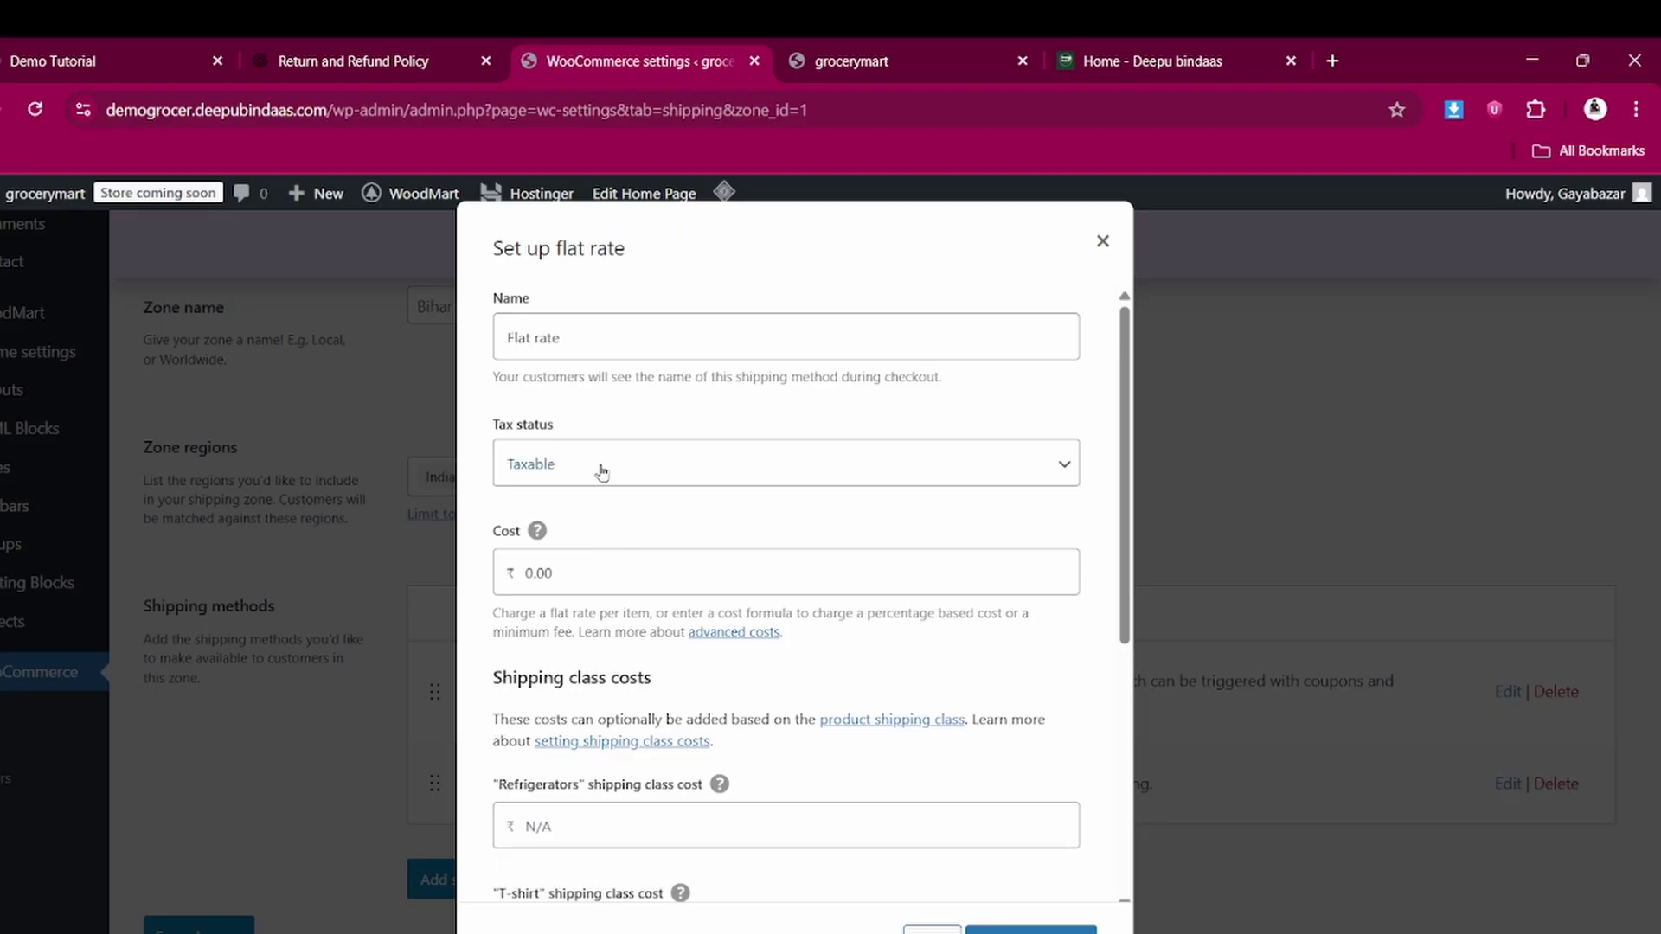
double_click(562, 571)
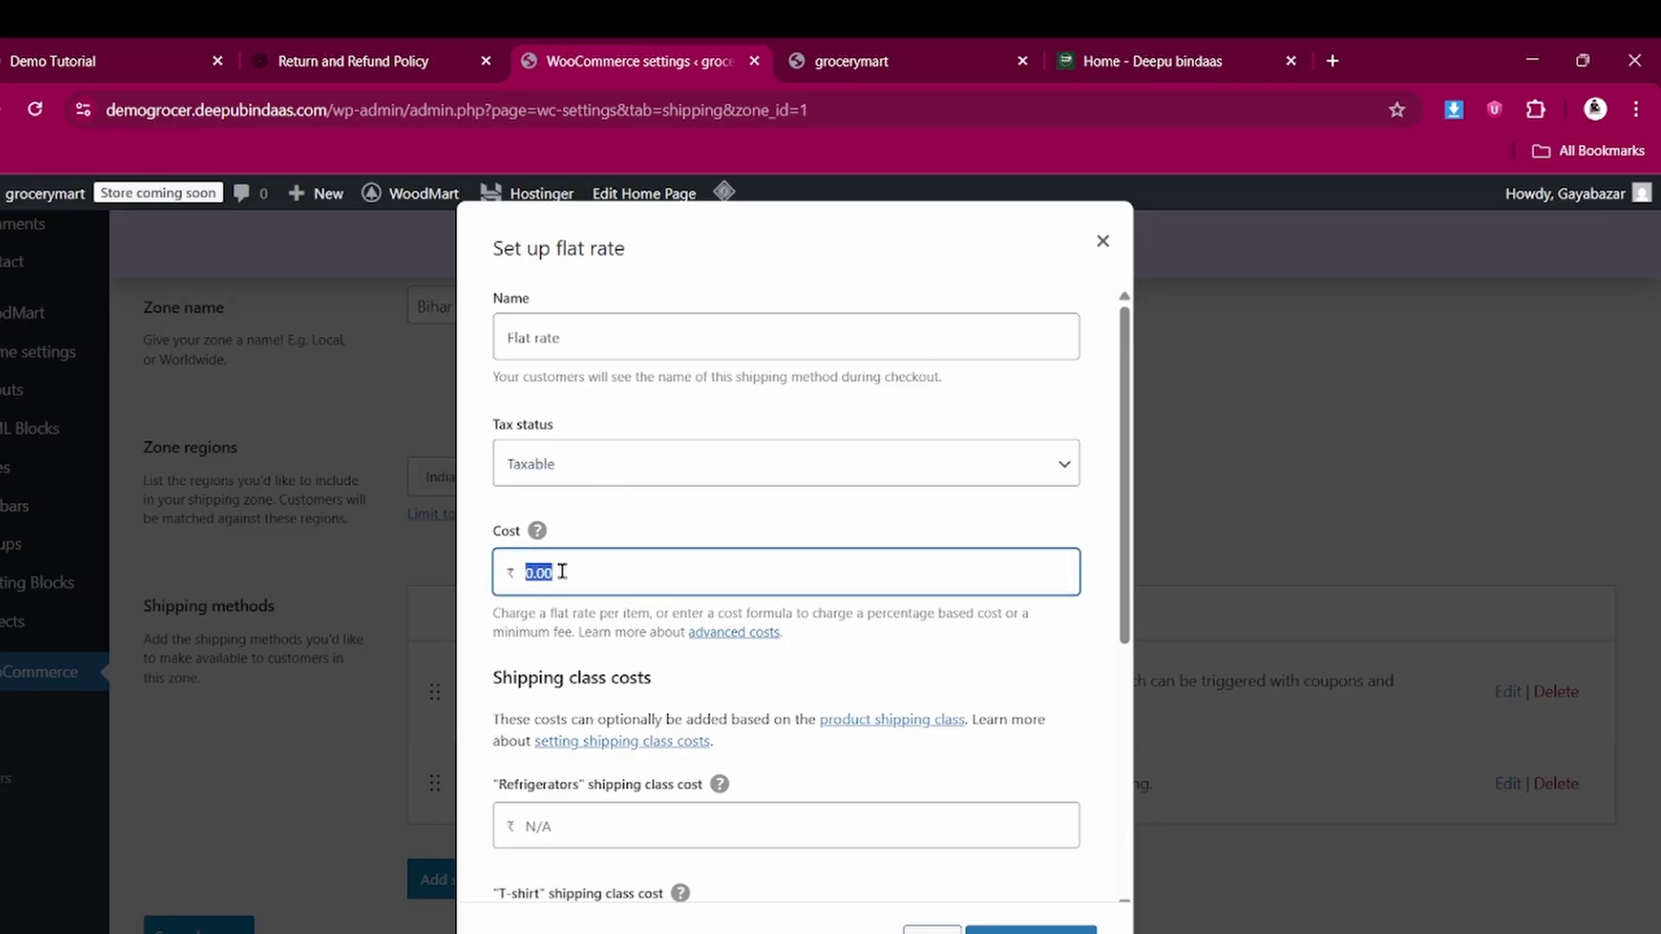
type("50")
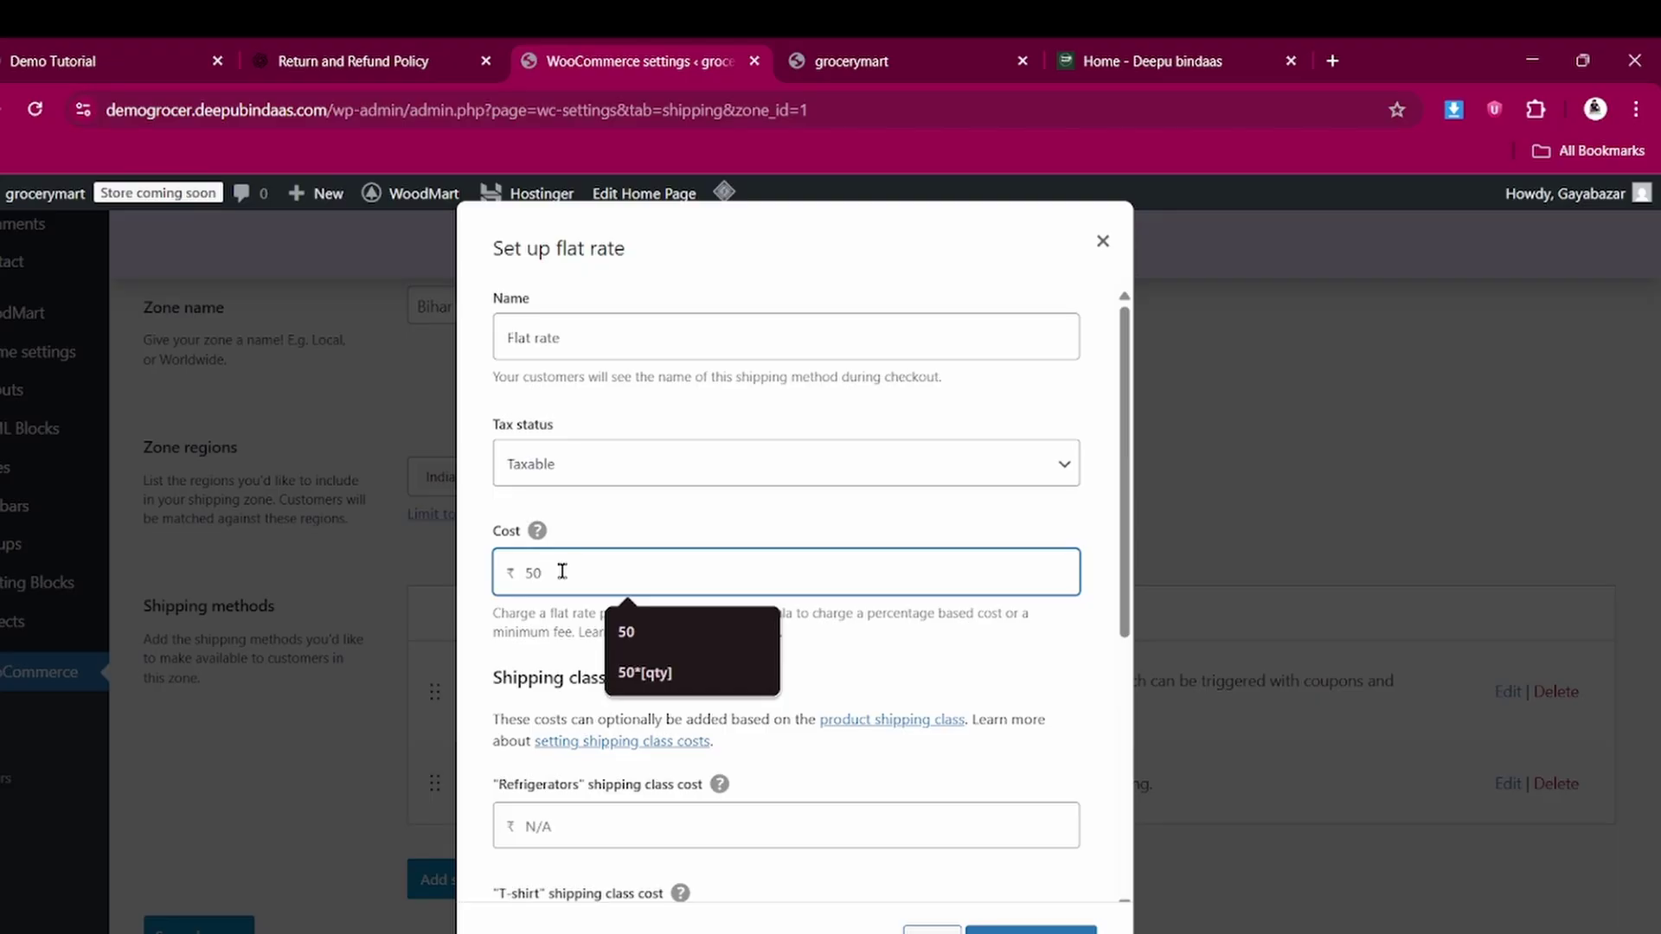
left_click(644, 673)
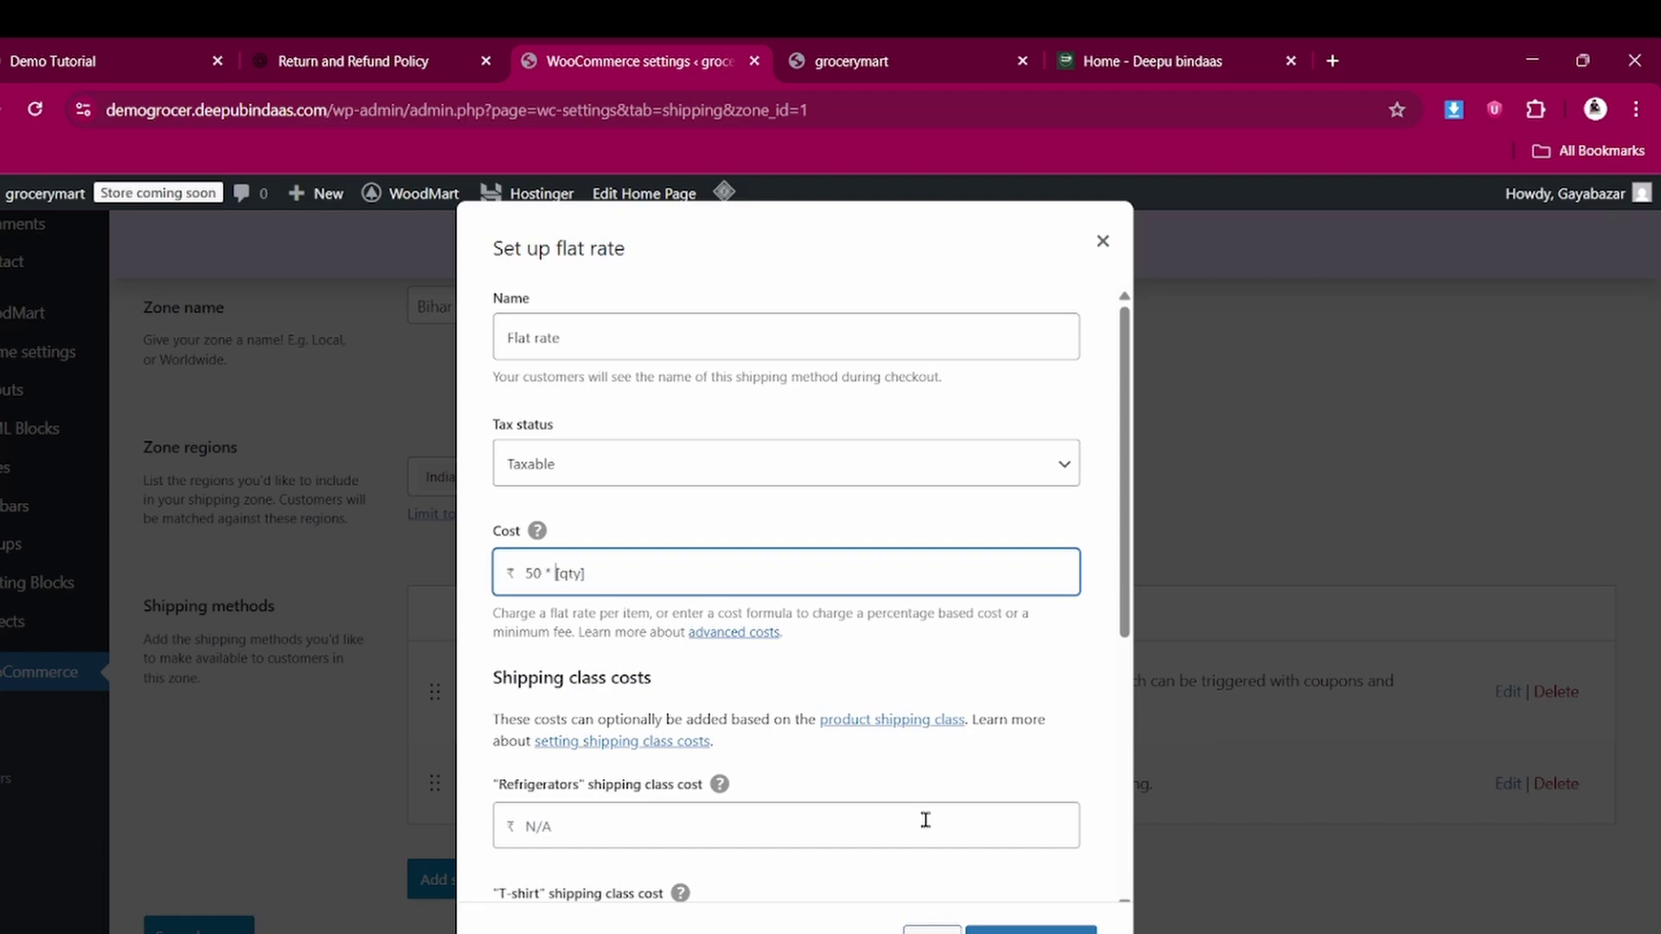
key("Return")
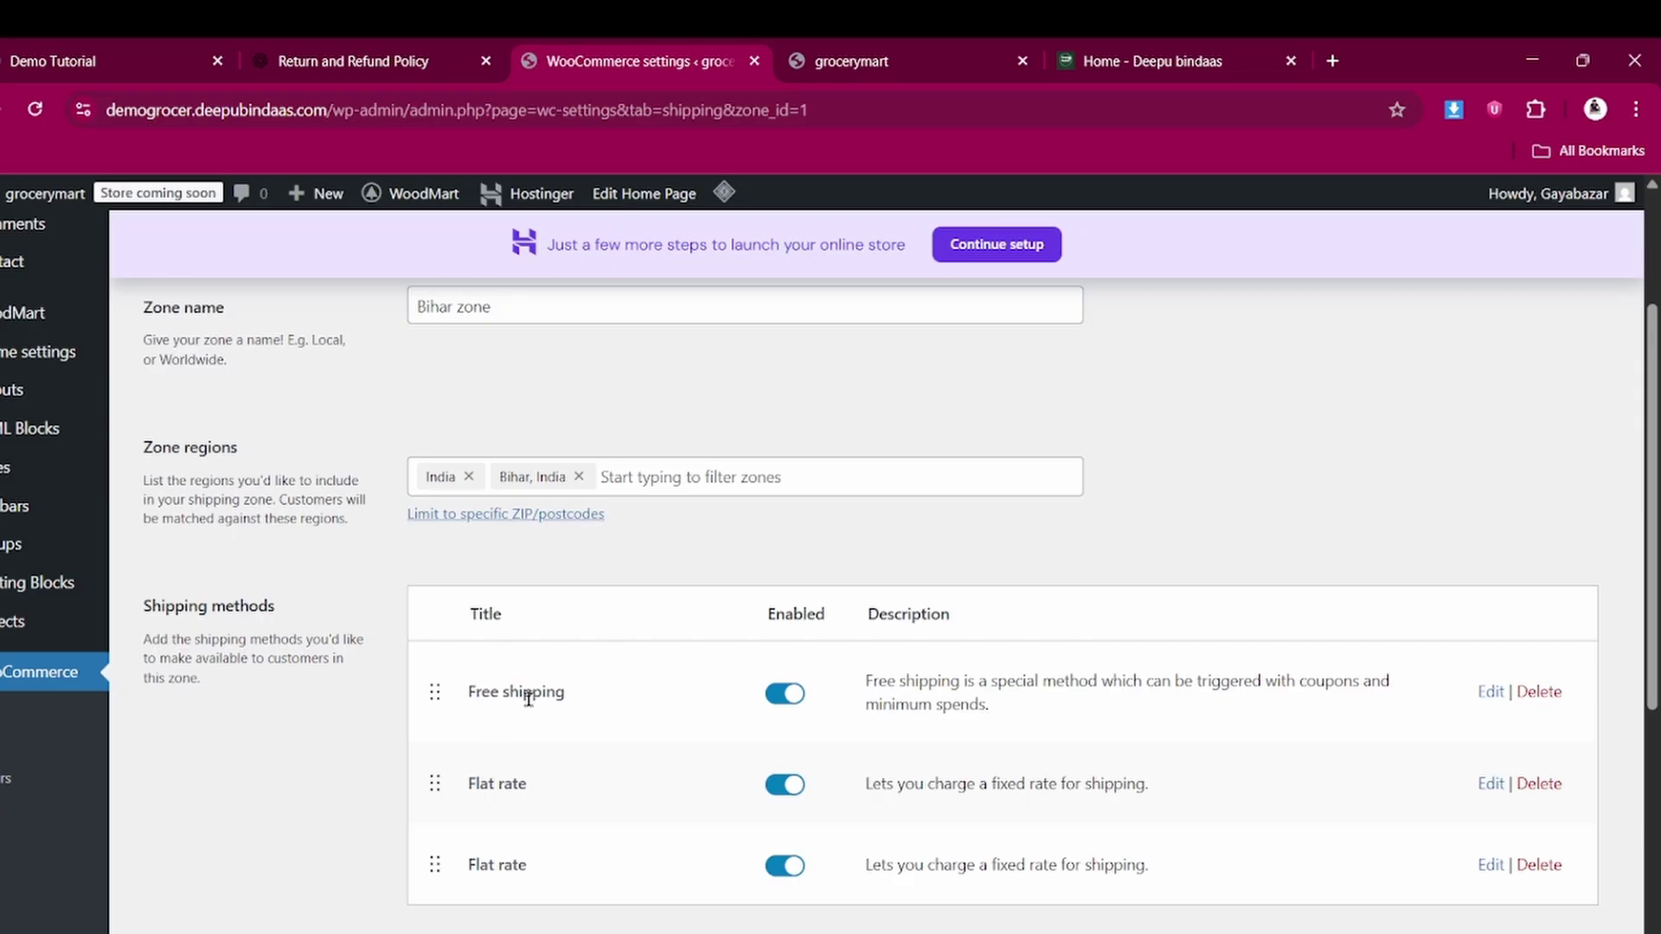
Review Bihar's three shipping methods, return to the Shipping zones list, and begin adding a zone
scroll(523, 778, "down", 1)
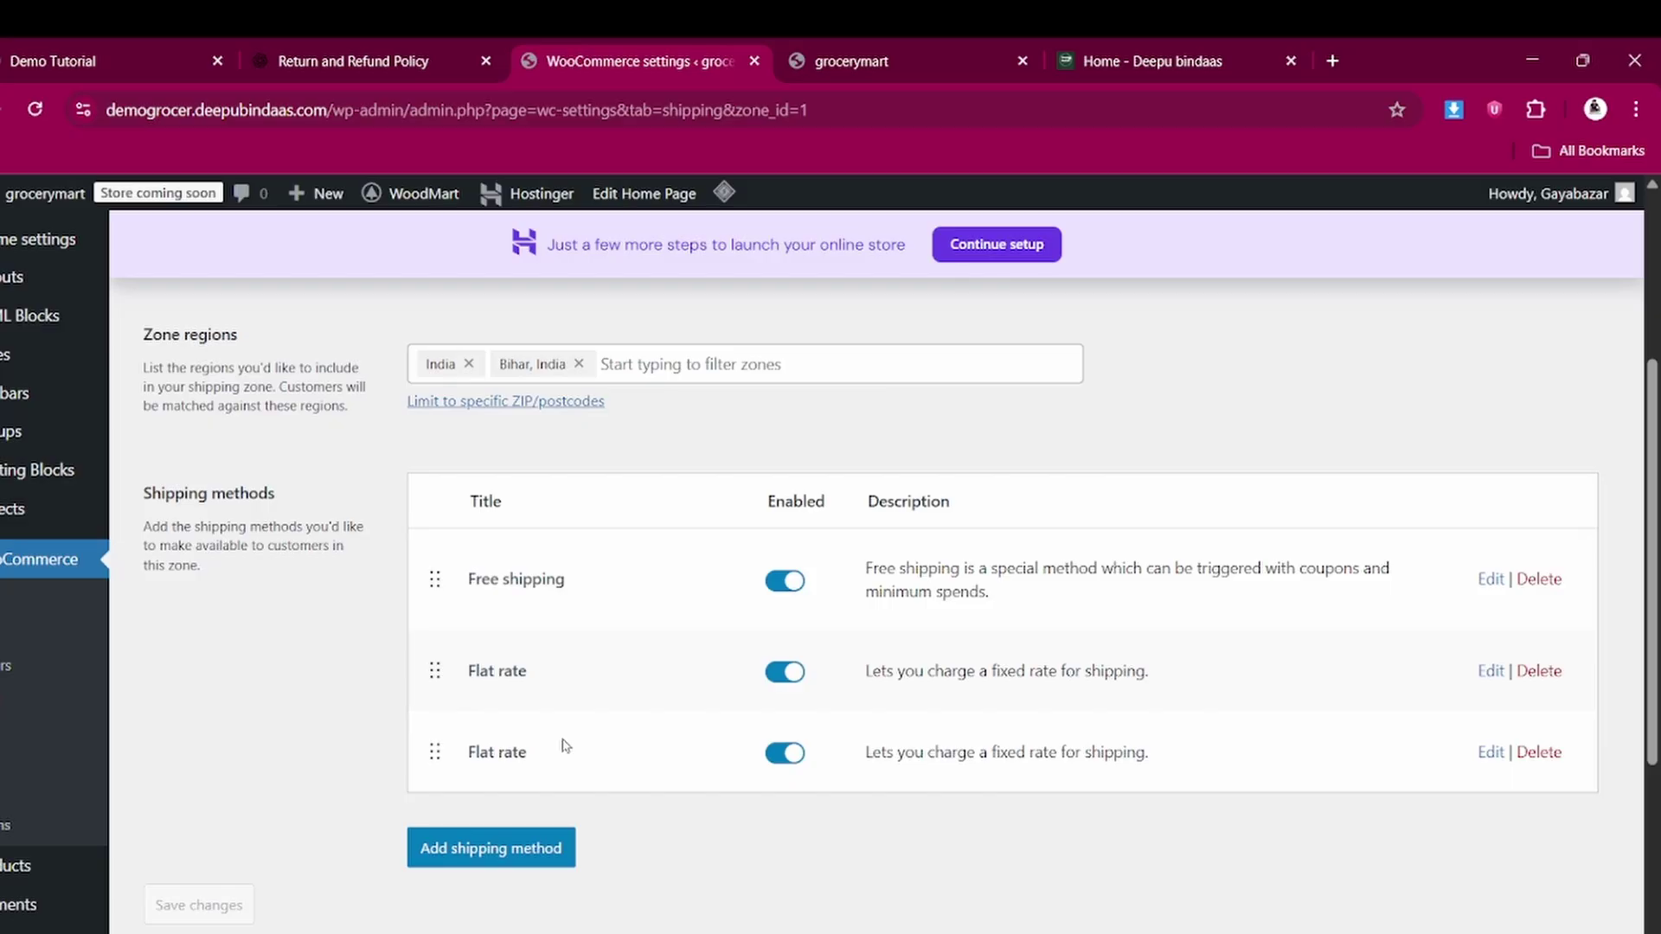
scroll(564, 745, "up", 1)
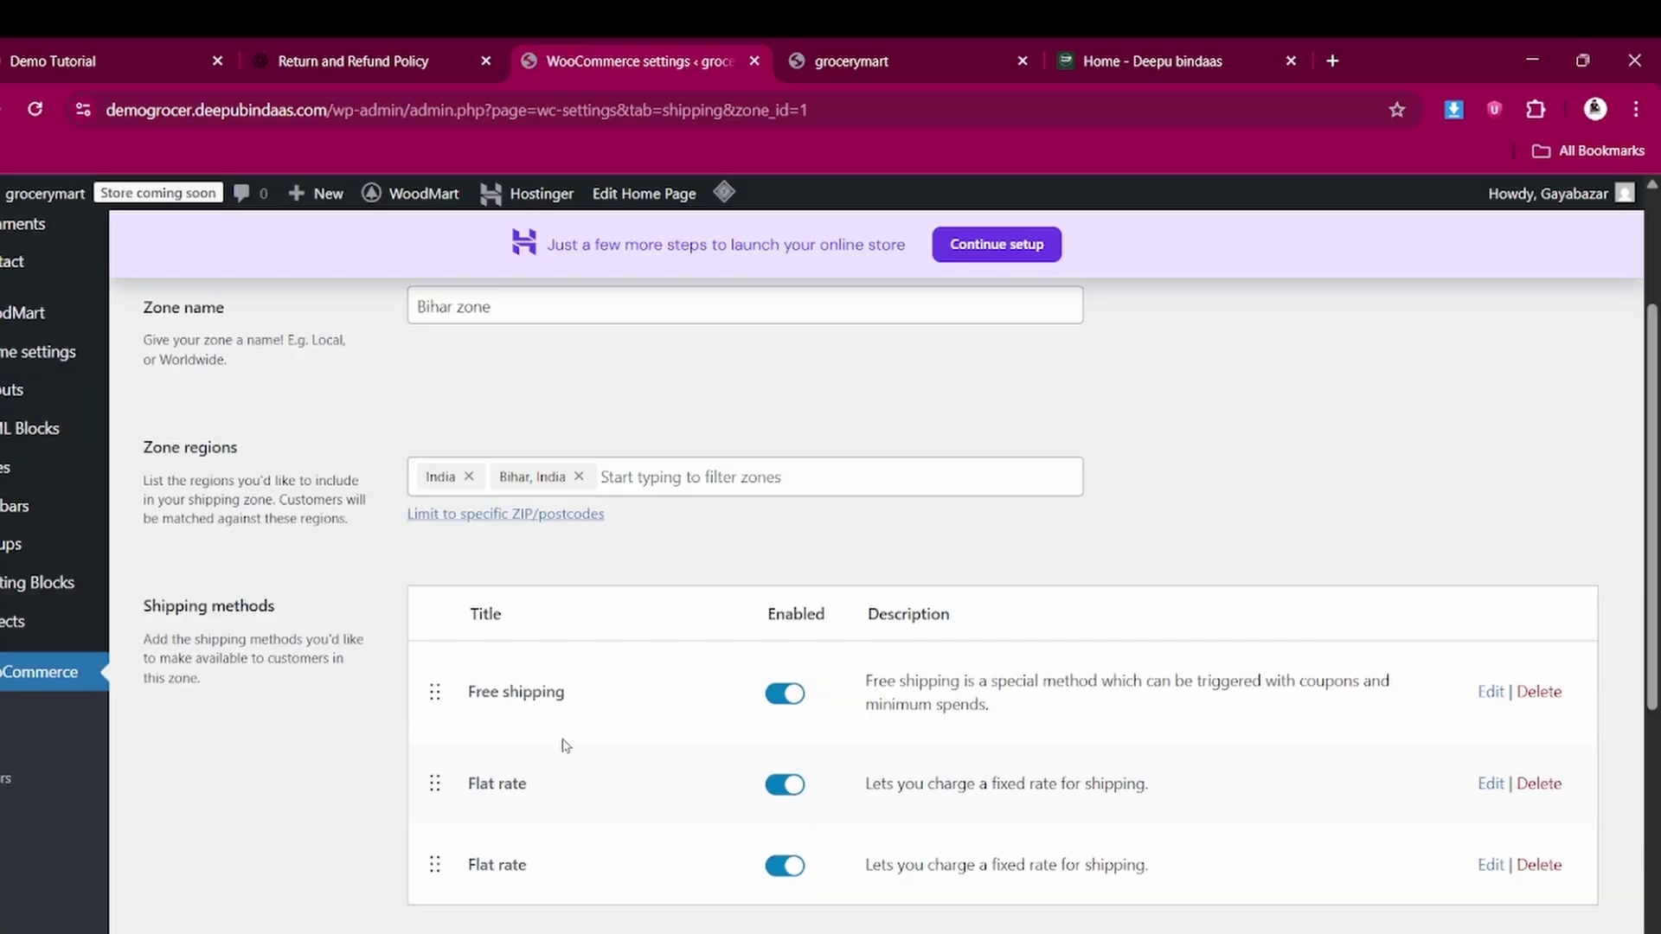
scroll(566, 746, "down", 2)
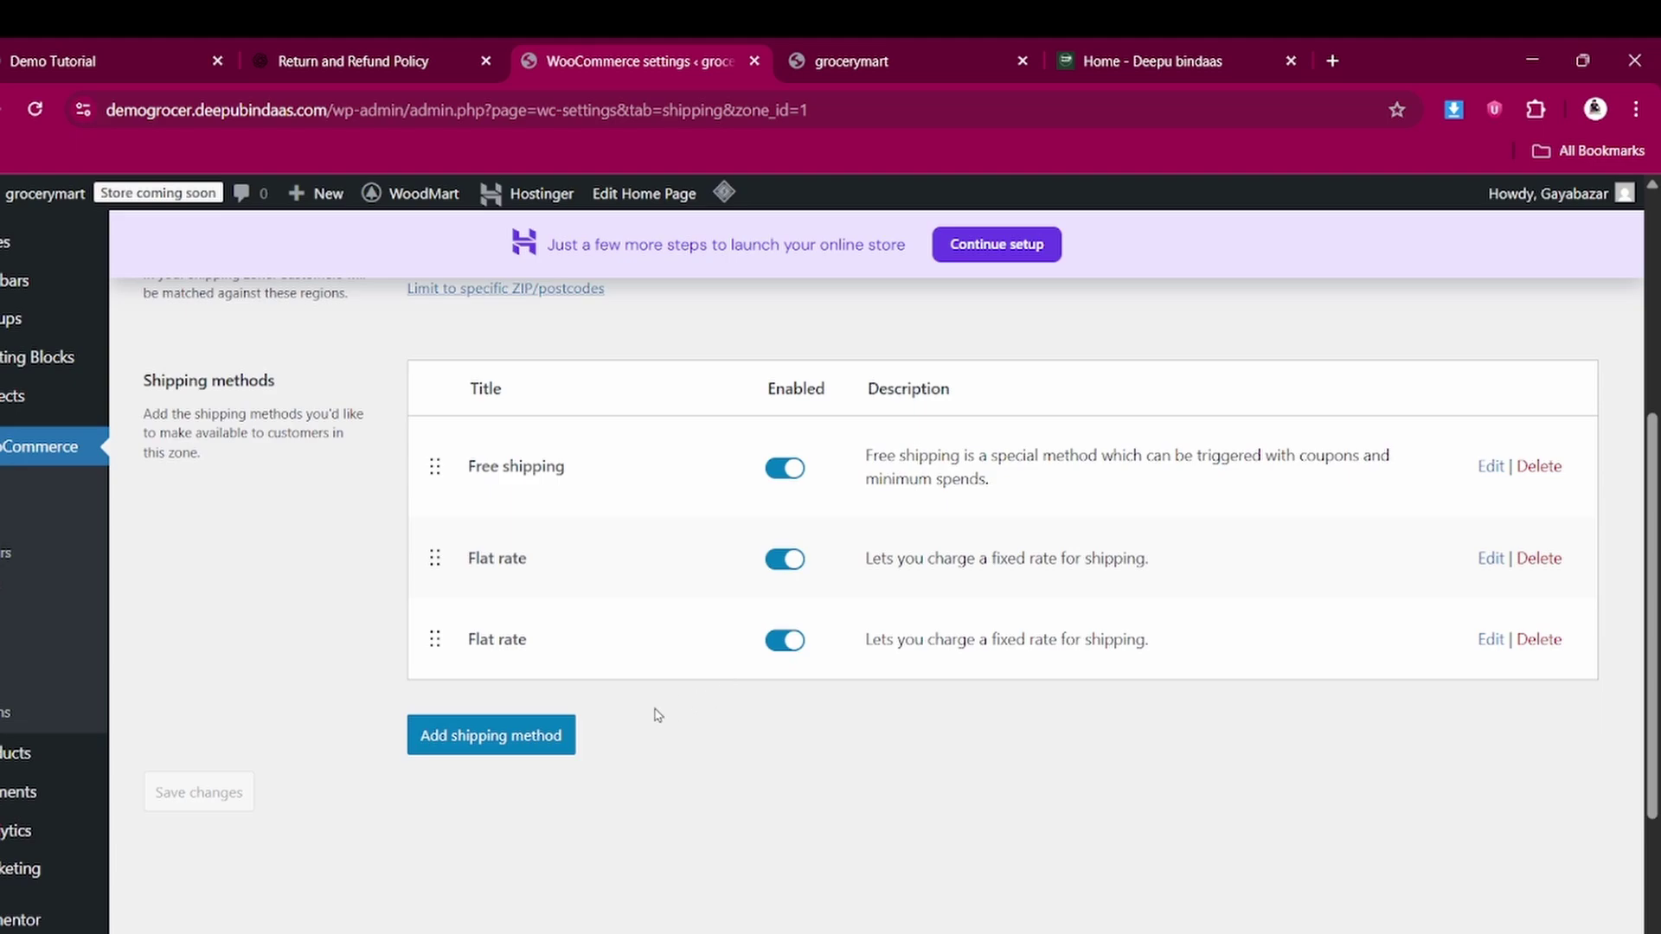
scroll(579, 679, "up", 5)
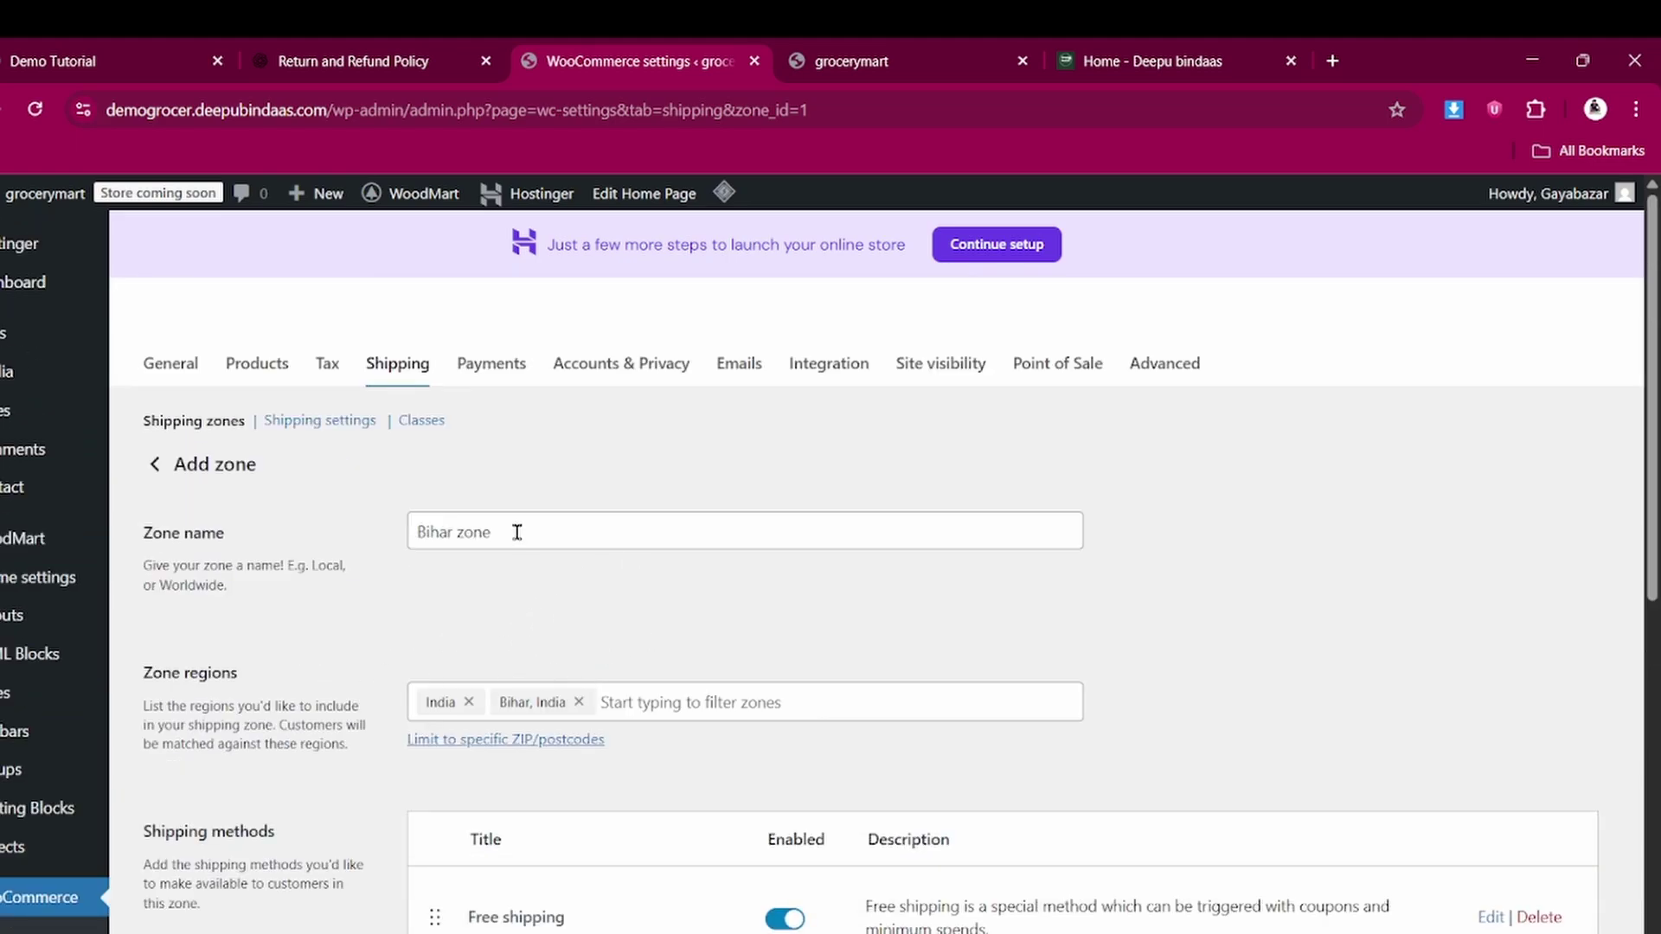
left_click(213, 429)
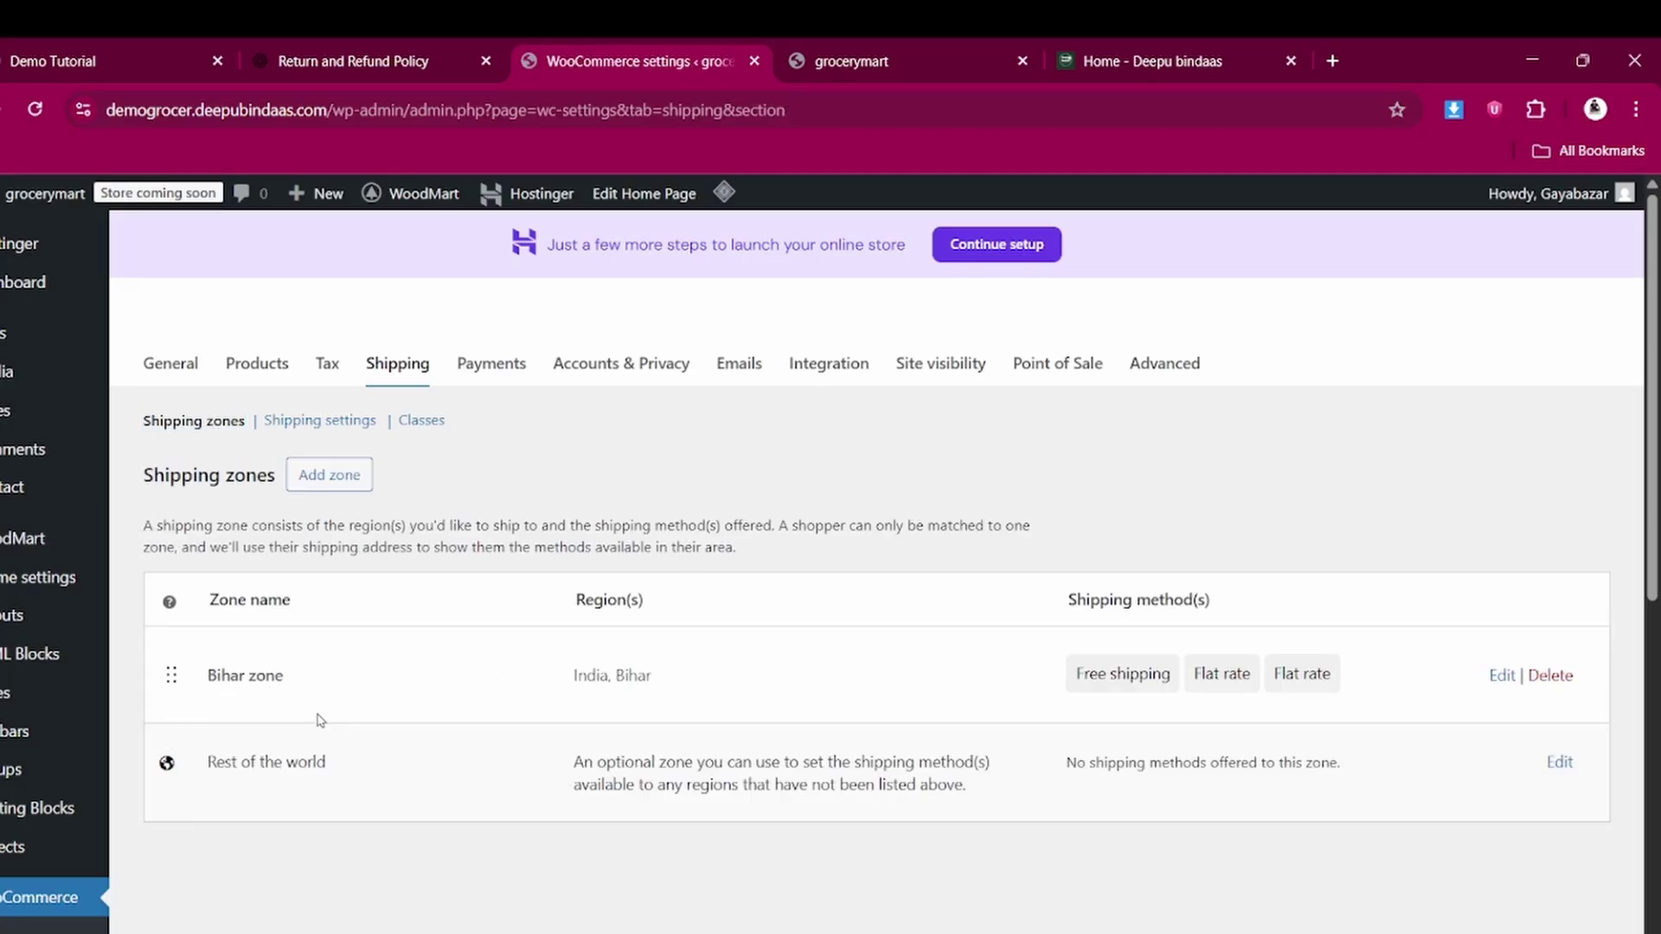
left_click(346, 481)
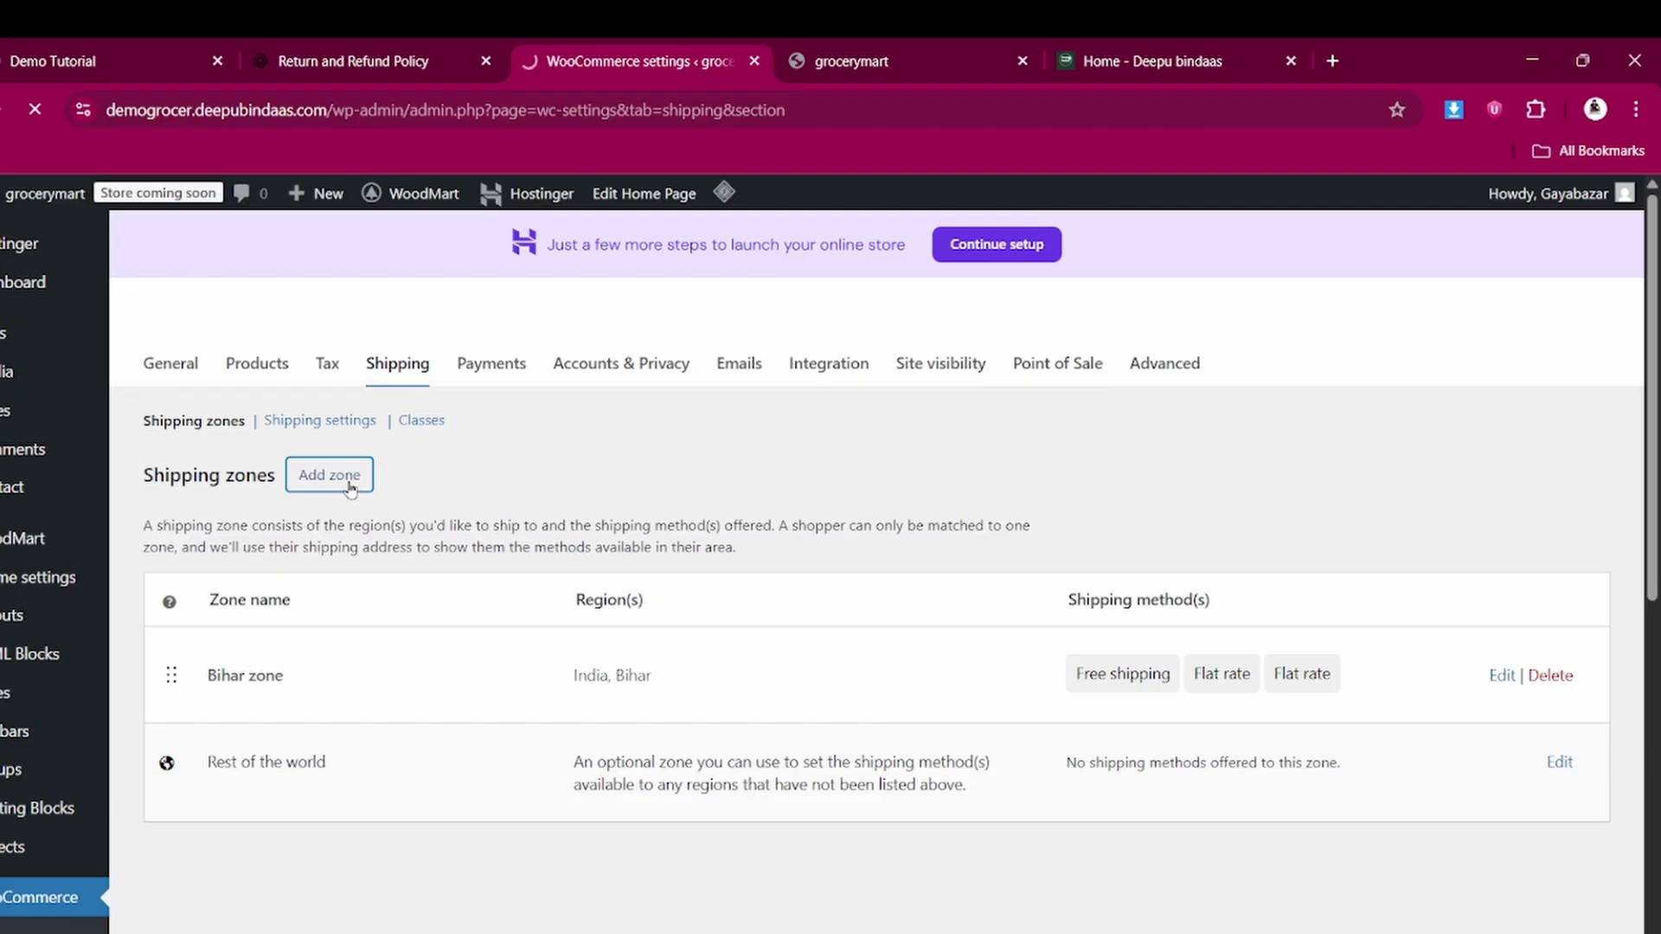
Name the new shipping zone 'uttarpradesh zone'
left_click(587, 528)
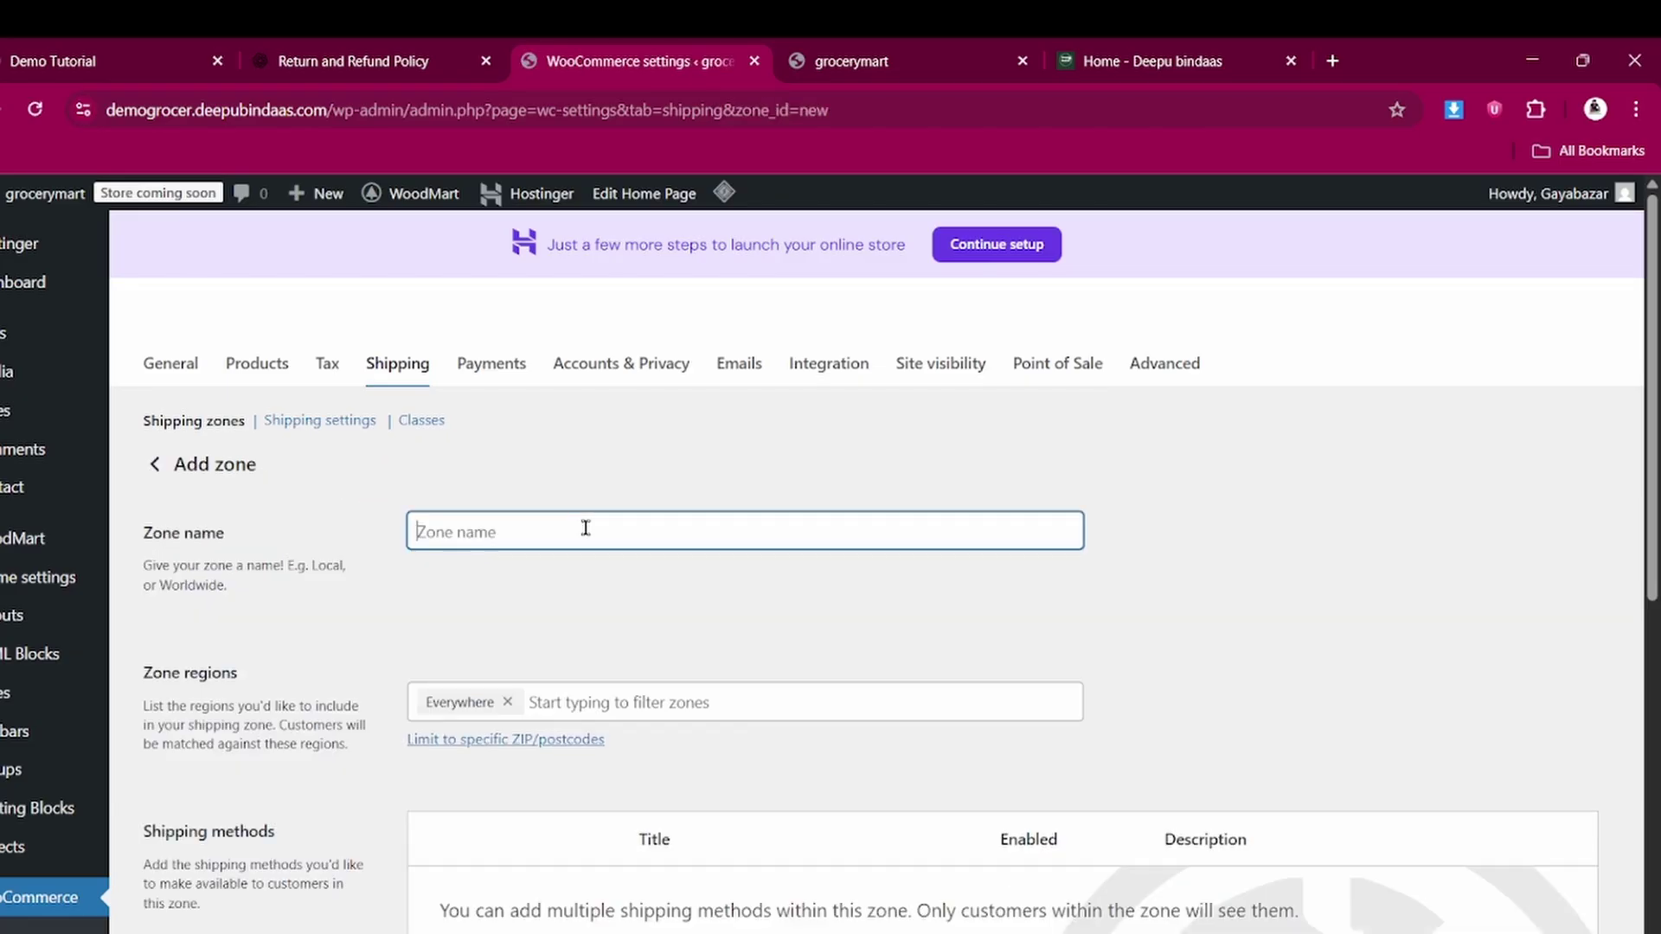
type("uttarpr")
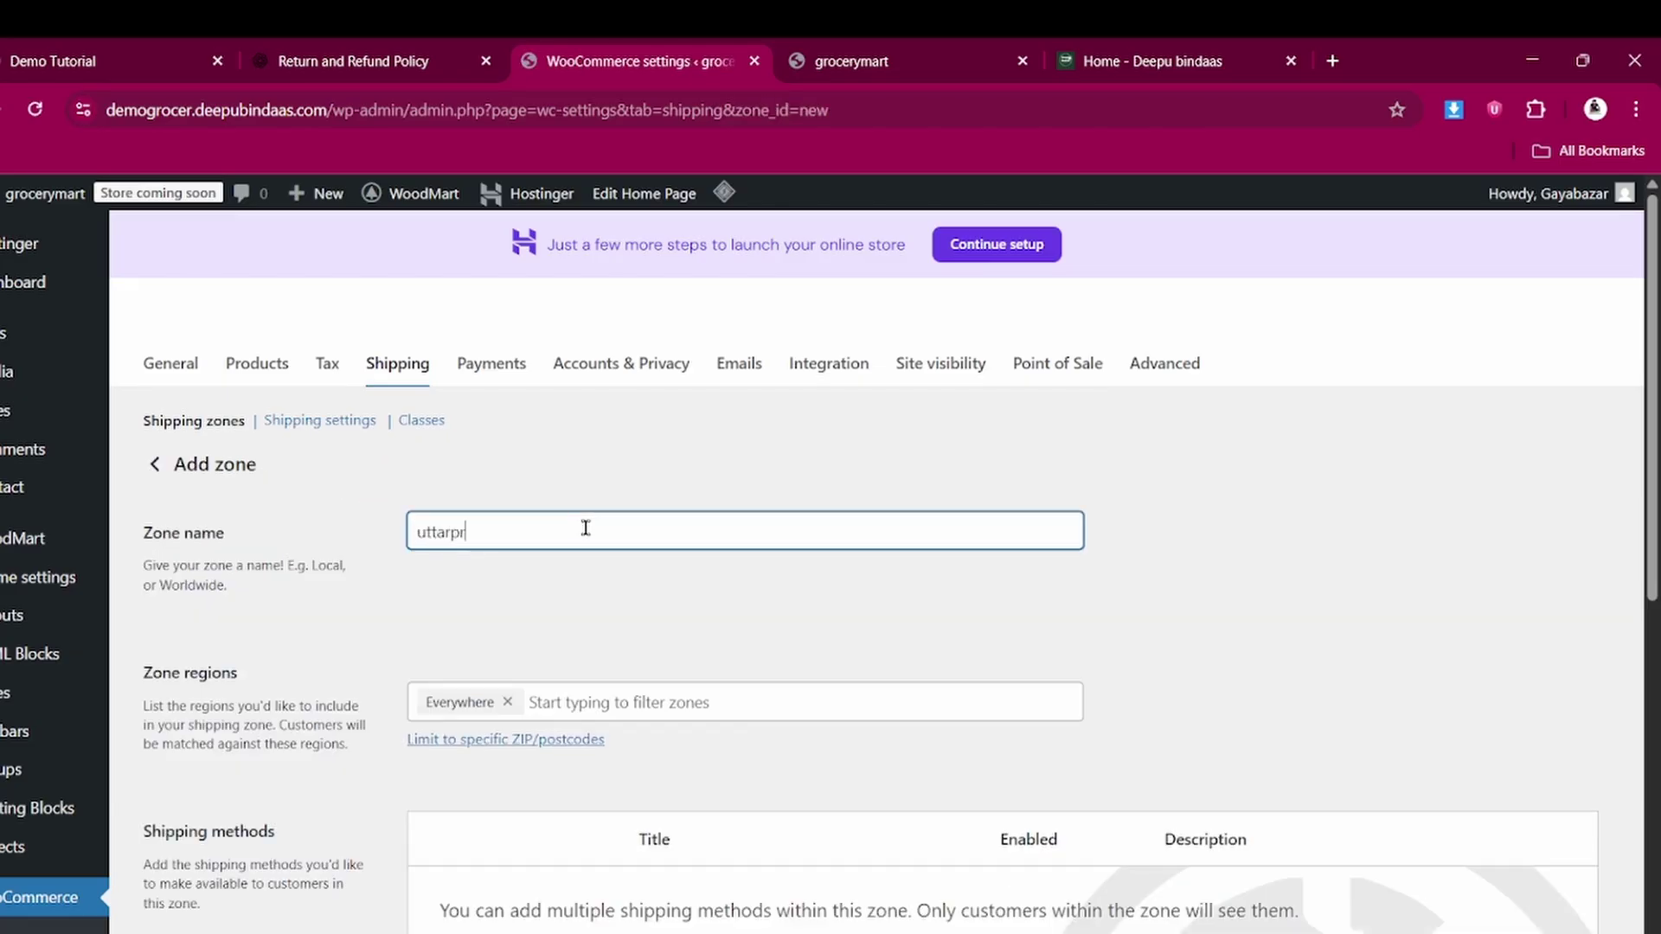
type("adesh zone")
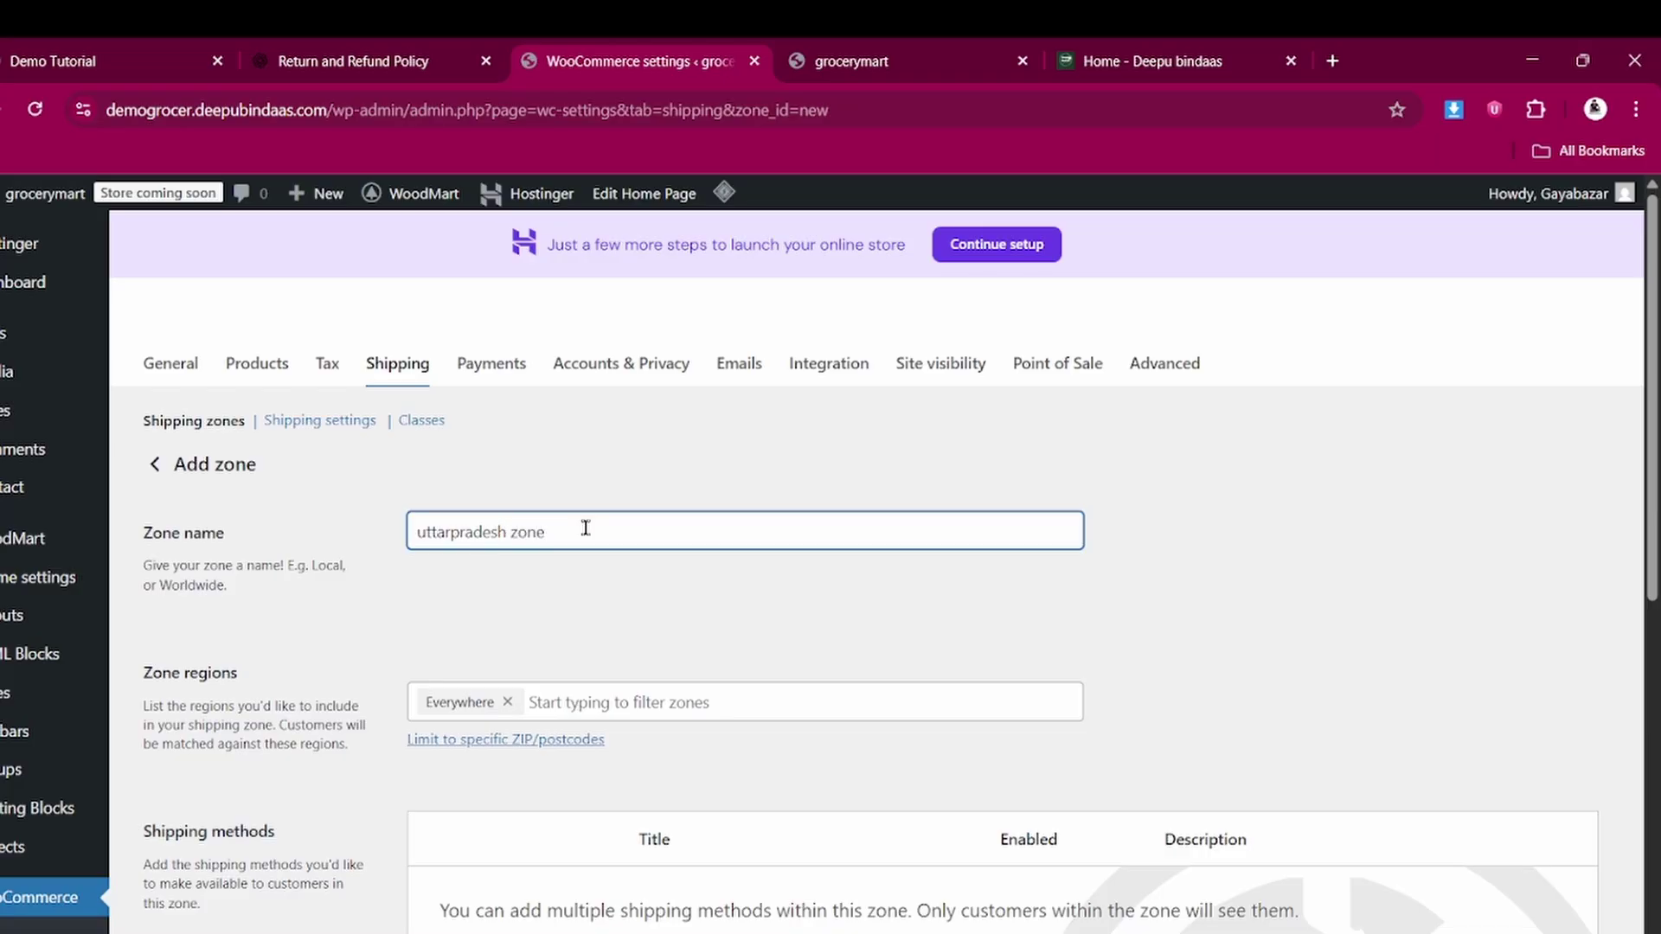
scroll(597, 606, "down", 1)
Set the zone's only region to Uttar Pradesh, India
left_click(608, 575)
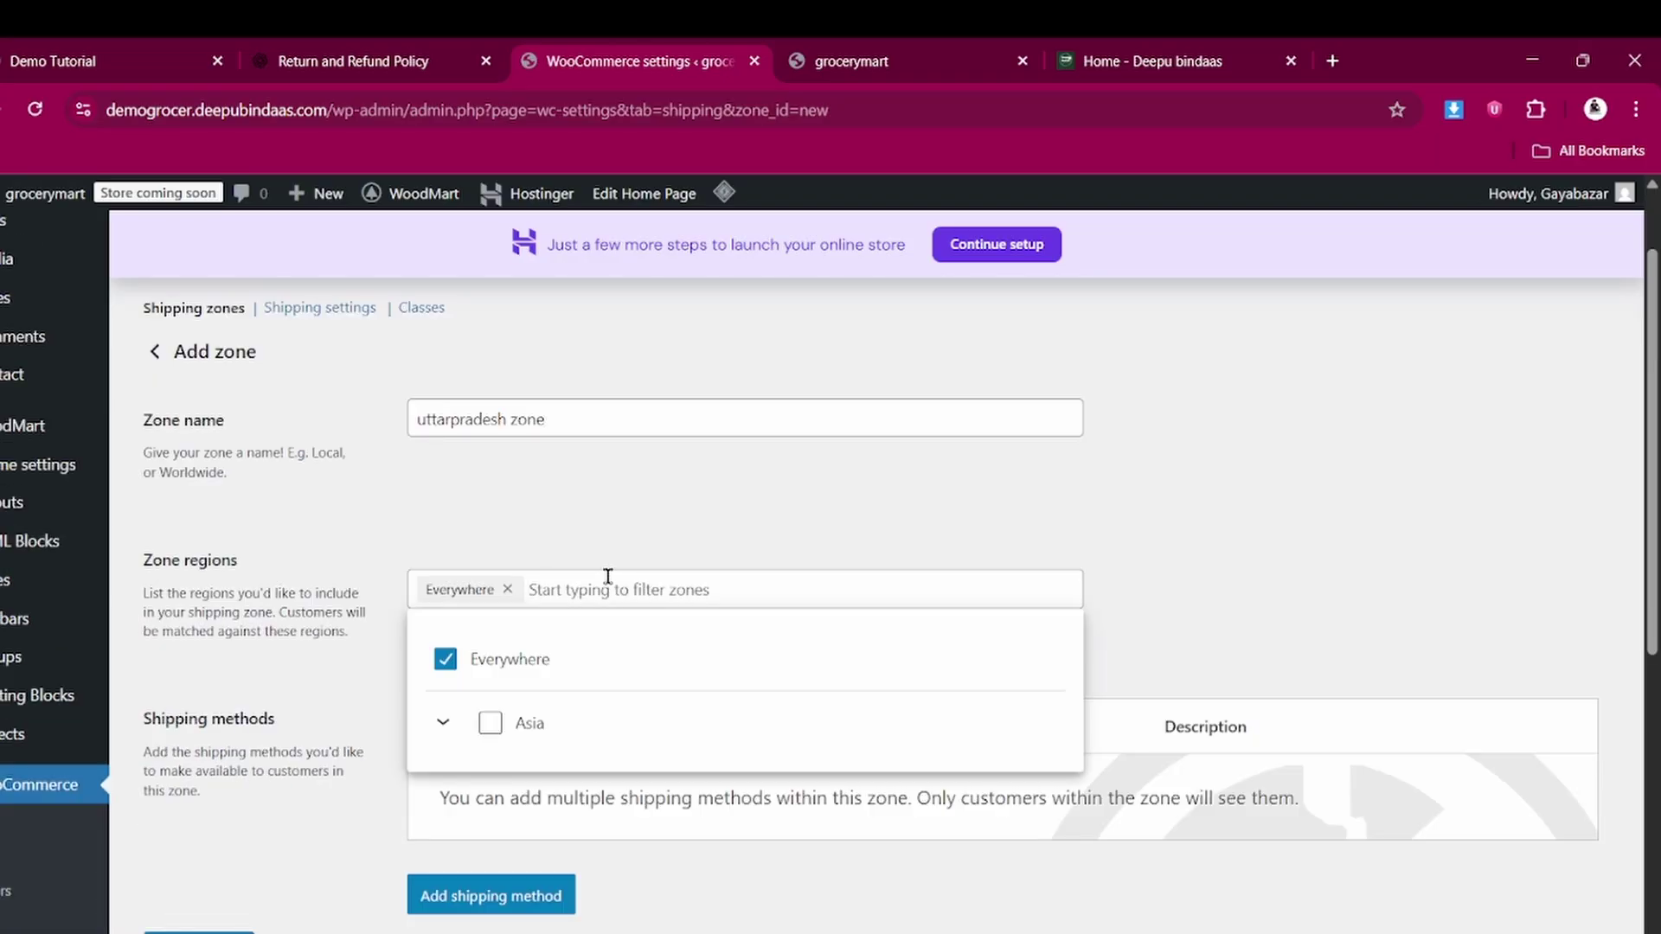
type("india")
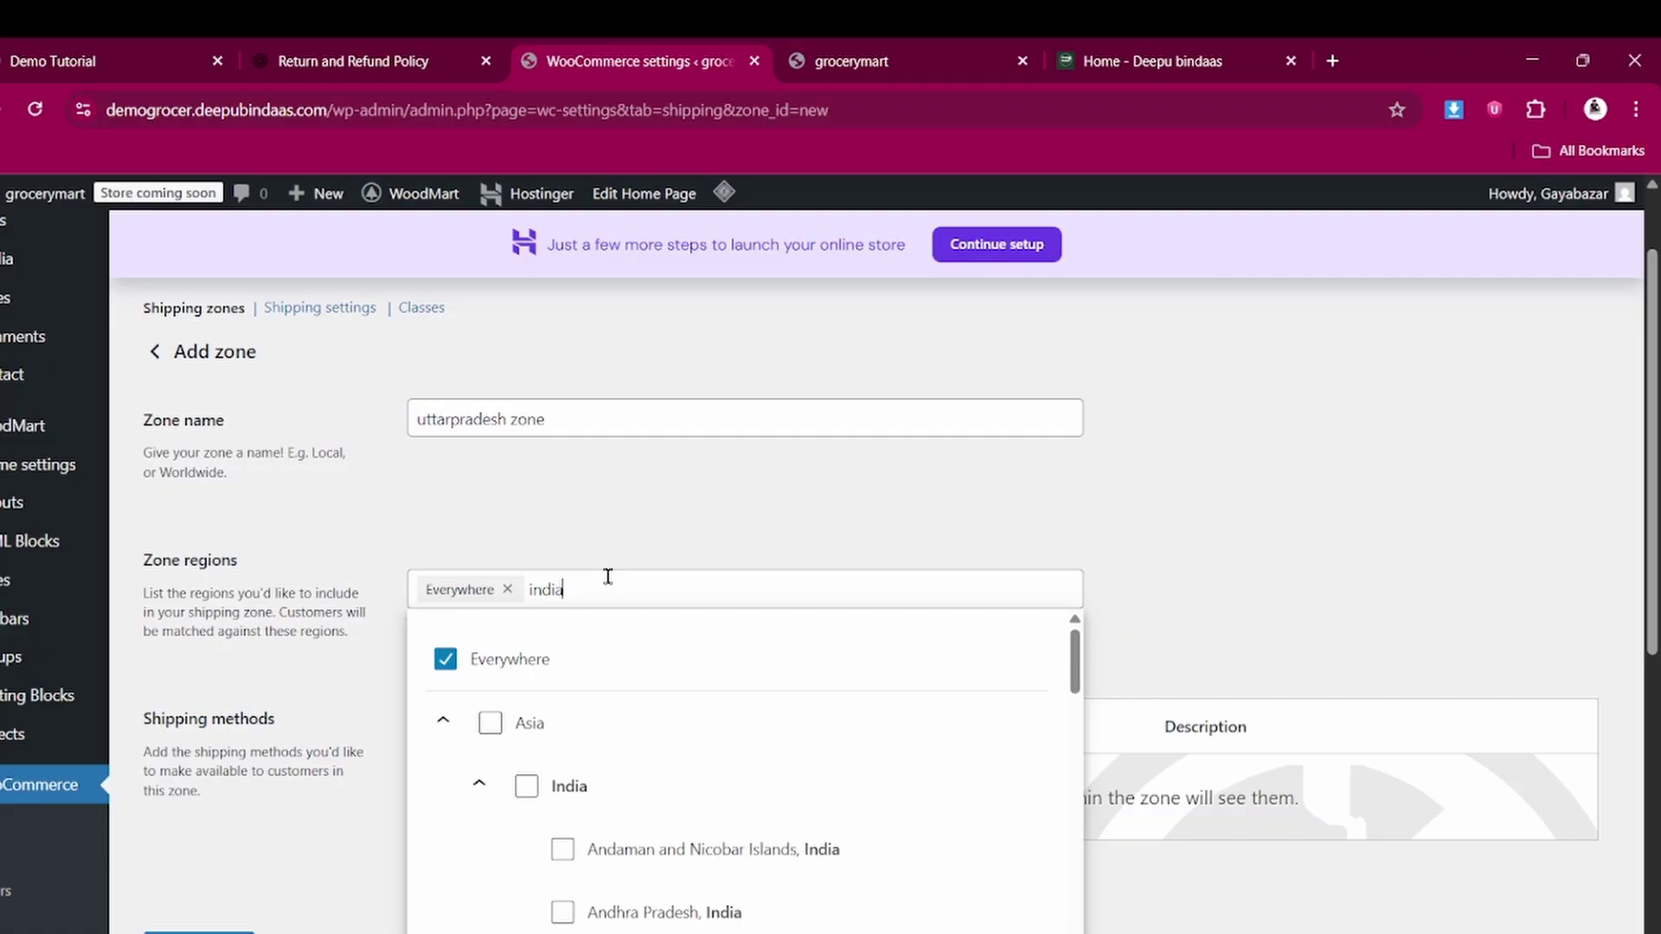
scroll(692, 909, "down", 3)
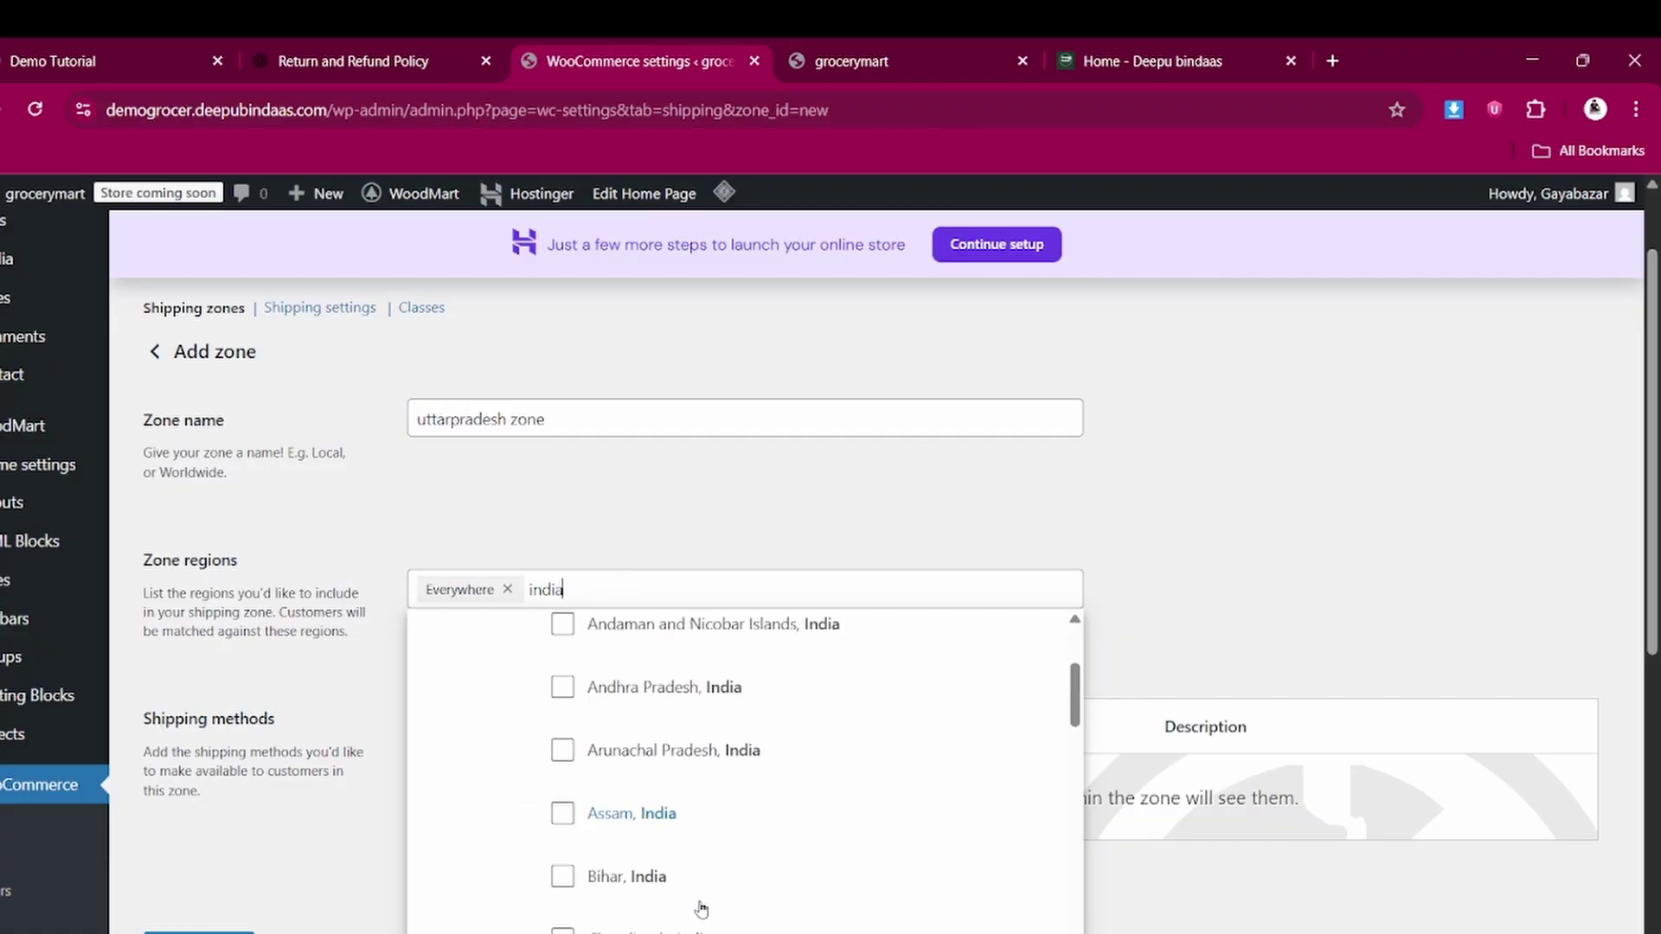
scroll(701, 909, "down", 3)
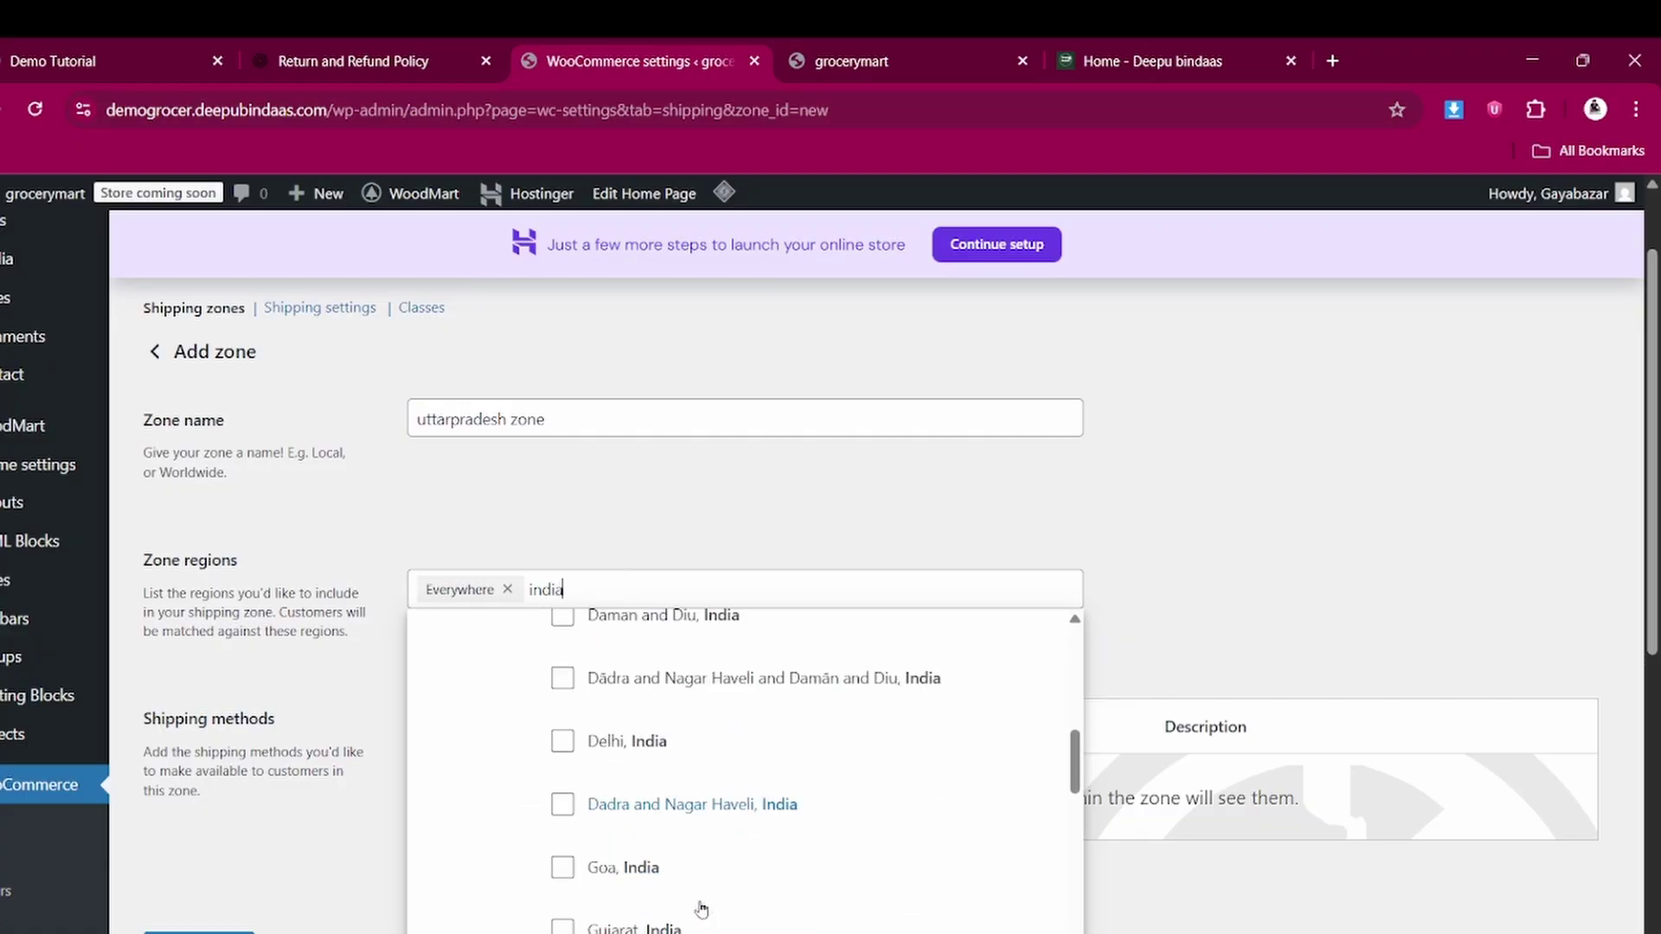
scroll(700, 908, "down", 4)
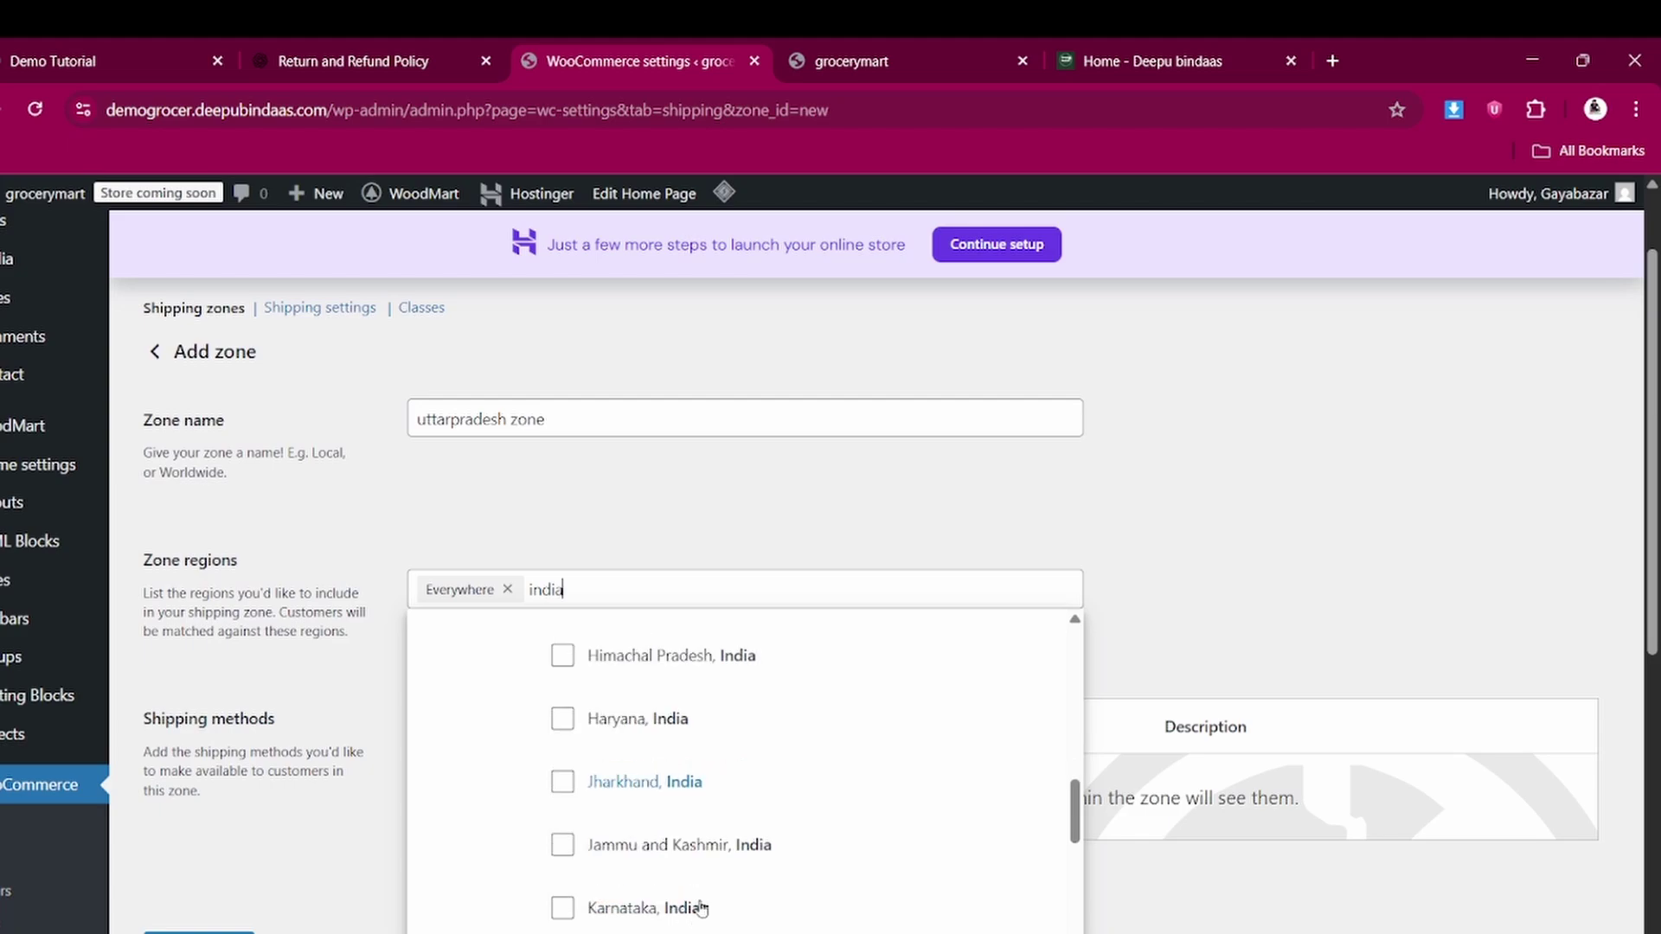
scroll(701, 907, "down", 5)
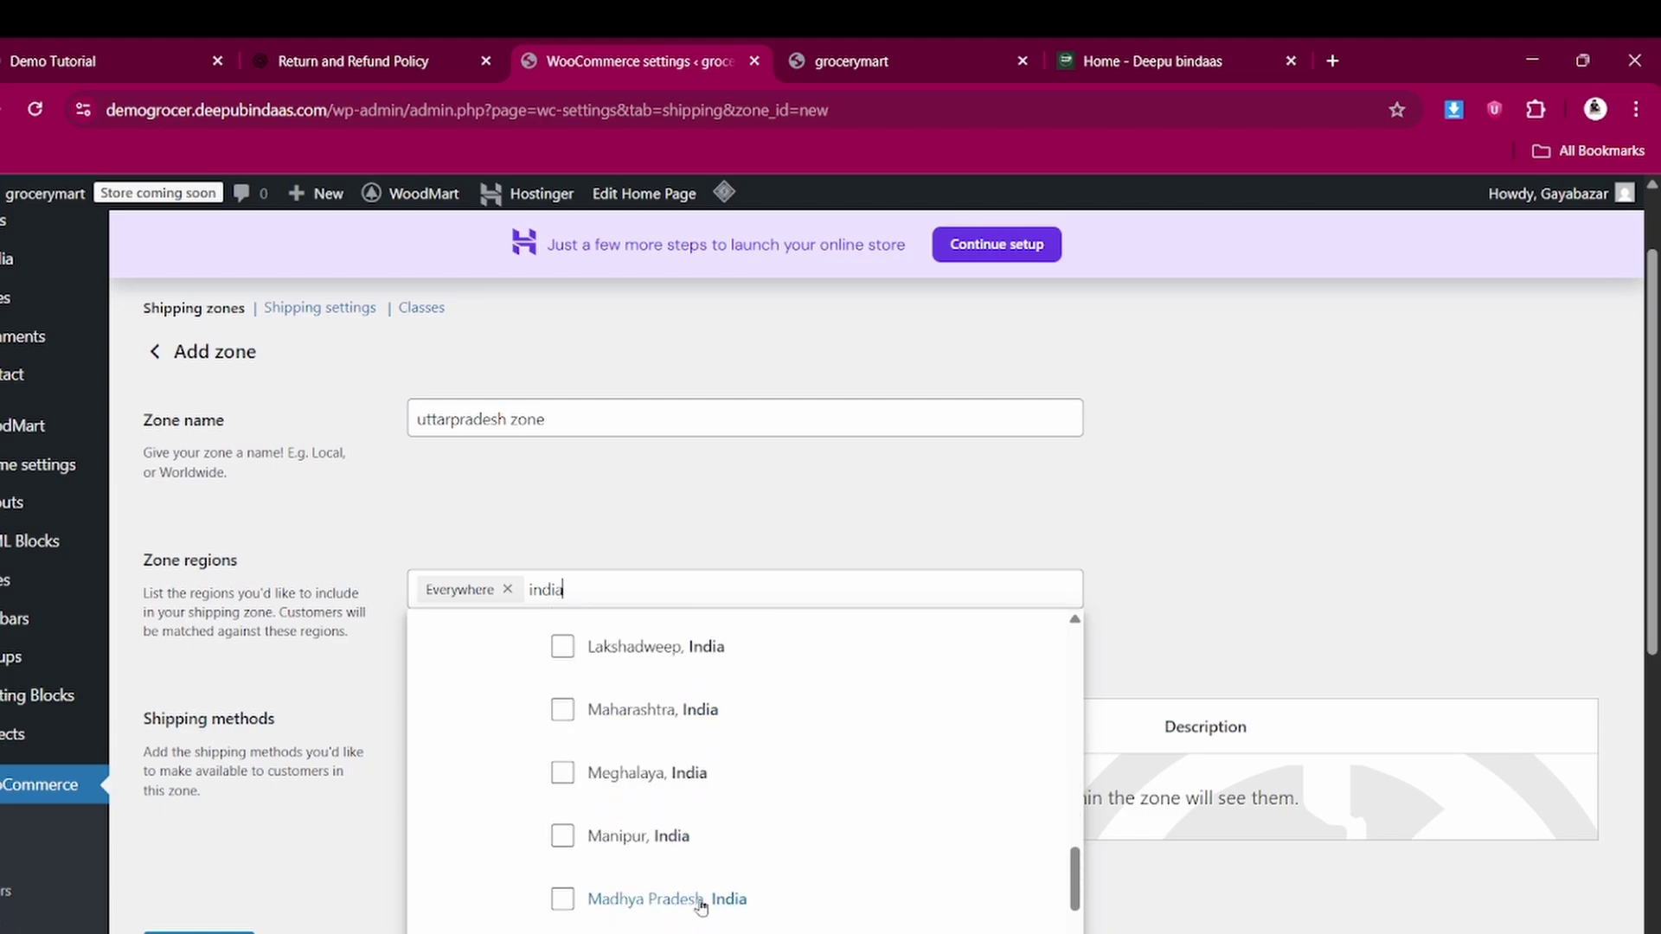
scroll(701, 907, "down", 4)
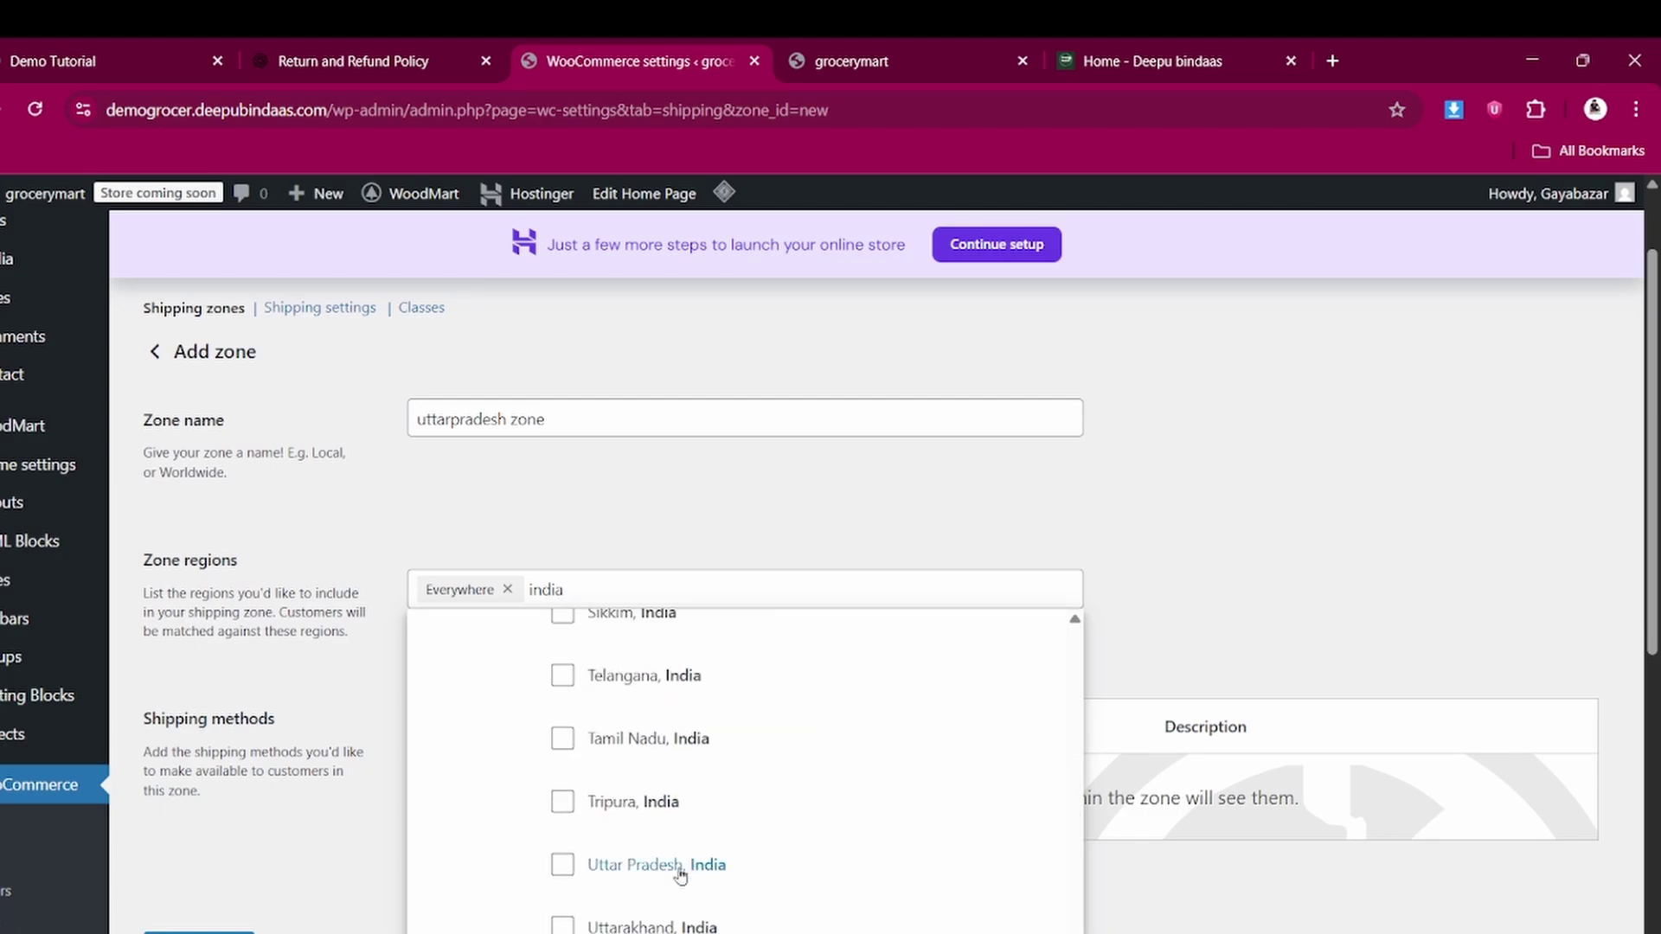
left_click(561, 865)
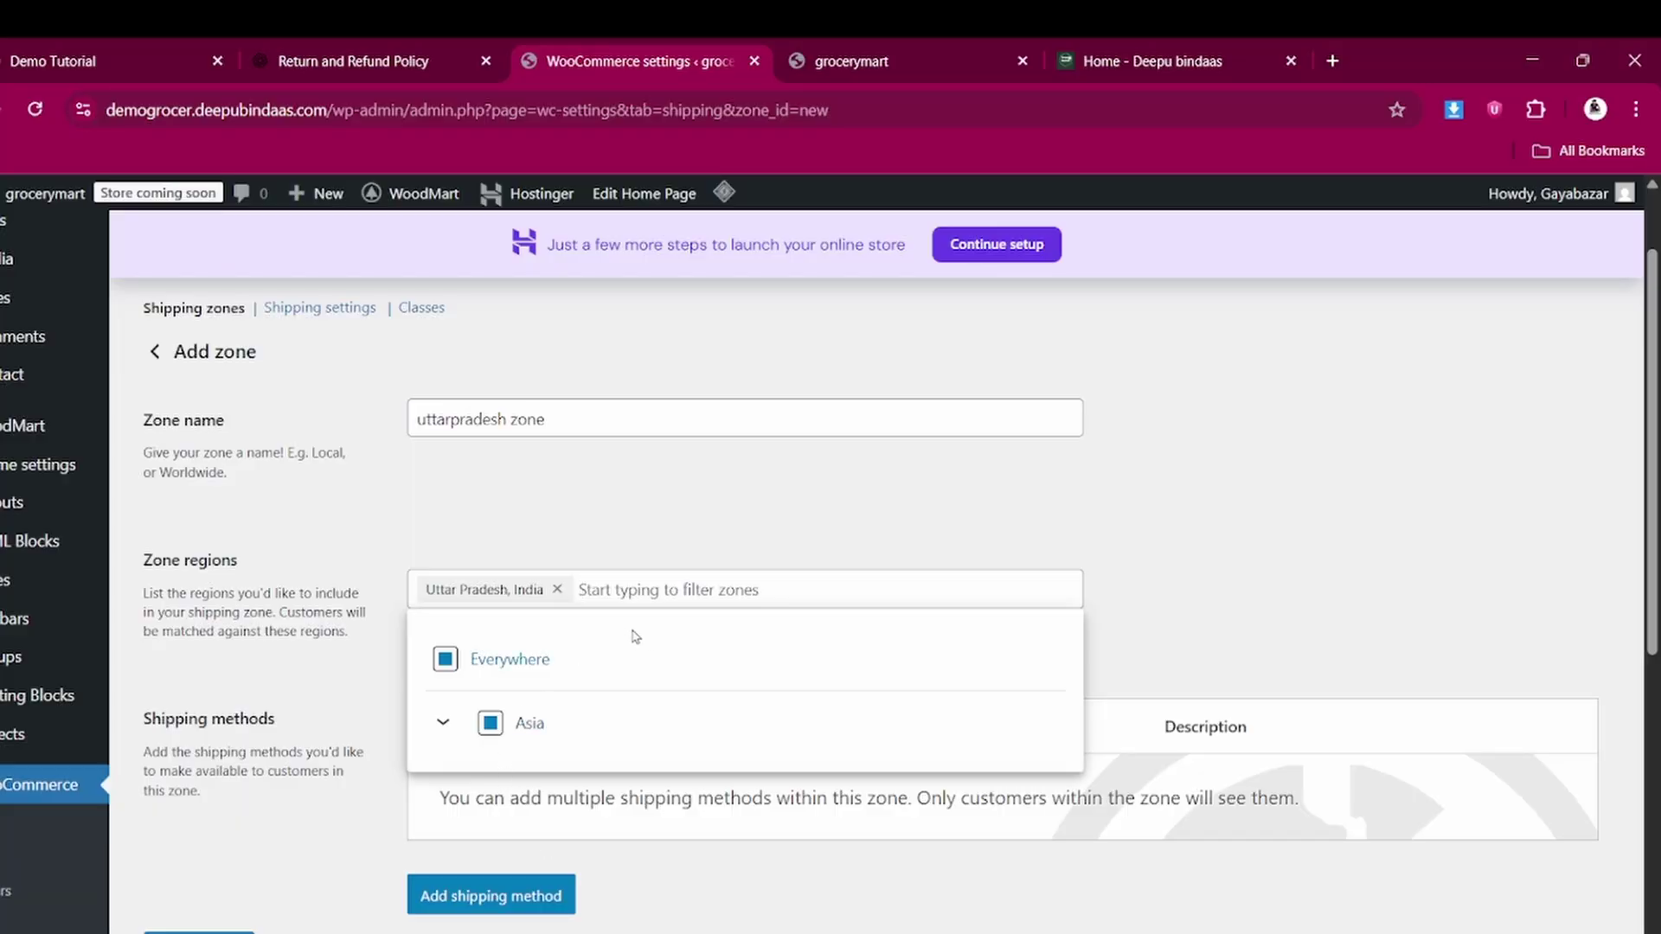
left_click(502, 848)
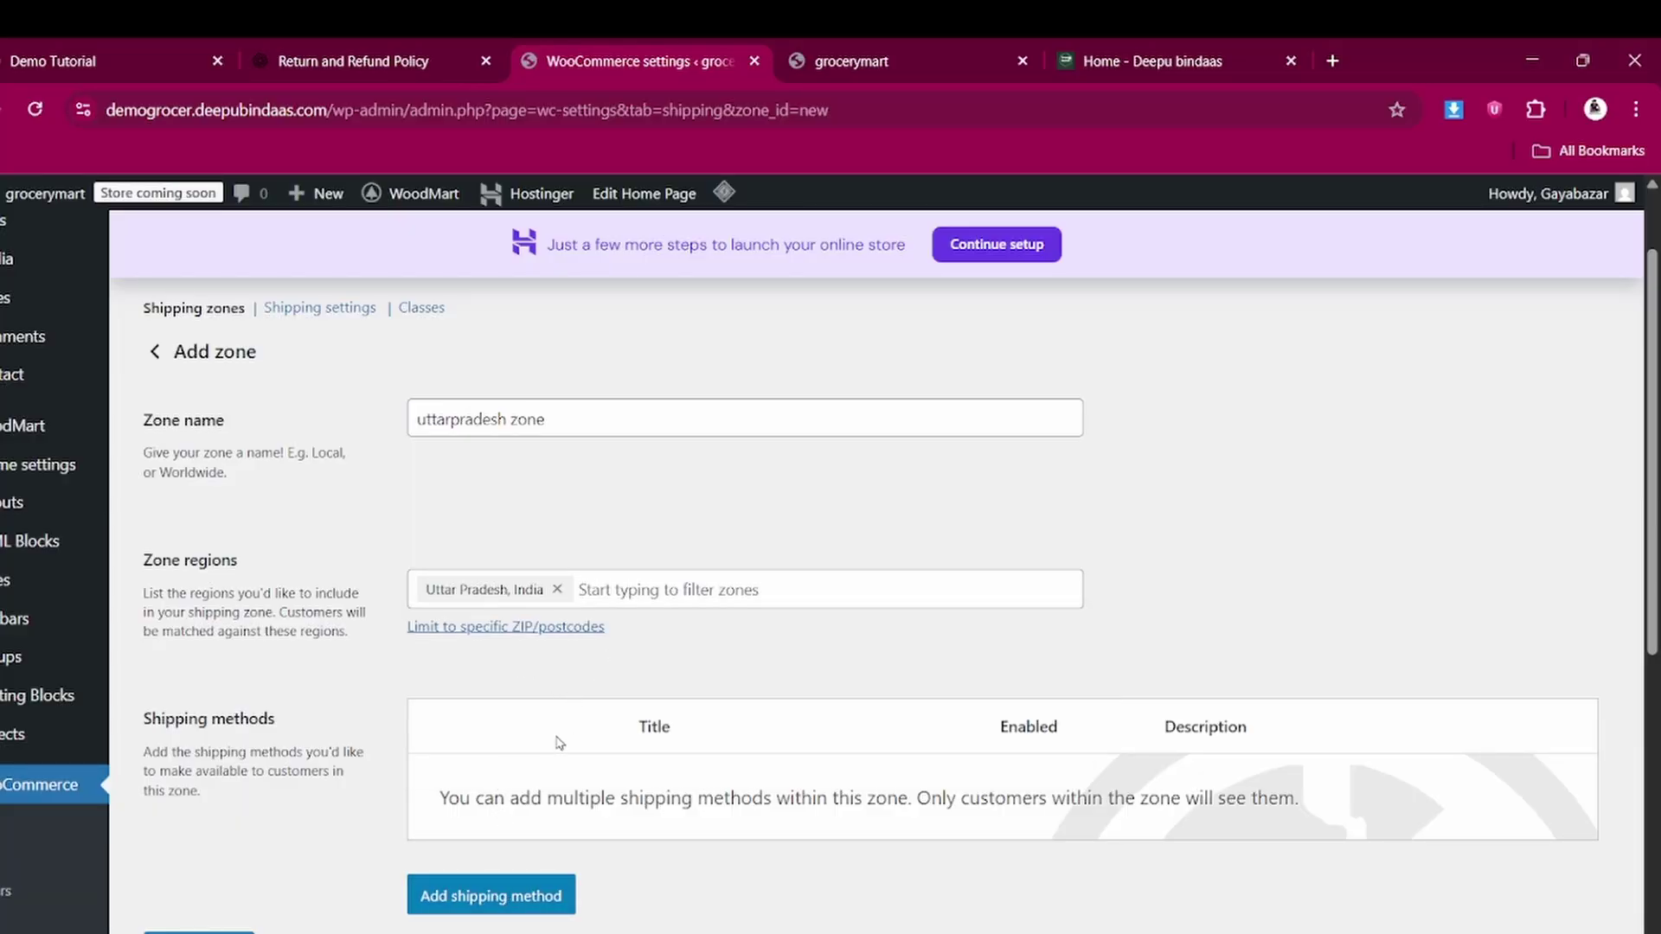
Add Free shipping to the Uttar Pradesh zone requiring a minimum order amount of 2000
left_click(519, 904)
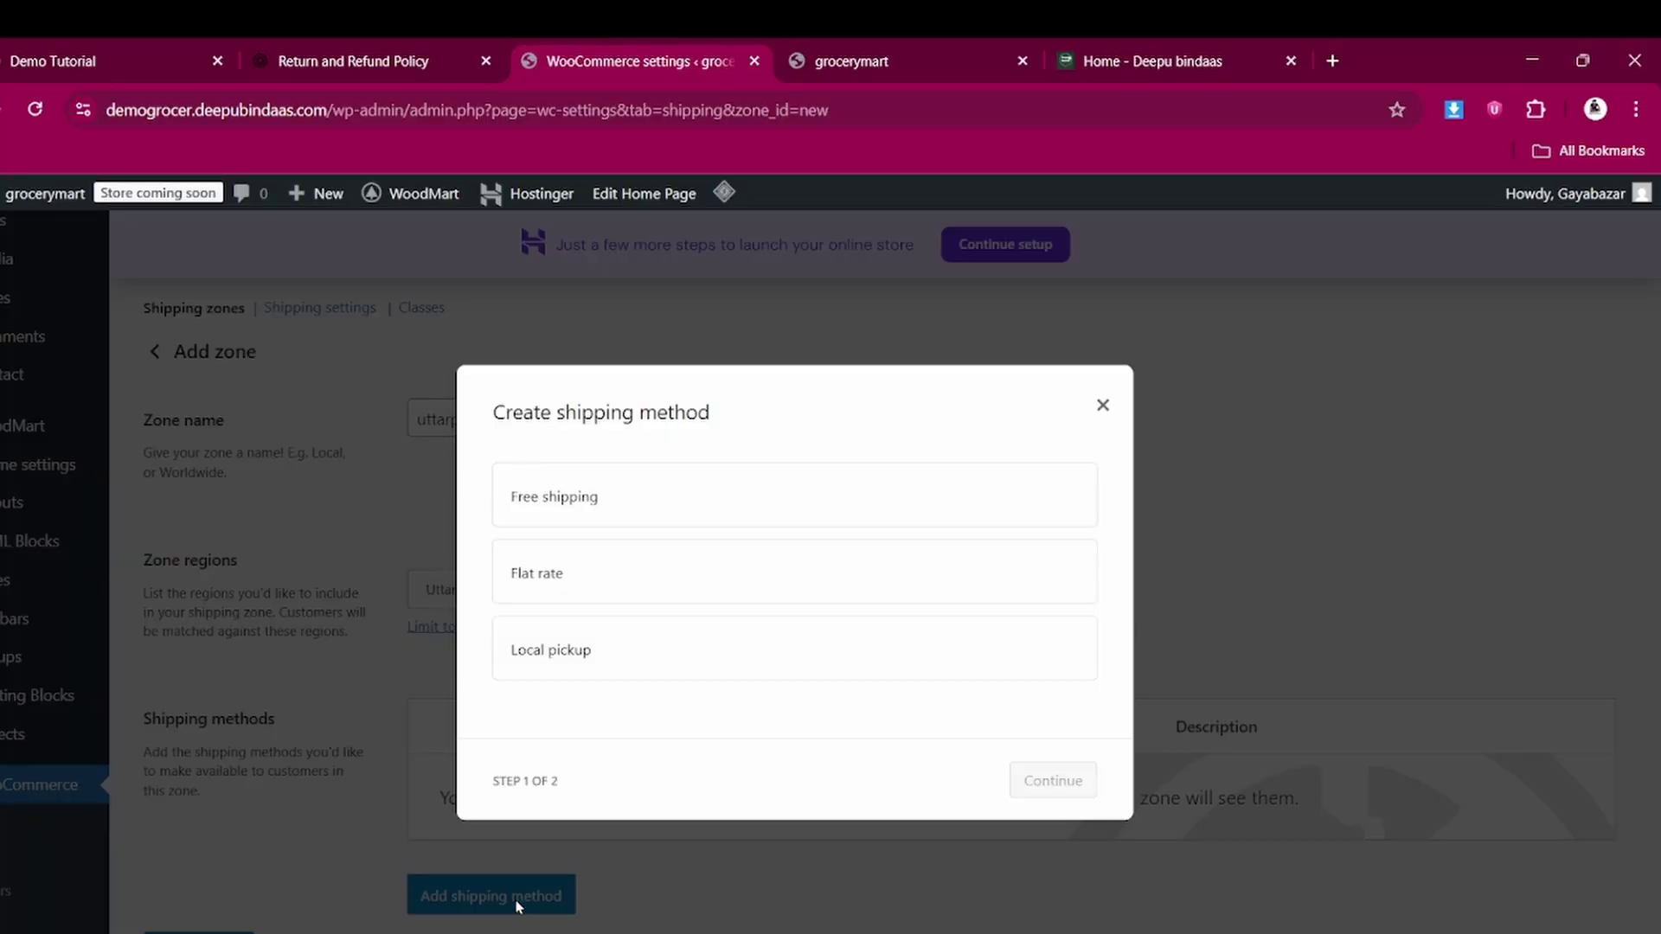
left_click(604, 494)
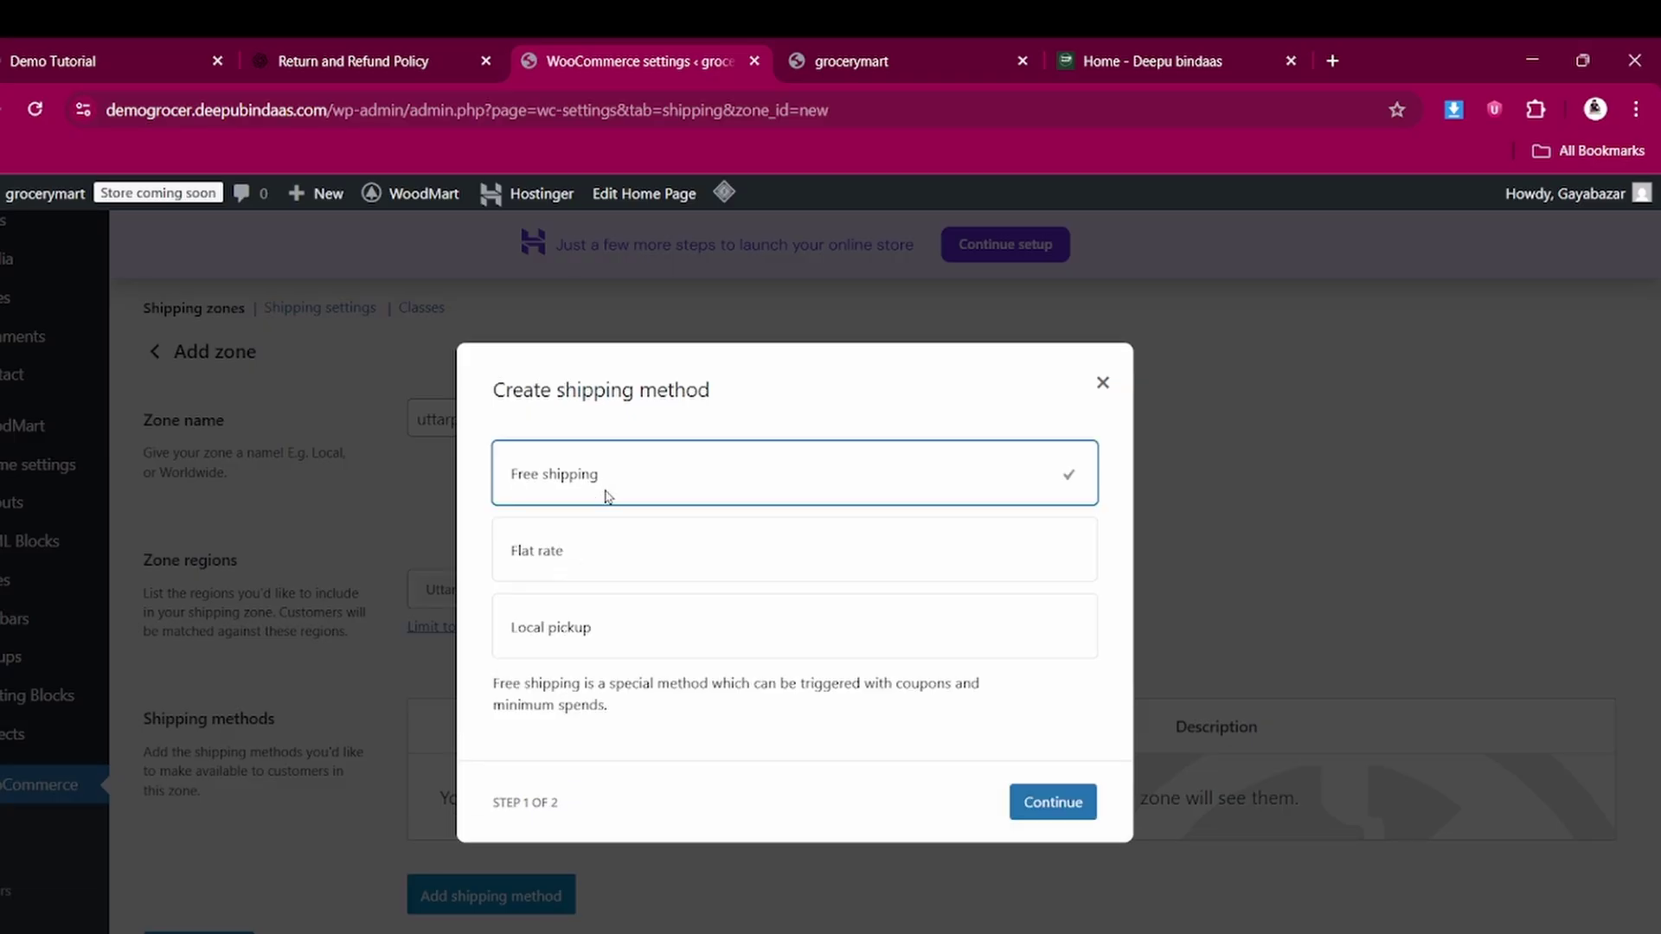
left_click(1036, 794)
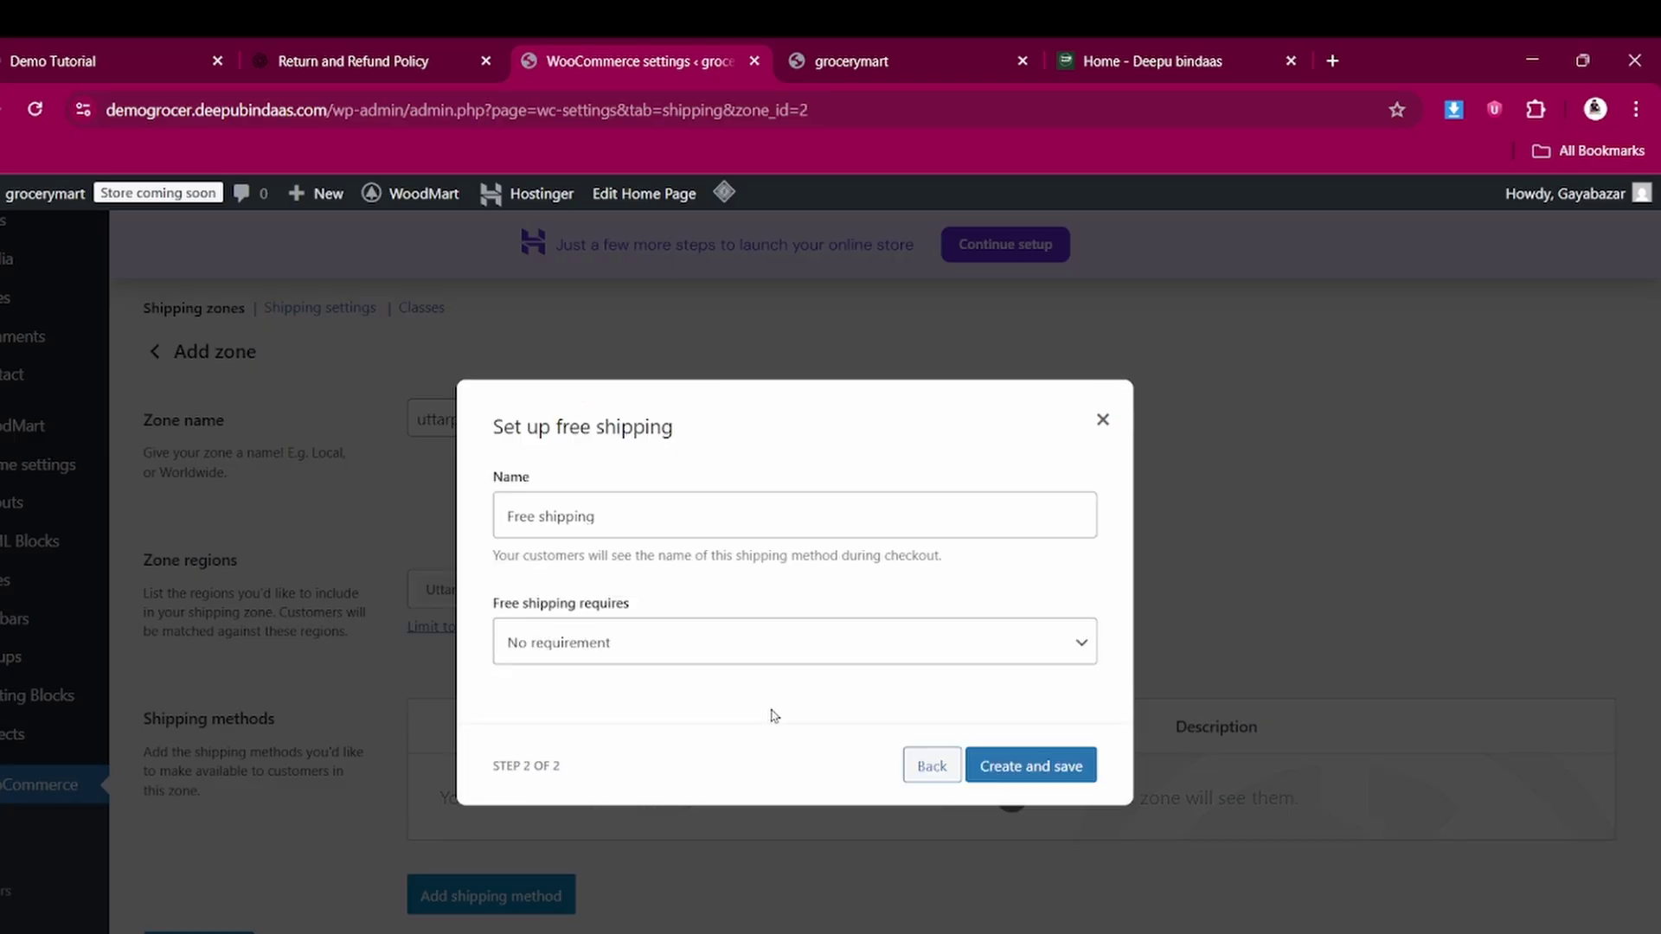
left_click(663, 649)
left_click(645, 736)
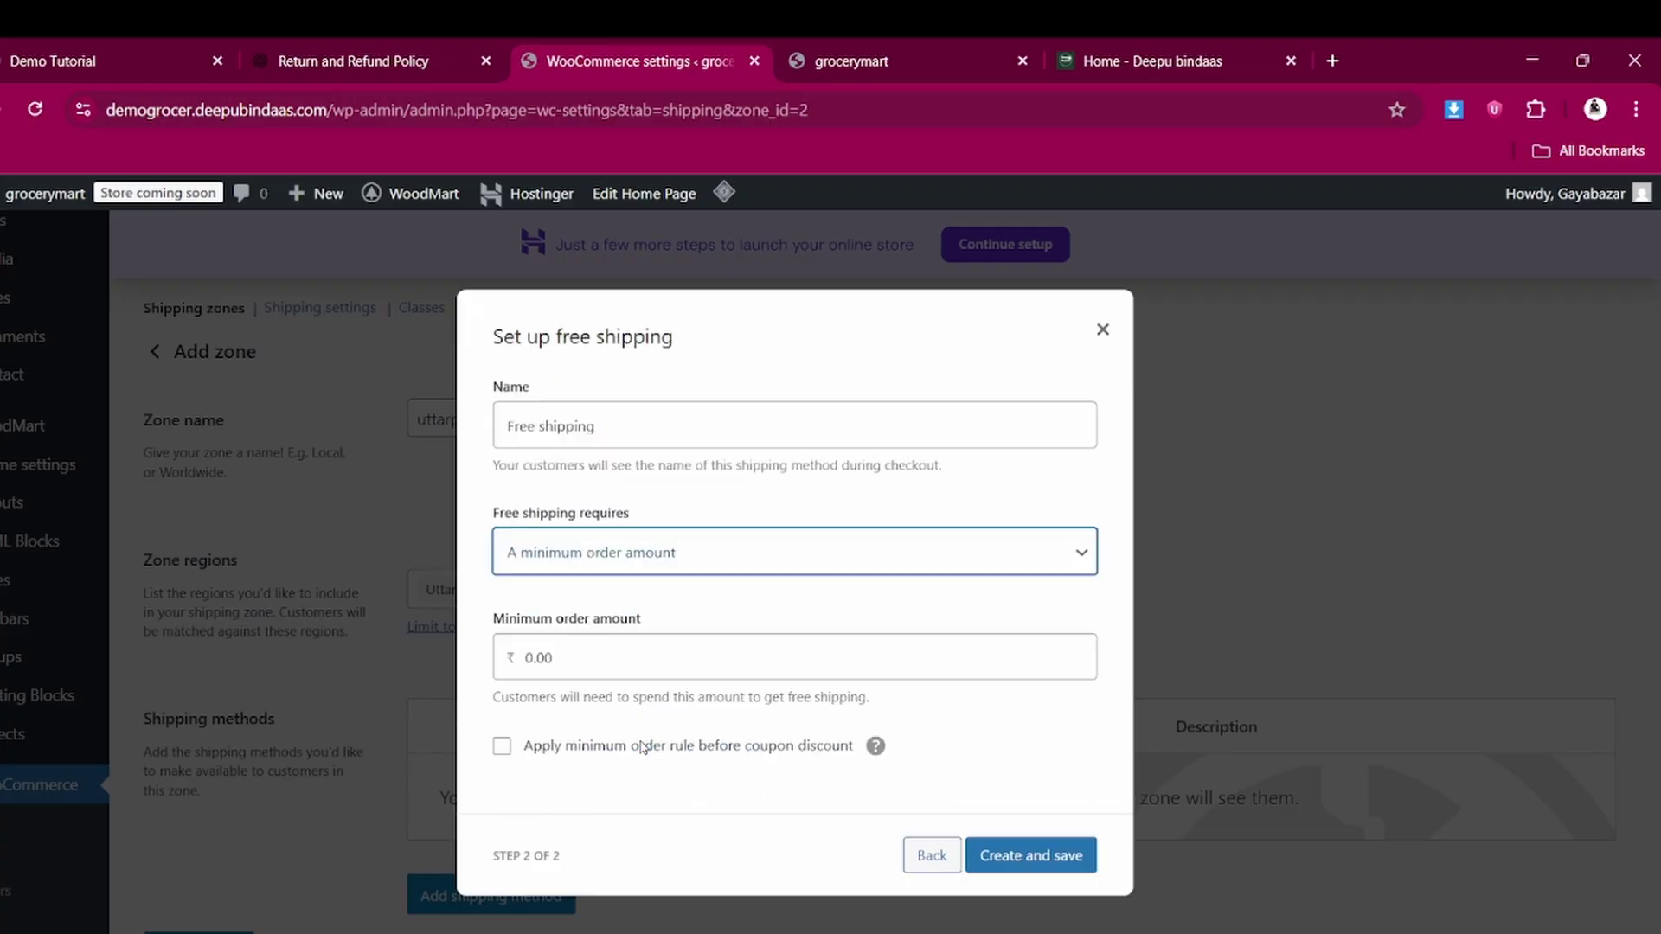
left_click(642, 662)
type("2000")
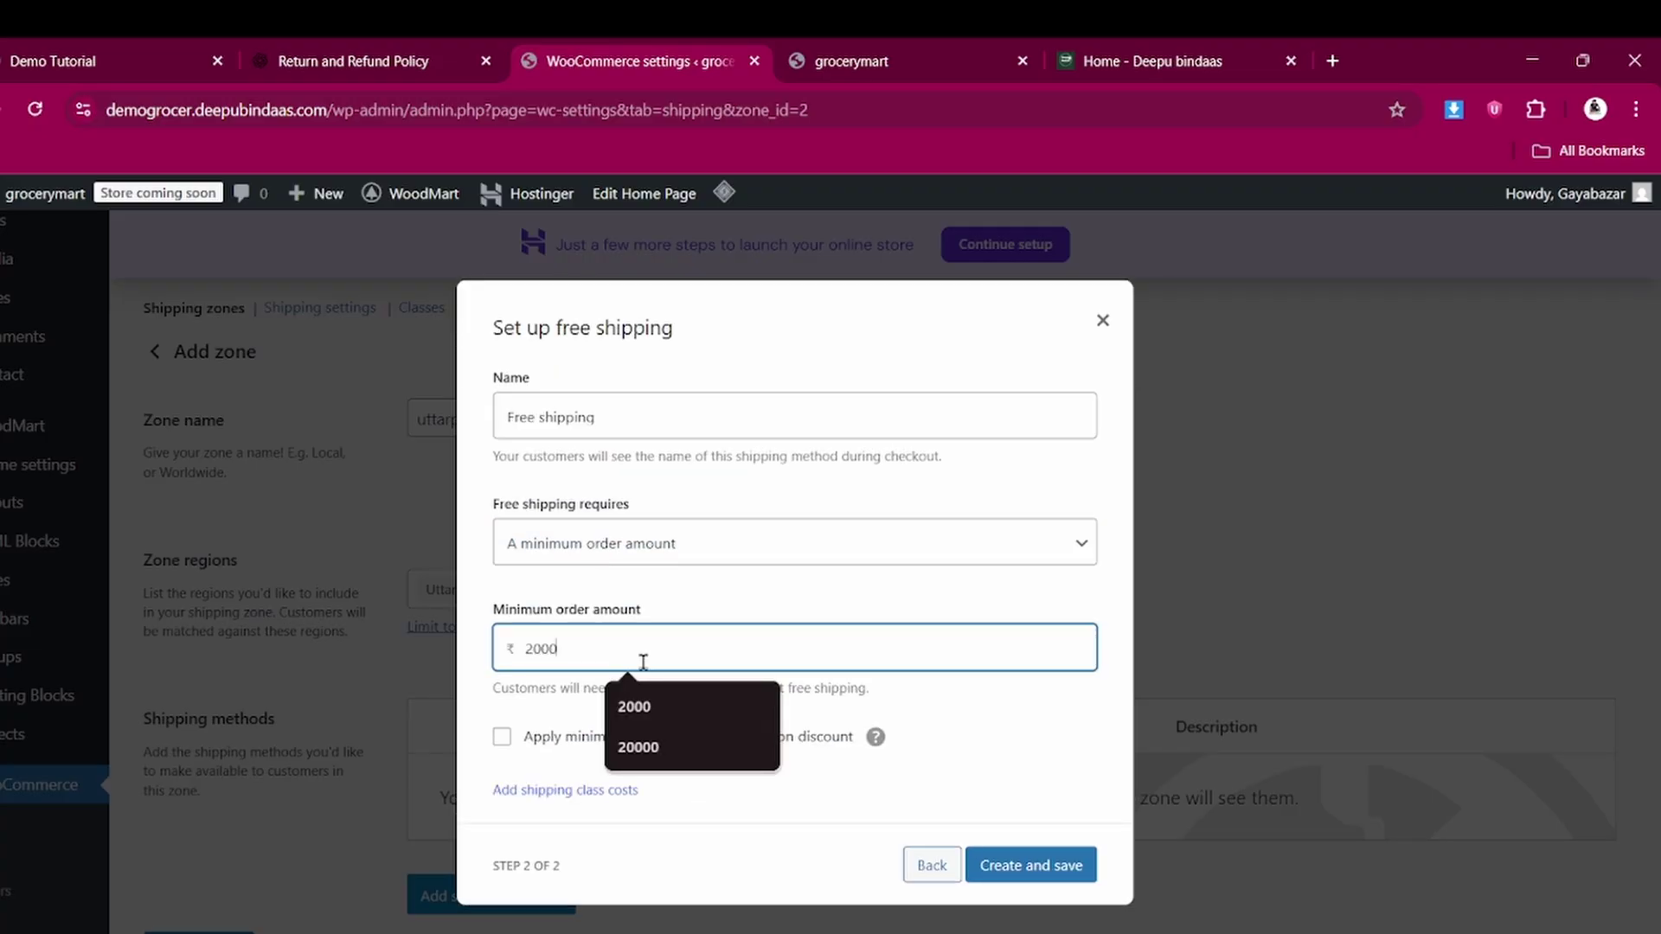
left_click(635, 711)
left_click(1047, 858)
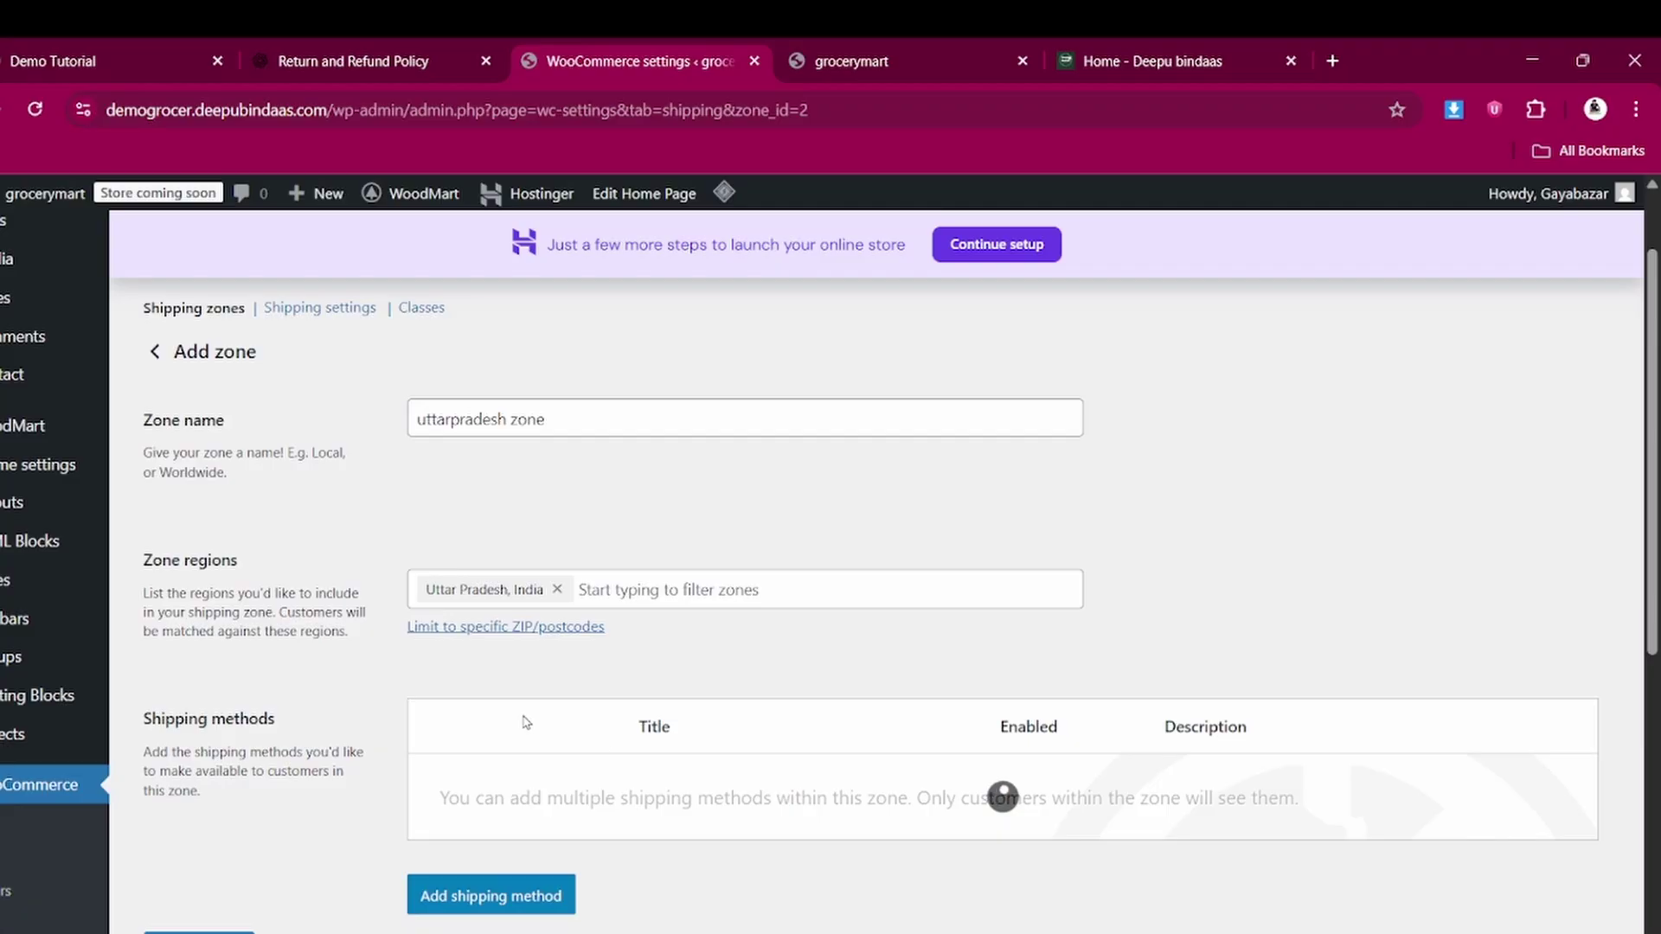
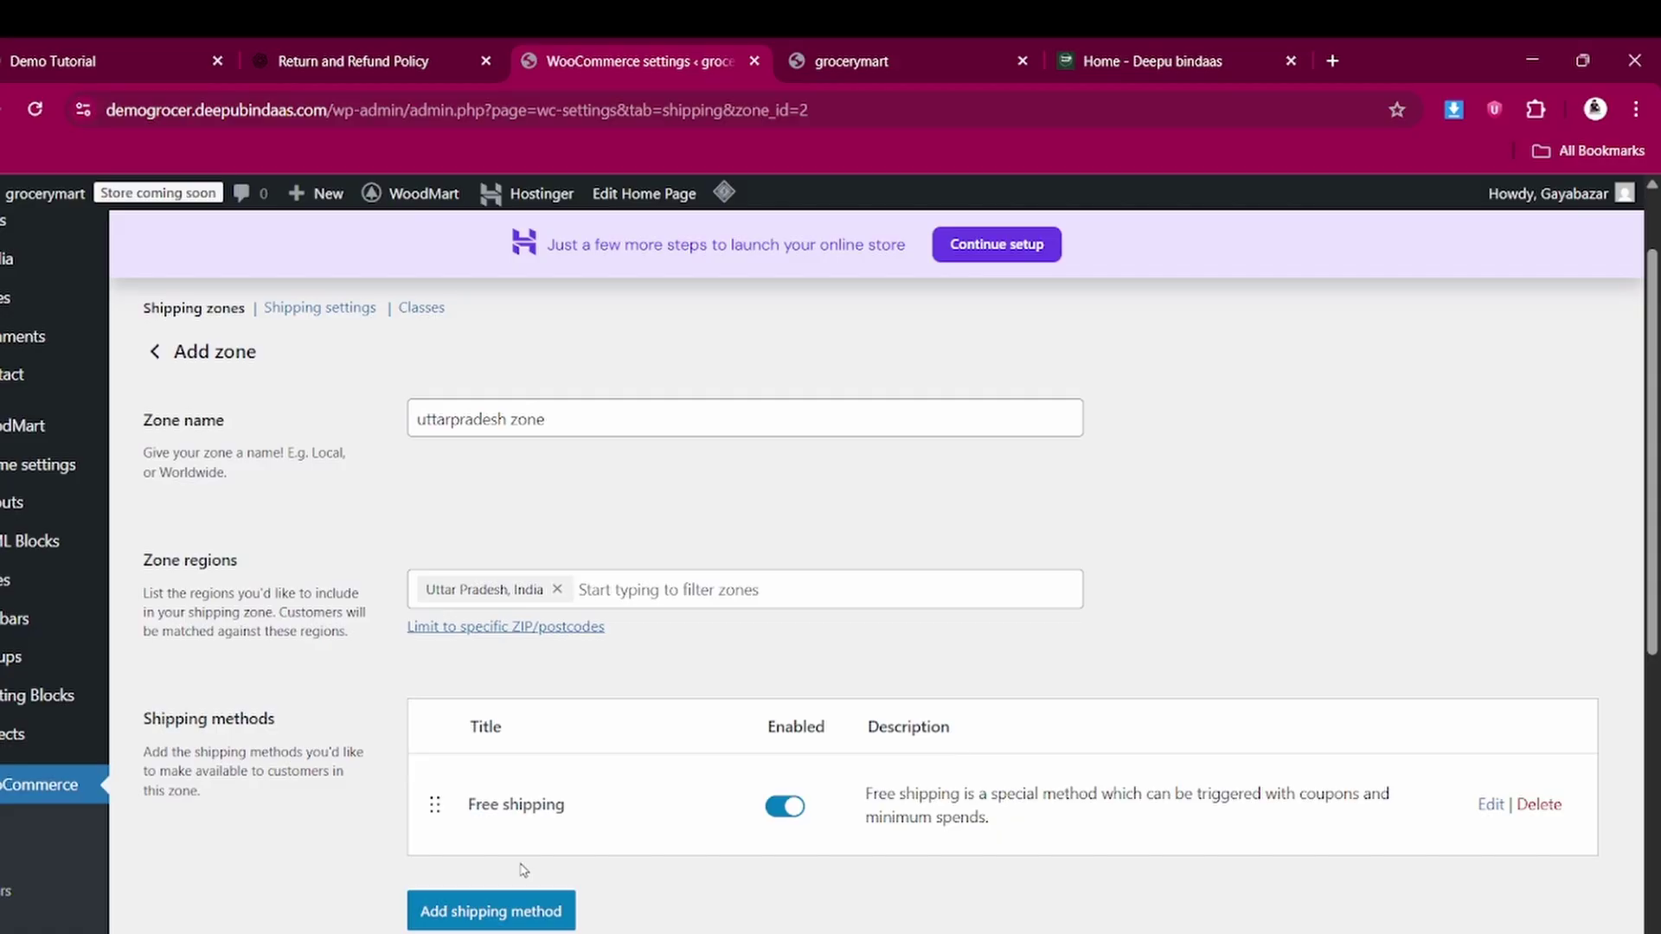
Add a Flat rate shipping method to the uttarpradesh zone
left_click(512, 920)
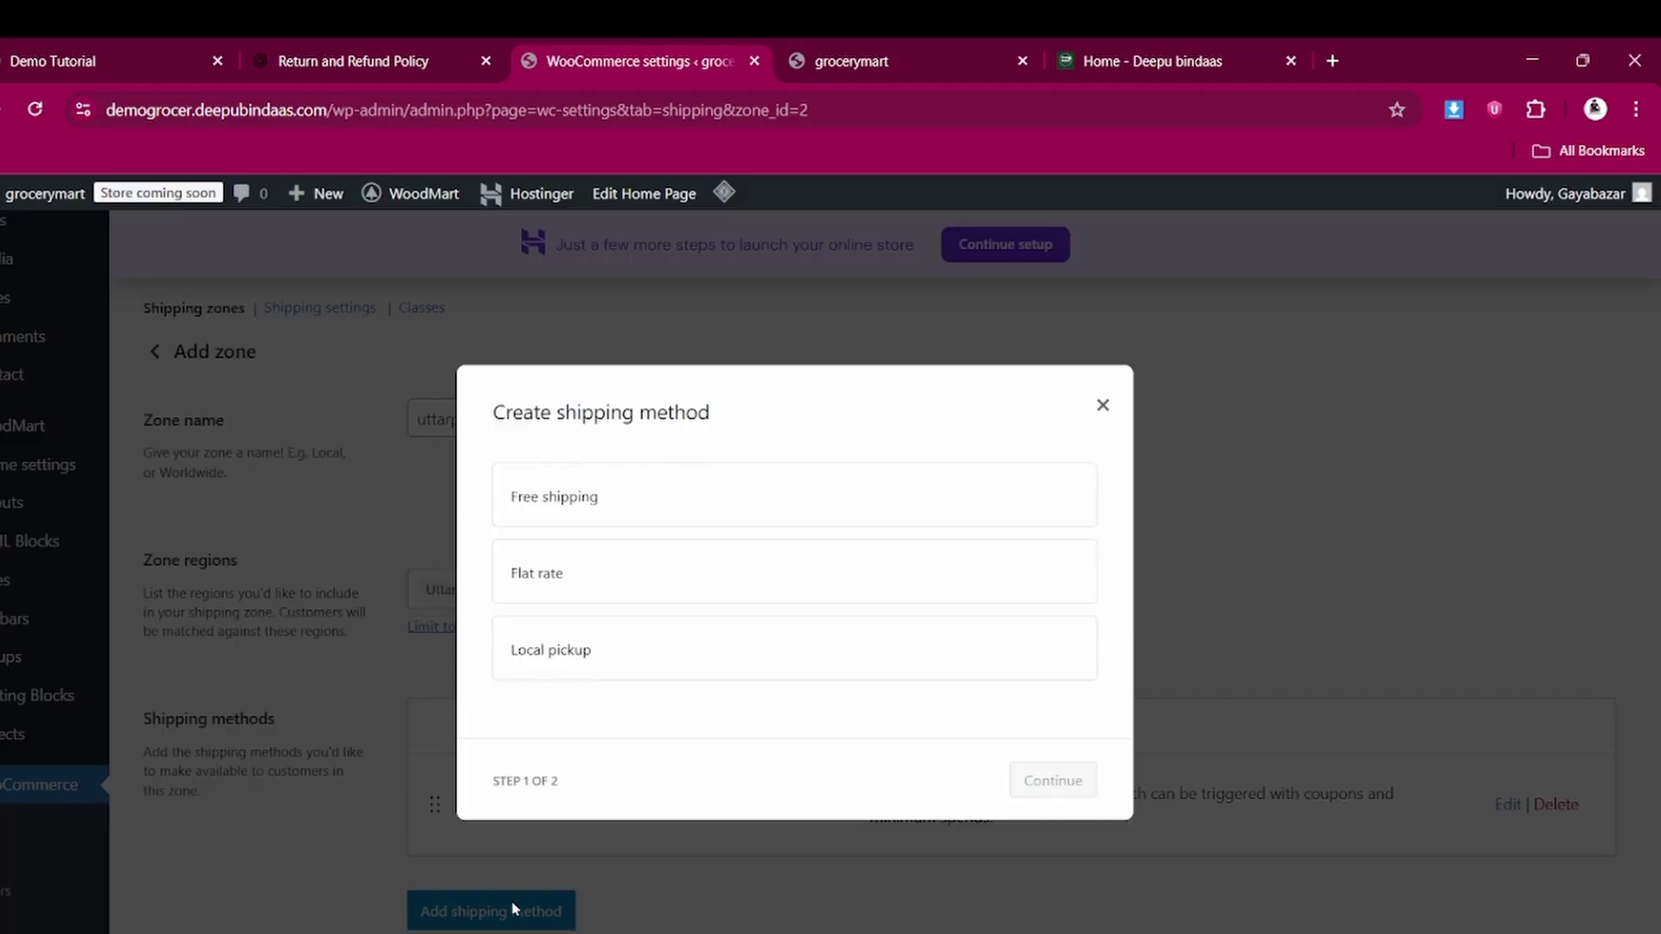
left_click(550, 564)
left_click(1053, 788)
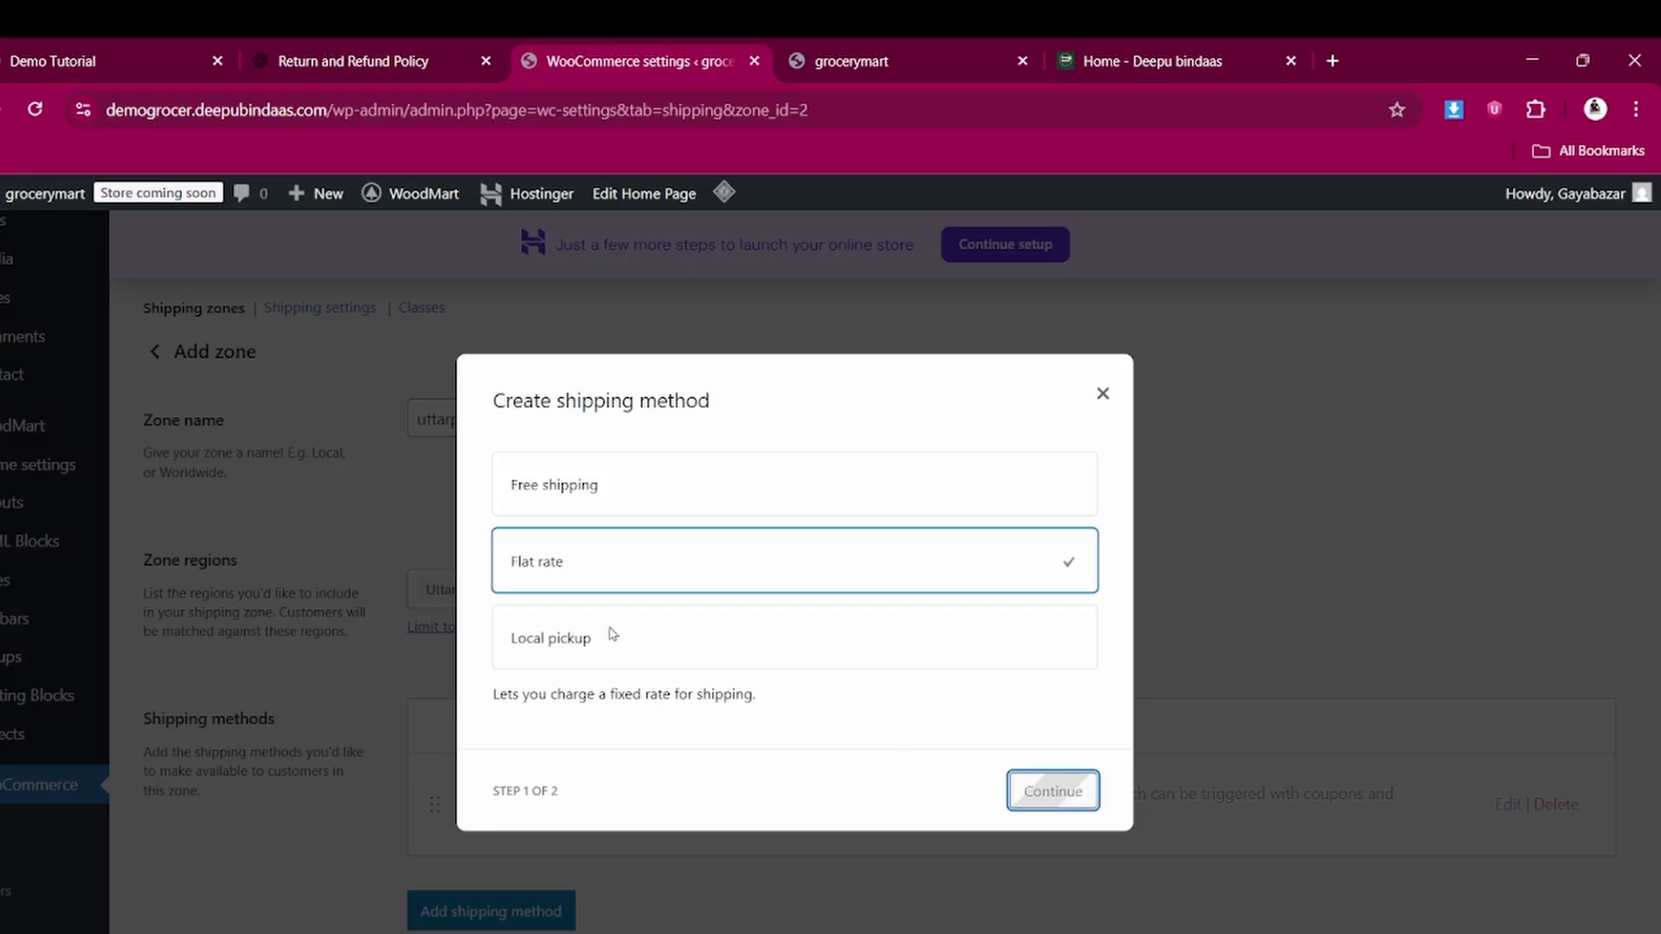
Set the Refrigerators class cost to 500 * [qty] and copy it into T-shirt and TV
scroll(614, 623, "down", 3)
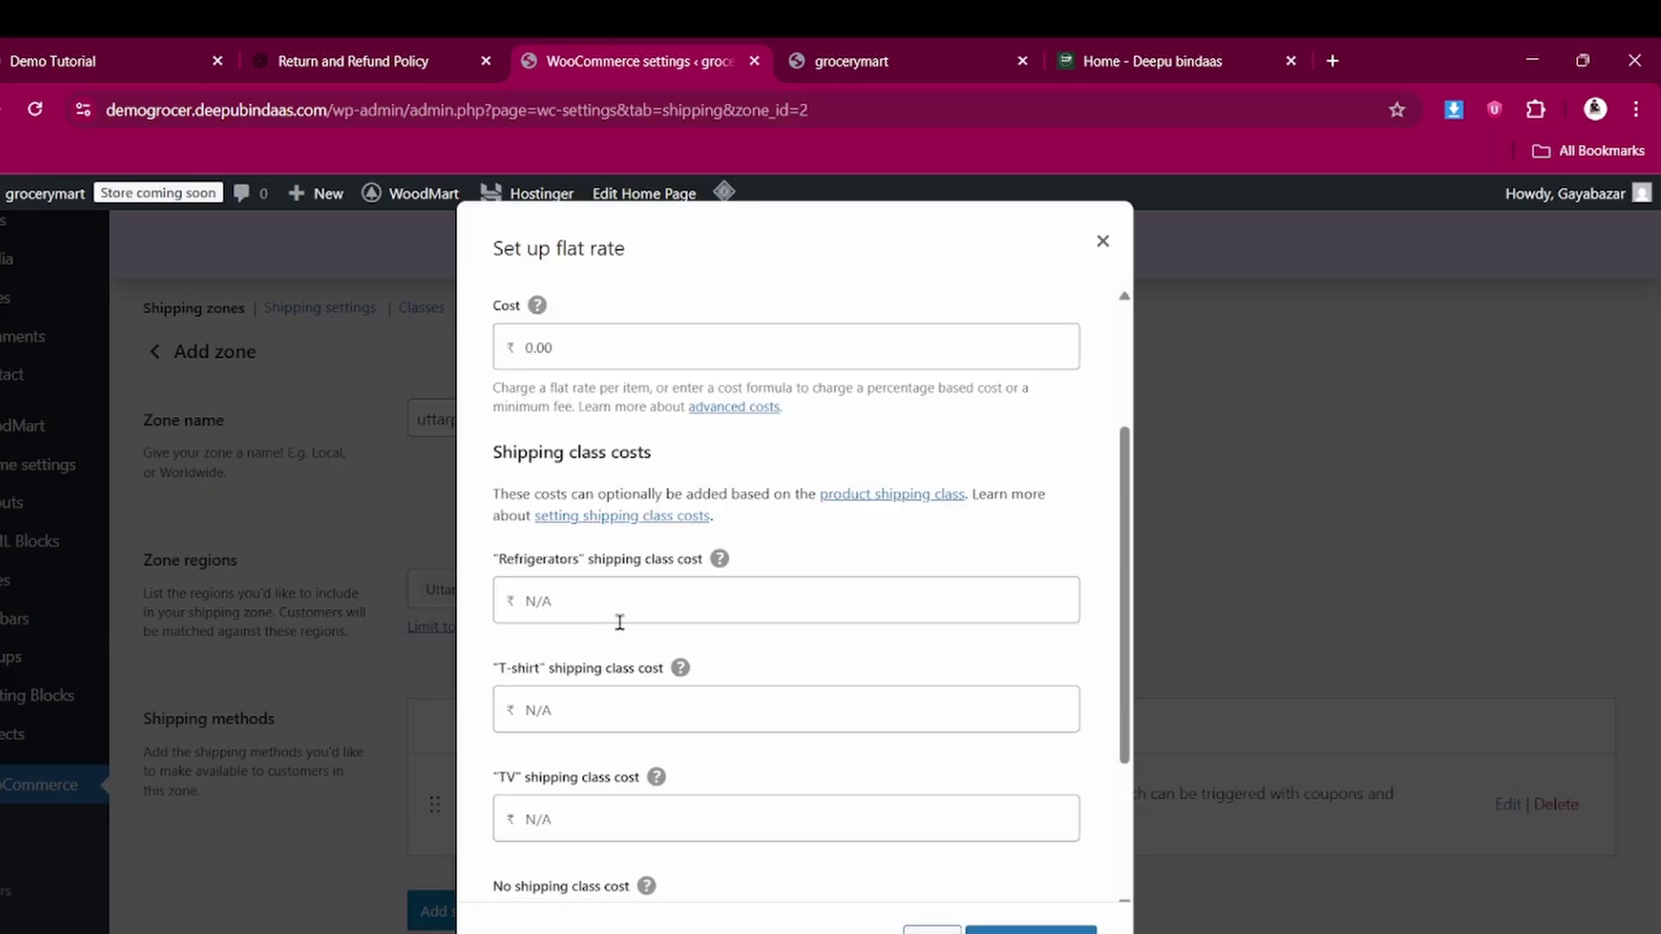
left_click(568, 599)
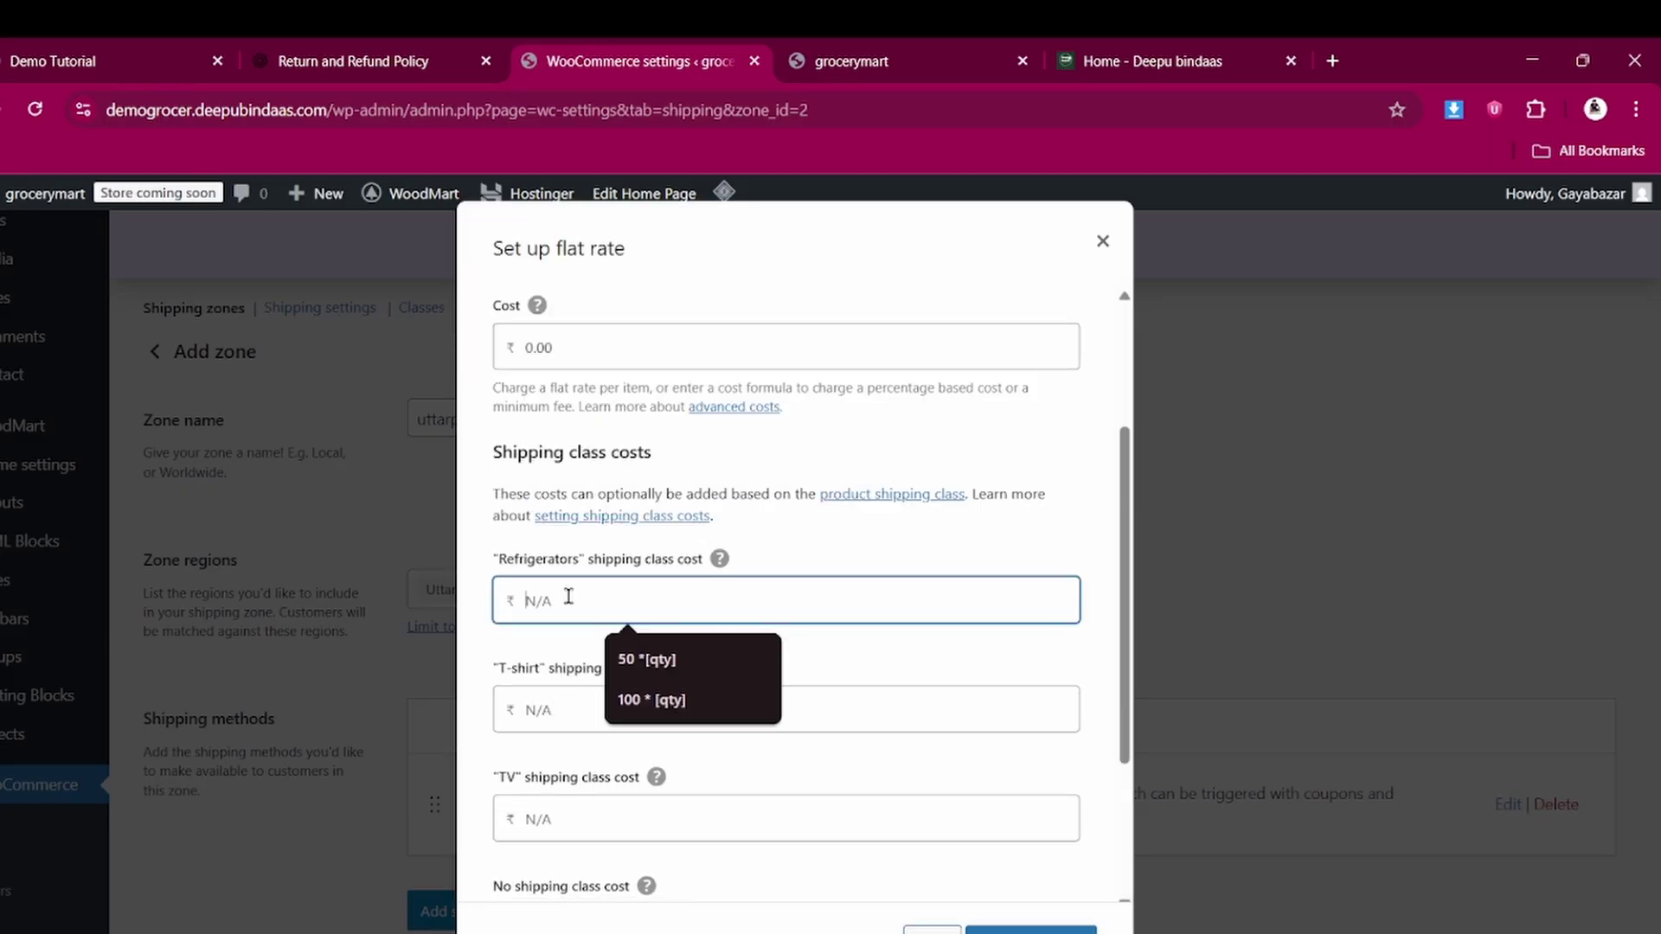
left_click(636, 703)
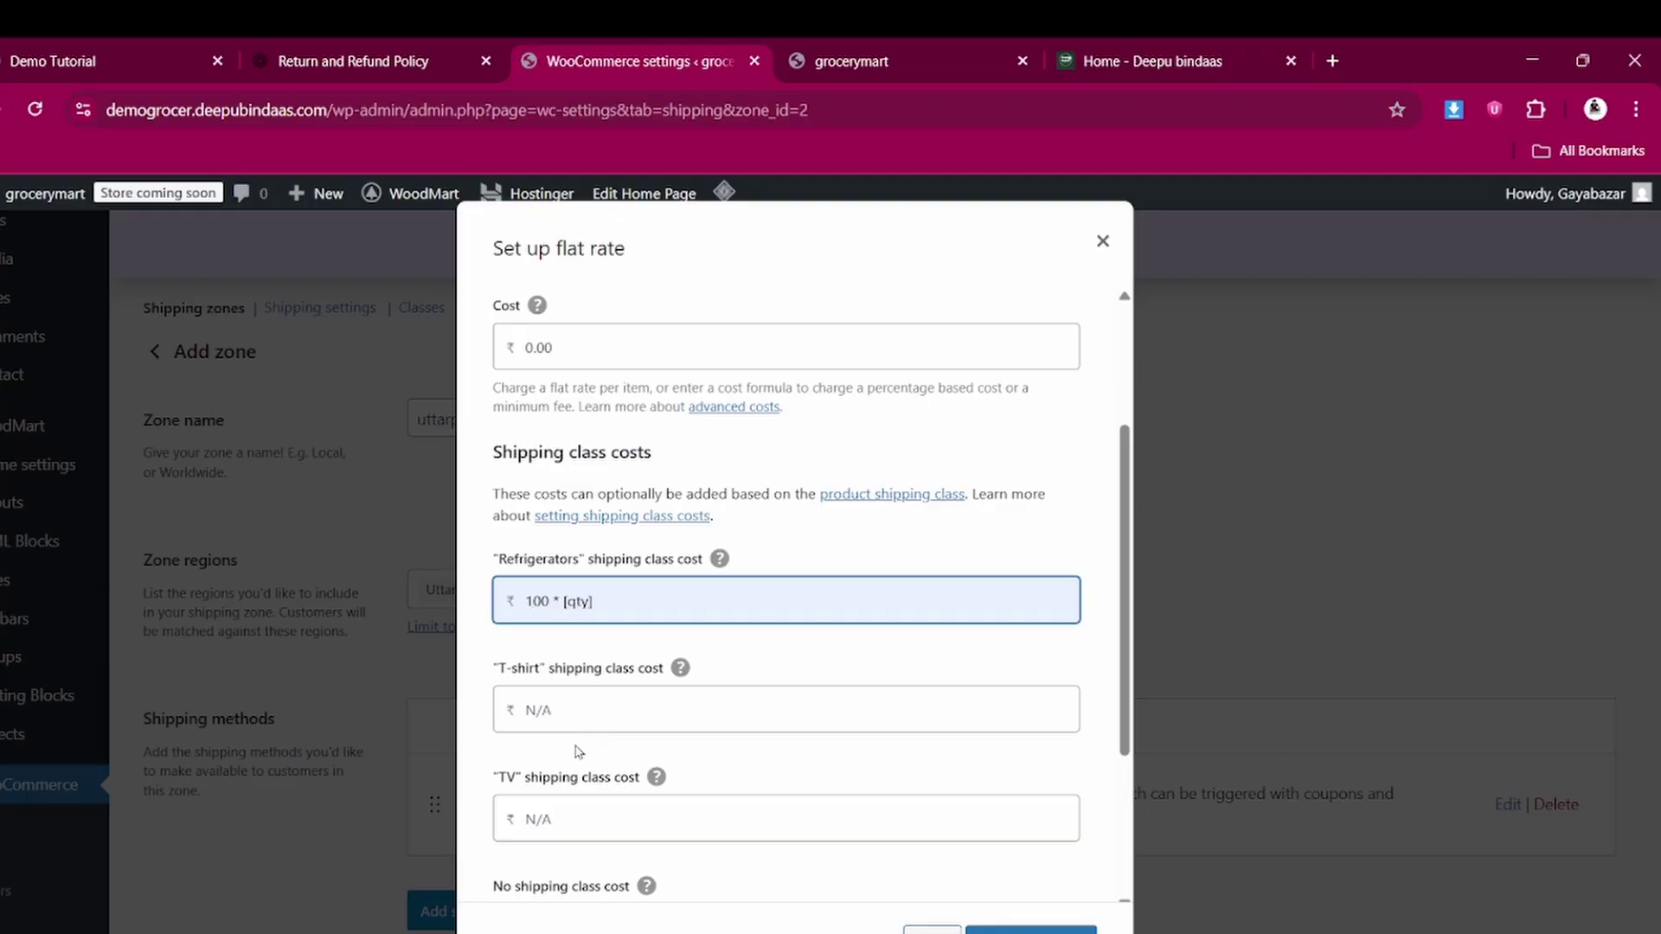
key("BackSpace")
type("5")
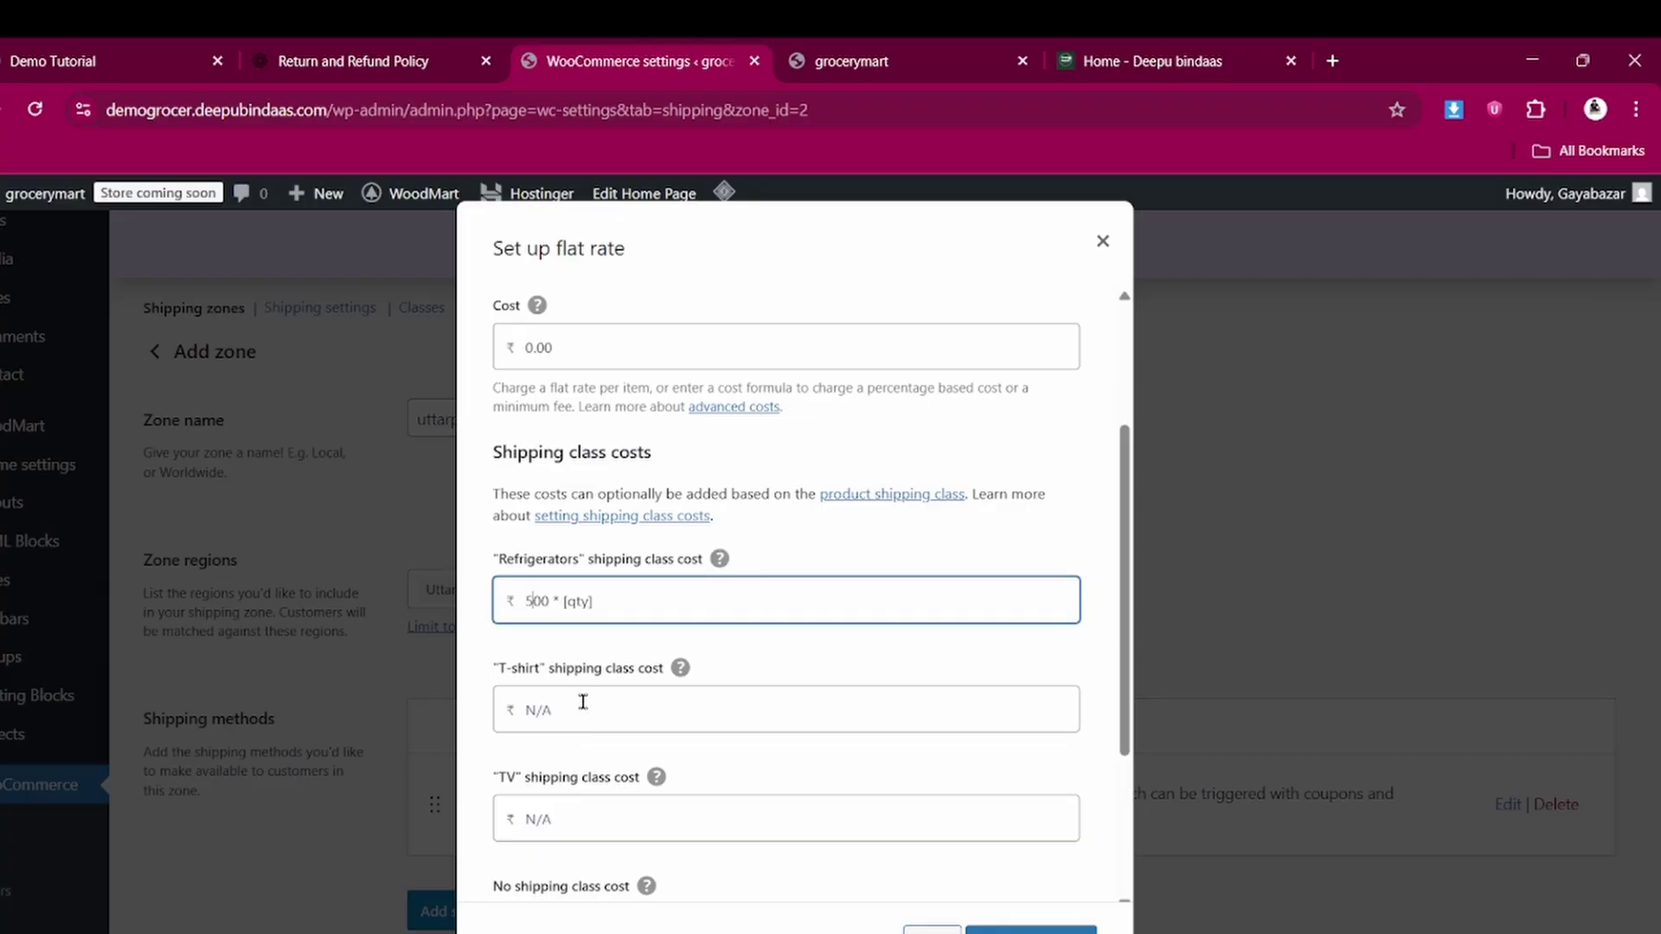
left_click(639, 602)
triple_click(640, 585)
key("ctrl+c")
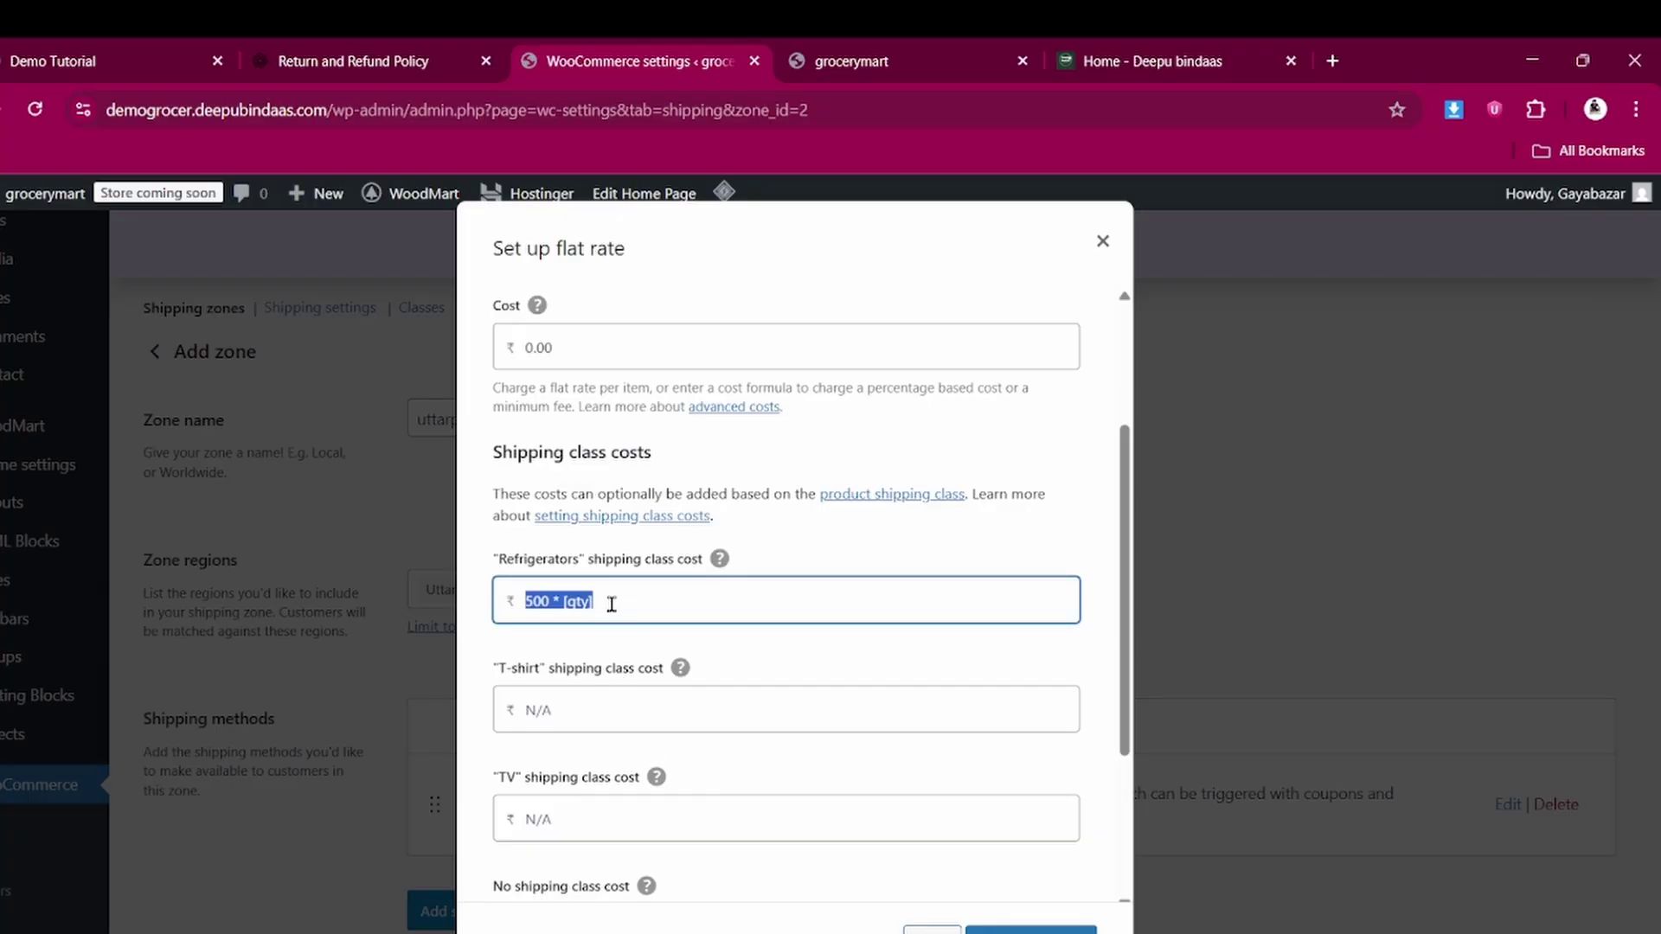
left_click(595, 706)
key("ctrl+v")
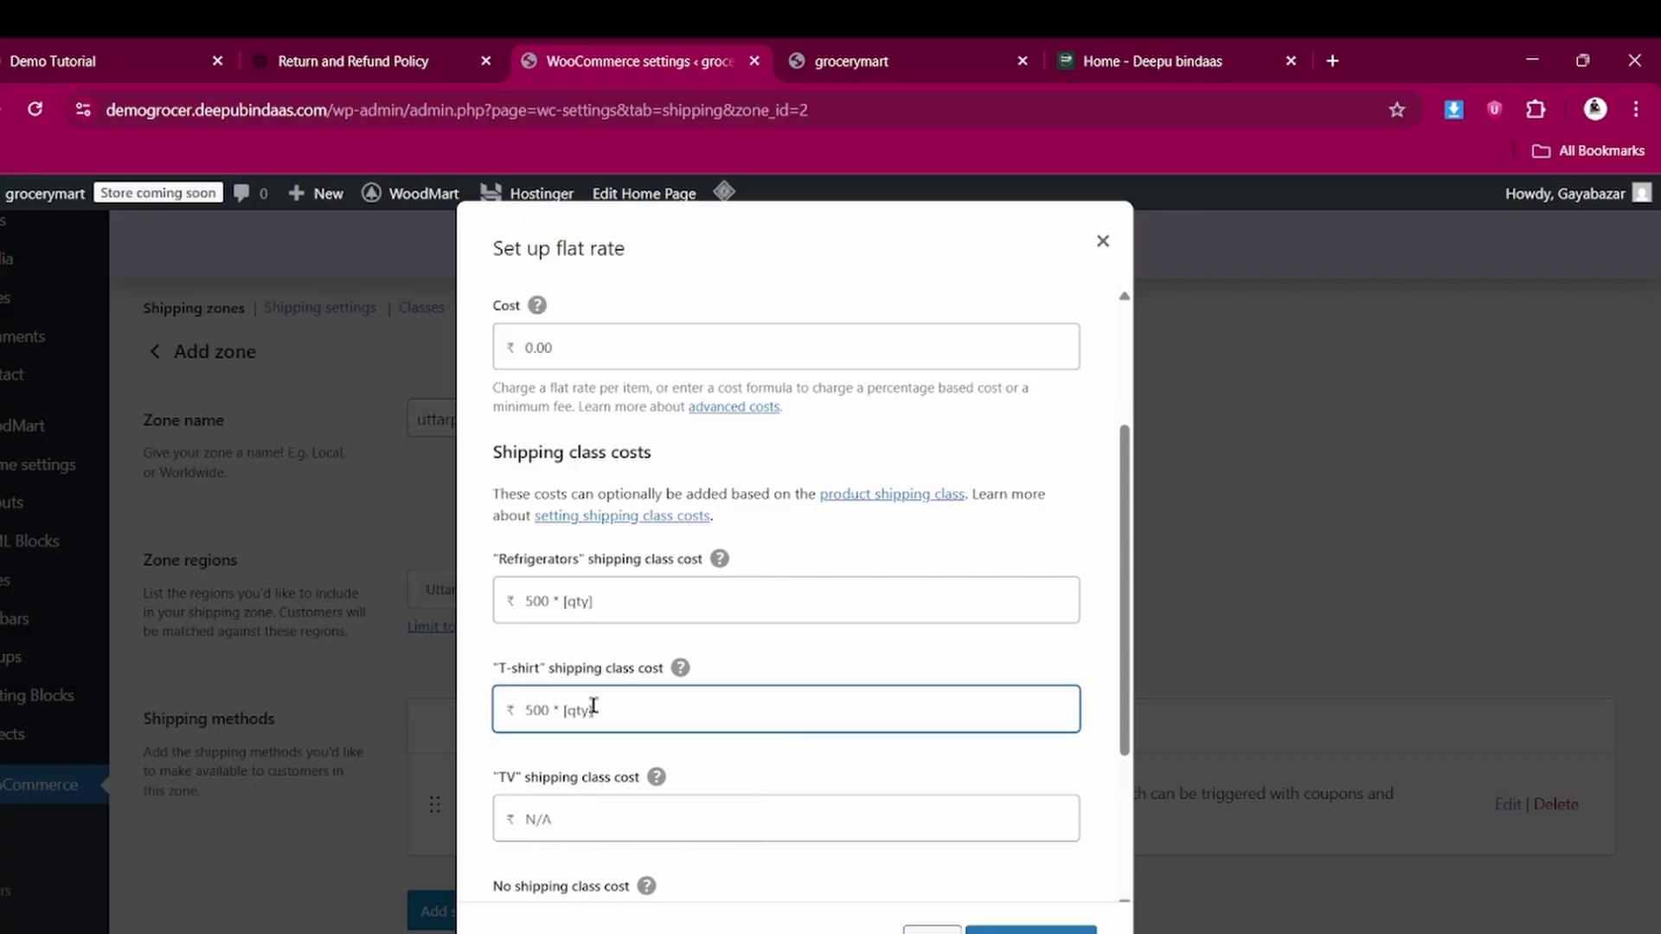
left_click(586, 805)
key("ctrl+v")
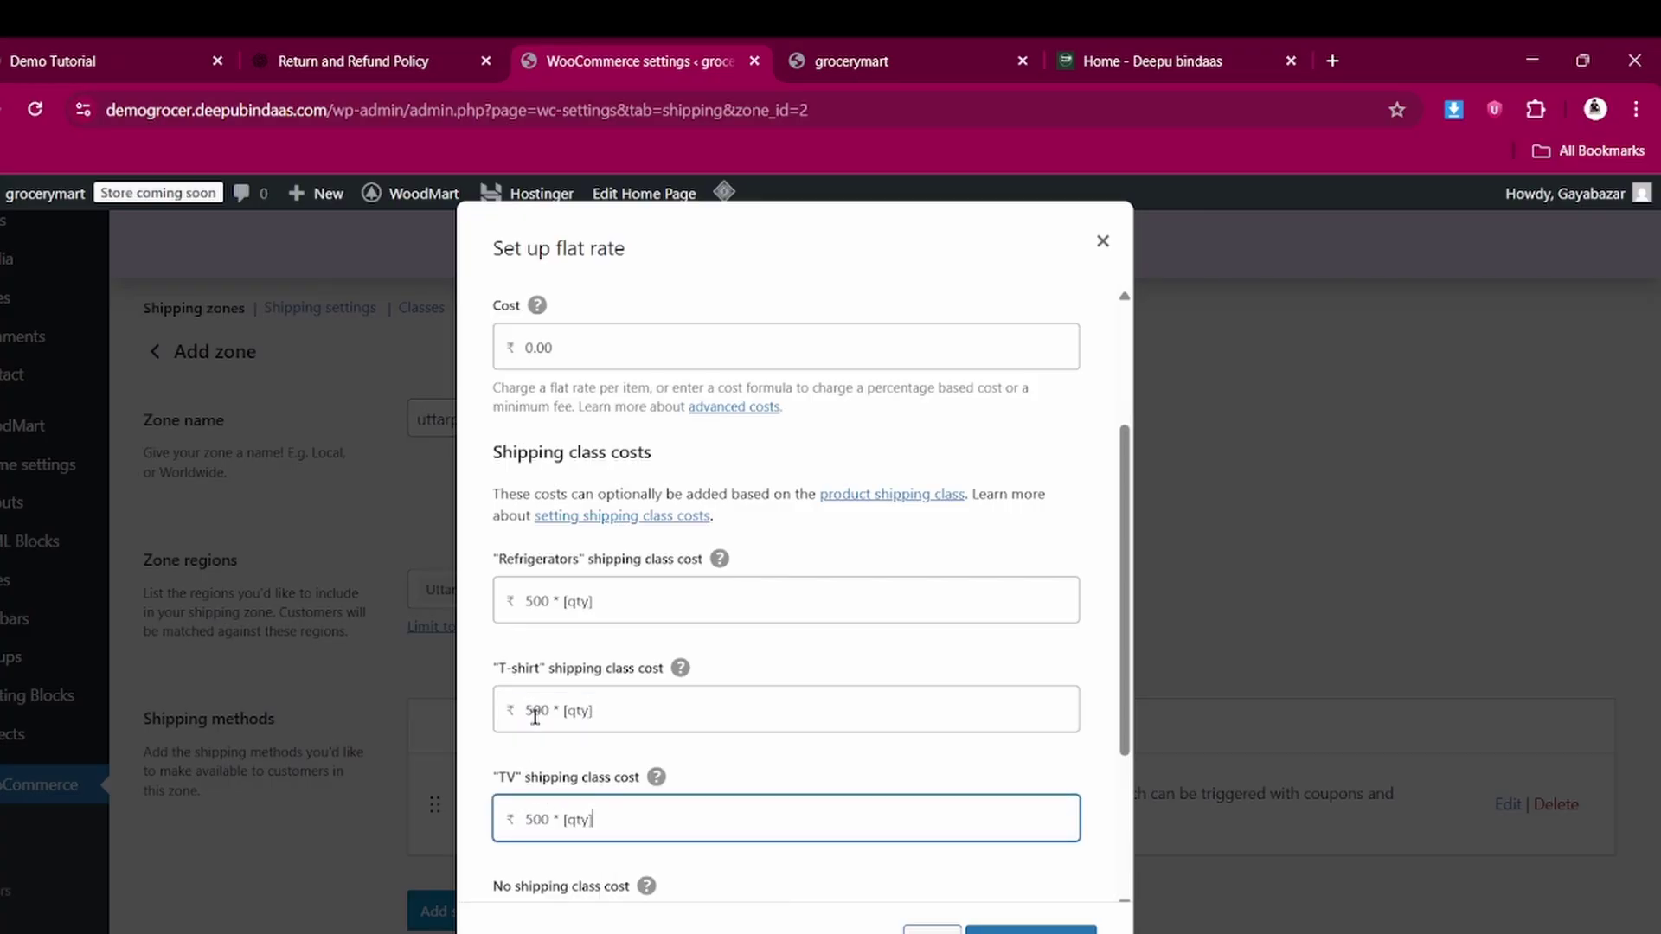
Change the T-shirt cost to 100 * [qty] and TV to 200 * [qty], then save
triple_click(539, 709)
key("ctrl+c")
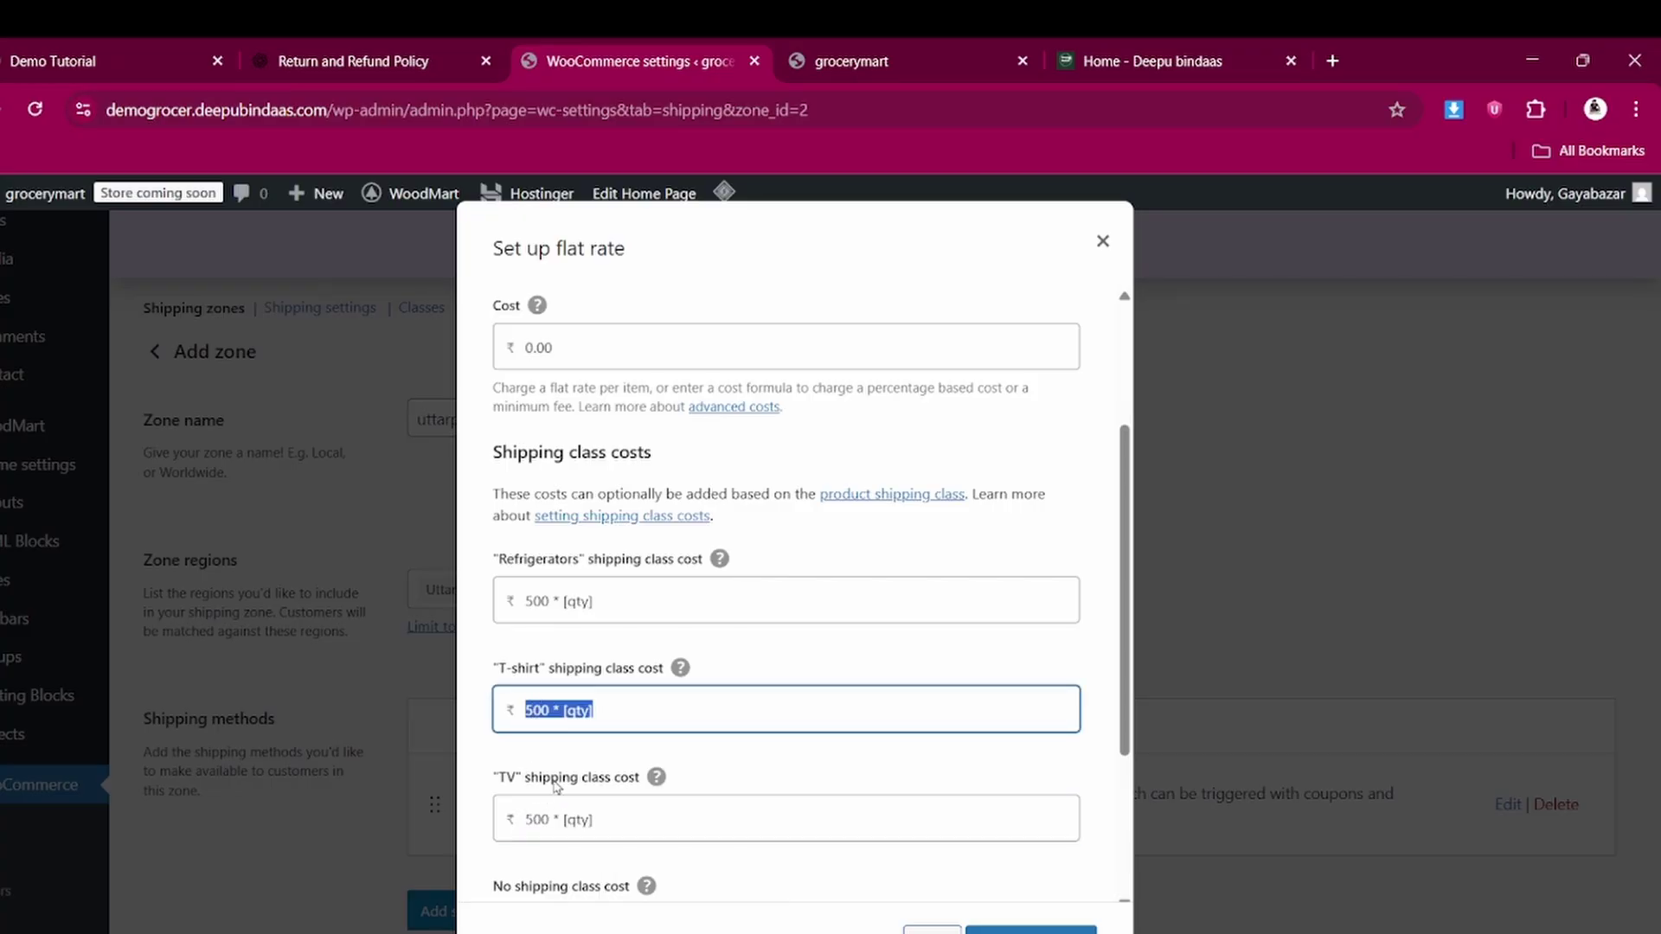
key("BackSpace")
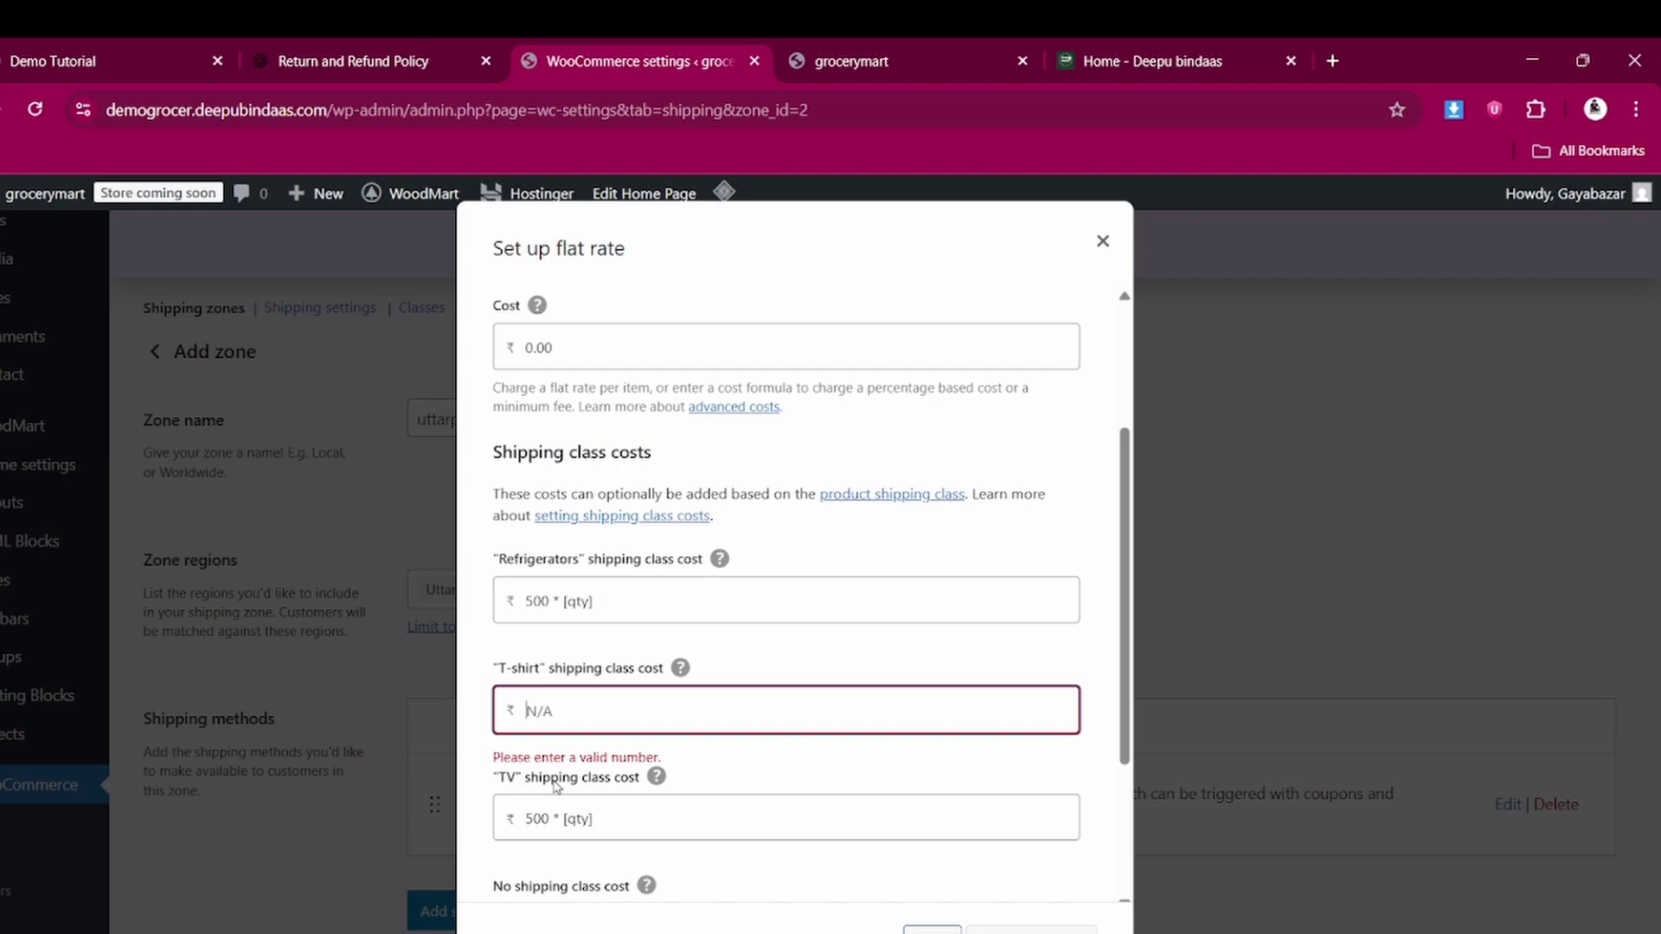
key("ctrl+v")
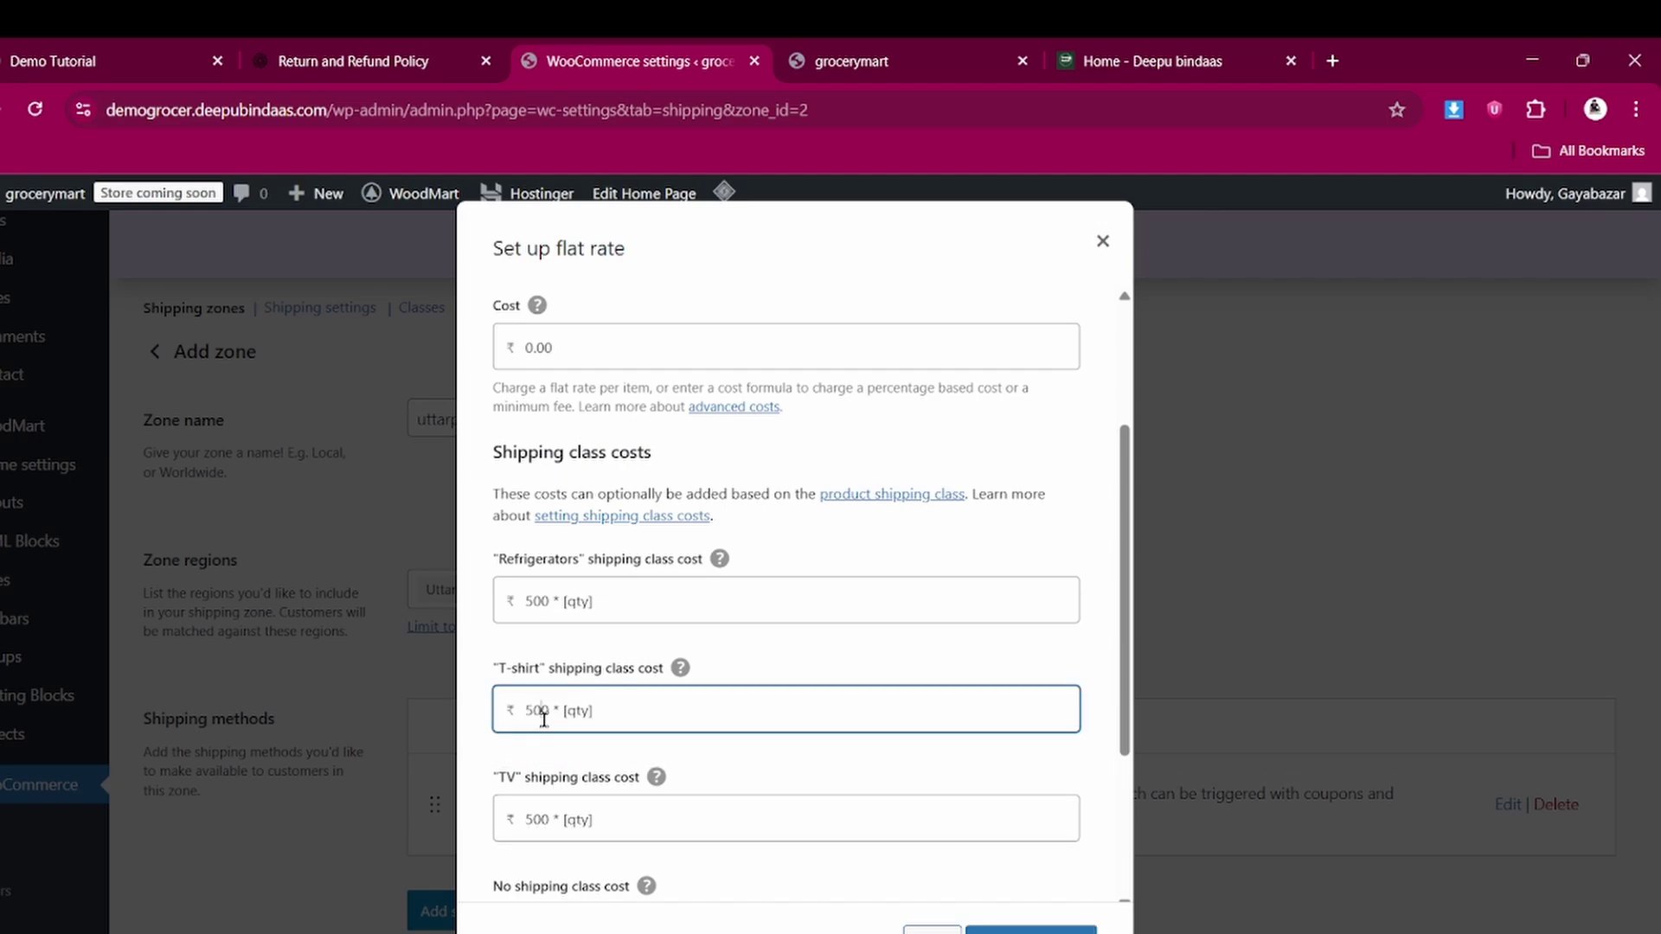
key("BackSpace")
type("1")
triple_click(537, 823)
left_click(537, 823)
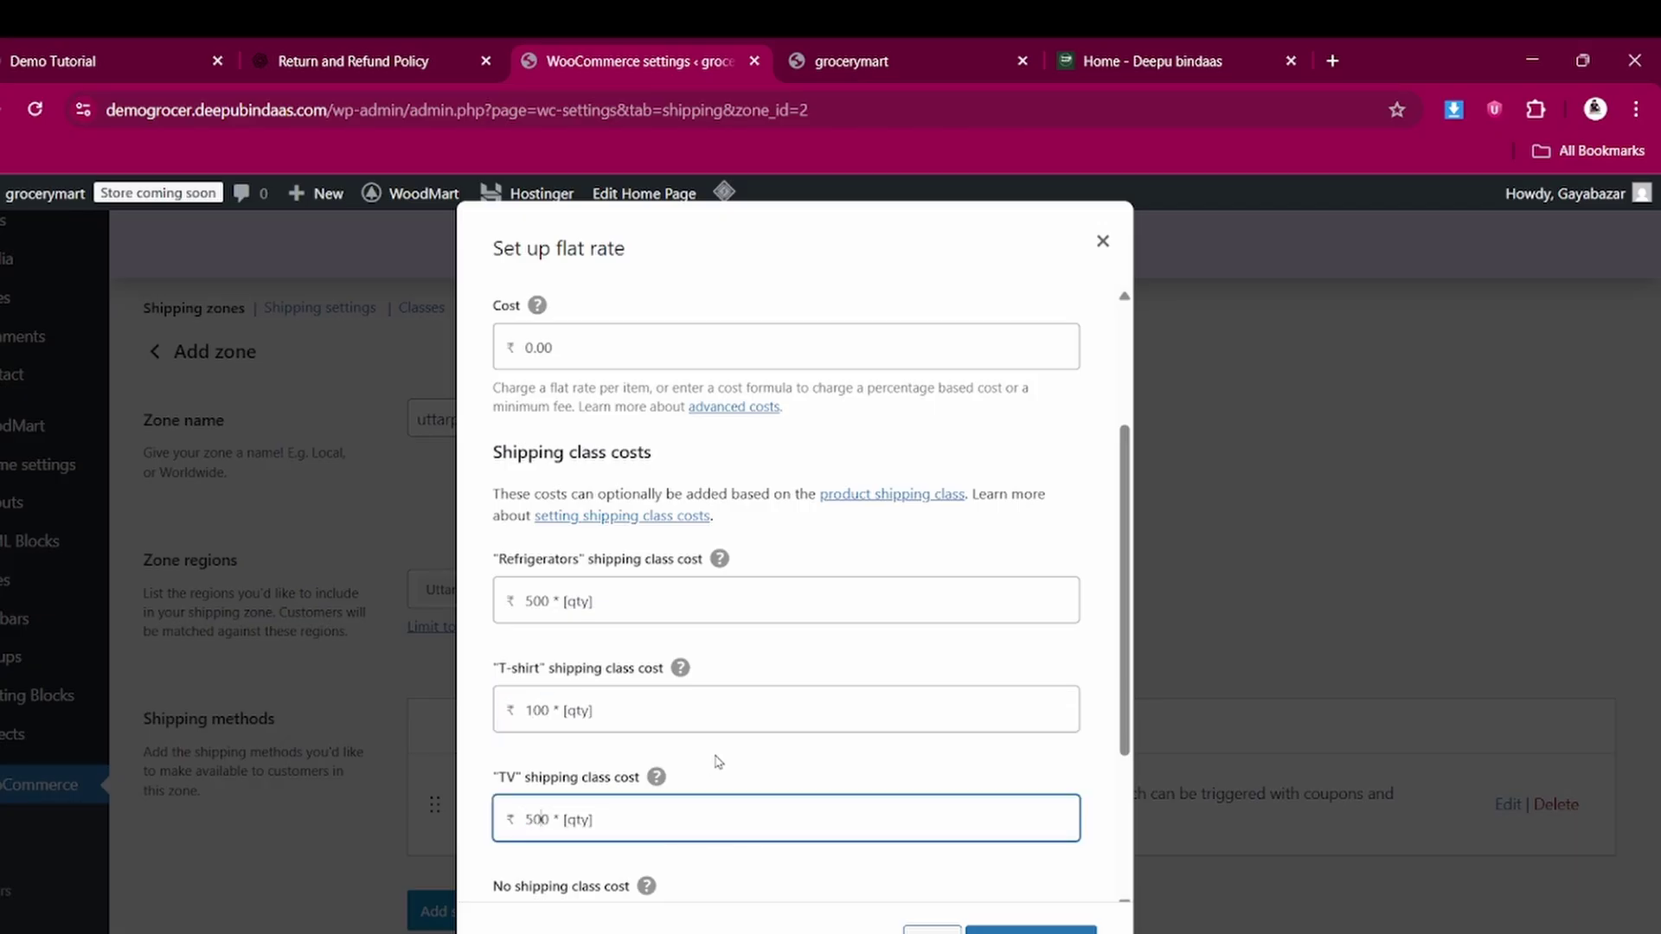
key("BackSpace")
type("2")
scroll(718, 762, "down", 3)
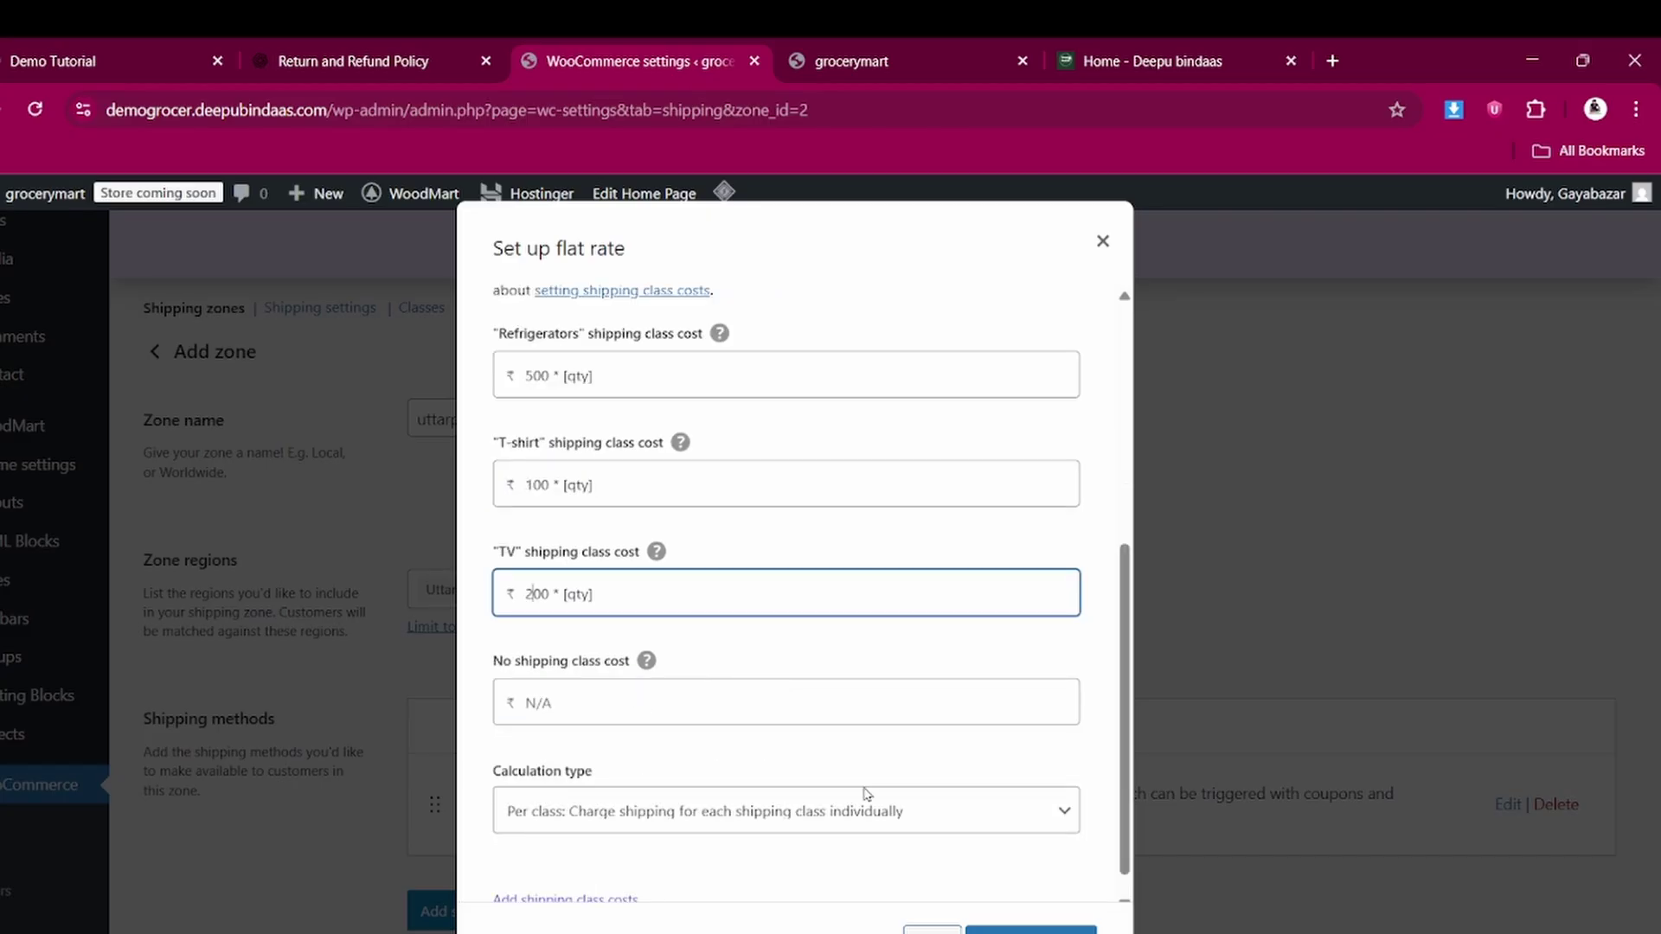
left_click(1011, 927)
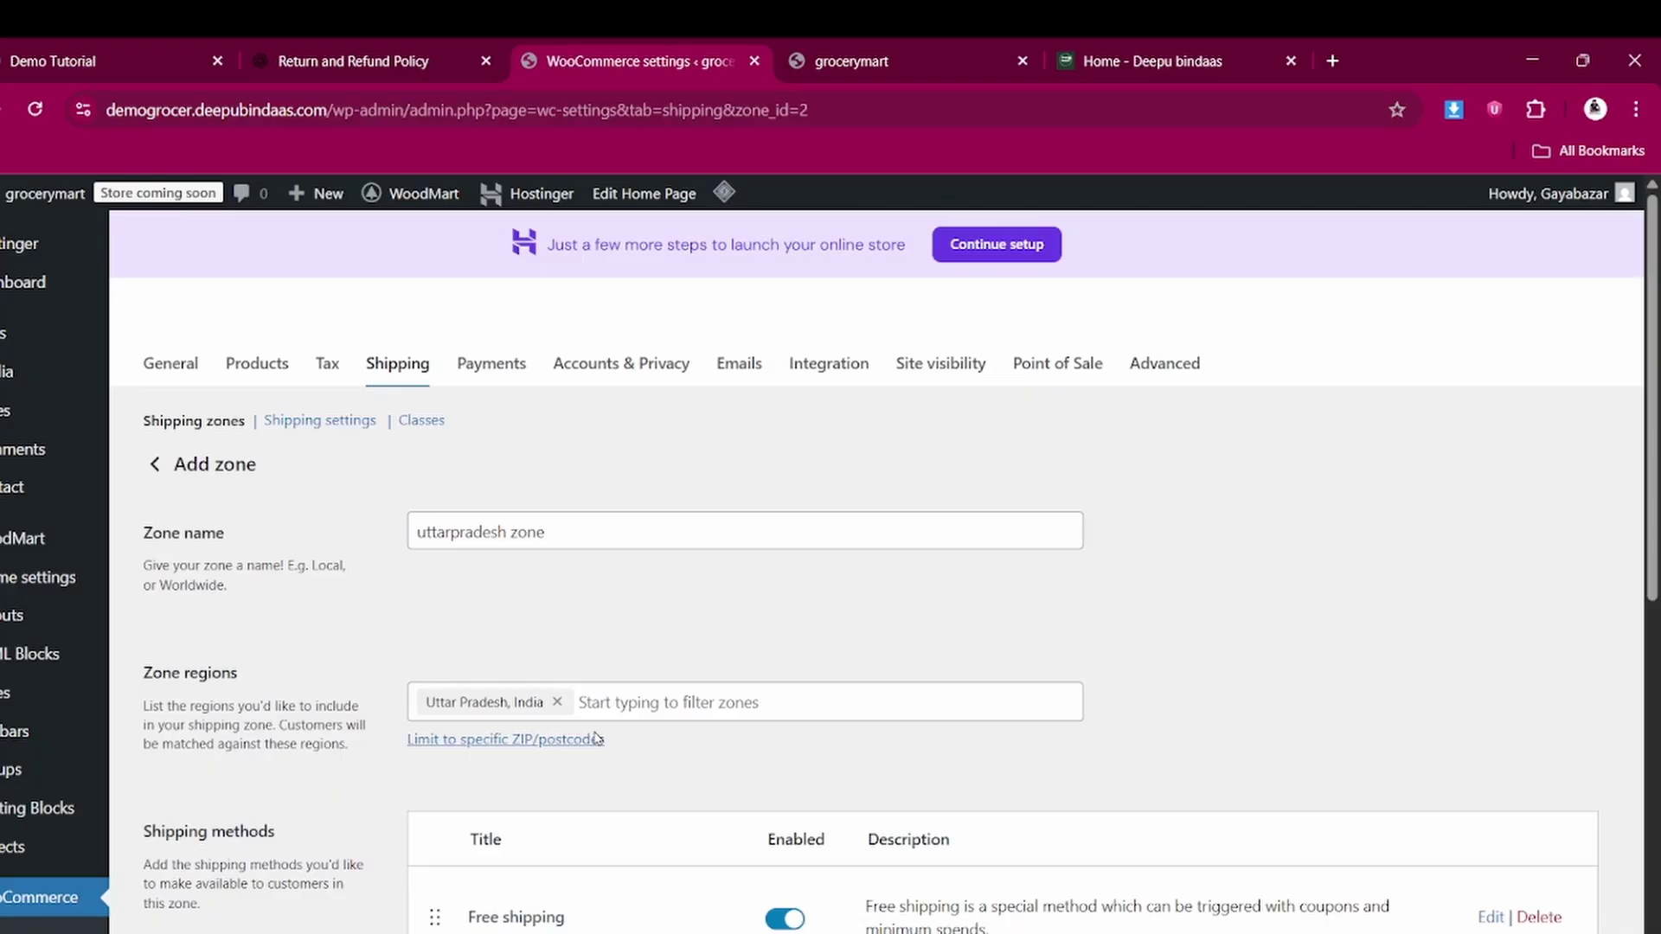
Go back to the shipping zones list, then open the WooCommerce Payments settings
left_click(193, 422)
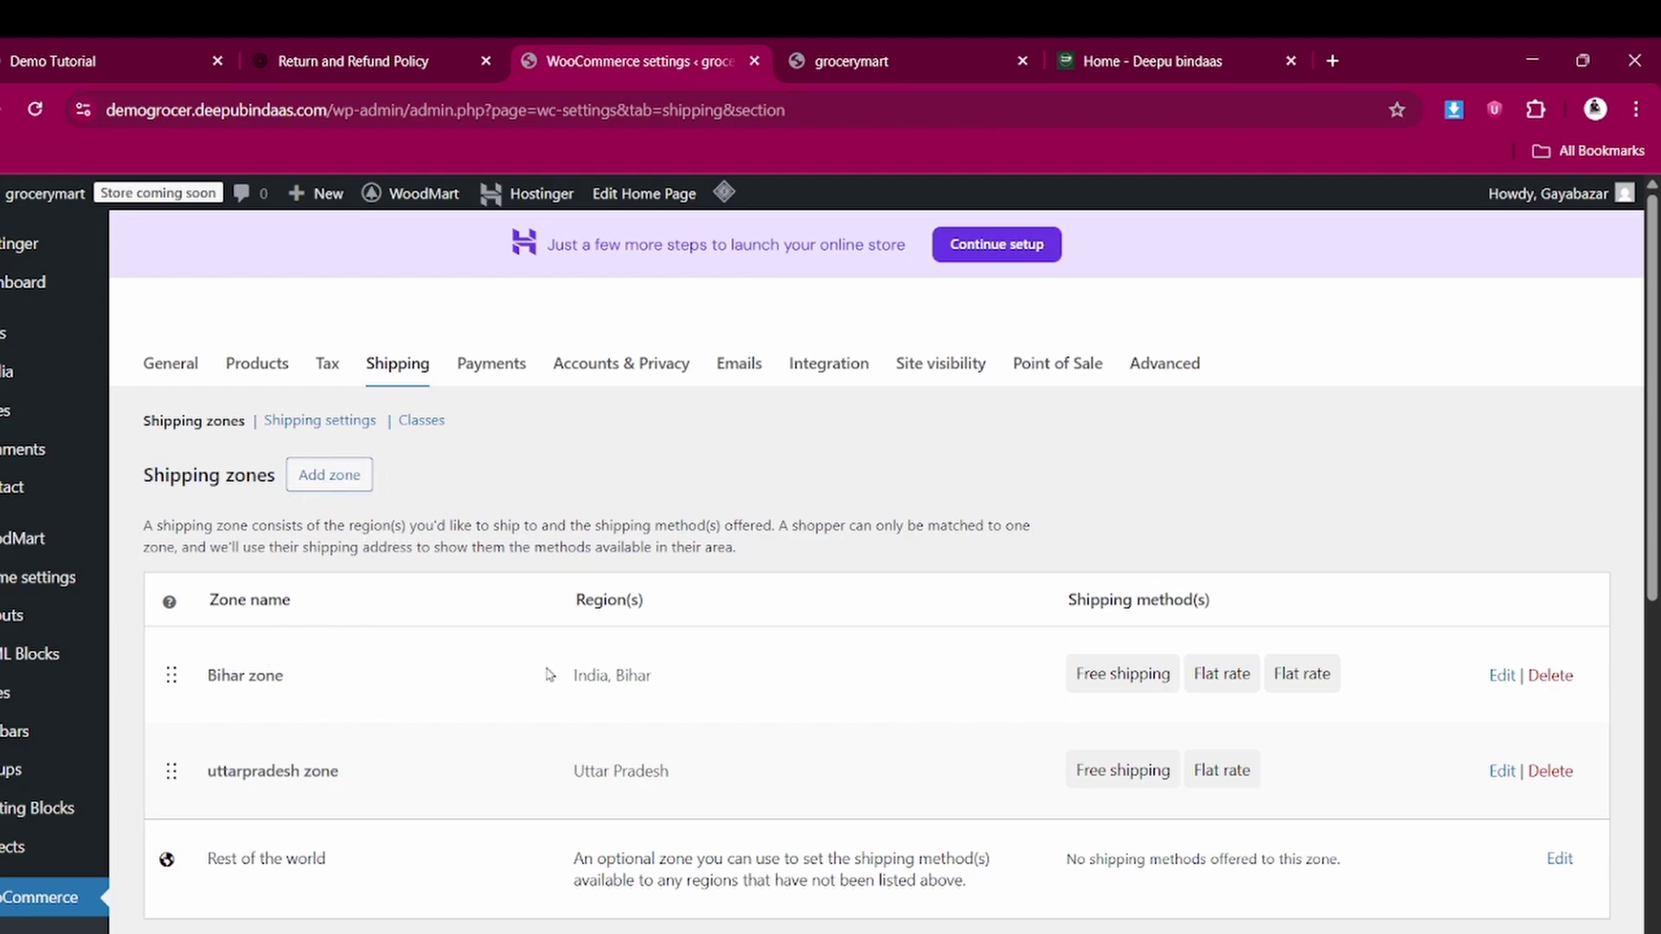
left_click(490, 368)
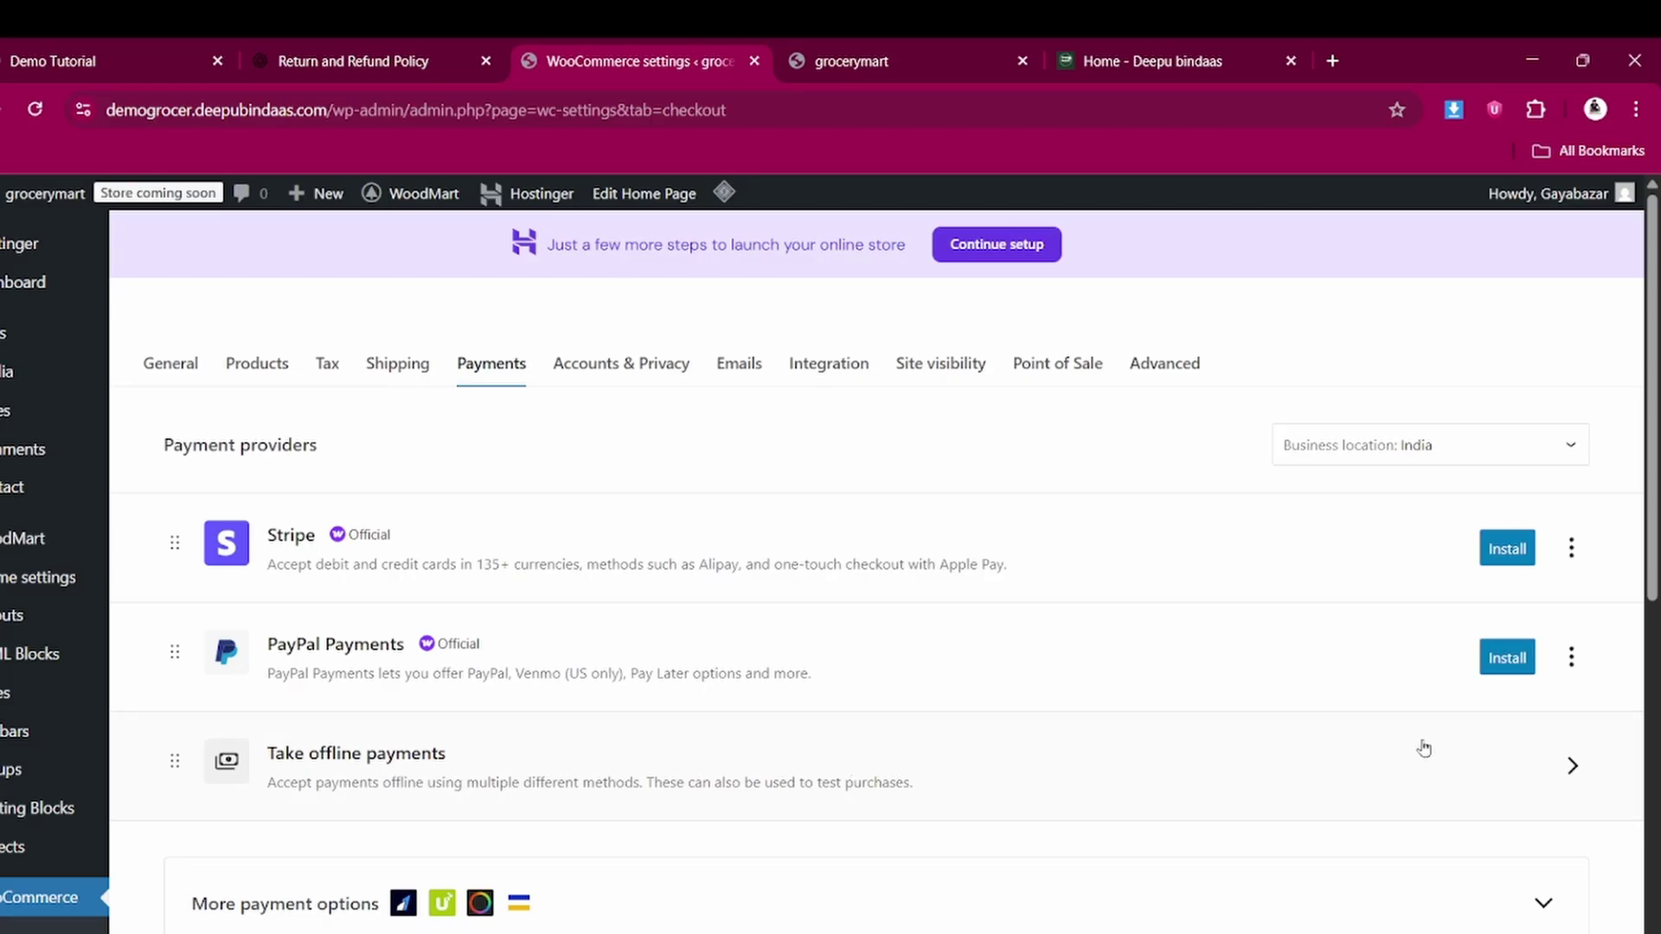
Enable Cash on delivery among the offline payment methods and open a spare browser tab
left_click(1453, 752)
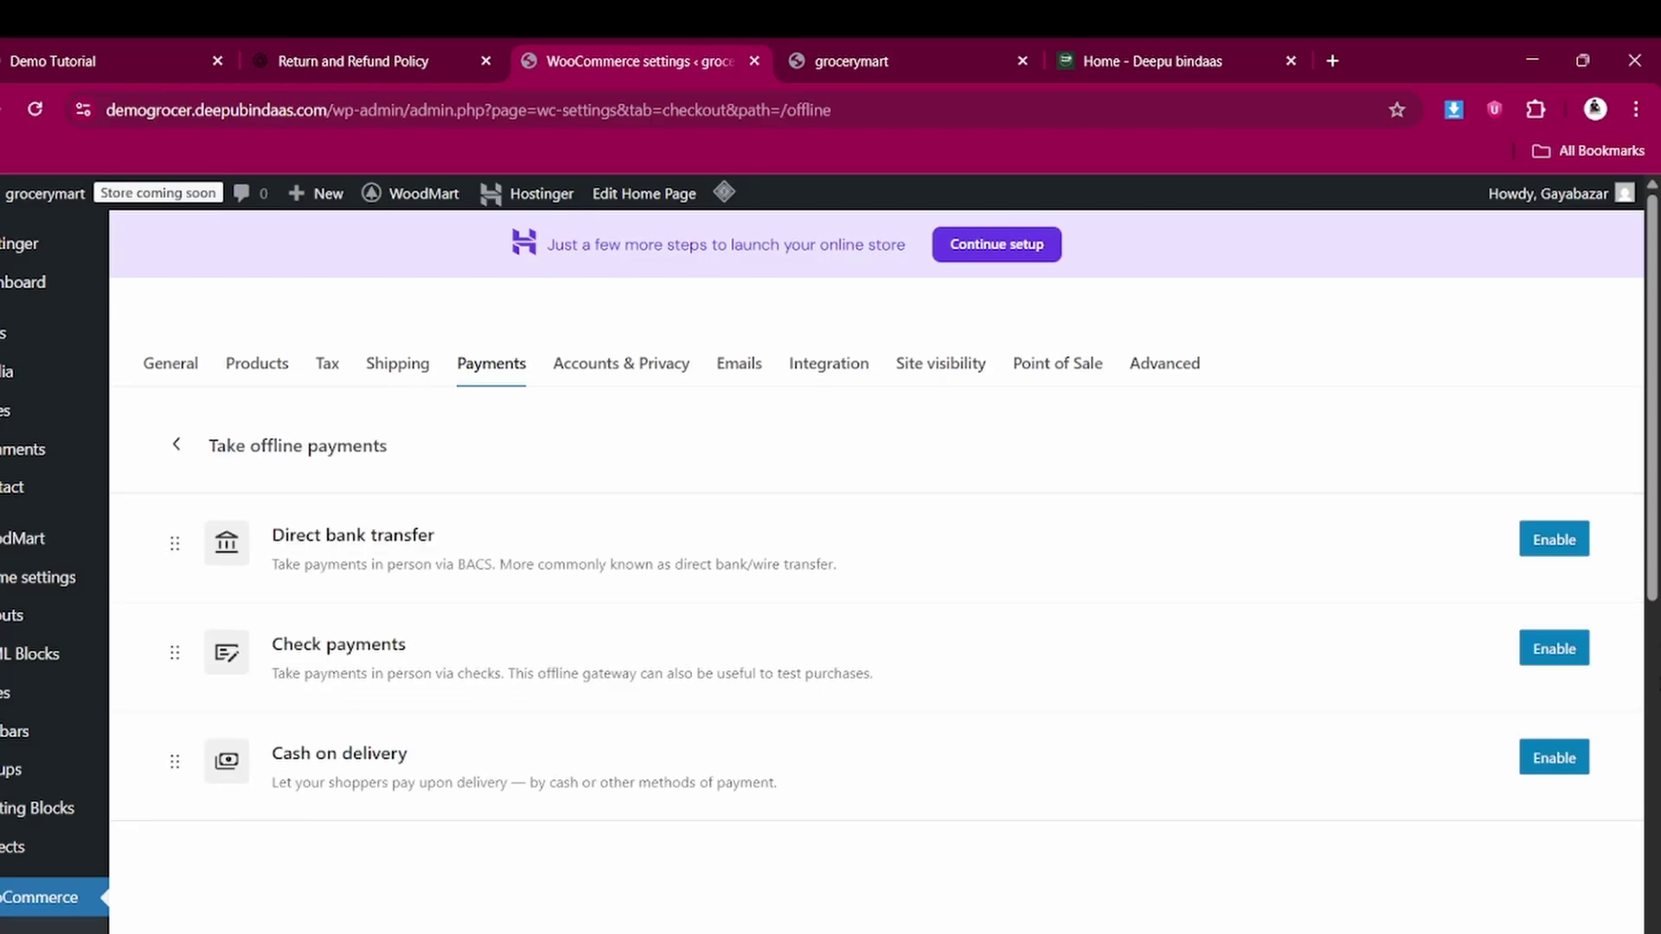
left_click(1541, 763)
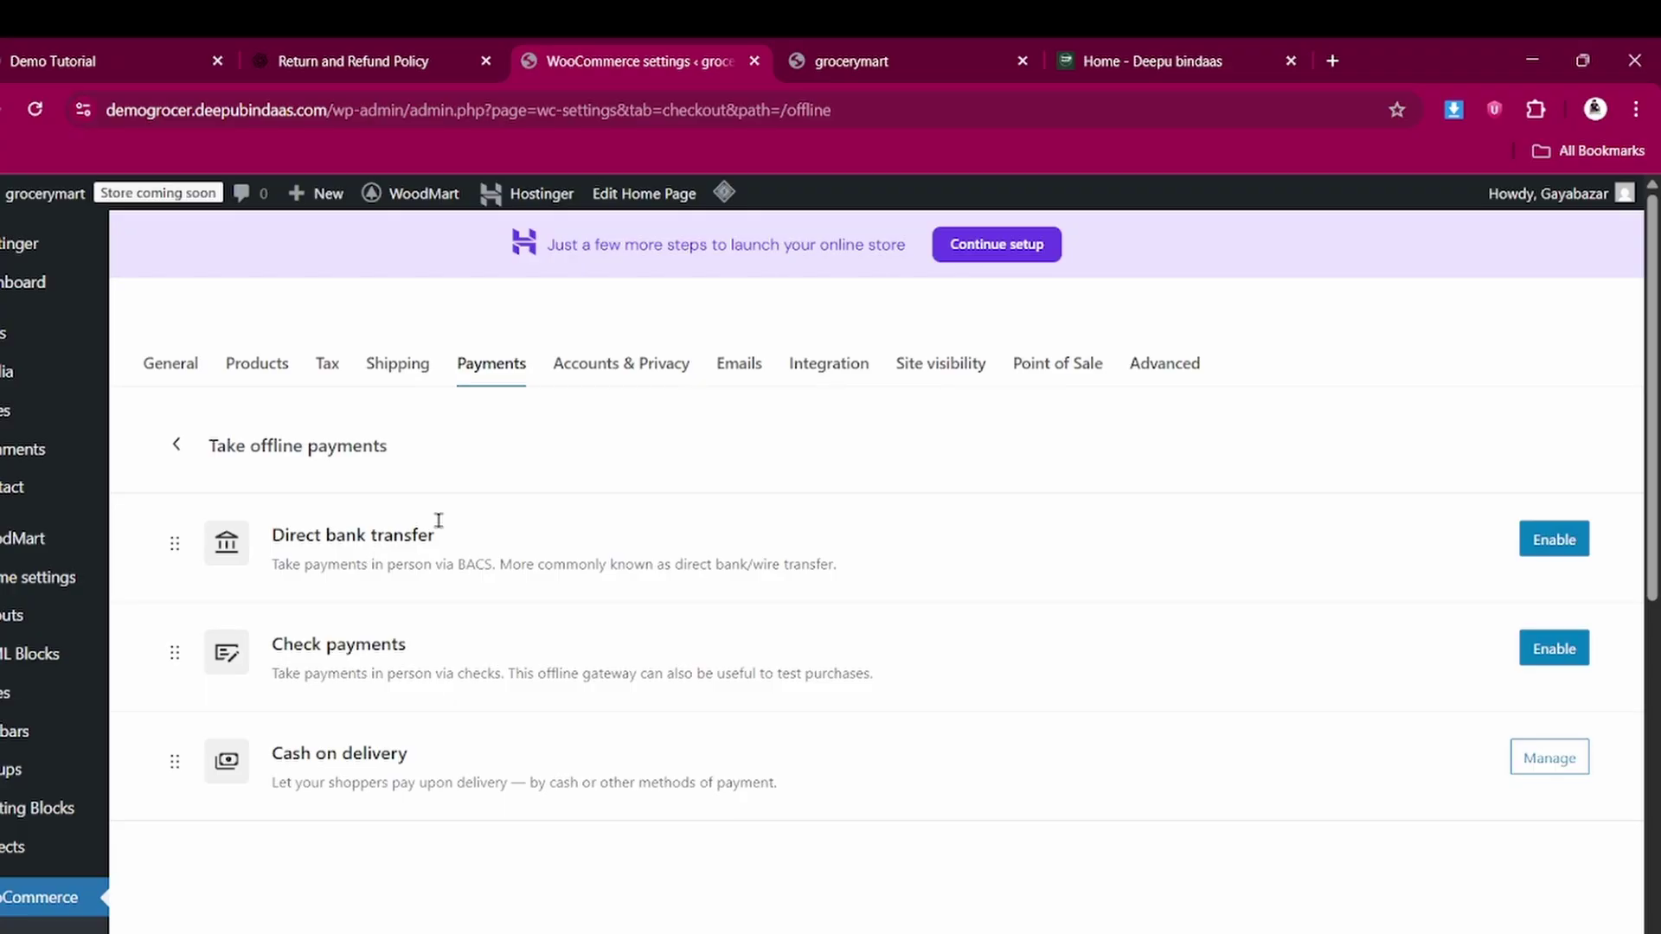
left_click(1331, 60)
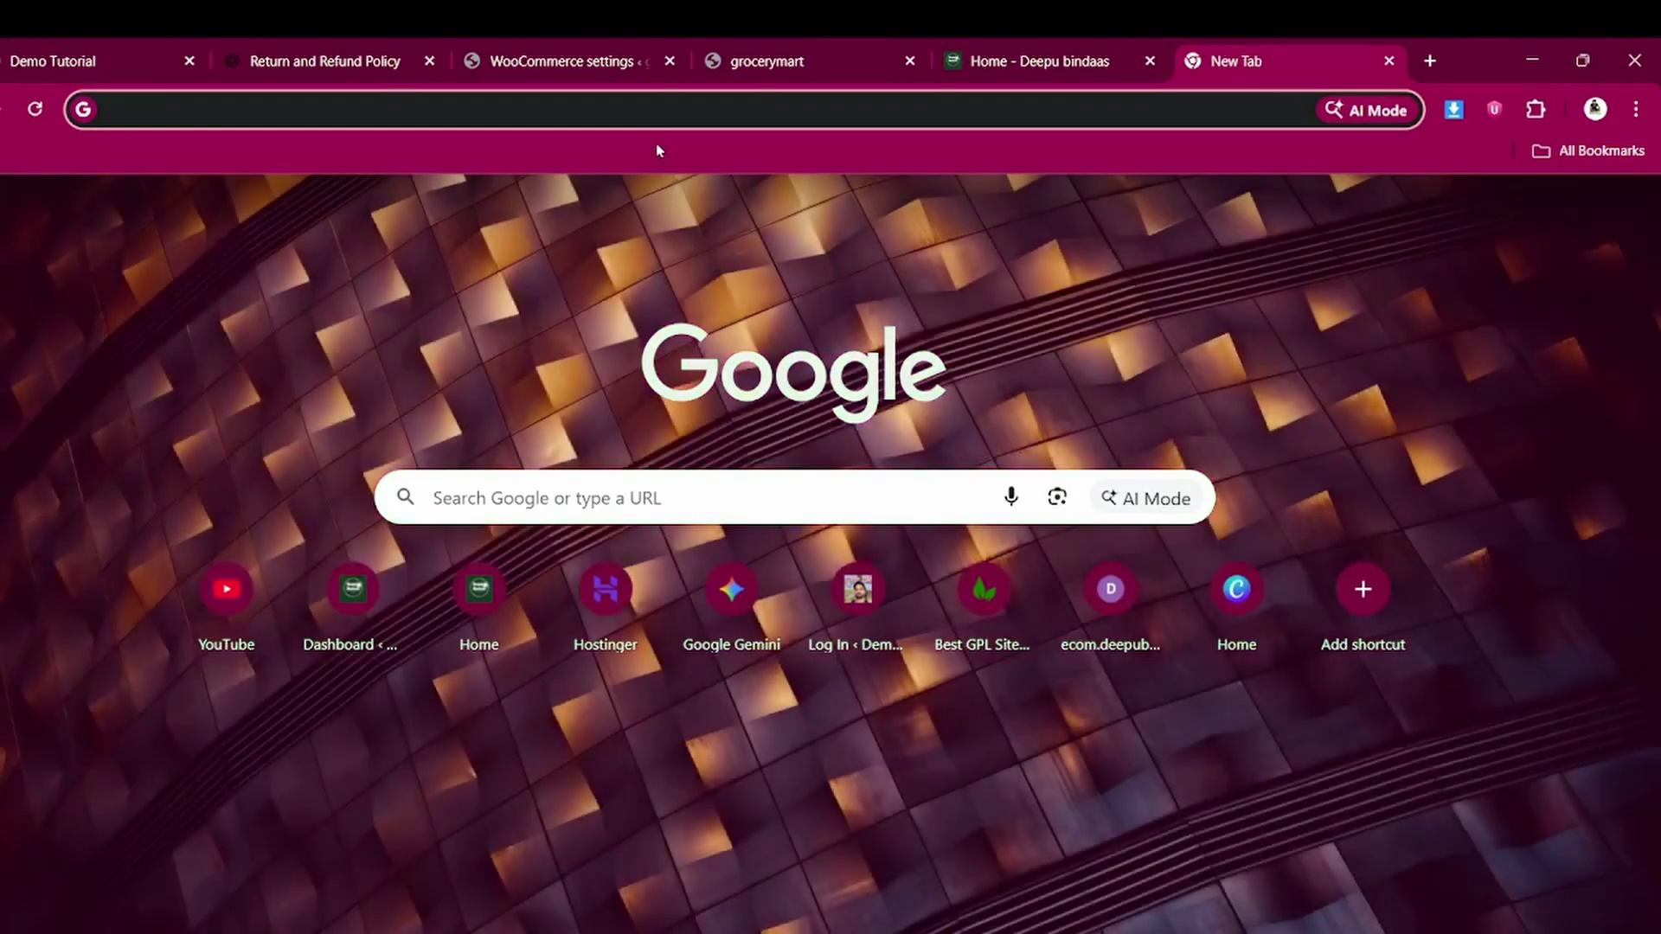
left_click(588, 63)
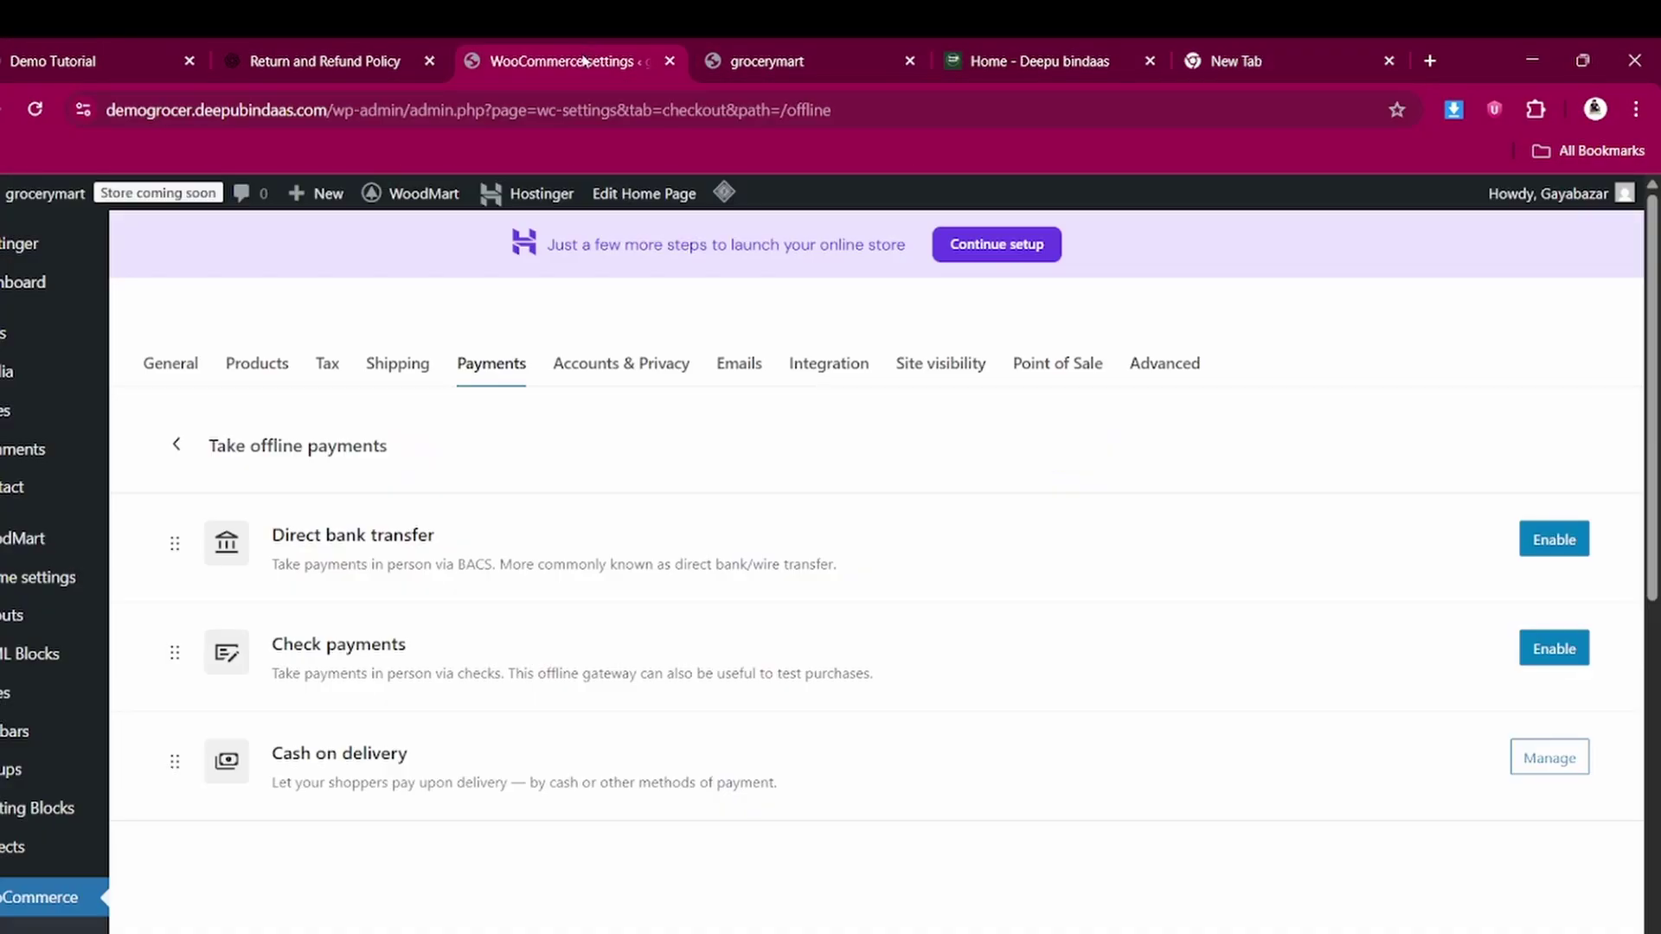
scroll(17, 771, "down", 6)
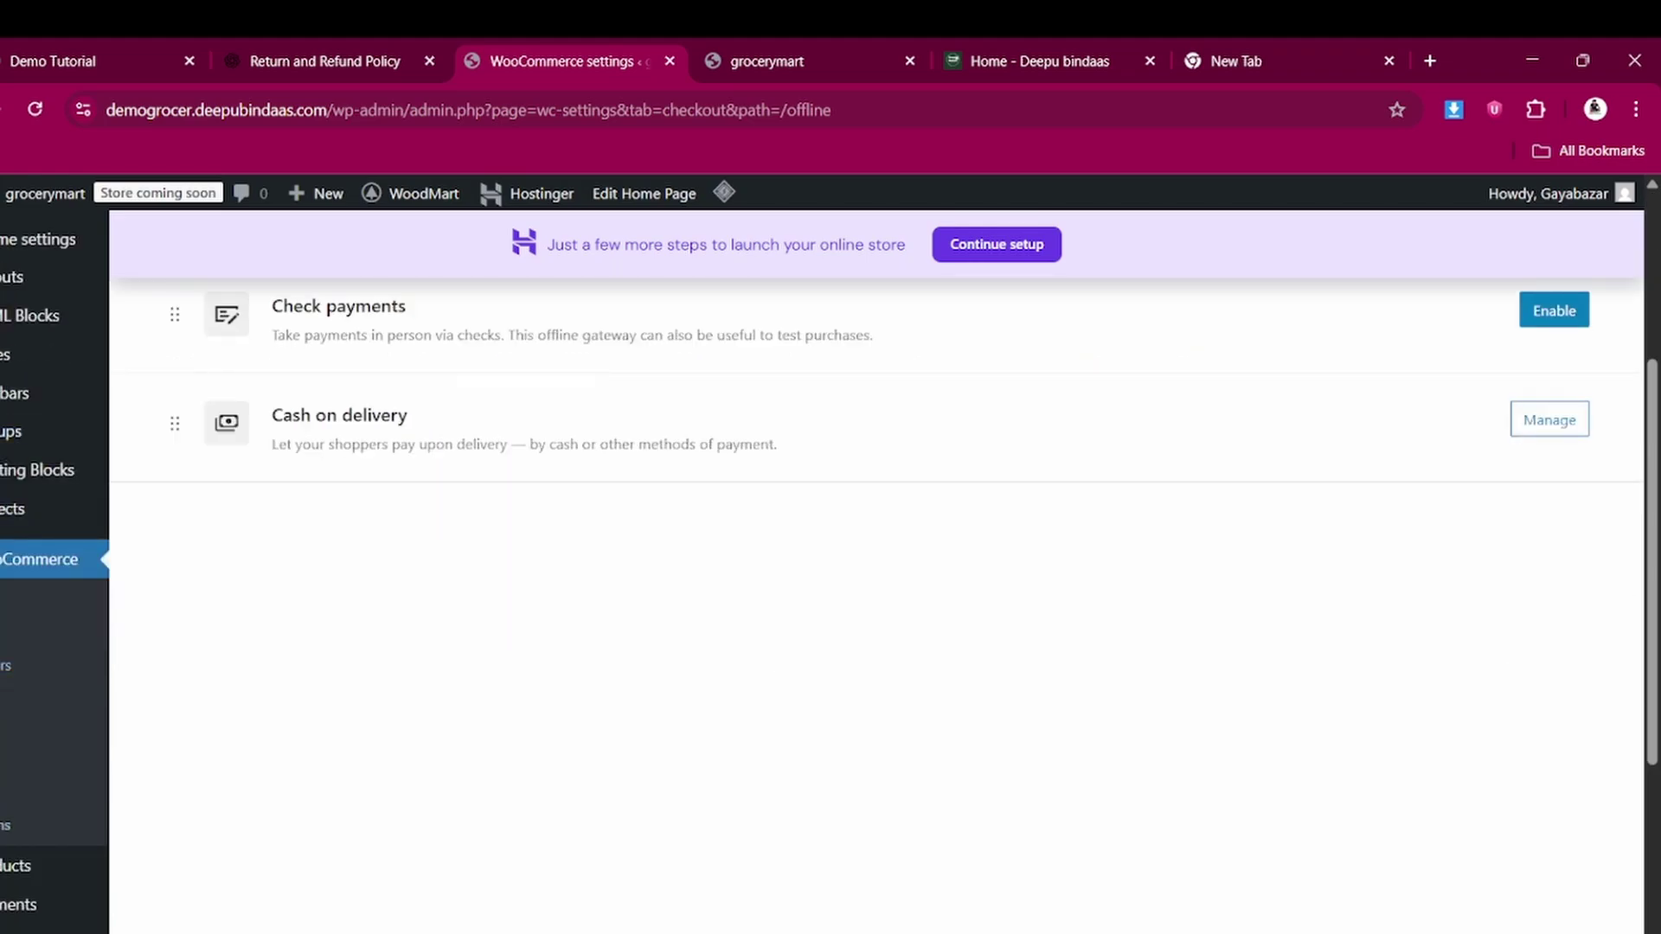
mouse_move(37, 779)
scroll(26, 761, "down", 3)
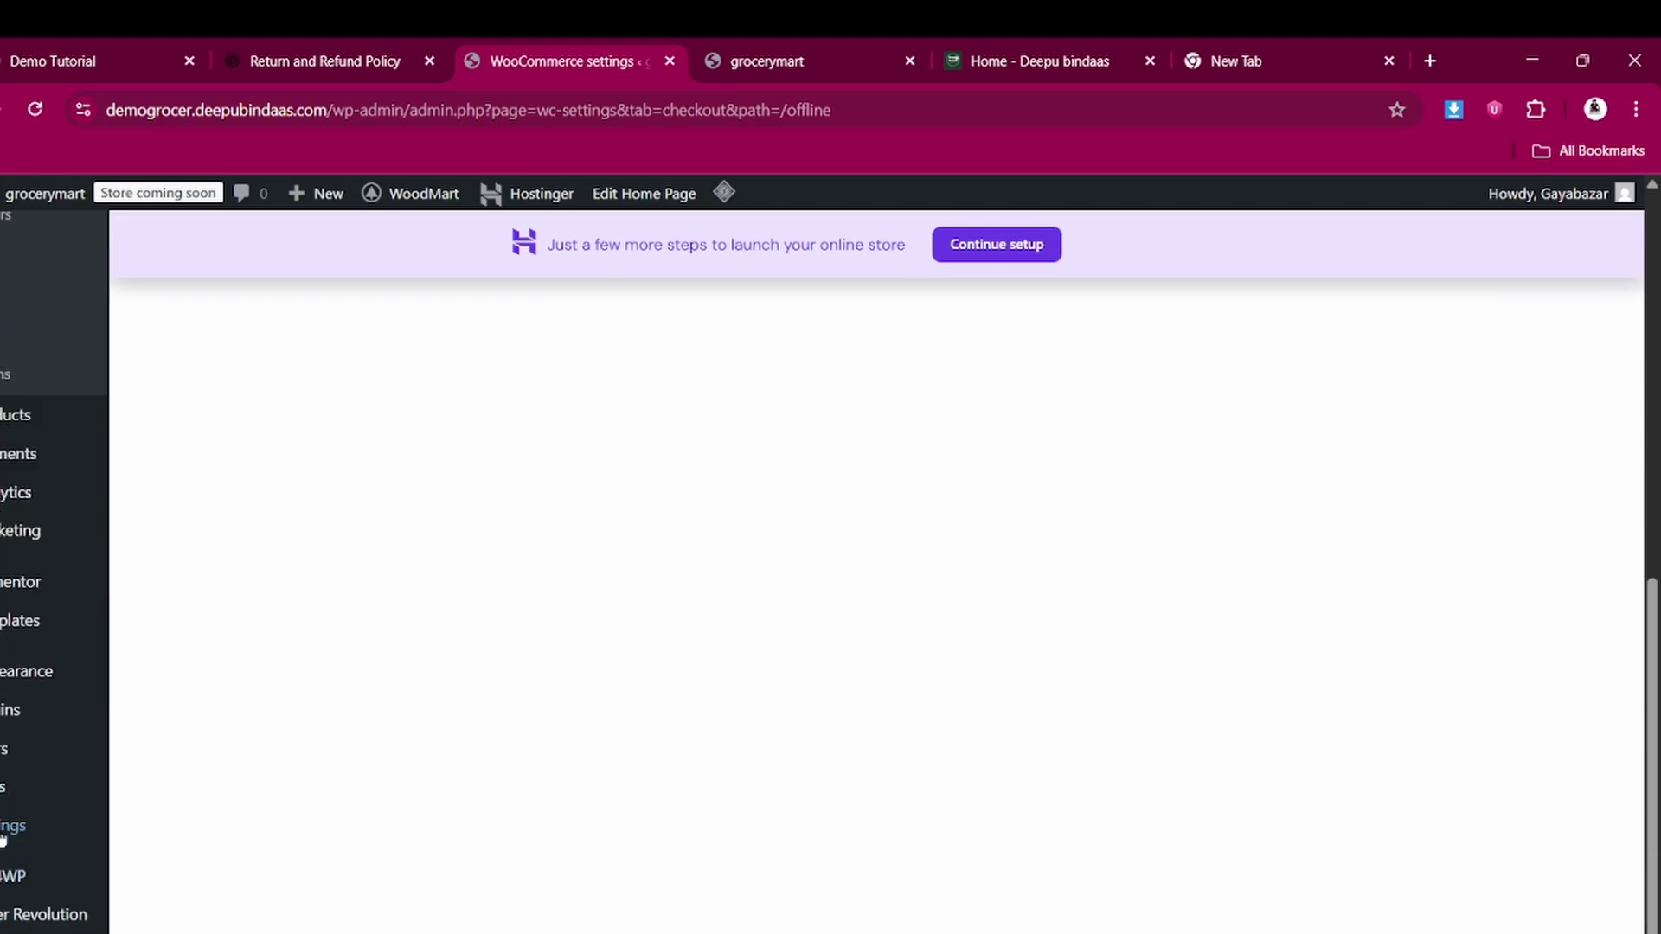
Search the plugin directory for 'razorpay', then install and activate Razorpay for WooCommerce
left_click(7, 710)
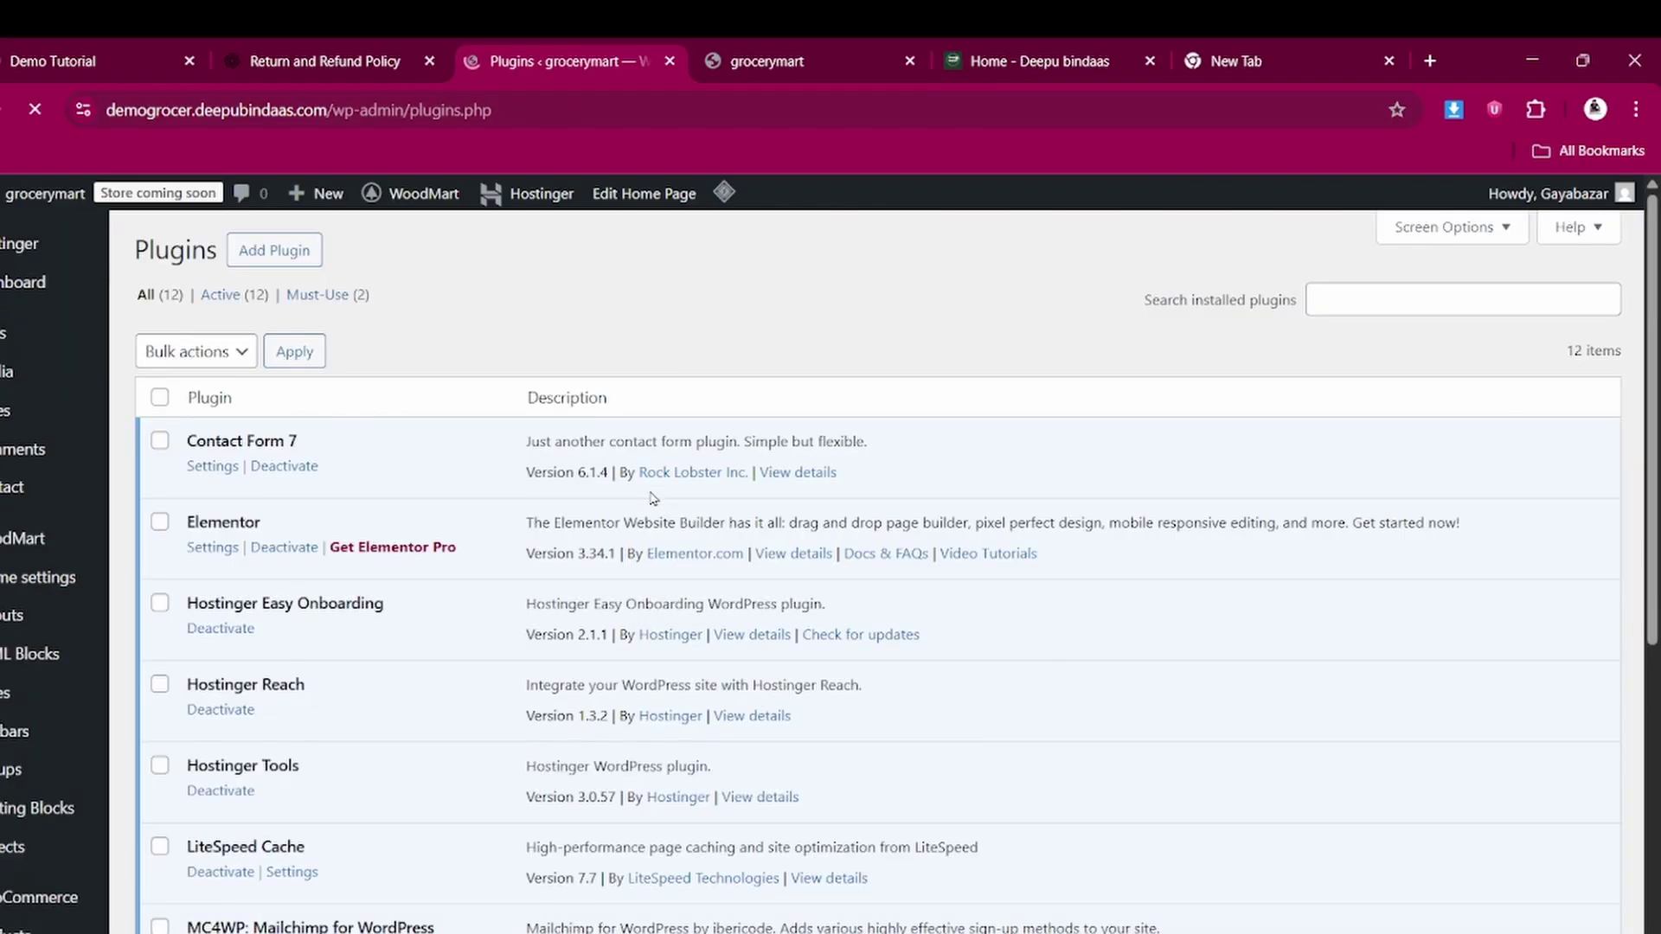
left_click(286, 245)
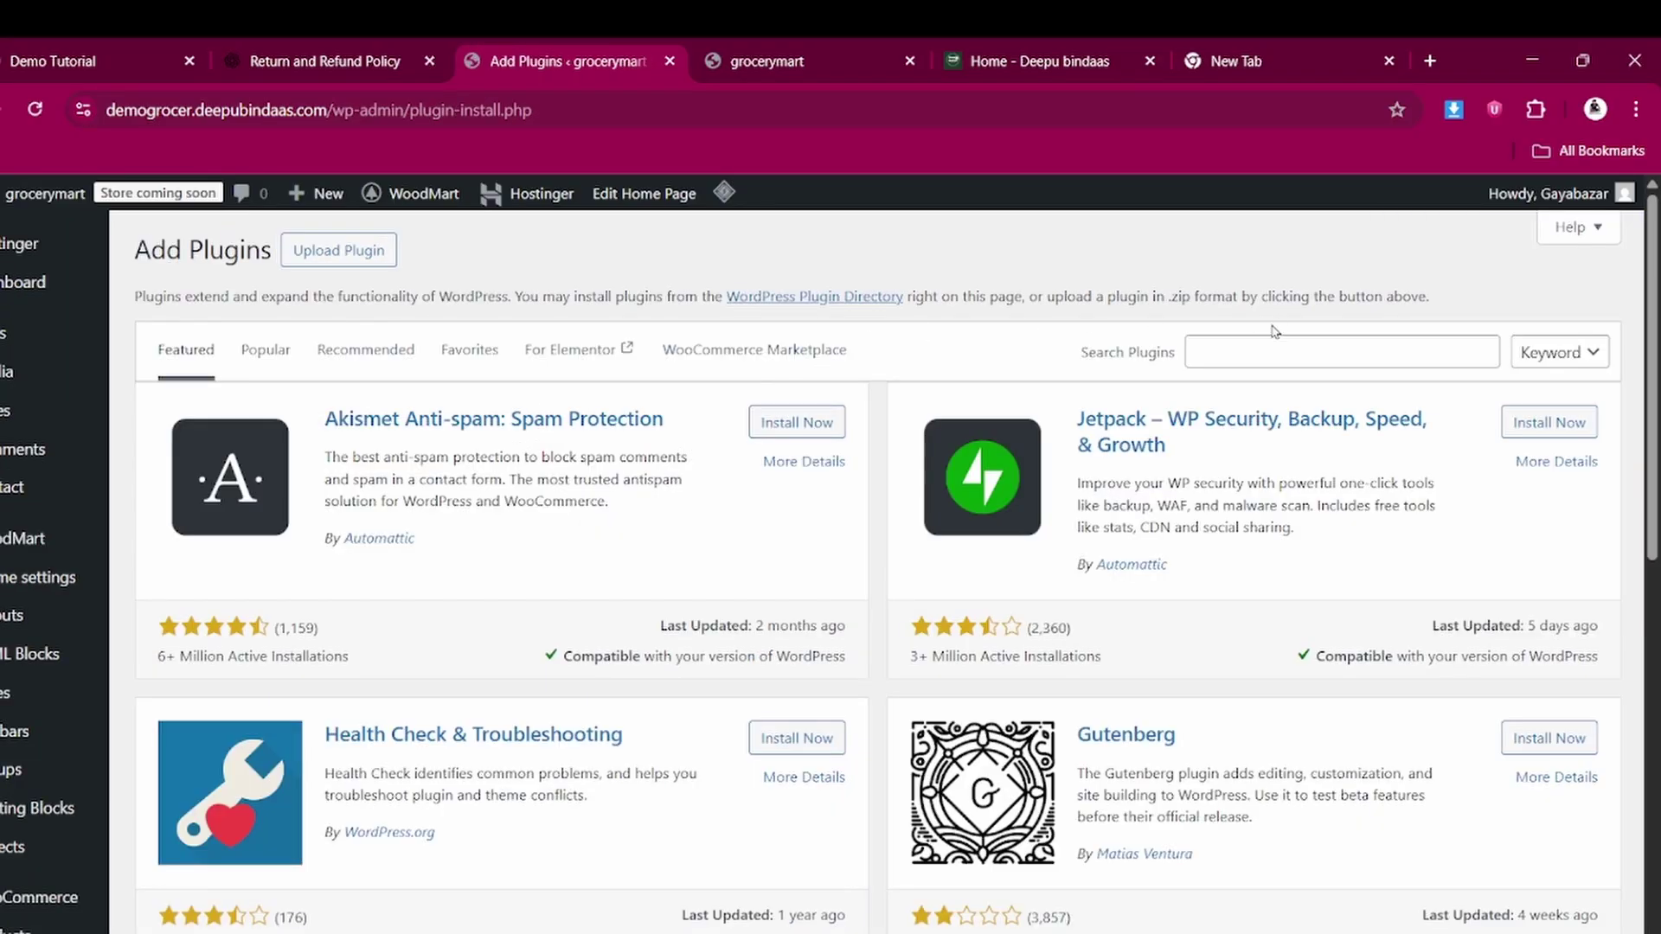
left_click(1220, 353)
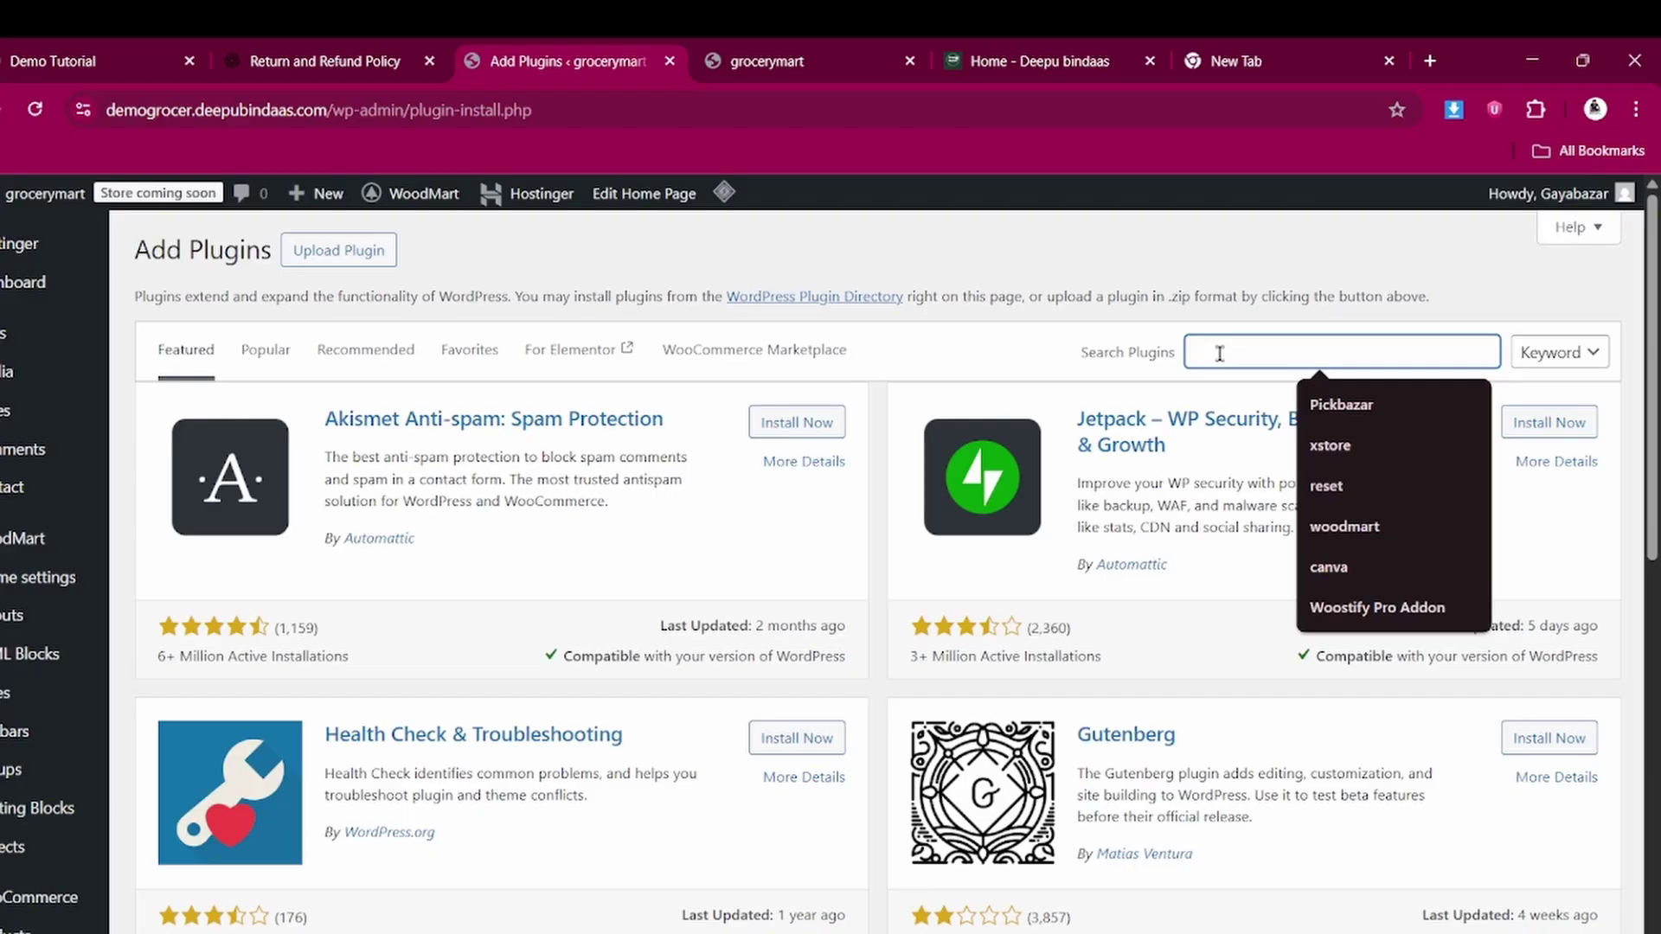
type("t")
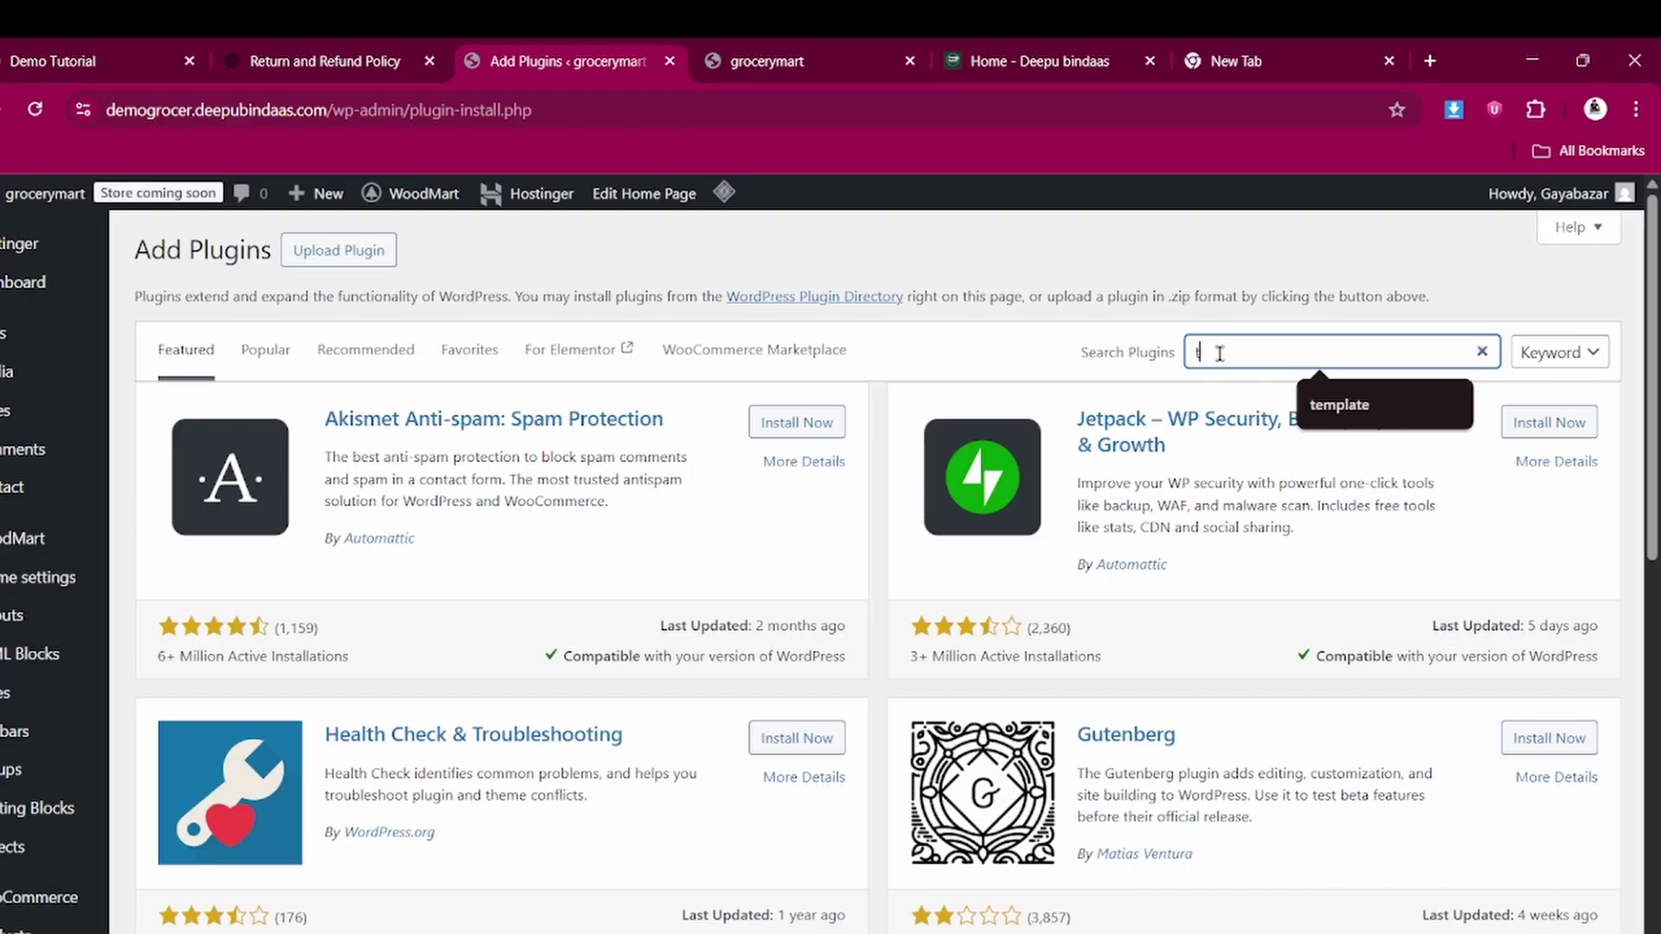
key("BackSpace")
type("razorpay")
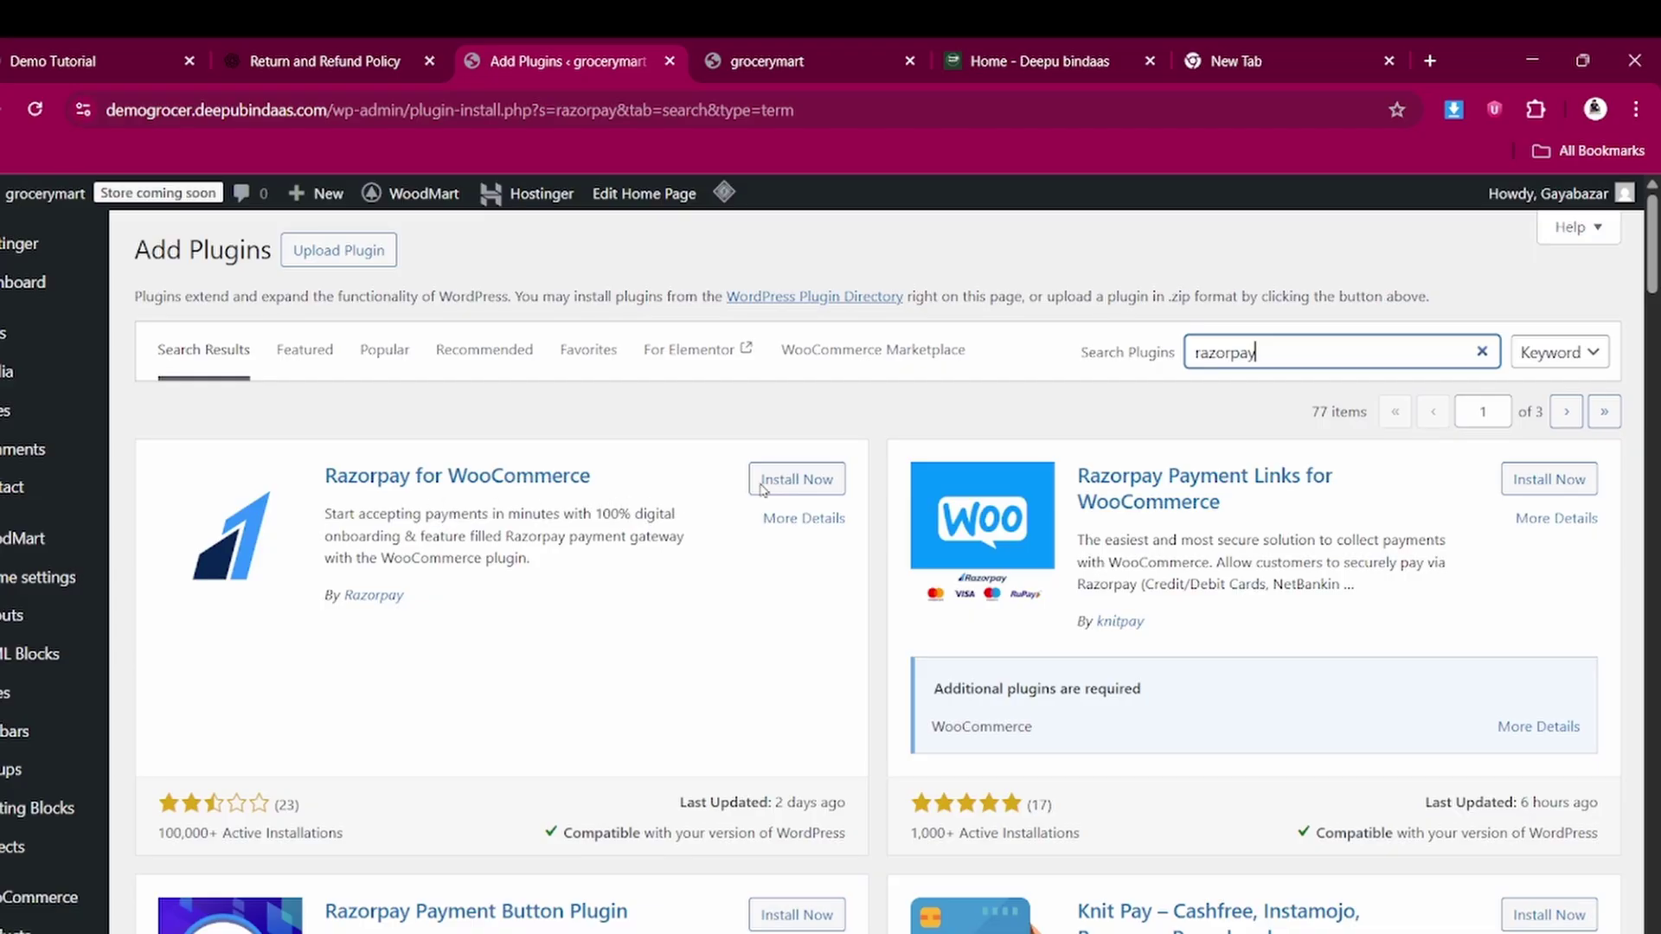
left_click(796, 484)
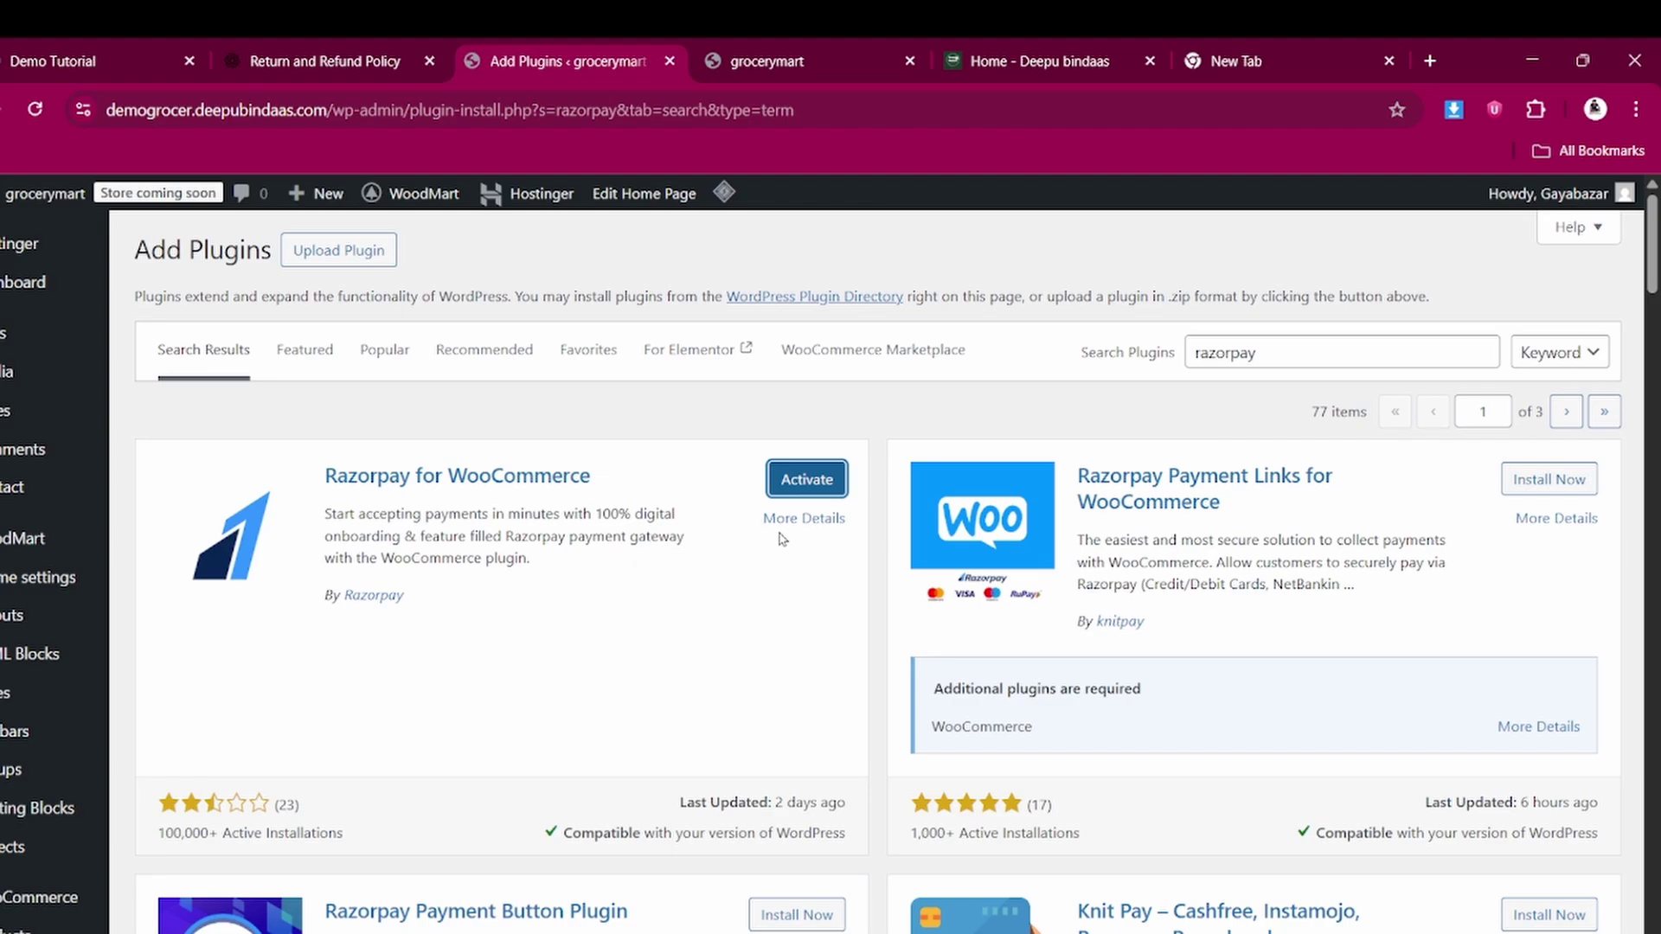
left_click(809, 484)
Open the Razorpay gateway settings down to the empty Key ID and Key Secret fields
scroll(285, 580, "down", 2)
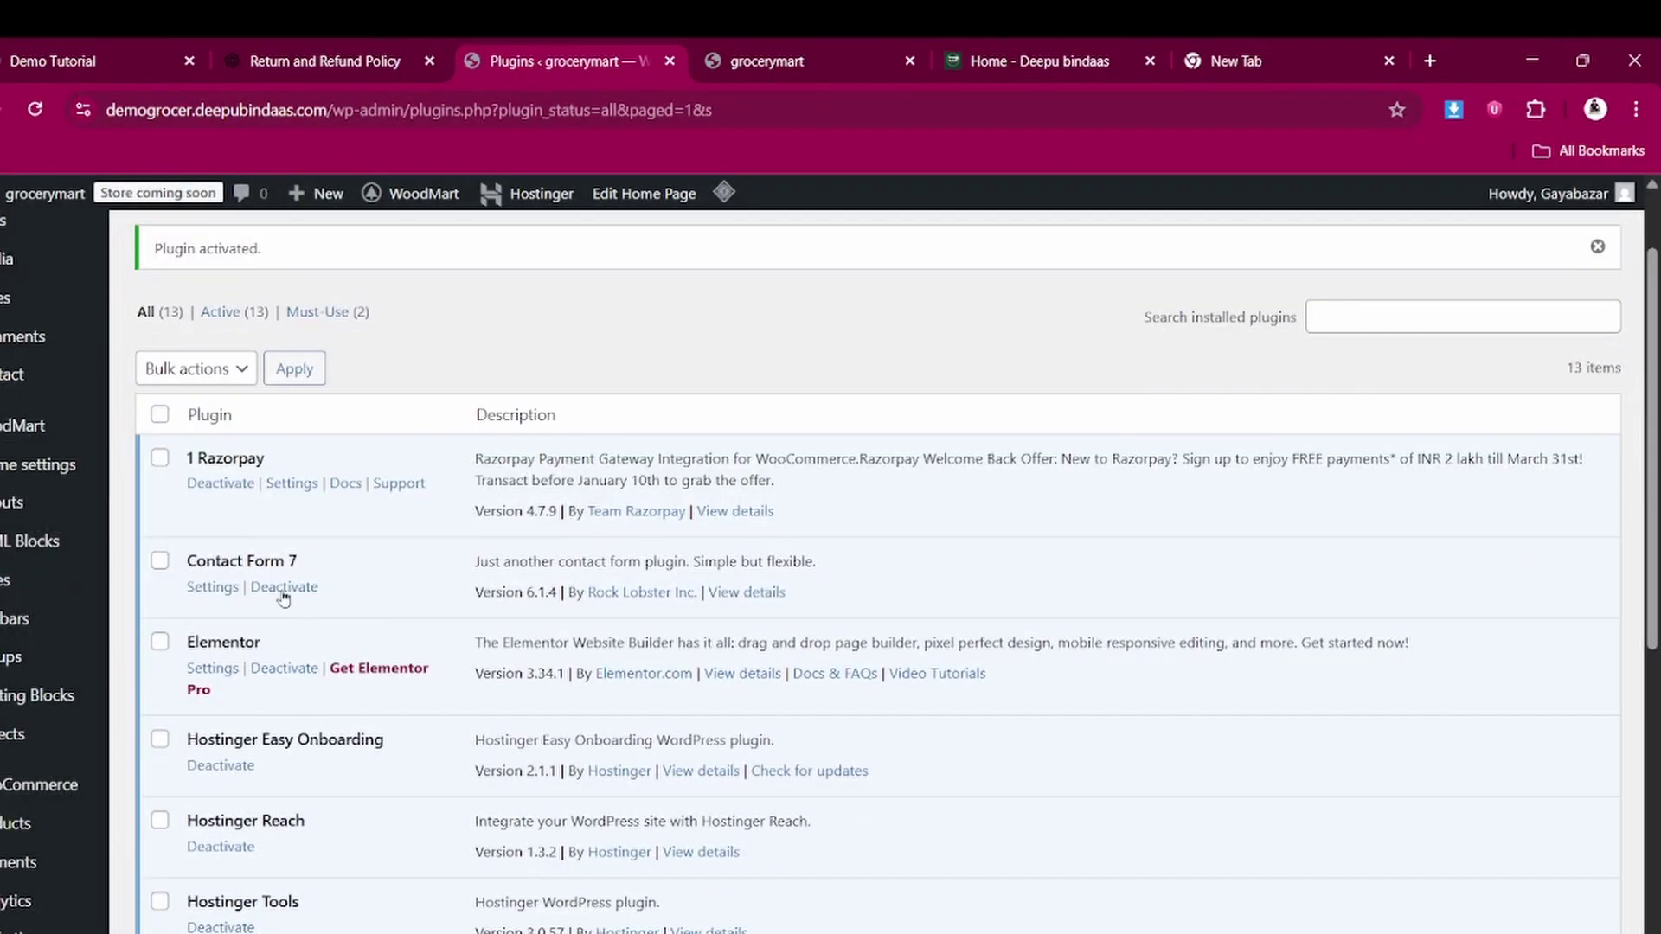
left_click(301, 486)
scroll(621, 555, "down", 3)
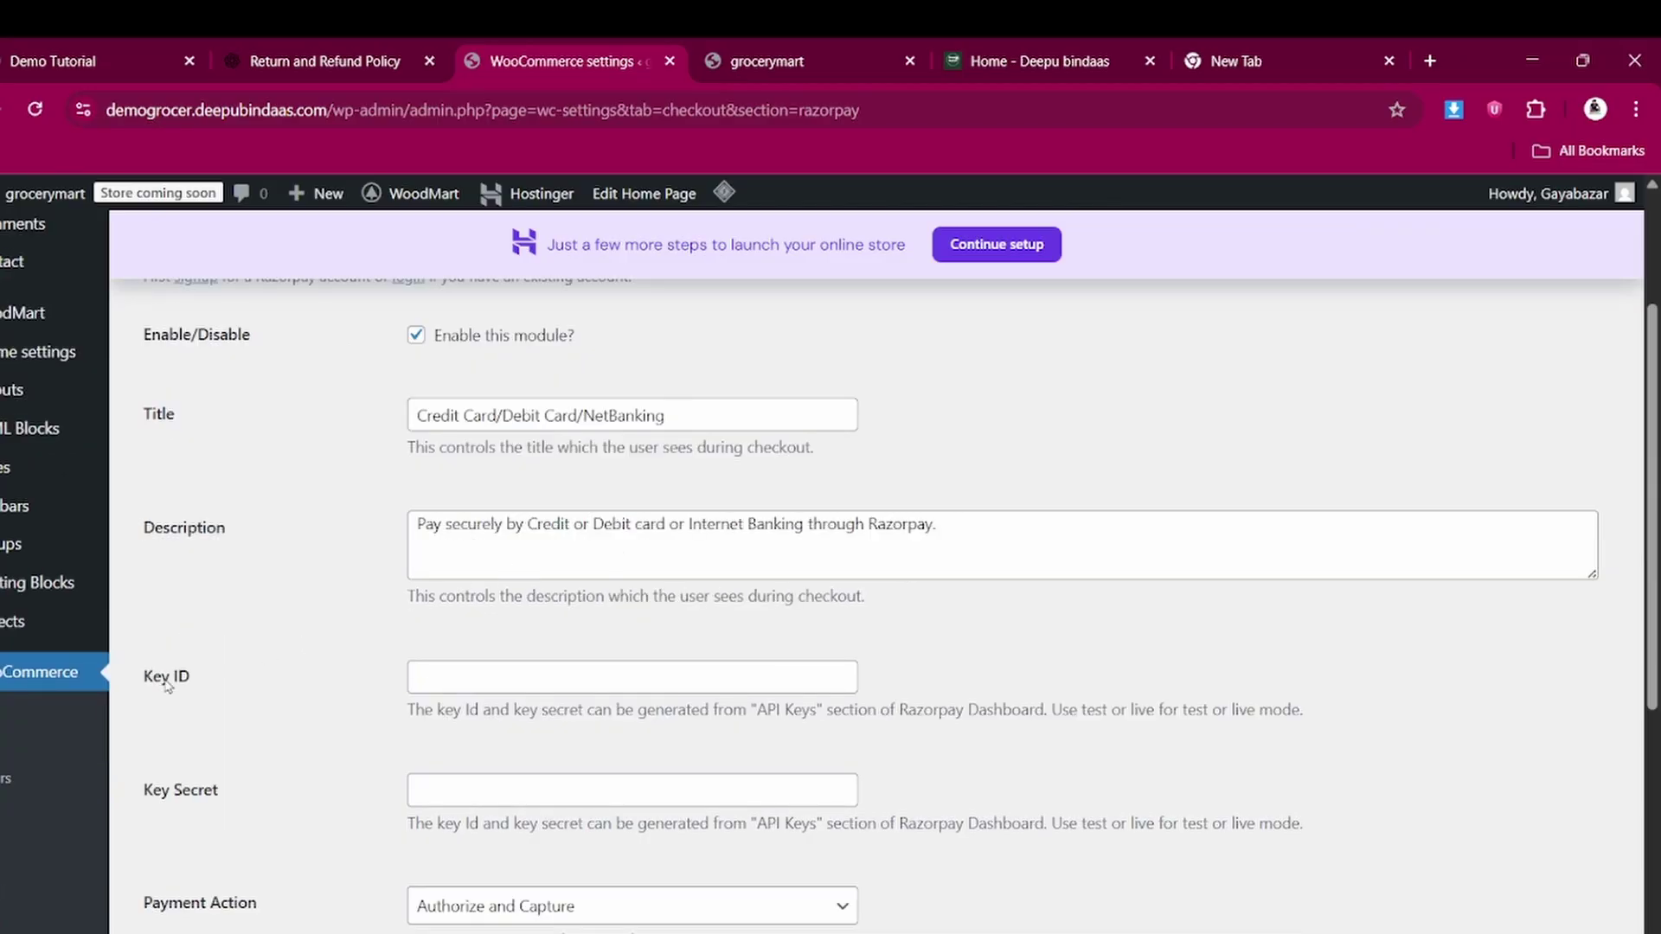
scroll(278, 689, "down", 3)
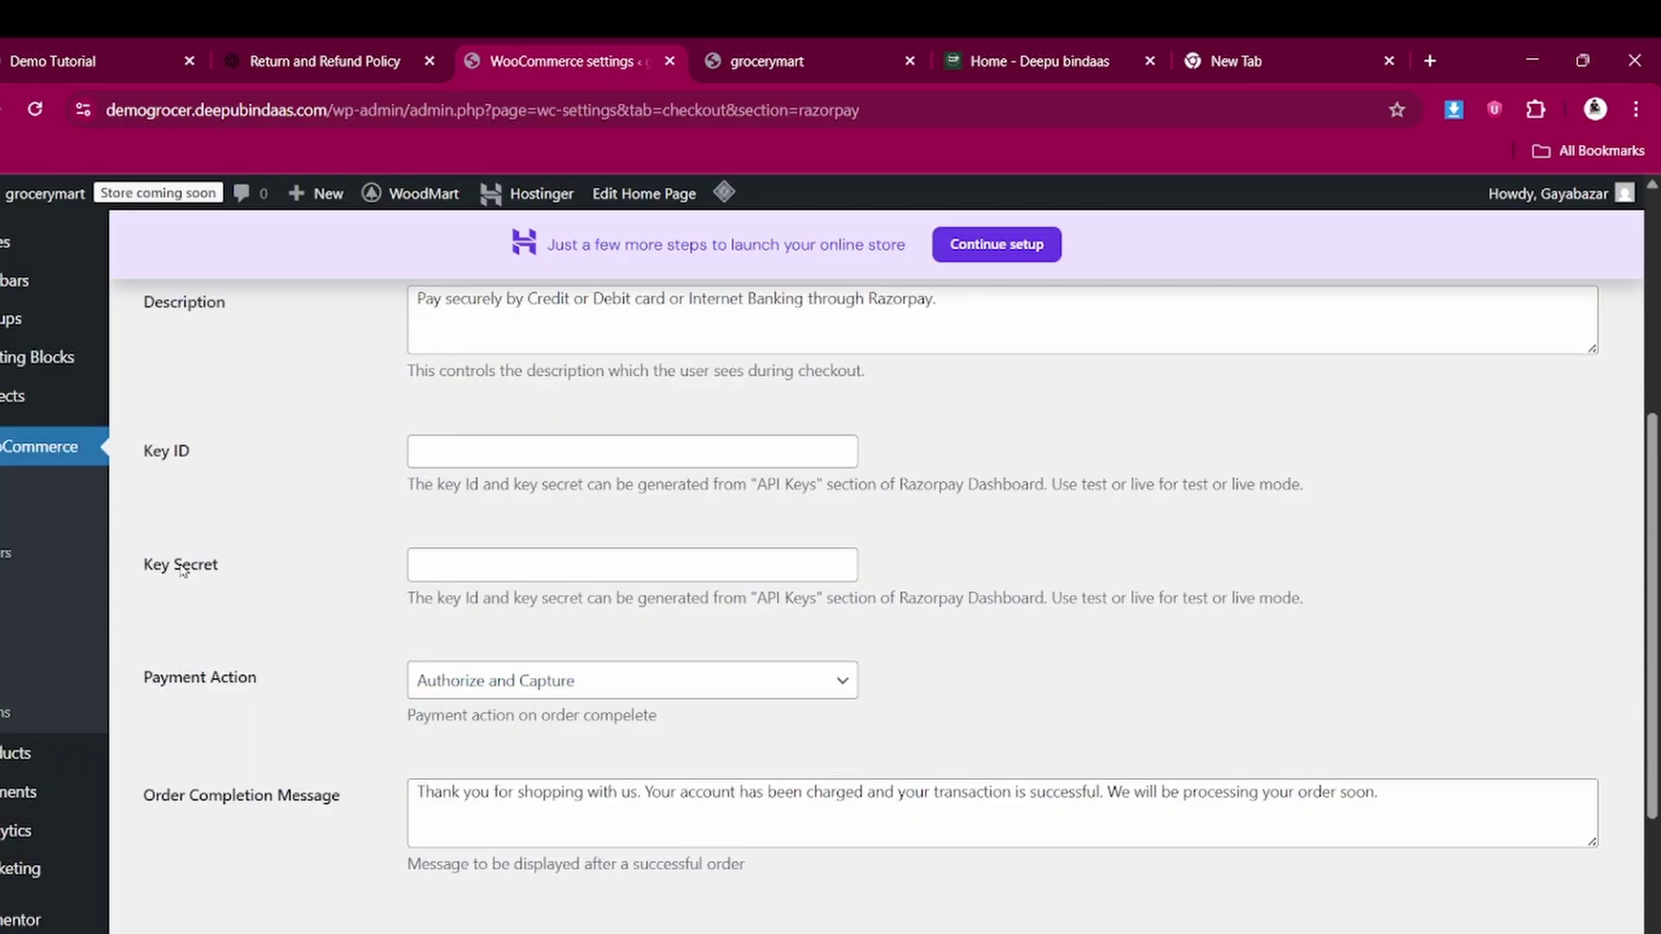
left_click(1262, 63)
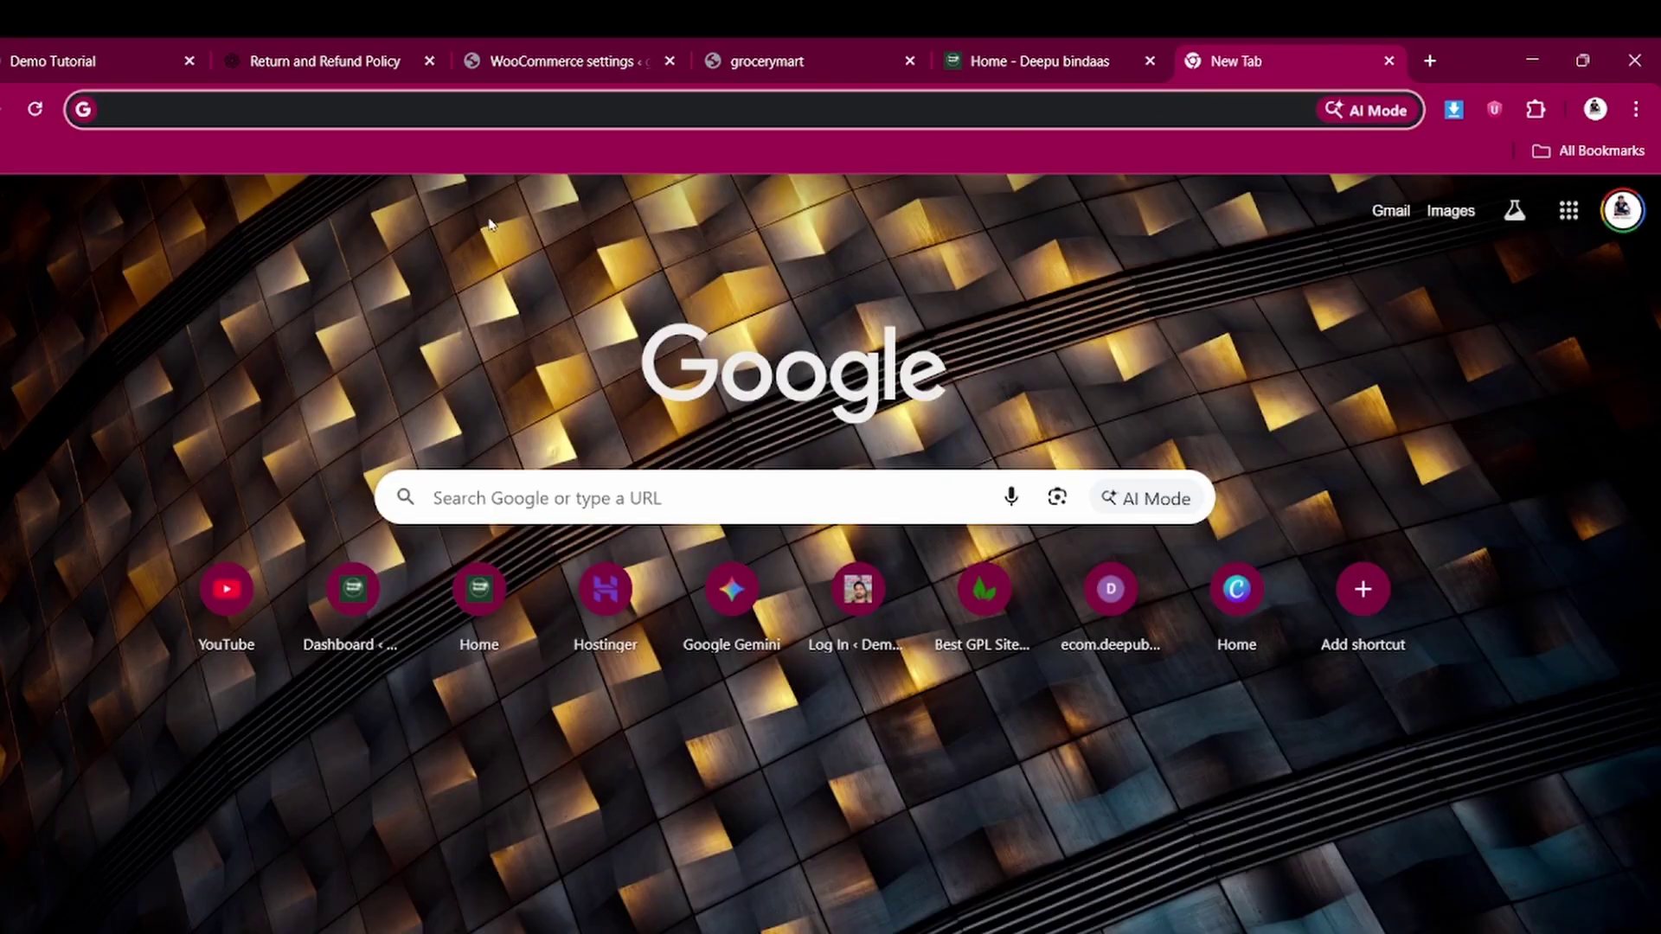
Search 'razorpay login' and go from the Razorpay site to its sign-in page
left_click(500, 105)
type("ra")
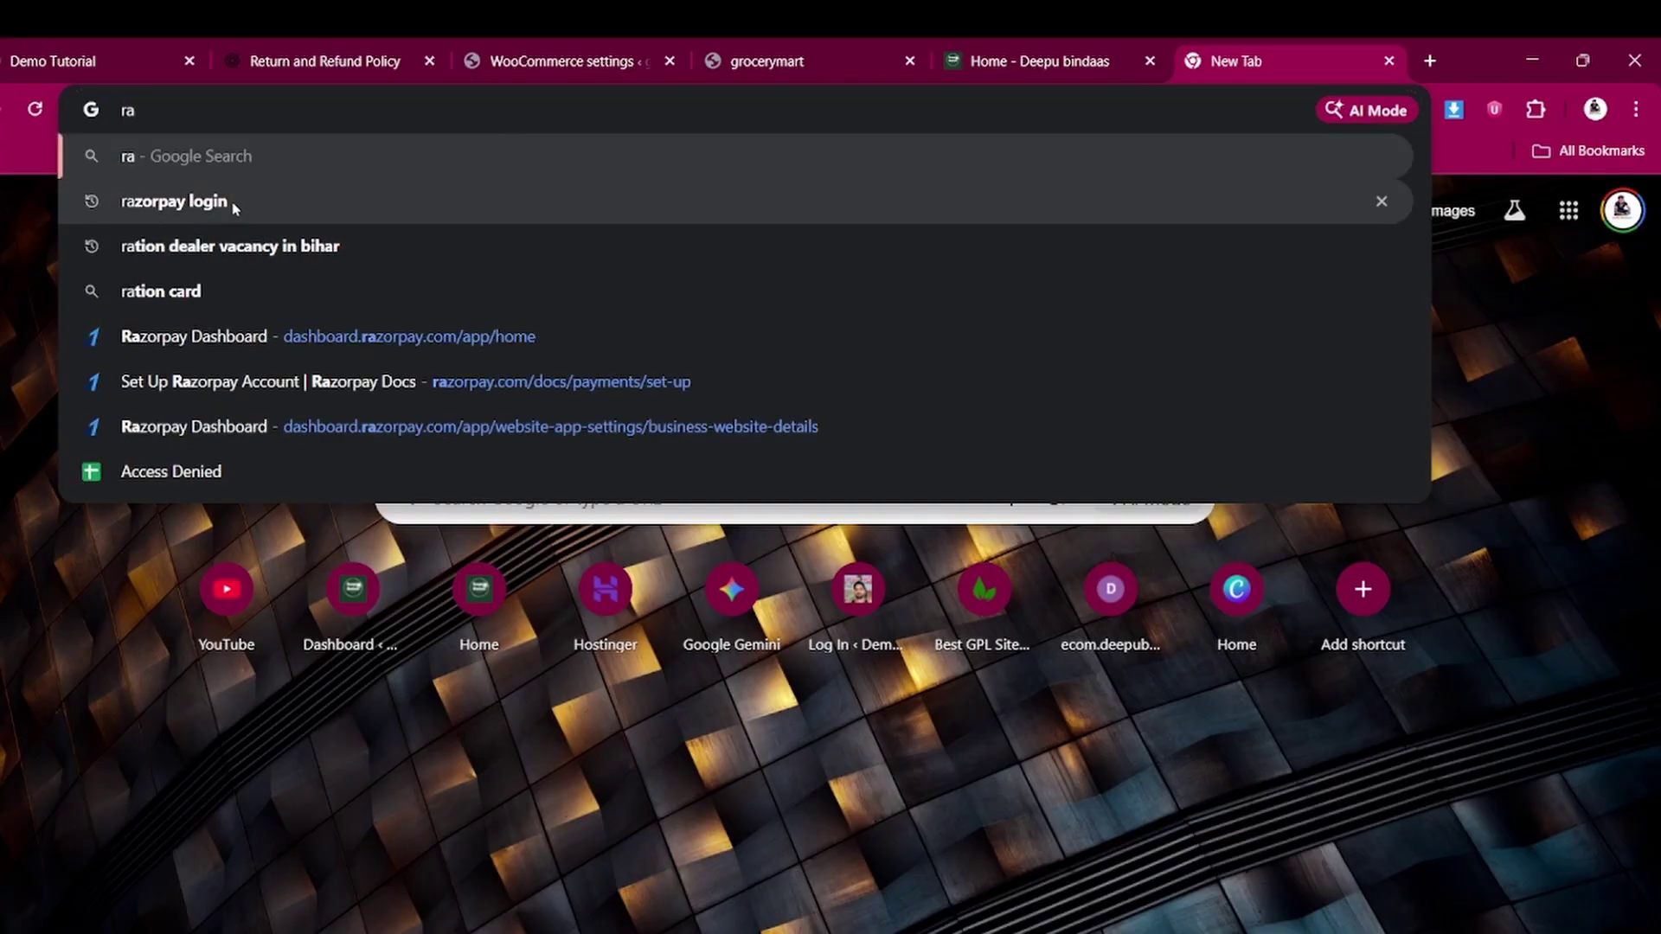
left_click(229, 202)
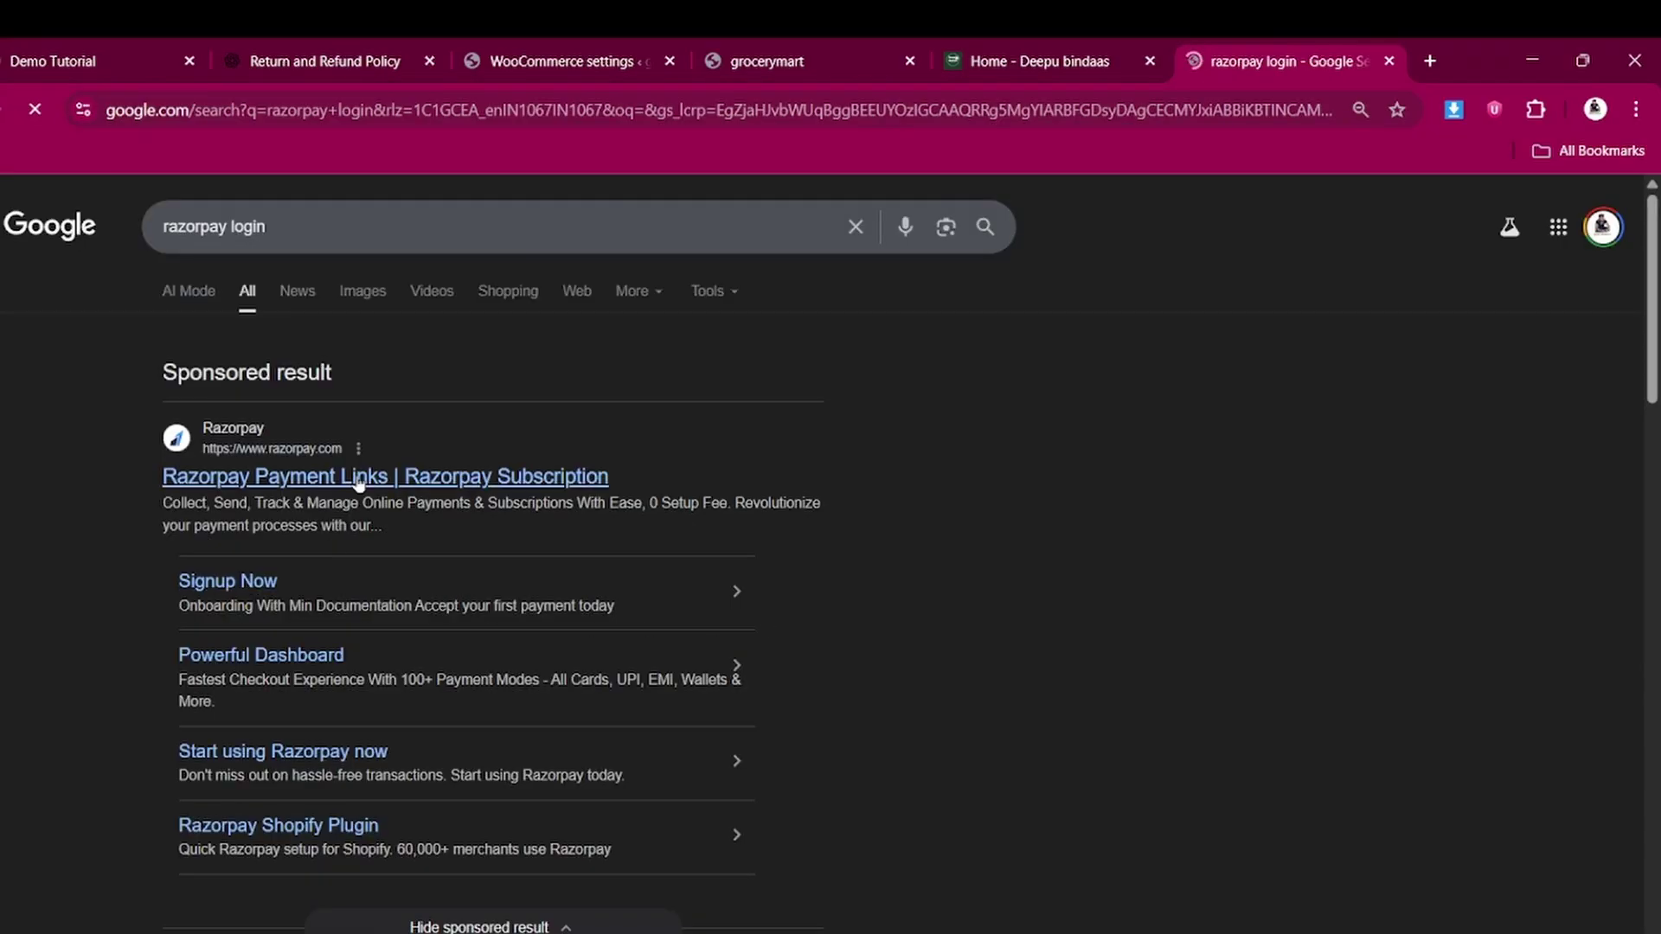
left_click(357, 481)
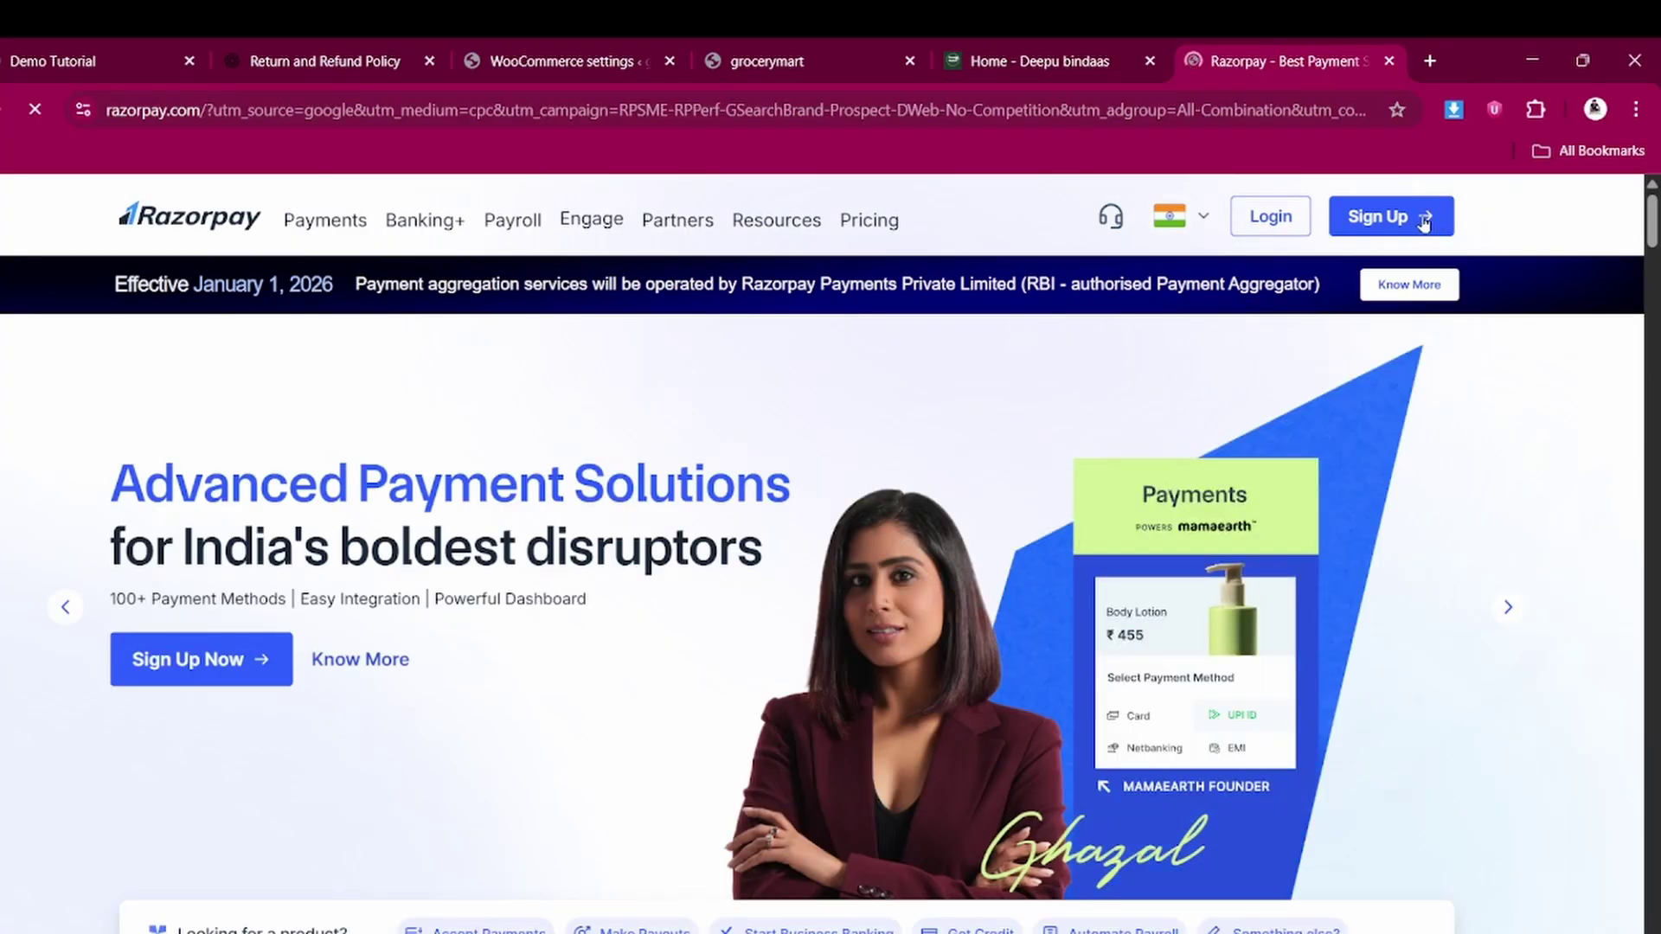
left_click(1266, 216)
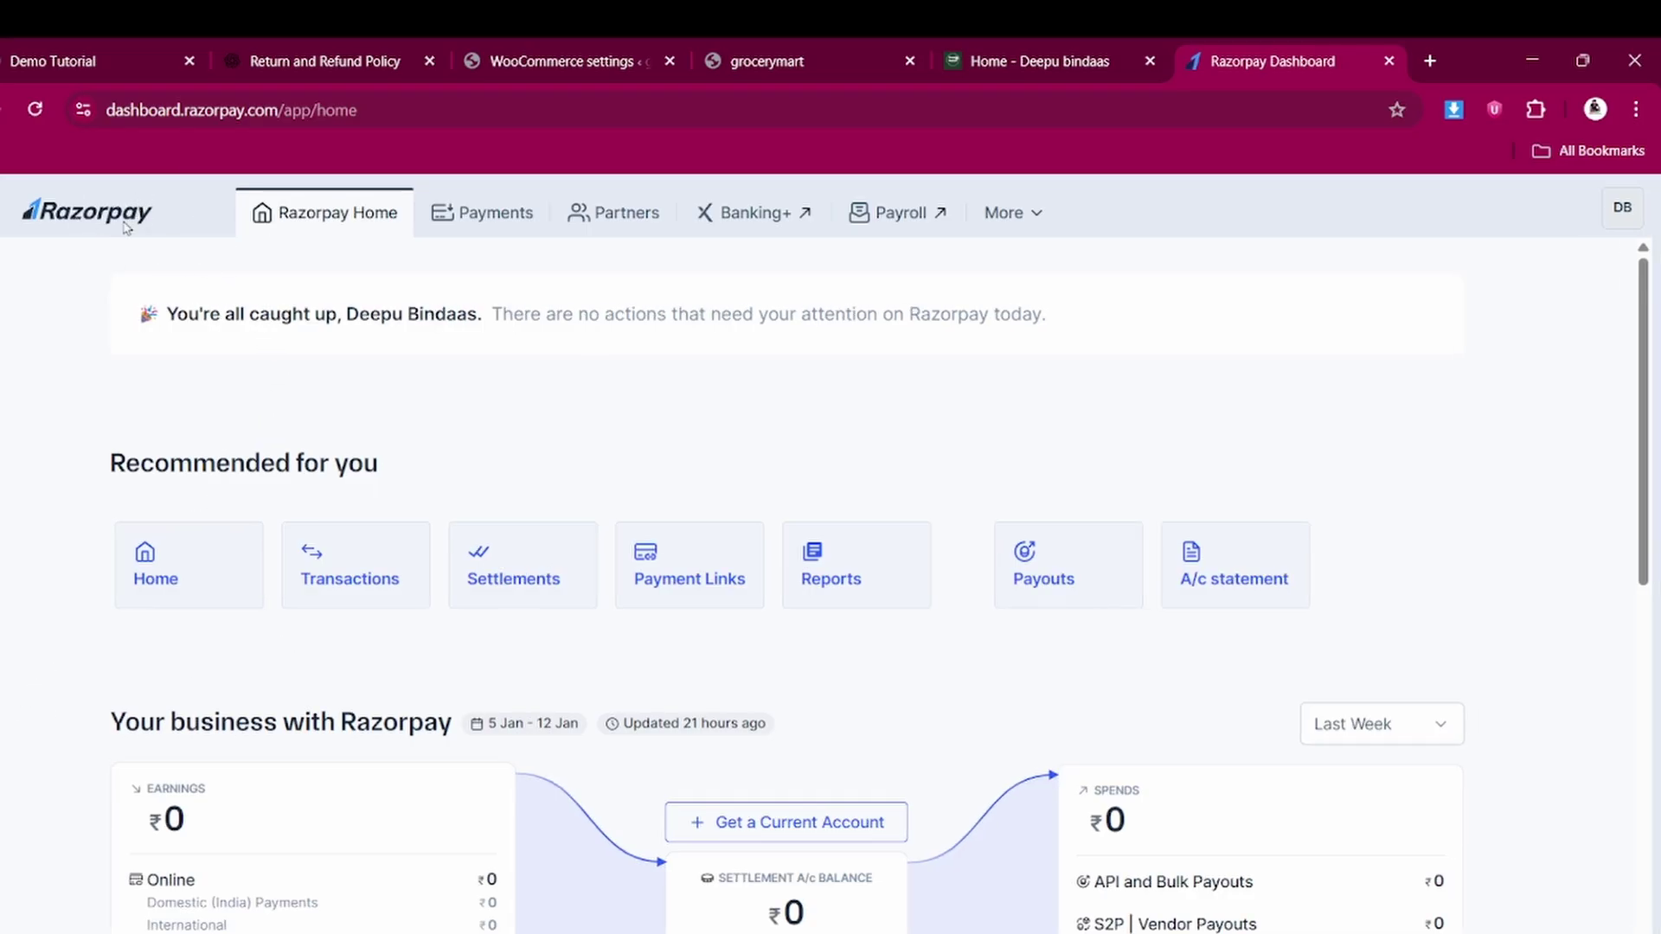
In the Razorpay Dashboard, go to Payments > API keys and select the live API key
scroll(384, 807, "down", 3)
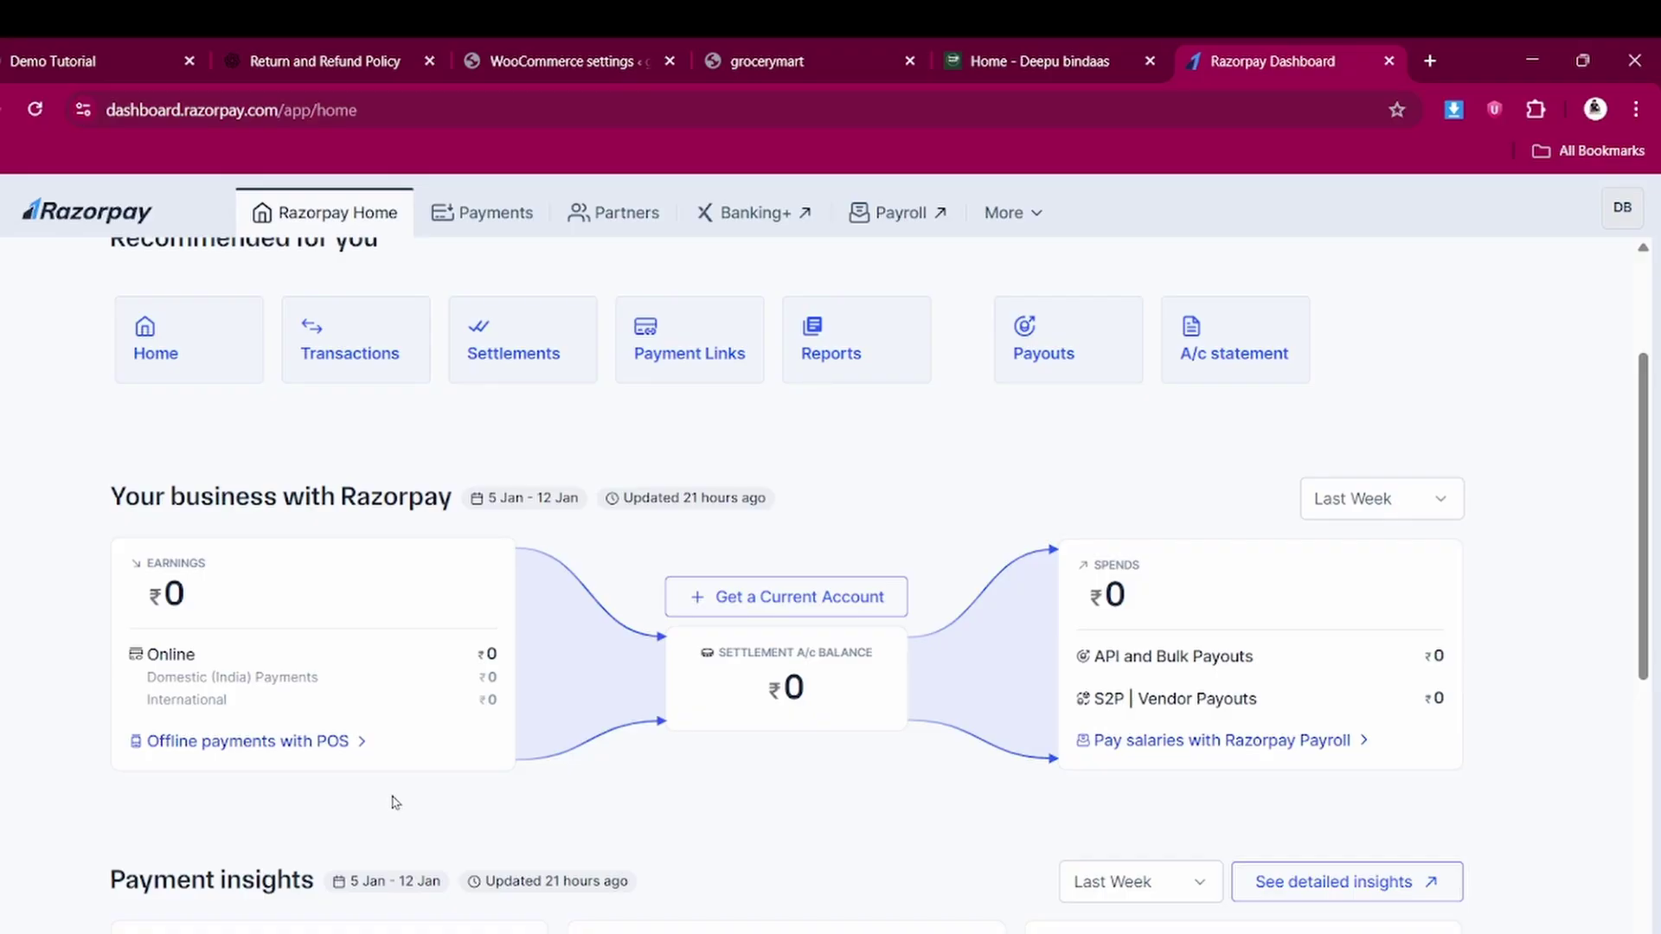
scroll(364, 778, "down", 10)
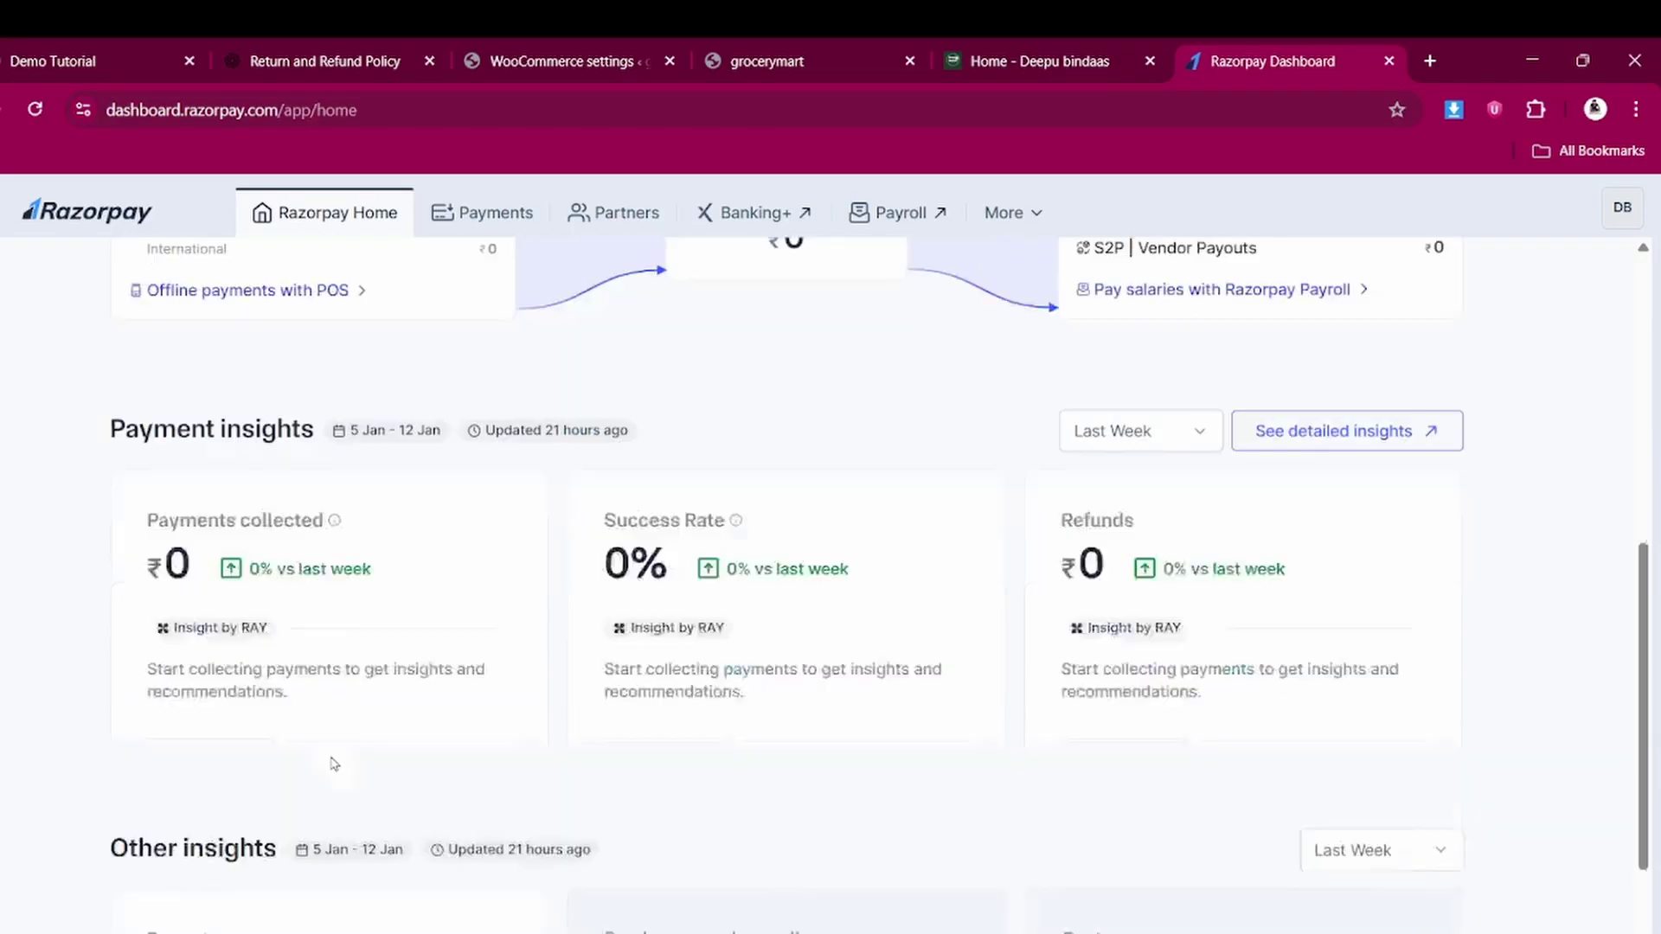
scroll(334, 744, "up", 12)
scroll(335, 743, "up", 2)
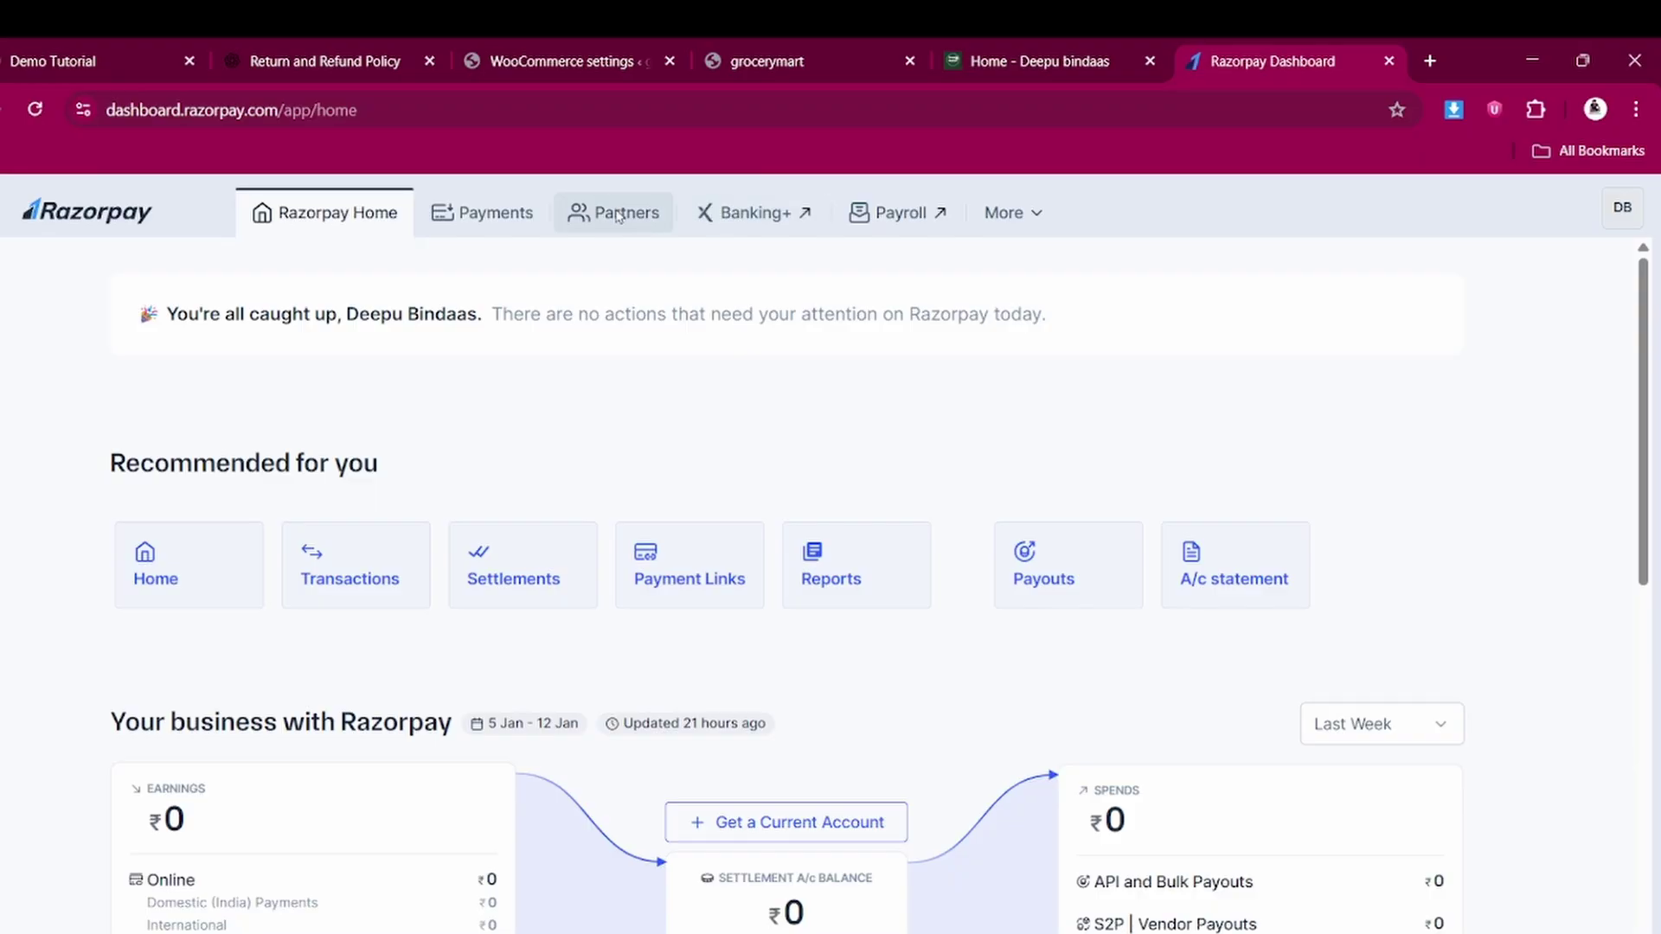
left_click(488, 214)
scroll(69, 563, "down", 2)
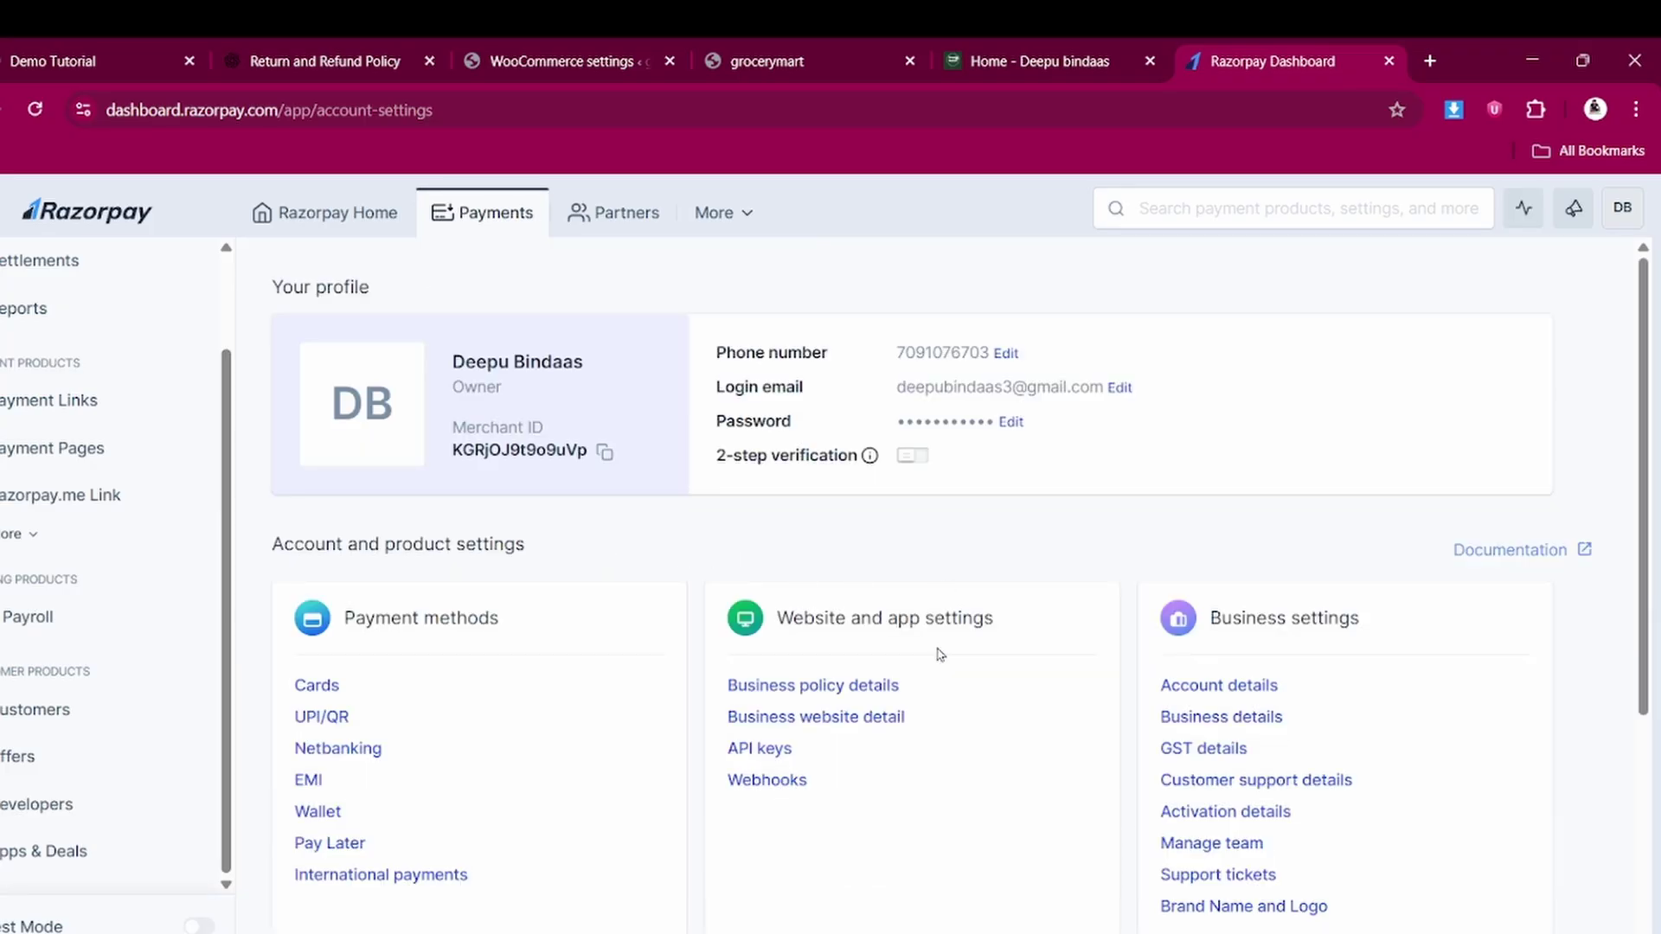
left_click(760, 751)
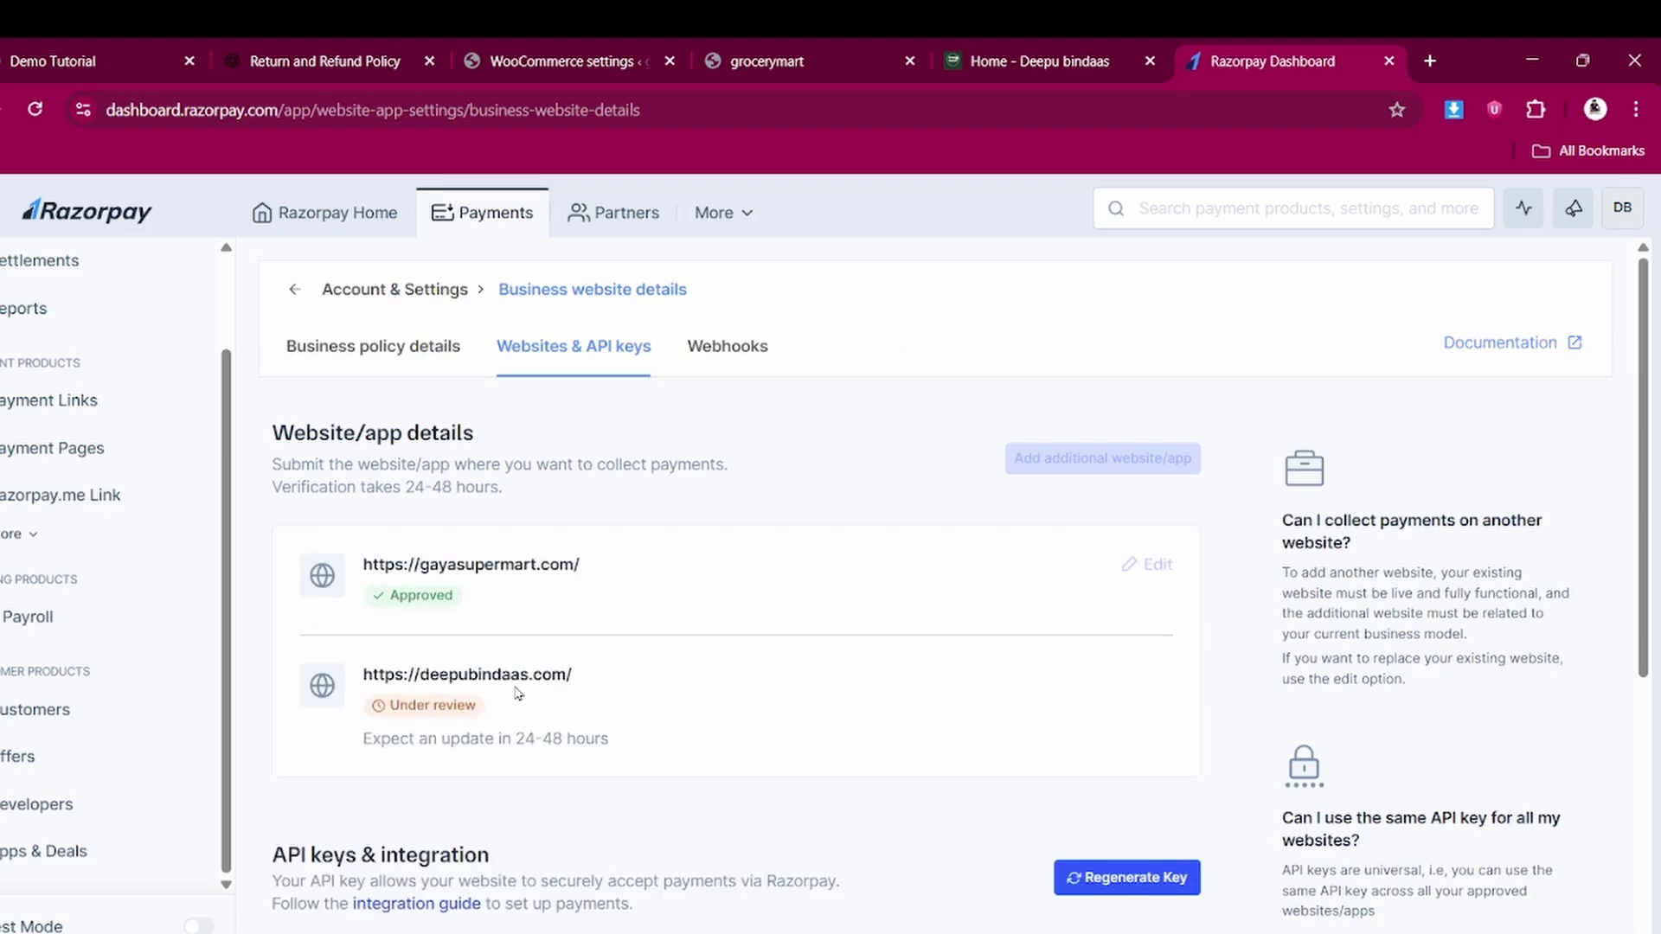
scroll(478, 634, "down", 5)
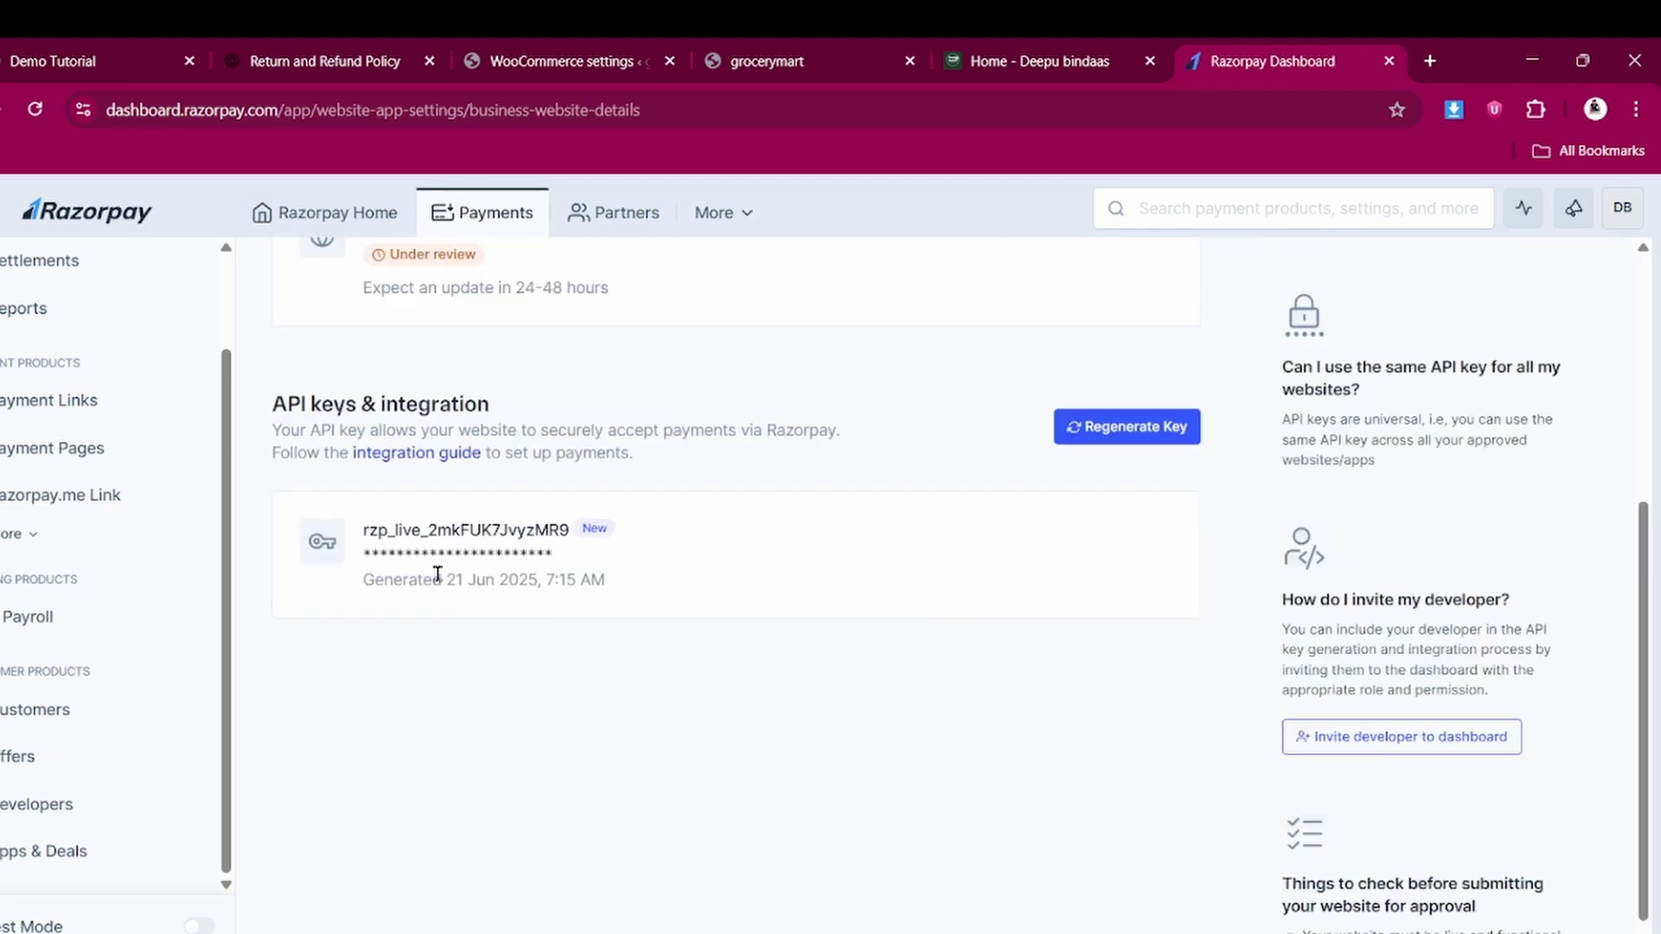
double_click(556, 537)
key("ctrl+c")
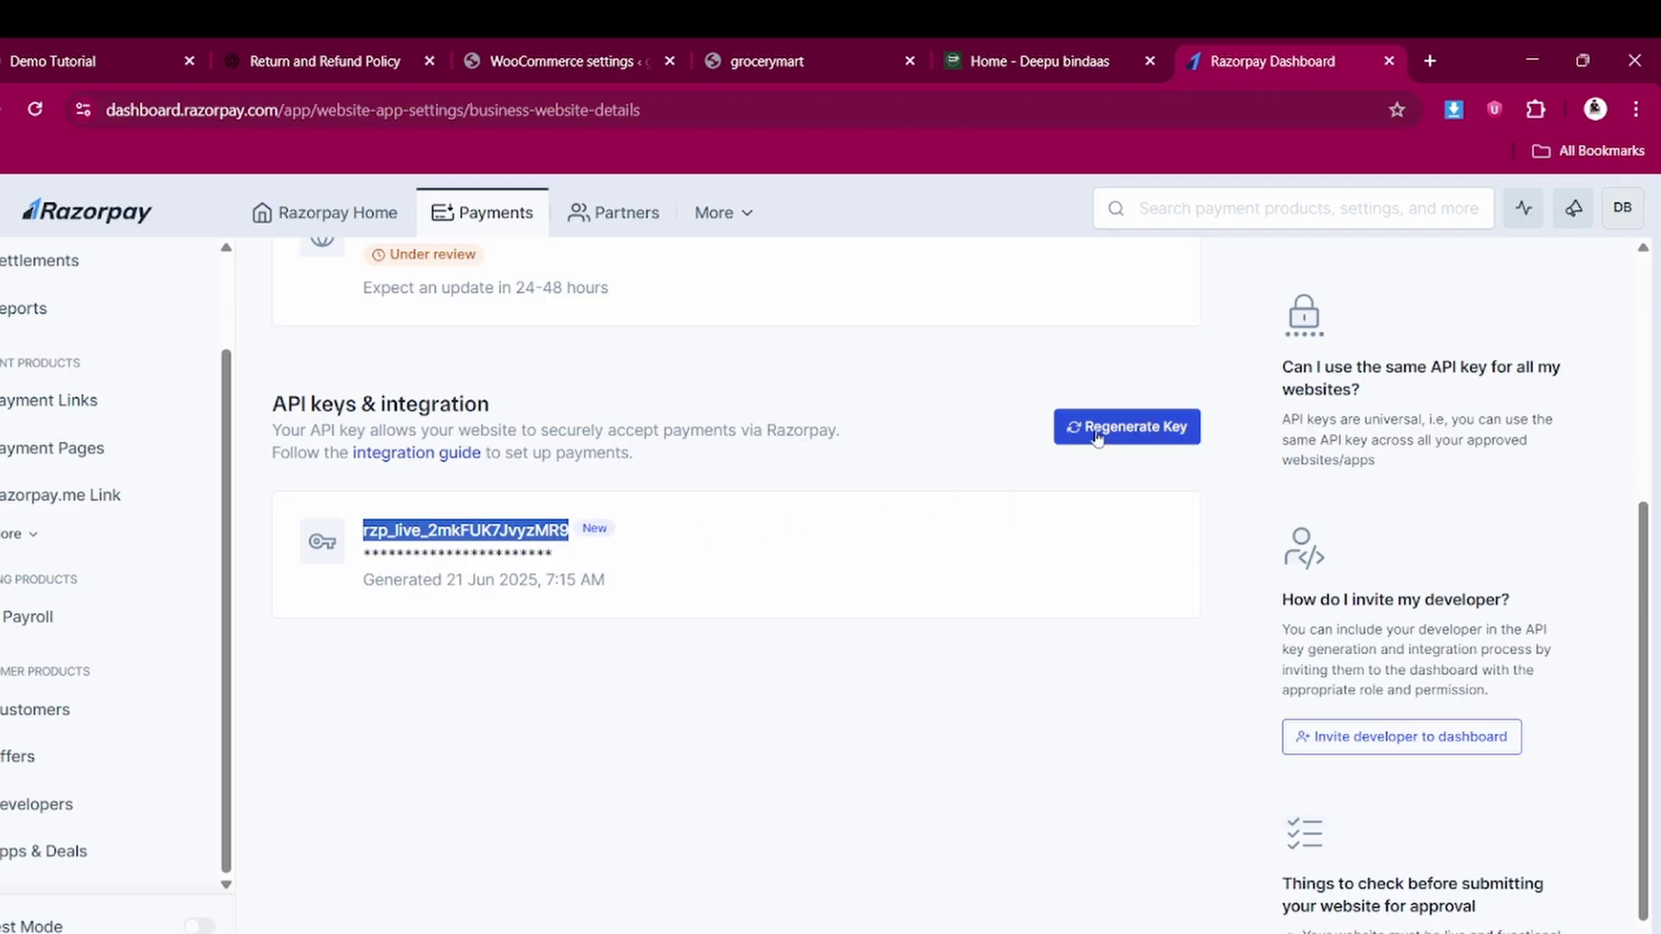
Paste the live API key into both Razorpay Key ID and Key Secret, and save
left_click(569, 48)
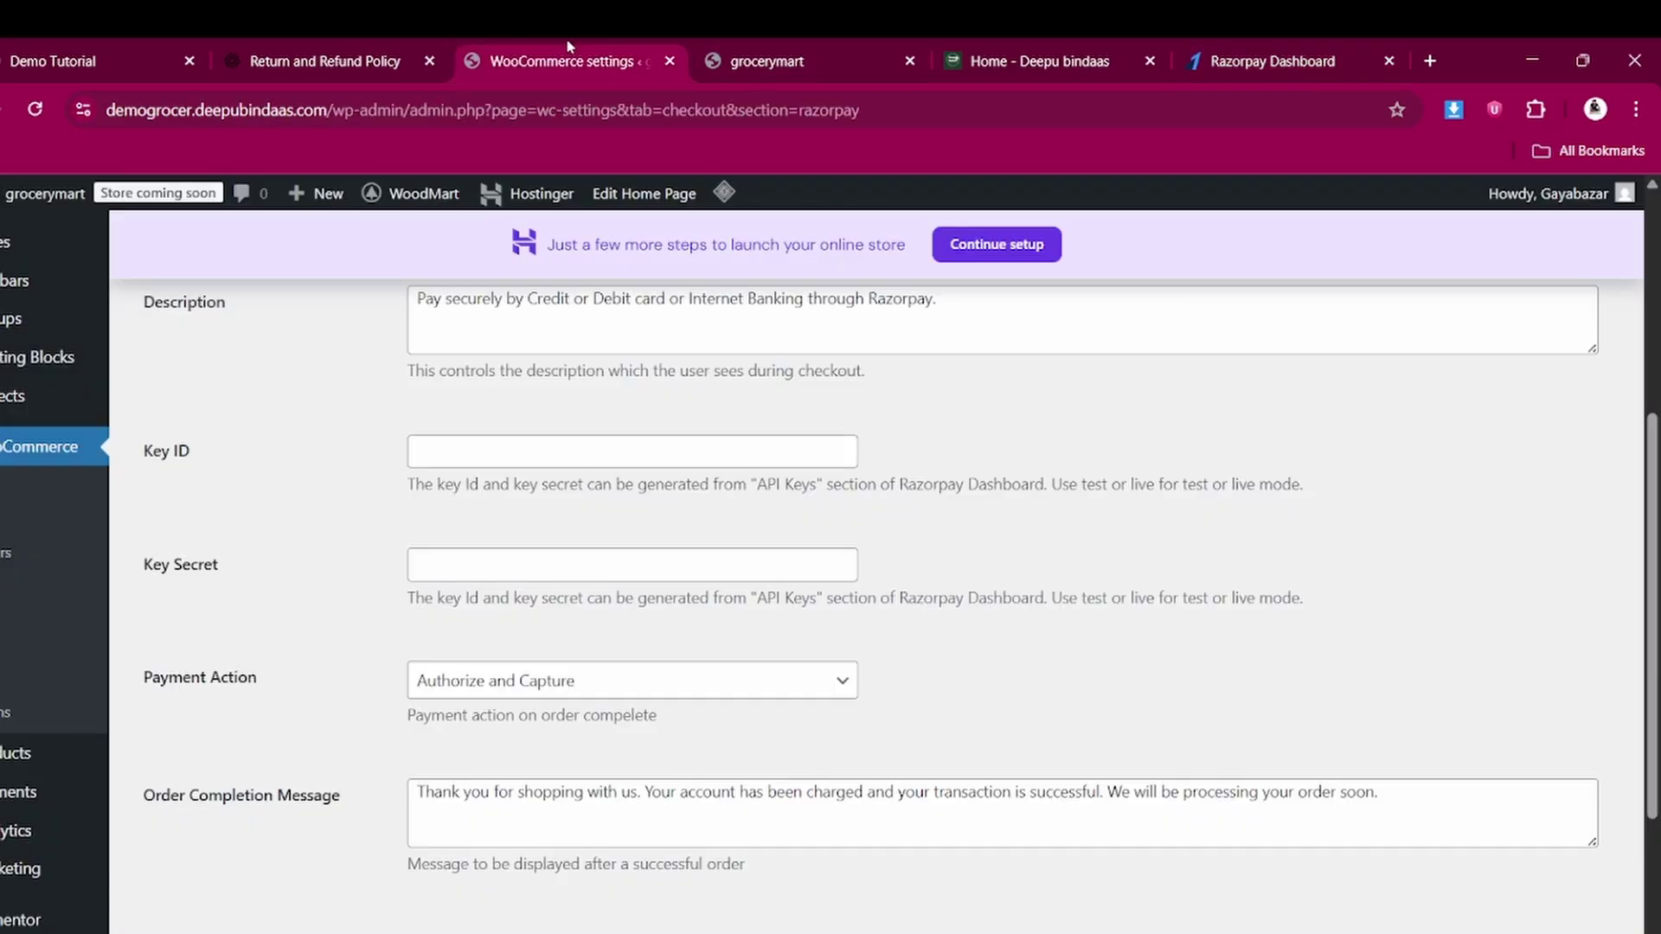
left_click(456, 449)
key("ctrl+v")
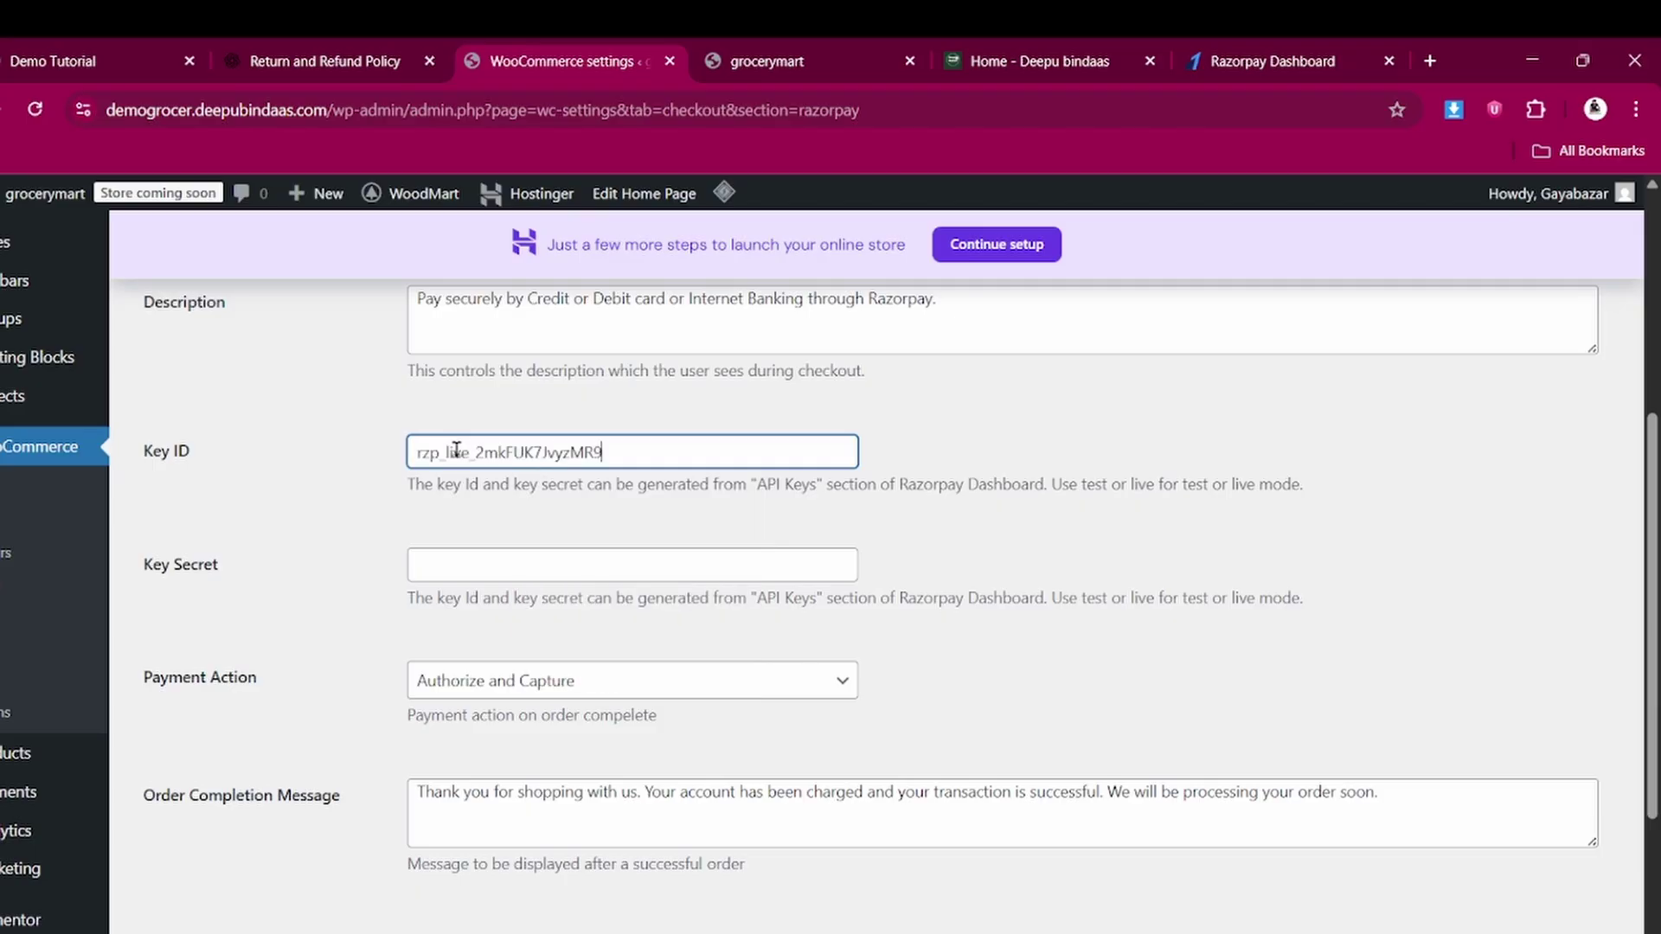
left_click(480, 560)
key("ctrl+v")
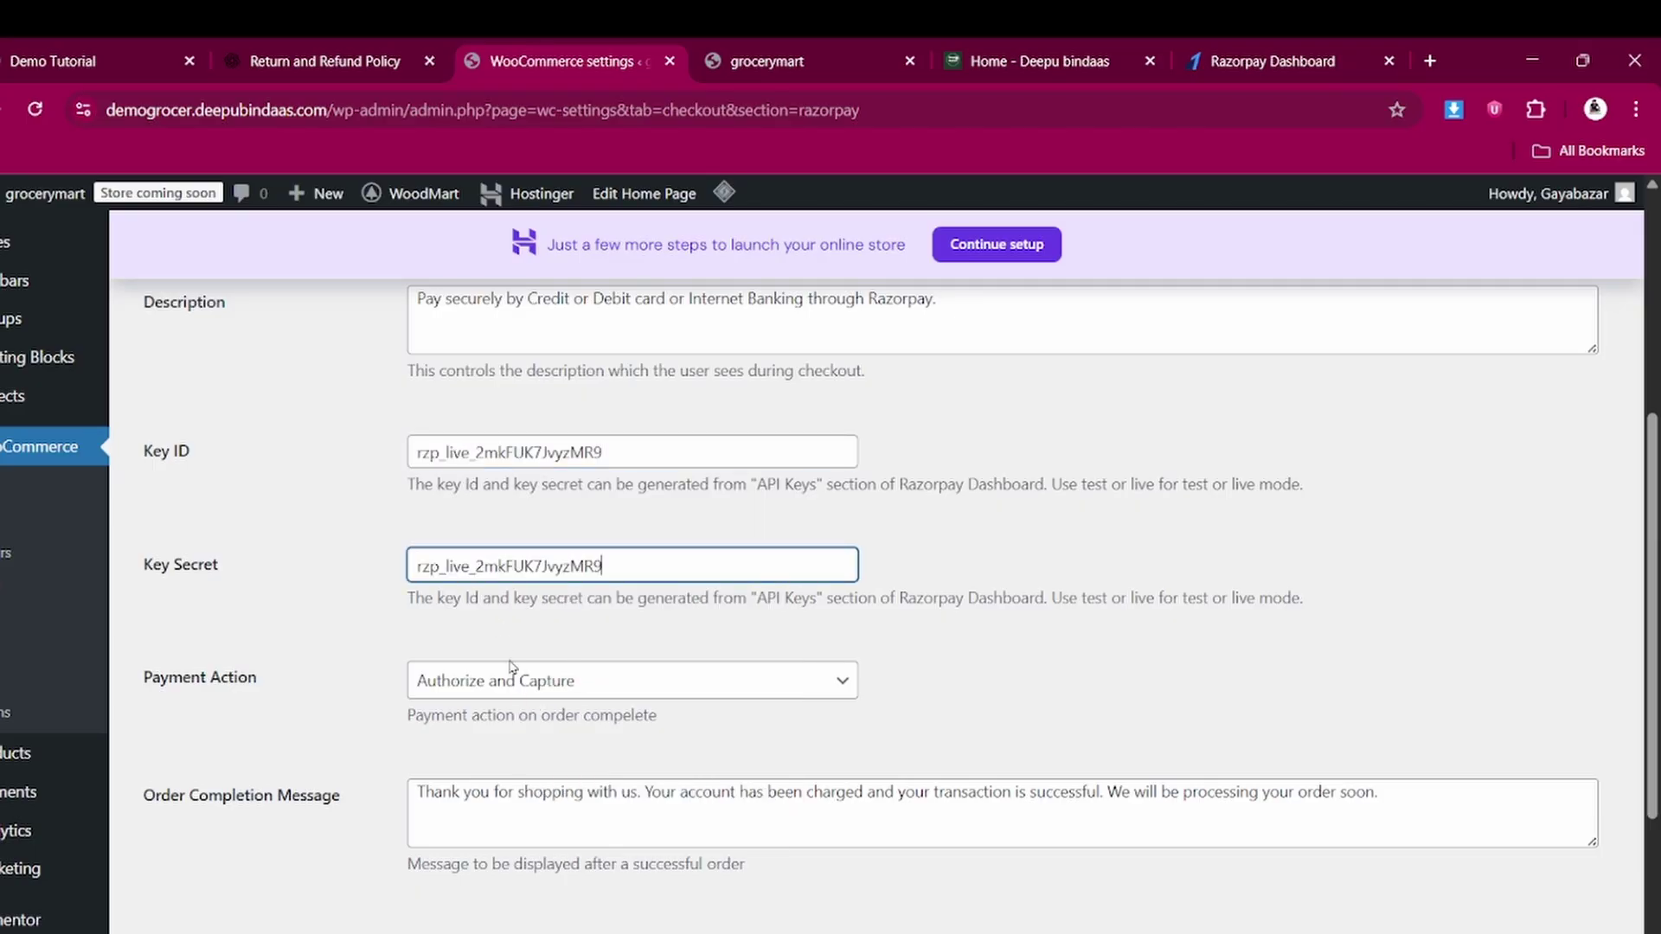
scroll(533, 747, "down", 3)
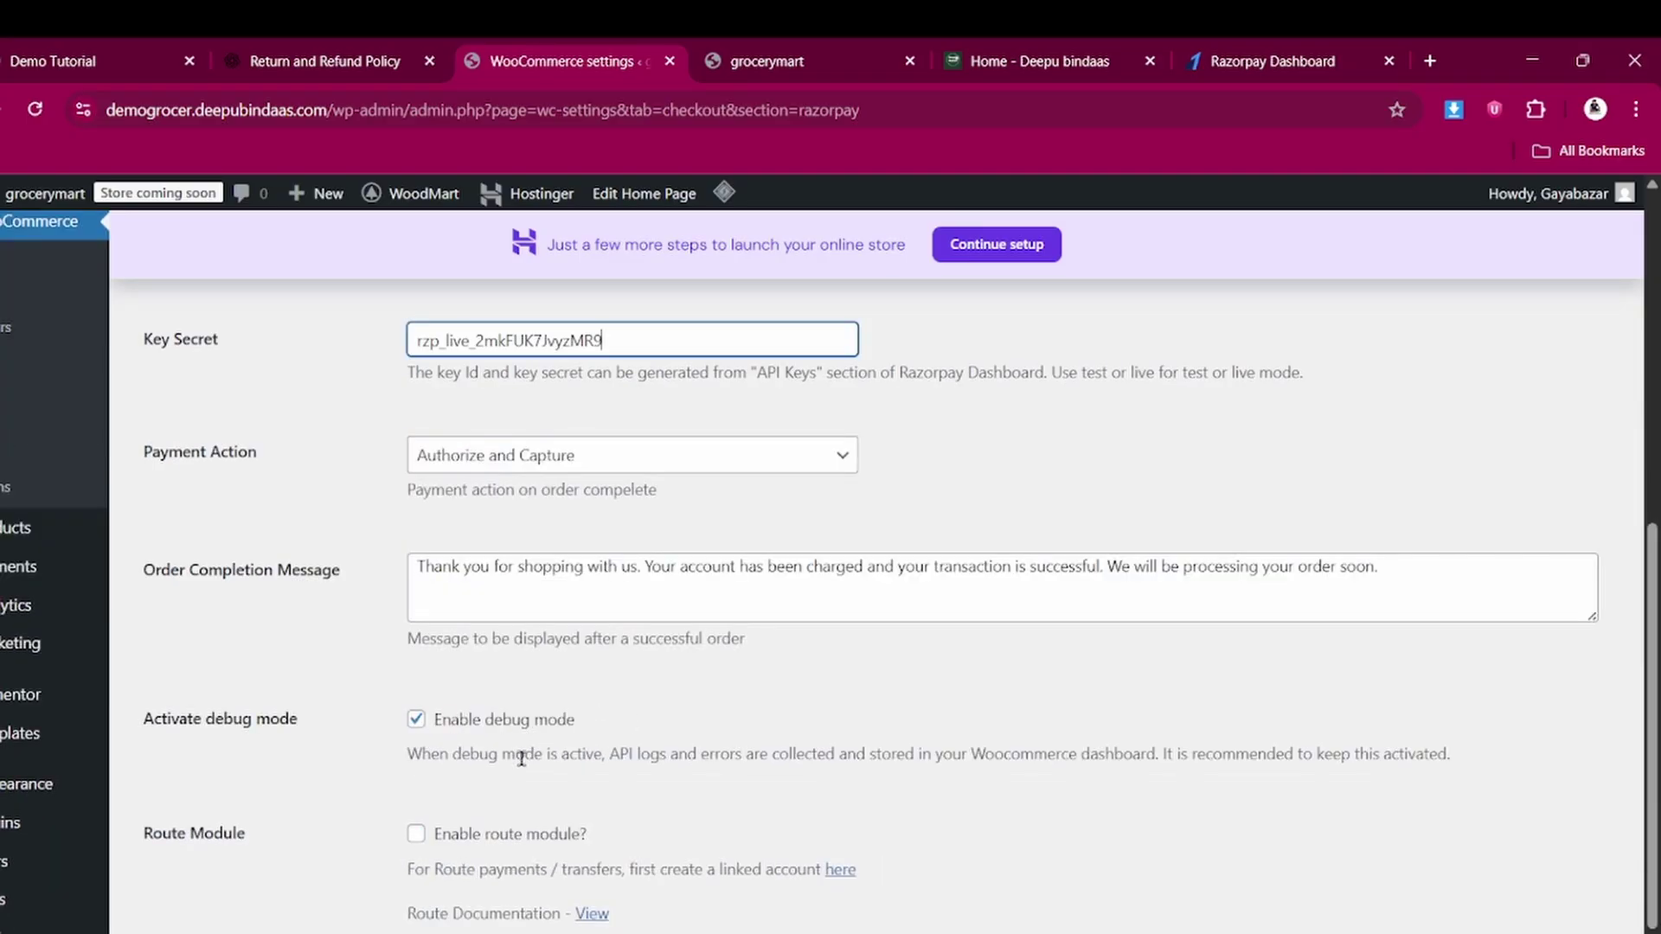
scroll(521, 758, "down", 2)
left_click(190, 893)
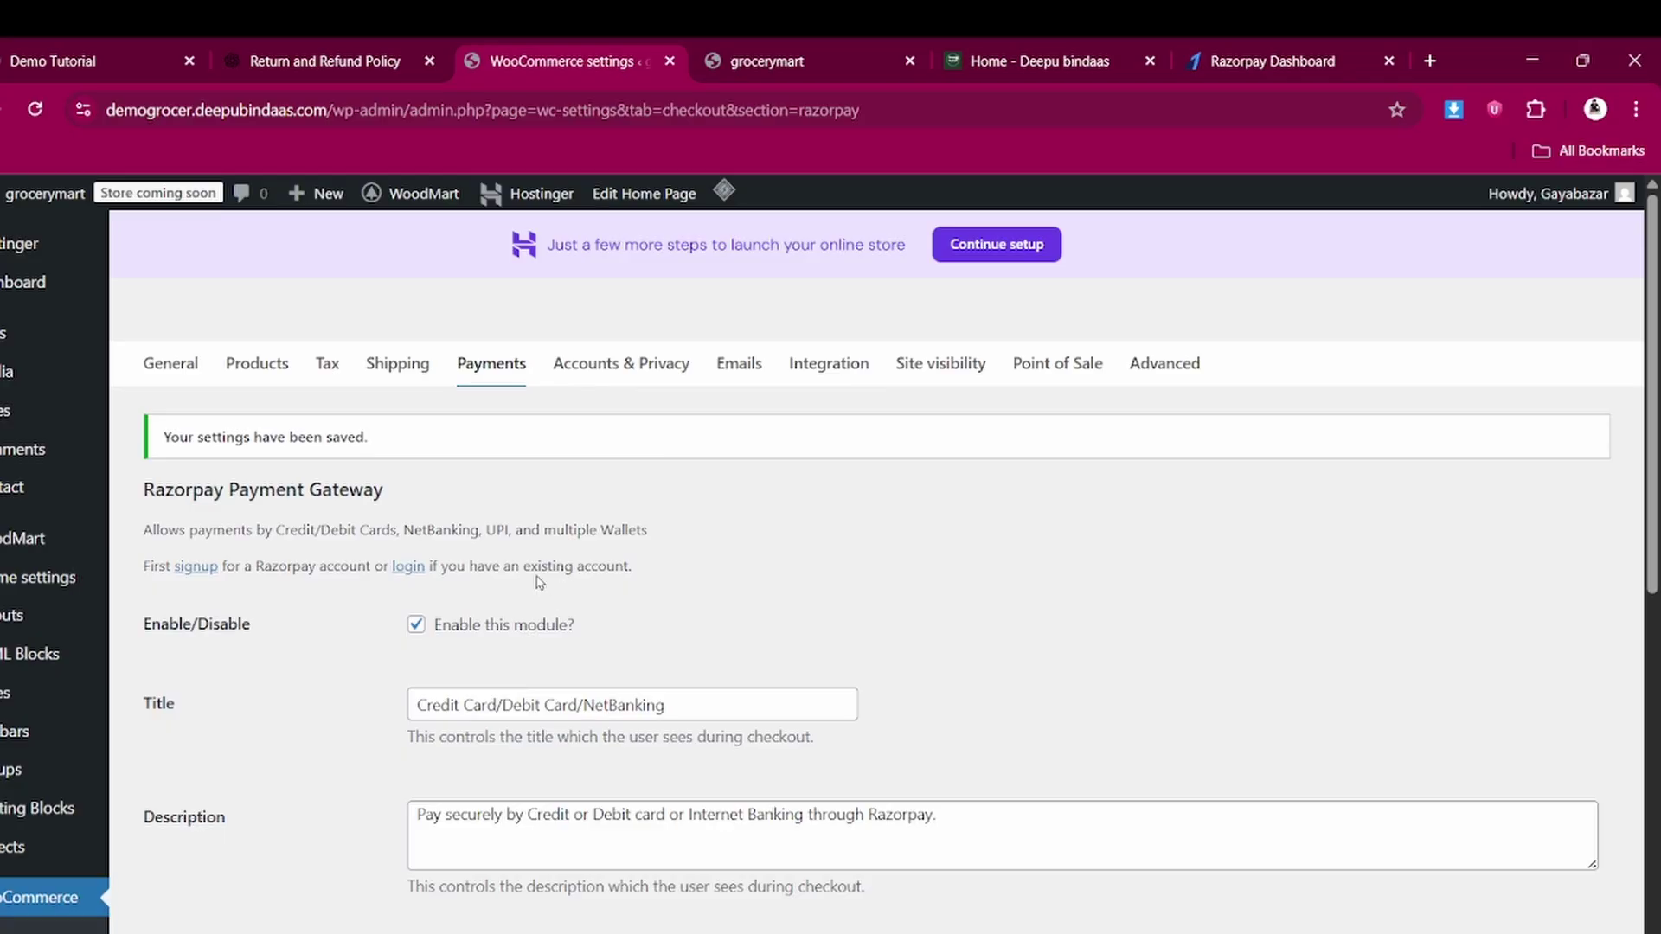
left_click(83, 45)
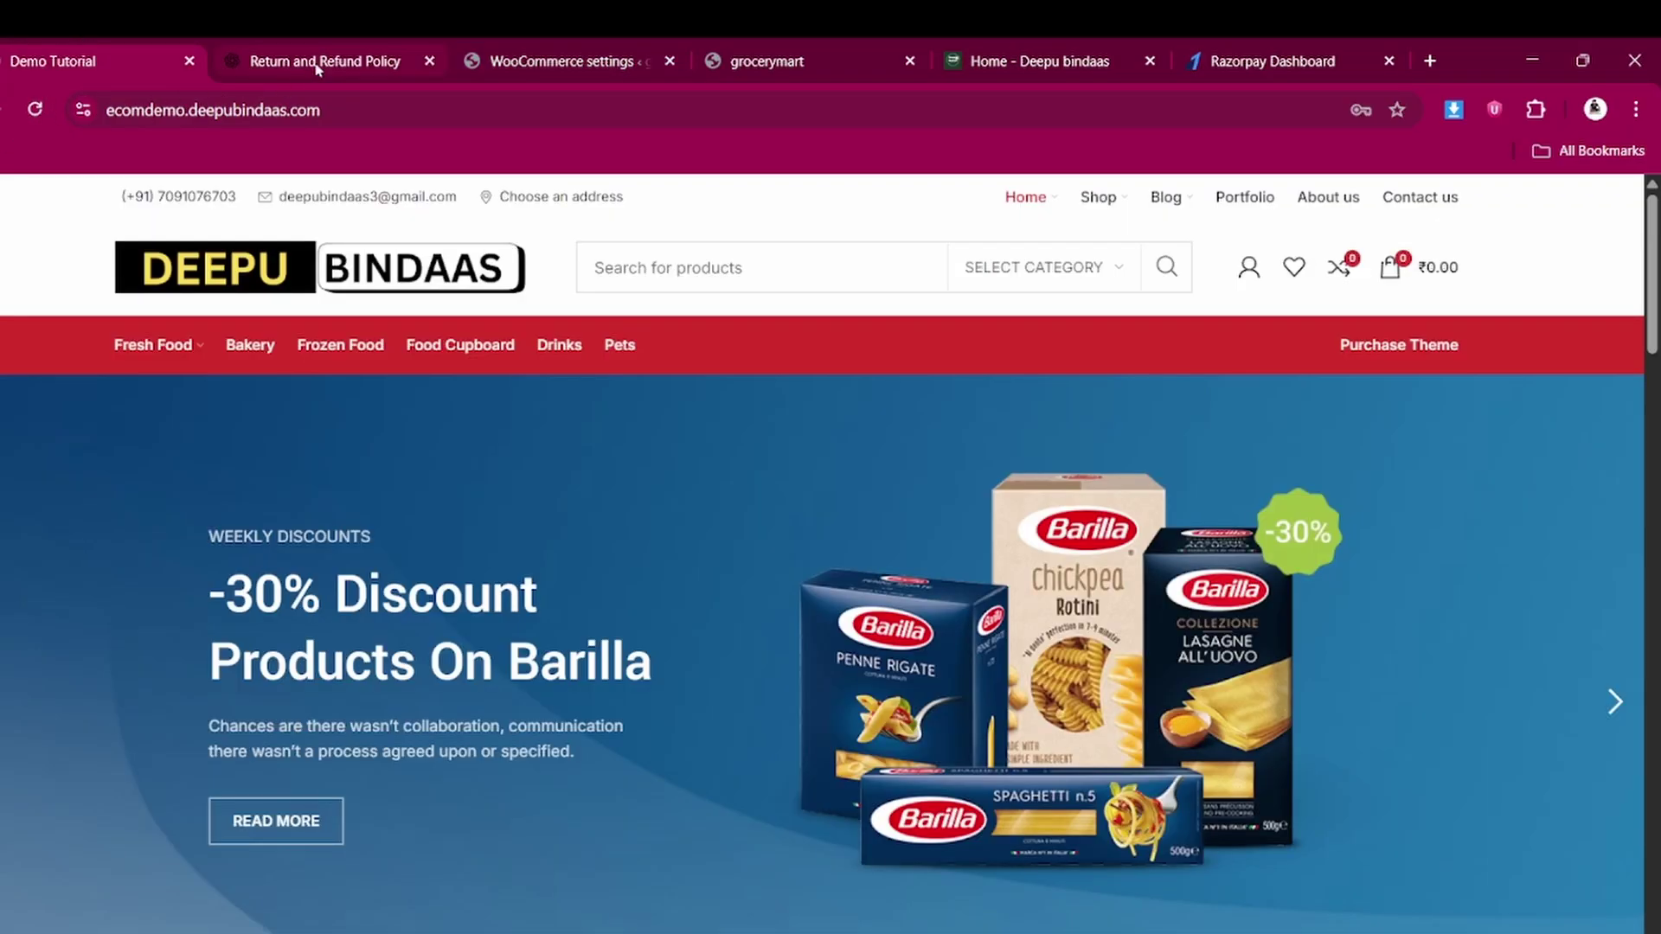
Reload the grocerymart storefront, add the Classic wooden chair to the cart, and check payment options
left_click(775, 49)
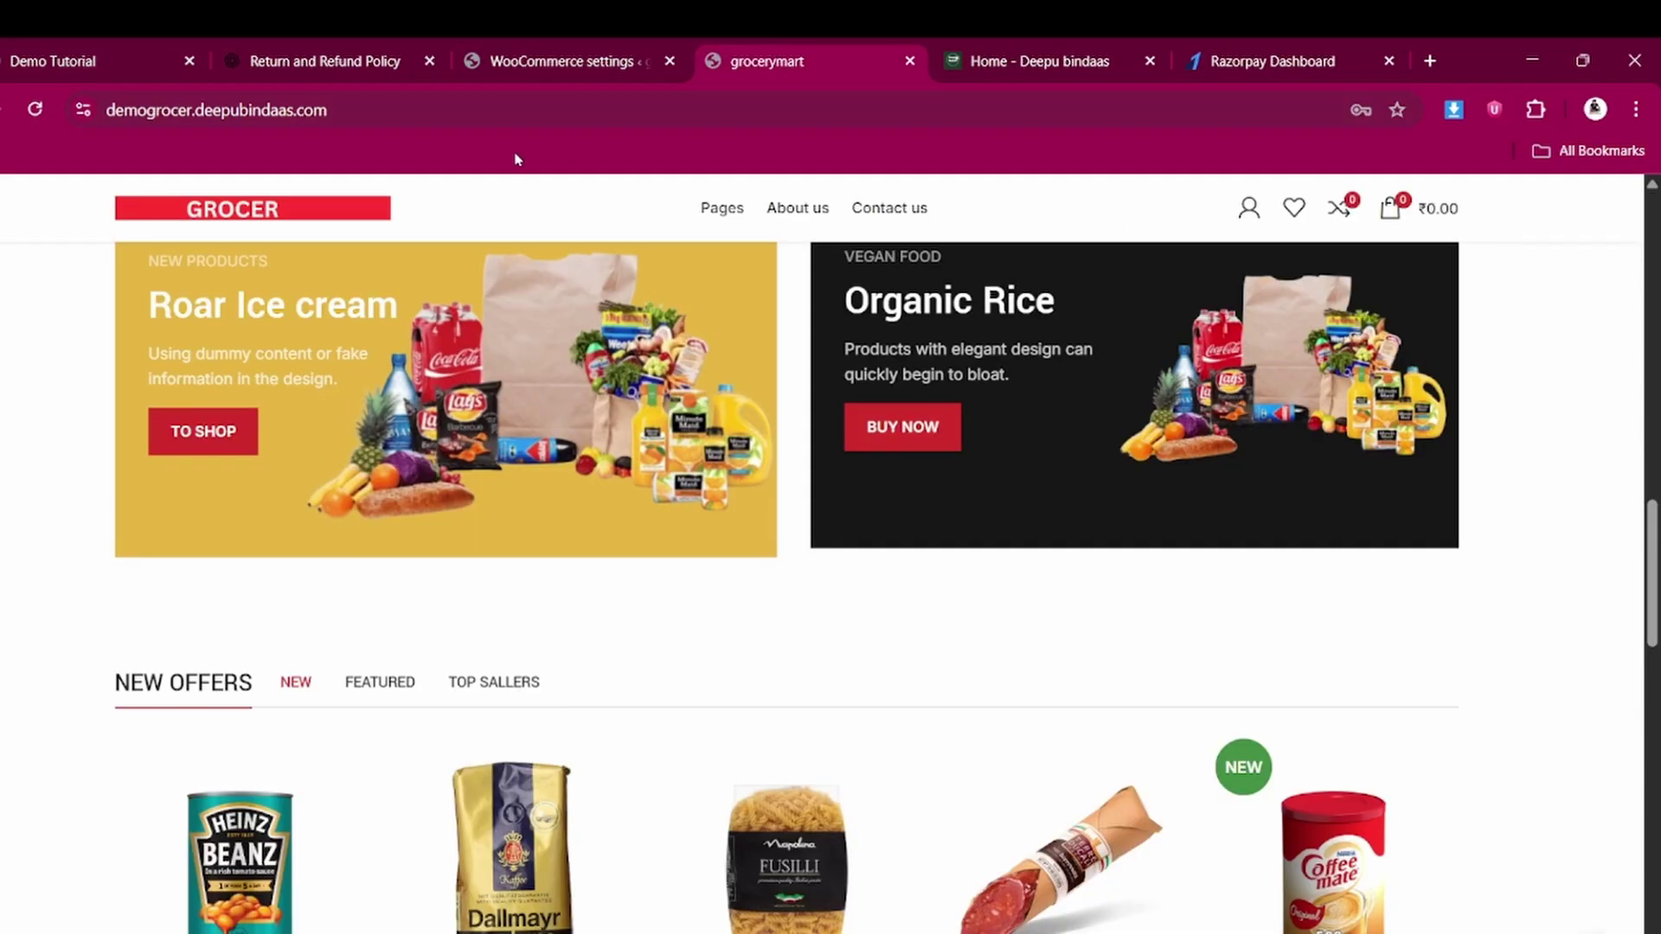
left_click(34, 109)
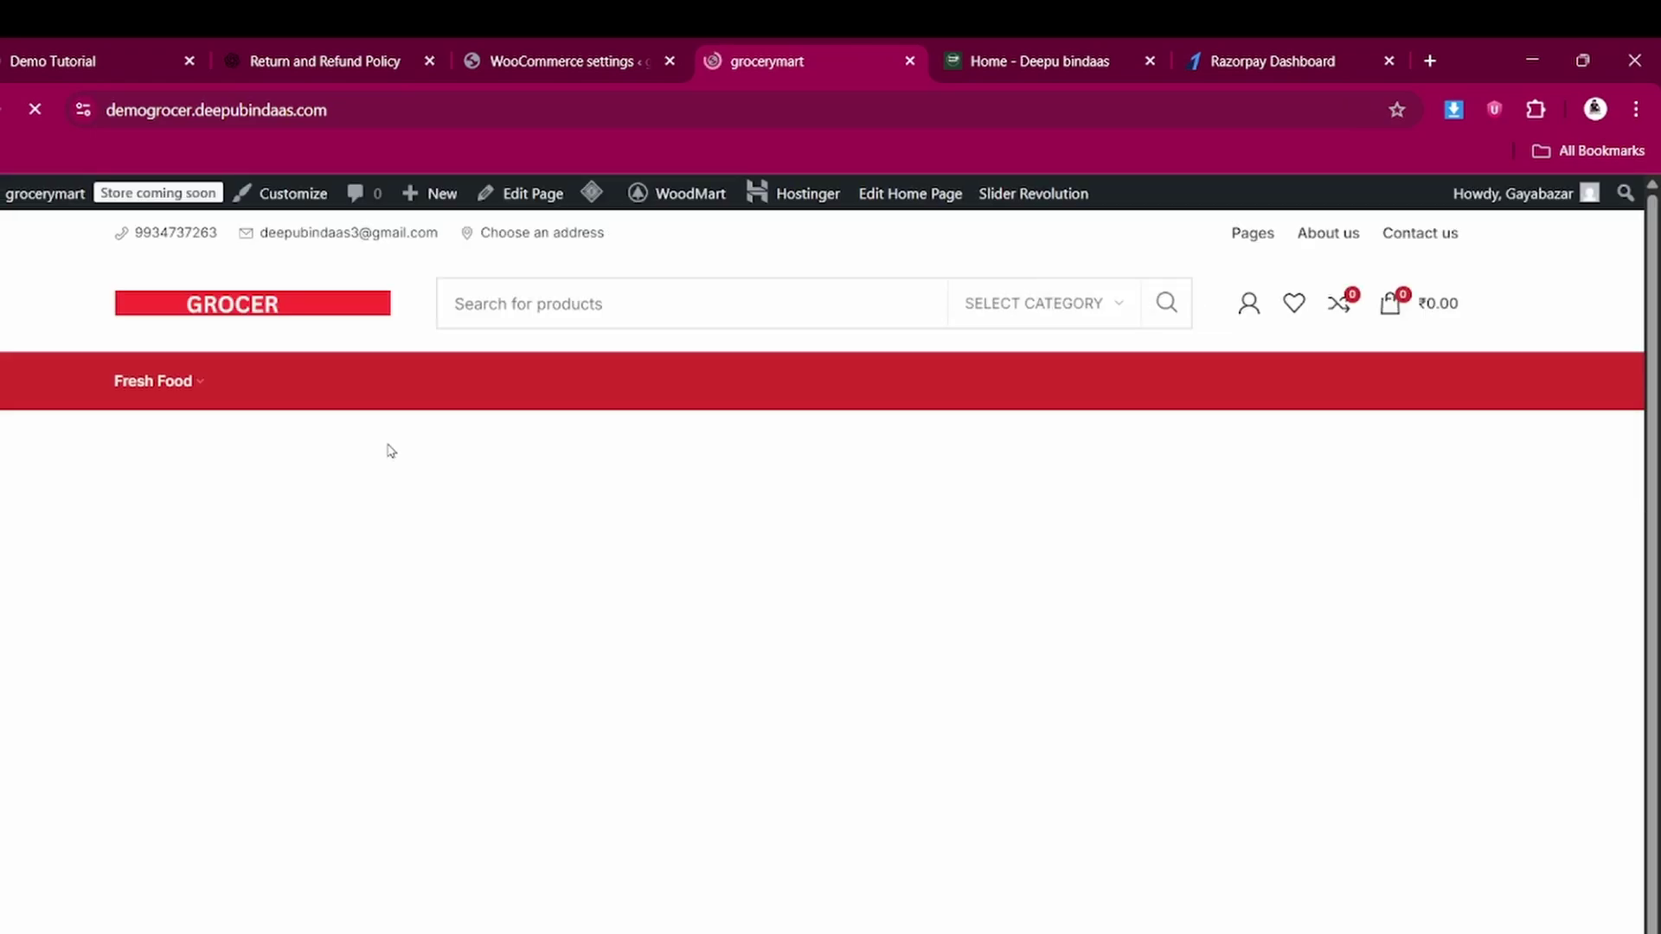
scroll(297, 547, "up", 15)
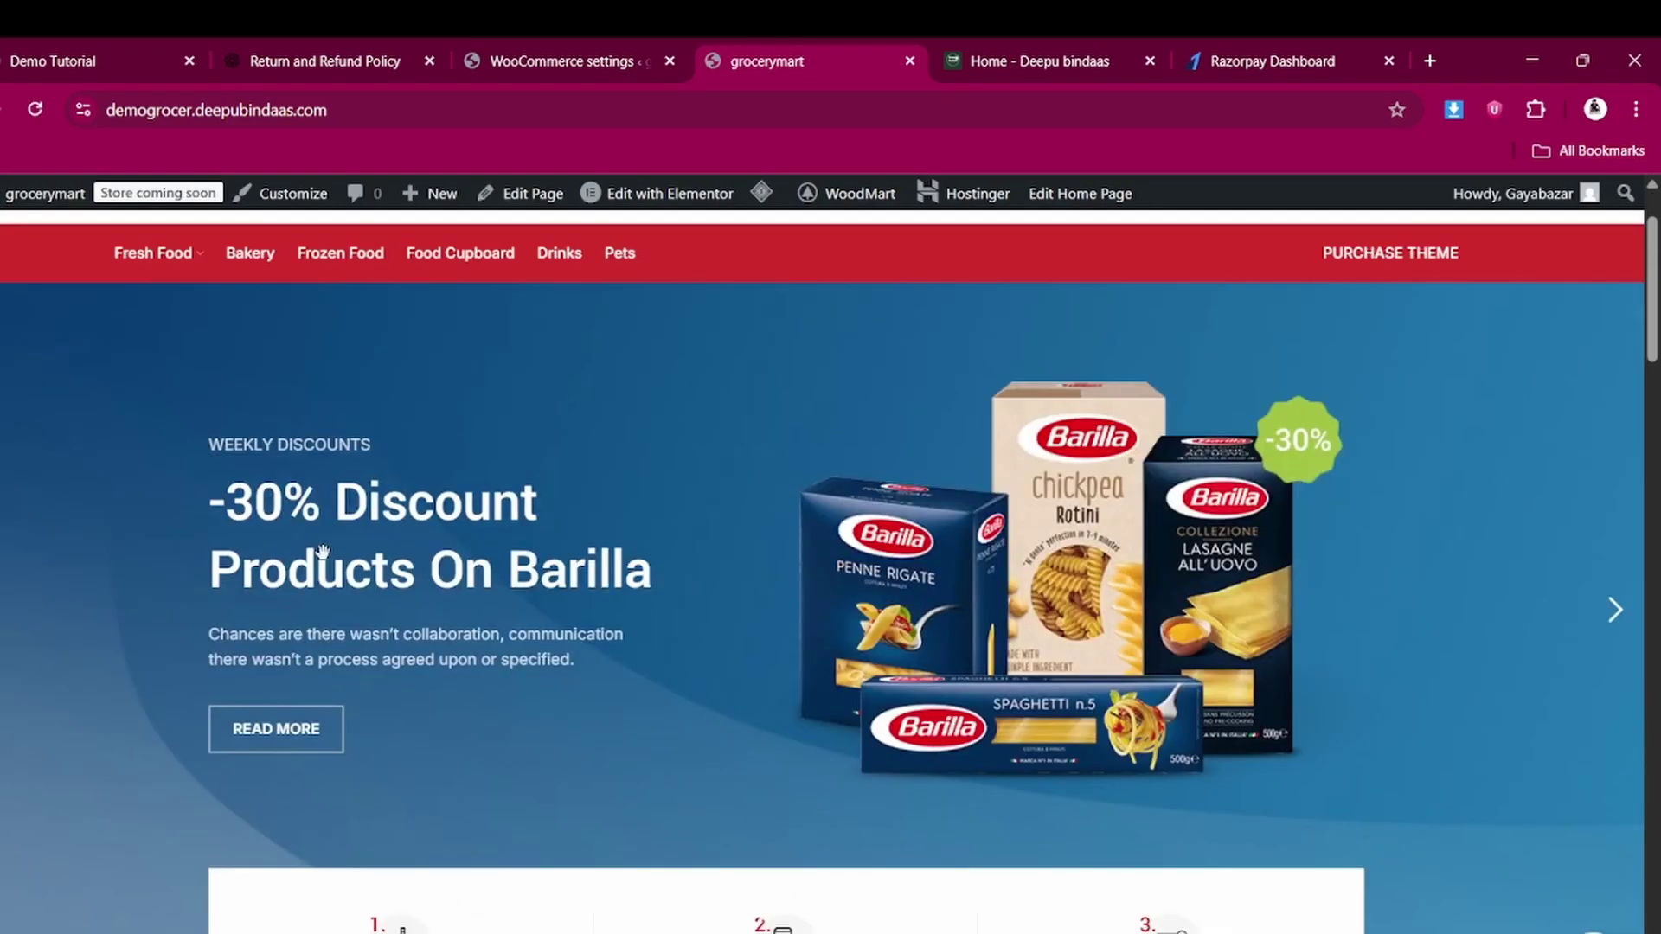
scroll(322, 551, "down", 15)
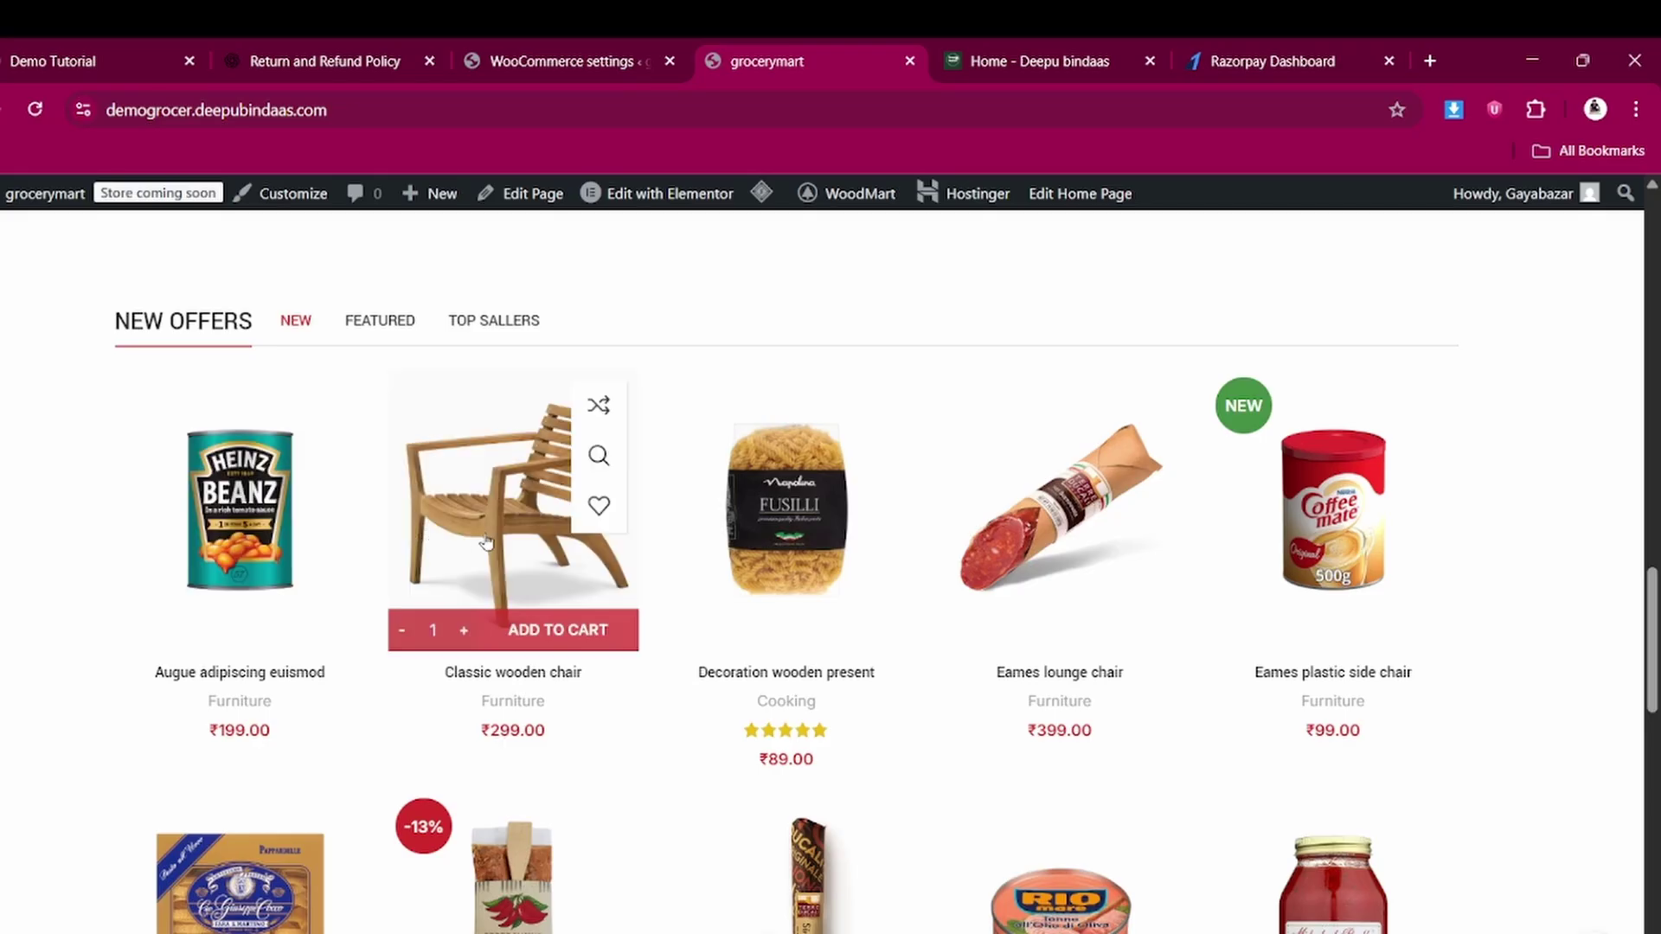
left_click(481, 542)
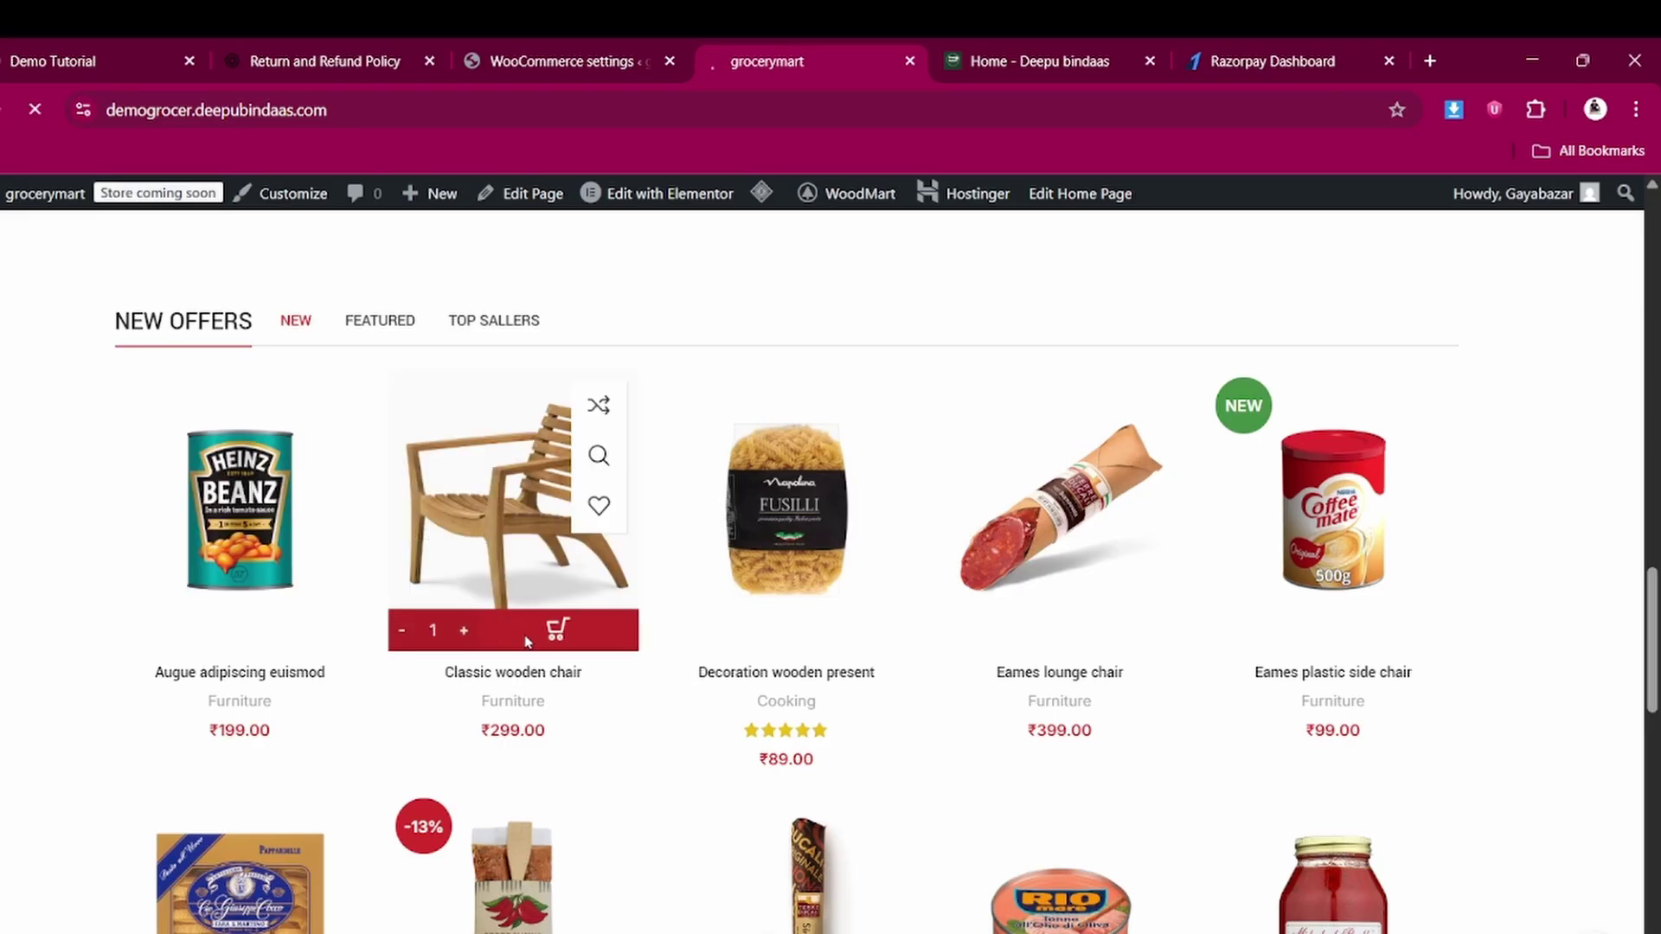
left_click(1001, 805)
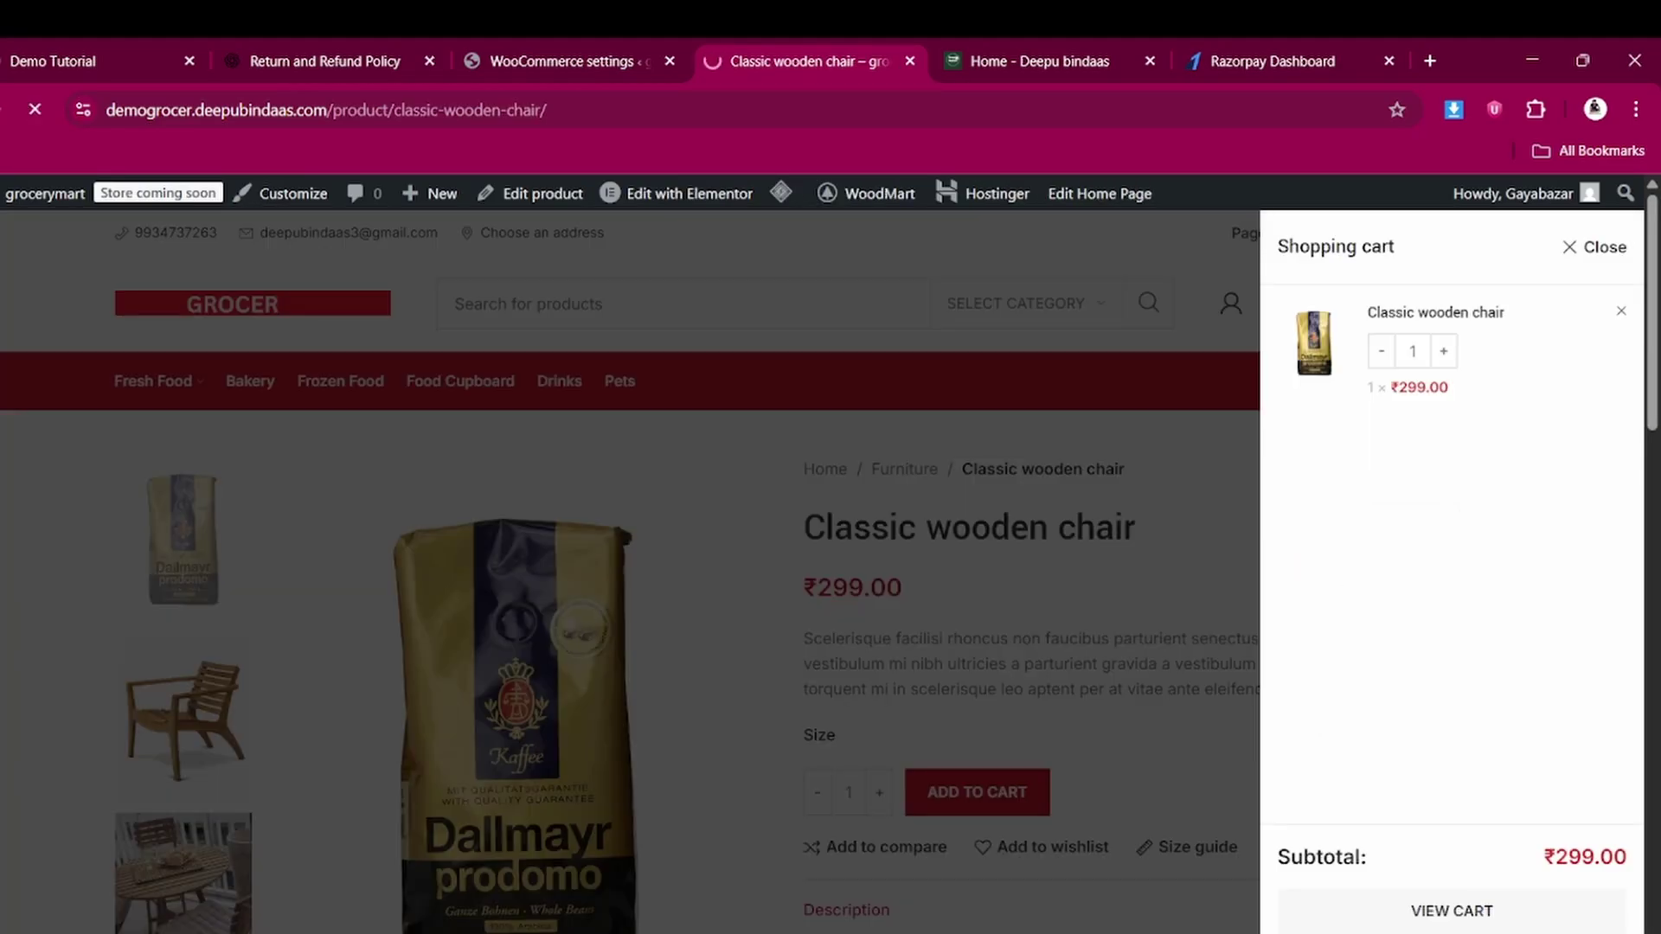
scroll(865, 744, "down", 2)
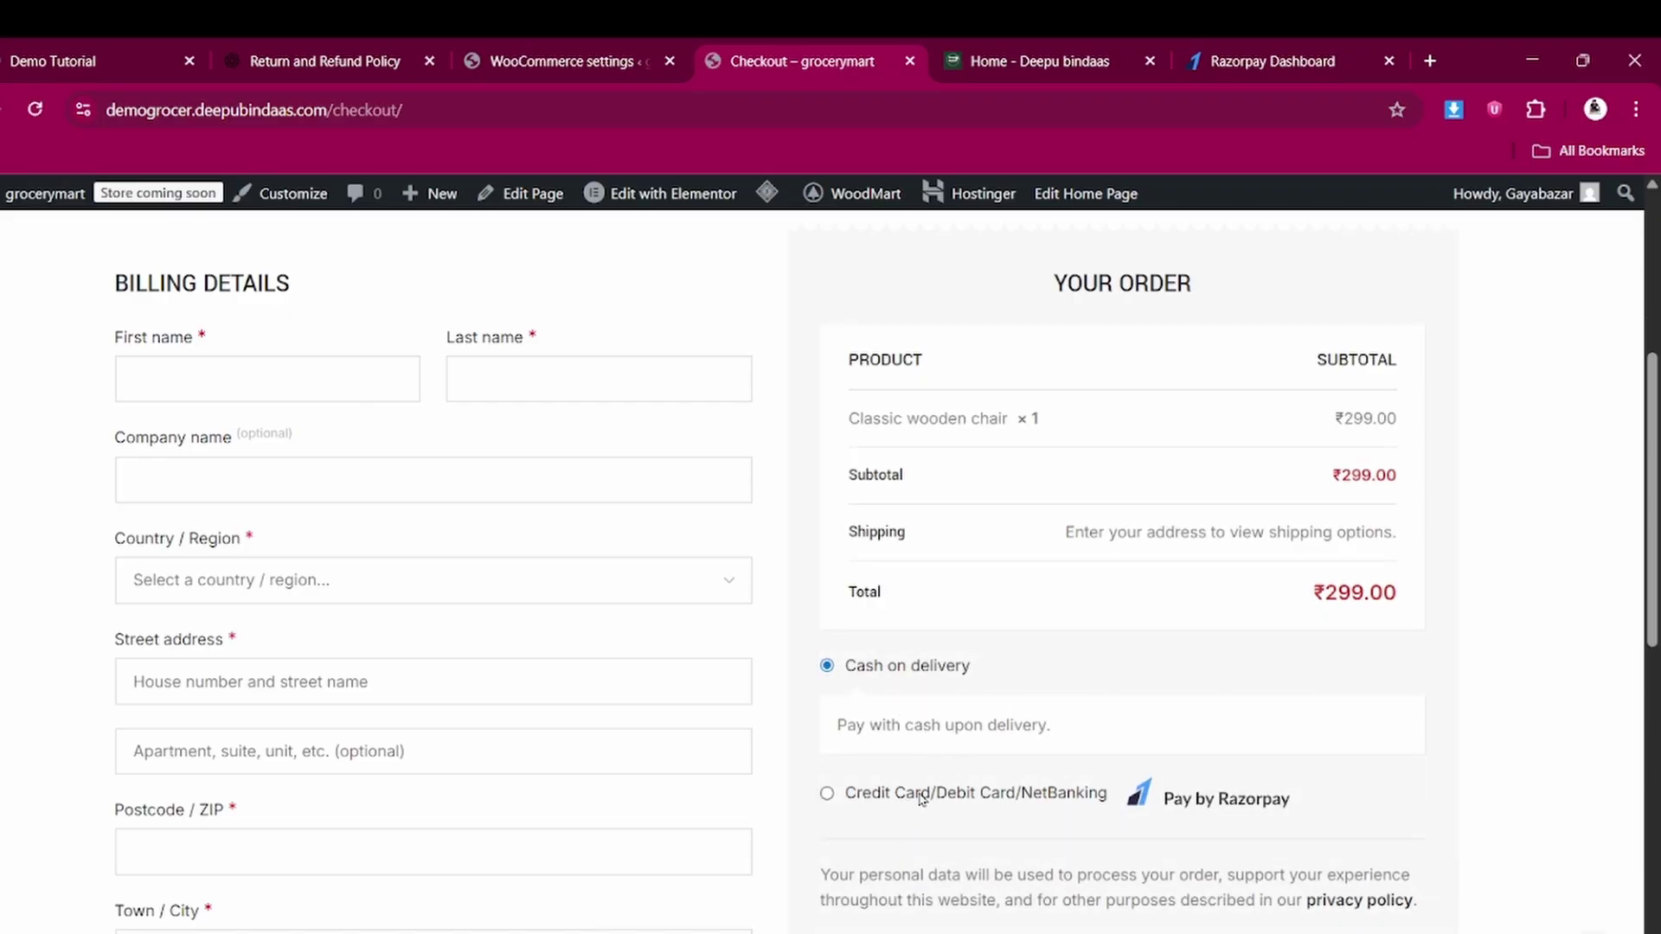
scroll(956, 758, "down", 1)
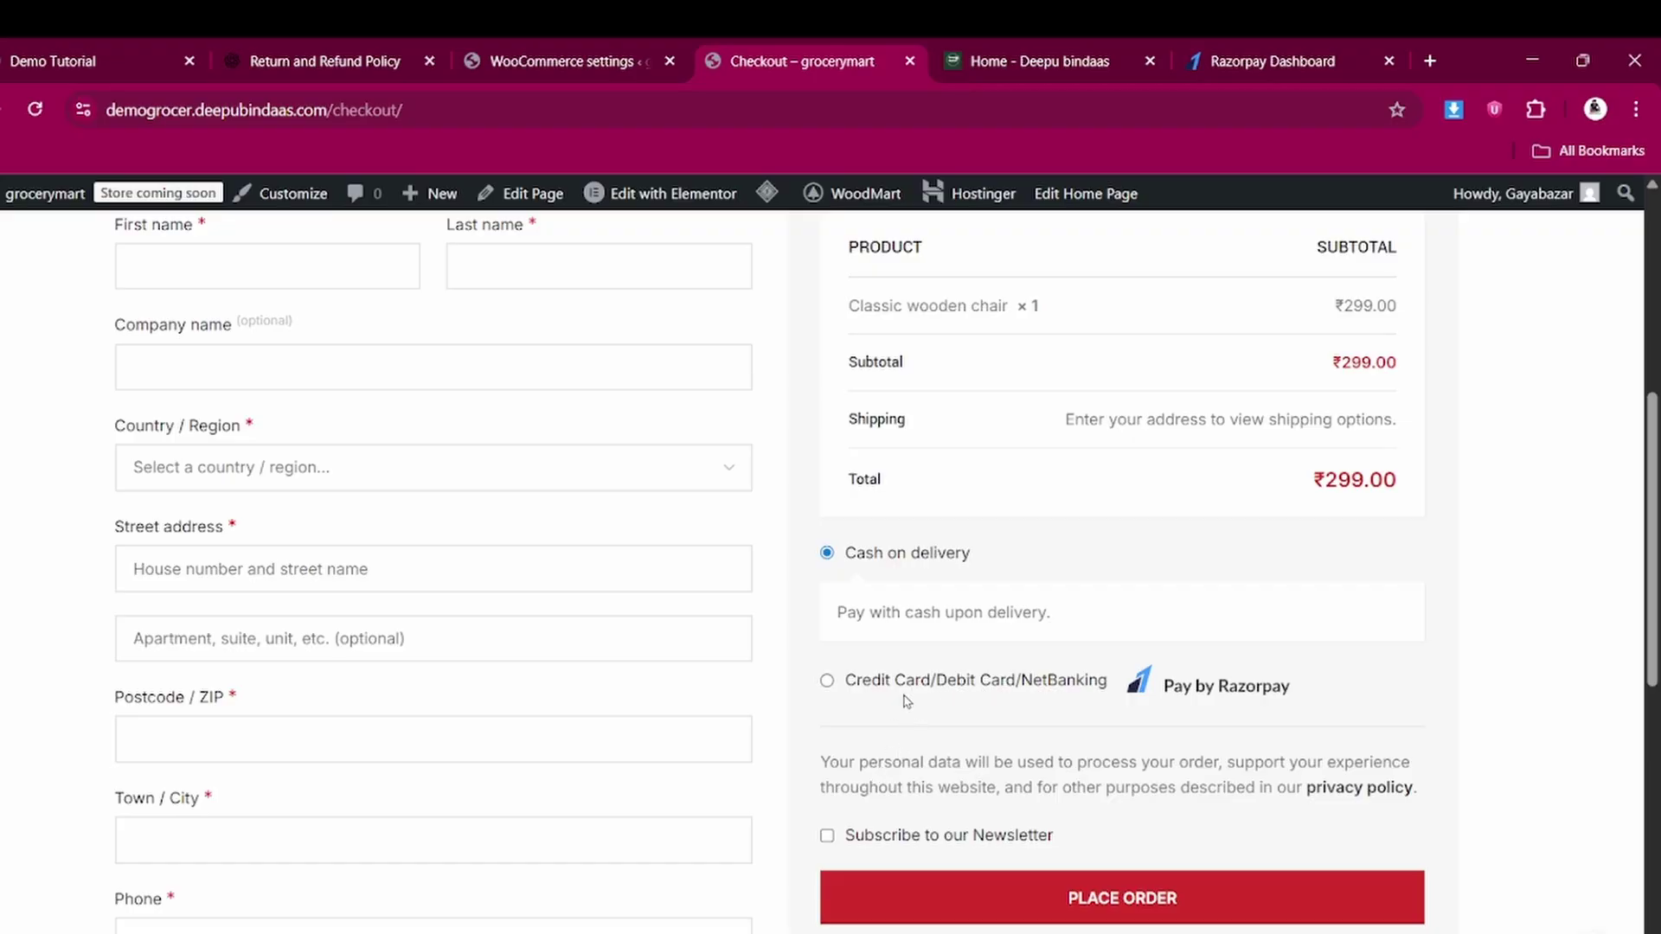
scroll(986, 736, "up", 5)
scroll(945, 630, "down", 3)
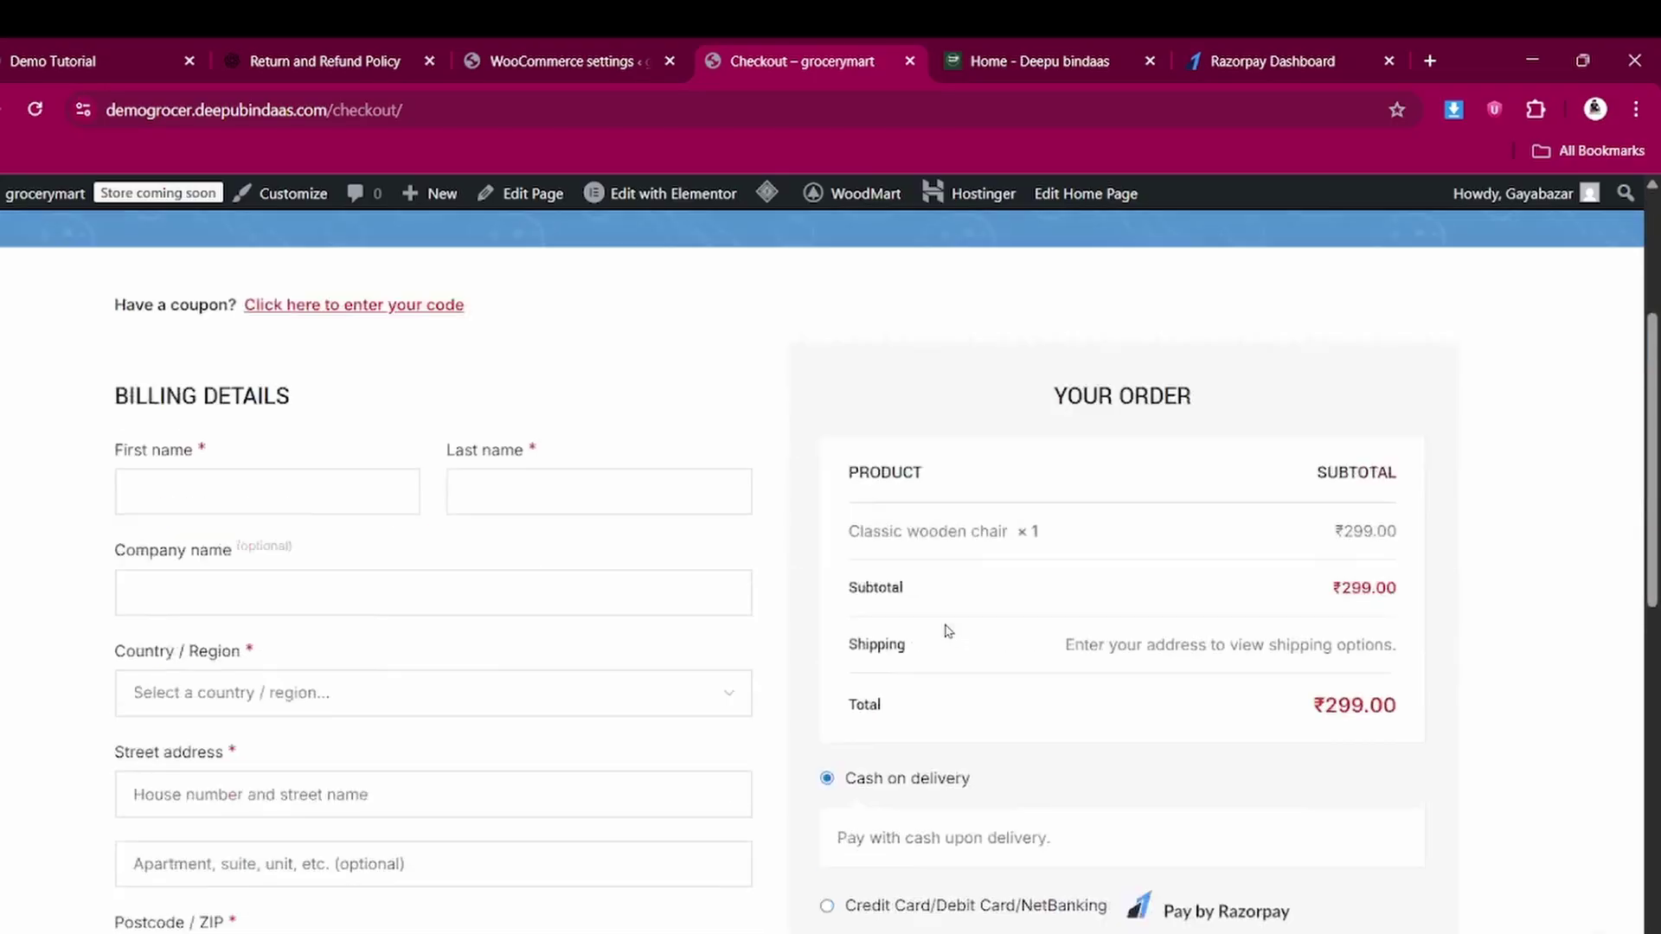
scroll(946, 630, "up", 3)
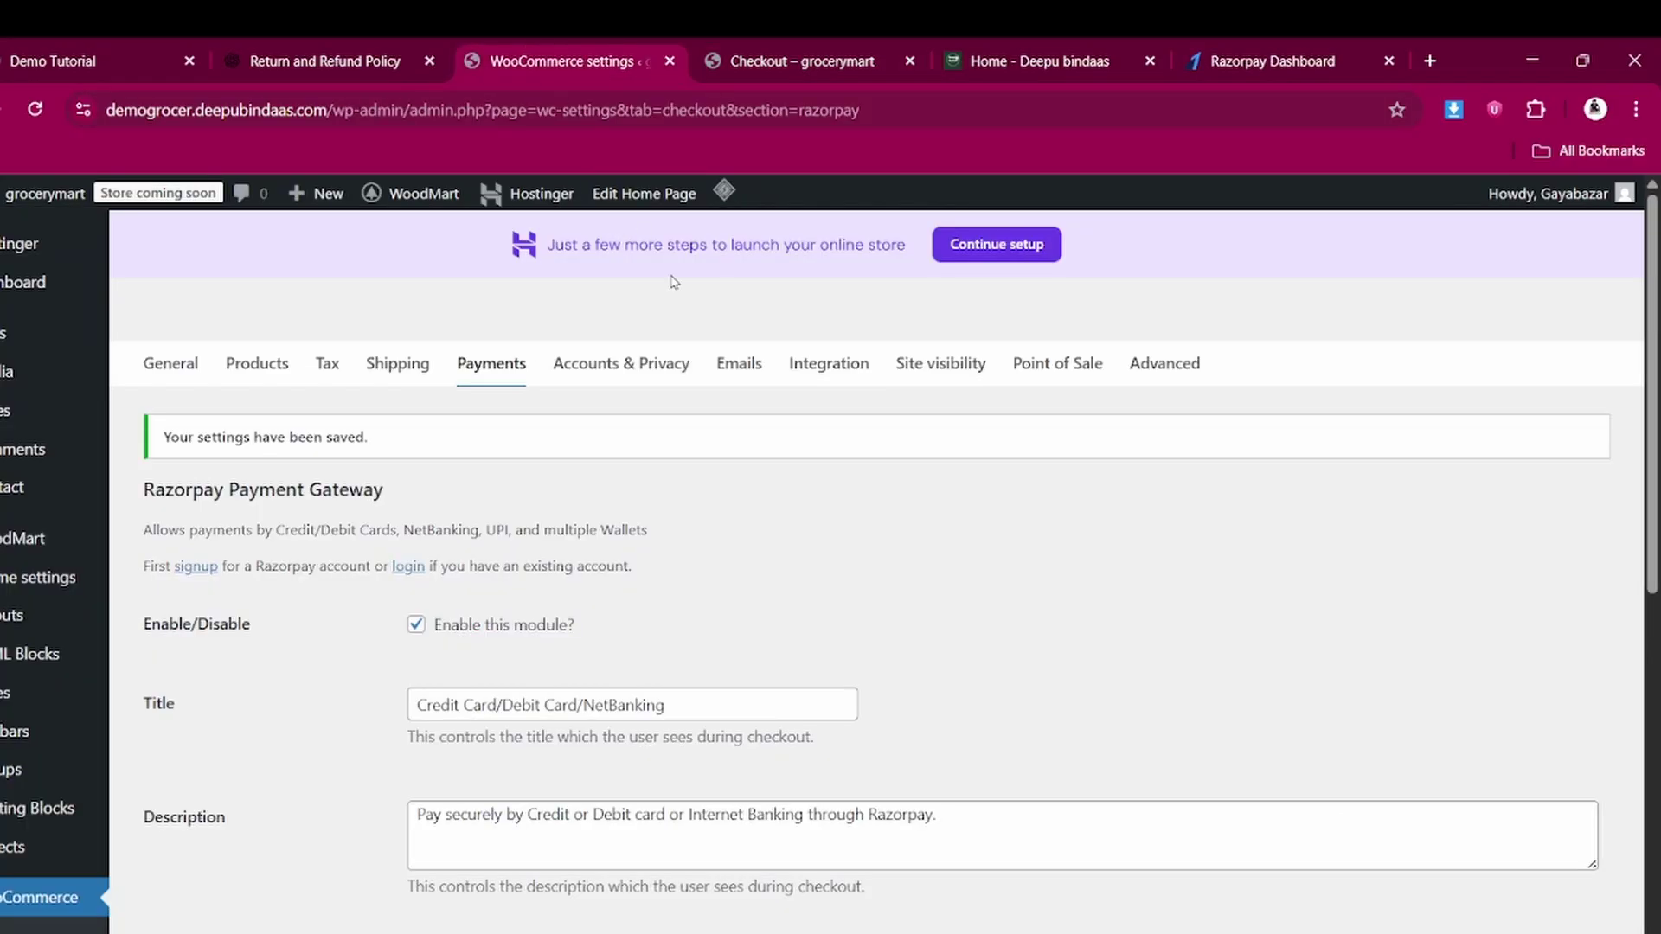
Allow login and account creation at checkout; turn off password setup links and email-as-login
left_click(598, 367)
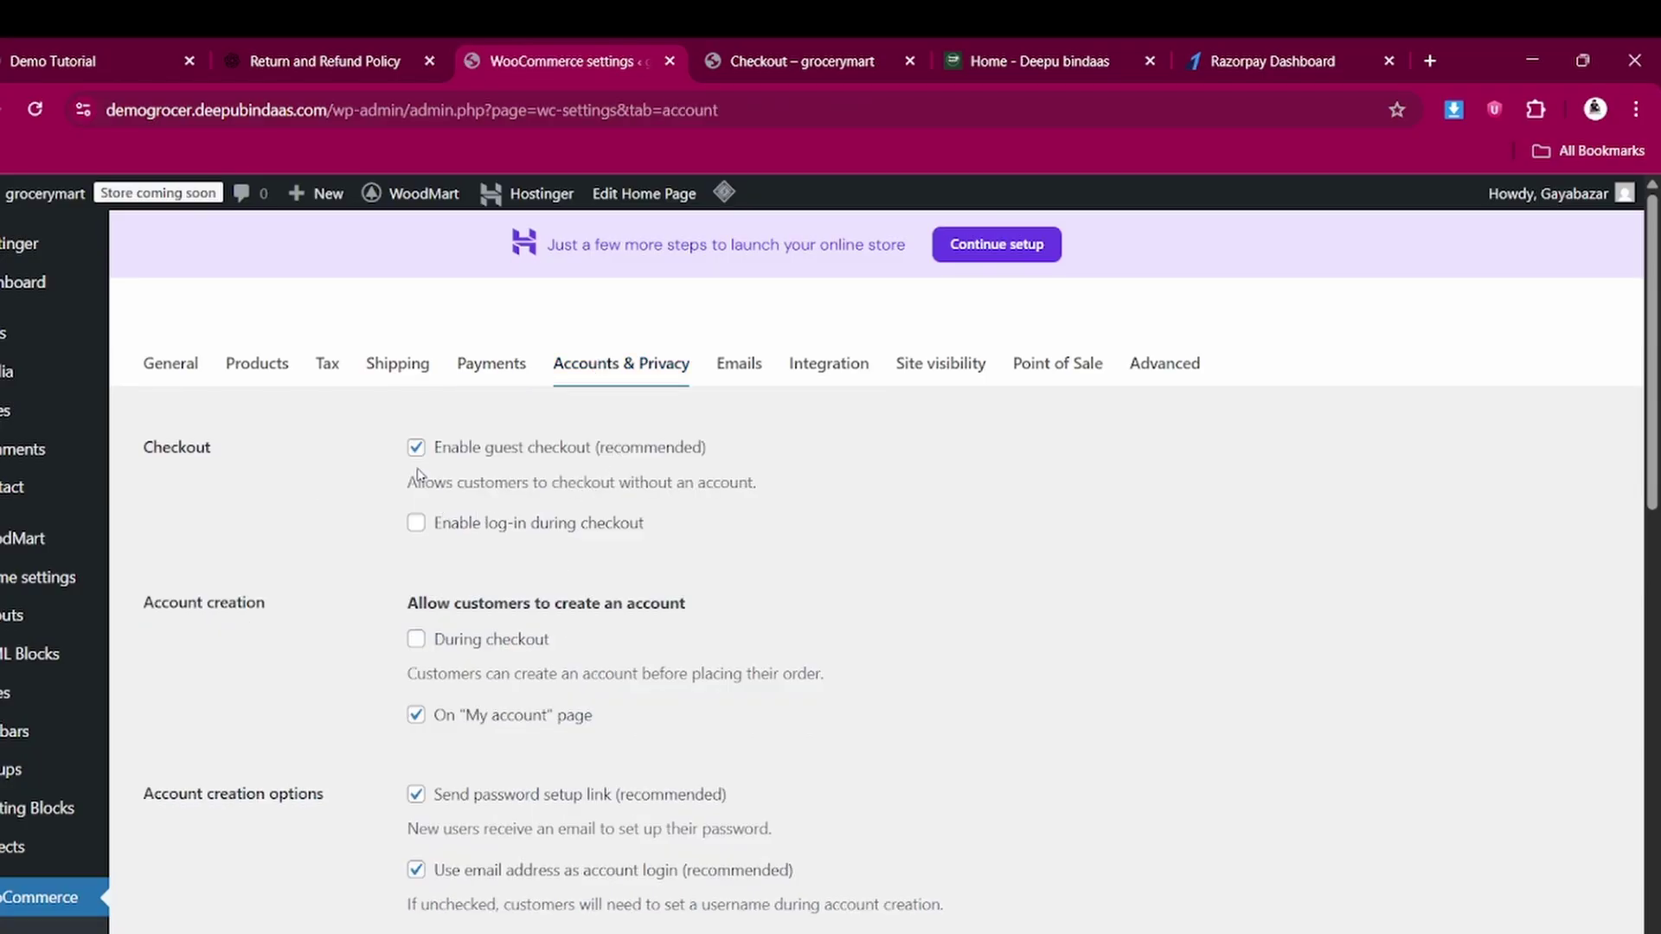
left_click(416, 522)
left_click(415, 641)
scroll(414, 671, "down", 2)
left_click(407, 571)
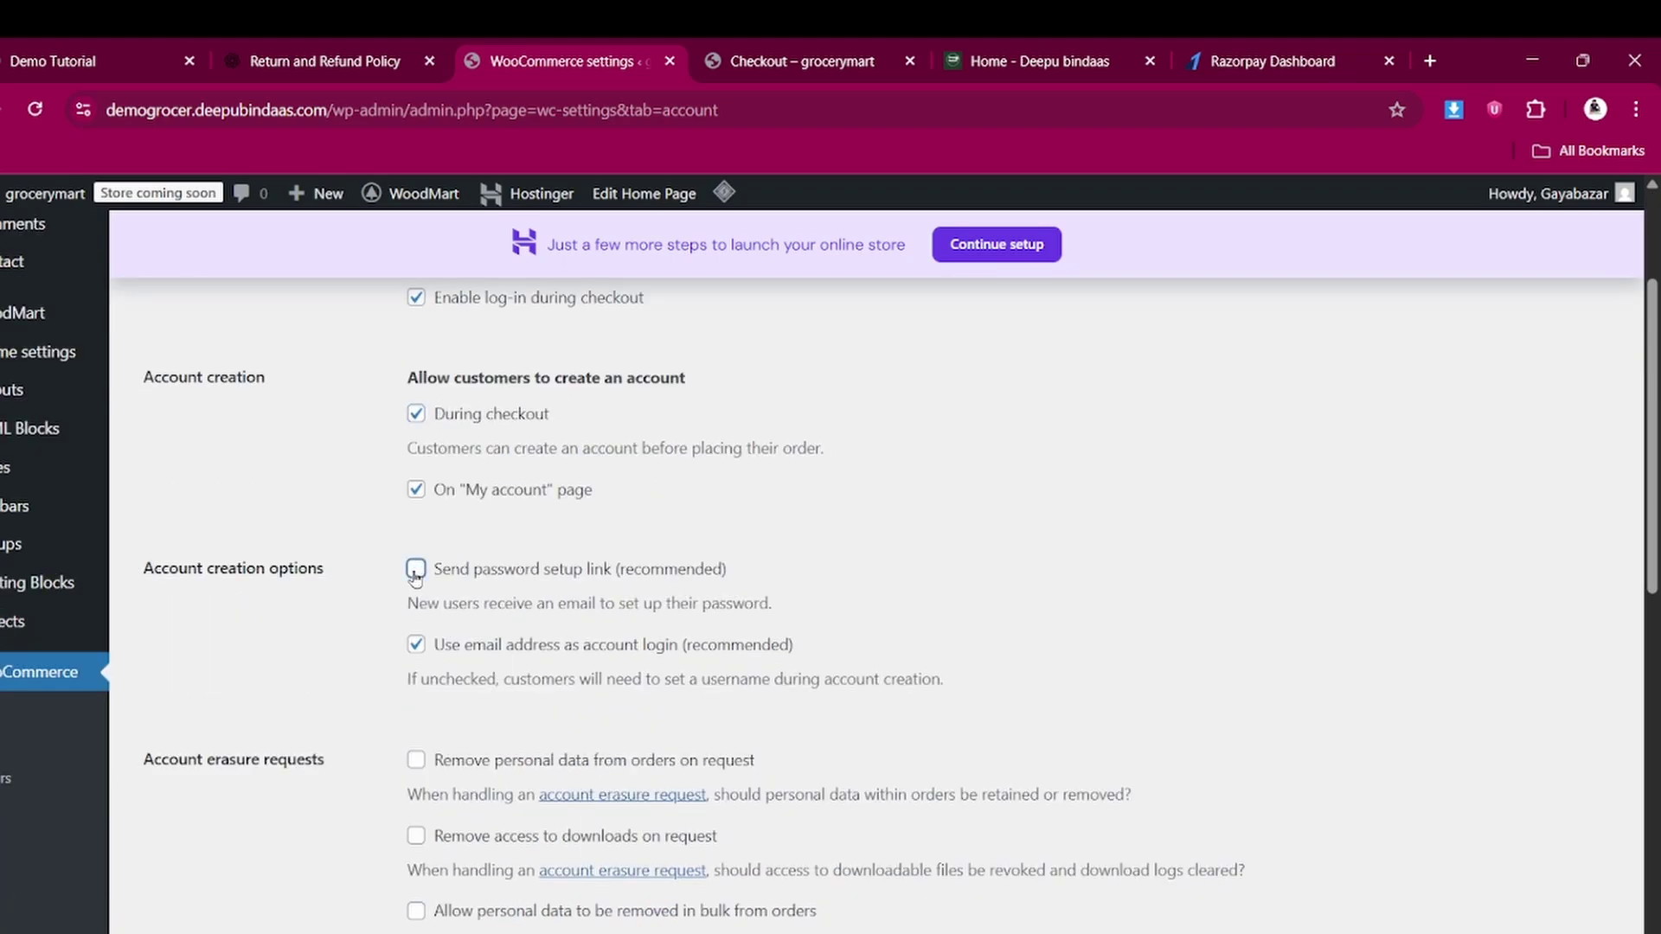
left_click(416, 646)
scroll(571, 578, "up", 2)
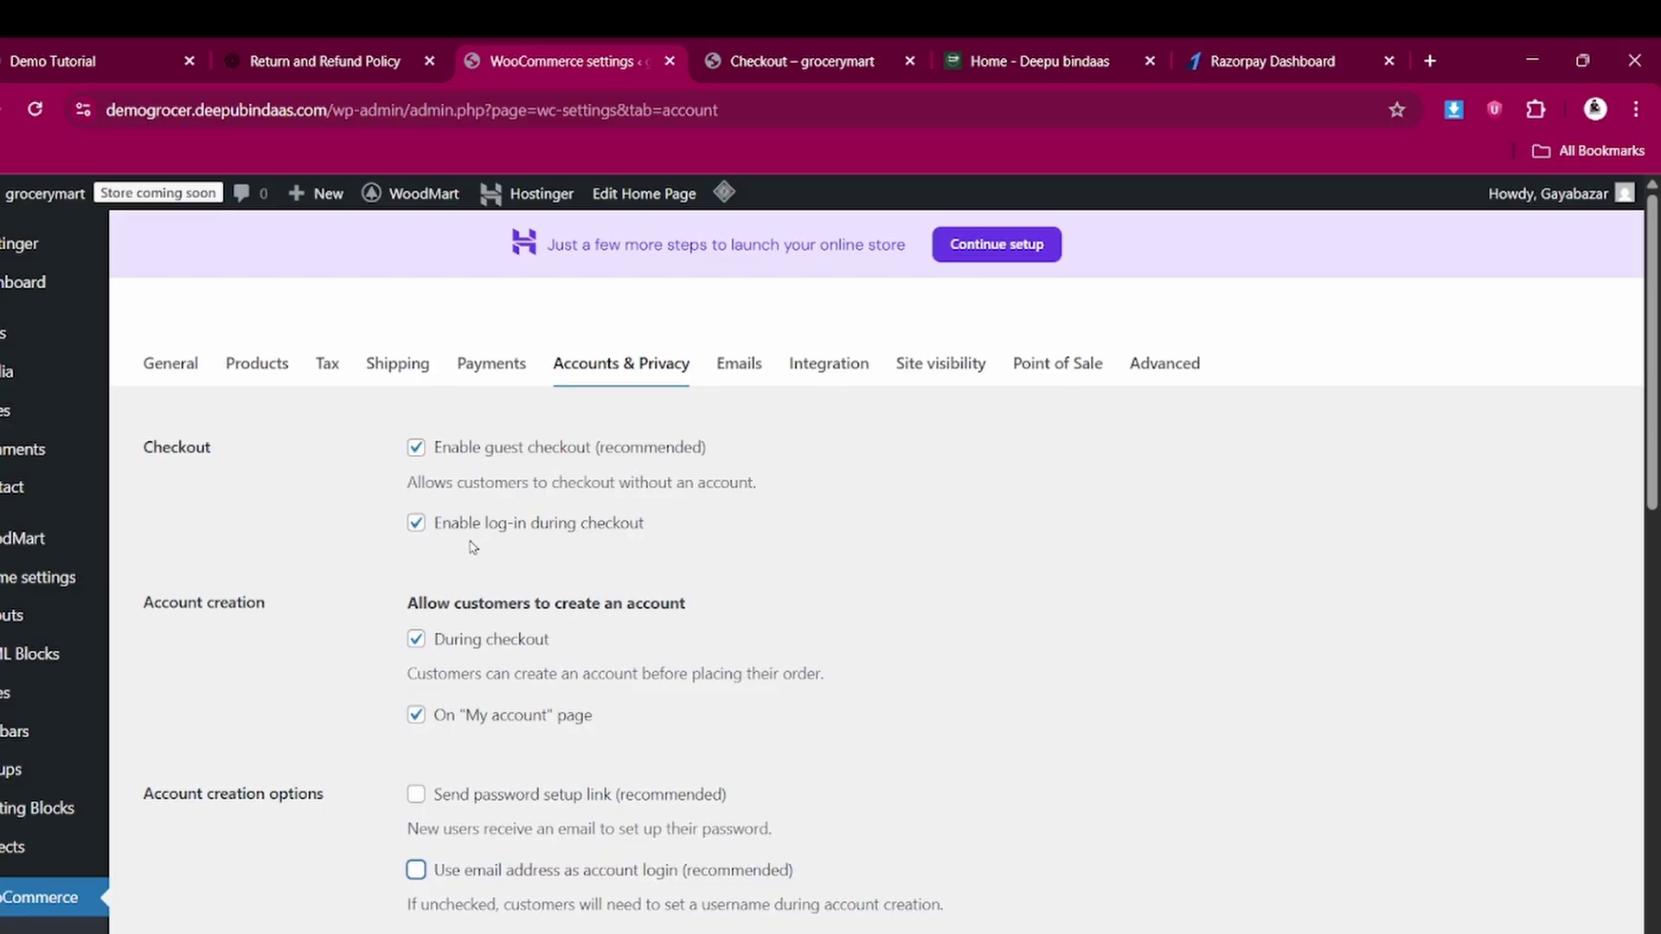
Review the remaining privacy options and save the Accounts & Privacy settings
scroll(500, 531, "down", 1)
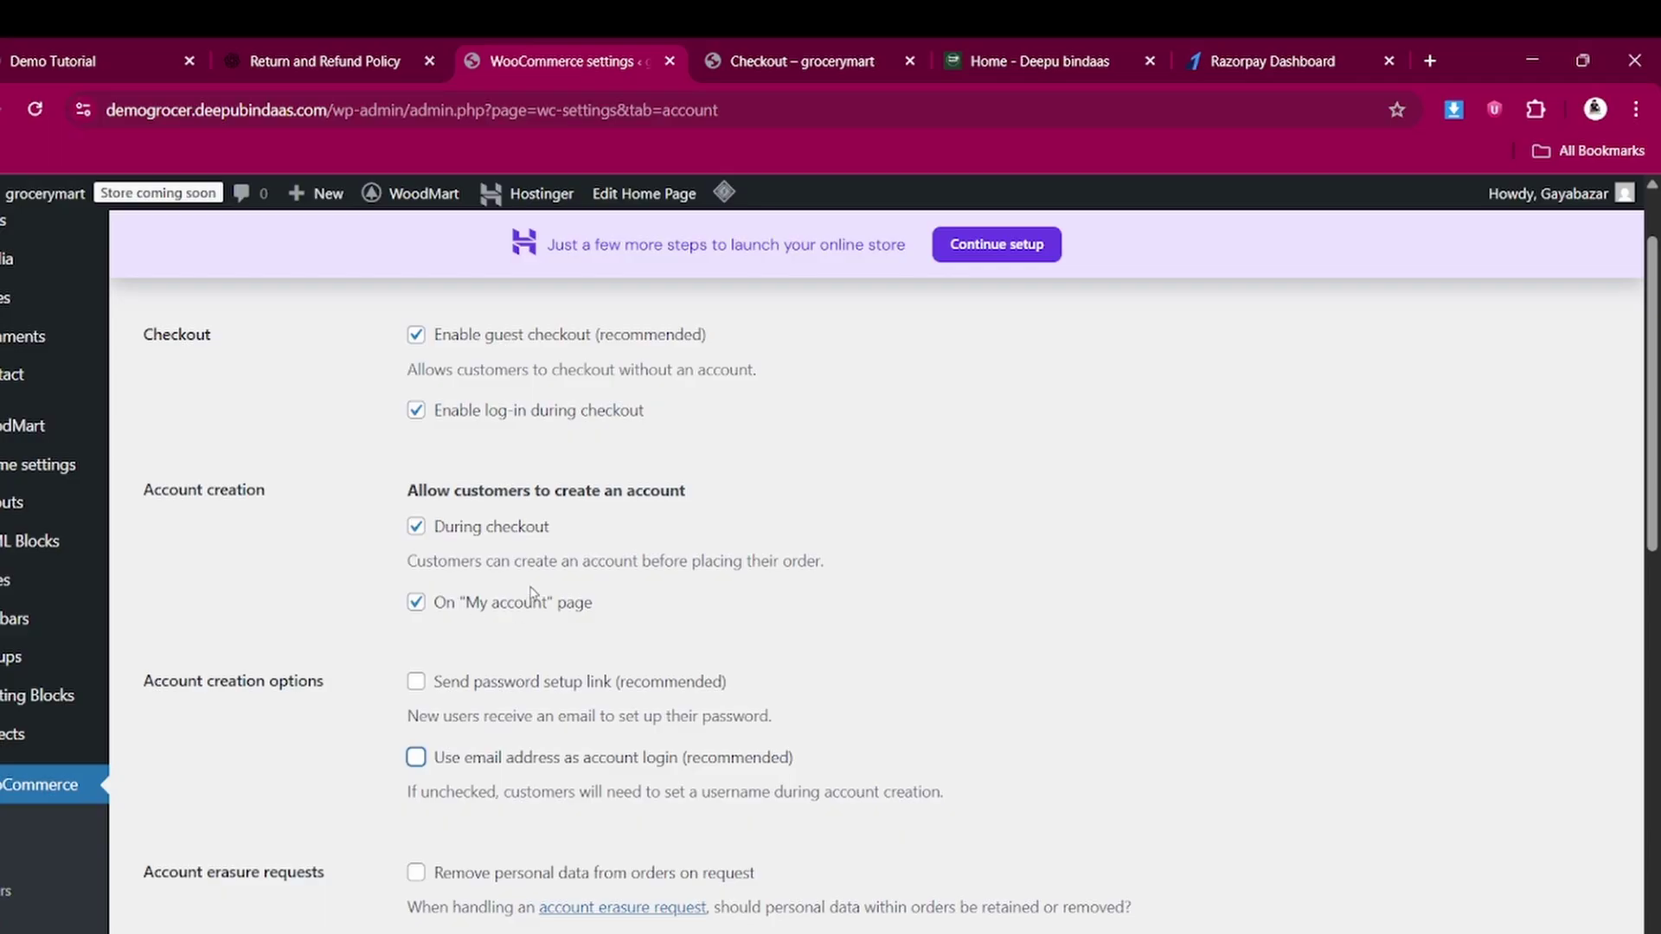
scroll(532, 596, "down", 1)
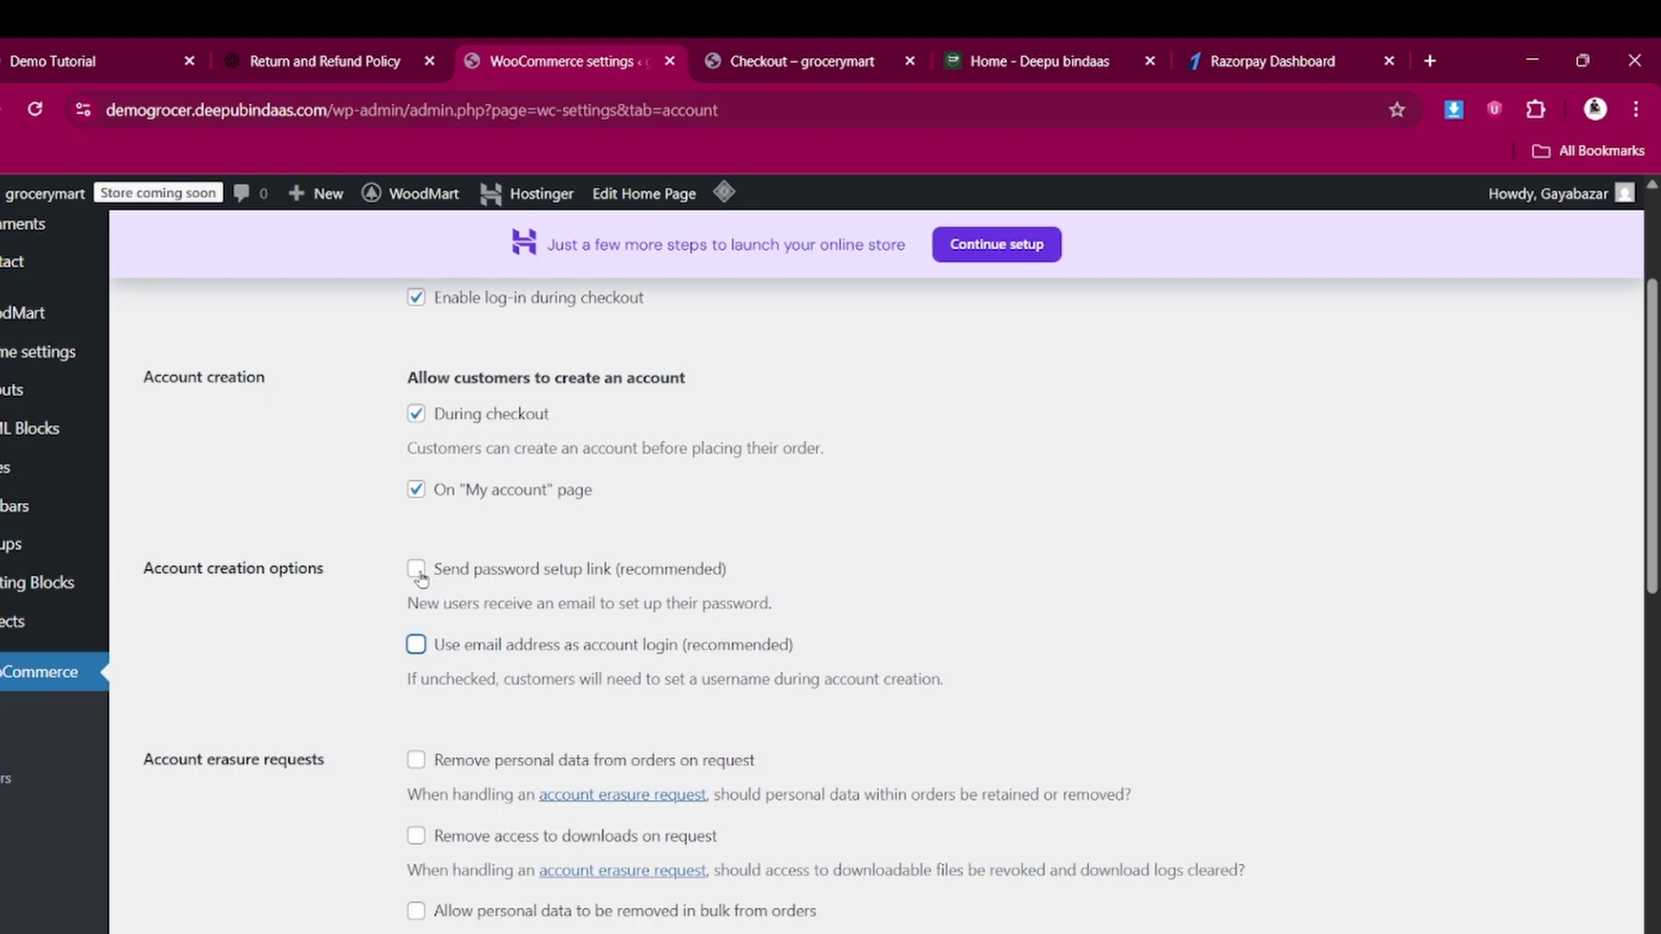
scroll(421, 579, "down", 1)
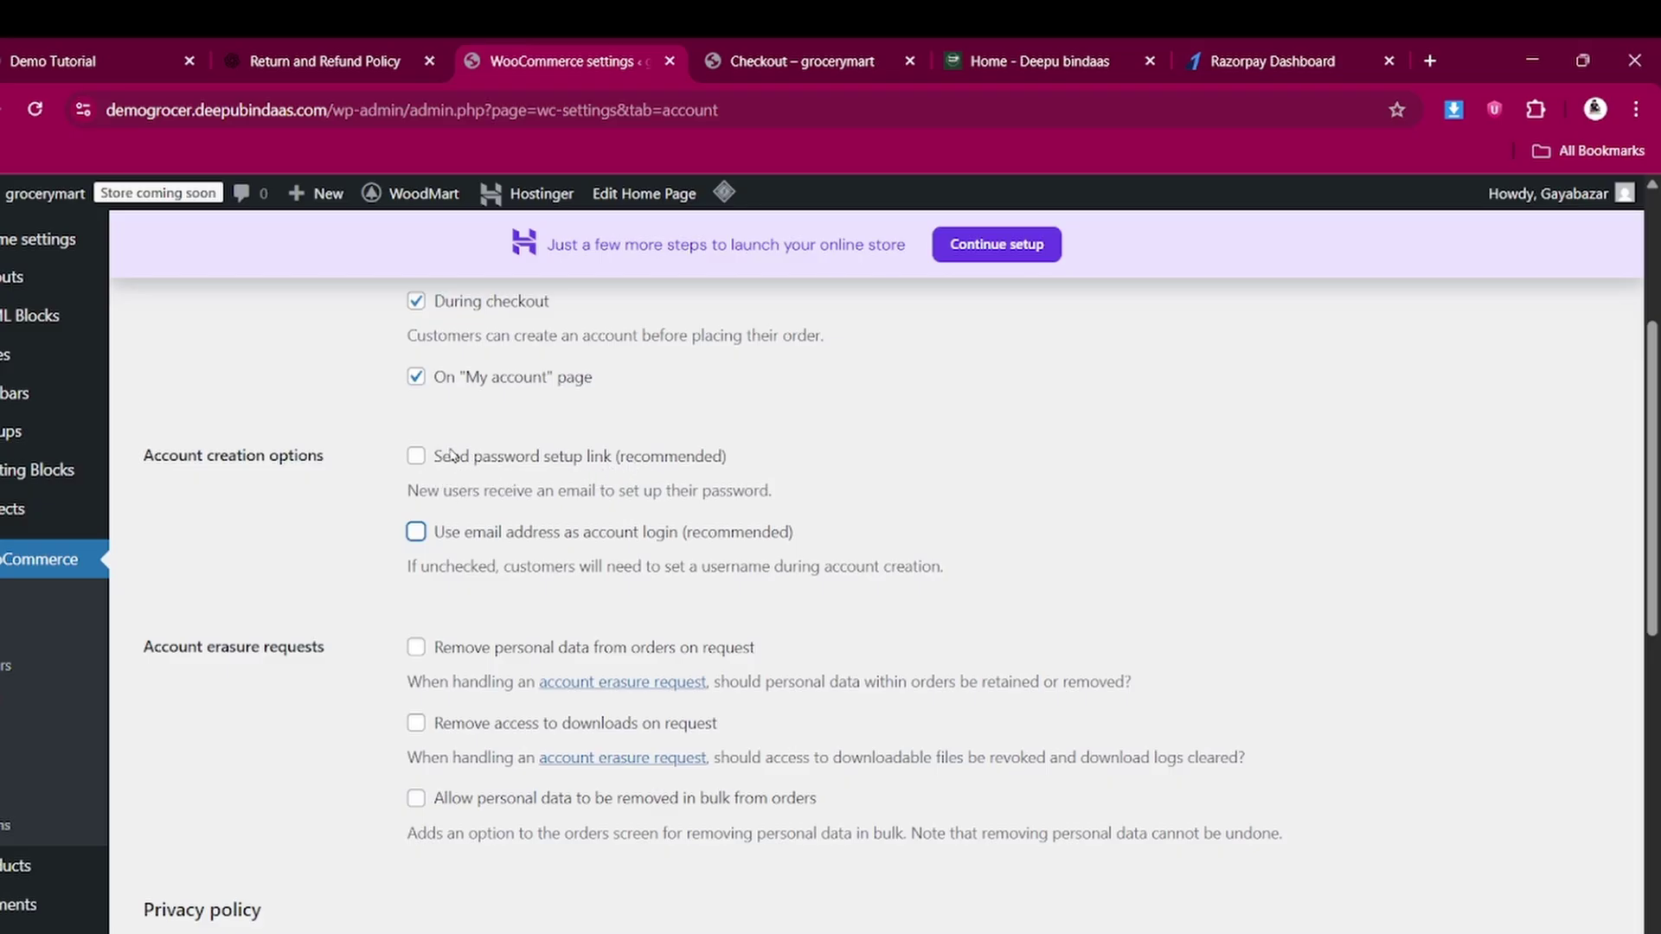
scroll(512, 489, "up", 2)
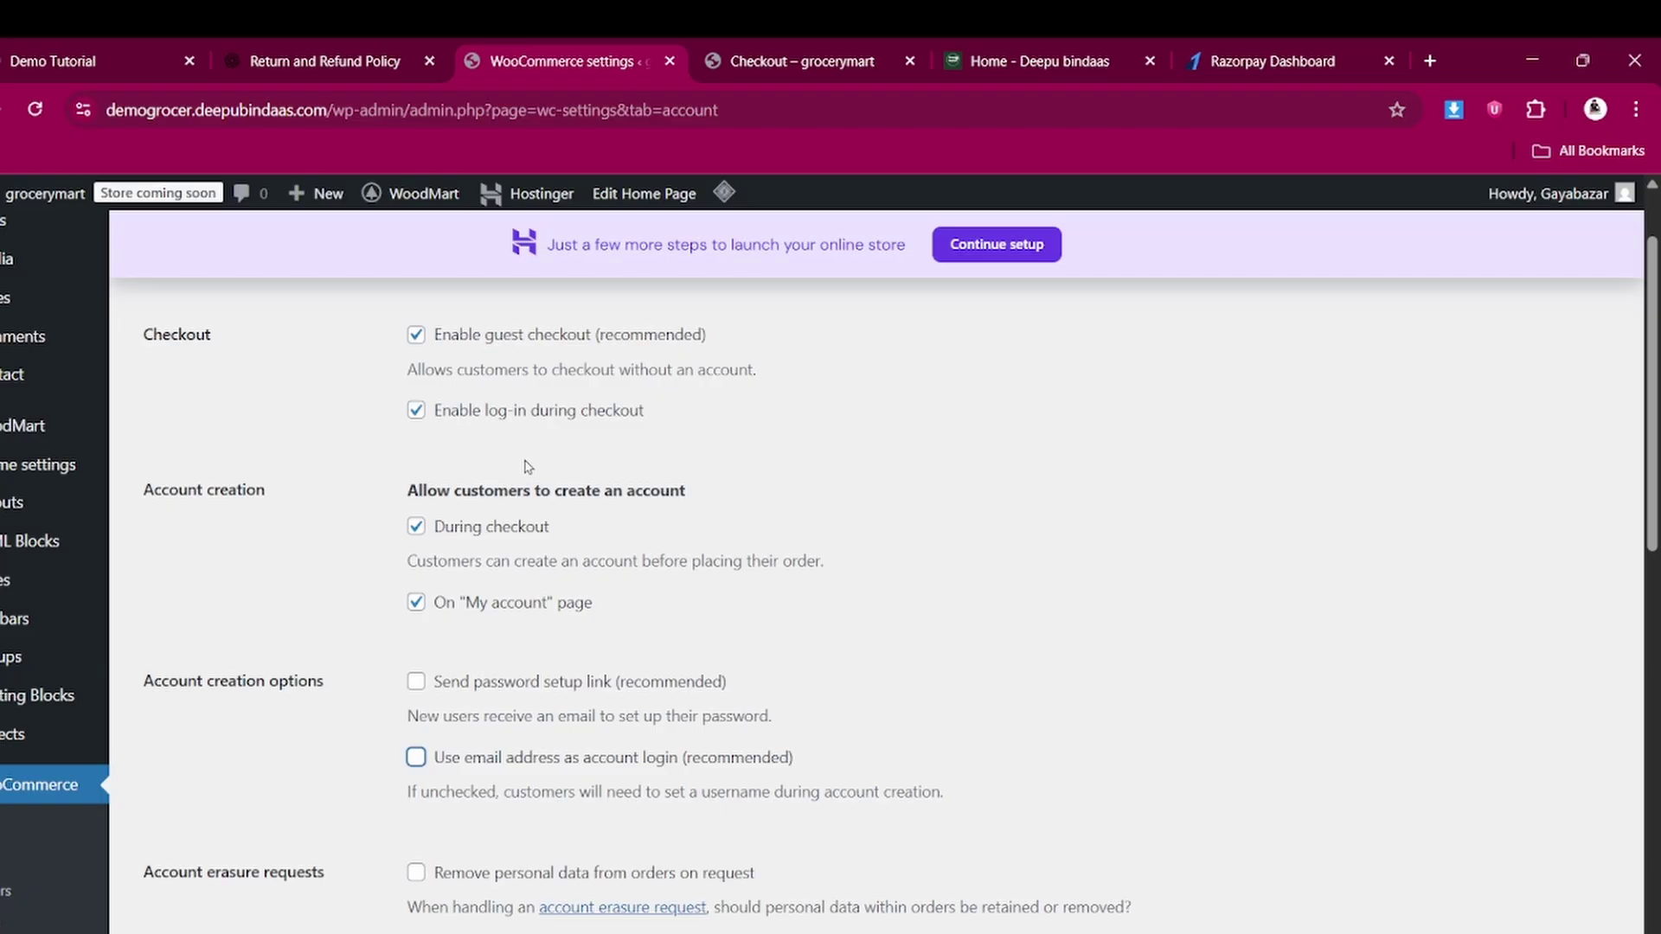
scroll(528, 467, "down", 5)
scroll(516, 519, "up", 5)
scroll(449, 398, "up", 1)
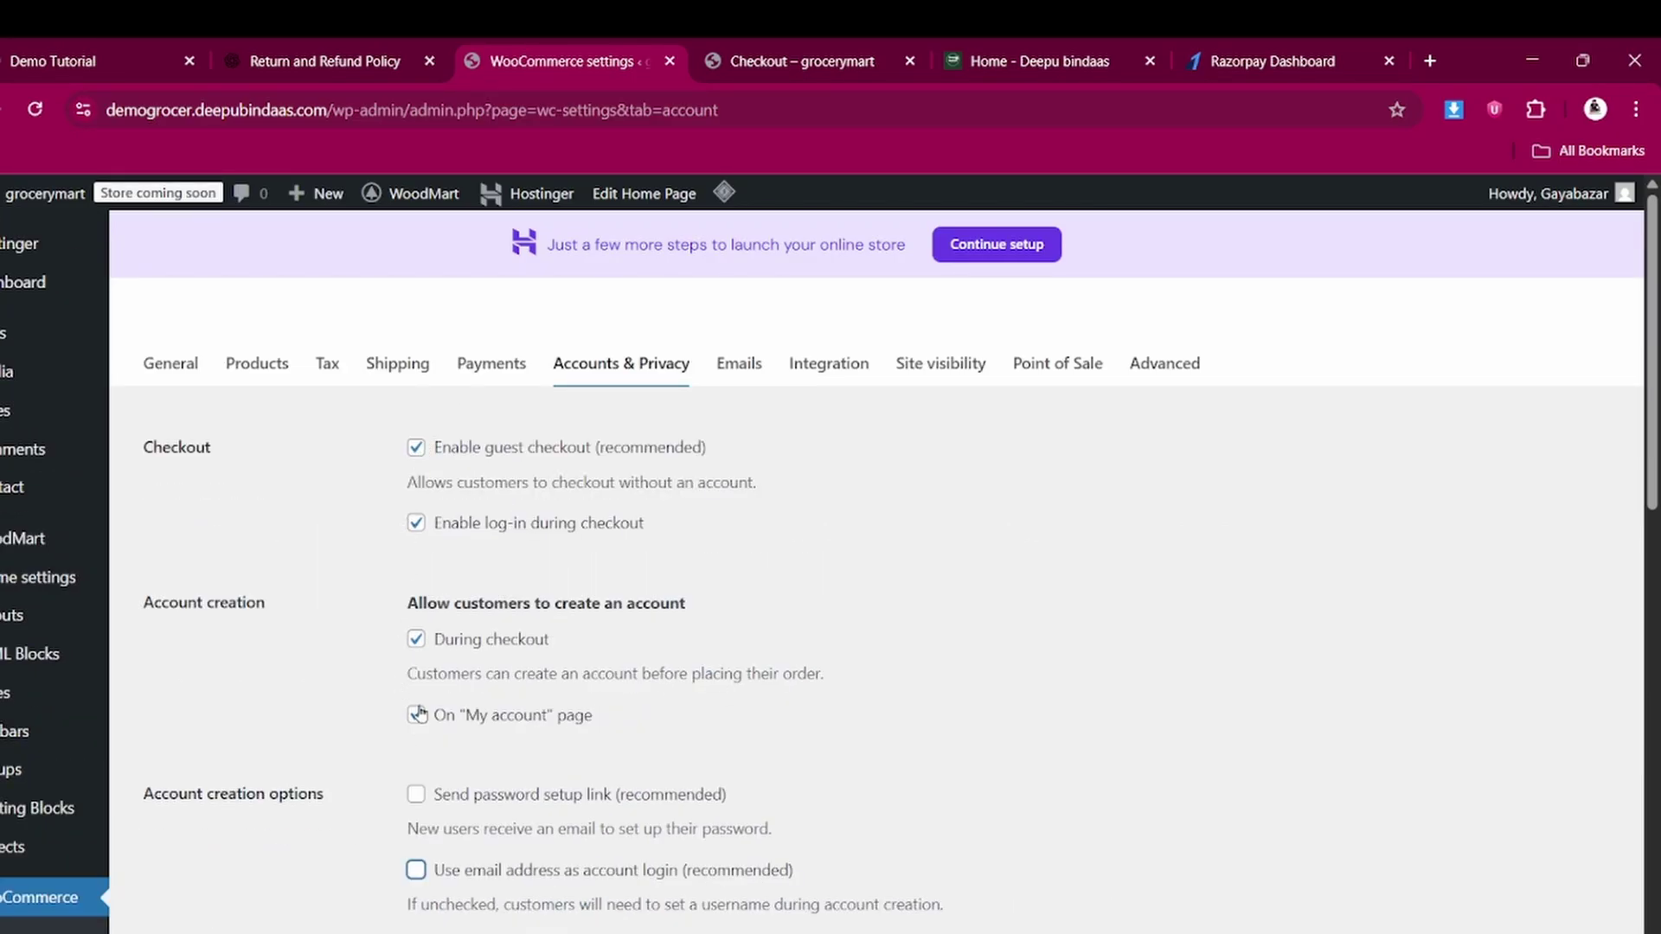
scroll(425, 587, "down", 2)
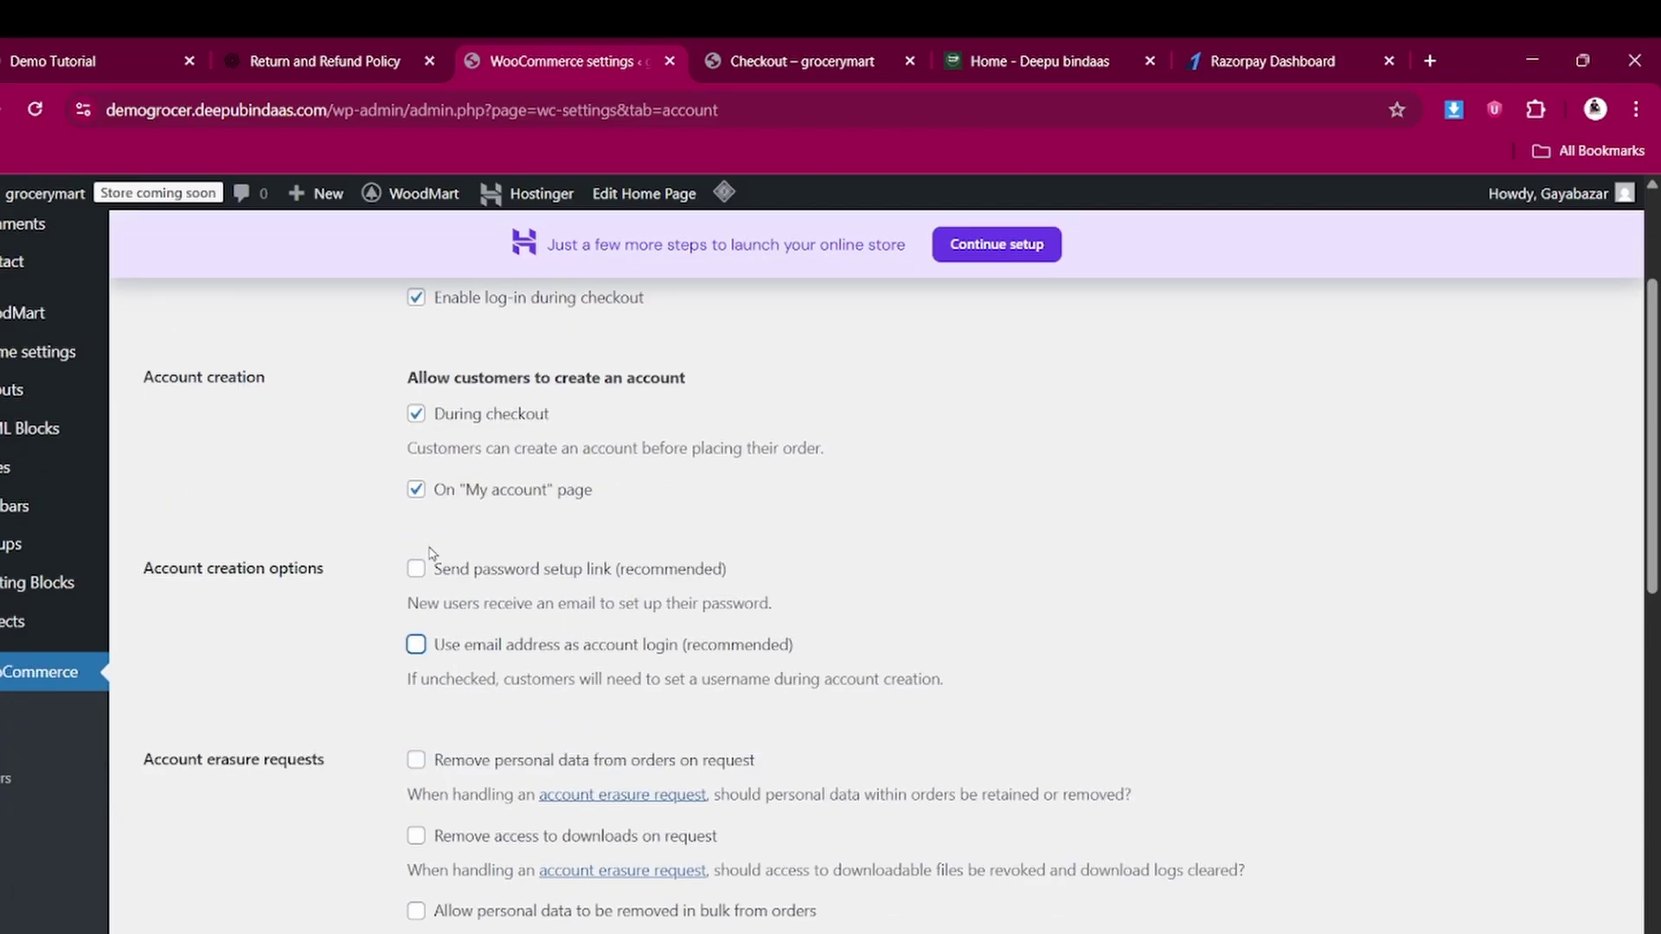
scroll(419, 662, "down", 1)
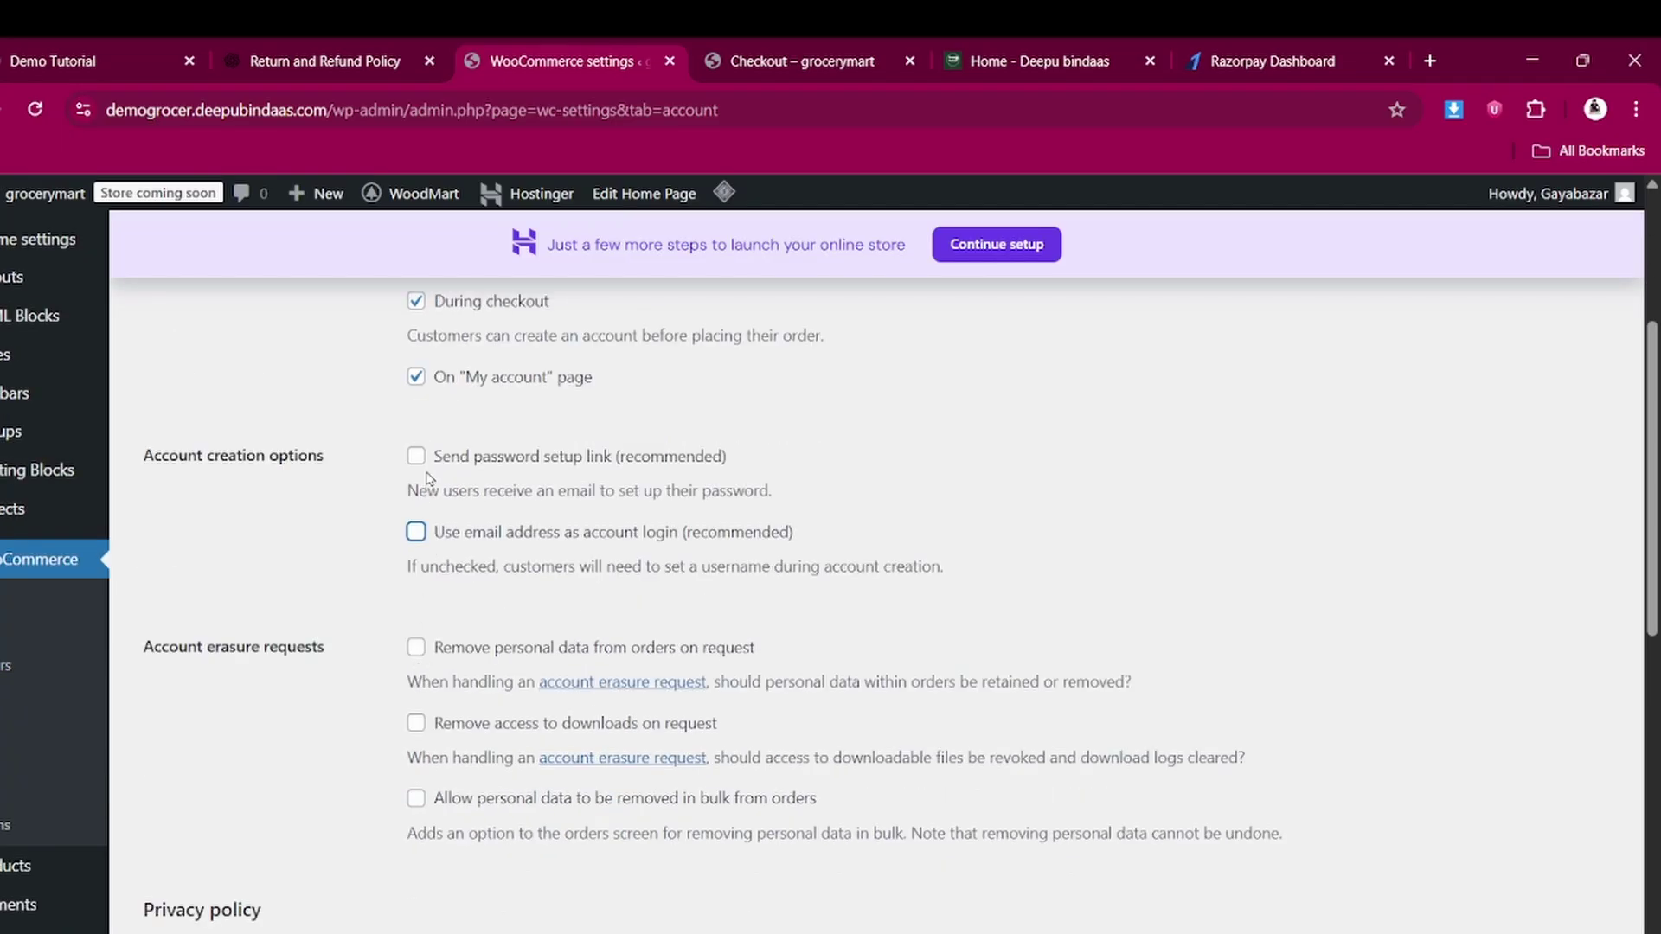
scroll(456, 793, "down", 8)
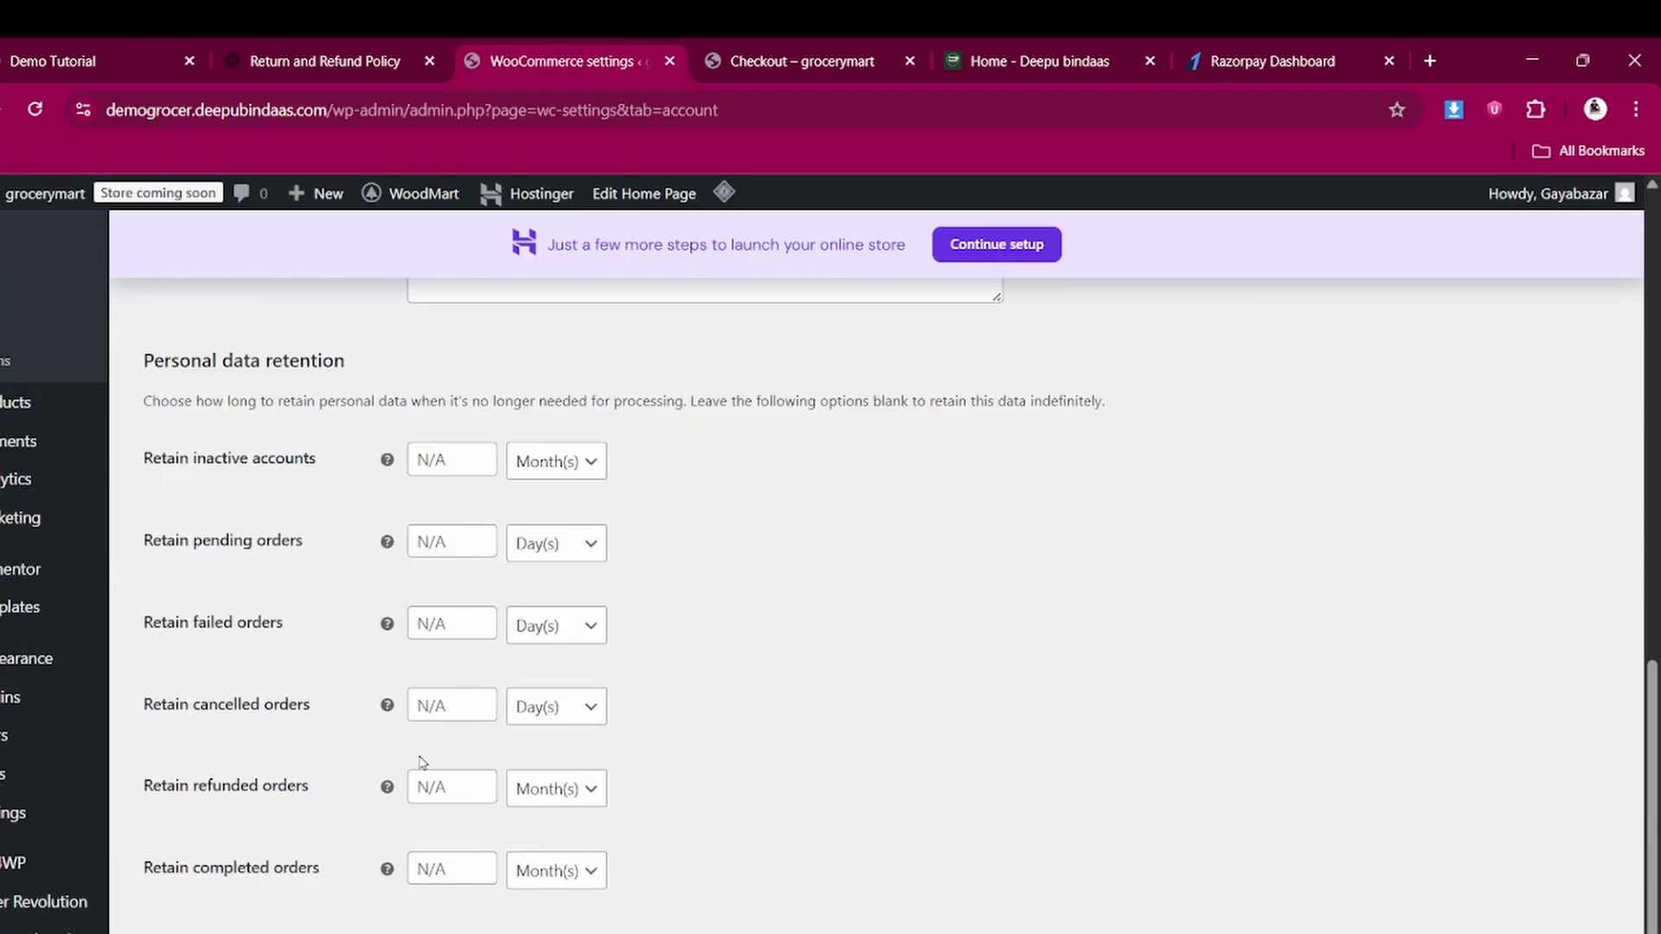
scroll(430, 711, "up", 5)
scroll(467, 693, "down", 5)
scroll(467, 693, "down", 1)
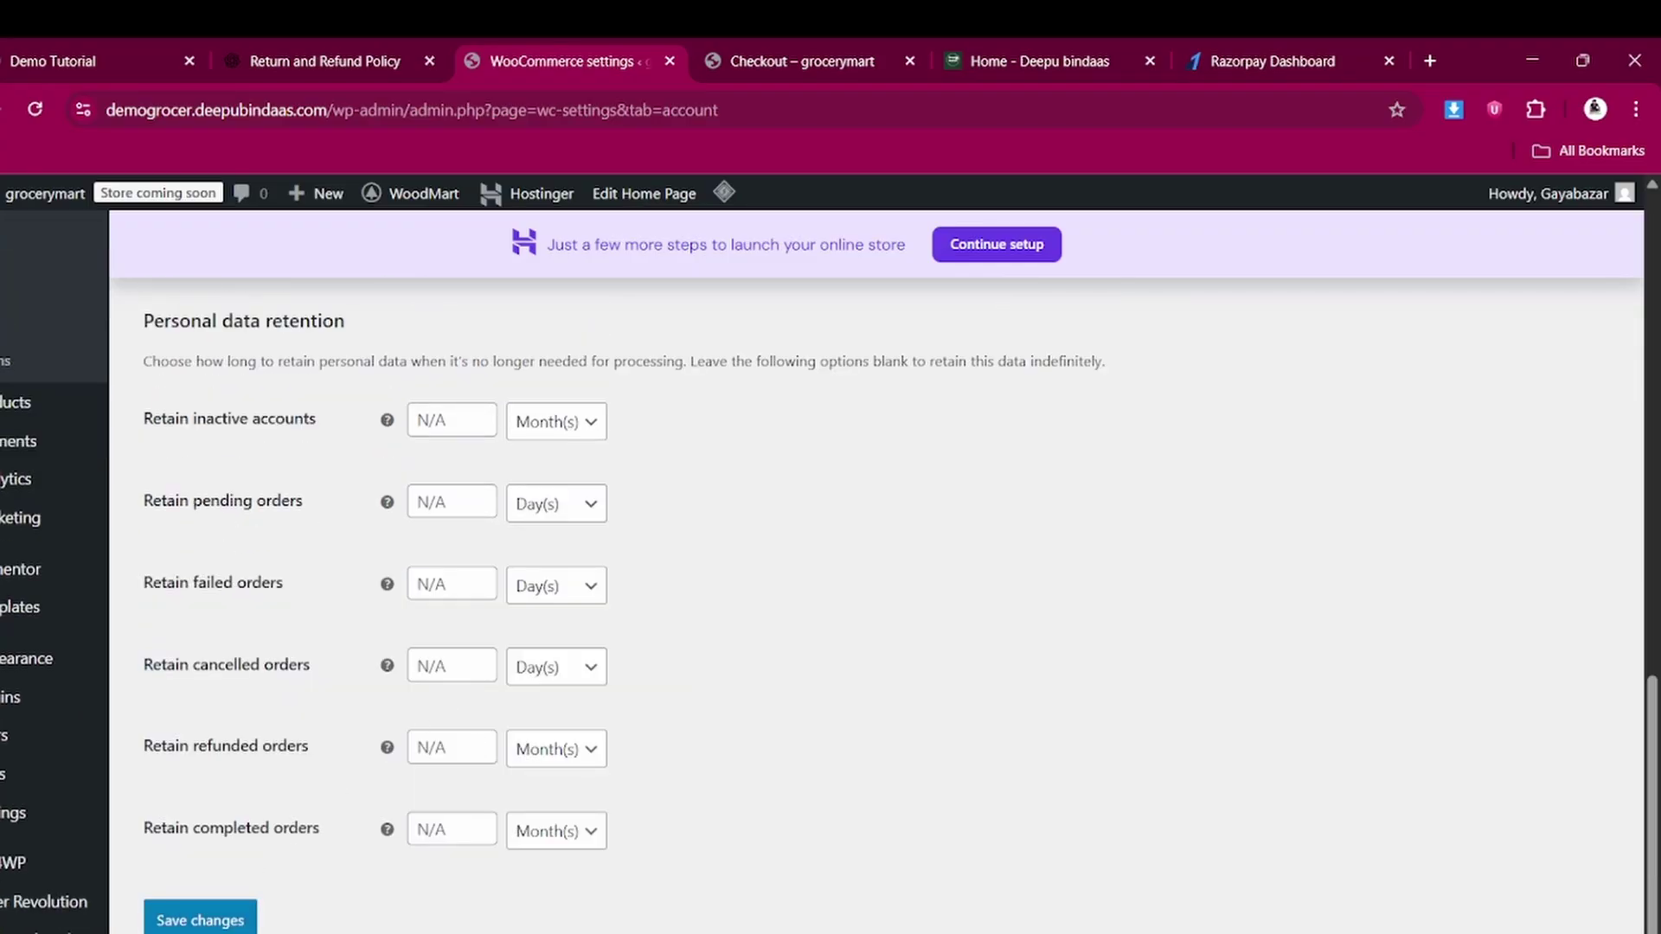
left_click(236, 915)
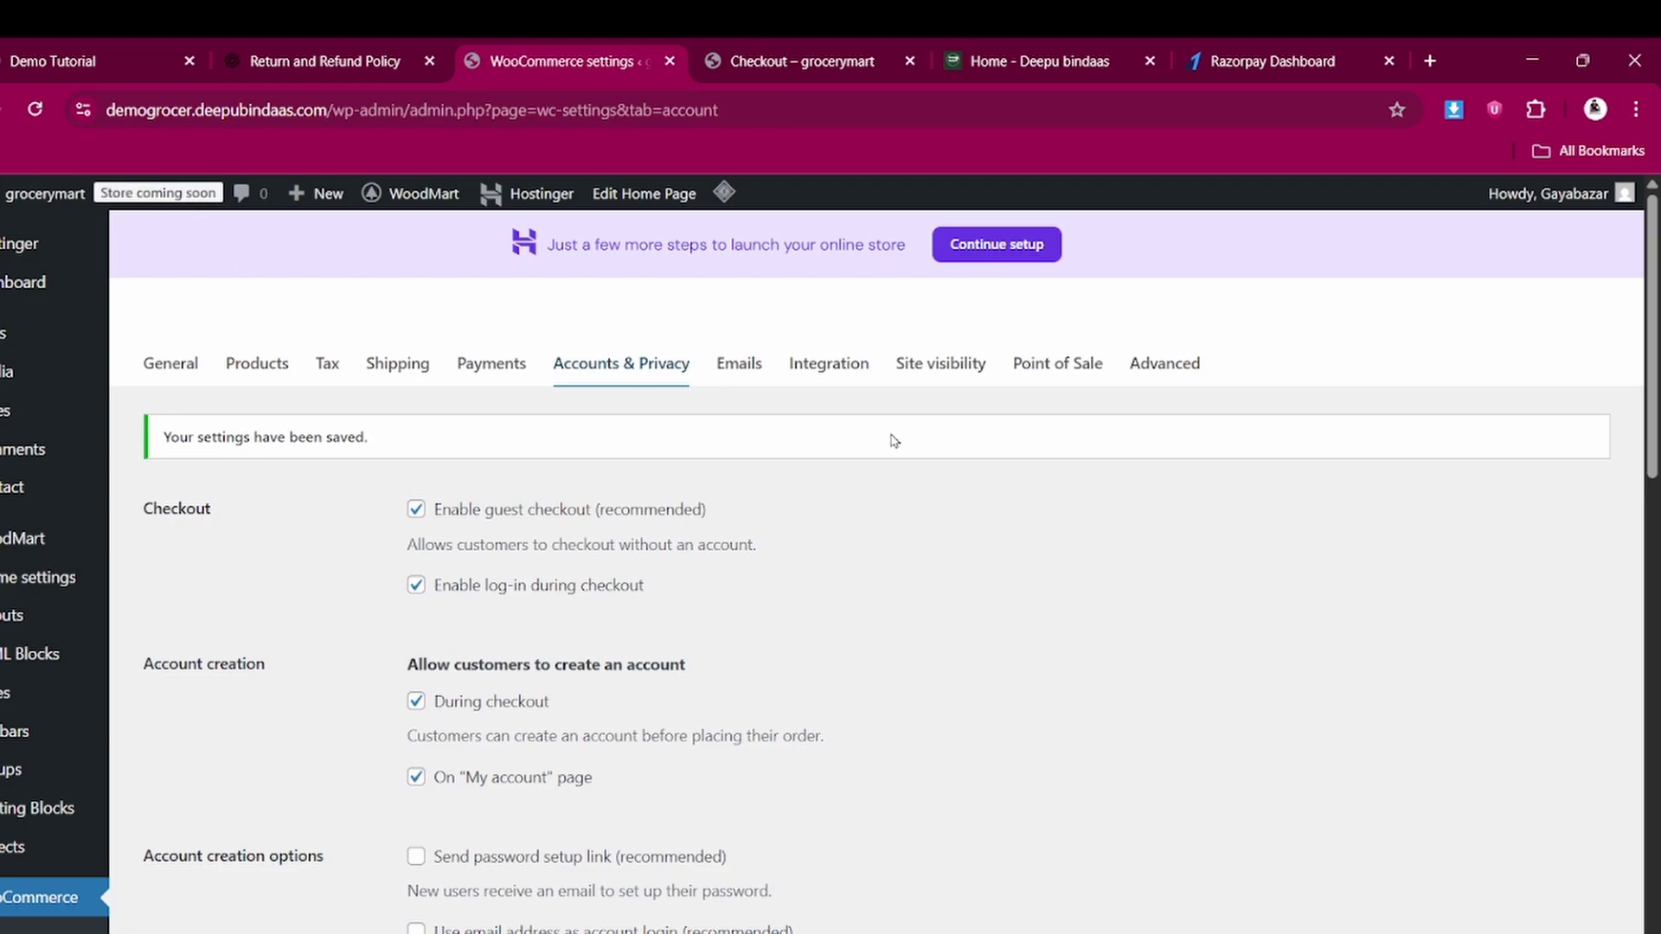
Switch Site visibility from Coming soon to Live and save the change
left_click(944, 372)
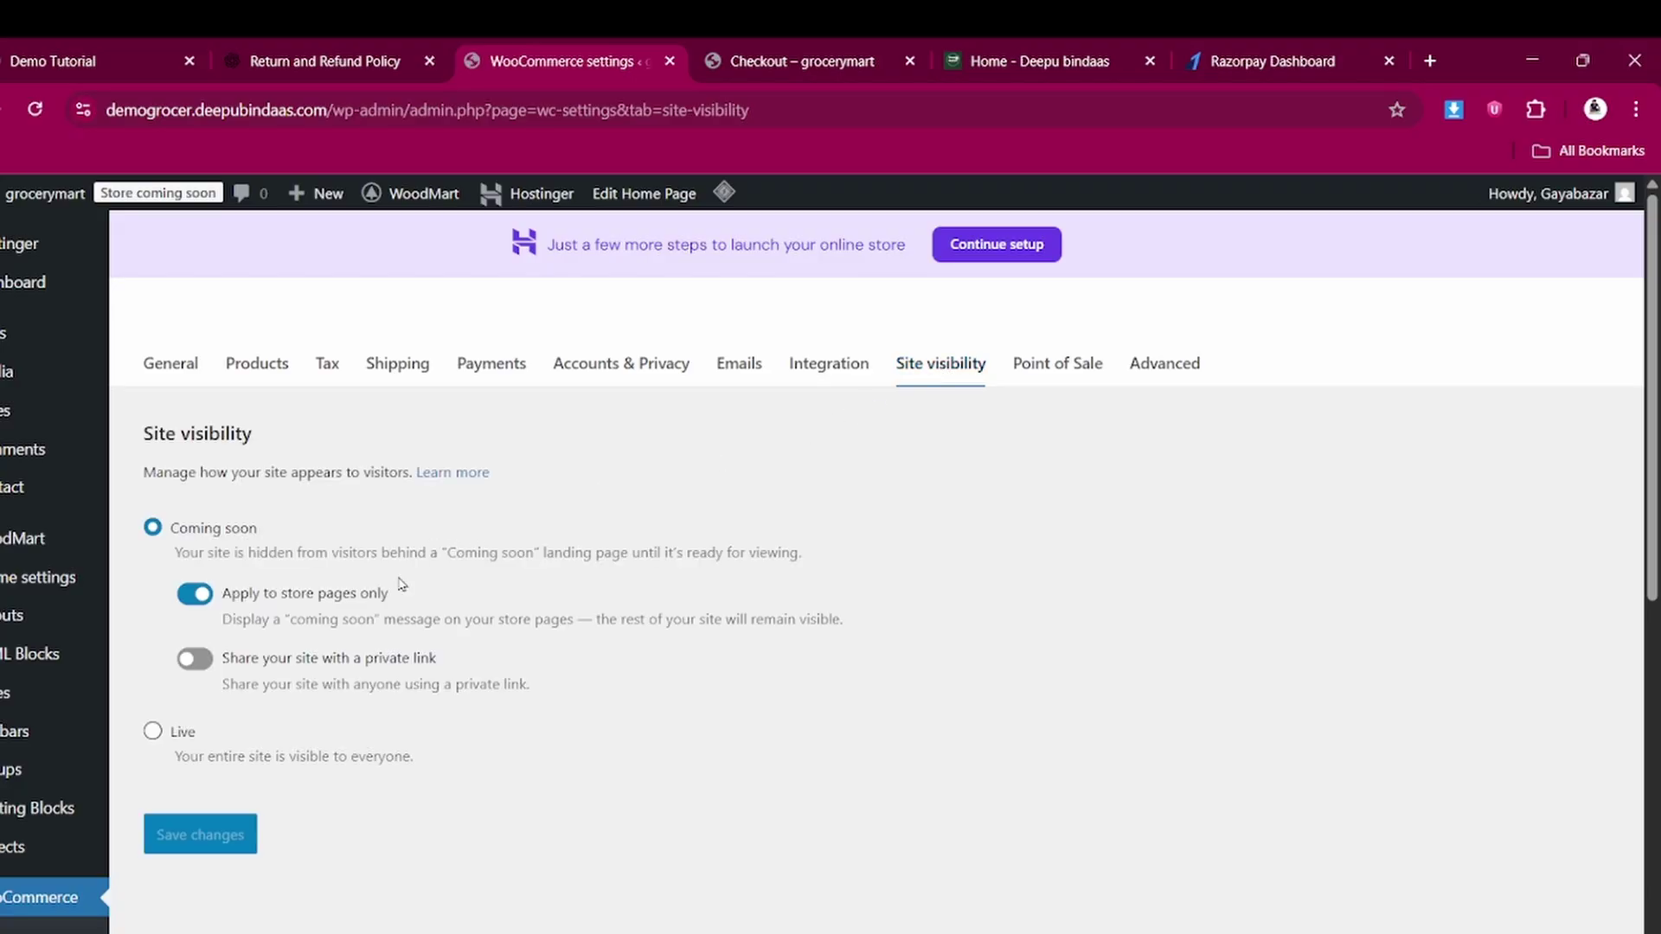
left_click(151, 733)
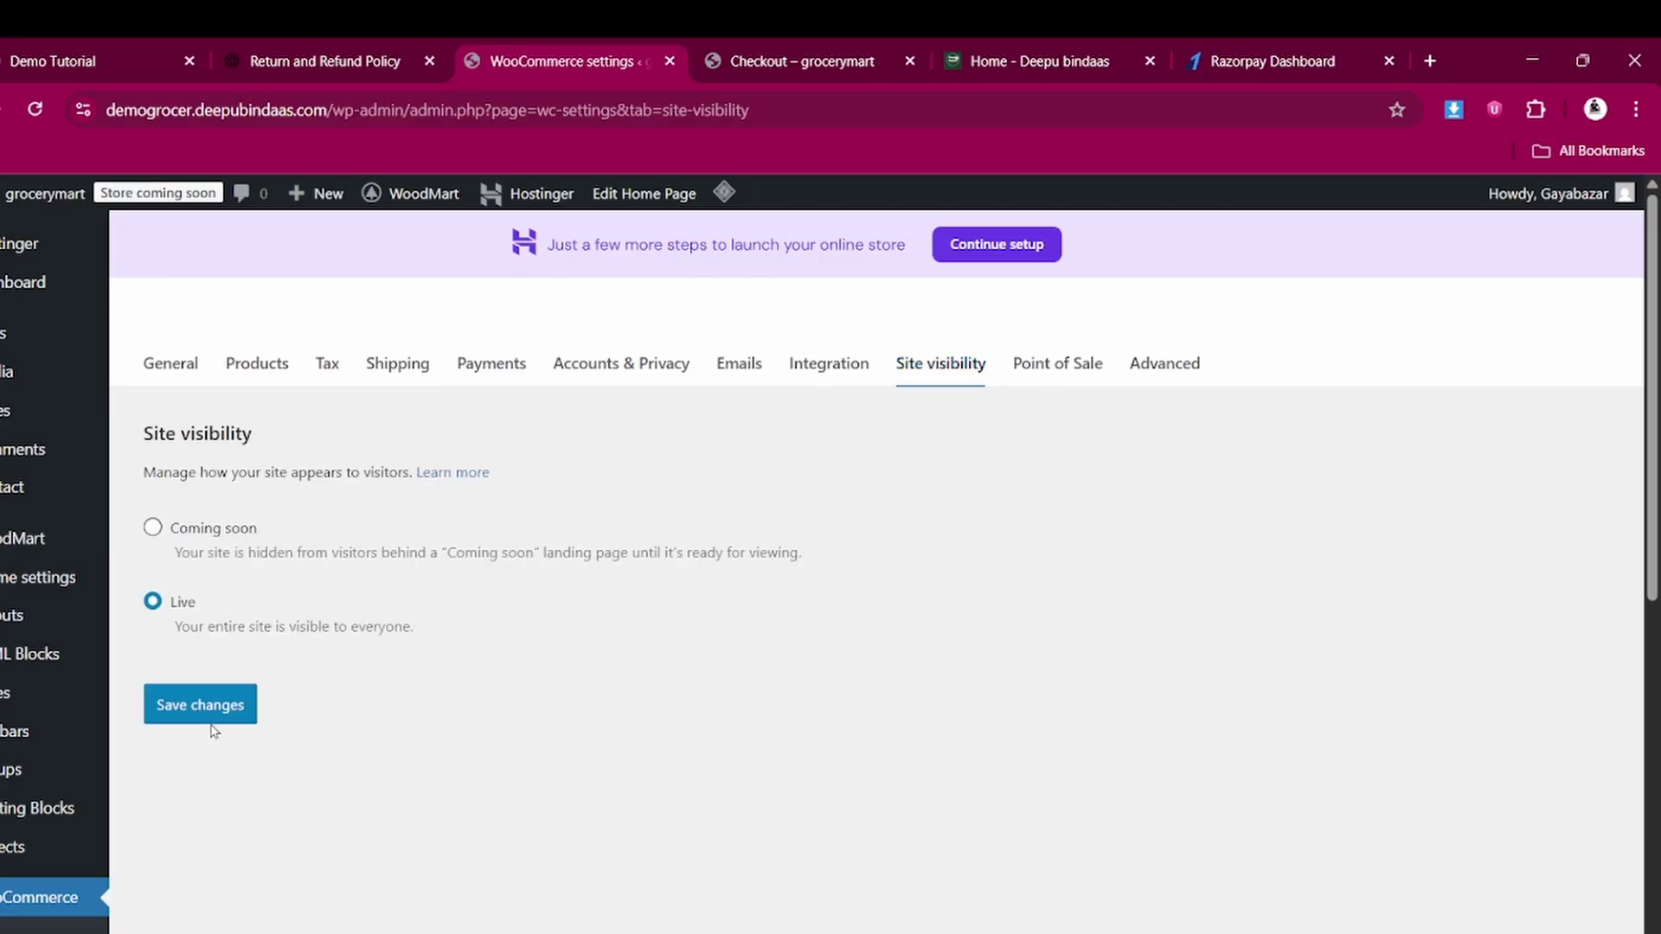
left_click(212, 720)
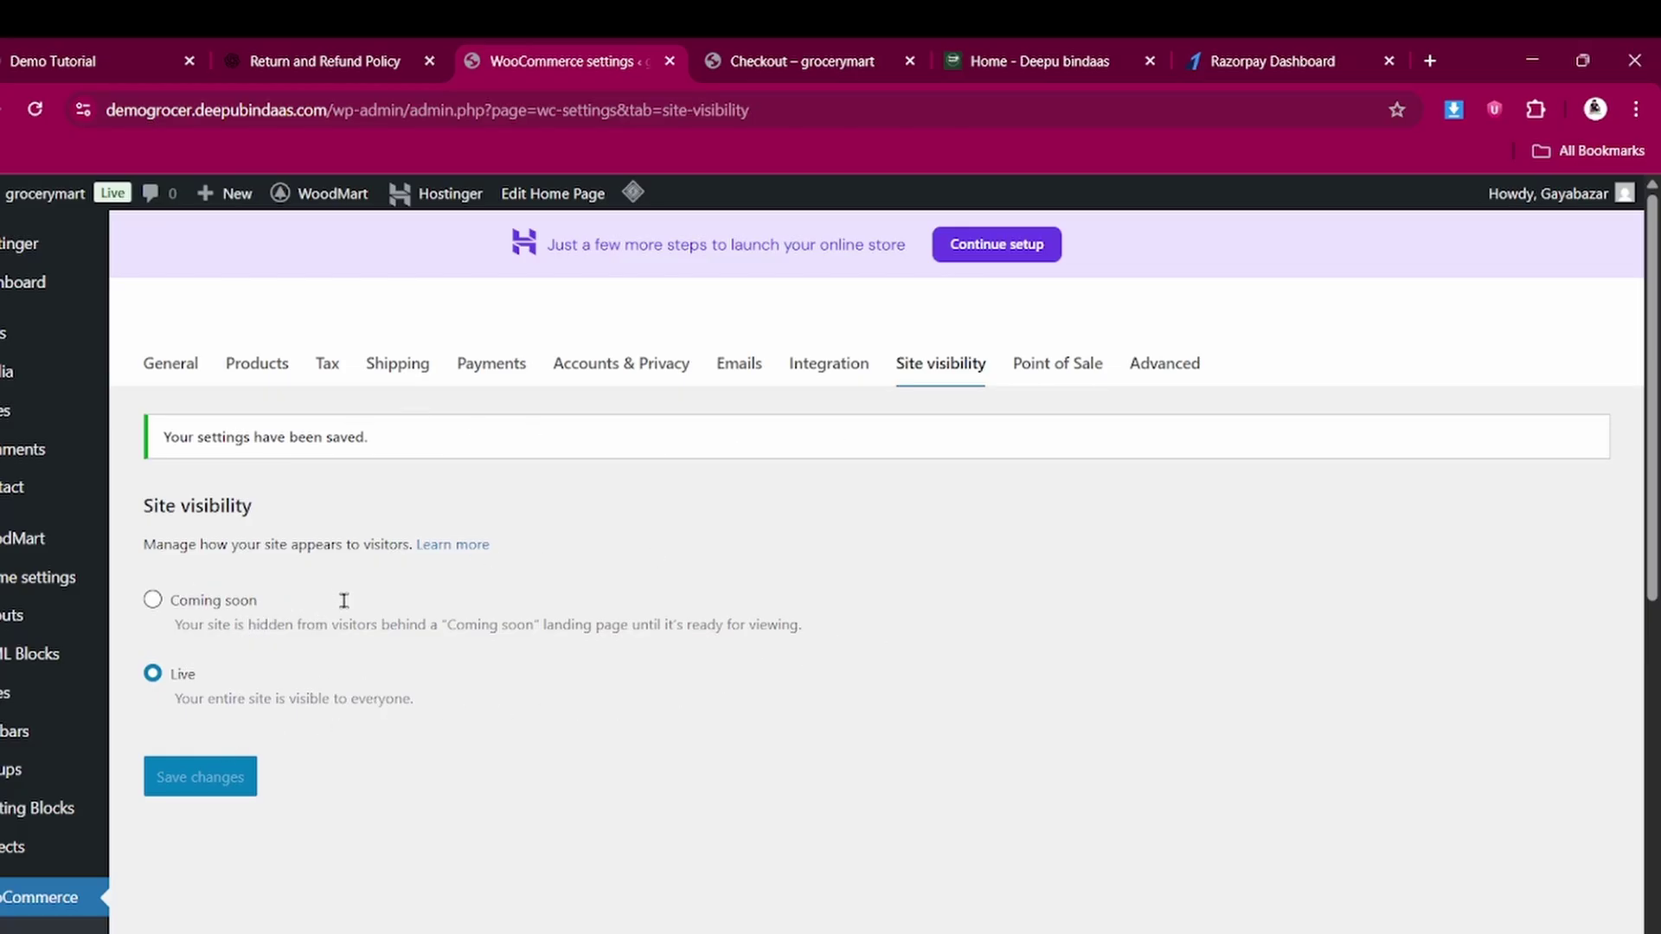
scroll(393, 692, "down", 4)
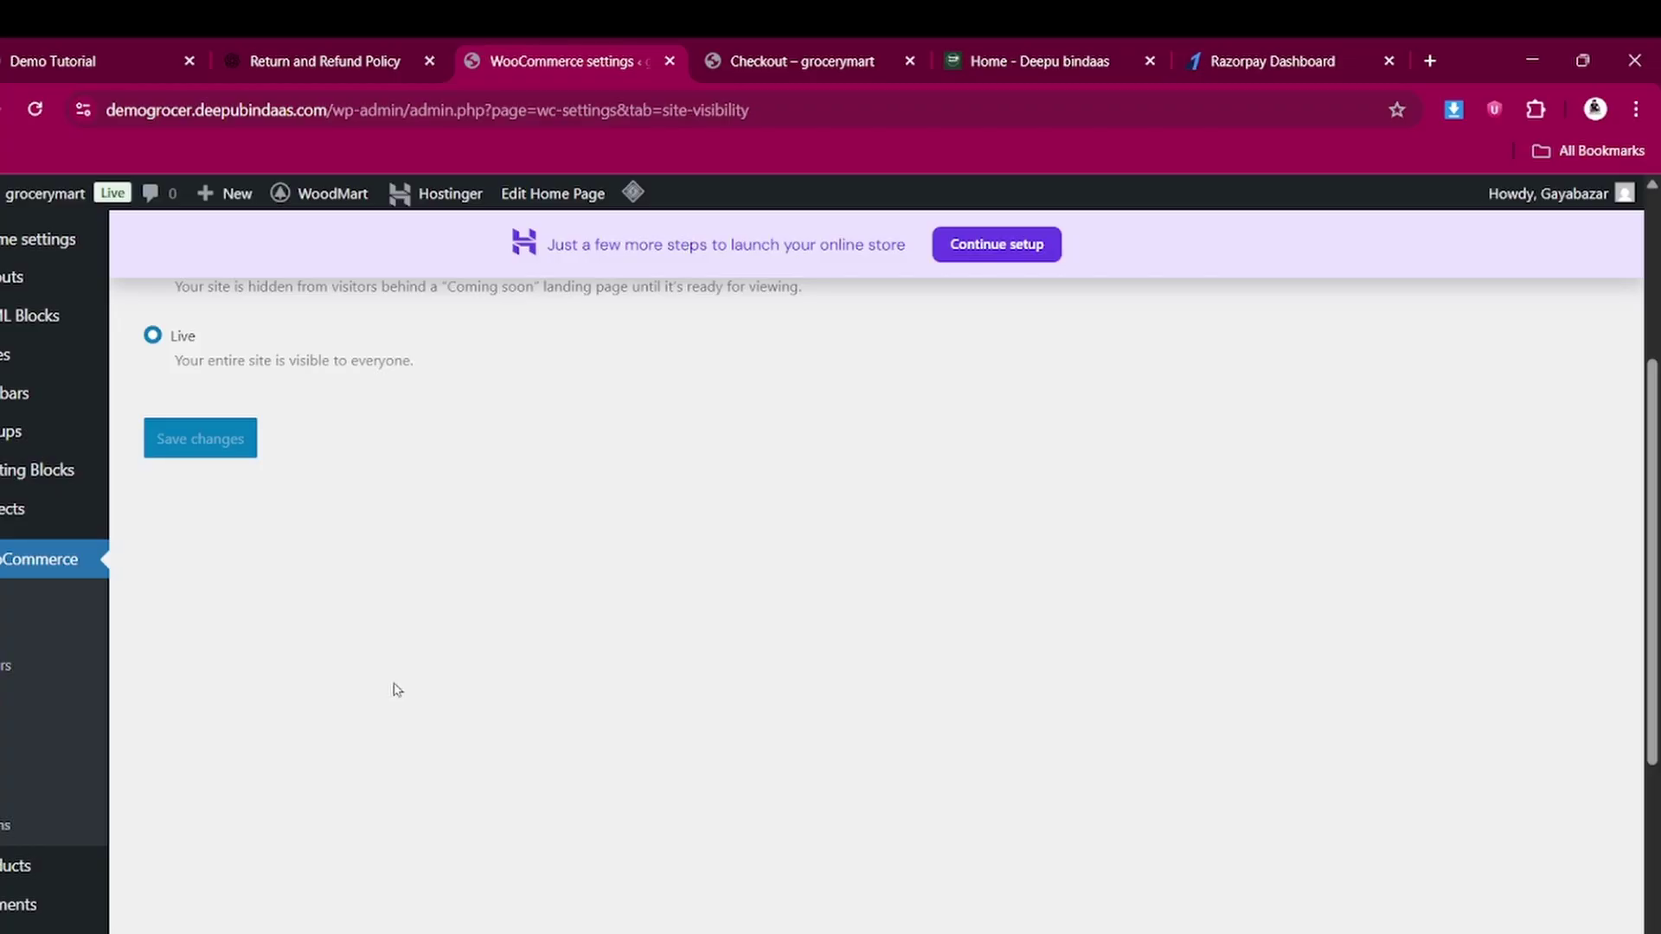
scroll(399, 686, "down", 1)
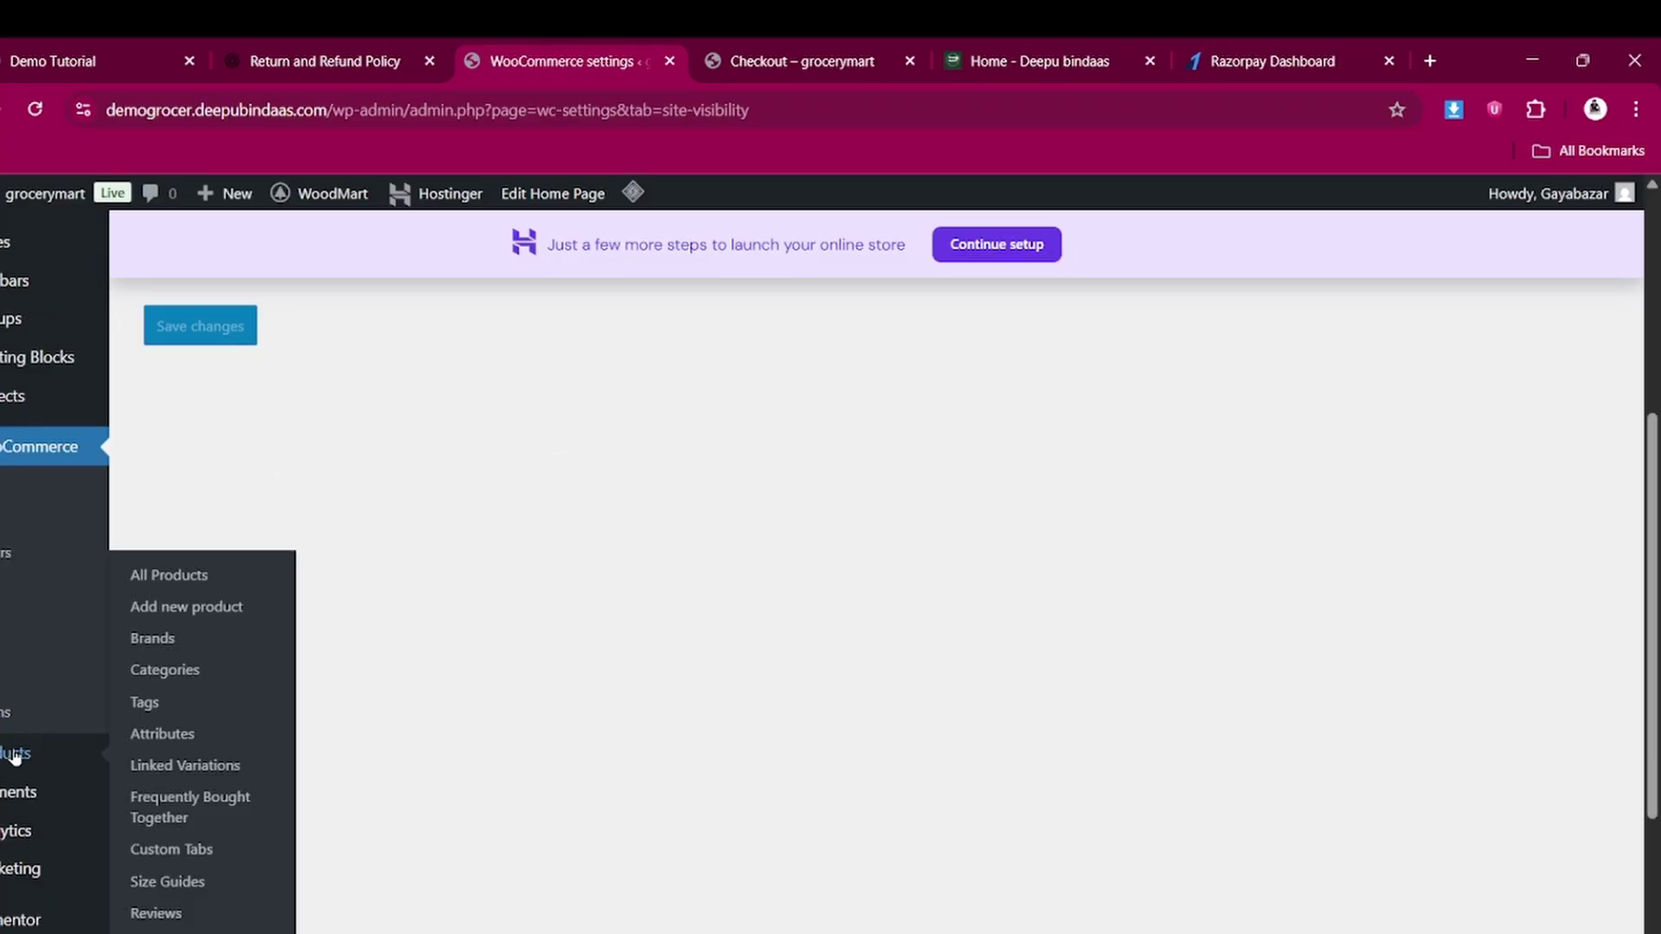
Open Products > All Products and select all 12 listed products
mouse_move(7, 756)
left_click(172, 576)
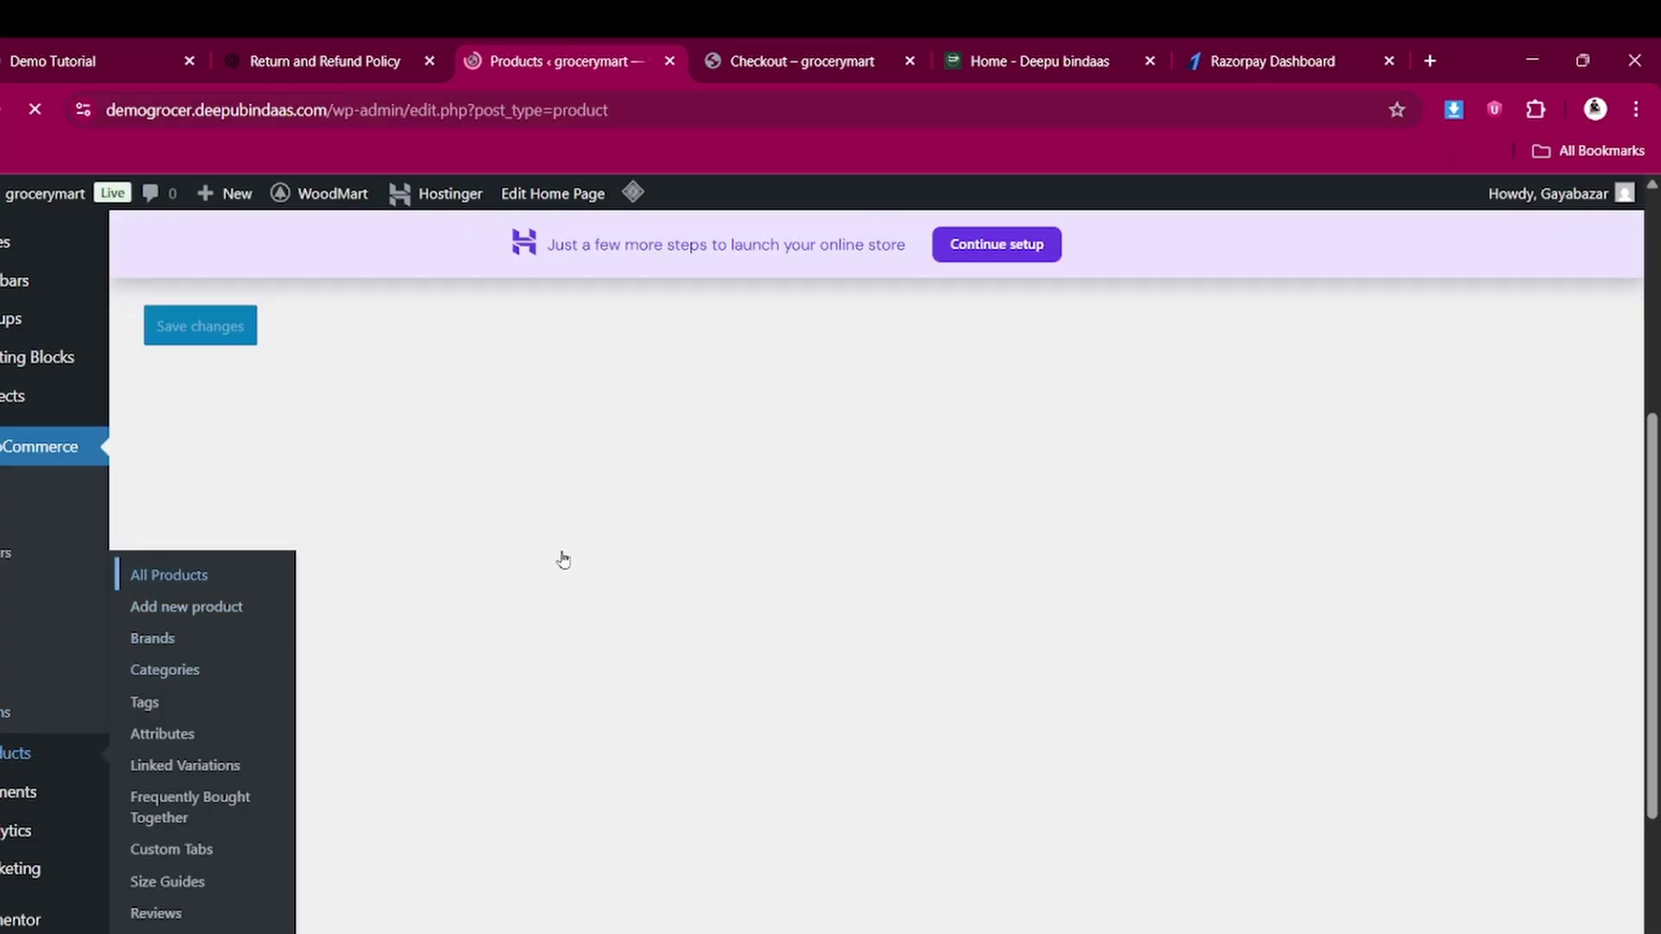
scroll(377, 578, "down", 5)
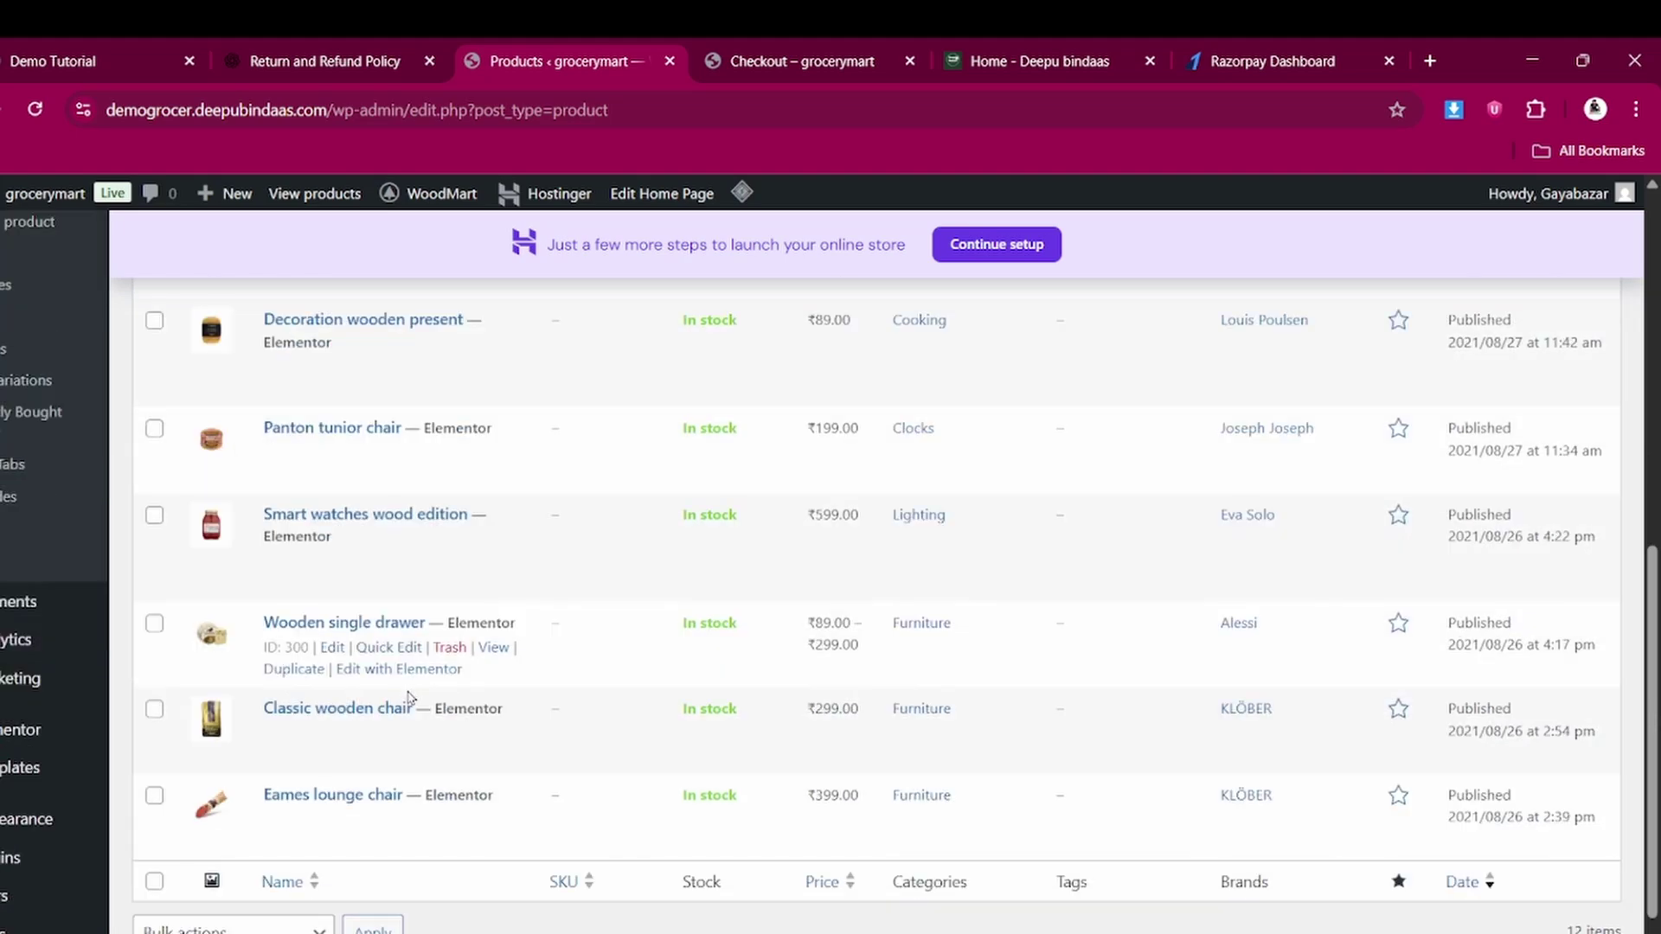
scroll(407, 697, "up", 6)
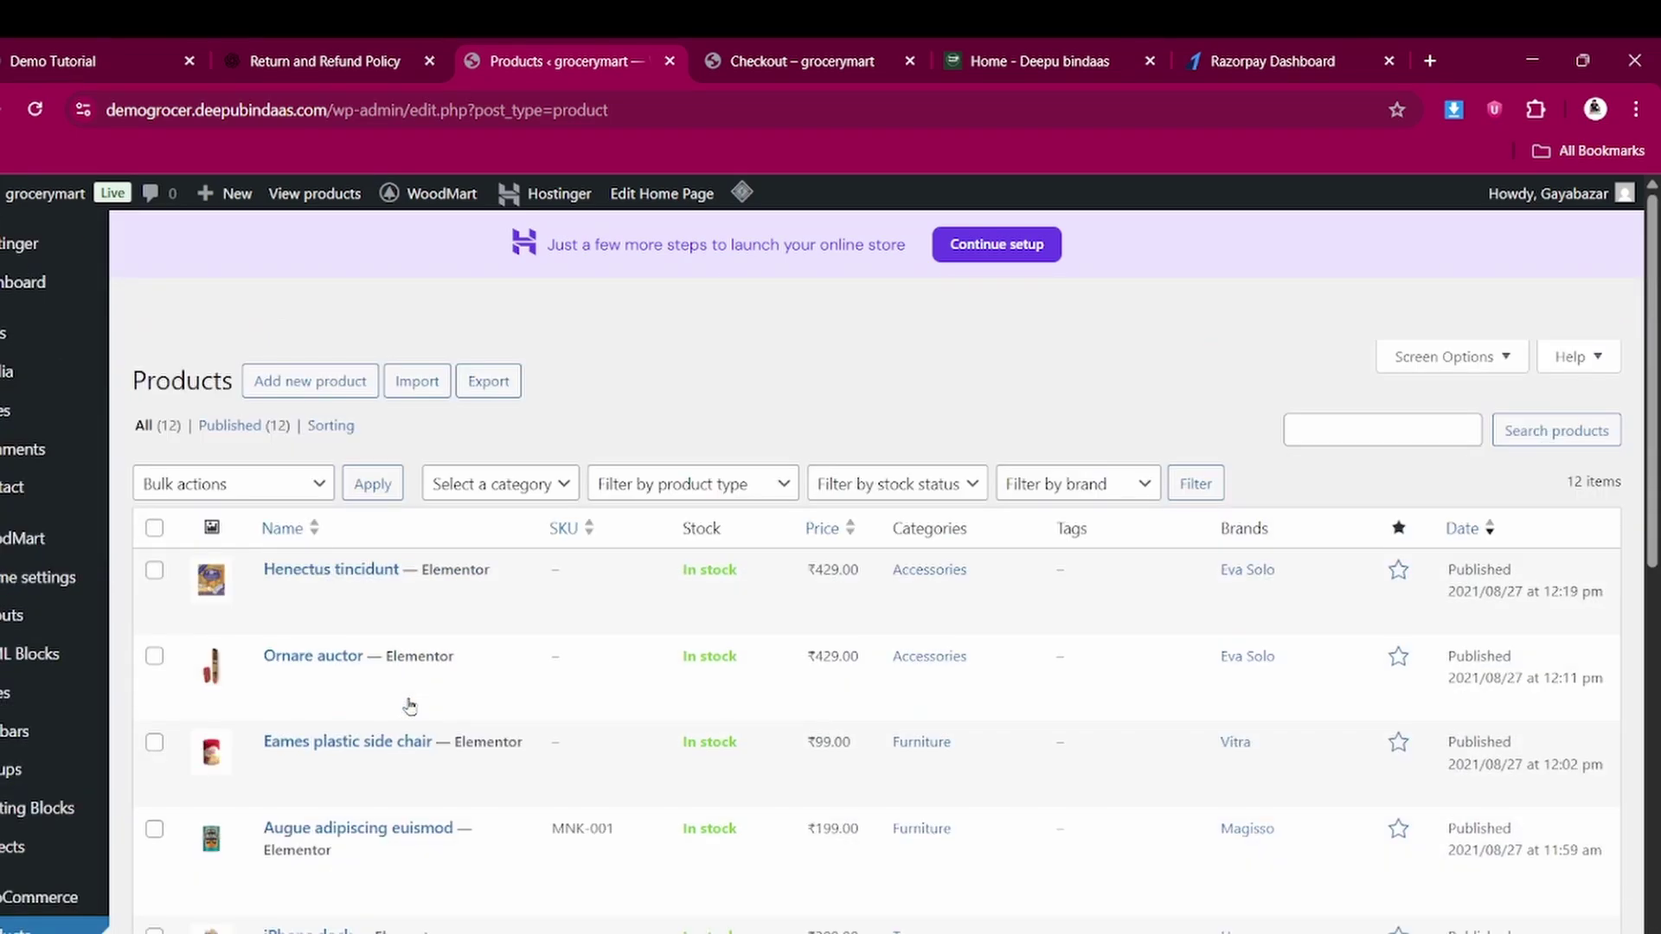
left_click(155, 527)
scroll(266, 779, "down", 3)
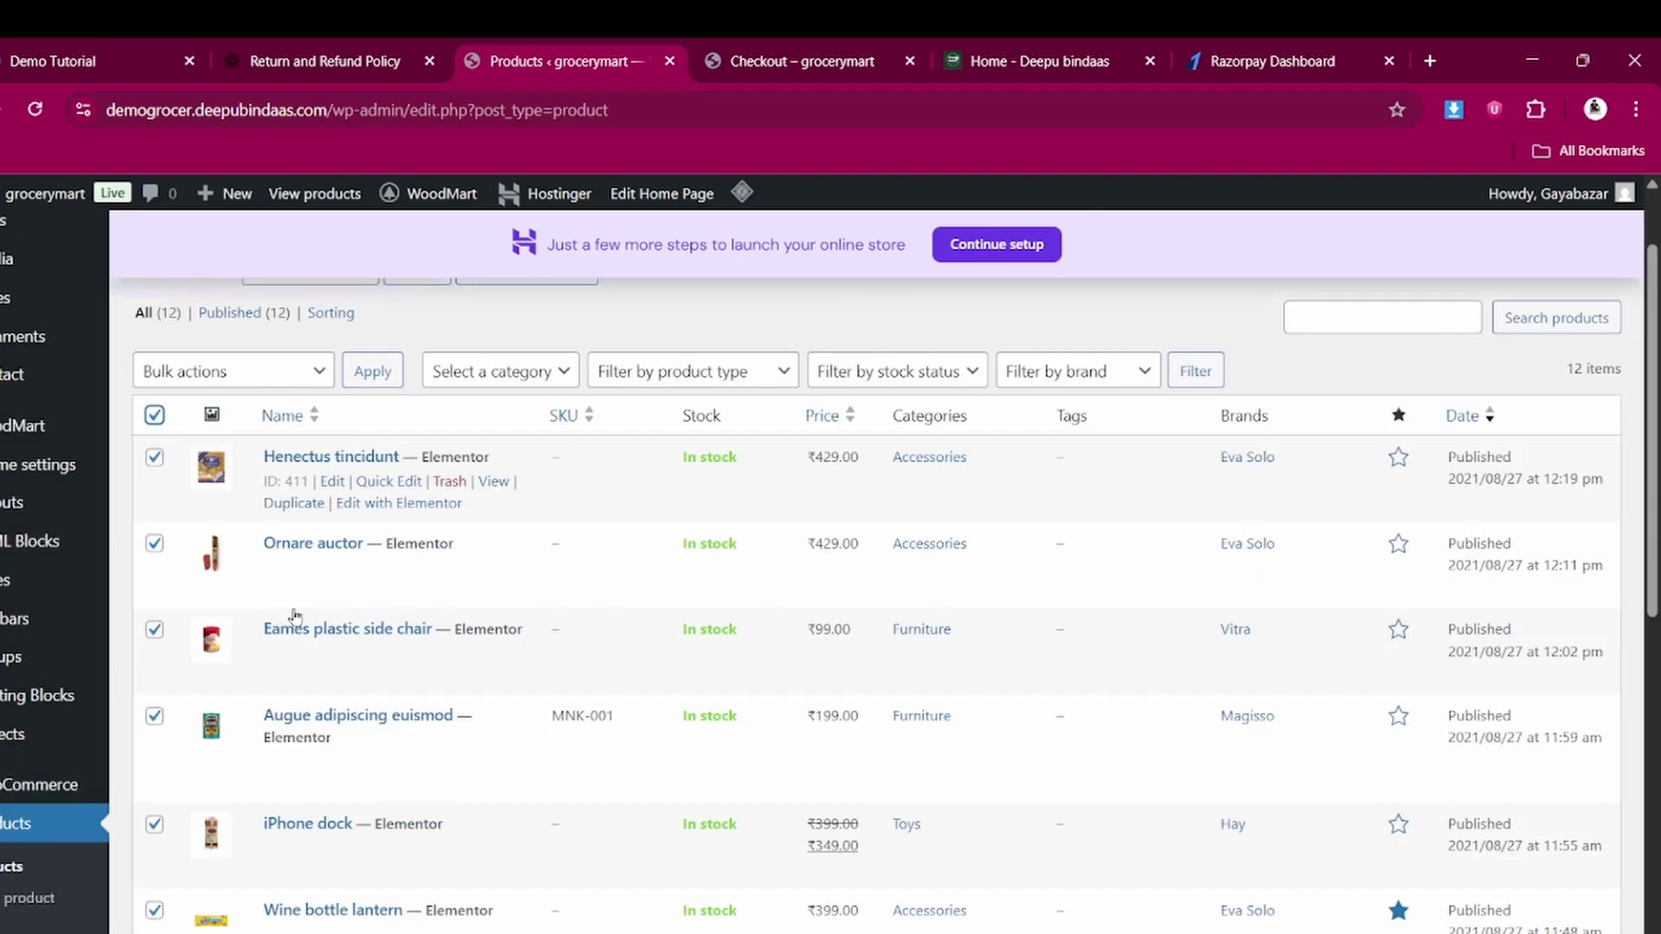
scroll(283, 474, "up", 3)
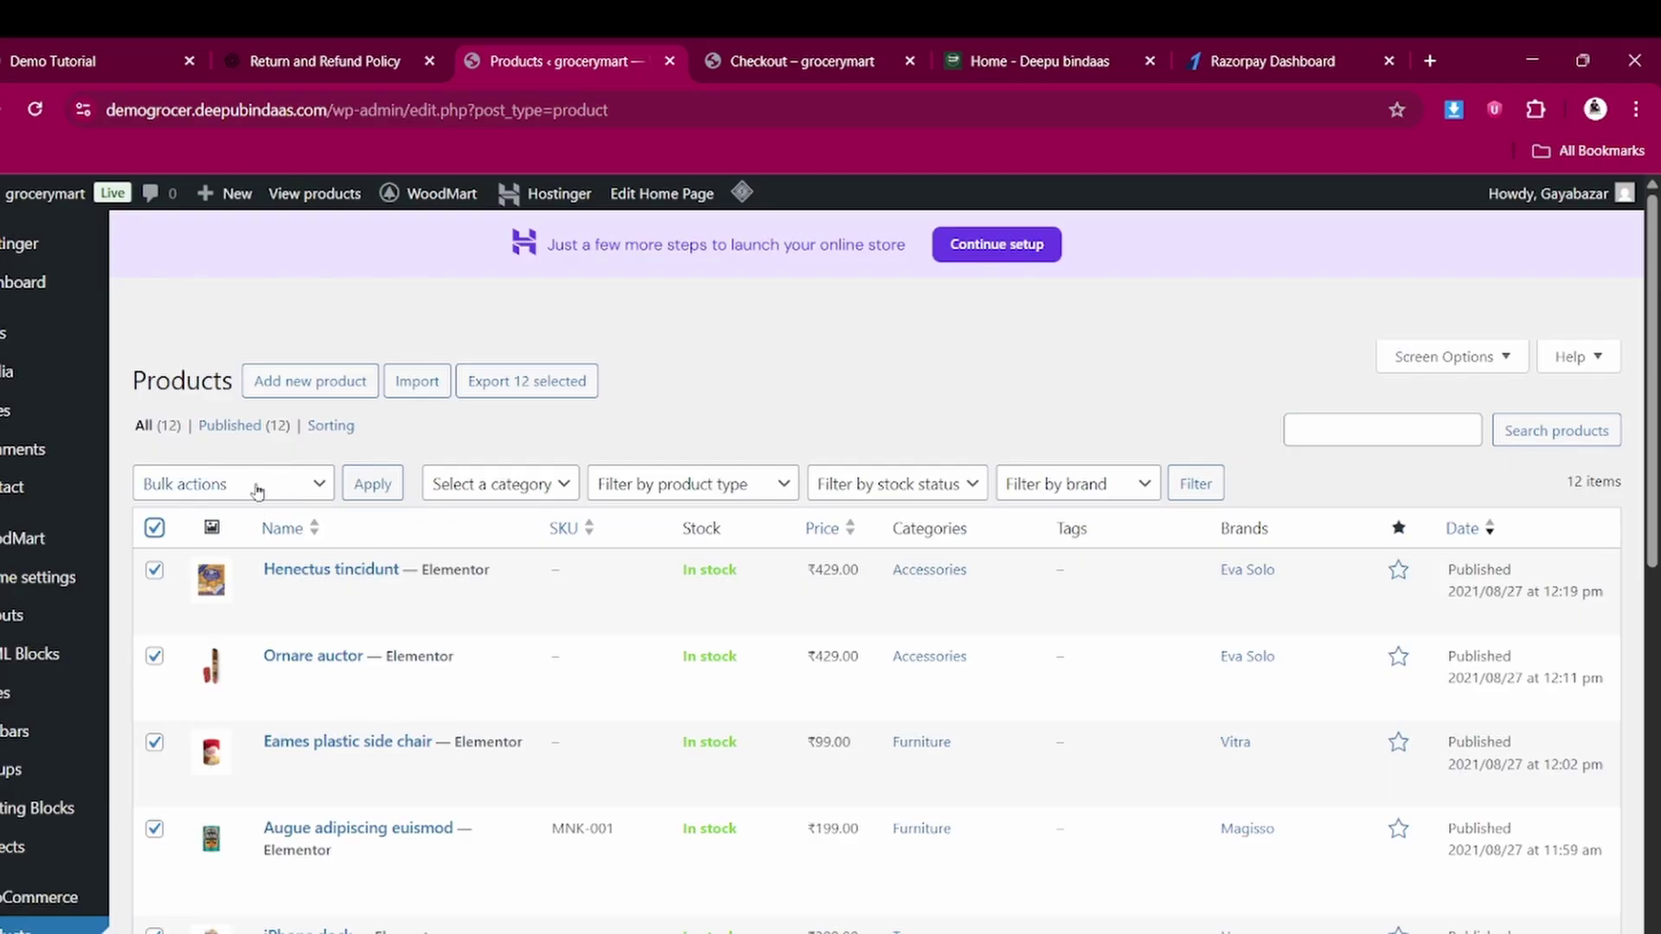
Try Bulk actions with Move to Trash, deselect all without applying, and start a new product
left_click(254, 484)
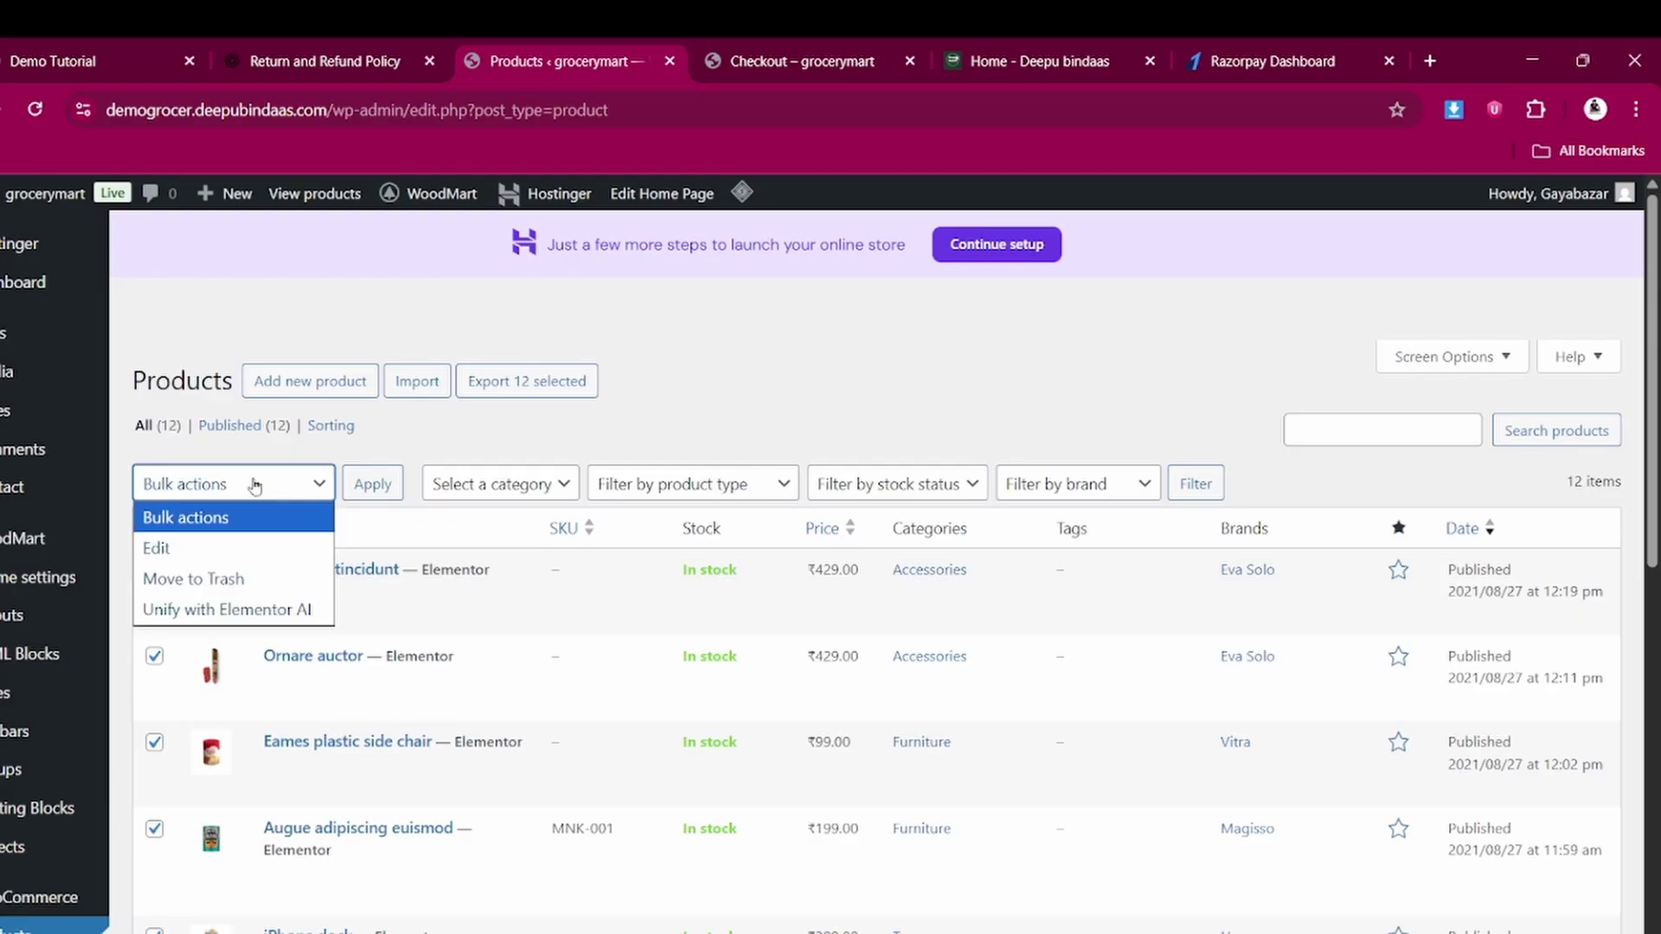
left_click(738, 416)
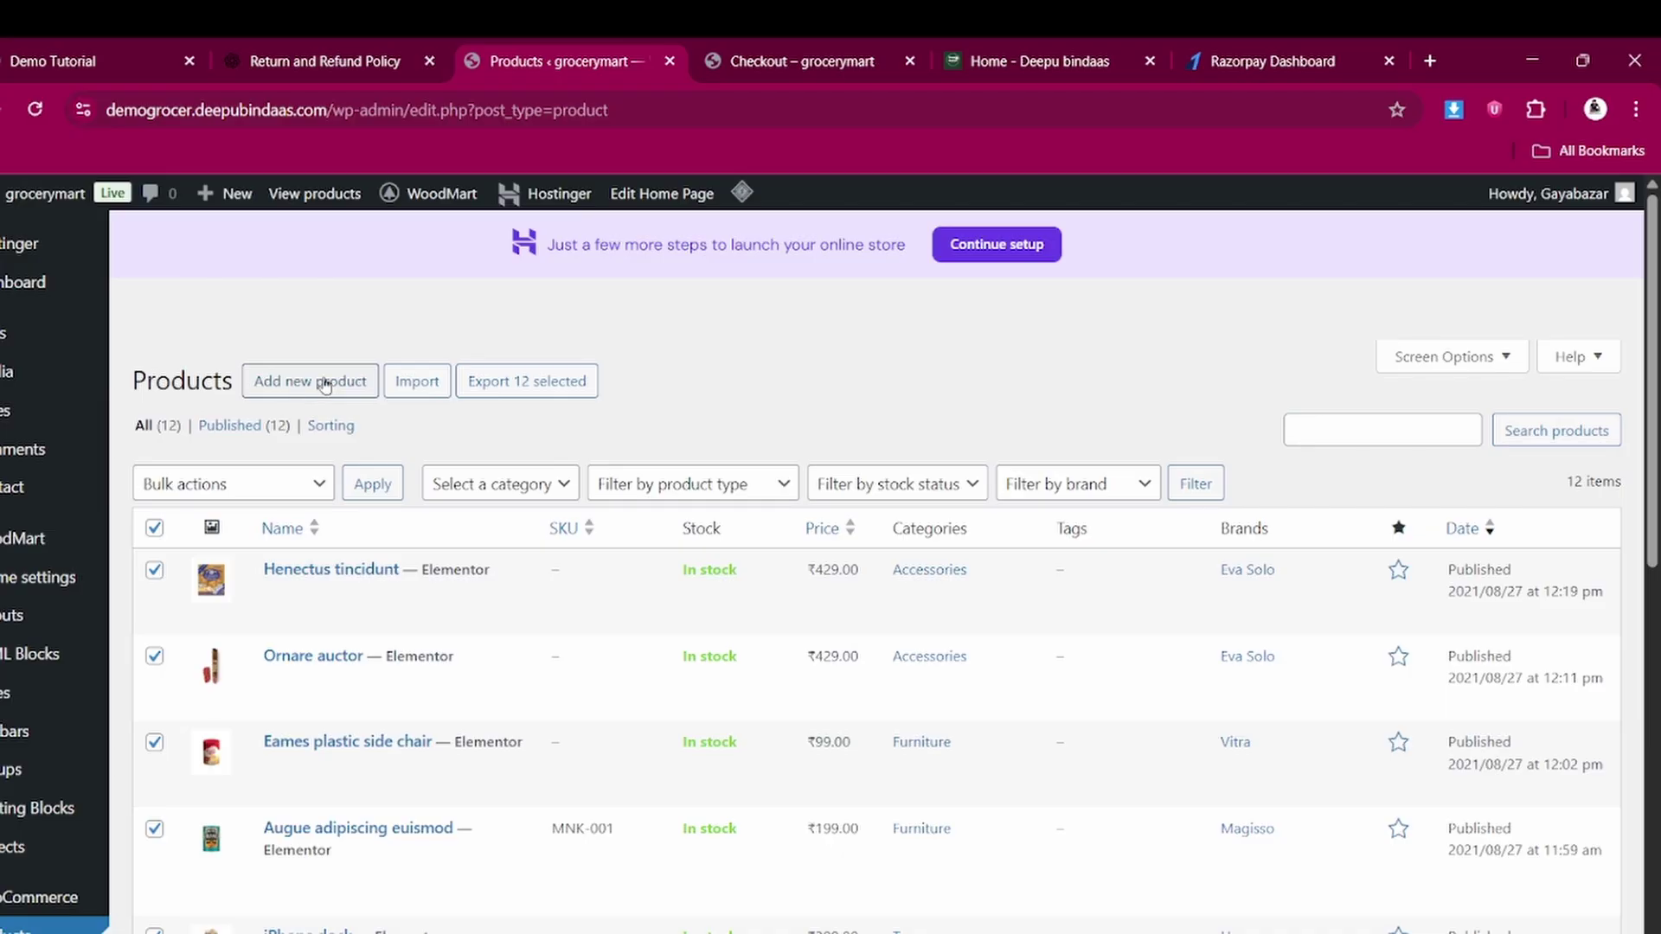
left_click(216, 493)
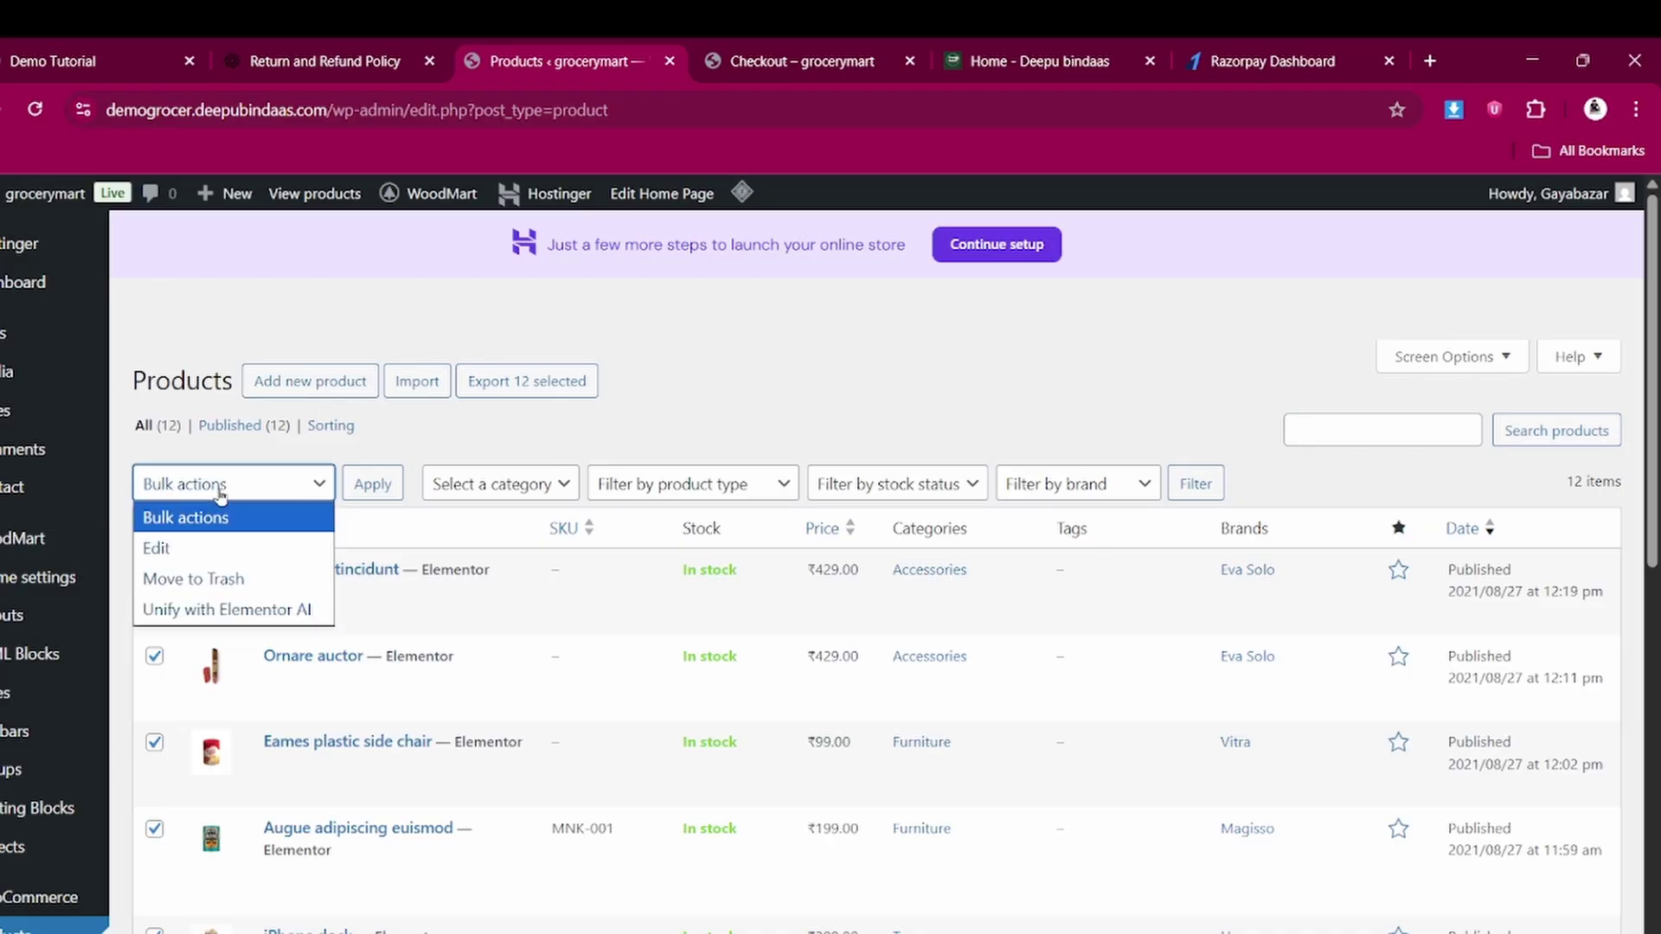
left_click(216, 579)
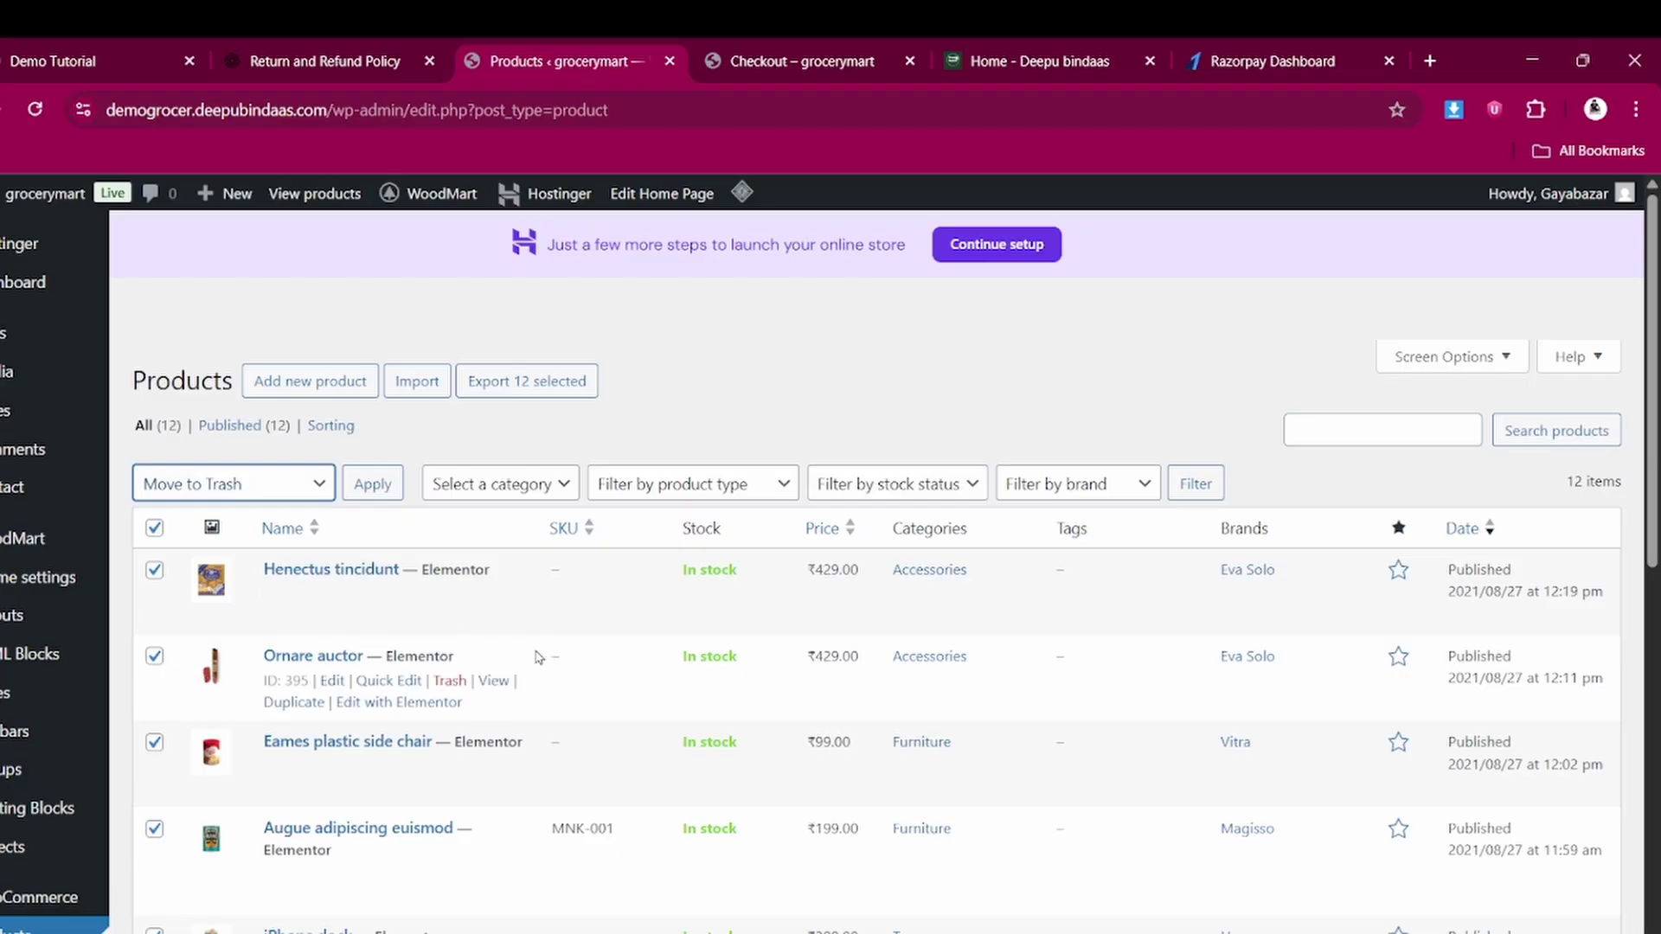
left_click(154, 528)
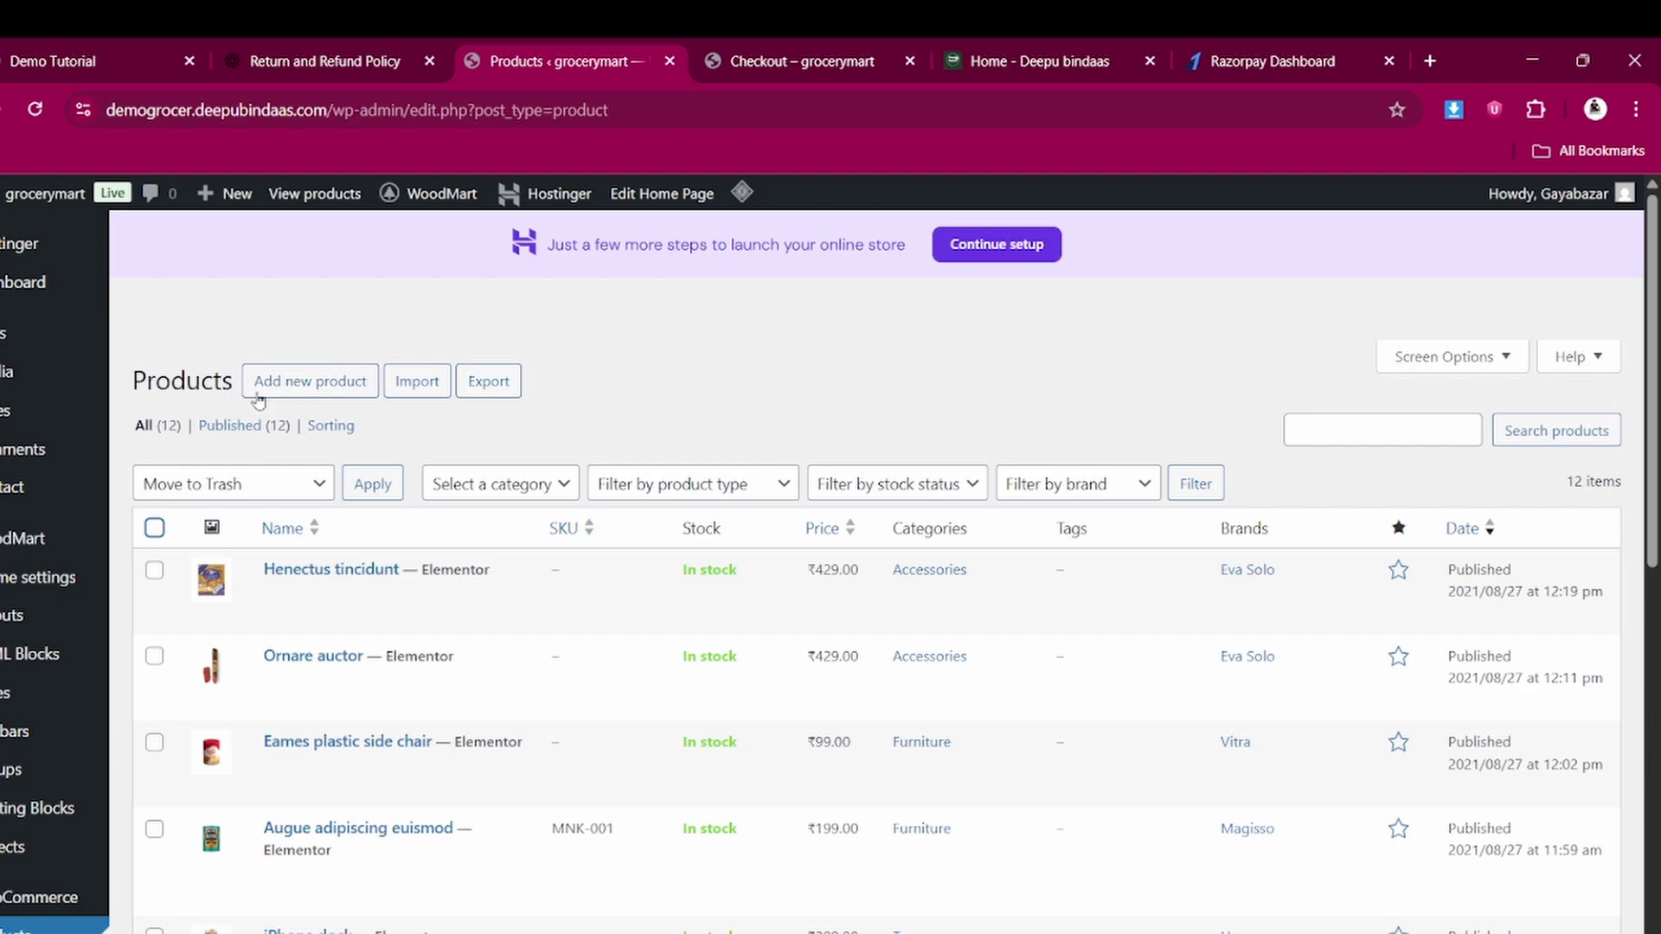
left_click(309, 383)
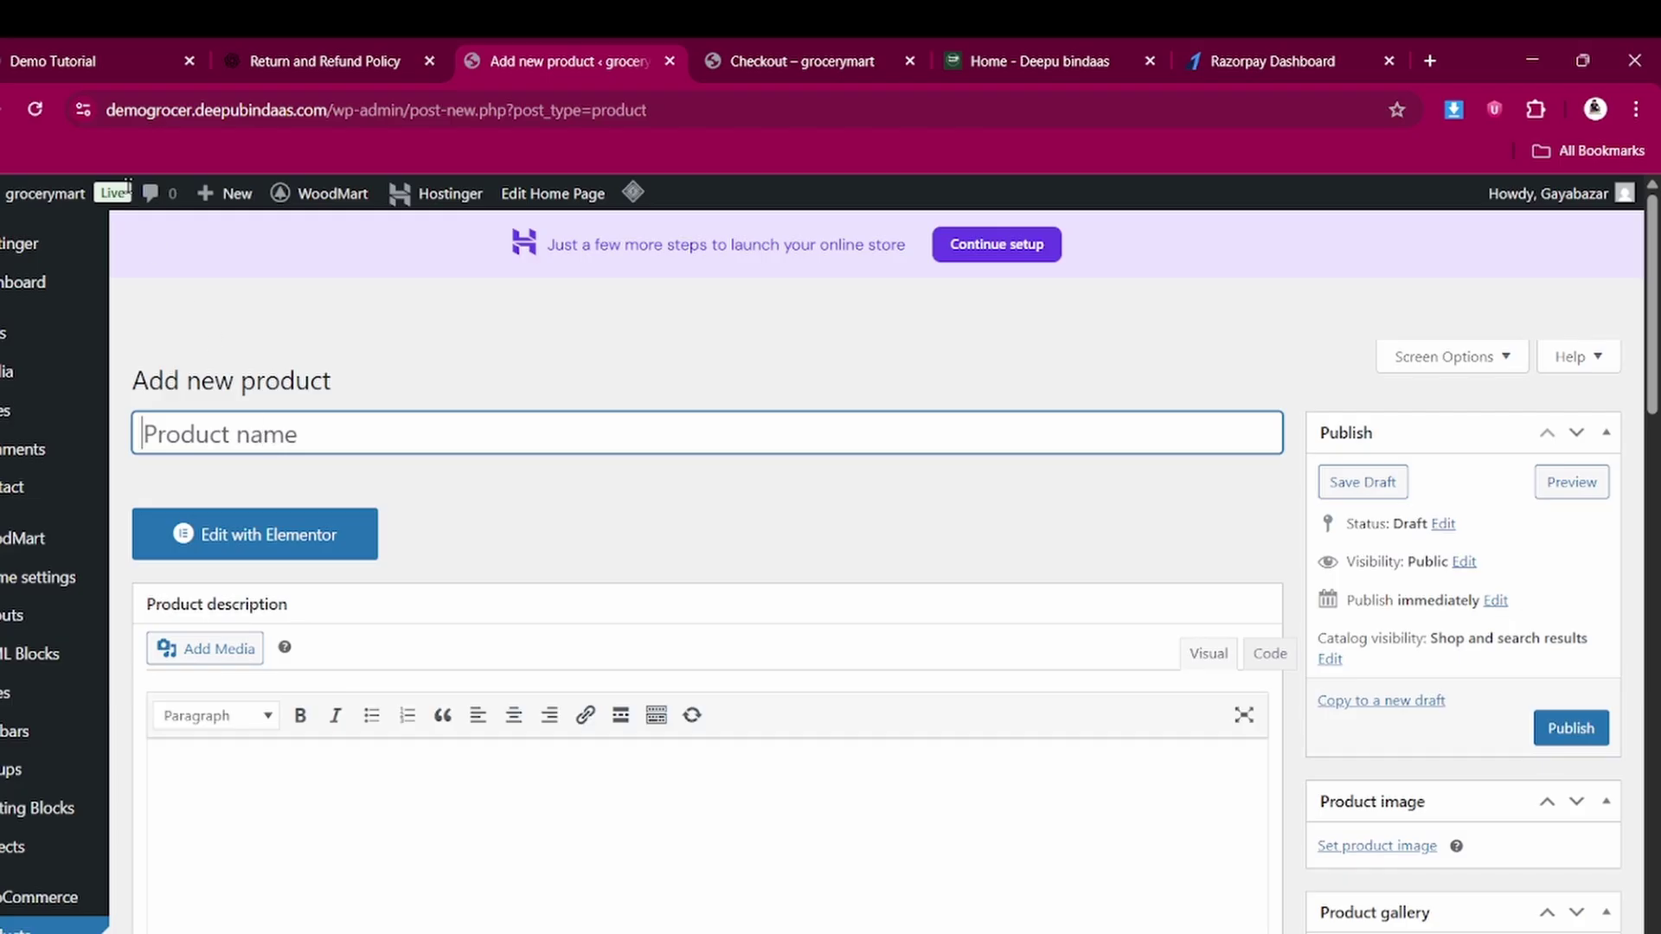
Copy the title 'Classic wooden chair' from the storefront page into the new product name
left_click(99, 56)
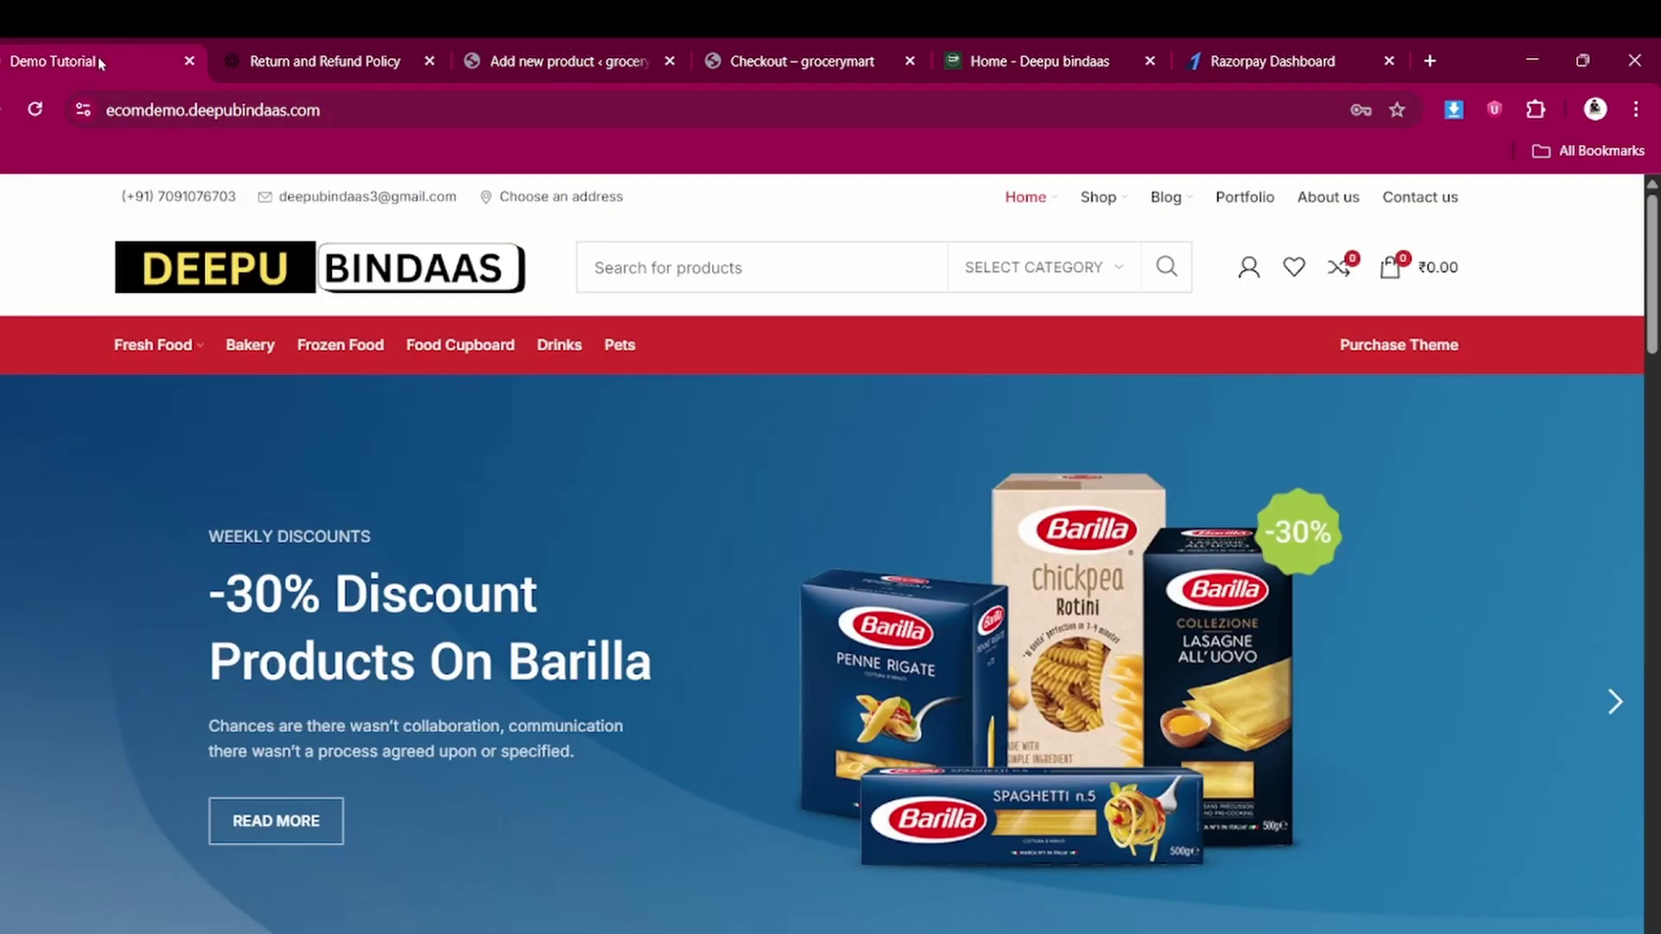
scroll(449, 723, "down", 13)
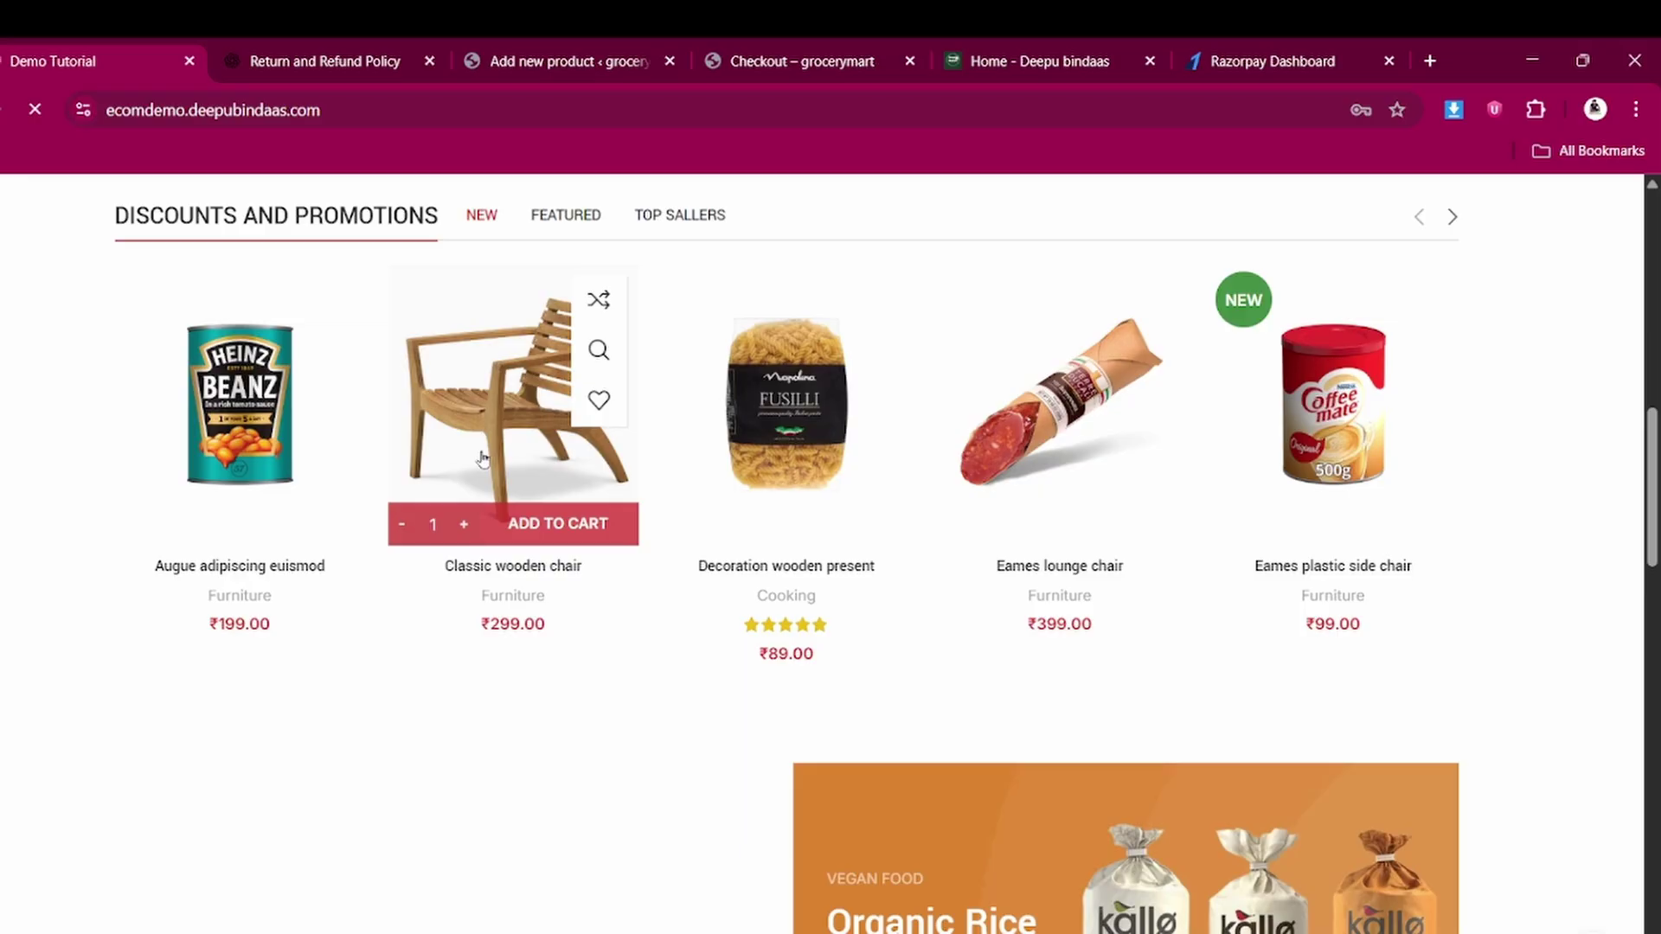
left_click(468, 623)
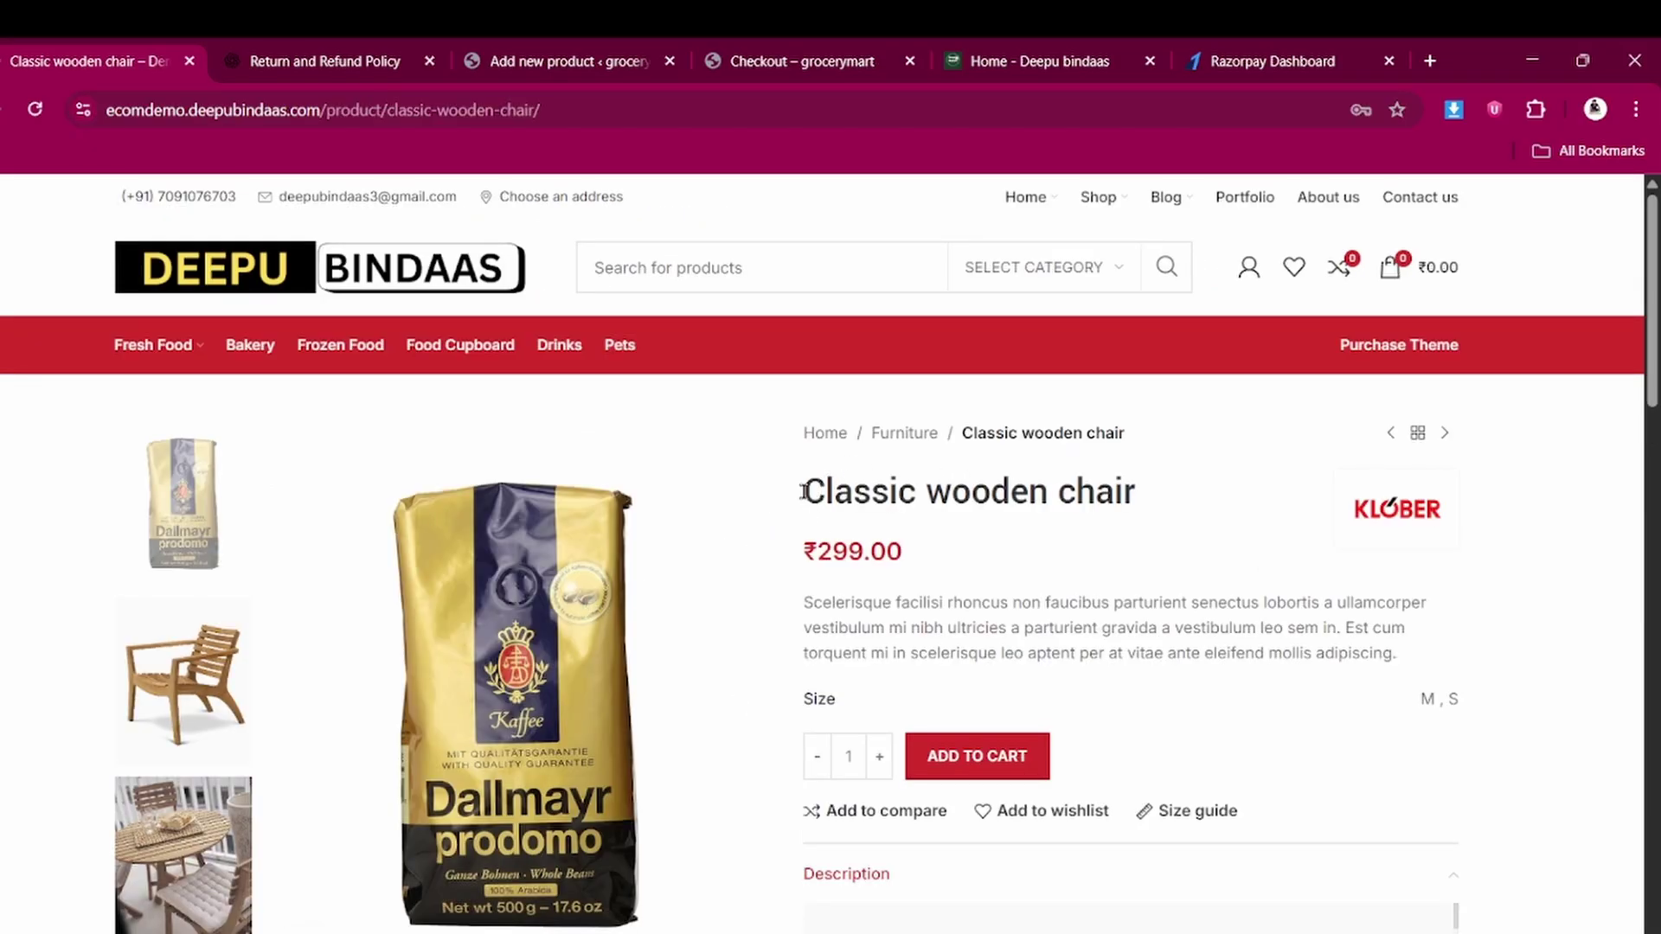
left_click_drag(804, 492, 1184, 517)
key("ctrl+c")
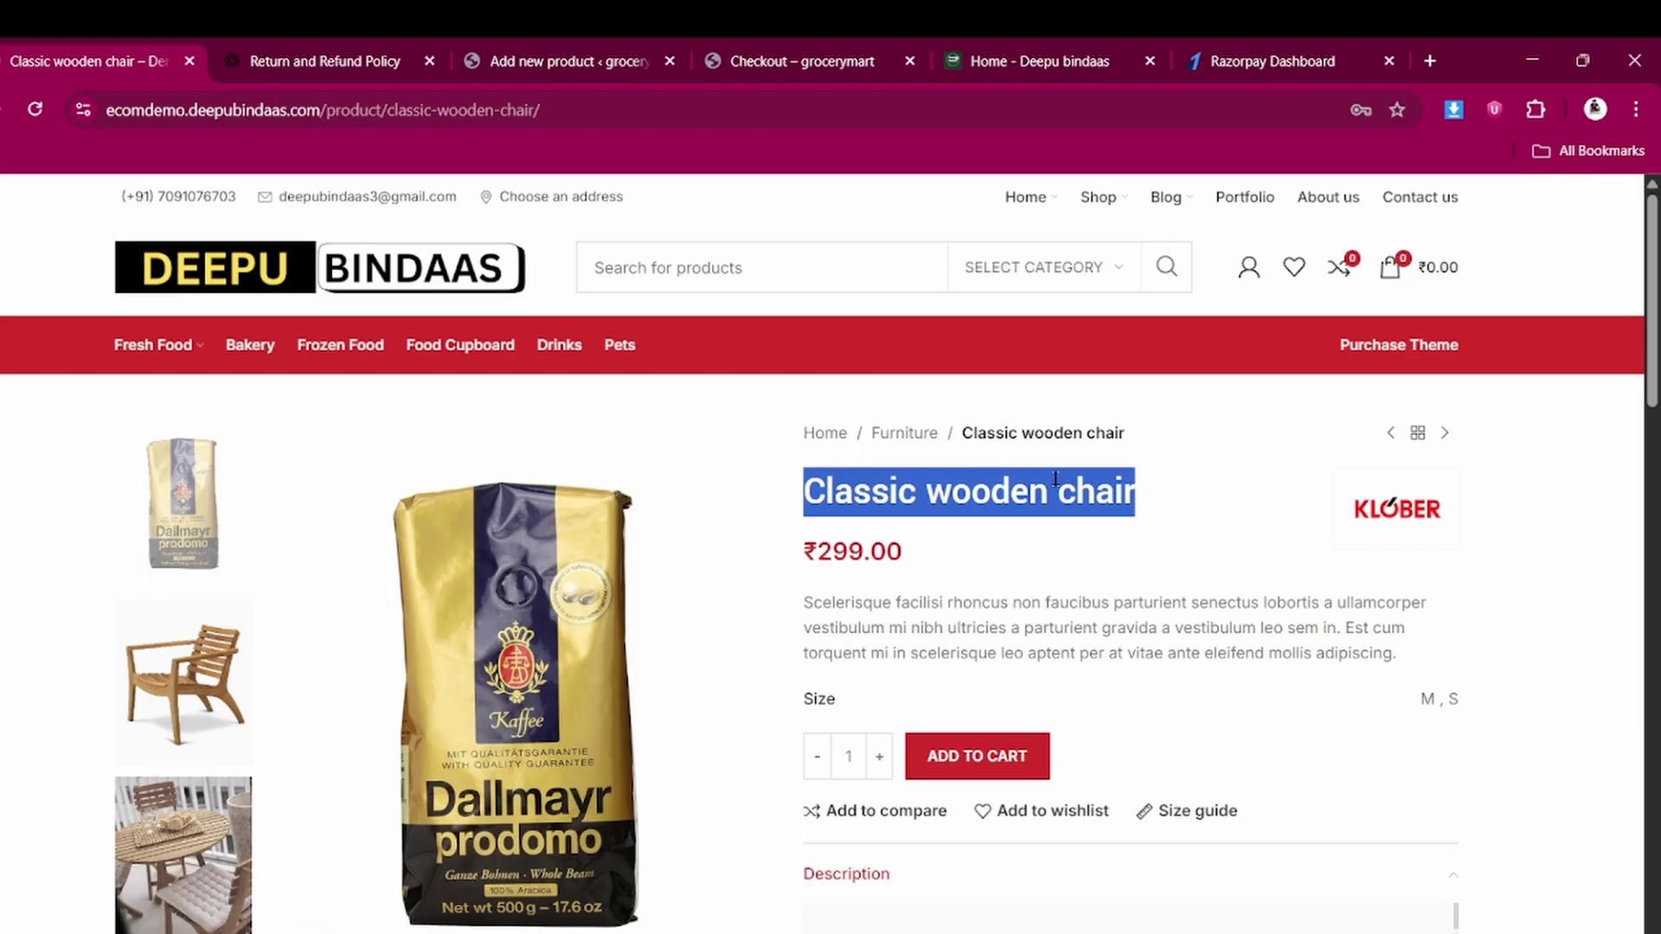
left_click(573, 54)
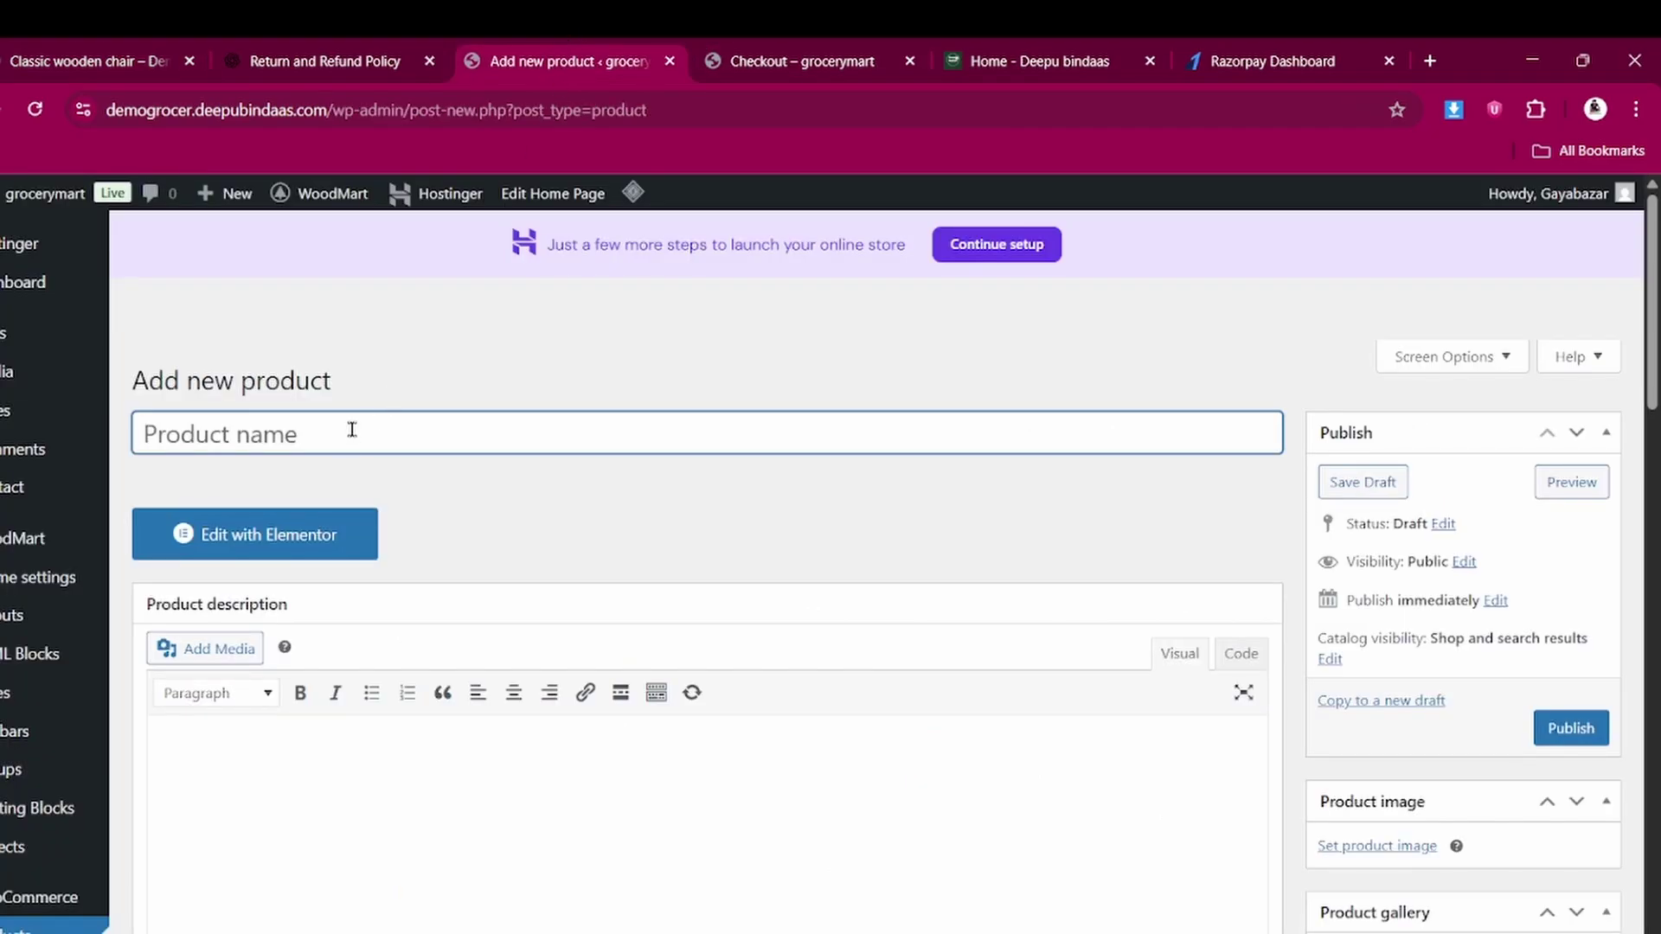
key("ctrl+v")
Select and copy the Nostra condimentum description paragraph on the storefront chair page
scroll(267, 645, "down", 1)
left_click(268, 645)
key("ctrl+1")
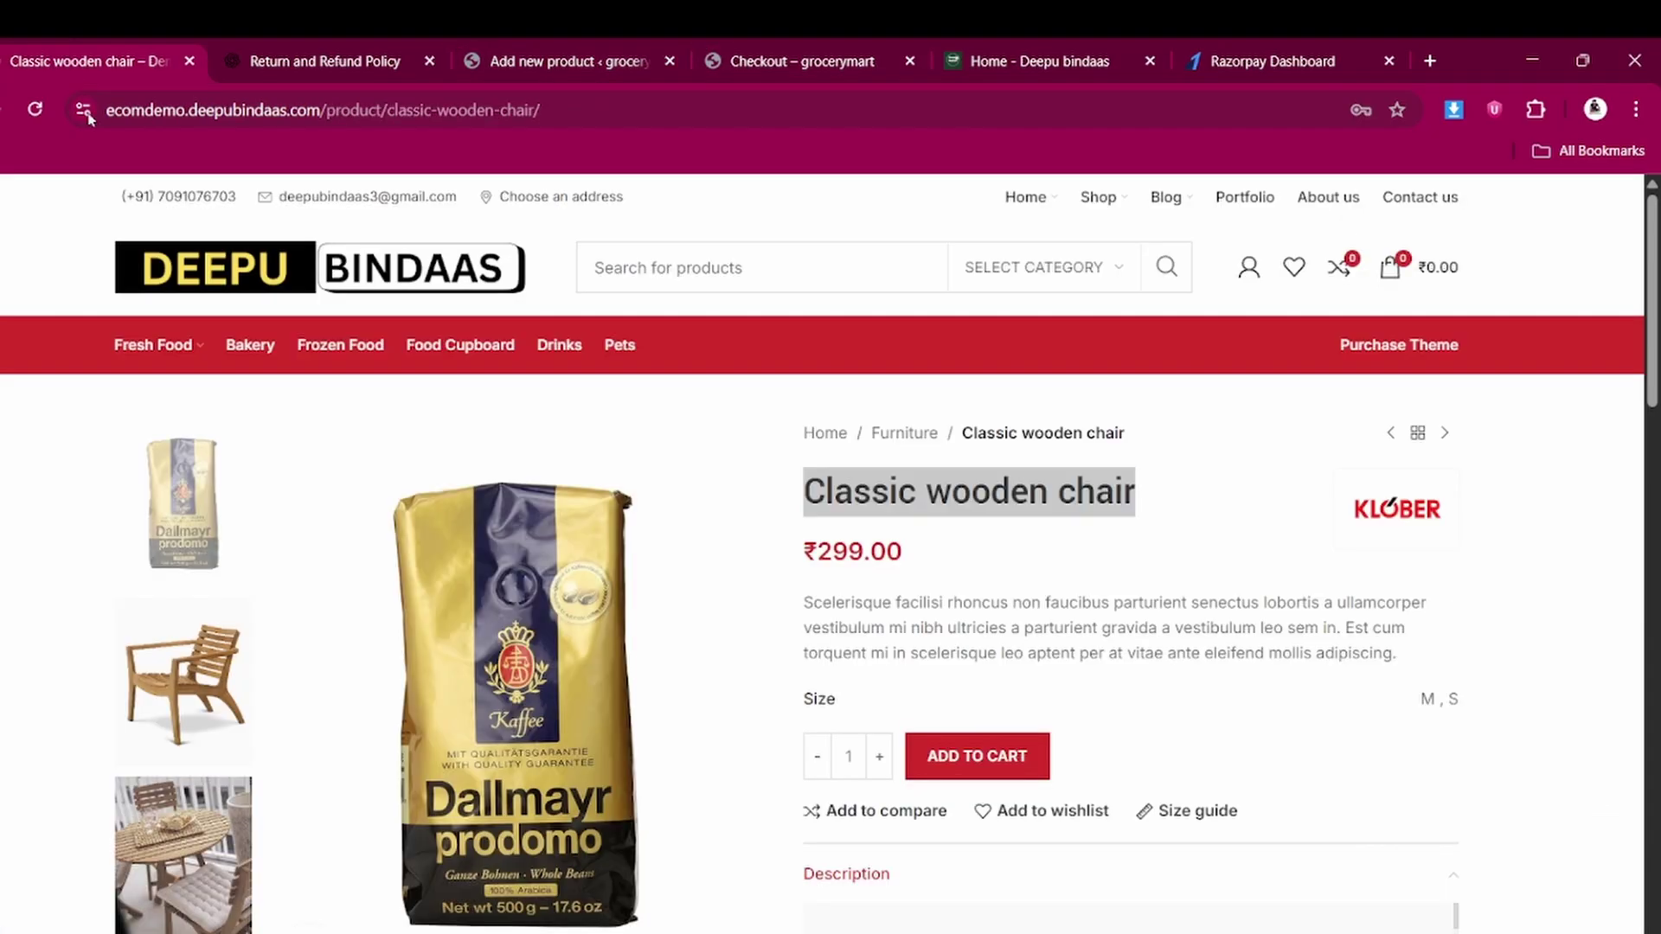
scroll(900, 660, "down", 1)
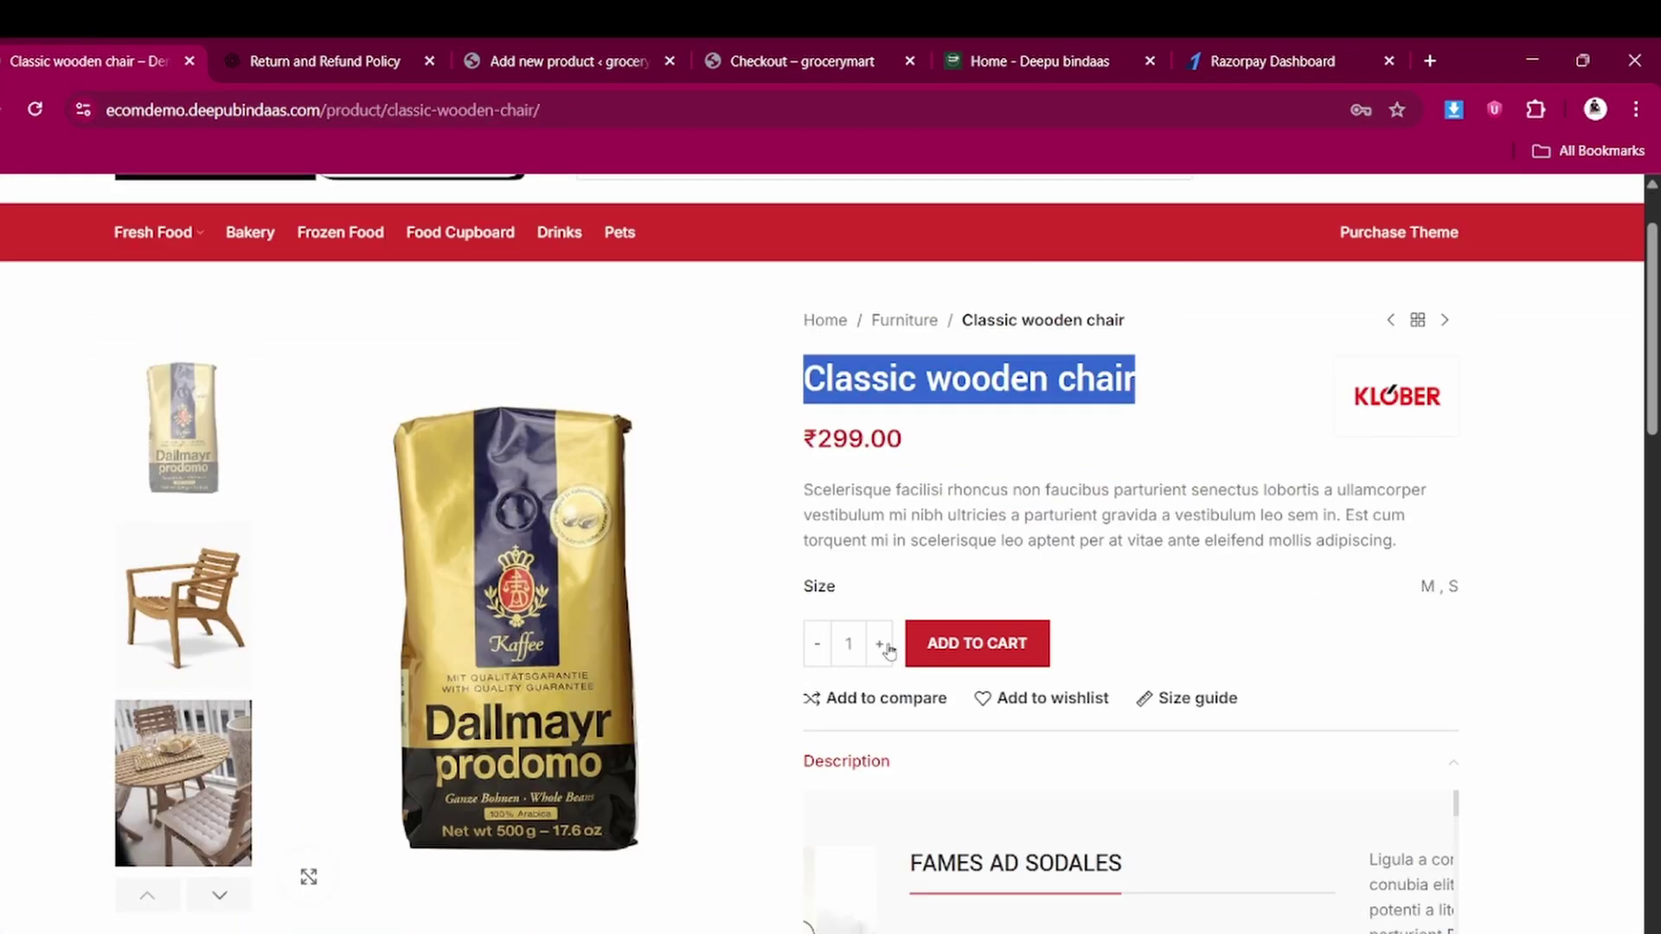
left_click(813, 482)
scroll(943, 532, "down", 15)
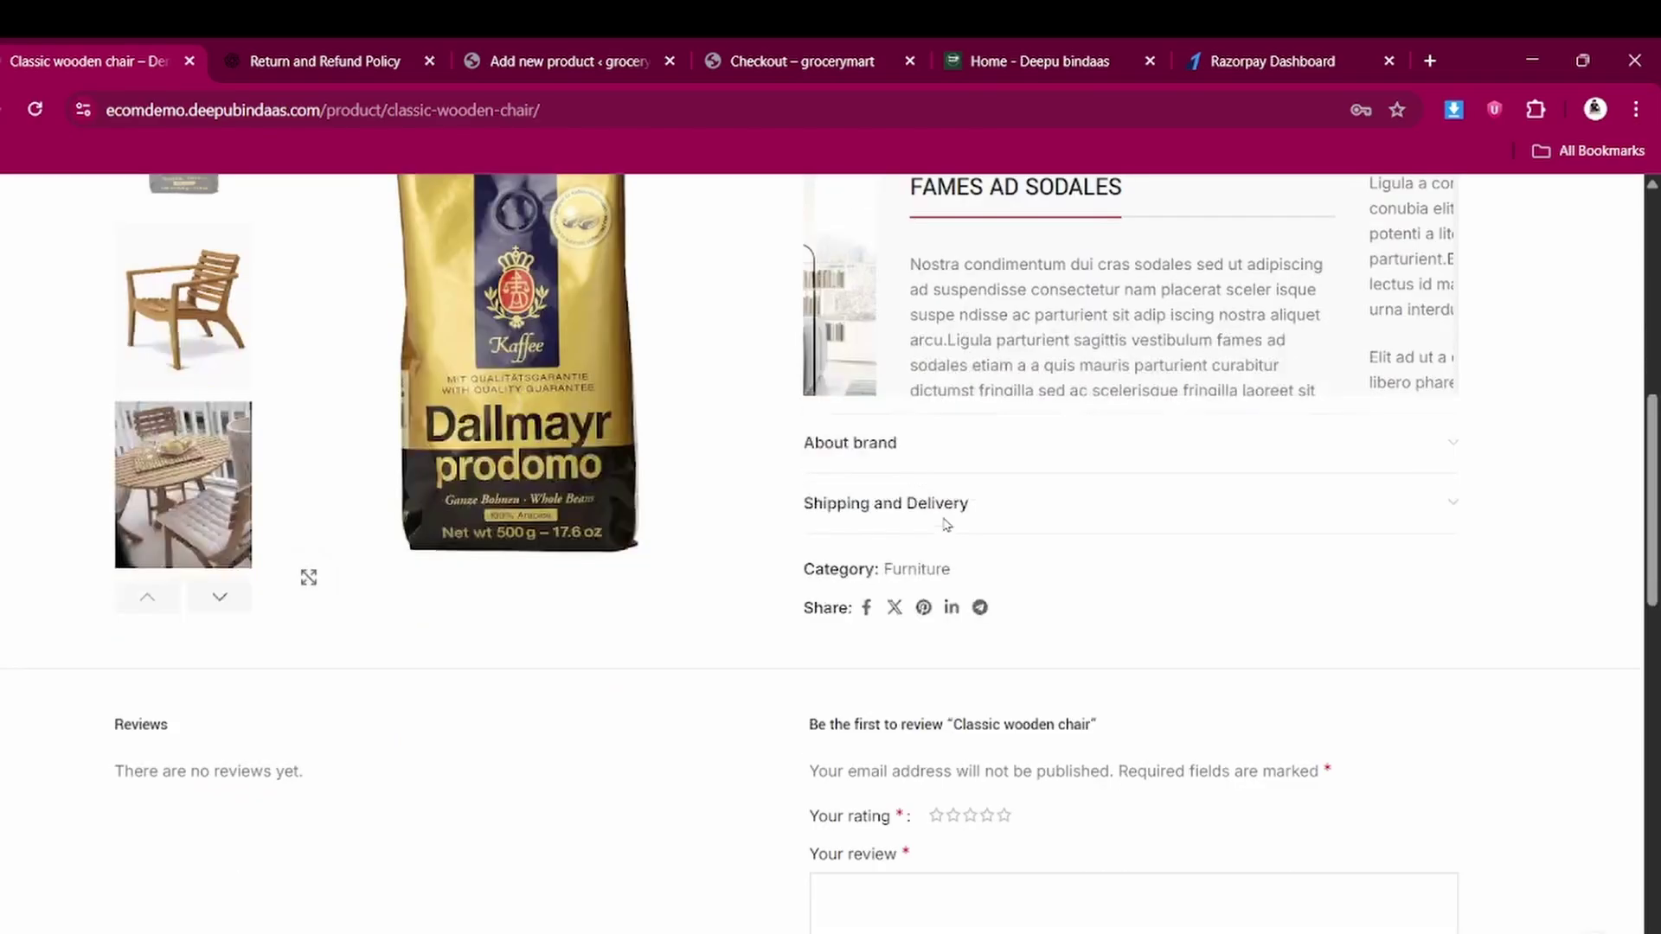
scroll(942, 535, "up", 9)
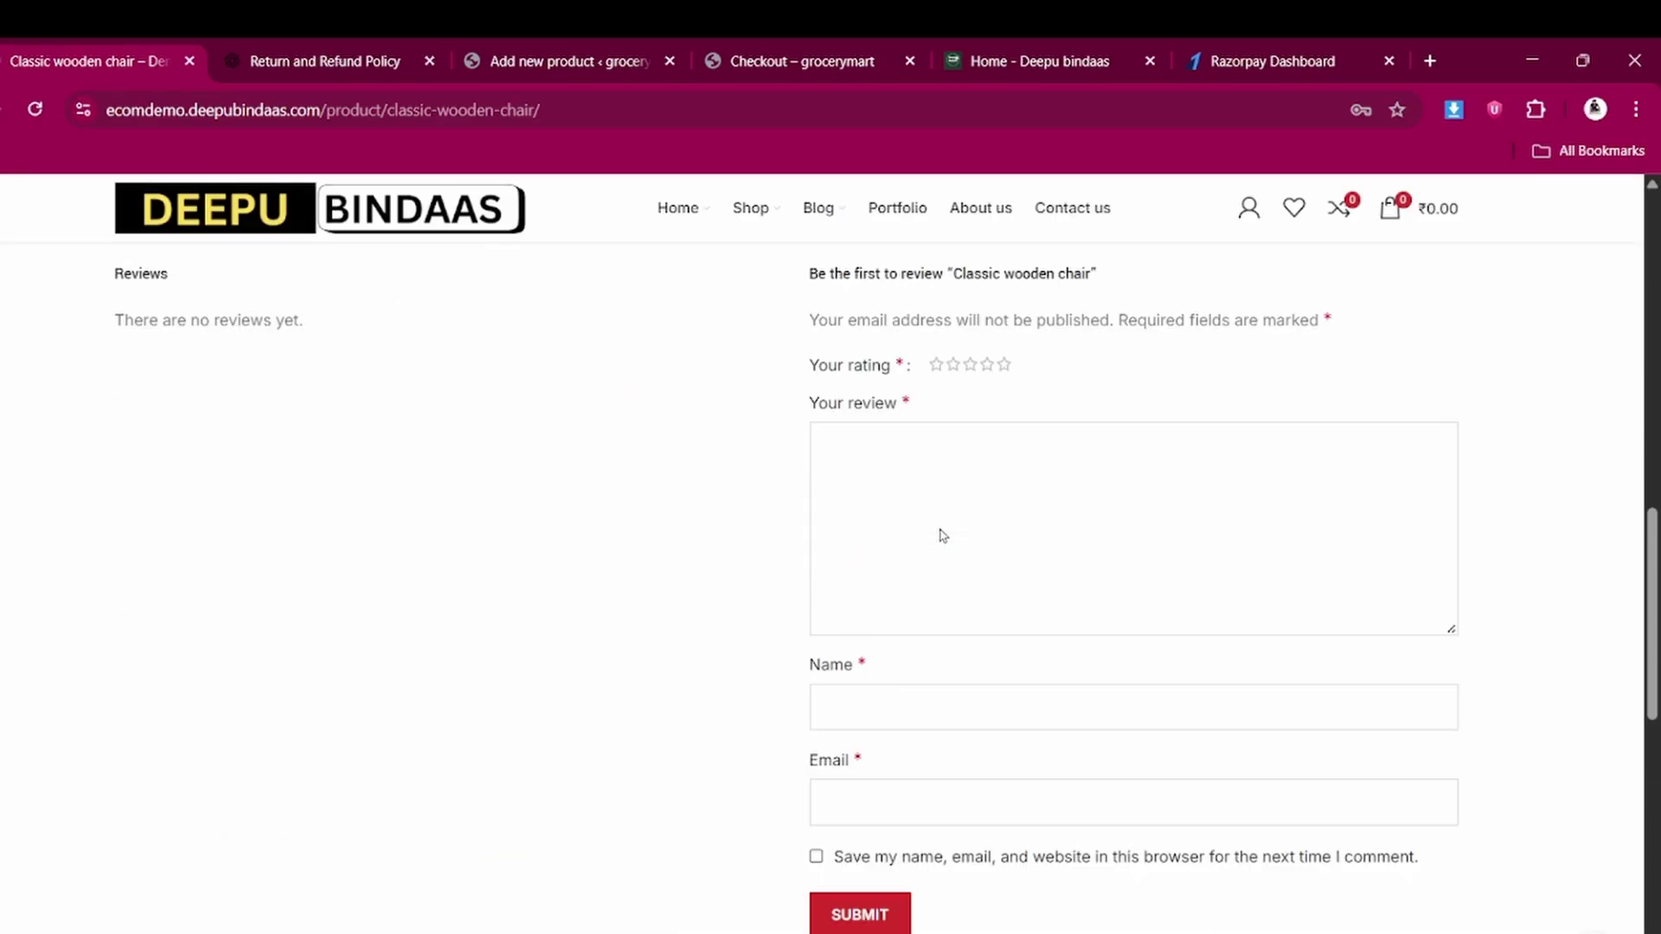
scroll(940, 536, "up", 3)
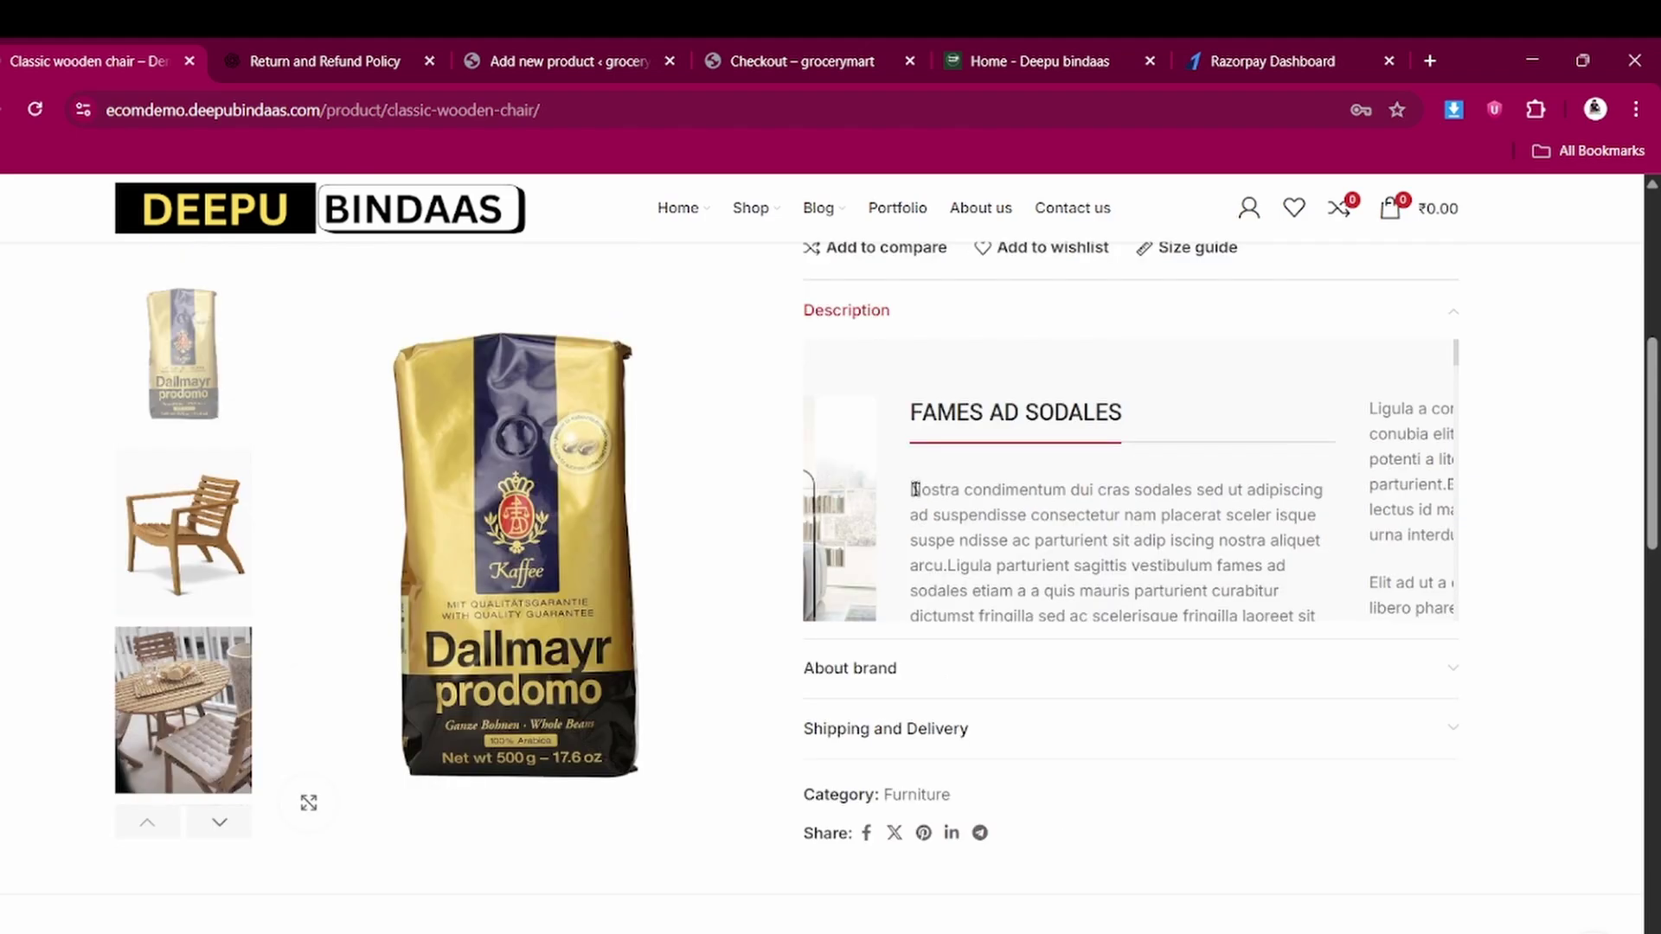
left_click_drag(921, 490, 1353, 615)
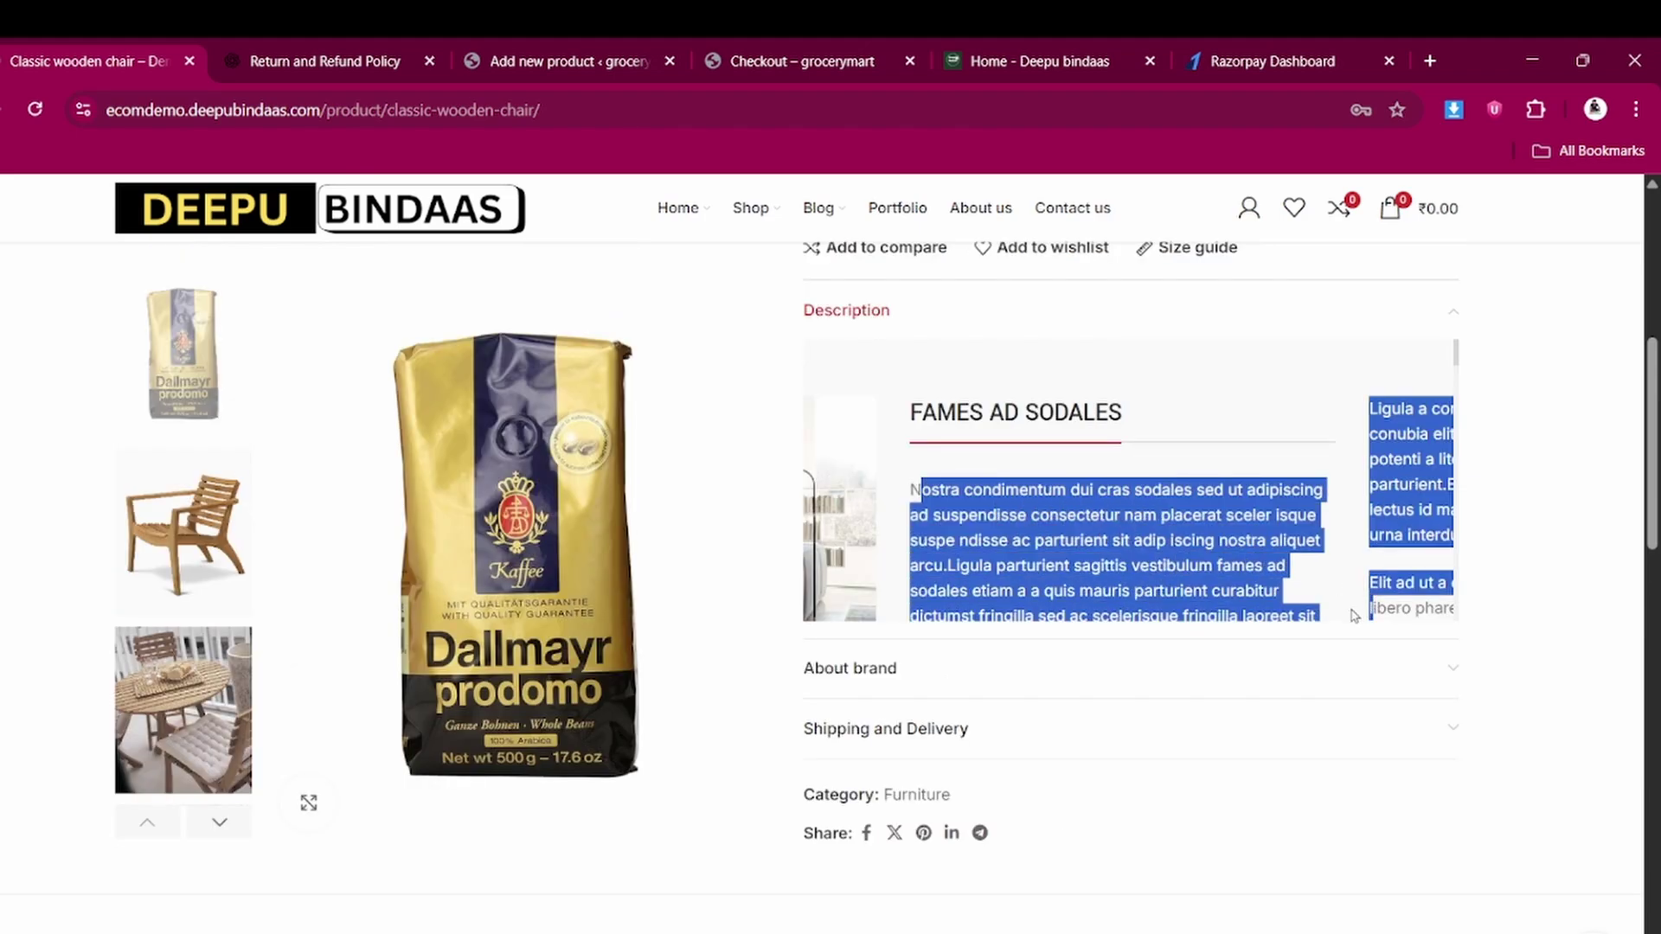
key("ctrl+a")
left_click(1282, 605)
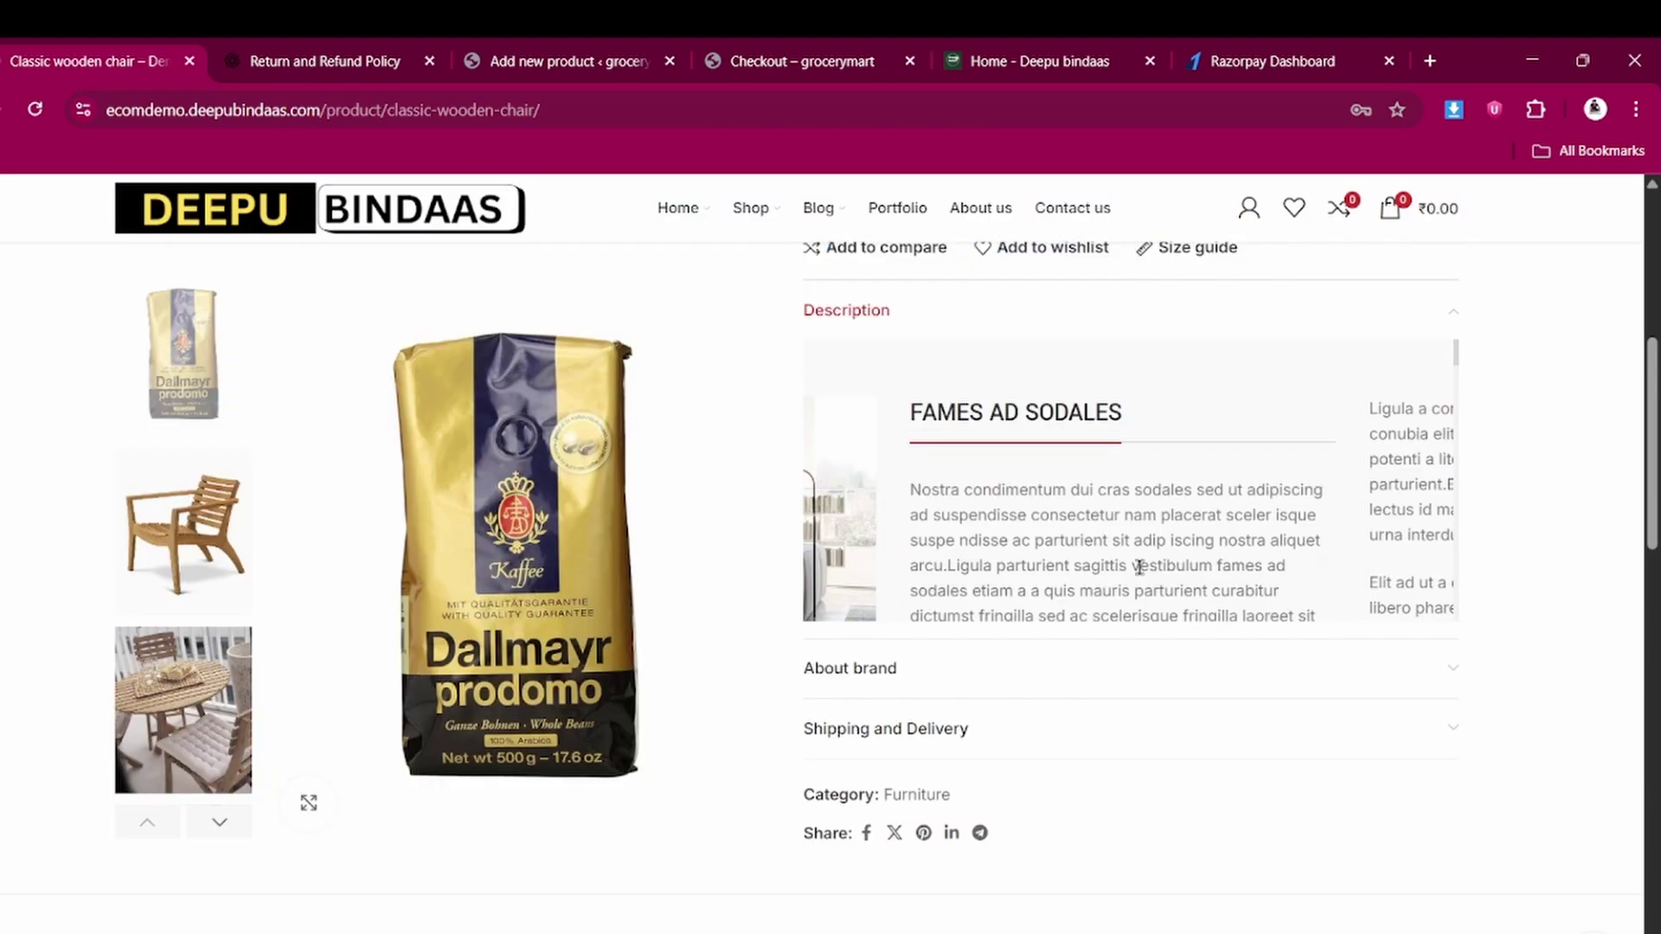
triple_click(922, 491)
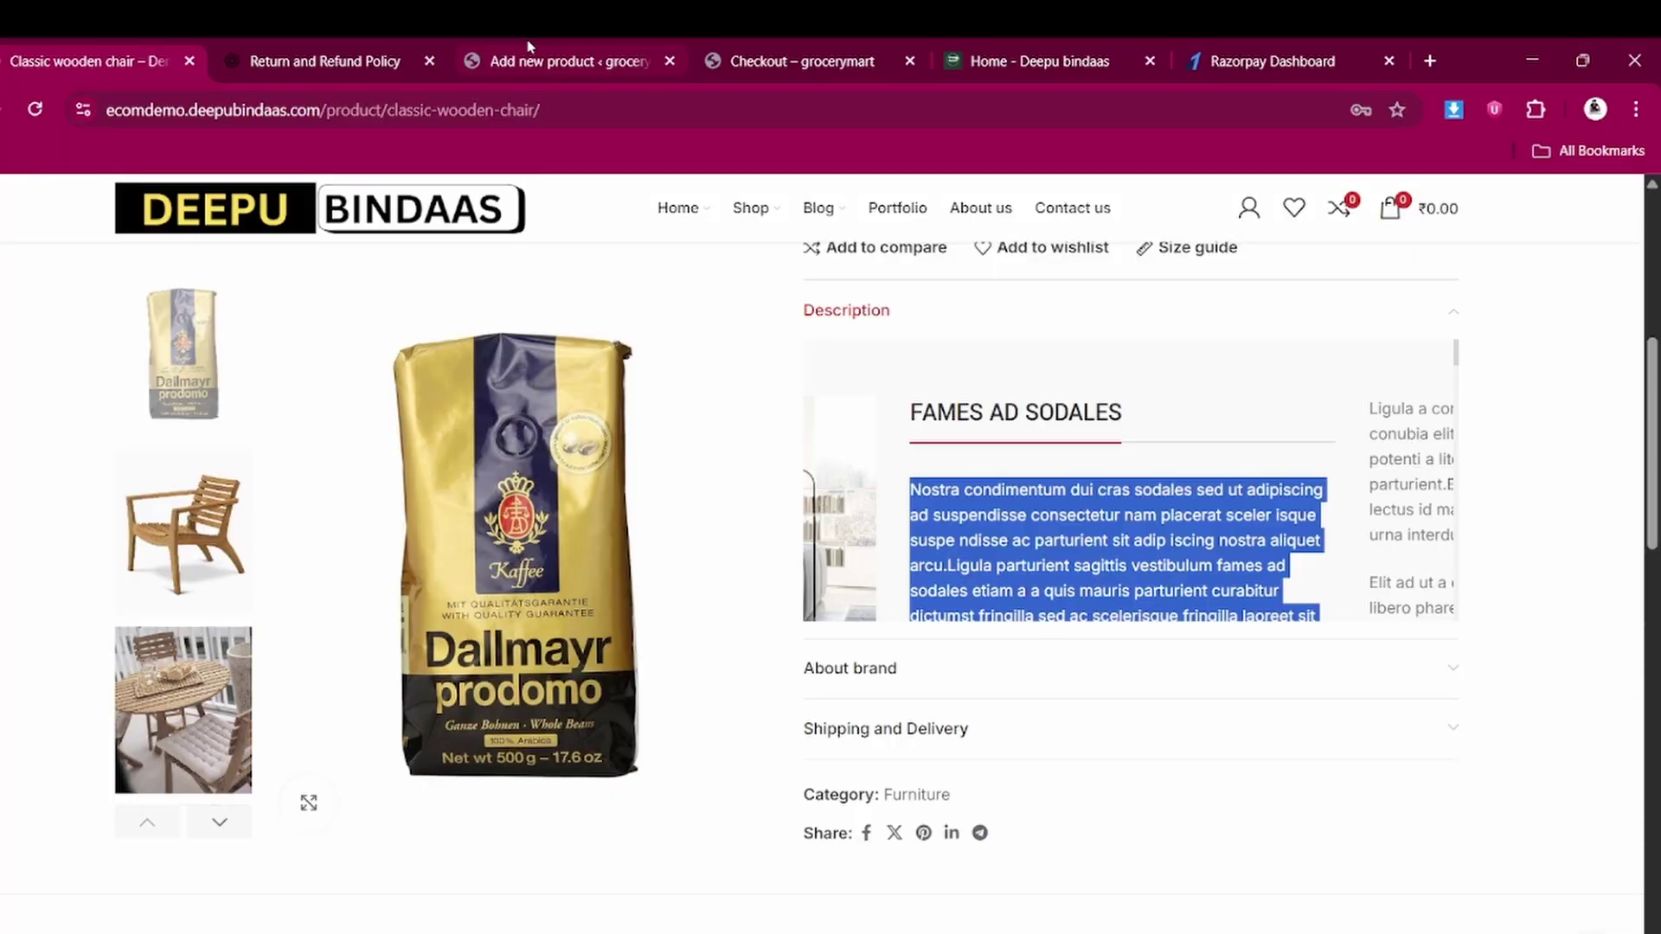
left_click(554, 59)
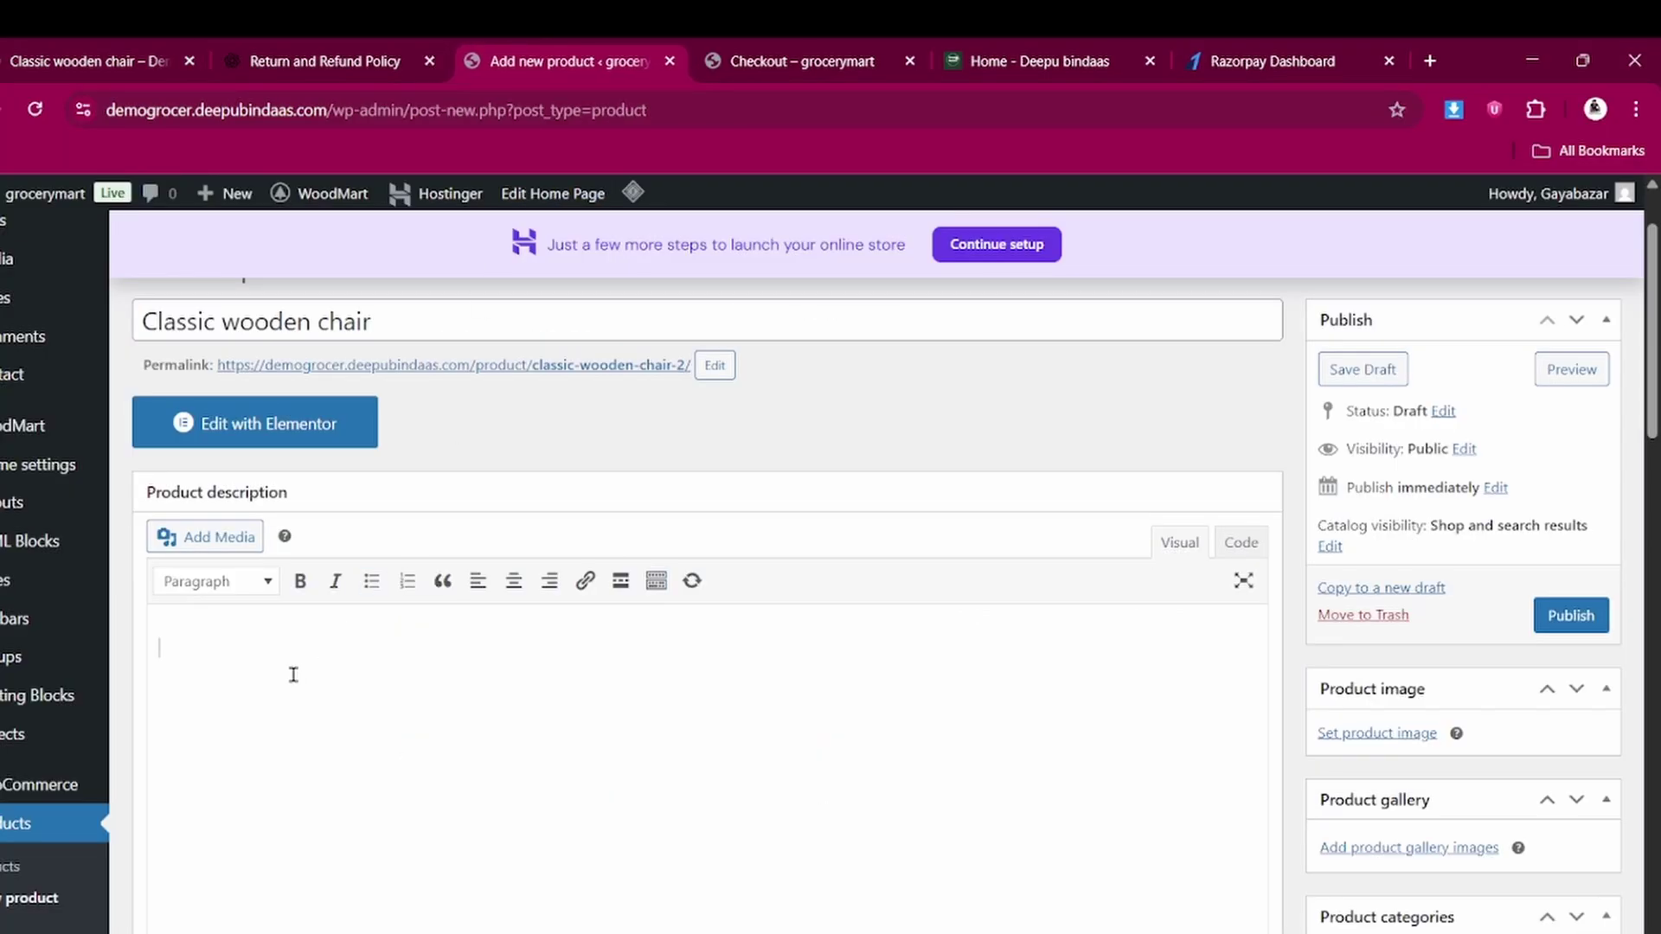
Paste the copied paragraph as the description and set regular price 999, sale price 250
key("ctrl+v")
scroll(520, 762, "down", 5)
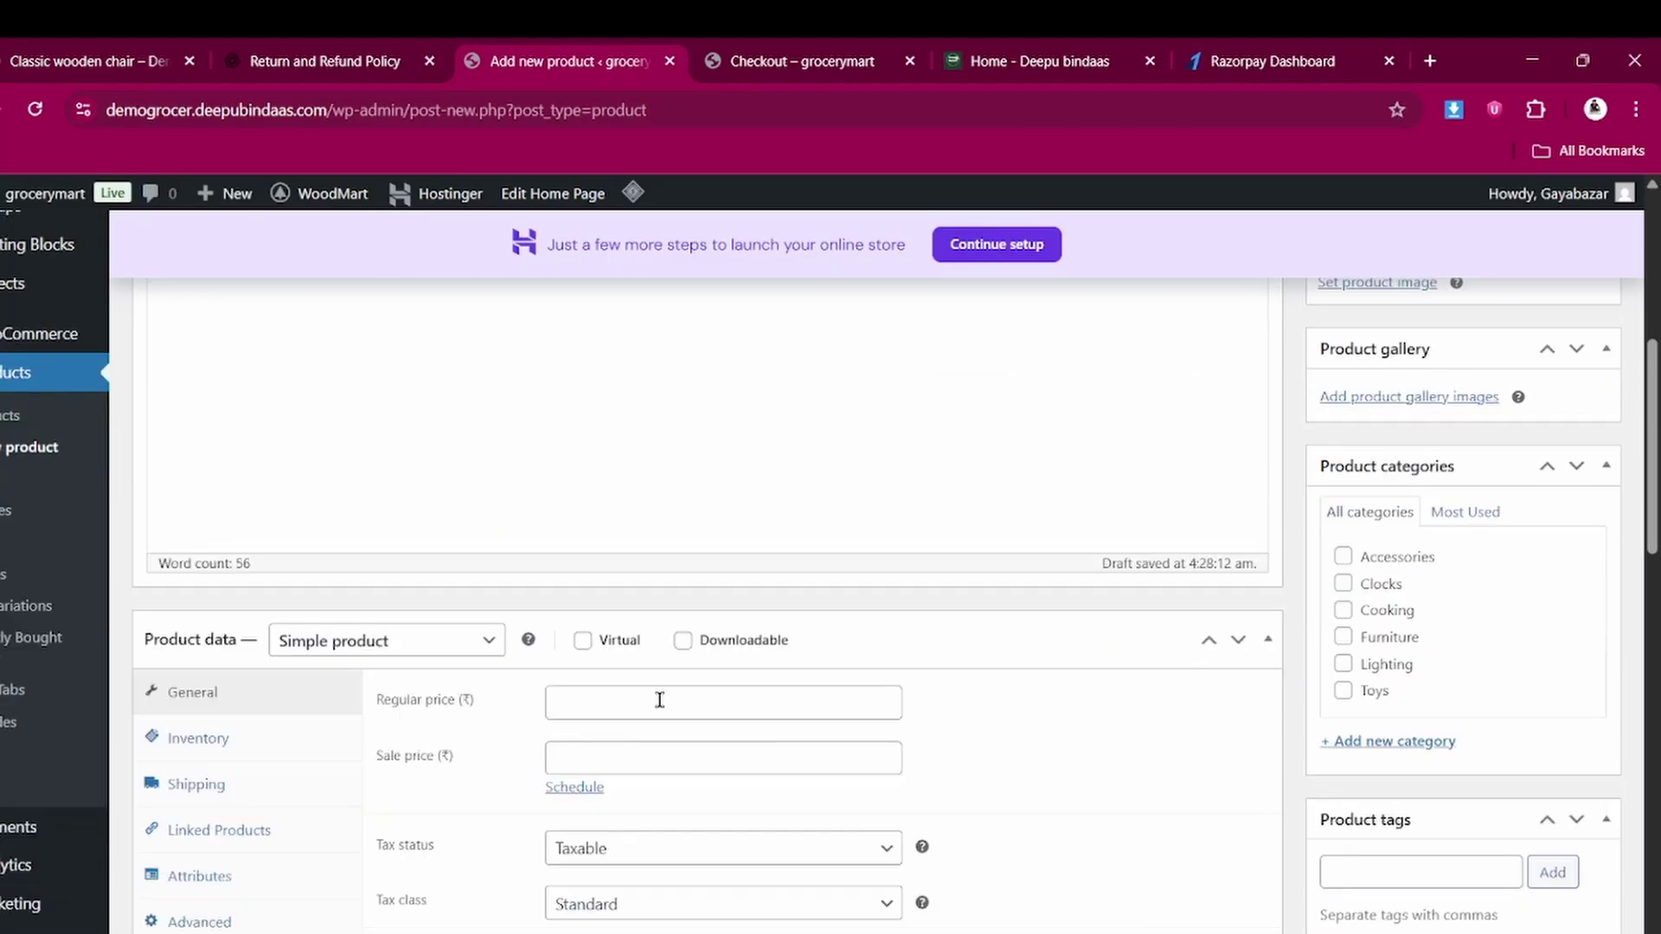
left_click(628, 695)
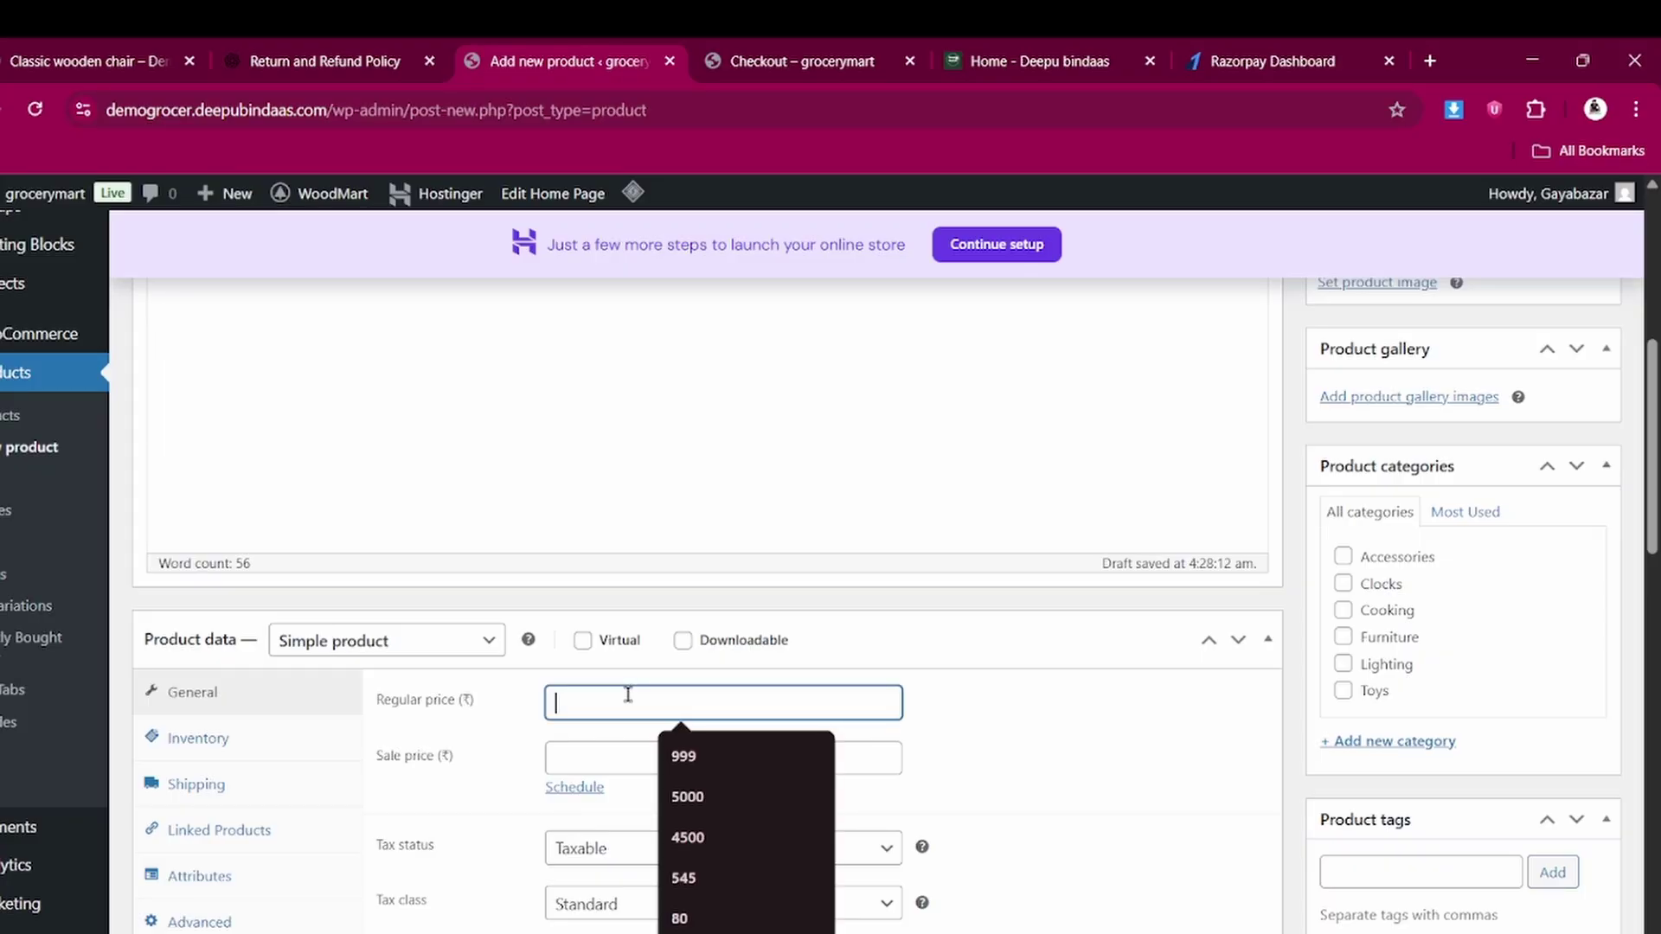
left_click(678, 753)
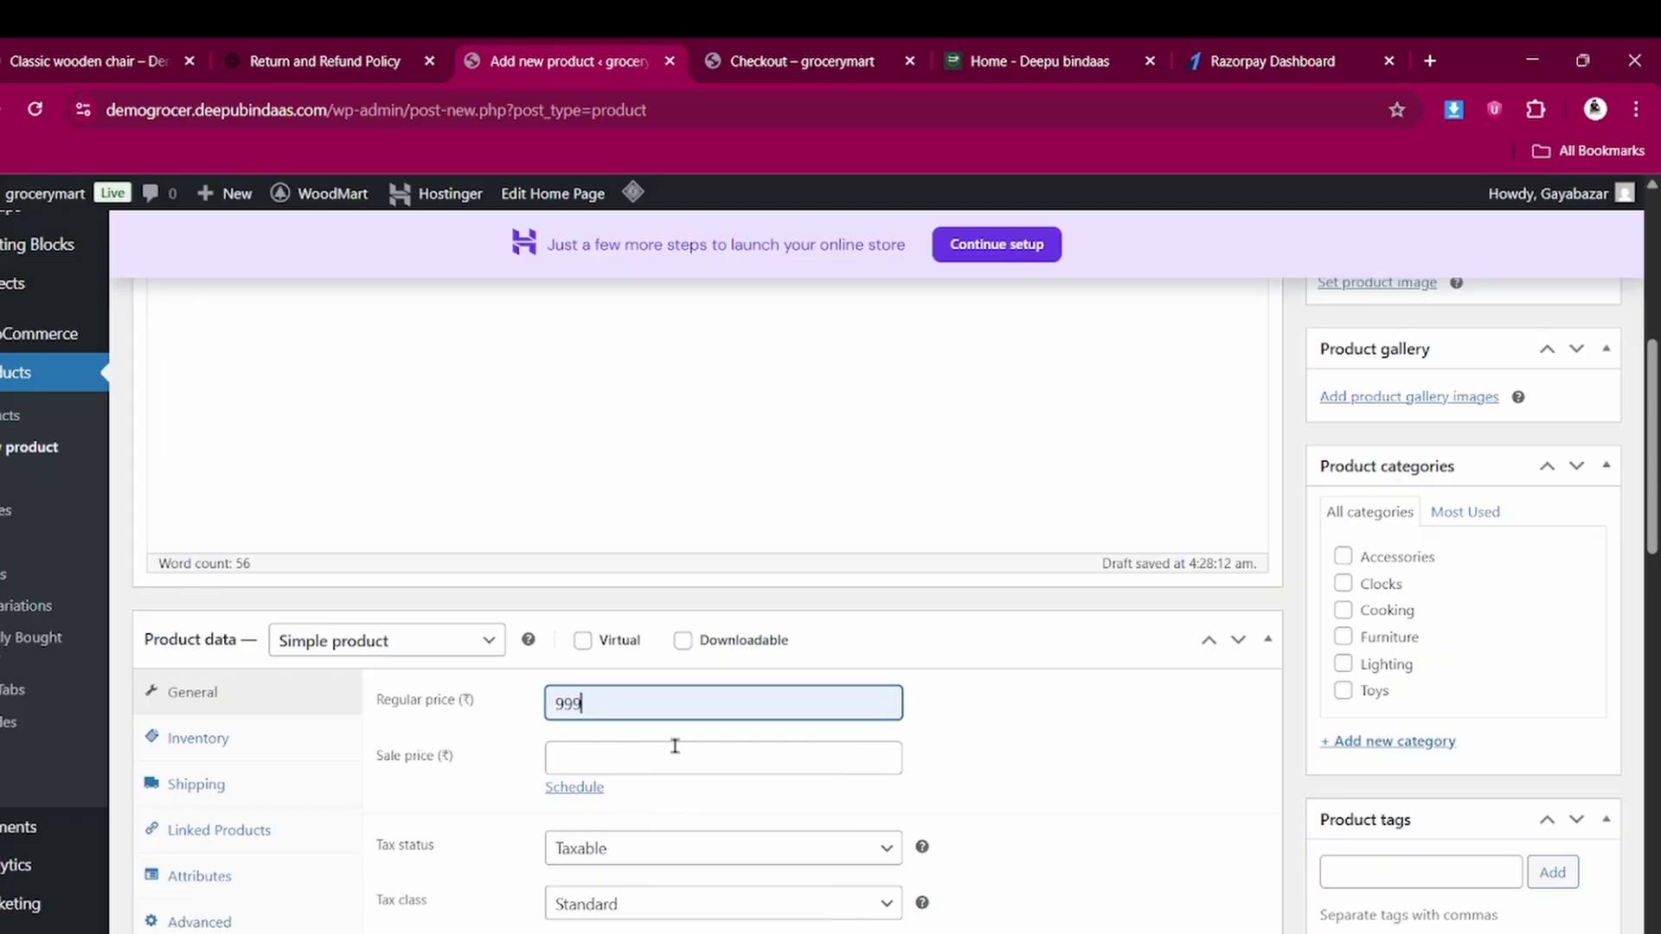
left_click(675, 745)
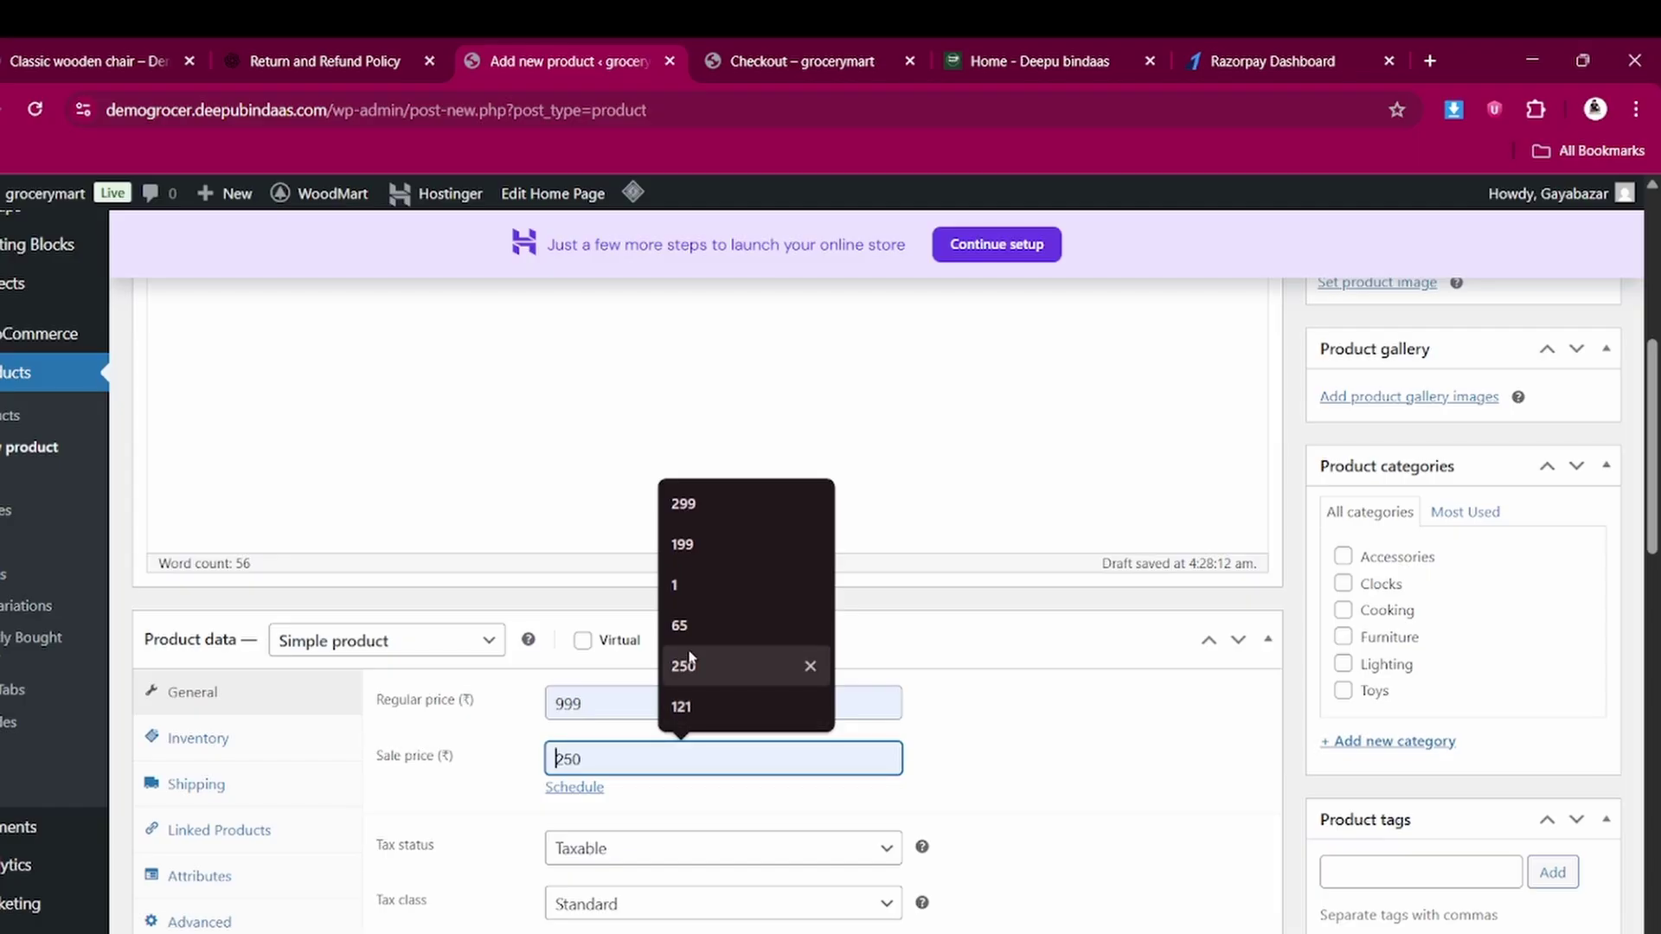
left_click(689, 666)
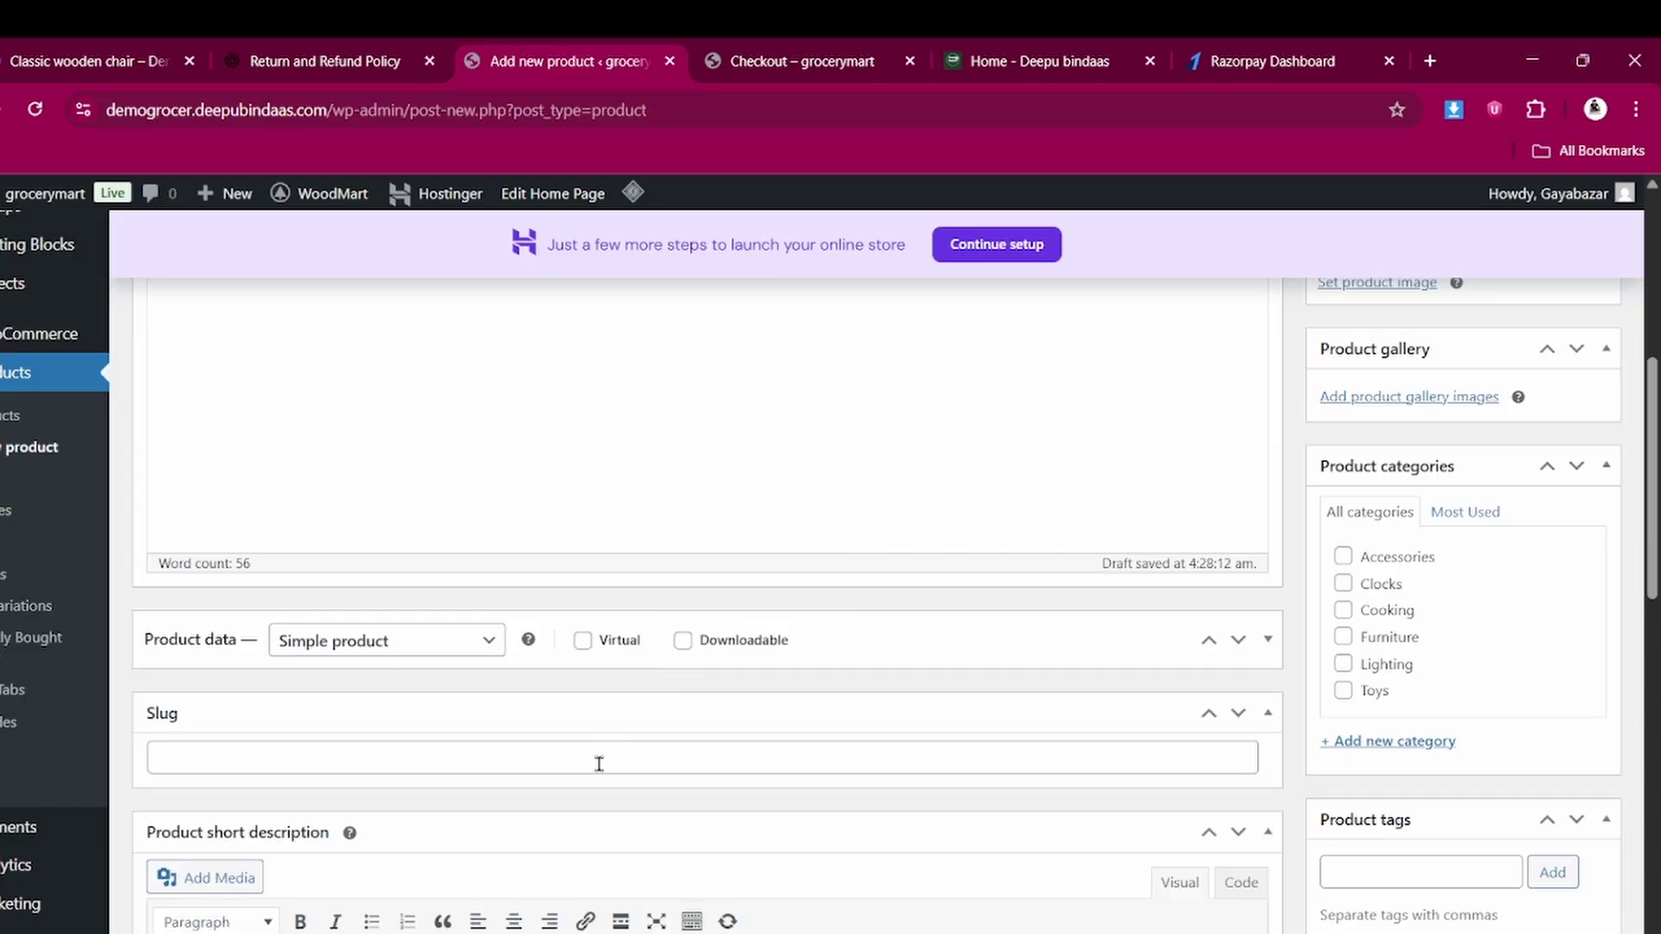
Keep tax status Taxable and set the tax class to GST 5%
scroll(598, 764, "down", 1)
scroll(259, 502, "up", 10)
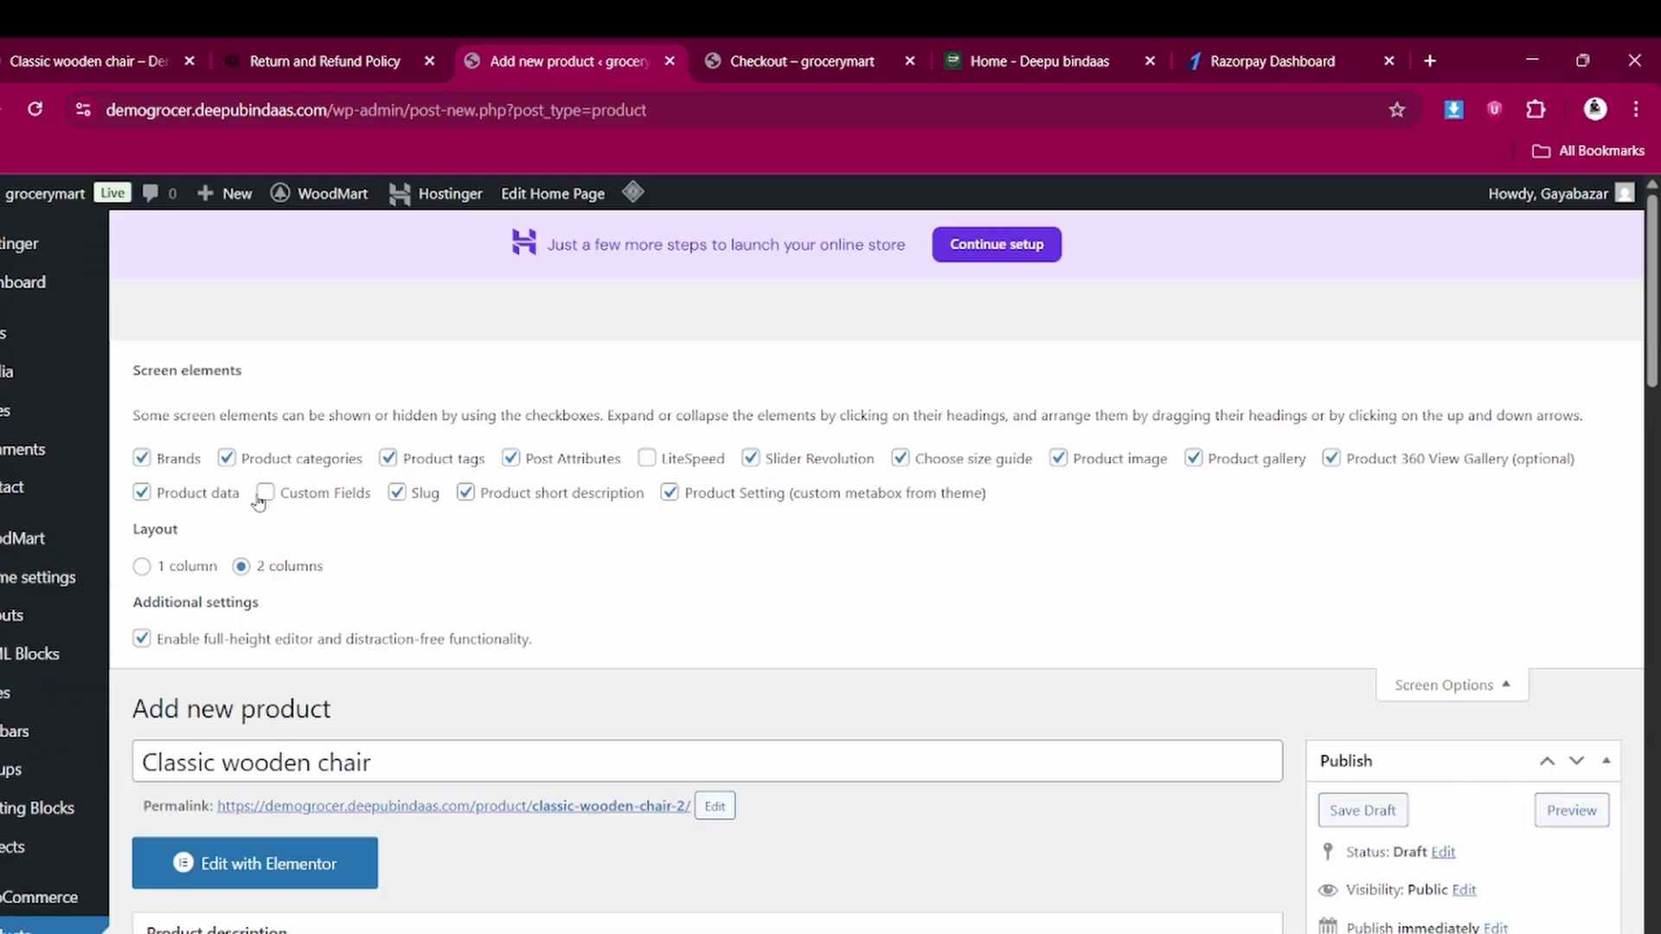
scroll(609, 586, "down", 15)
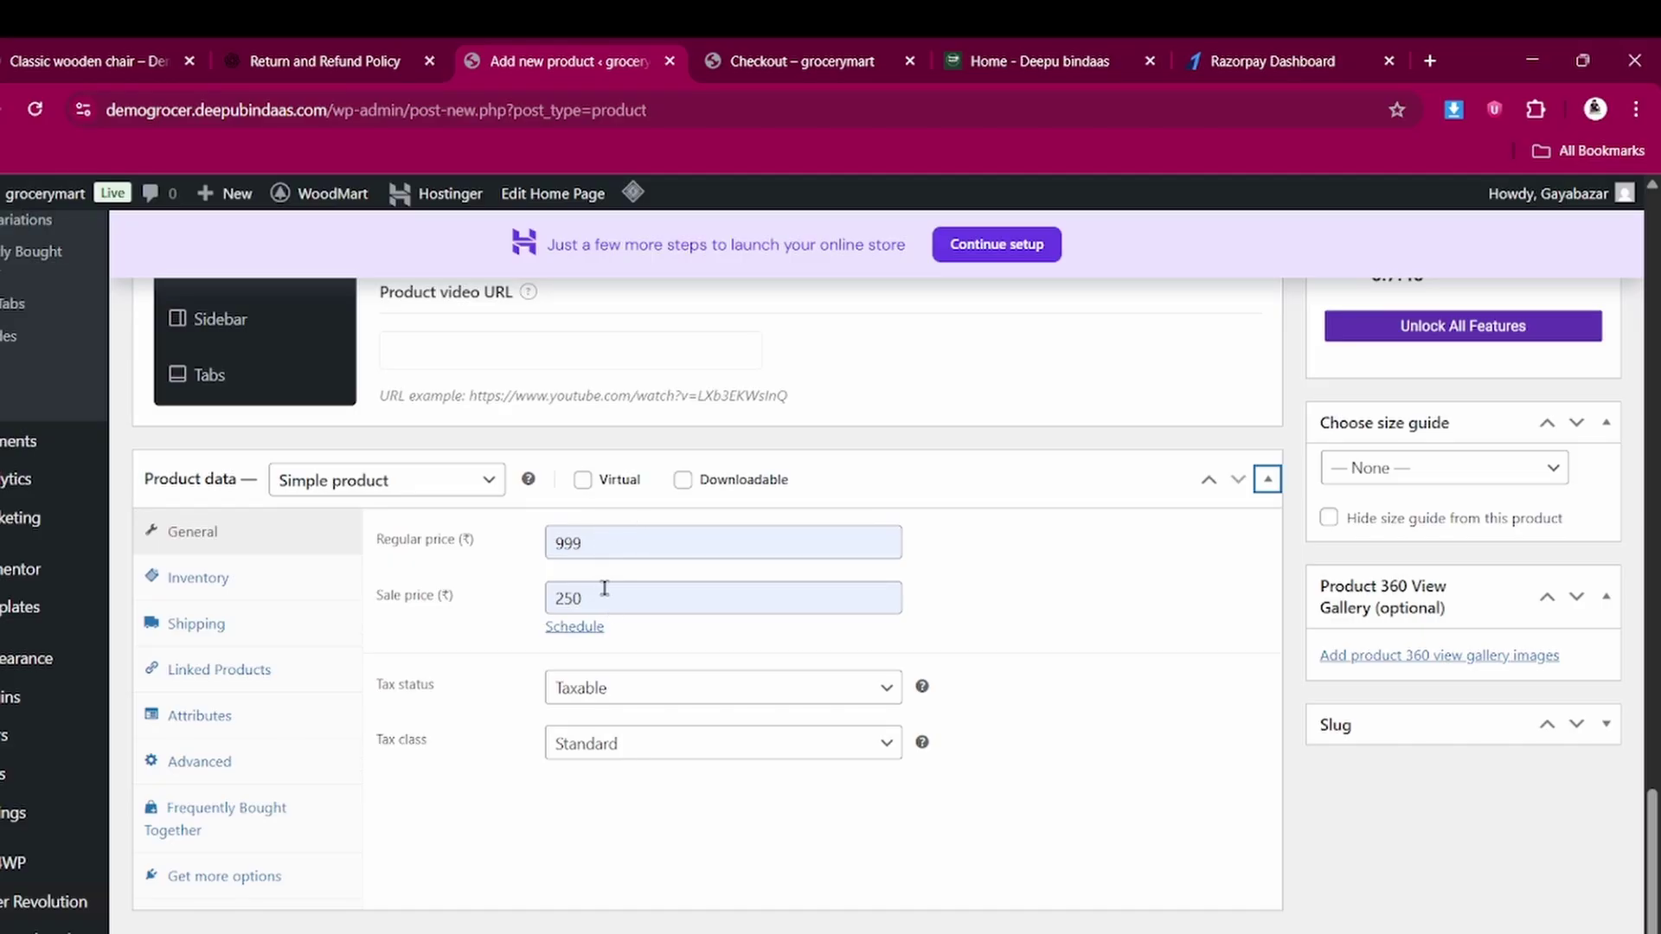
left_click(608, 691)
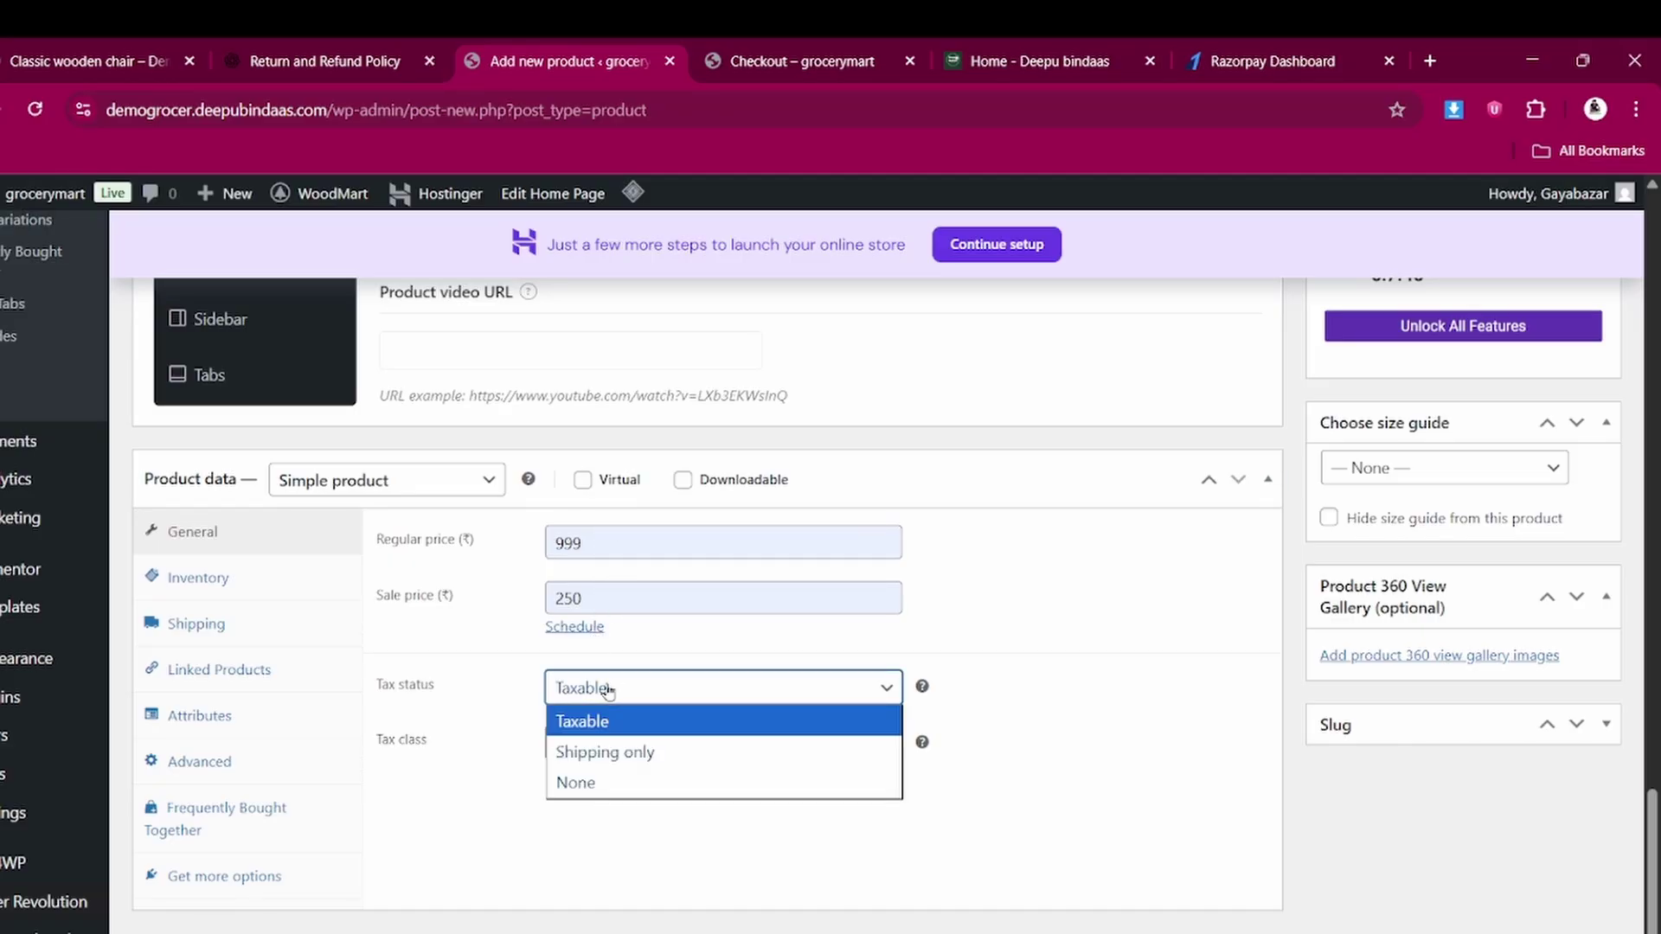
left_click(593, 734)
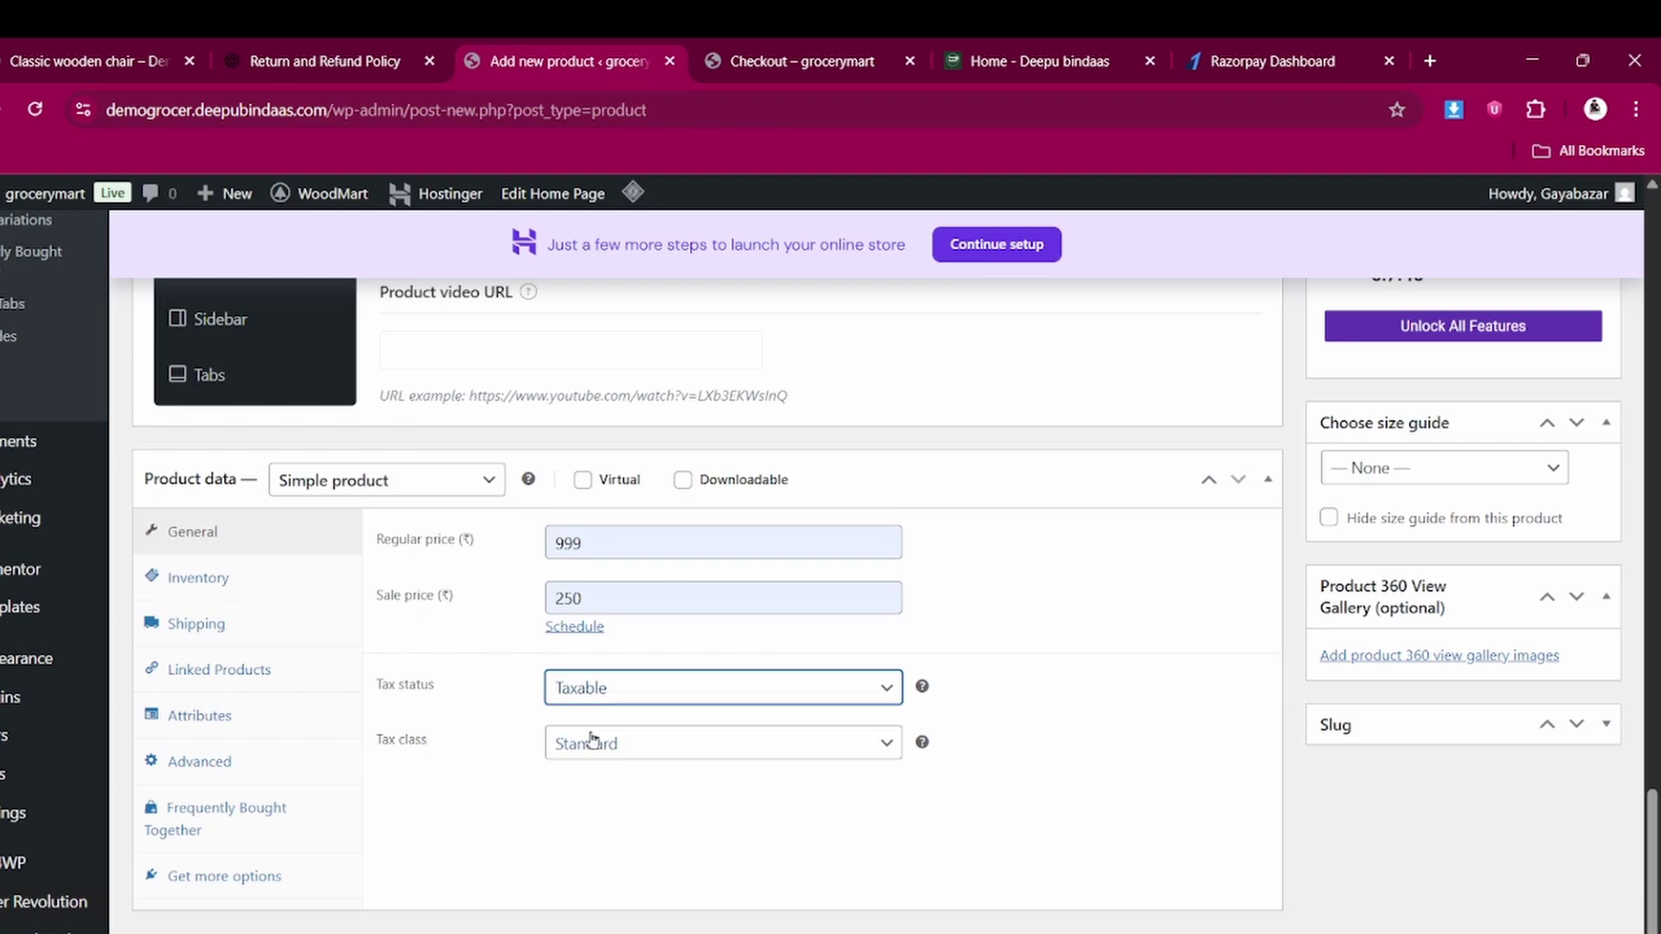
left_click(595, 735)
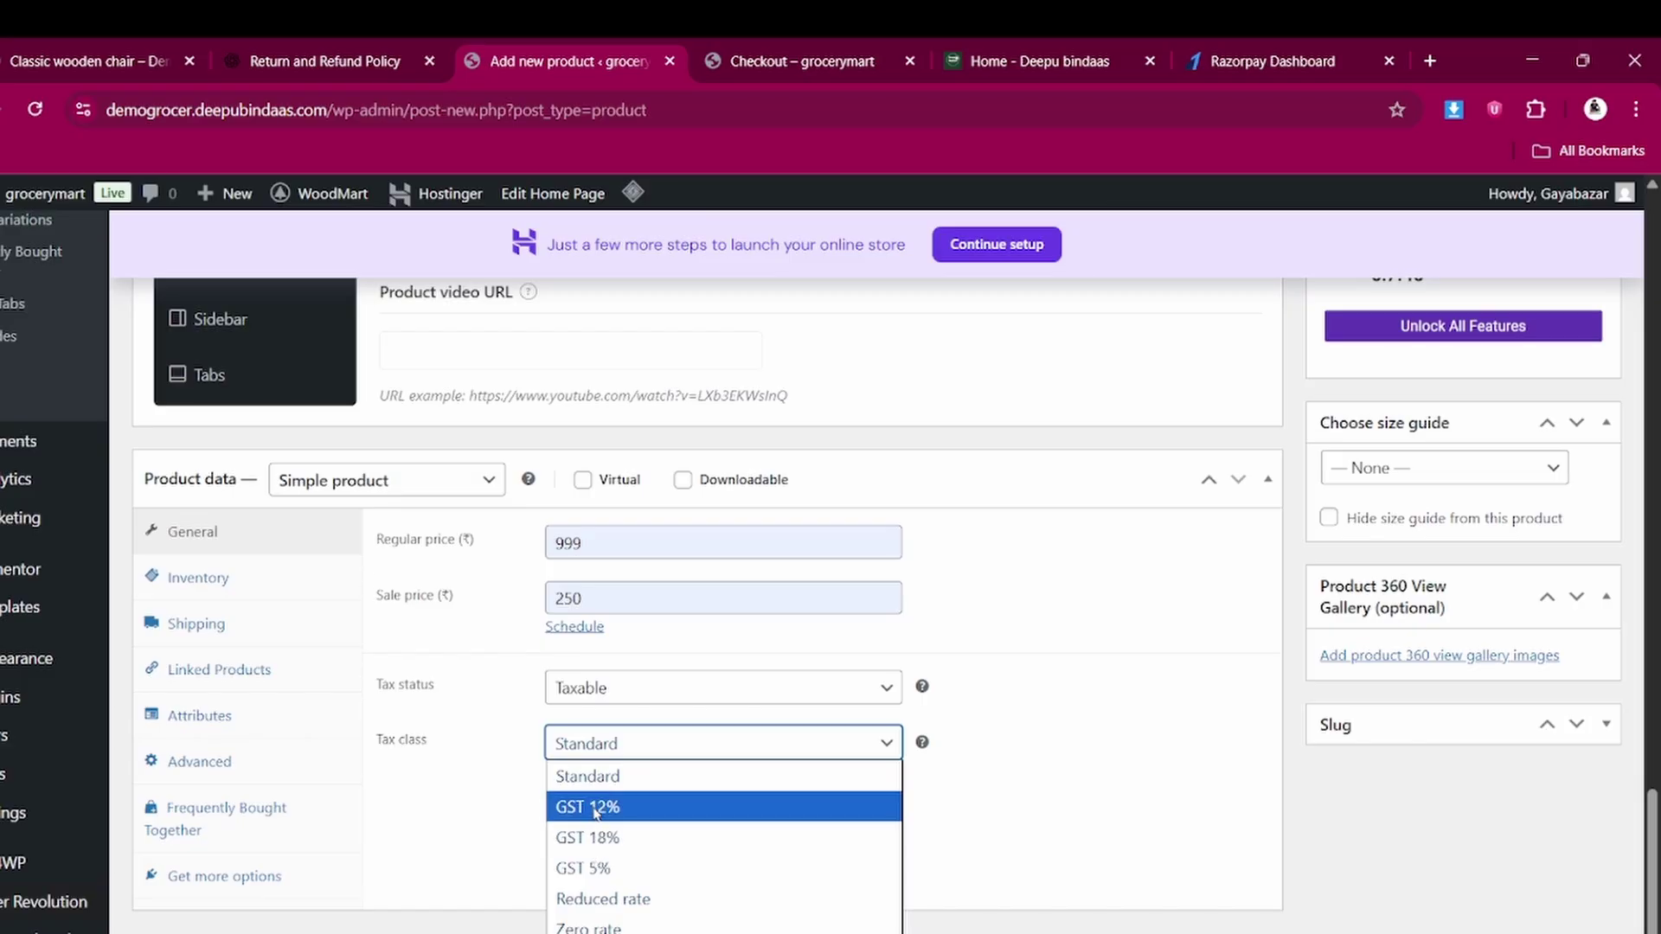
left_click(599, 869)
scroll(611, 711, "up", 1)
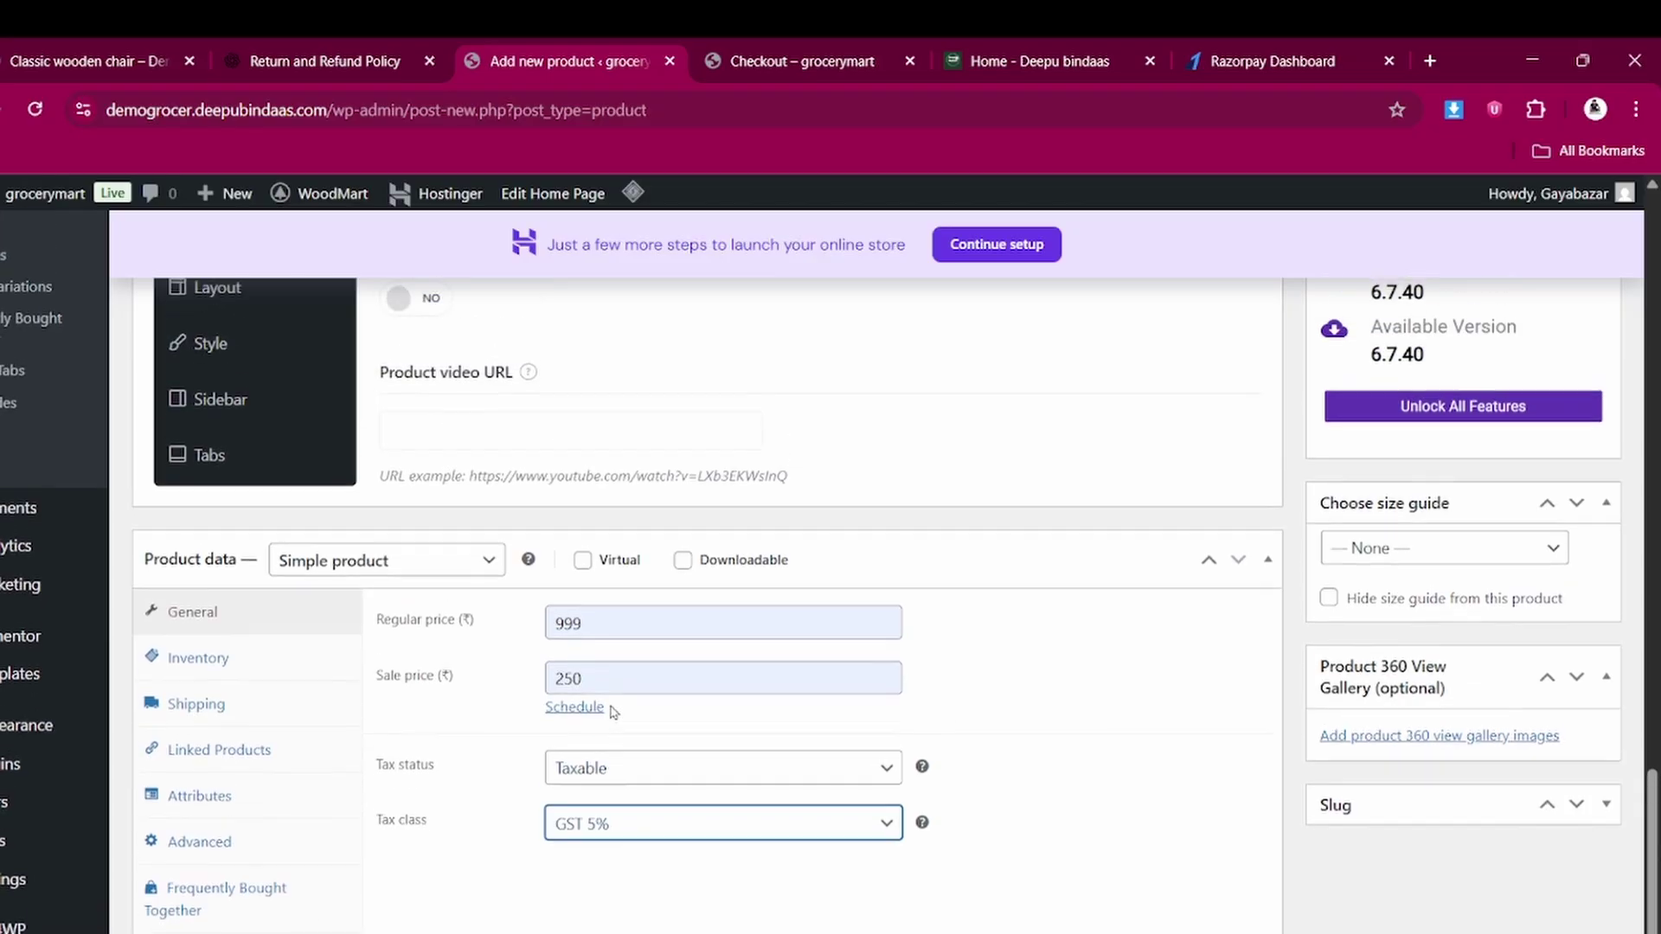
scroll(610, 711, "down", 1)
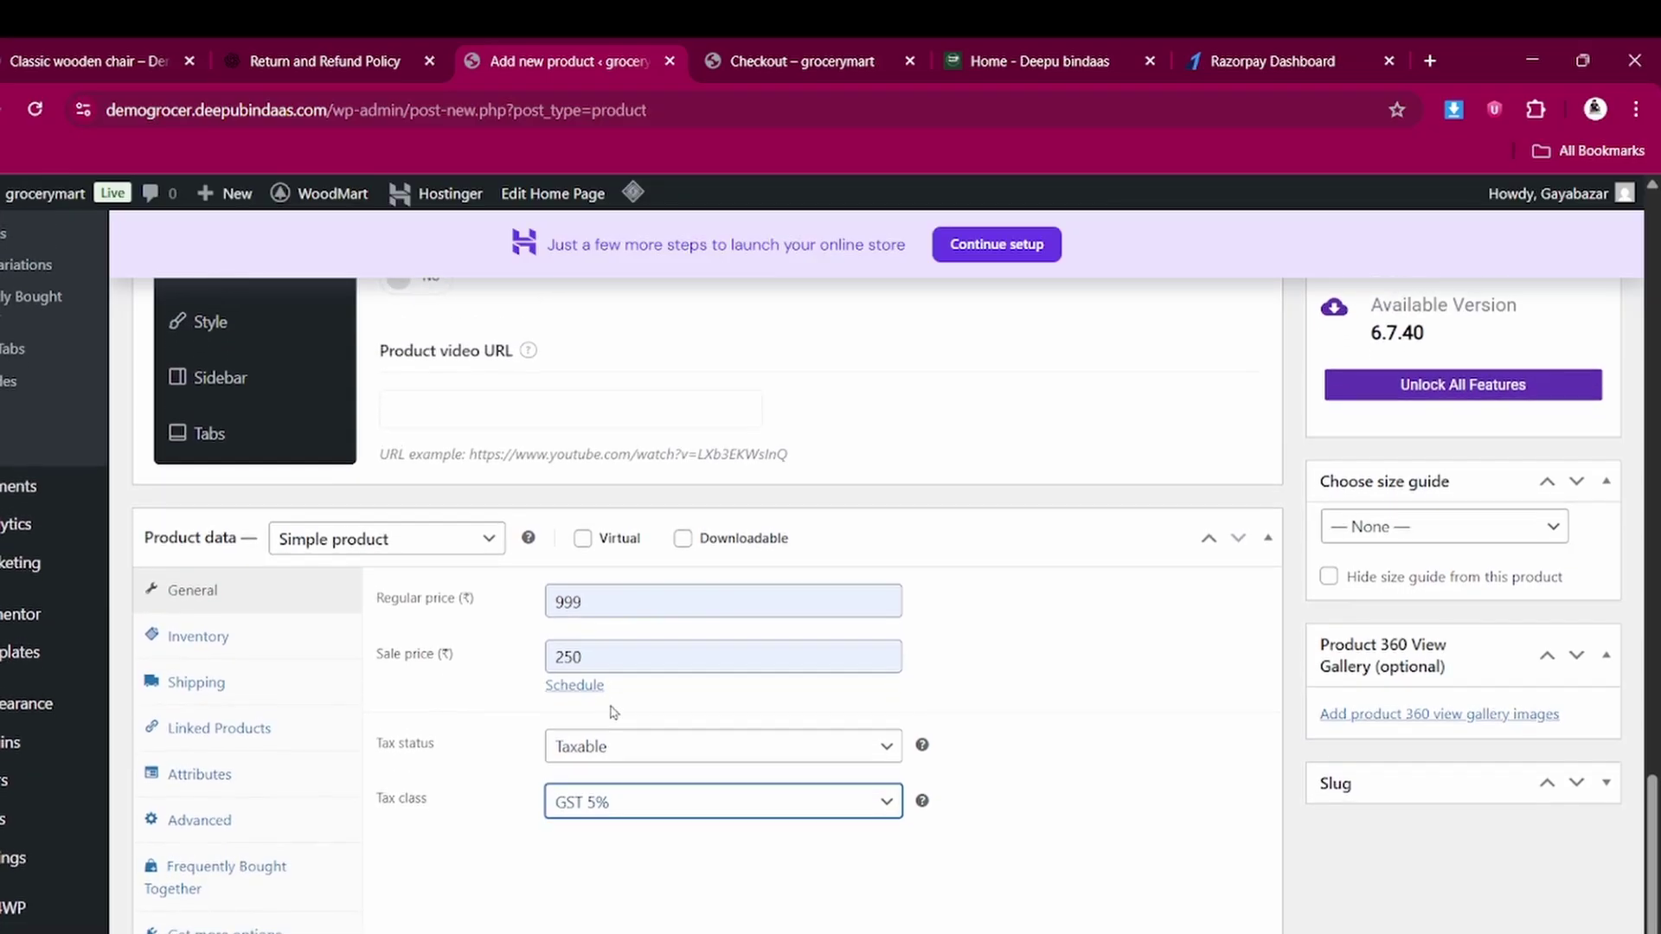
In the Inventory settings, enter SKU t0001 for the chair
left_click(221, 638)
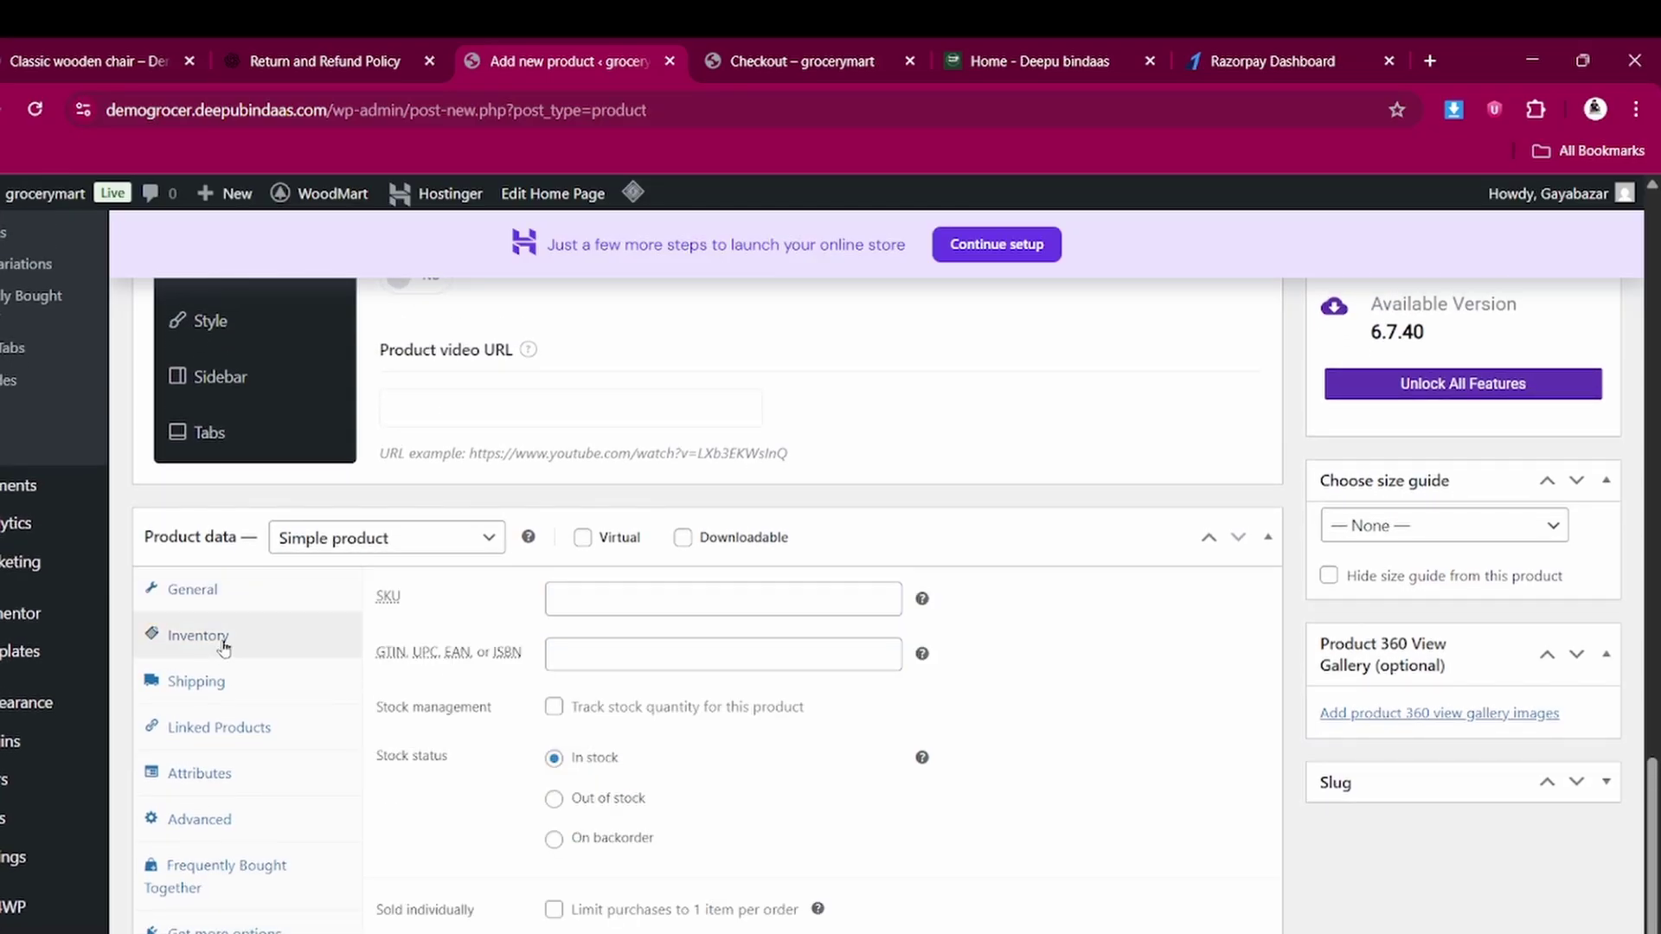
left_click(558, 602)
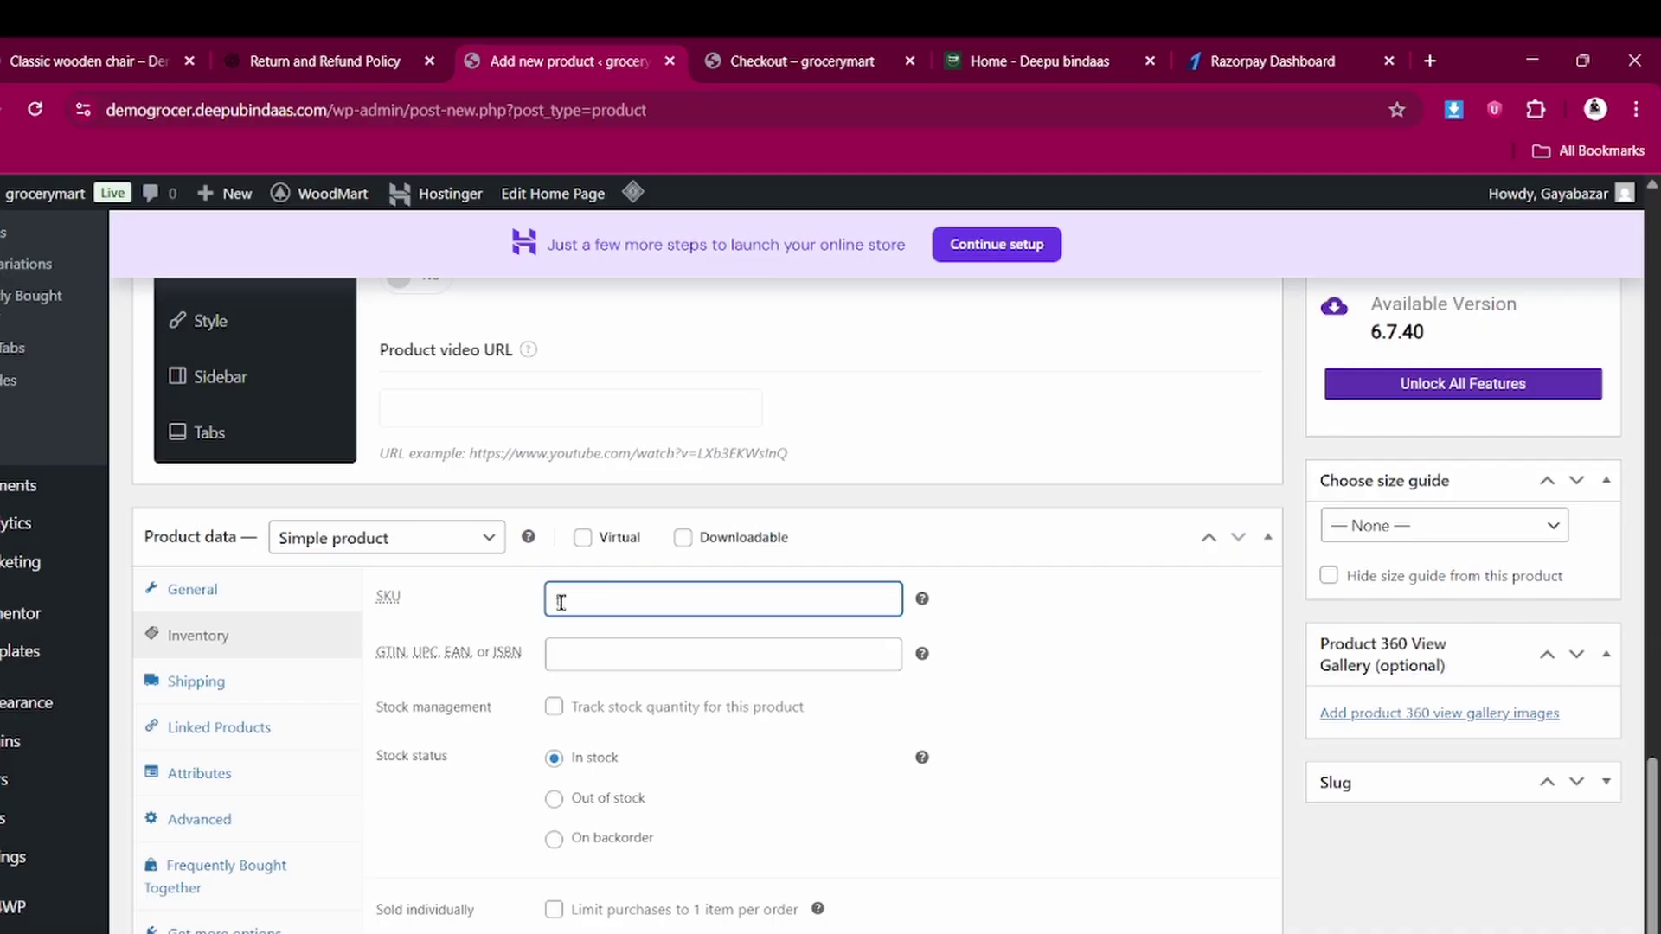
type("100")
scroll(561, 603, "down", 2)
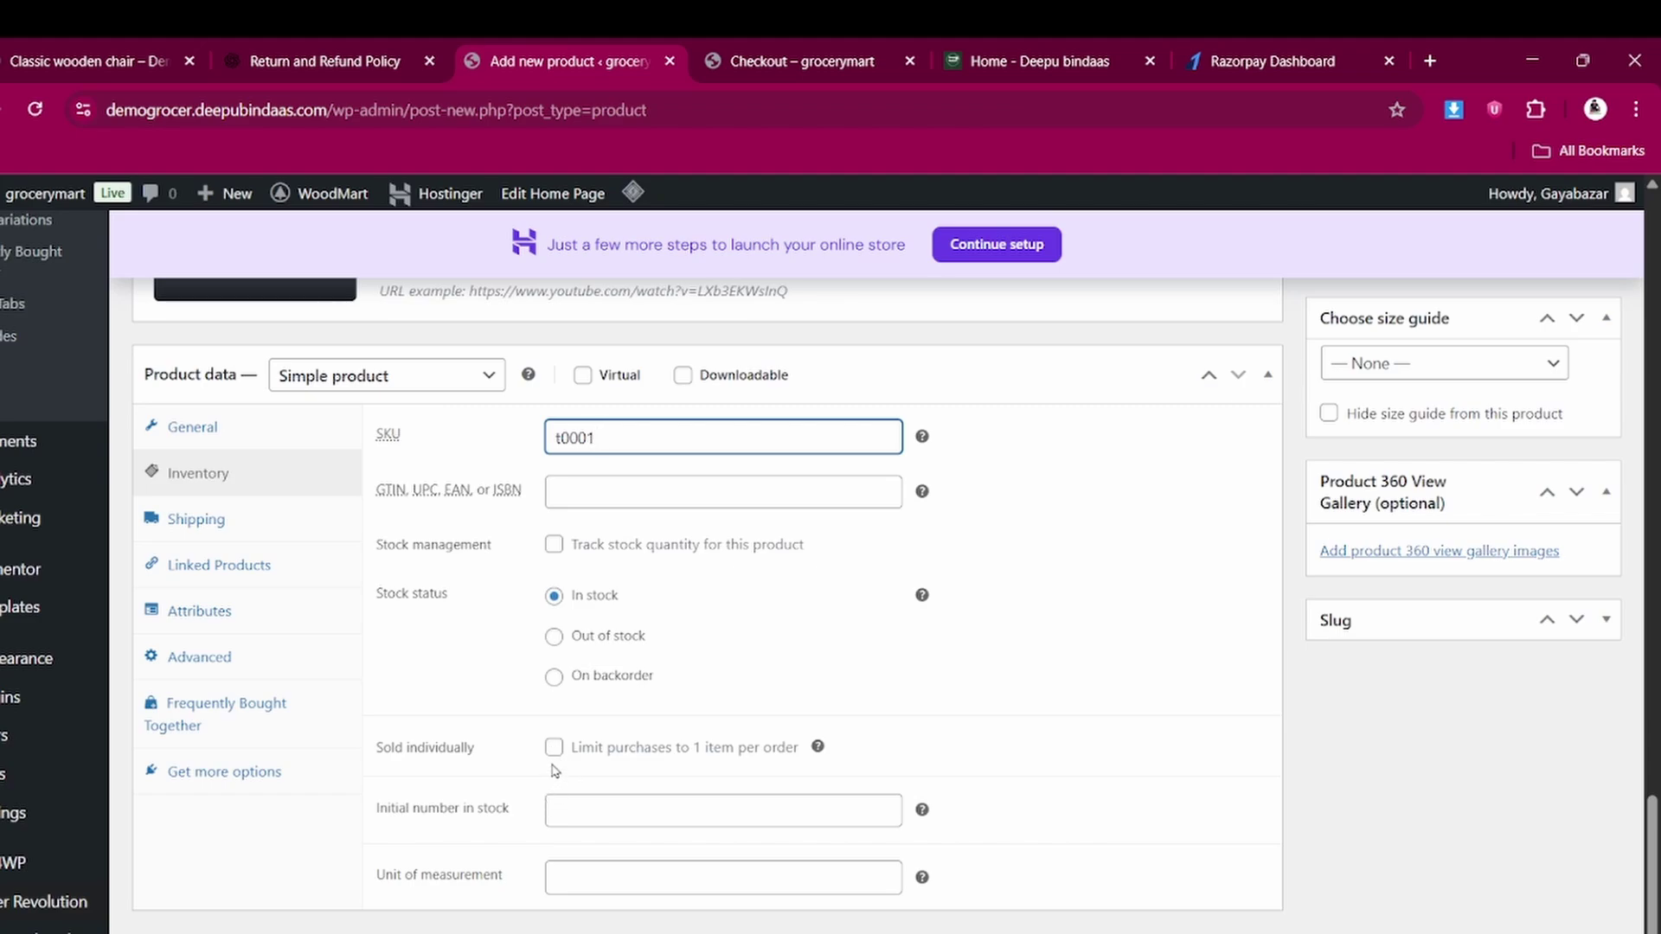
left_click(552, 749)
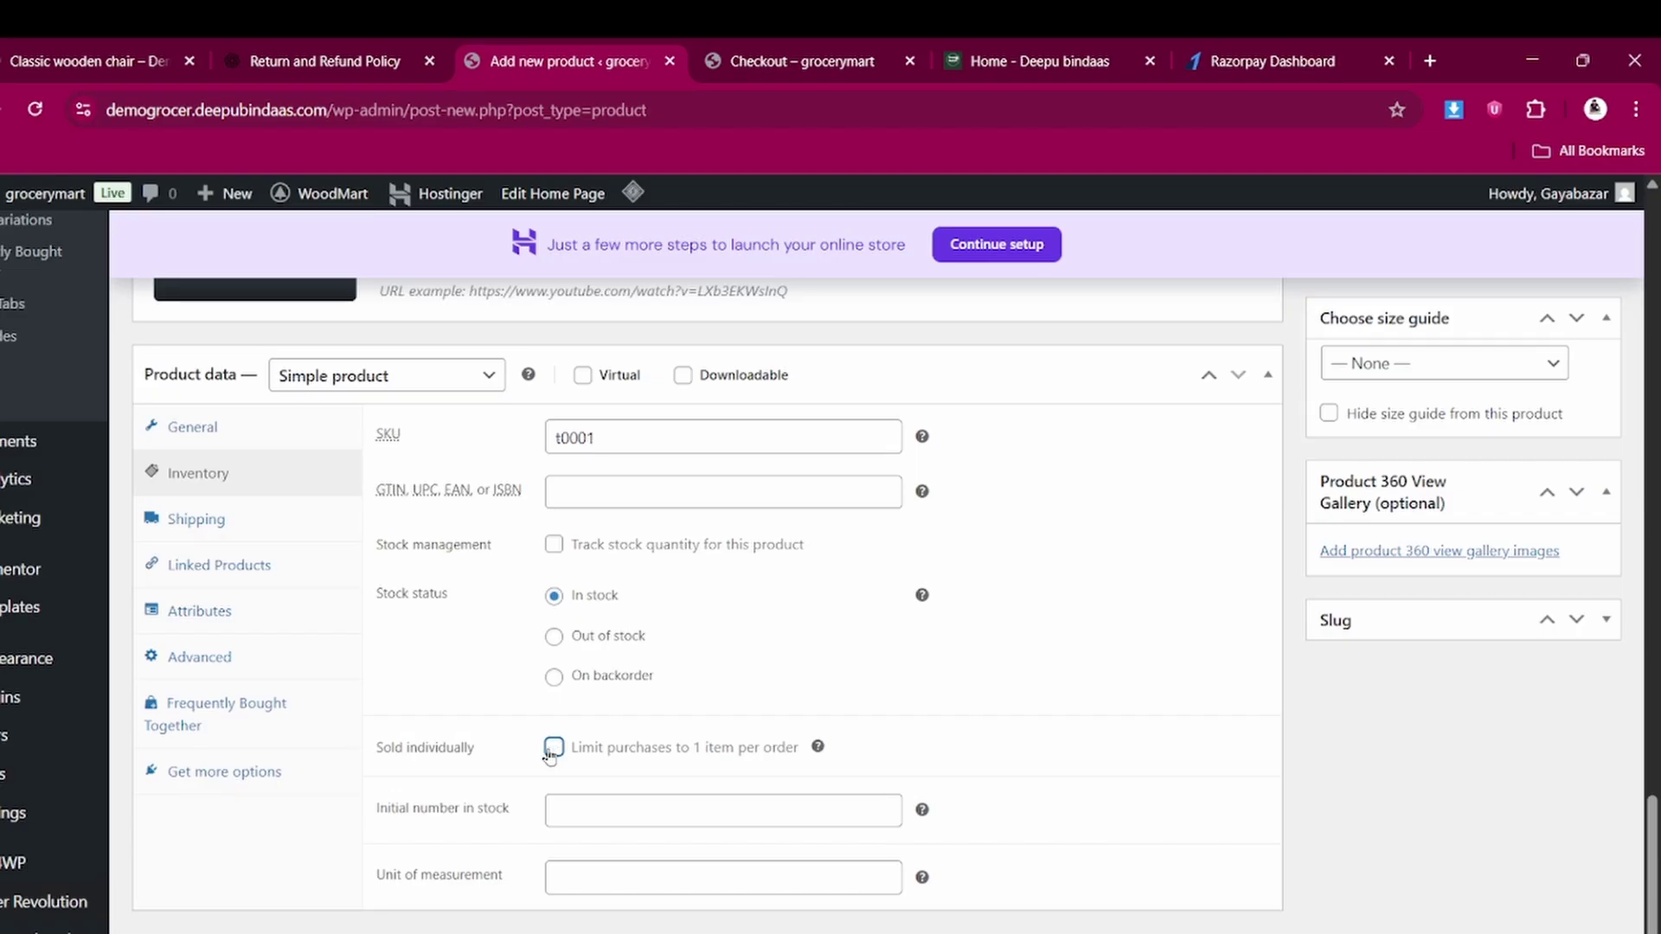
Set initial stock to 200 and unit of measurement to 100, leaving stock tracking off
left_click(554, 545)
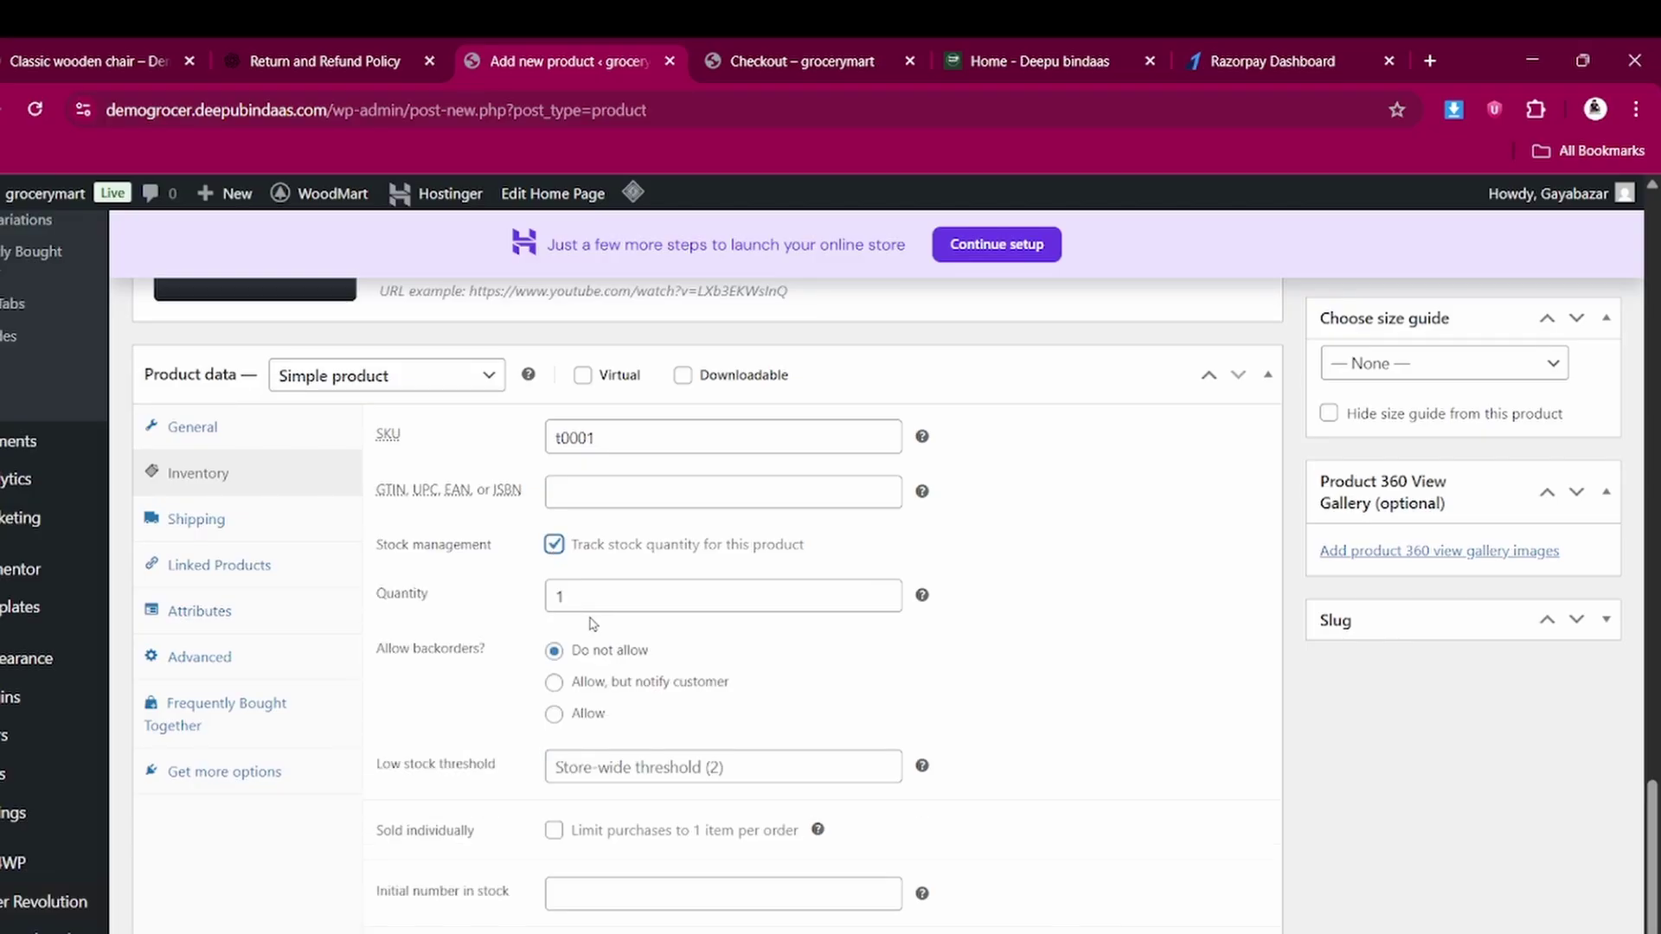
left_click(555, 547)
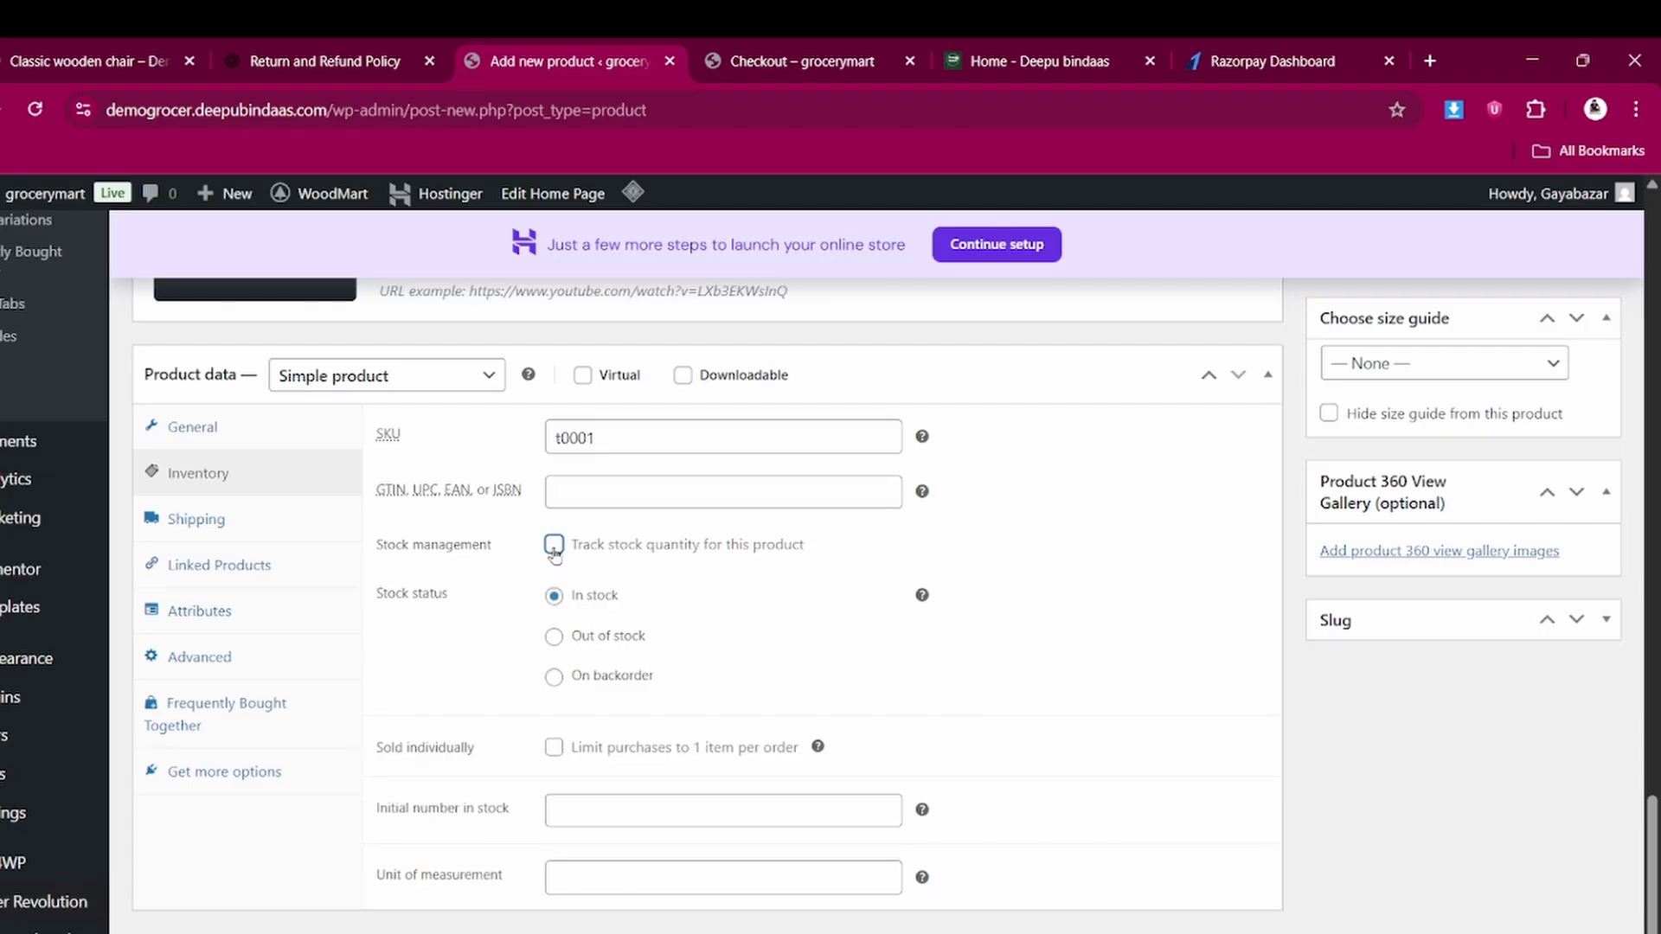
left_click(548, 808)
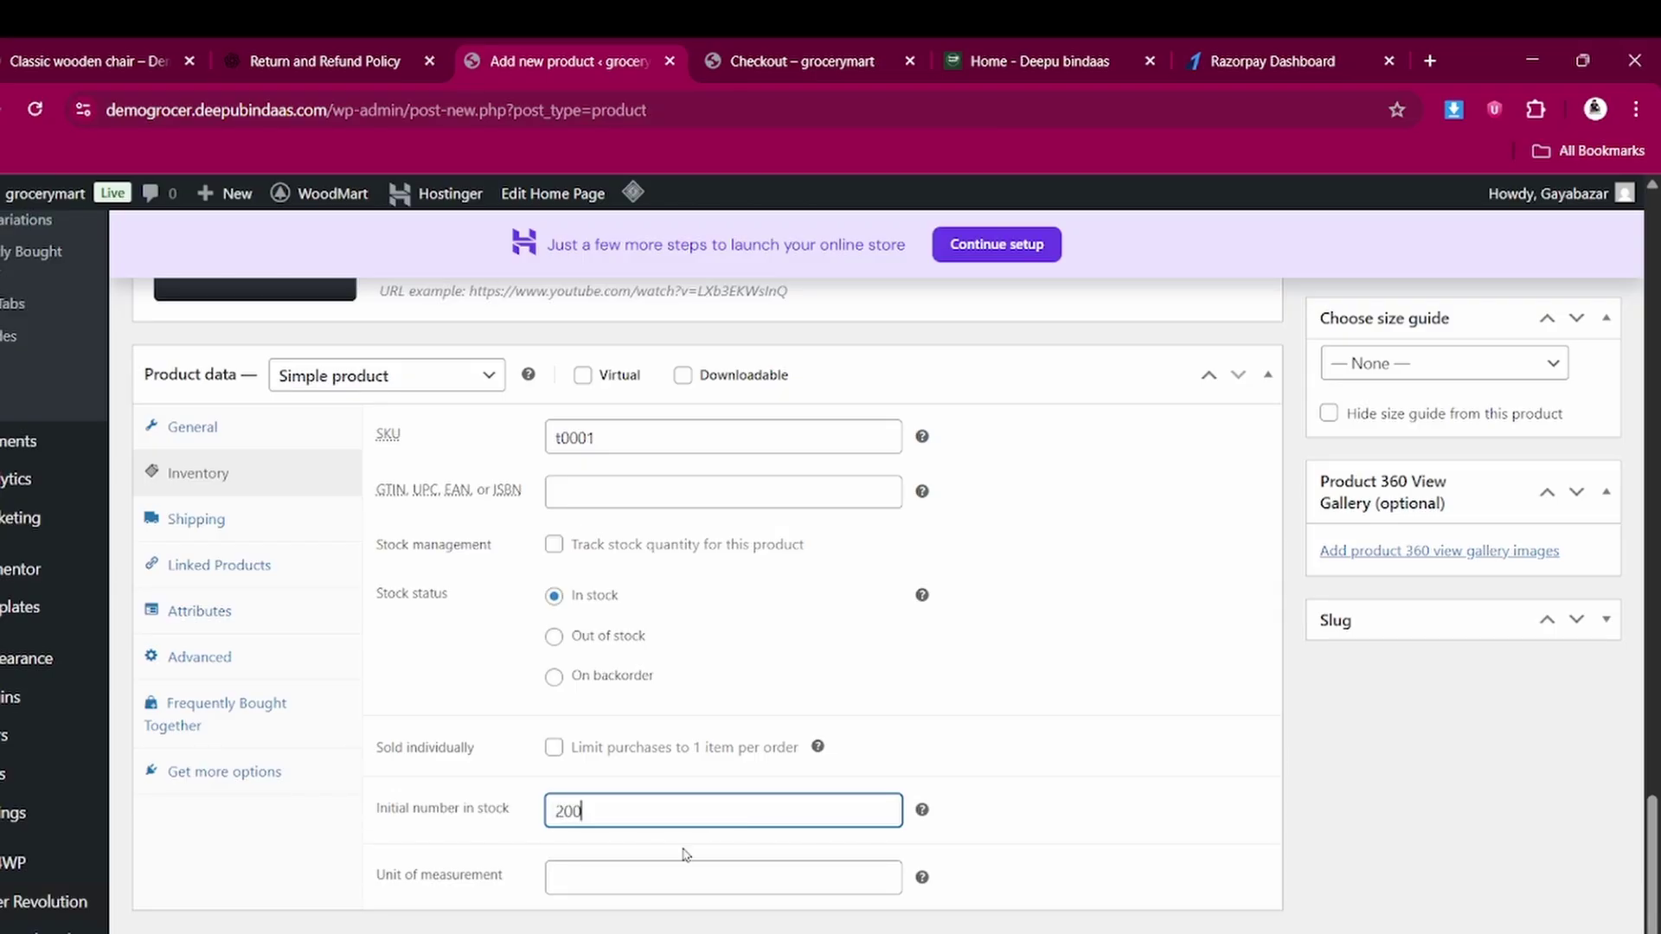
left_click(656, 870)
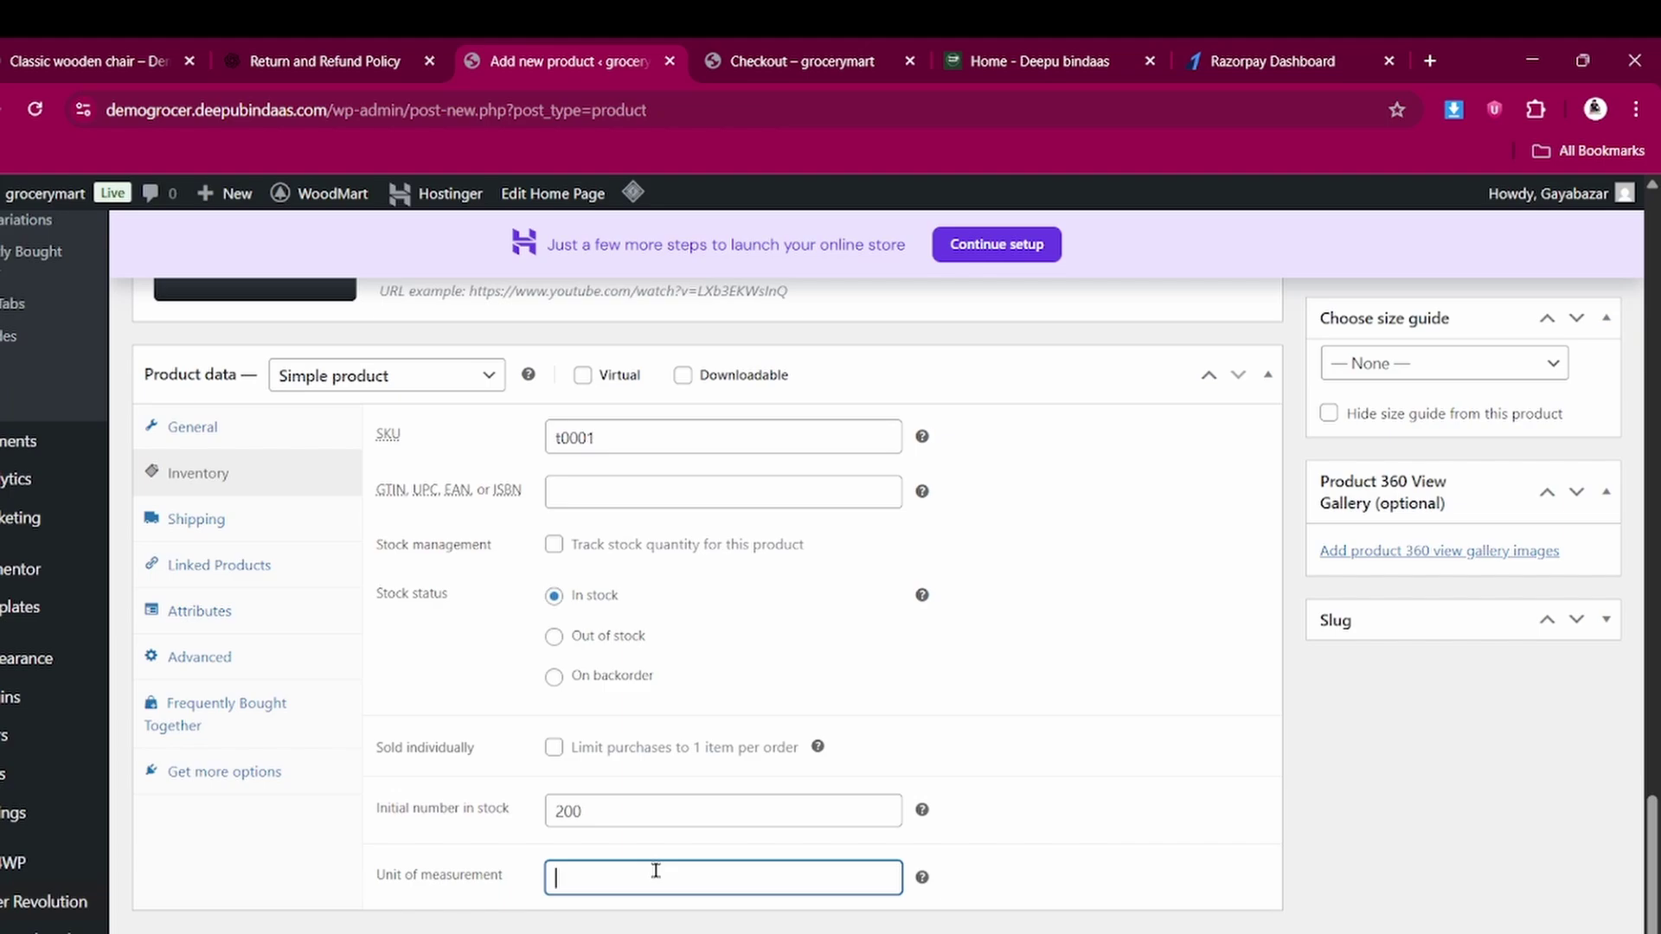
type("100")
scroll(594, 811, "up", 1)
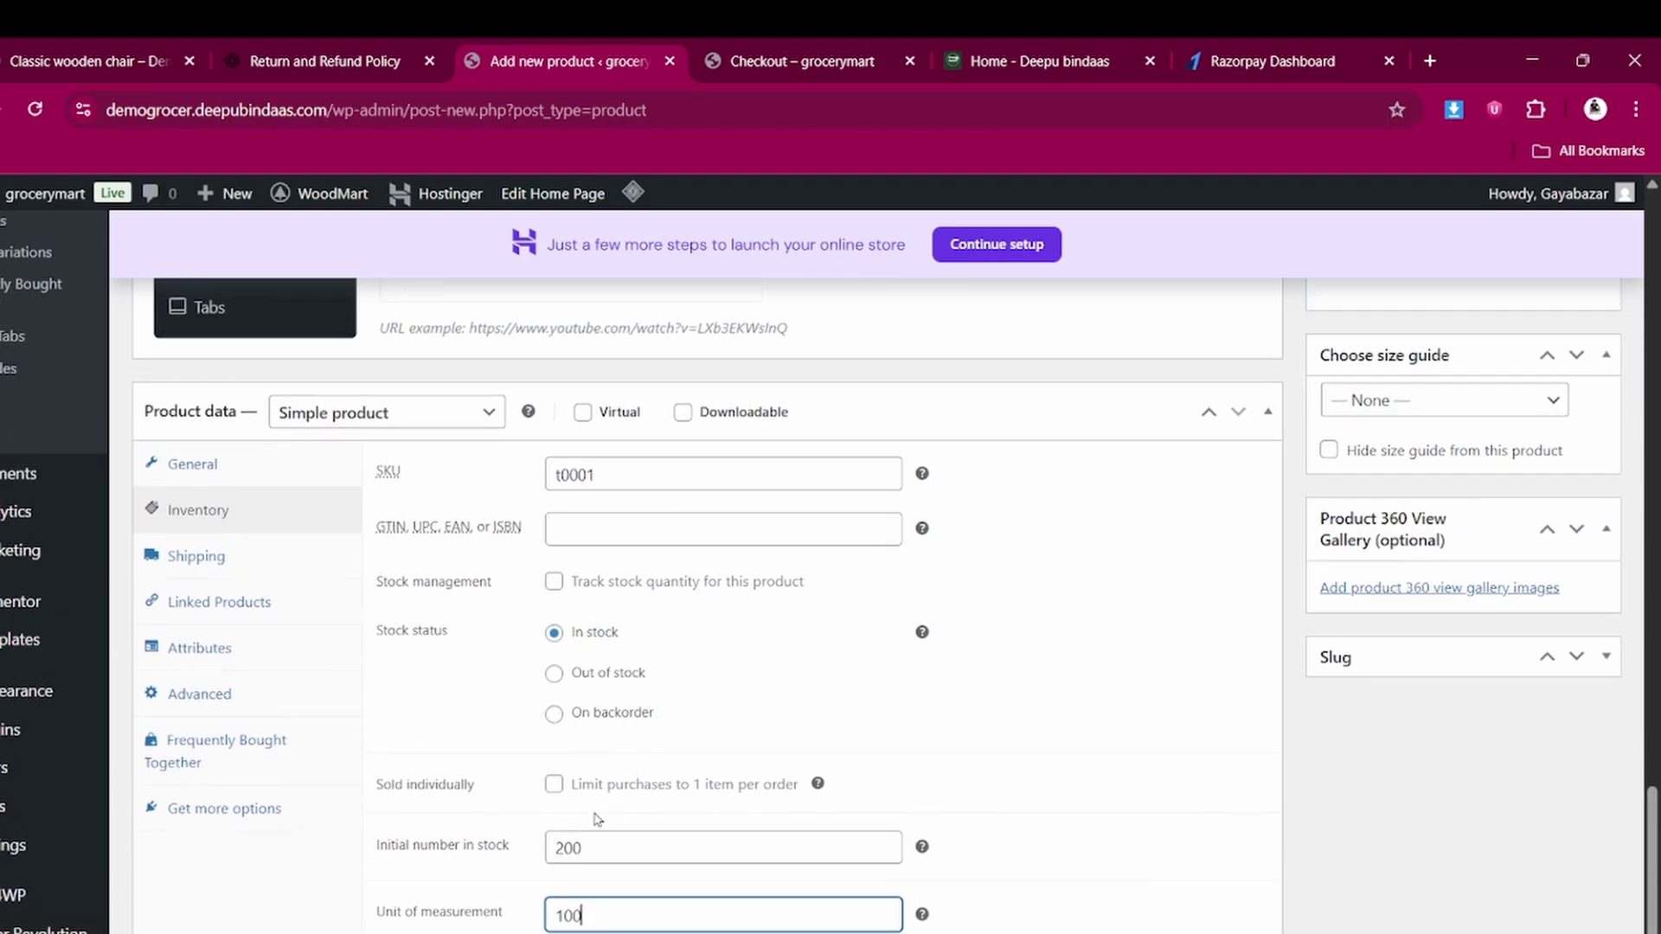
left_click(214, 563)
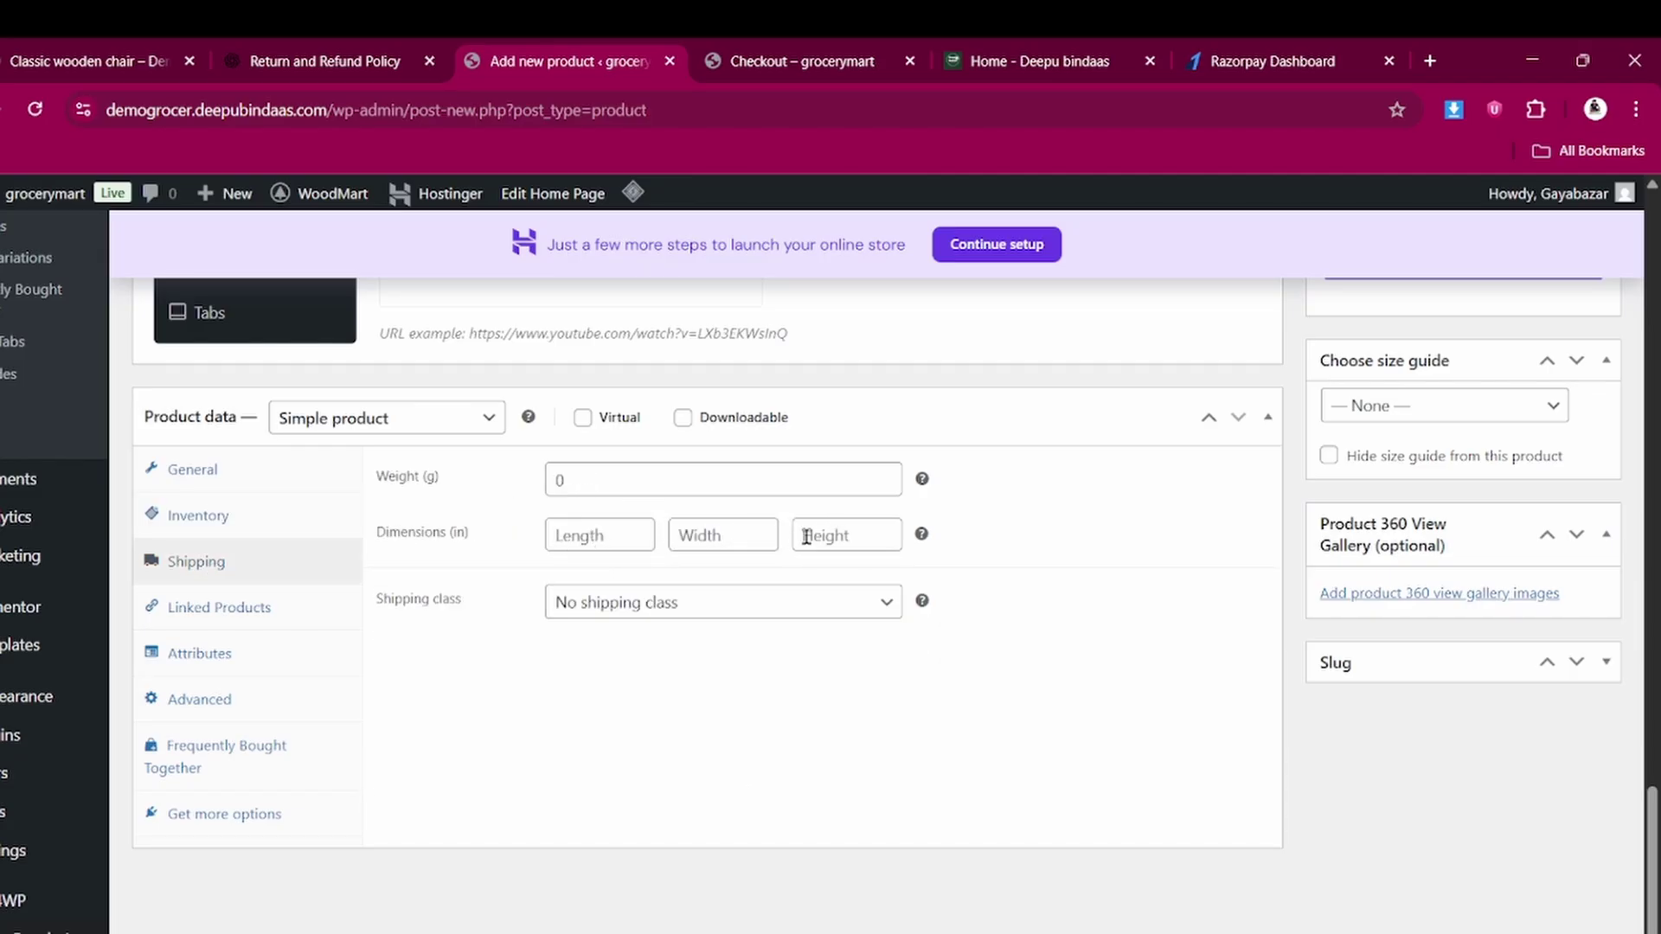
Set weight 0 and shipping class T-shirt, then show the Linked Products fields
left_click(581, 531)
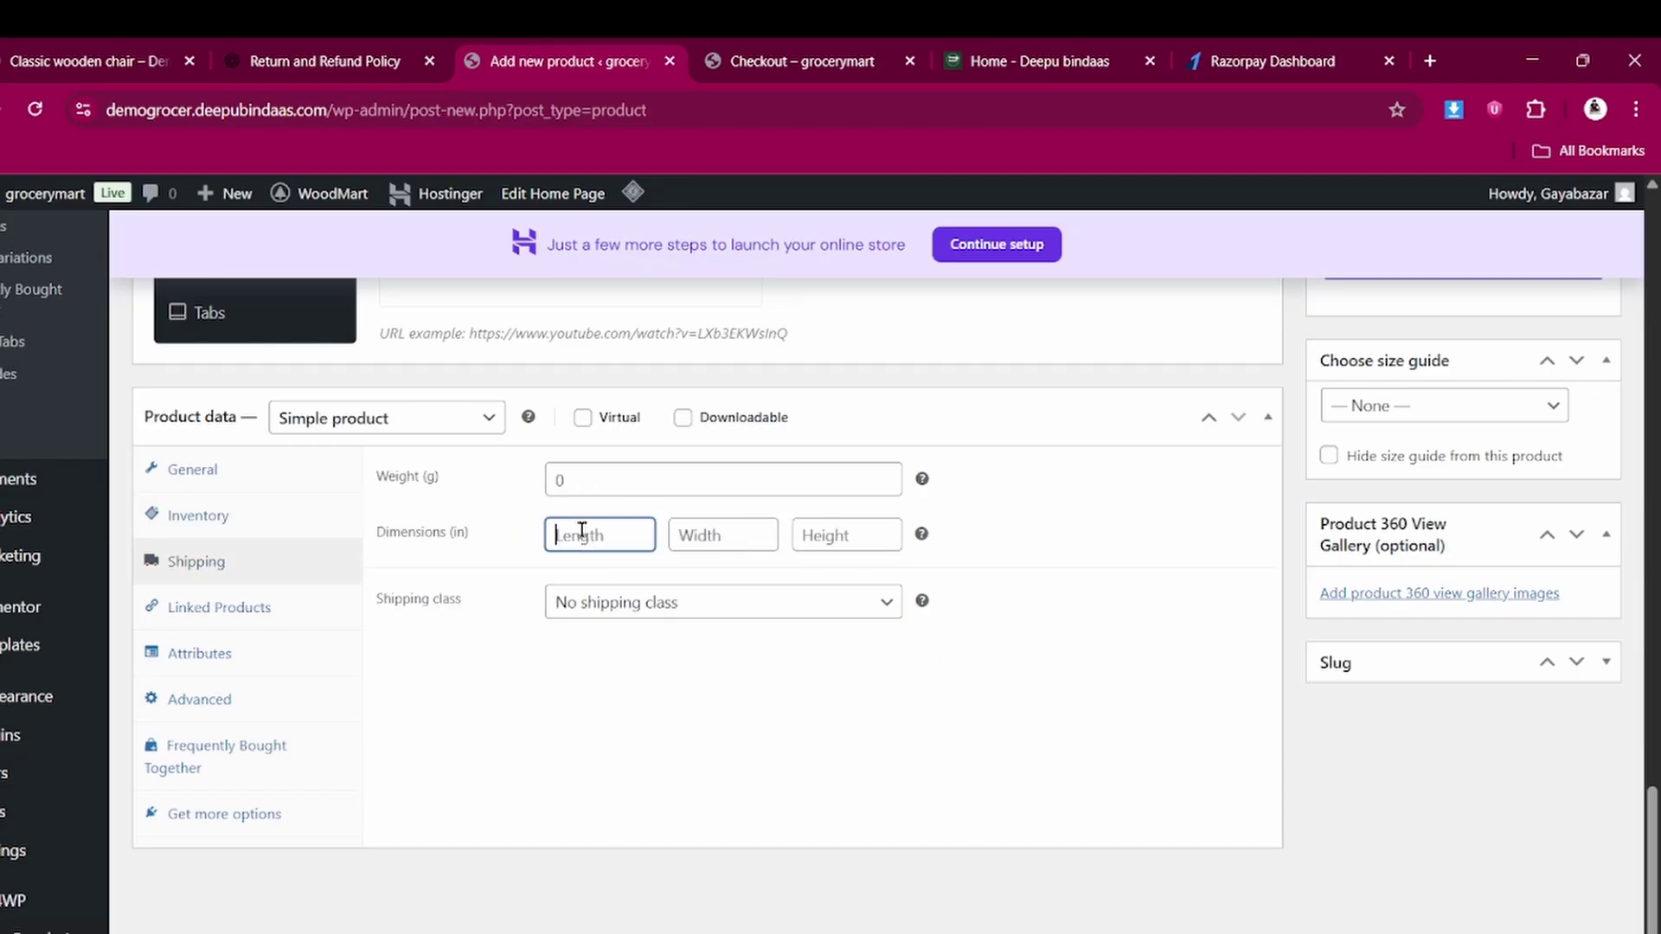
left_click(585, 480)
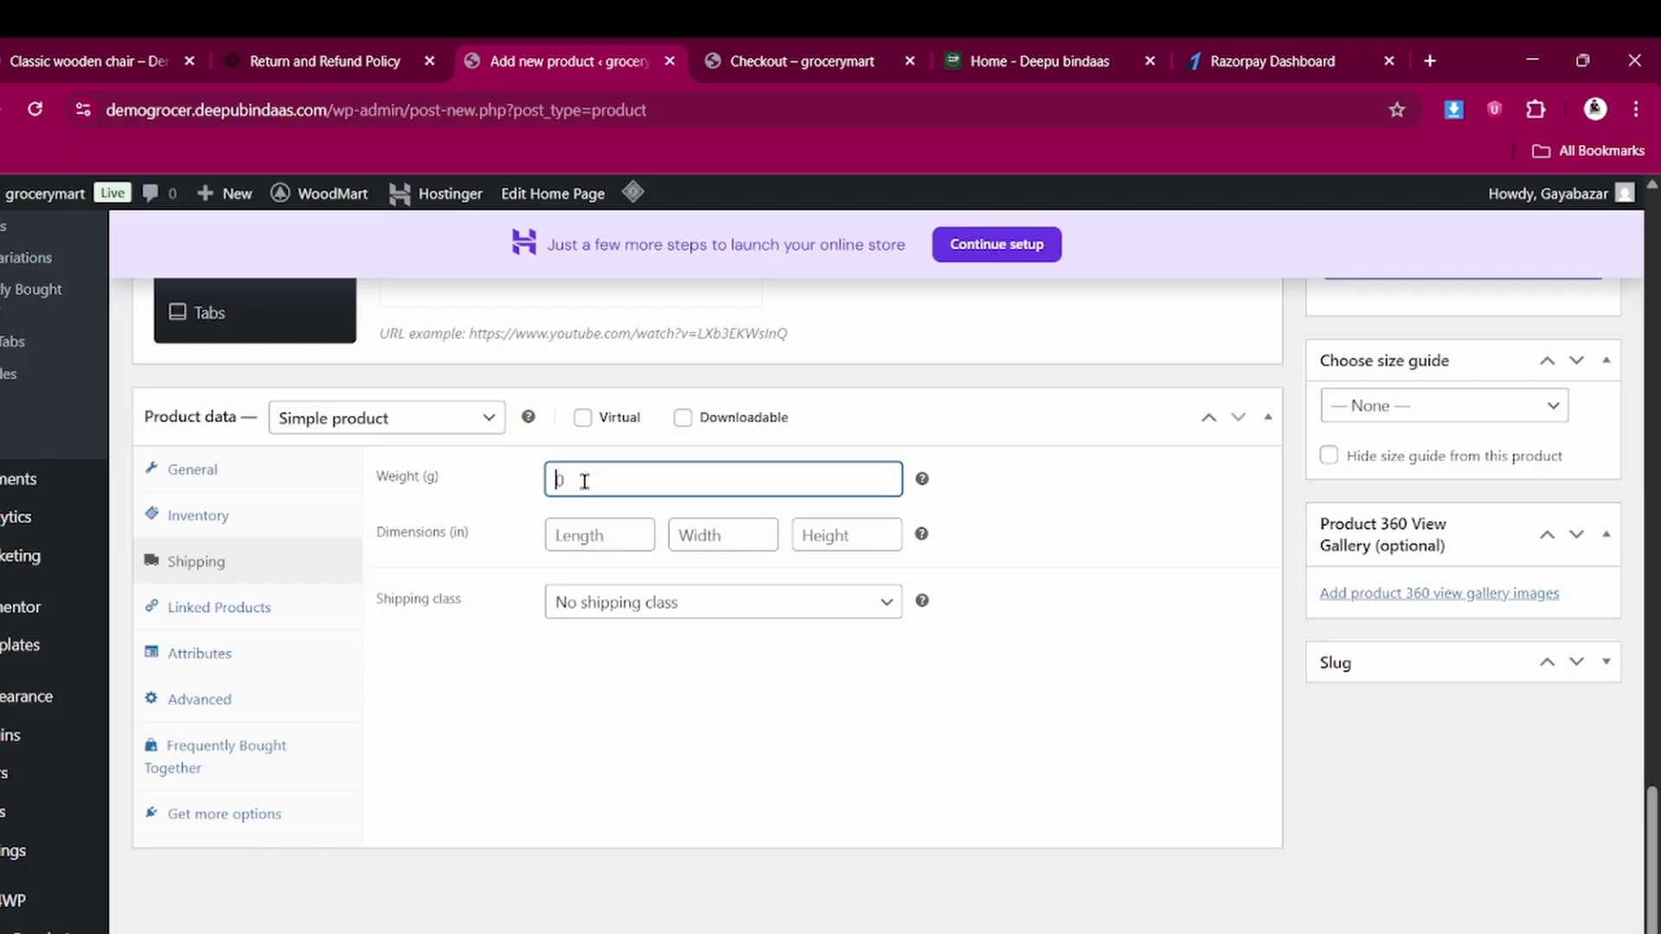
left_click(579, 601)
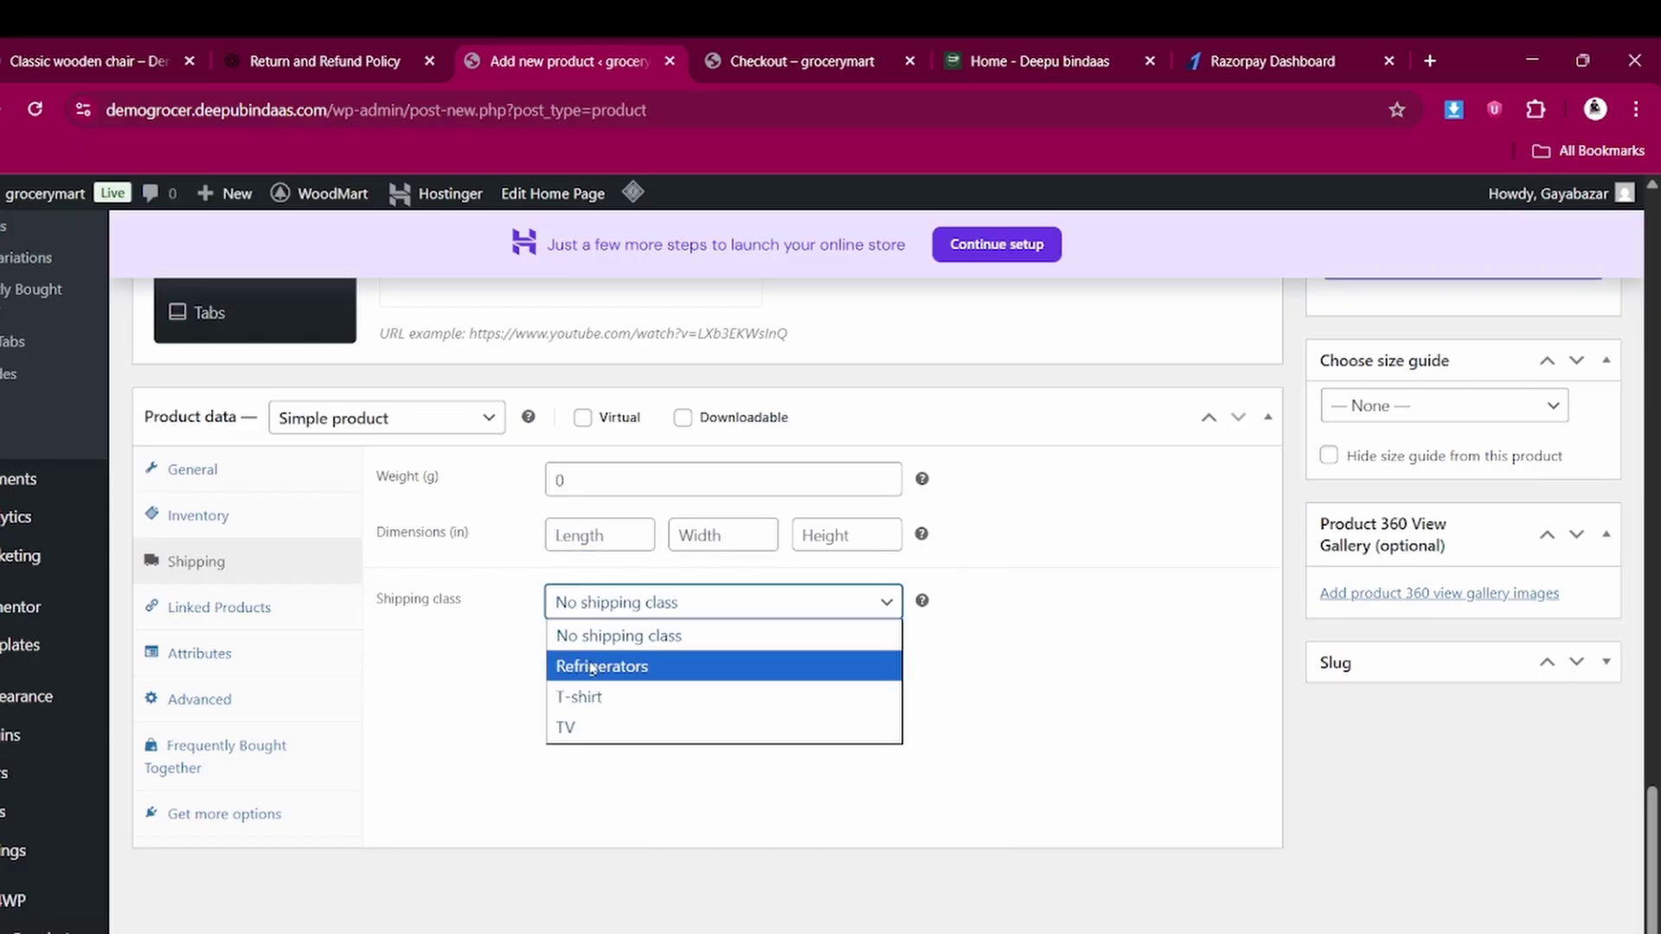
left_click(593, 698)
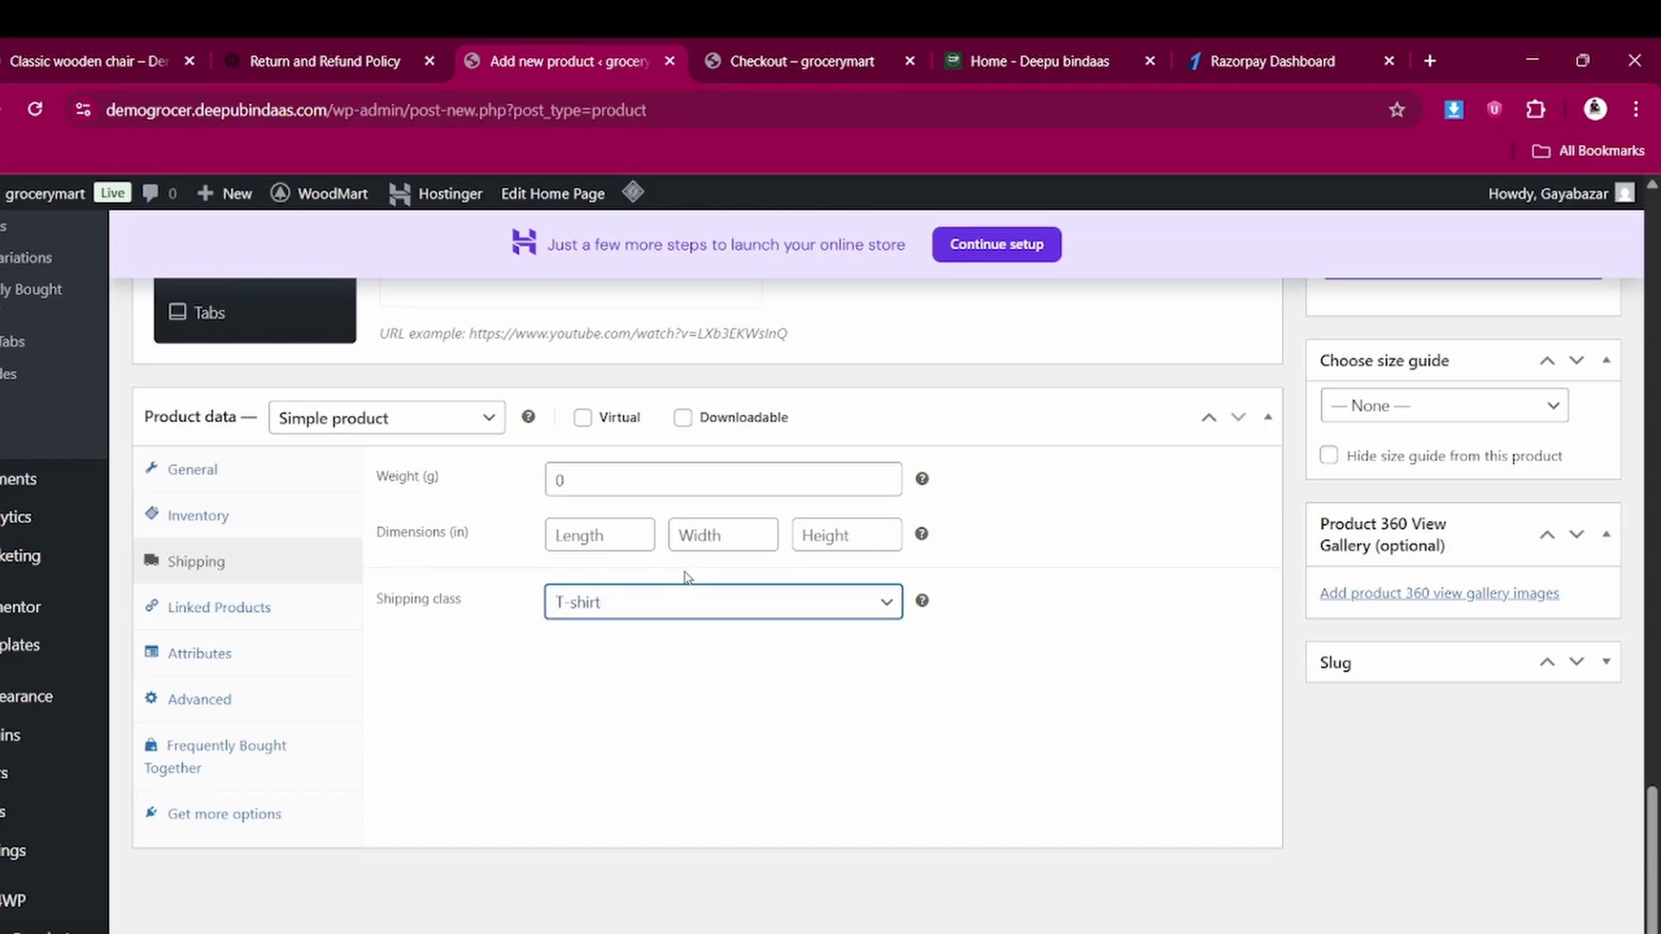
left_click(200, 611)
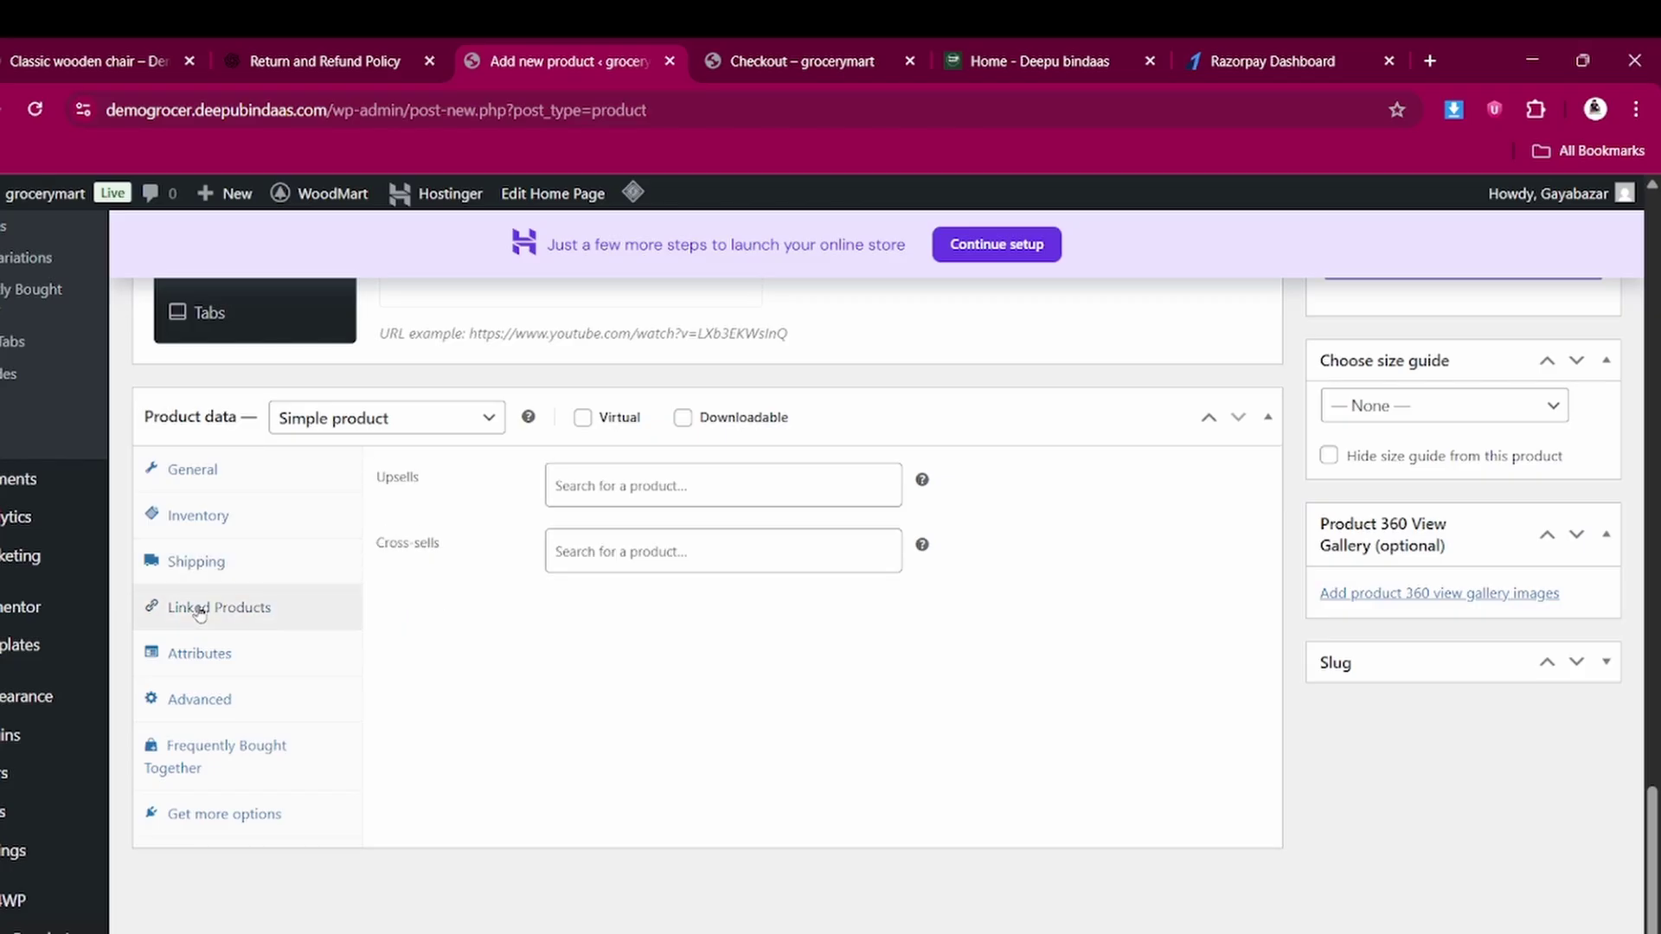
Search 'cha' in Upsells and add Eames lounge chair (#232)
left_click(609, 486)
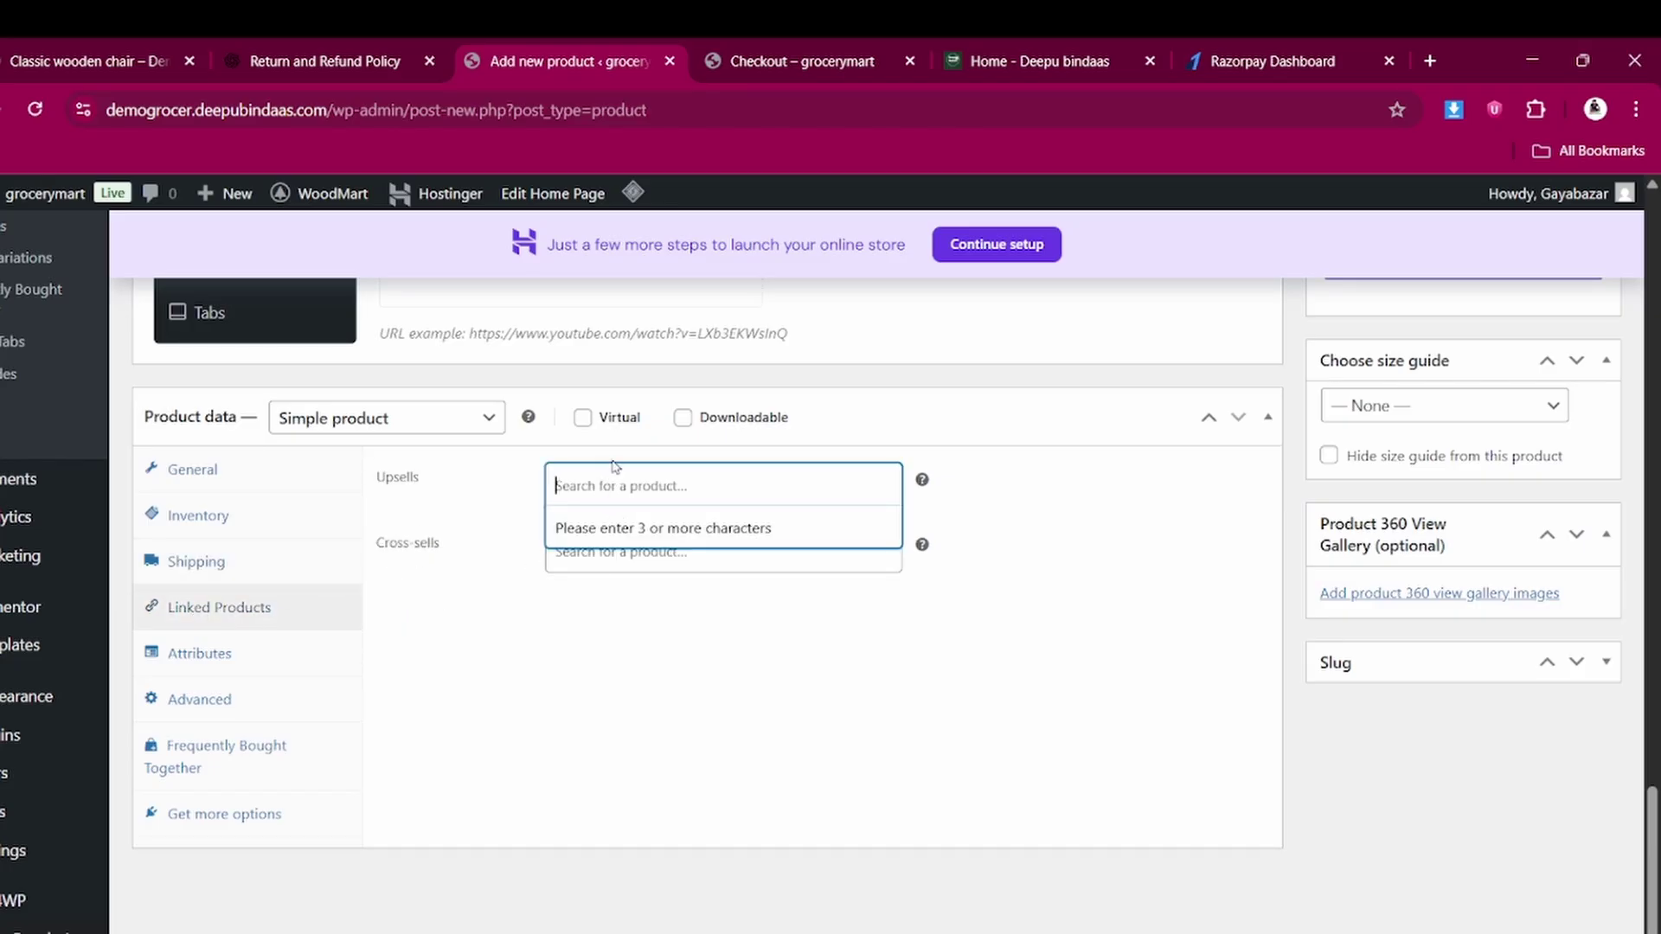
type("t")
key("BackSpace")
left_click(519, 537)
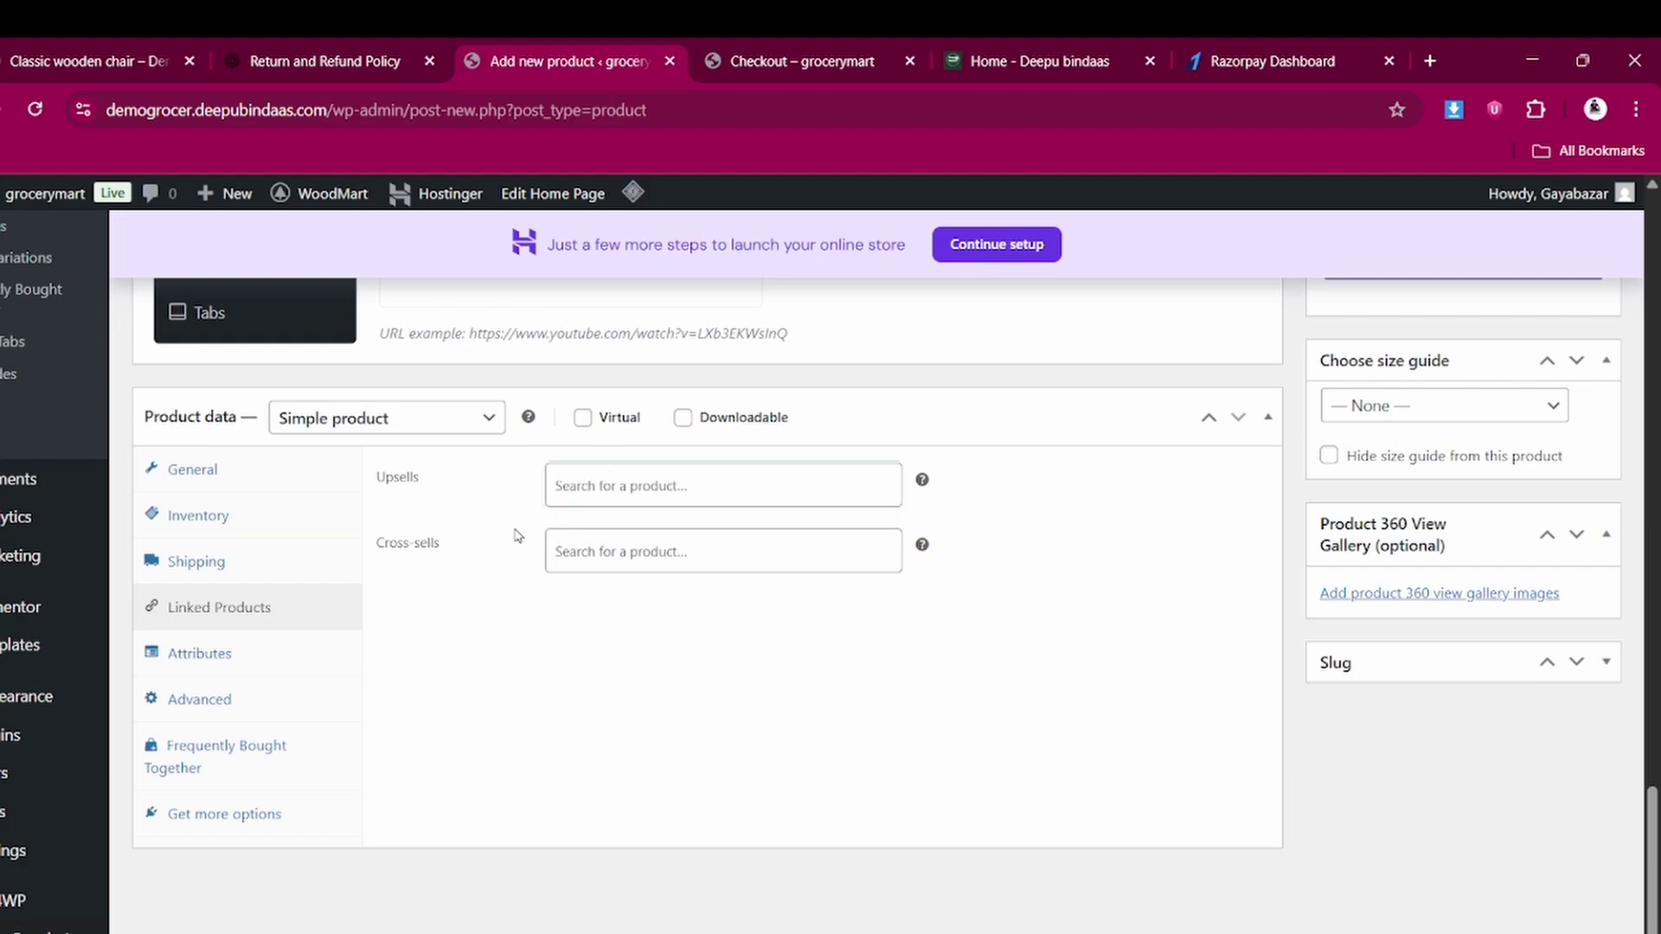
left_click(571, 490)
type("ch")
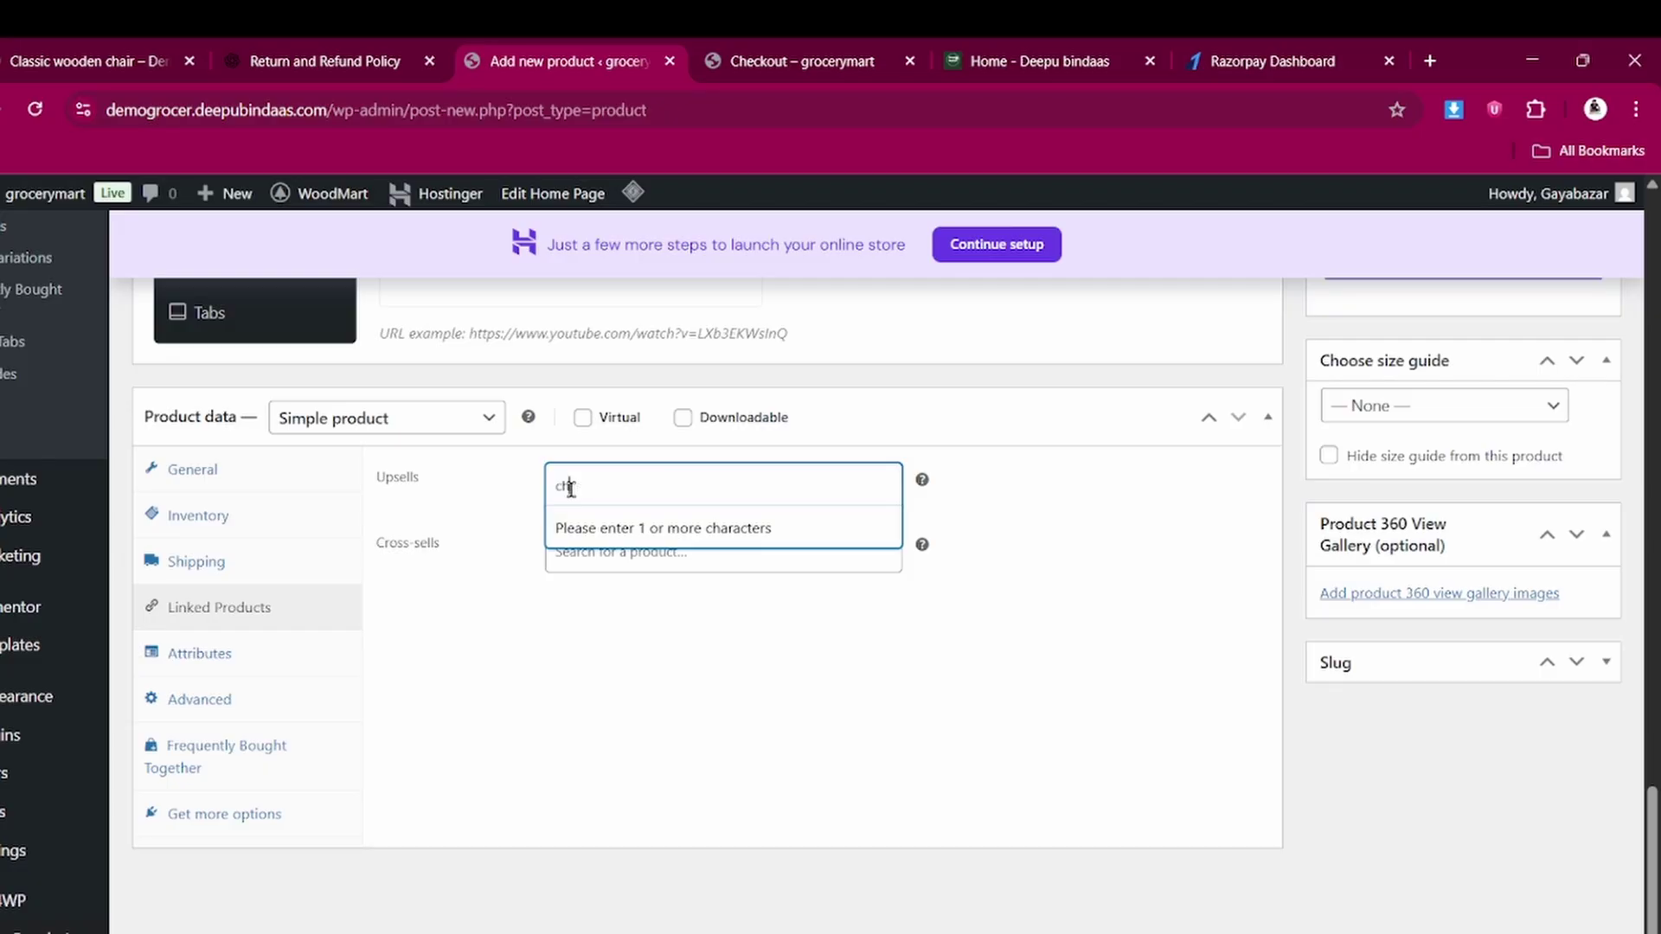
type("a")
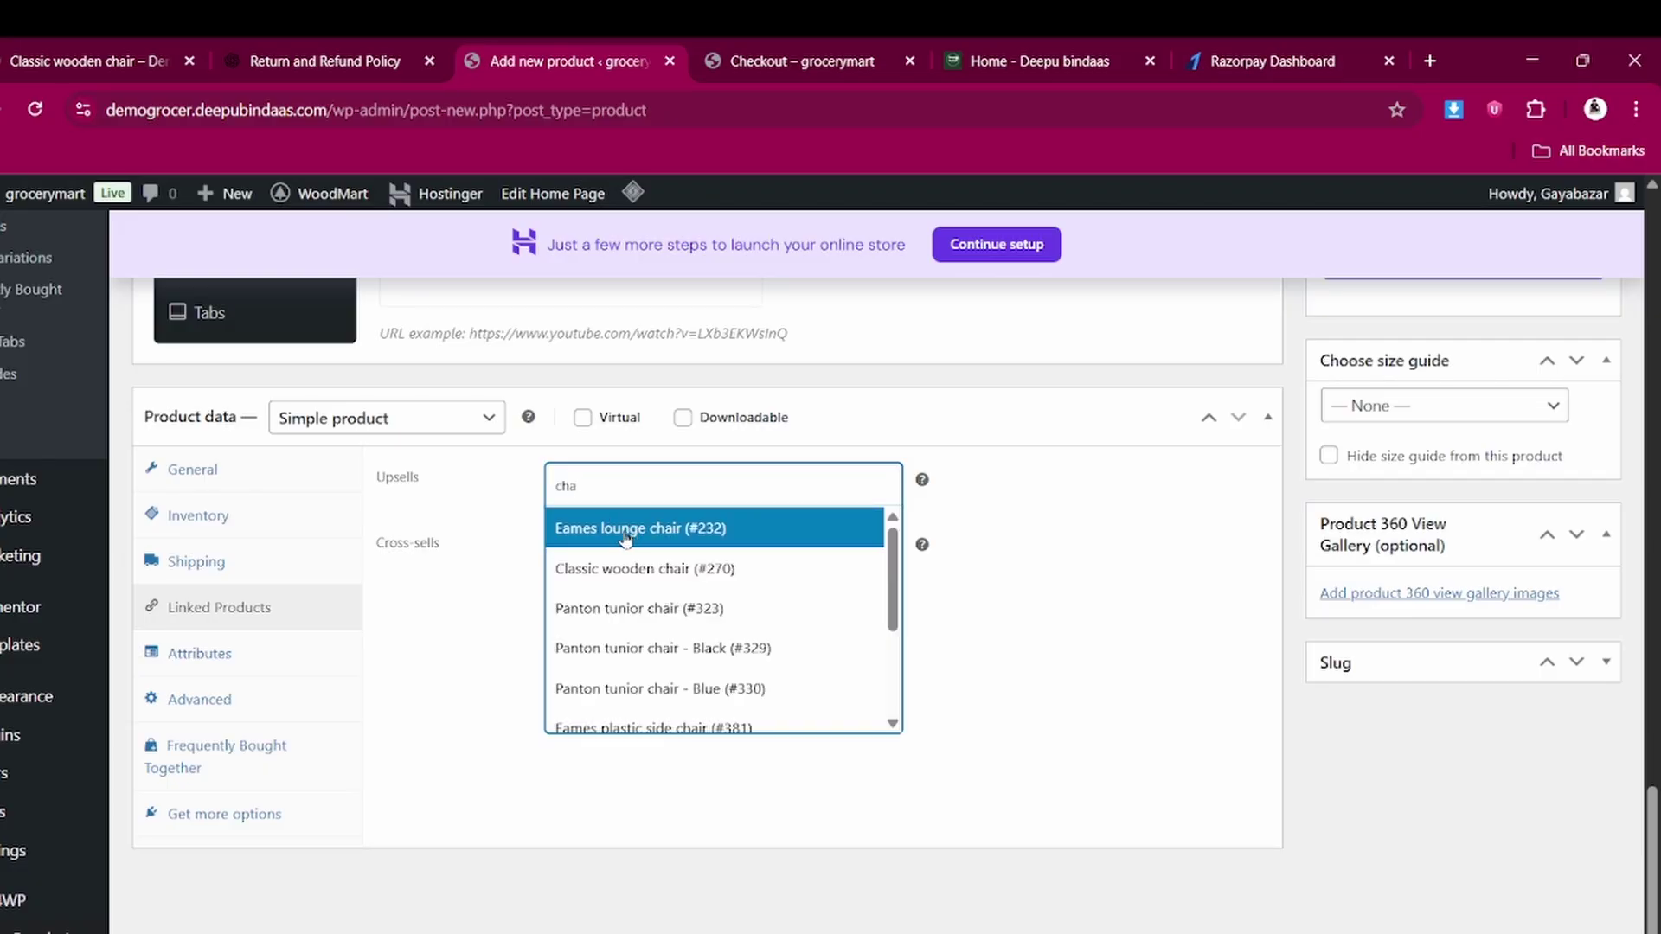
left_click(626, 538)
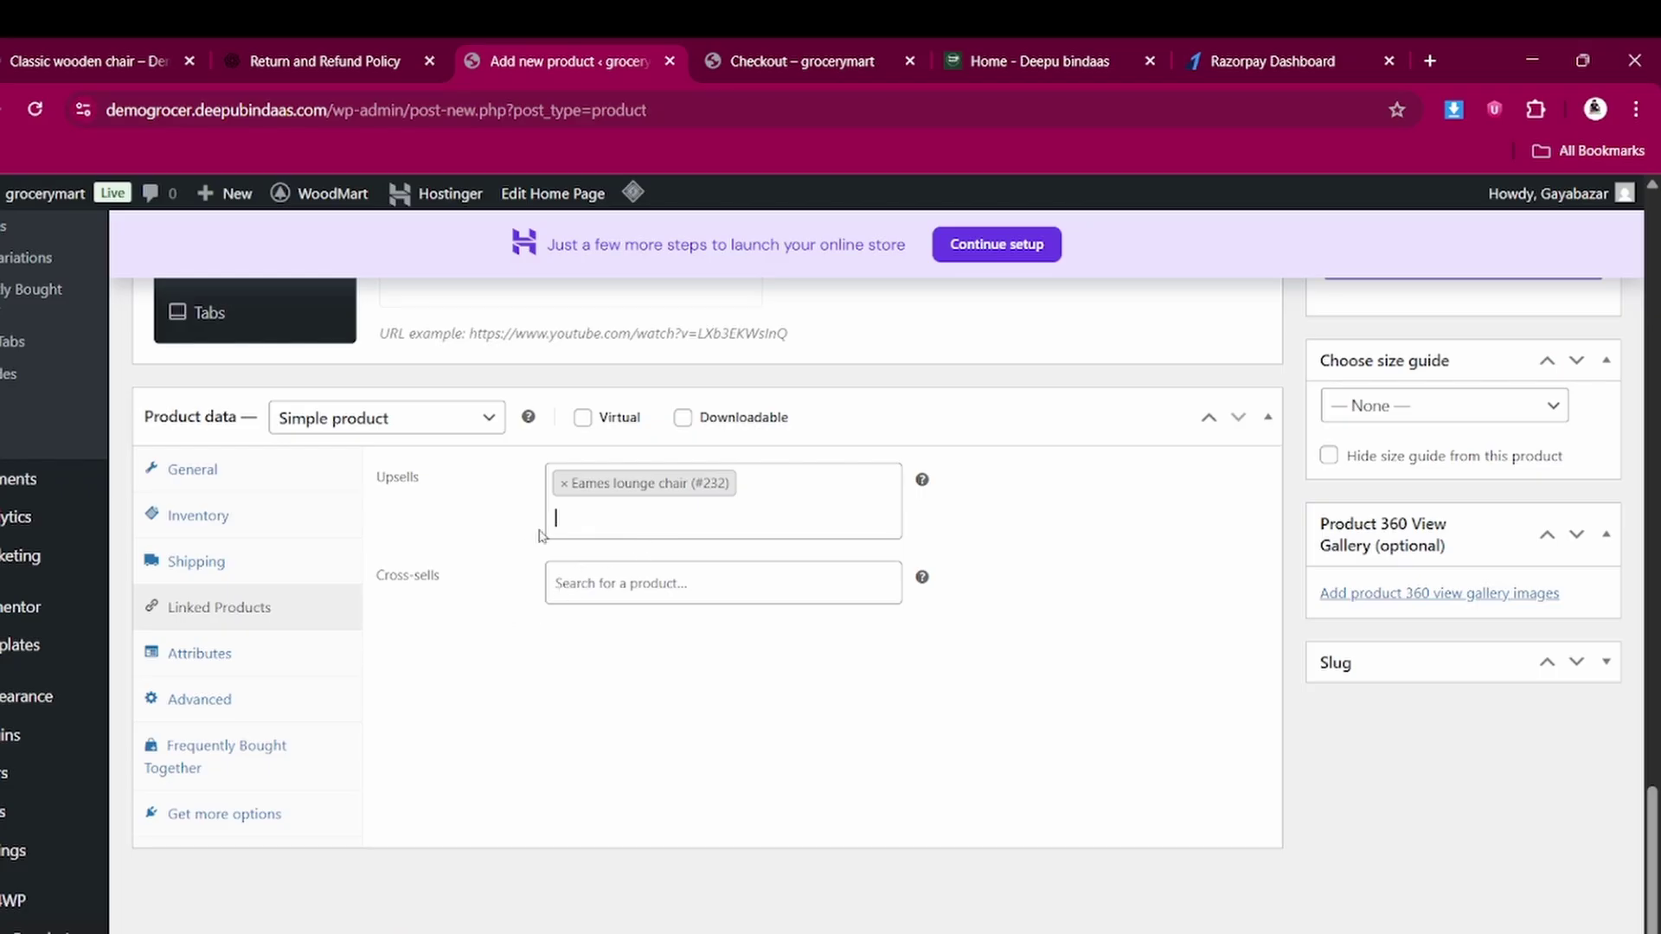
Glance at the live Classic wooden chair page, then return to the product editor
scroll(622, 333, "up", 3)
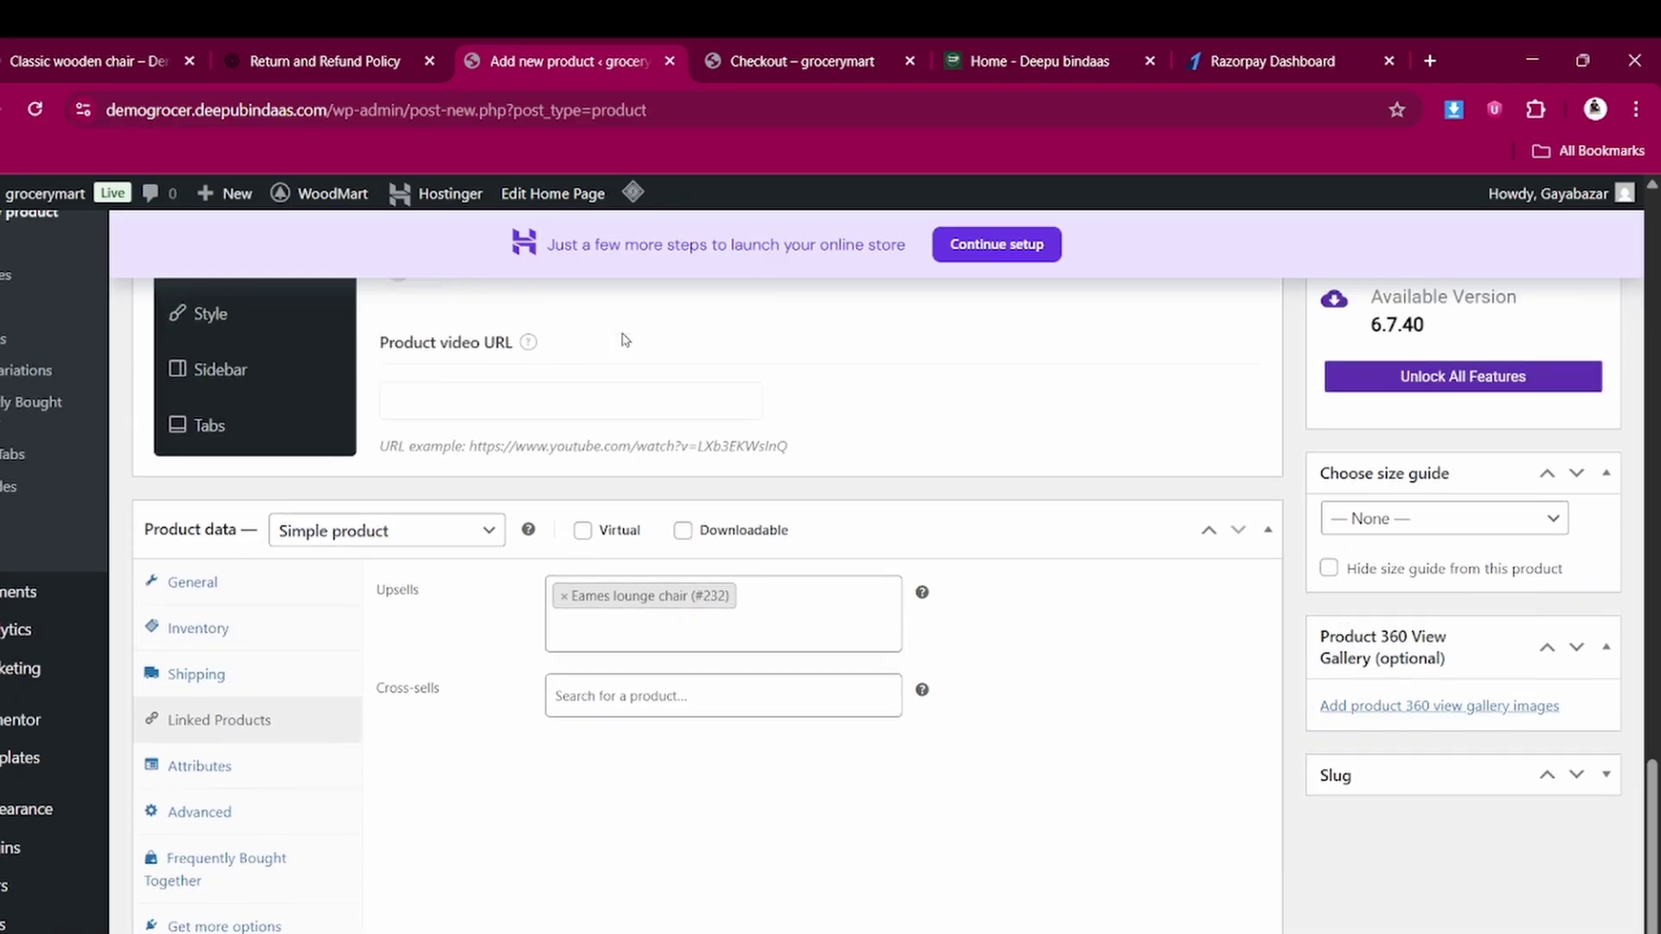
left_click(55, 50)
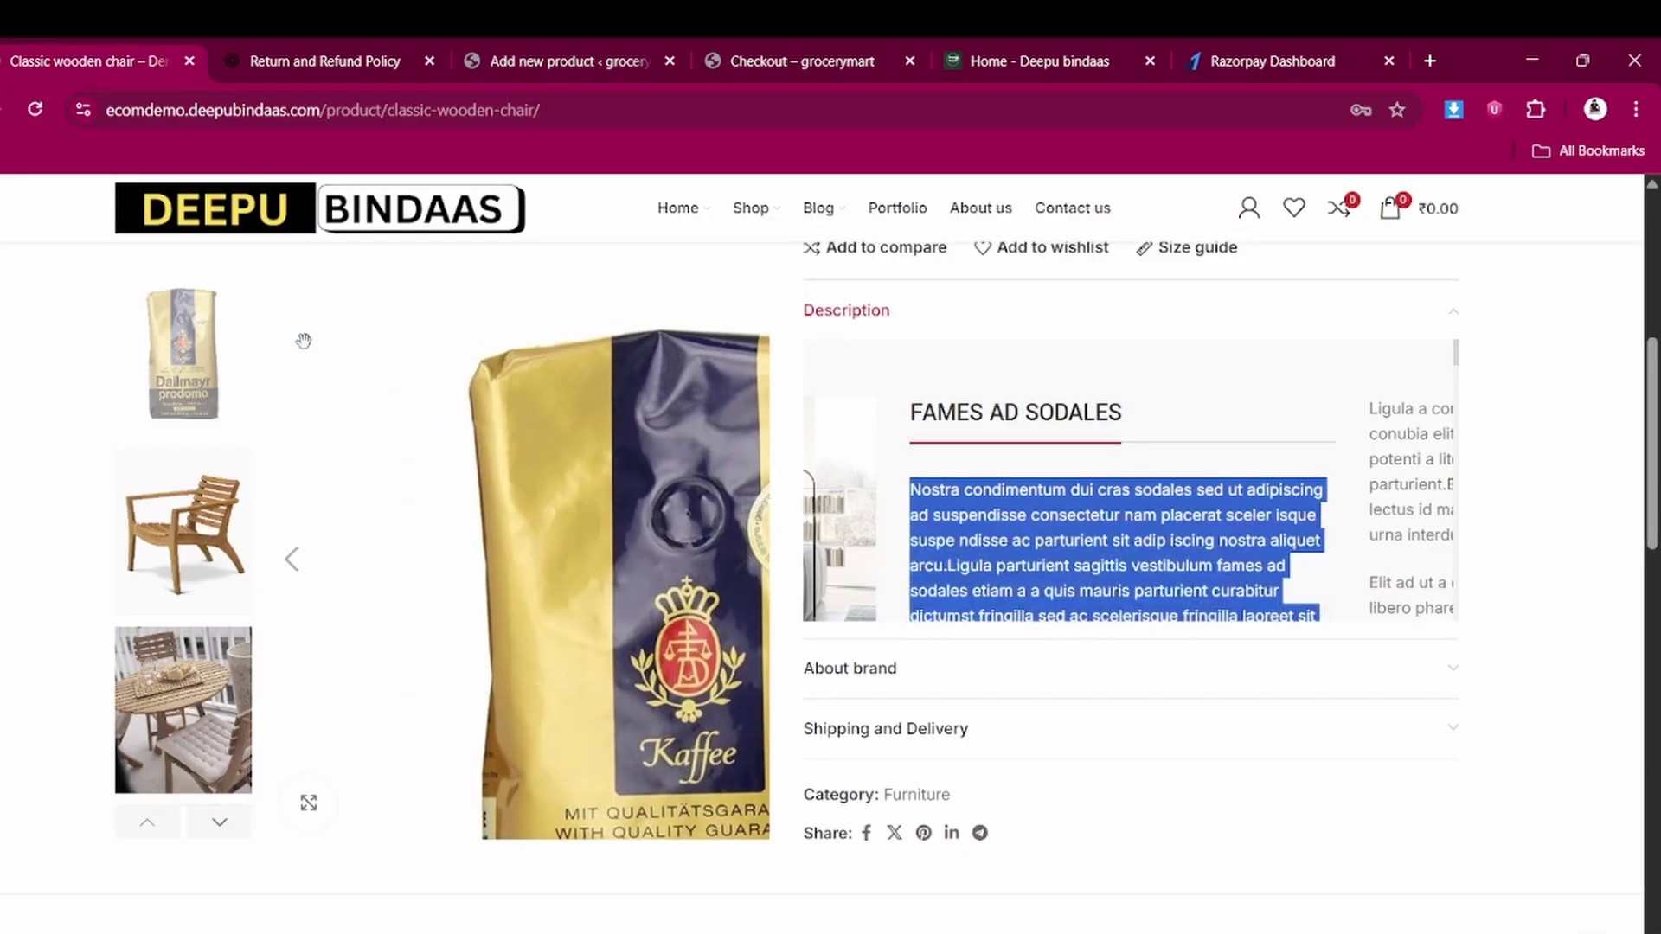
scroll(359, 430, "down", 15)
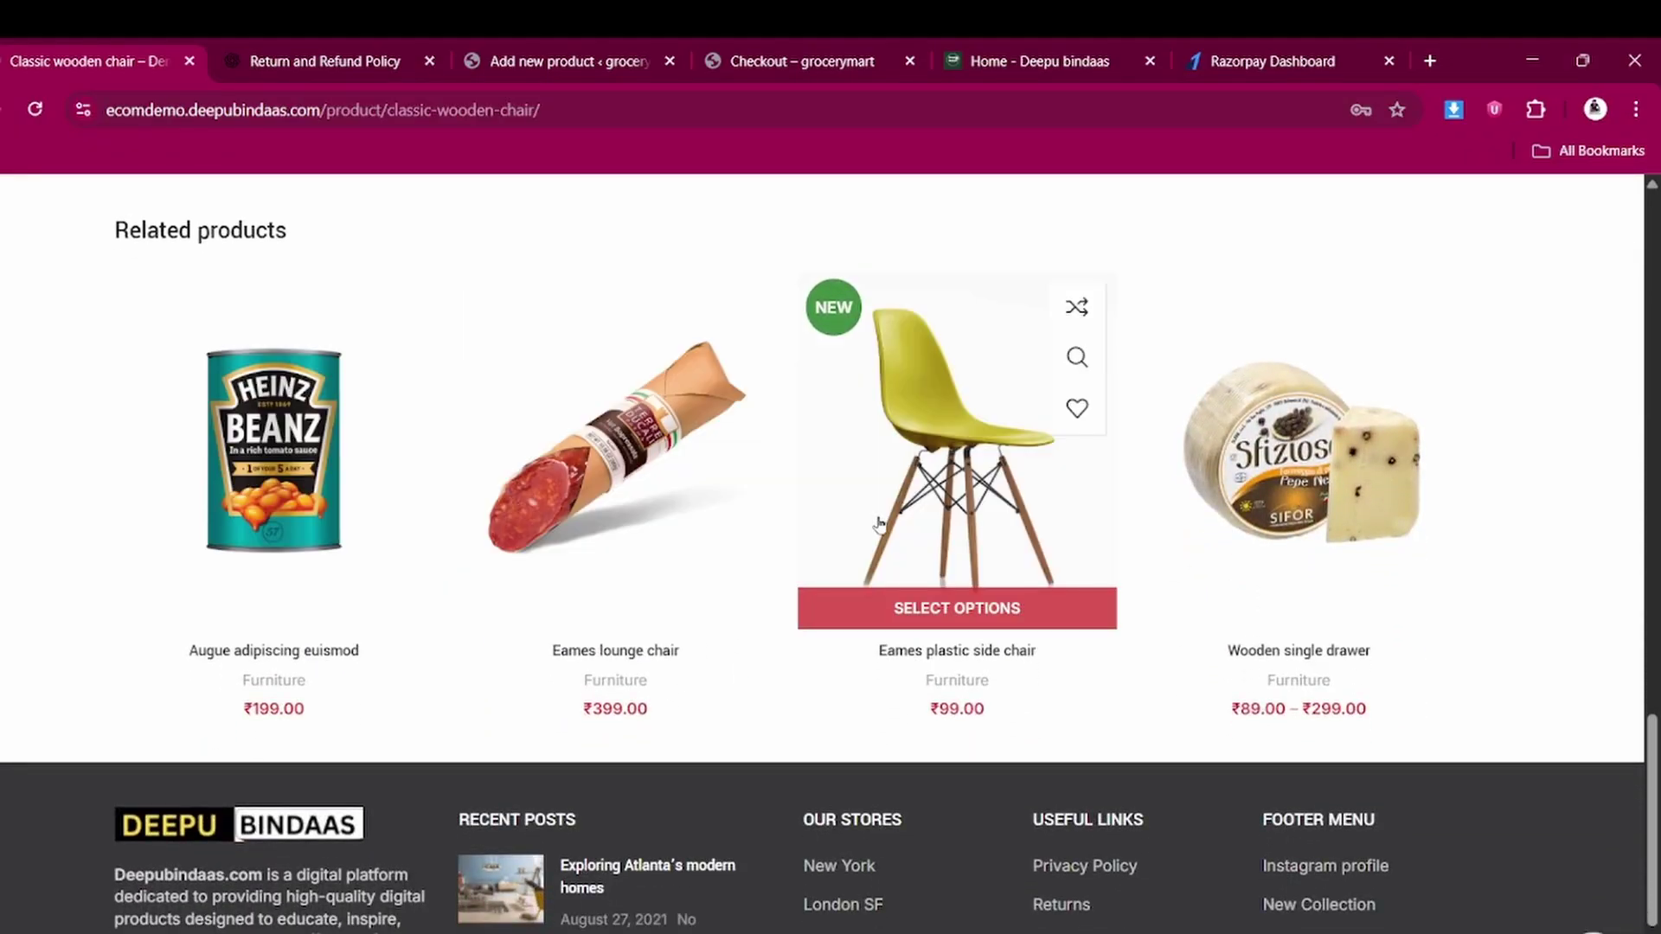
scroll(573, 488, "up", 5)
left_click(571, 59)
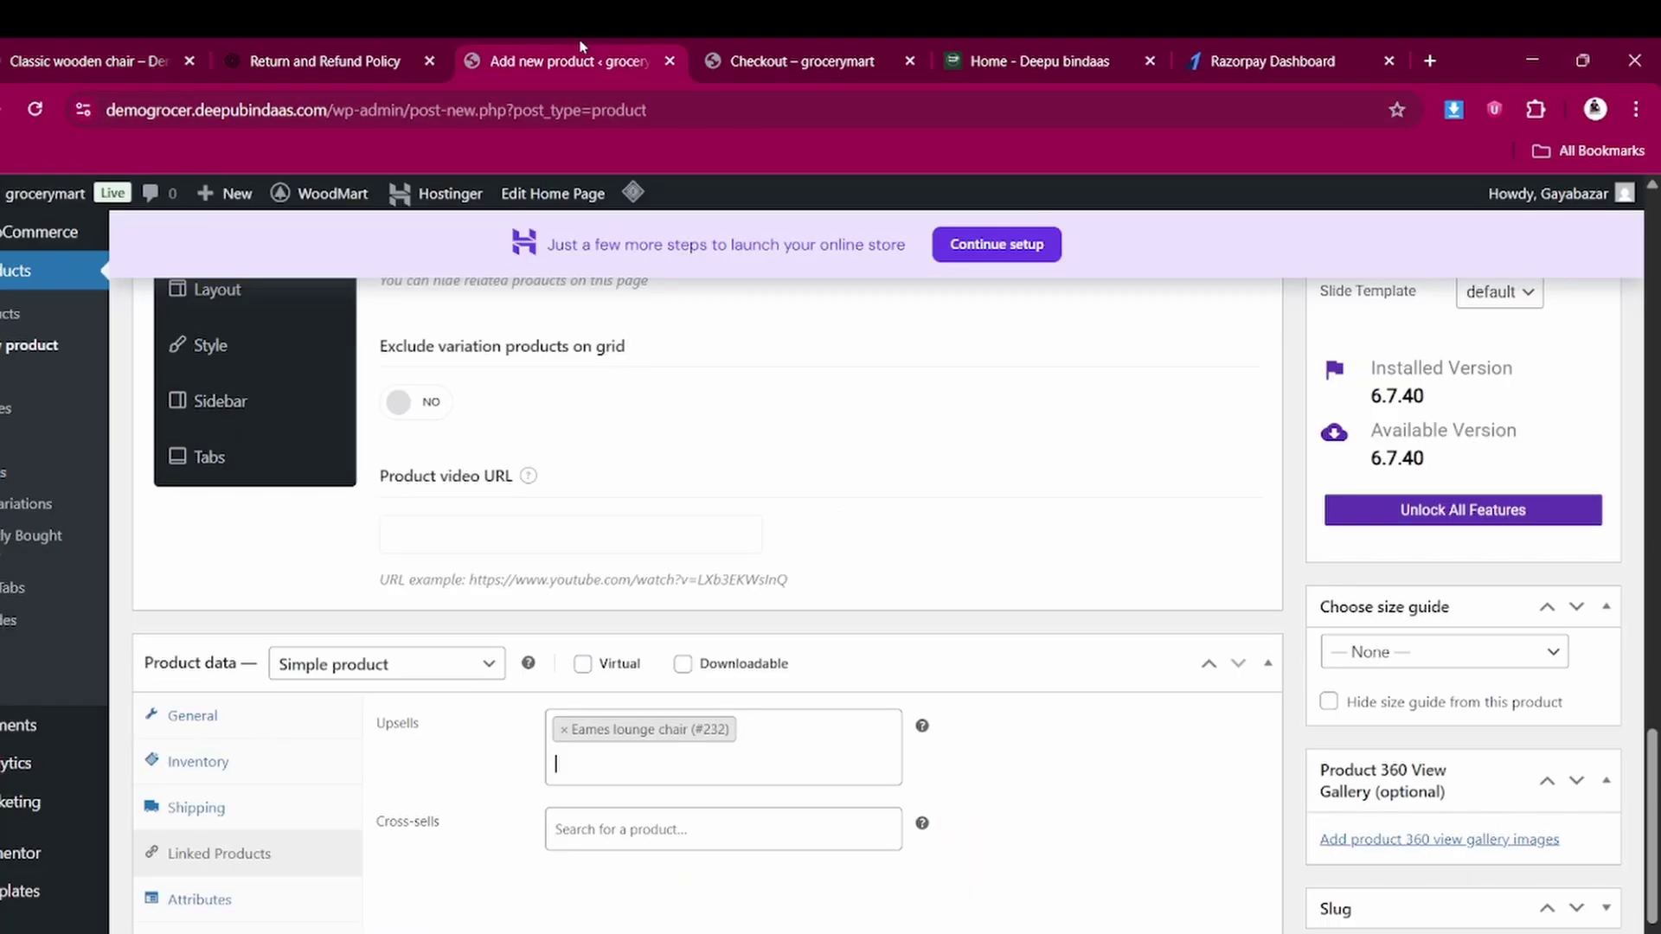
scroll(510, 623, "down", 1)
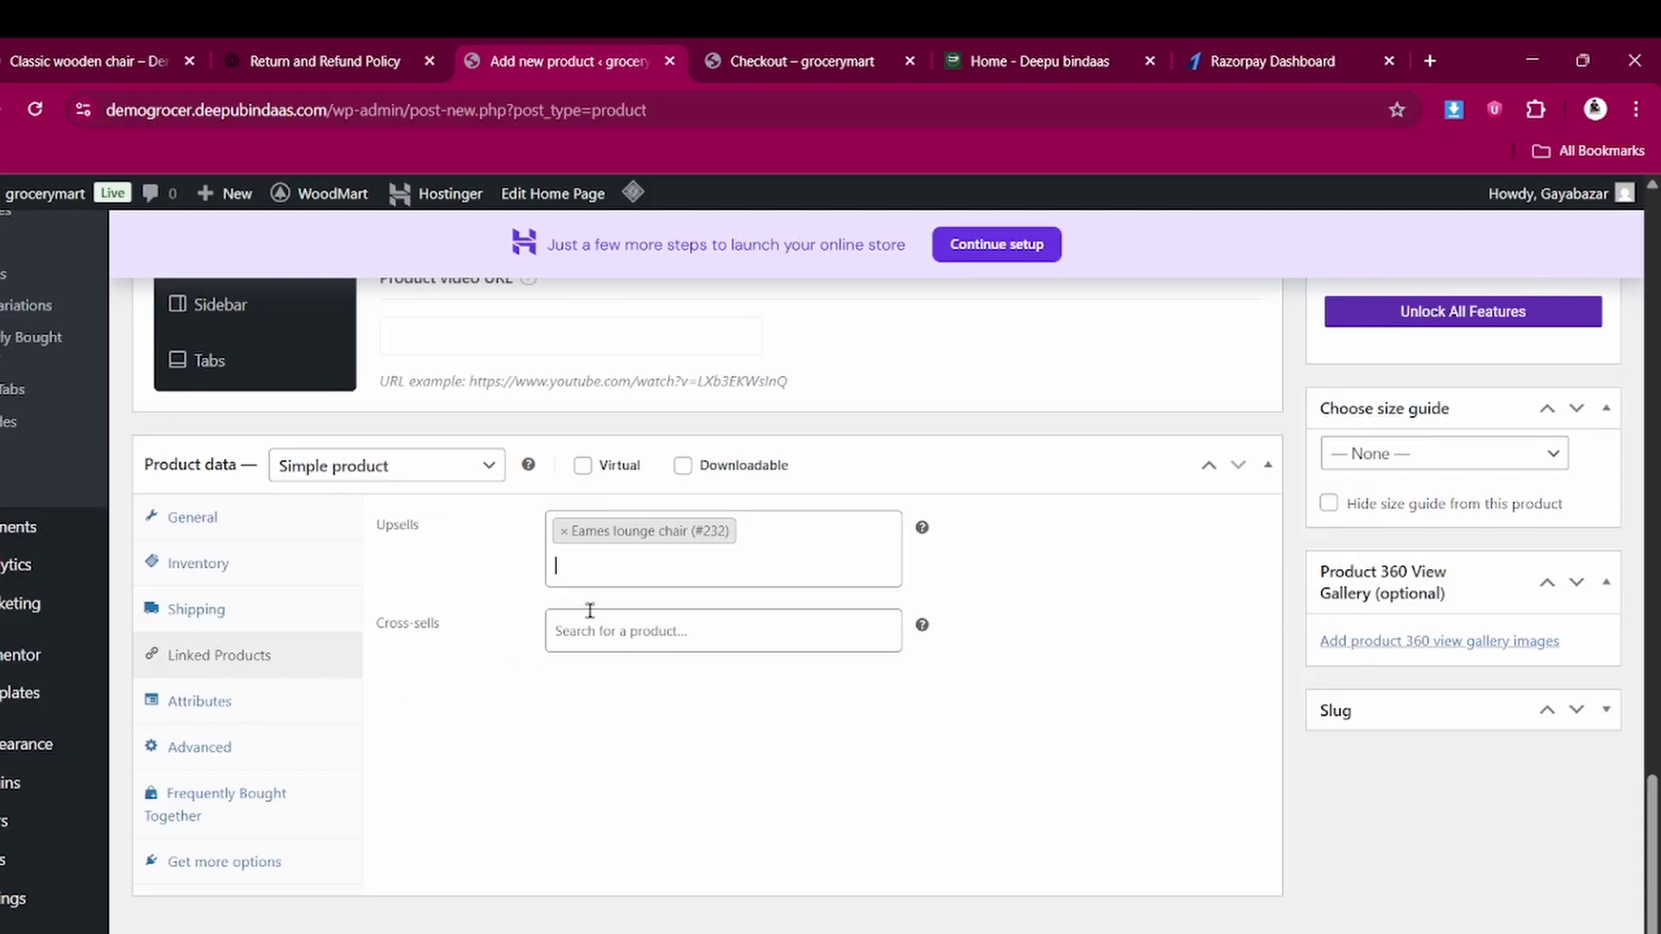
Show the Attributes section in Product data and scroll back up the edit page
left_click(208, 702)
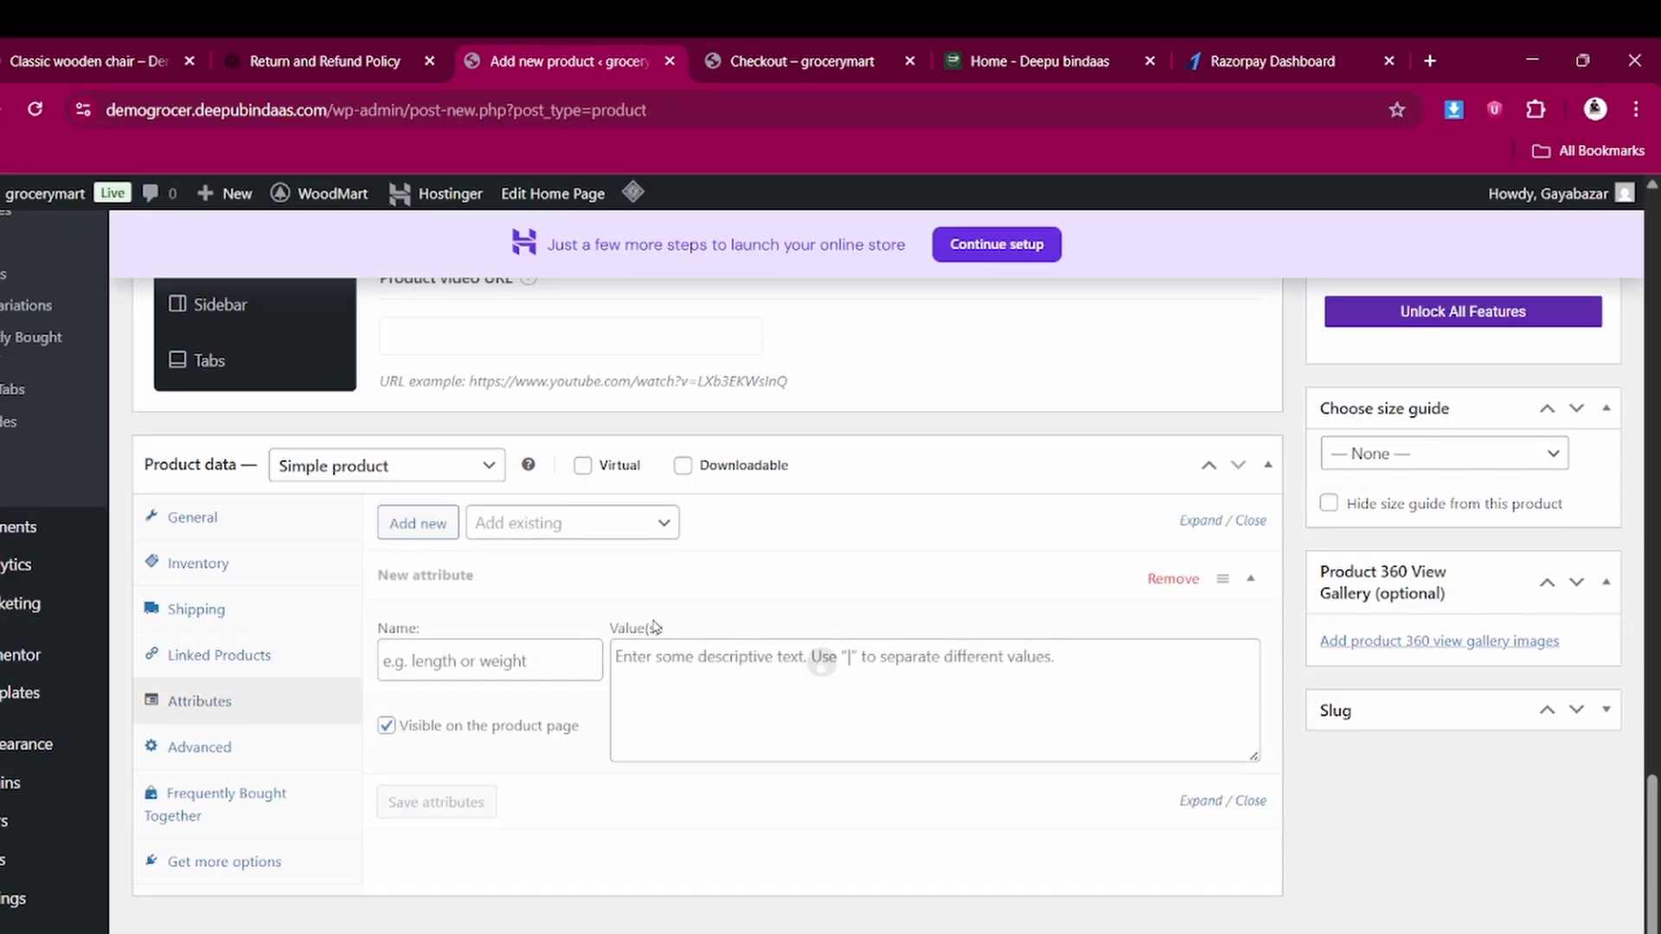
scroll(572, 655, "down", 1)
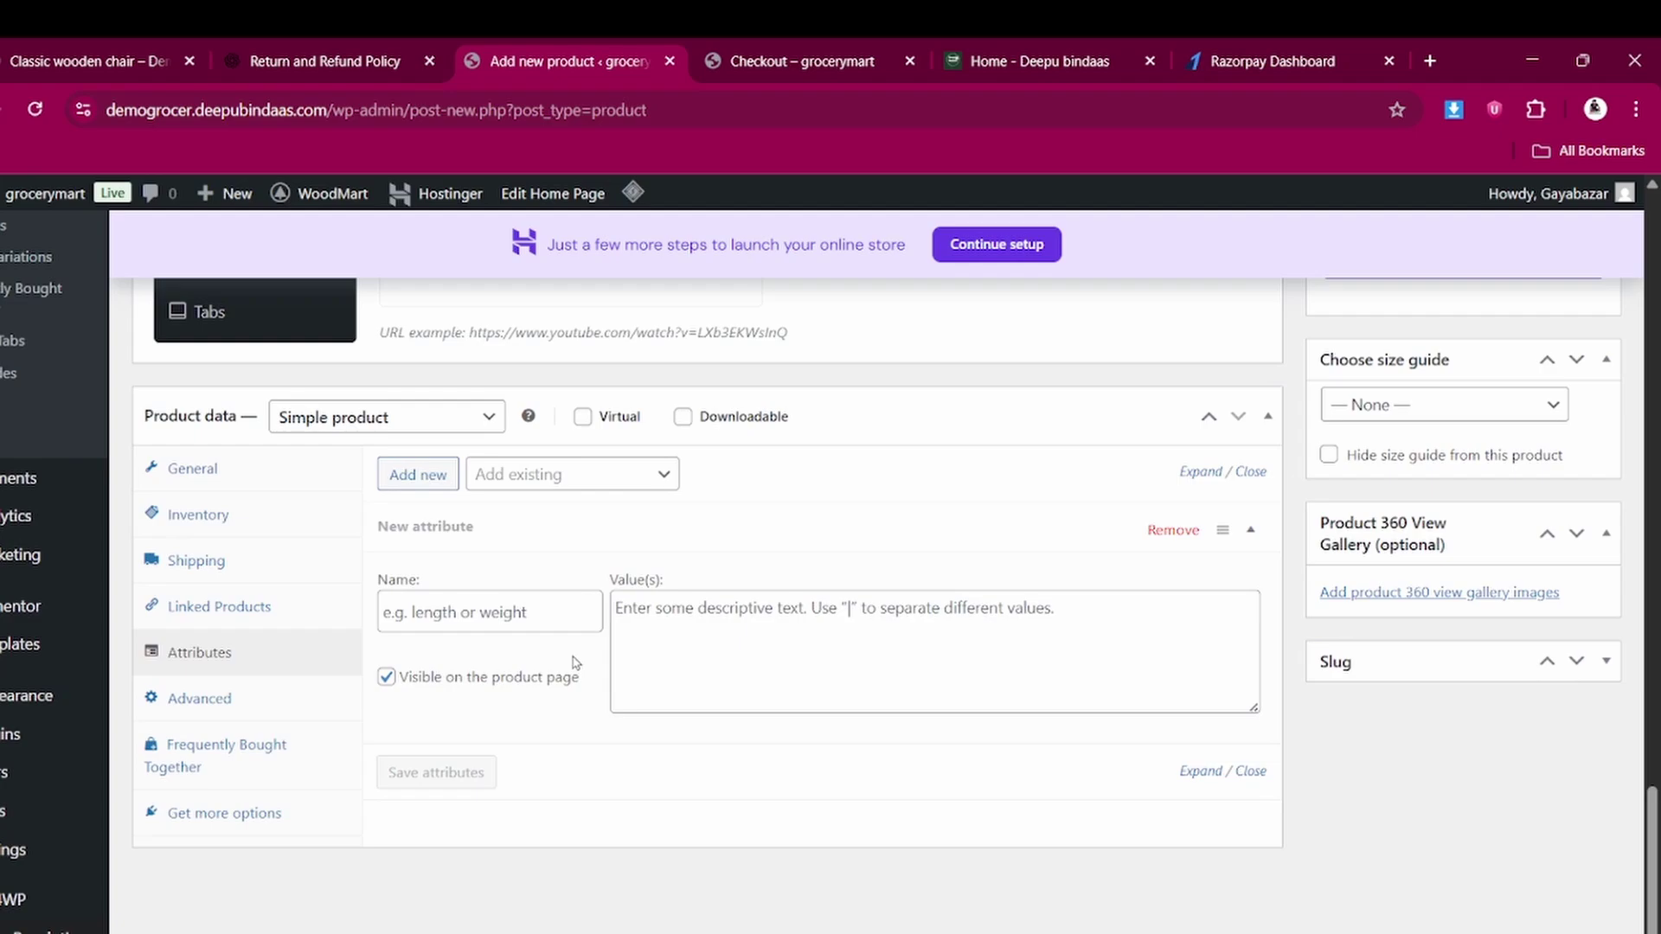
scroll(575, 662, "down", 1)
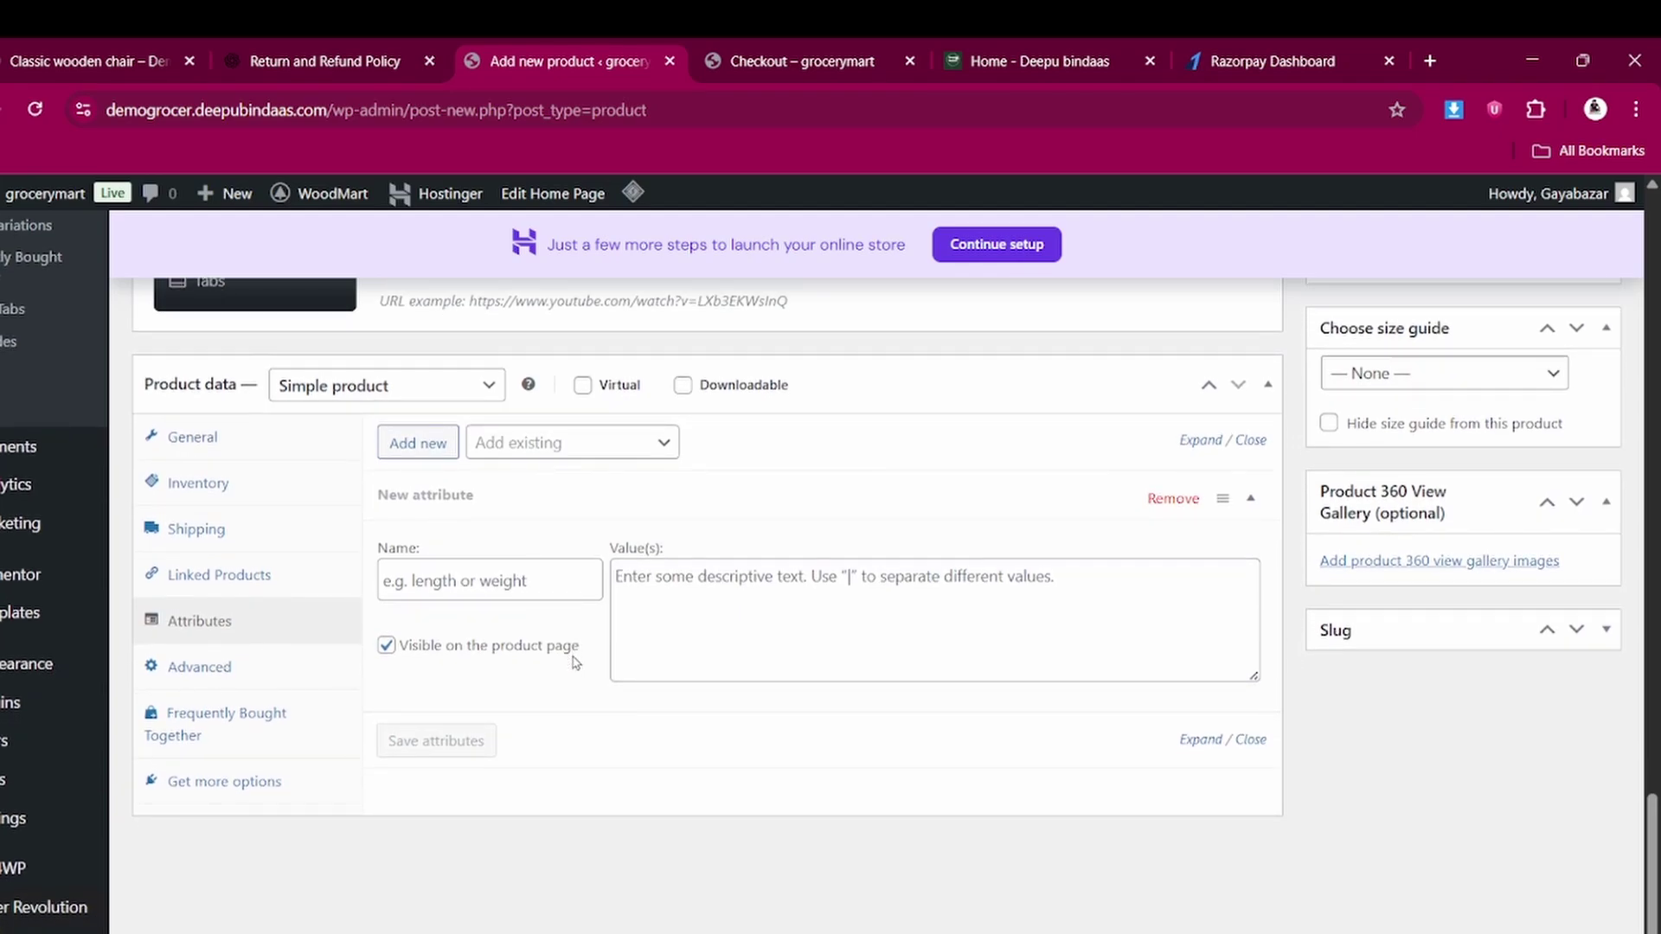
scroll(572, 662, "up", 2)
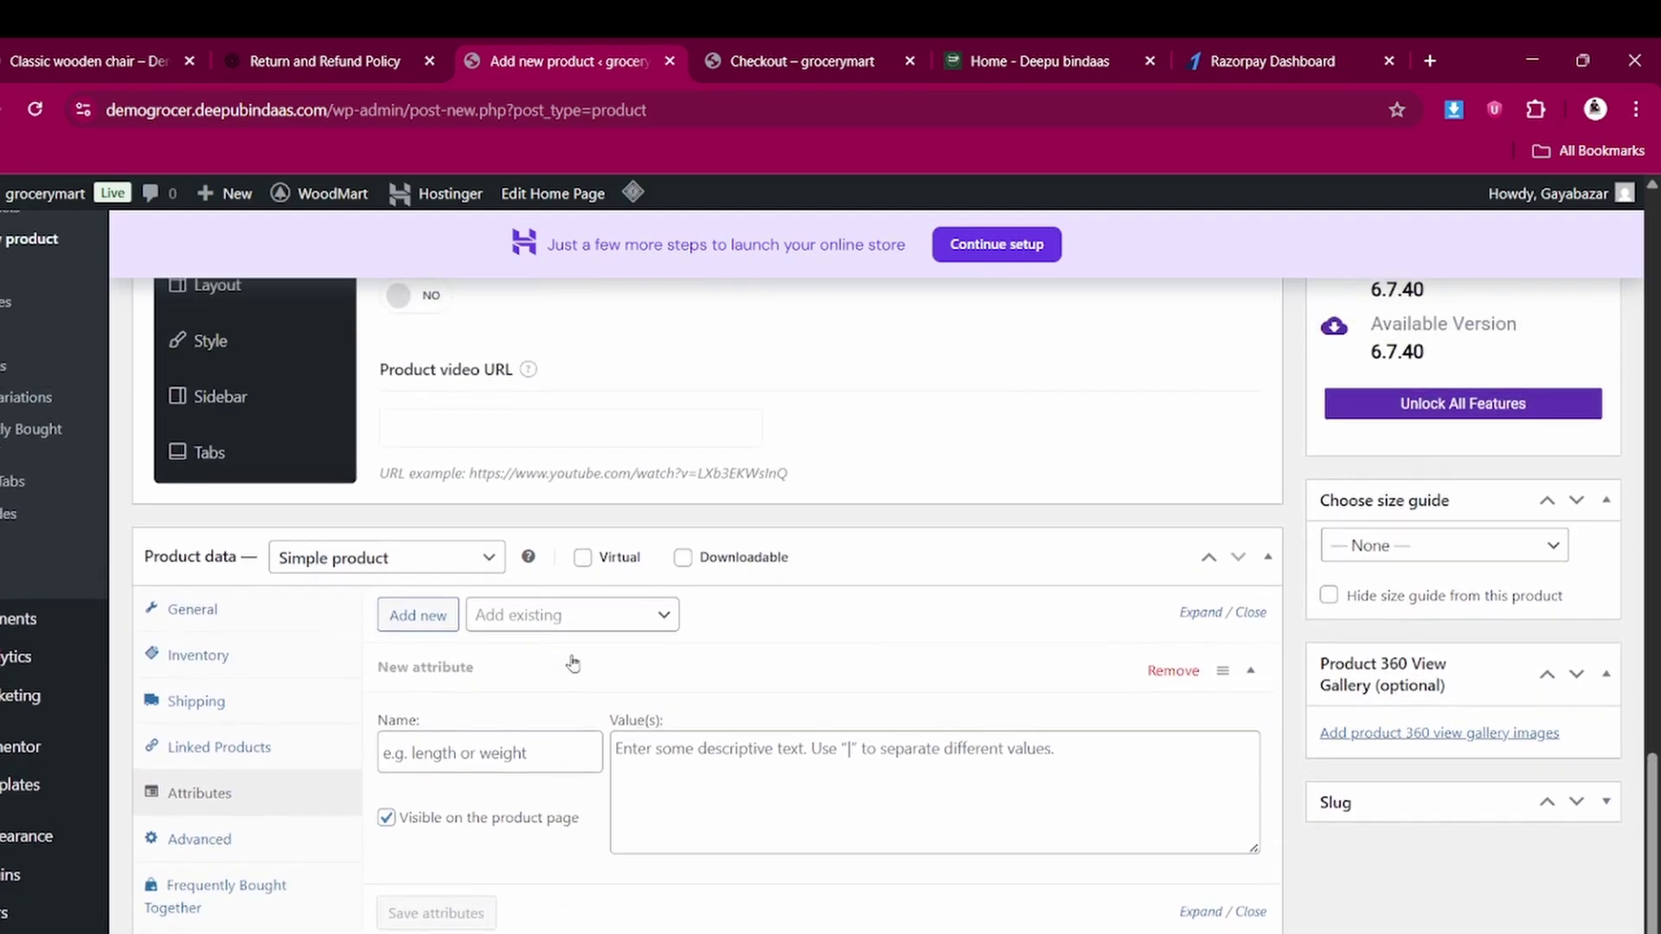
scroll(554, 596, "down", 2)
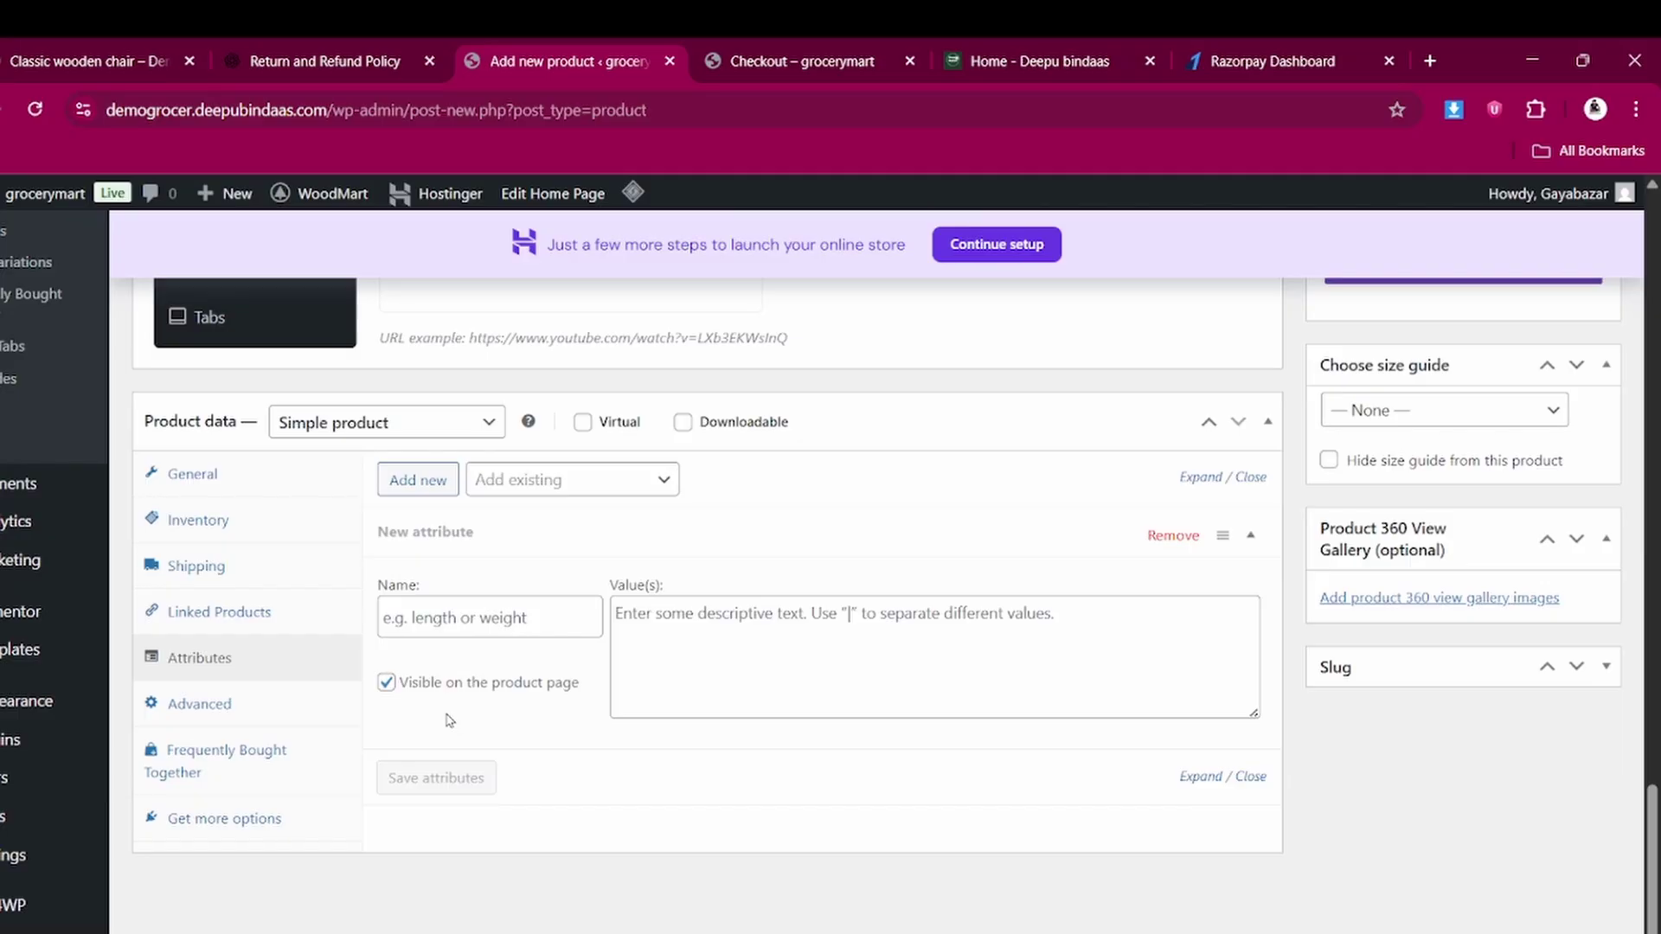
scroll(449, 720, "up", 1)
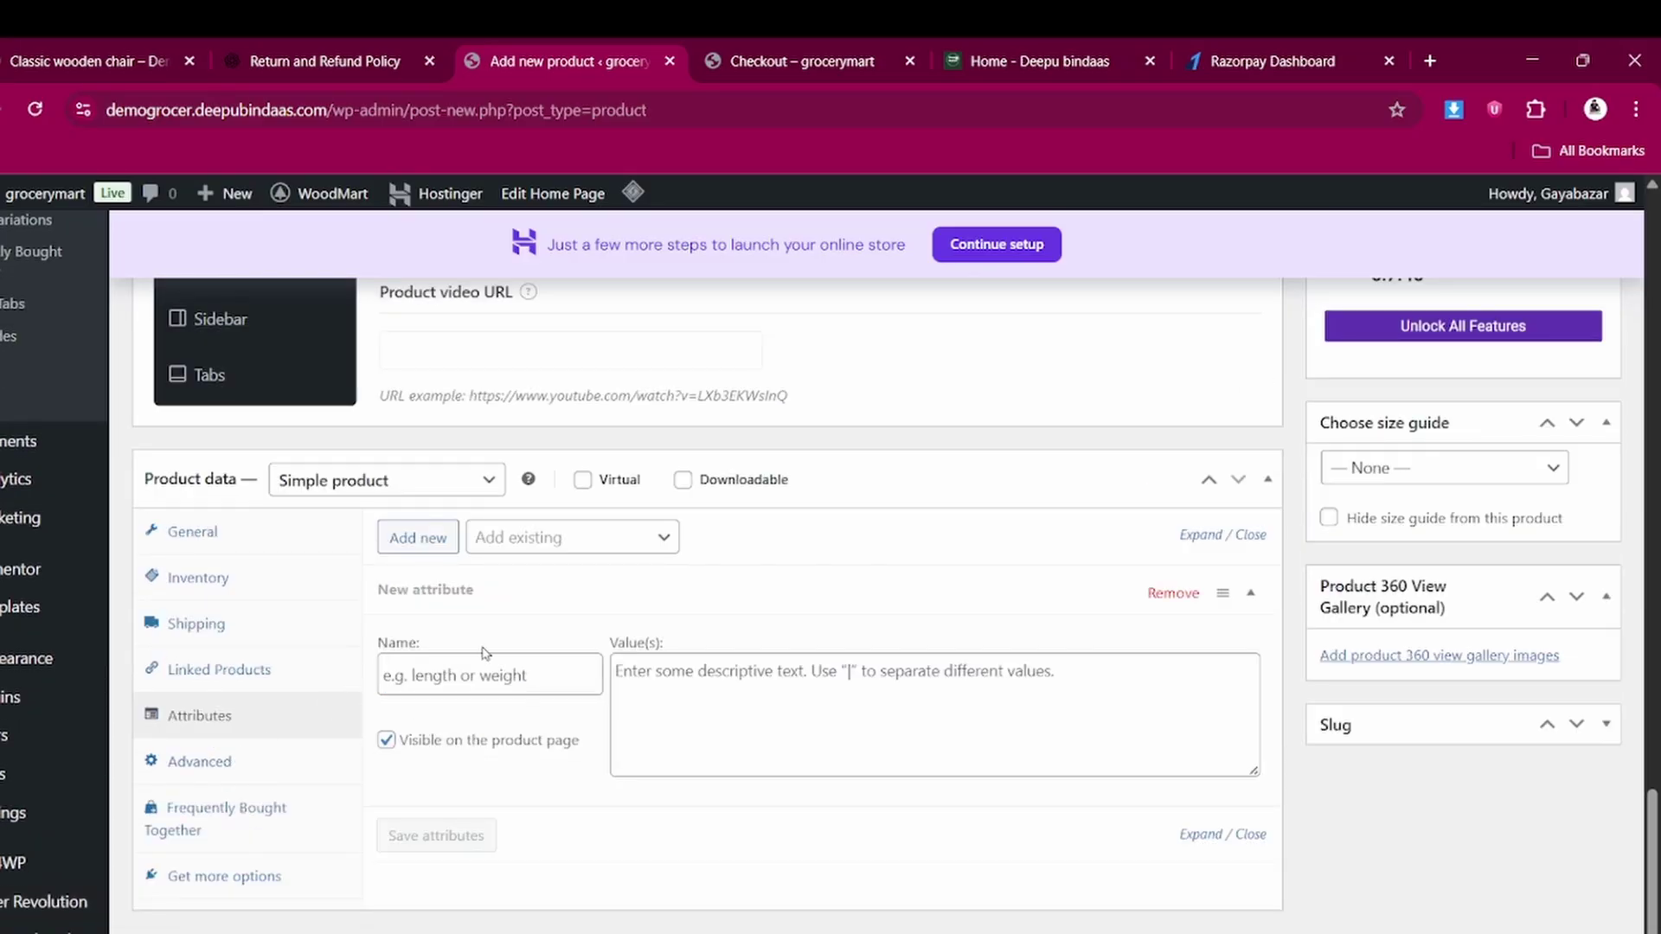
scroll(482, 647, "up", 3)
scroll(482, 647, "up", 6)
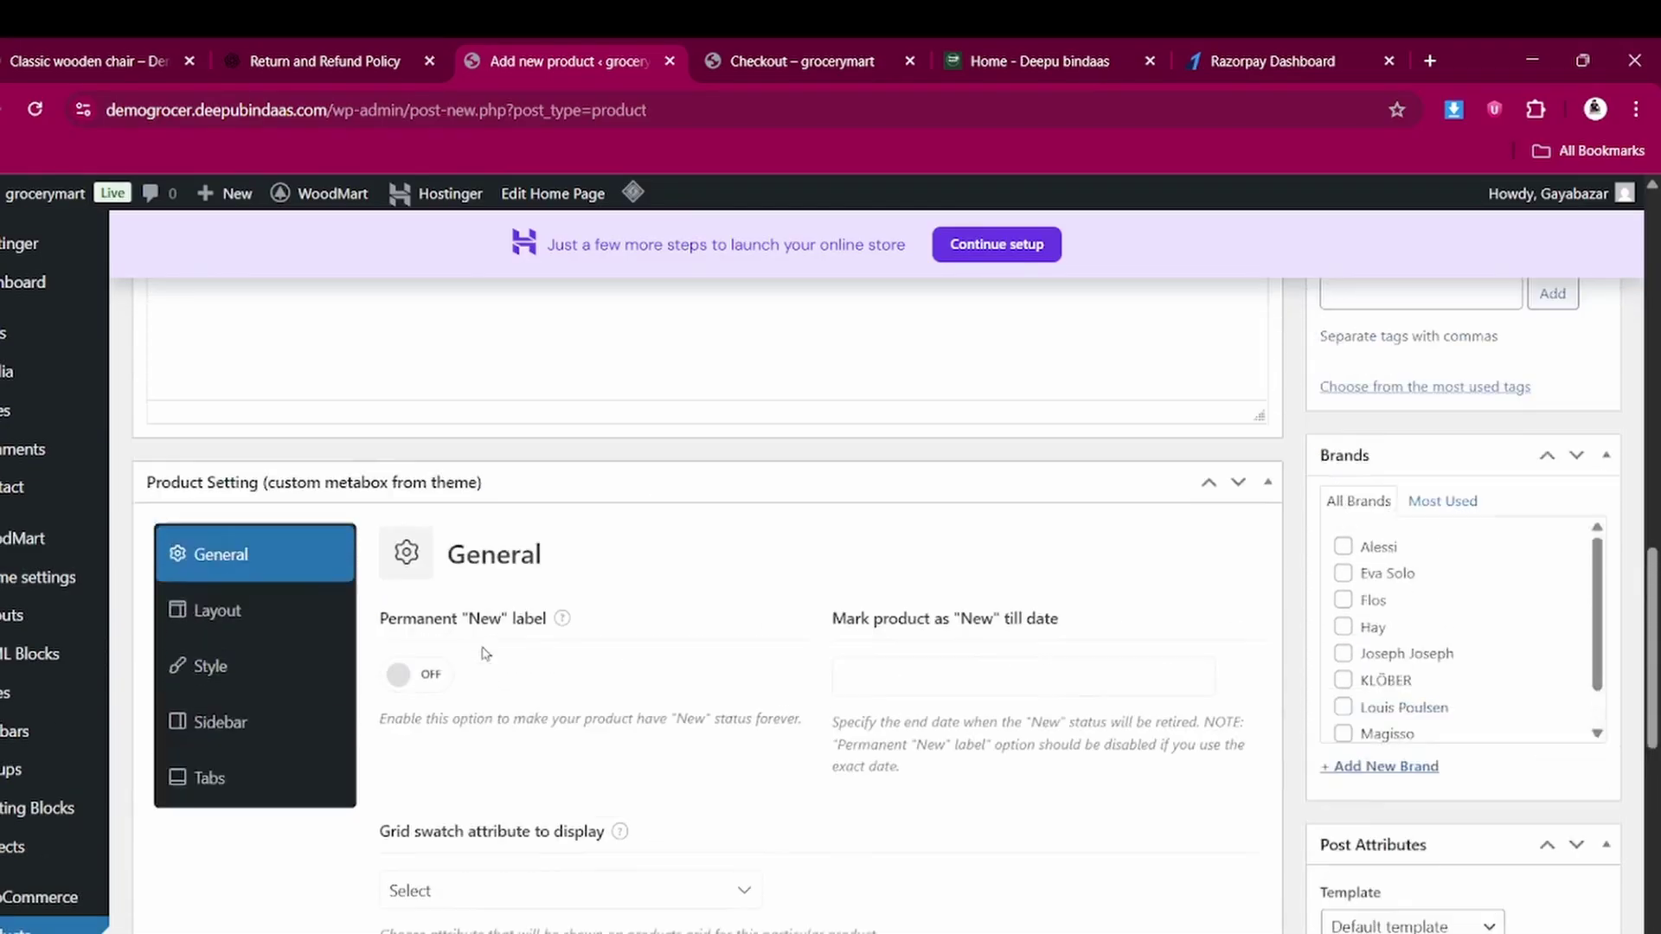
scroll(481, 654, "up", 2)
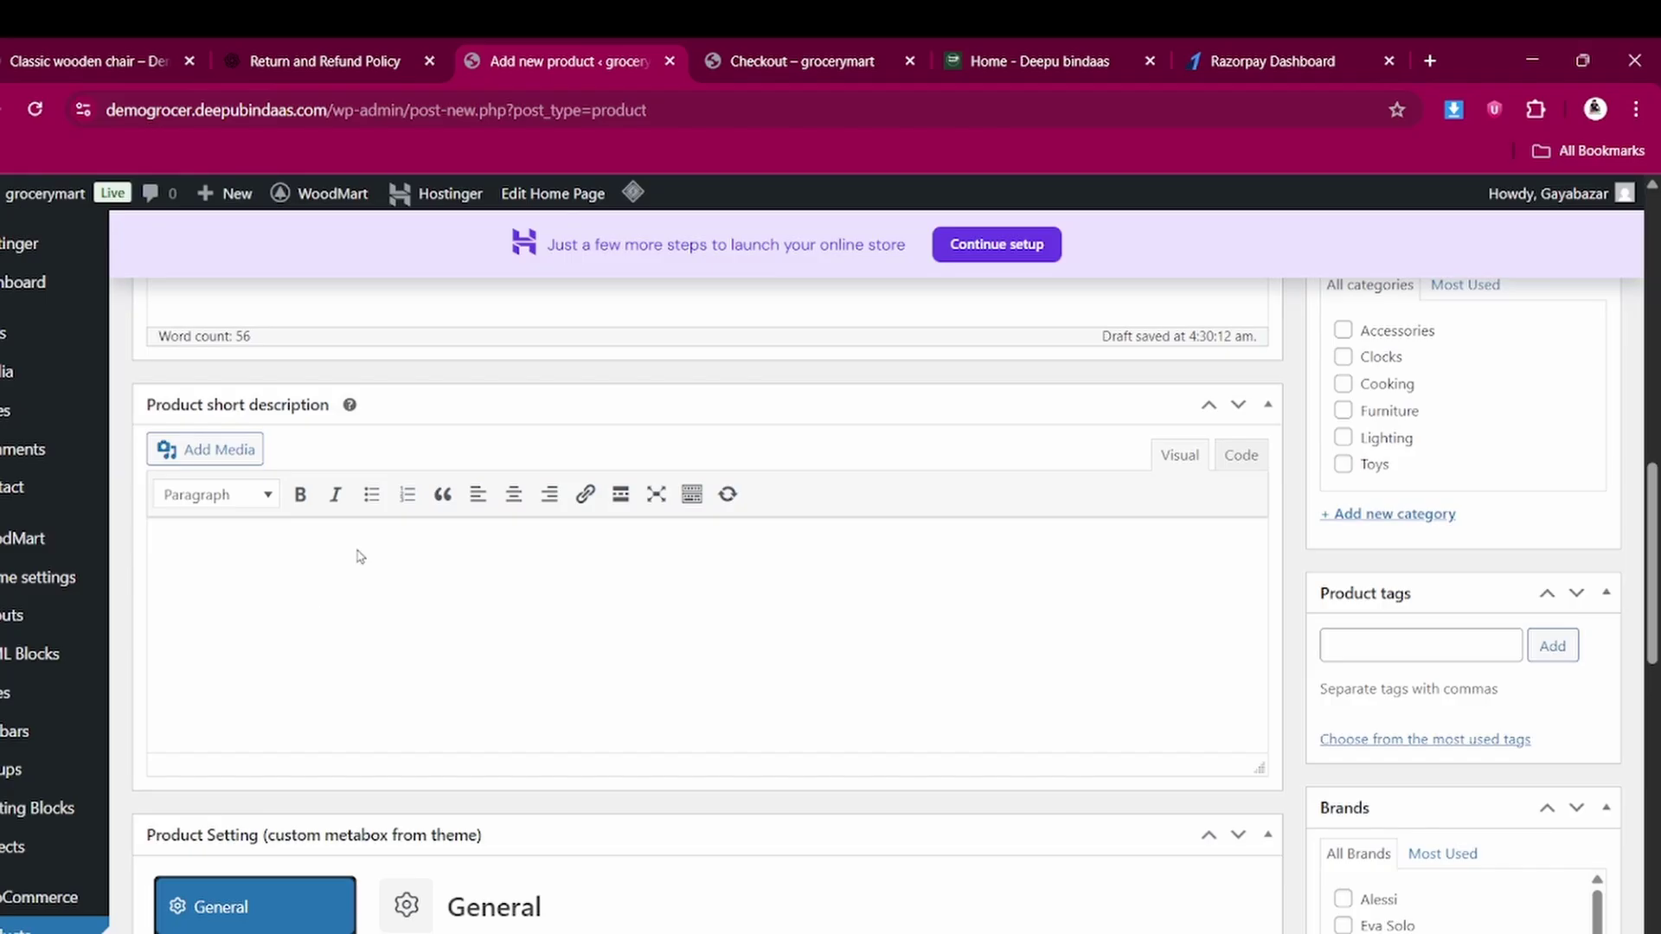
Copy the Scelerisque facilisi paragraph from the storefront chair page into Product short description
left_click(95, 45)
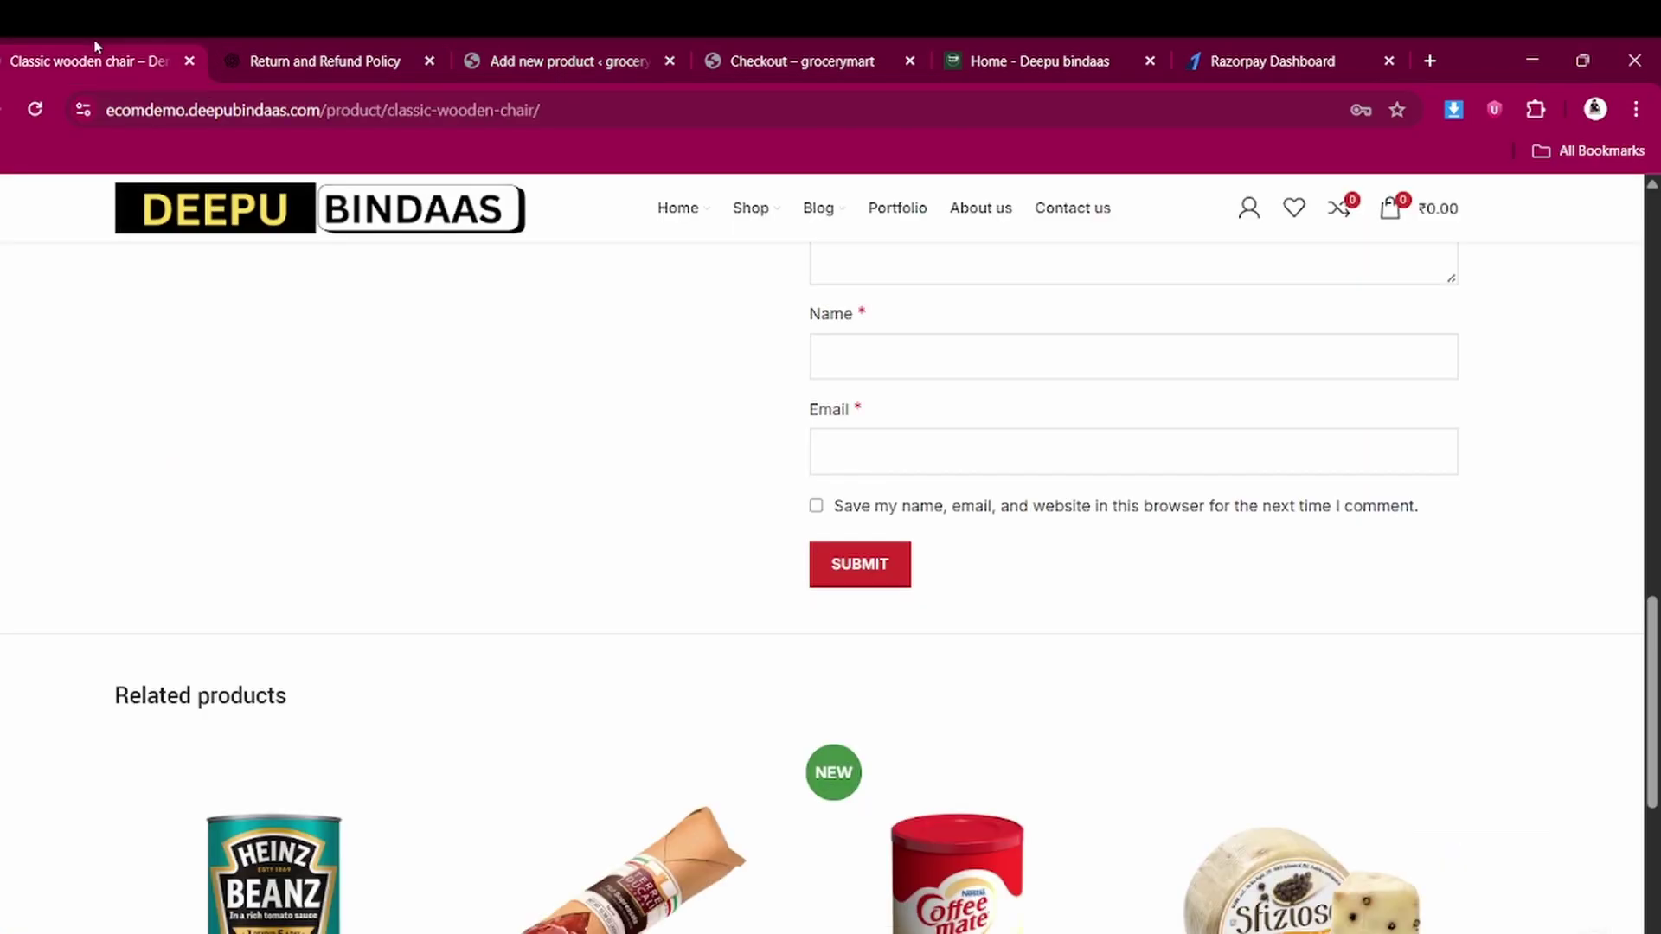
scroll(638, 382, "up", 15)
scroll(637, 377, "down", 5)
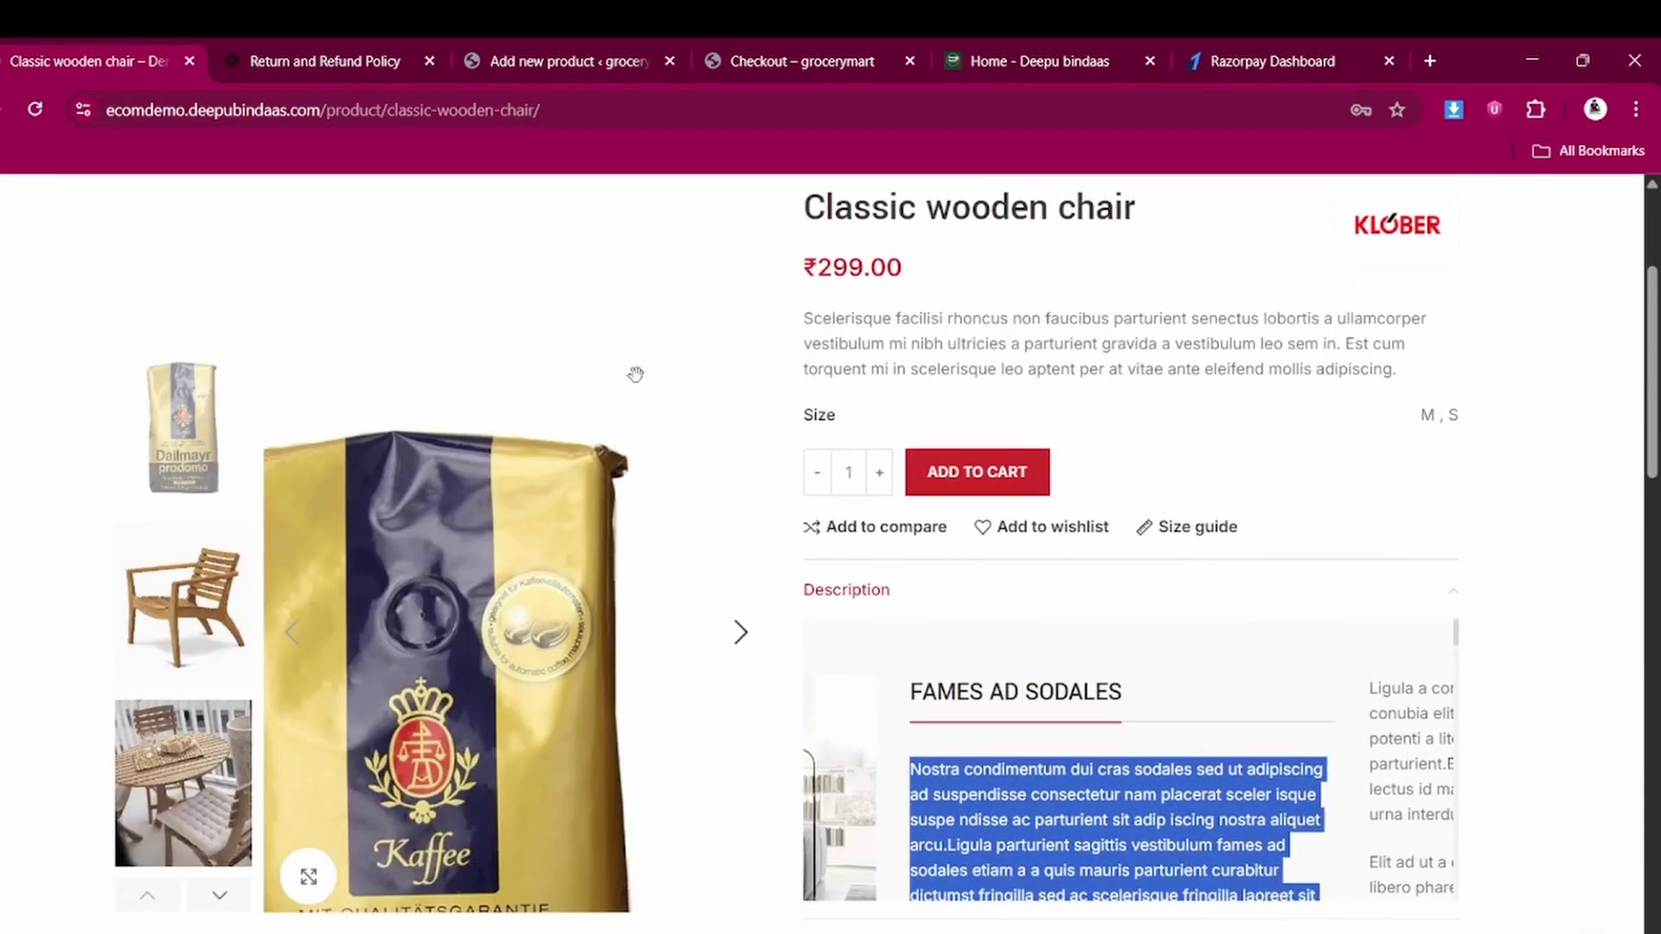
scroll(637, 374, "up", 2)
mouse_move(750, 208)
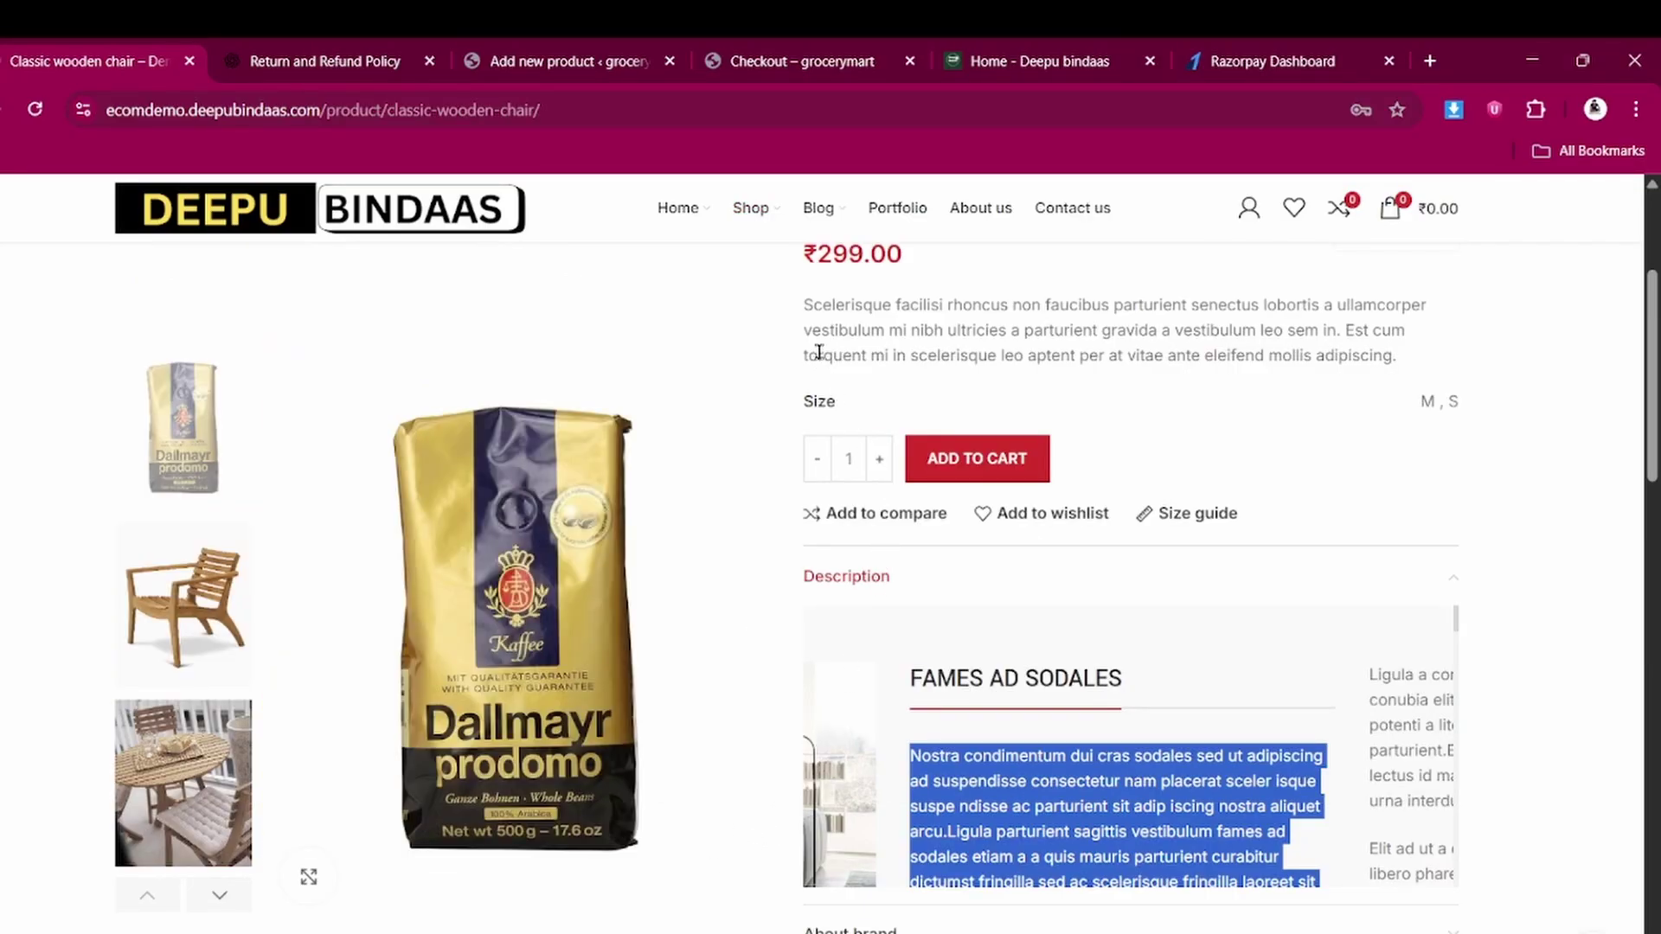
double_click(803, 307)
triple_click(804, 307)
key("ctrl+c")
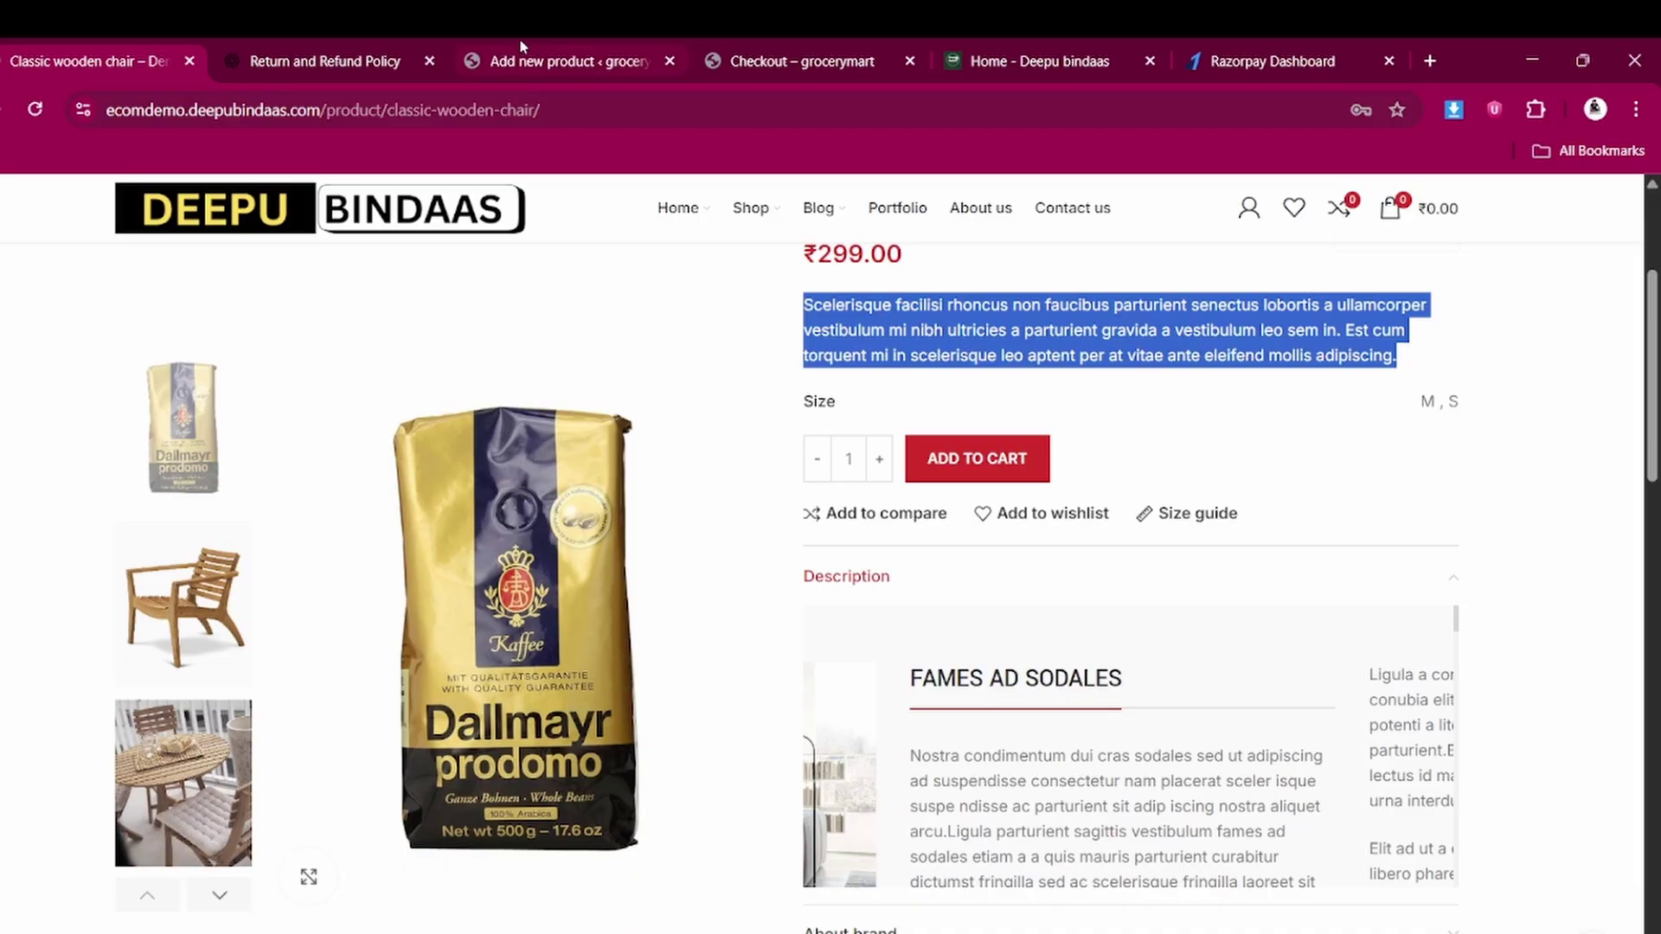
left_click(545, 49)
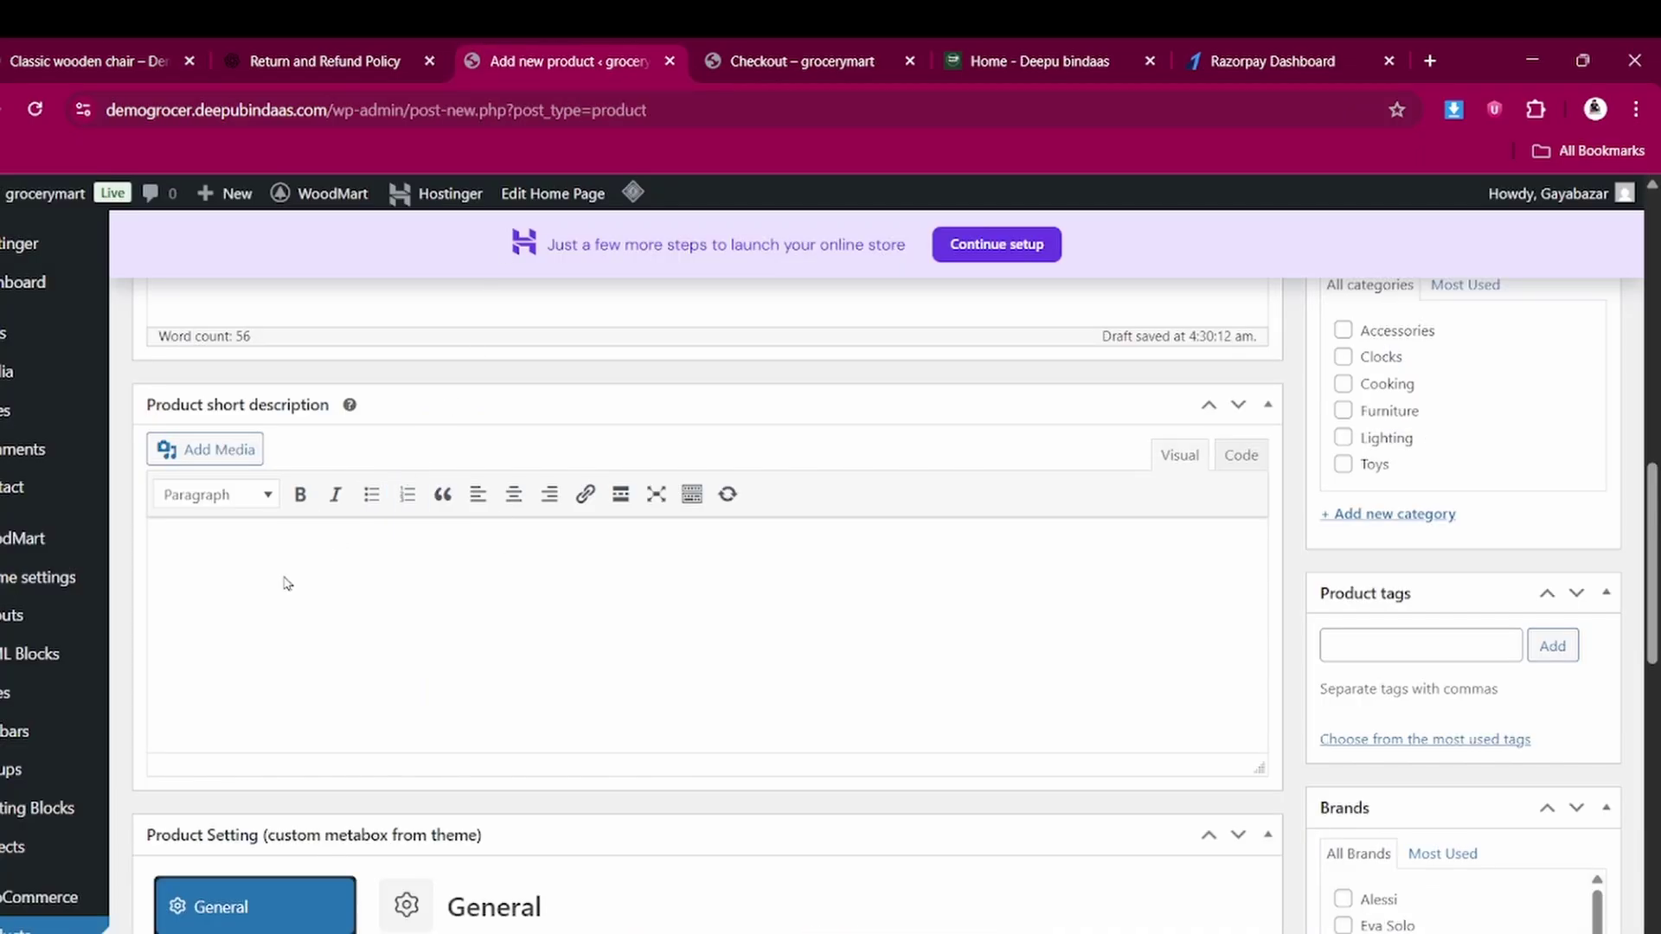
key("ctrl+v")
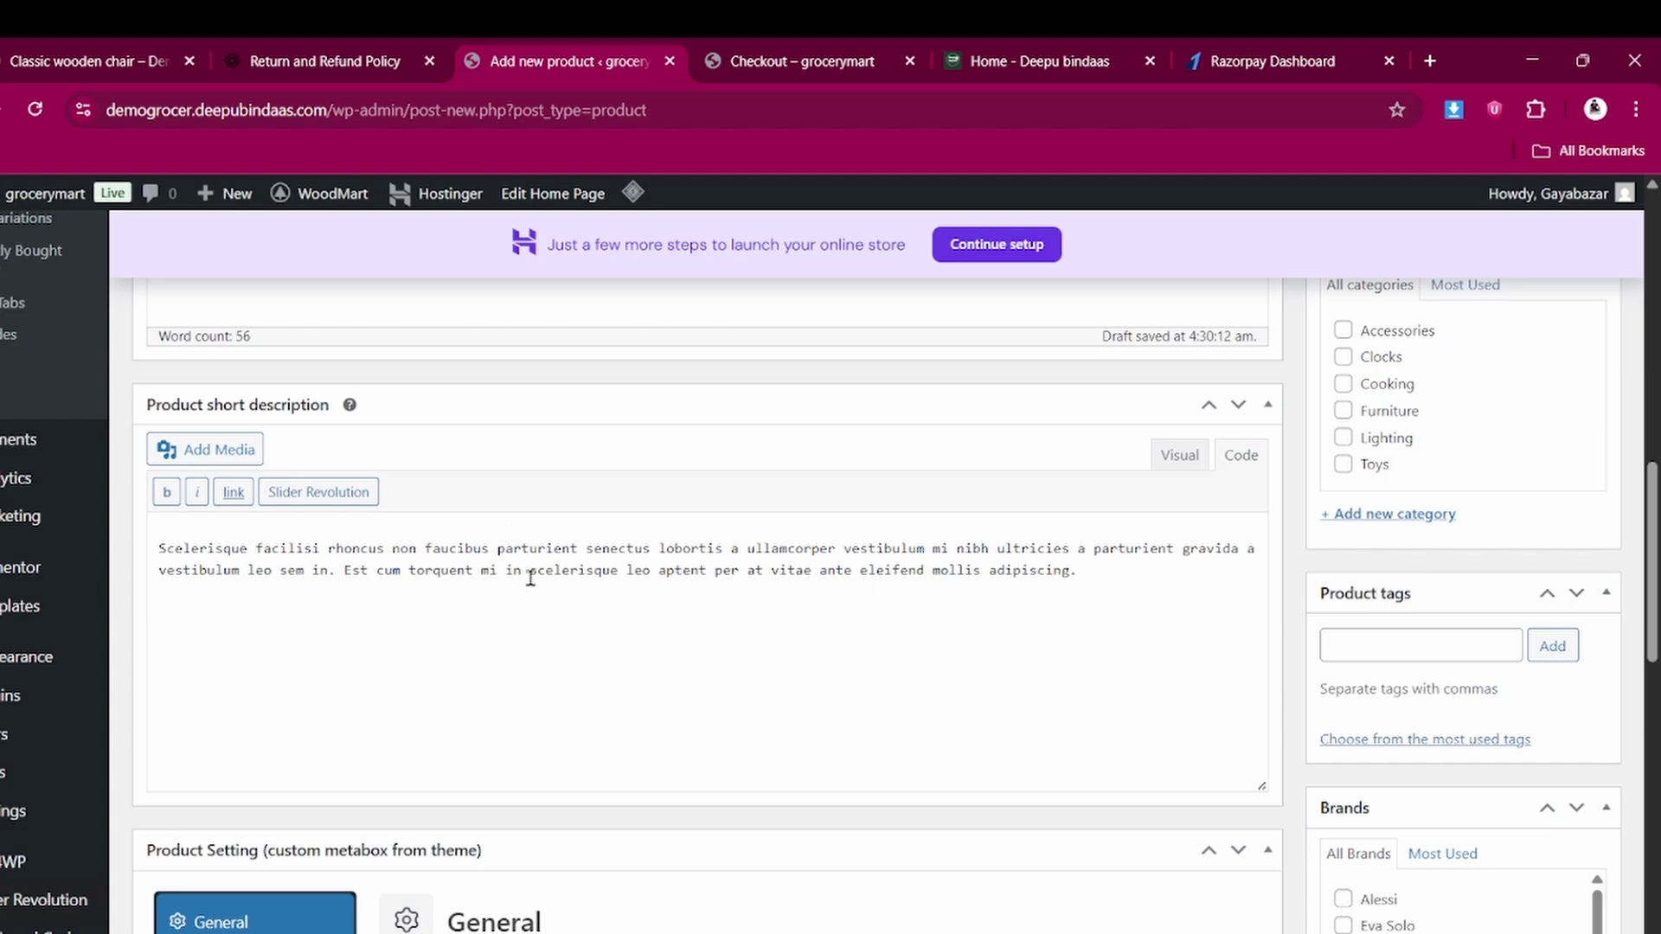
scroll(531, 578, "up", 8)
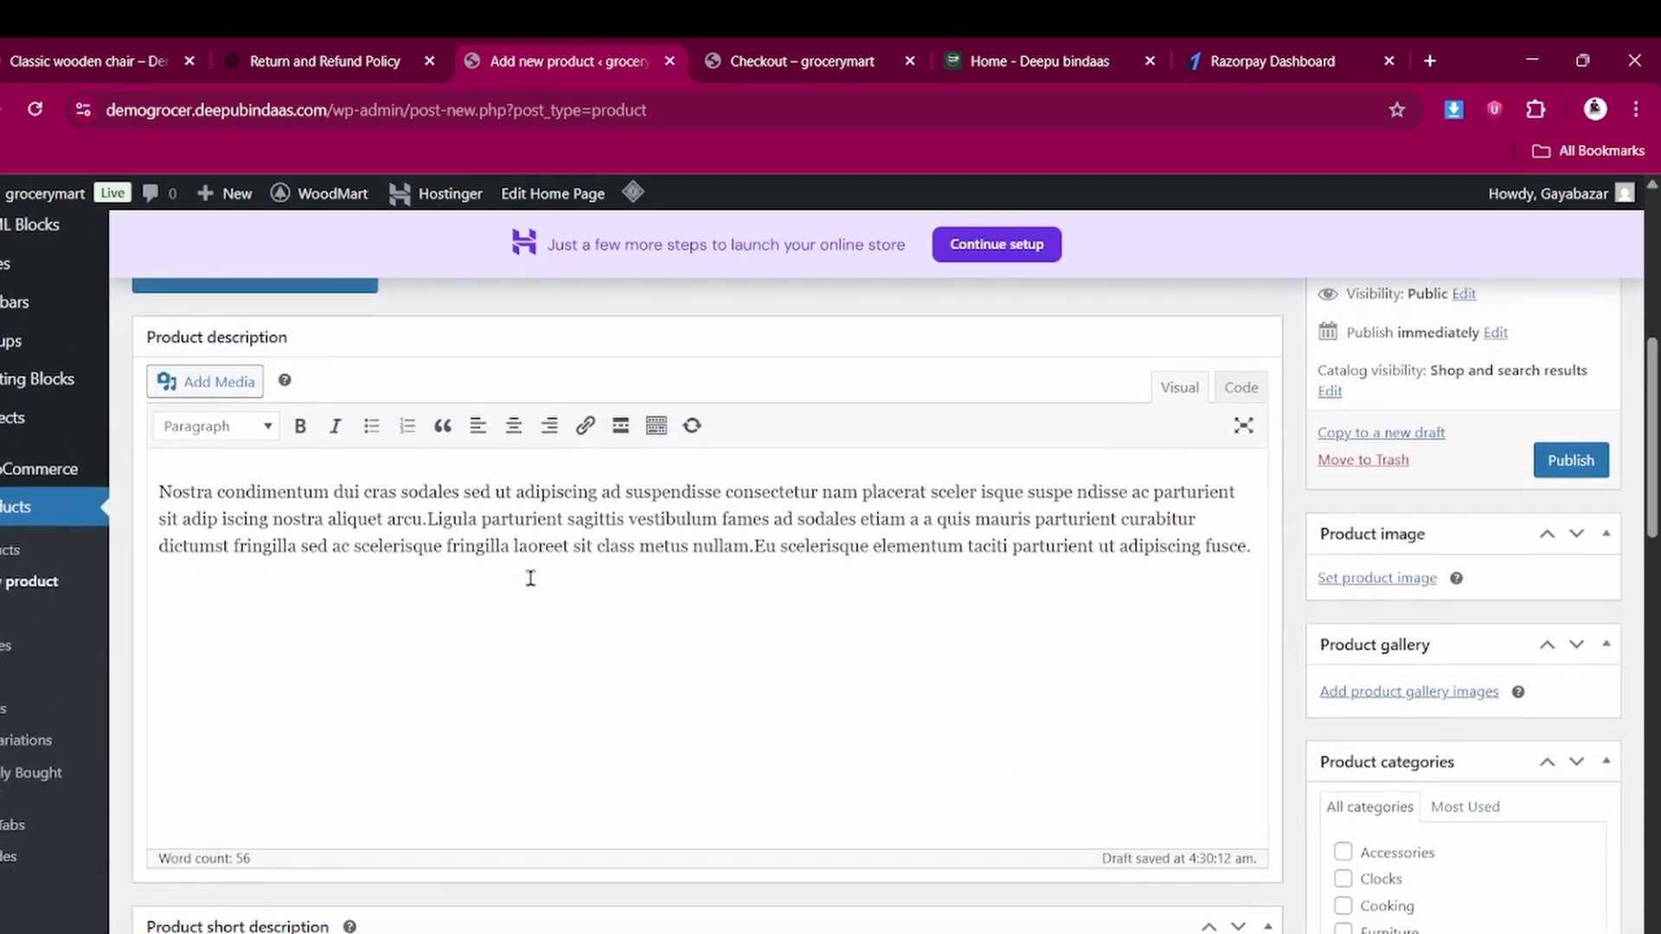
scroll(530, 579, "down", 3)
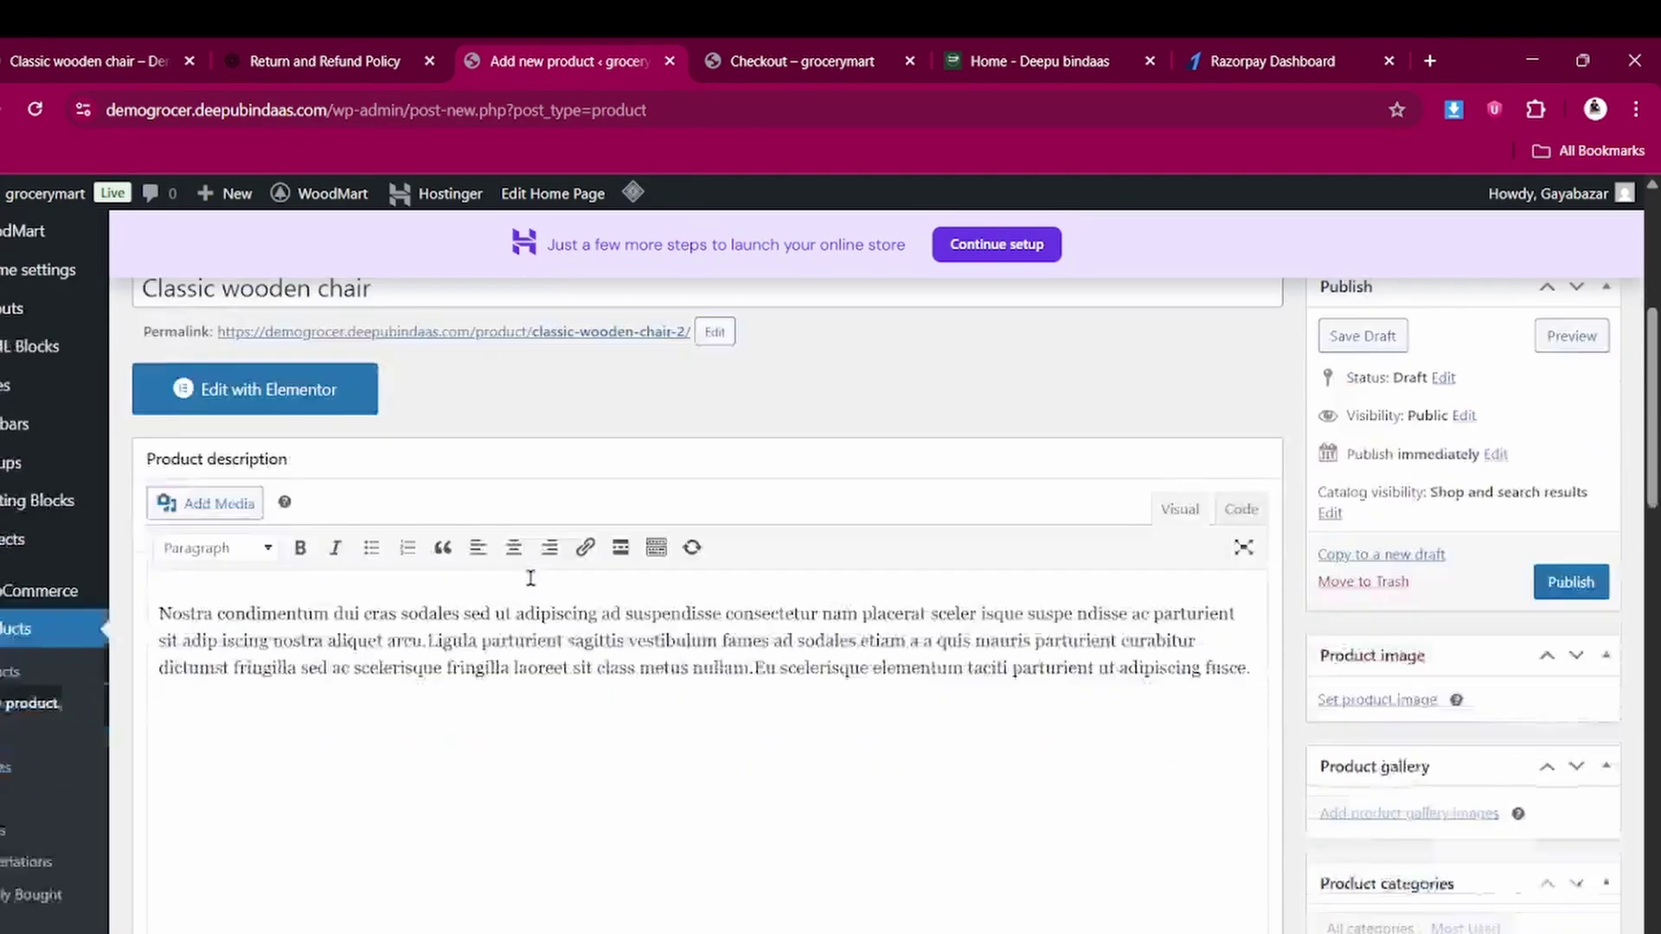
scroll(1139, 557, "down", 1)
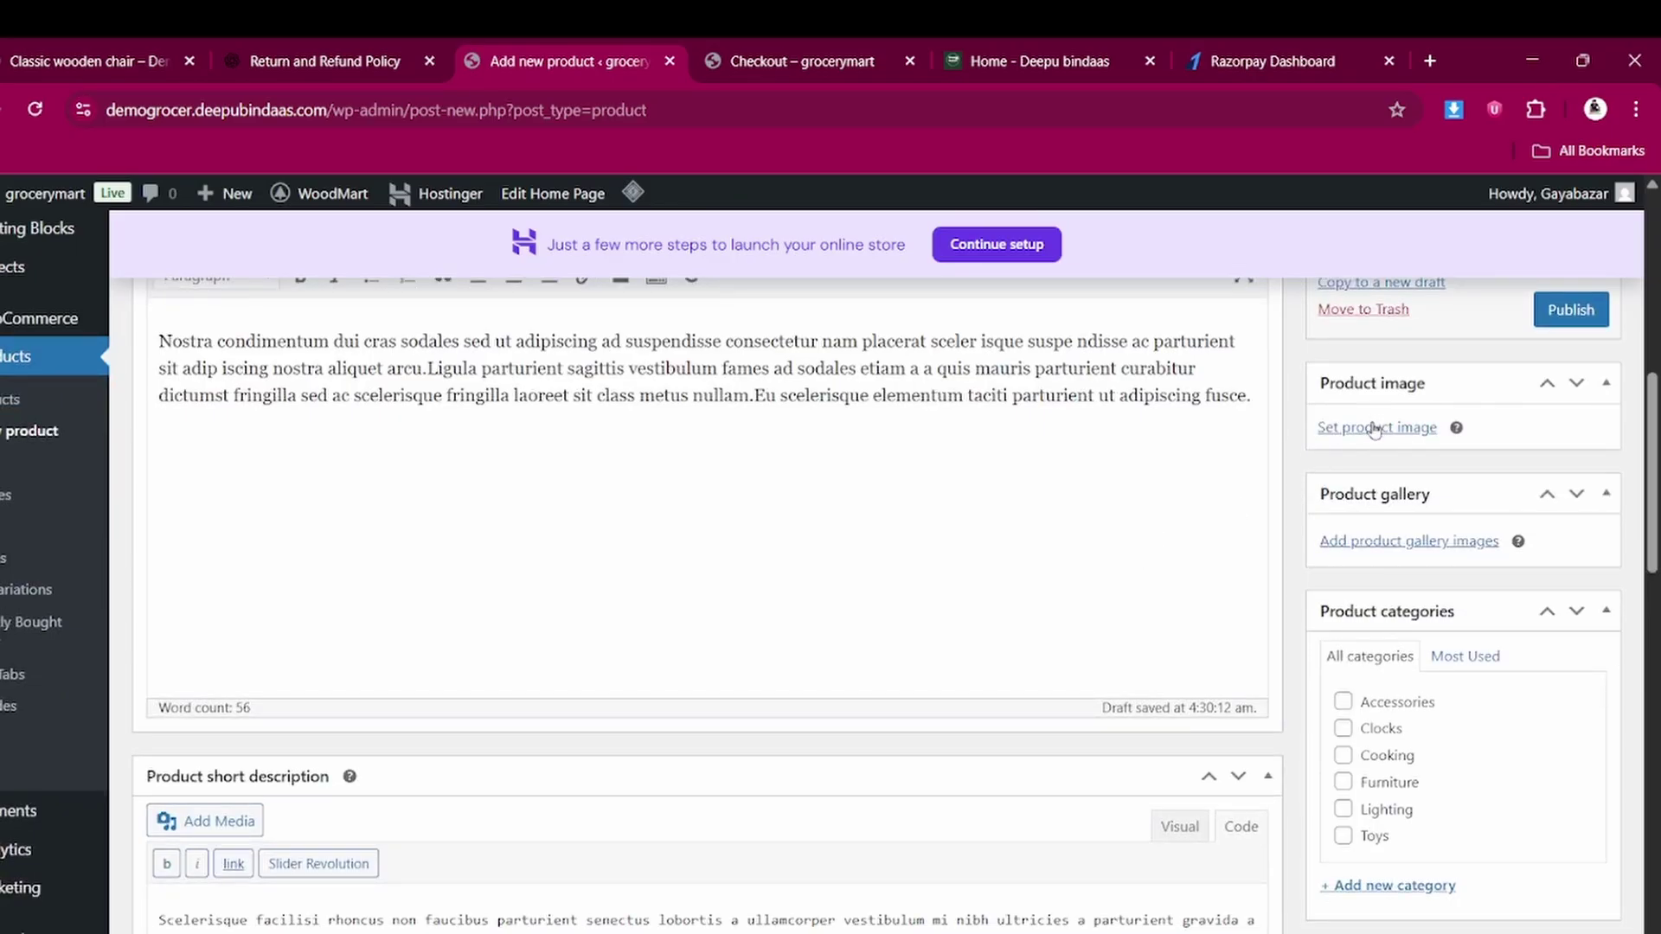
Upload tshirt from the deepu ecom folder and set it as the product image
left_click(1374, 426)
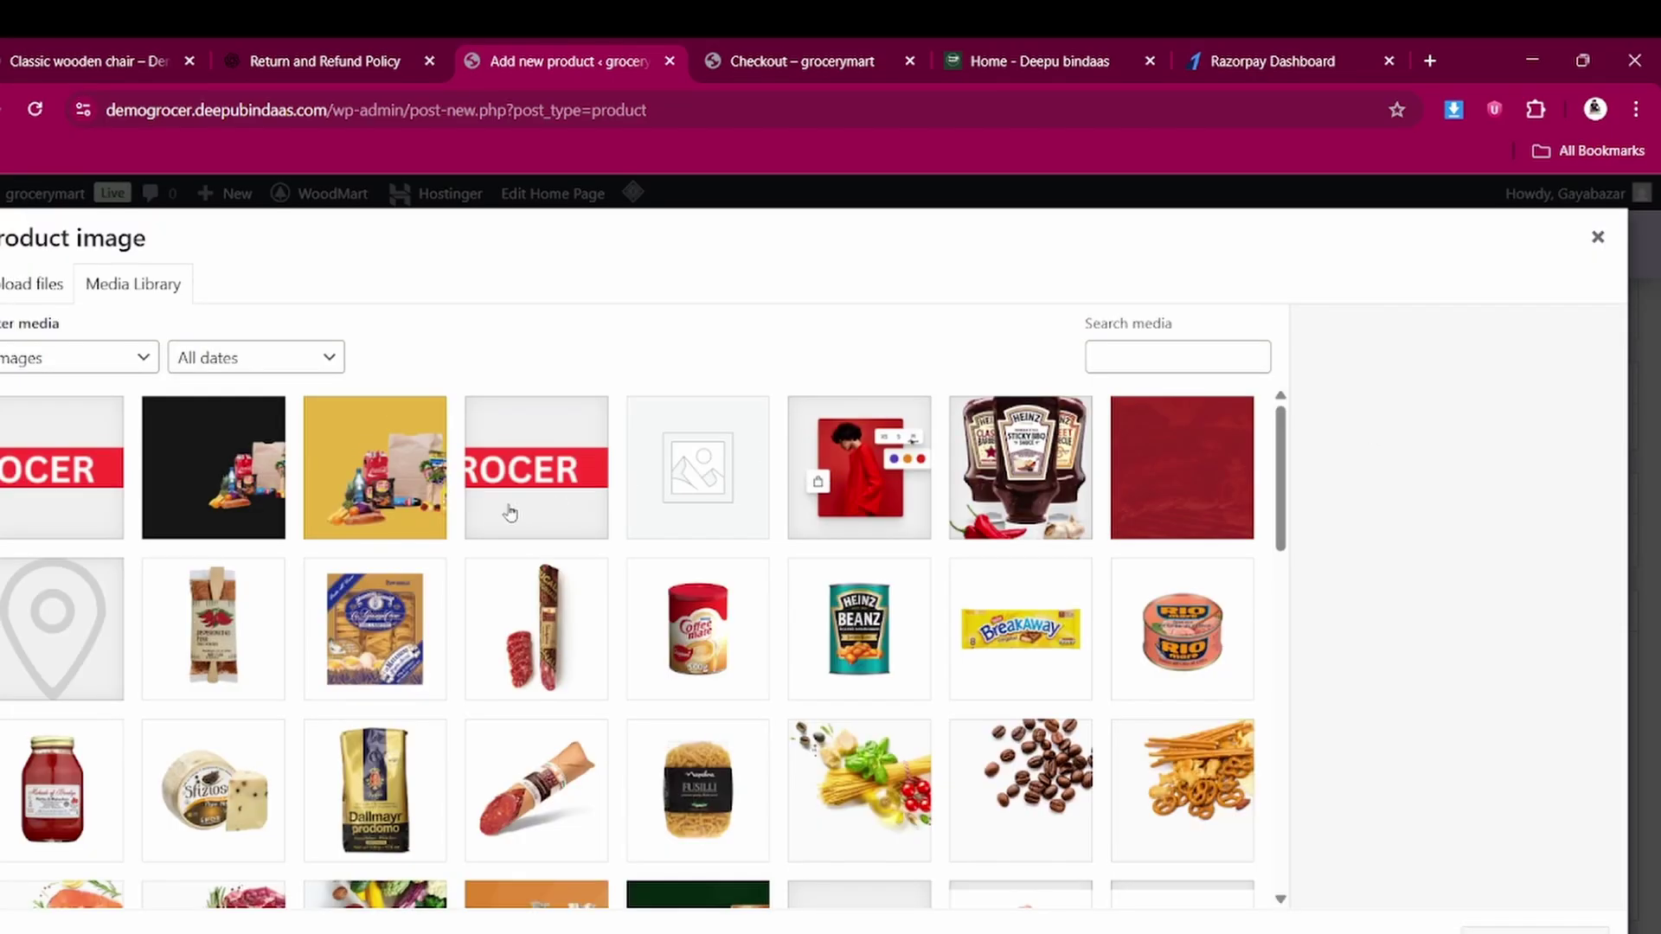
left_click(33, 288)
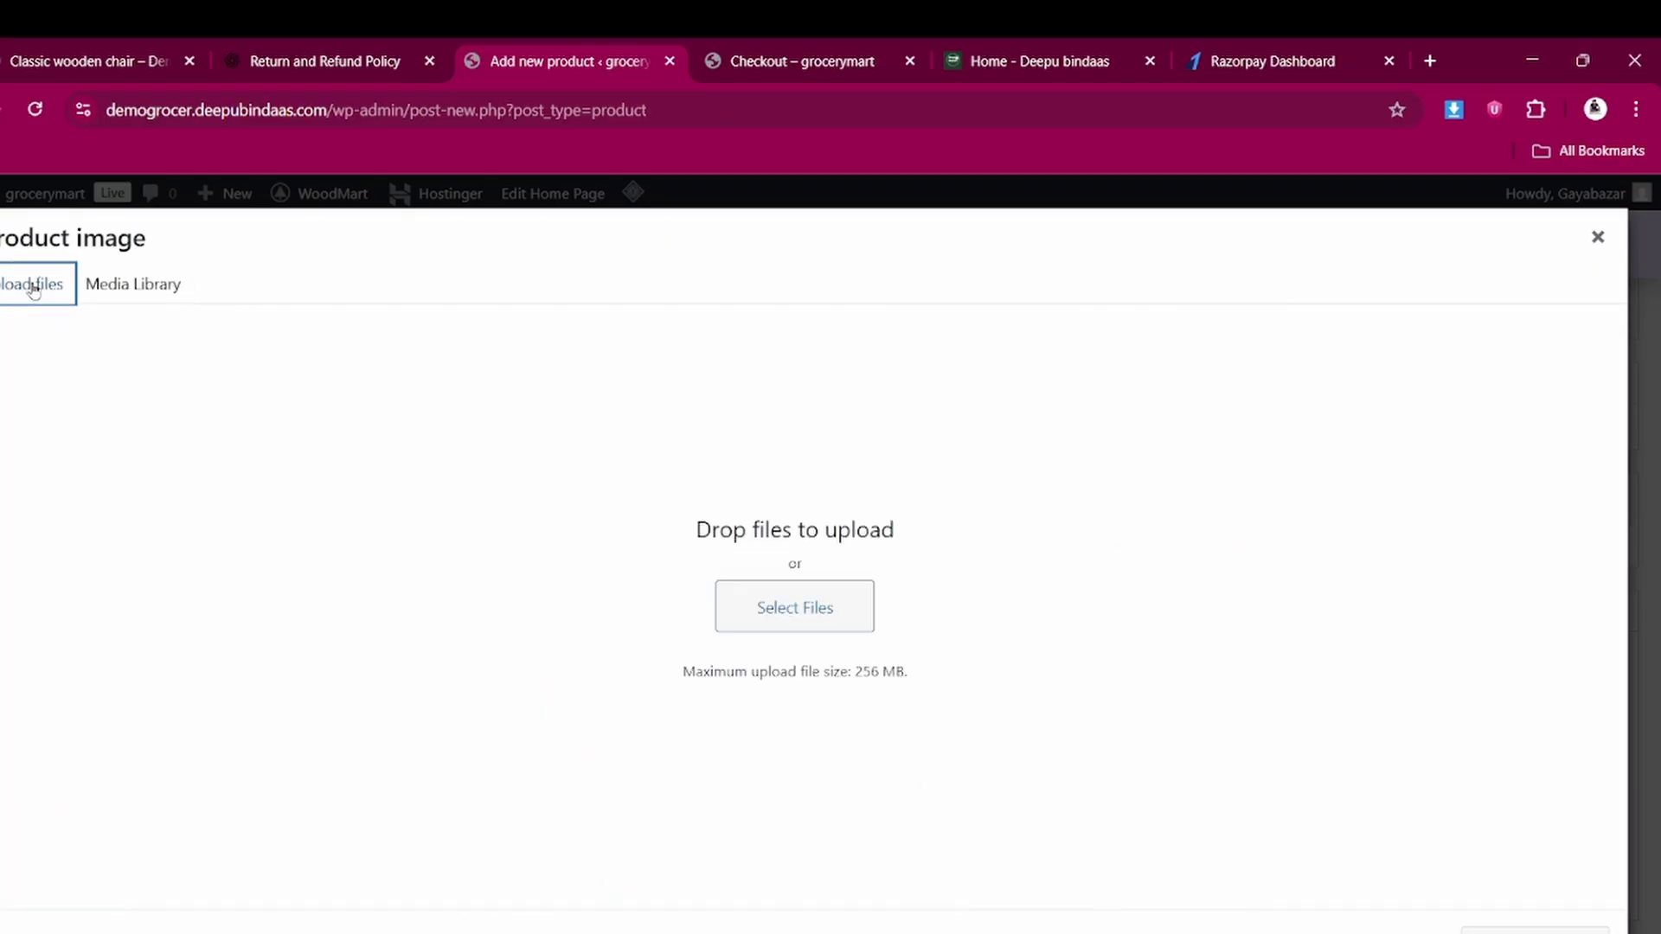
left_click(772, 610)
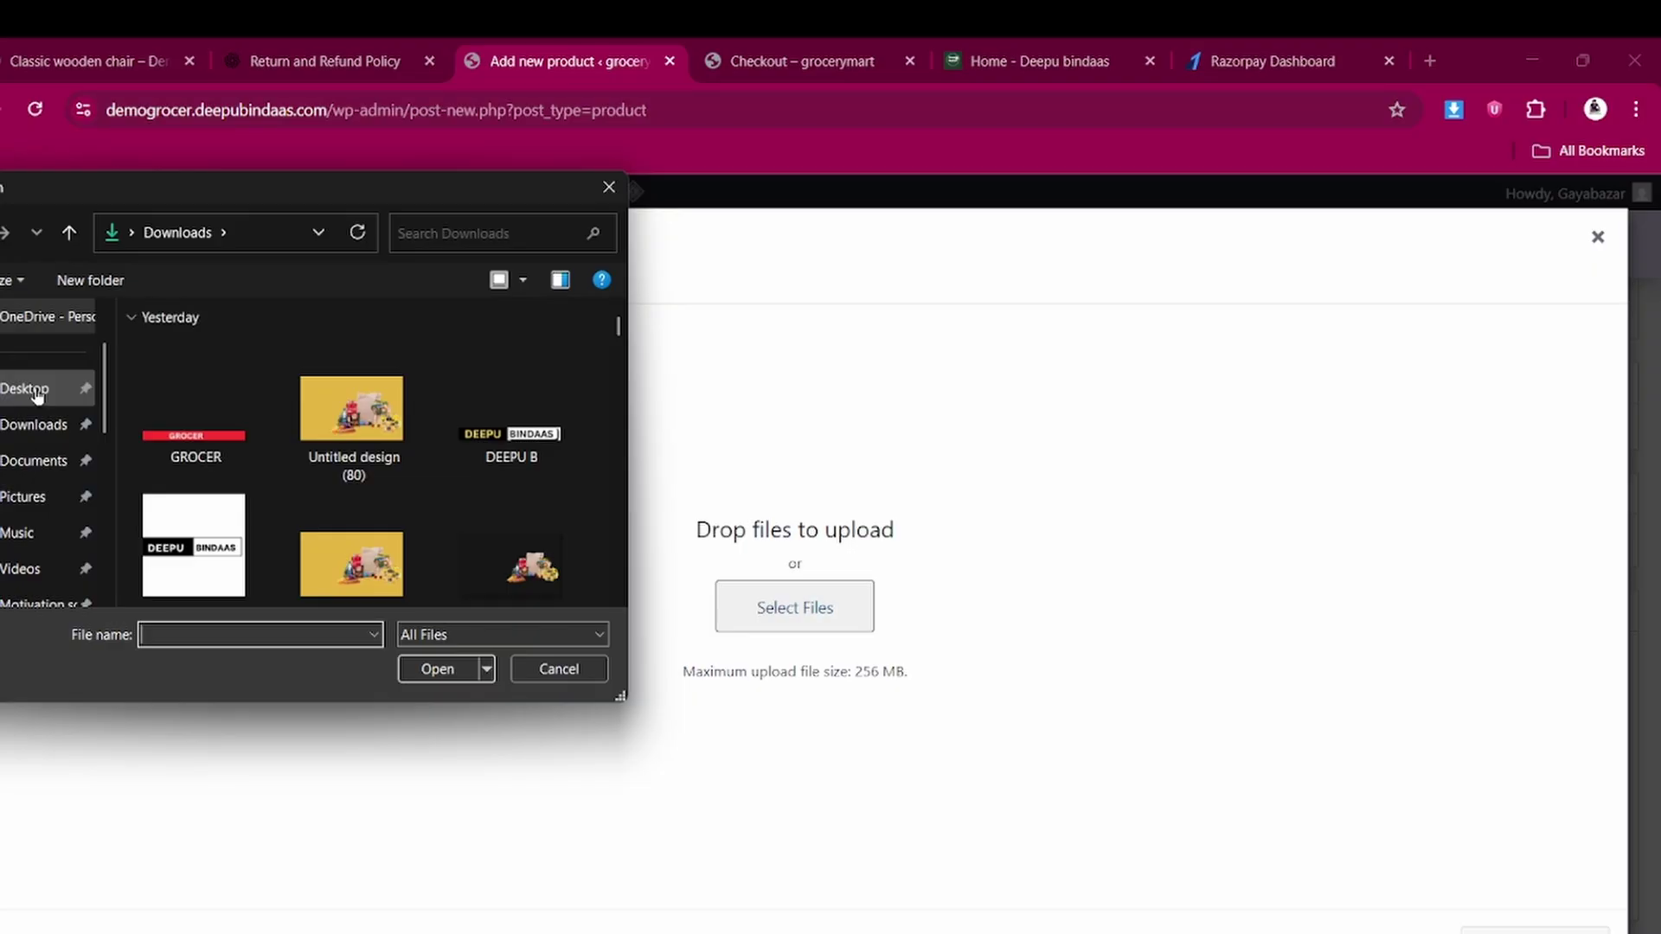
left_click(36, 391)
scroll(244, 489, "down", 1)
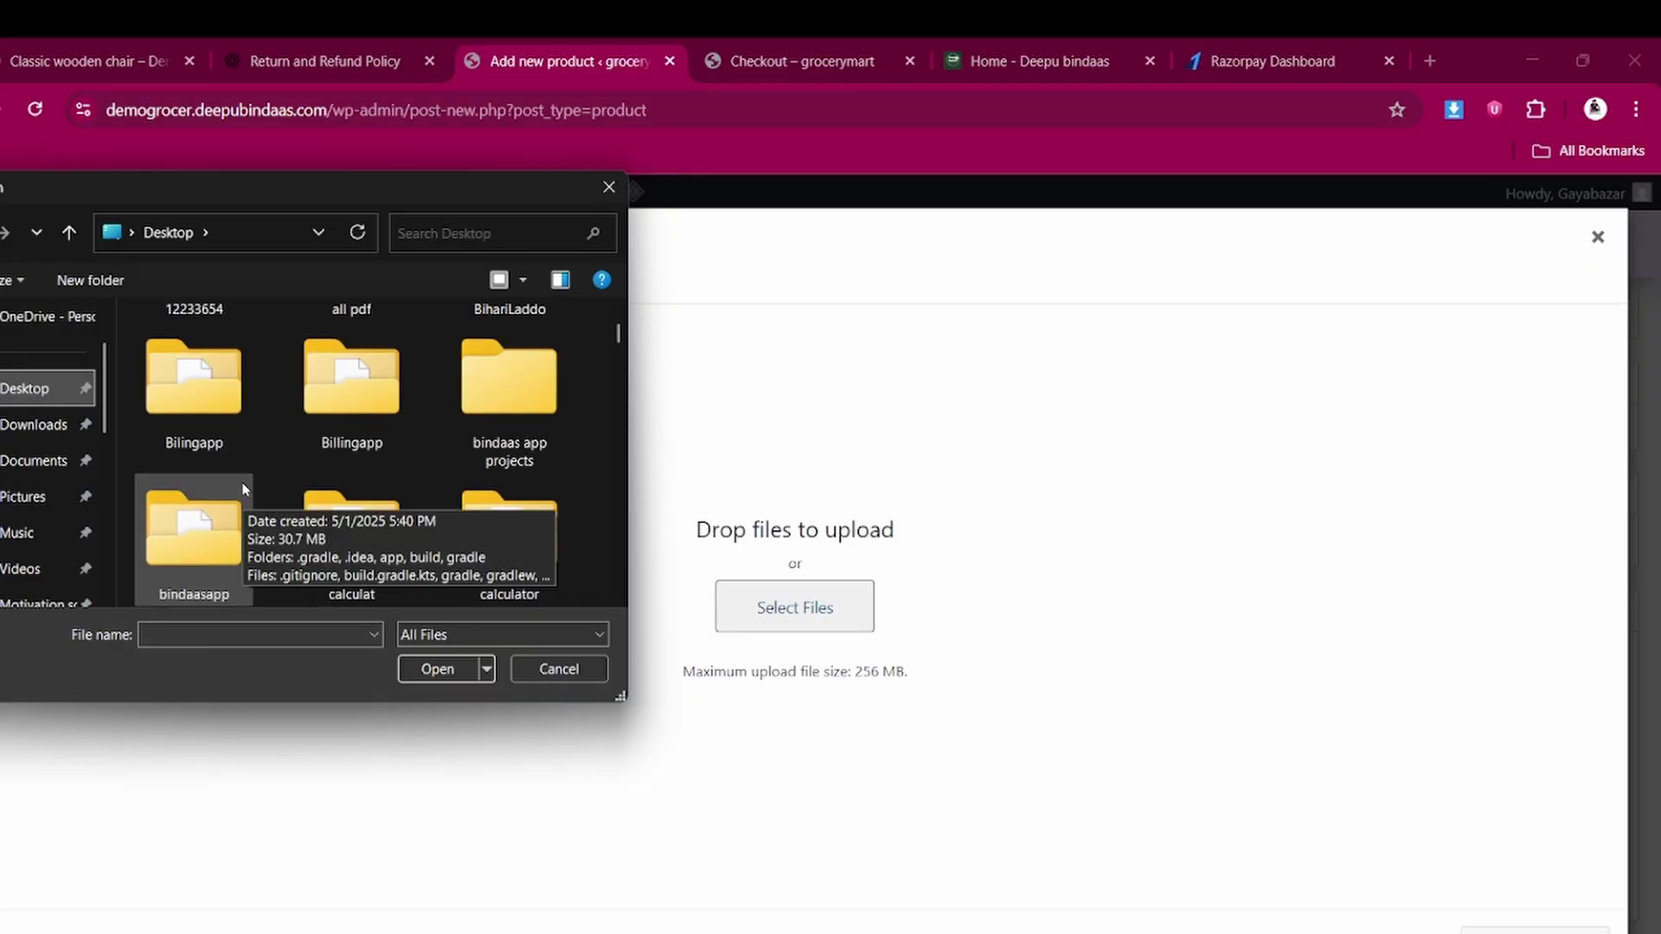
scroll(244, 489, "down", 2)
double_click(244, 490)
scroll(315, 480, "down", 3)
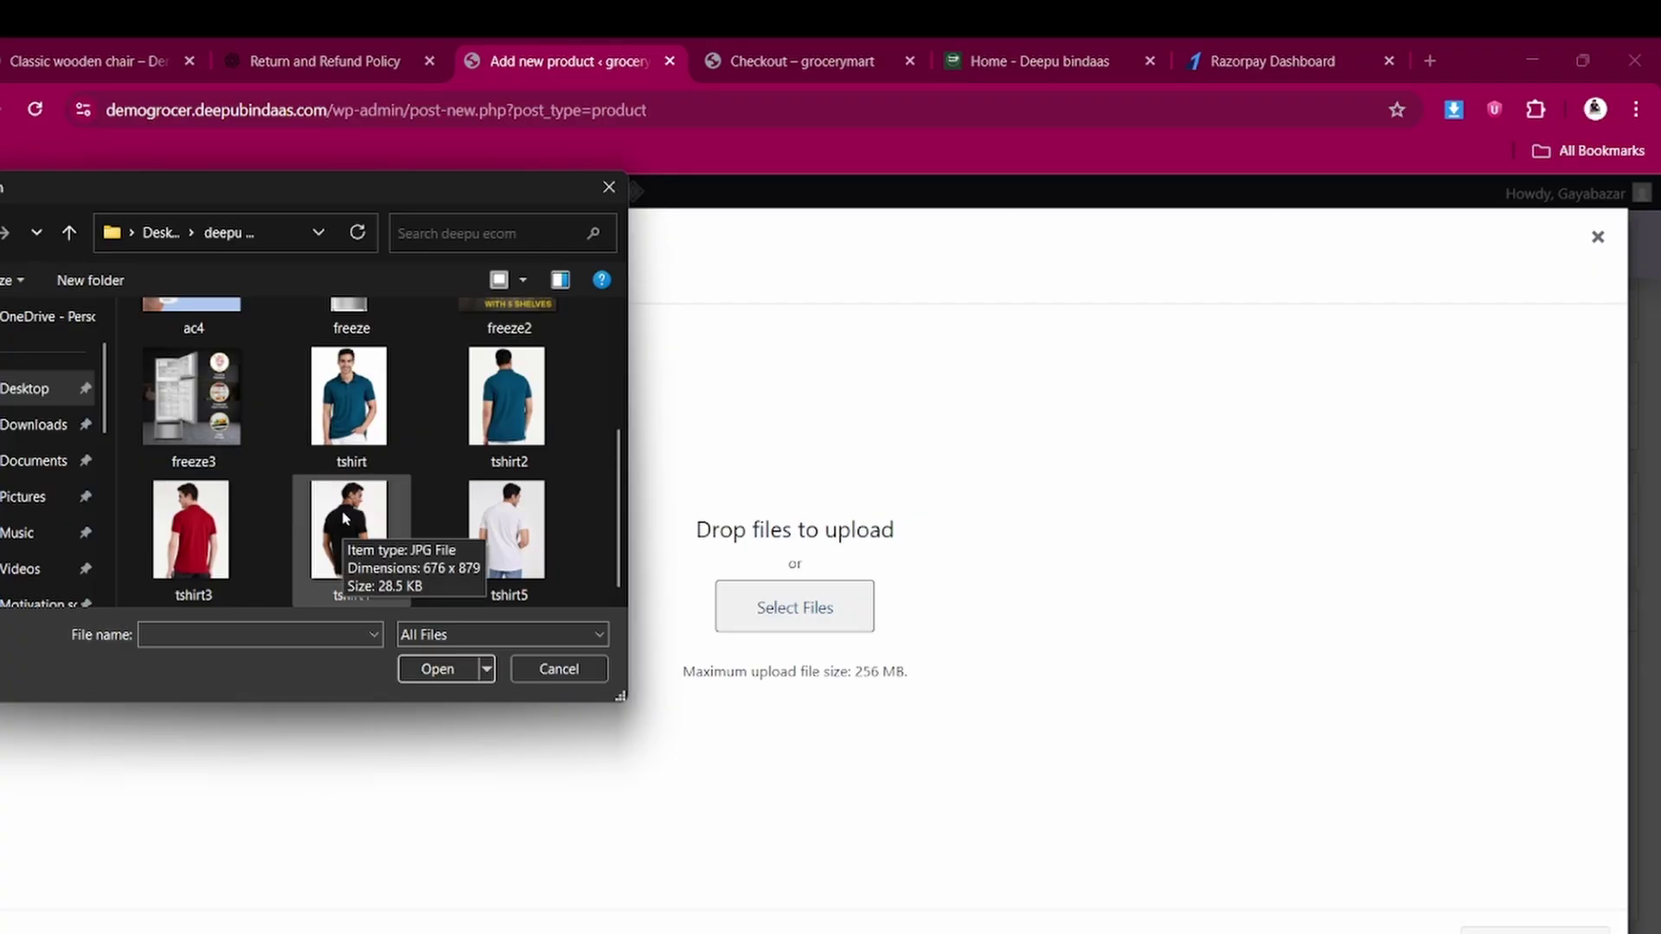
left_click(344, 394)
left_click(438, 673)
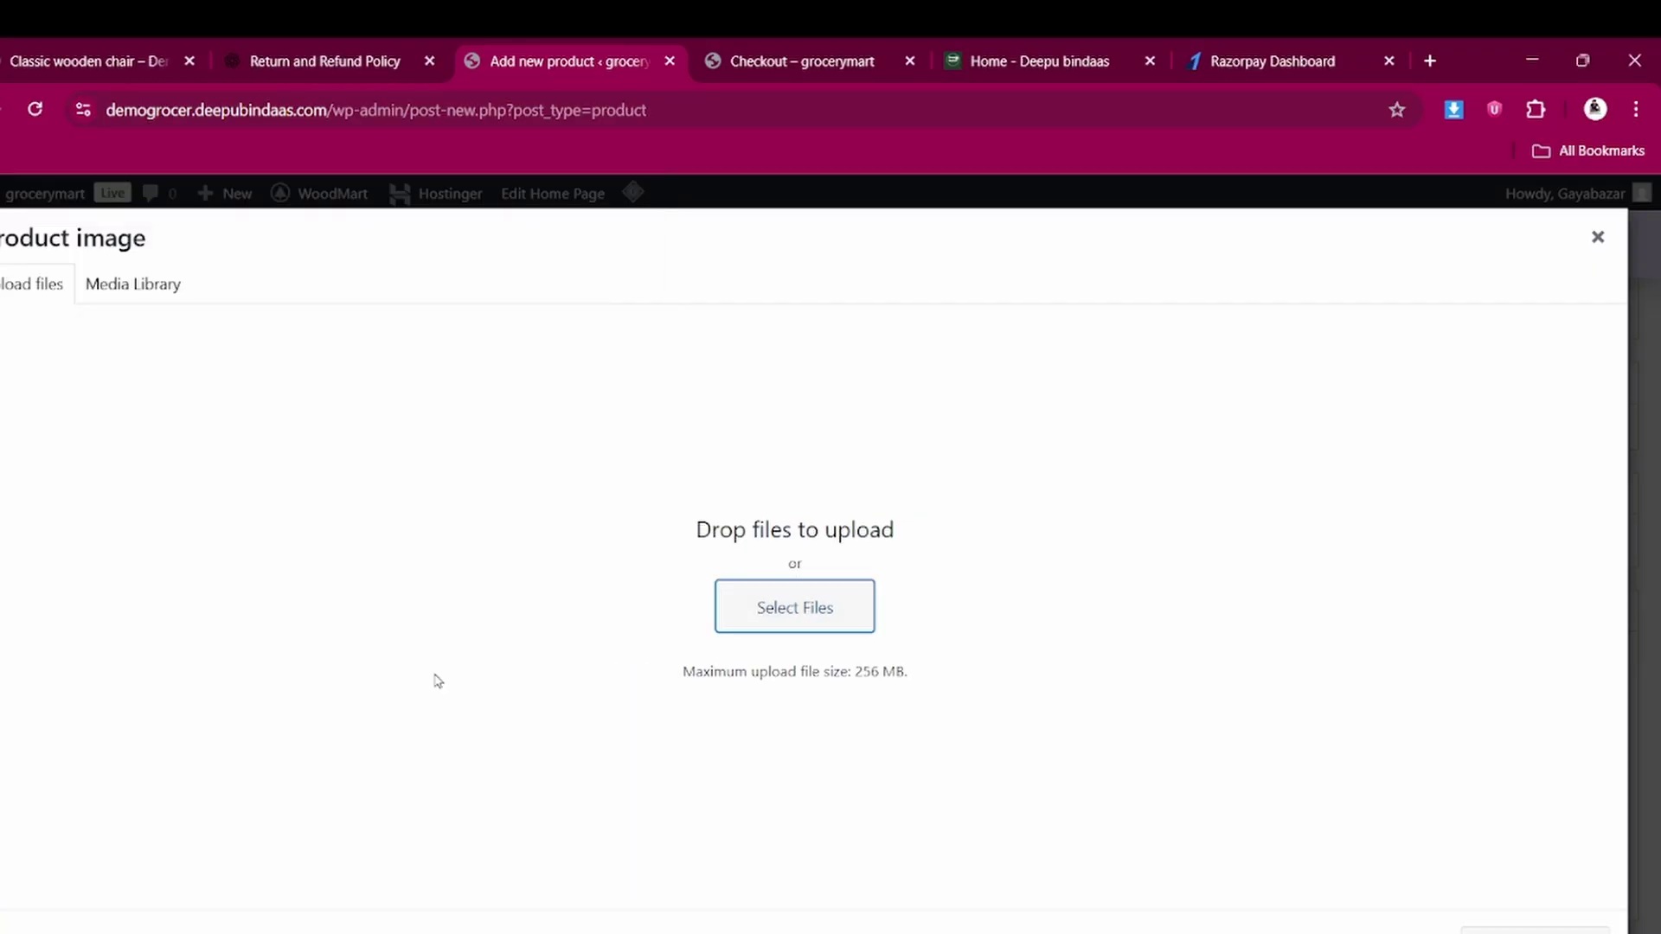
scroll(1364, 653, "down", 3)
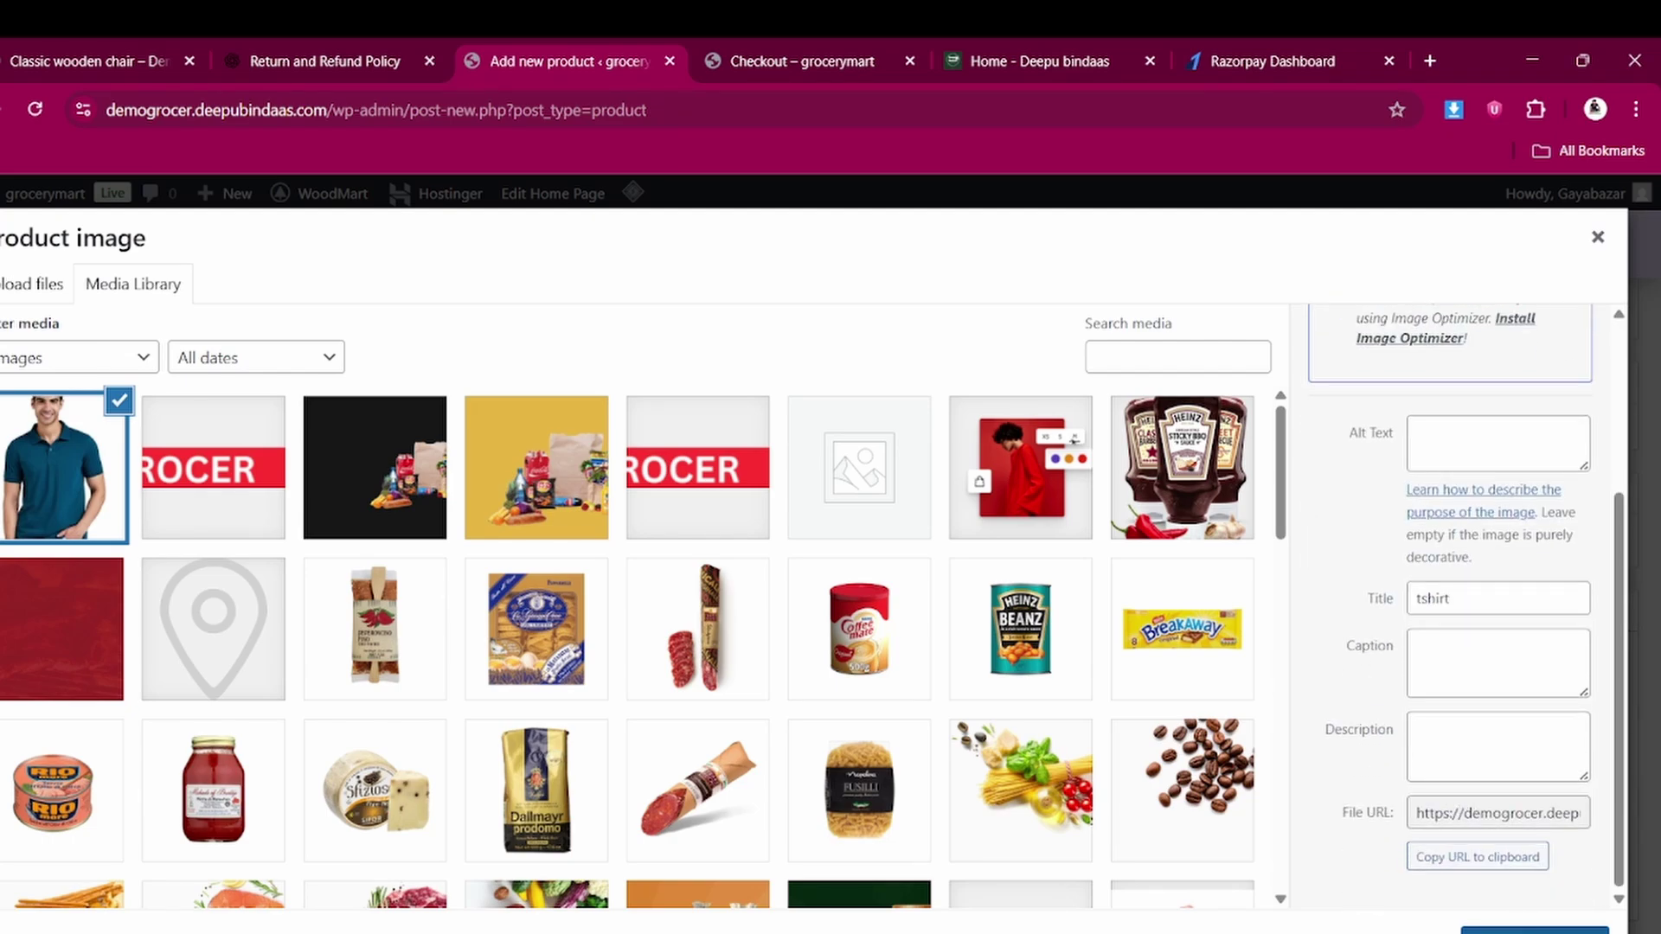
left_click(1535, 929)
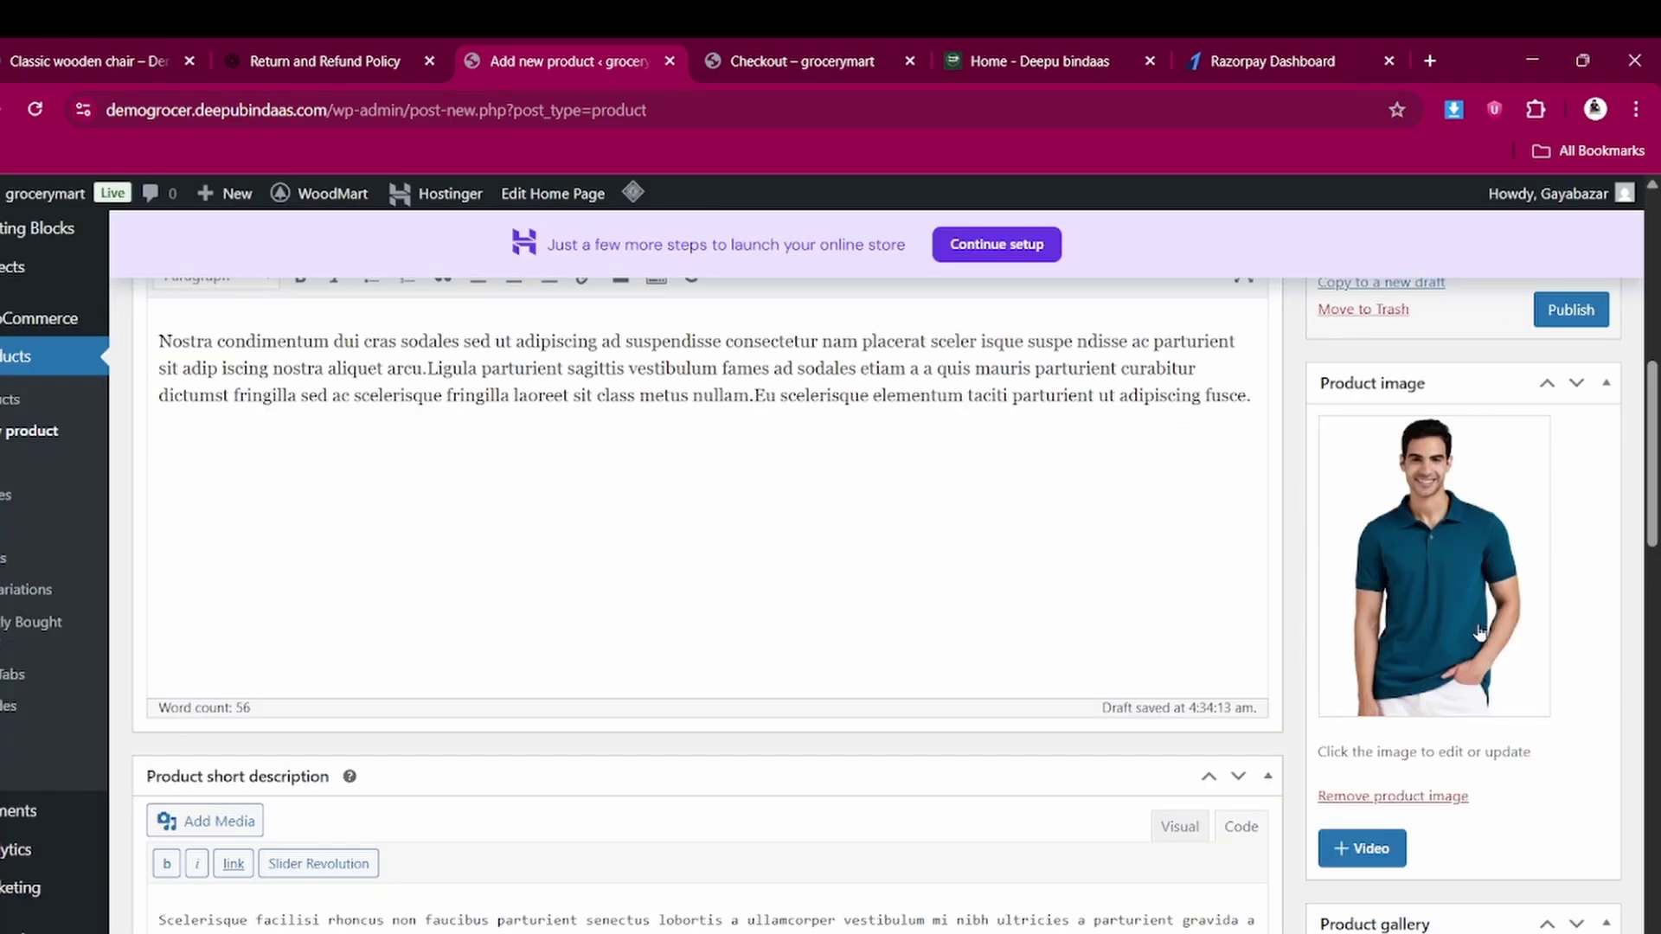
Check the Classic wooden chair storefront page, then return to the product editor
scroll(1480, 633, "down", 5)
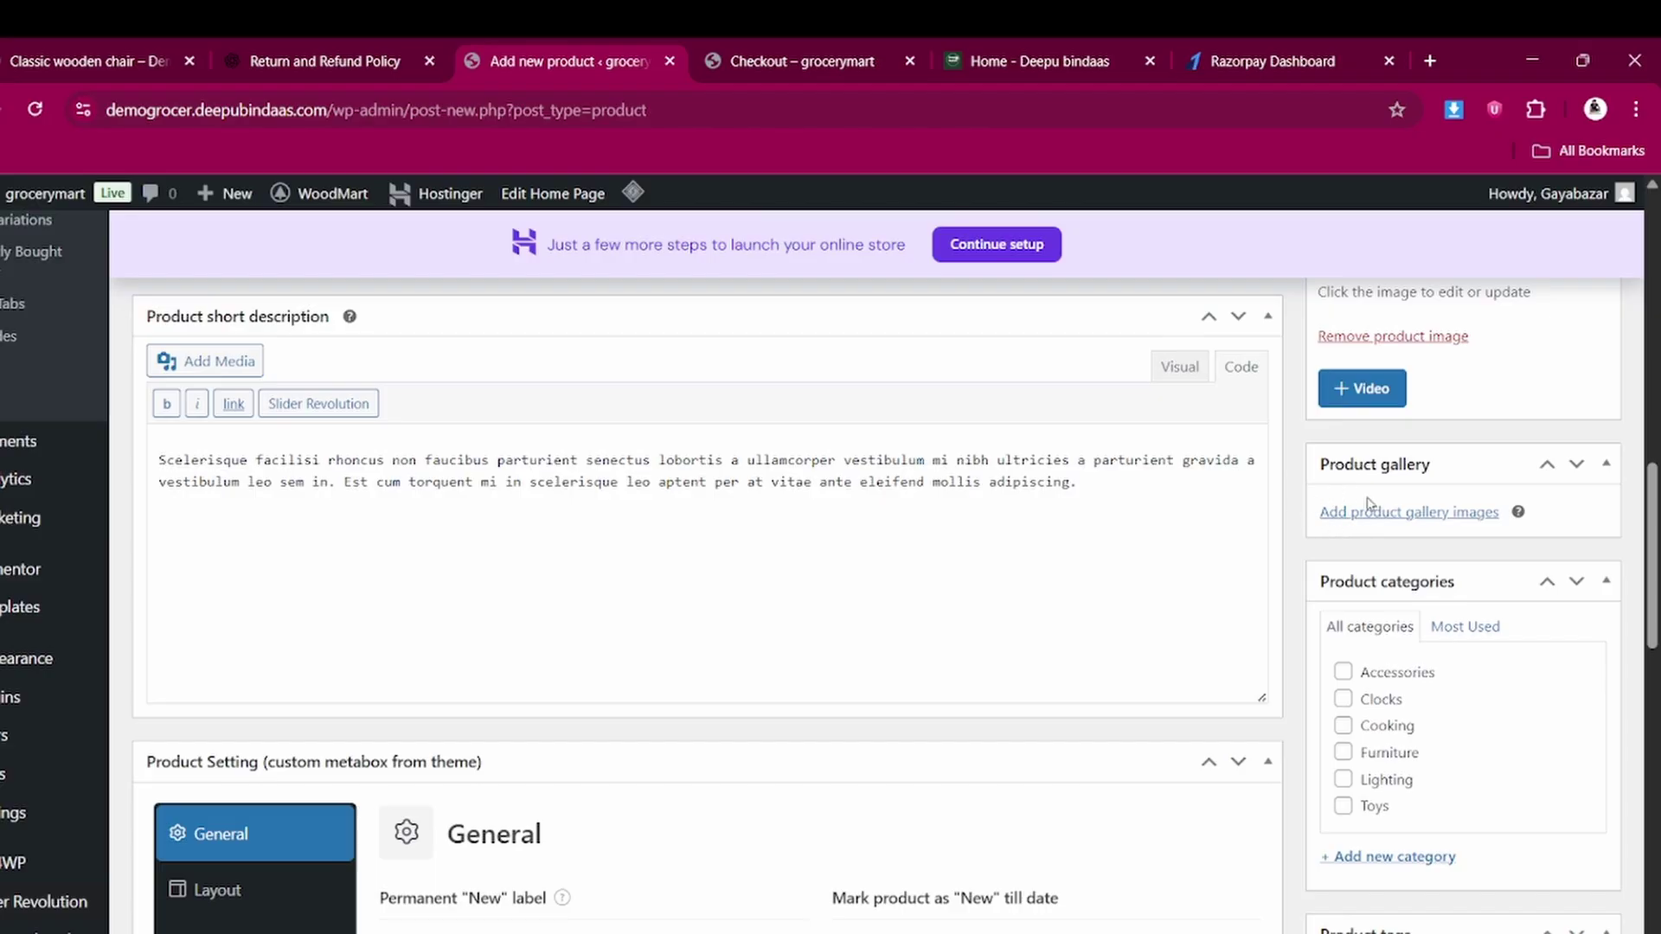
left_click(39, 49)
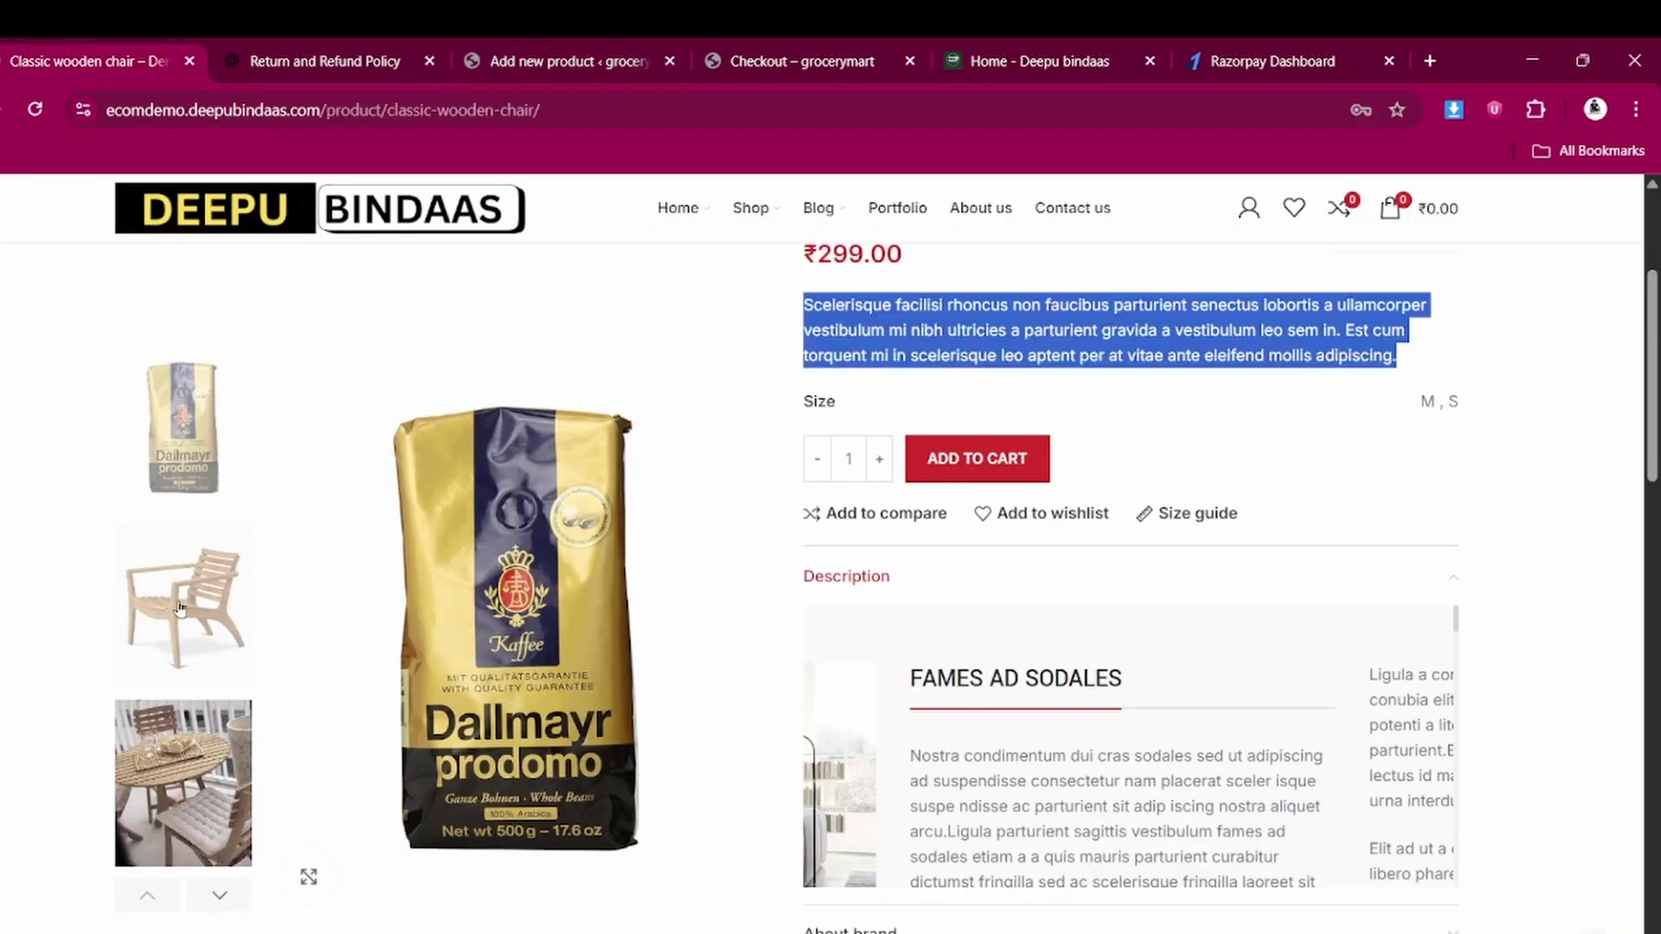
scroll(179, 607, "down", 3)
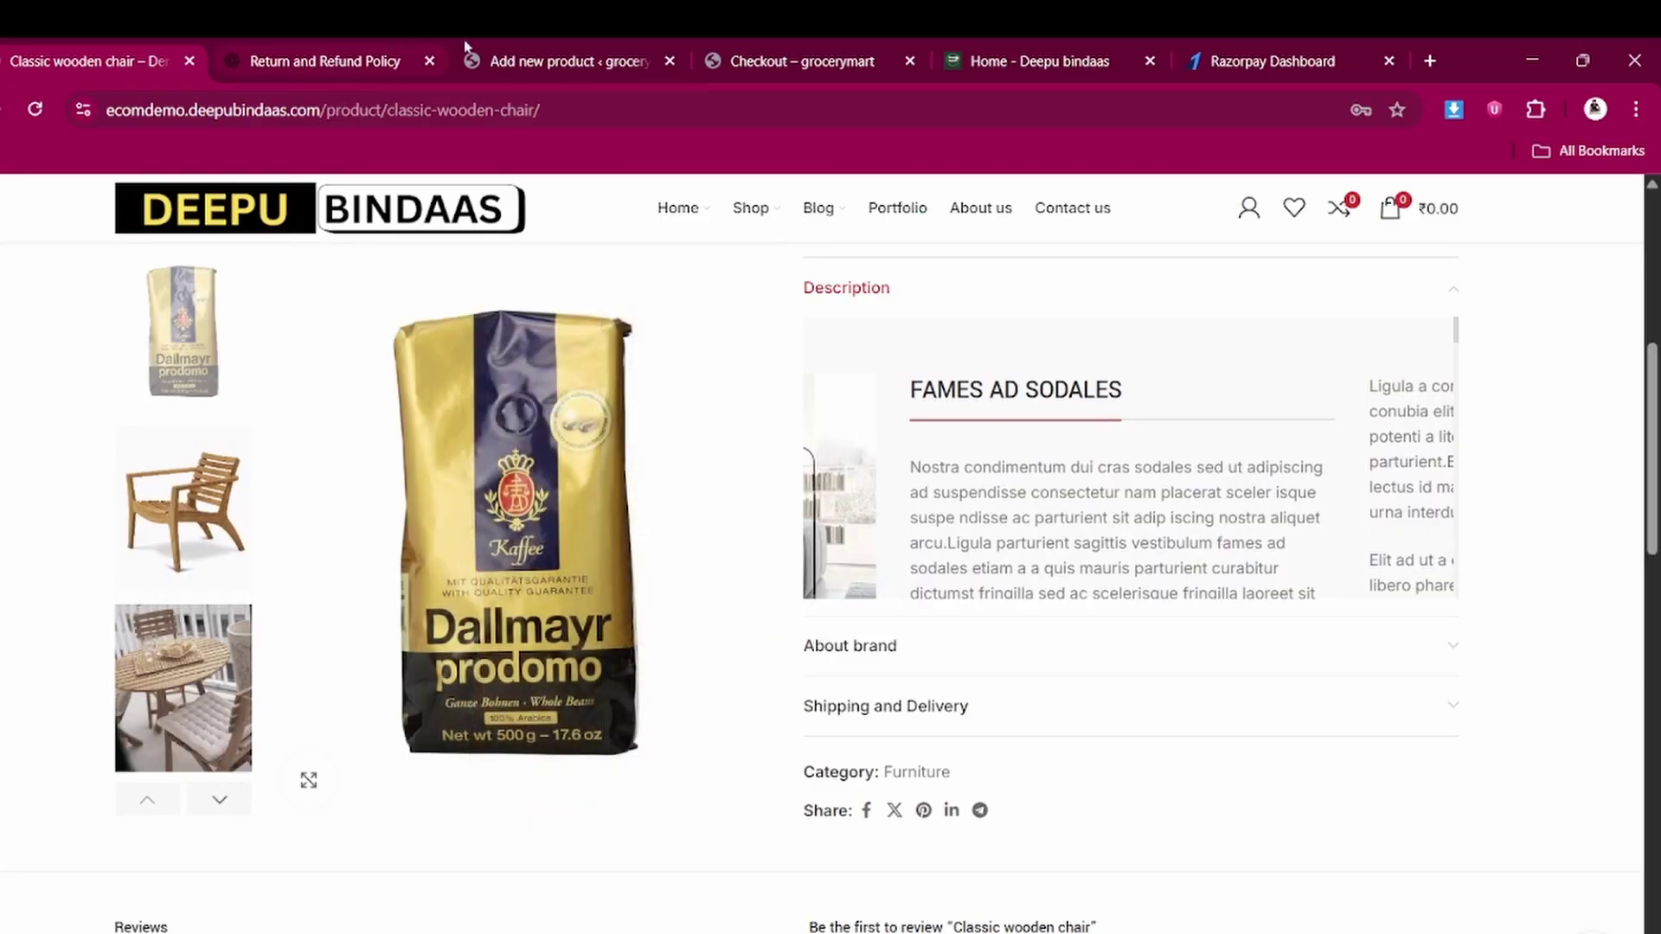
left_click(599, 52)
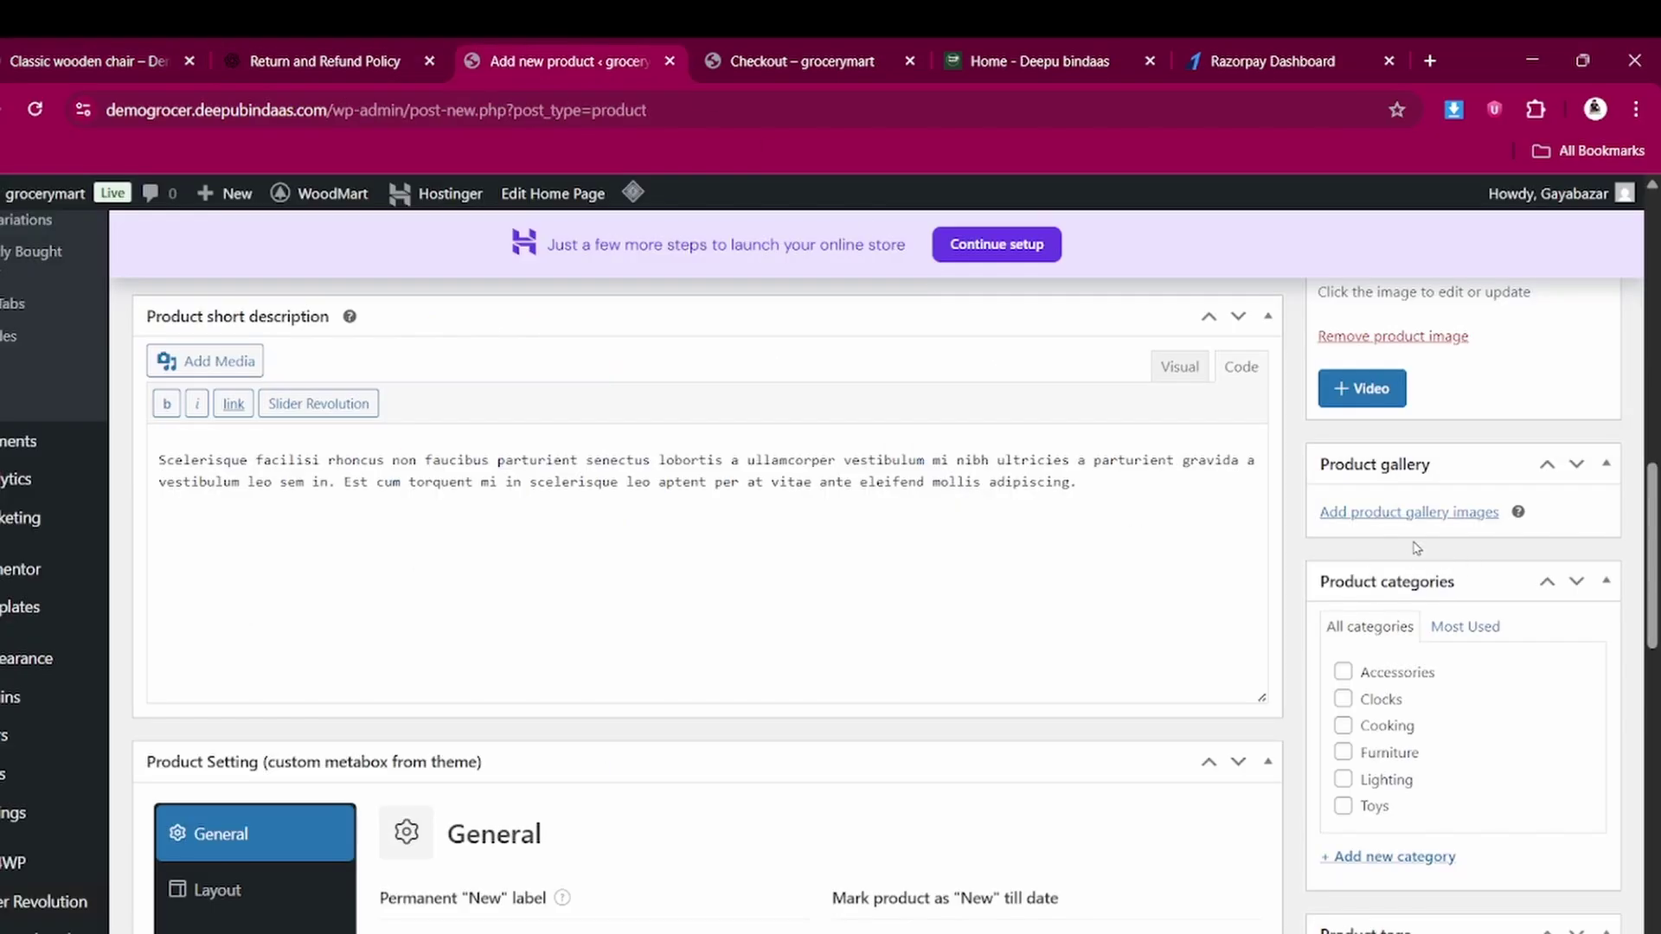
Upload tshirt2 through tshirt5 from the computer for the product gallery
left_click(1387, 517)
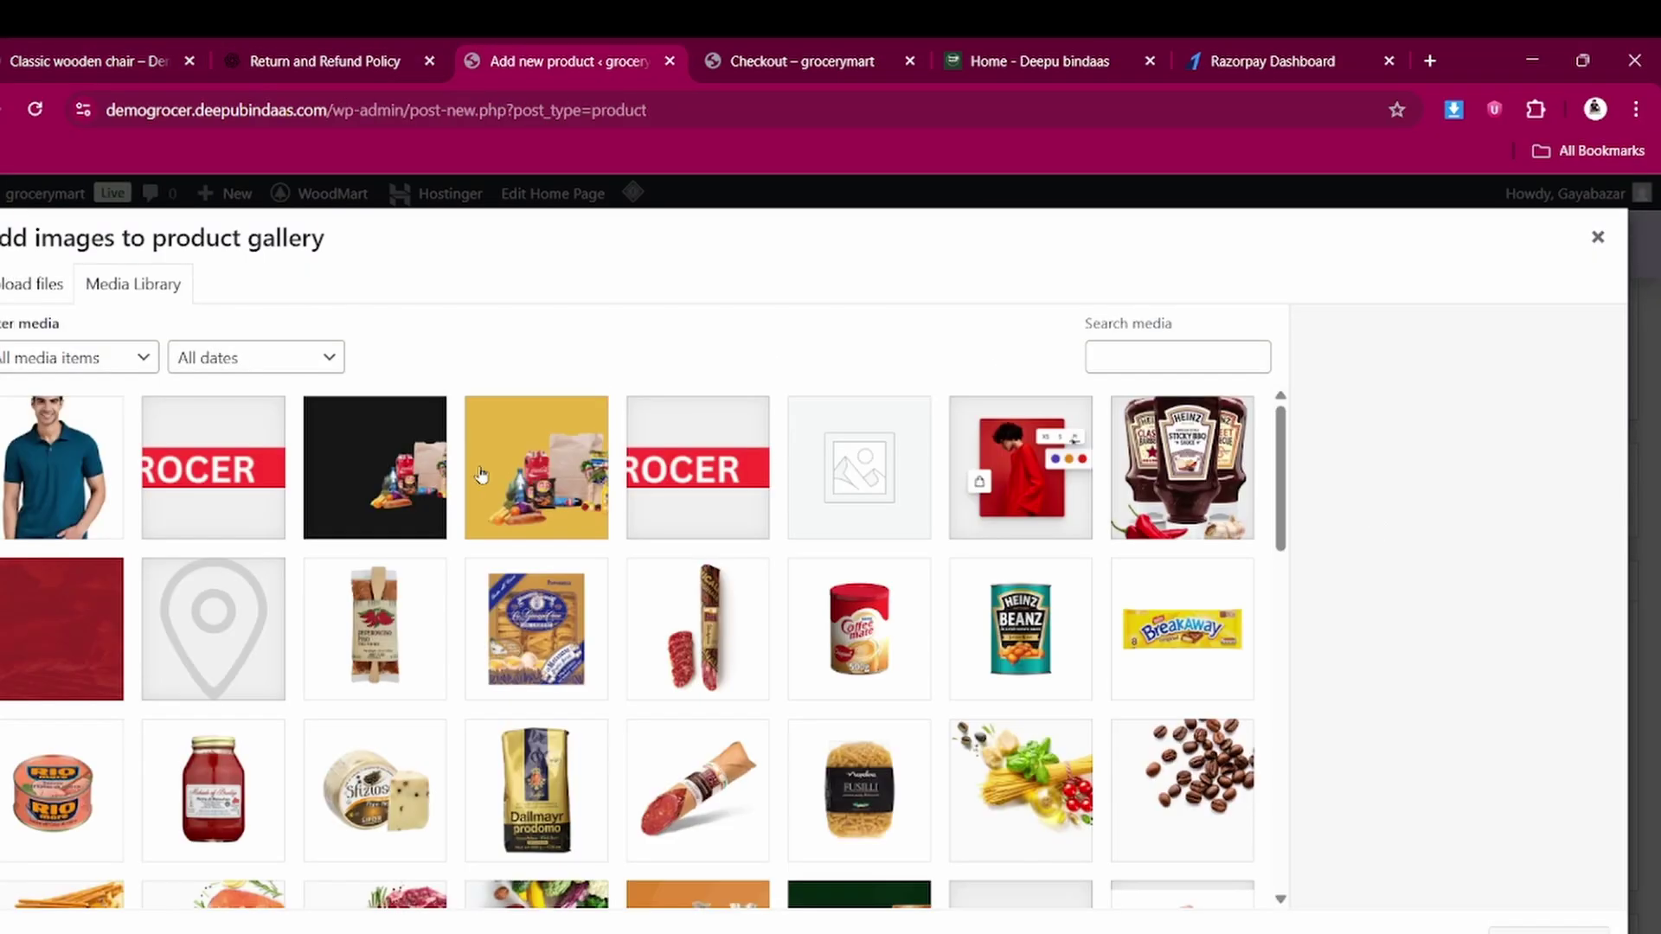
left_click(15, 292)
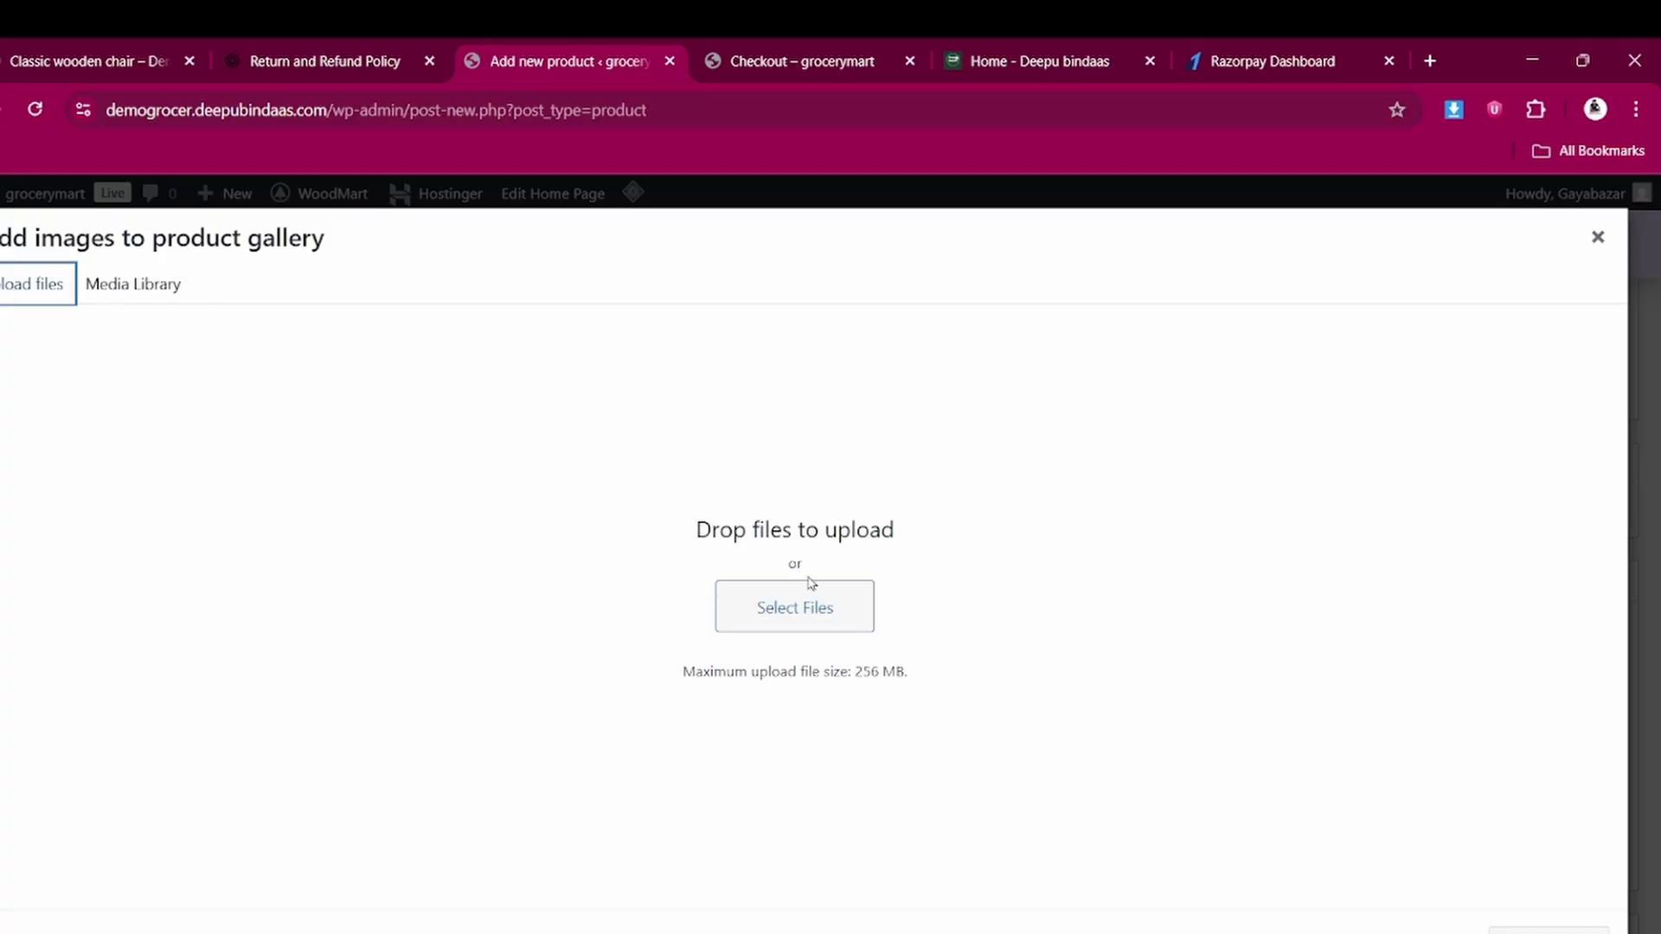
left_click(796, 607)
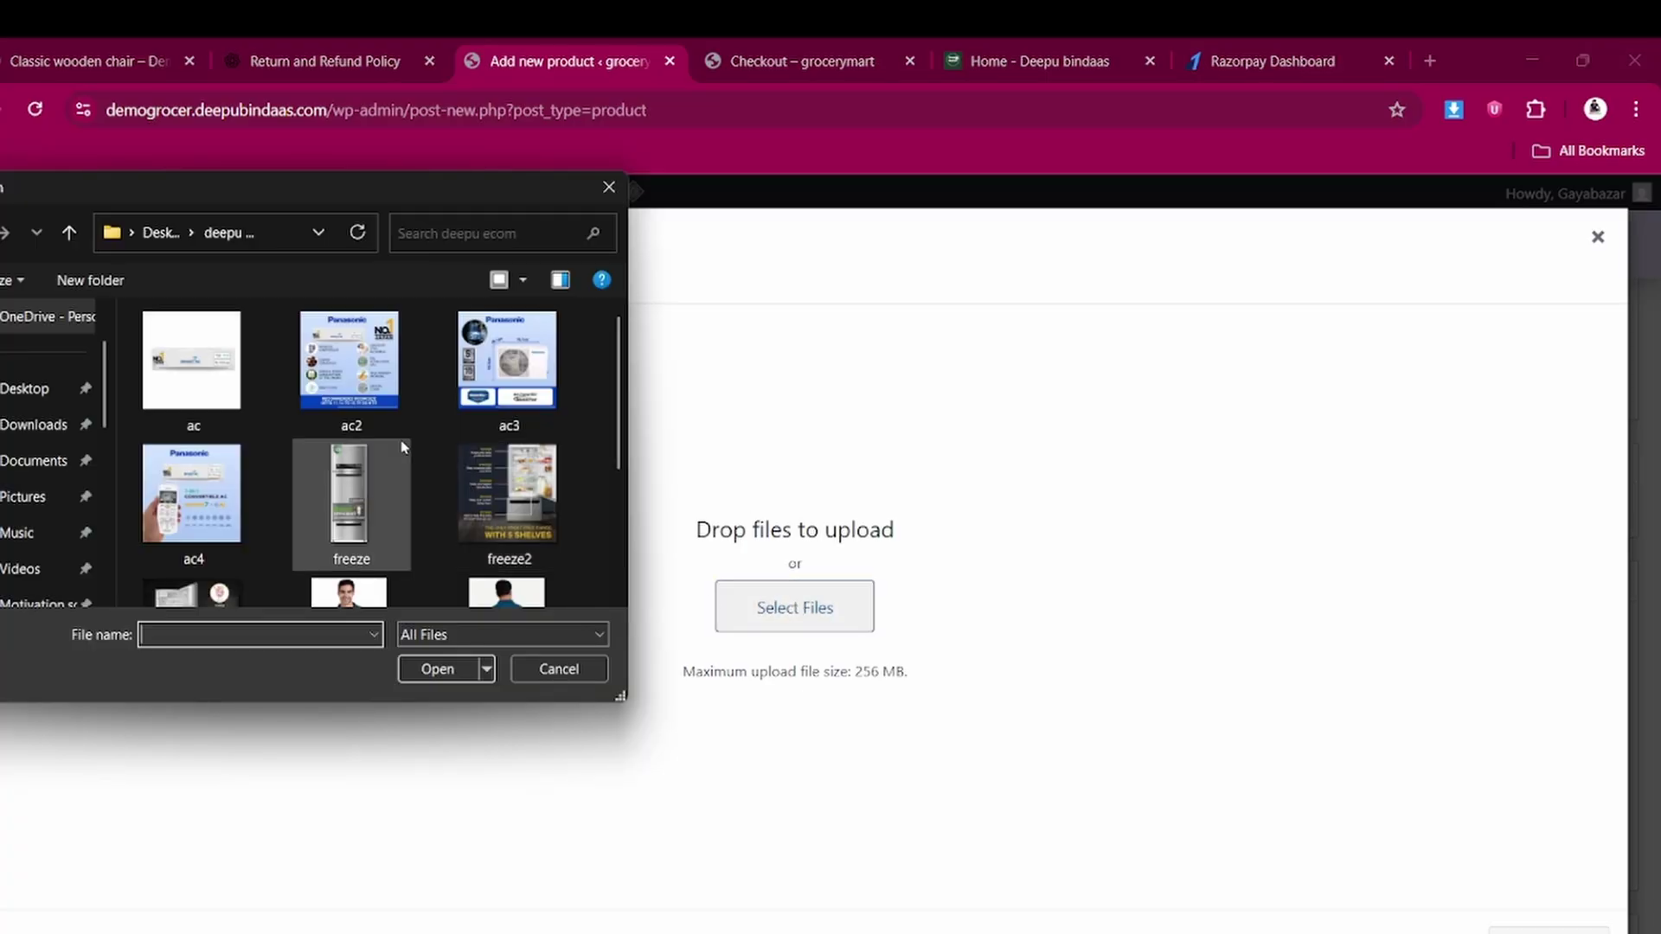
scroll(402, 448, "down", 2)
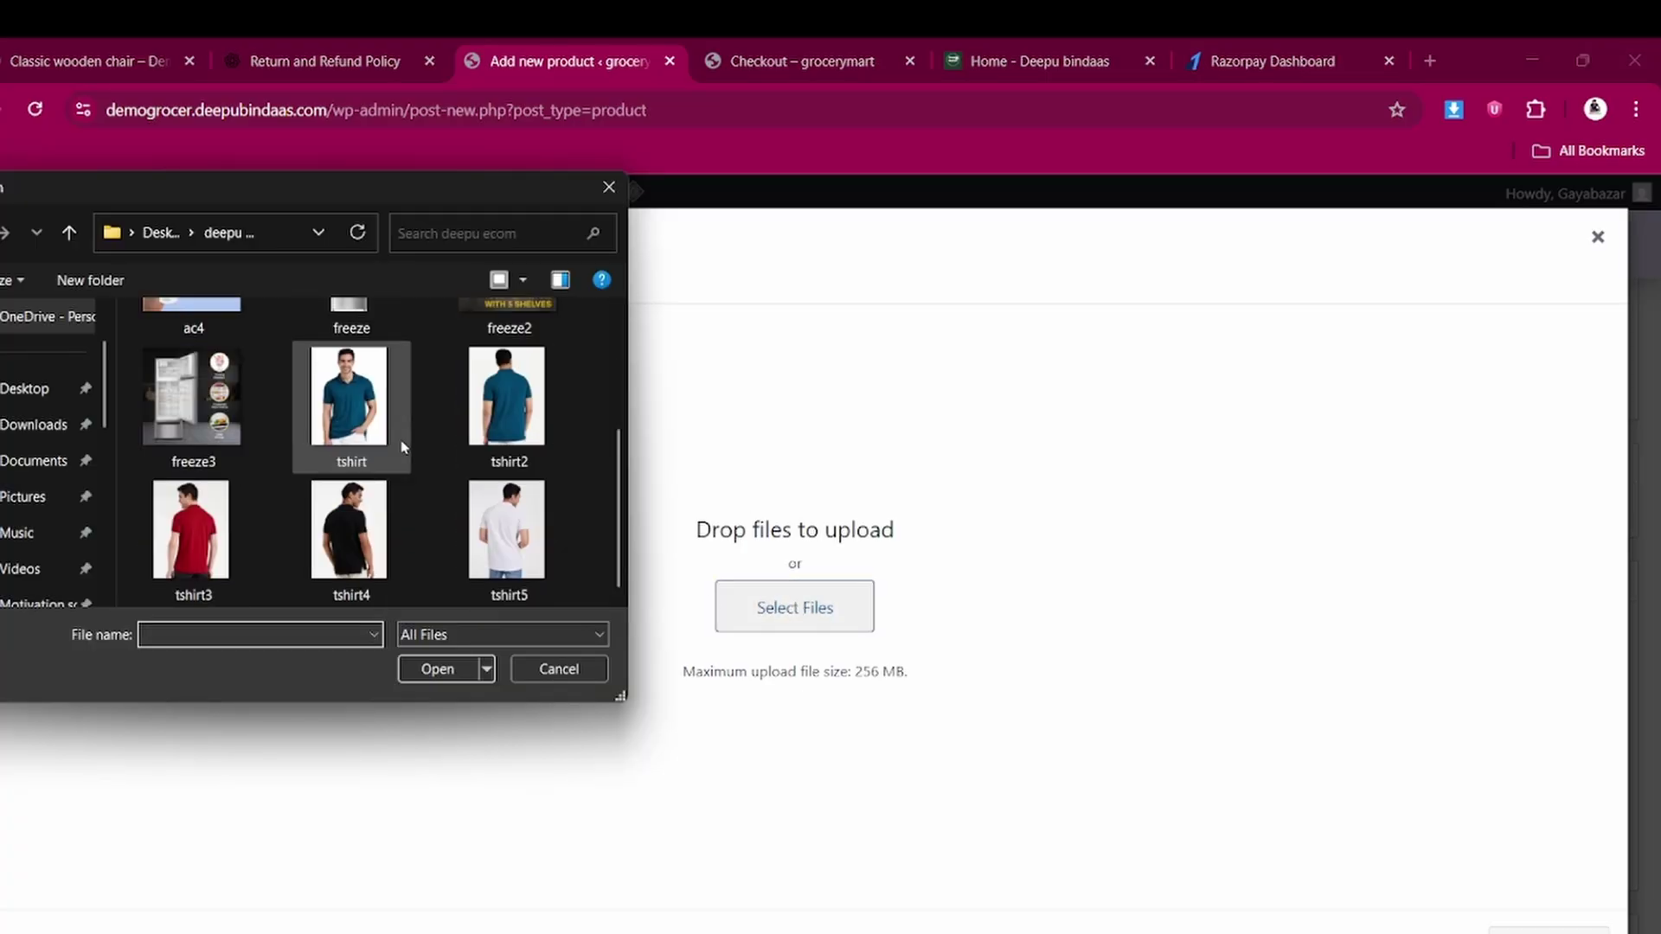
left_click(498, 405, "shift")
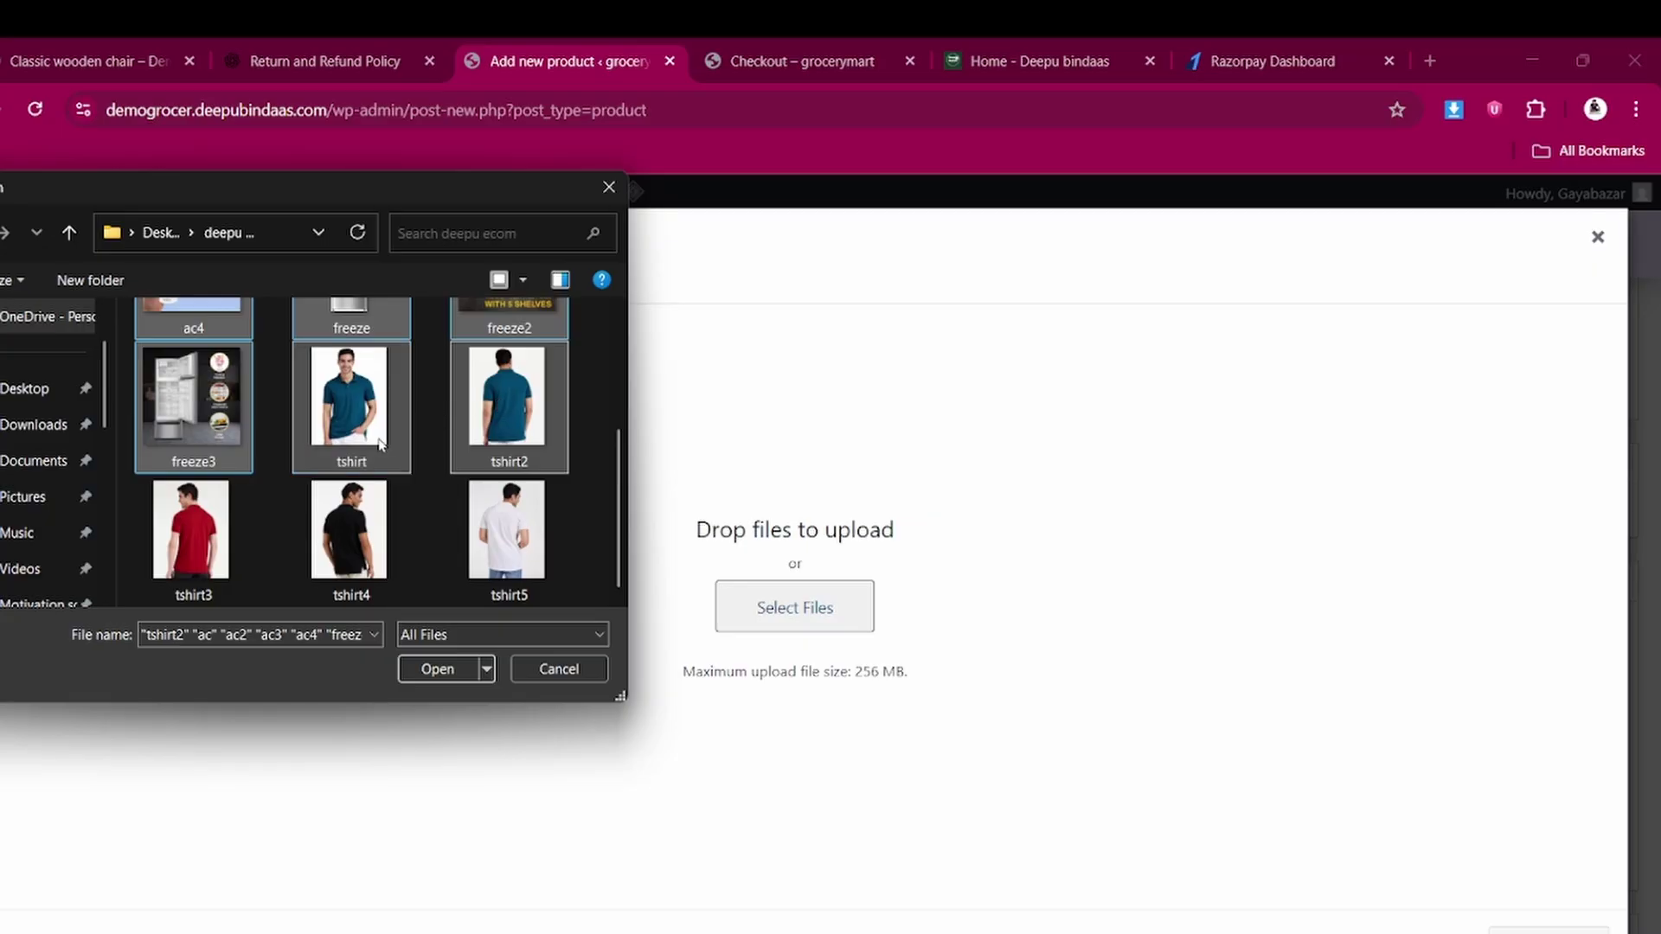
left_click(481, 418)
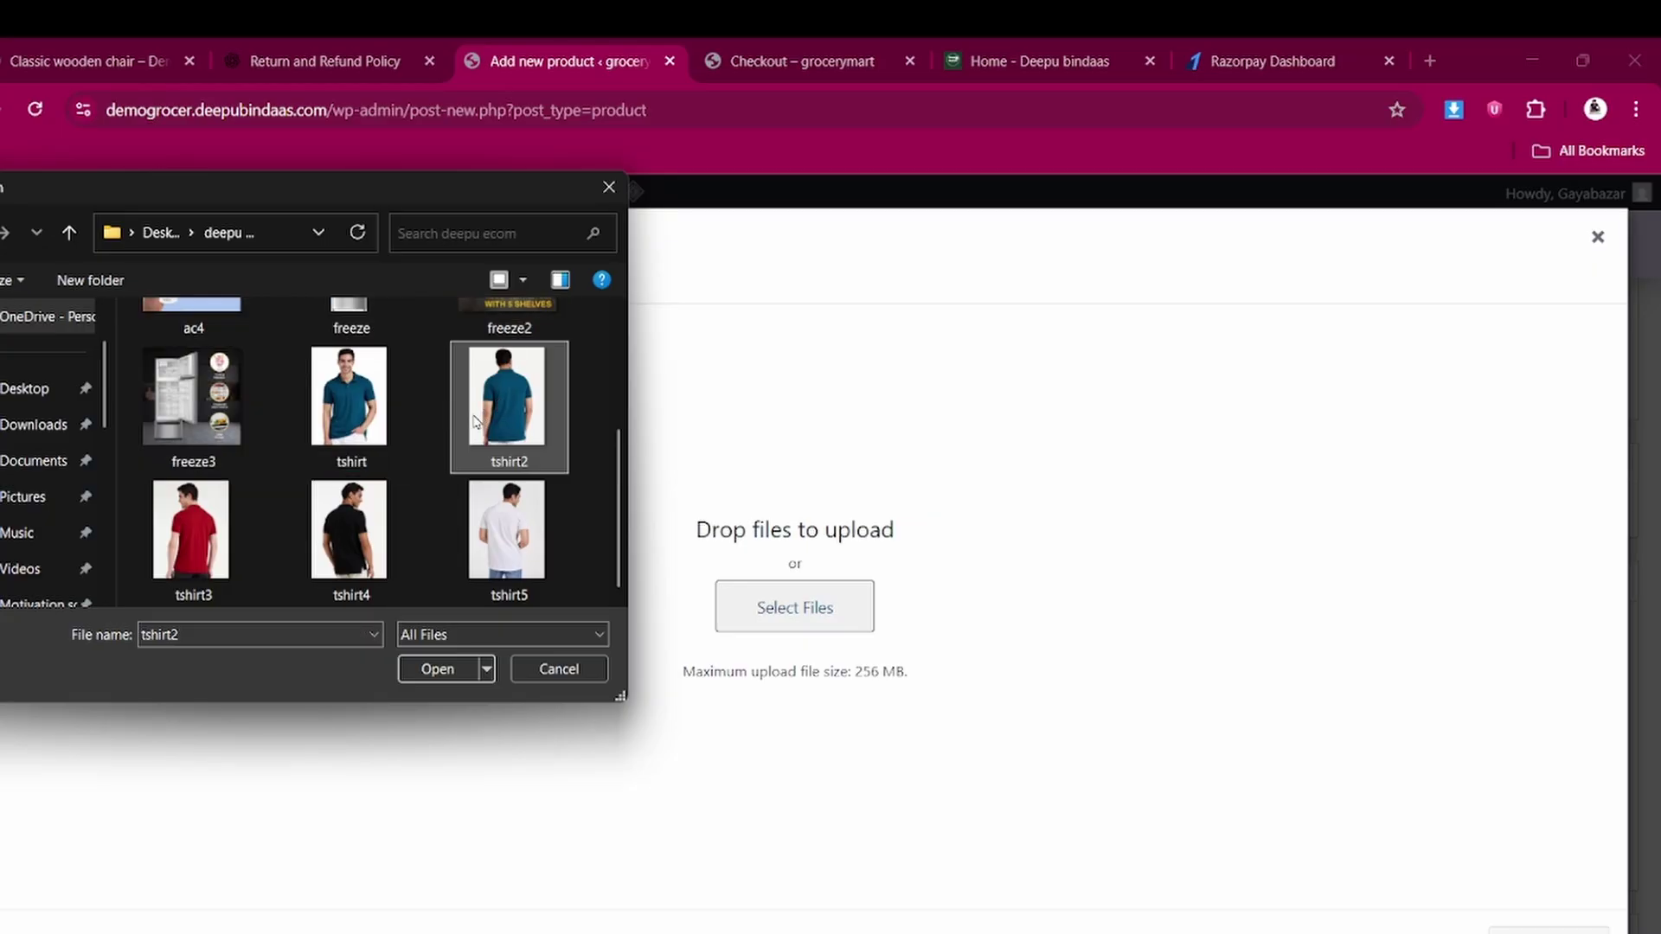
left_click(473, 539, "shift")
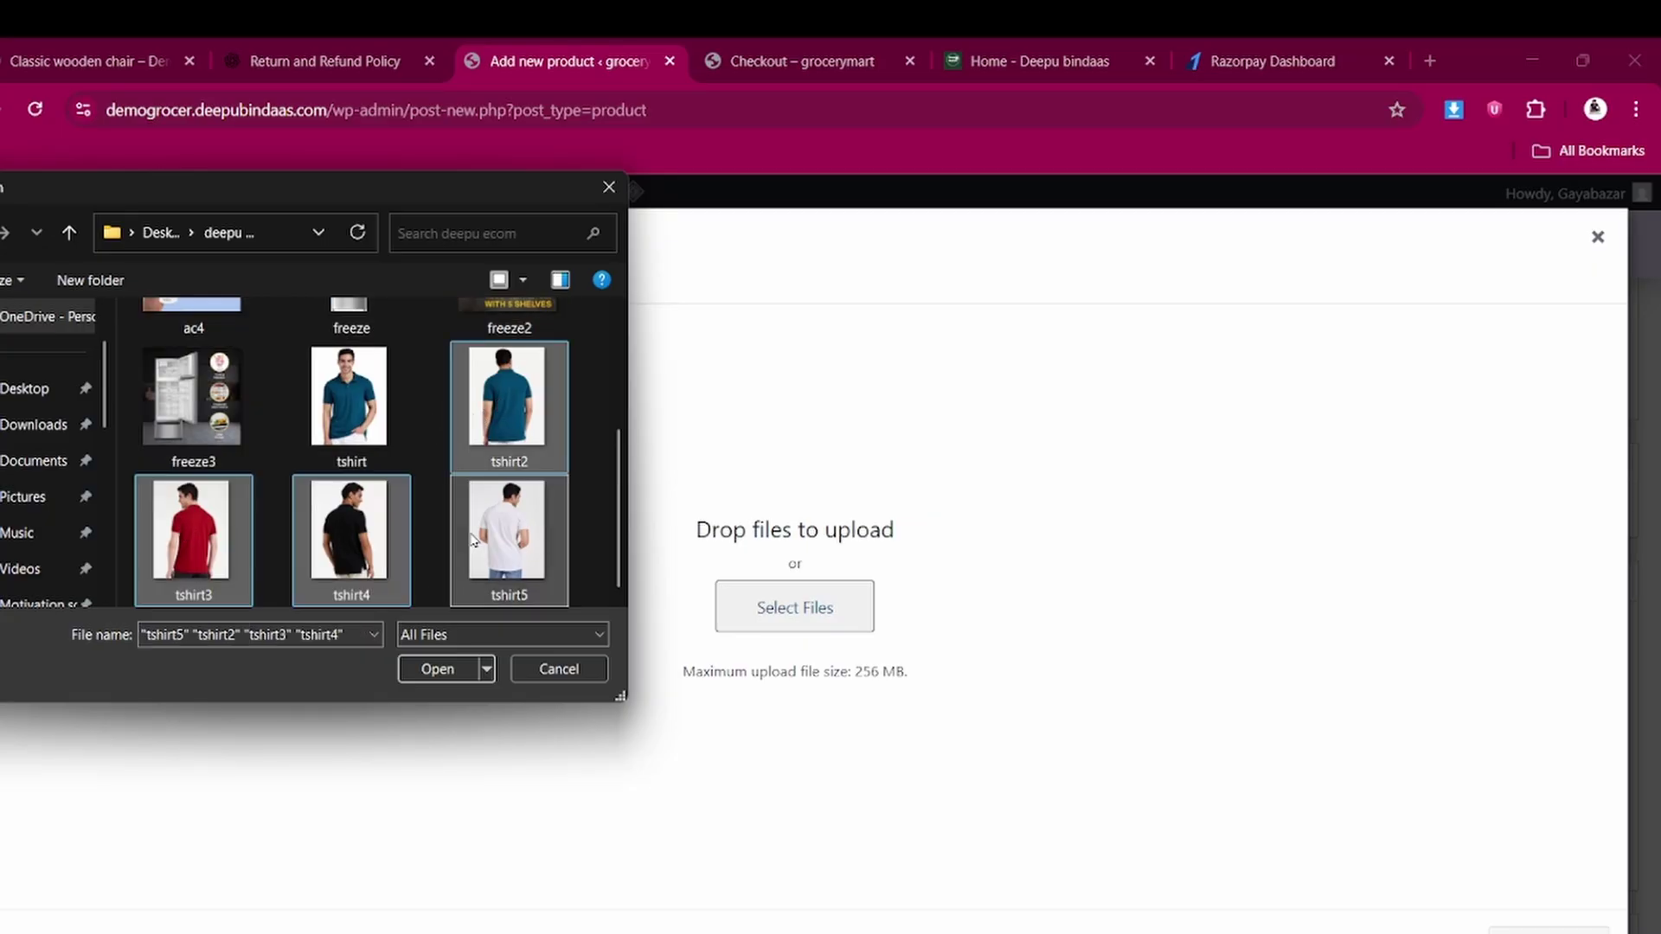
left_click(447, 671)
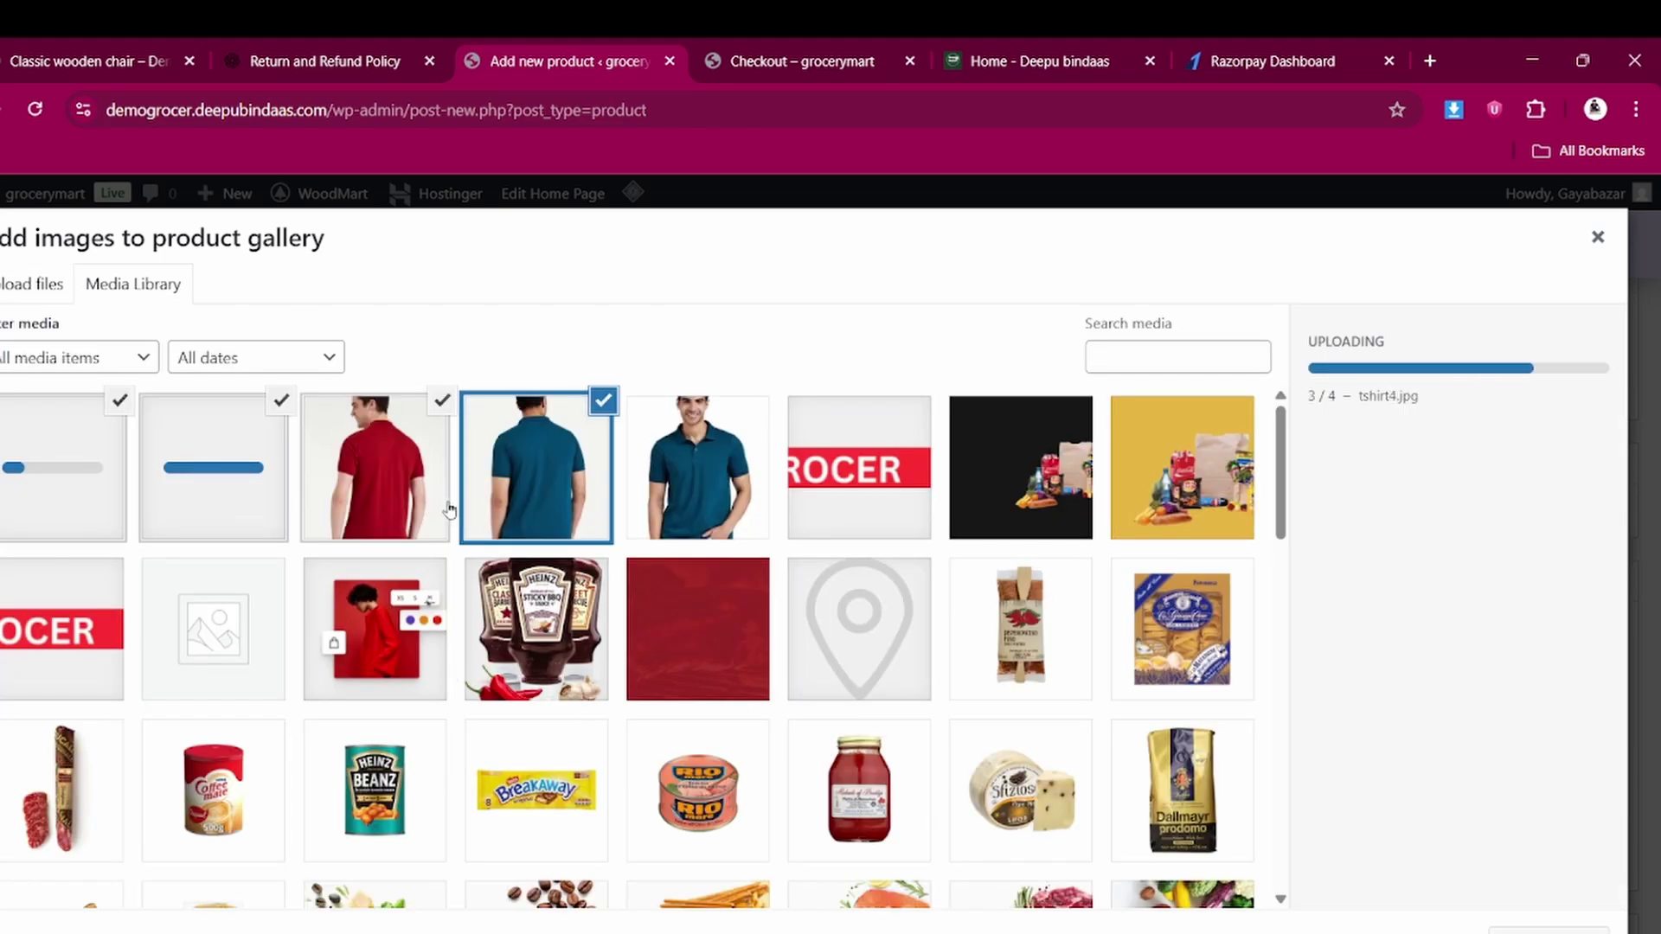
Select the red, black, white and blue t-shirt images and add them to the gallery
left_click(358, 473)
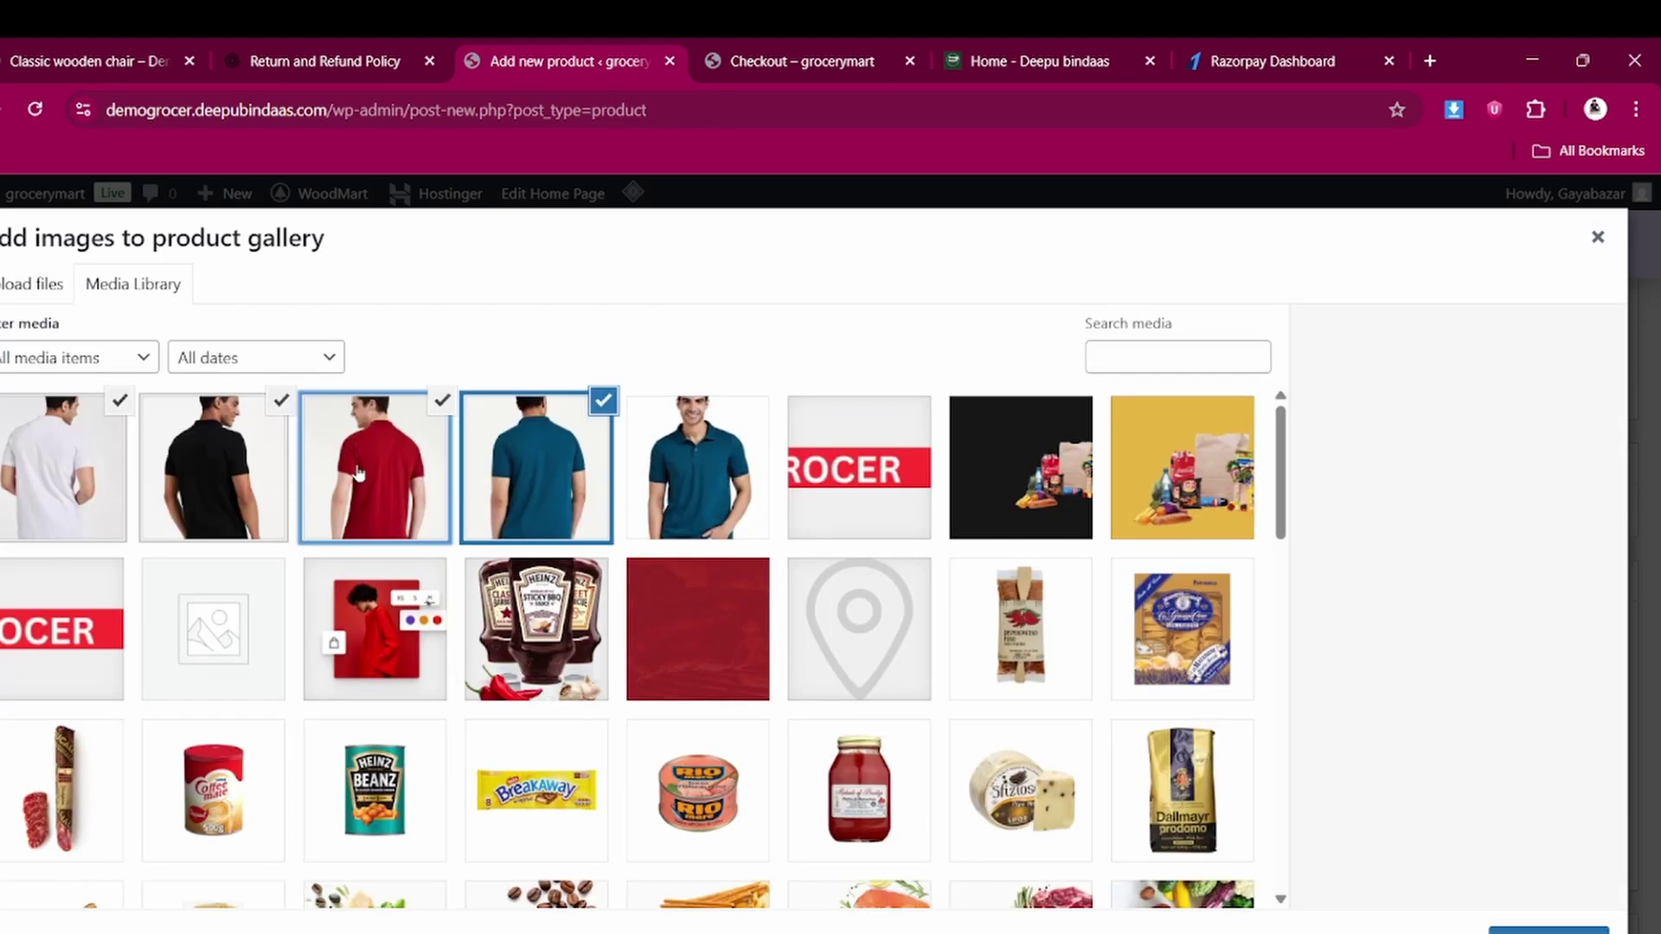
left_click(248, 447)
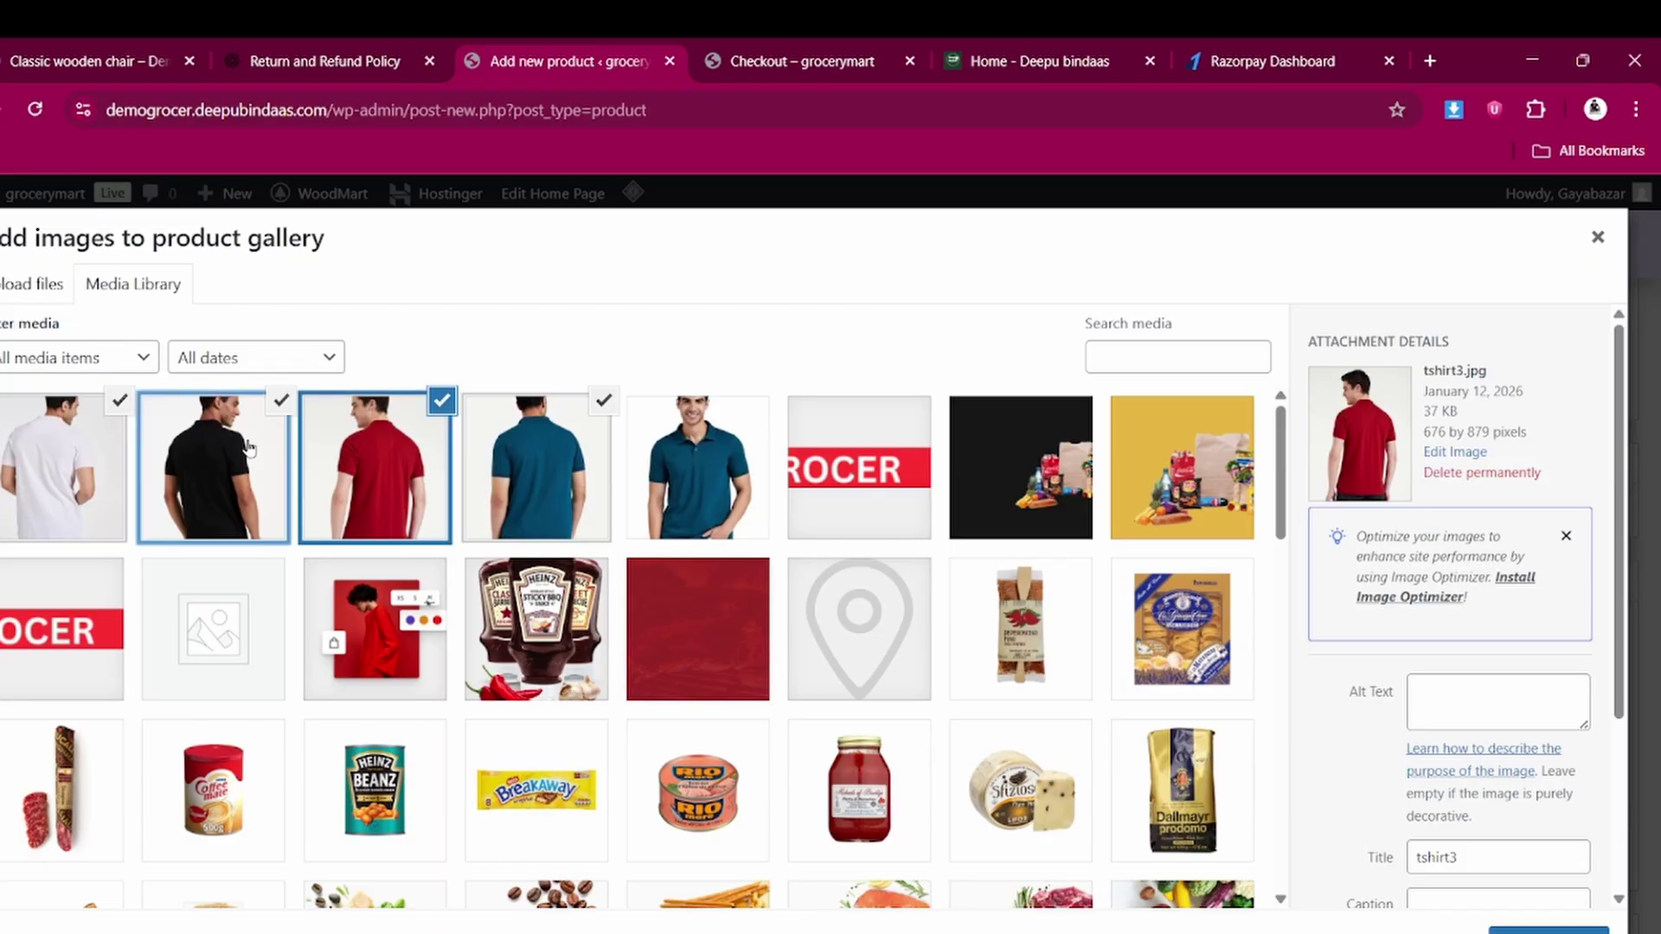
left_click(89, 454)
left_click(525, 454)
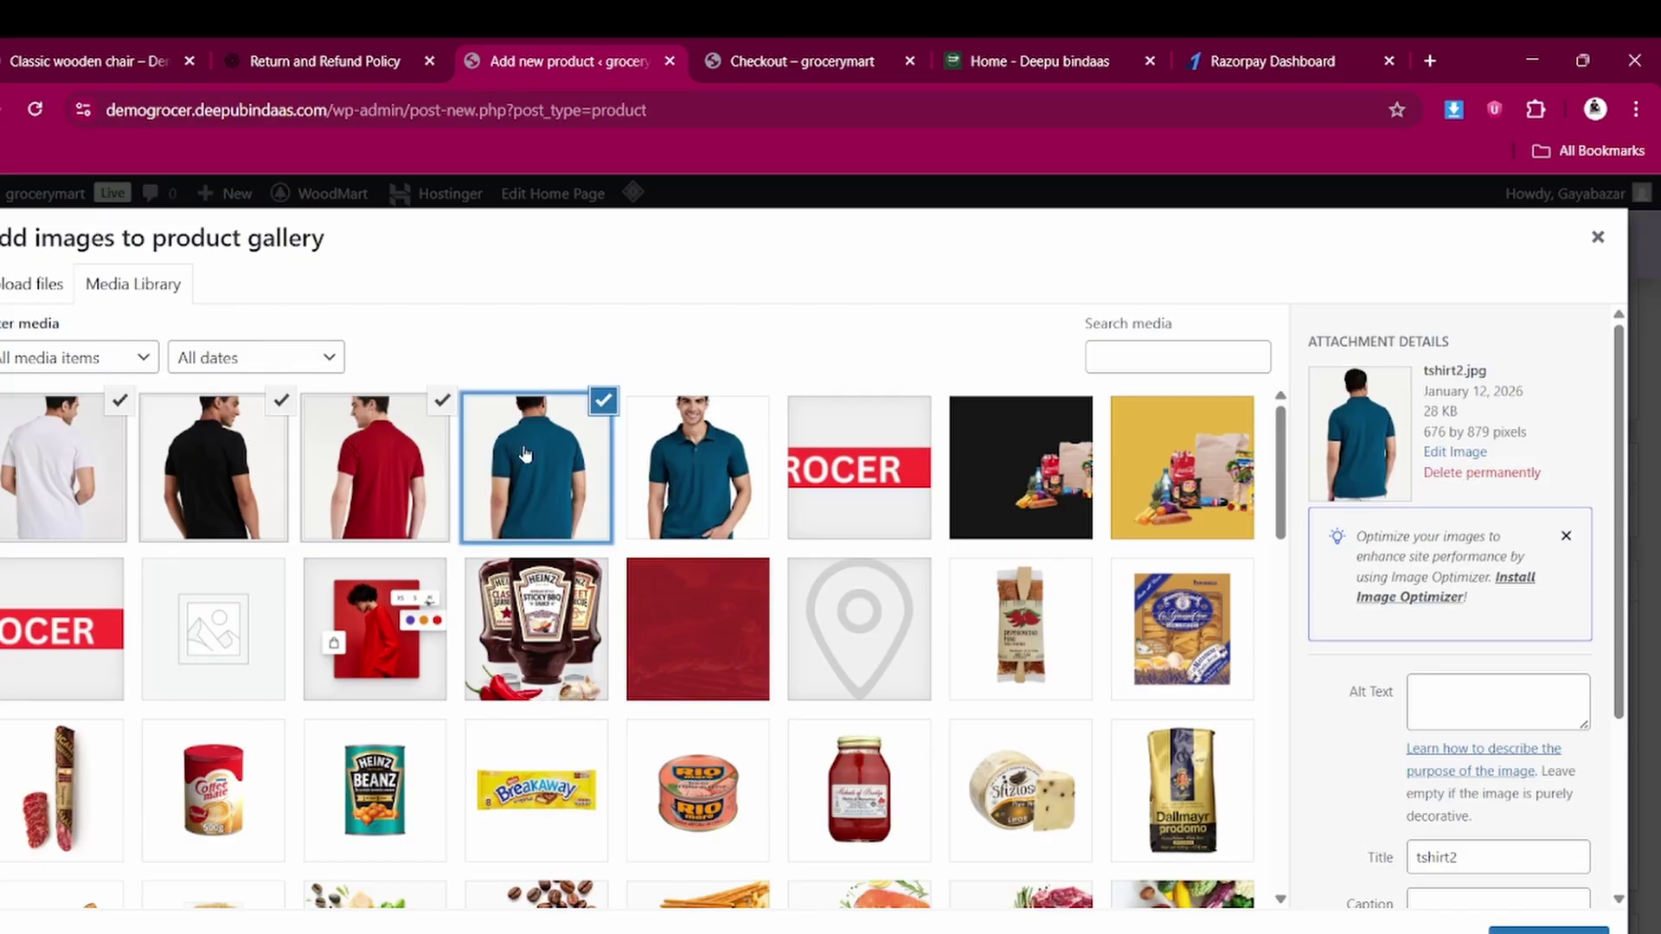
left_click(1549, 930)
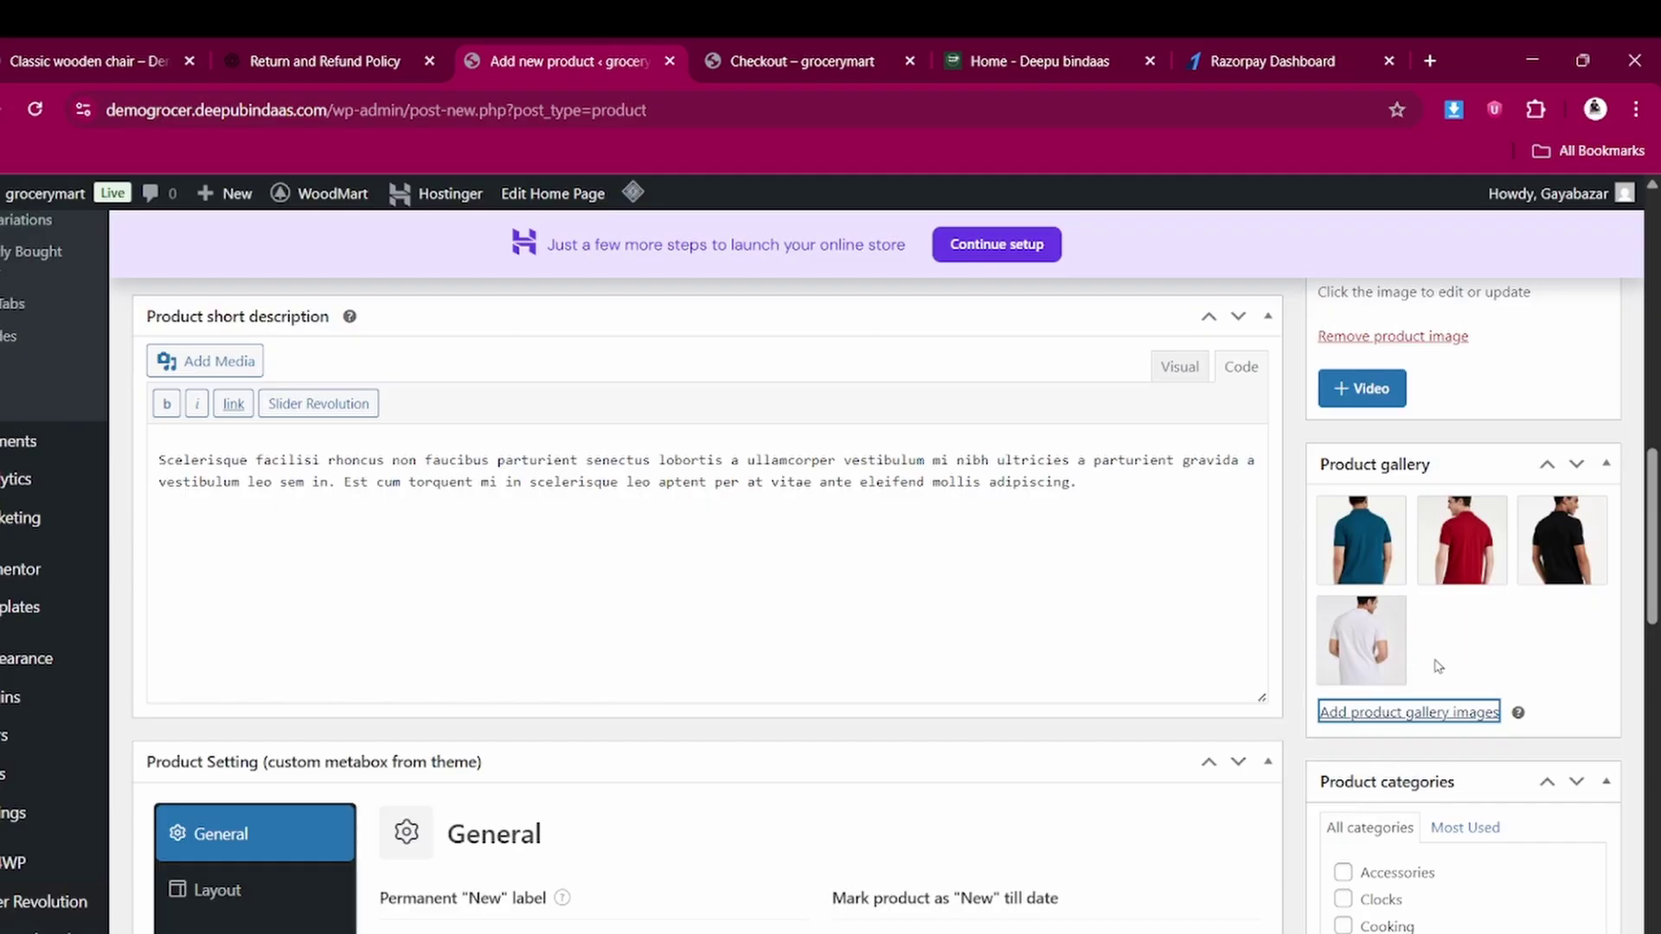
scroll(1443, 606, "up", 1)
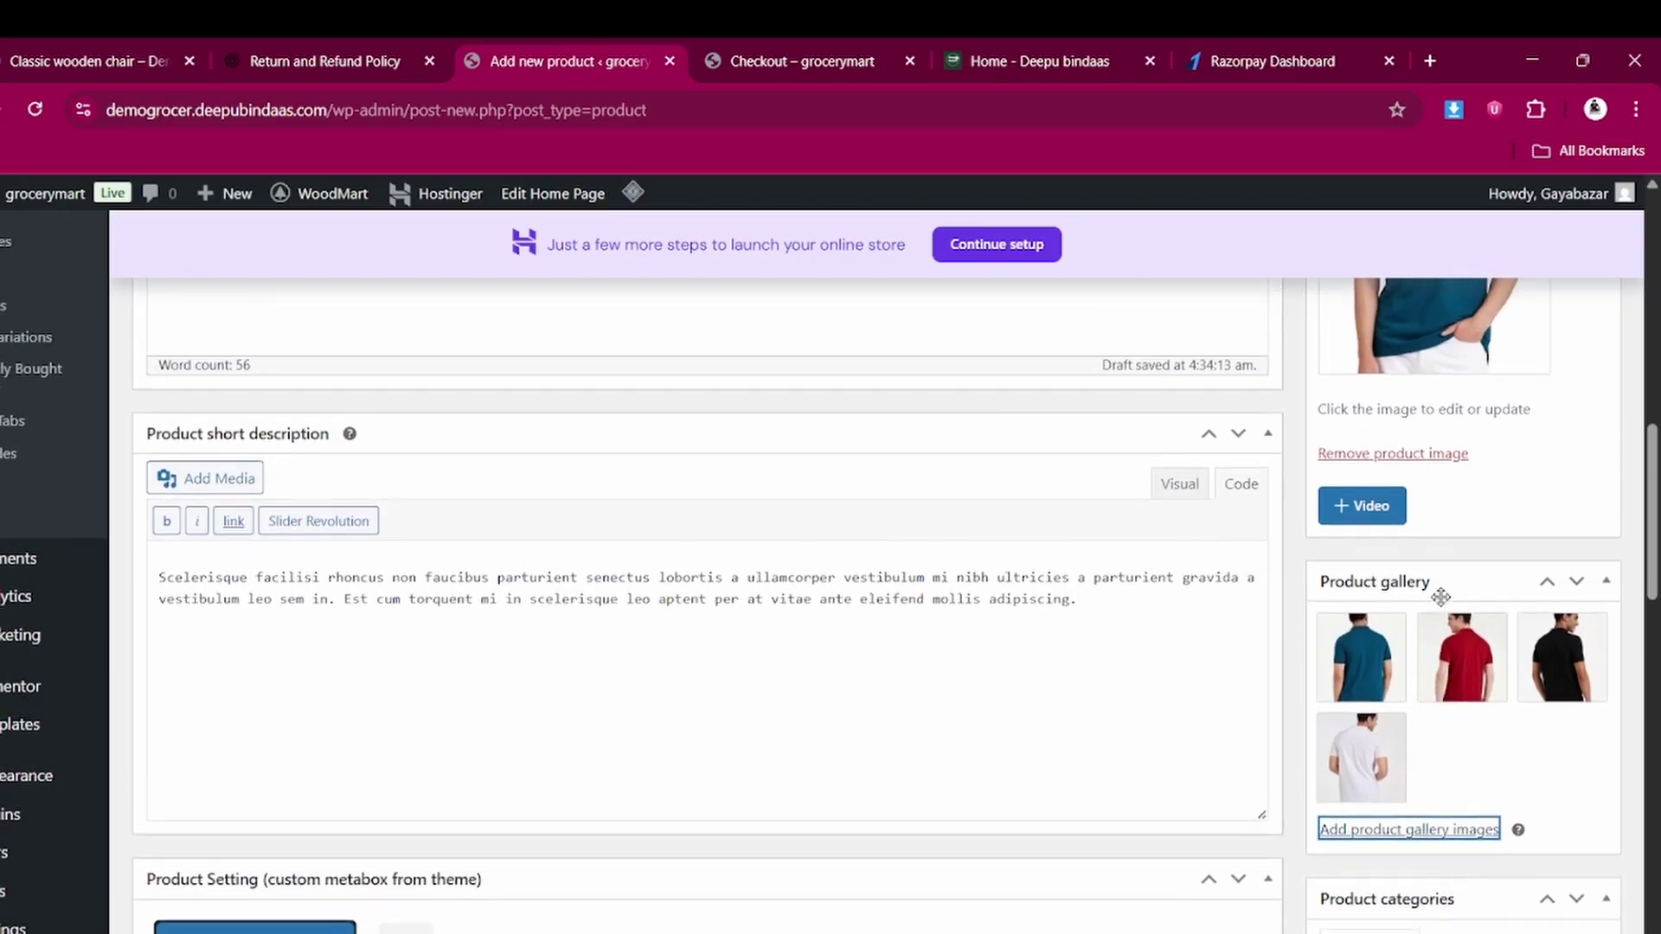
scroll(1443, 606, "down", 2)
scroll(1443, 605, "down", 3)
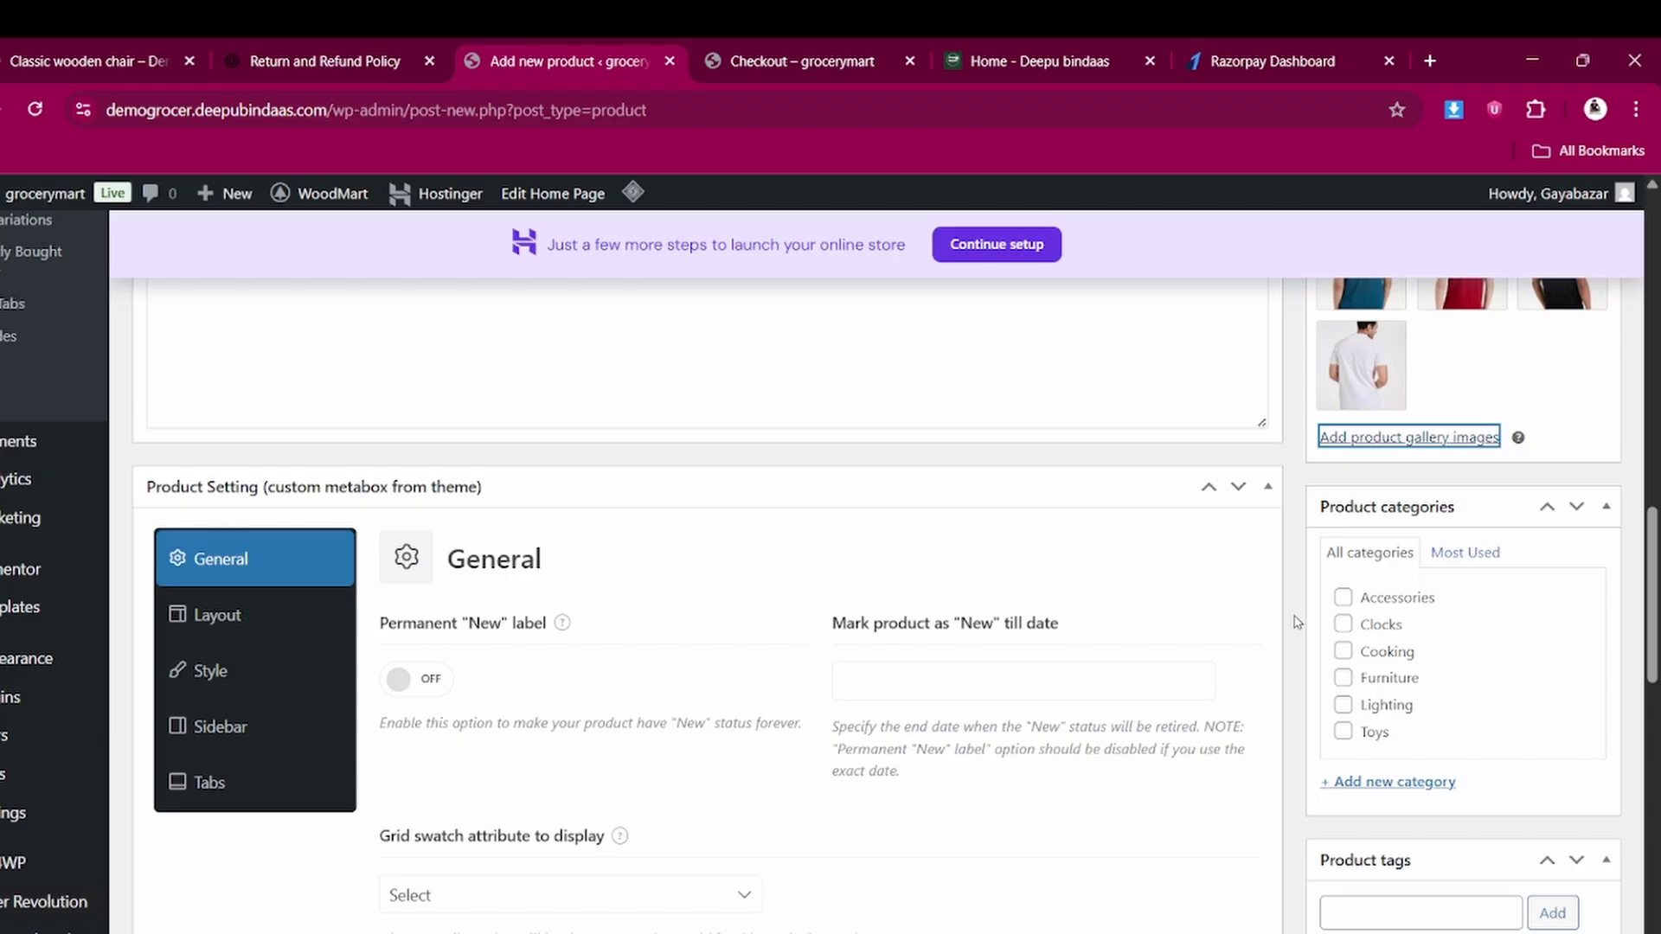
scroll(1298, 621, "down", 1)
scroll(1297, 621, "up", 4)
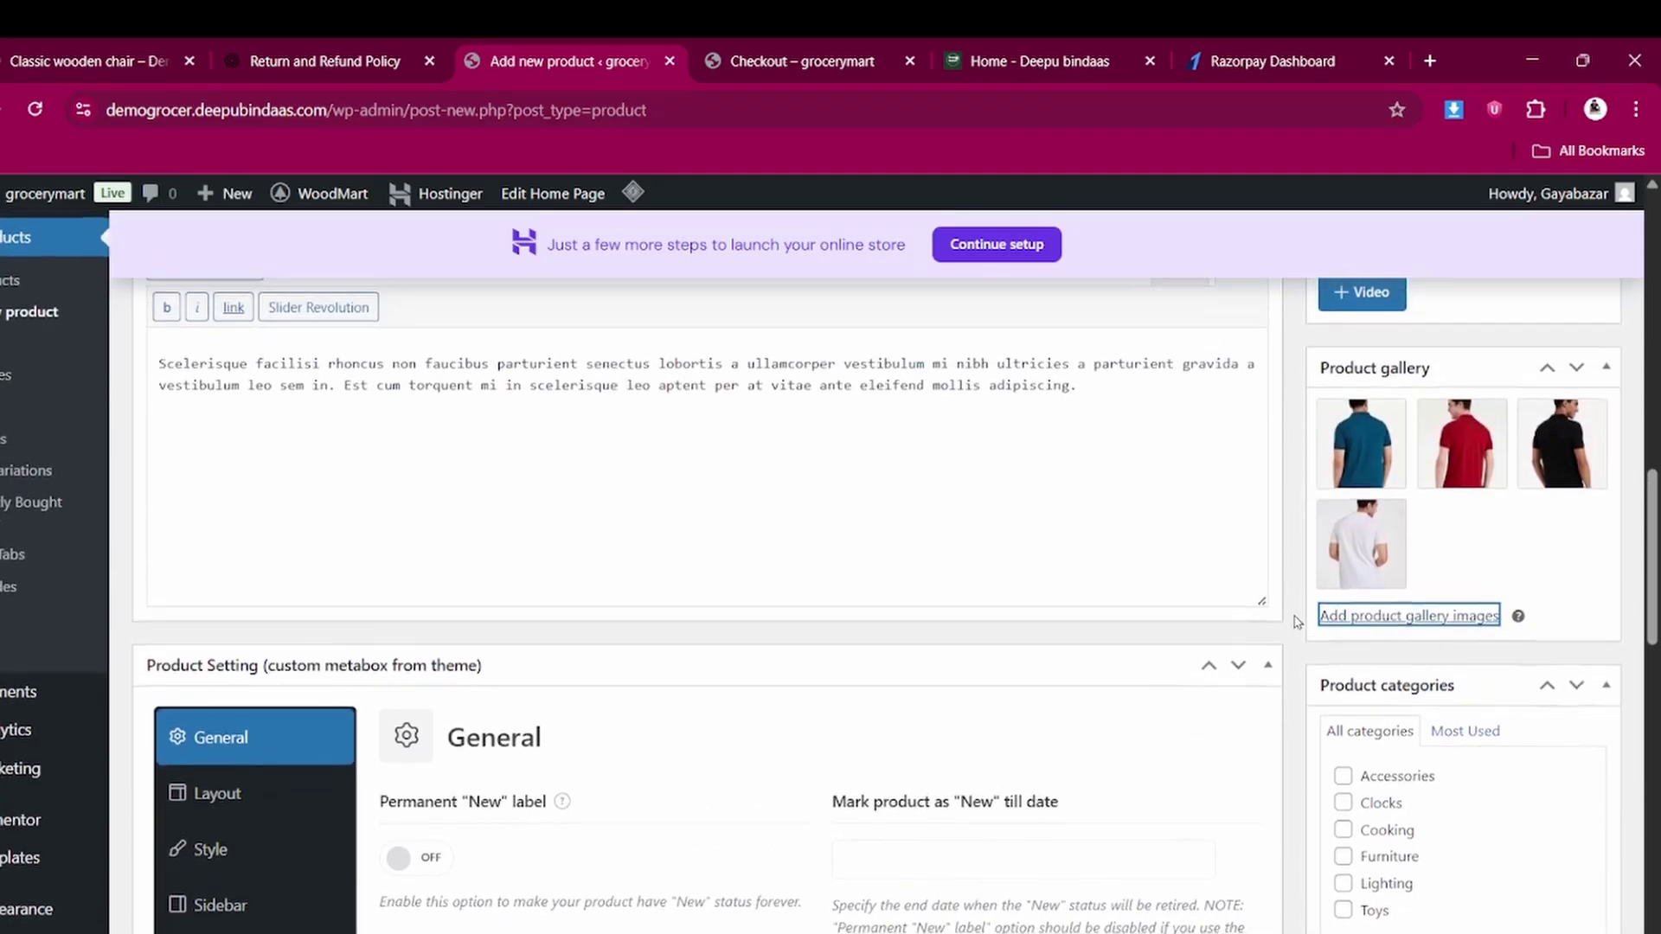
scroll(1295, 622, "down", 1)
scroll(1298, 619, "up", 1)
scroll(1324, 614, "down", 3)
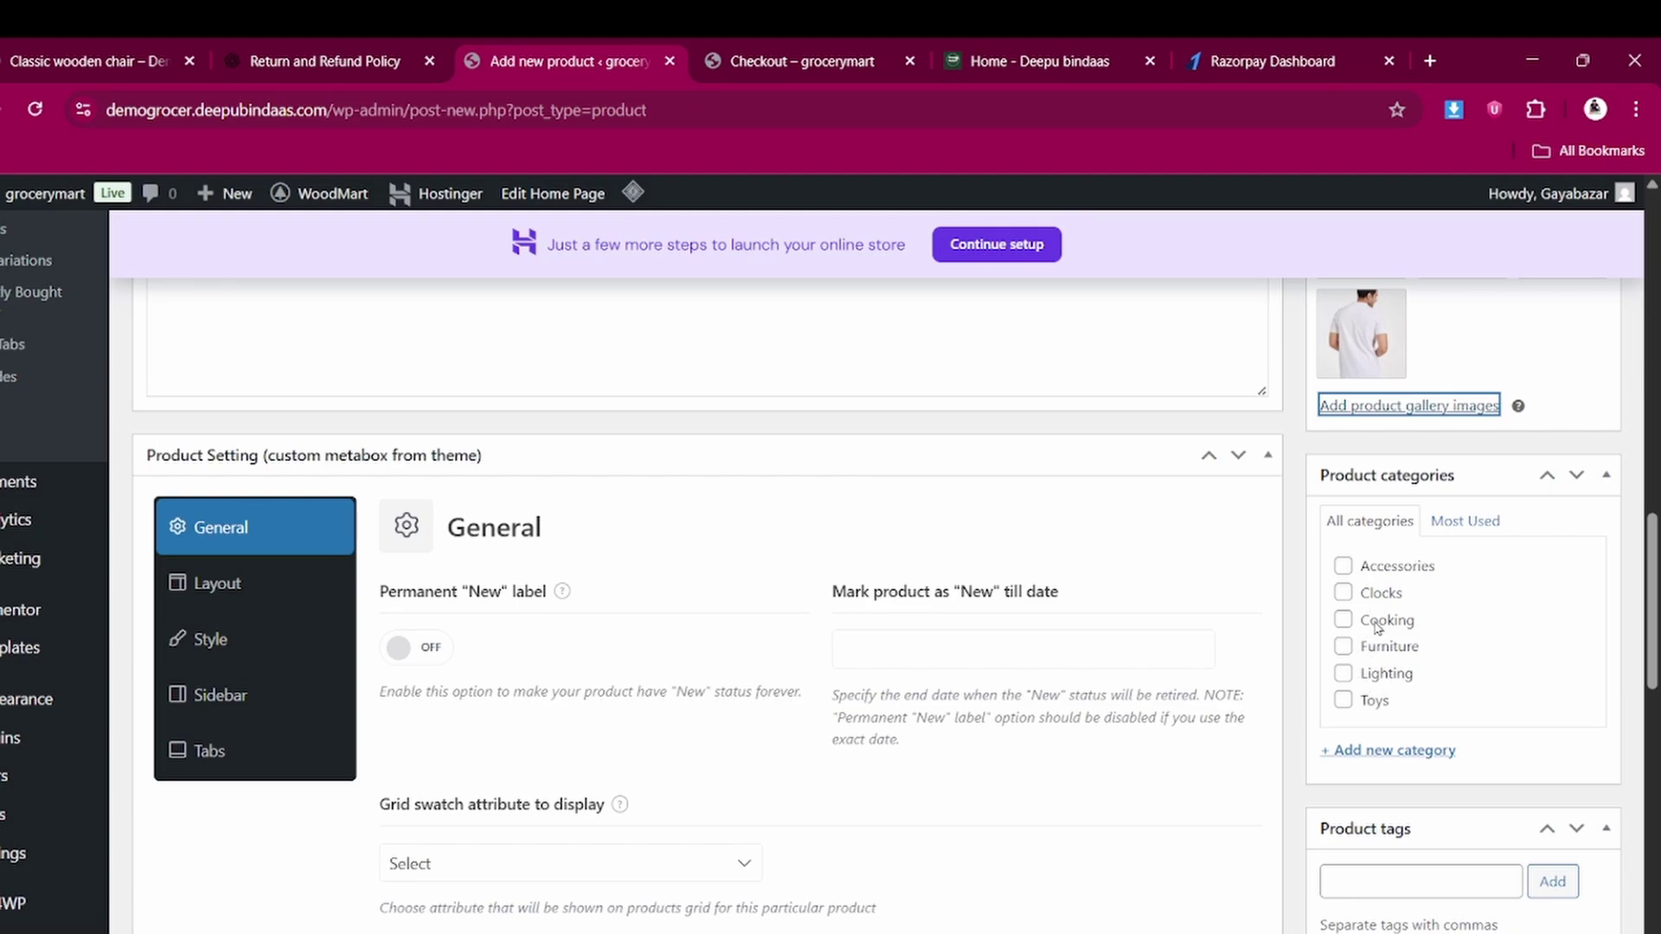
scroll(1379, 626, "down", 1)
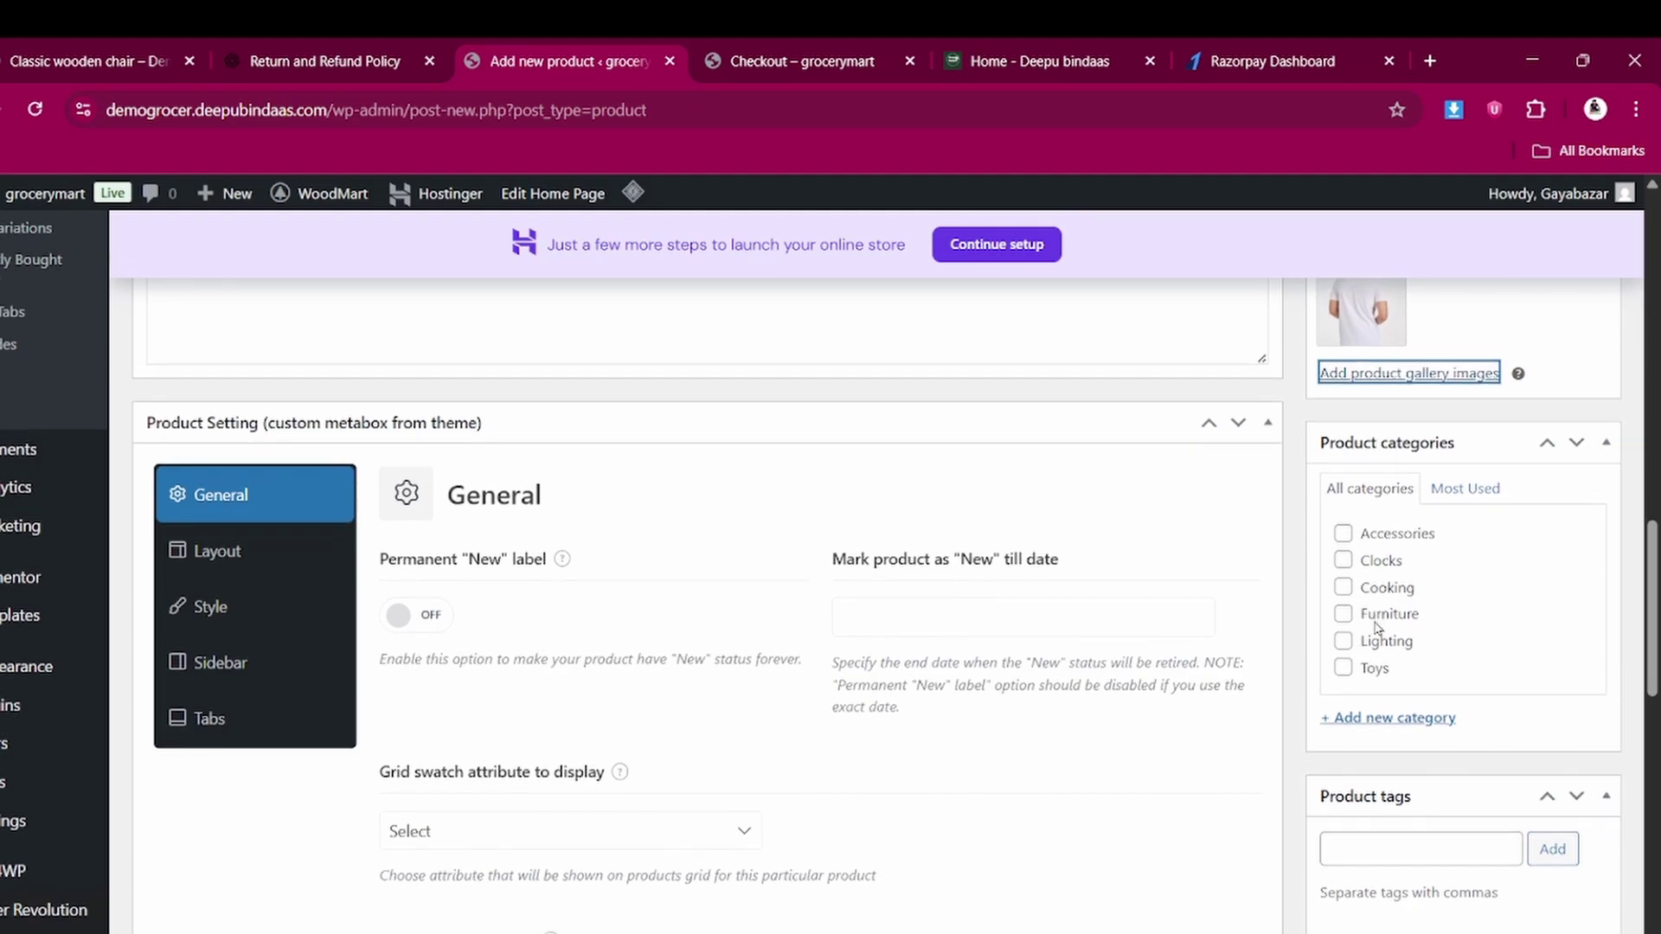
Create a new tshirt product category and assign it to the product
left_click(1388, 718)
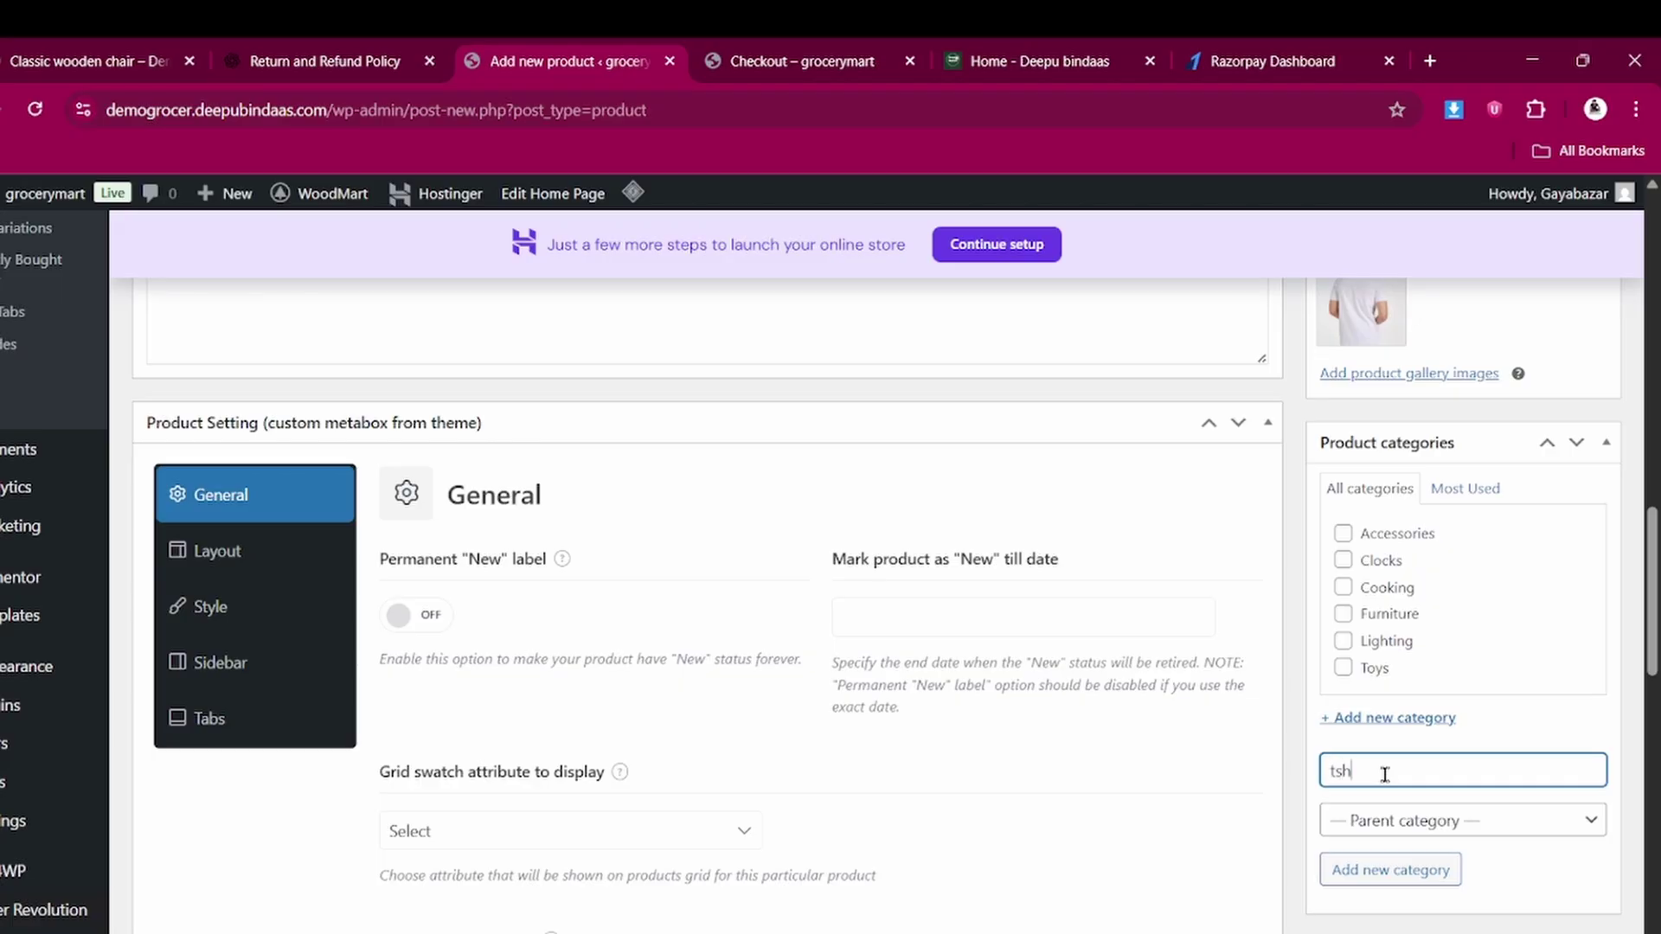
scroll(1384, 774, "down", 3)
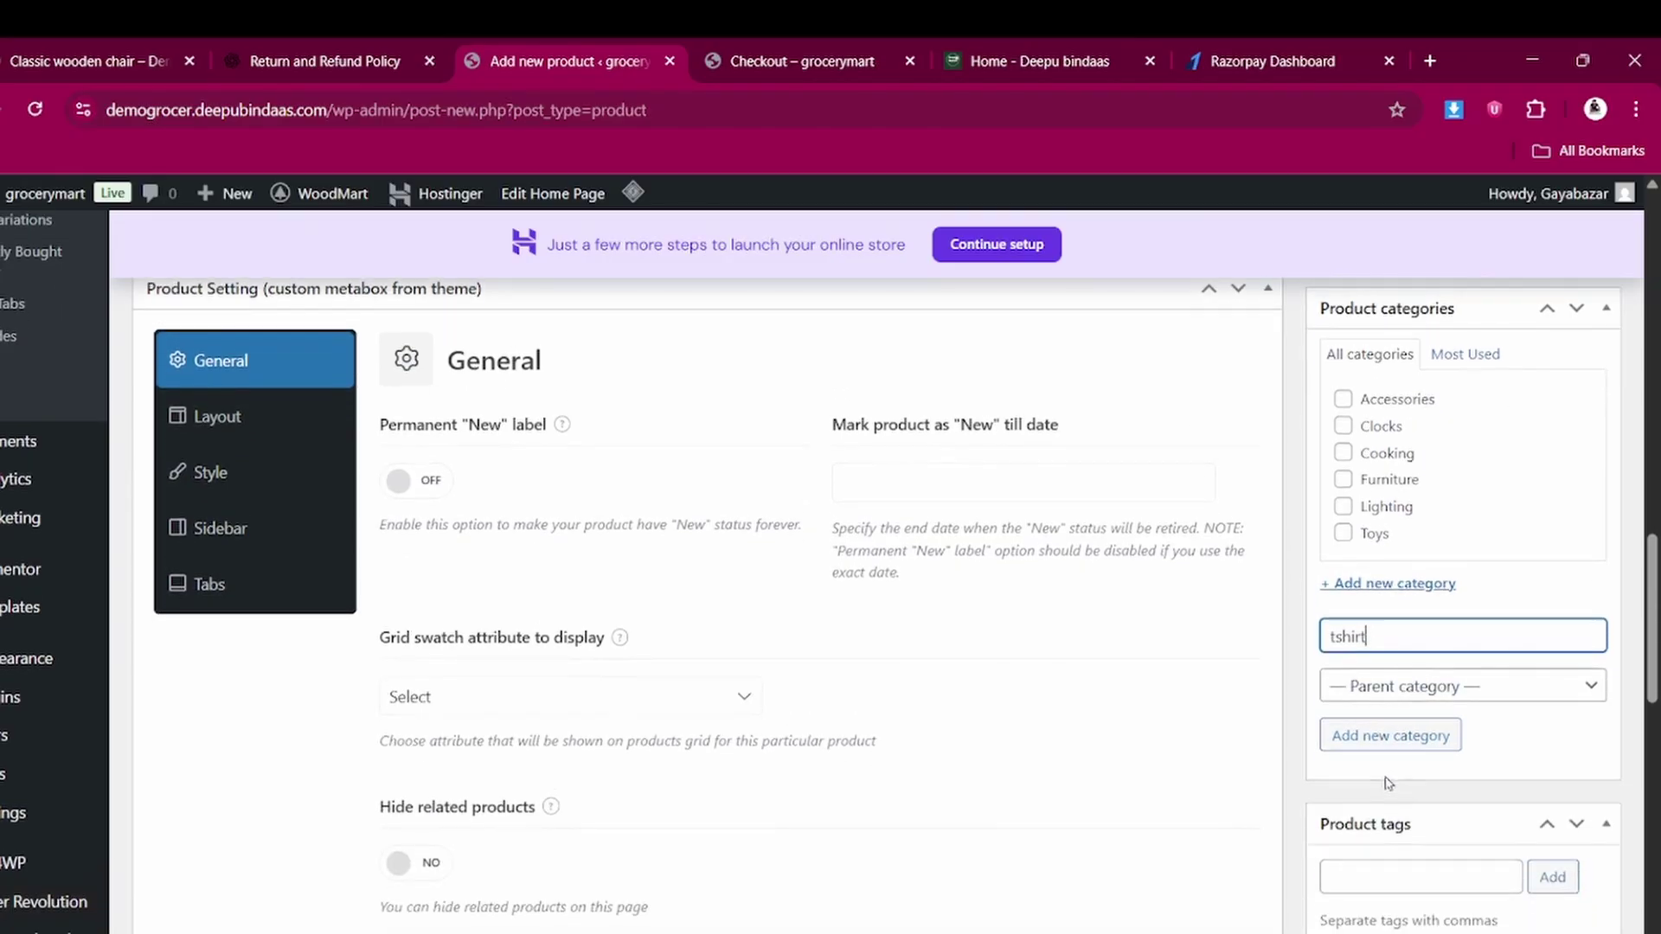
left_click(1379, 740)
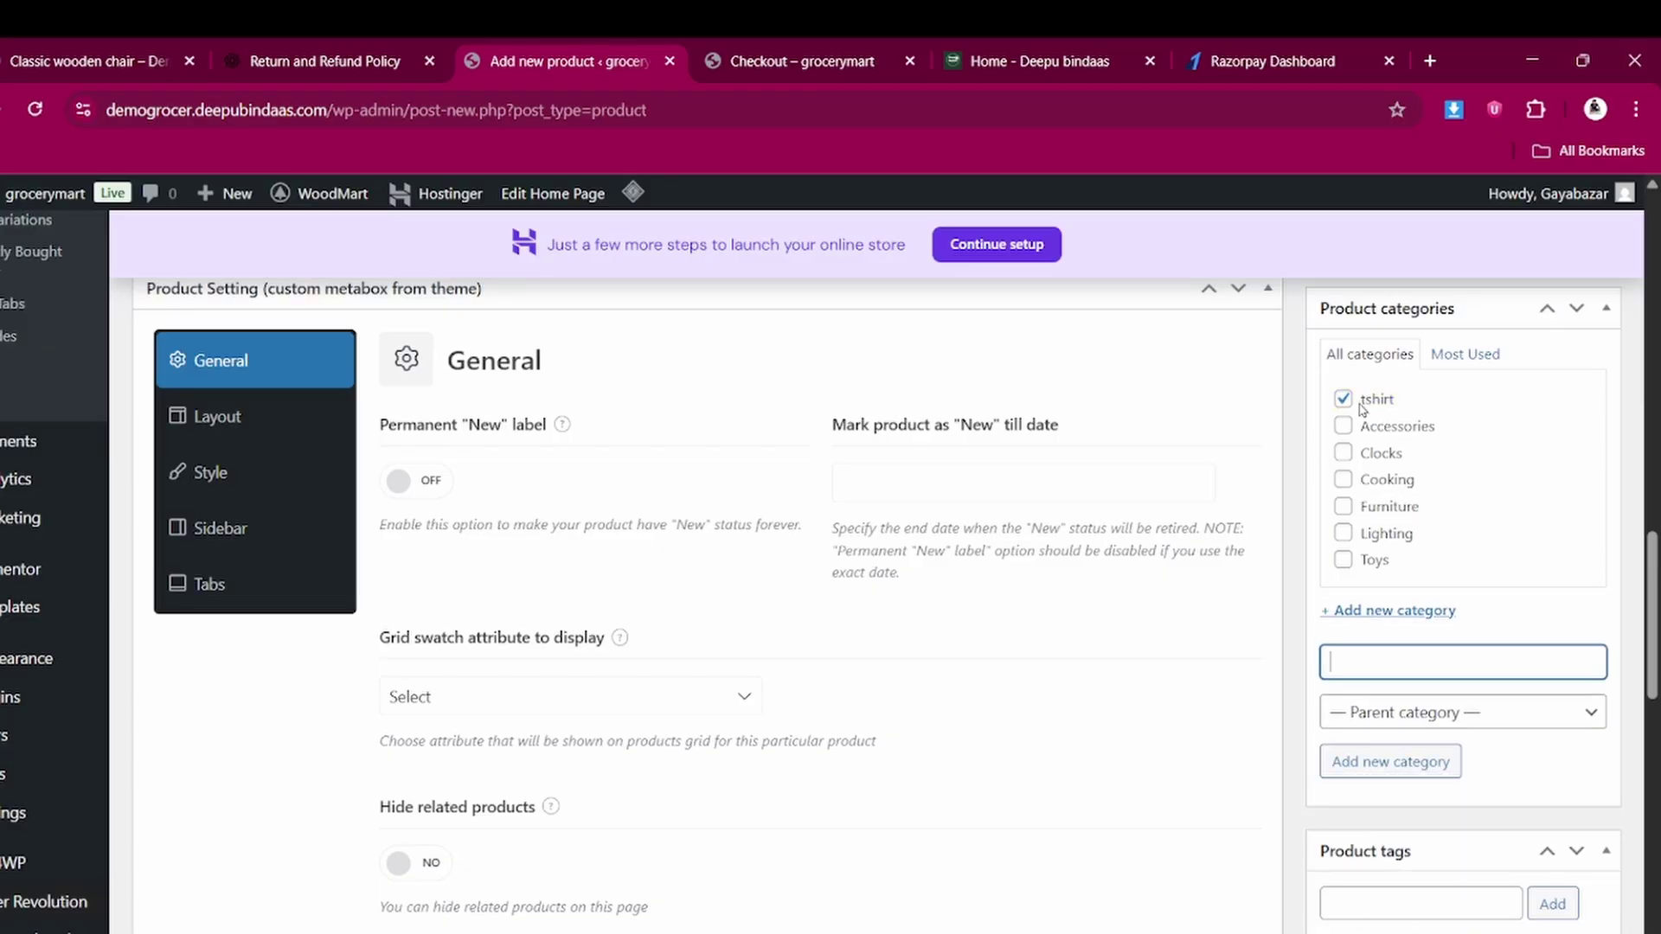
scroll(1408, 646, "down", 5)
Add the product tags tshirt and collar tshirt
left_click(1384, 562)
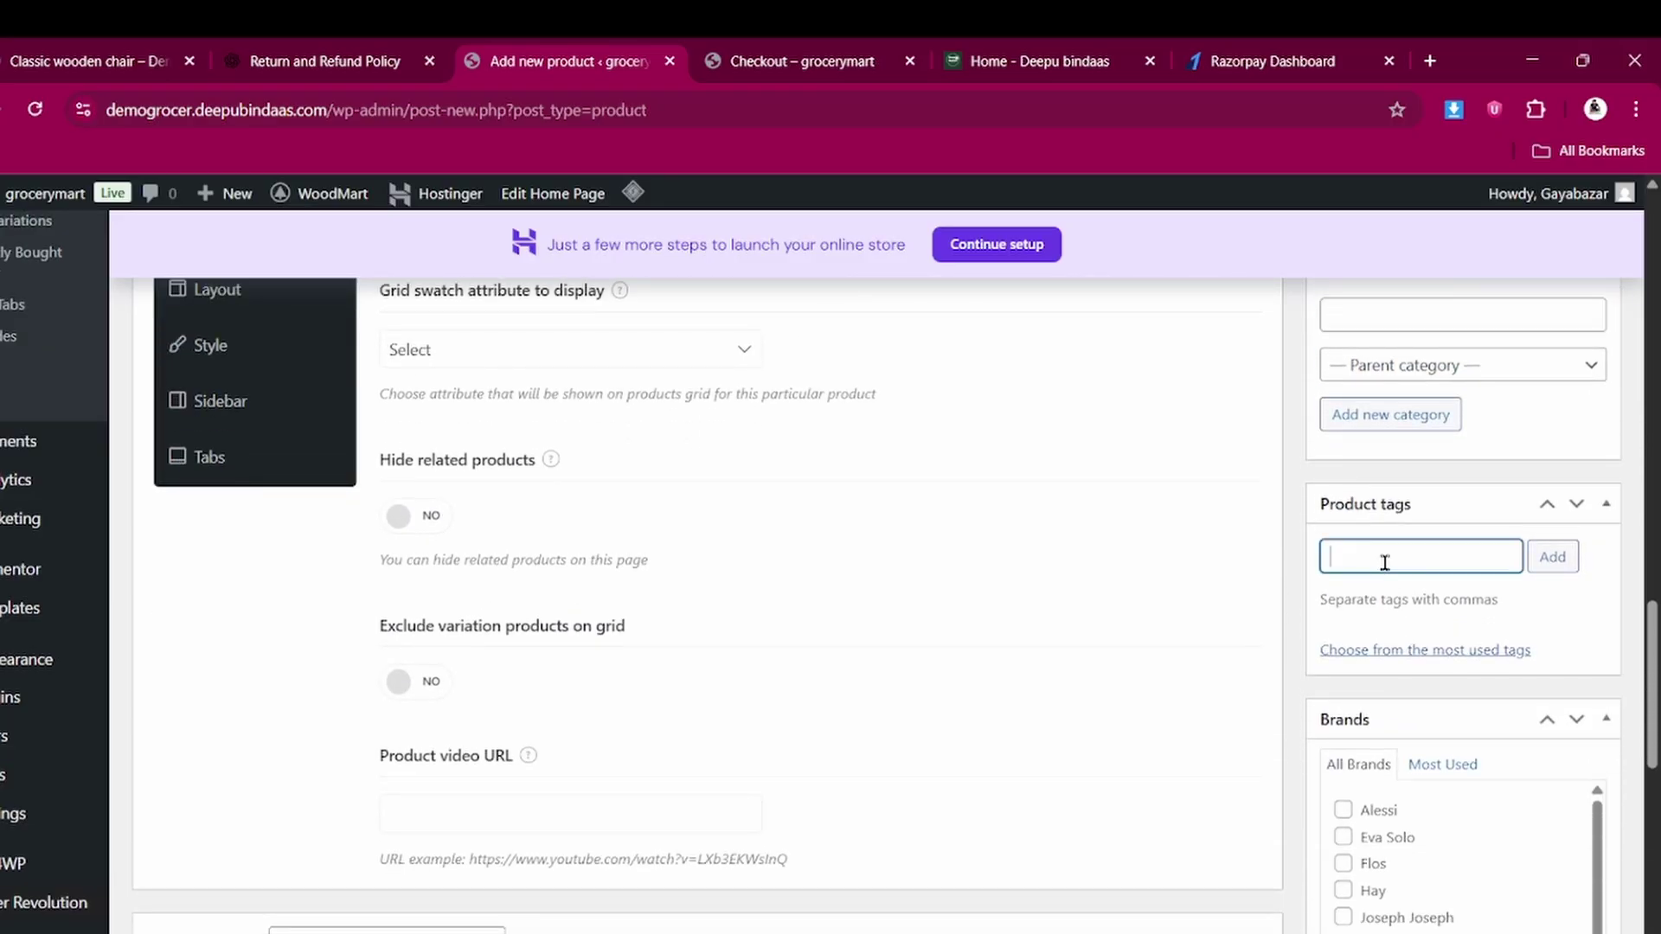
type("tshirt")
left_click(1549, 570)
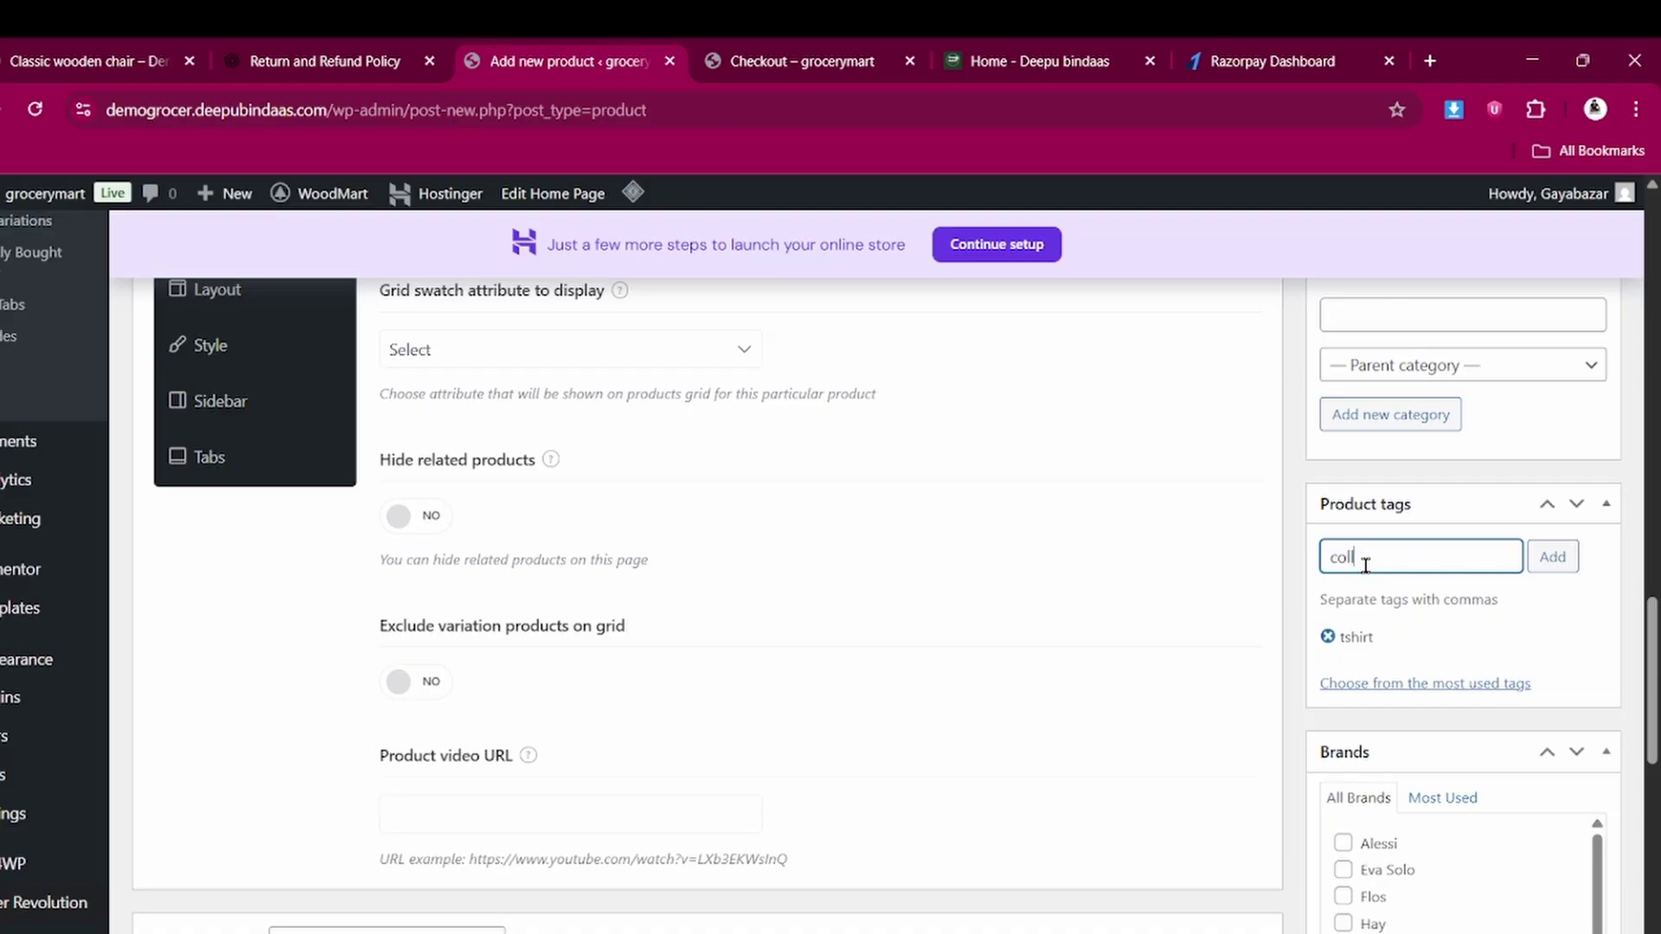
type("collar tshirt")
left_click(1552, 556)
scroll(1407, 674, "down", 3)
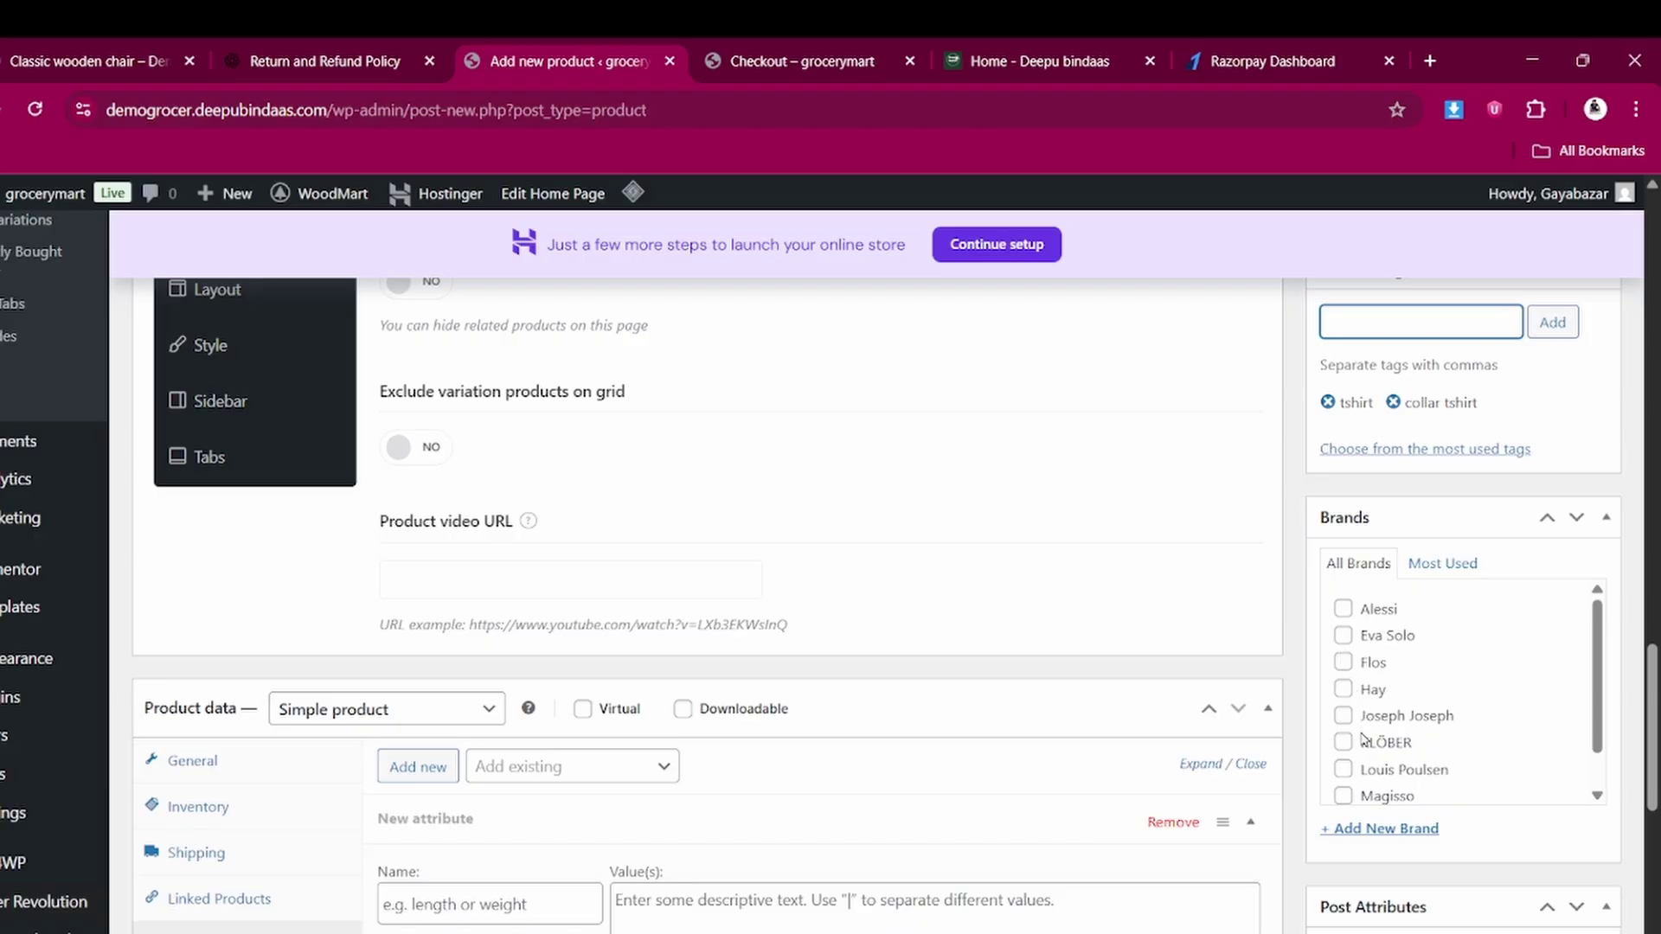
Create a new polo brand and assign it to the product
left_click(1379, 829)
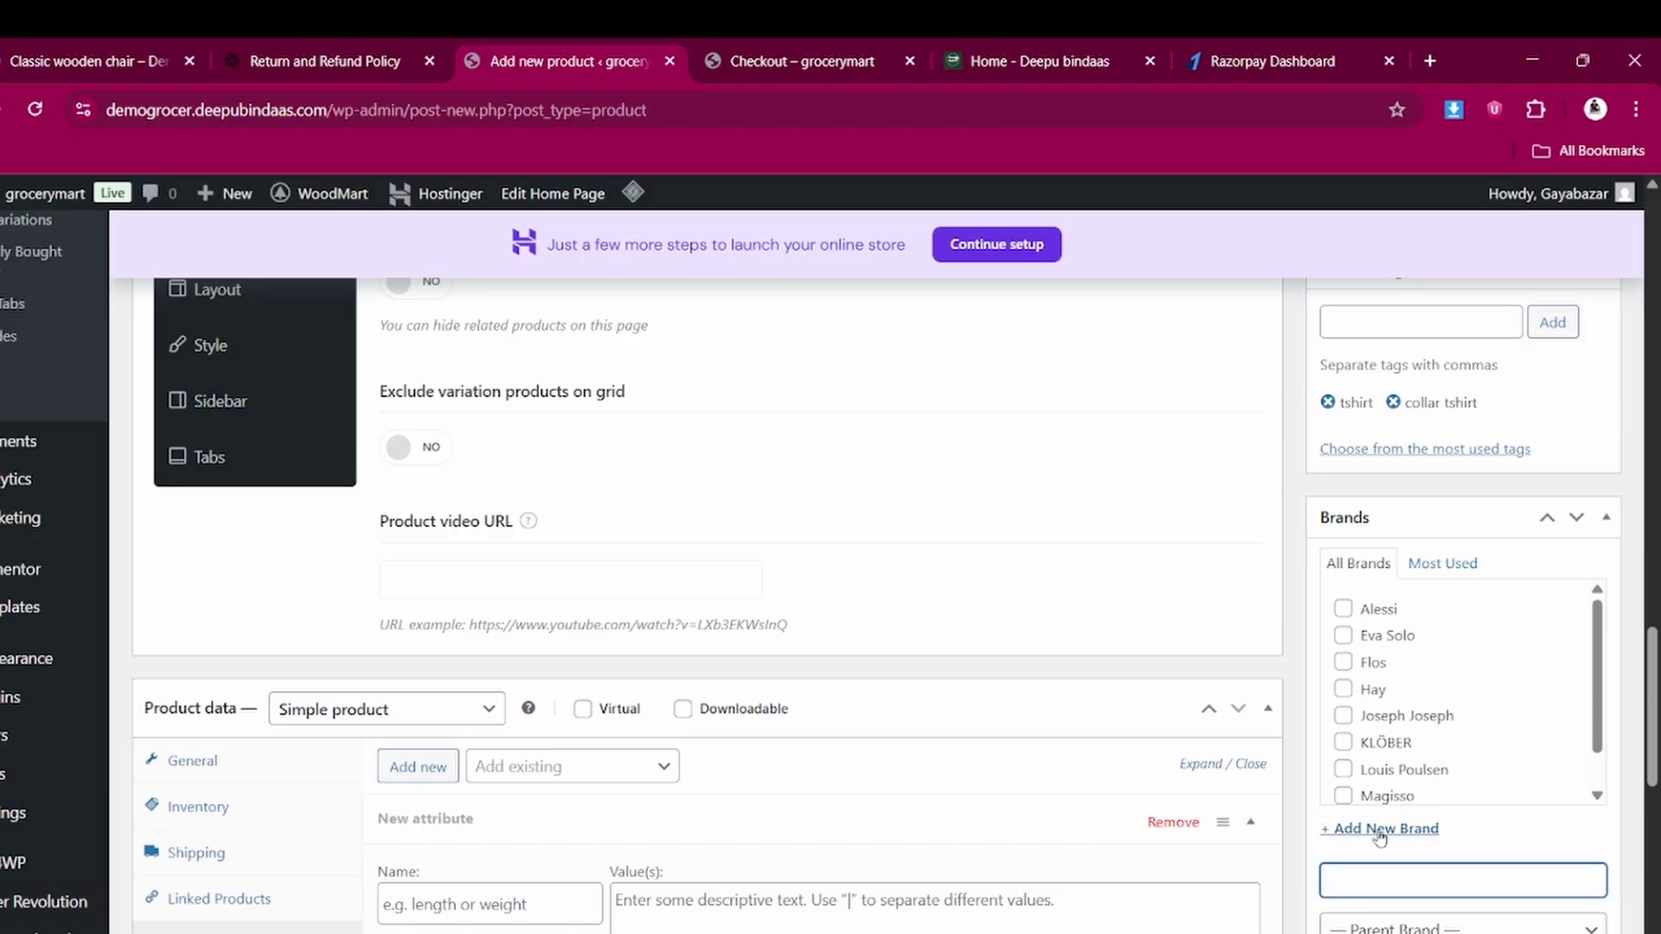
scroll(1379, 835, "down", 2)
left_click(1379, 754)
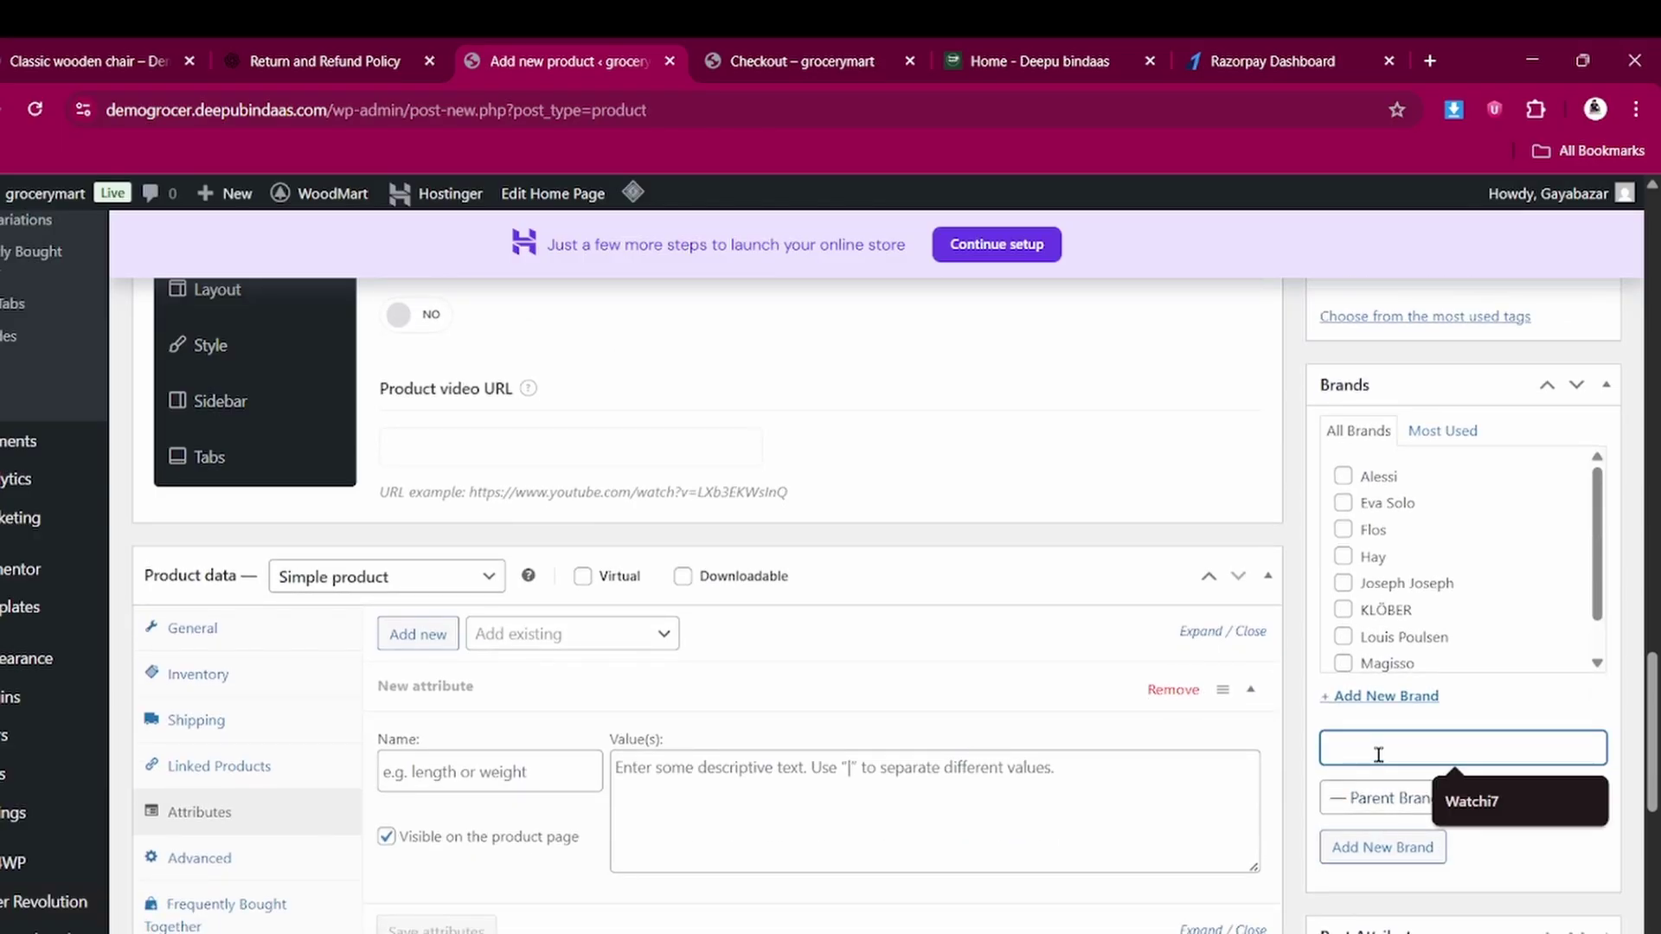
type("polo")
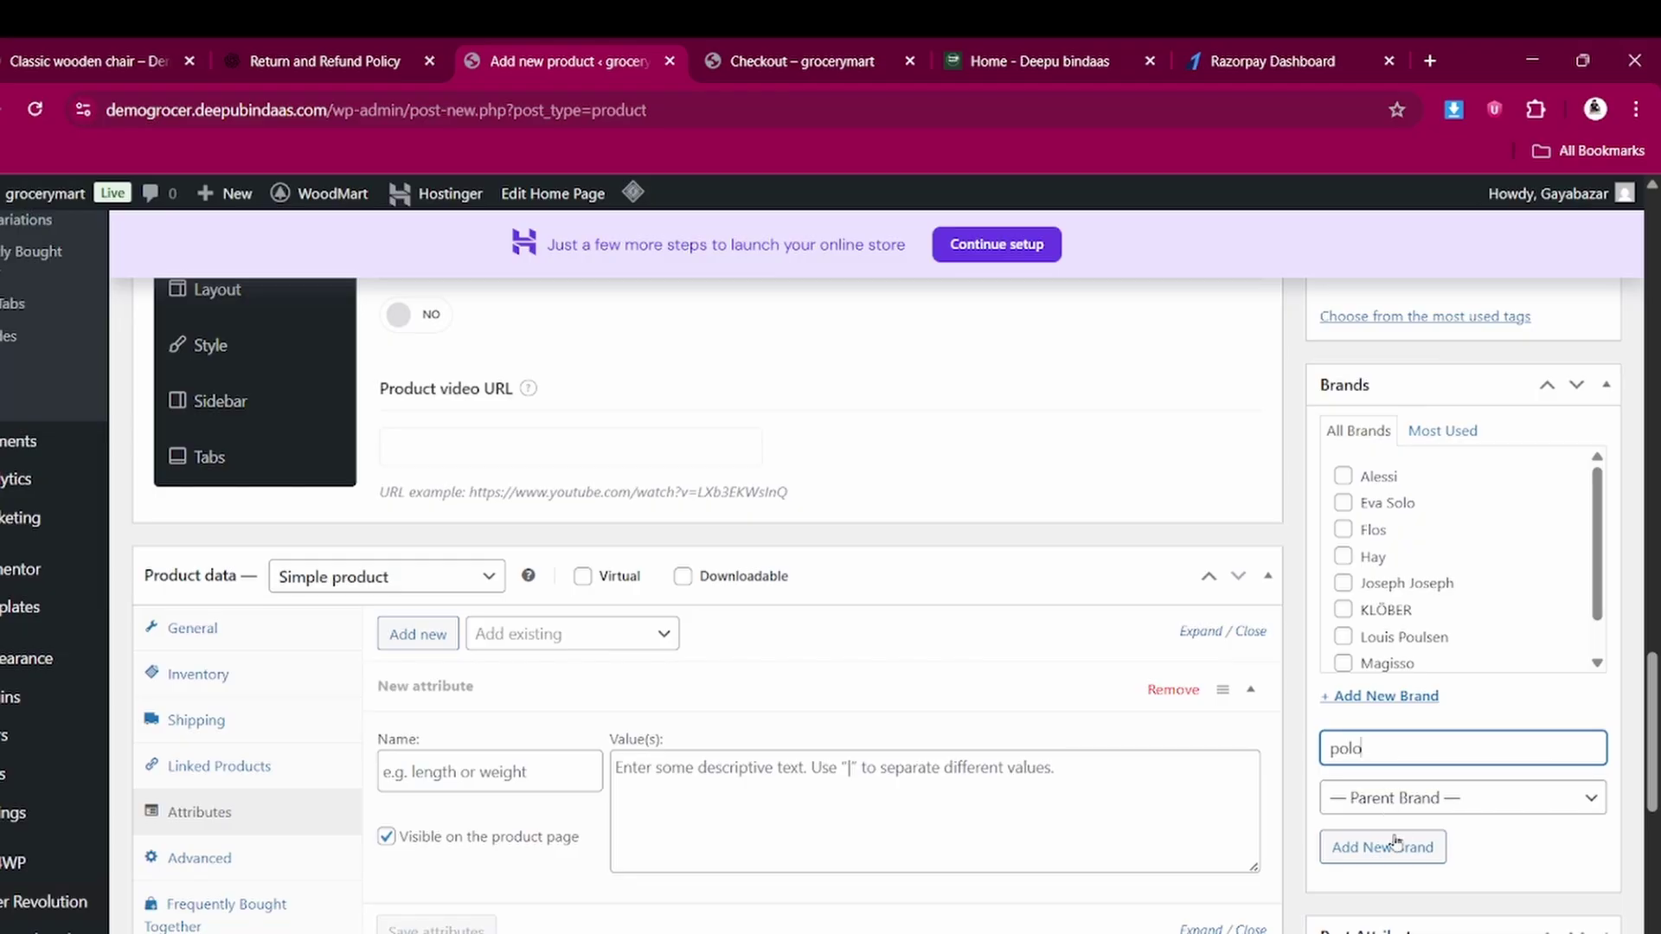
left_click(1395, 847)
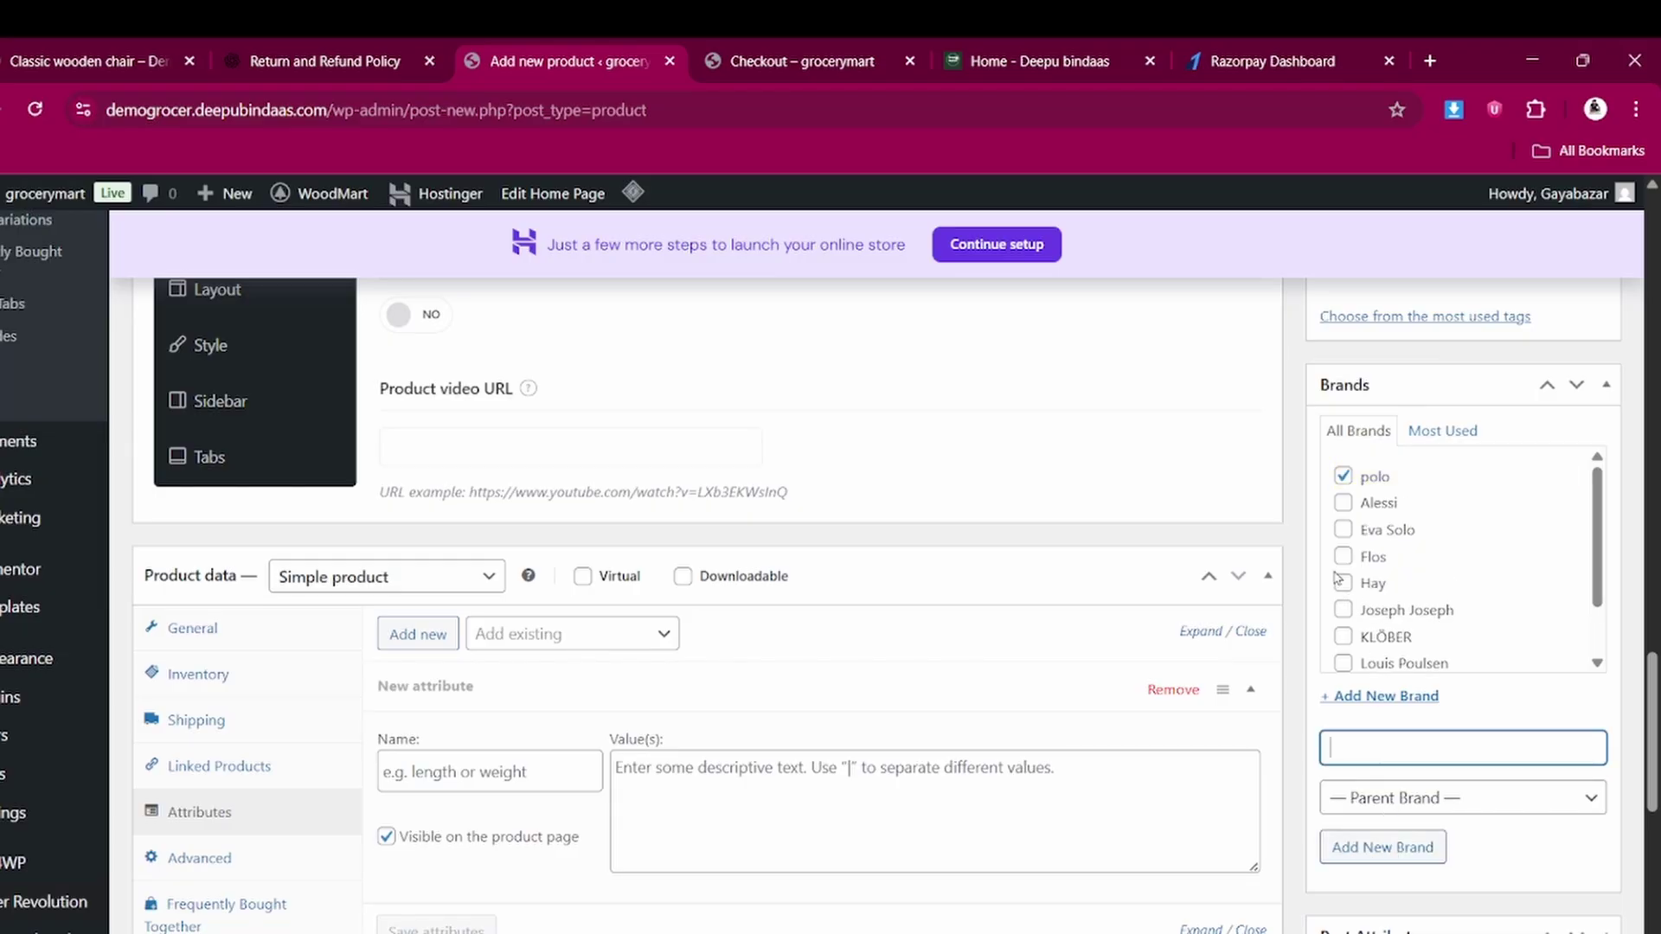
Choose 'Size and packaging guidelines' as the product's size guide
scroll(1367, 705, "down", 5)
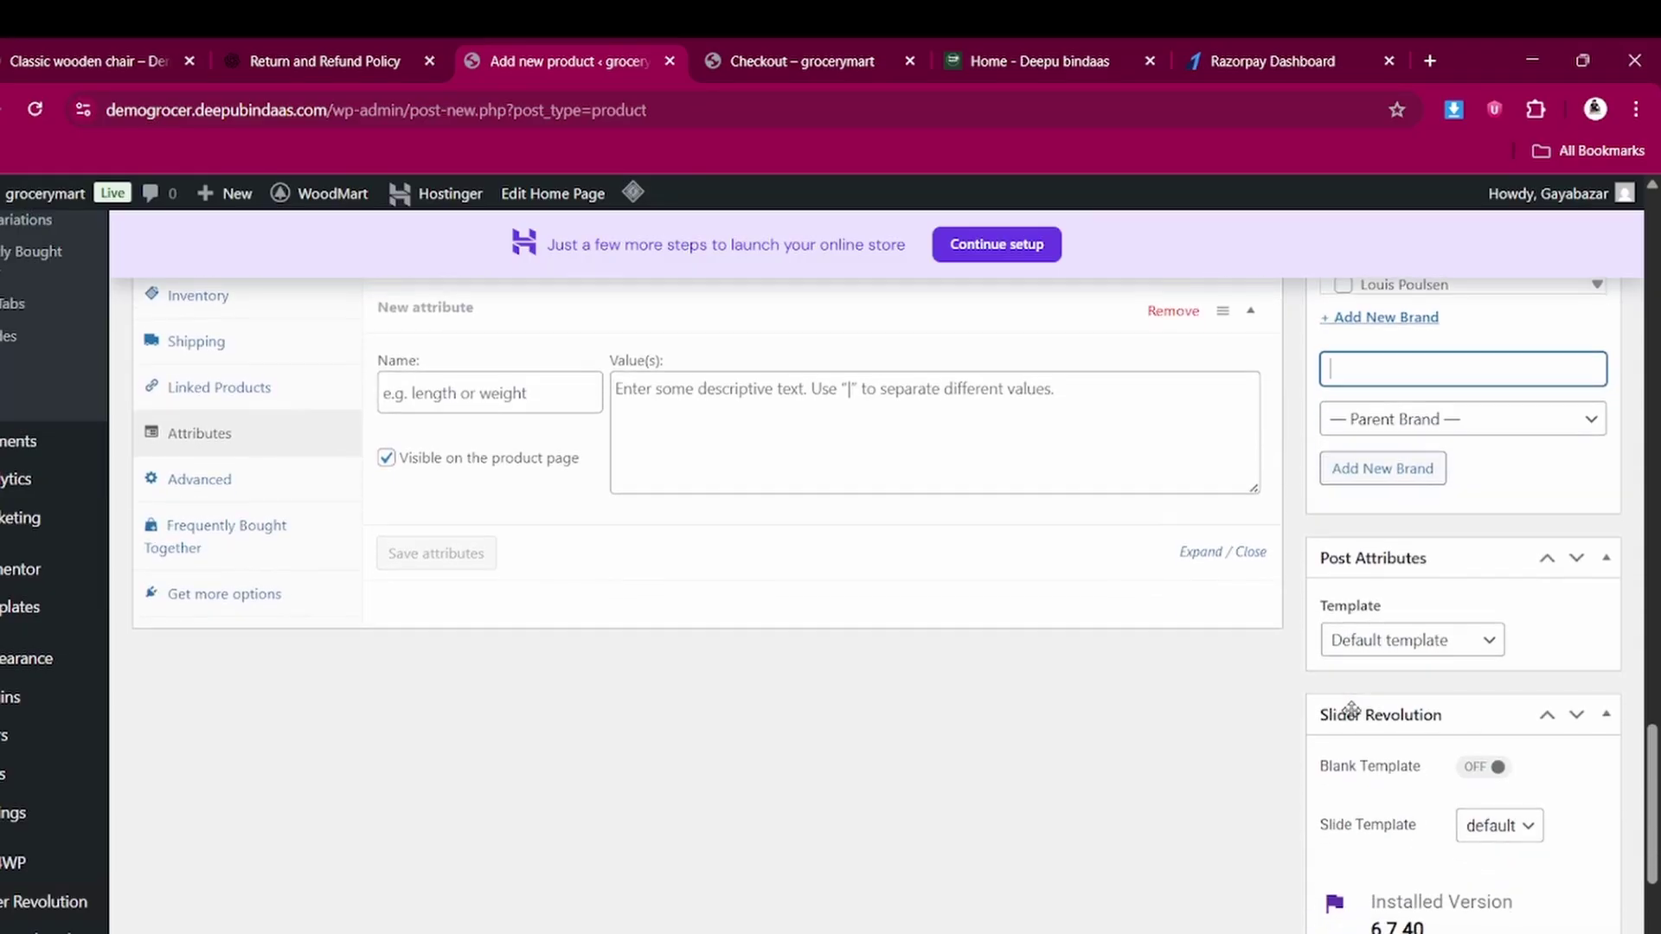
scroll(1384, 686, "down", 5)
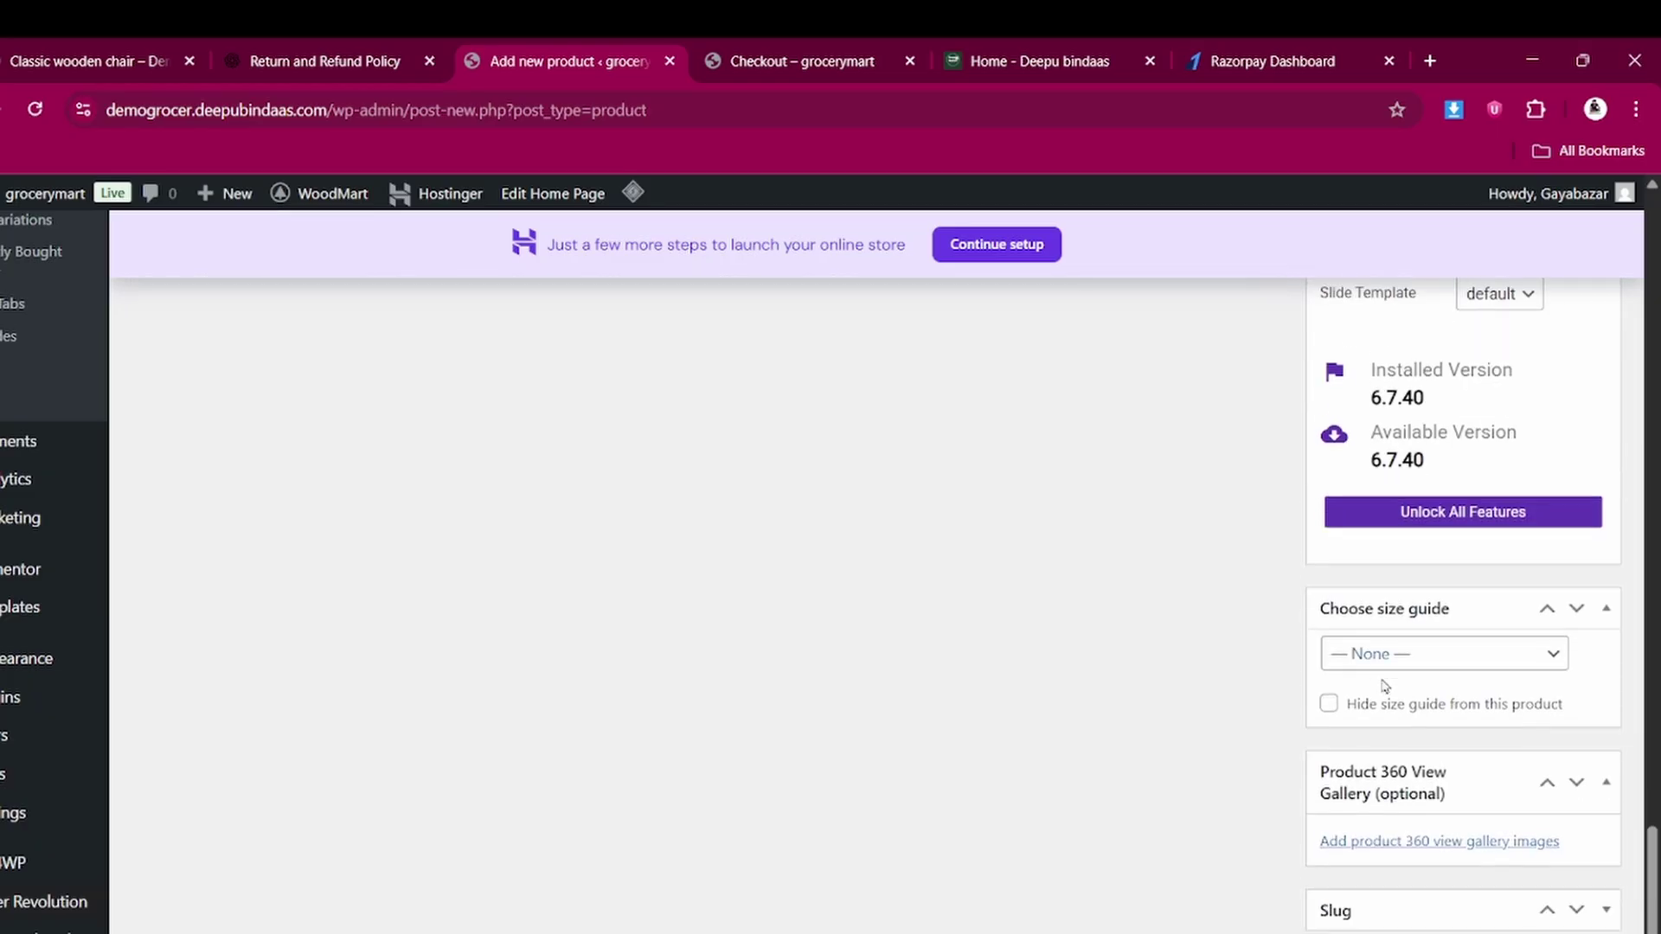
left_click(1384, 634)
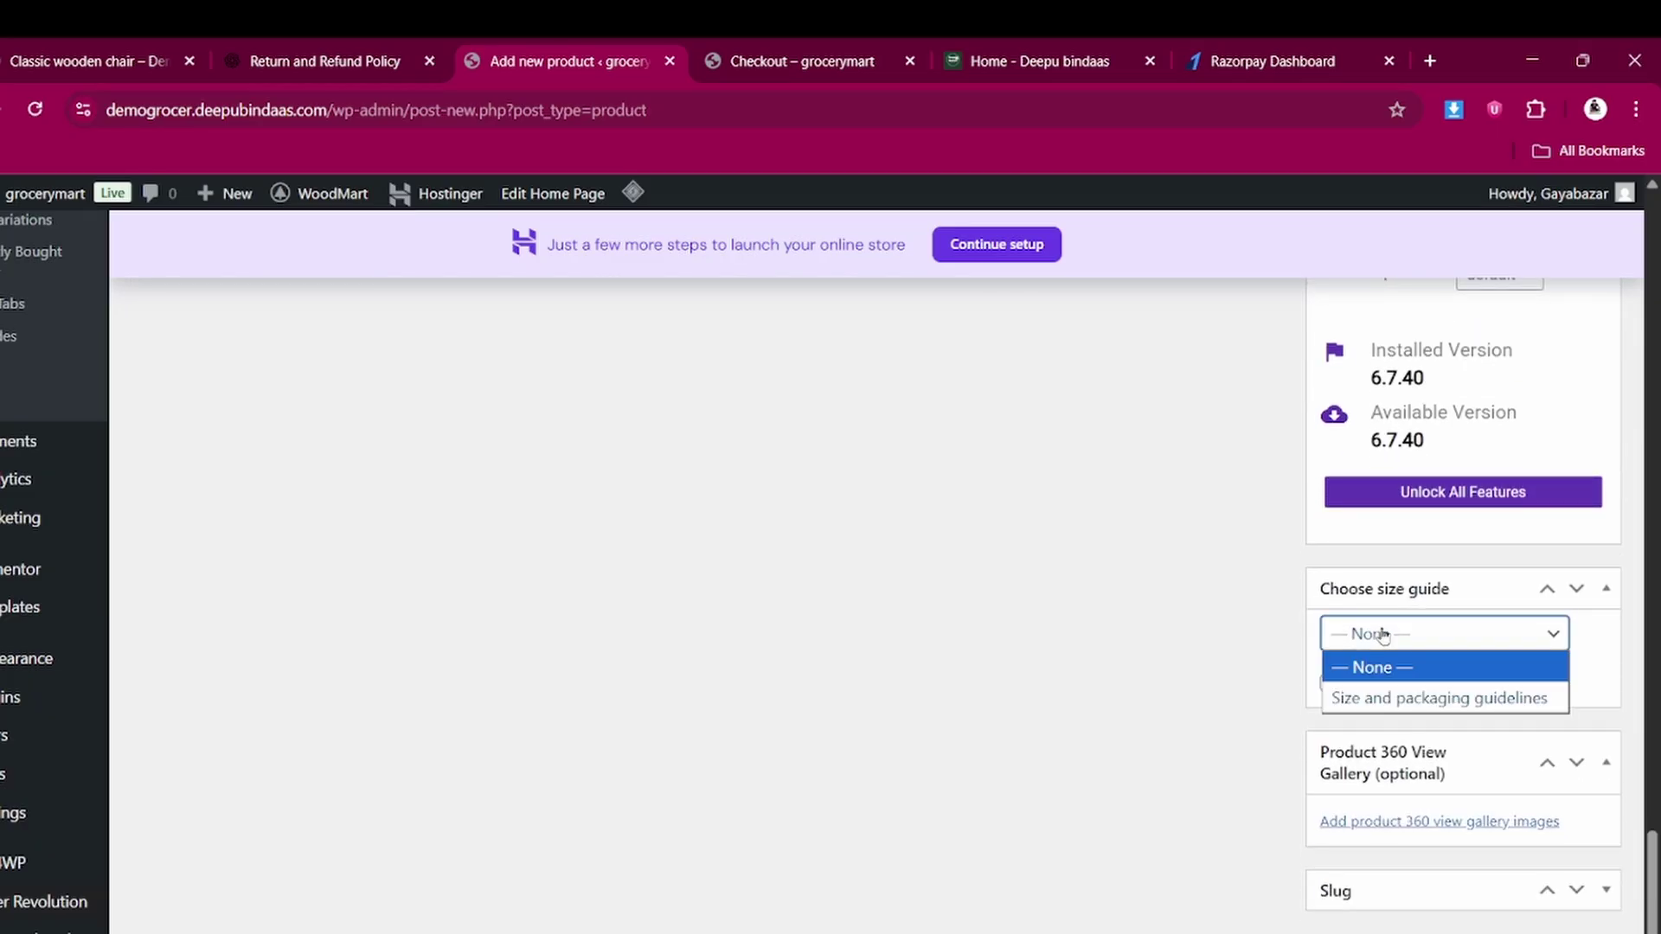
left_click(1389, 699)
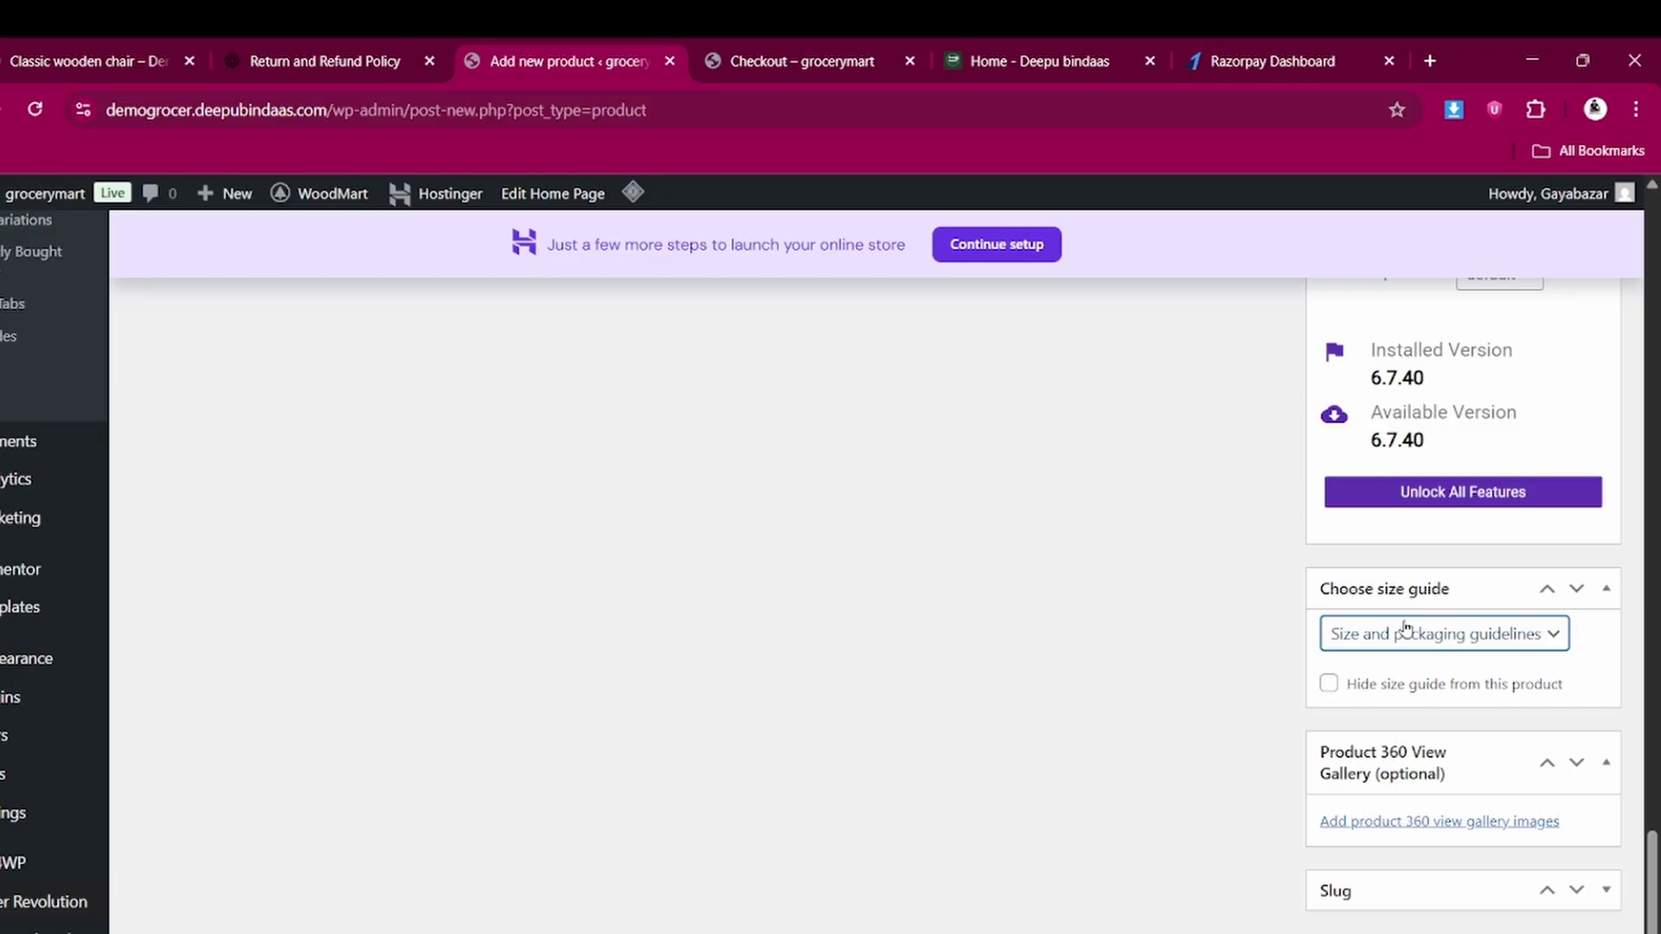
scroll(1406, 627, "up", 15)
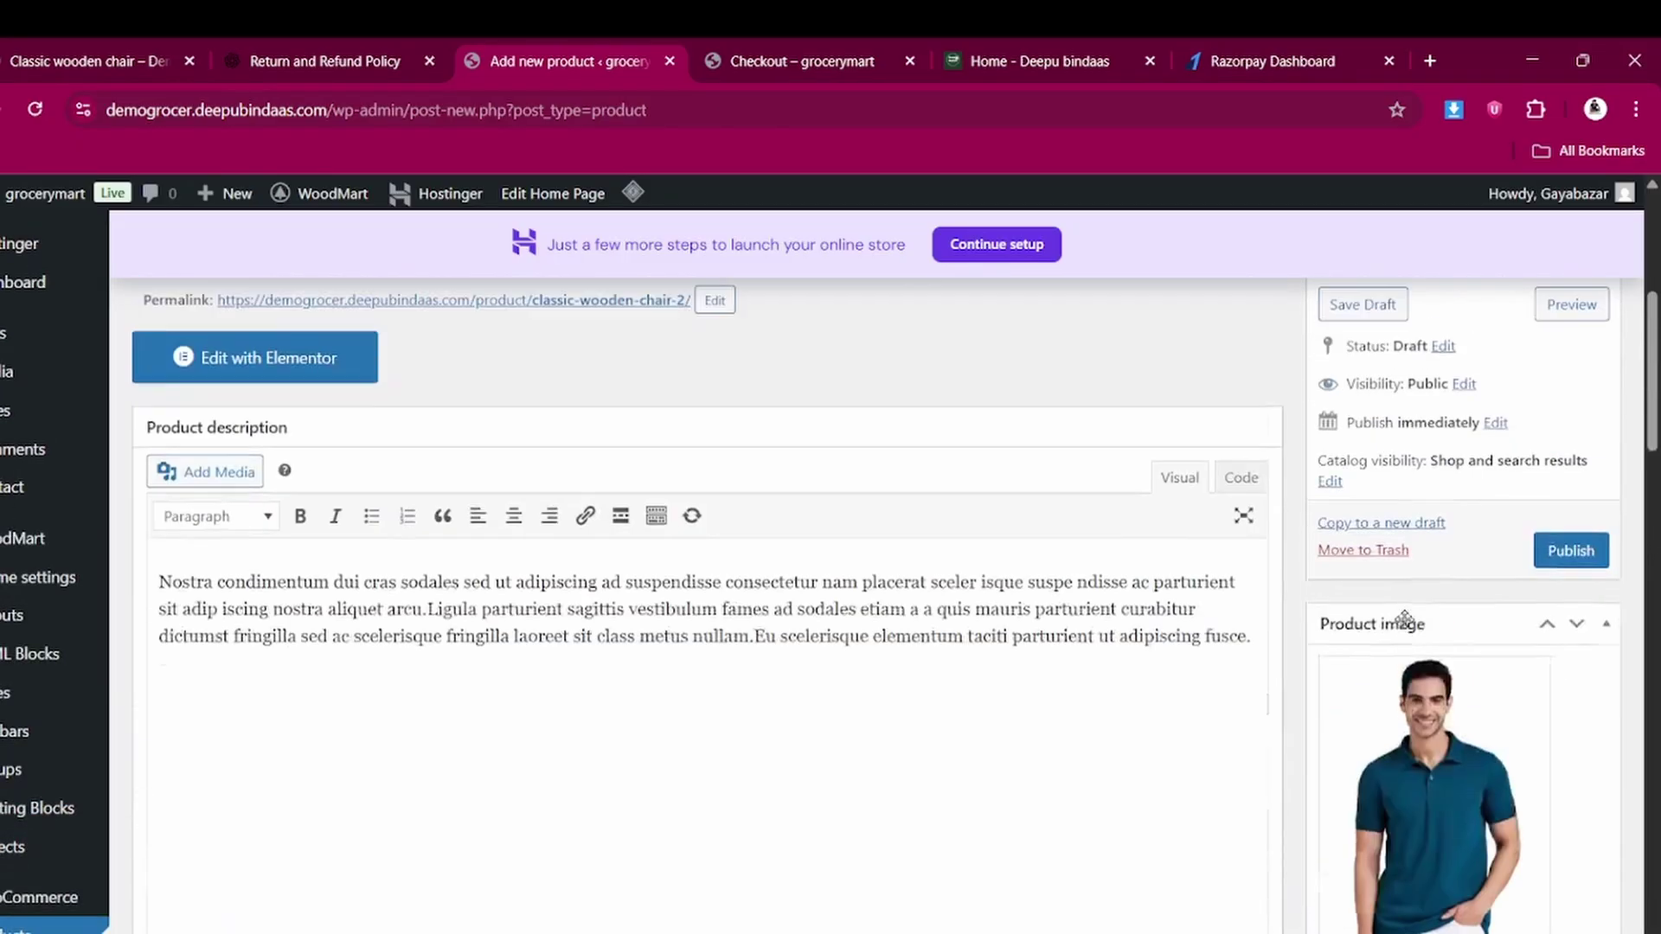
scroll(1404, 619, "up", 2)
Publish the Classic wooden chair and go to the GROCER storefront home page
left_click(1557, 679)
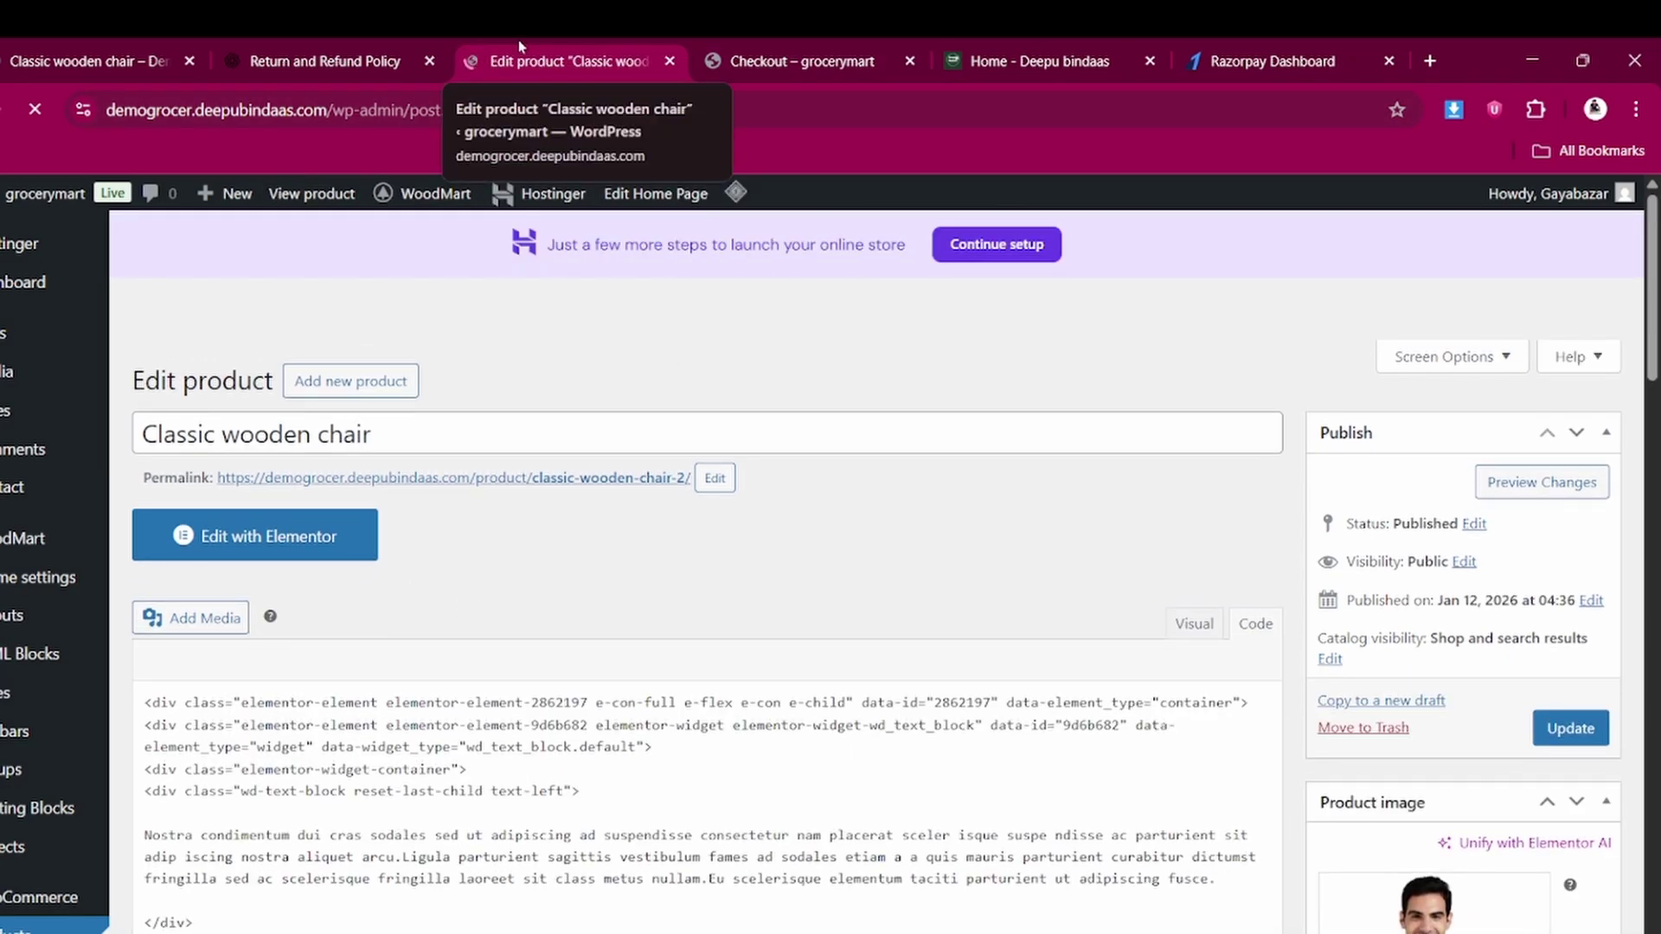
left_click(806, 60)
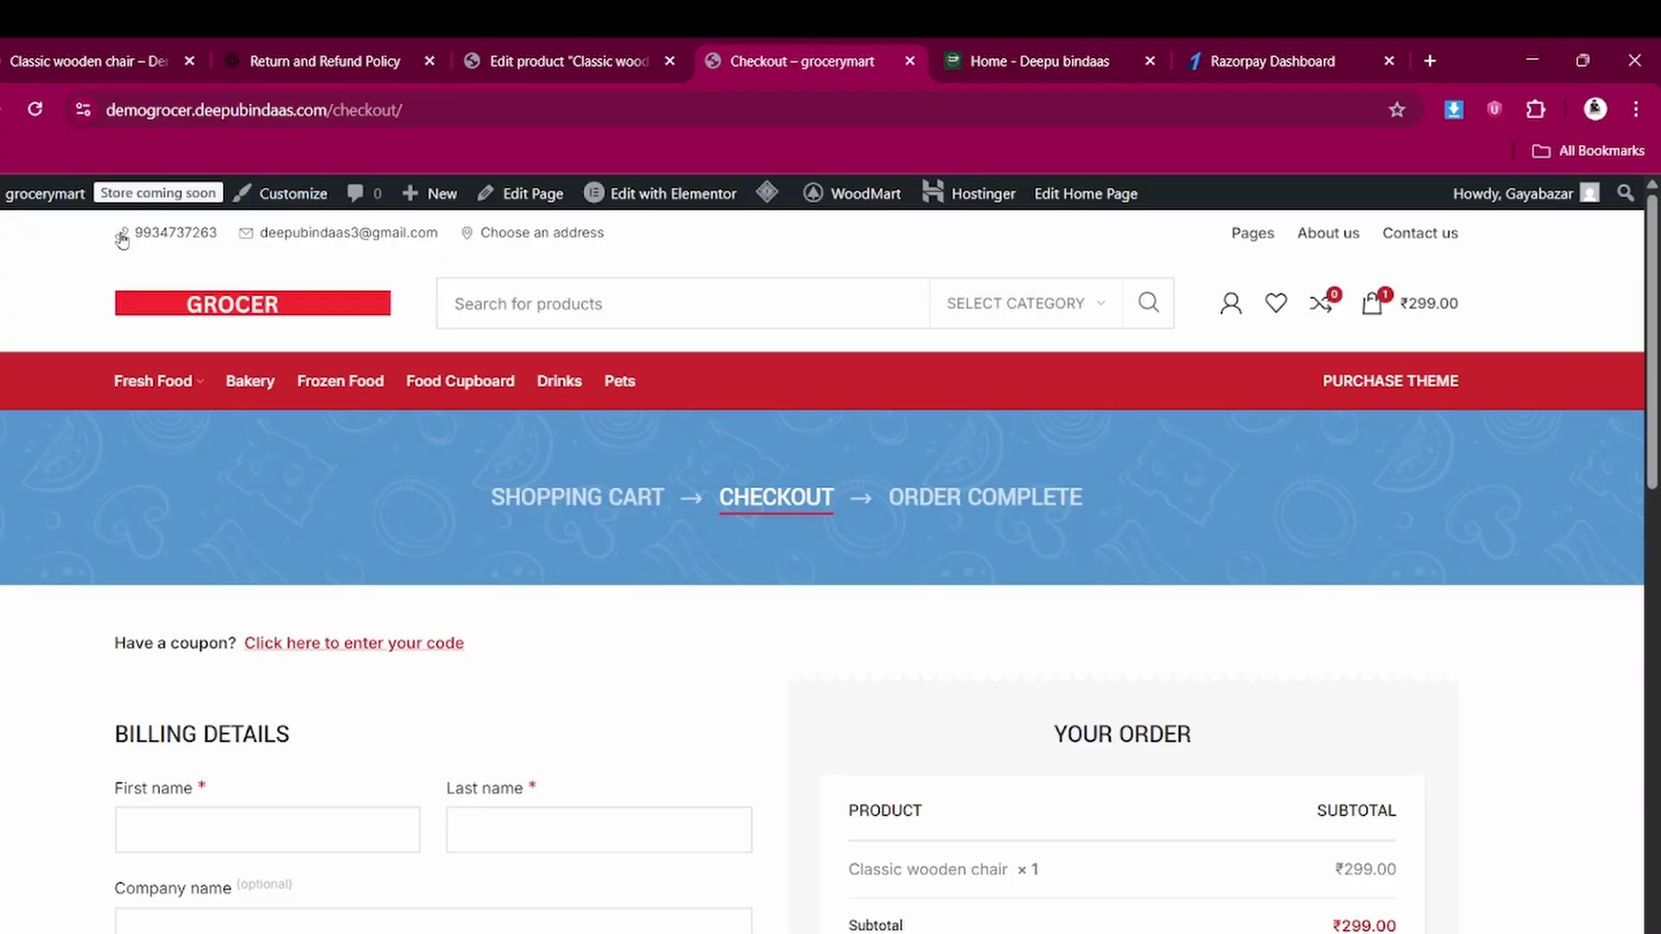
left_click(188, 299)
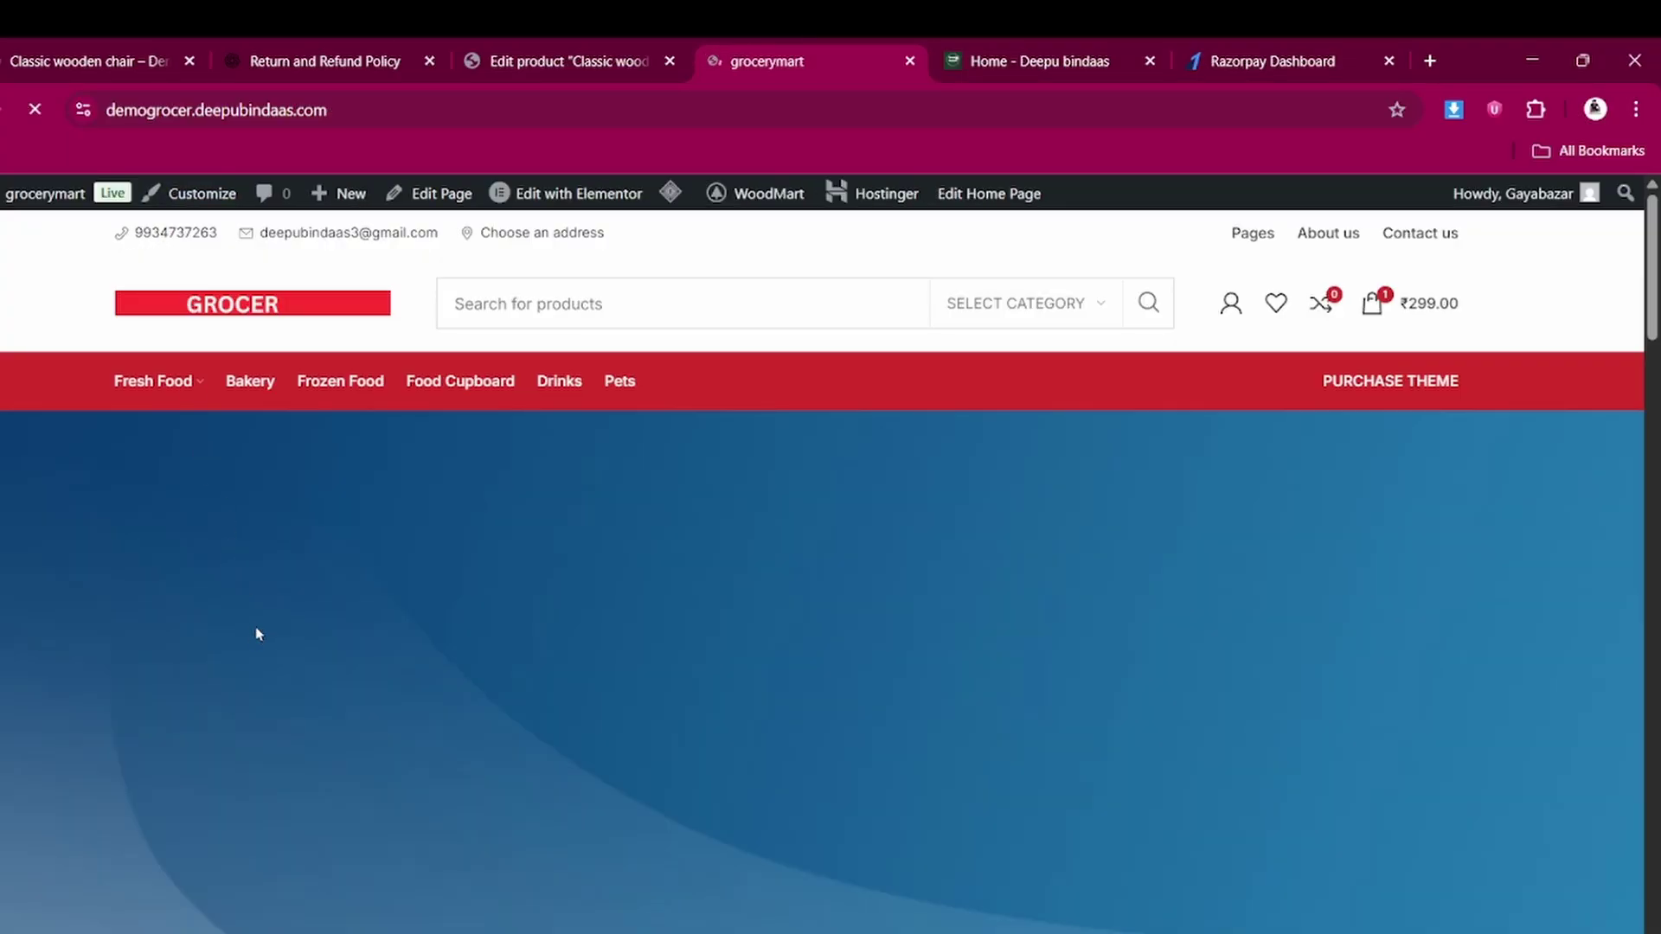
scroll(257, 632, "down", 5)
scroll(256, 634, "down", 8)
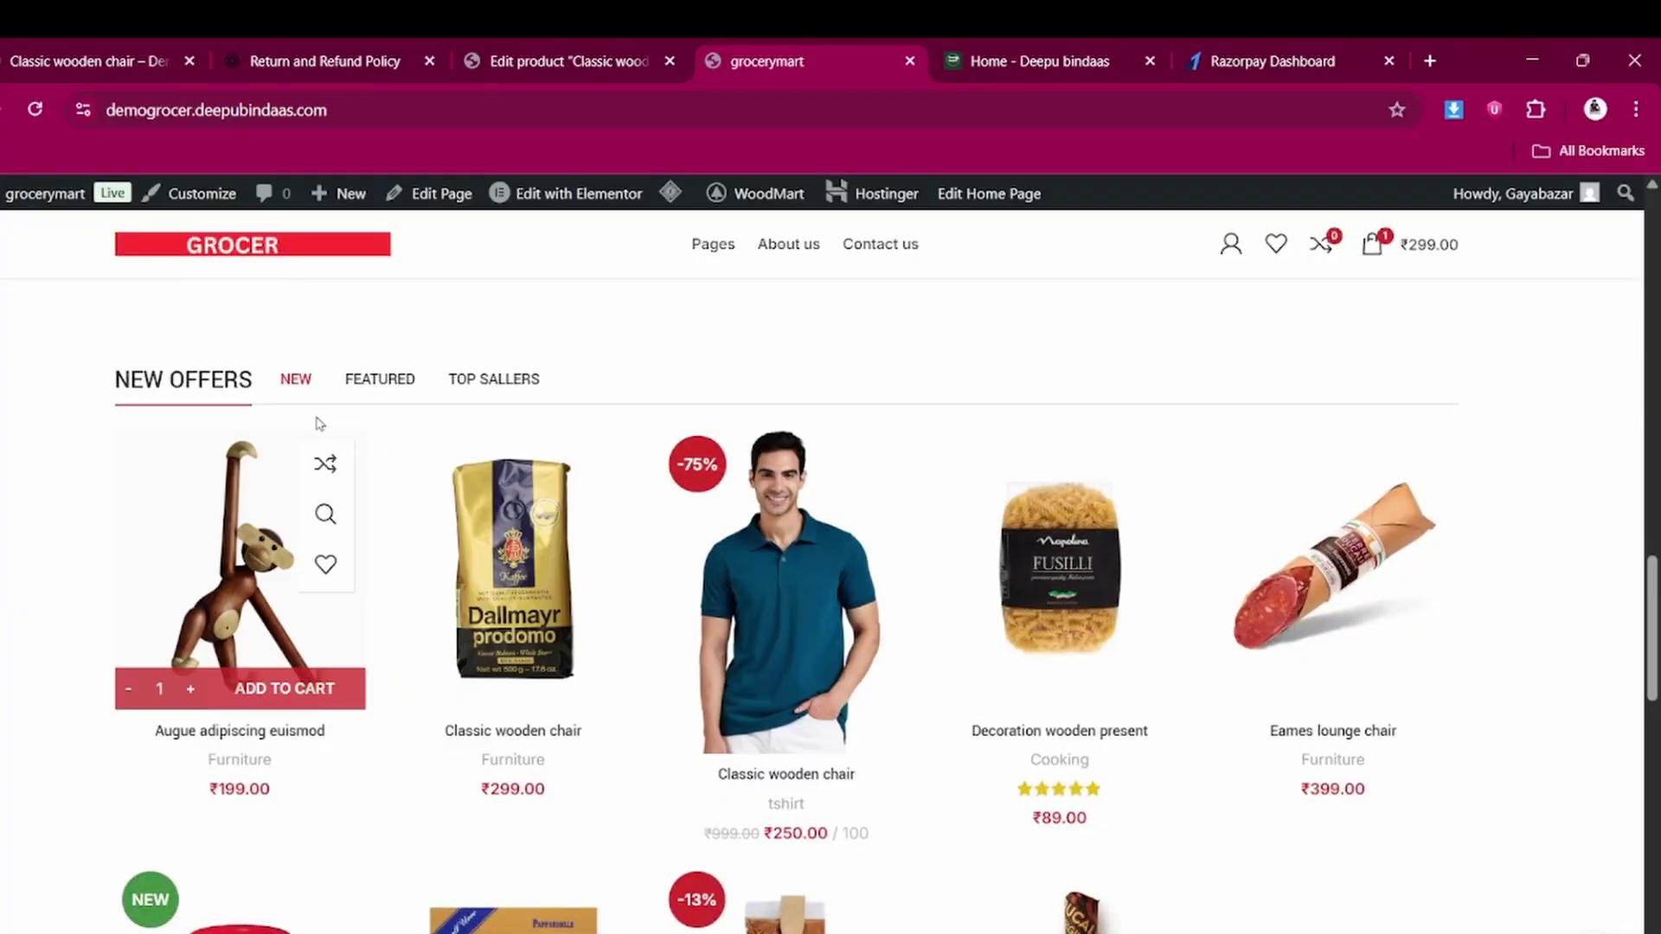
Open the Classic wooden chair product page and browse its gallery images and details
left_click(770, 616)
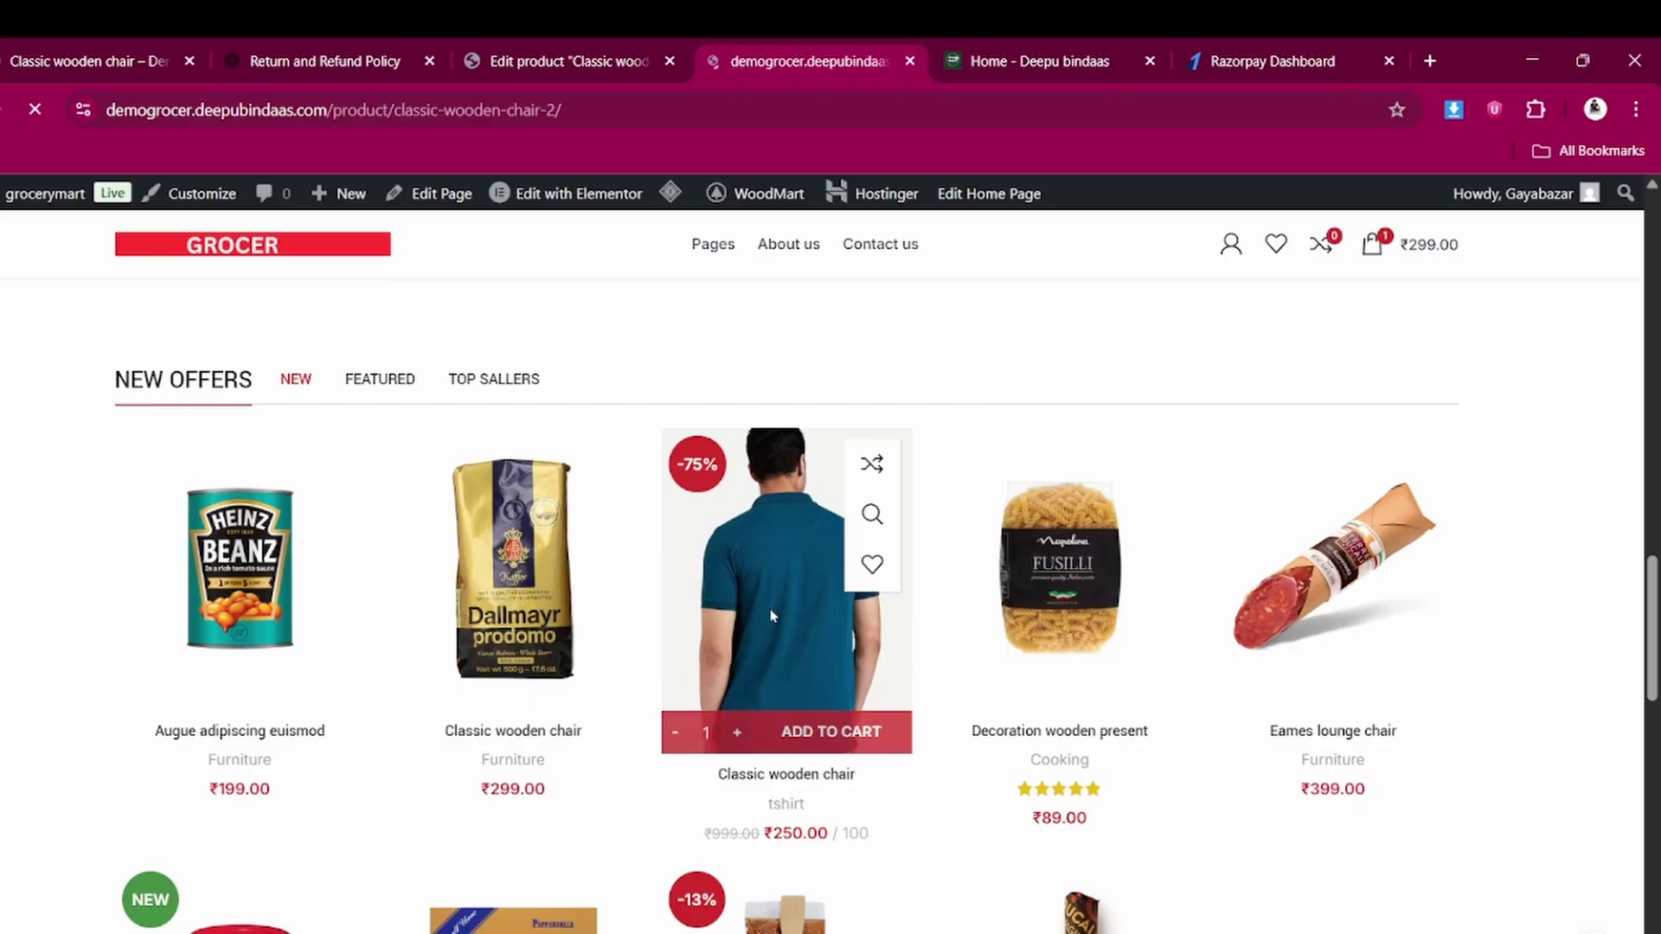
scroll(234, 678, "down", 3)
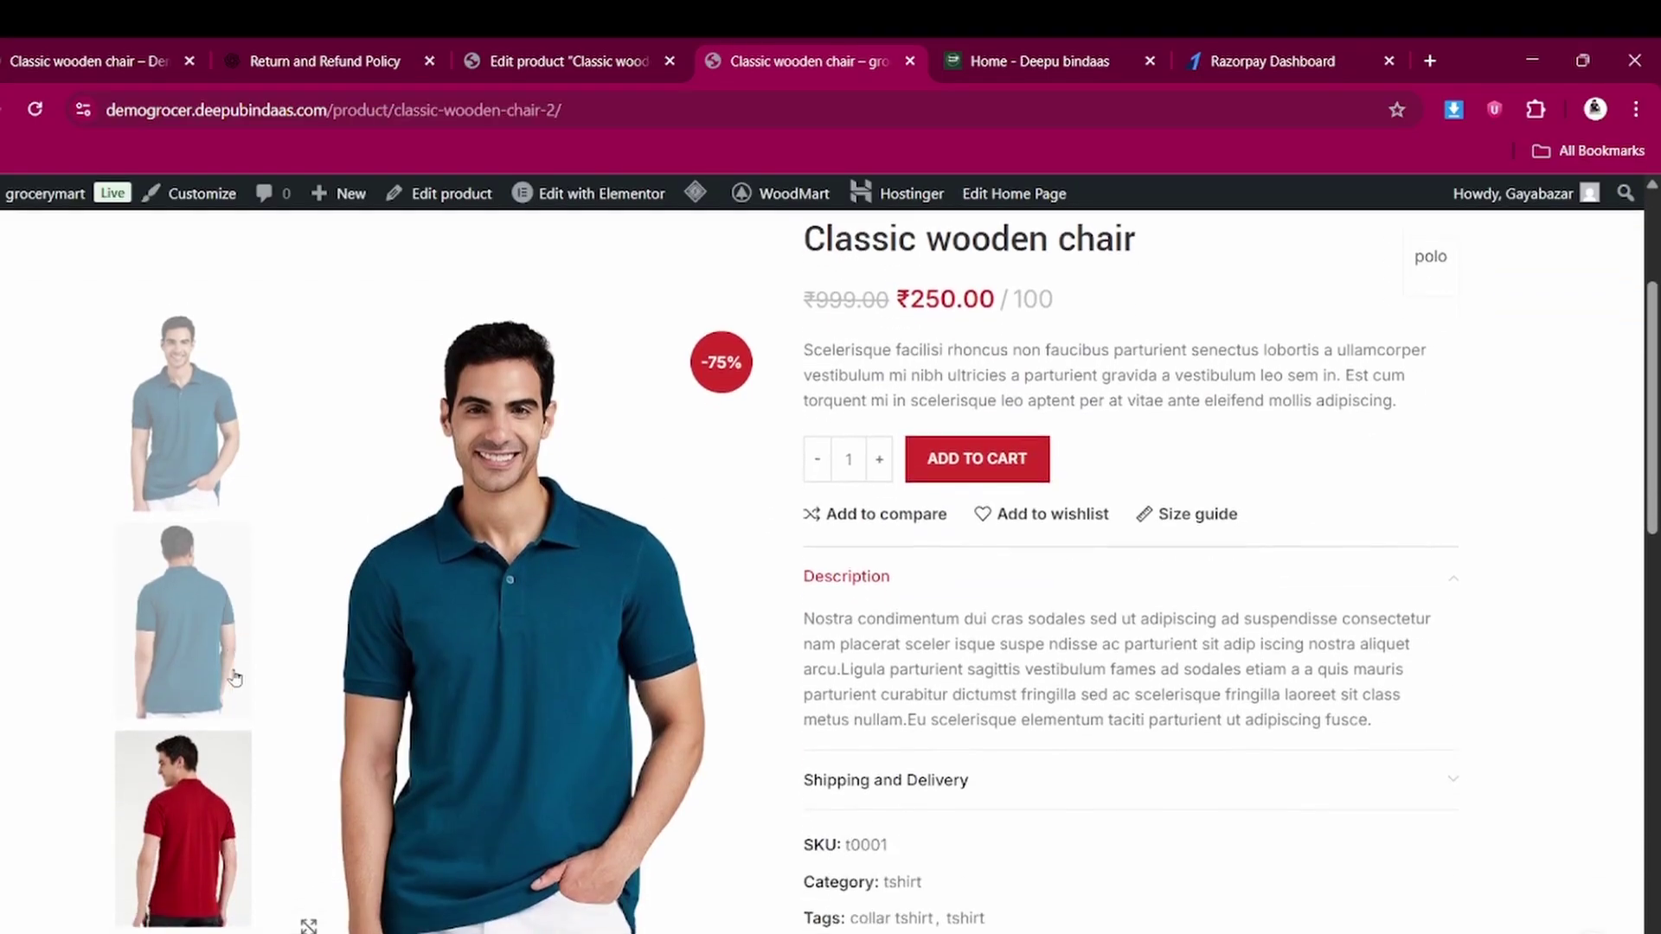
left_click(209, 589)
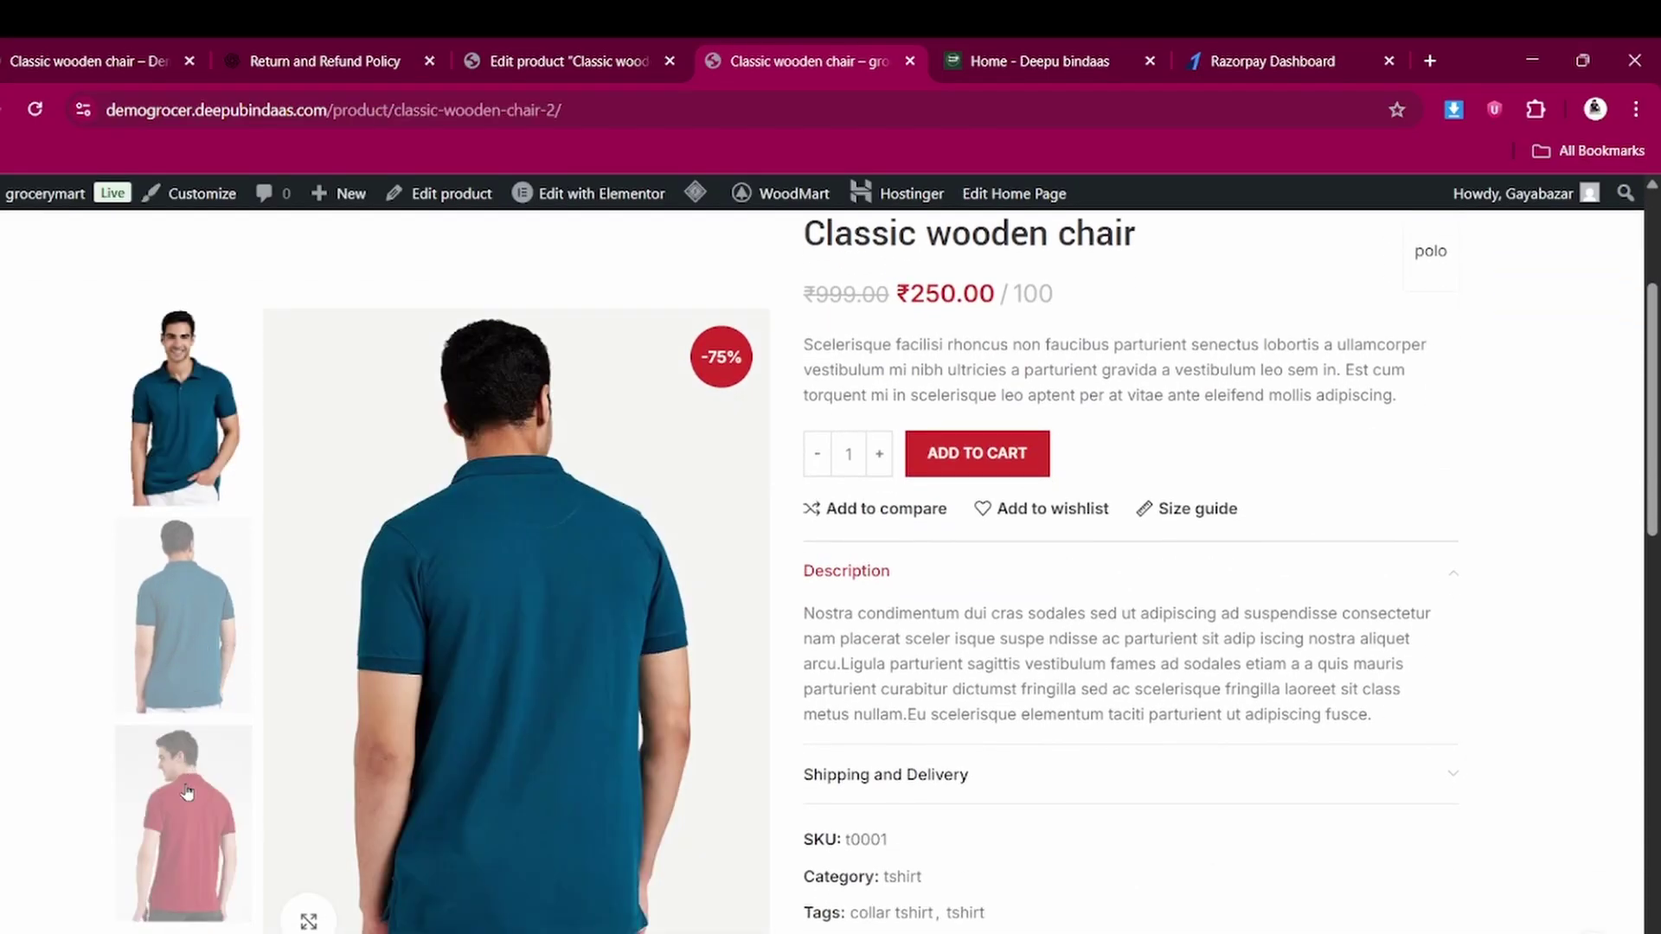
left_click(188, 741)
scroll(187, 742, "down", 4)
scroll(721, 734, "up", 7)
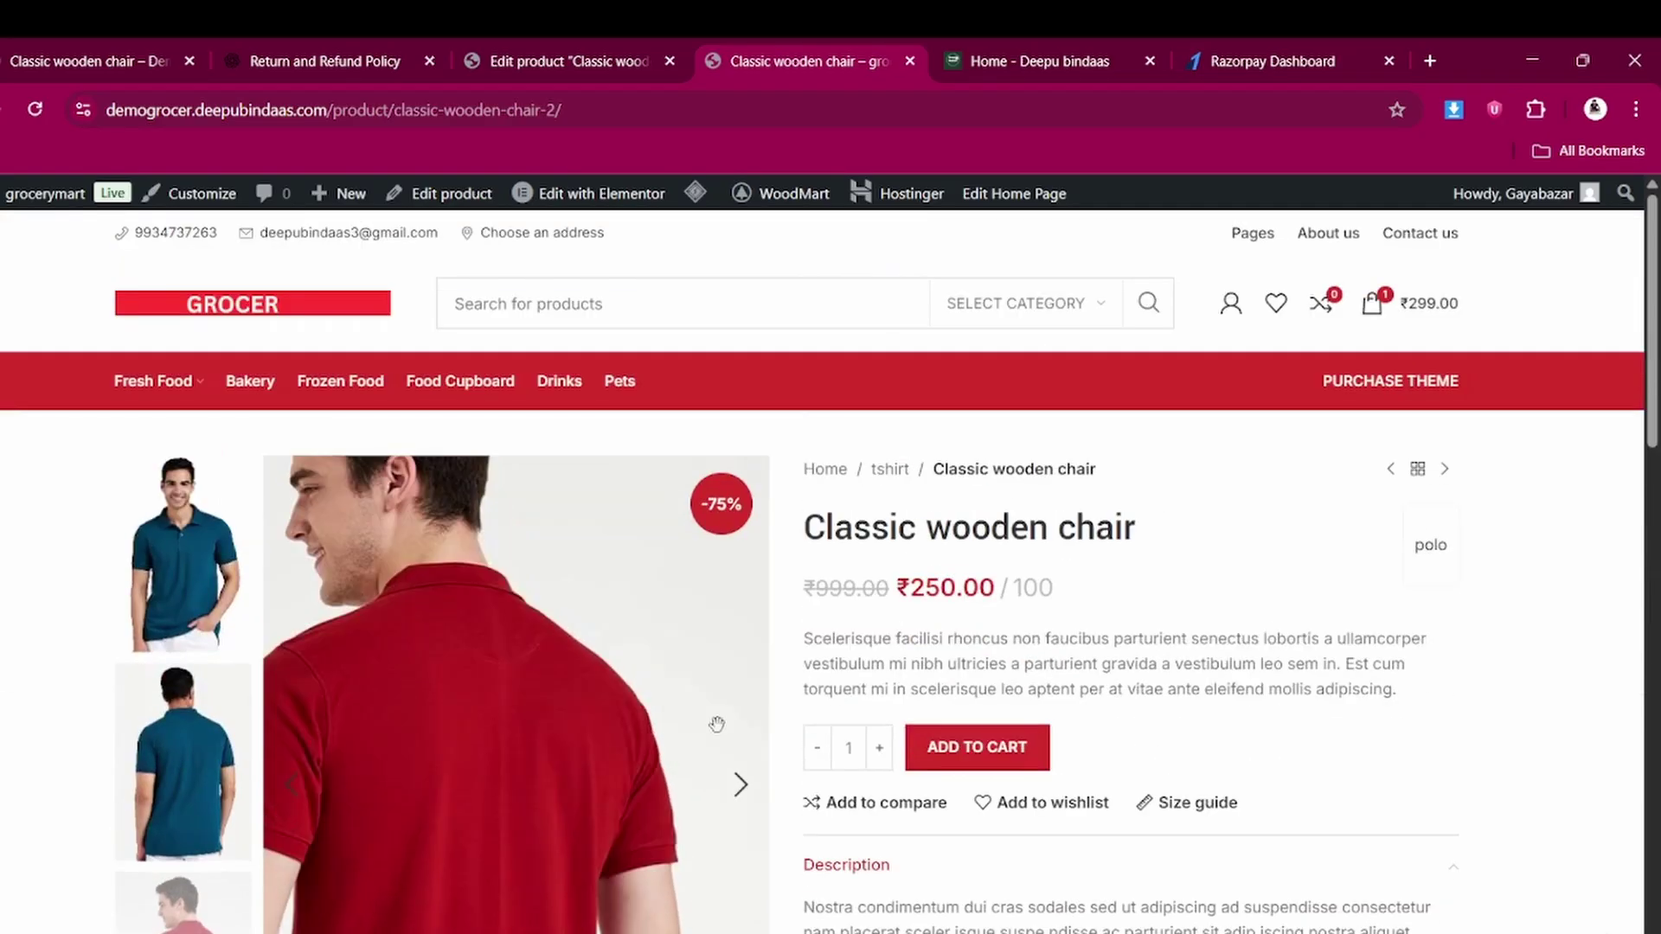
scroll(891, 731, "down", 4)
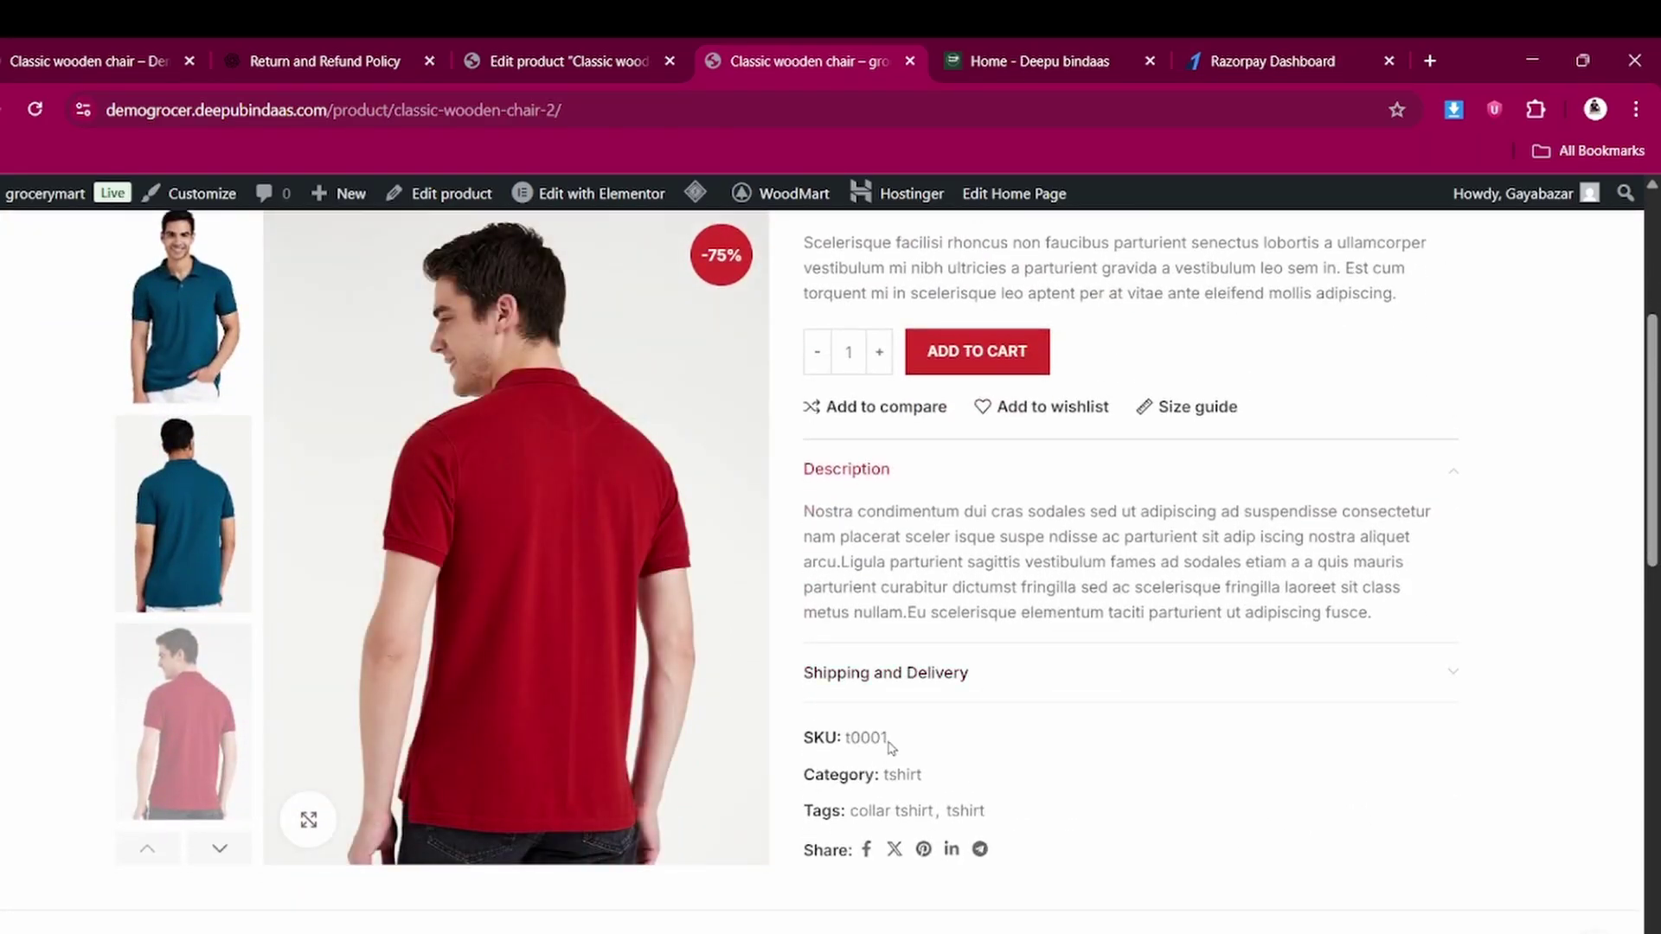
scroll(891, 746, "down", 8)
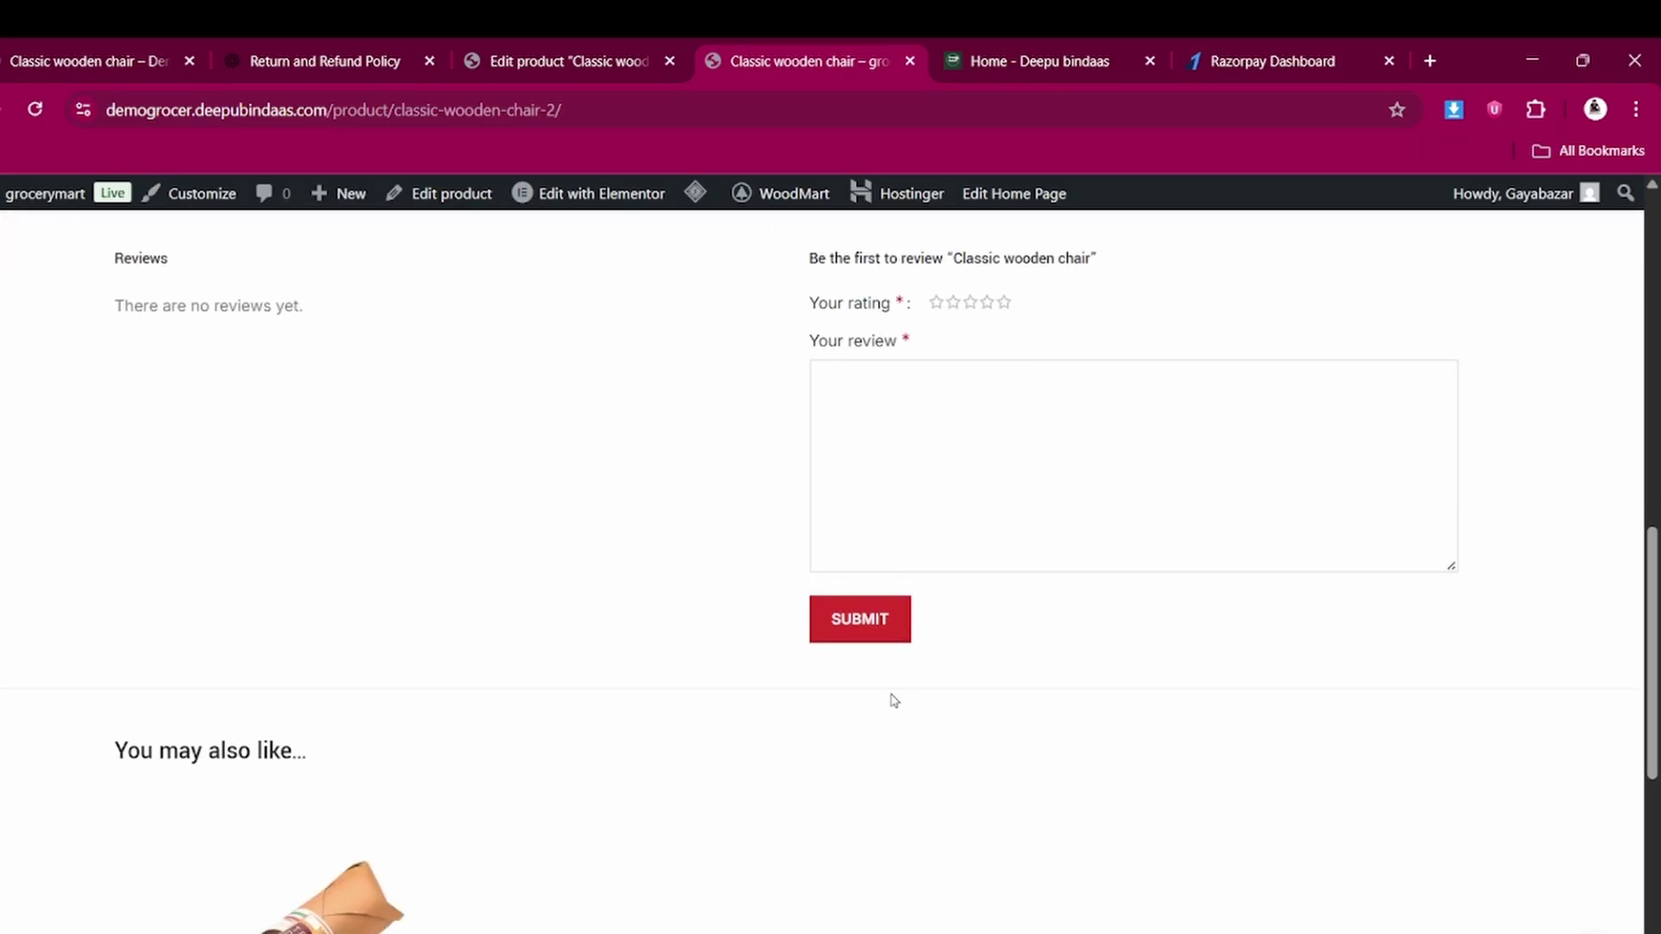
scroll(894, 700, "up", 10)
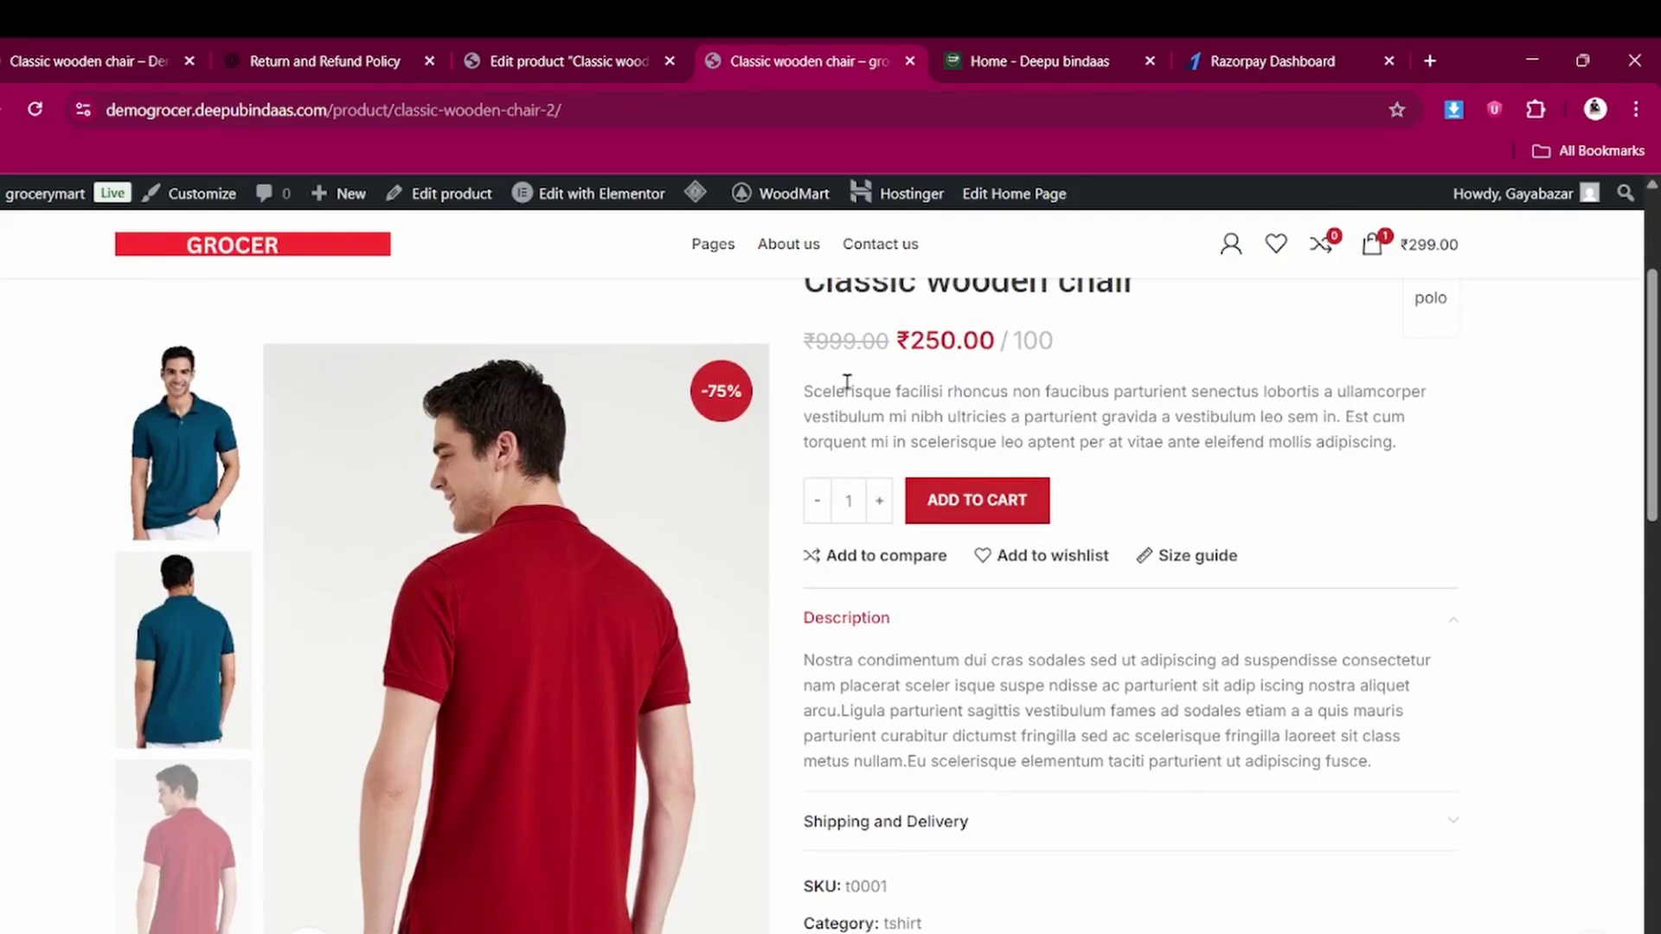
scroll(890, 678, "up", 3)
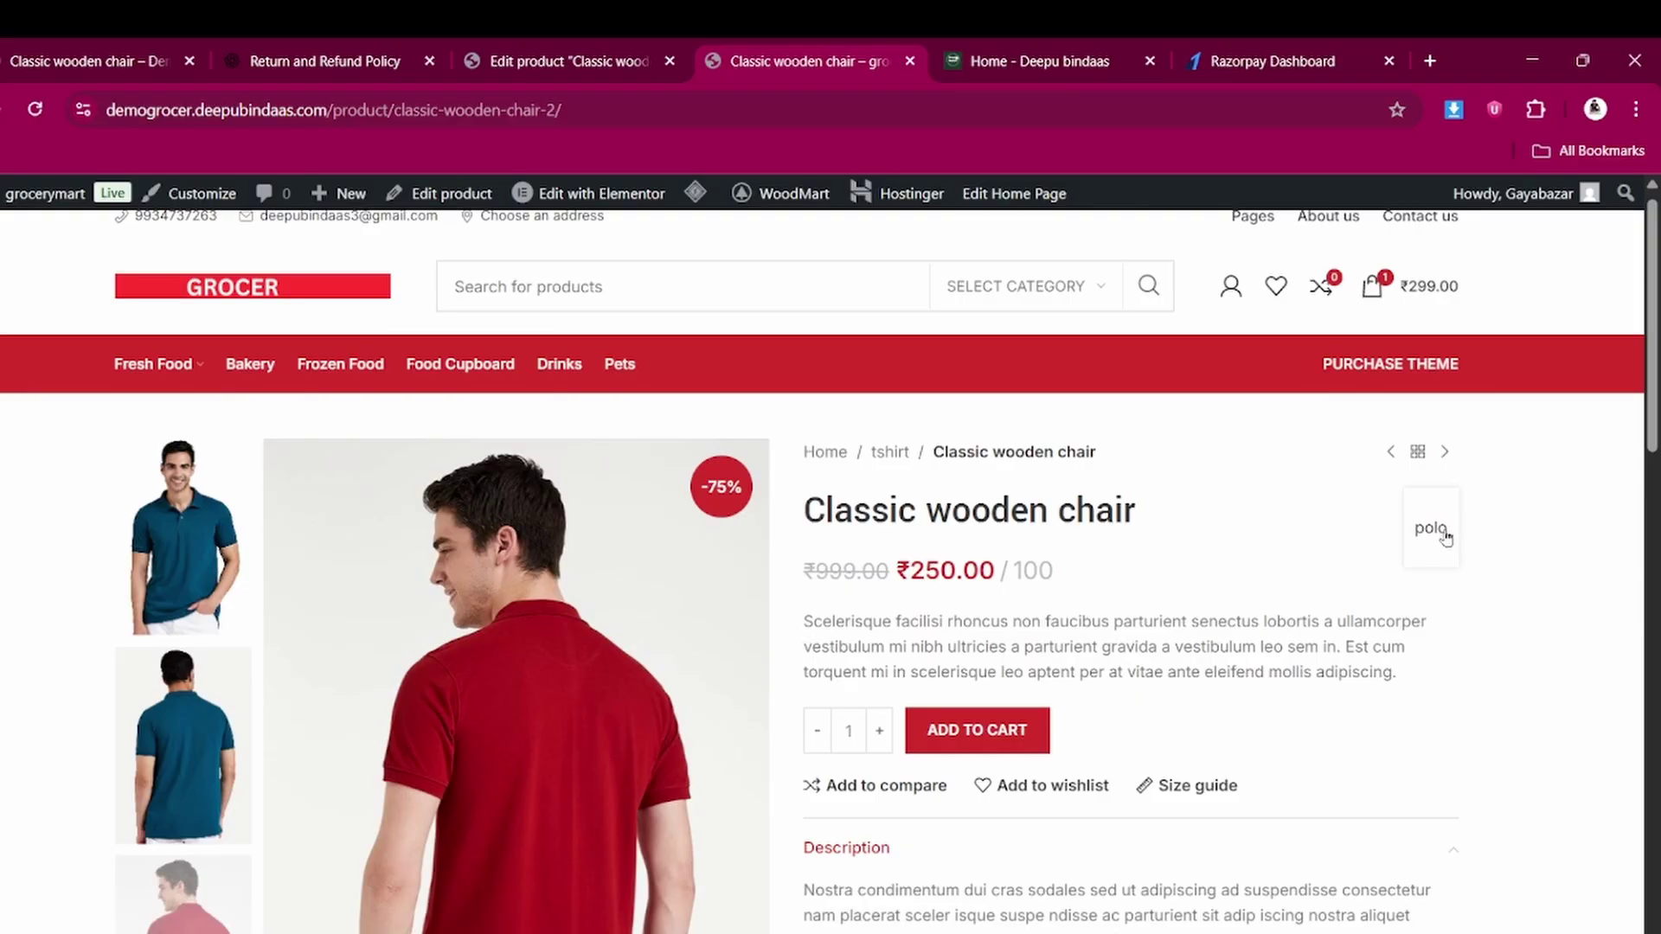
scroll(1033, 657, "down", 8)
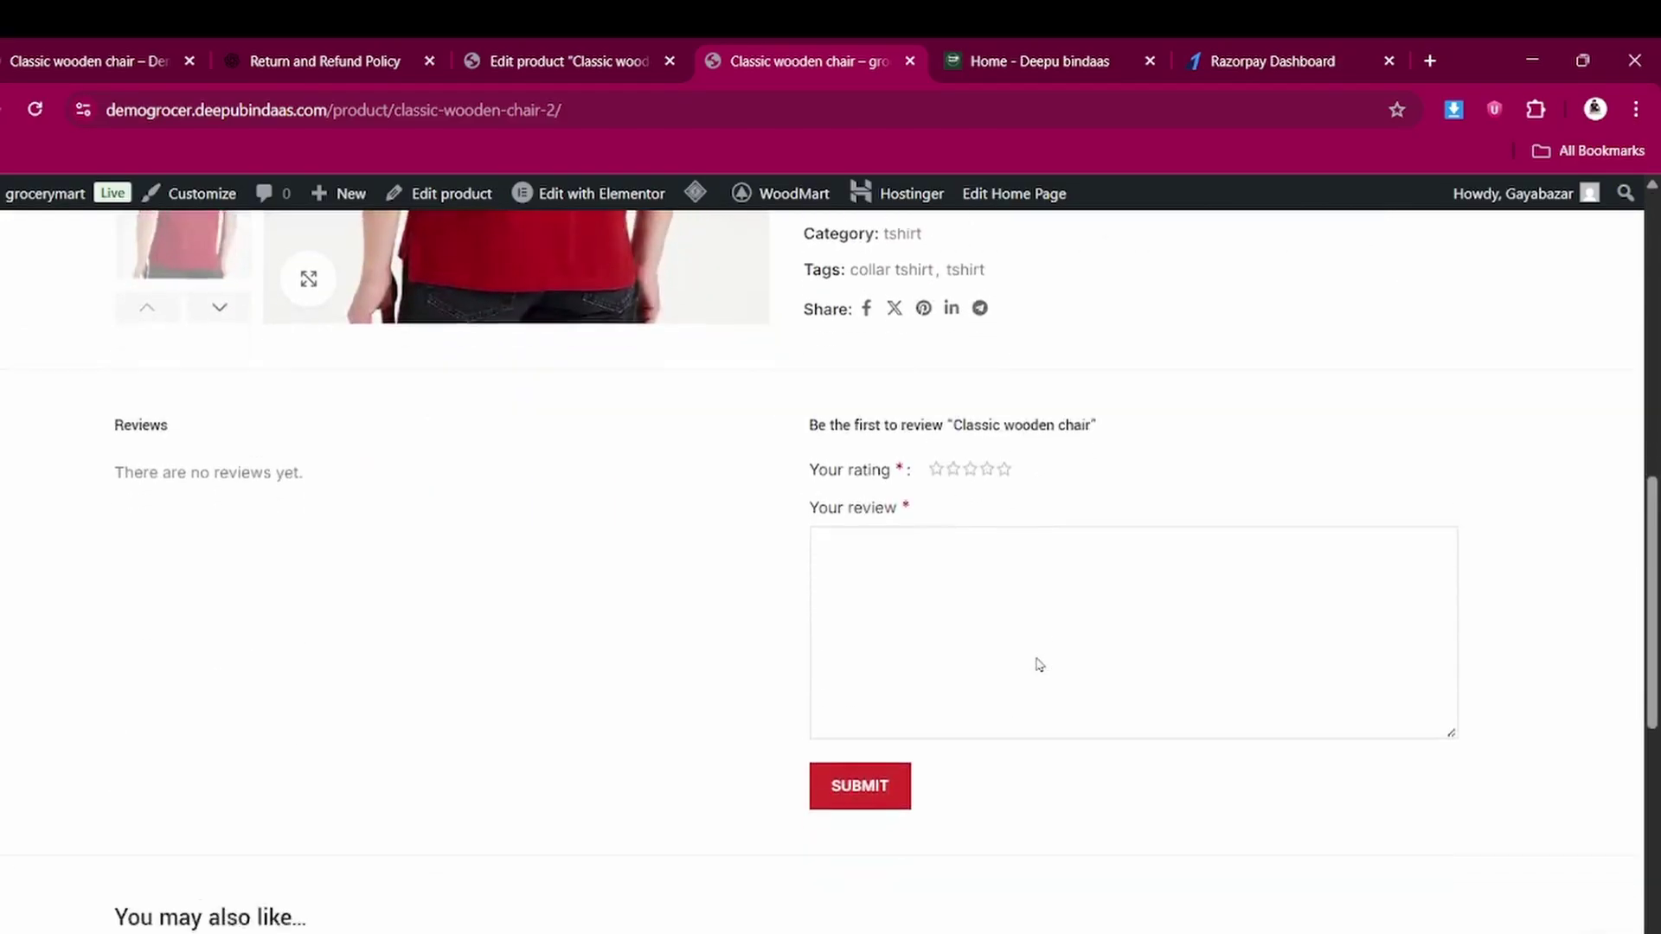
scroll(1036, 663, "down", 2)
scroll(1036, 664, "up", 15)
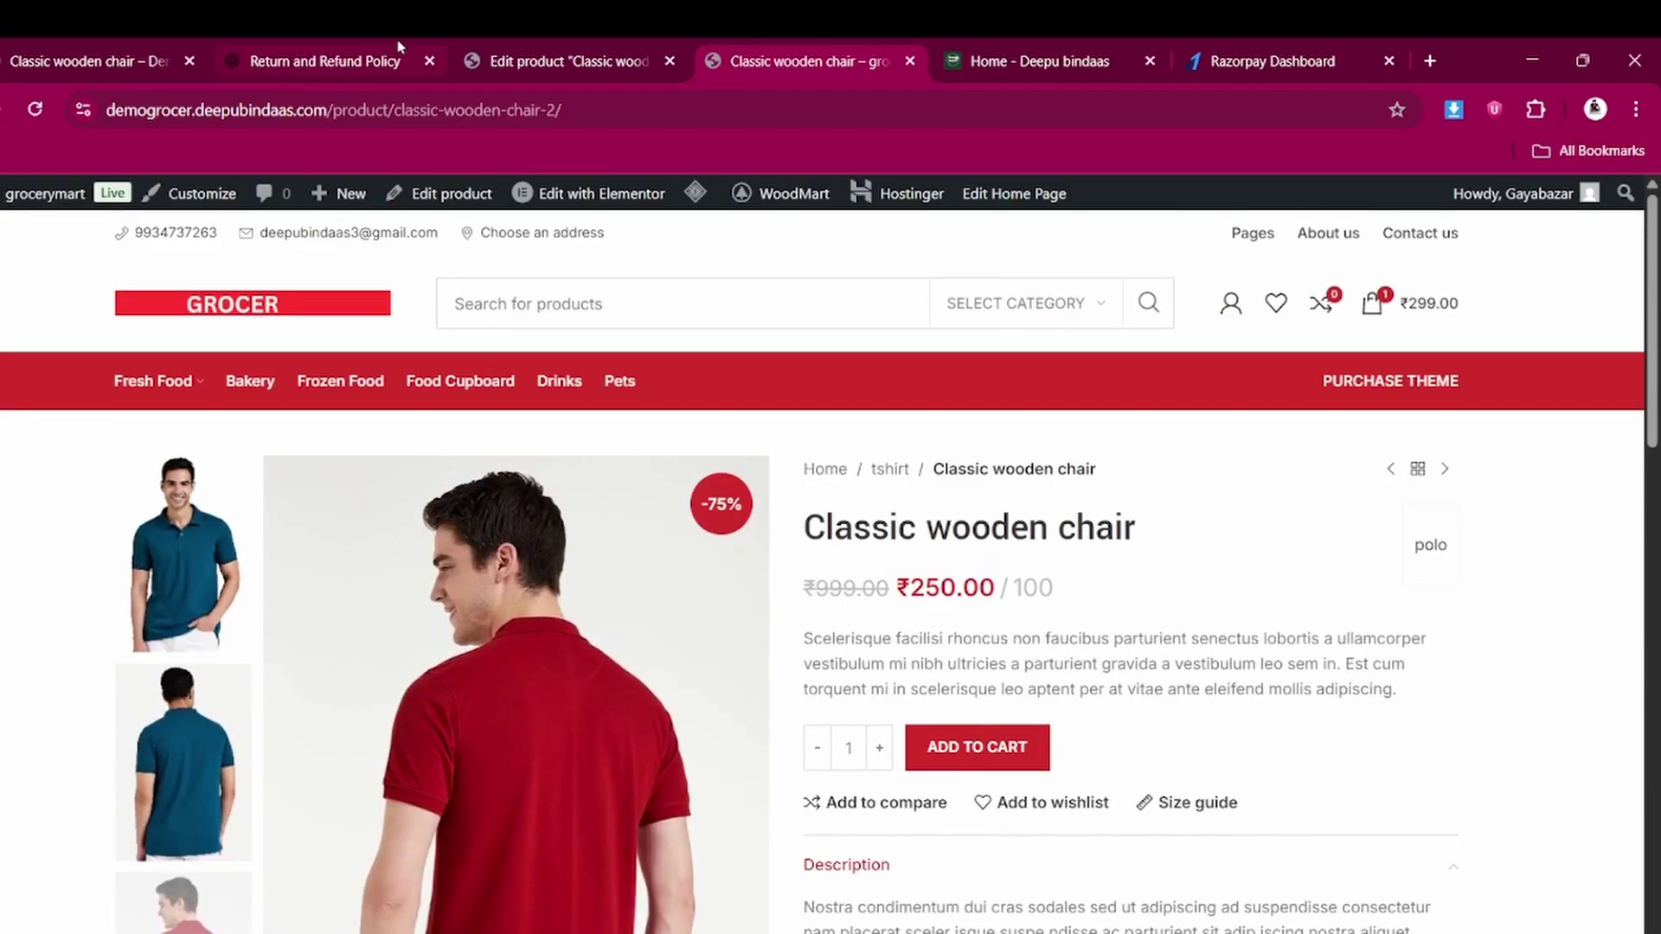
Return to the product editor and go to Products > Attributes
left_click(511, 49)
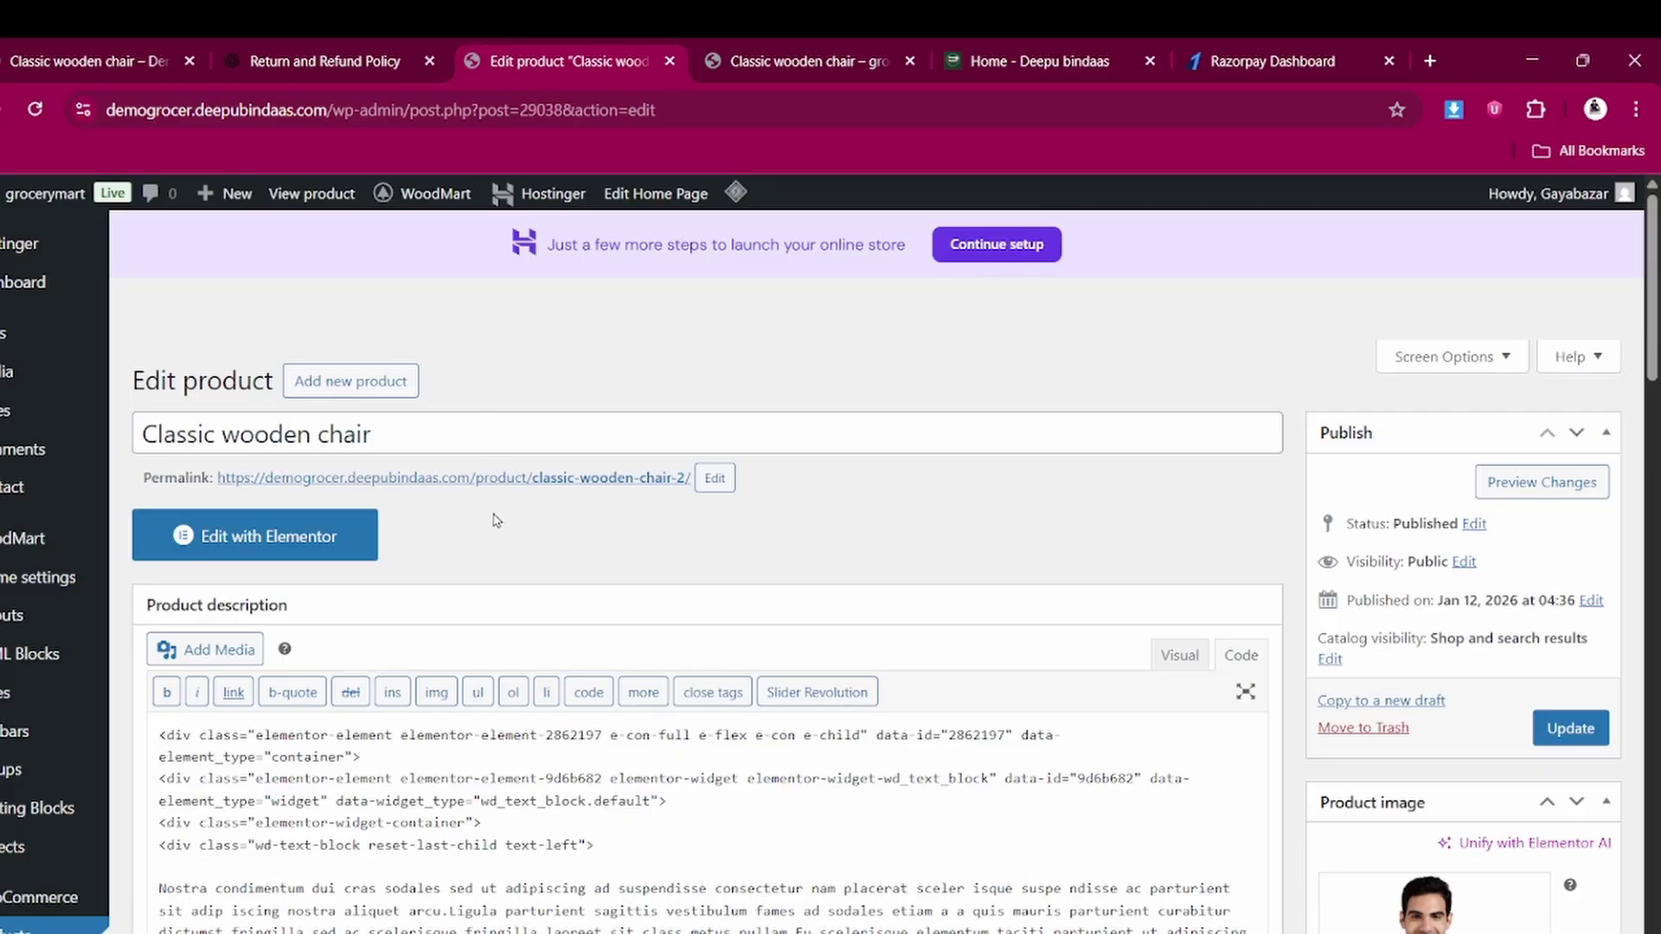
scroll(9, 684, "down", 4)
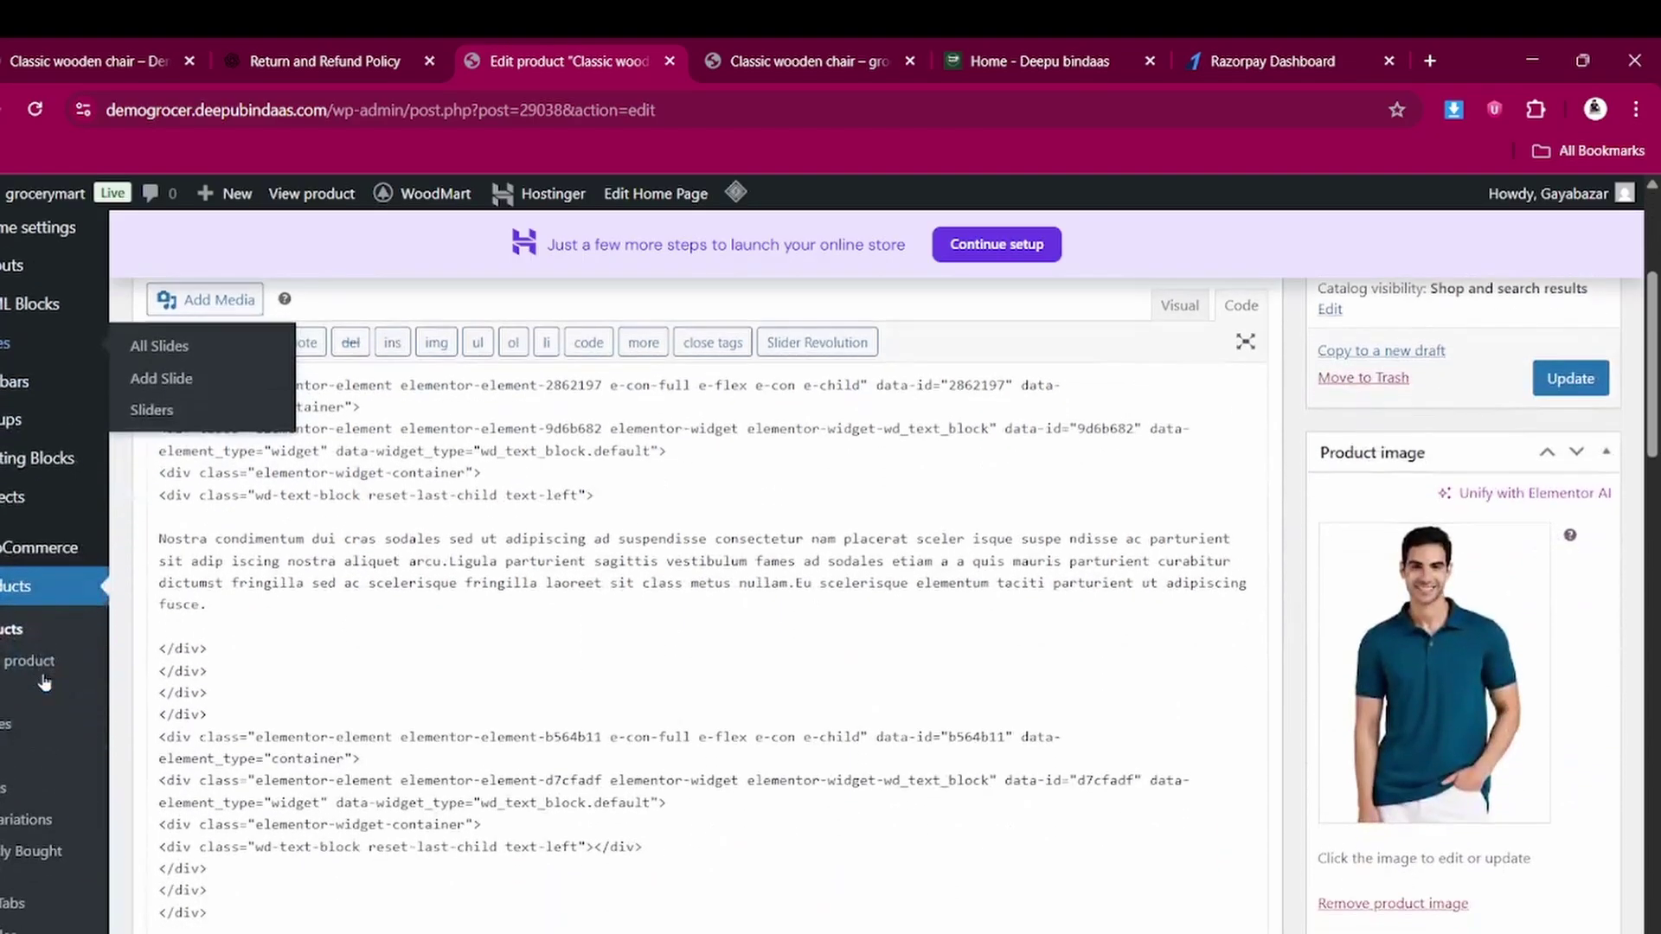
scroll(5, 666, "down", 2)
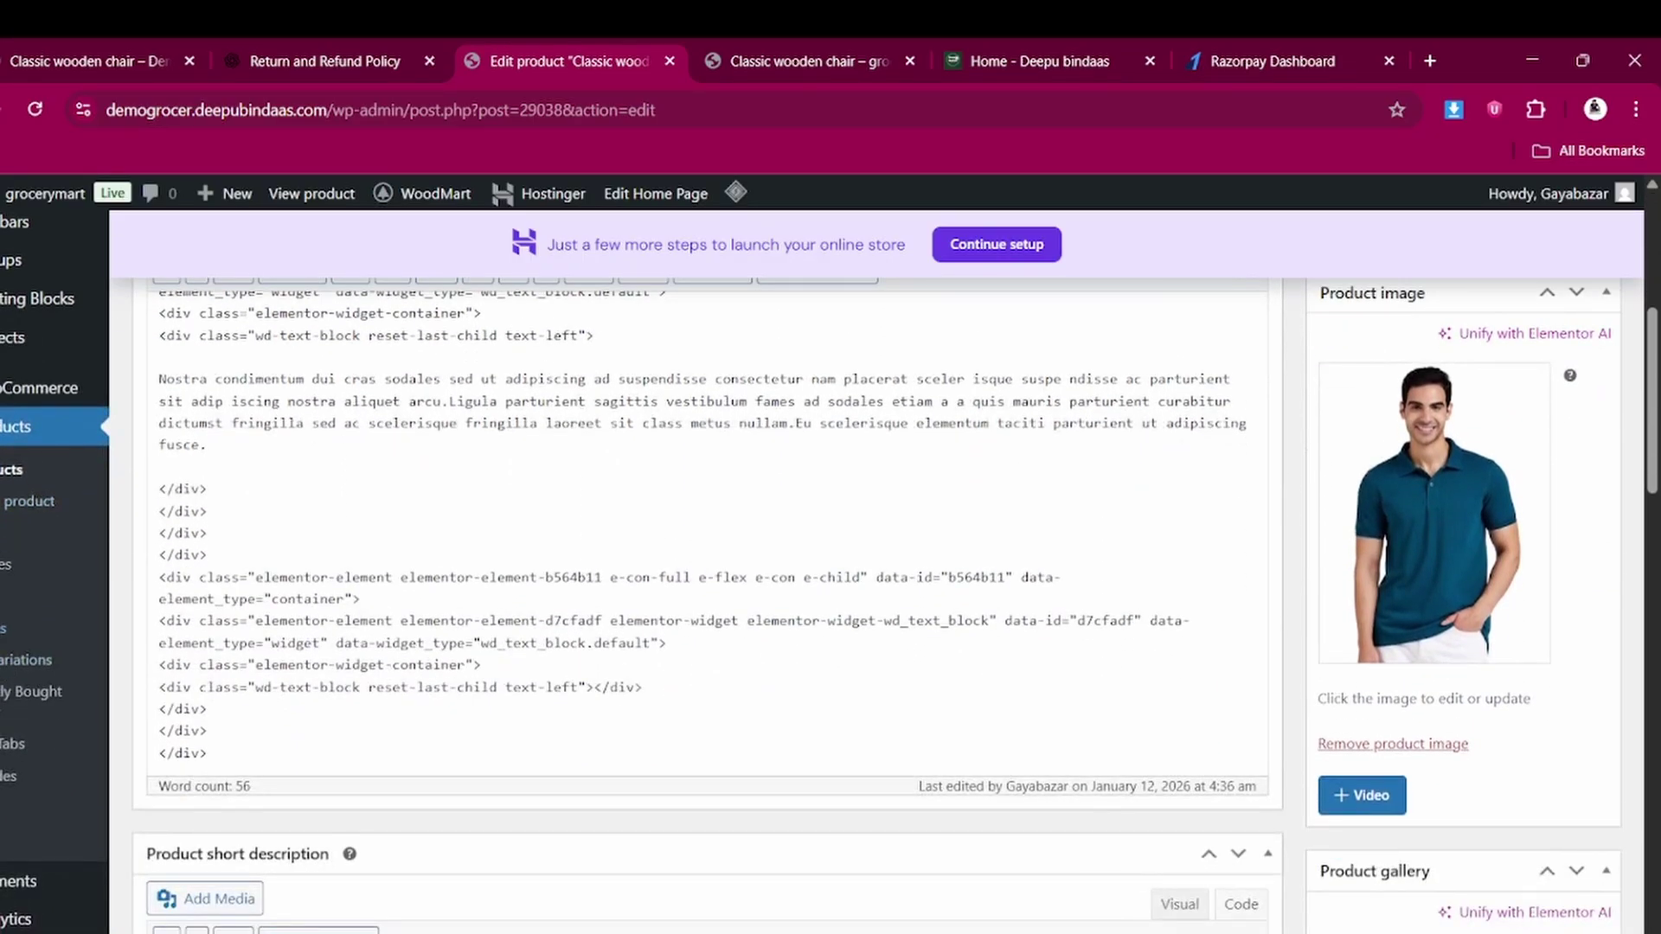
left_click(2, 629)
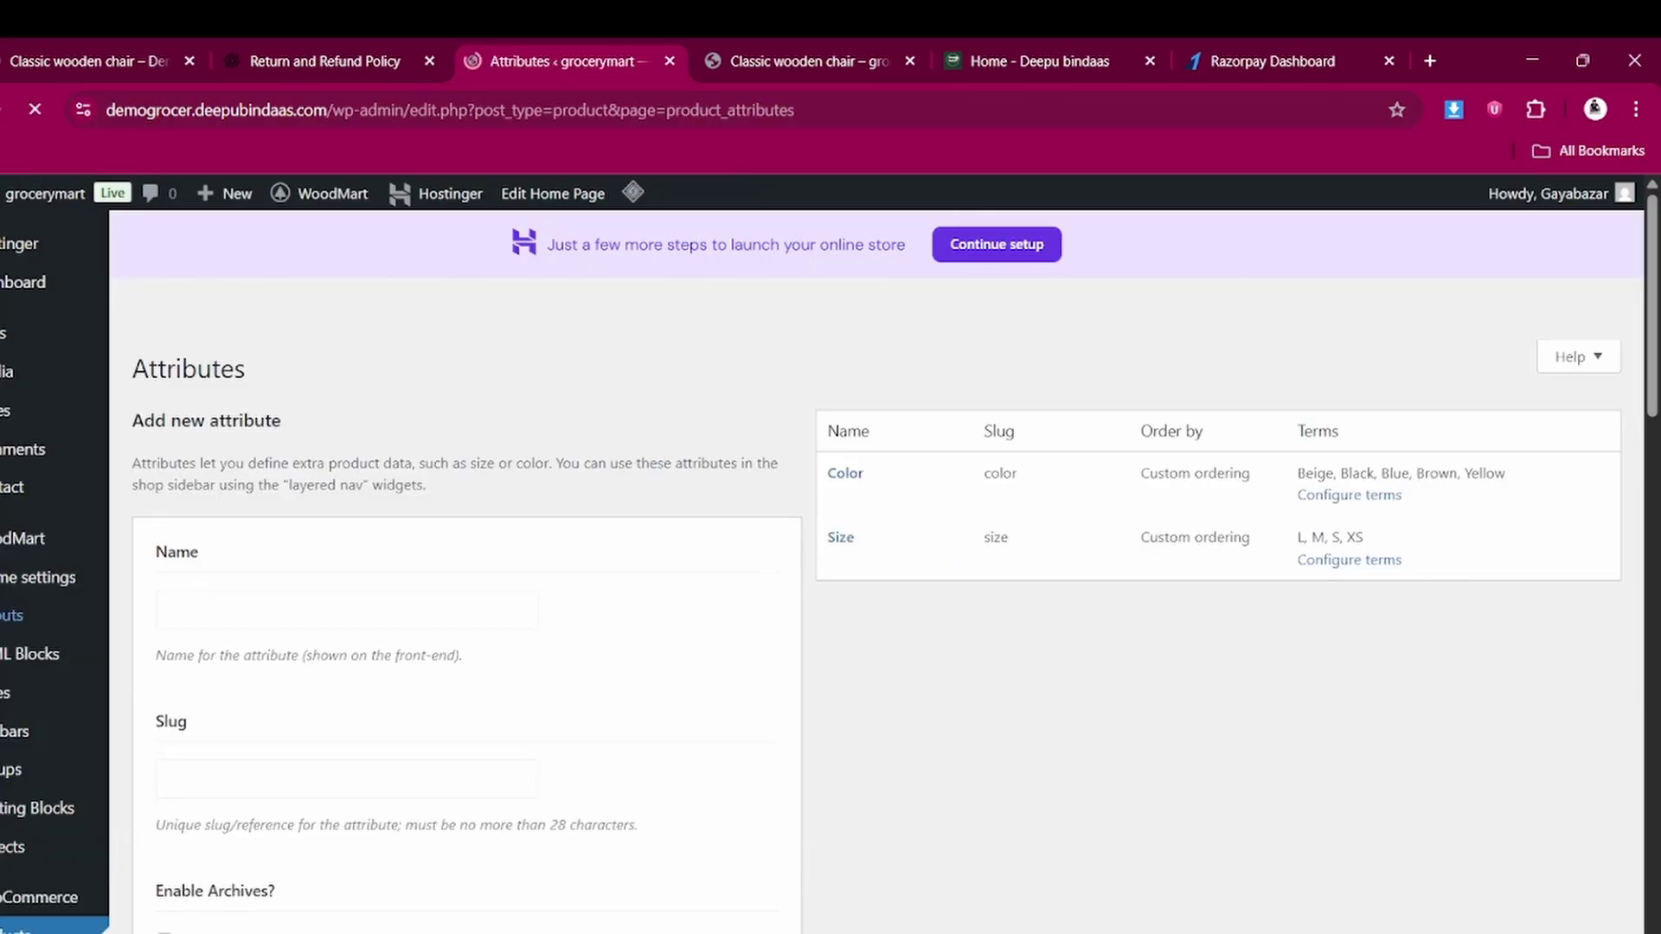
scroll(577, 640, "down", 2)
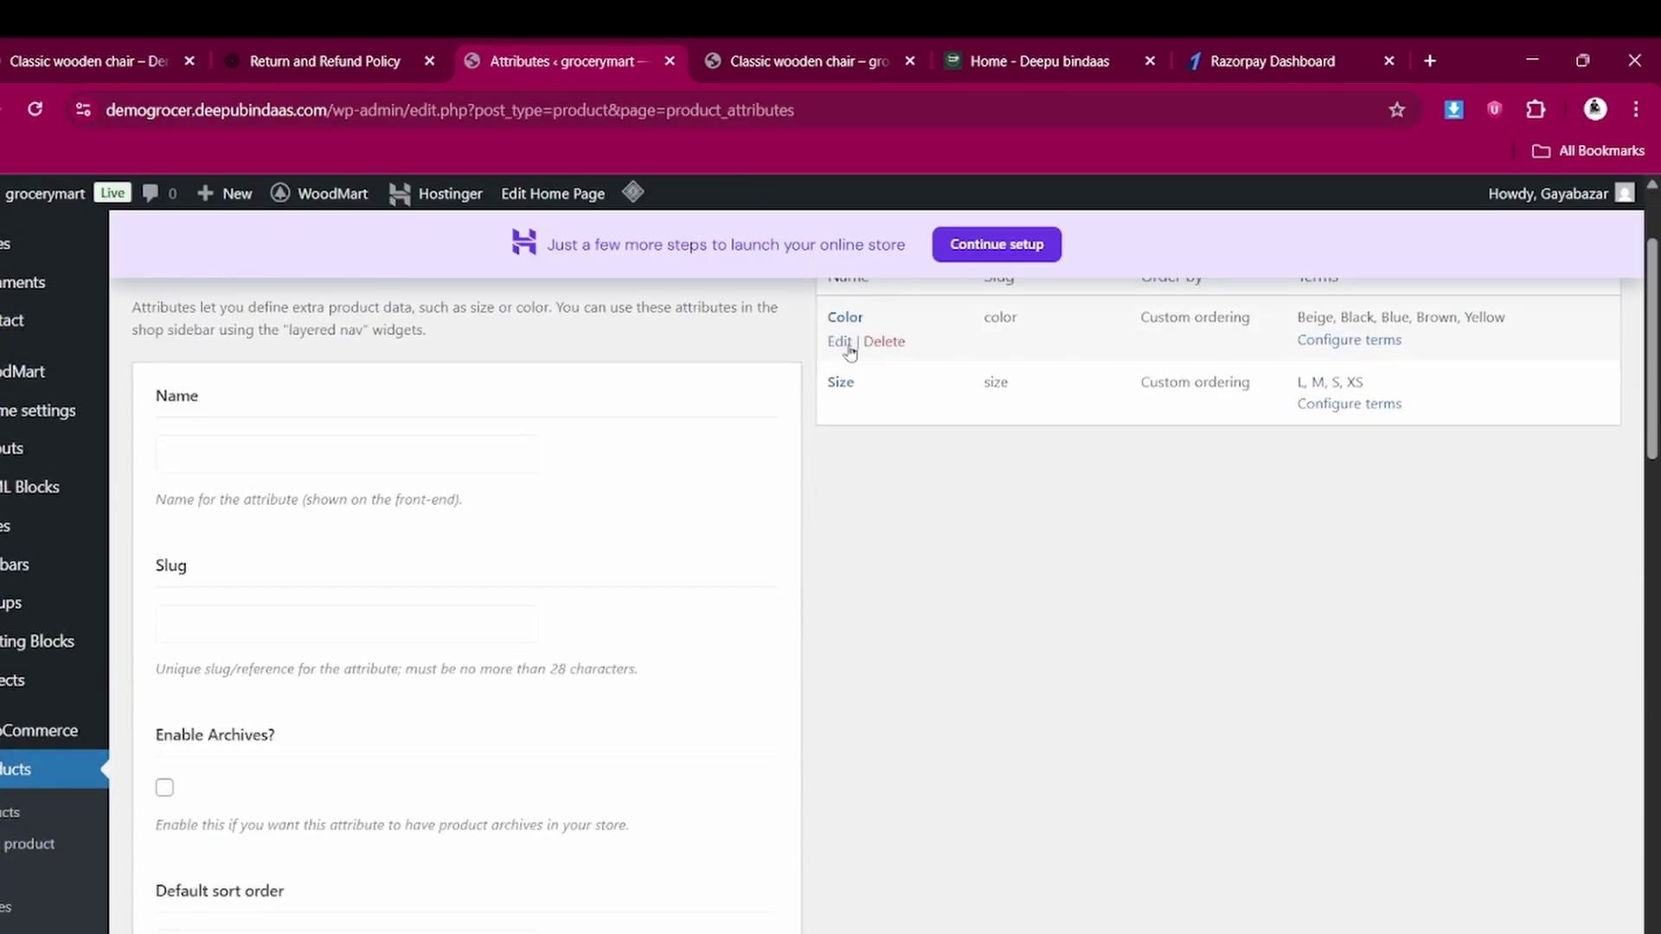
Enter Weight as the name of a new attribute
mouse_move(850, 396)
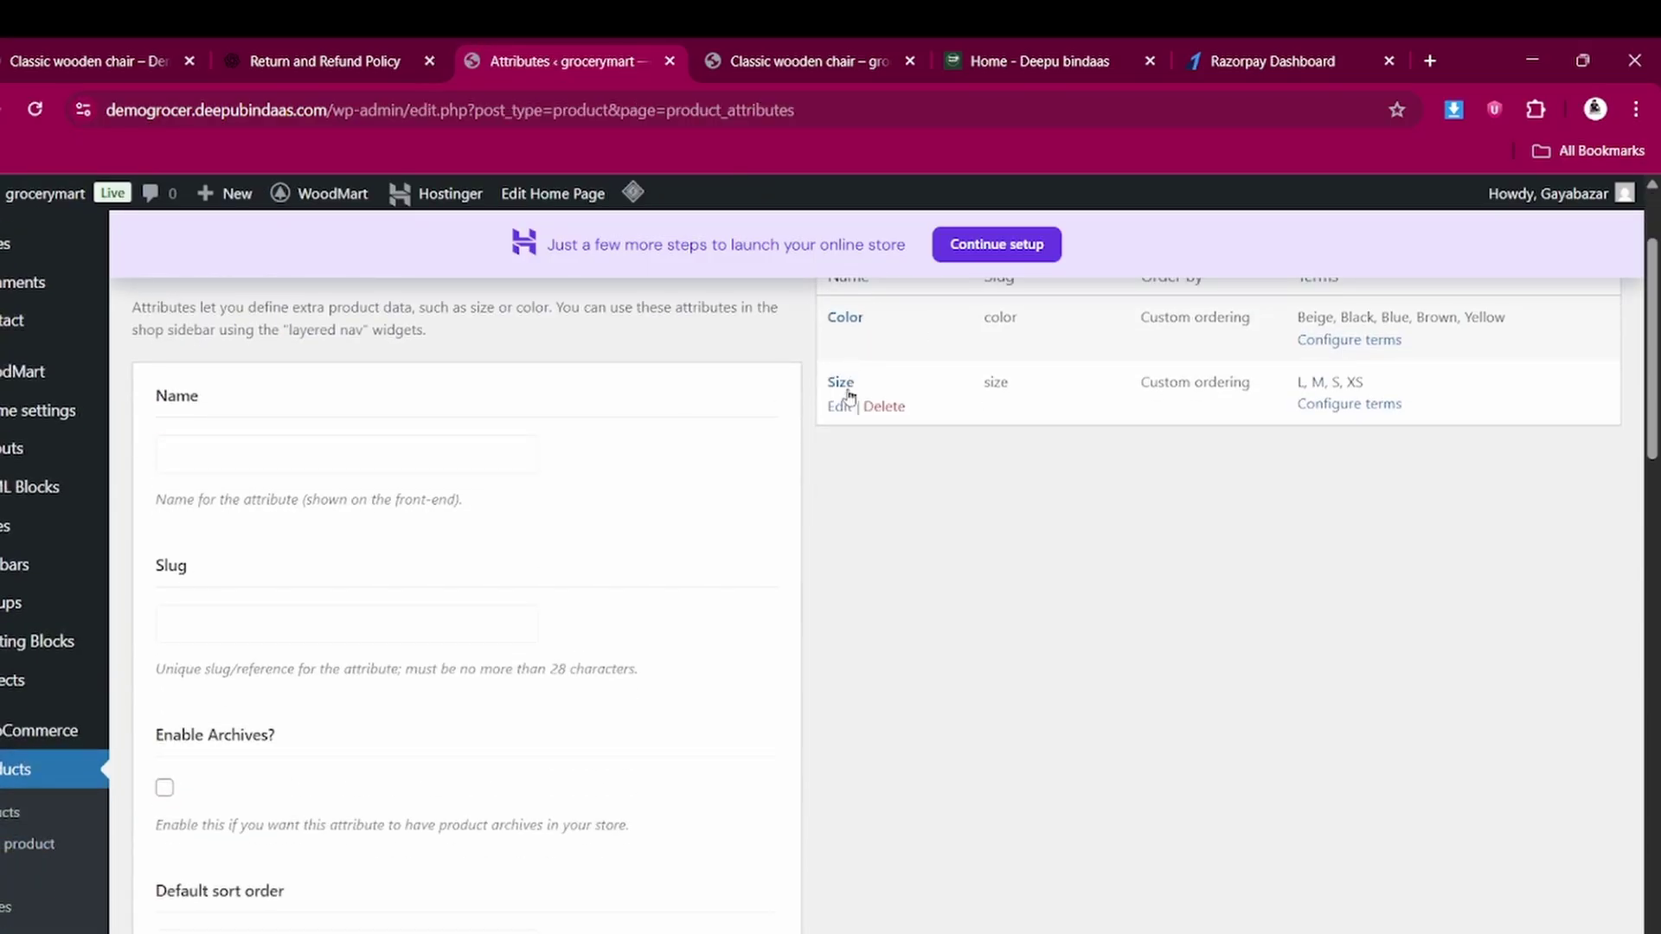
left_click(260, 459)
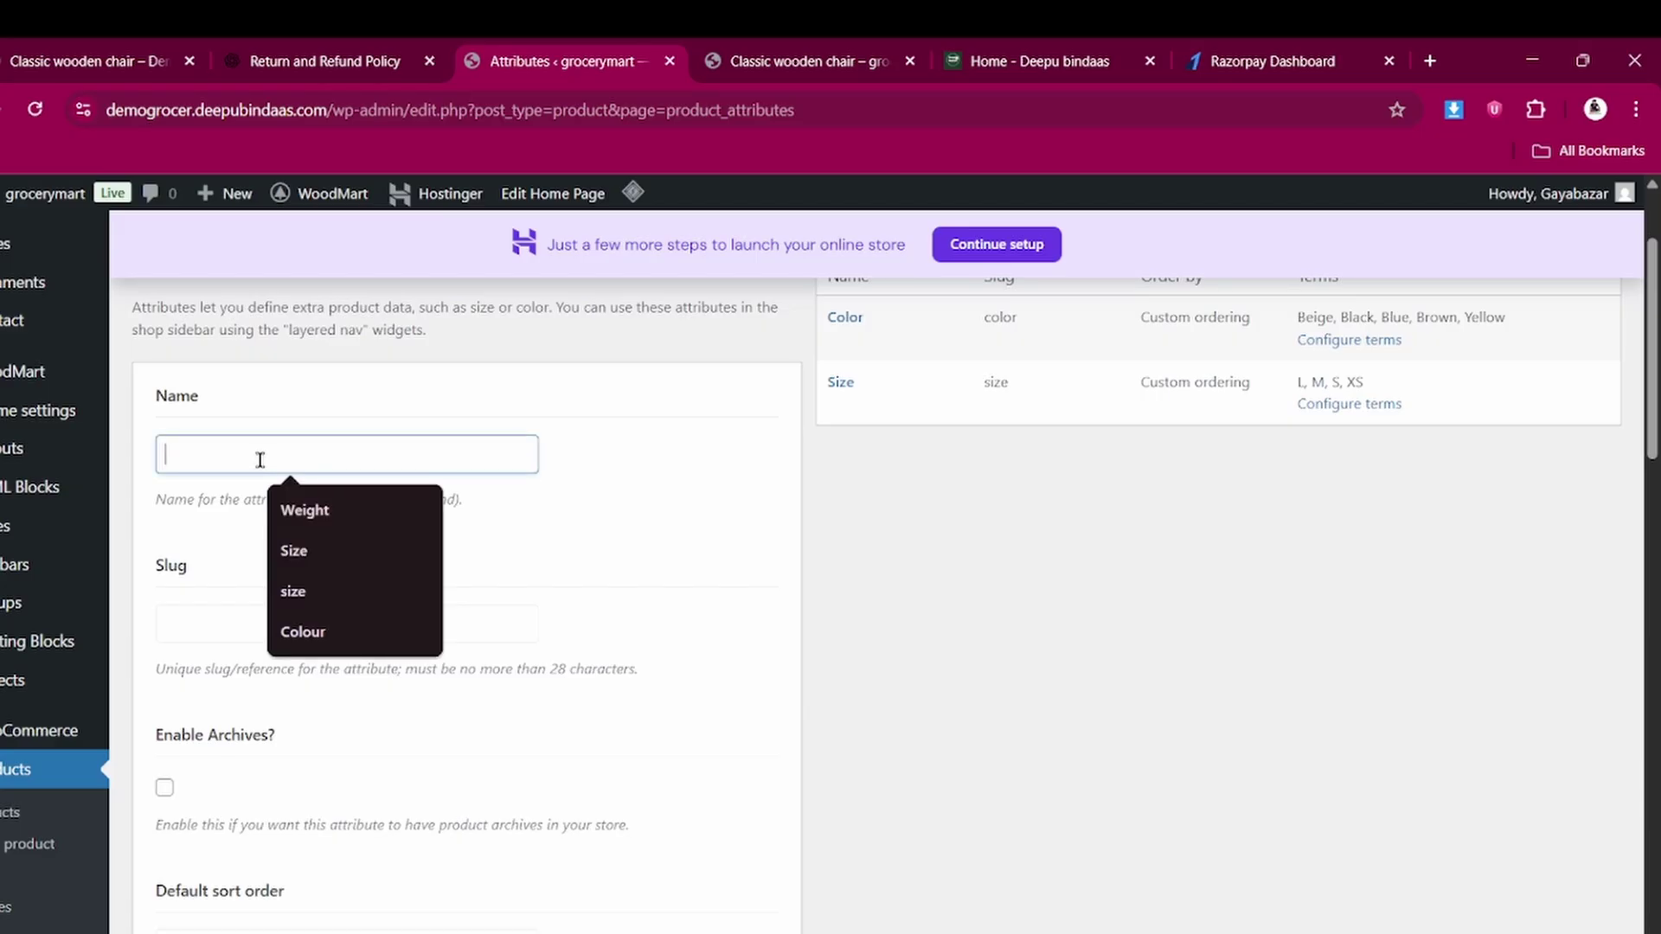
left_click(308, 514)
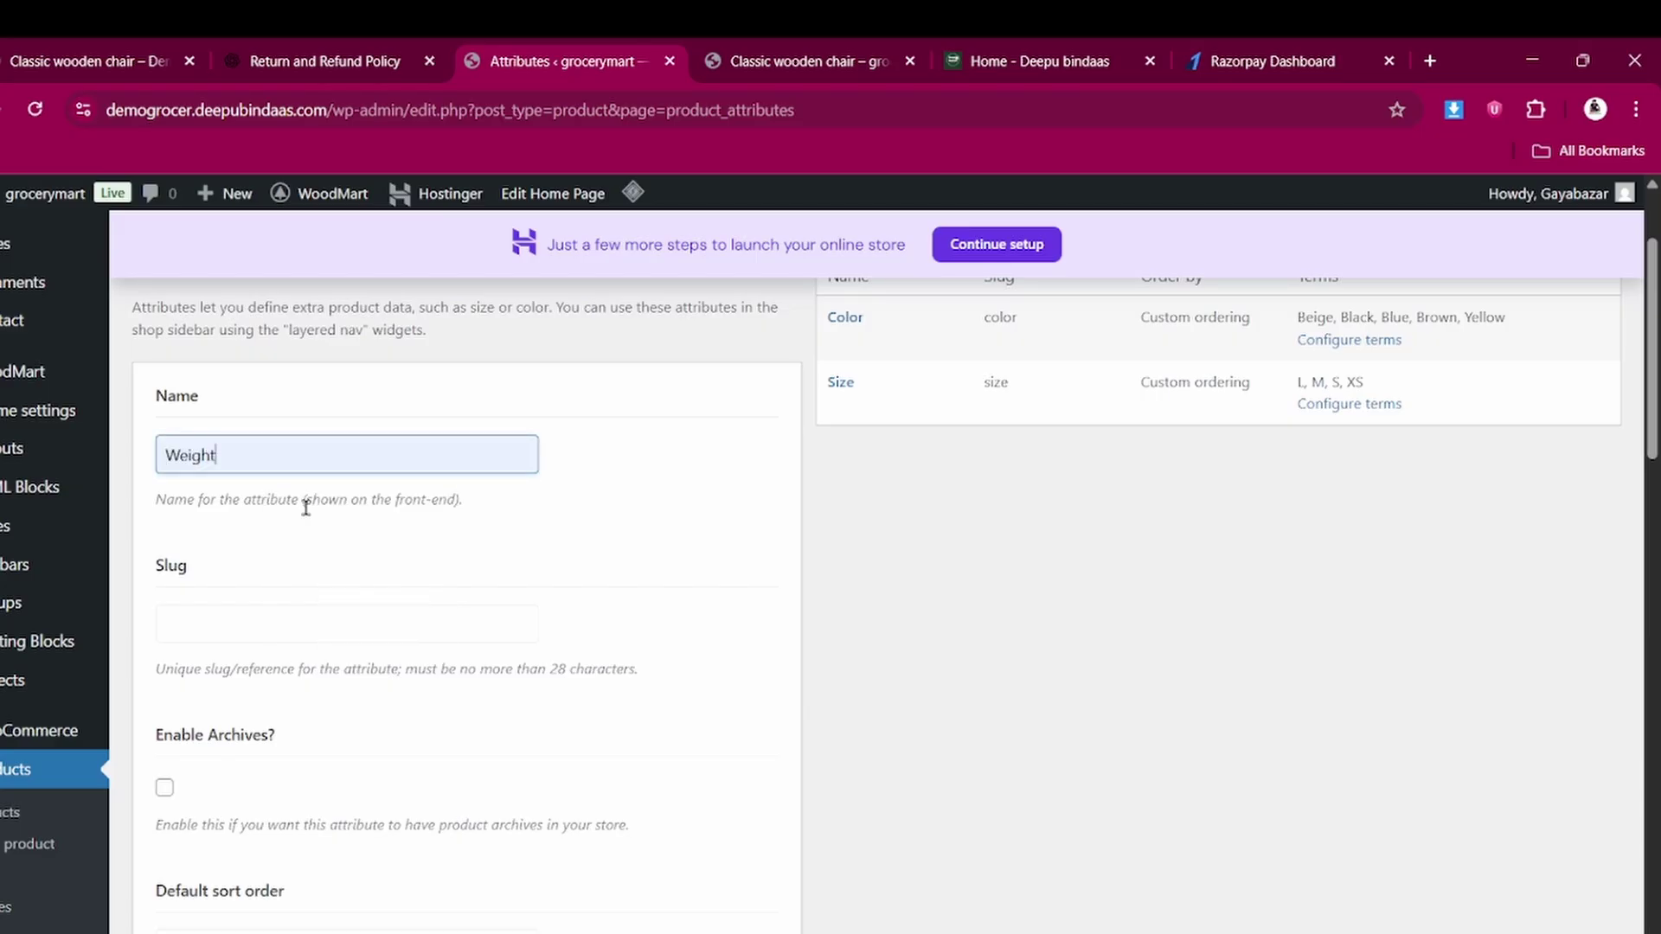
left_click(222, 629)
scroll(221, 629, "down", 4)
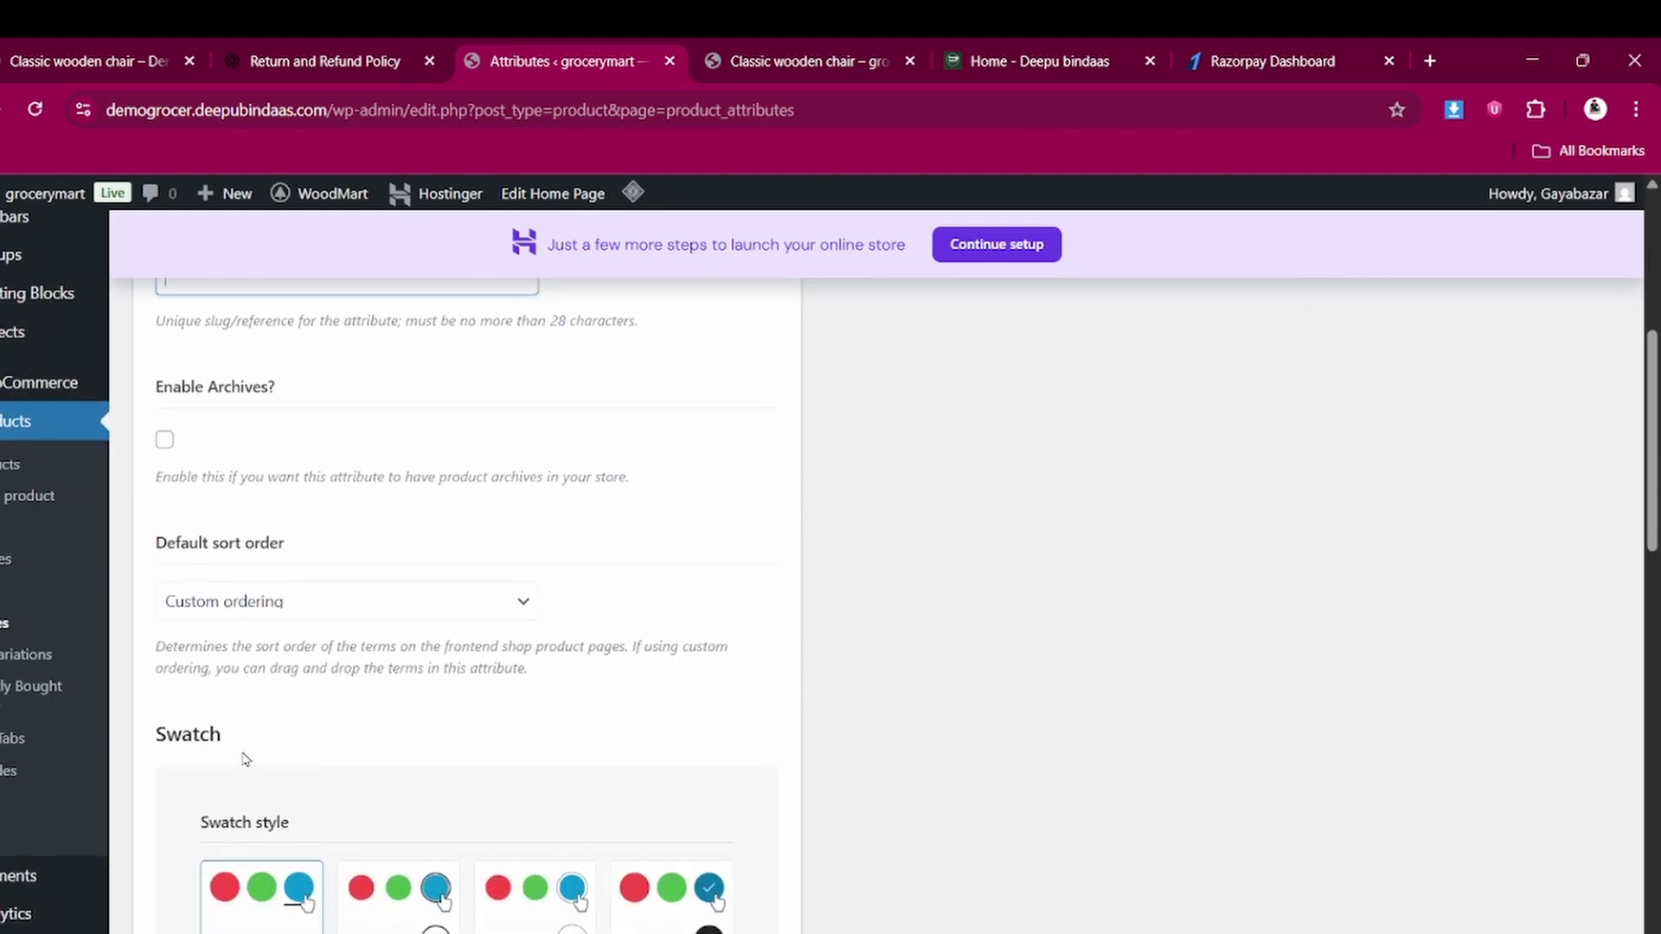
scroll(246, 759, "down", 3)
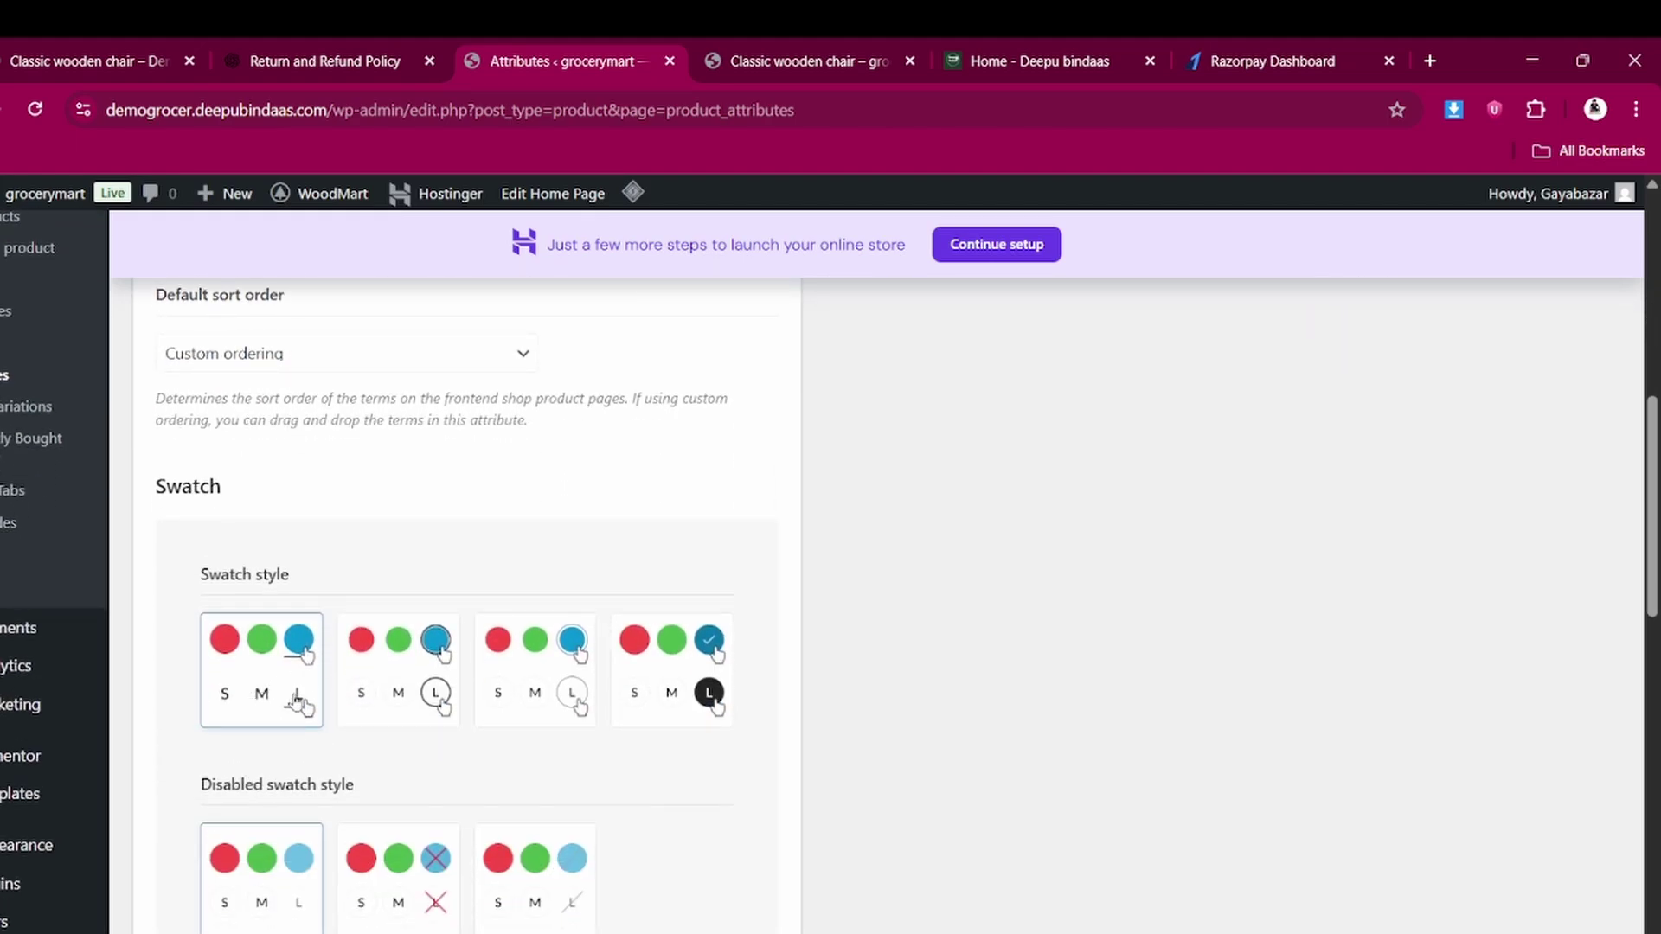
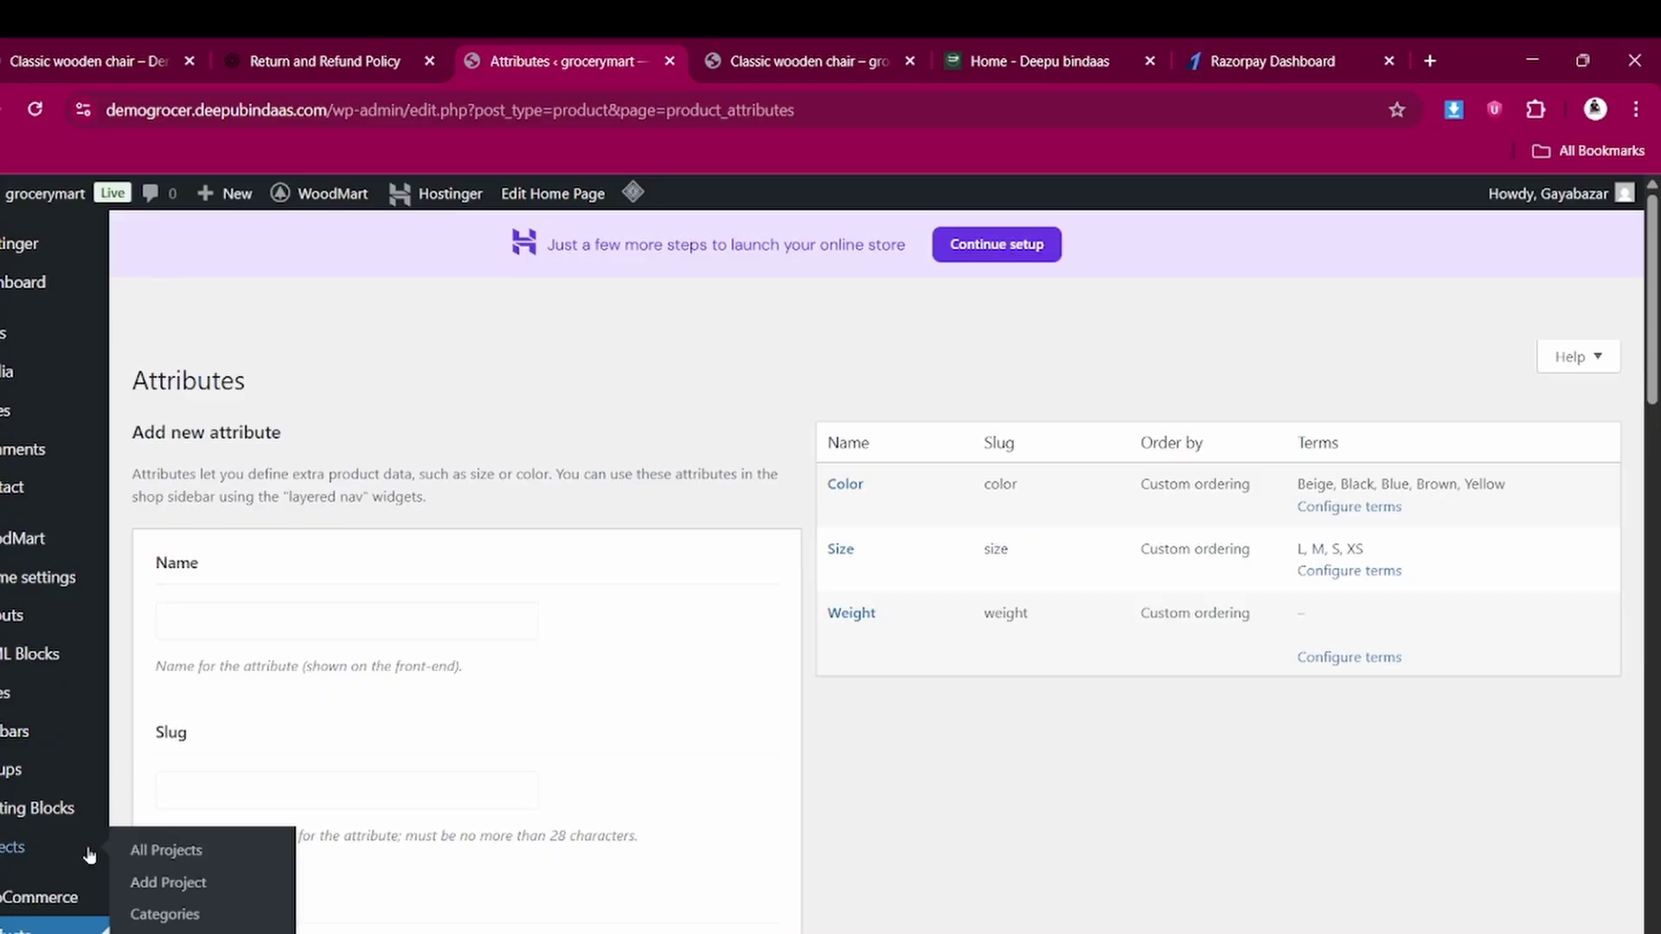
Open a blank Add New Product form from the Products menu
scroll(89, 855, "down", 3)
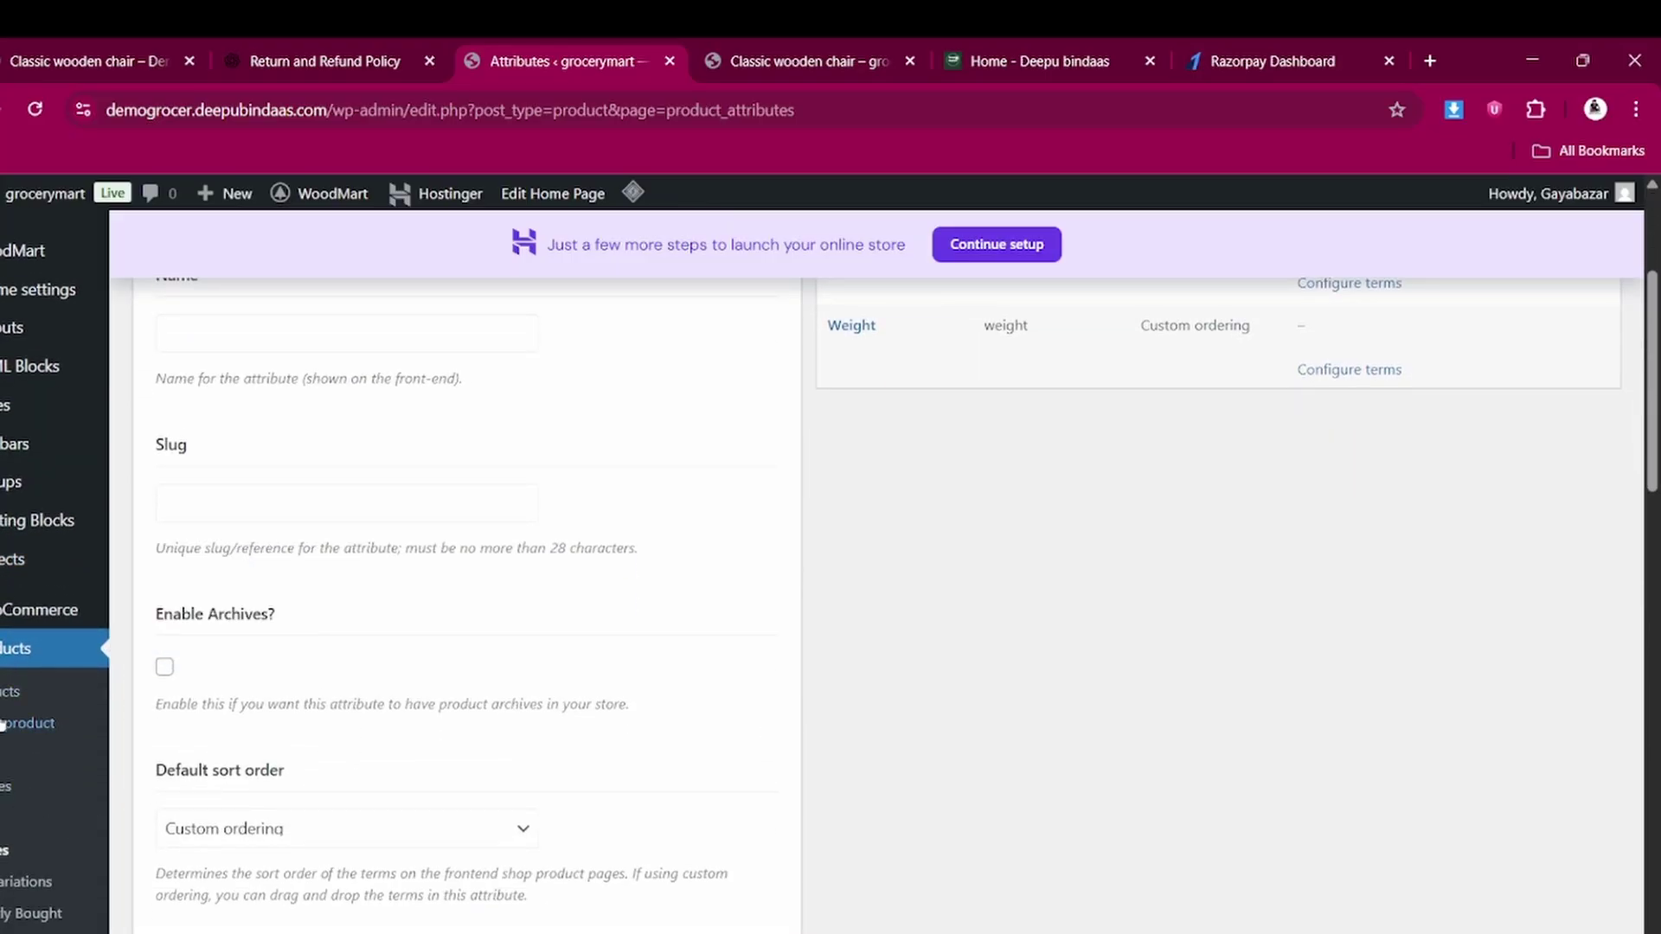
left_click(2, 725)
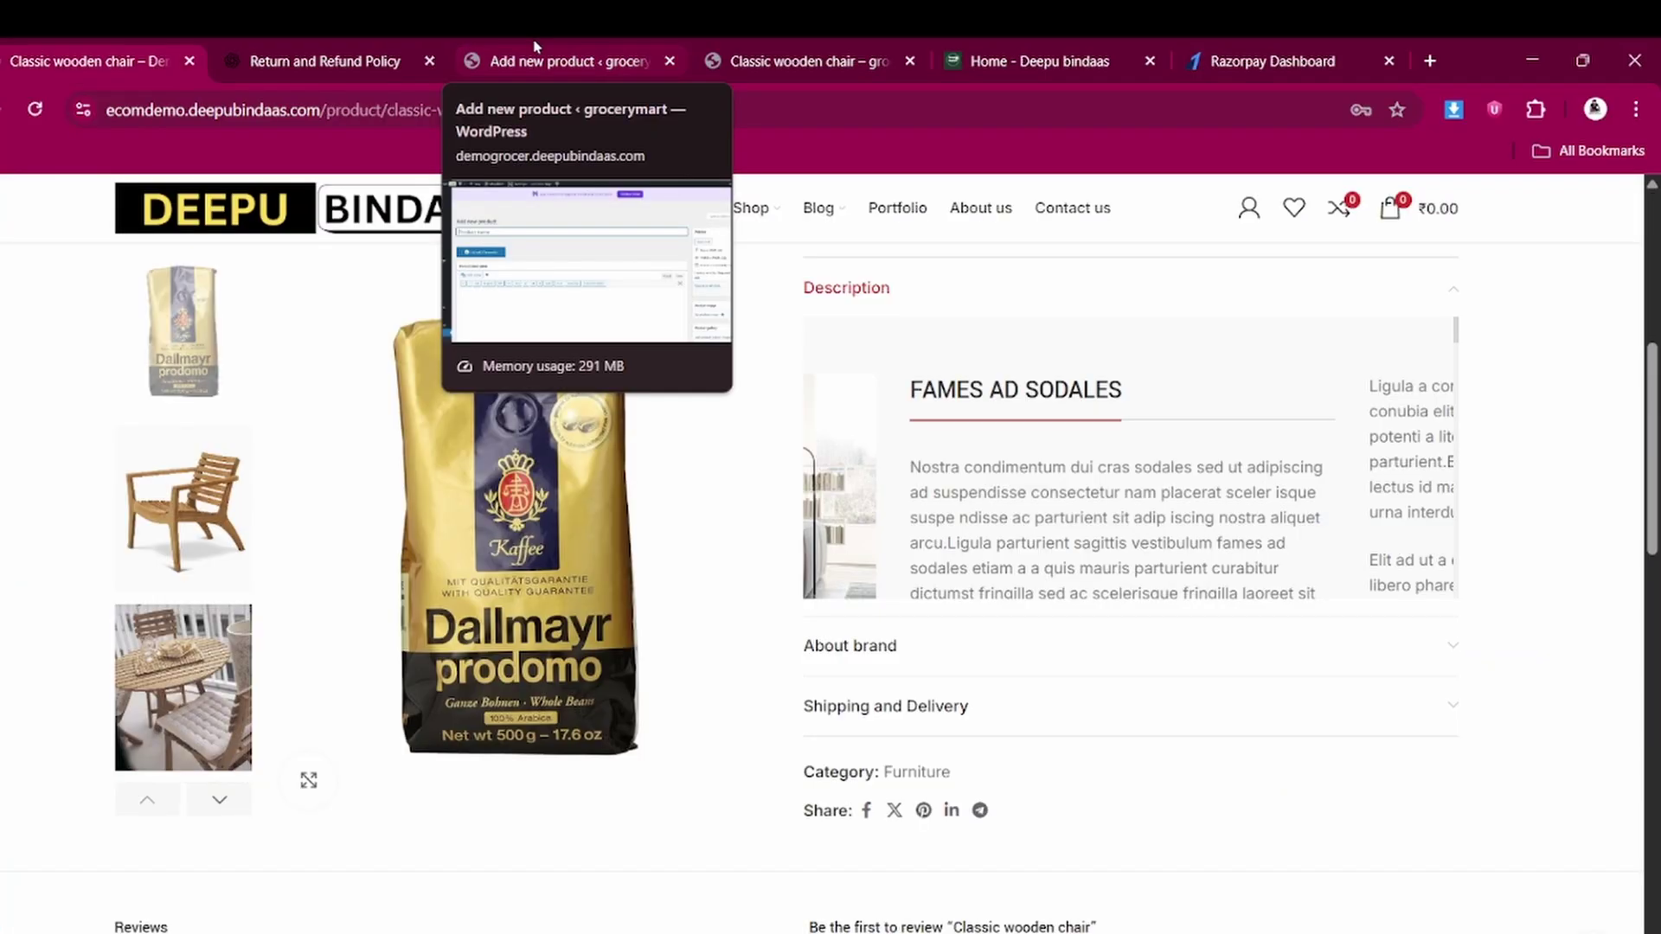
left_click(534, 48)
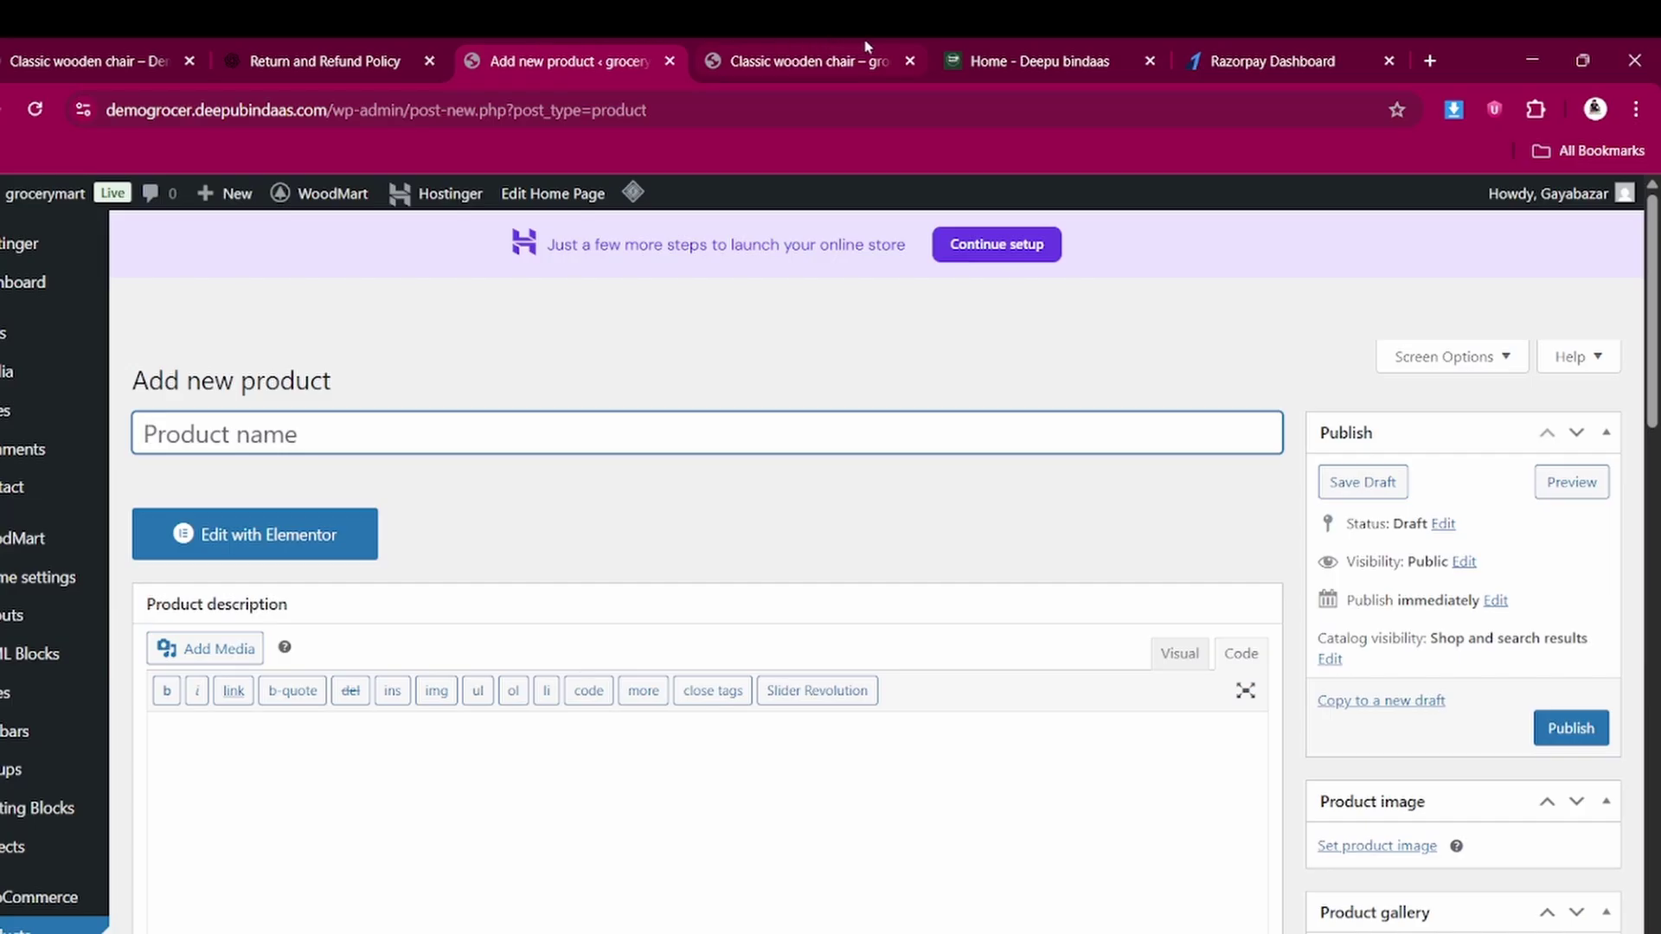
Copy 'Classic wooden chair' from the storefront page into the product name and description
left_click(824, 50)
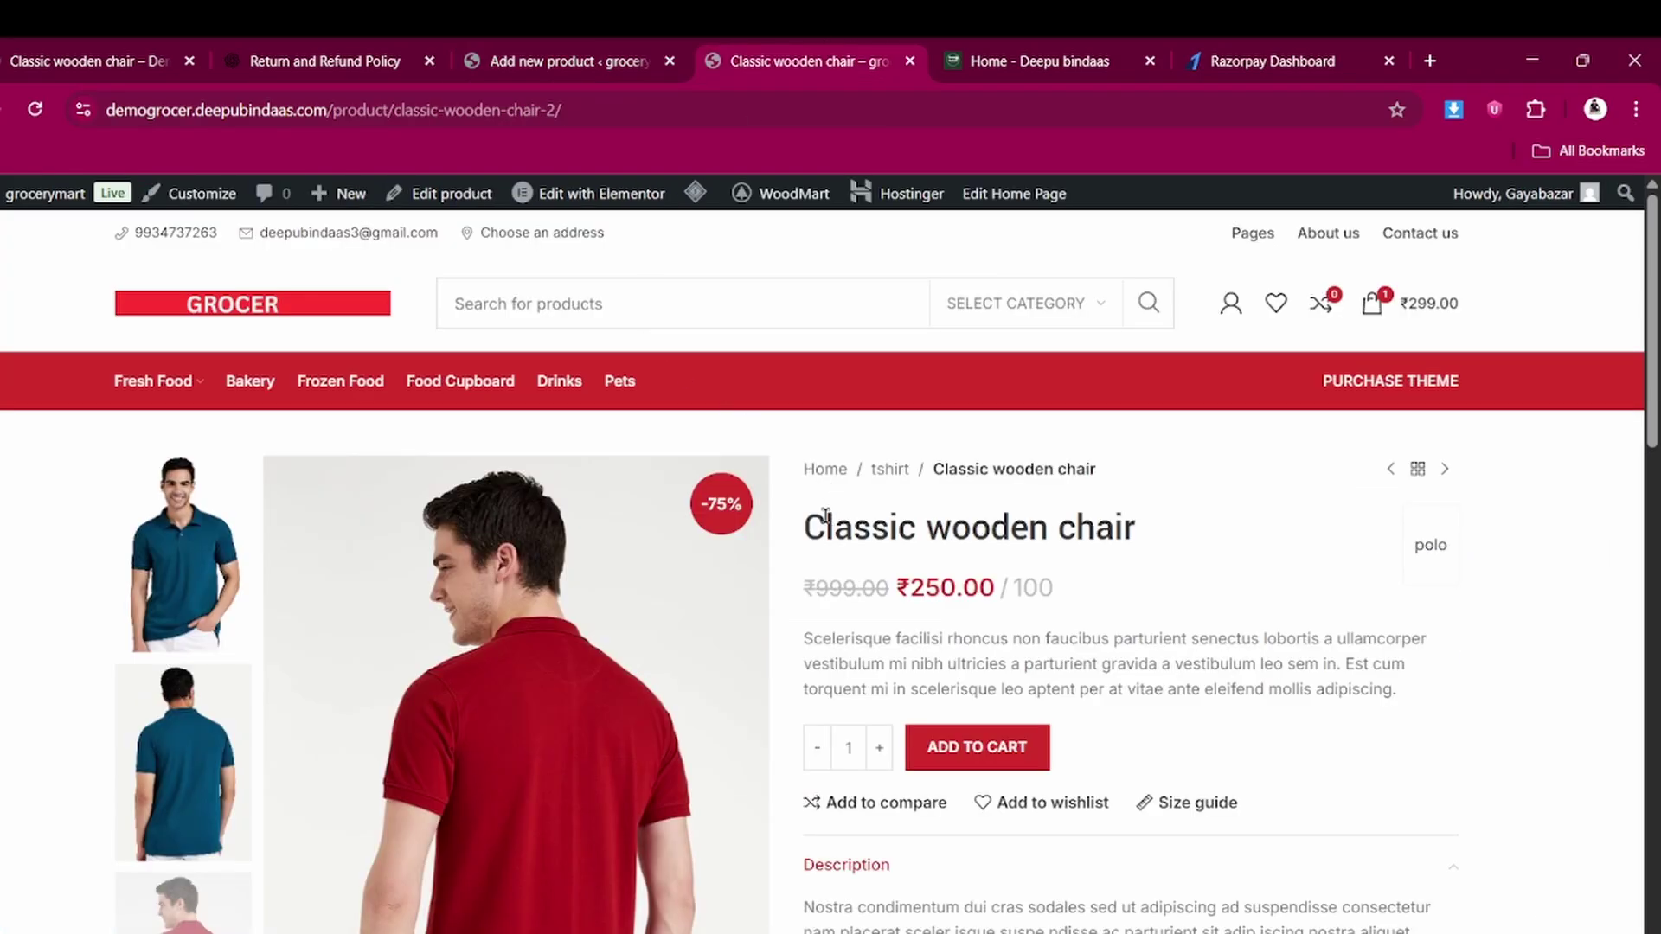
left_click_drag(808, 513, 1174, 544)
key("ctrl+c")
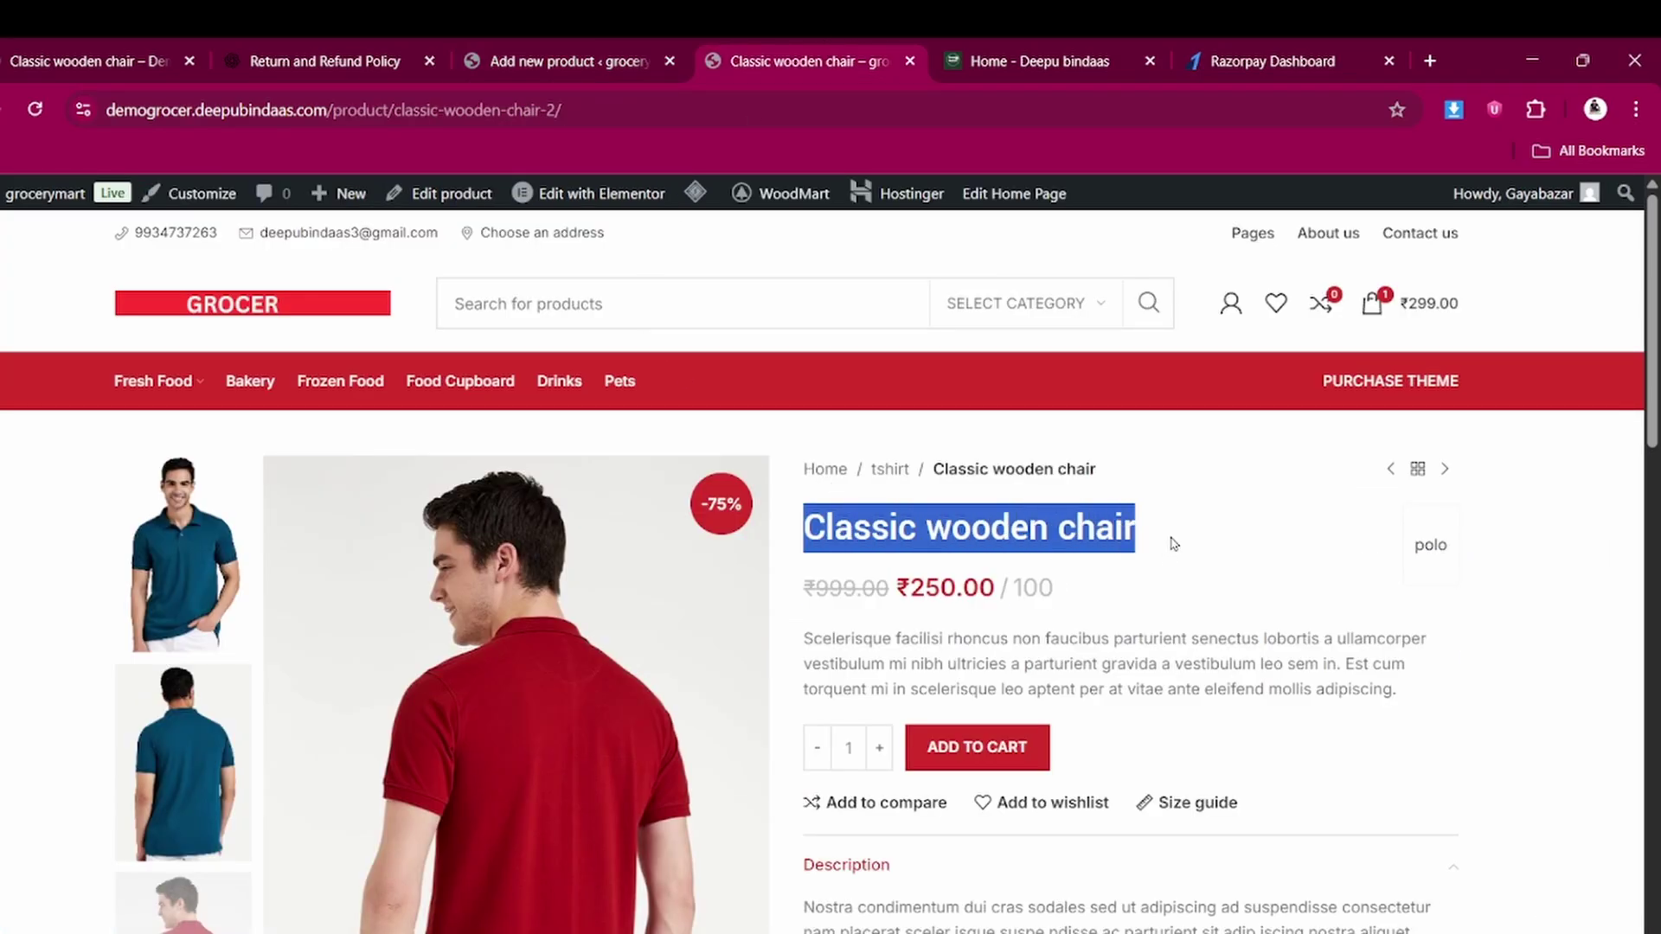
left_click(650, 52)
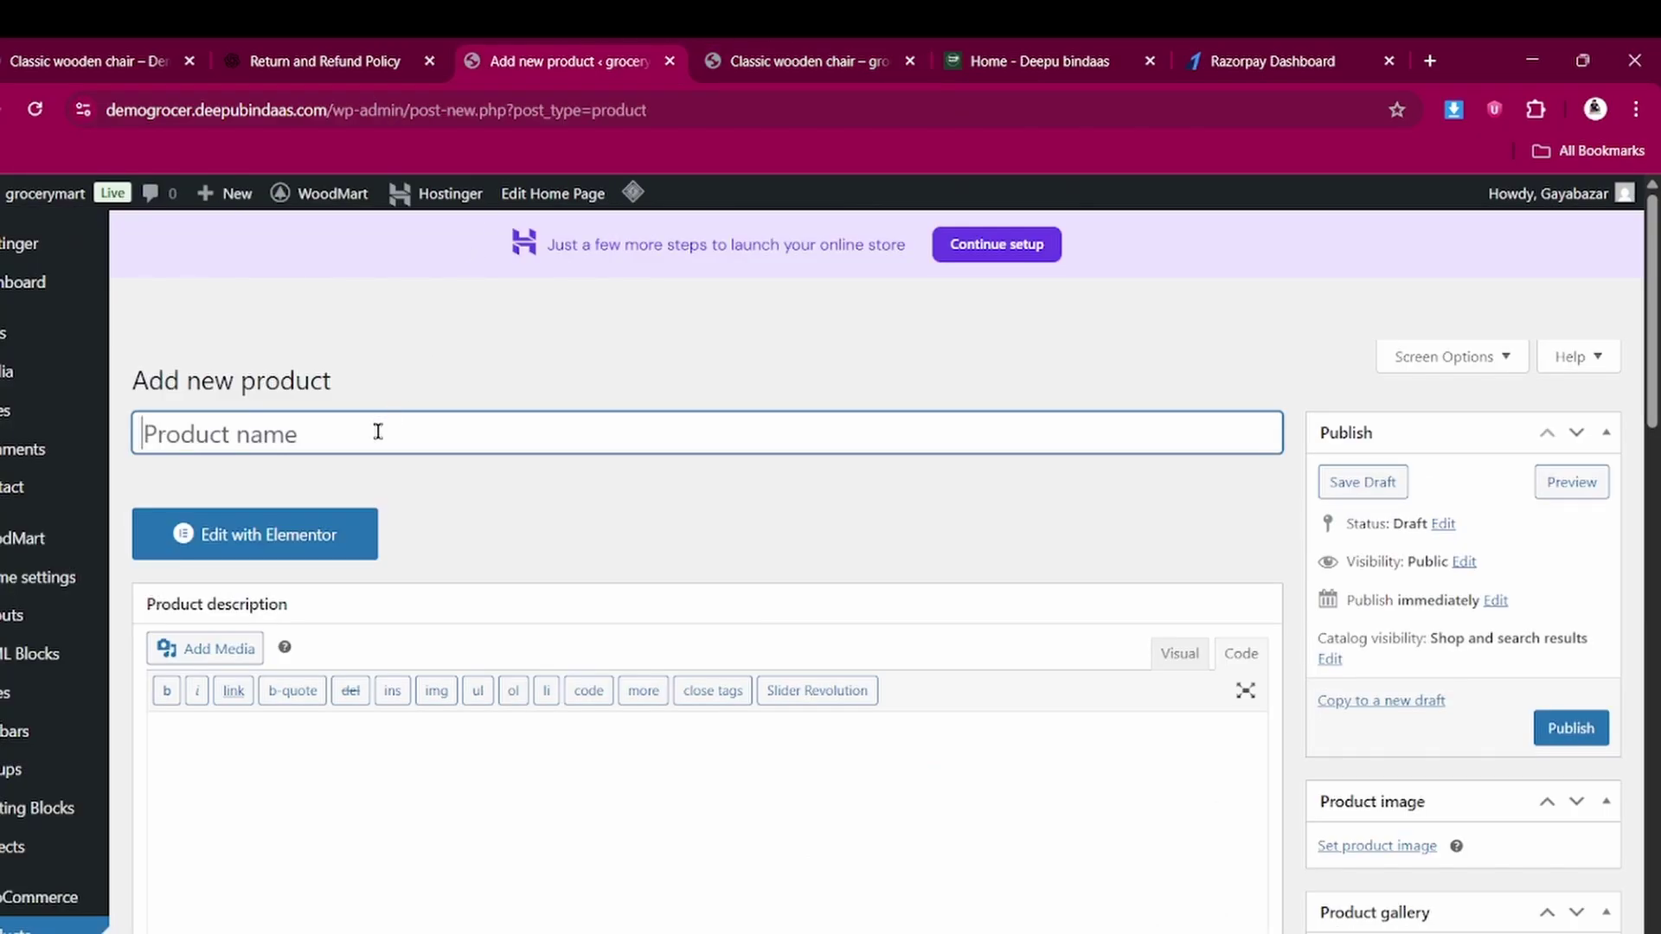
key("ctrl+v")
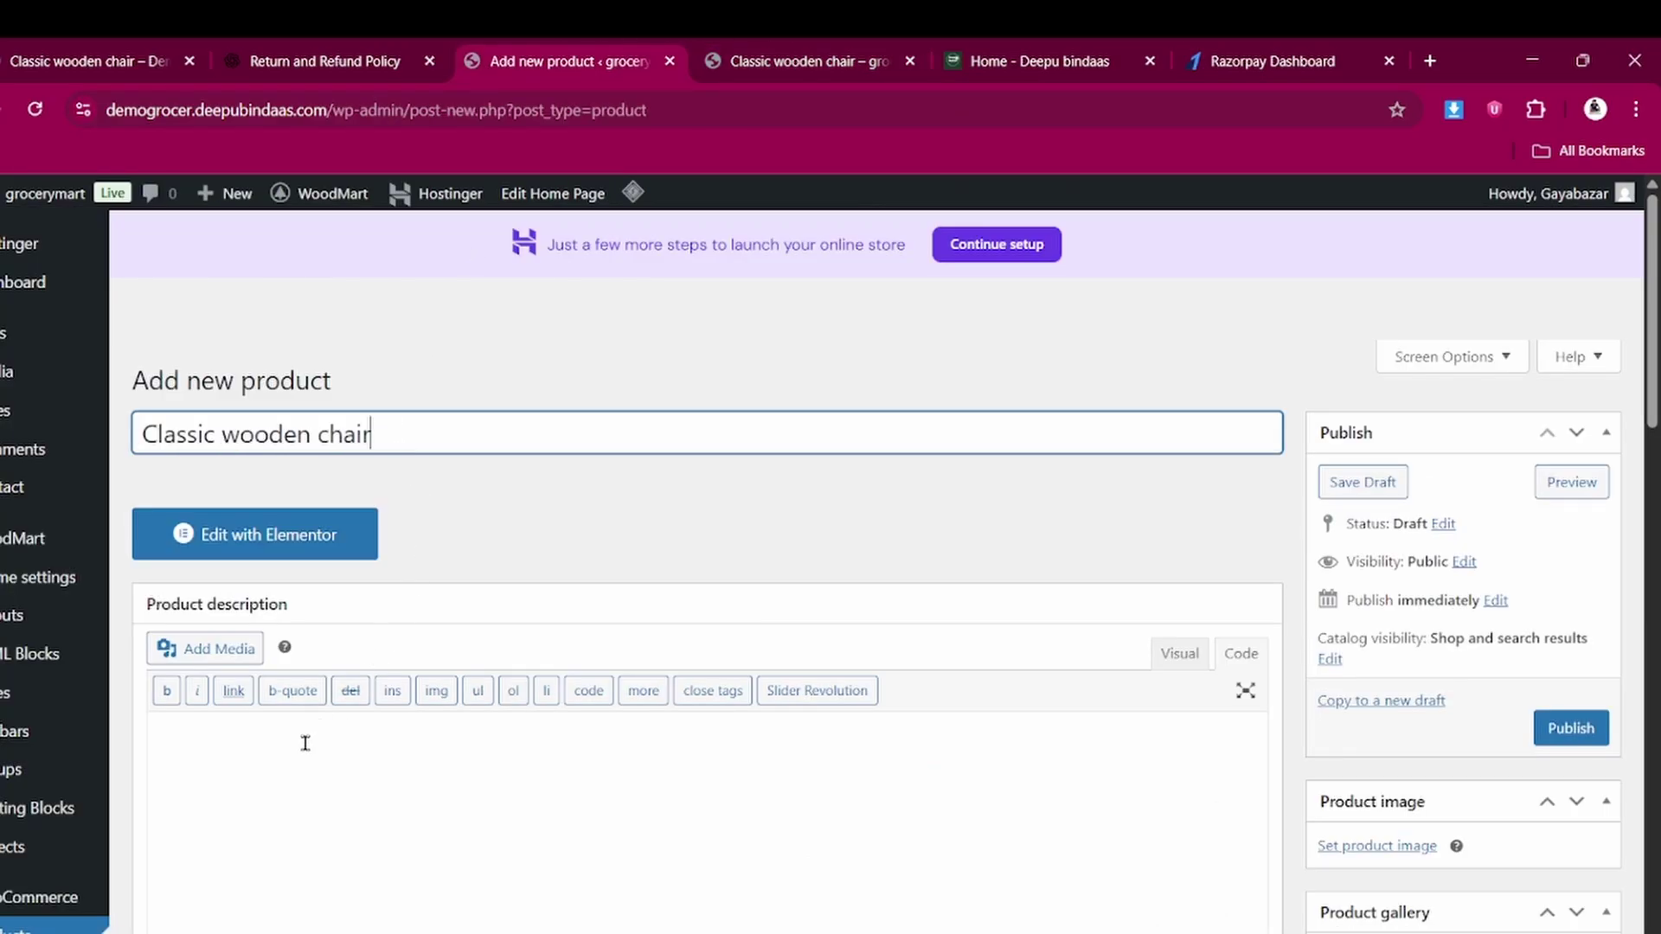
left_click(304, 742)
key("ctrl+v")
Set the Product data type to Variable product and dismiss the attributes tip
scroll(304, 742, "down", 4)
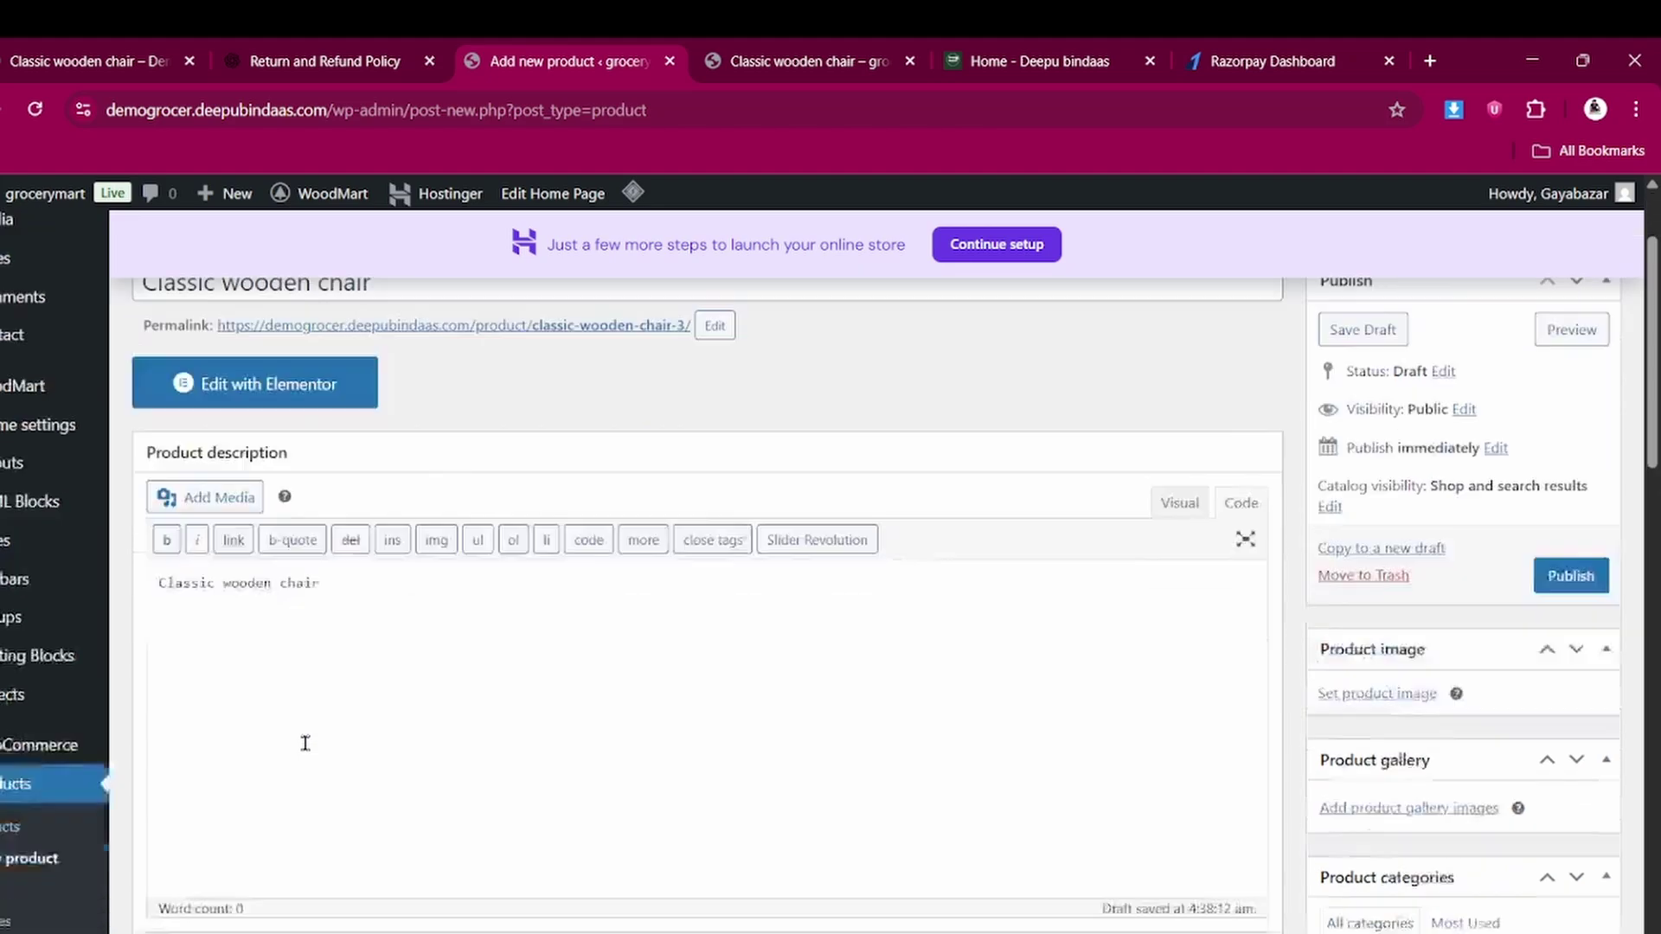
scroll(590, 597, "down", 15)
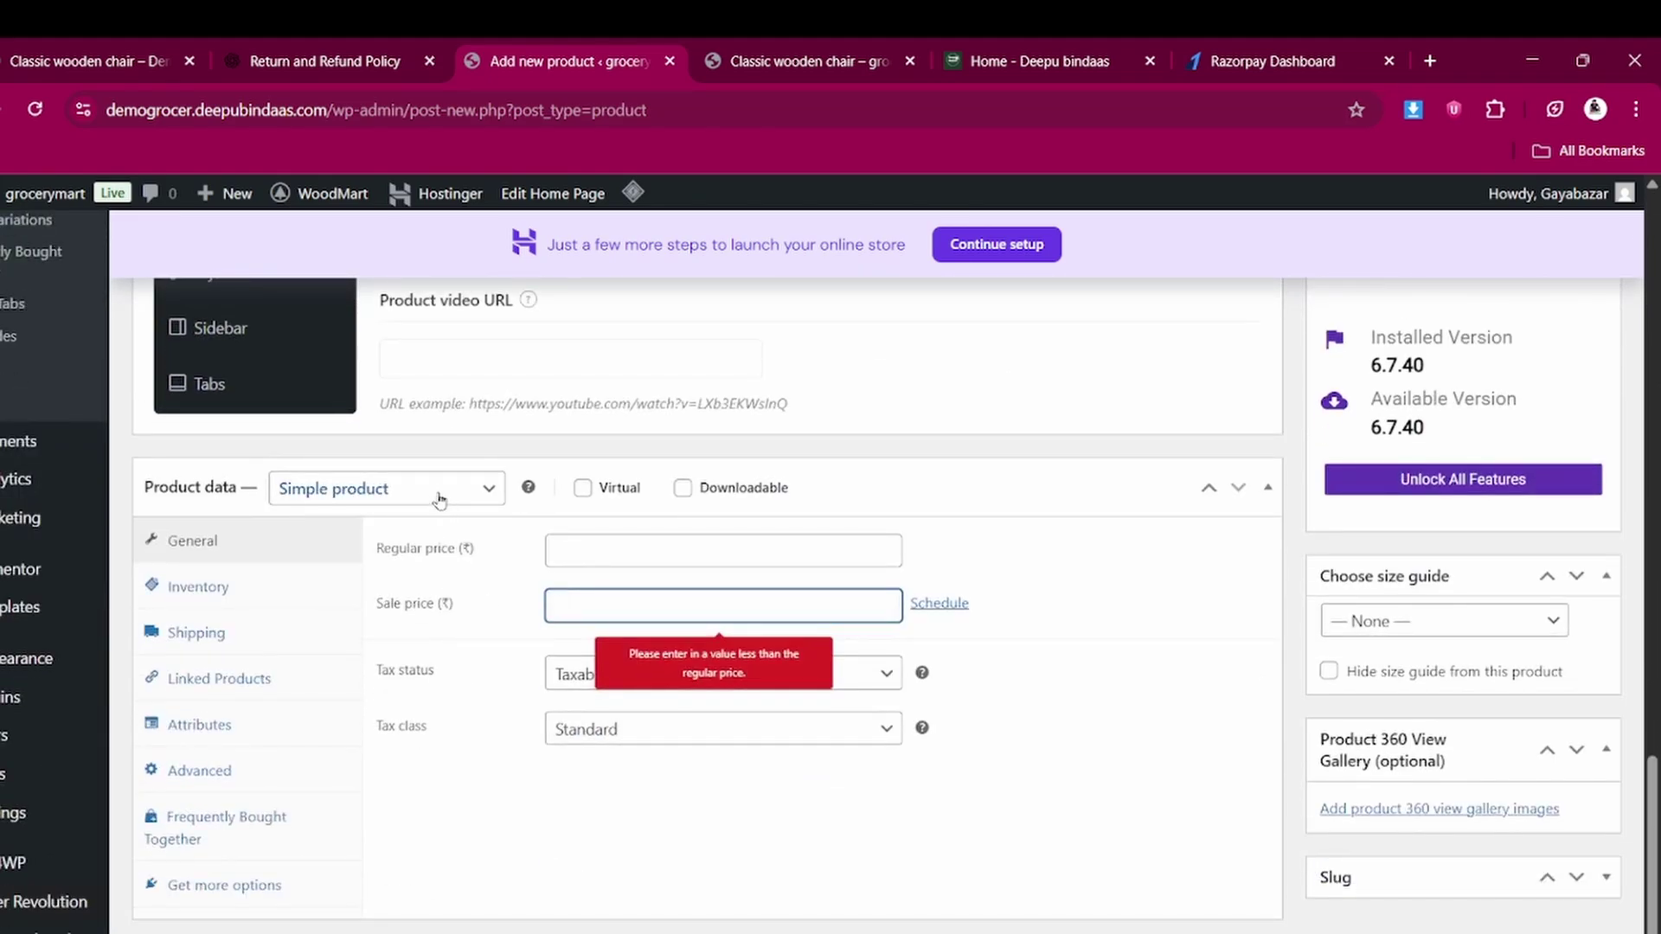
left_click(437, 493)
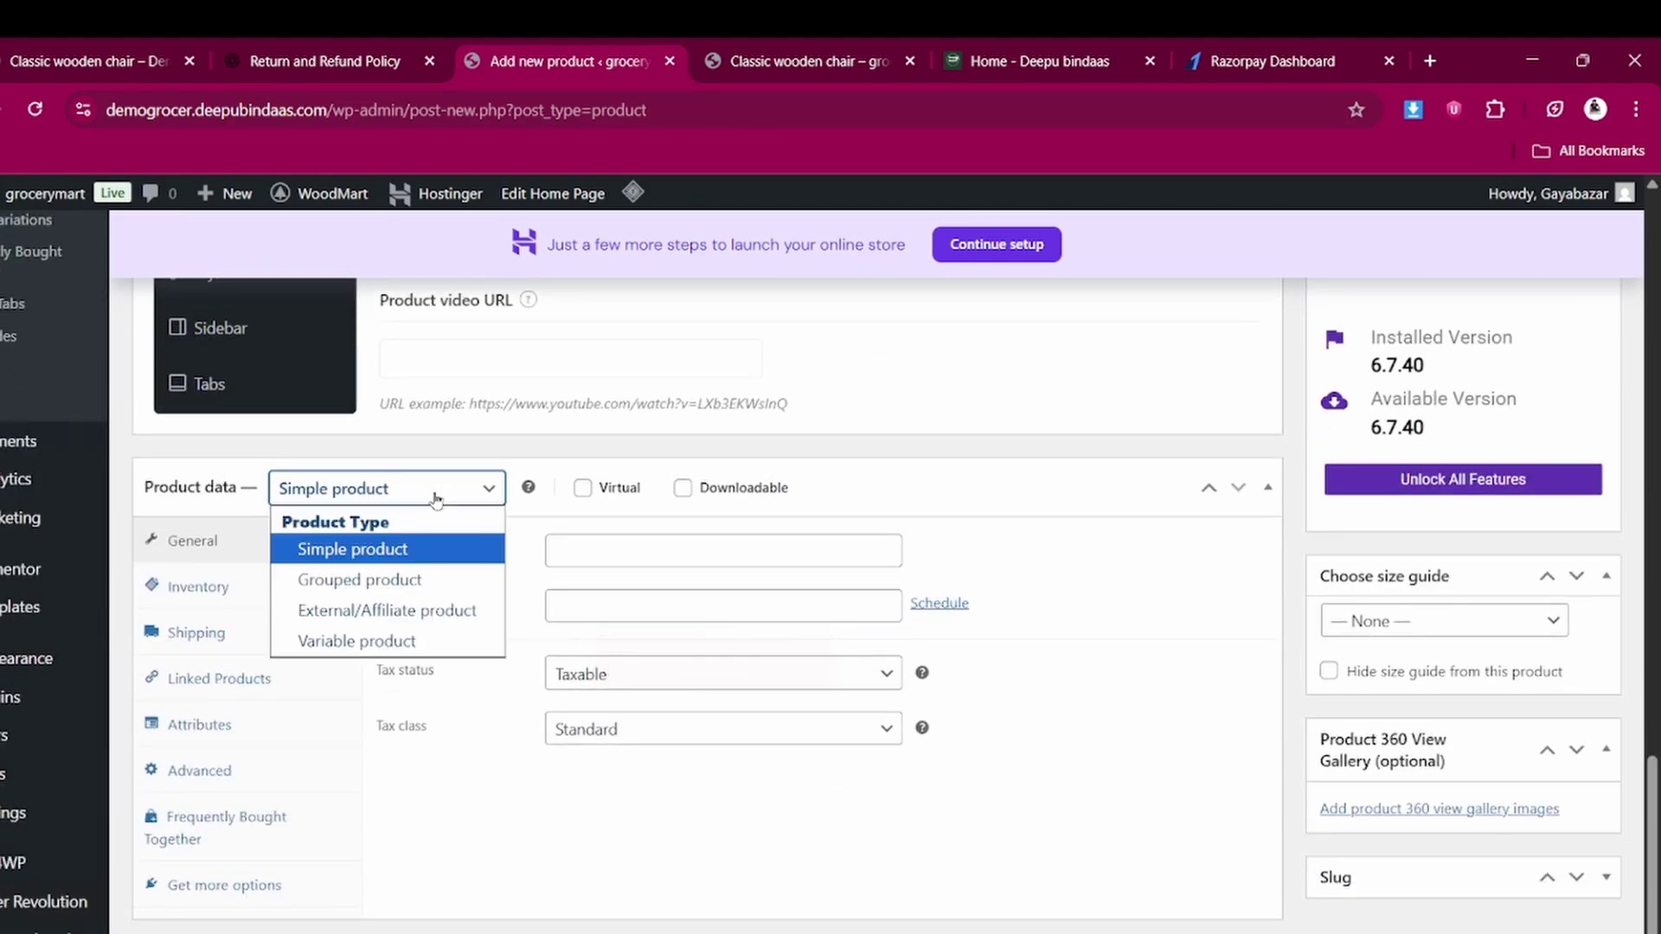
left_click(385, 641)
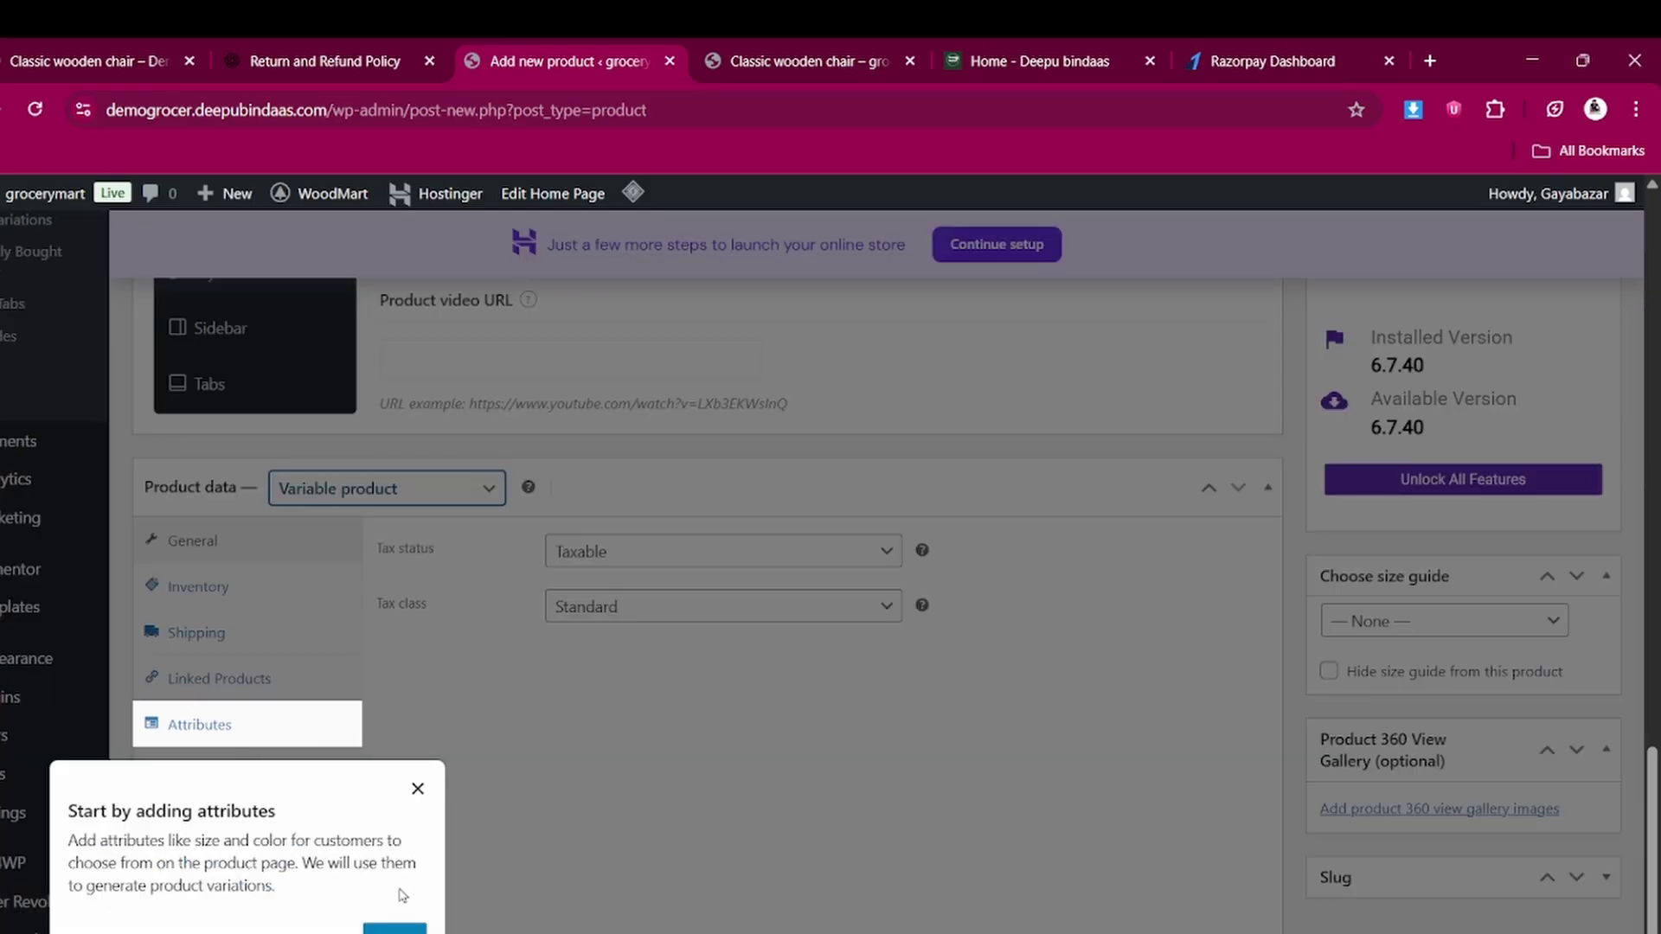
left_click(394, 929)
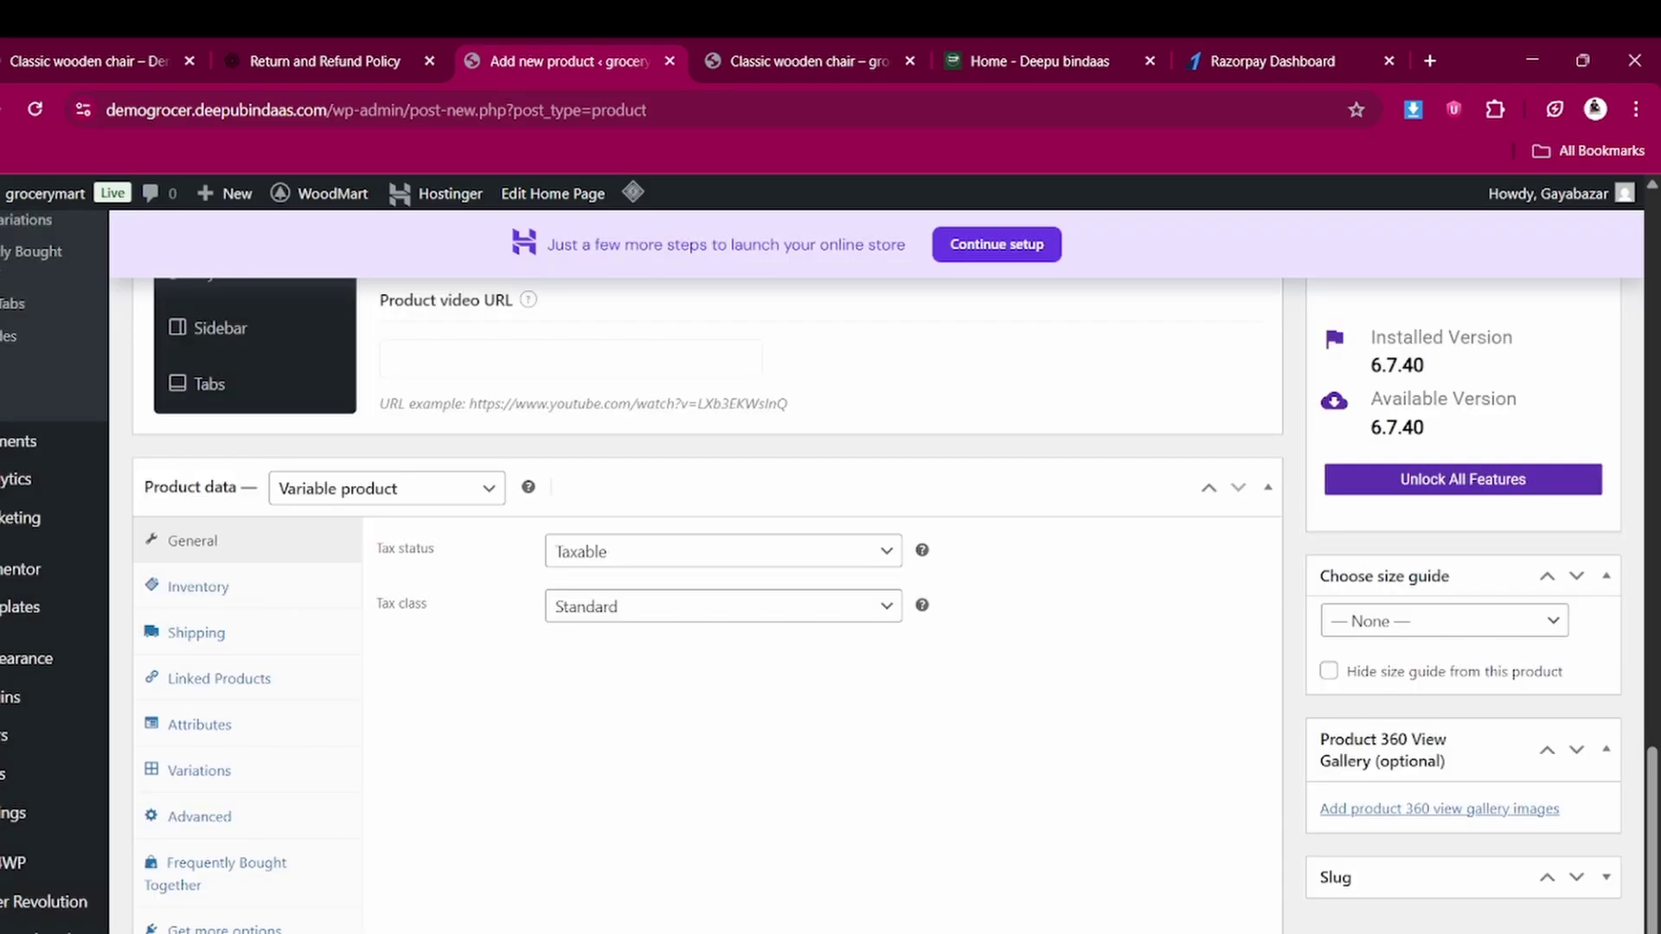
scroll(895, 606, "down", 1)
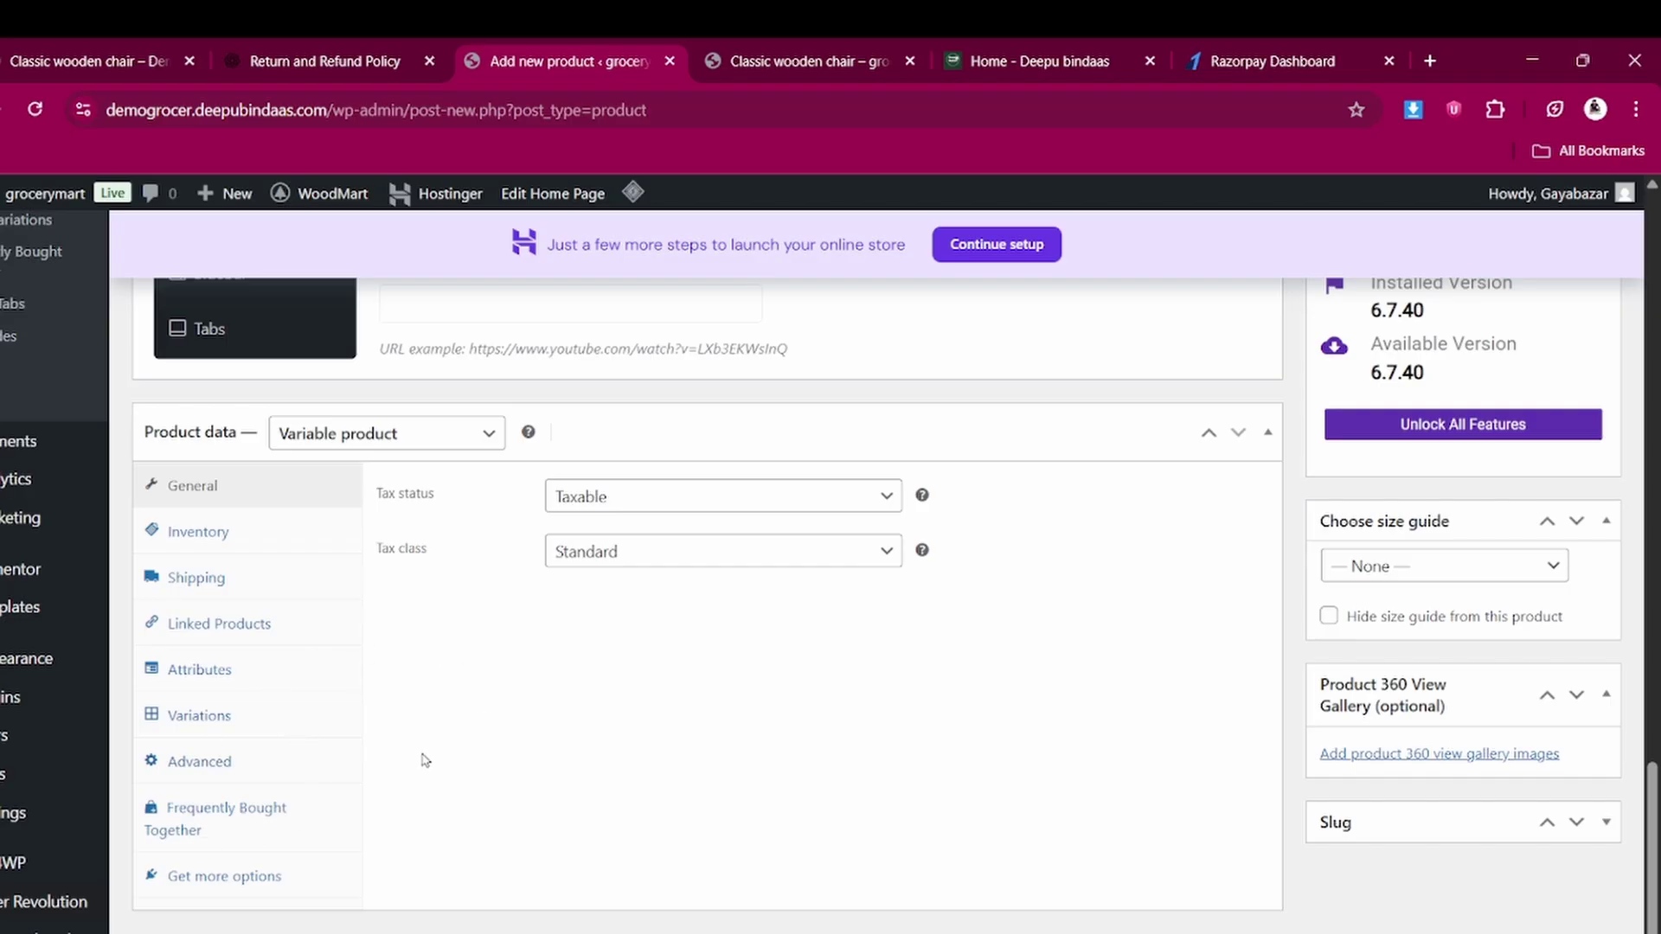
Add the existing Color attribute to the product in the Attributes panel
left_click(212, 671)
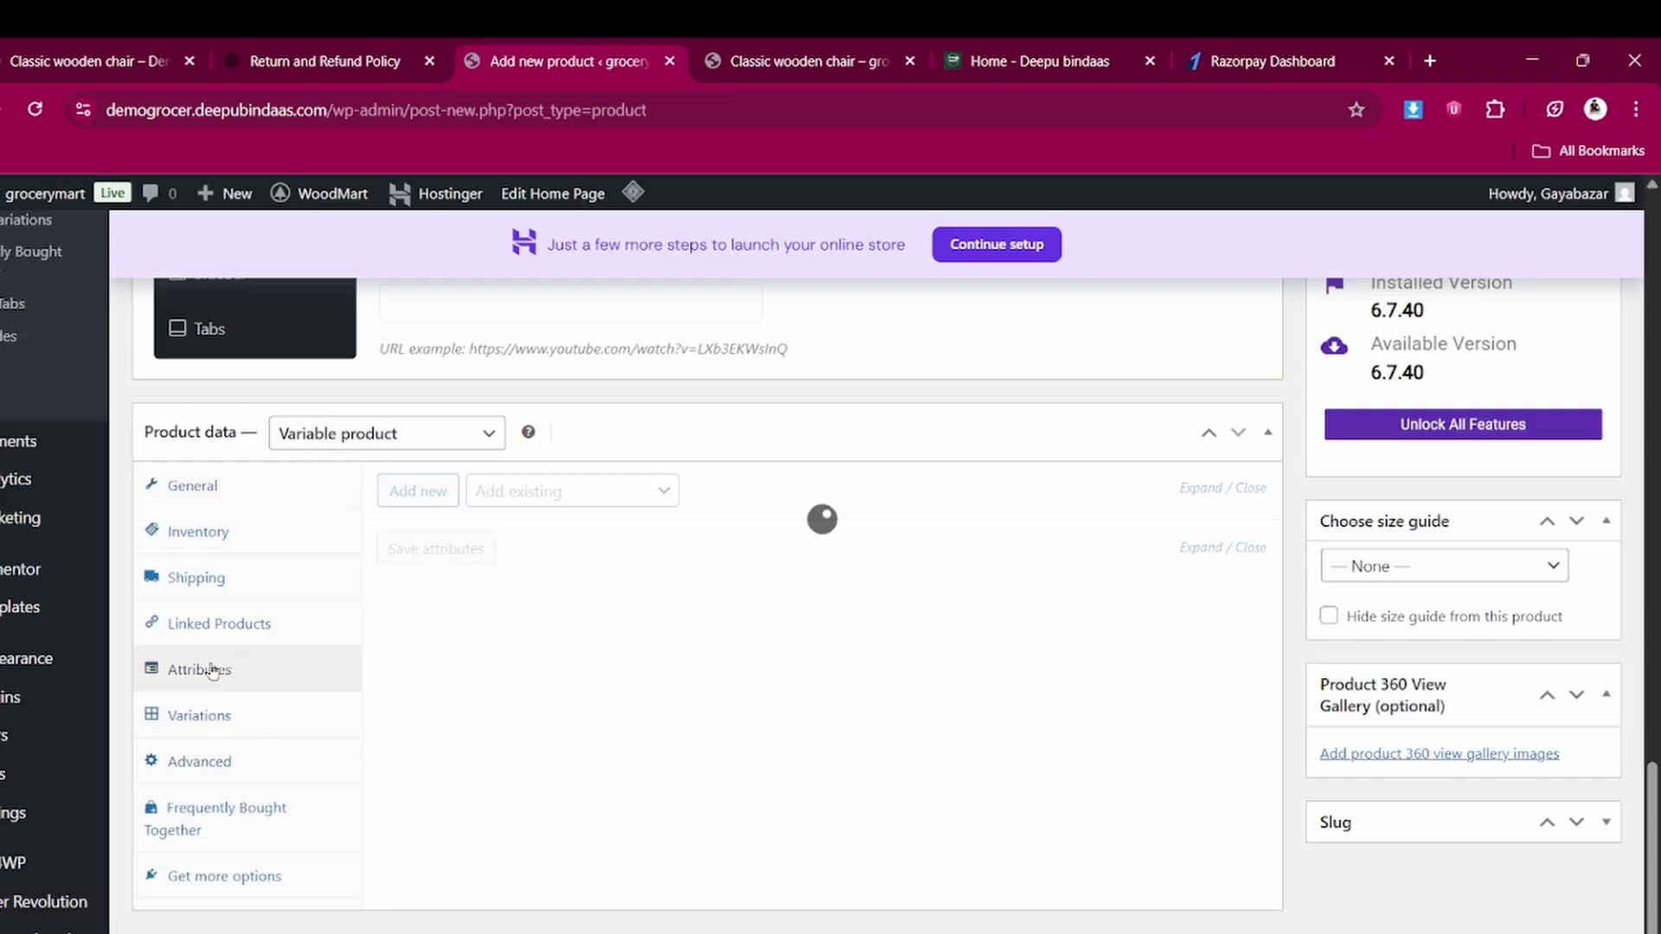
left_click(200, 717)
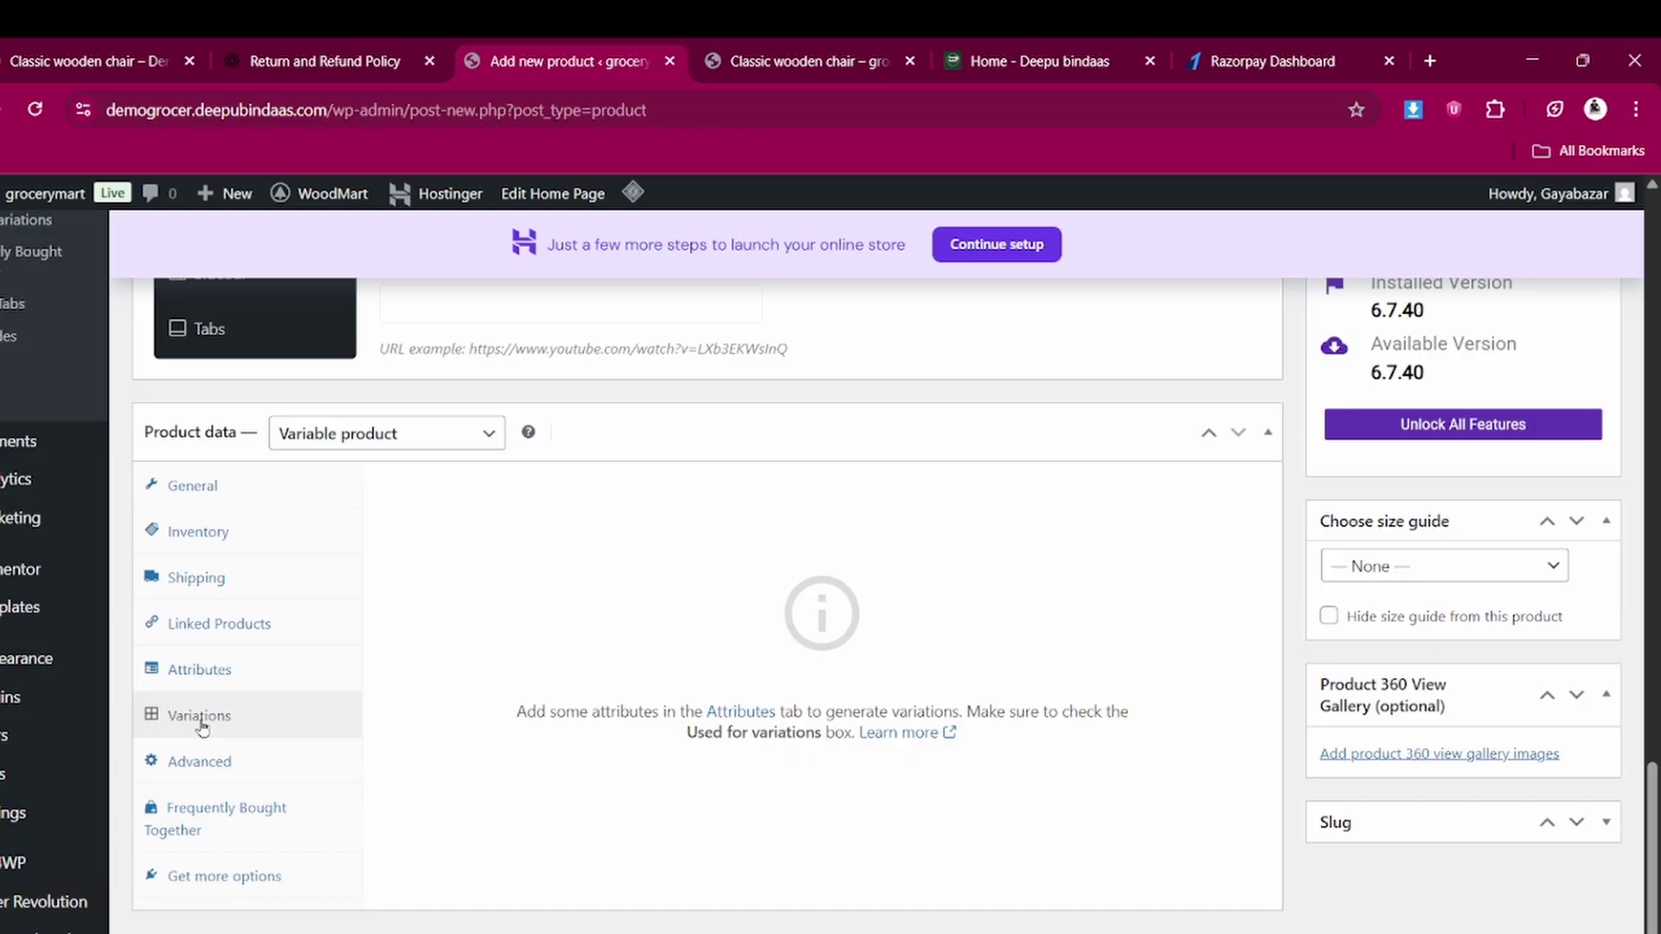
left_click(212, 681)
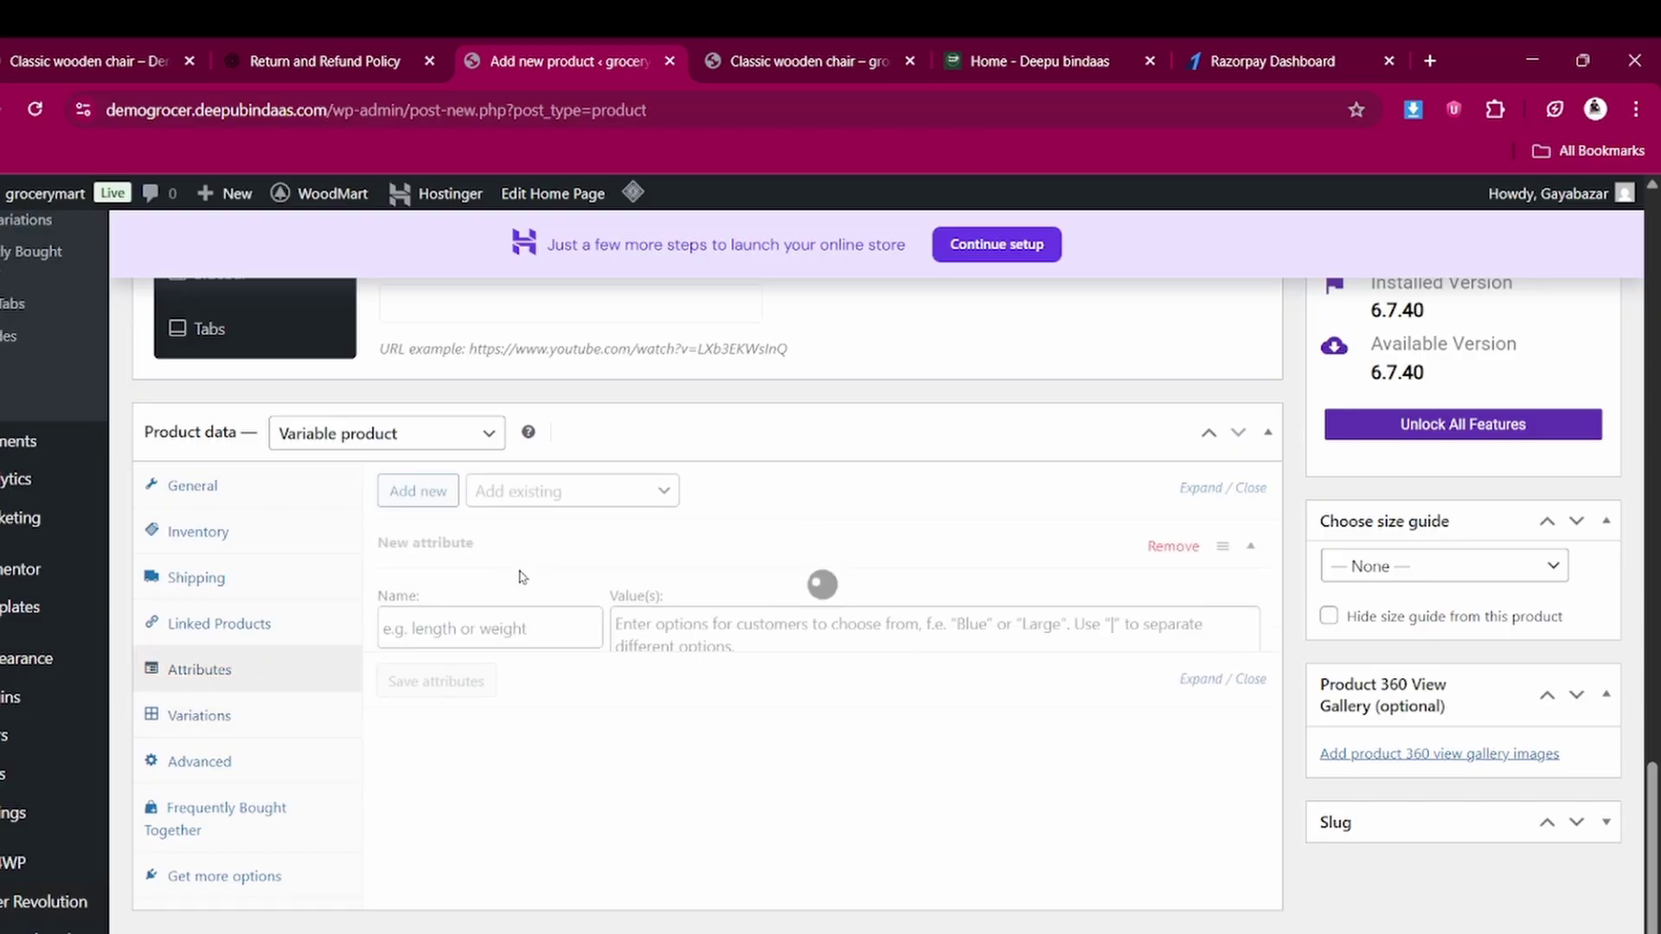
left_click(540, 493)
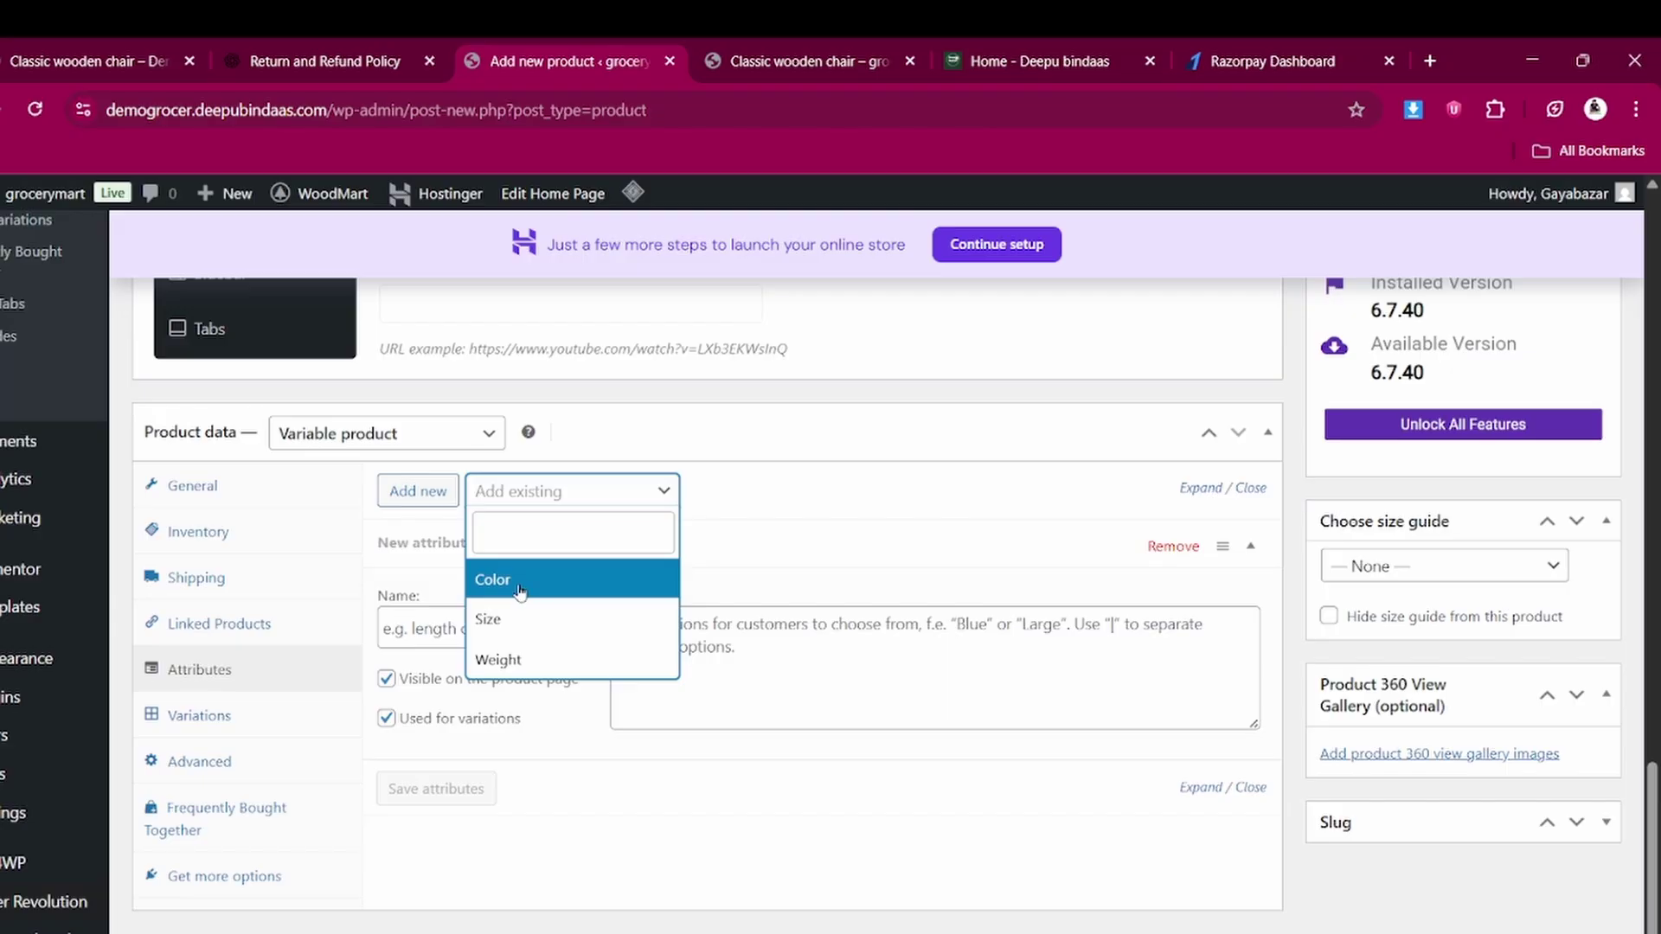
left_click(520, 584)
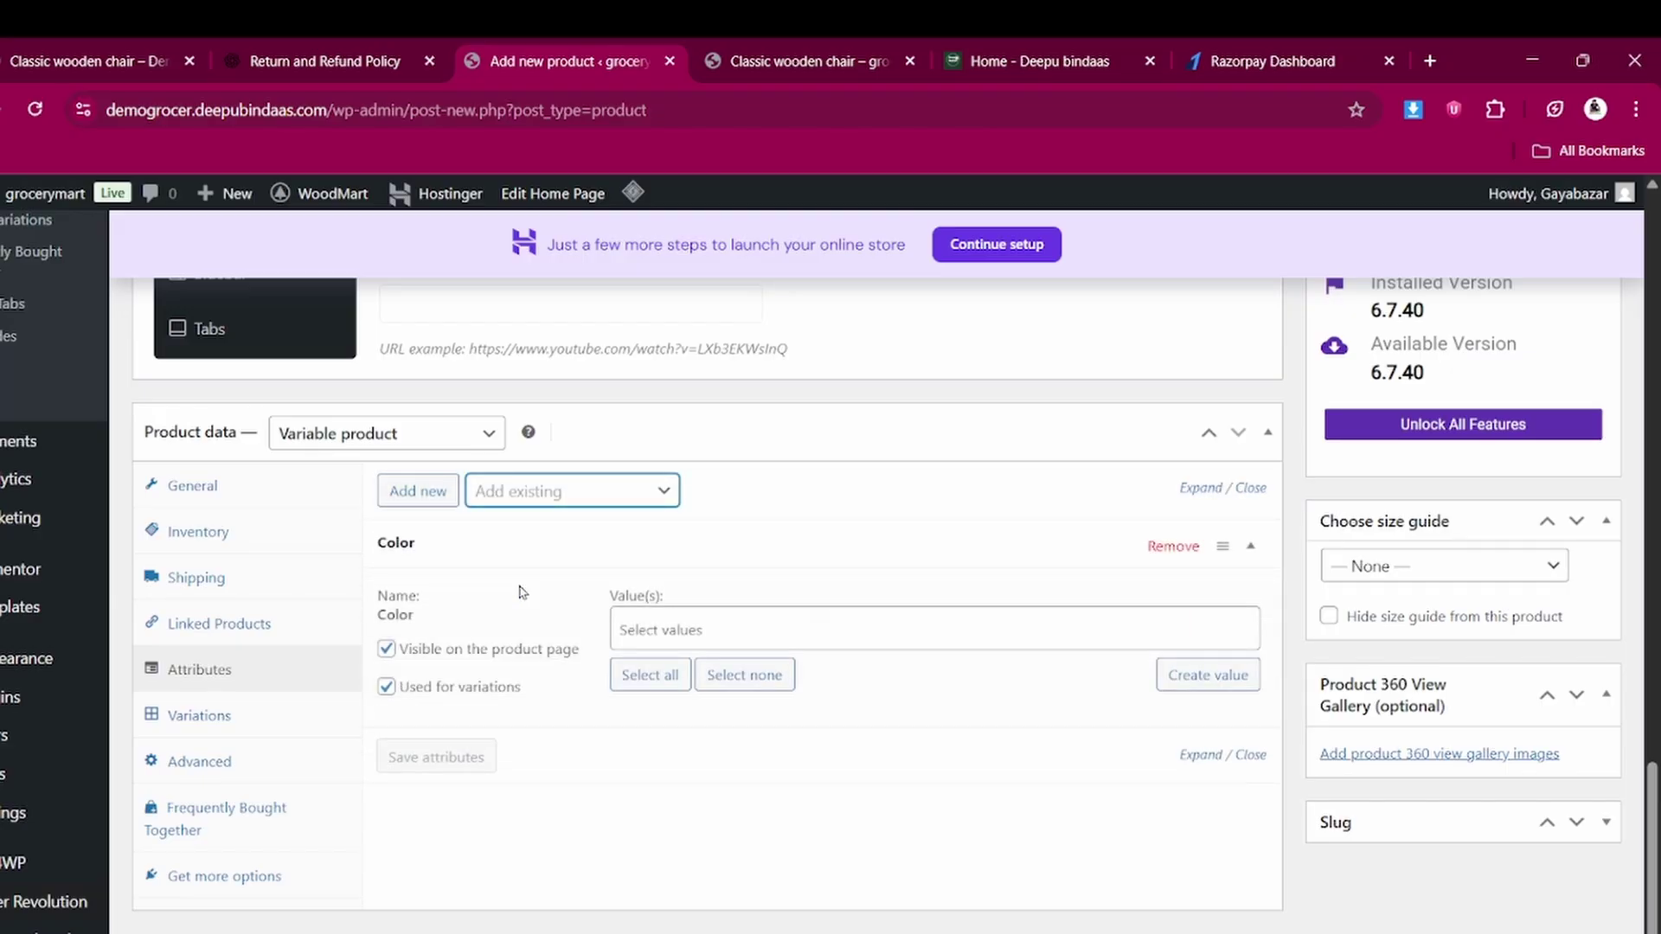
Choose Black and Blue as the Color values and save the attributes
left_click(654, 623)
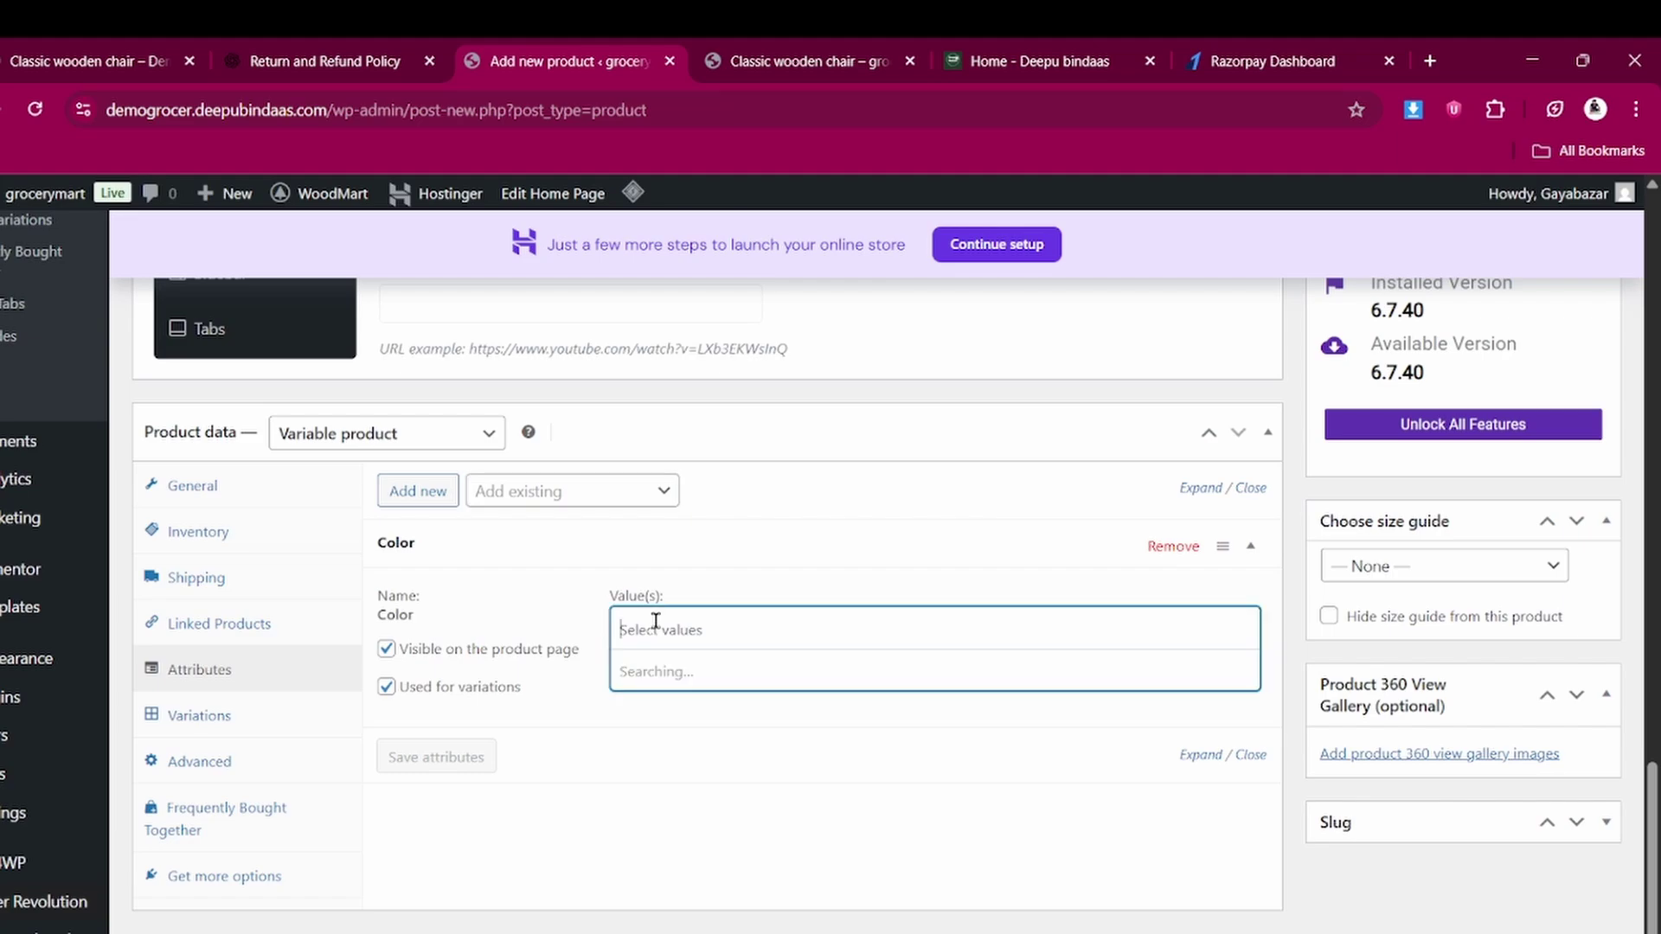
left_click(637, 713)
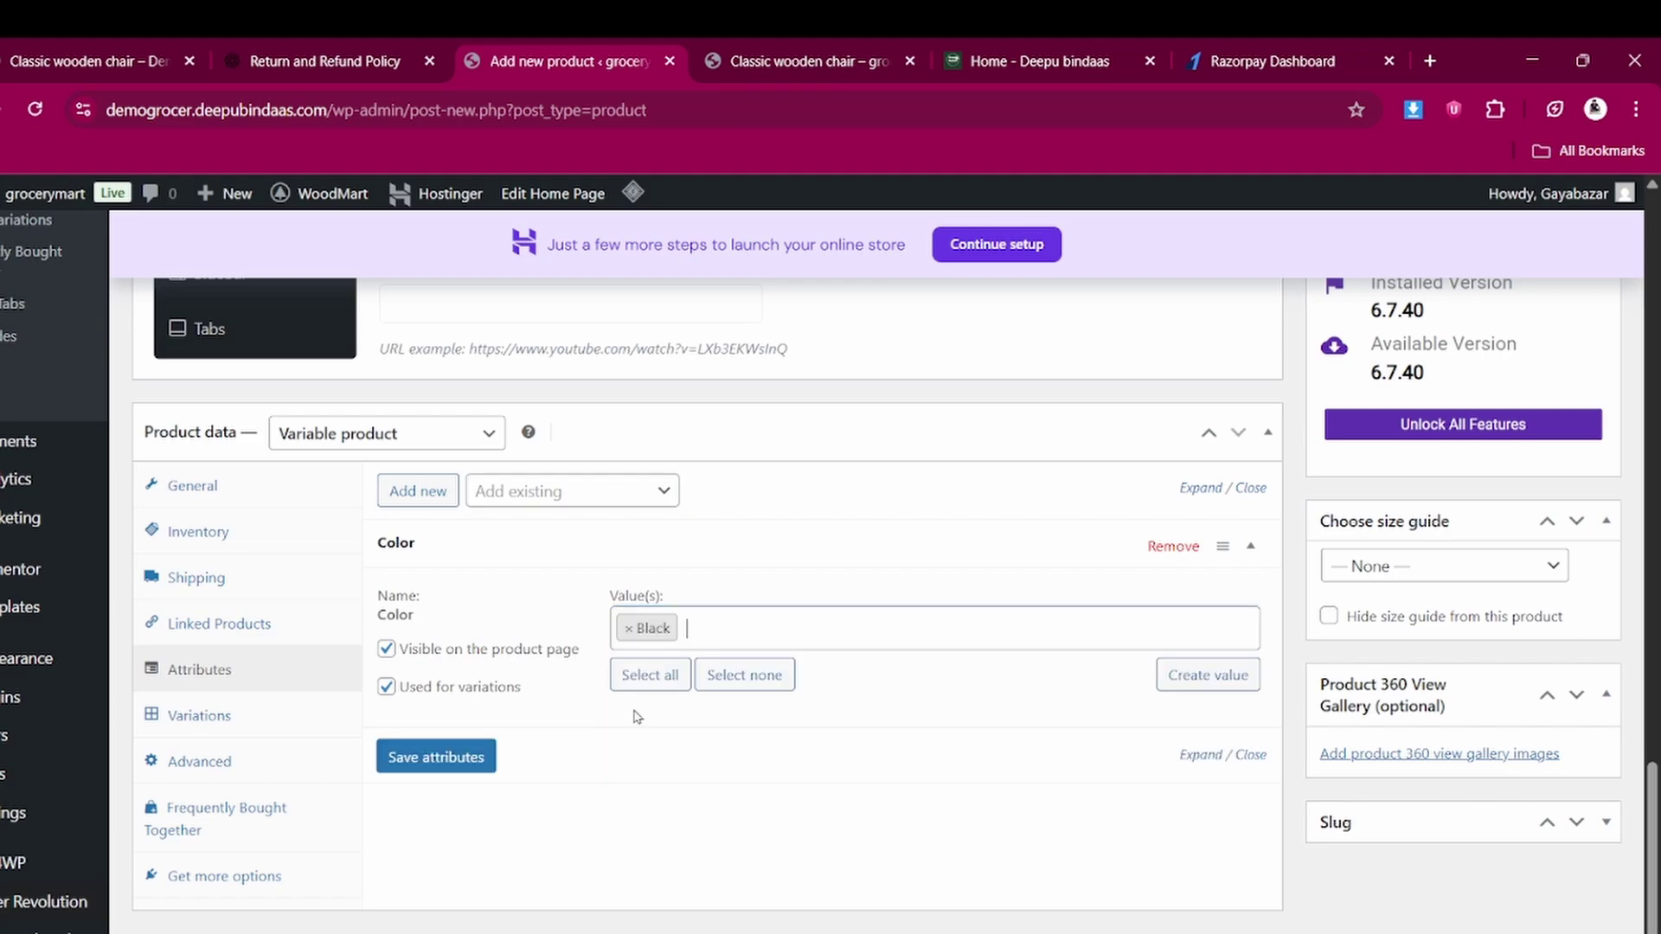
type("re")
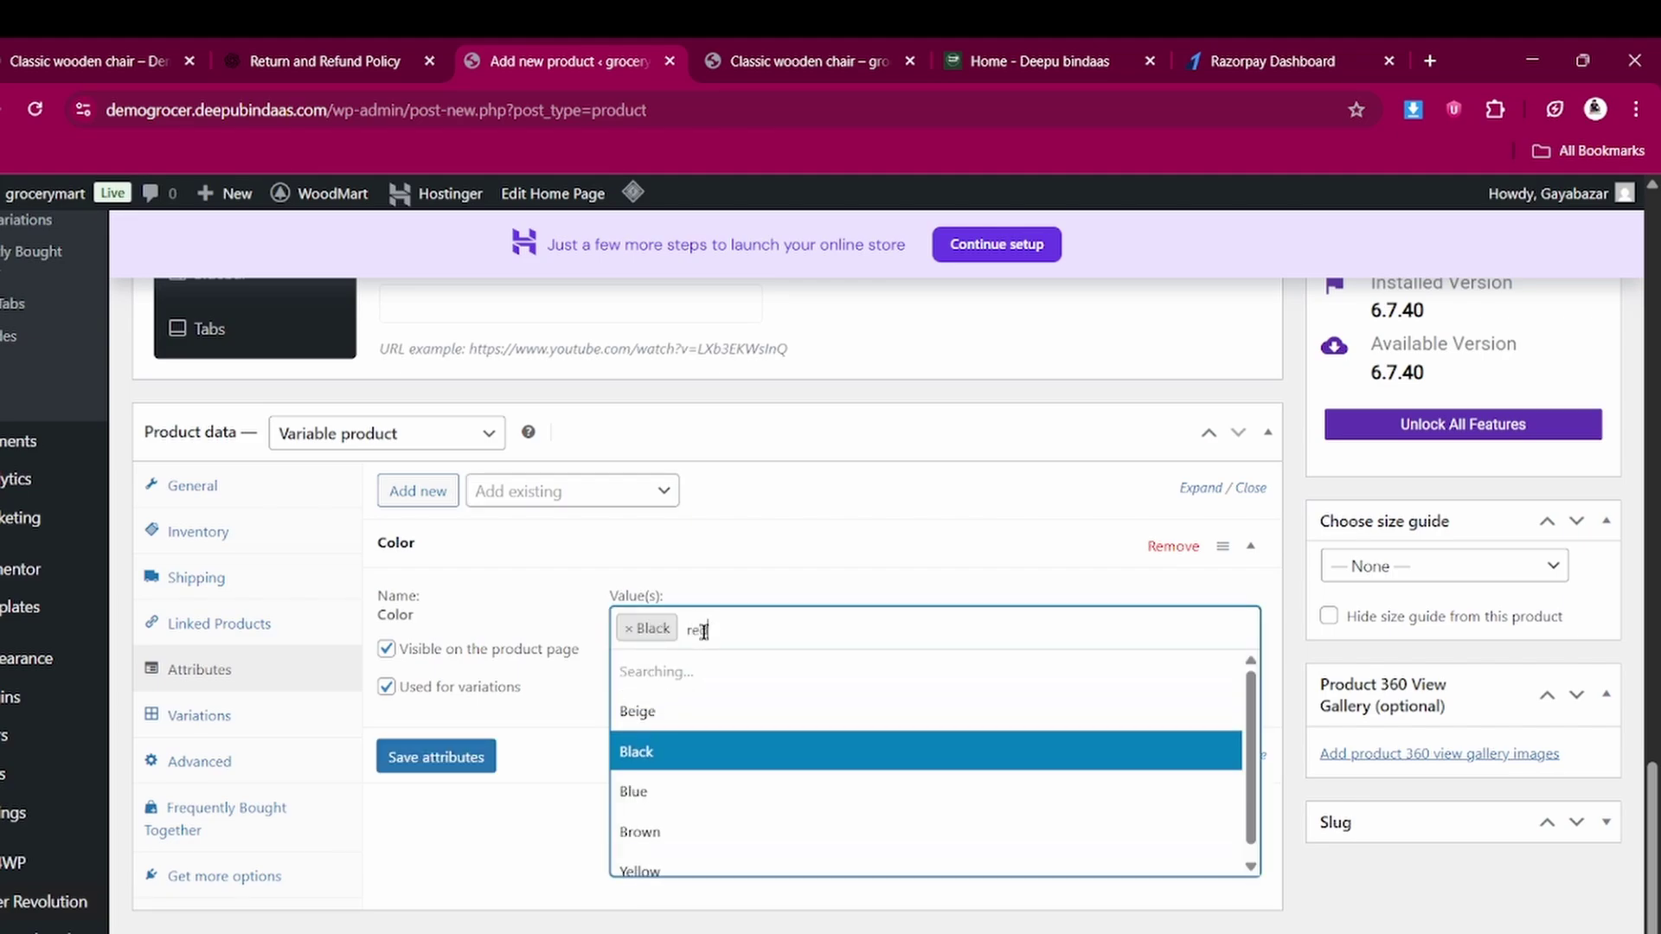
type("d")
key("BackSpace")
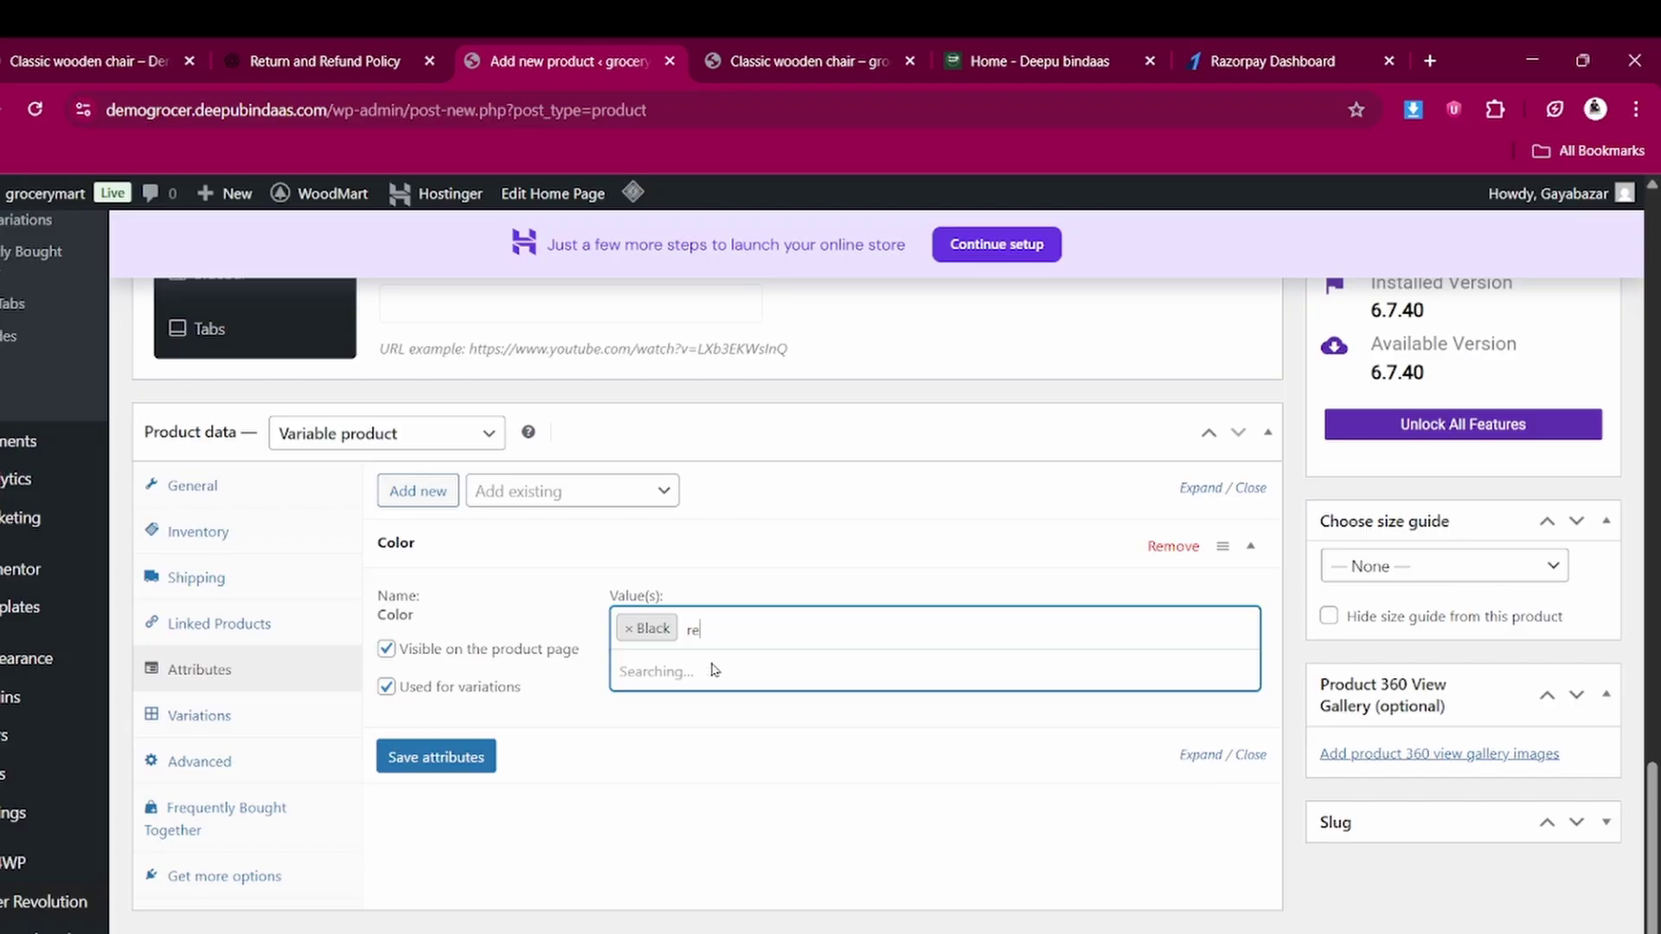
key("BackSpace")
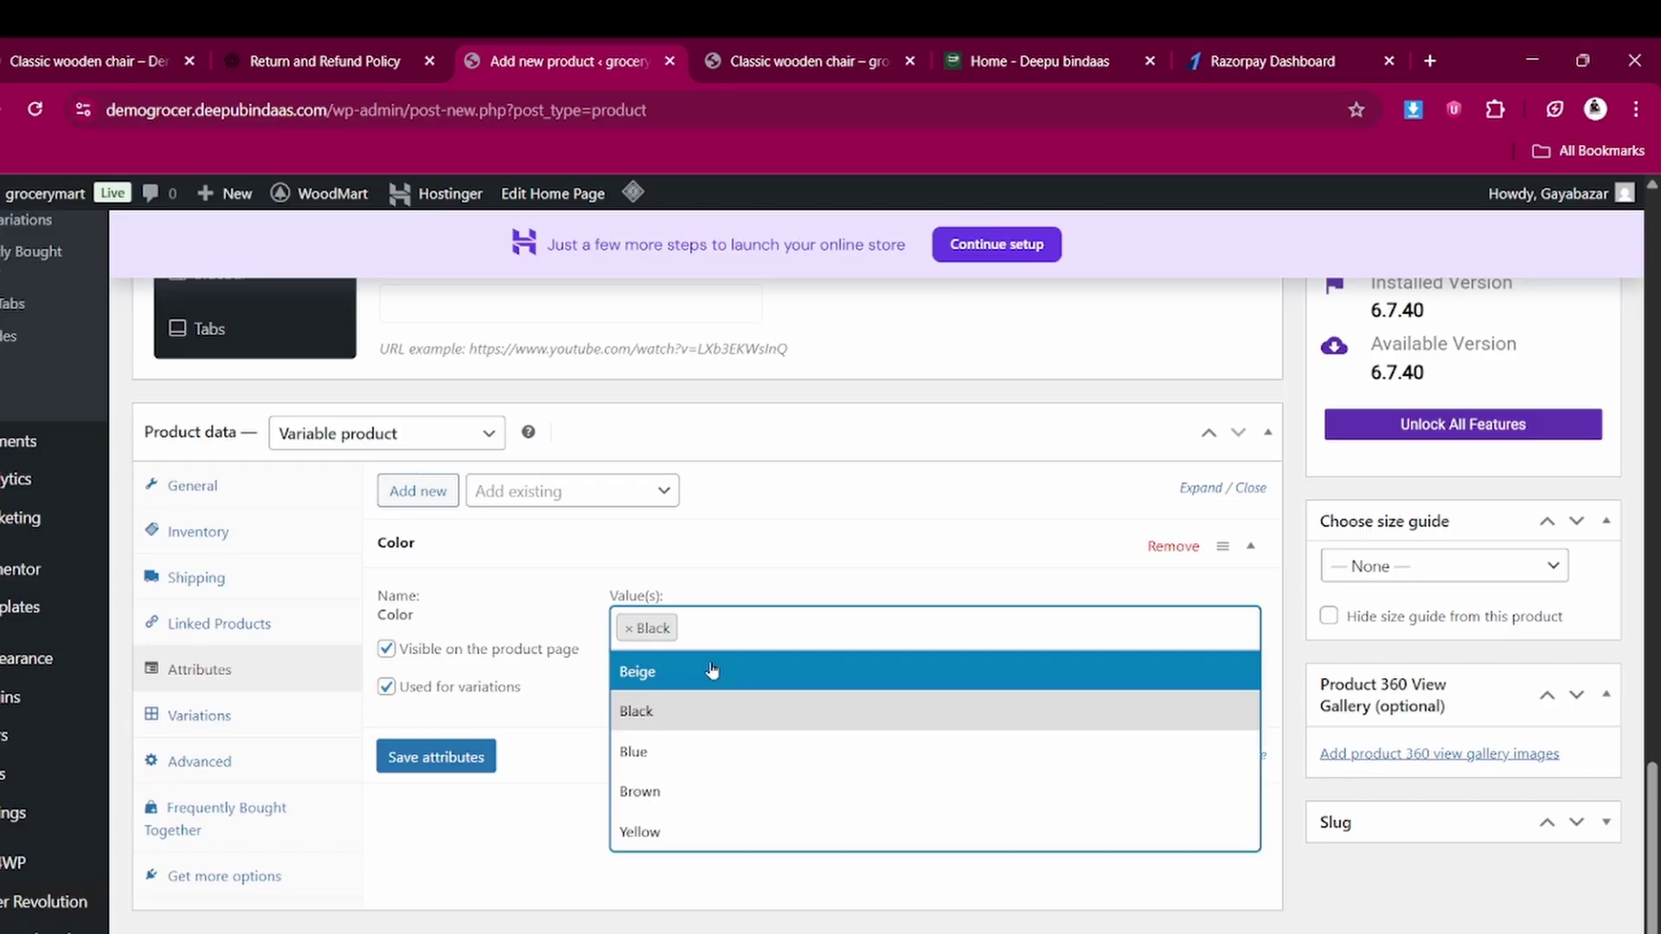
left_click(664, 751)
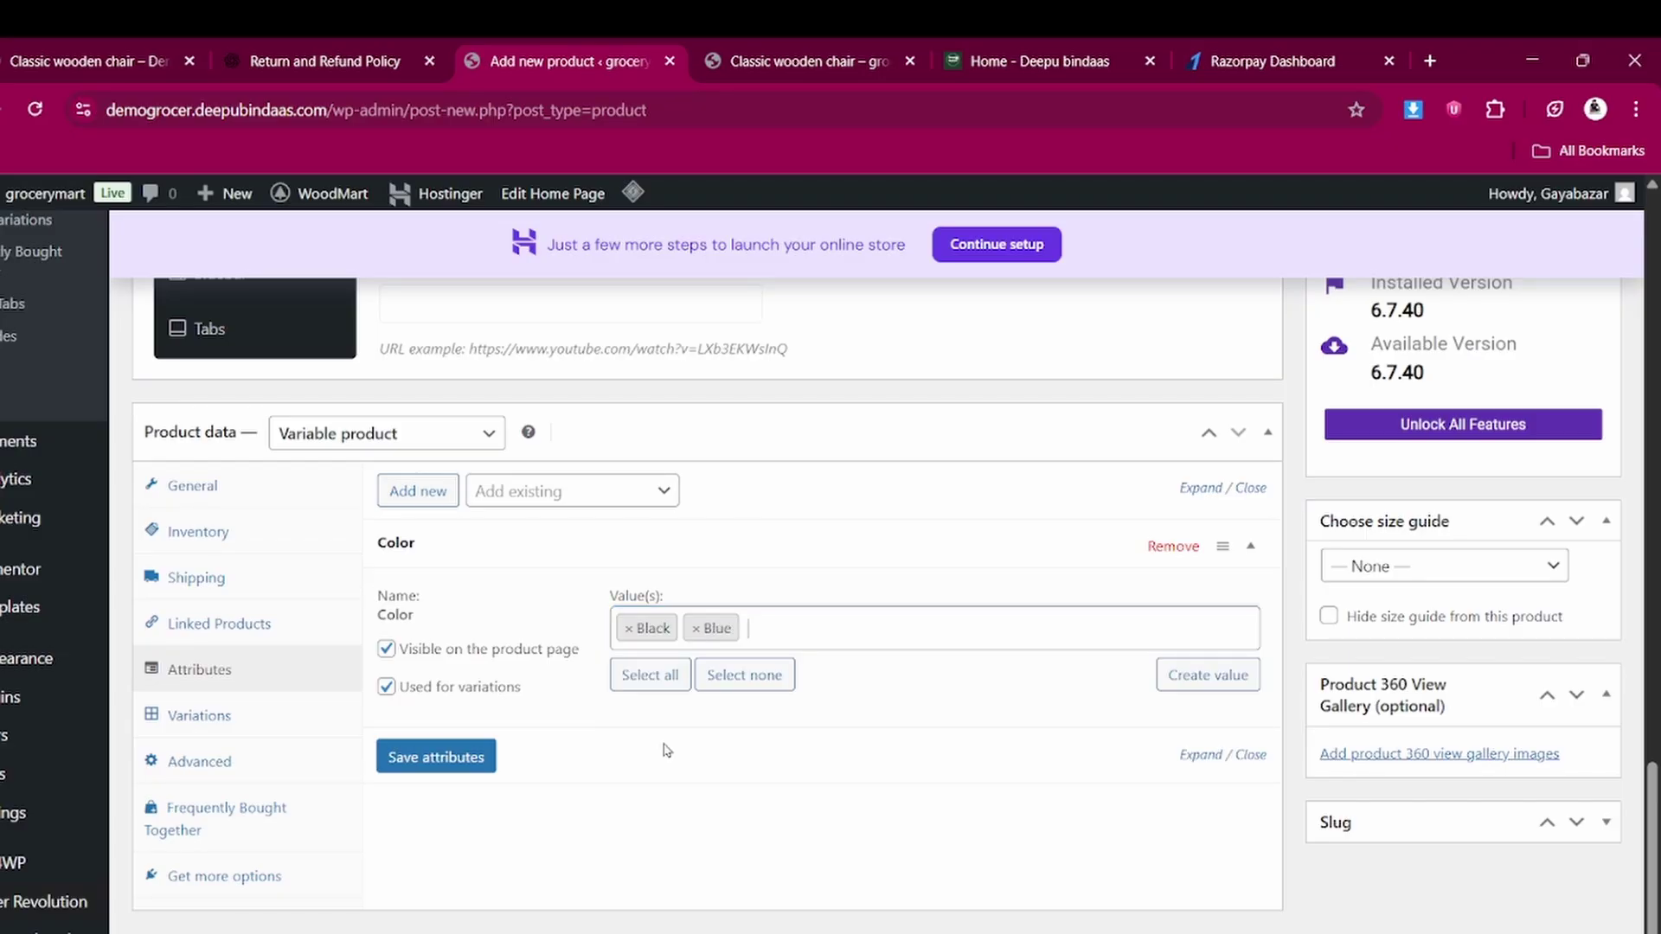
left_click(448, 758)
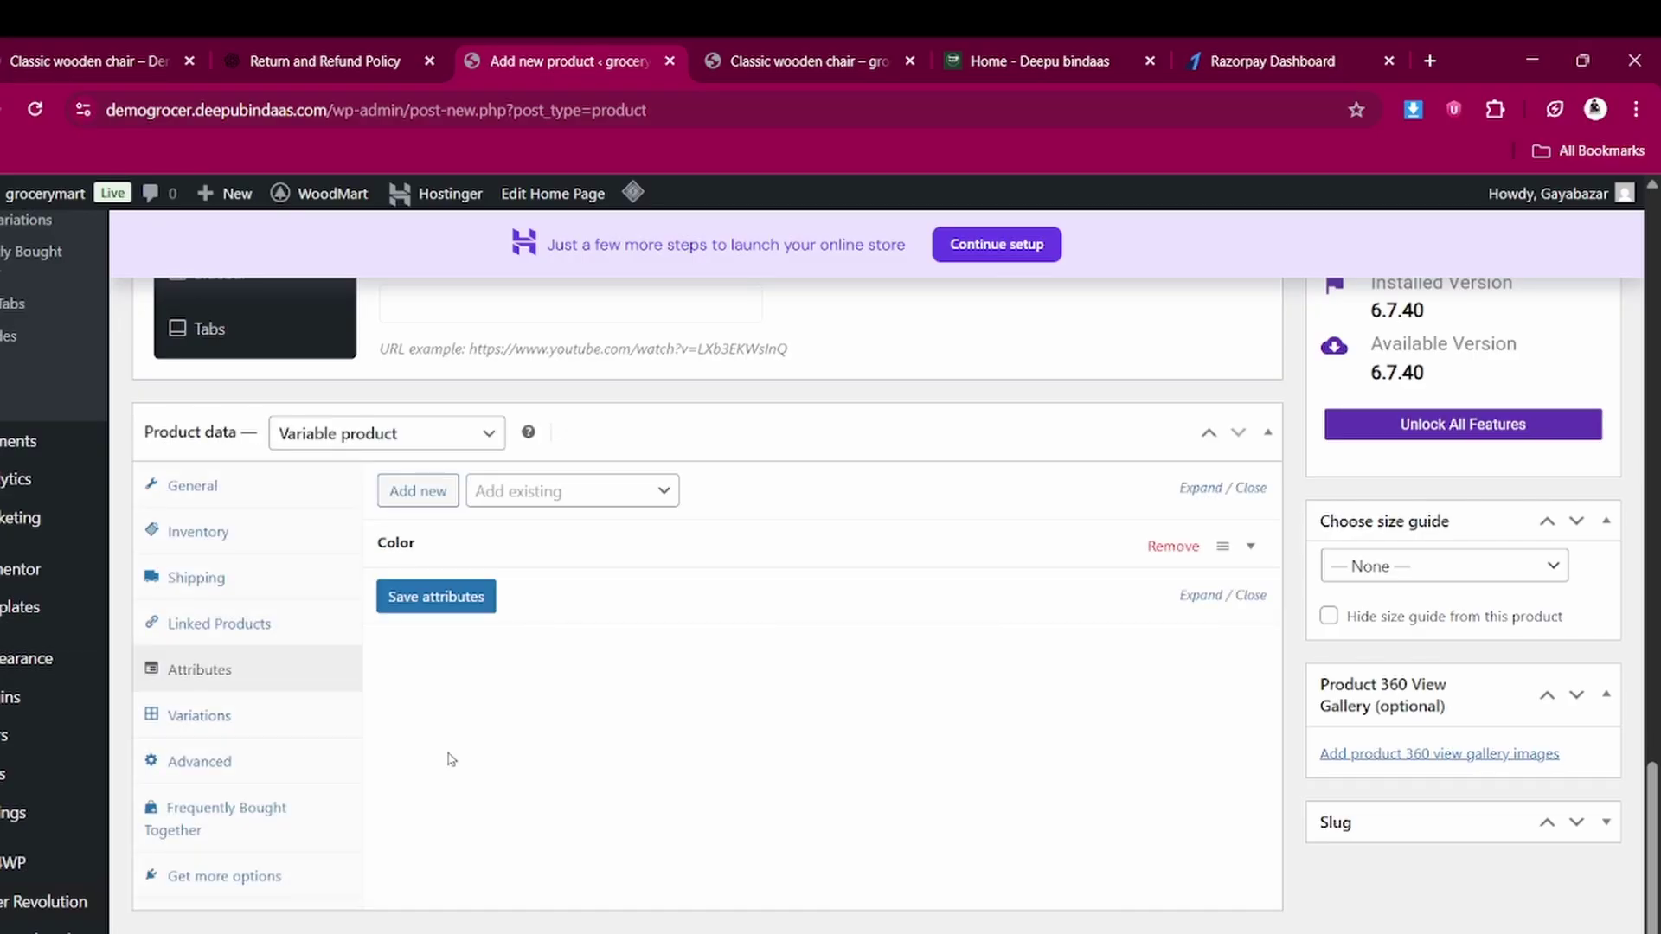
Generate variations for every colour, keeping Black as the first variation
left_click(223, 723)
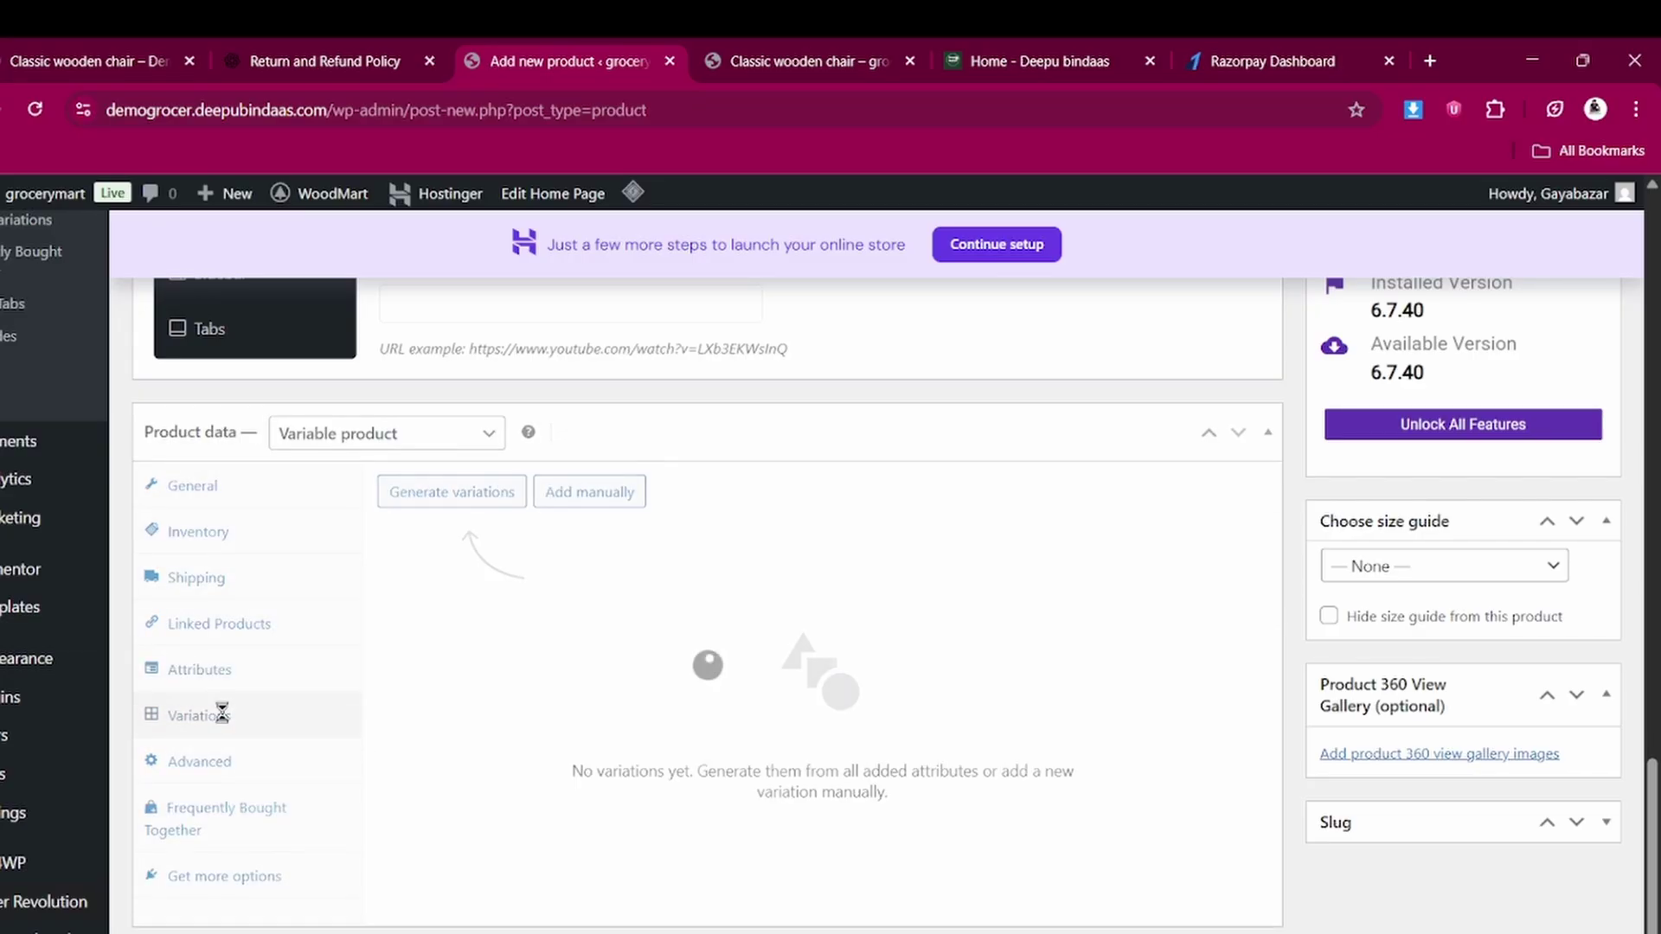
left_click(483, 502)
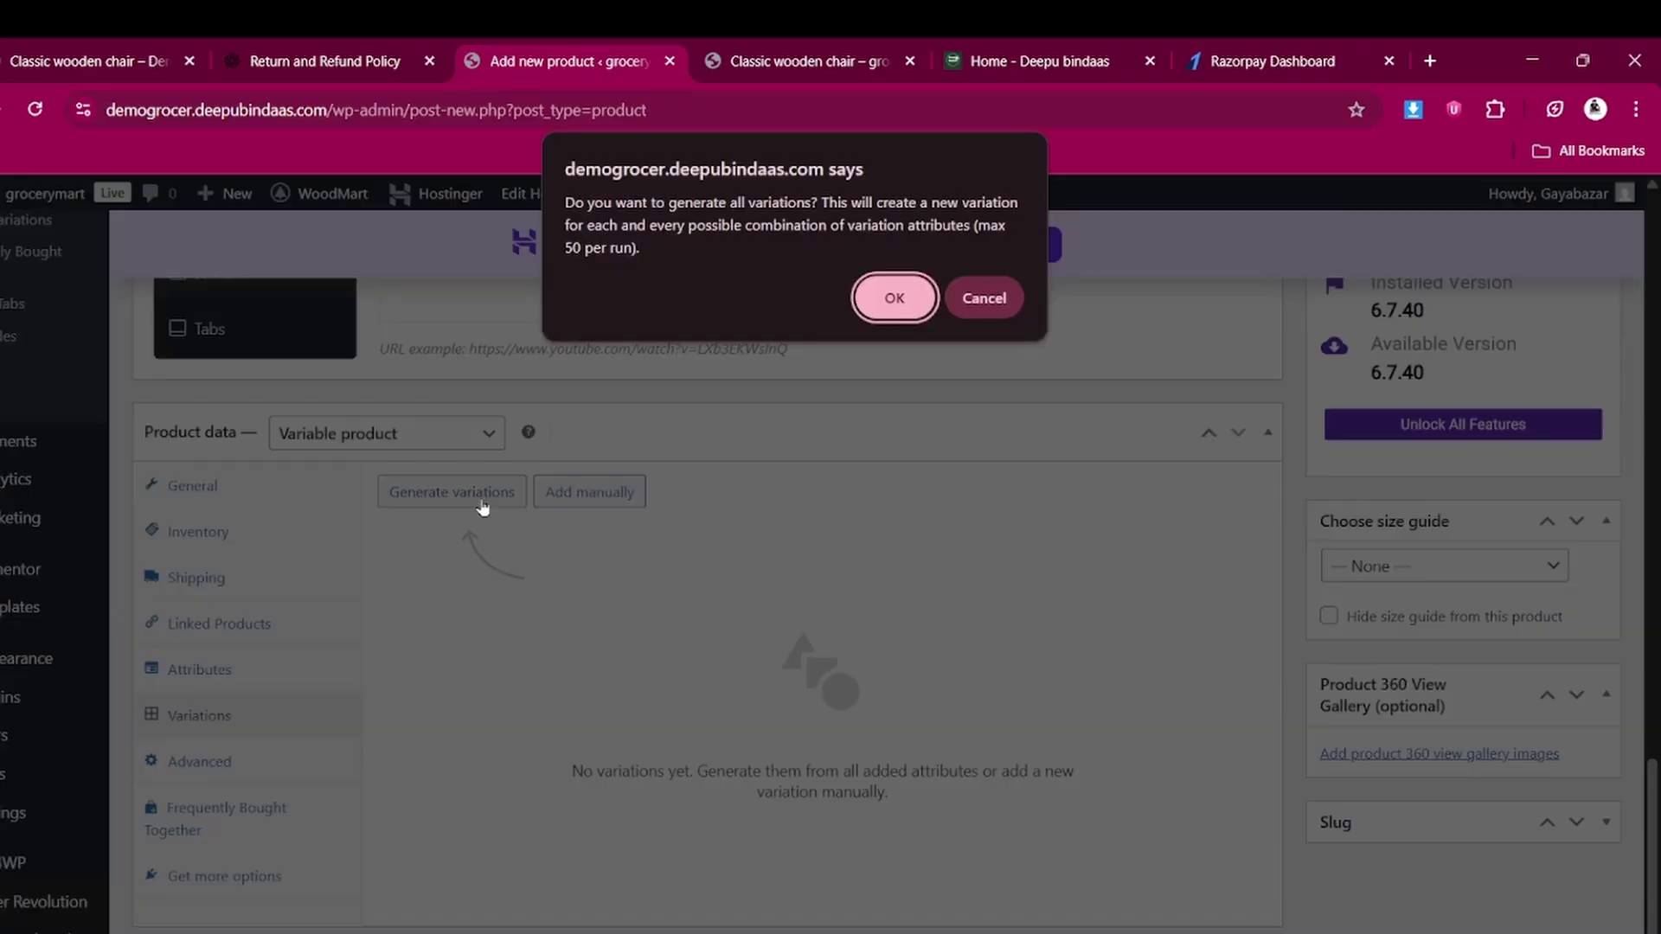
left_click(901, 297)
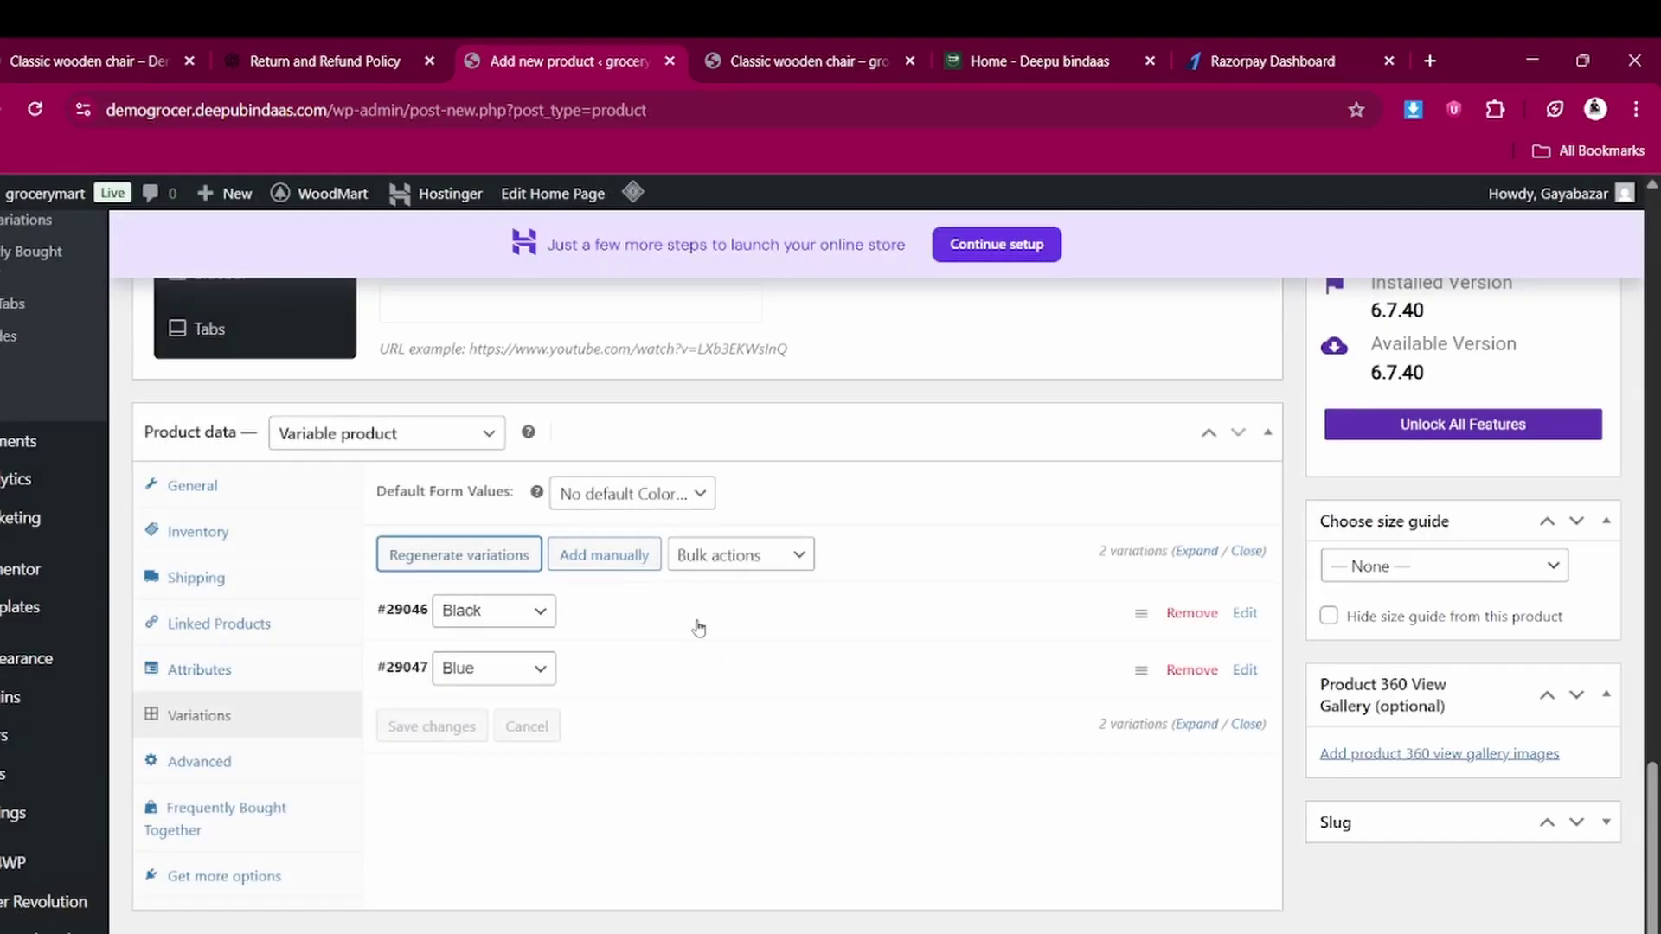
left_click(539, 613)
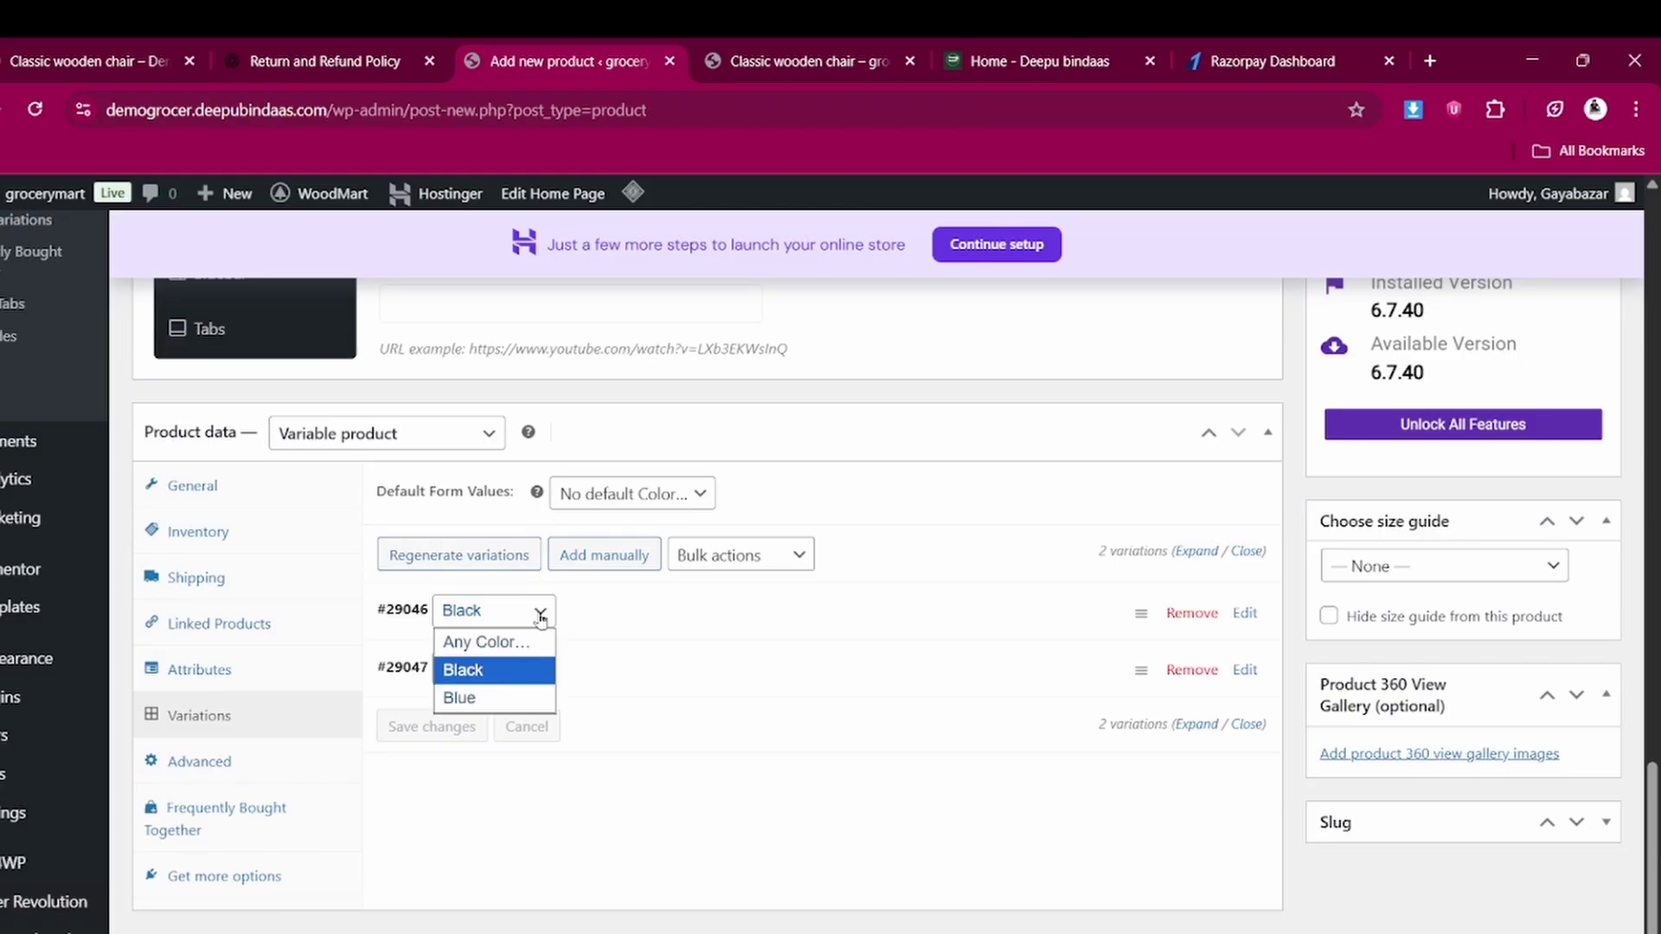
left_click(539, 614)
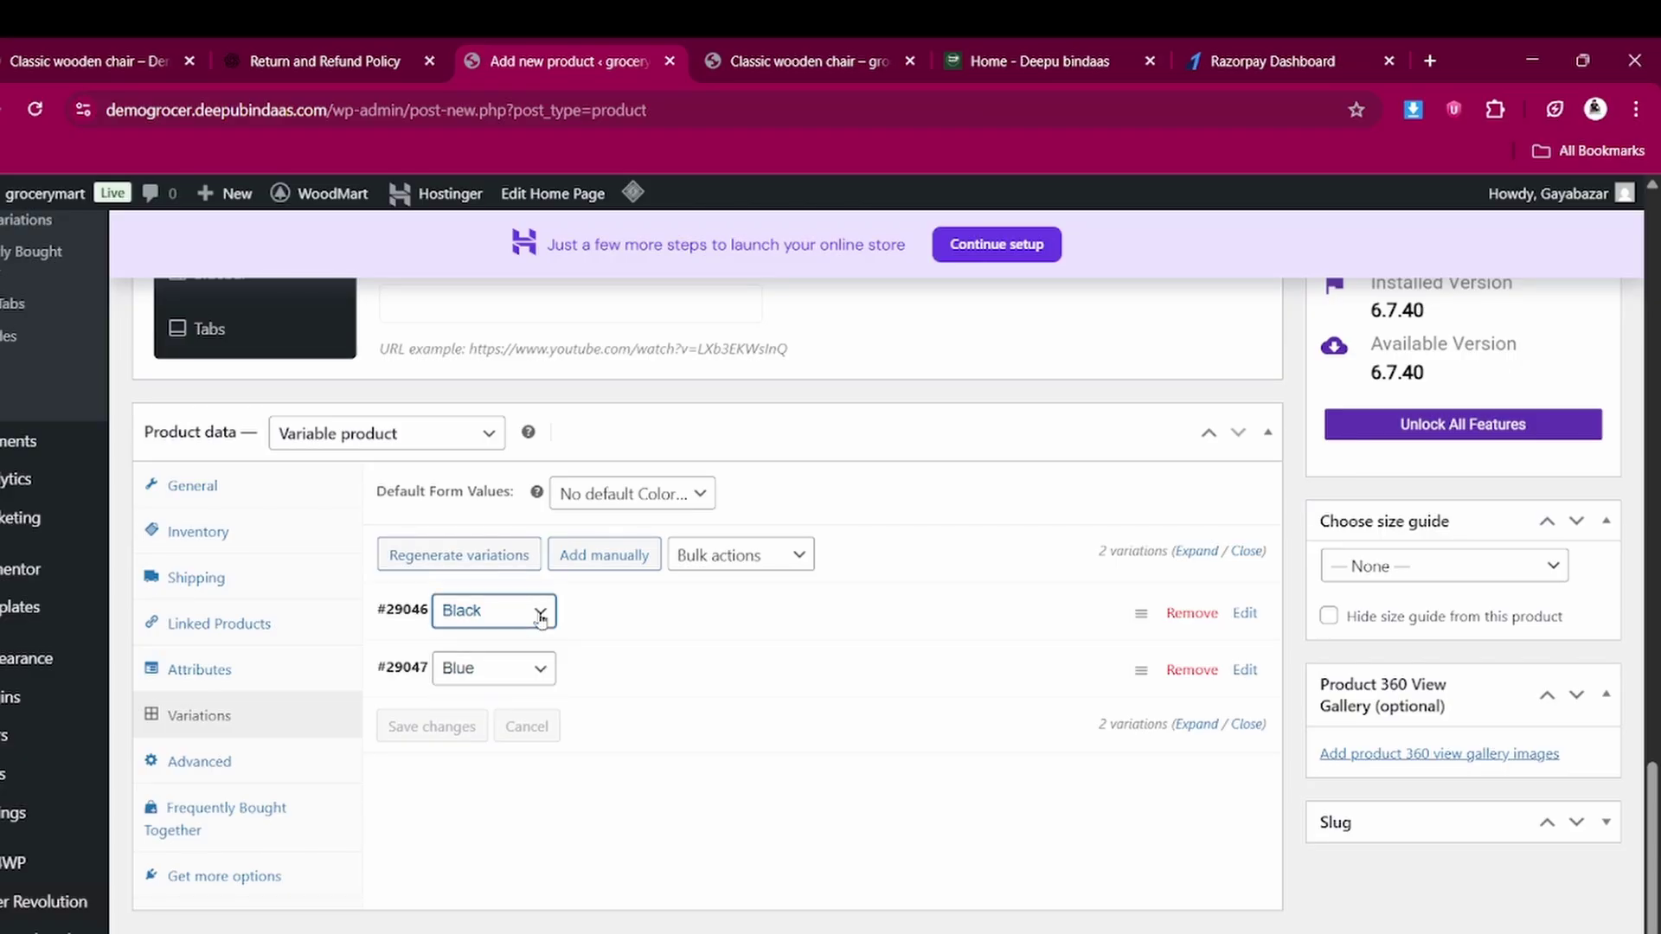
Set the black t-shirt photo as the Black variation's image
left_click(1245, 614)
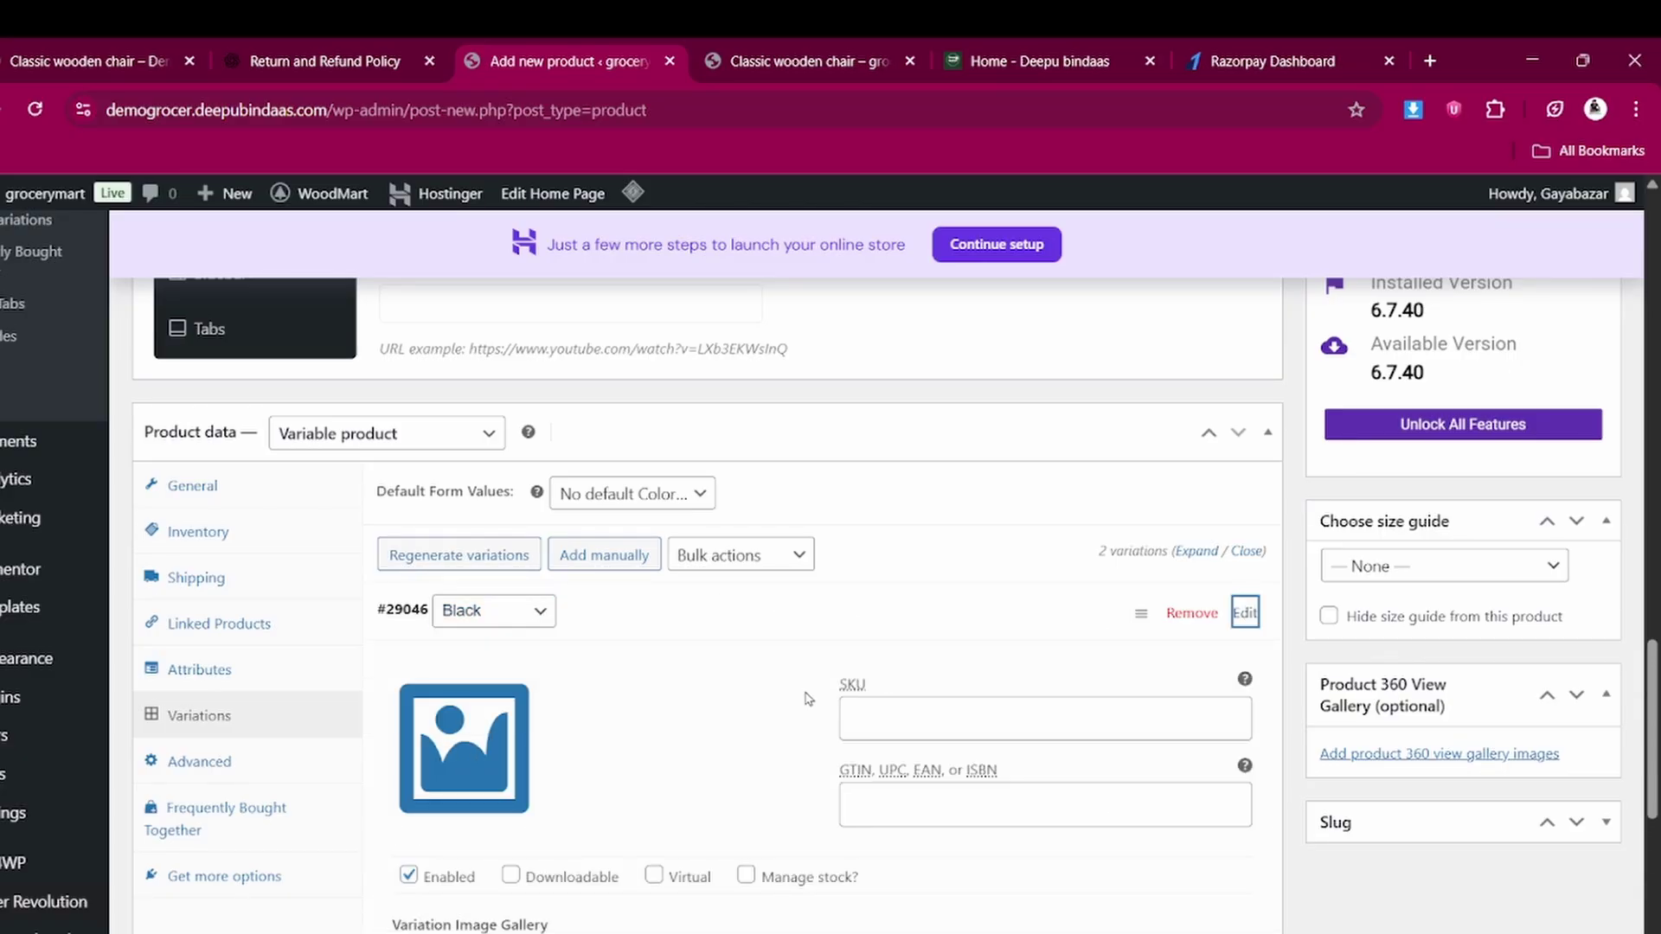
scroll(808, 699, "down", 3)
left_click(480, 564)
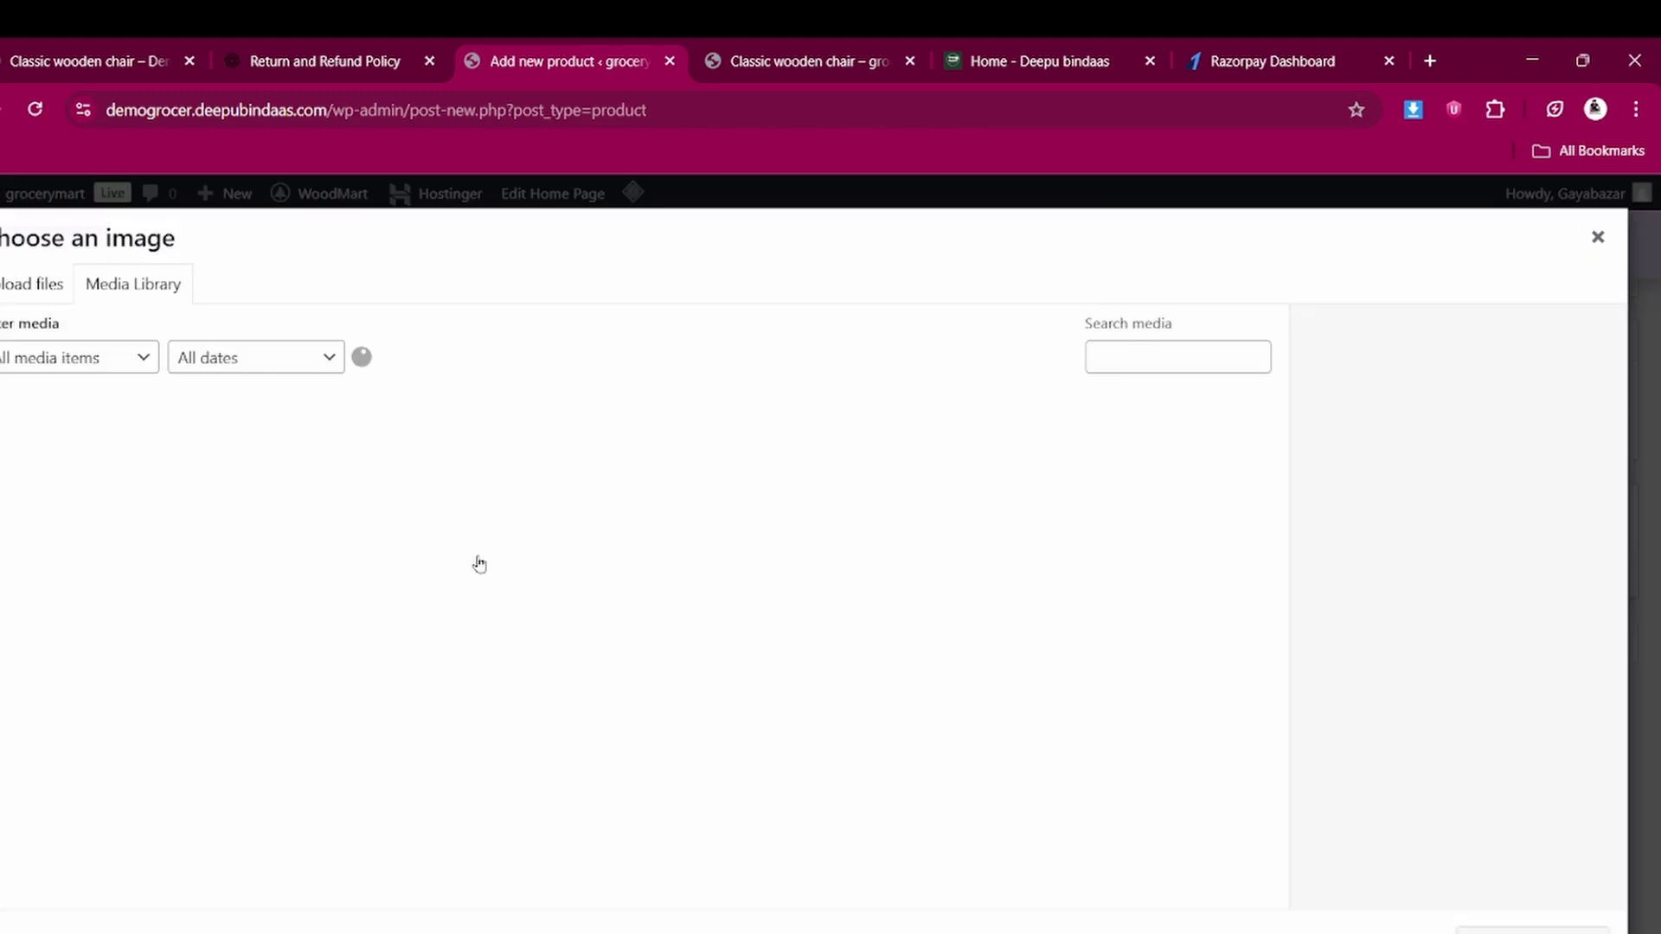
left_click(226, 458)
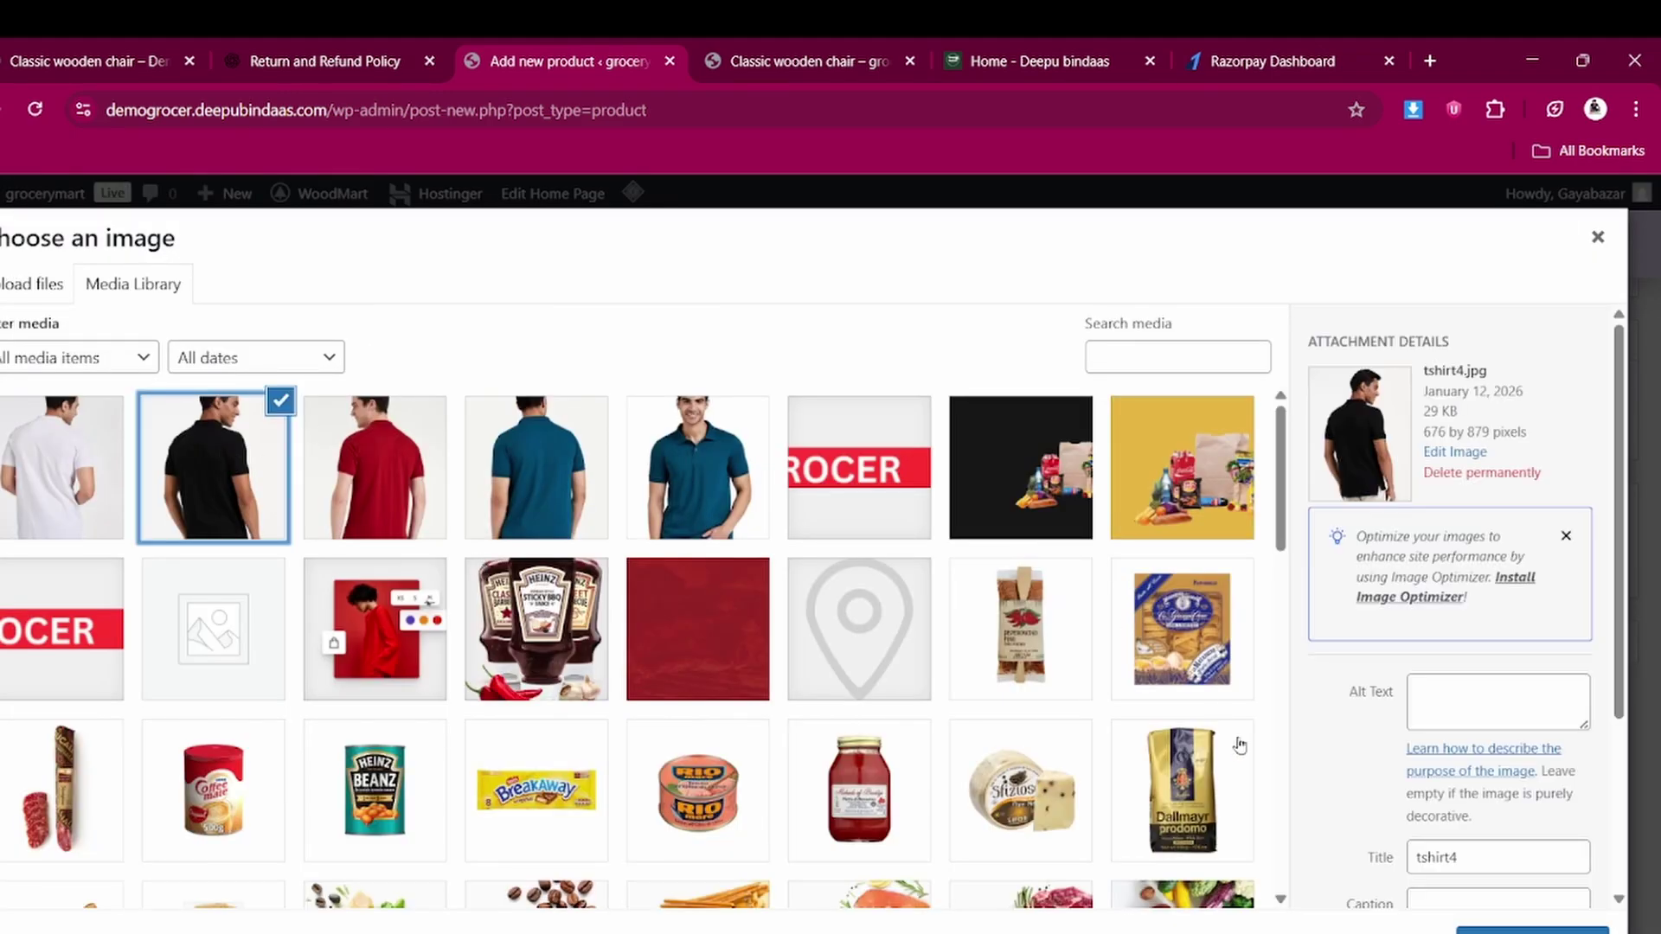
left_click(1531, 924)
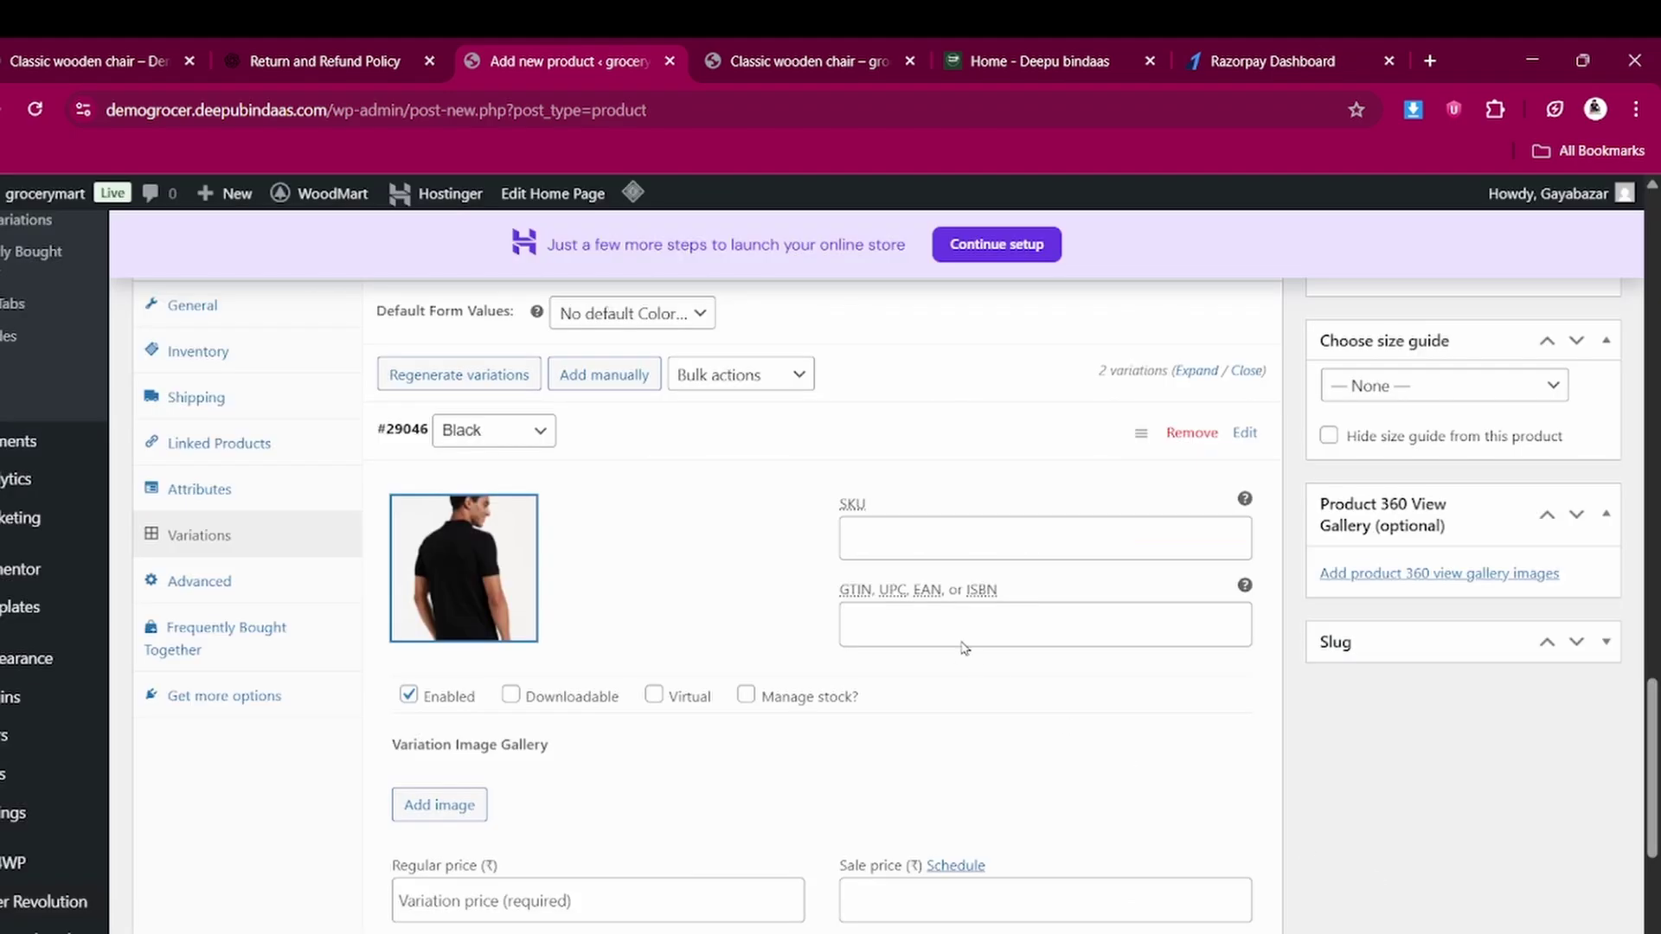
Give the Black variation SKU 1223, regular price 1200 and sale price 249
scroll(955, 632, "down", 1)
left_click(897, 436)
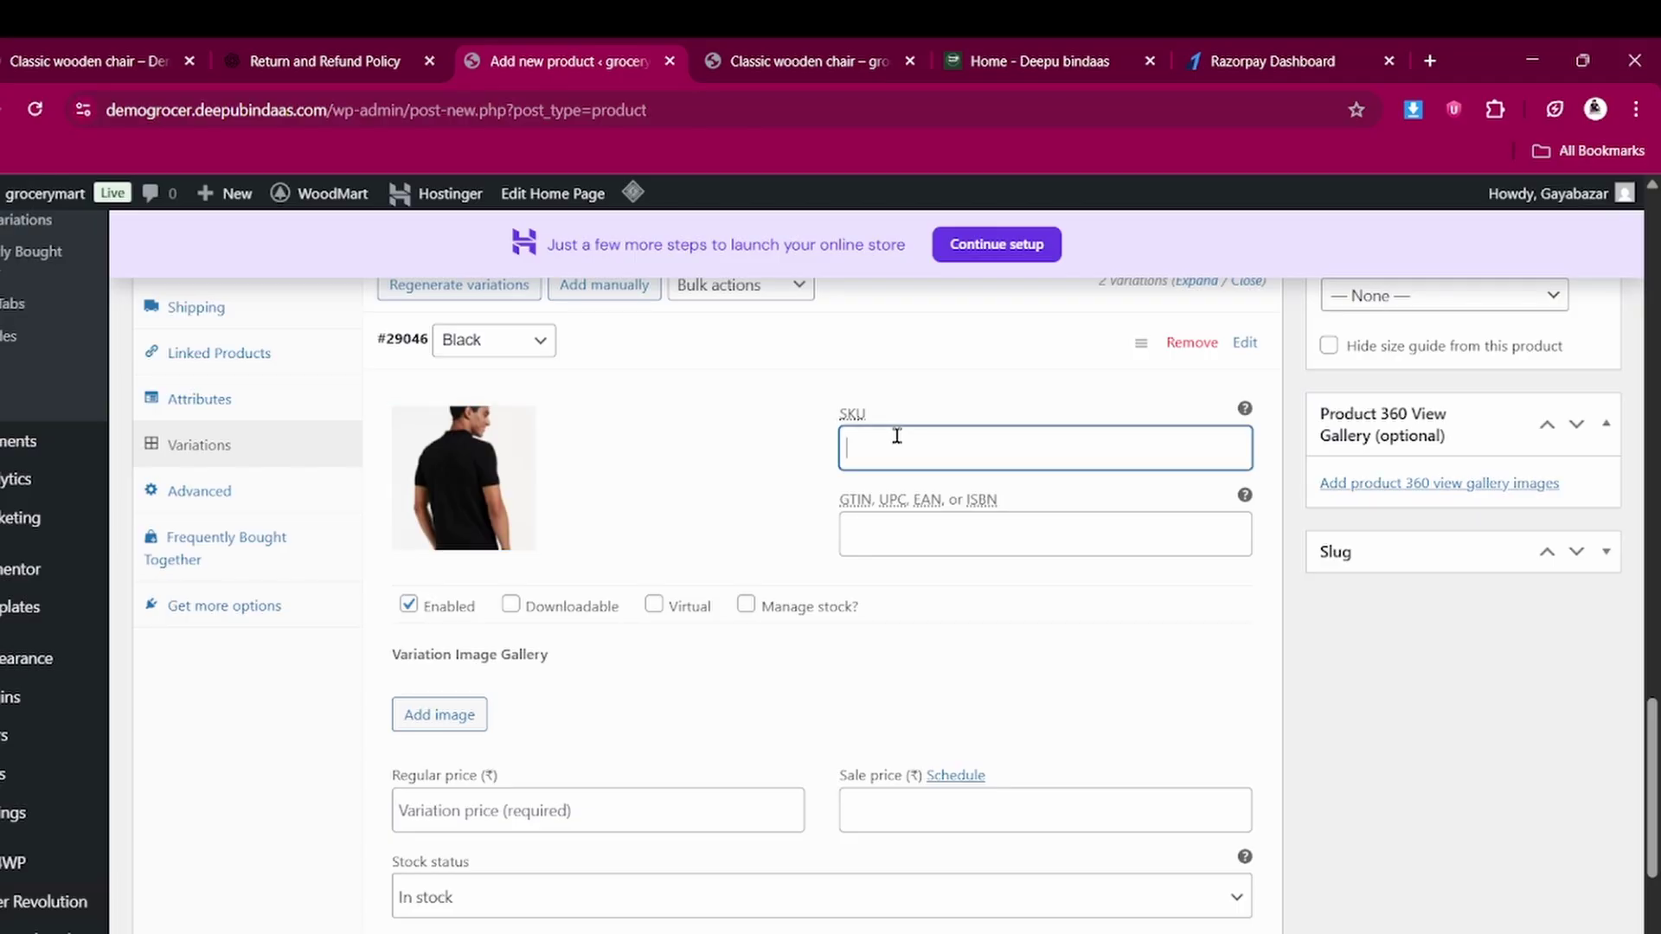
scroll(897, 436, "down", 1)
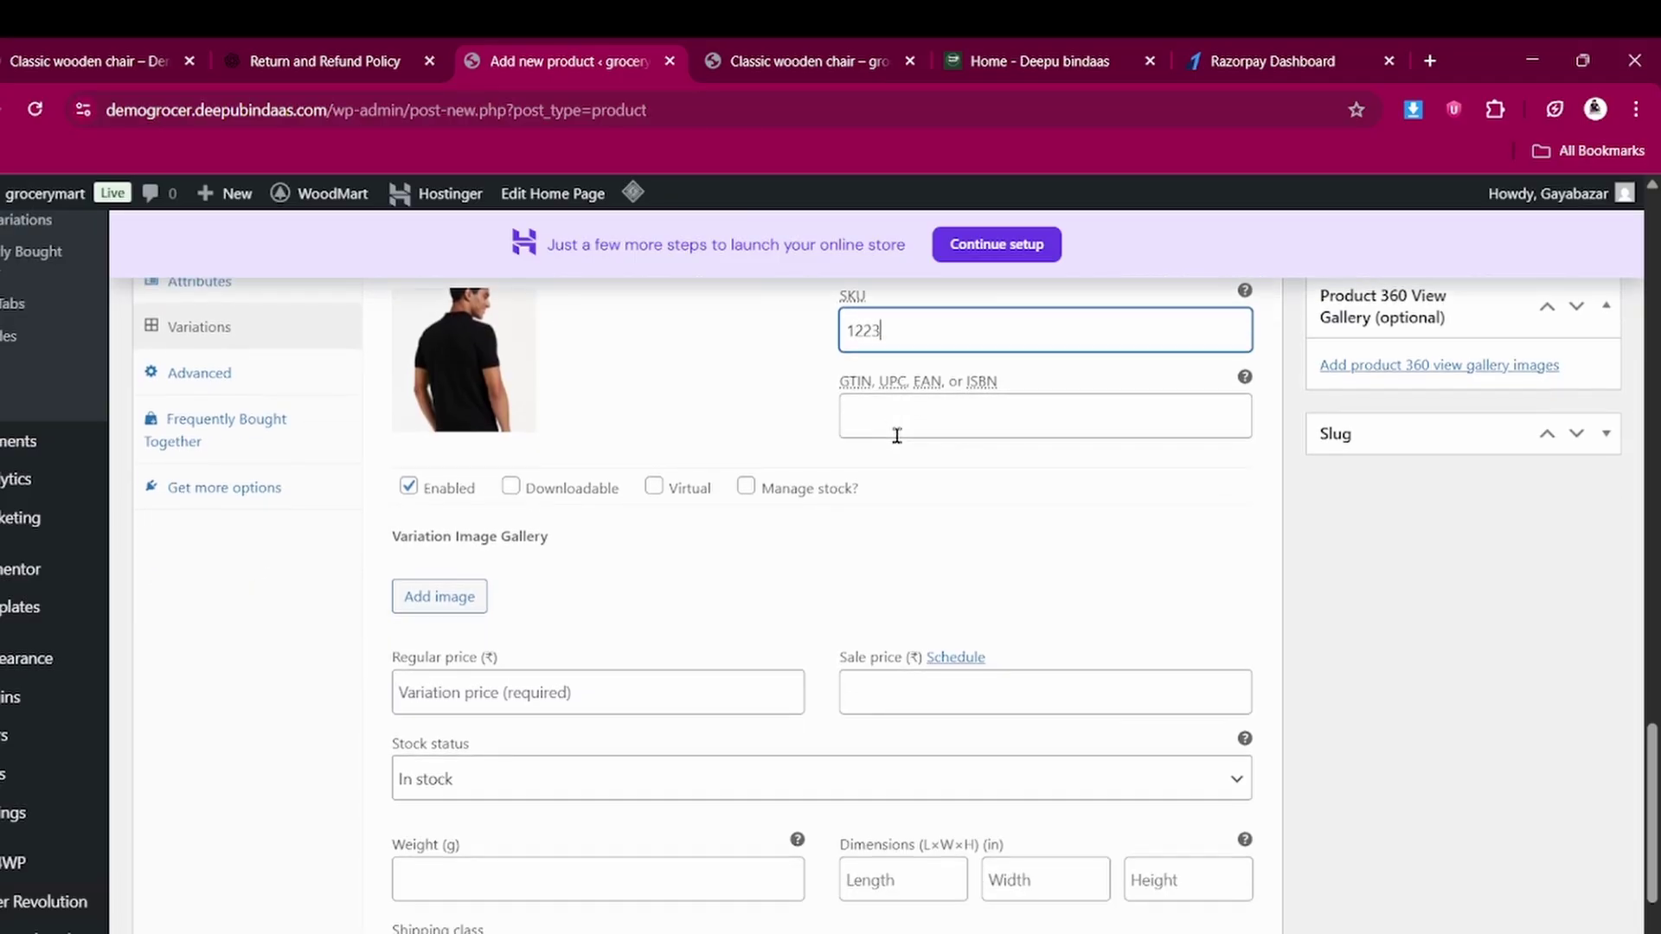
left_click(508, 688)
type("1200")
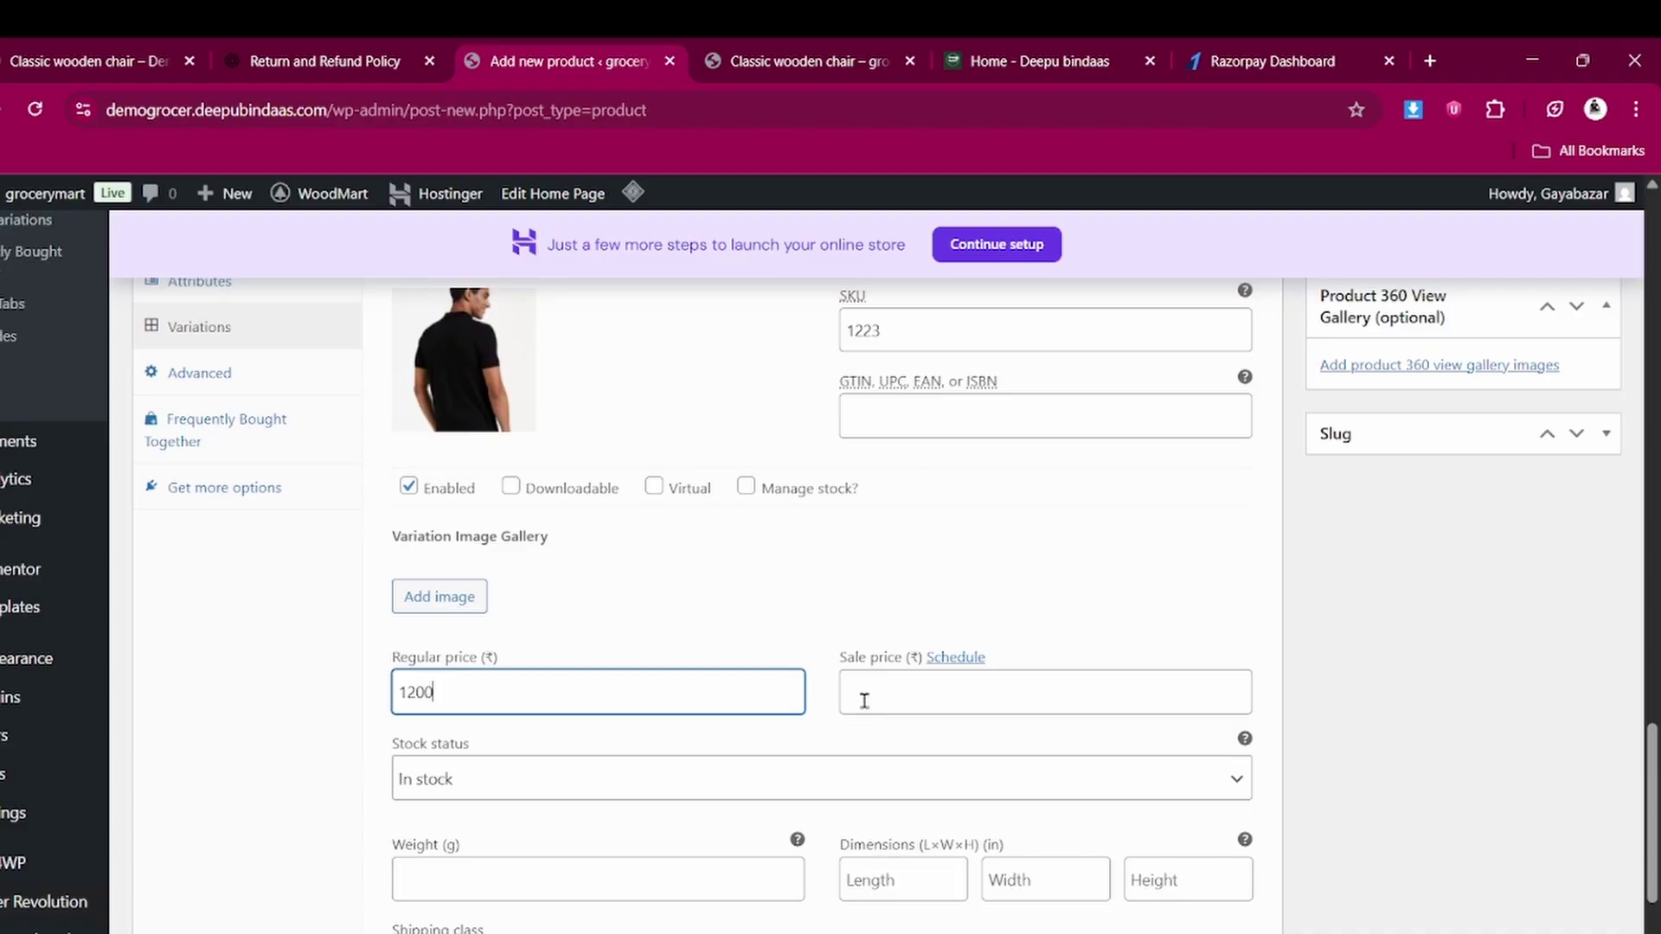
left_click(864, 700)
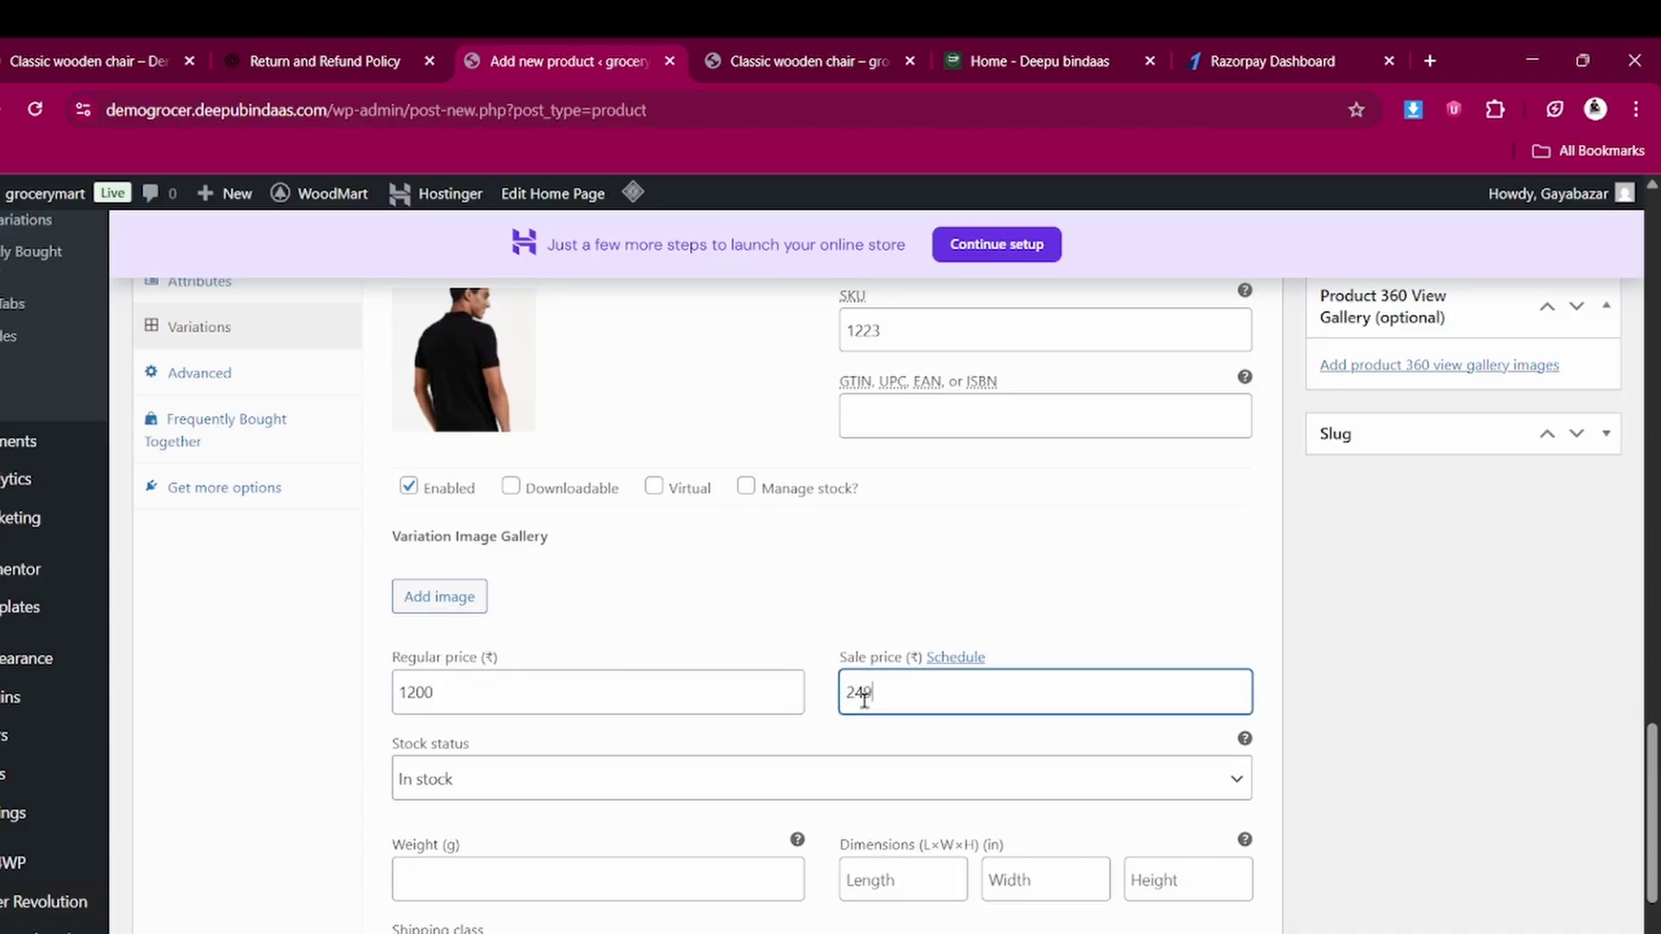
scroll(782, 682, "down", 4)
scroll(538, 626, "down", 1)
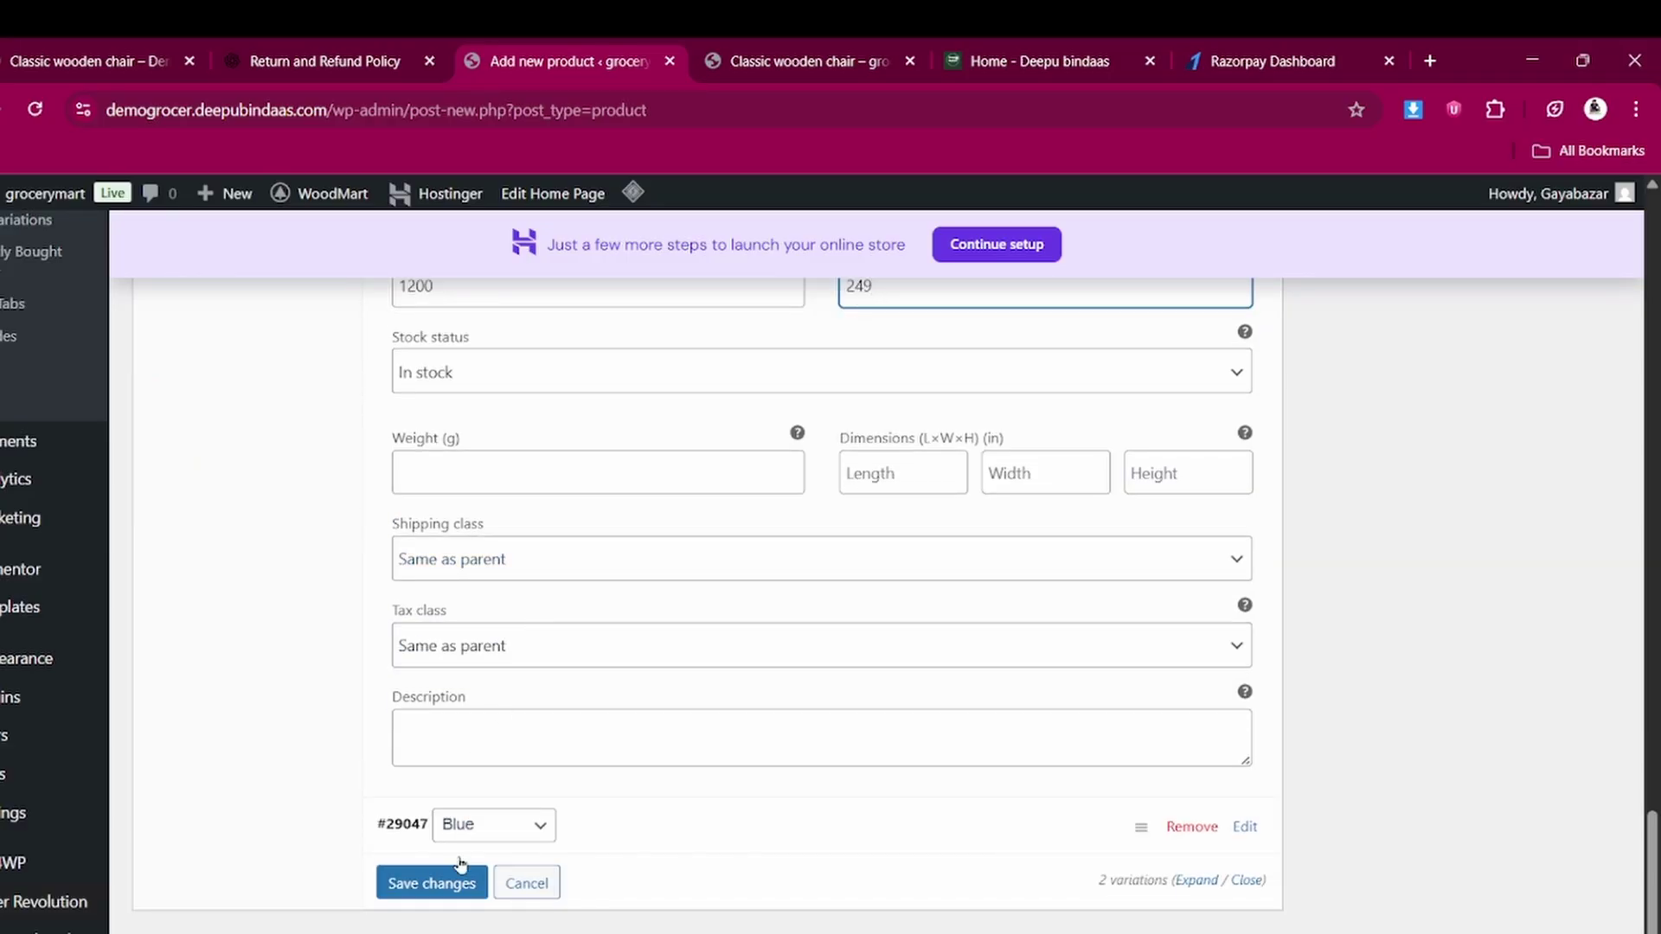
left_click(1246, 827)
Set the front-view blue polo photo as the Blue variation's image
scroll(1120, 802, "down", 3)
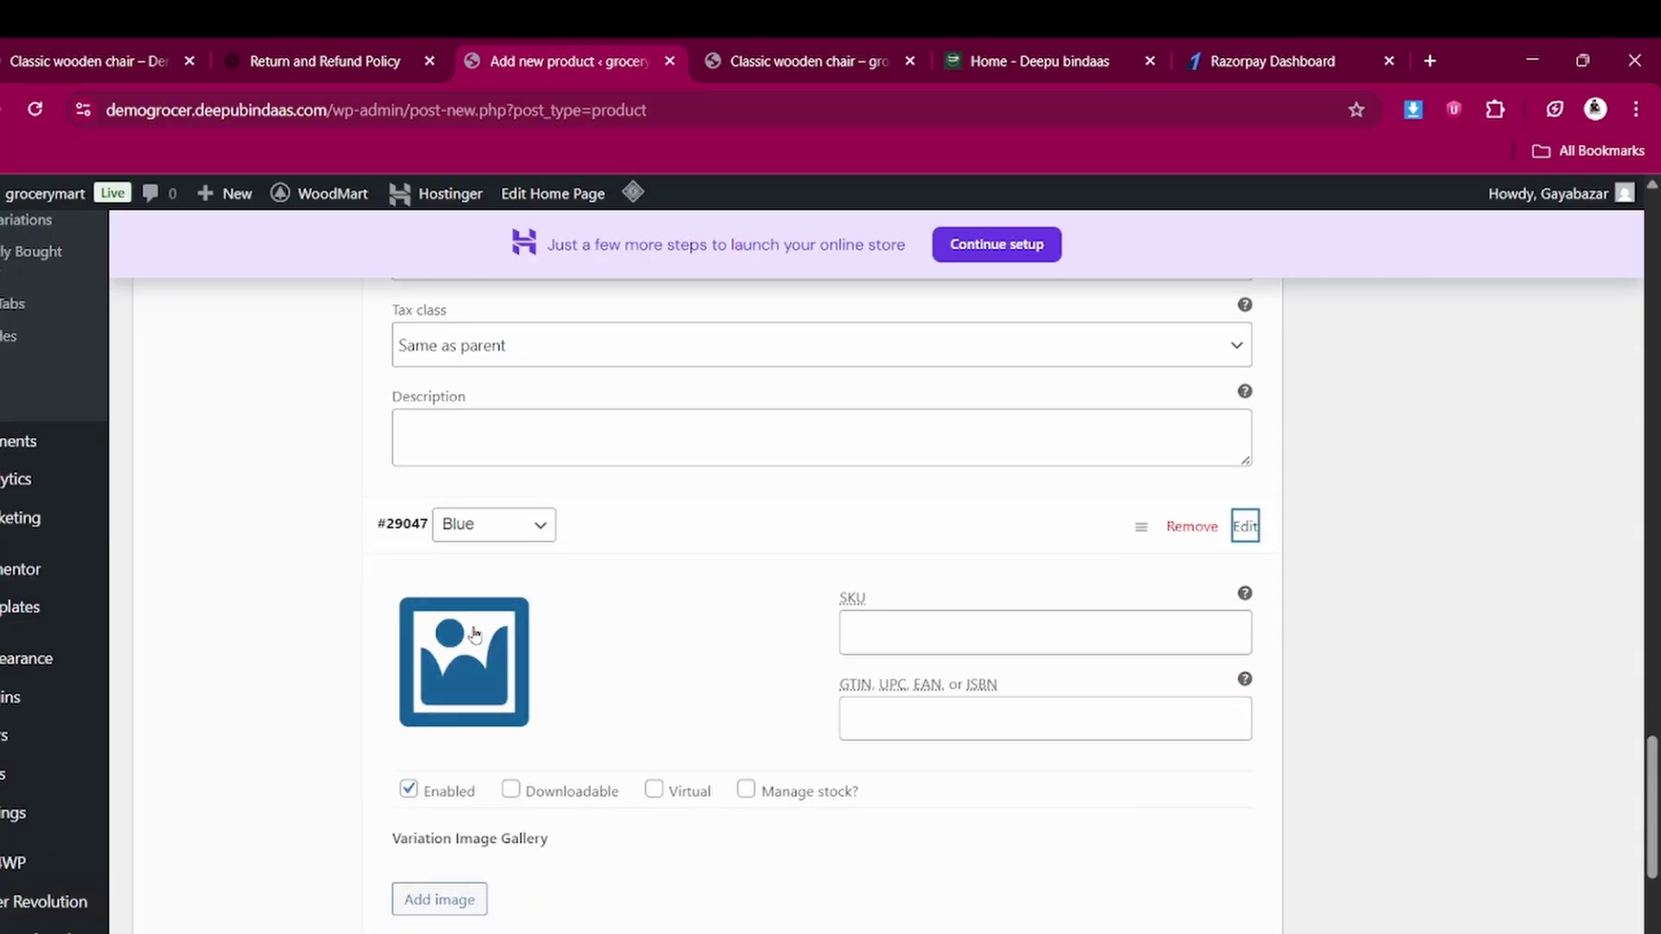
left_click(467, 664)
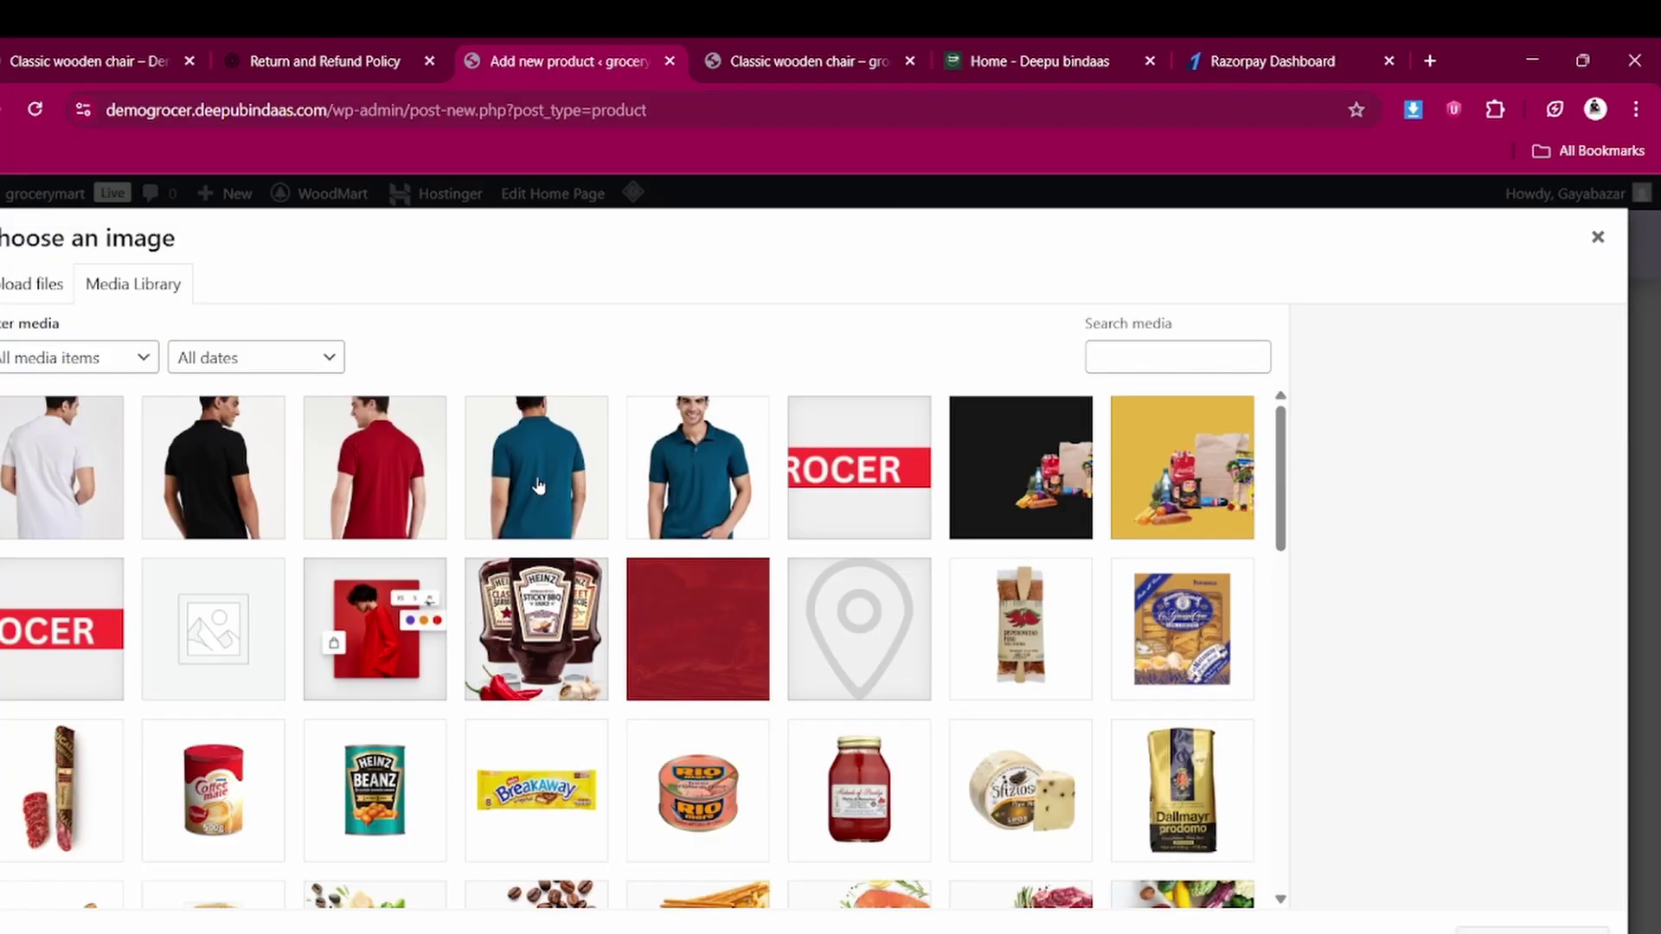
left_click(702, 481)
left_click(1533, 933)
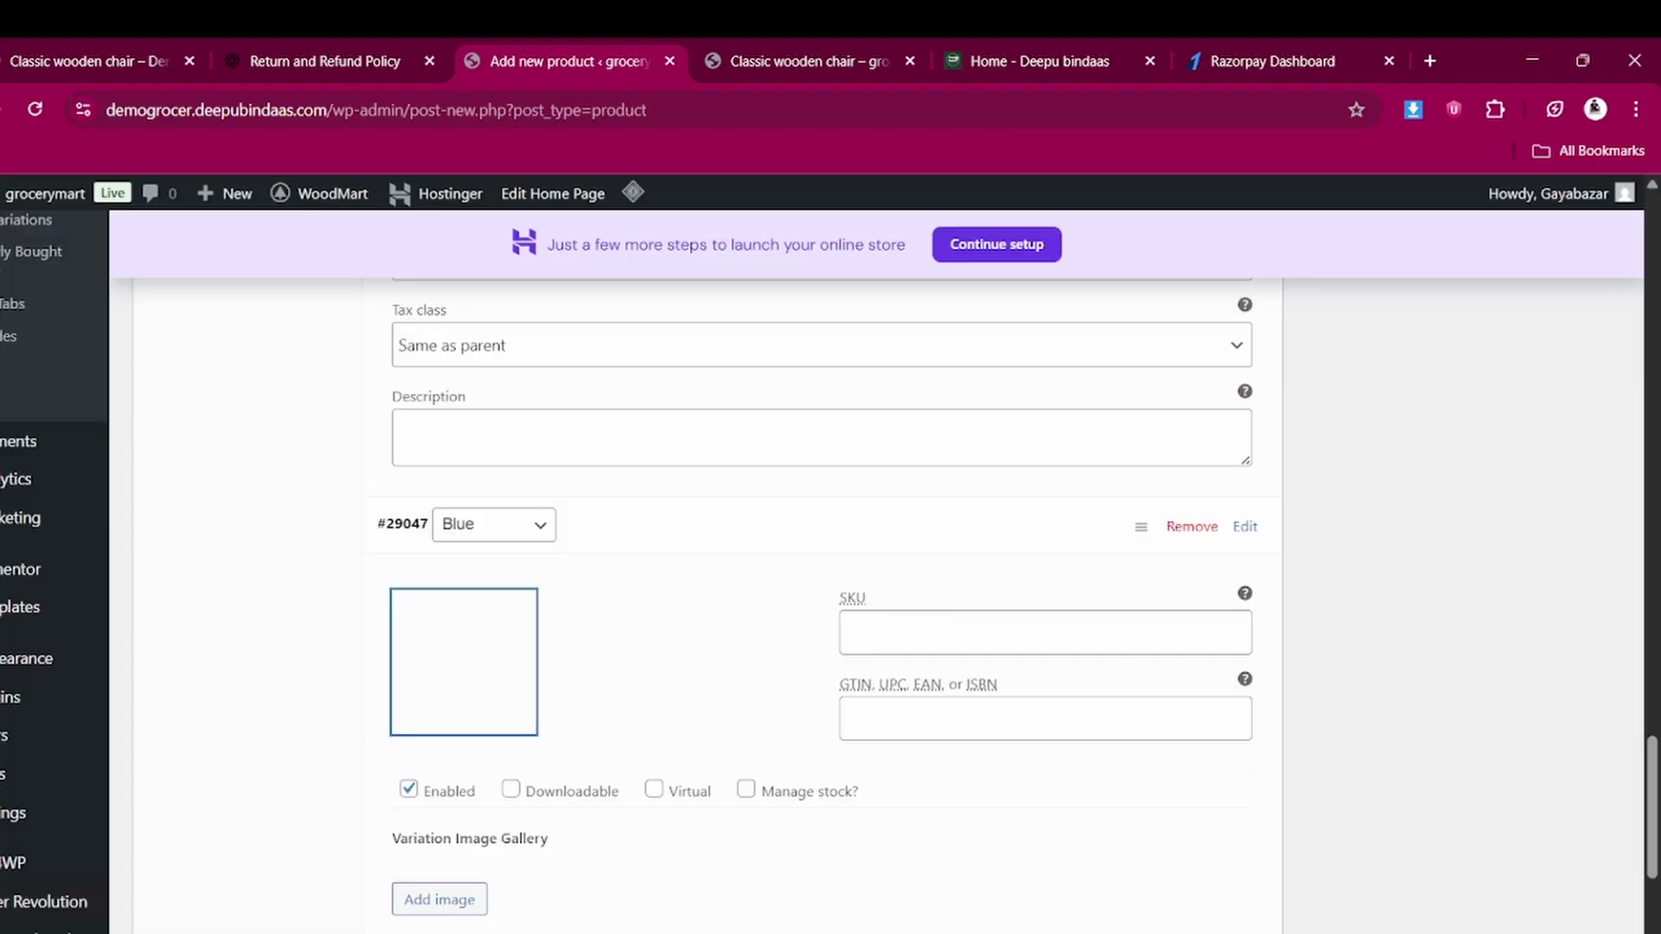
Give the Blue variation SKU 12345, price 1200, sale price 249, and save the variations
left_click(901, 636)
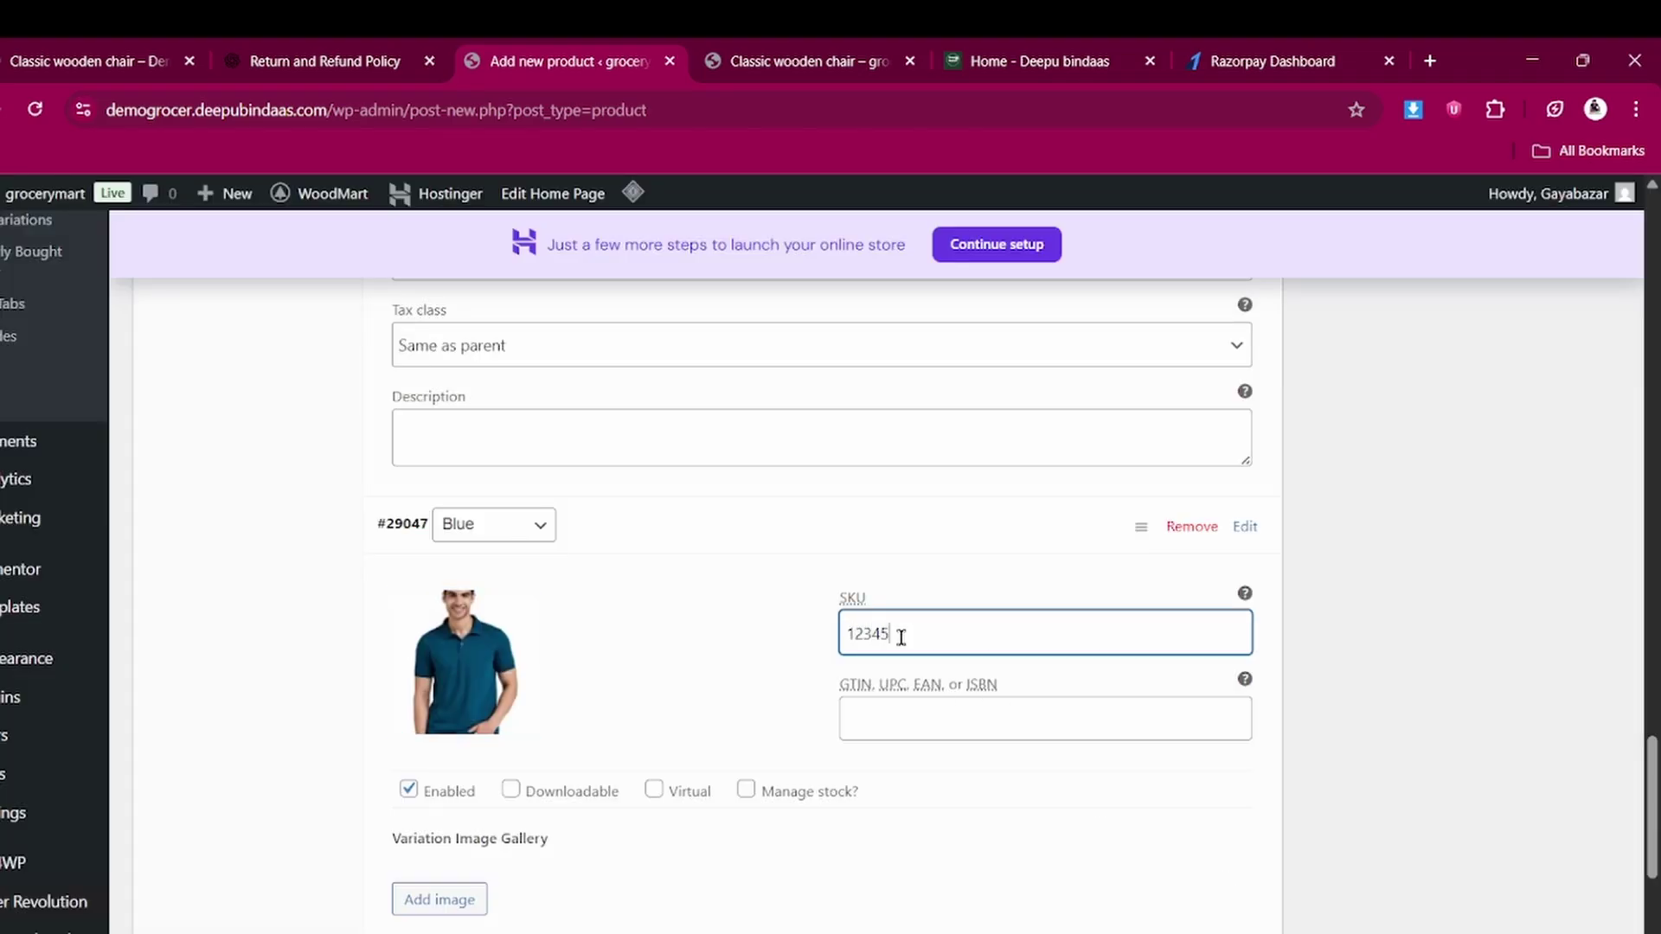
scroll(901, 638, "down", 2)
scroll(560, 730, "down", 2)
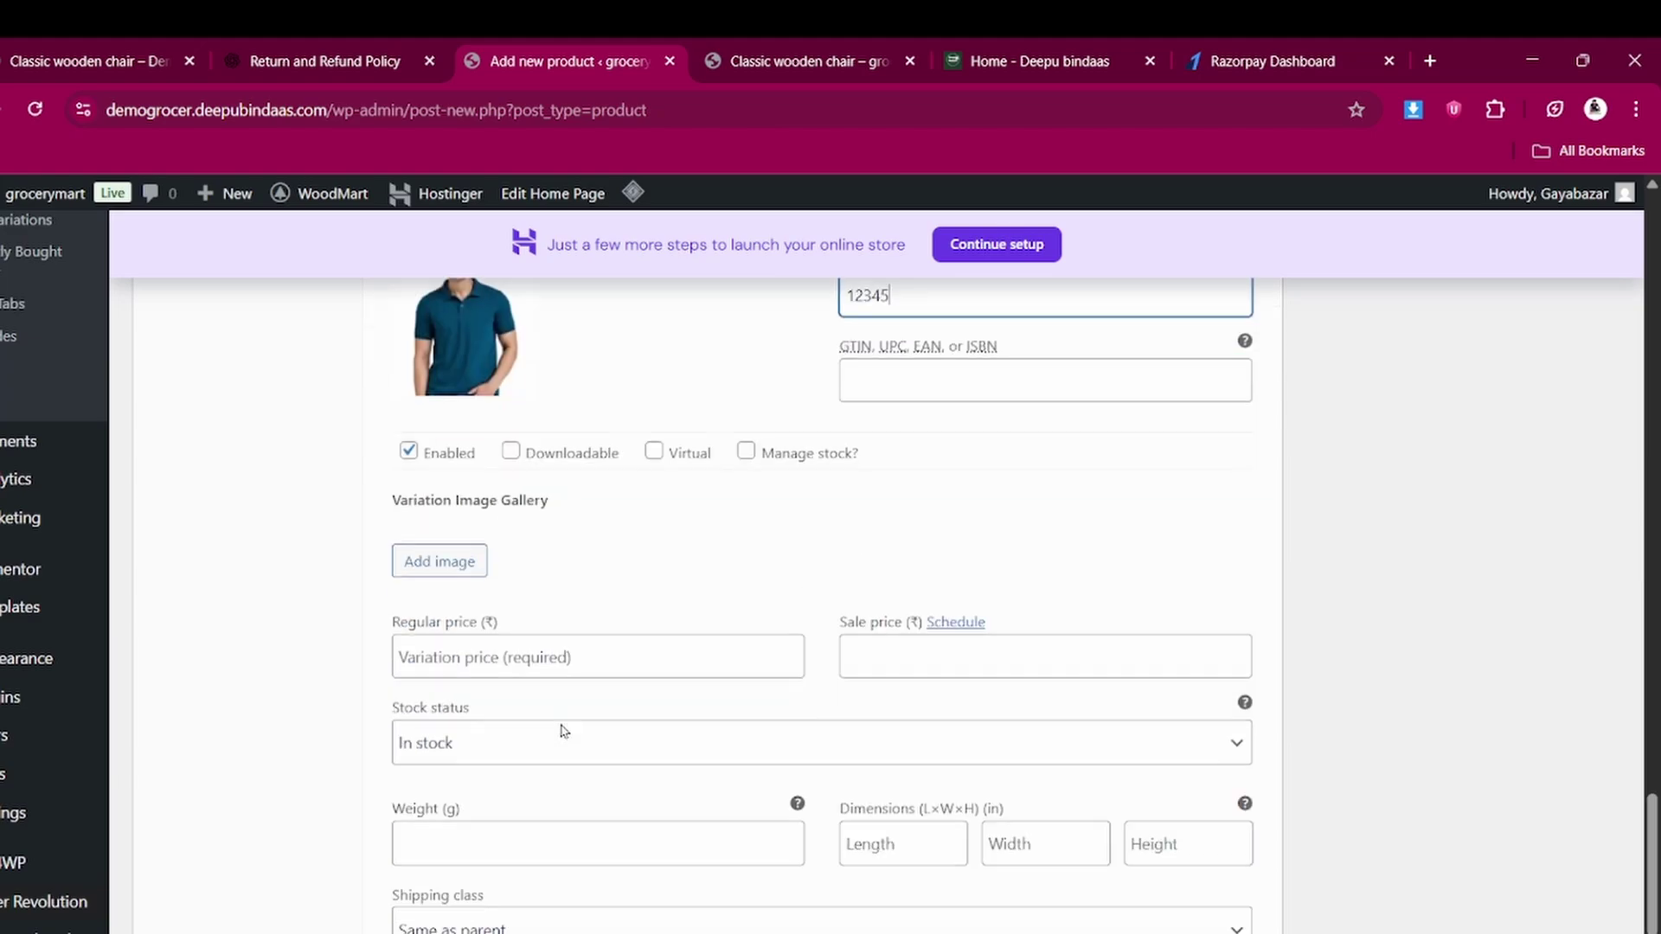
left_click(510, 648)
type("200")
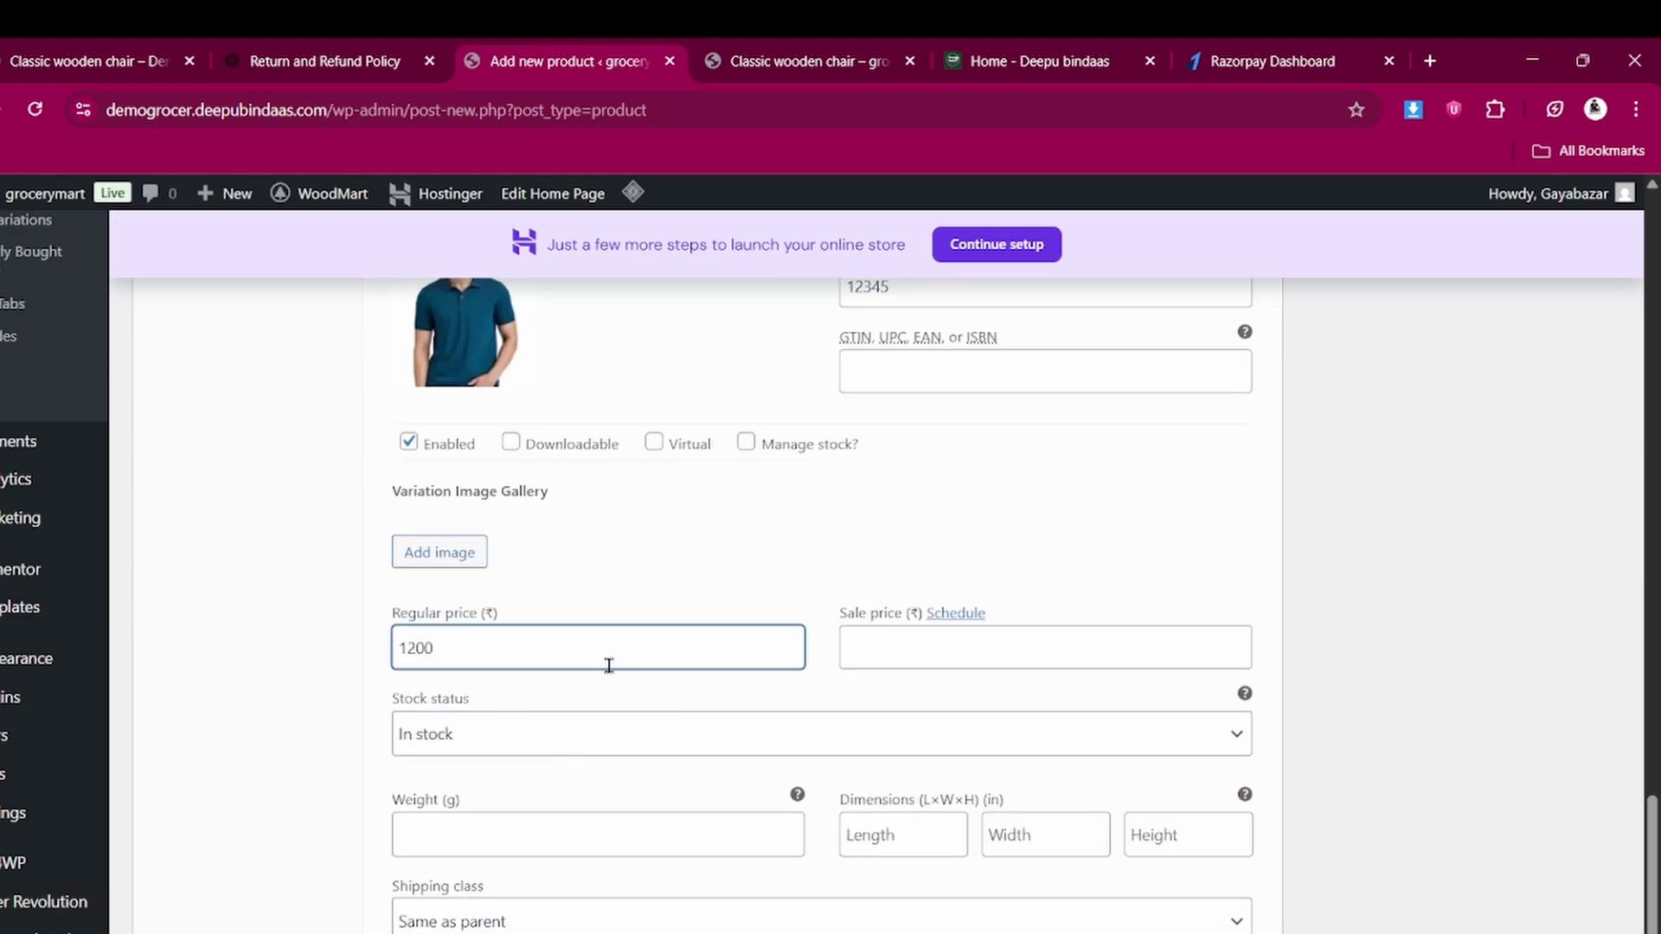
left_click(901, 638)
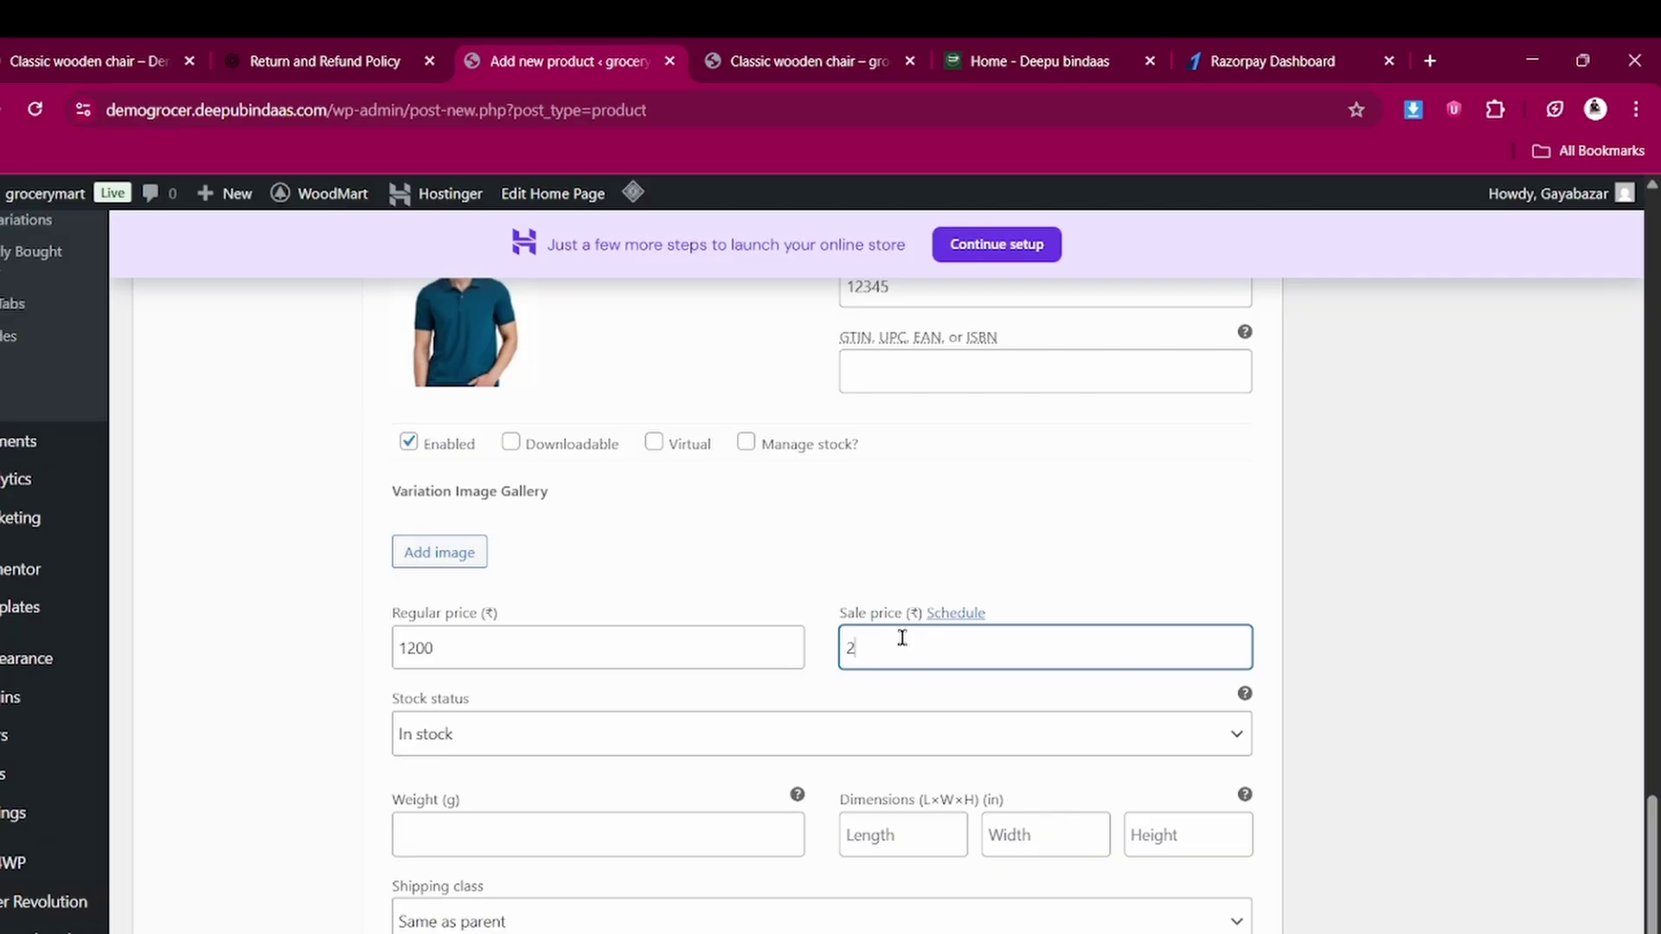
scroll(901, 637, "down", 4)
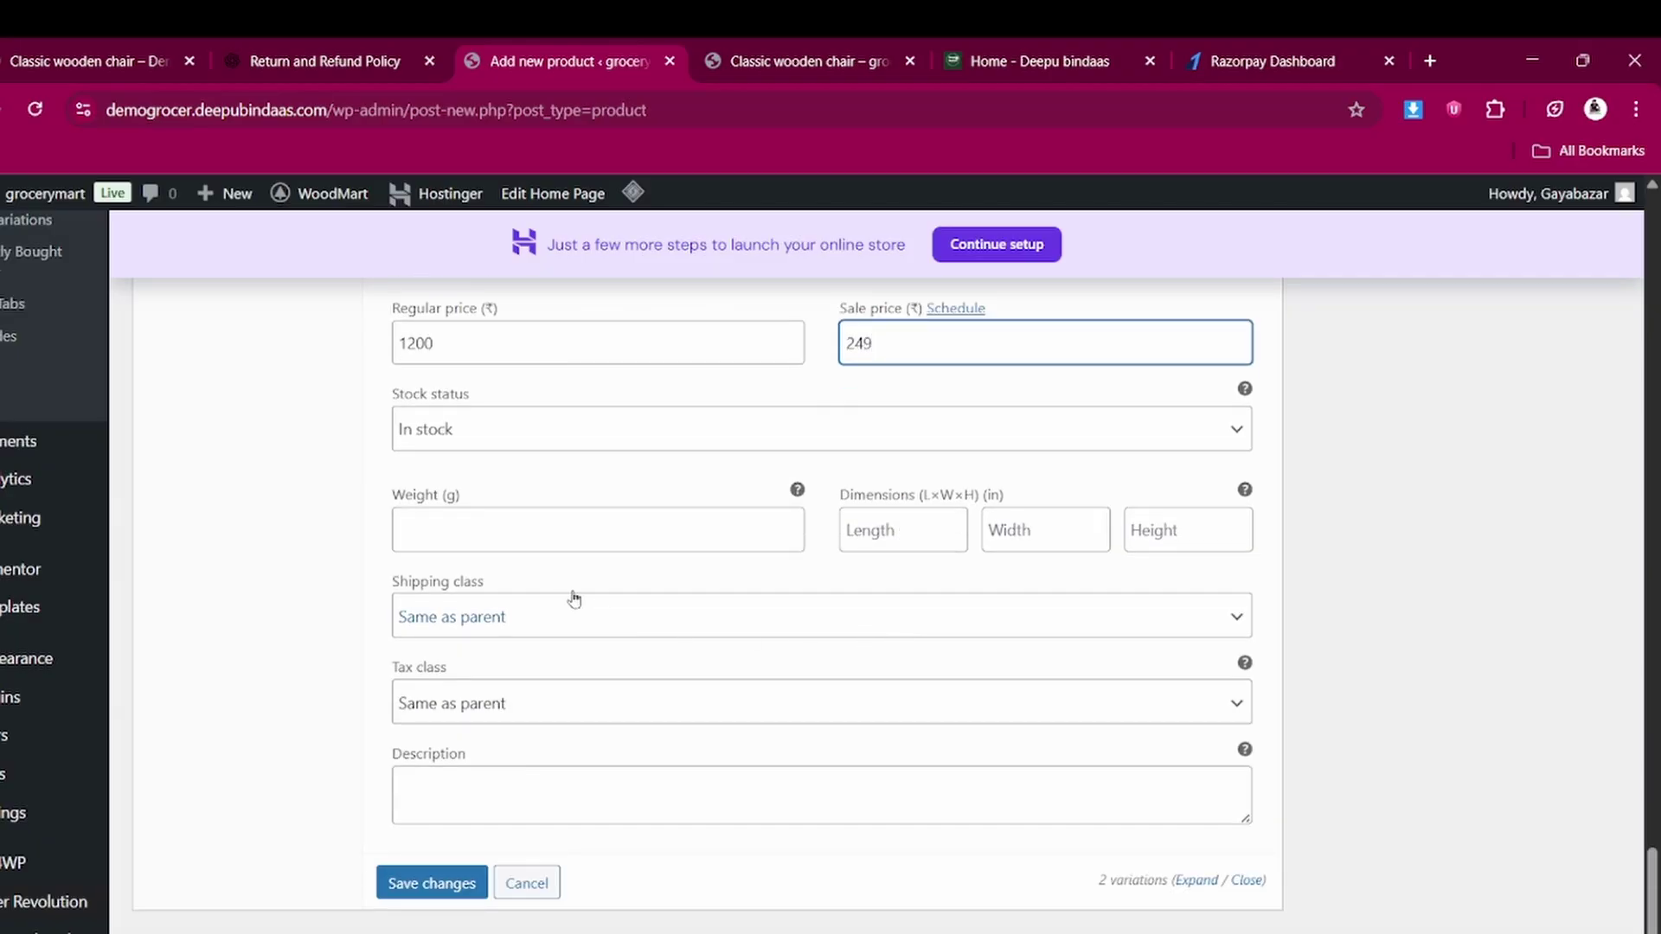
left_click(435, 886)
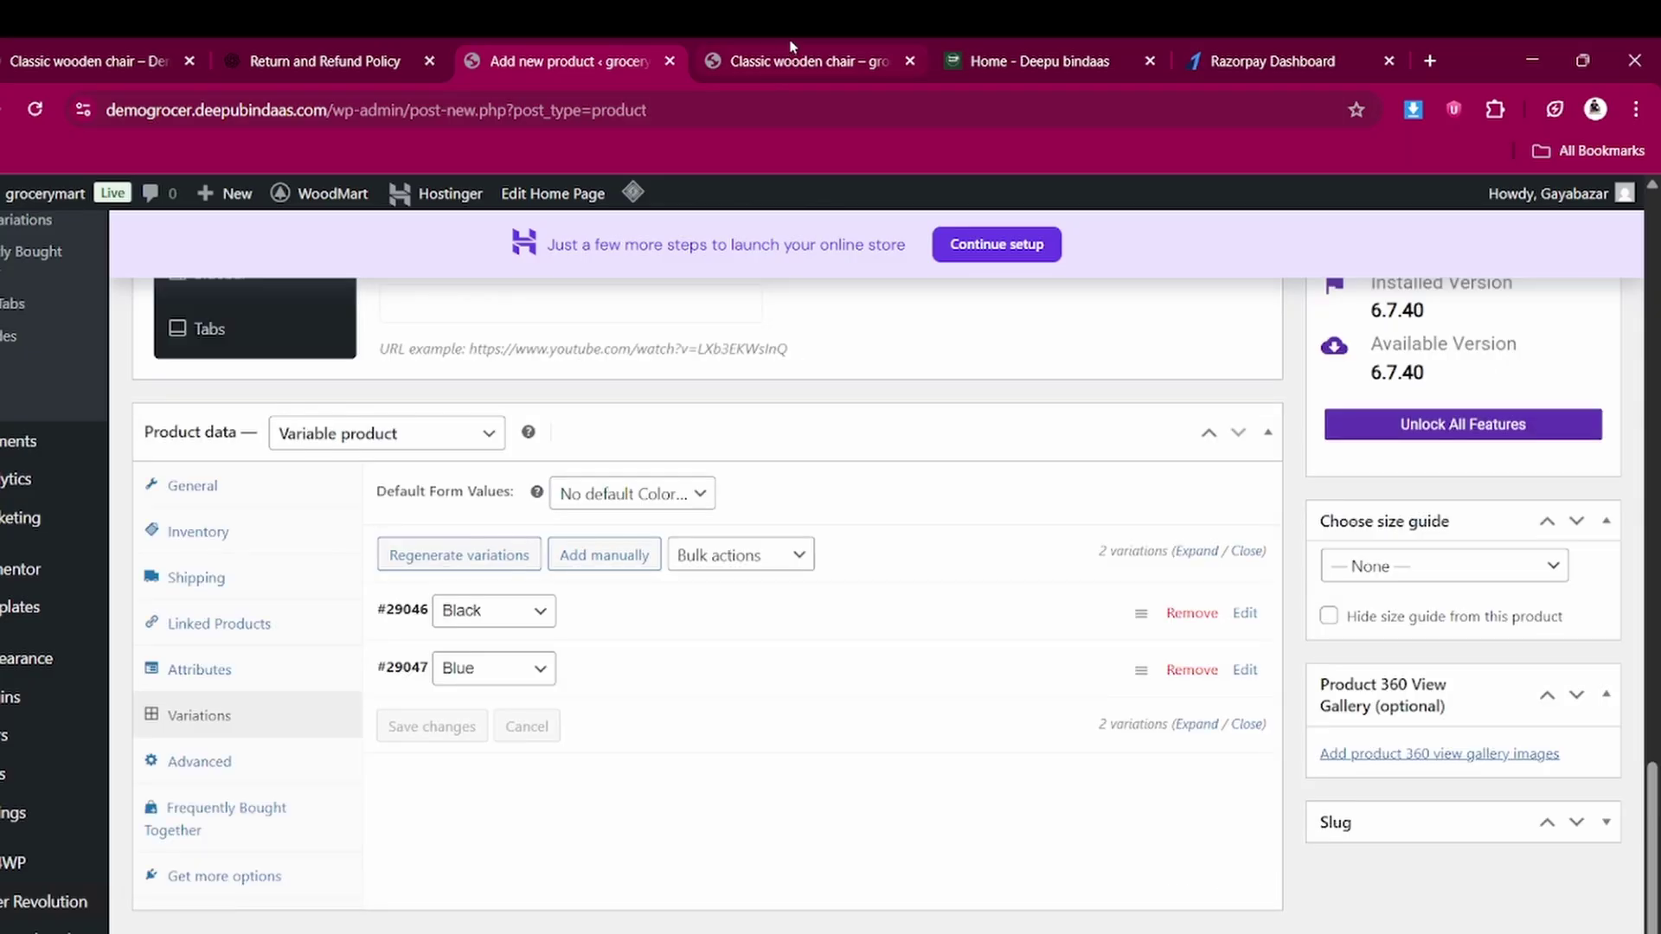
Reload the storefront, find the chair under New Offers on the home page, and purge all cache
left_click(792, 47)
left_click(36, 111)
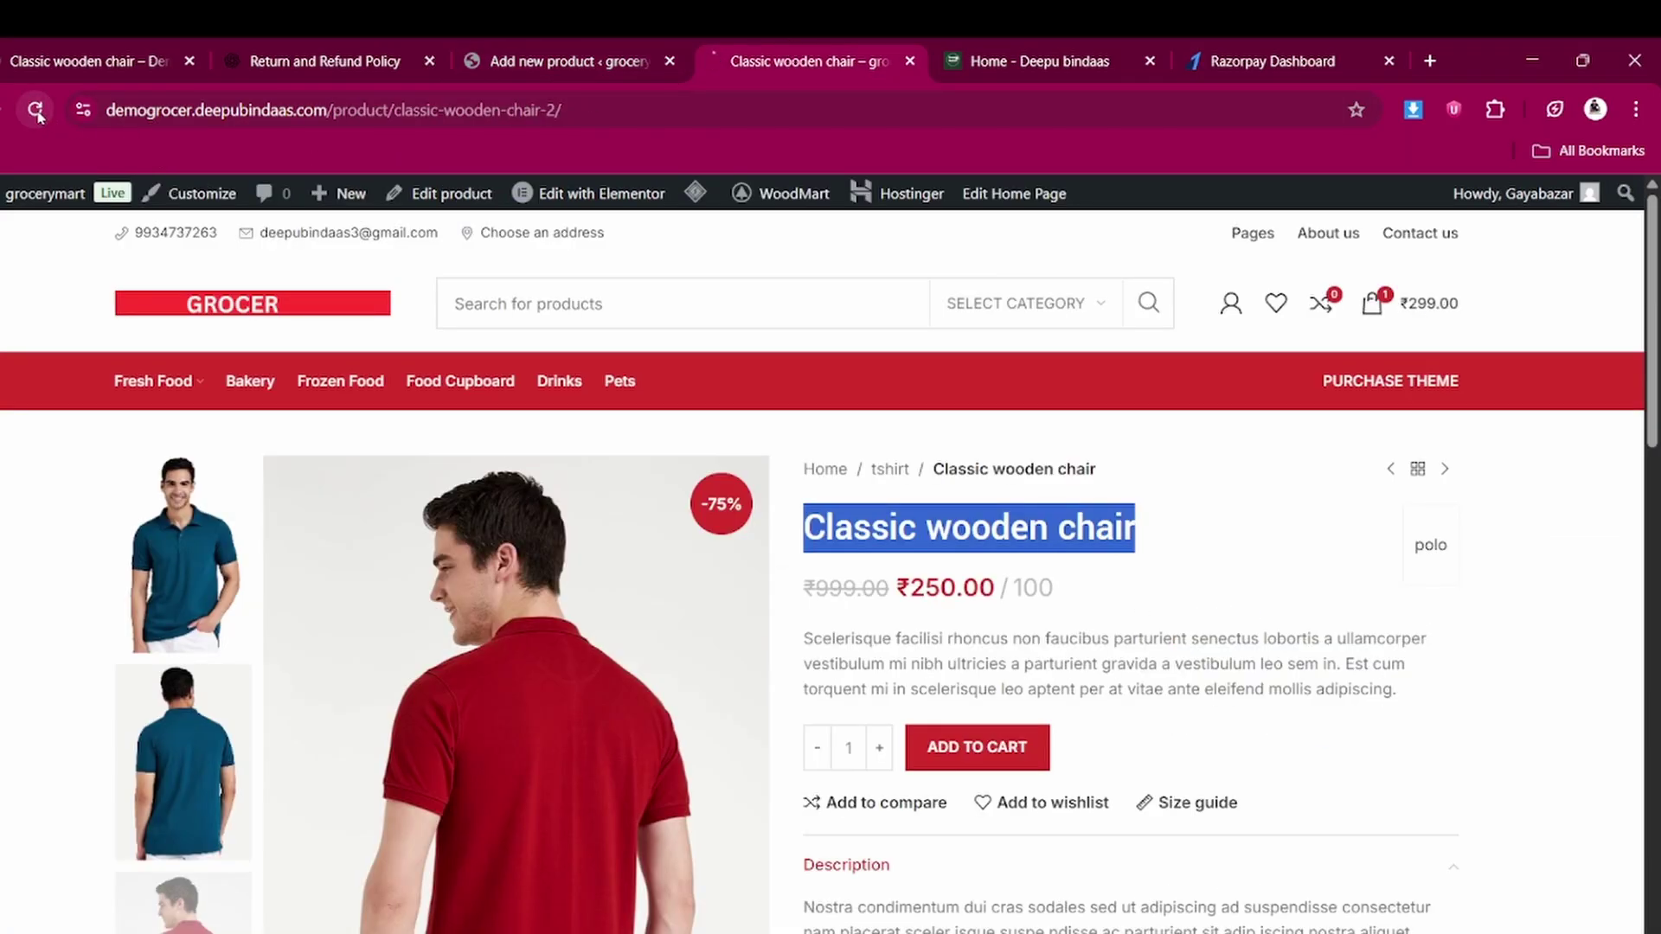
left_click(222, 308)
scroll(445, 693, "down", 8)
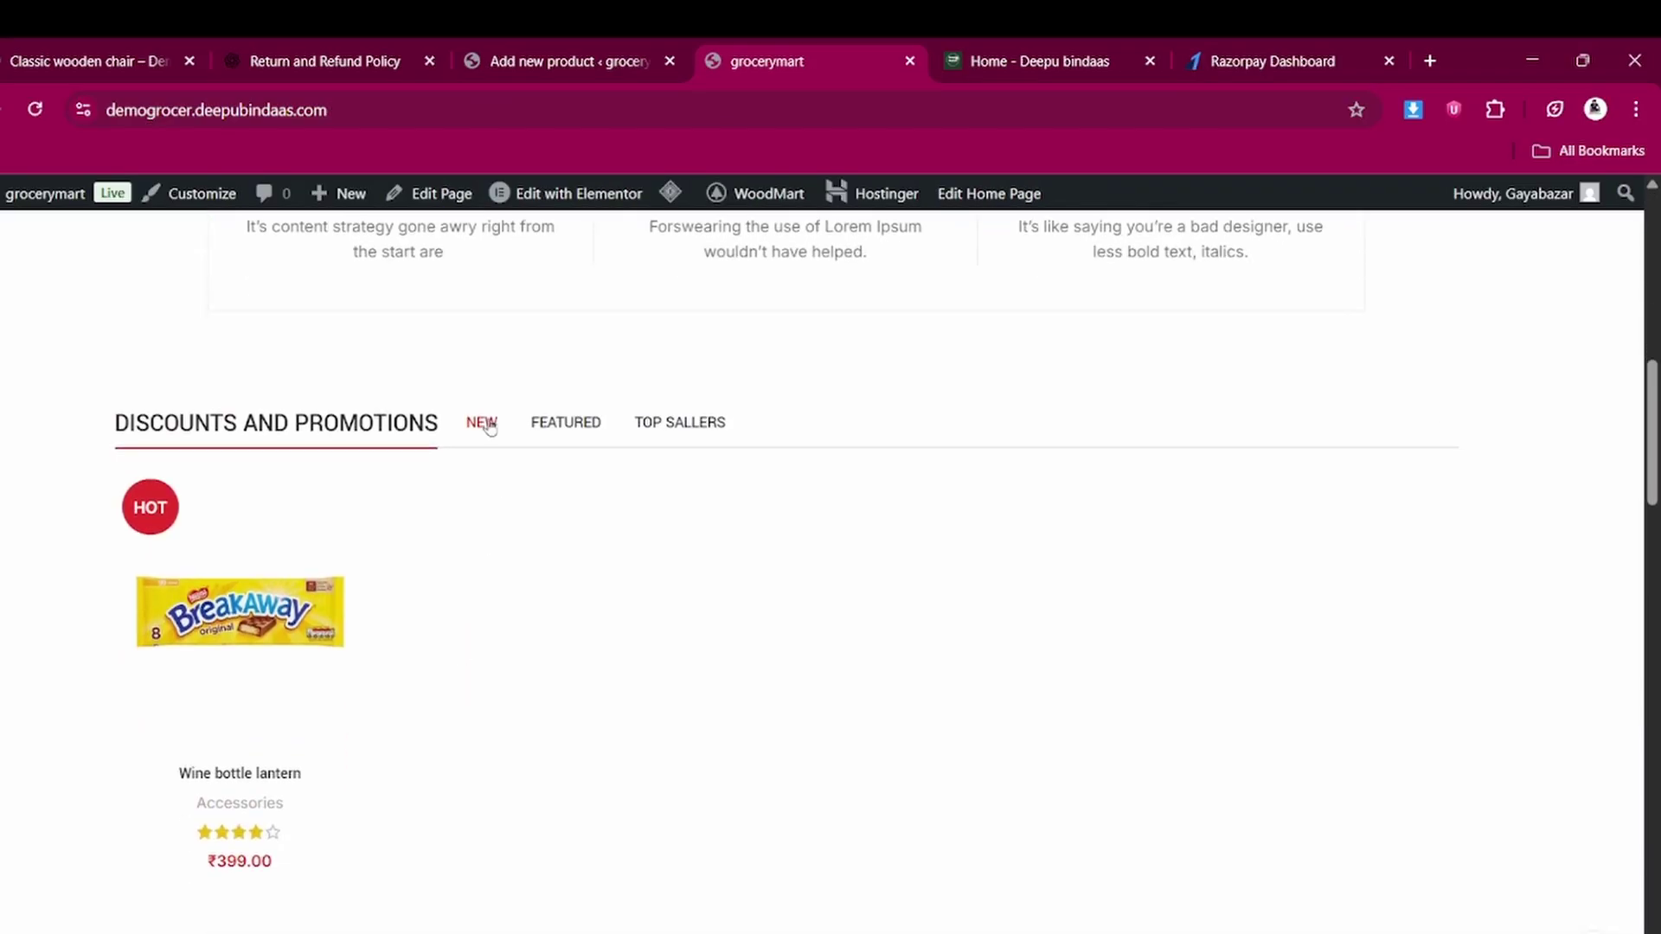
scroll(489, 427, "down", 10)
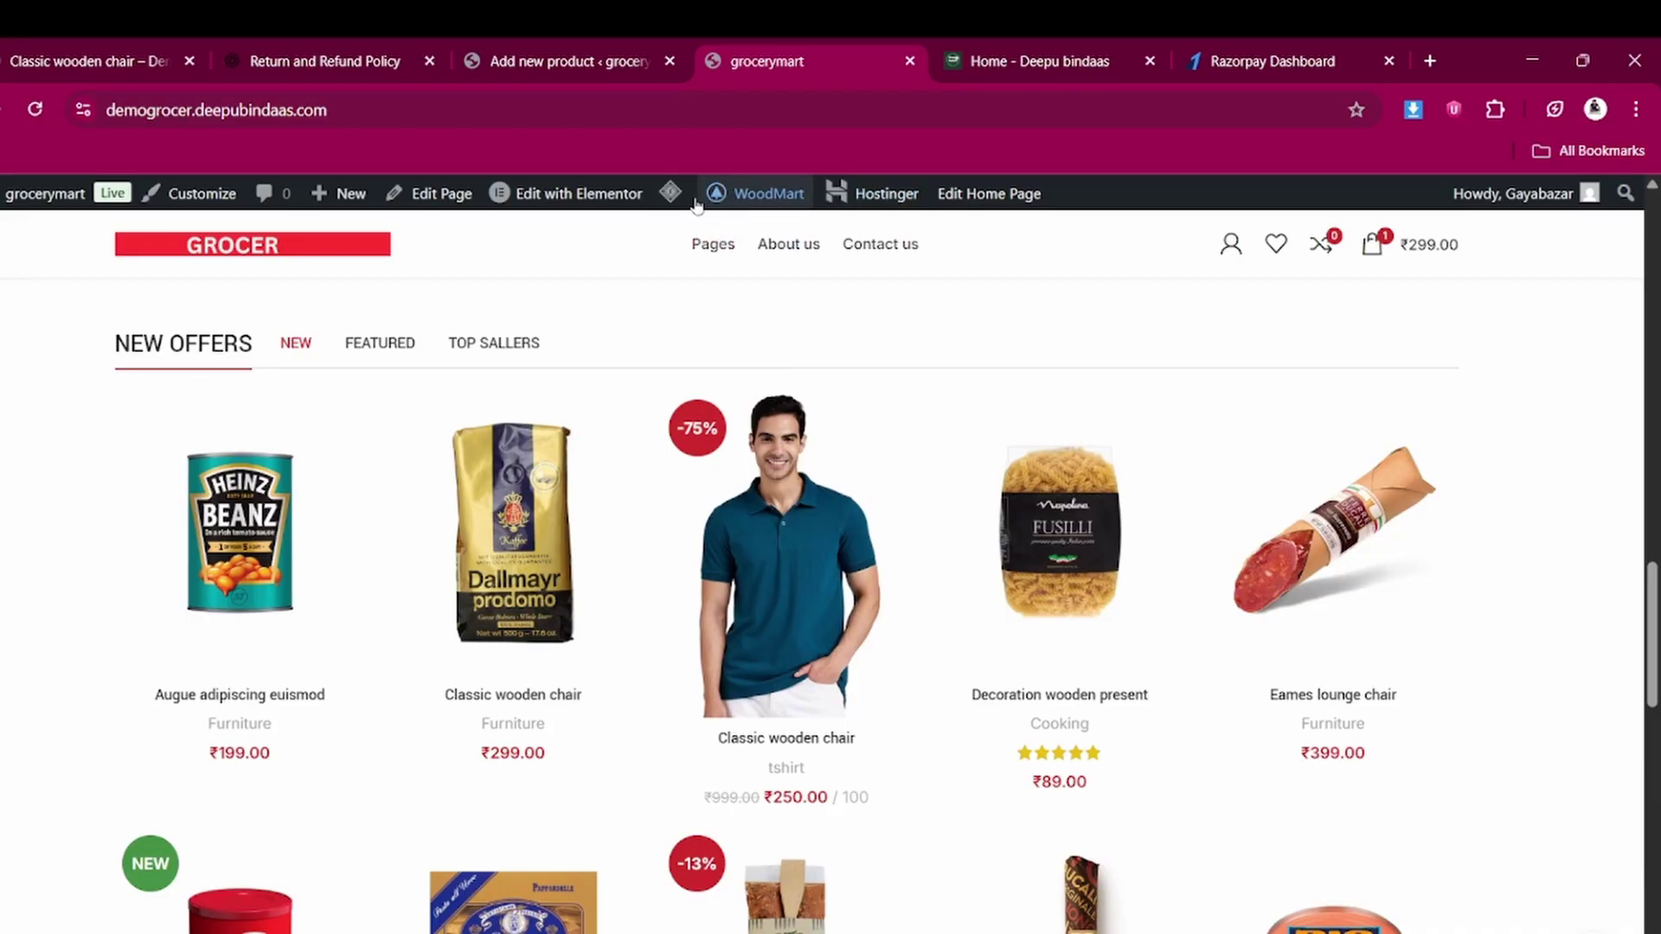
mouse_move(676, 200)
left_click(692, 294)
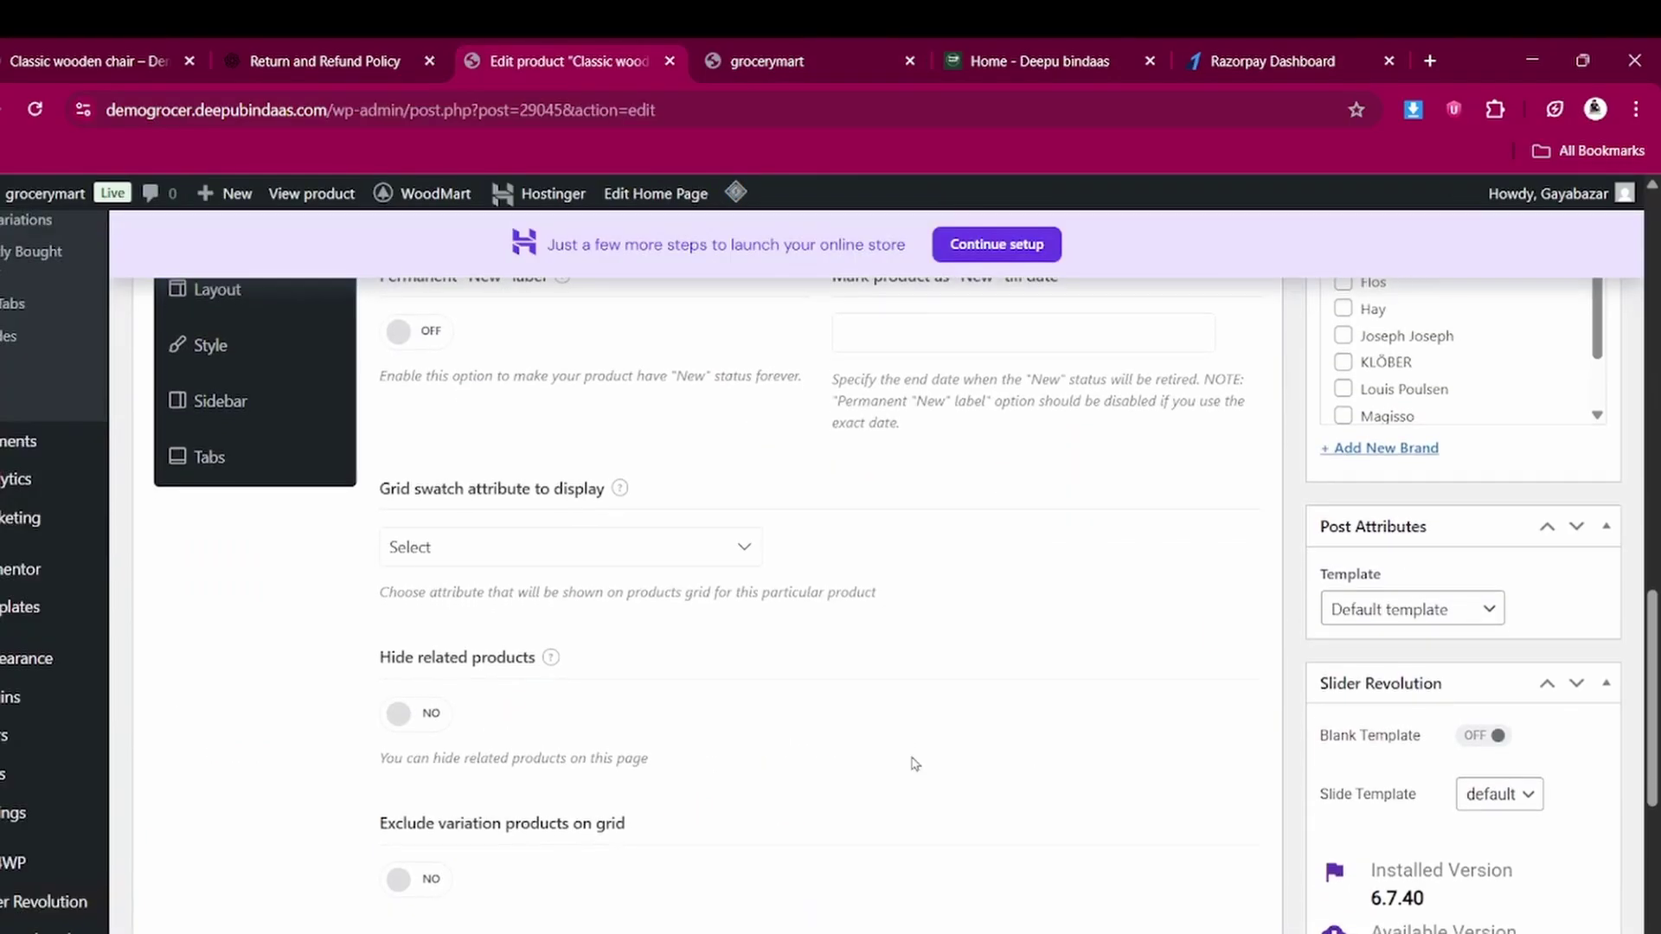
Update the published chair product from the Publish box
scroll(915, 765, "up", 9)
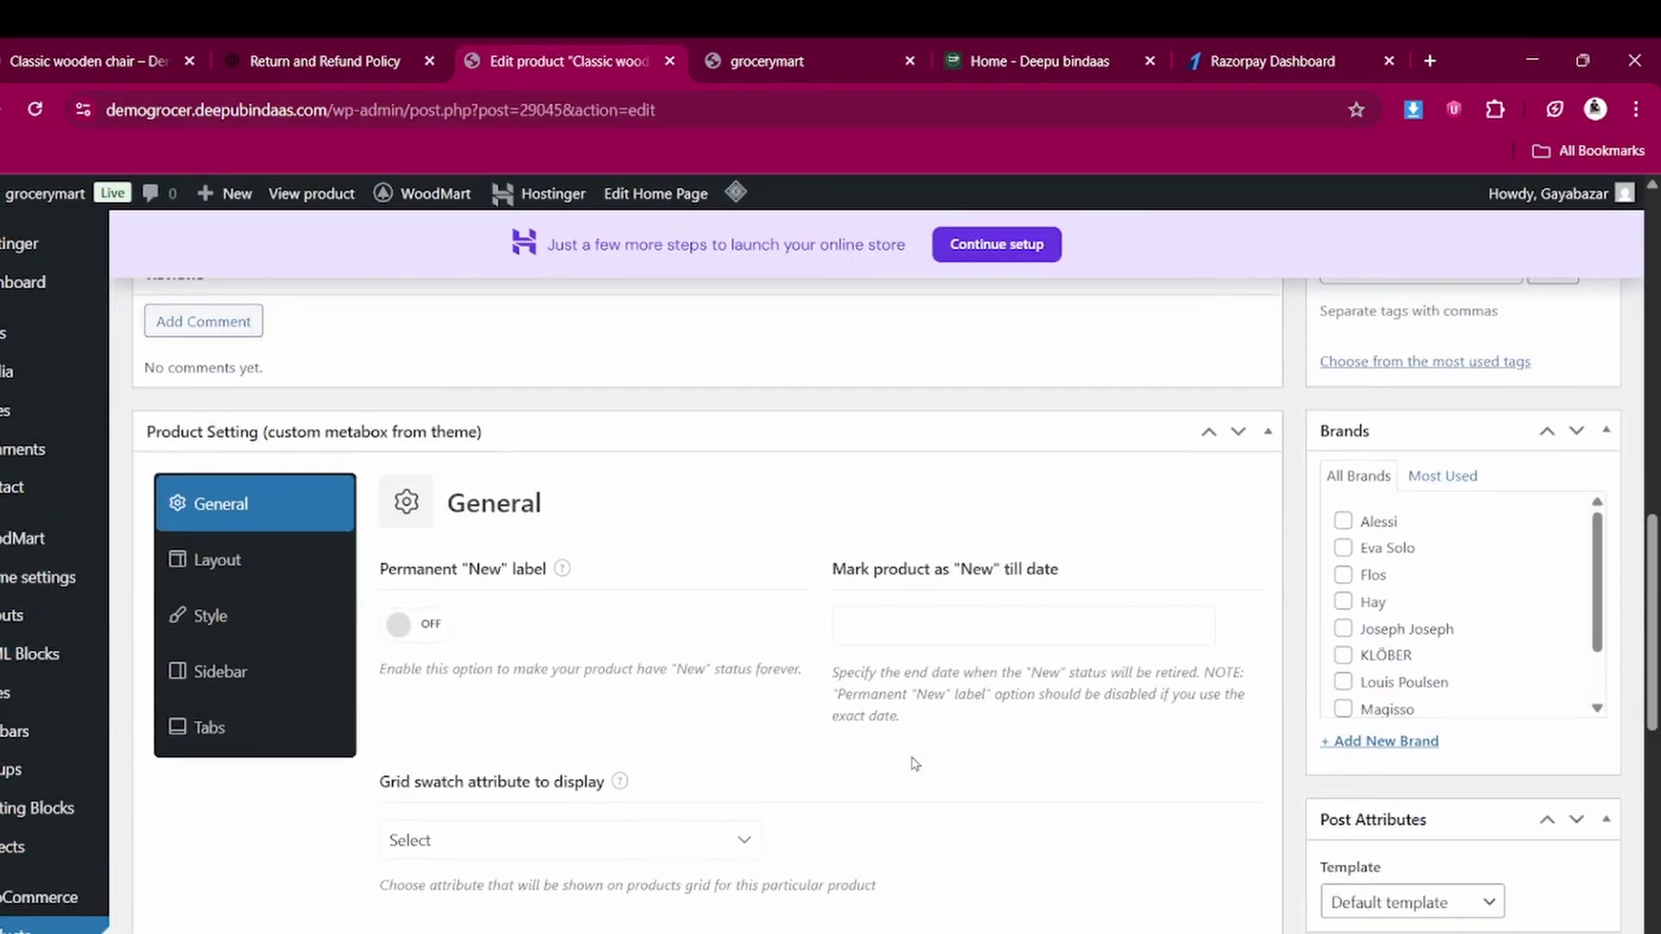
scroll(915, 764, "up", 5)
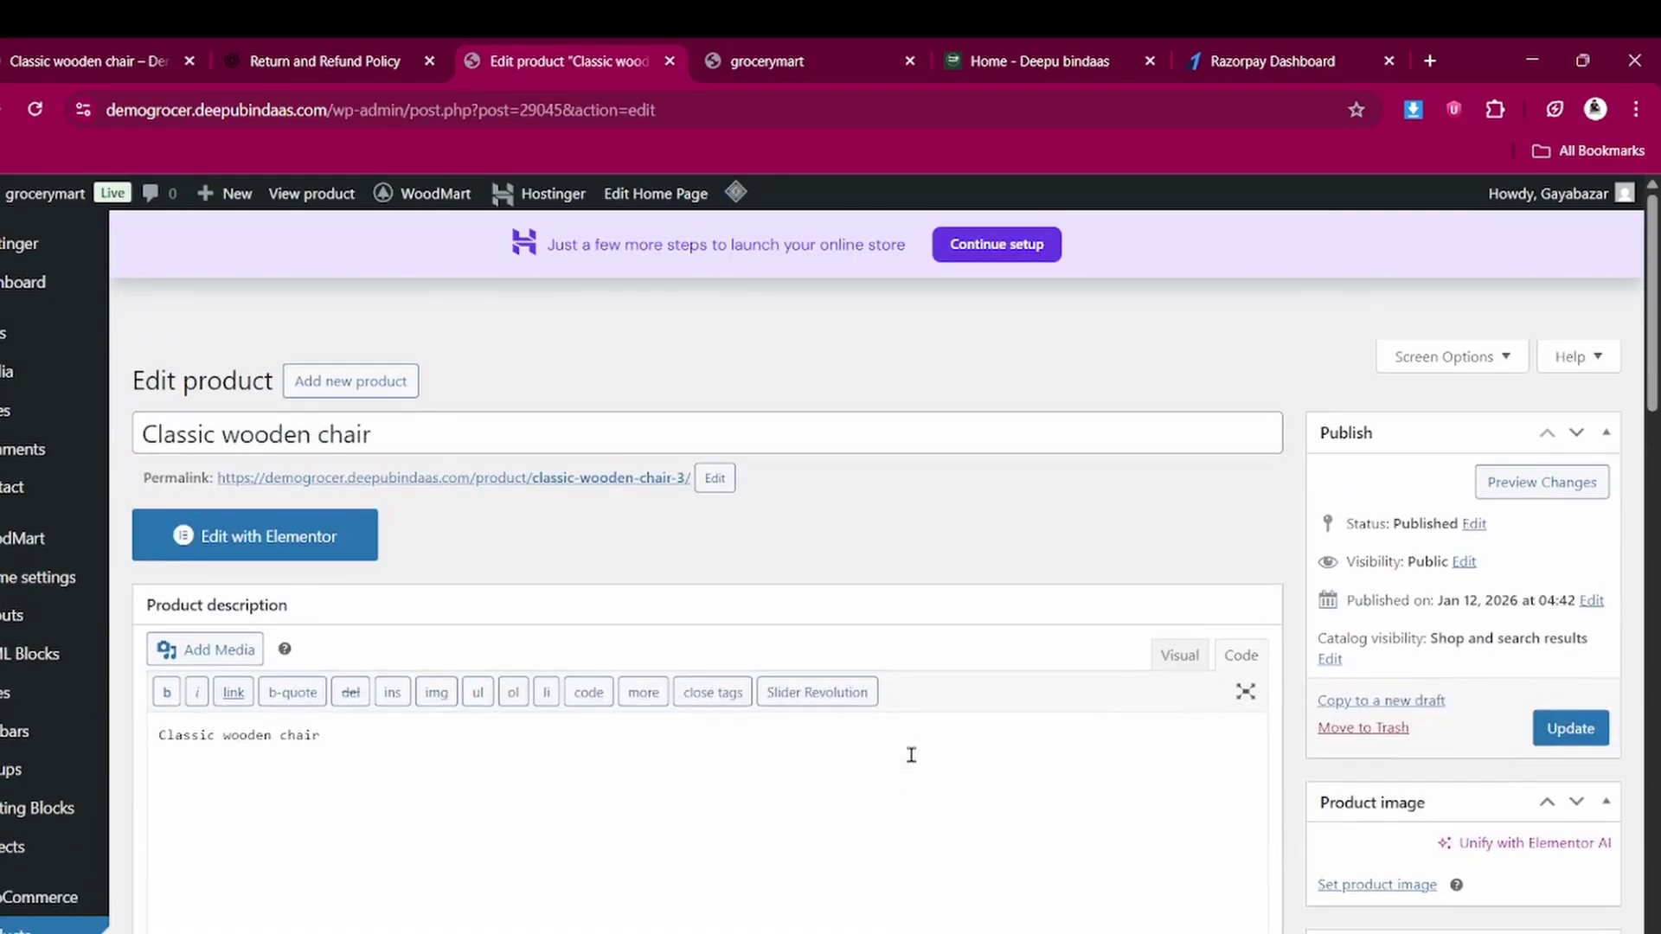
left_click(1568, 731)
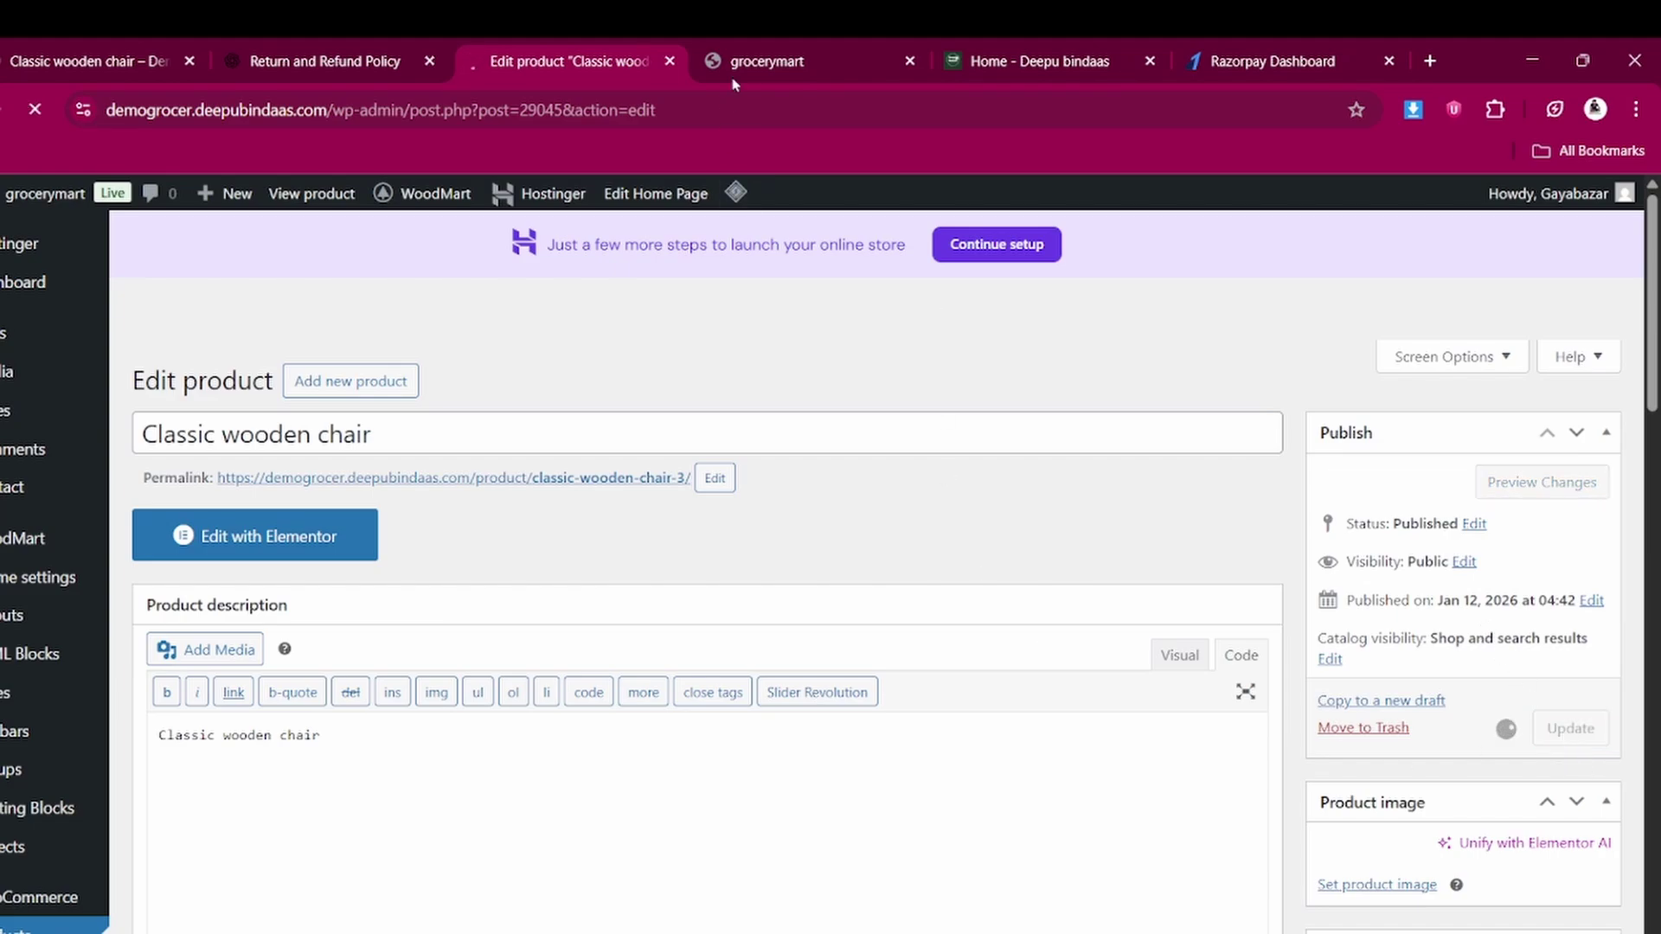
Open the storefront TSHIRT category page, which lists the Classic wooden chair at ₹250
left_click(773, 49)
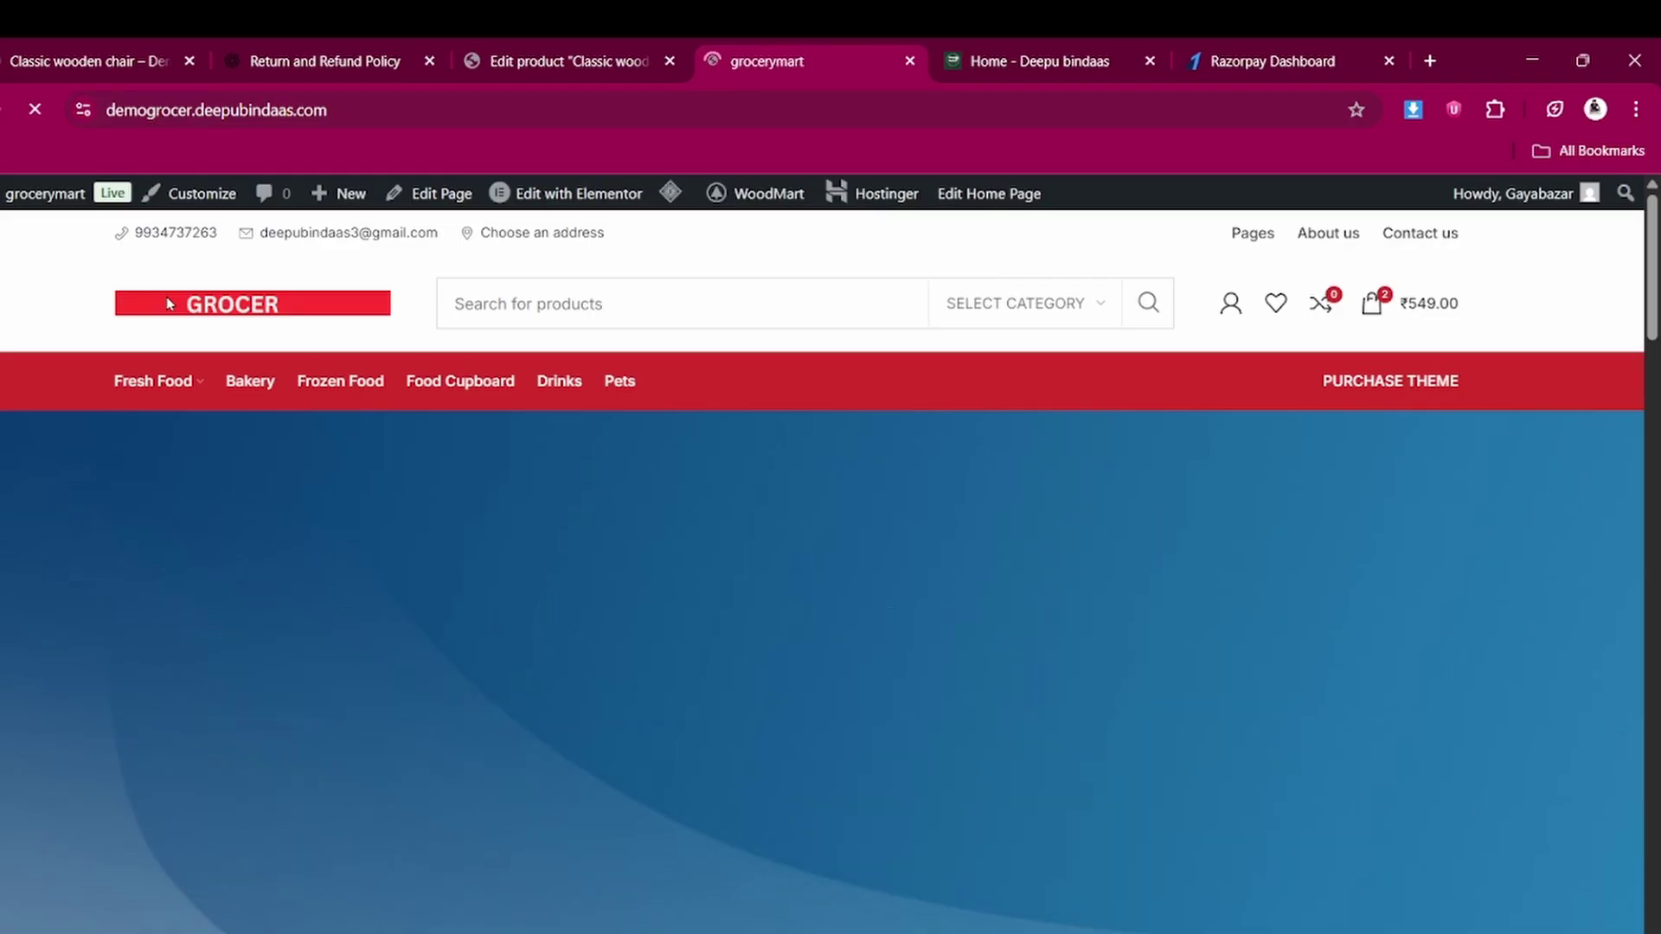
scroll(397, 671, "down", 10)
scroll(400, 681, "down", 10)
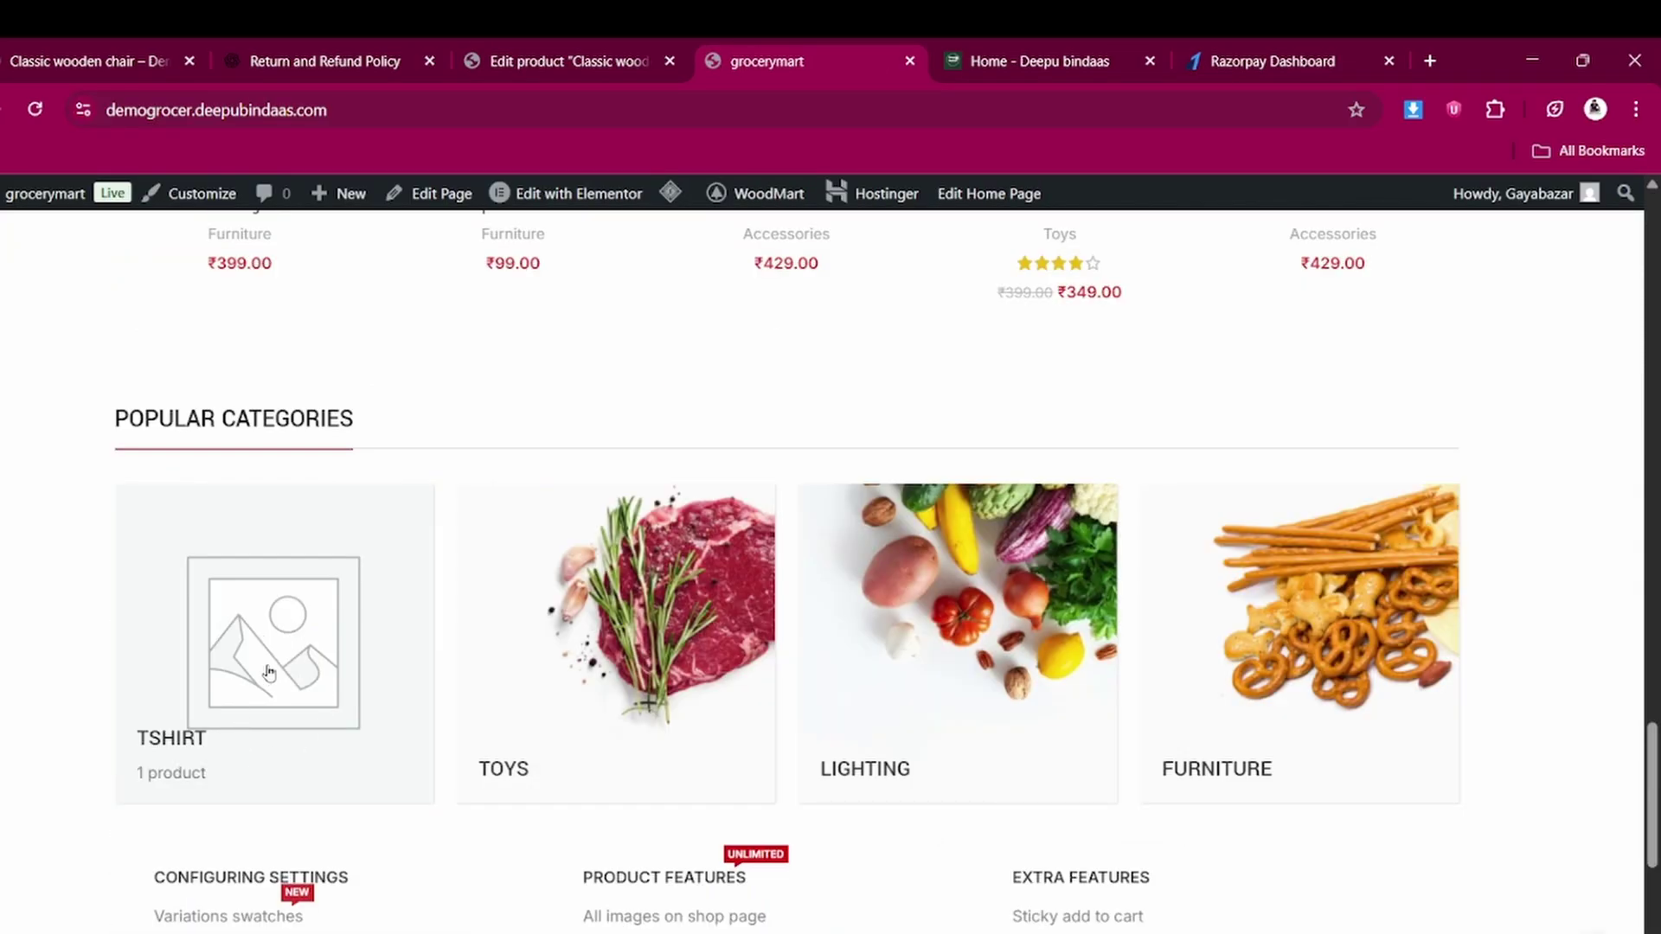
left_click(303, 620)
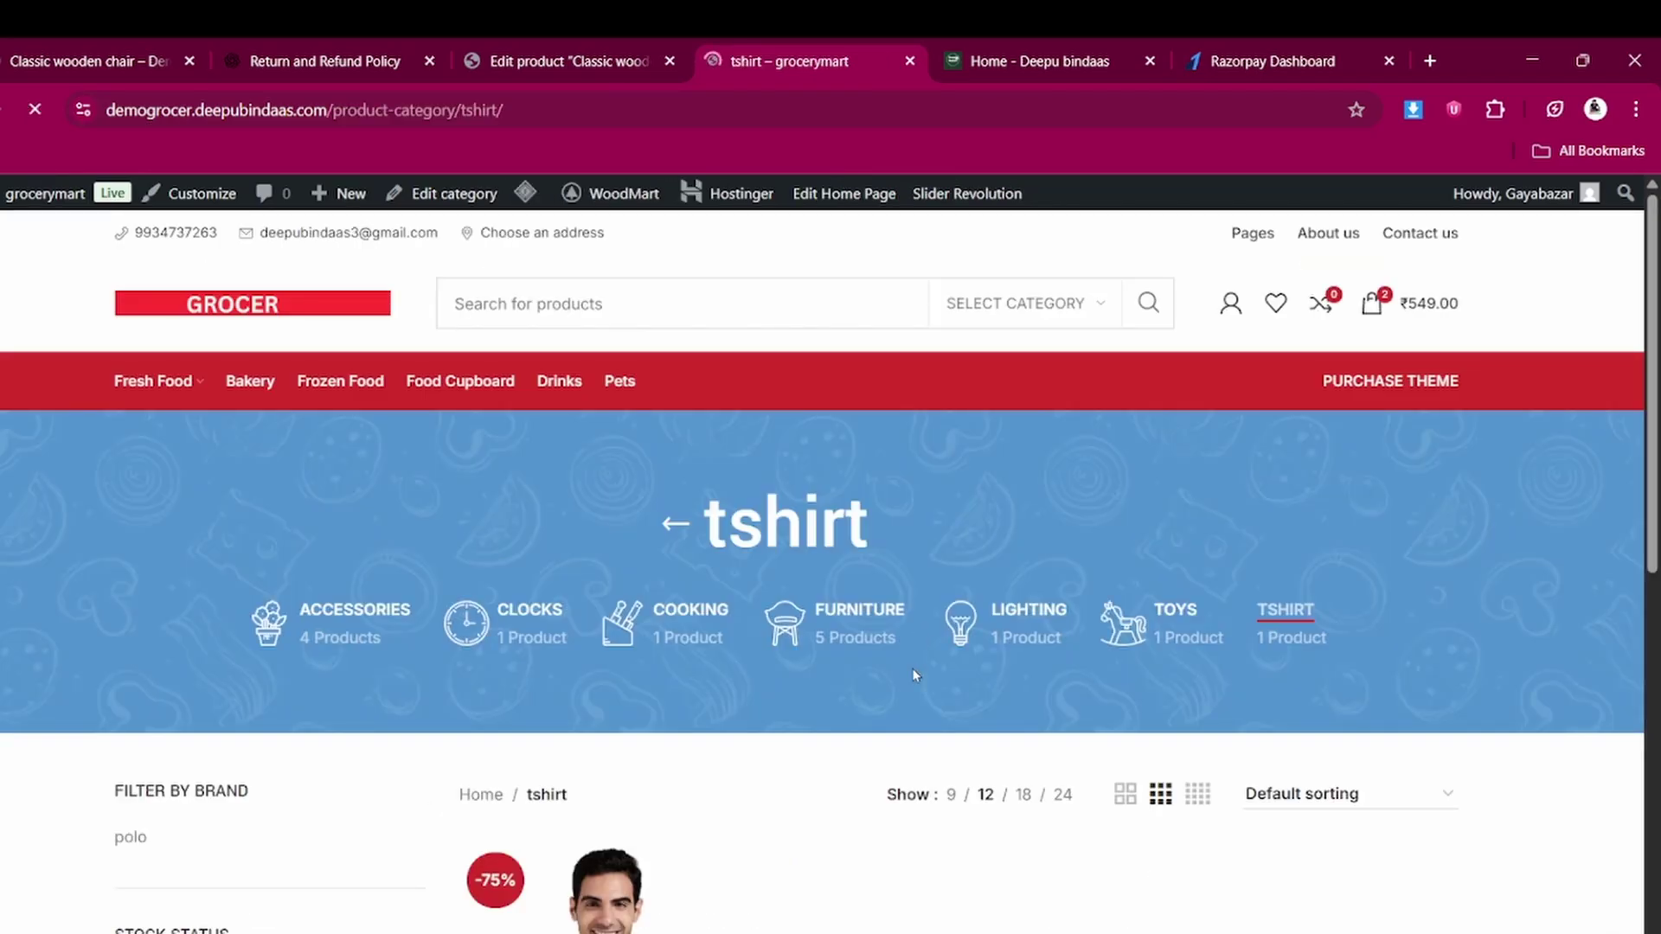
scroll(914, 672, "down", 5)
scroll(913, 673, "down", 1)
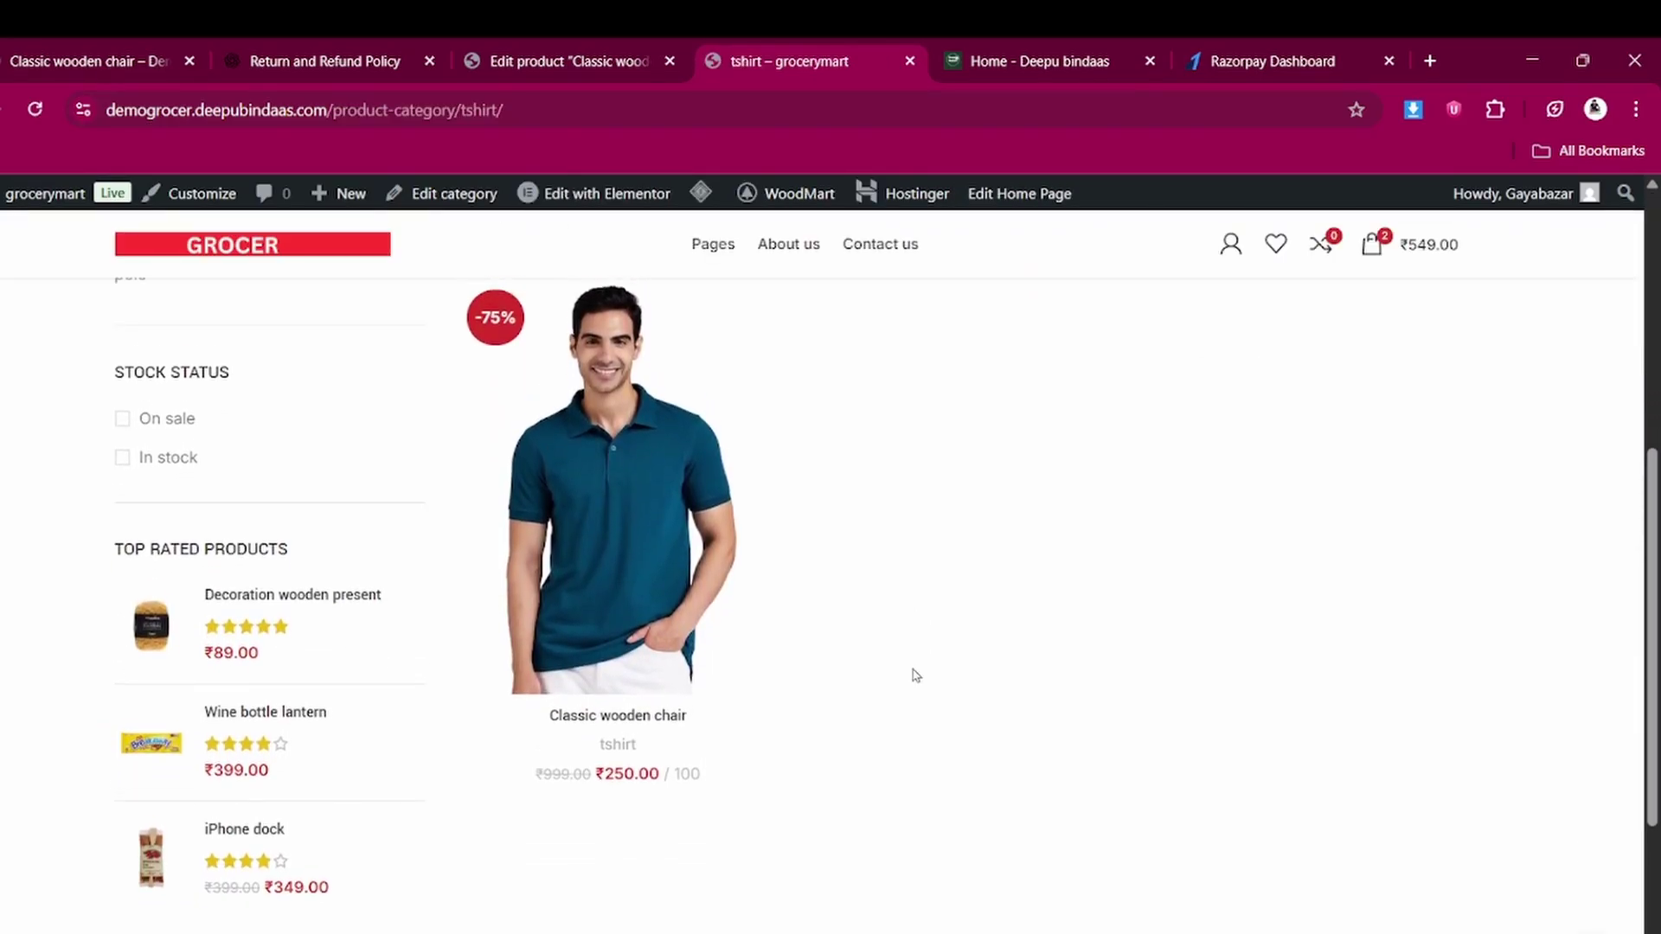
left_click(531, 48)
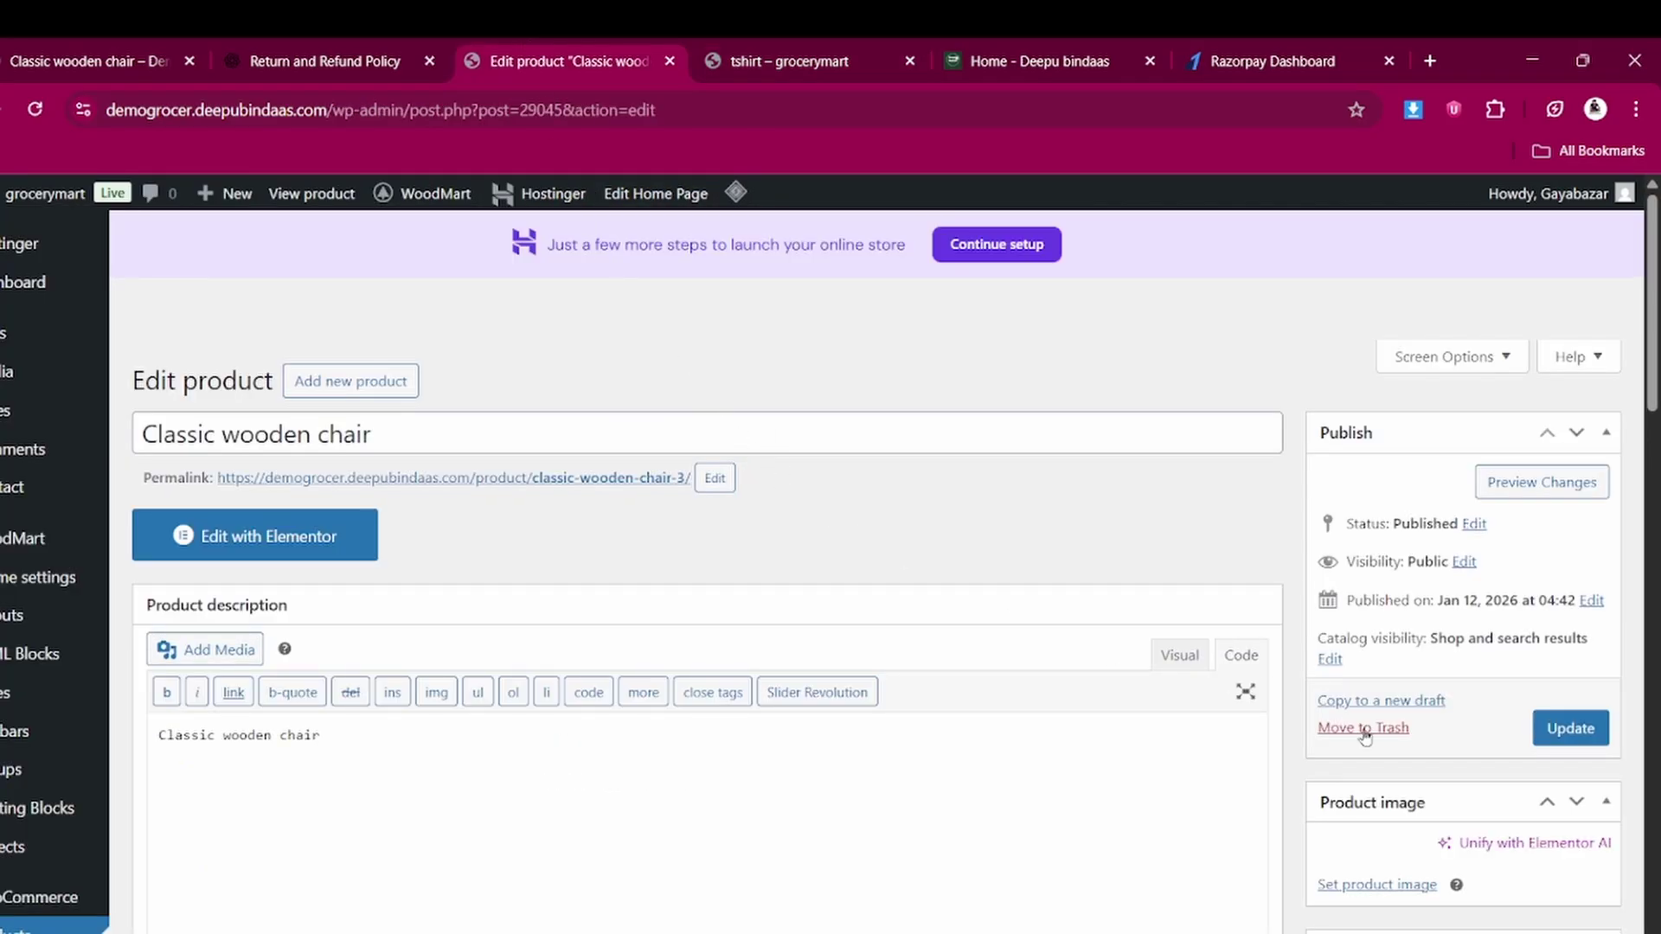
Set the black t-shirt photo tshirt4.jpg as the chair's product image, update, and view the tshirt category
scroll(1366, 736, "down", 4)
left_click(1359, 671)
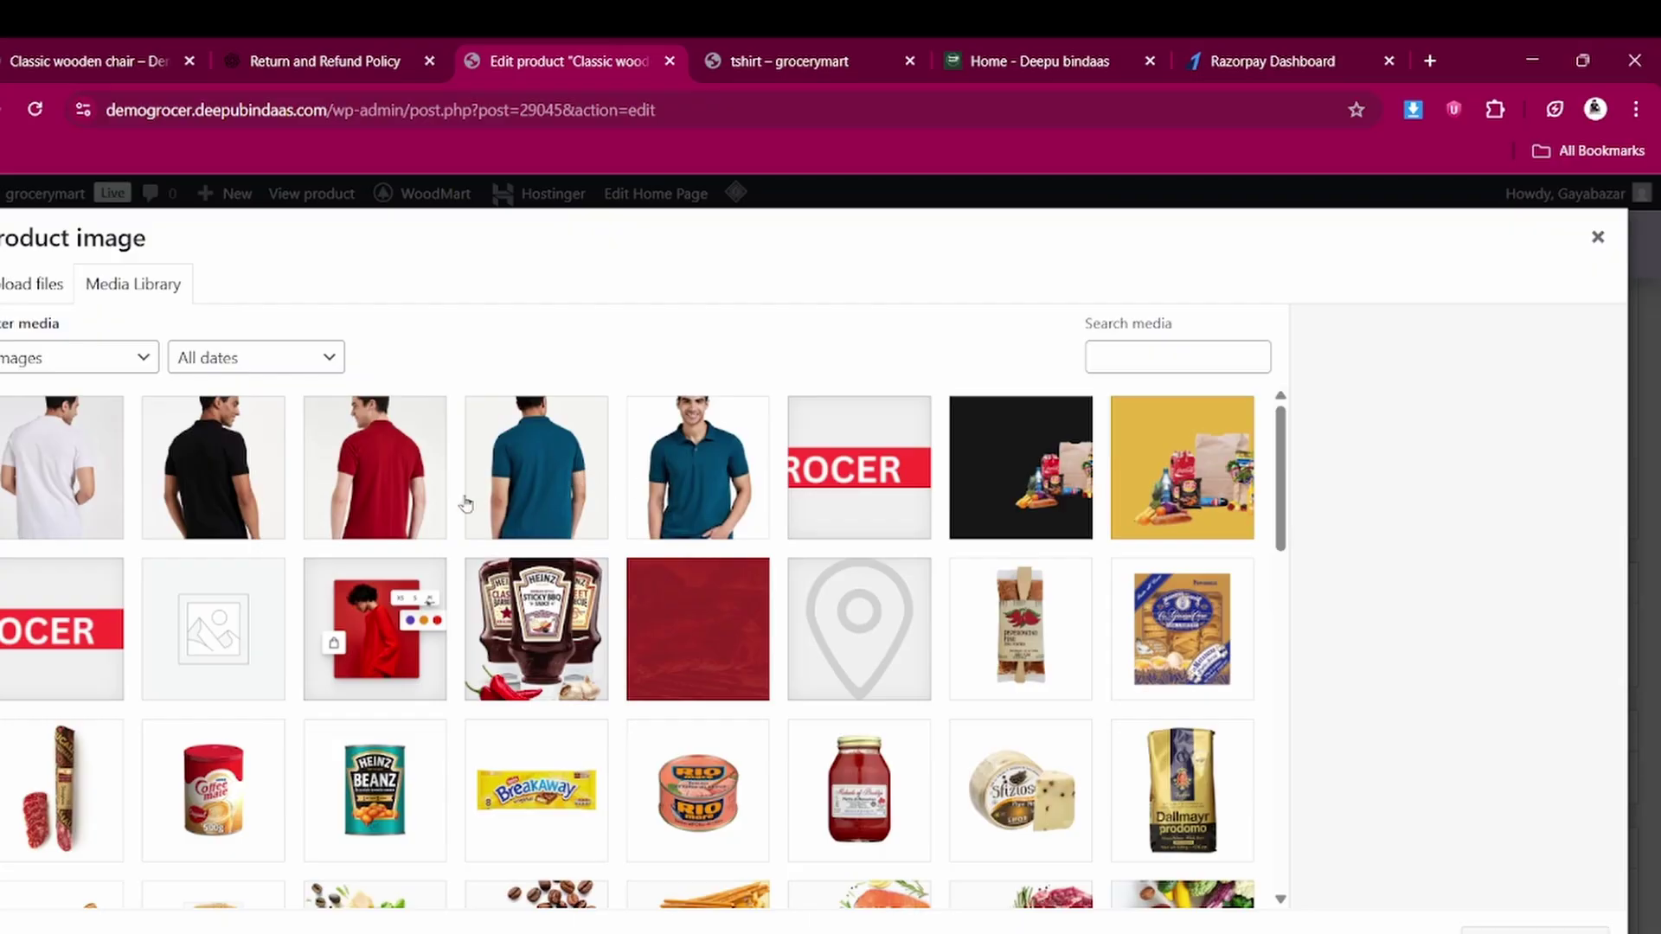
left_click(221, 463)
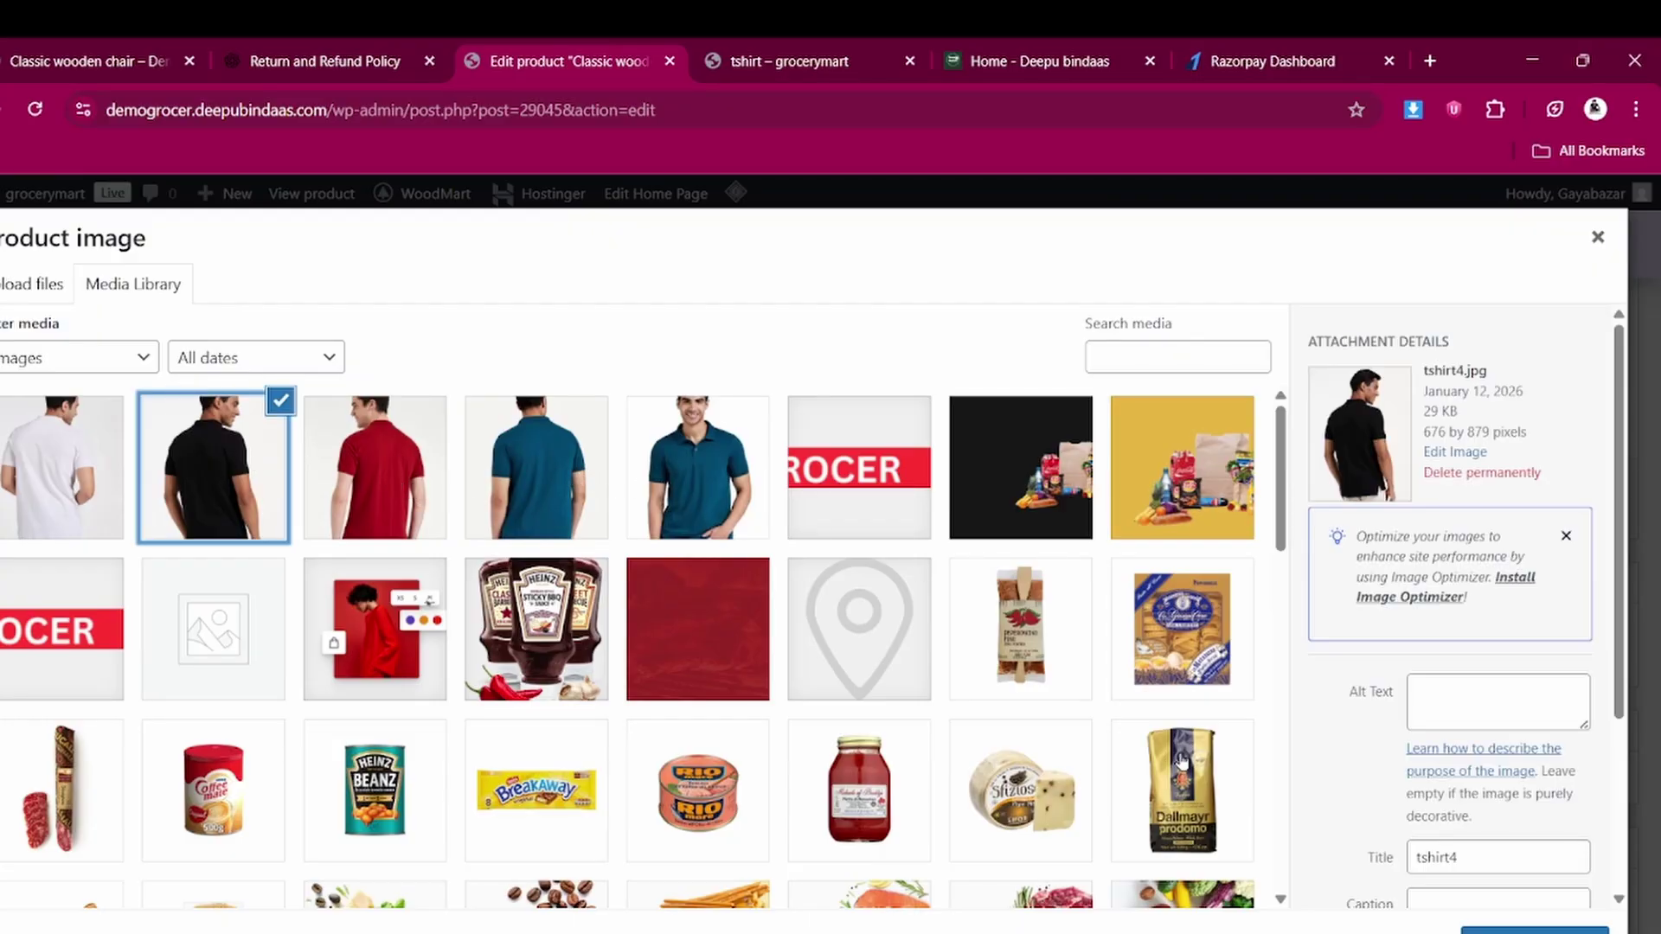
left_click(1535, 929)
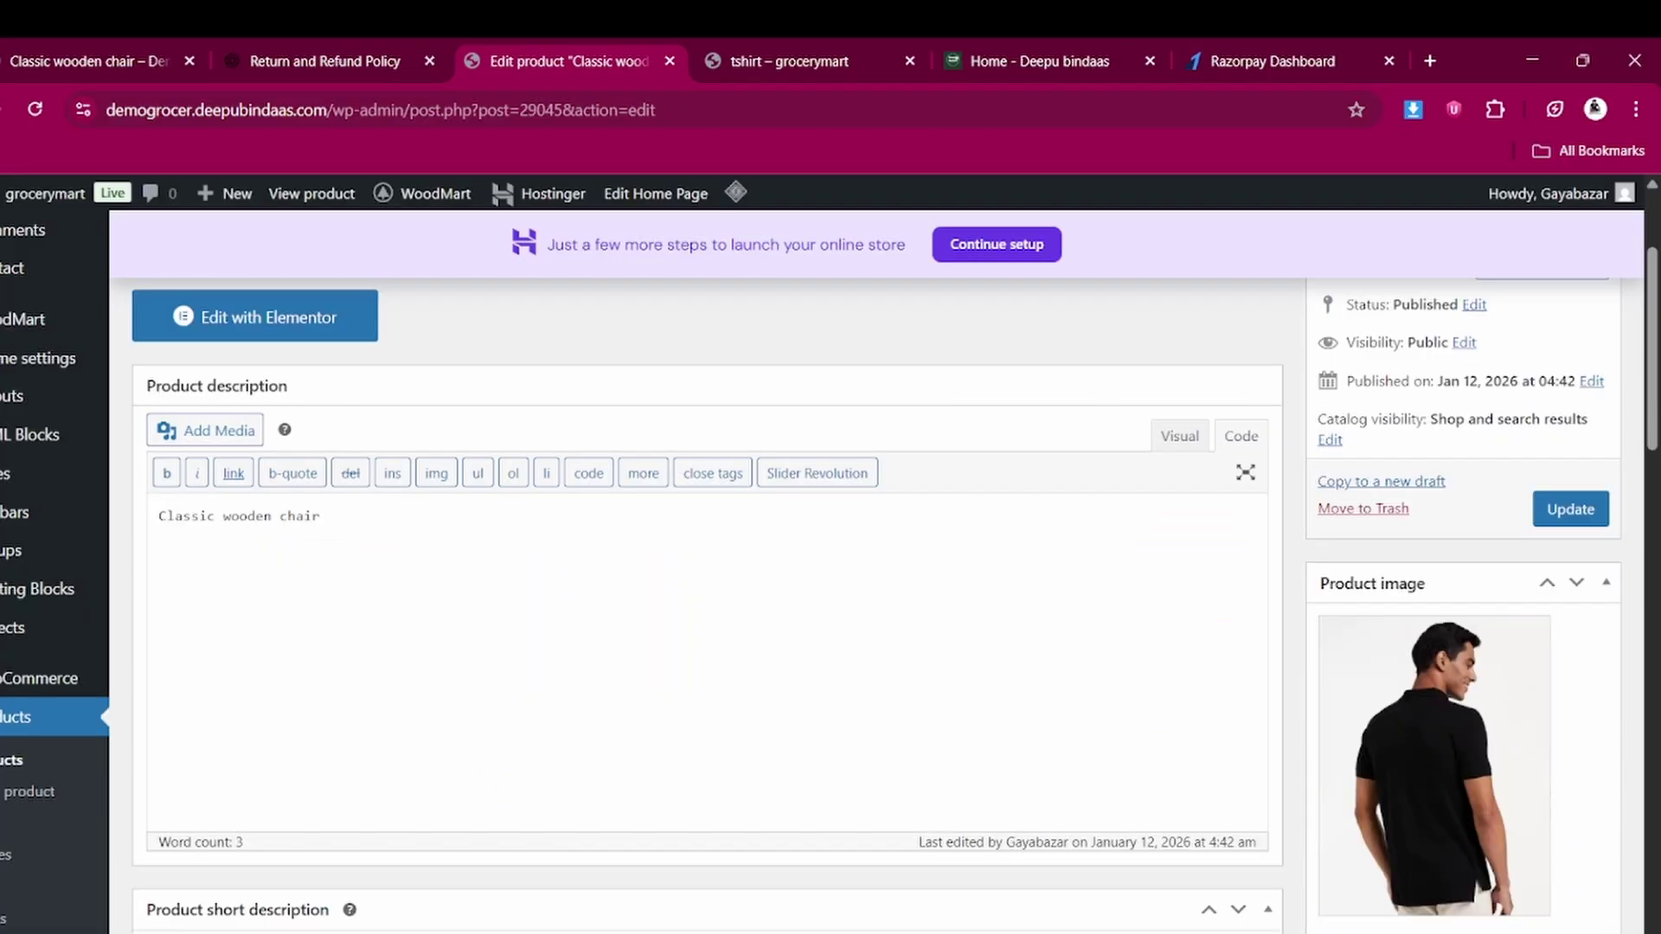
left_click(1570, 511)
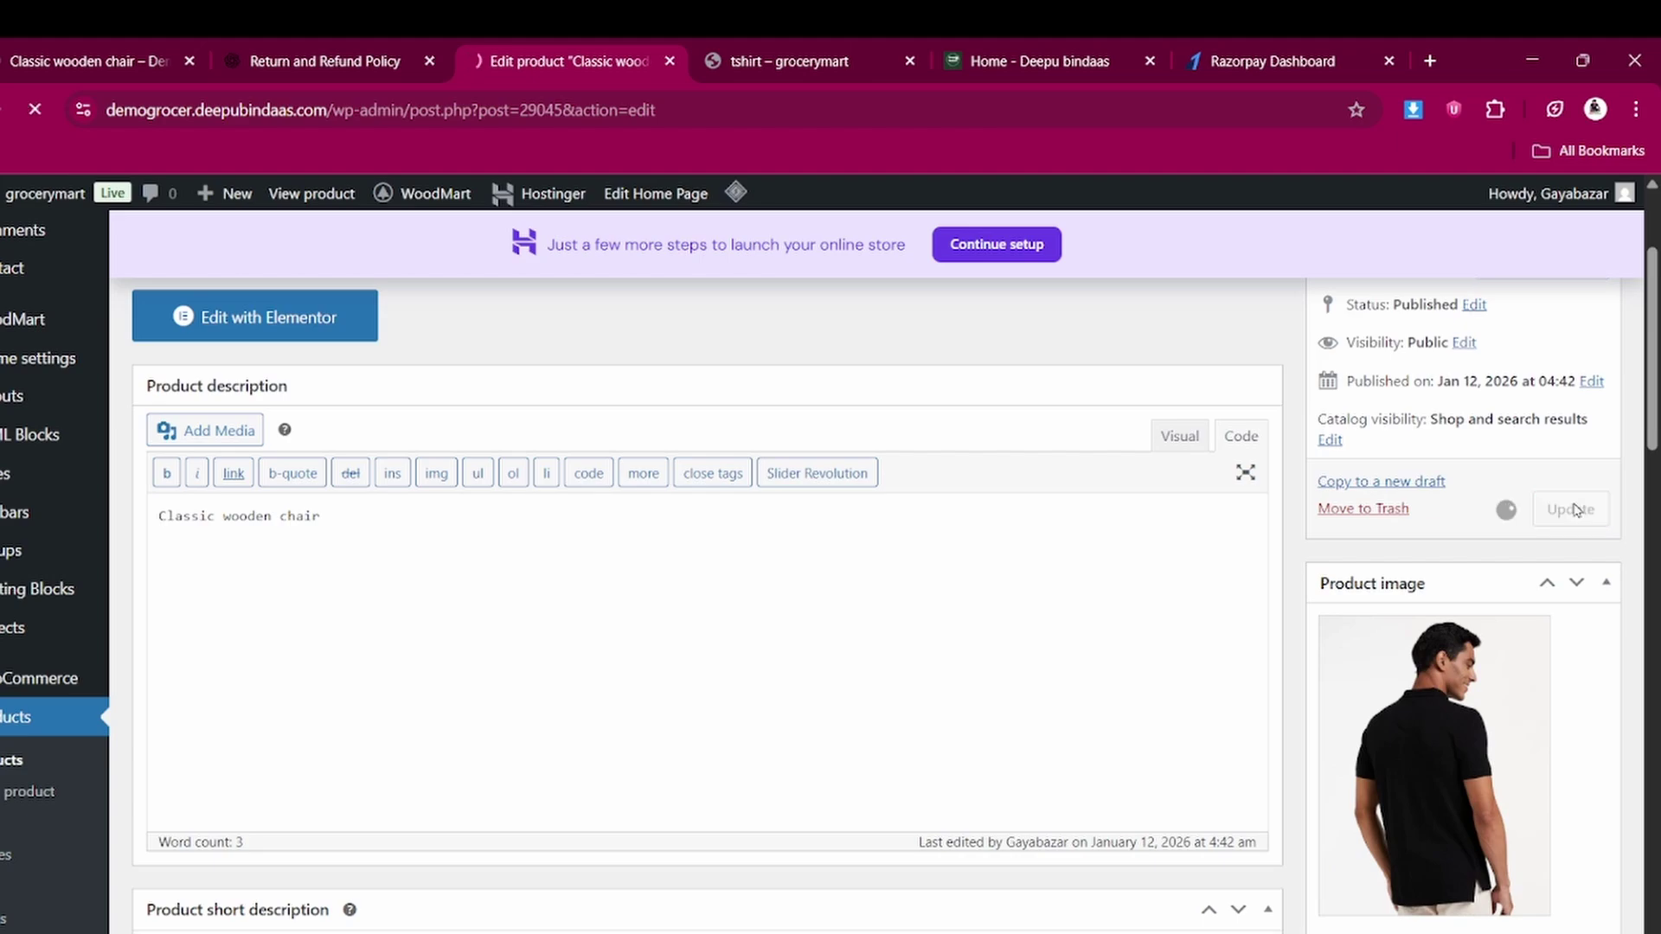
left_click(836, 48)
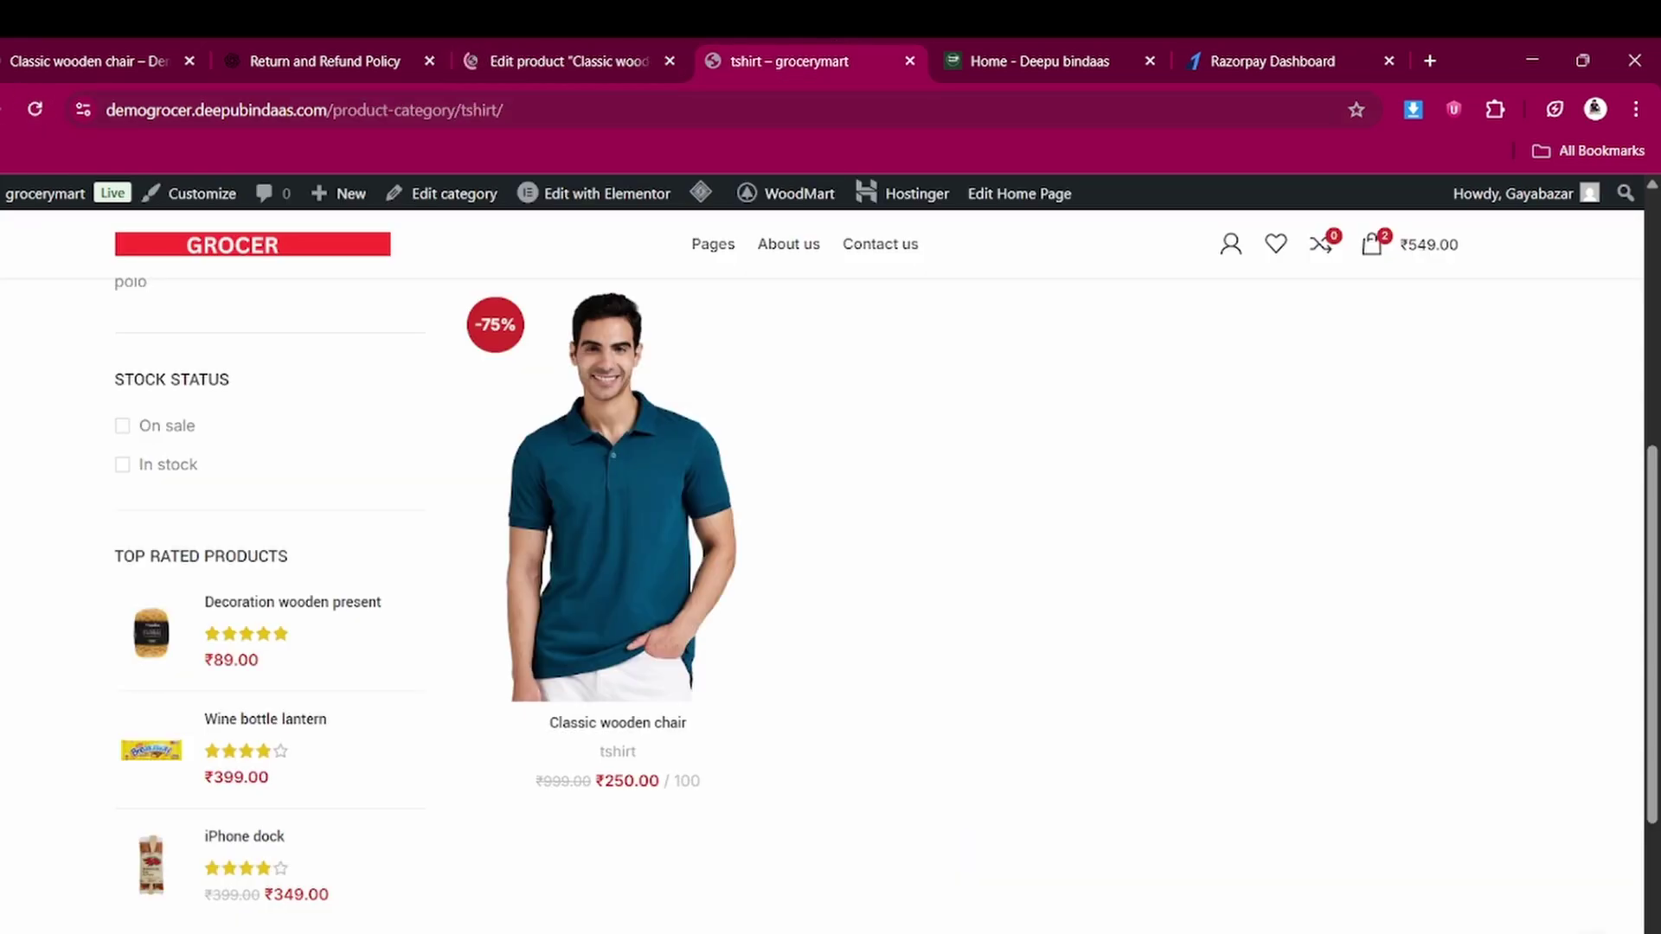
Go to the storefront home page and open the black-shirt Classic wooden chair product
left_click(329, 248)
scroll(545, 641, "down", 10)
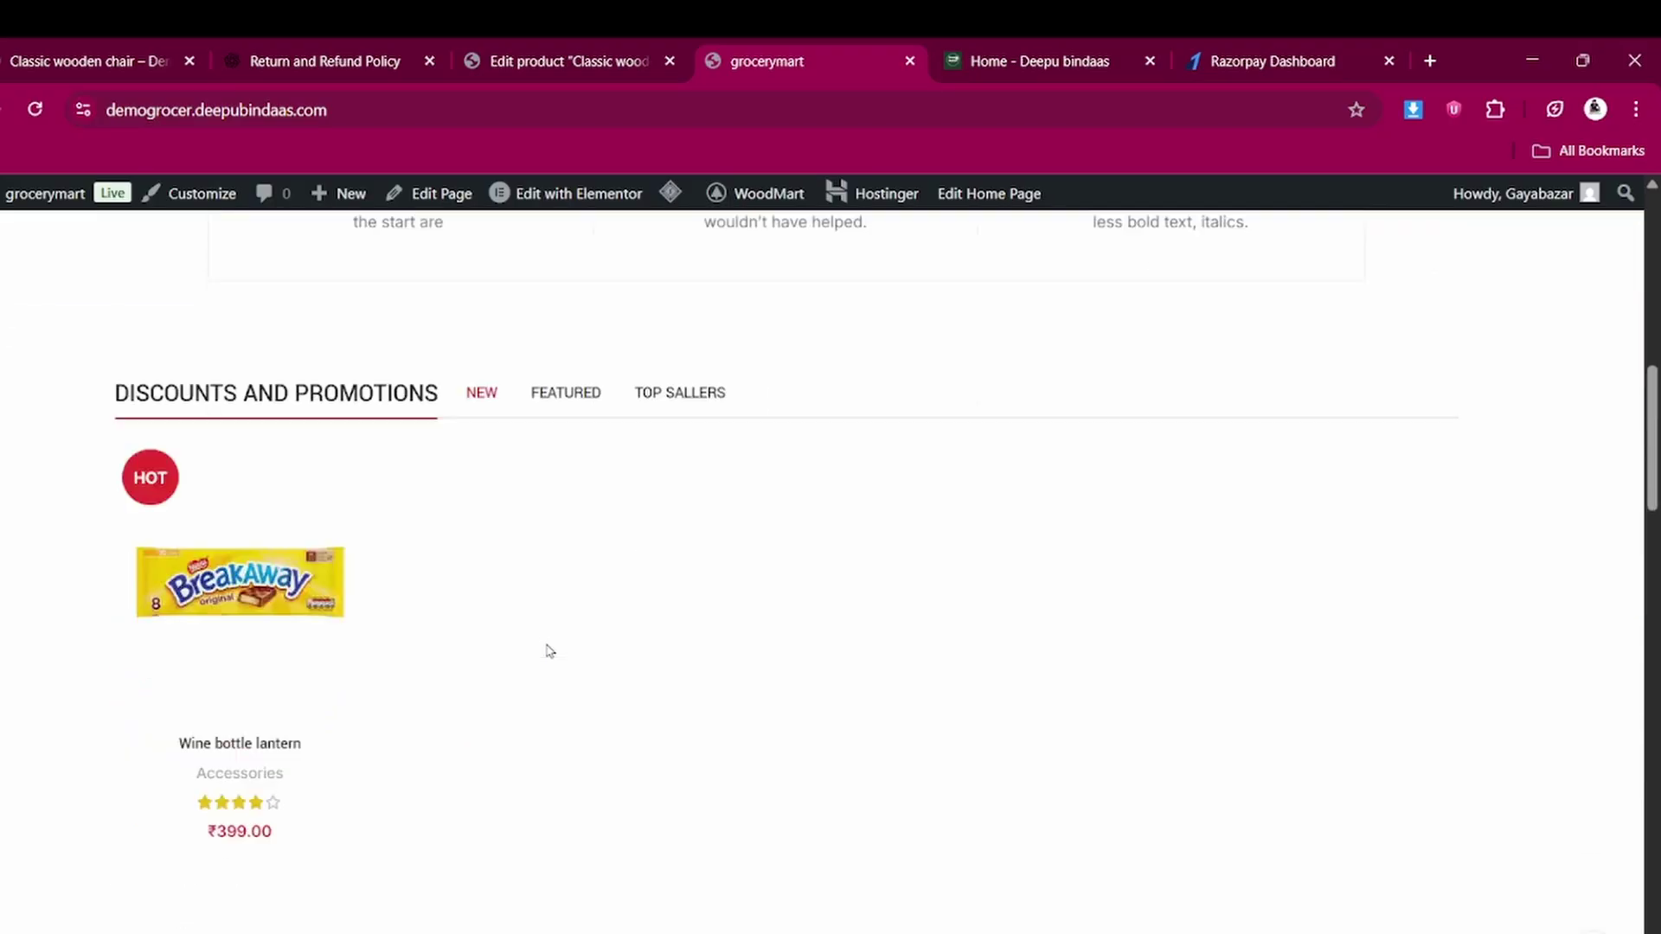
scroll(547, 651, "down", 8)
scroll(547, 650, "up", 5)
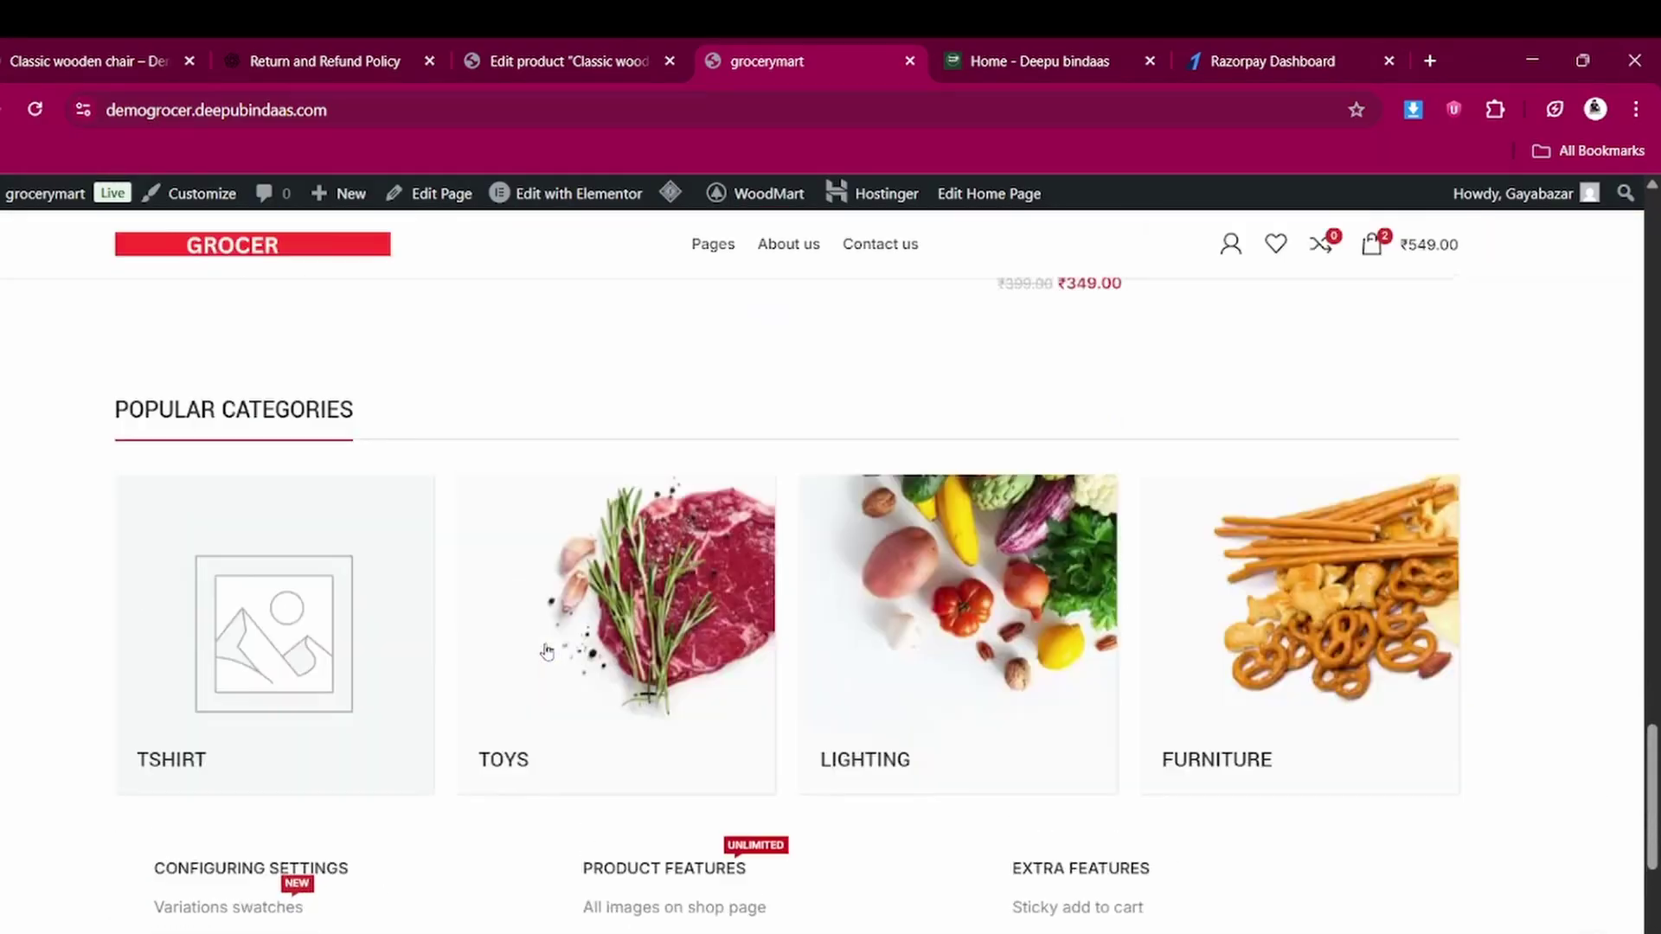
scroll(547, 650, "up", 1)
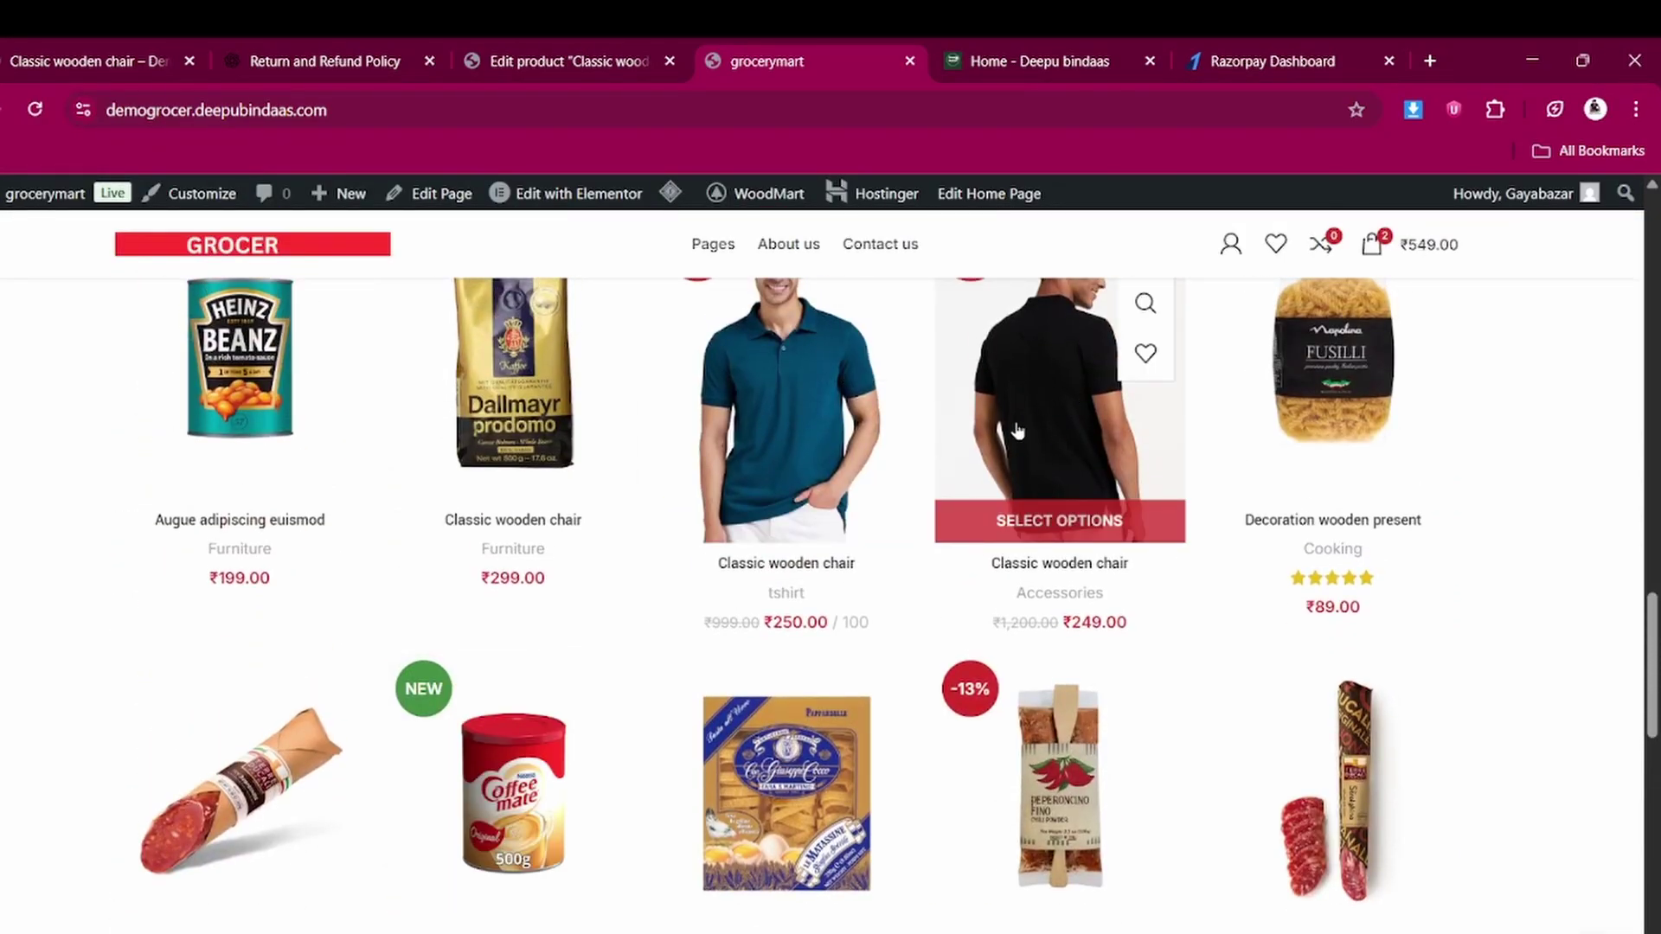
scroll(1035, 437, "up", 1)
left_click(1036, 514)
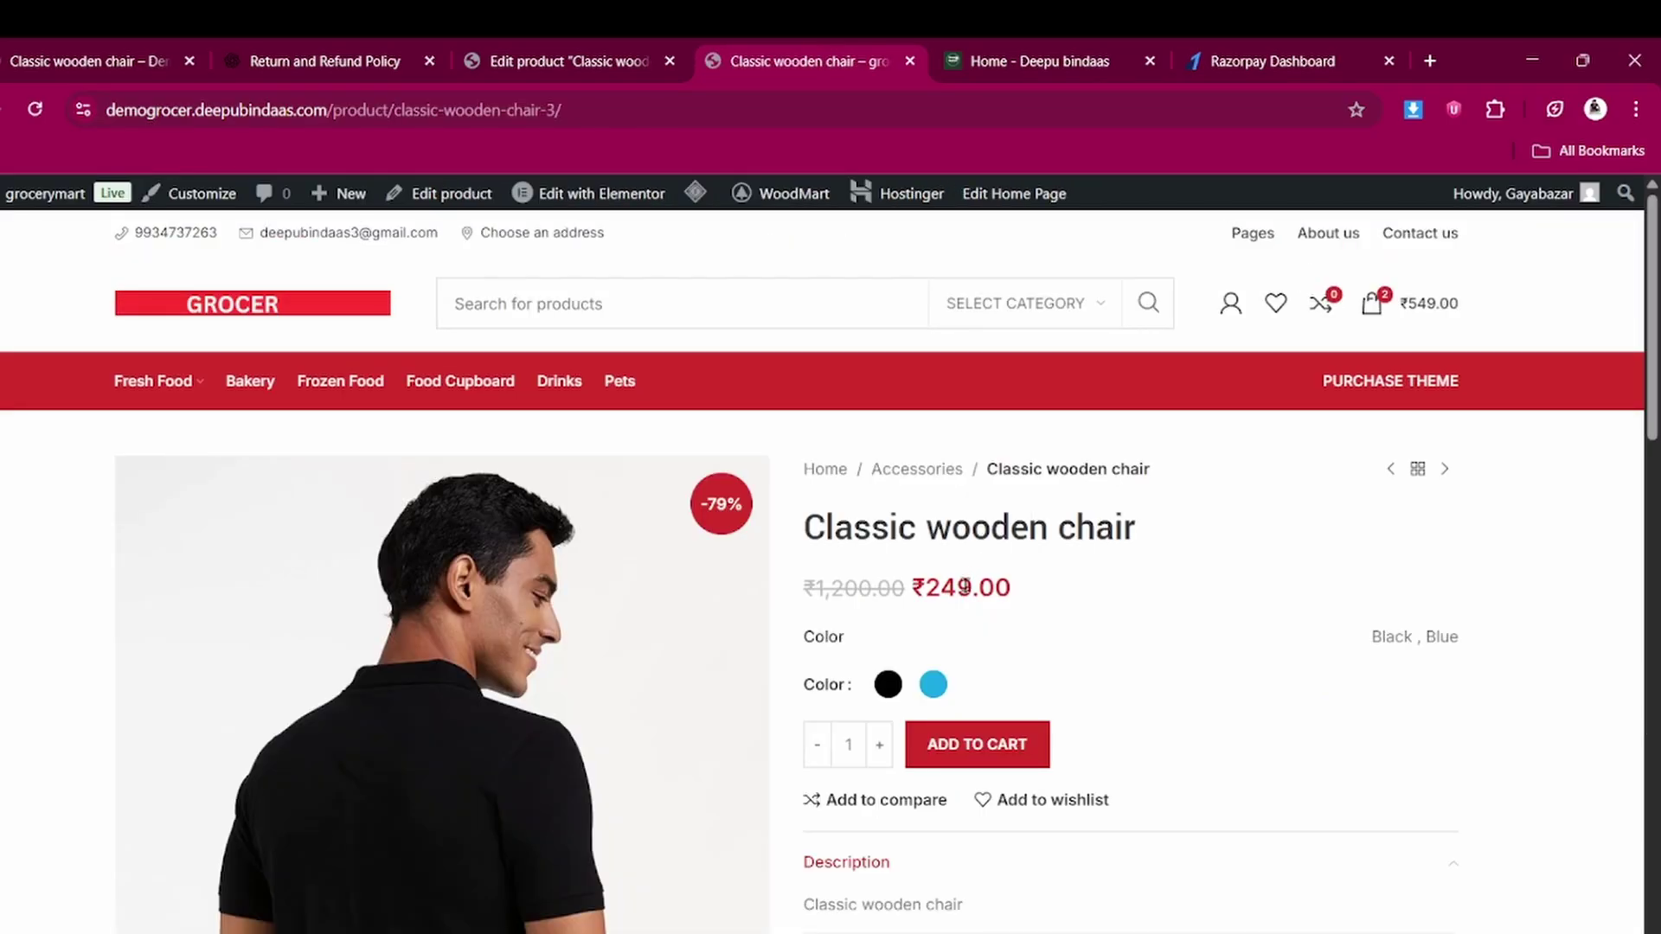
Toggle the Black and Blue swatches to confirm the product photo changes with each colour
scroll(965, 587, "down", 1)
left_click(889, 572)
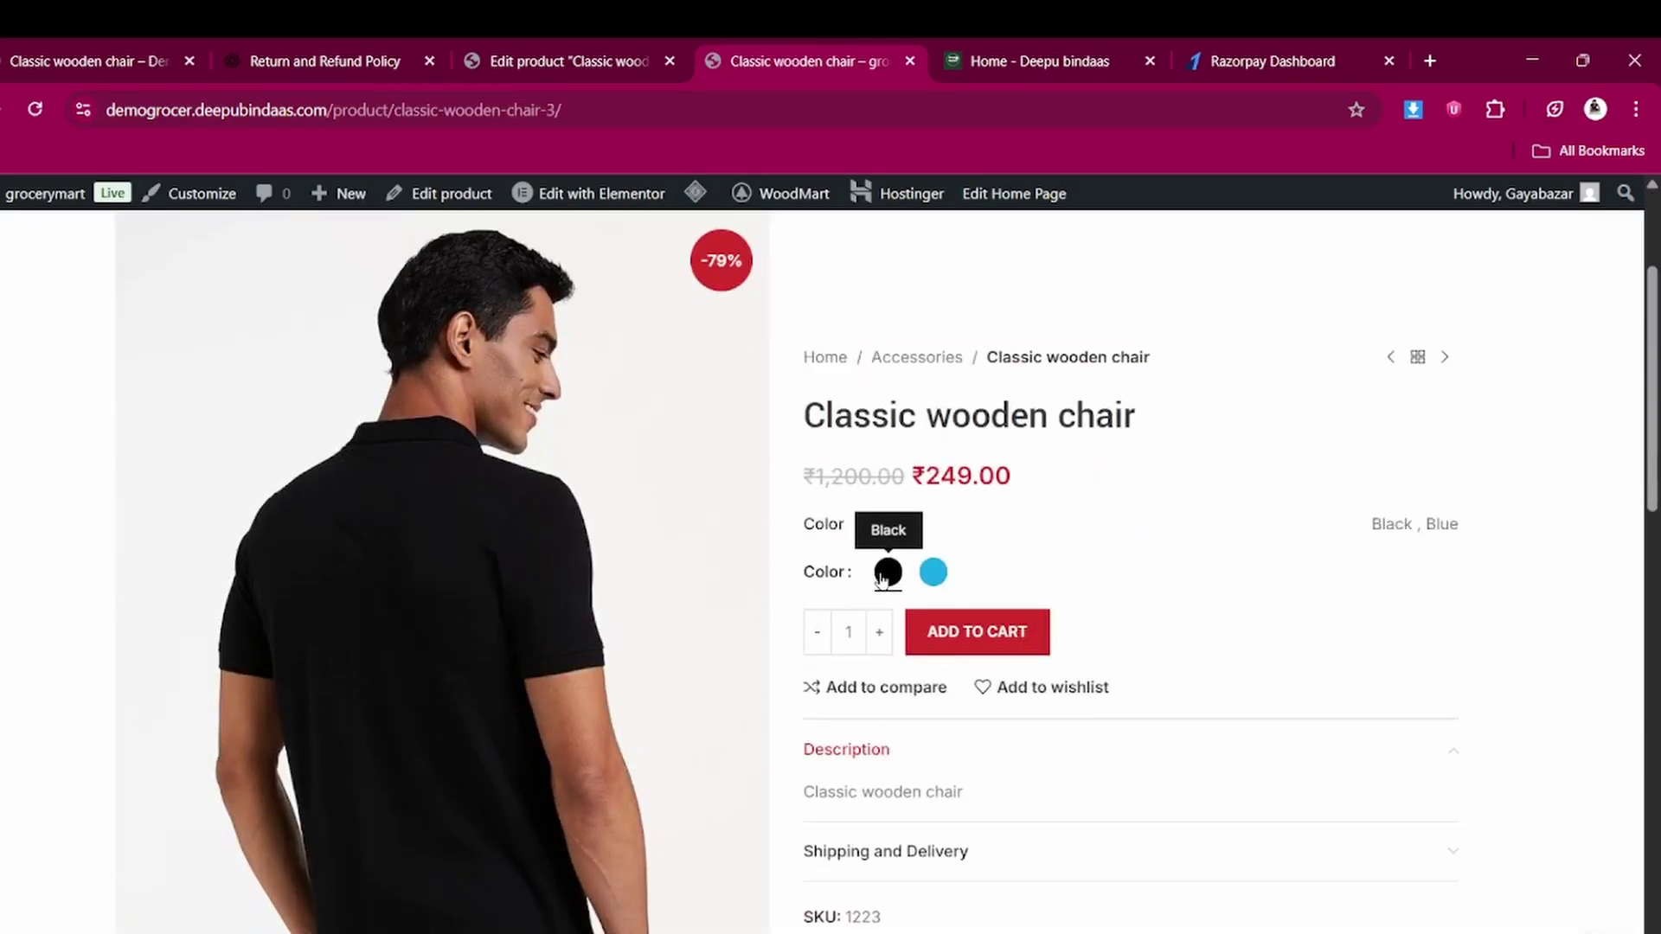
left_click(934, 574)
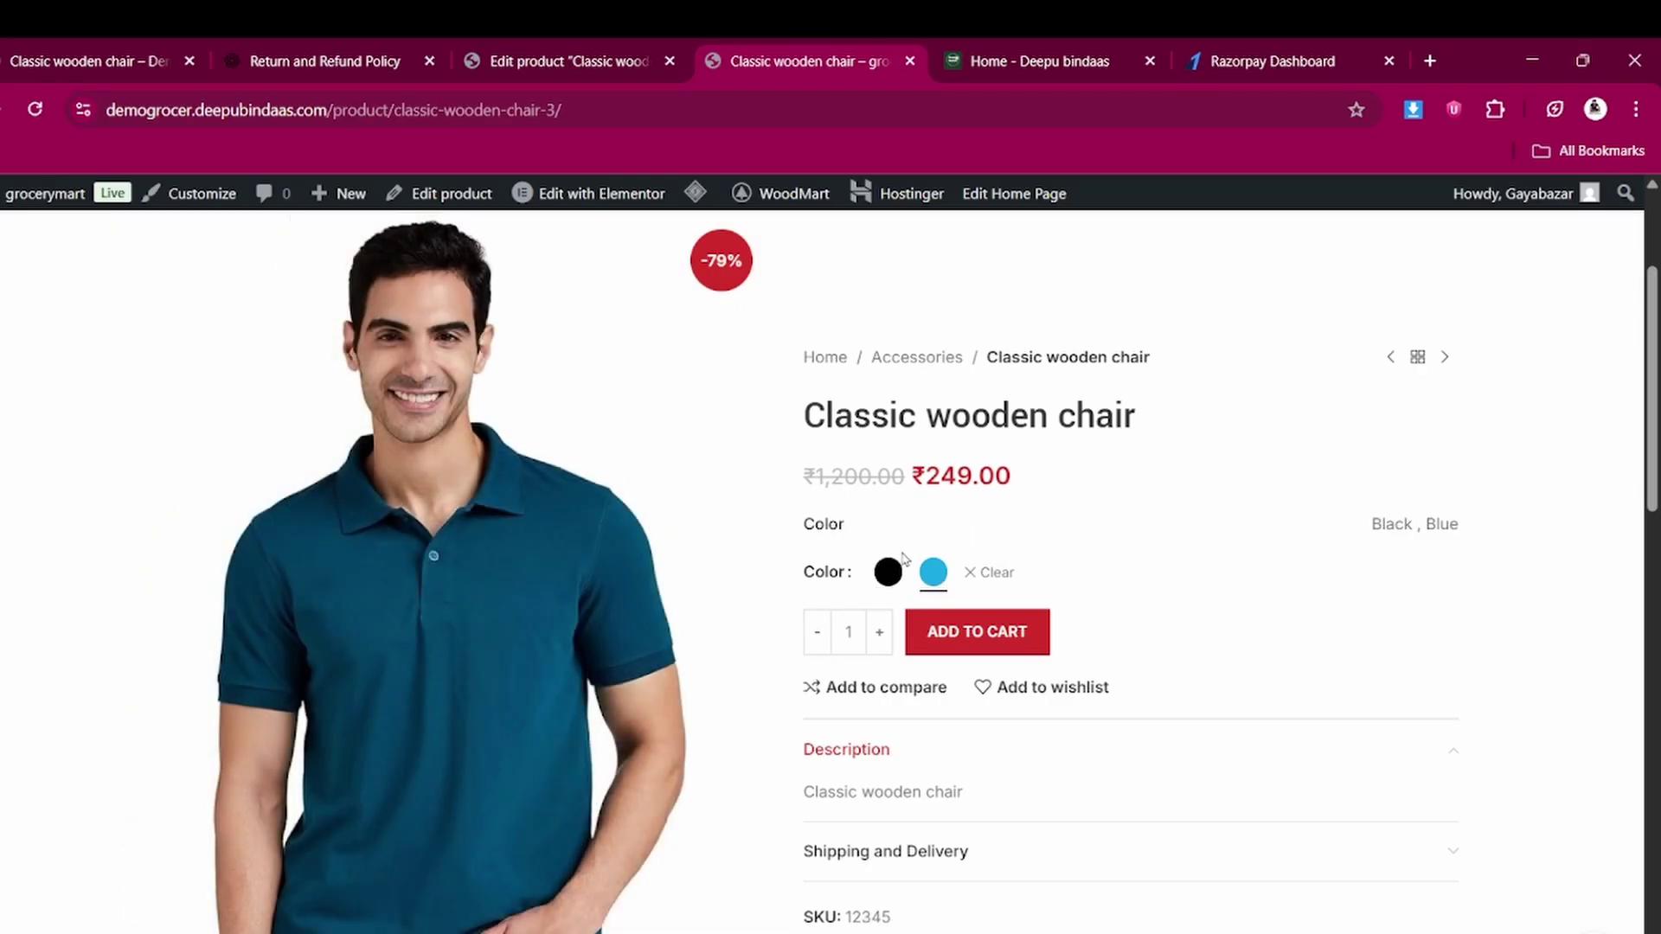
left_click(887, 576)
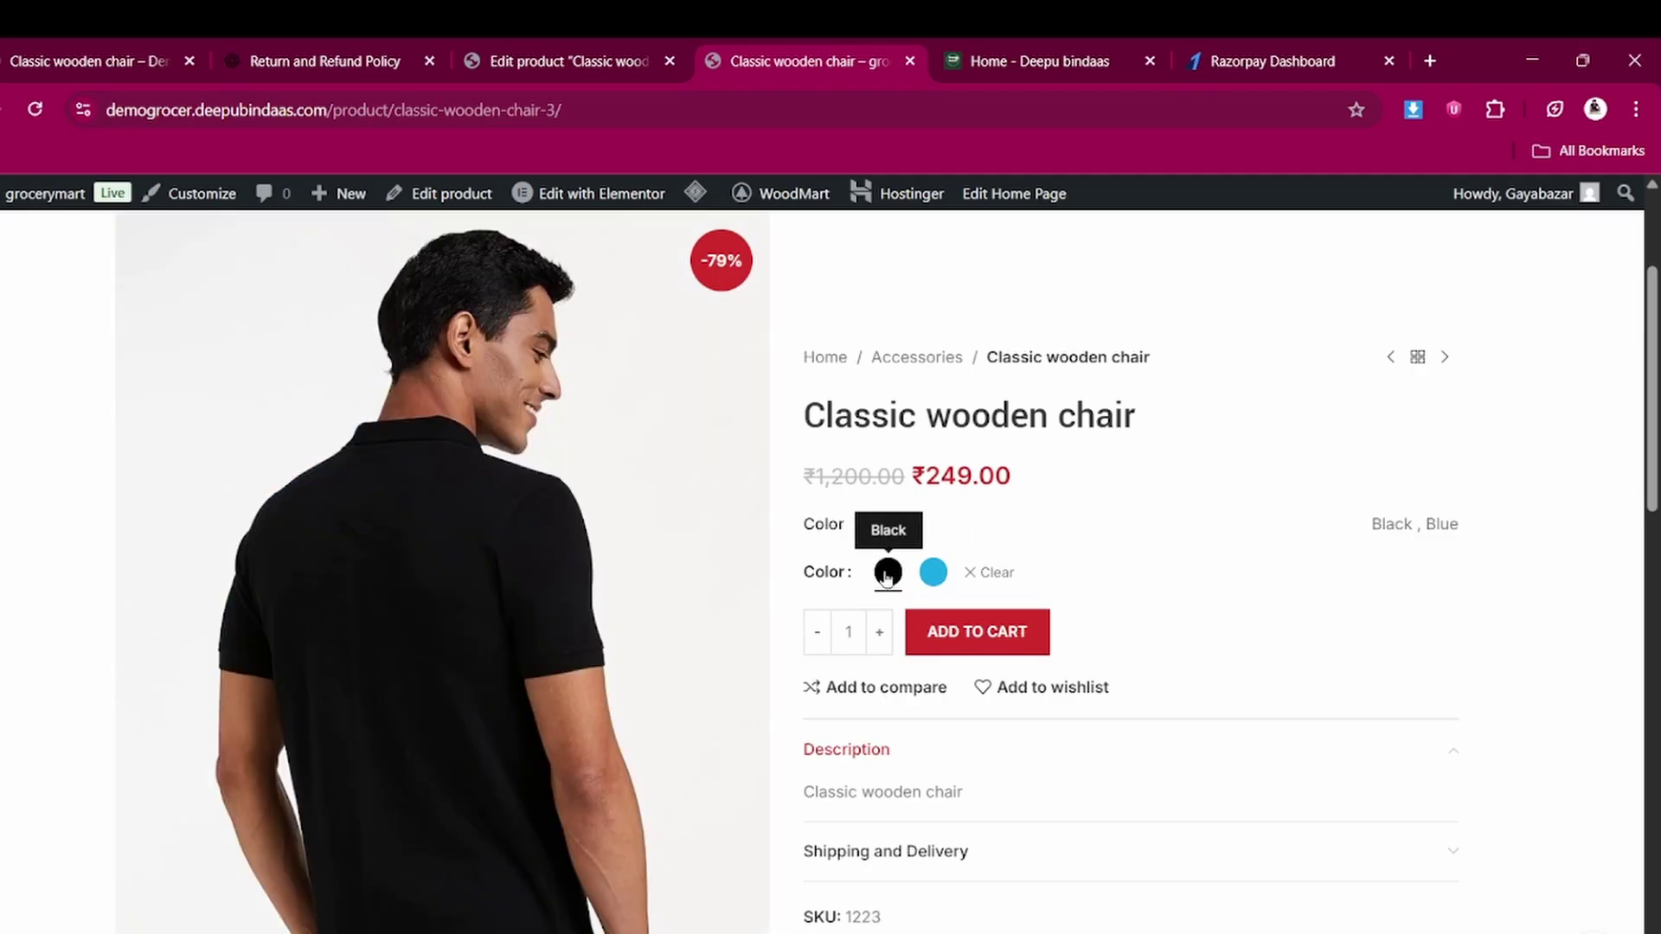
left_click(940, 577)
left_click(573, 52)
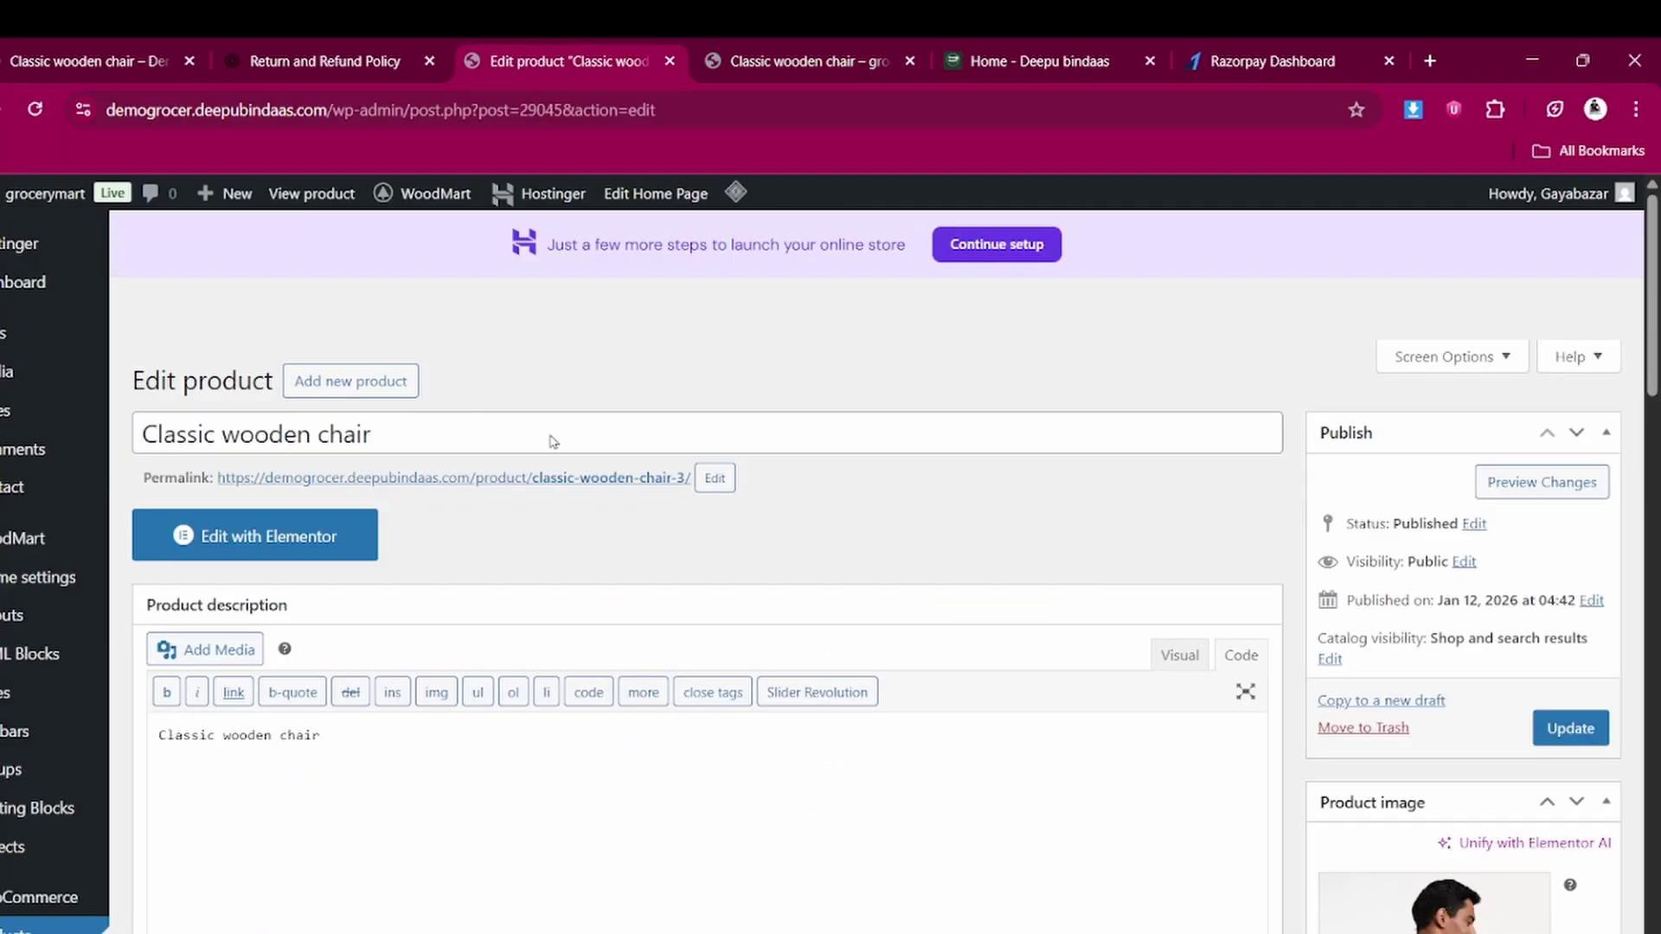
scroll(562, 638, "down", 5)
scroll(562, 638, "down", 15)
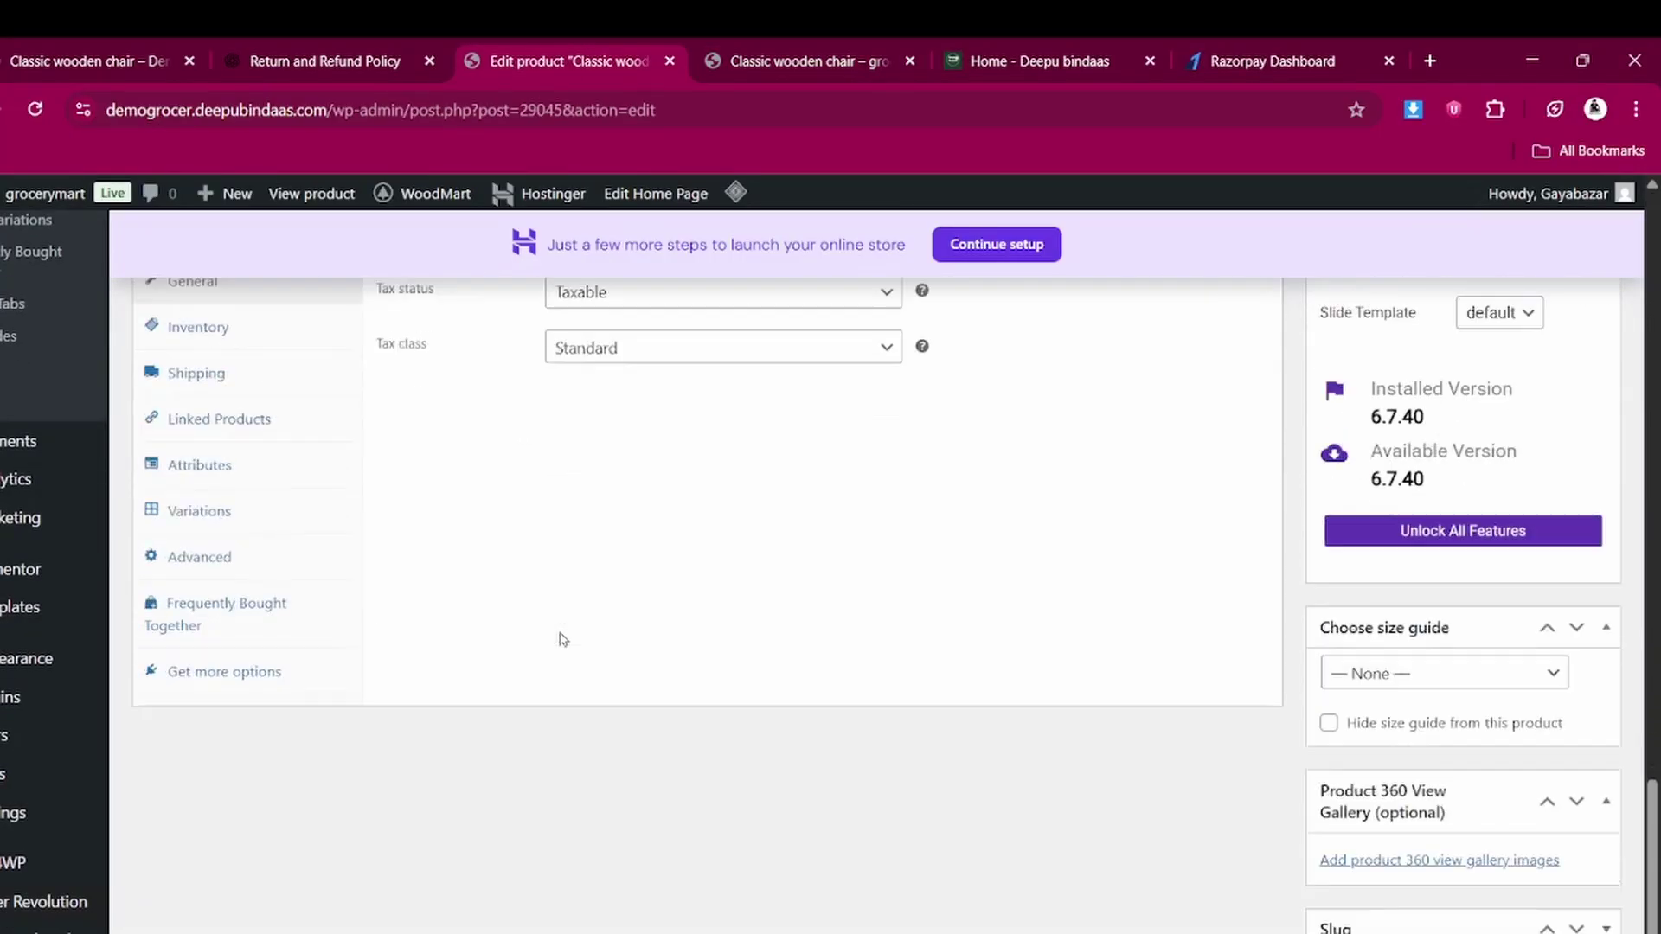
Expand the Black variation #29046 in the product's Variations panel
scroll(564, 639, "up", 5)
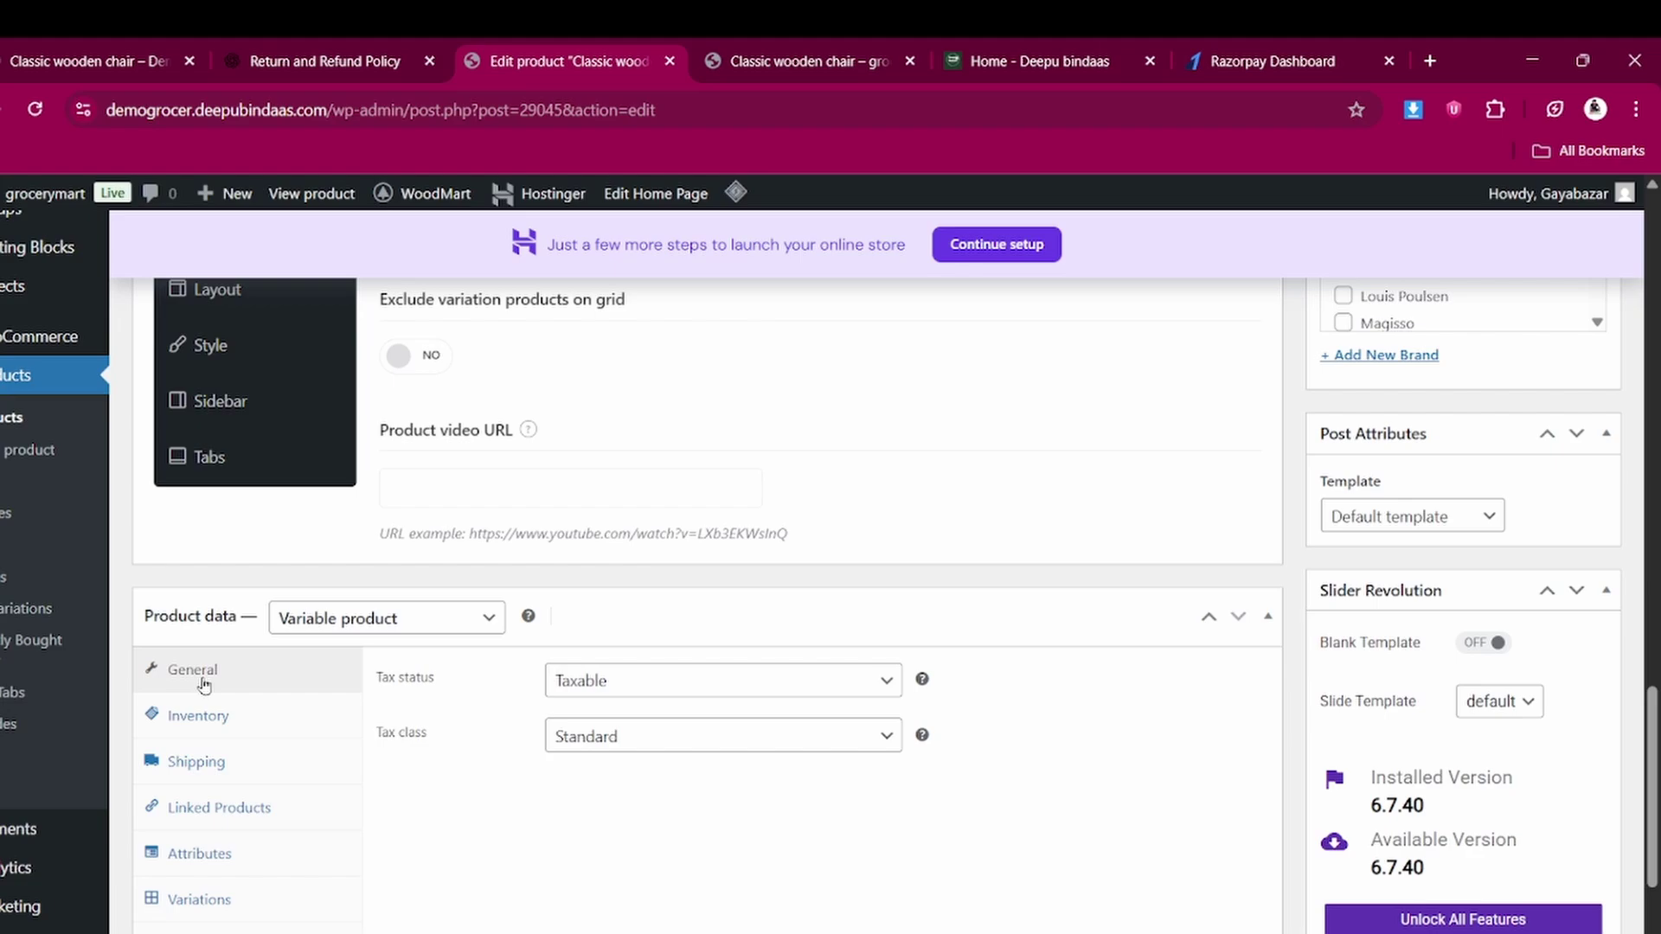
left_click(207, 855)
scroll(203, 778, "down", 3)
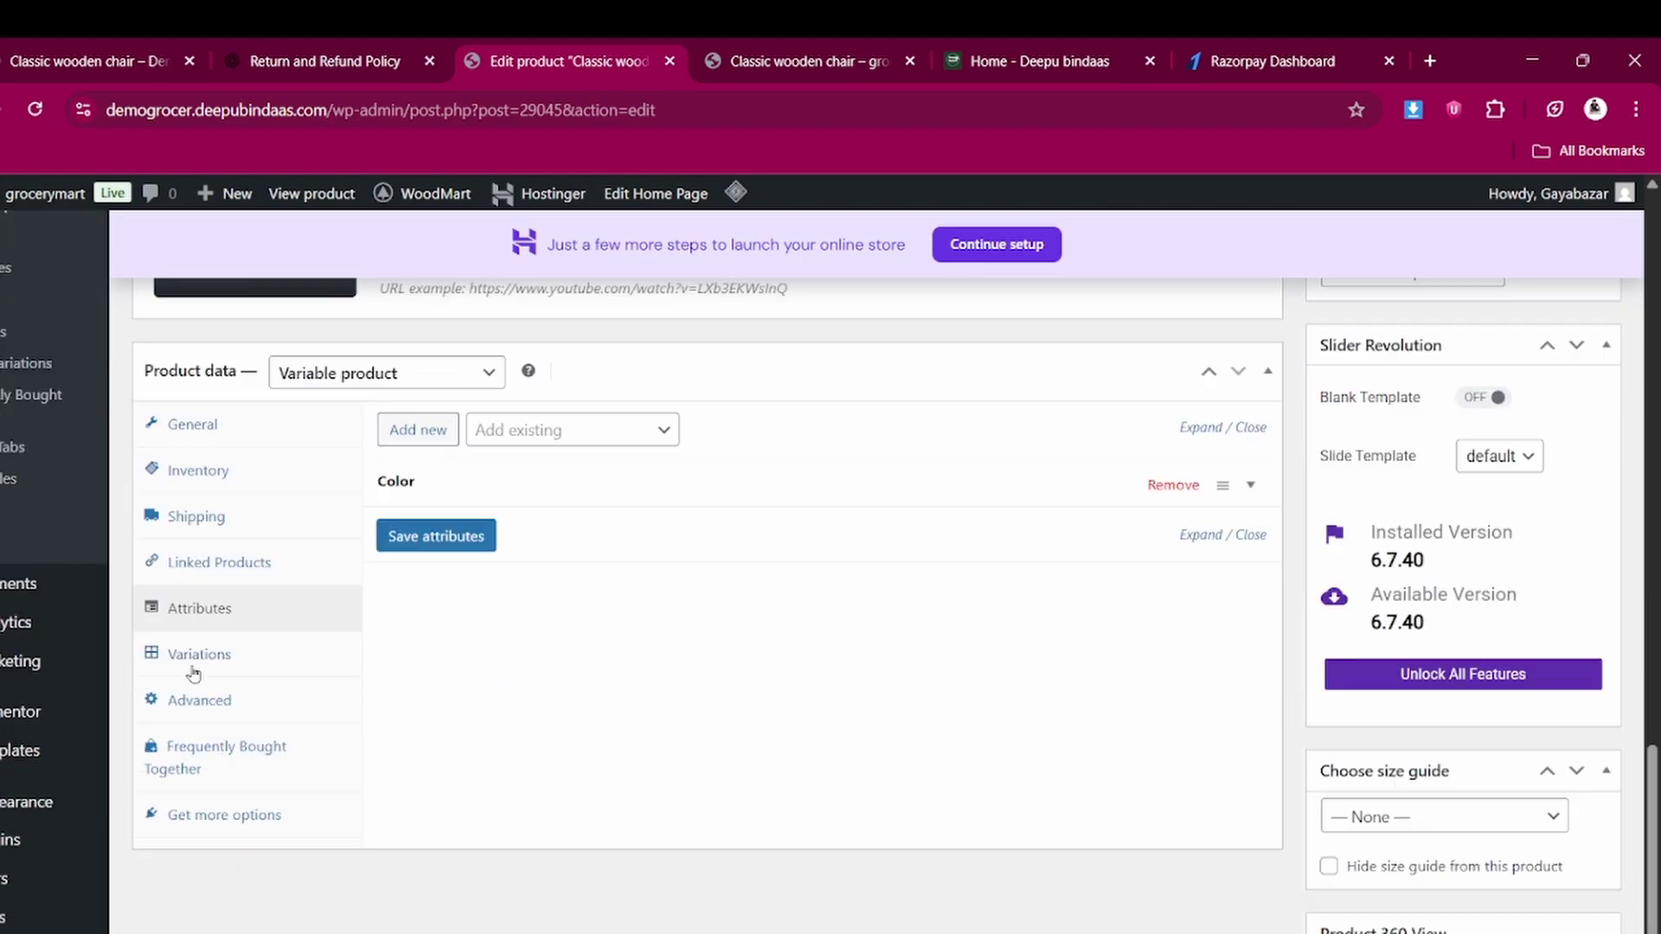
left_click(195, 657)
left_click(524, 554)
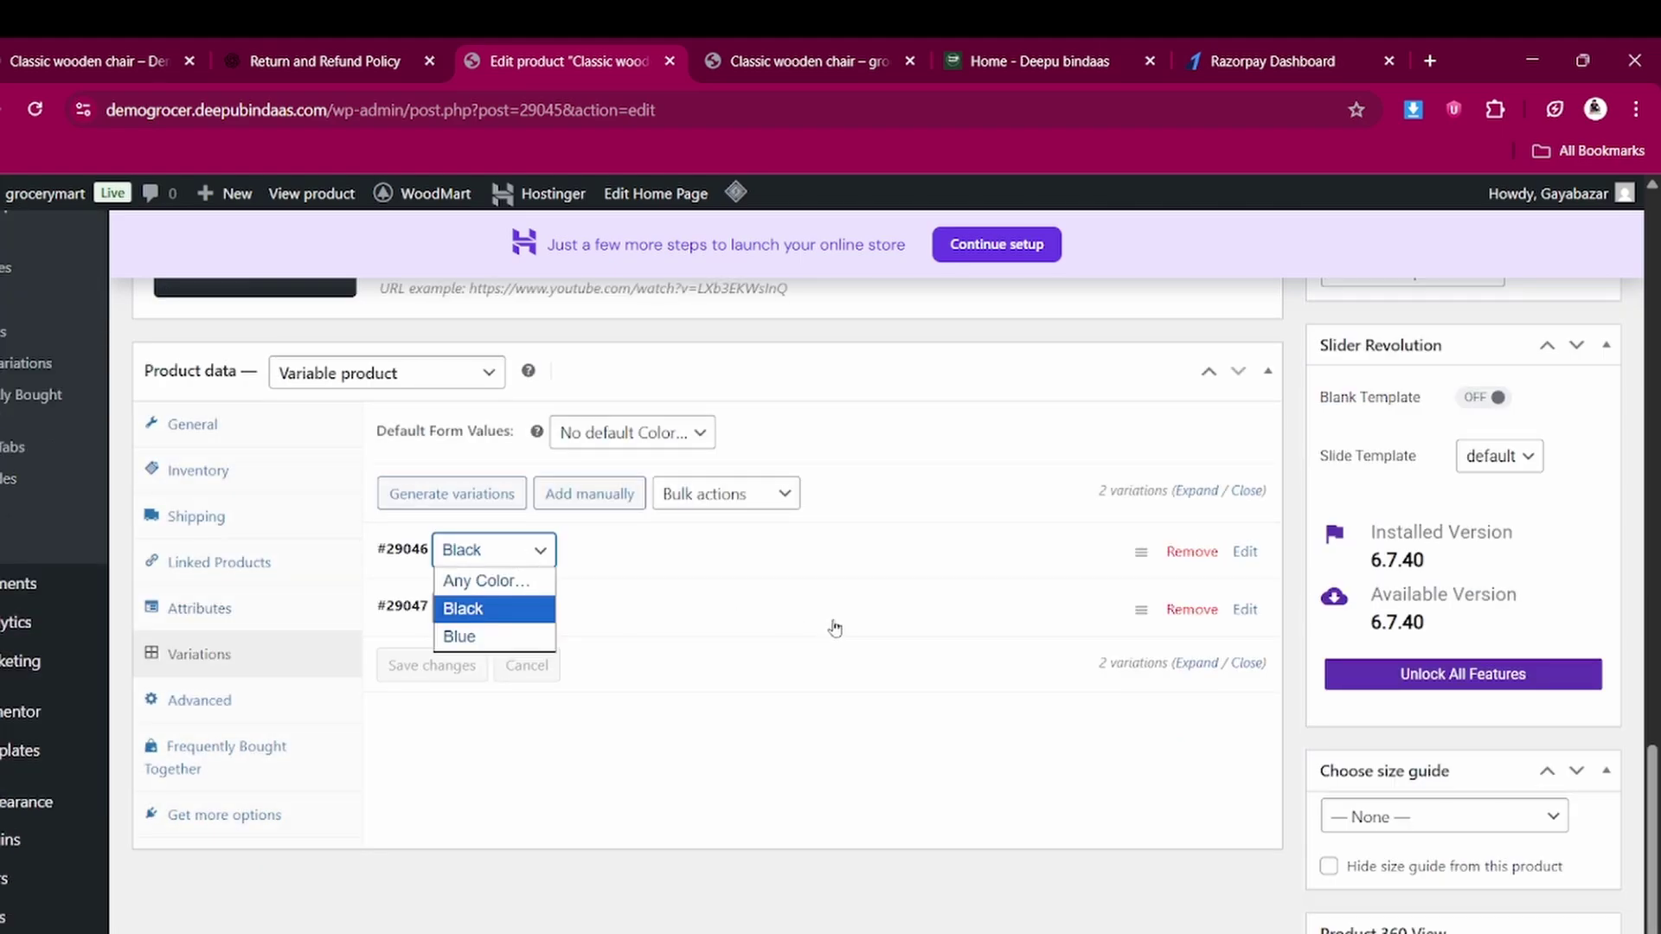
left_click(1247, 554)
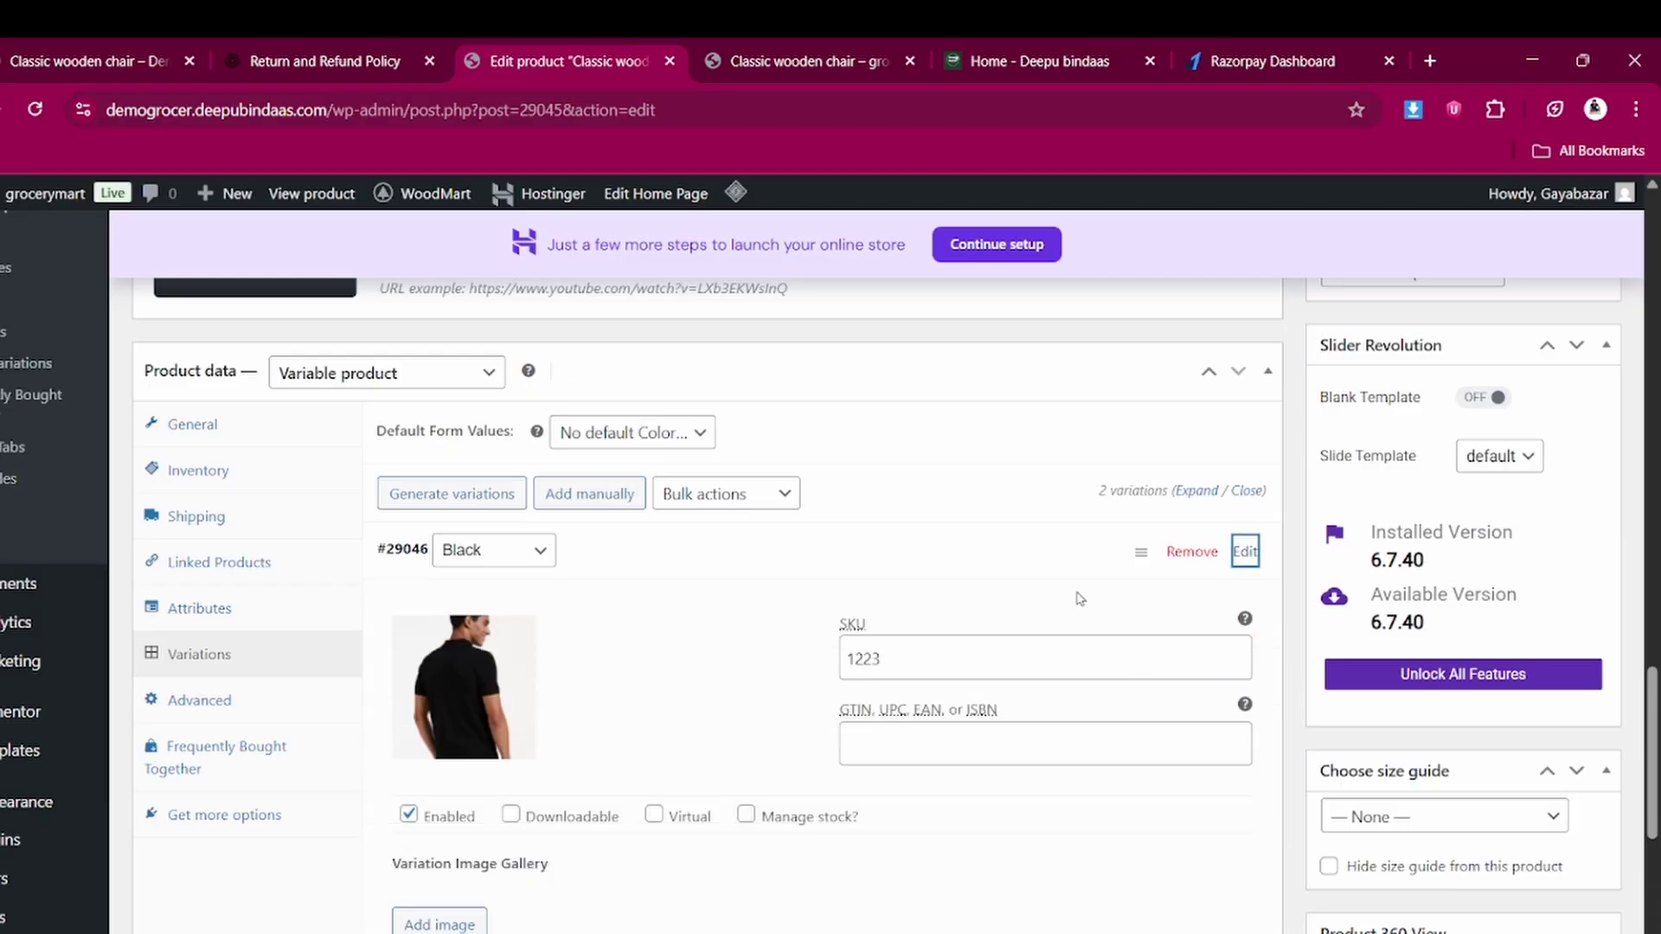
Change the Black variation's sale price to 349 and update the product
scroll(935, 663, "down", 5)
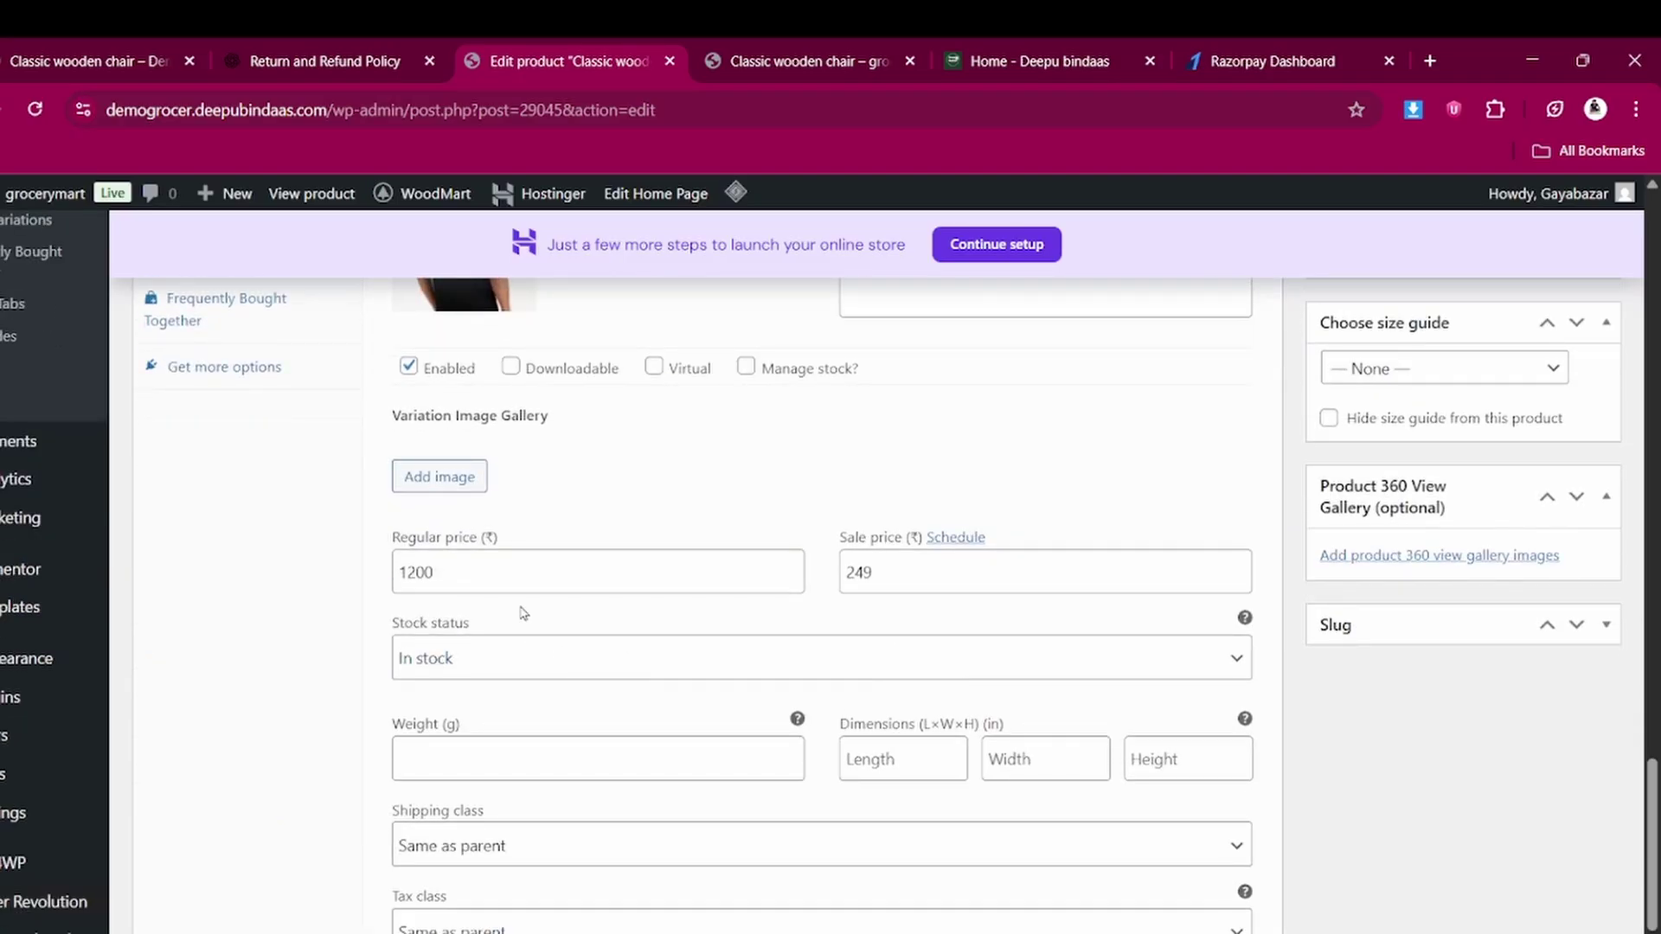
double_click(913, 572)
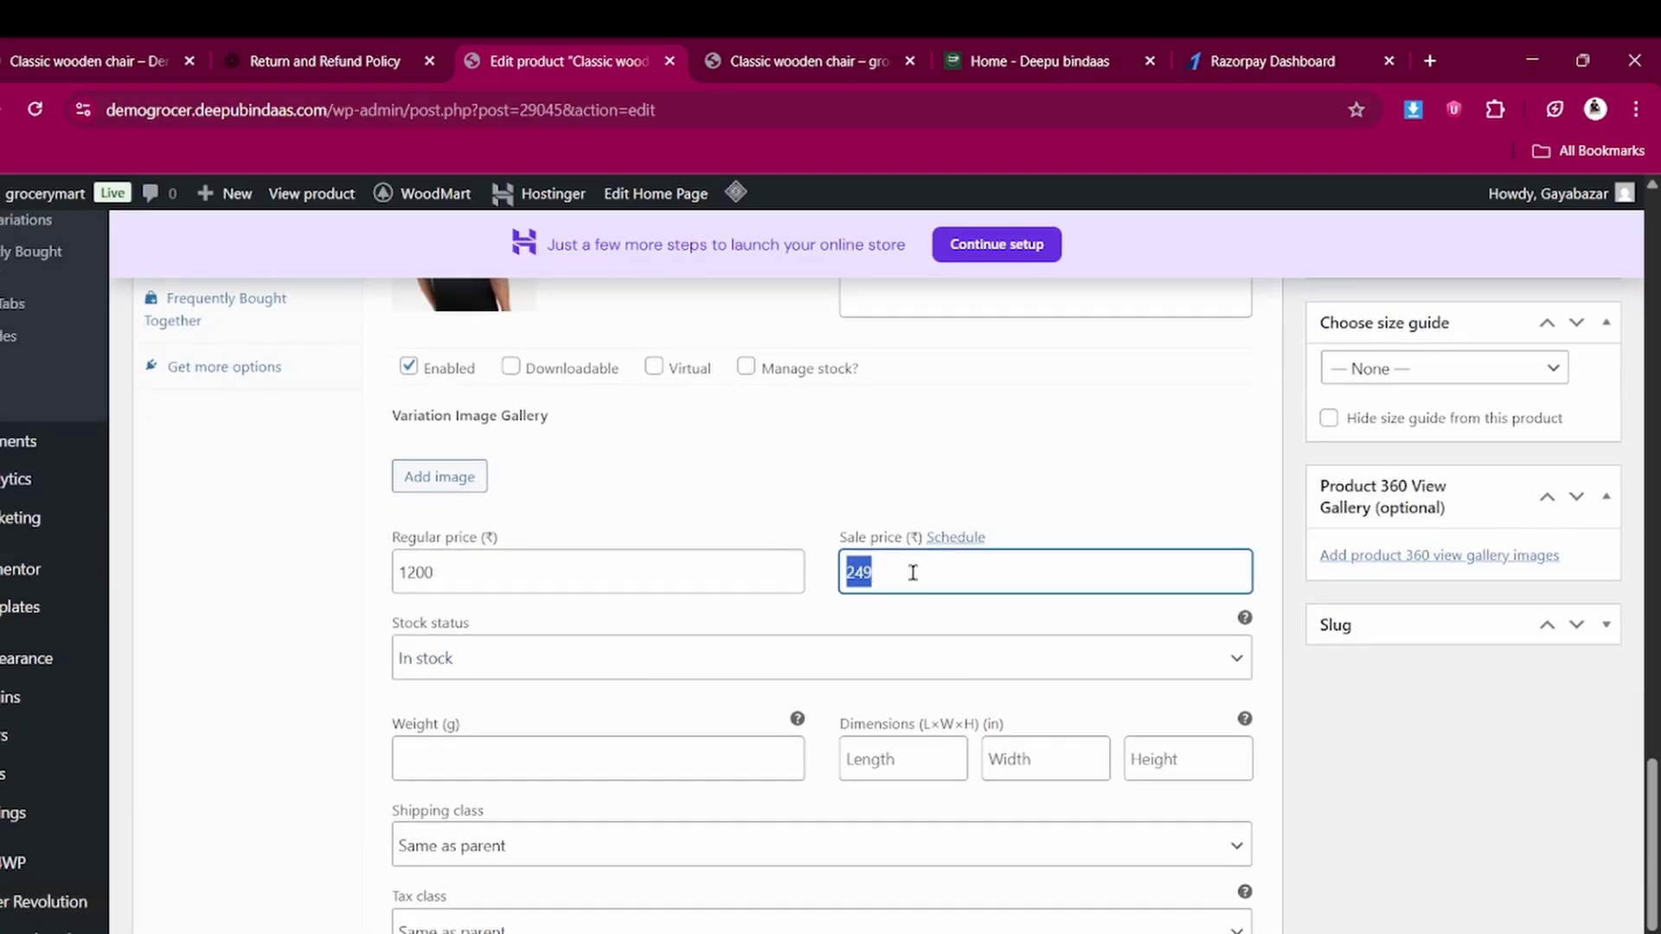
type("3")
scroll(912, 573, "up", 15)
scroll(1489, 486, "up", 5)
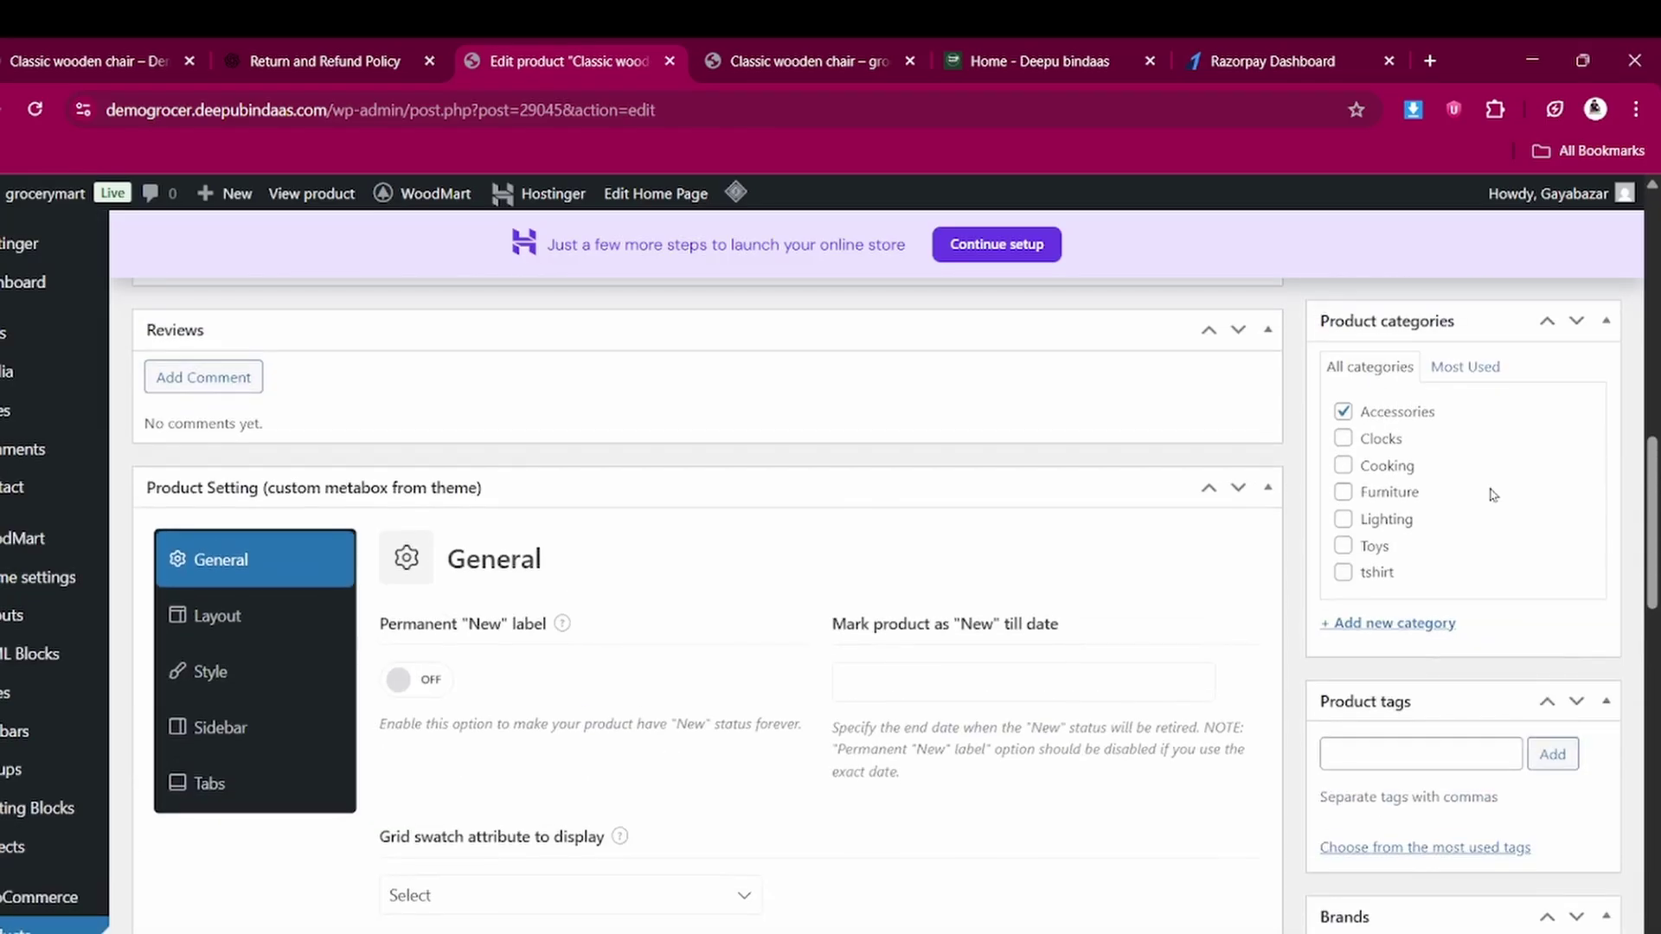
scroll(1517, 442, "up", 10)
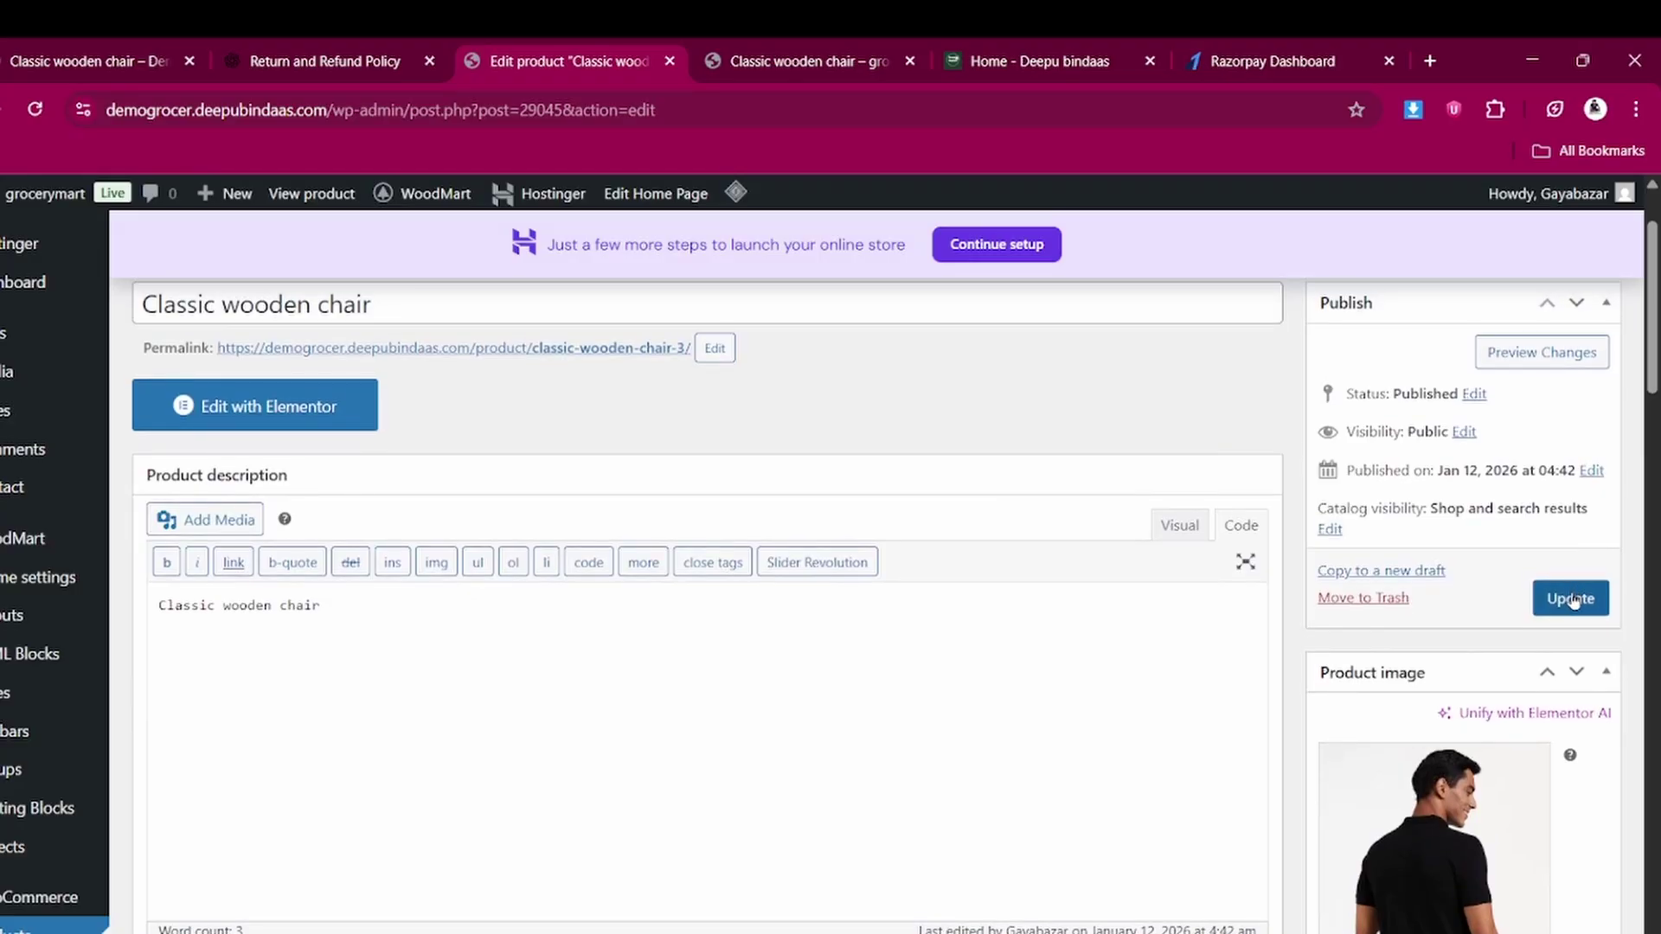
left_click(1570, 595)
Reload the chair's storefront page and check the swatch prices: Black ₹349.00, Blue ₹249.00
left_click(820, 45)
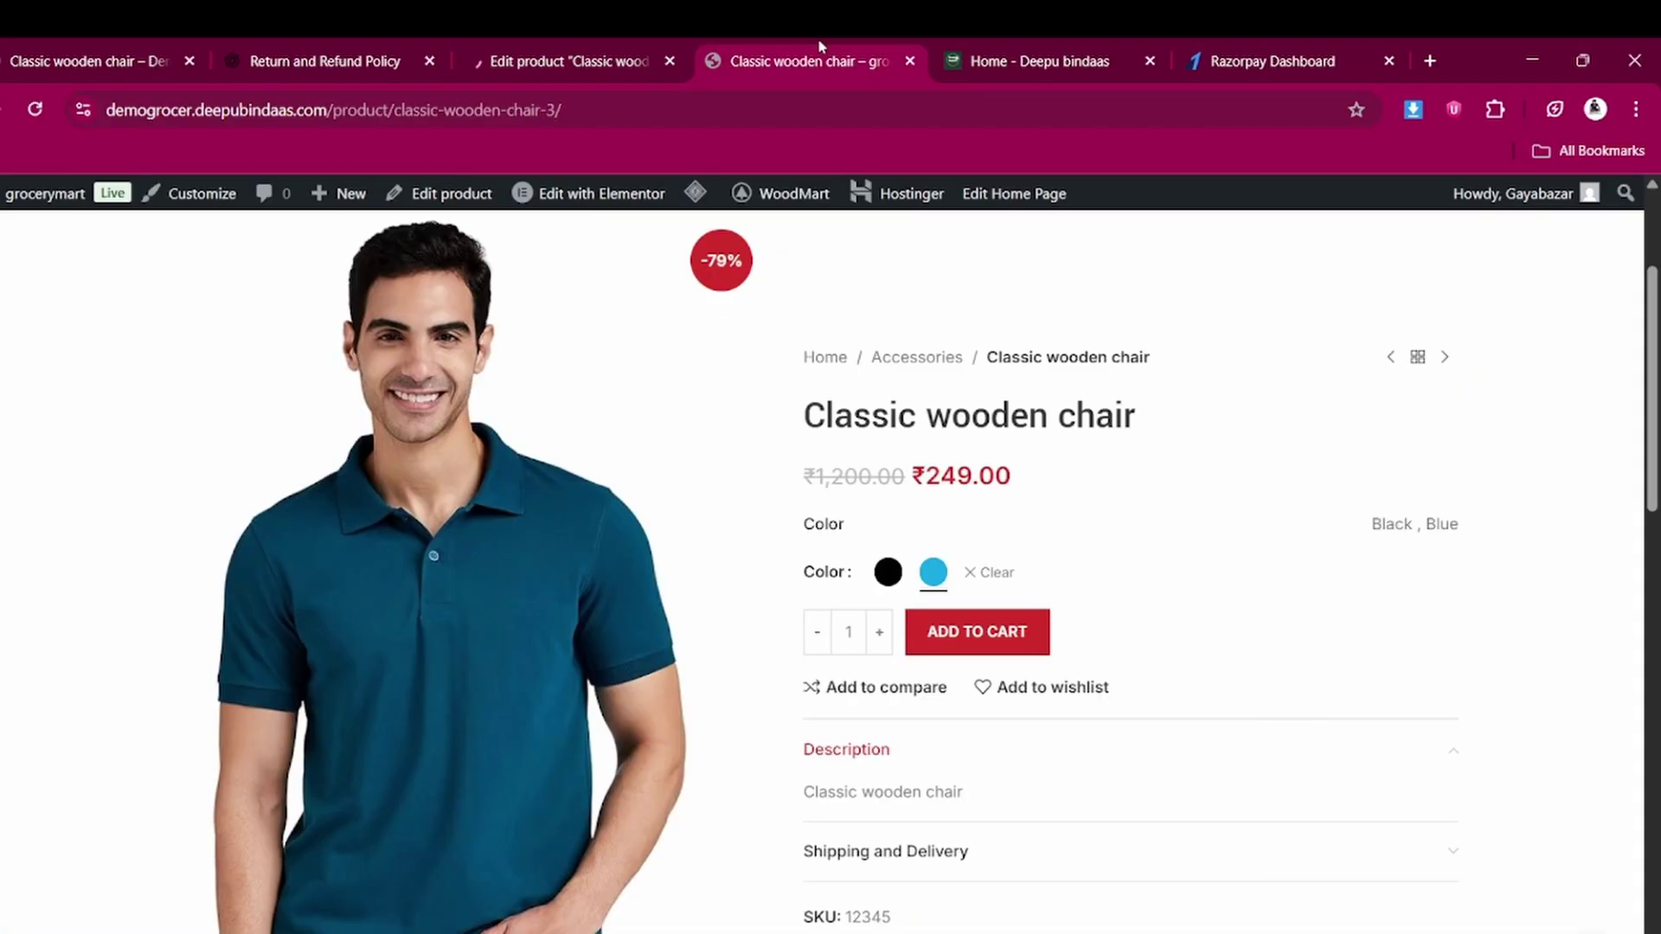
left_click(32, 113)
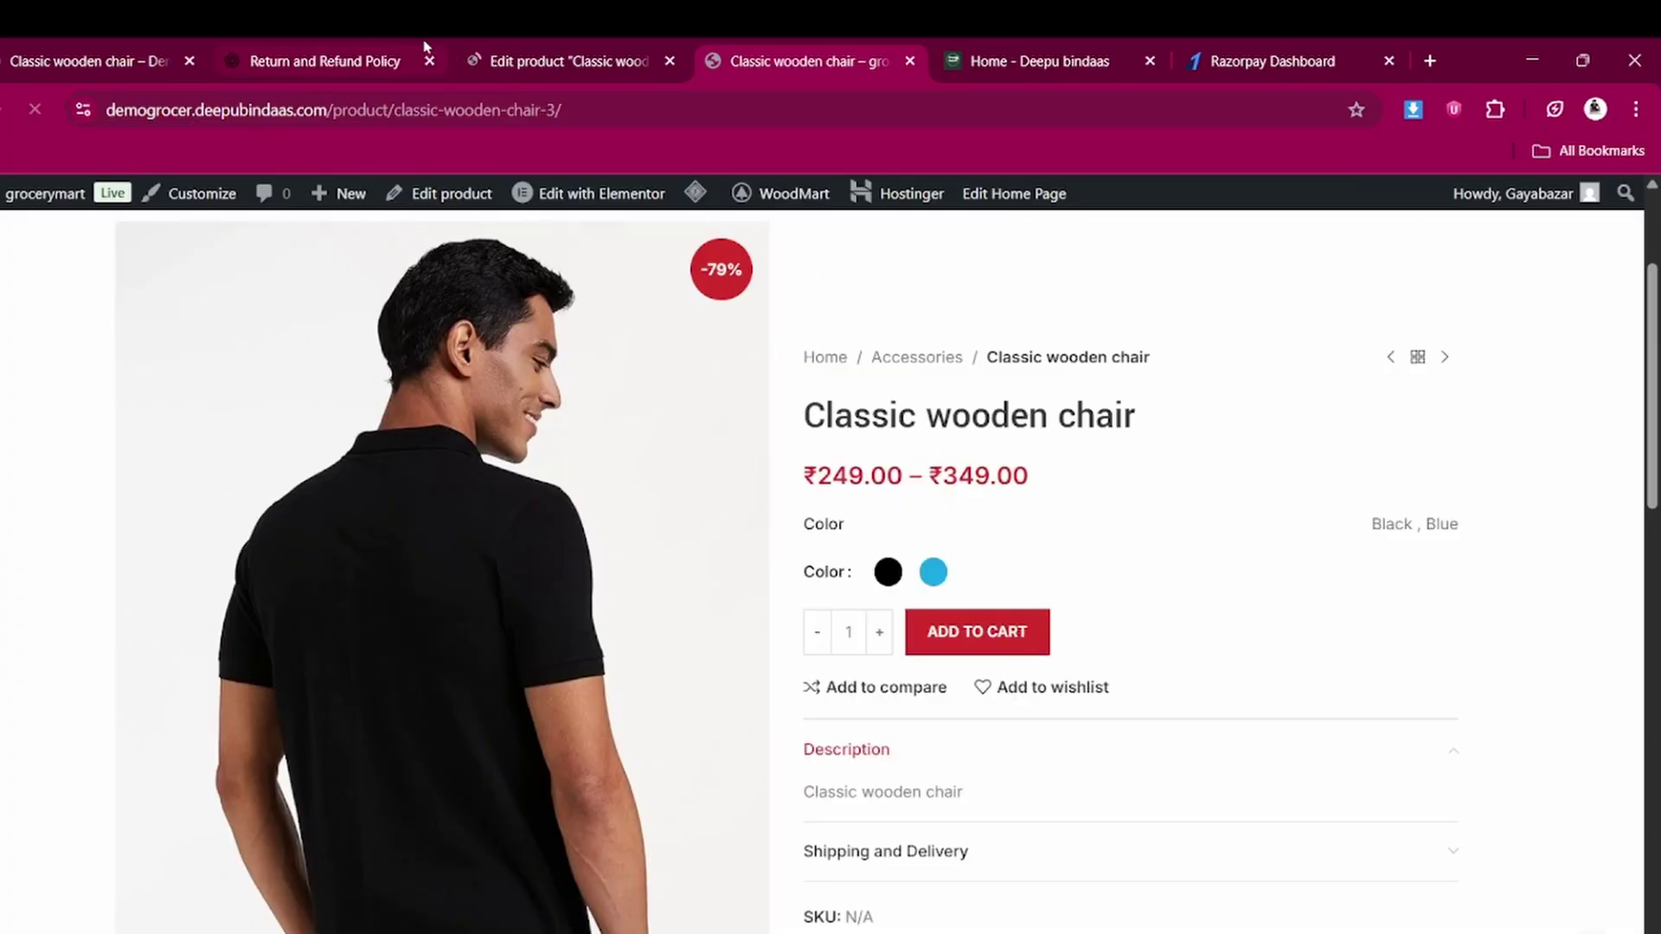
left_click(887, 574)
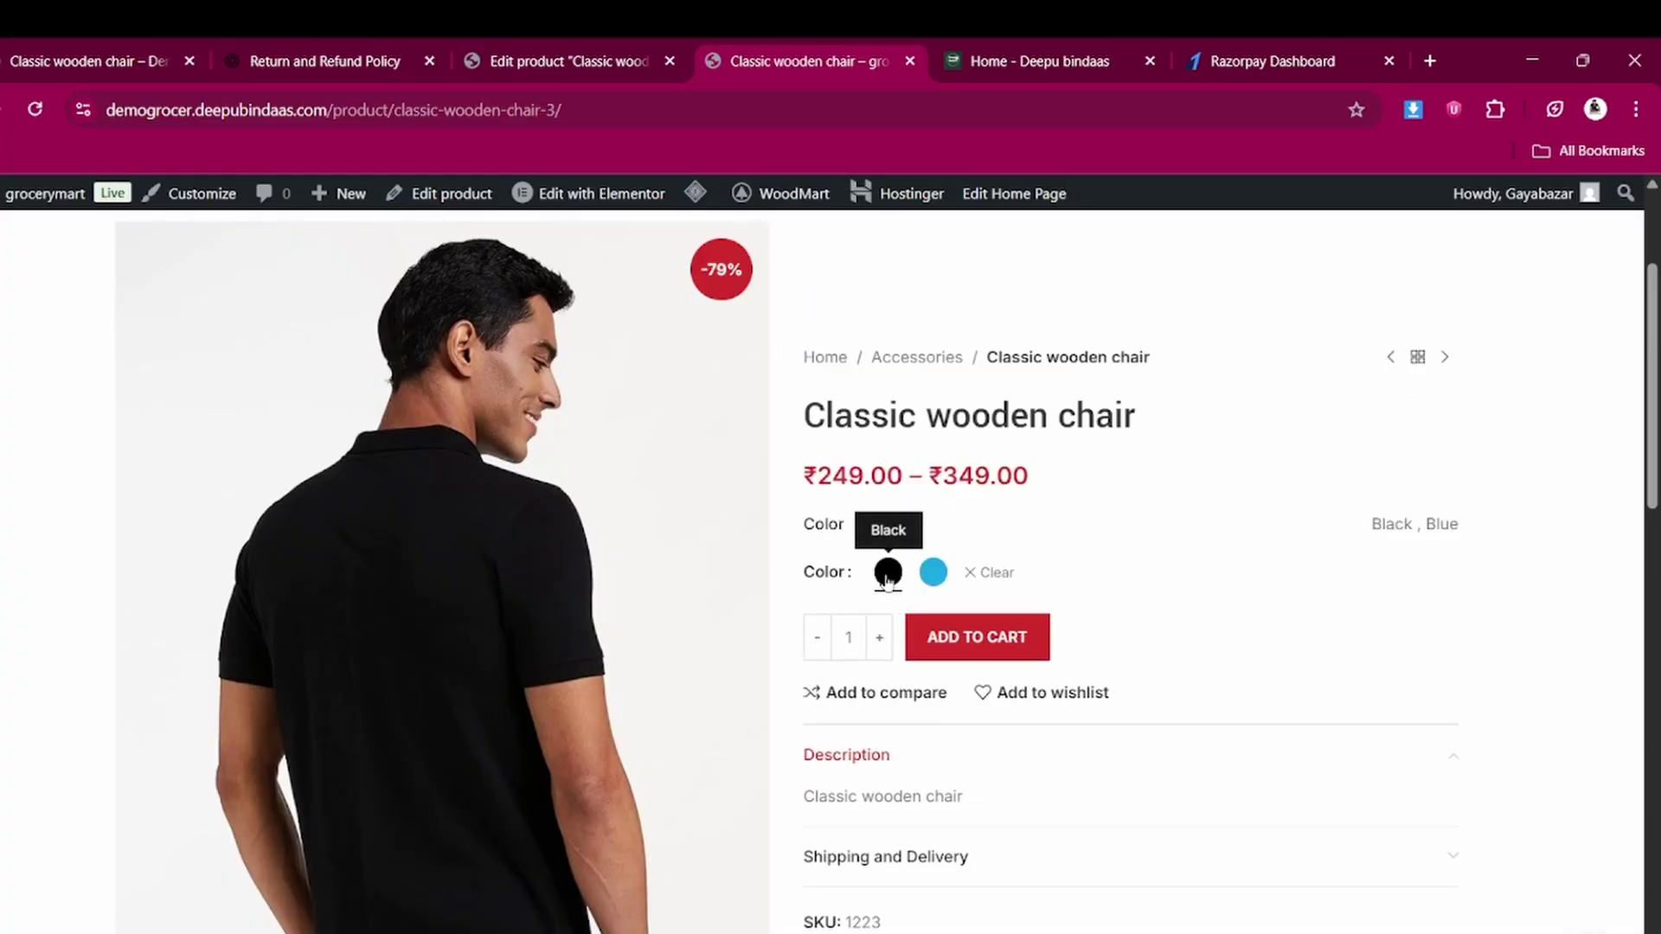
left_click(934, 575)
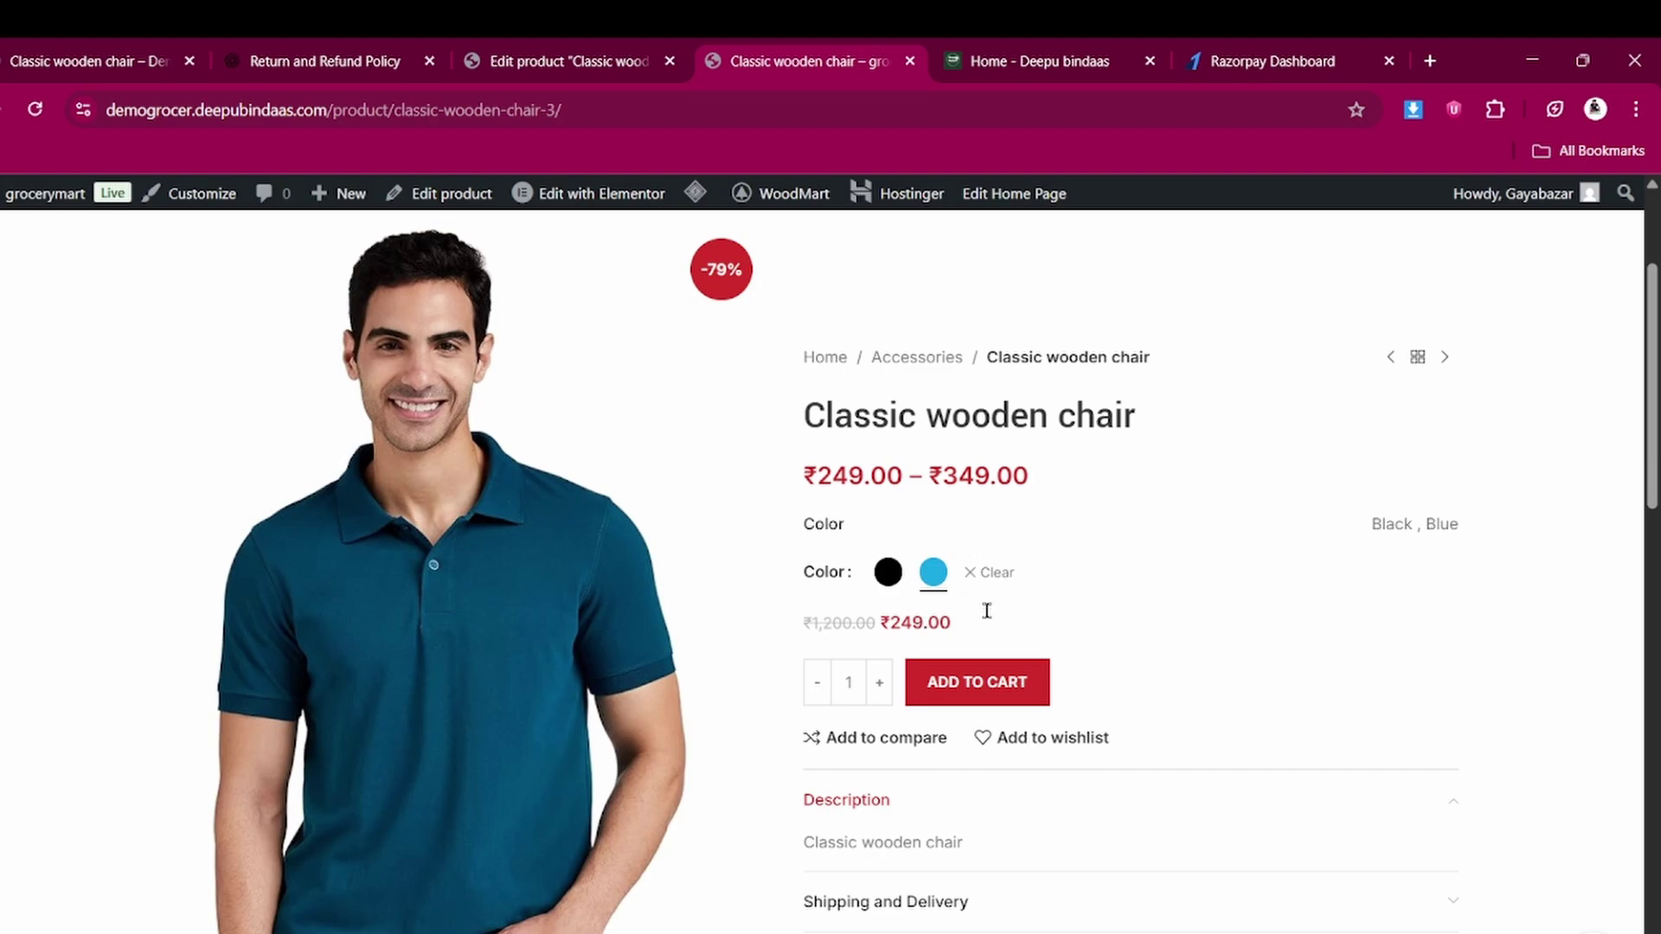
scroll(934, 690, "down", 15)
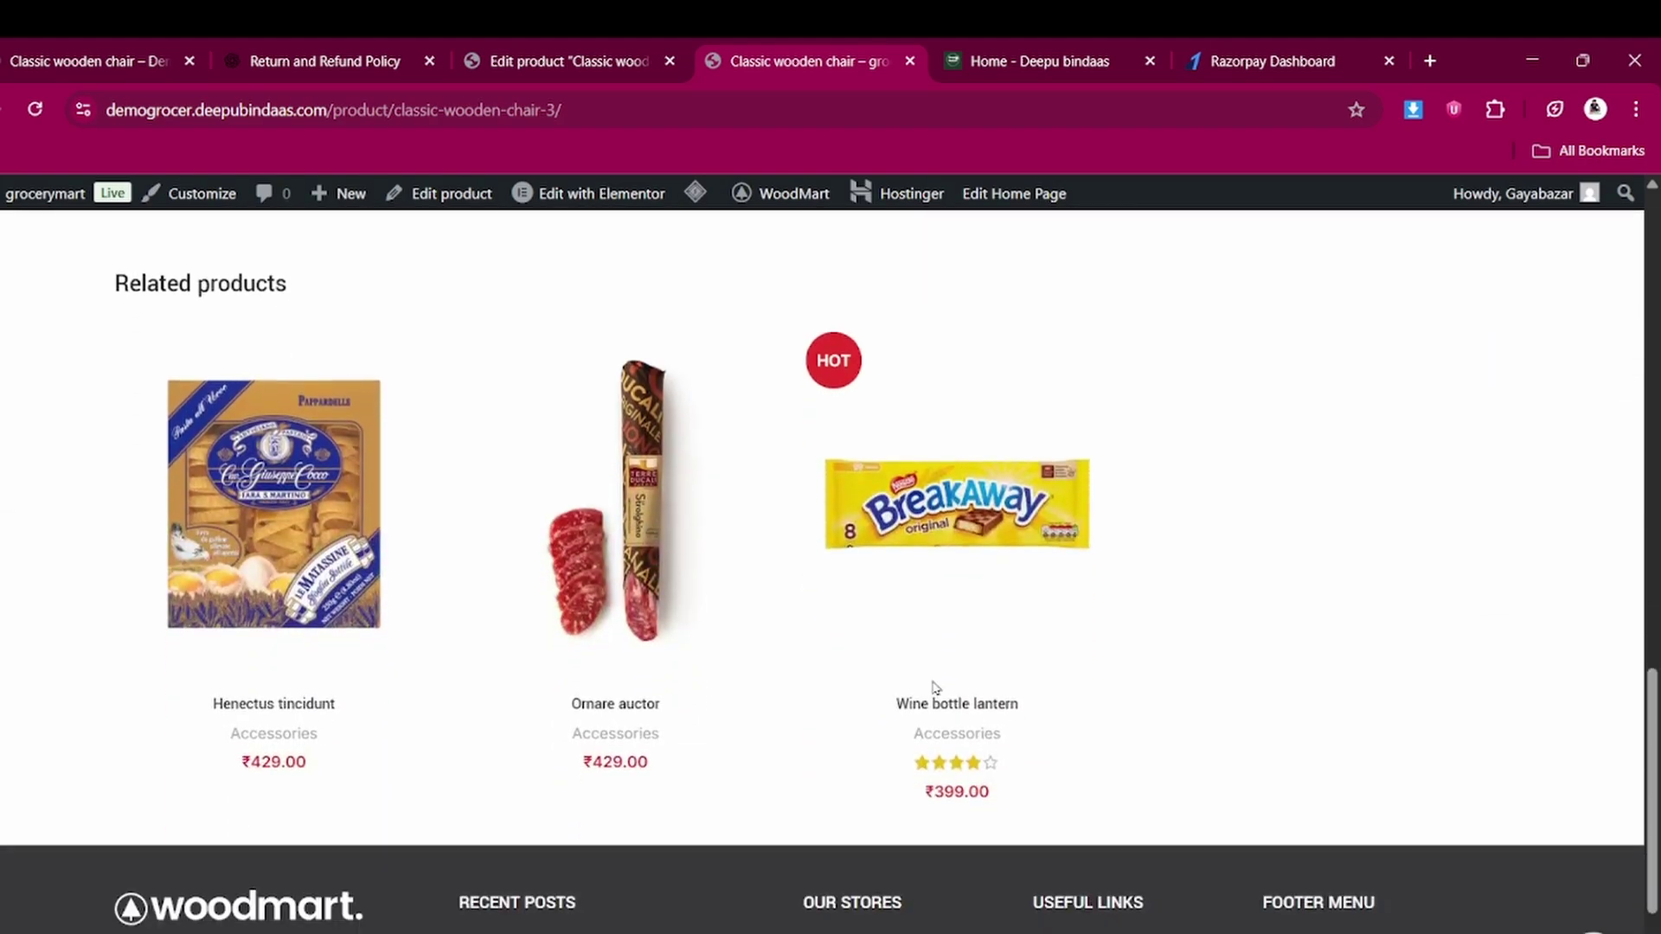
scroll(931, 683, "up", 15)
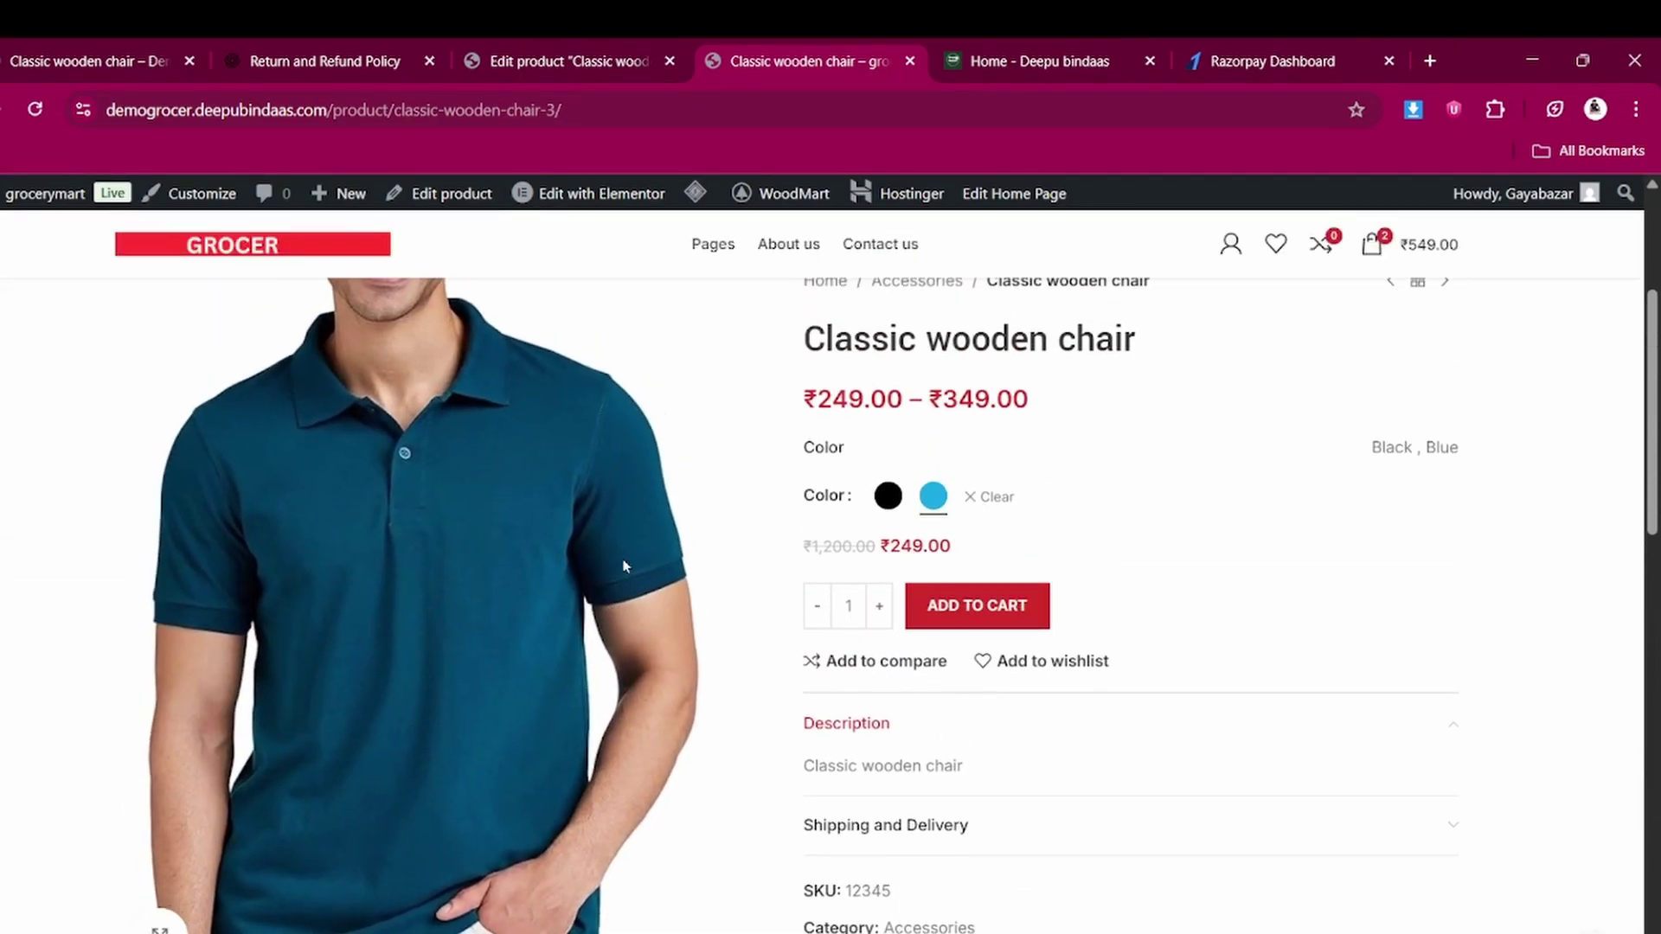
scroll(899, 562, "up", 2)
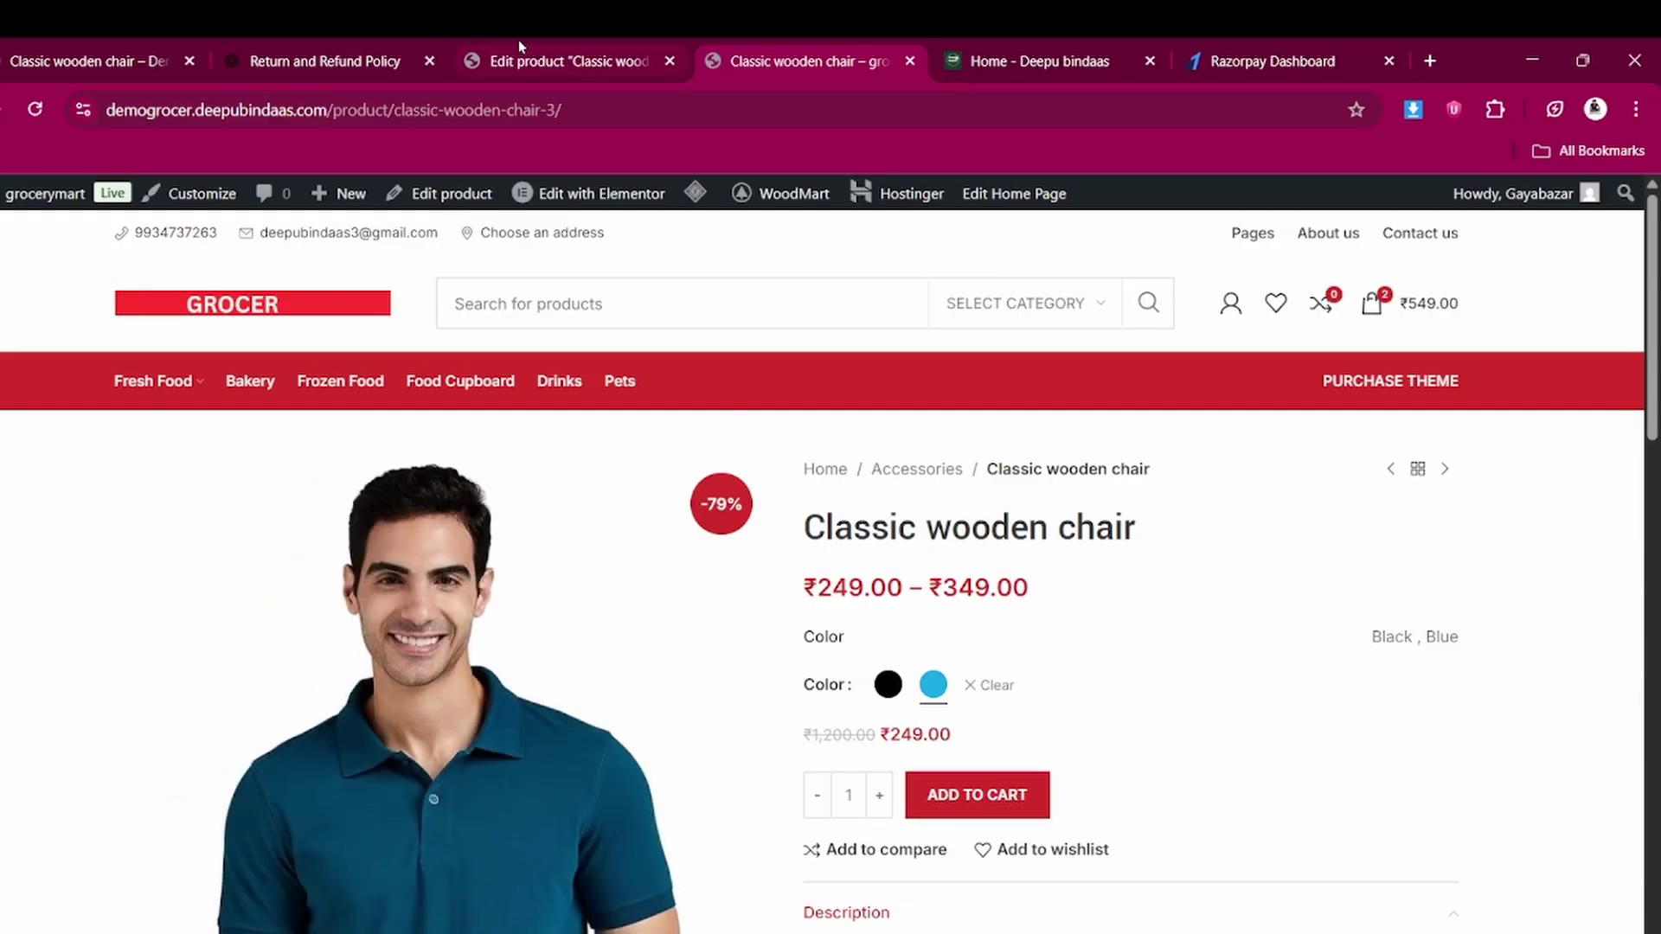
Compare the chair's product edit page with the reference store's chair product page
left_click(517, 40)
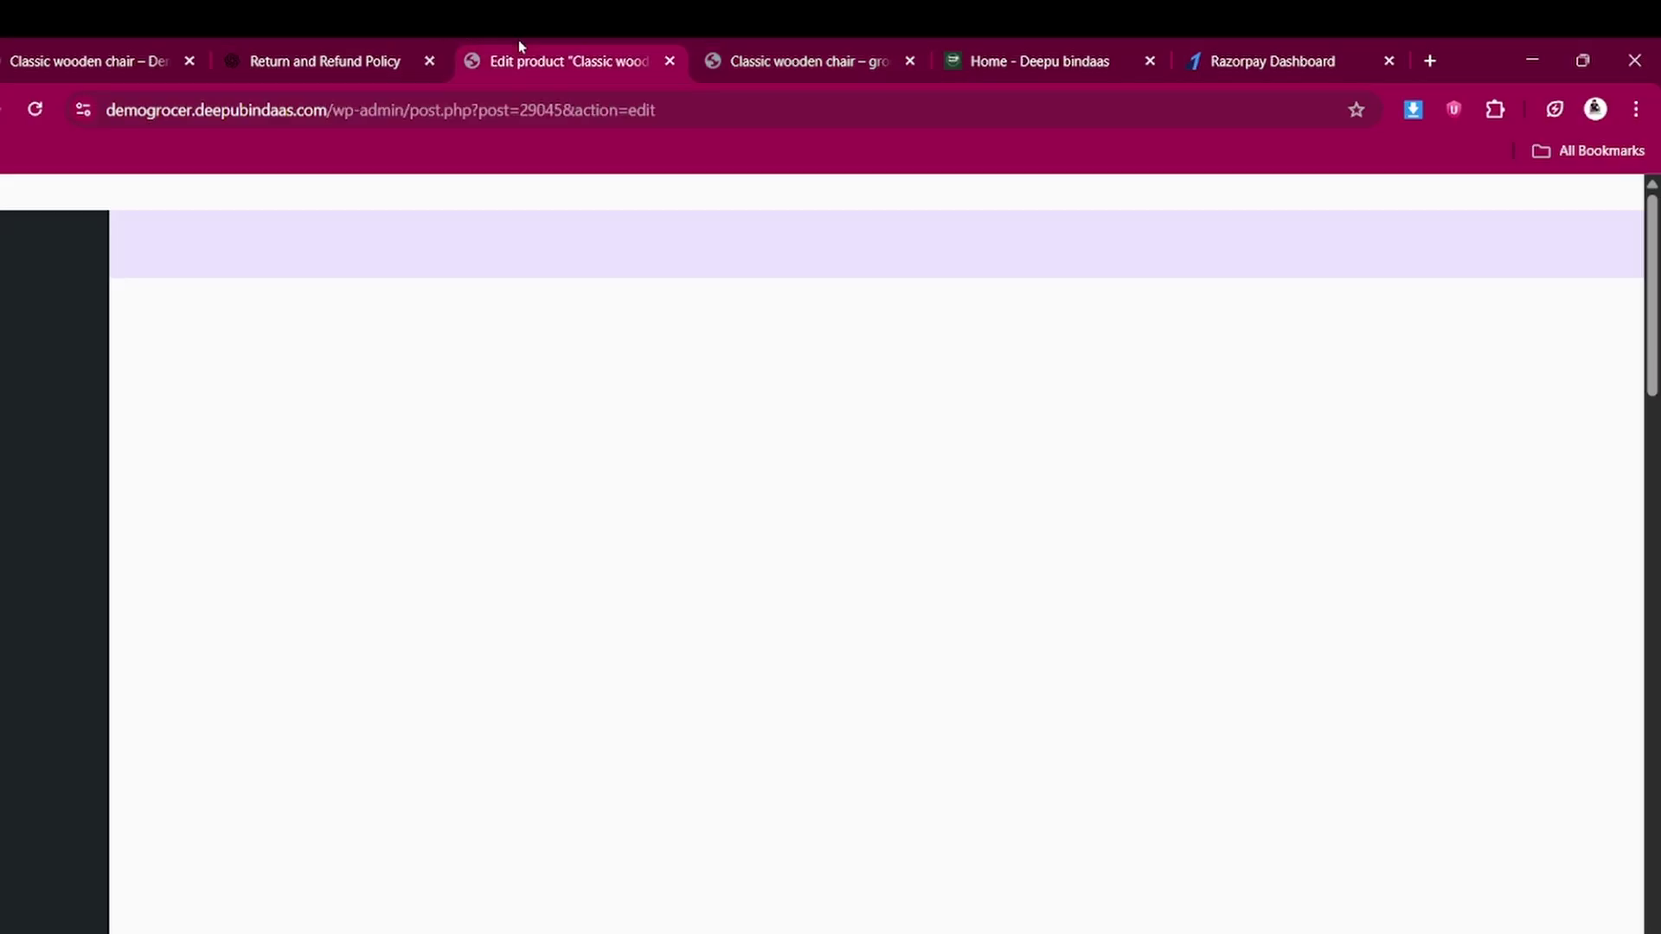
mouse_move(34, 649)
scroll(34, 649, "down", 5)
scroll(831, 571, "down", 2)
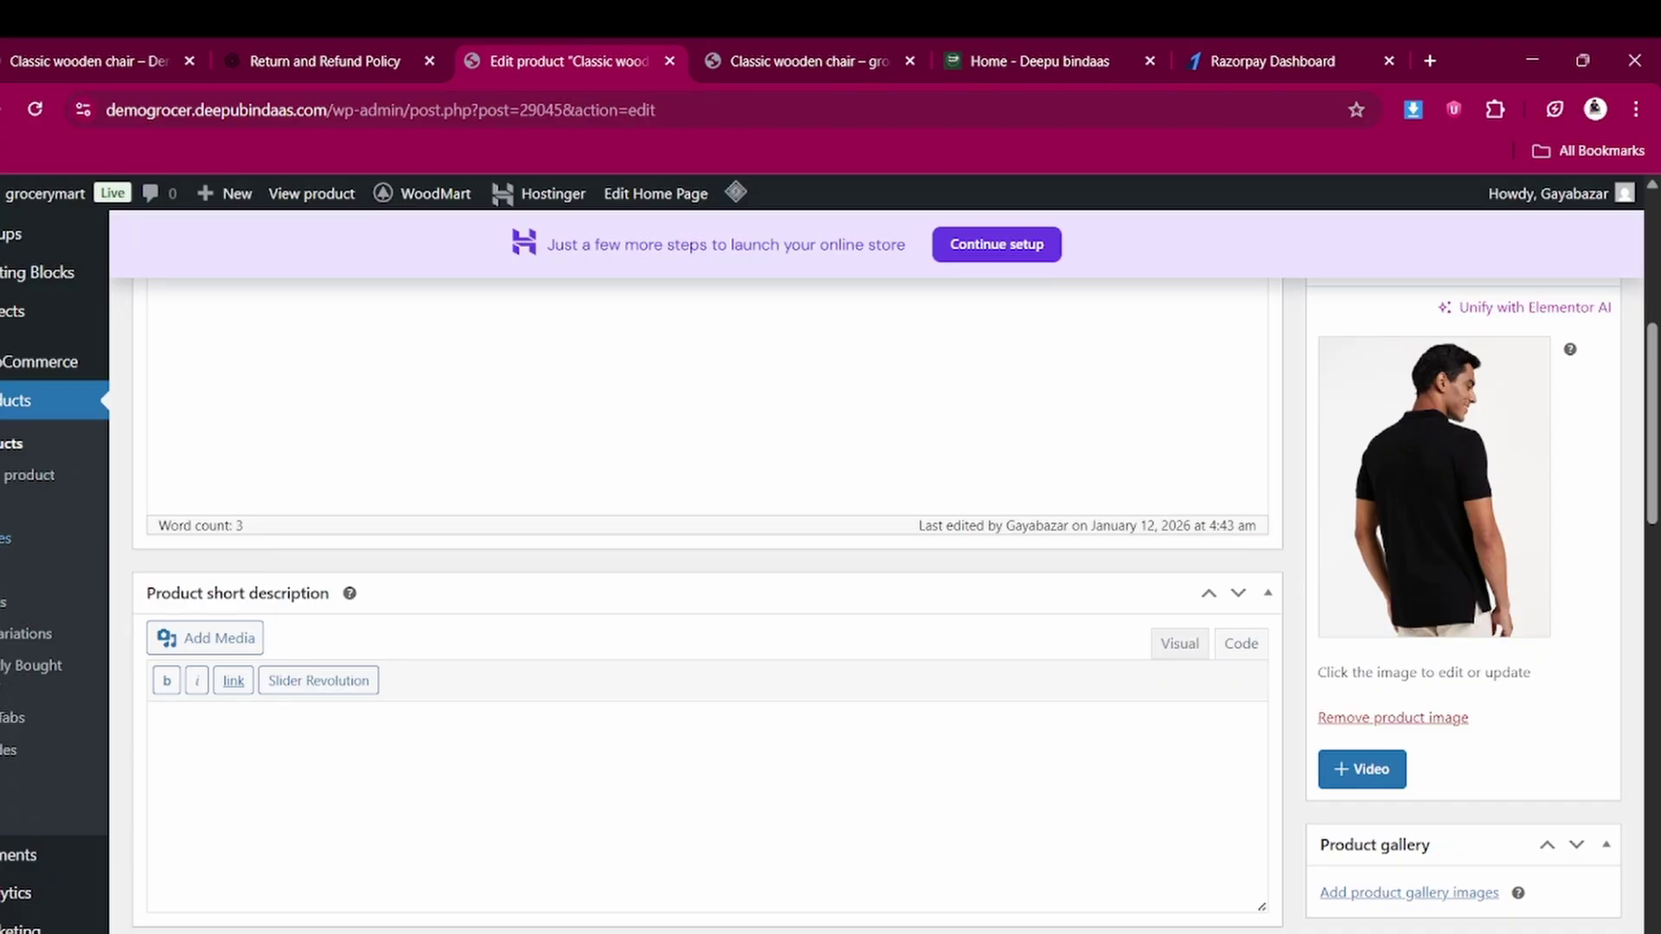
scroll(3, 707, "down", 3)
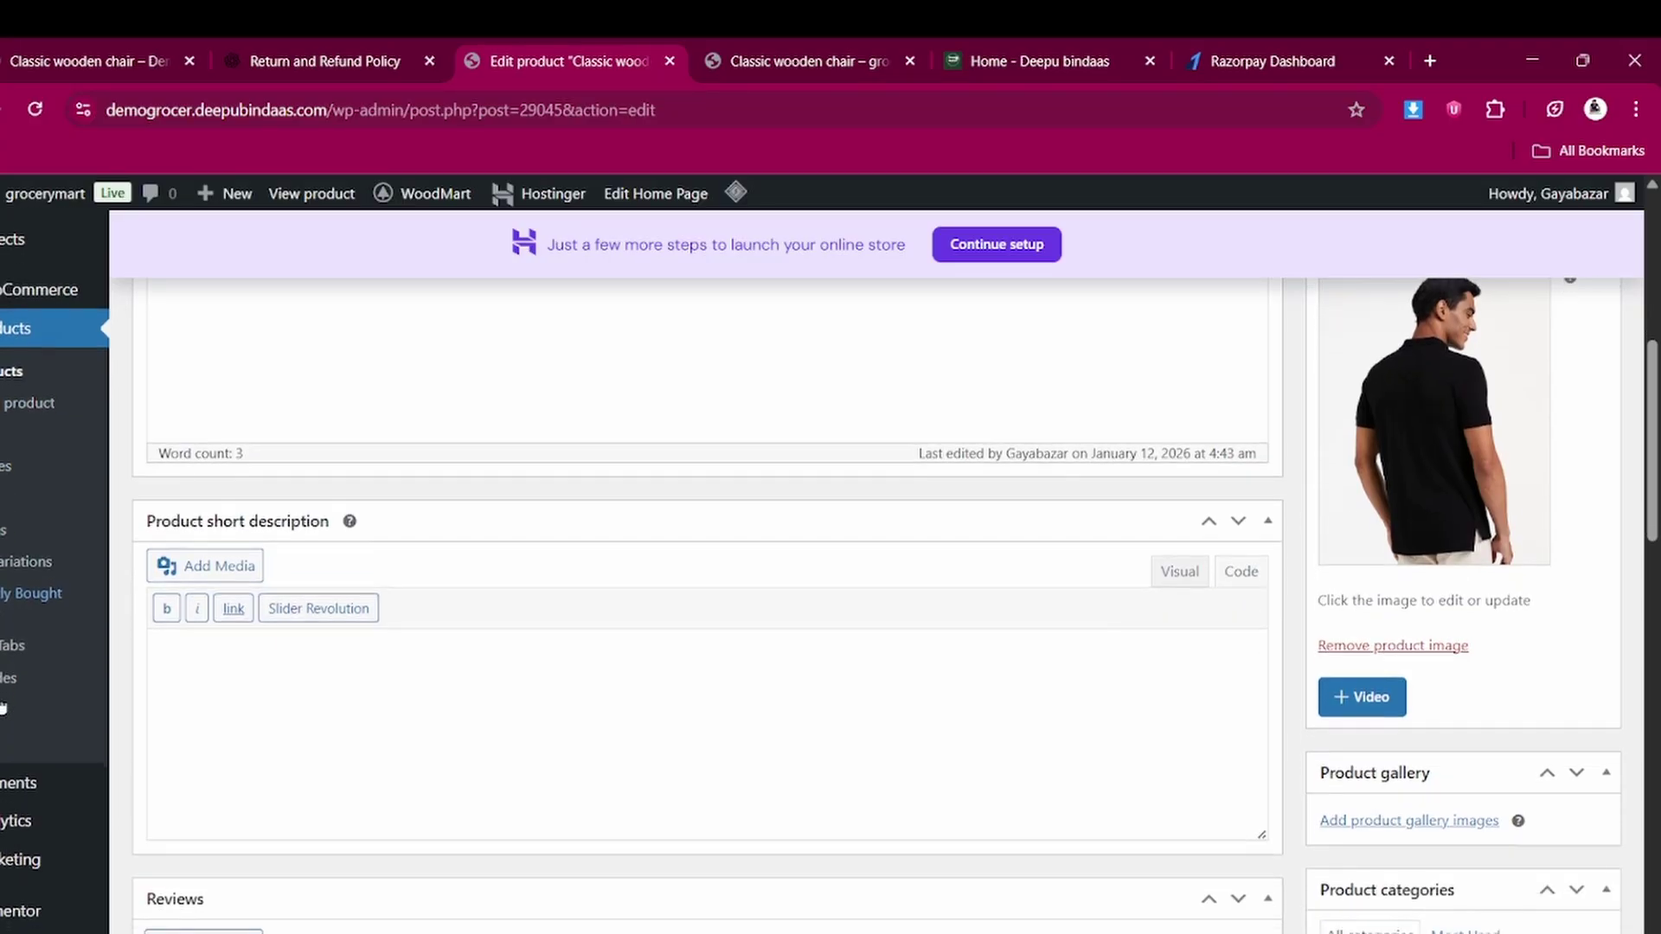
scroll(4, 708, "down", 4)
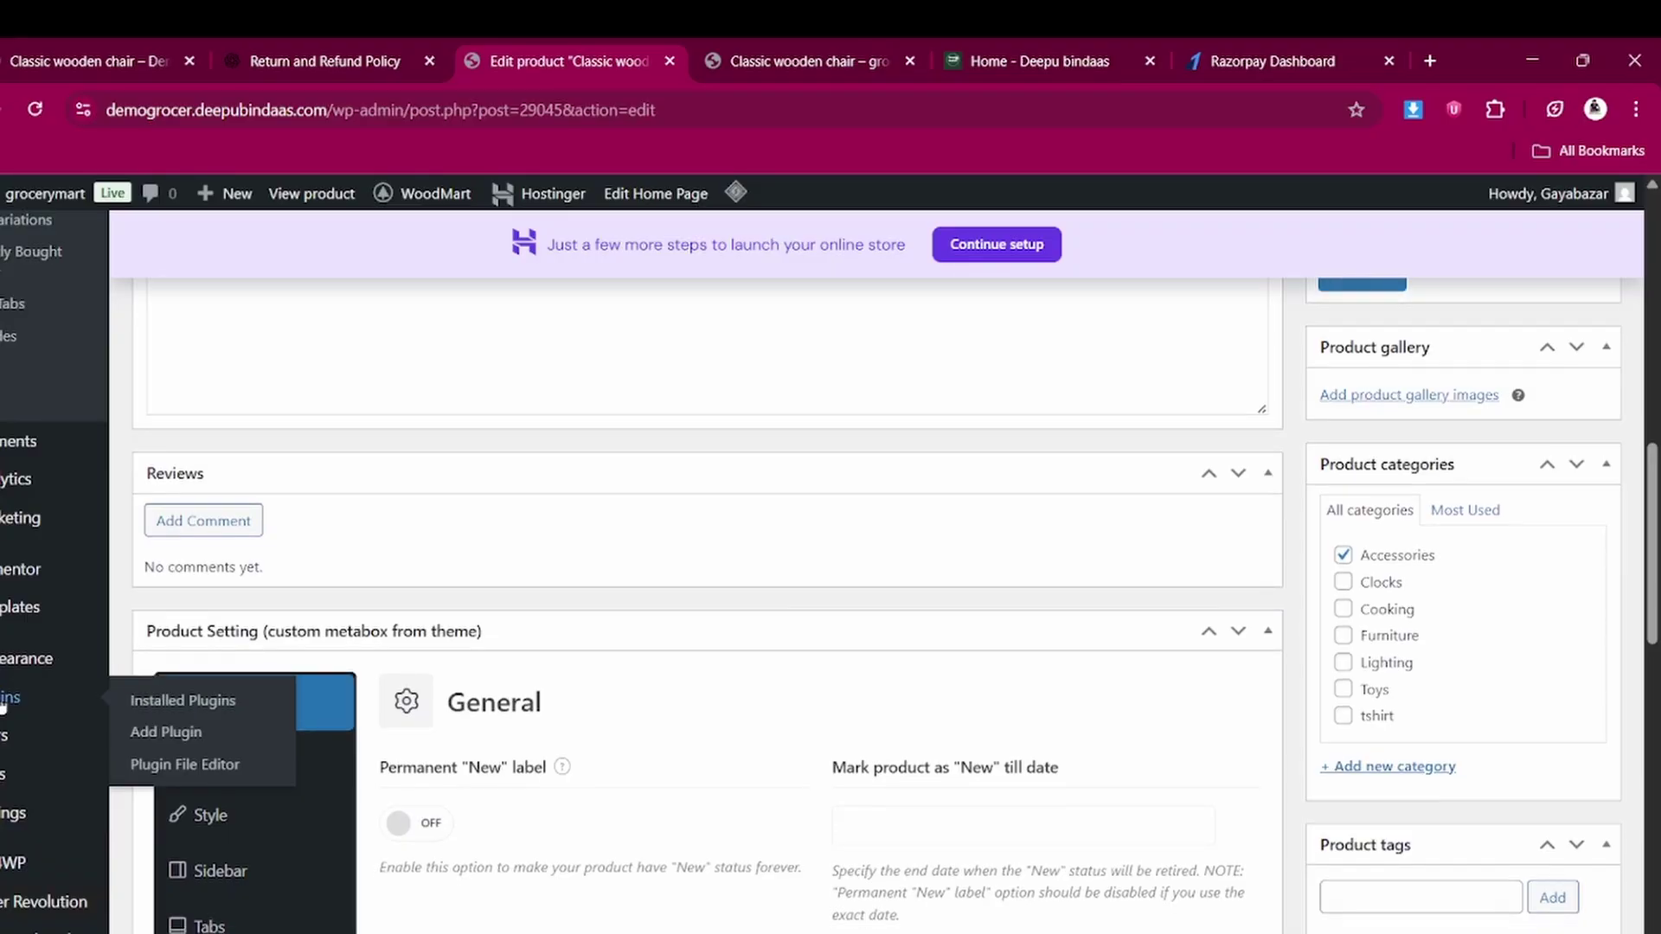
mouse_move(16, 669)
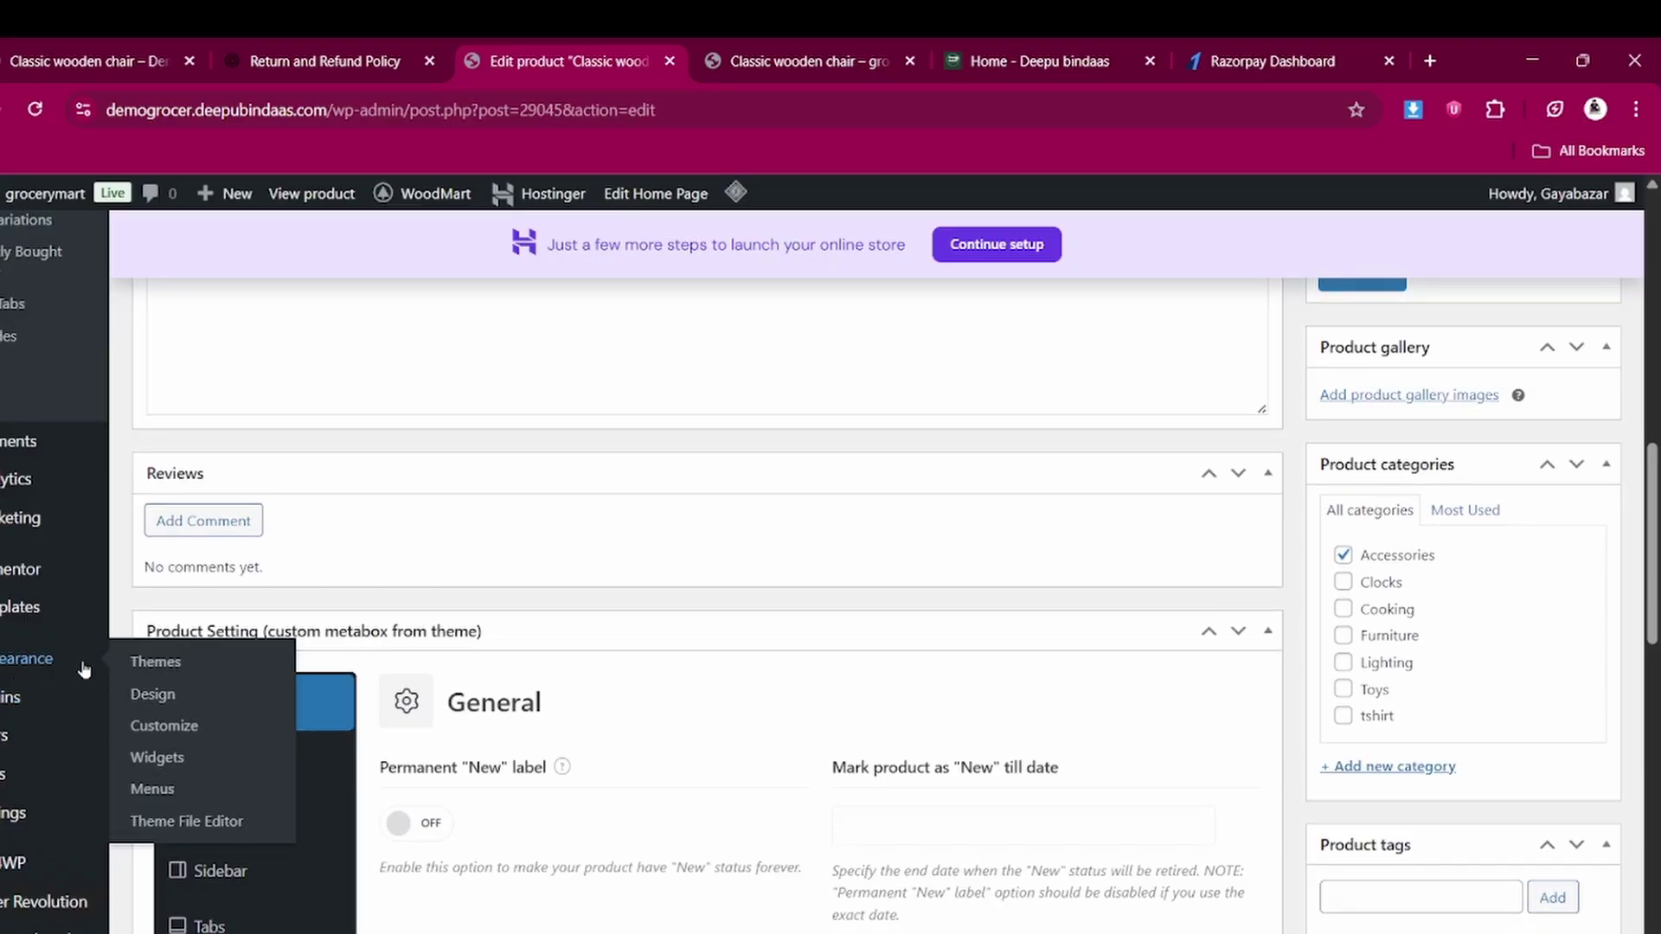
left_click(68, 45)
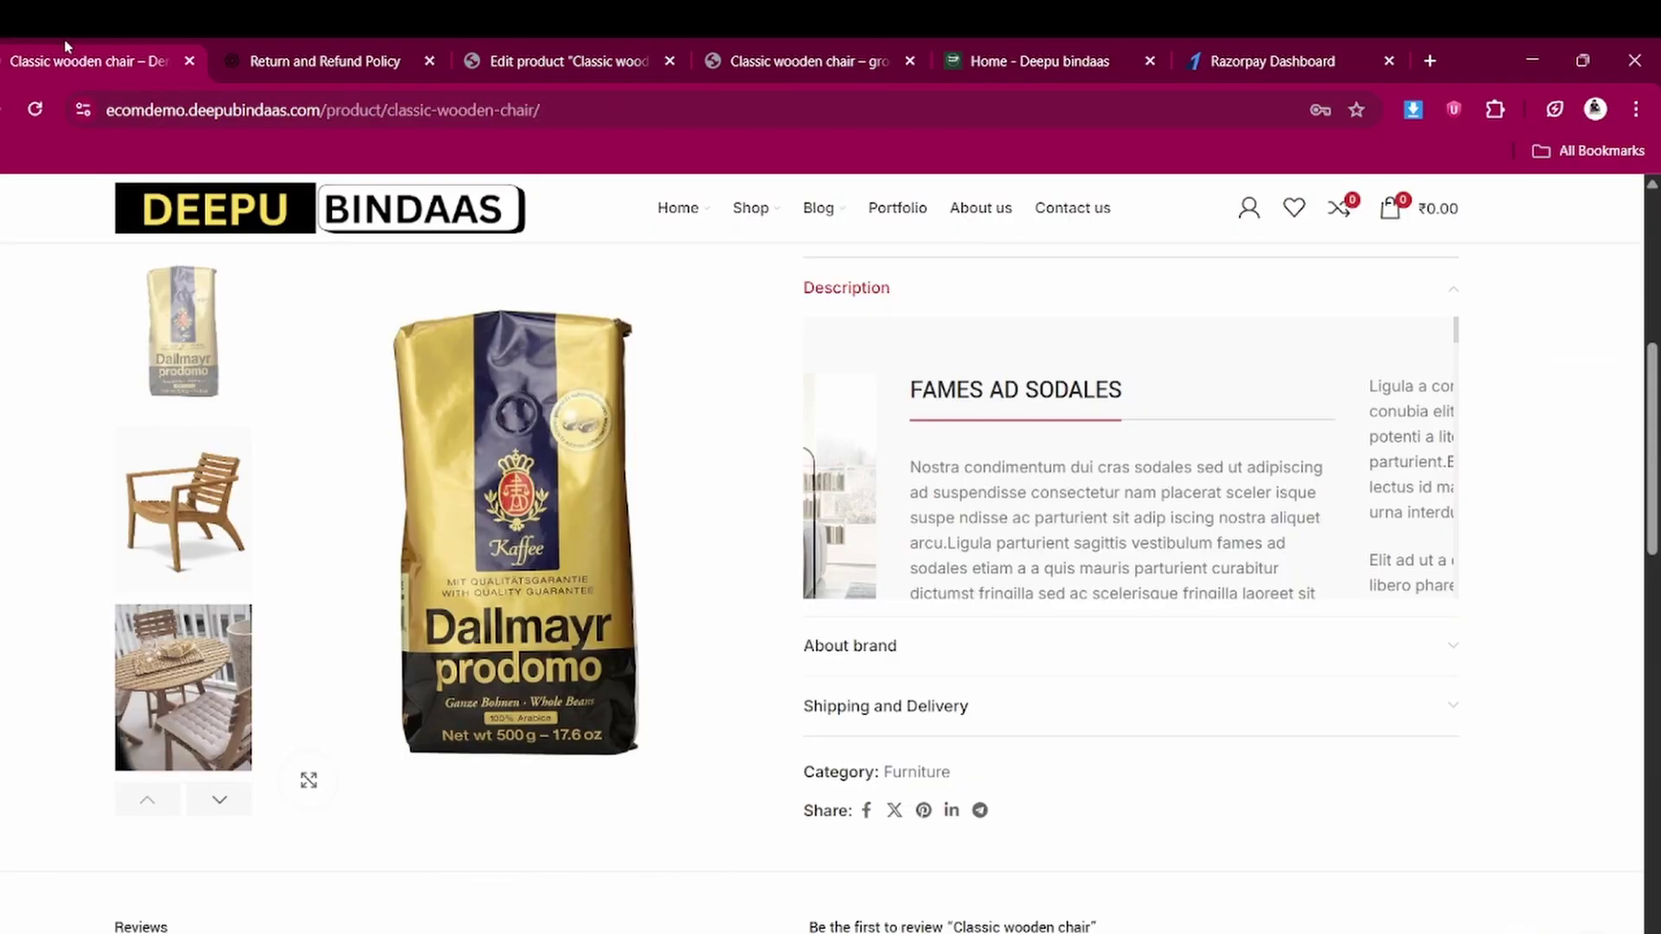
scroll(519, 485, "up", 5)
mouse_move(172, 348)
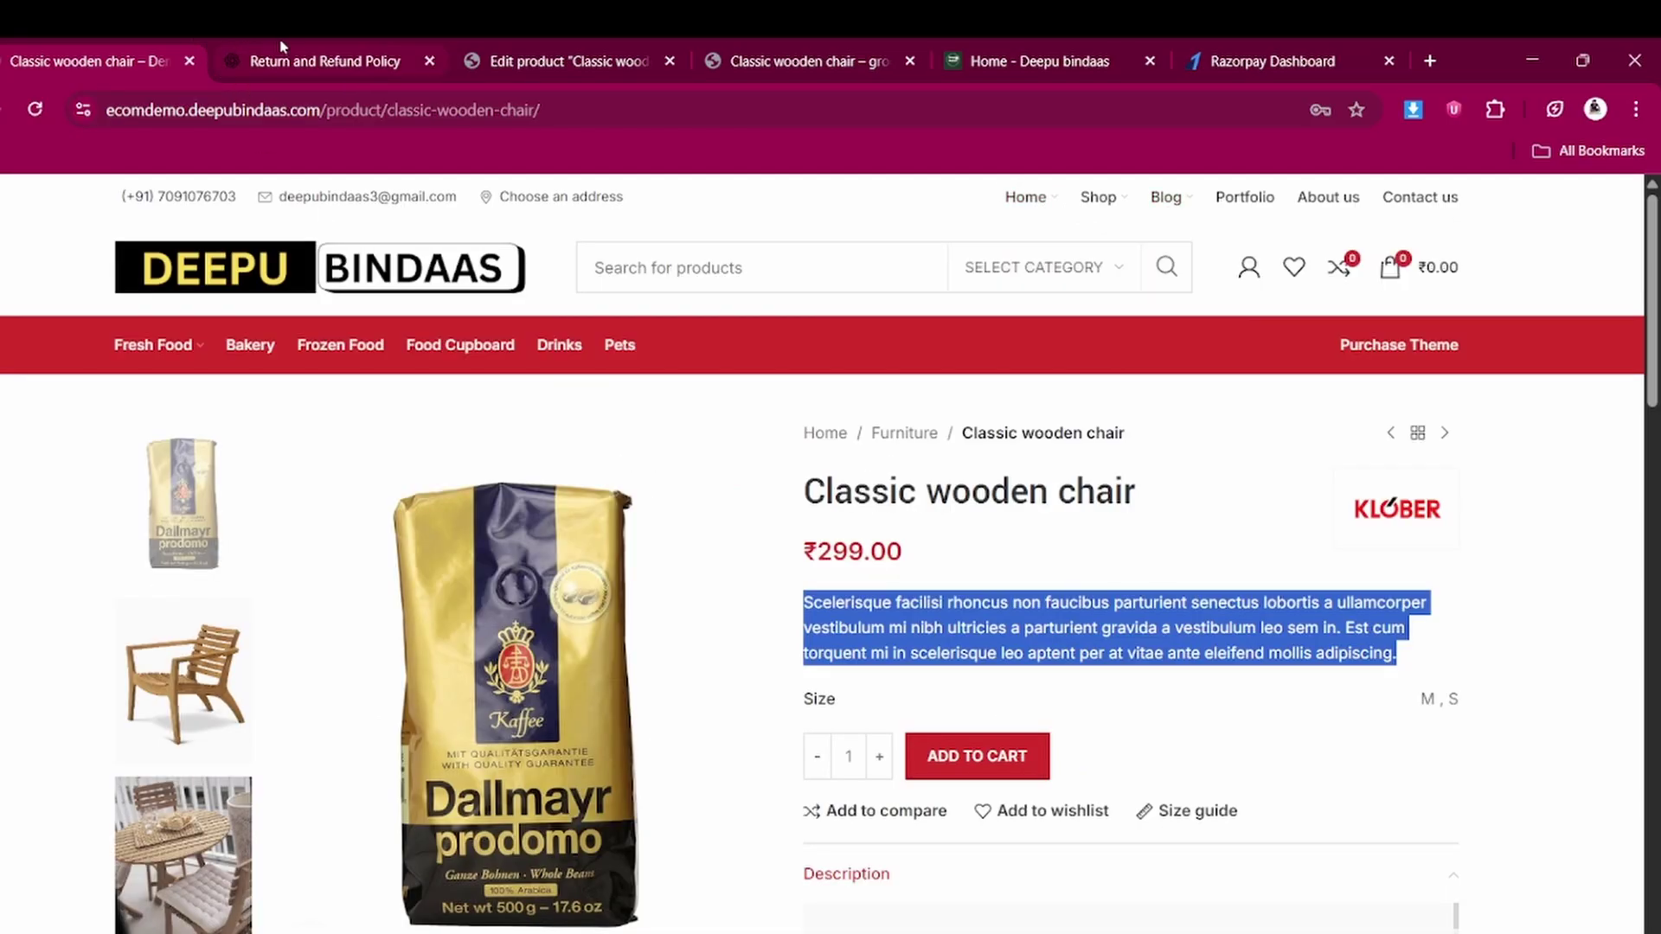
Return to the product edit page and go to Appearance > Menus
left_click(578, 48)
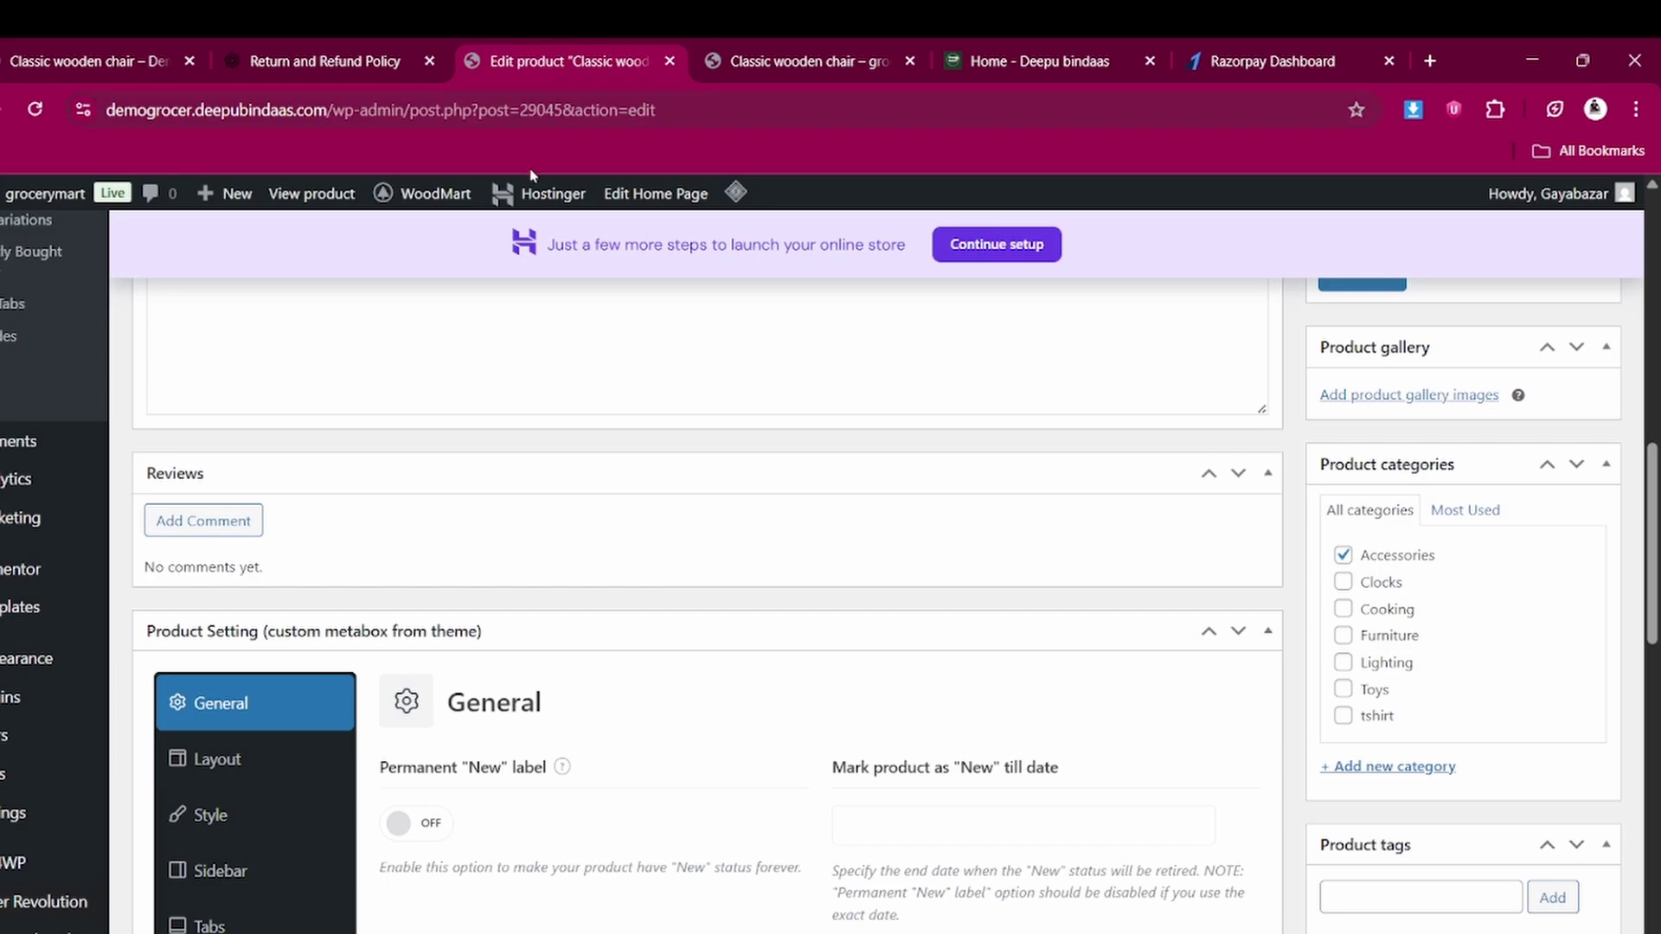
mouse_move(16, 703)
scroll(18, 705, "down", 1)
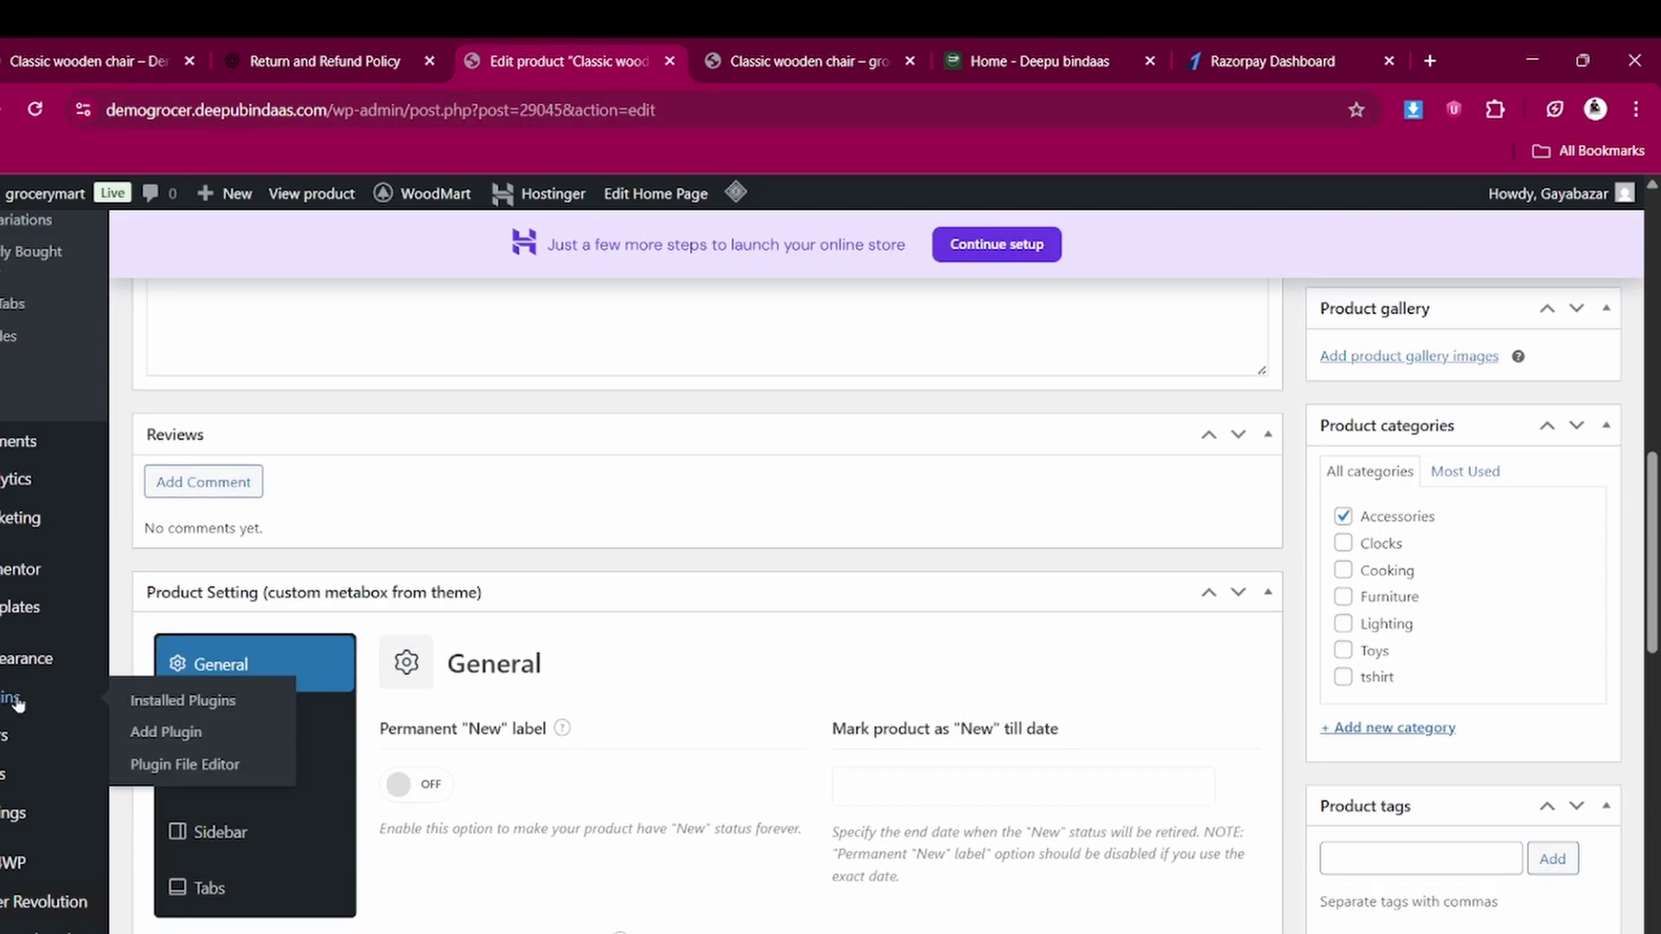
scroll(17, 705, "down", 3)
mouse_move(26, 667)
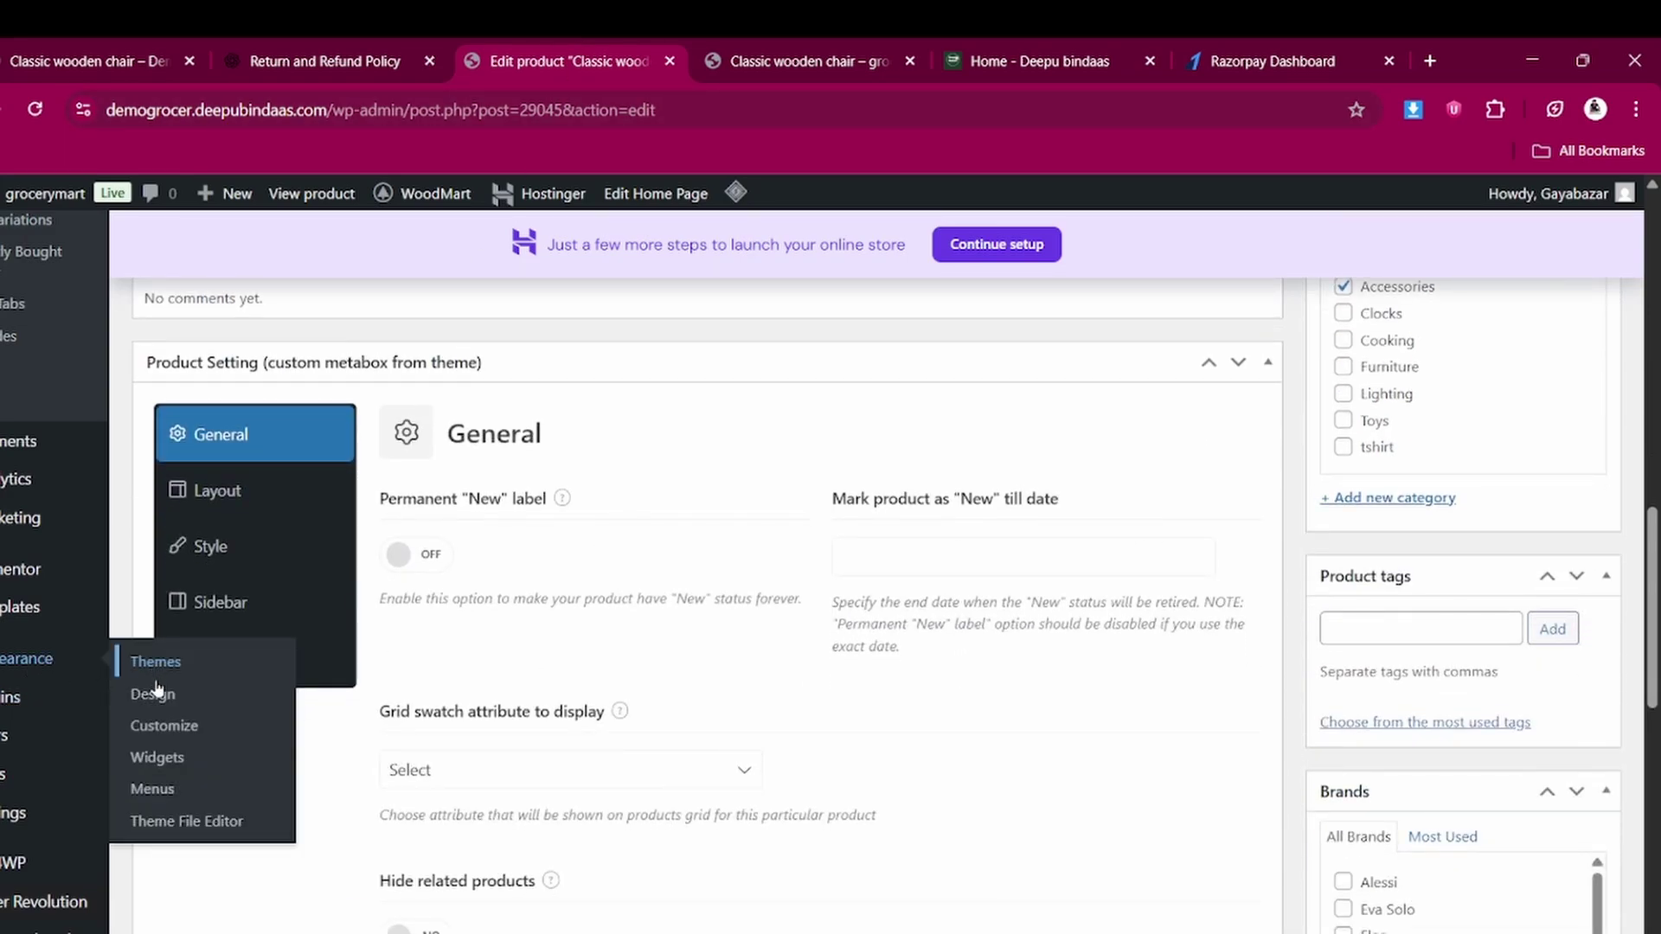
left_click(155, 789)
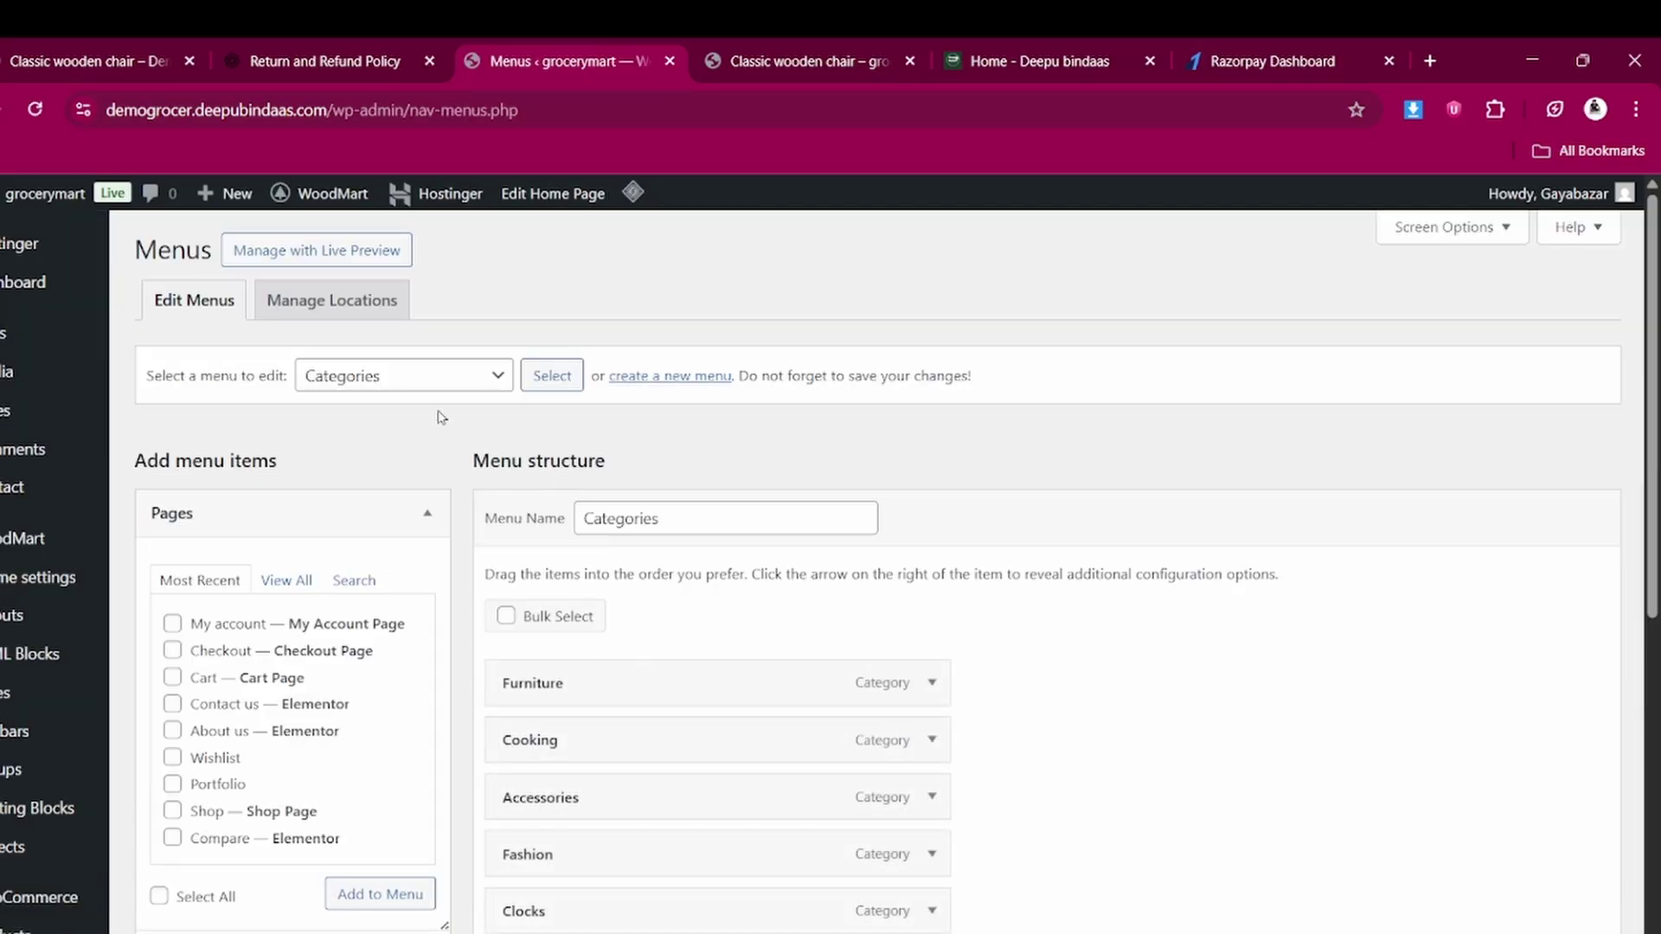
Load the Header link menu for editing
left_click(466, 387)
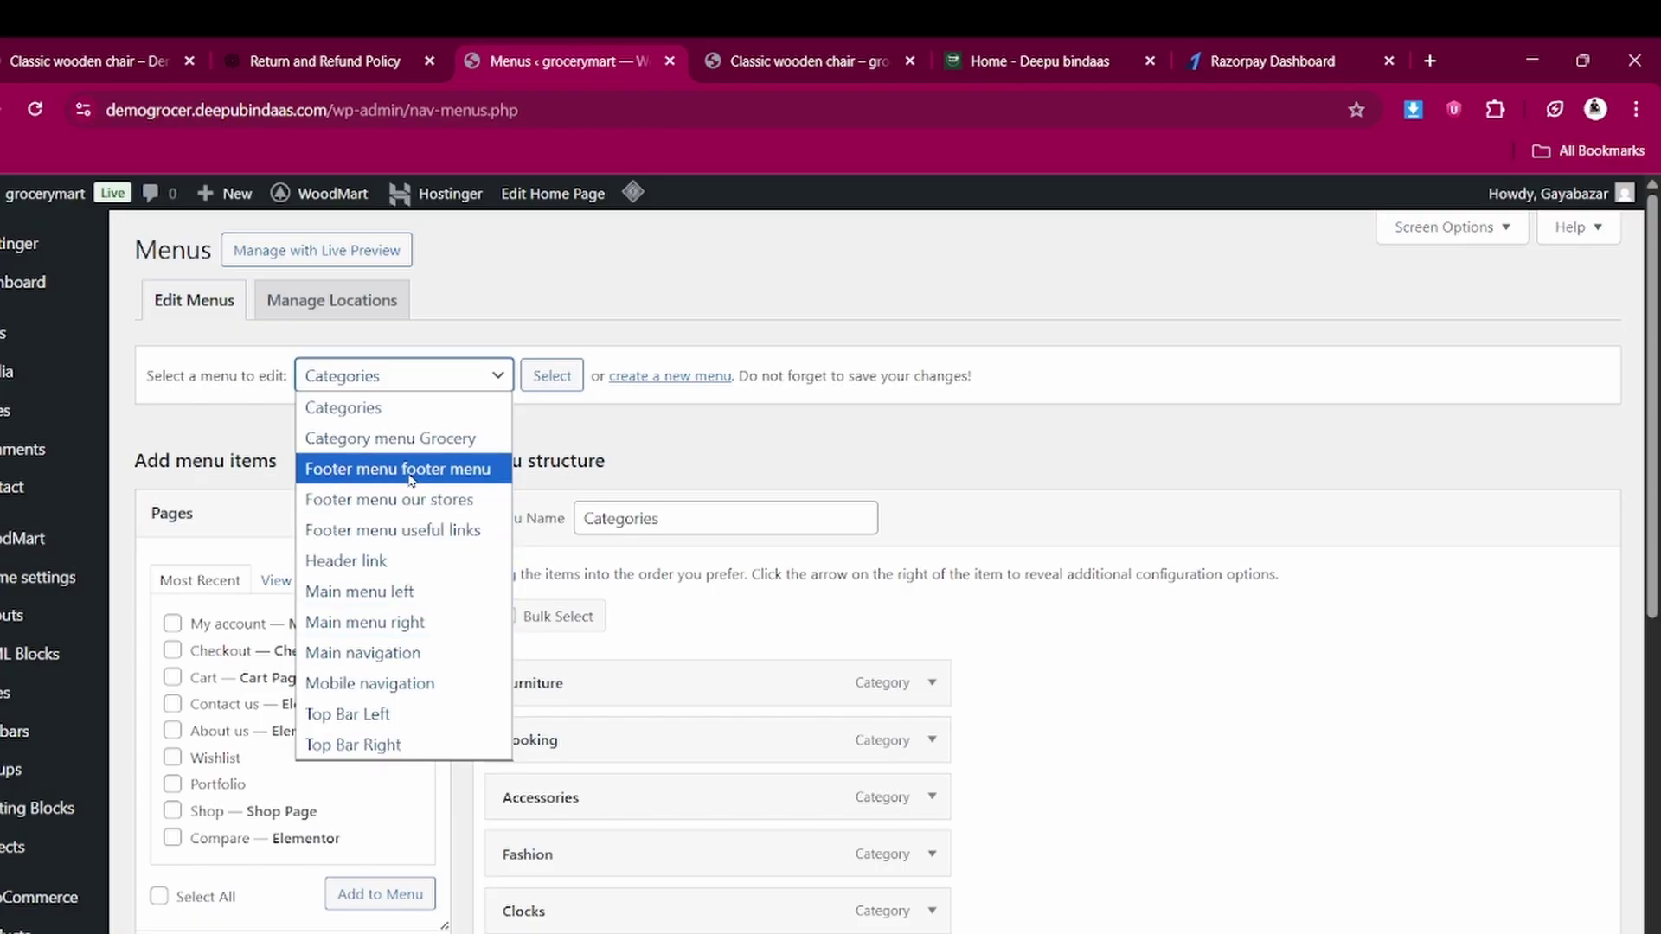
left_click(399, 556)
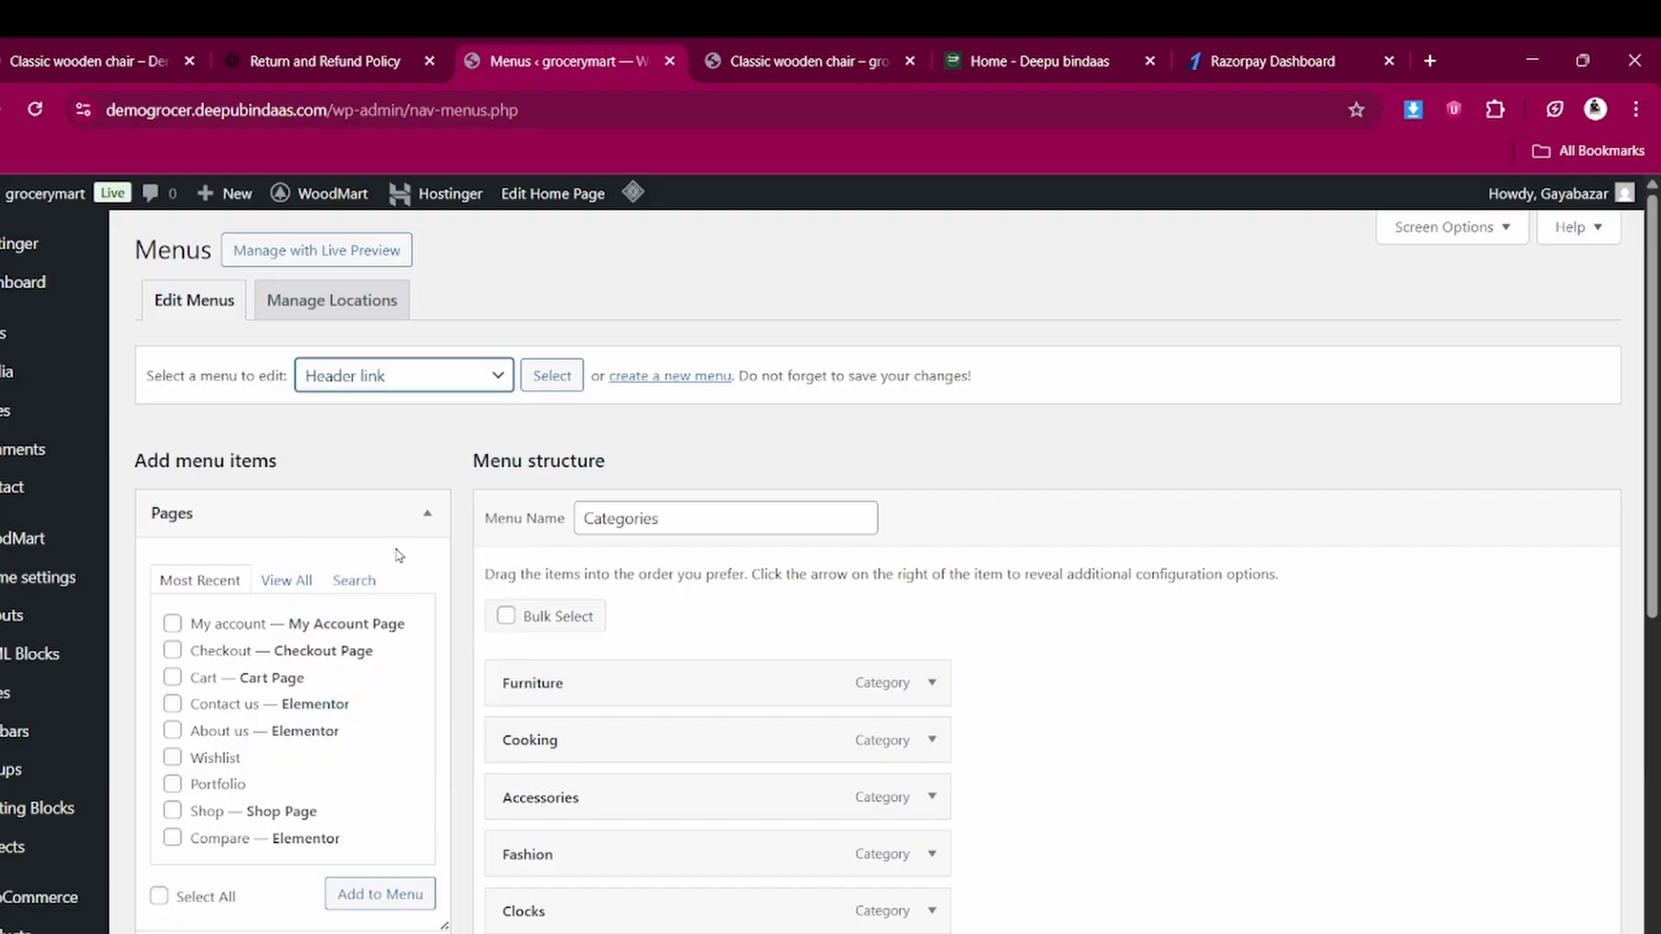
left_click(560, 379)
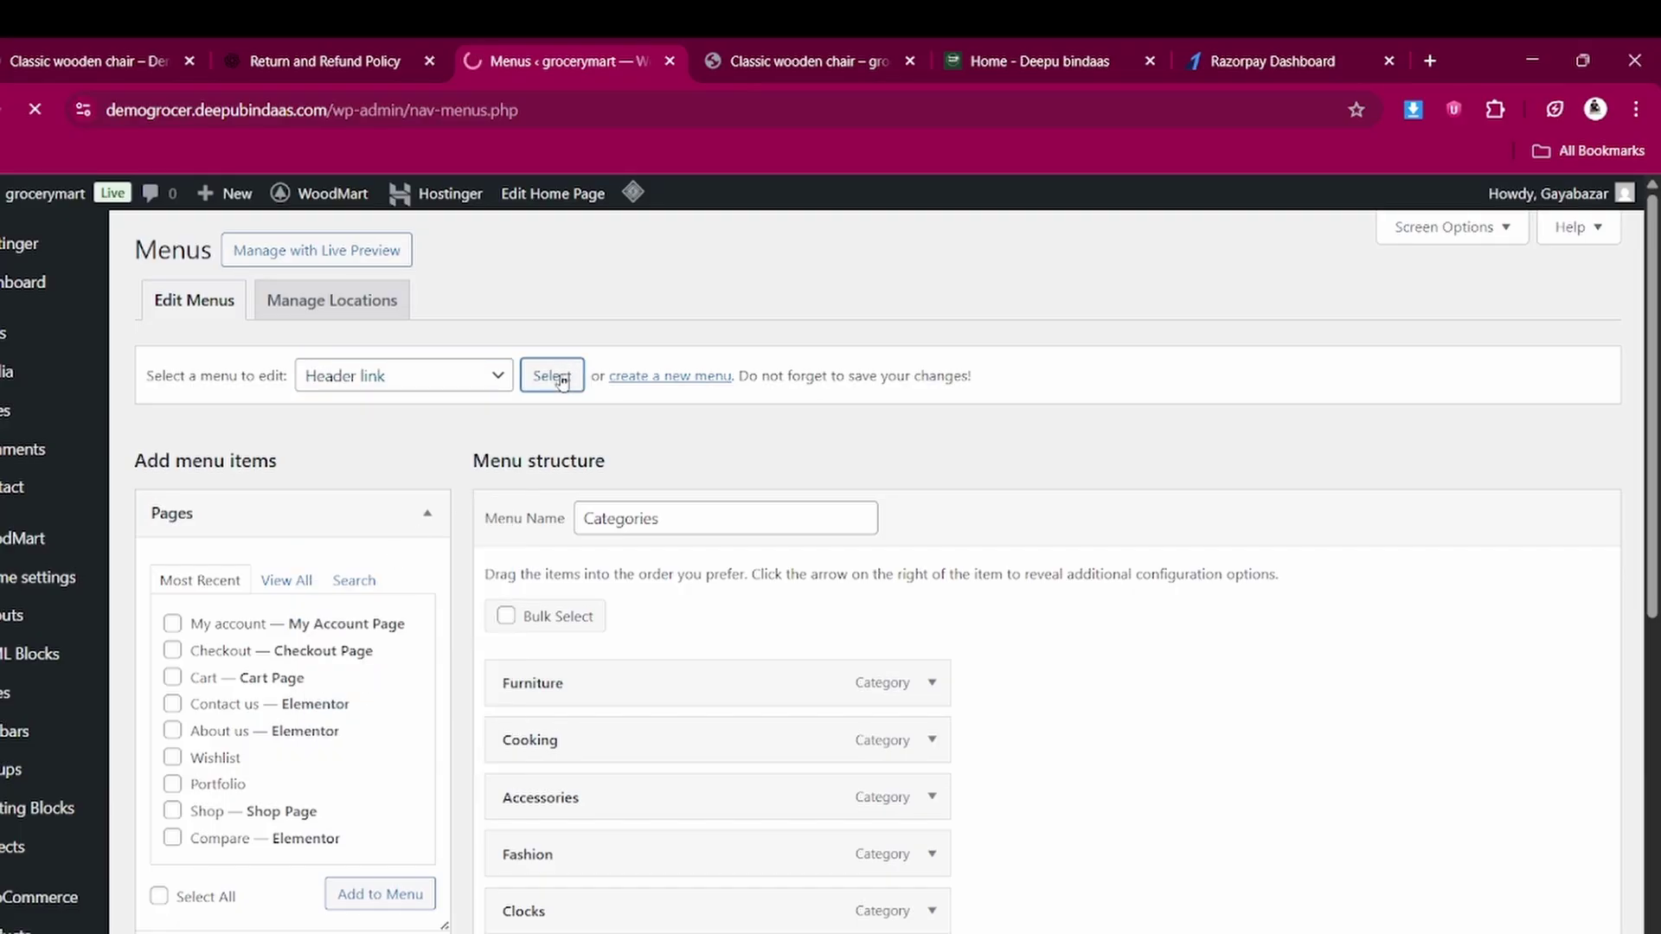
scroll(786, 724, "down", 1)
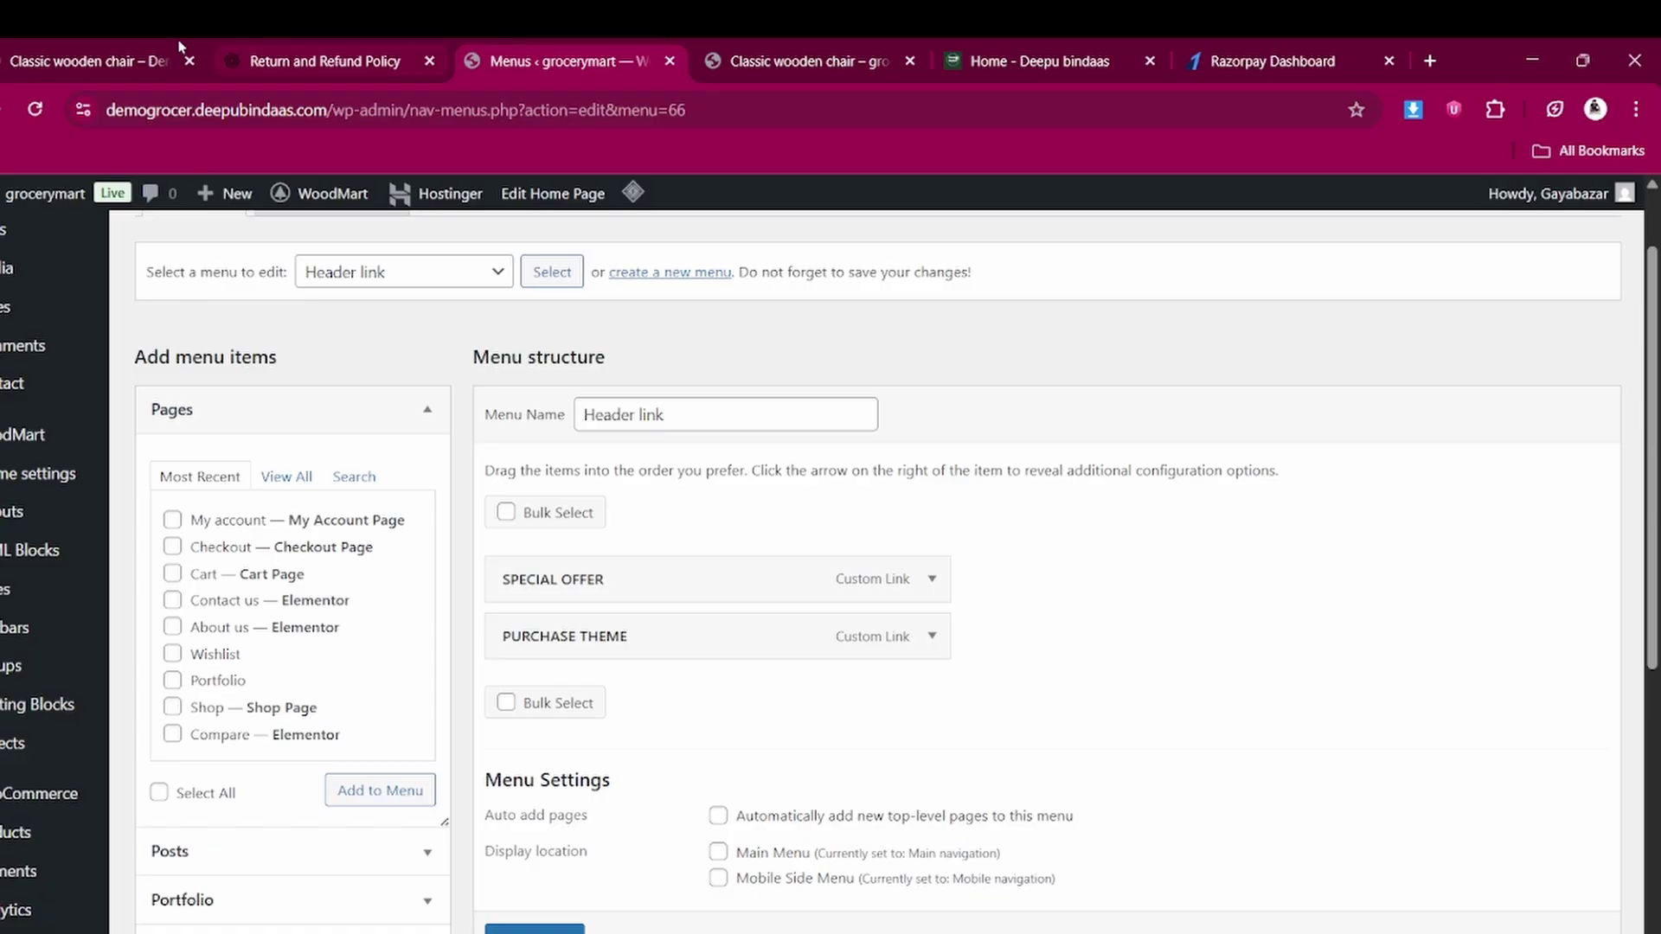
Compare the header links on the live chair page and the reference store
left_click(789, 47)
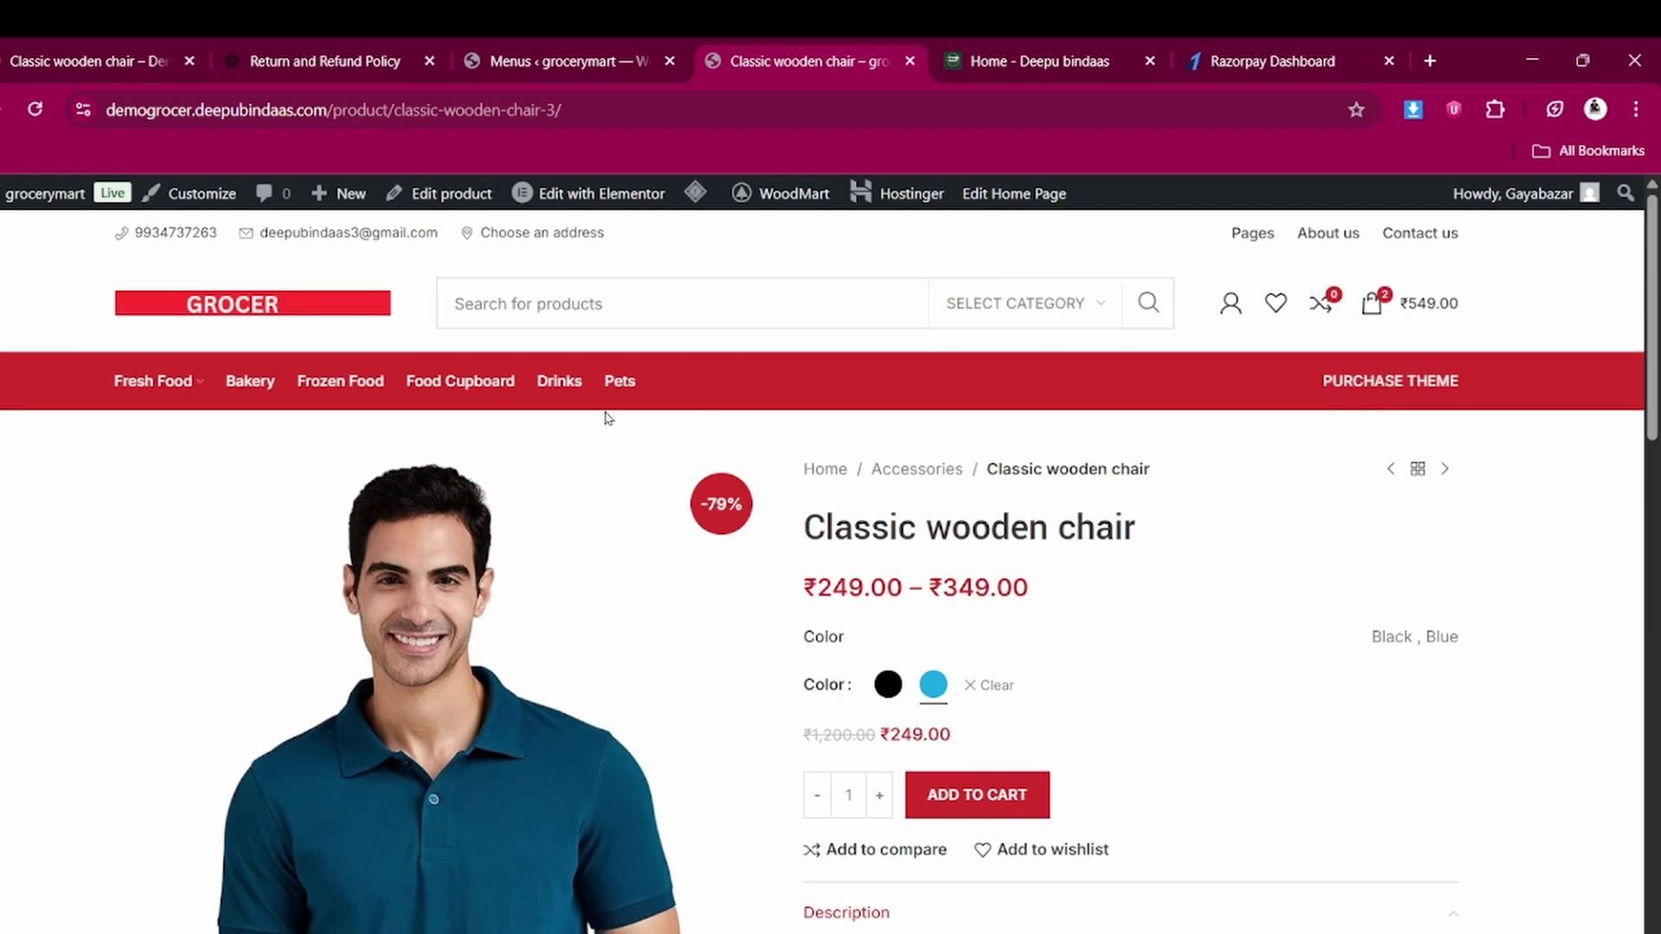
left_click(309, 46)
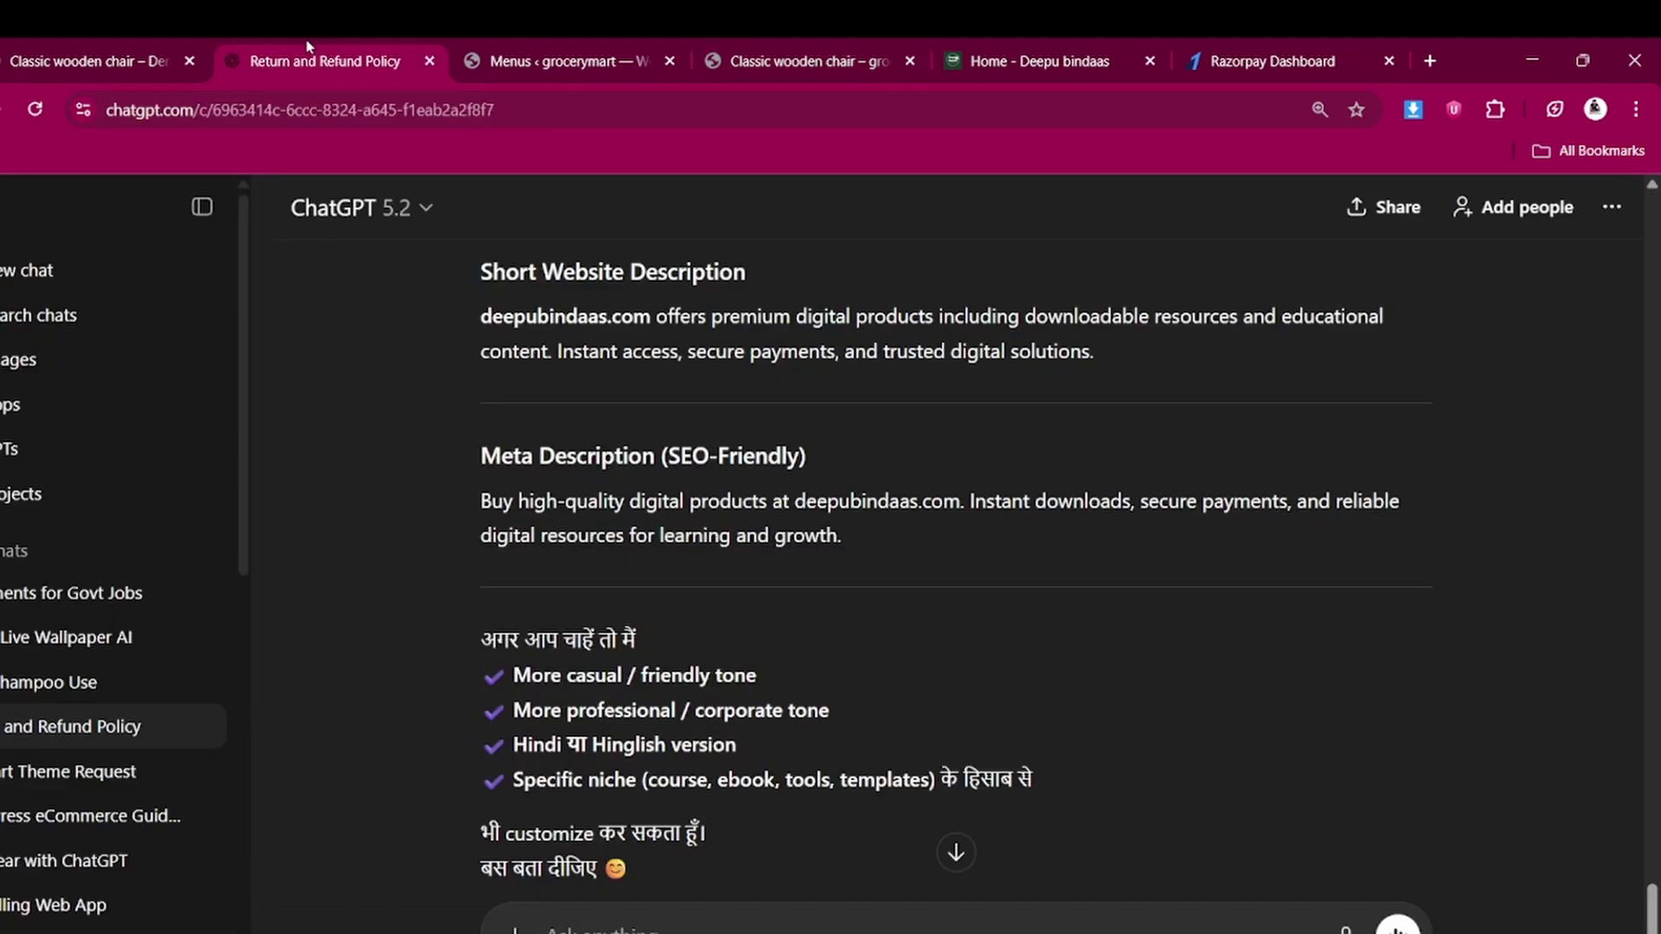
left_click(558, 61)
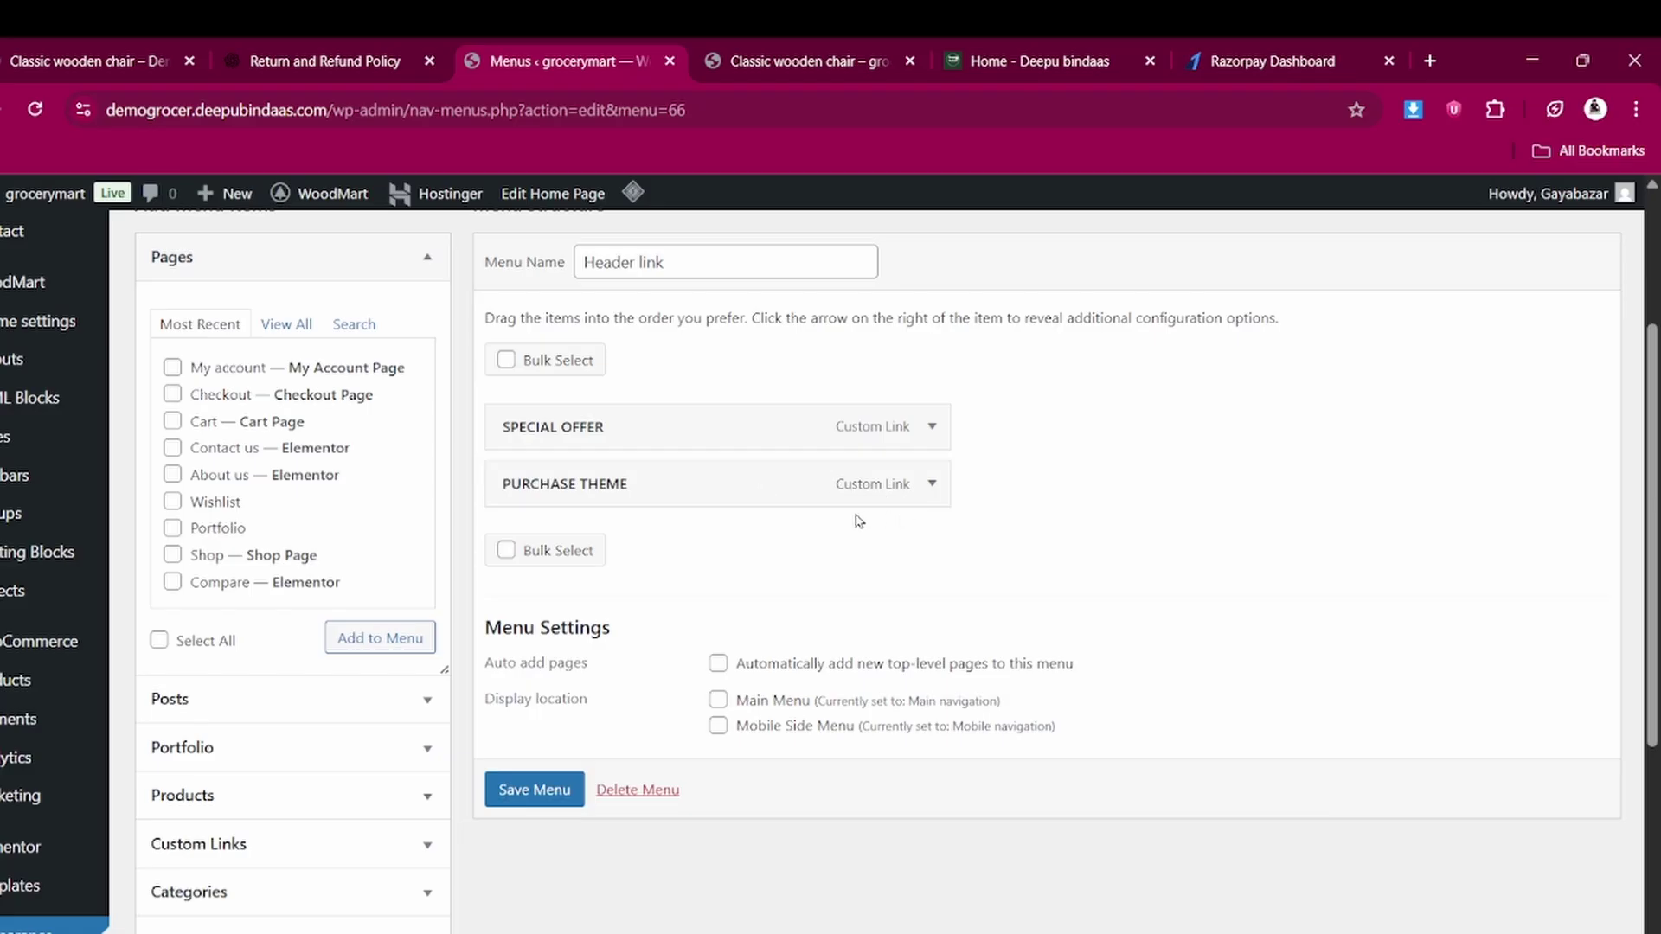
left_click(754, 60)
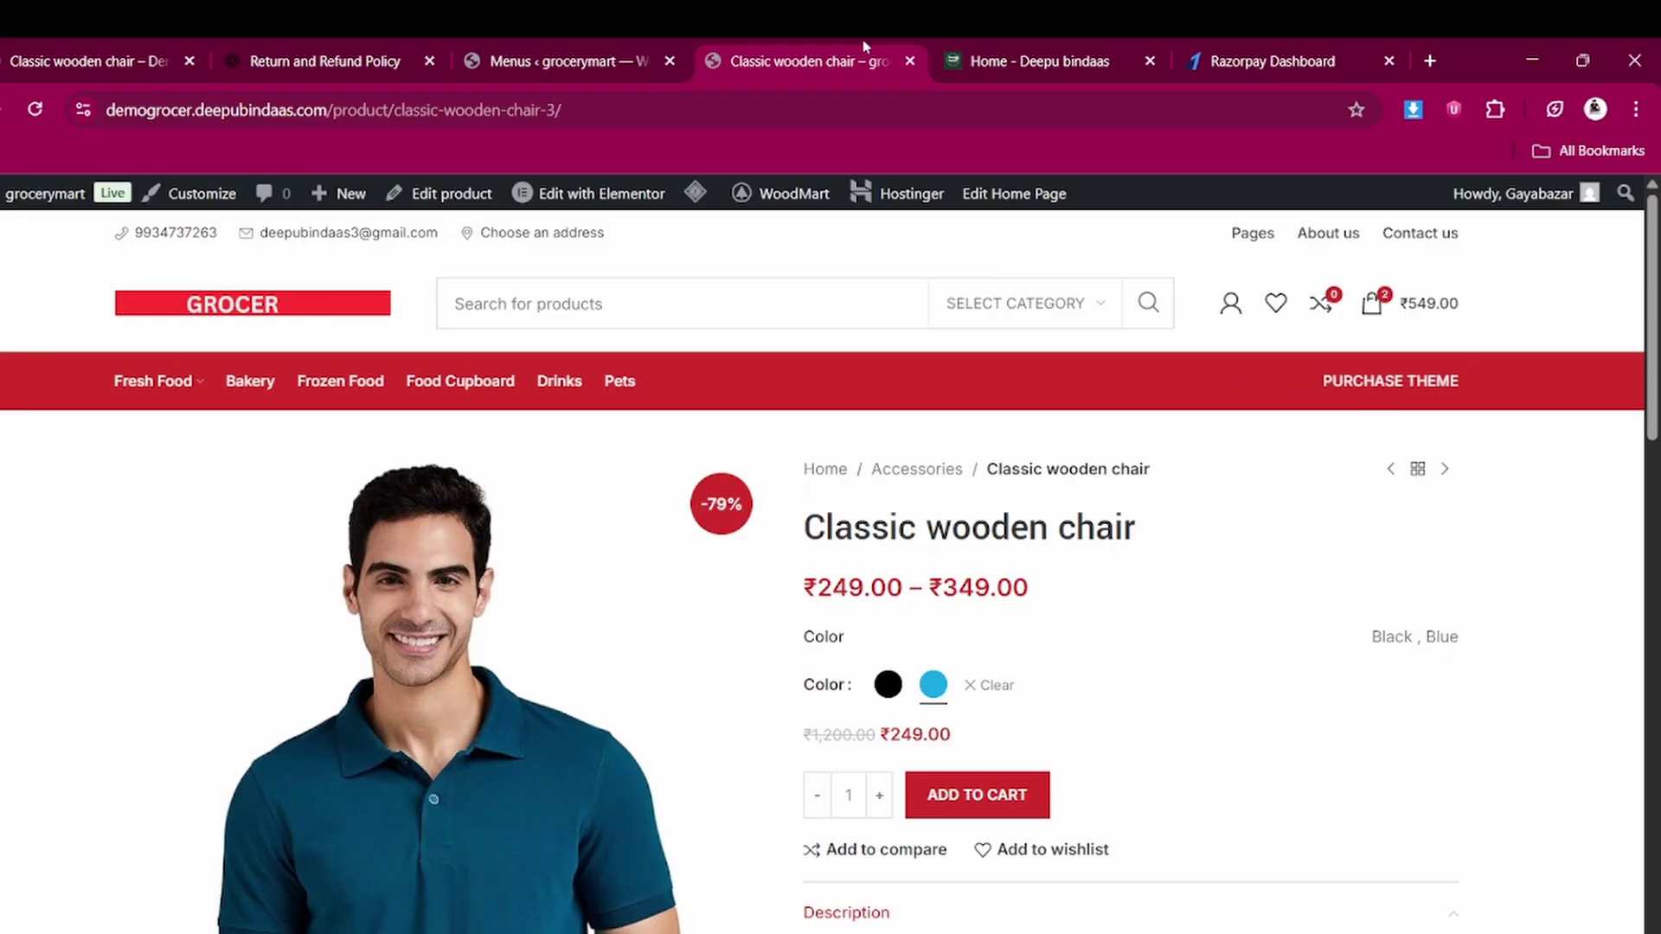
left_click(534, 47)
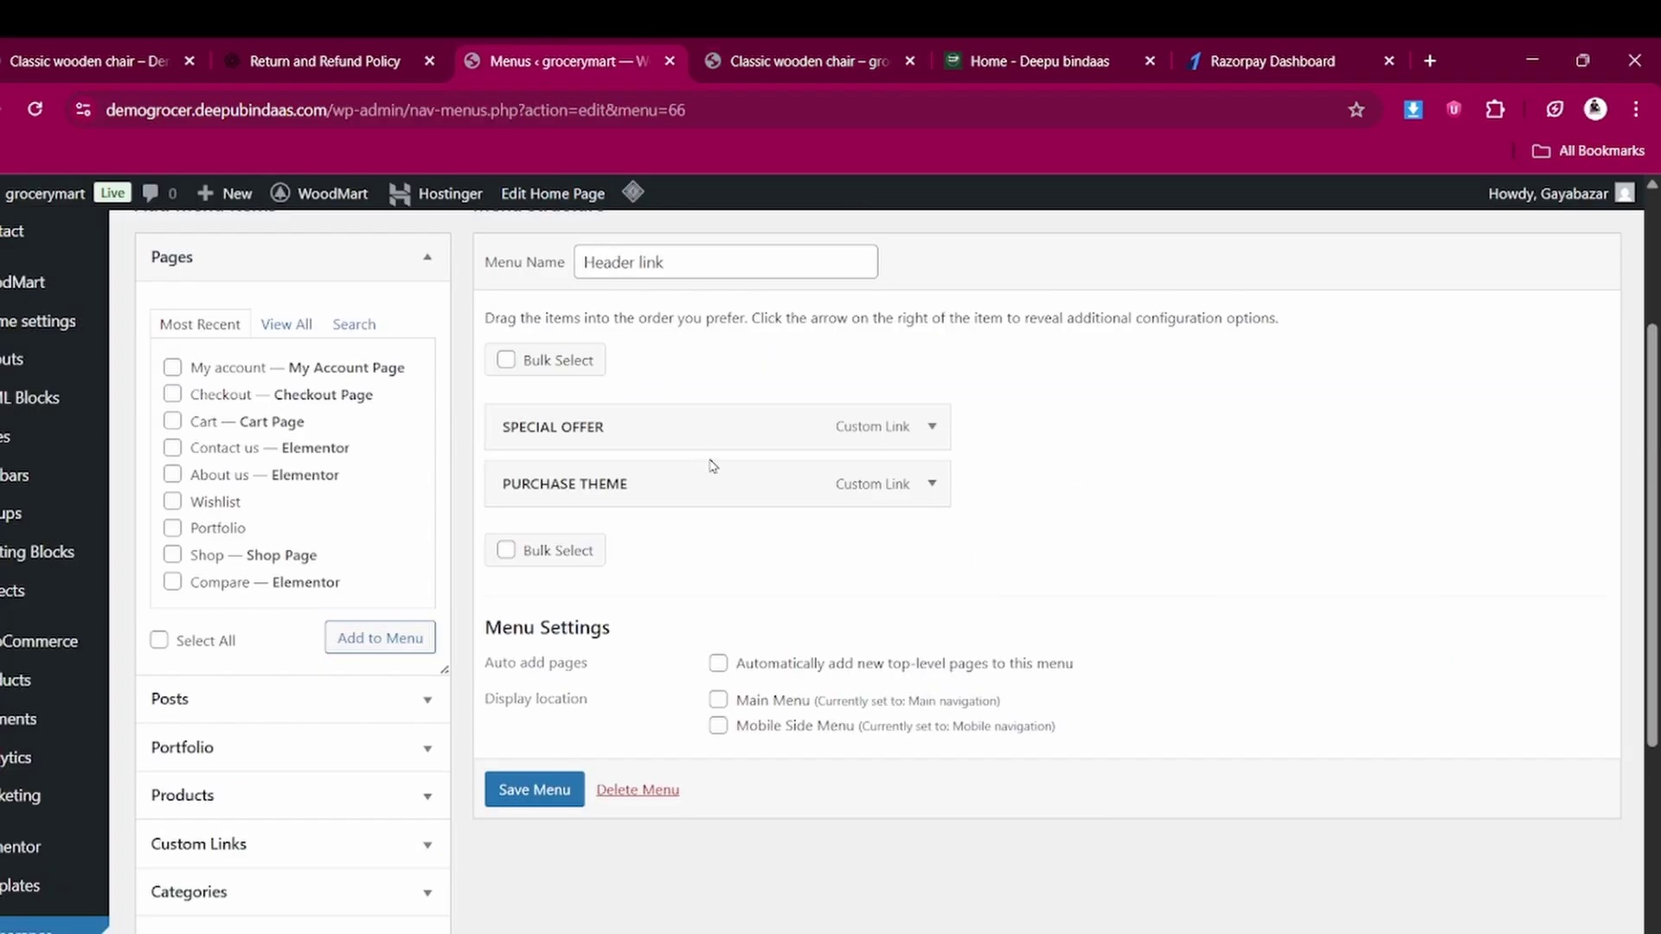
Set the PURCHASE THEME item's URL to the deepubindaas.com home page address
left_click(931, 483)
scroll(716, 611, "down", 1)
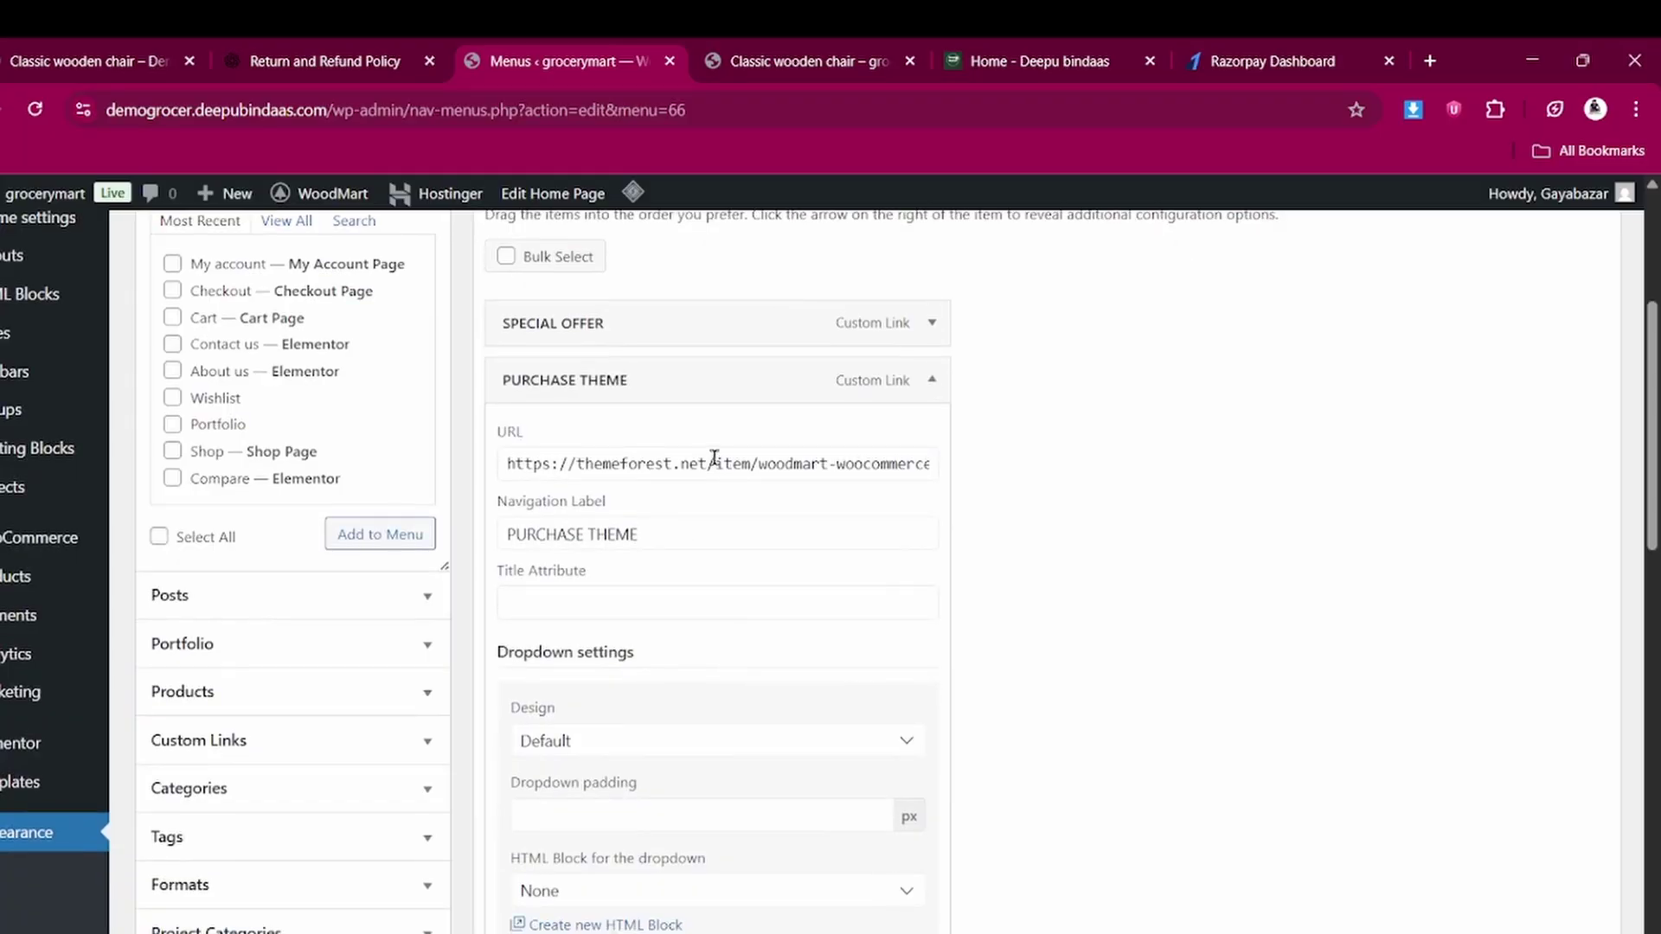
left_click(660, 467)
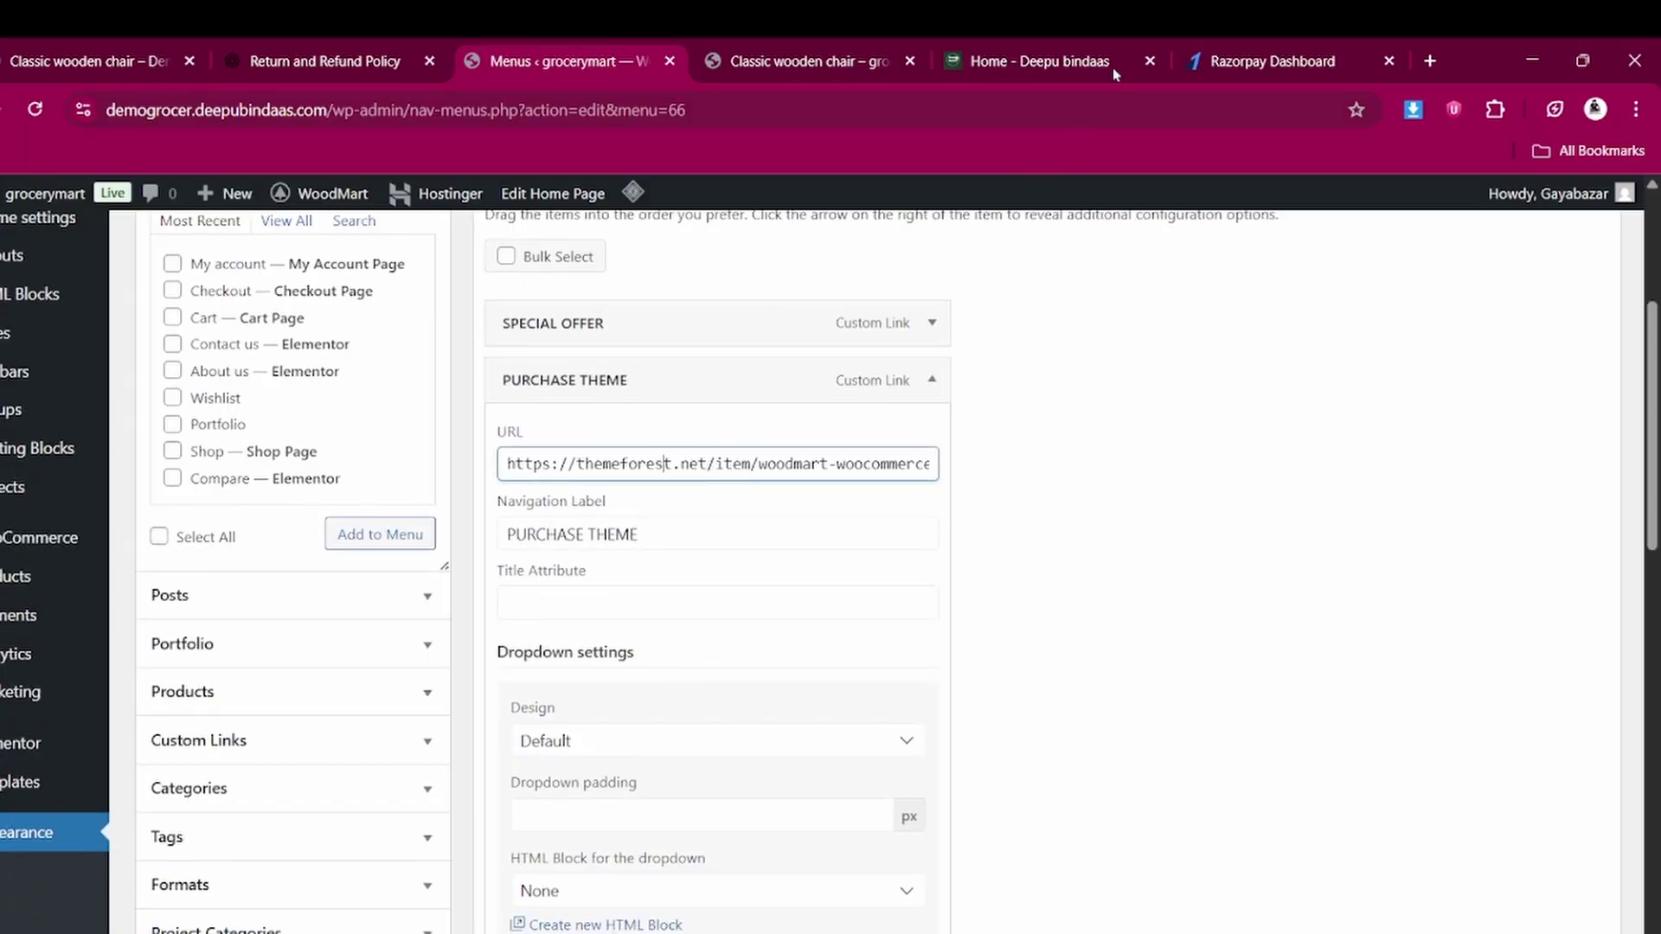
left_click(1027, 53)
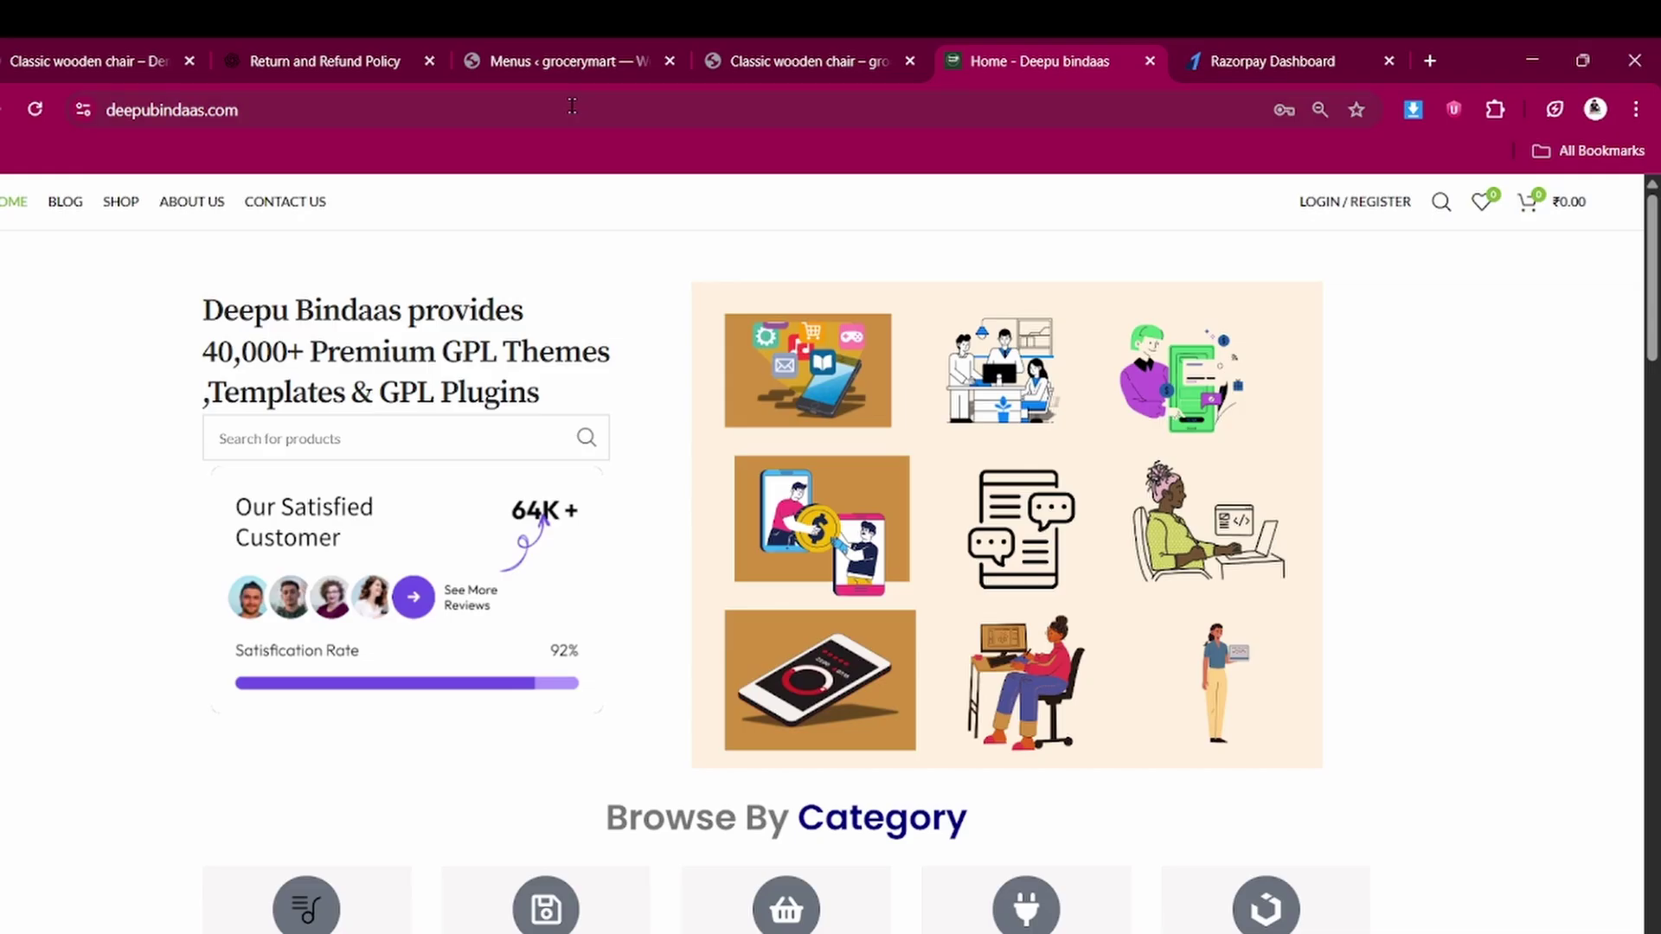
double_click(572, 106)
key("ctrl+a")
key("ctrl+c")
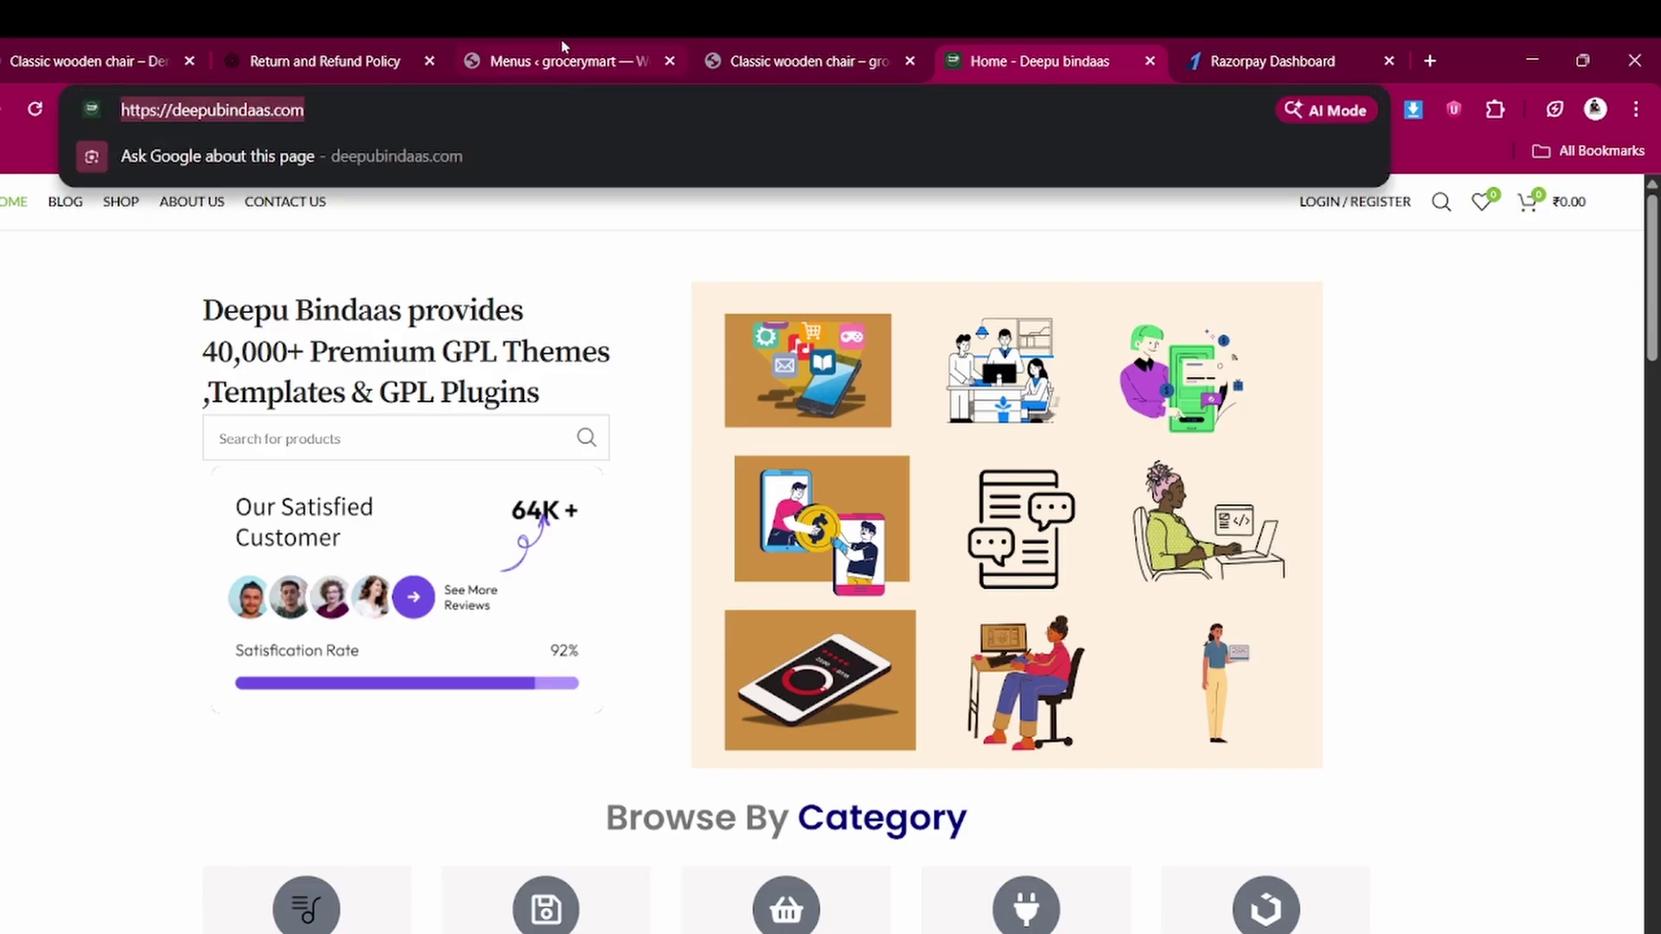
left_click(563, 46)
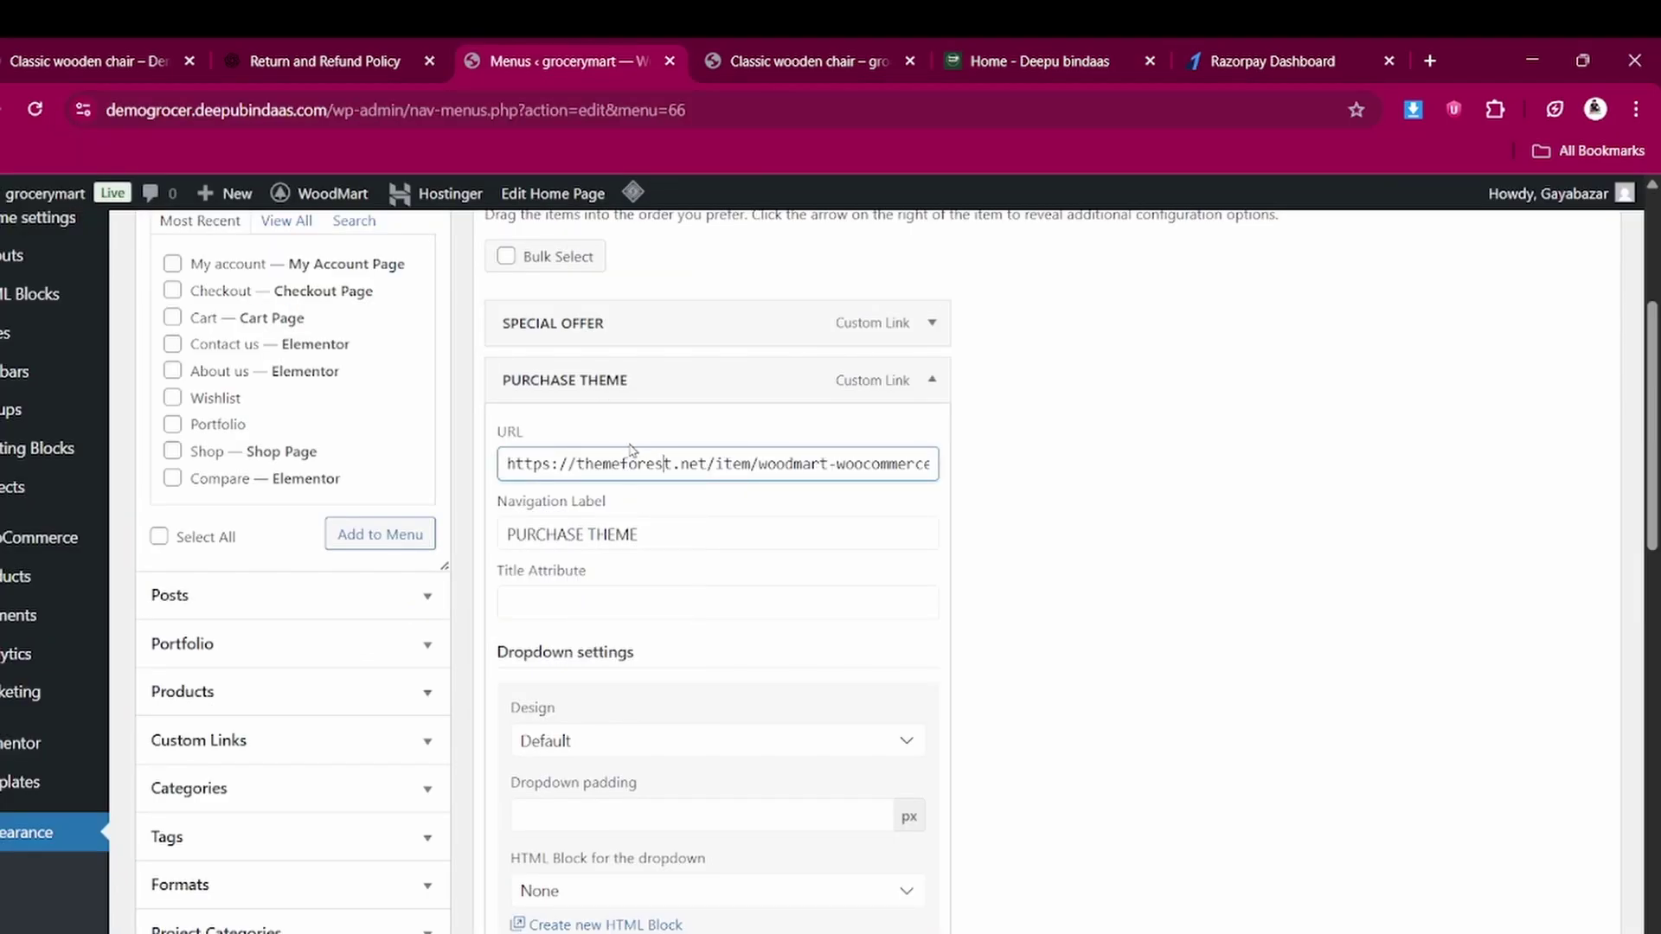
triple_click(629, 458)
key("ctrl+v")
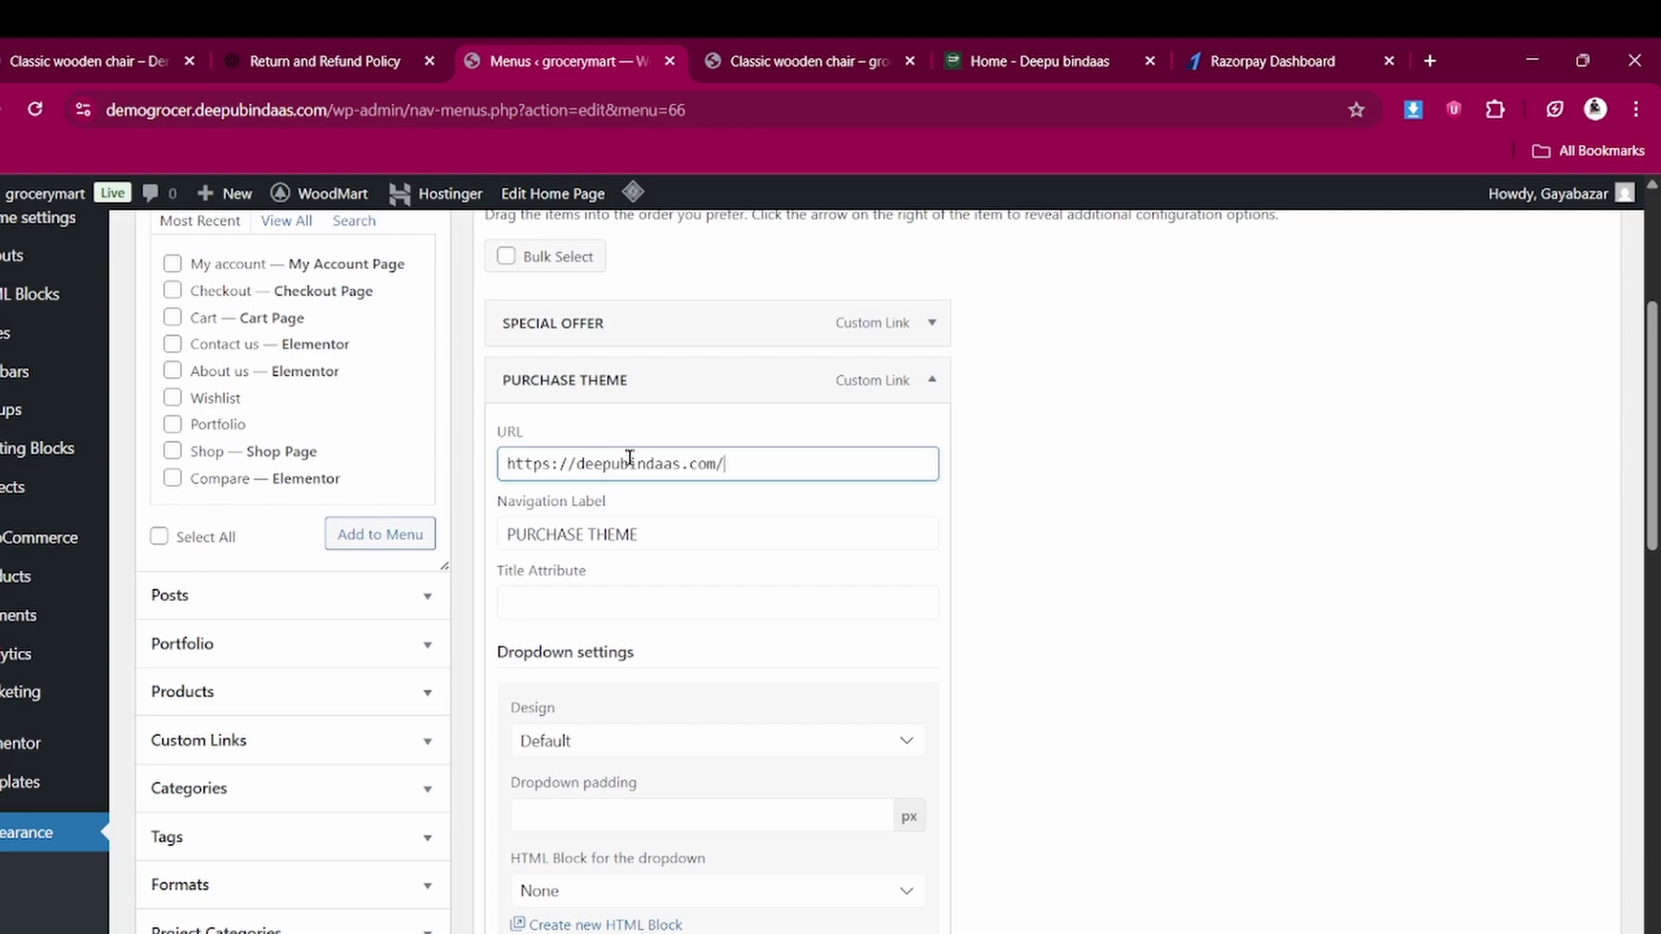
Rename the item's navigation label from PURCHASE THEME to 'Buy THEME'
left_click(673, 537)
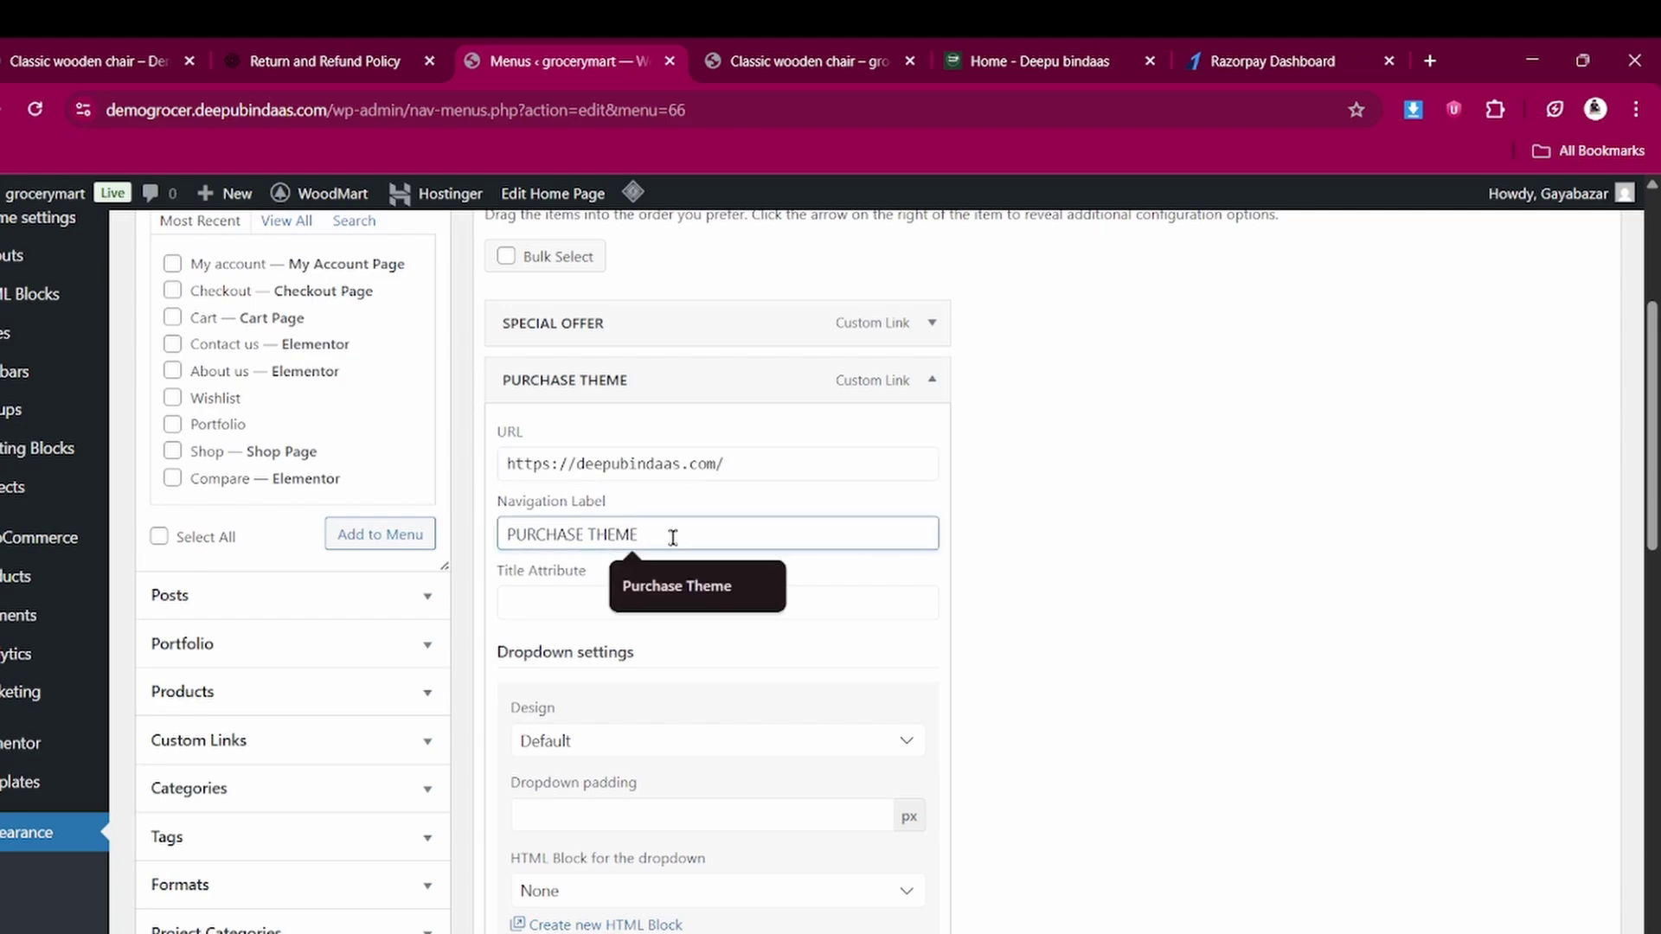
double_click(586, 537)
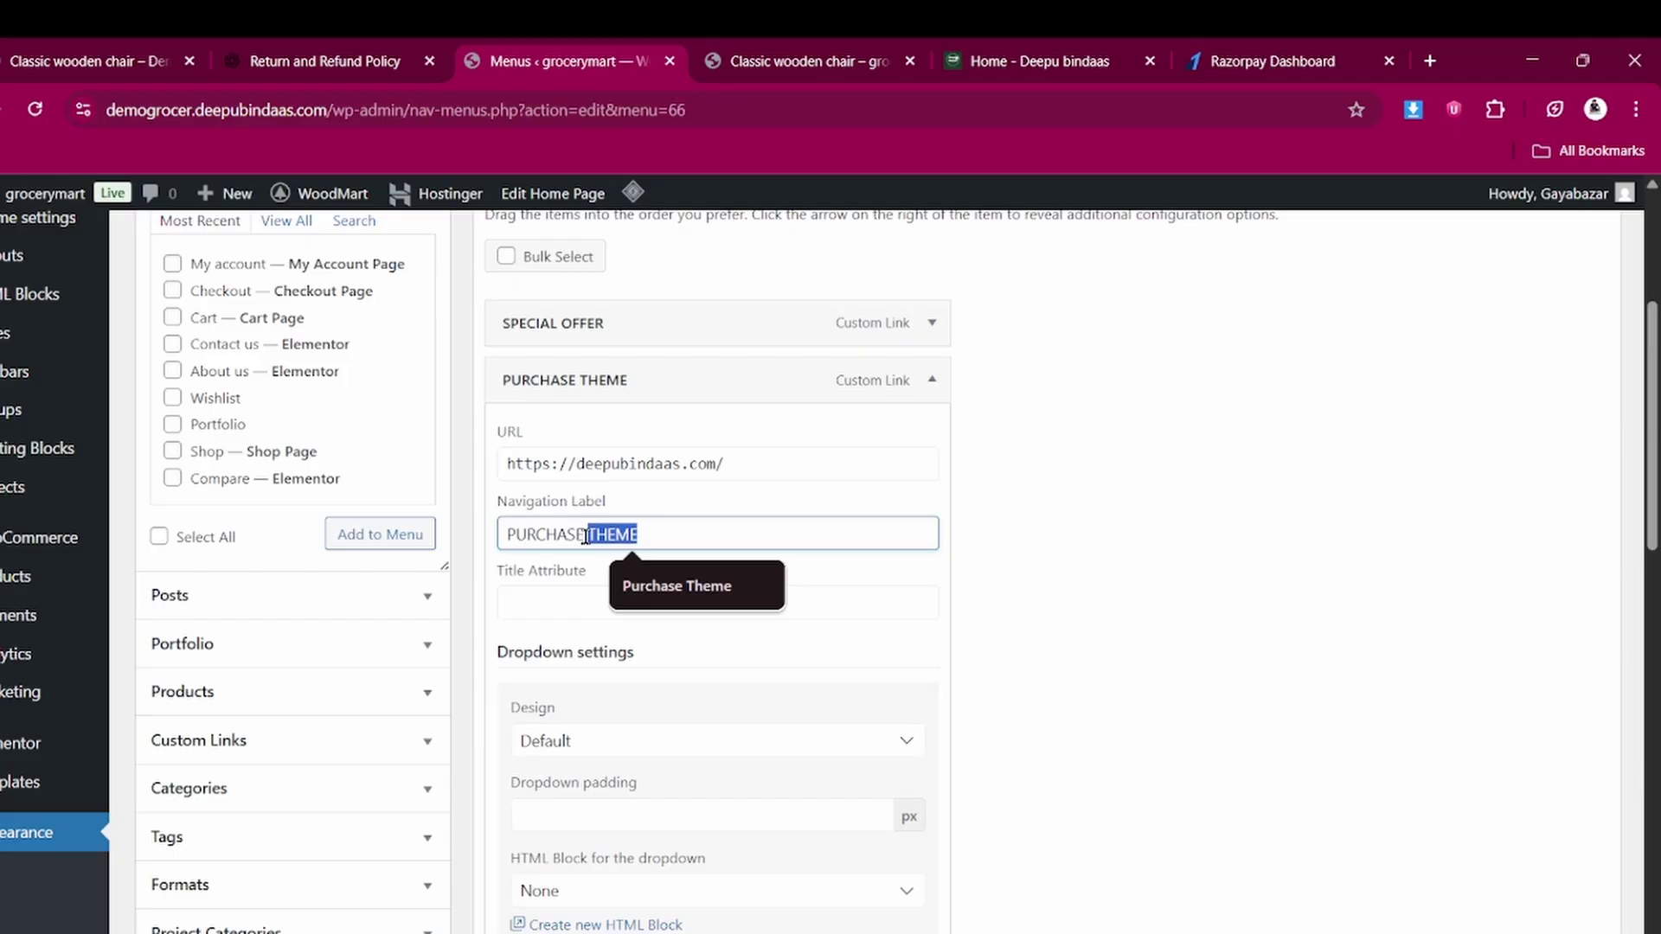
left_click(585, 537)
key("ctrl+BackSpace")
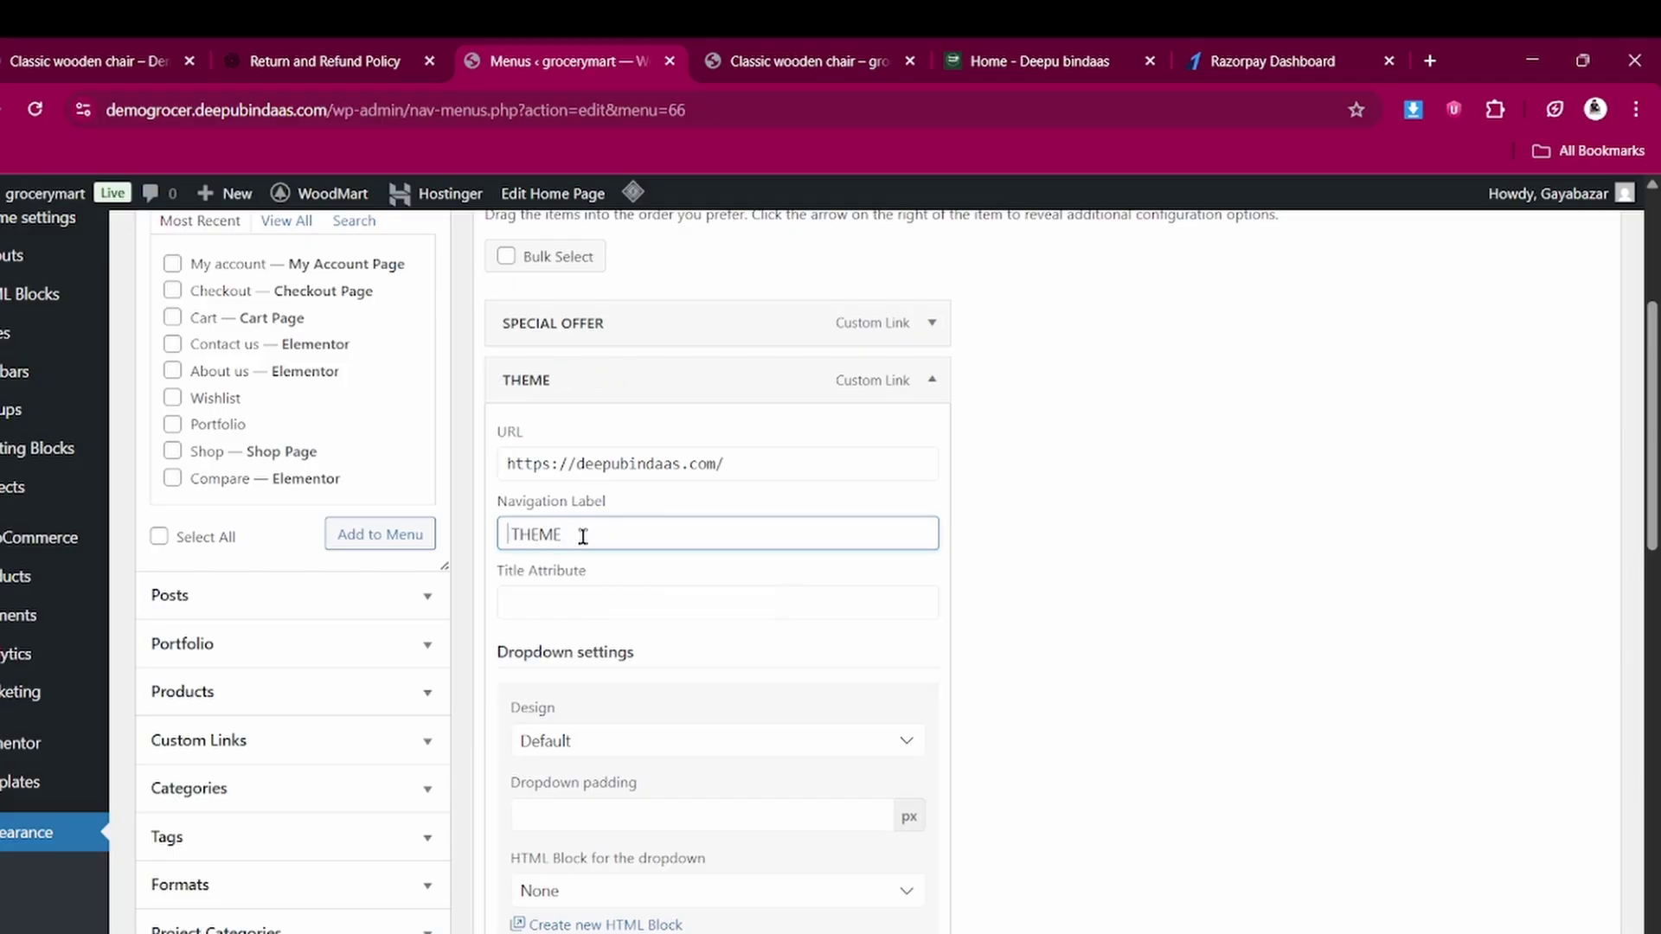
type("Buy")
scroll(583, 537, "down", 1)
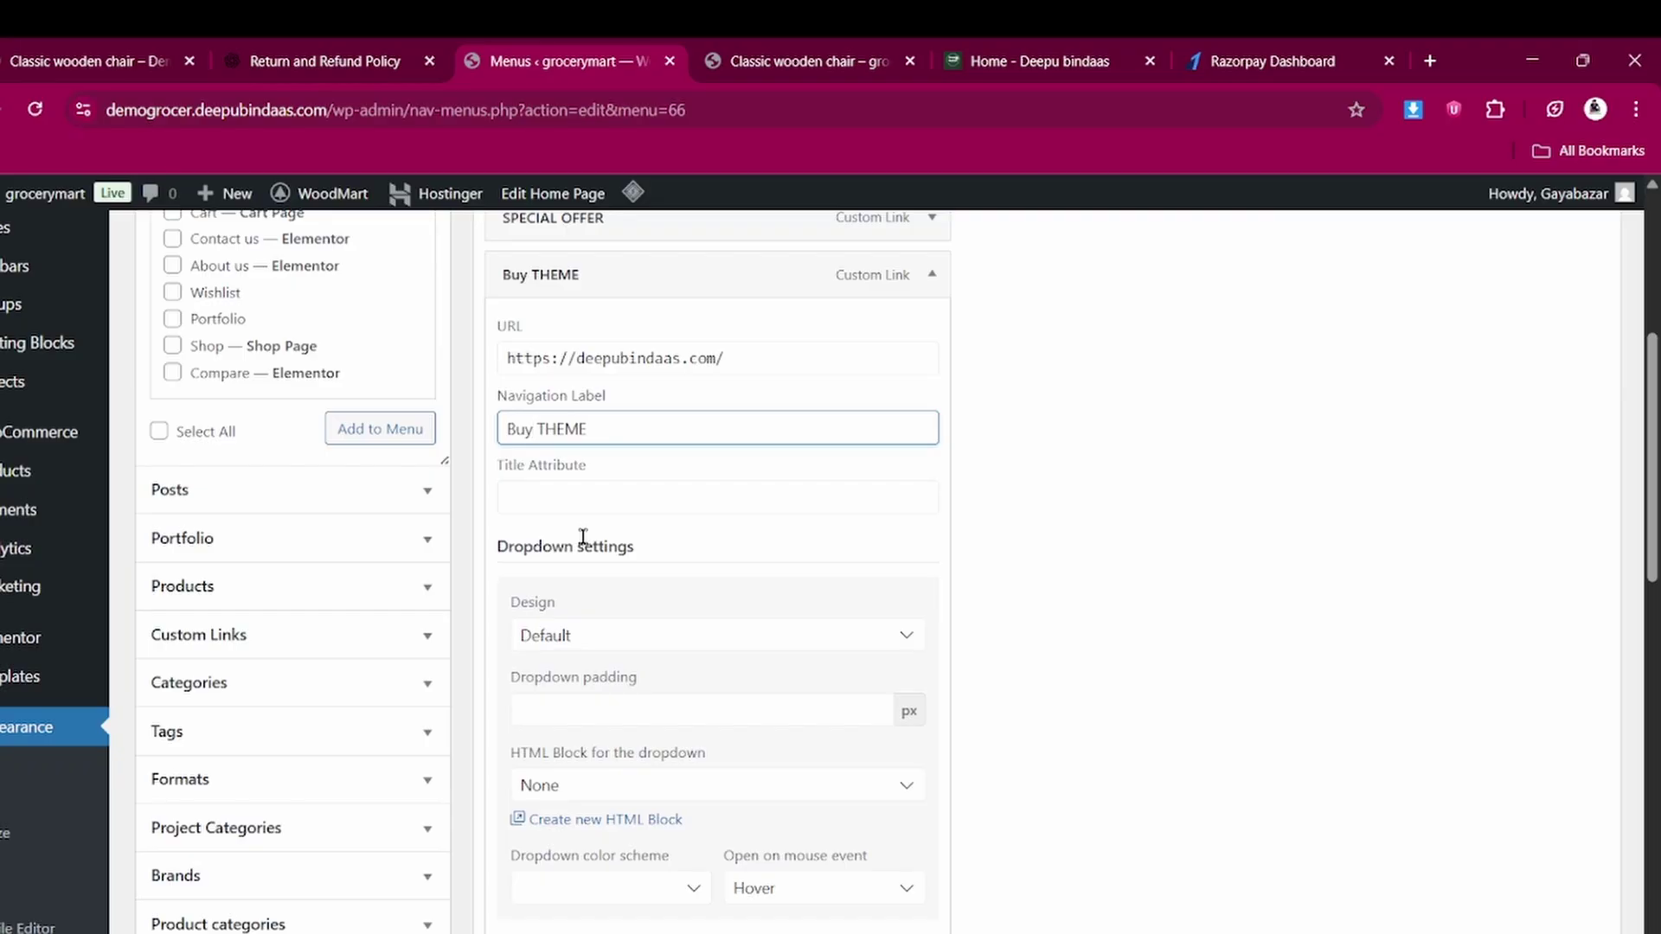
scroll(583, 537, "down", 2)
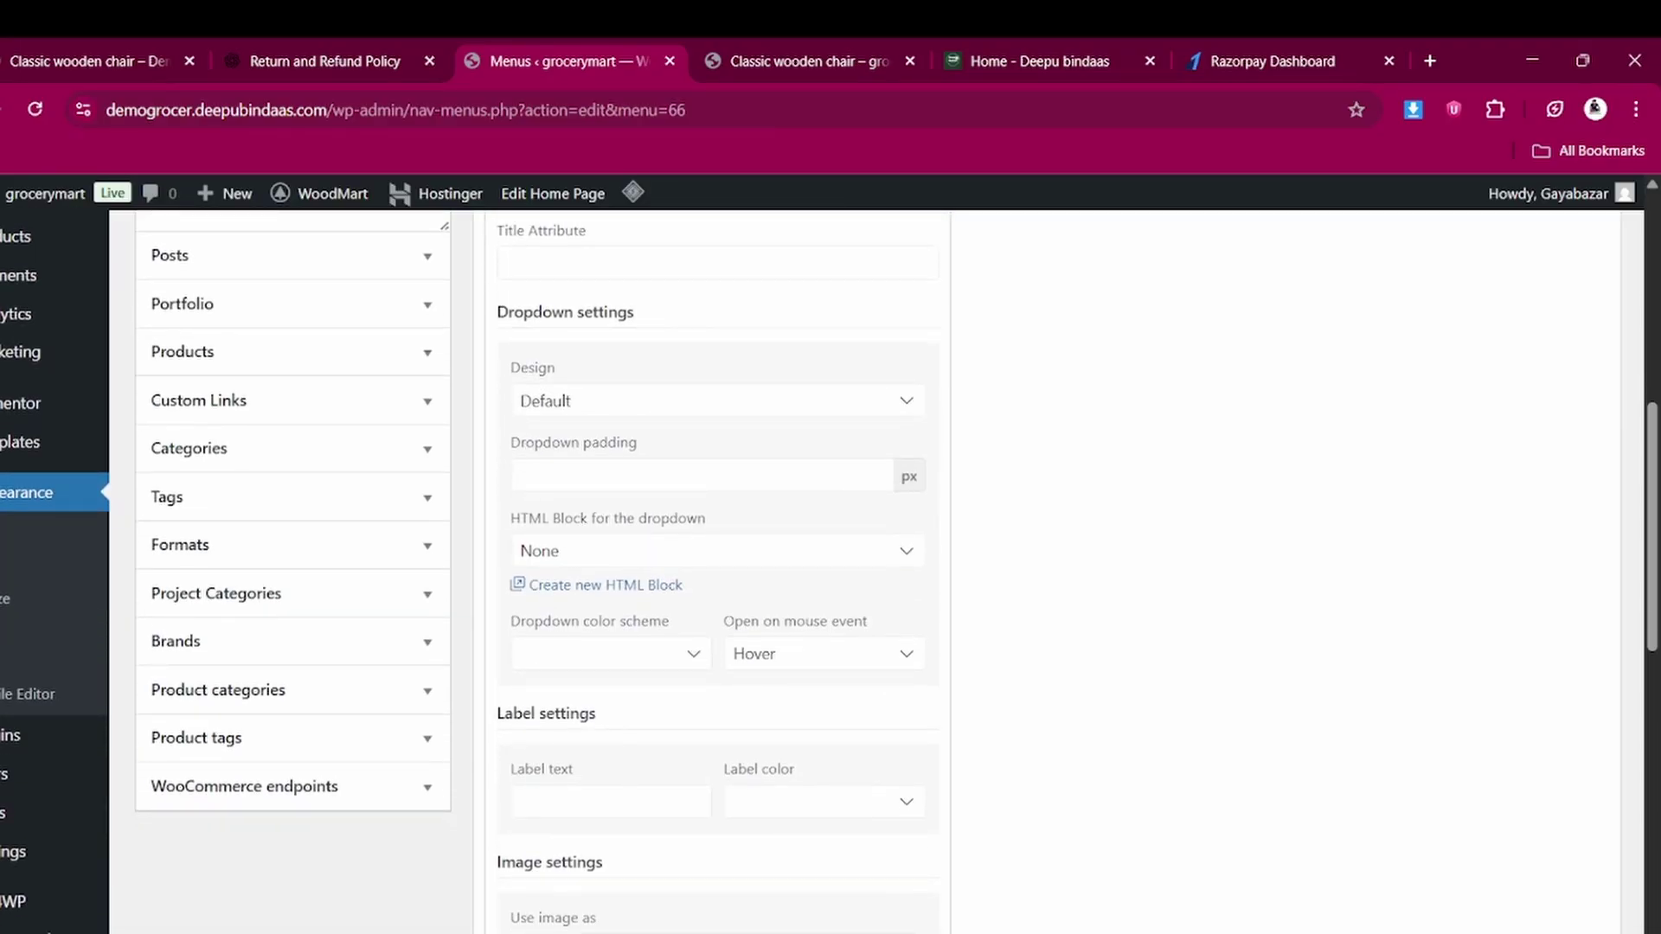
scroll(583, 537, "down", 1)
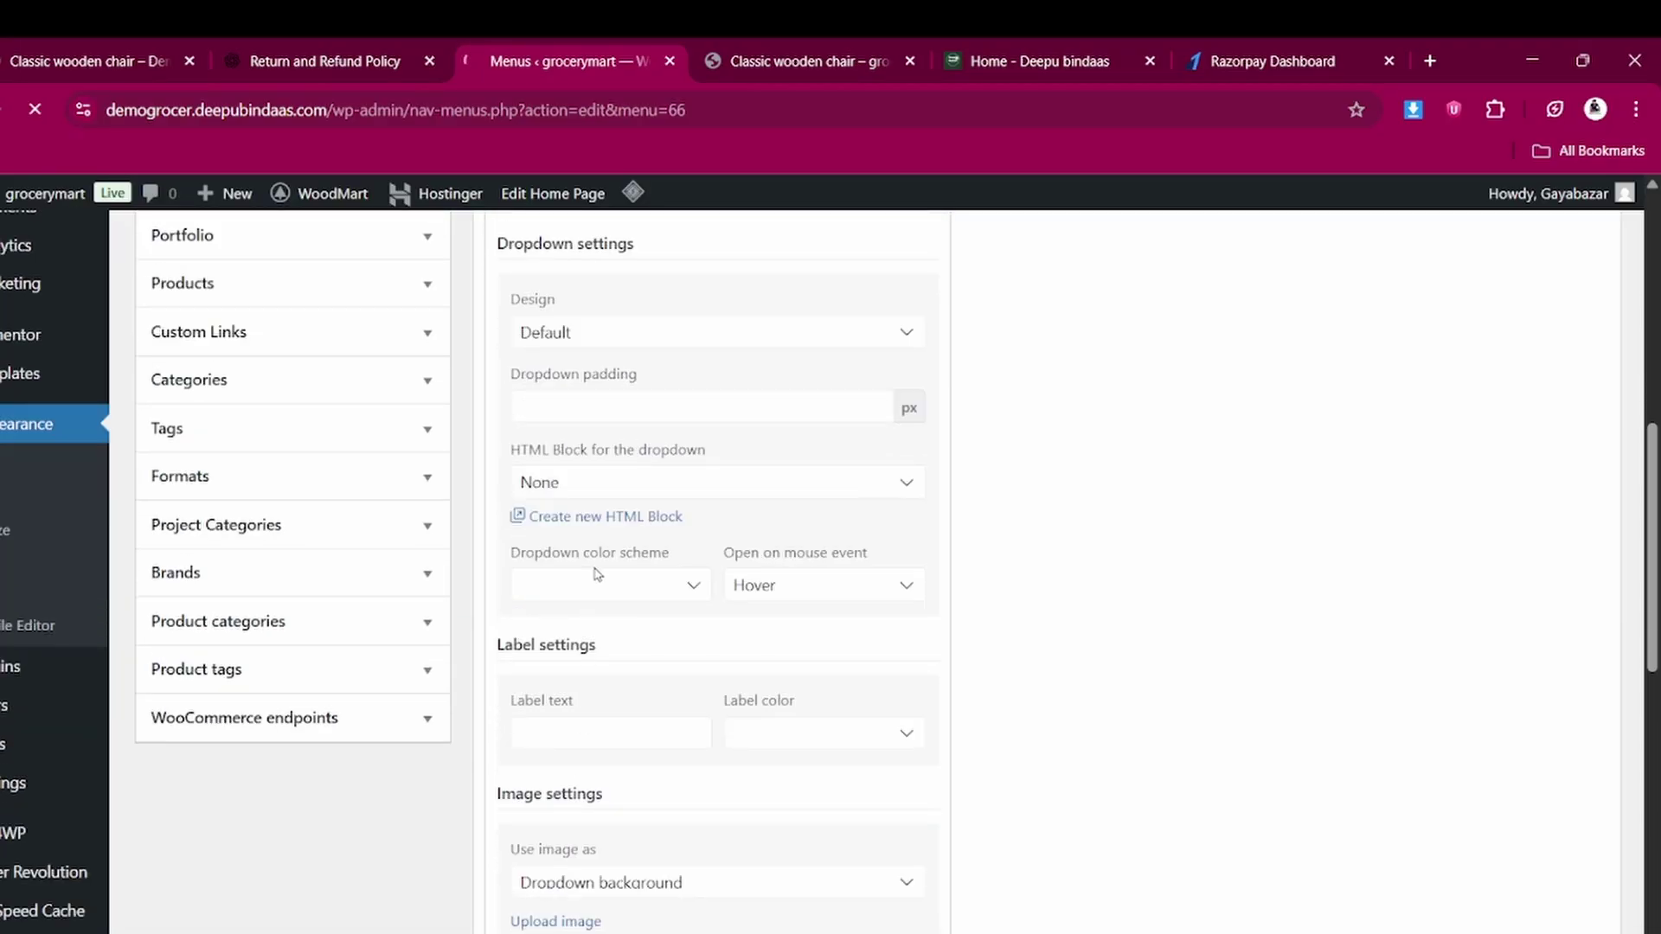
left_click(785, 46)
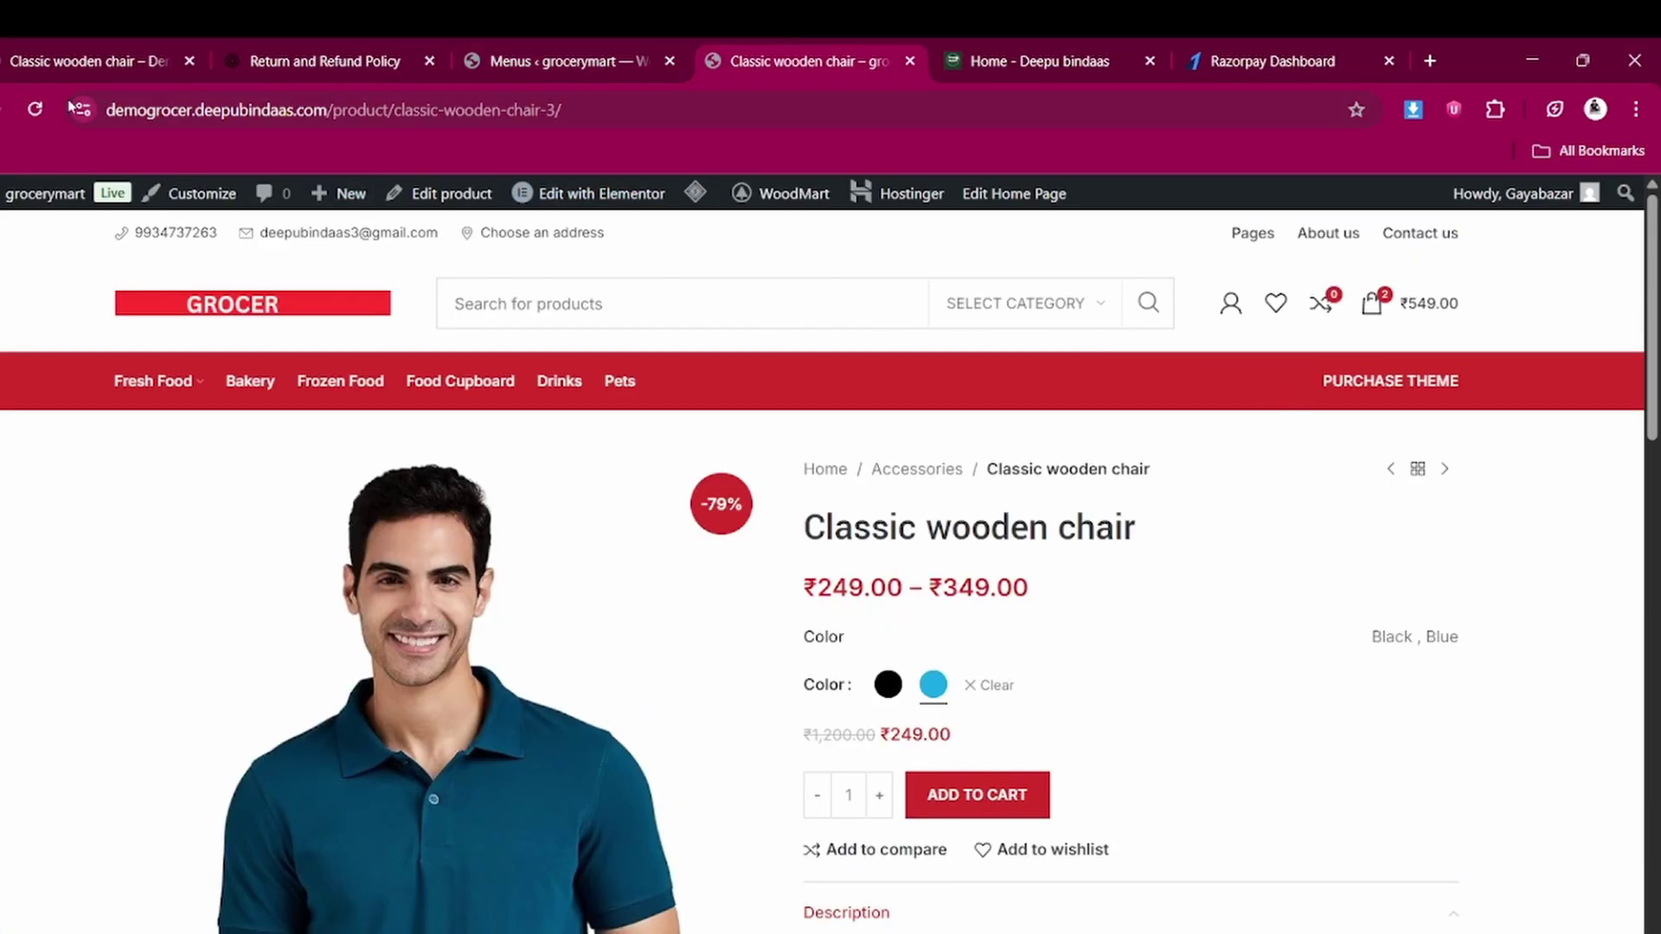
Reload the chair page to confirm the header shows Buy THEME
left_click(34, 109)
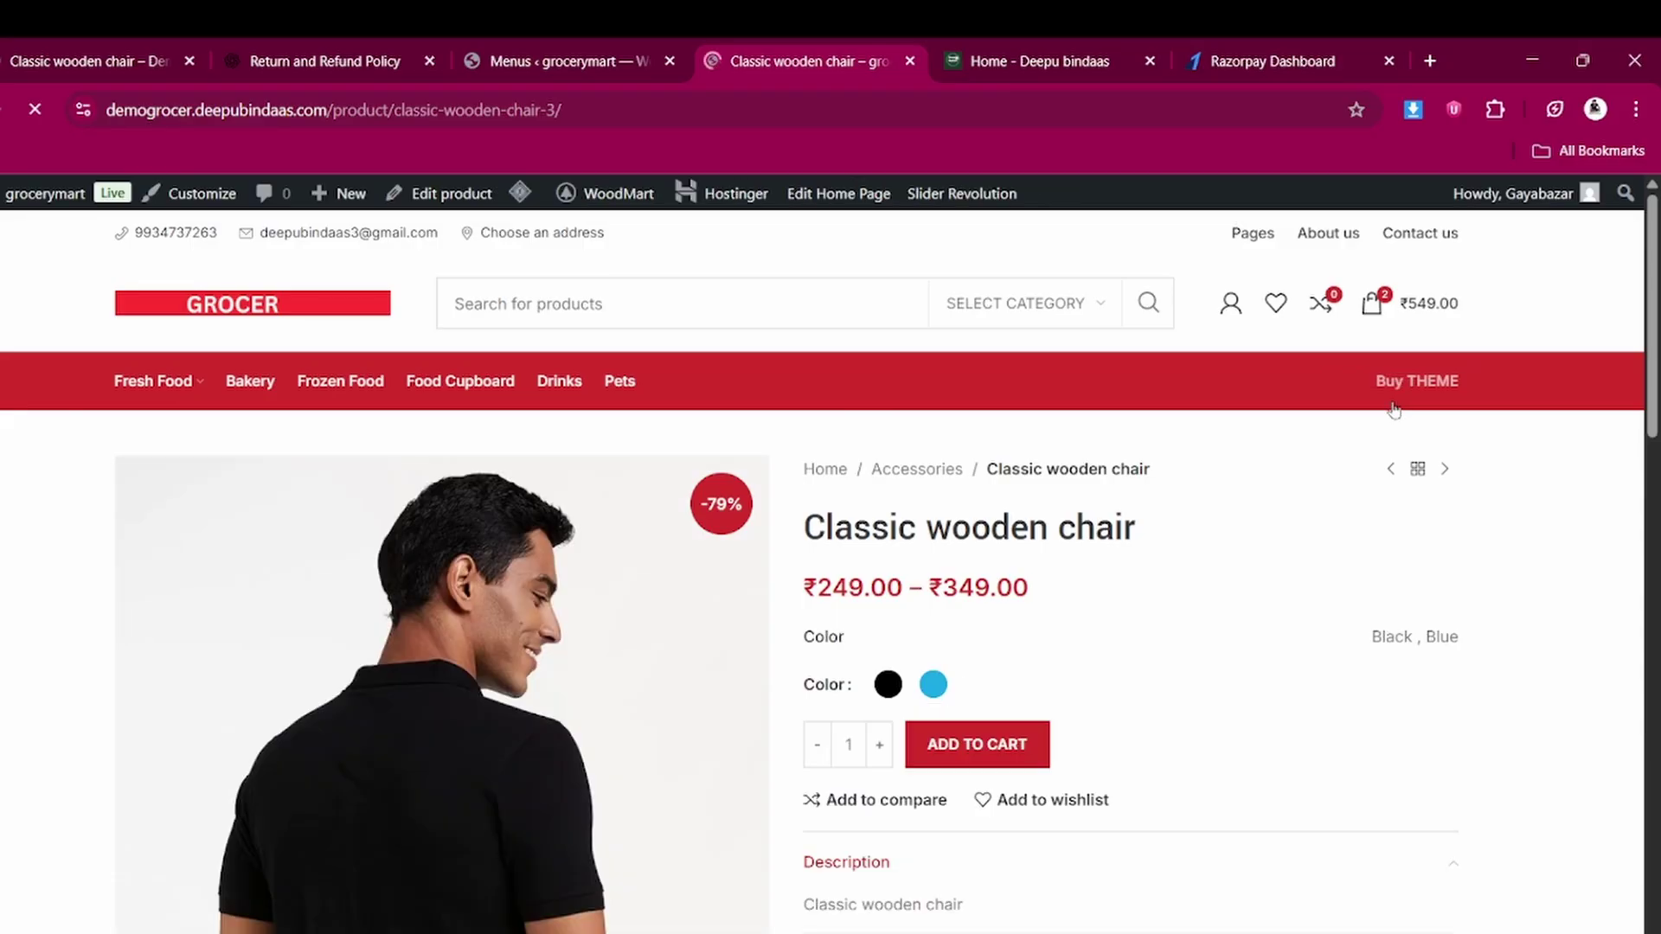
left_click(544, 52)
scroll(498, 516, "down", 2)
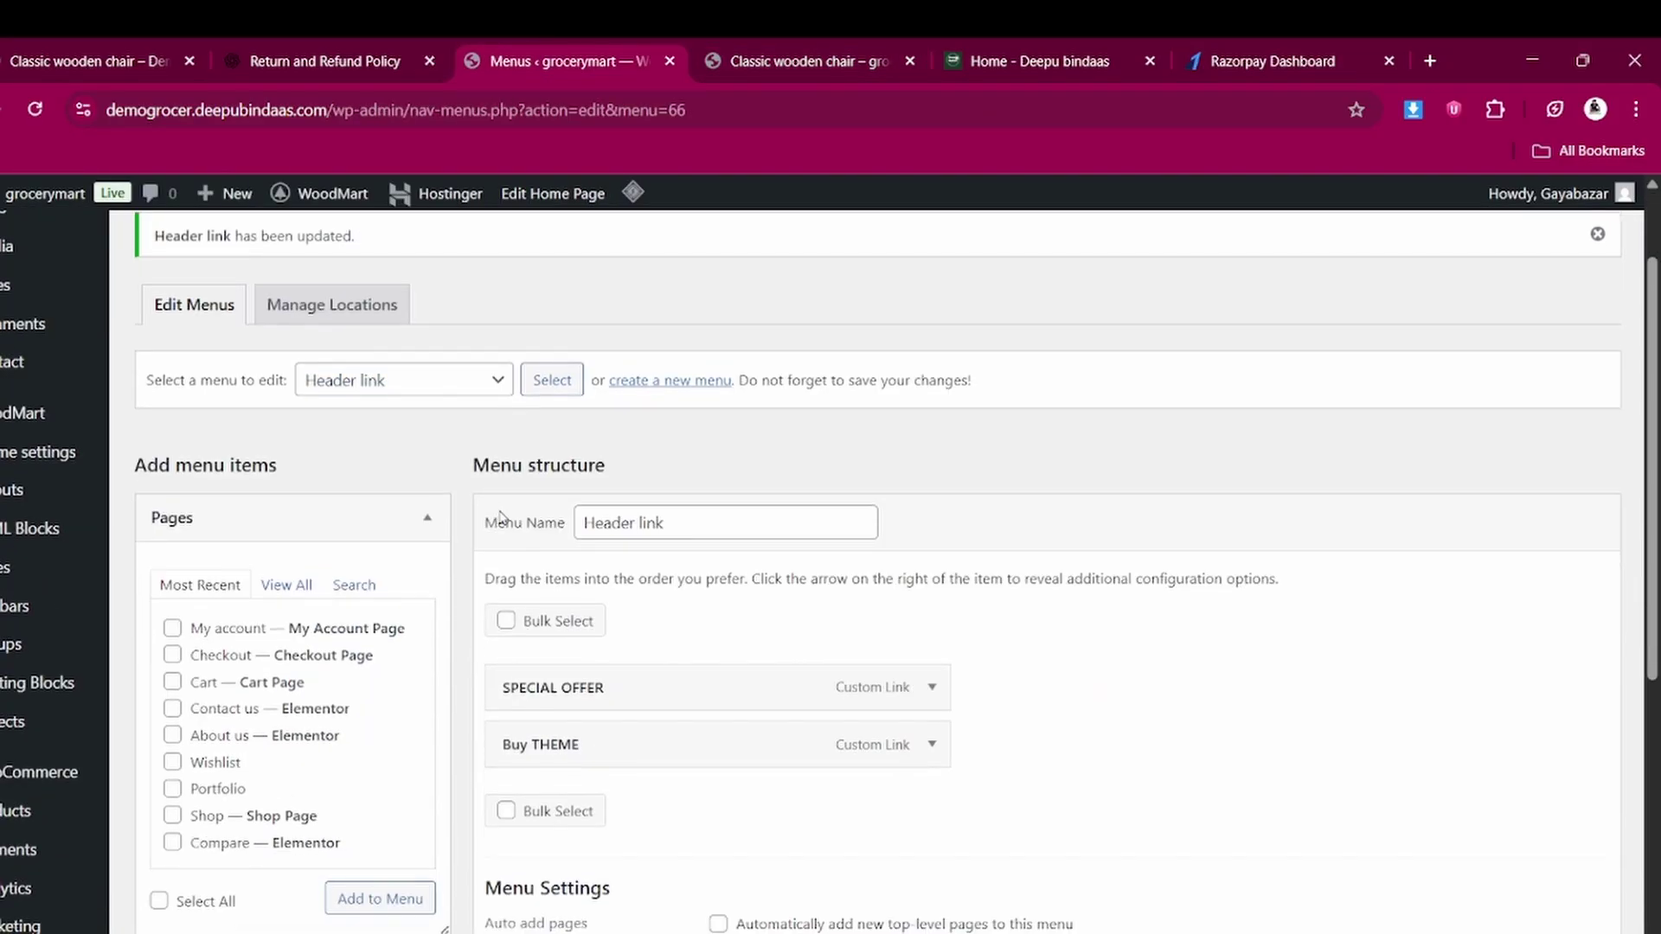
Load Main menu left, showing Home, Shop and Blog, in the menu editor
left_click(426, 385)
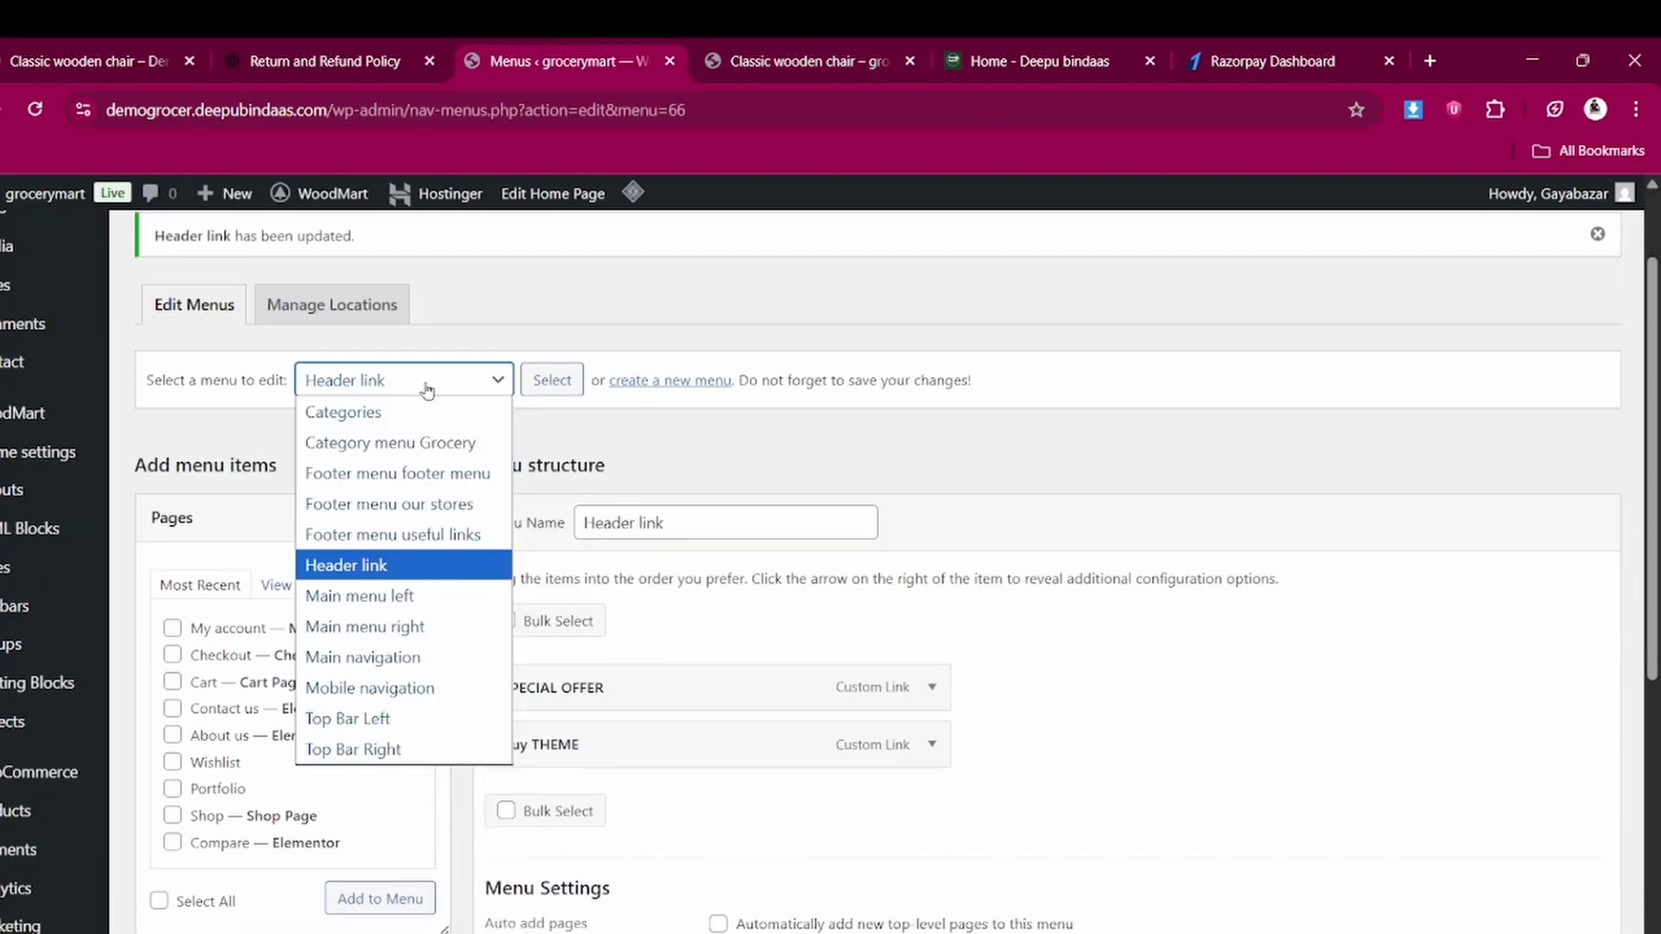
left_click(367, 596)
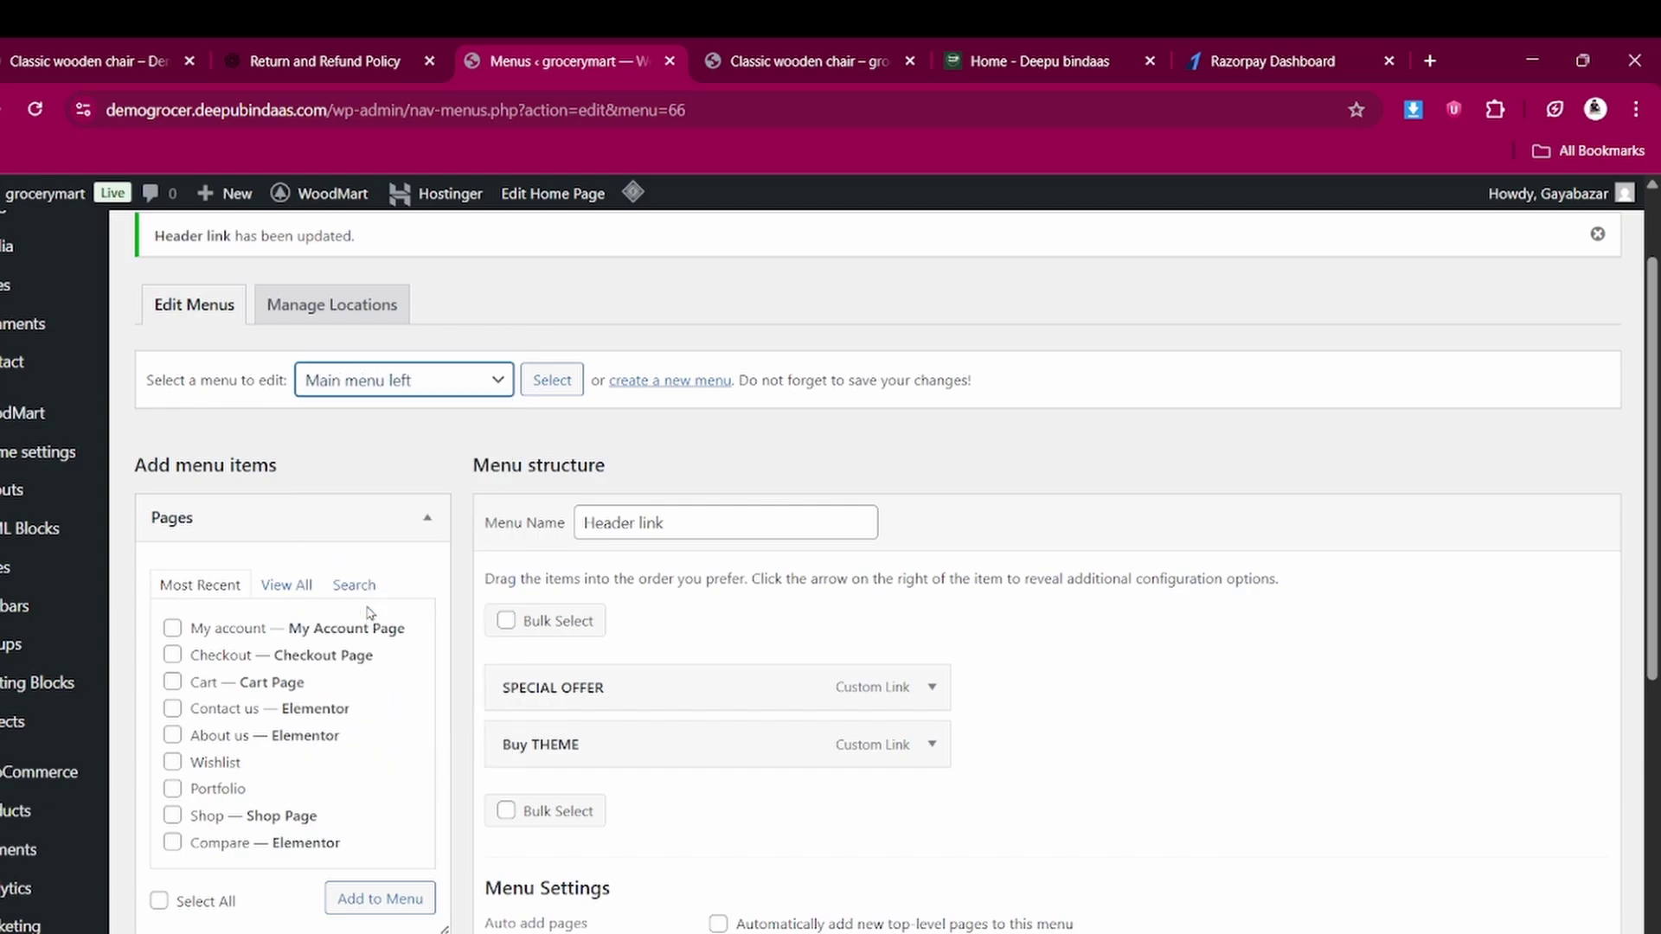
left_click(538, 388)
left_click(538, 387)
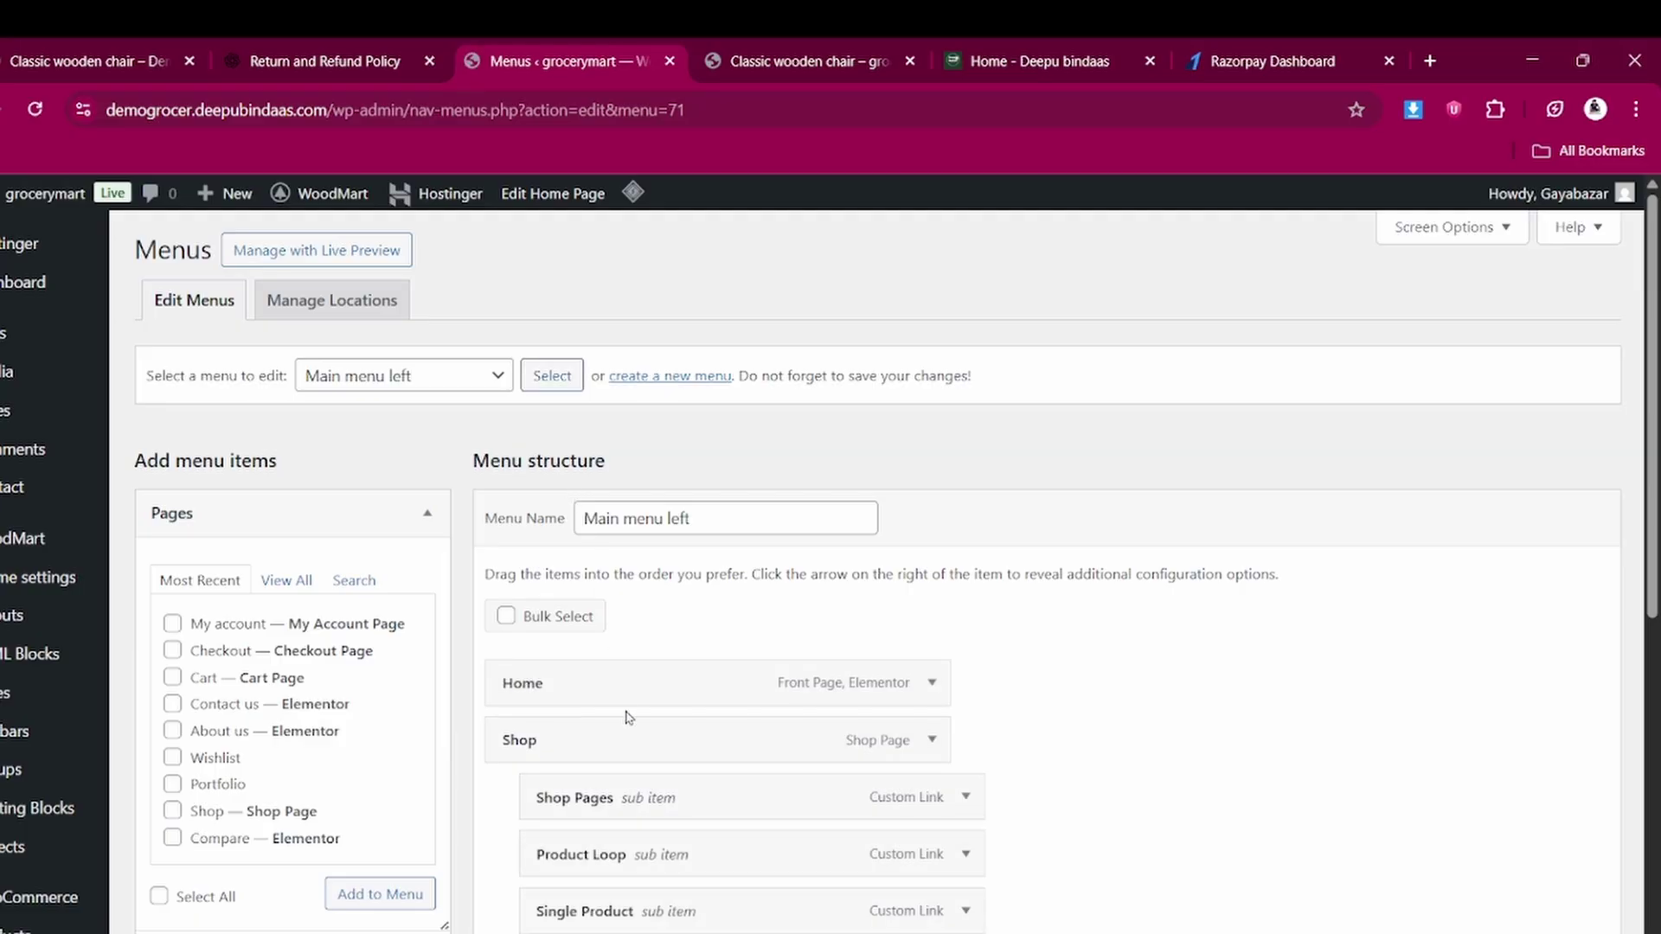
scroll(541, 634, "down", 2)
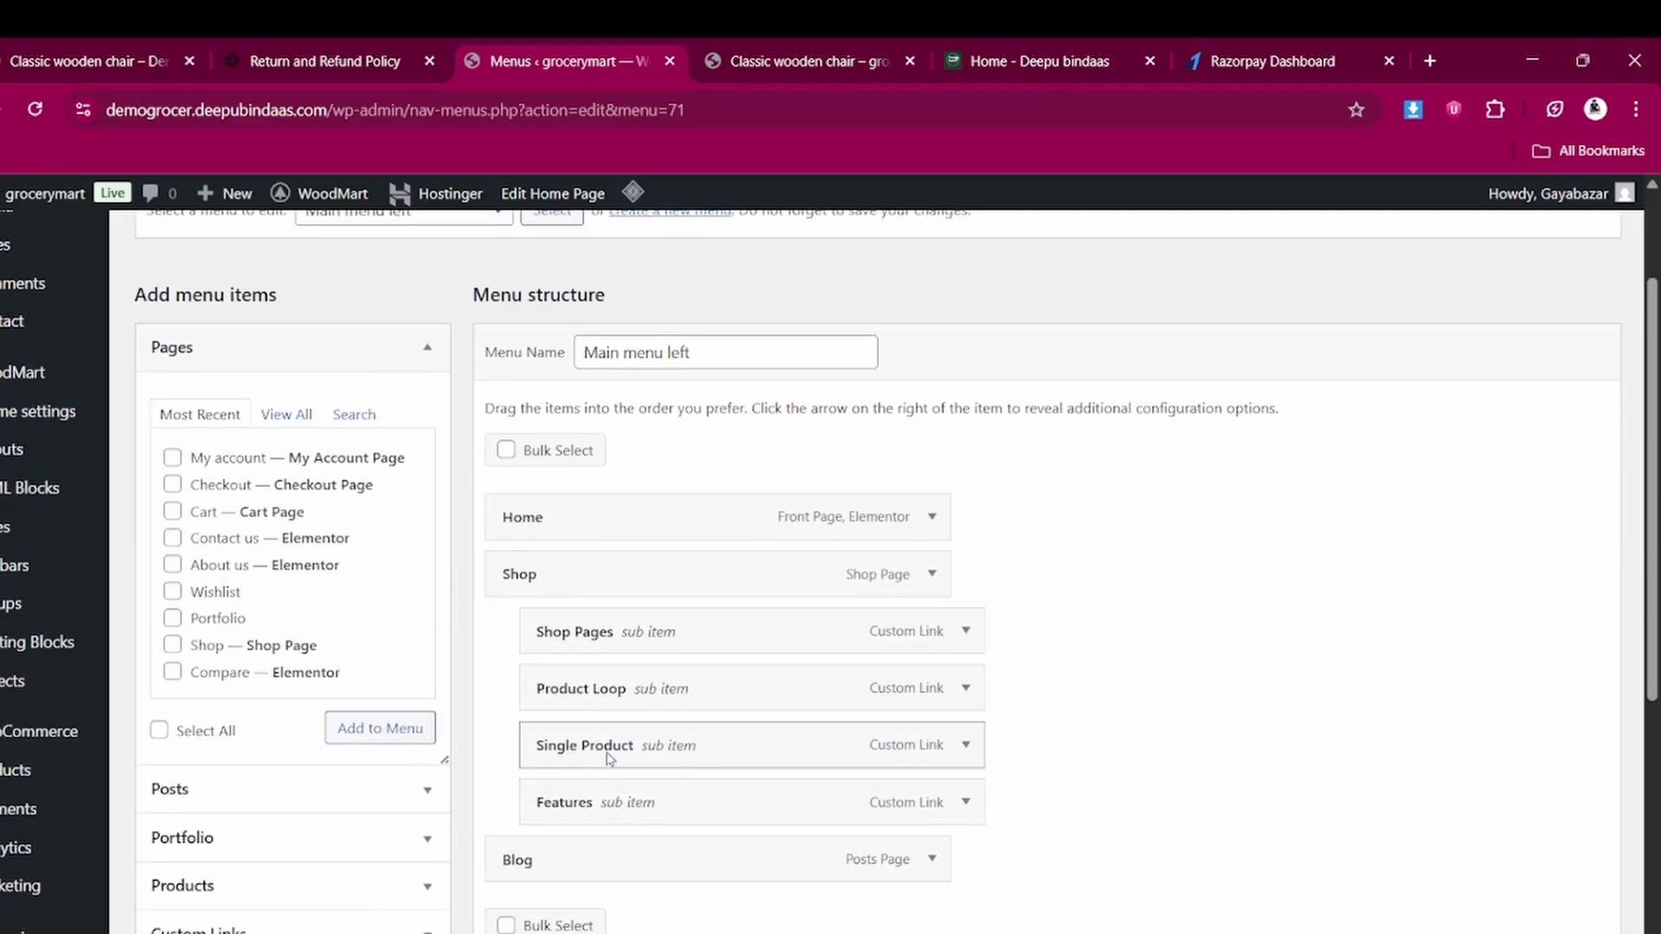
scroll(609, 759, "down", 2)
View the store's home page header, then return to the menus editor
left_click(791, 47)
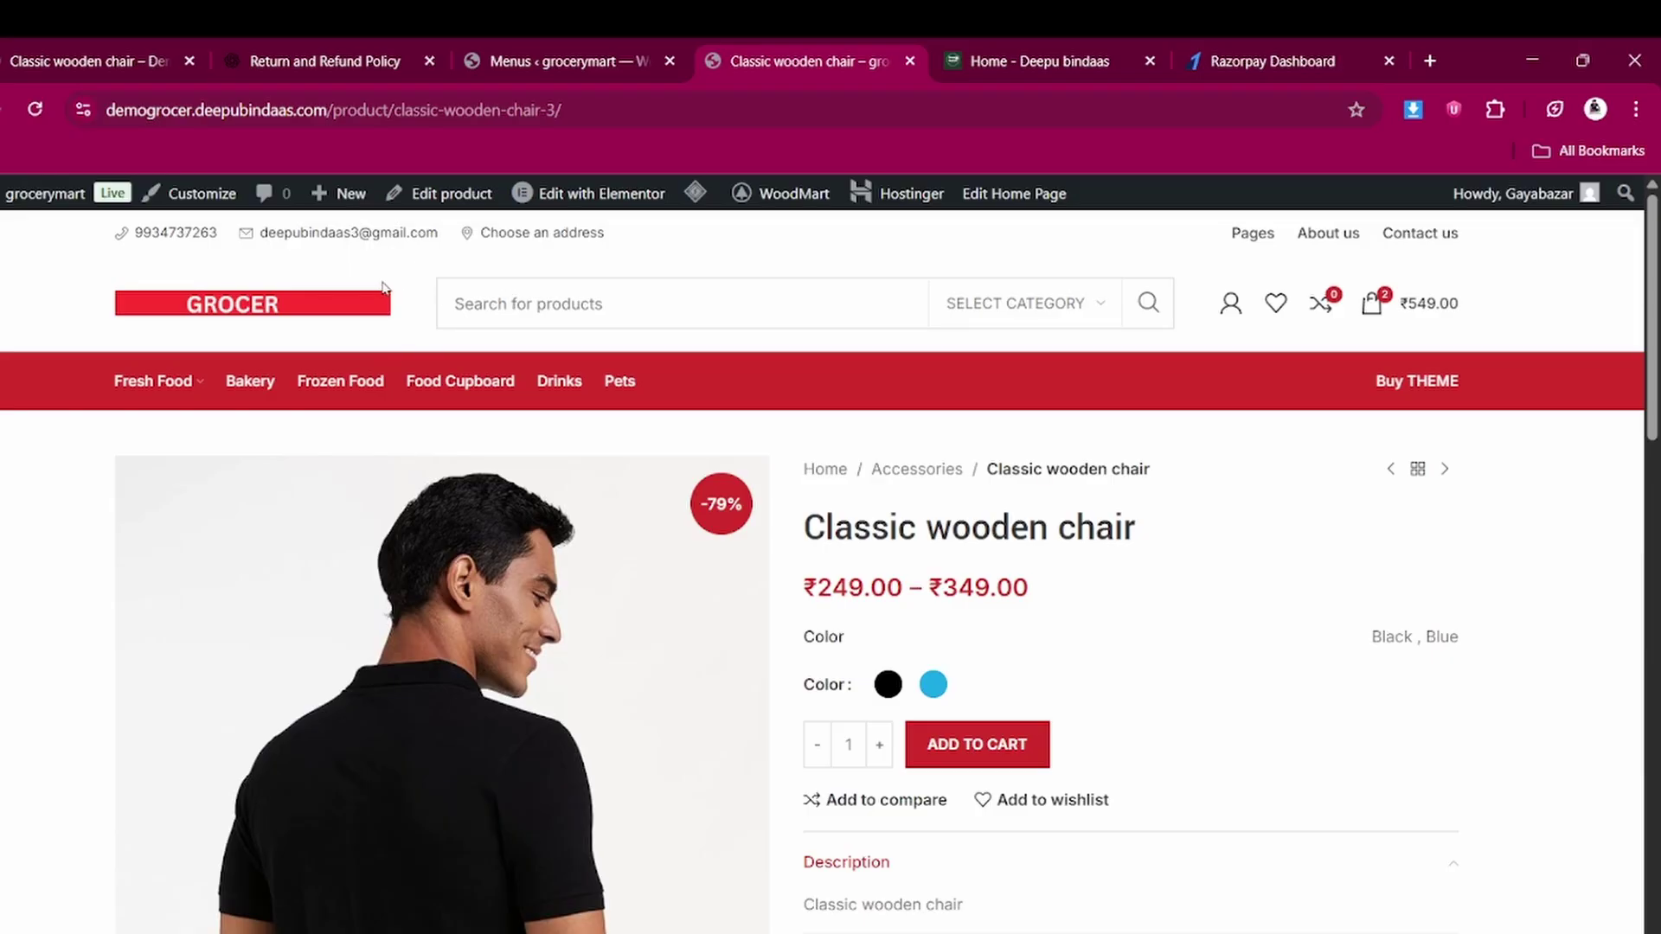
left_click(261, 309)
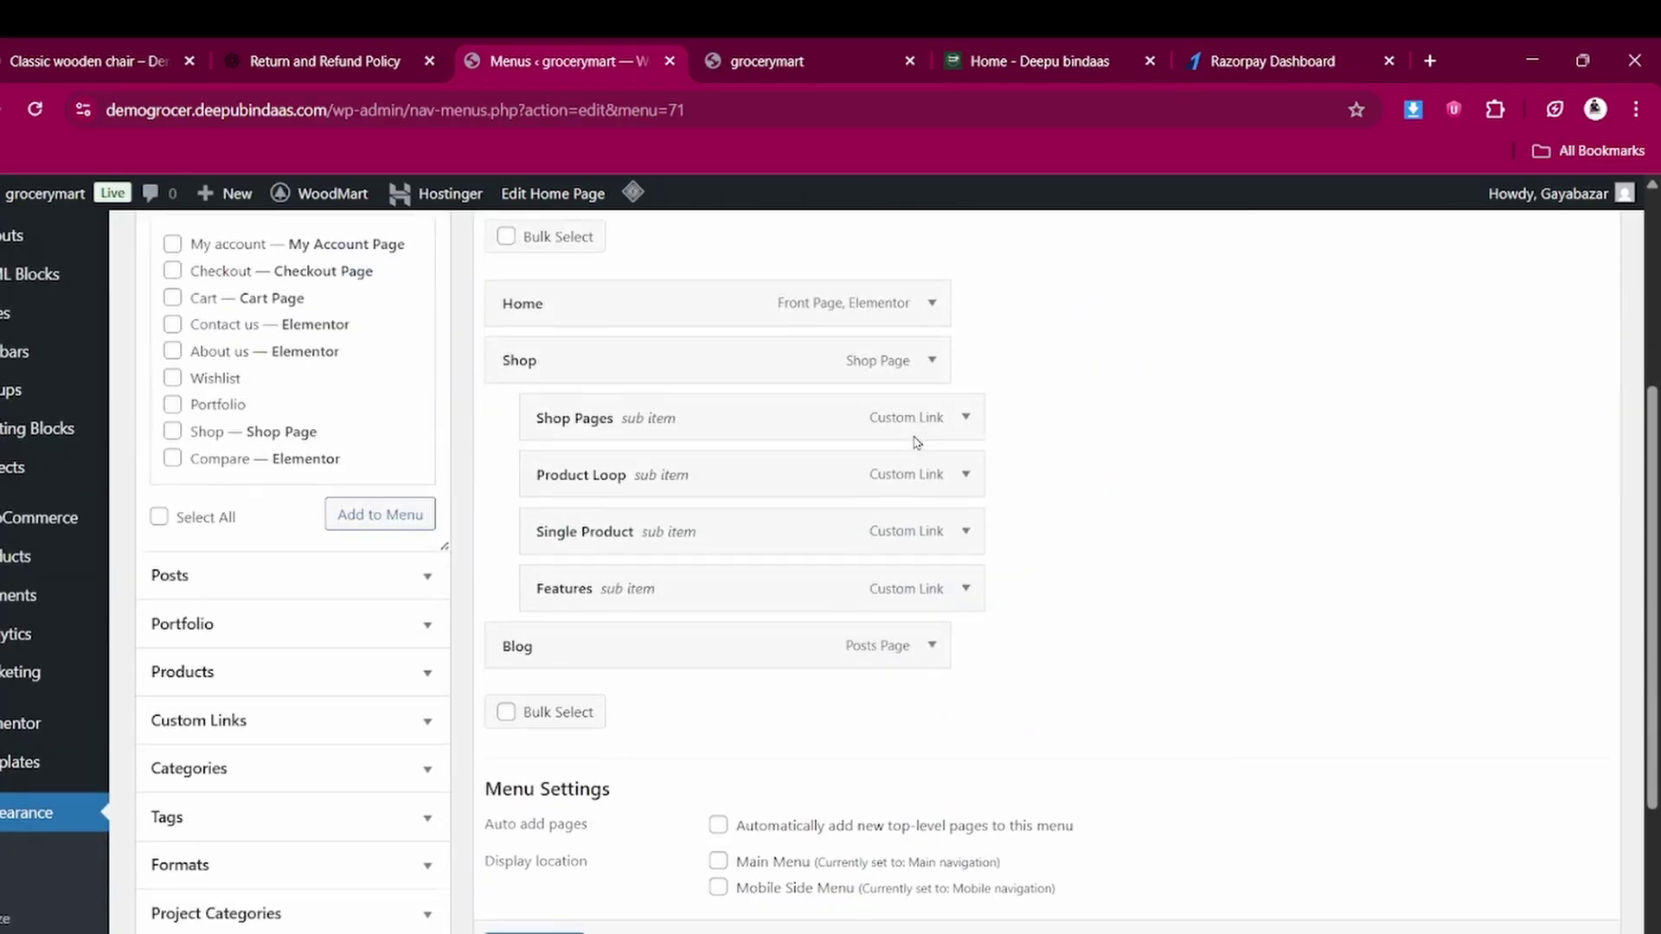
key("ctrl+shift+Tab")
scroll(712, 649, "down", 1)
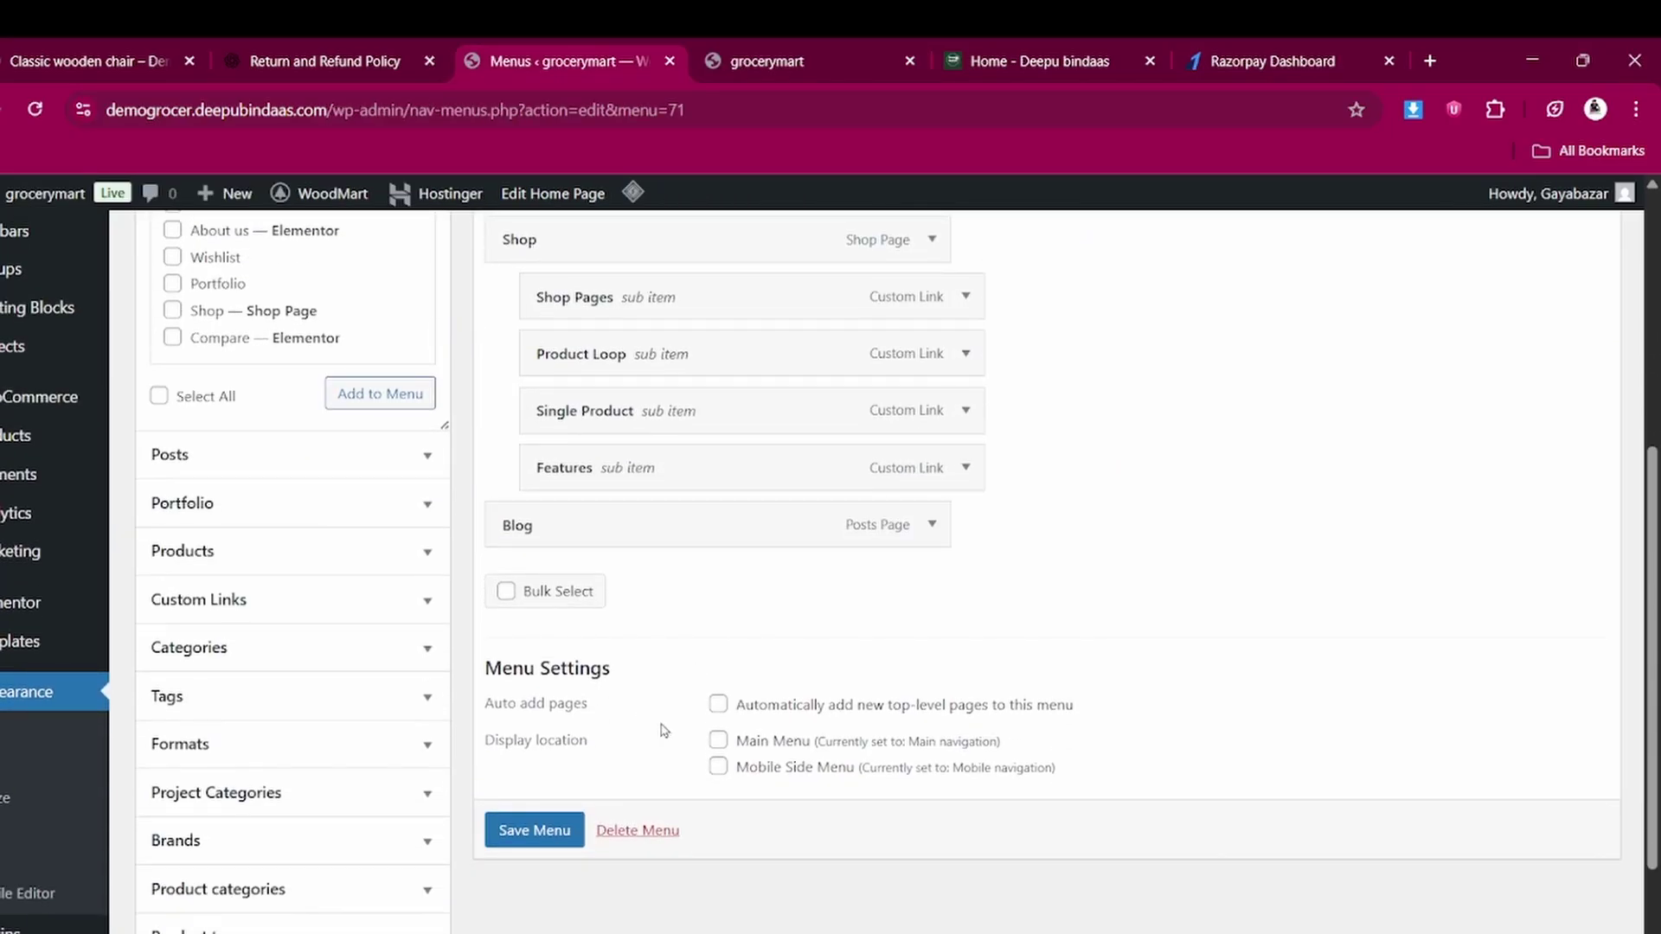
scroll(564, 821, "up", 3)
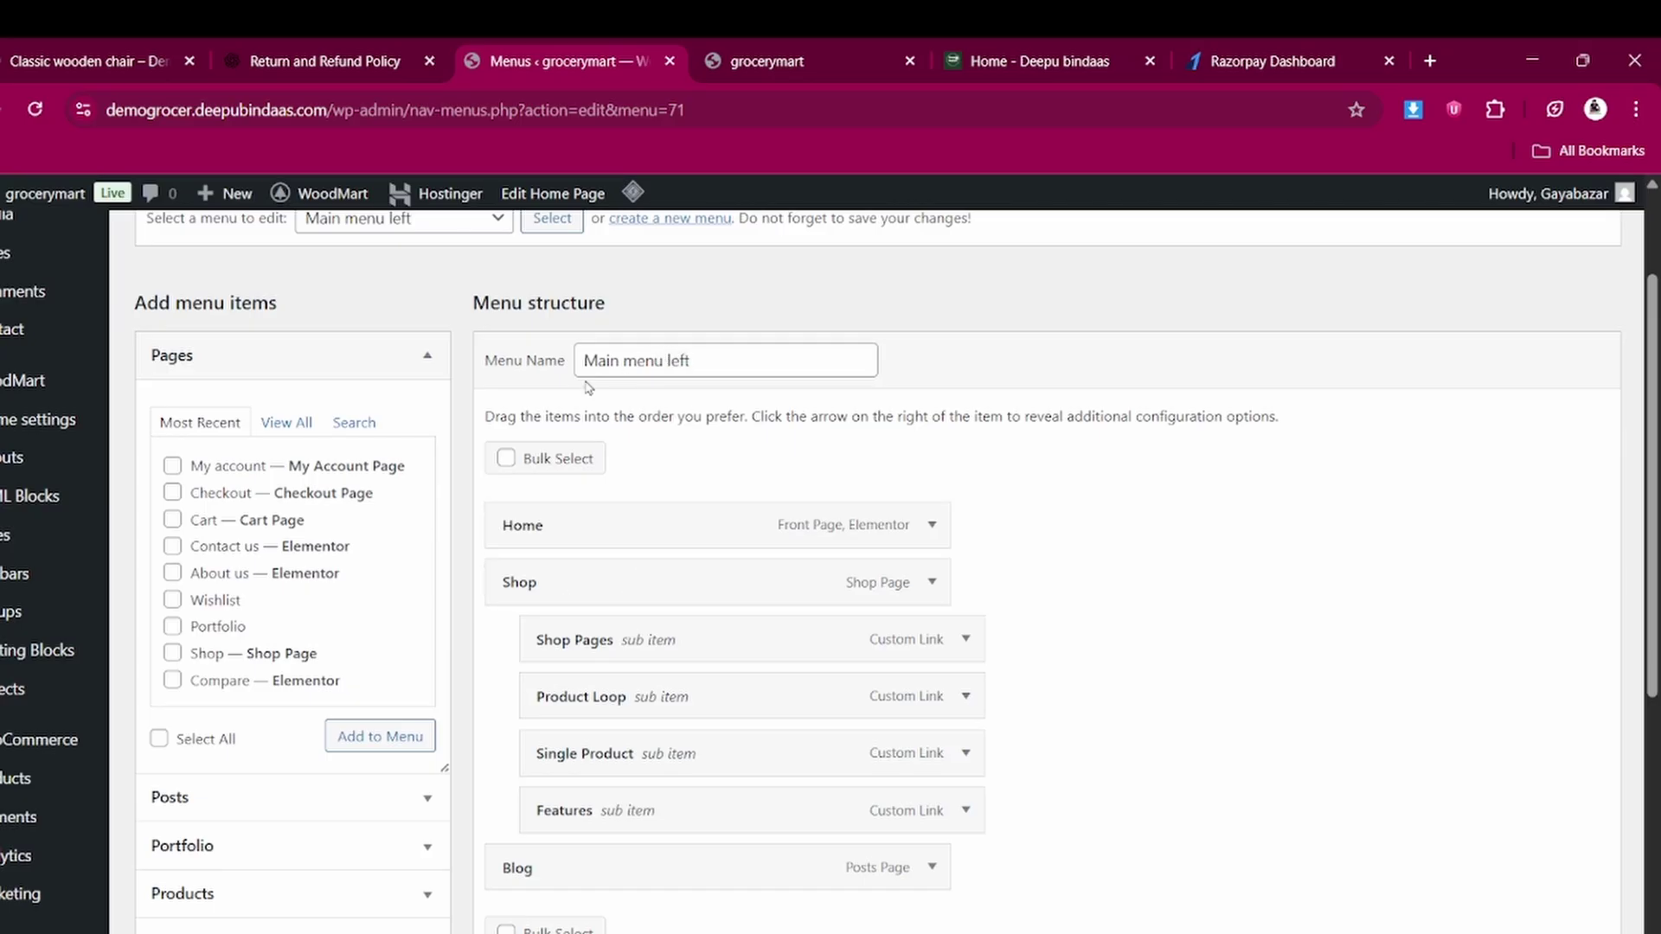
scroll(497, 363, "up", 1)
Load Main menu right for editing, checking the home page header along the way
left_click(458, 307)
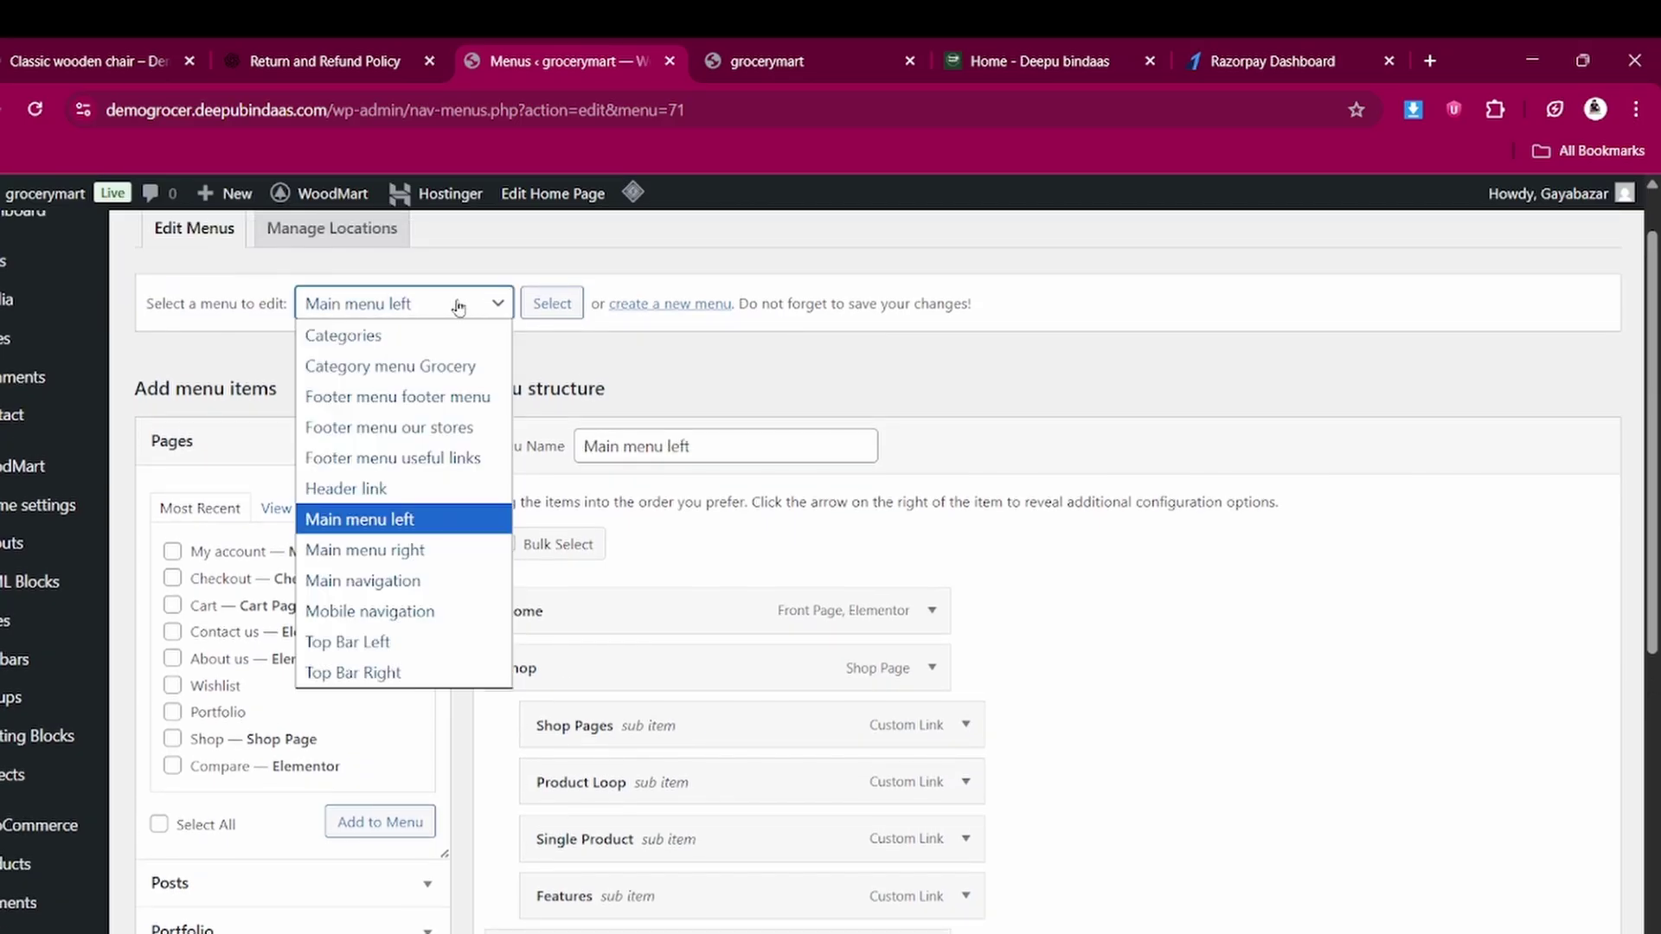
left_click(391, 519)
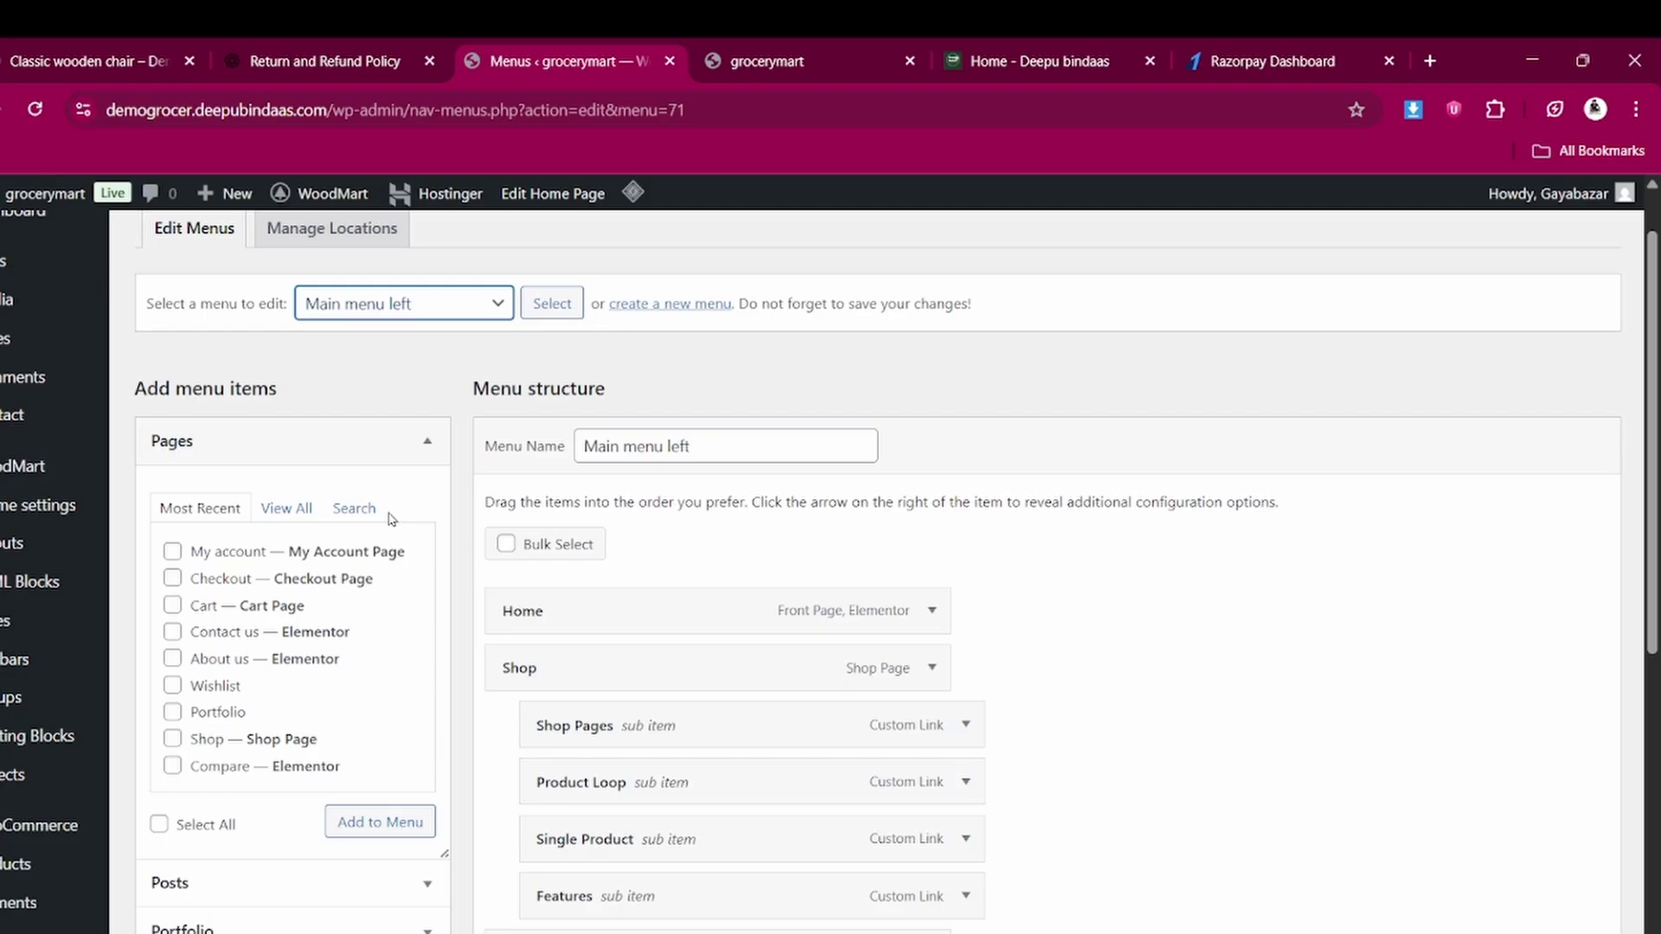
left_click(394, 312)
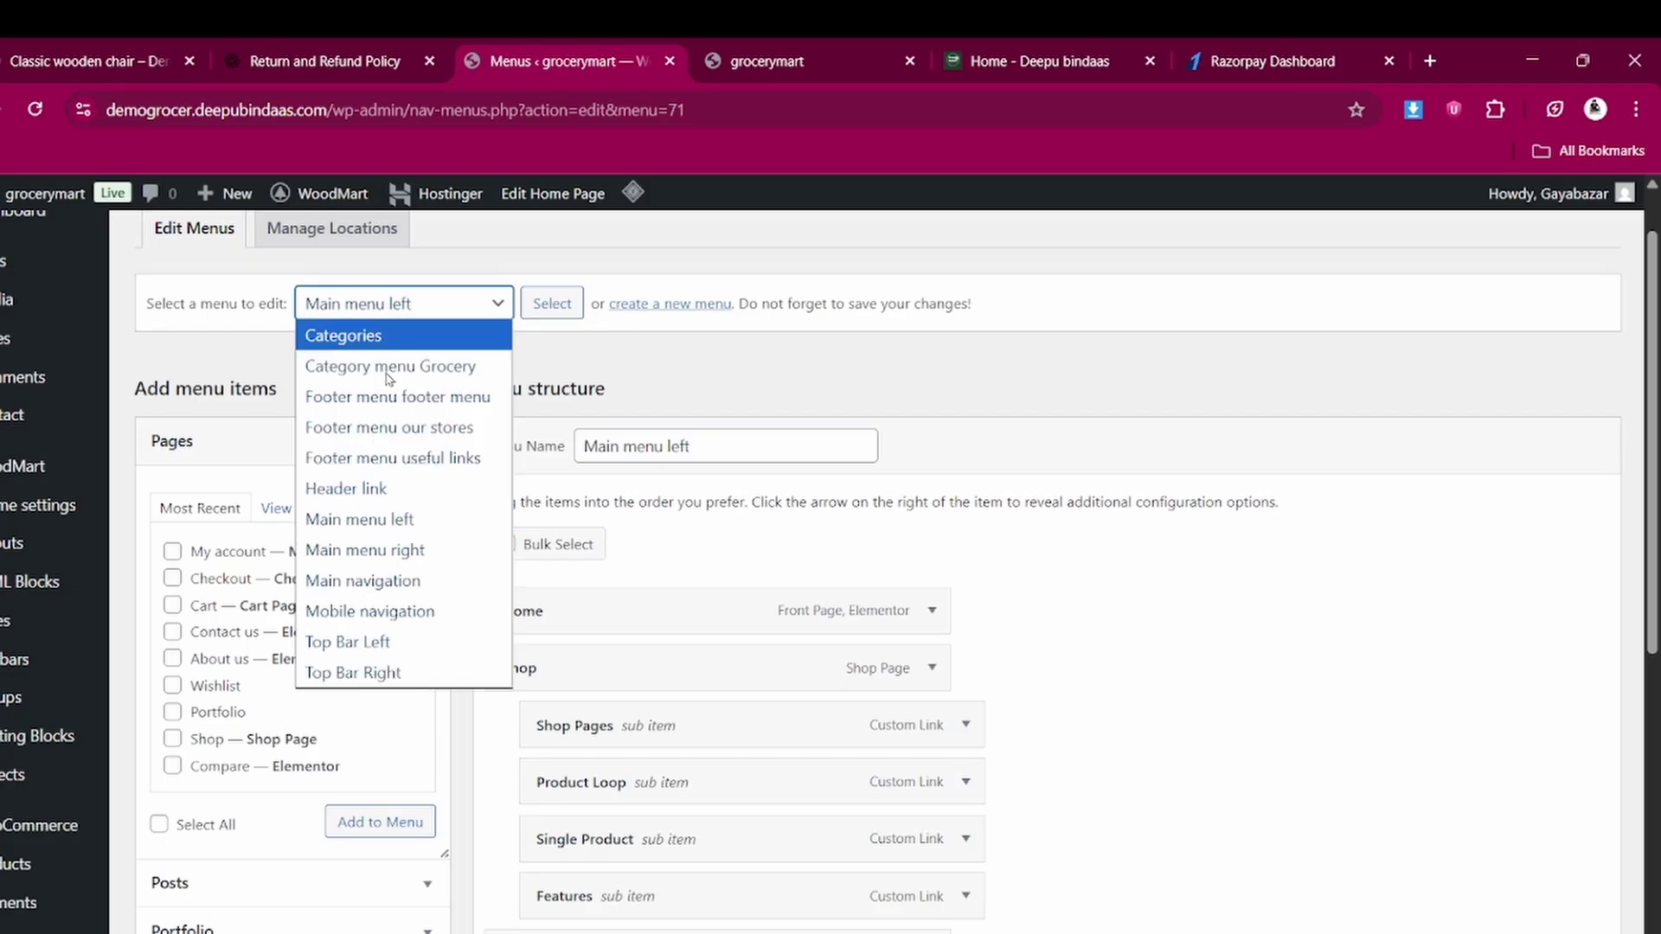
left_click(394, 563)
left_click(557, 309)
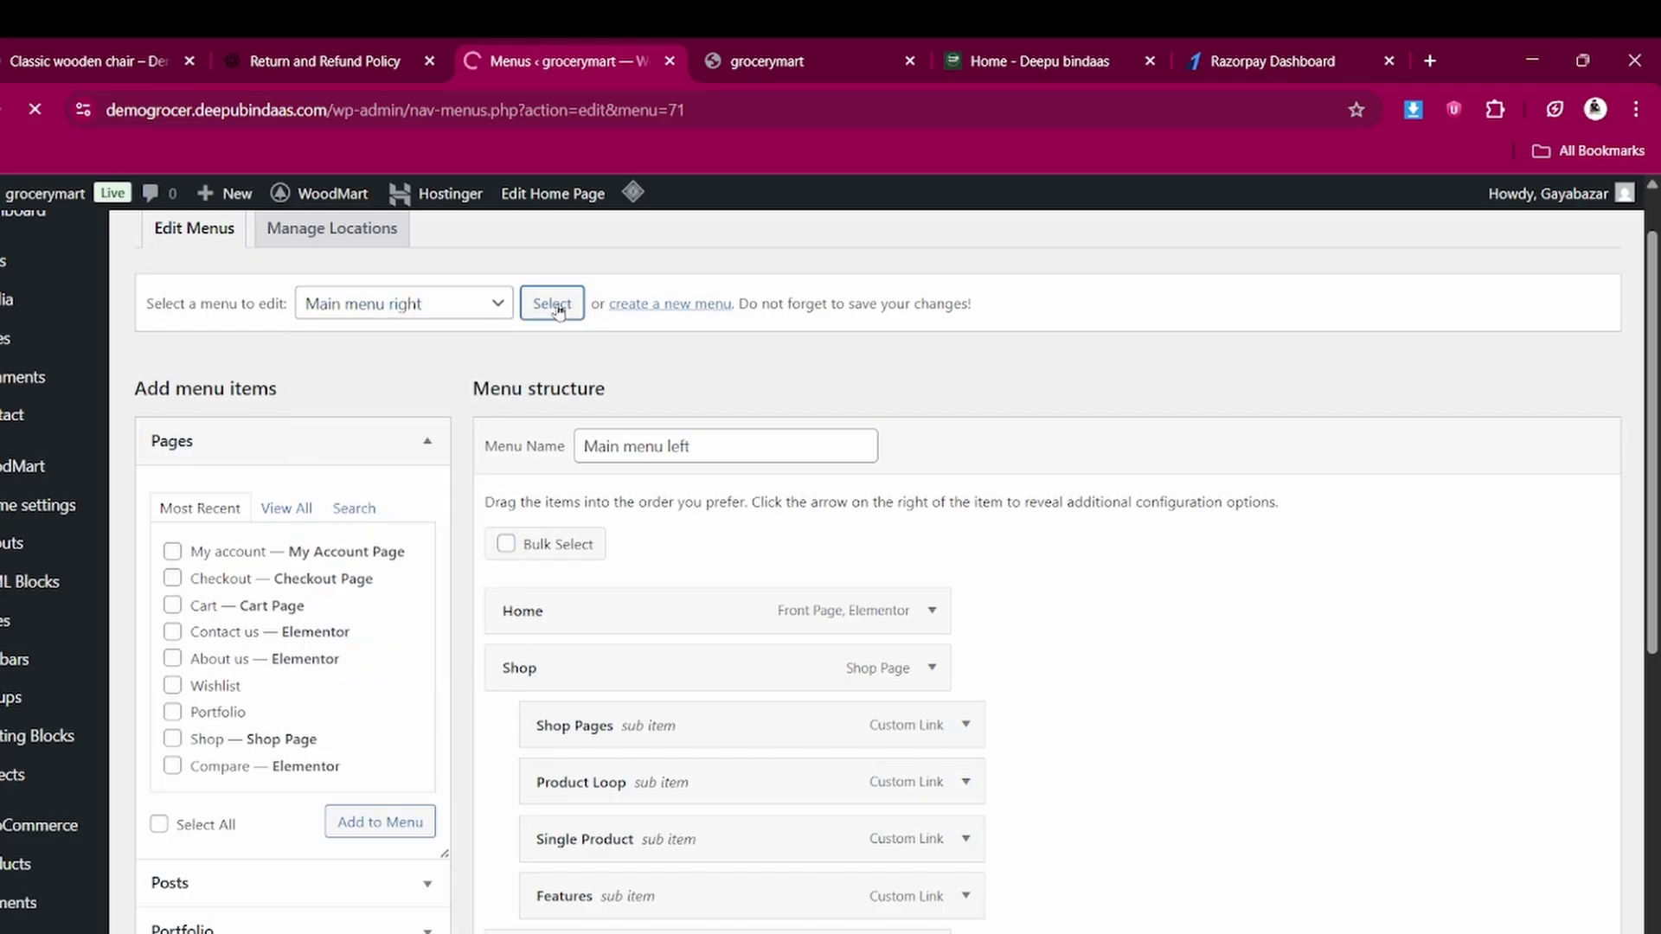
scroll(667, 678, "down", 1)
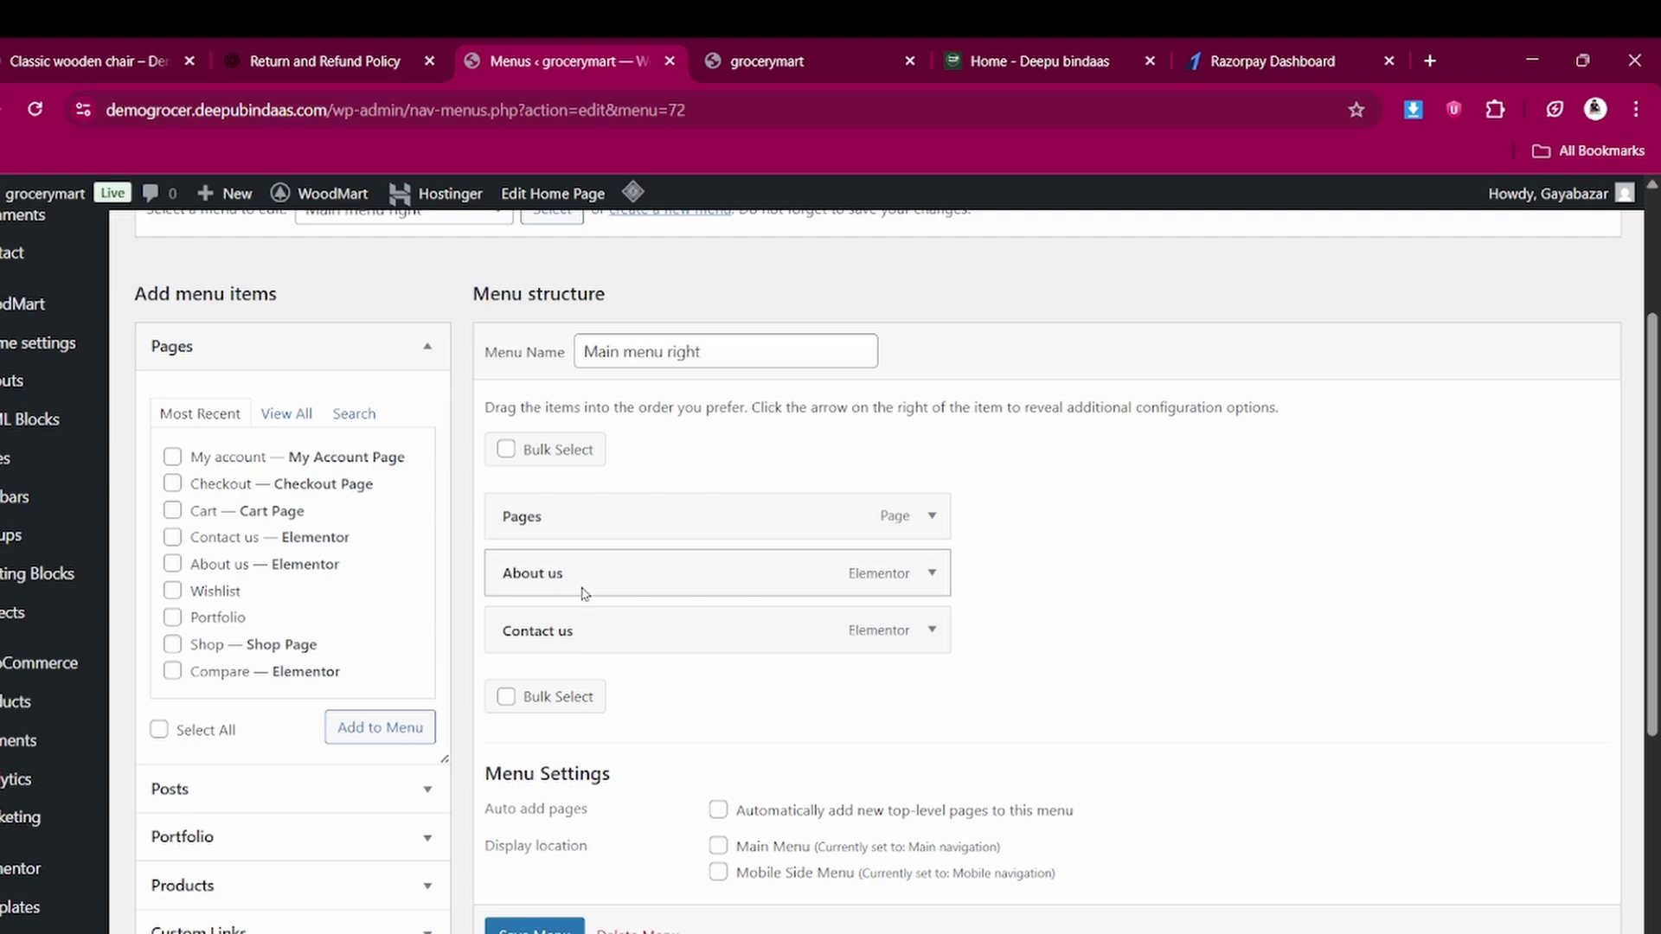
left_click(792, 42)
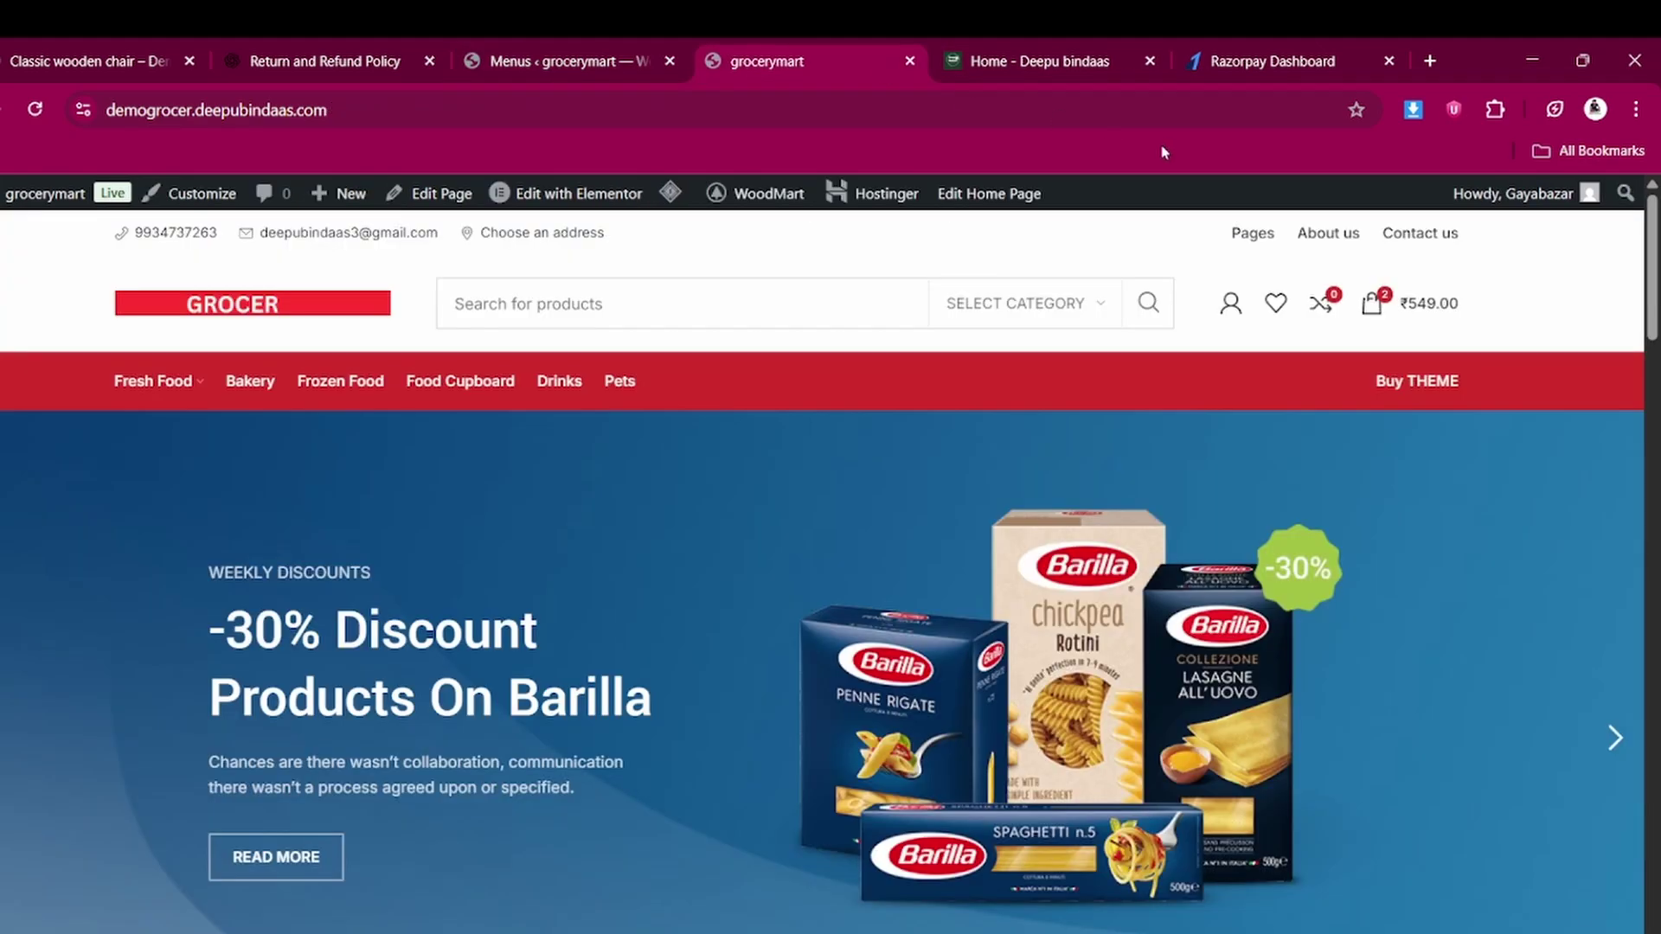
left_click(525, 49)
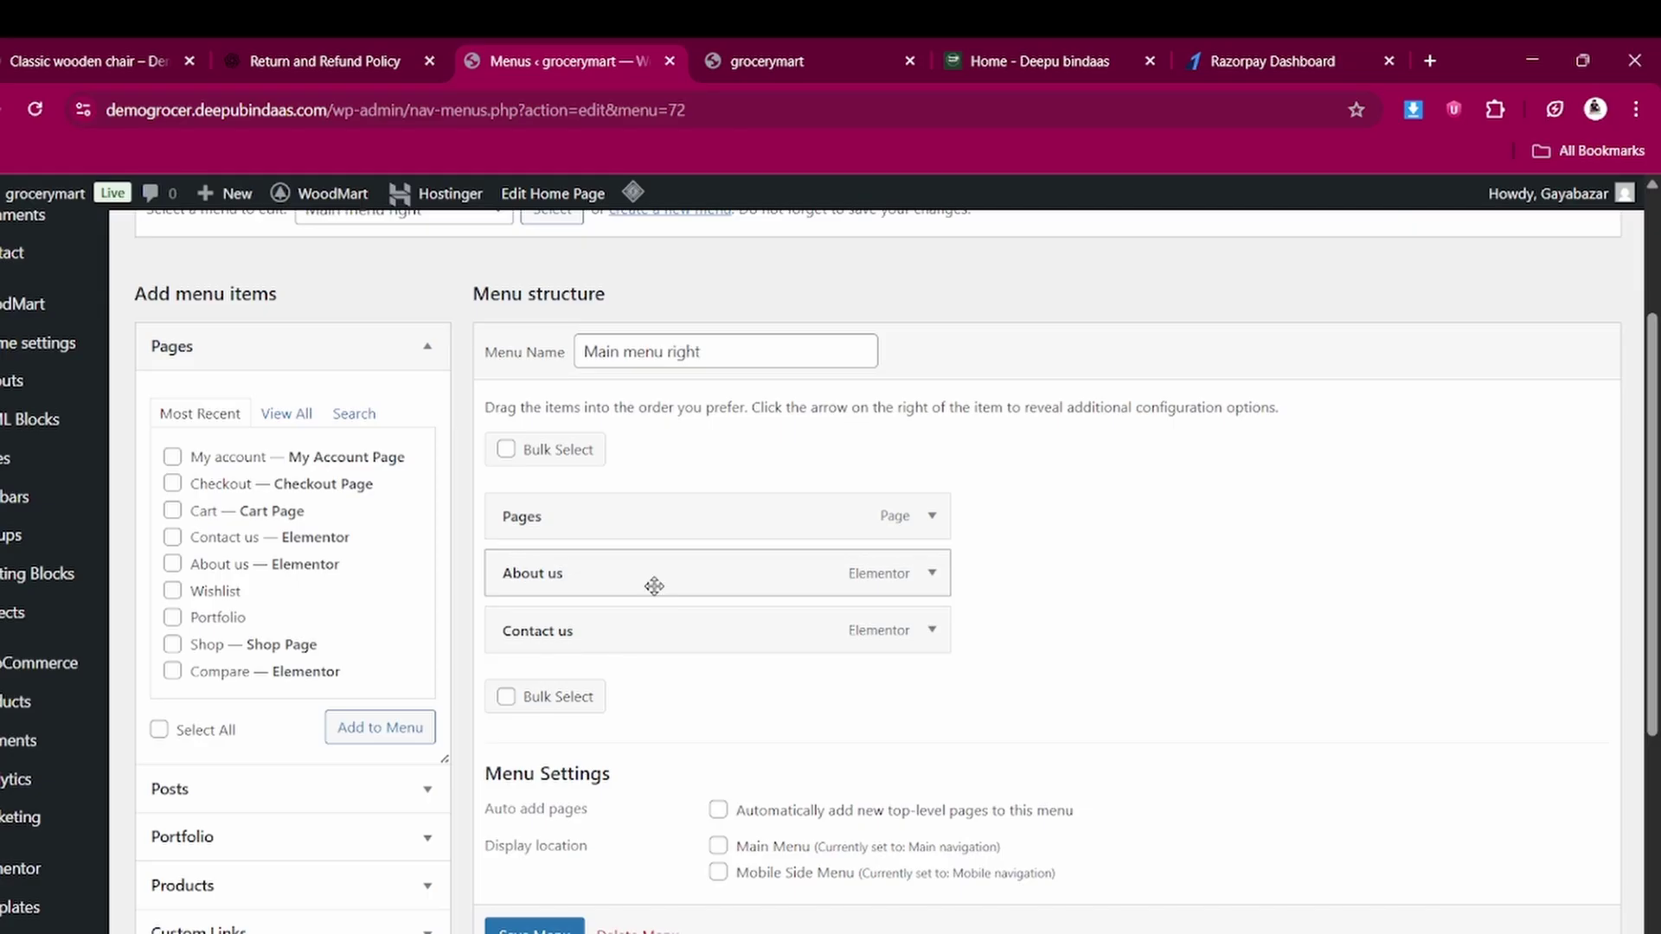
scroll(270, 594, "down", 1)
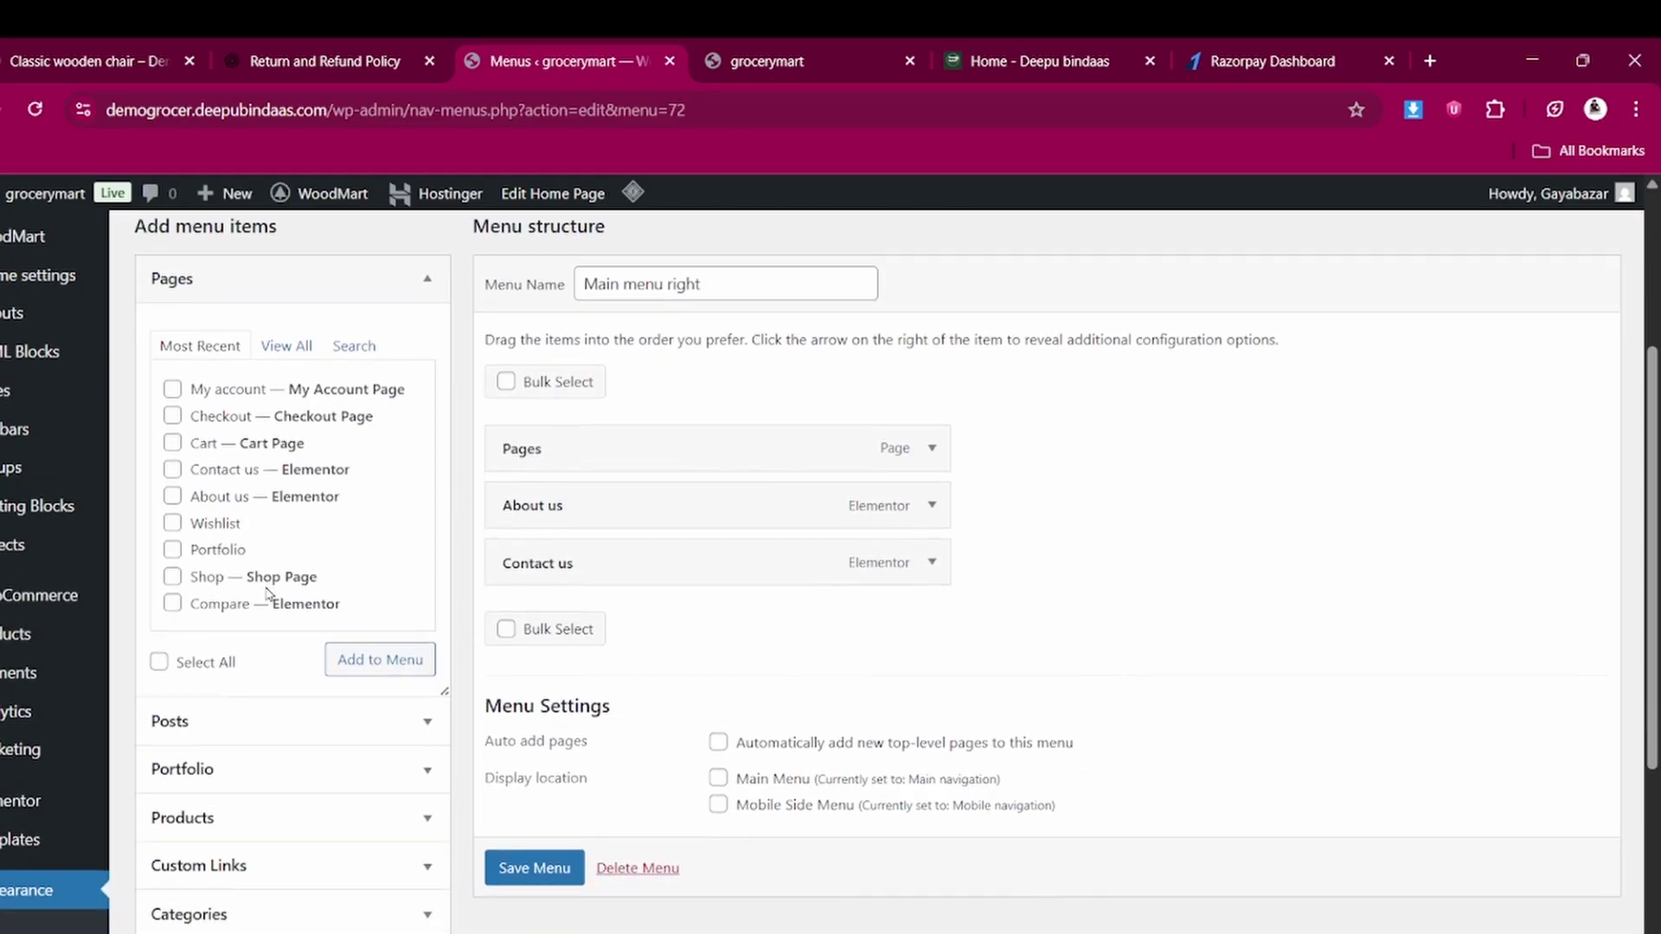
Add the Shop page to Main menu right and save the menu
left_click(173, 576)
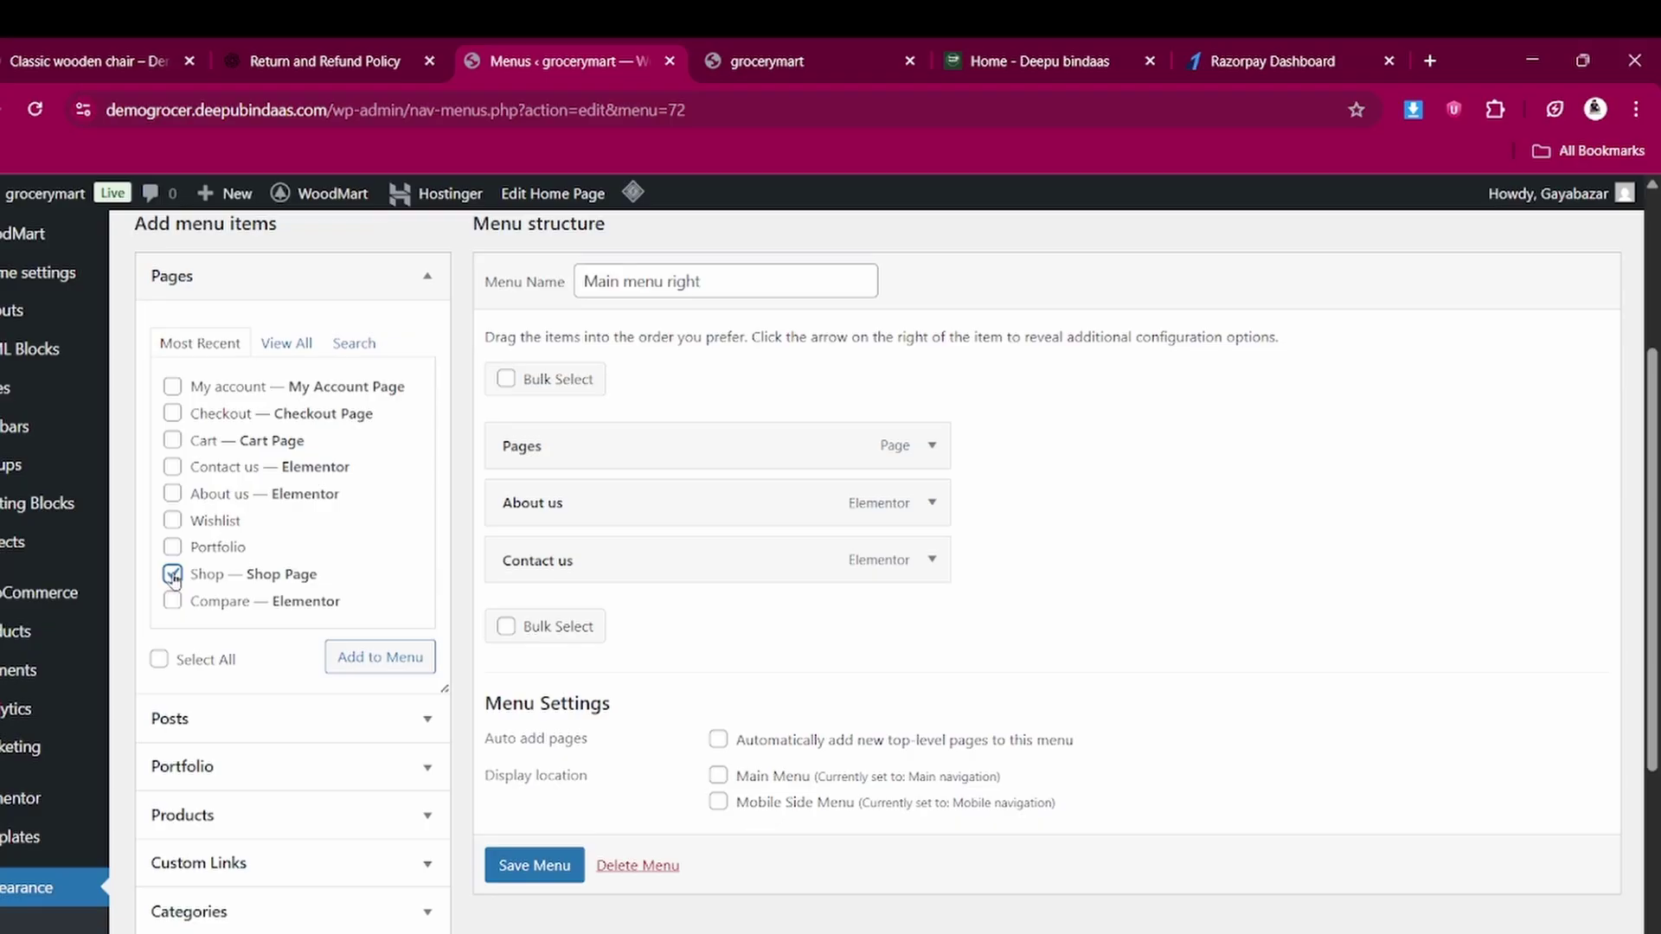
left_click(395, 663)
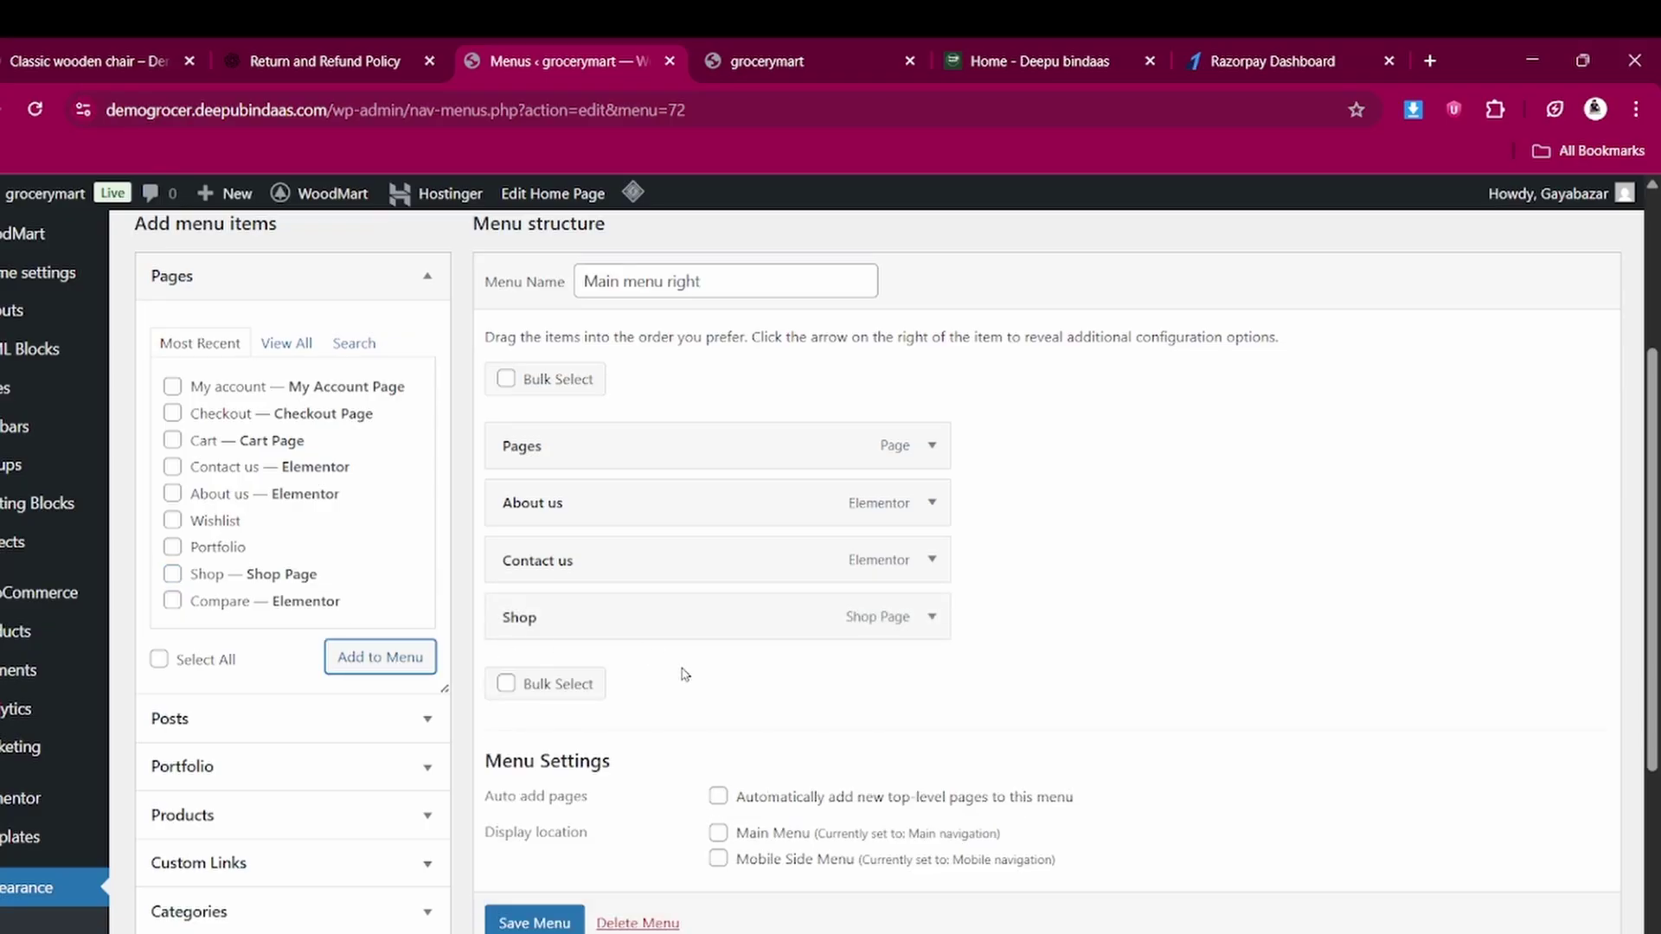
left_click(552, 922)
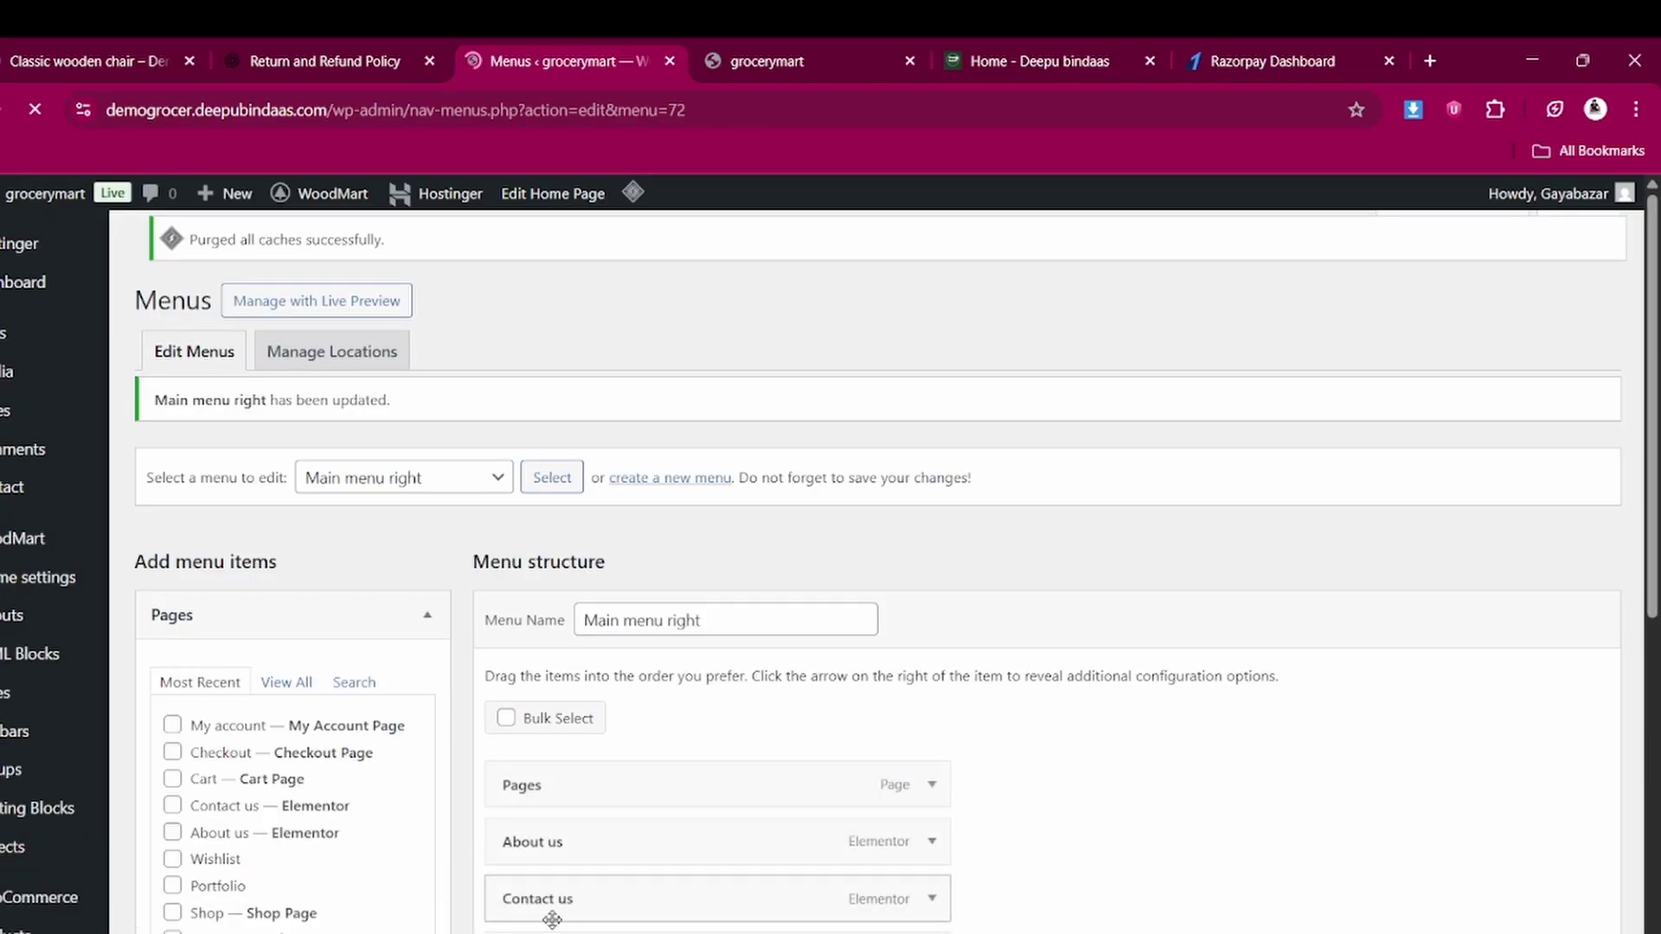
Reload the storefront to confirm Shop appears in the top-right menu, then return to Menus
left_click(776, 55)
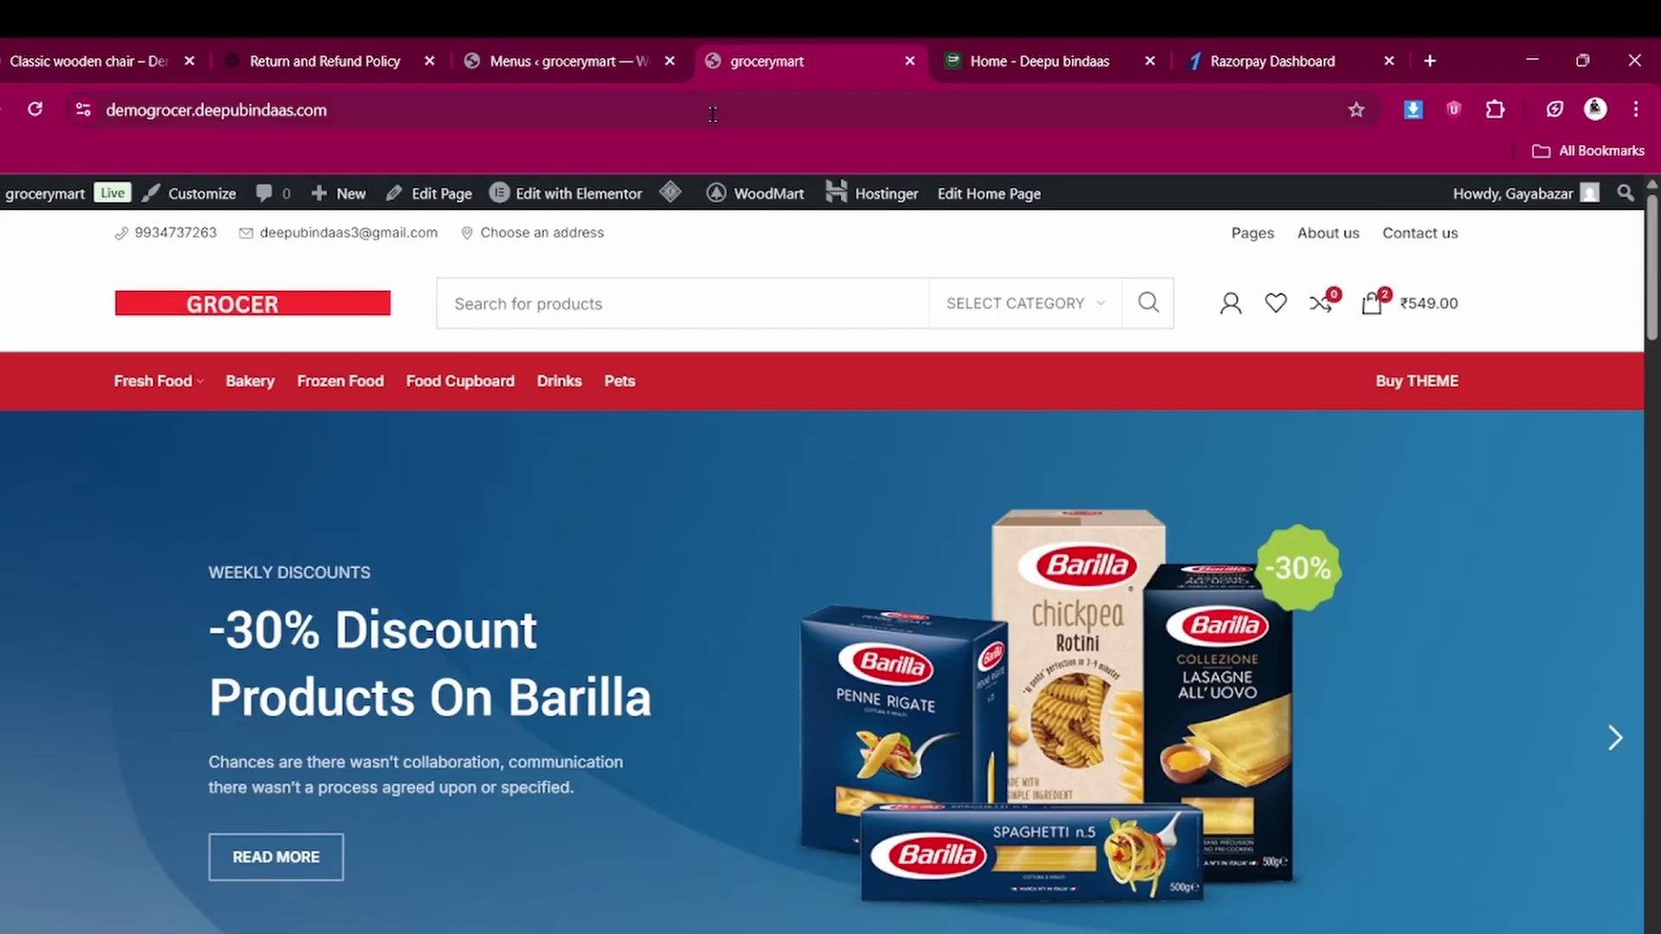
left_click(34, 109)
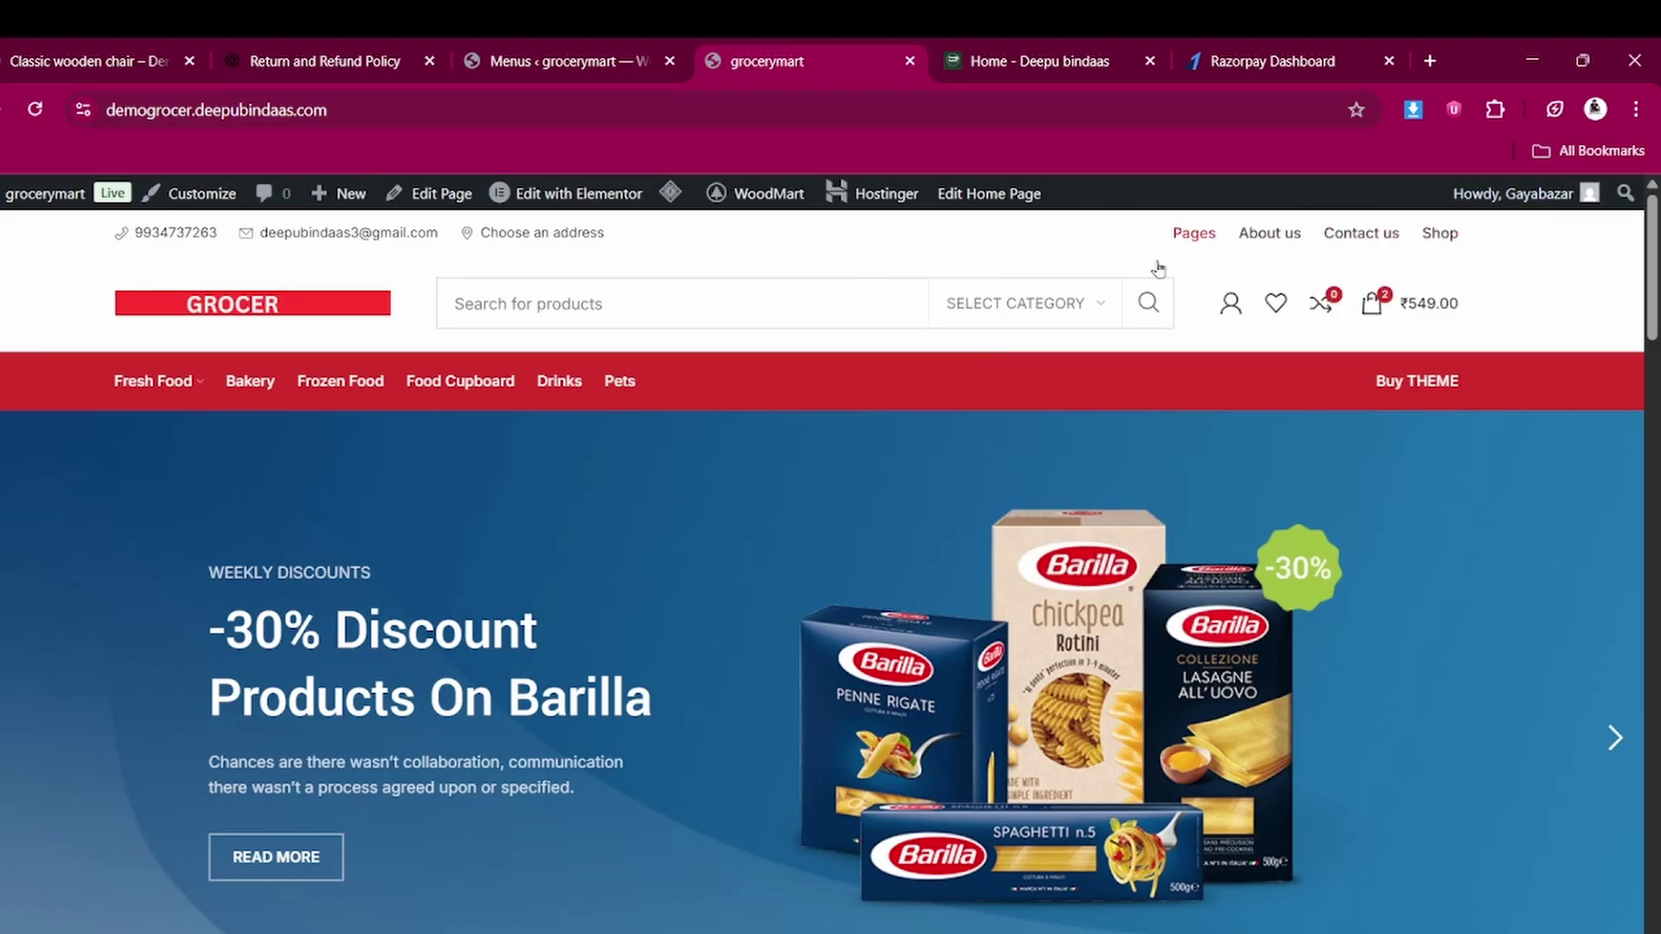
left_click(601, 46)
scroll(706, 516, "down", 5)
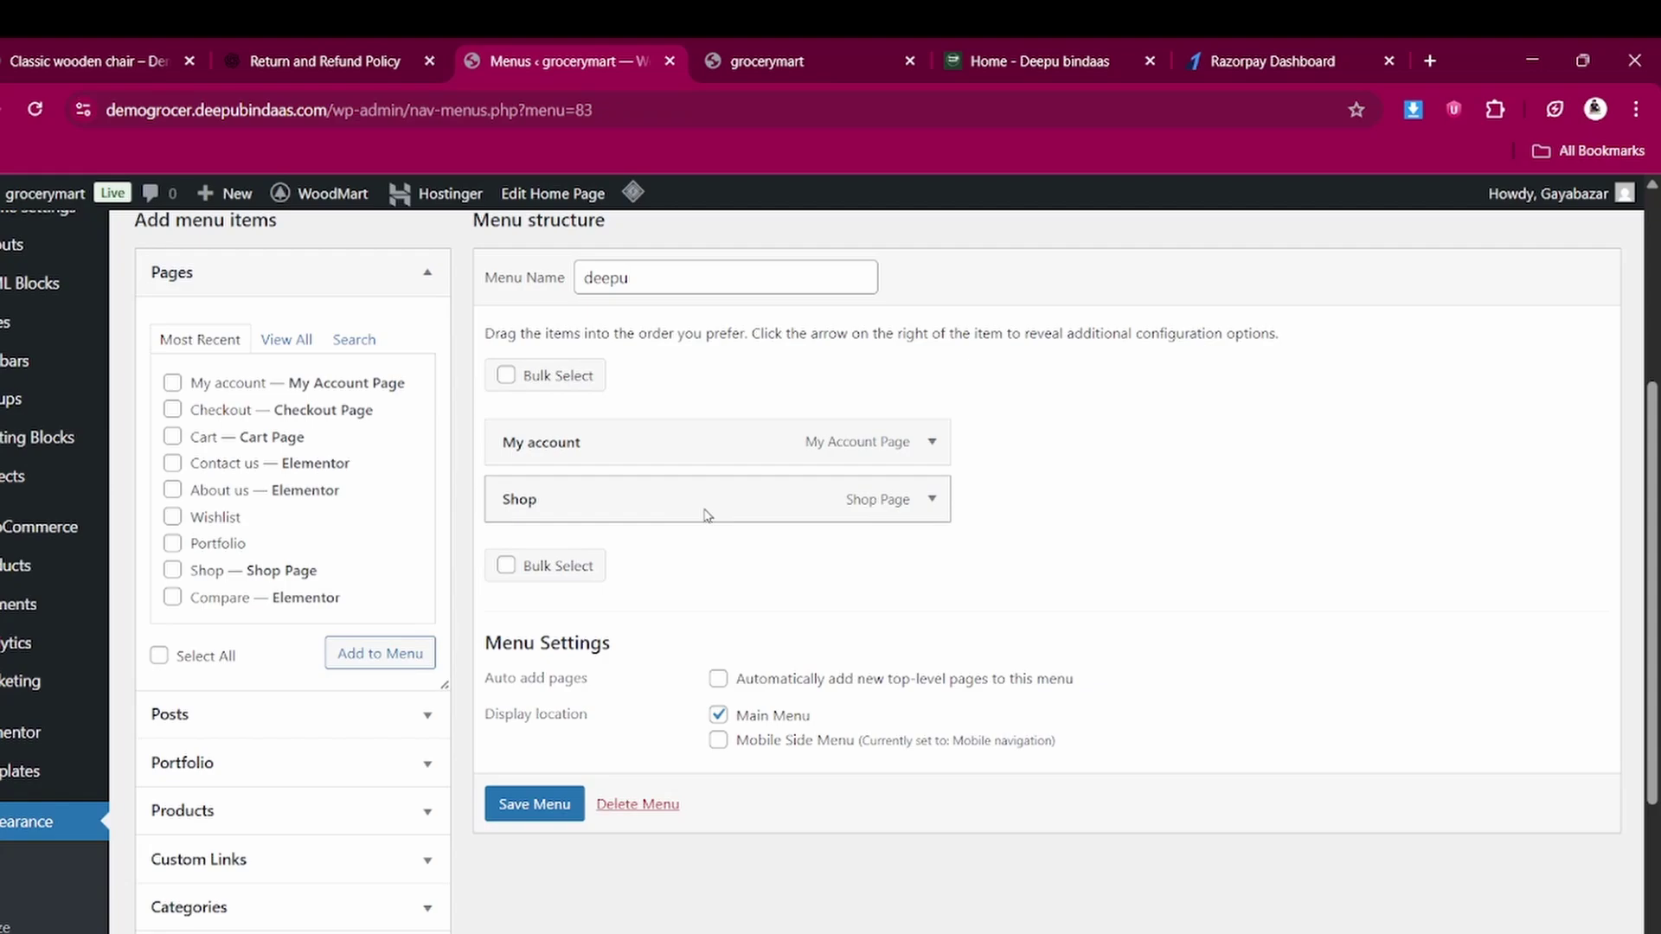